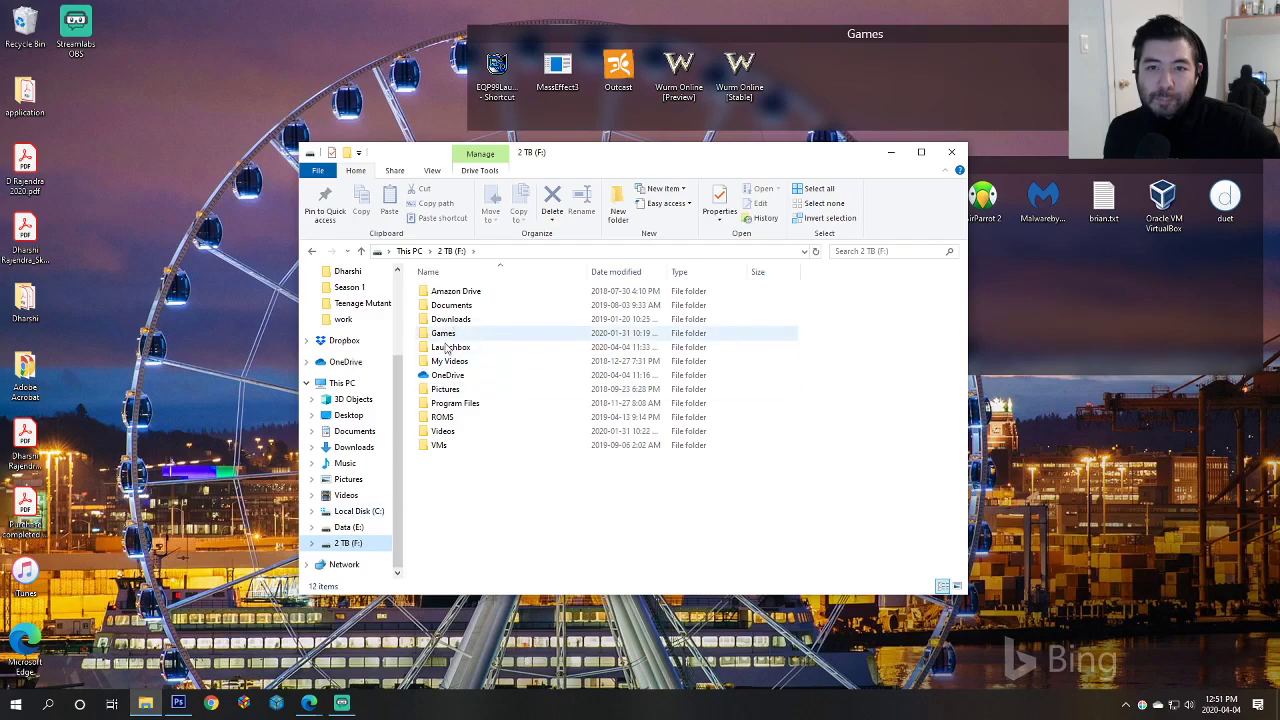
# Step: Open the COMMUNITY folder inside Launchbox on the 2 TB (F:) drive and launch the COMMUNITY Theme Creator for BigBox
pyautogui.doubleClick(450, 347)
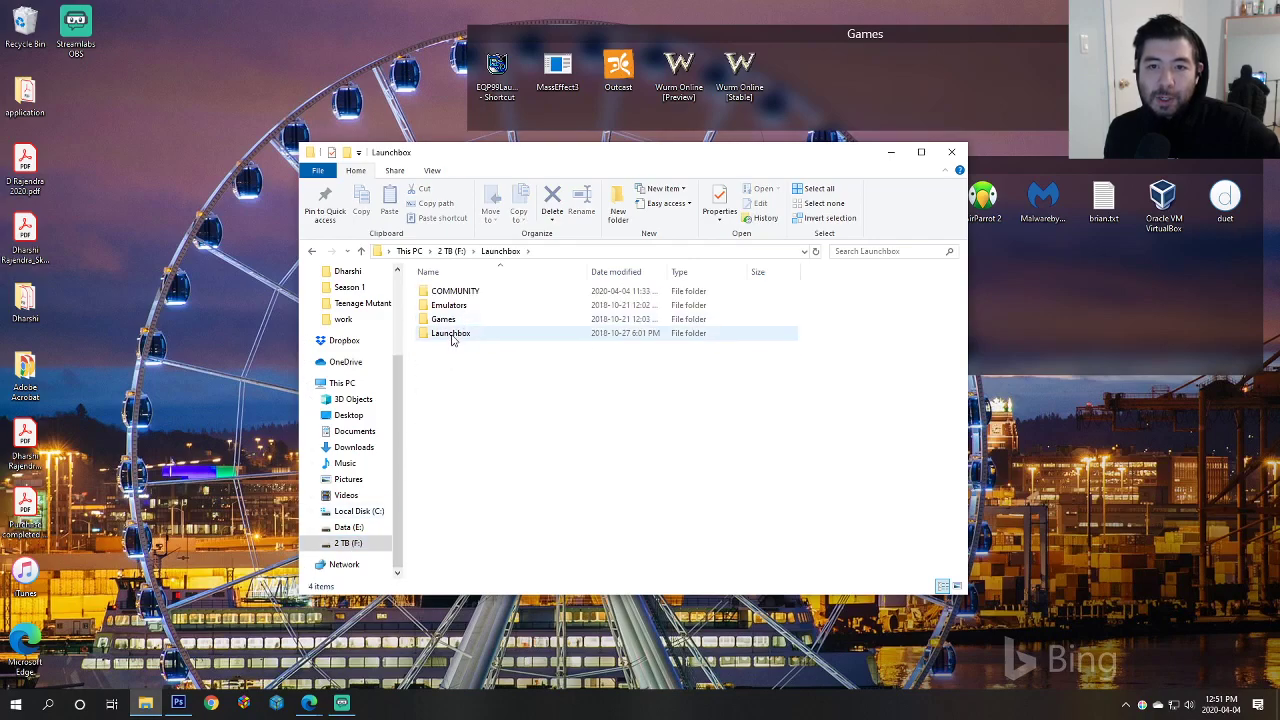
pyautogui.doubleClick(456, 291)
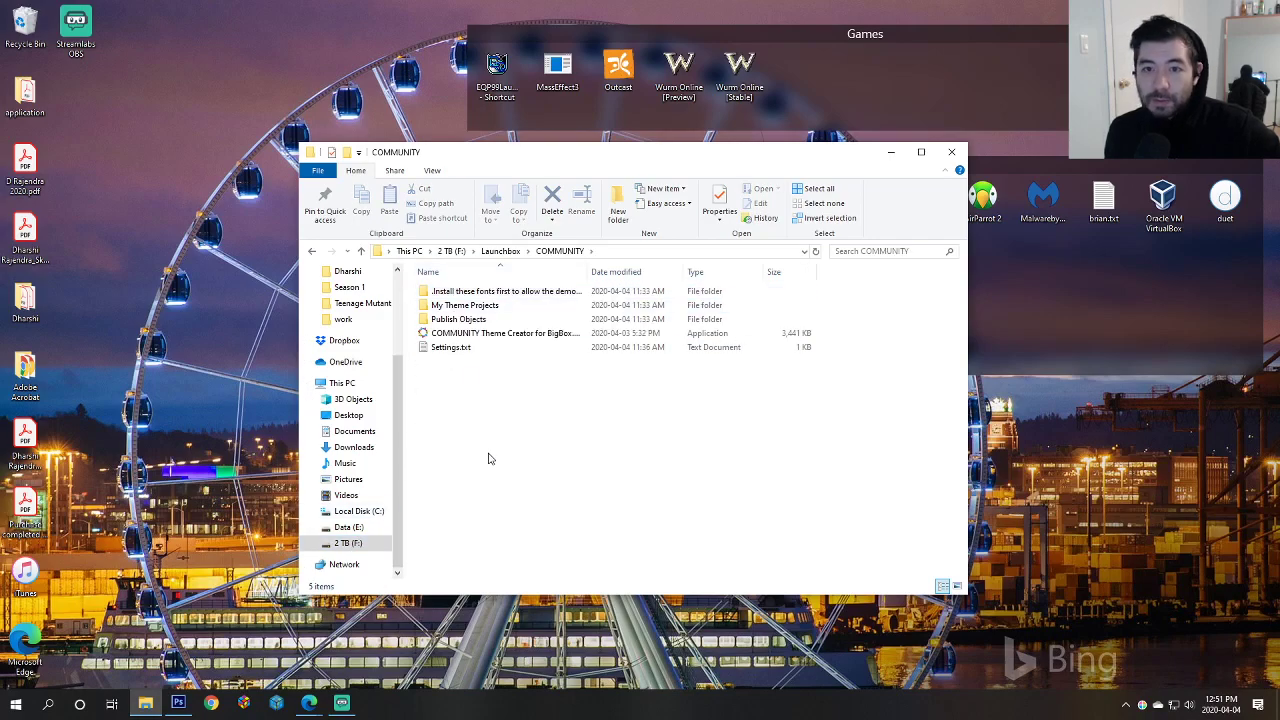
pyautogui.click(487, 337)
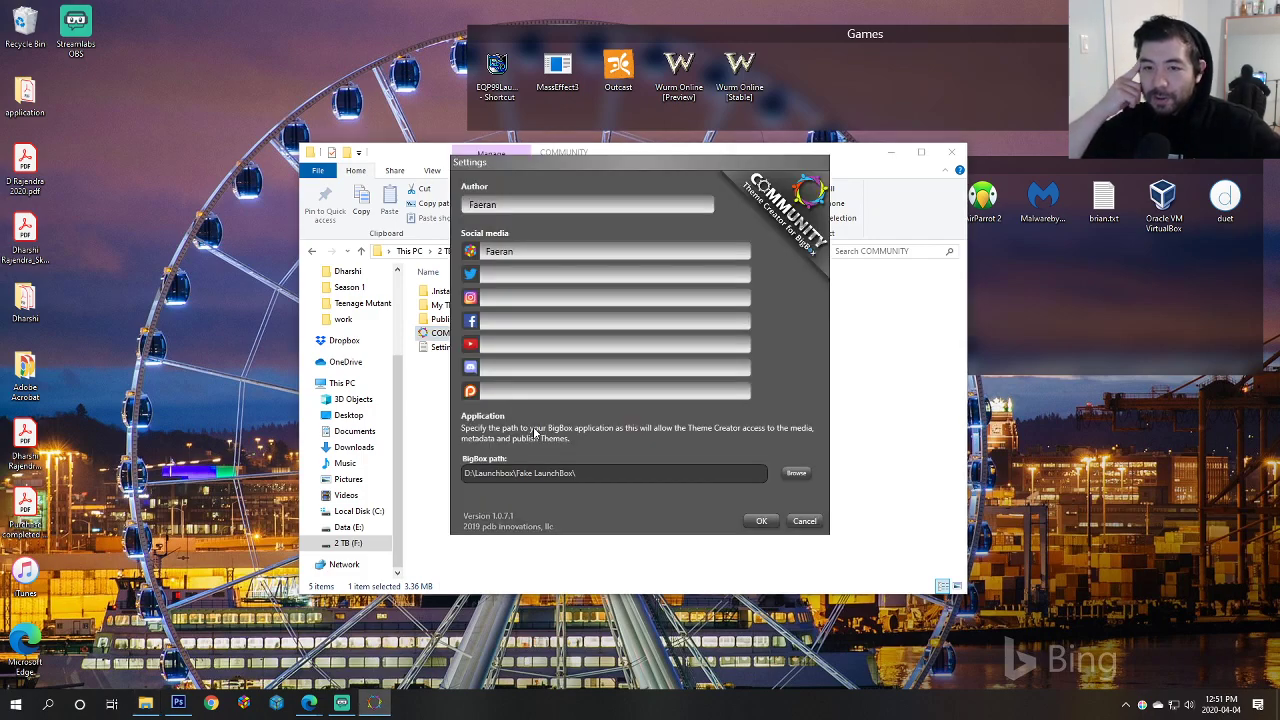
# Step: Set the BigBox path to F:\Launchbox\Launchbox\ by locating the BigBox application, and accept the settings
pyautogui.click(792, 472)
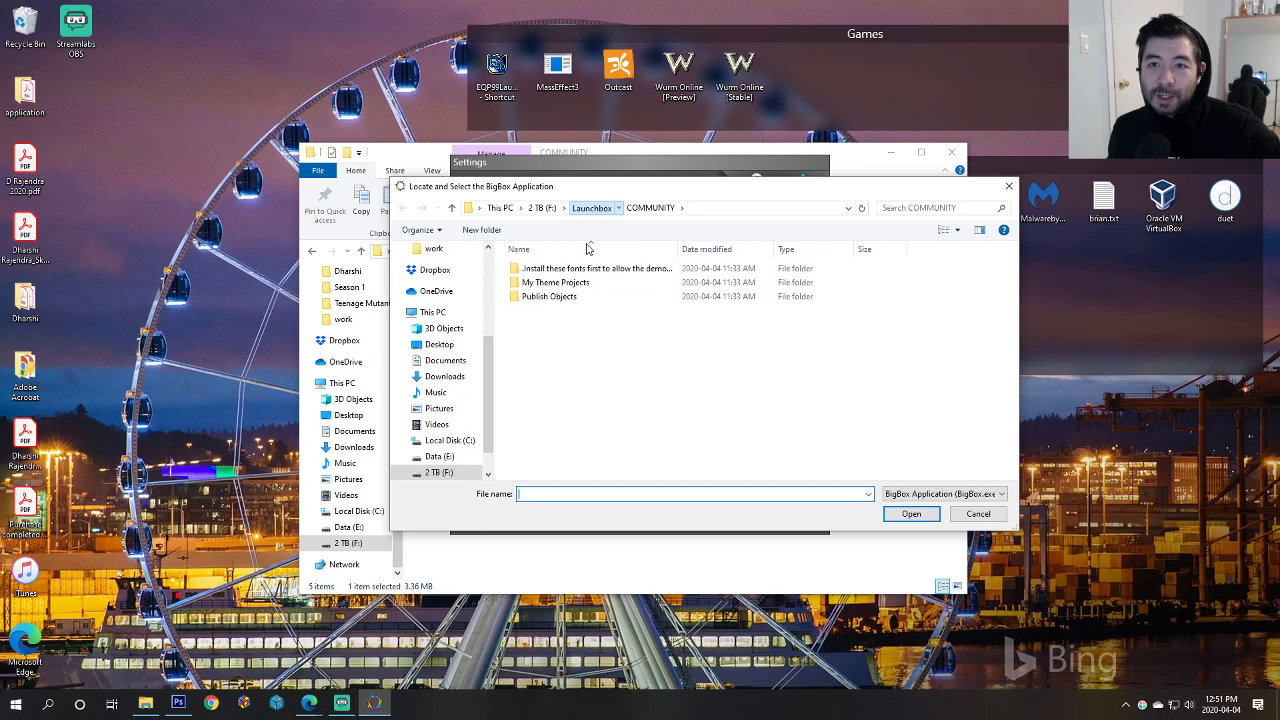
pyautogui.click(591, 208)
pyautogui.doubleClick(541, 311)
pyautogui.scroll(-5, 560, 420)
pyautogui.doubleClick(559, 476)
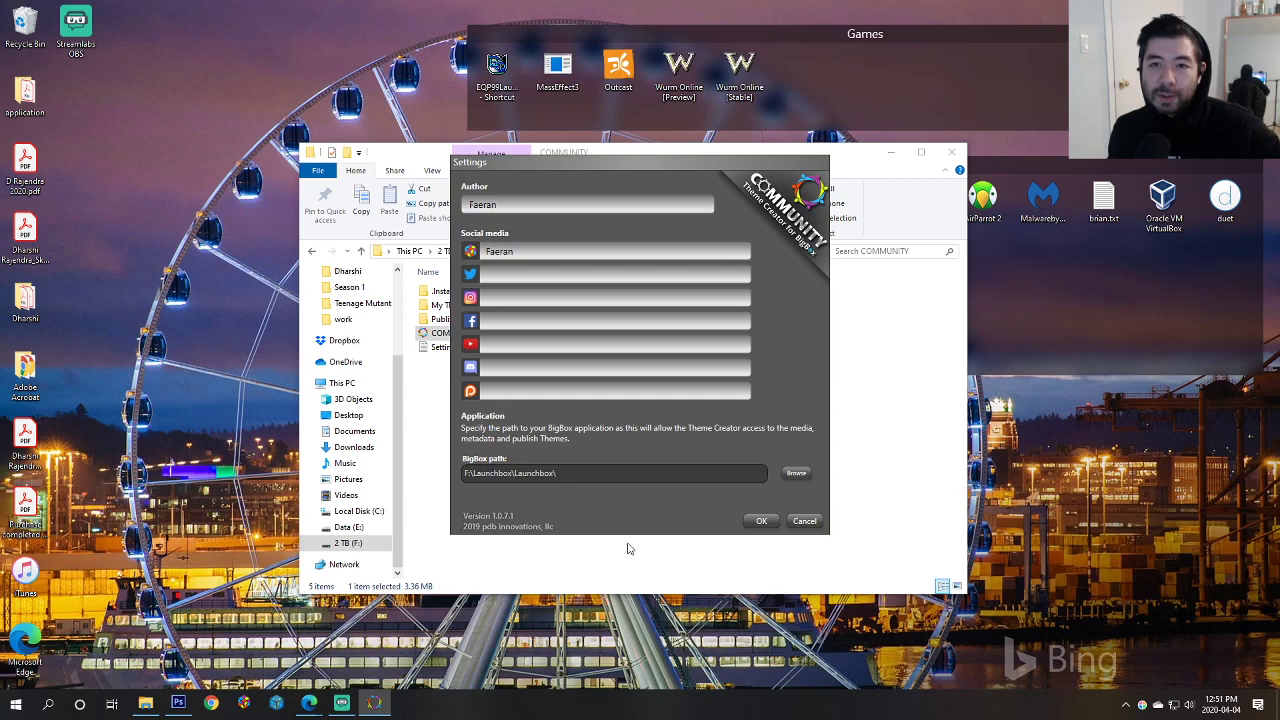
pyautogui.click(758, 522)
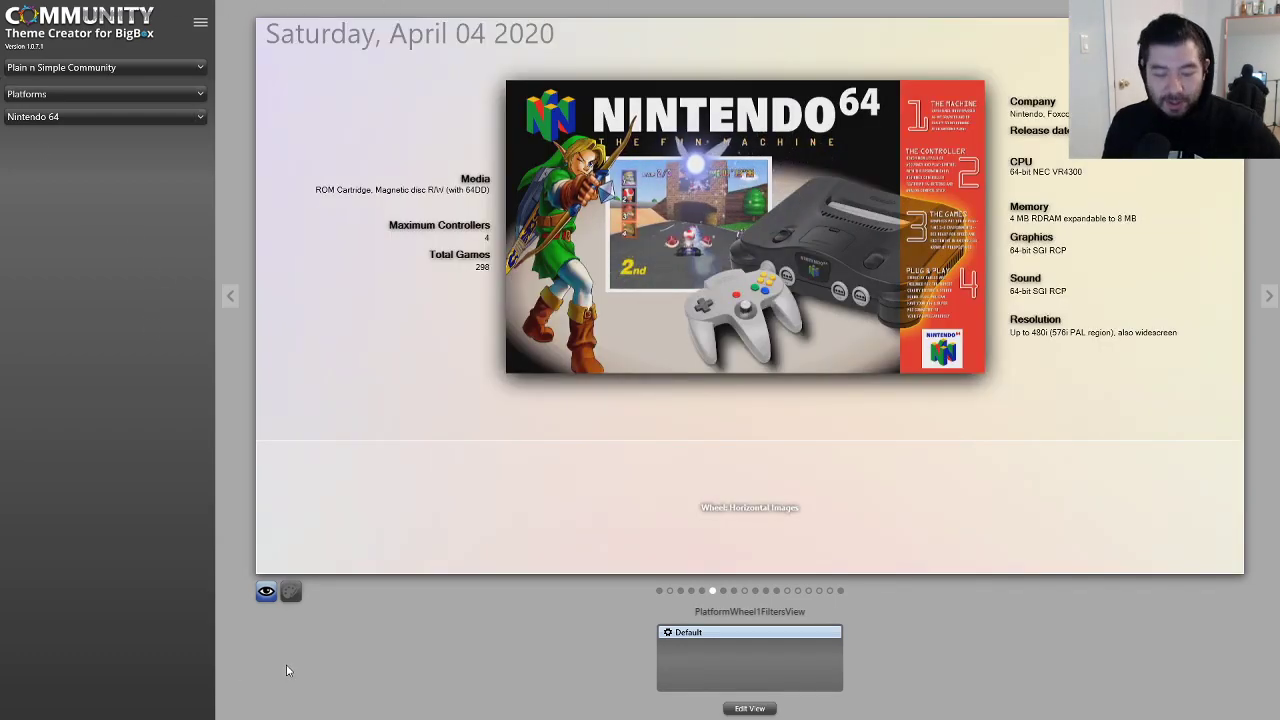
pyautogui.hotkey('alt', 'Tab')
pyautogui.hotkey('alt', 'Tab')
pyautogui.hotkey('alt', 'Tab')
pyautogui.hotkey('alt', 'Tab')
pyautogui.hotkey('alt', 'Tab')
pyautogui.hotkey('alt', 'Tab')
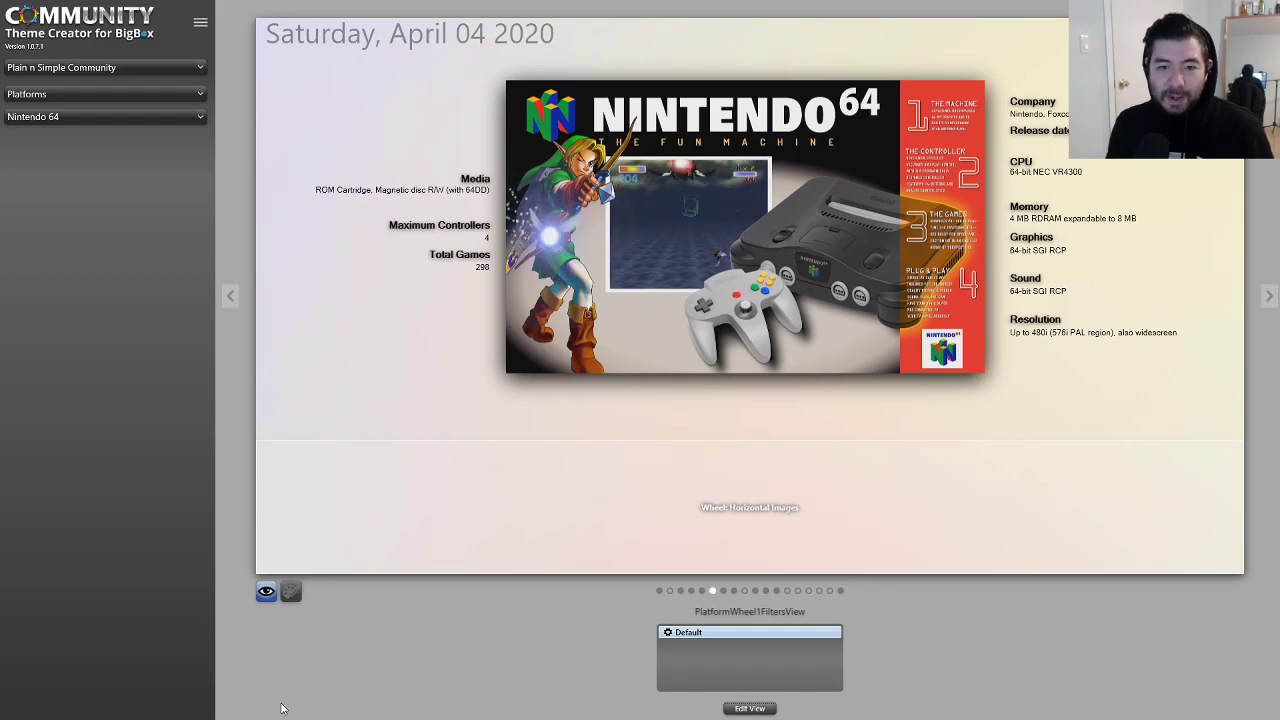
# Step: Switch to the Edge browser, close the Discord and Telegram pages, and bring up the RetroPie forum's Art Book theme topic
pyautogui.press('super')
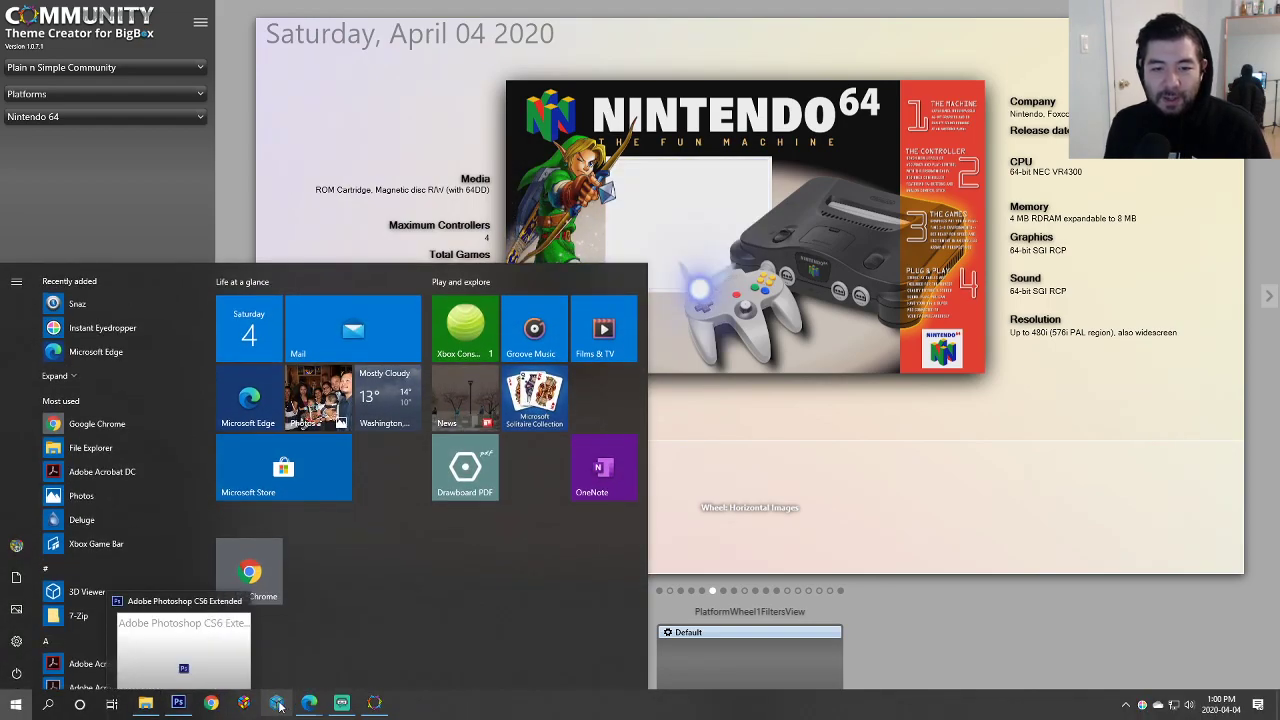
pyautogui.moveTo(313, 710)
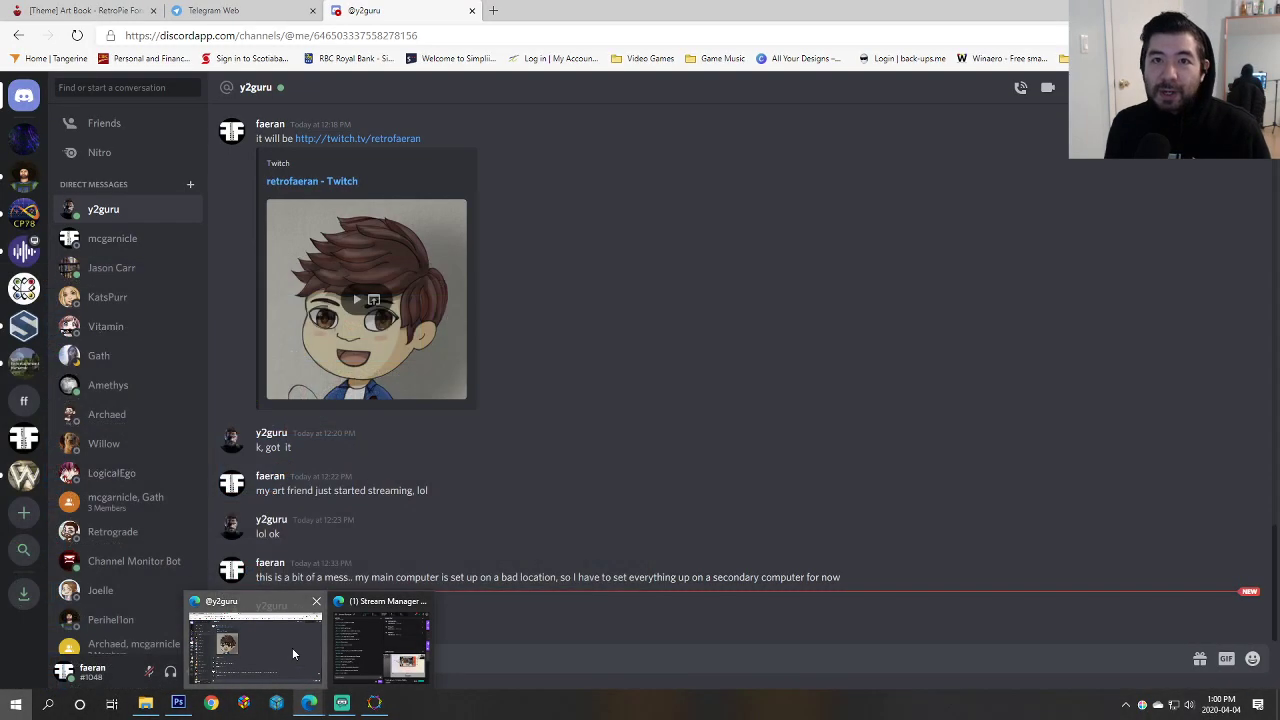
pyautogui.click(292, 647)
pyautogui.middleClick(363, 8)
pyautogui.middleClick(226, 8)
pyautogui.click(180, 10)
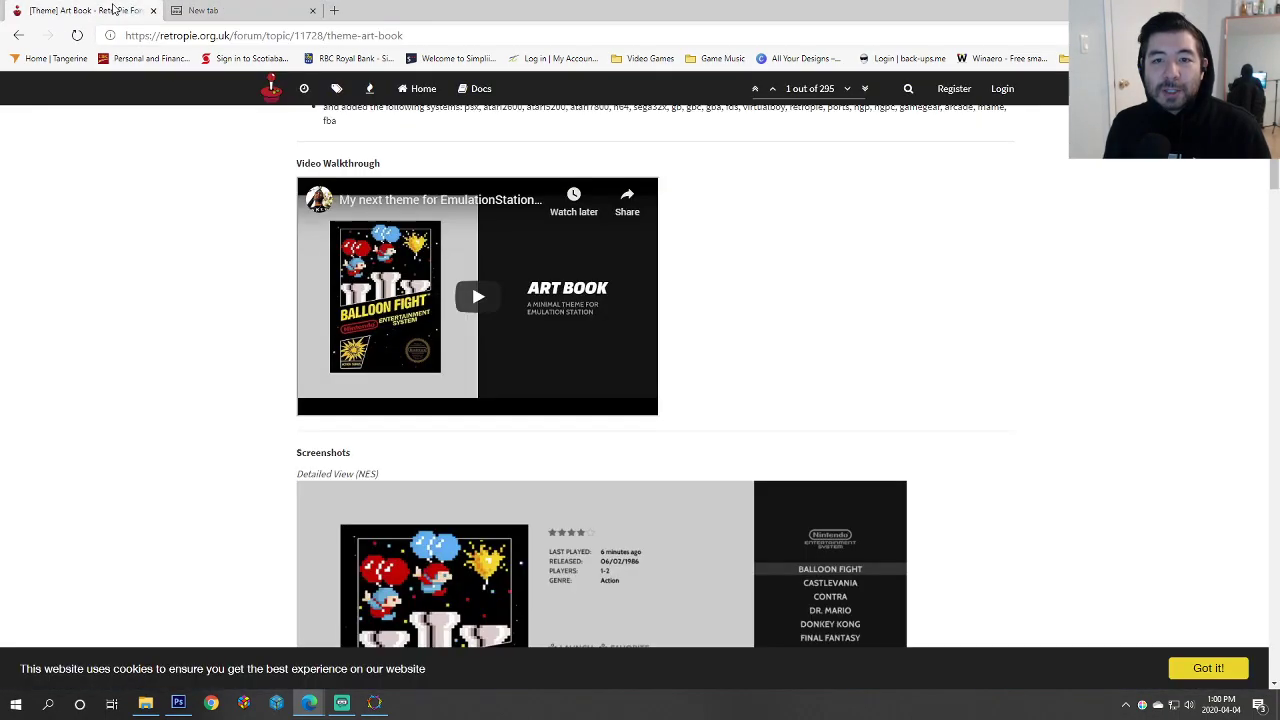
pyautogui.click(90, 10)
pyautogui.click(208, 10)
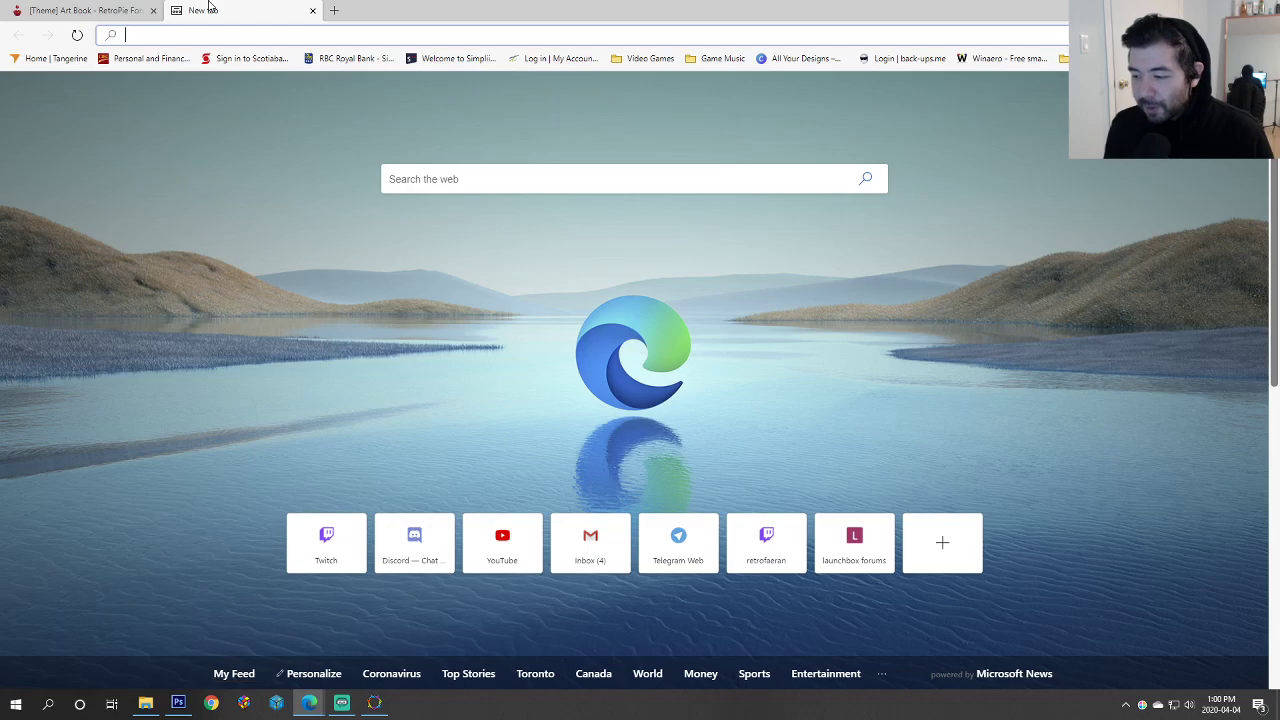
pyautogui.click(85, 8)
# Step: Look over the Art Book post's introduction and download section, and view the NES Detailed View screenshot at full size before closing it
pyautogui.scroll(-1, 169, 298)
pyautogui.scroll(-2, 169, 298)
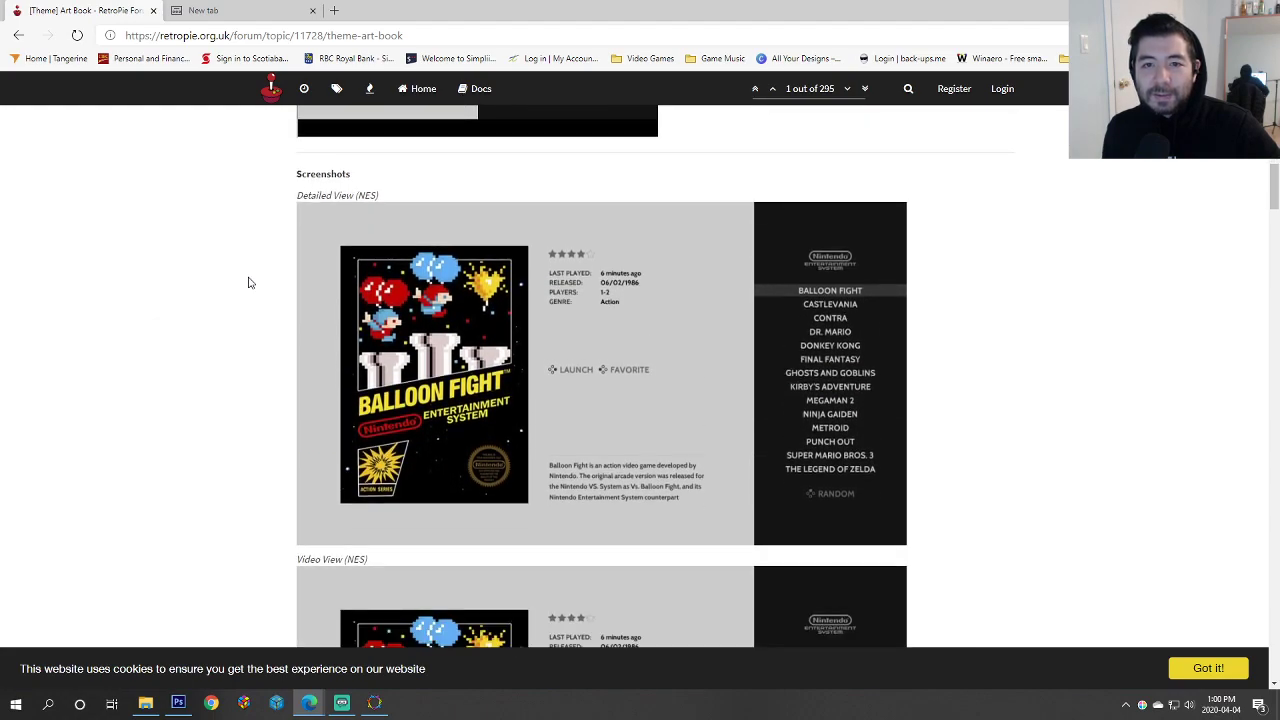
pyautogui.scroll(9, 210, 292)
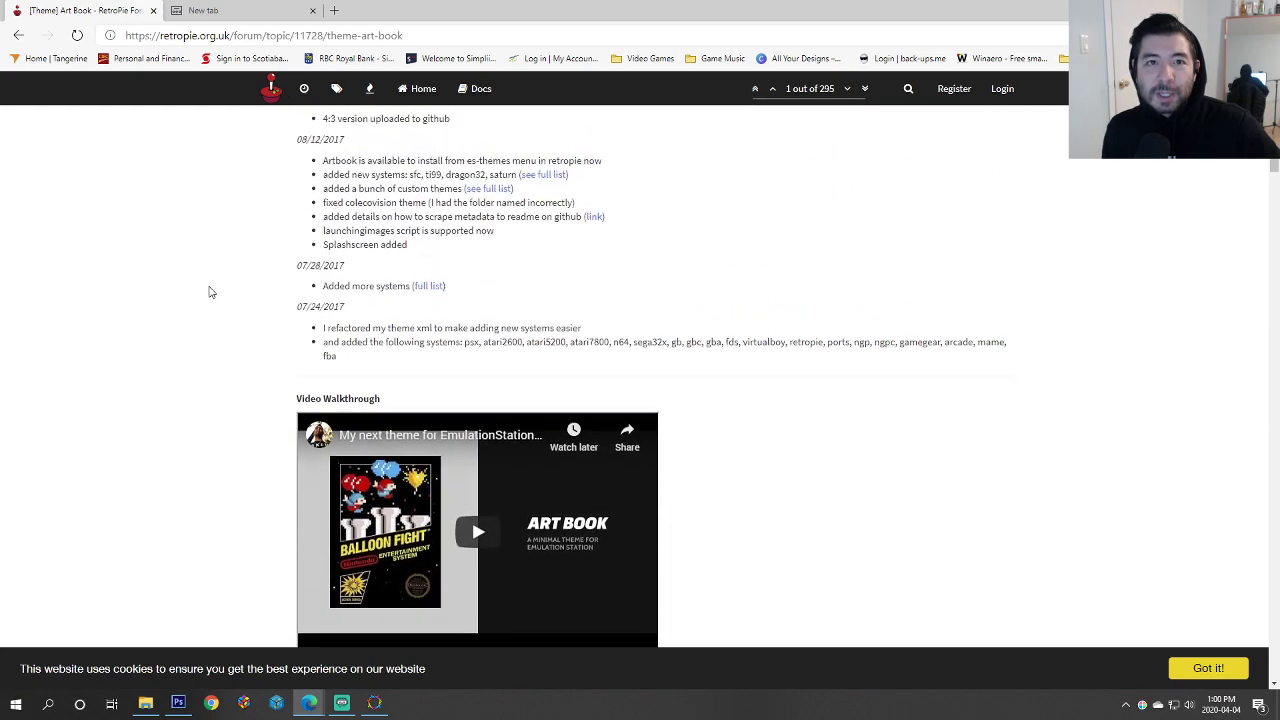
pyautogui.scroll(2, 210, 292)
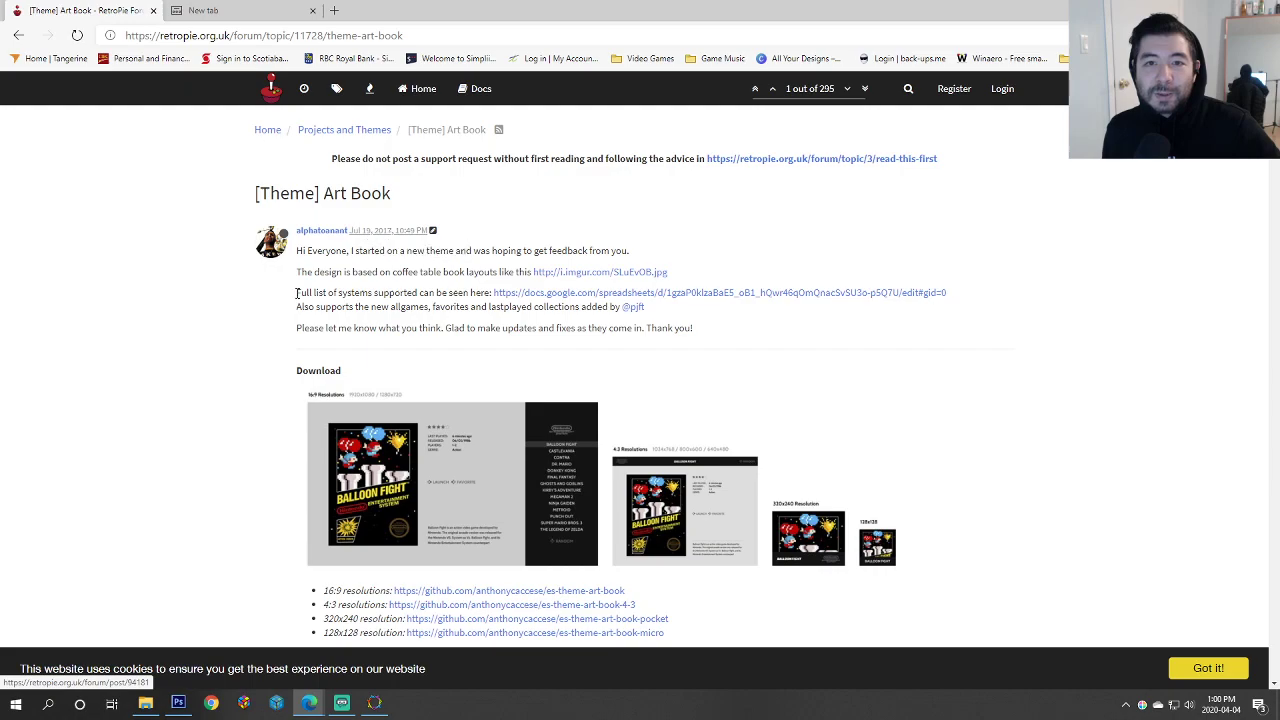
pyautogui.scroll(-1, 243, 334)
pyautogui.scroll(-7, 245, 332)
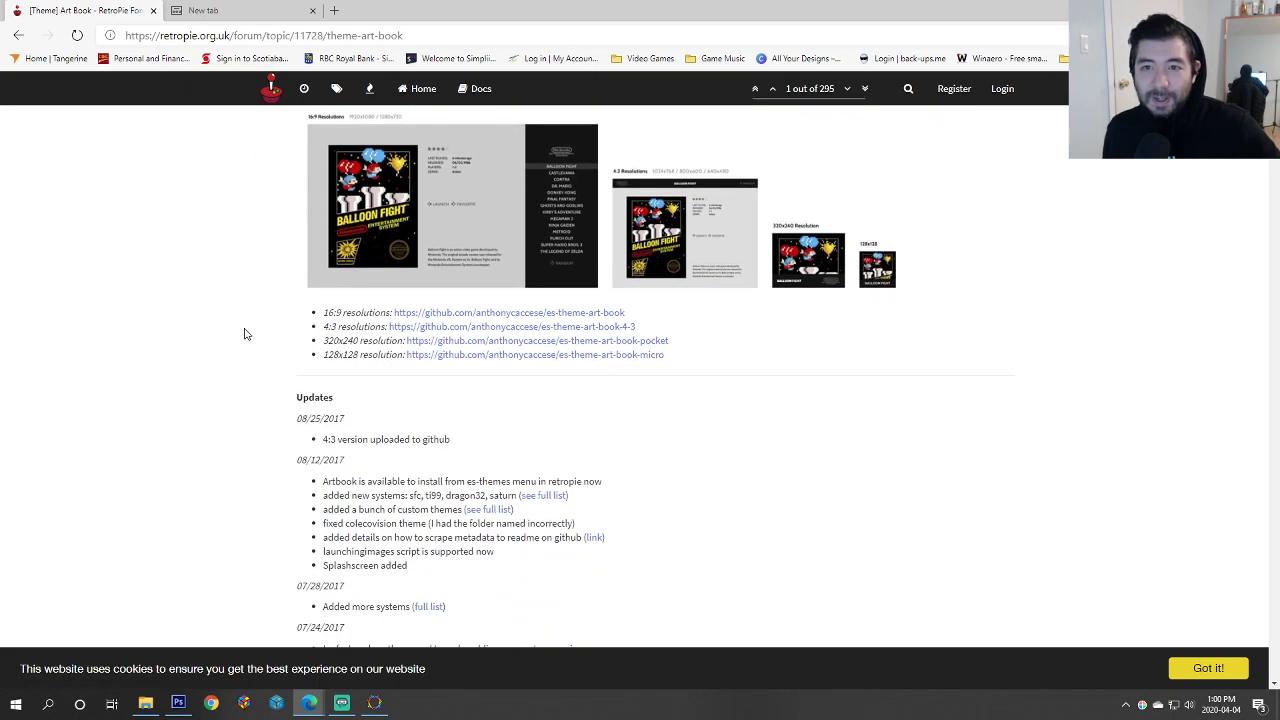
pyautogui.scroll(-5, 250, 330)
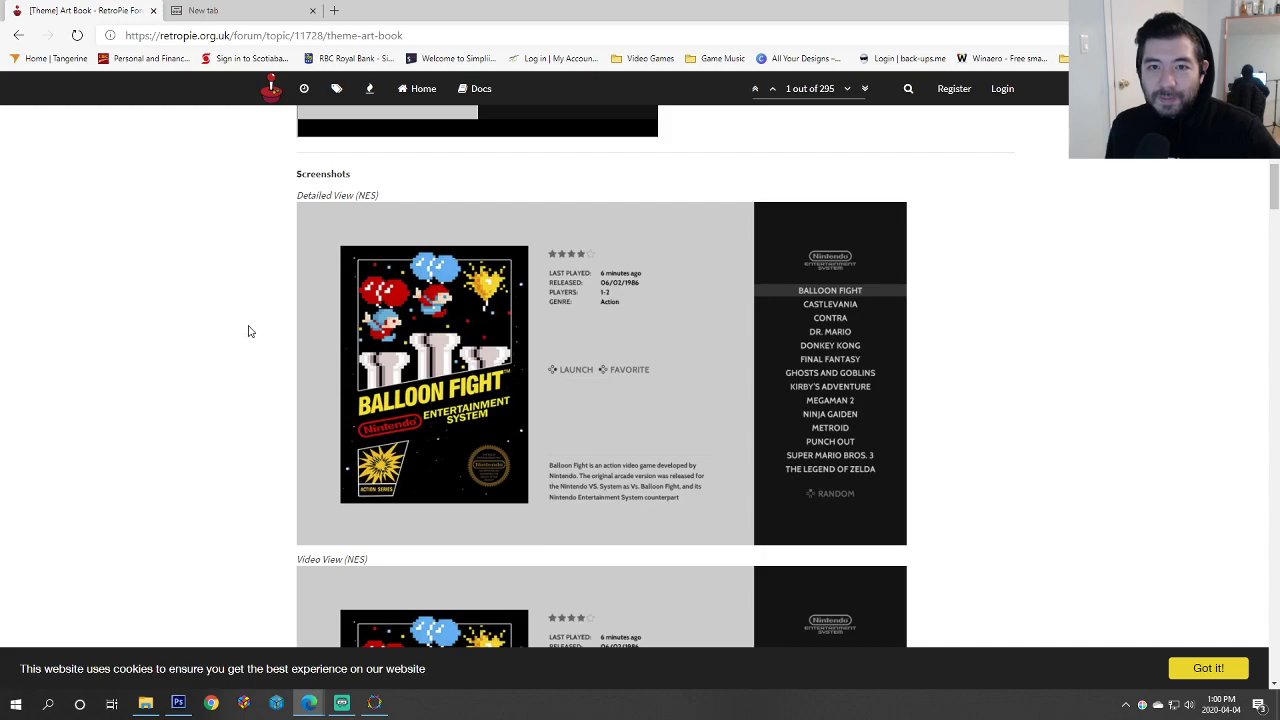
pyautogui.click(460, 343)
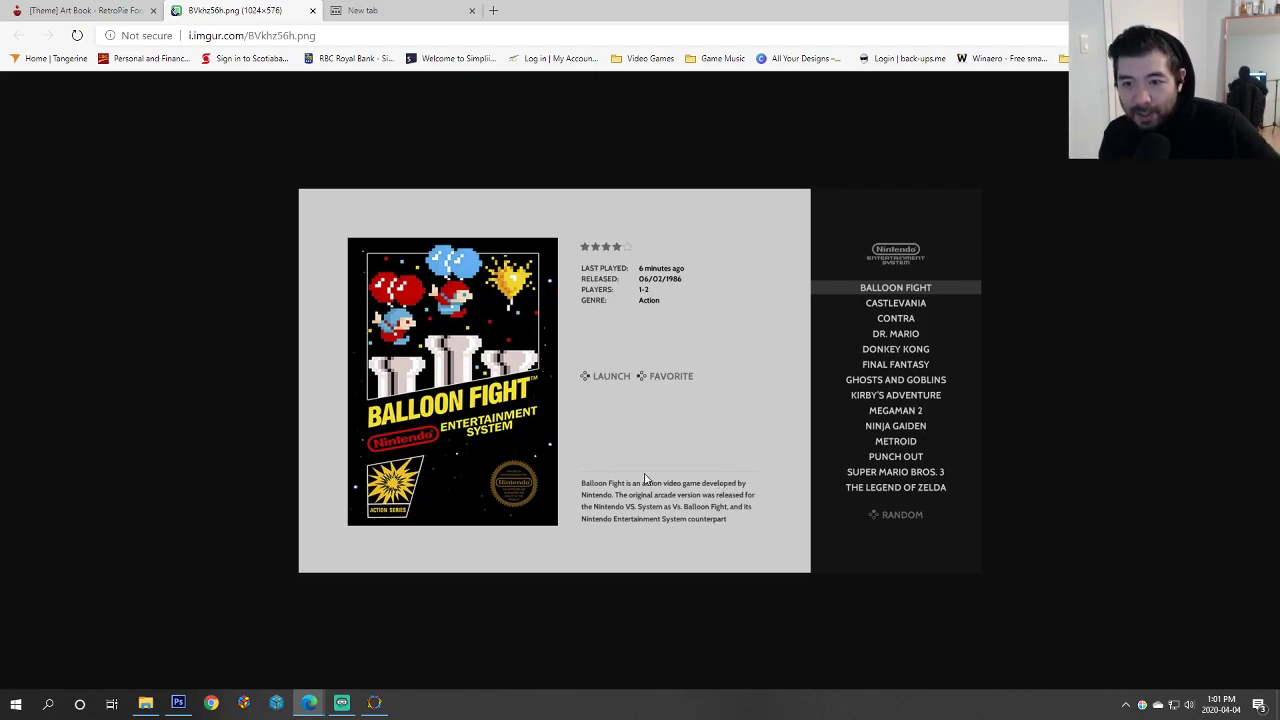
pyautogui.middleClick(210, 5)
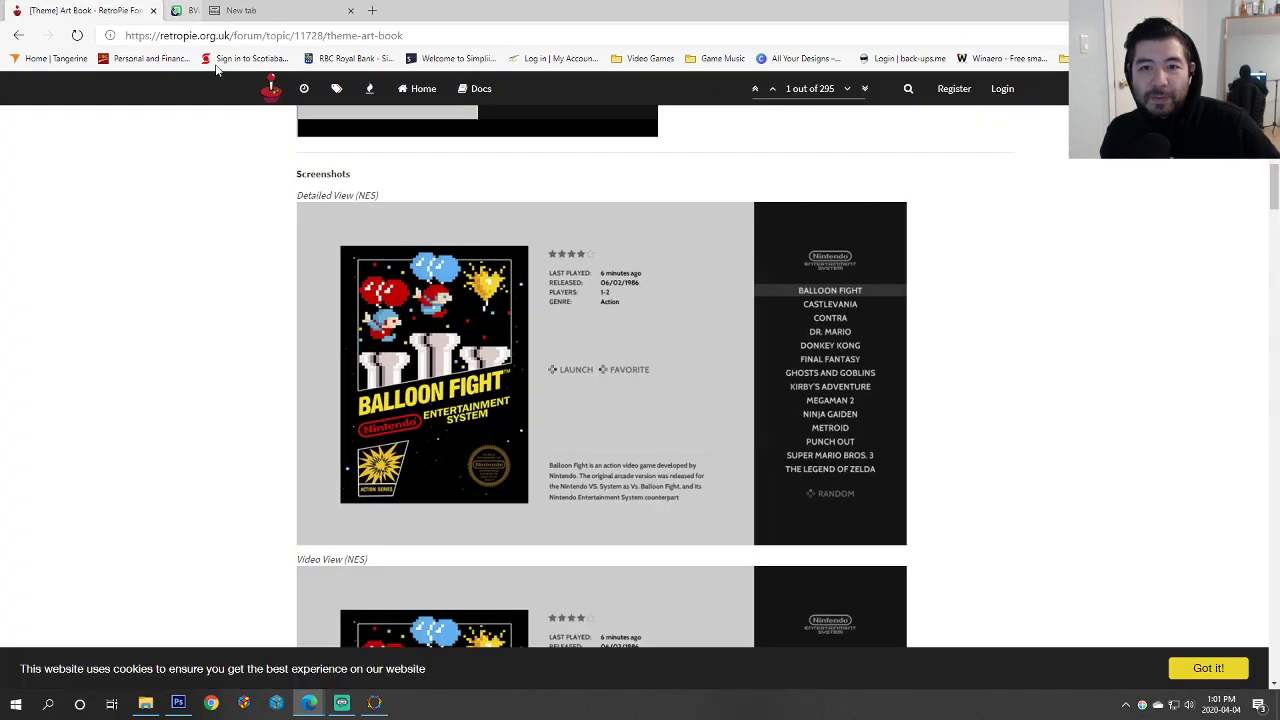
# Step: Examine the Art Book theme's Video View, Basic View and System View screenshots to compare their layouts
pyautogui.scroll(-4, 226, 362)
pyautogui.scroll(-3, 212, 362)
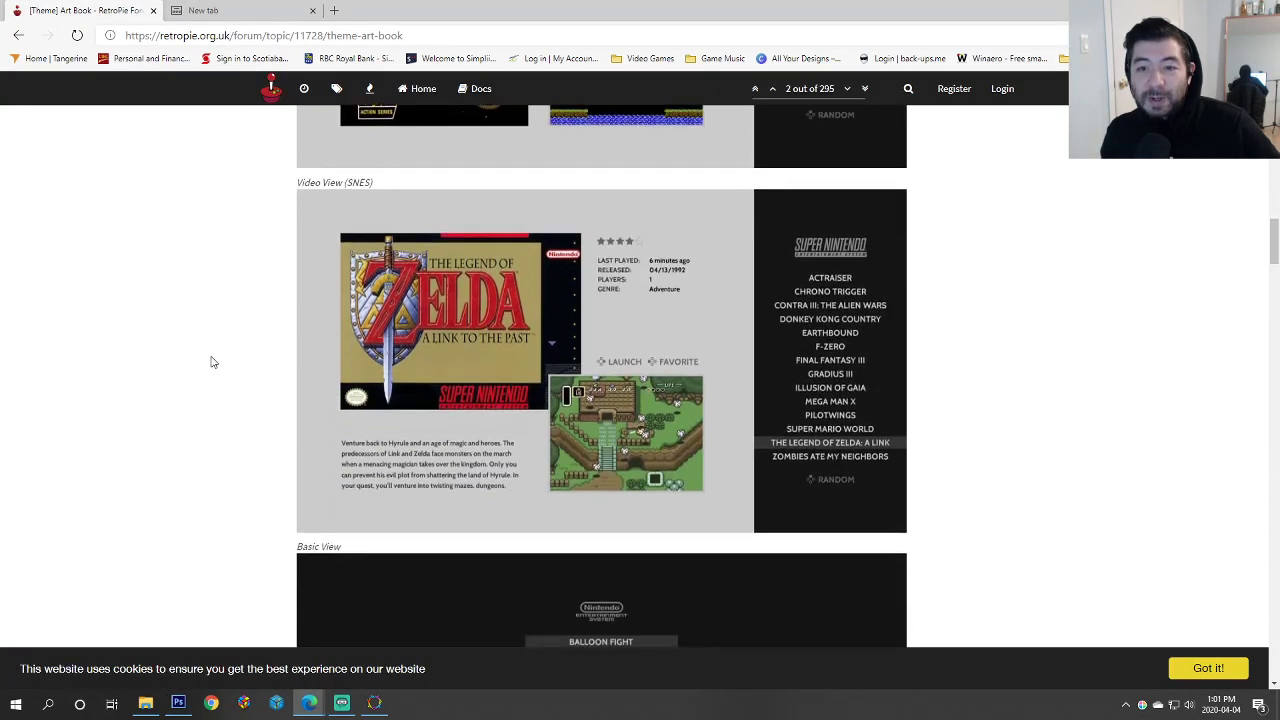
pyautogui.scroll(-8, 212, 362)
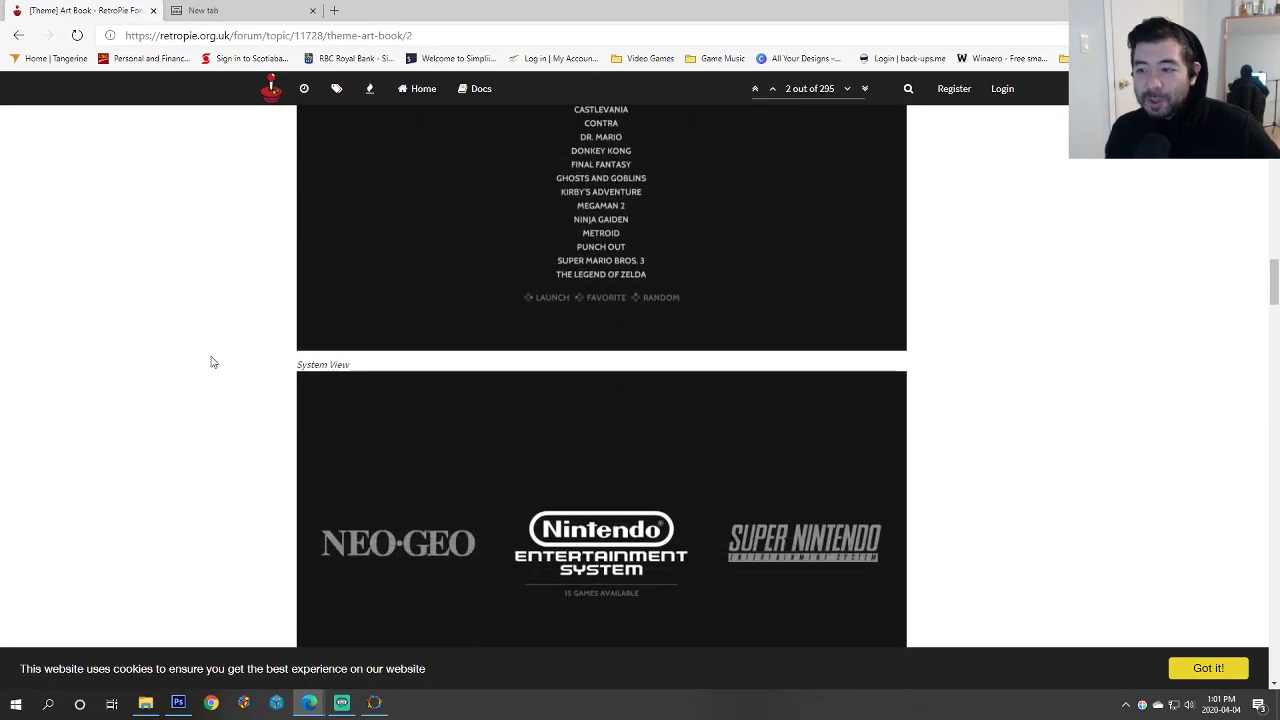
pyautogui.scroll(2, 212, 358)
pyautogui.scroll(-1, 212, 358)
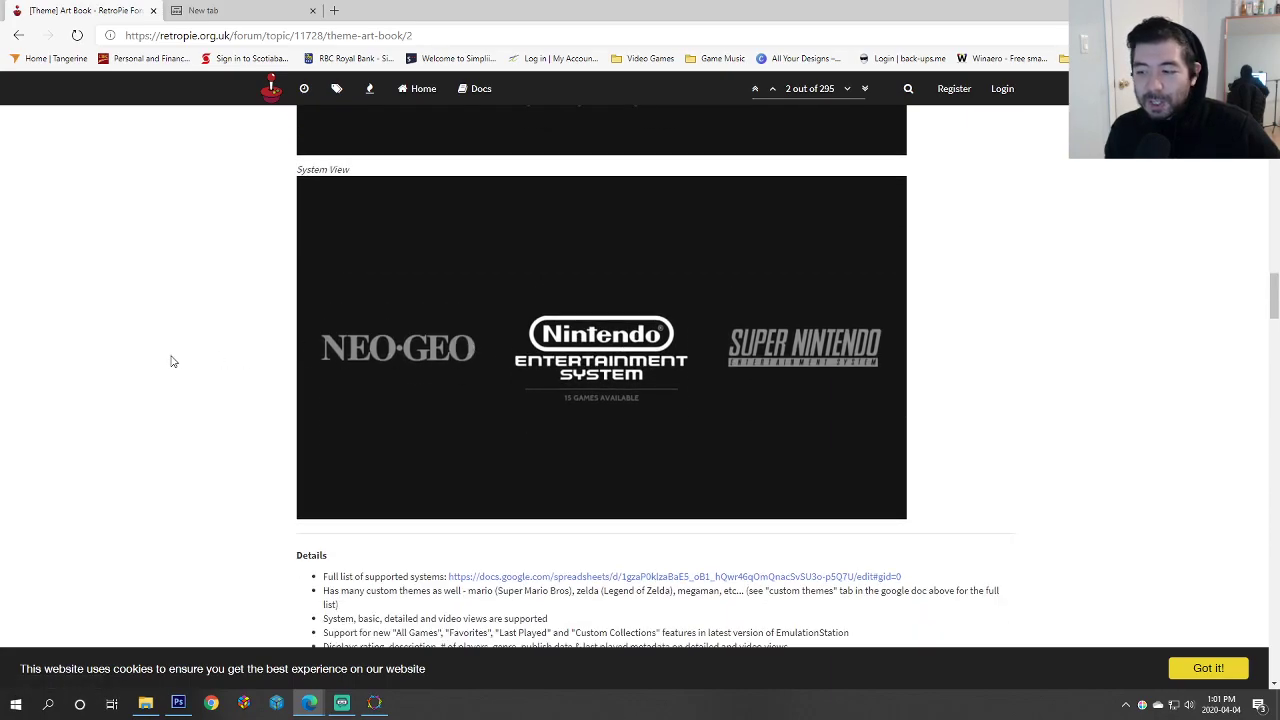
pyautogui.scroll(-10, 168, 417)
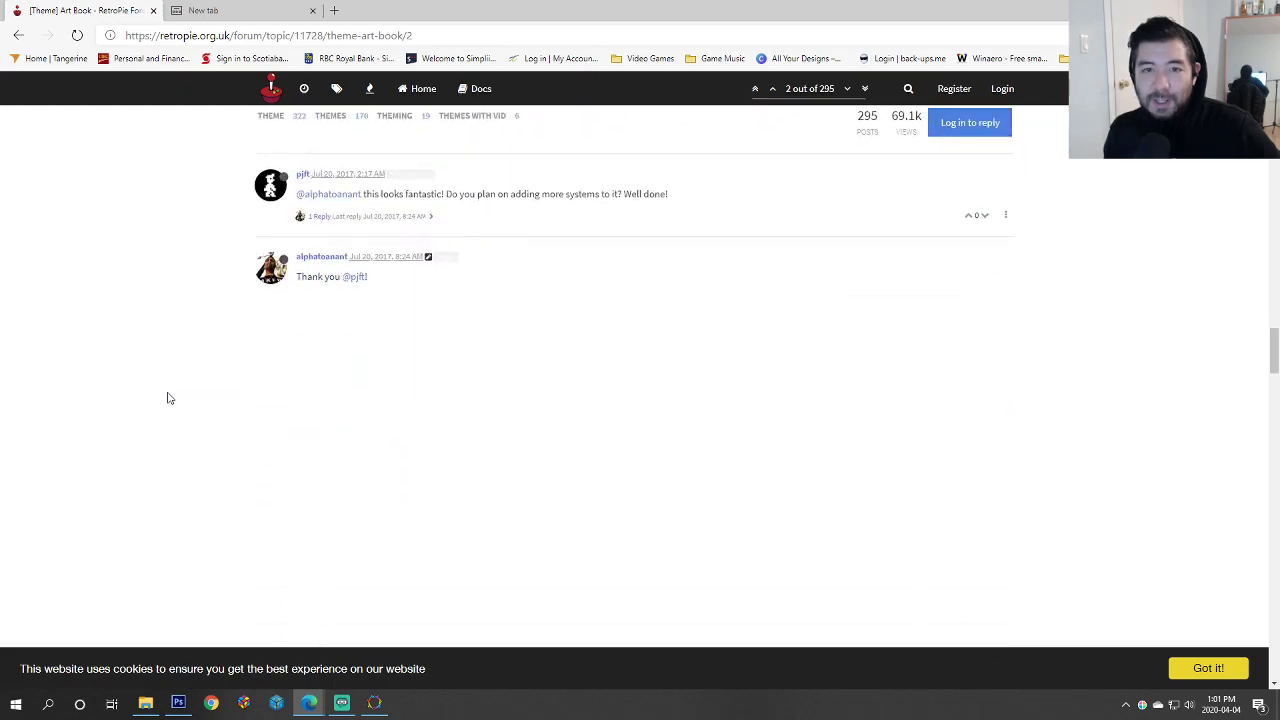
pyautogui.scroll(8, 170, 400)
pyautogui.scroll(6, 172, 389)
pyautogui.scroll(-2, 174, 393)
pyautogui.scroll(-1, 173, 393)
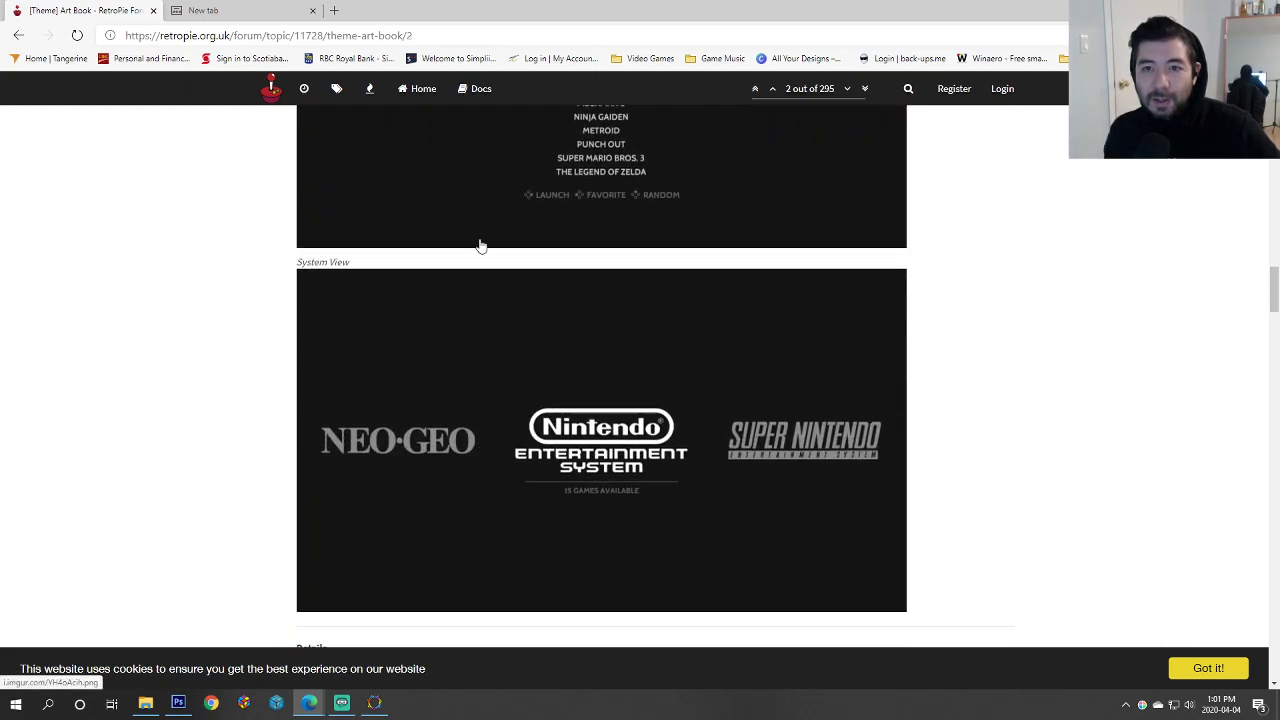
pyautogui.scroll(2, 209, 400)
pyautogui.scroll(1, 209, 400)
pyautogui.scroll(6, 206, 403)
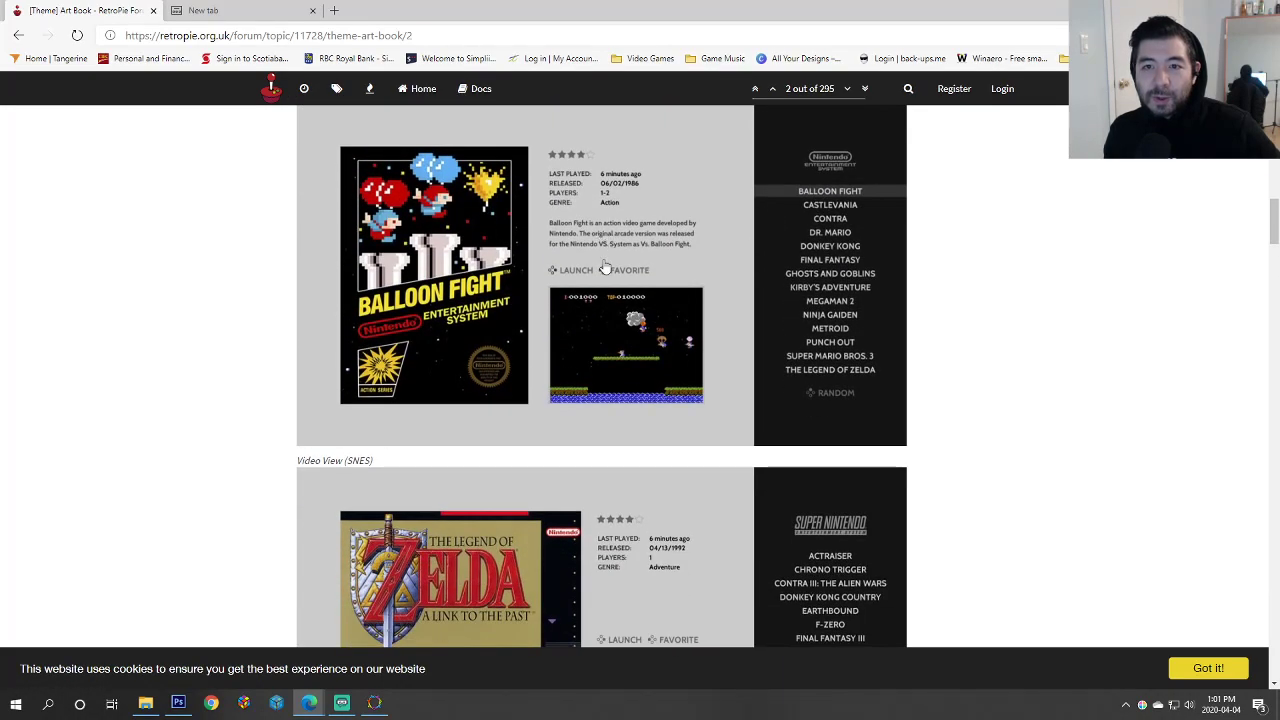
pyautogui.scroll(-2, 560, 360)
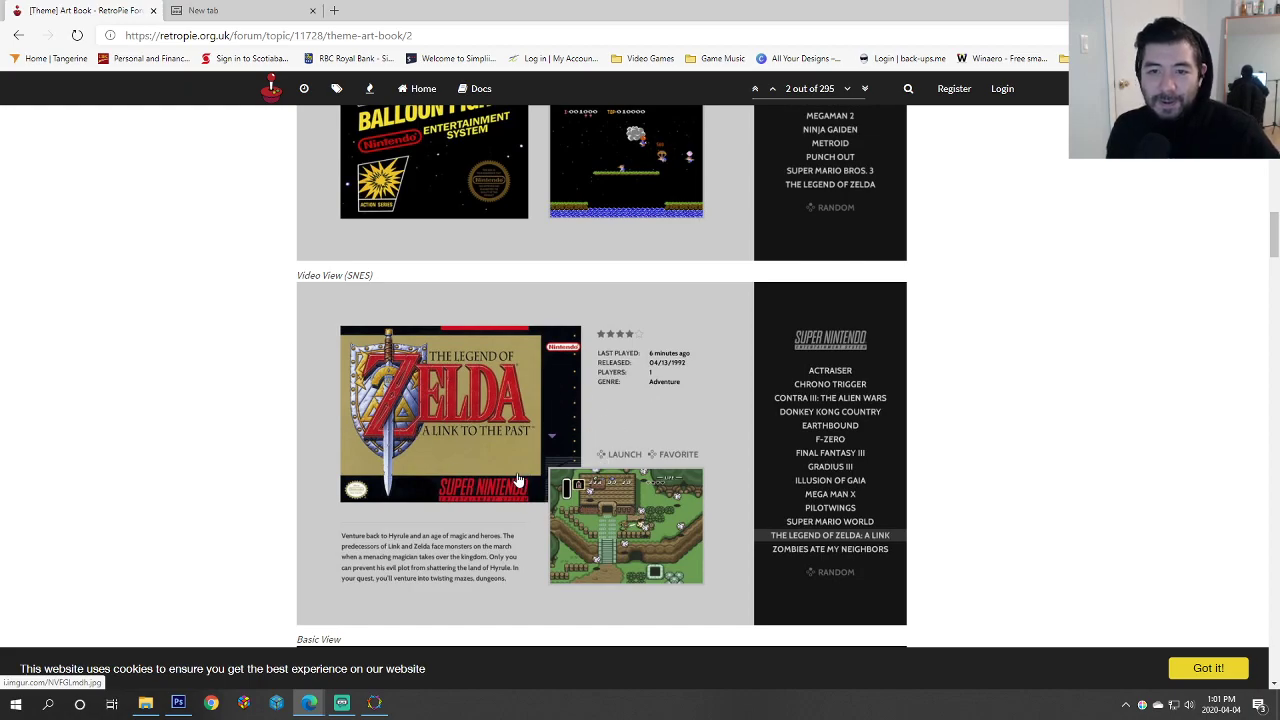
pyautogui.scroll(3, 205, 417)
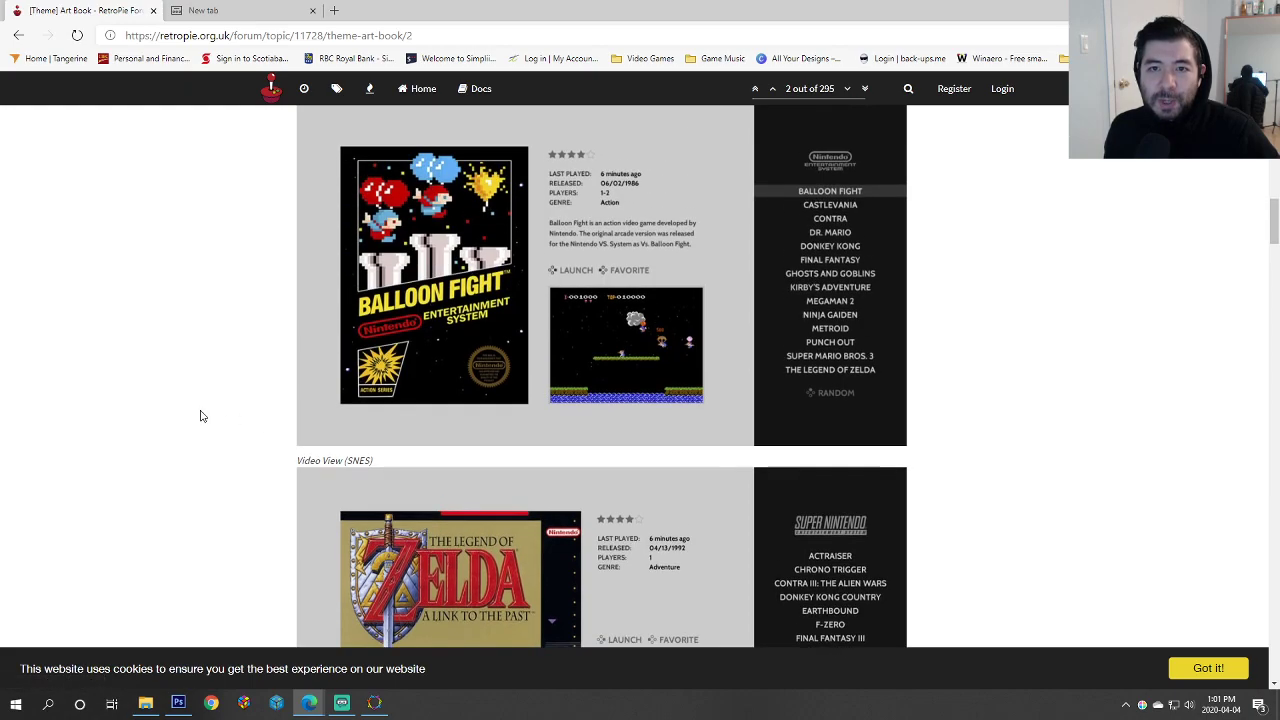
pyautogui.scroll(6, 274, 420)
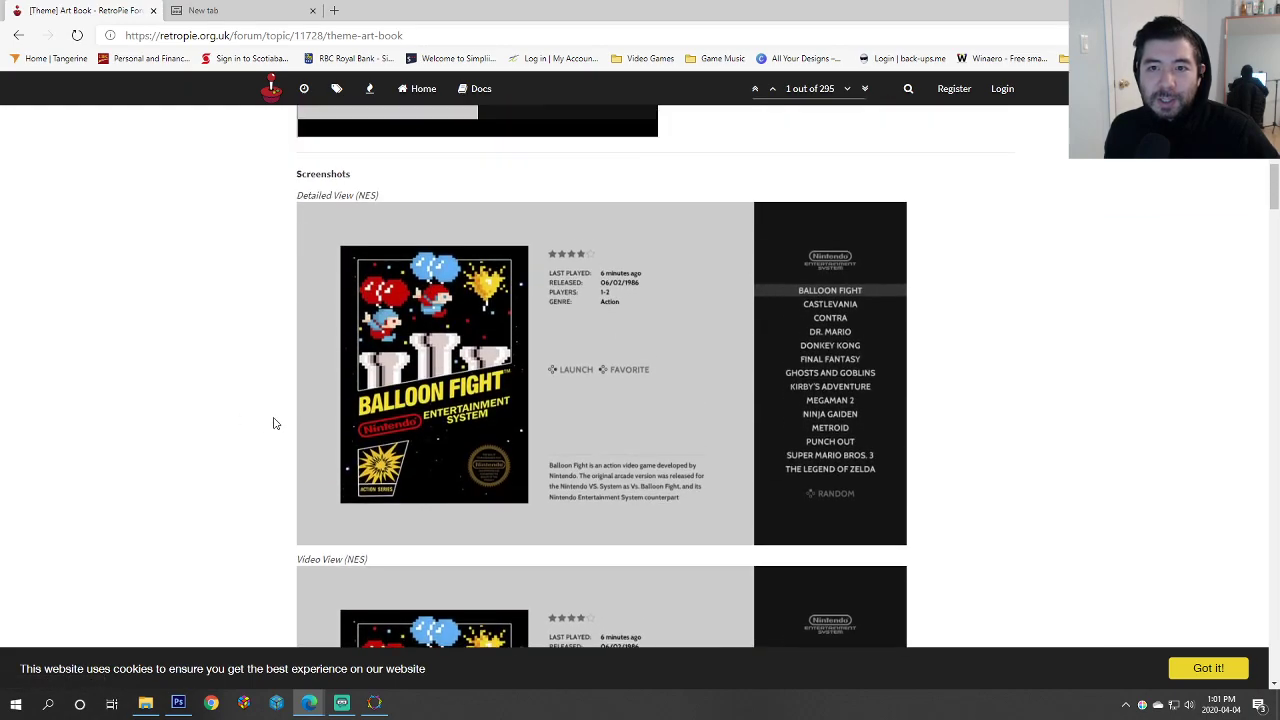
# Step: Play the Video Walkthrough embedded in the Art Book post and mute its sound
pyautogui.scroll(1, 274, 420)
pyautogui.scroll(-1, 276, 400)
pyautogui.scroll(1, 270, 420)
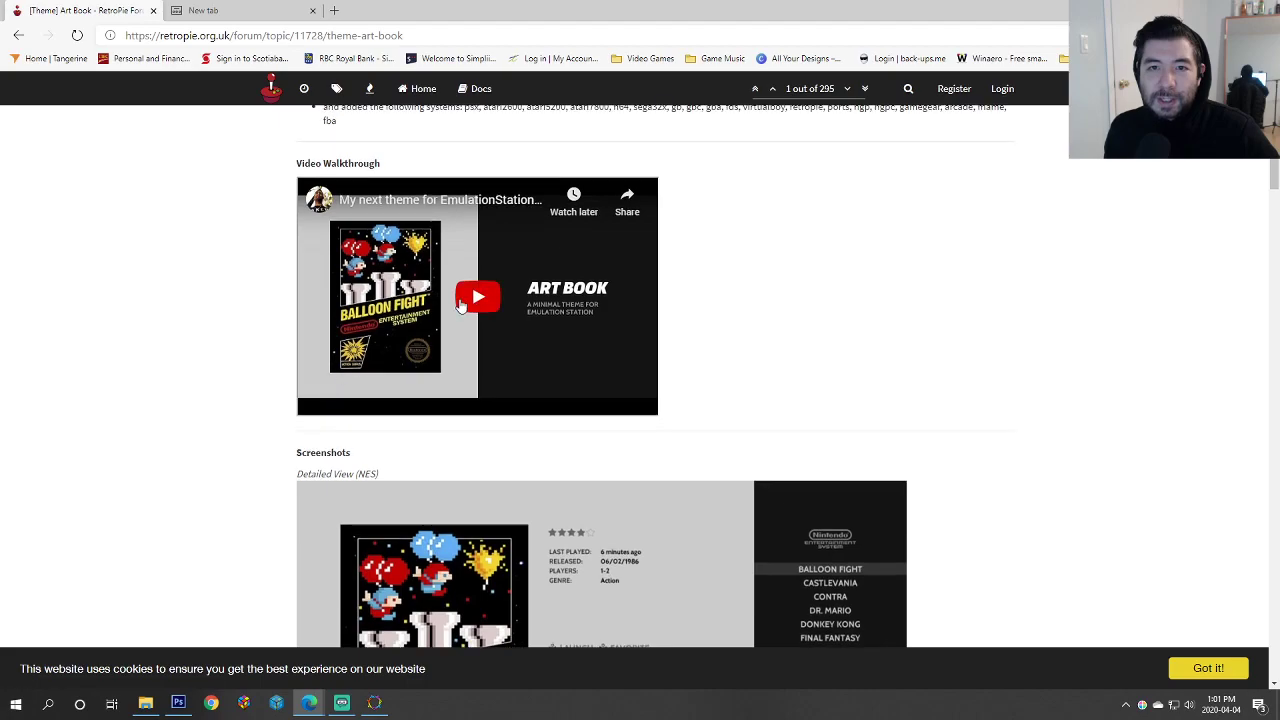
pyautogui.scroll(-1, 258, 445)
pyautogui.scroll(1, 258, 445)
pyautogui.click(478, 292)
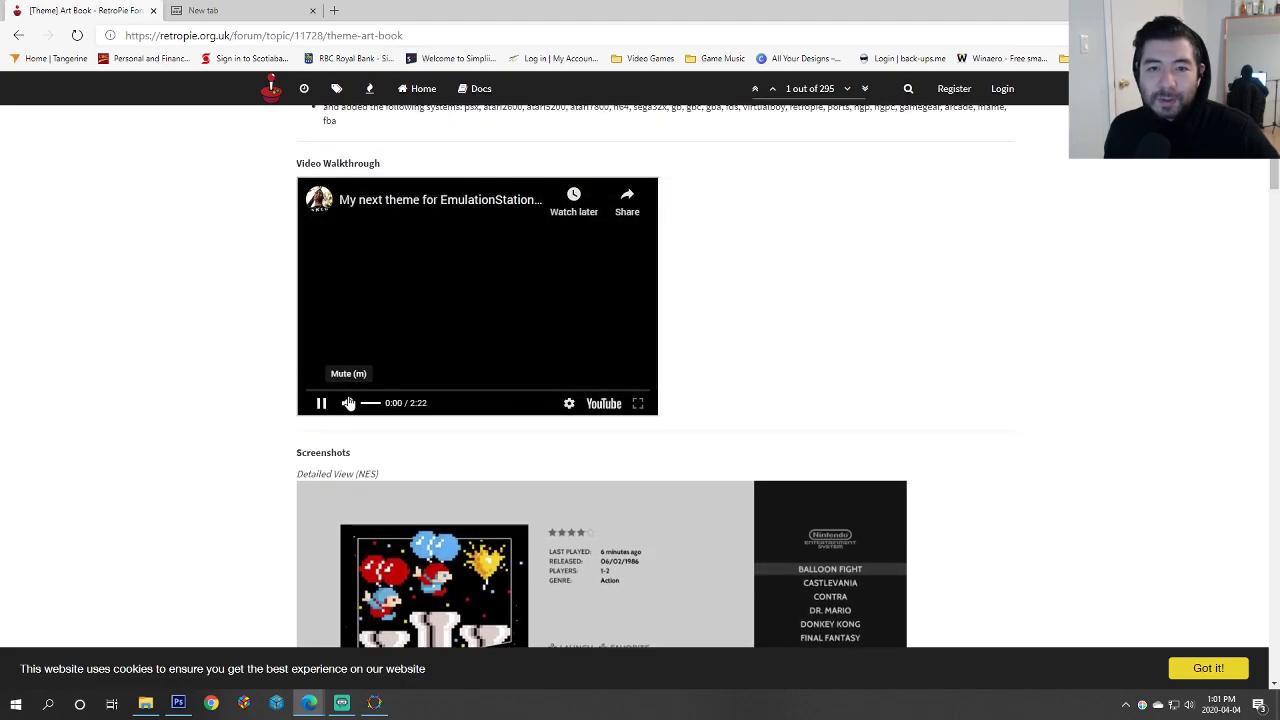
pyautogui.click(349, 404)
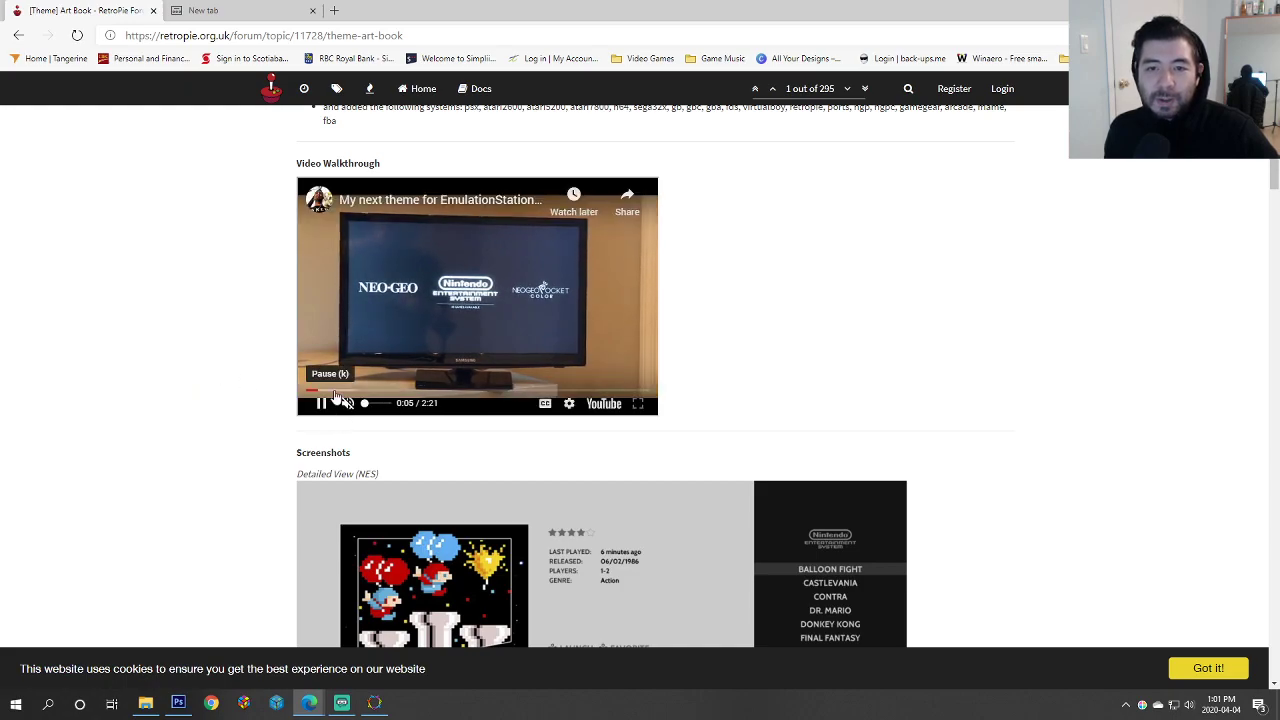
# Step: Skip ahead through the walkthrough video in stages to about 0:56 to see the theme's game views, and pause it
pyautogui.click(374, 391)
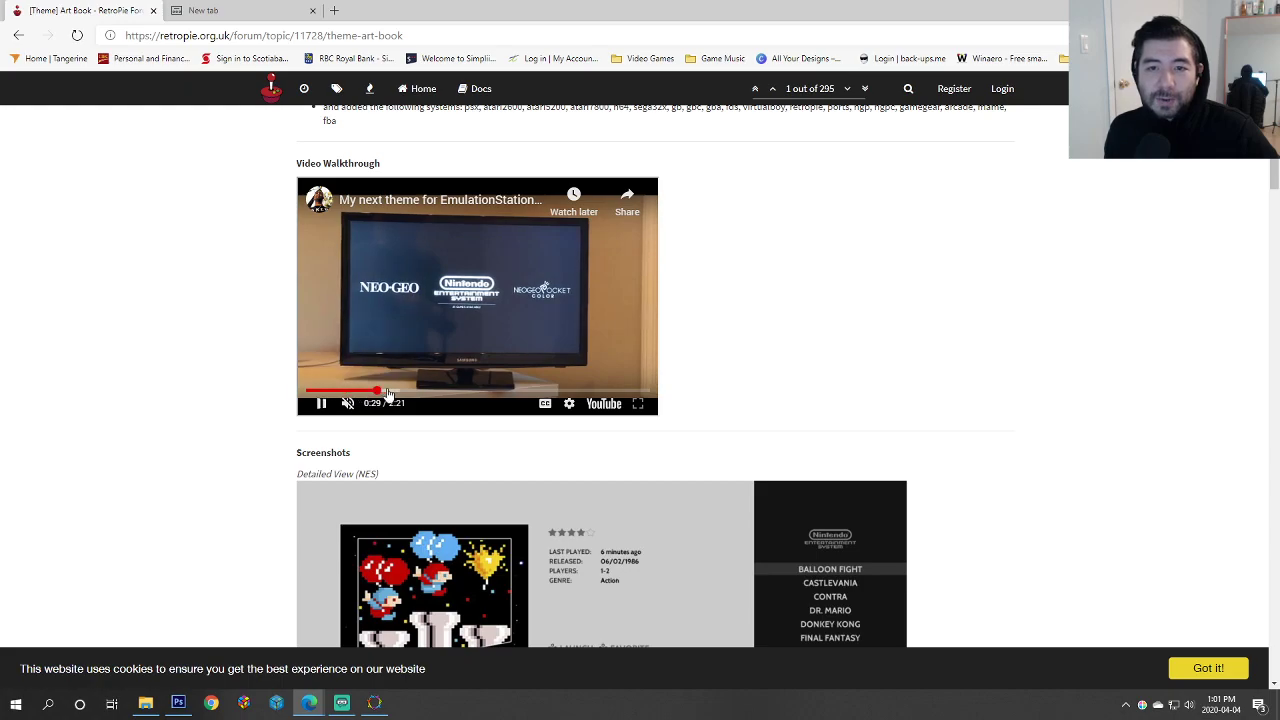
pyautogui.click(389, 393)
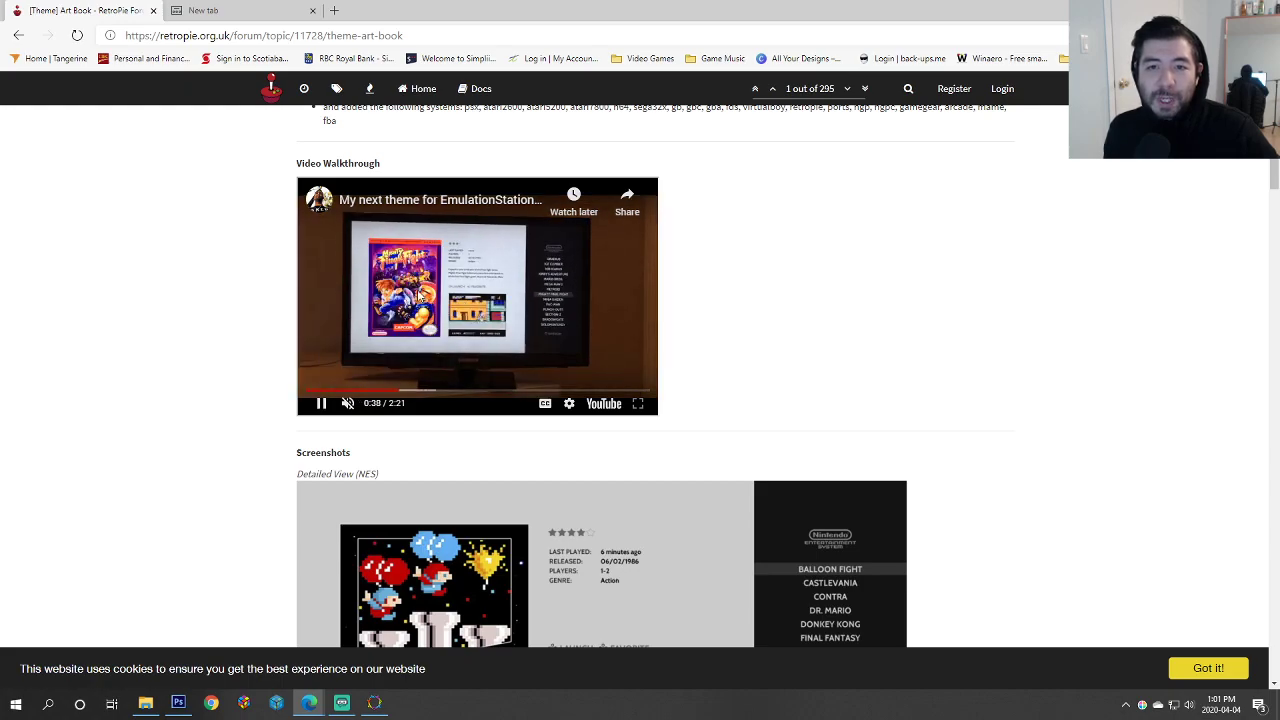
pyautogui.click(425, 393)
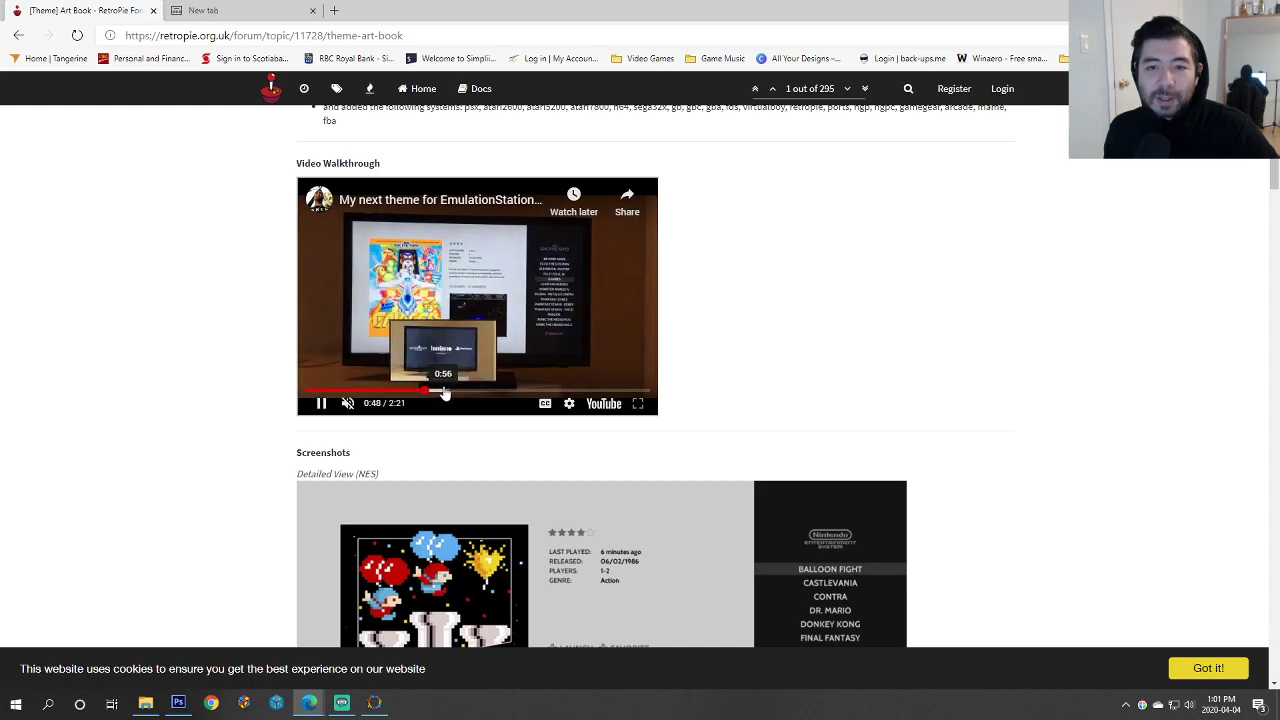
pyautogui.click(444, 393)
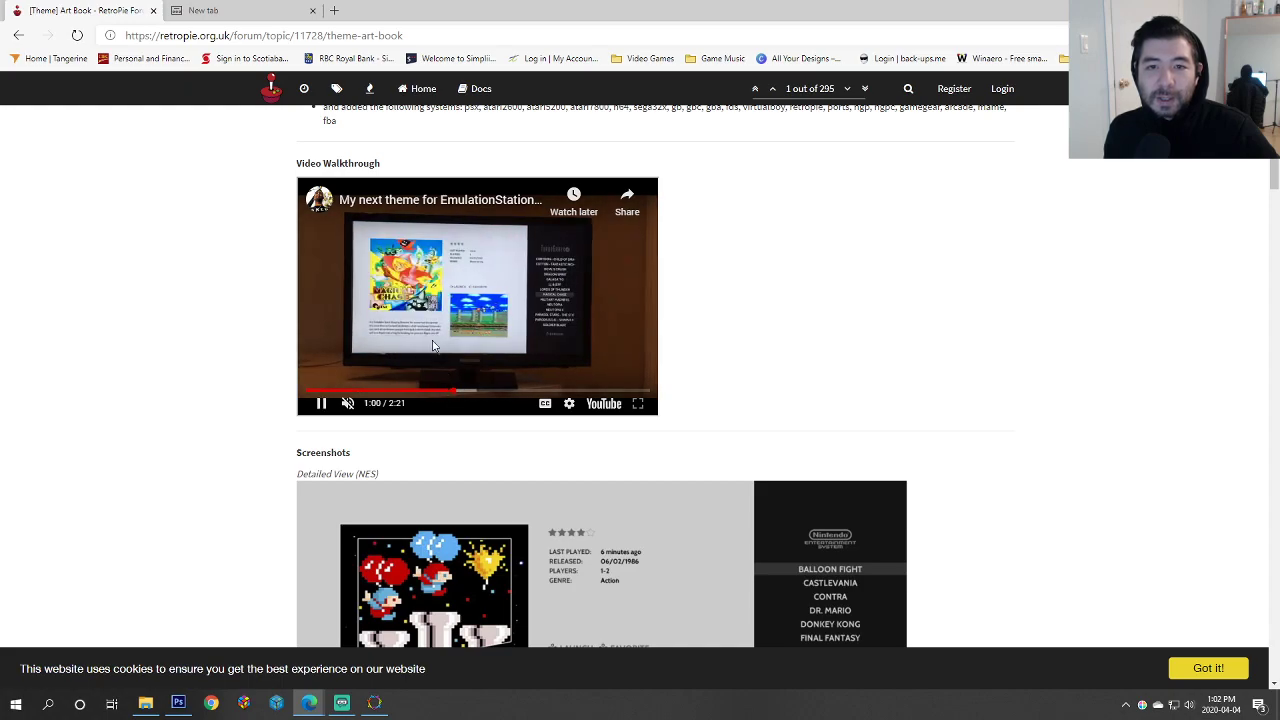
pyautogui.click(432, 343)
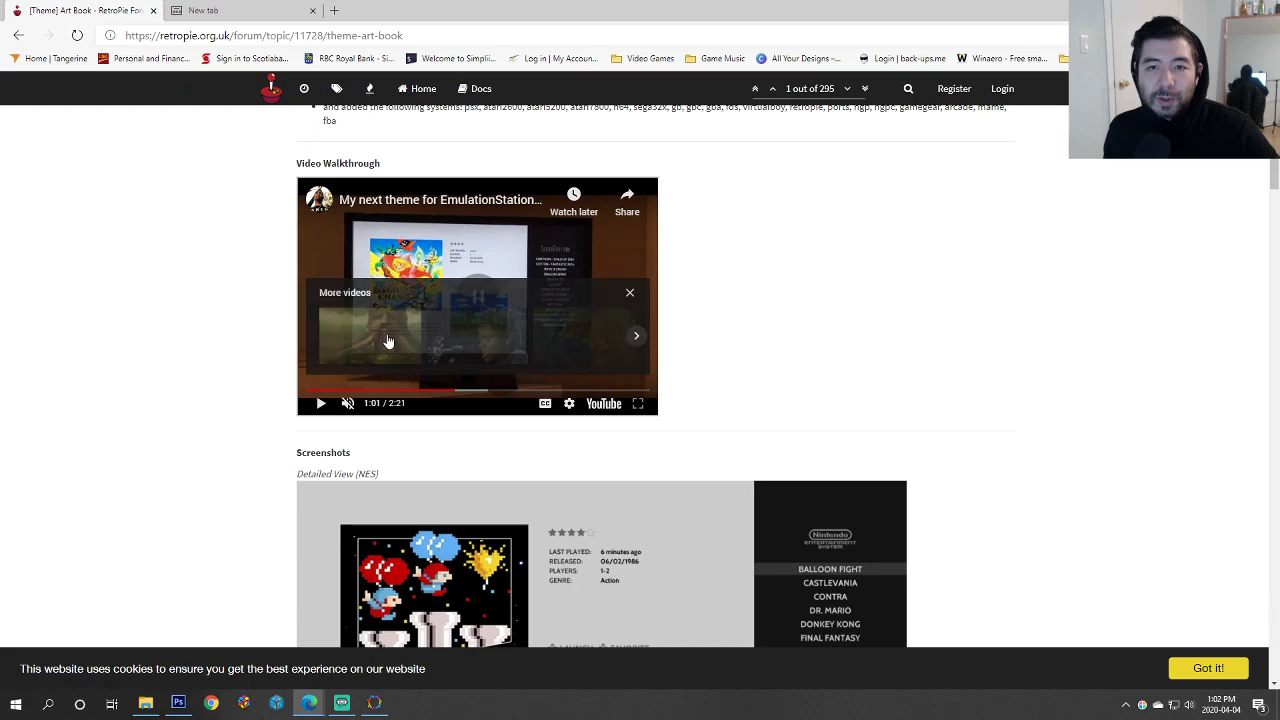
# Step: Dismiss the suggested videos overlay and skip ahead through the paused walkthrough video in stages to about 2:03
pyautogui.click(630, 294)
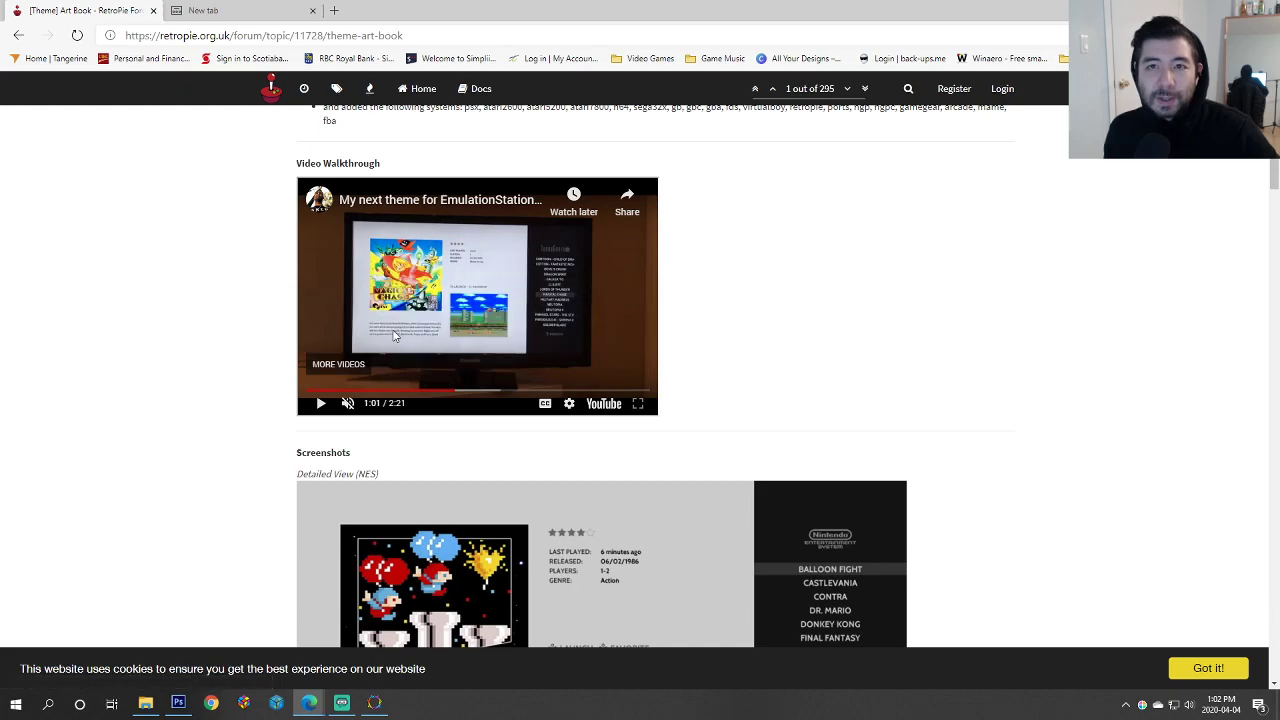
pyautogui.scroll(-1, 400, 333)
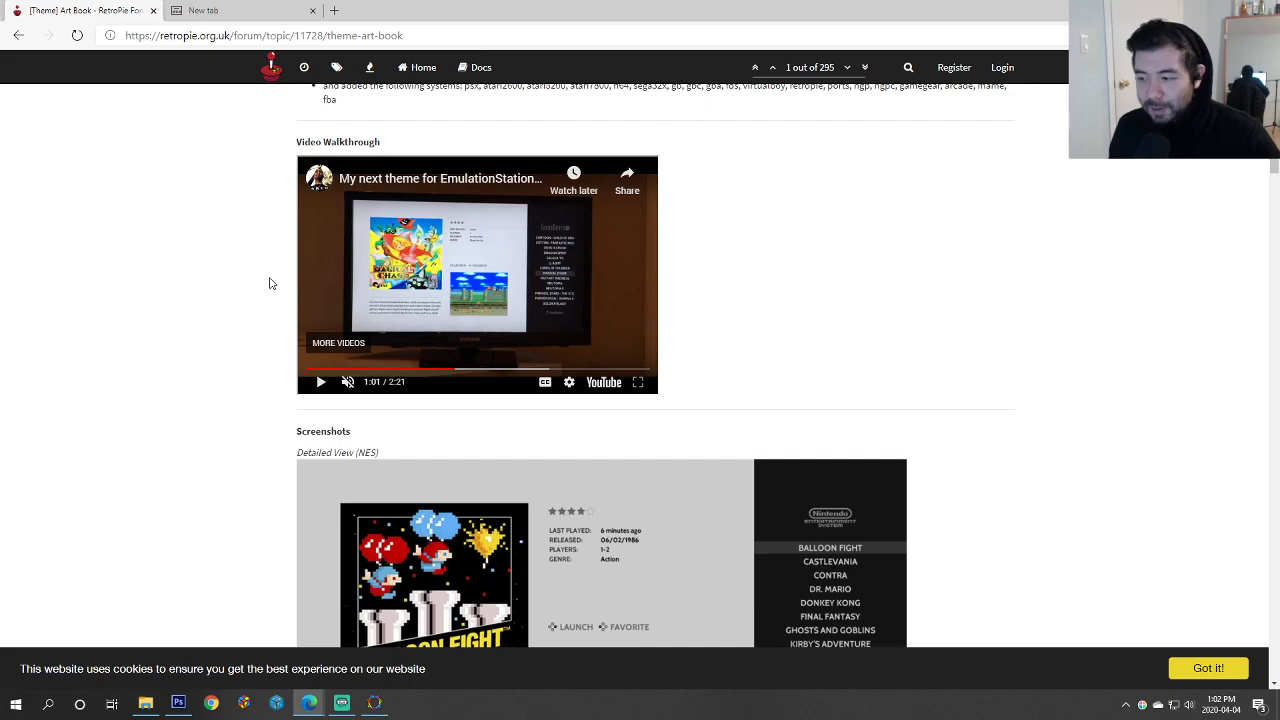
pyautogui.click(481, 372)
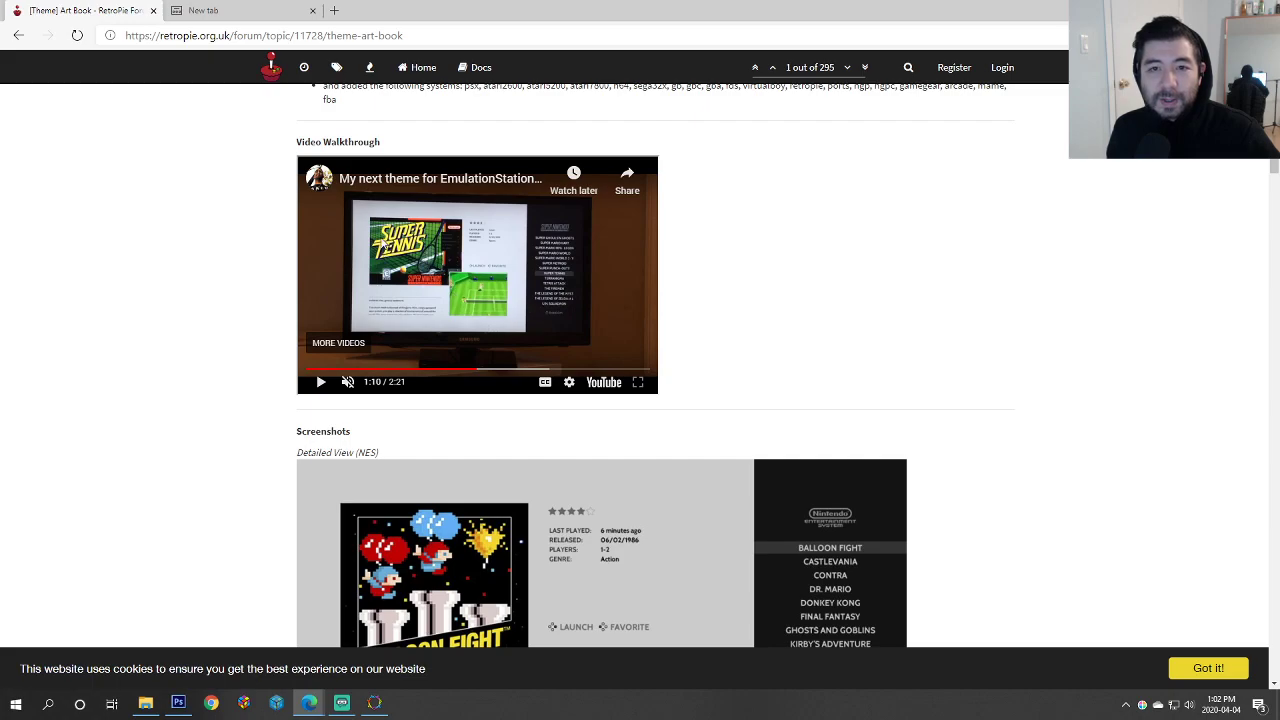
pyautogui.click(497, 370)
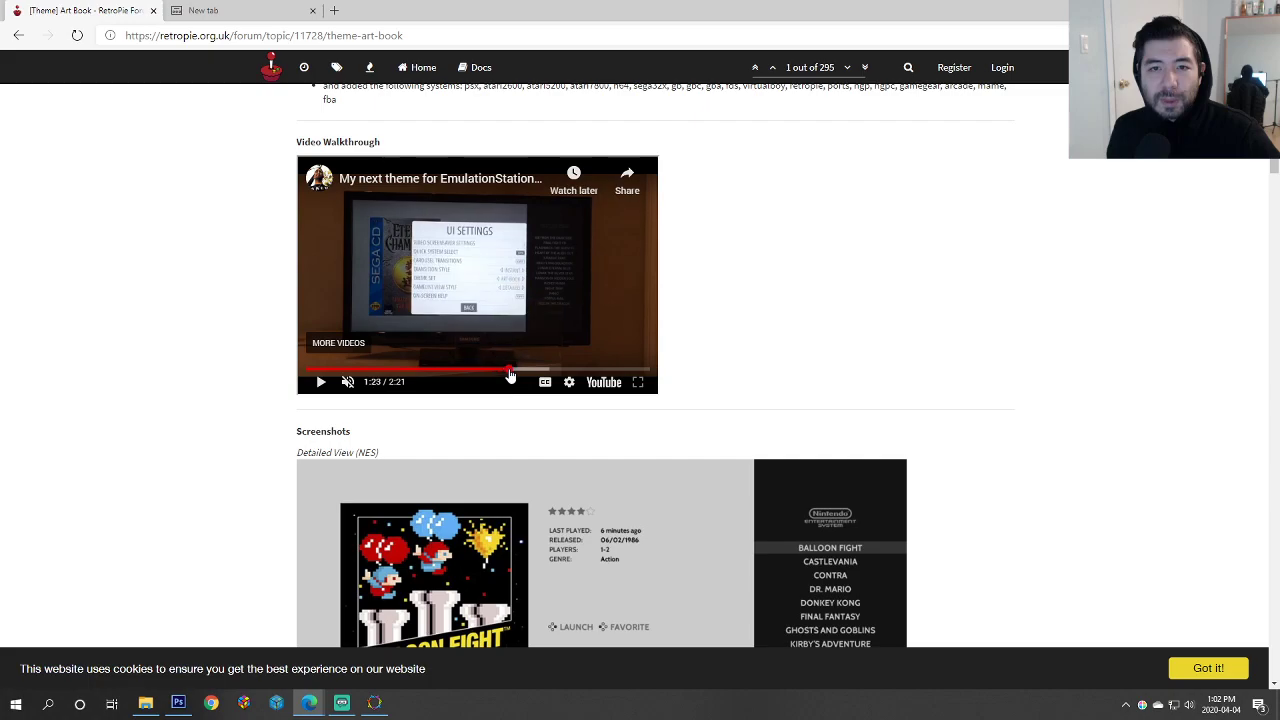
pyautogui.click(523, 370)
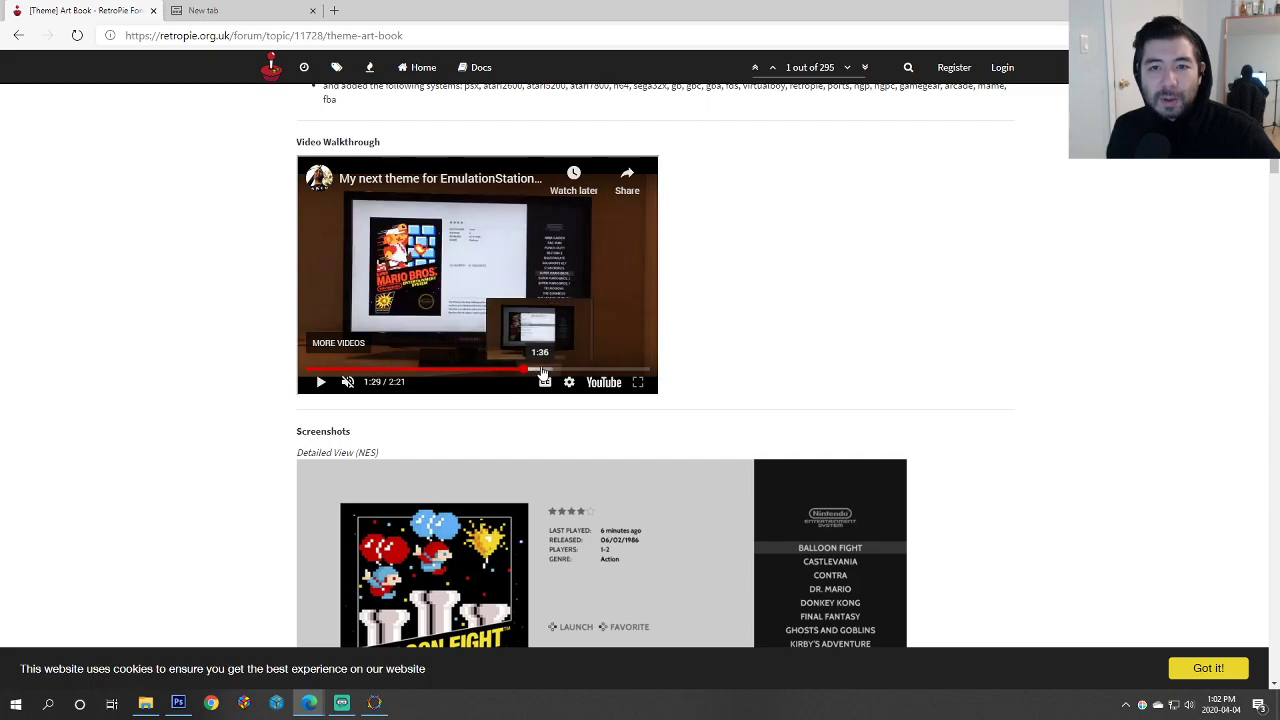
pyautogui.click(540, 370)
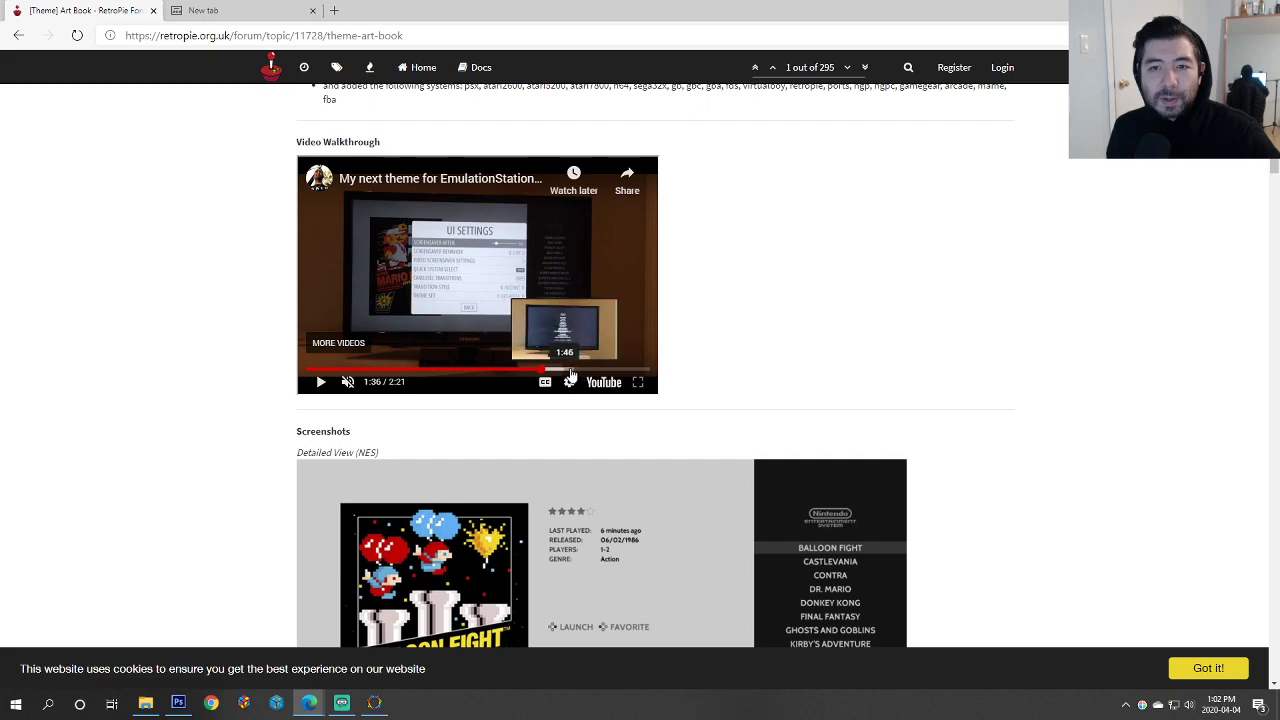
pyautogui.click(612, 370)
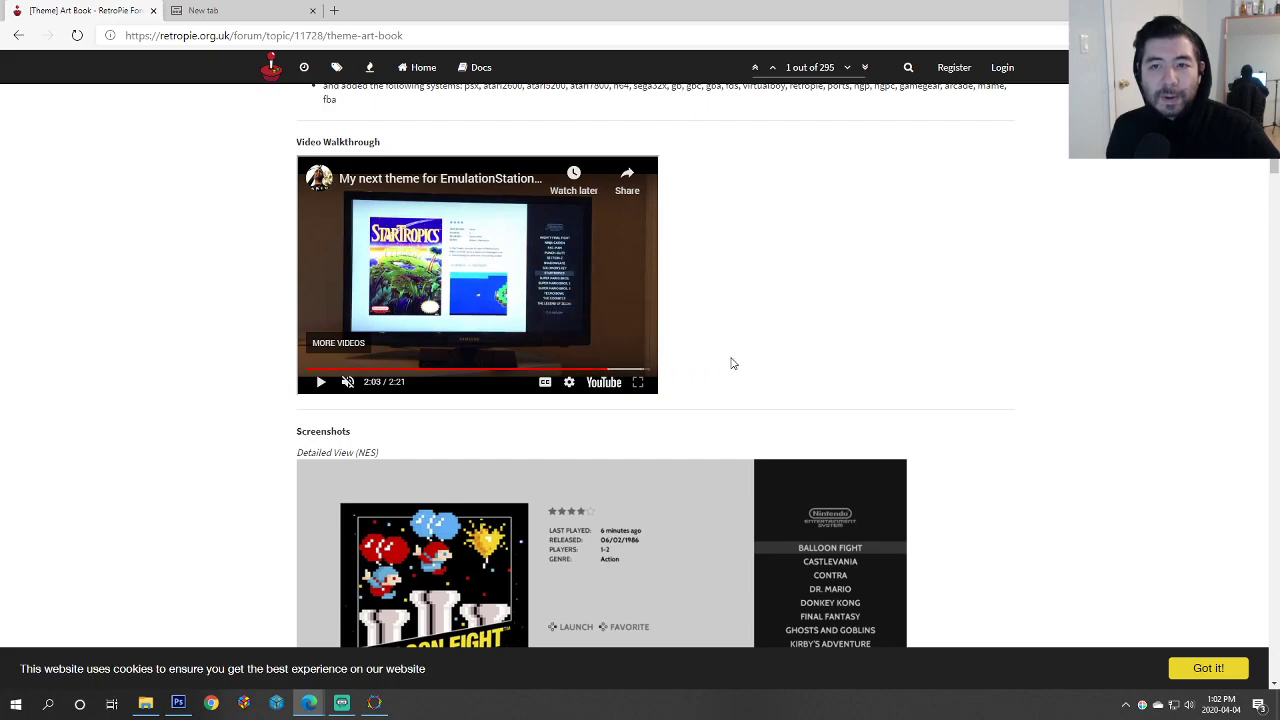
# Step: Look back over the Art Book post's NES screenshots, download section and update notes, ending at the start of the post
pyautogui.scroll(-3, 1005, 476)
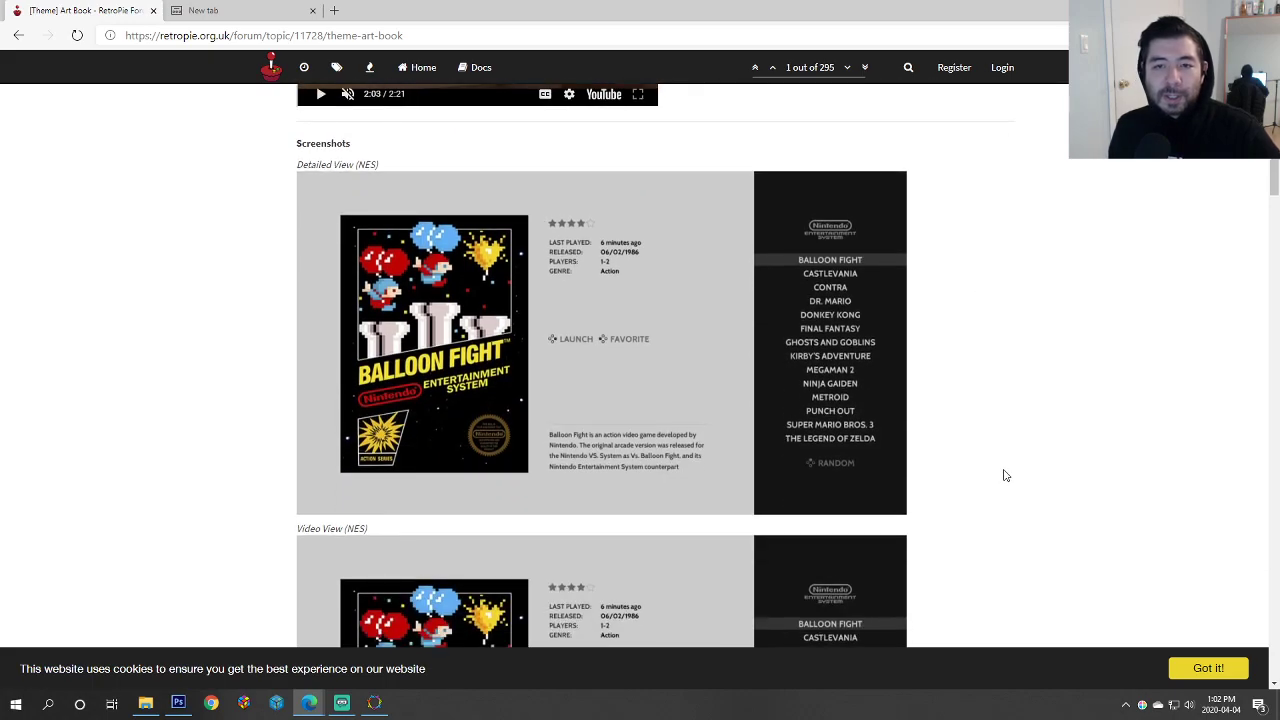
pyautogui.scroll(13, 1005, 476)
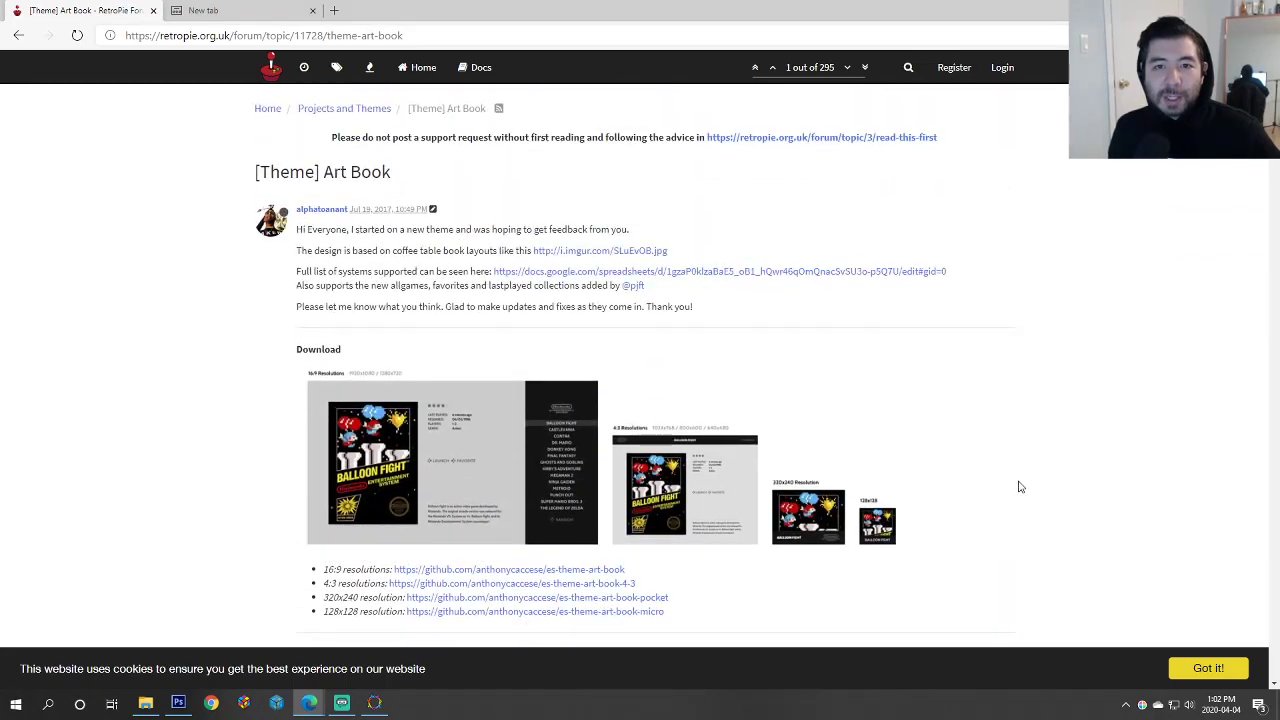
pyautogui.scroll(-2, 1008, 452)
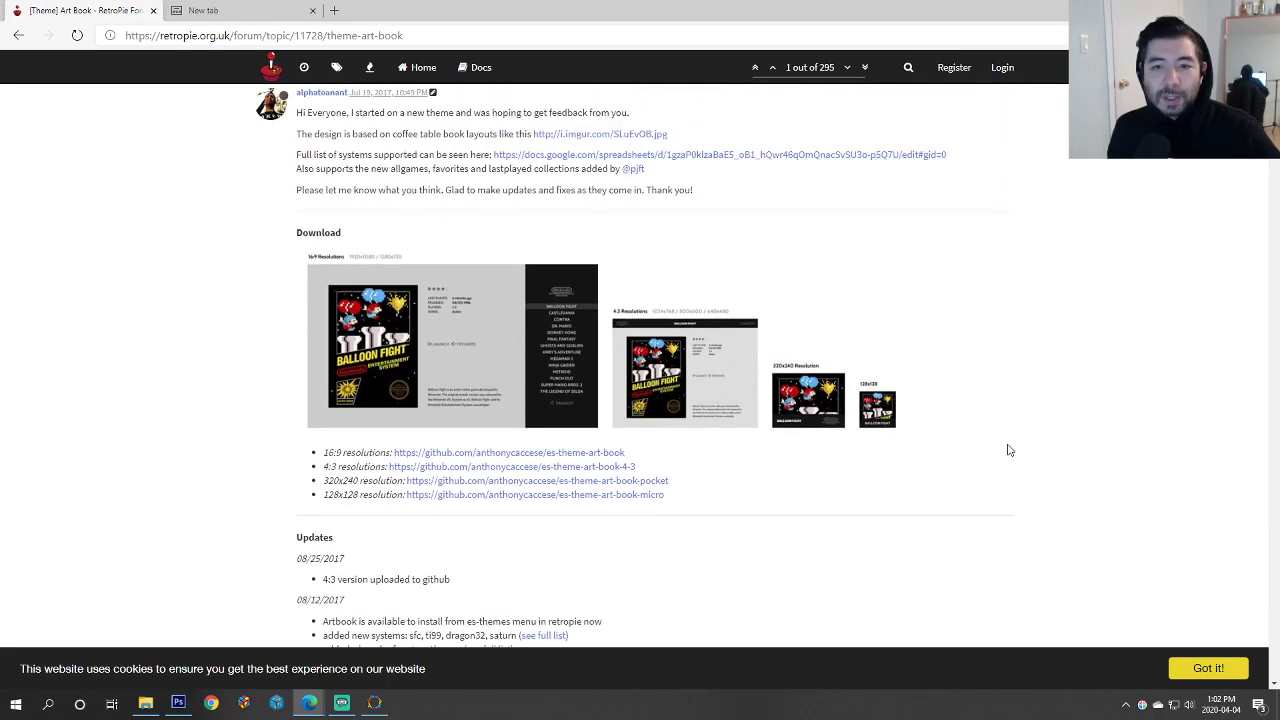
pyautogui.scroll(2, 1008, 451)
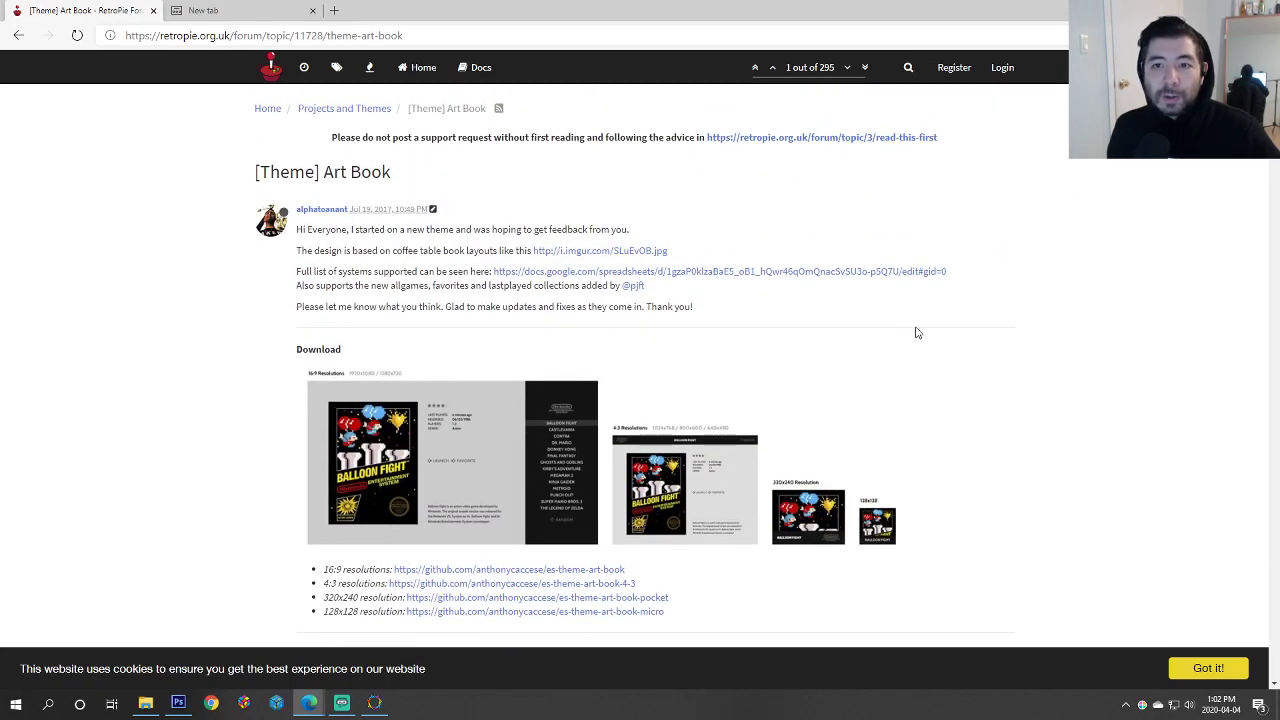
pyautogui.scroll(-3, 918, 332)
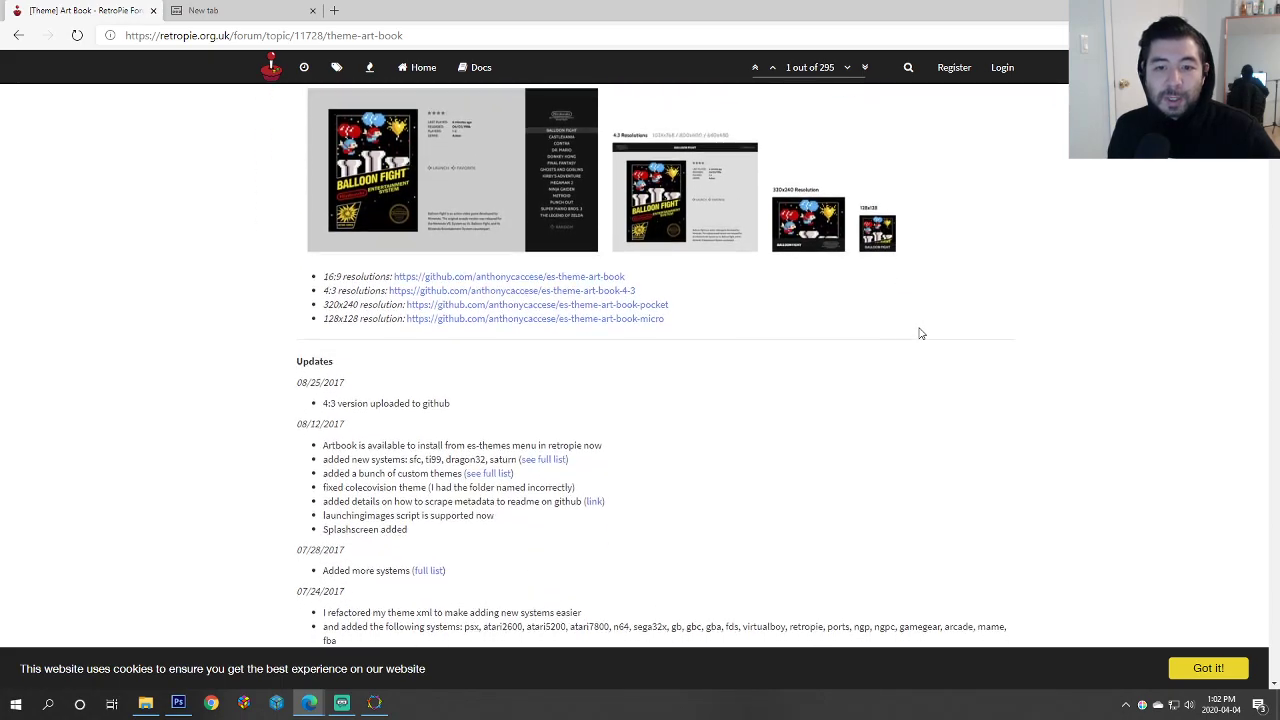
pyautogui.scroll(-1, 927, 341)
pyautogui.scroll(-6, 924, 350)
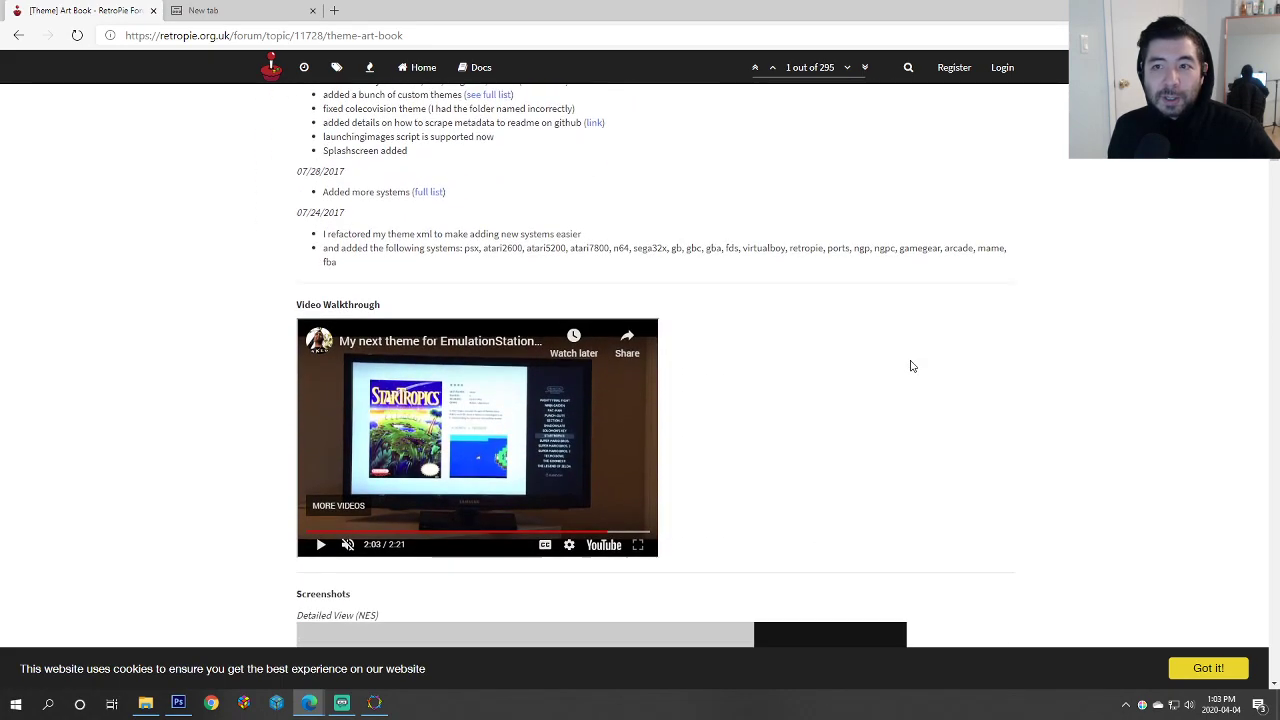
pyautogui.scroll(10, 1017, 376)
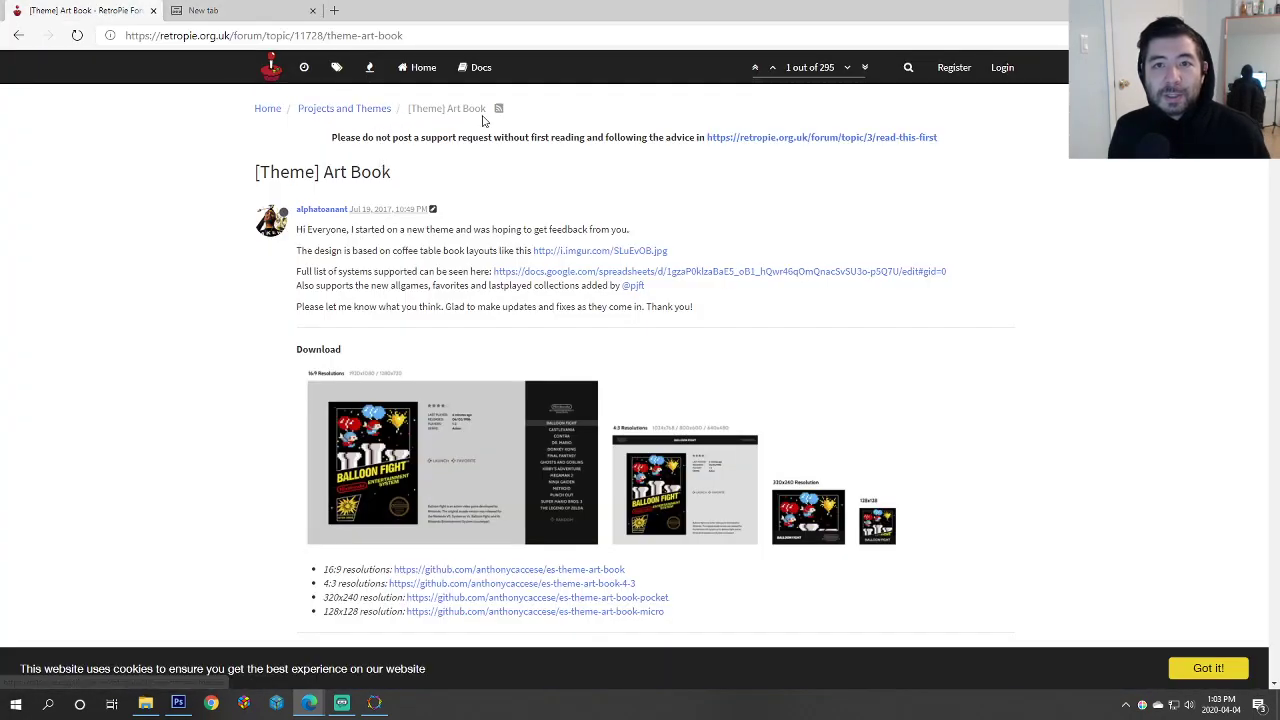
# Step: Search the web for "artbook retropie github" in the empty browser tab
pyautogui.click(259, 14)
pyautogui.write('artbook retropie')
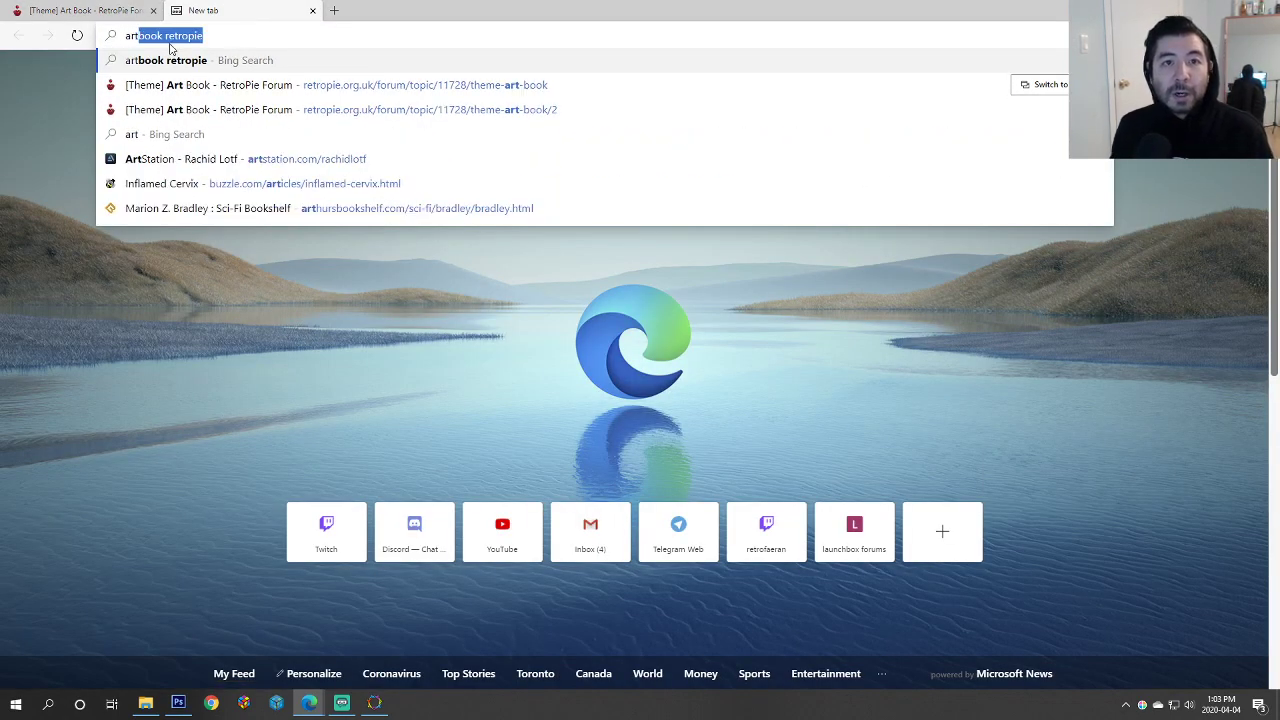
pyautogui.press('End')
pyautogui.write('github')
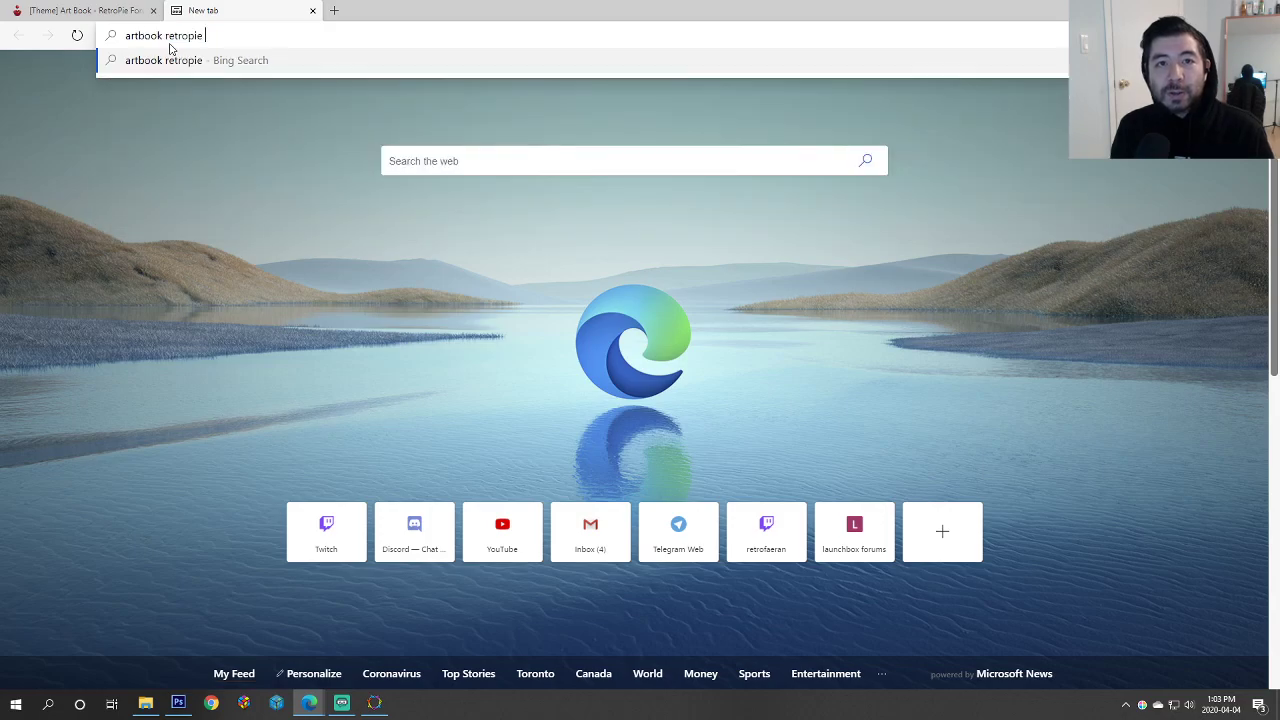
pyautogui.press('Return')
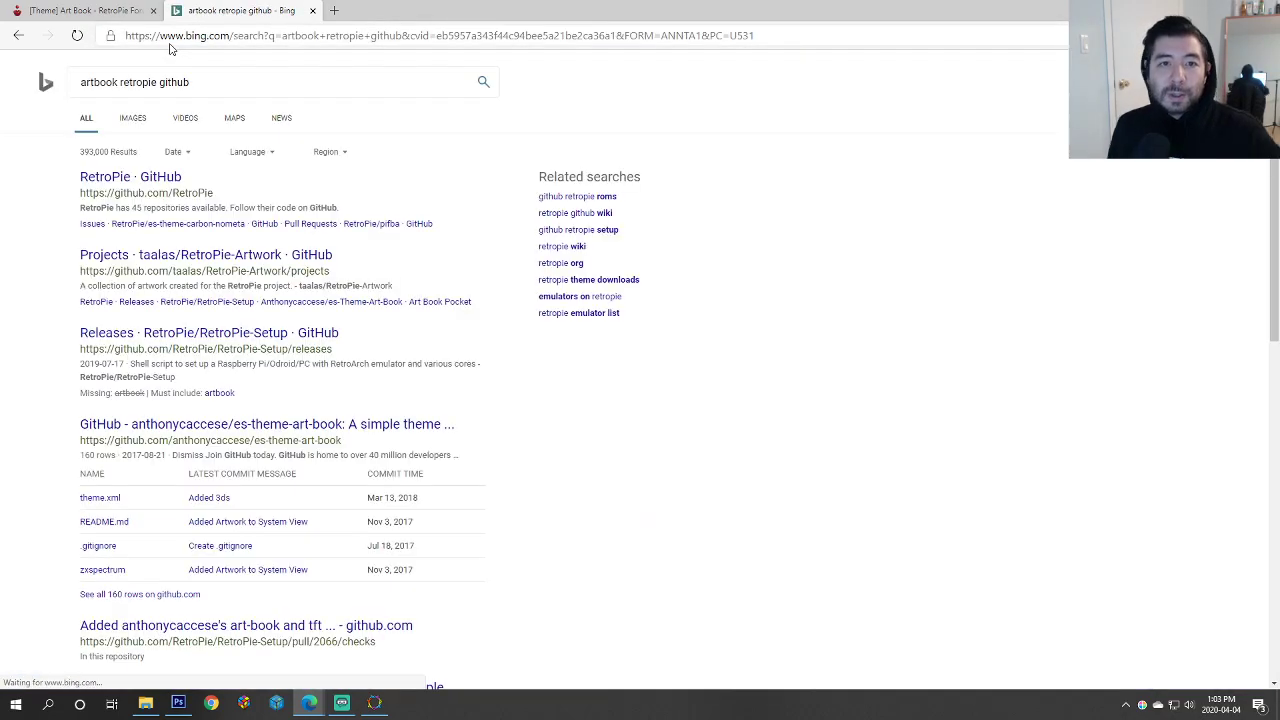
# Step: Check the RetroPie GitHub page for the Art Book theme and return to the search results
pyautogui.click(127, 180)
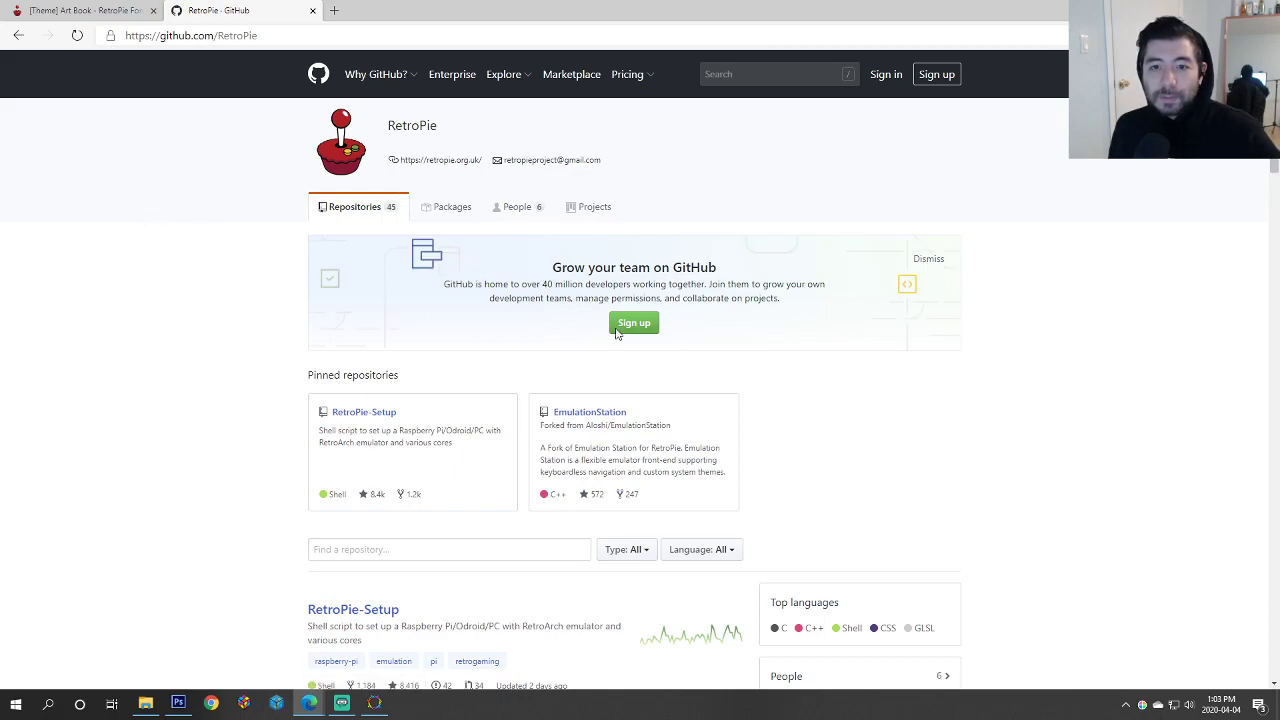
pyautogui.scroll(-1, 993, 394)
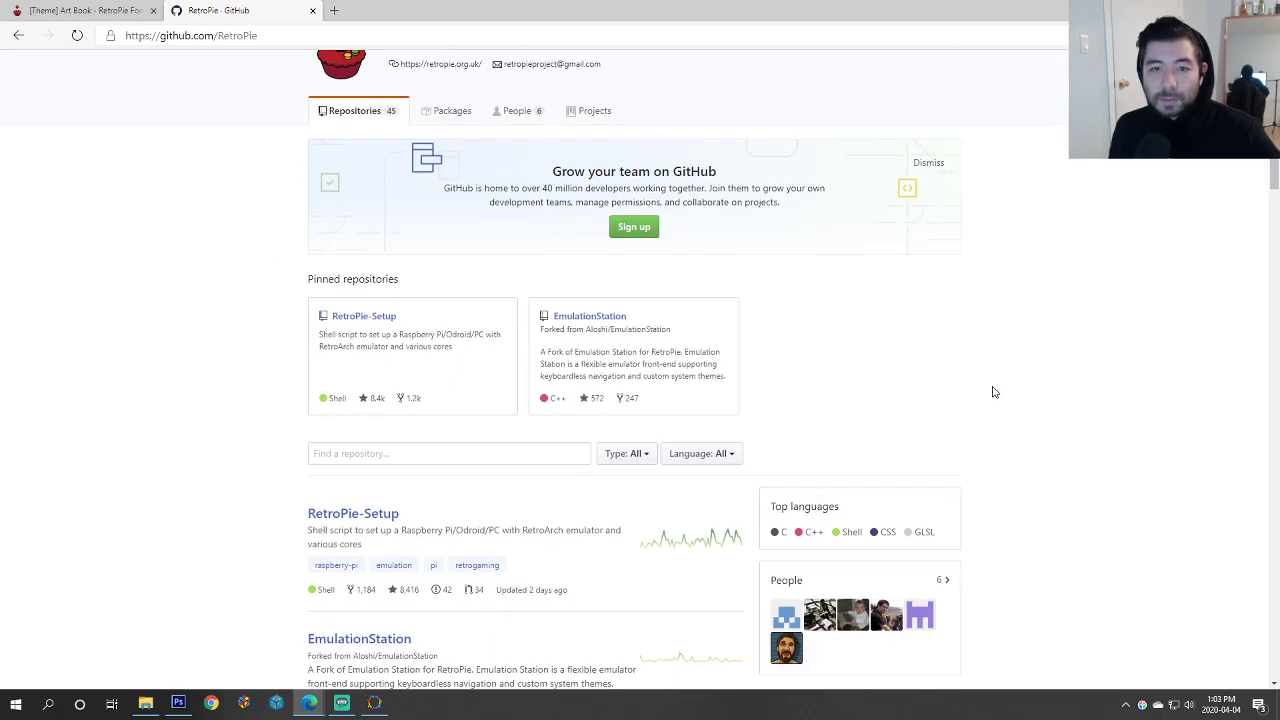
pyautogui.scroll(1, 995, 390)
pyautogui.click(18, 35)
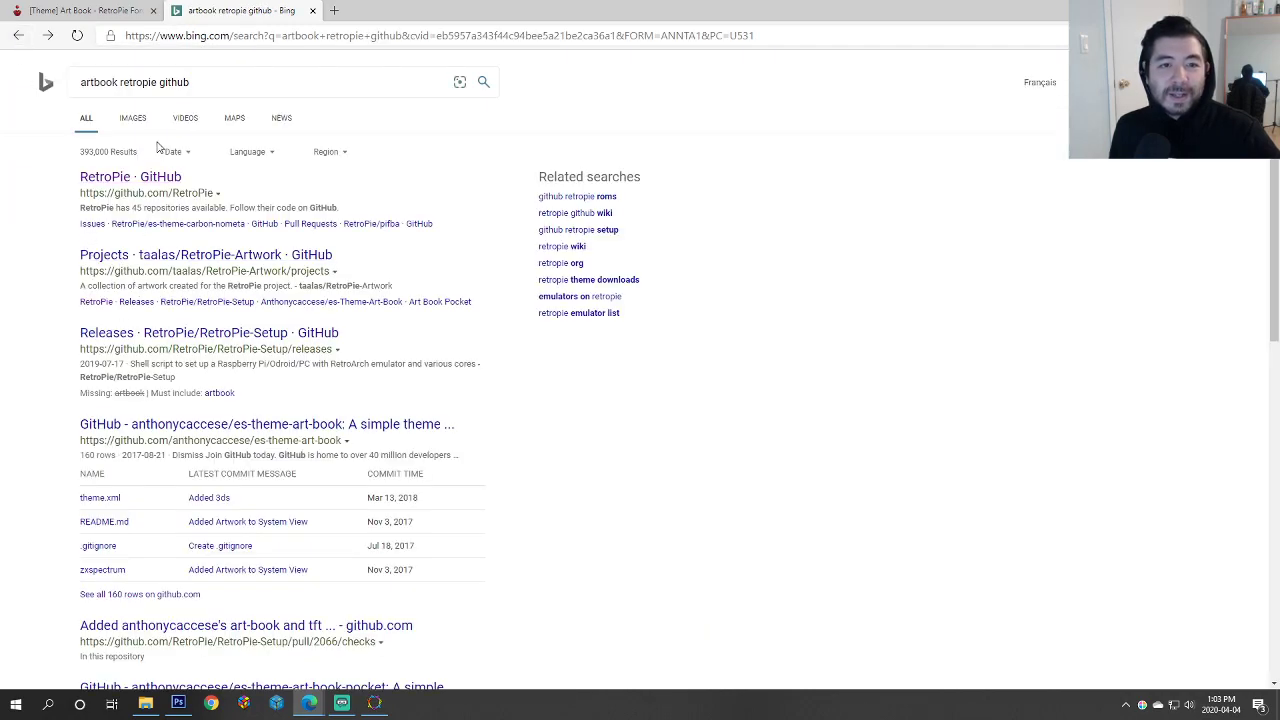
# Step: Shorten the web search to "artbook github" and run it again
pyautogui.click(157, 82)
pyautogui.press('BackSpace')
pyautogui.press('BackSpace')
pyautogui.press('BackSpace')
pyautogui.press('BackSpace')
pyautogui.press('BackSpace')
pyautogui.press('BackSpace')
pyautogui.press('BackSpace')
pyautogui.press('BackSpace')
pyautogui.press('Return')
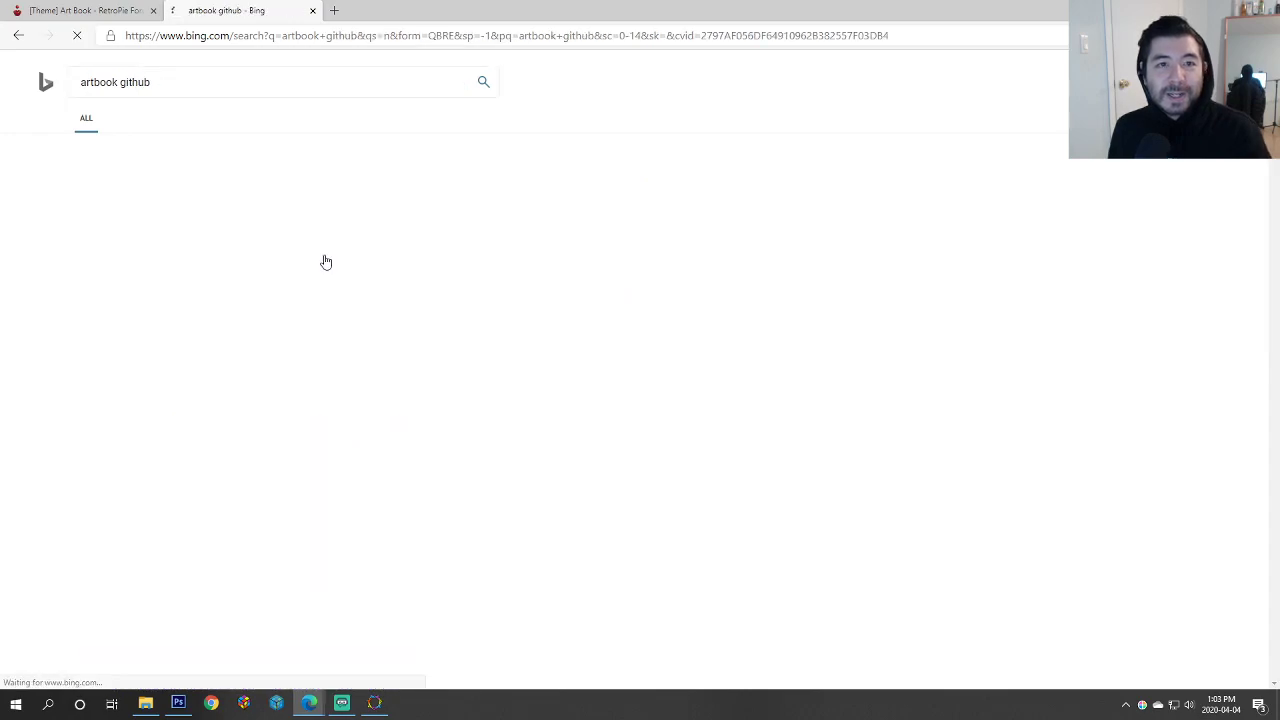
# Step: Inspect the Artbook Dribbble client repository and its assets folder, and go back to look through the search results
pyautogui.scroll(-2, 37, 428)
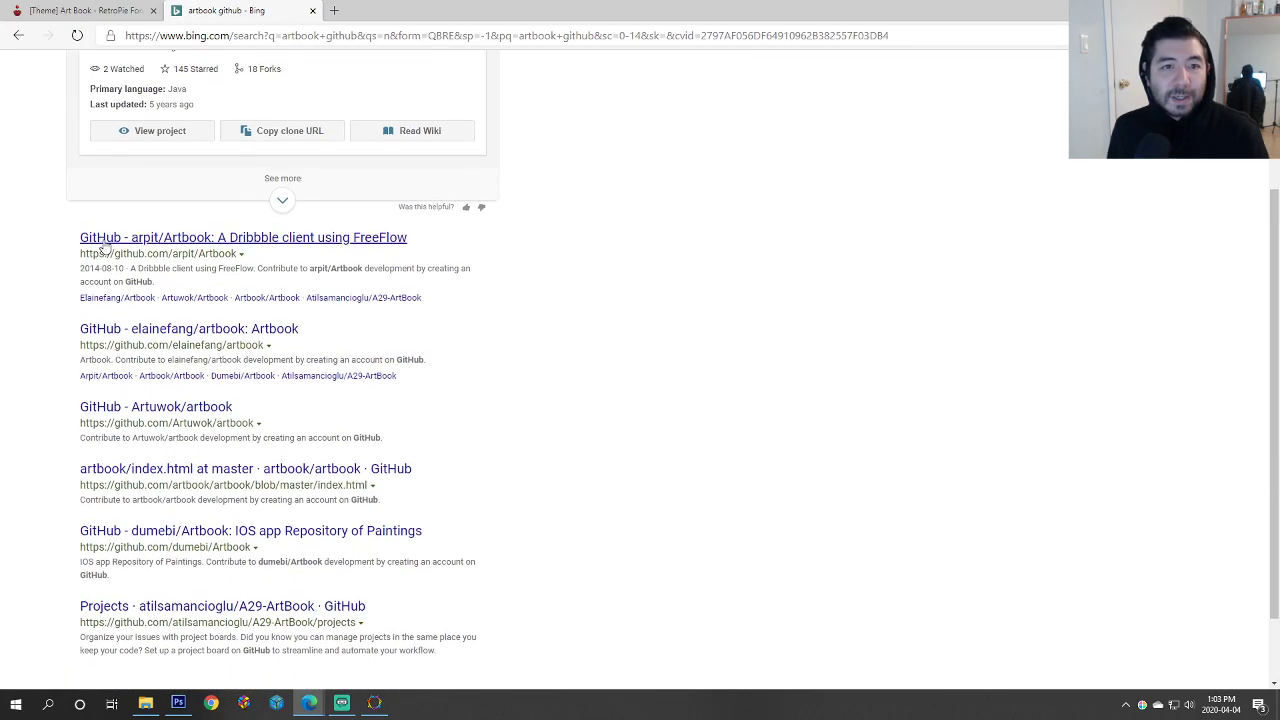
pyautogui.click(97, 249)
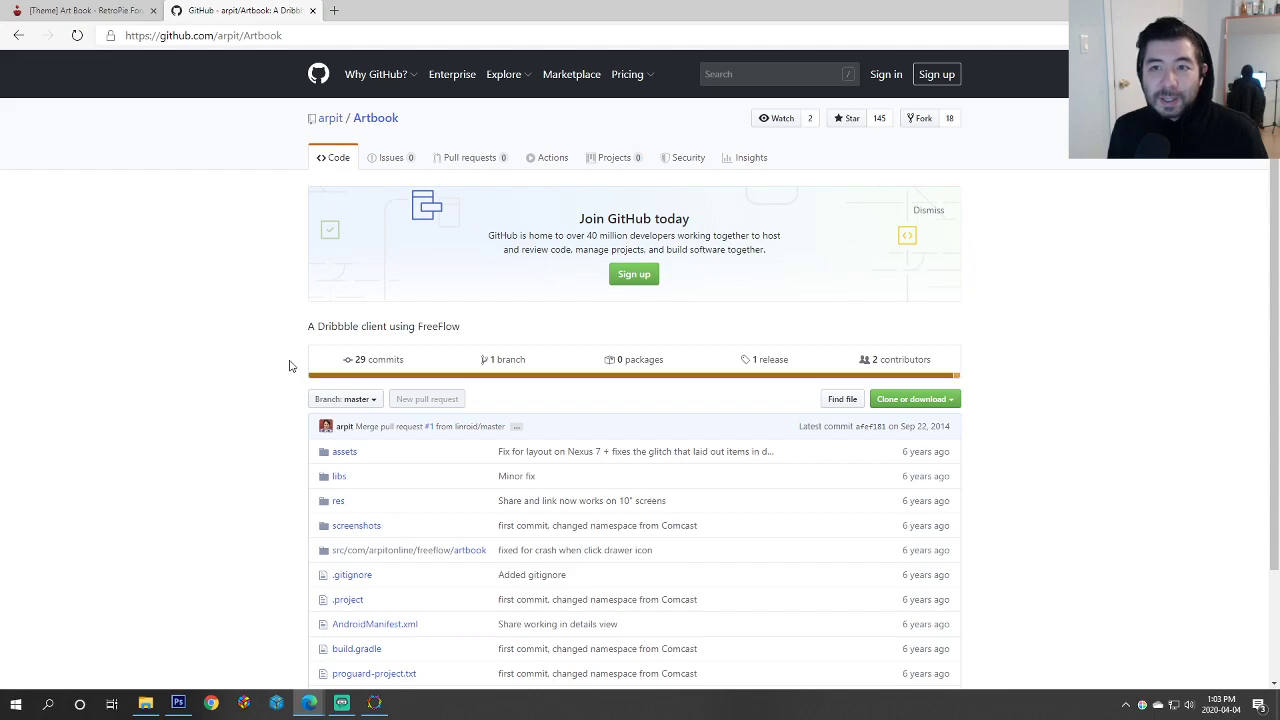
pyautogui.scroll(-1, 254, 361)
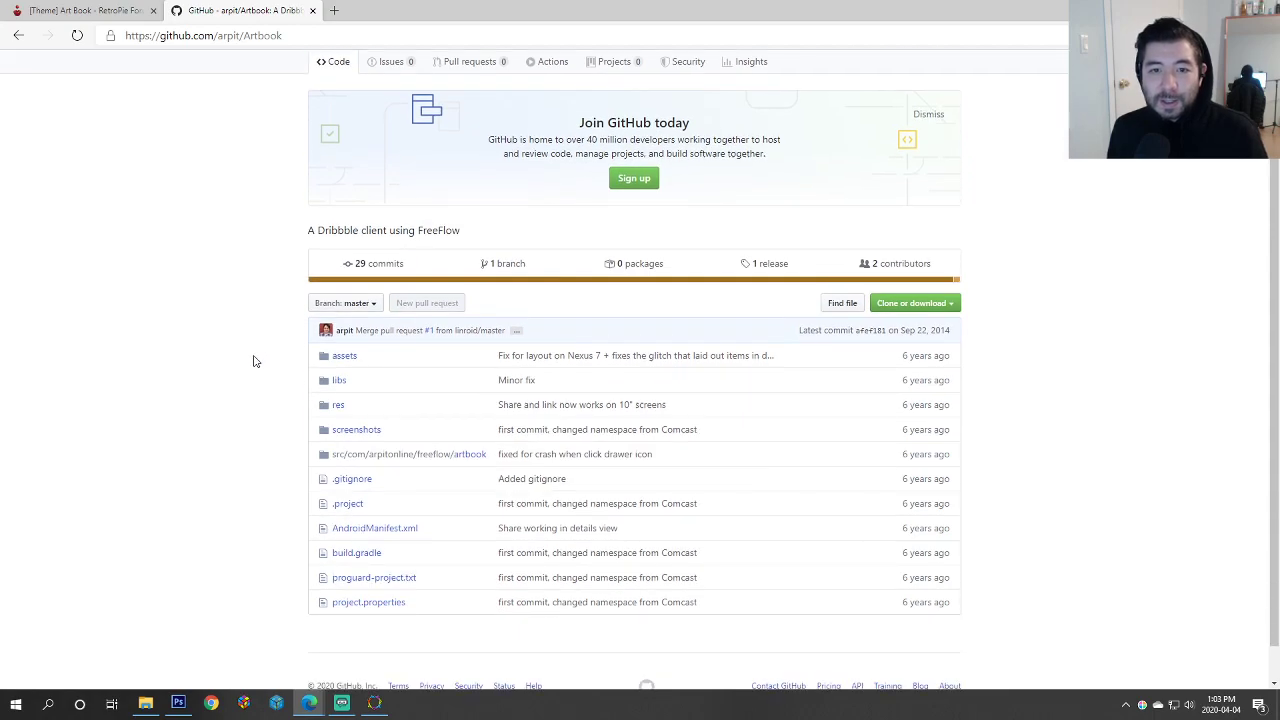
pyautogui.click(345, 356)
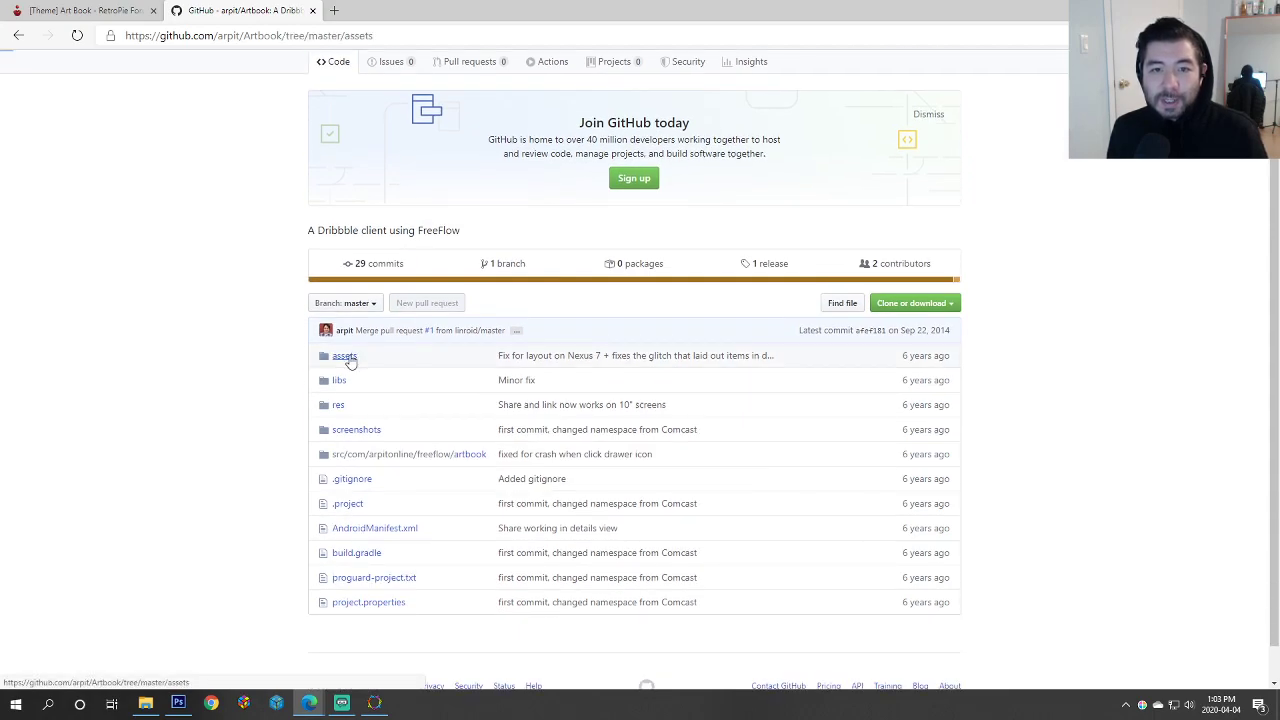
pyautogui.rightClick(180, 269)
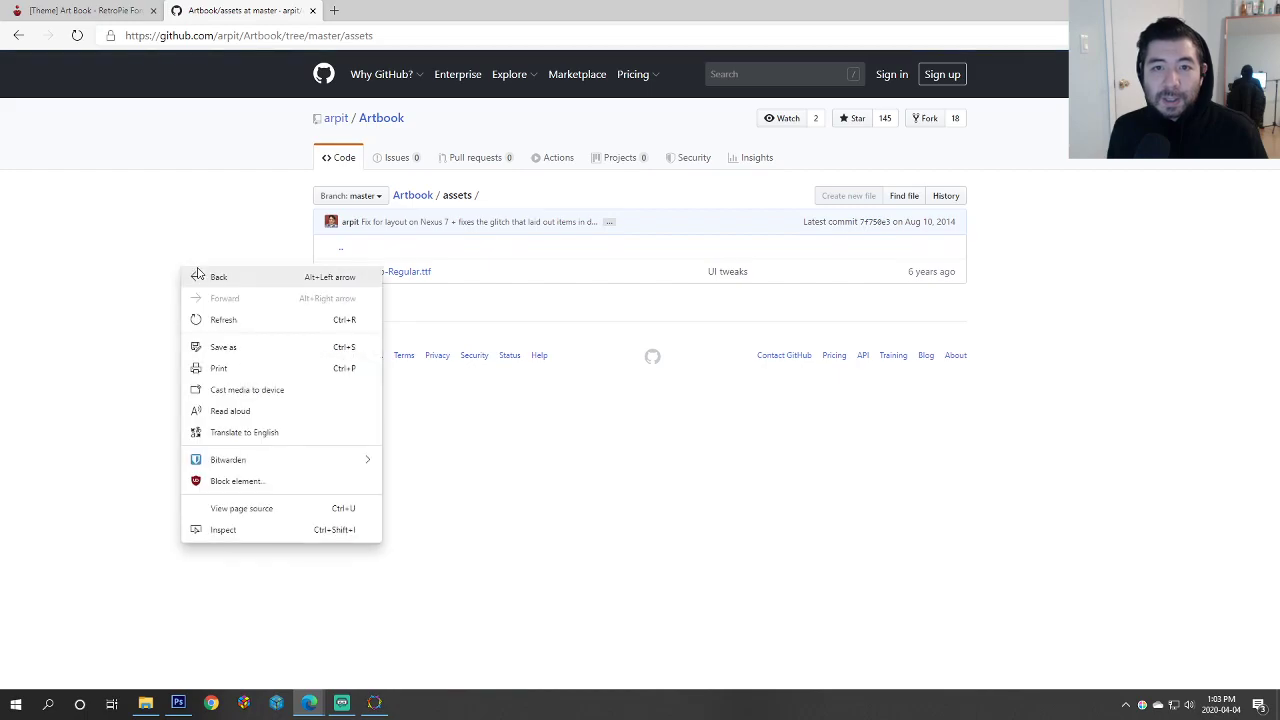
pyautogui.click(200, 277)
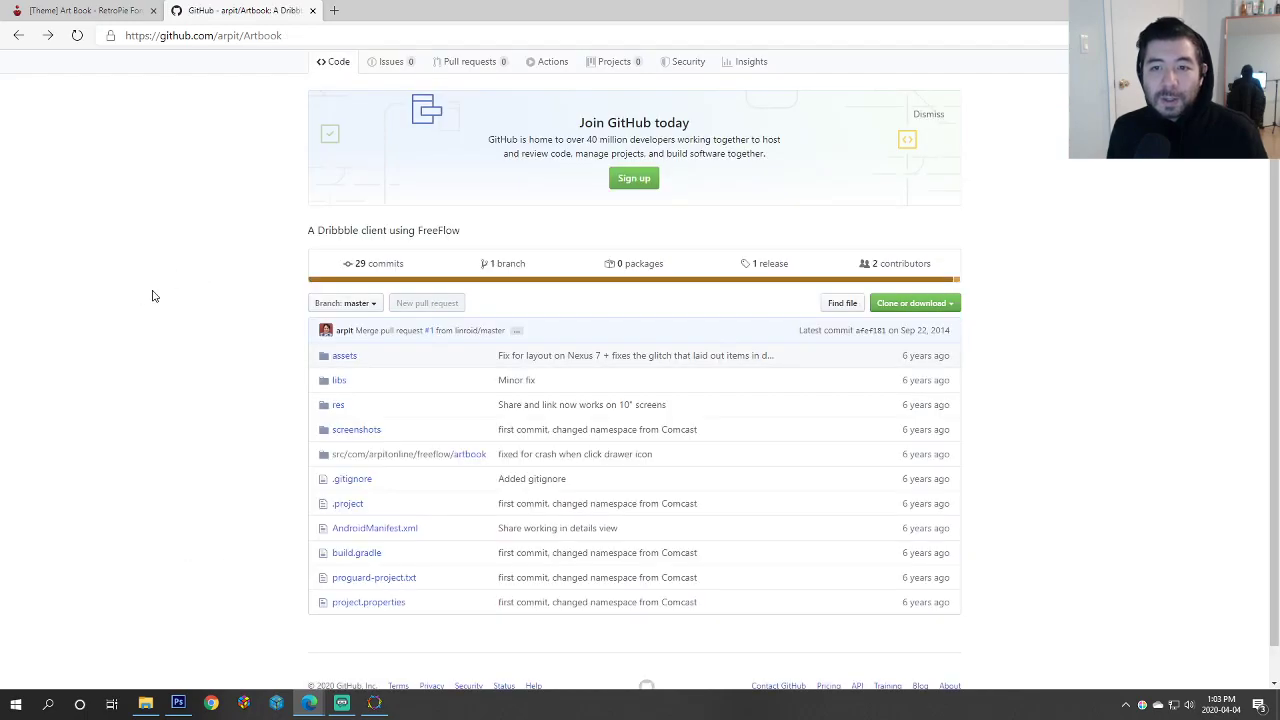
pyautogui.scroll(1, 118, 226)
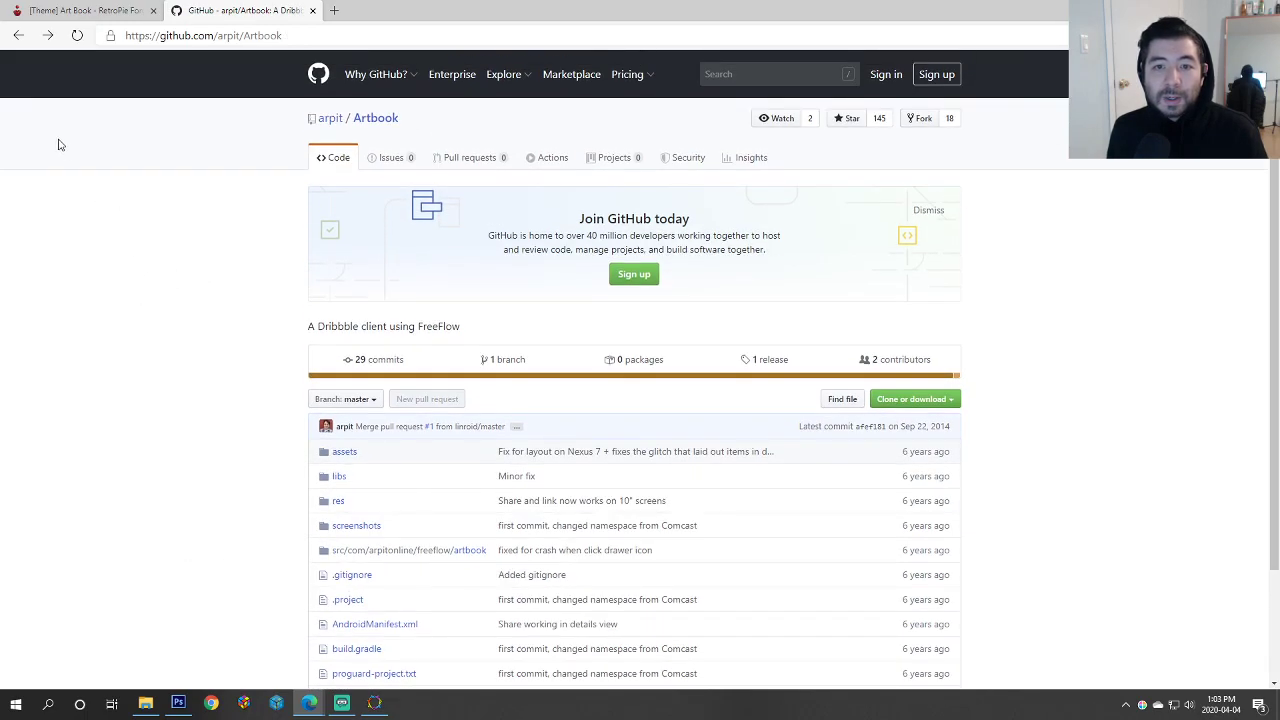
pyautogui.click(17, 38)
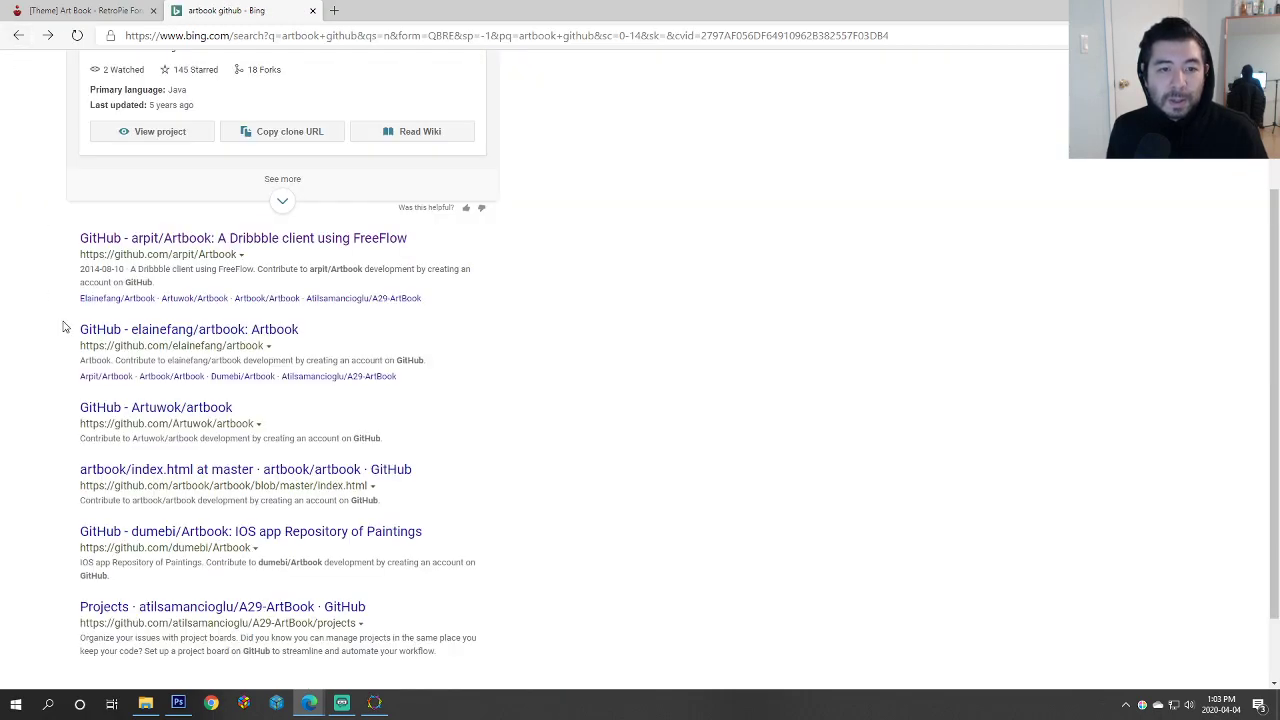
pyautogui.scroll(-1, 63, 327)
pyautogui.scroll(3, 63, 327)
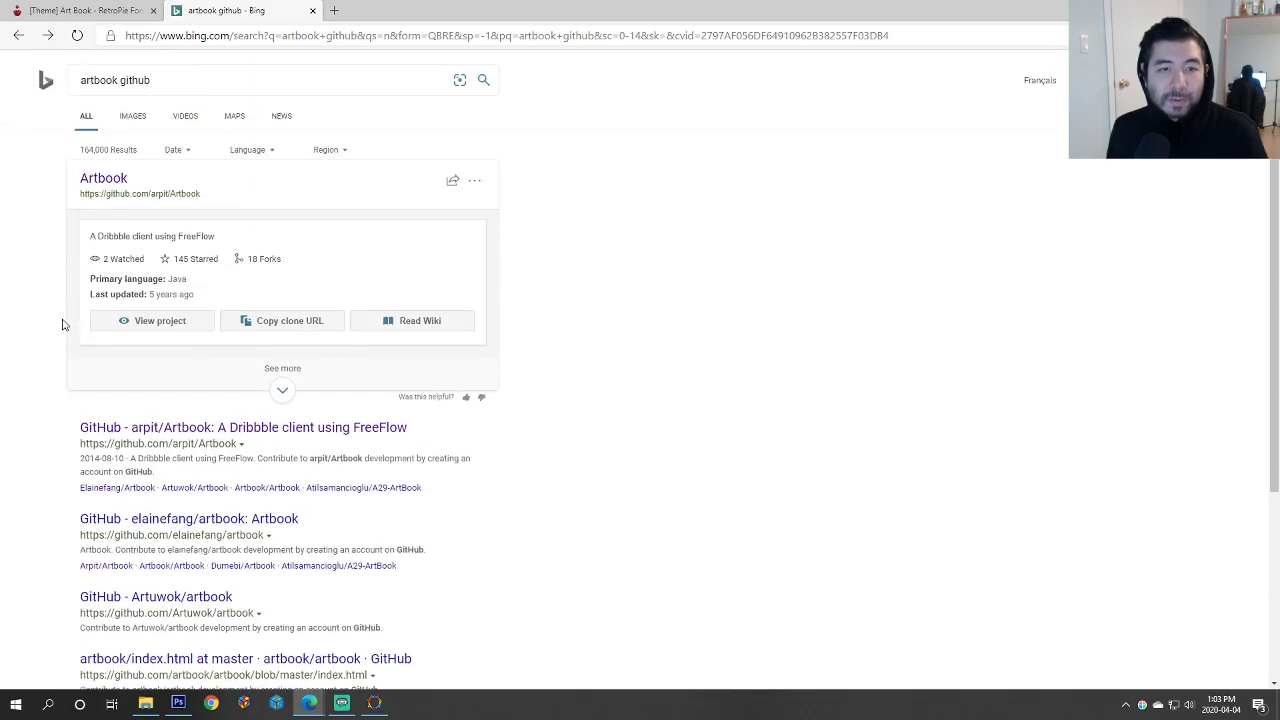
# Step: Open the 16:9 es-theme-art-book repository linked in the Art Book post and close the web search tab
pyautogui.hotkey('ctrl', 'shift', 'Tab')
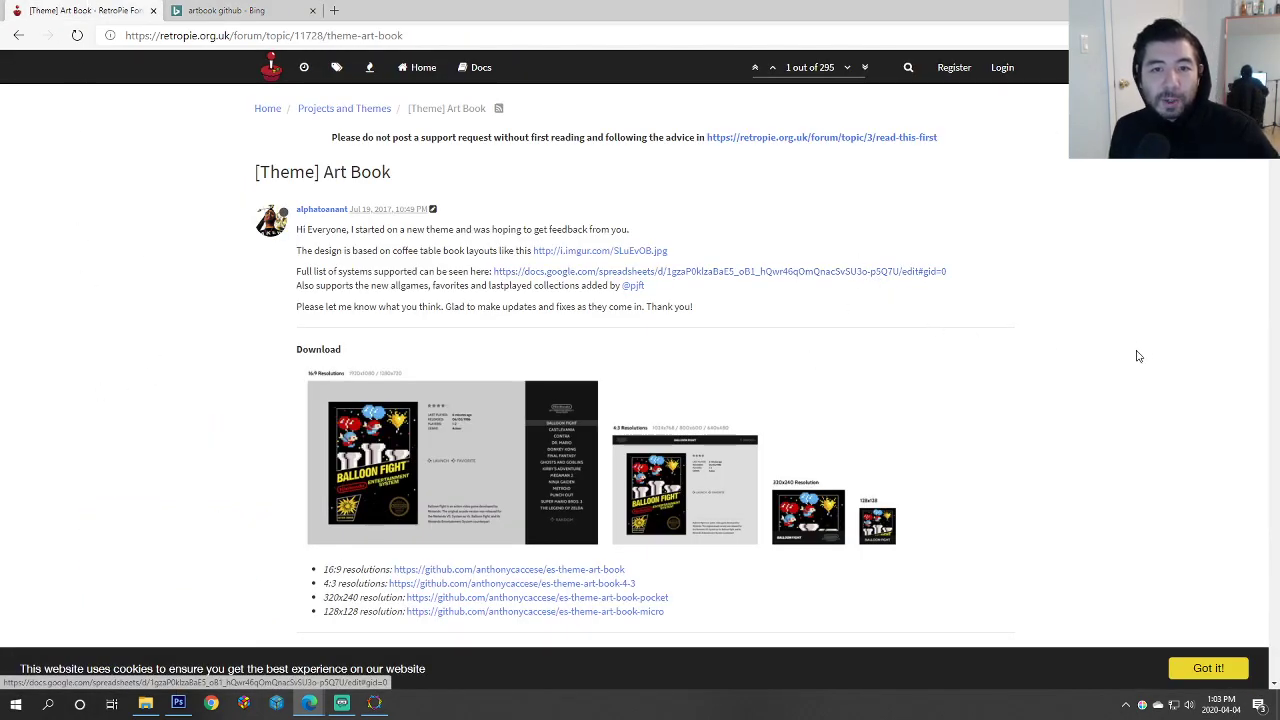
pyautogui.scroll(-3, 1130, 355)
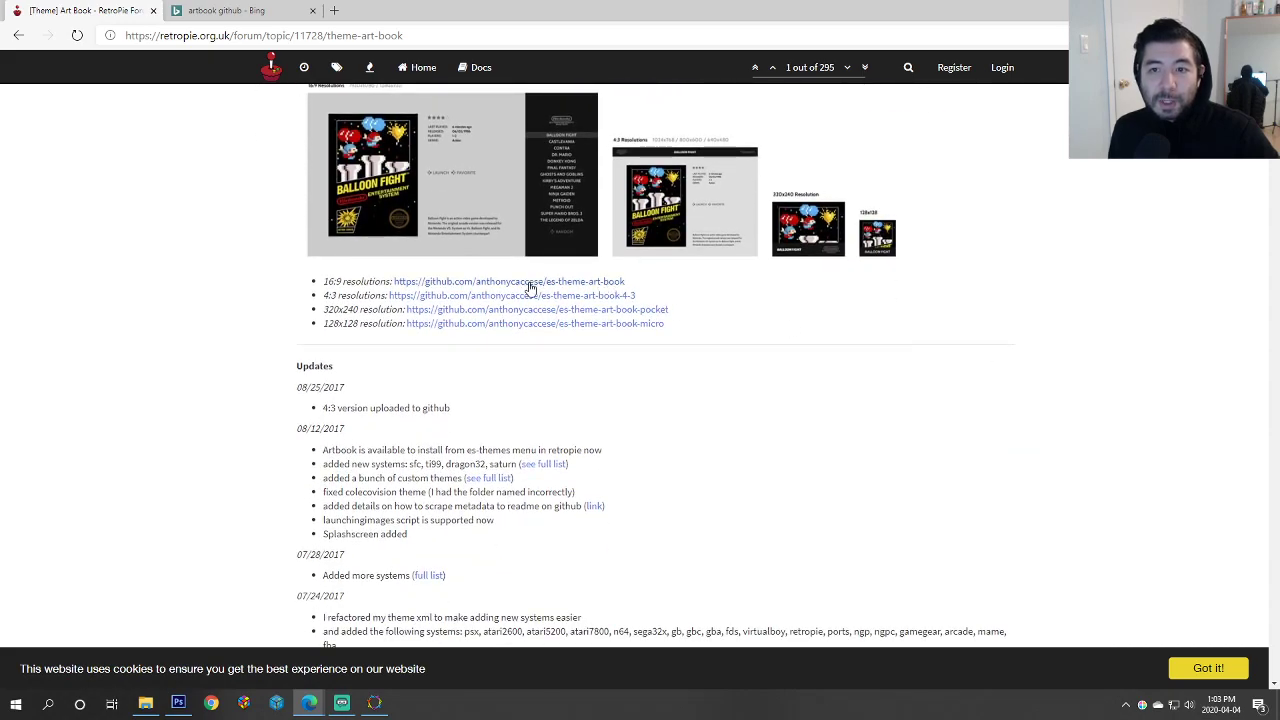
pyautogui.click(526, 286)
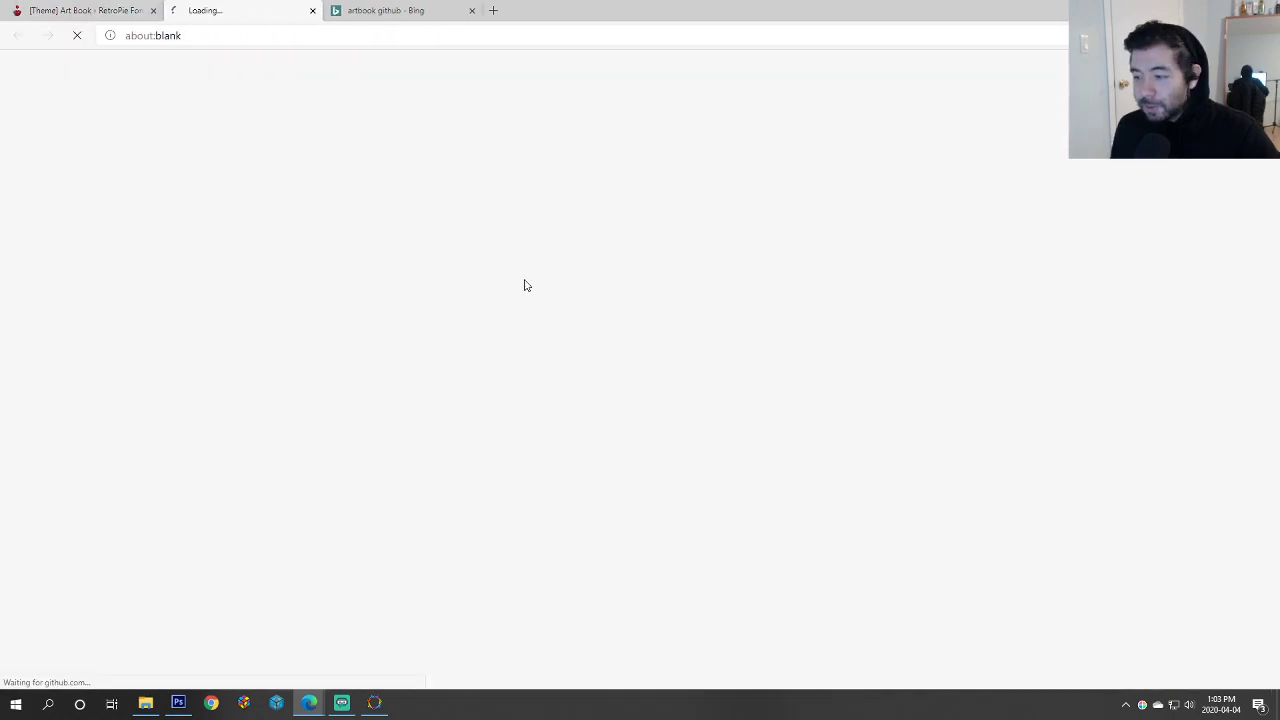
pyautogui.middleClick(400, 18)
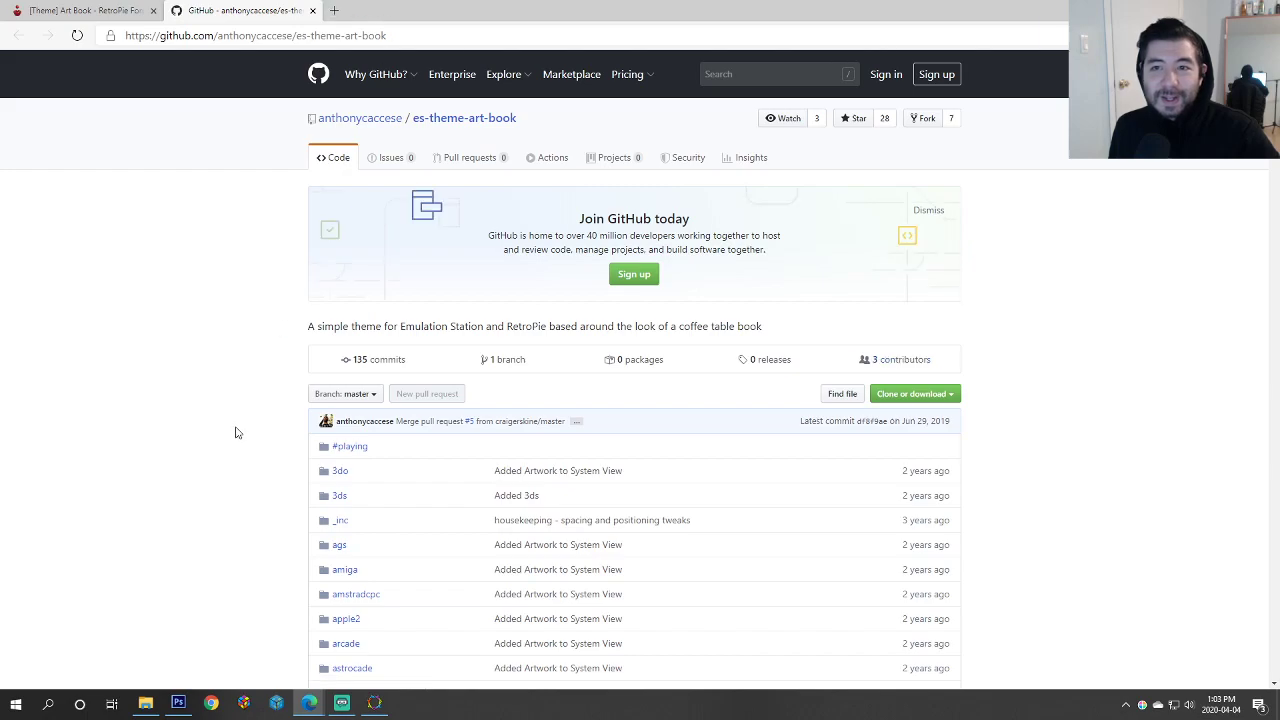
# Step: Download the es-theme-art-book repository as a ZIP file
pyautogui.scroll(-2, 231, 420)
pyautogui.click(942, 209)
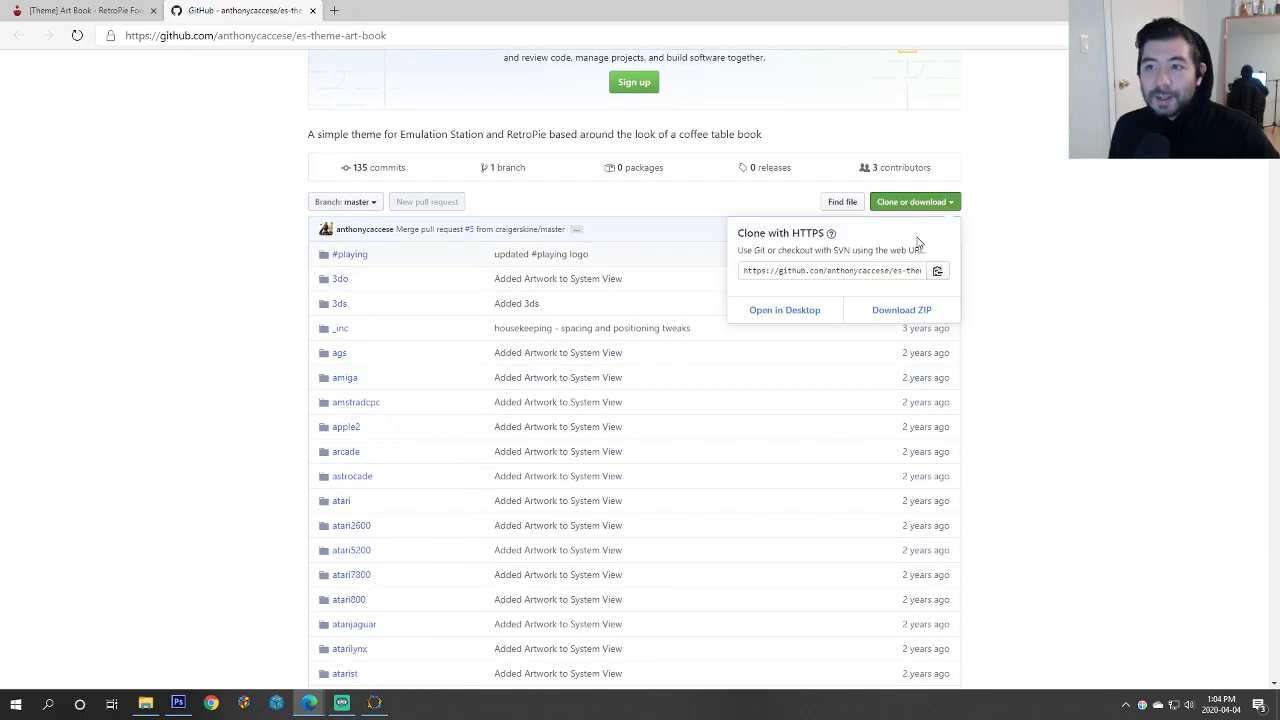
pyautogui.click(898, 311)
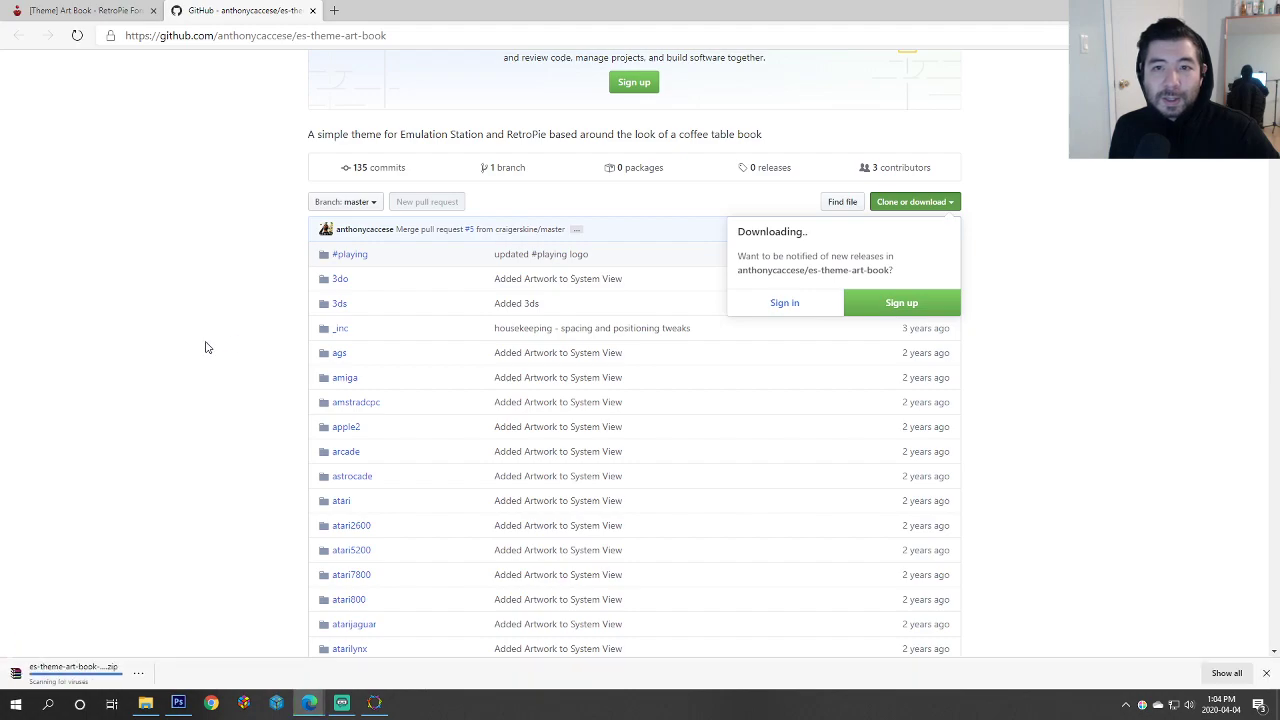
# Step: Look through the repository's #playing folder and the fonts folder inside _inc, and go back to _inc
pyautogui.click(350, 255)
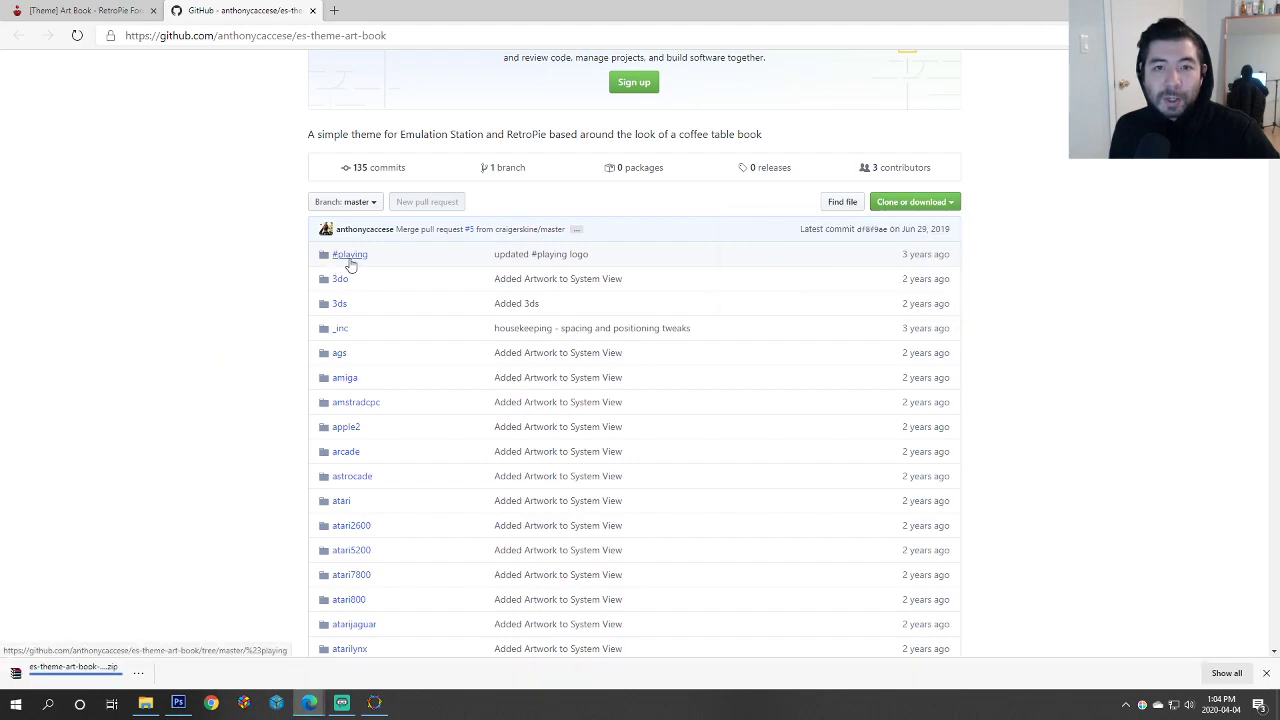
pyautogui.click(346, 272)
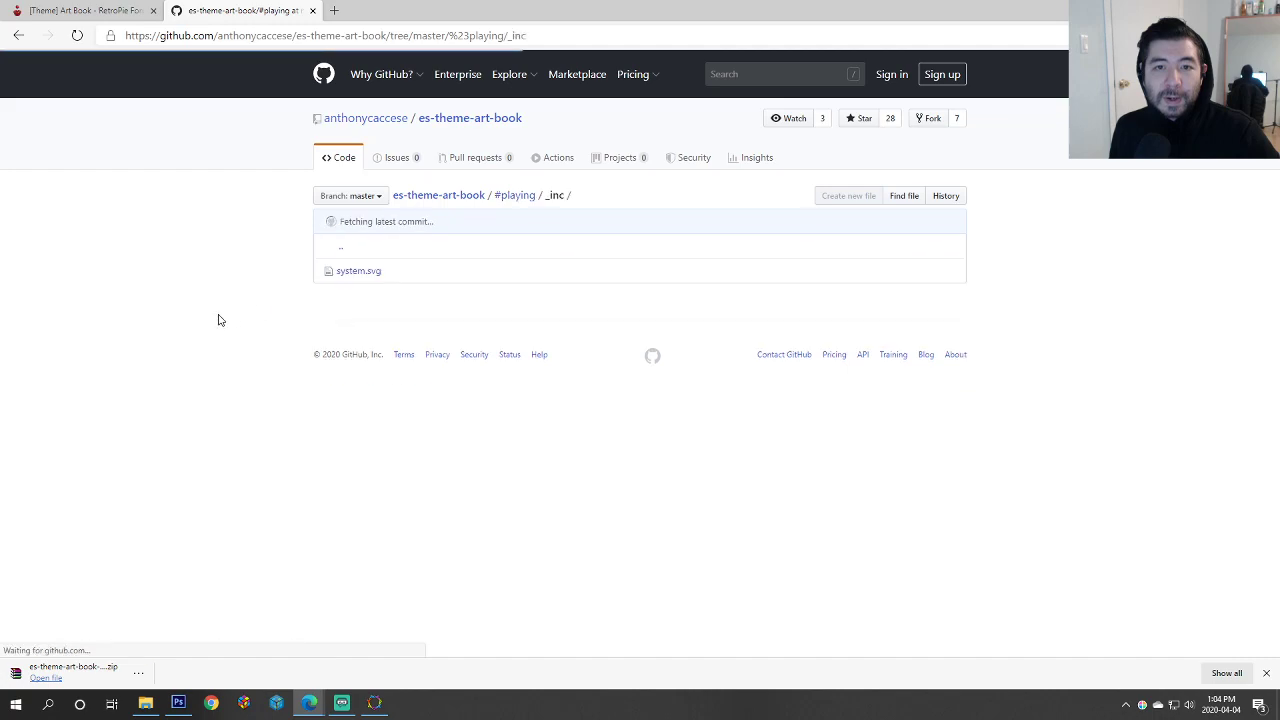
pyautogui.click(18, 35)
pyautogui.click(18, 35)
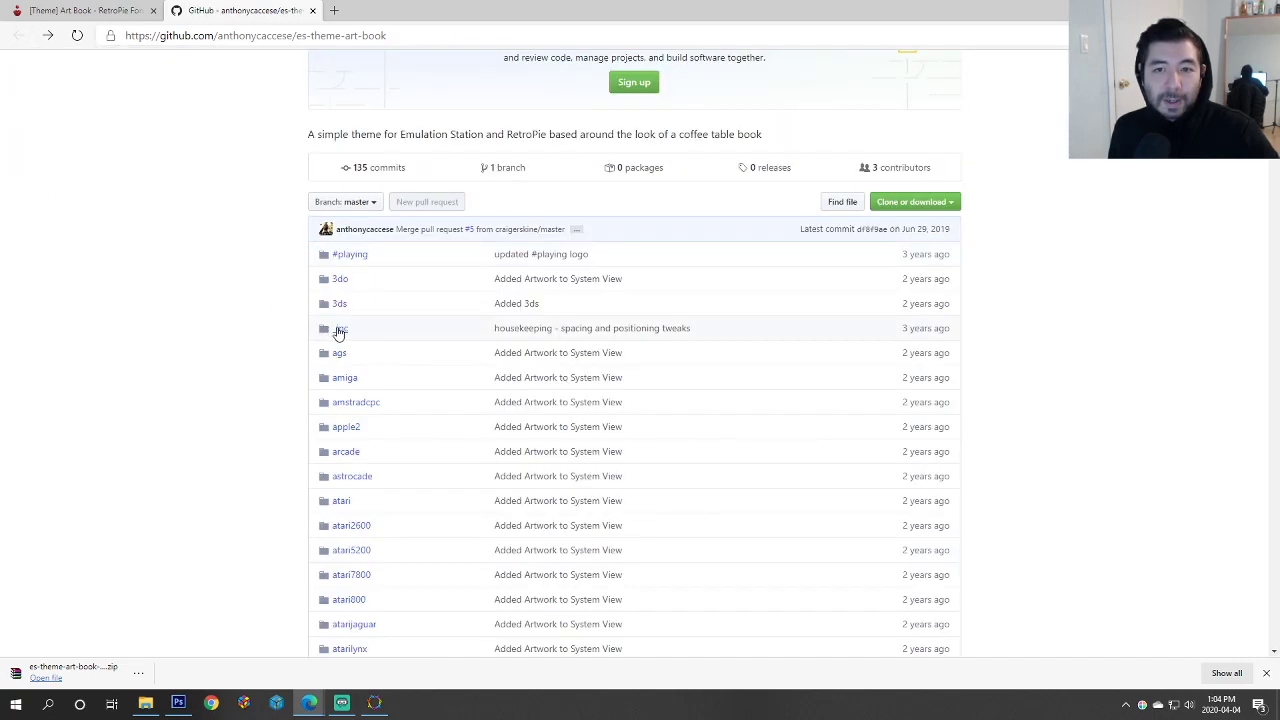
pyautogui.click(338, 330)
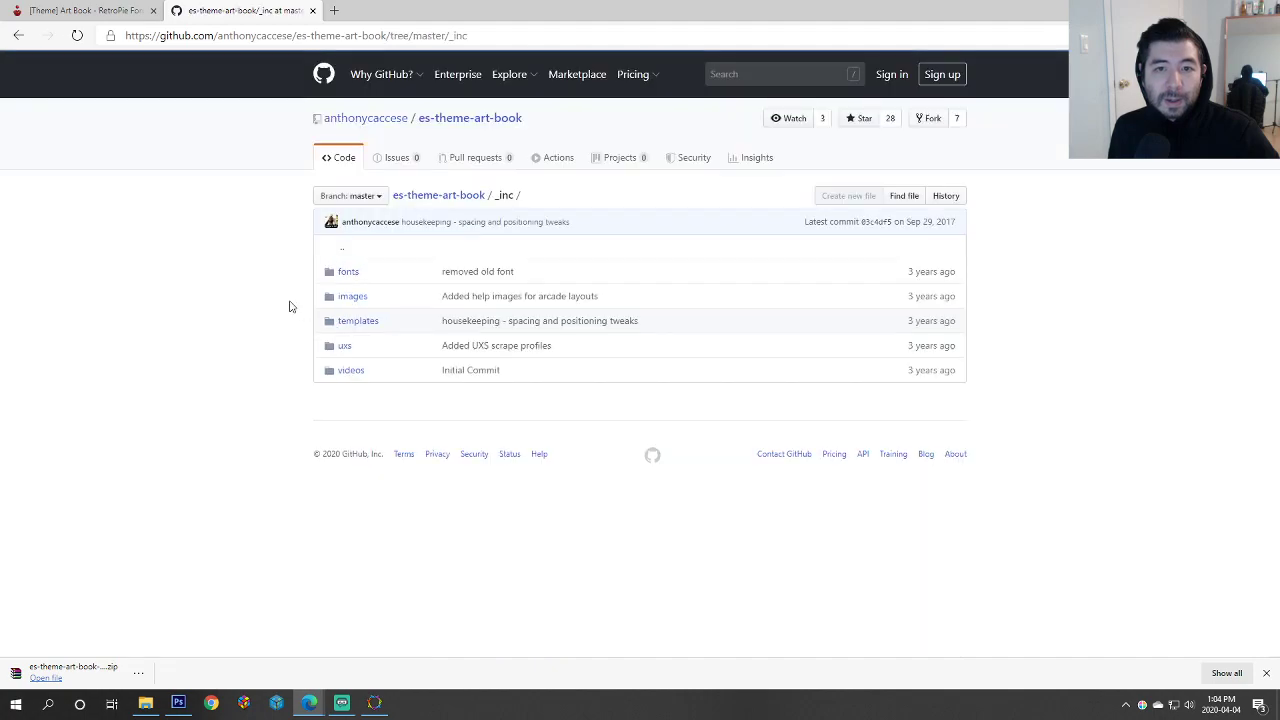
pyautogui.click(347, 274)
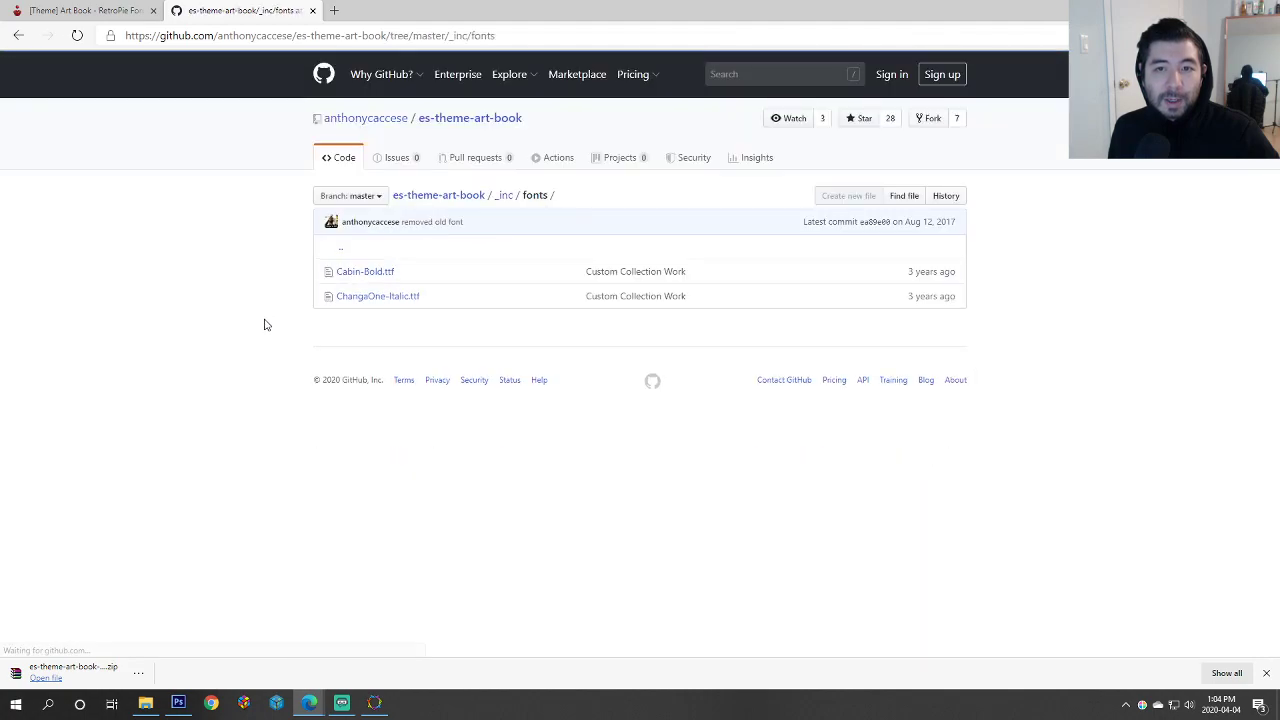
pyautogui.click(18, 35)
# Step: Open the downloaded es-theme-art-book archive, go to its _inc/fonts folder and preview Cabin-Bold.ttf
pyautogui.click(62, 668)
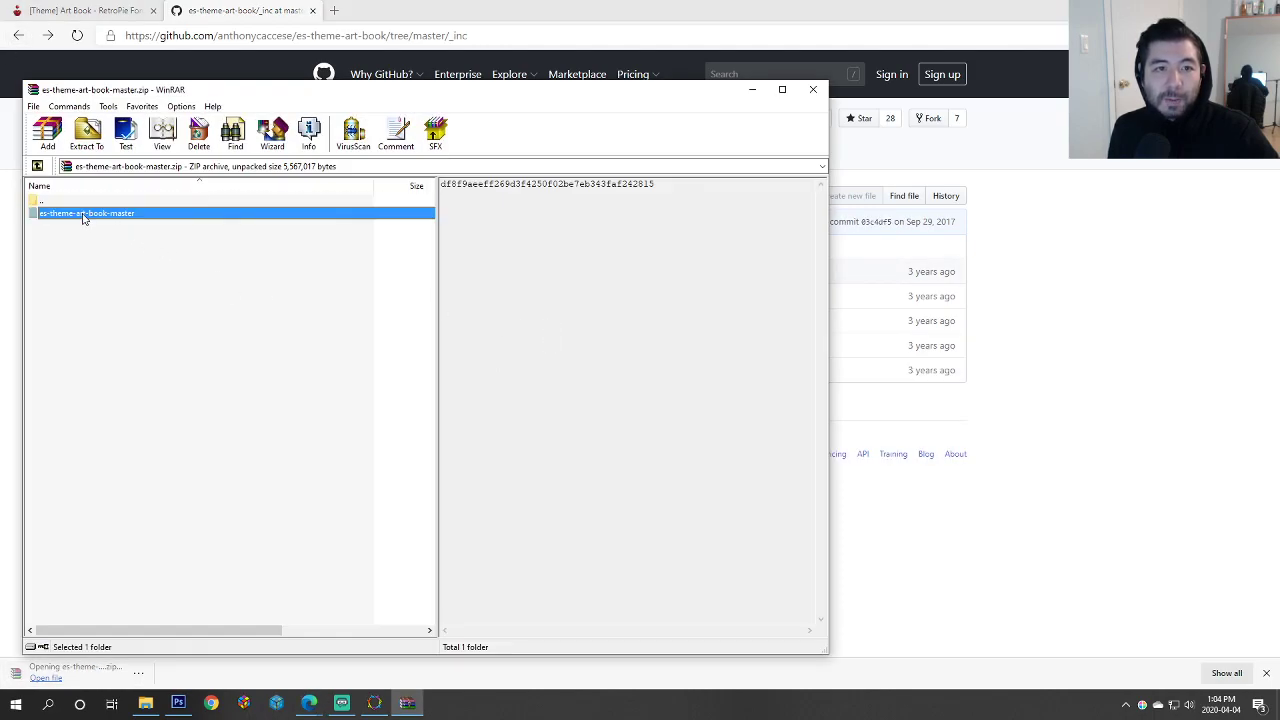
pyautogui.doubleClick(84, 215)
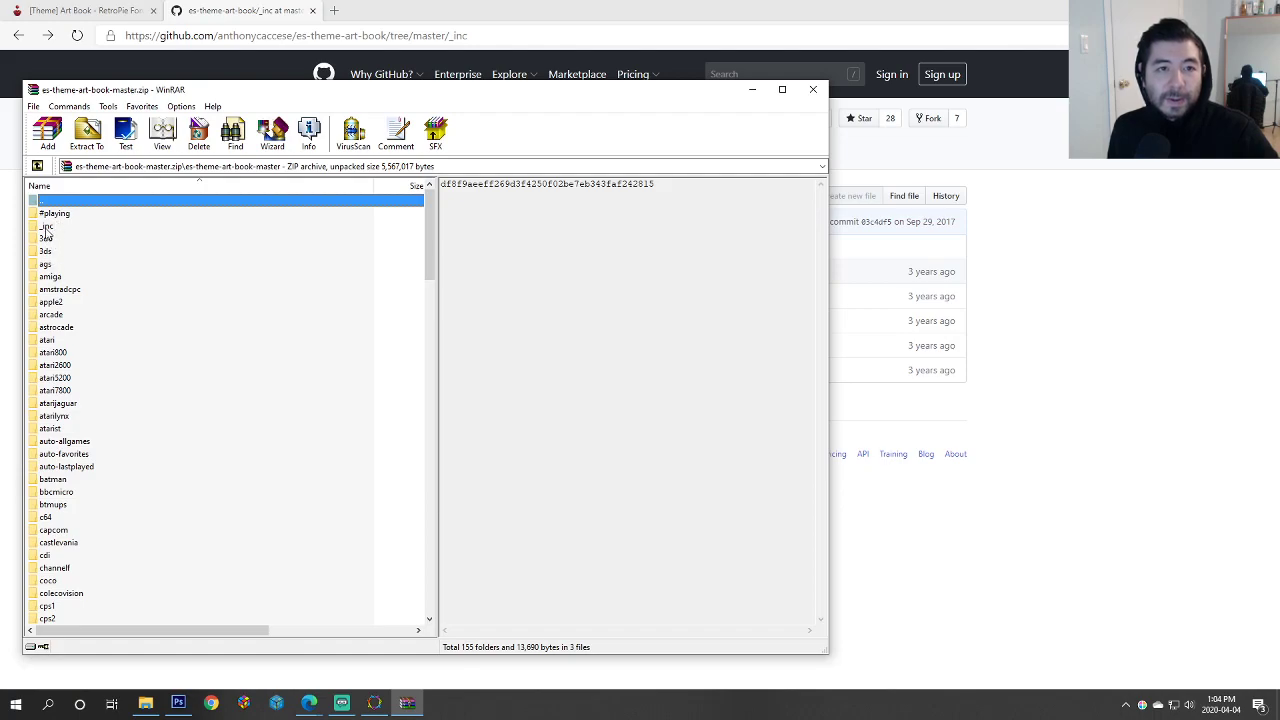
pyautogui.doubleClick(58, 227)
pyautogui.doubleClick(55, 214)
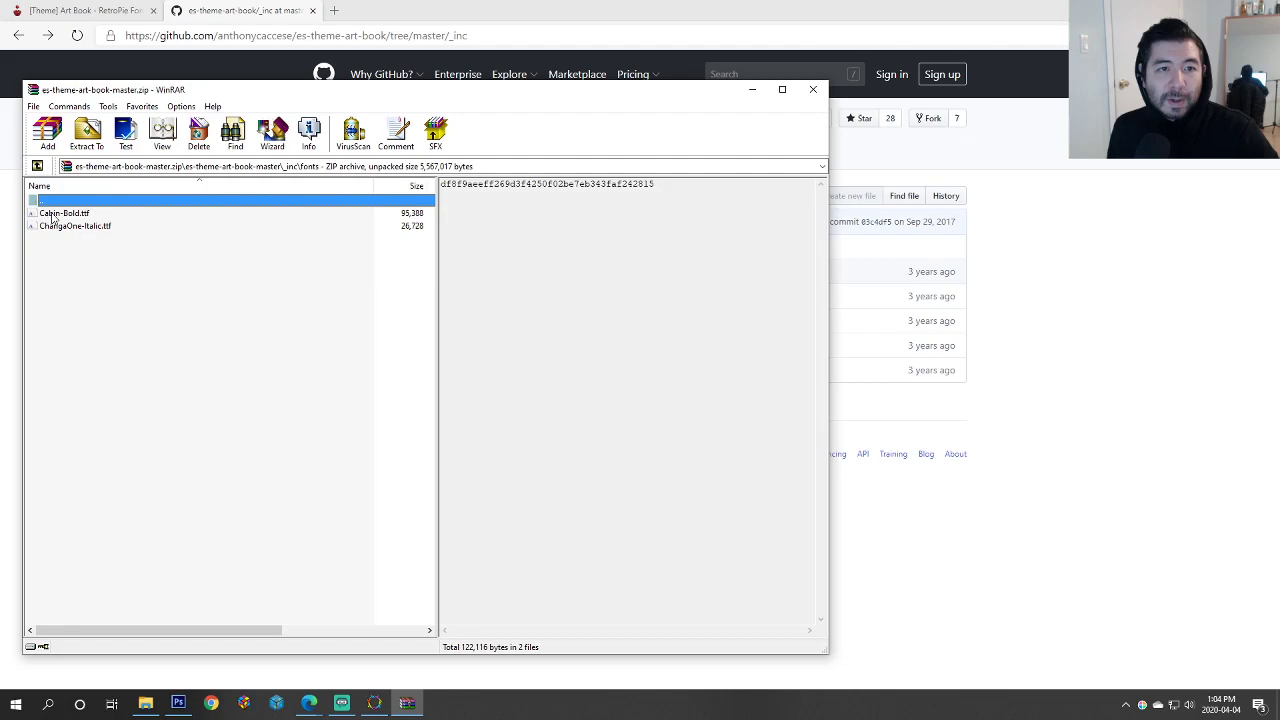
pyautogui.doubleClick(76, 216)
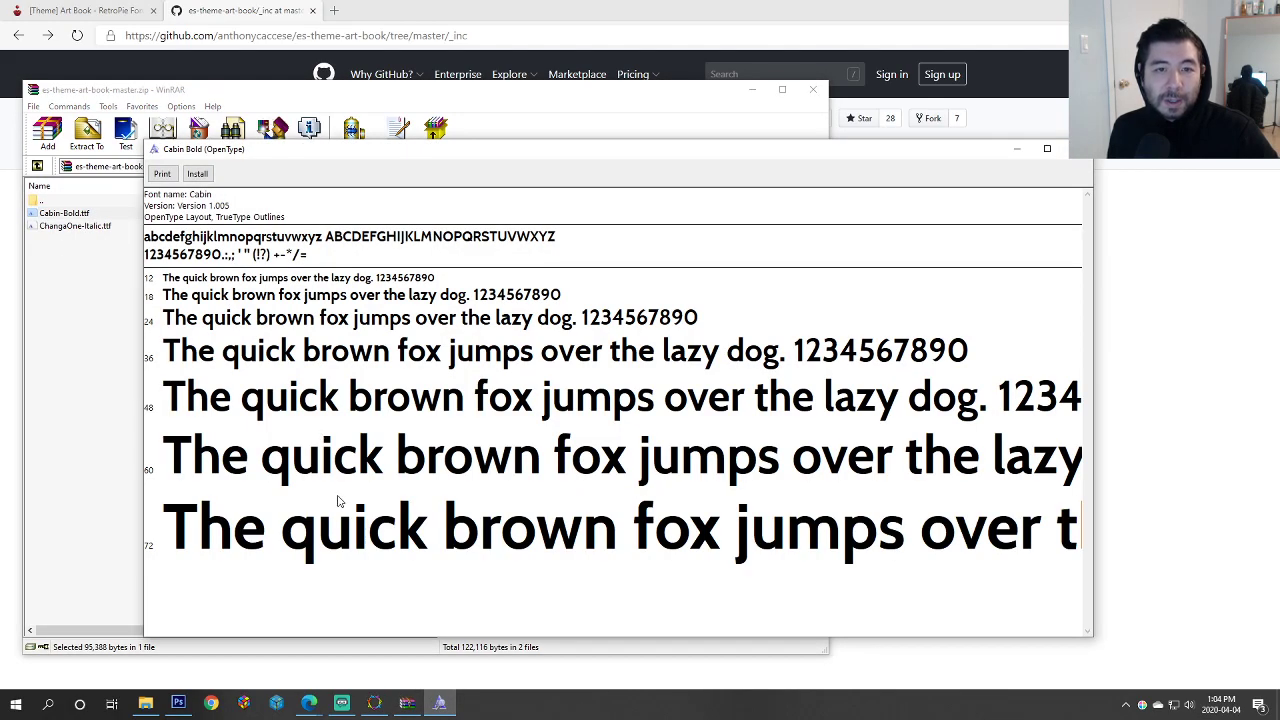
pyautogui.moveTo(318, 154); pyautogui.dragTo(518, 65)
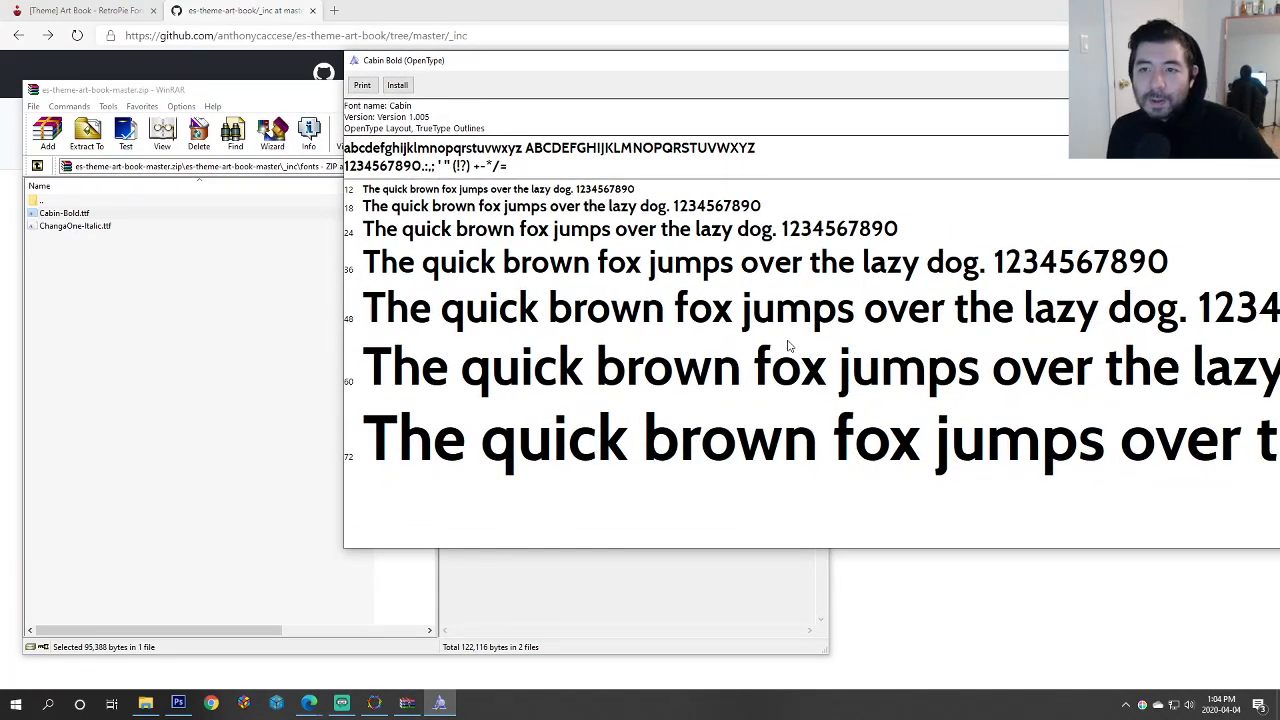
# Step: Open ChangaOne-Italic.ttf from the archive, install the Changa One Italic font and close its preview
pyautogui.click(177, 318)
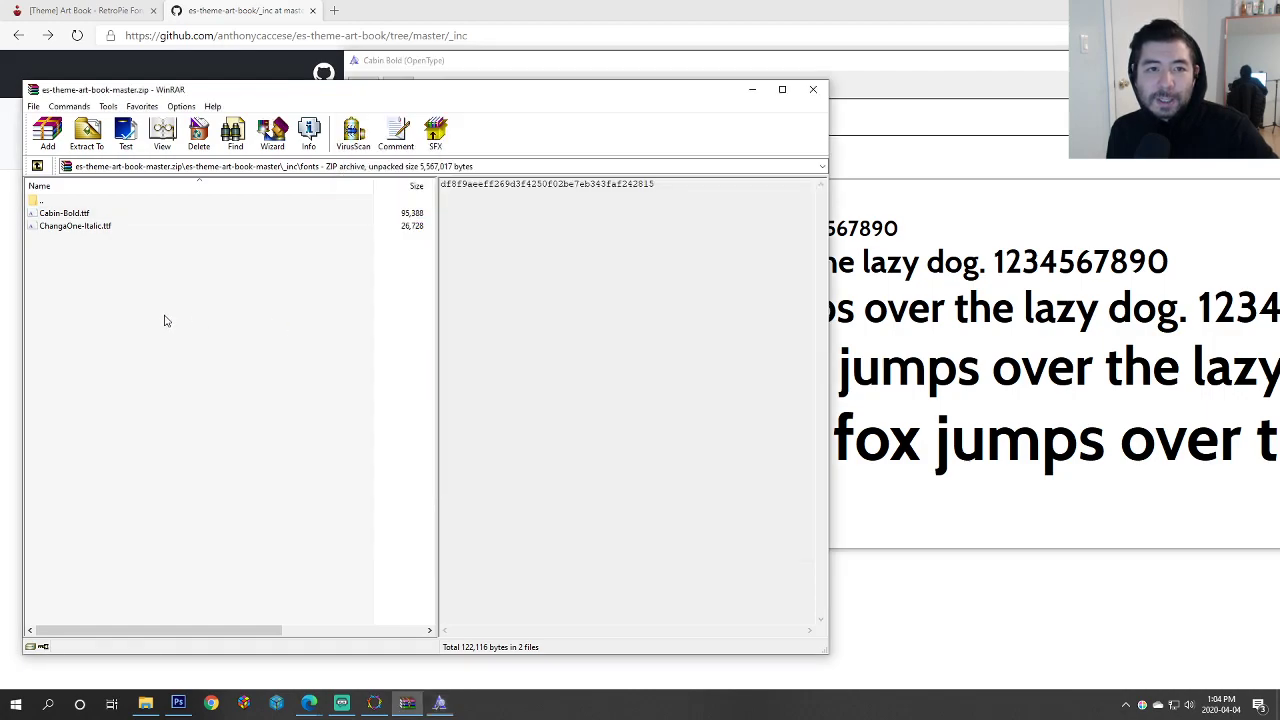
pyautogui.doubleClick(92, 228)
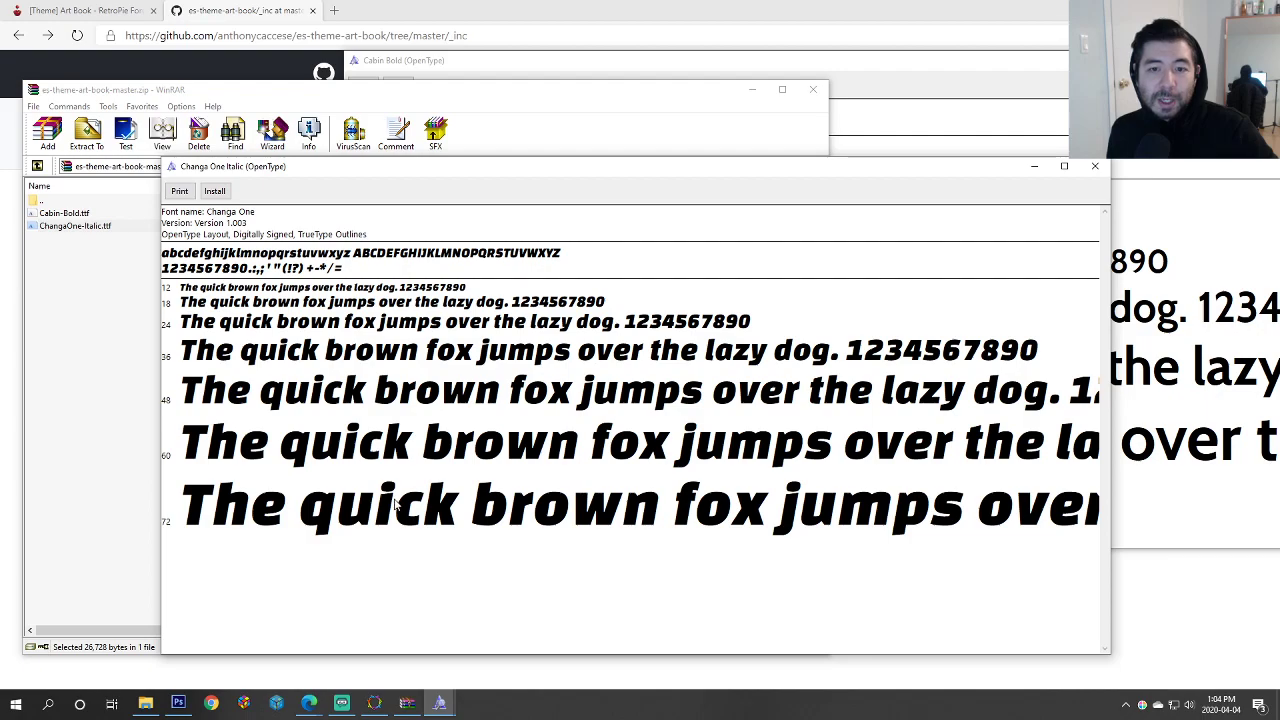
pyautogui.moveTo(529, 178); pyautogui.dragTo(562, 152)
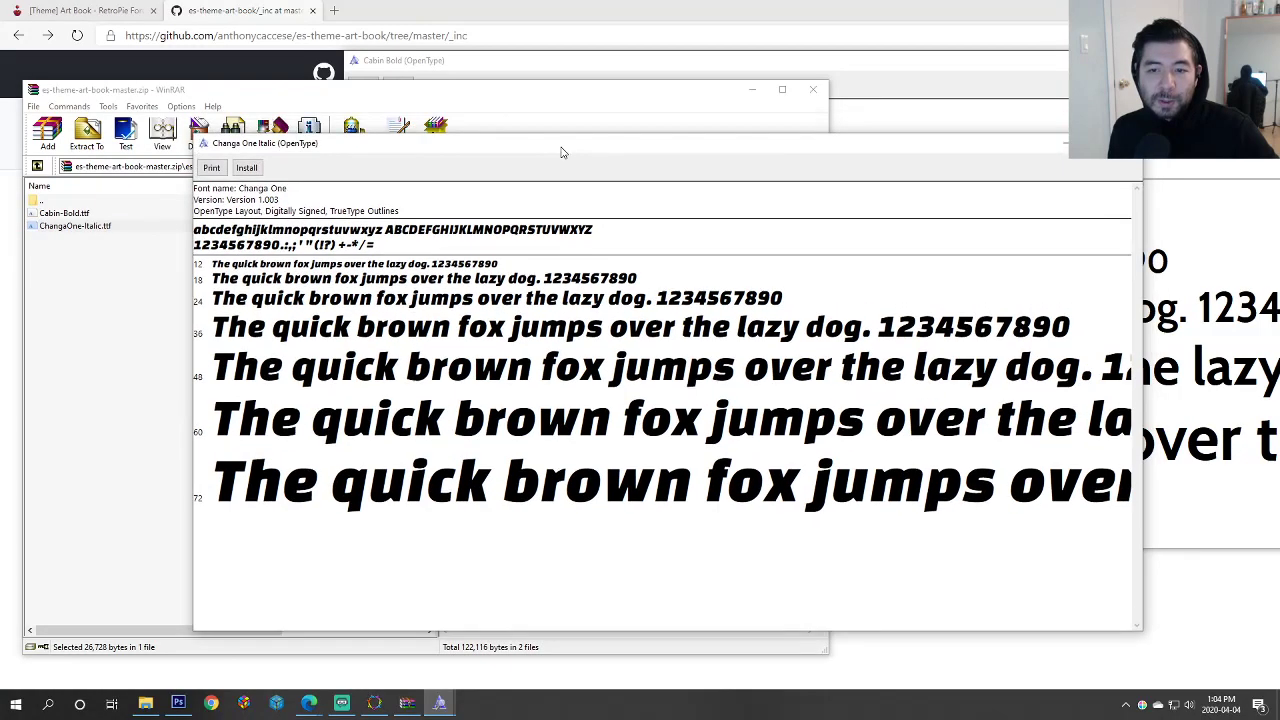
pyautogui.click(247, 167)
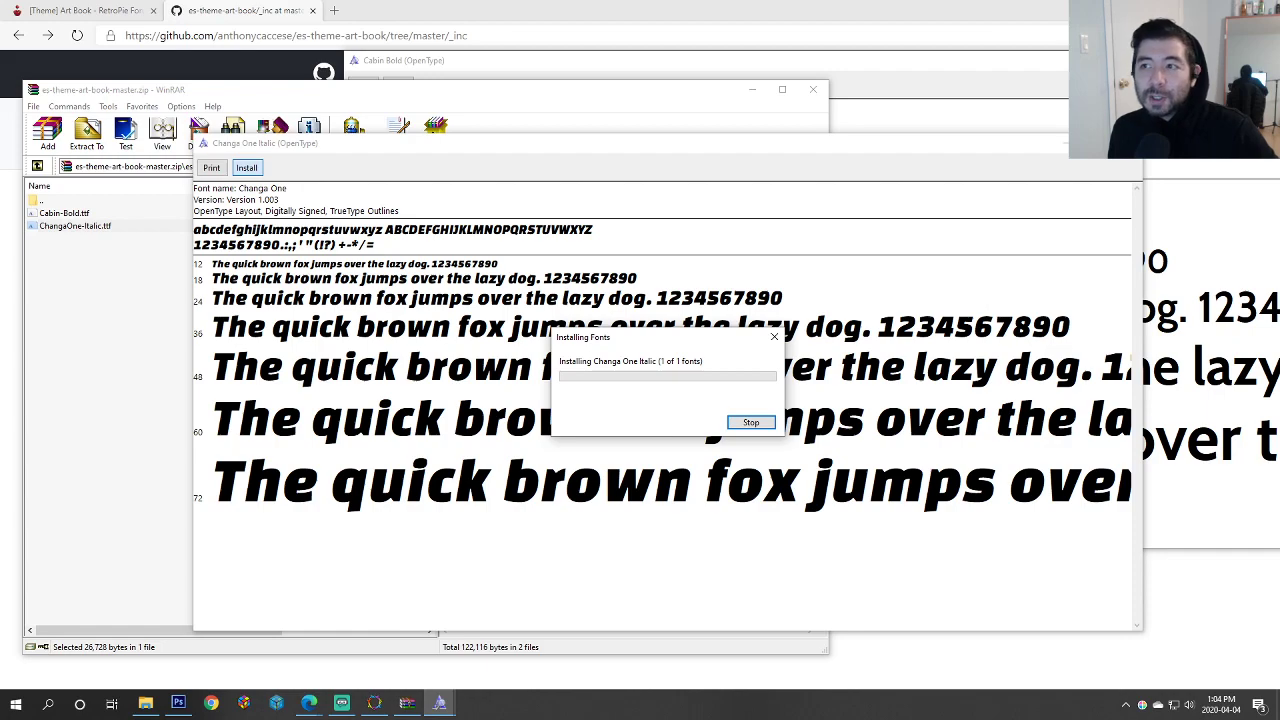
pyautogui.click(1124, 143)
# Step: Install the Cabin Bold font, close its preview and minimize the archive window
pyautogui.moveTo(953, 67); pyautogui.dragTo(942, 117)
pyautogui.click(387, 135)
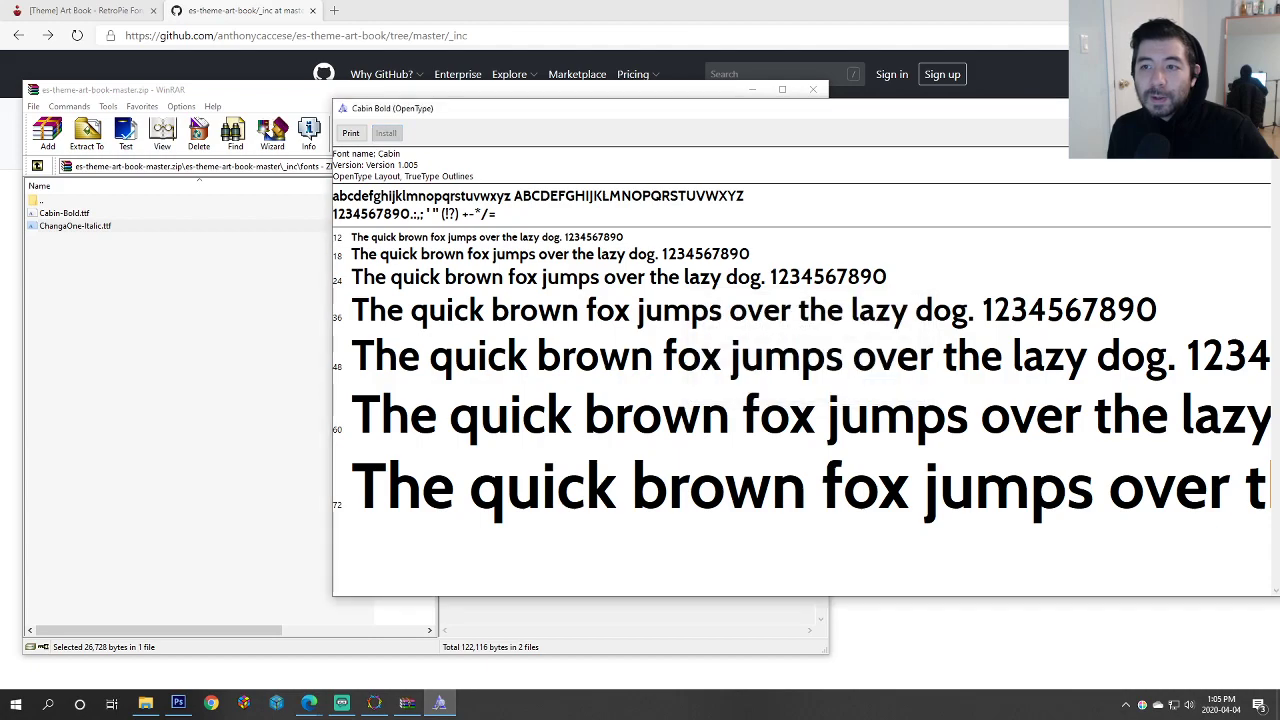
pyautogui.hotkey('alt', 'F4')
pyautogui.click(752, 89)
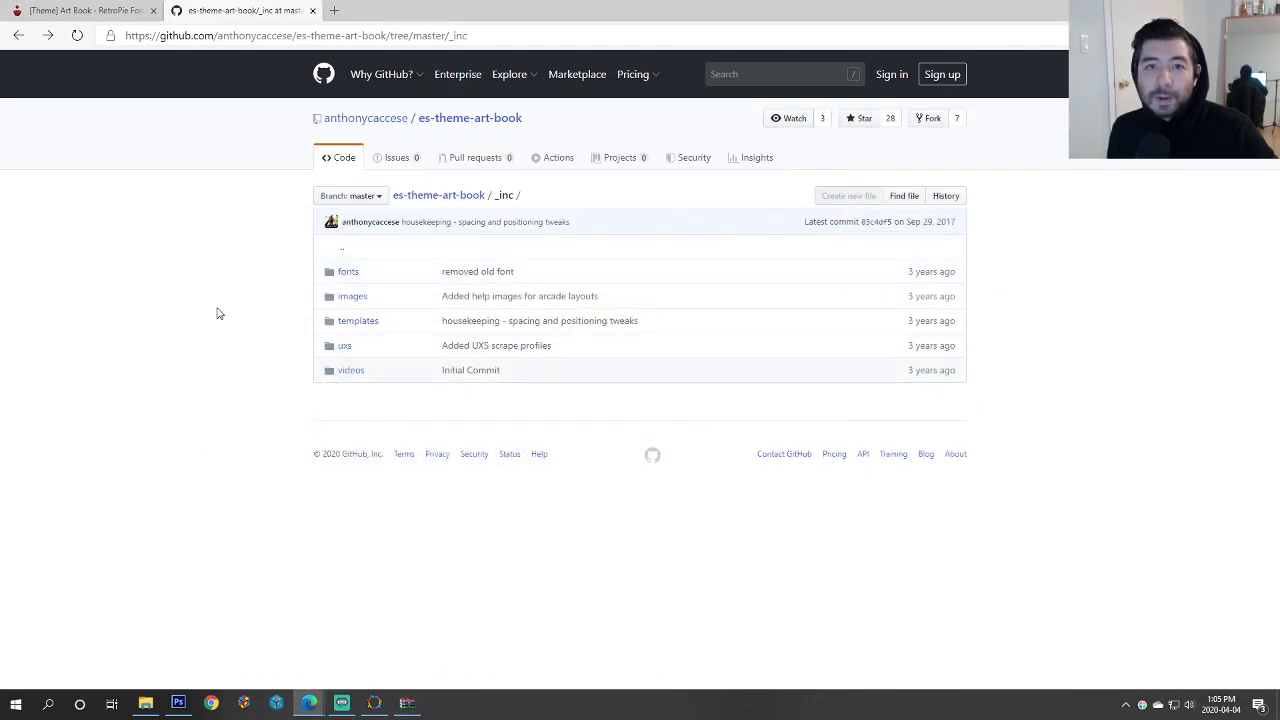
# Step: Return to the Art Book forum post, open the preview image in its Download section and close the image's tab
pyautogui.click(125, 11)
pyautogui.scroll(1, 159, 283)
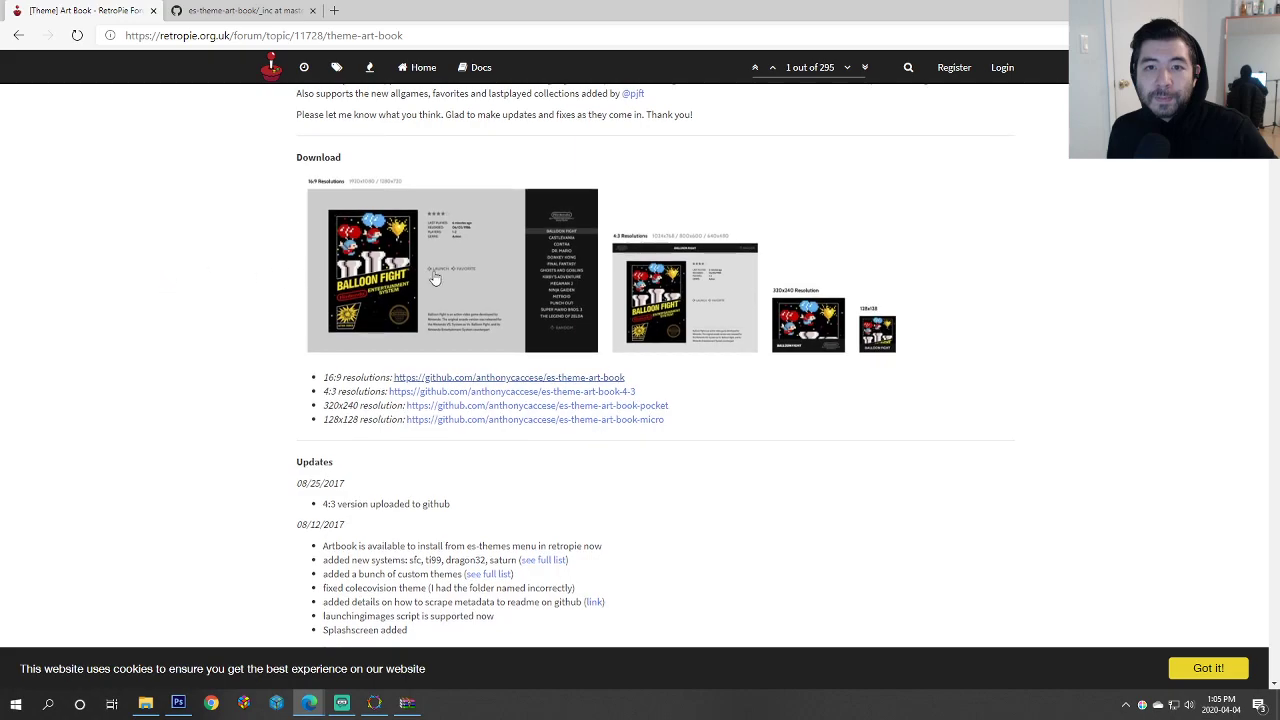
pyautogui.click(436, 274)
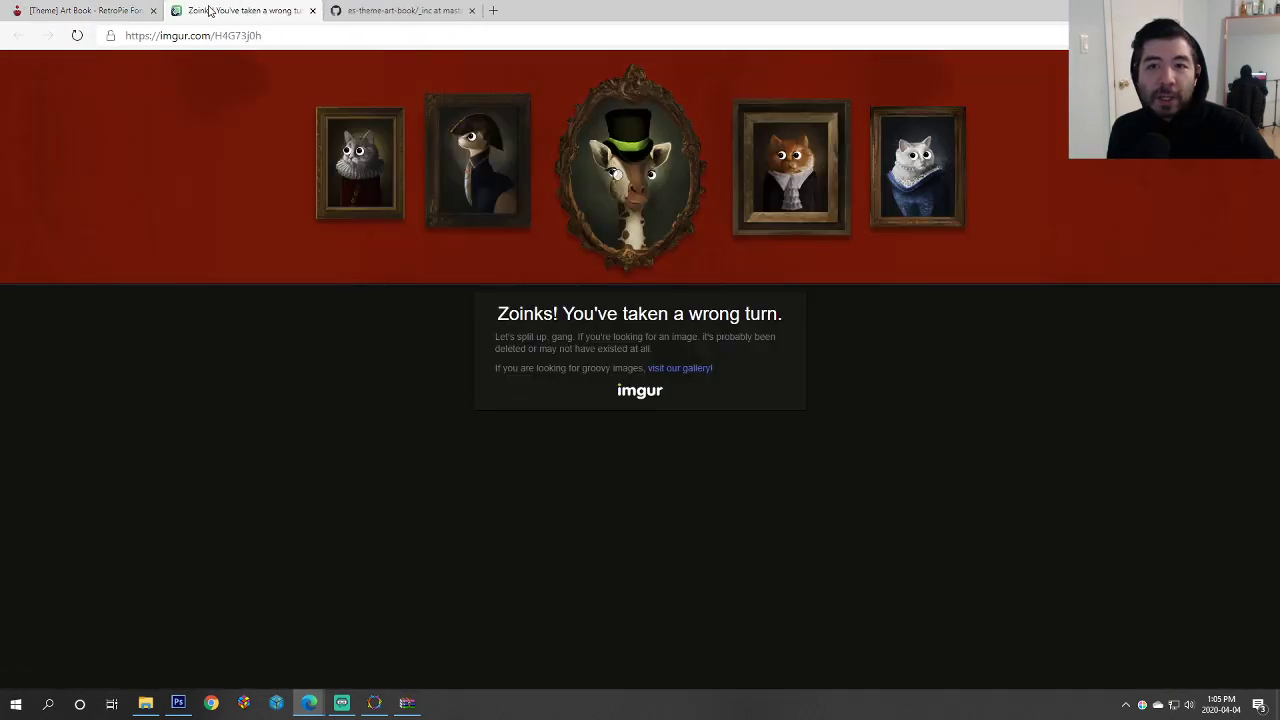
pyautogui.middleClick(210, 11)
# Step: Examine the layouts of the Detailed, Video, Basic and System View screenshots in the Art Book forum post
pyautogui.scroll(-9, 231, 317)
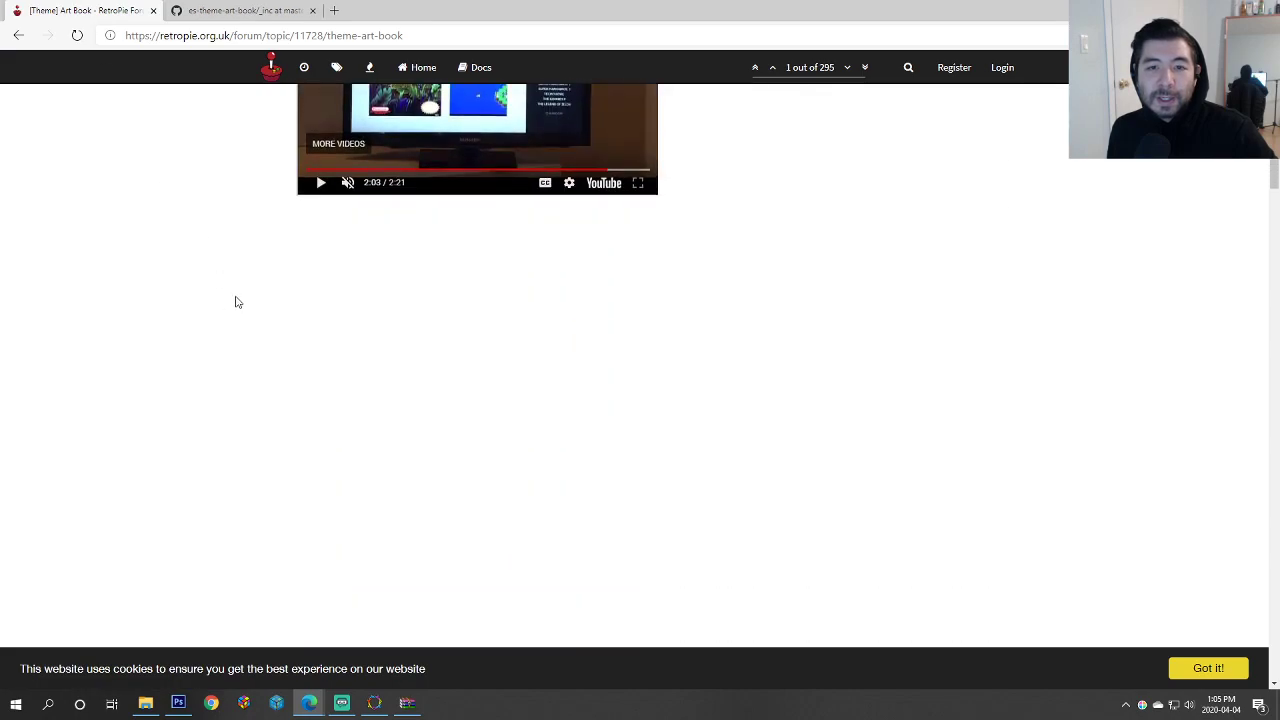
pyautogui.scroll(3, 247, 295)
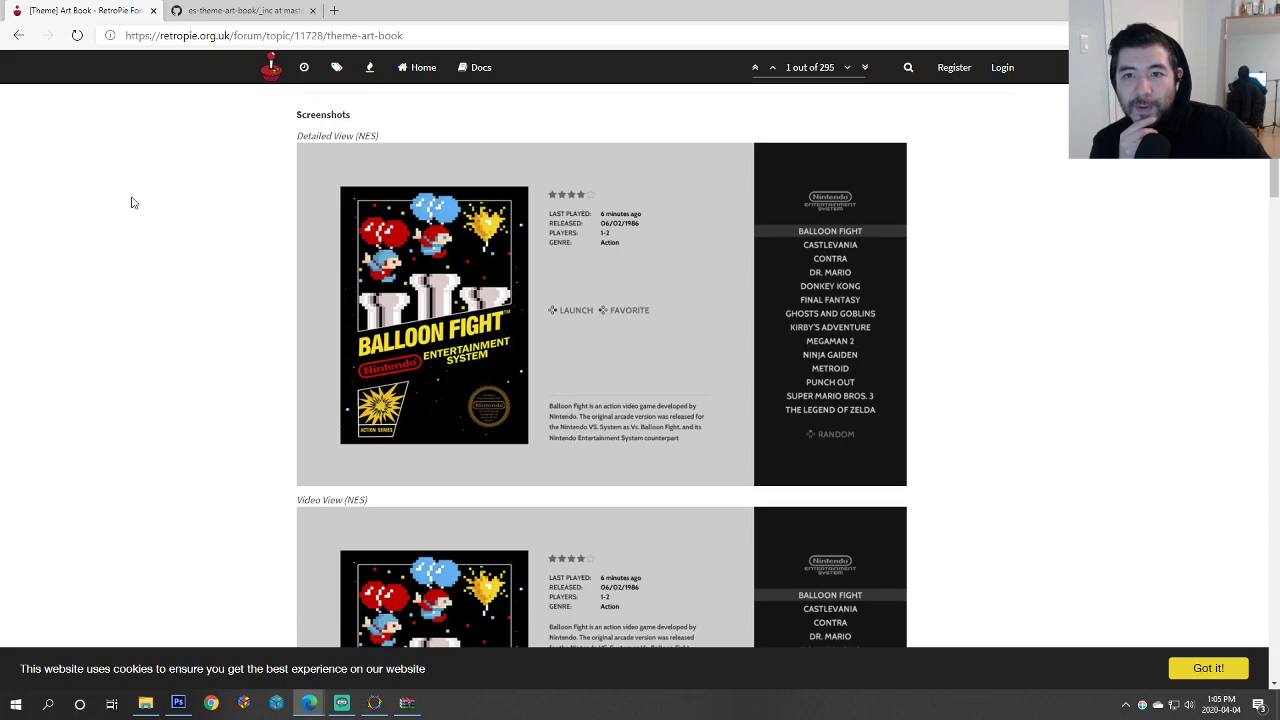
pyautogui.scroll(-3, 80, 194)
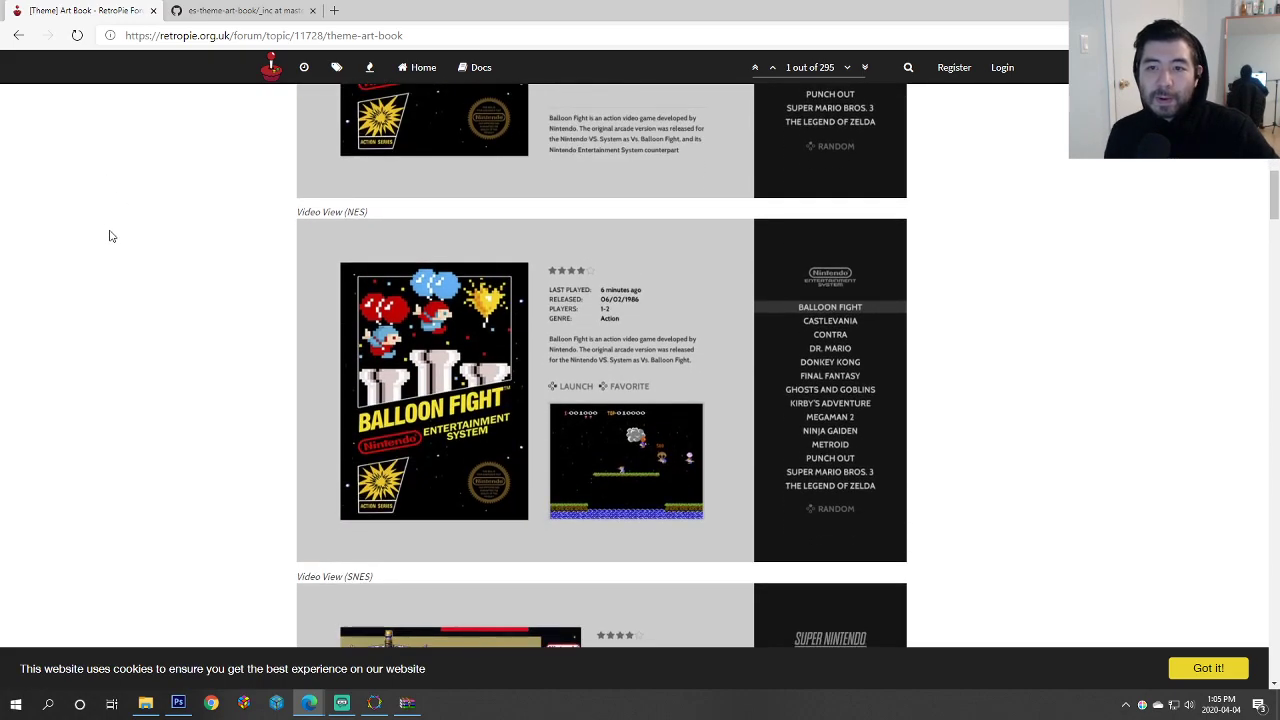
pyautogui.scroll(-4, 112, 236)
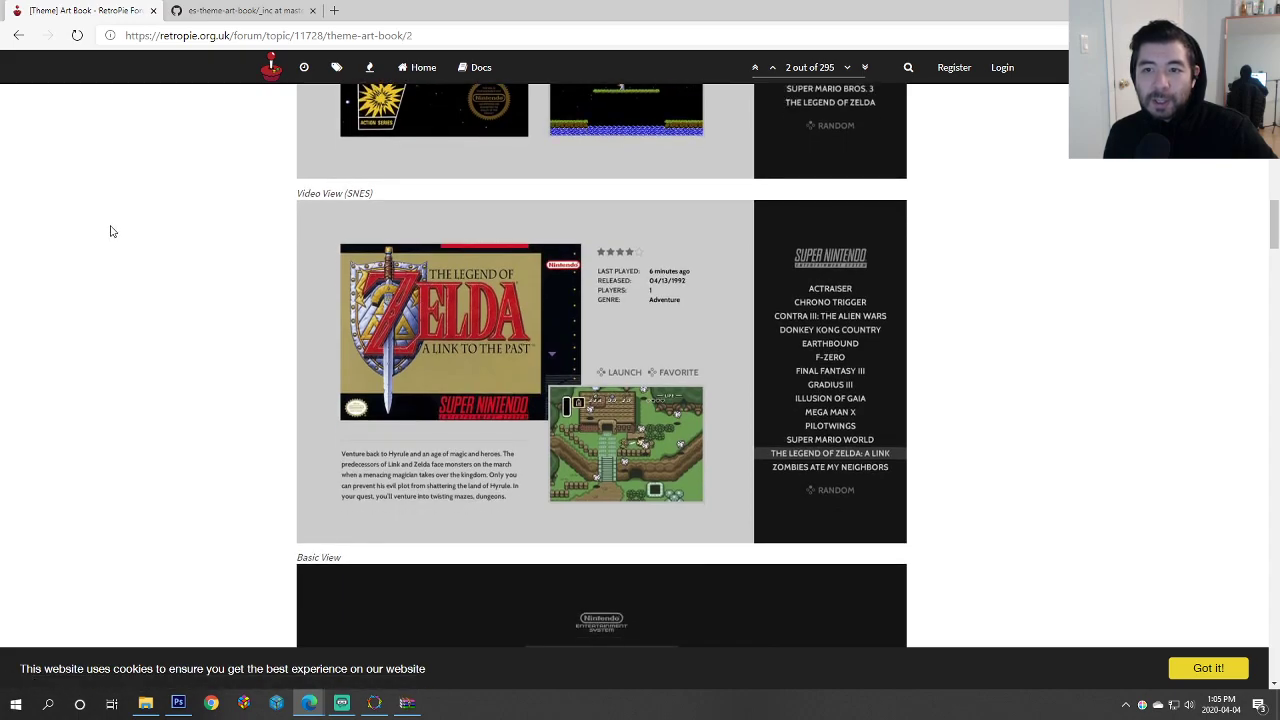
pyautogui.scroll(-4, 112, 231)
pyautogui.scroll(-4, 112, 231)
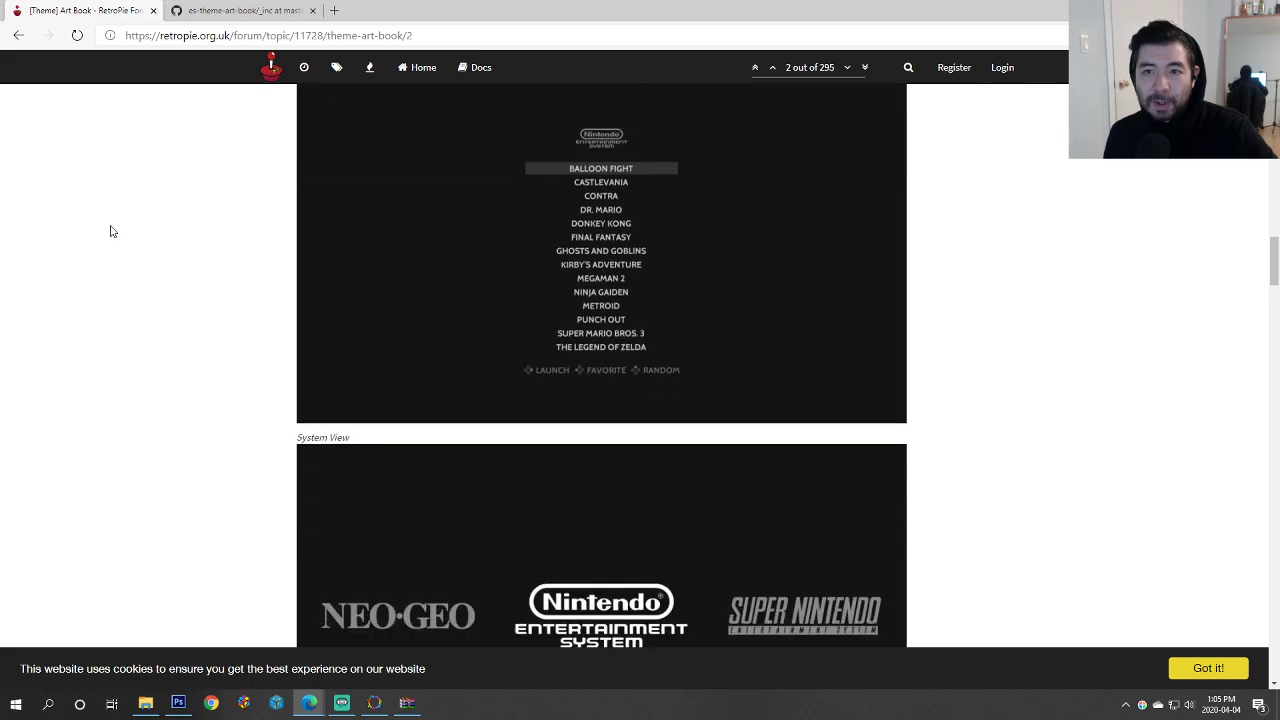
pyautogui.scroll(4, 112, 231)
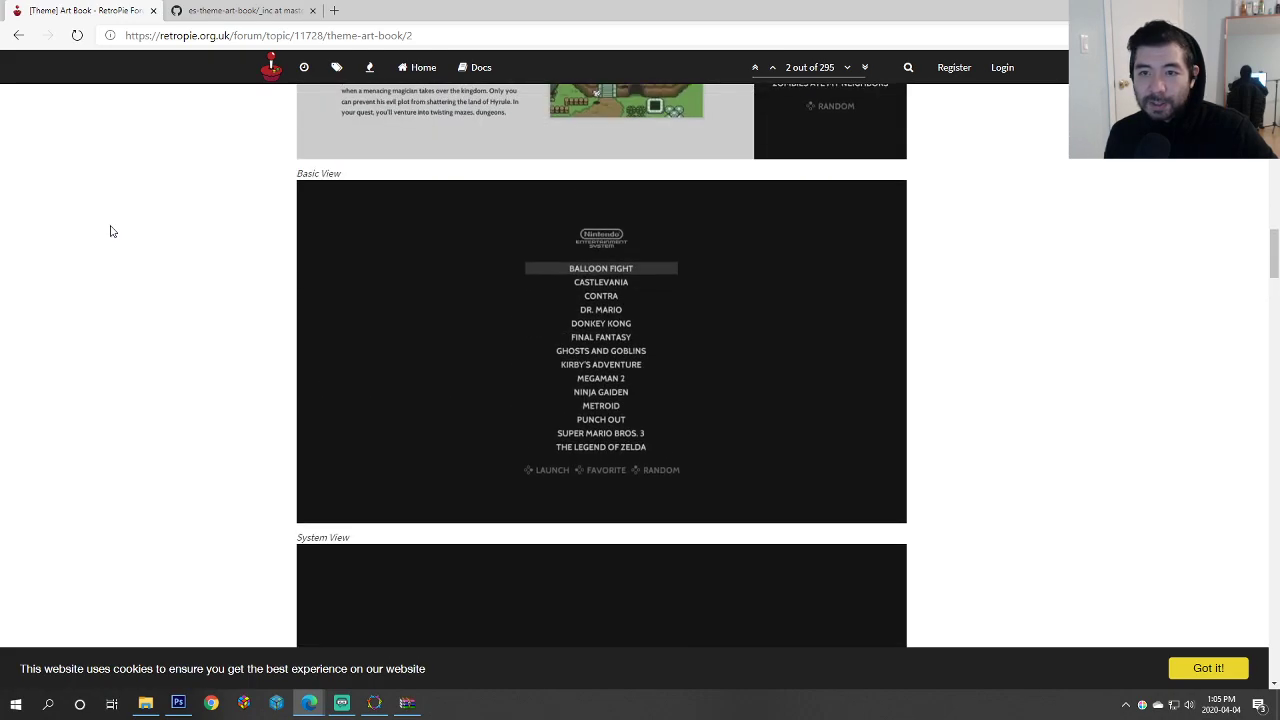
pyautogui.scroll(4, 112, 231)
pyautogui.scroll(3, 112, 231)
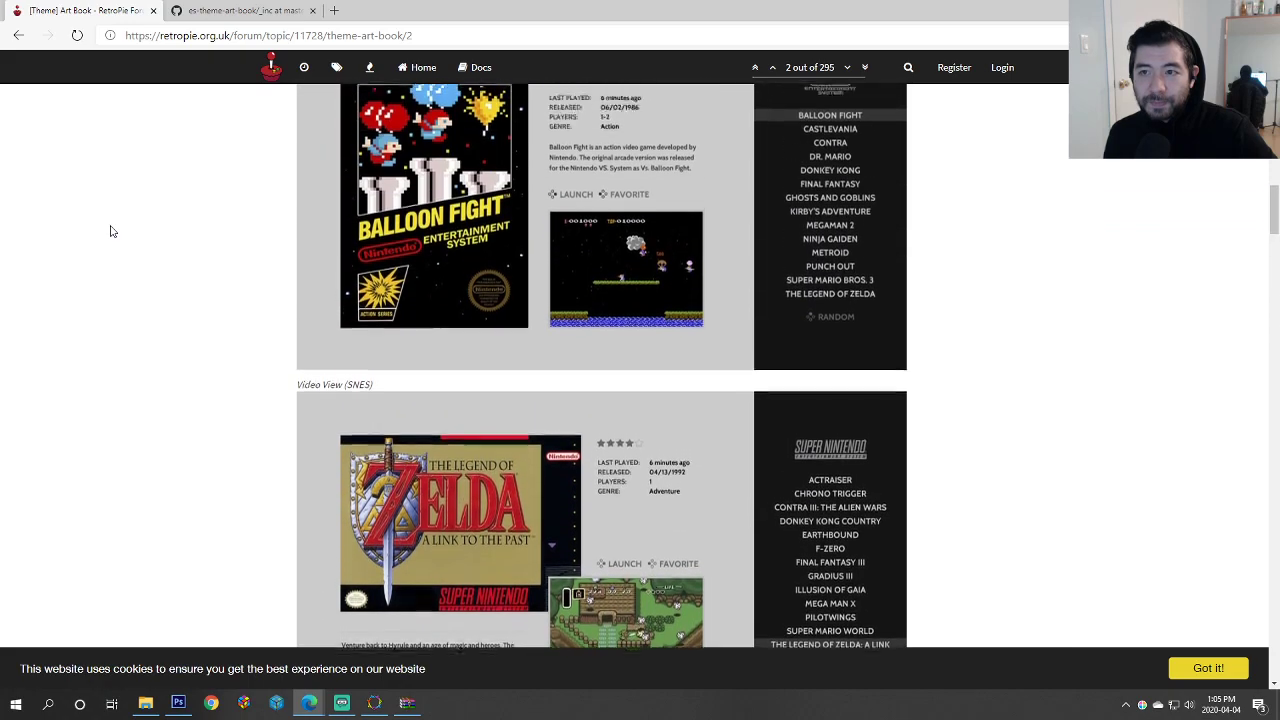
pyautogui.scroll(4, 112, 231)
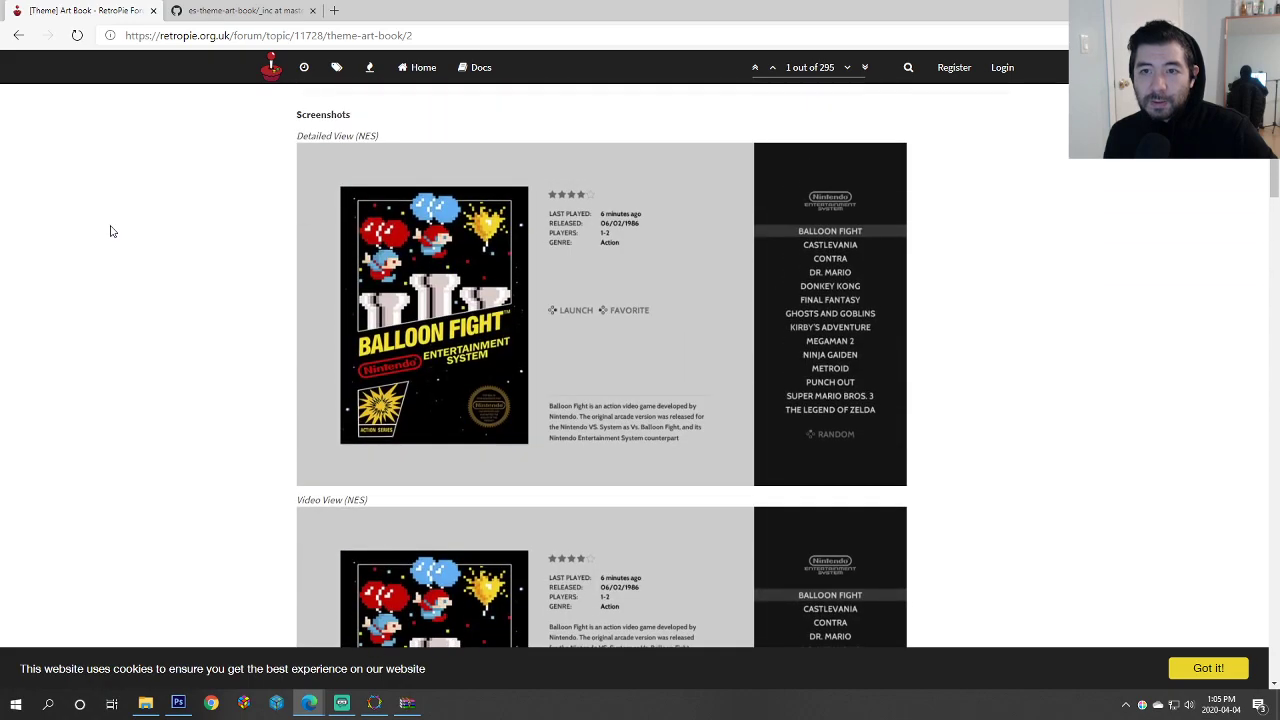
pyautogui.scroll(1, 112, 231)
pyautogui.scroll(-1, 112, 231)
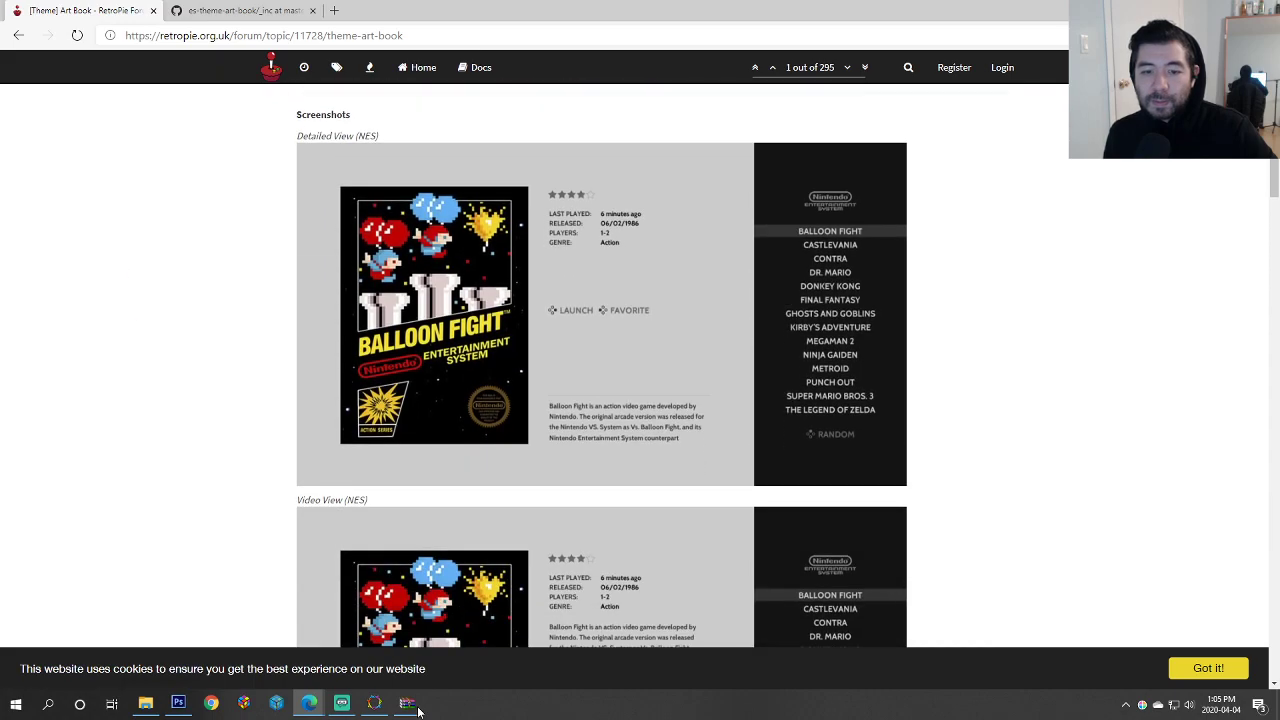
pyautogui.scroll(-4, 190, 434)
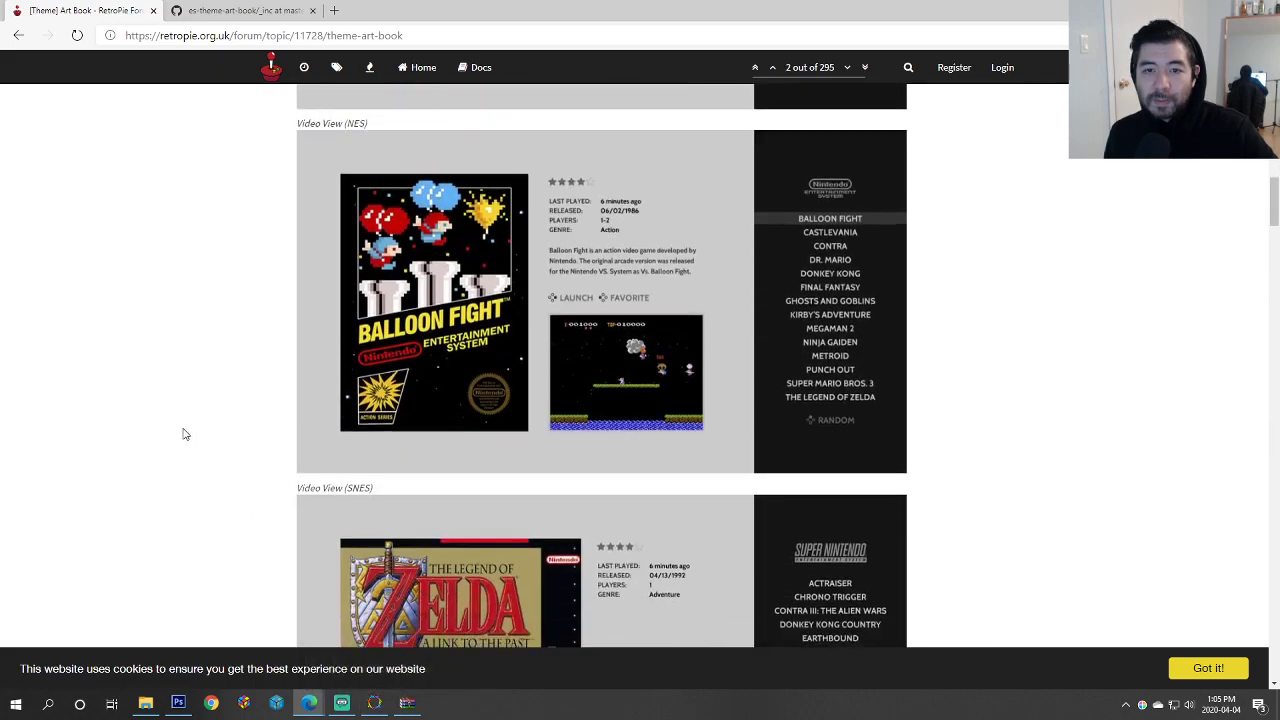
pyautogui.scroll(-2, 183, 434)
pyautogui.scroll(8, 183, 434)
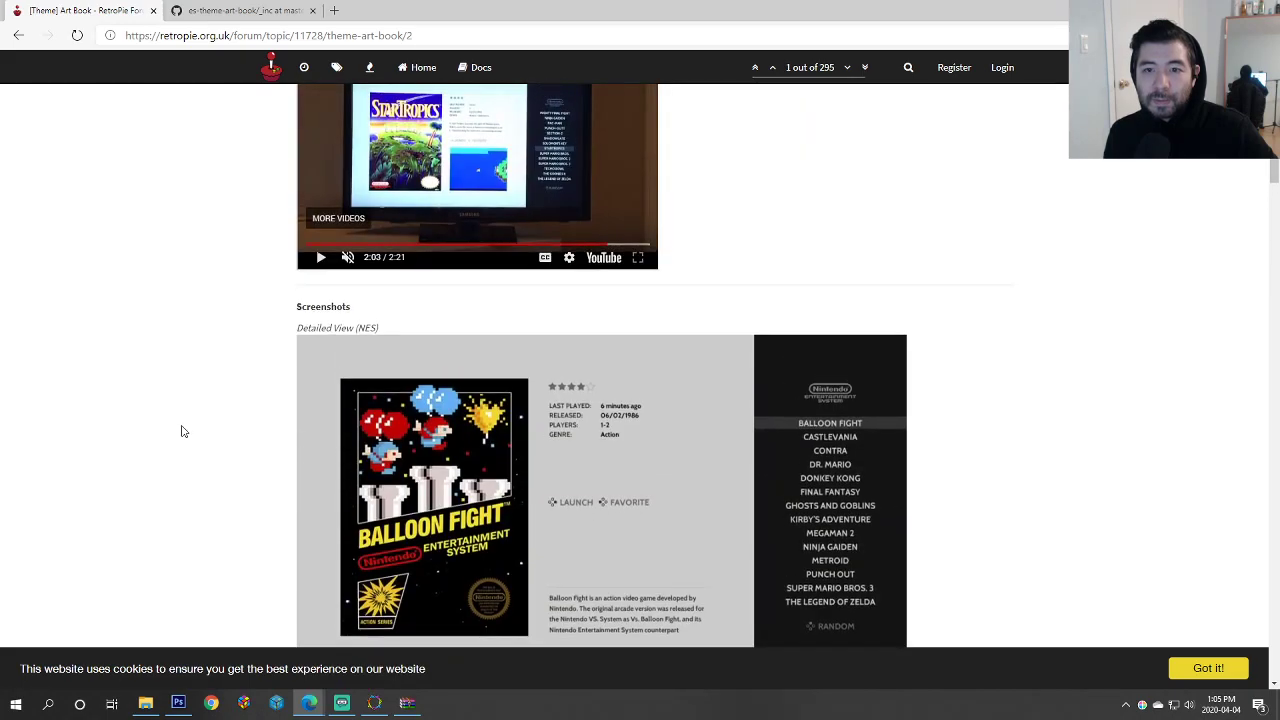
# Step: Review the forum post down to its Details and Acknowledgments sections and return to the Video Walkthrough
pyautogui.scroll(-1, 183, 431)
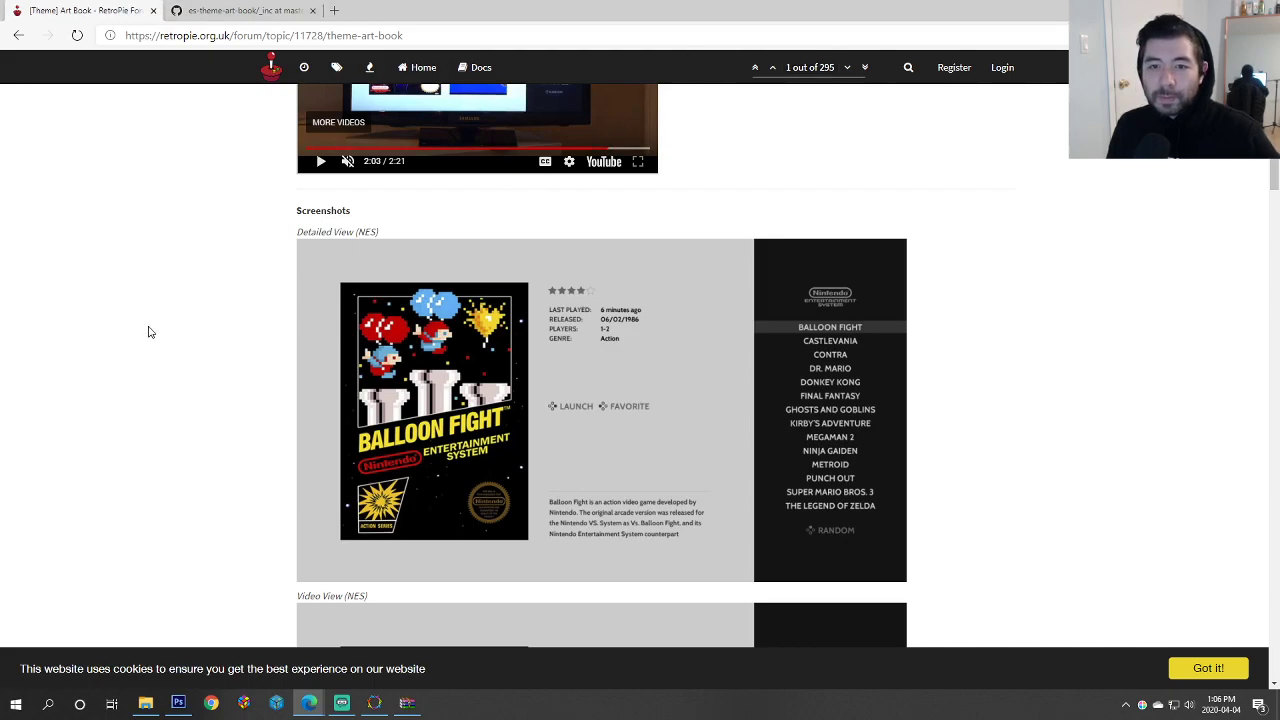
pyautogui.scroll(-10, 148, 332)
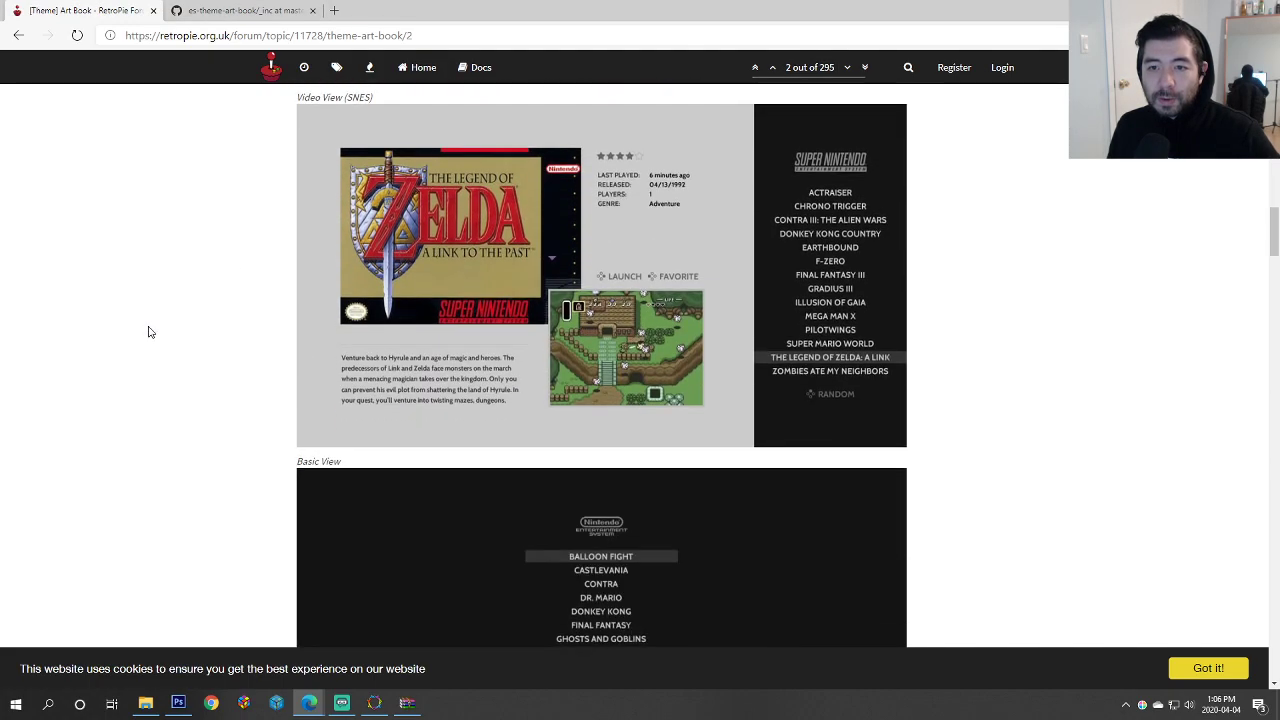
pyautogui.scroll(-10, 148, 332)
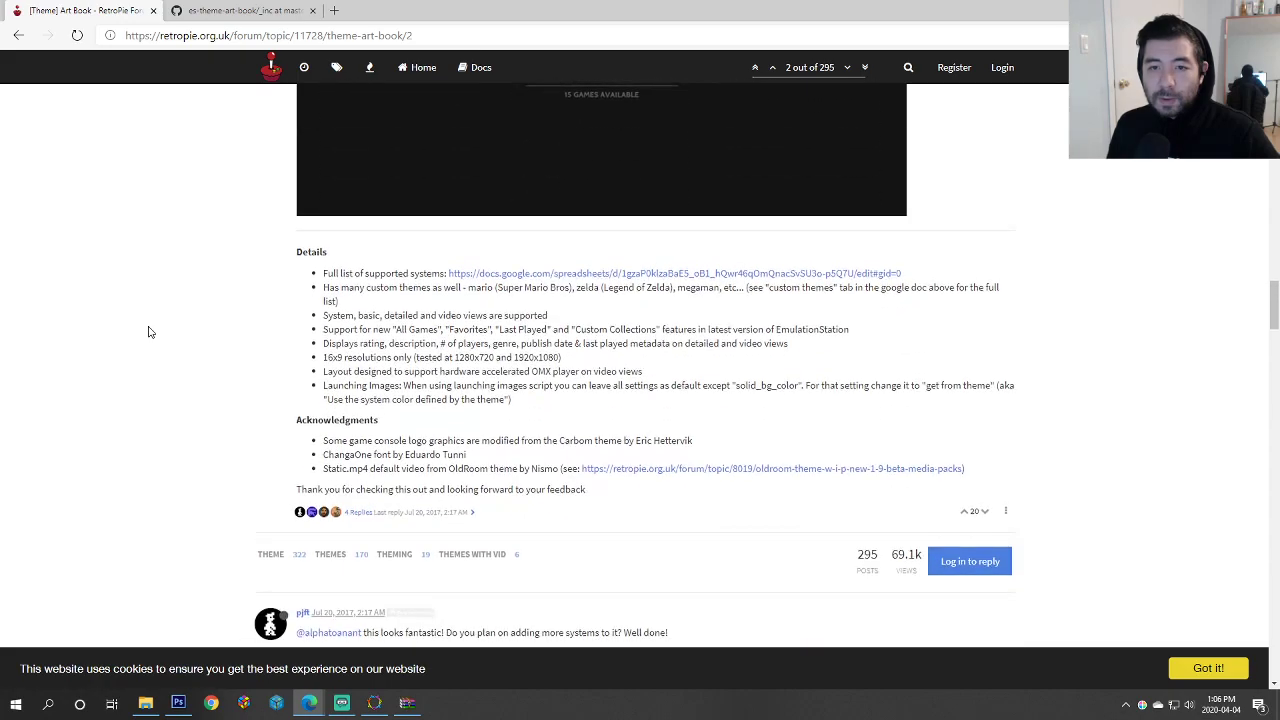
pyautogui.scroll(12, 148, 332)
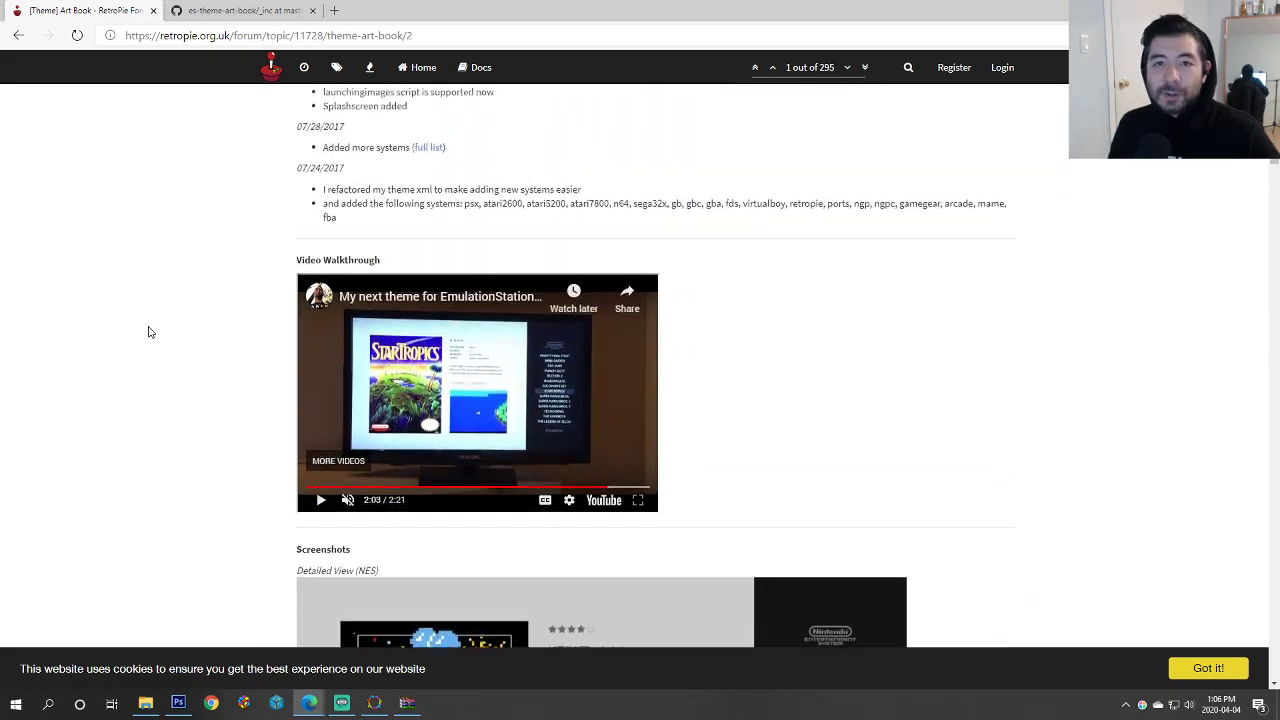
# Step: Switch to the COMMUNITY Theme Creator and start a new theme named ArtBook
pyautogui.scroll(-5, 147, 331)
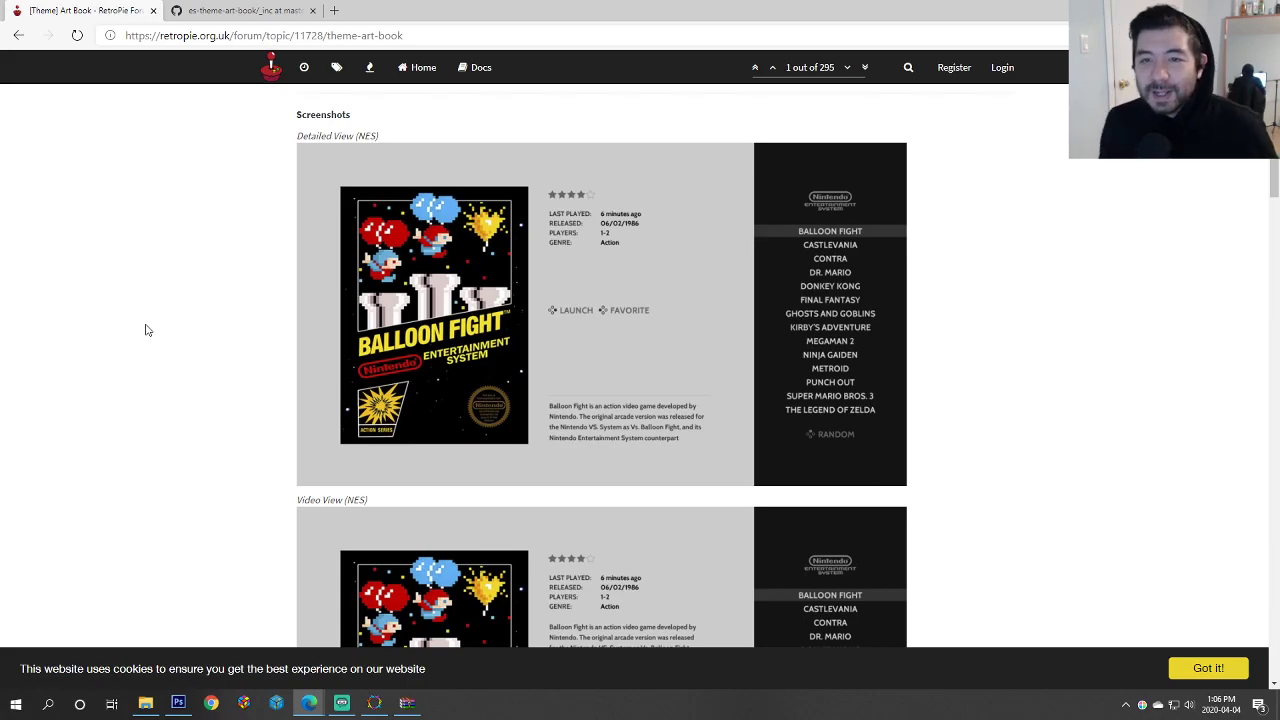
pyautogui.click(380, 708)
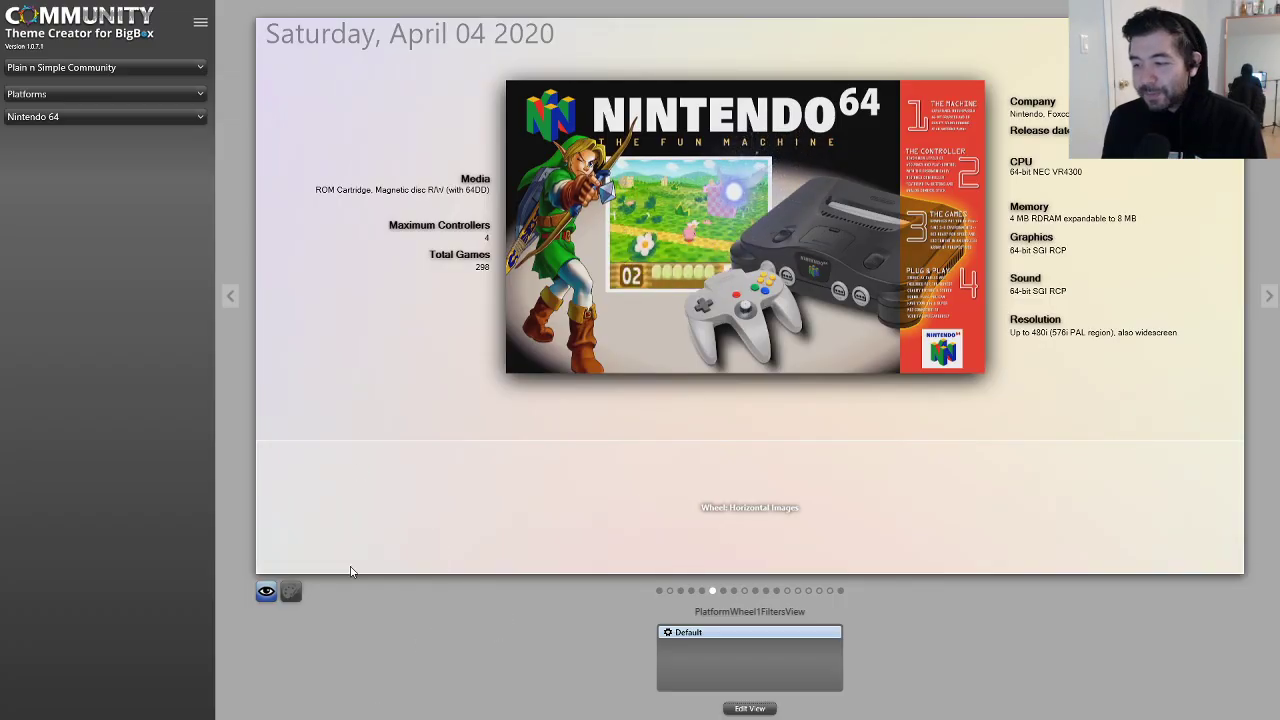
pyautogui.click(201, 24)
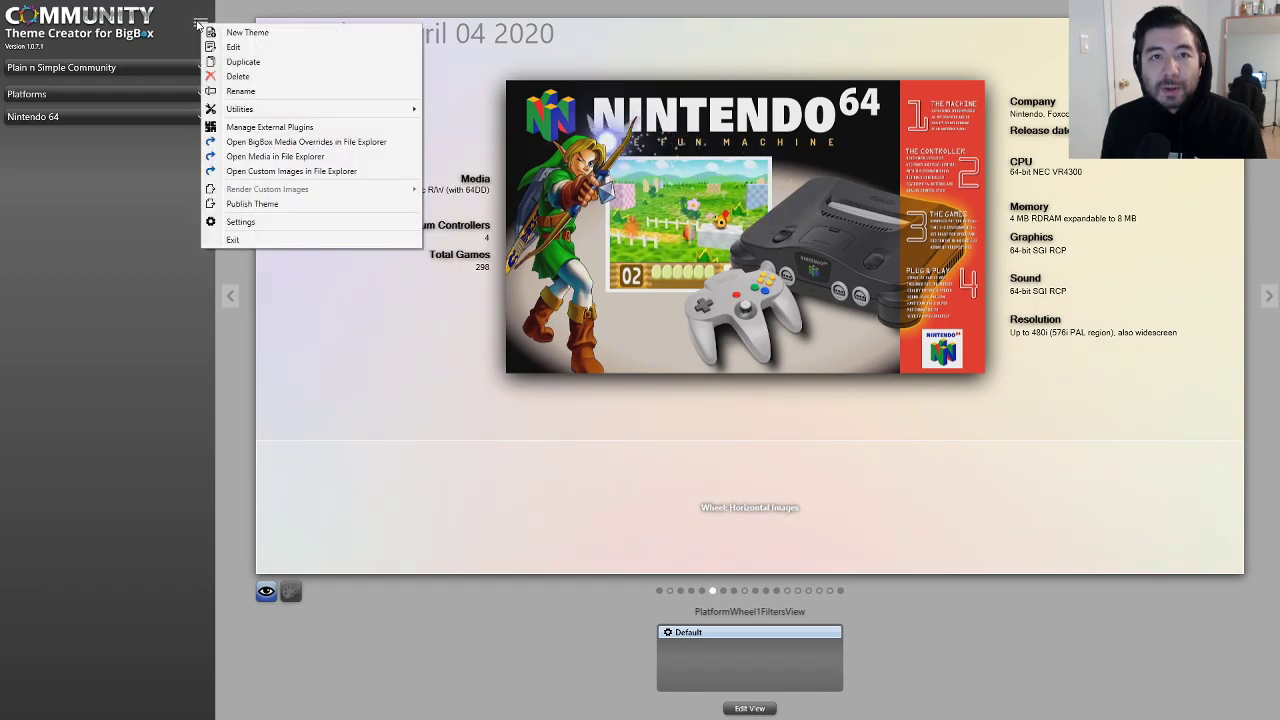
pyautogui.click(250, 33)
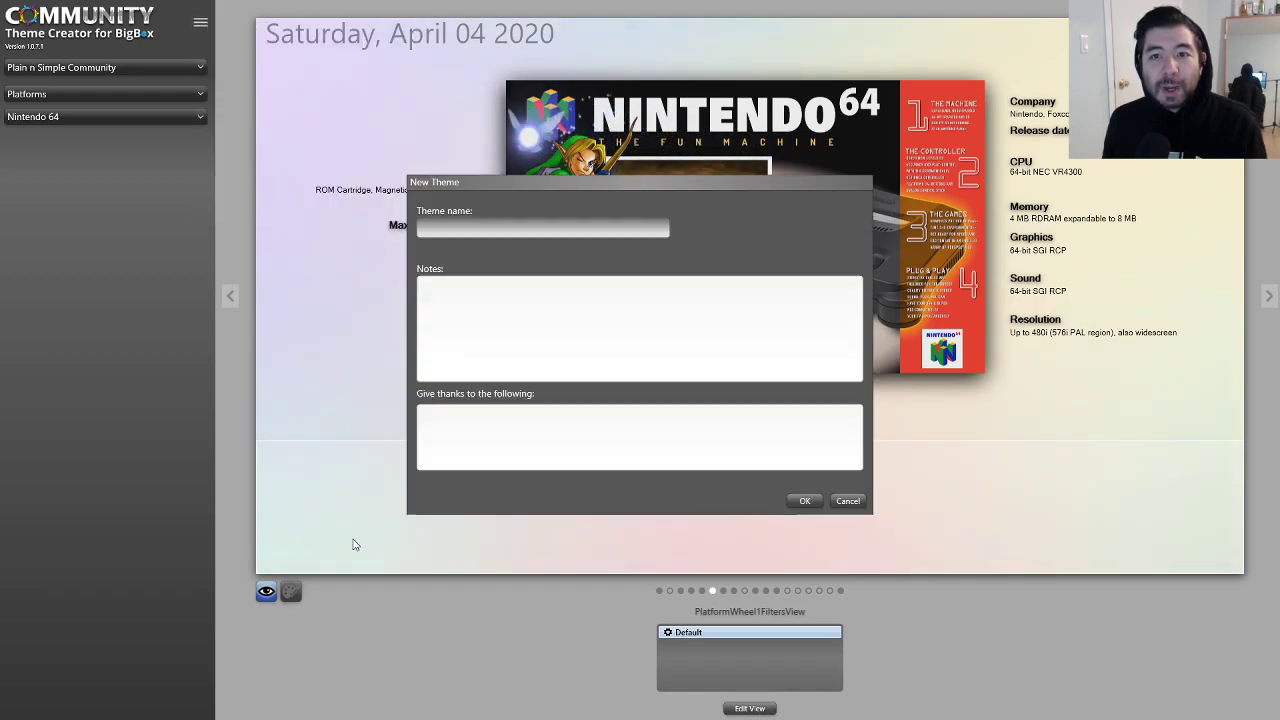
pyautogui.click(472, 232)
pyautogui.write('ArtBook')
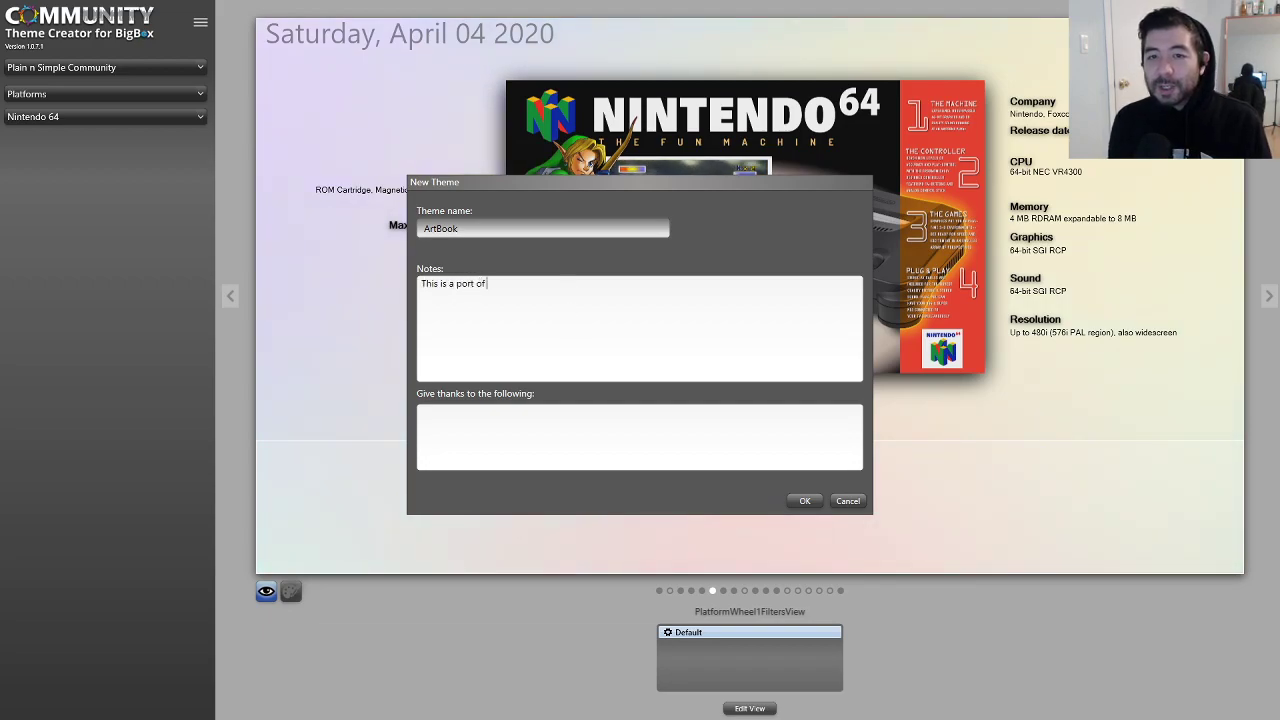
# Step: Write the theme's notes as "This is a port of the RetroPie theme. ArtBook, by"
pyautogui.write('the R')
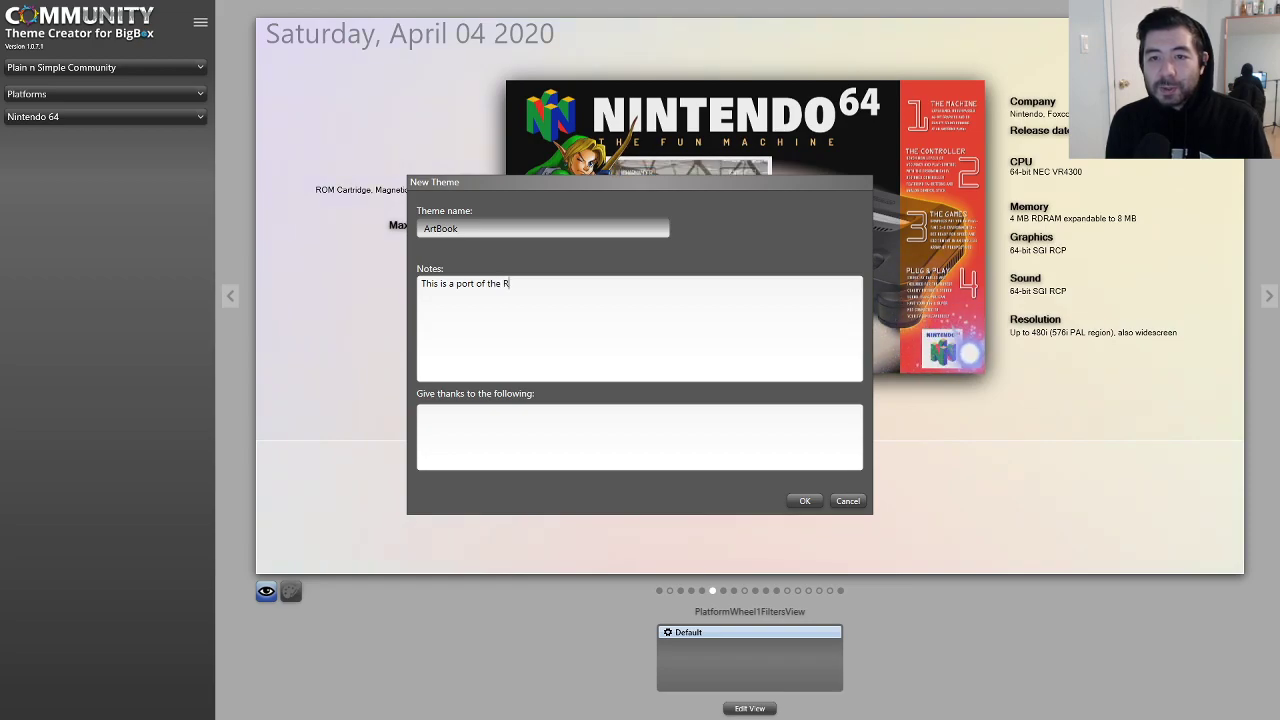
pyautogui.write('etroPie theme')
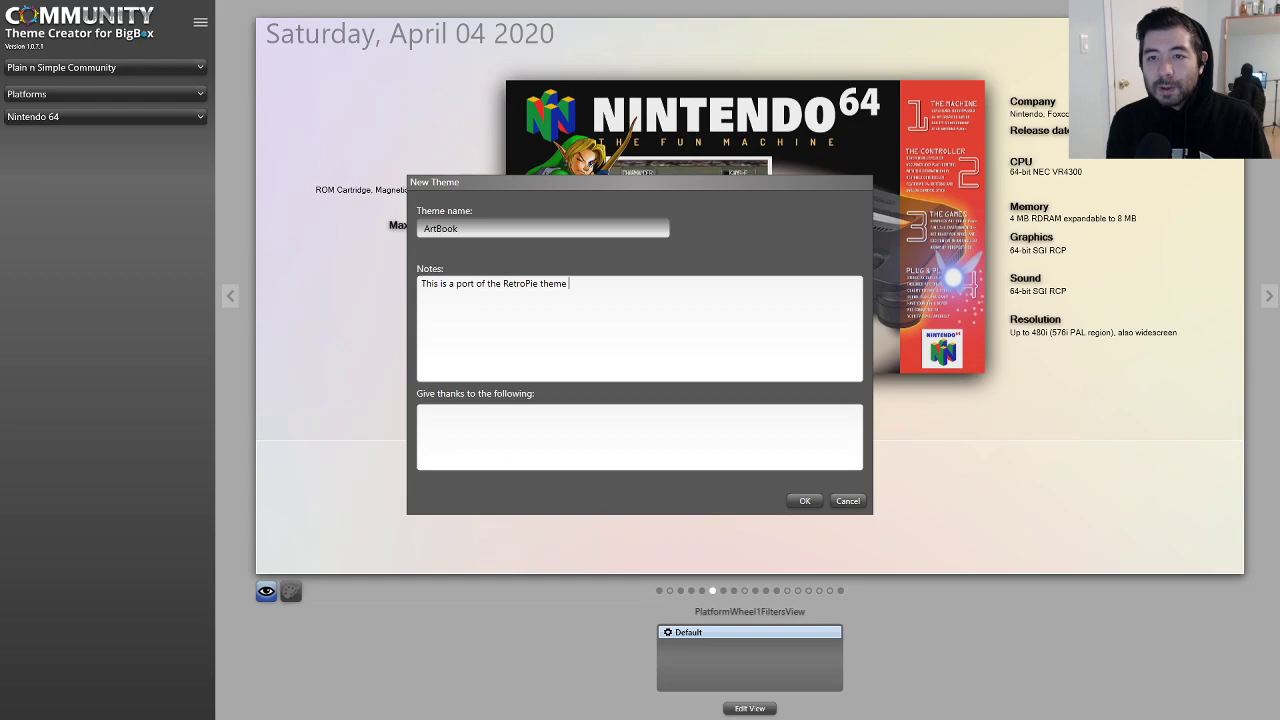
pyautogui.press('BackSpace')
pyautogui.write('. ')
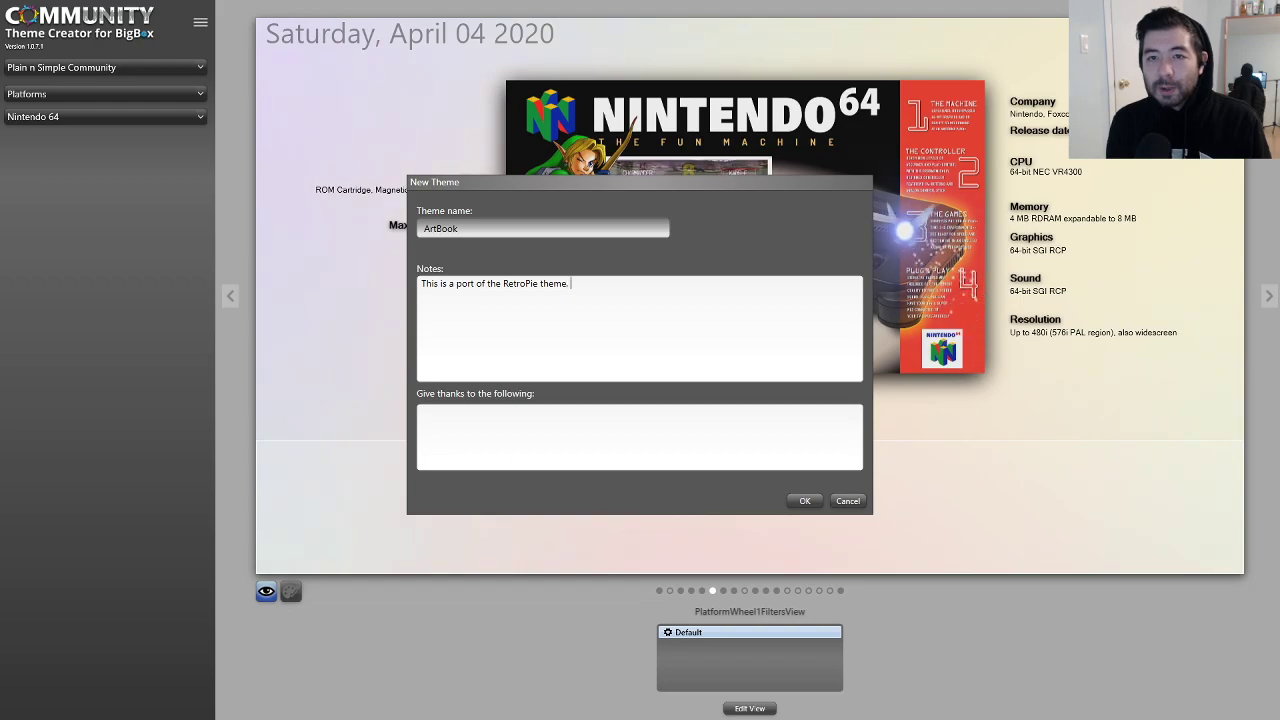
pyautogui.write('ArtBook, by')
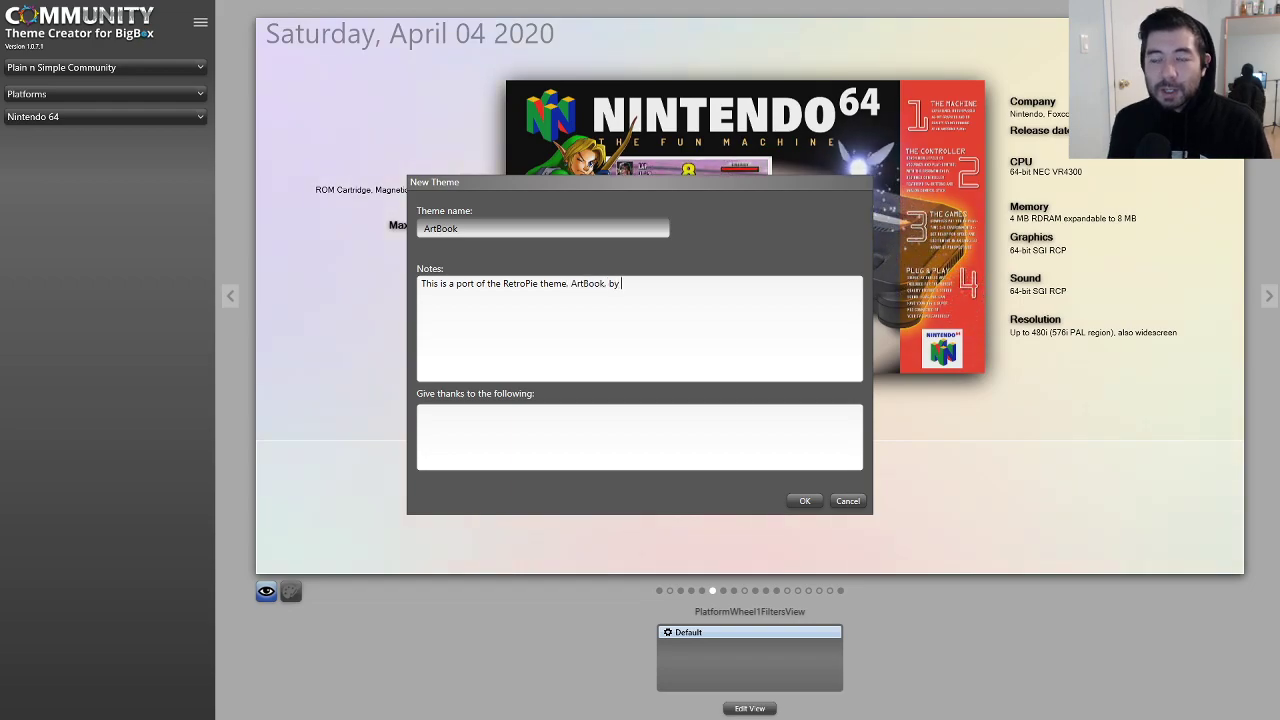
# Step: Copy the author's username line from the first post of the Art Book forum topic into the end of the new theme's notes
pyautogui.hotkey('alt', 'Tab')
pyautogui.hotkey('alt', 'Tab')
pyautogui.scroll(10, 297, 257)
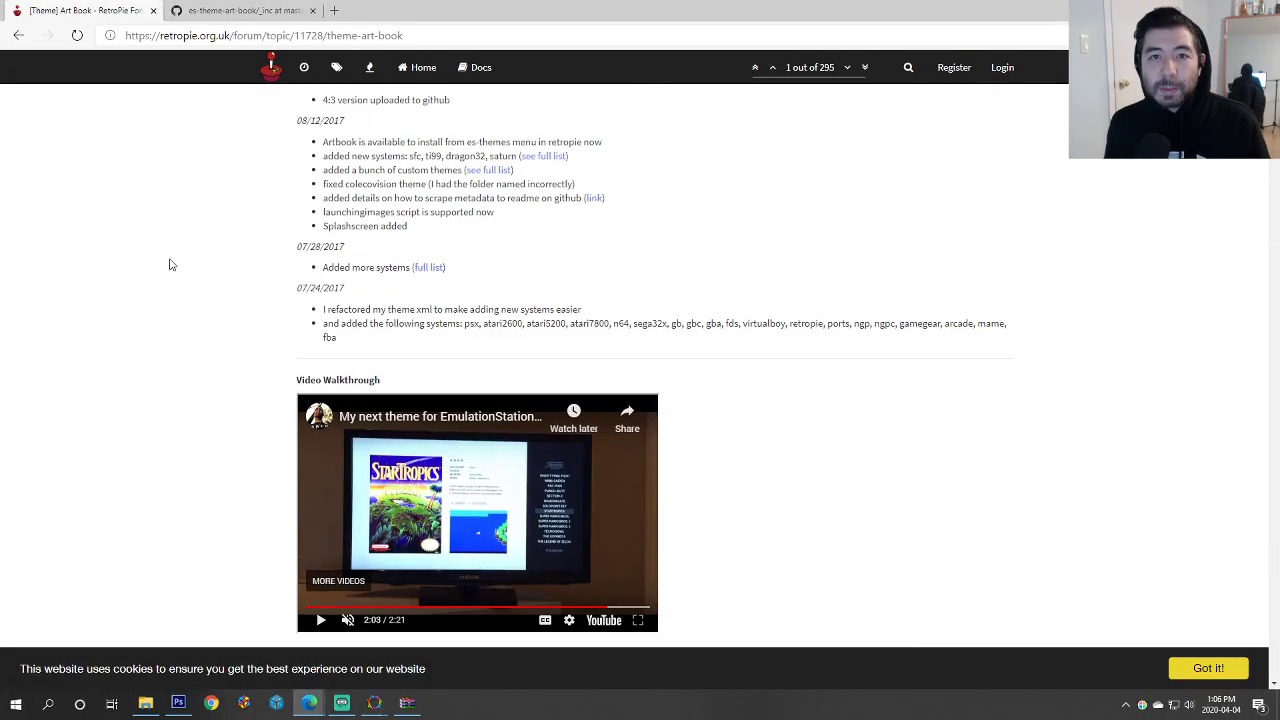
pyautogui.scroll(1, 172, 265)
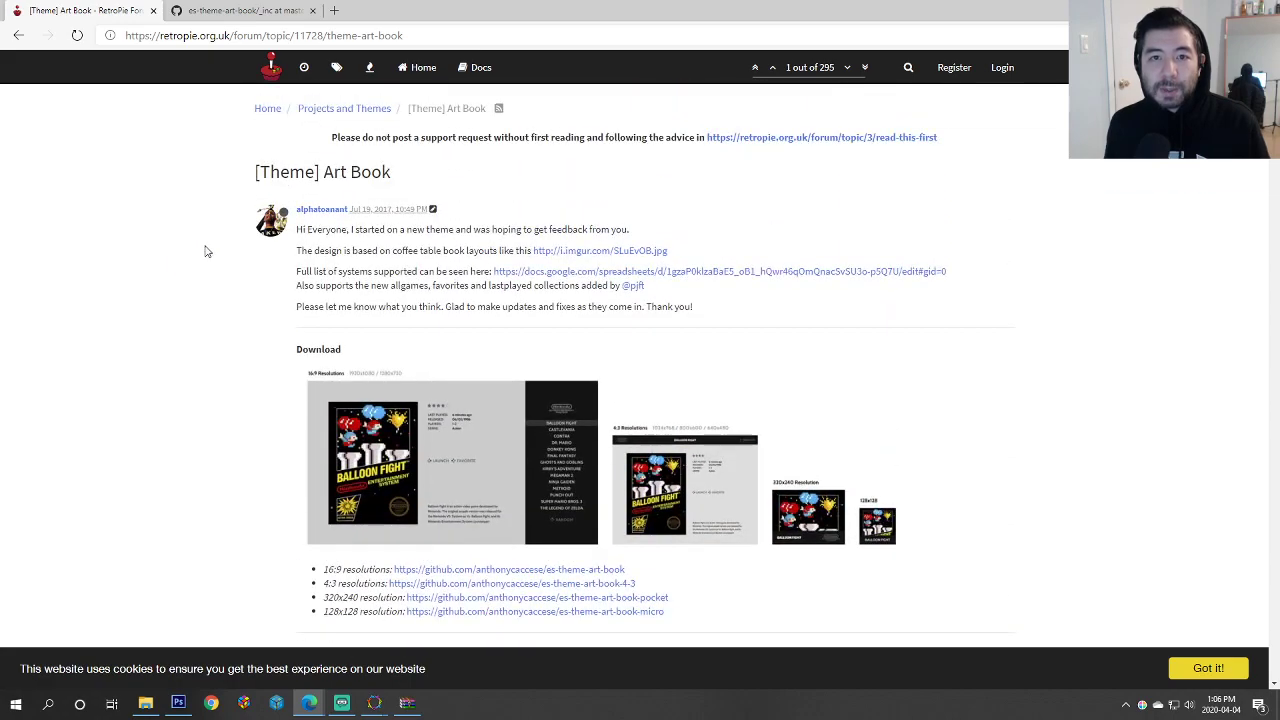
pyautogui.rightClick(302, 214)
pyautogui.click(190, 319)
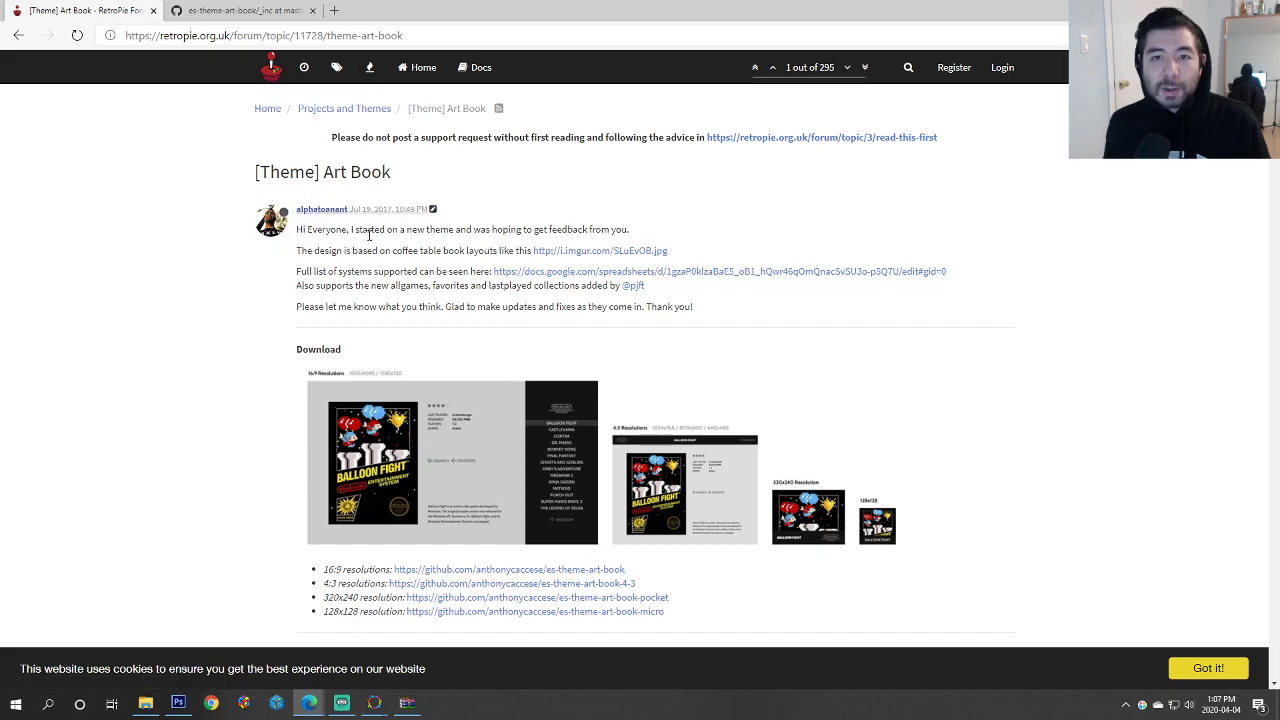
pyautogui.moveTo(367, 231); pyautogui.dragTo(297, 211)
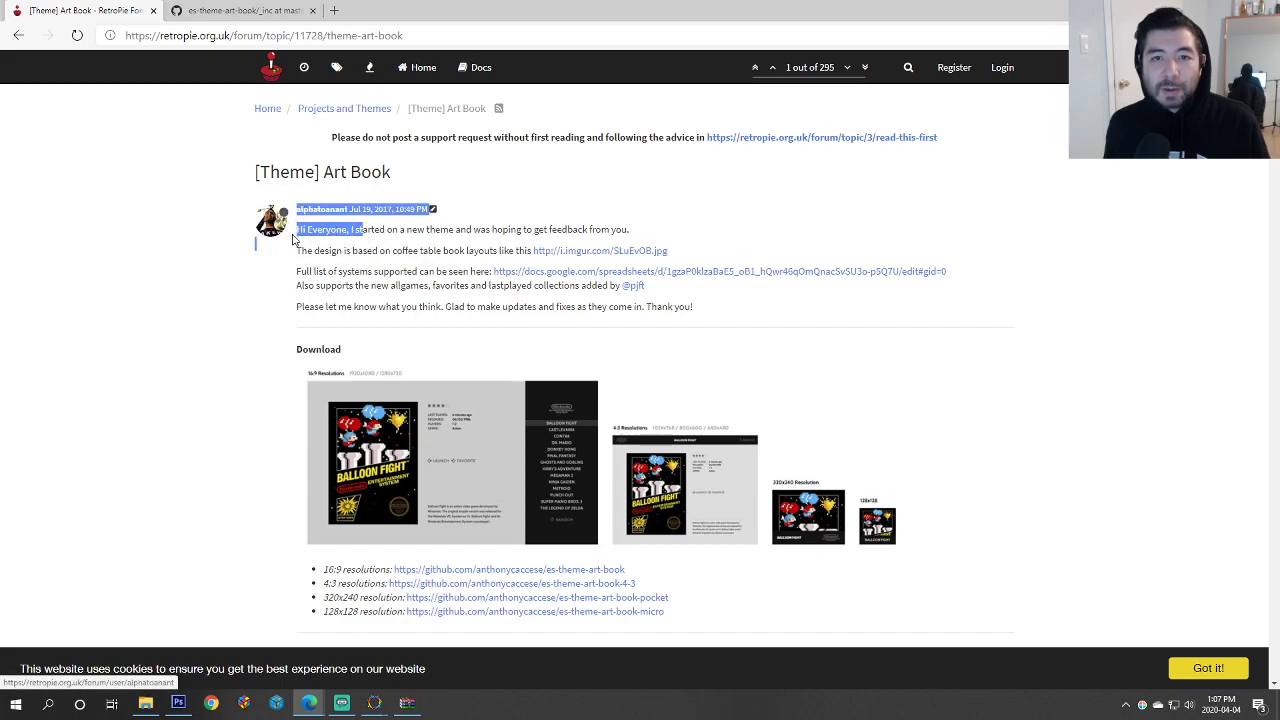
pyautogui.hotkey('ctrl', 'c')
pyautogui.hotkey('alt', 'Tab')
pyautogui.hotkey('ctrl', 'v')
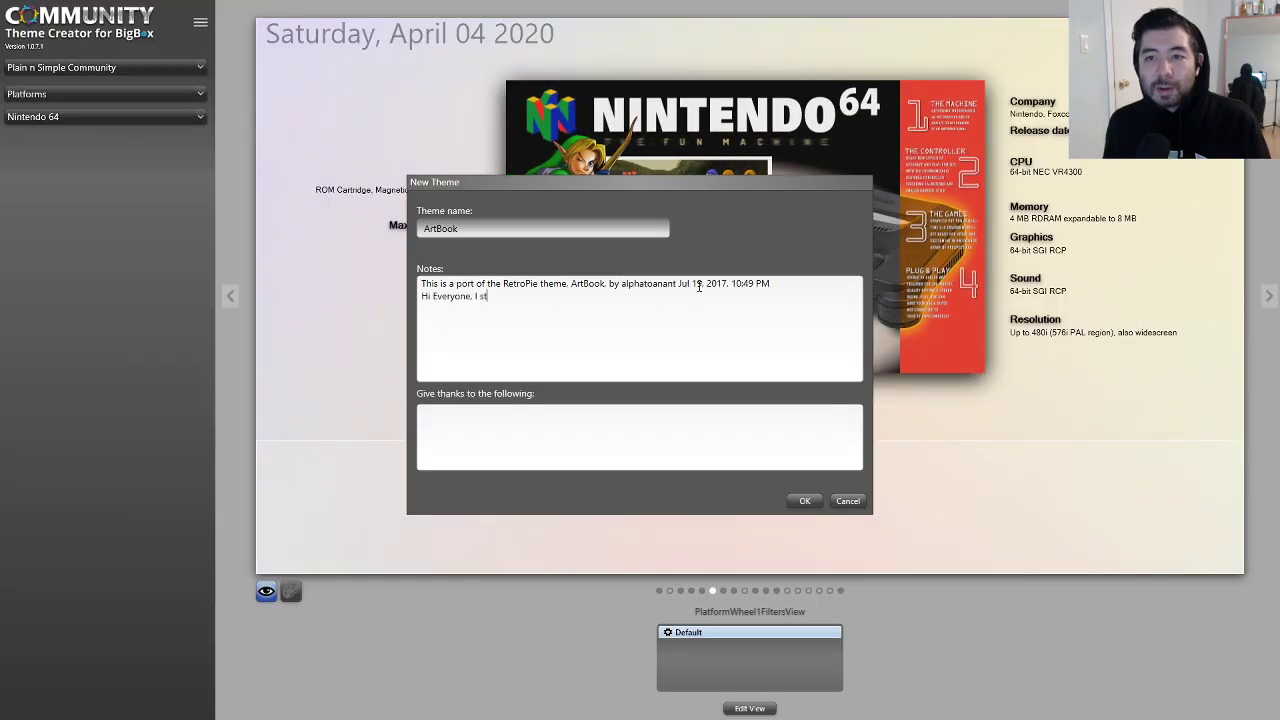
# Step: Remove the pasted date and greeting after the author's username, end the note with a period and create the theme
pyautogui.moveTo(679, 284); pyautogui.dragTo(693, 305)
pyautogui.press('BackSpace')
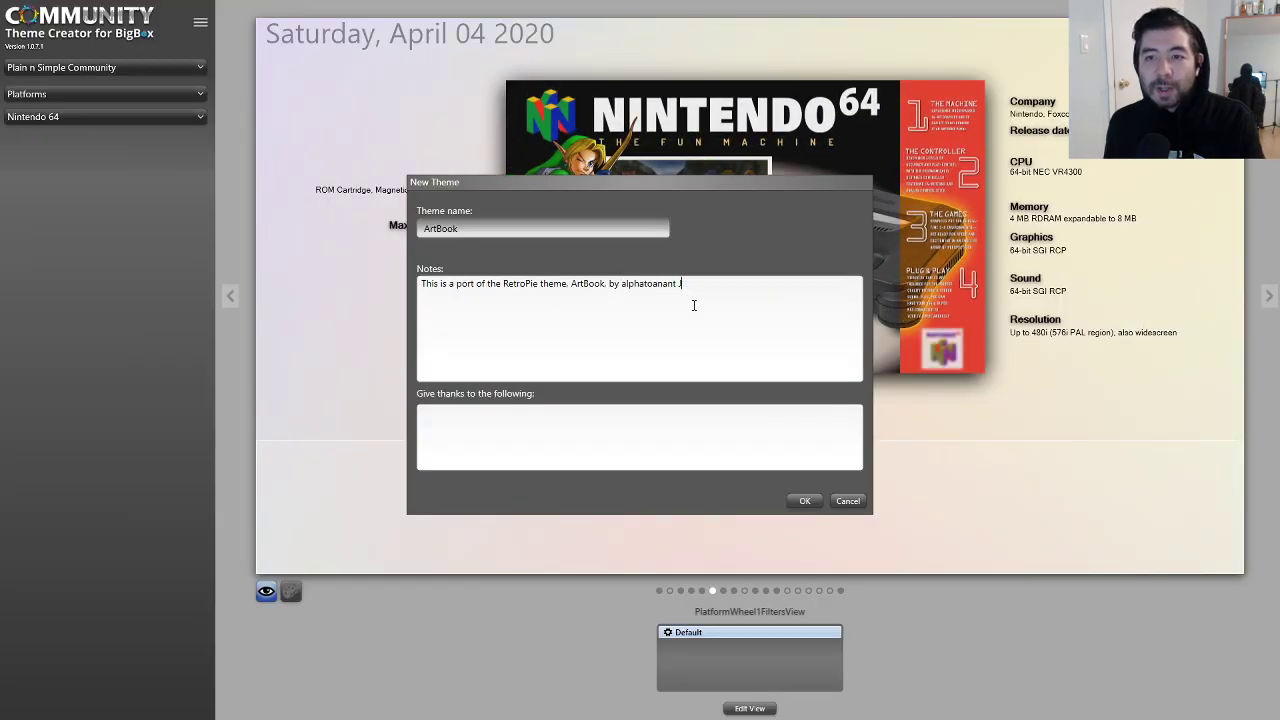
pyautogui.press('BackSpace')
pyautogui.write('.')
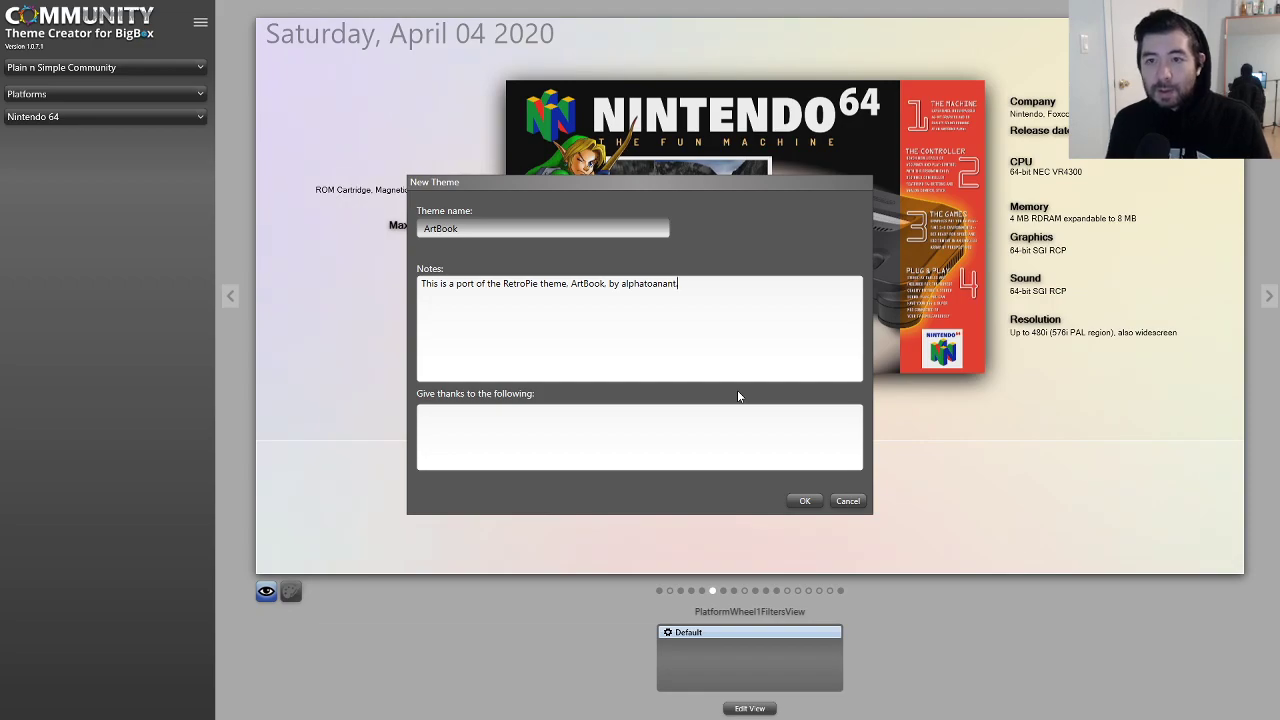
pyautogui.click(806, 502)
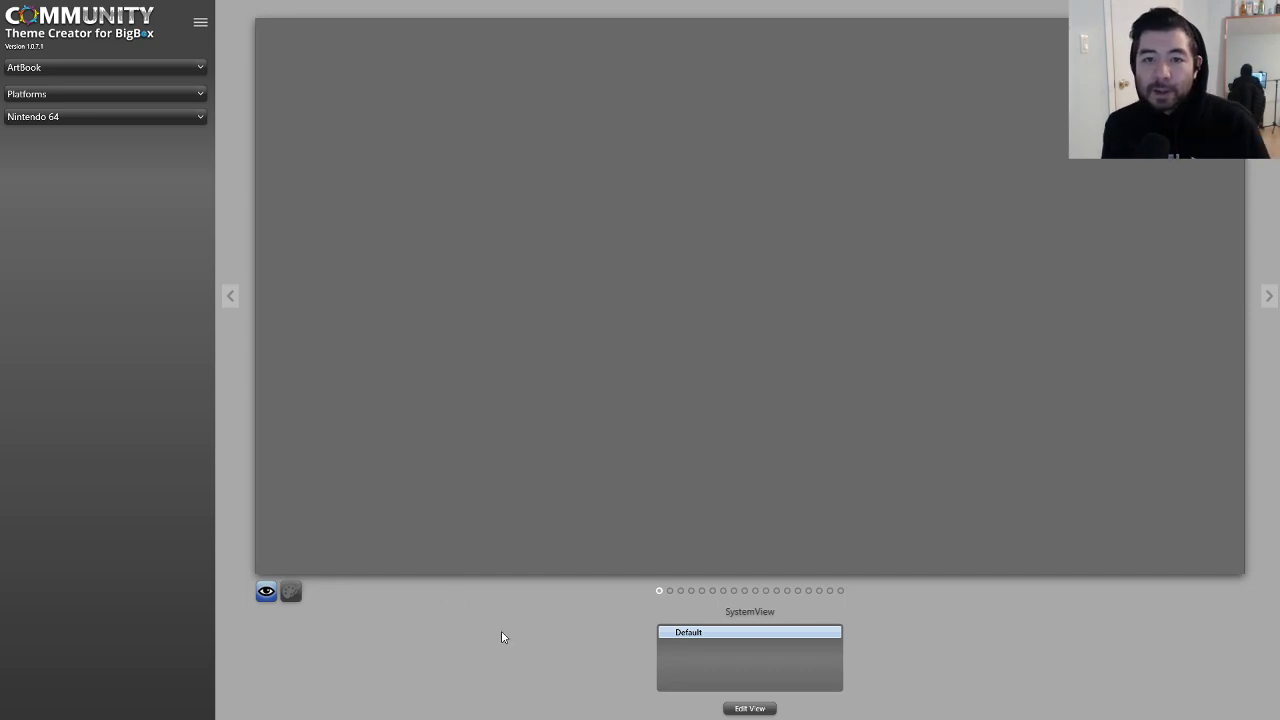
# Step: Open the default TextGamesView of the ArtBook theme for editing
pyautogui.hotkey('alt', 'Tab')
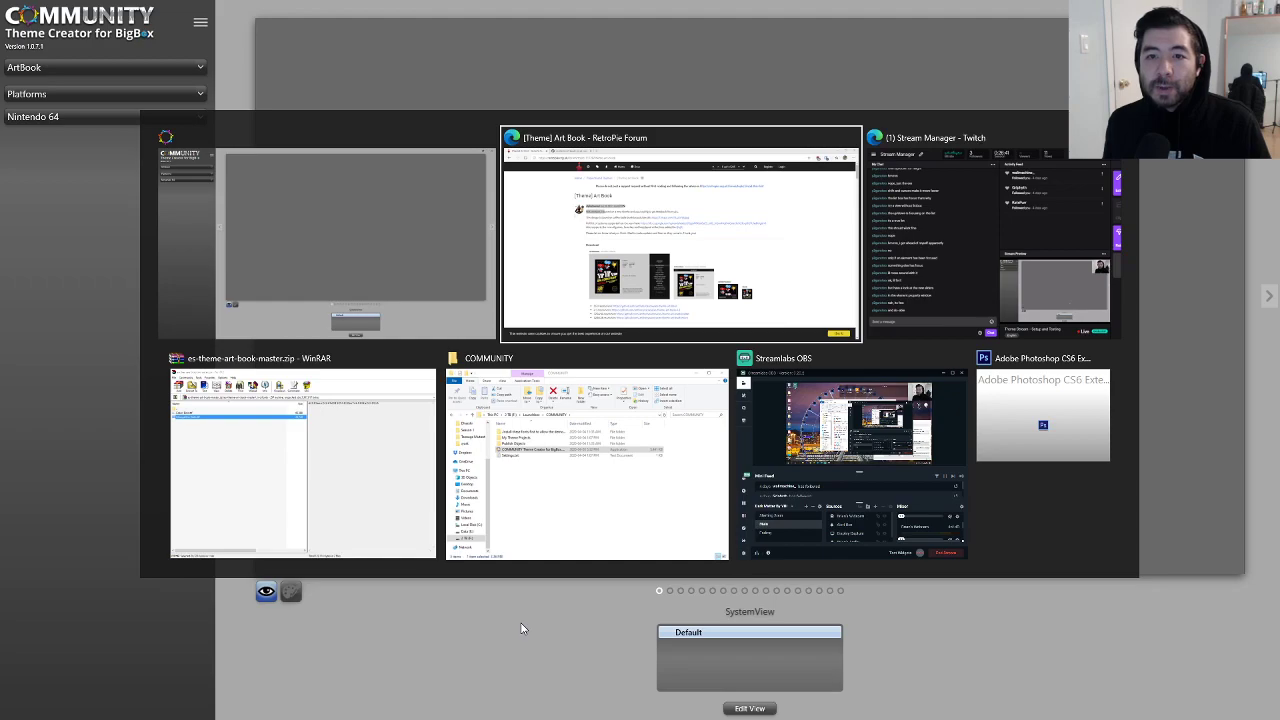
pyautogui.click(337, 252)
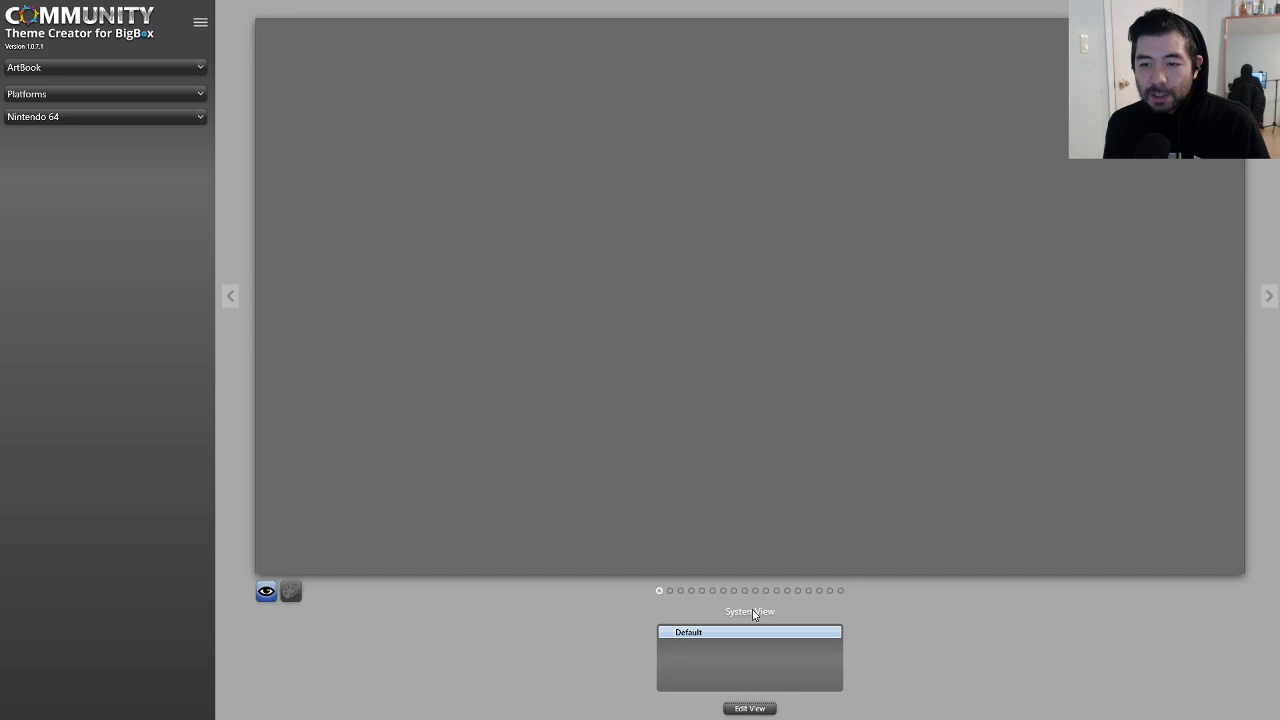
pyautogui.click(754, 614)
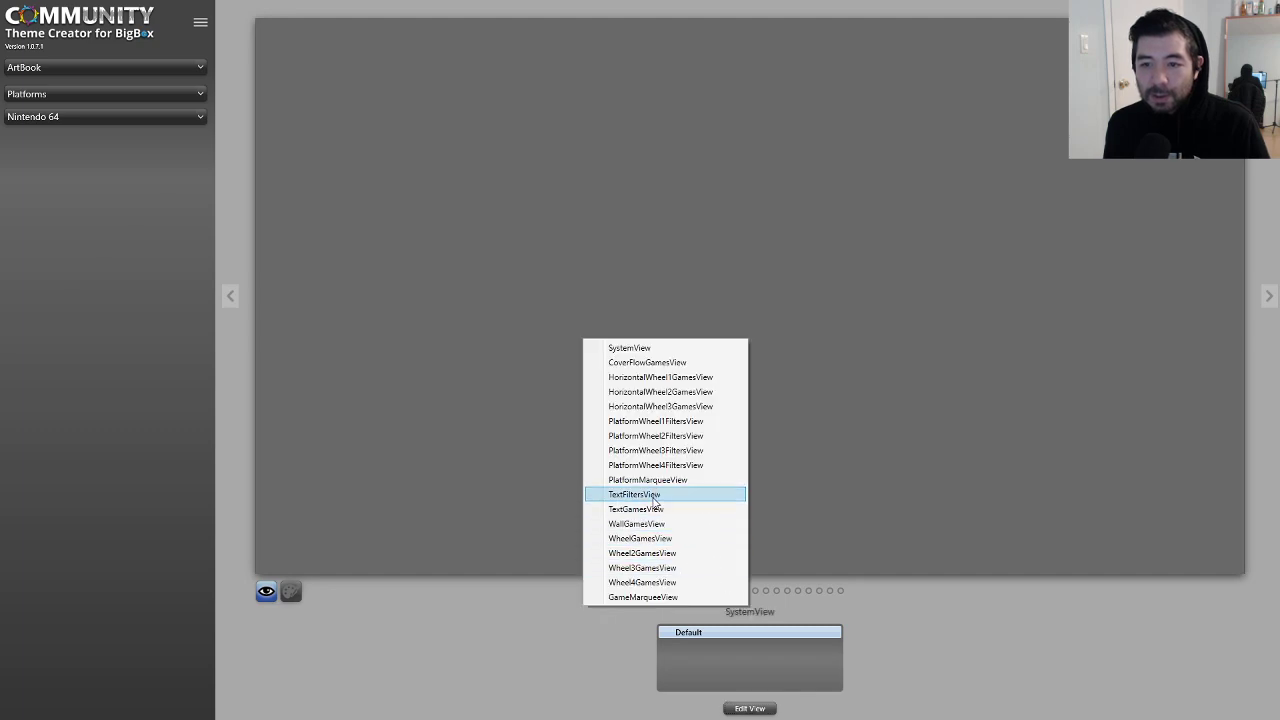
pyautogui.click(660, 510)
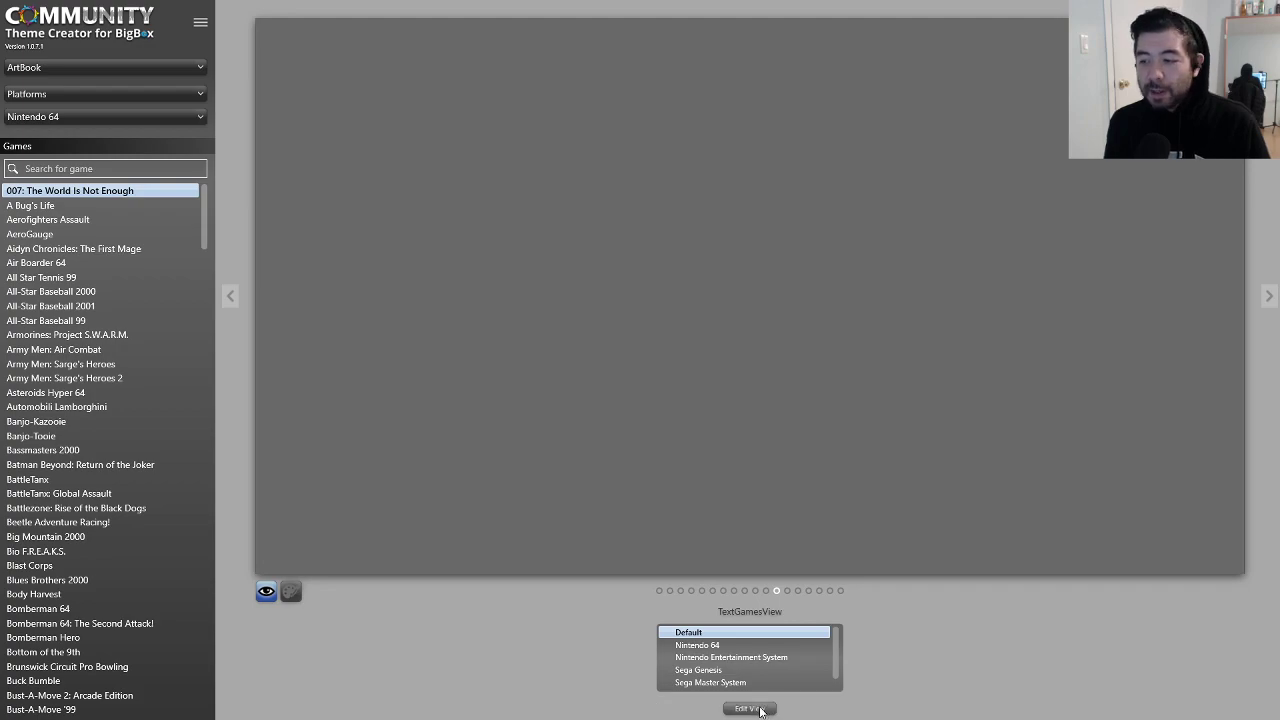
pyautogui.click(760, 711)
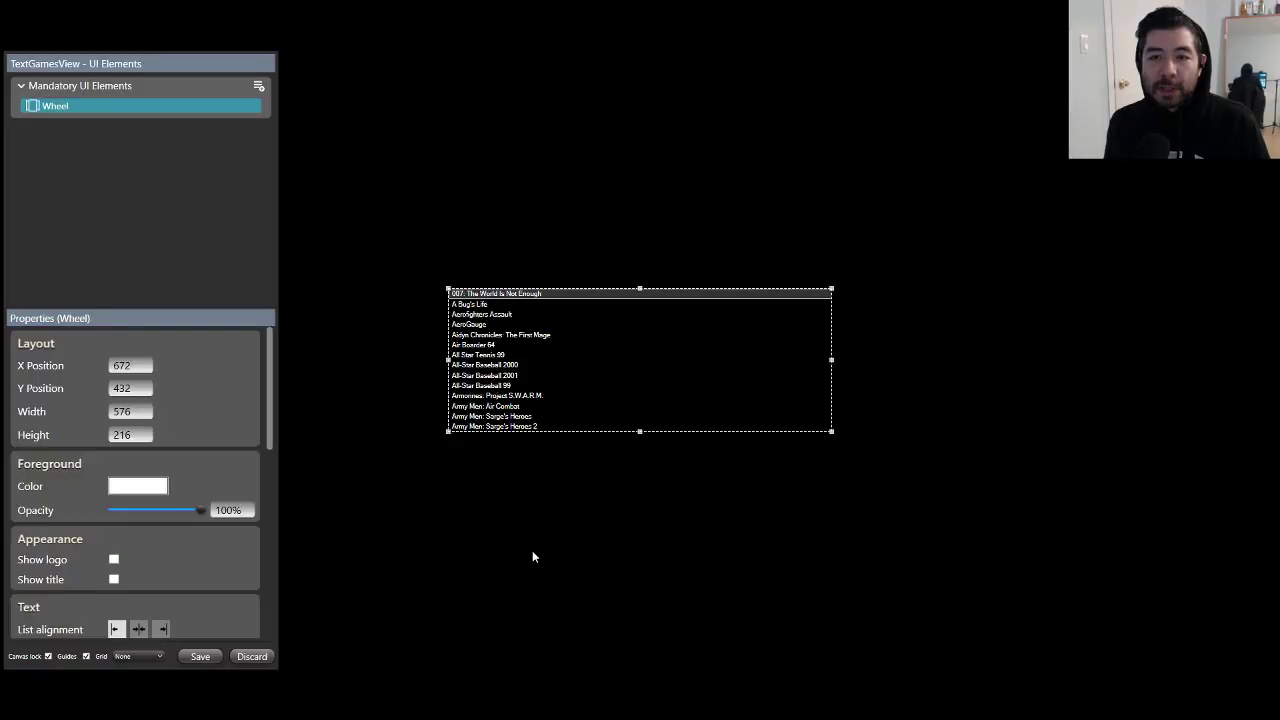
# Step: Open the forum post's Video View (NES) screenshot in the browser and sample its light grey background with the colour picker
pyautogui.hotkey('alt', 'Tab')
pyautogui.hotkey('alt', 'Tab')
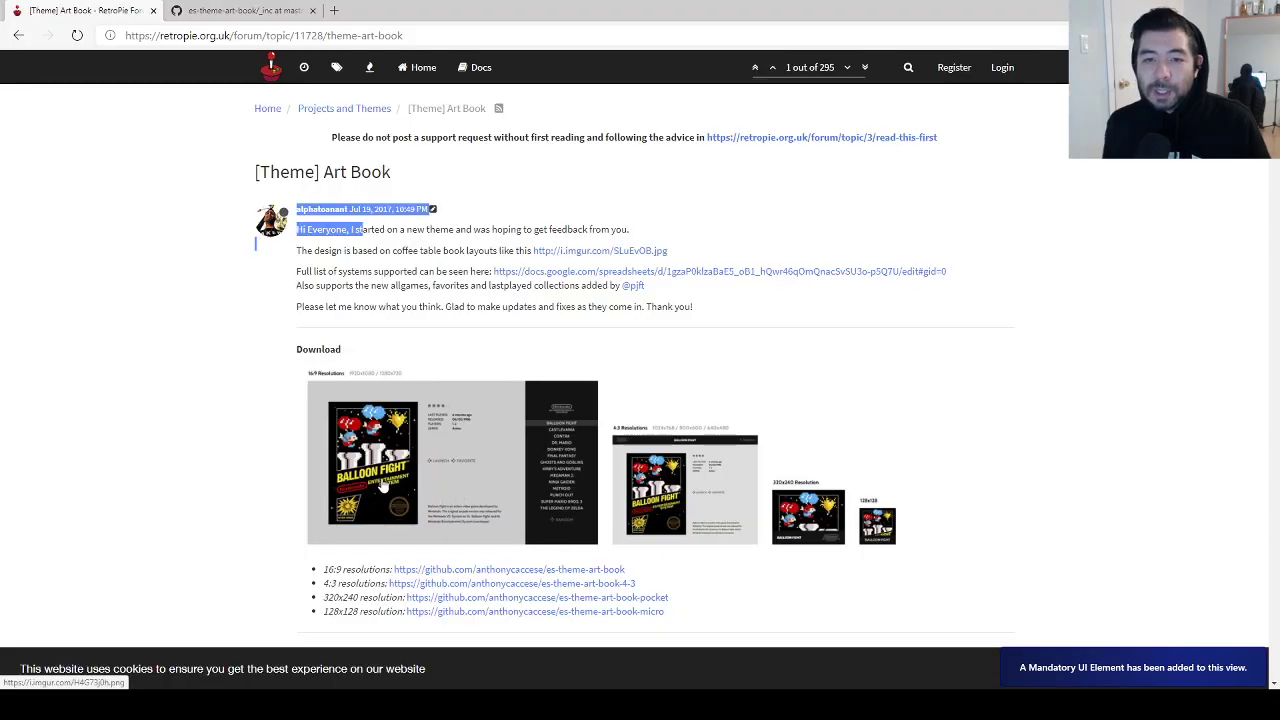
pyautogui.scroll(-11, 266, 463)
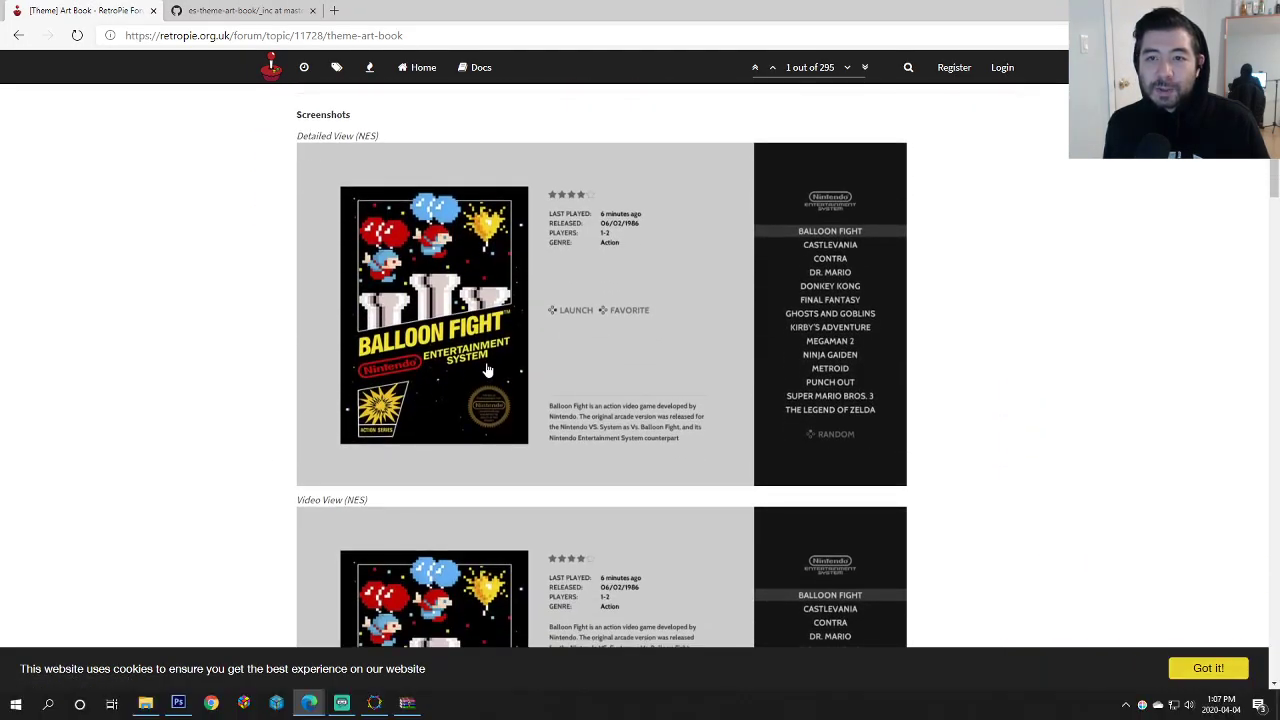
pyautogui.scroll(-3, 606, 378)
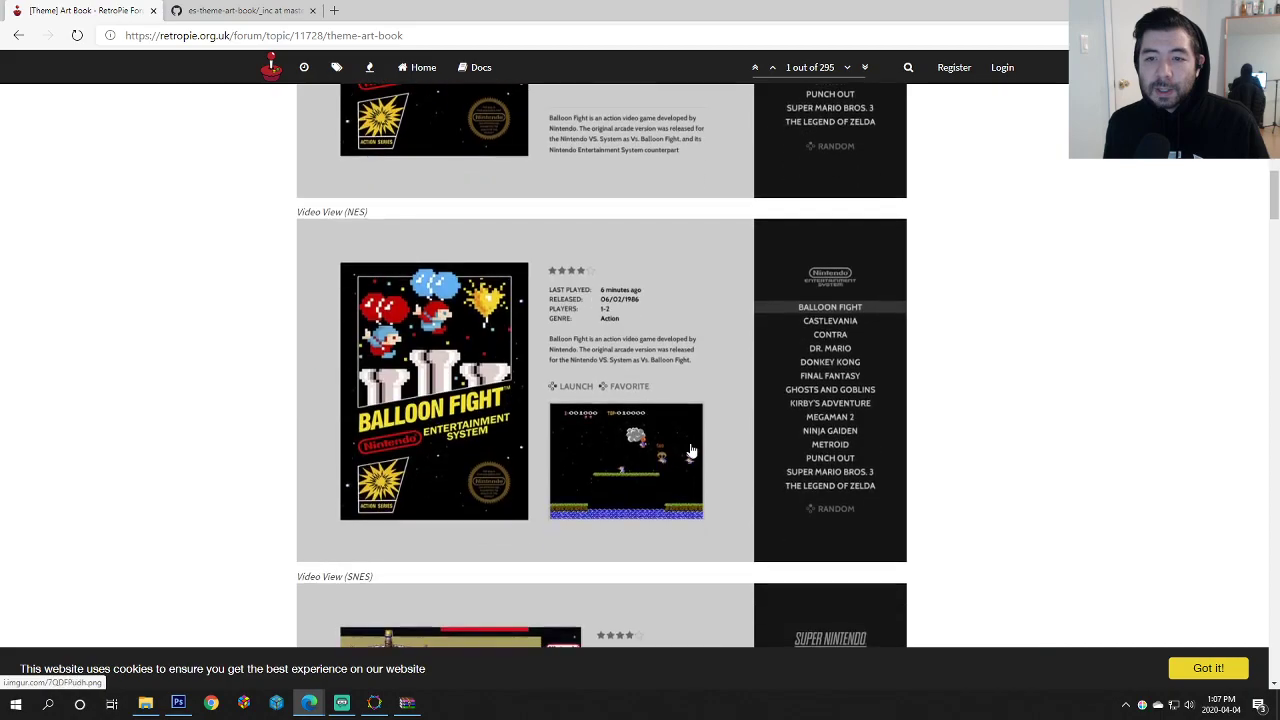
pyautogui.click(591, 398)
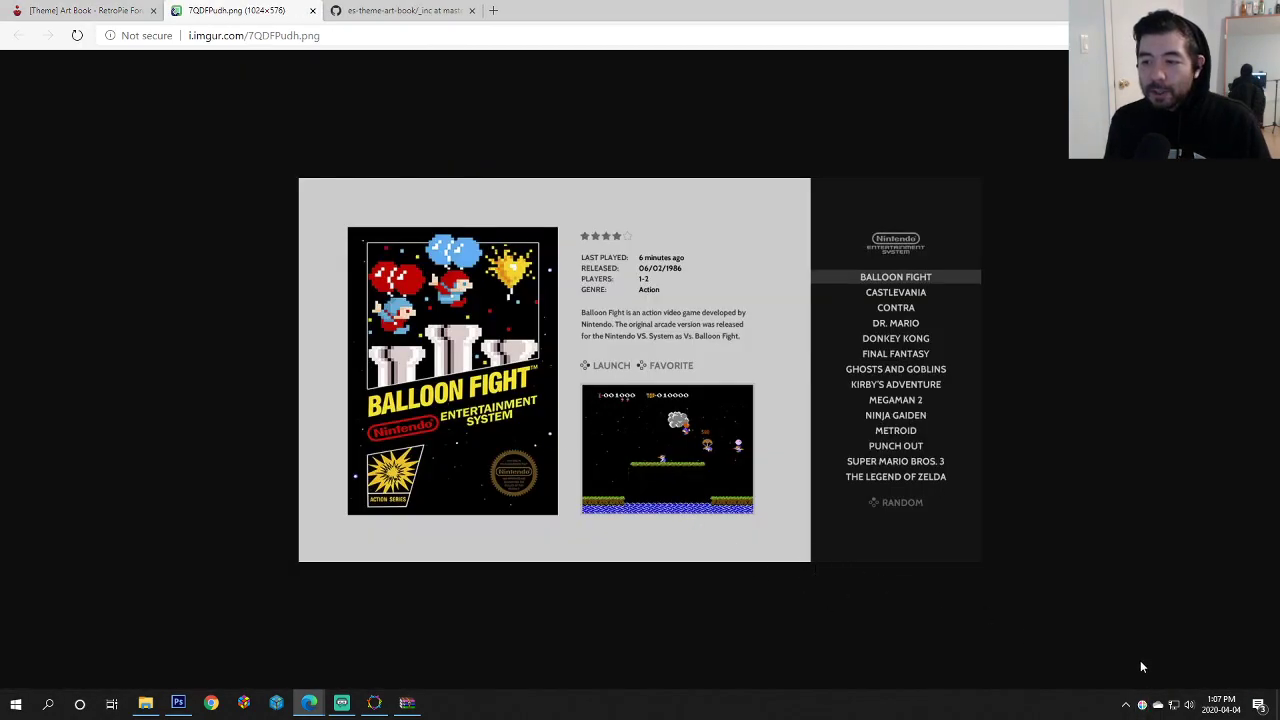
pyautogui.click(1143, 707)
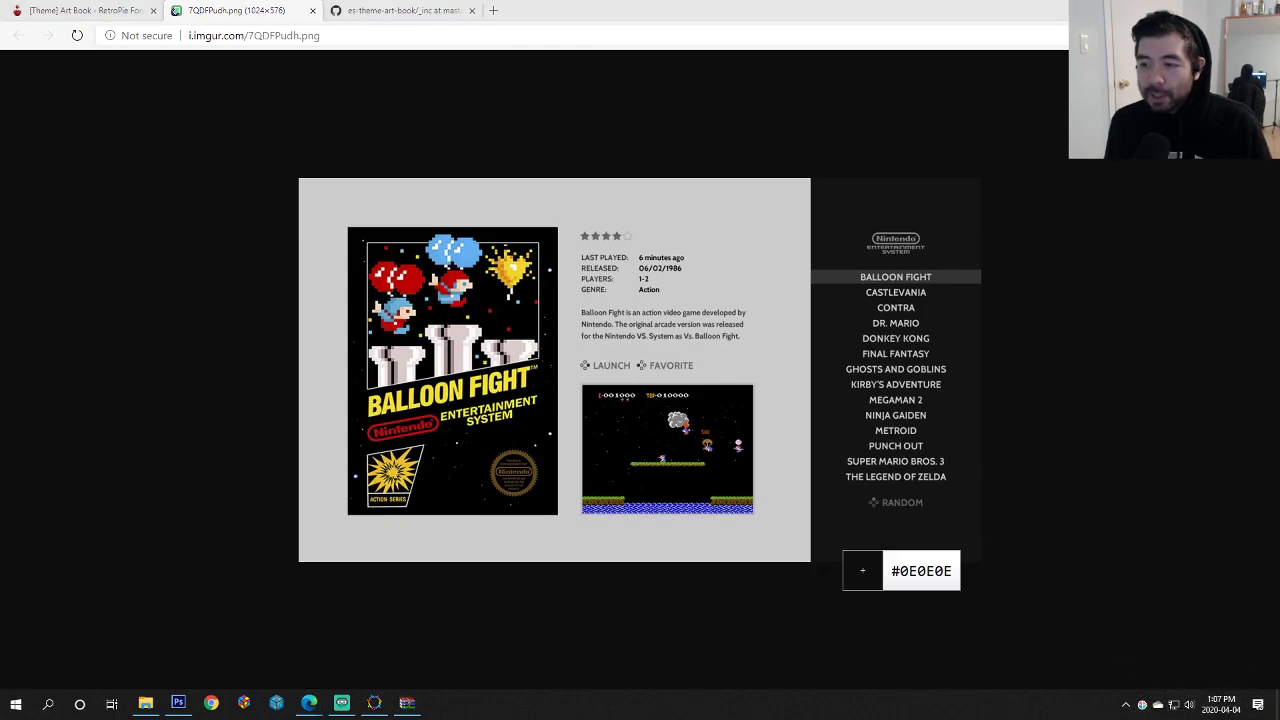
pyautogui.click(569, 540)
# Step: Return to the Theme Creator and add a Rectangle element to the TextGamesView
pyautogui.hotkey('alt', 'Tab')
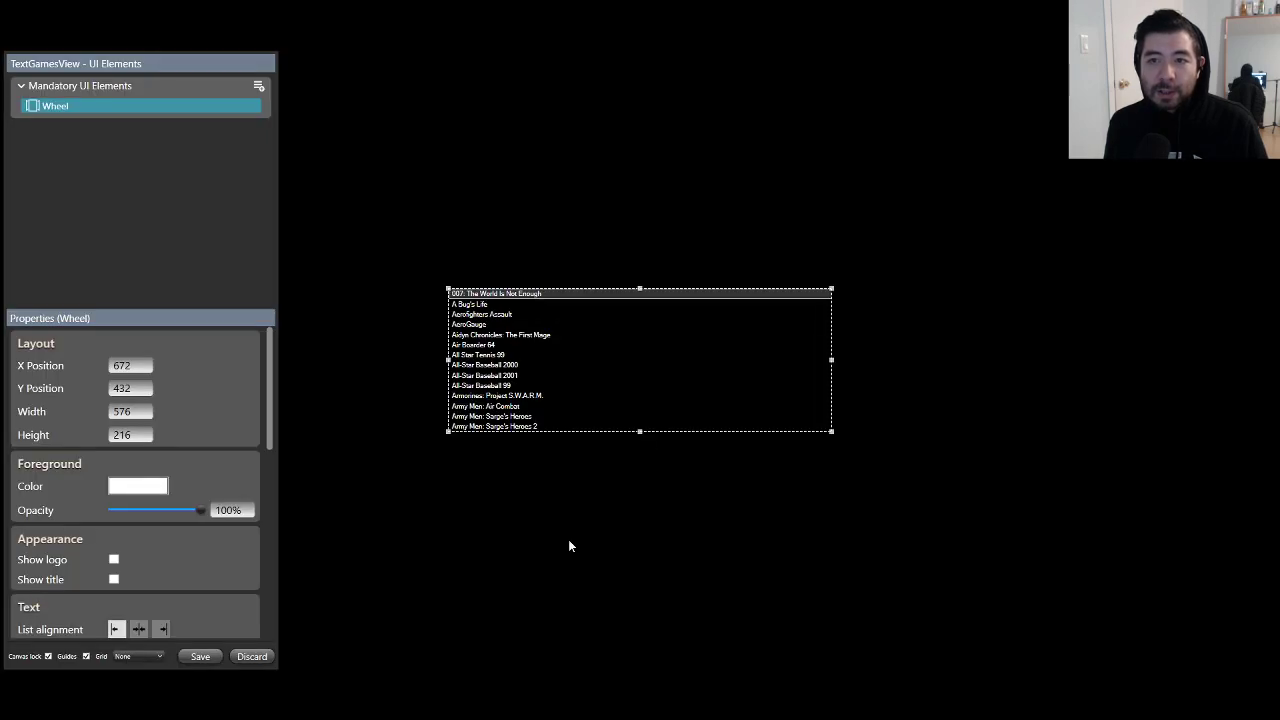
pyautogui.click(259, 86)
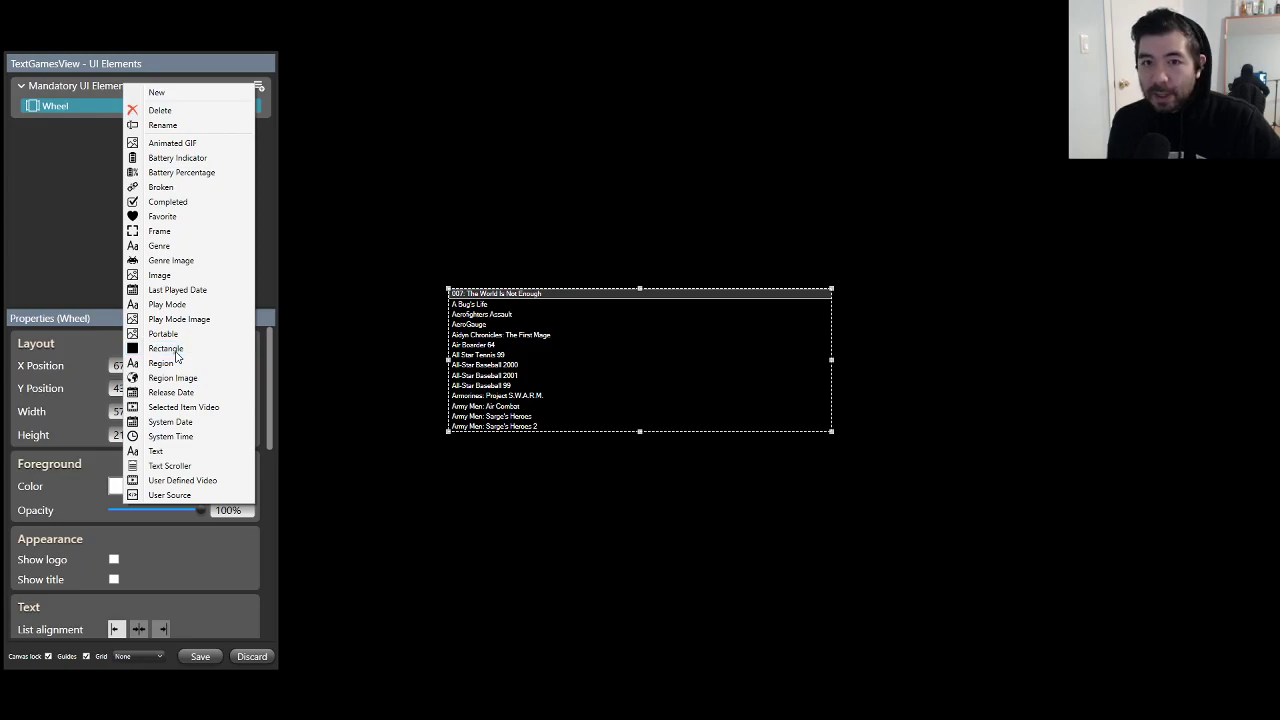
pyautogui.click(176, 352)
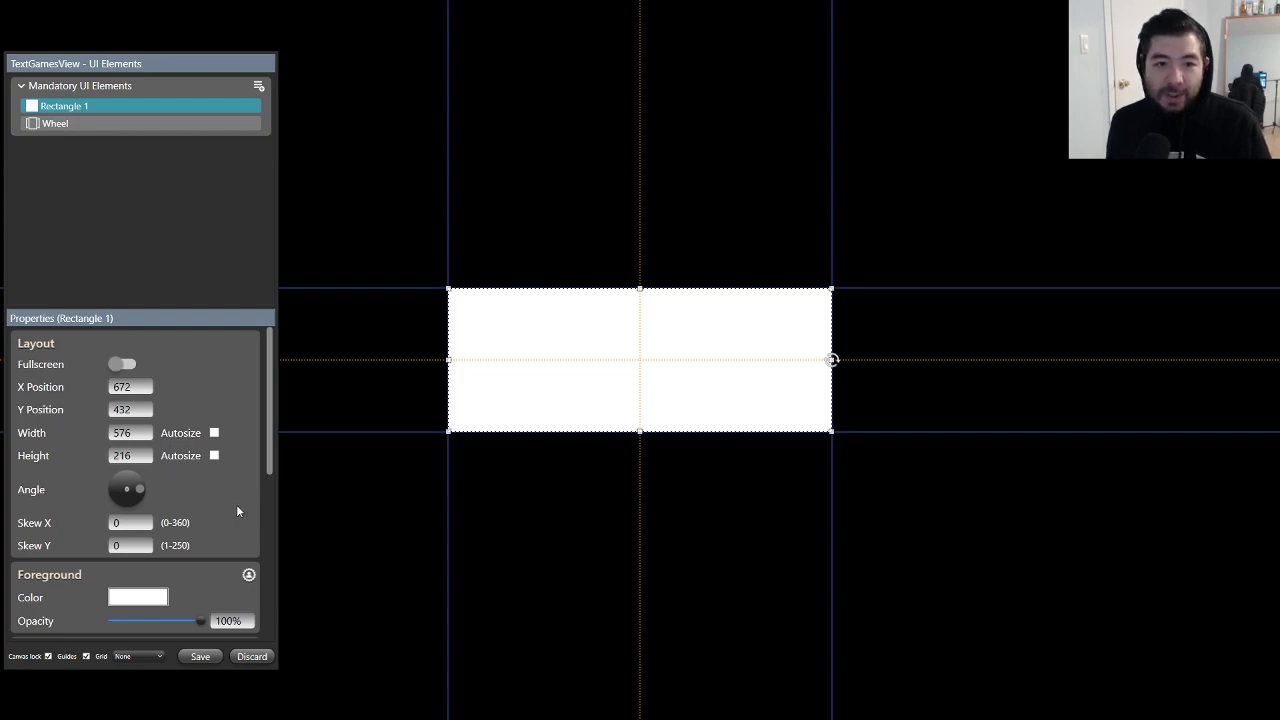
# Step: Set the new rectangle's solid foreground colour to hex CCCCCC
pyautogui.scroll(-2, 198, 550)
pyautogui.click(124, 503)
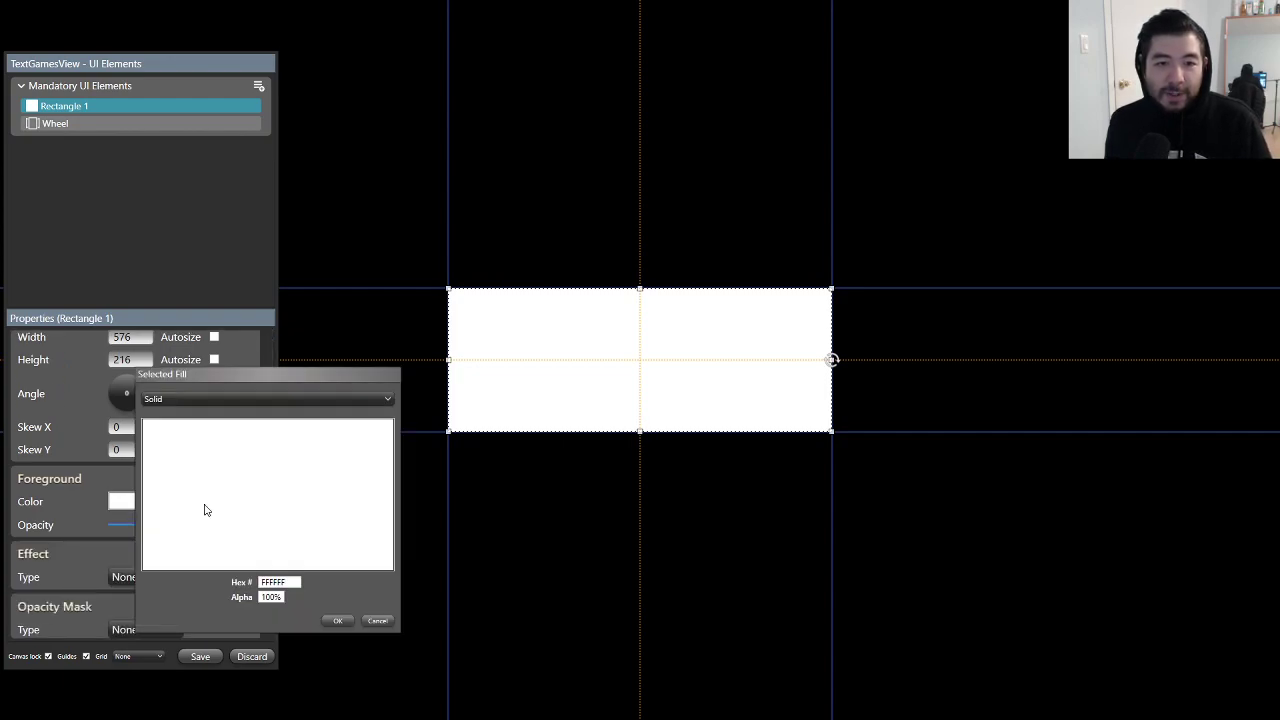
pyautogui.doubleClick(292, 582)
pyautogui.write('CCCCCC')
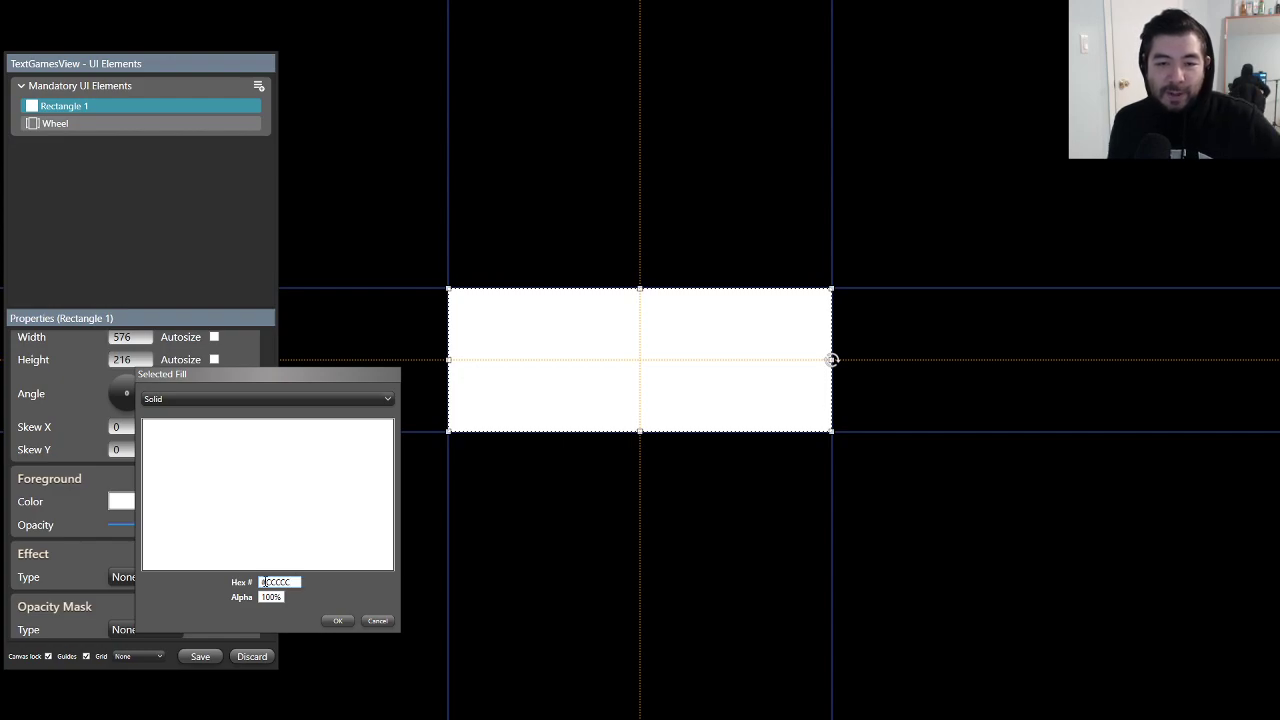
pyautogui.click(338, 620)
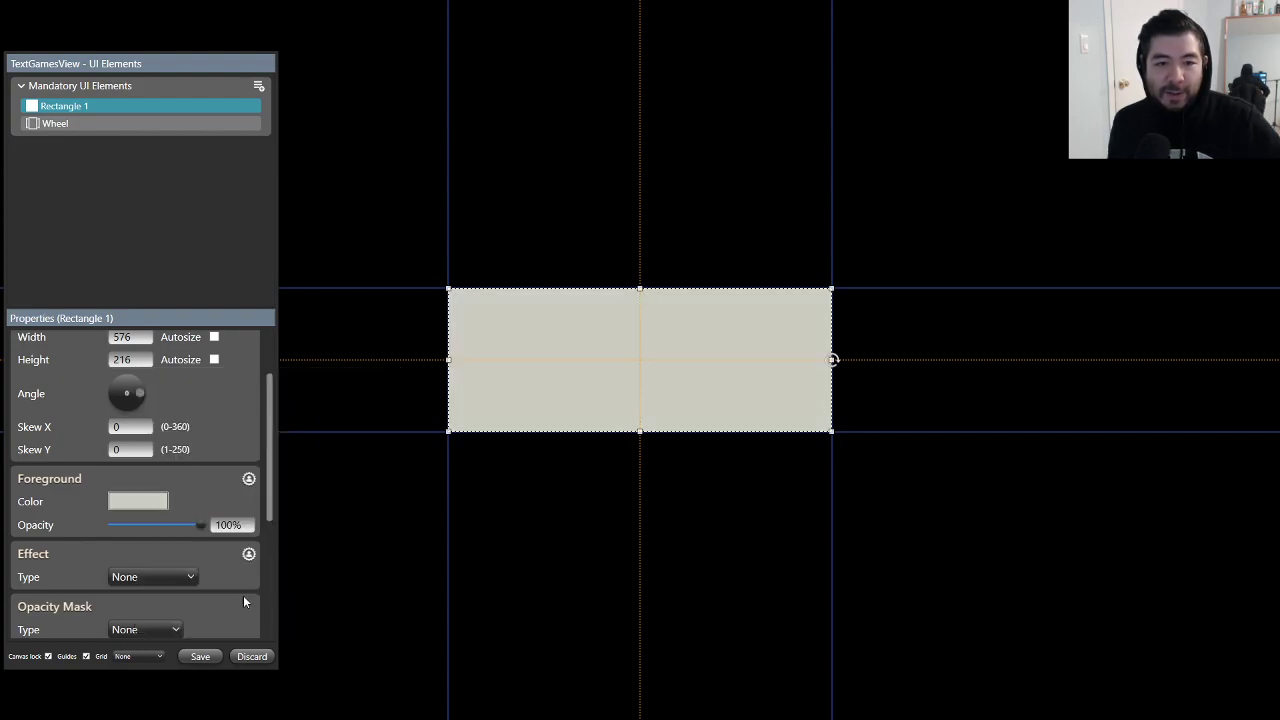
pyautogui.click(142, 502)
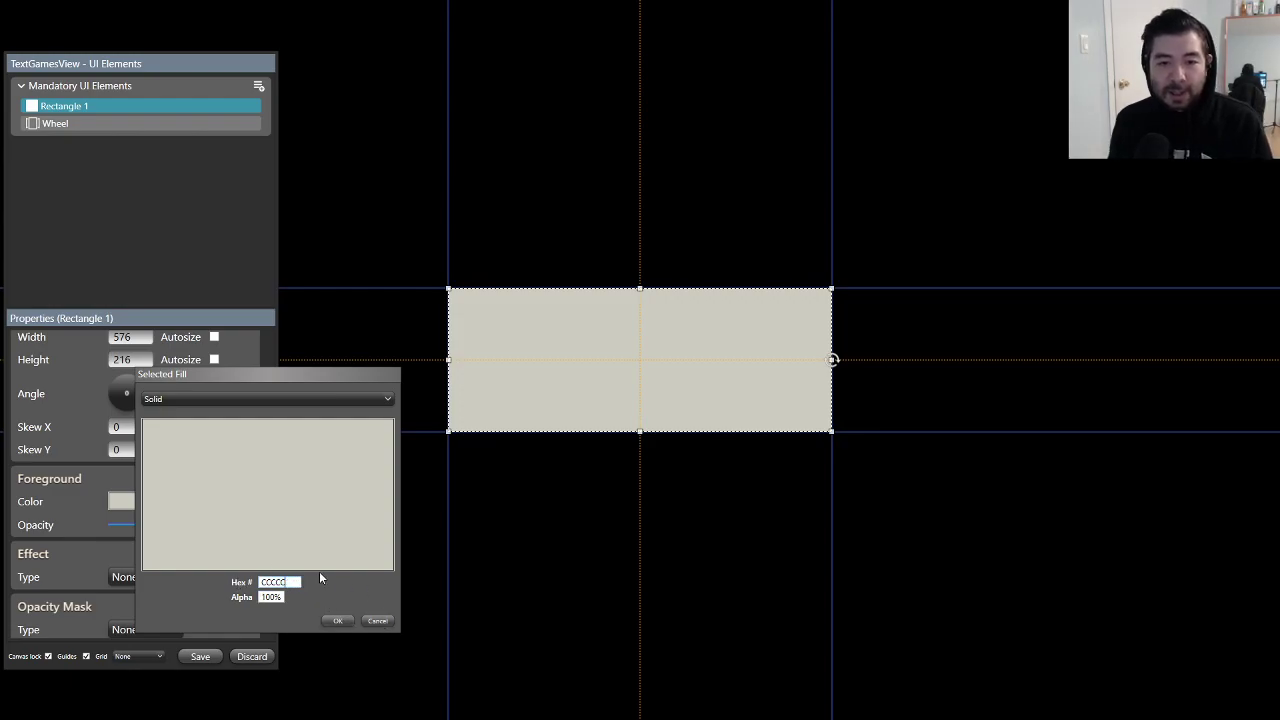
pyautogui.click(338, 620)
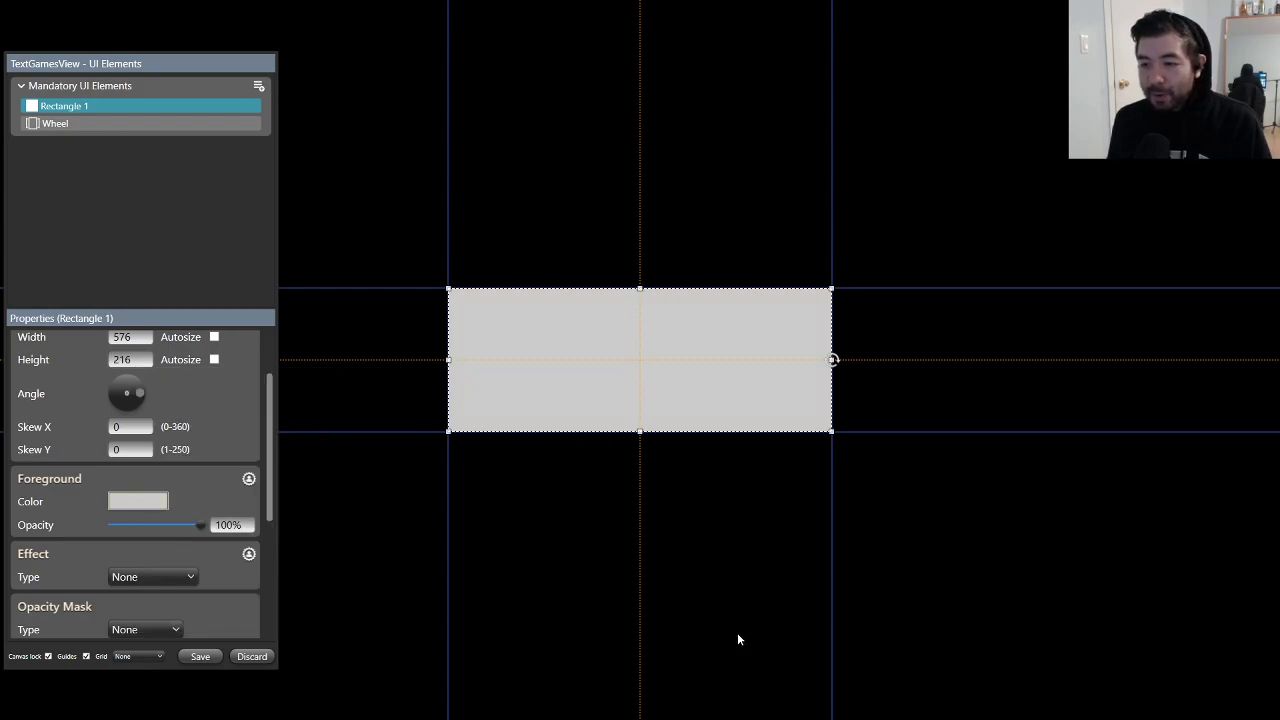
# Step: Make the light grey rectangle fill the full screen and save the TextGamesView
pyautogui.press('super')
pyautogui.click(1143, 705)
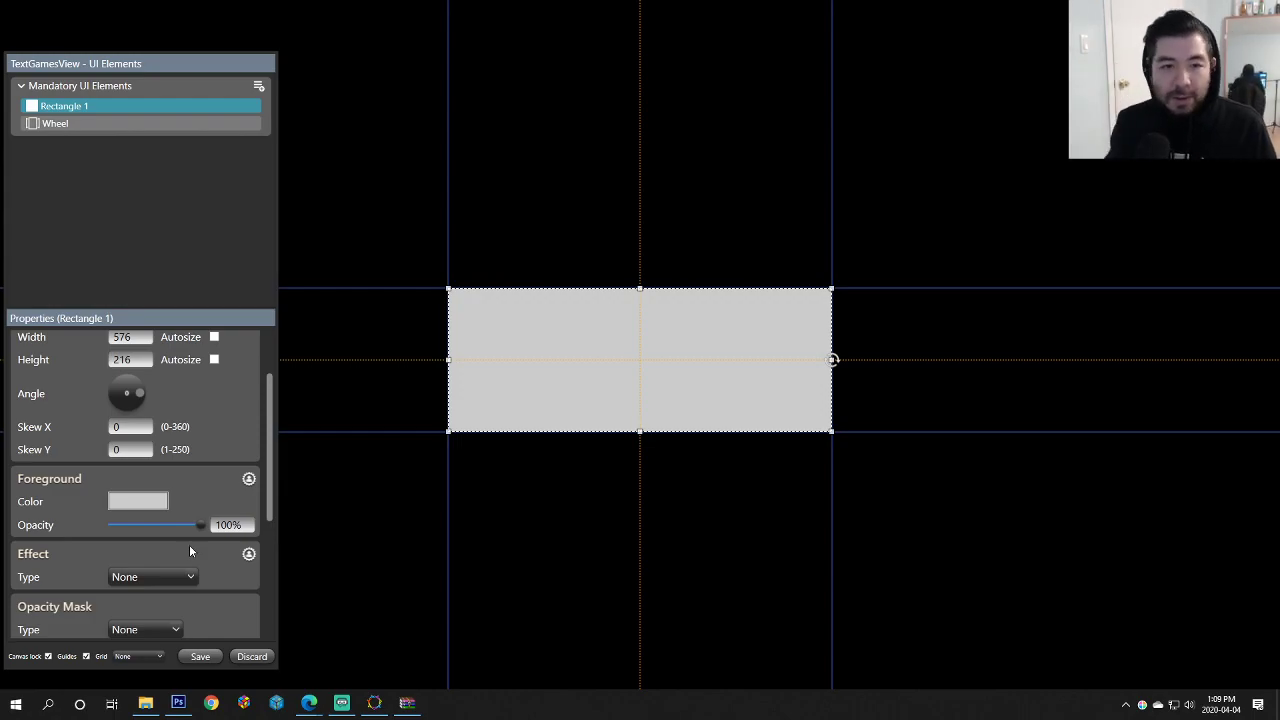
pyautogui.scroll(3, 200, 506)
pyautogui.click(122, 364)
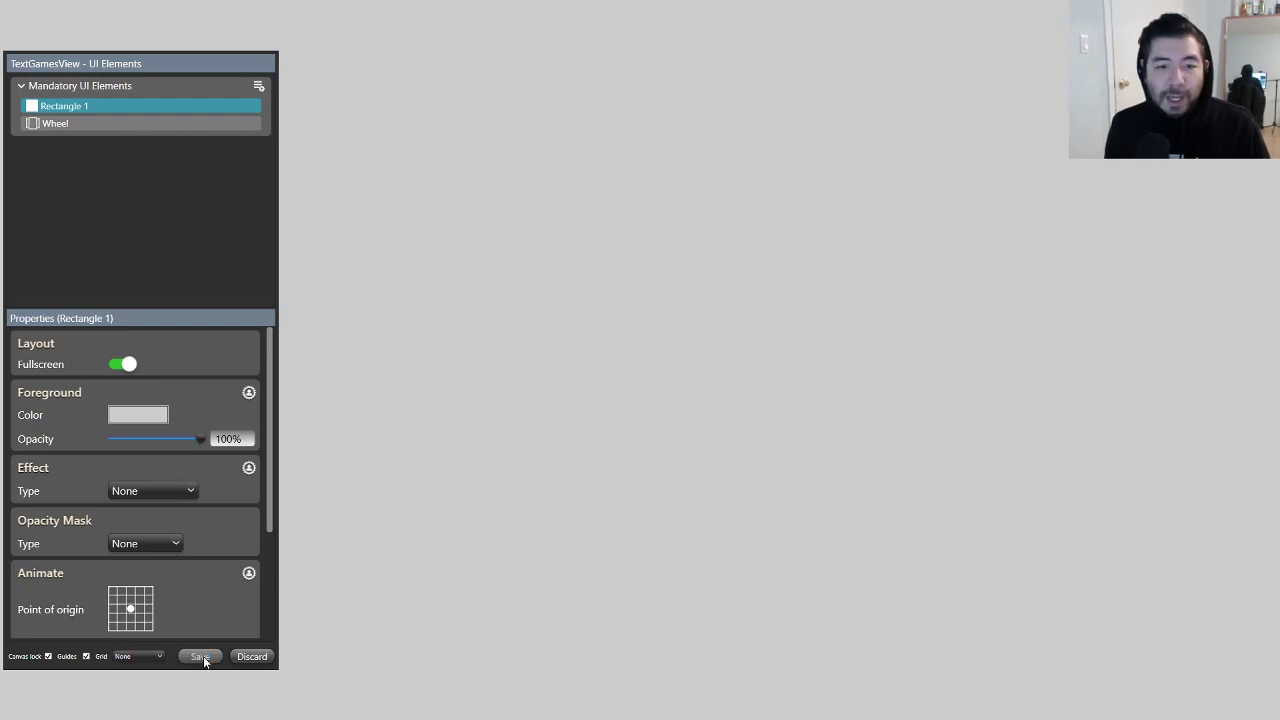
pyautogui.click(200, 656)
# Step: Remove the leading # from the colour code template in the Instant Eyedropper options
pyautogui.press('super')
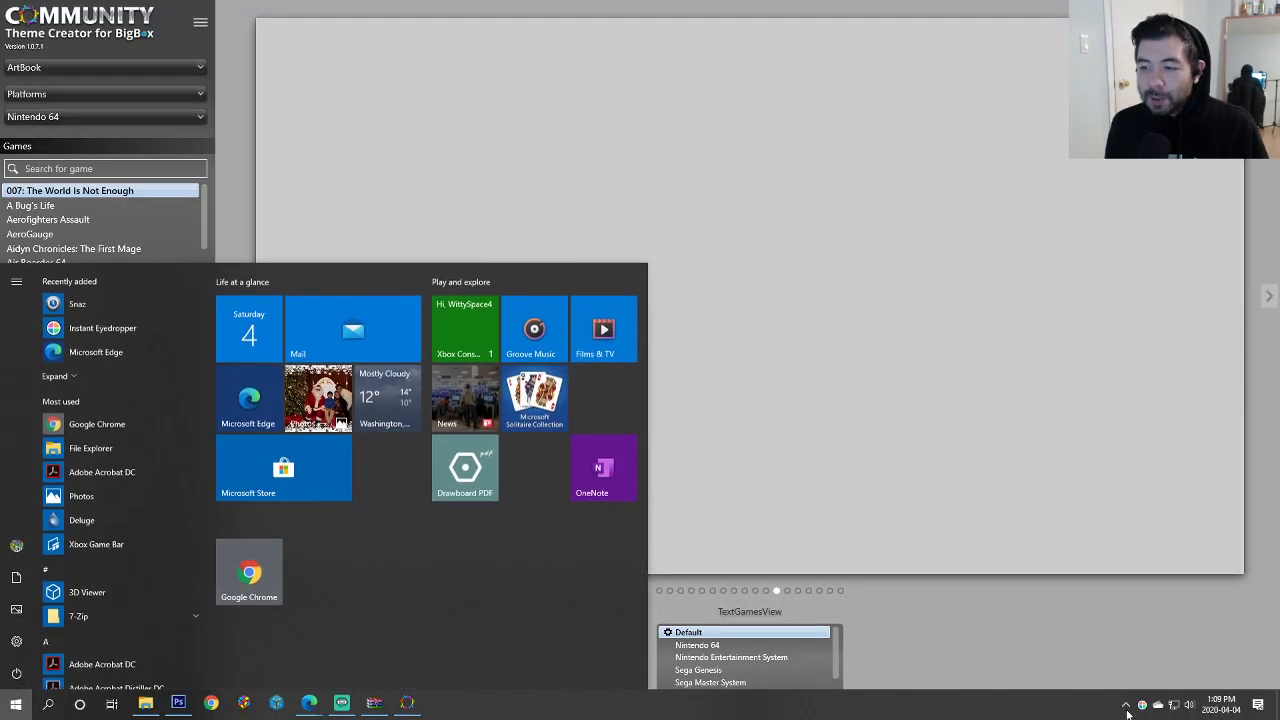
pyautogui.rightClick(1142, 704)
pyautogui.click(1172, 677)
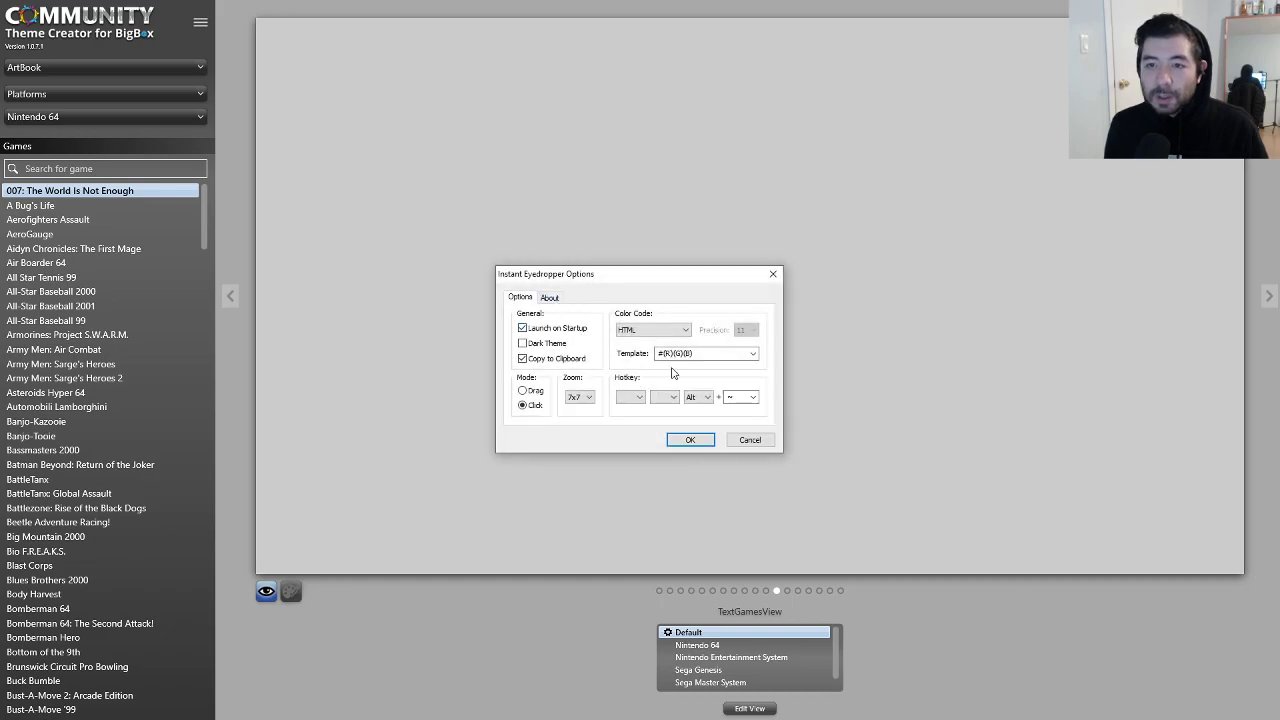
pyautogui.doubleClick(662, 353)
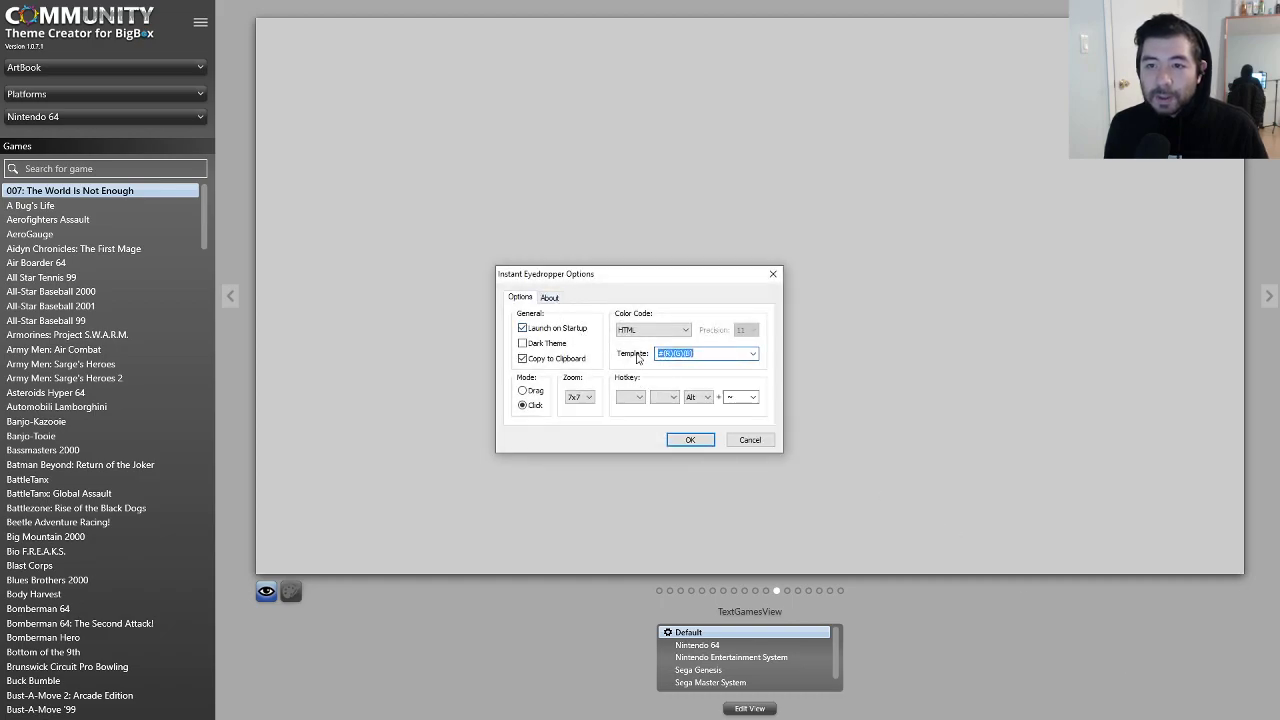
pyautogui.click(661, 353)
pyautogui.press('BackSpace')
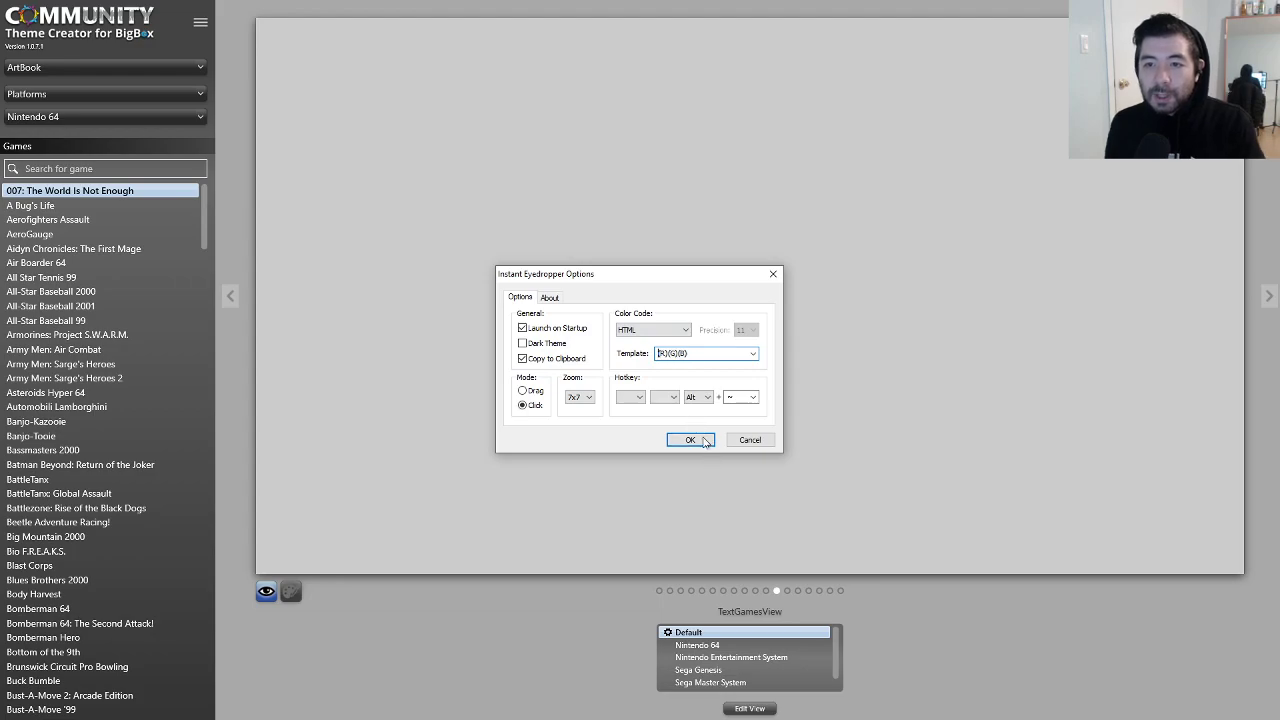
pyautogui.click(704, 441)
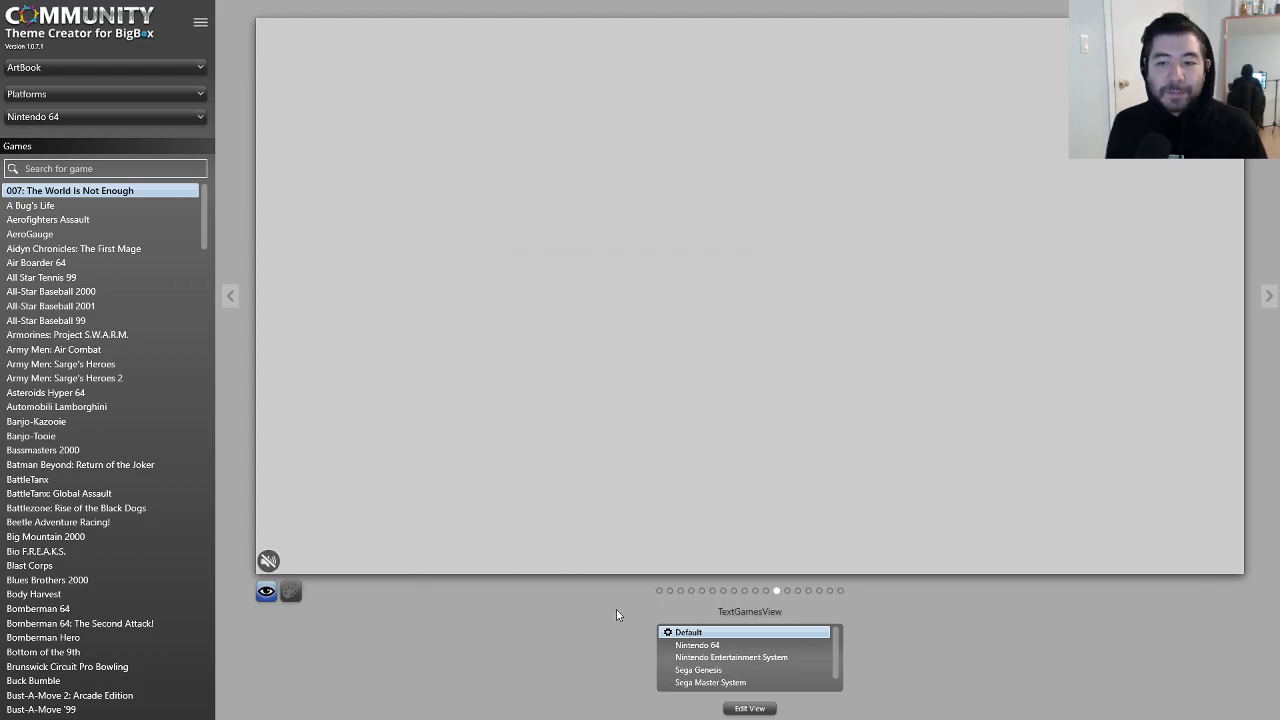
# Step: Reopen the default TextGamesView for editing and add a second Rectangle element
pyautogui.click(752, 709)
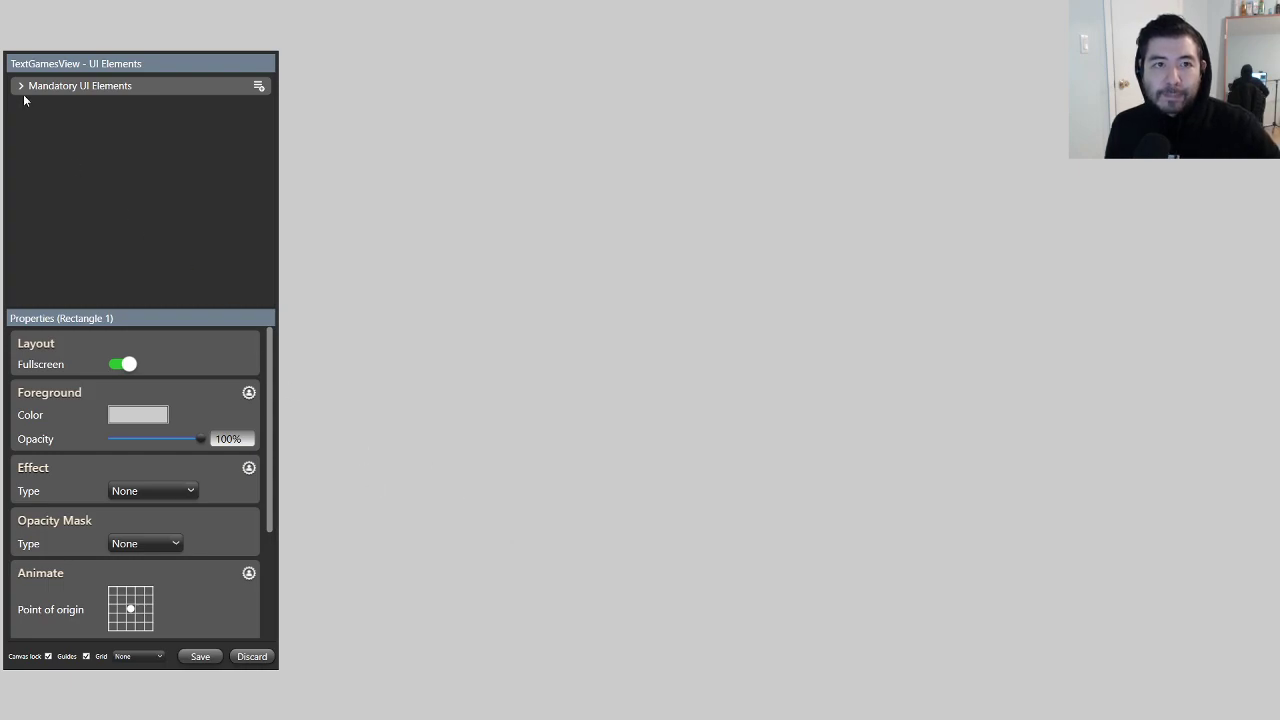
pyautogui.click(22, 87)
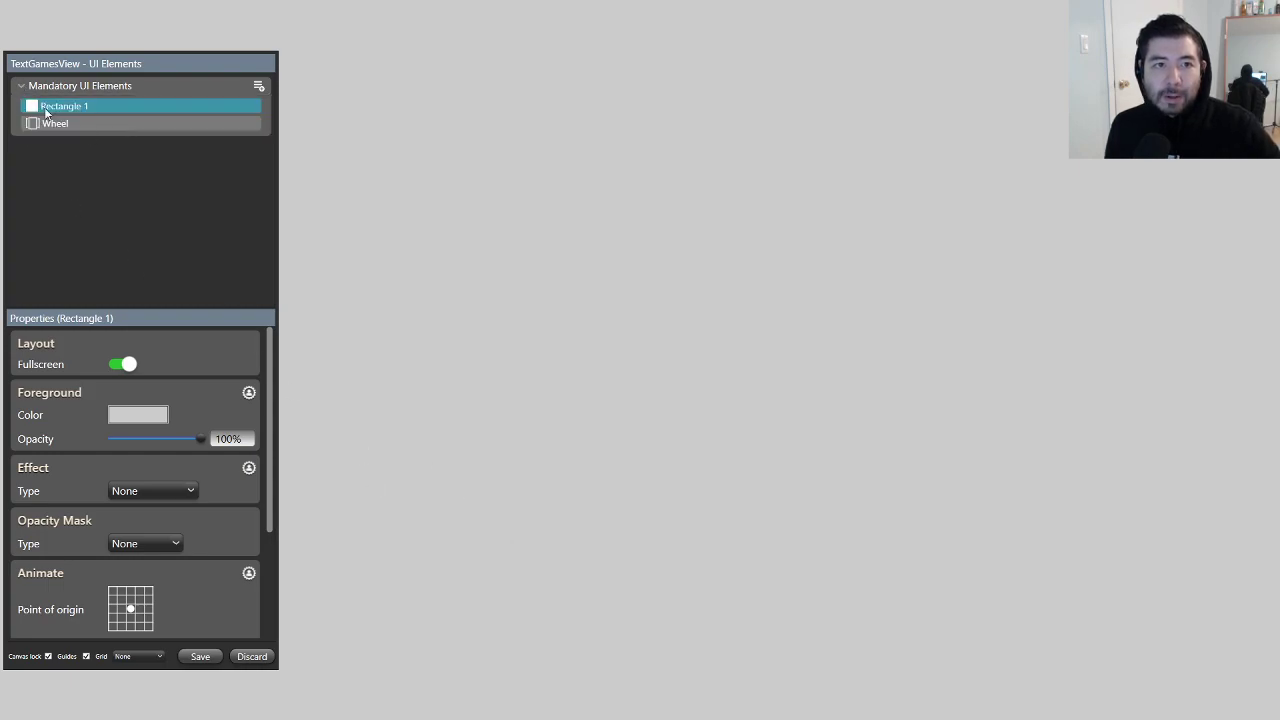
pyautogui.click(259, 86)
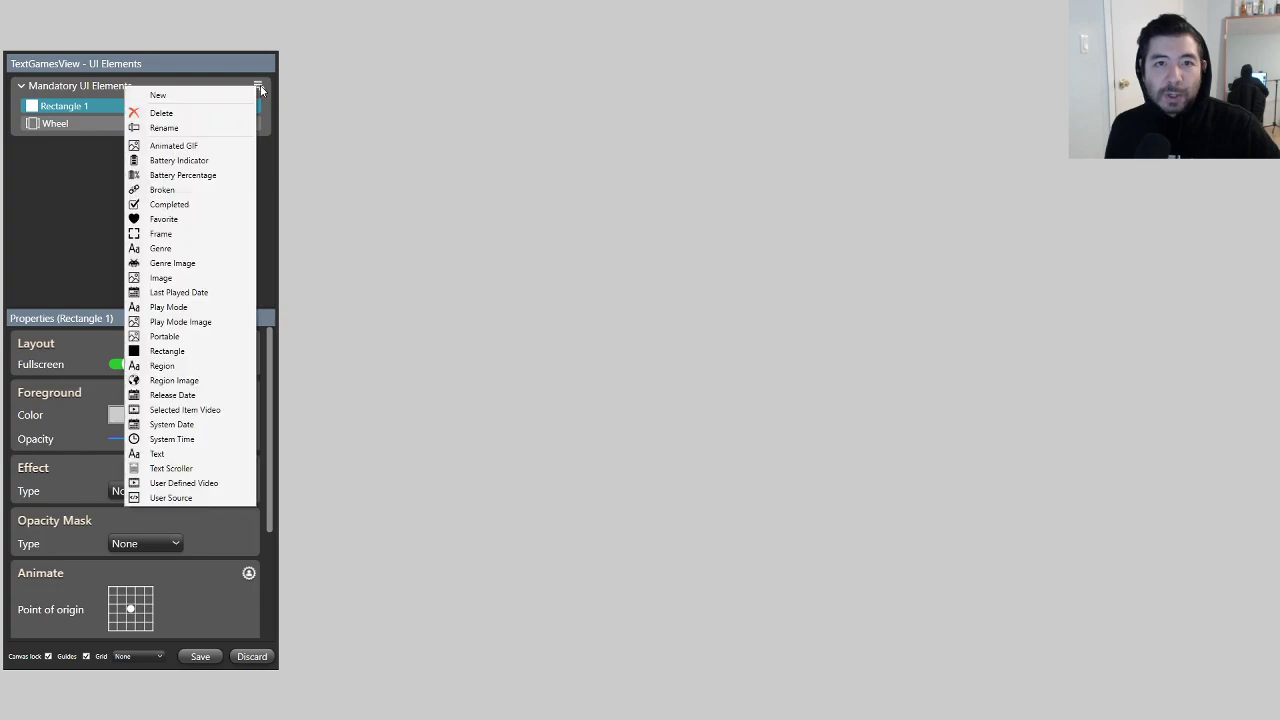
pyautogui.click(176, 355)
# Step: Sample the dark game list panel's colour from the NES screenshot in the browser and return to the theme editor
pyautogui.hotkey('alt', 'Tab')
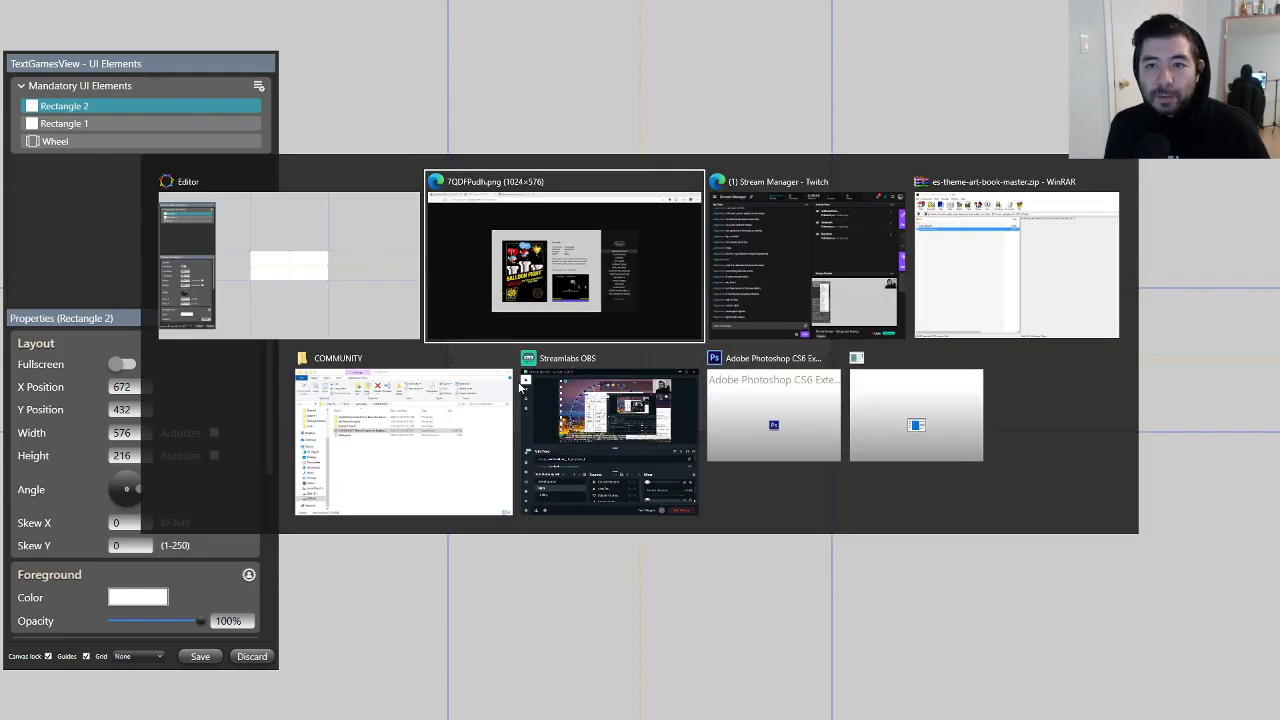
pyautogui.rightClick(1142, 704)
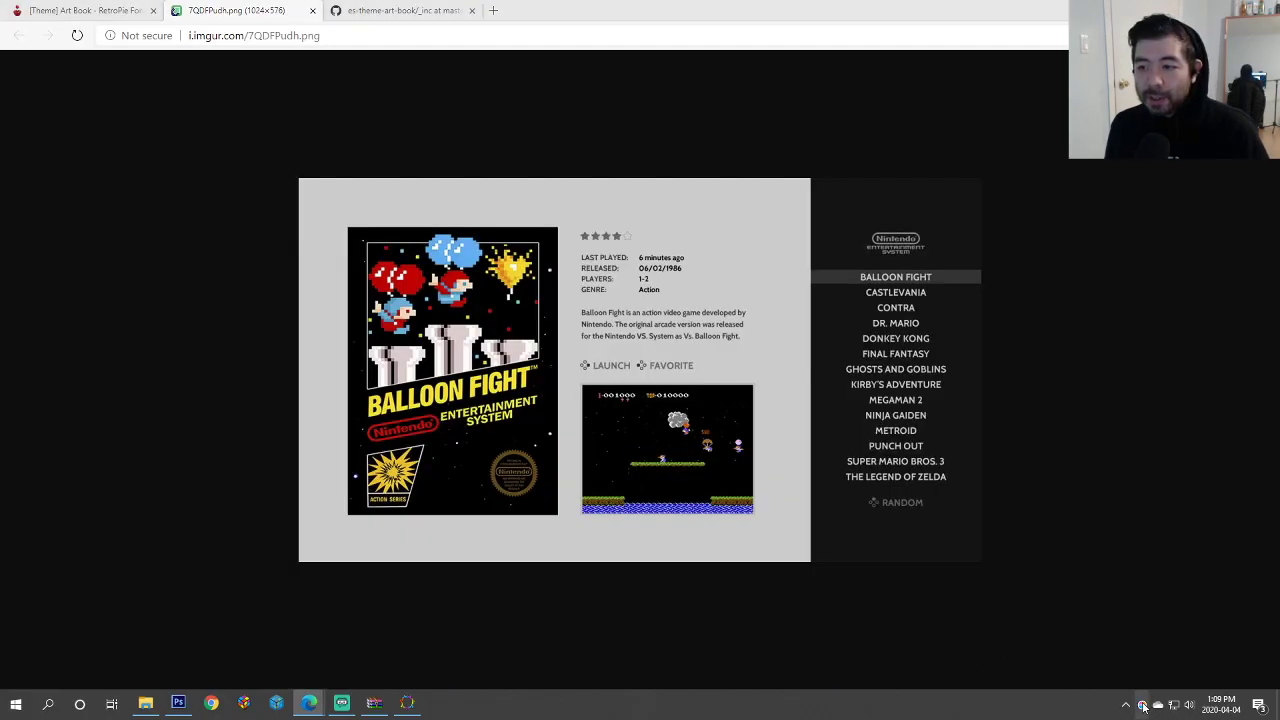
pyautogui.press('Escape')
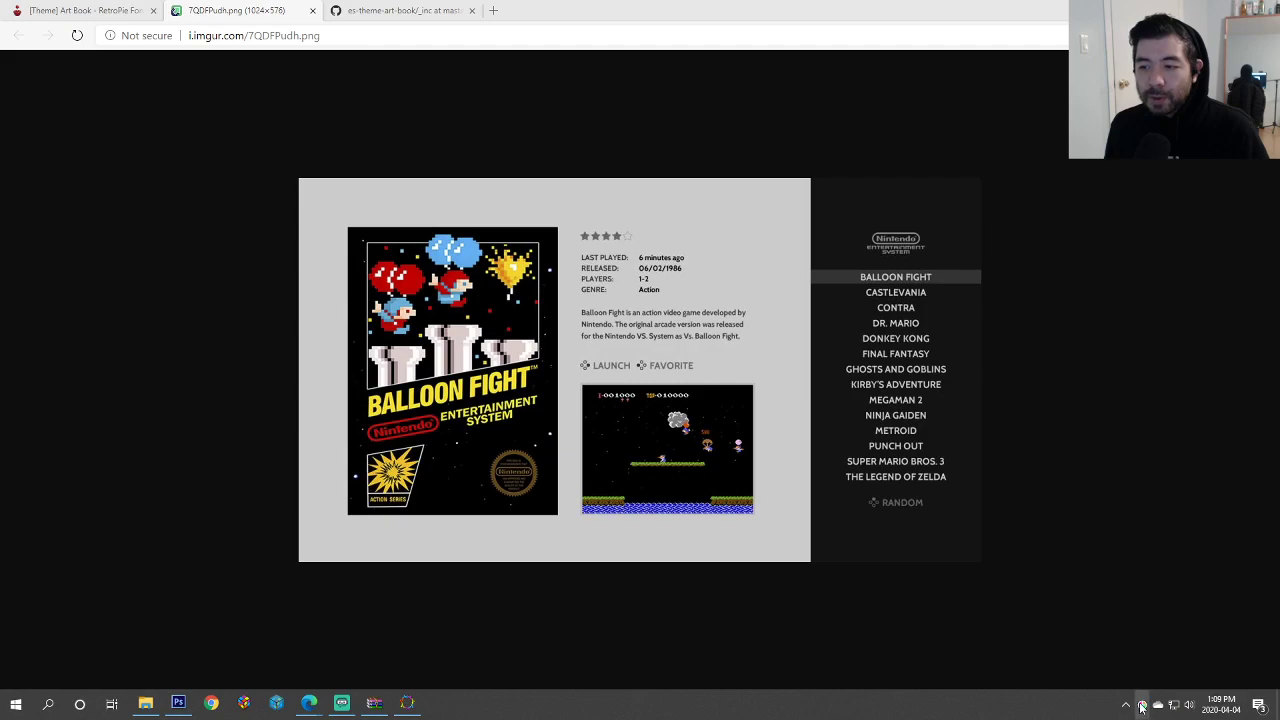
pyautogui.click(1142, 704)
pyautogui.press('Escape')
pyautogui.hotkey('alt', 'Tab')
pyautogui.hotkey('alt', 'Tab')
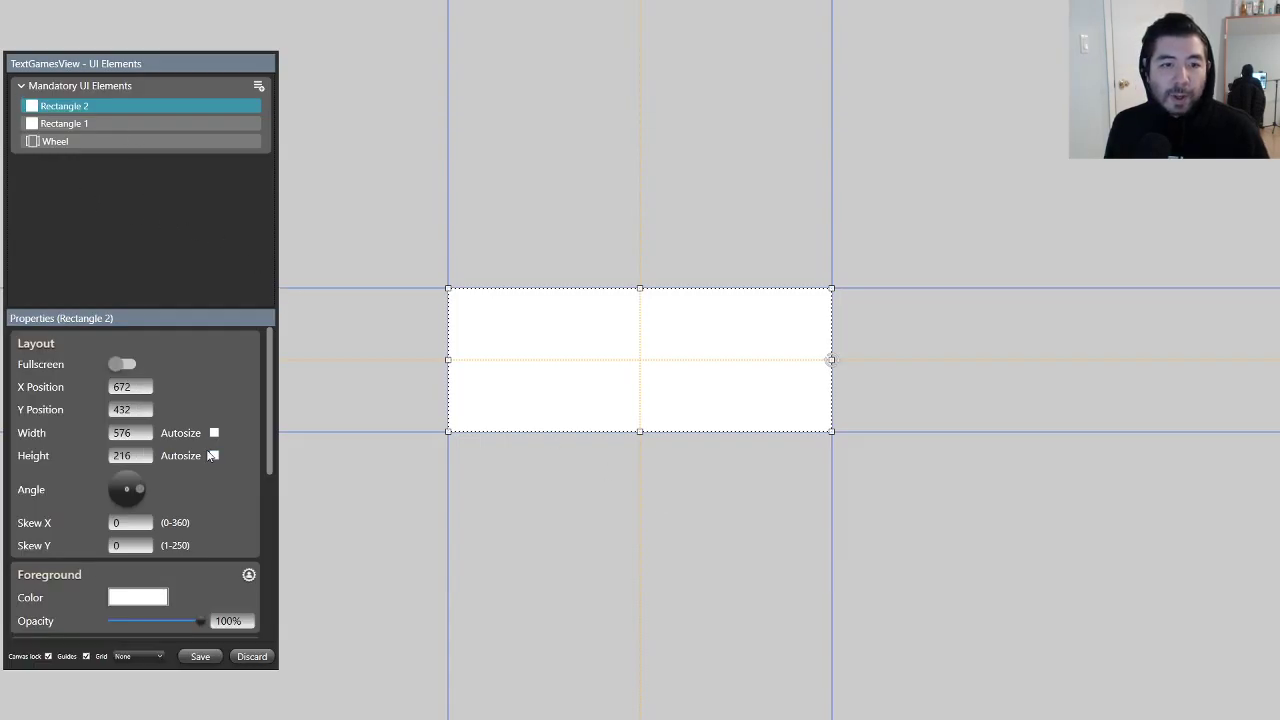
# Step: Set the second rectangle's solid foreground colour to hex 141414
pyautogui.scroll(-2, 211, 530)
pyautogui.click(155, 538)
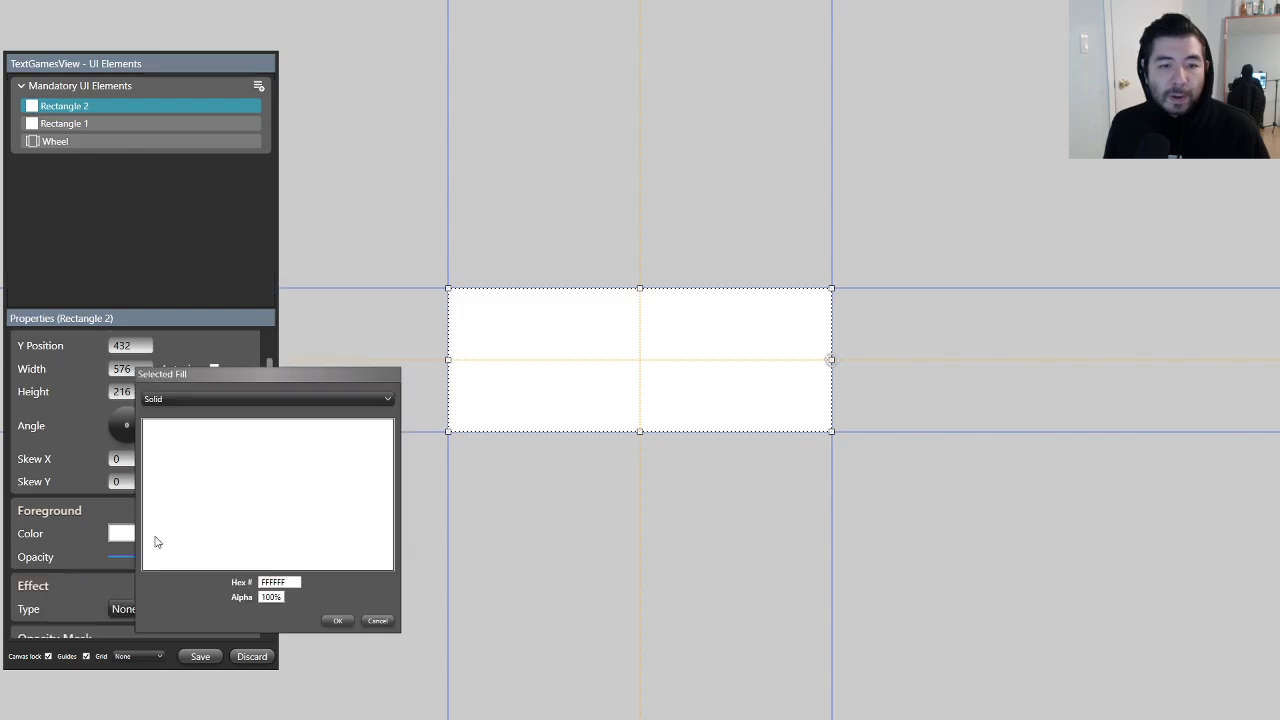
pyautogui.moveTo(299, 583); pyautogui.dragTo(253, 584)
pyautogui.write('141414')
pyautogui.click(341, 621)
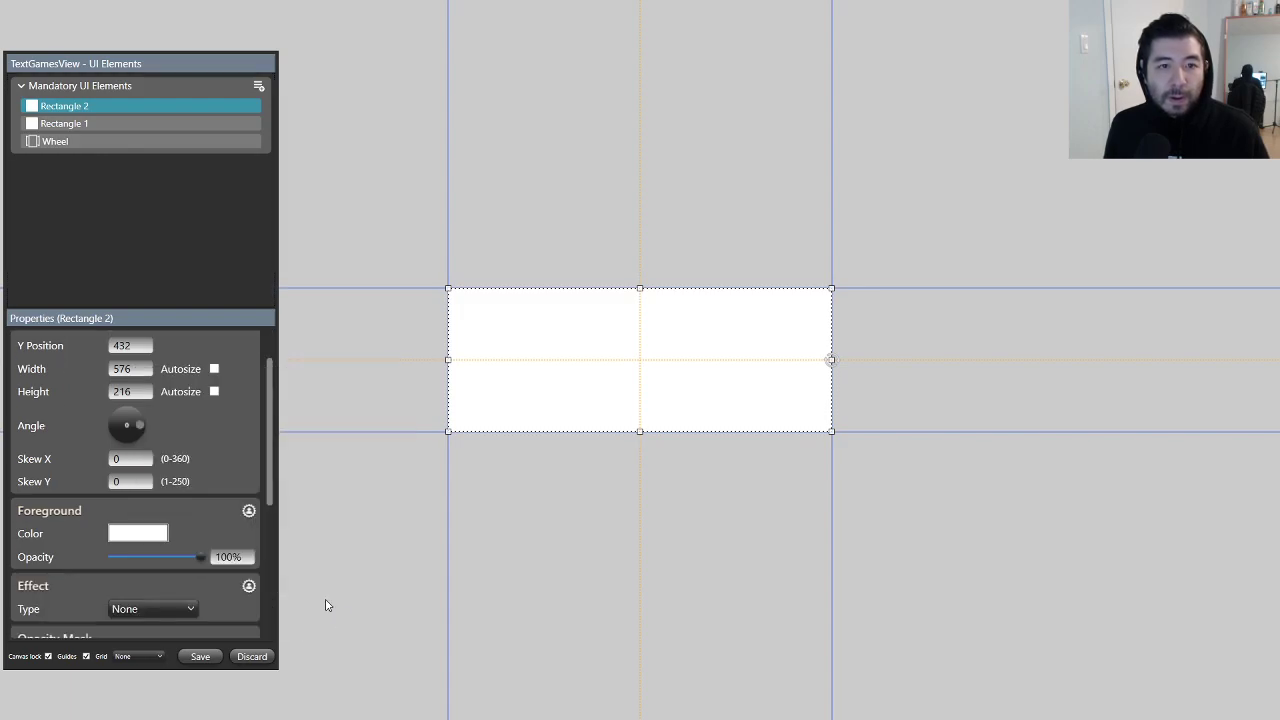
# Step: Rename the fullscreen grey rectangle to Light Gray Background
pyautogui.click(53, 121)
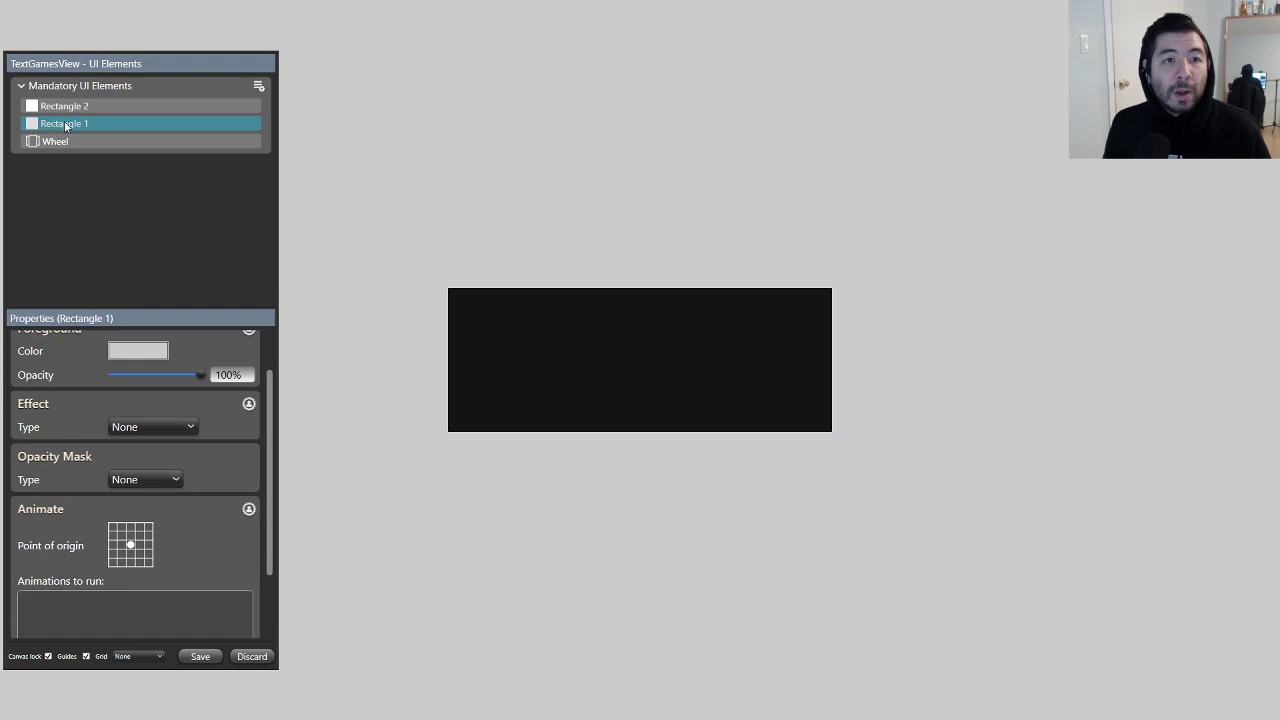
pyautogui.click(65, 125)
pyautogui.press('BackSpace')
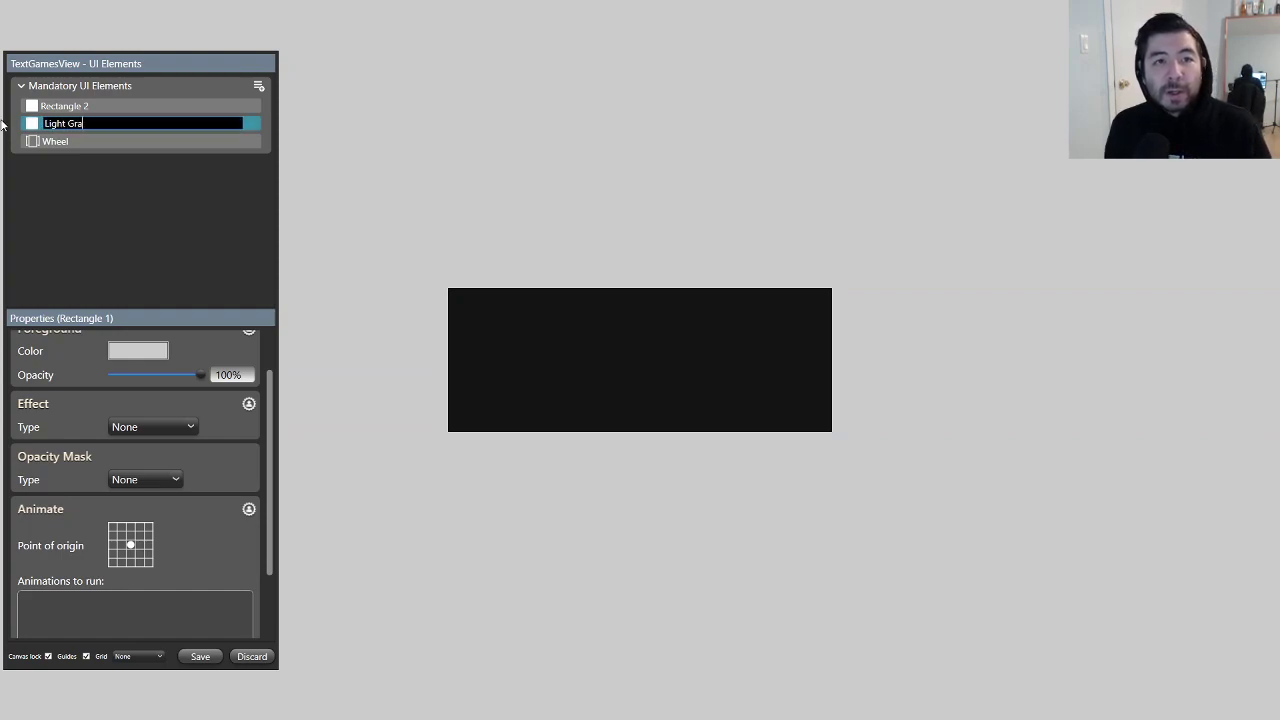
pyautogui.write('Light Gray Background')
pyautogui.press('Return')
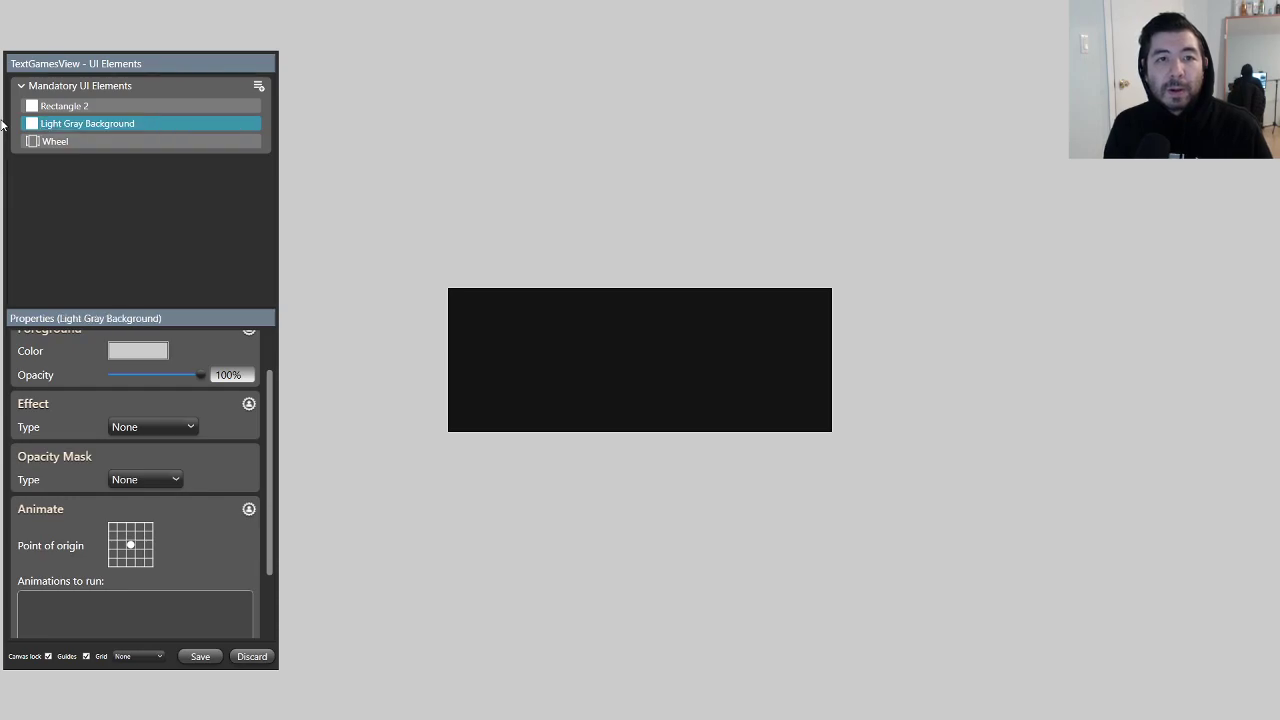
# Step: Rename the dark rectangle to Text List Background
pyautogui.doubleClick(70, 105)
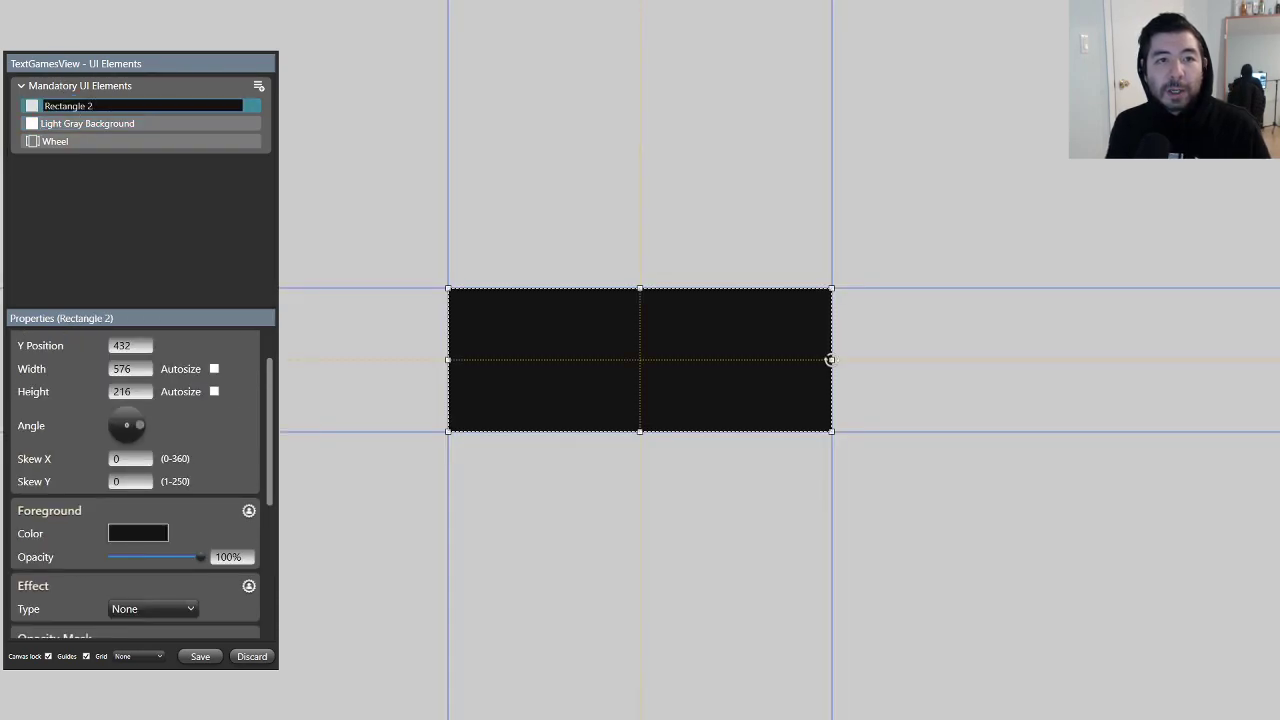
pyautogui.press('BackSpace')
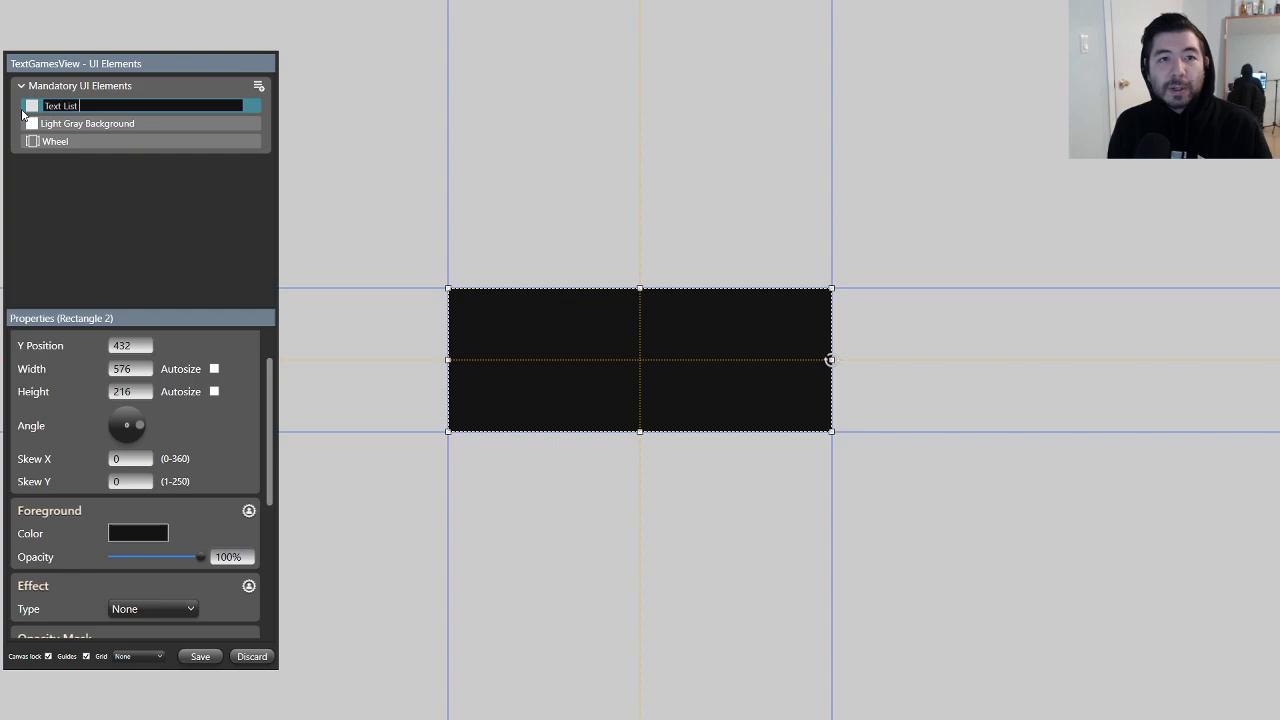
pyautogui.write('Text List Background')
pyautogui.press('Return')
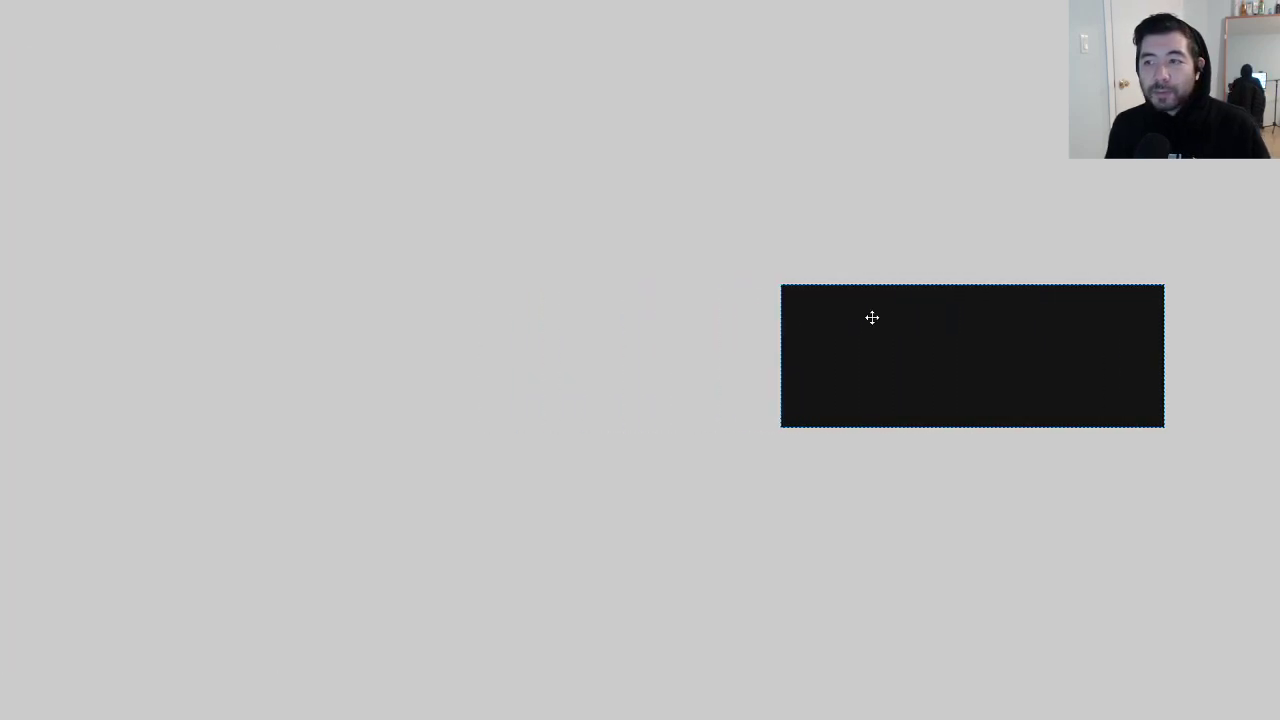
# Step: Move the Text List Background against the canvas's right edge and stretch it over the full canvas height
pyautogui.moveTo(872, 317); pyautogui.dragTo(988, 317)
pyautogui.moveTo(1086, 284); pyautogui.dragTo(1086, 1)
pyautogui.moveTo(1087, 430); pyautogui.dragTo(1087, 718)
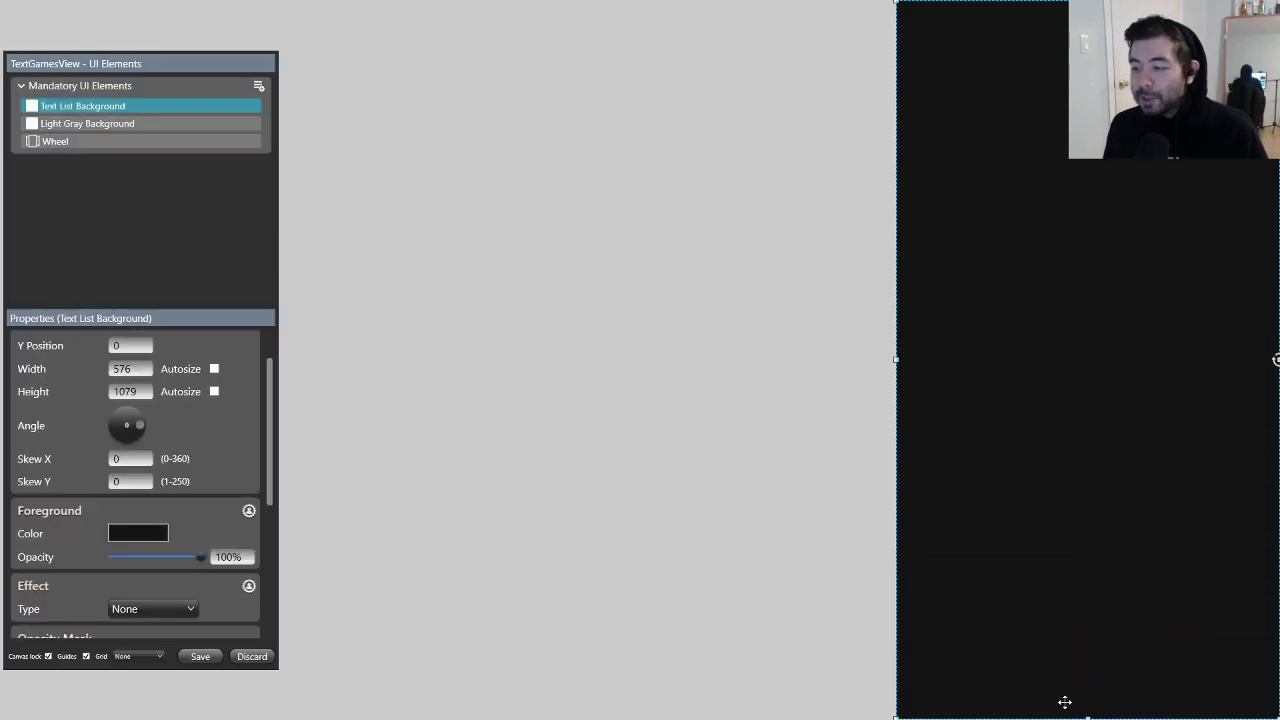
# Step: Fine-tune the Text List Background's edges and set its height to exactly 1080
pyautogui.moveTo(1087, 714); pyautogui.dragTo(1146, 716)
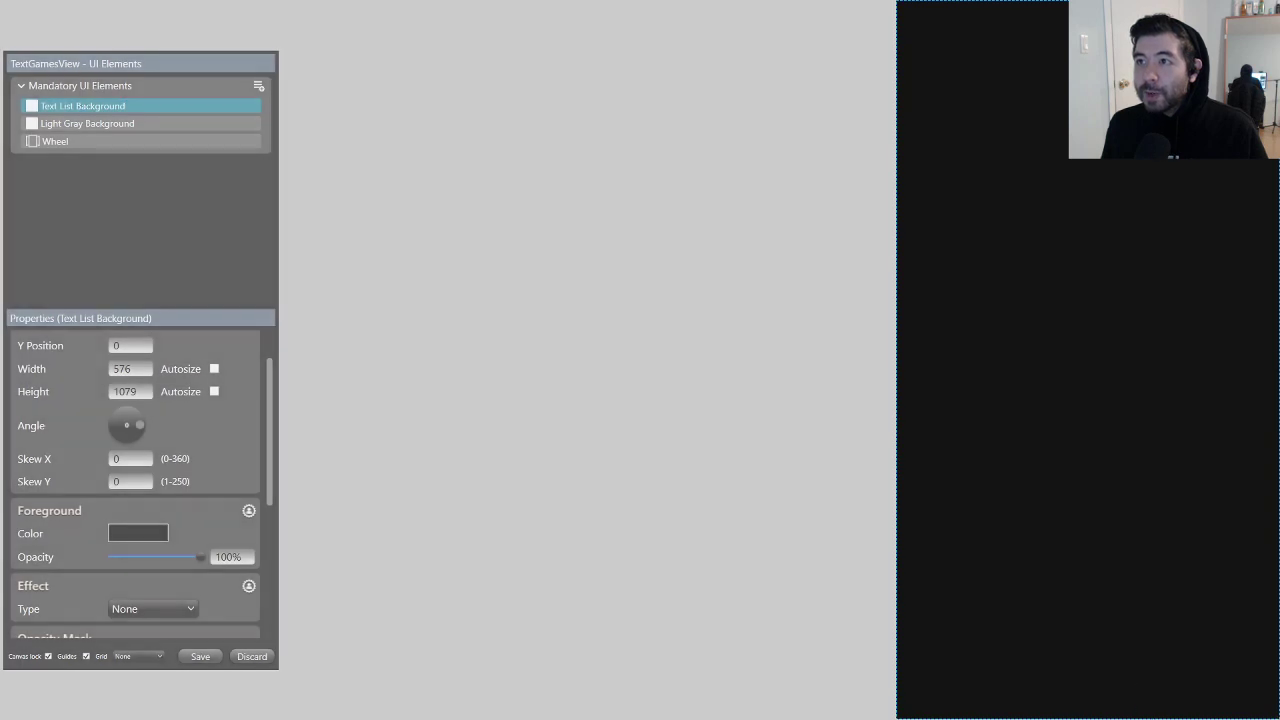
pyautogui.moveTo(1276, 360); pyautogui.dragTo(1276, 360)
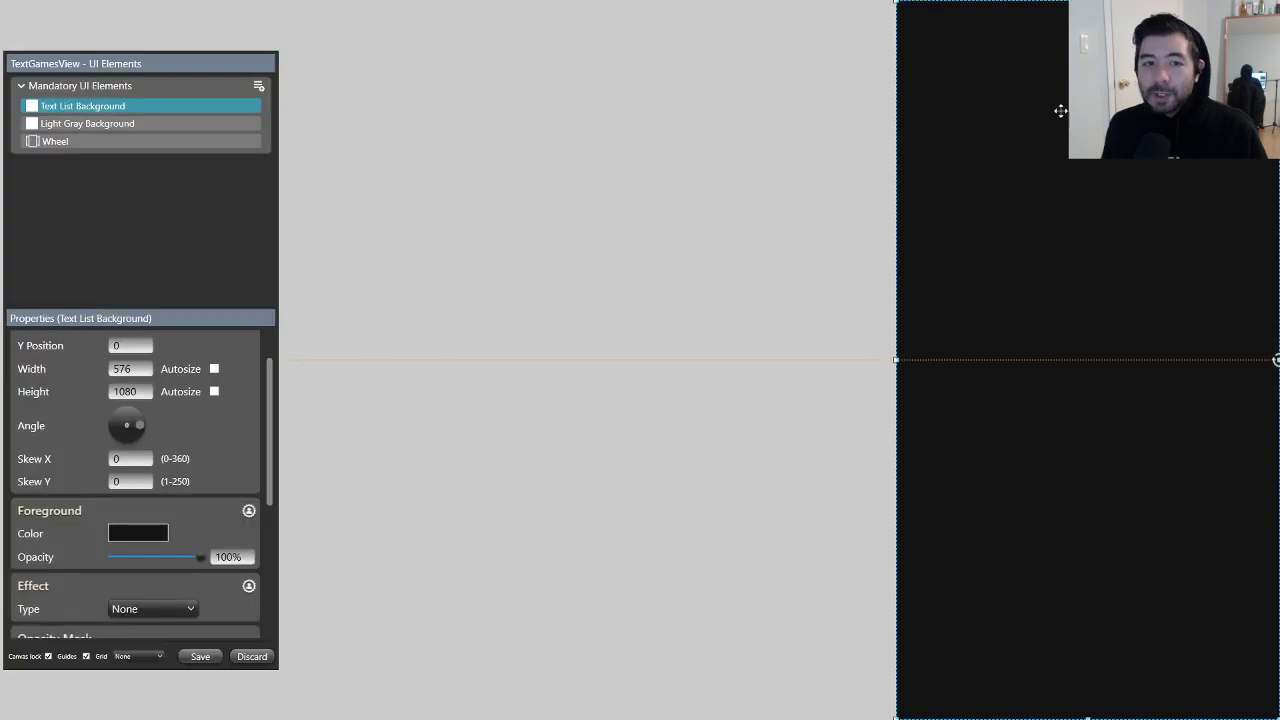
pyautogui.click(1276, 360)
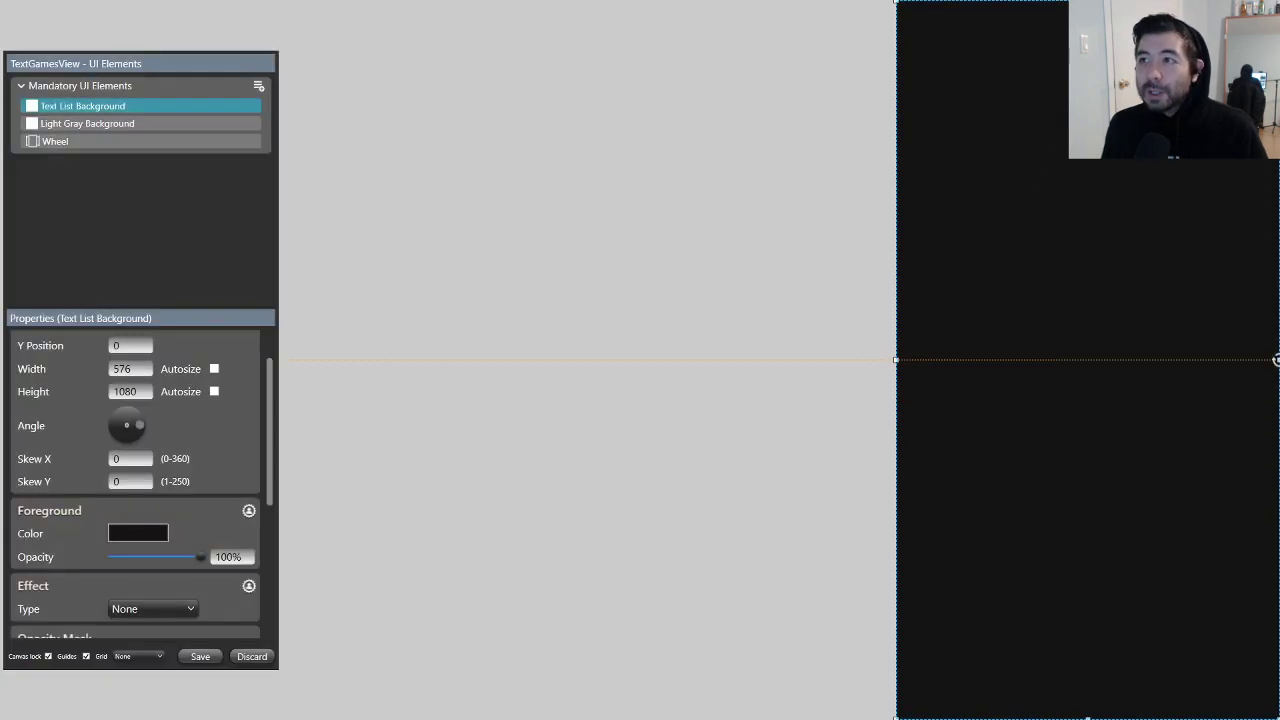
pyautogui.moveTo(1276, 360); pyautogui.dragTo(1276, 360)
pyautogui.moveTo(1100, 348); pyautogui.dragTo(1114, 229)
pyautogui.moveTo(1087, 714)
pyautogui.mouseDown()
pyautogui.moveTo(1100, 708)
pyautogui.moveTo(1087, 716)
pyautogui.mouseUp()
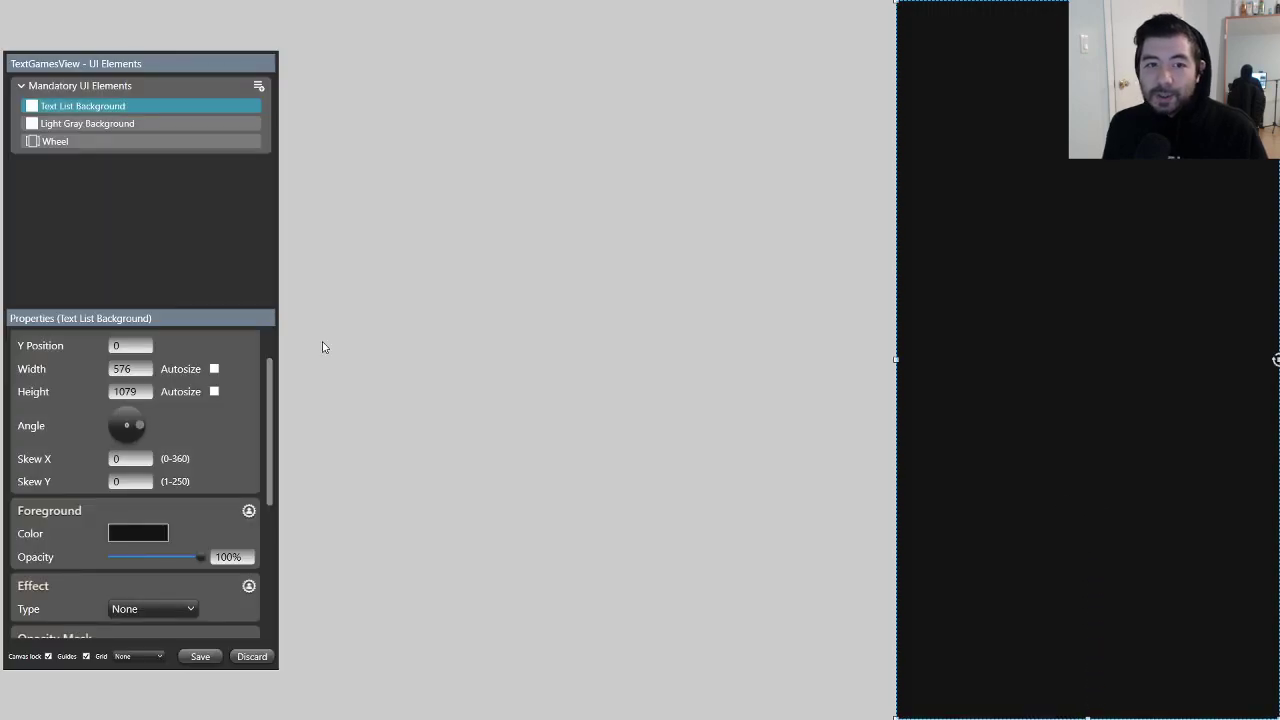
pyautogui.click(139, 393)
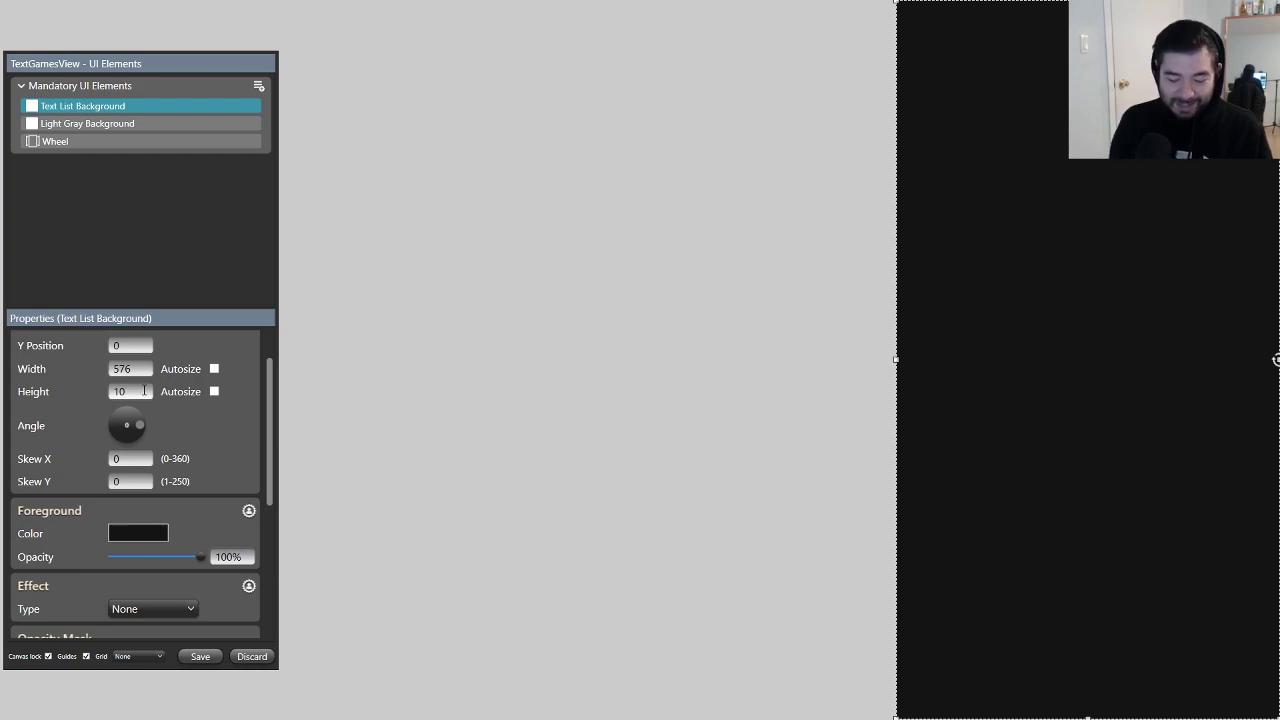
pyautogui.press('Return')
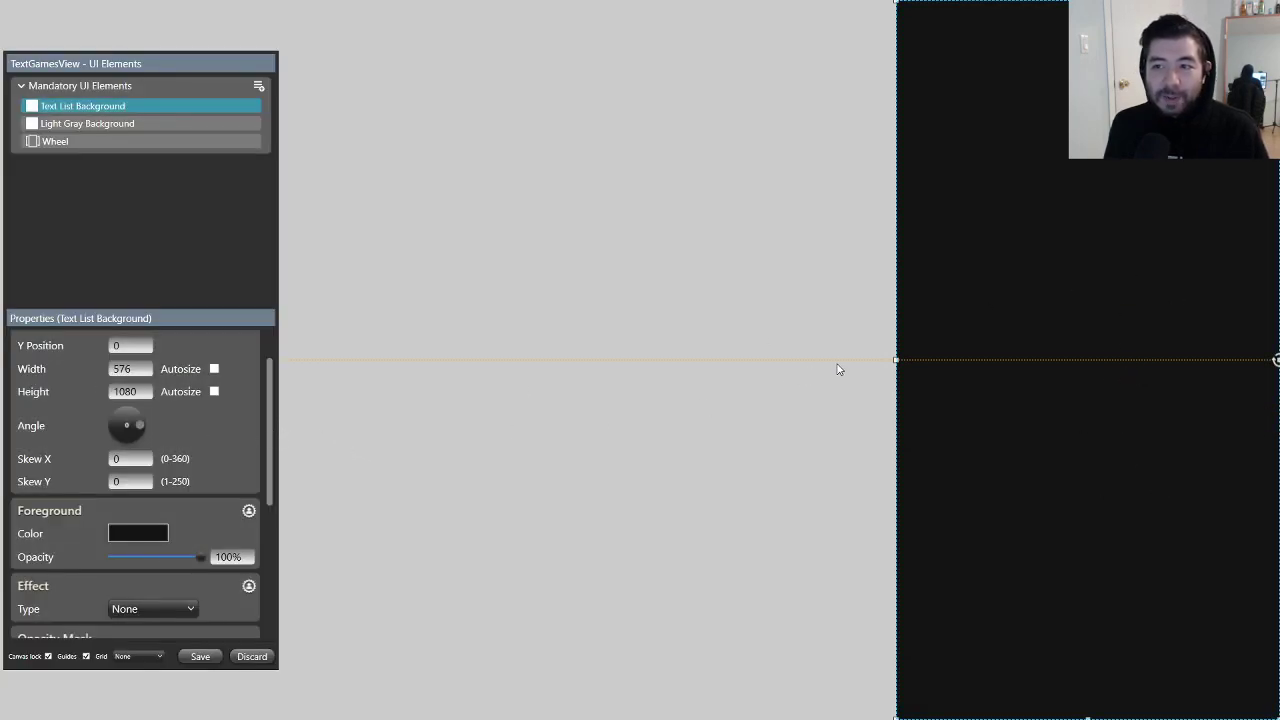
# Step: Shift the UI Elements window slightly inward and add an Image element to the TextGamesView
pyautogui.moveTo(109, 65); pyautogui.dragTo(150, 65)
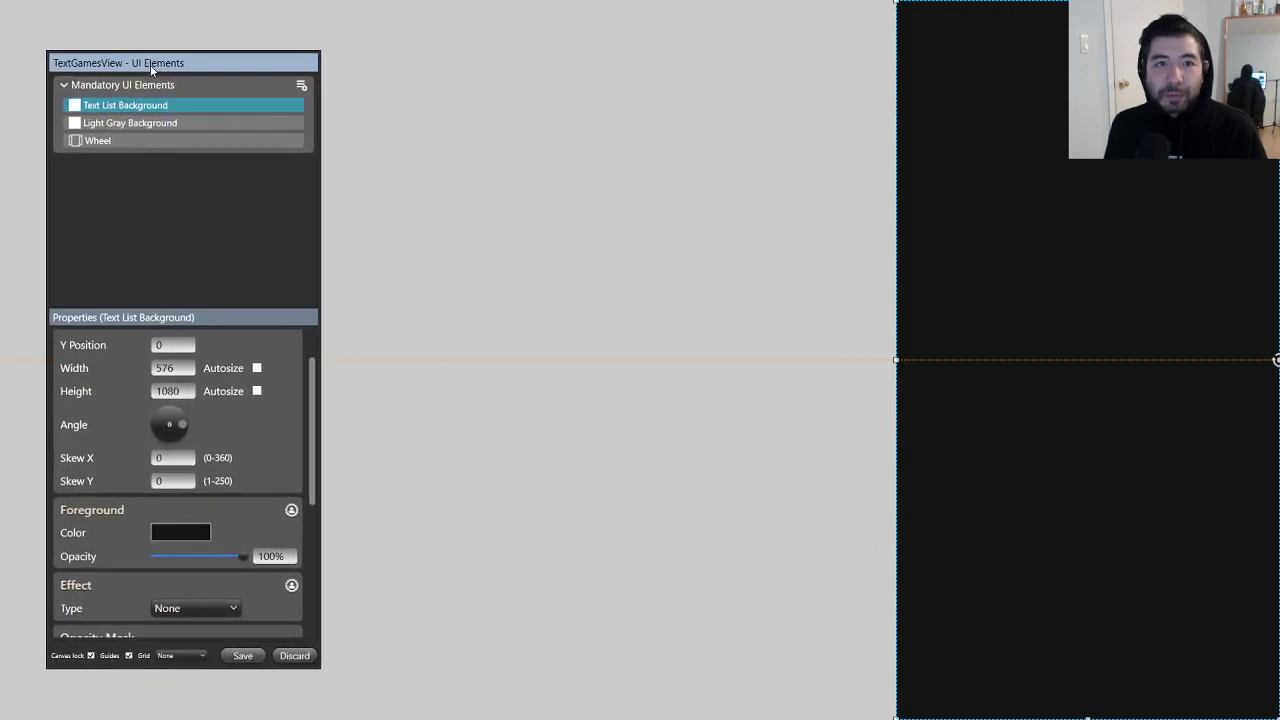
pyautogui.click(300, 86)
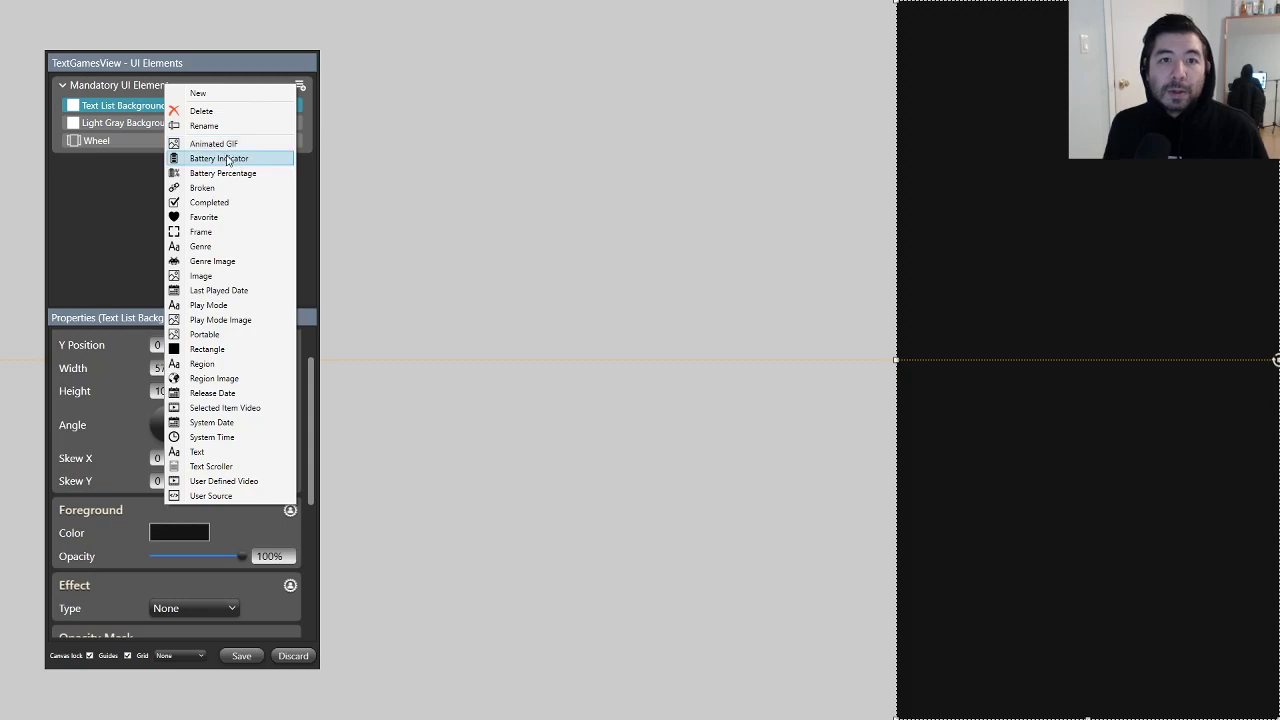
pyautogui.click(216, 278)
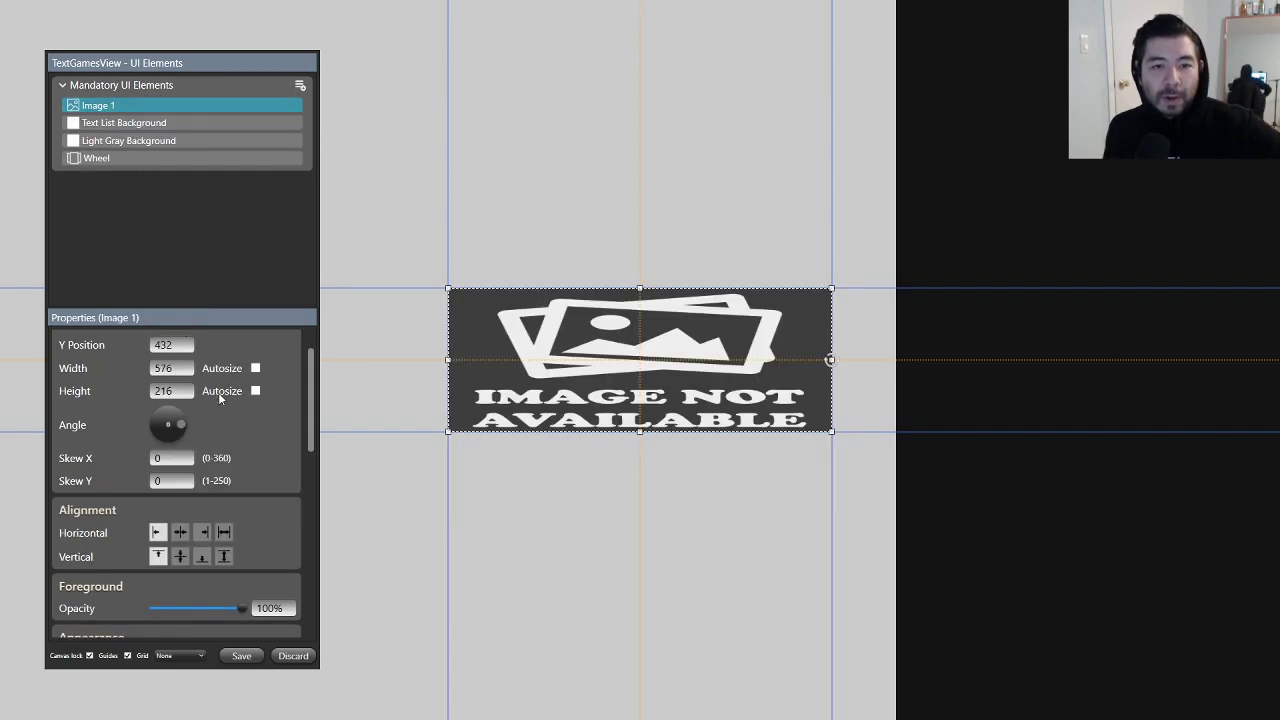
# Step: Set Image 1 to display a metadata image and choose Game box front as its source
pyautogui.scroll(-4, 267, 498)
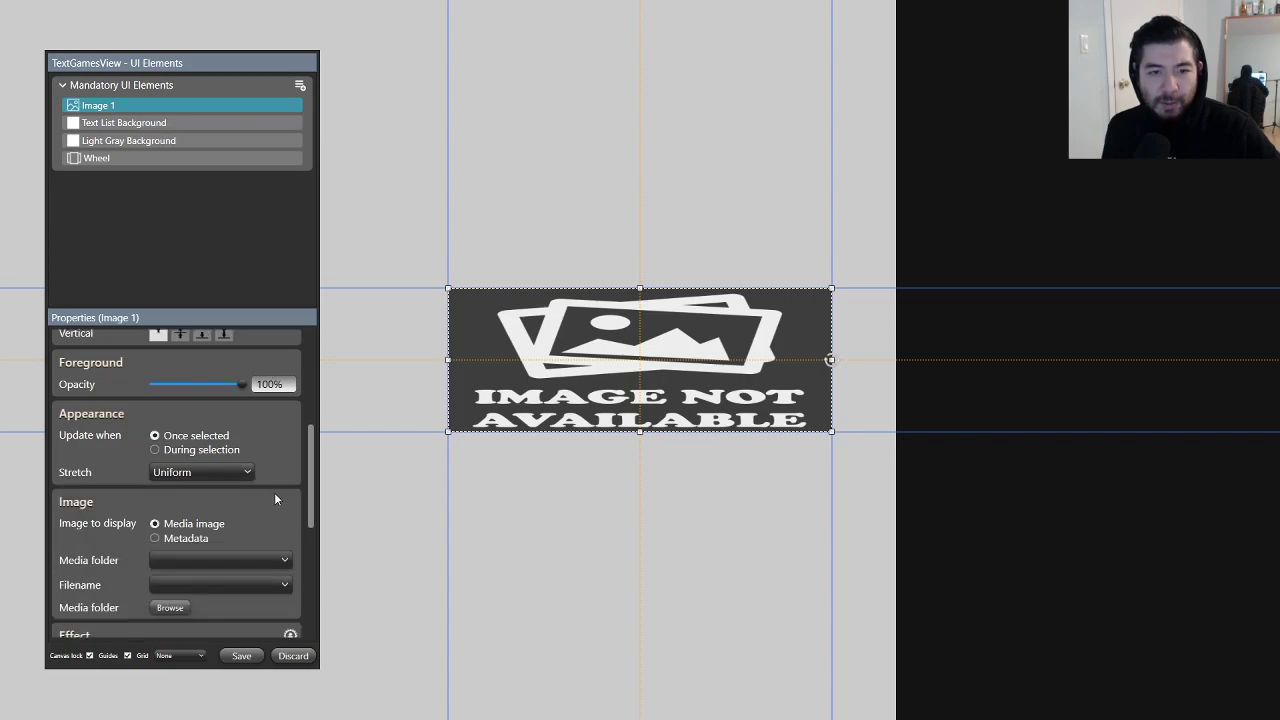
pyautogui.scroll(-1, 276, 536)
pyautogui.click(168, 506)
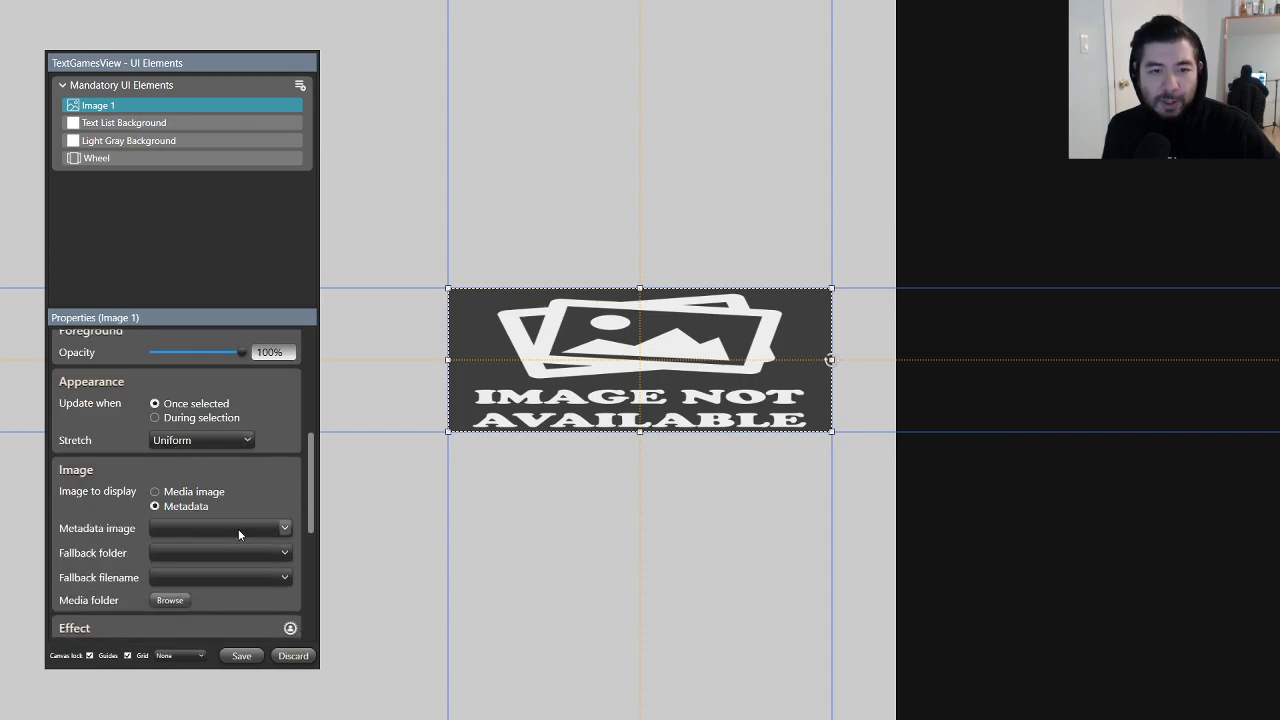
pyautogui.click(236, 528)
pyautogui.scroll(-5, 236, 378)
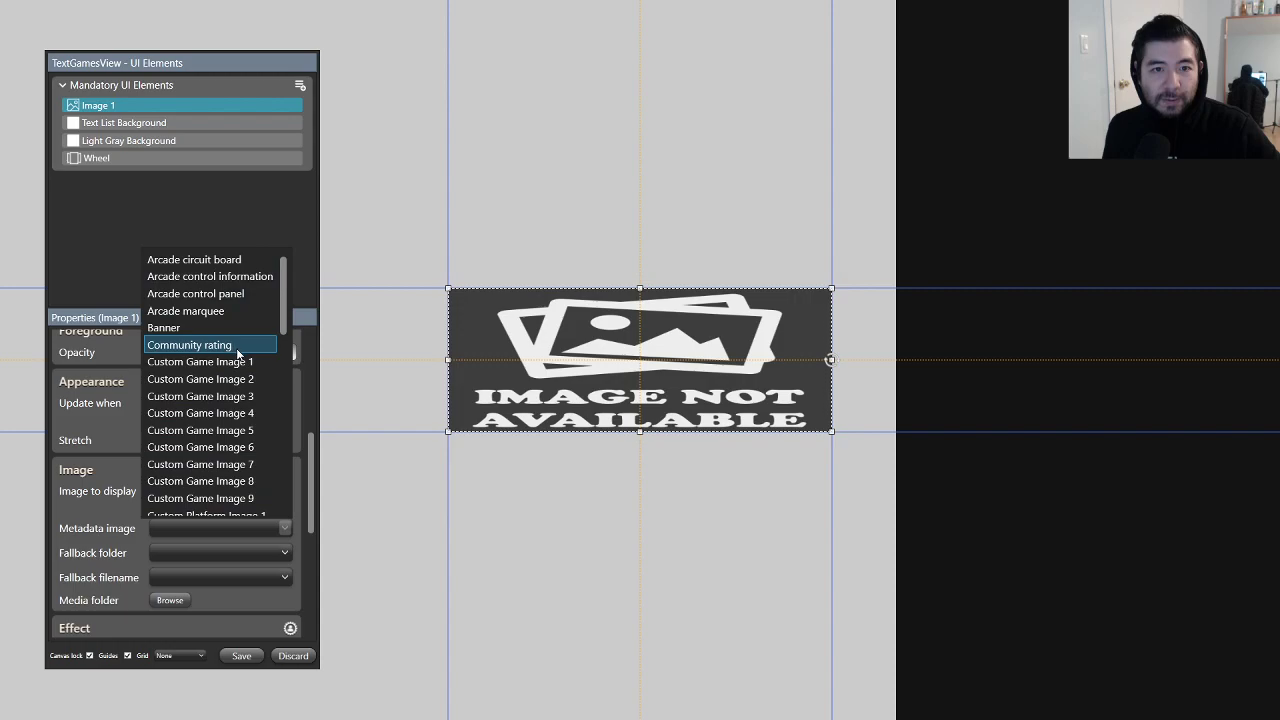
pyautogui.scroll(1, 214, 291)
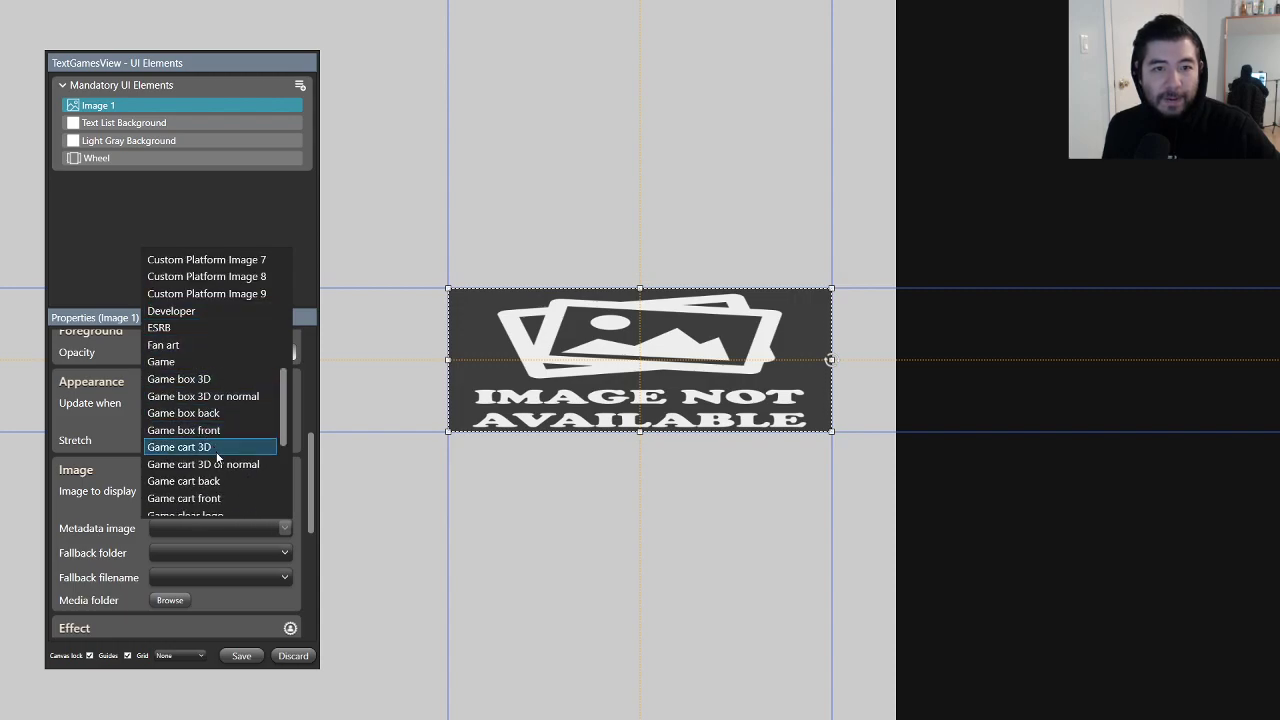
pyautogui.scroll(-1, 210, 405)
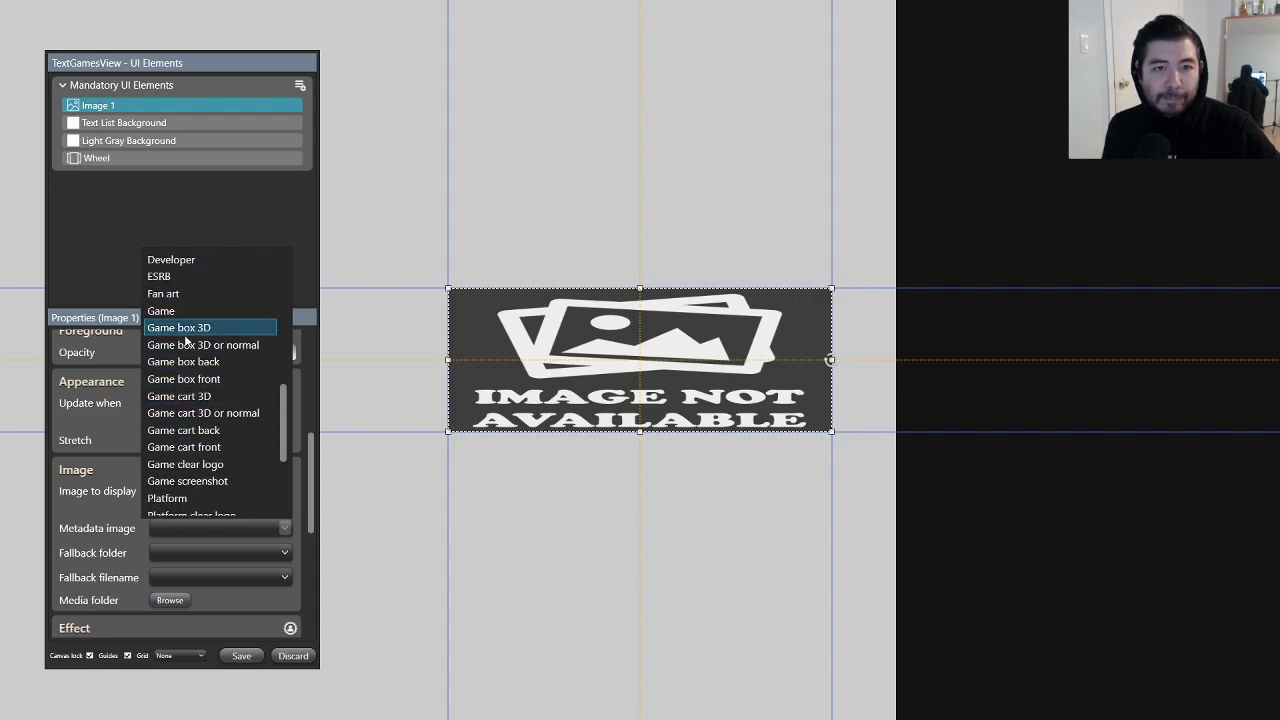
pyautogui.scroll(-1, 240, 383)
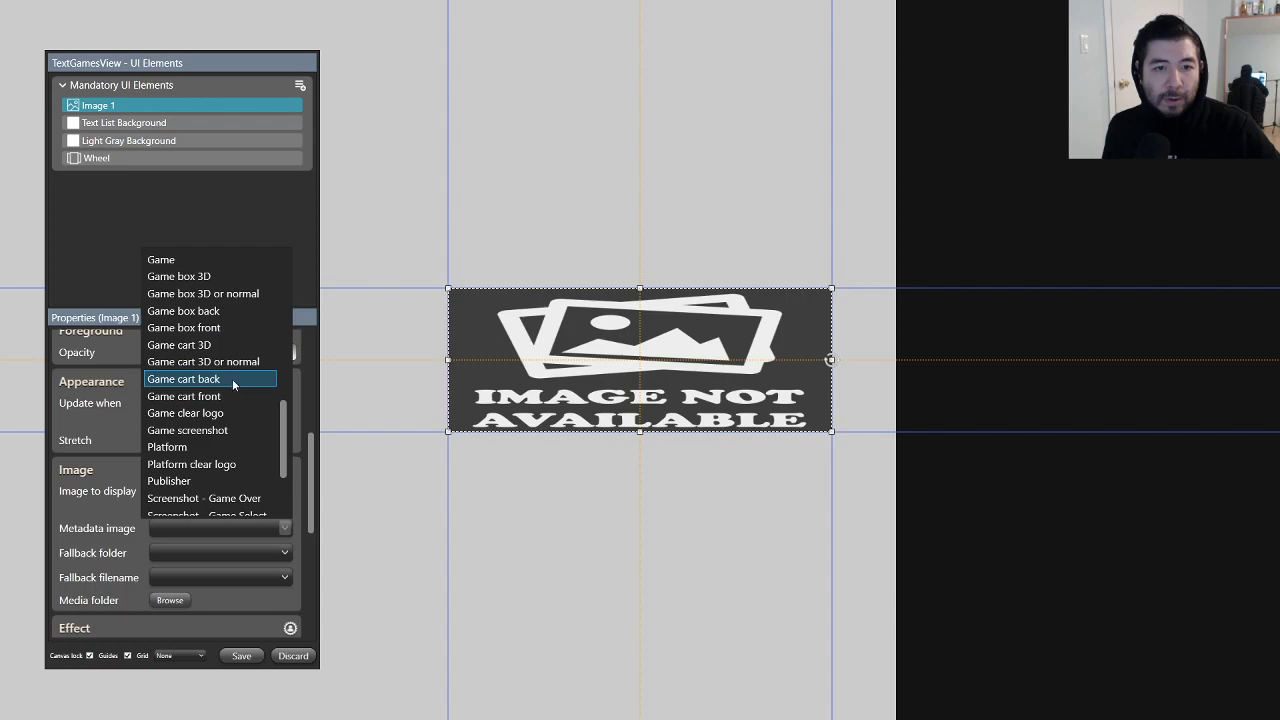
pyautogui.click(213, 328)
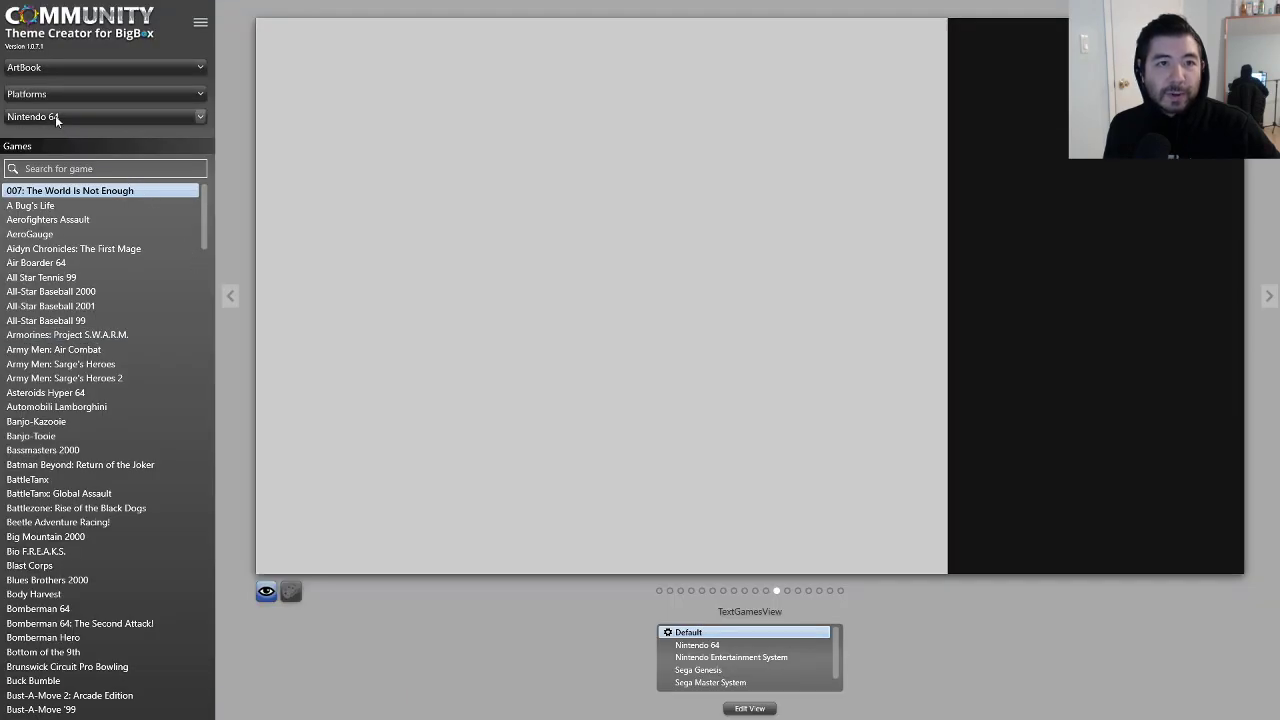
# Step: Preview the view with Double Dragon II: The Revenge from the Nintendo Entertainment System platform and reopen the TextGamesView for editing
pyautogui.click(55, 115)
pyautogui.click(80, 116)
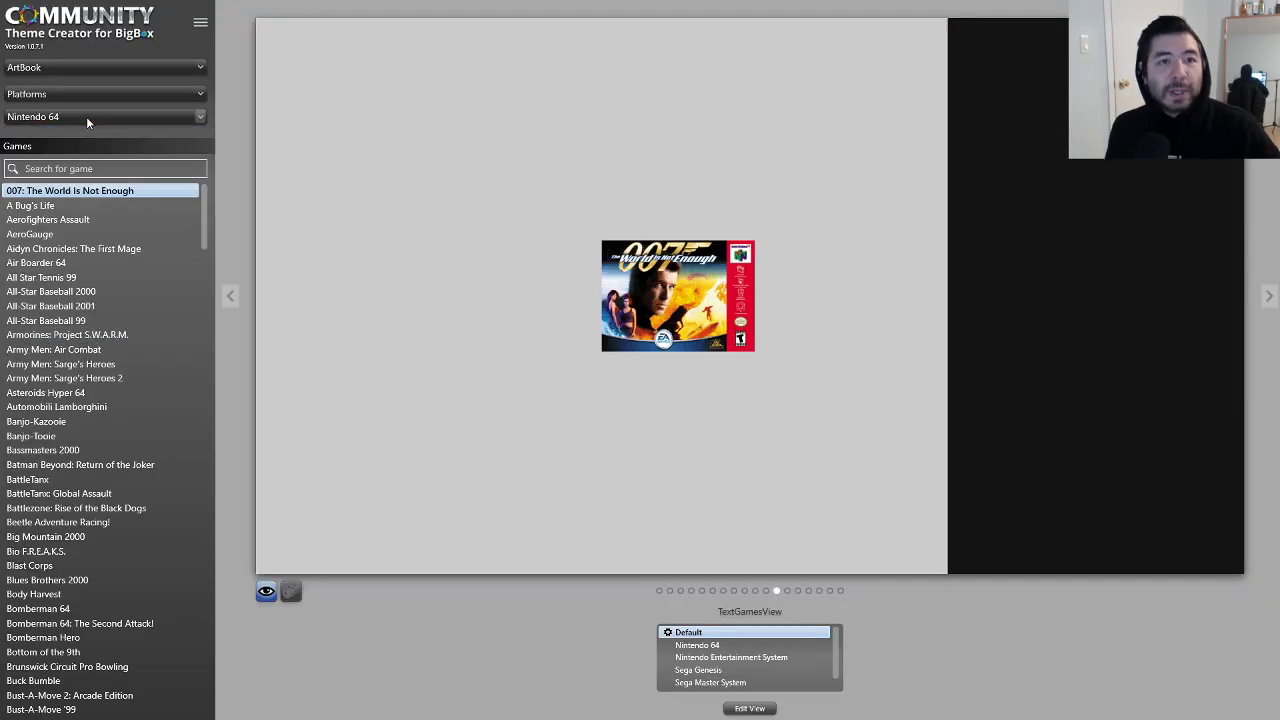
pyautogui.click(86, 116)
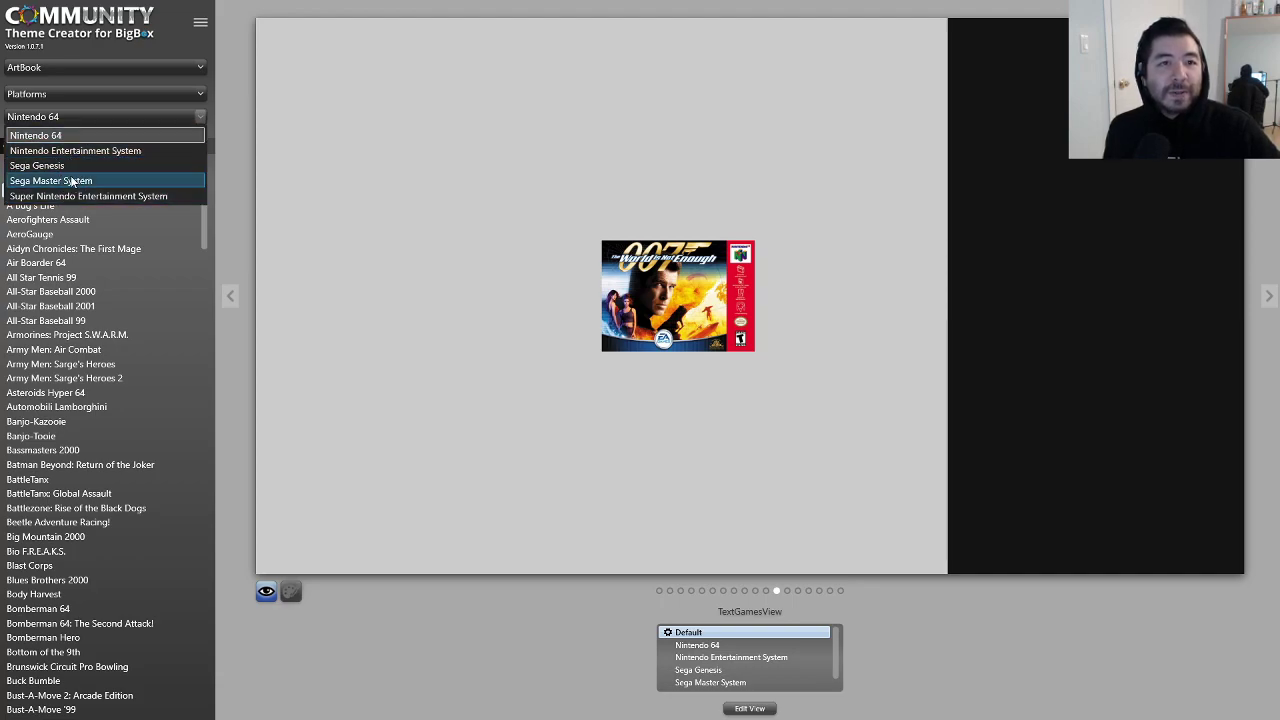
pyautogui.press('Return')
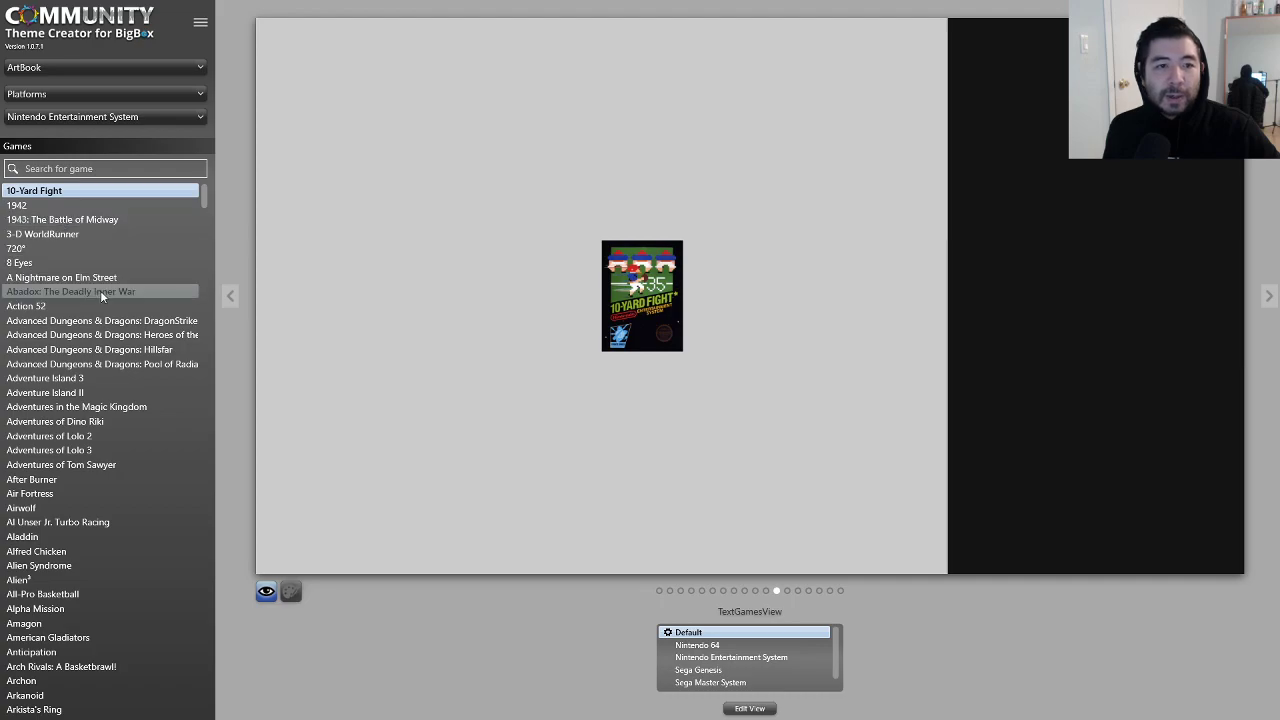
pyautogui.scroll(-15, 98, 296)
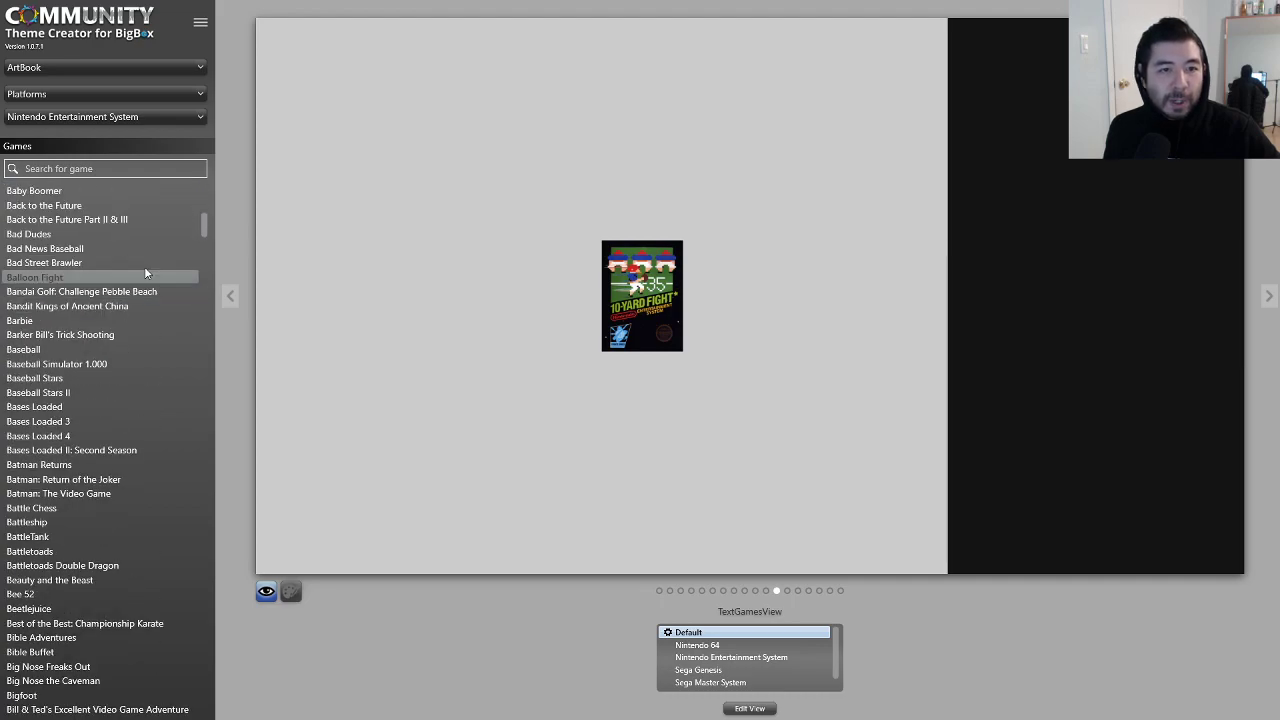
pyautogui.moveTo(203, 223); pyautogui.dragTo(215, 322)
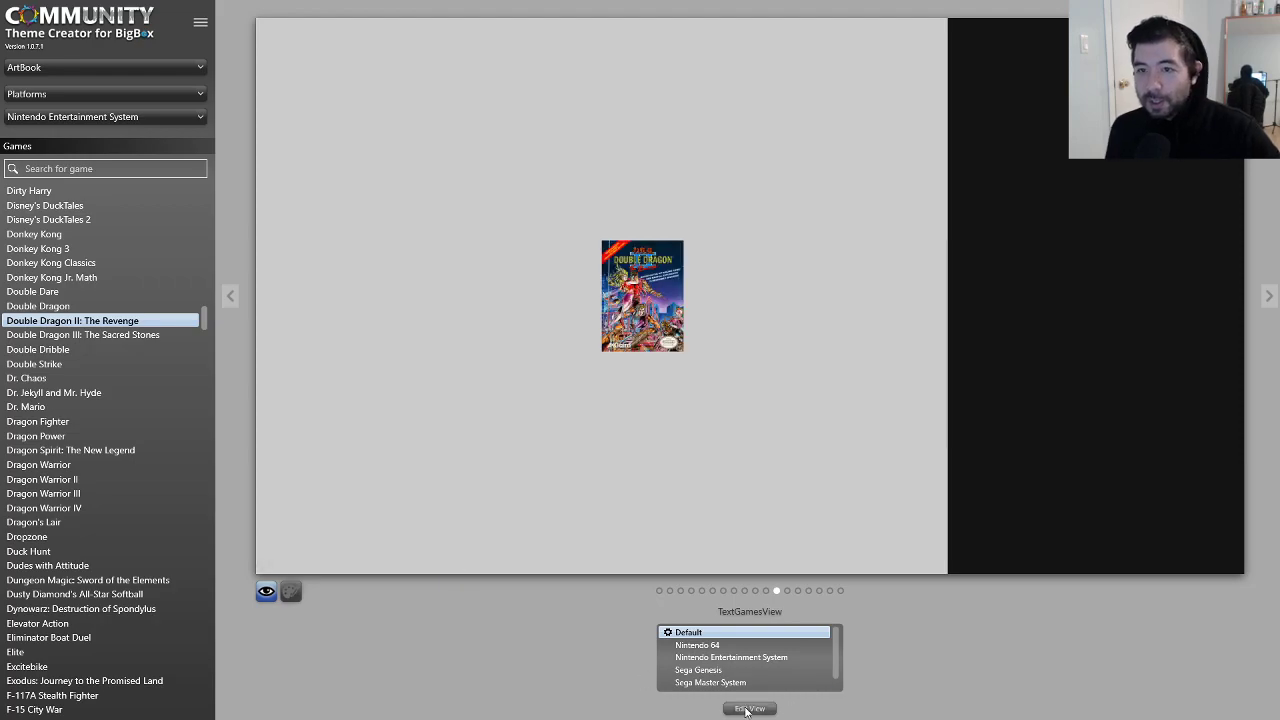
pyautogui.click(748, 709)
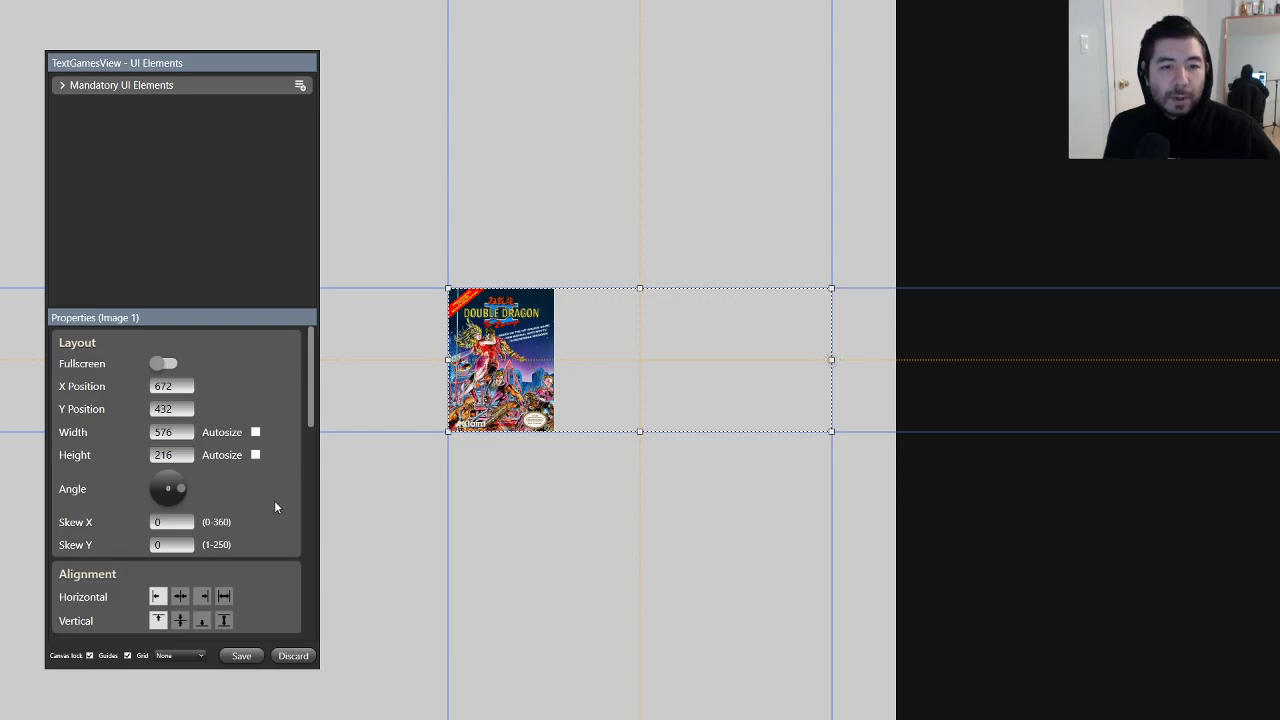
# Step: Set the horizontal alignment of Image 1 to right
pyautogui.moveTo(311, 397); pyautogui.dragTo(311, 431)
pyautogui.click(157, 497)
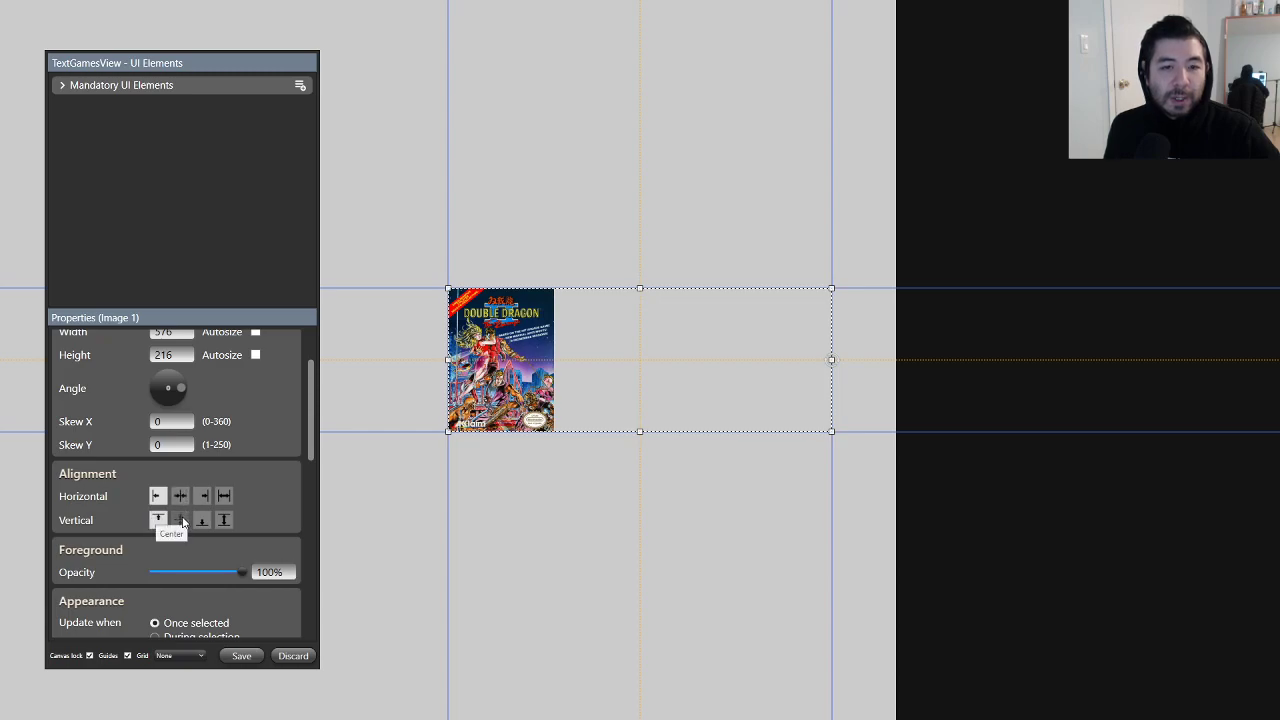
pyautogui.click(203, 497)
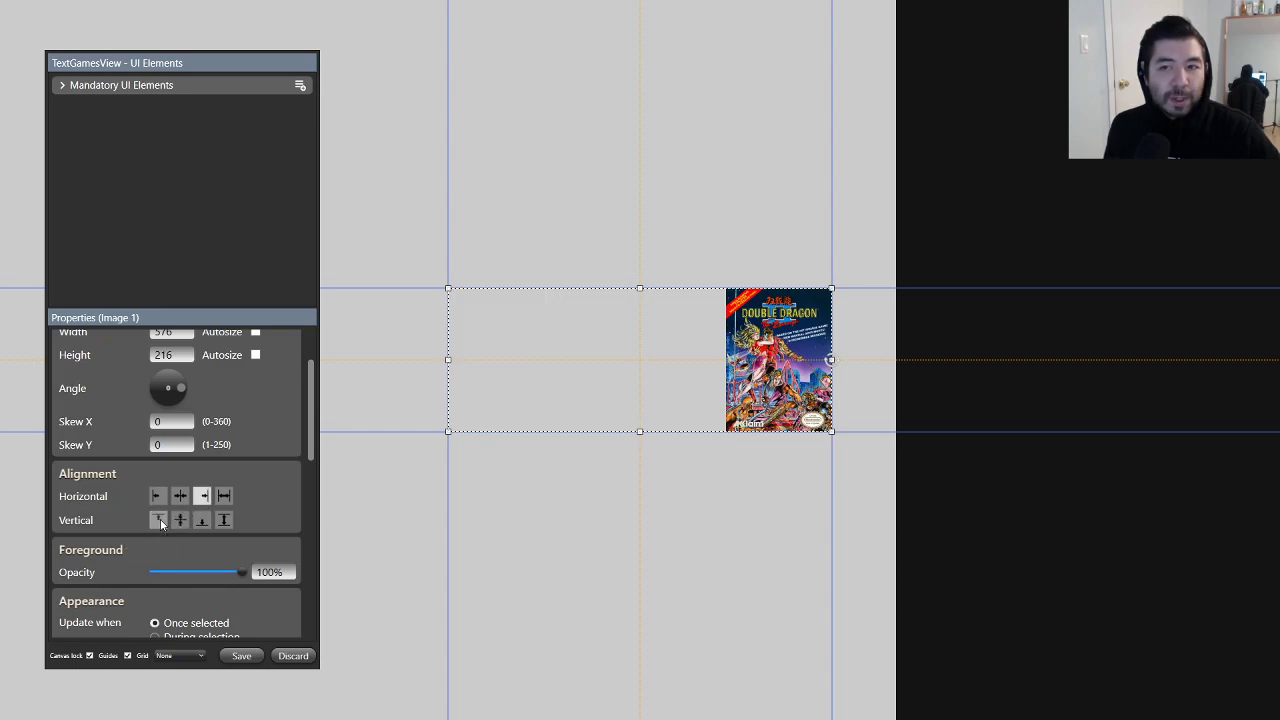
# Step: Move Image 1 to the canvas's left side, narrow it to about 442, and move the UI Elements window over the dark background
pyautogui.moveTo(629, 360); pyautogui.dragTo(251, 360)
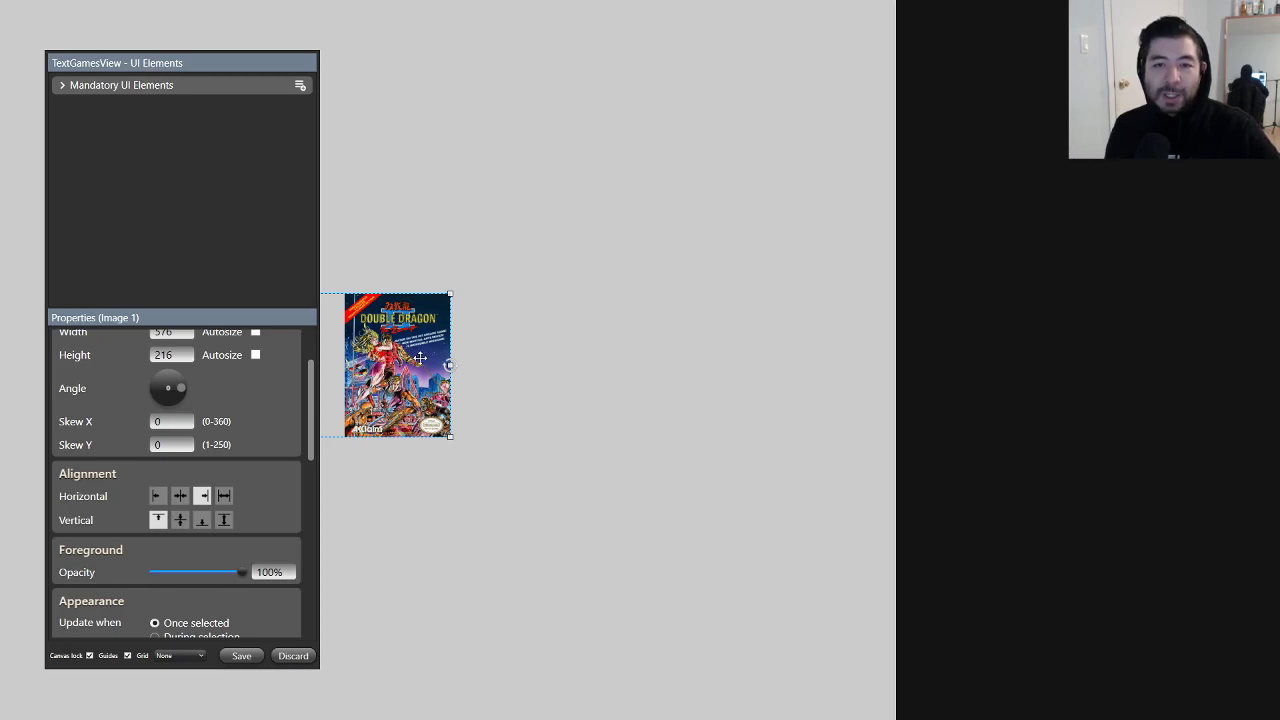
pyautogui.moveTo(450, 365); pyautogui.dragTo(361, 366)
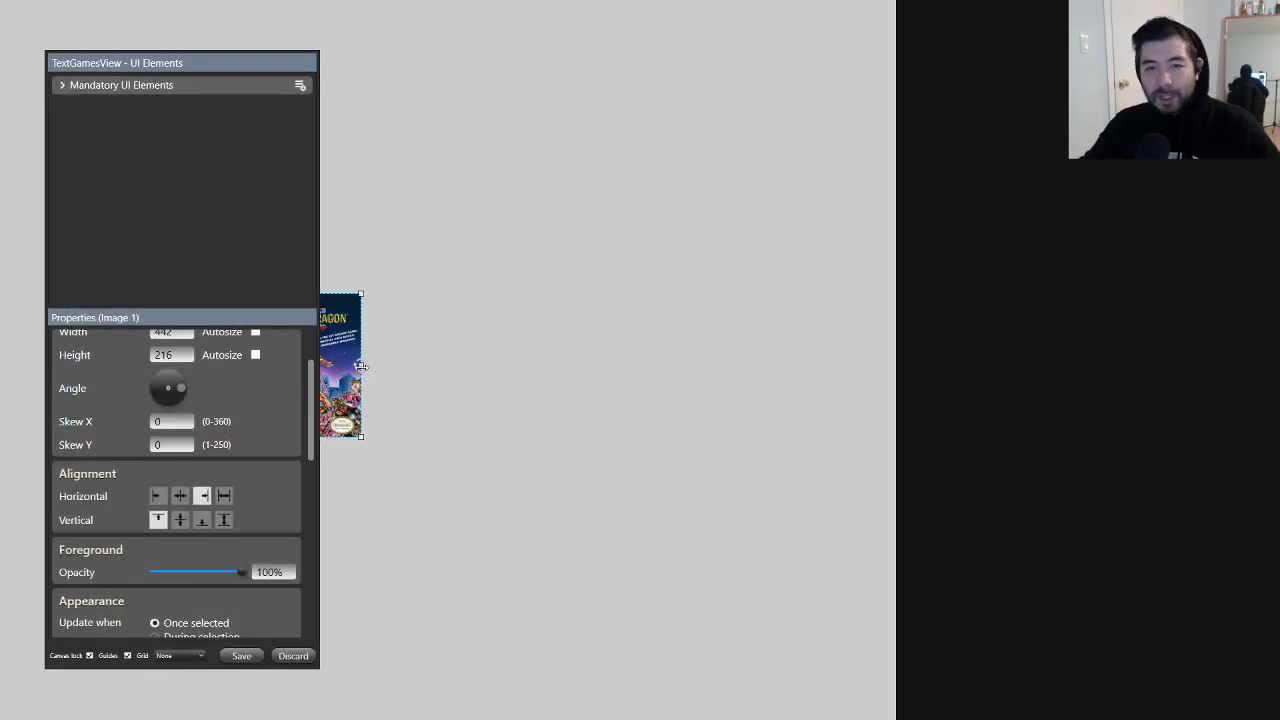
pyautogui.moveTo(193, 62); pyautogui.dragTo(1013, 62)
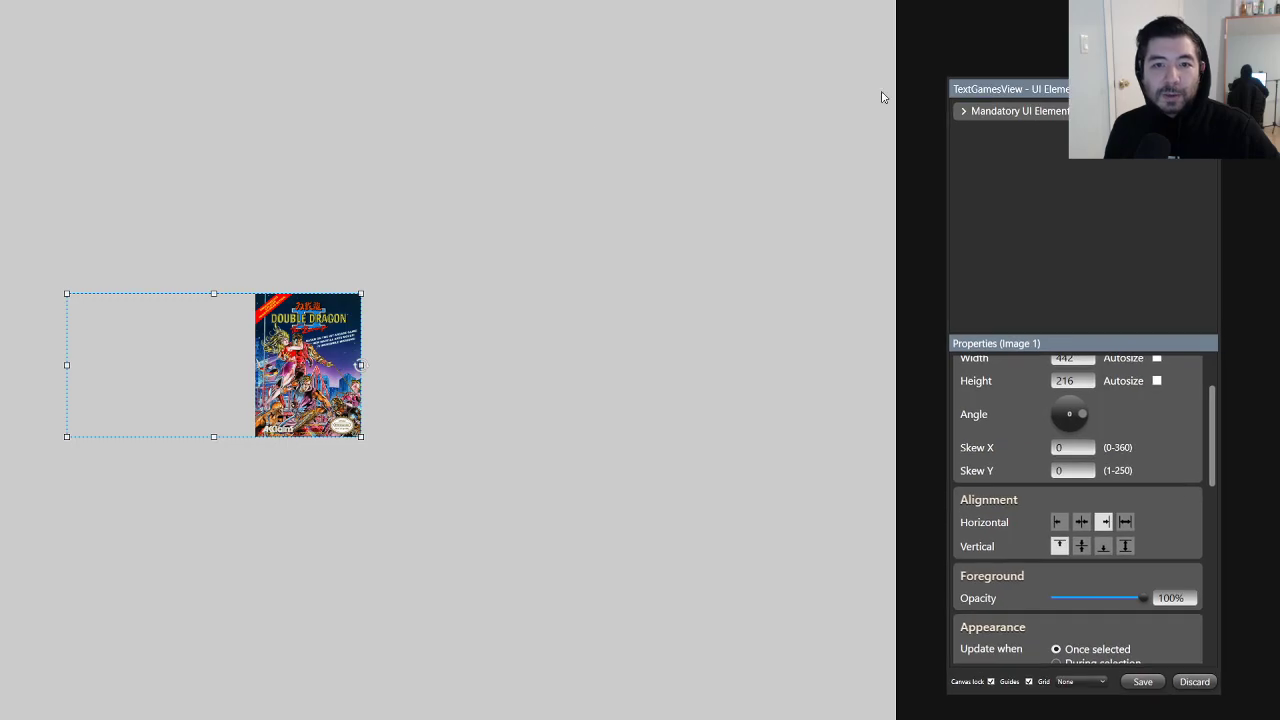
# Step: Enlarge the box front image to about 517 wide and 700 high
pyautogui.moveTo(214, 295); pyautogui.dragTo(214, 142)
pyautogui.moveTo(214, 437); pyautogui.dragTo(229, 608)
pyautogui.moveTo(361, 378); pyautogui.dragTo(411, 404)
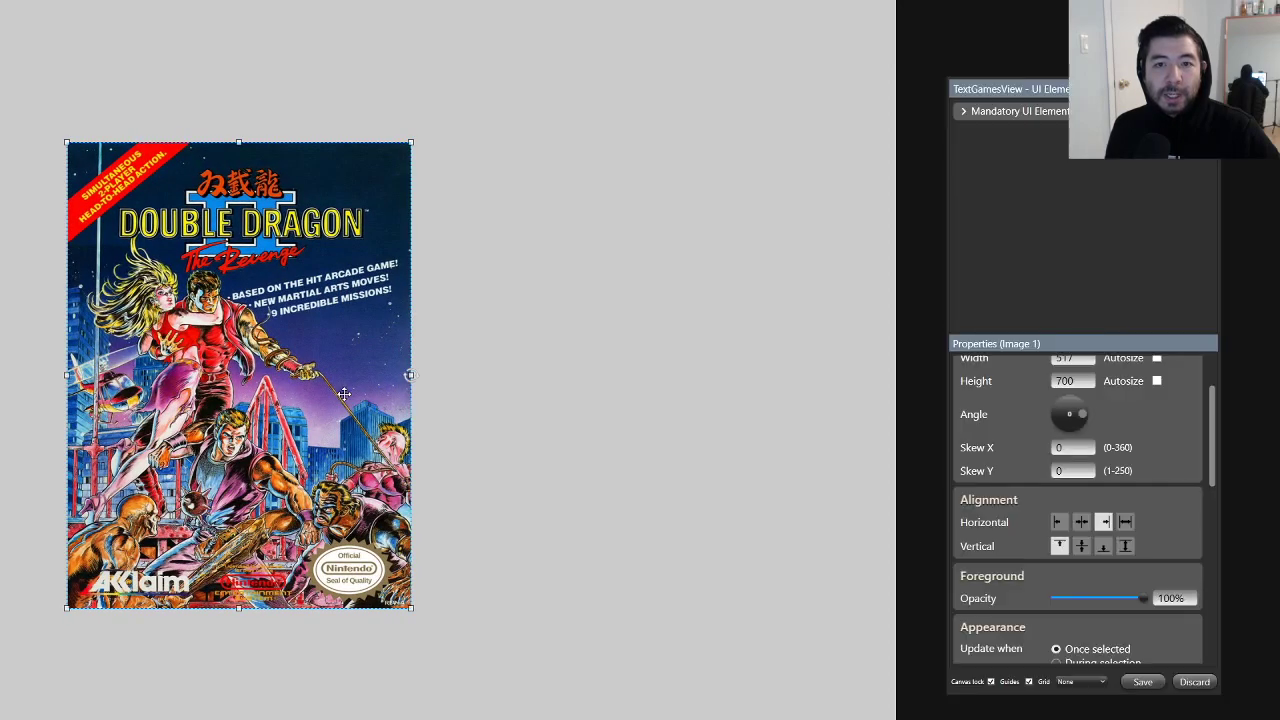
# Step: Reposition the box front image by eye near the canvas's left edge, roughly centred vertically
pyautogui.moveTo(333, 375); pyautogui.dragTo(330, 372)
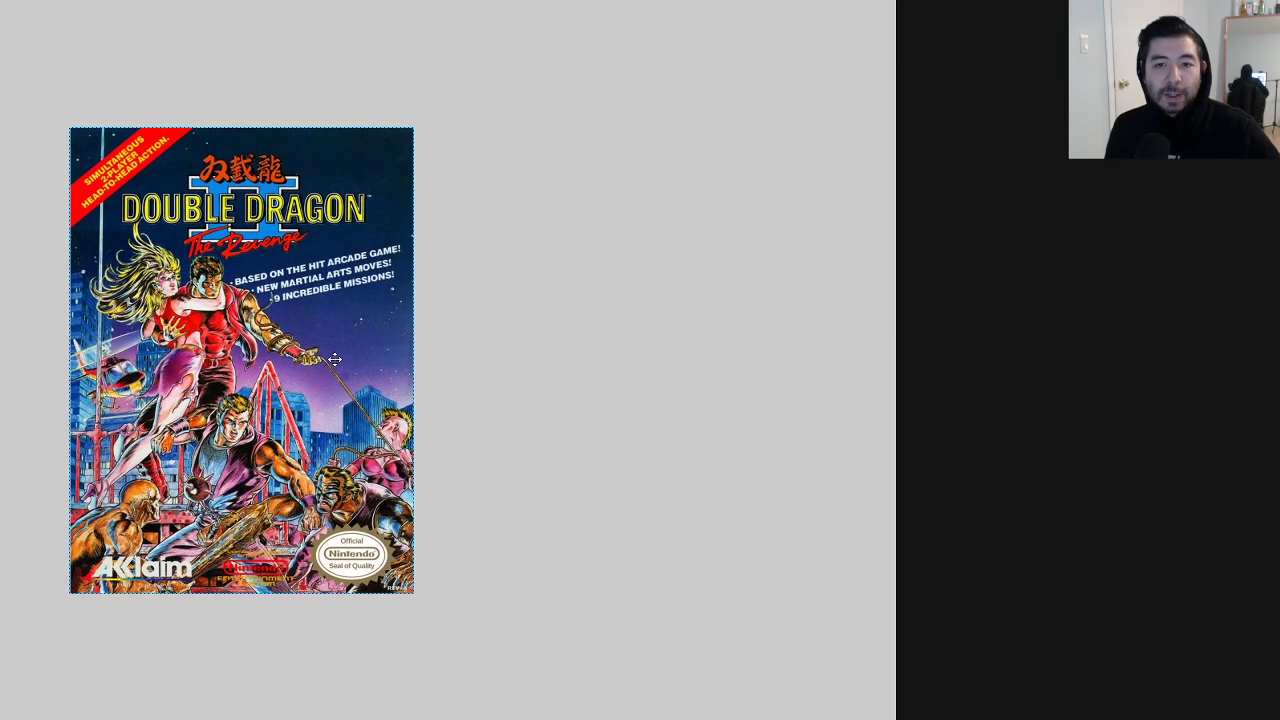
pyautogui.moveTo(328, 324)
pyautogui.mouseDown()
pyautogui.moveTo(328, 279)
pyautogui.moveTo(327, 346)
pyautogui.mouseUp()
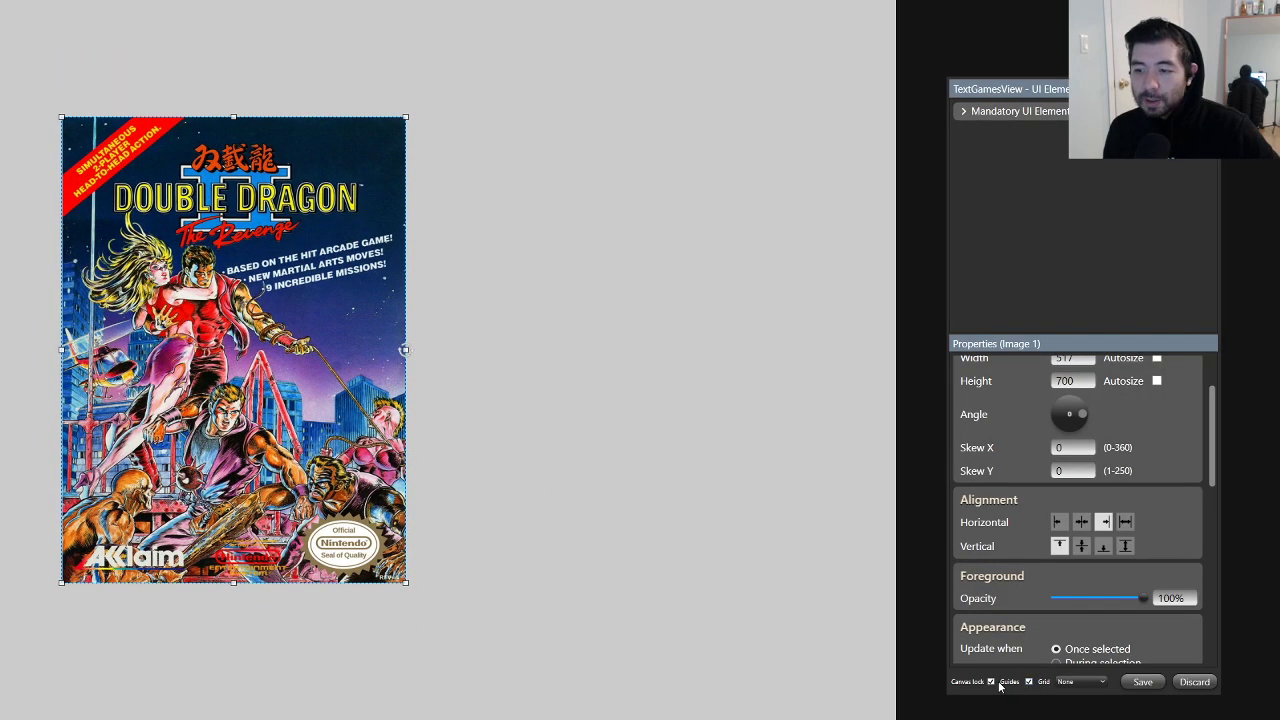
pyautogui.moveTo(284, 433); pyautogui.dragTo(283, 422)
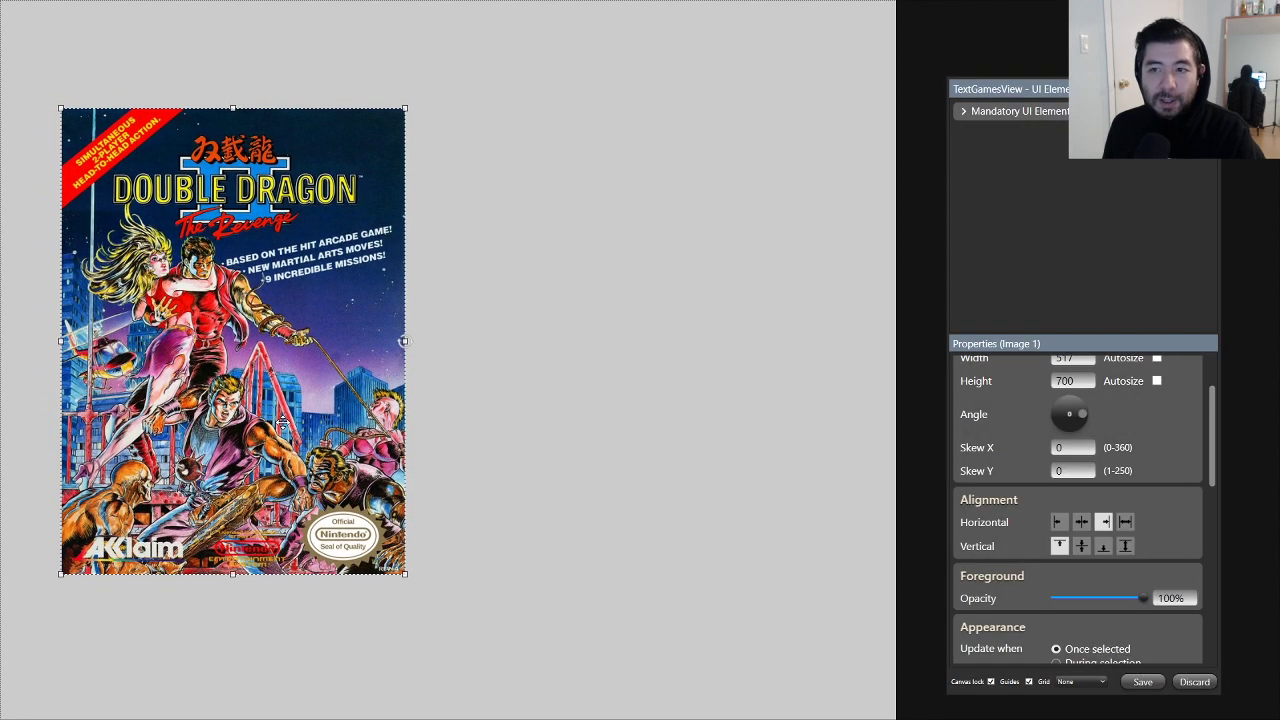
pyautogui.press('Down')
pyautogui.press('Down')
pyautogui.press('Down')
pyautogui.press('Down')
pyautogui.press('Down')
pyautogui.press('Down')
pyautogui.press('Down')
pyautogui.press('Down')
pyautogui.press('Down')
pyautogui.press('Down')
pyautogui.press('Down')
pyautogui.press('Down')
pyautogui.press('Down')
pyautogui.press('Down')
pyautogui.press('Down')
pyautogui.press('Down')
pyautogui.press('Down')
pyautogui.press('Down')
pyautogui.press('Down')
pyautogui.press('Down')
pyautogui.press('Down')
pyautogui.press('Down')
pyautogui.press('Down')
pyautogui.press('Down')
pyautogui.press('Down')
pyautogui.press('Down')
pyautogui.press('Down')
pyautogui.press('Down')
pyautogui.press('Down')
pyautogui.press('Down')
pyautogui.press('Down')
pyautogui.press('Down')
pyautogui.press('Down')
pyautogui.press('Down')
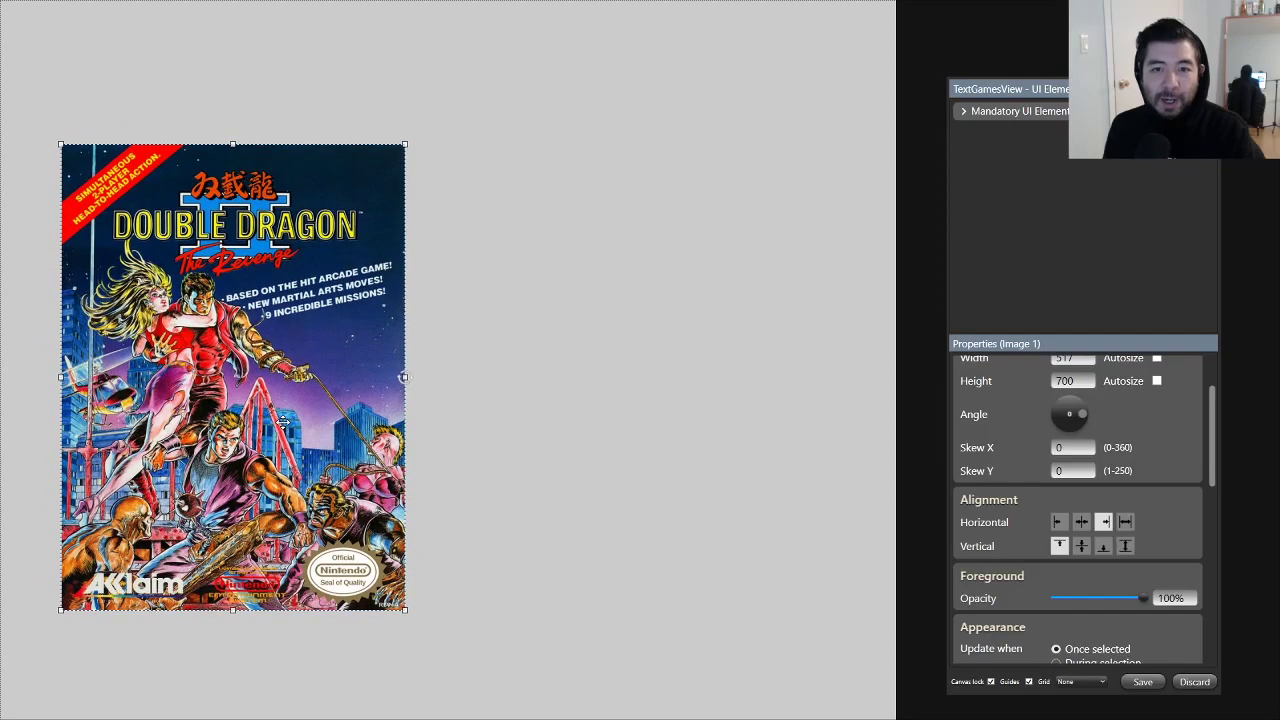
pyautogui.moveTo(293, 452)
pyautogui.mouseDown()
pyautogui.moveTo(292, 343)
pyautogui.moveTo(293, 487)
pyautogui.moveTo(382, 397)
pyautogui.moveTo(616, 426)
pyautogui.moveTo(295, 430)
pyautogui.mouseUp()
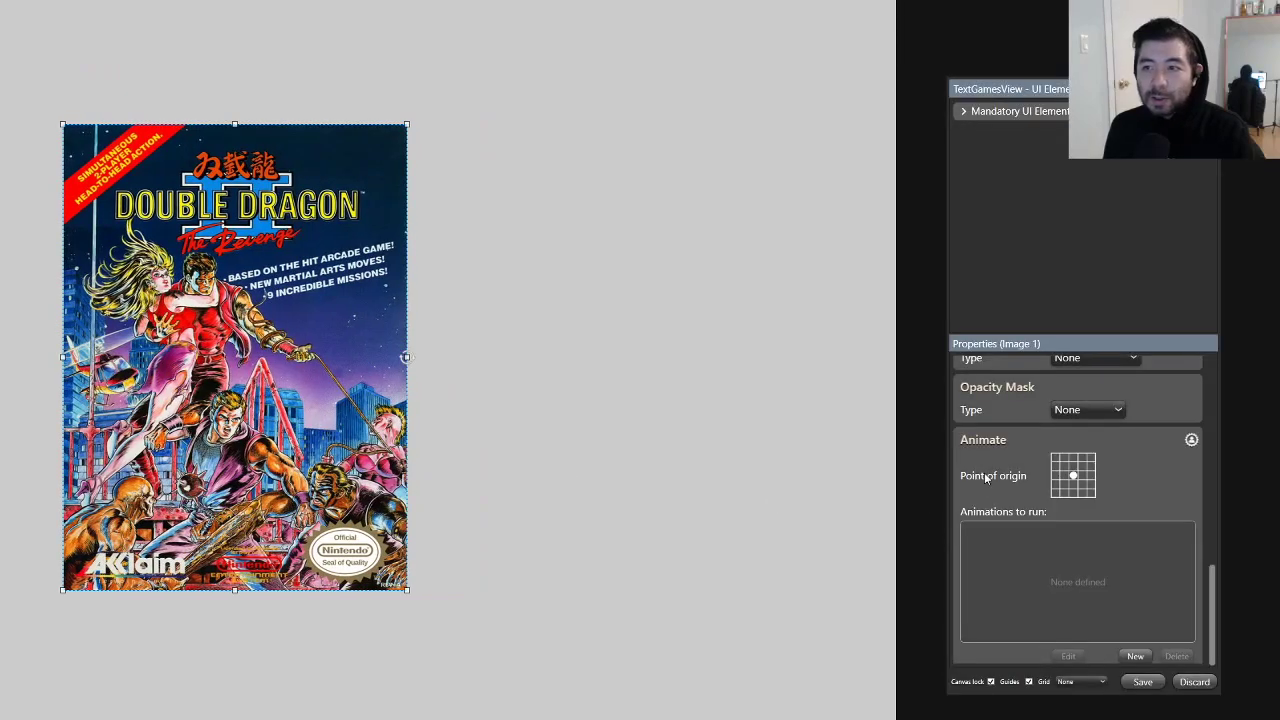
# Step: Rename Image 1 to BoxArt in the list of mandatory UI elements
pyautogui.click(964, 111)
pyautogui.rightClick(1033, 138)
pyautogui.press('Escape')
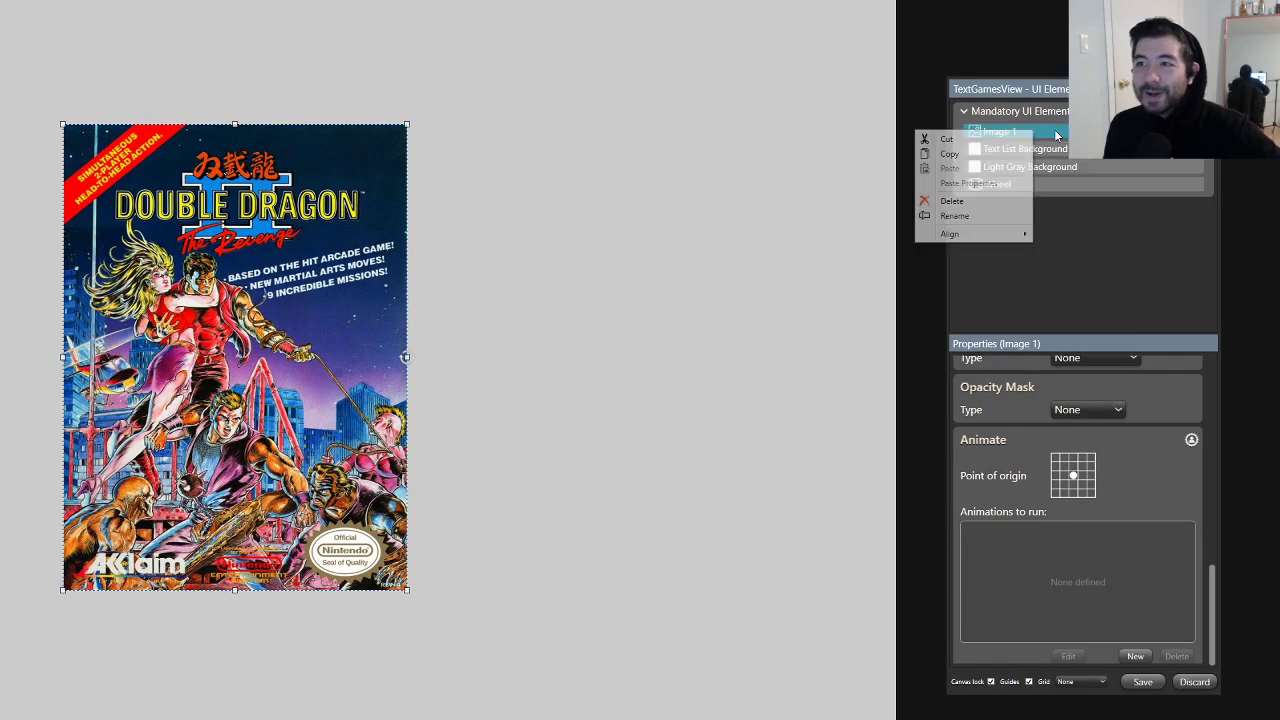
pyautogui.click(1011, 133)
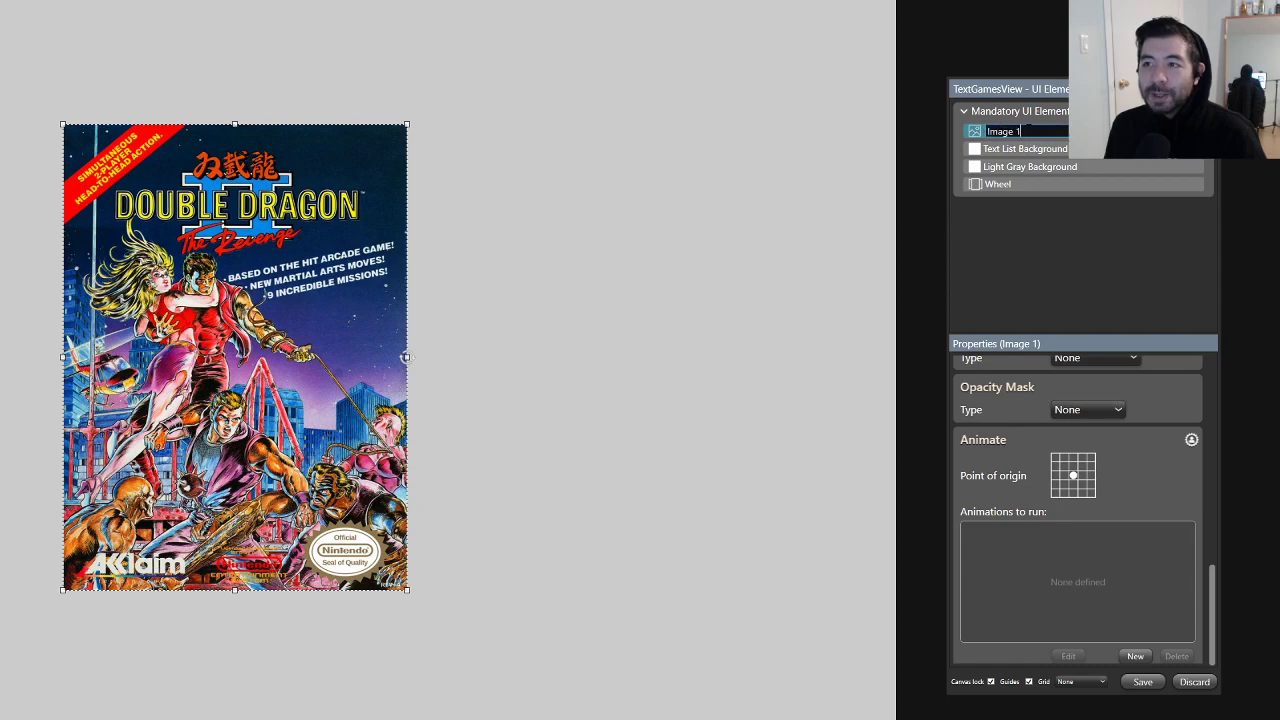
pyautogui.write('BoxArt')
pyautogui.press('Return')
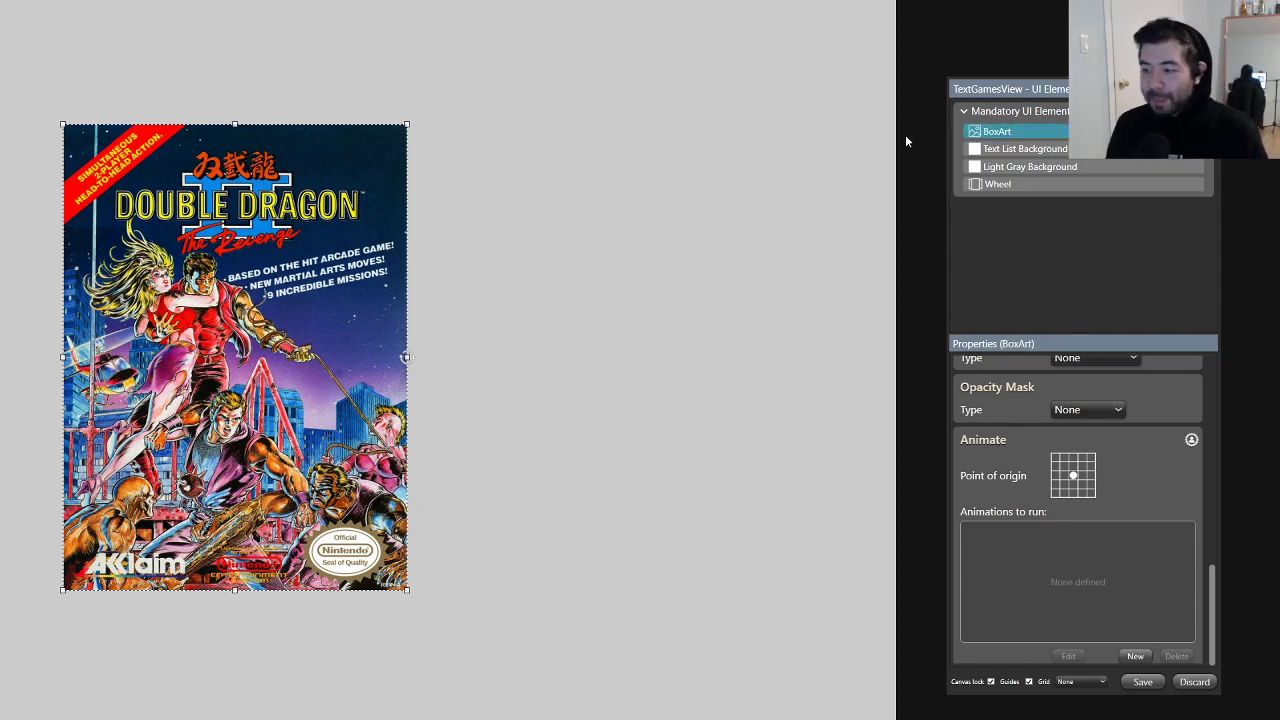
# Step: Align BoxArt vertically with the middle of the canvas
pyautogui.rightClick(1028, 132)
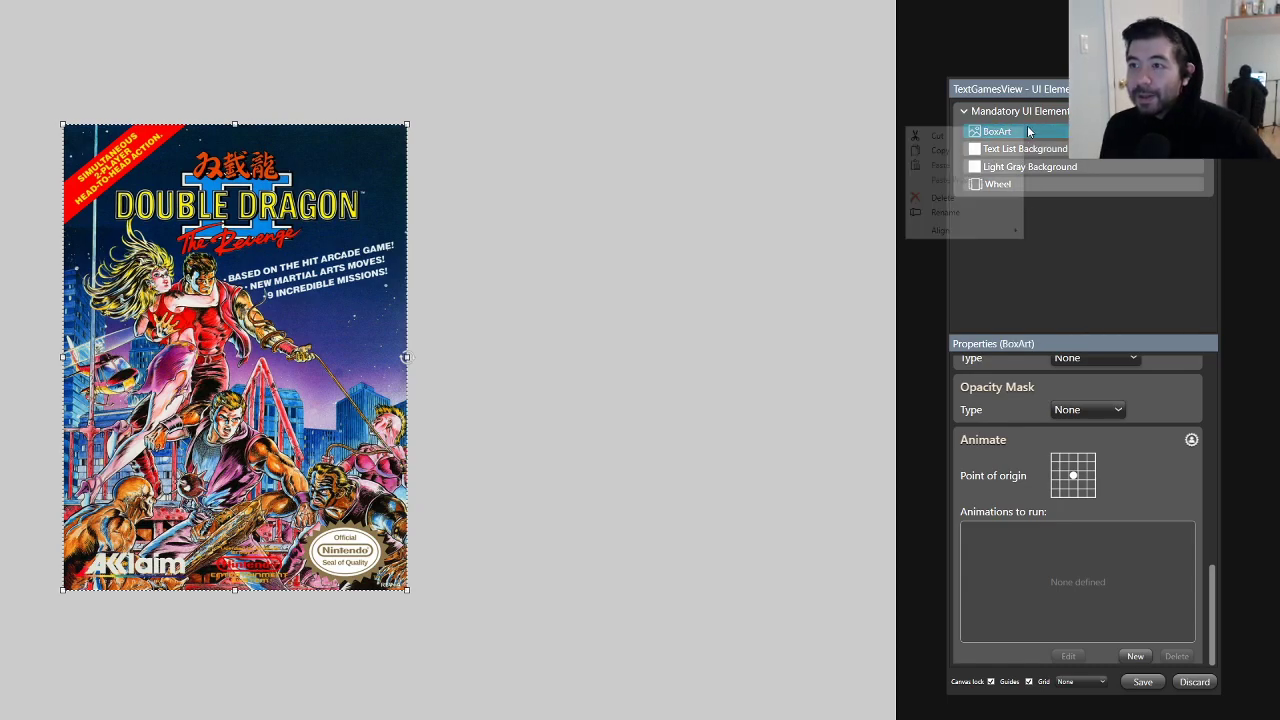
pyautogui.moveTo(966, 231)
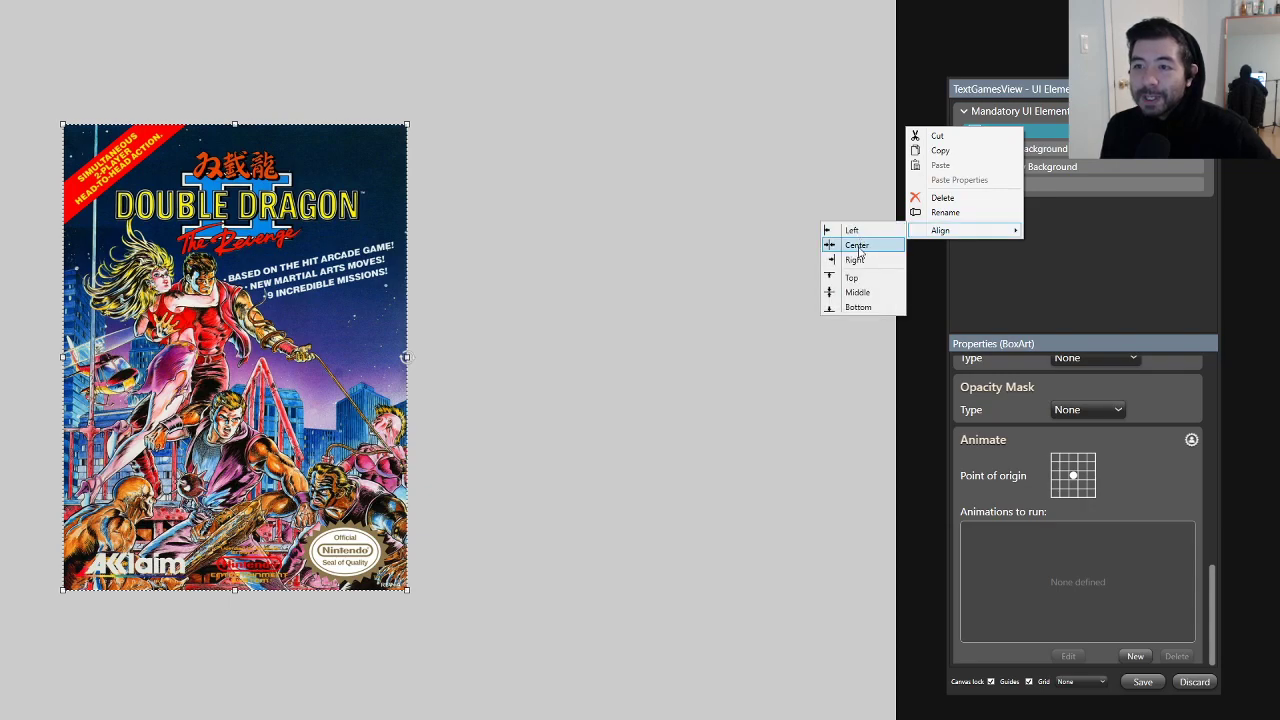
pyautogui.press('Escape')
pyautogui.click(858, 301)
pyautogui.press('Down')
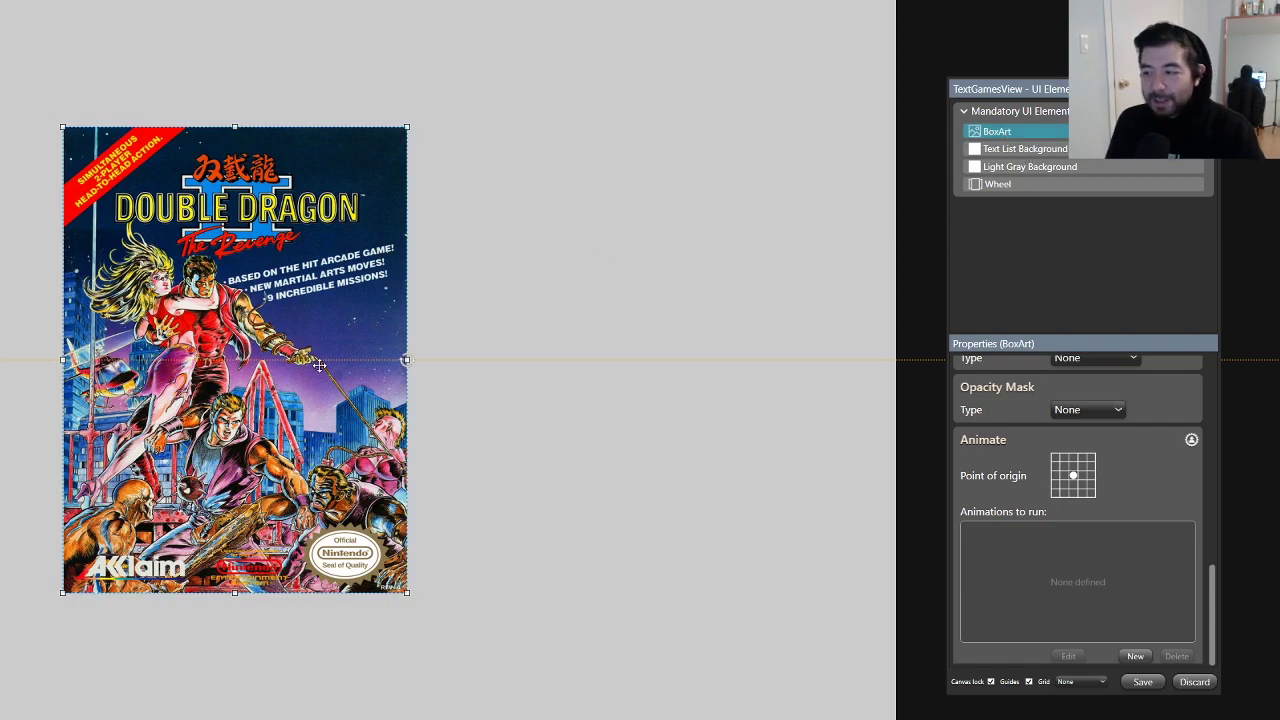
# Step: Compare with the Balloon Fight reference screenshot in the browser and slightly extend BoxArt's right, top and bottom edges
pyautogui.hotkey('alt', 'Tab')
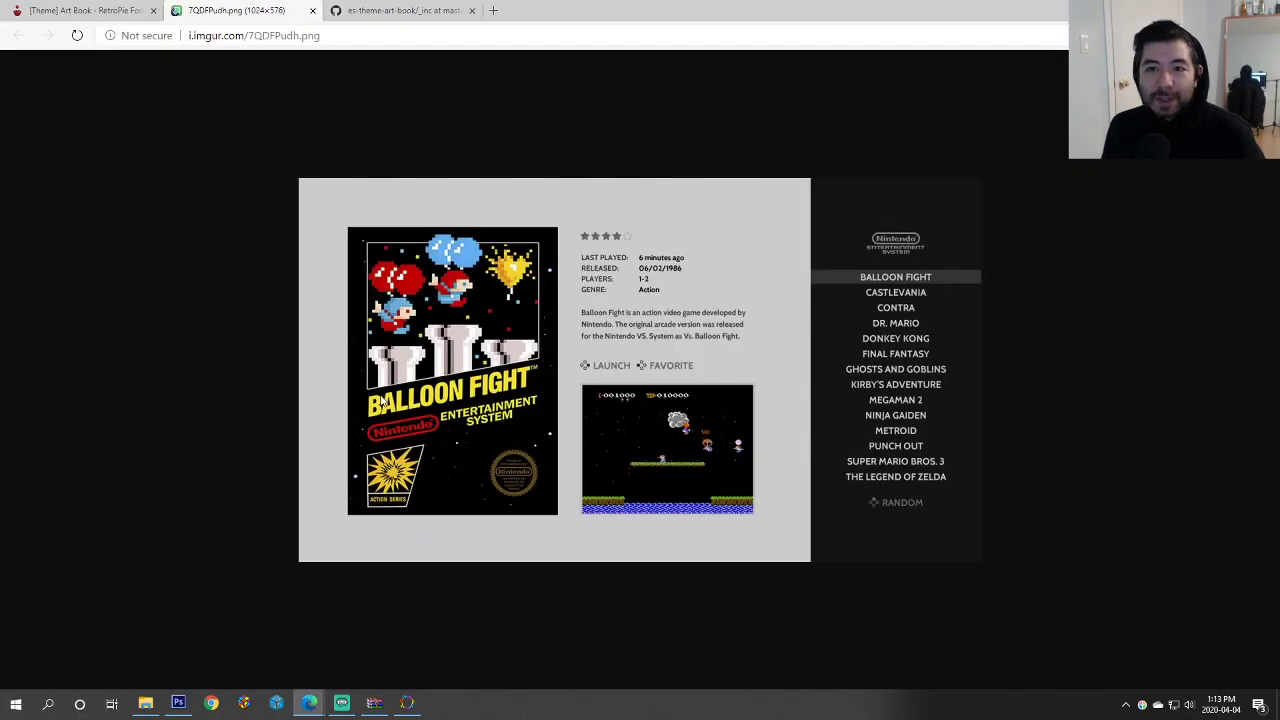
pyautogui.hotkey('alt', 'Tab')
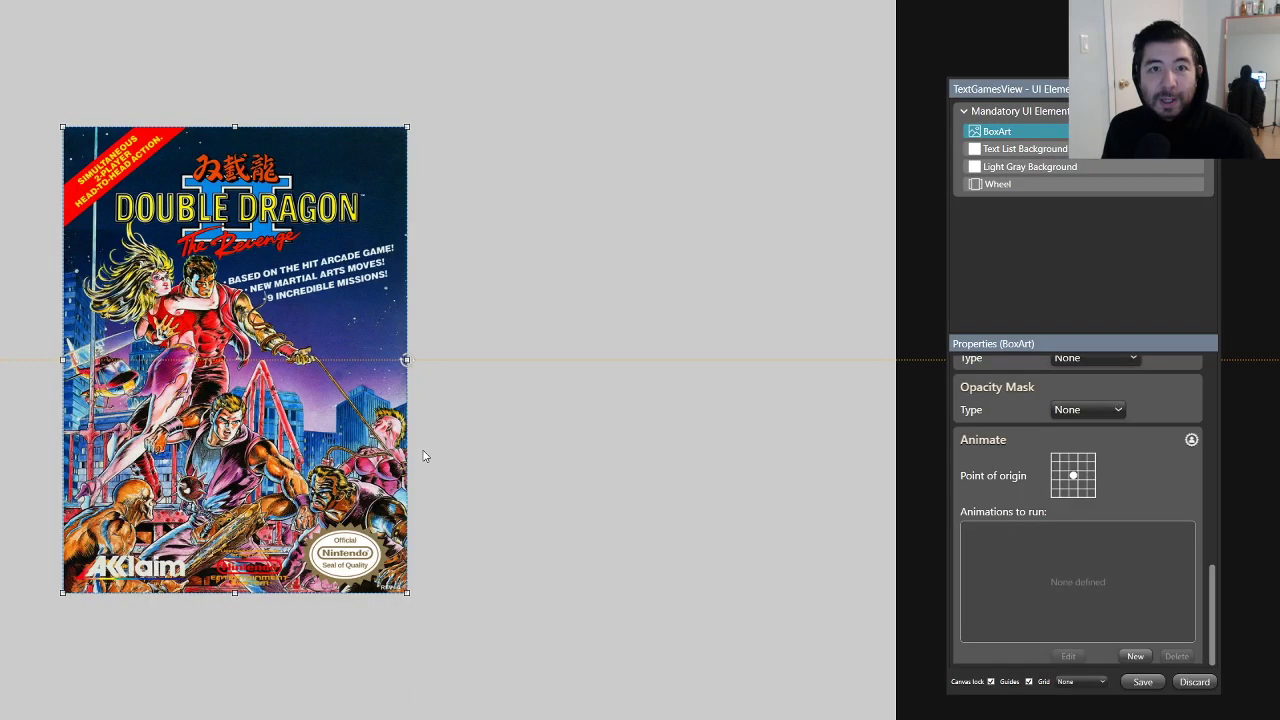
pyautogui.hotkey('alt', 'Tab')
pyautogui.hotkey('alt', 'Tab')
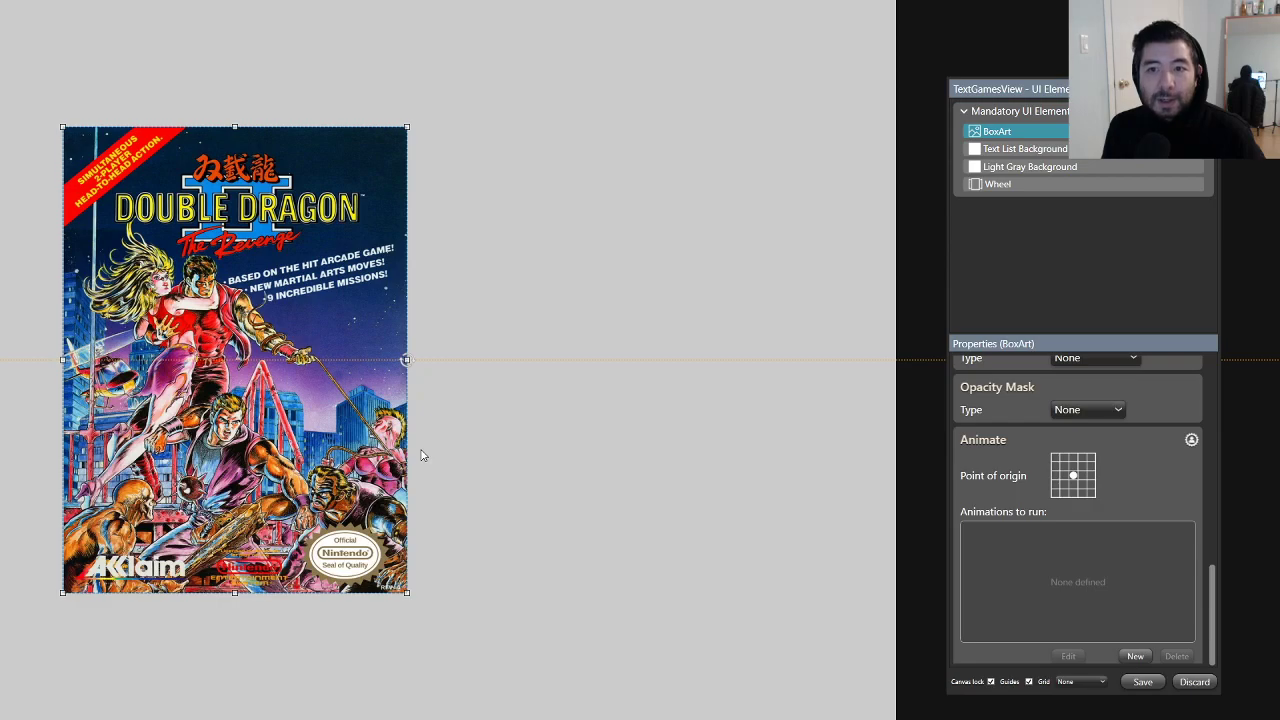
pyautogui.moveTo(407, 359); pyautogui.dragTo(426, 359)
pyautogui.moveTo(244, 127); pyautogui.dragTo(244, 111)
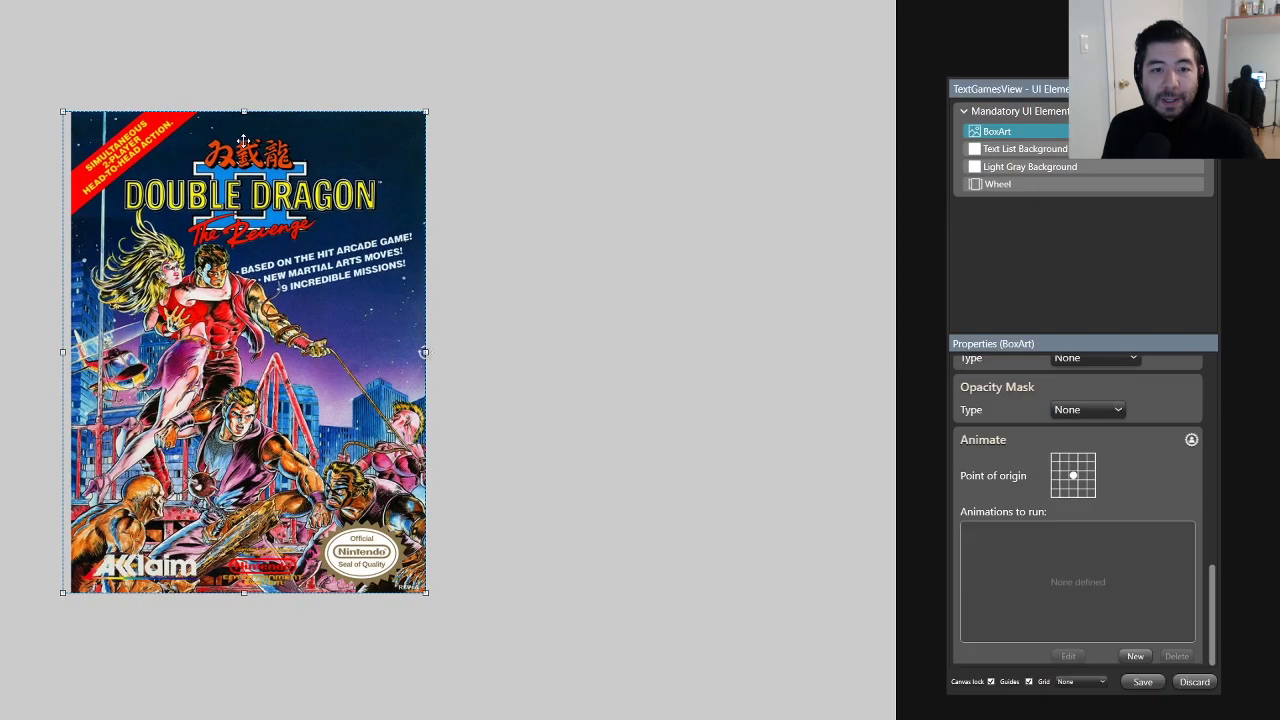
pyautogui.moveTo(241, 593); pyautogui.dragTo(241, 603)
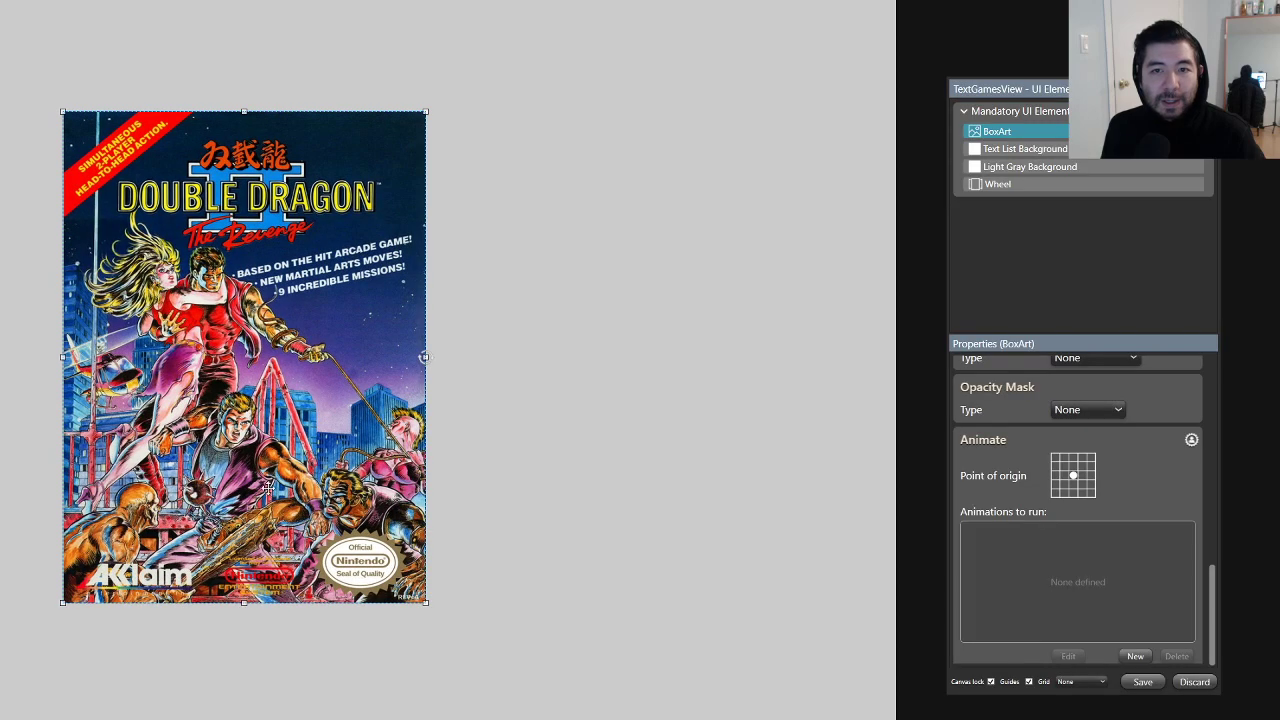
# Step: Re-align BoxArt vertically with the middle of the canvas and deselect it
pyautogui.rightClick(152, 355)
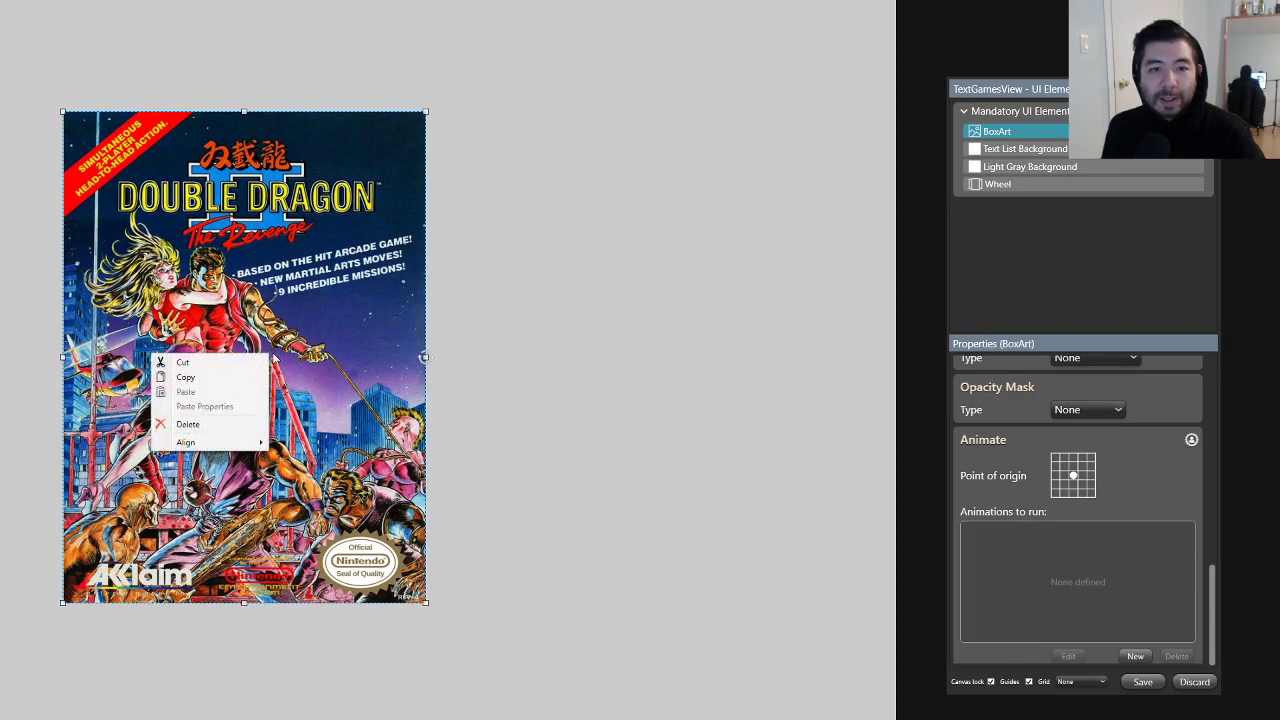
pyautogui.moveTo(246, 448)
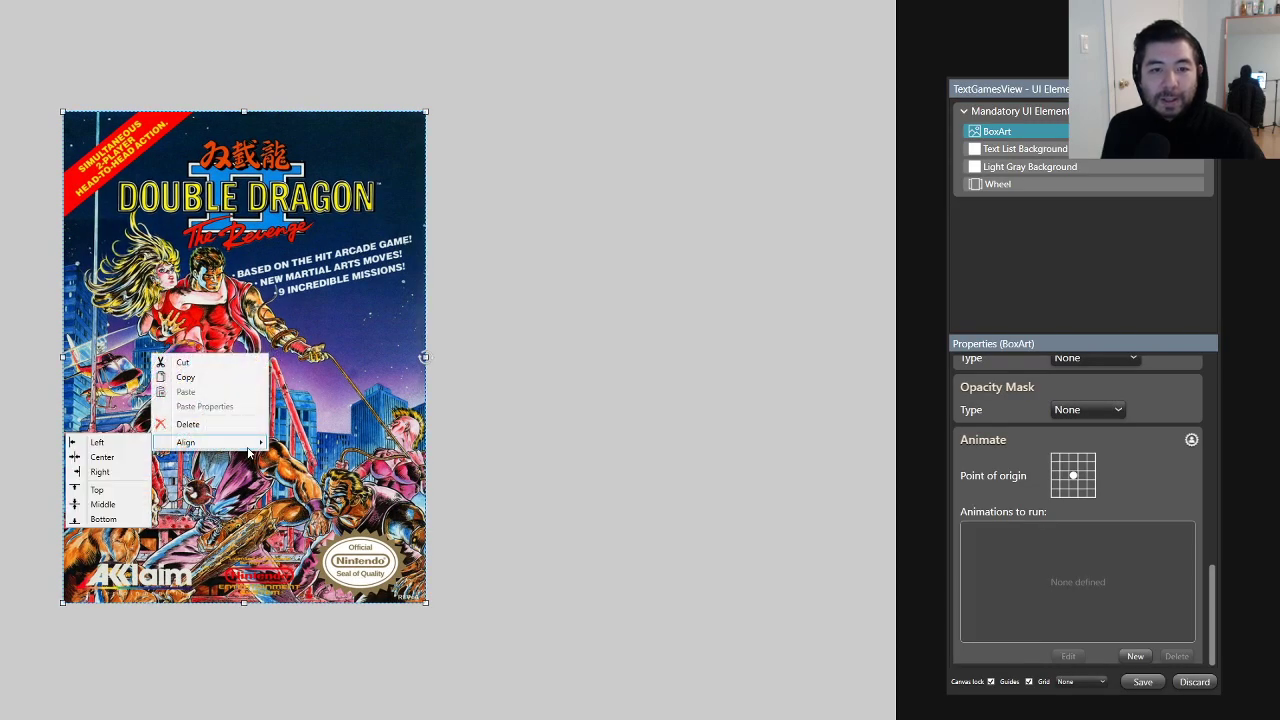
pyautogui.click(106, 504)
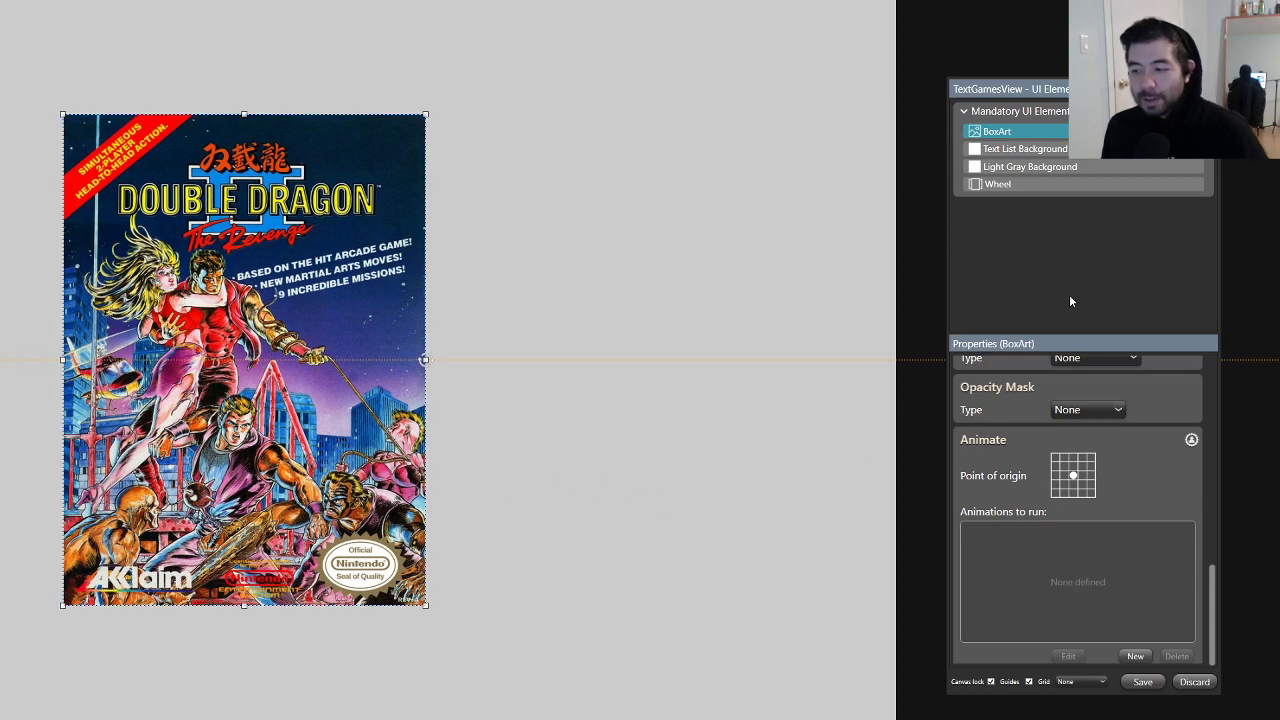
pyautogui.click(776, 497)
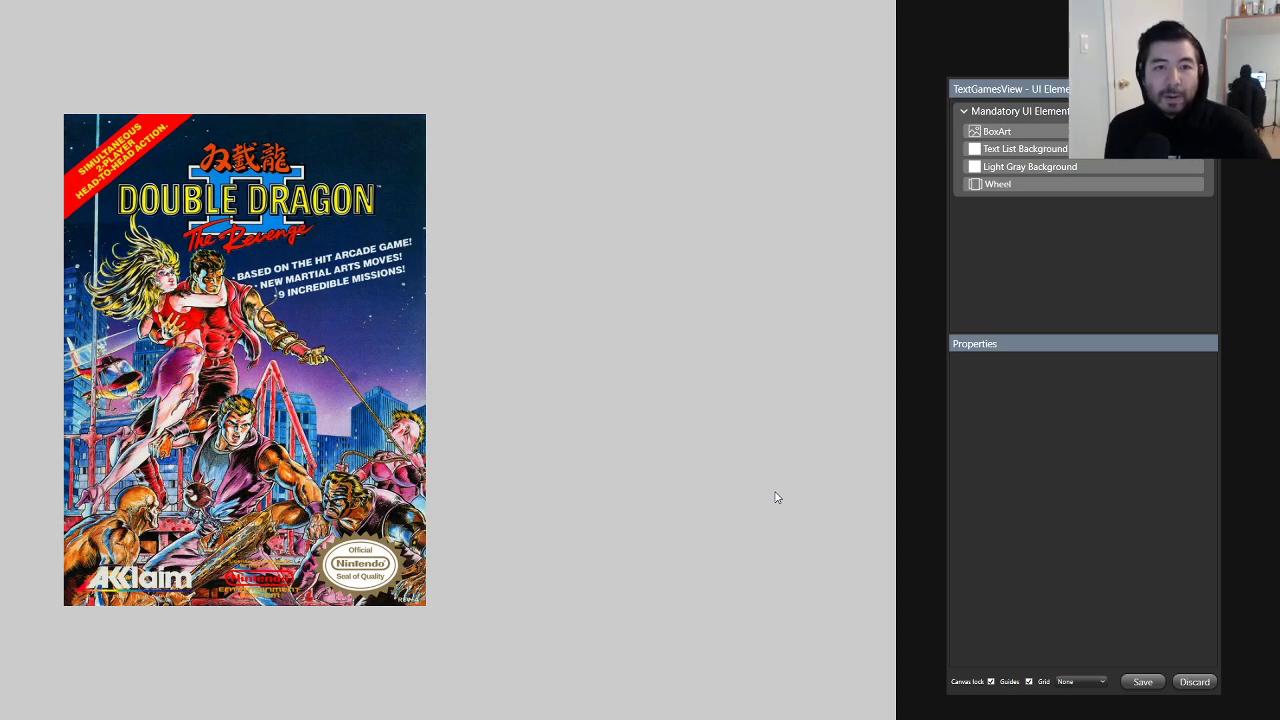
# Step: Compare the box art's size and margins with the Balloon Fight reference screenshot in the browser
pyautogui.hotkey('alt', 'Tab')
pyautogui.hotkey('alt', 'Tab')
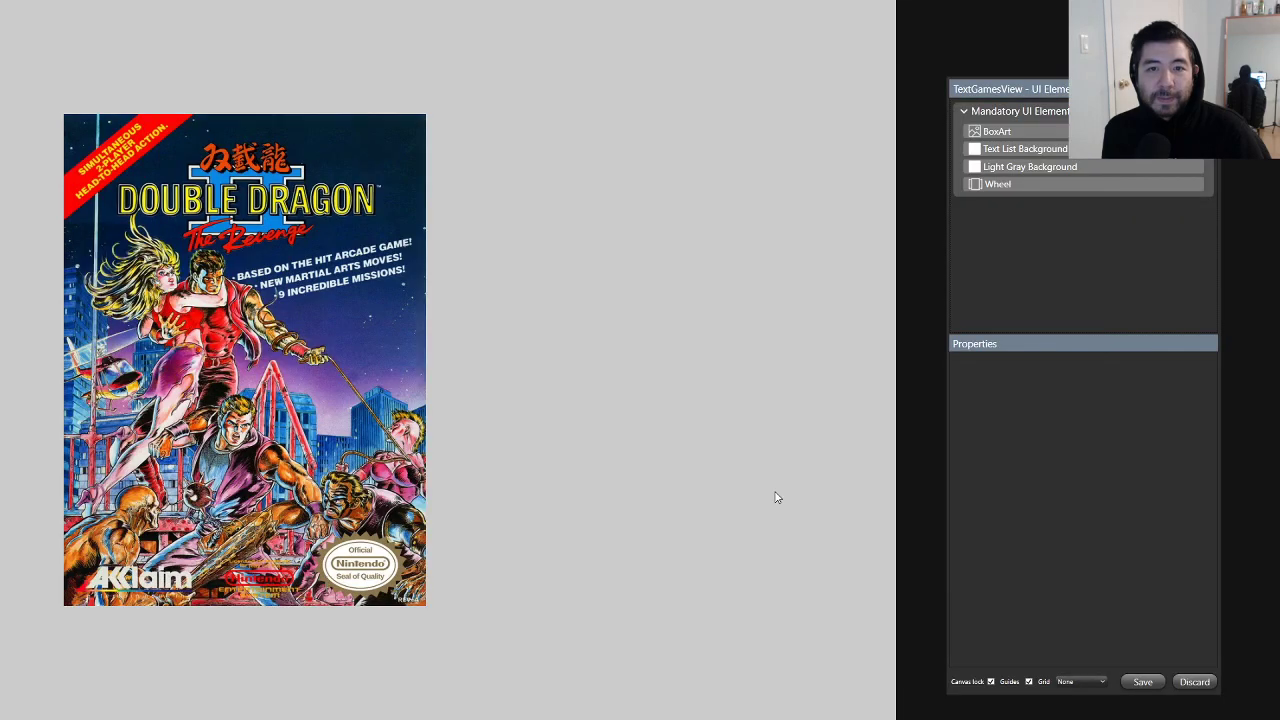
pyautogui.hotkey('alt', 'Tab')
pyautogui.hotkey('alt', 'Tab')
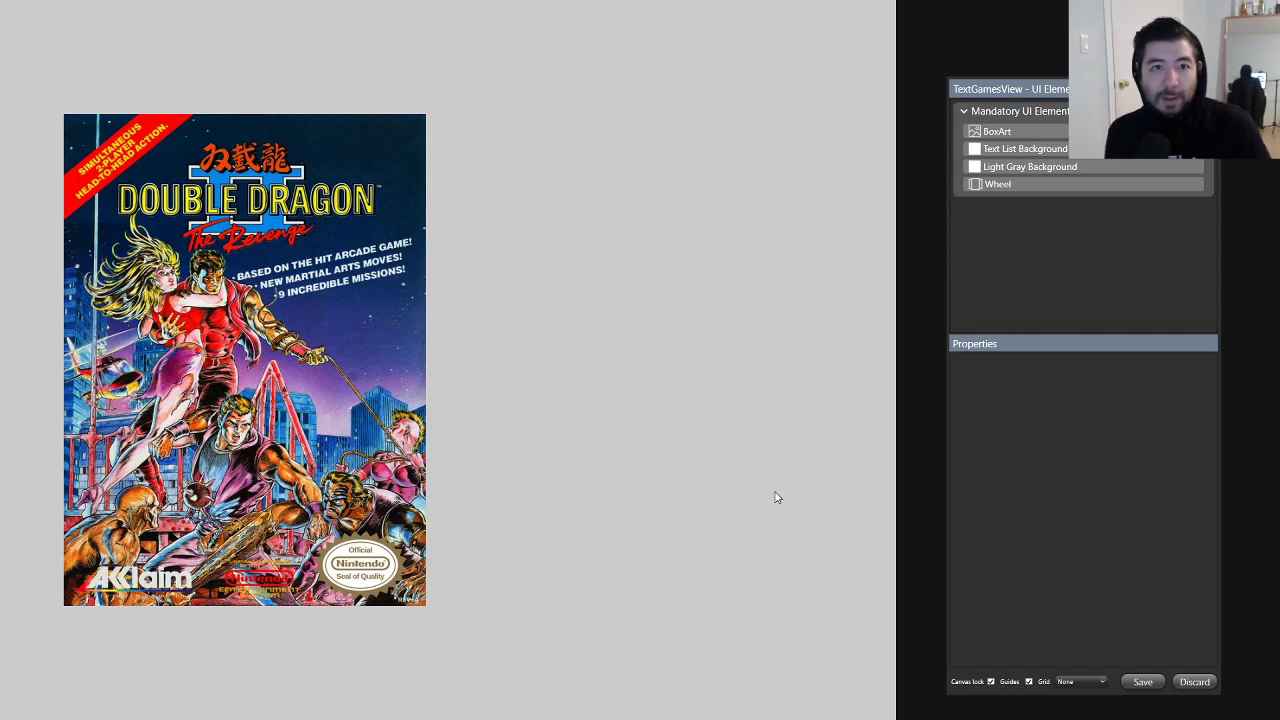
pyautogui.hotkey('alt', 'Tab')
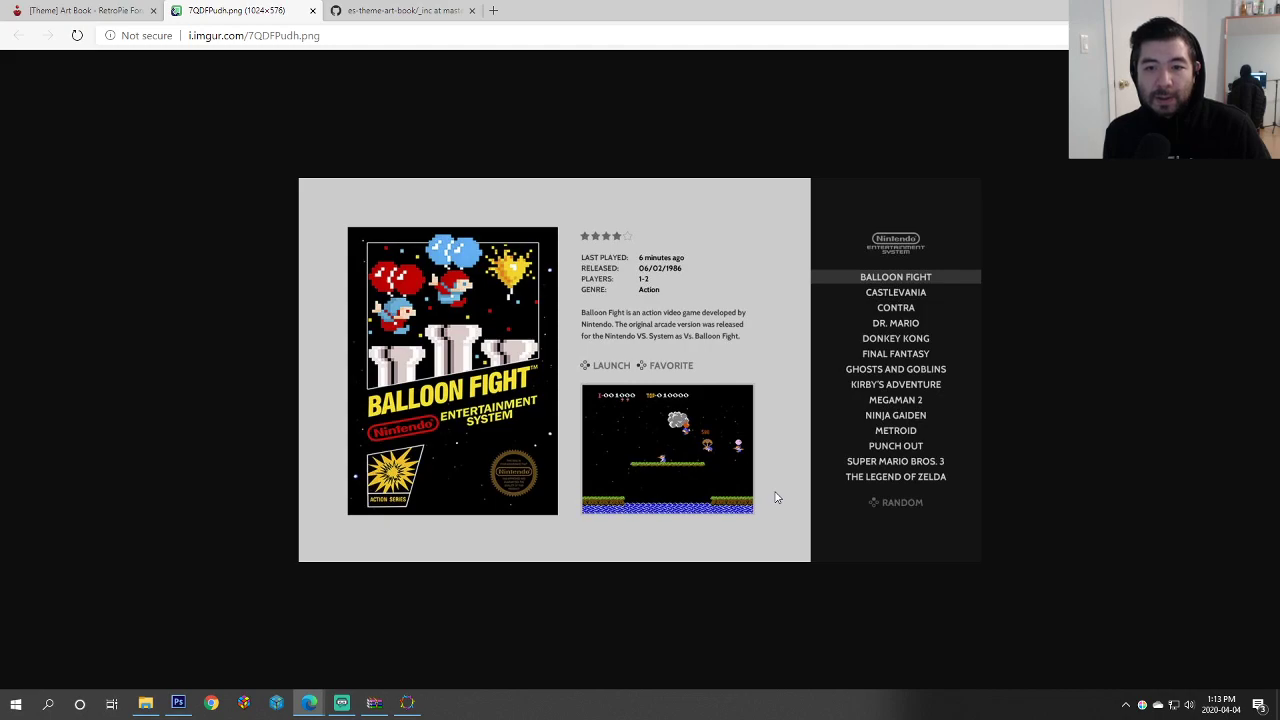
pyautogui.hotkey('alt', 'Tab')
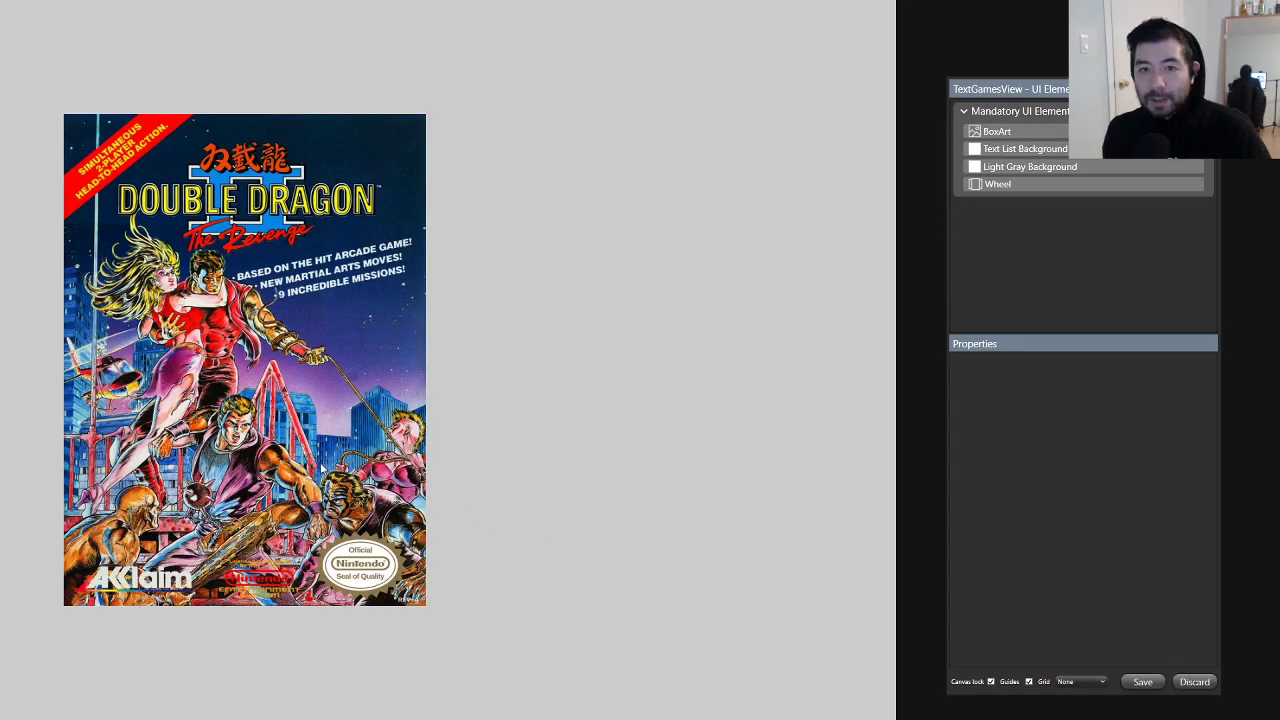
# Step: Enlarge BoxArt by extending its top, bottom and right edges, checking its proportions against the reference screenshot in the browser
pyautogui.click(326, 420)
pyautogui.moveTo(245, 112); pyautogui.dragTo(246, 97)
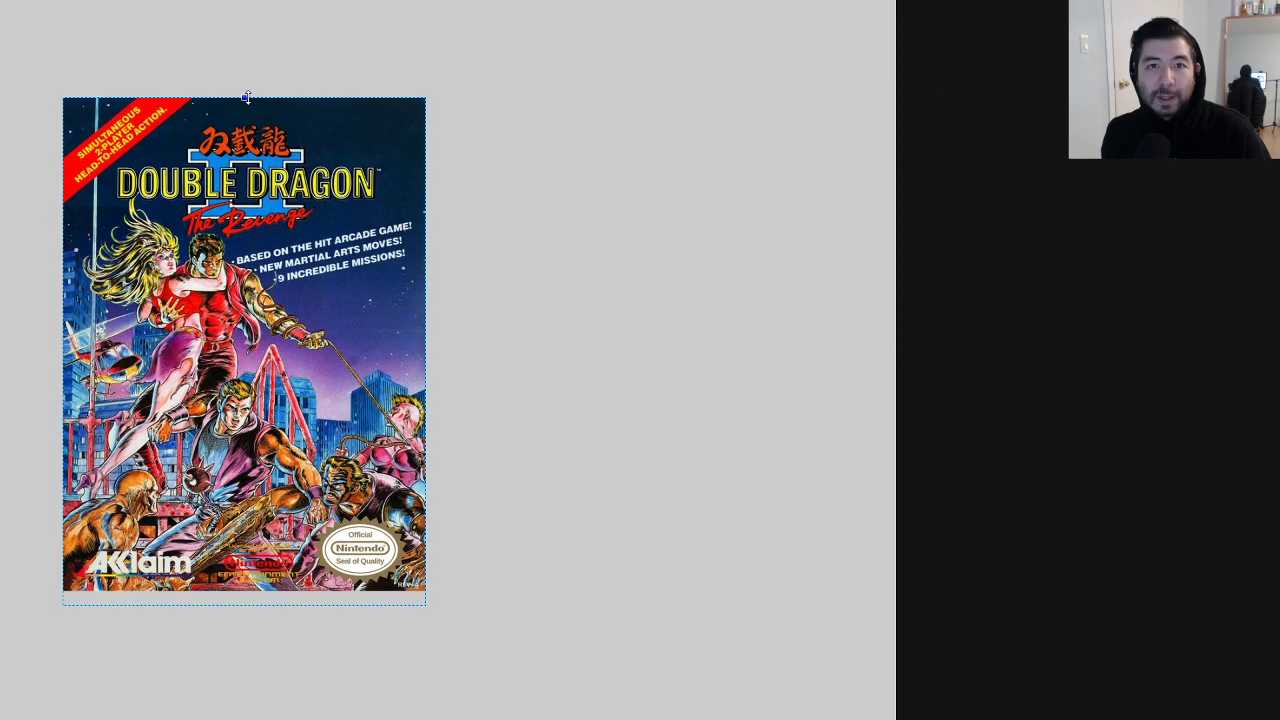
pyautogui.hotkey('alt', 'Tab')
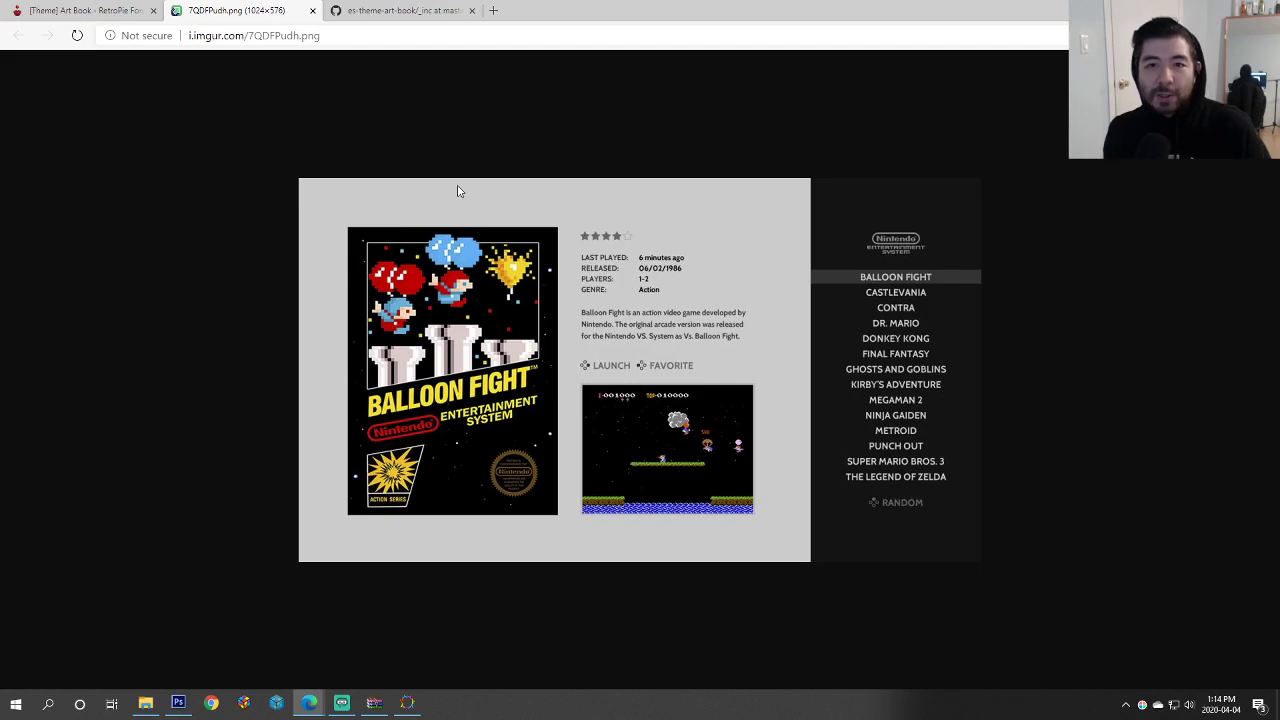
pyautogui.hotkey('alt', 'Tab')
pyautogui.hotkey('alt', 'Tab')
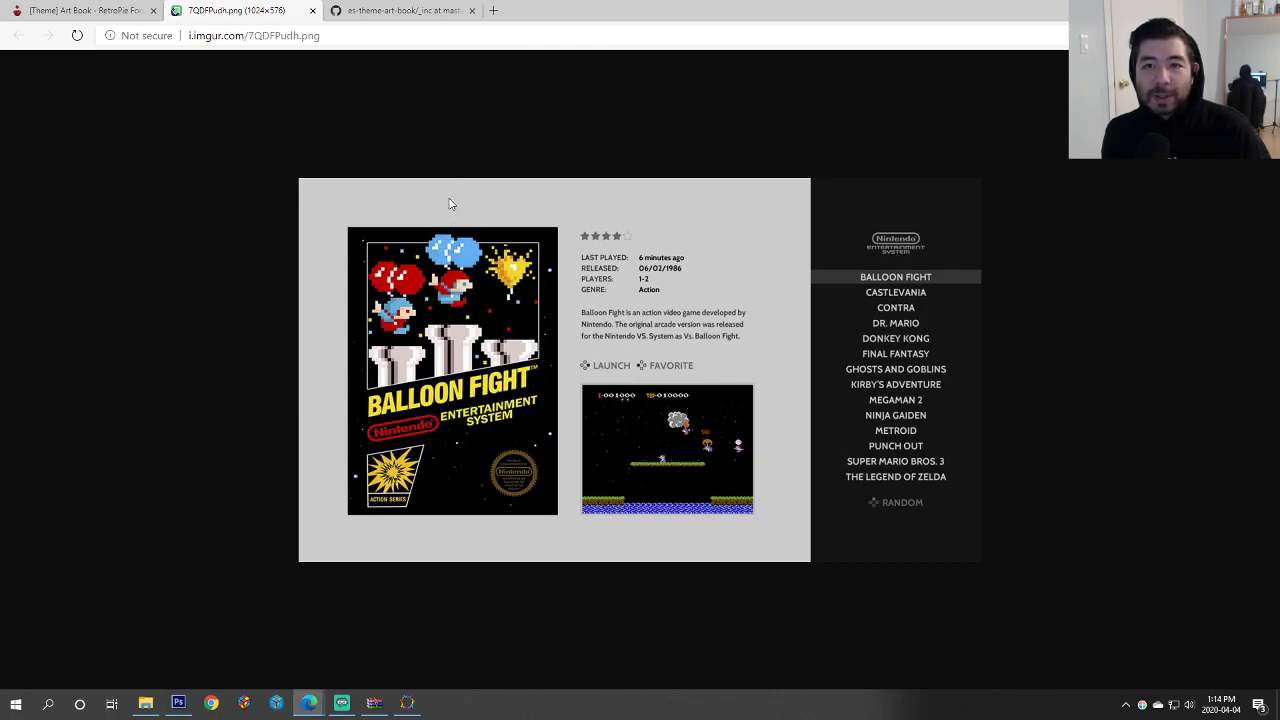
pyautogui.hotkey('alt', 'Tab')
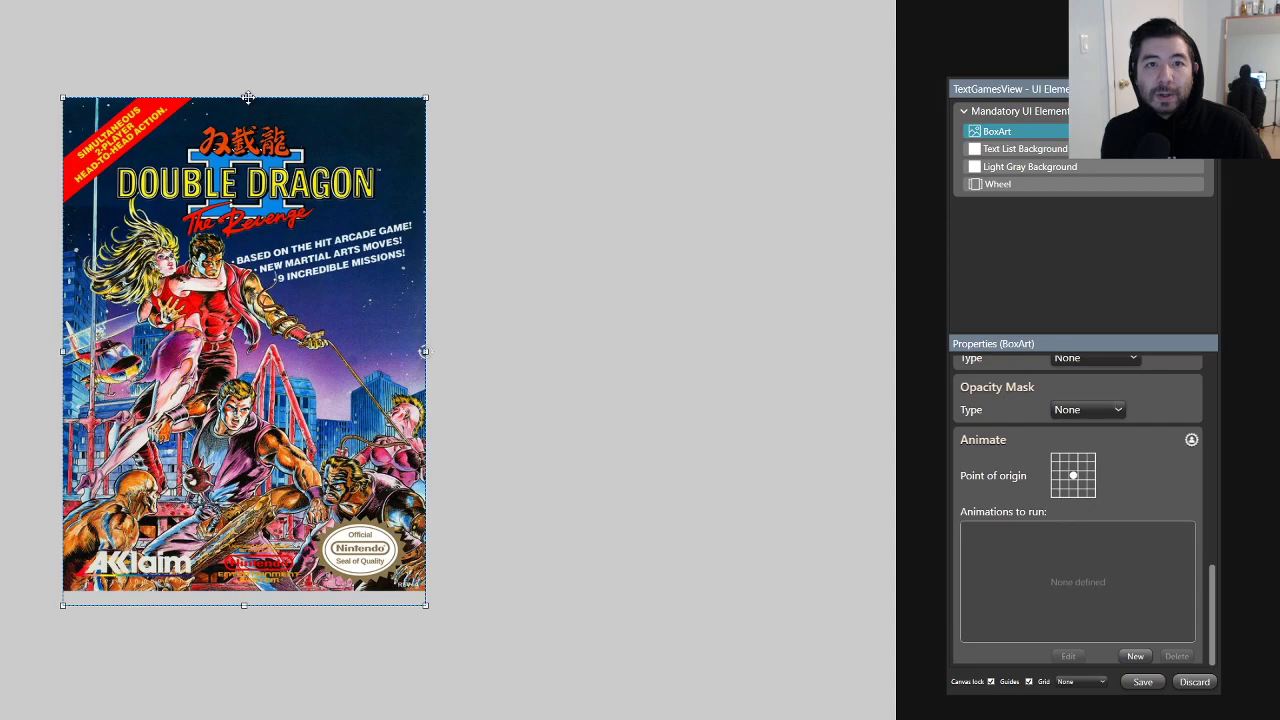
pyautogui.moveTo(244, 98); pyautogui.dragTo(244, 90)
pyautogui.moveTo(246, 604); pyautogui.dragTo(245, 616)
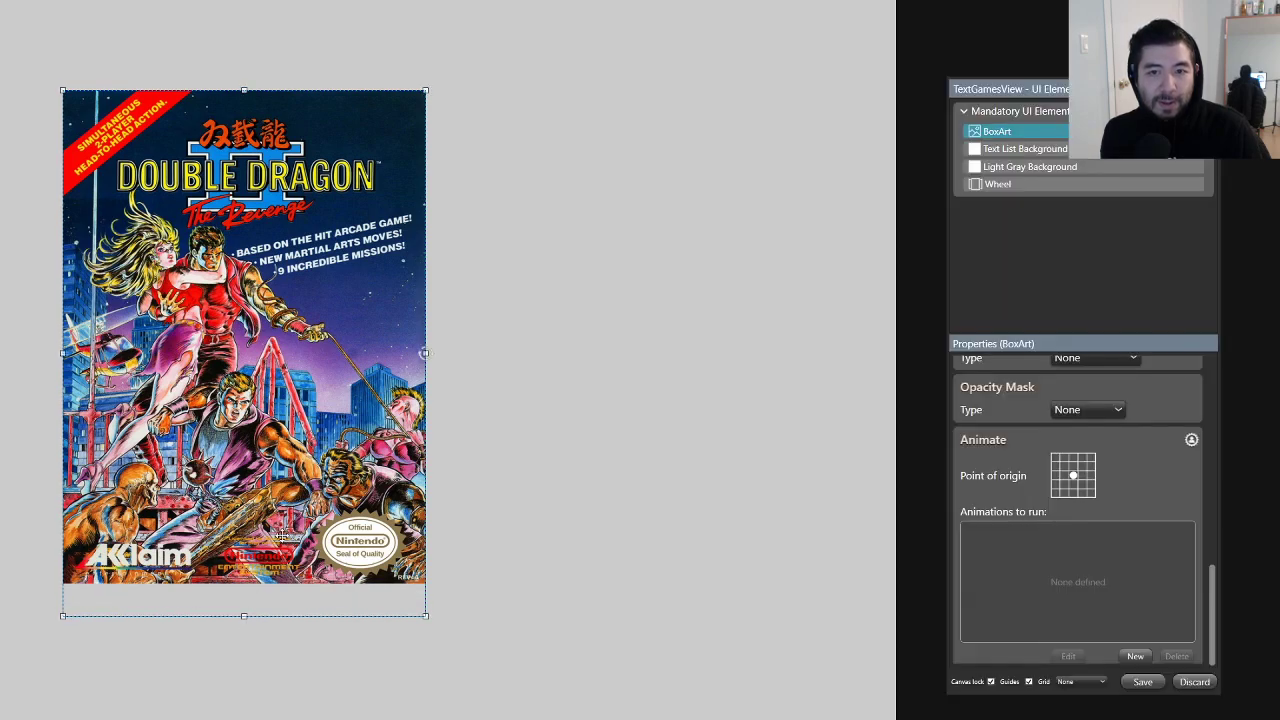
pyautogui.moveTo(425, 351); pyautogui.dragTo(449, 358)
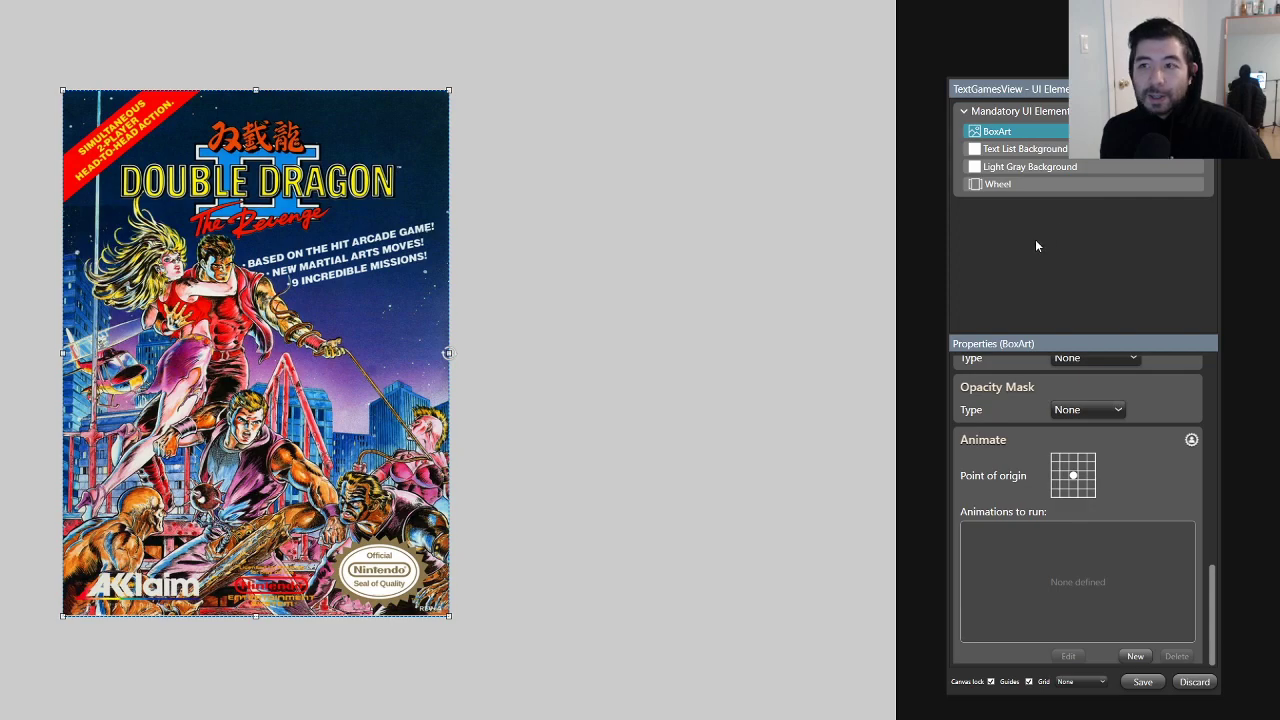
# Step: Centre the enlarged BoxArt vertically with the Middle alignment and clear the selection
pyautogui.rightClick(283, 377)
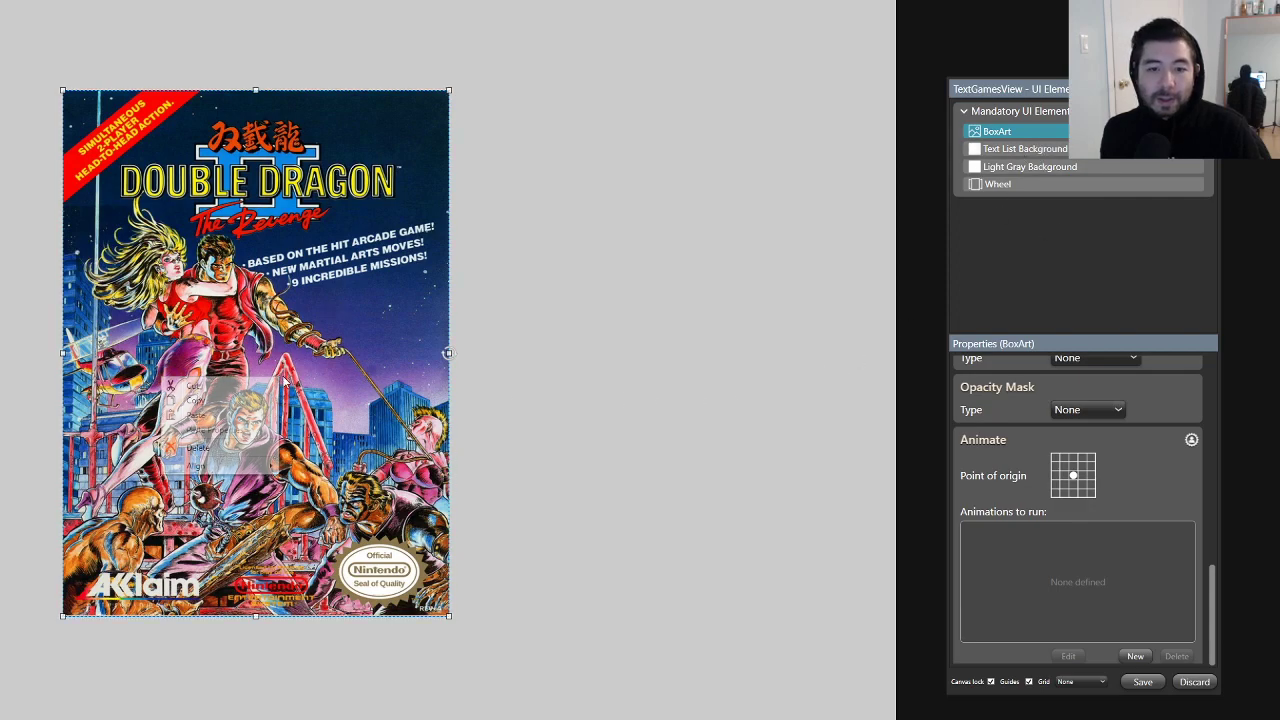
pyautogui.moveTo(228, 470)
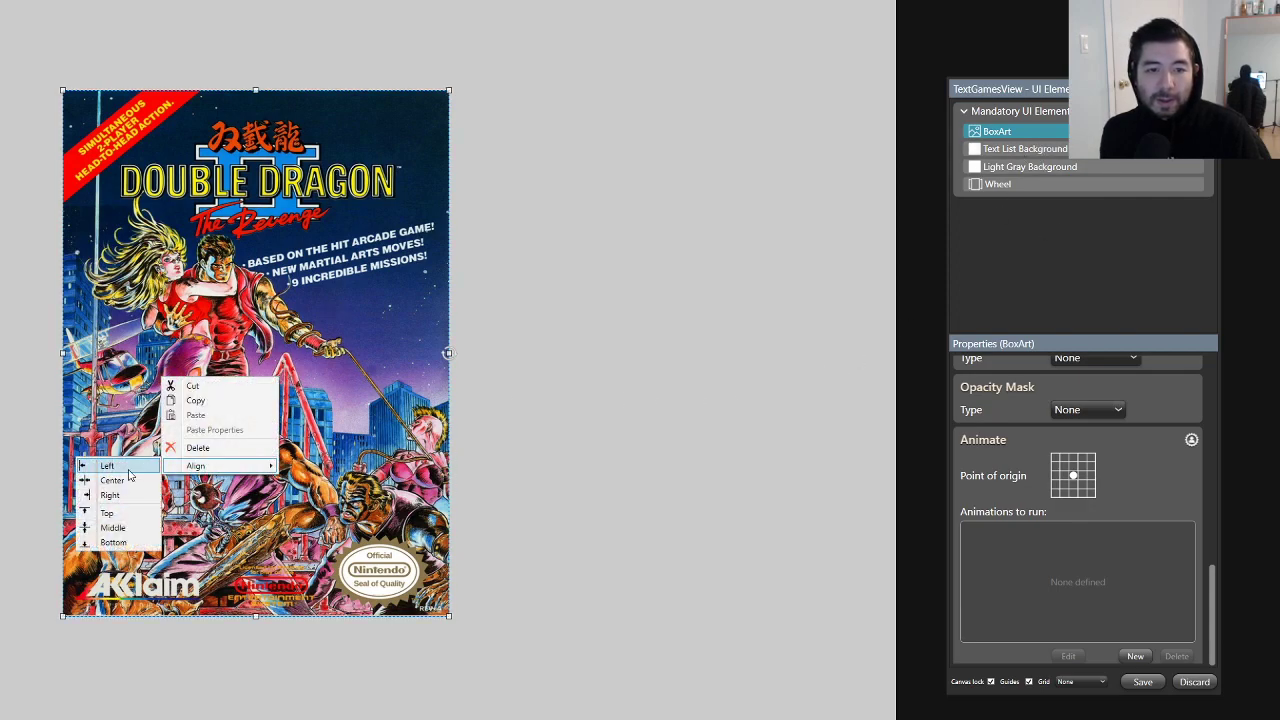
pyautogui.click(112, 527)
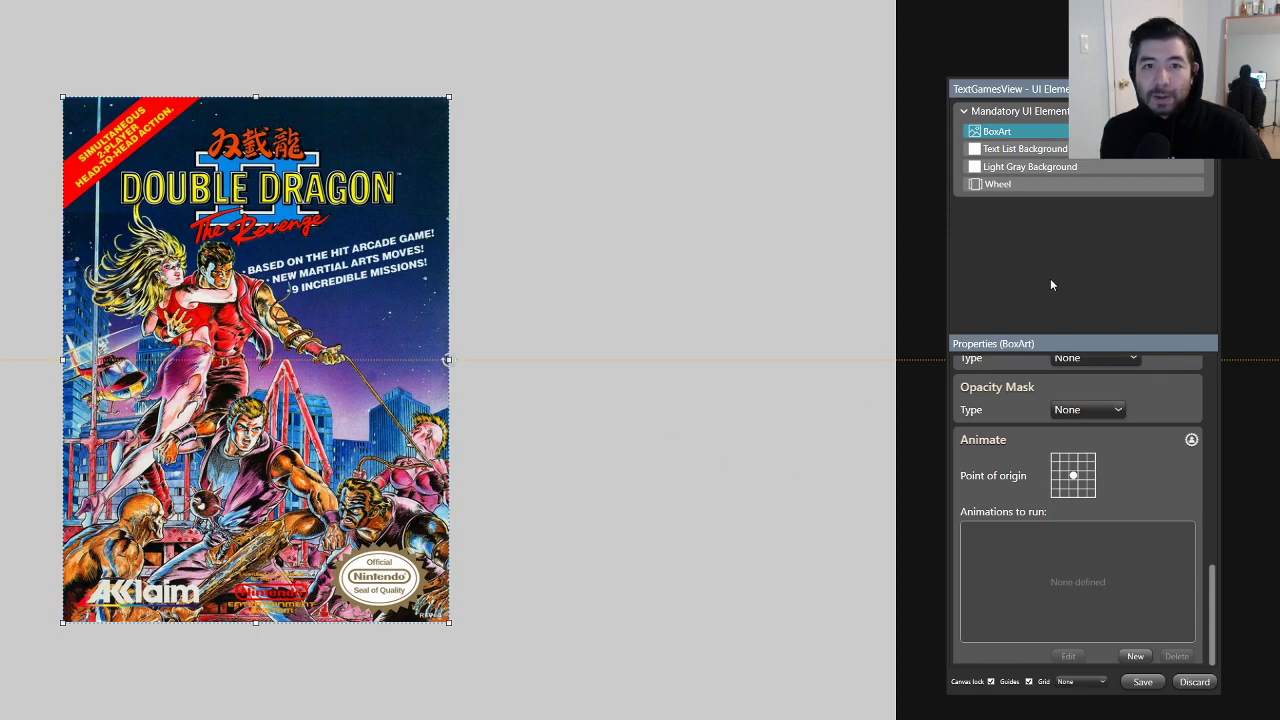
pyautogui.click(872, 316)
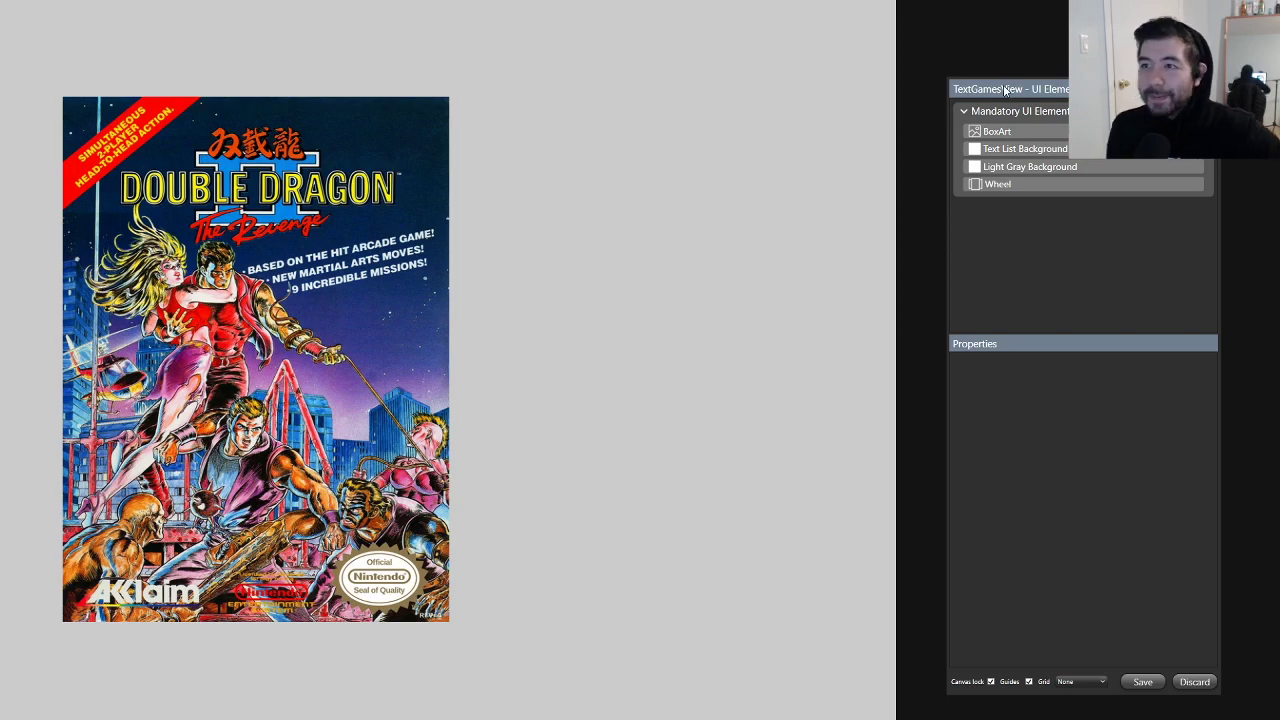
# Step: Reorder the Wheel directly below BoxArt in the mandatory UI elements and move its game list over to the dark text list background
pyautogui.moveTo(1008, 89); pyautogui.dragTo(610, 47)
pyautogui.moveTo(638, 148); pyautogui.dragTo(623, 110)
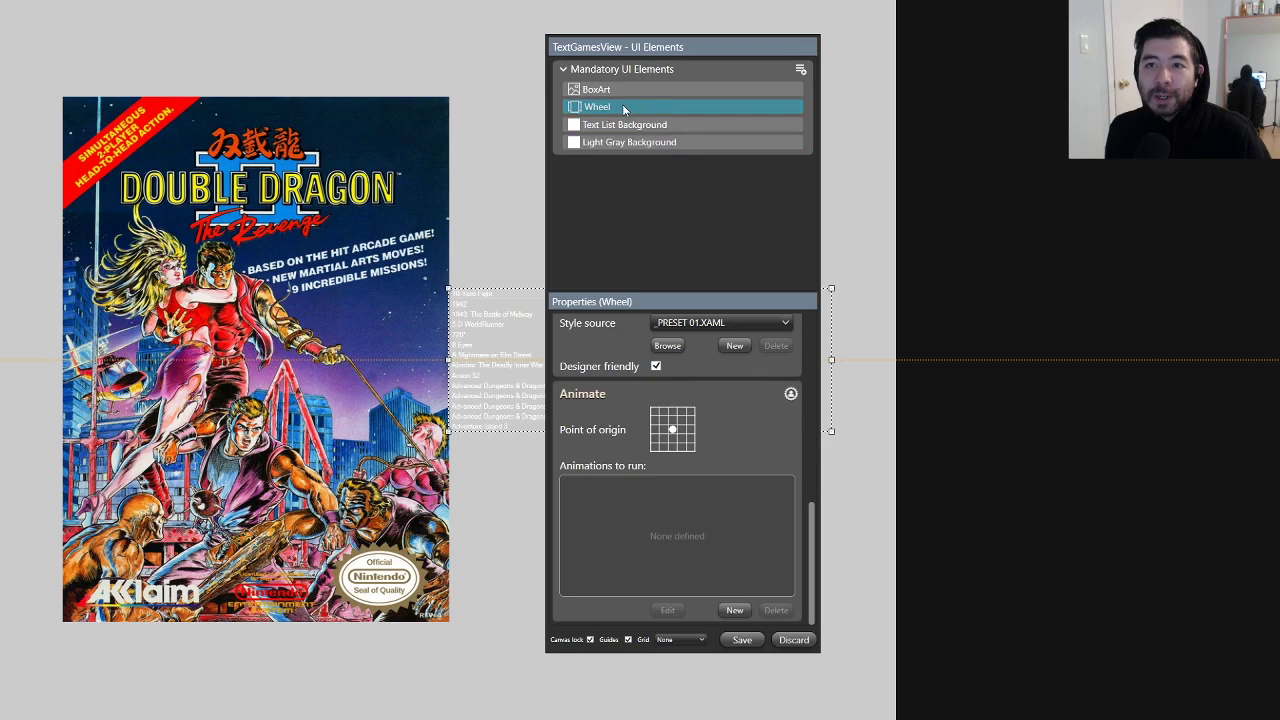
pyautogui.moveTo(470, 300); pyautogui.dragTo(876, 300)
# Step: Set the Wheel's list alignment to centred
pyautogui.scroll(4, 782, 443)
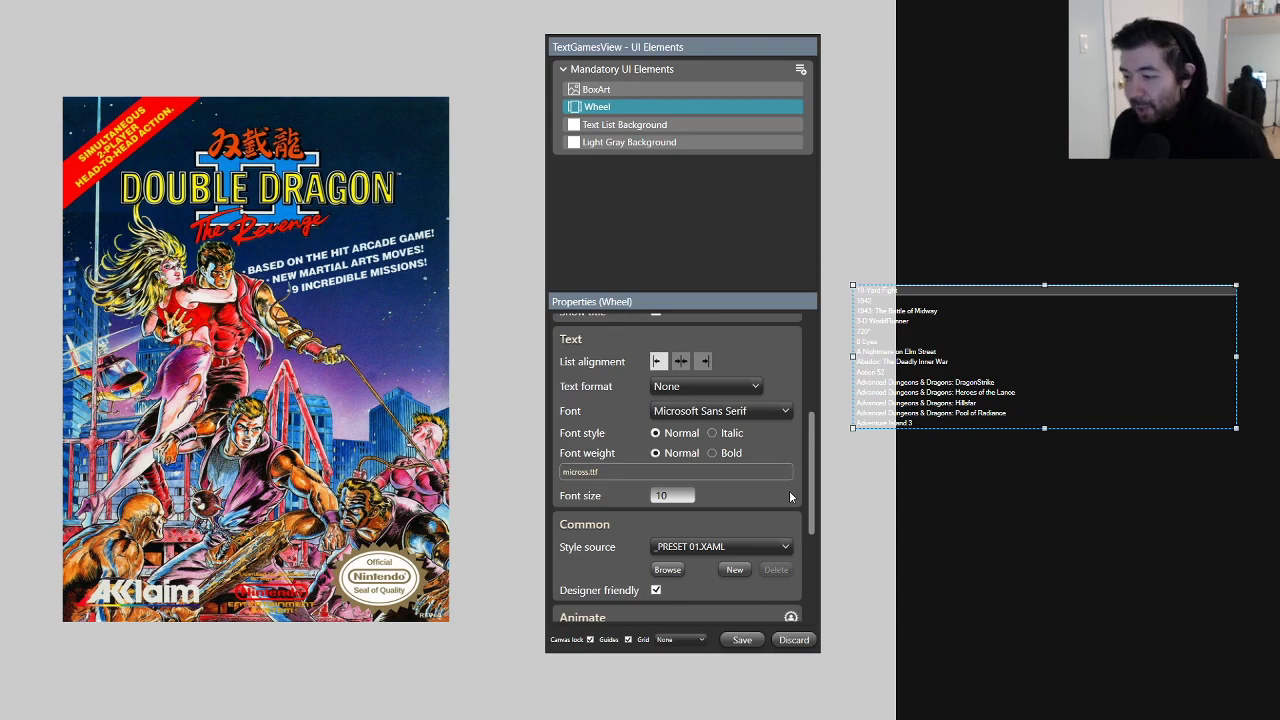
pyautogui.scroll(2, 790, 497)
pyautogui.scroll(2, 790, 497)
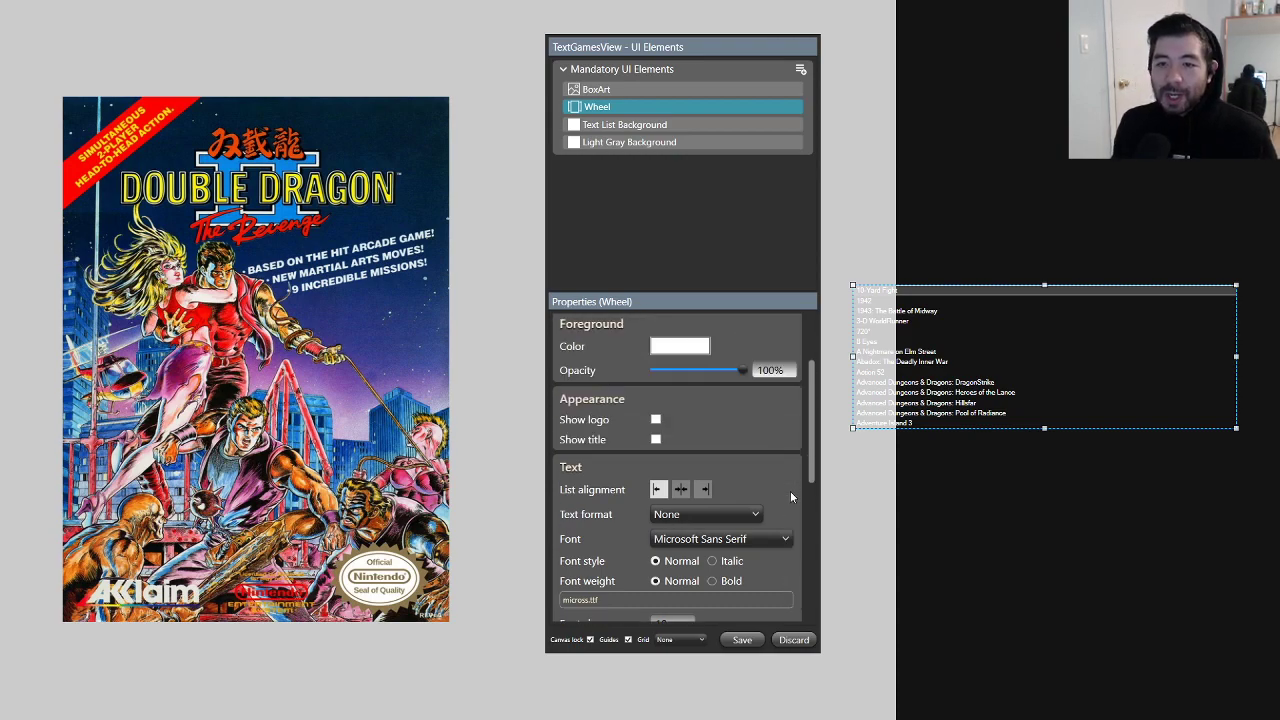
pyautogui.click(681, 489)
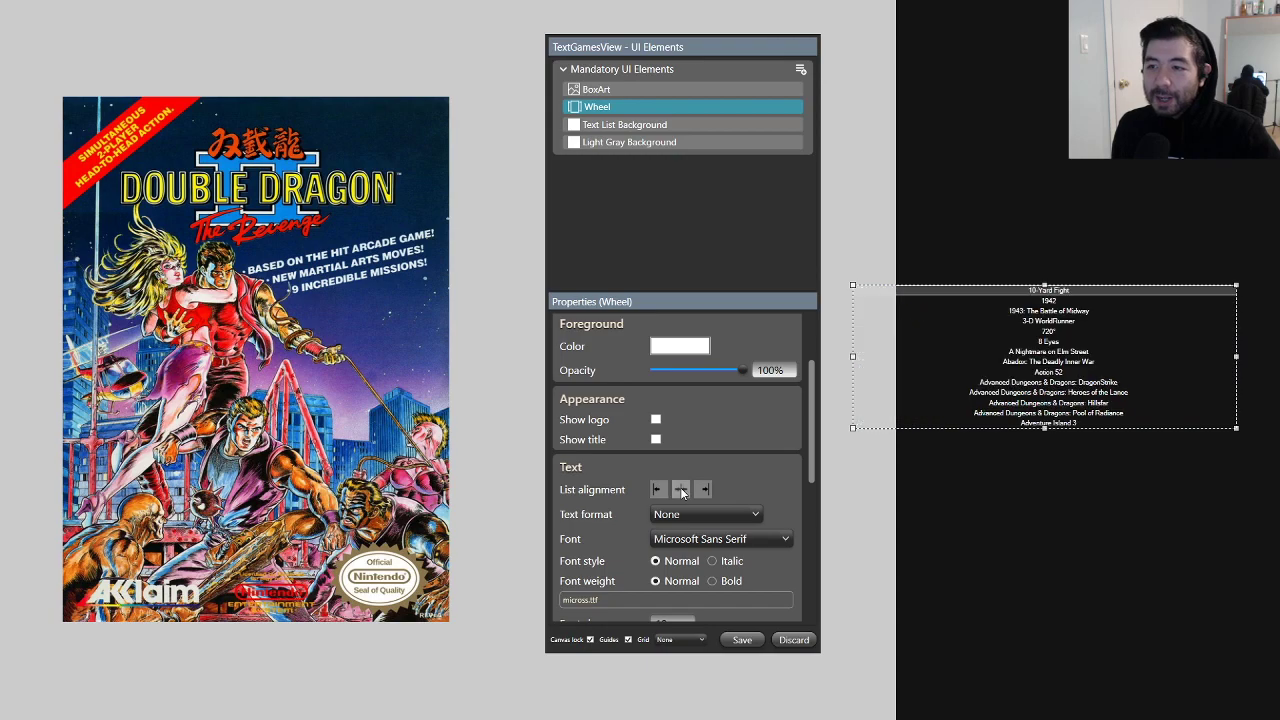
# Step: Resize the Wheel to about 493 wide by 807 high so it fits within the dark text list background
pyautogui.moveTo(857, 355); pyautogui.dragTo(924, 355)
pyautogui.moveTo(1239, 355); pyautogui.dragTo(1252, 355)
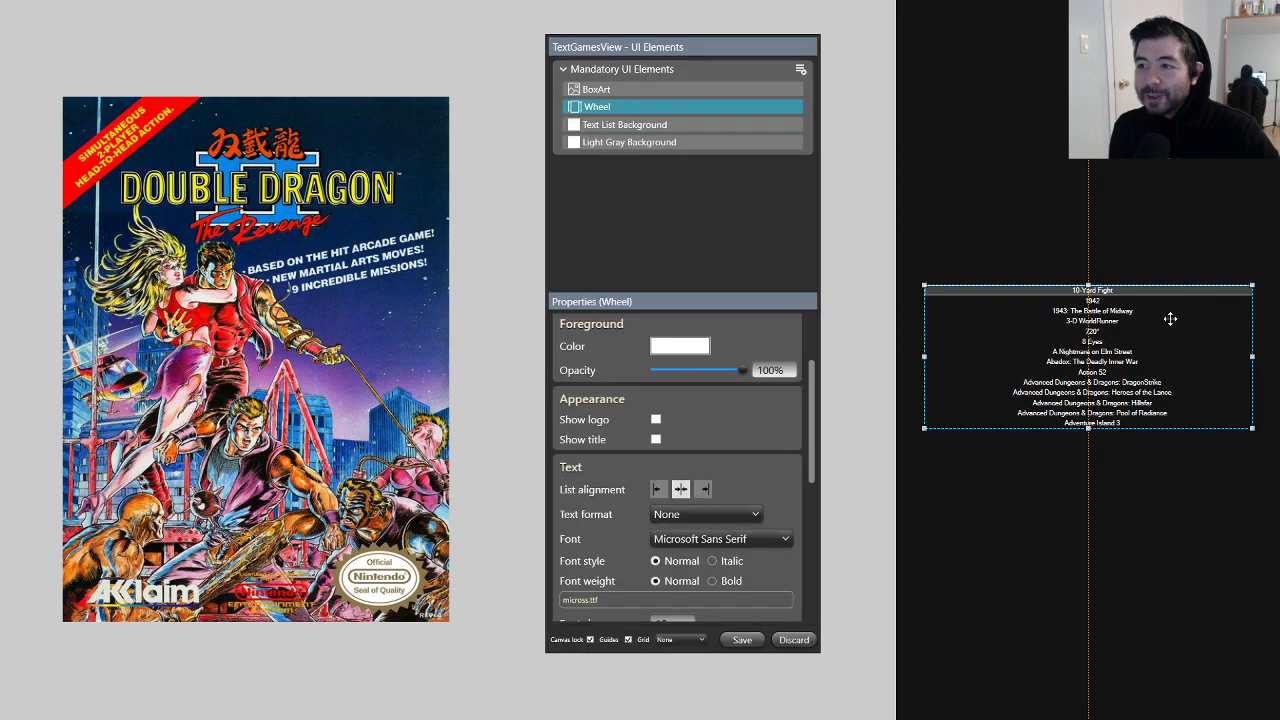
pyautogui.moveTo(1088, 286); pyautogui.dragTo(1088, 128)
pyautogui.moveTo(1088, 428); pyautogui.dragTo(1100, 662)
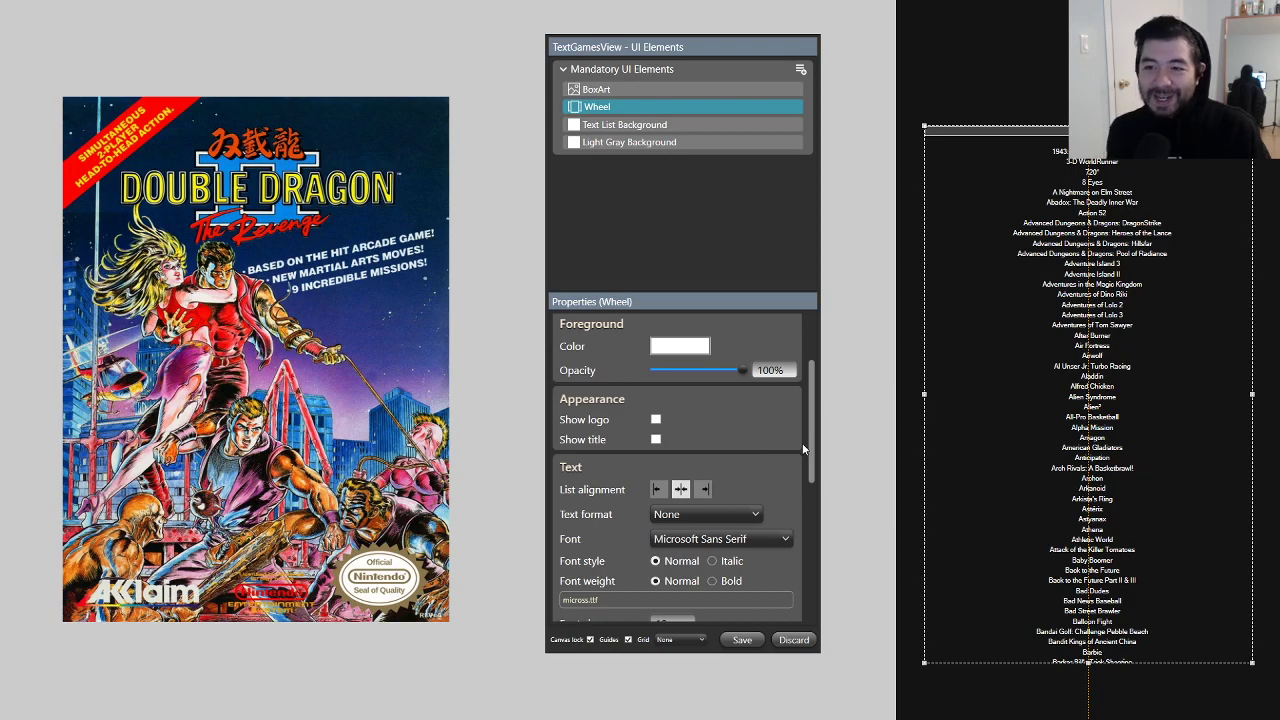
# Step: Check the reference image's game list and try the Checkbook font for the Wheel's text
pyautogui.hotkey('alt', 'Tab')
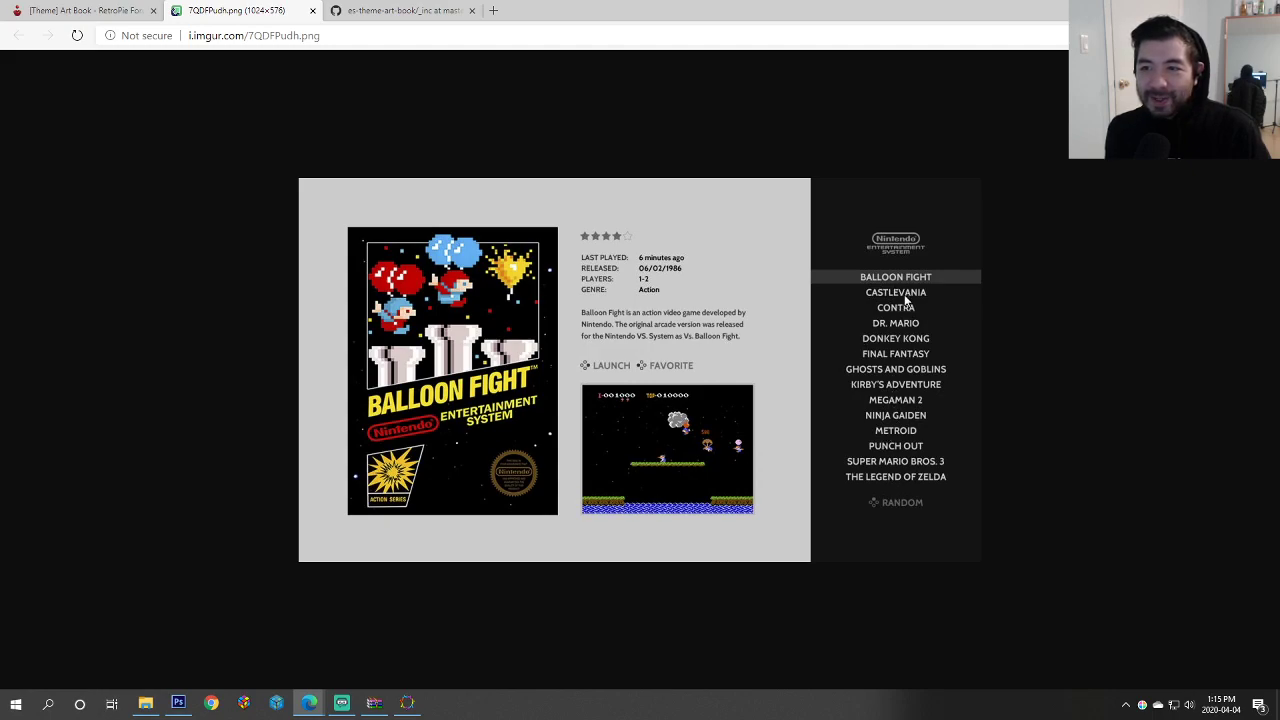
pyautogui.hotkey('alt', 'Tab')
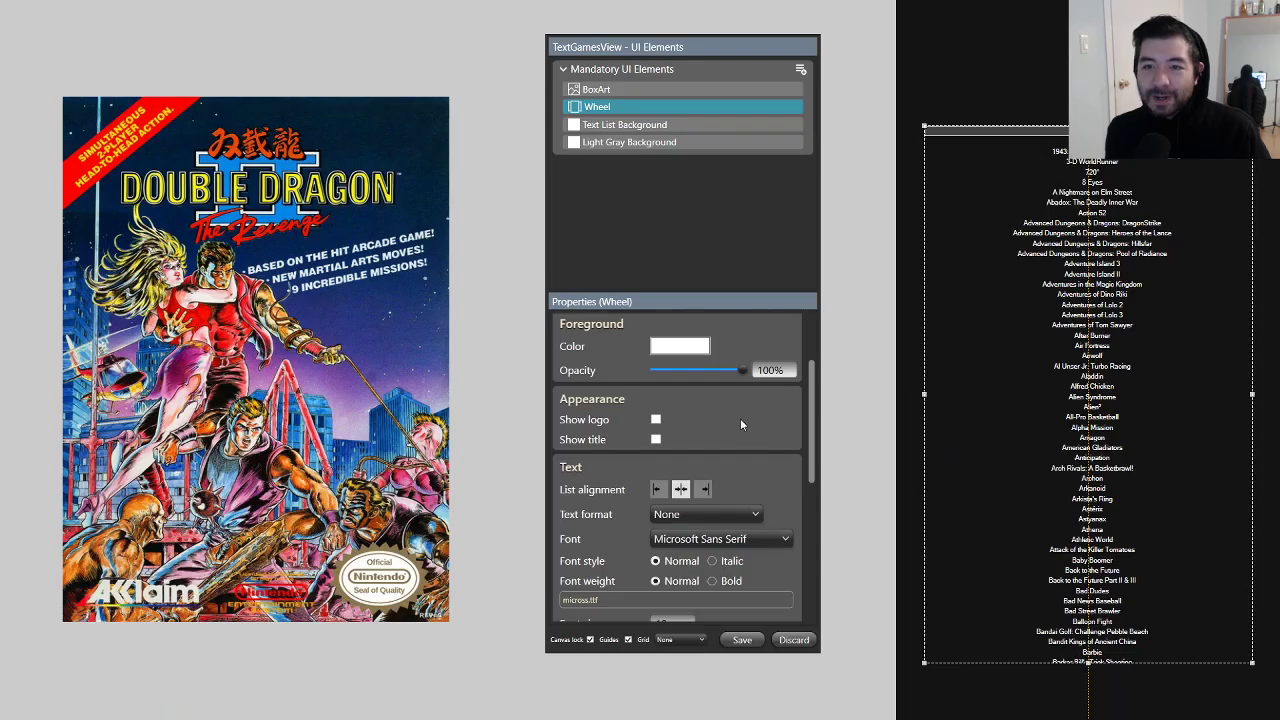
pyautogui.scroll(-3, 738, 450)
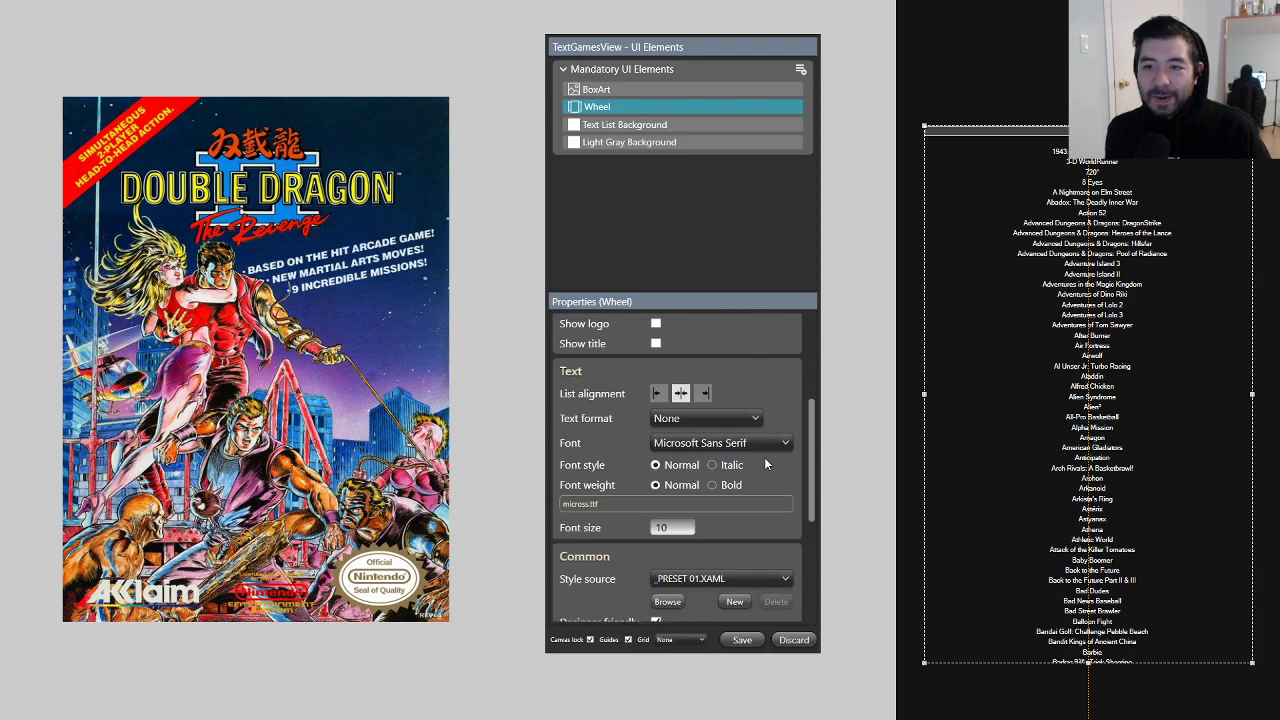
pyautogui.scroll(5, 766, 463)
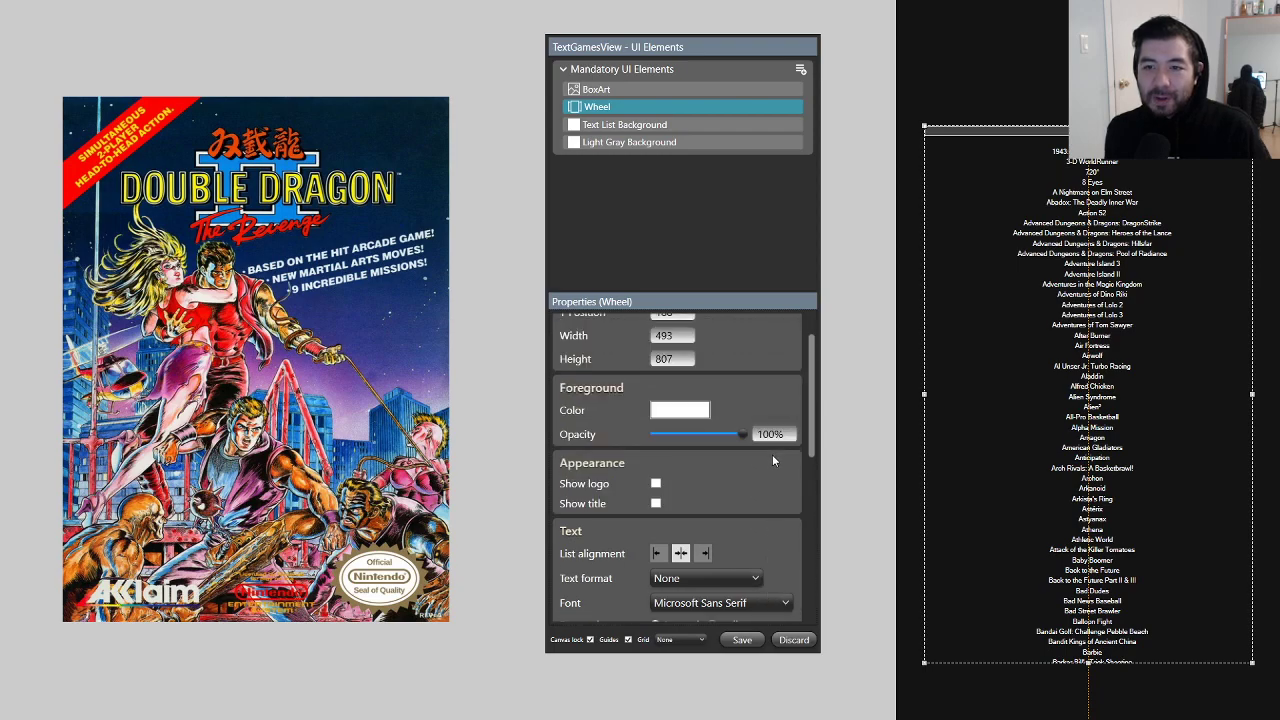
pyautogui.scroll(-5, 772, 461)
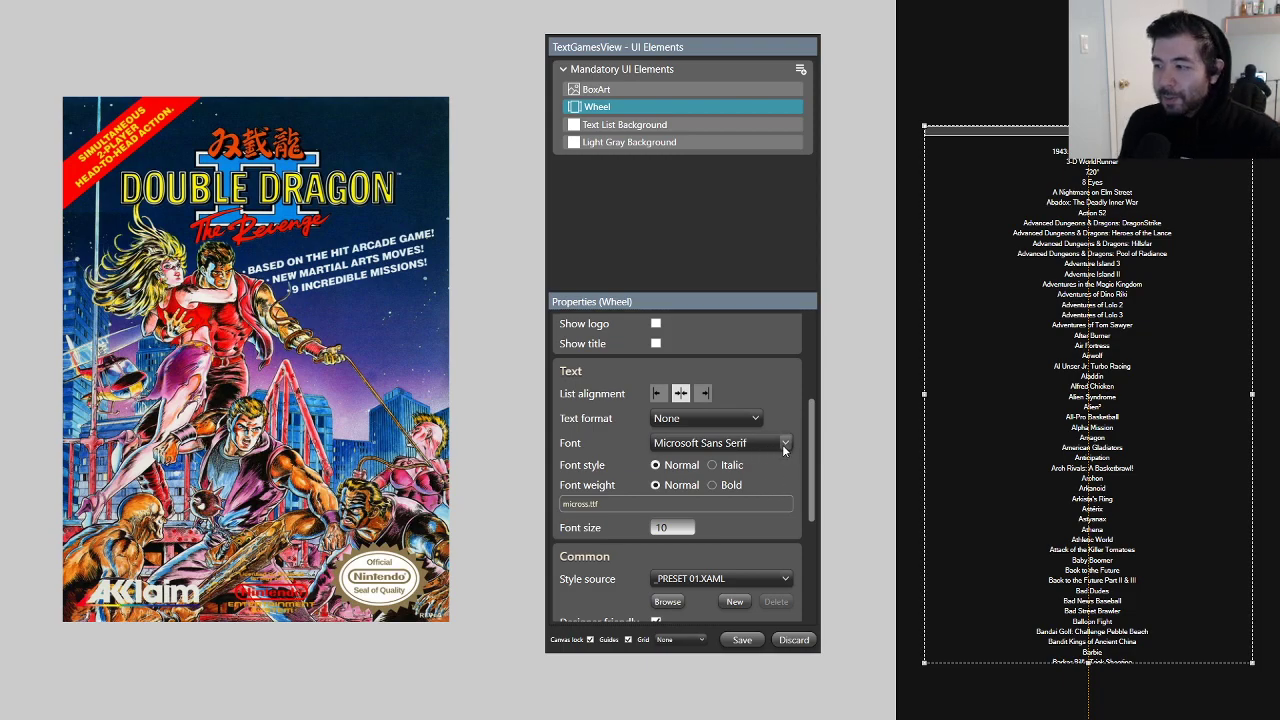
pyautogui.click(782, 444)
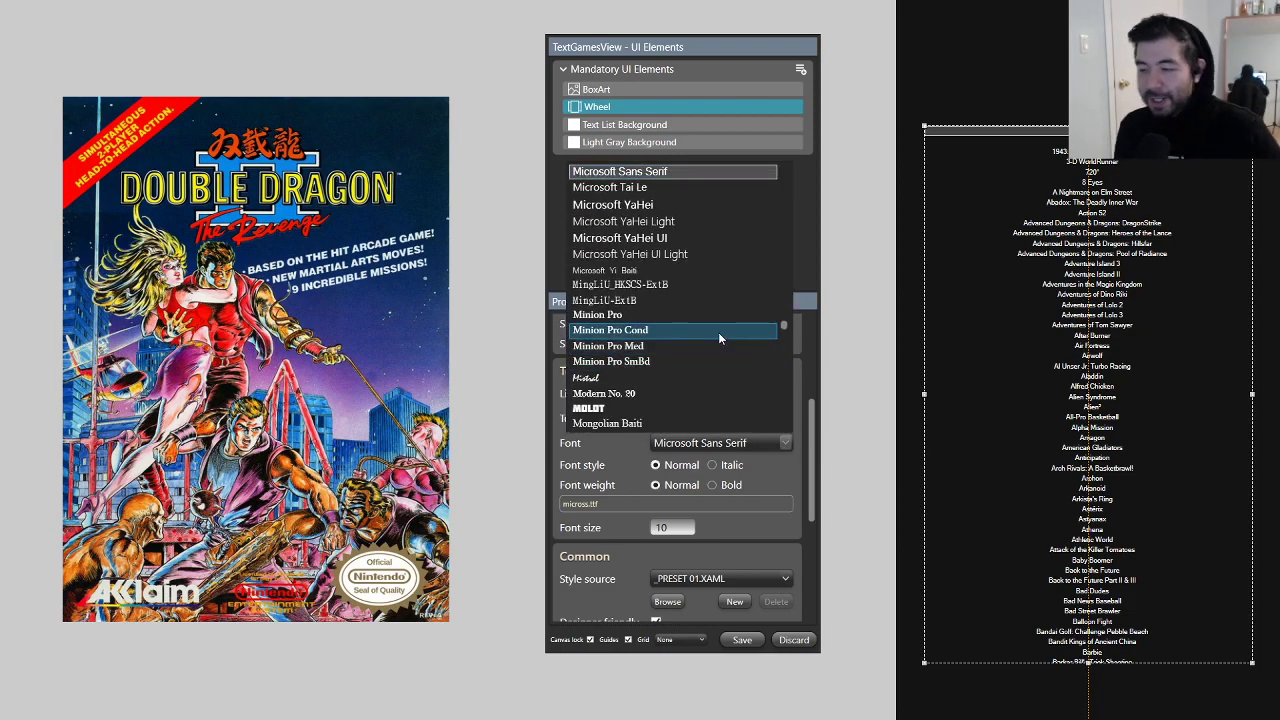
pyautogui.scroll(5, 728, 335)
pyautogui.scroll(10, 730, 340)
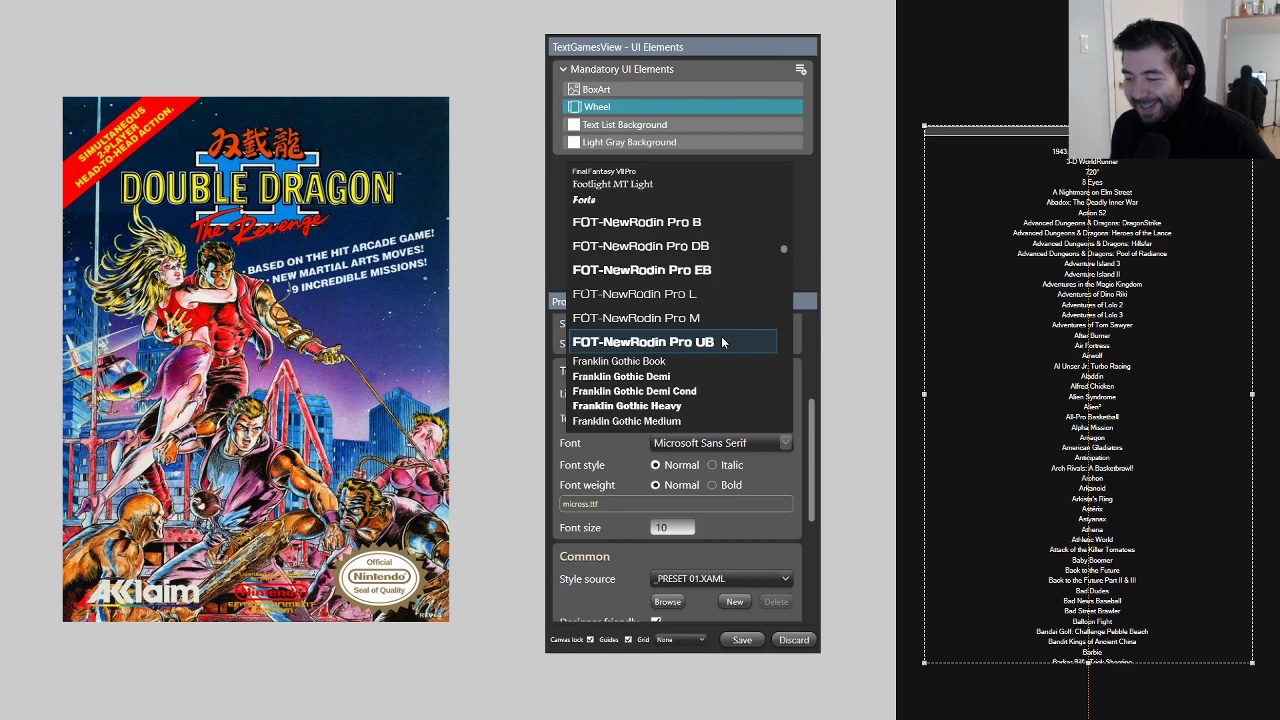
pyautogui.scroll(10, 724, 342)
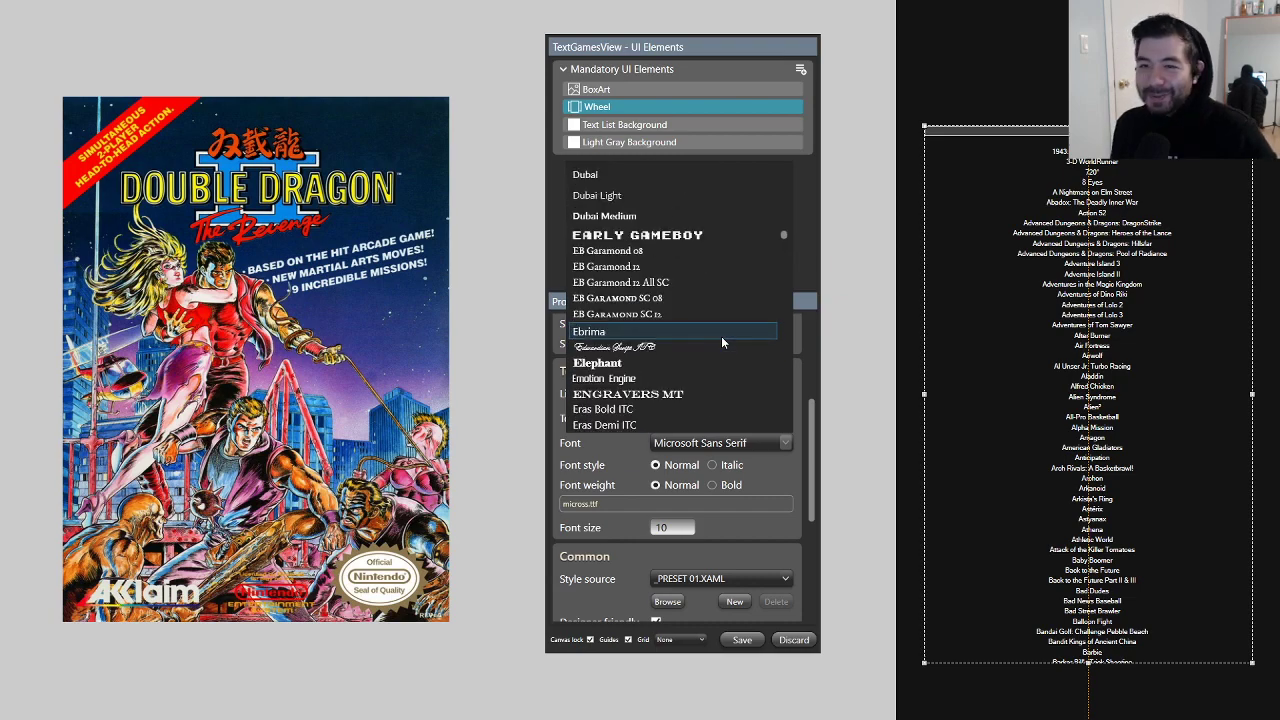
pyautogui.scroll(10, 721, 336)
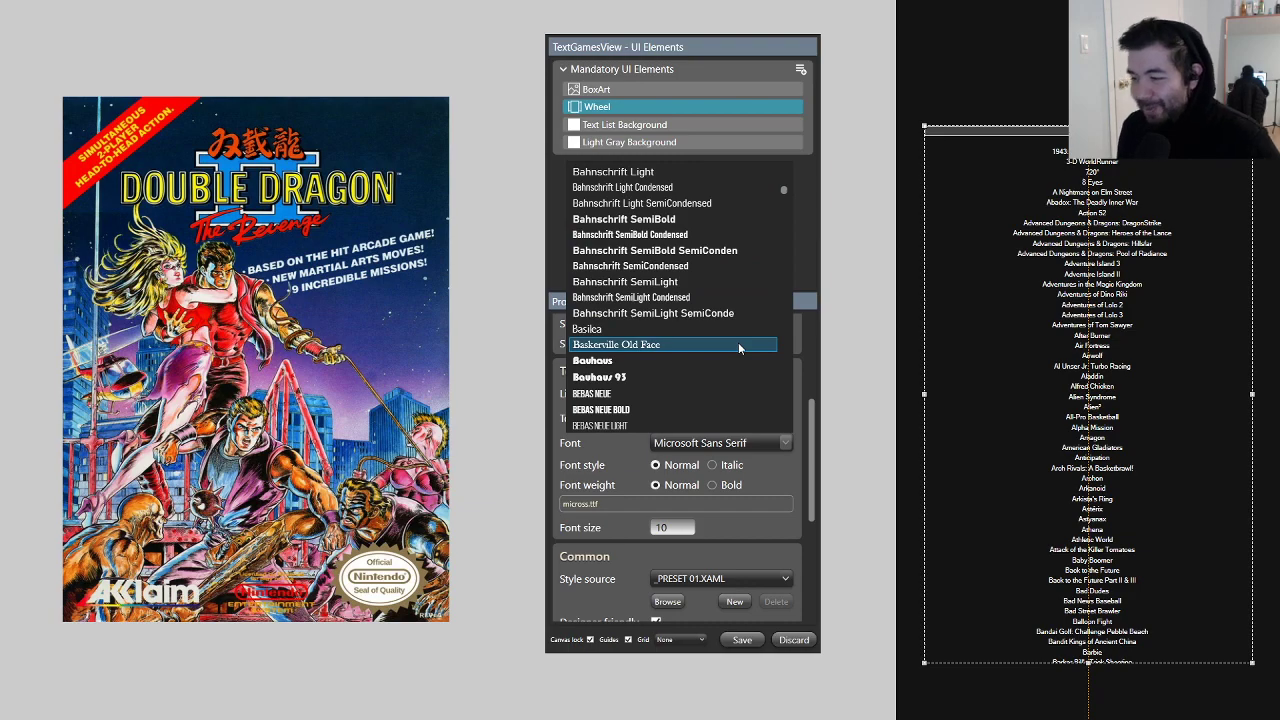
pyautogui.scroll(5, 738, 342)
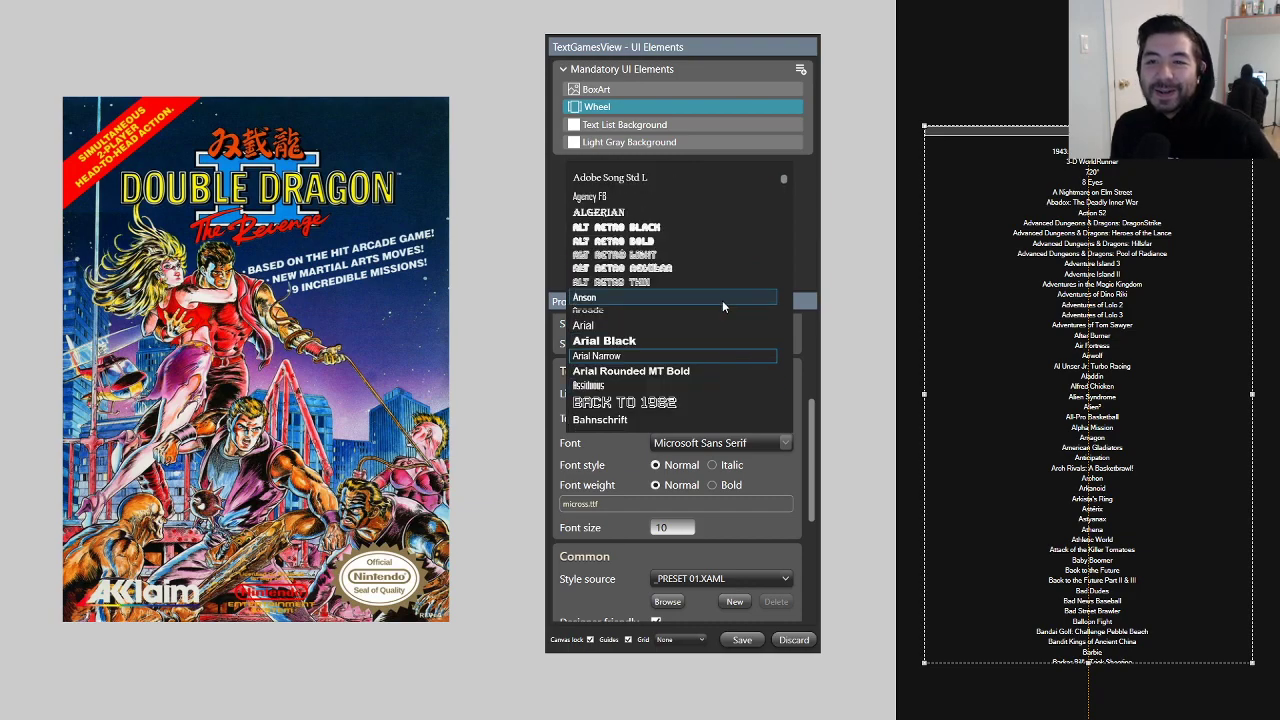
pyautogui.scroll(-3, 723, 305)
pyautogui.scroll(-10, 723, 306)
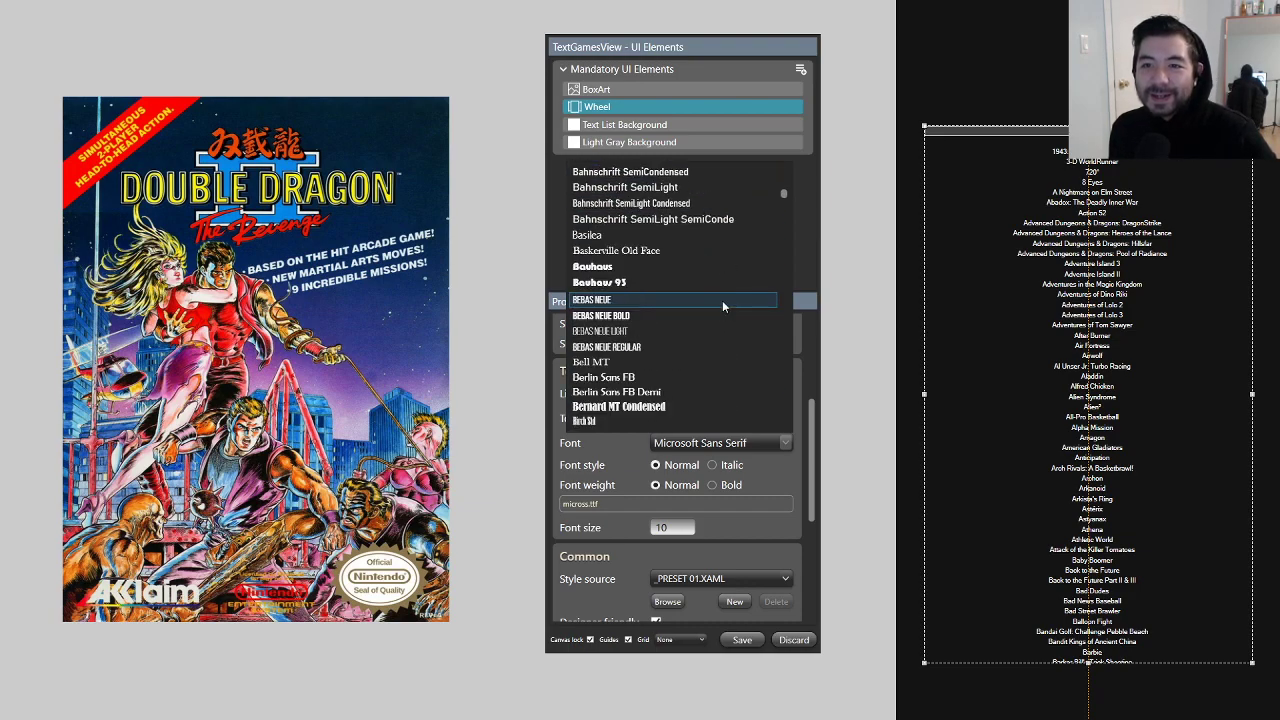
pyautogui.scroll(-6, 723, 306)
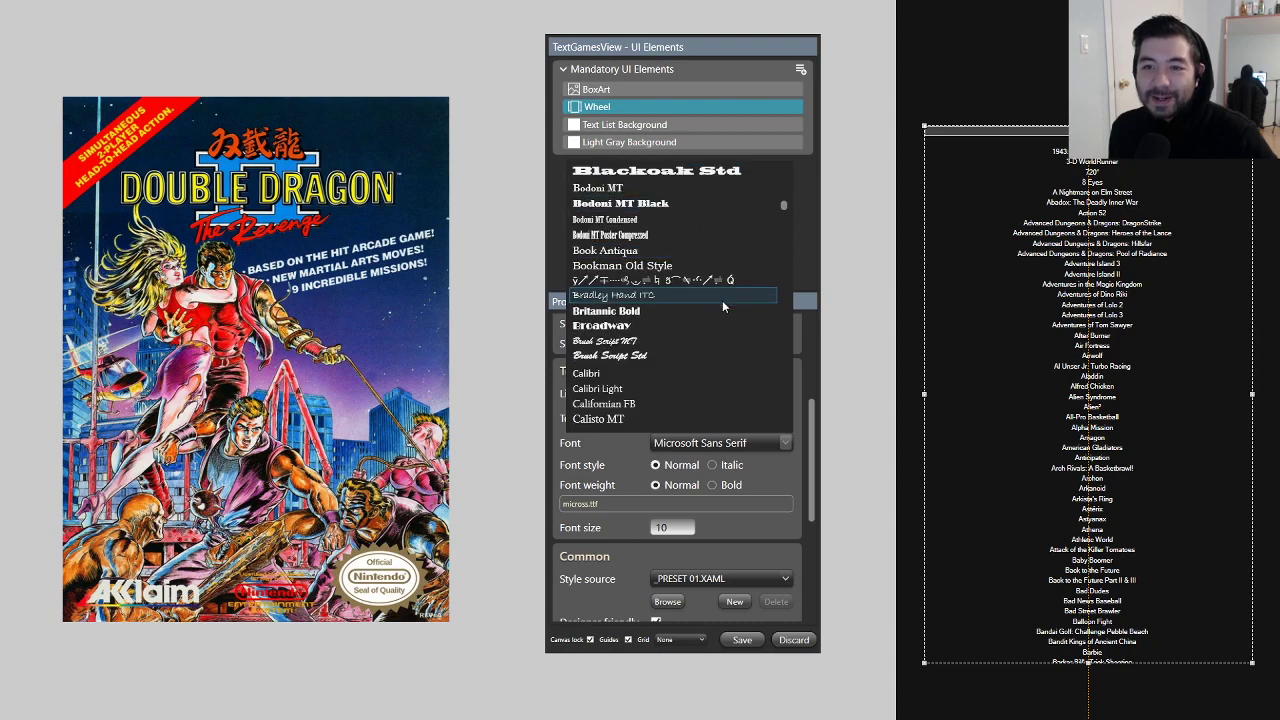
pyautogui.scroll(2, 723, 306)
pyautogui.scroll(1, 722, 306)
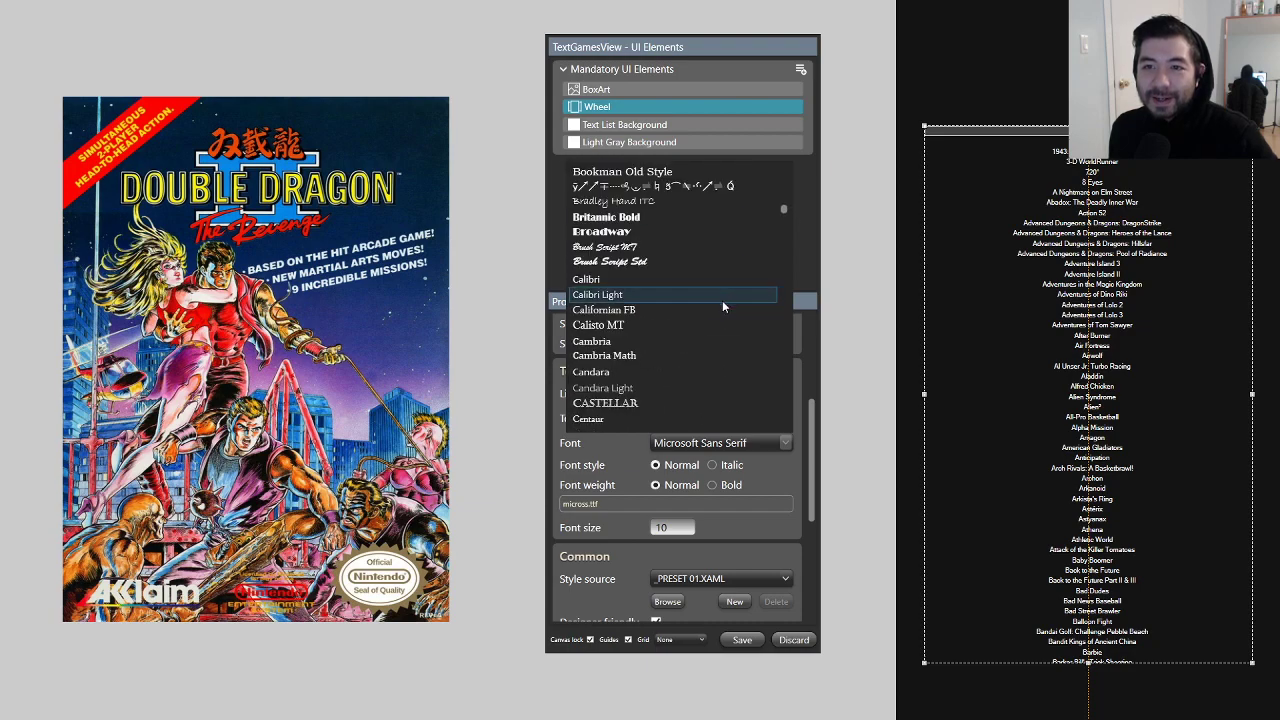
pyautogui.scroll(-4, 722, 300)
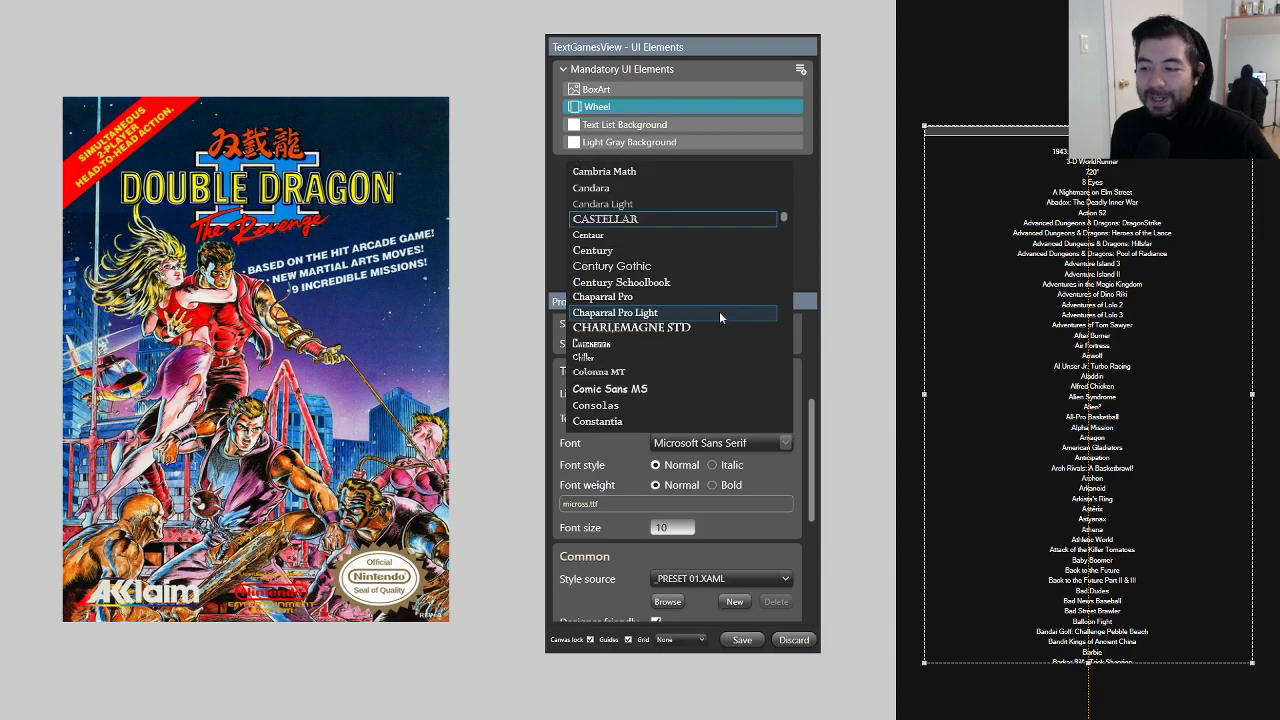
pyautogui.scroll(-2, 719, 313)
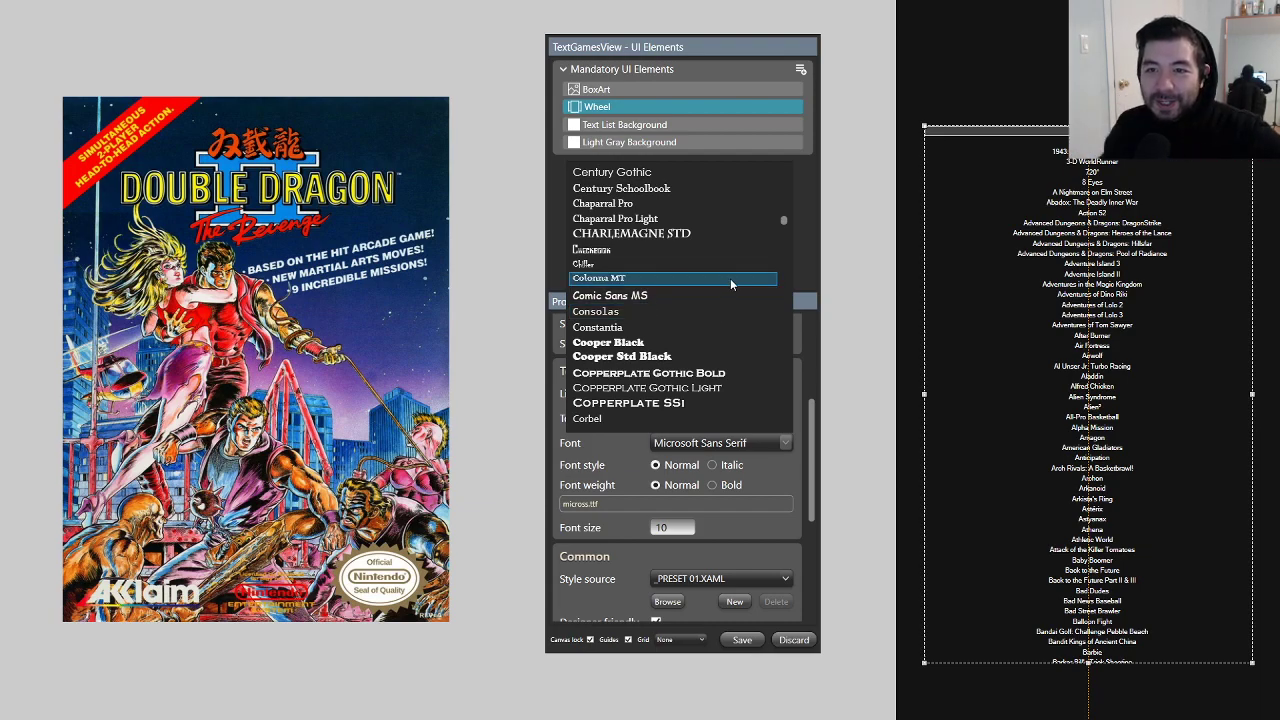
pyautogui.click(597, 252)
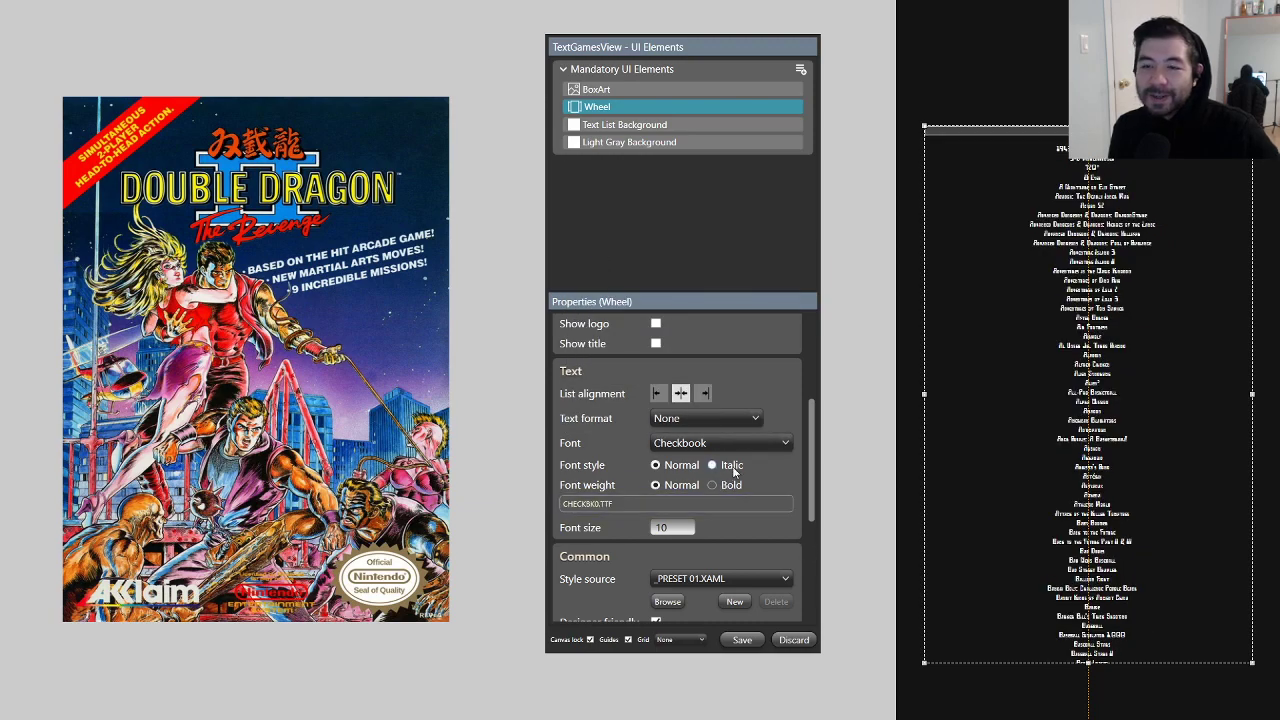
# Step: Set the font size of the Wheel's game list to 30
pyautogui.click(662, 528)
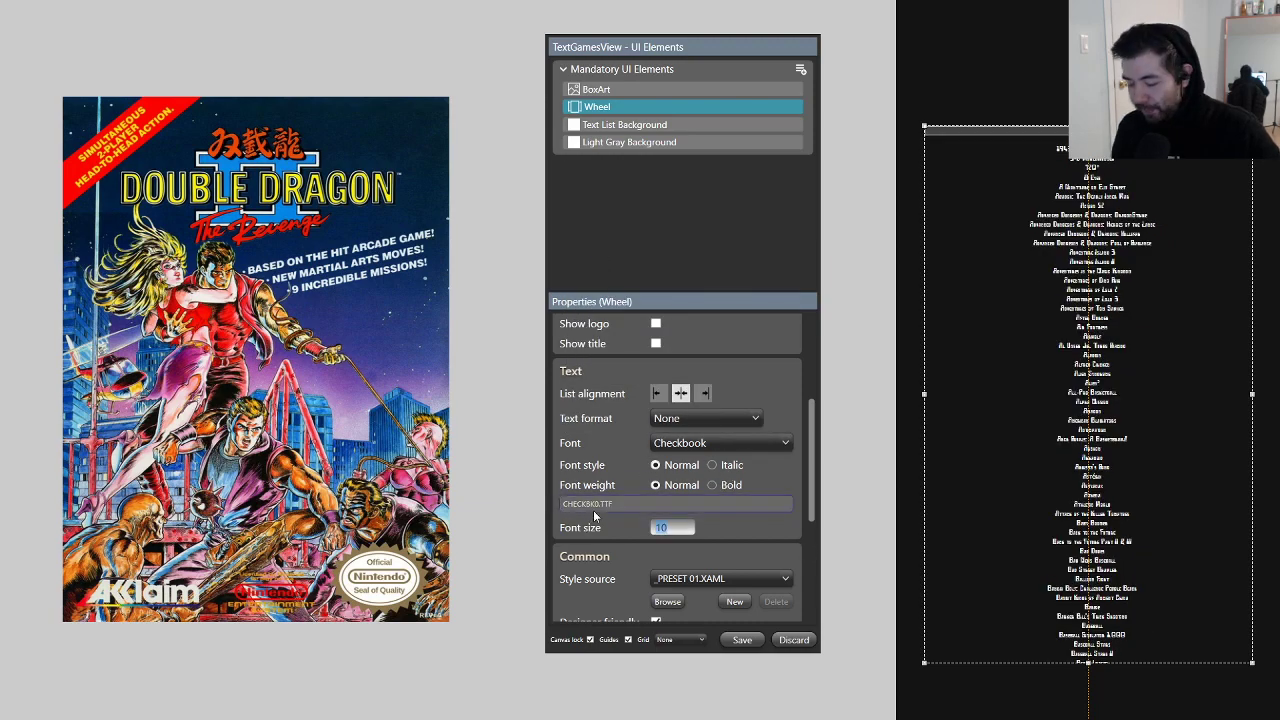
pyautogui.write('30')
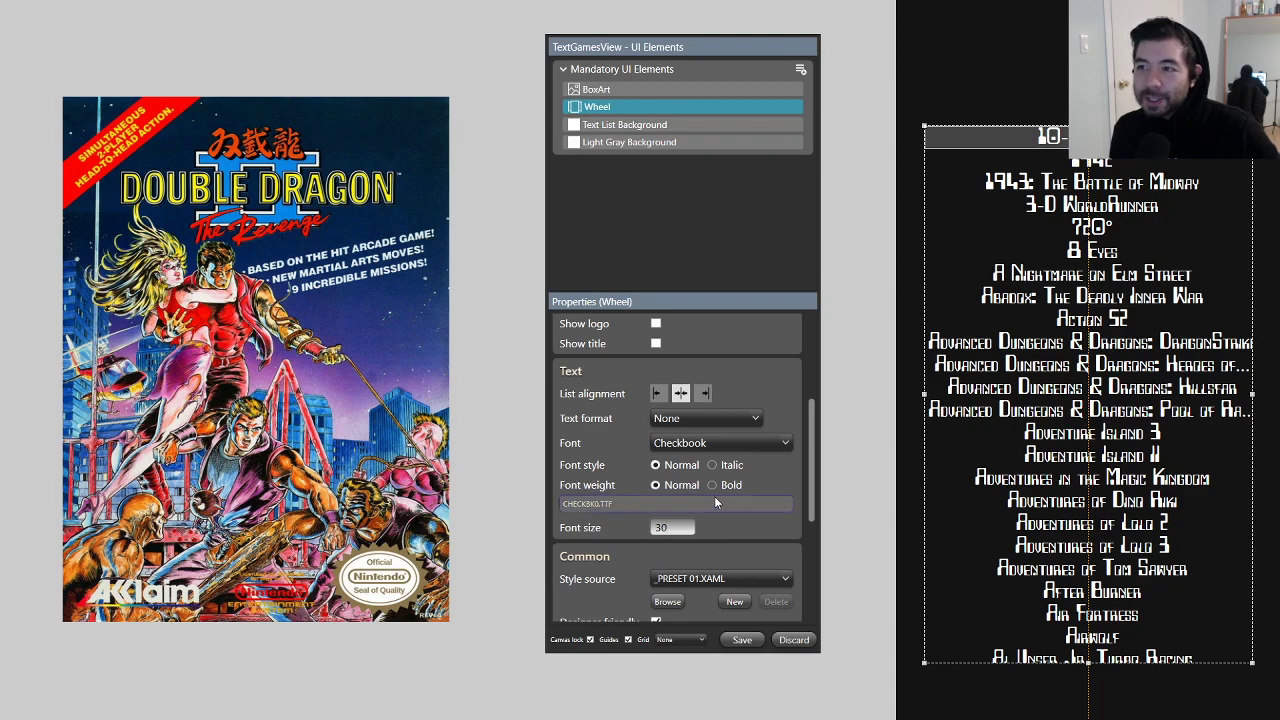
# Step: Try the Ethnocentric Rg font for the Wheel's game list
pyautogui.click(778, 443)
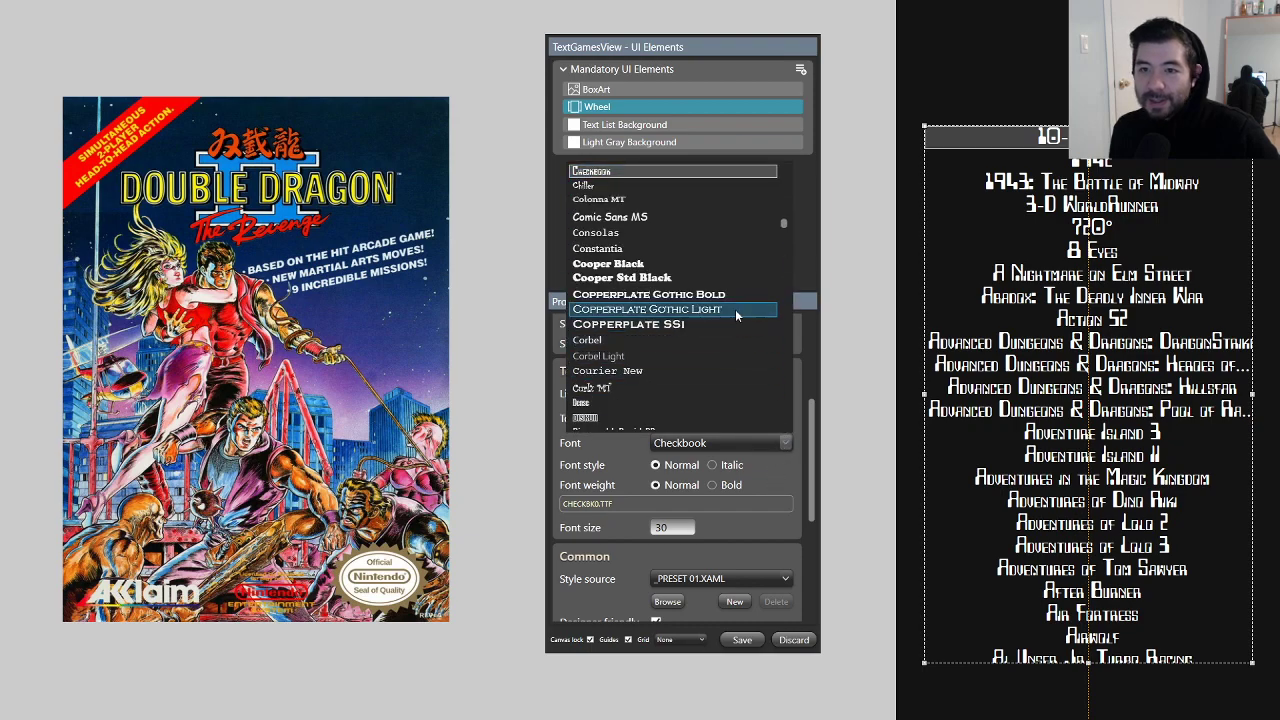
pyautogui.scroll(-2, 733, 312)
pyautogui.scroll(-3, 729, 315)
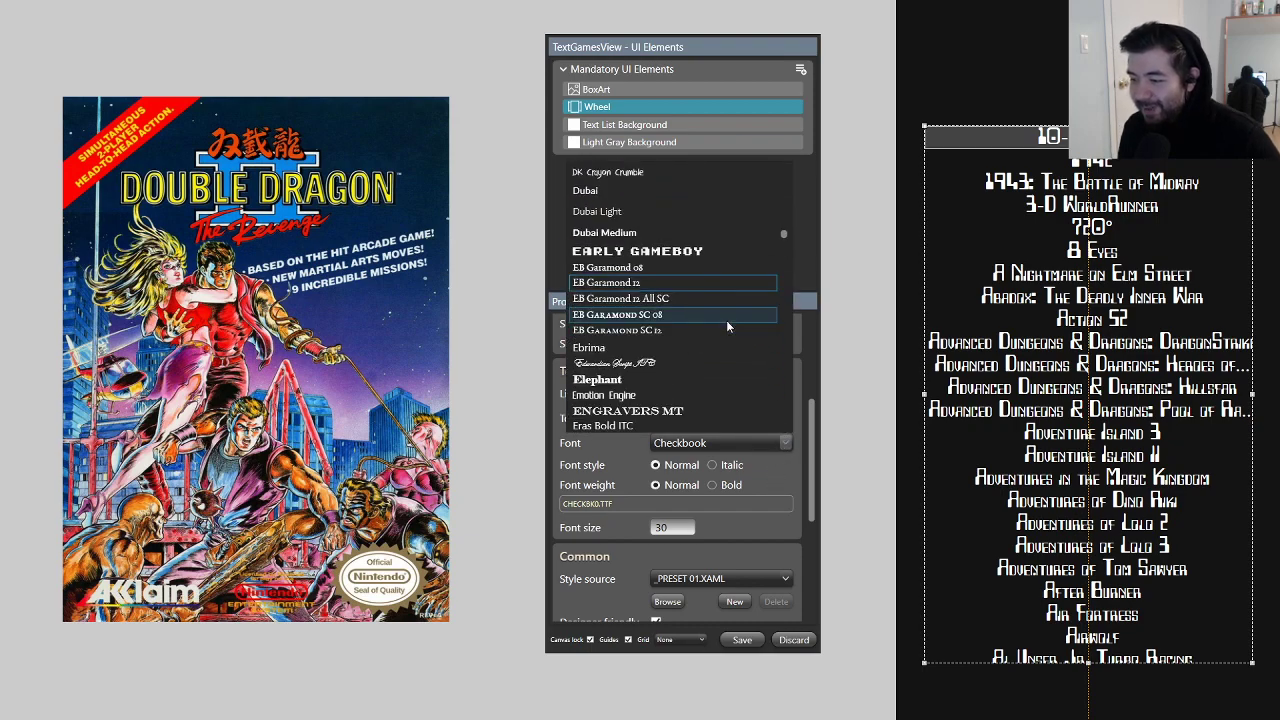
pyautogui.scroll(-3, 734, 328)
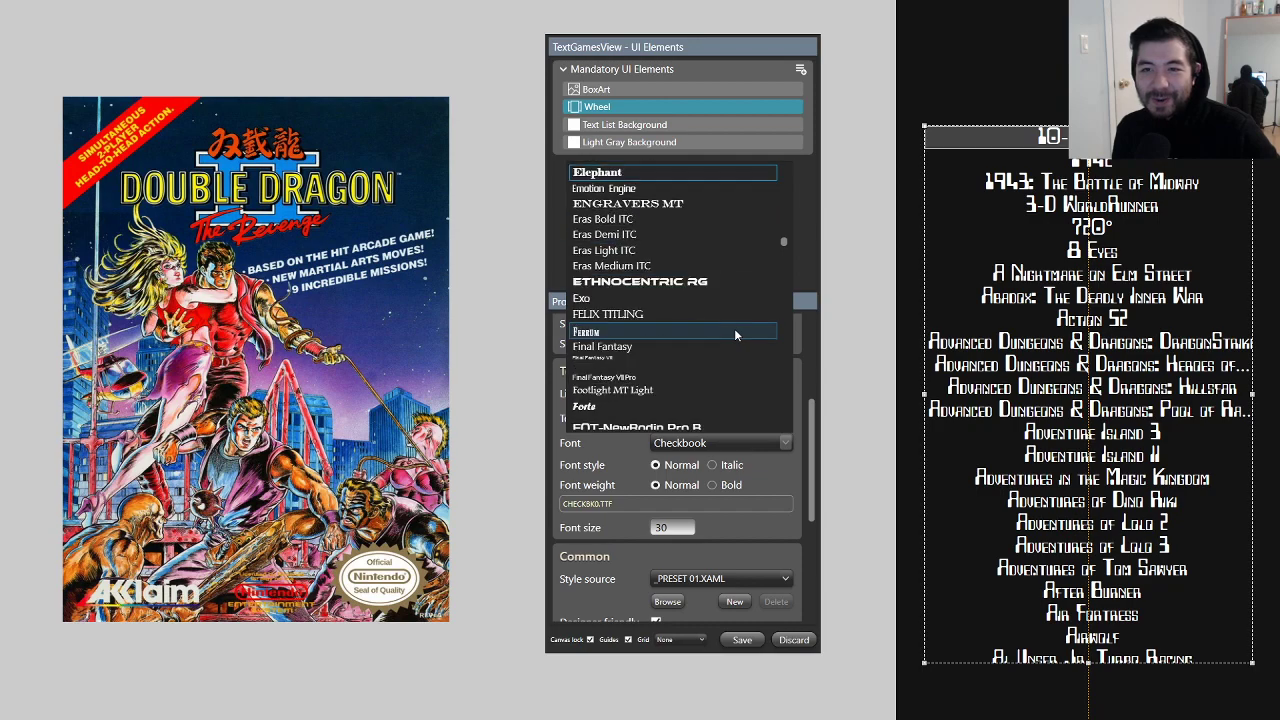
pyautogui.scroll(1, 735, 335)
pyautogui.click(627, 333)
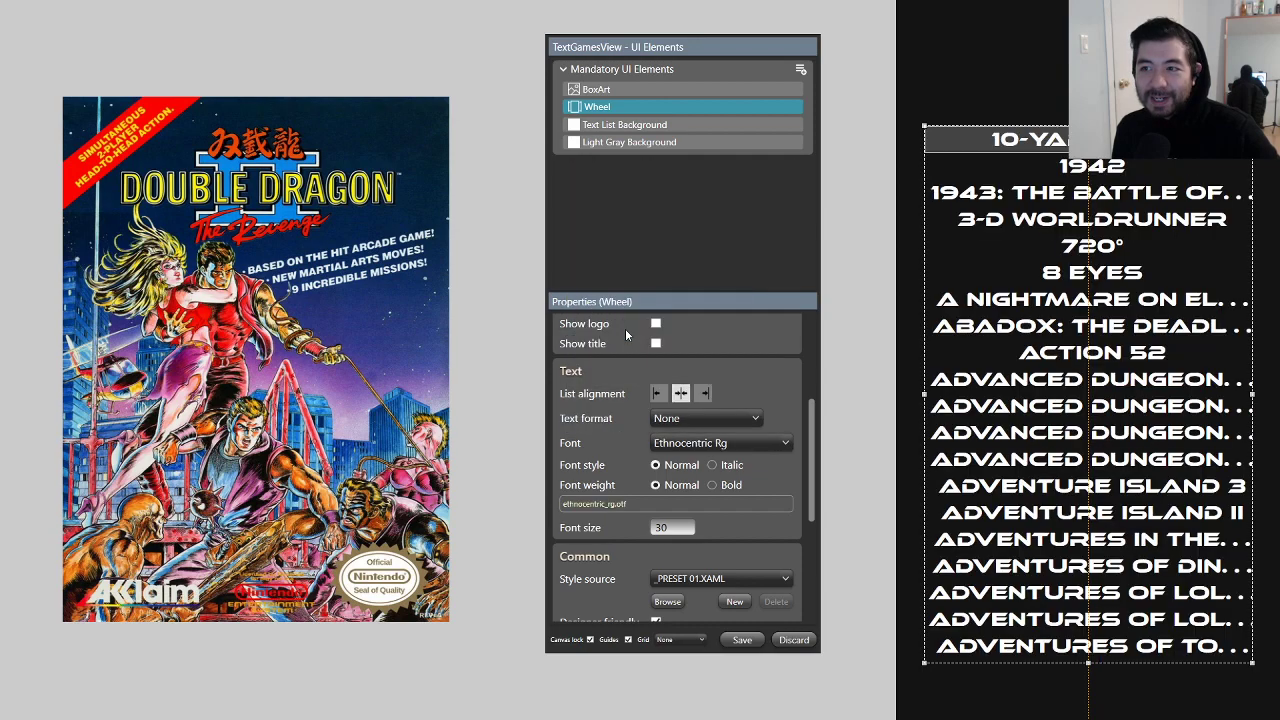
# Step: Change the Wheel's font to FOT-NewRodin Pro M
pyautogui.click(731, 442)
pyautogui.scroll(-5, 728, 300)
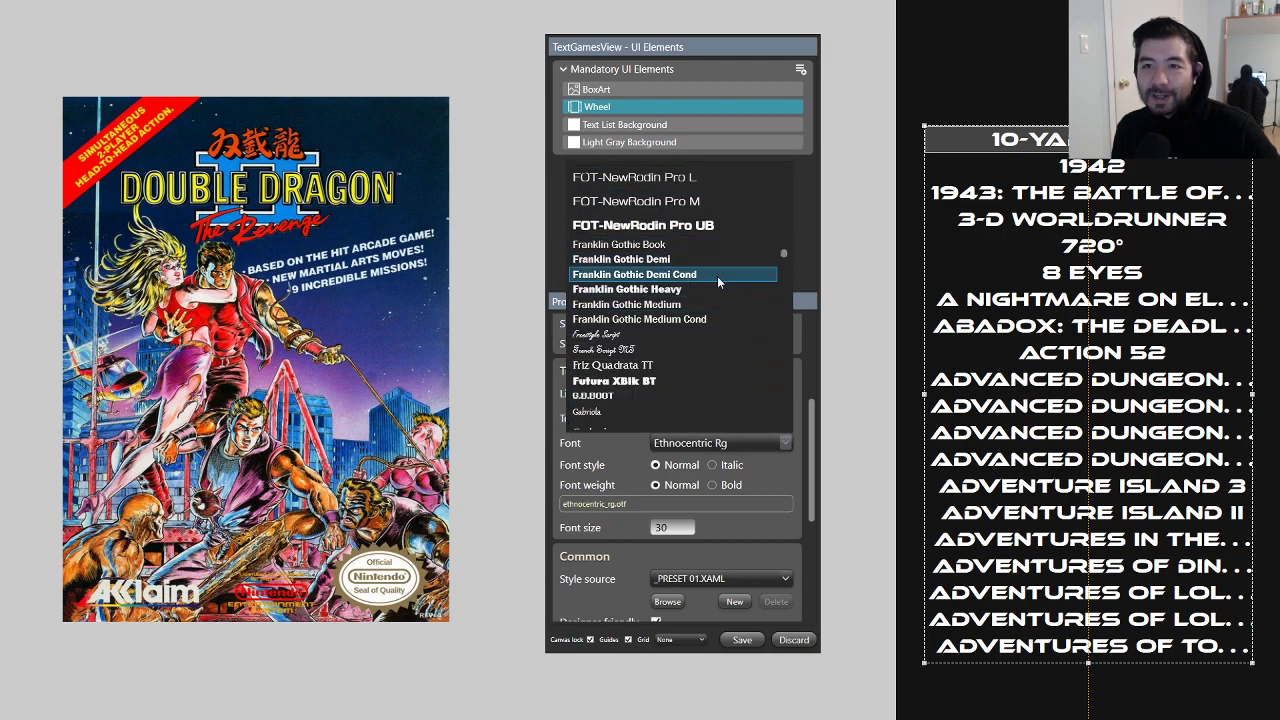
pyautogui.scroll(2, 712, 272)
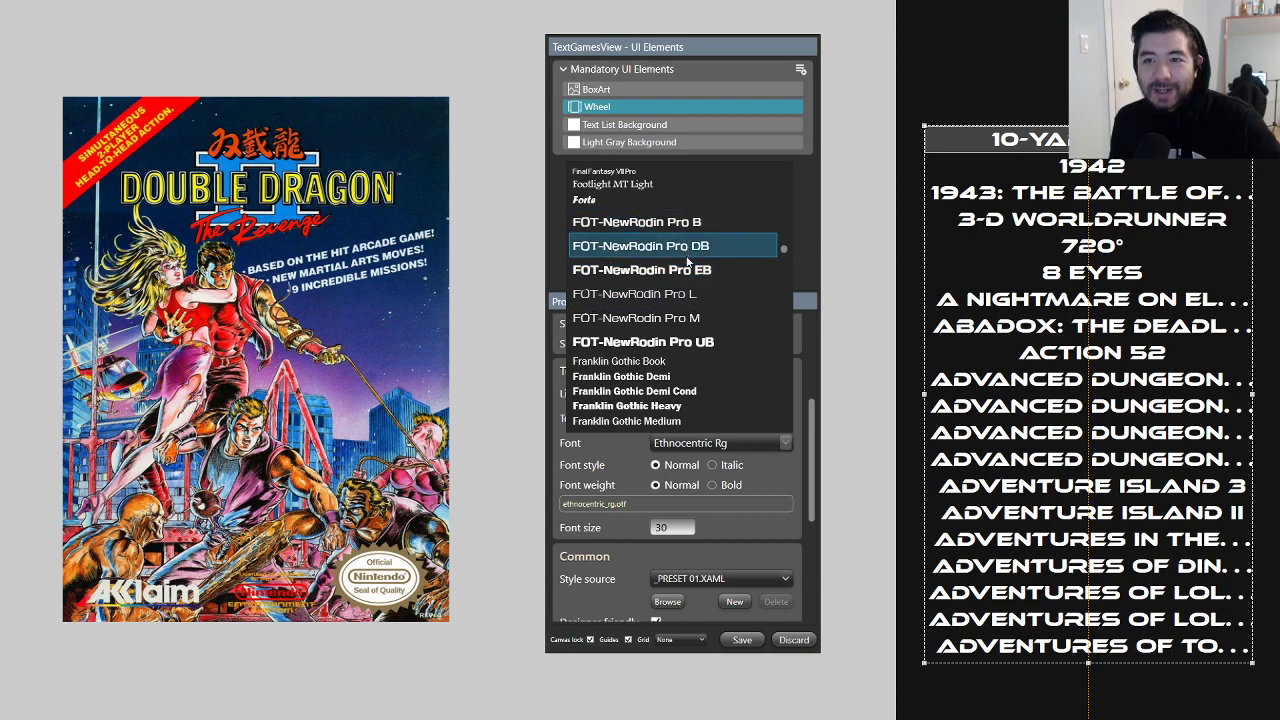
pyautogui.click(684, 319)
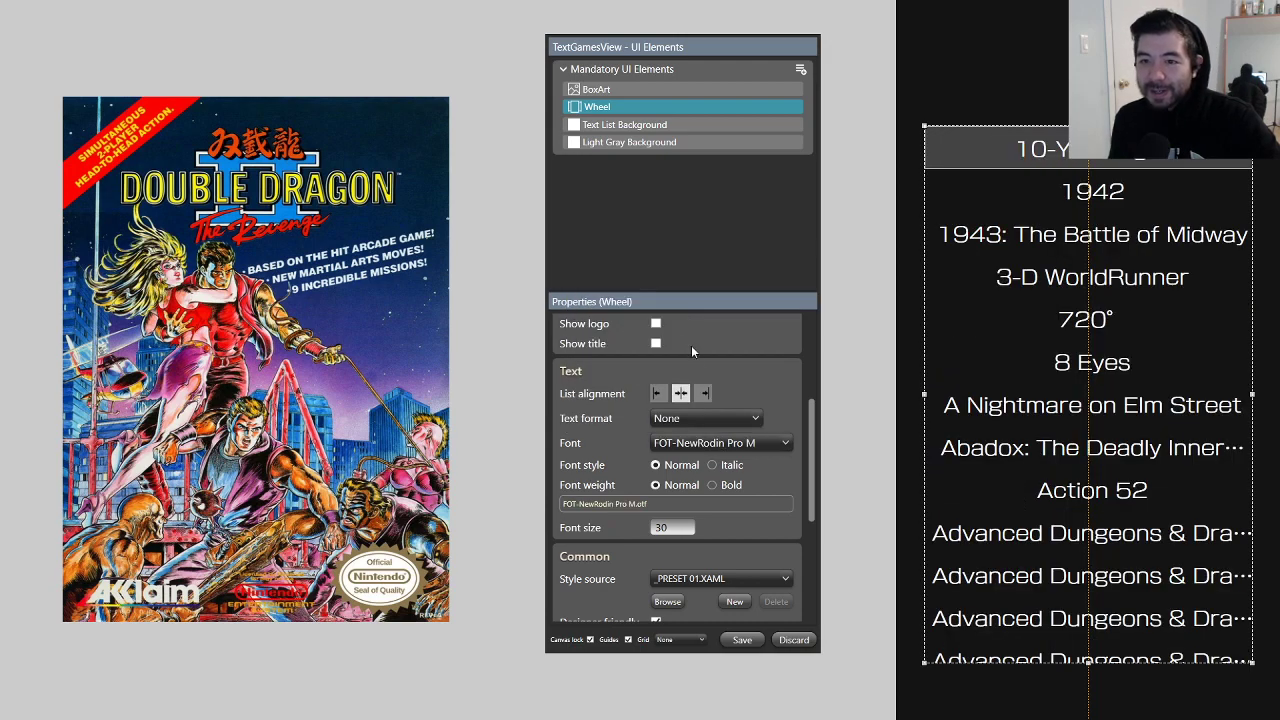
# Step: Look through the Wheel's available fonts for one matching the reference game list, and close the font list without choosing another
pyautogui.click(724, 442)
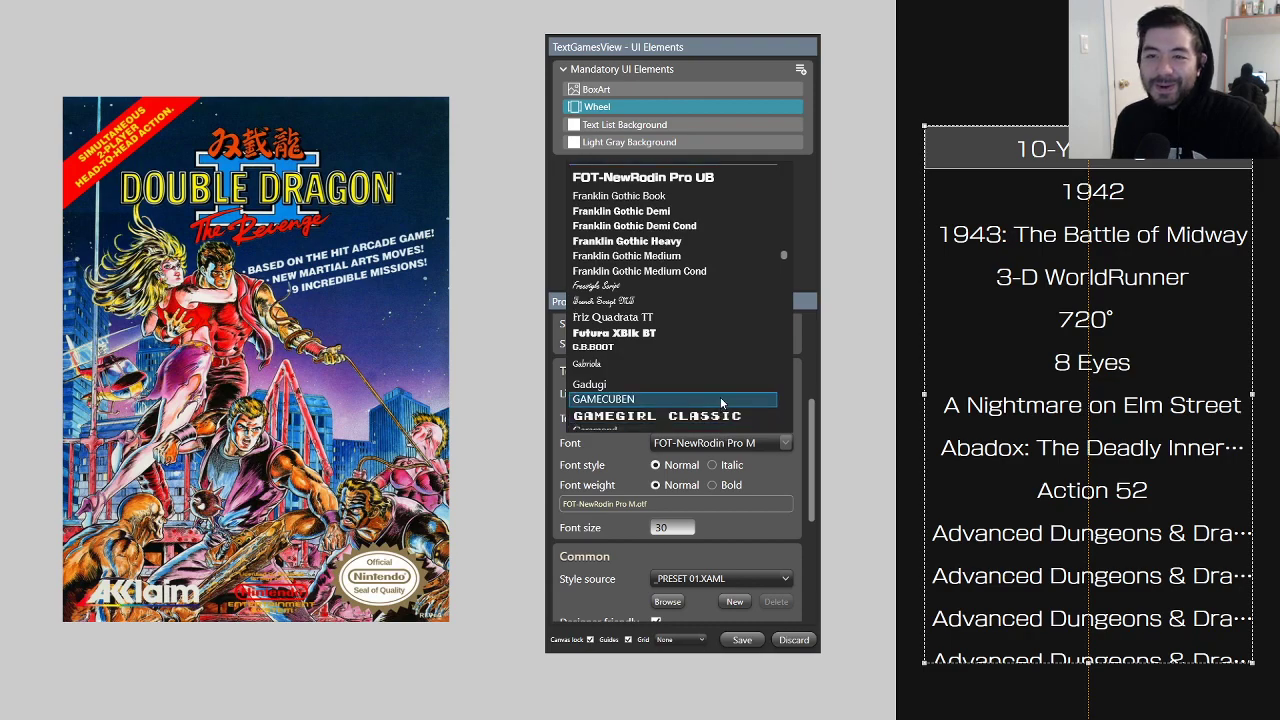
pyautogui.scroll(-4, 702, 290)
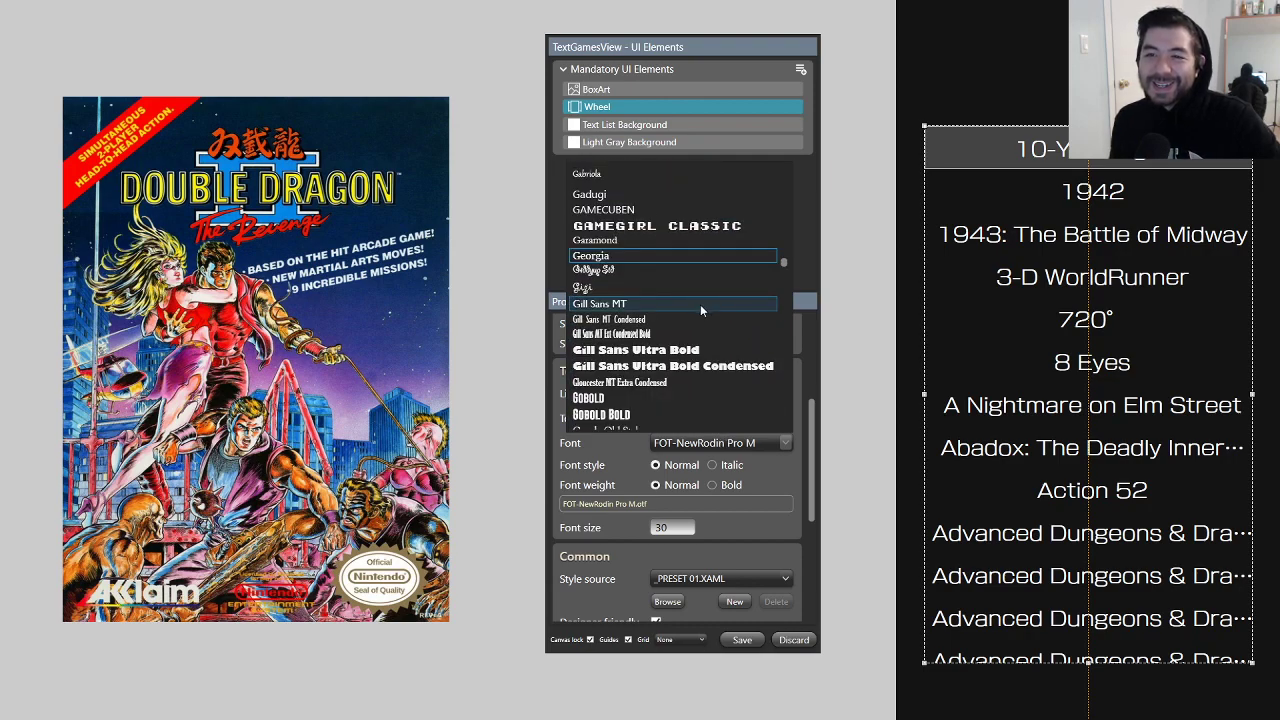
pyautogui.scroll(-3, 700, 304)
pyautogui.scroll(8, 700, 304)
pyautogui.scroll(12, 716, 310)
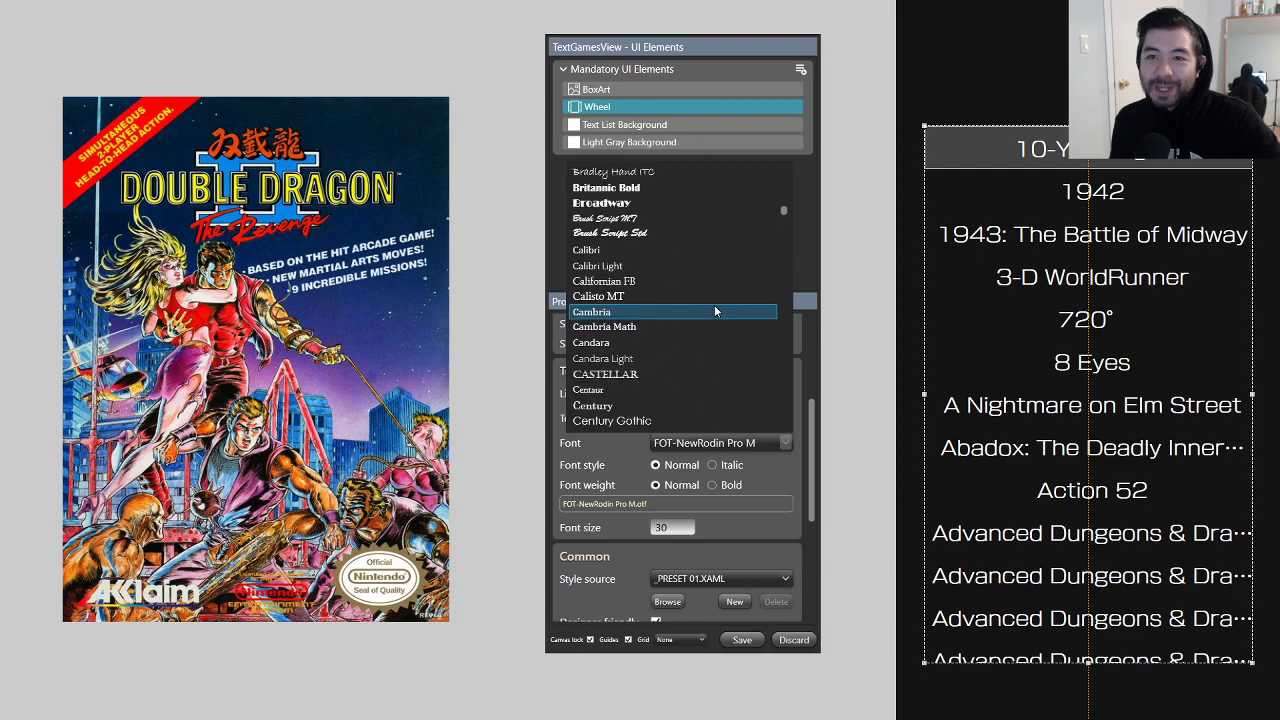
pyautogui.scroll(-2, 700, 300)
pyautogui.scroll(1, 631, 255)
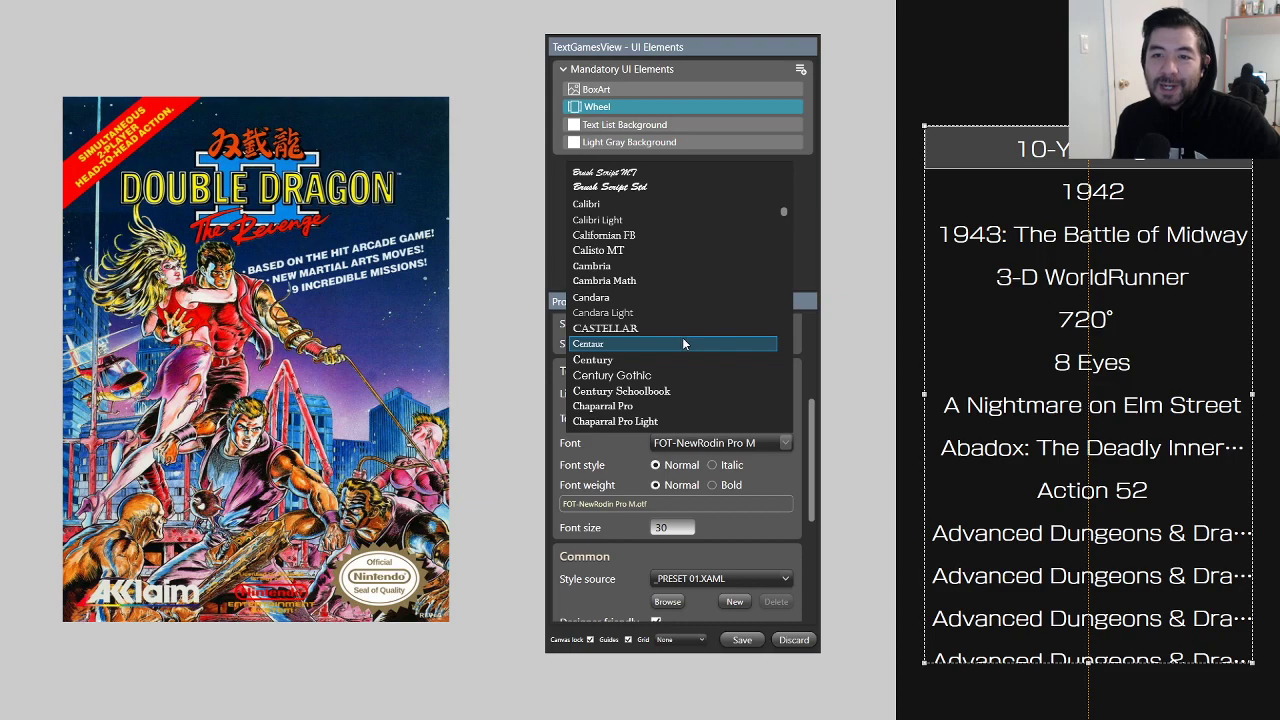
pyautogui.scroll(-1, 682, 344)
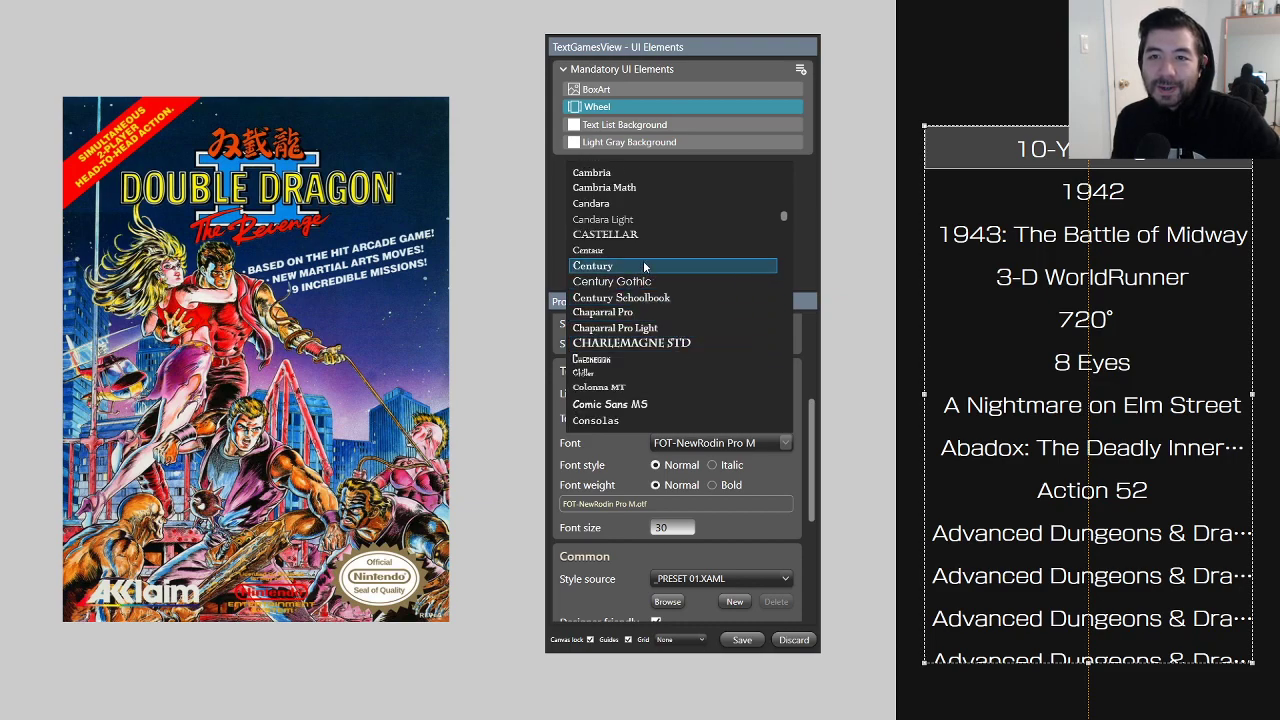
pyautogui.scroll(1, 657, 326)
pyautogui.scroll(-2, 660, 318)
pyautogui.scroll(3, 660, 318)
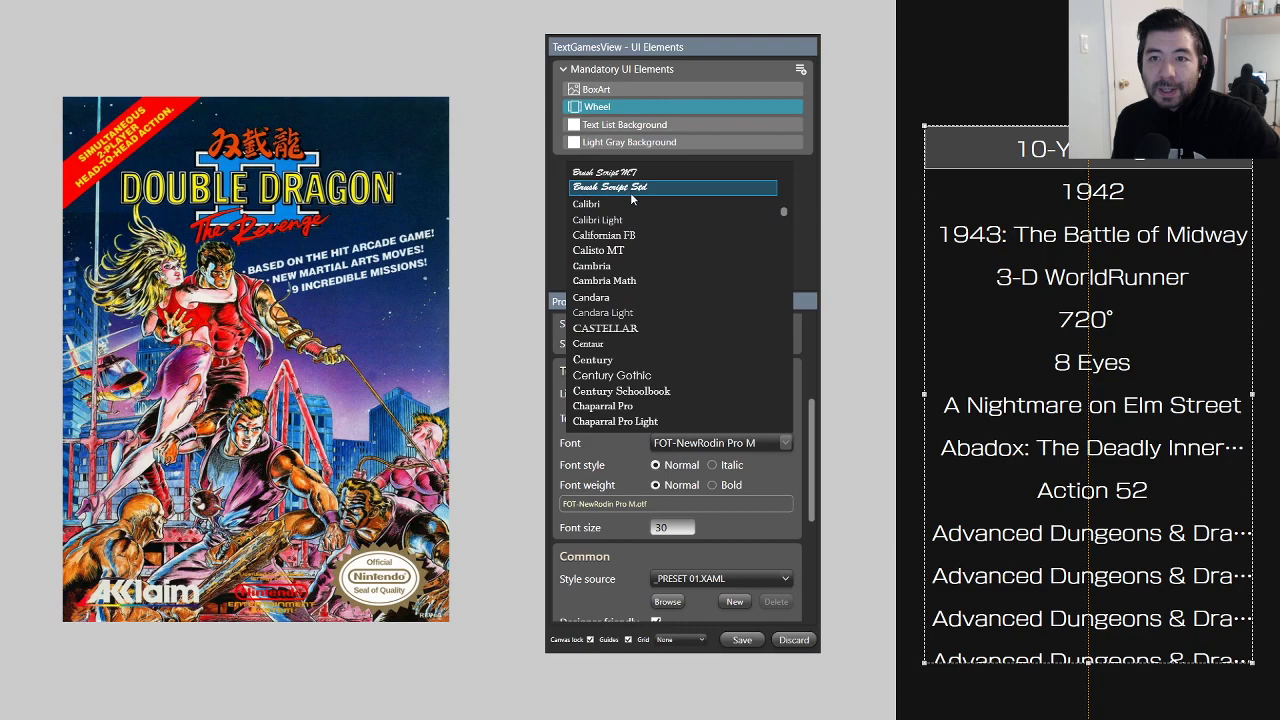
pyautogui.click(788, 524)
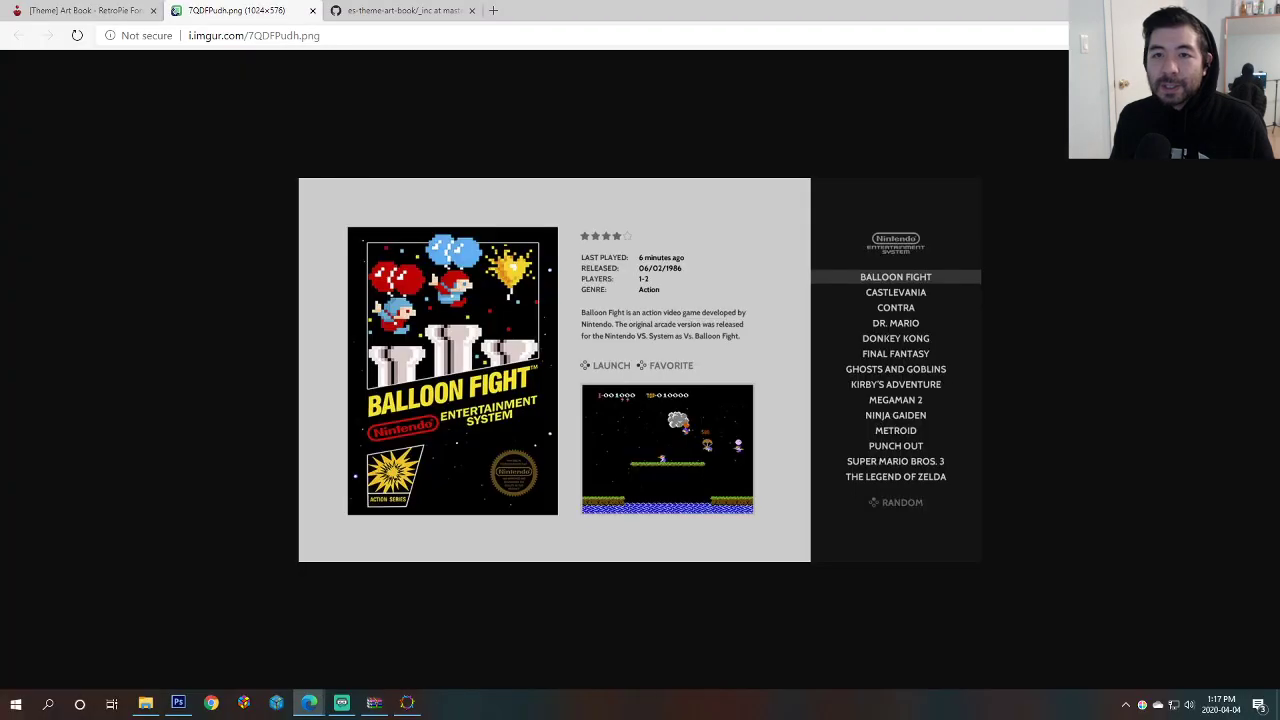
# Step: Switch to the es-theme-art-book-master.zip archive in WinRAR and open Cabin-Bold.ttf from its fonts folder in the font viewer
pyautogui.click(145, 703)
pyautogui.click(540, 358)
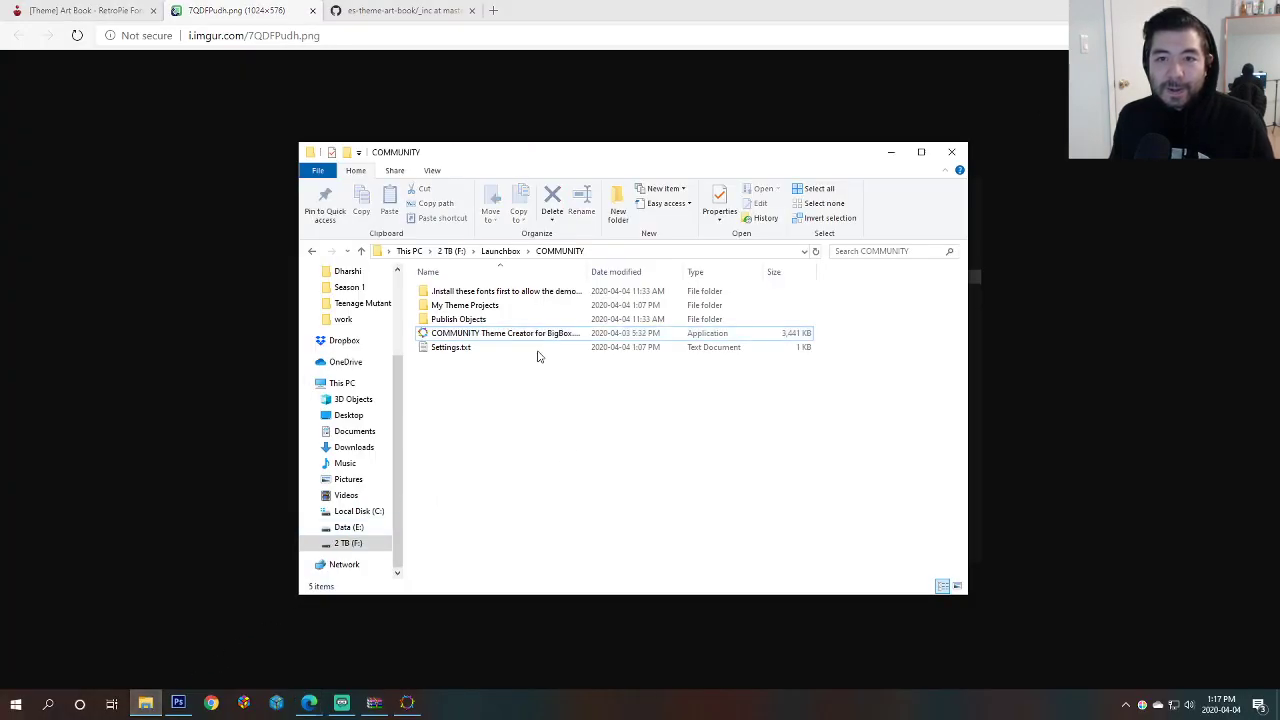
pyautogui.click(373, 703)
pyautogui.click(64, 215)
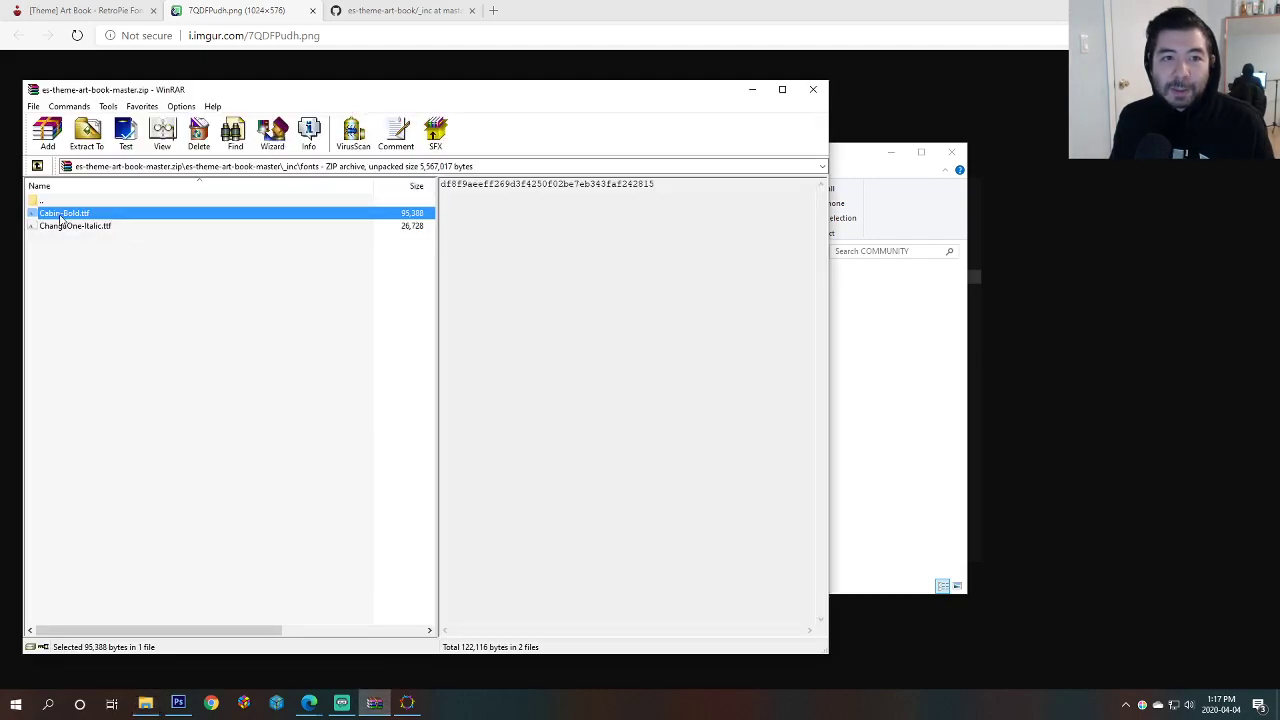
pyautogui.doubleClick(62, 216)
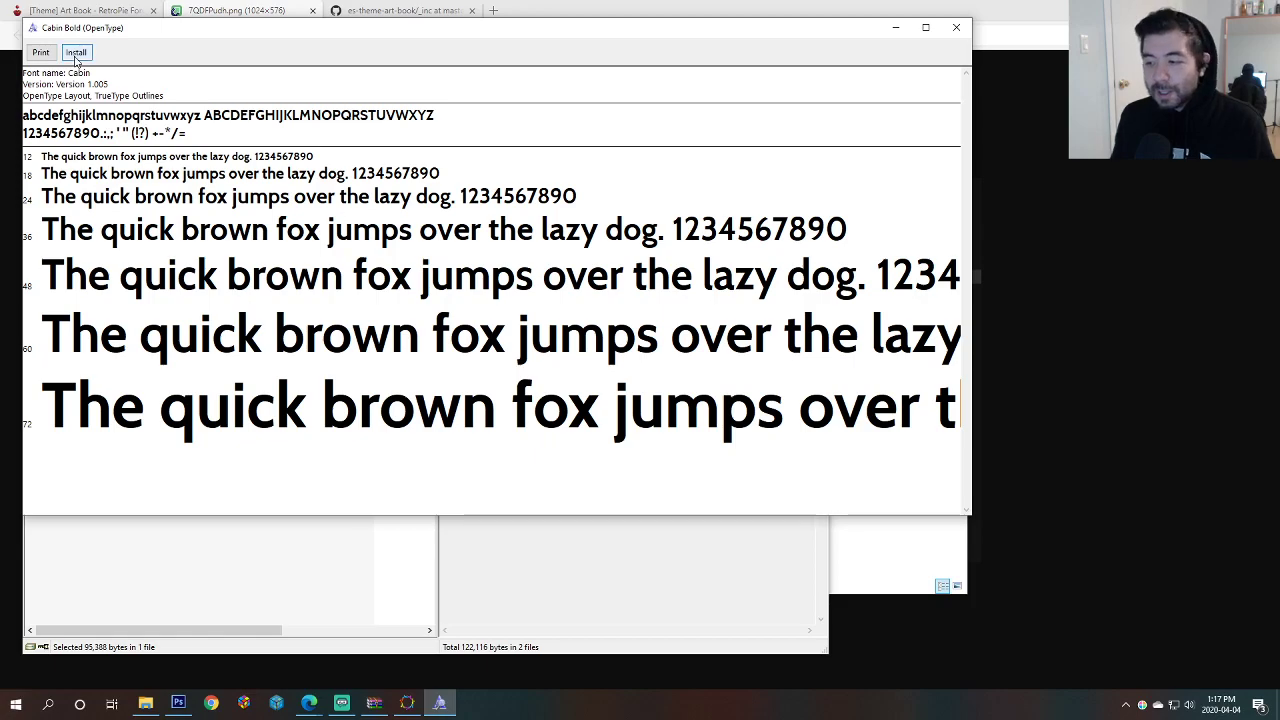
# Step: Try to install the Cabin Bold font, declining to replace the already installed copy
pyautogui.click(76, 55)
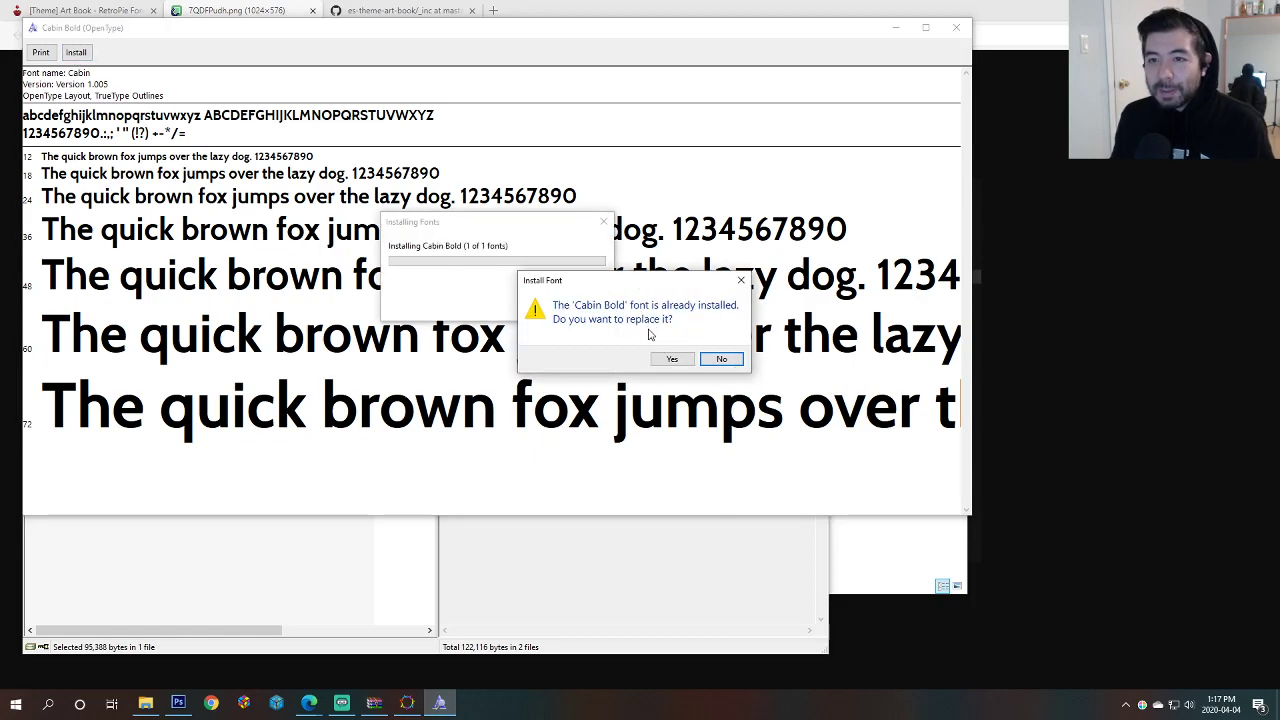
pyautogui.click(721, 359)
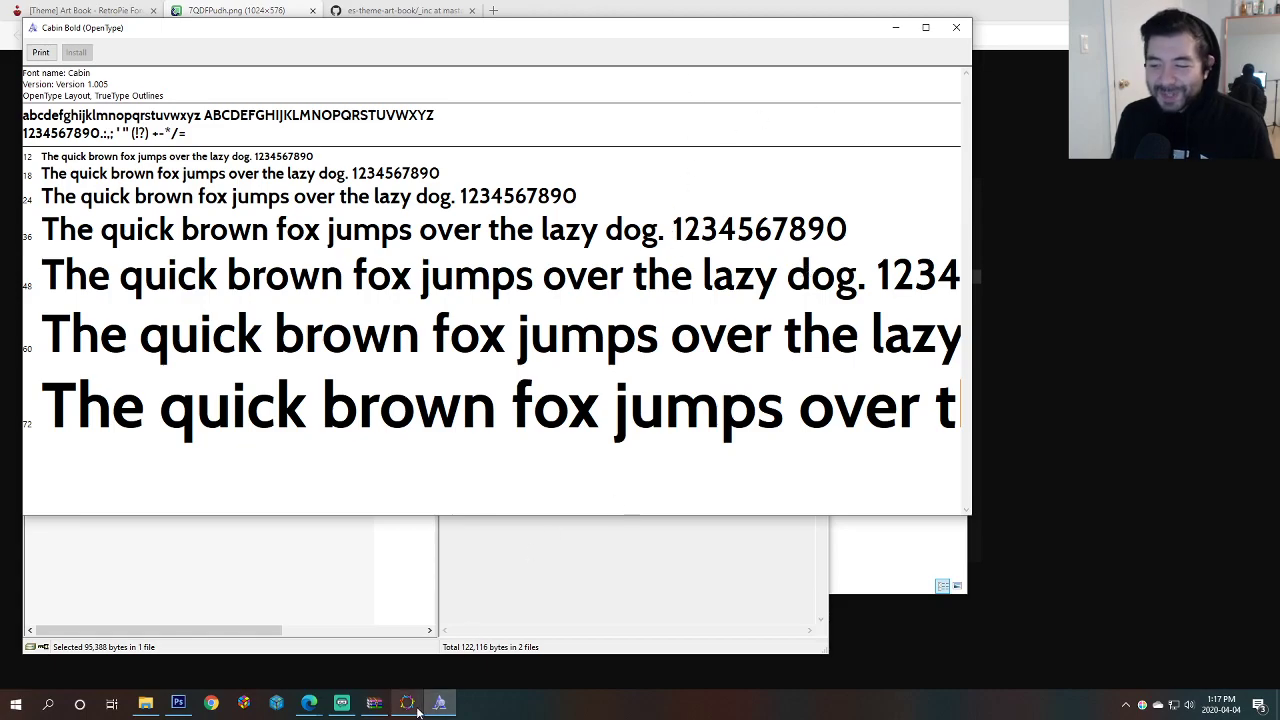
# Step: Close the COMMUNITY Theme Creator for BigBox and relaunch it from the Launchbox COMMUNITY folder on drive F
pyautogui.moveTo(417, 705)
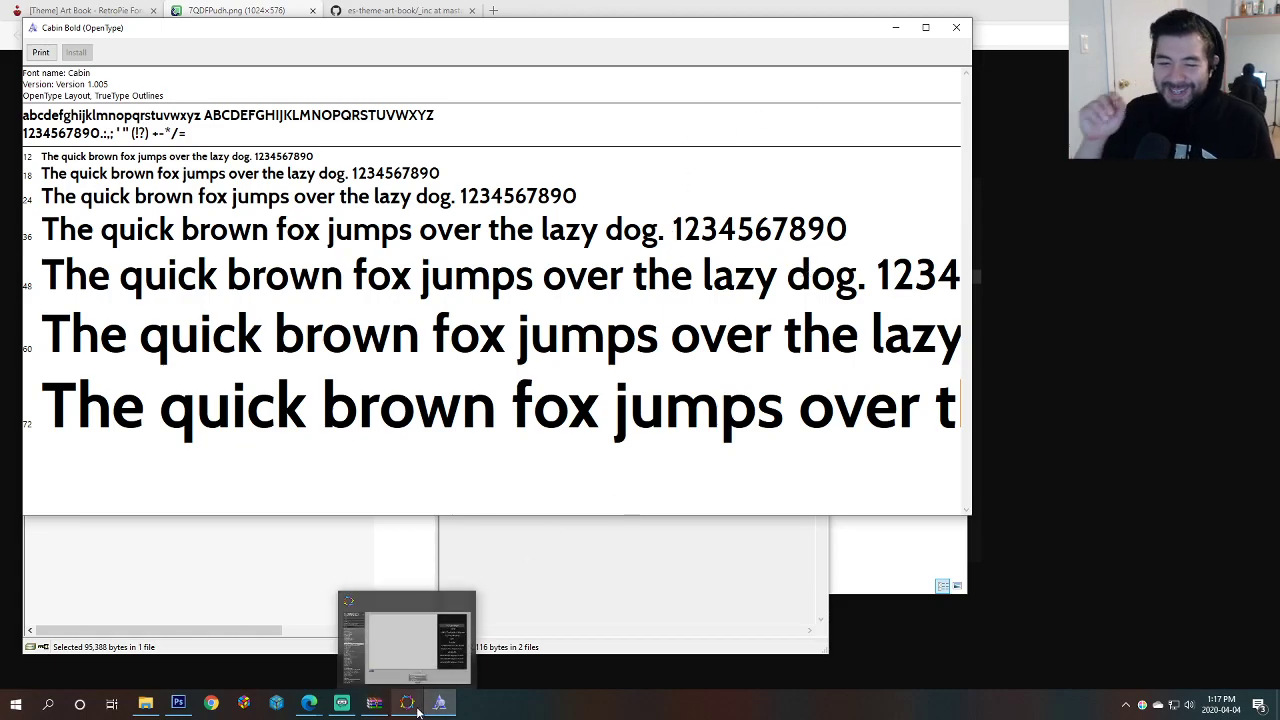
pyautogui.click(446, 610)
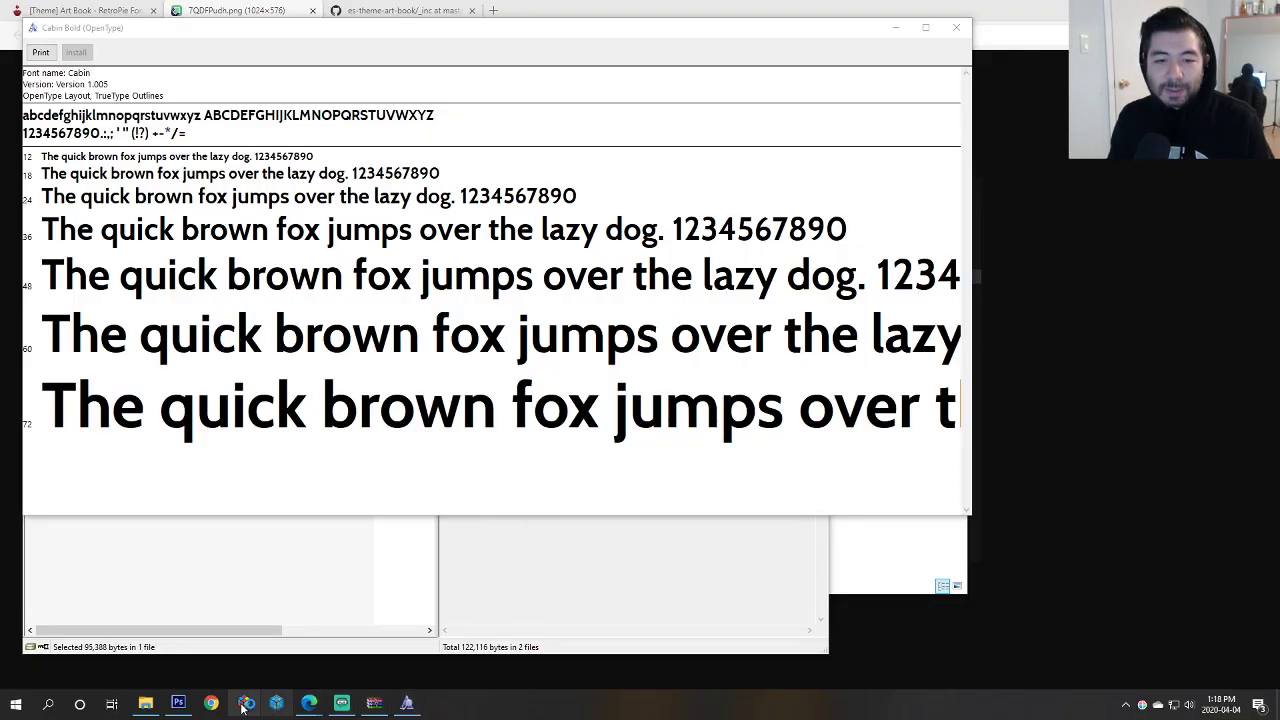
pyautogui.click(147, 705)
pyautogui.moveTo(477, 332); pyautogui.dragTo(443, 704)
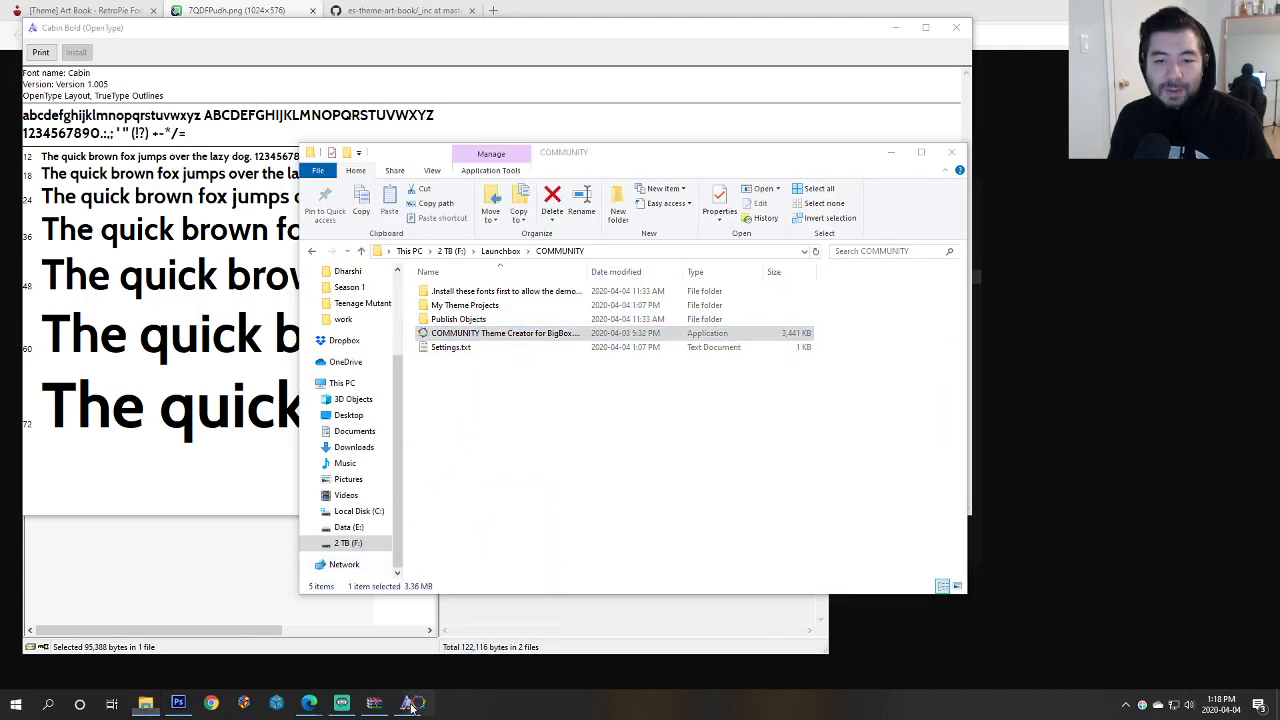
pyautogui.moveTo(355, 704); pyautogui.dragTo(407, 706)
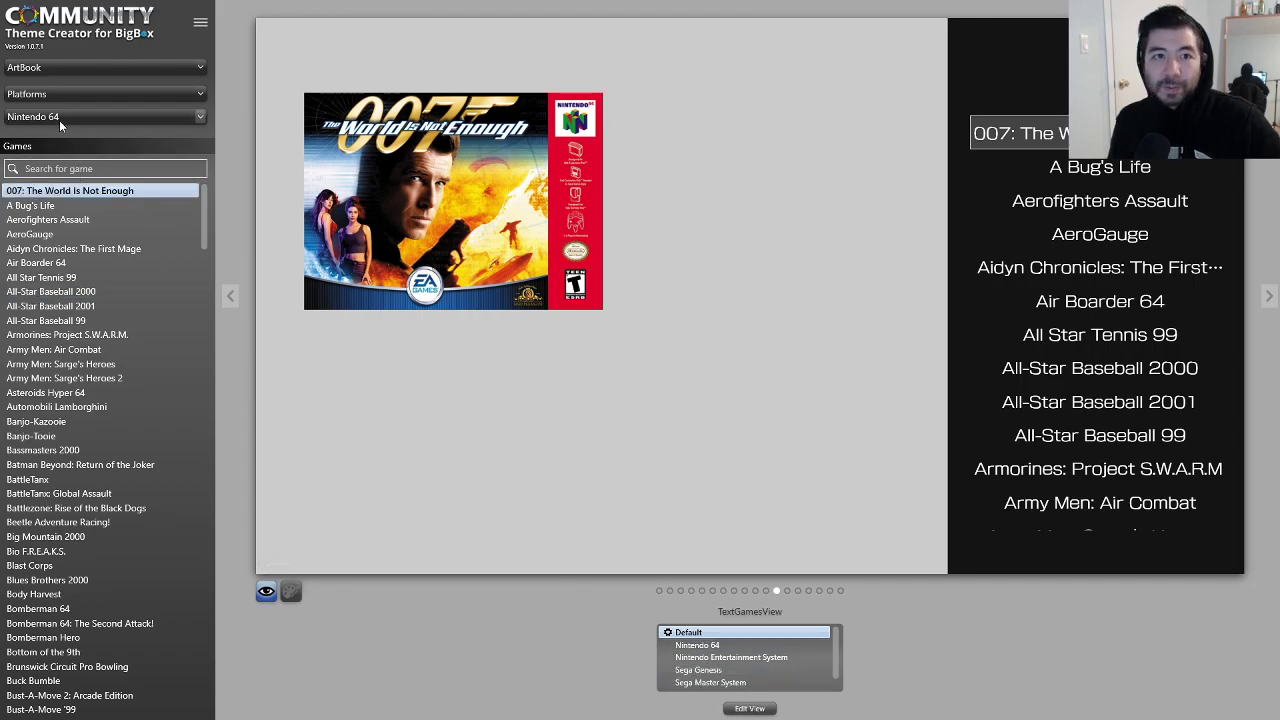
# Step: Switch the preview platform to Nintendo Entertainment System and select Mega Man 2 as the preview game
pyautogui.click(199, 116)
pyautogui.click(52, 151)
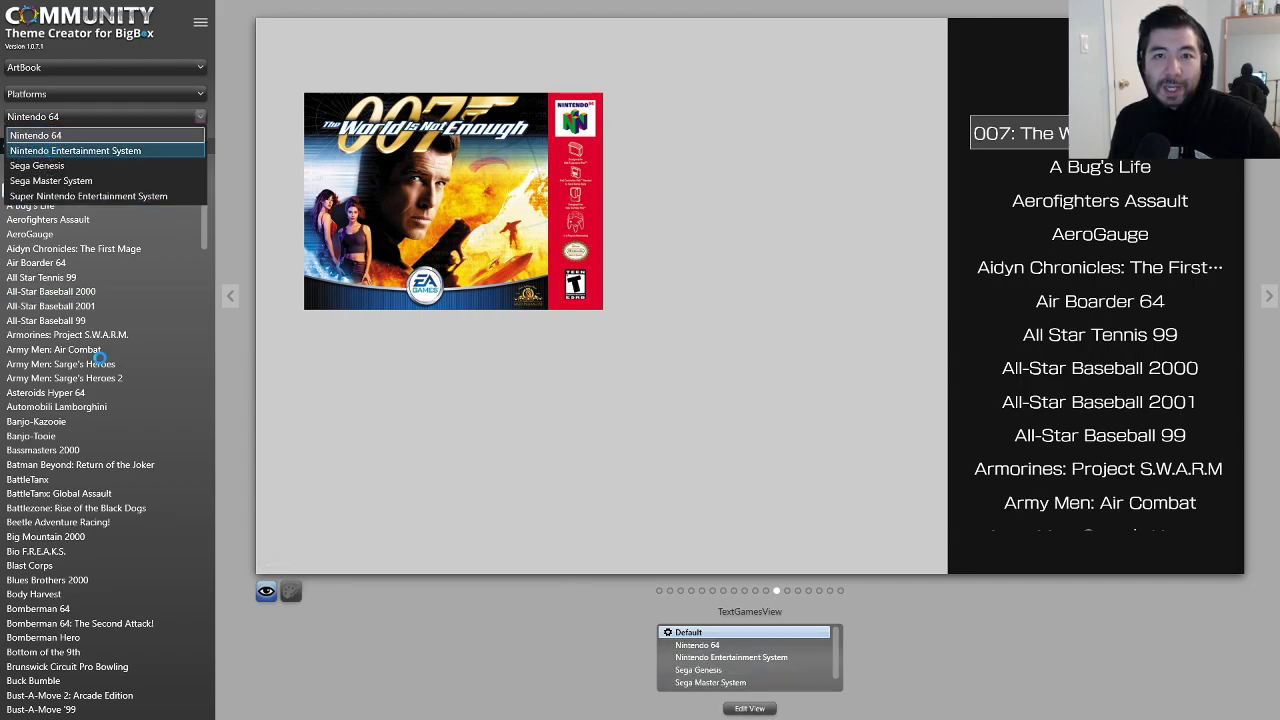
pyautogui.scroll(-9, 94, 435)
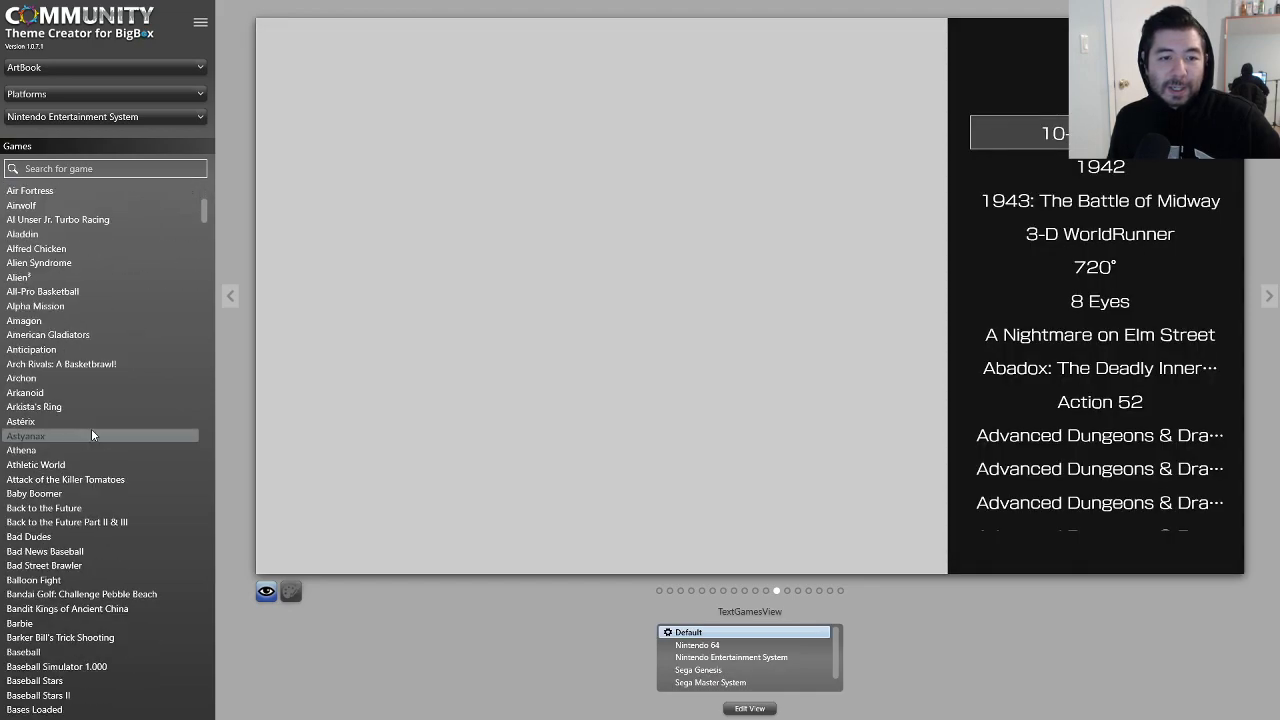
pyautogui.scroll(-18, 120, 432)
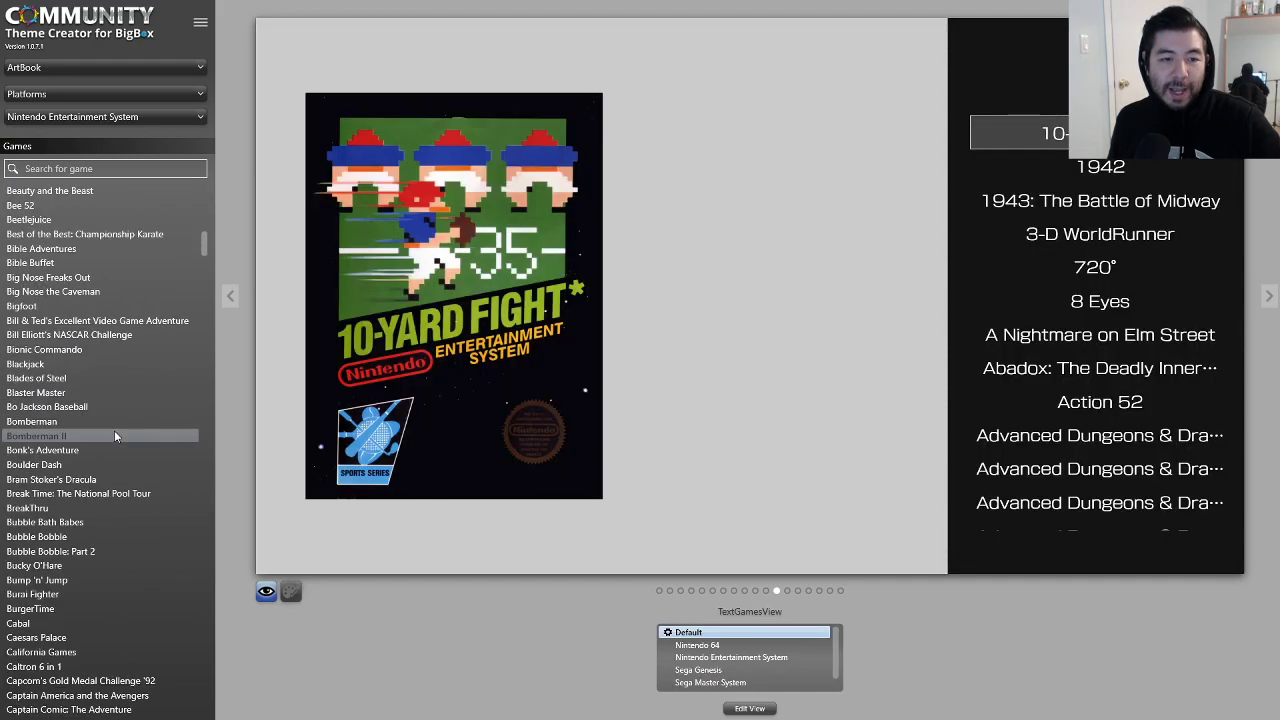
pyautogui.scroll(-6, 116, 429)
pyautogui.scroll(4, 115, 430)
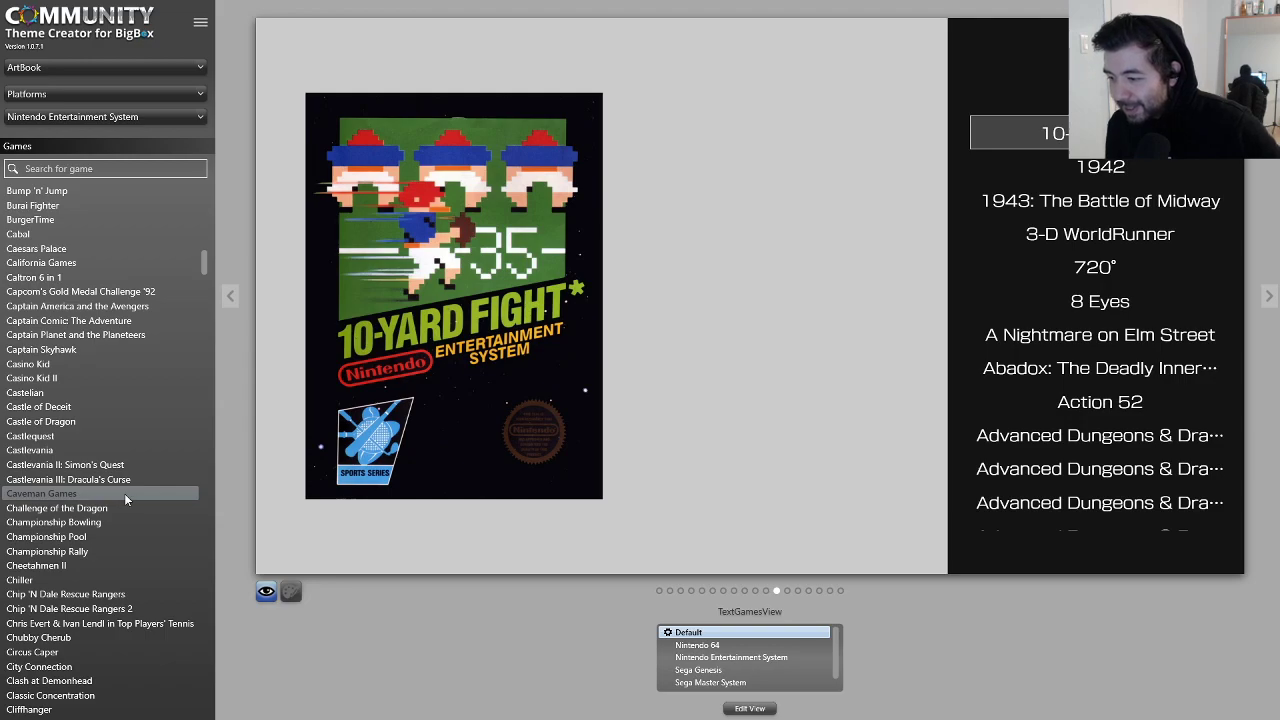
pyautogui.scroll(-5, 128, 480)
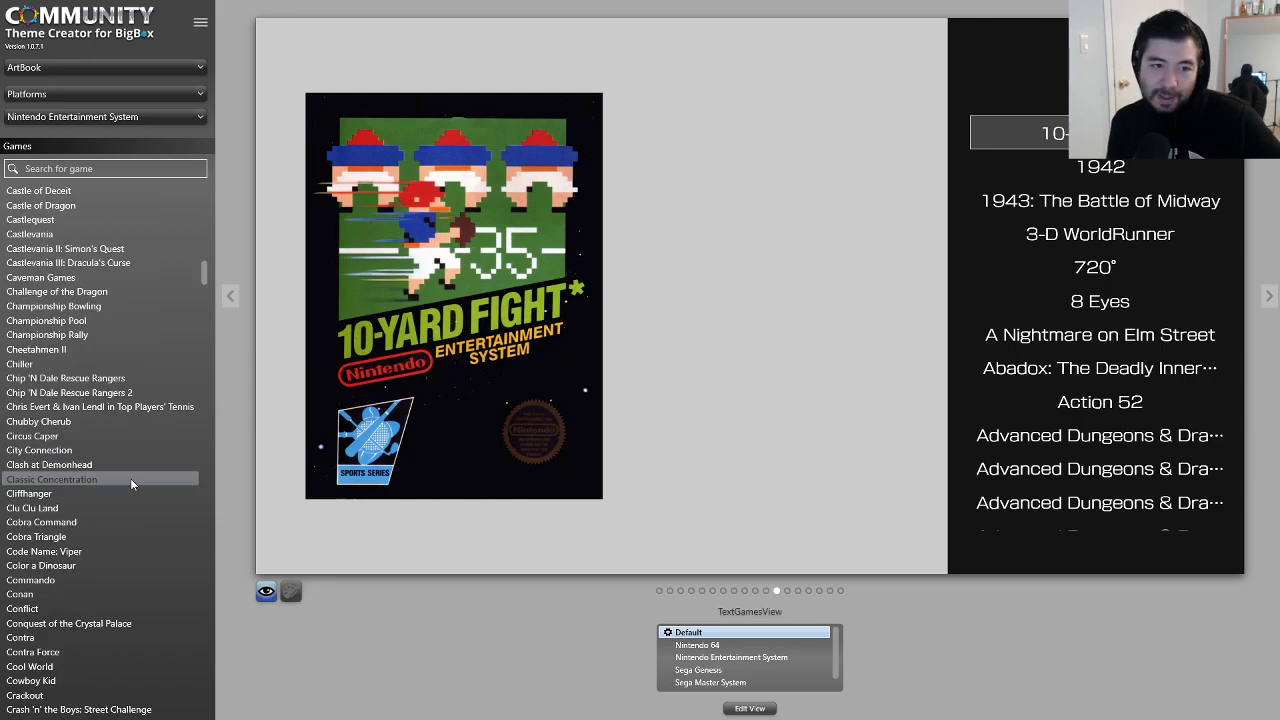
pyautogui.moveTo(205, 278); pyautogui.dragTo(205, 360)
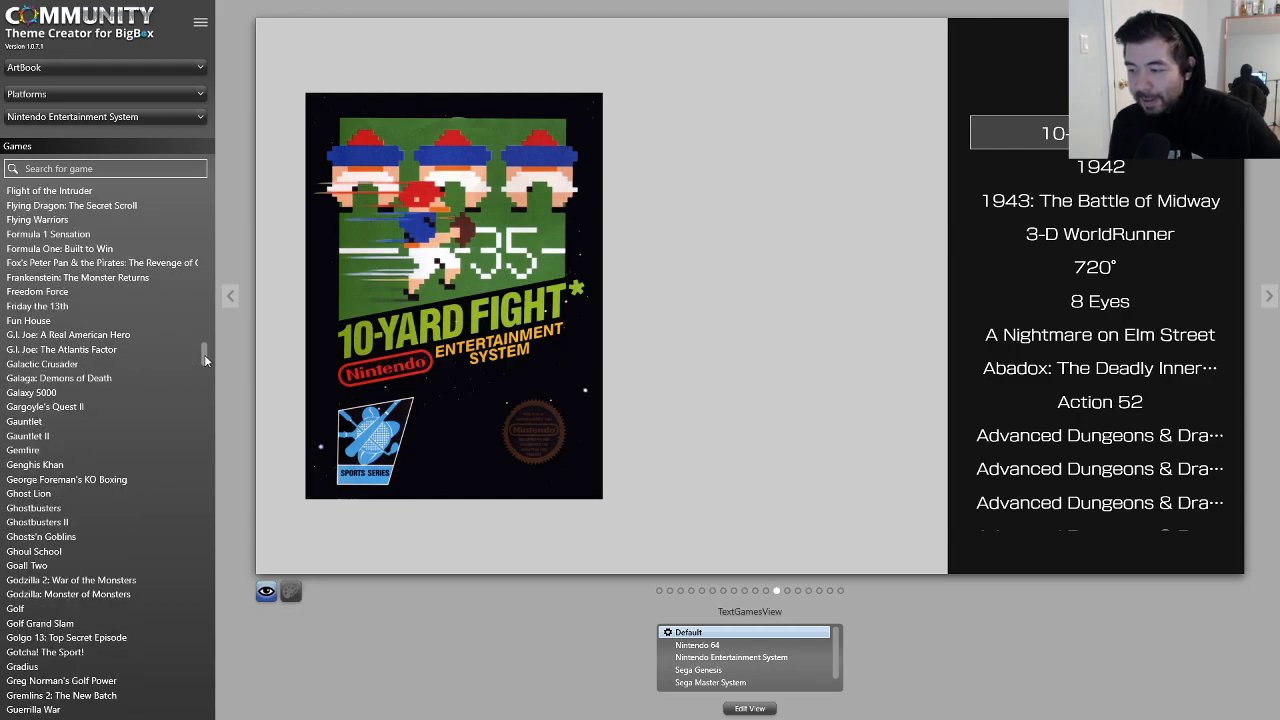
pyautogui.moveTo(205, 360); pyautogui.dragTo(205, 365)
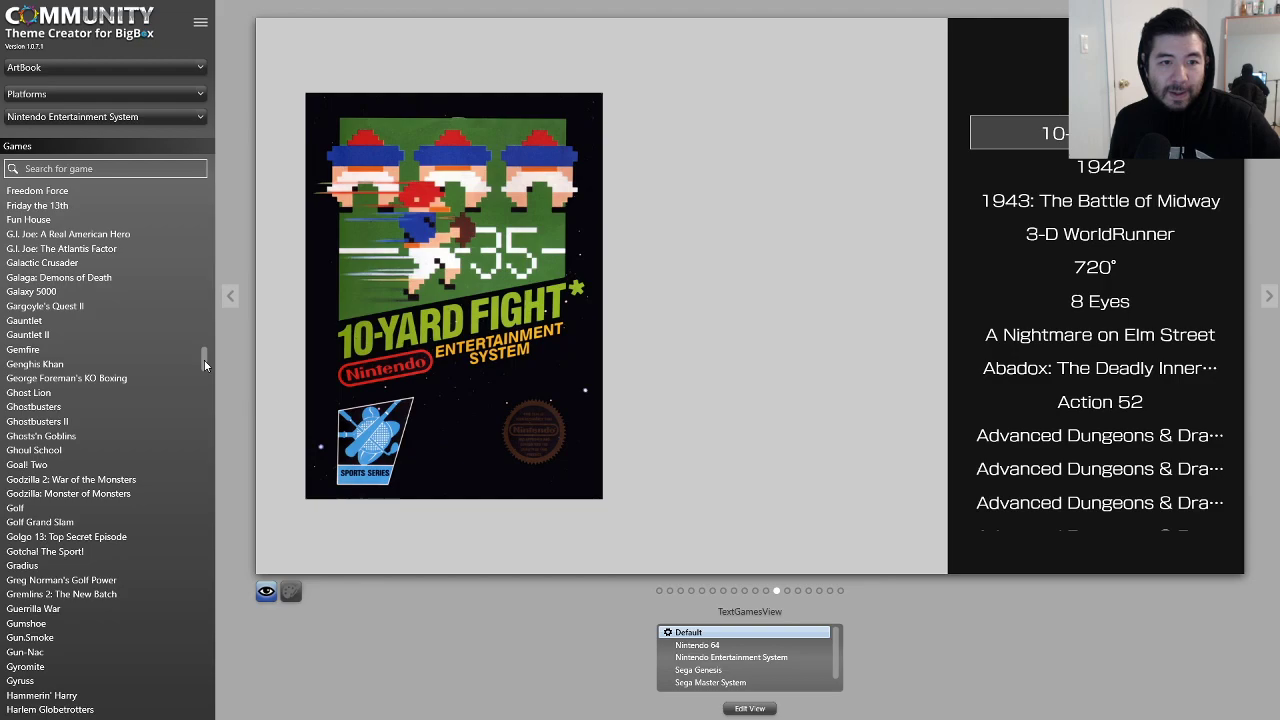
pyautogui.moveTo(205, 365); pyautogui.dragTo(205, 451)
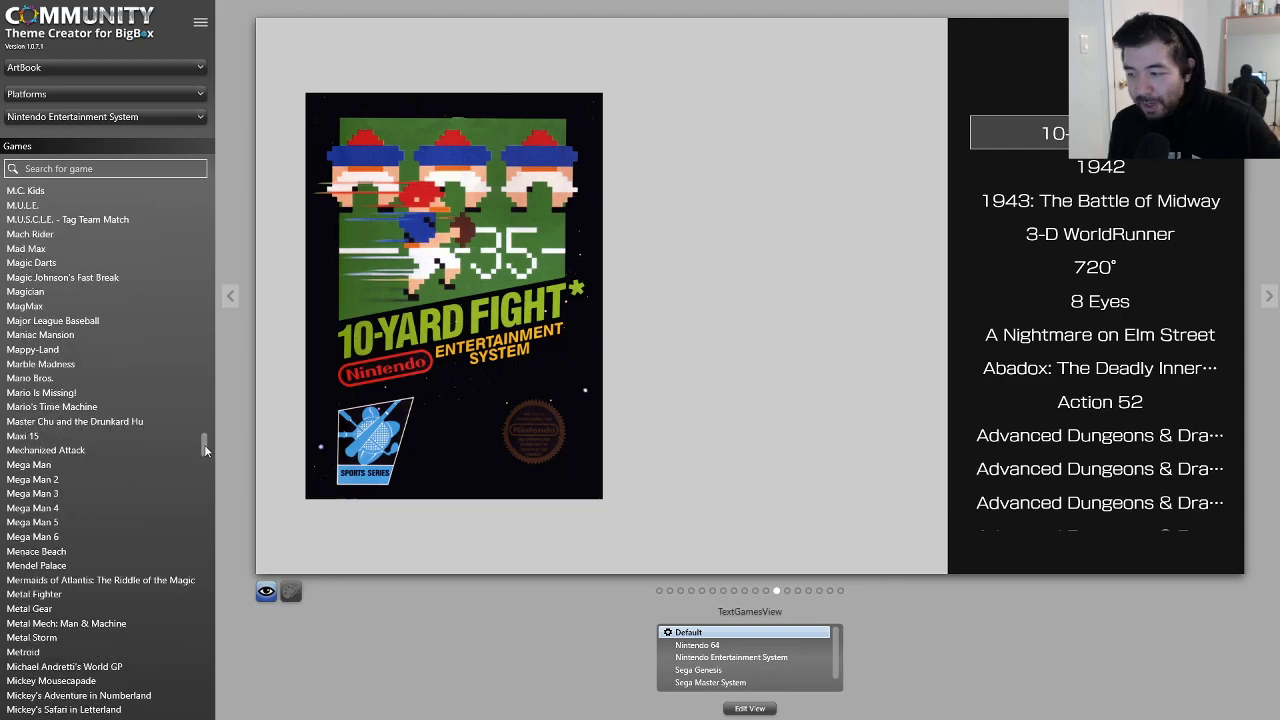
pyautogui.click(57, 482)
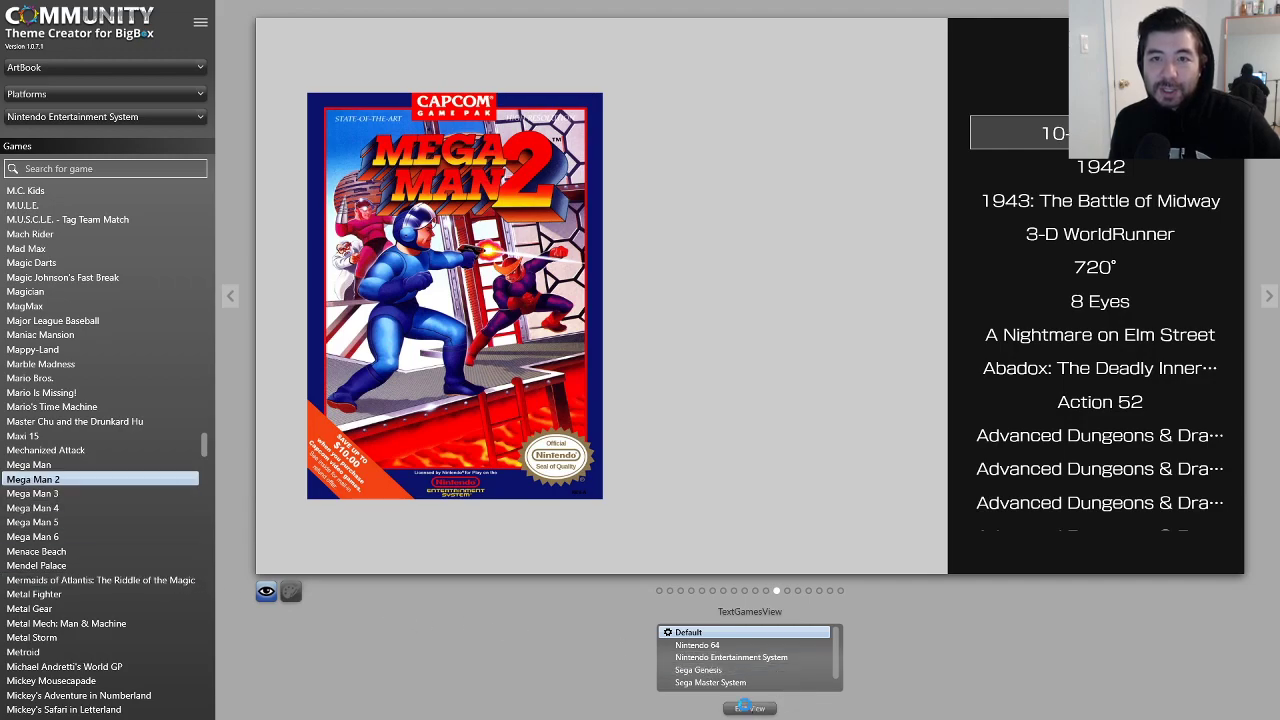
# Step: Open the Default TextGamesView for editing, move the UI elements window clear of the box art and expand Mandatory UI Elements
pyautogui.click(746, 709)
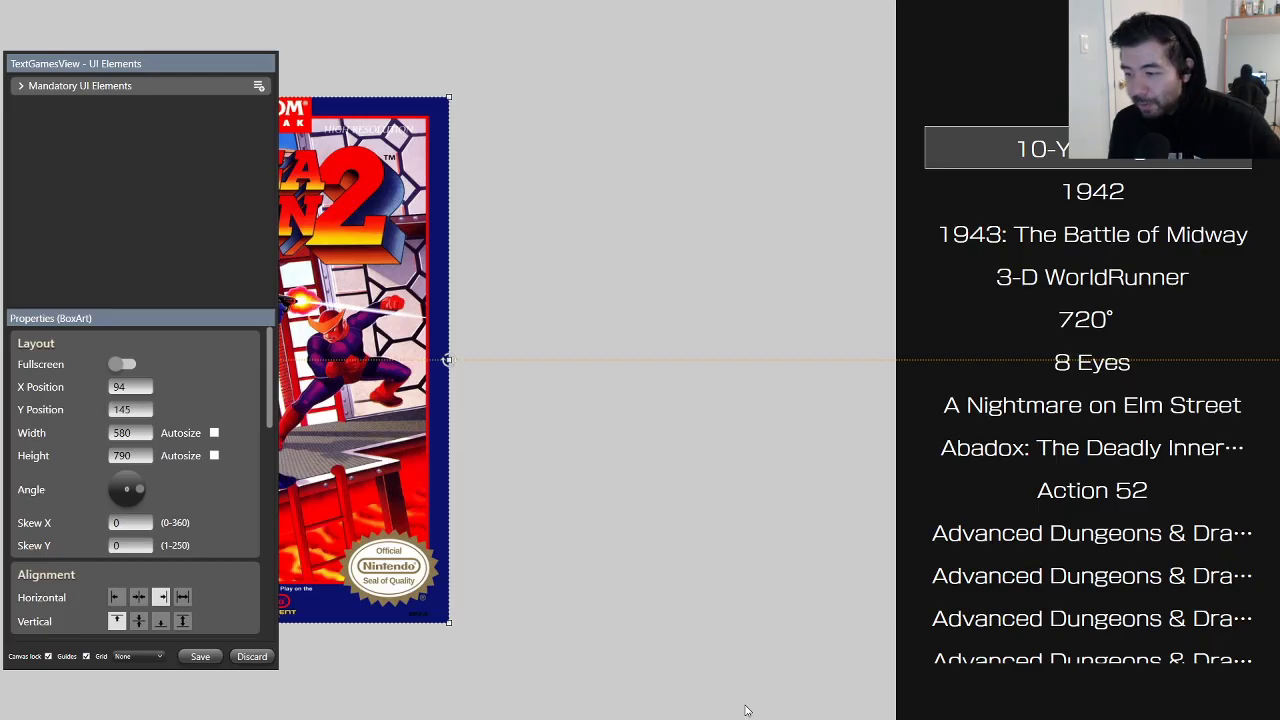
pyautogui.moveTo(121, 66); pyautogui.dragTo(657, 78)
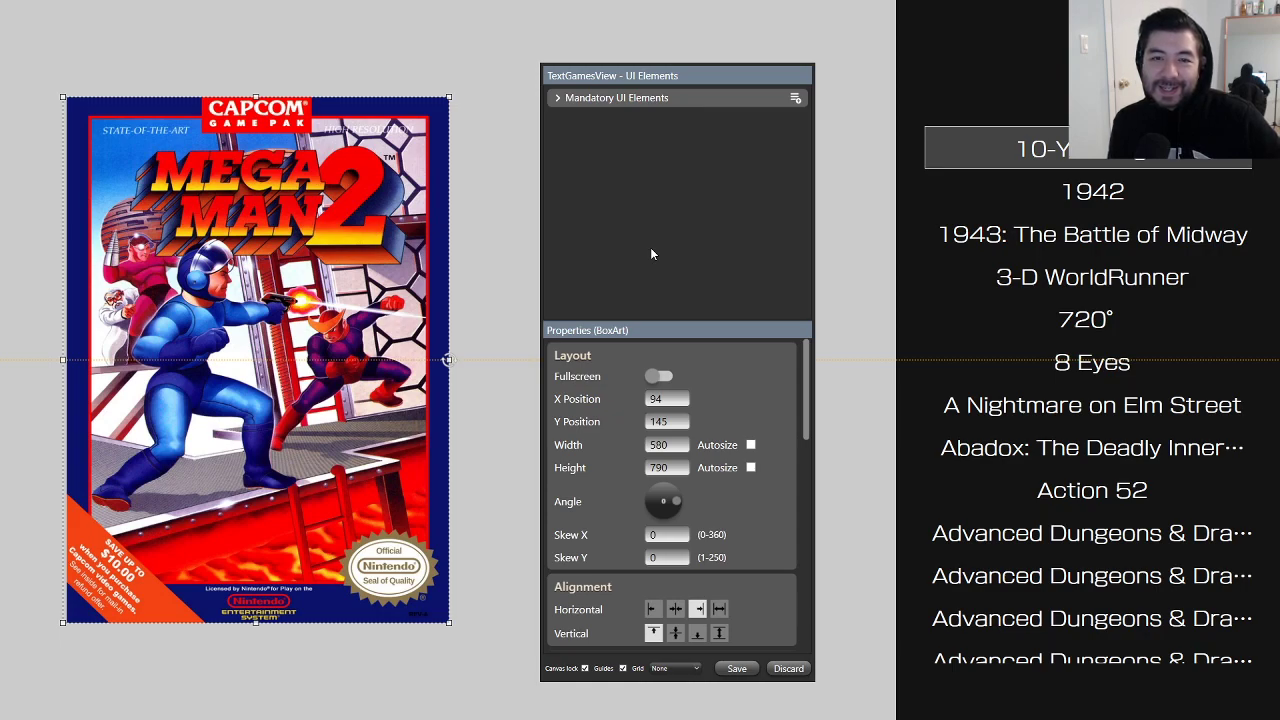
pyautogui.click(558, 98)
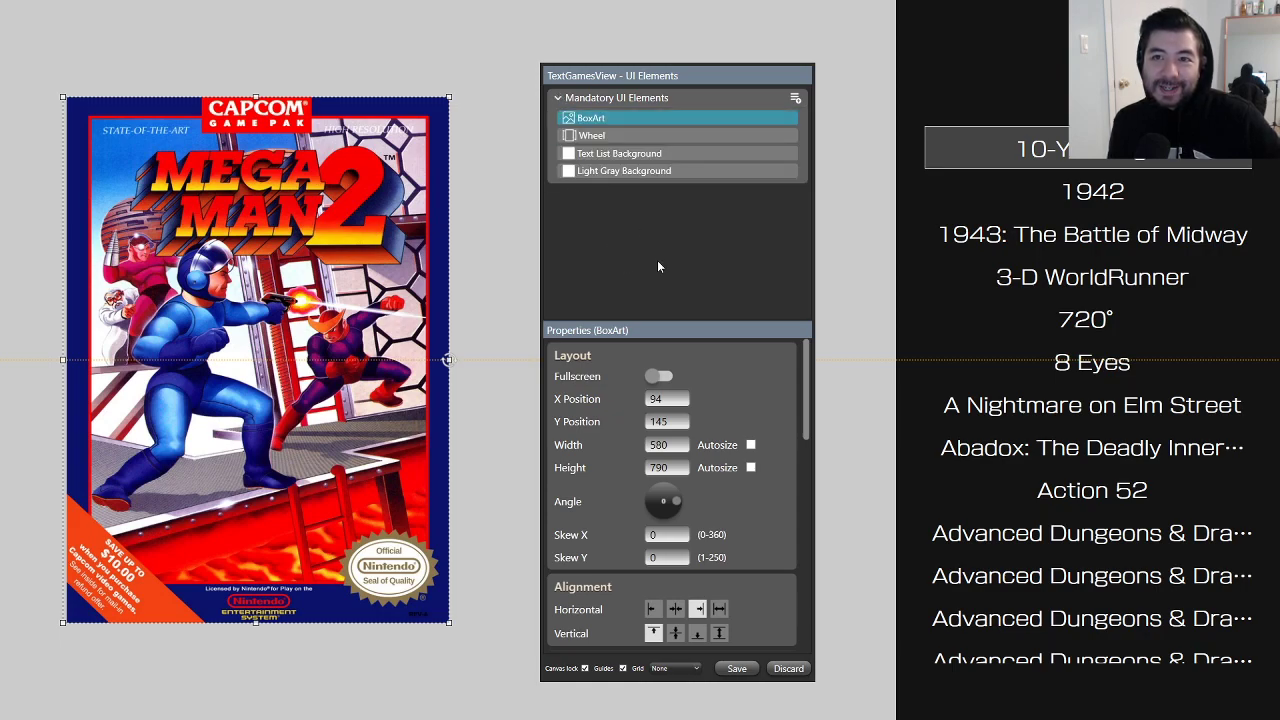
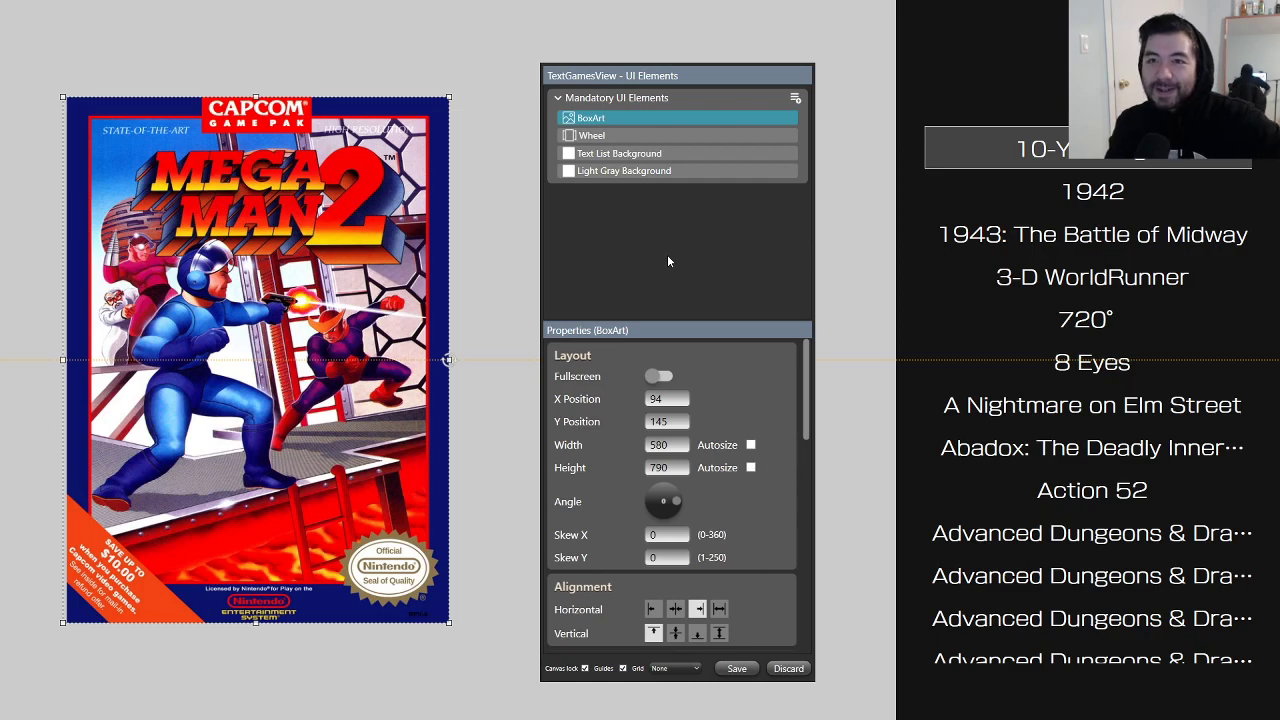
# Step: Change the font of the Wheel's game list to Cabin
pyautogui.click(620, 135)
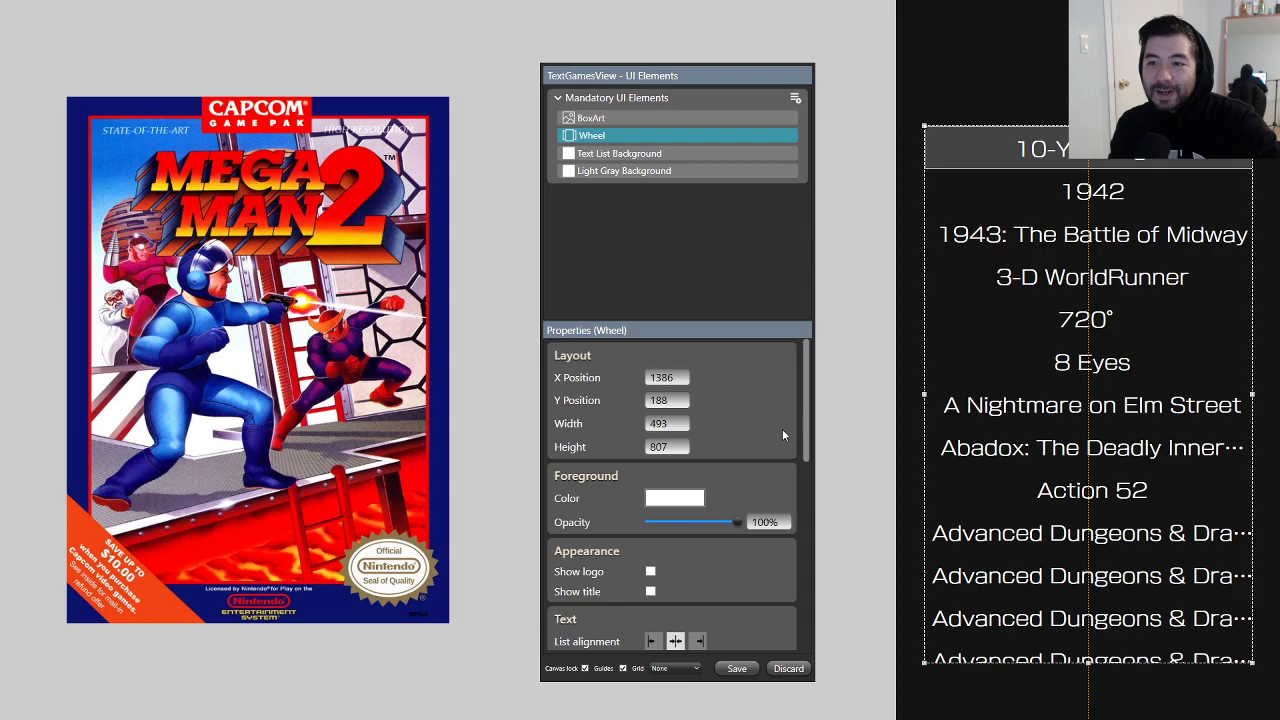
pyautogui.scroll(-4, 785, 441)
pyautogui.scroll(4, 797, 455)
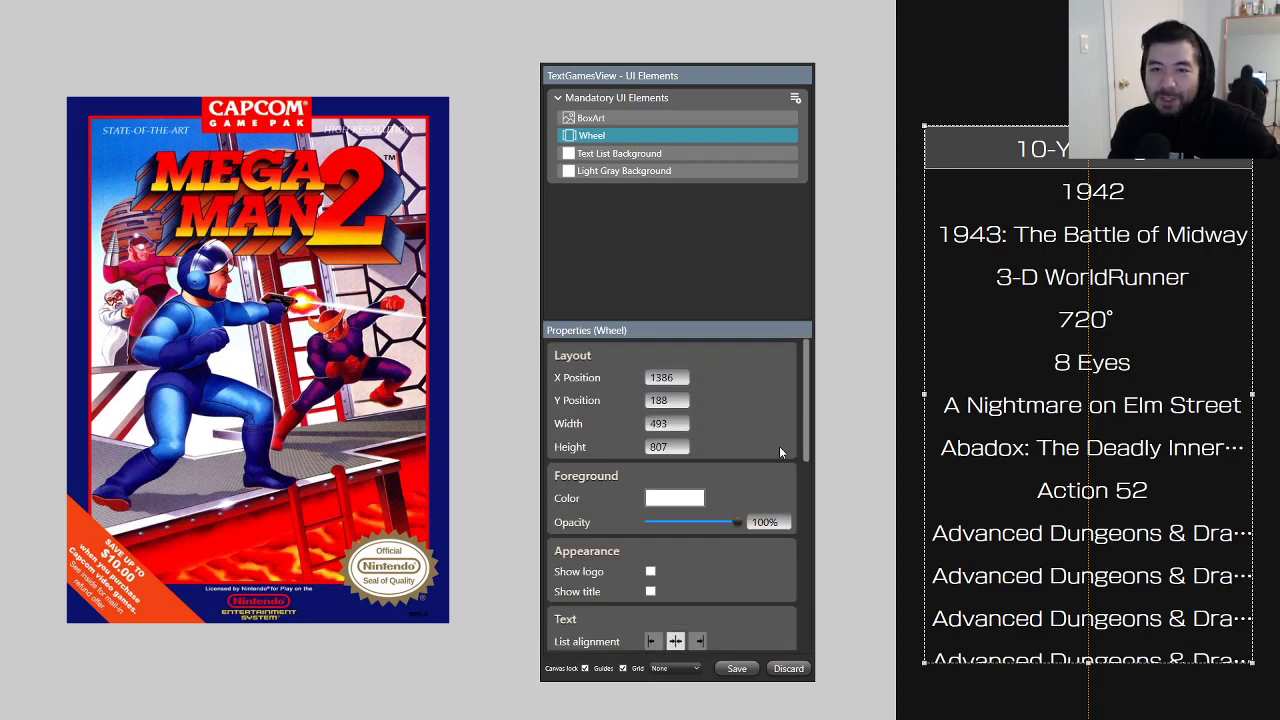
pyautogui.scroll(-3, 790, 460)
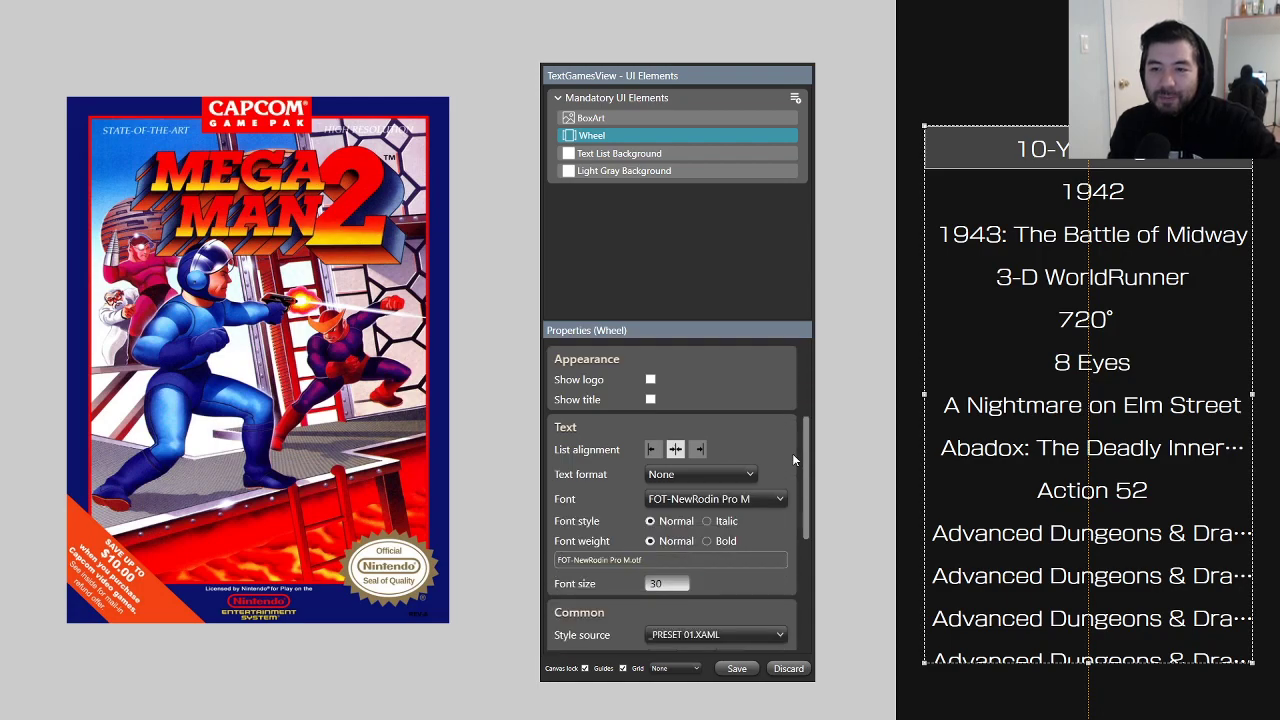
pyautogui.scroll(-2, 793, 462)
pyautogui.scroll(3, 795, 468)
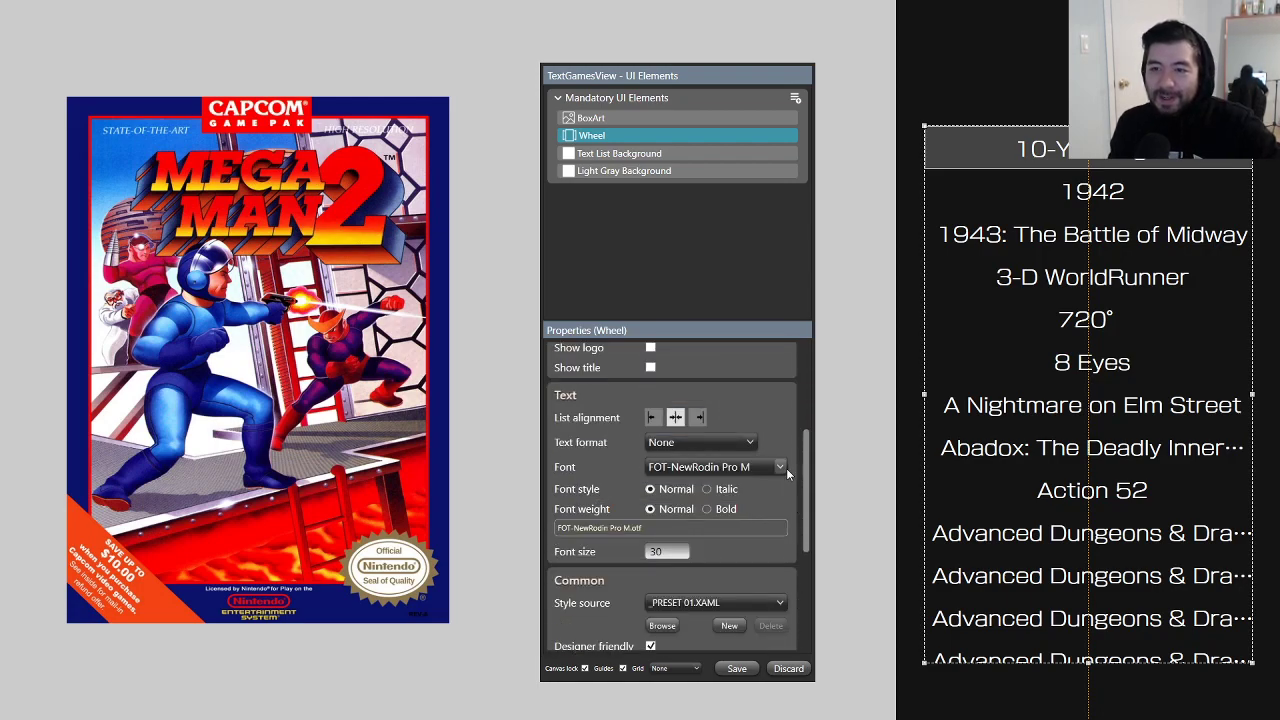
pyautogui.click(780, 466)
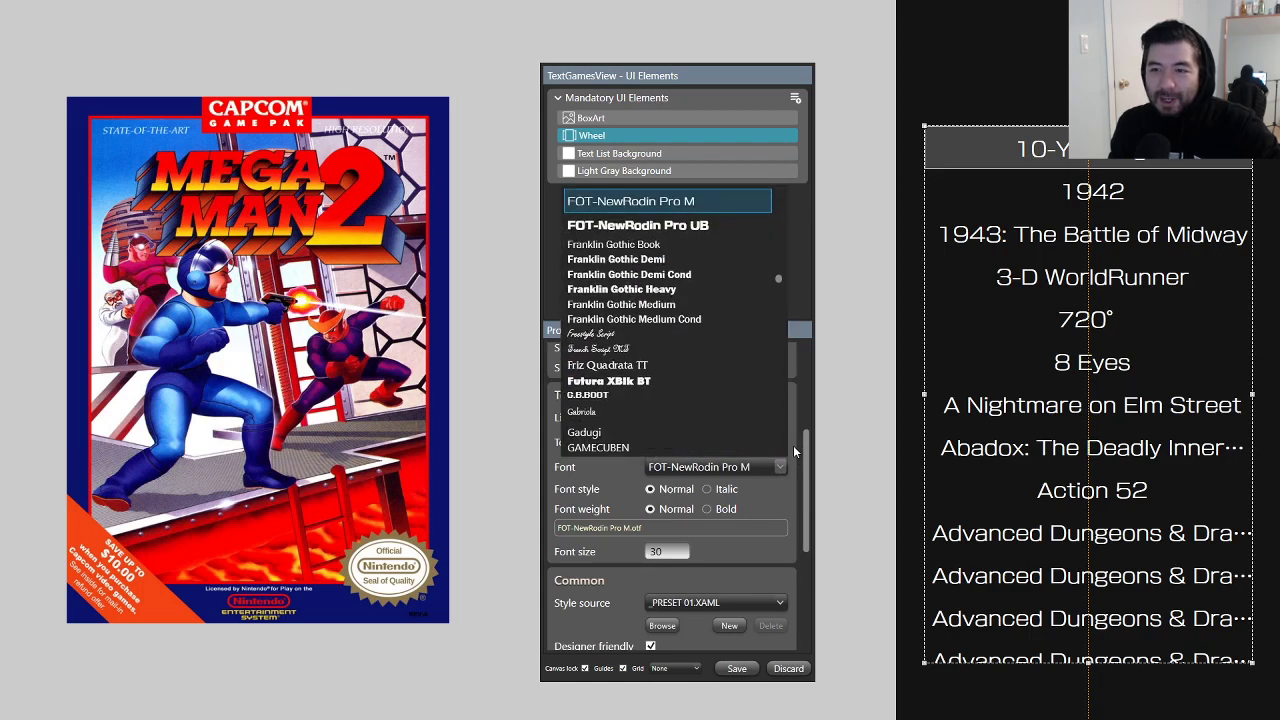
pyautogui.click(799, 477)
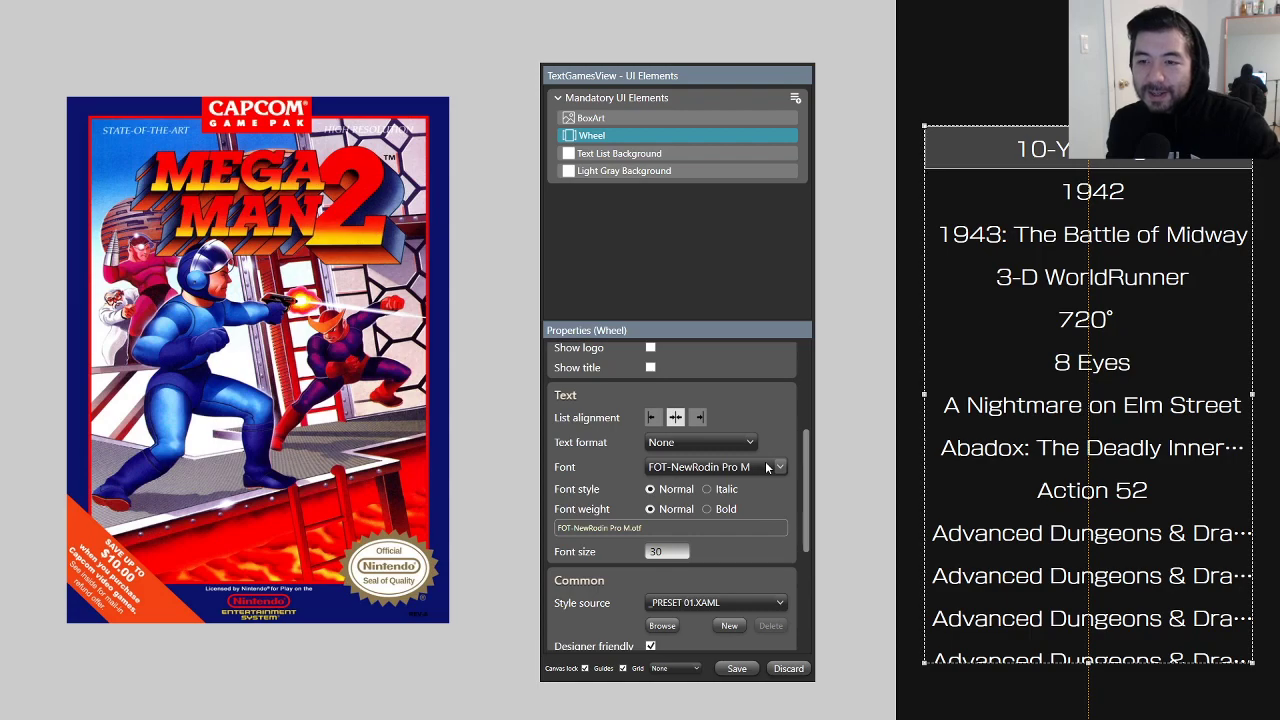
pyautogui.click(767, 467)
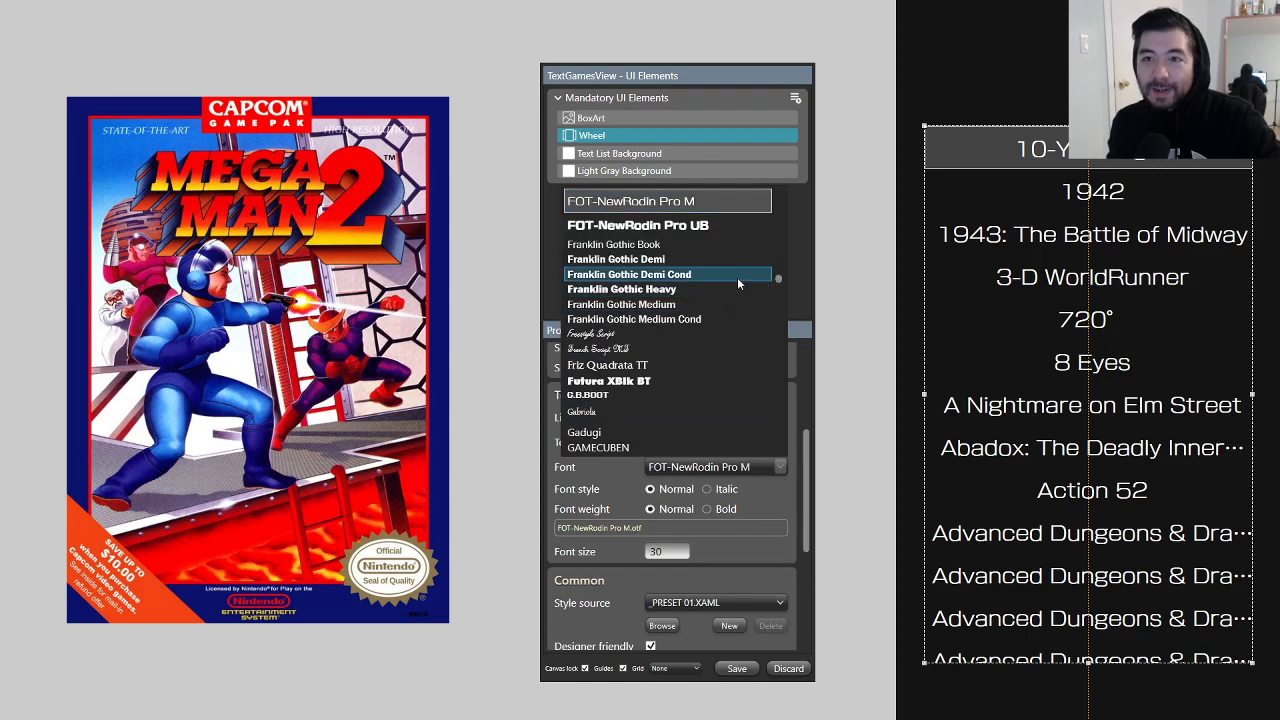
pyautogui.scroll(-2, 743, 290)
pyautogui.scroll(-10, 747, 303)
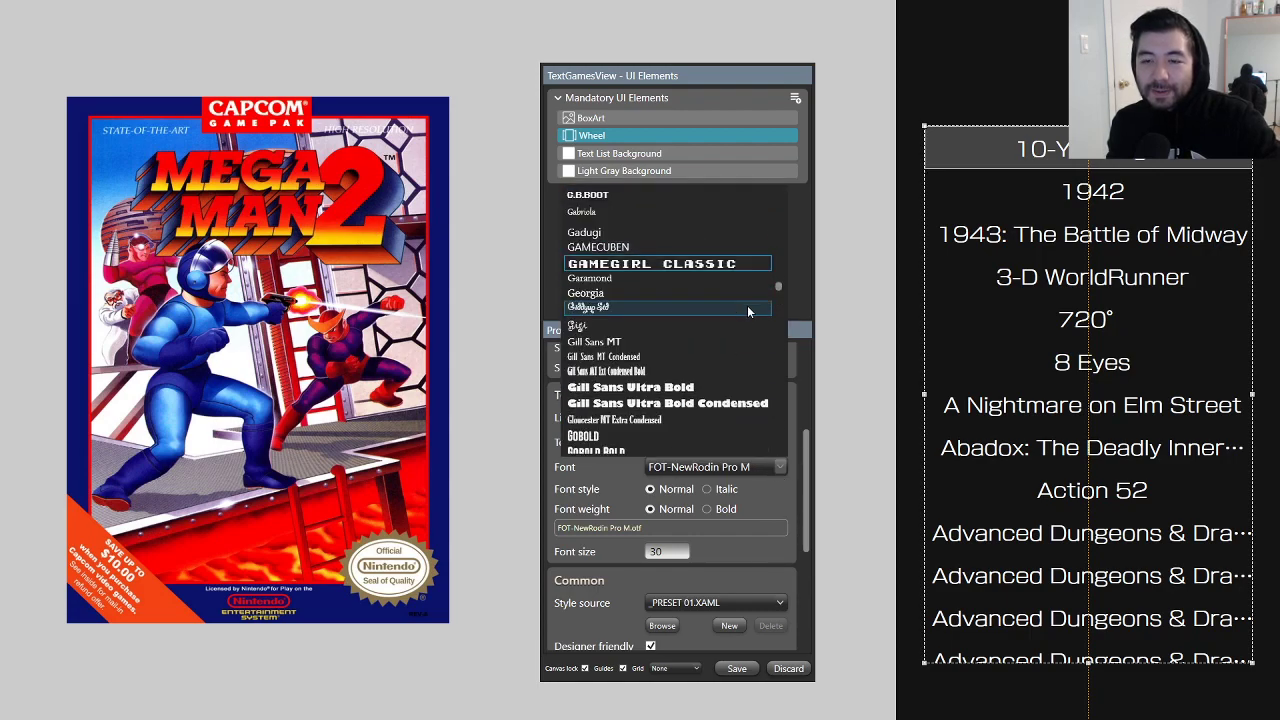
pyautogui.scroll(-2, 738, 308)
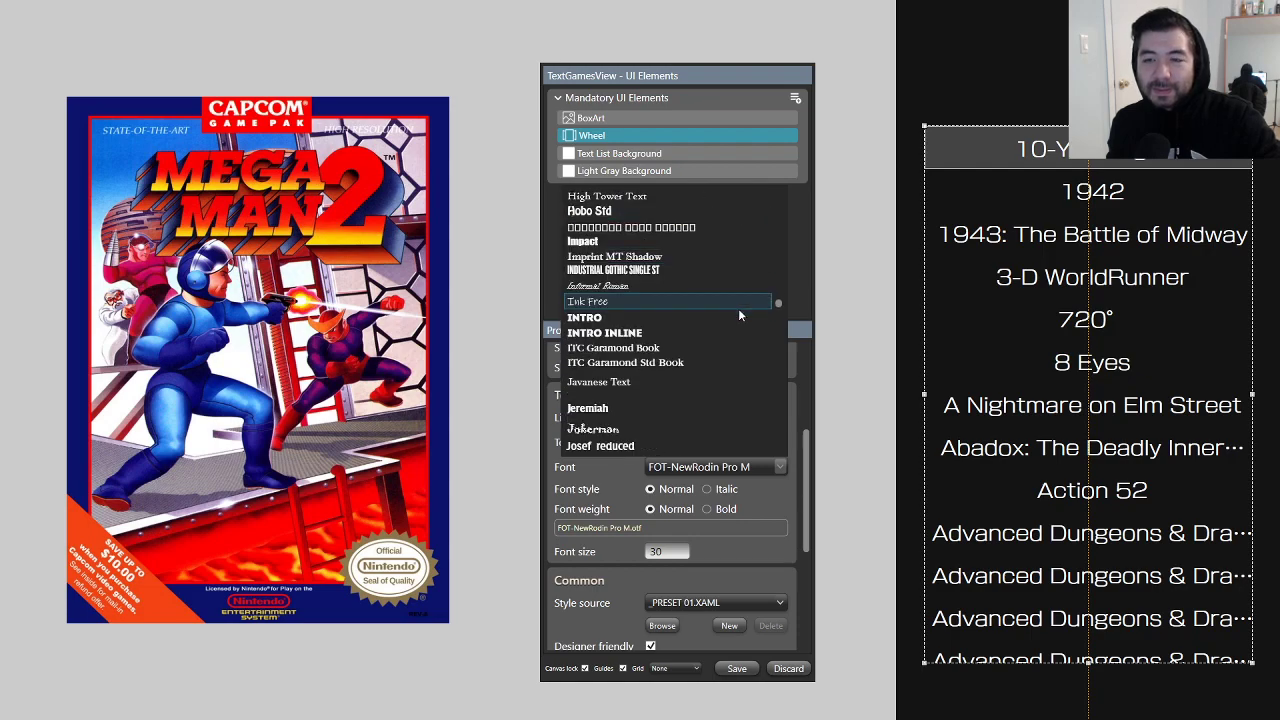
pyautogui.scroll(-2, 777, 302)
pyautogui.moveTo(779, 310); pyautogui.dragTo(784, 228)
pyautogui.scroll(-1, 721, 324)
pyautogui.click(602, 354)
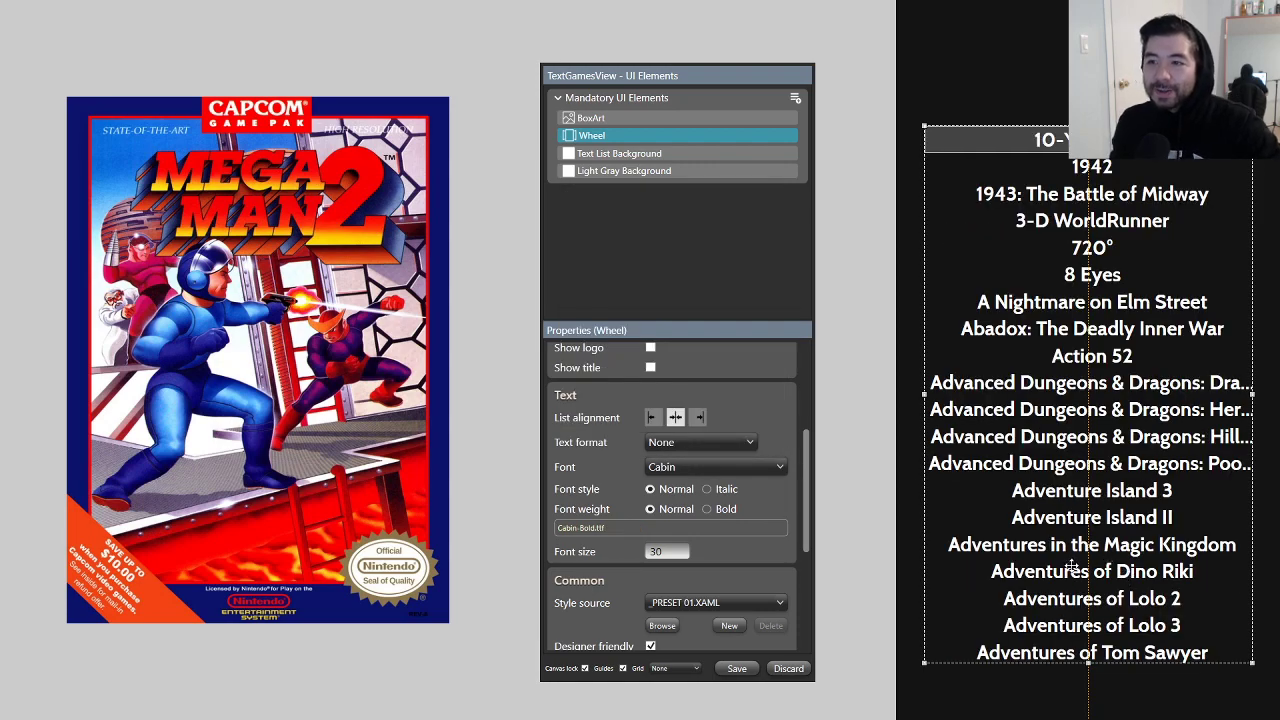
# Step: Set the Wheel's font size to 35
pyautogui.scroll(-1, 772, 500)
pyautogui.doubleClick(667, 519)
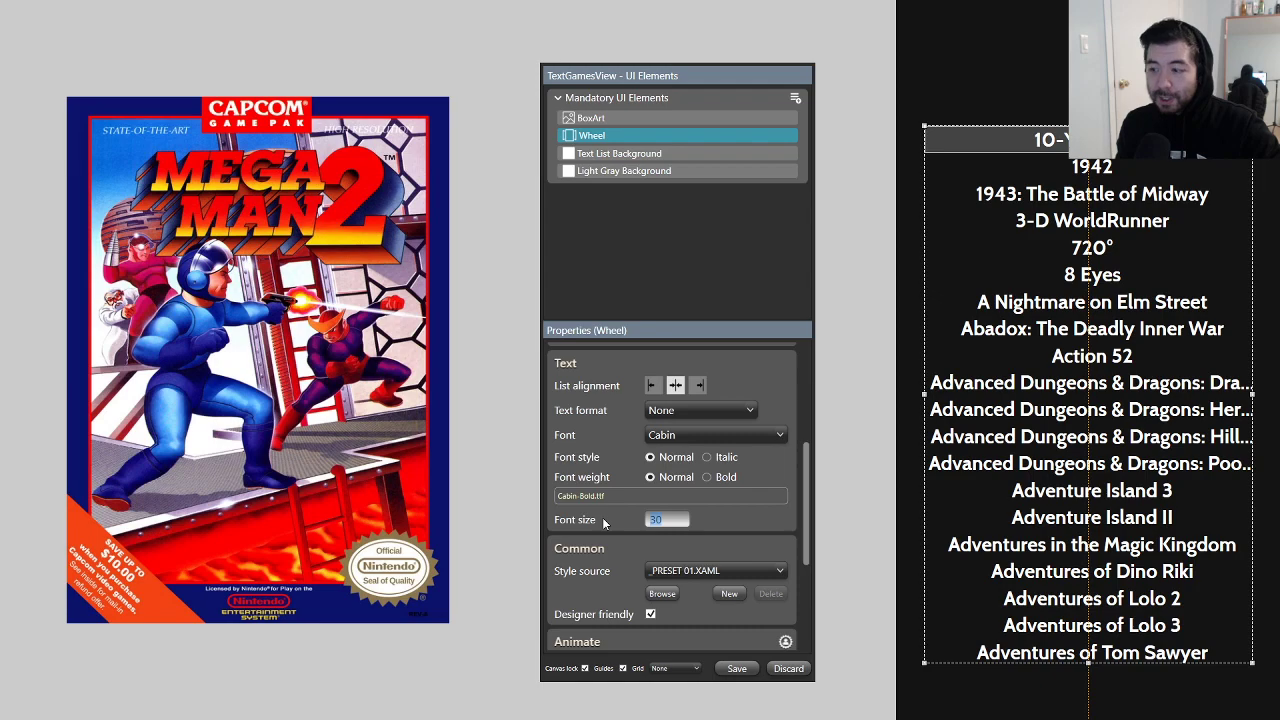
pyautogui.write('35')
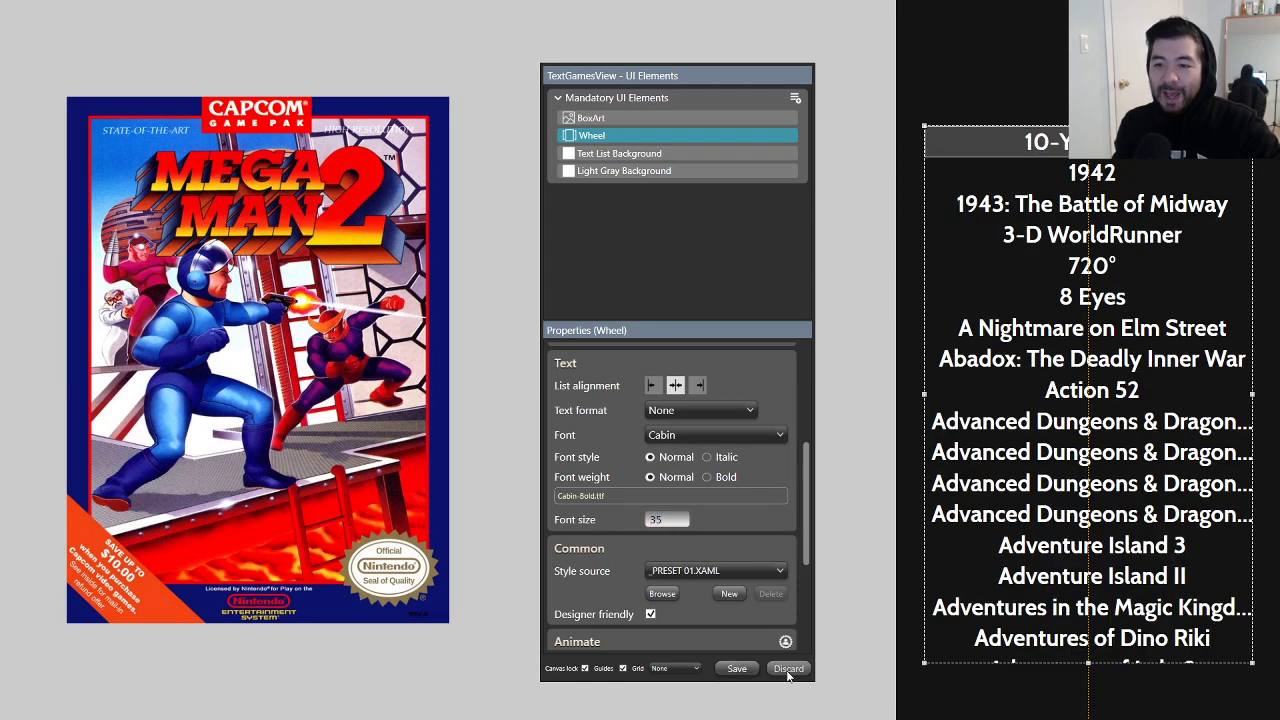
# Step: Switch to the 7QDFPudh.png reference image in the browser, compare its game list text with the Wheel and return to the editor
pyautogui.hotkey('alt', 'Tab')
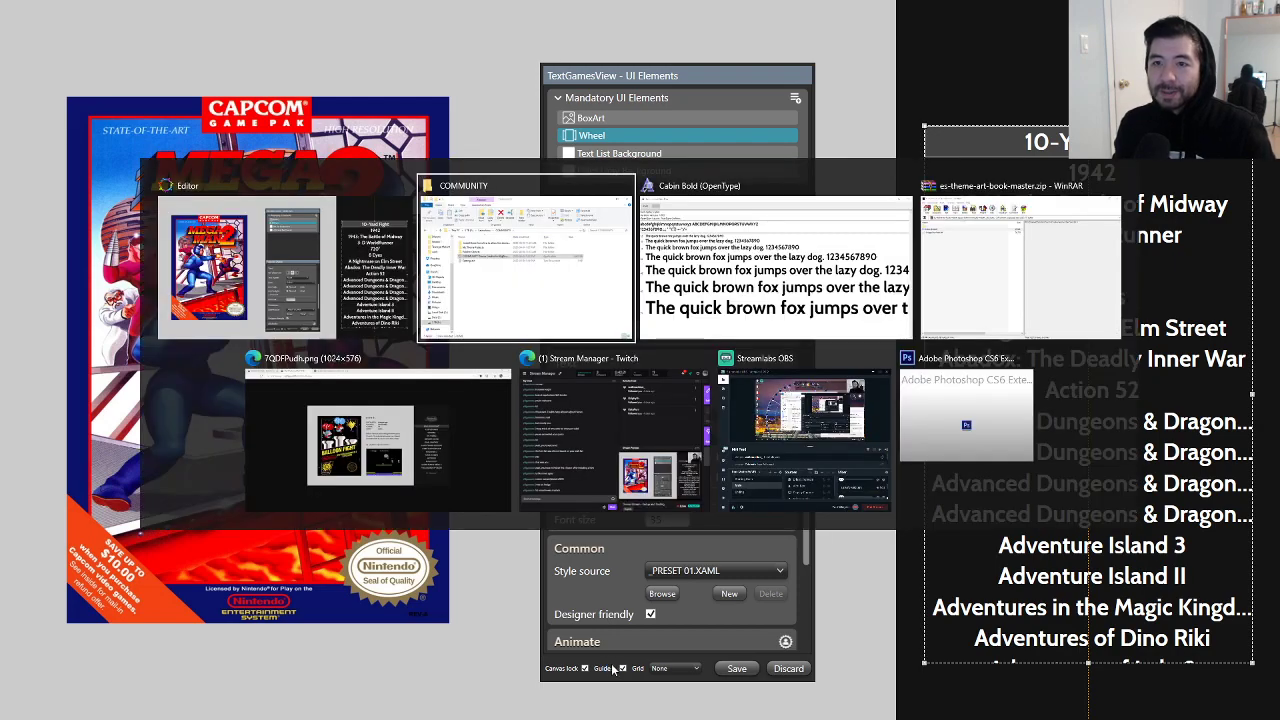
pyautogui.click(415, 445)
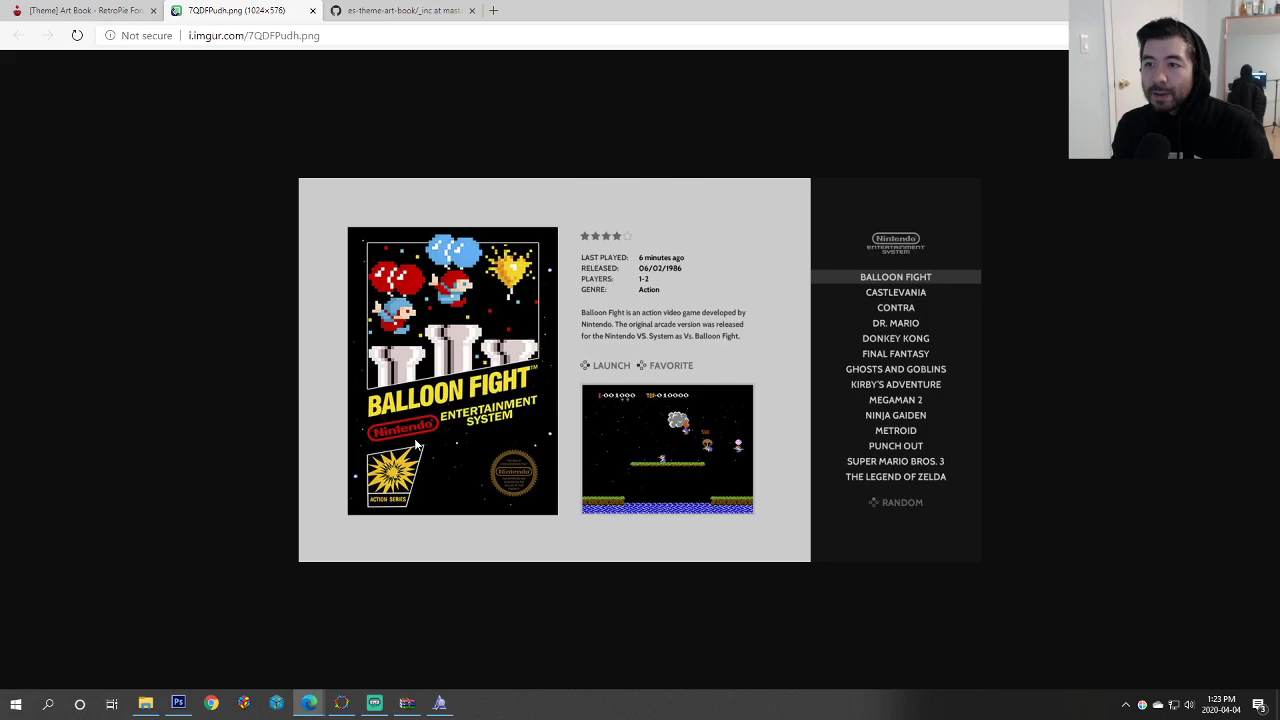
pyautogui.hotkey('alt', 'Tab')
pyautogui.hotkey('alt', 'Tab')
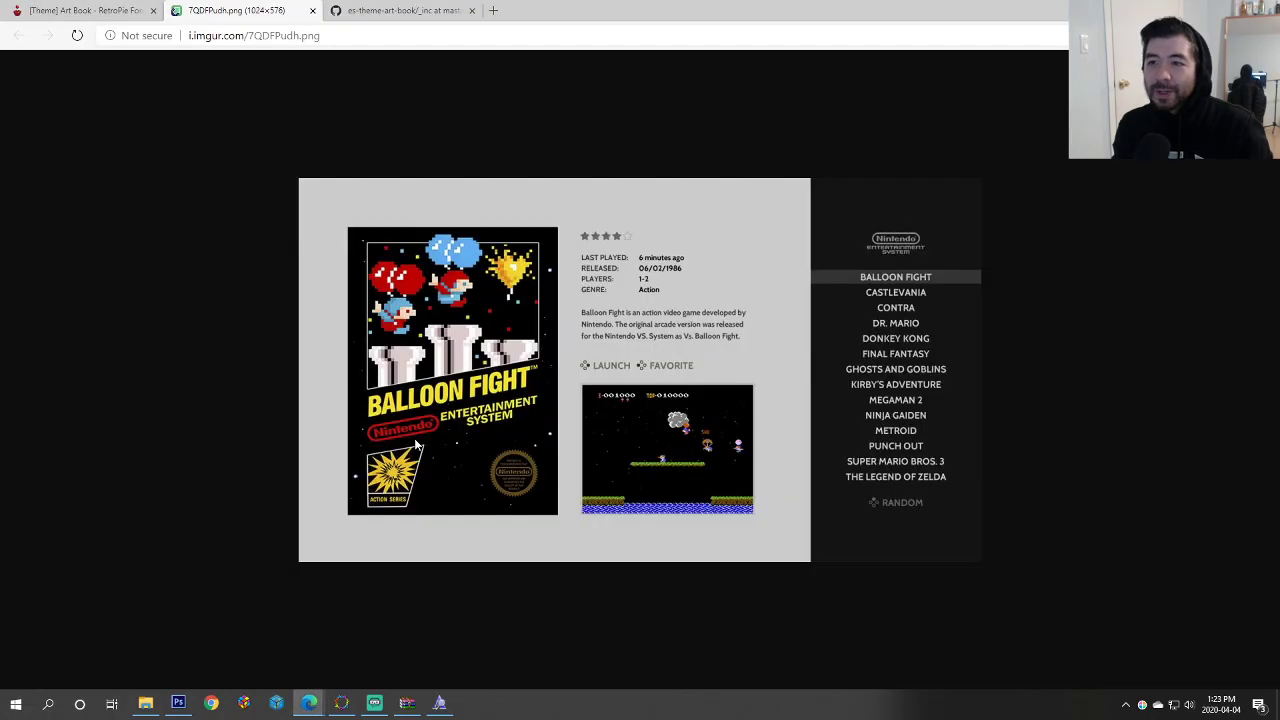
pyautogui.hotkey('alt', 'Tab')
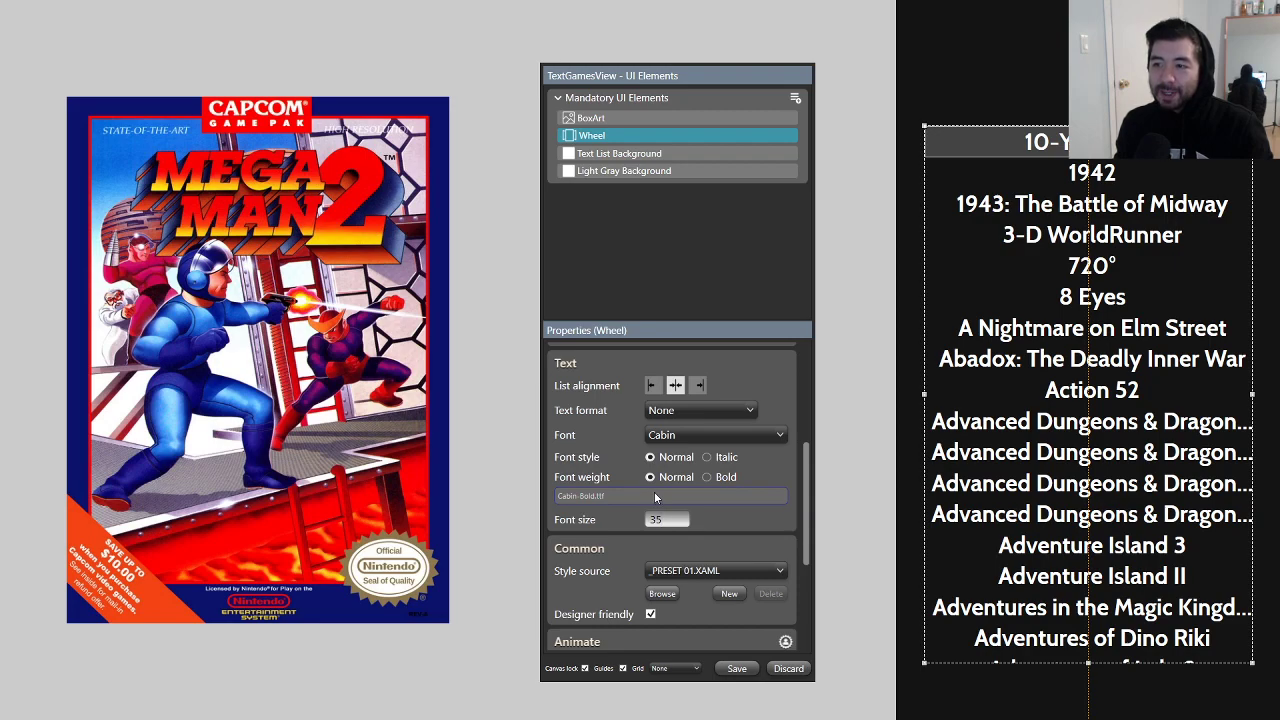
# Step: Set the Wheel's font size to 32
pyautogui.hotkey('alt', 'Tab')
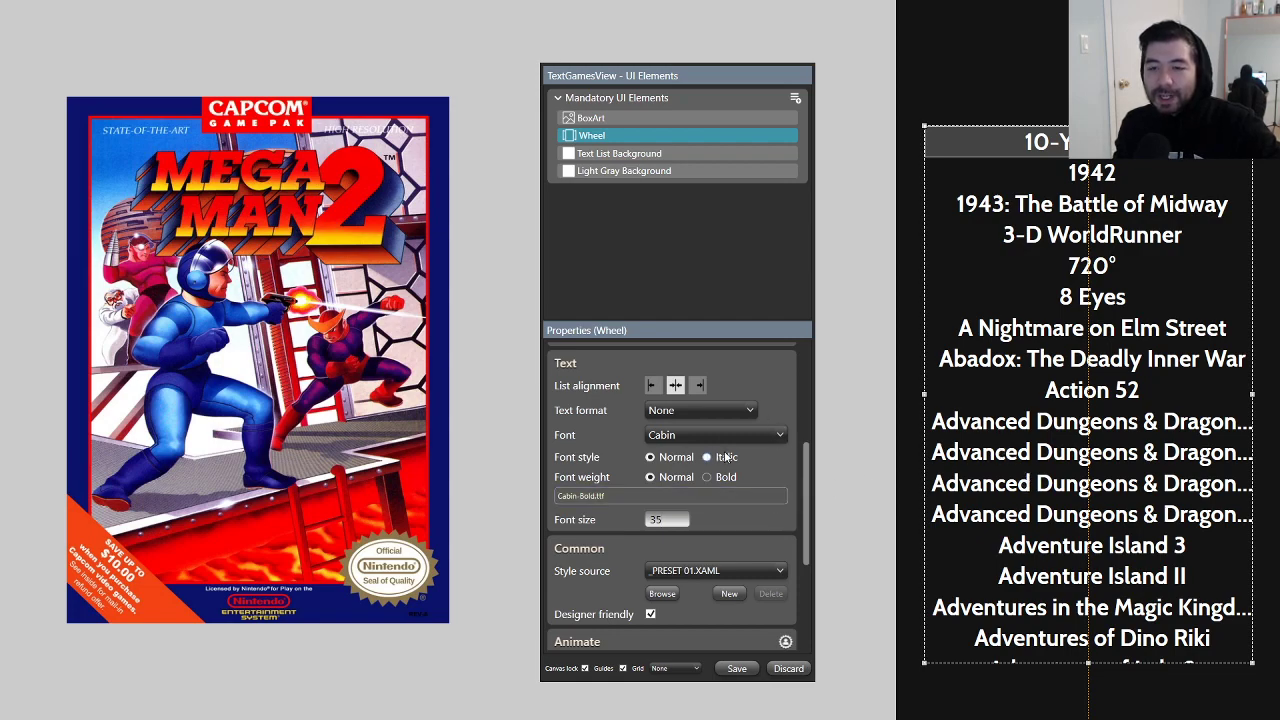
pyautogui.doubleClick(657, 519)
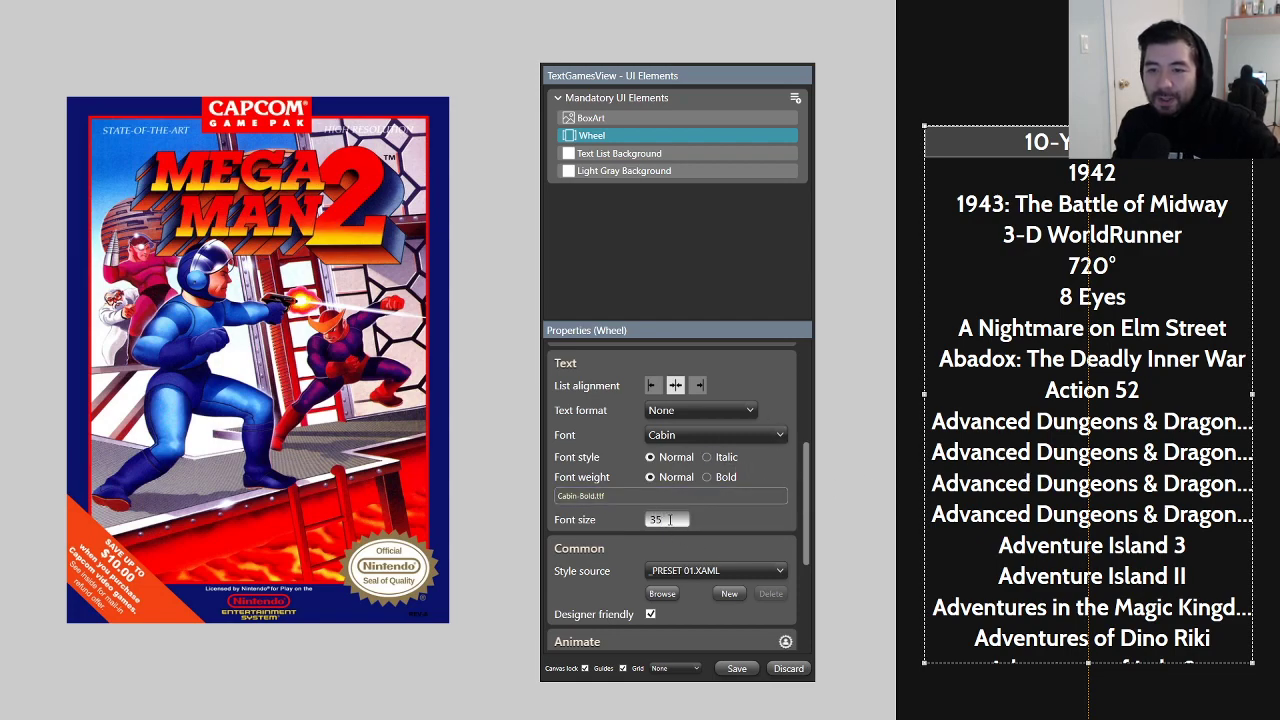
pyautogui.write('32')
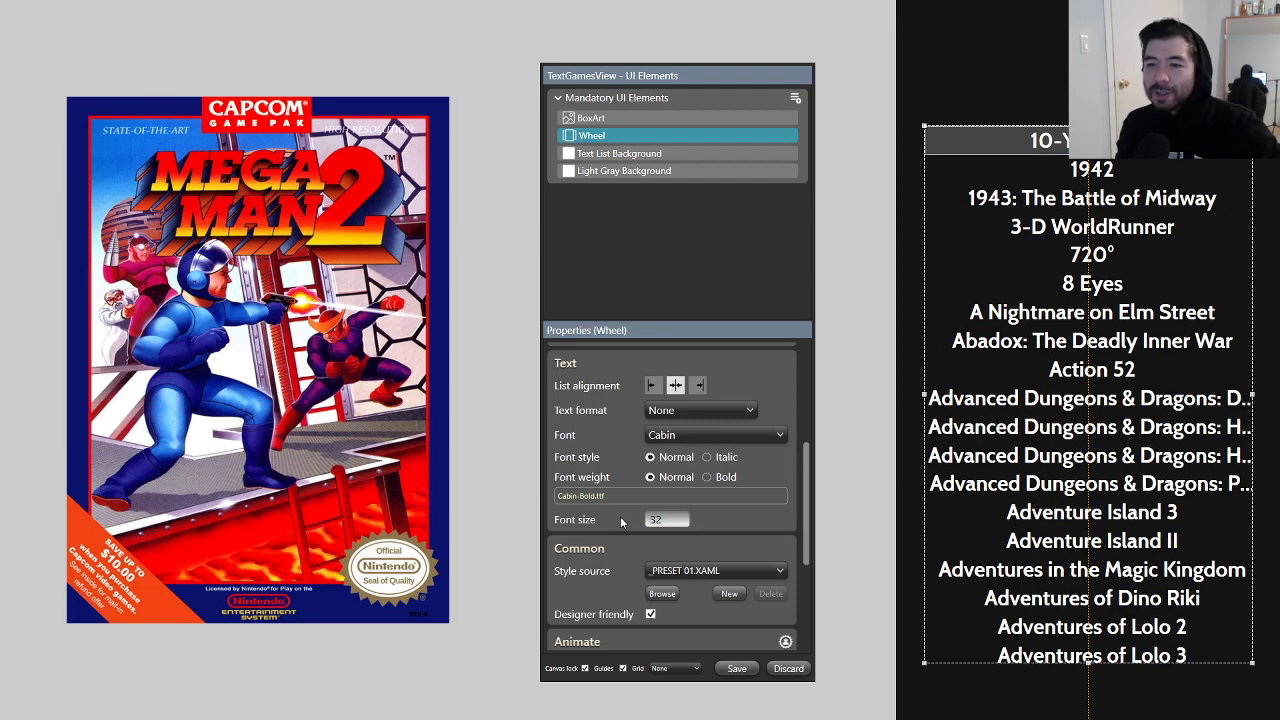
# Step: Shorten the Wheel from its lower edge so the visible list ends with Adventure Island II, and deselect it
pyautogui.moveTo(1090, 662); pyautogui.dragTo(1085, 589)
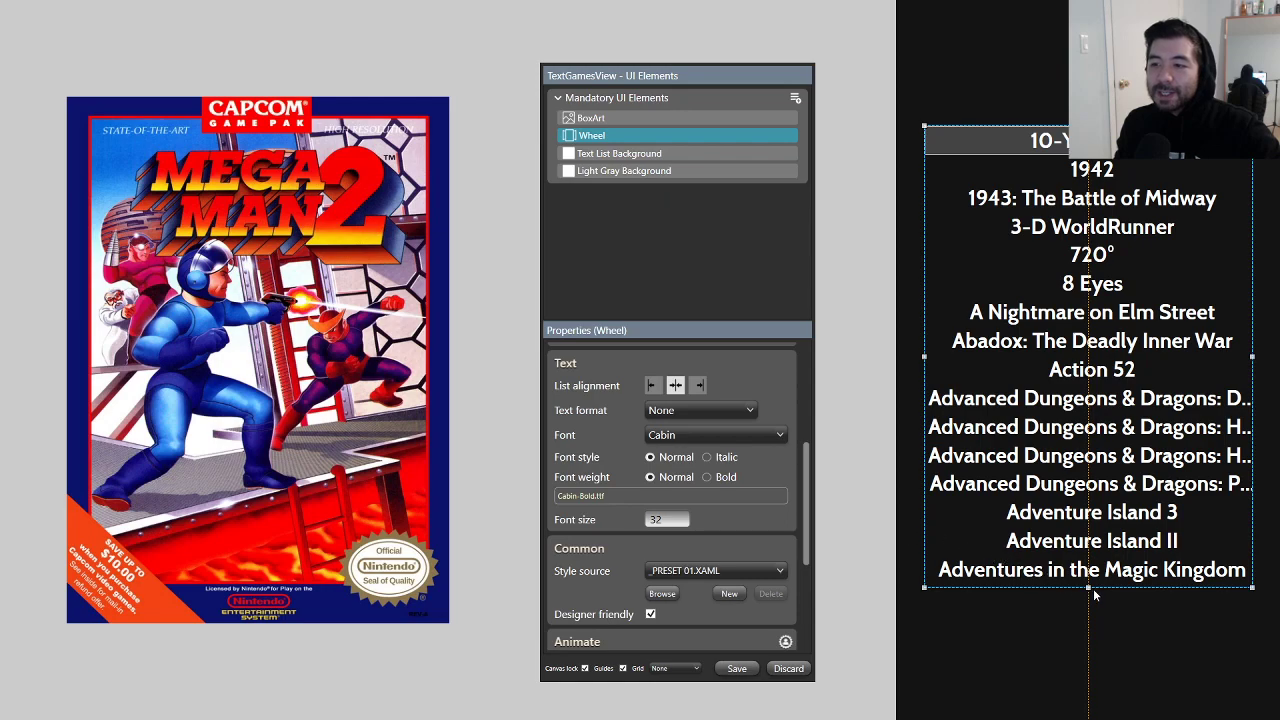
pyautogui.moveTo(1088, 588); pyautogui.dragTo(1089, 560)
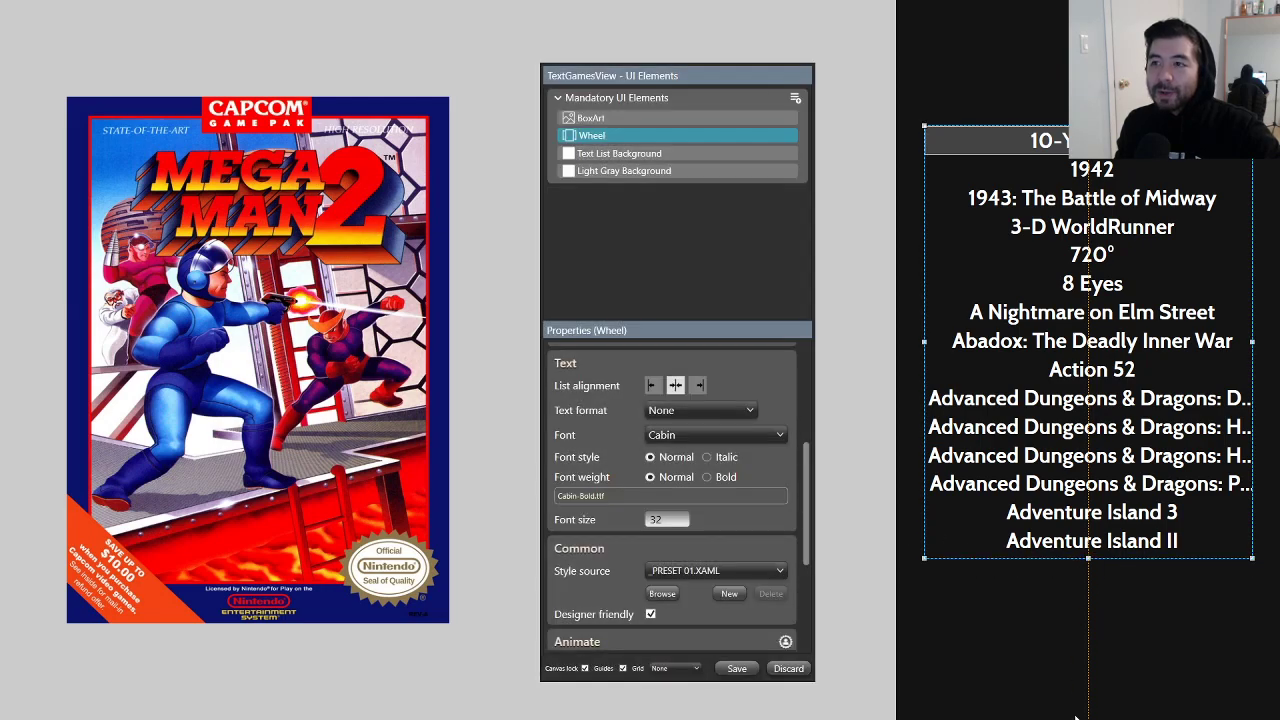
pyautogui.click(1147, 688)
pyautogui.click(835, 585)
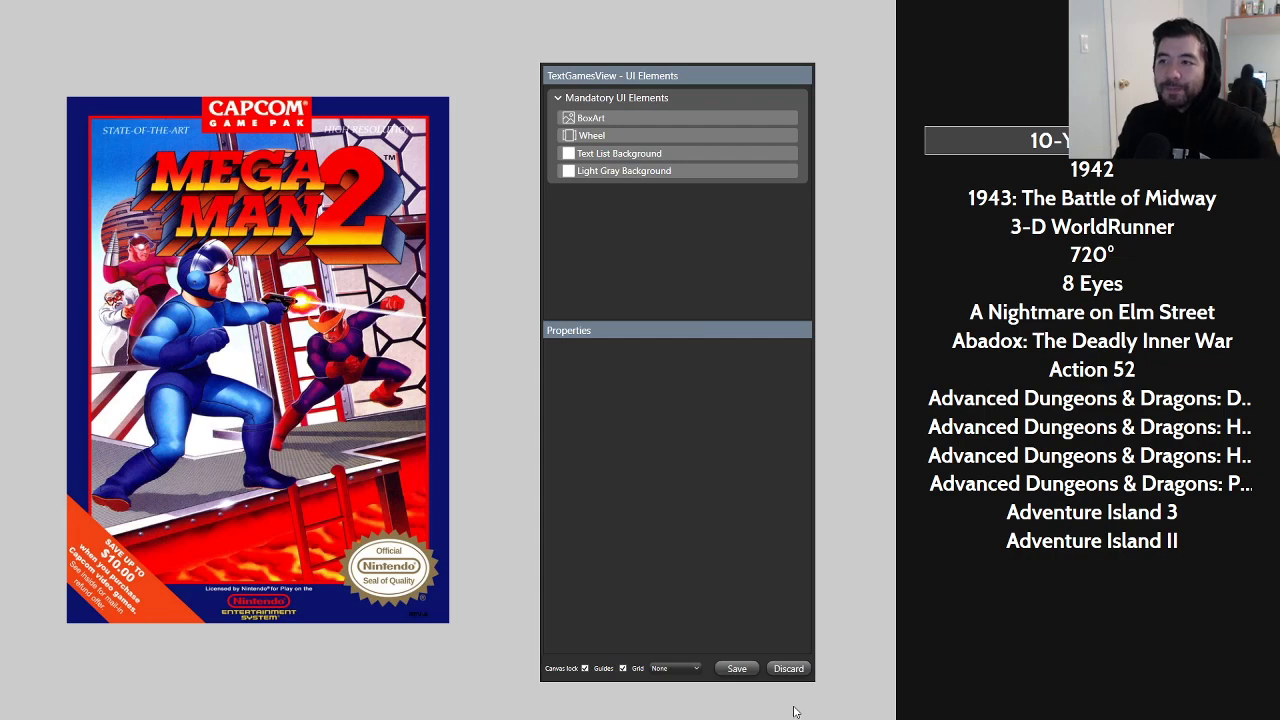
# Step: Switch between the 7QDFPudh.png reference image and the editor to compare the game list's length and width with the Wheel
pyautogui.hotkey('alt', 'Tab')
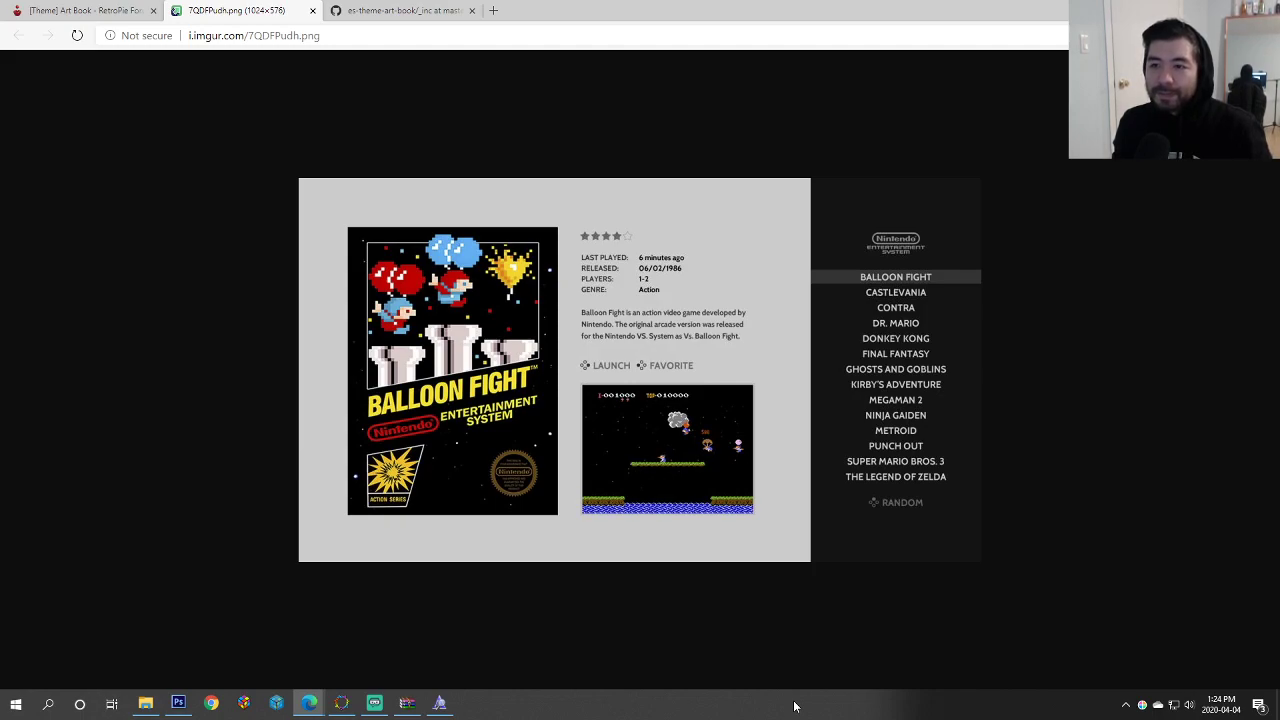
pyautogui.hotkey('alt', 'Tab')
pyautogui.hotkey('alt', 'Tab')
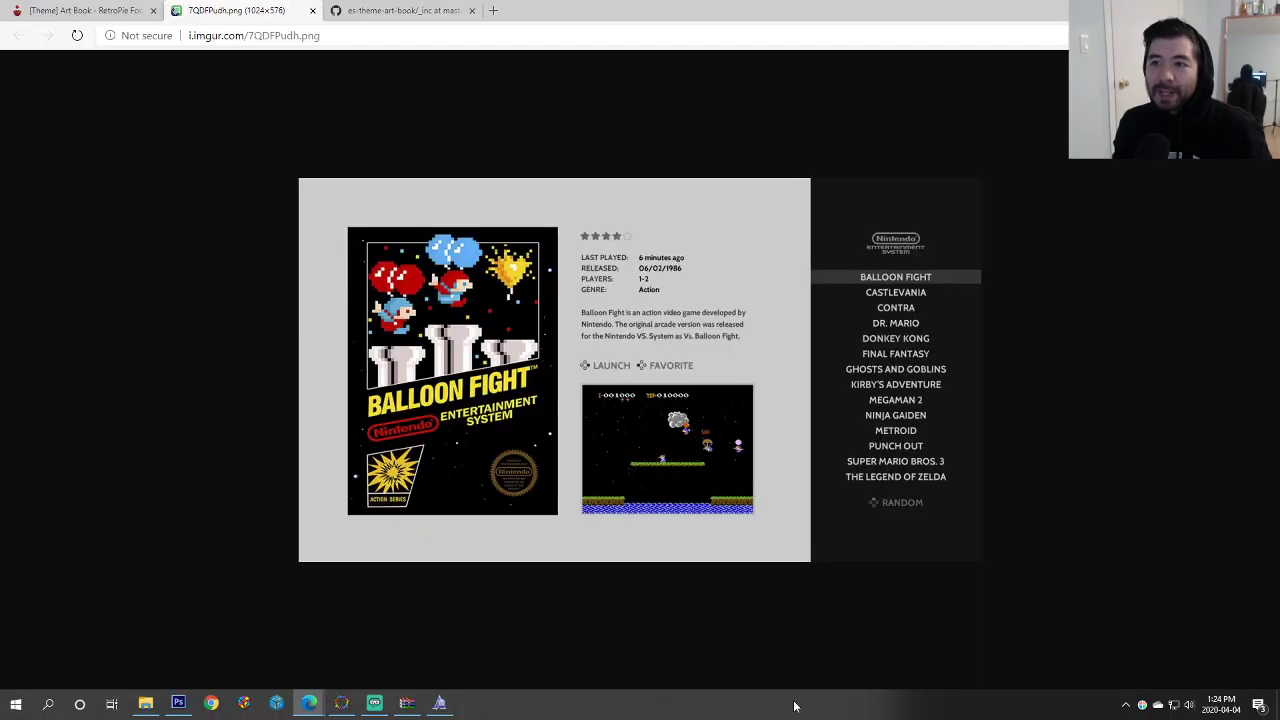
pyautogui.hotkey('alt', 'Tab')
pyautogui.click(1031, 278)
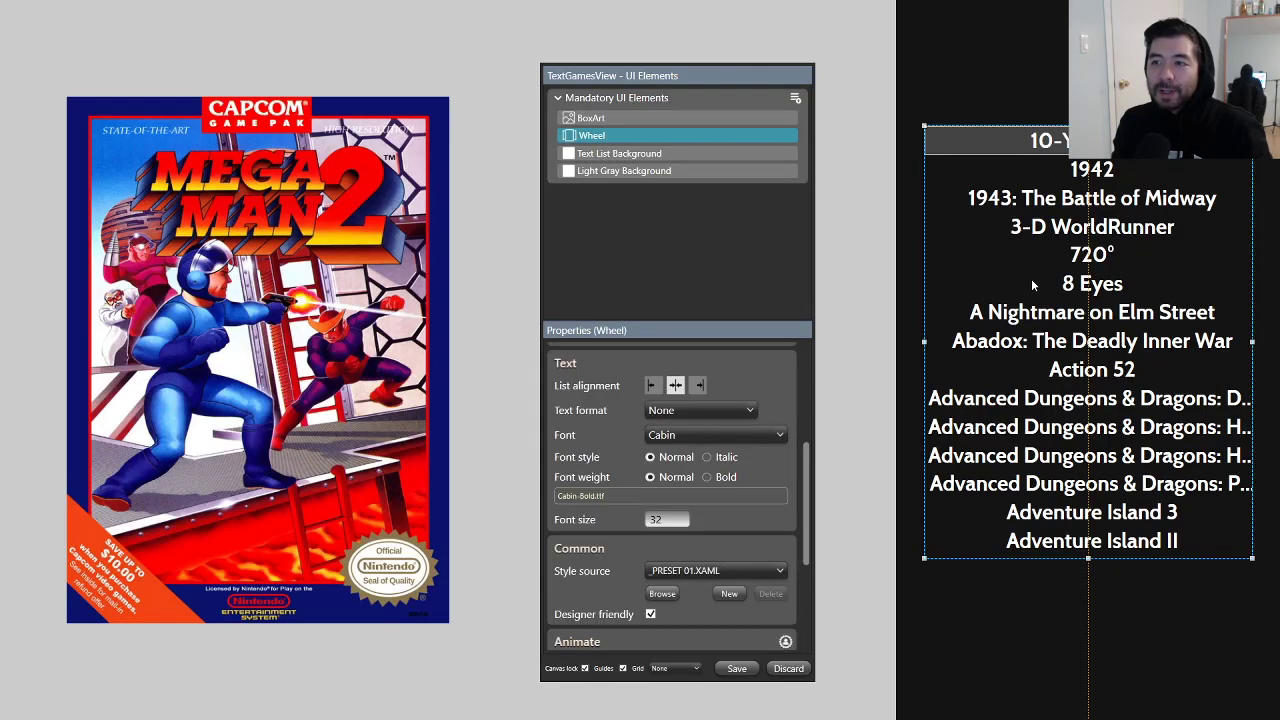
pyautogui.hotkey('alt', 'Tab')
pyautogui.hotkey('alt', 'Tab')
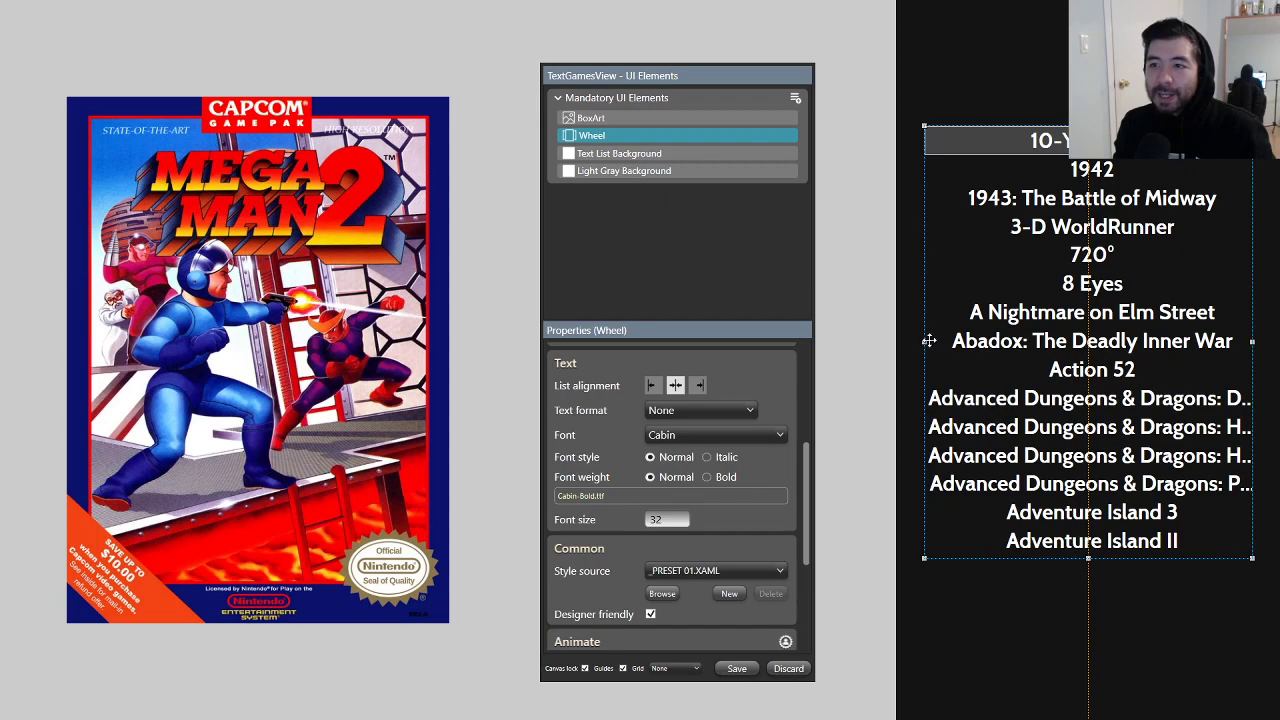
# Step: Widen the Wheel on both sides so its game list spans the full width of the dark Text List Background
pyautogui.moveTo(922, 341); pyautogui.dragTo(895, 345)
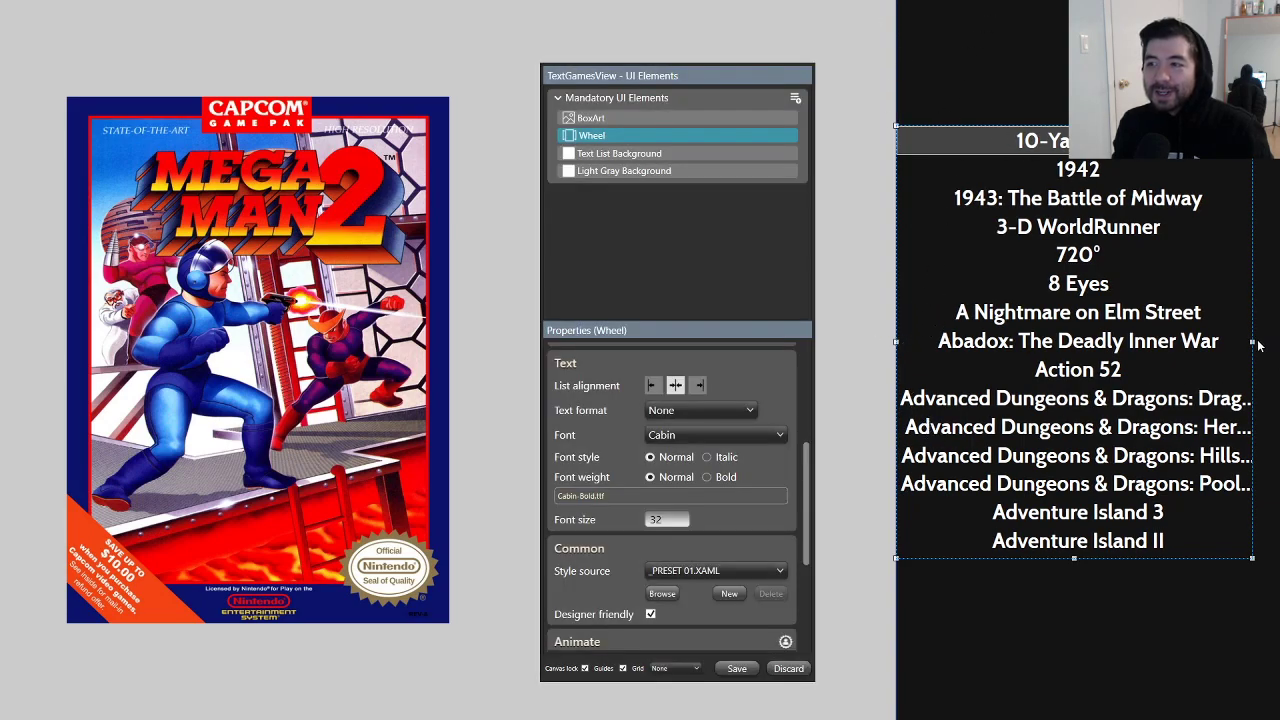
pyautogui.moveTo(1252, 342); pyautogui.dragTo(1275, 342)
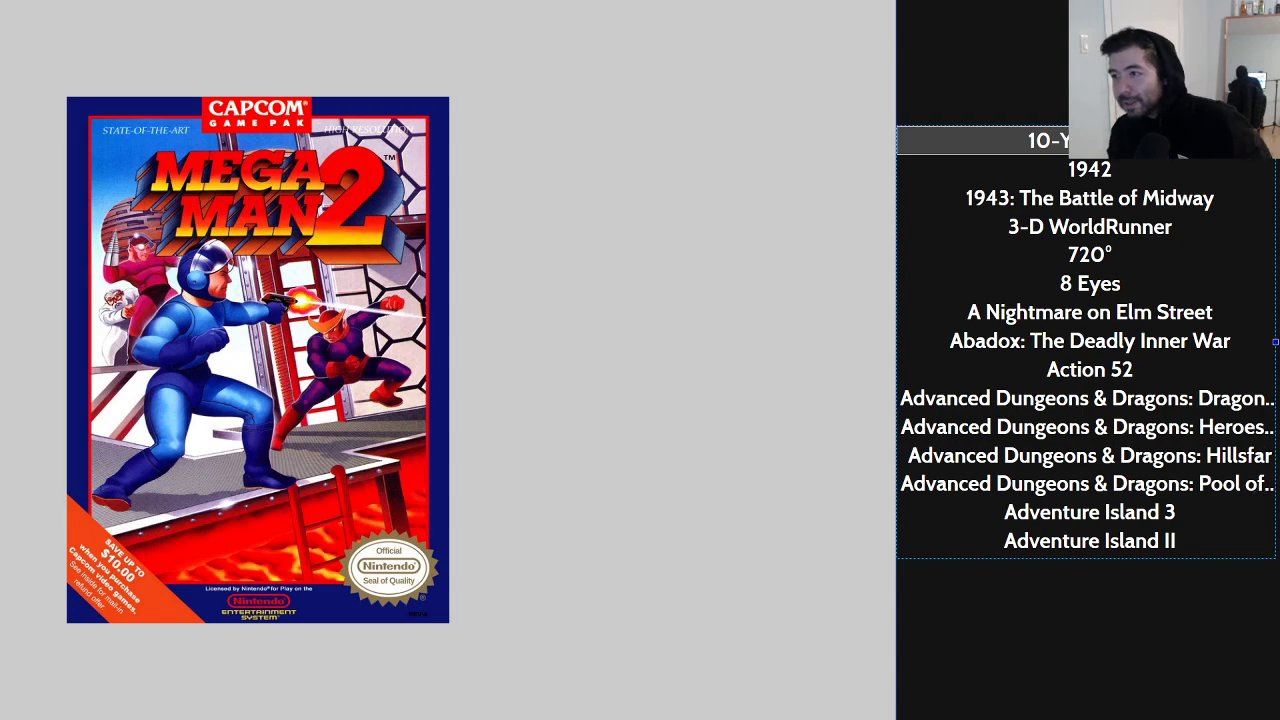
pyautogui.moveTo(1270, 341); pyautogui.dragTo(1277, 342)
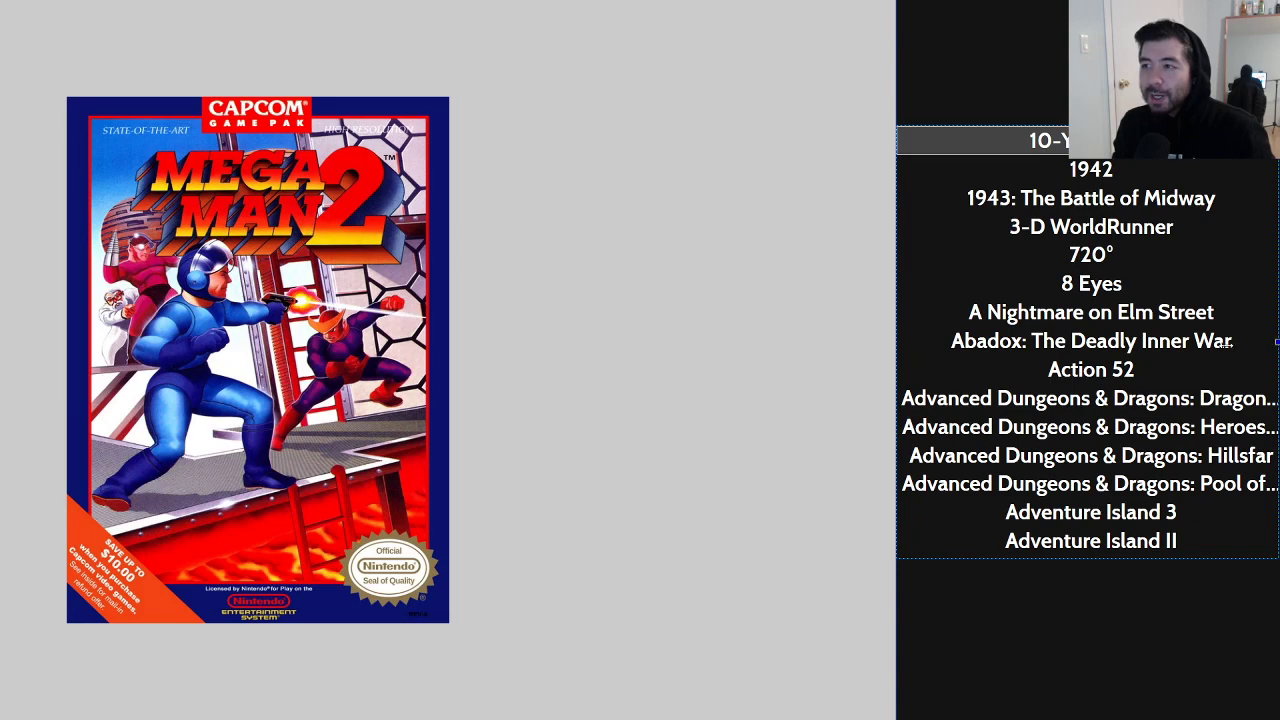
pyautogui.click(1010, 310)
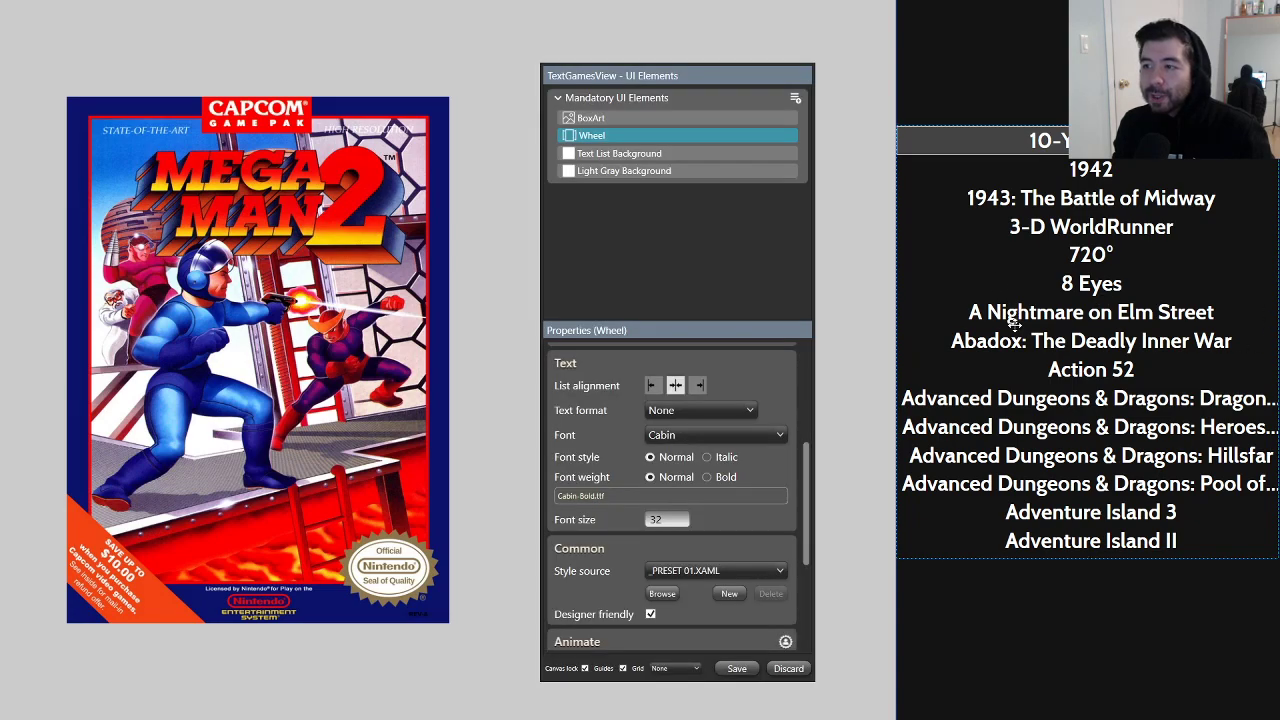
pyautogui.press('Escape')
pyautogui.click(1045, 325)
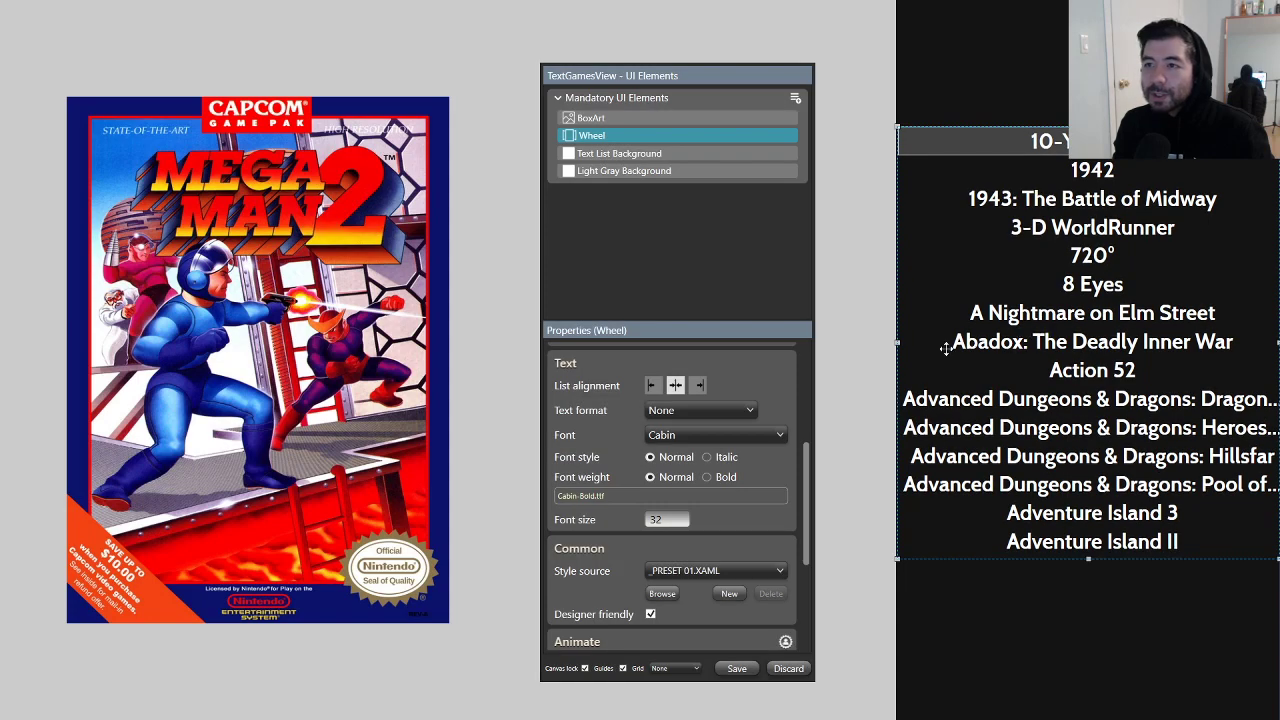
pyautogui.press('Escape')
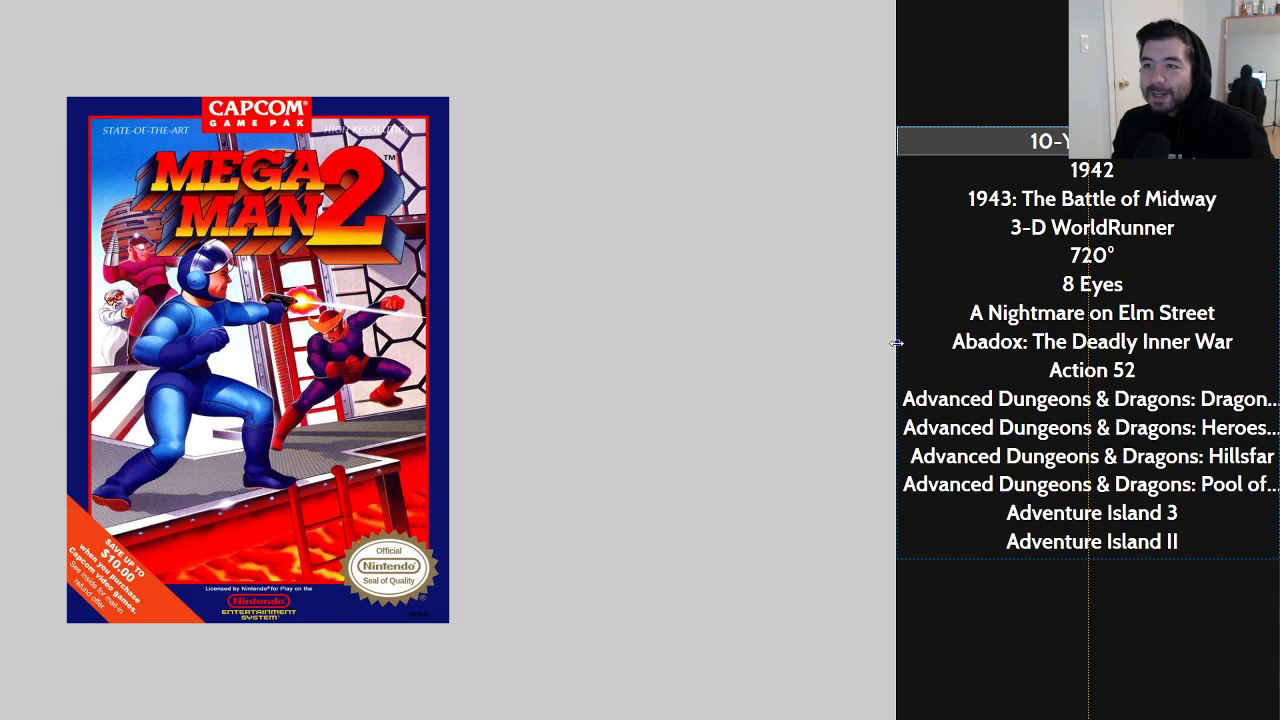
pyautogui.click(899, 345)
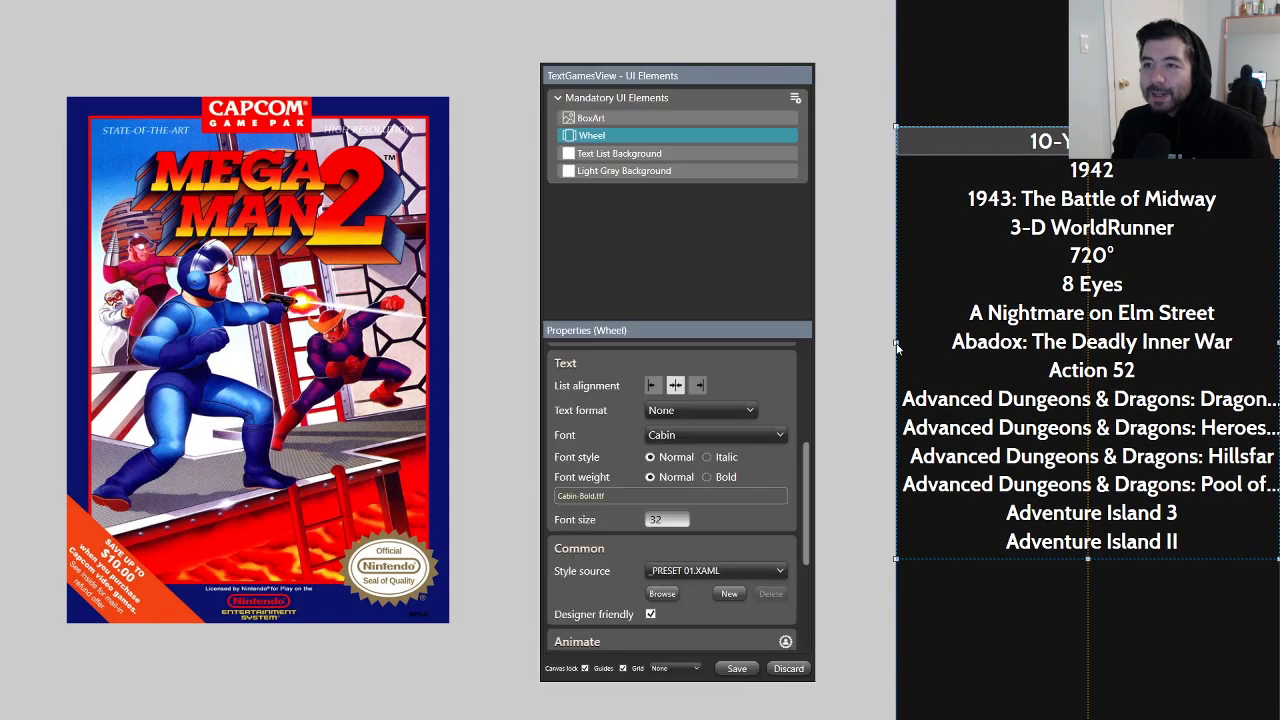
pyautogui.click(1036, 629)
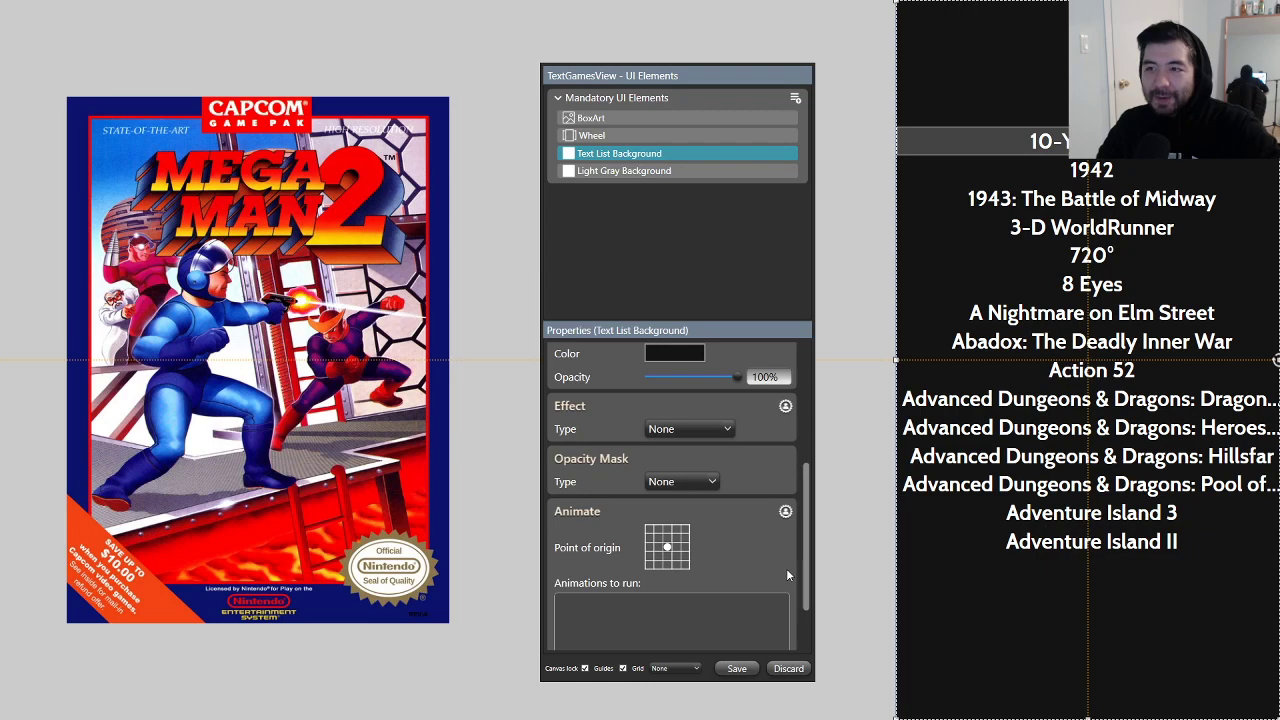
# Step: Reselect the Wheel and examine the presets available as its style source
pyautogui.click(616, 134)
pyautogui.scroll(-3, 803, 523)
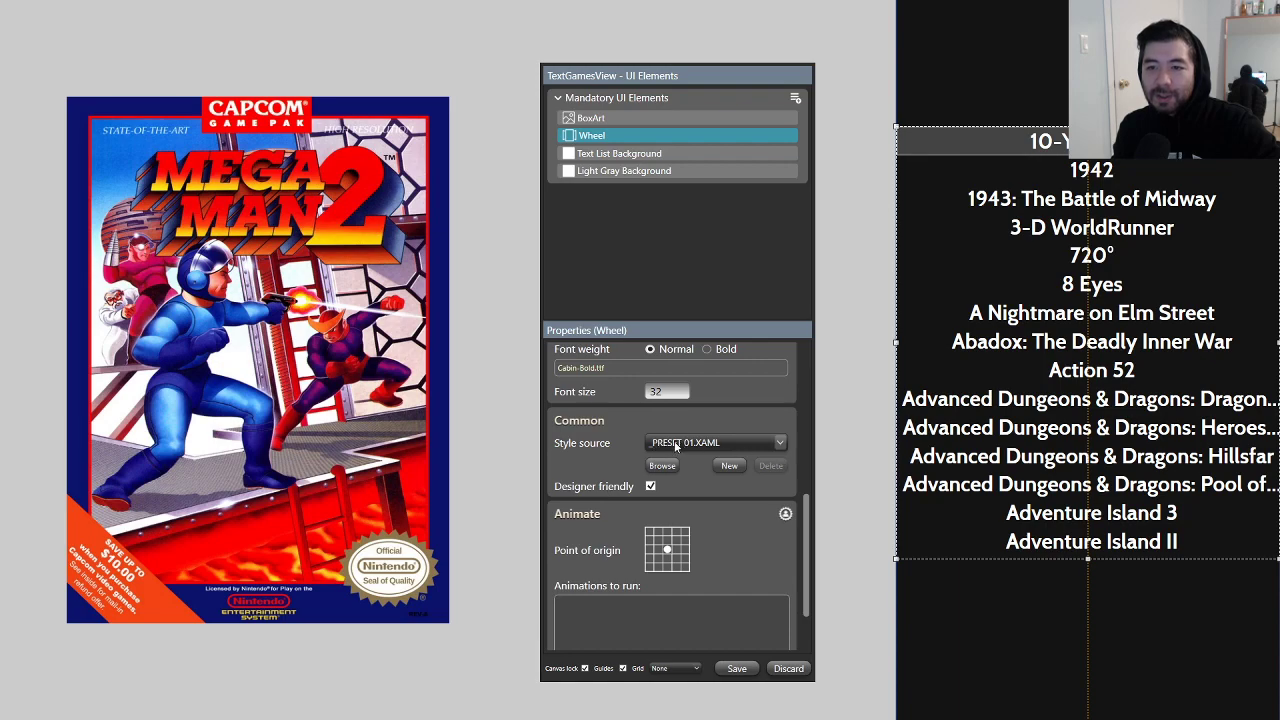
pyautogui.click(777, 443)
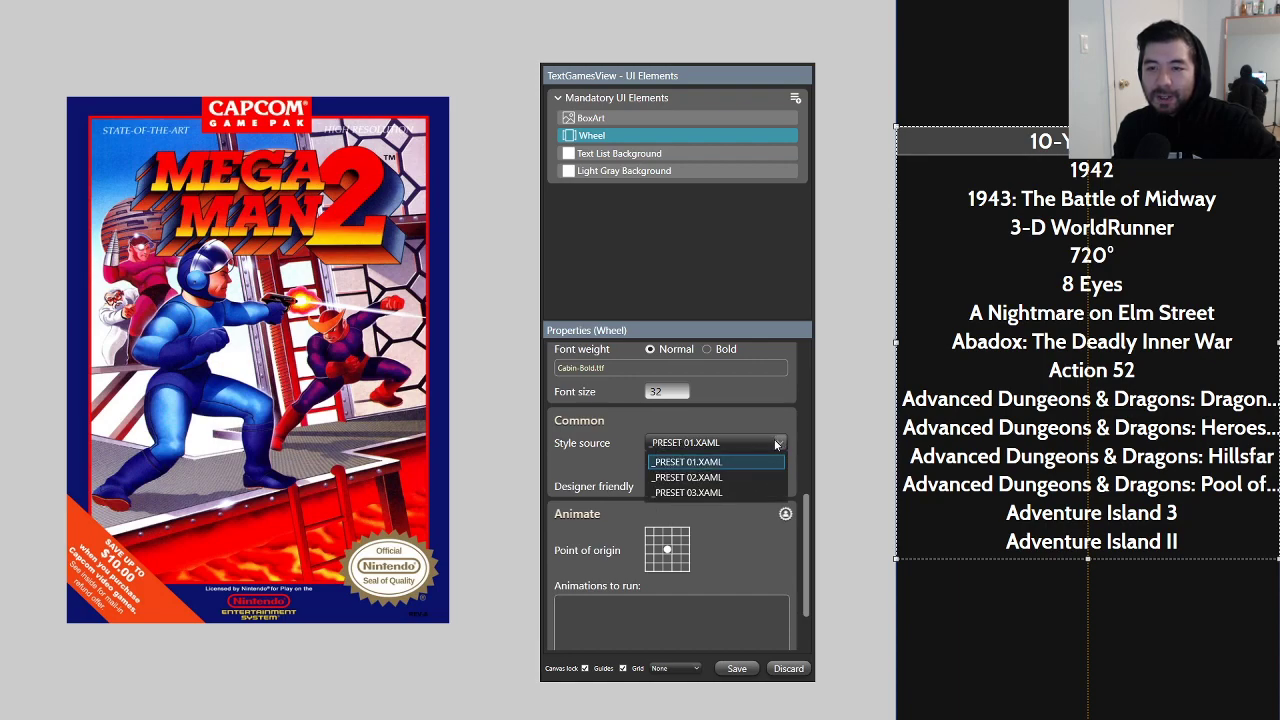
pyautogui.click(799, 453)
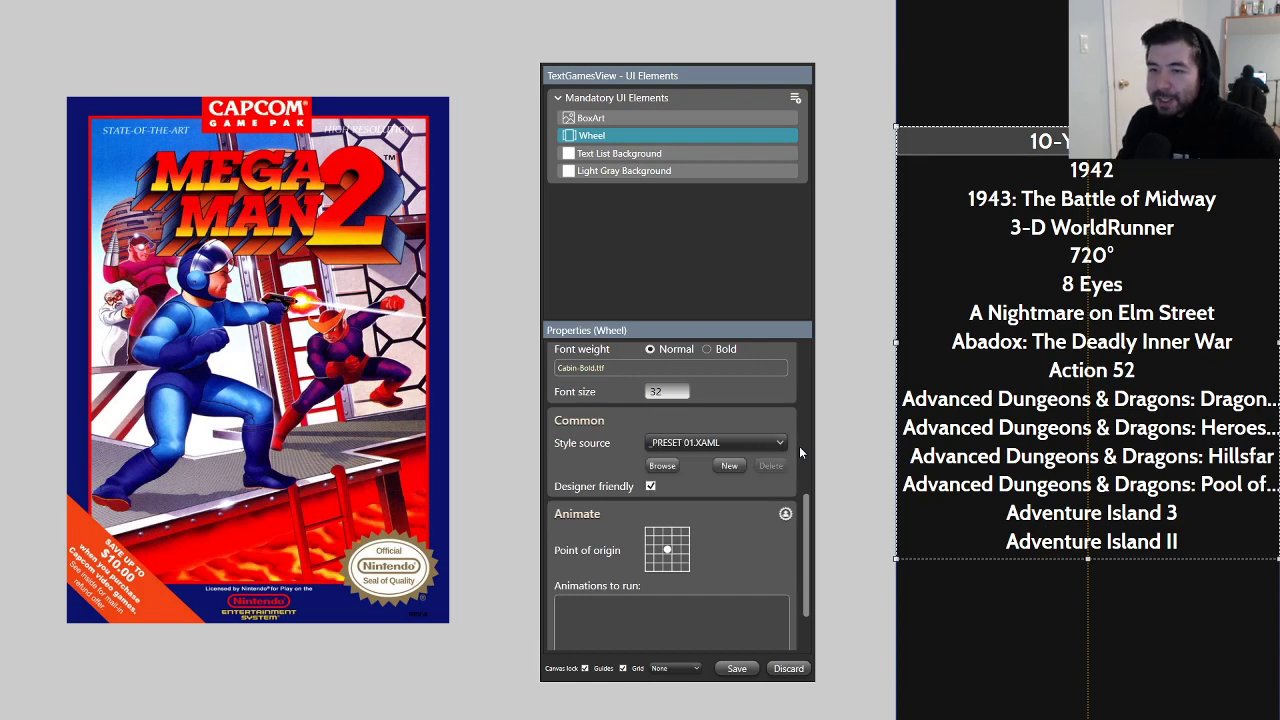
pyautogui.click(778, 443)
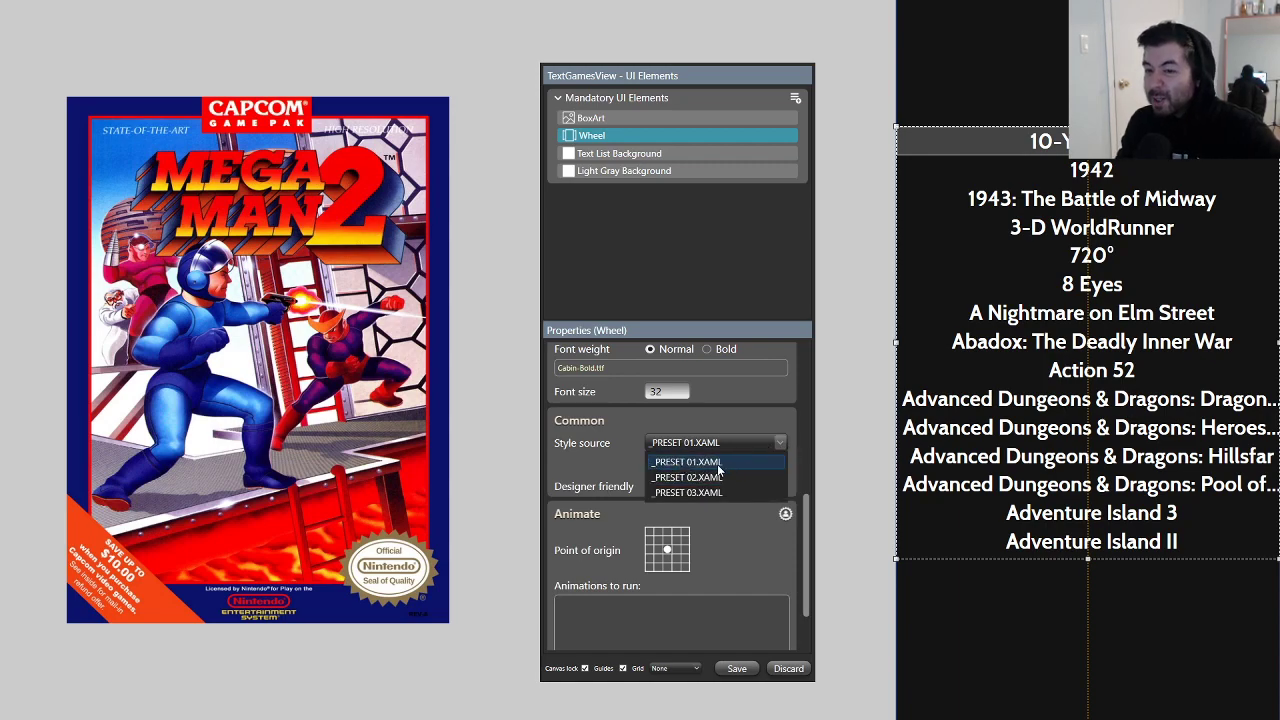
pyautogui.click(792, 425)
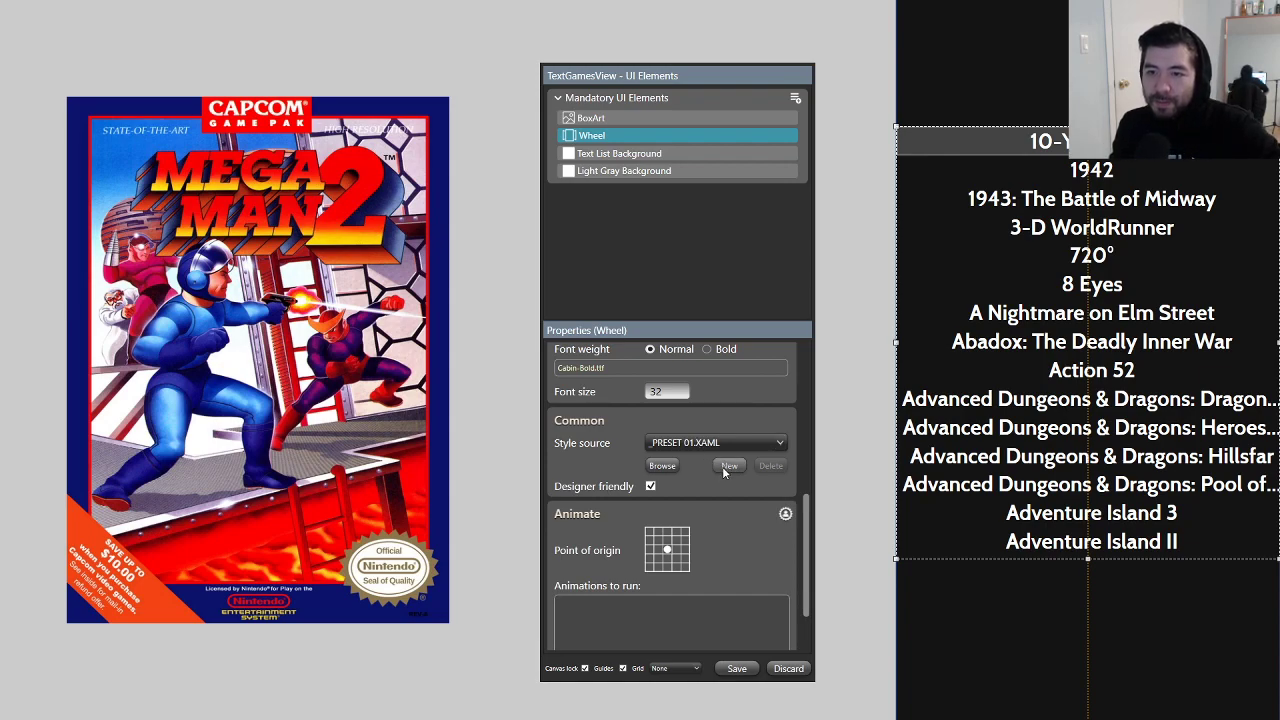
pyautogui.click(766, 444)
pyautogui.click(768, 426)
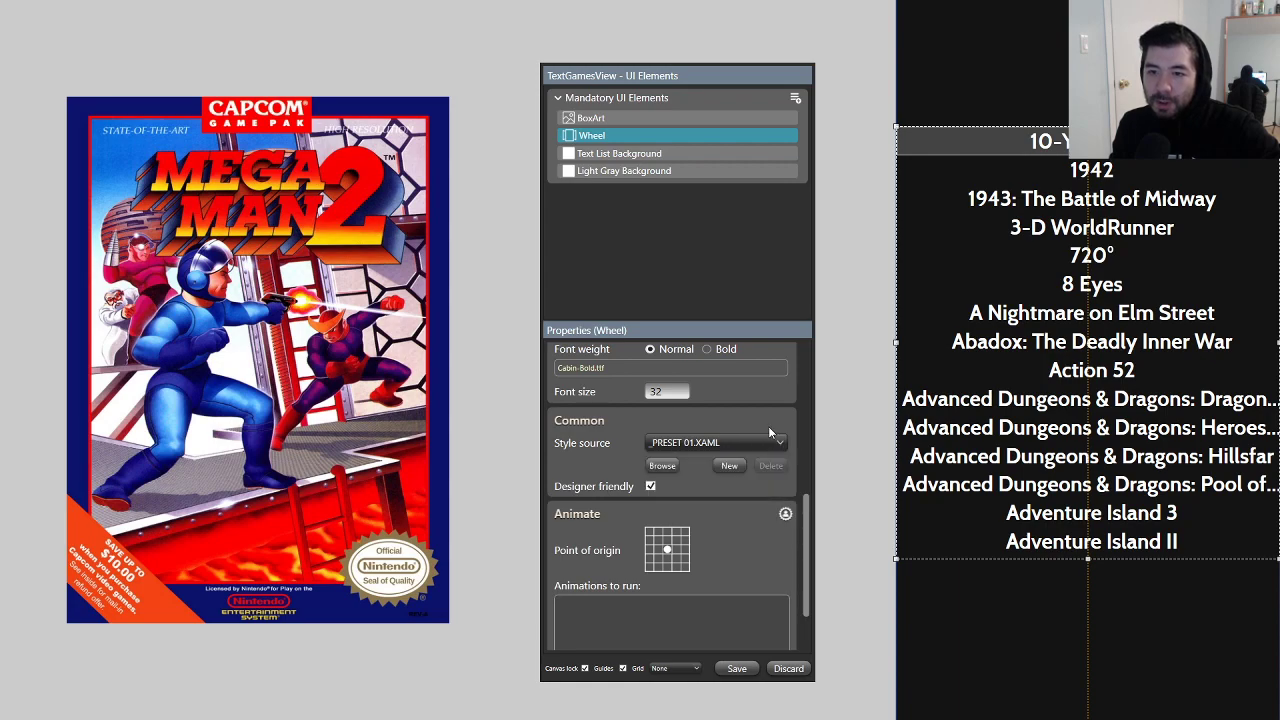
# Step: Create a new style file named TextList_Style for the Wheel and save it without any content
pyautogui.click(728, 467)
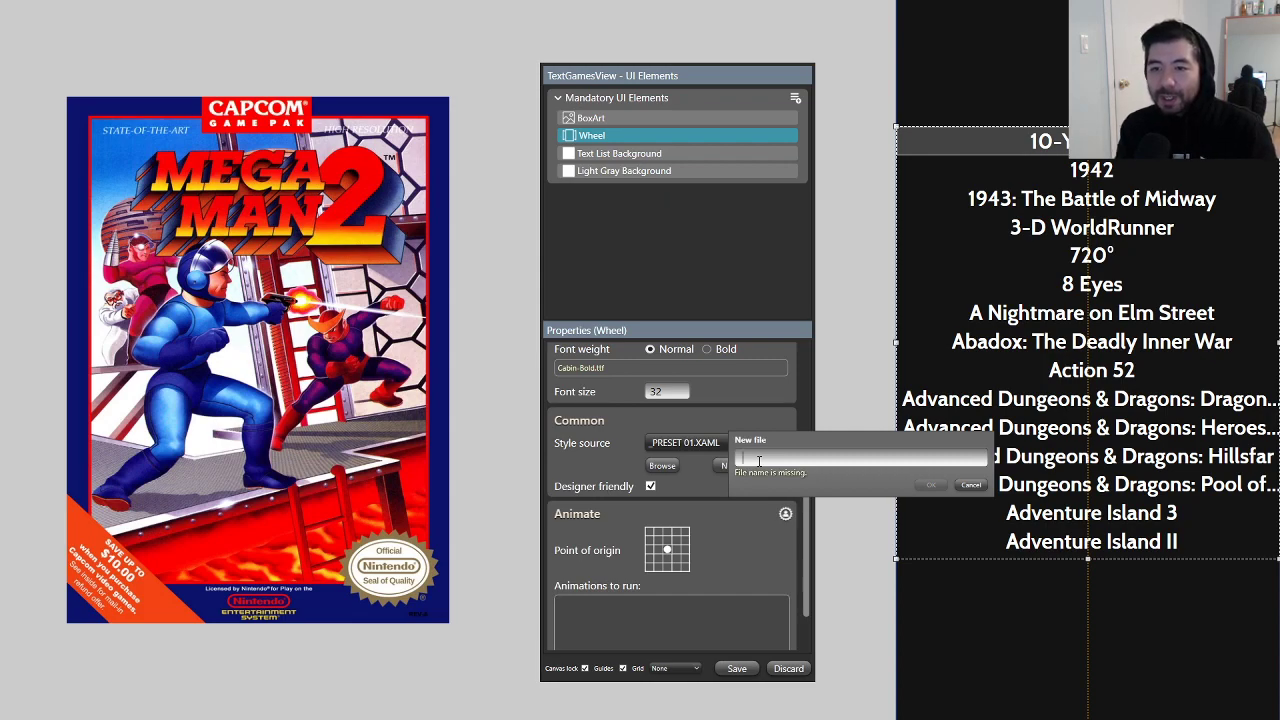
pyautogui.write('TextList')
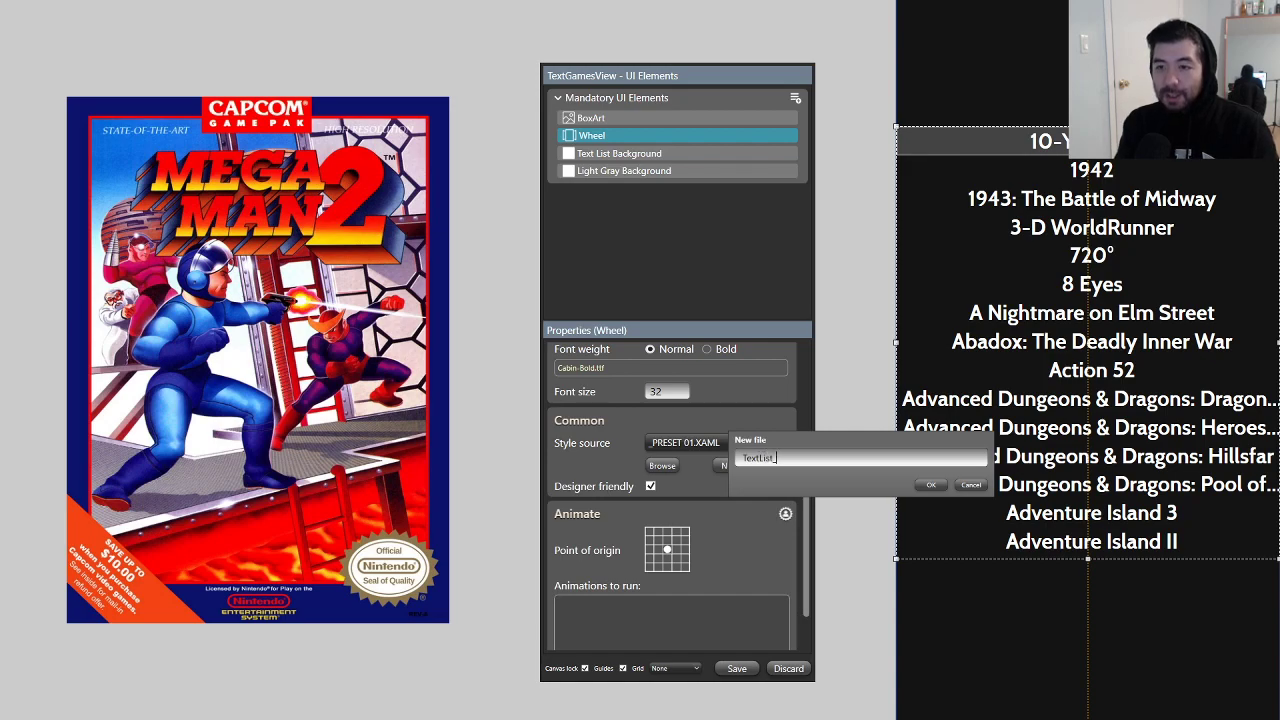
pyautogui.write('_Style')
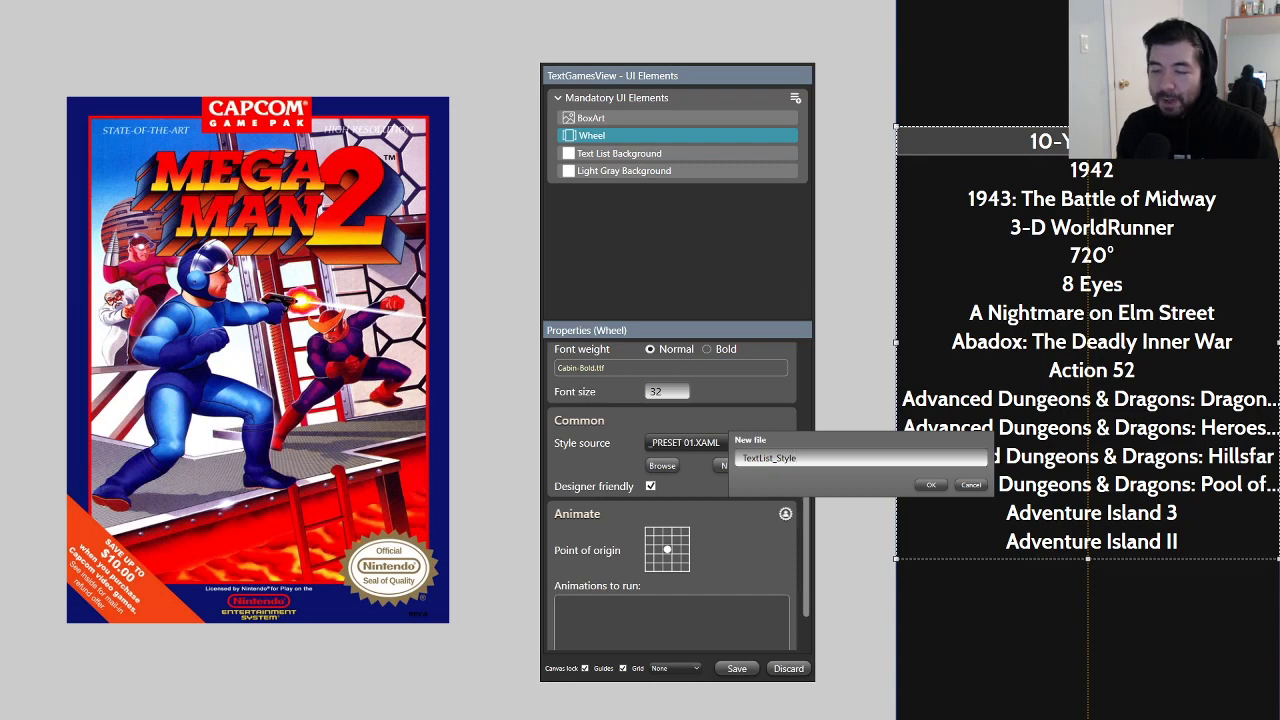
pyautogui.press('Return')
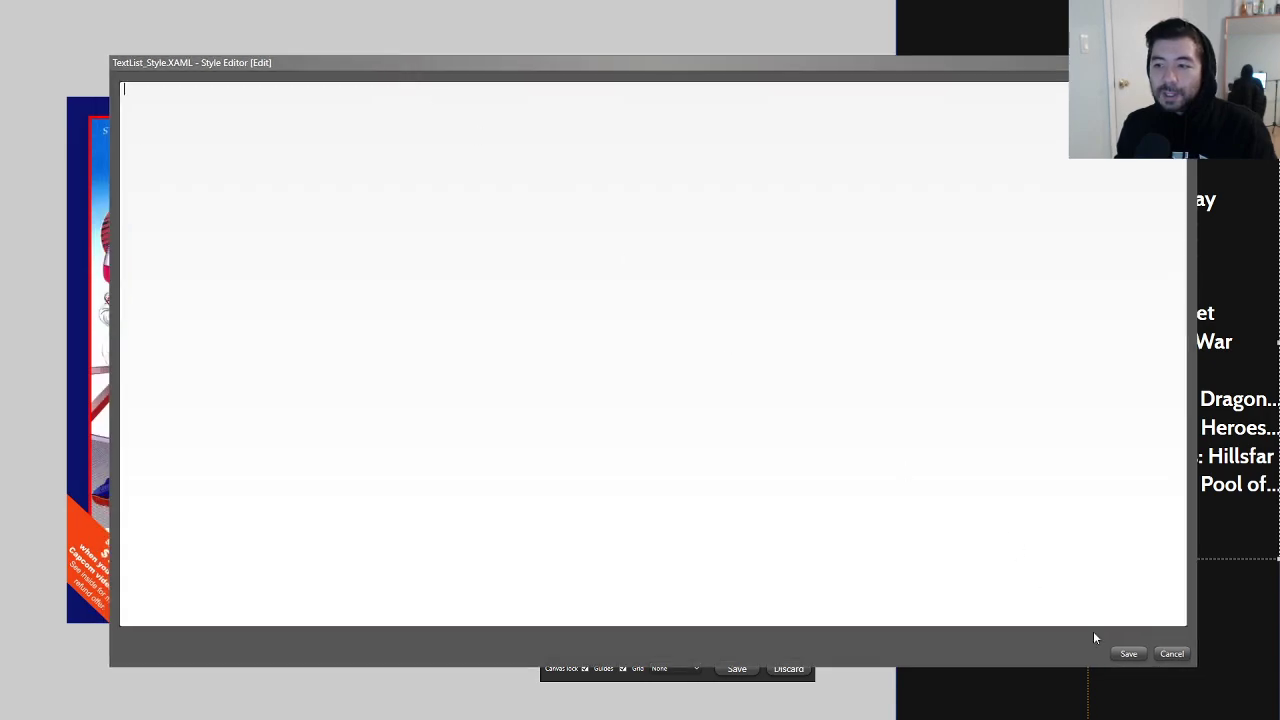
pyautogui.click(1132, 655)
# Step: Try the _PRESET 02.XAML and _PRESET 03.XAML styles on the Wheel, then restore _PRESET 01.XAML
pyautogui.click(780, 442)
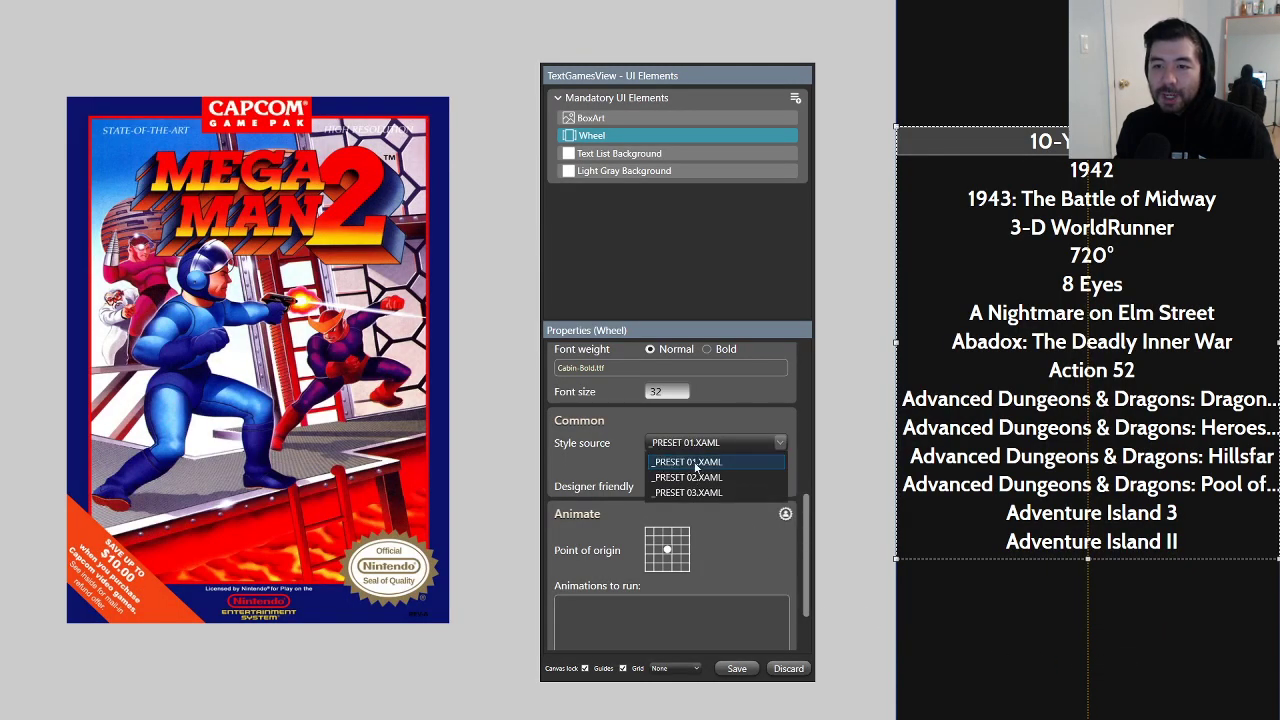
pyautogui.click(698, 479)
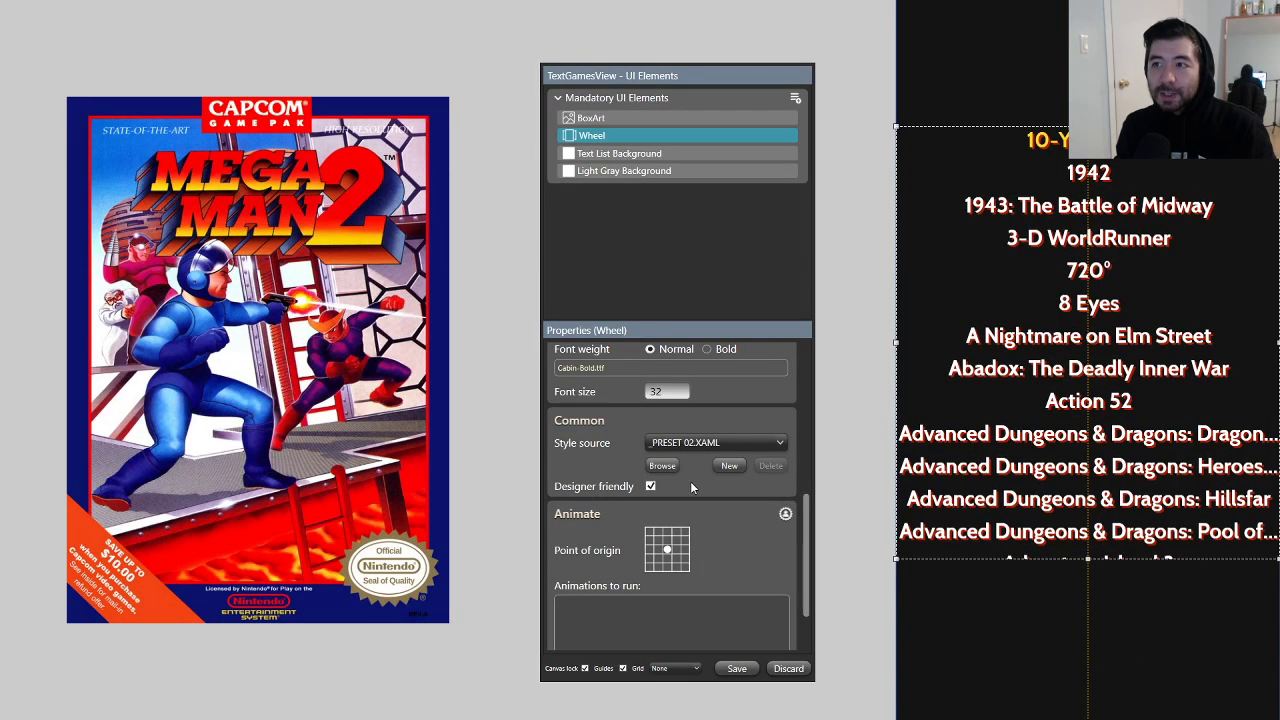
pyautogui.click(675, 444)
pyautogui.click(692, 489)
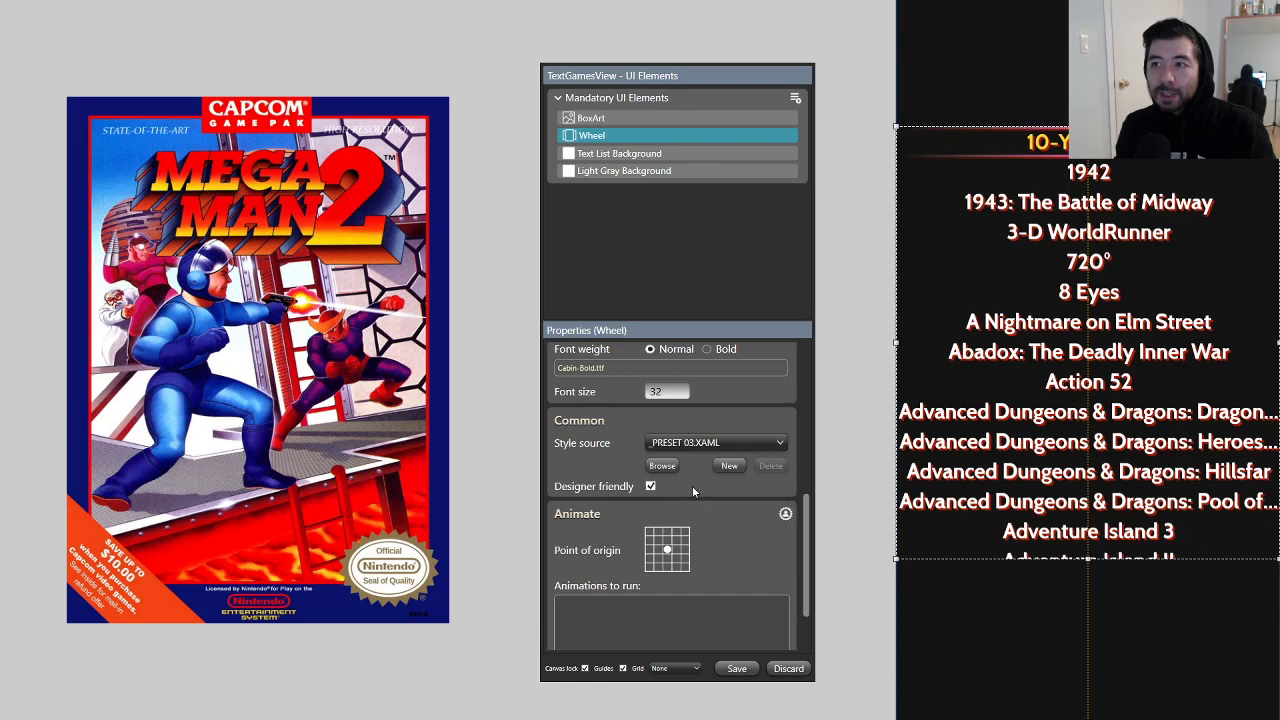
pyautogui.click(696, 440)
pyautogui.click(700, 453)
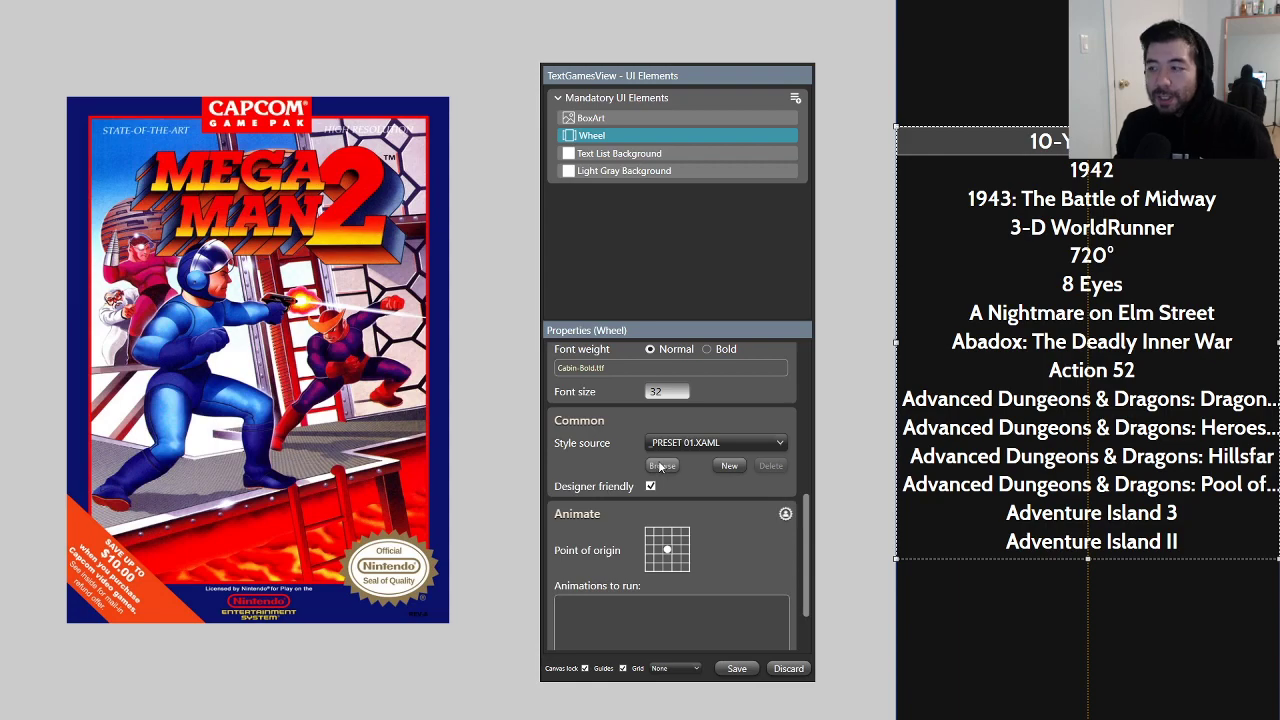
# Step: Browse the XAML code of the Wheel's _PRESET 01.XAML style in the Style Editor and close it
pyautogui.click(660, 466)
pyautogui.hotkey('ctrl', 'a')
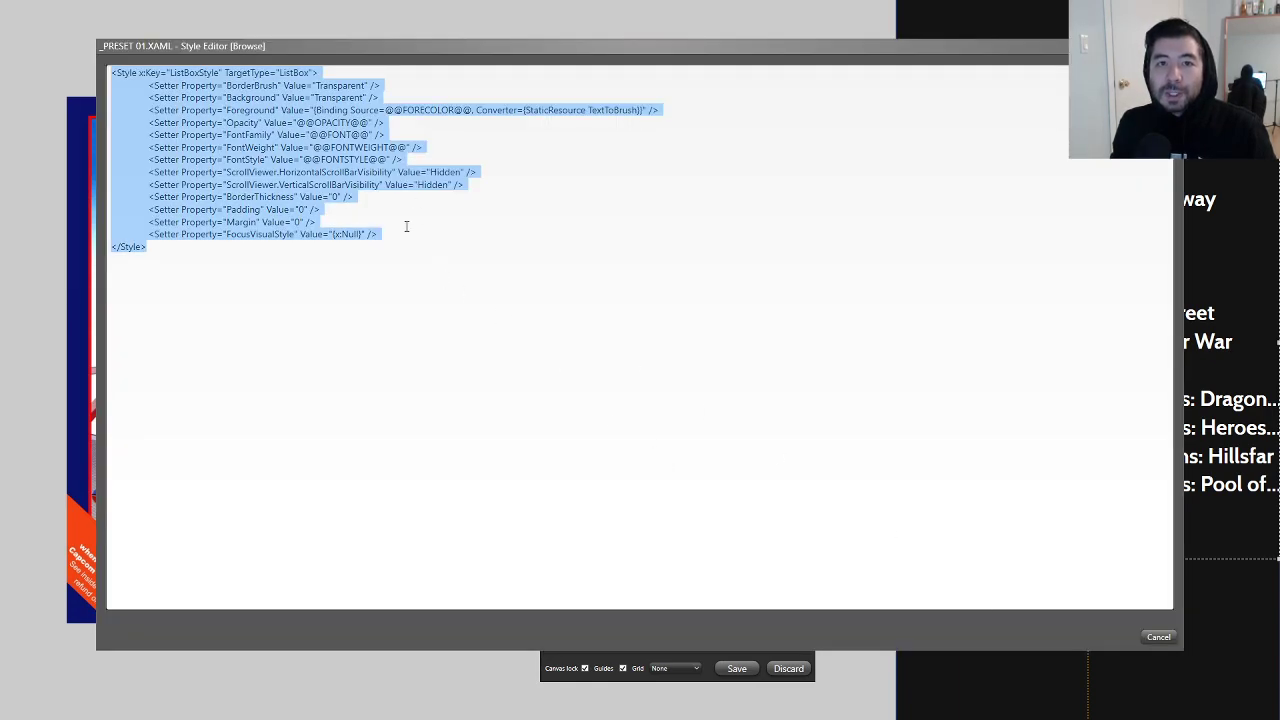
pyautogui.click(292, 140)
pyautogui.moveTo(418, 45)
pyautogui.mouseDown()
pyautogui.moveTo(449, 466)
pyautogui.moveTo(456, 107)
pyautogui.moveTo(435, 43)
pyautogui.mouseUp()
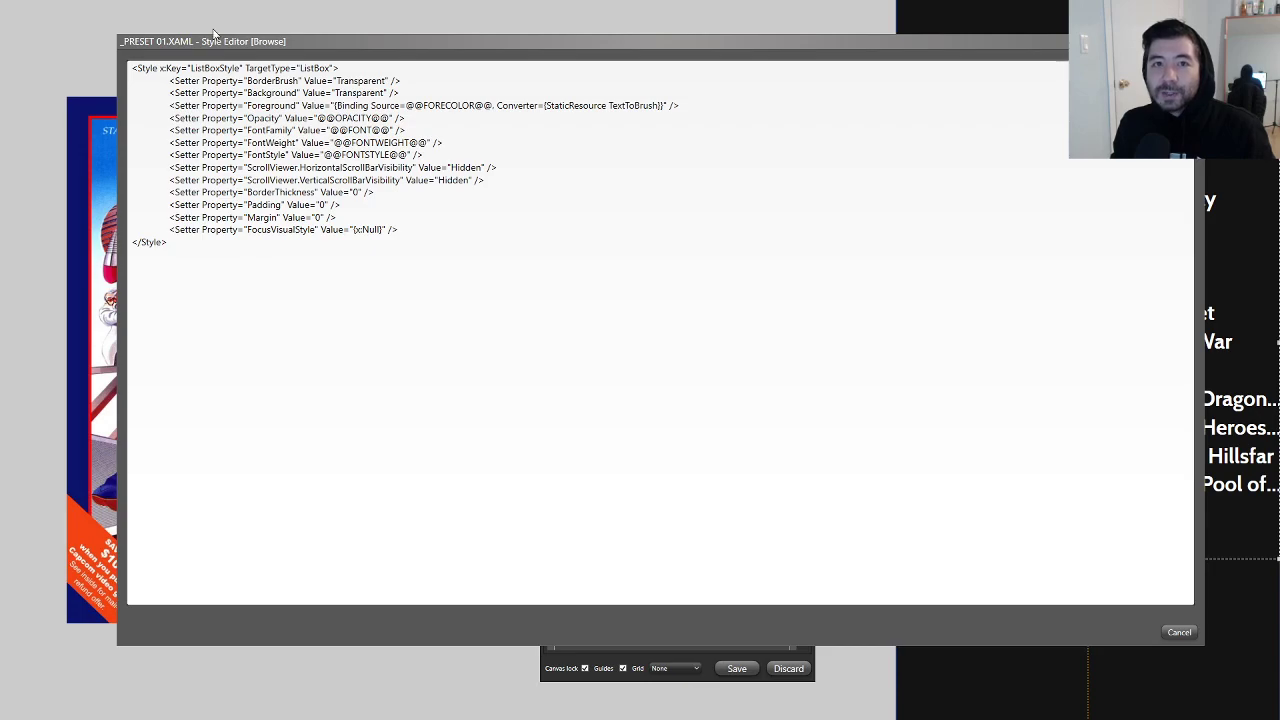
pyautogui.click(1179, 632)
# Step: Switch the Wheel's style source to _PRESET 03.XAML and select its entire XAML code in the Style Editor
pyautogui.click(716, 444)
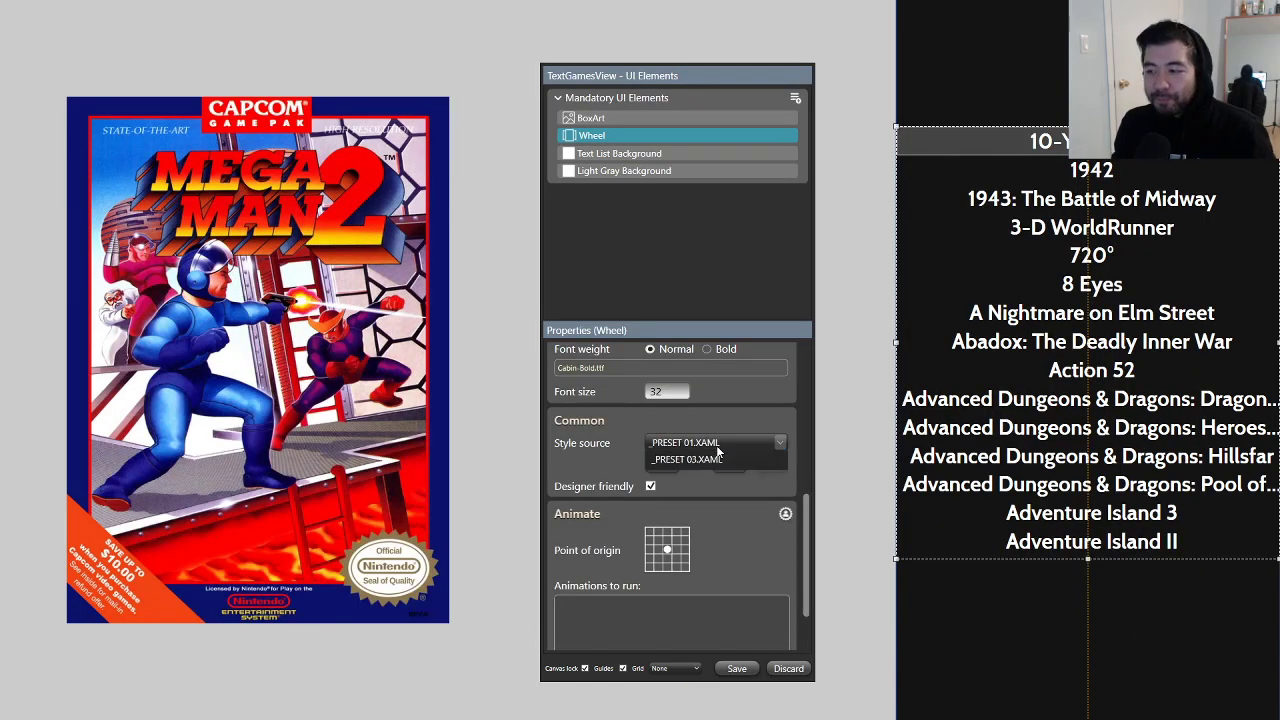
pyautogui.click(706, 478)
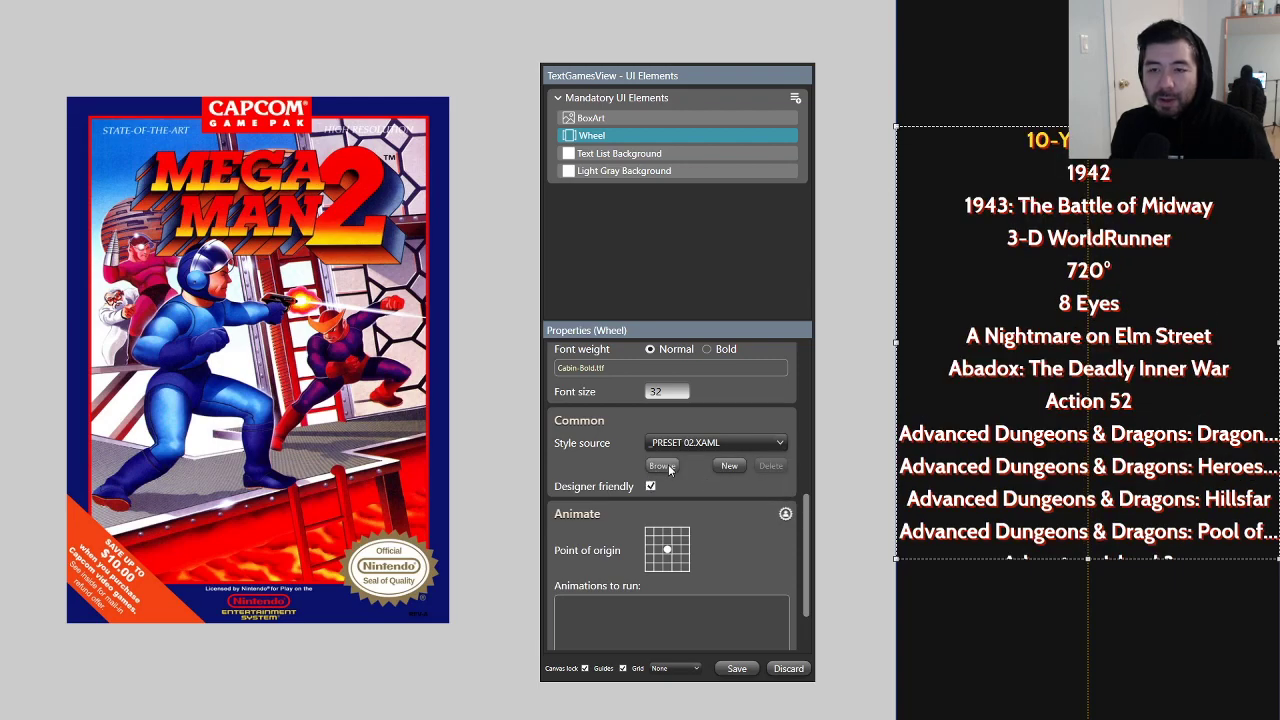
pyautogui.click(686, 446)
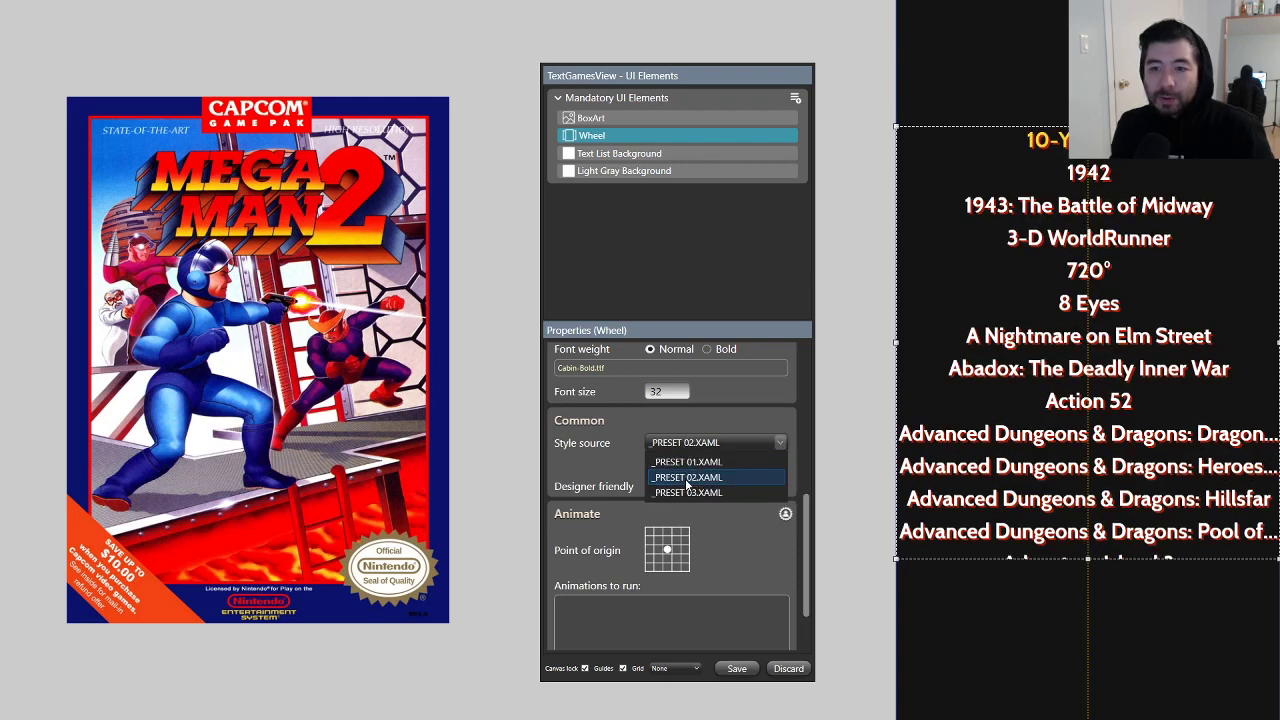
pyautogui.click(686, 493)
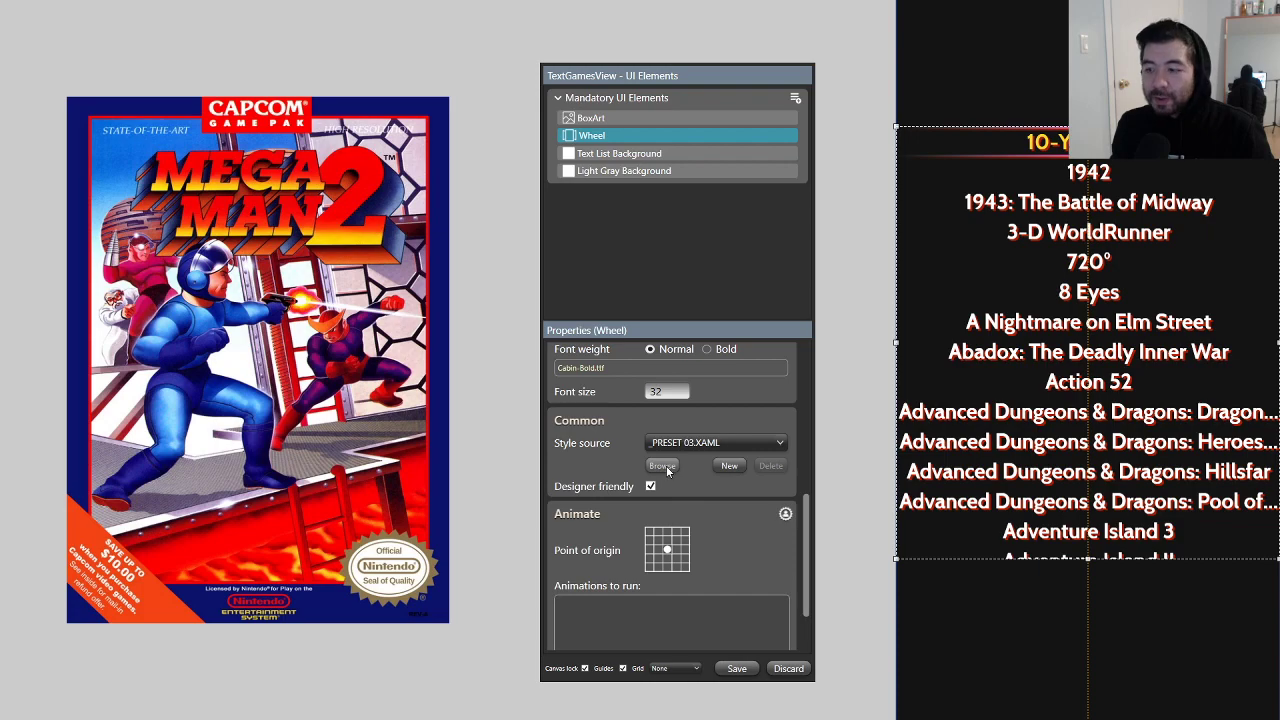
pyautogui.click(662, 466)
pyautogui.hotkey('ctrl', 'a')
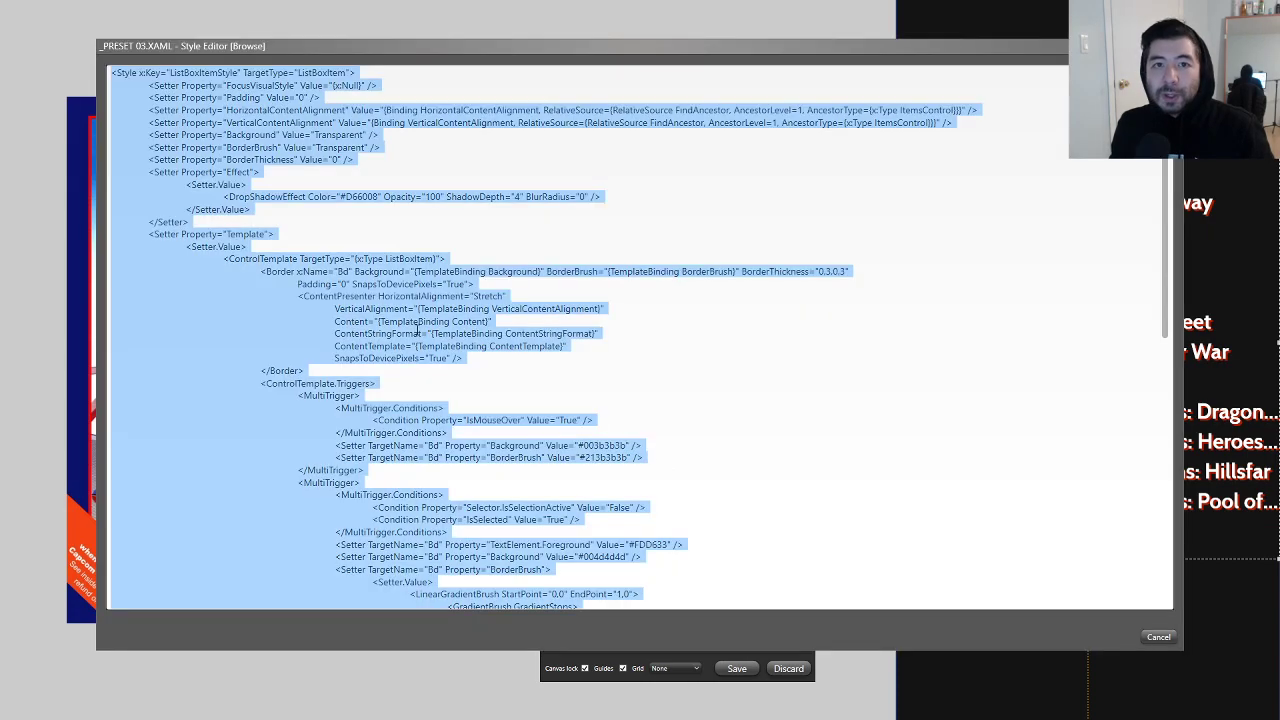
pyautogui.click(1158, 637)
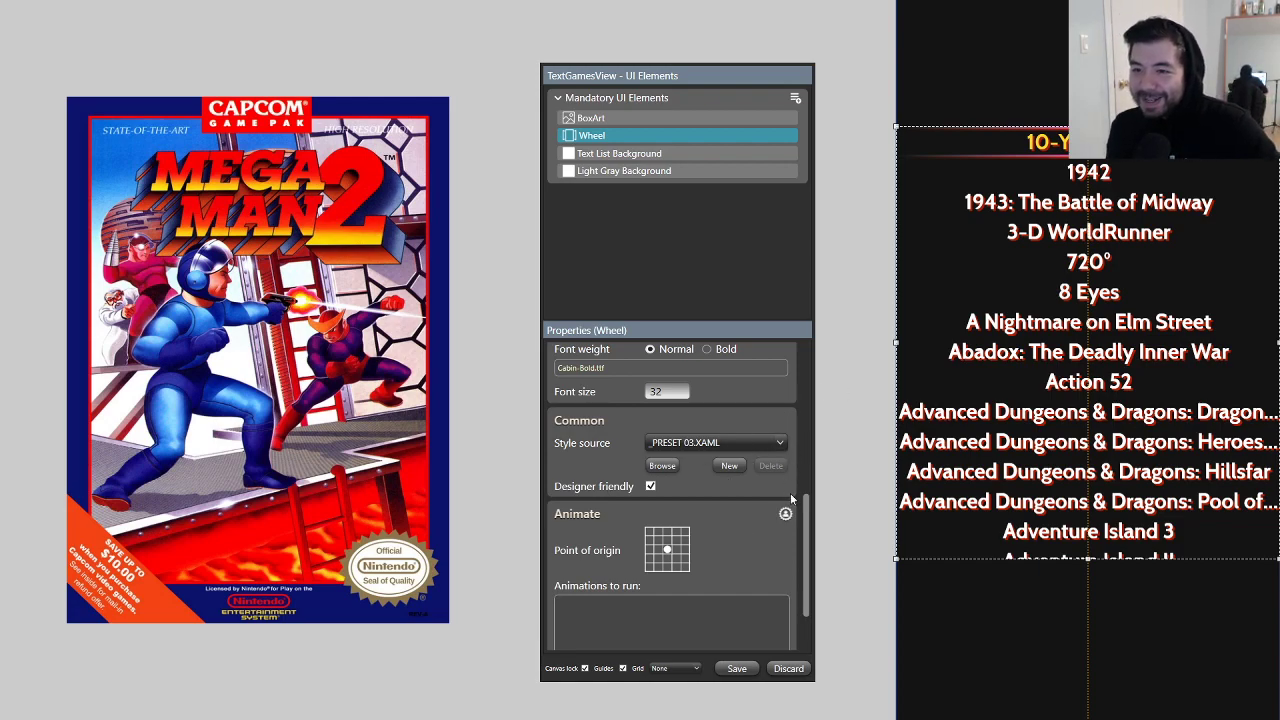
# Step: Reopen the code of _PRESET 03.XAML, copy all of it and close the Style Editor
pyautogui.scroll(2, 805, 530)
pyautogui.scroll(-2, 805, 530)
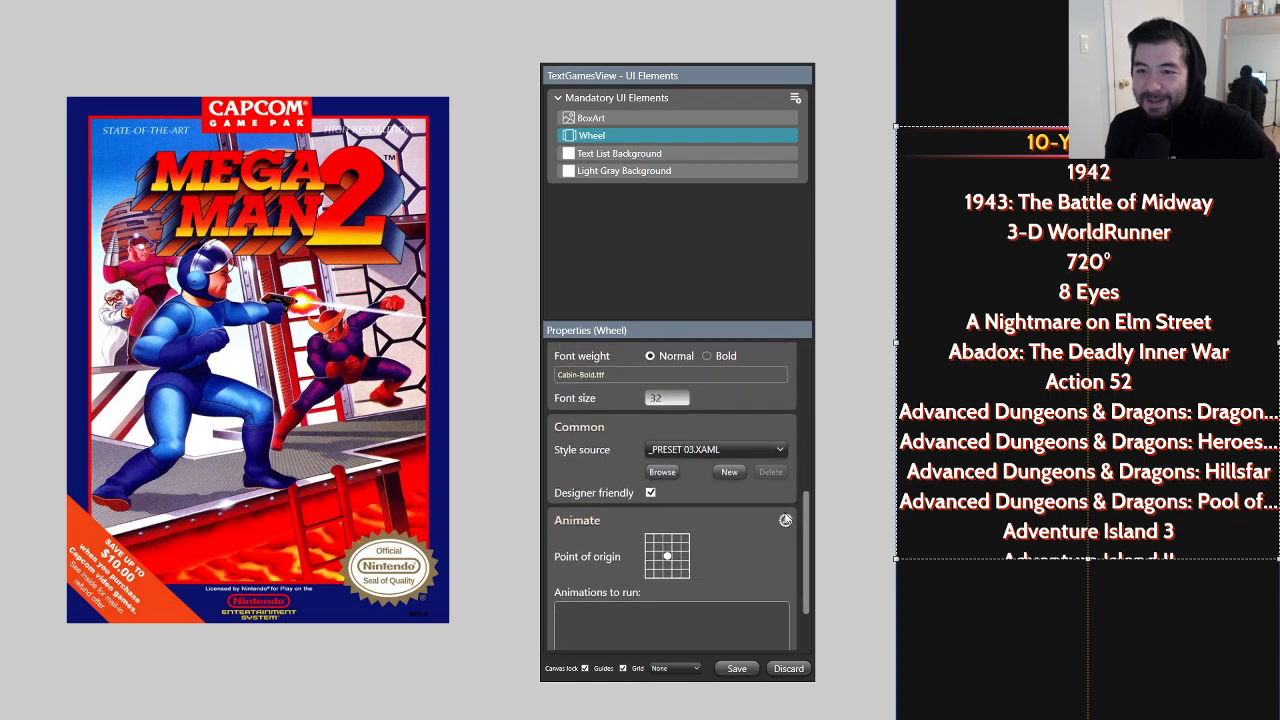
pyautogui.click(745, 453)
pyautogui.click(725, 449)
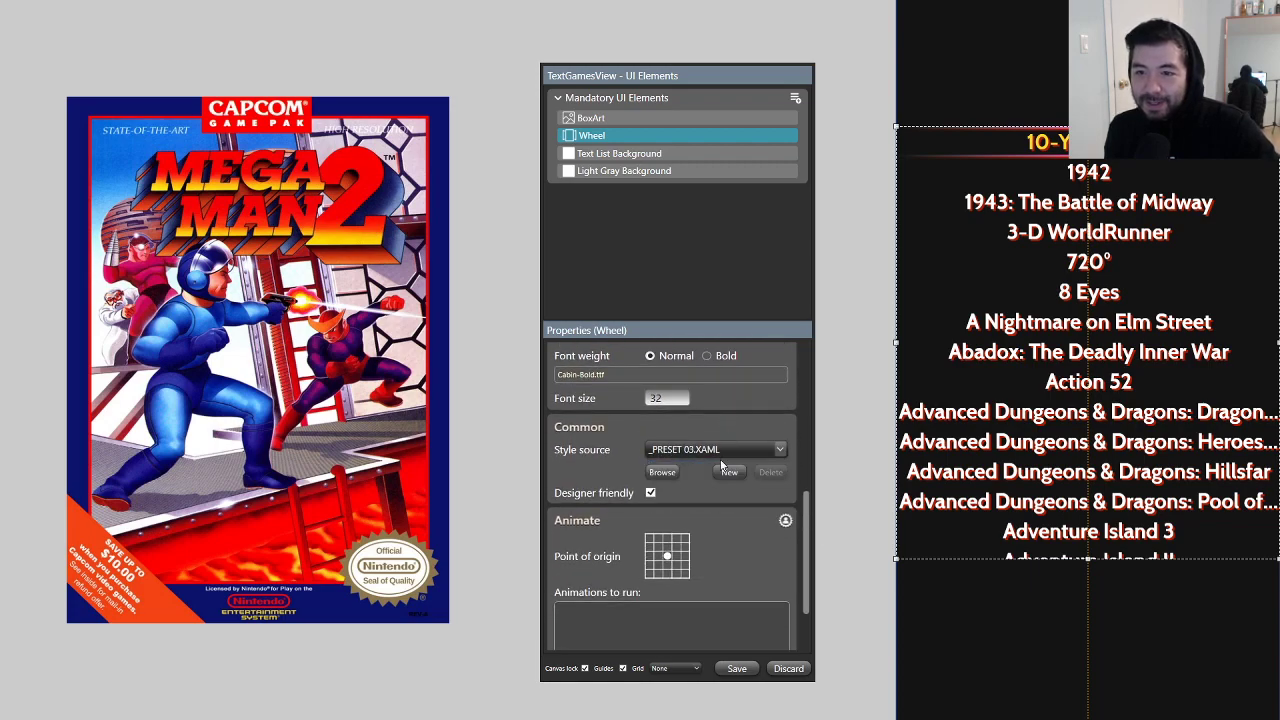
pyautogui.click(662, 472)
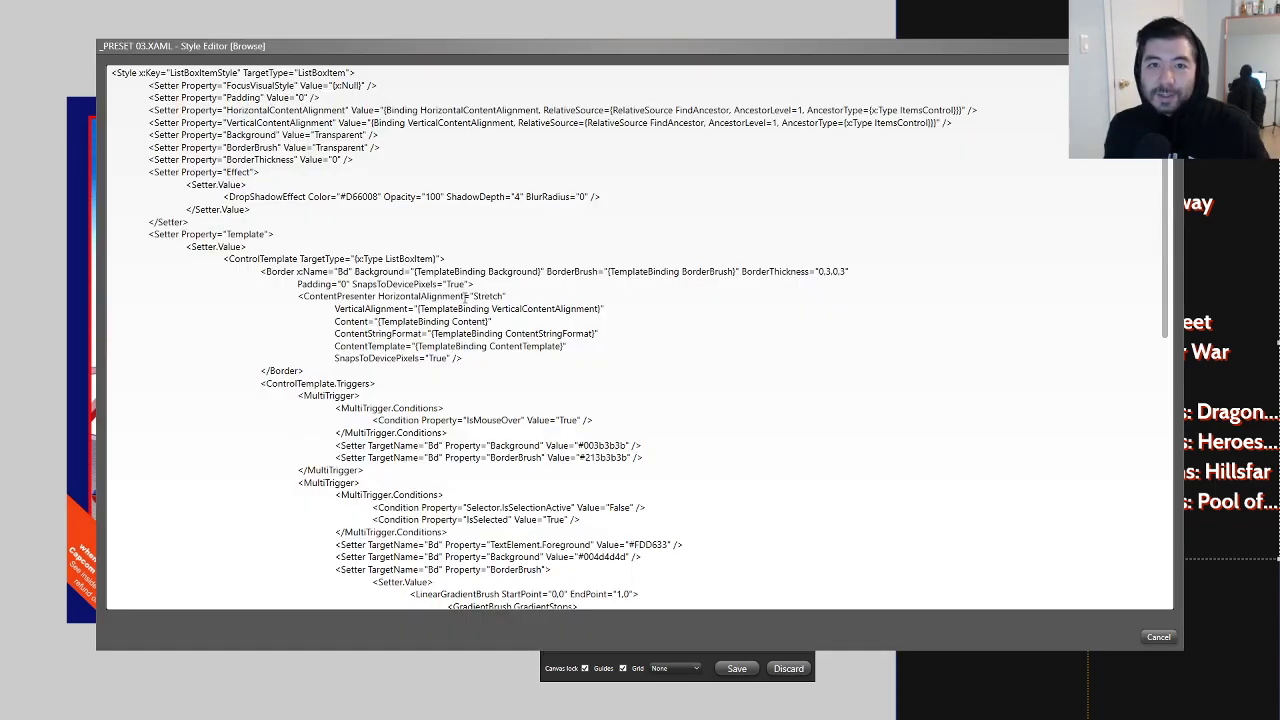
pyautogui.hotkey('ctrl', 'a')
pyautogui.click(1160, 638)
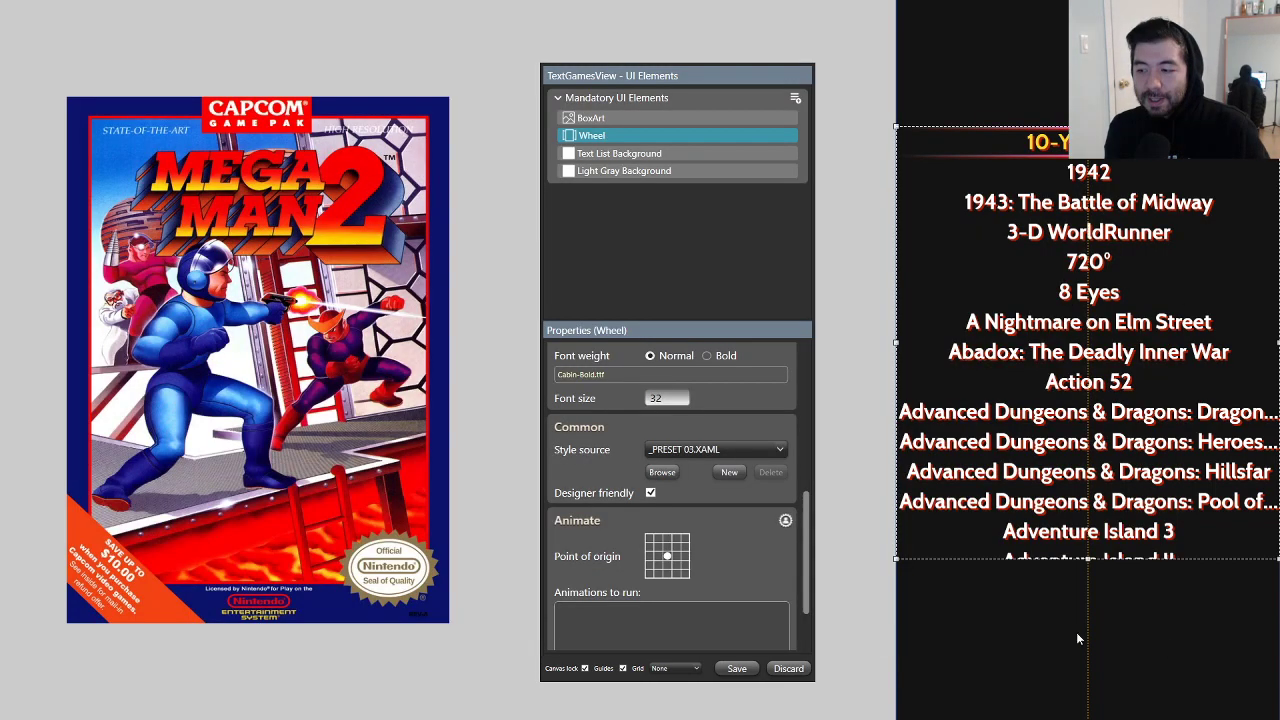
# Step: Create a new style file named TextList_Style for the Wheel, fill it with the copied preset code and save it
pyautogui.click(729, 472)
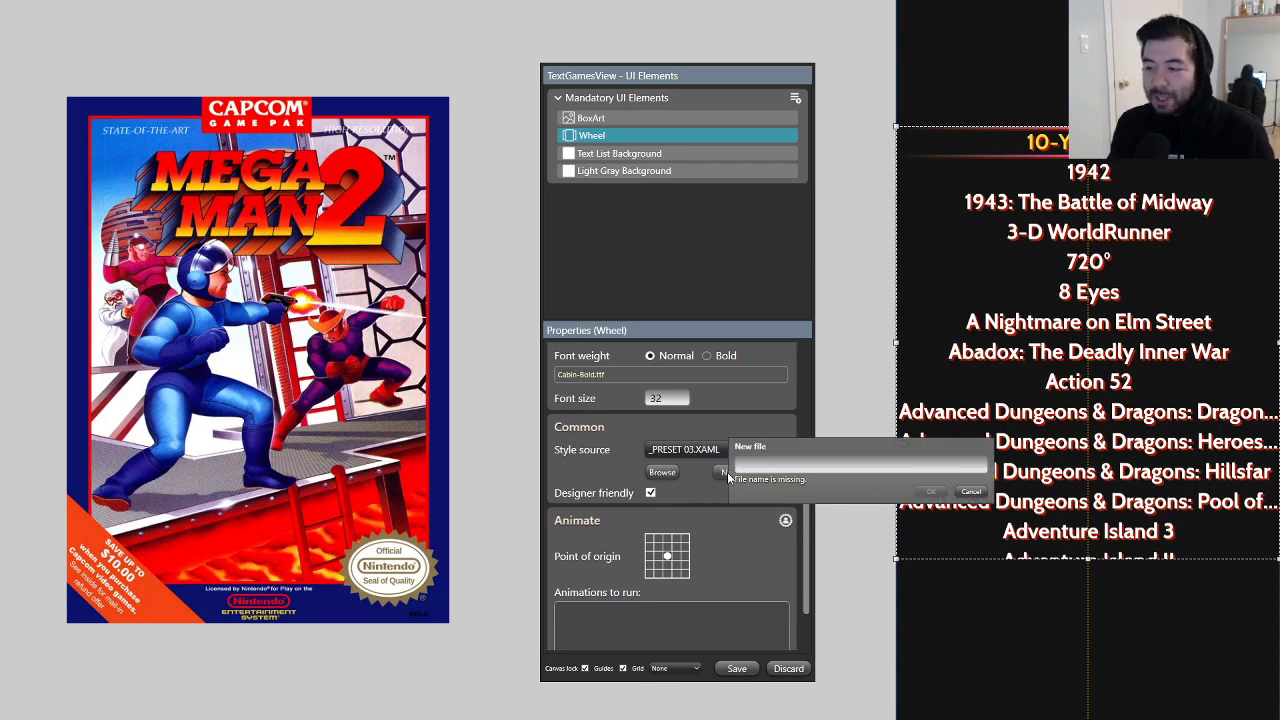
pyautogui.write('TextBo')
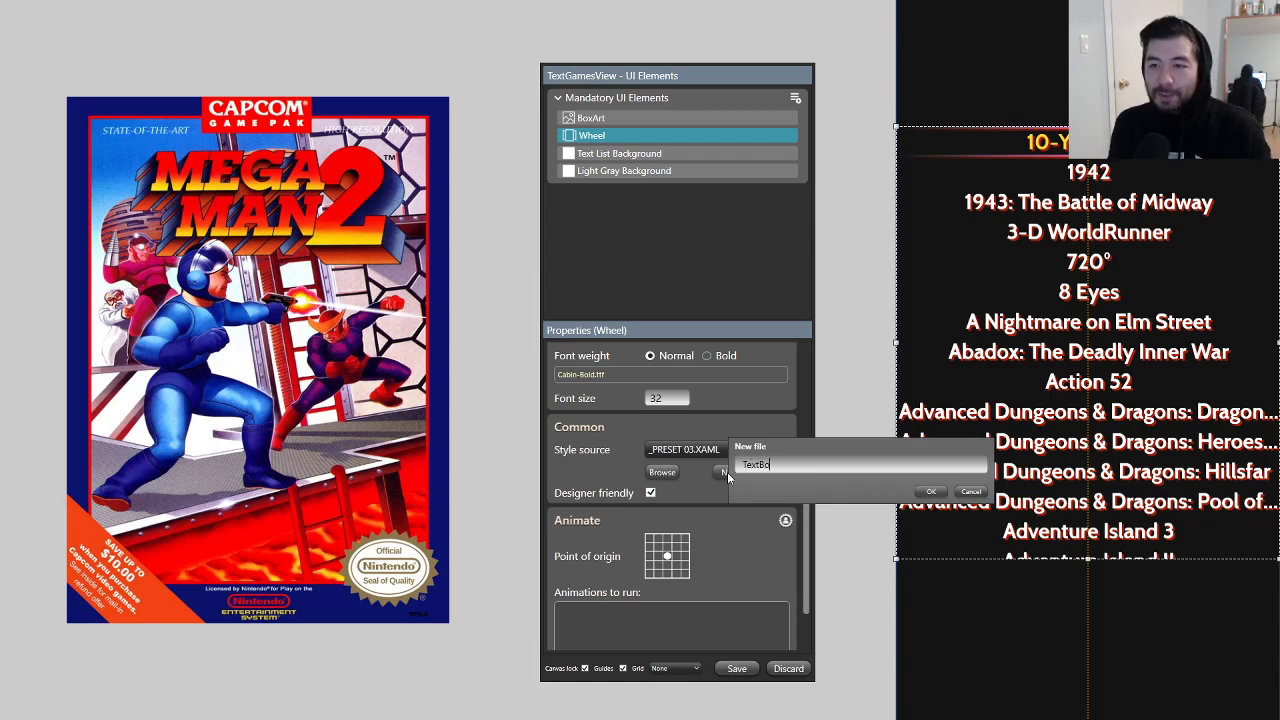
pyautogui.press('BackSpace')
pyautogui.press('BackSpace')
pyautogui.write('List_Style')
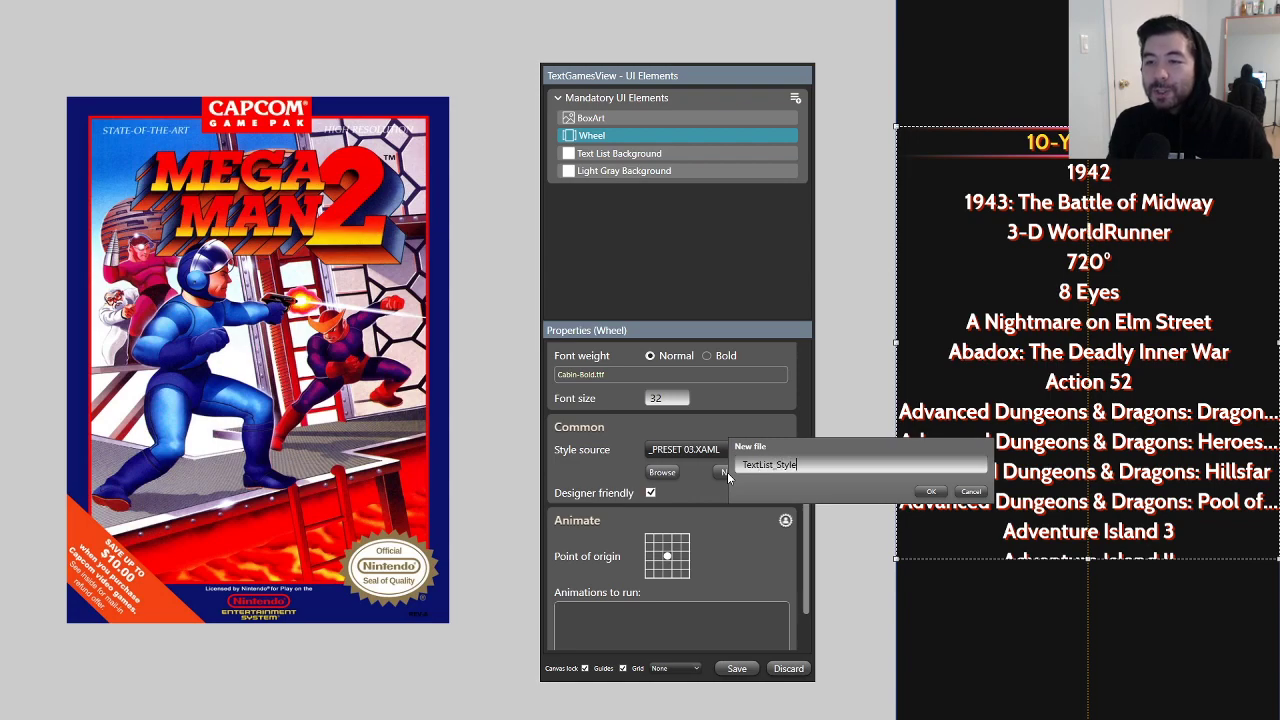
pyautogui.press('Return')
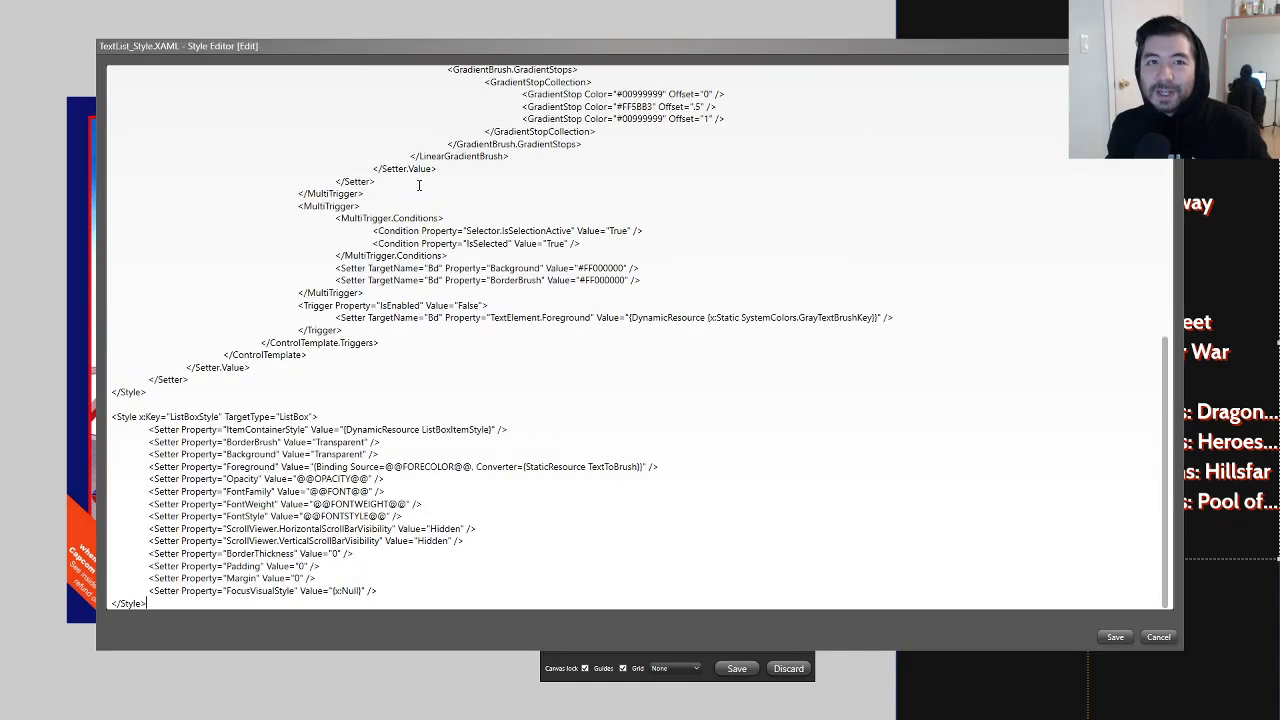
pyautogui.moveTo(420, 43); pyautogui.dragTo(487, 102)
pyautogui.scroll(14, 561, 367)
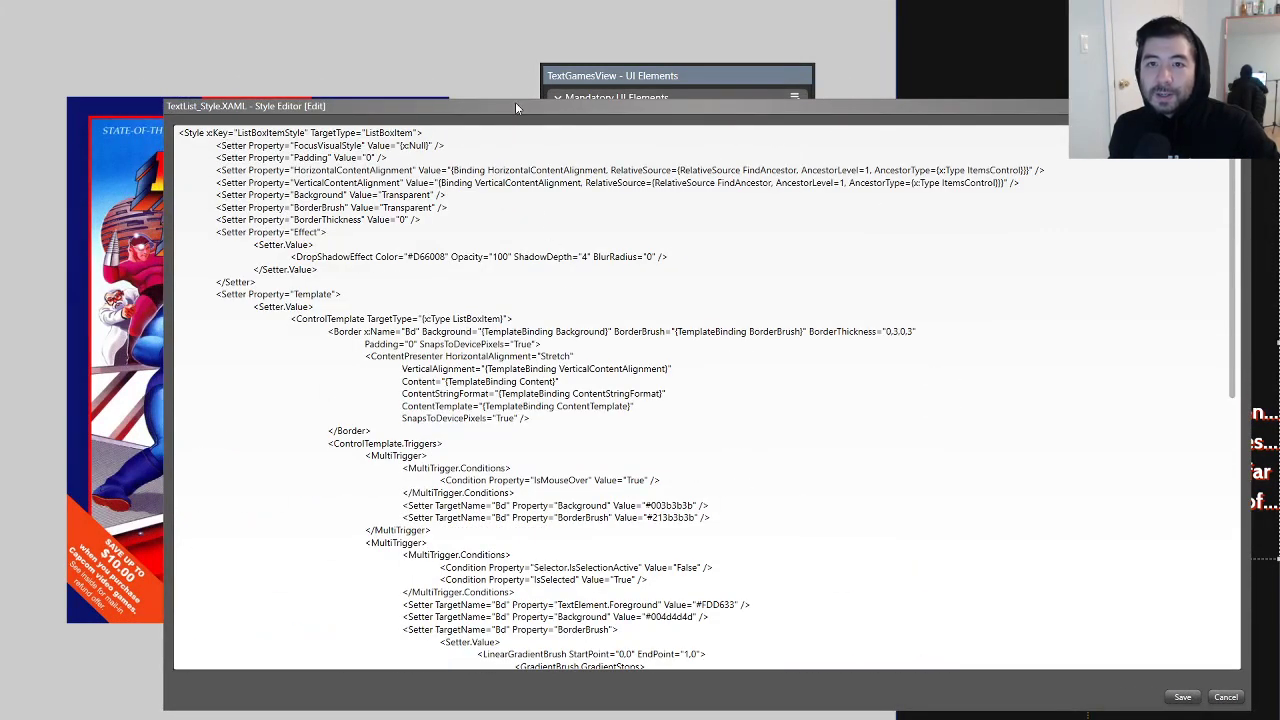
pyautogui.moveTo(515, 102); pyautogui.dragTo(437, 90)
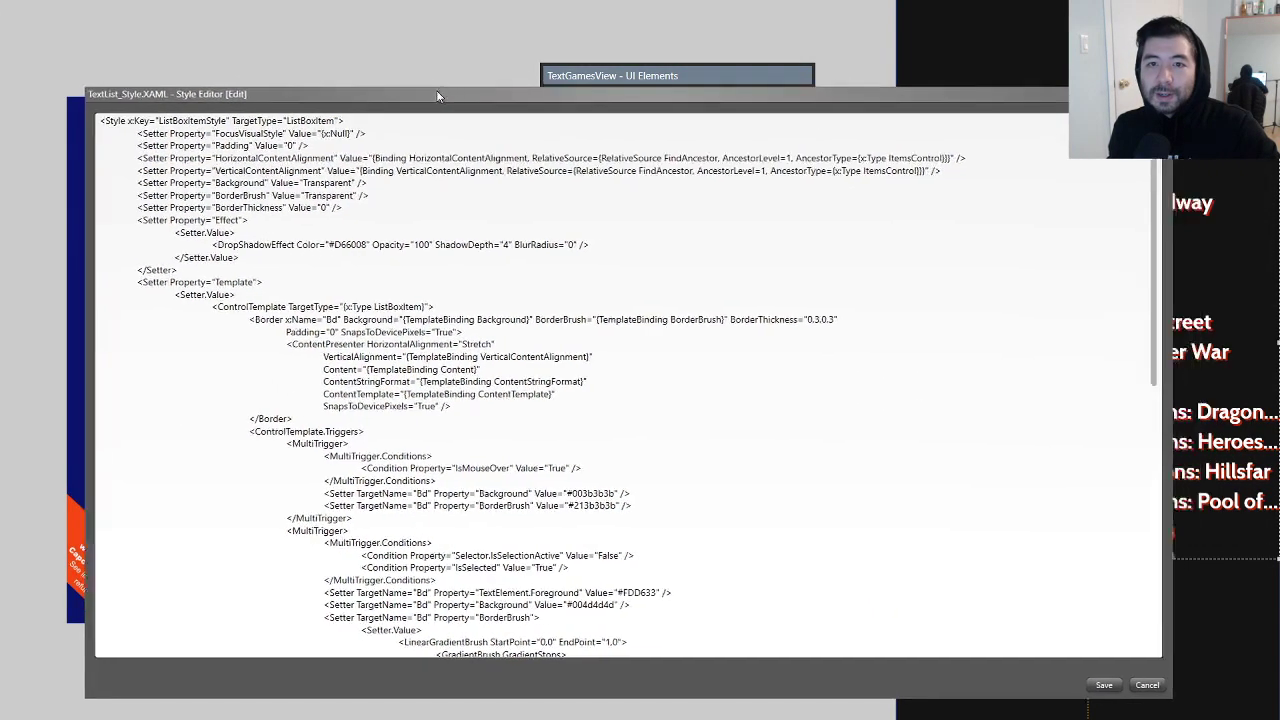
pyautogui.click(1104, 686)
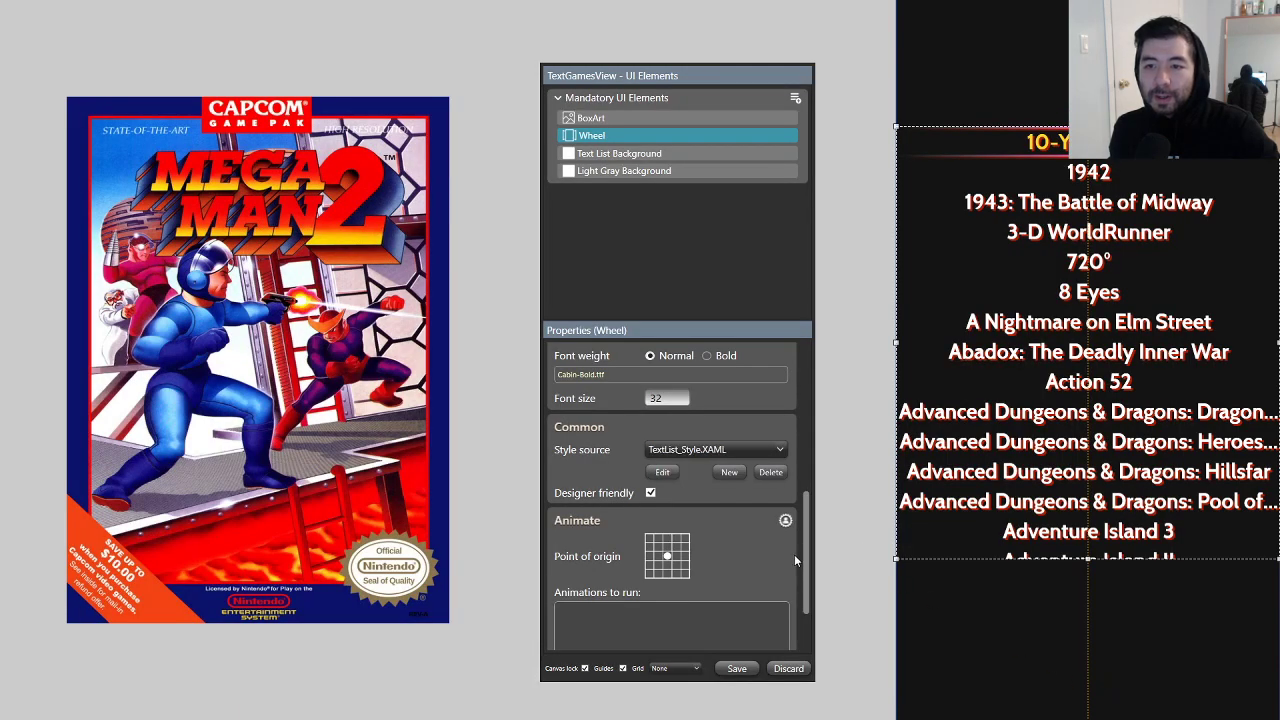
# Step: Try the dark teal color 004040 as the Wheel's foreground color
pyautogui.scroll(3, 798, 555)
pyautogui.scroll(3, 800, 557)
pyautogui.scroll(-3, 801, 556)
pyautogui.scroll(2, 802, 557)
pyautogui.scroll(2, 802, 550)
pyautogui.scroll(-2, 802, 550)
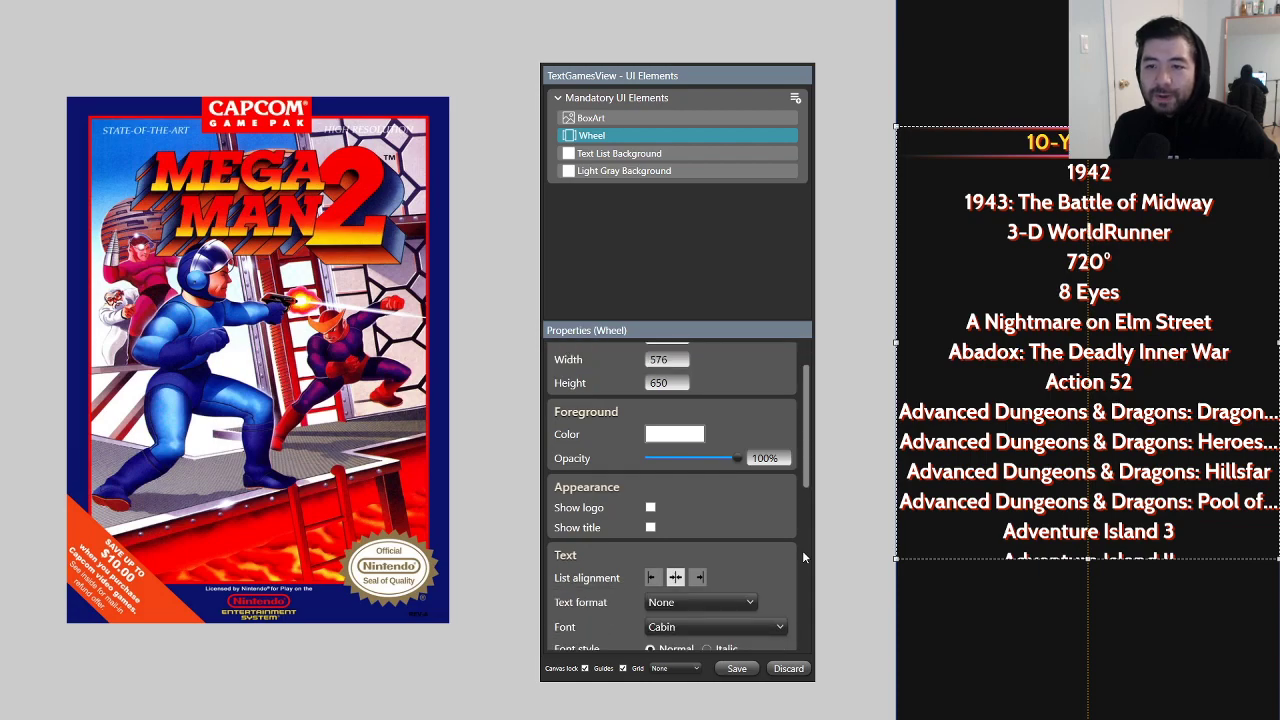
pyautogui.click(675, 436)
pyautogui.click(730, 449)
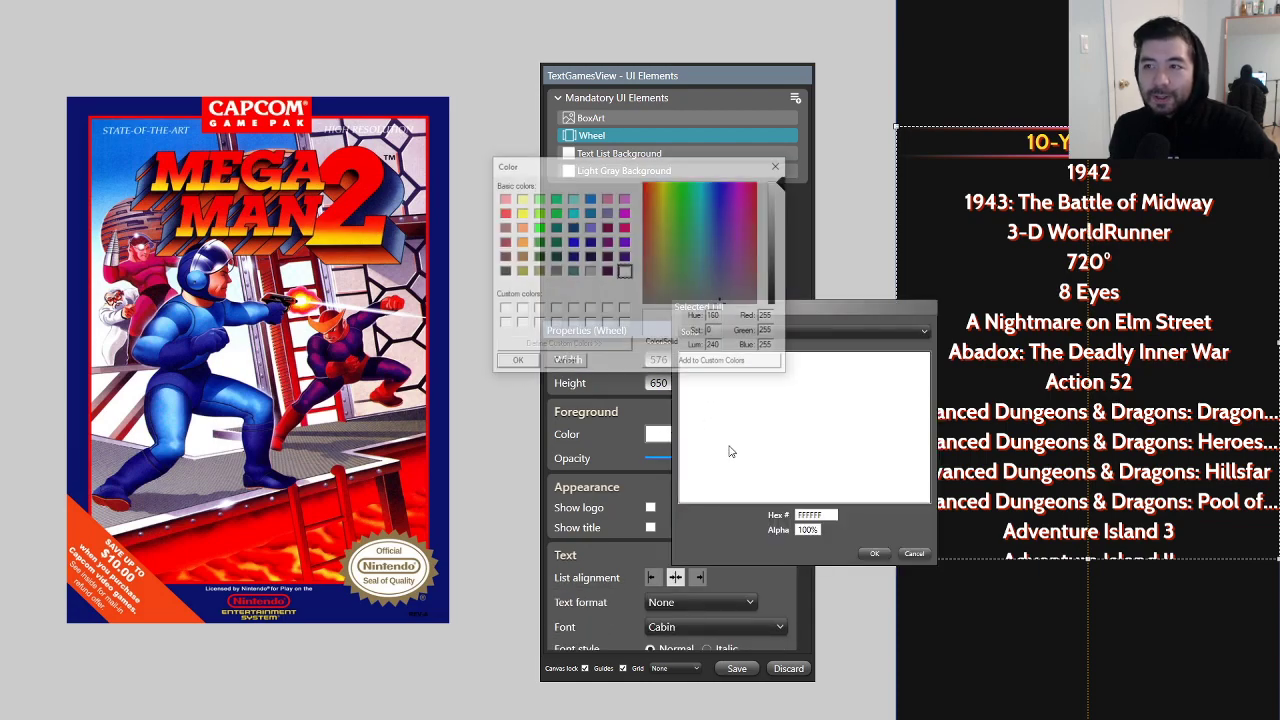
pyautogui.click(555, 257)
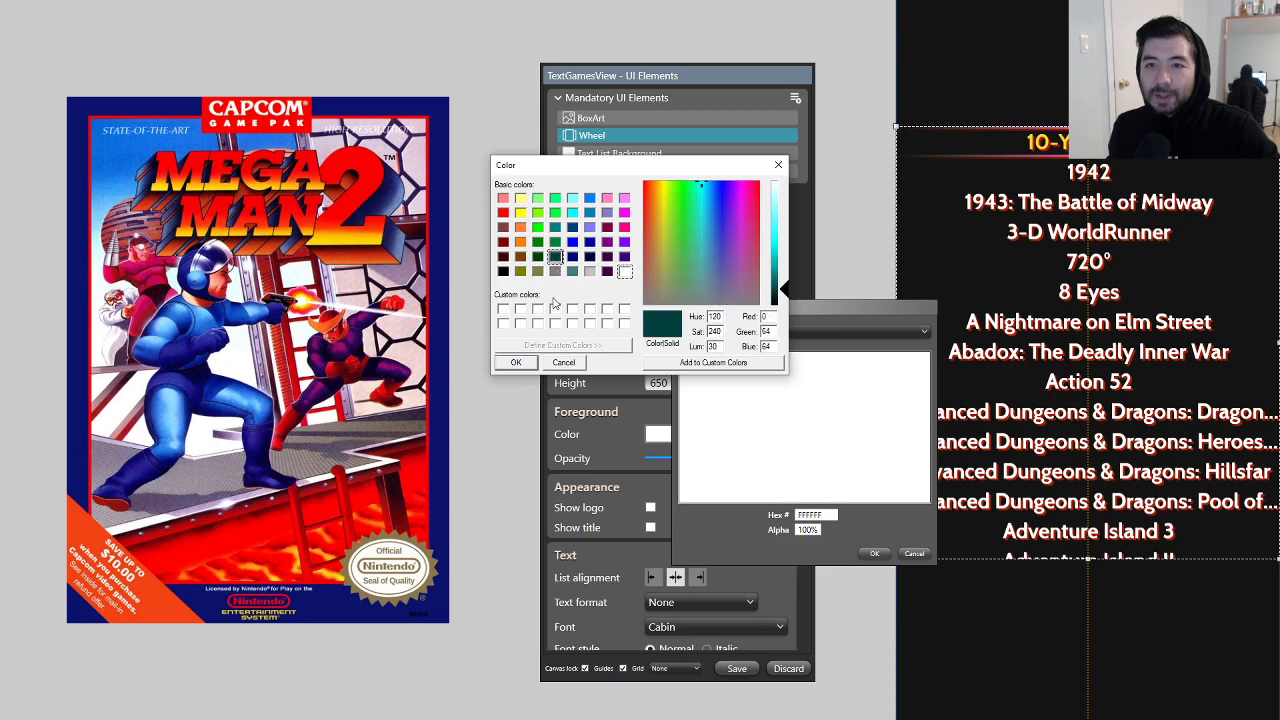
pyautogui.click(516, 362)
pyautogui.click(875, 554)
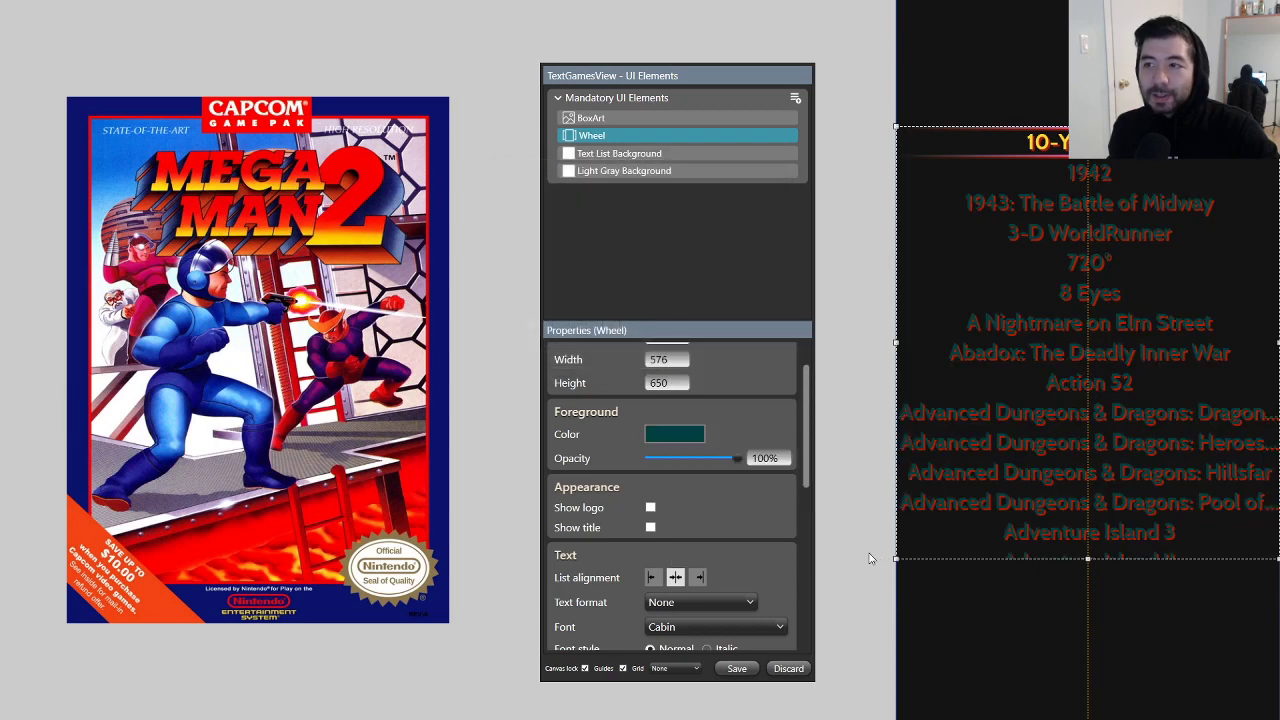
# Step: Examine the hex, alpha and palette options for the Wheel's foreground color without changing it
pyautogui.click(672, 433)
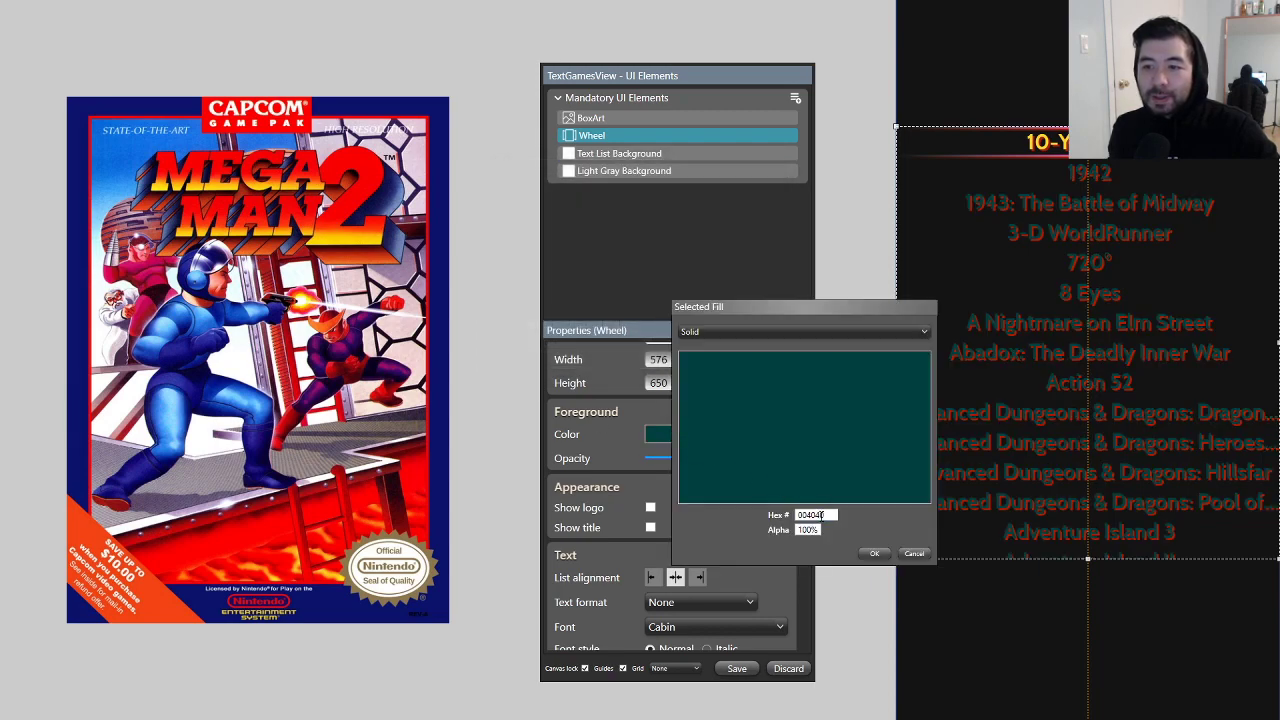
pyautogui.click(817, 440)
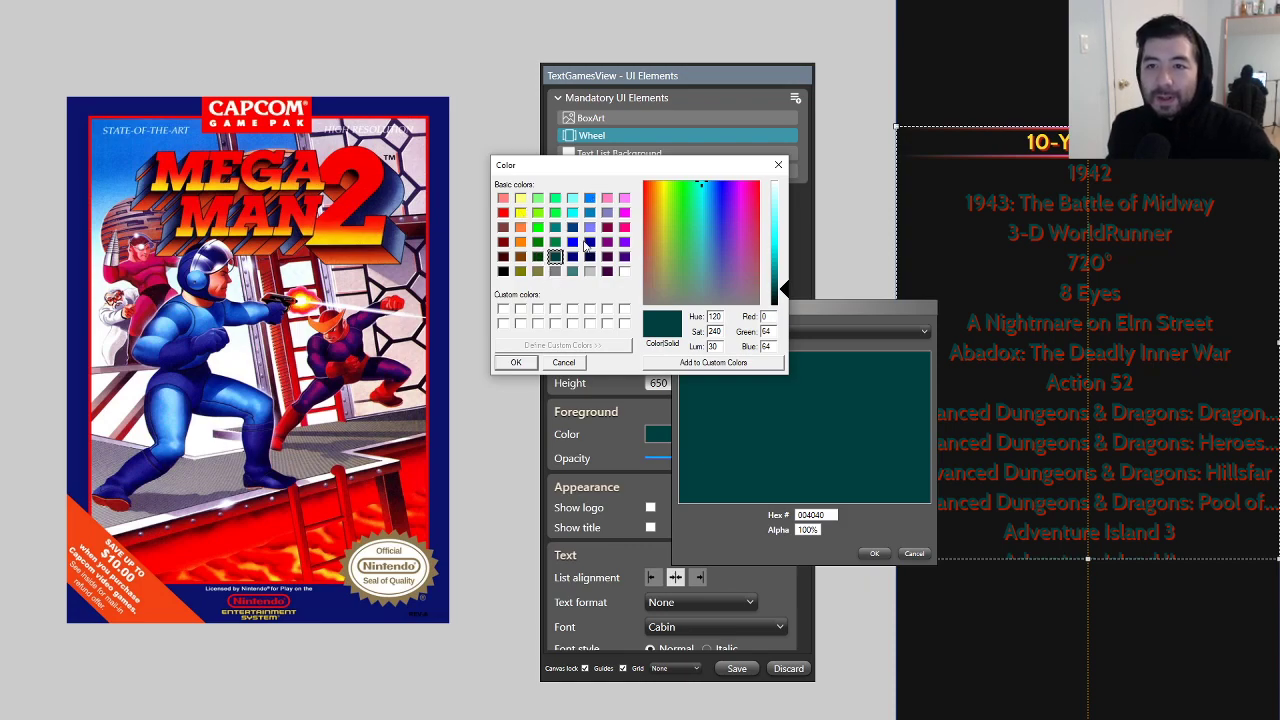
pyautogui.click(565, 364)
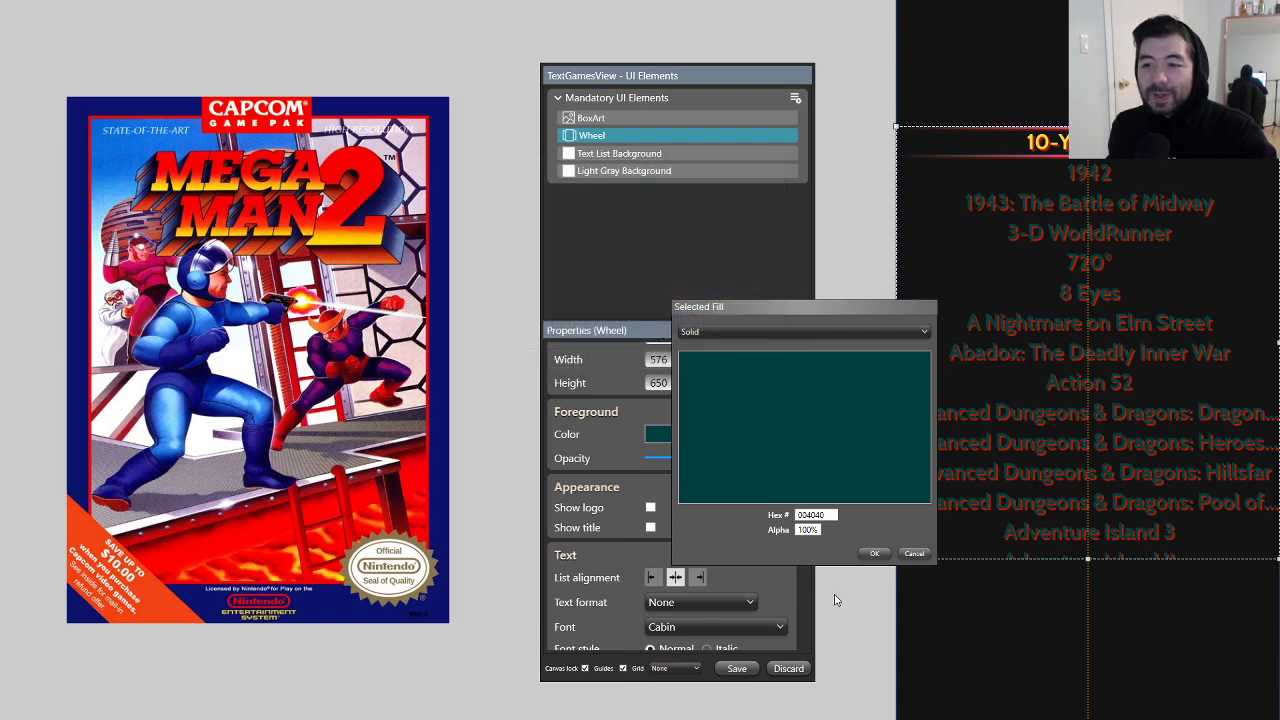
pyautogui.click(911, 554)
# Step: Set the Wheel's foreground color back to white
pyautogui.scroll(-8, 776, 512)
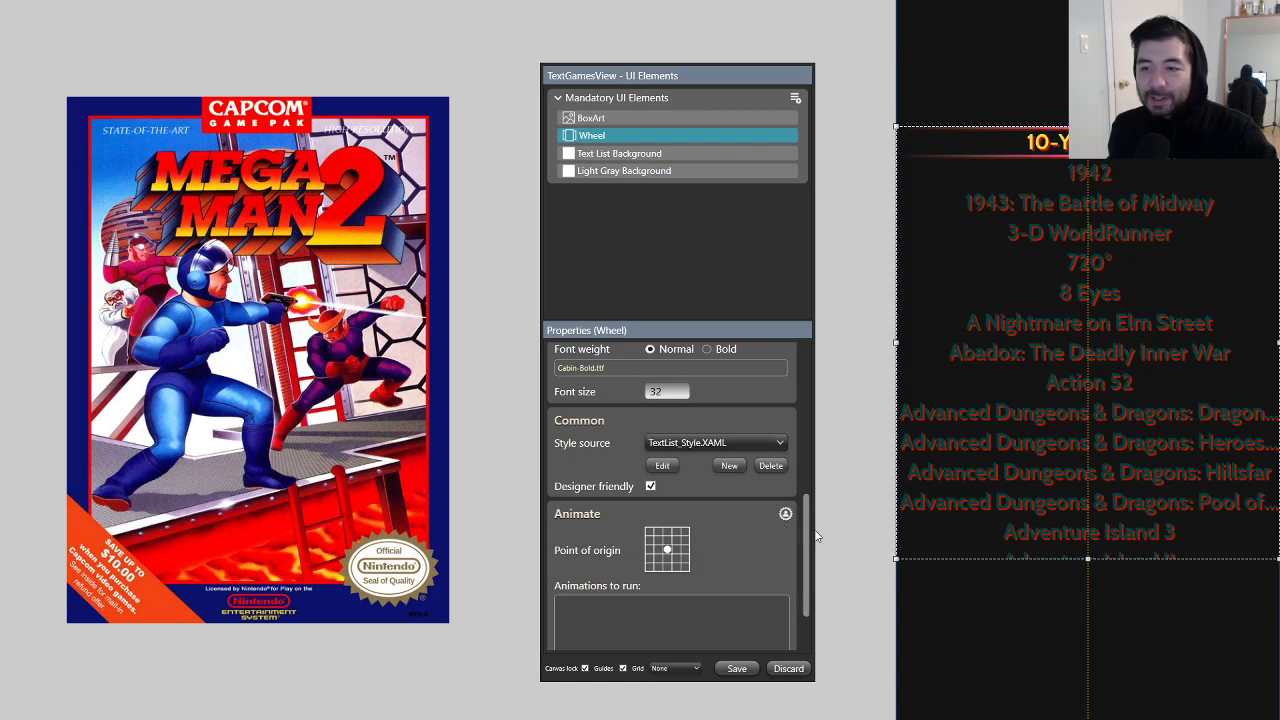
pyautogui.moveTo(808, 538); pyautogui.dragTo(822, 484)
pyautogui.scroll(5, 700, 450)
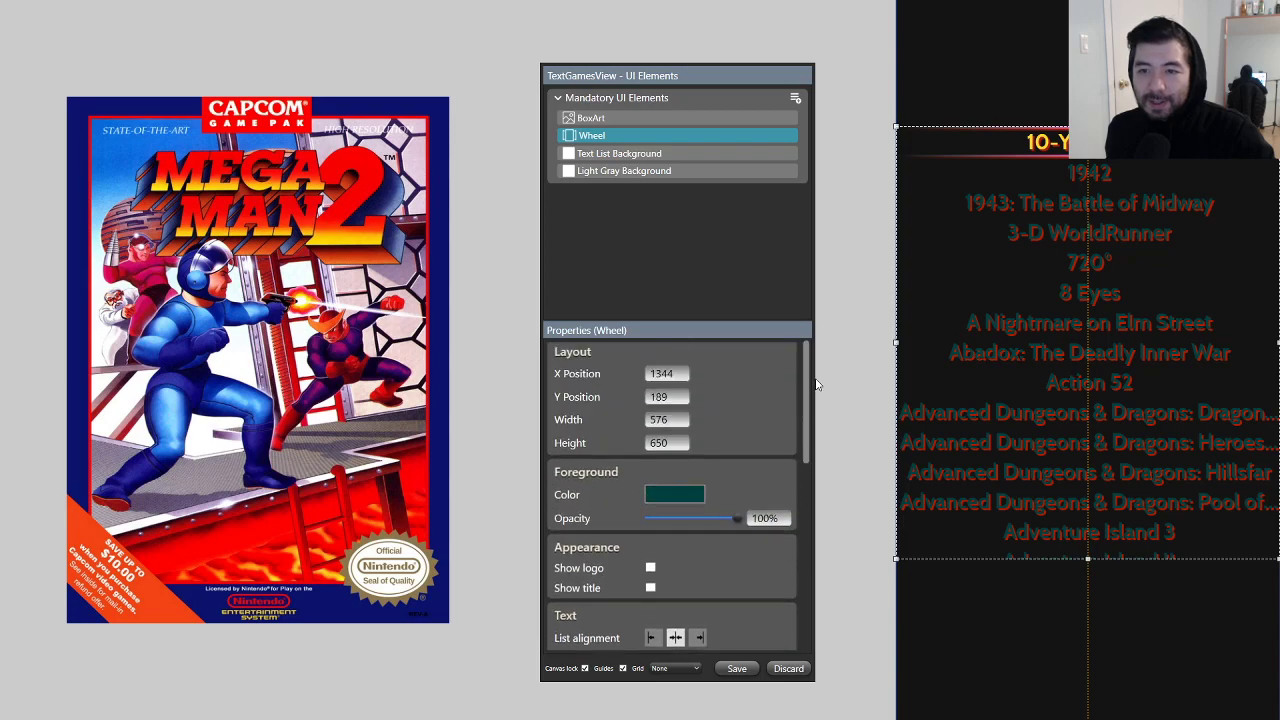
pyautogui.scroll(-2, 669, 400)
pyautogui.click(669, 400)
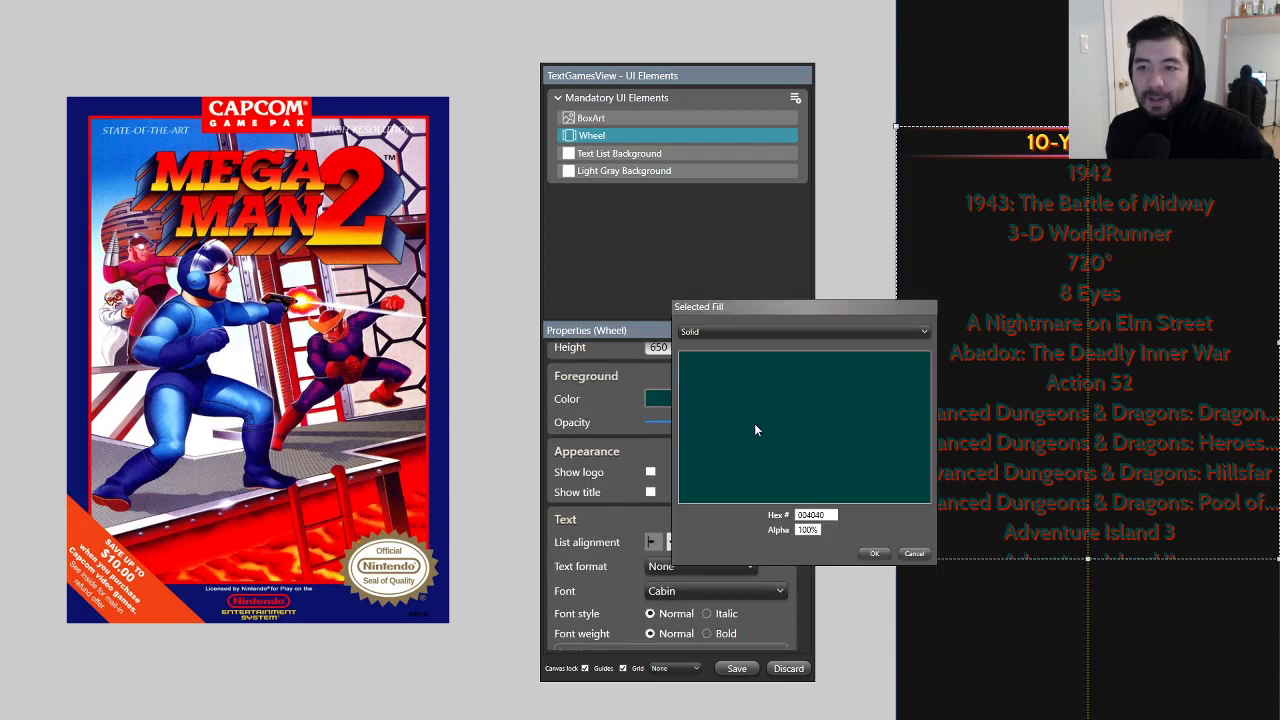
pyautogui.click(756, 430)
pyautogui.click(625, 271)
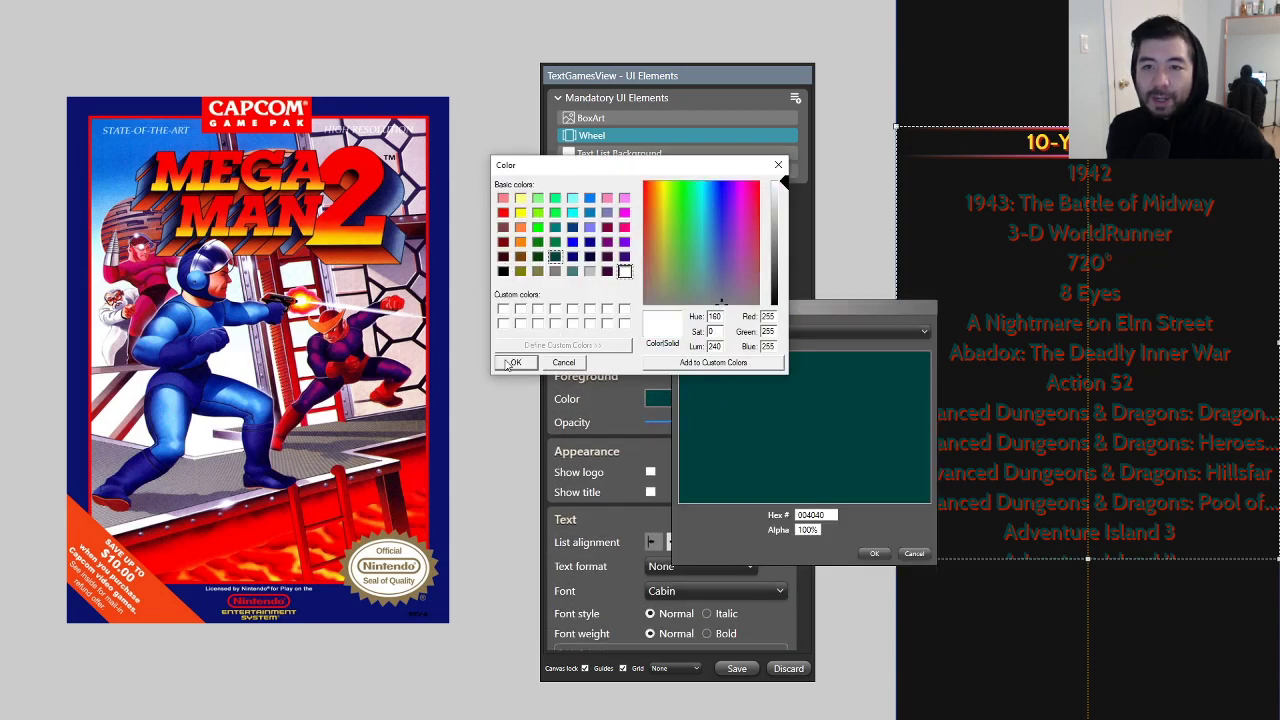
pyautogui.click(513, 362)
pyautogui.click(874, 553)
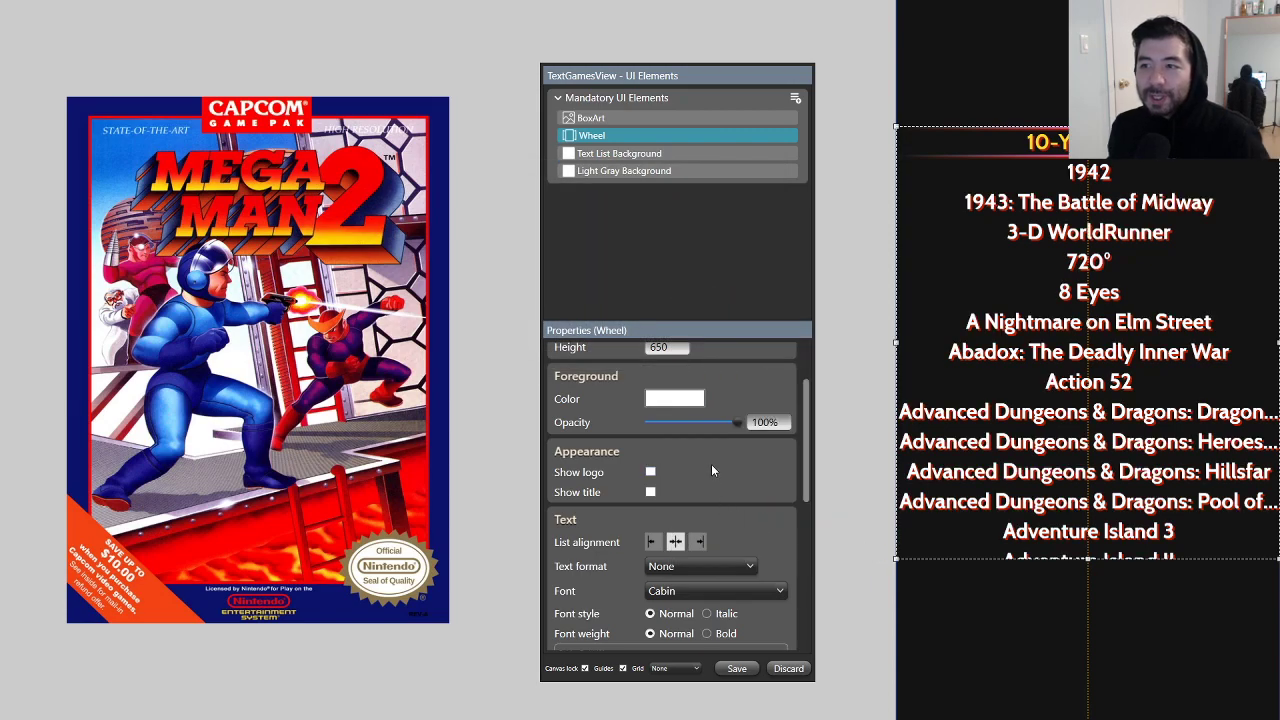
# Step: Switch to the browser's reference image and sample the color of the highlighted BALLOON FIGHT list entry
pyautogui.hotkey('alt', 'Tab')
pyautogui.press('Tab')
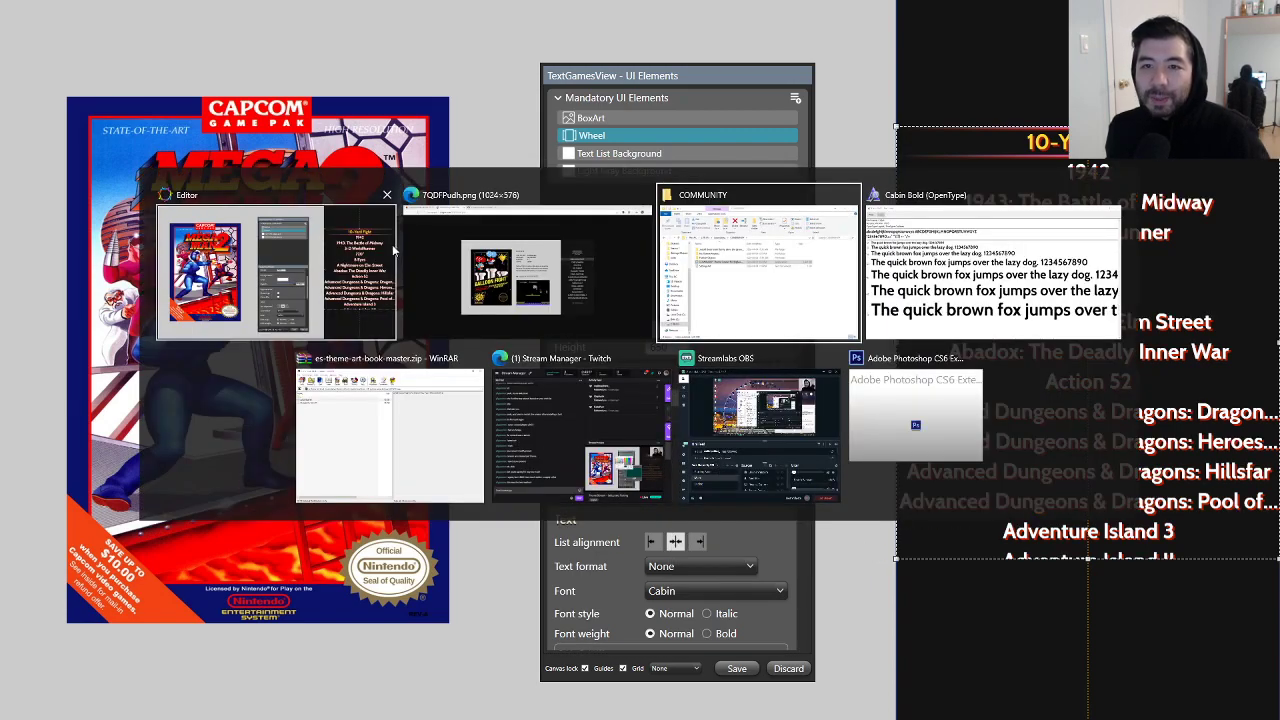
pyautogui.click(527, 272)
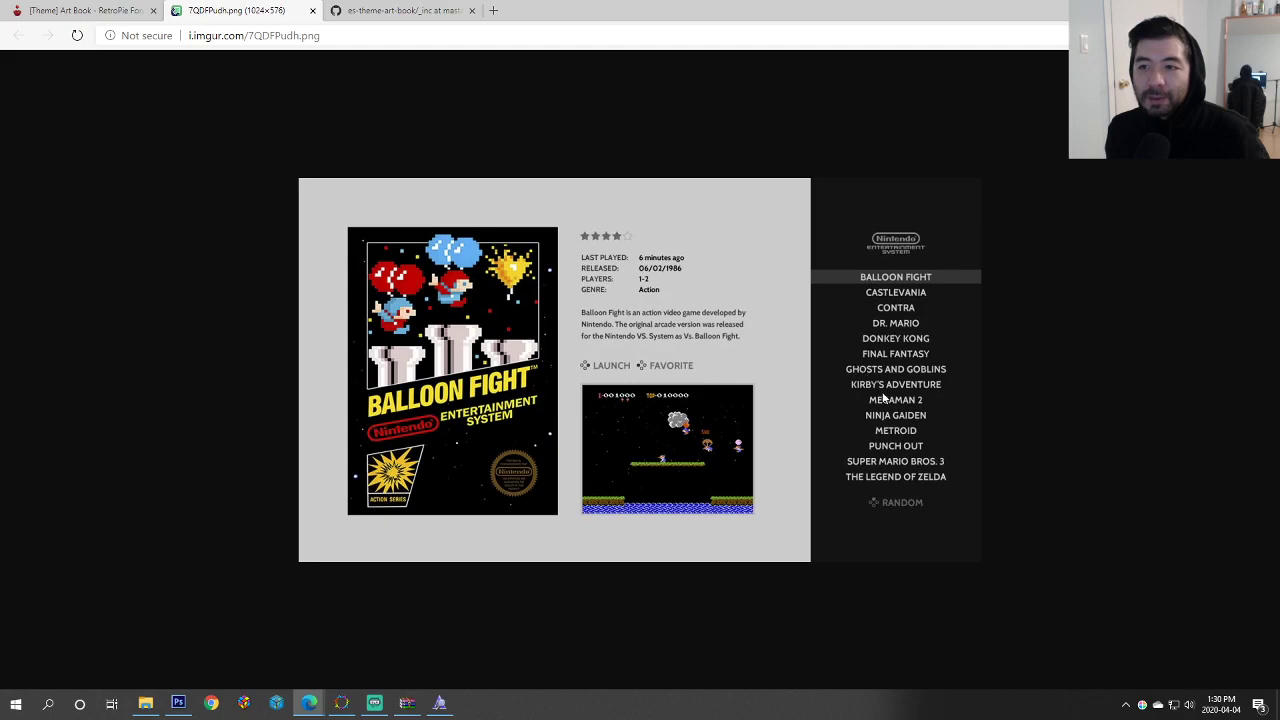
pyautogui.click(1141, 702)
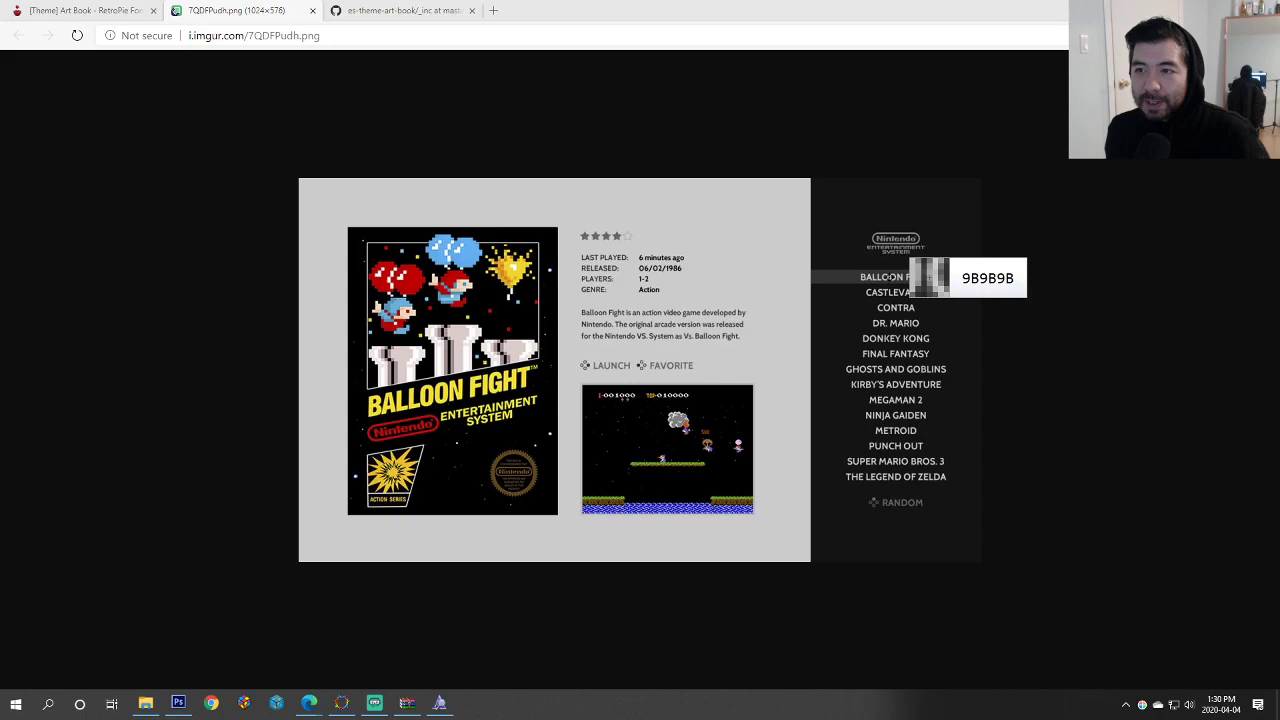
pyautogui.click(888, 277)
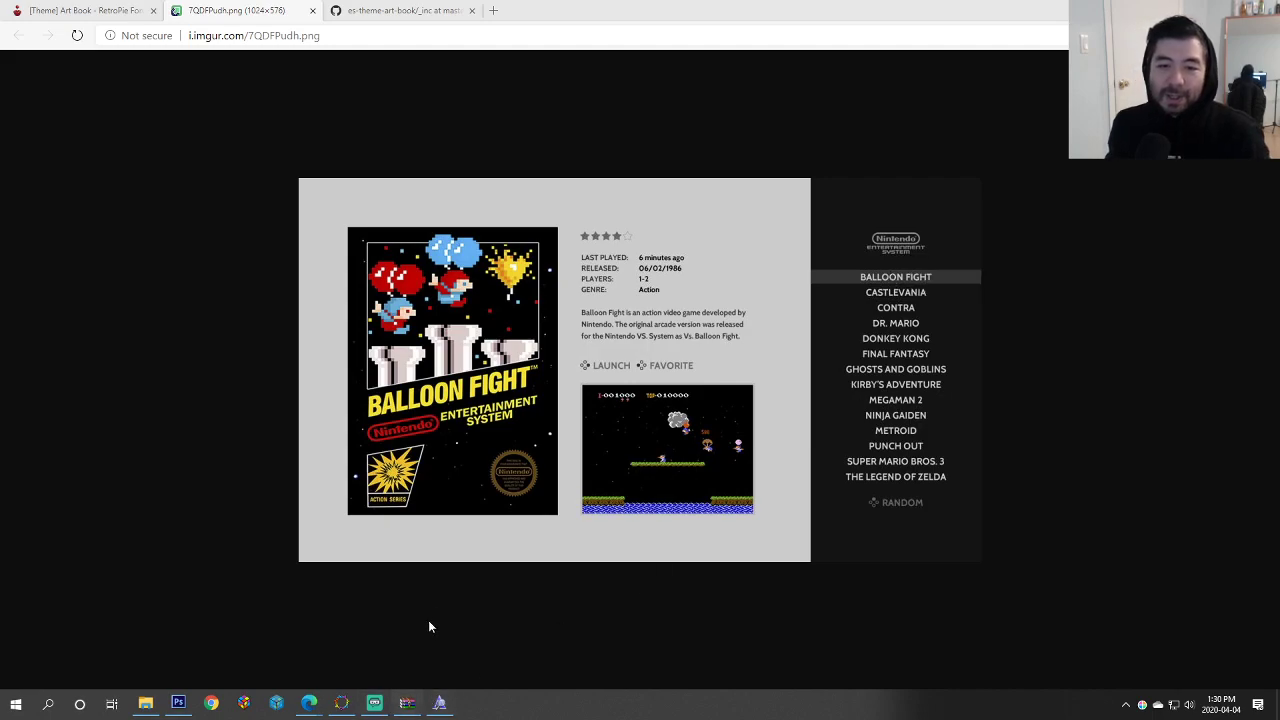
# Step: Return to the theme editor and set the Wheel's foreground color to hex CBCBCB
pyautogui.hotkey('alt', 'Tab')
pyautogui.click(575, 445)
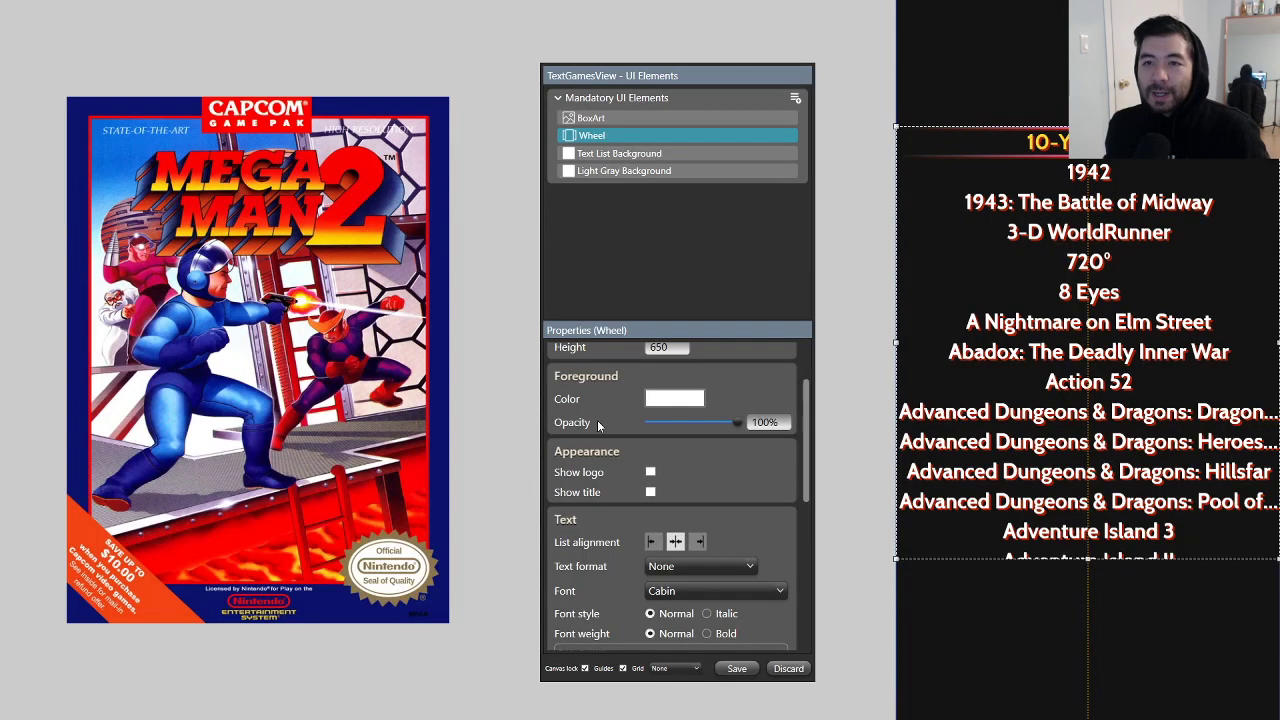
pyautogui.click(671, 404)
pyautogui.doubleClick(810, 514)
pyautogui.write('CBCBCB')
pyautogui.click(874, 553)
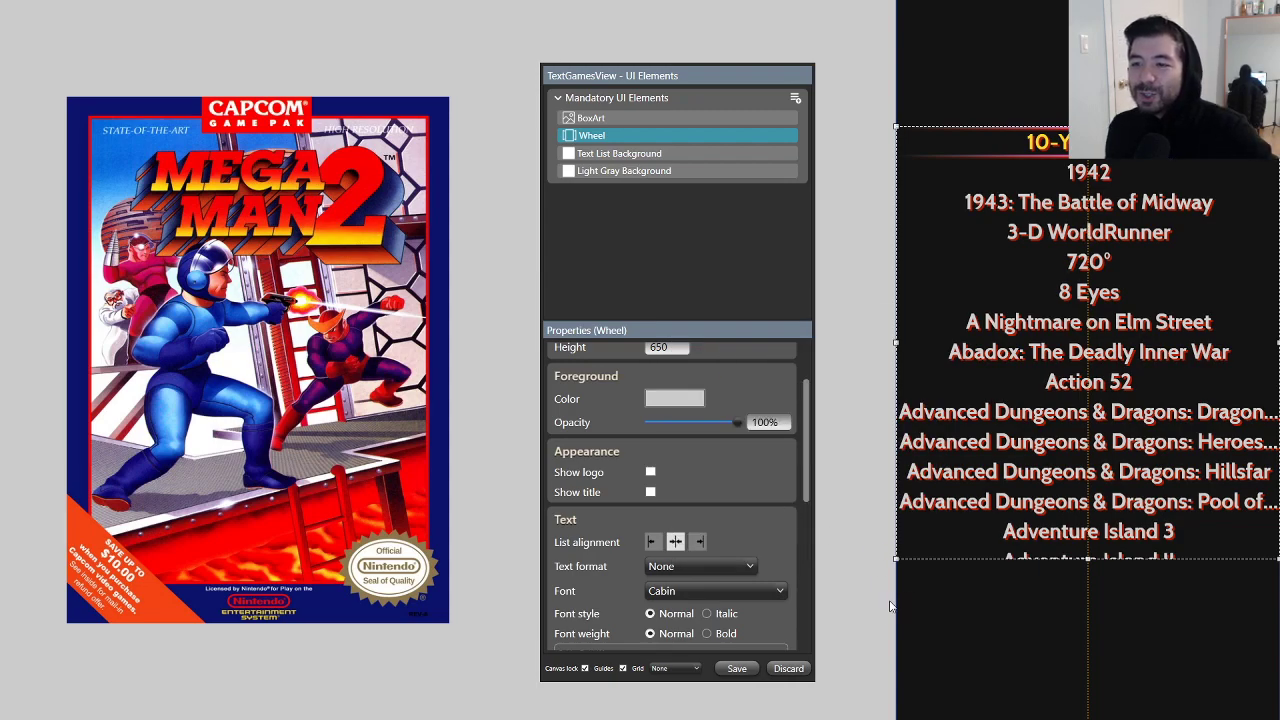
# Step: Open the Wheel's TextList_Style.XAML style for editing and delete its Effect setter containing the DropShadowEffect
pyautogui.scroll(-3, 785, 534)
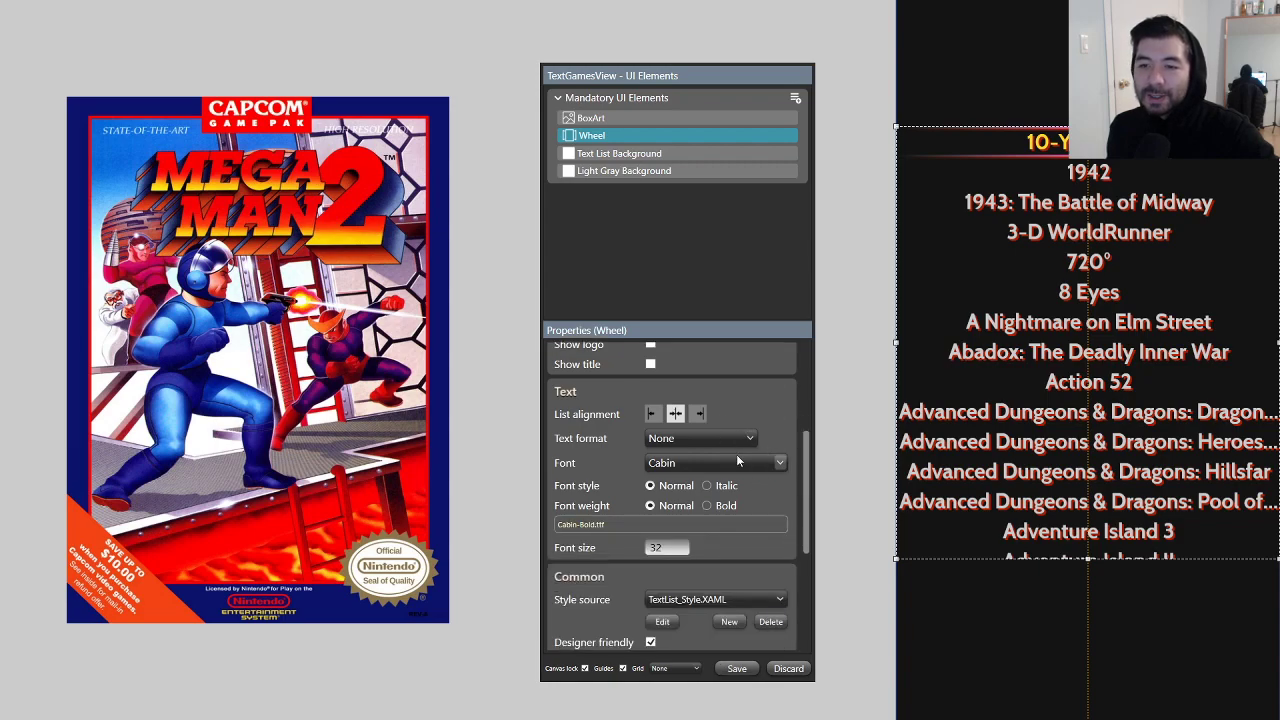
pyautogui.scroll(-2, 770, 546)
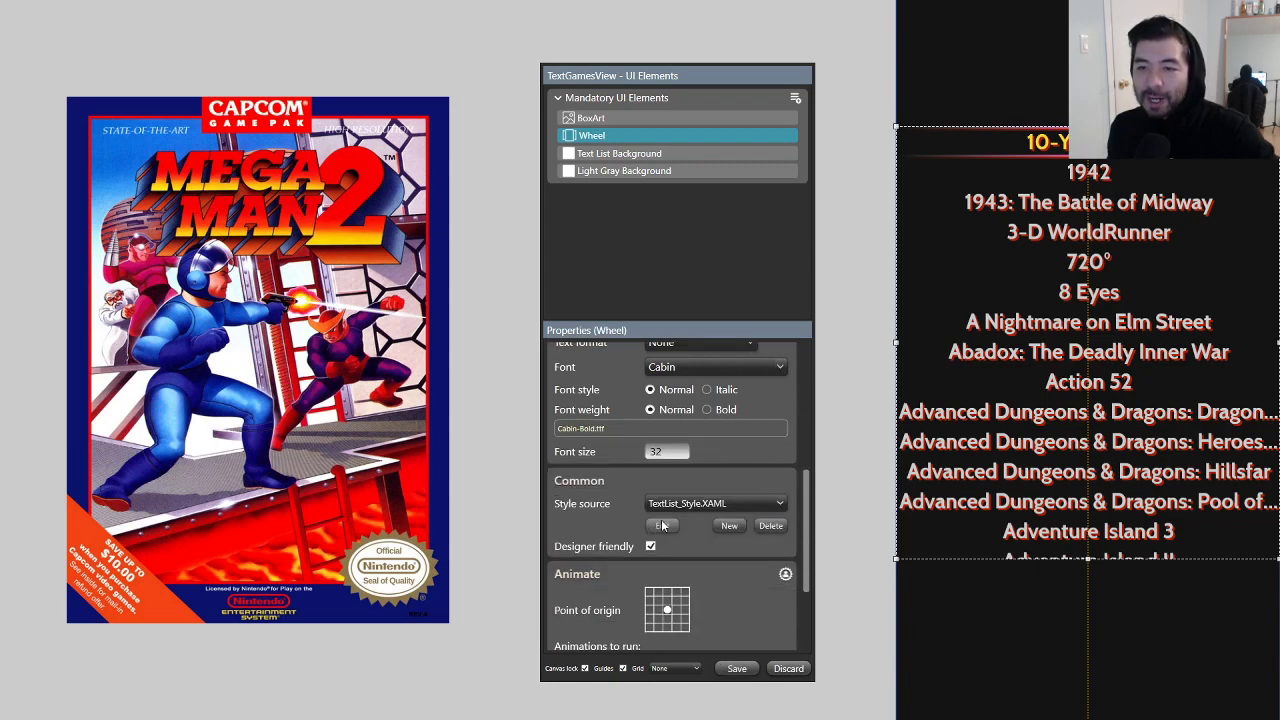
pyautogui.click(661, 526)
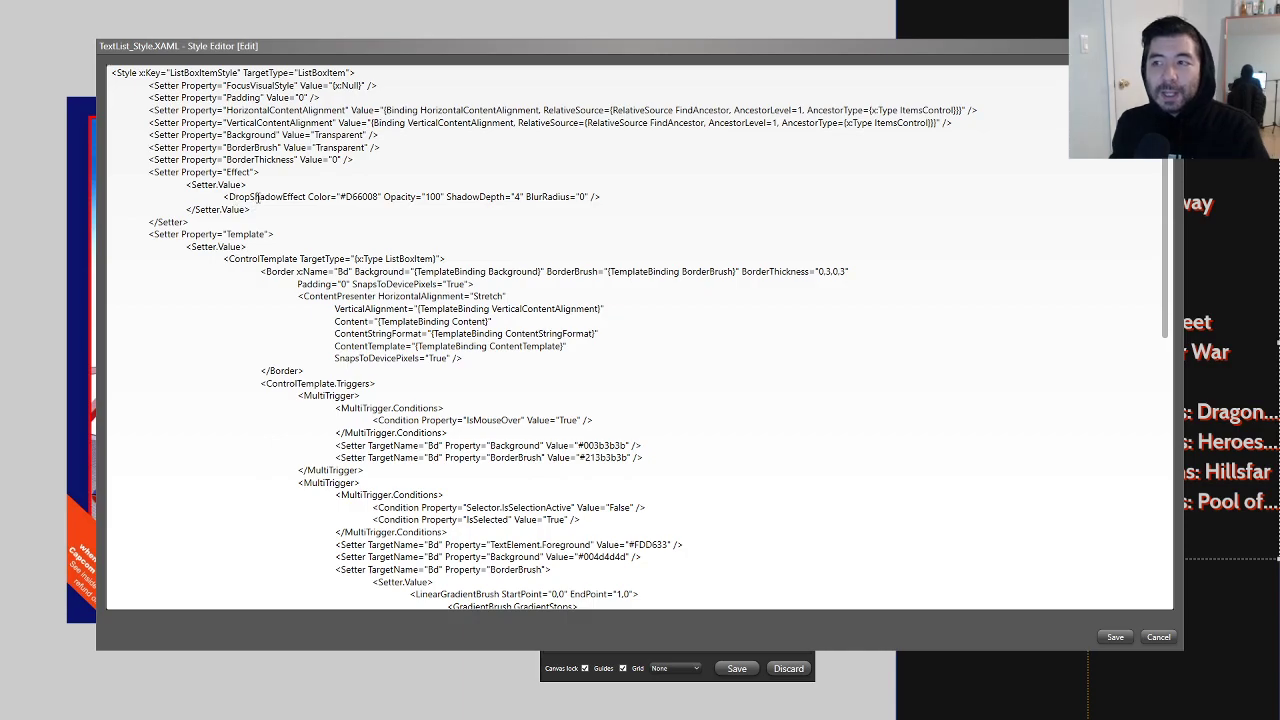
pyautogui.moveTo(192, 220); pyautogui.dragTo(54, 171)
pyautogui.press('BackSpace')
pyautogui.press('BackSpace')
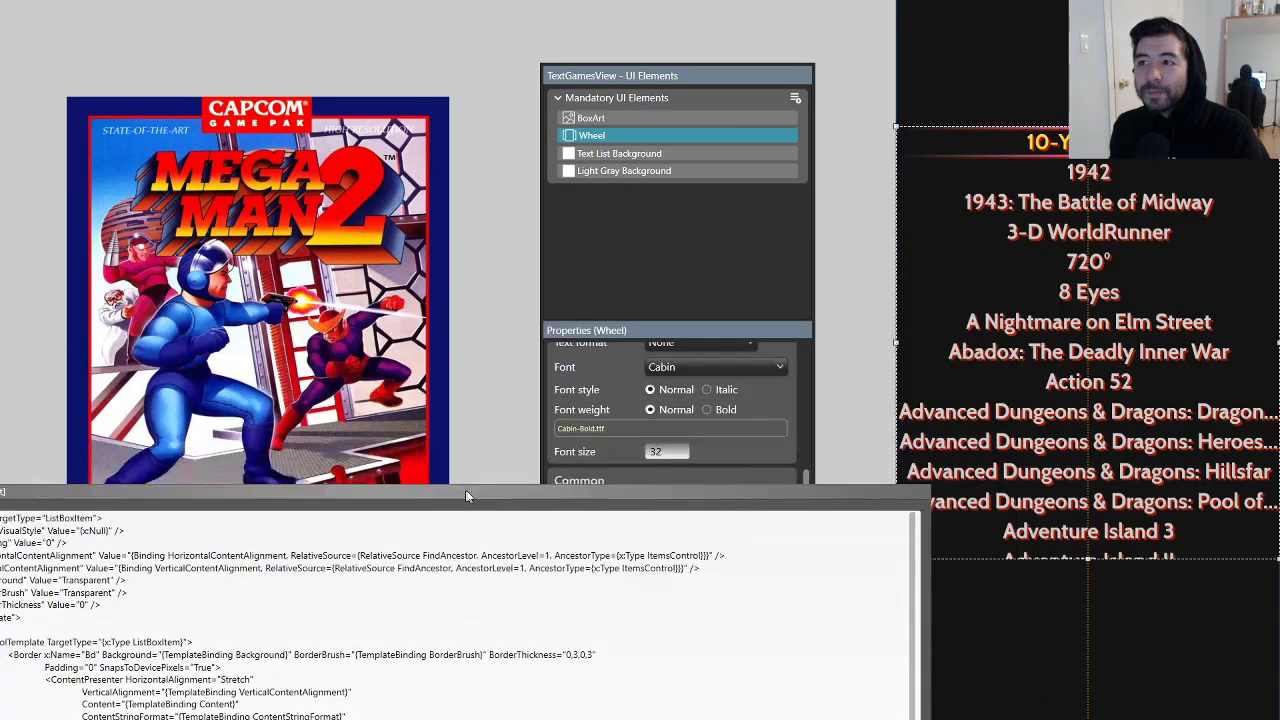
# Step: Remove the whole BorderBrush setter with its linear gradient from the trigger for the selected item with inactive selection
pyautogui.scroll(-3, 708, 491)
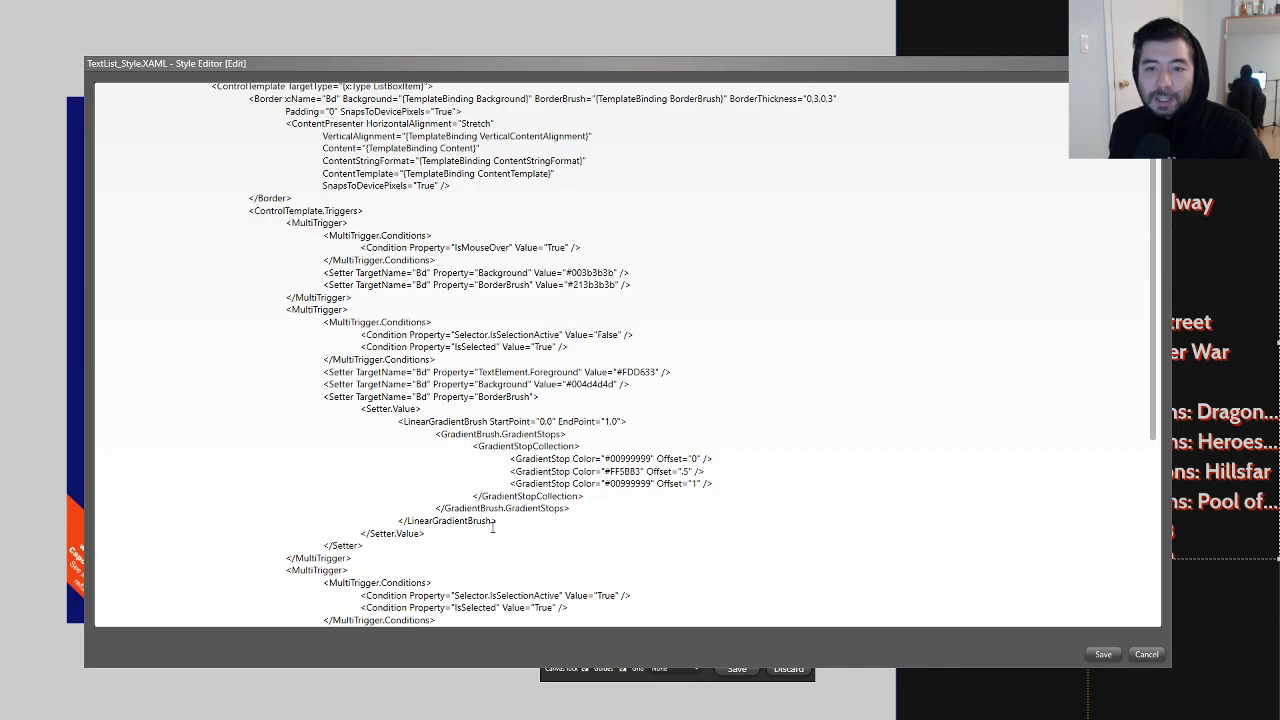
pyautogui.moveTo(367, 545); pyautogui.dragTo(347, 515)
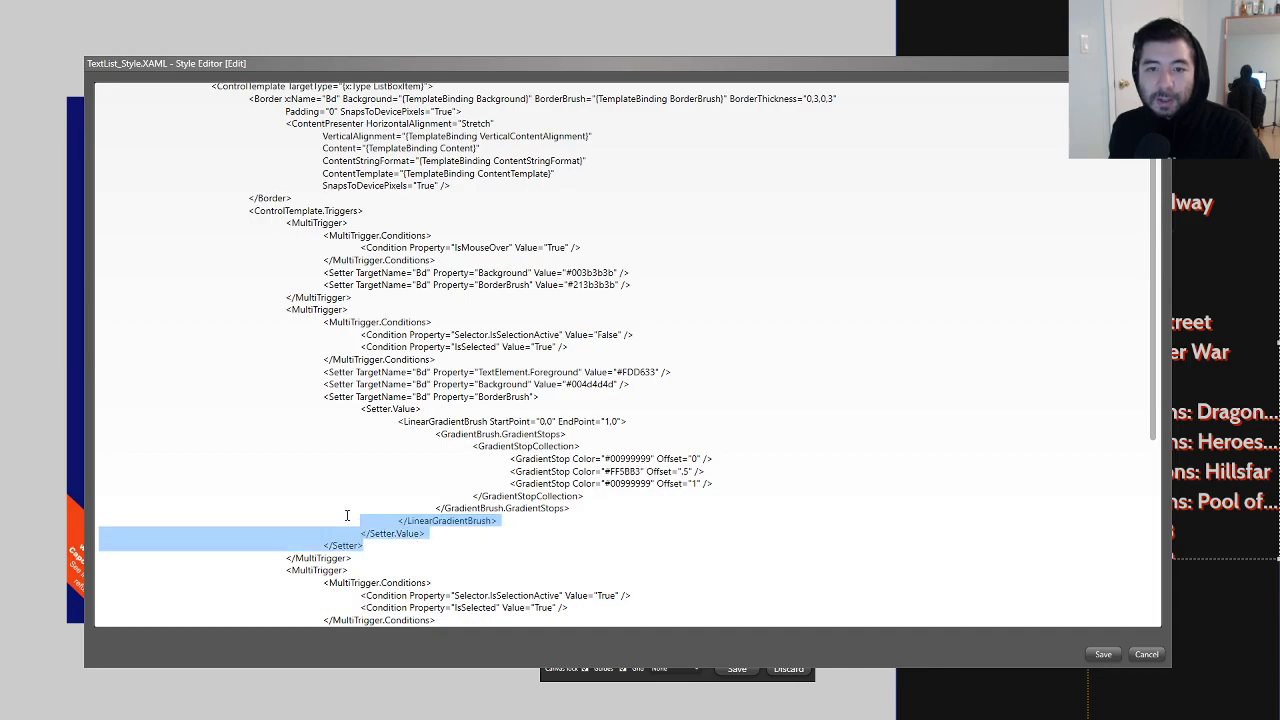
pyautogui.click(406, 533)
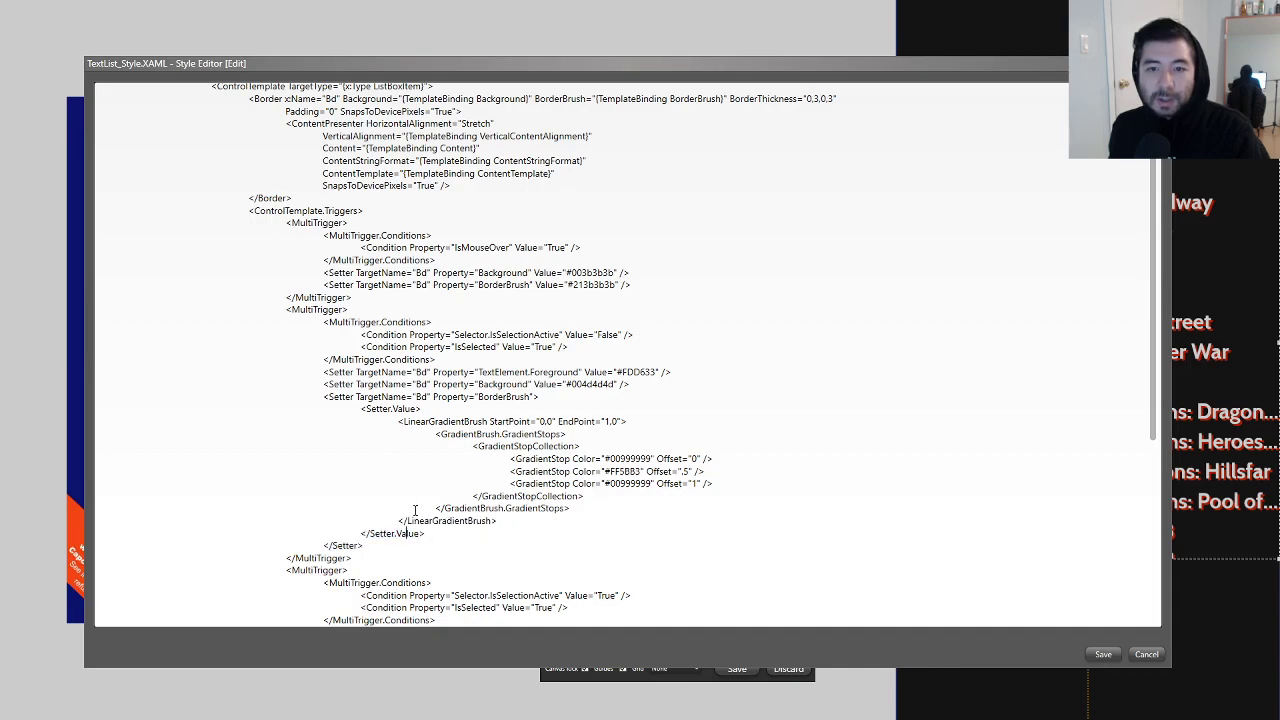
pyautogui.moveTo(434, 537); pyautogui.dragTo(380, 476)
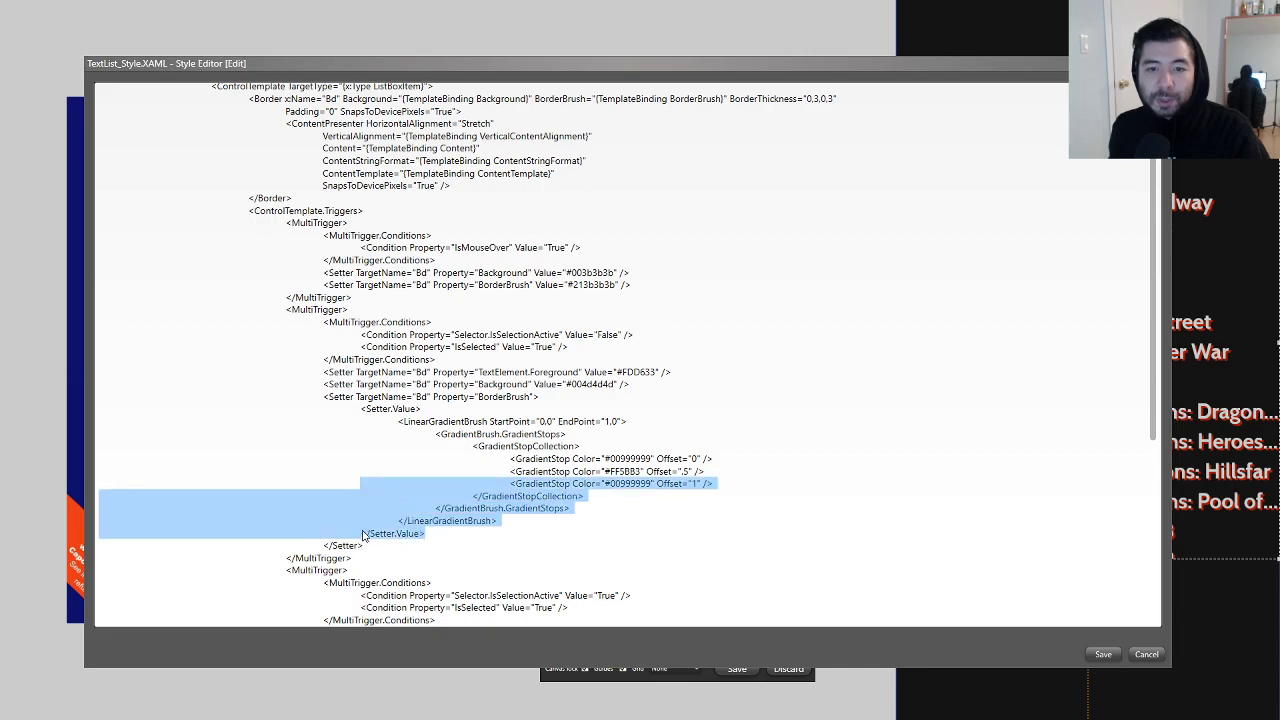
pyautogui.moveTo(374, 543); pyautogui.dragTo(131, 407)
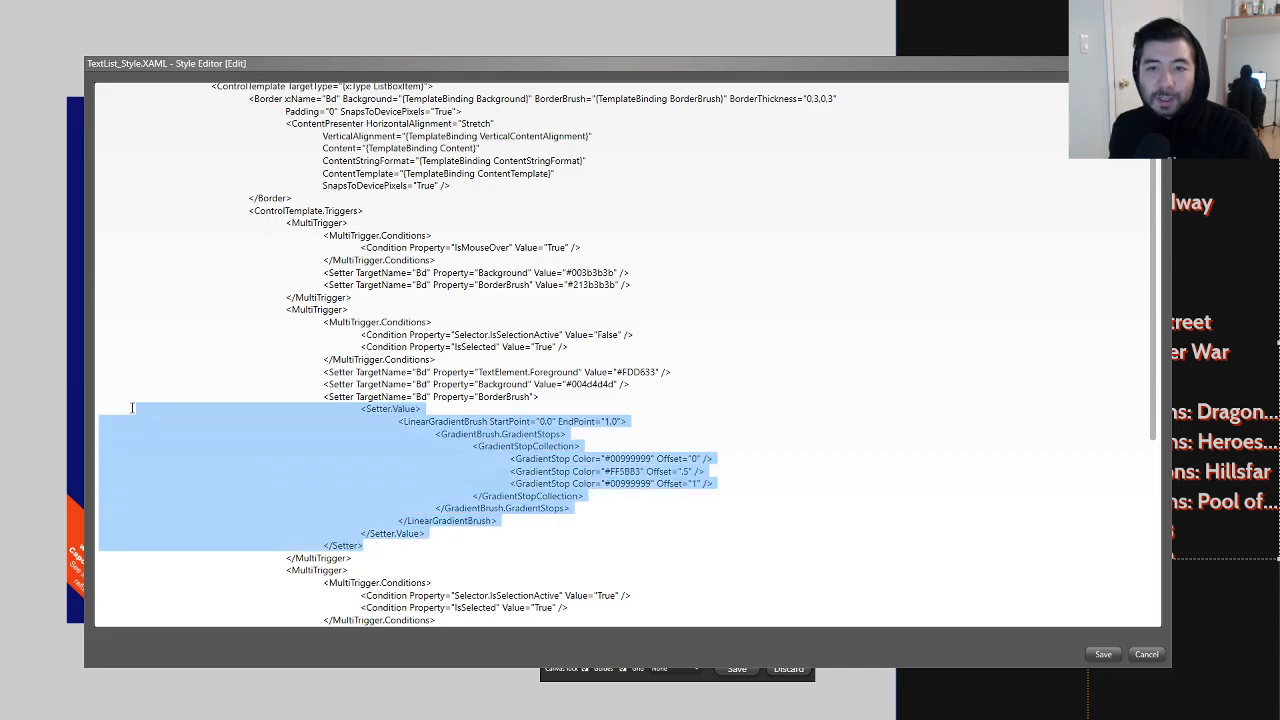
pyautogui.press('Delete')
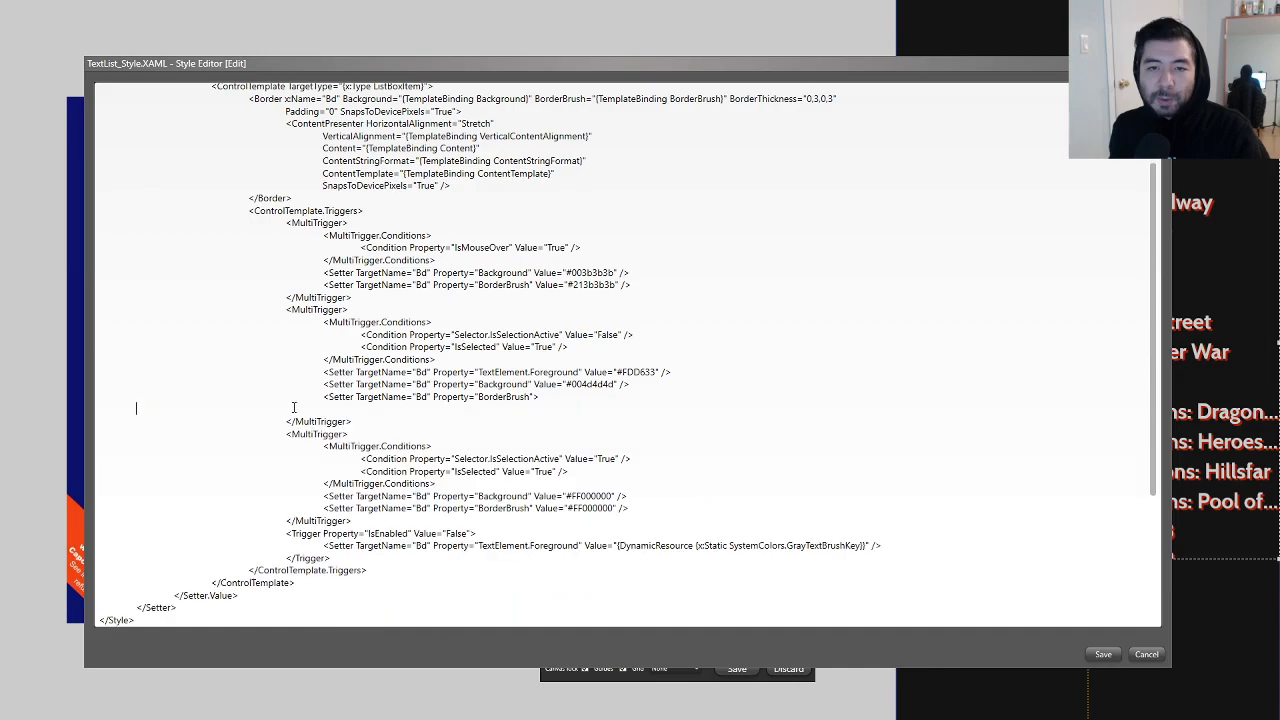
pyautogui.moveTo(471, 405); pyautogui.dragTo(86, 401)
pyautogui.press('Delete')
pyautogui.press('Delete')
# Step: Set the BorderThickness of the template's Bd border to 0 and save the style
pyautogui.scroll(4, 764, 228)
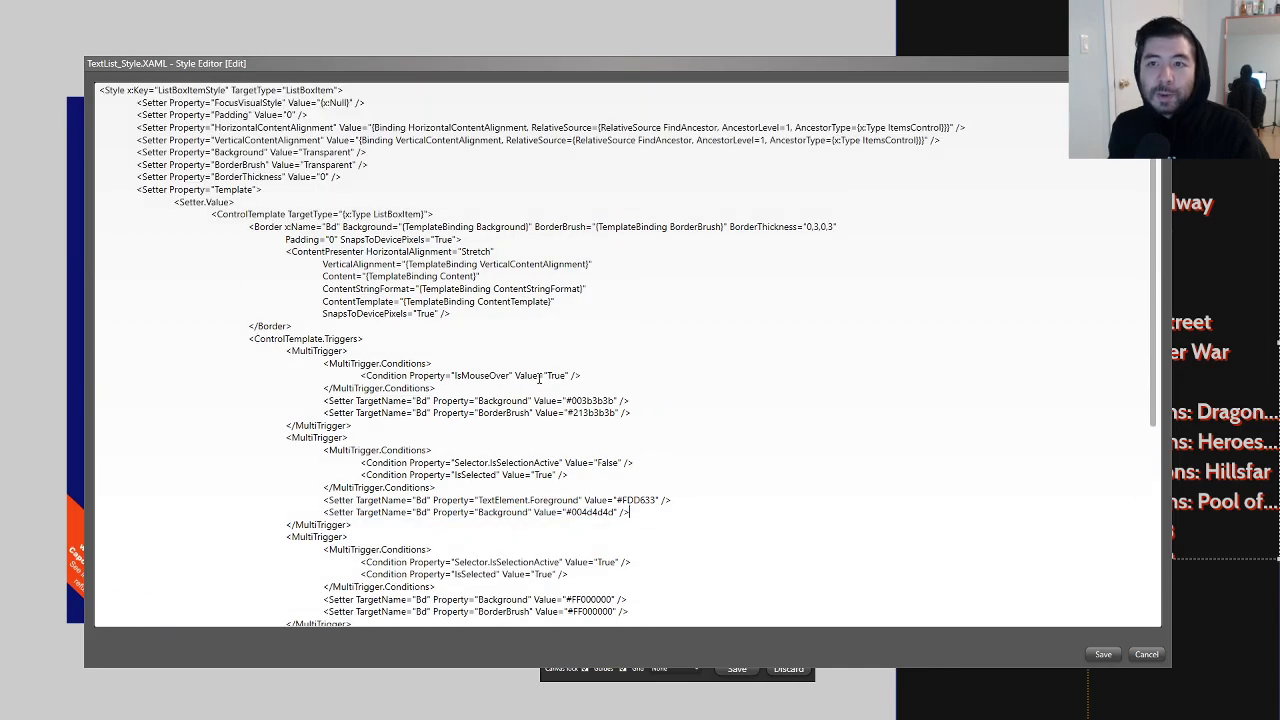
pyautogui.click(836, 227)
pyautogui.press('BackSpace')
pyautogui.press('BackSpace')
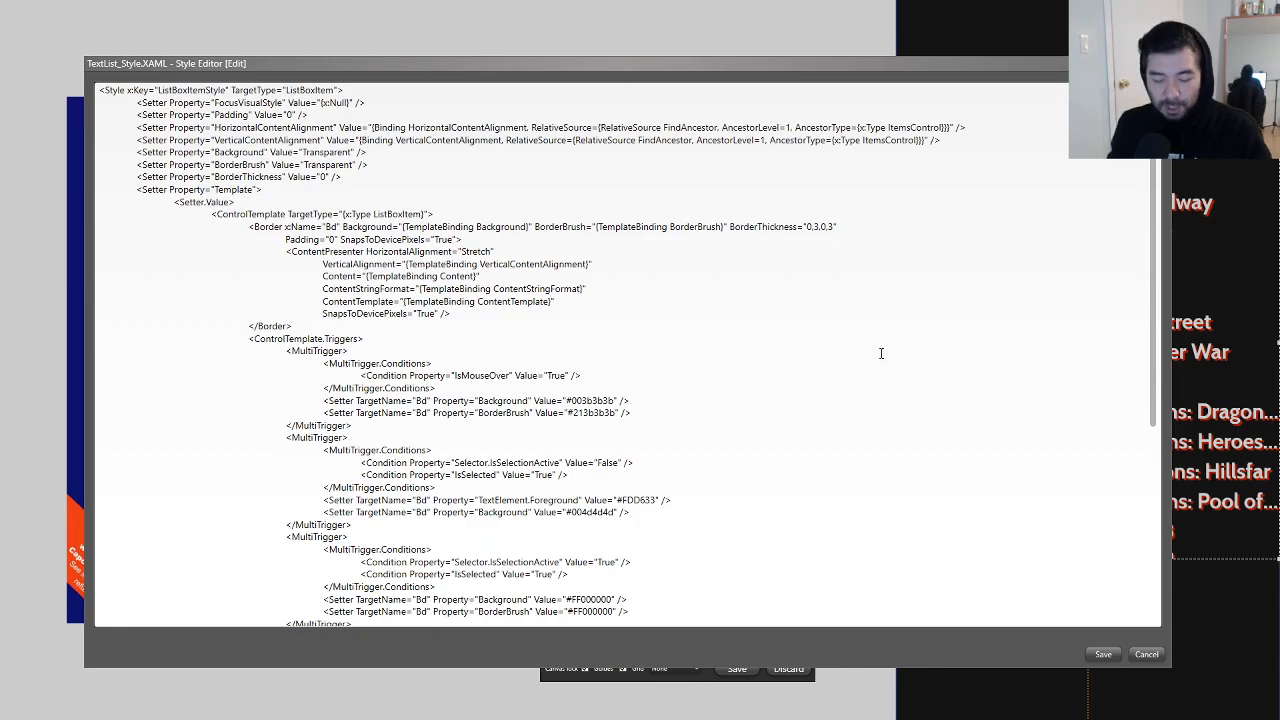
pyautogui.press('BackSpace')
pyautogui.press('BackSpace')
pyautogui.press('BackSpace')
pyautogui.press('BackSpace')
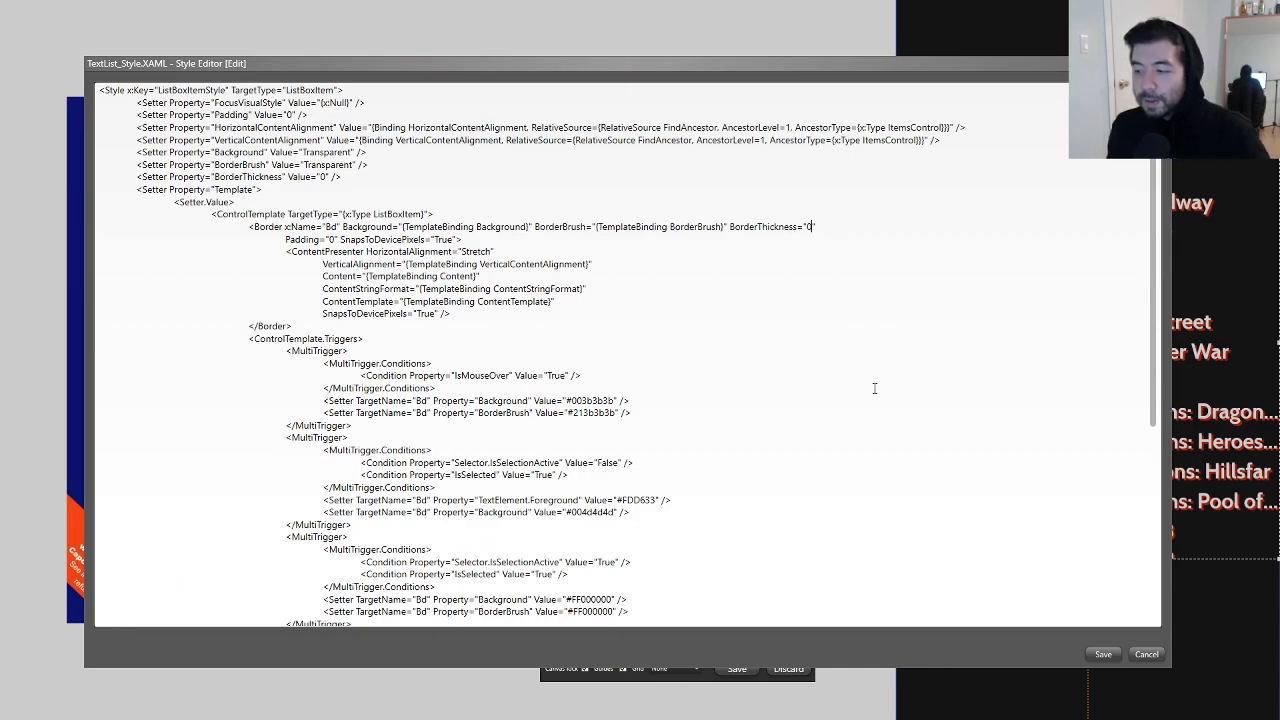
pyautogui.click(1102, 655)
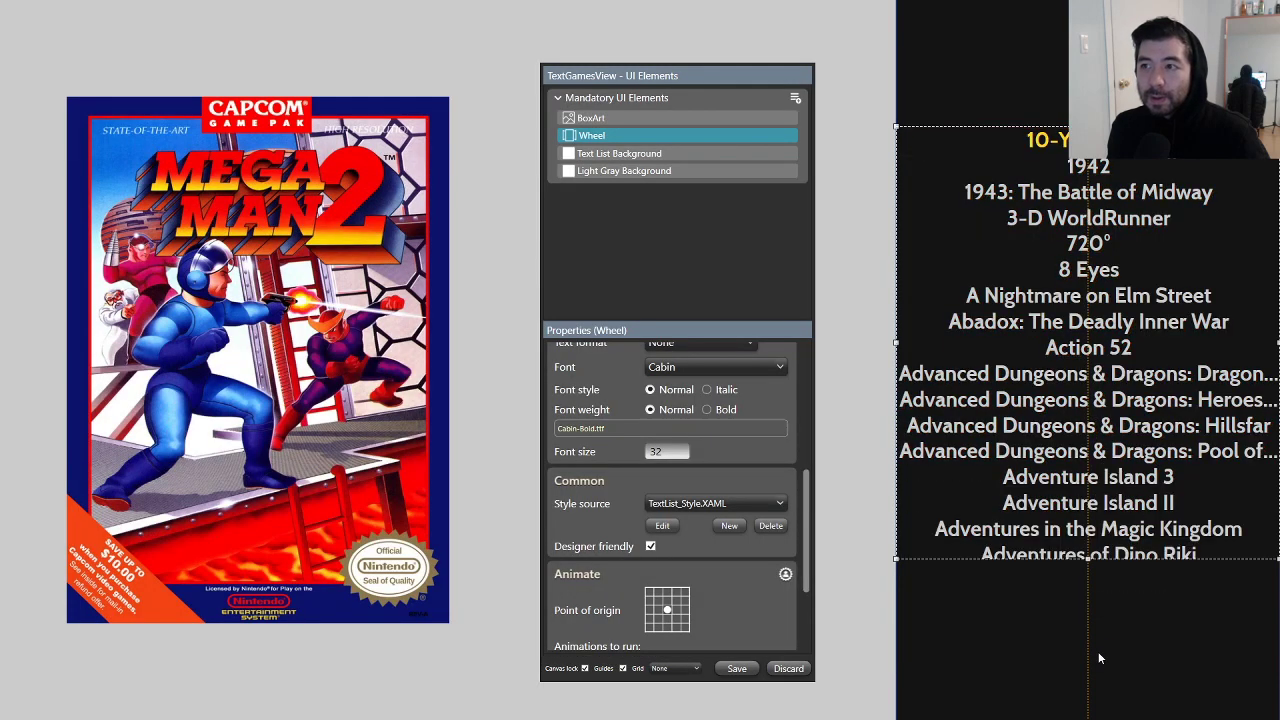
pyautogui.click(1015, 630)
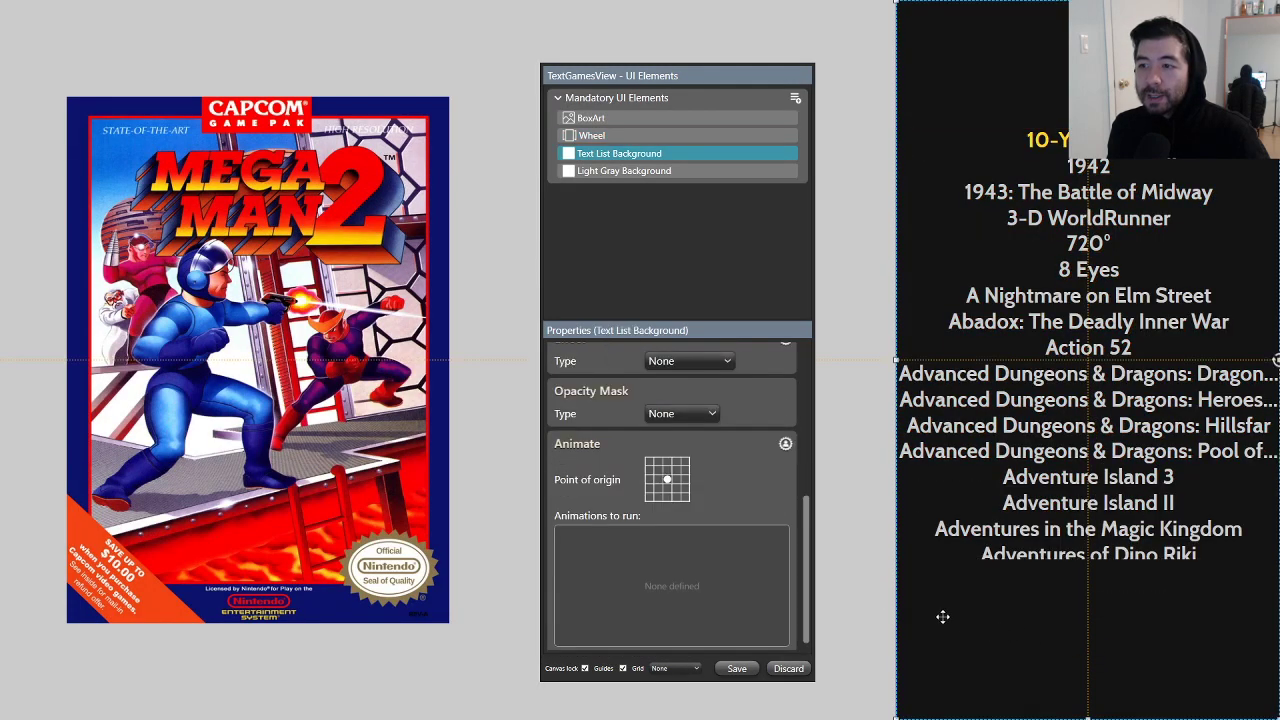
pyautogui.click(880, 585)
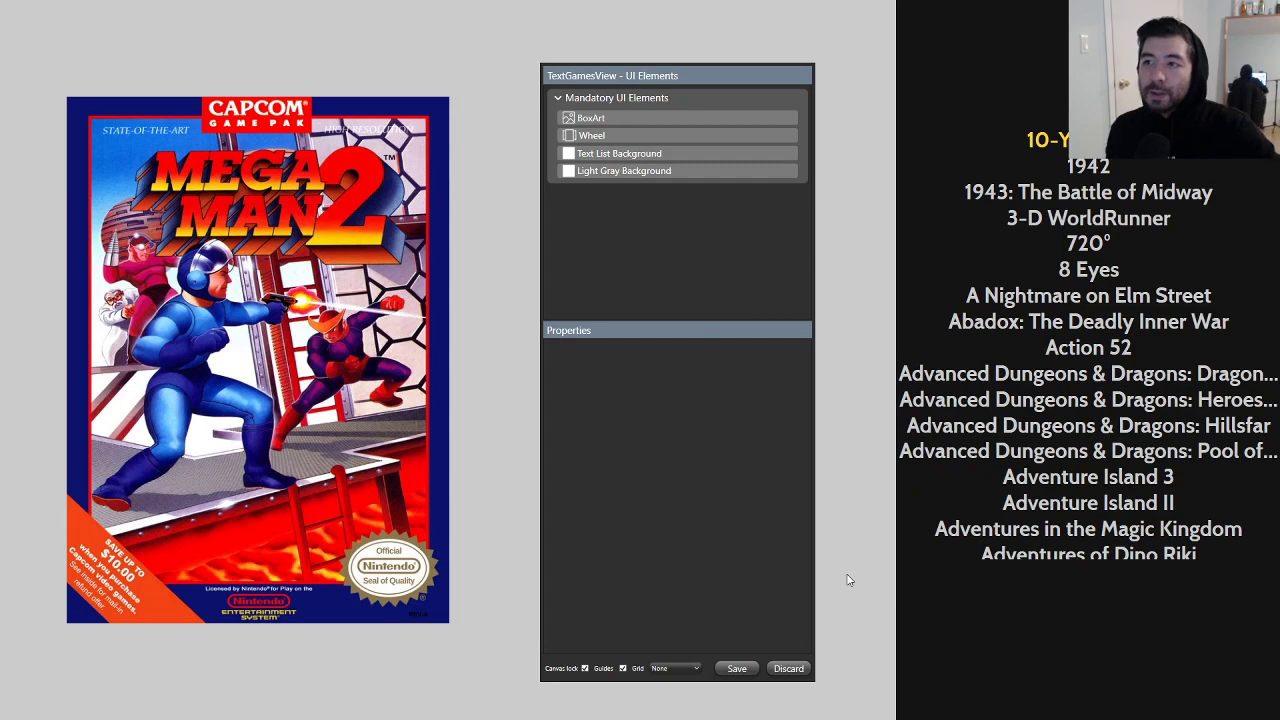
pyautogui.click(1088, 354)
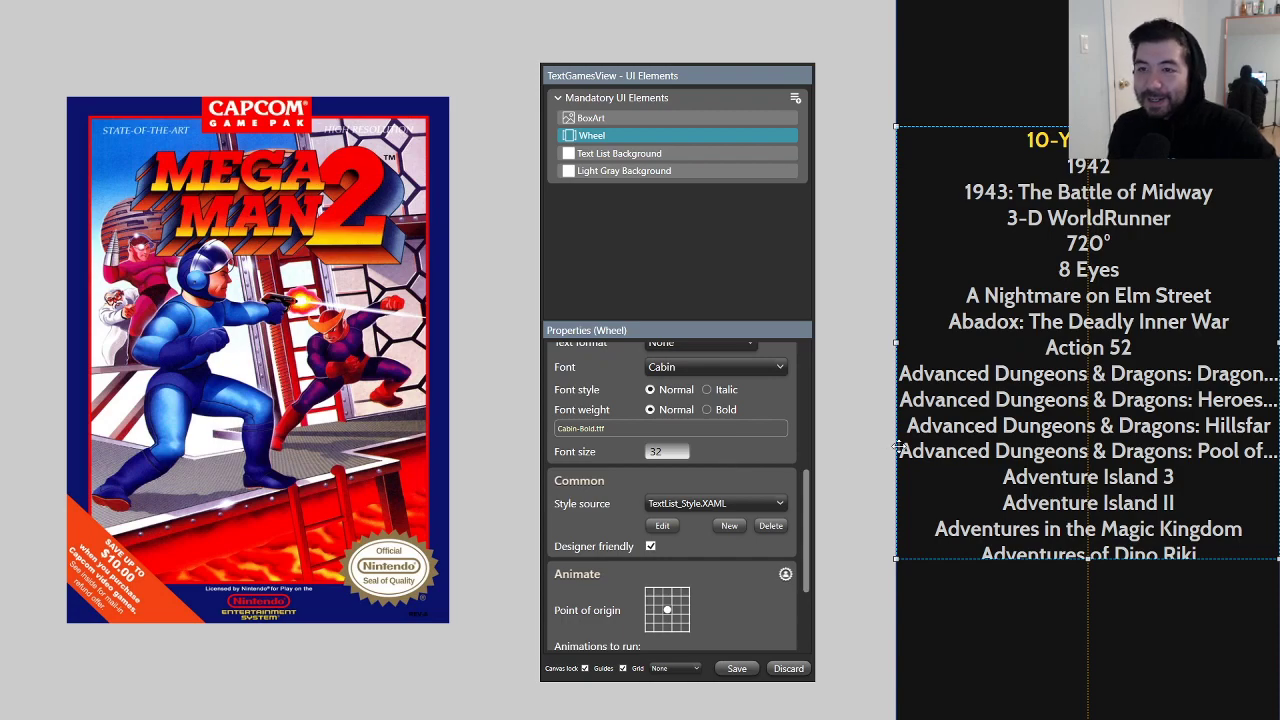
pyautogui.click(700, 153)
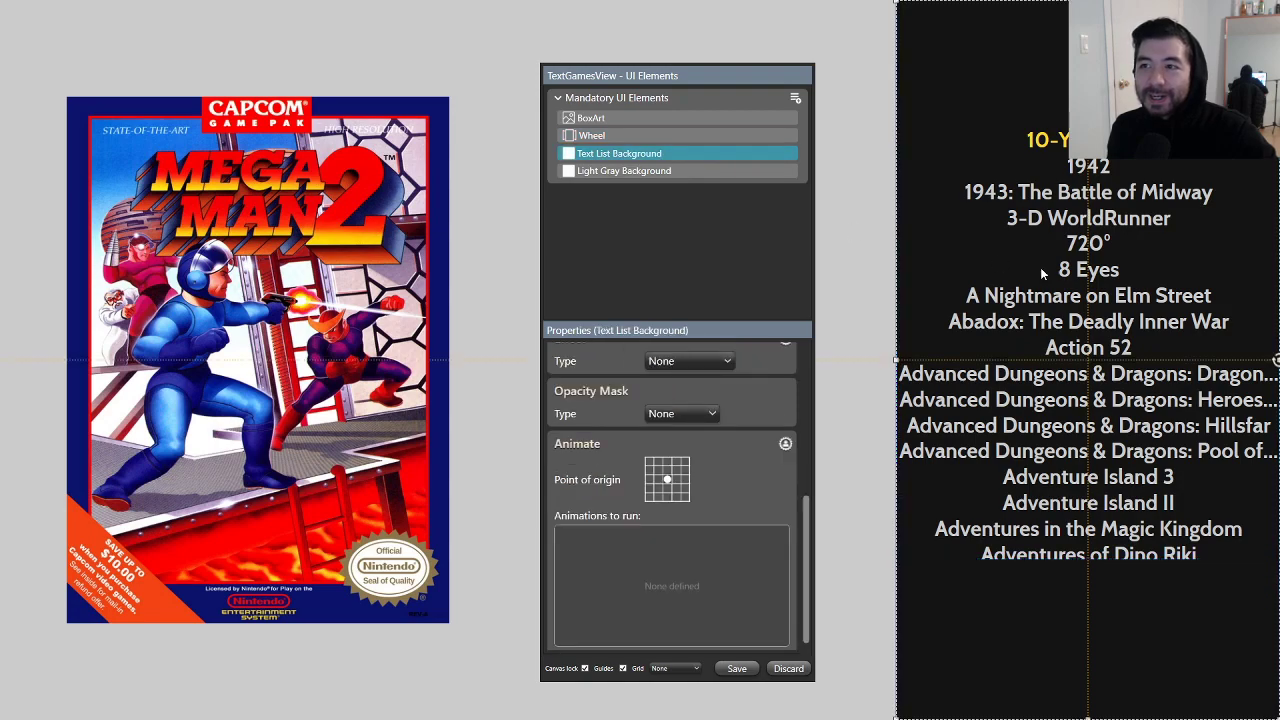
pyautogui.click(1040, 268)
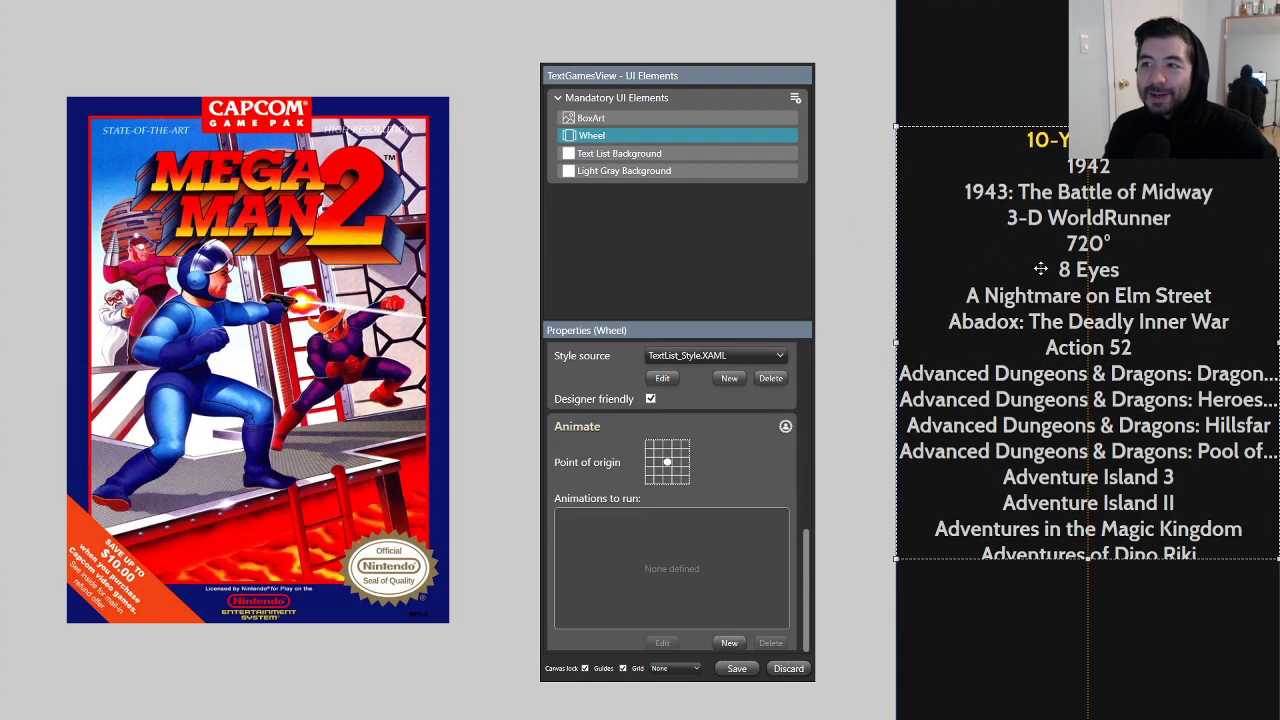
# Step: Select the BoxArt element of the TextGamesView
pyautogui.click(870, 324)
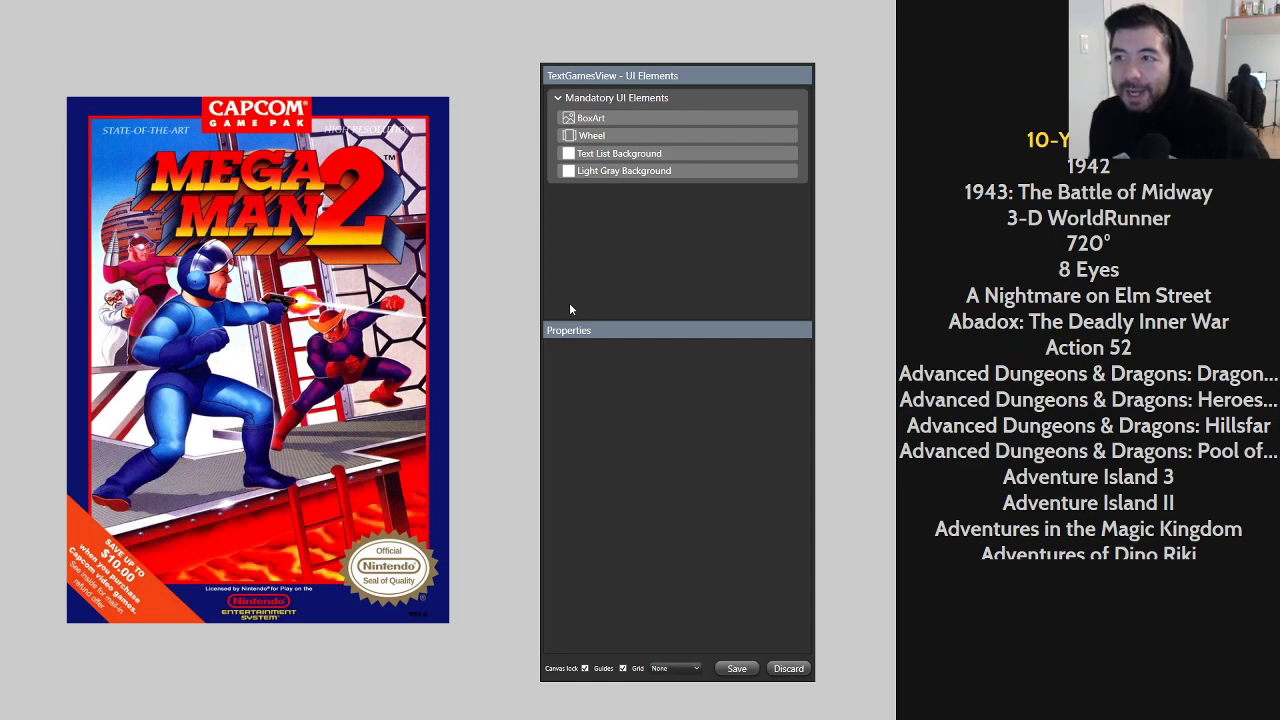
pyautogui.click(618, 119)
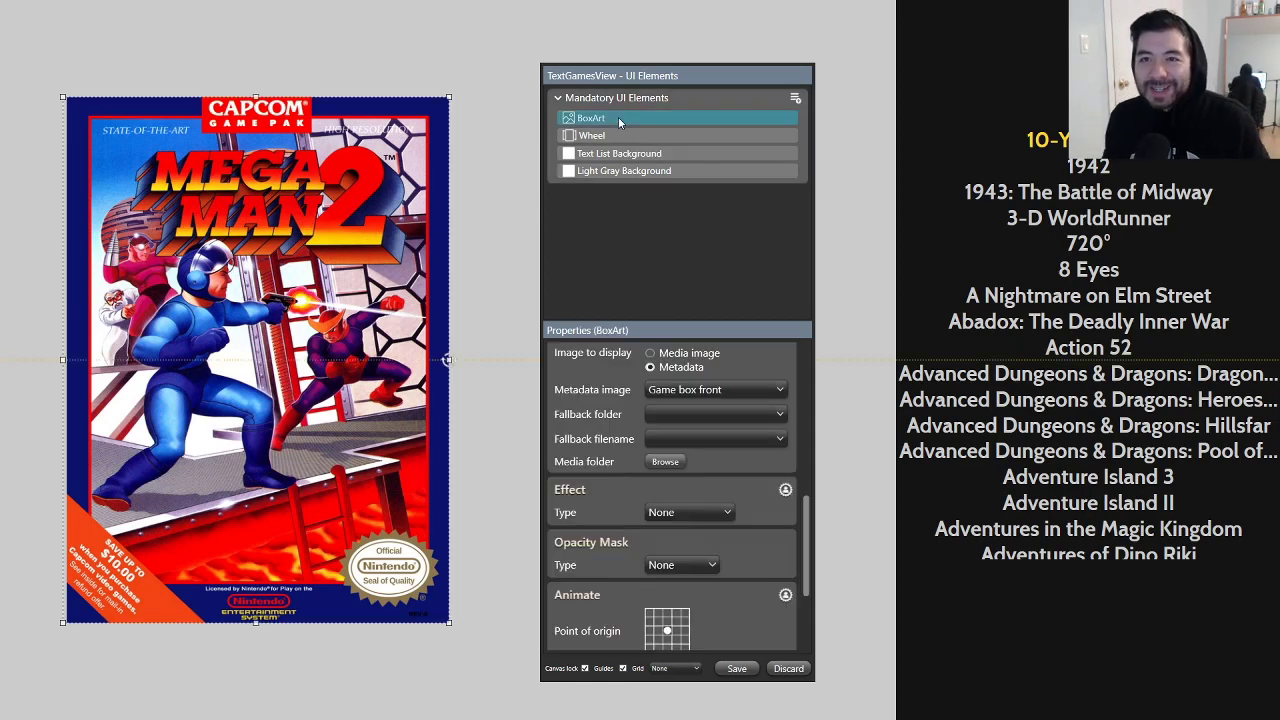
# Step: Select the Wheel element and compare its game list with the Balloon Fight reference image in the browser
pyautogui.click(622, 136)
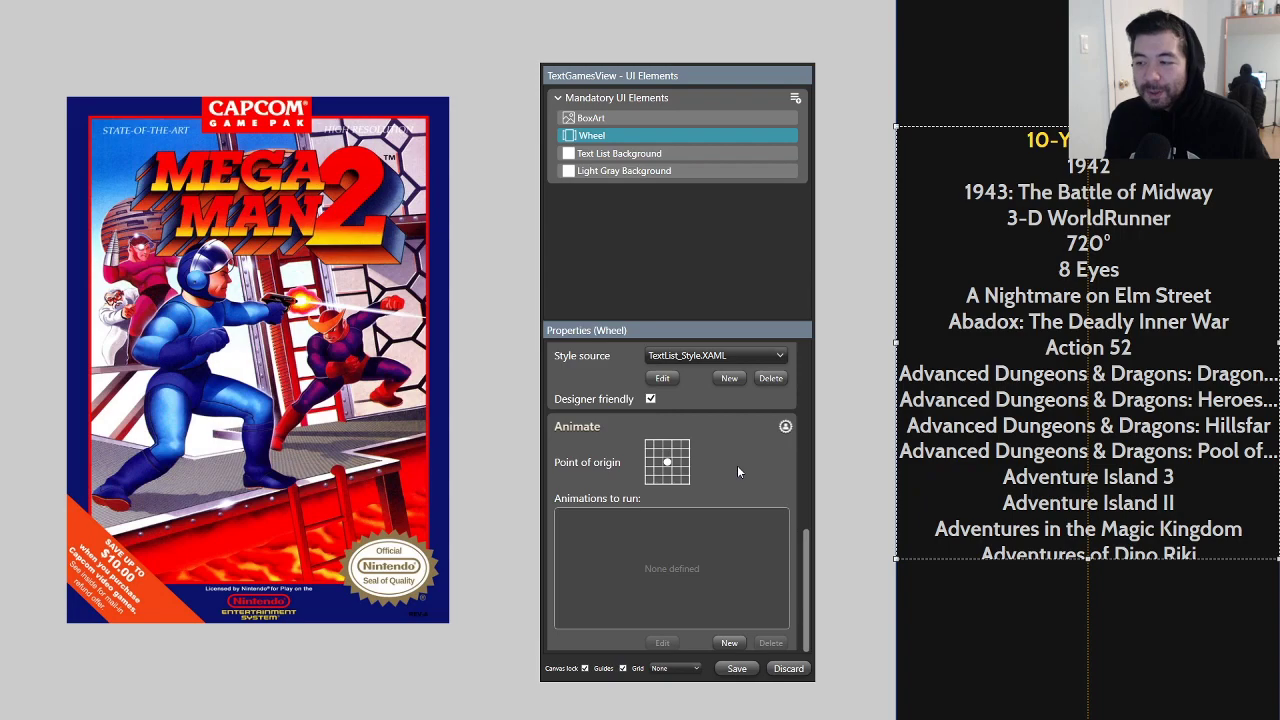
pyautogui.hotkey('alt', 'Tab')
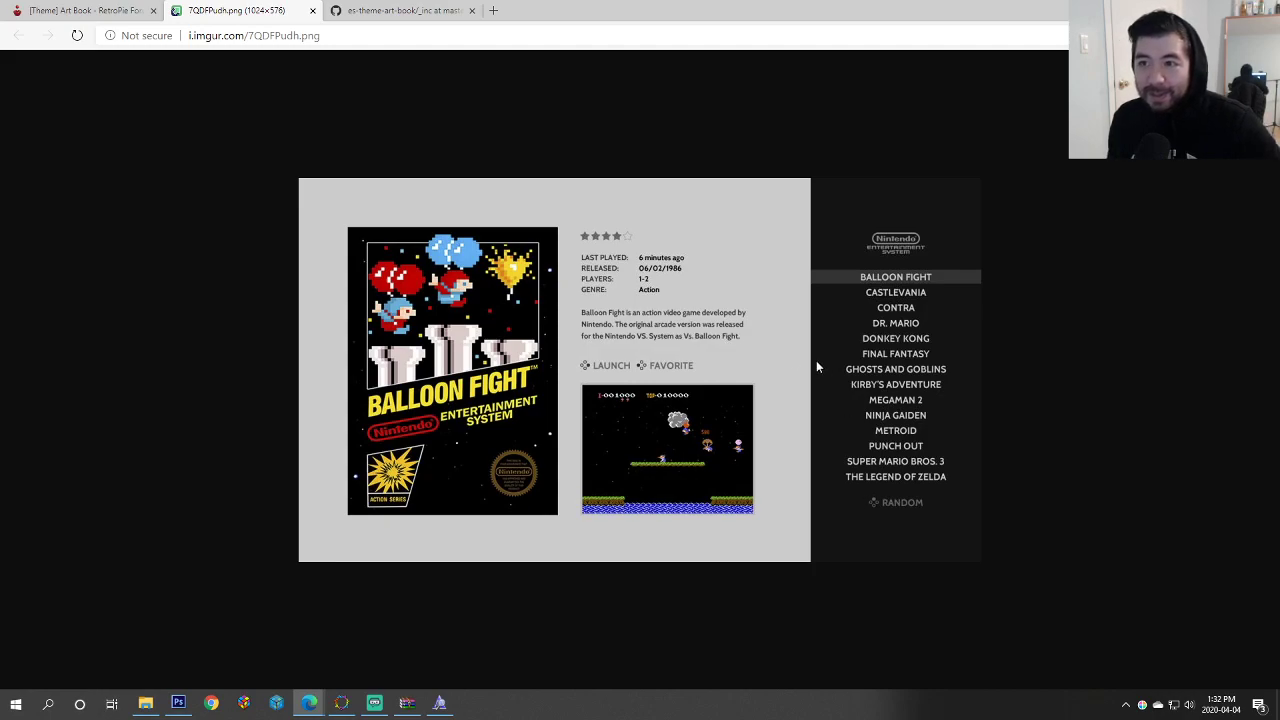
pyautogui.click(1158, 704)
pyautogui.click(838, 274)
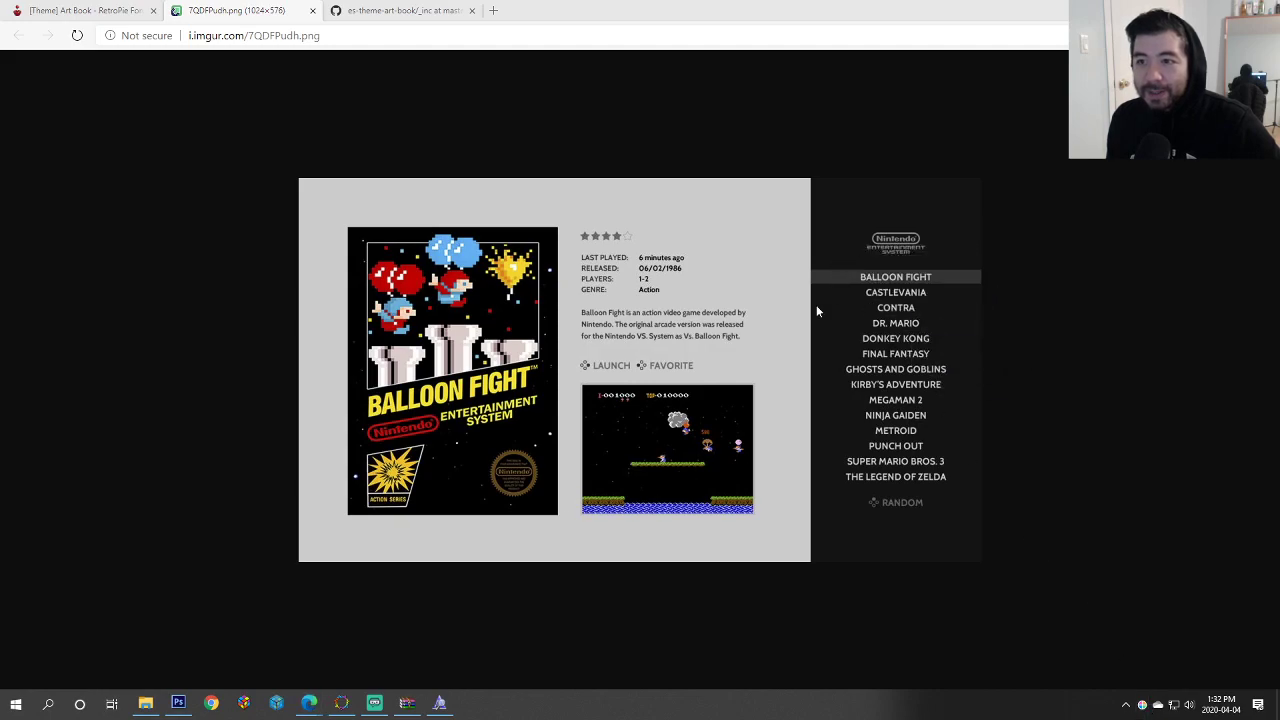
pyautogui.hotkey('alt', 'Tab')
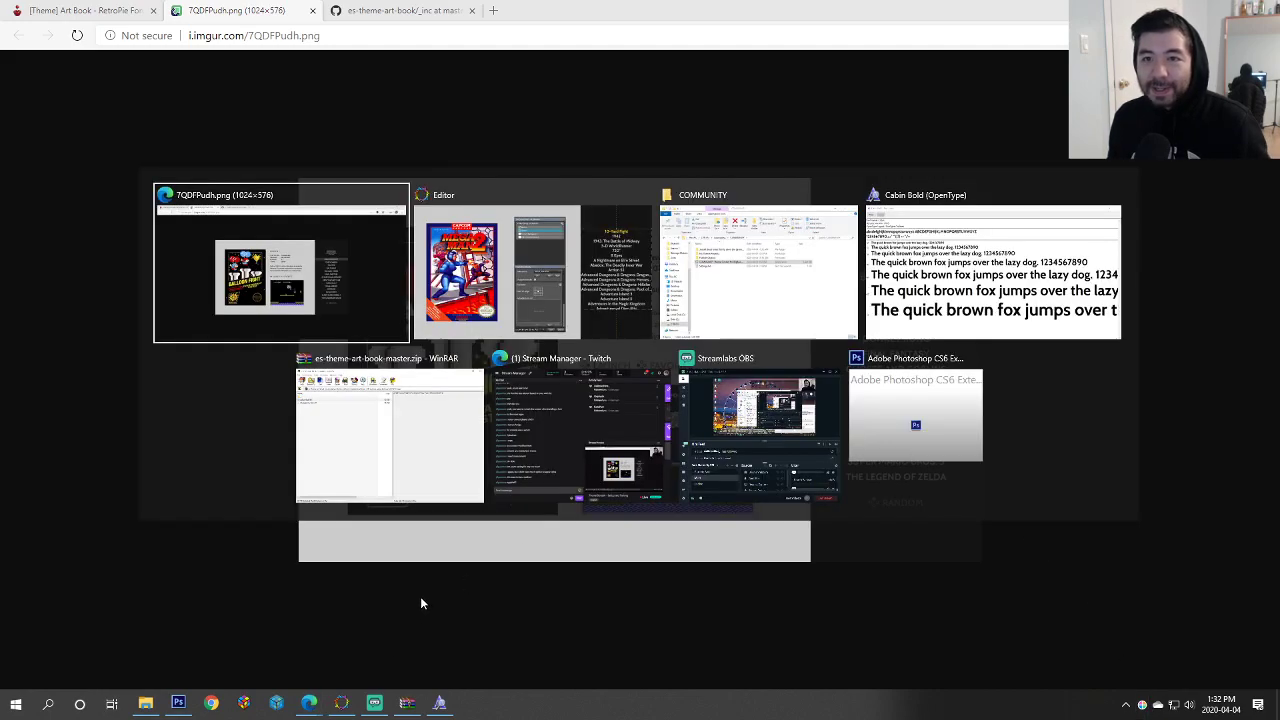
pyautogui.hotkey('alt', 'Tab')
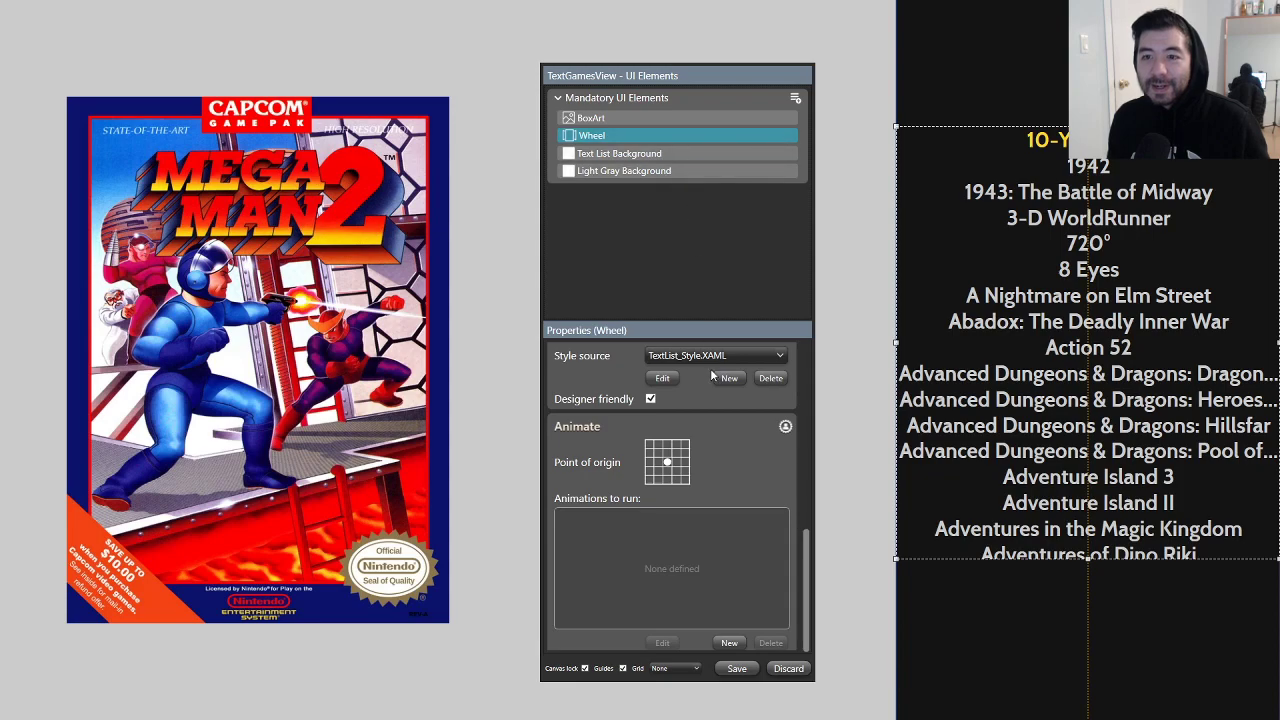
# Step: Open the Wheel's TextList_Style.XAML for editing and examine its control template triggers alongside the game list
pyautogui.click(663, 378)
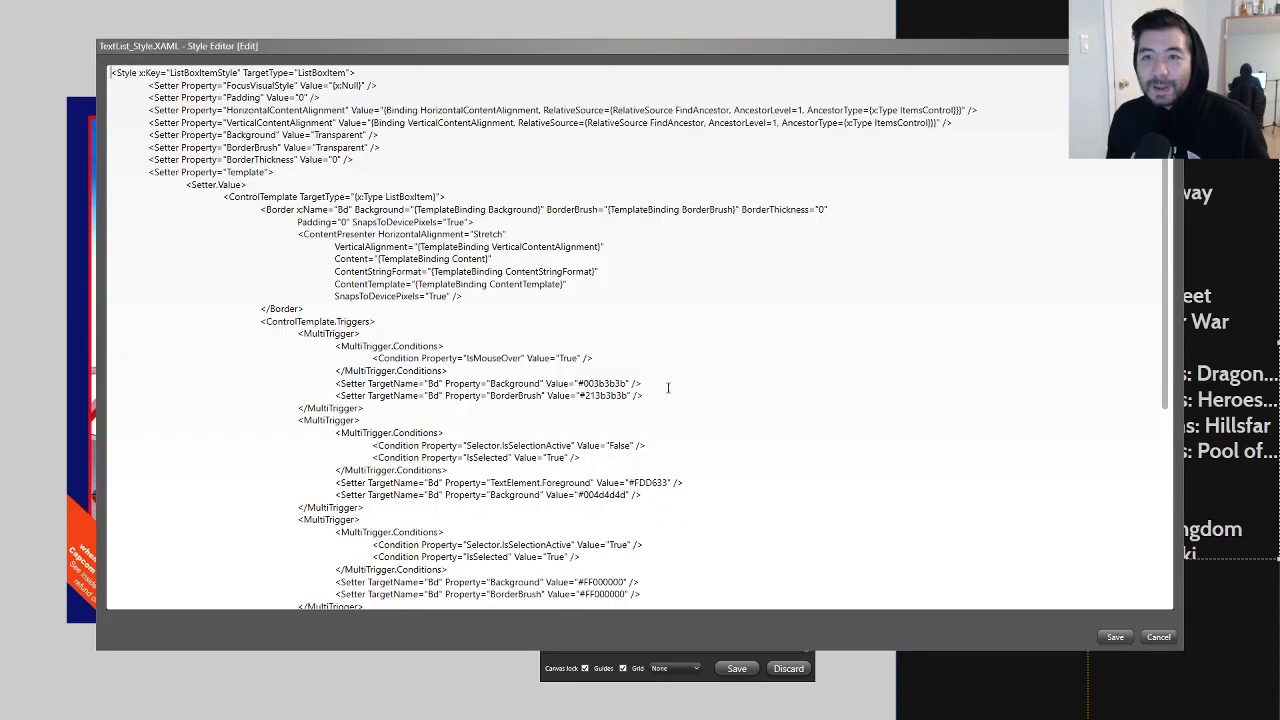
pyautogui.scroll(-3, 620, 351)
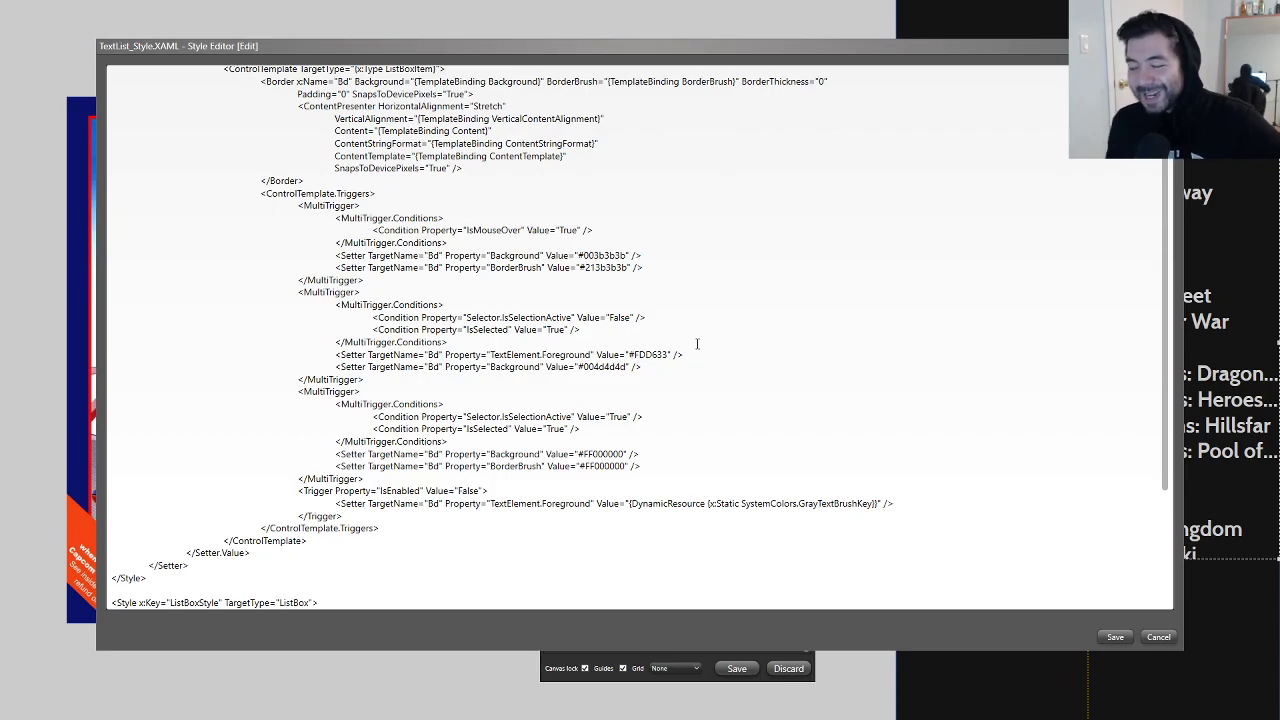
pyautogui.moveTo(723, 49); pyautogui.dragTo(361, 53)
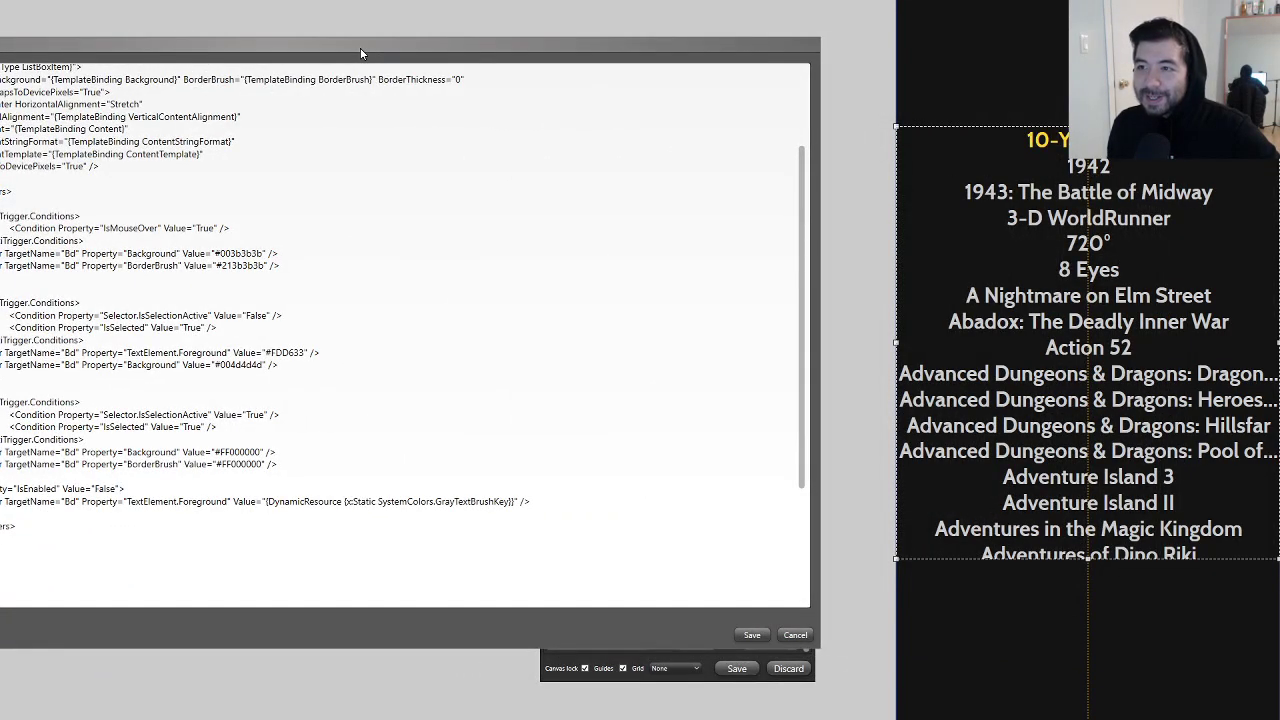
pyautogui.moveTo(361, 53); pyautogui.dragTo(723, 86)
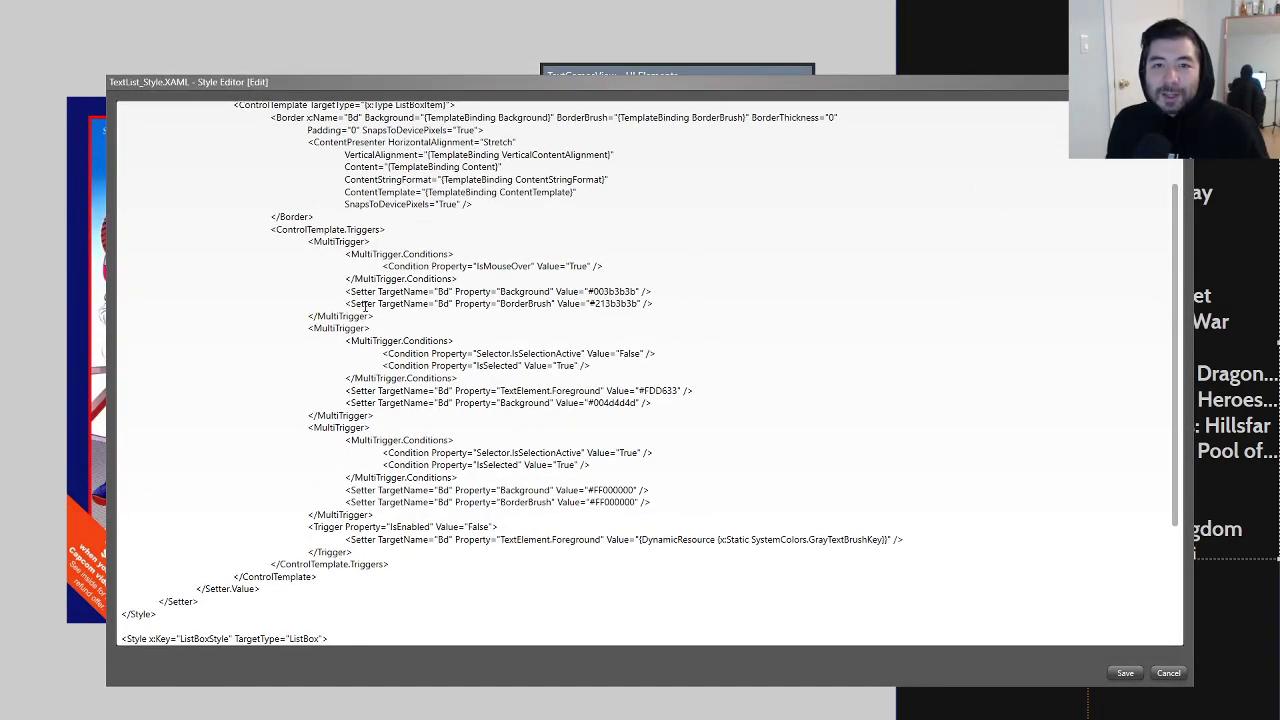
pyautogui.click(341, 241)
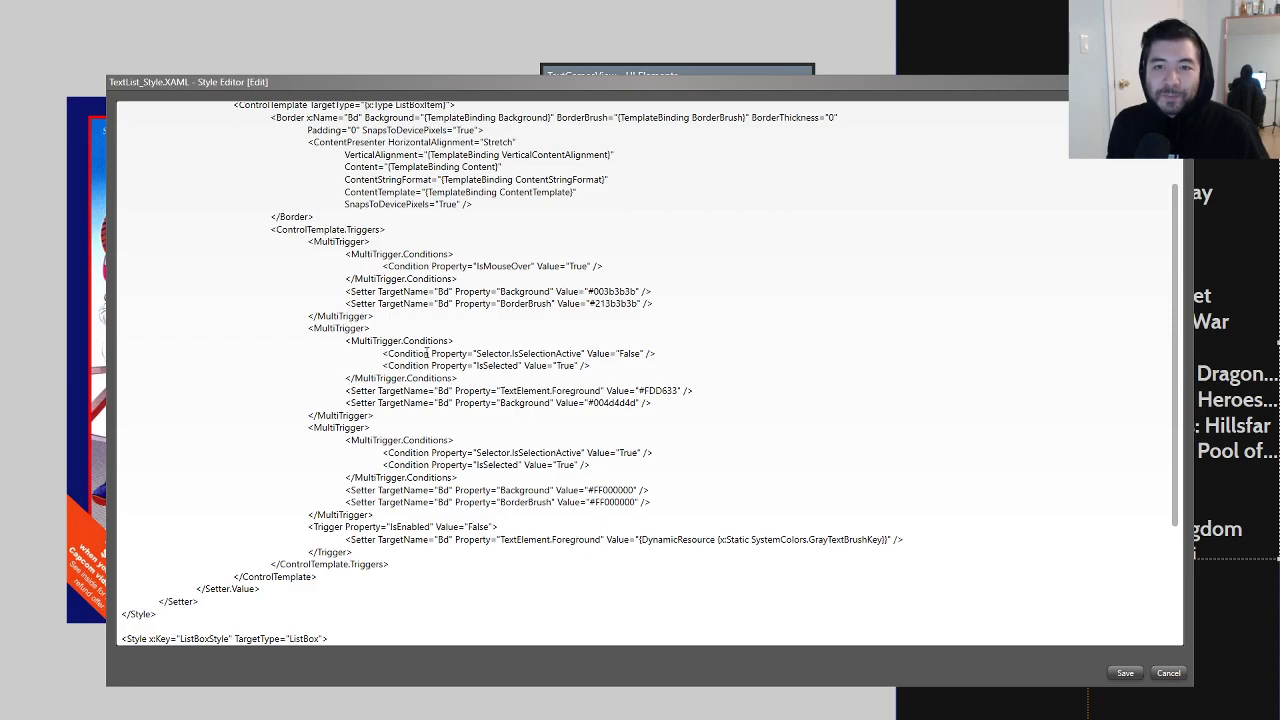
# Step: Examine the second MultiTrigger's IsSelectionActive condition and TextElement.Foreground setter in the style code
pyautogui.moveTo(531, 79); pyautogui.dragTo(498, 66)
pyautogui.moveTo(452, 353); pyautogui.dragTo(546, 354)
pyautogui.moveTo(470, 341); pyautogui.dragTo(611, 342)
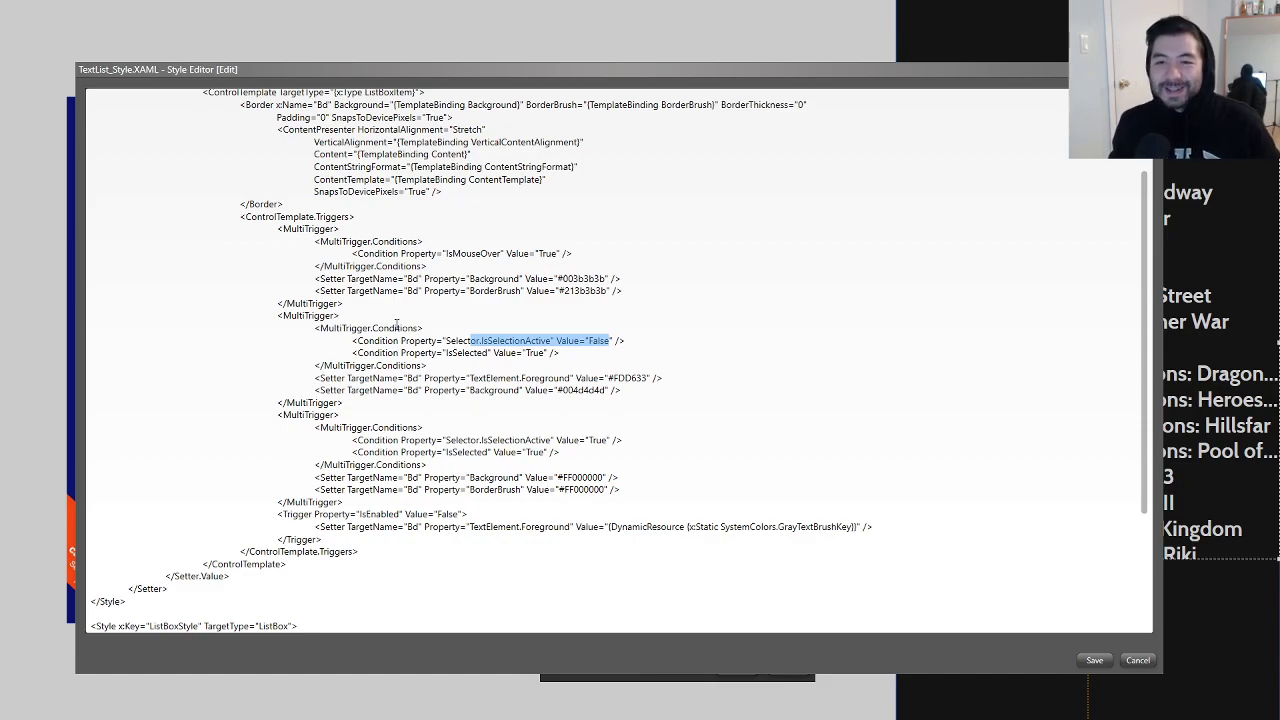
pyautogui.click(505, 378)
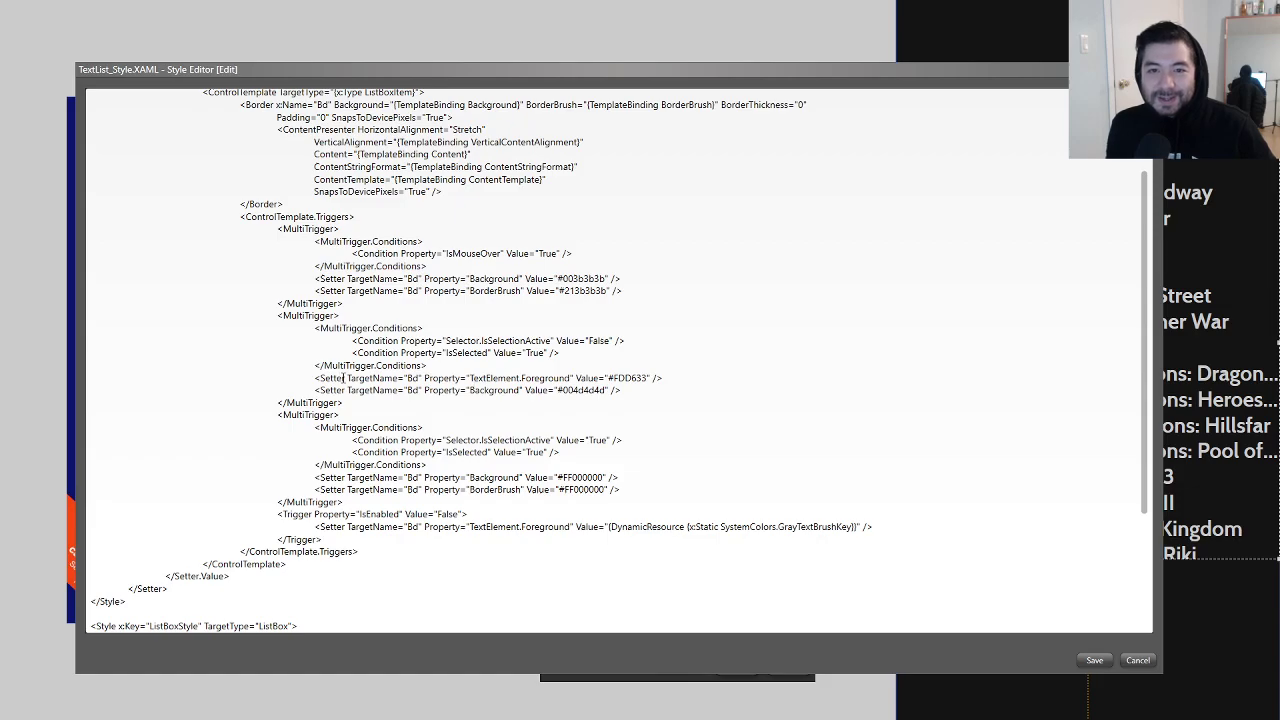
pyautogui.moveTo(568, 67)
pyautogui.mouseDown()
pyautogui.moveTo(484, 66)
pyautogui.moveTo(455, 81)
pyautogui.moveTo(468, 59)
pyautogui.moveTo(548, 52)
pyautogui.mouseUp()
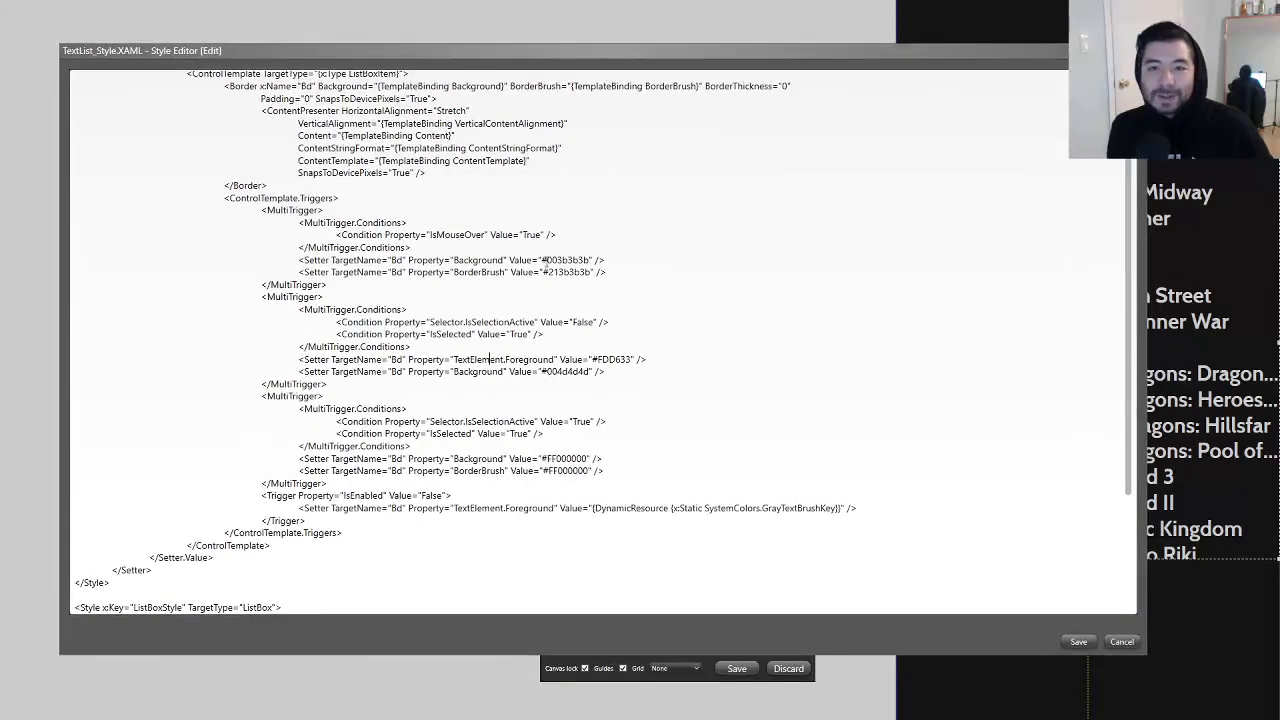
pyautogui.moveTo(482, 359); pyautogui.dragTo(614, 359)
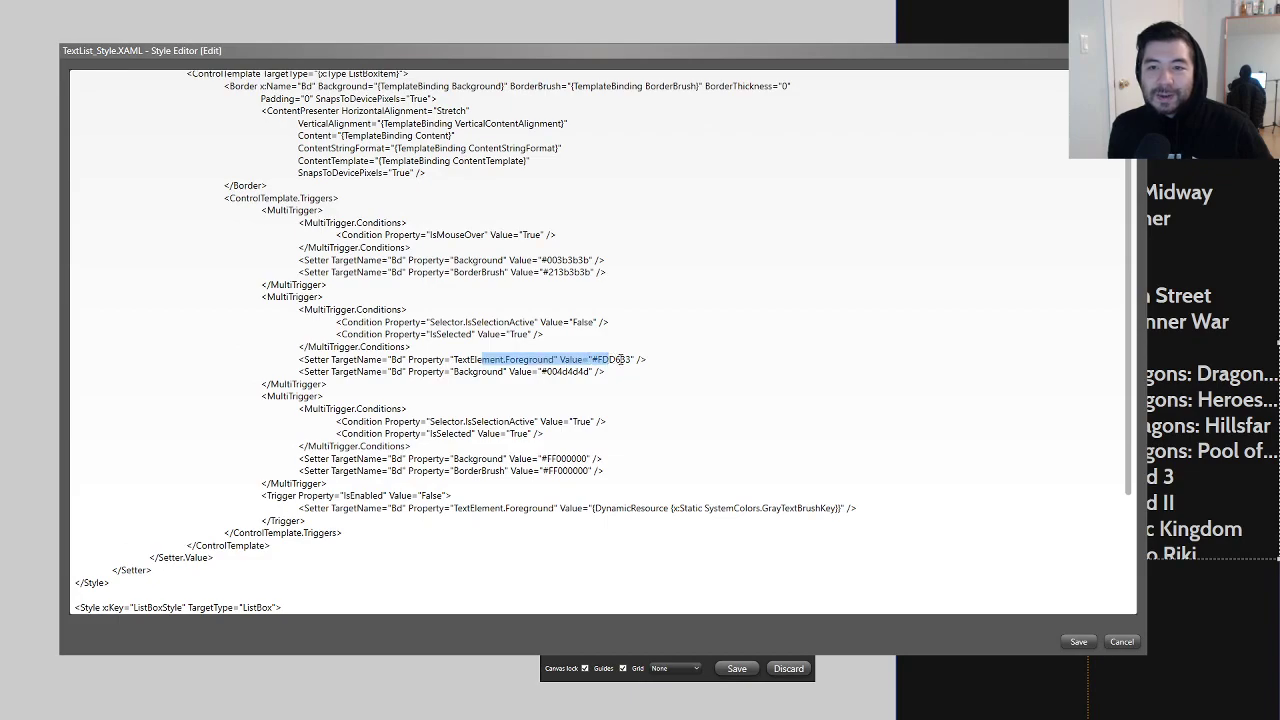
pyautogui.click(628, 359)
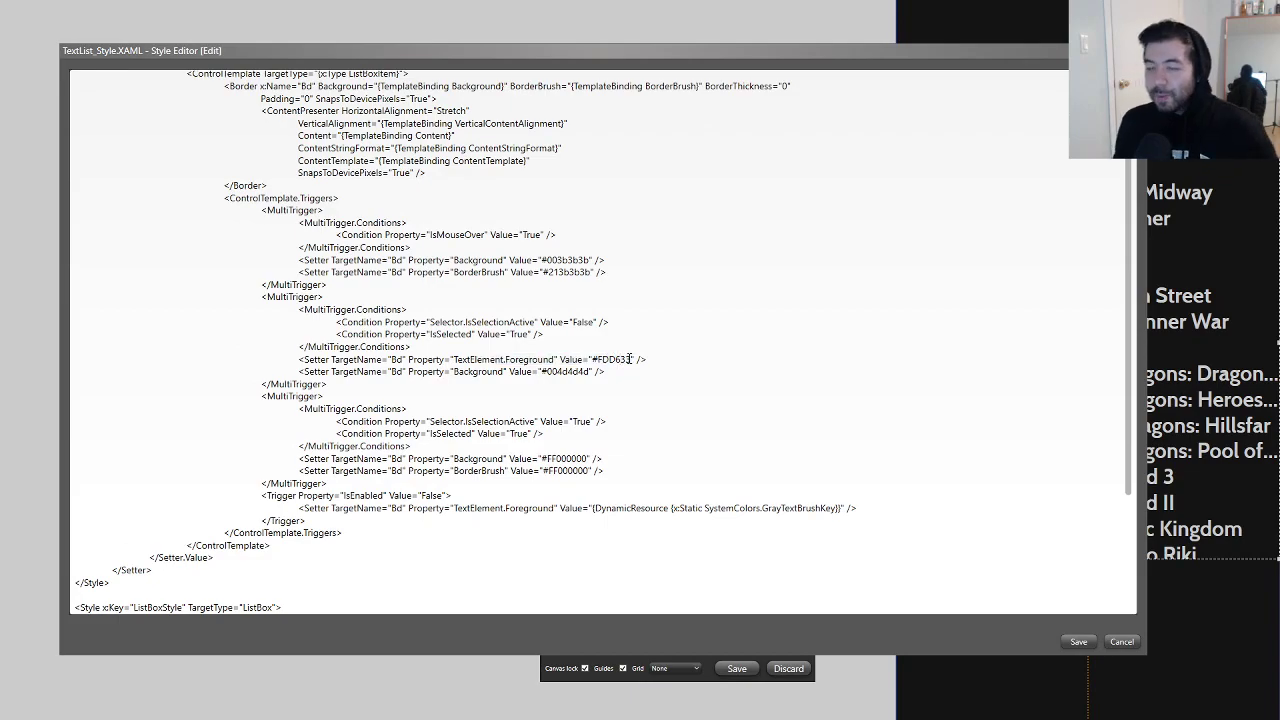
# Step: Check the selected game's text color in the browser's reference image and return to the style editor
pyautogui.hotkey('alt', 'Tab')
pyautogui.press('Tab')
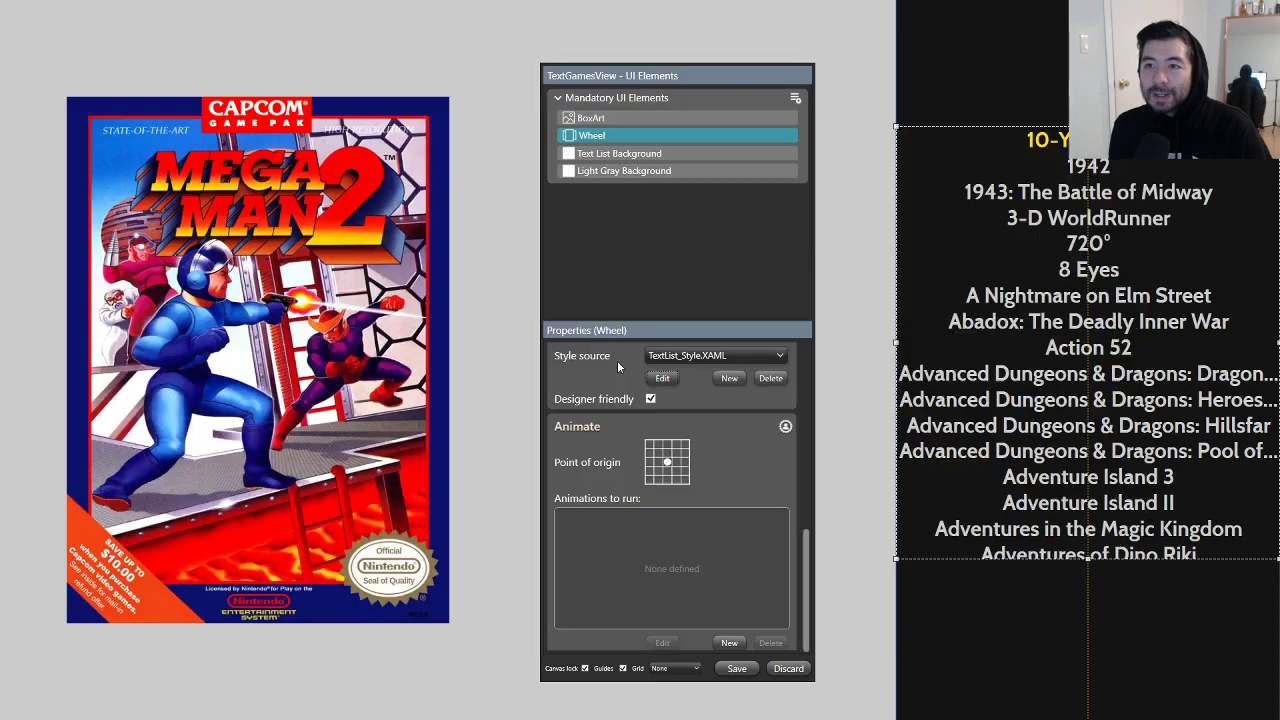
pyautogui.hotkey('alt', 'Tab')
pyautogui.press('Tab')
pyautogui.press('Tab')
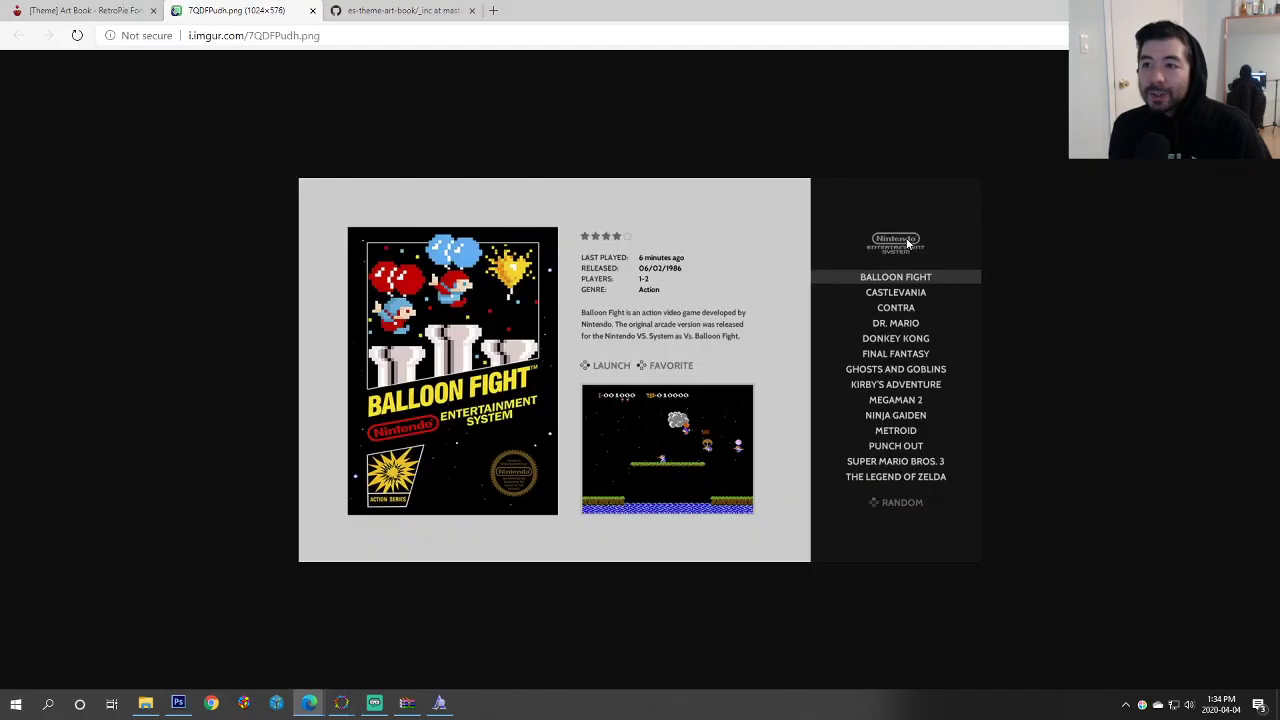
pyautogui.hotkey('alt', 'Tab')
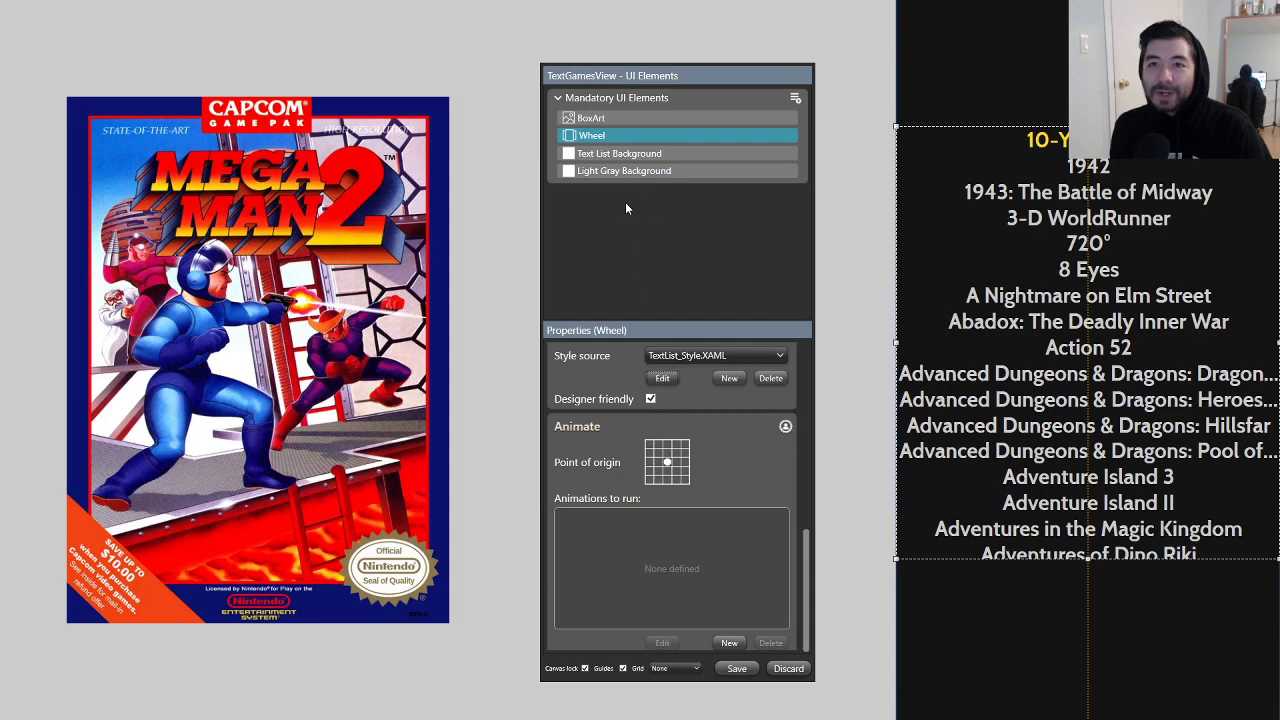
pyautogui.hotkey('alt', 'Tab')
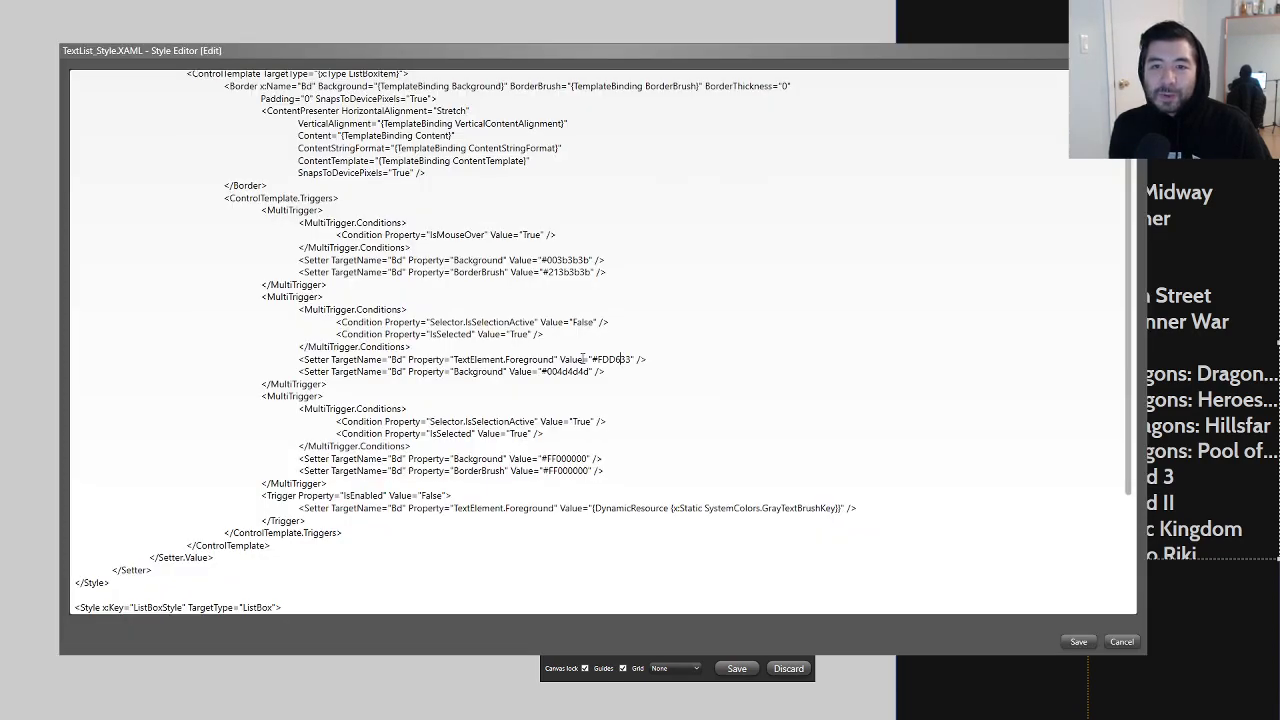
# Step: Review the full TextElement.Foreground setter line for the selected item, and save and close the style
pyautogui.click(652, 359)
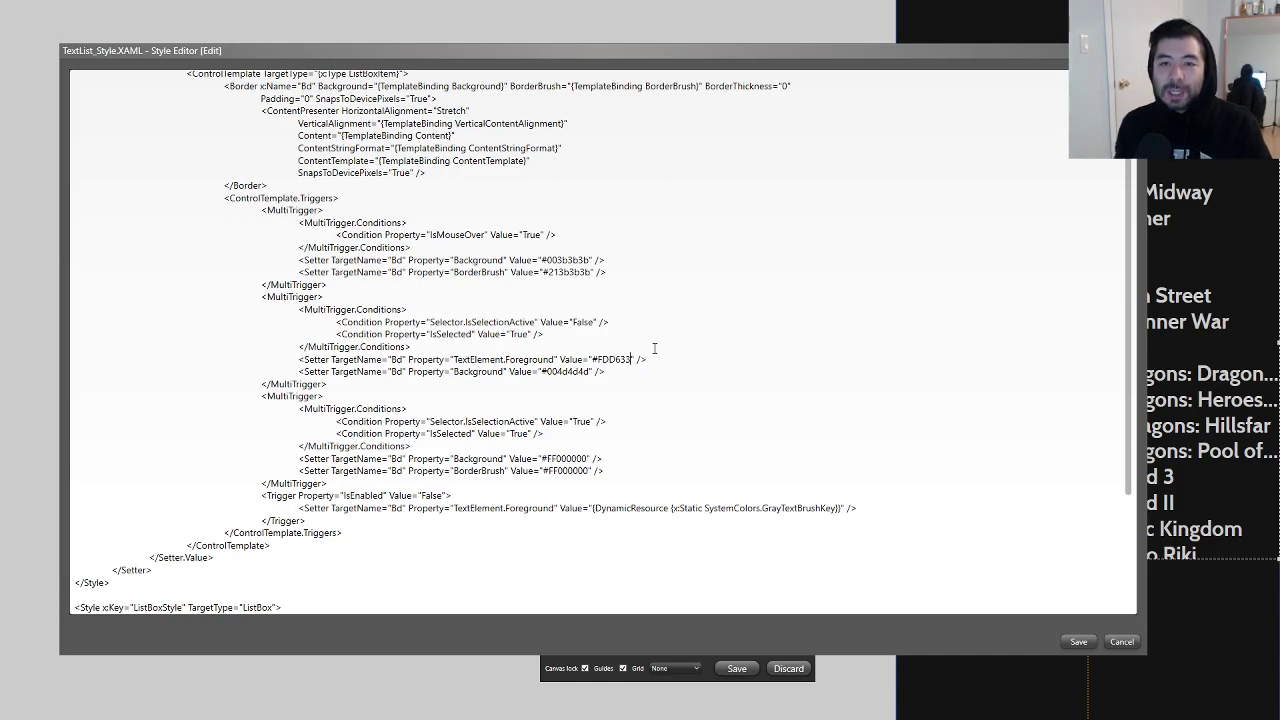
pyautogui.moveTo(647, 359); pyautogui.dragTo(301, 361)
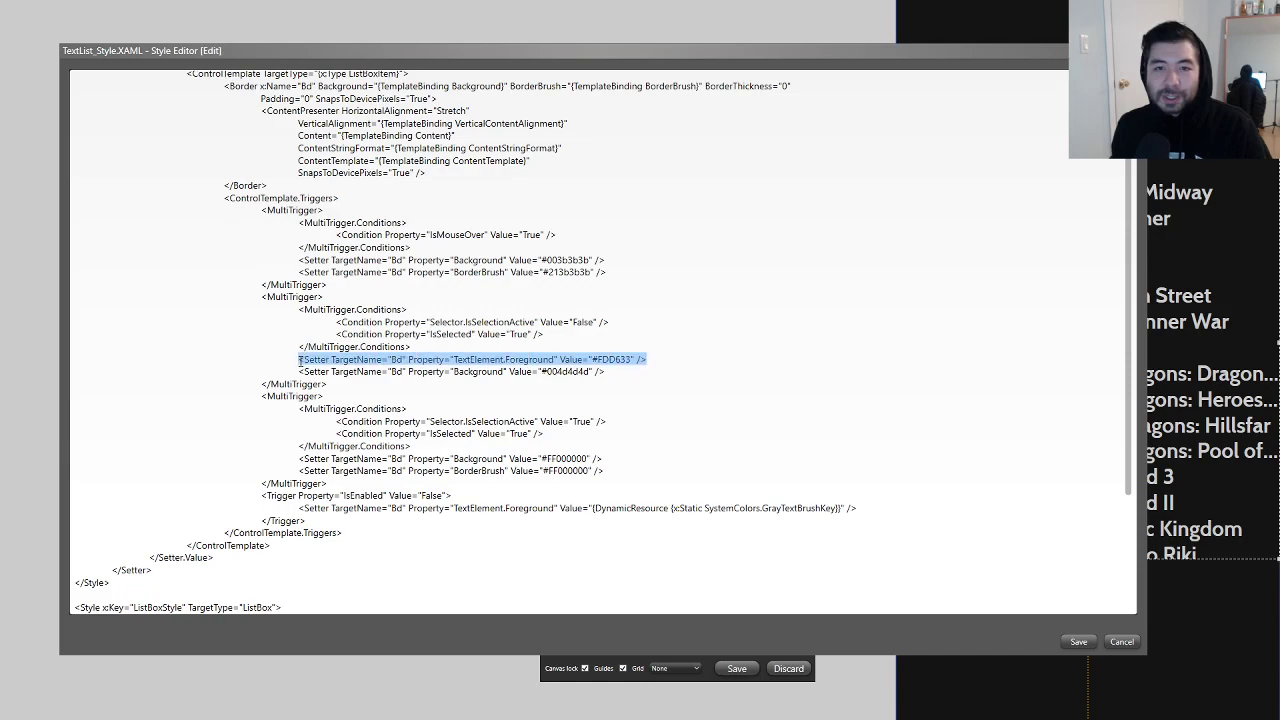
pyautogui.click(546, 380)
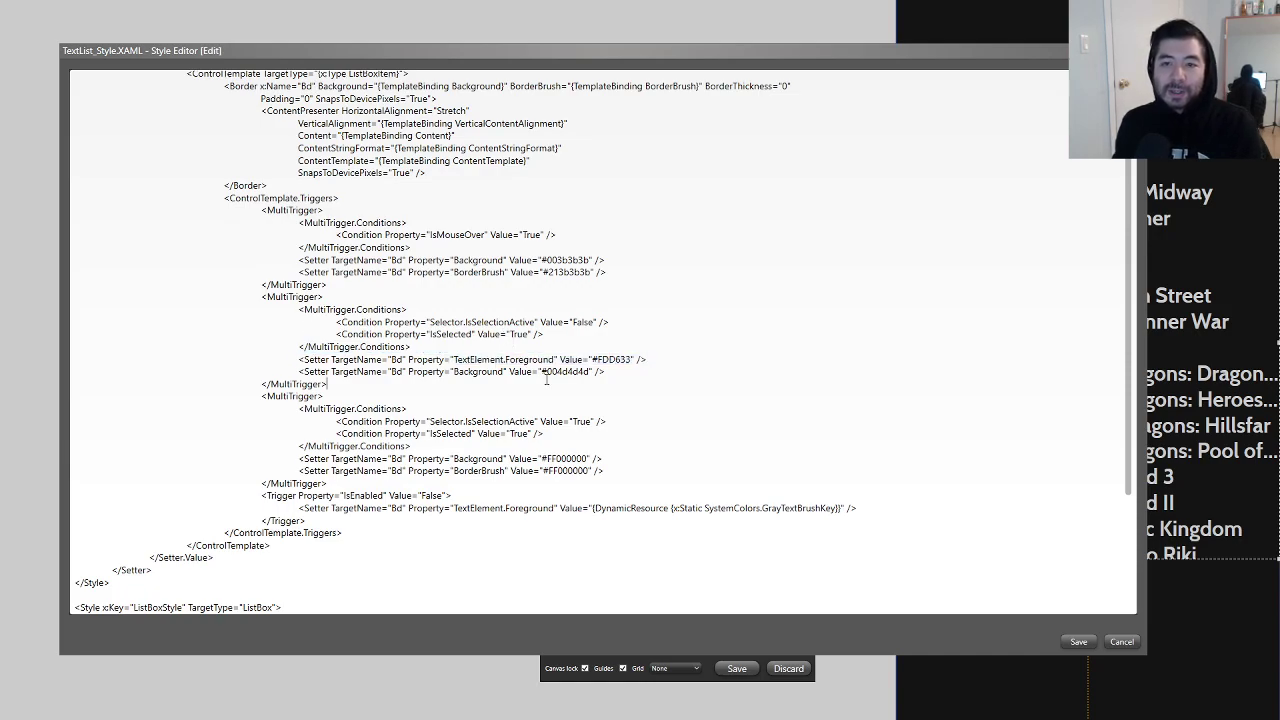
pyautogui.moveTo(646, 360); pyautogui.dragTo(242, 356)
pyautogui.click(226, 357)
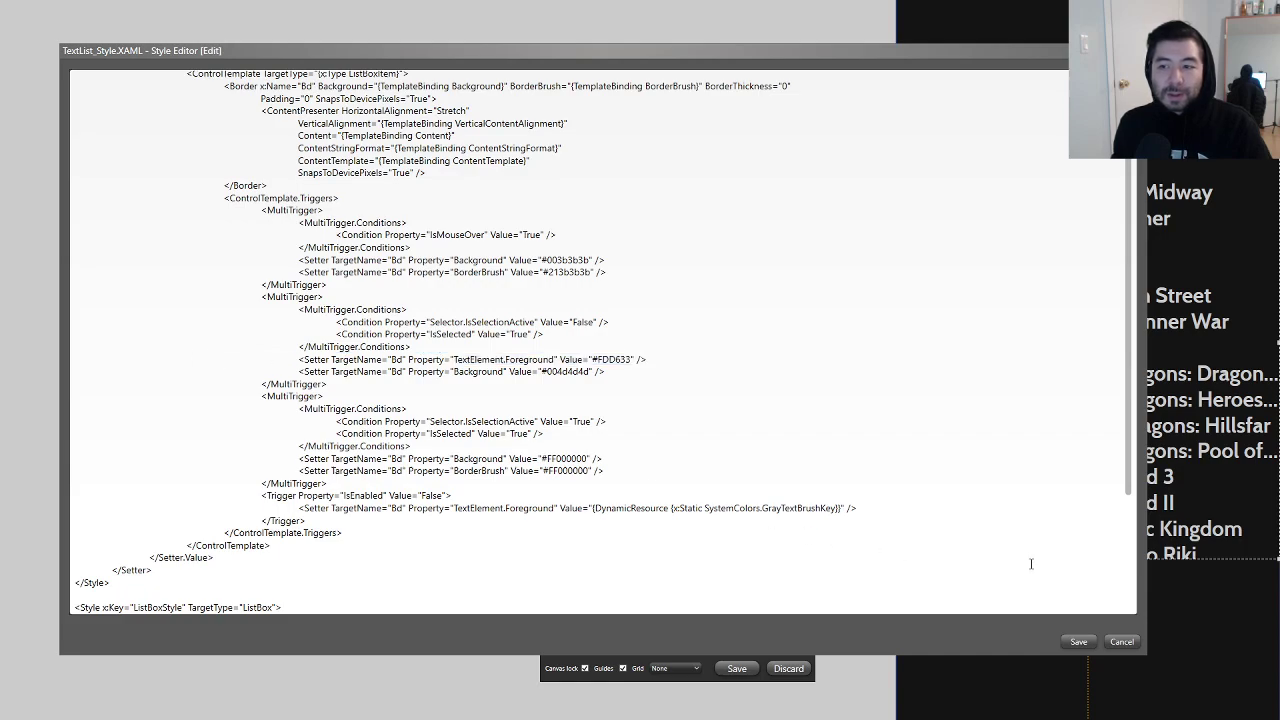
pyautogui.click(1078, 641)
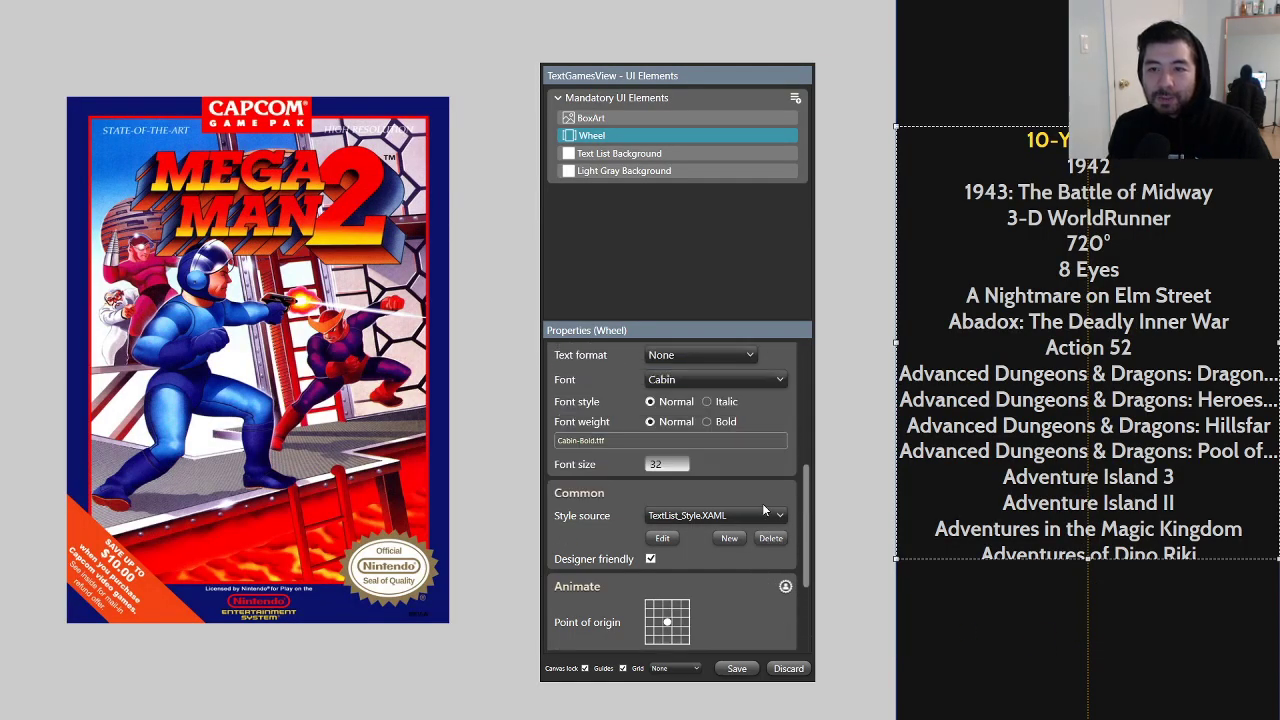
# Step: Look up the hex value of the Wheel's foreground color and close the color dialog without applying anything
pyautogui.scroll(2, 767, 507)
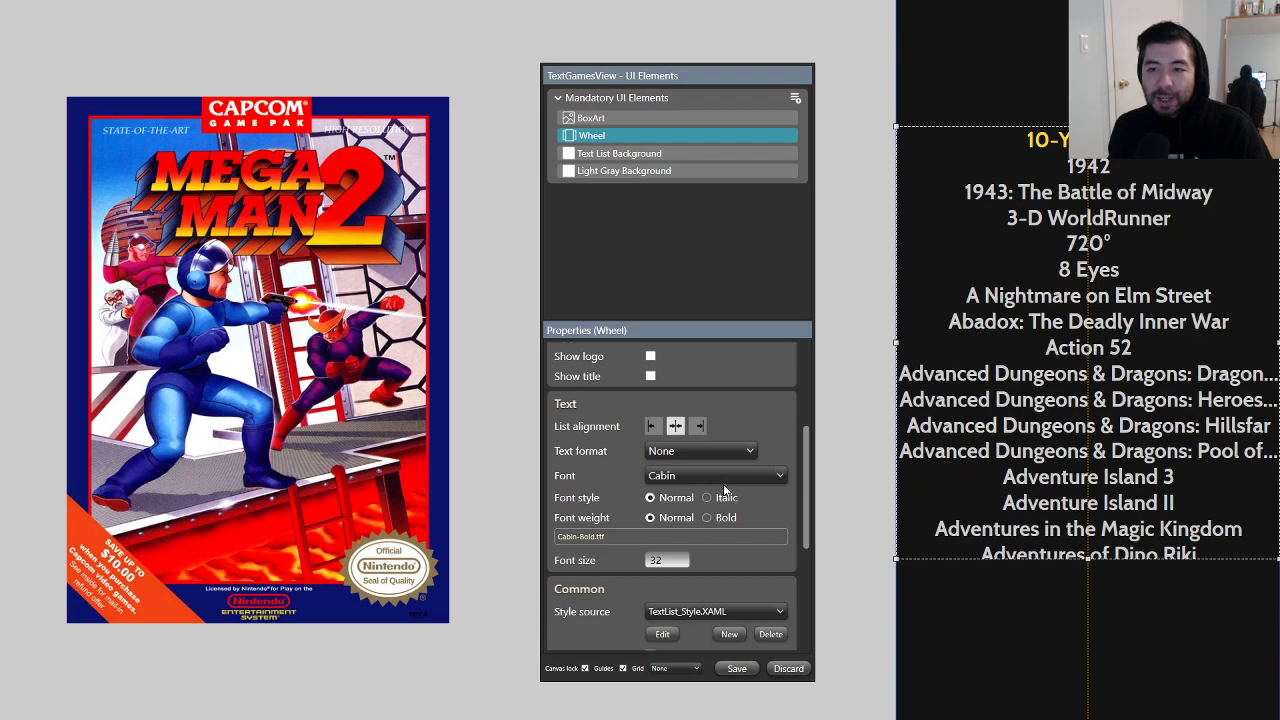
pyautogui.scroll(-3, 784, 498)
pyautogui.scroll(4, 784, 496)
pyautogui.scroll(3, 784, 496)
pyautogui.click(668, 474)
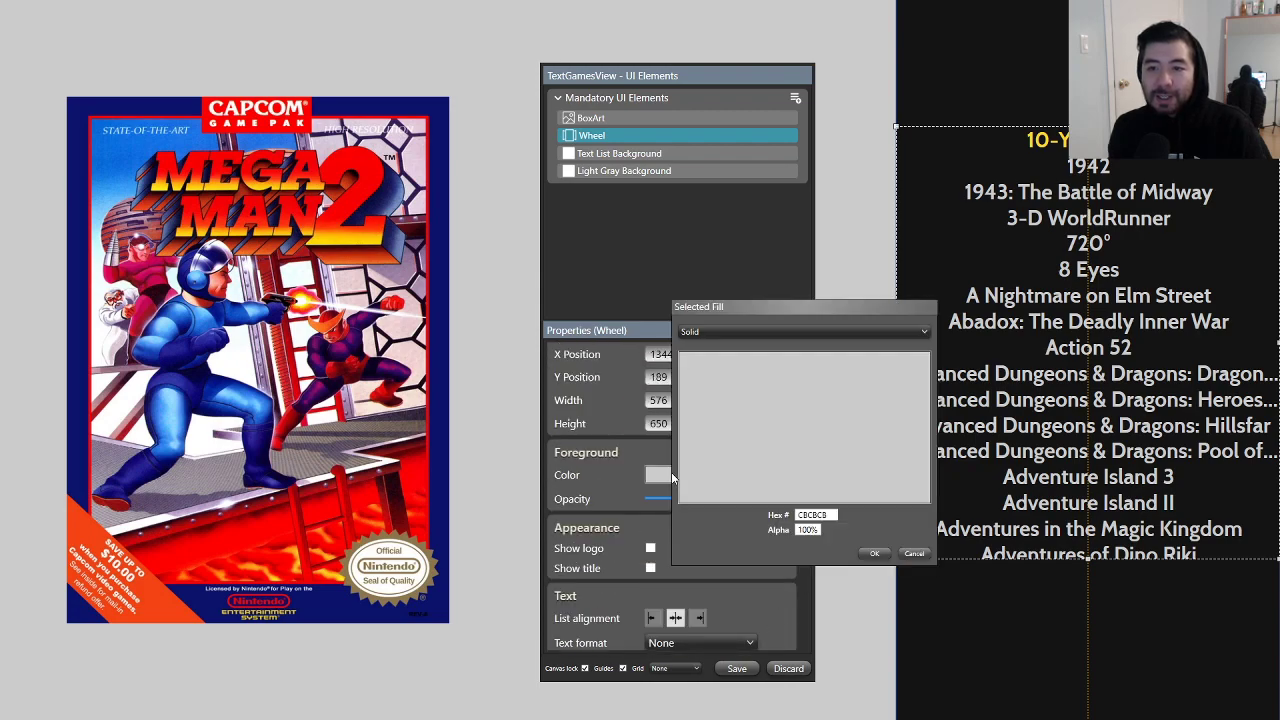
pyautogui.click(914, 553)
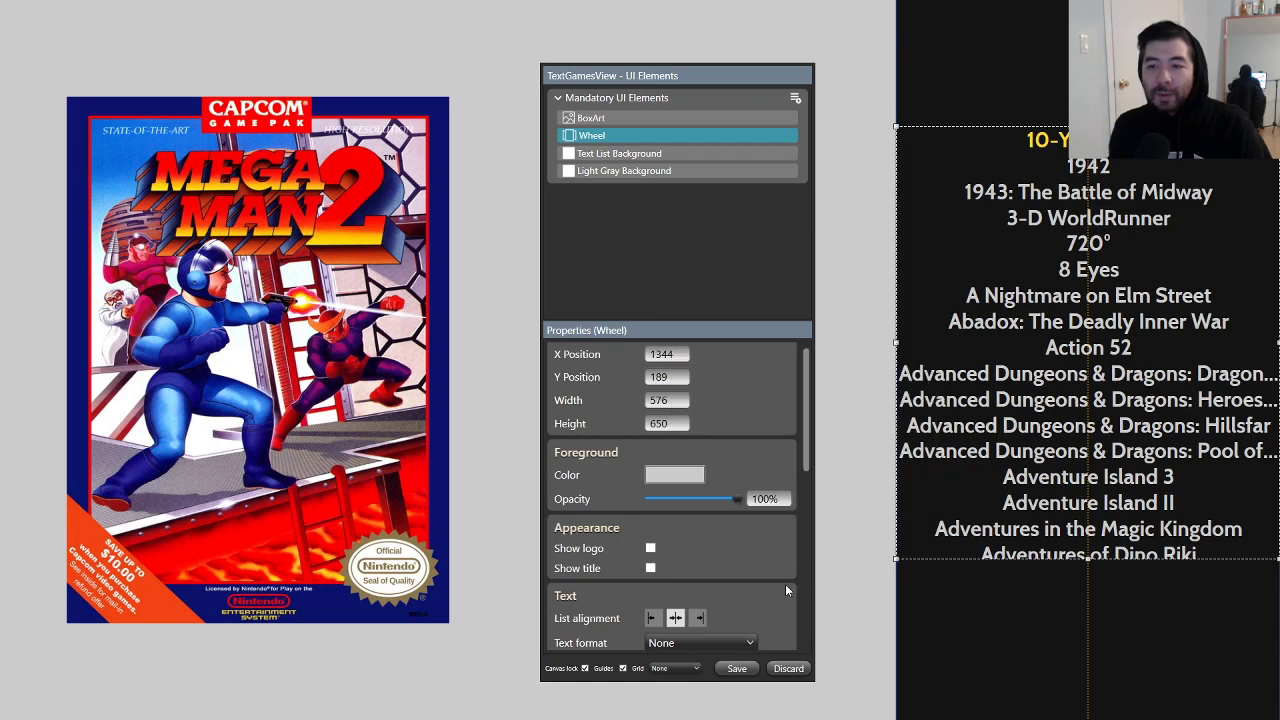
# Step: Reopen TextList_Style.XAML and set the selected item's TextElement.Foreground value in the second MultiTrigger to #CBCBCB
pyautogui.scroll(-5, 788, 578)
pyautogui.scroll(-2, 789, 575)
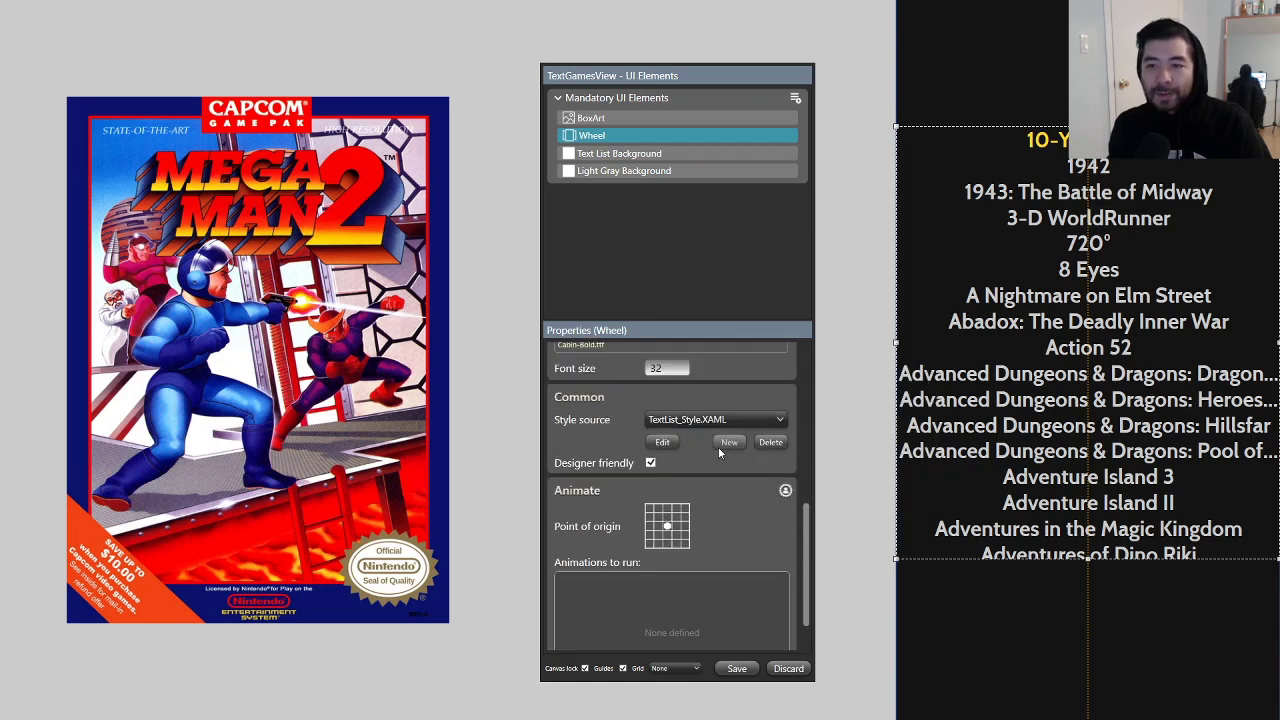
pyautogui.click(661, 443)
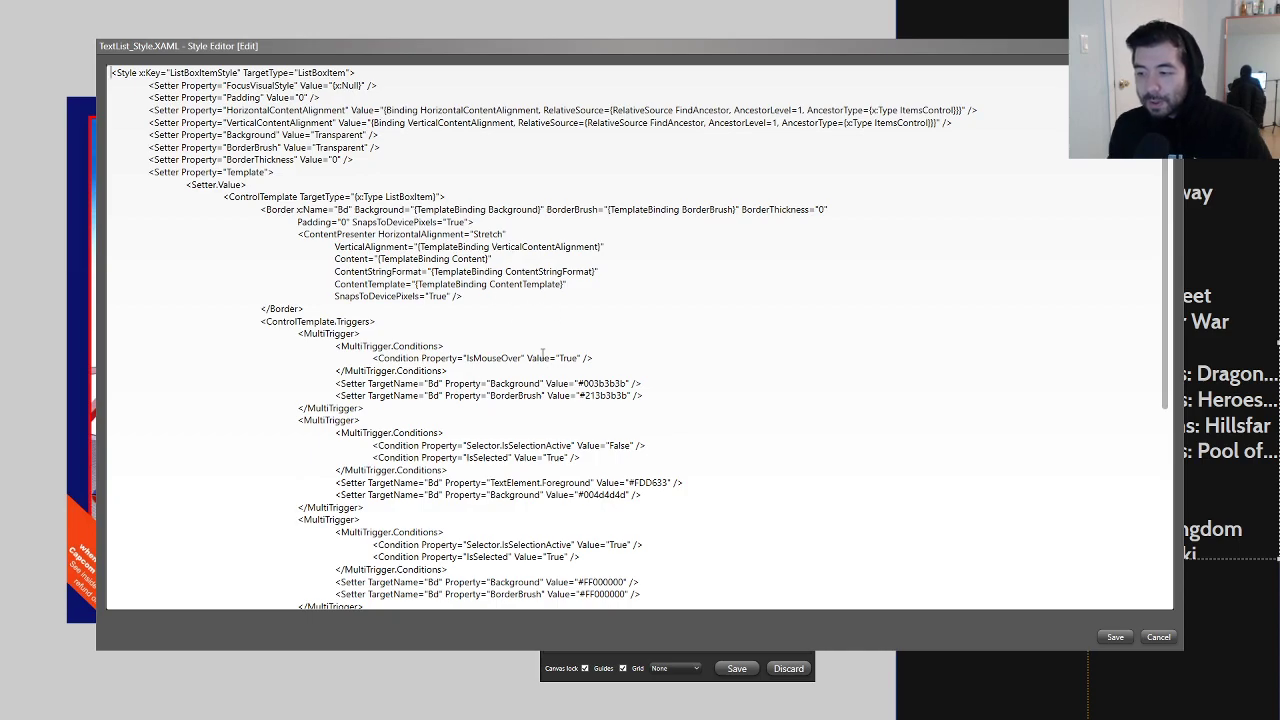
pyautogui.scroll(-3, 618, 376)
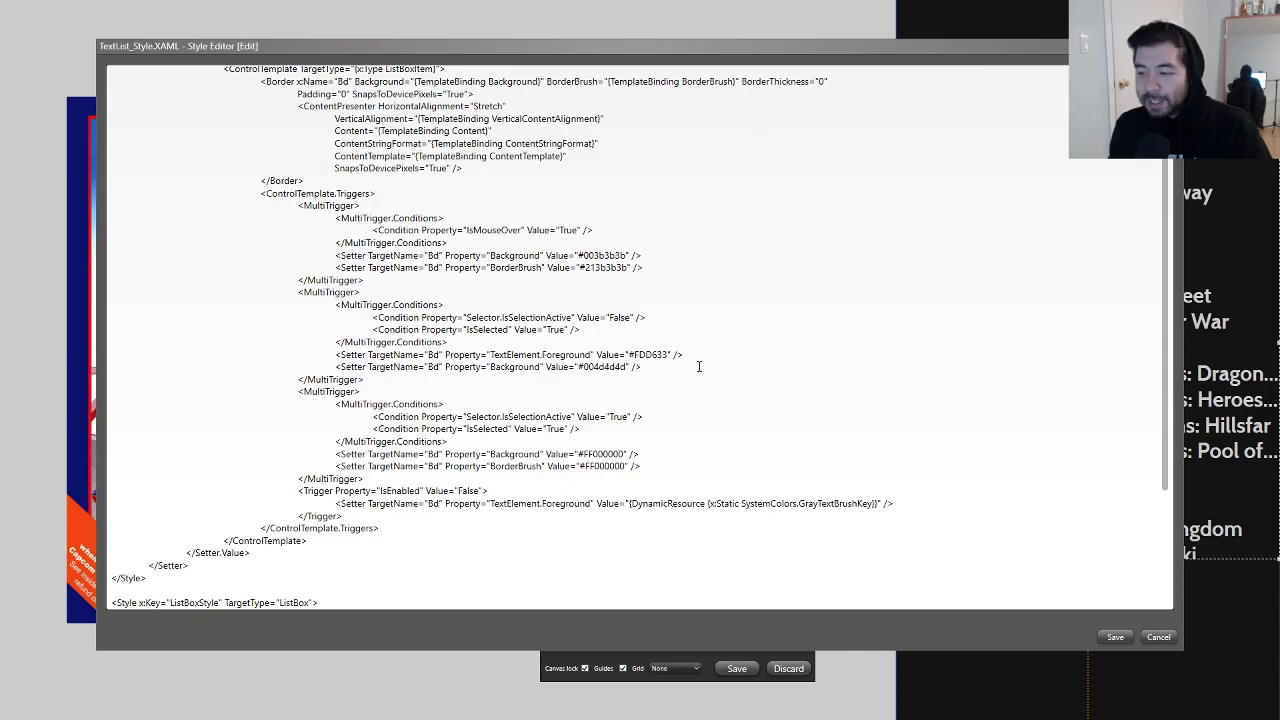
pyautogui.moveTo(668, 356); pyautogui.dragTo(634, 357)
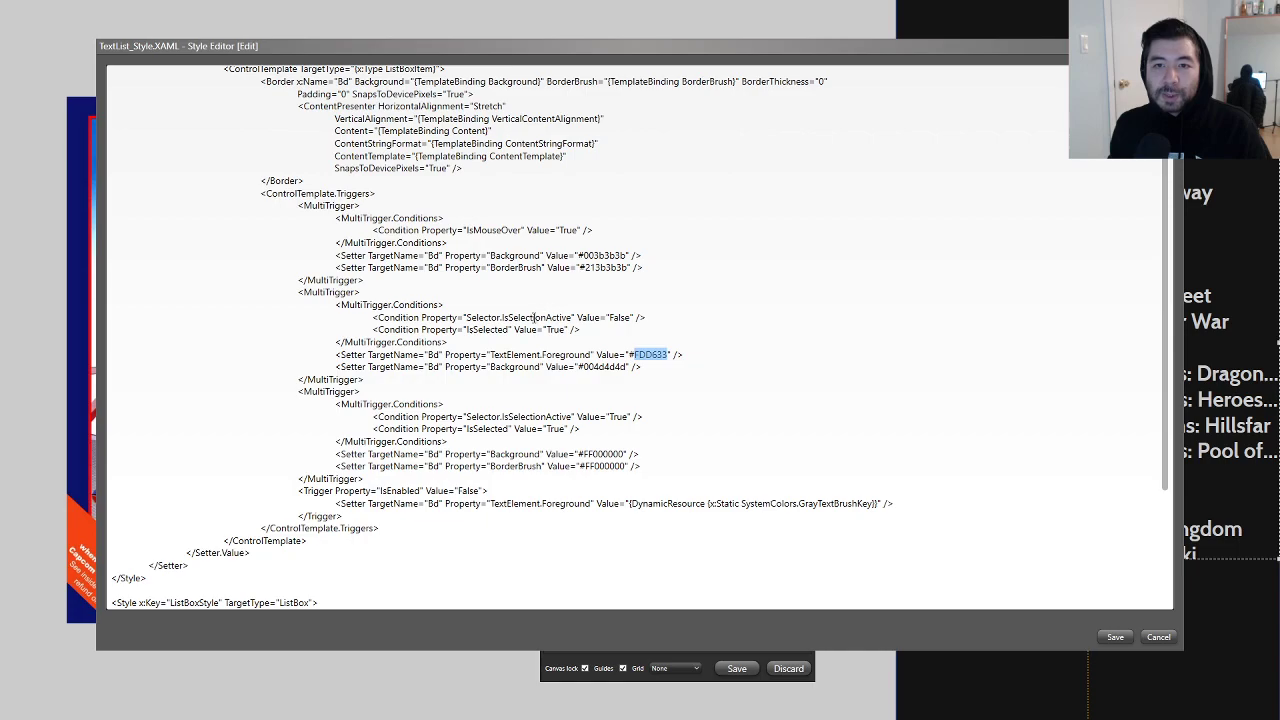
pyautogui.write('CBCBCB')
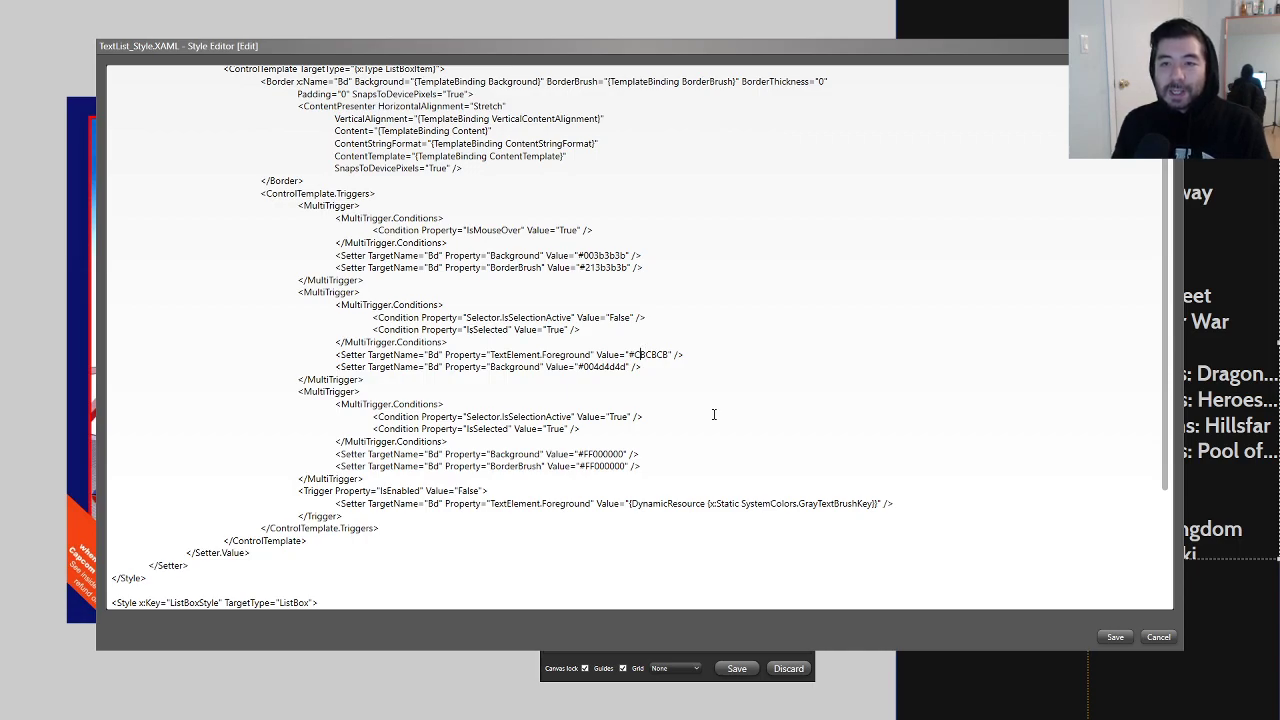
# Step: Change the selected item's TextElement.Foreground value in the second MultiTrigger to #D0D0D0
pyautogui.press('BackSpace')
pyautogui.write('D')
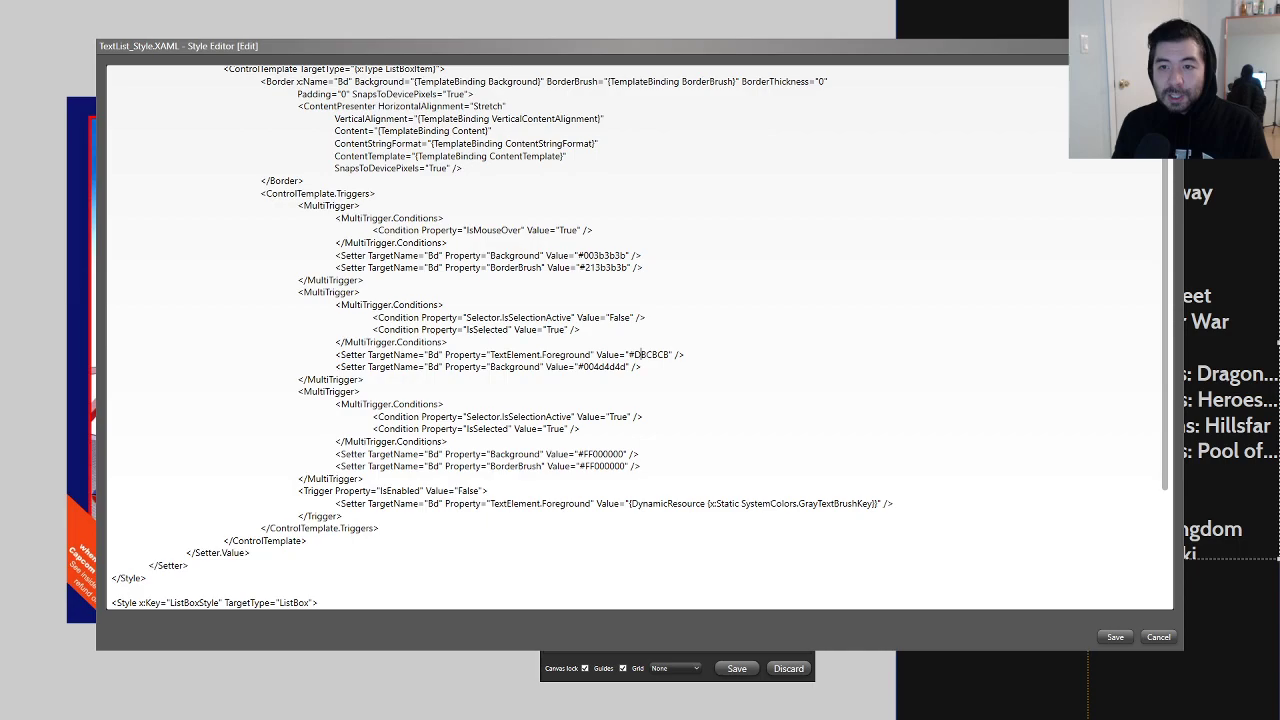
pyautogui.press('Delete')
pyautogui.write('D')
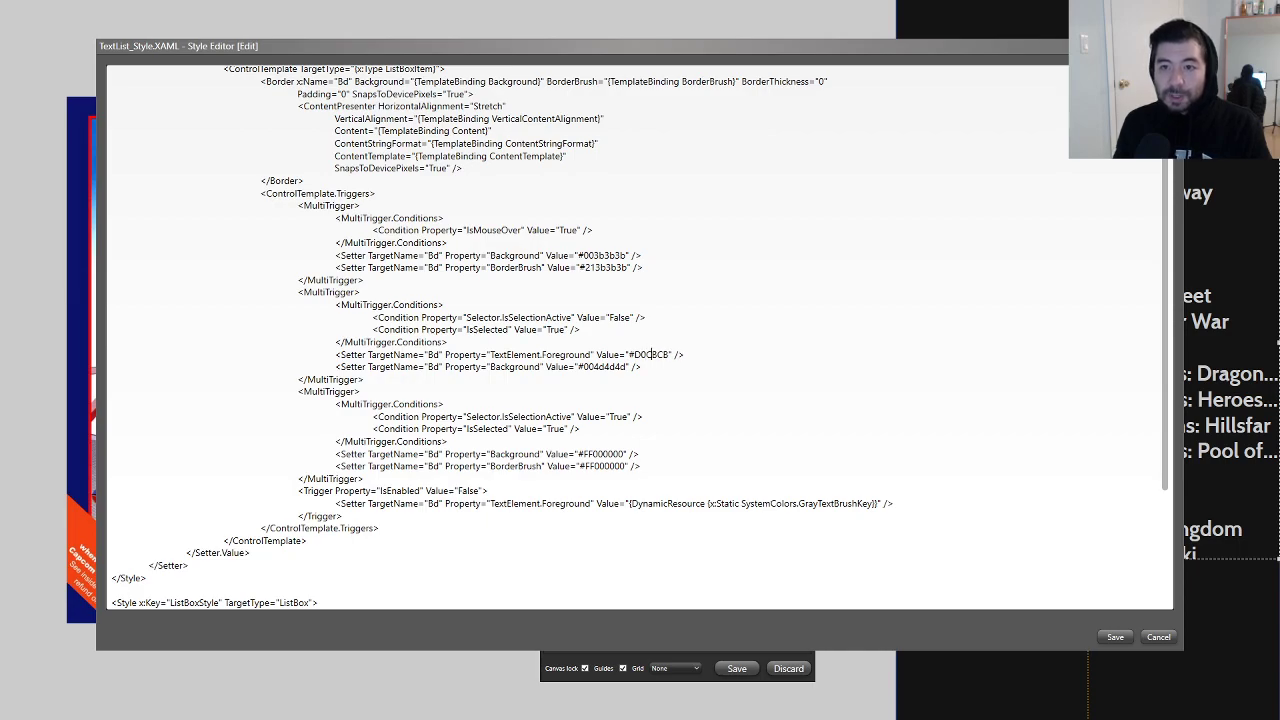
pyautogui.press('Delete')
pyautogui.write('D')
pyautogui.press('BackSpace')
pyautogui.write('D0')
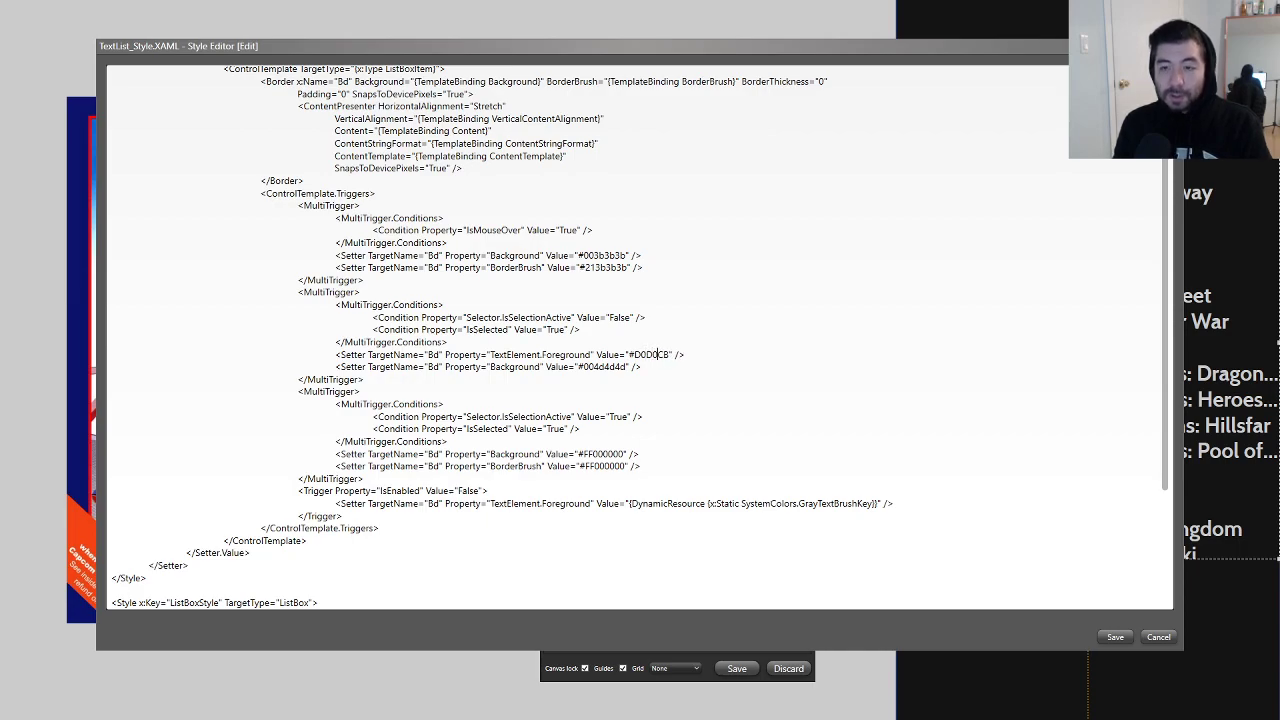
pyautogui.press('Delete')
pyautogui.write('D')
pyautogui.press('Delete')
pyautogui.write('0')
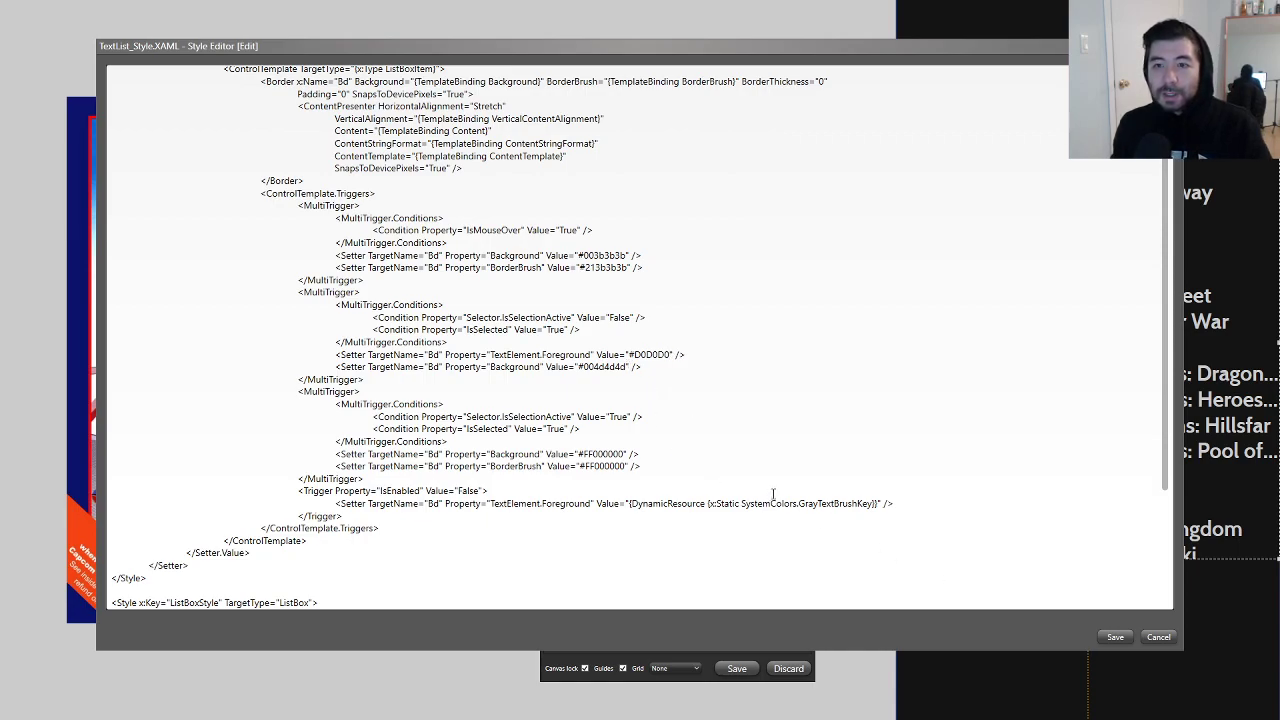
# Step: Sample the highlight bar color behind the selected game in the browser's reference image and return to the style editor
pyautogui.hotkey('alt', 'Tab')
pyautogui.hotkey('alt', 'Tab')
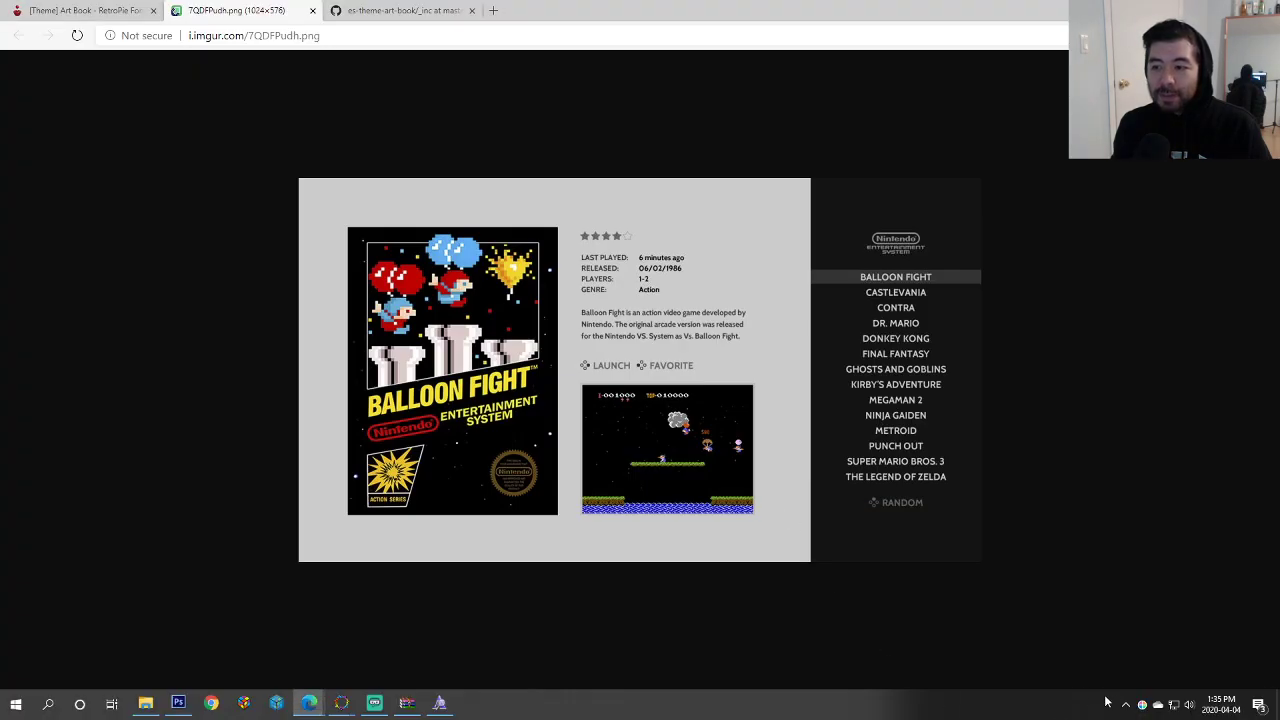
pyautogui.click(1143, 706)
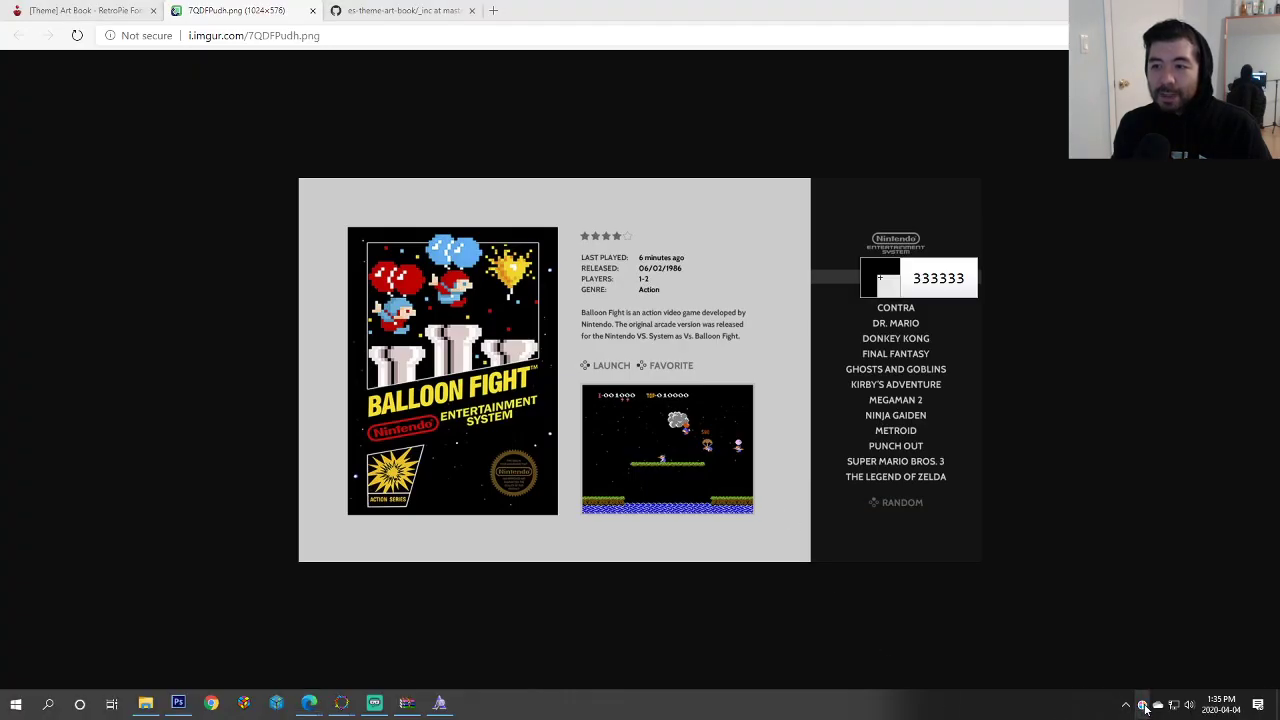
pyautogui.click(842, 279)
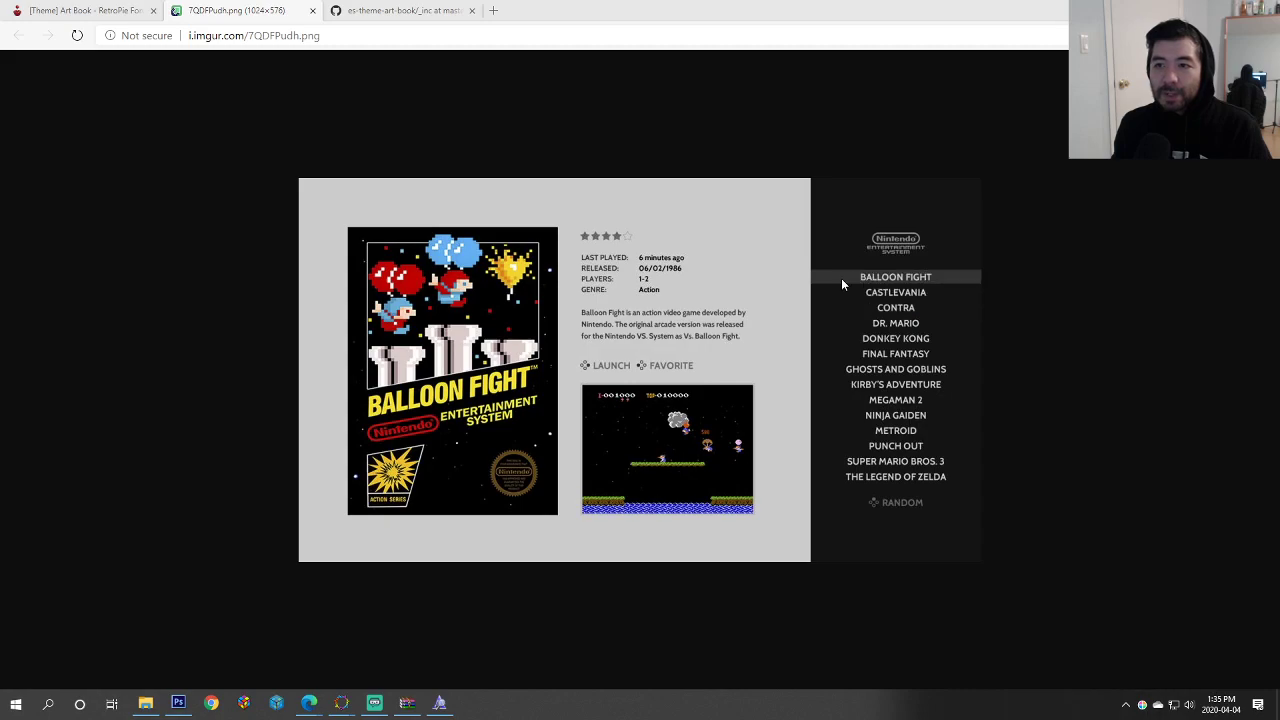
pyautogui.hotkey('alt', 'Tab')
pyautogui.hotkey('alt', 'Tab')
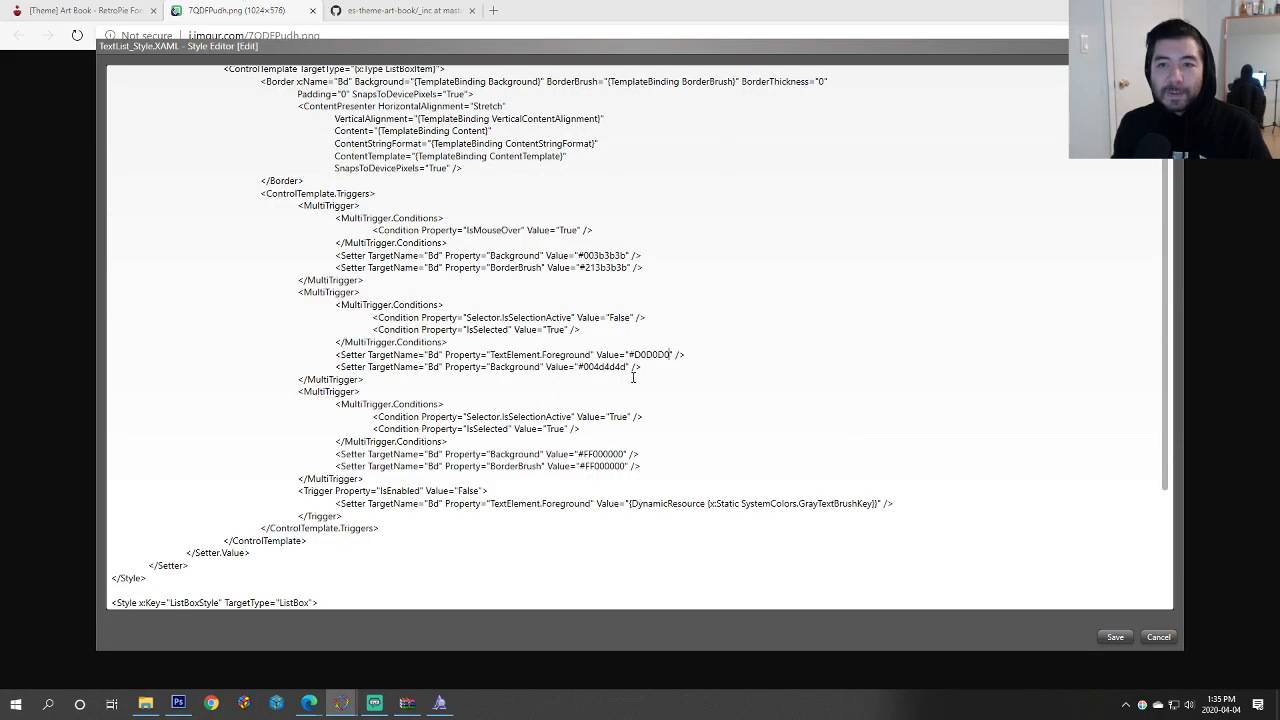
# Step: Set the Background value in the second MultiTrigger to #333333 and save the style
pyautogui.moveTo(628, 367); pyautogui.dragTo(584, 367)
pyautogui.write('333333')
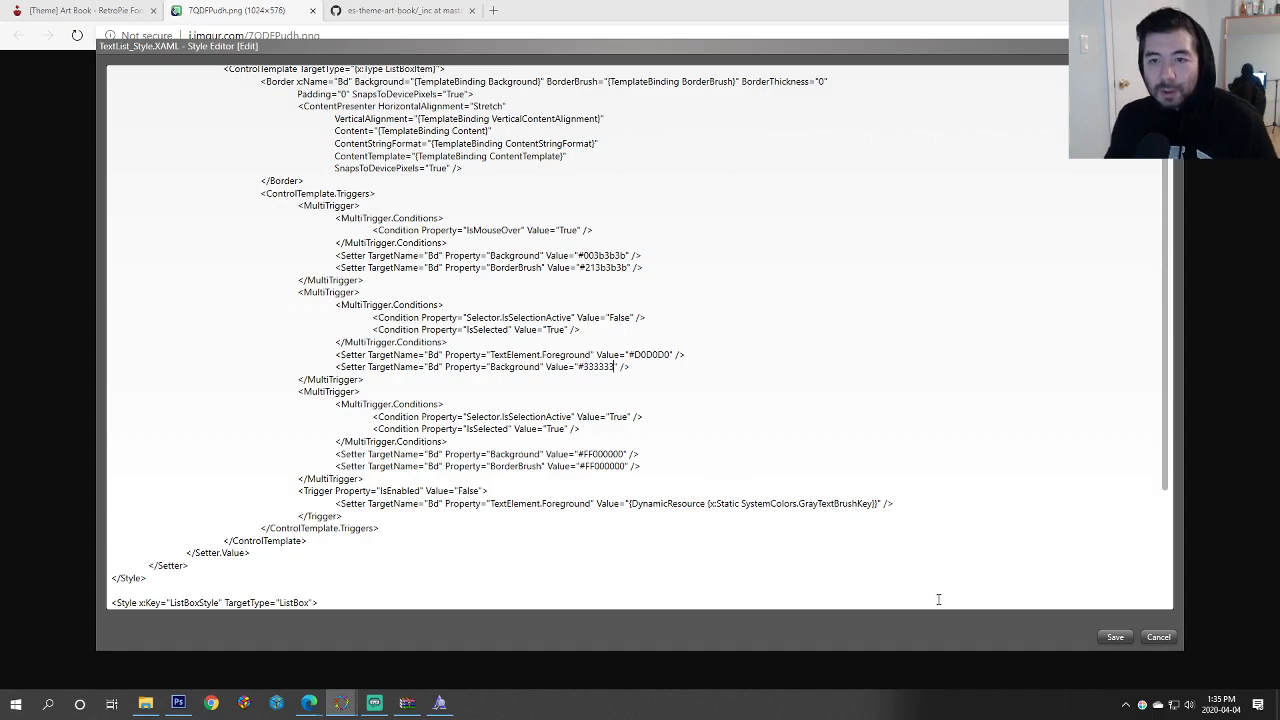
pyautogui.click(1108, 638)
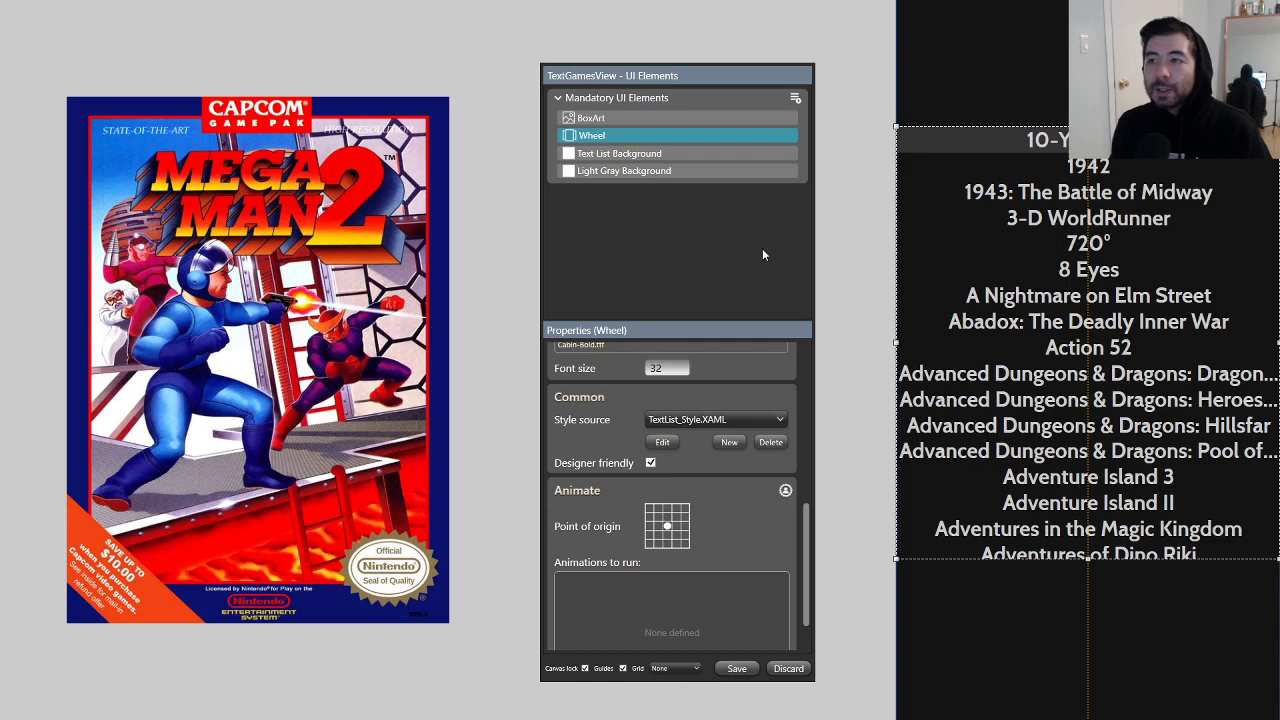
# Step: Deselect the Wheel and compare the restyled game list with the Art Book reference image in the browser
pyautogui.click(834, 271)
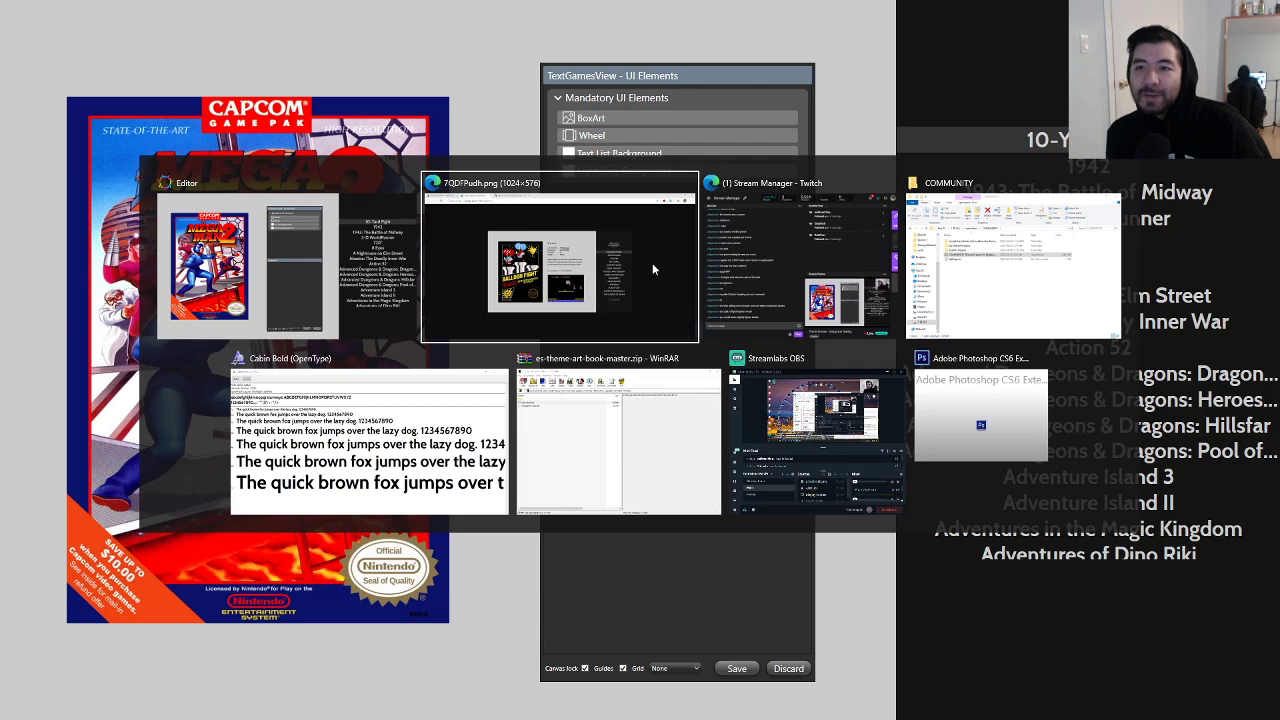
pyautogui.click(652, 263)
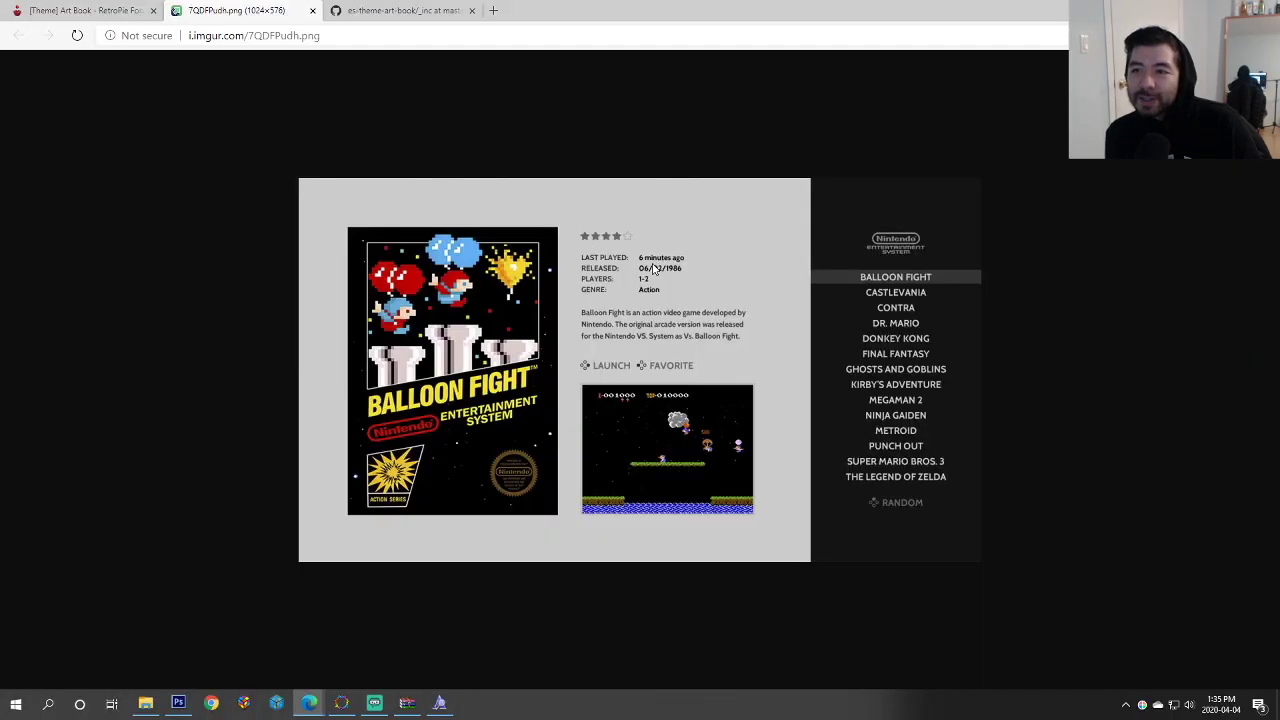
pyautogui.hotkey('alt', 'Tab')
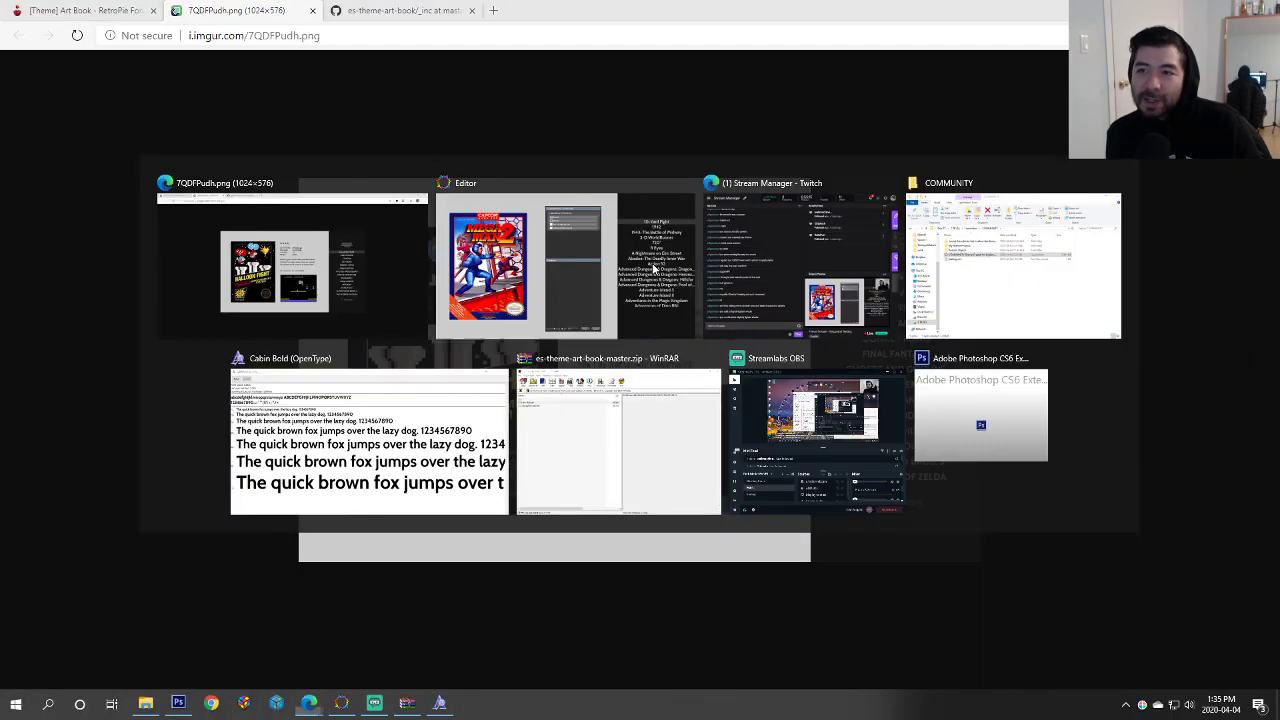
pyautogui.hotkey('alt', 'Tab')
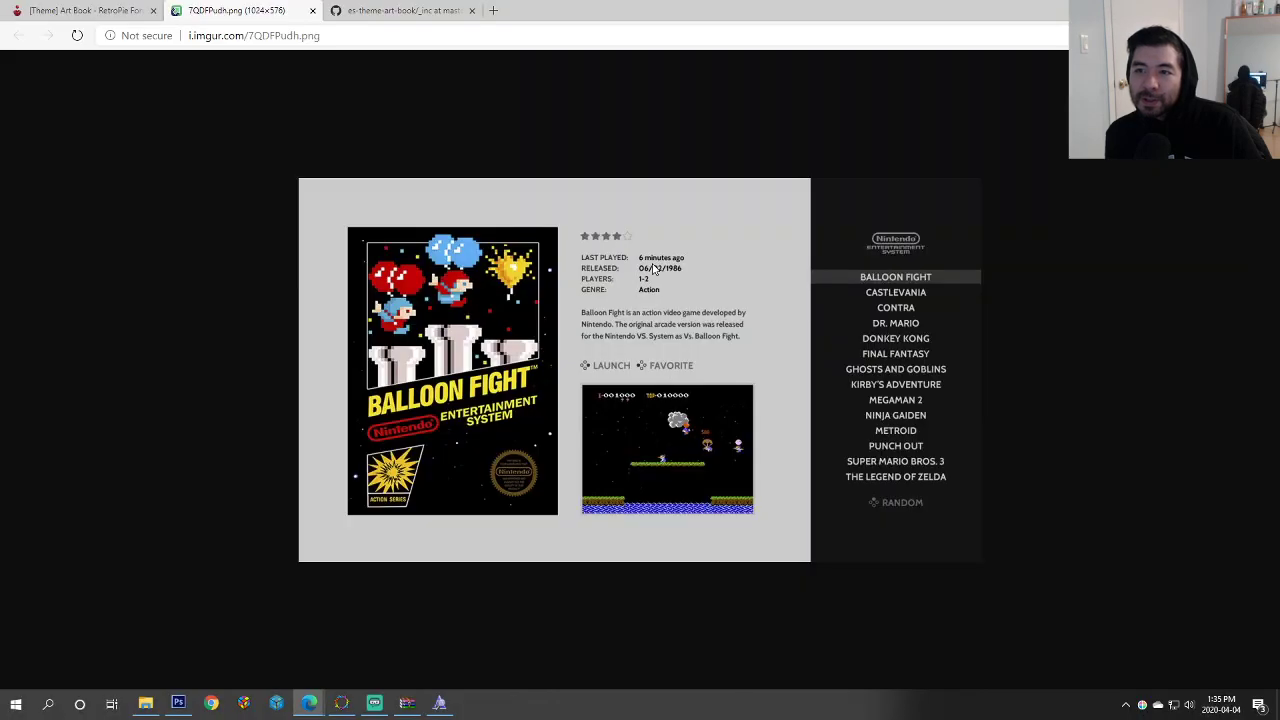
pyautogui.hotkey('alt', 'Tab')
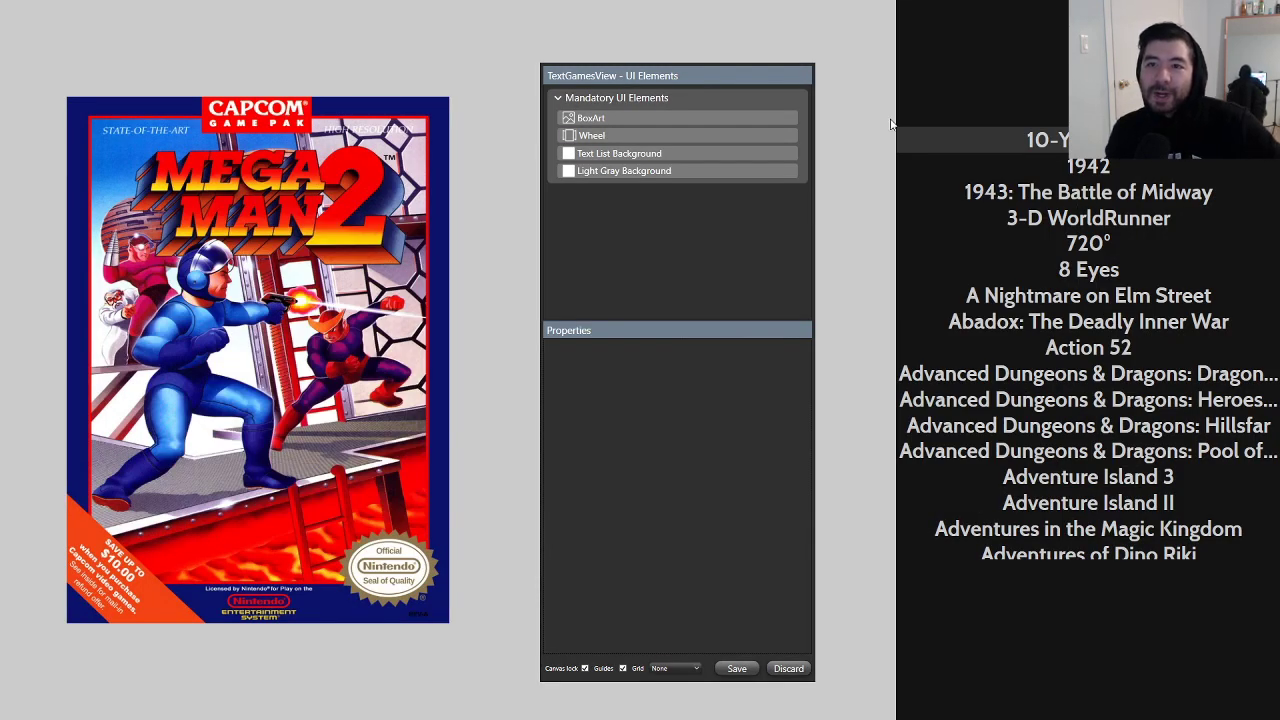
# Step: Reopen the Wheel's TextList_Style.XAML, set the list item Border's Padding to 0,10, and save the style
pyautogui.click(660, 135)
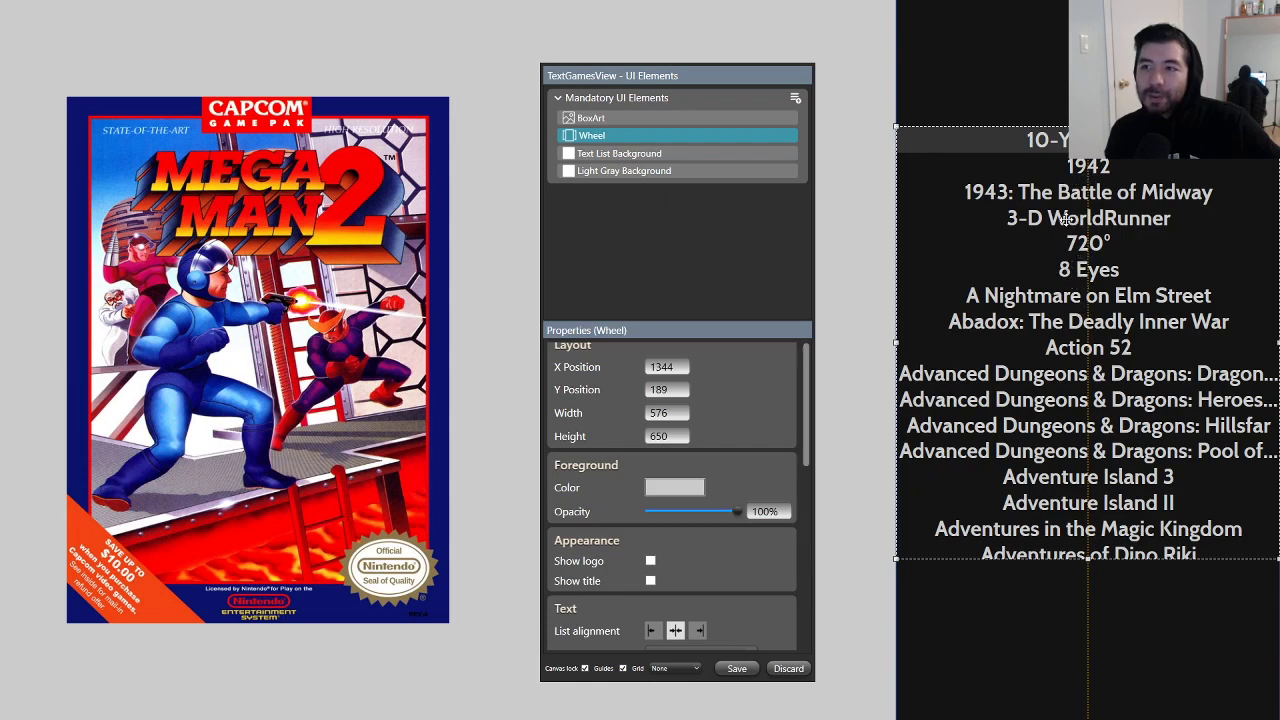
pyautogui.scroll(-5, 764, 560)
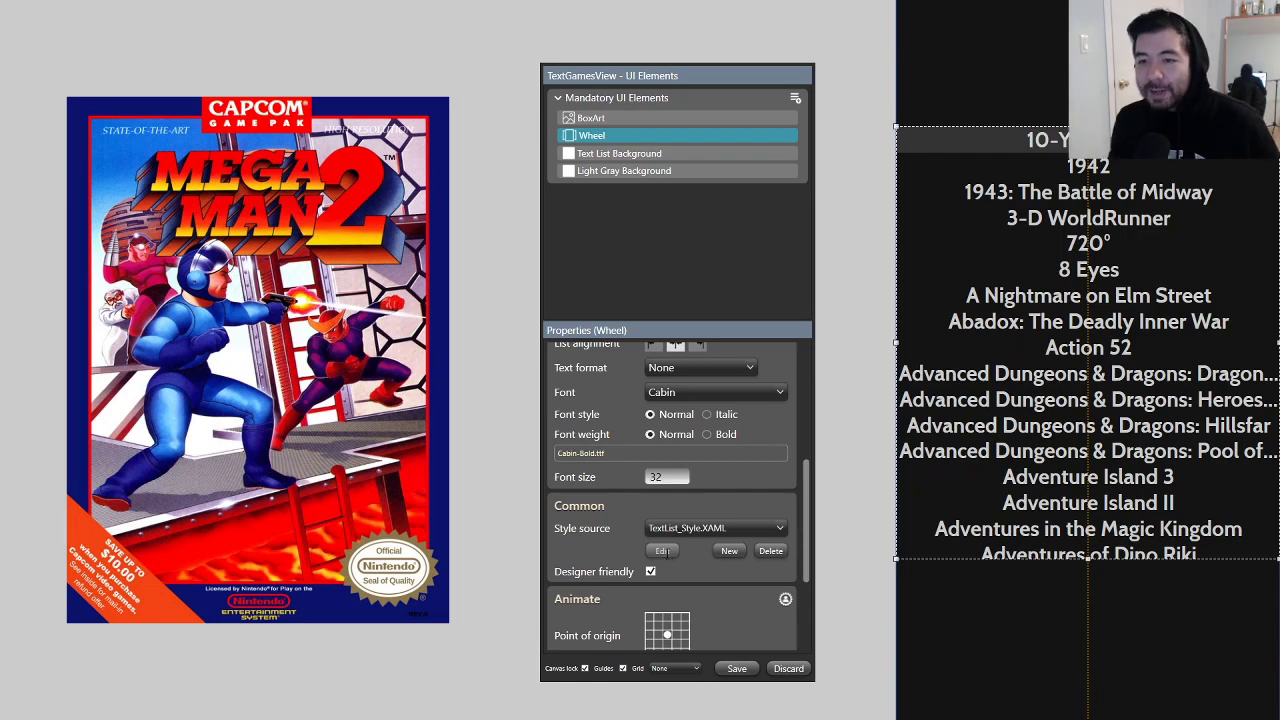
pyautogui.click(664, 553)
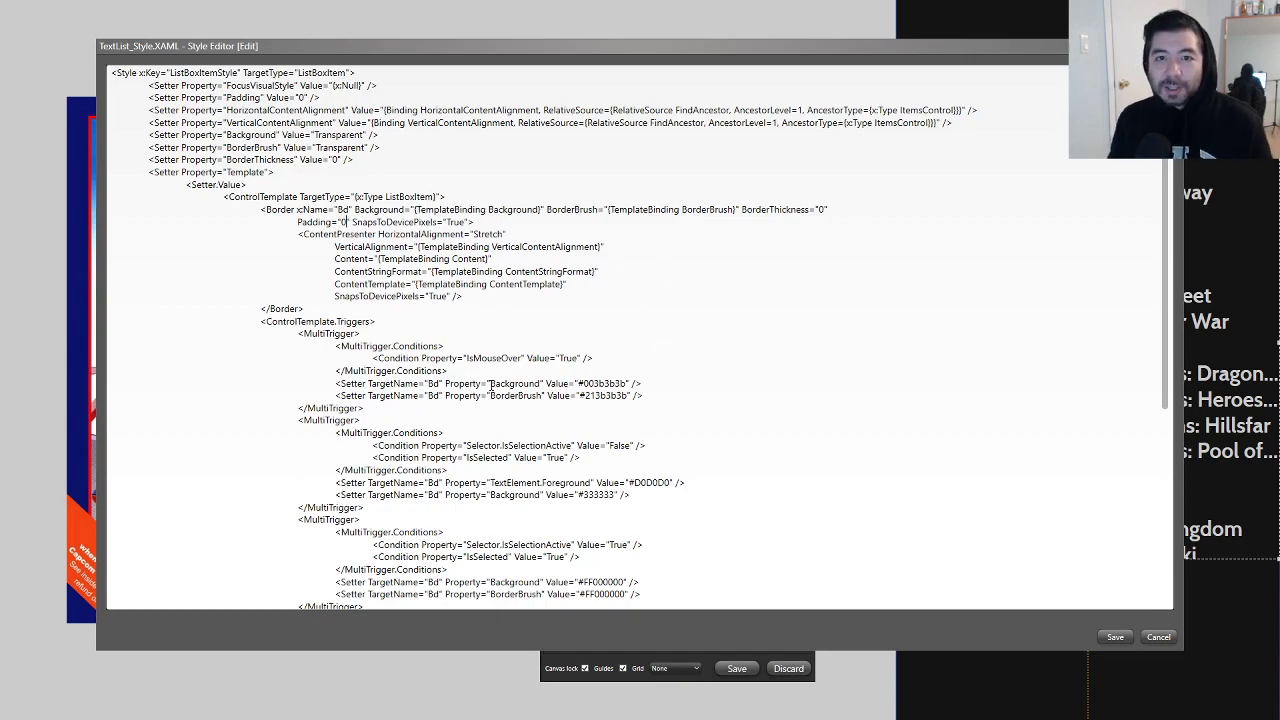
pyautogui.press('BackSpace')
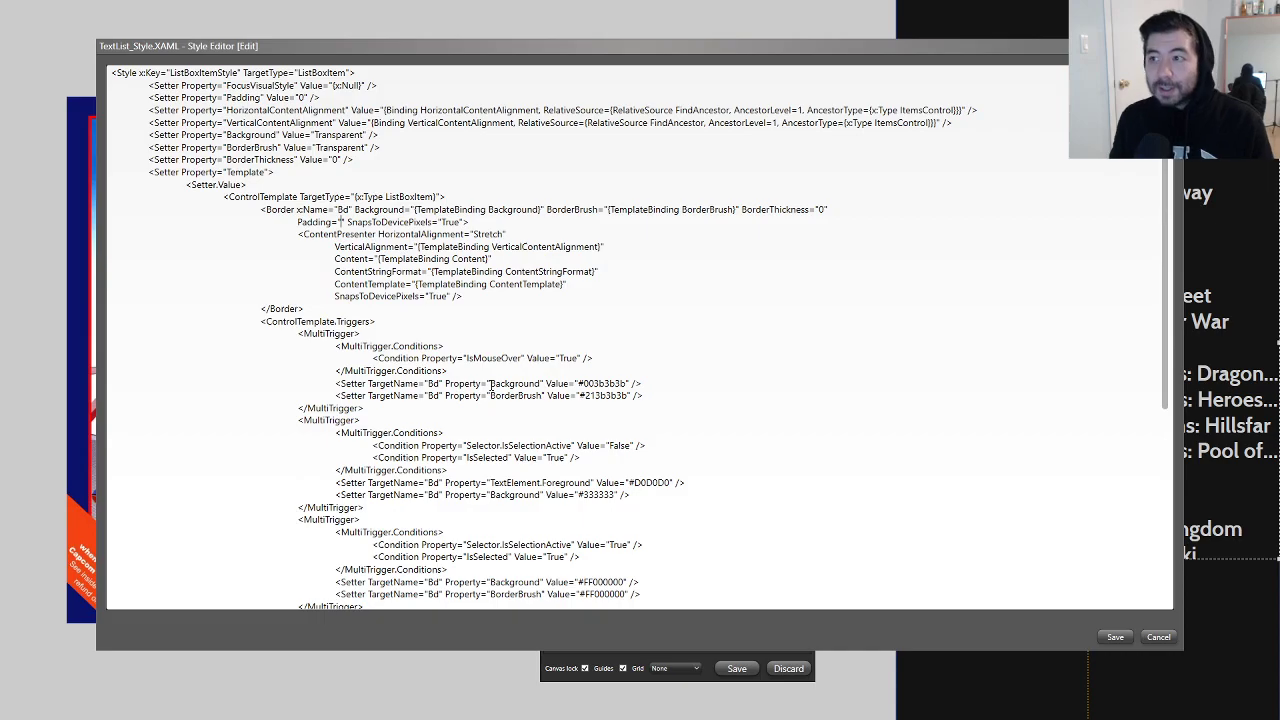
pyautogui.moveTo(752, 56); pyautogui.dragTo(717, 82)
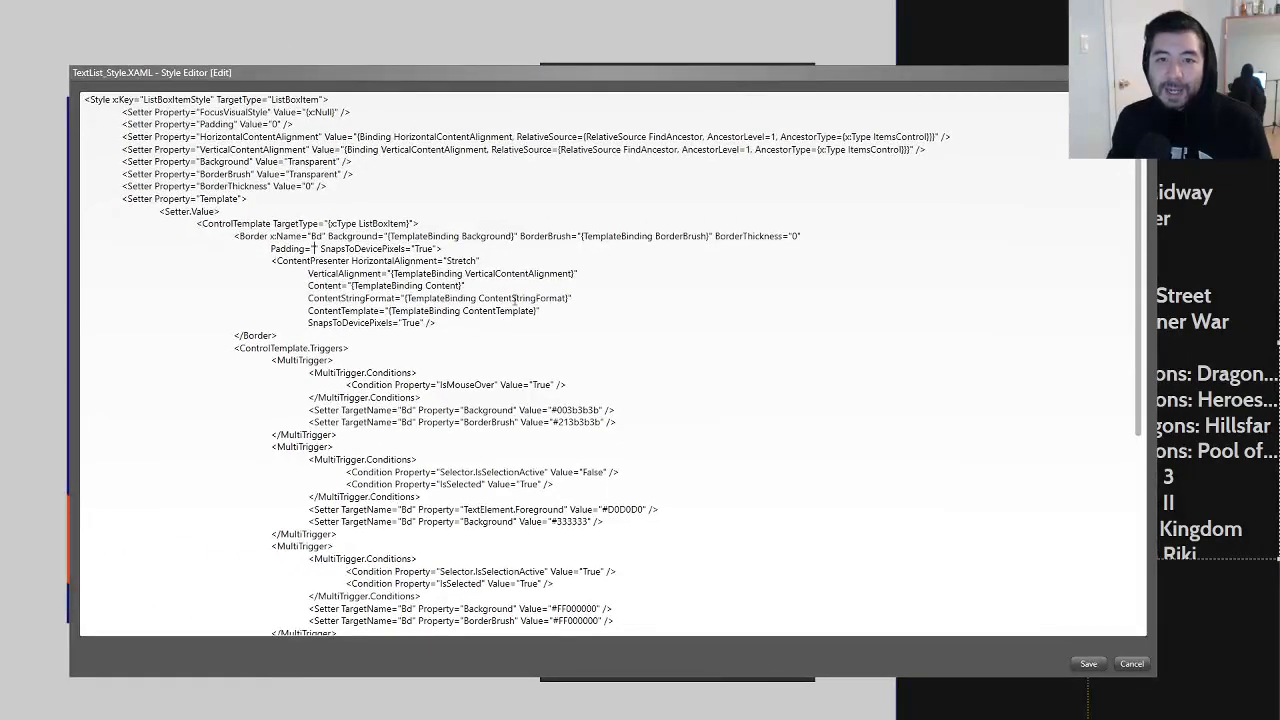
pyautogui.click(316, 248)
pyautogui.write('0')
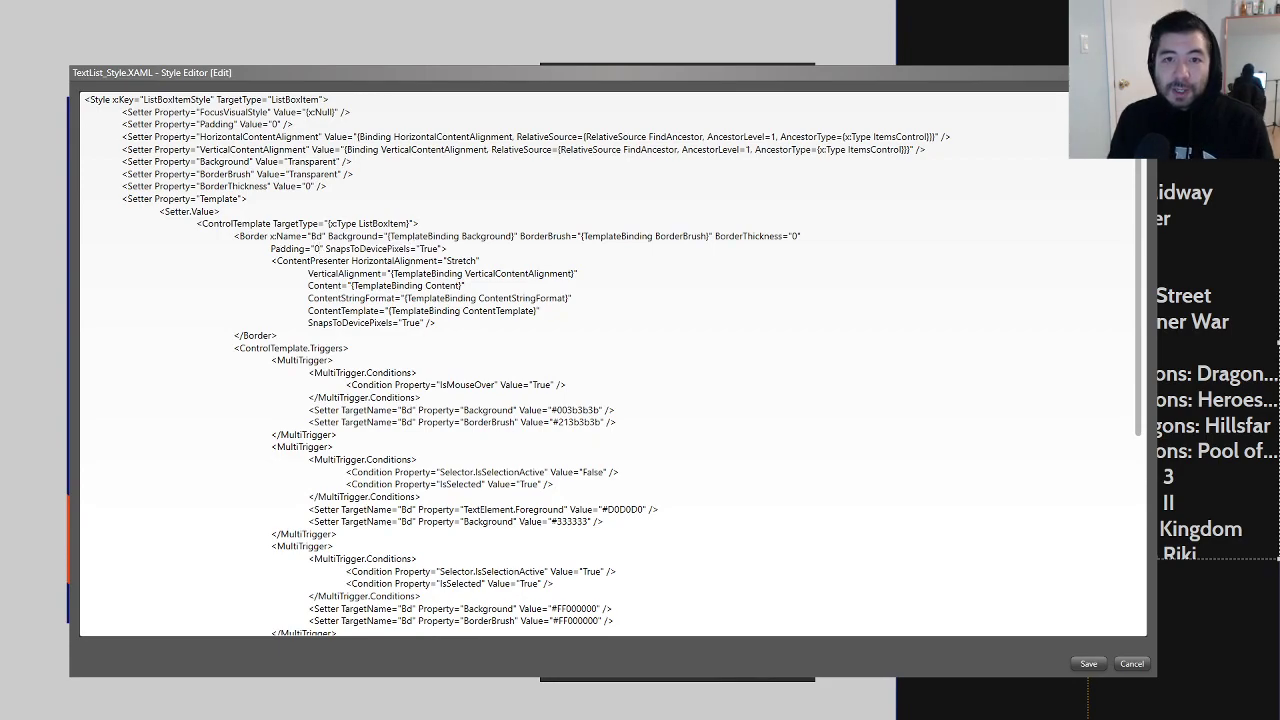
pyautogui.write('"')
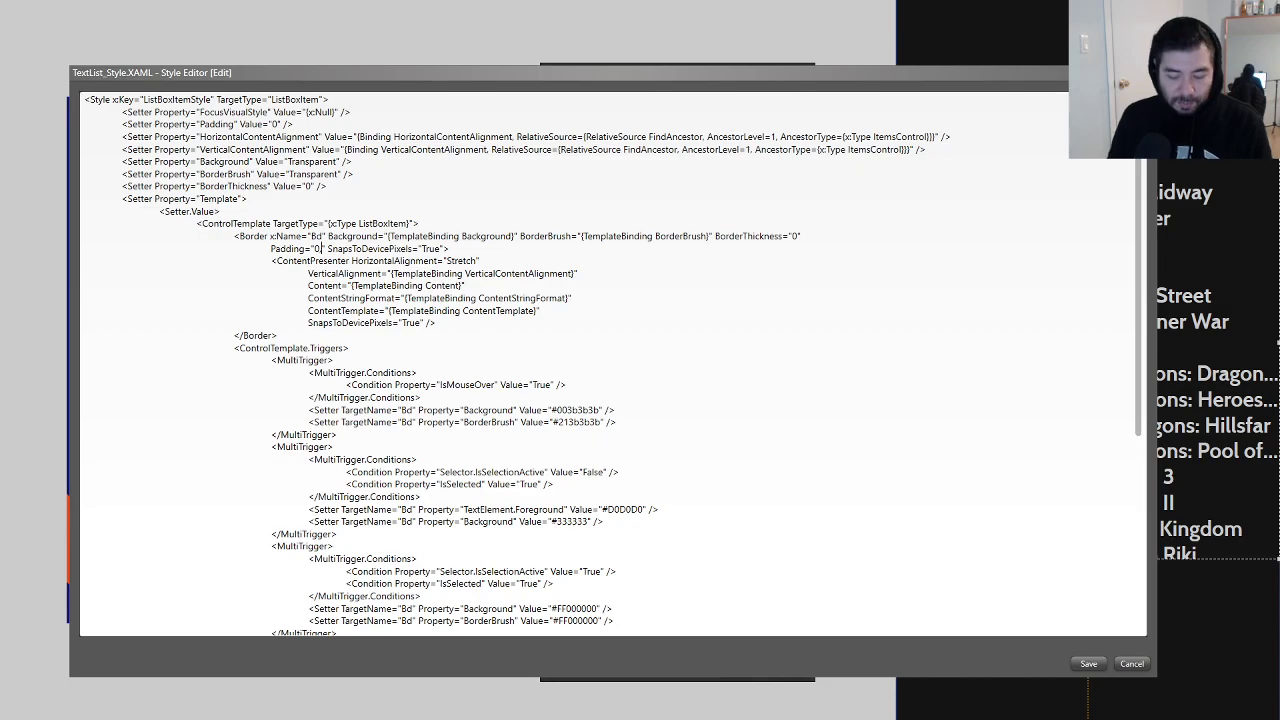
pyautogui.write('10')
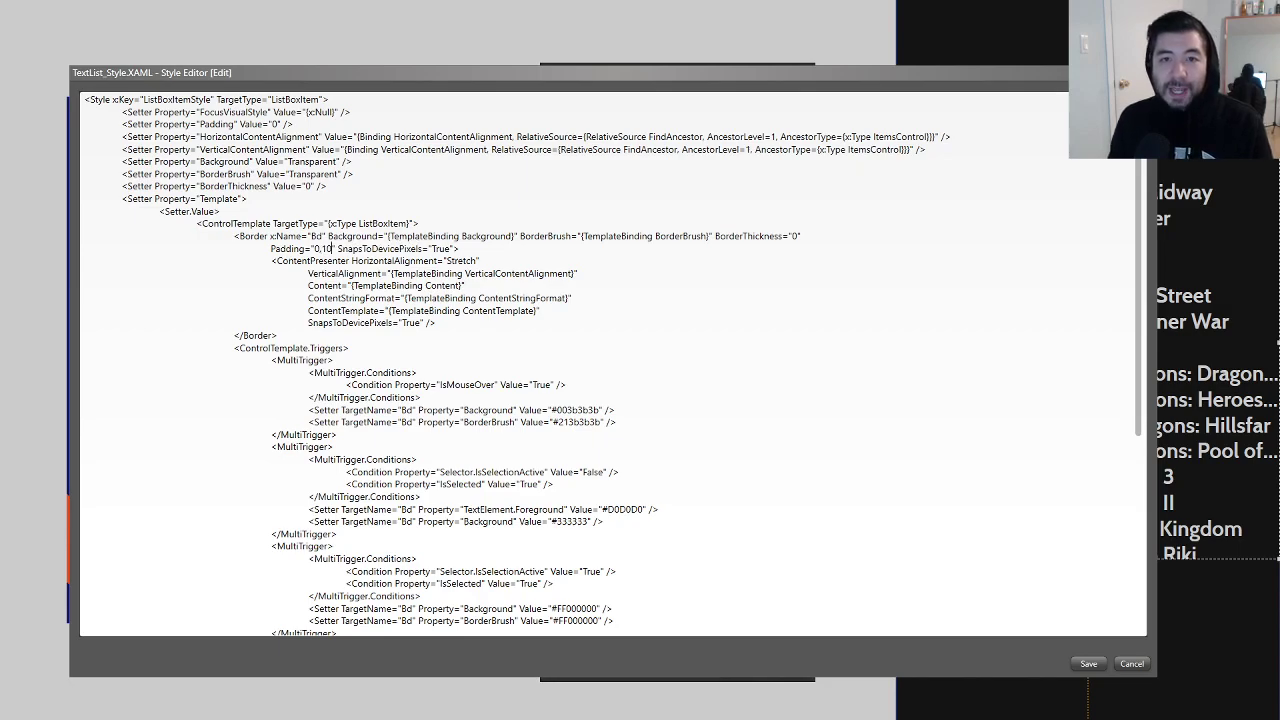
pyautogui.click(1088, 663)
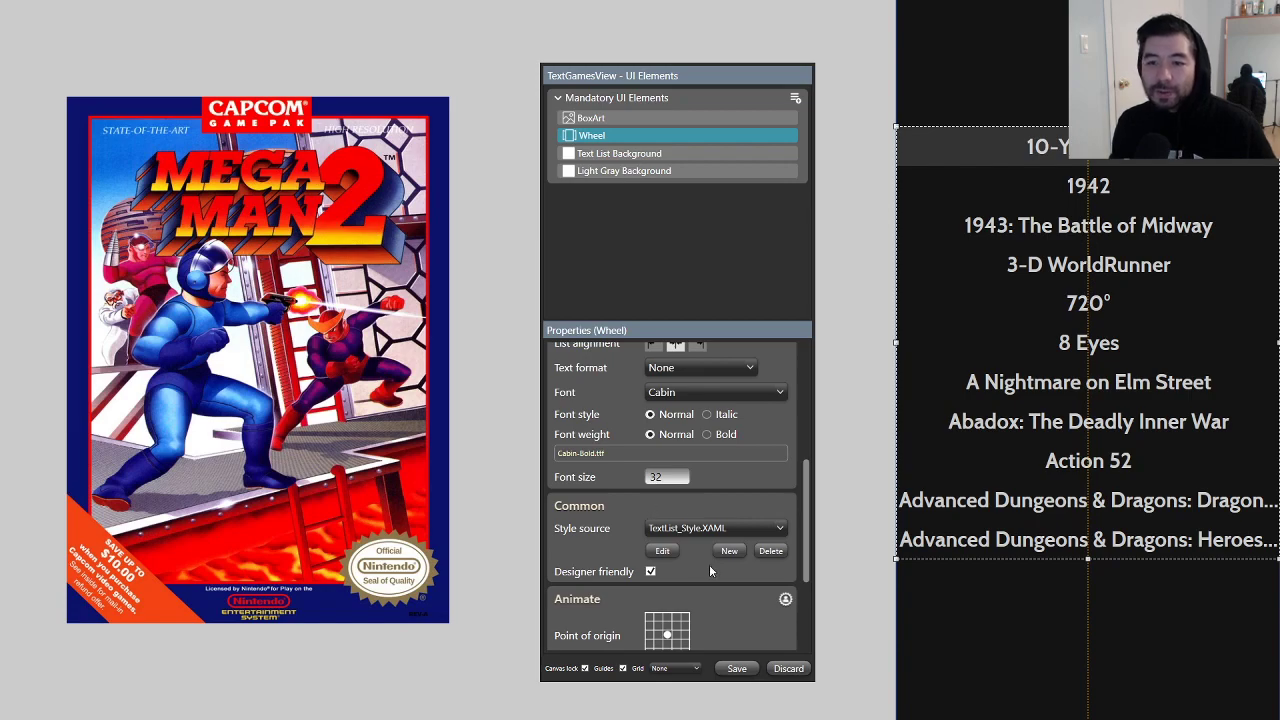
# Step: Reopen the Wheel's style, set the list item Border's Padding to 0,3, save it, and deselect the Wheel
pyautogui.click(659, 551)
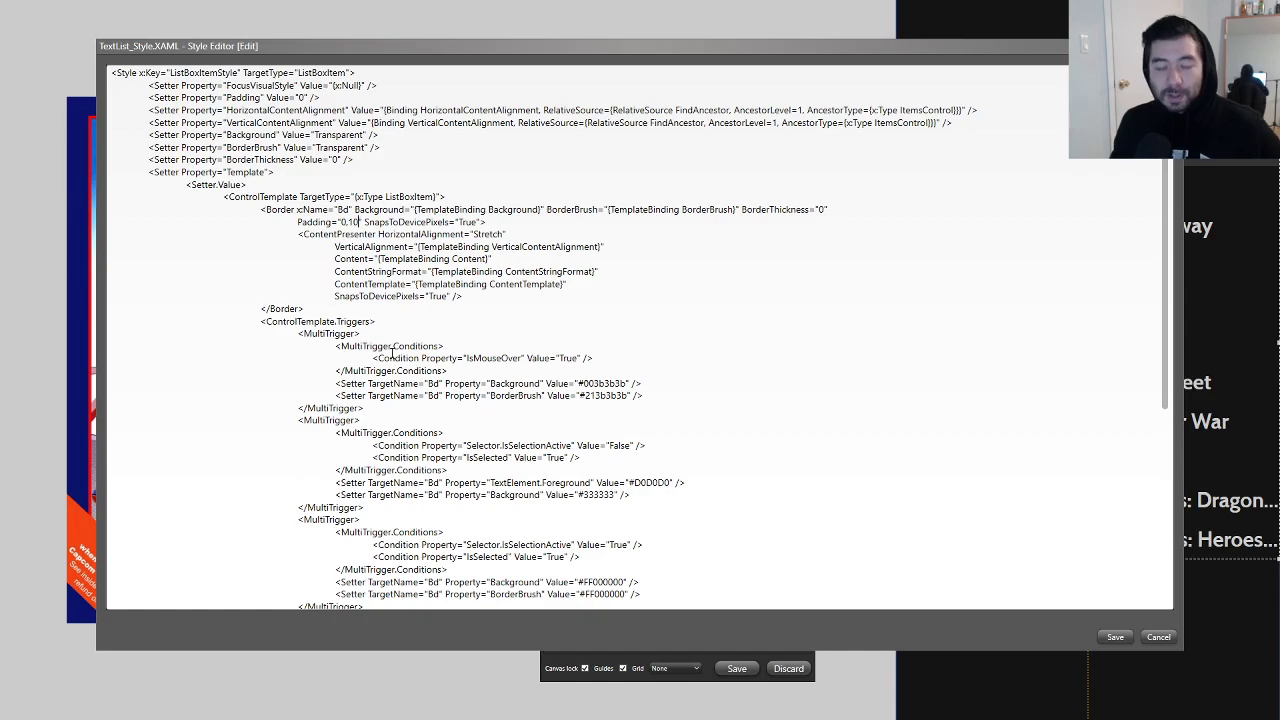
pyautogui.press('BackSpace')
pyautogui.press('BackSpace')
pyautogui.write('3')
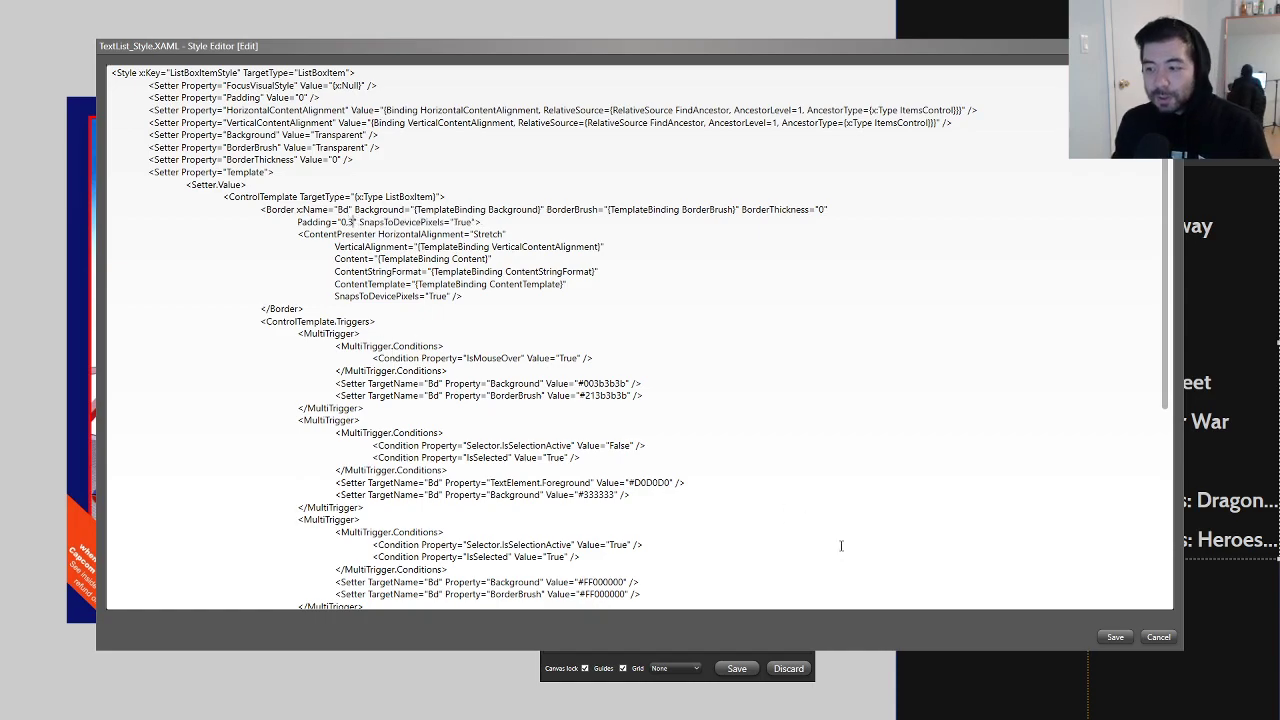
pyautogui.click(1114, 637)
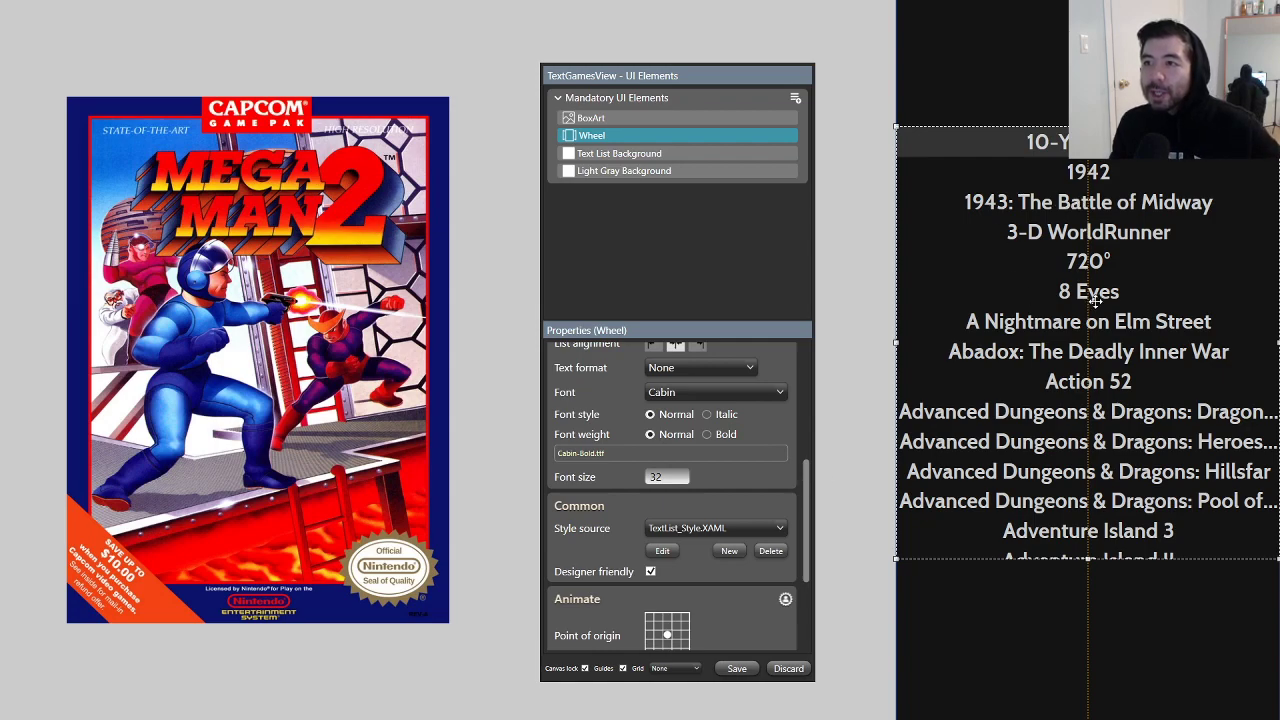
pyautogui.click(837, 402)
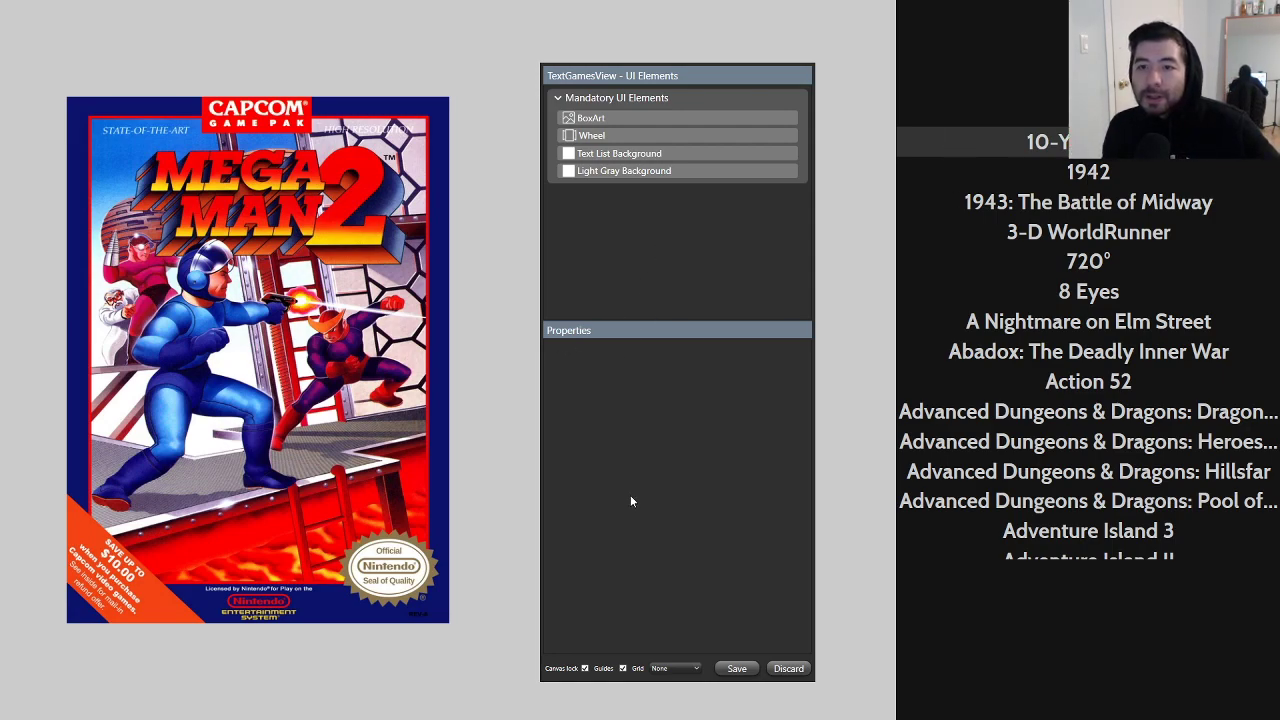
# Step: Add a new Image element to the TextGamesView and rename it Platform Logo
pyautogui.click(594, 135)
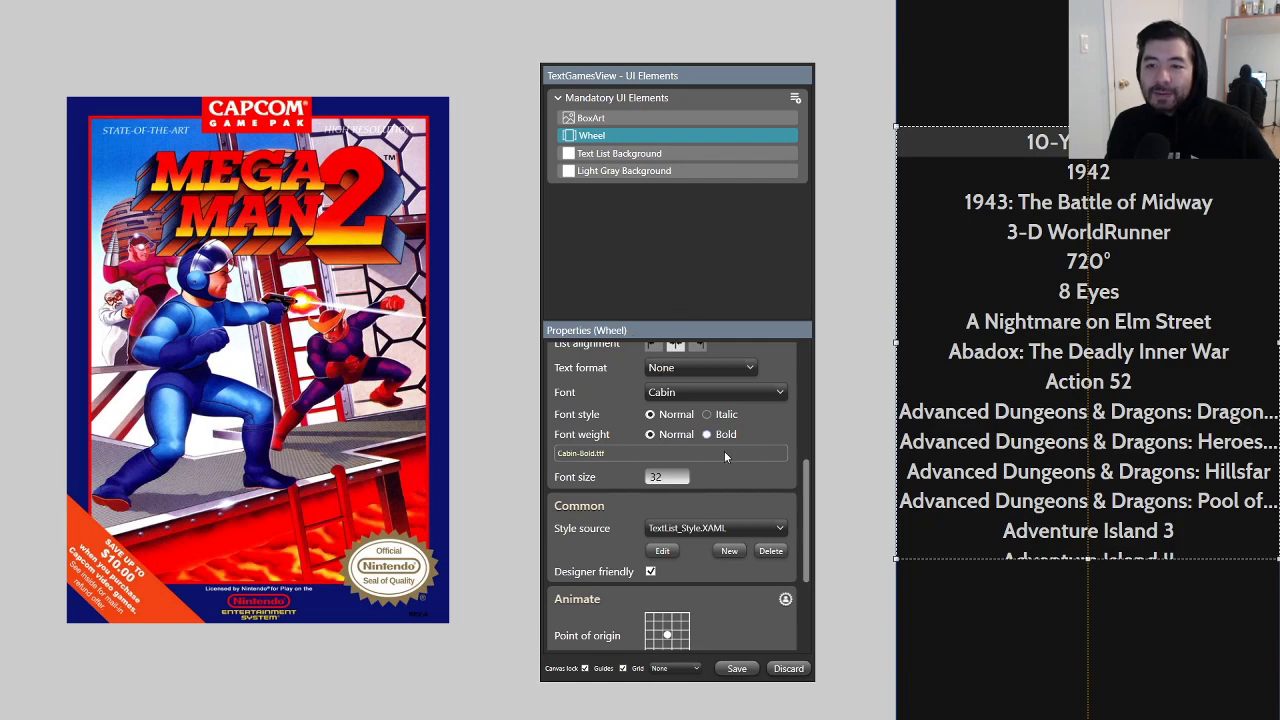
pyautogui.click(795, 98)
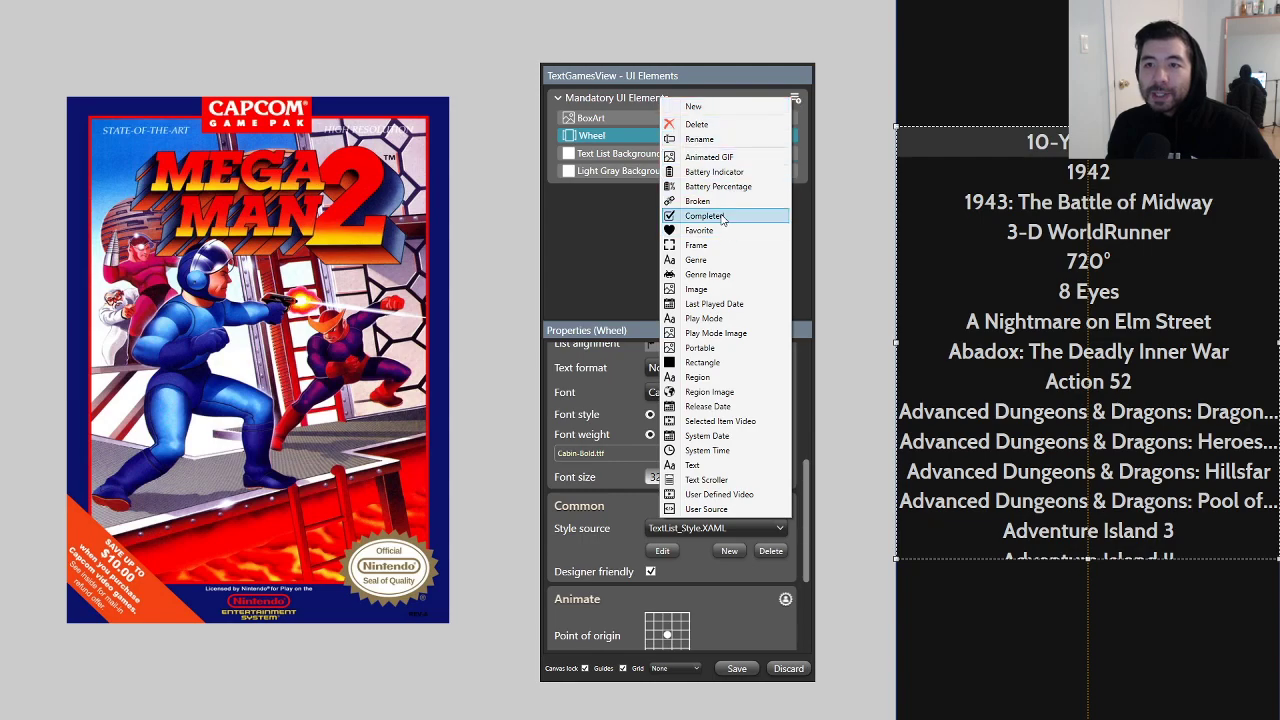
pyautogui.click(713, 290)
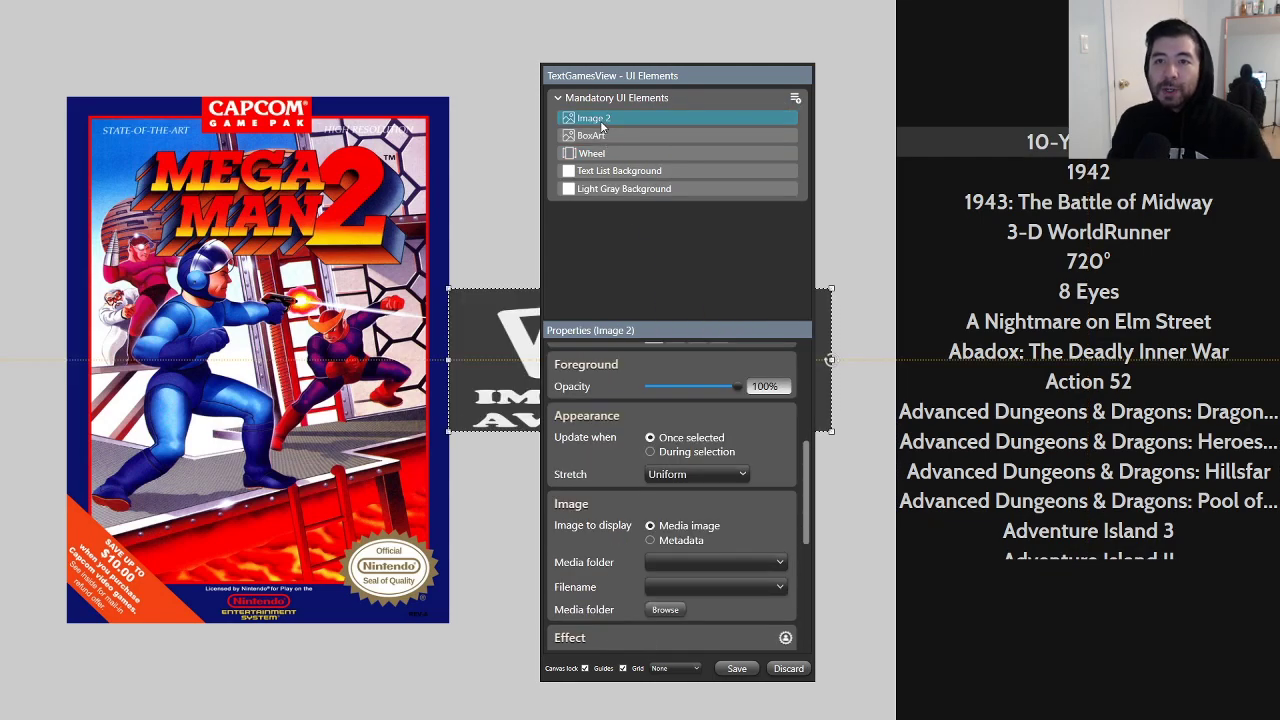
pyautogui.click(612, 118)
pyautogui.write('Plat')
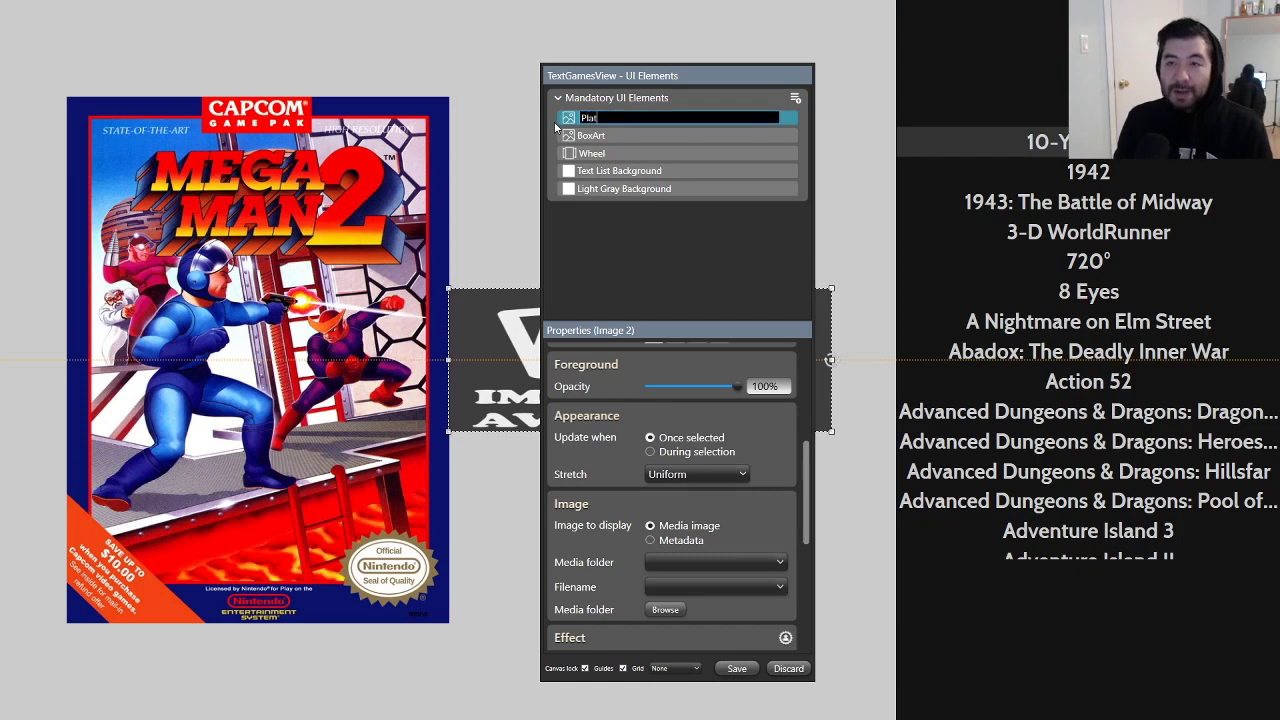
pyautogui.write('form Logo')
pyautogui.press('Return')
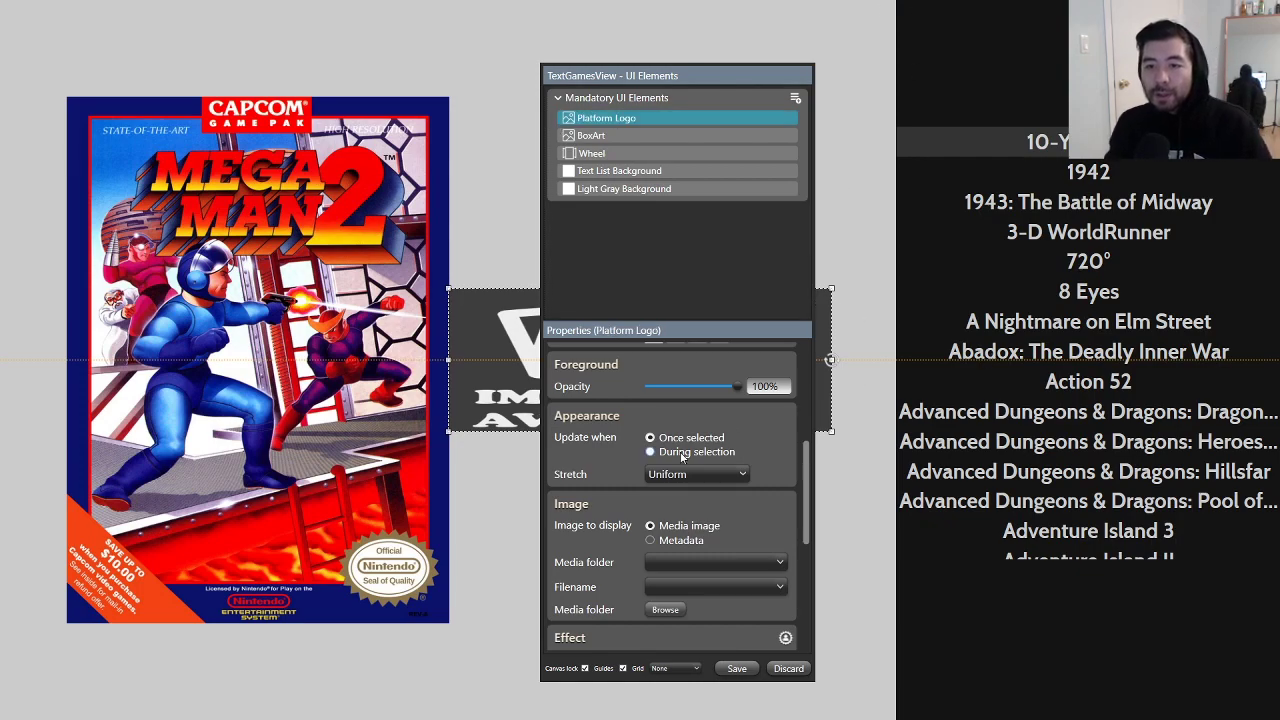
# Step: Set the Platform Logo's vertical alignment to center
pyautogui.scroll(-2, 793, 491)
pyautogui.scroll(5, 774, 464)
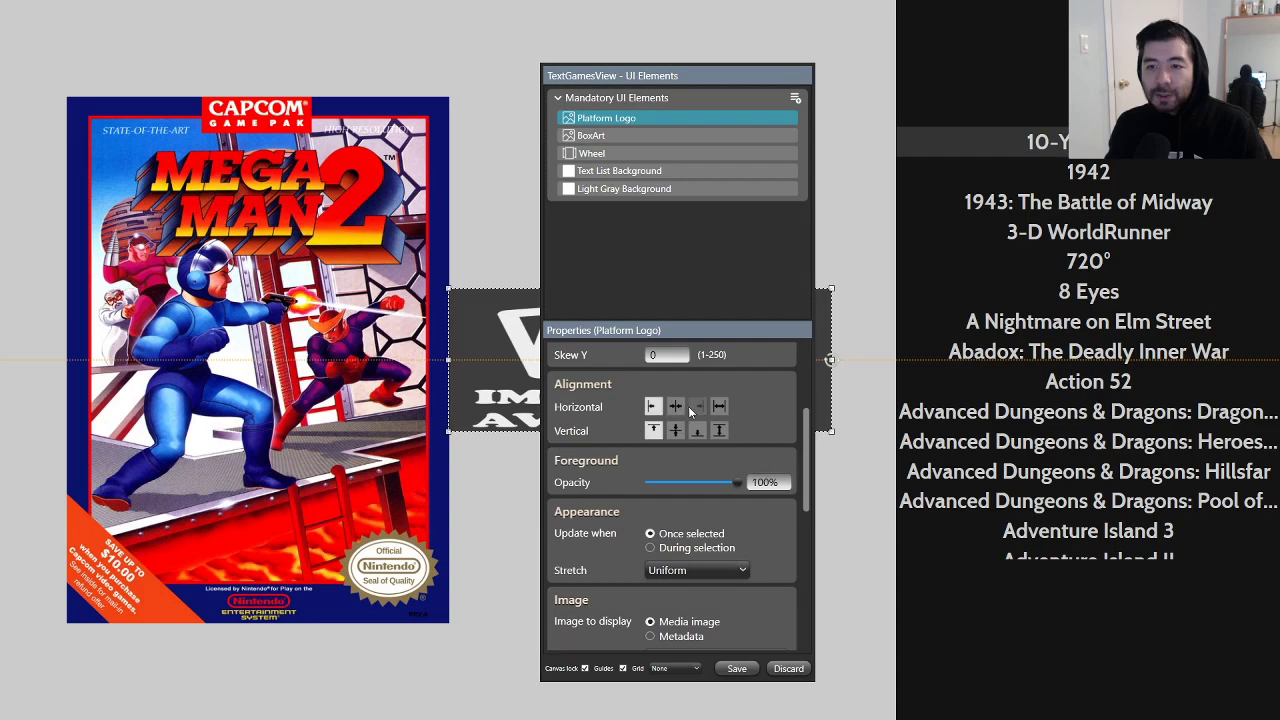
pyautogui.click(676, 430)
pyautogui.scroll(-5, 679, 460)
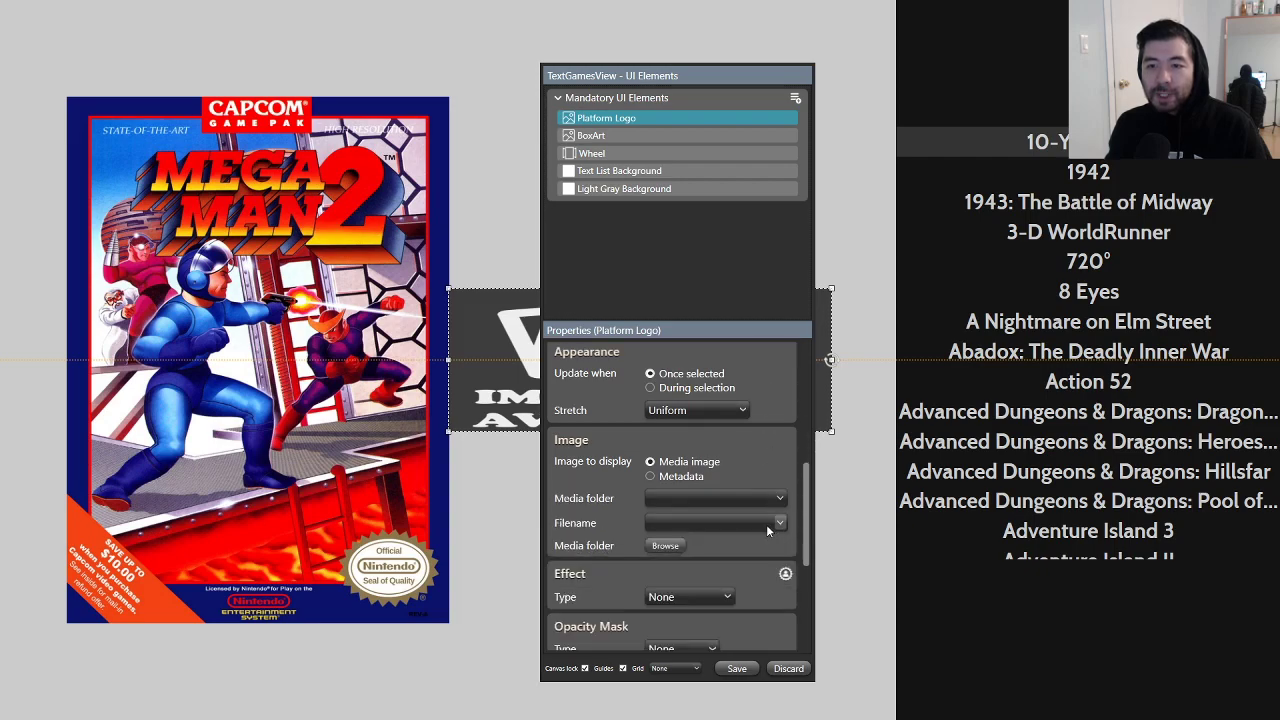
# Step: Set the Platform Logo to display metadata with Platform clear logo as its metadata image, and save the view
pyautogui.click(681, 477)
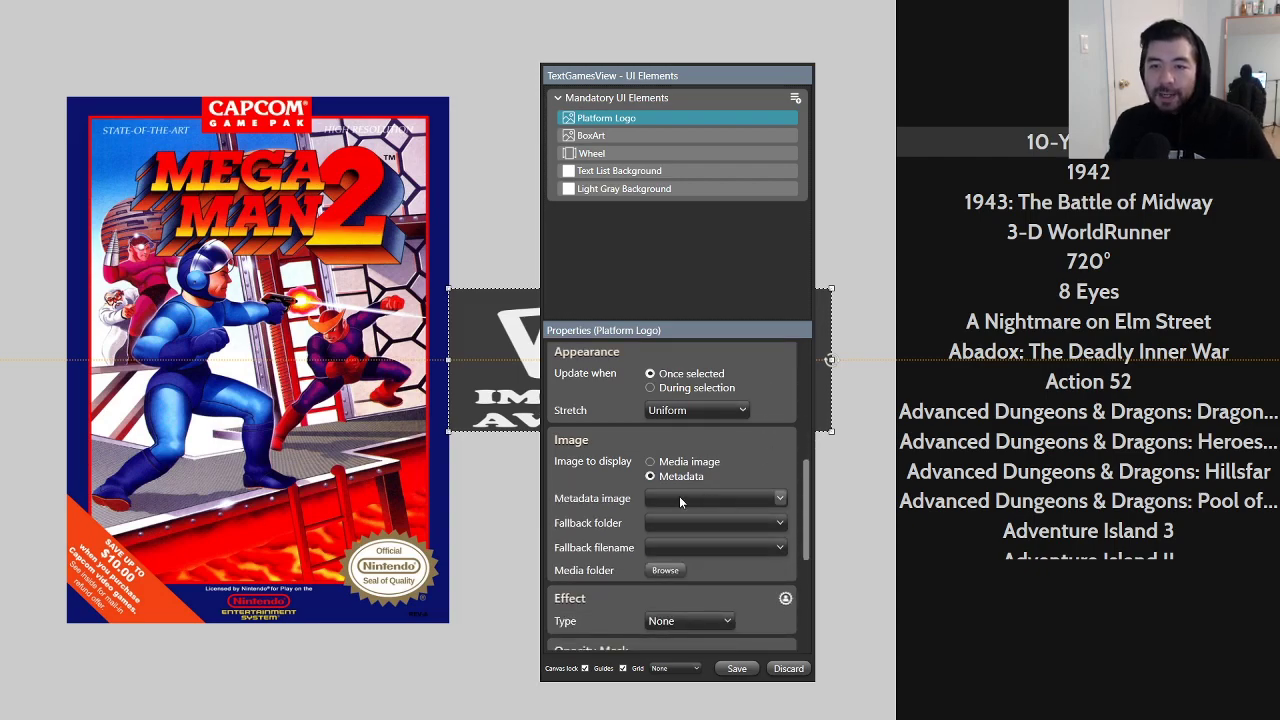
pyautogui.click(718, 496)
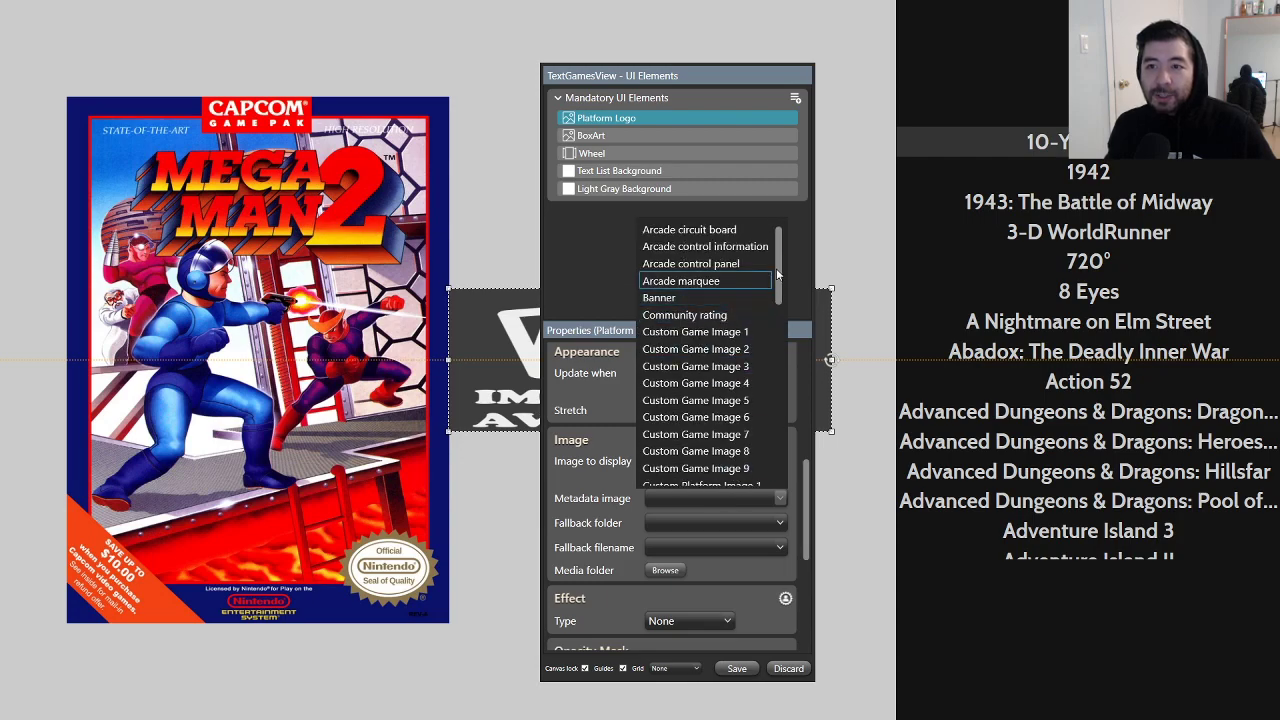
pyautogui.scroll(-3, 777, 320)
pyautogui.moveTo(777, 320); pyautogui.dragTo(778, 420)
pyautogui.click(704, 417)
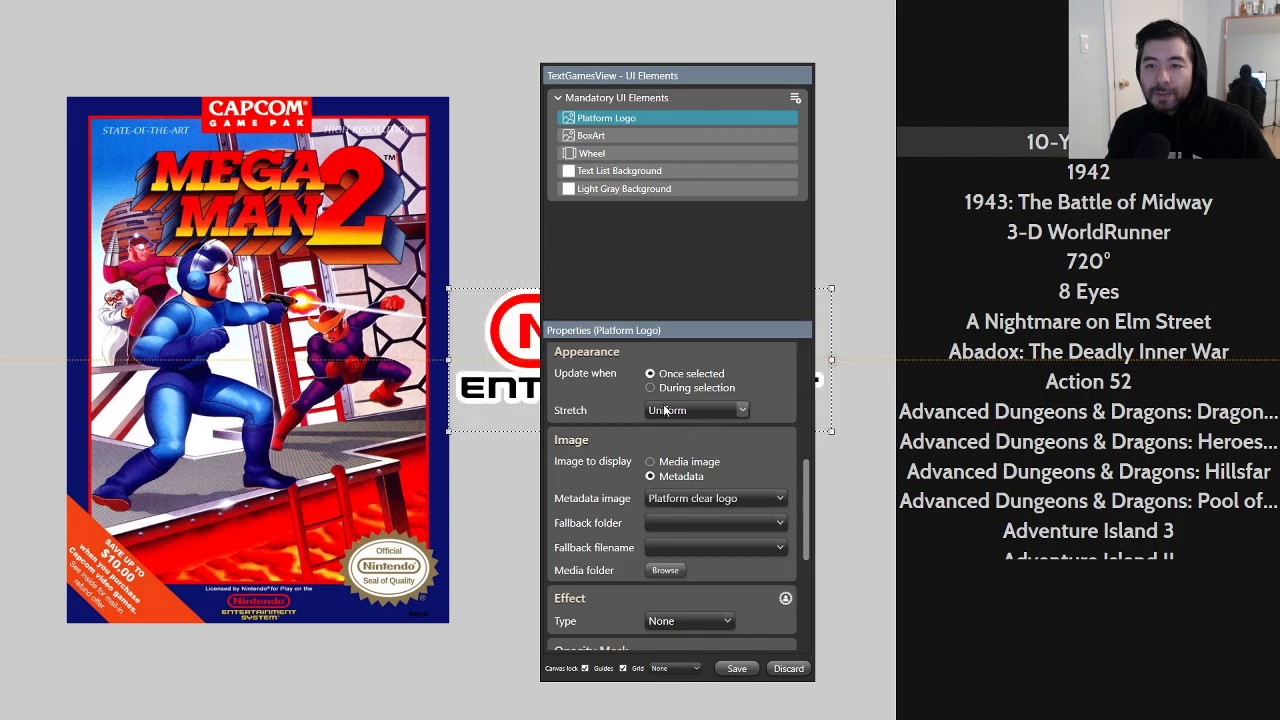
pyautogui.click(737, 670)
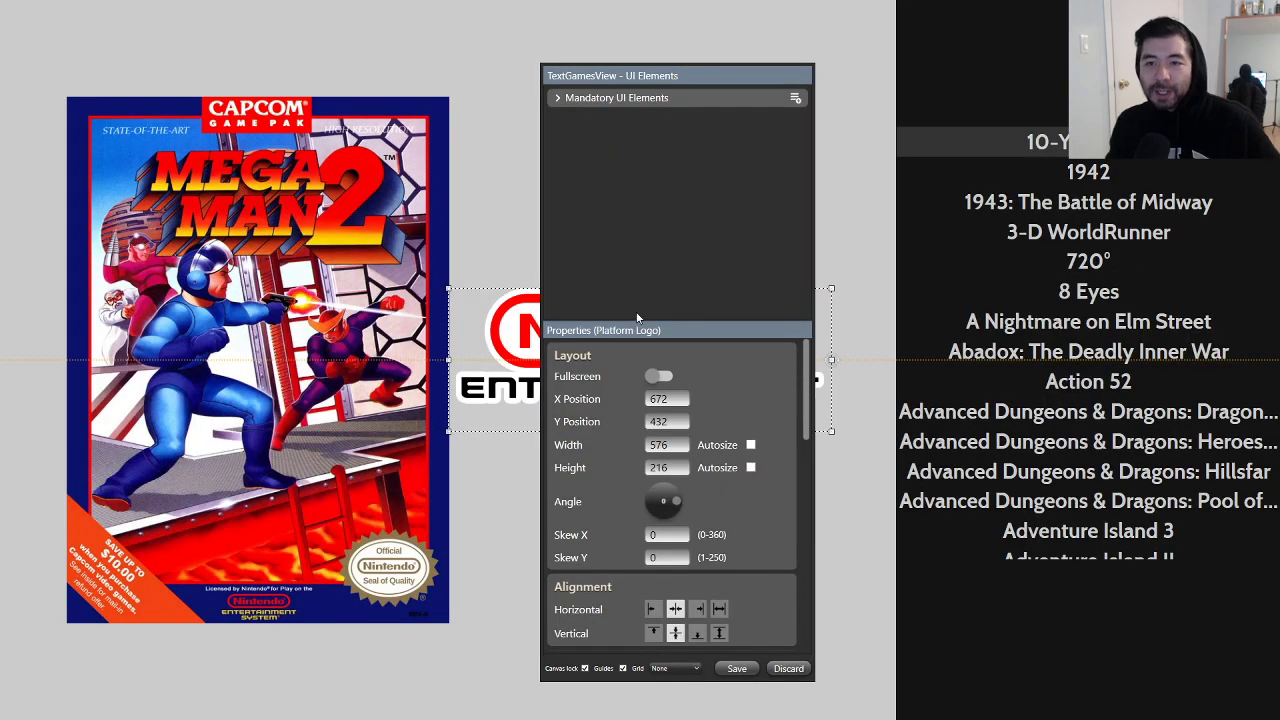
# Step: Move the Platform Logo above the game list and resize it to about 431 by 153 at position 1417, 17
pyautogui.moveTo(674, 72); pyautogui.dragTo(188, 51)
pyautogui.moveTo(699, 310); pyautogui.dragTo(1056, 82)
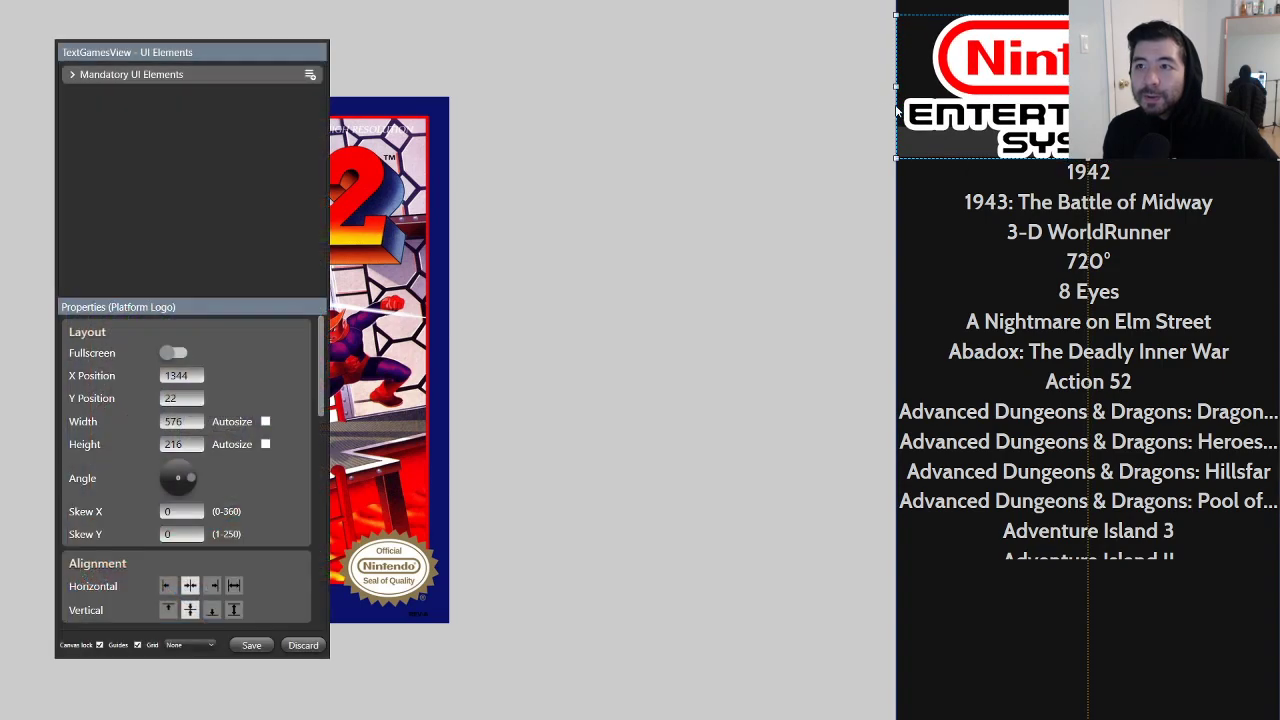
pyautogui.moveTo(901, 88); pyautogui.dragTo(944, 87)
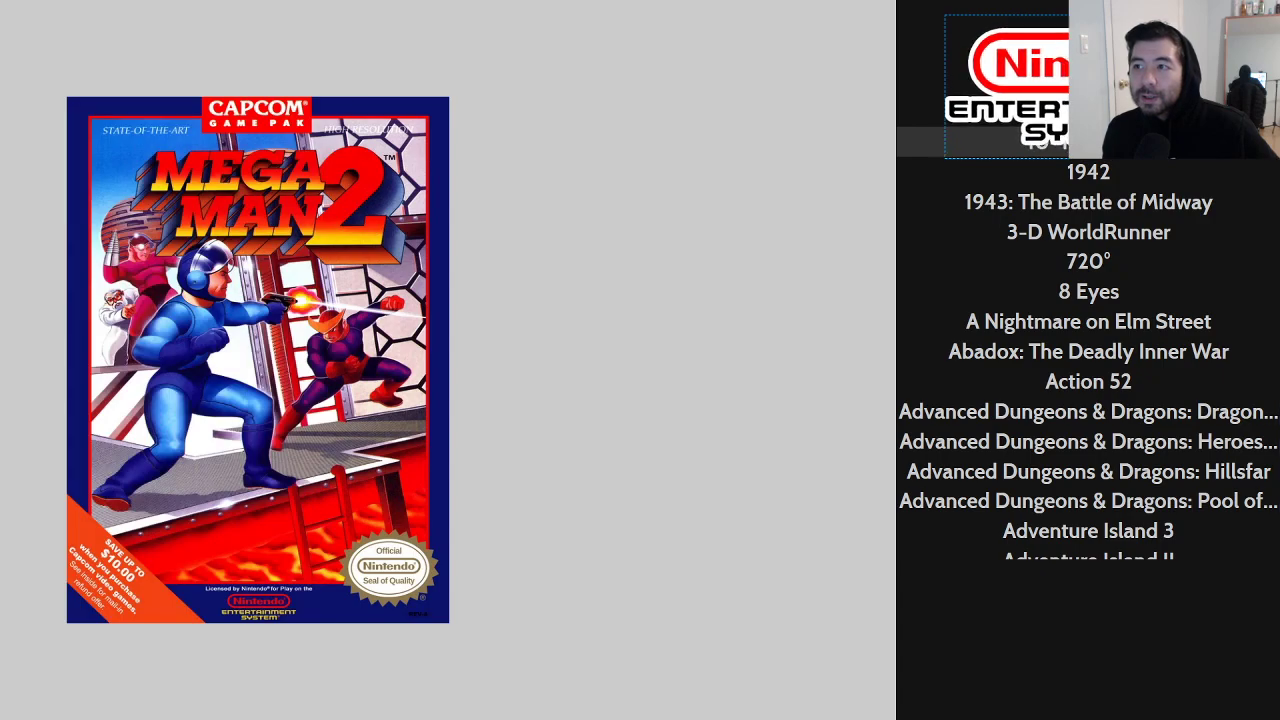
pyautogui.moveTo(1100, 87); pyautogui.dragTo(1100, 87)
pyautogui.moveTo(1102, 15); pyautogui.dragTo(1102, 12)
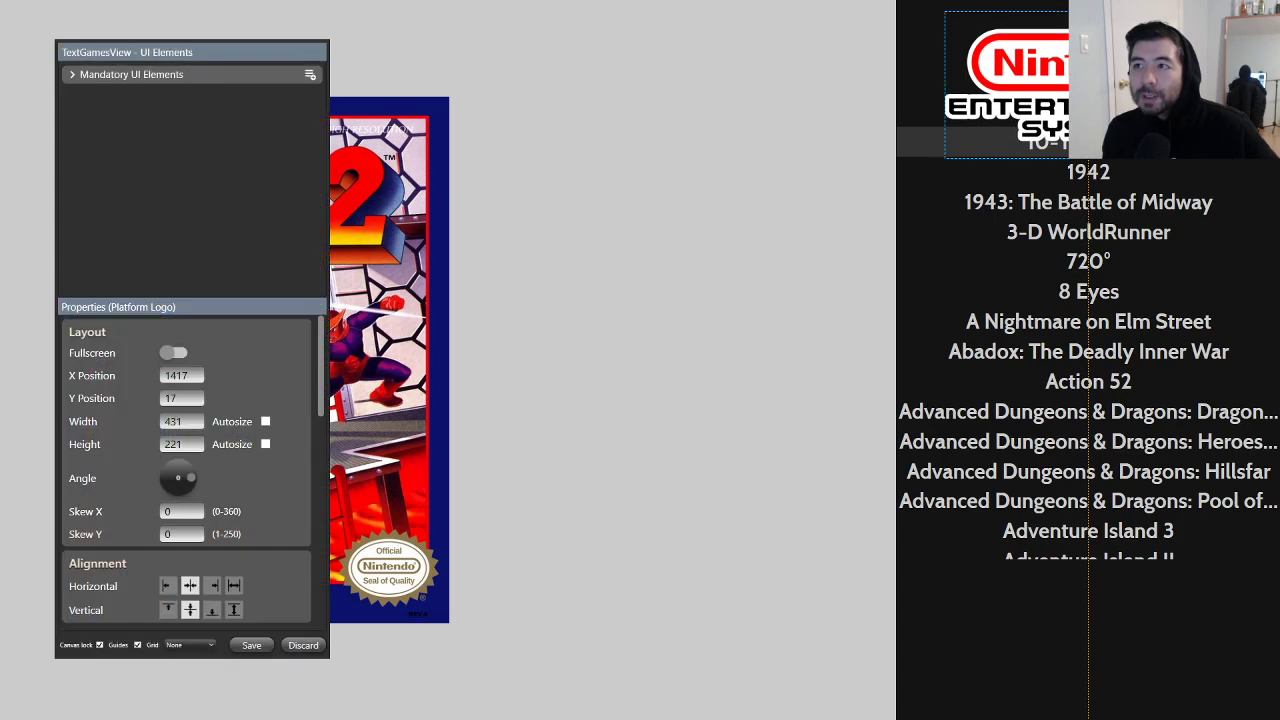
pyautogui.moveTo(1089, 159); pyautogui.dragTo(1089, 113)
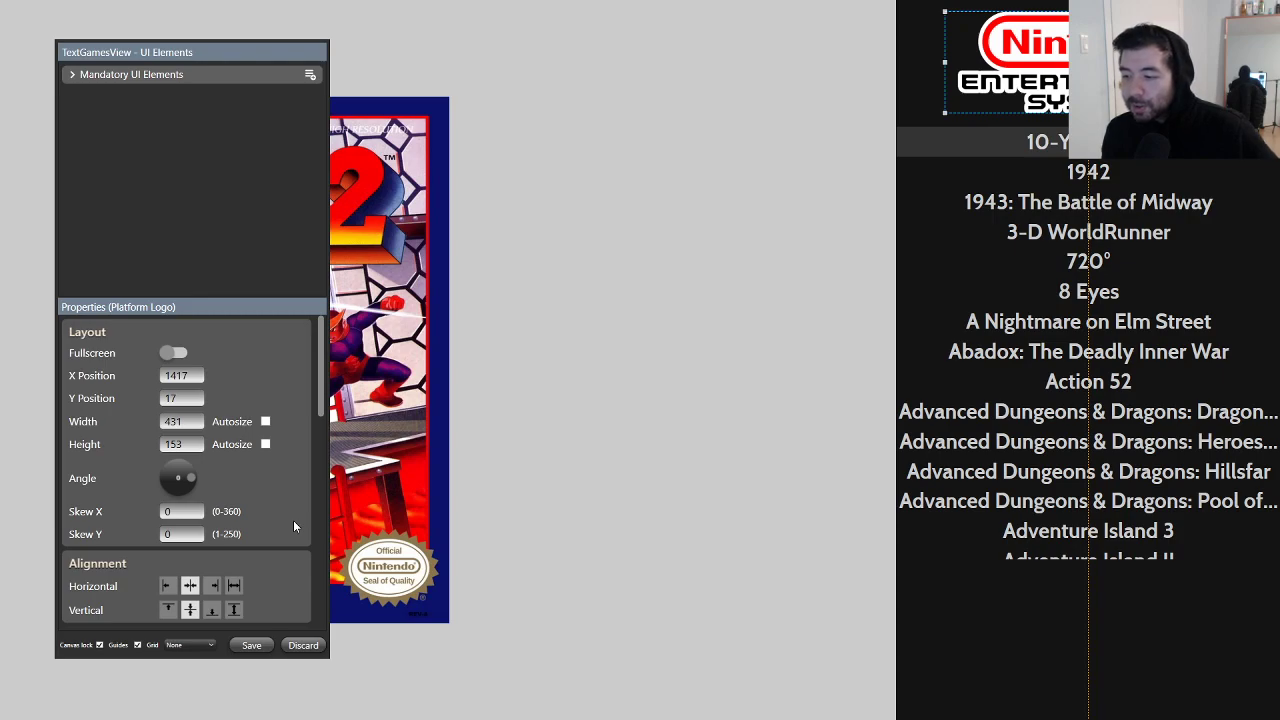
# Step: Review the Platform Logo's metadata image options and its layout, alignment and appearance properties
pyautogui.click(72, 75)
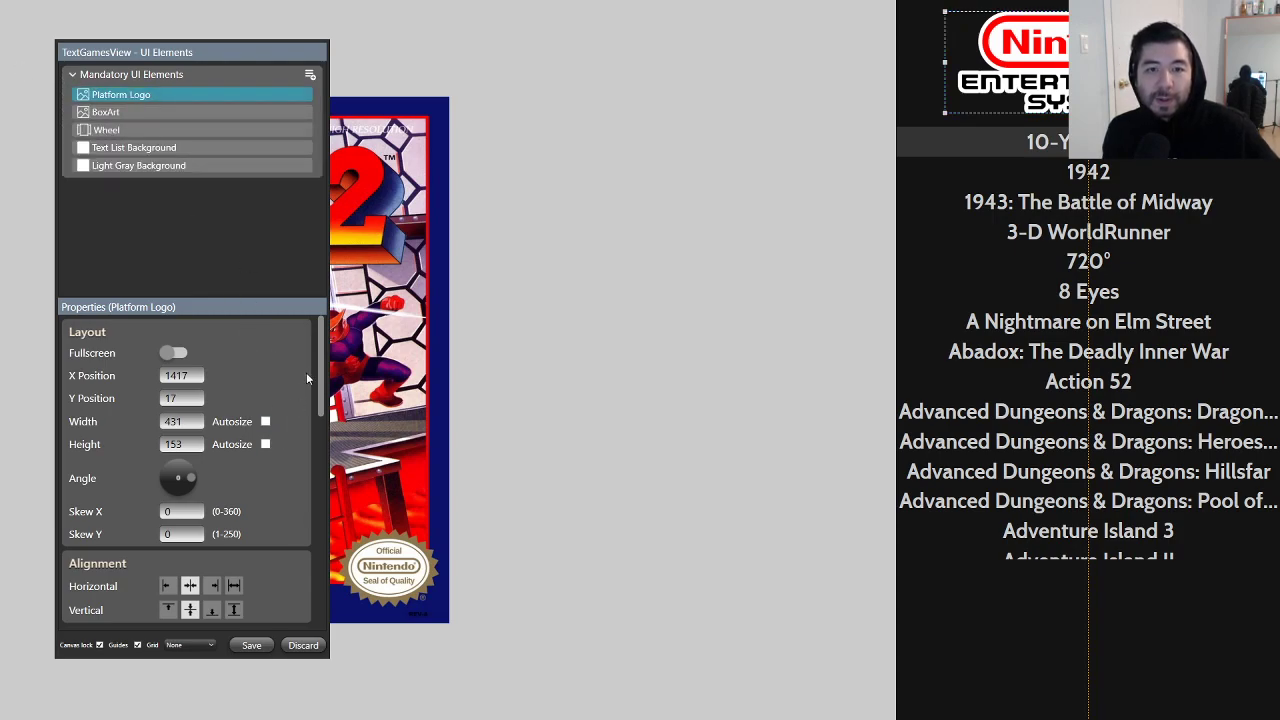
pyautogui.moveTo(326, 369); pyautogui.dragTo(335, 520)
pyautogui.scroll(1, 300, 460)
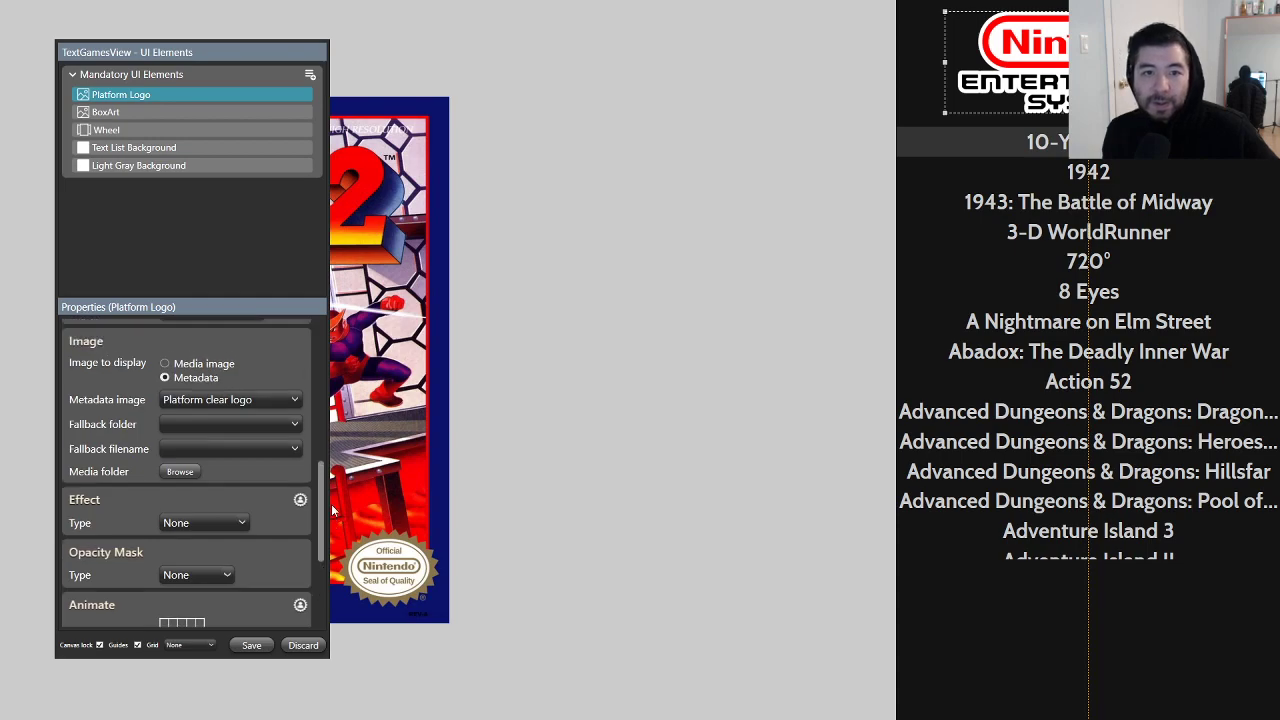
pyautogui.click(279, 386)
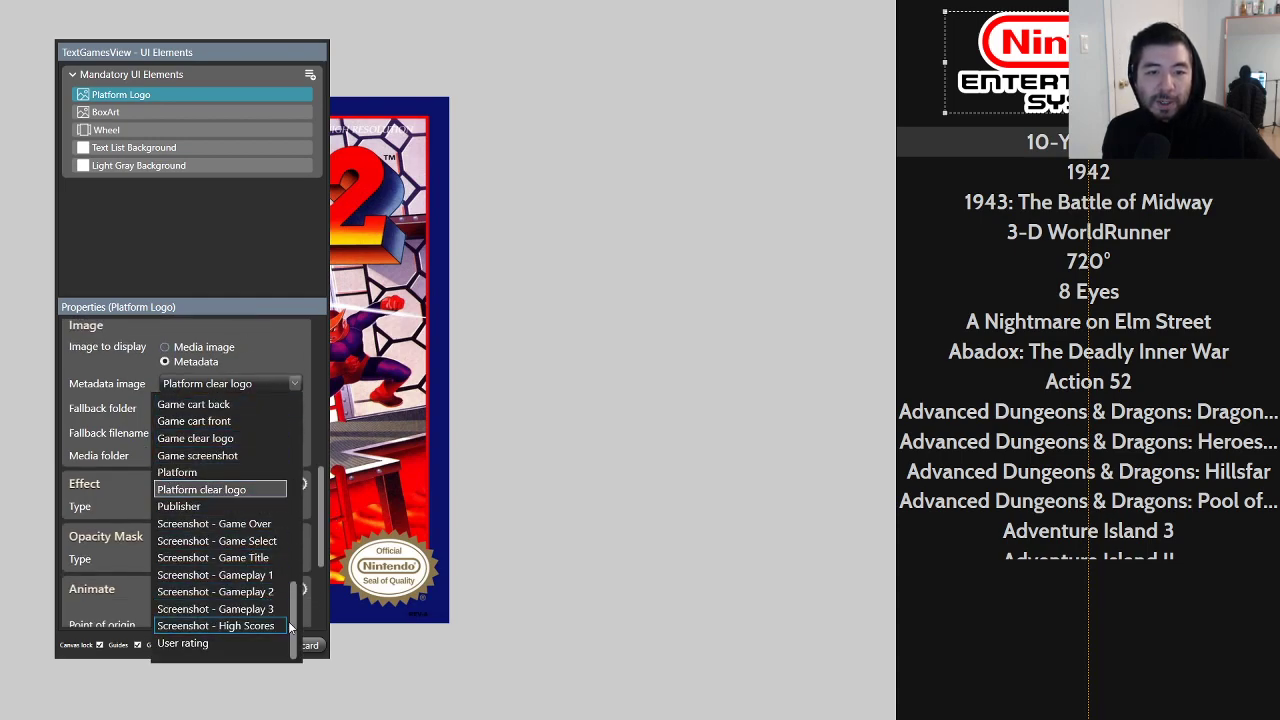
pyautogui.moveTo(292, 619); pyautogui.dragTo(297, 648)
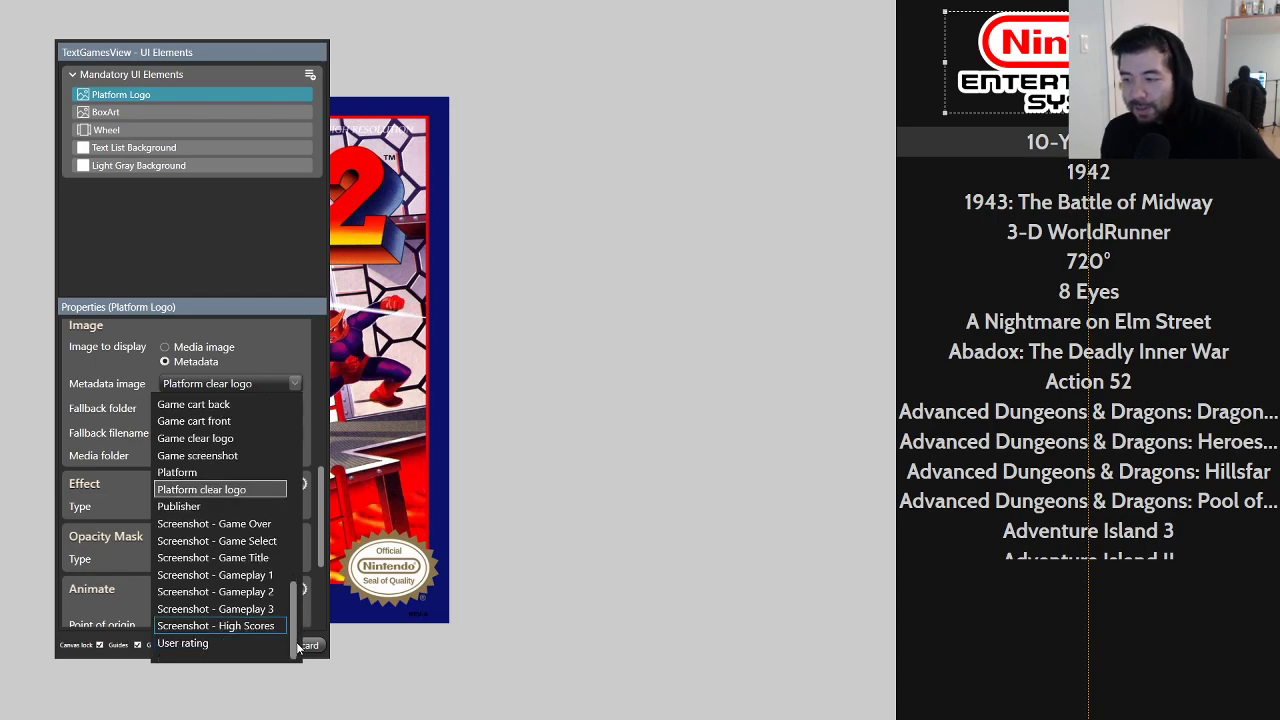
pyautogui.click(298, 386)
pyautogui.scroll(1, 308, 504)
pyautogui.scroll(5, 309, 504)
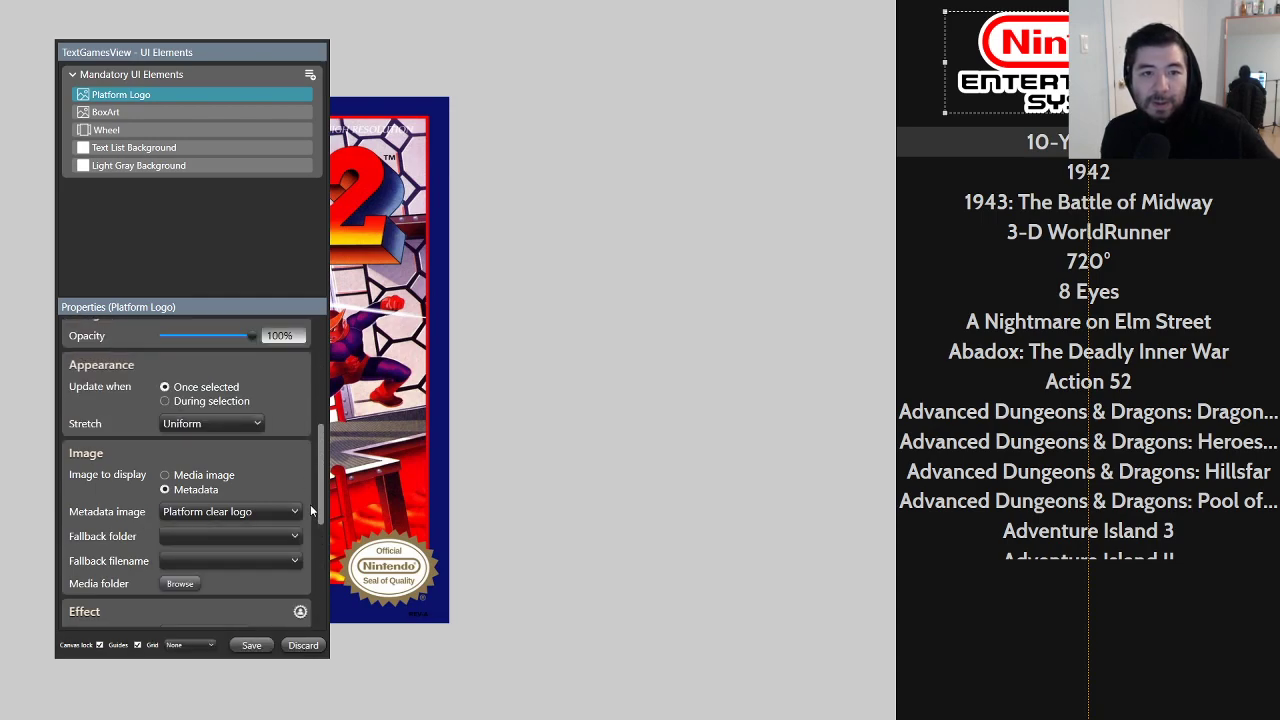
pyautogui.scroll(5, 310, 505)
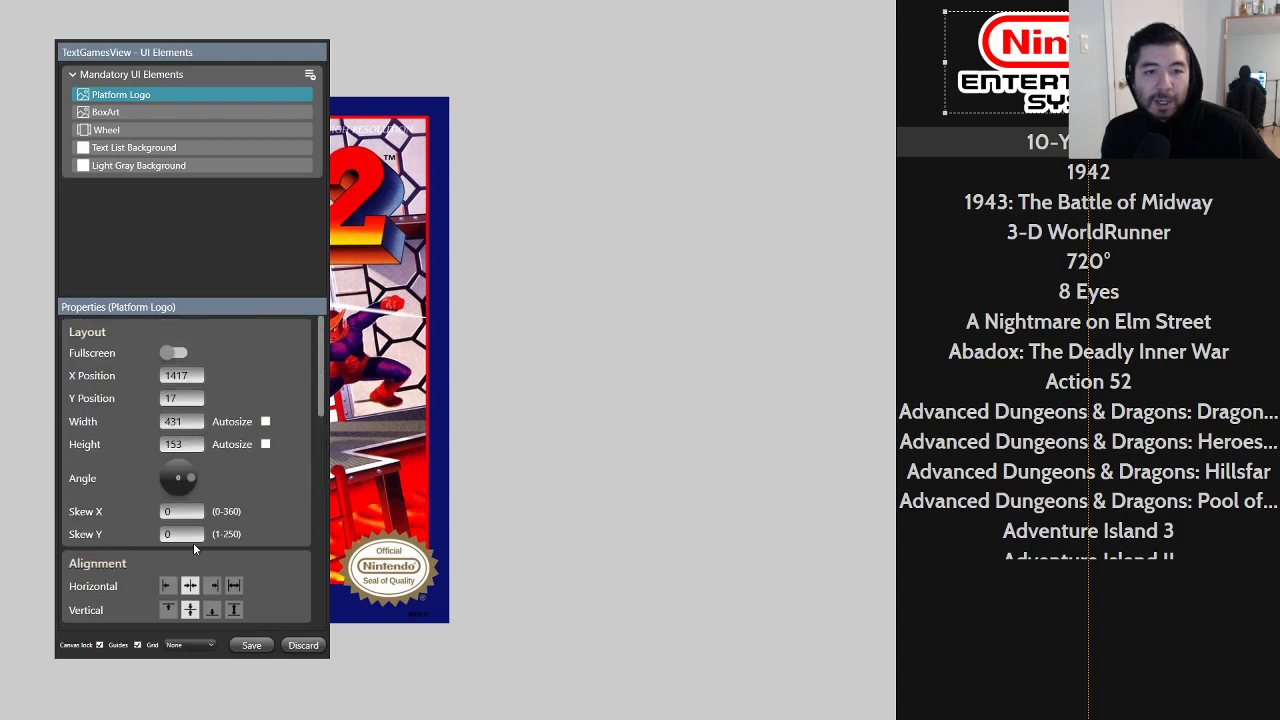
pyautogui.scroll(-3, 260, 500)
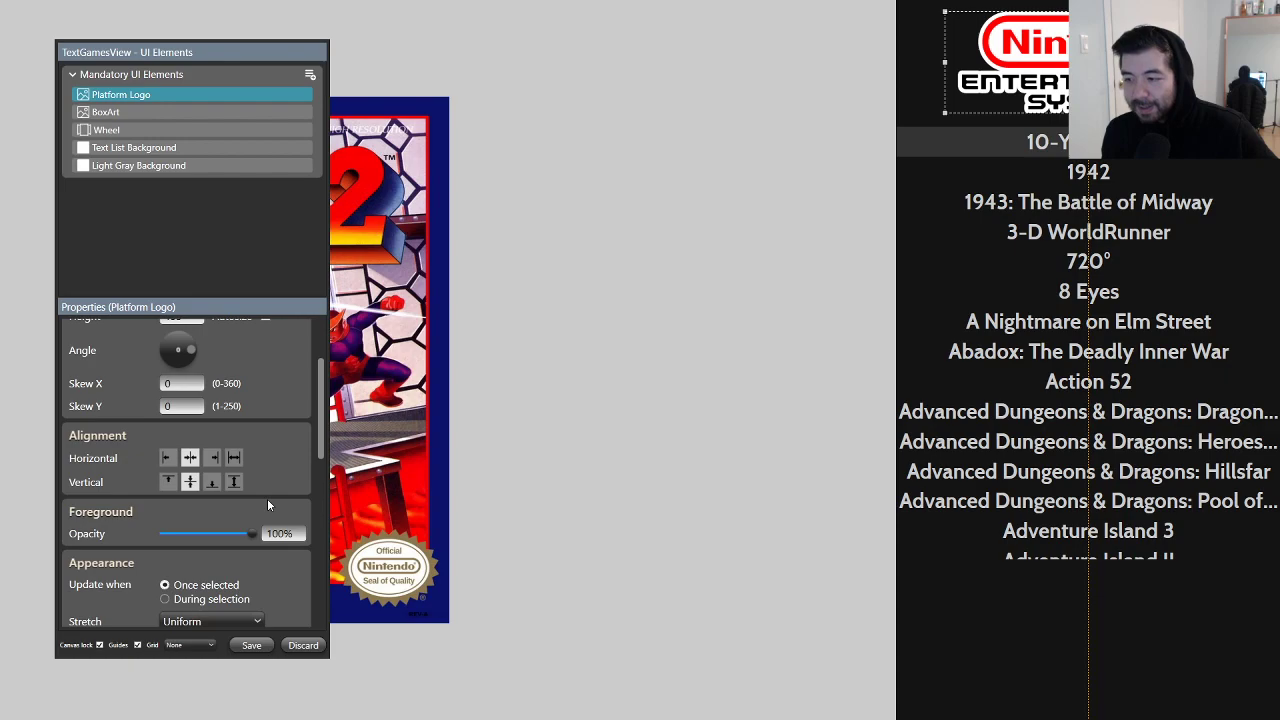
pyautogui.scroll(3, 268, 498)
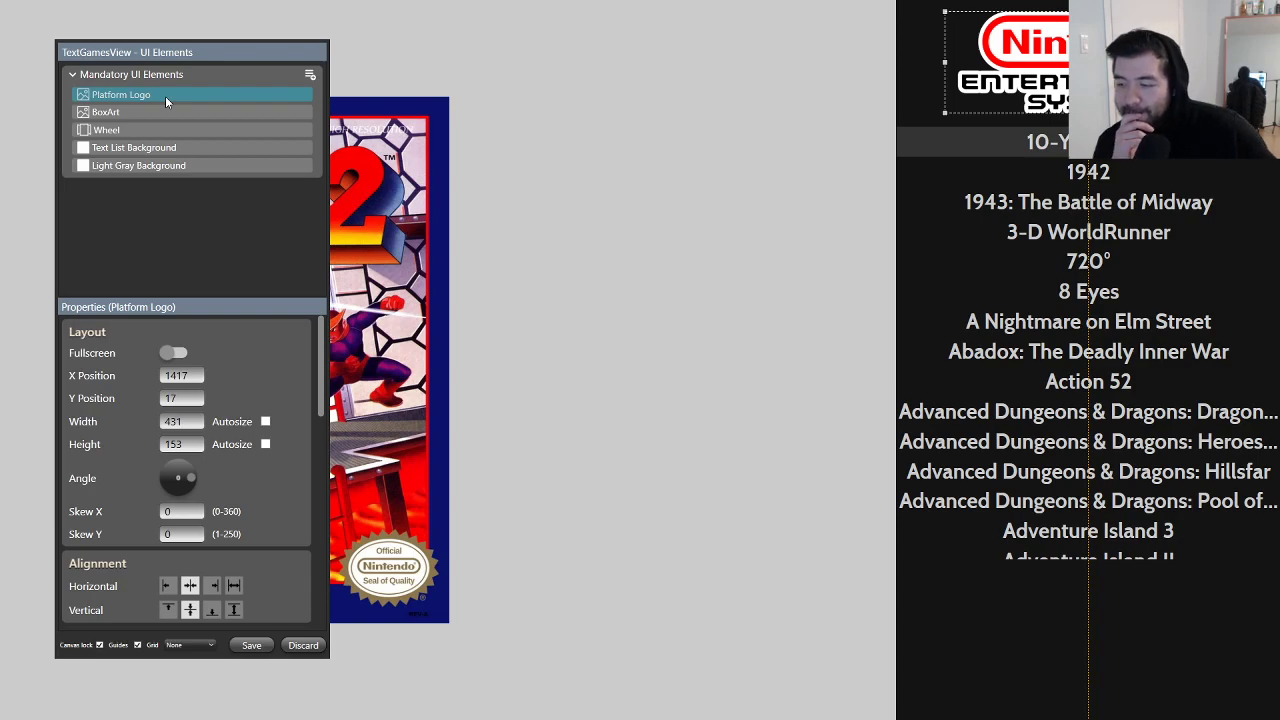
# Step: Turn on Show logo for the Wheel
pyautogui.click(152, 130)
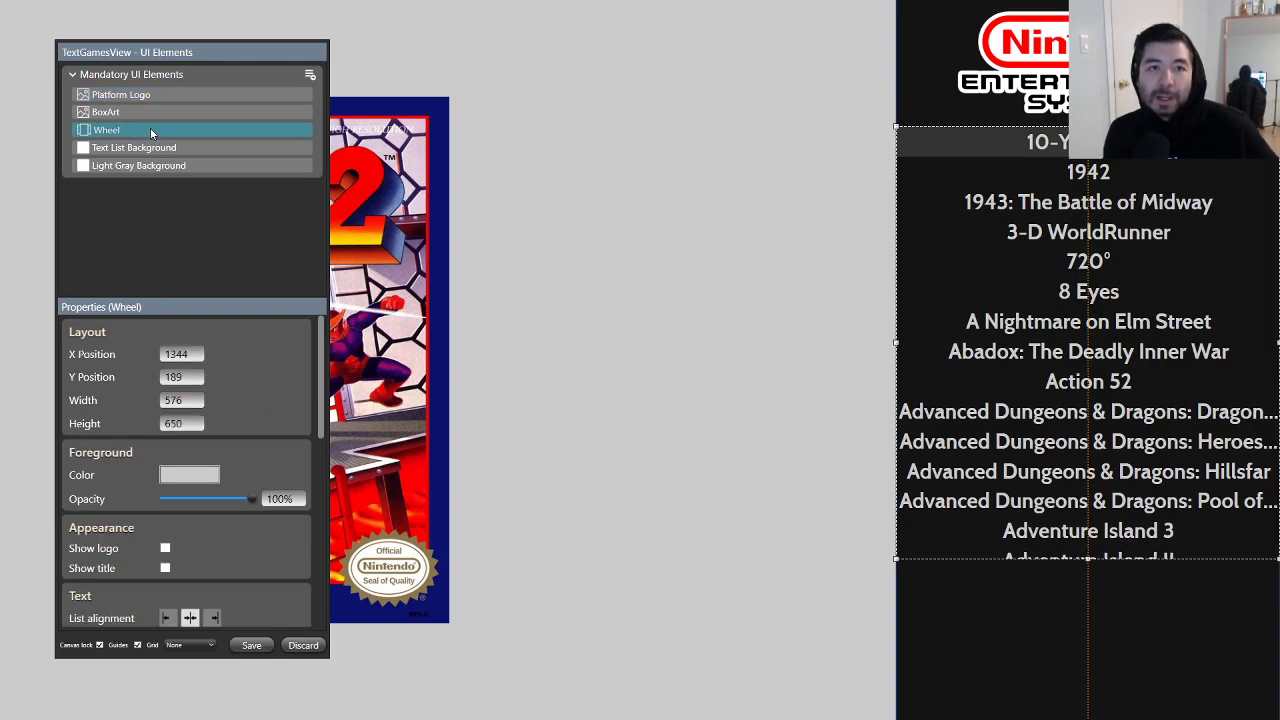
pyautogui.scroll(-5, 292, 450)
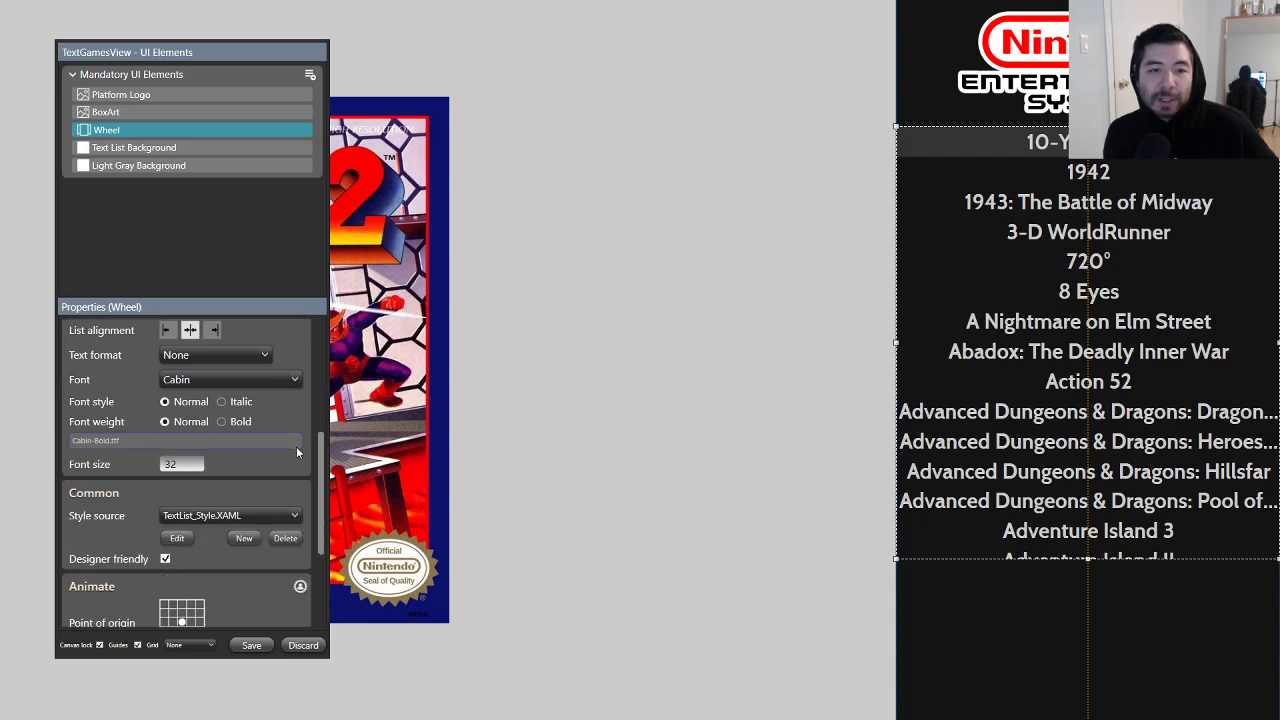
pyautogui.scroll(3, 297, 454)
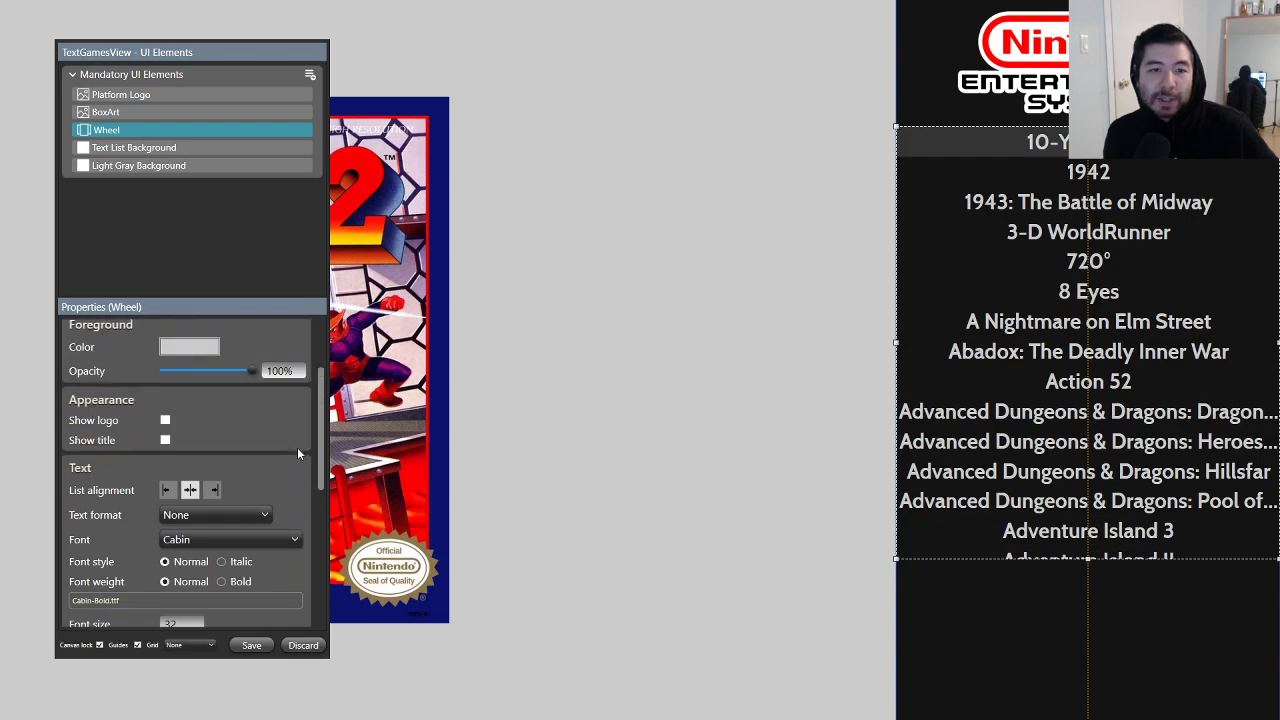
pyautogui.click(165, 421)
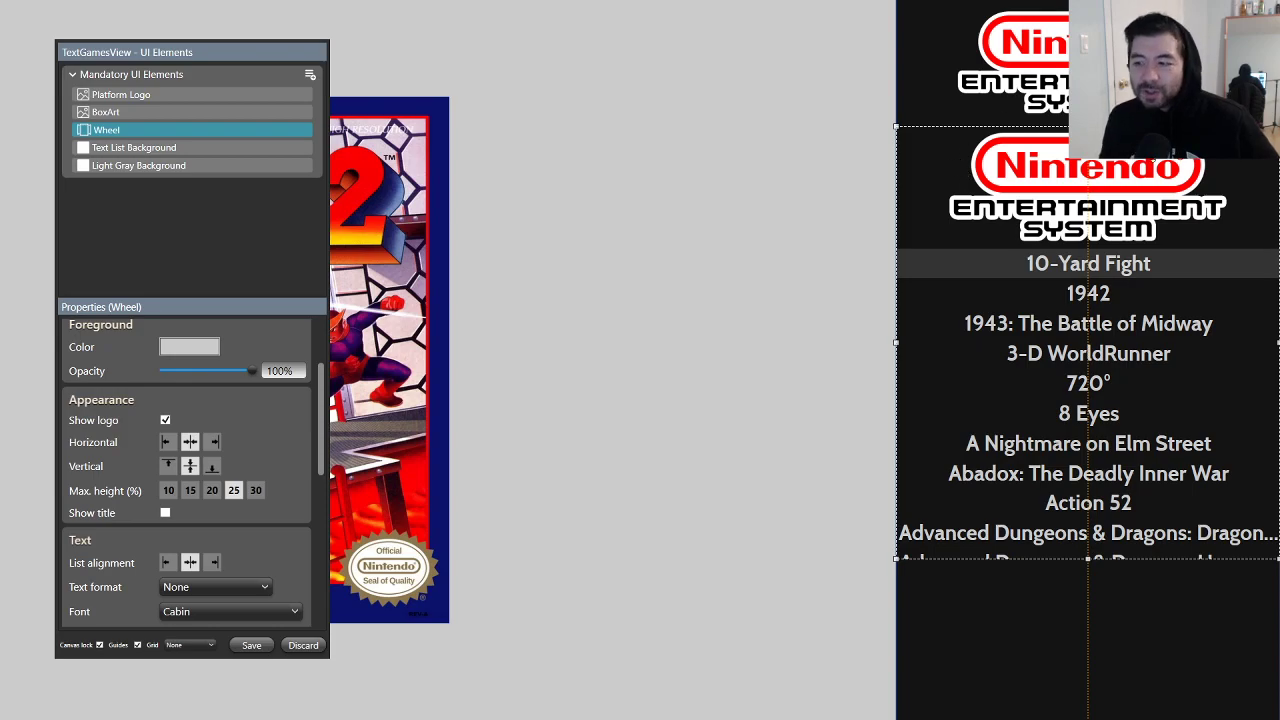
# Step: Delete the Platform Logo element from the TextGamesView
pyautogui.click(159, 94)
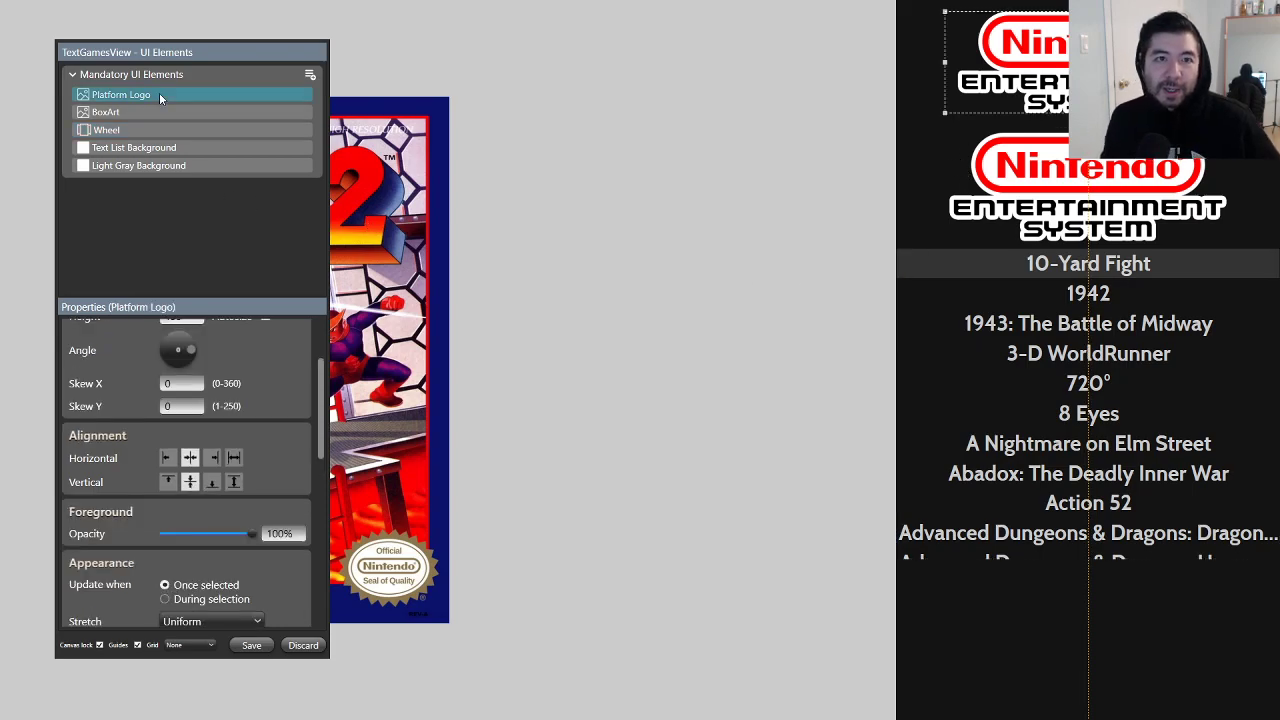
pyautogui.rightClick(159, 93)
pyautogui.click(80, 166)
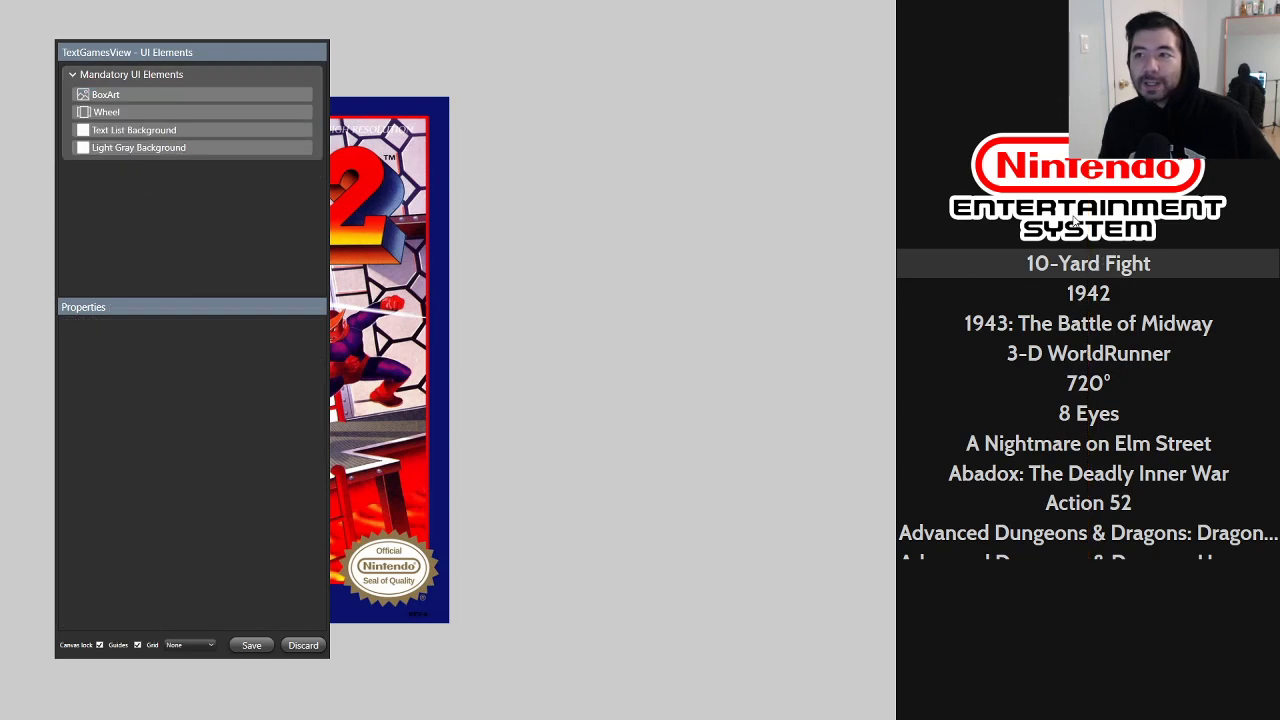
# Step: Stretch the Wheel up to the upper edge of the view and shorten its lower end, making it about 824 high
pyautogui.press('Escape')
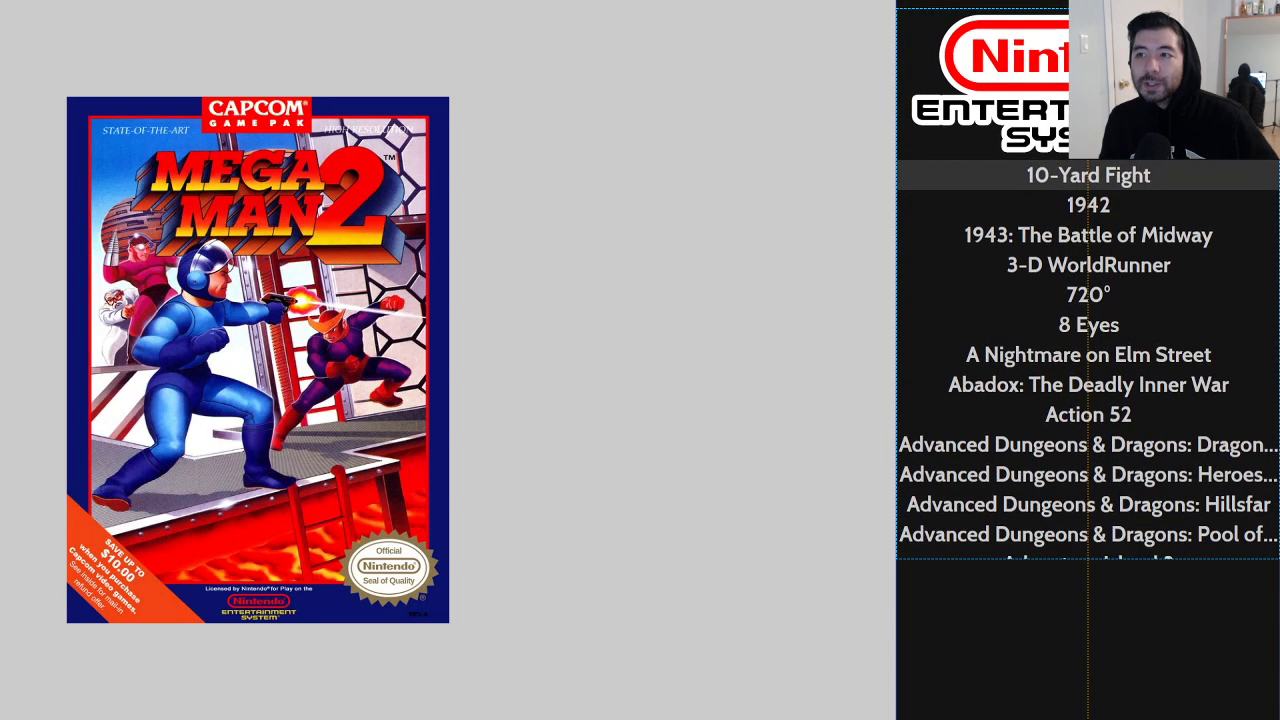
pyautogui.moveTo(1088, 3); pyautogui.dragTo(1088, 3)
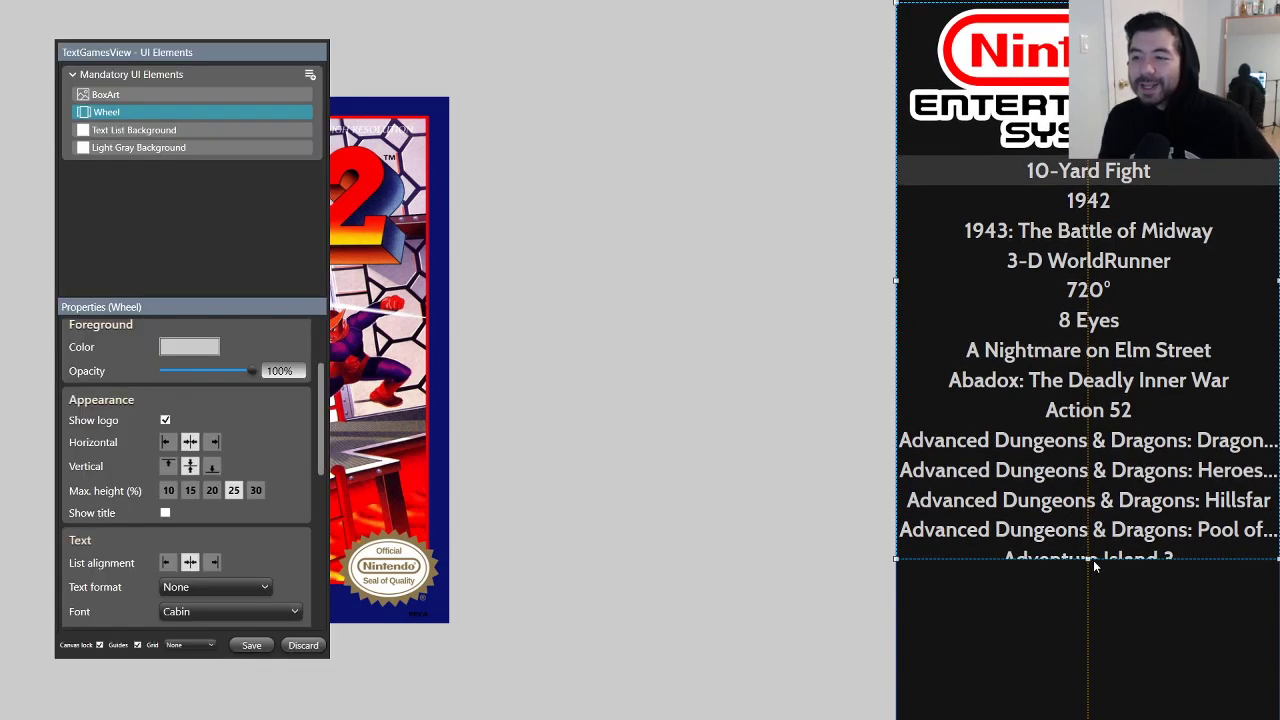
pyautogui.moveTo(1094, 562)
pyautogui.mouseDown()
pyautogui.moveTo(1094, 632)
pyautogui.moveTo(1063, 374)
pyautogui.moveTo(1071, 594)
pyautogui.moveTo(1064, 396)
pyautogui.moveTo(1087, 482)
pyautogui.moveTo(1080, 429)
pyautogui.moveTo(1080, 575)
pyautogui.moveTo(1080, 550)
pyautogui.mouseUp()
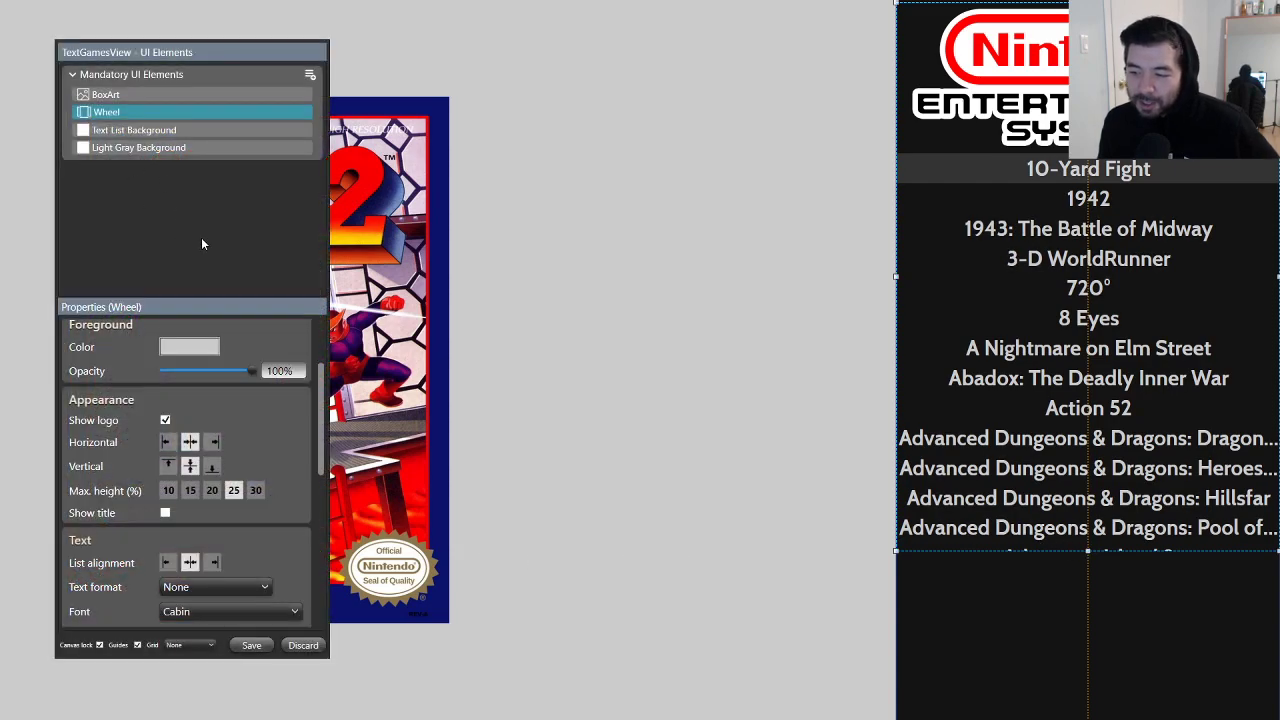
# Step: Turn off Show logo for the Wheel
pyautogui.click(147, 96)
pyautogui.click(142, 111)
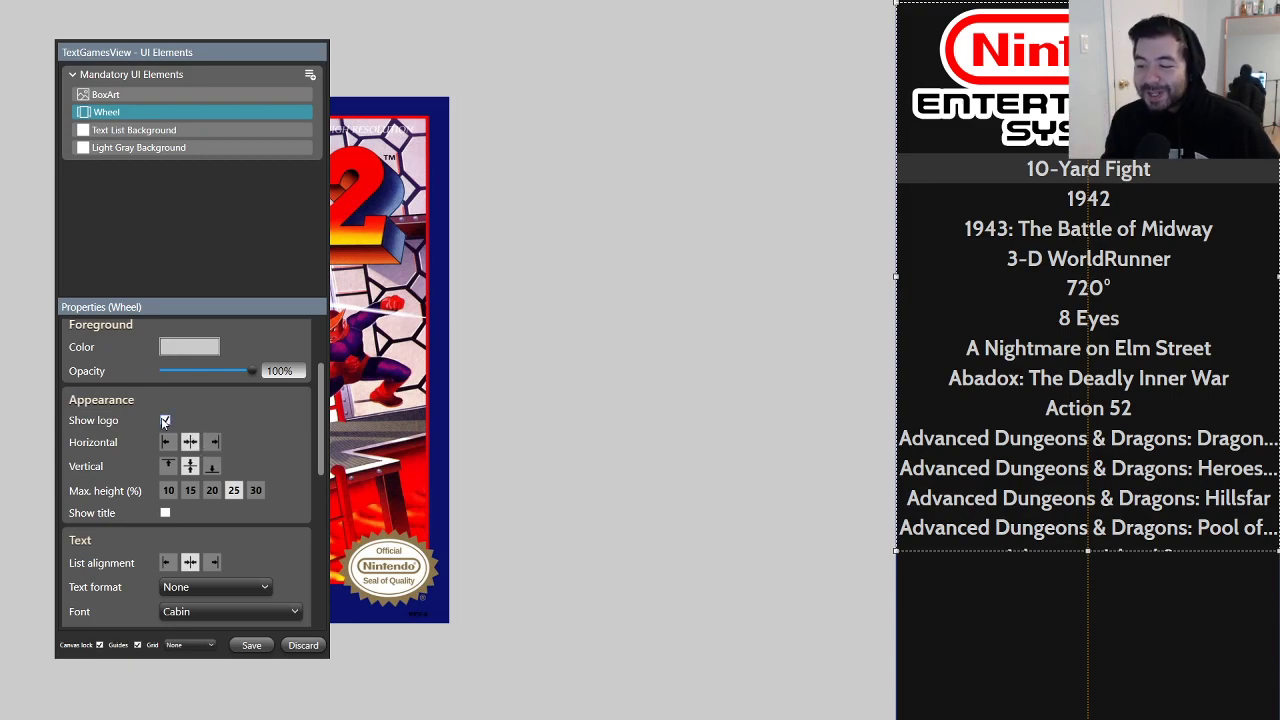
pyautogui.scroll(2, 192, 424)
pyautogui.scroll(-3, 222, 406)
pyautogui.scroll(1, 131, 443)
pyautogui.click(165, 453)
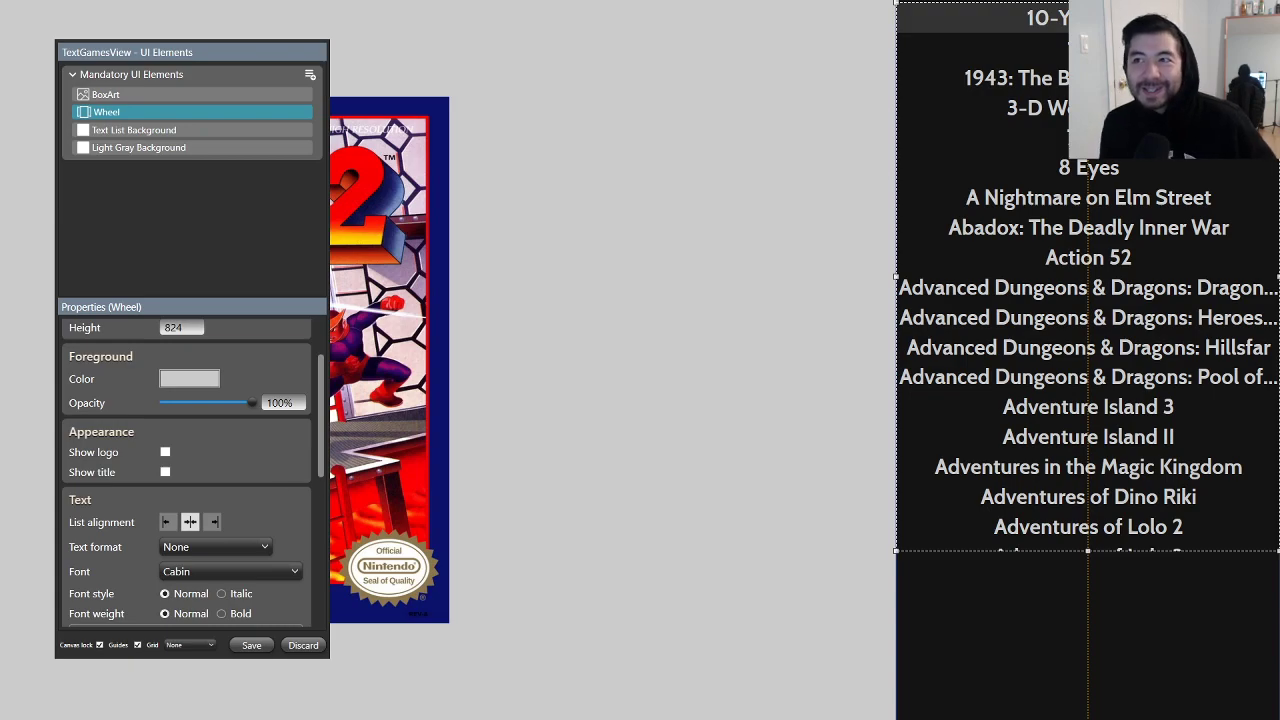
# Step: Lower the Wheel's upper edge and extend its lower edge to show Adventure Island 3 in full, making it about 631 high
pyautogui.press('Escape')
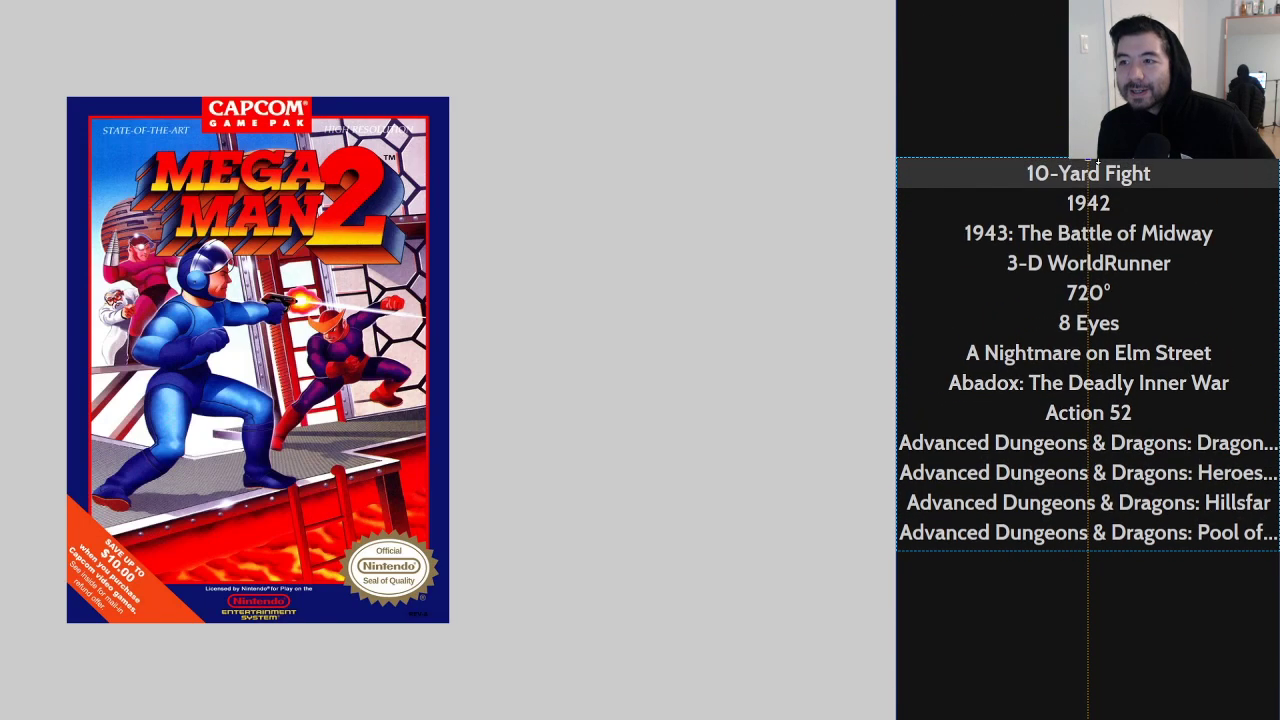
pyautogui.moveTo(1088, 143); pyautogui.dragTo(1088, 148)
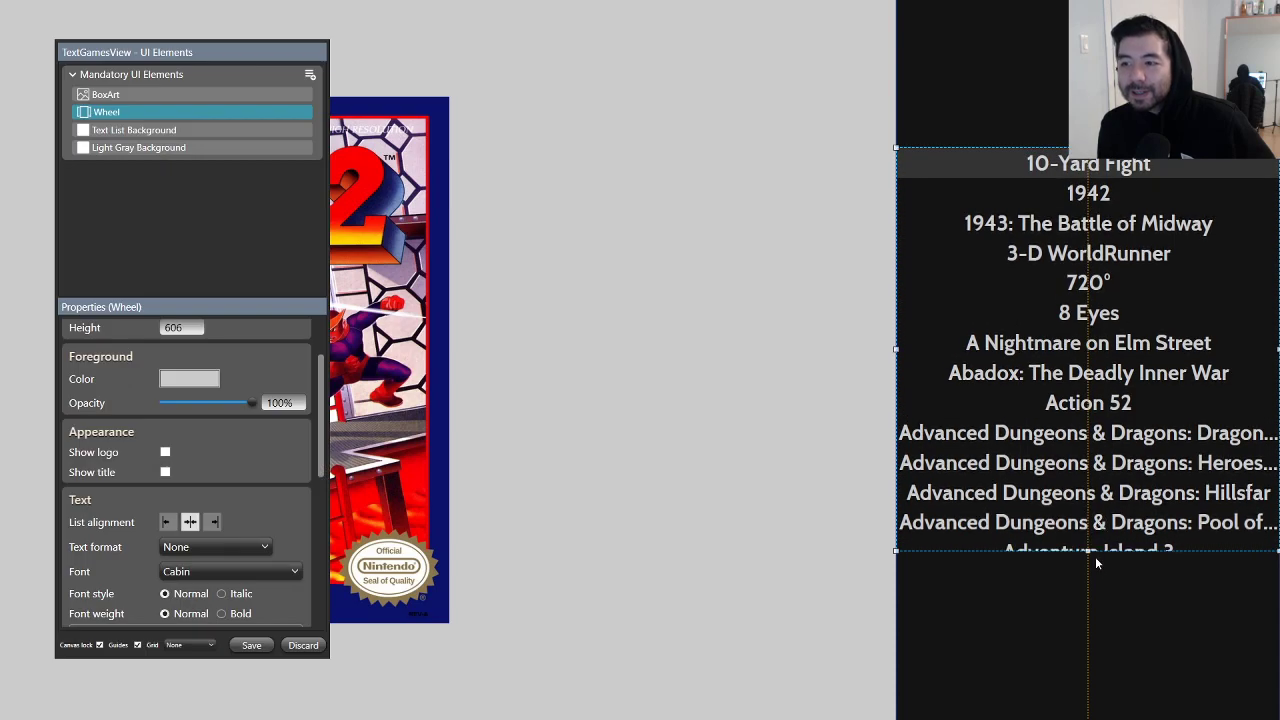
pyautogui.moveTo(1088, 550); pyautogui.dragTo(1092, 572)
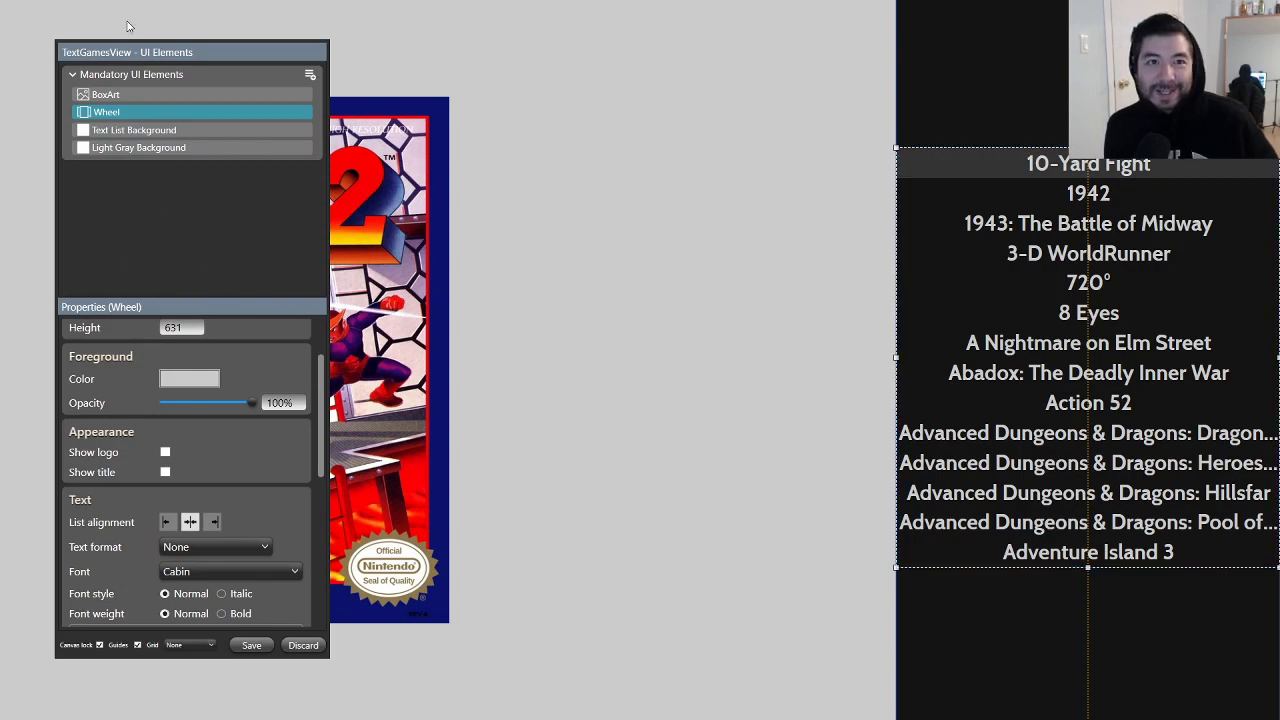
# Step: Add an Image element to the Mandatory UI Elements group and set it to display the Platform clear logo metadata image
pyautogui.click(310, 75)
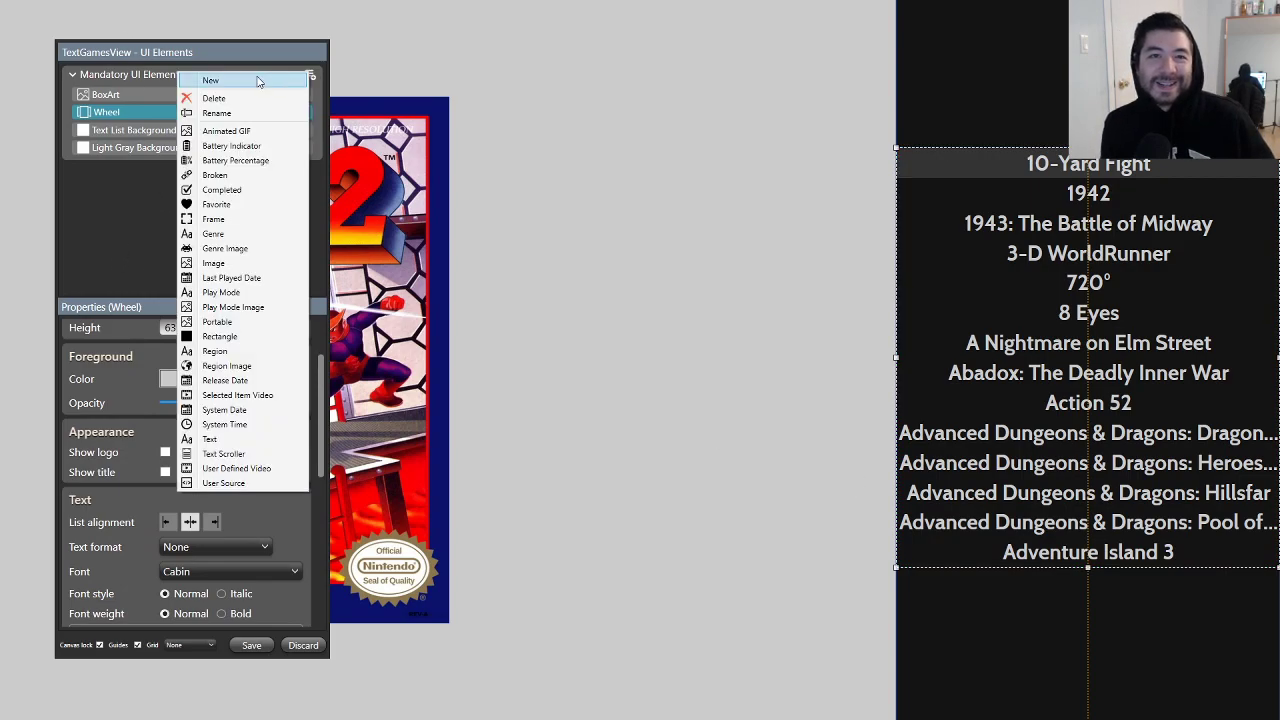
pyautogui.click(212, 263)
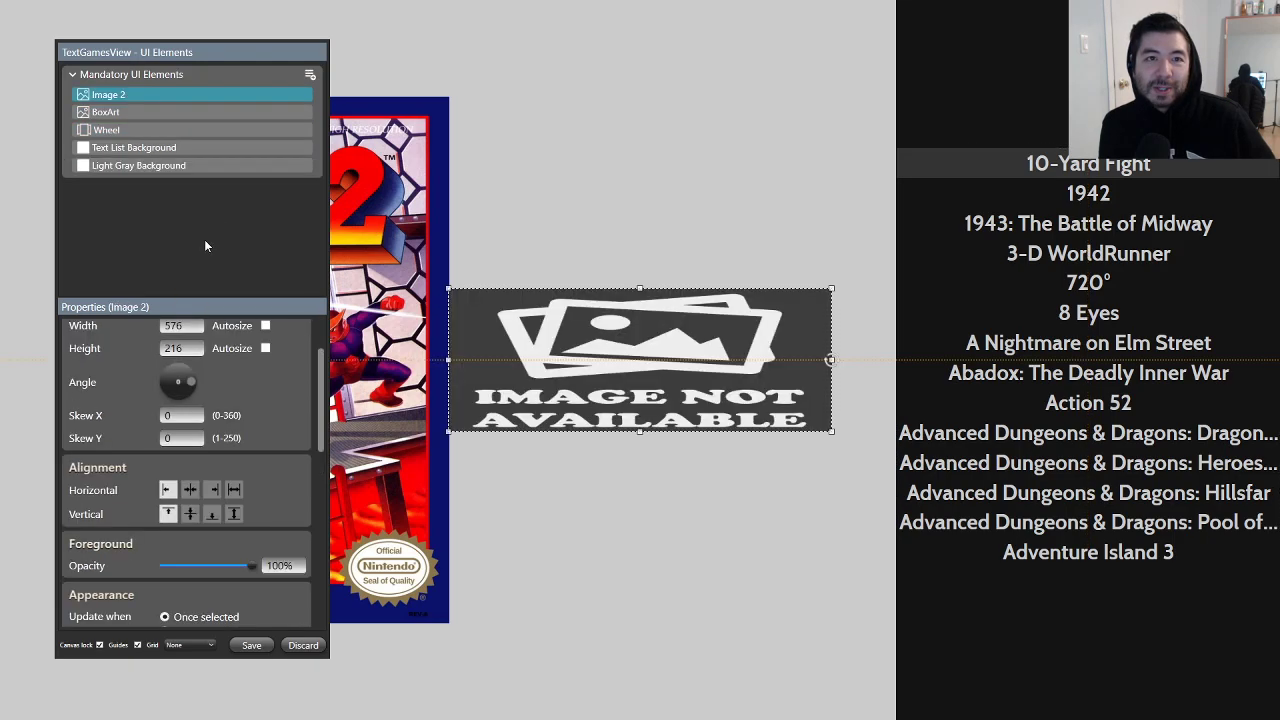
pyautogui.scroll(-5, 264, 415)
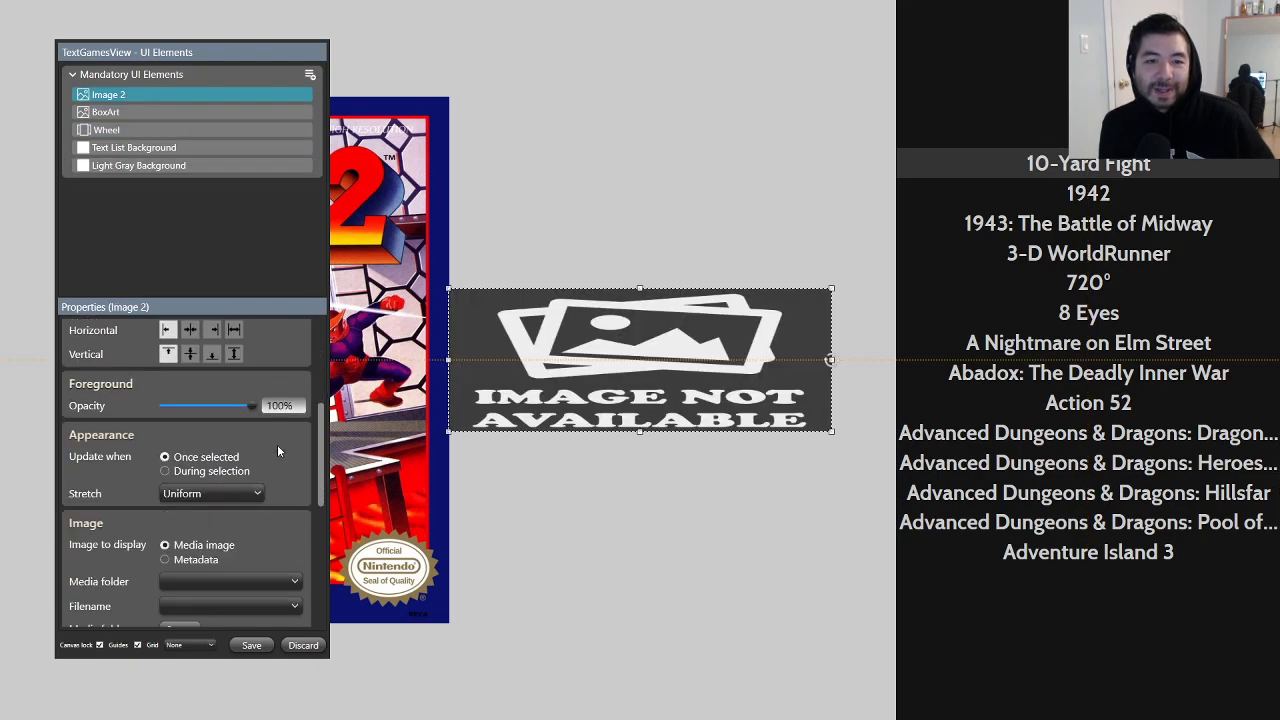
pyautogui.scroll(-3, 280, 442)
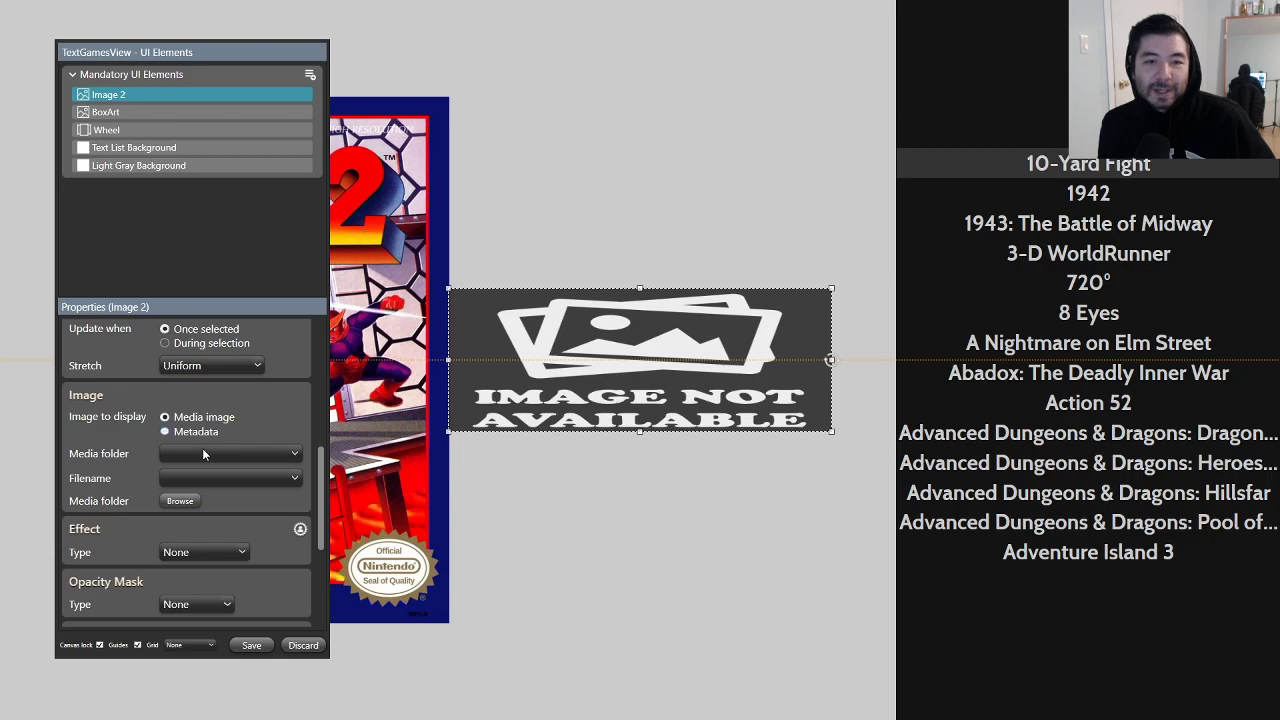
pyautogui.click(198, 432)
pyautogui.click(220, 454)
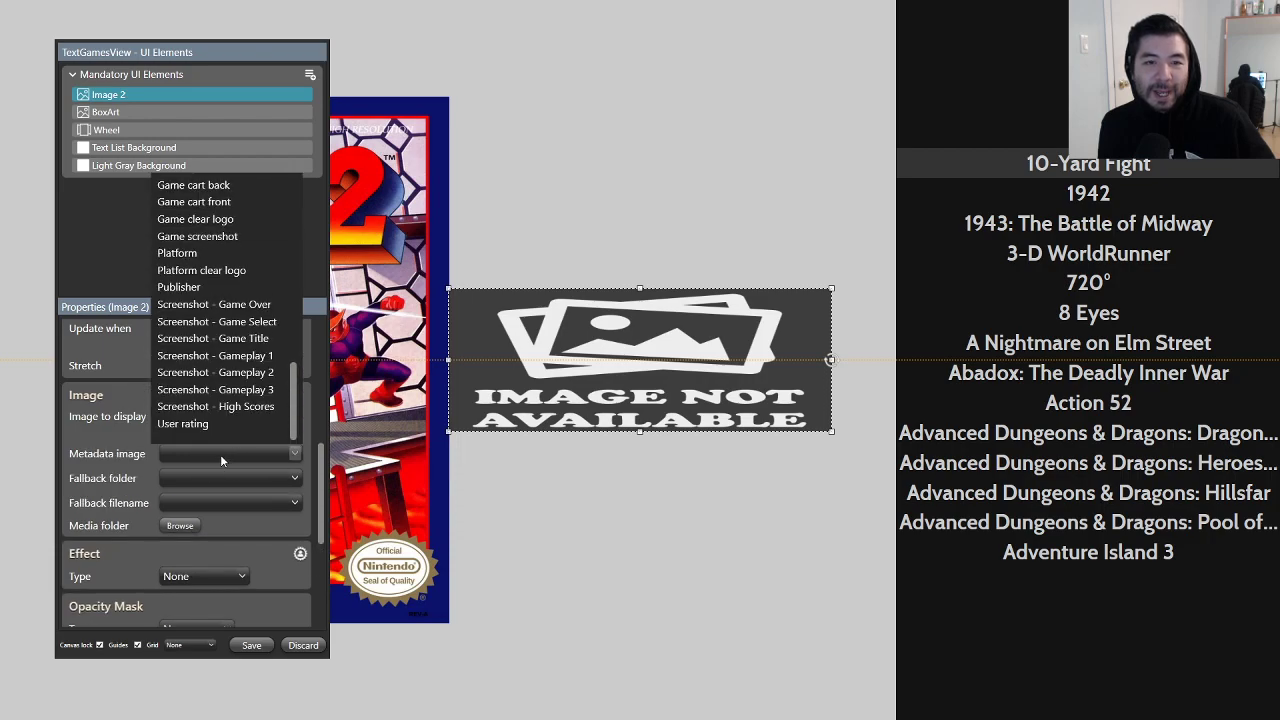
pyautogui.click(224, 270)
# Step: Move the platform logo image into the dark space above the game list and shrink it to leave margins around it
pyautogui.moveTo(621, 300); pyautogui.dragTo(1064, 40)
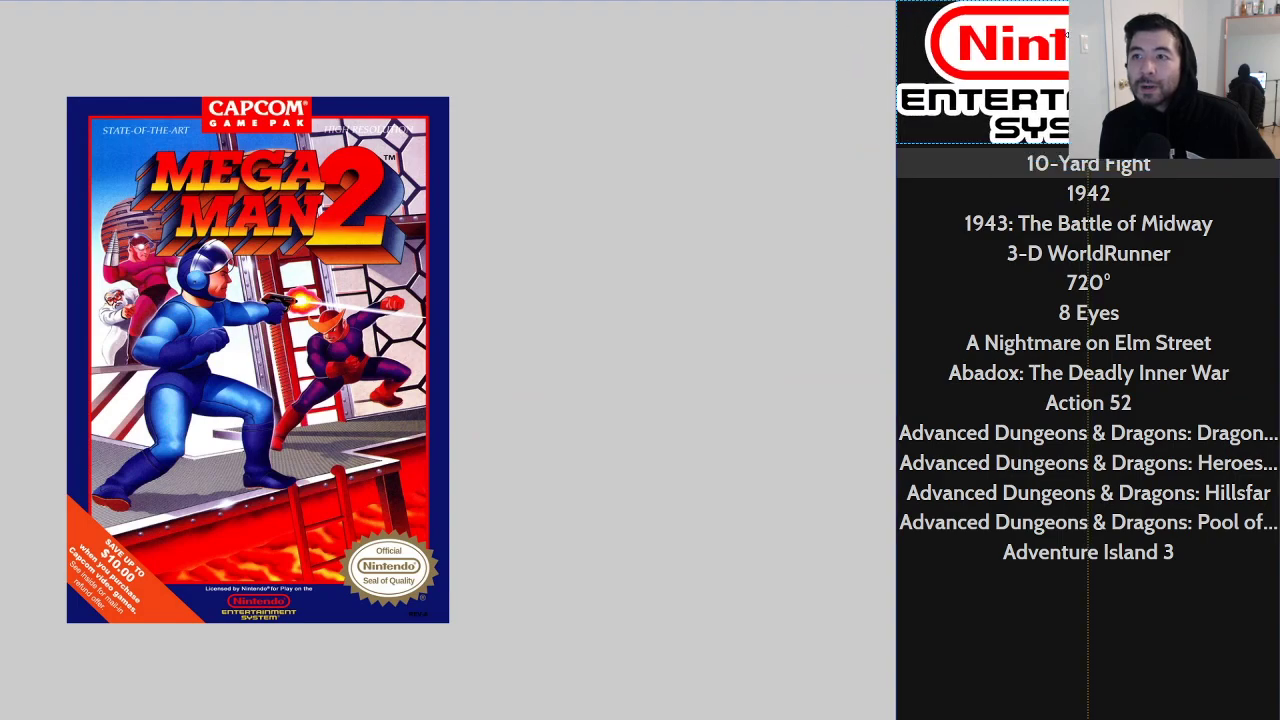
pyautogui.moveTo(1270, 144); pyautogui.dragTo(1252, 137)
pyautogui.moveTo(1252, 1); pyautogui.dragTo(1230, 9)
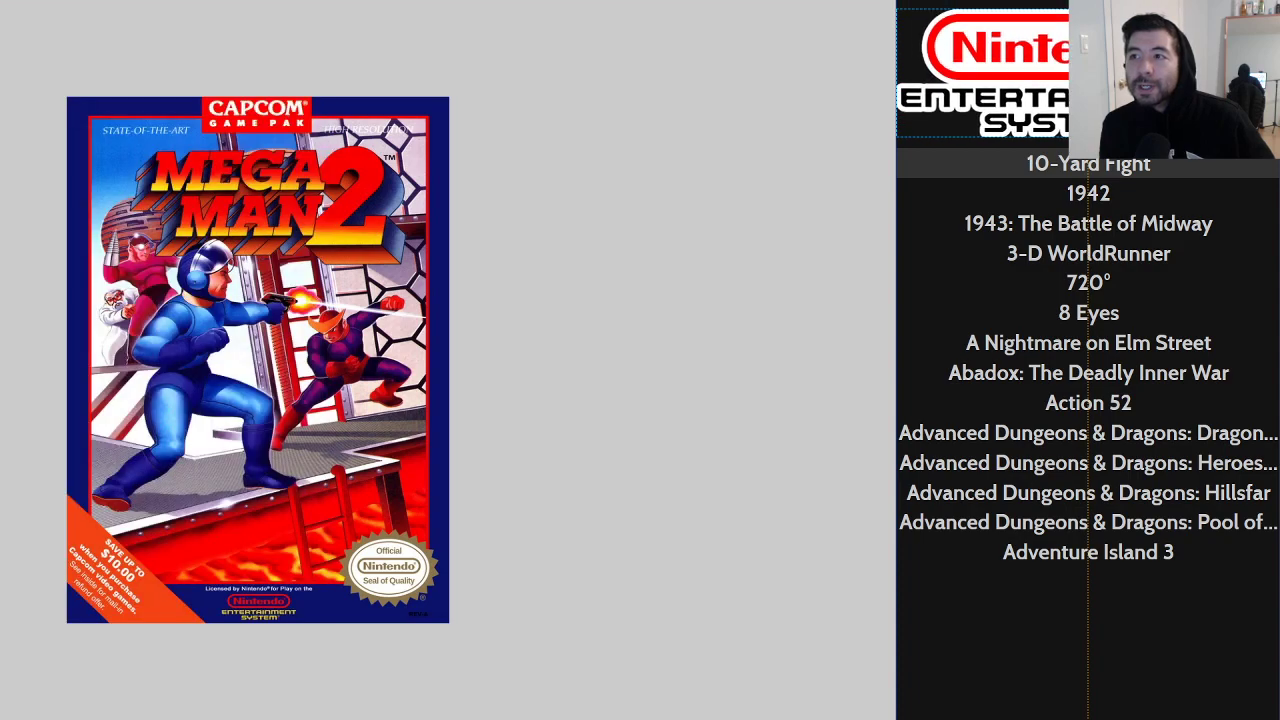
pyautogui.moveTo(898, 73); pyautogui.dragTo(919, 73)
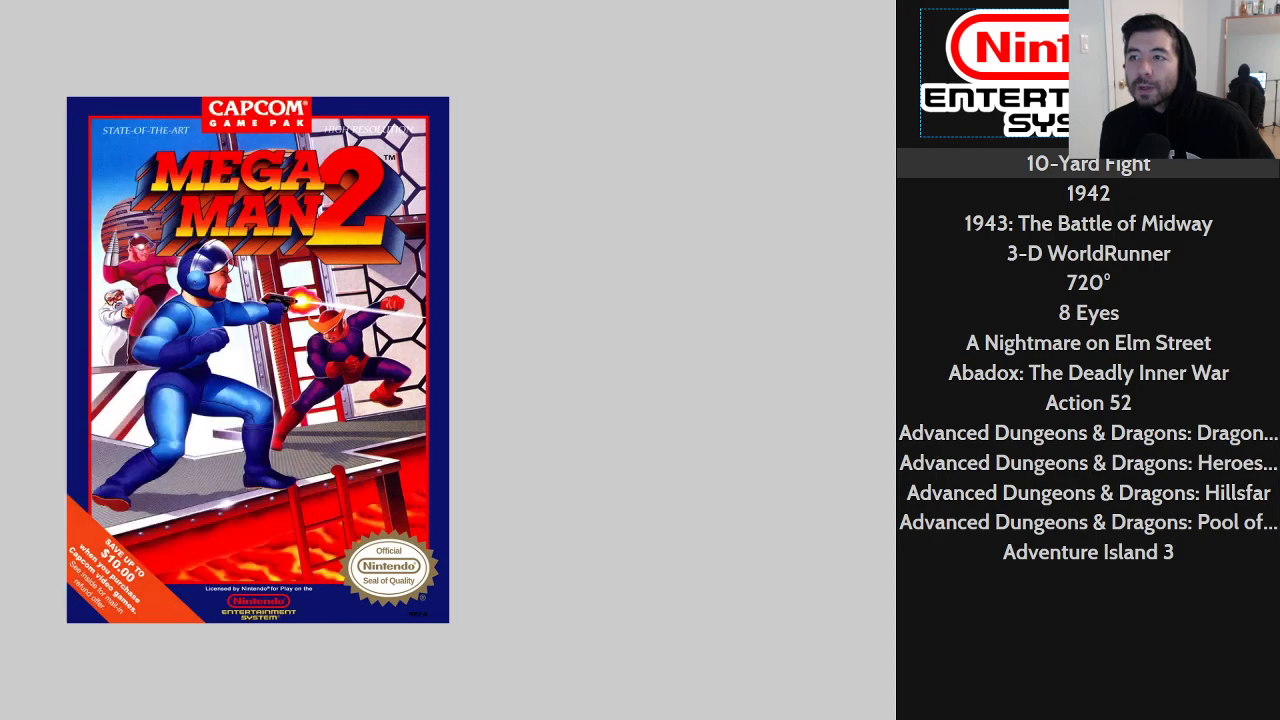
# Step: Rename the new image element as Platform Logo
pyautogui.moveTo(351, 227)
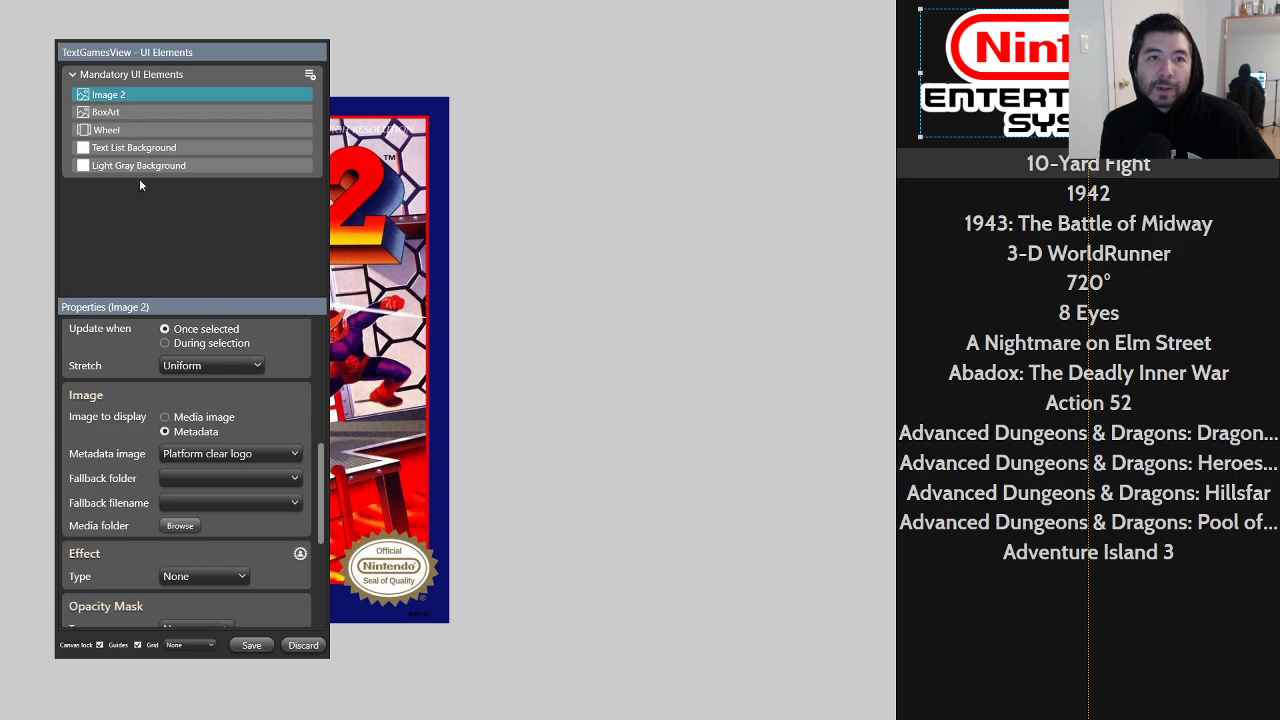
pyautogui.click(125, 95)
pyautogui.write('Platform Logo')
pyautogui.press('Return')
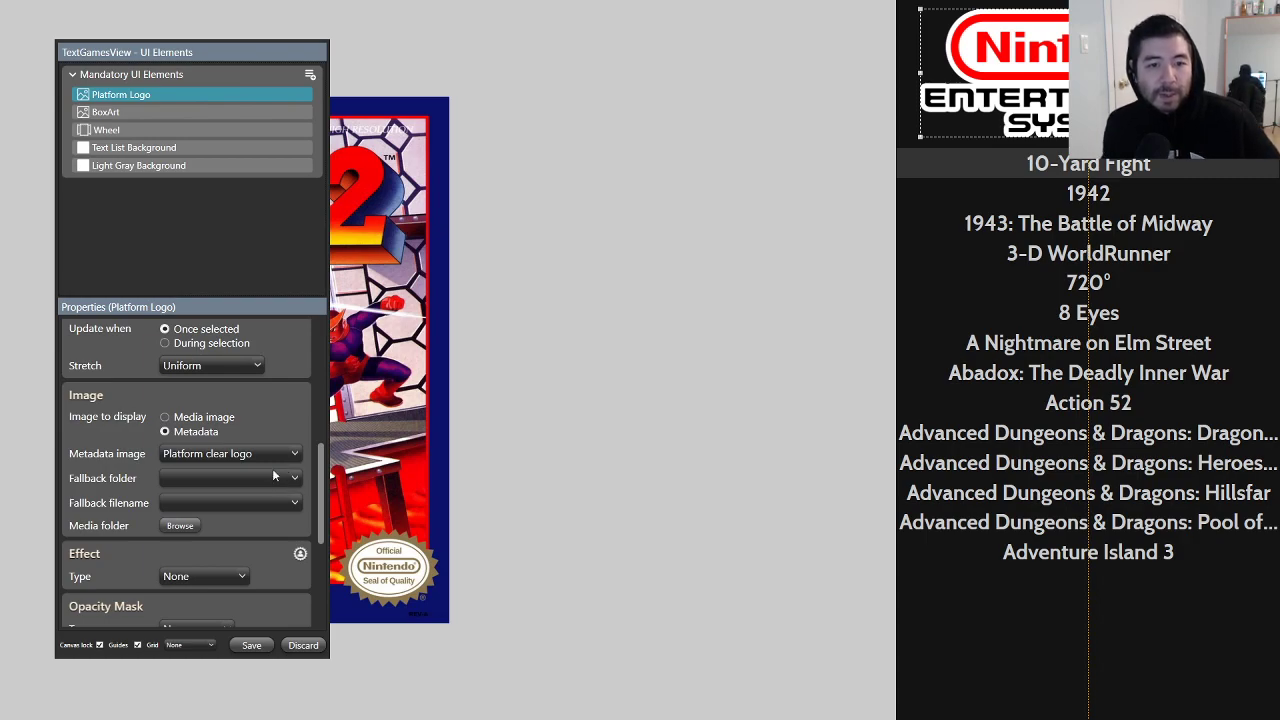
# Step: Align the Platform Logo's image to the horizontal centre and the lower edge of its frame
pyautogui.scroll(3, 283, 478)
pyautogui.scroll(2, 283, 478)
pyautogui.click(190, 457)
pyautogui.click(190, 482)
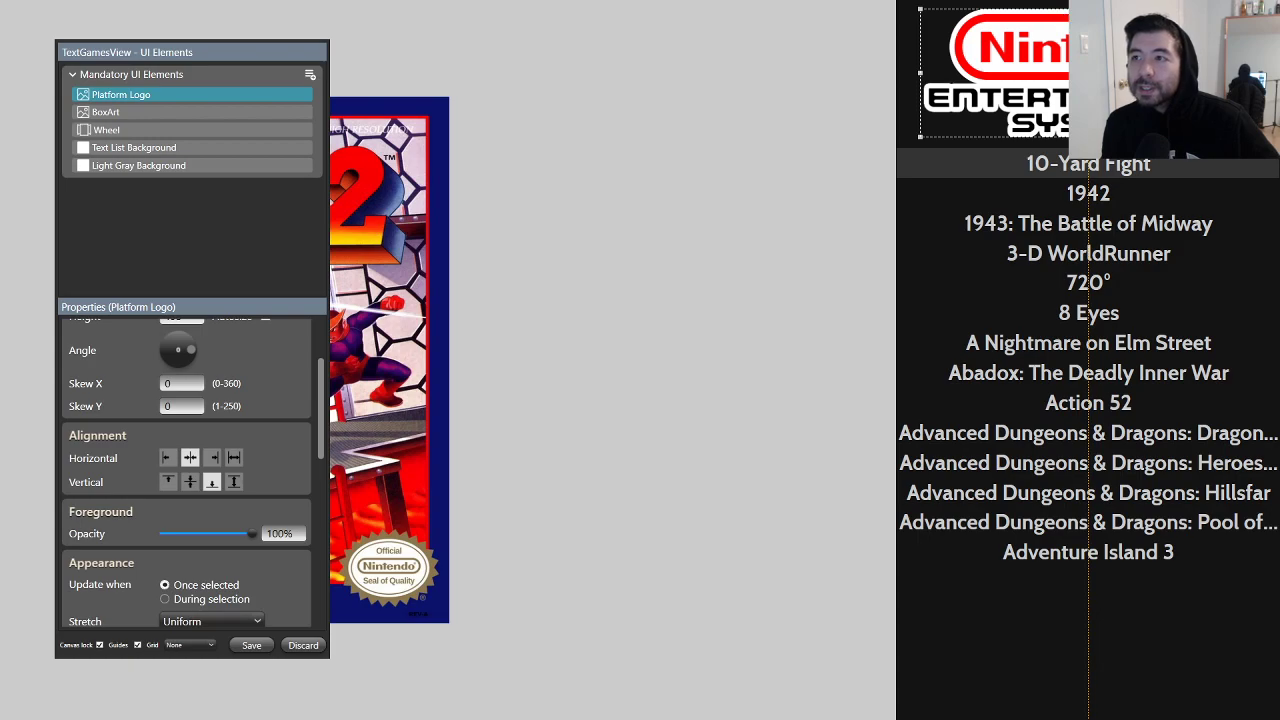
pyautogui.press('Escape')
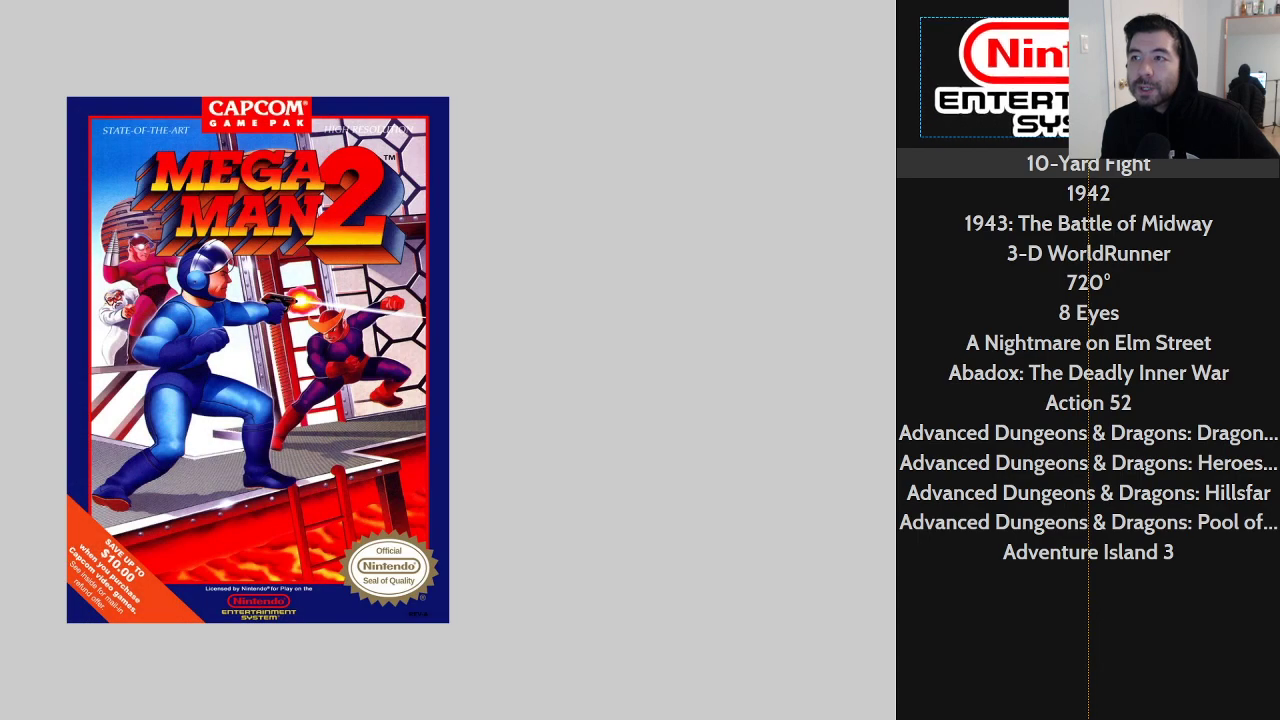
# Step: Shrink the Platform Logo above the game list to about 472 wide and 174 high
pyautogui.moveTo(920, 77); pyautogui.dragTo(937, 81)
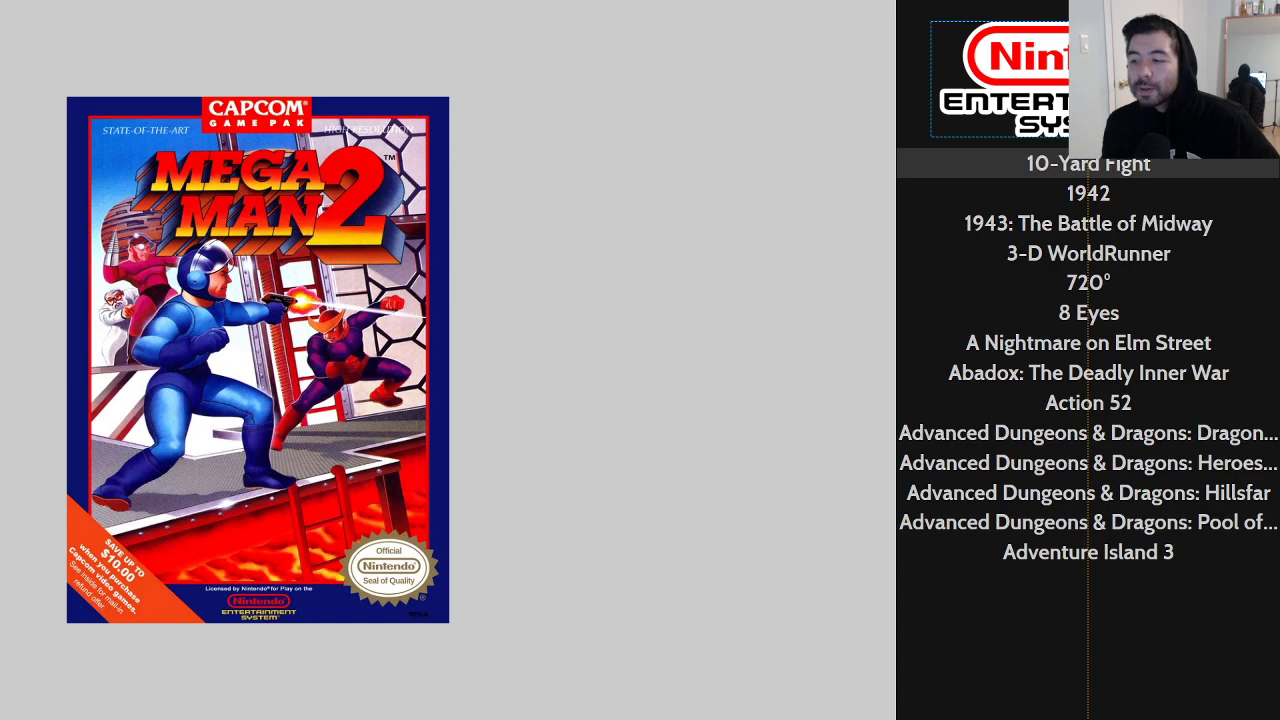
pyautogui.moveTo(937, 81); pyautogui.dragTo(937, 81)
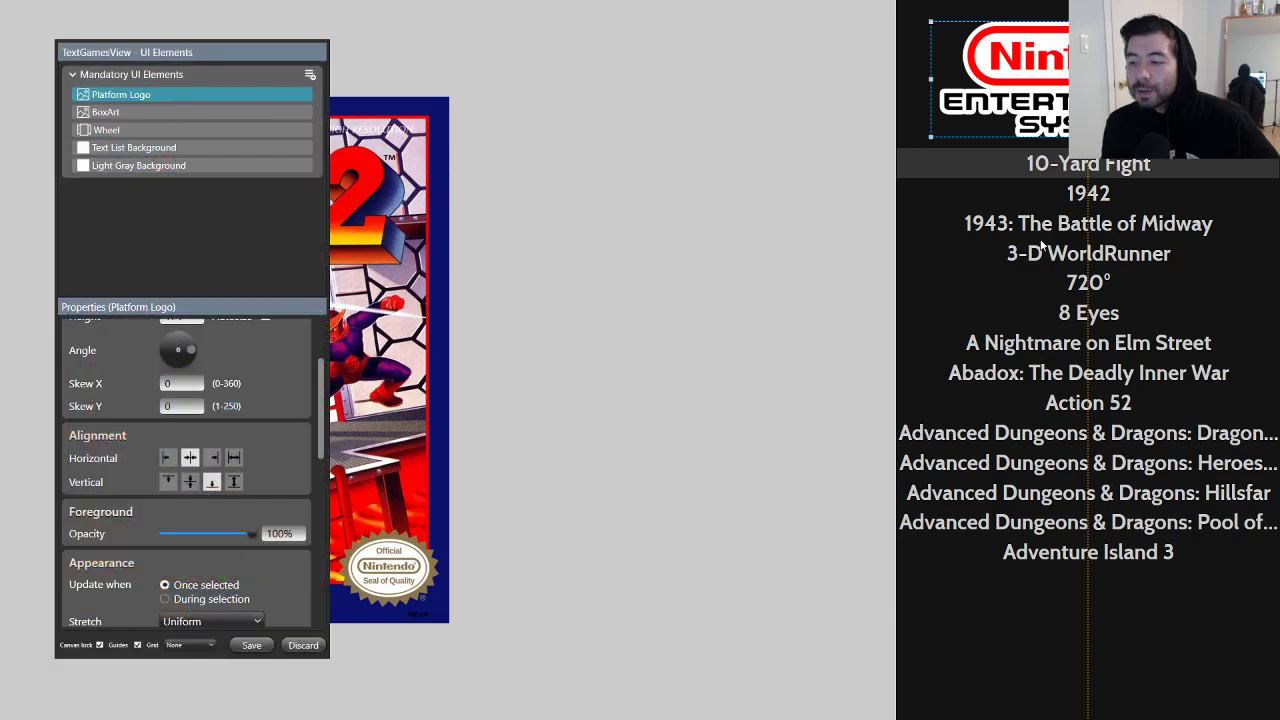
pyautogui.click(999, 656)
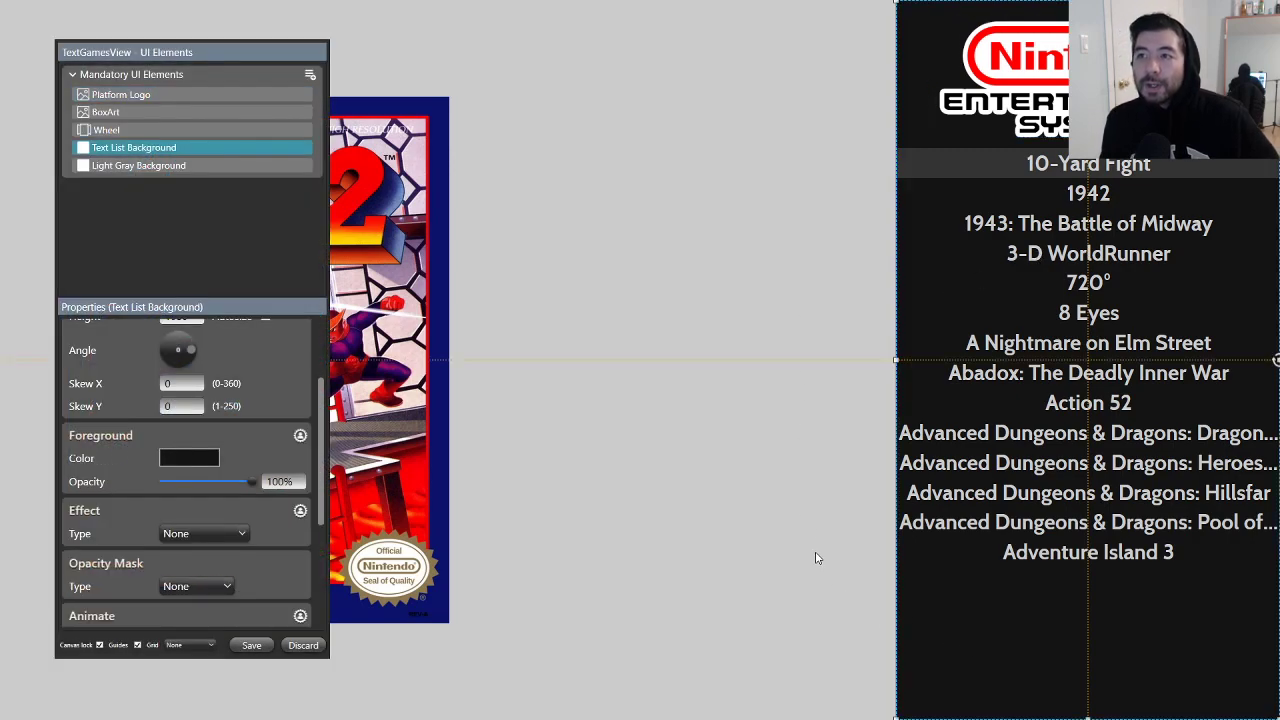
# Step: Save the changes to the TextGamesView
pyautogui.click(249, 648)
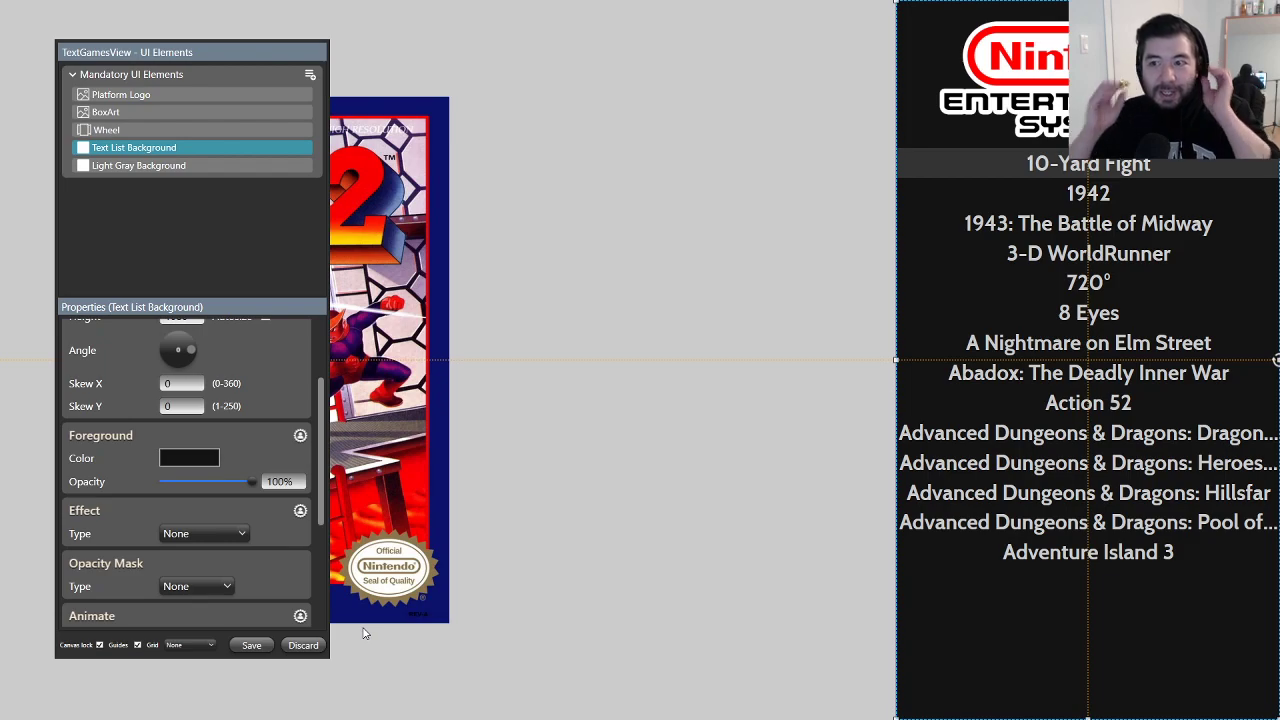
pyautogui.click(251, 645)
pyautogui.hotkey('alt', 'Tab')
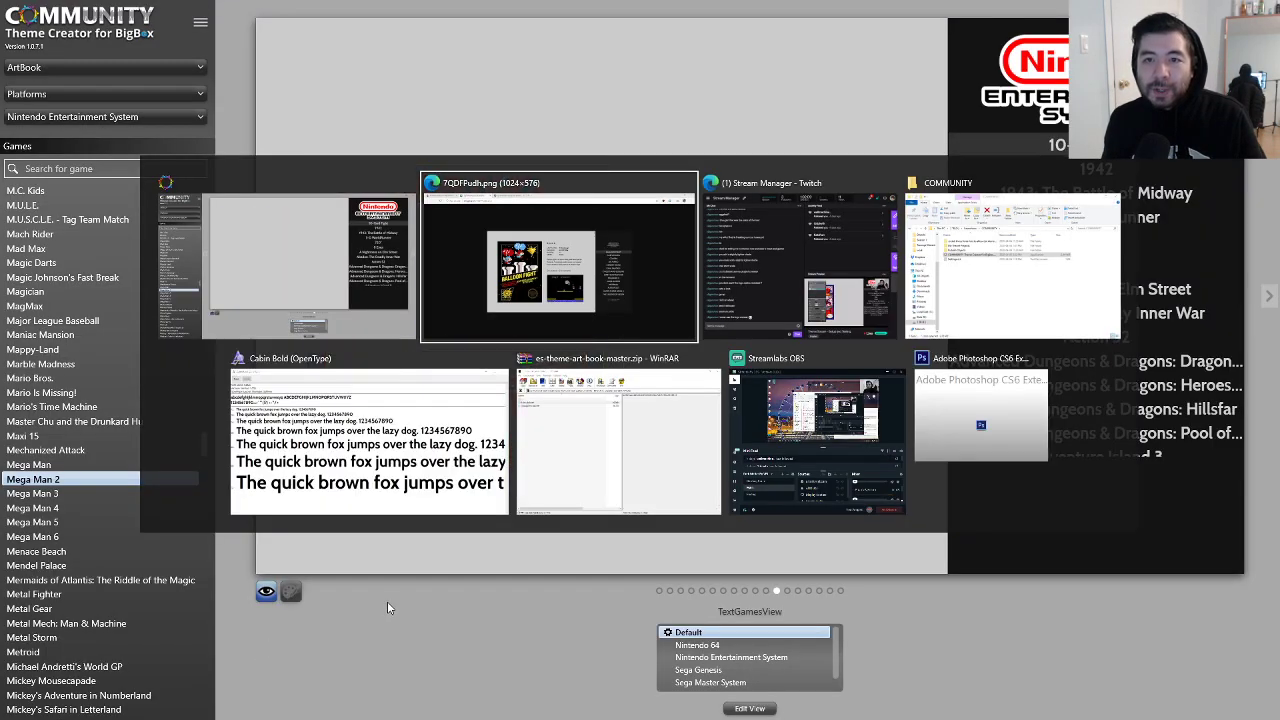
pyautogui.hotkey('alt', 'Tab')
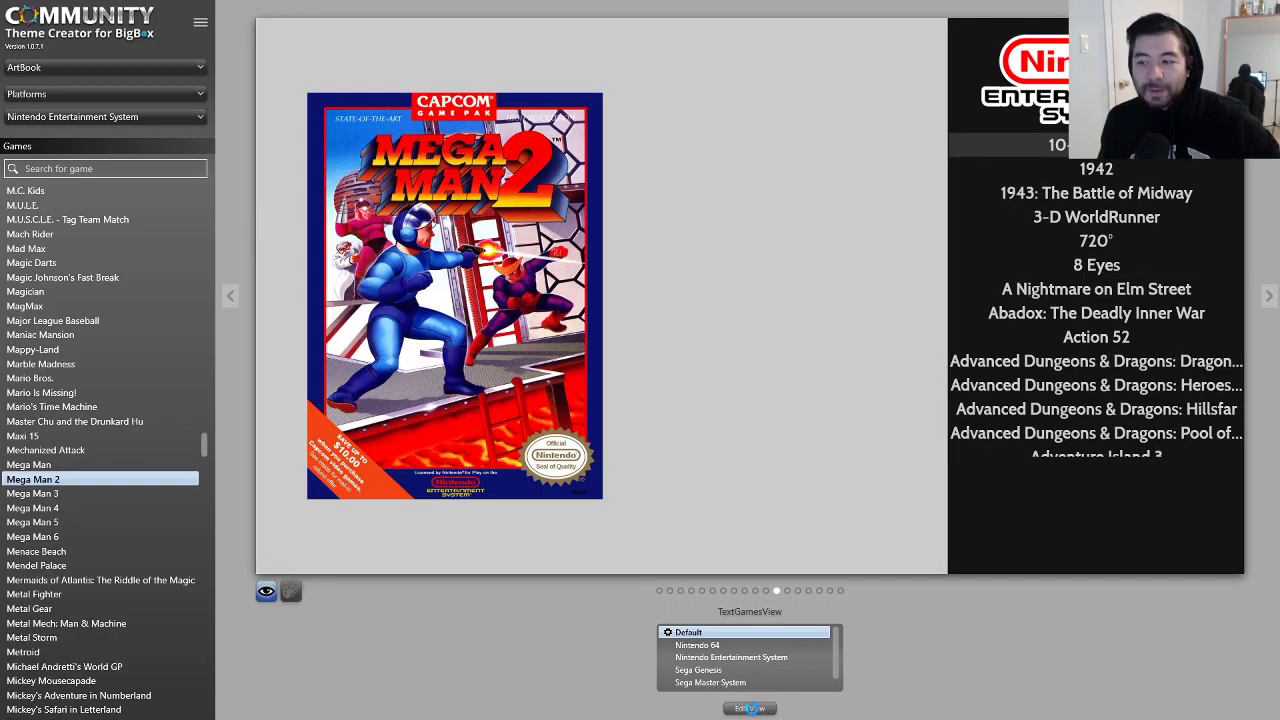
# Step: Reopen the default TextGamesView for editing and add a new element group named Text List
pyautogui.click(749, 708)
pyautogui.click(73, 76)
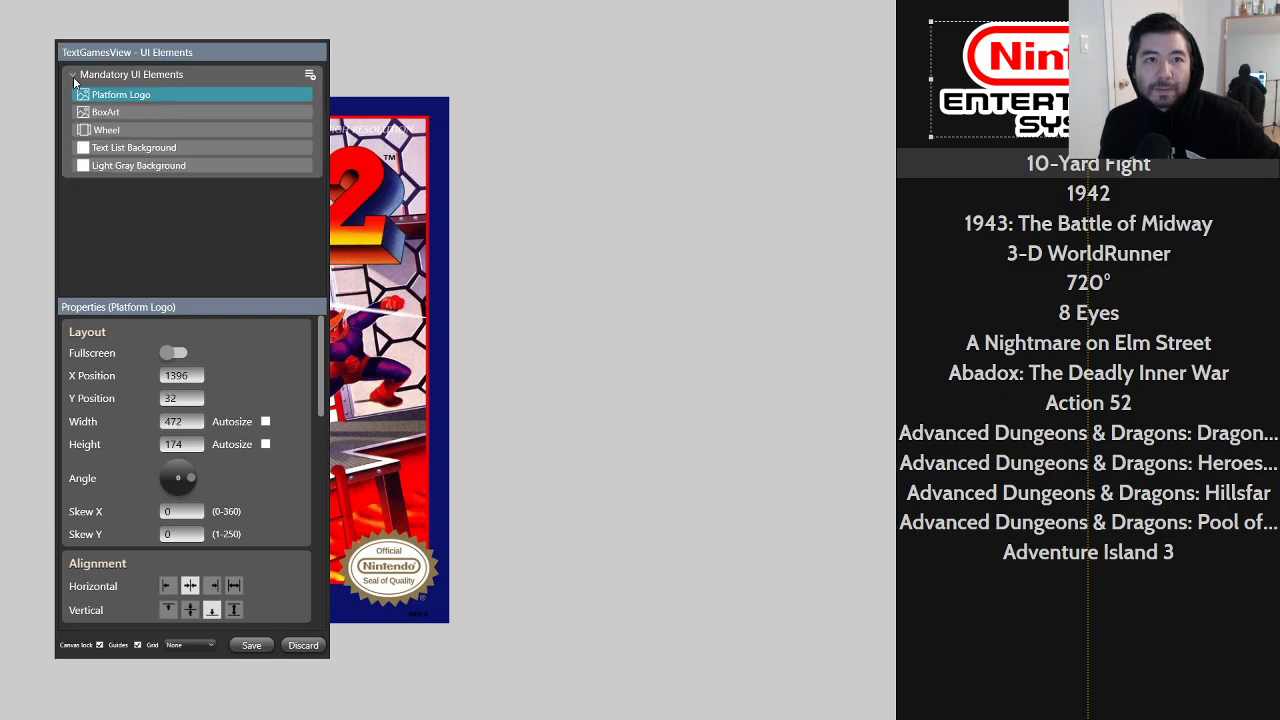
pyautogui.click(310, 77)
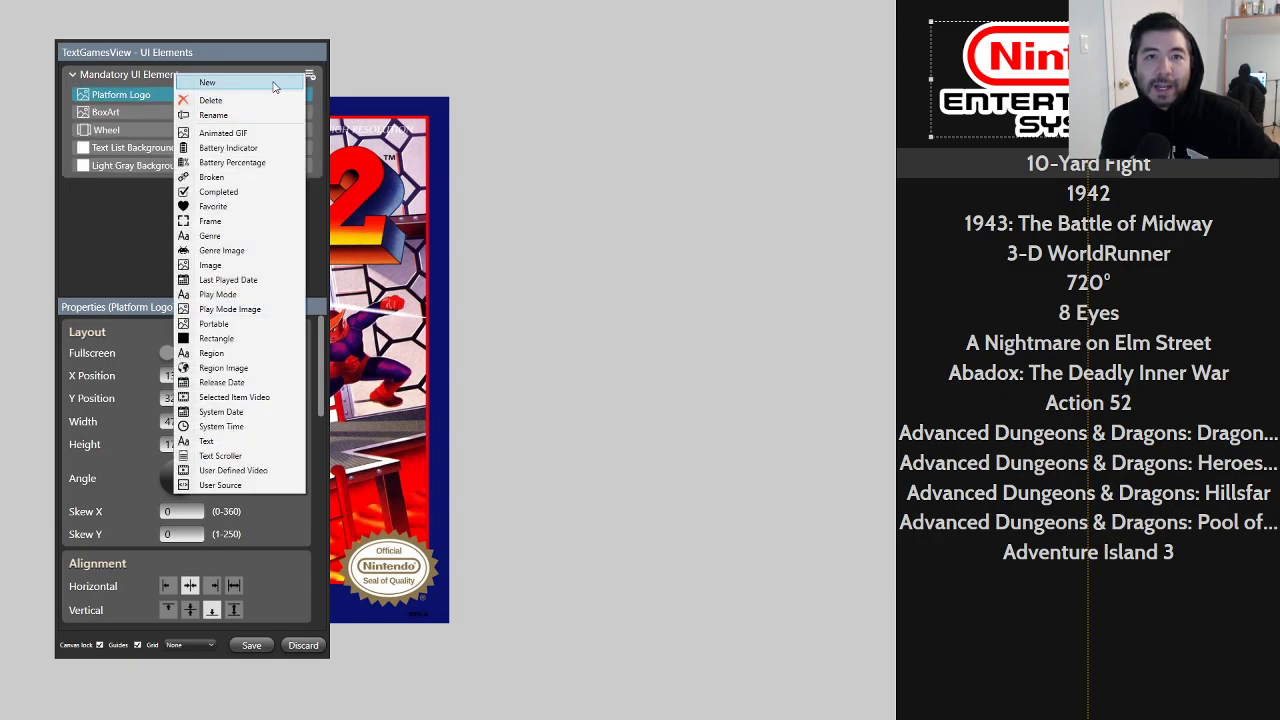
pyautogui.click(219, 87)
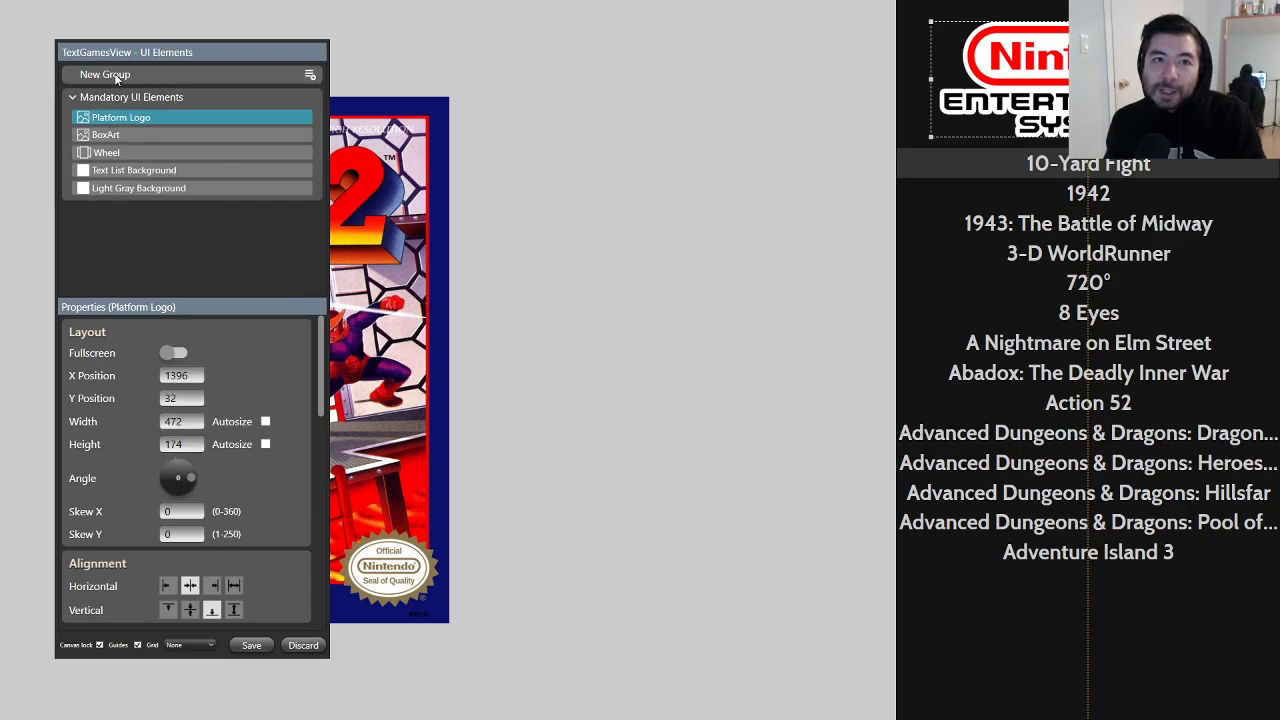
pyautogui.doubleClick(117, 79)
pyautogui.write('Text Box')
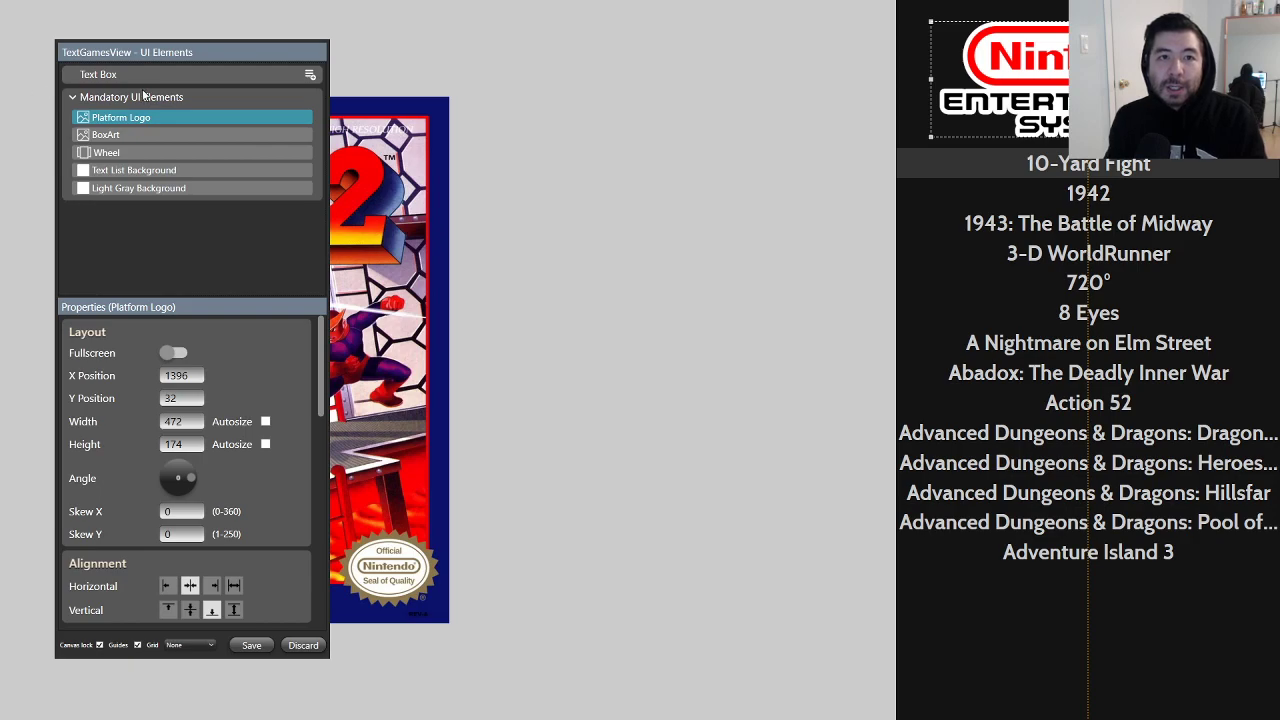
pyautogui.press('BackSpace')
pyautogui.press('BackSpace')
pyautogui.press('BackSpace')
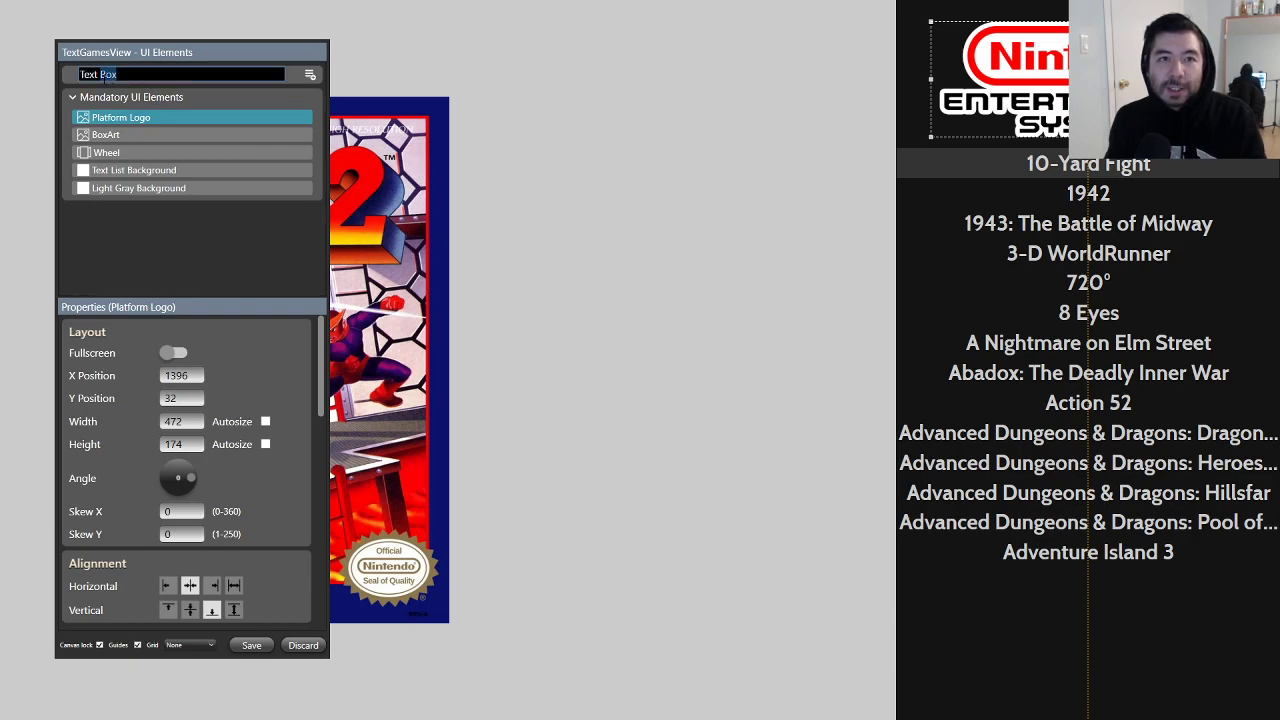
pyautogui.write('List')
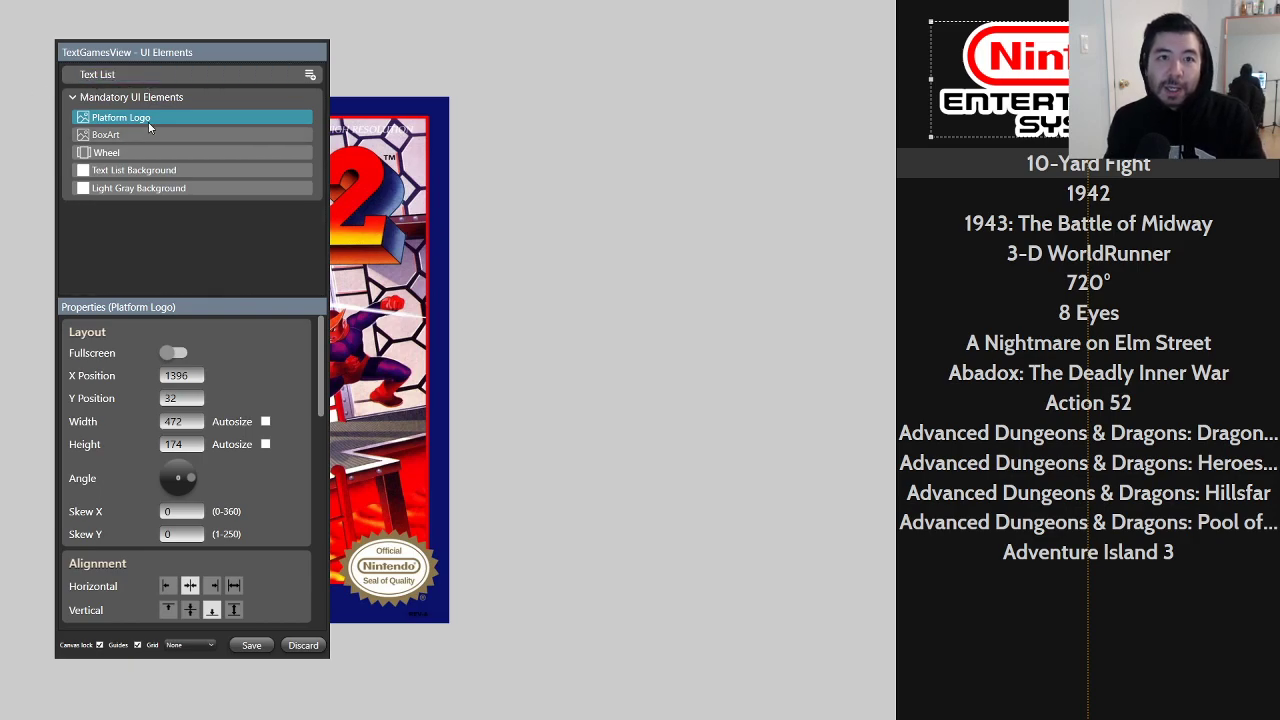
# Step: Move the Platform Logo, Wheel and Text List Background elements into the Text List group
pyautogui.click(168, 97)
pyautogui.moveTo(168, 97); pyautogui.dragTo(241, 78)
pyautogui.click(173, 157)
pyautogui.click(201, 175)
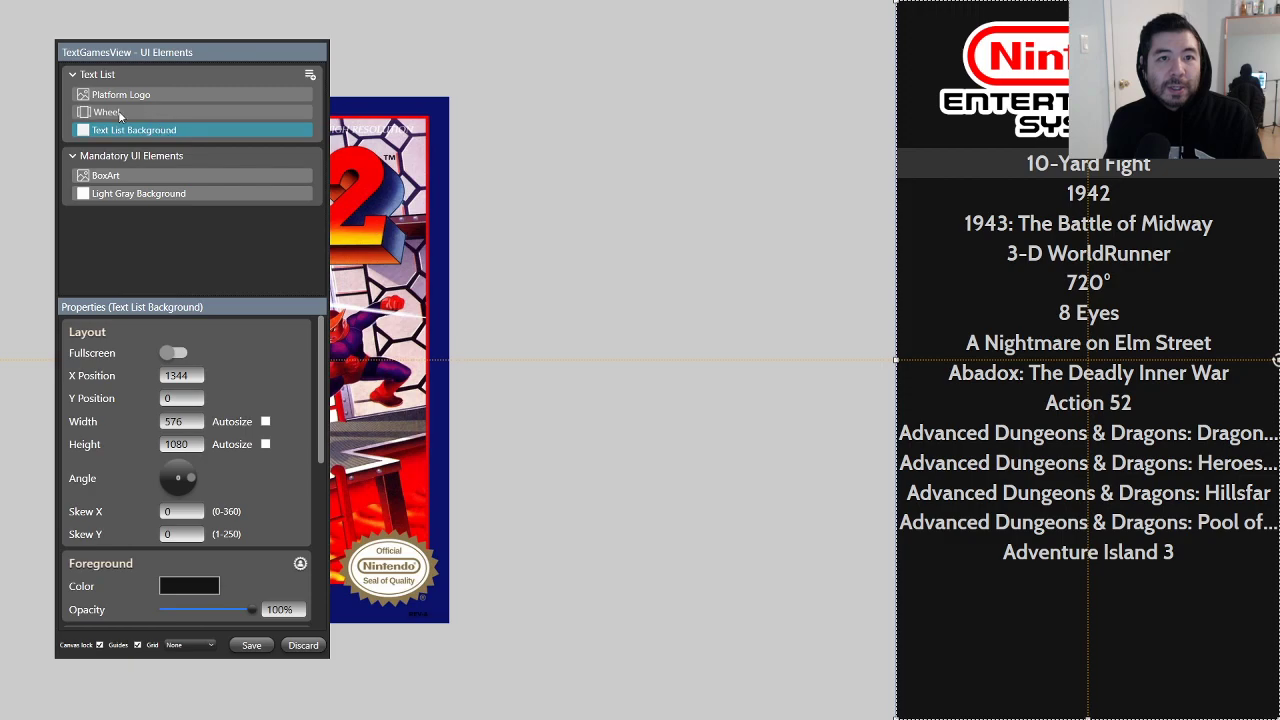
pyautogui.click(73, 76)
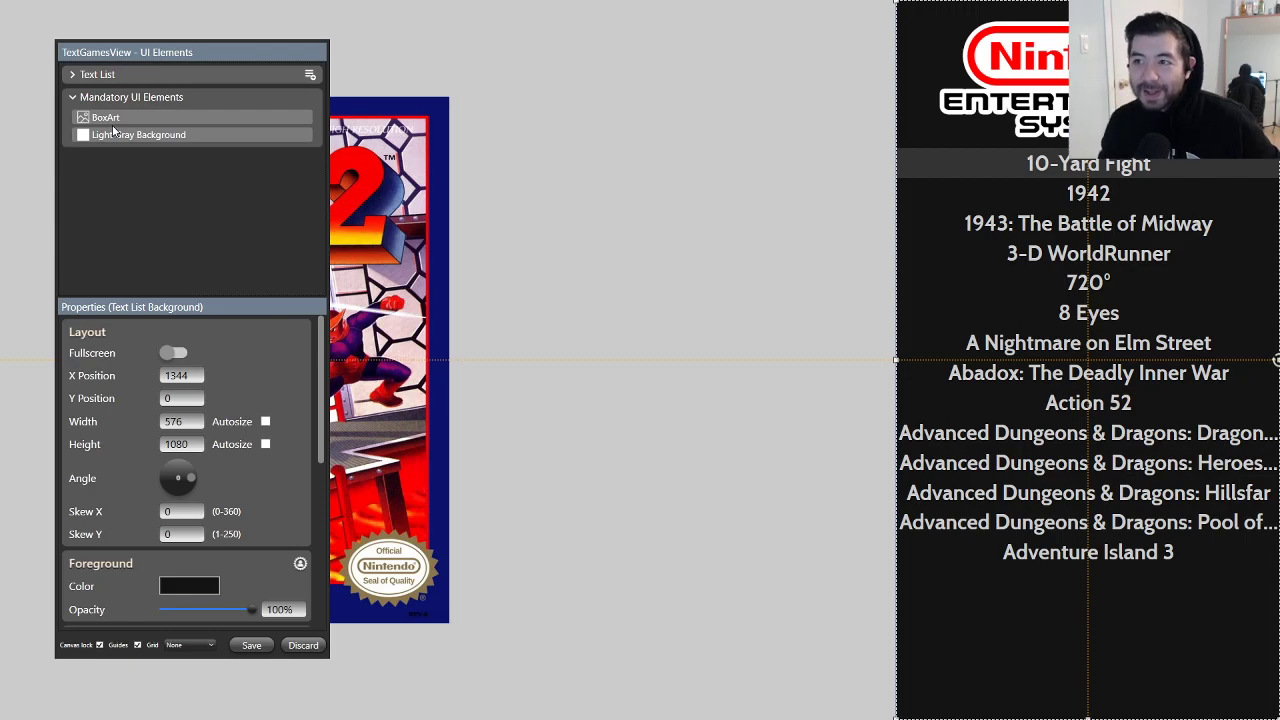
pyautogui.click(77, 79)
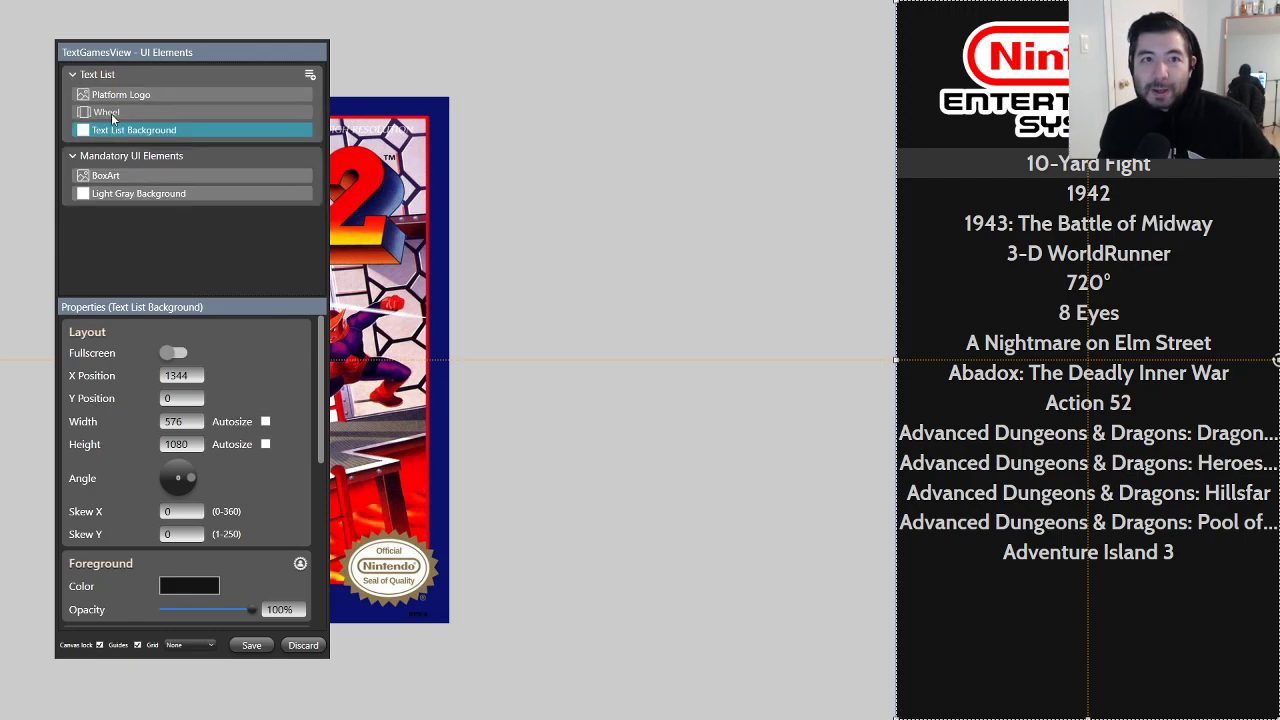
# Step: Lower the Wheel's upper edge slightly to Y position 228, making it about 624 high, and deselect it
pyautogui.click(1093, 161)
pyautogui.moveTo(1088, 148); pyautogui.dragTo(1089, 155)
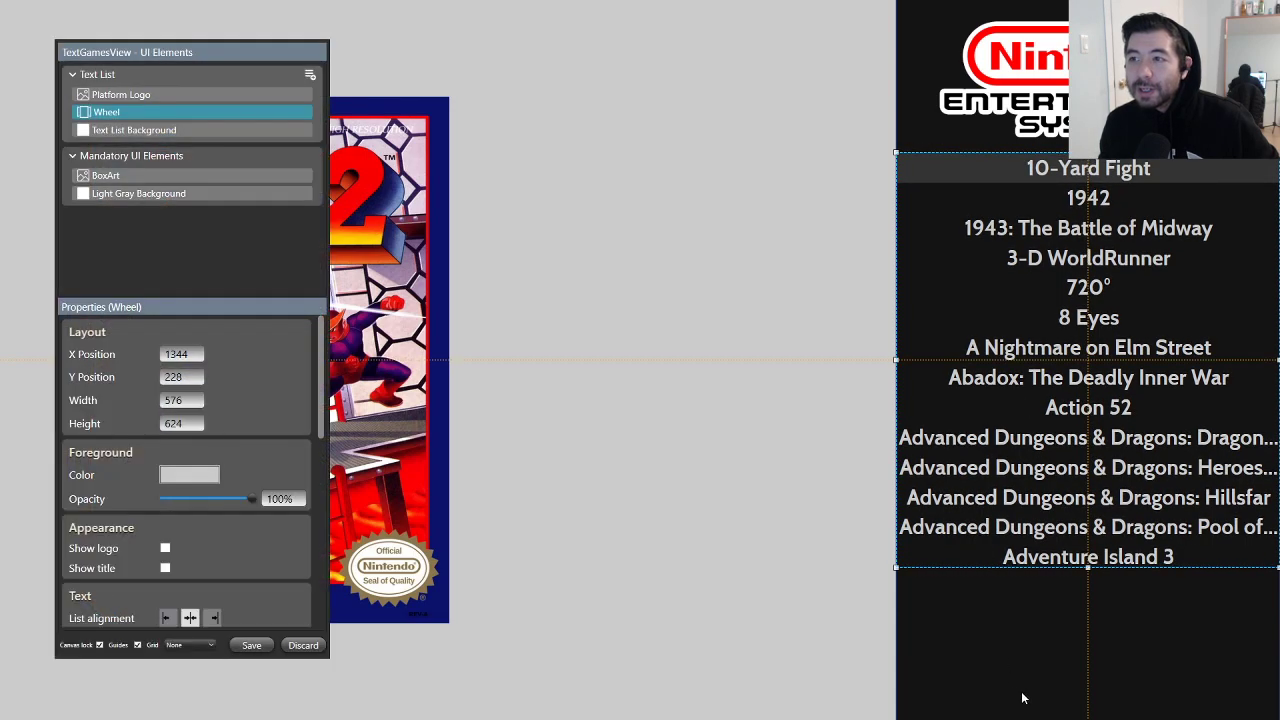
pyautogui.click(1022, 678)
pyautogui.click(864, 646)
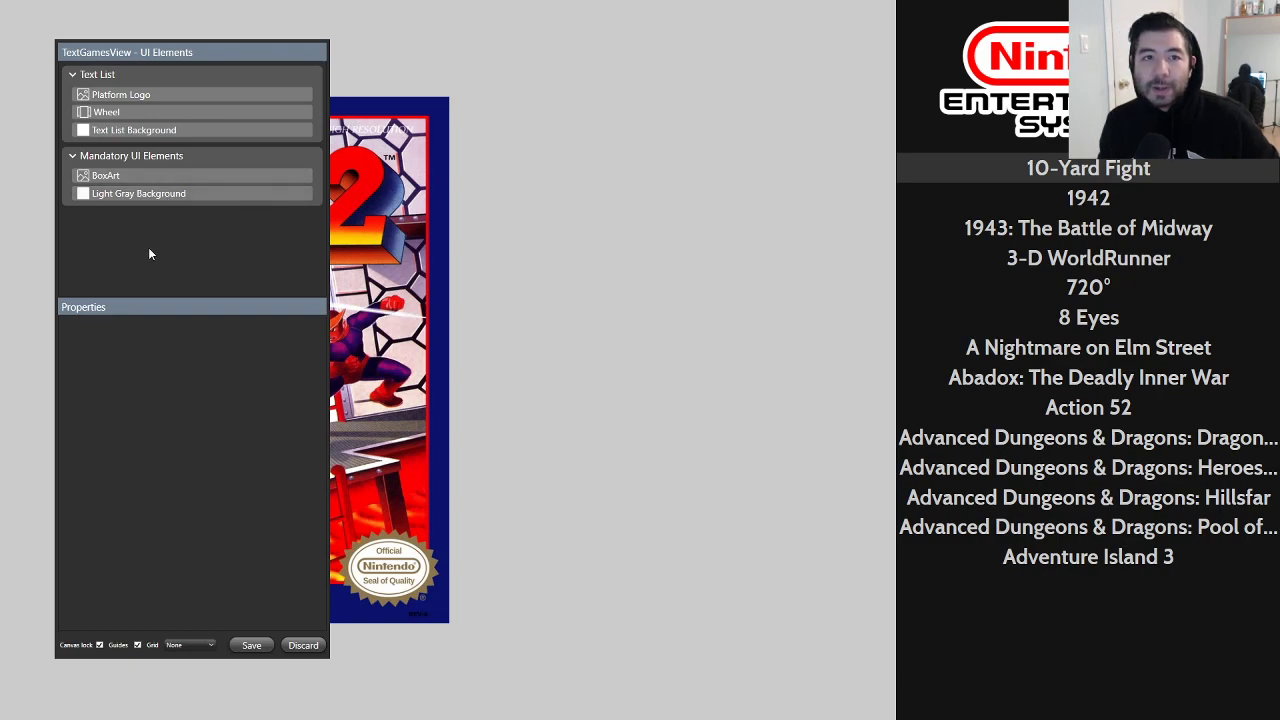
# Step: Add another element group named Information above the Text List group
pyautogui.moveTo(246, 84)
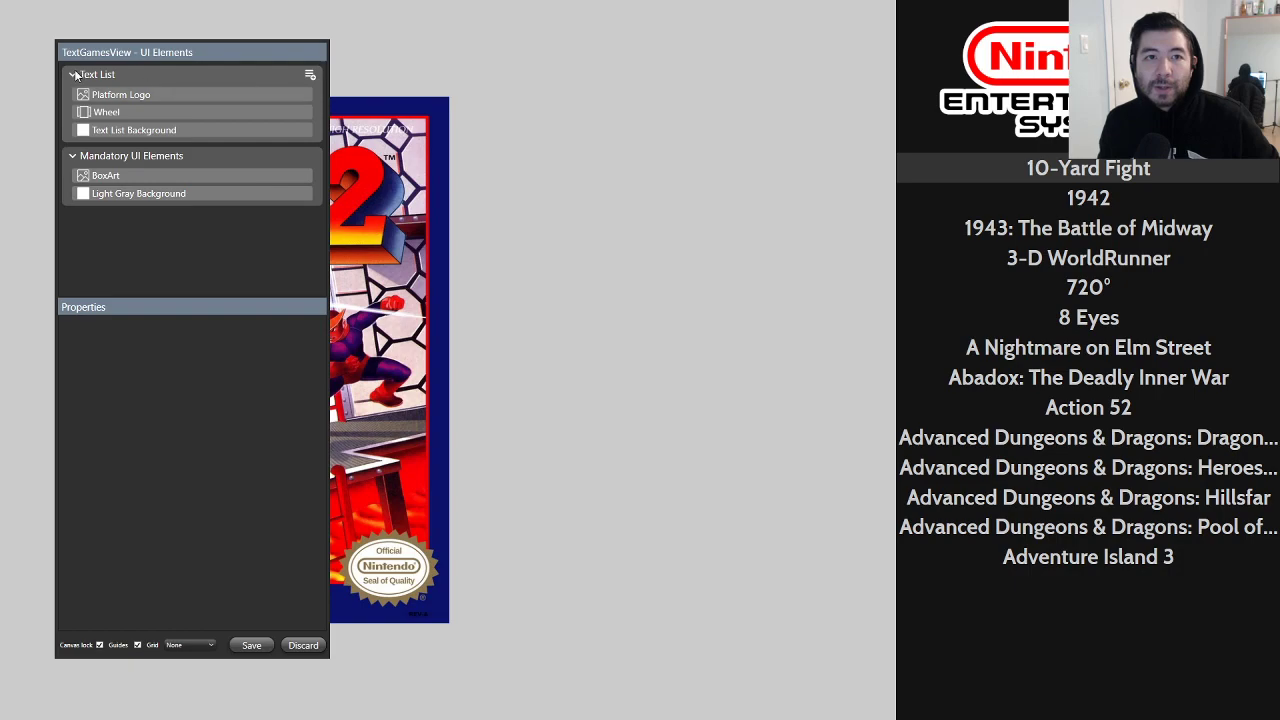
pyautogui.click(311, 76)
pyautogui.click(200, 82)
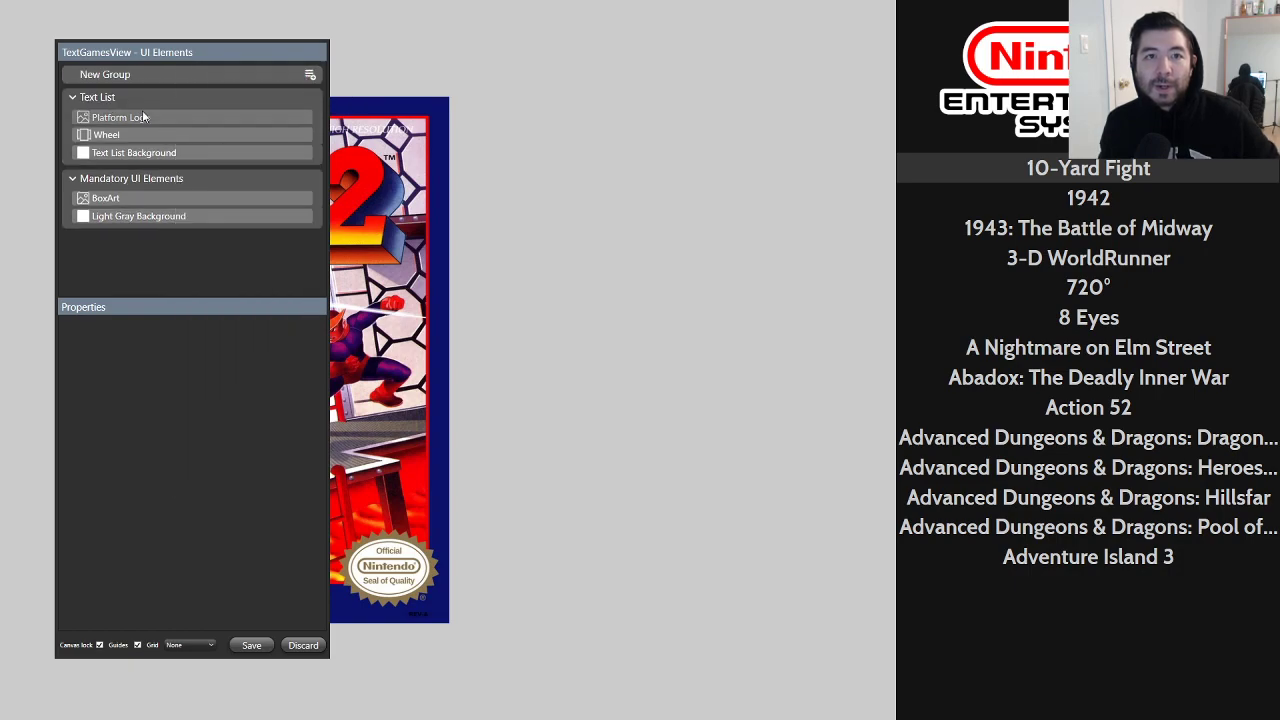
pyautogui.doubleClick(106, 74)
pyautogui.moveTo(131, 74); pyautogui.dragTo(52, 79)
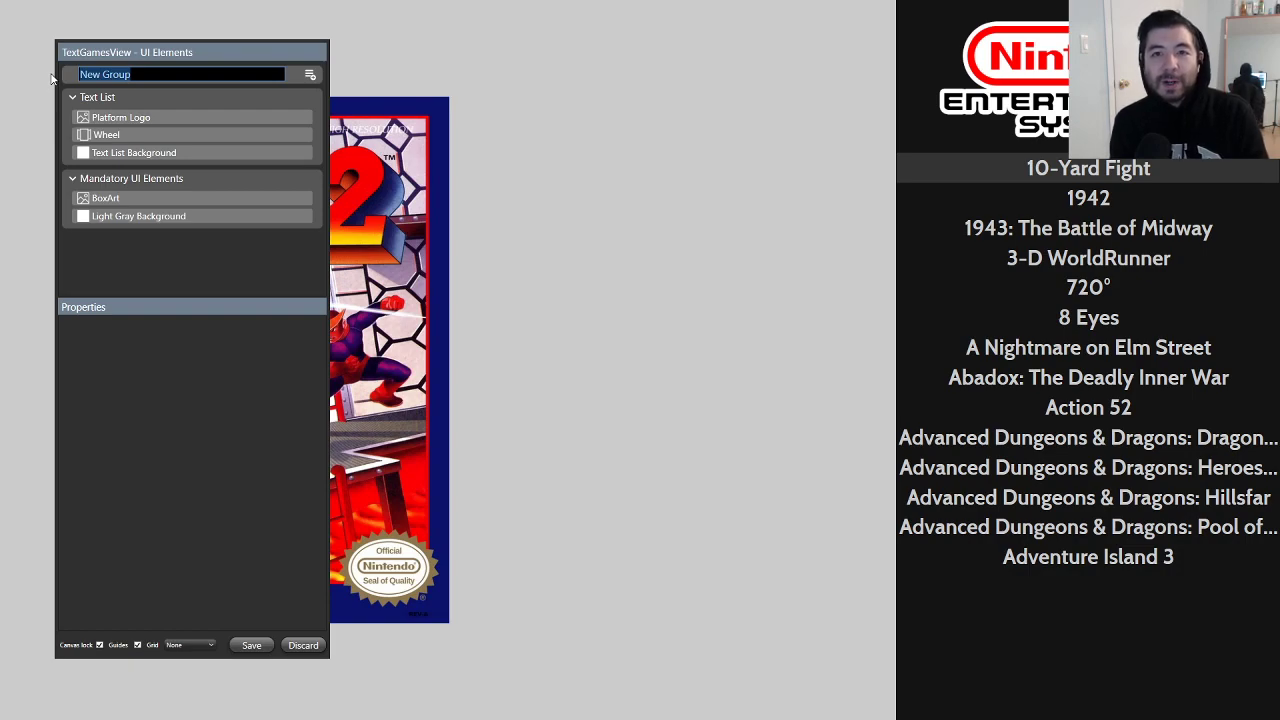
pyautogui.write('Information')
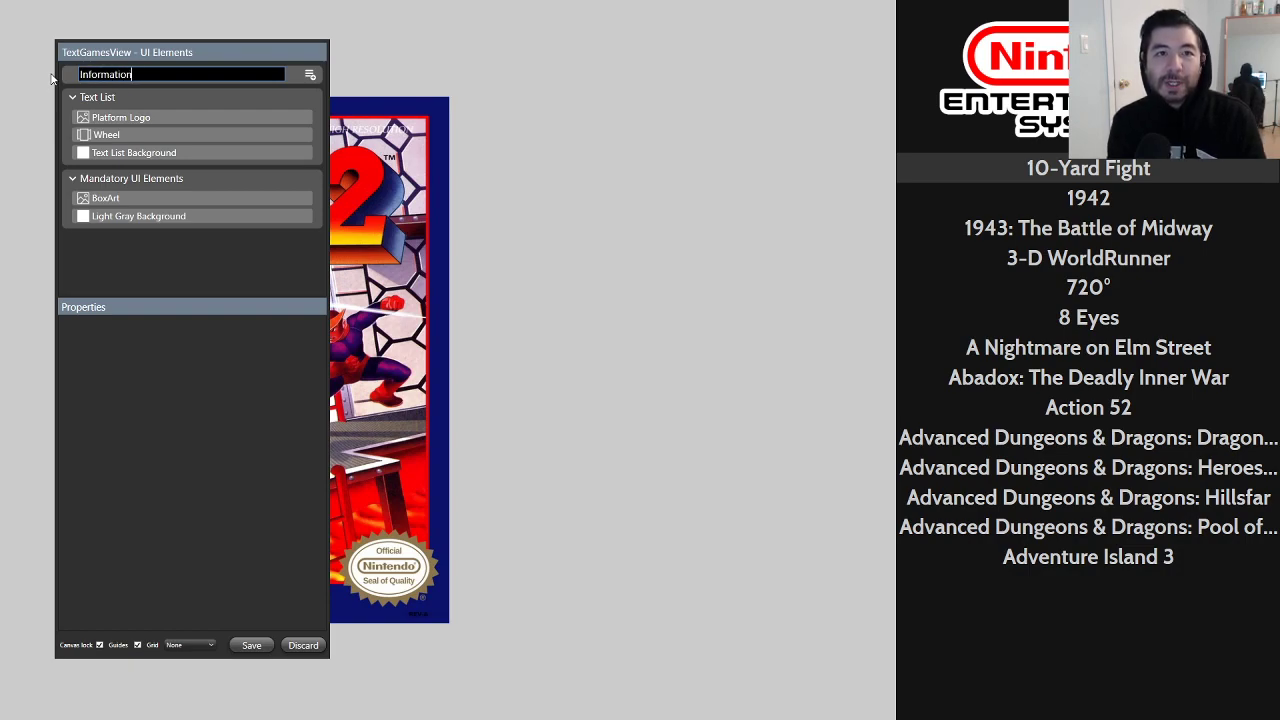
pyautogui.press('Return')
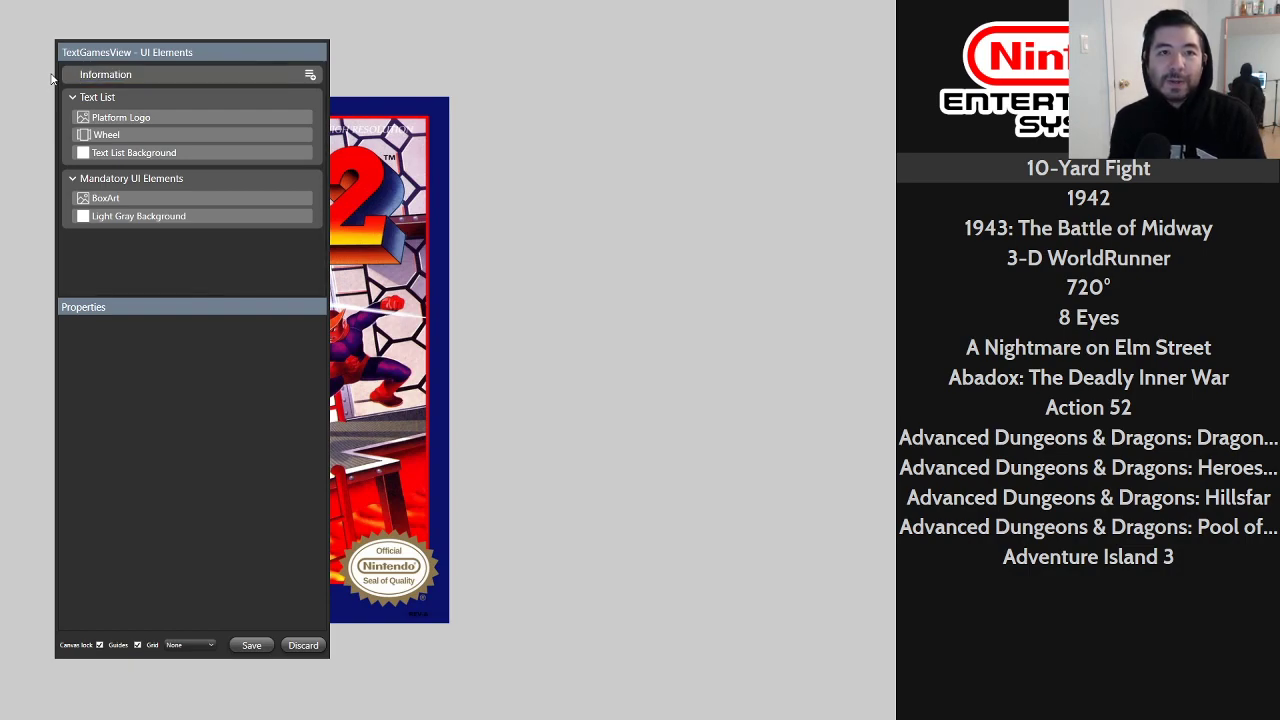
# Step: Add a Selected Item Video element to the Information group and set its aspect ratio to Keep
pyautogui.click(310, 75)
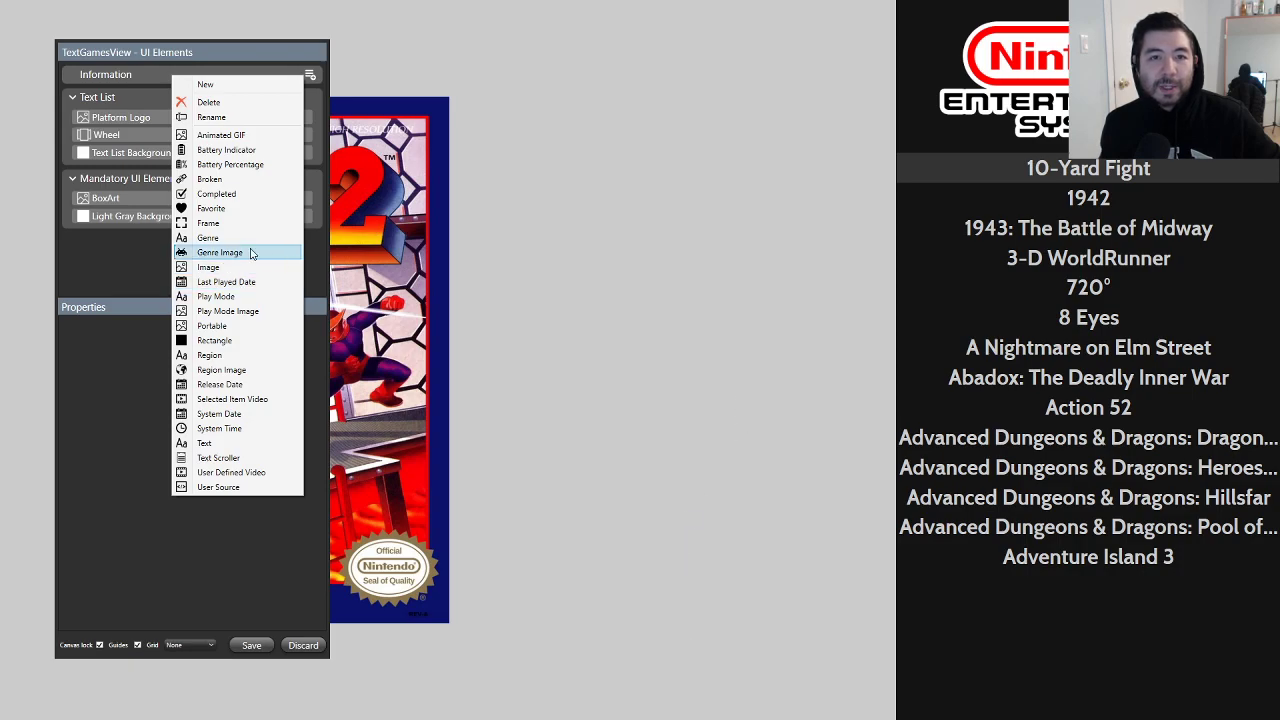
pyautogui.click(230, 399)
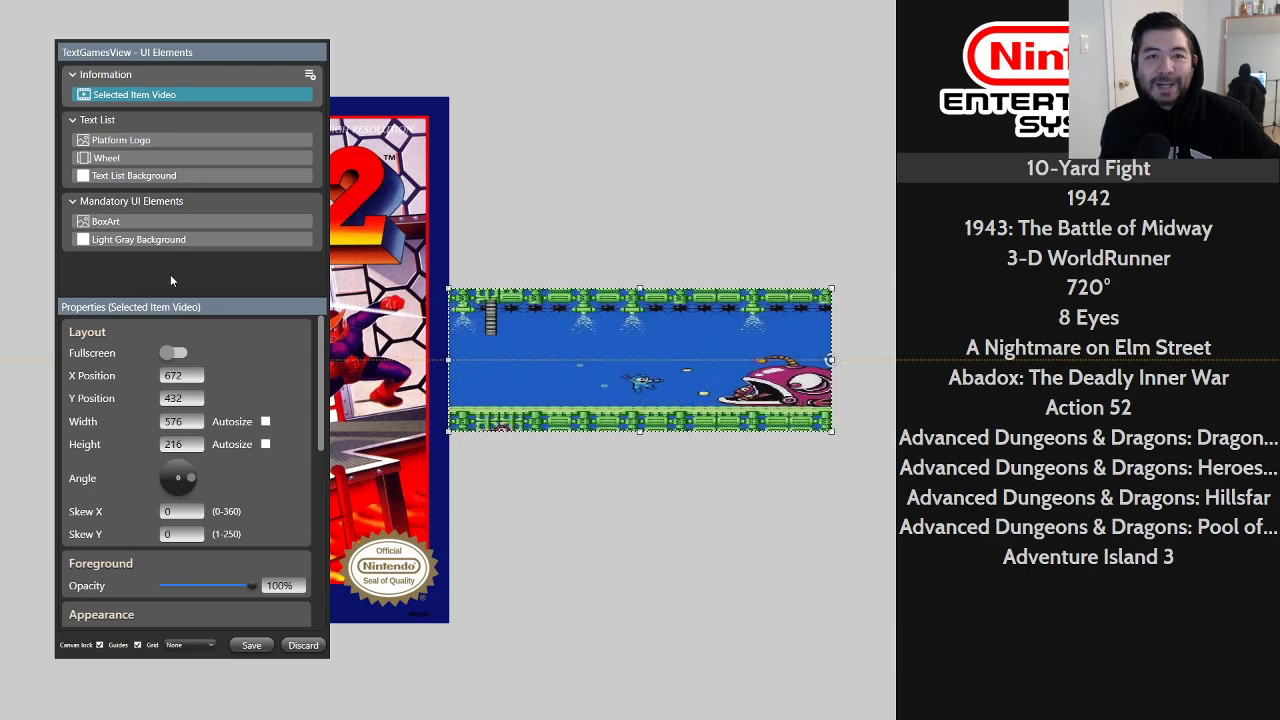
pyautogui.scroll(-2, 297, 511)
pyautogui.scroll(-3, 299, 505)
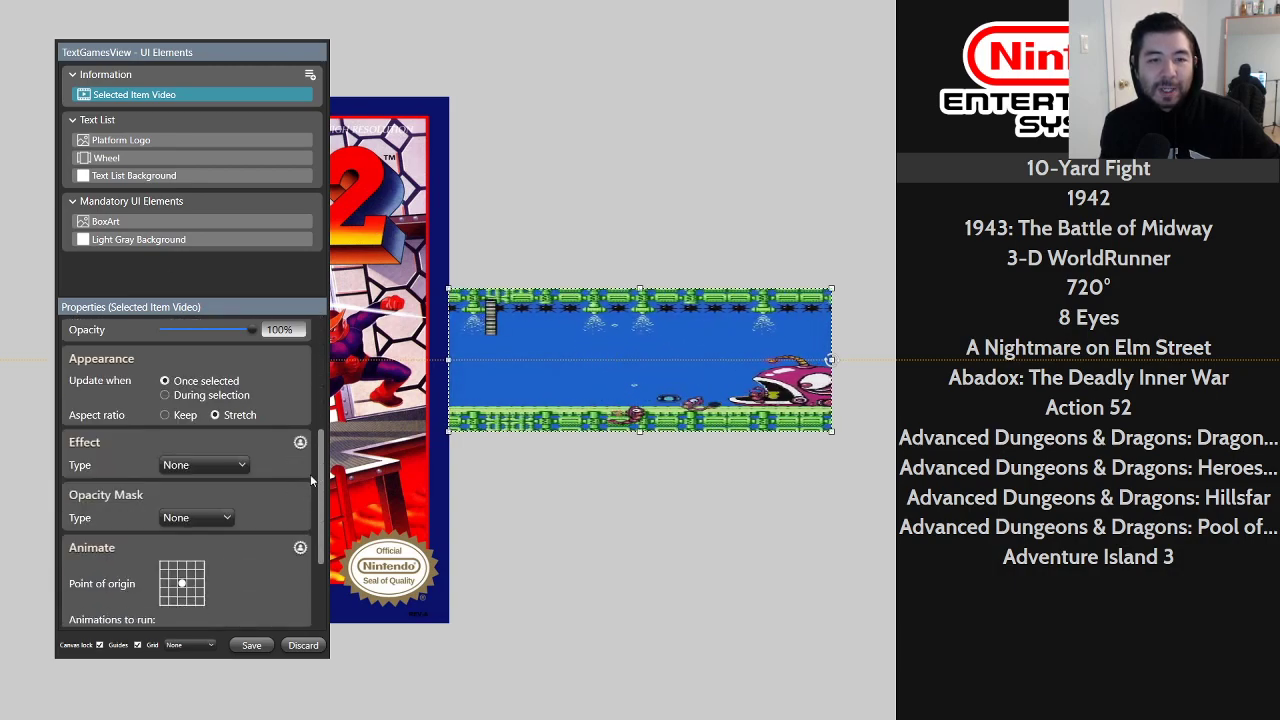
pyautogui.scroll(-1, 305, 480)
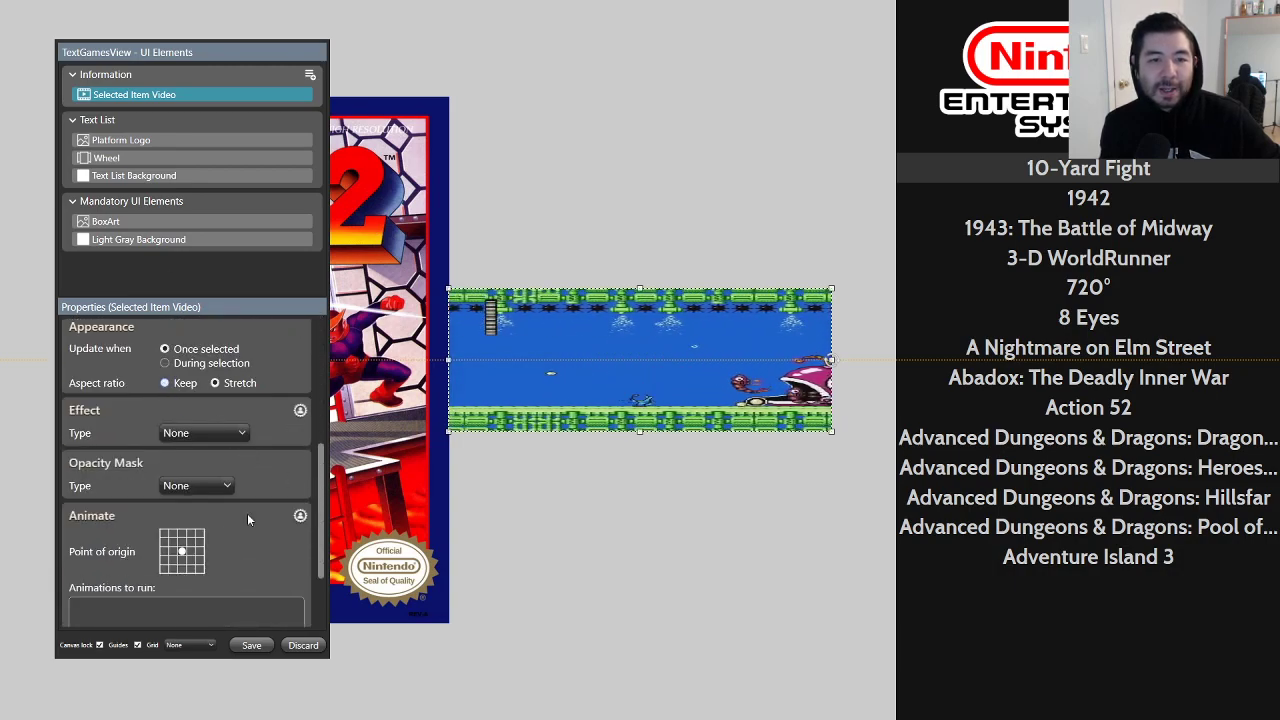
pyautogui.click(165, 383)
# Step: Move the video beside the box art with their lower edges aligned, and compare its placement with the reference image
pyautogui.moveTo(637, 362); pyautogui.dragTo(667, 551)
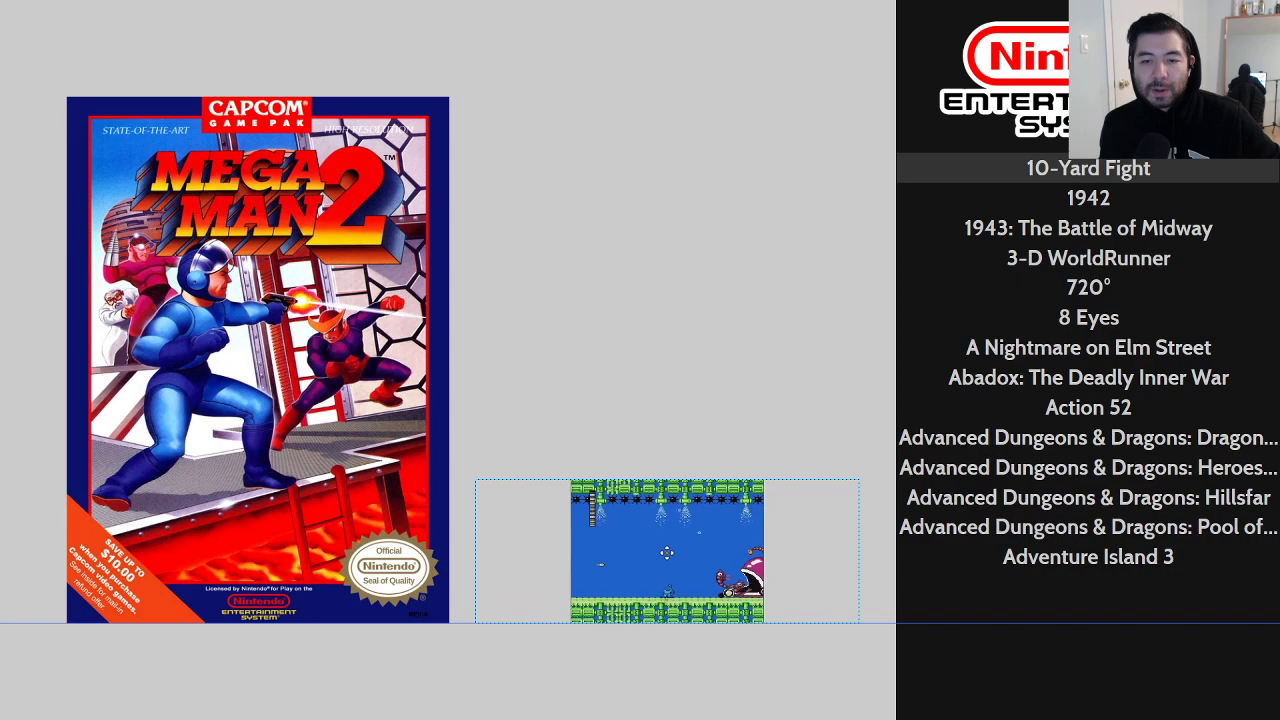
pyautogui.hotkey('alt', 'Tab')
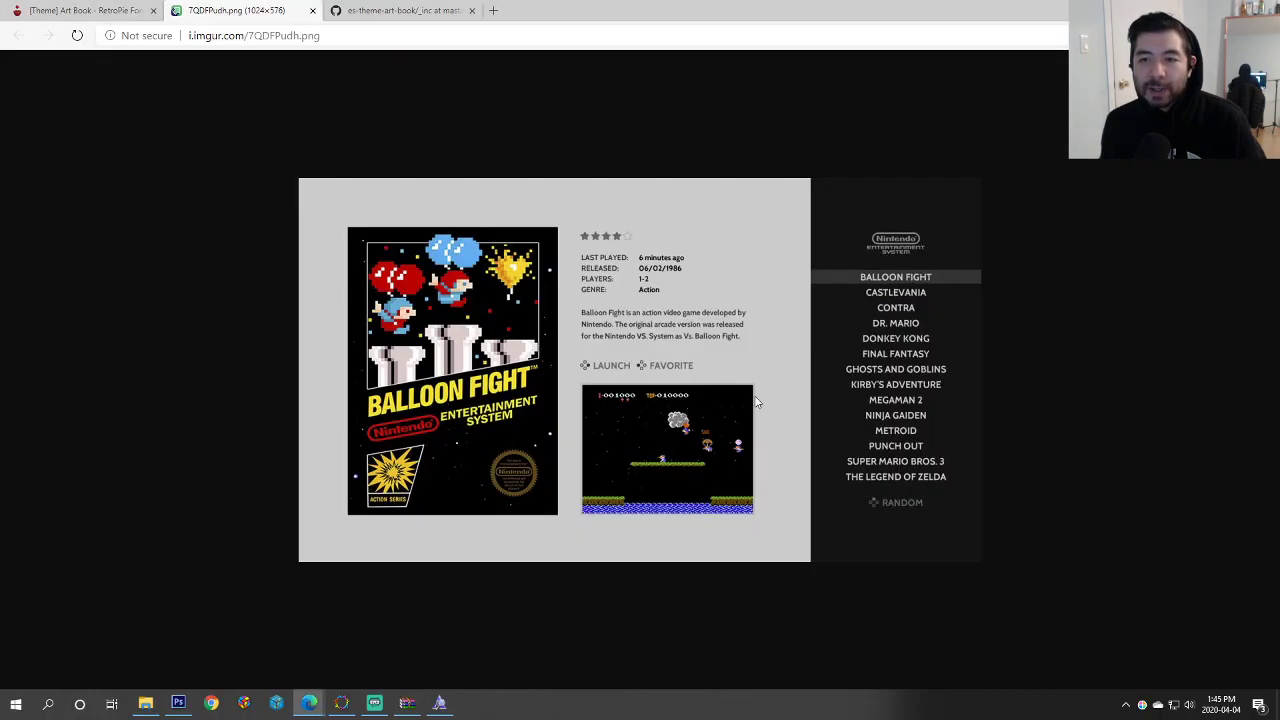
pyautogui.hotkey('alt', 'Tab')
# Step: Resize the video frame to about 487 wide and 261 high at X position 717, Y position 674, checking against the reference image
pyautogui.moveTo(858, 551); pyautogui.dragTo(812, 558)
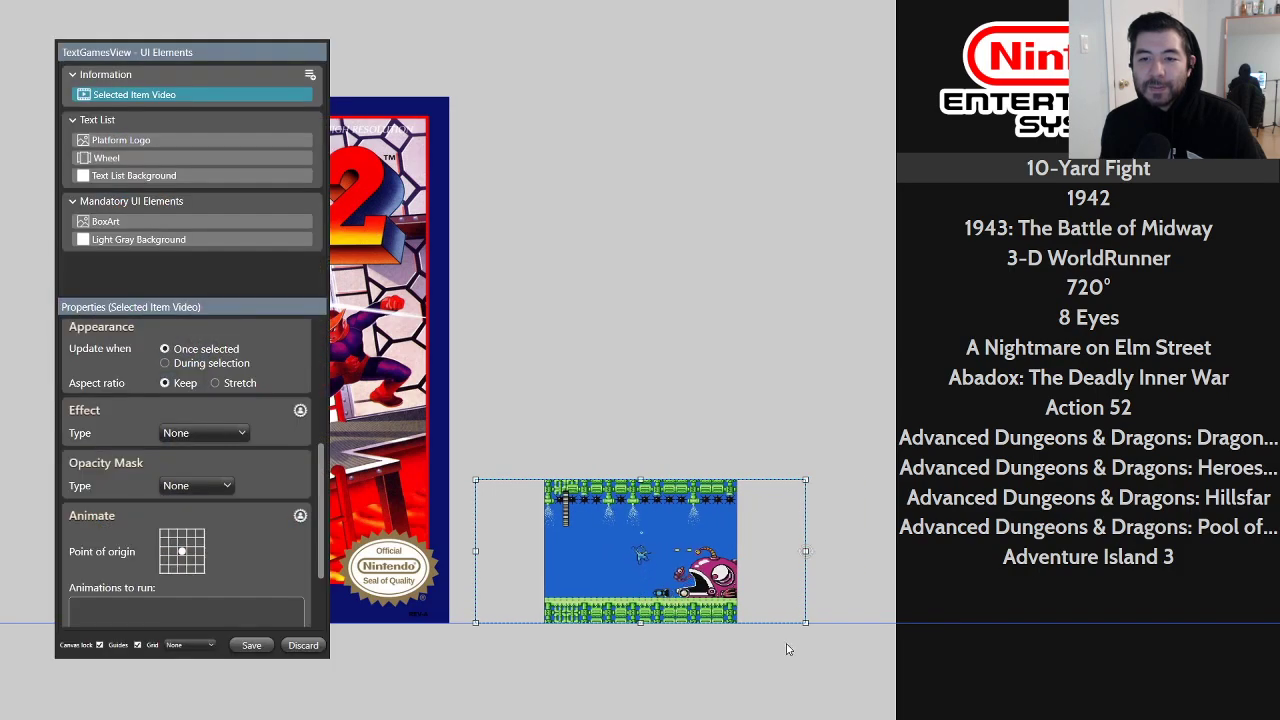
pyautogui.hotkey('alt', 'Tab')
pyautogui.hotkey('alt', 'Tab')
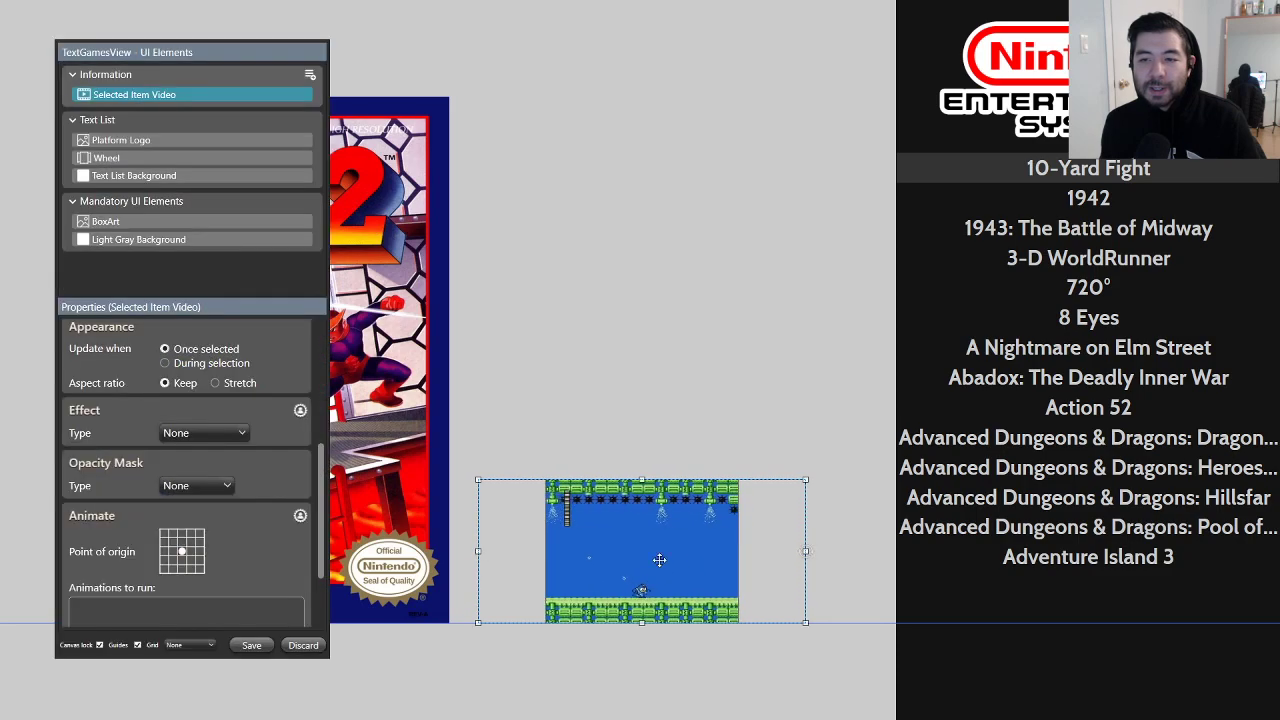
pyautogui.hotkey('alt', 'Tab')
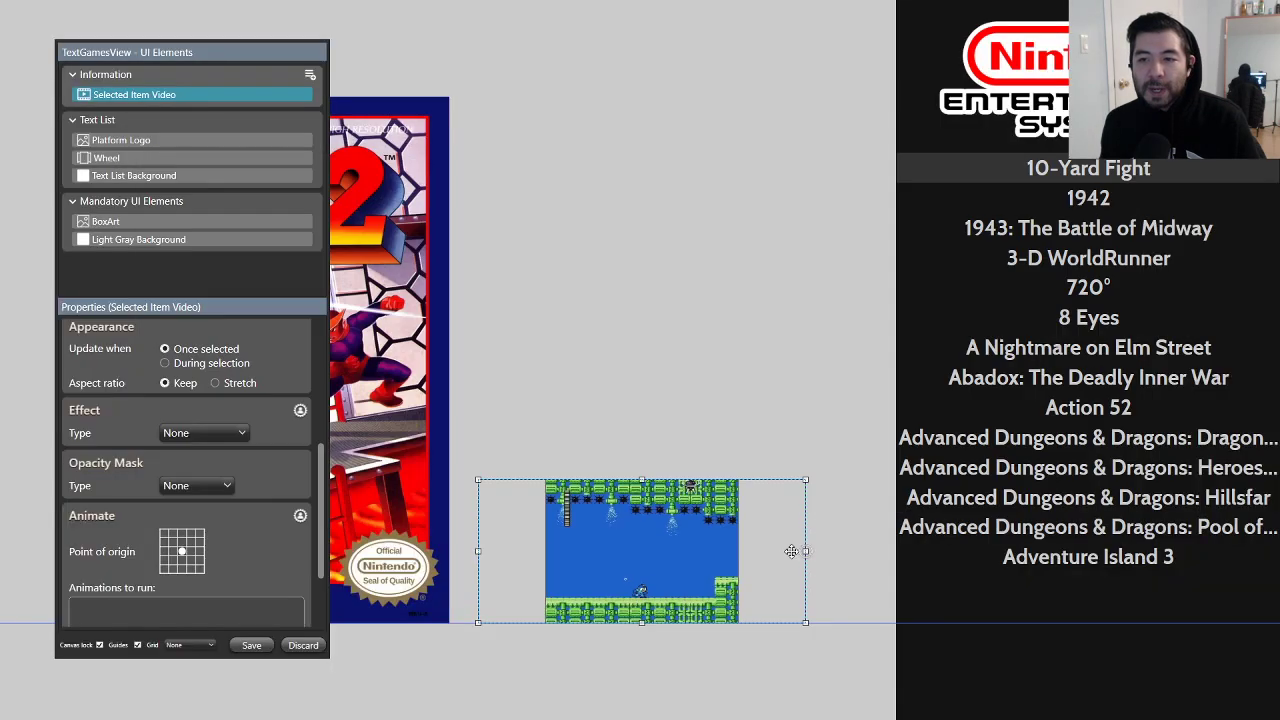
pyautogui.hotkey('alt', 'Tab')
pyautogui.moveTo(804, 550); pyautogui.dragTo(801, 550)
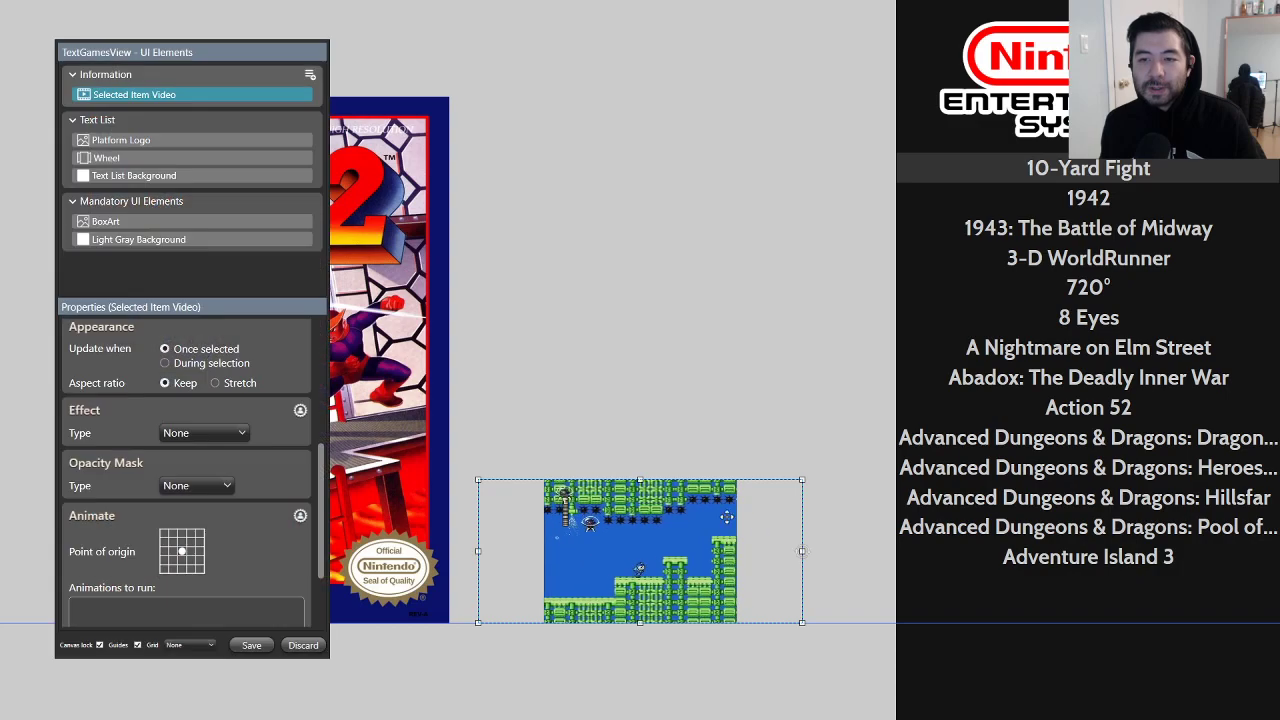
pyautogui.moveTo(641, 479); pyautogui.dragTo(640, 450)
# Step: Examine the video element's layout, appearance, effect, opacity mask and animation properties
pyautogui.scroll(3, 250, 448)
pyautogui.scroll(2, 255, 450)
pyautogui.scroll(-4, 261, 450)
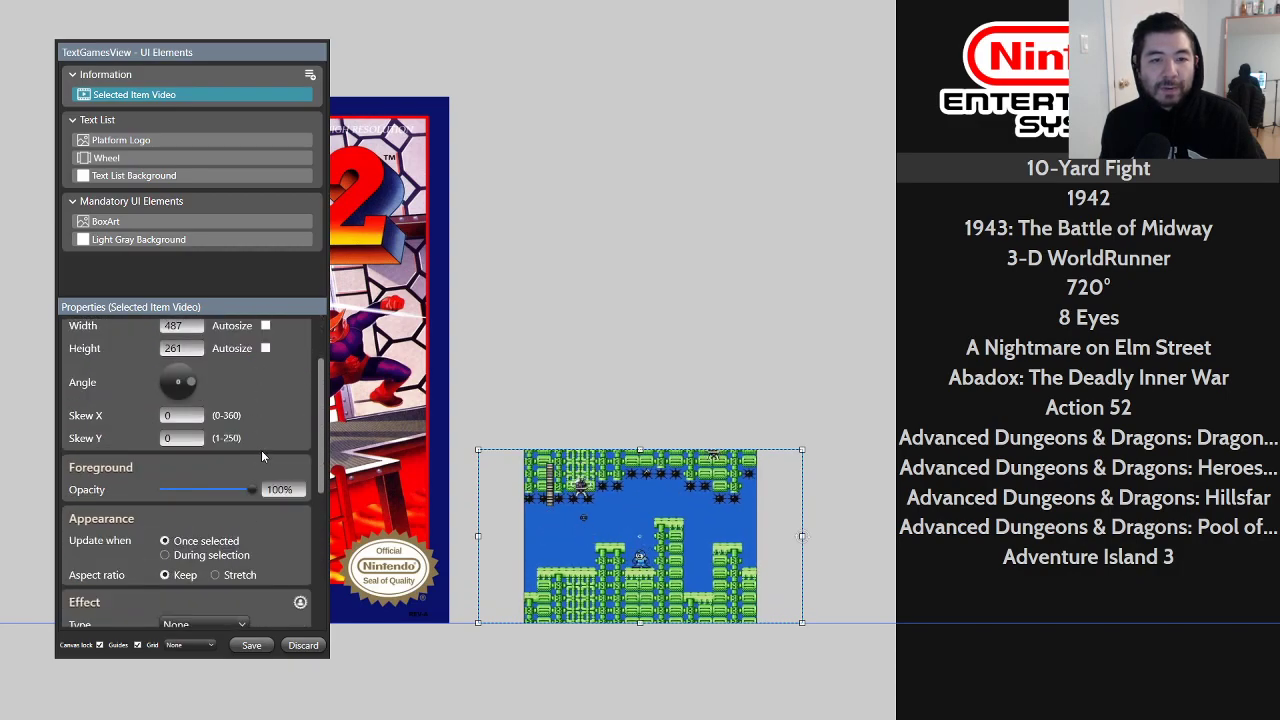
pyautogui.scroll(3, 263, 450)
pyautogui.scroll(2, 263, 449)
pyautogui.scroll(-5, 264, 448)
pyautogui.scroll(3, 264, 450)
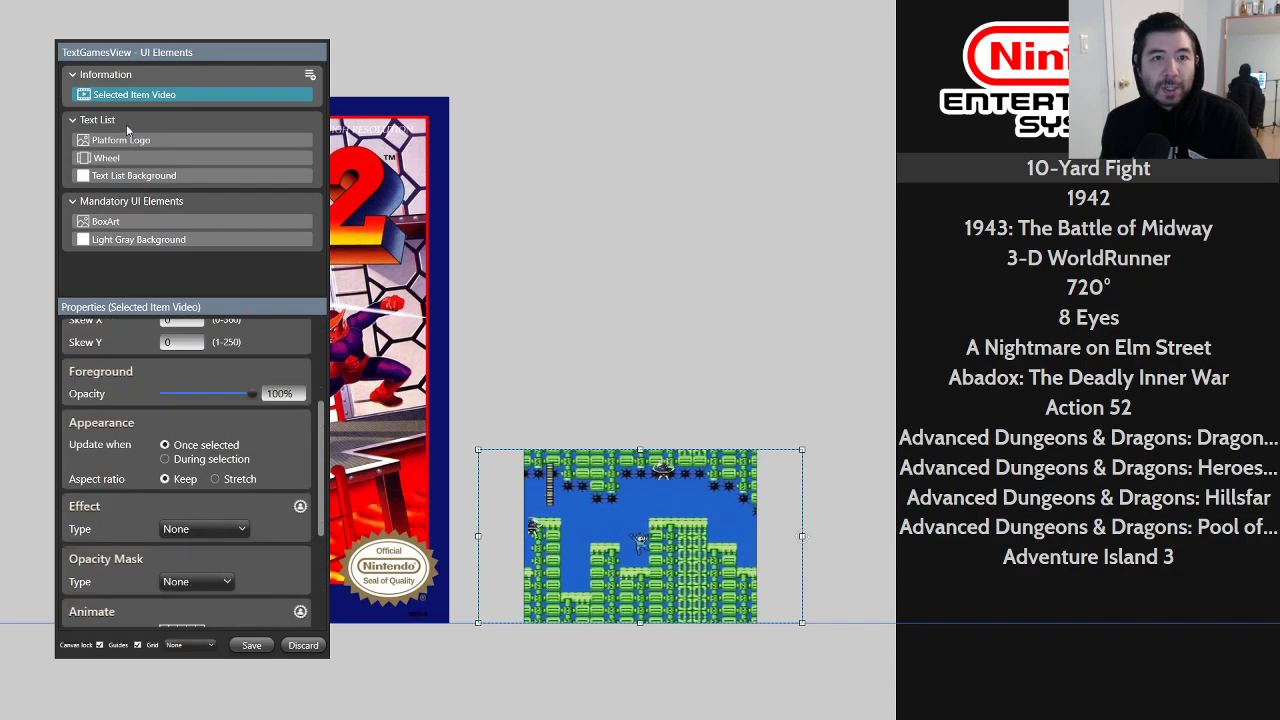
pyautogui.scroll(3, 294, 540)
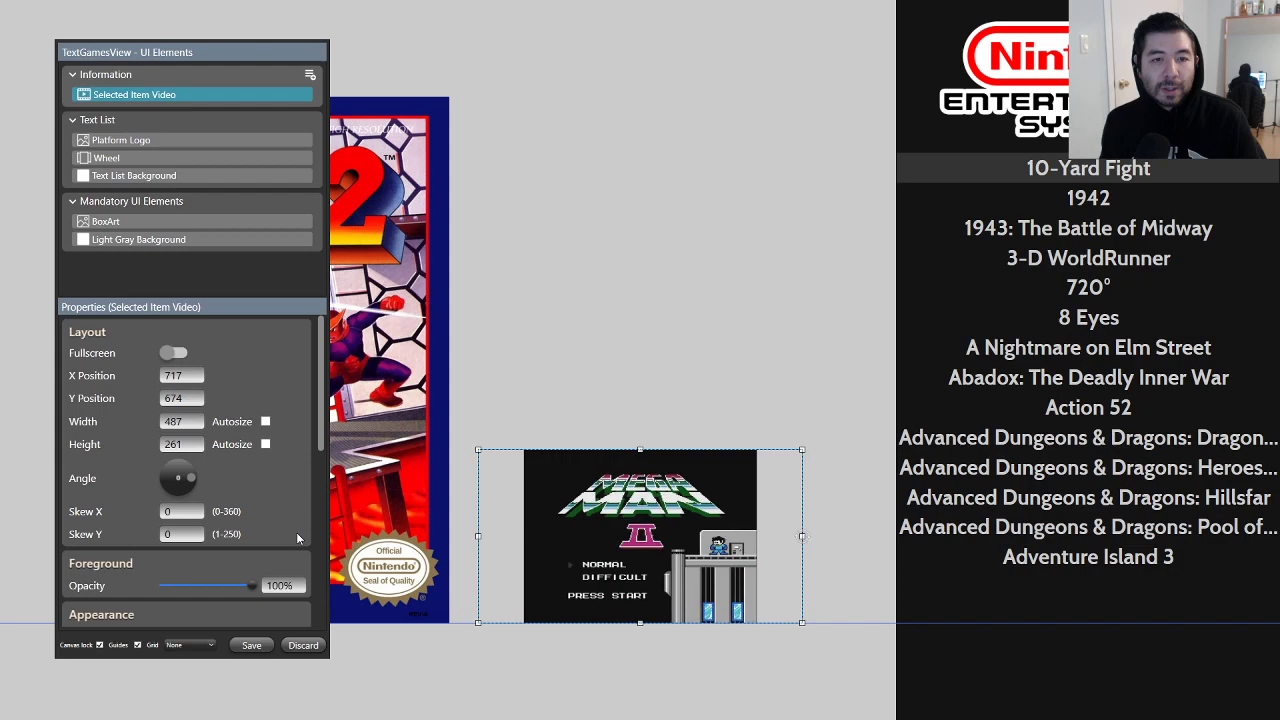
pyautogui.scroll(-3, 296, 537)
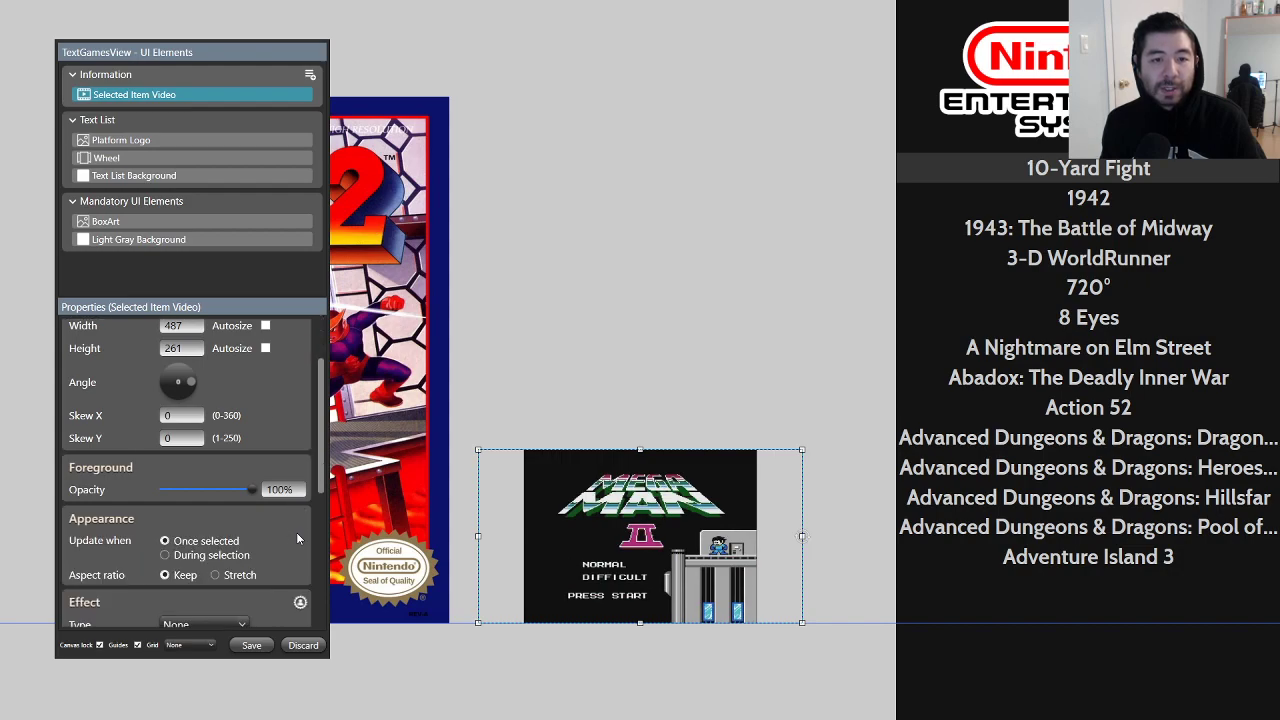
pyautogui.scroll(-1, 296, 538)
pyautogui.scroll(-3, 282, 543)
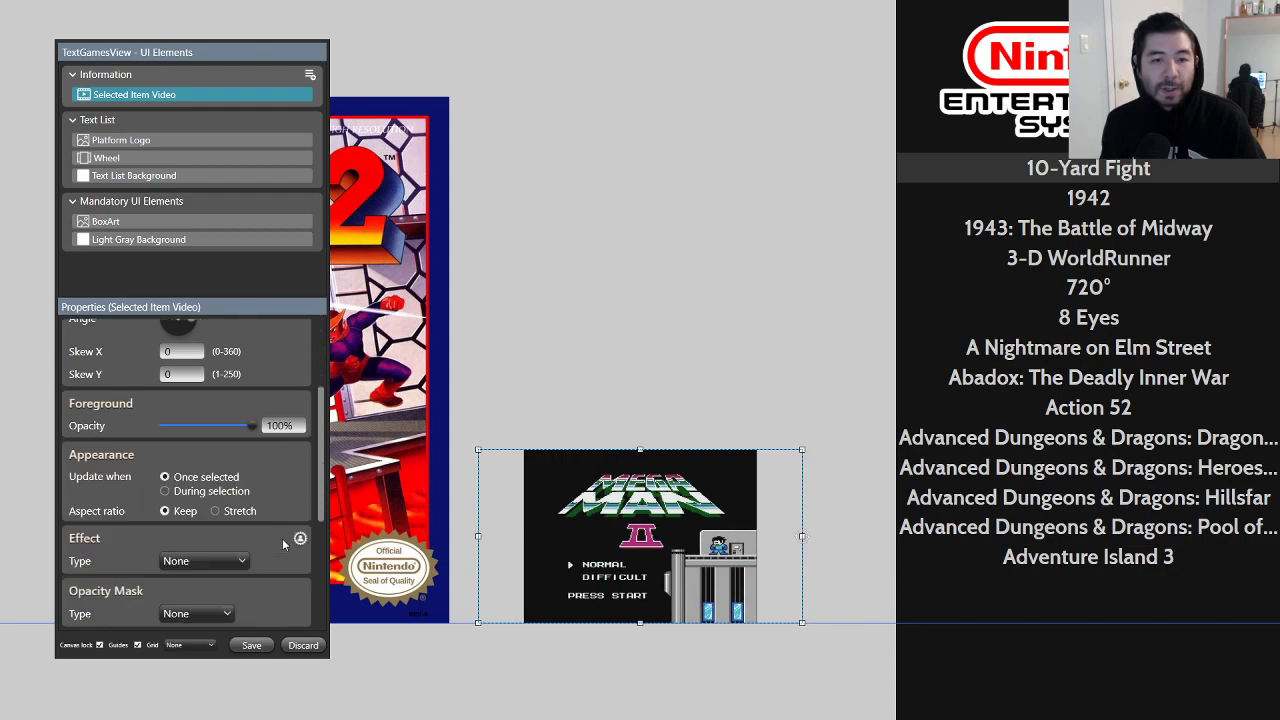
pyautogui.scroll(-3, 282, 538)
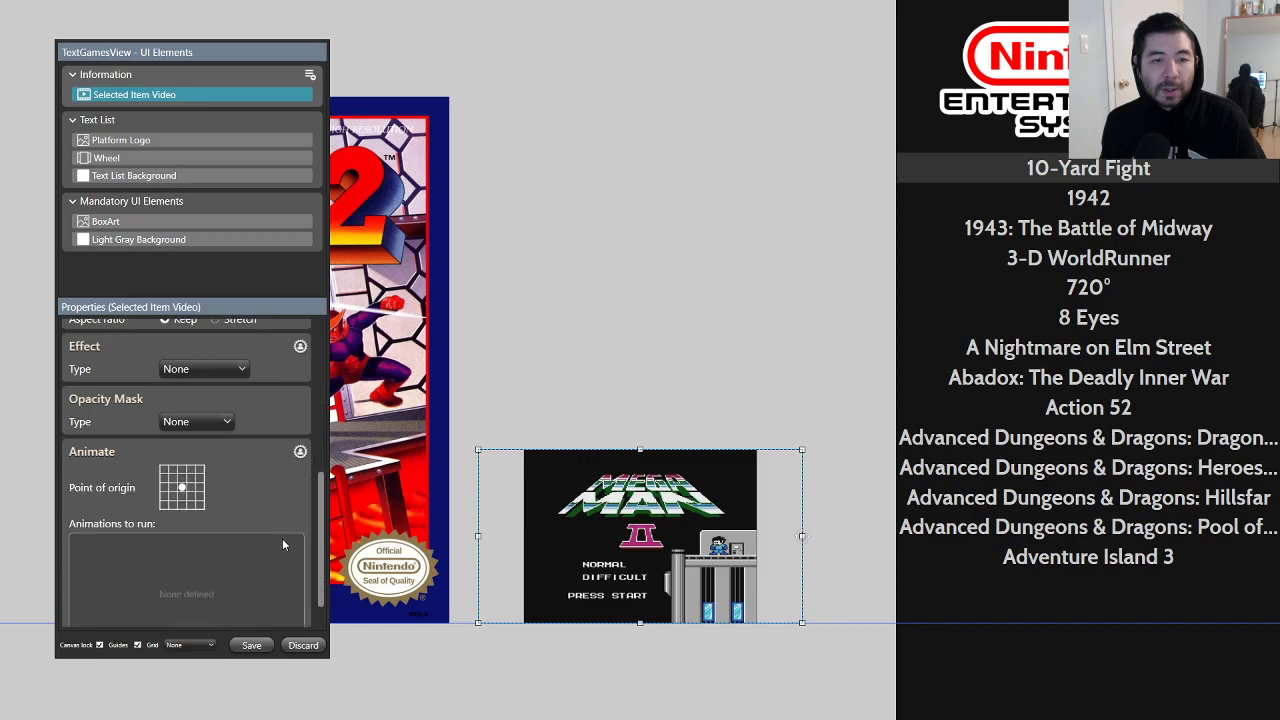
pyautogui.scroll(9, 298, 519)
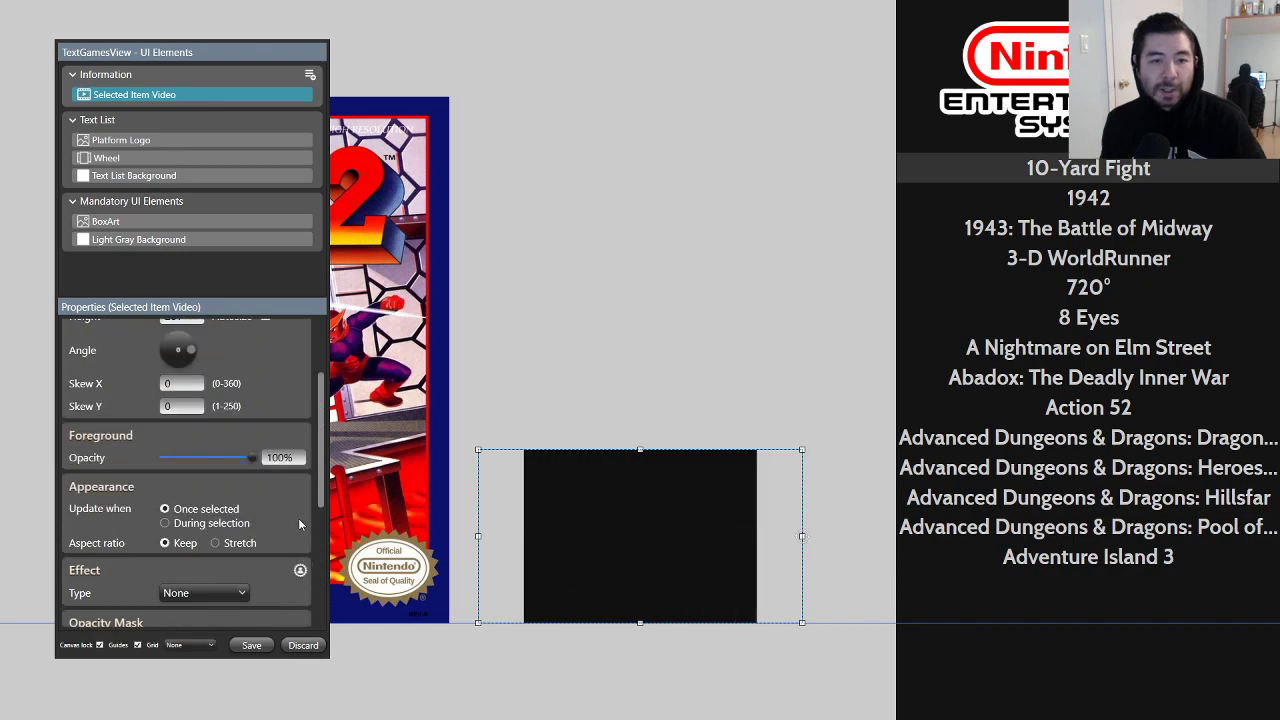
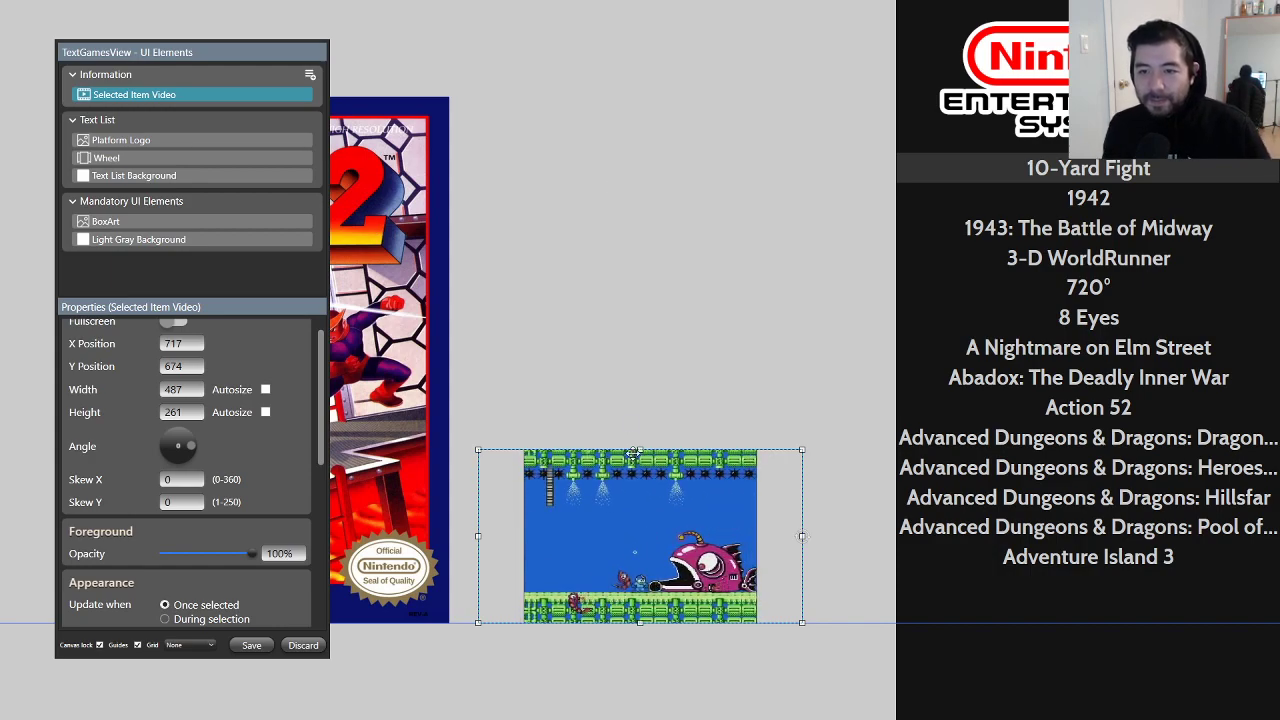
# Step: Raise the video's upper edge to Y position 570, making it about 365 high, and deselect it
pyautogui.moveTo(640, 451); pyautogui.dragTo(657, 382)
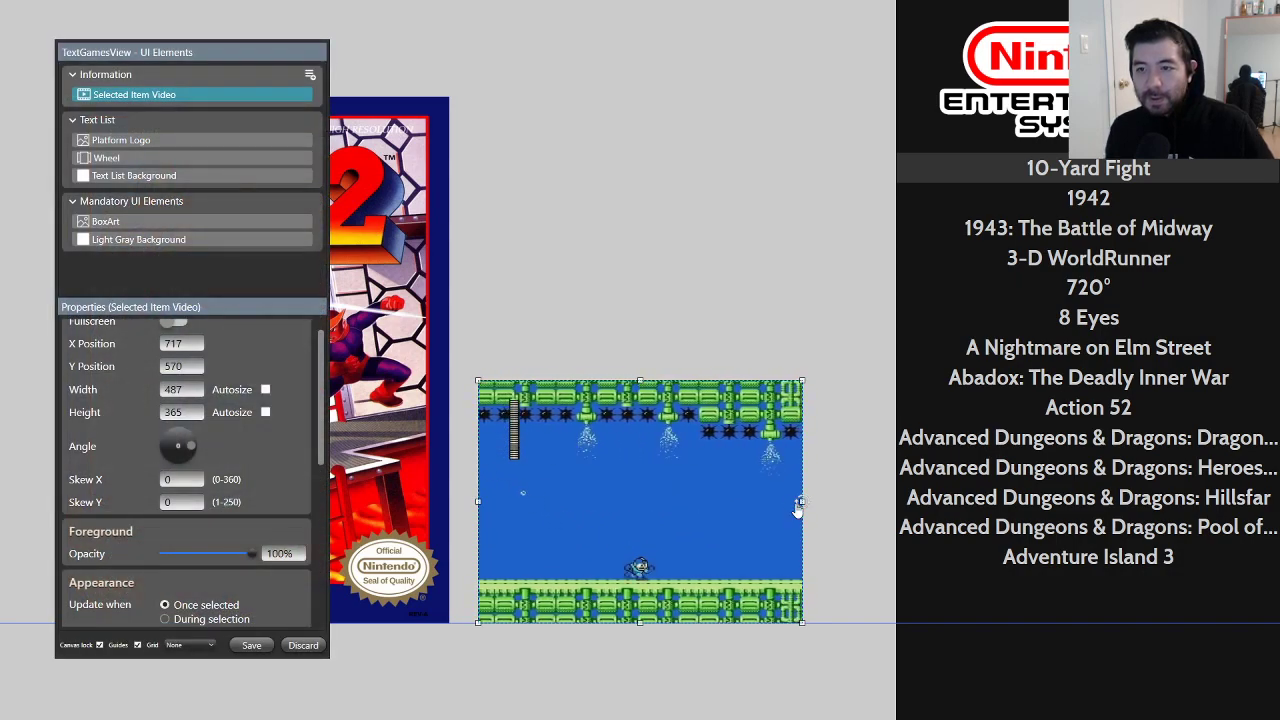
pyautogui.click(840, 502)
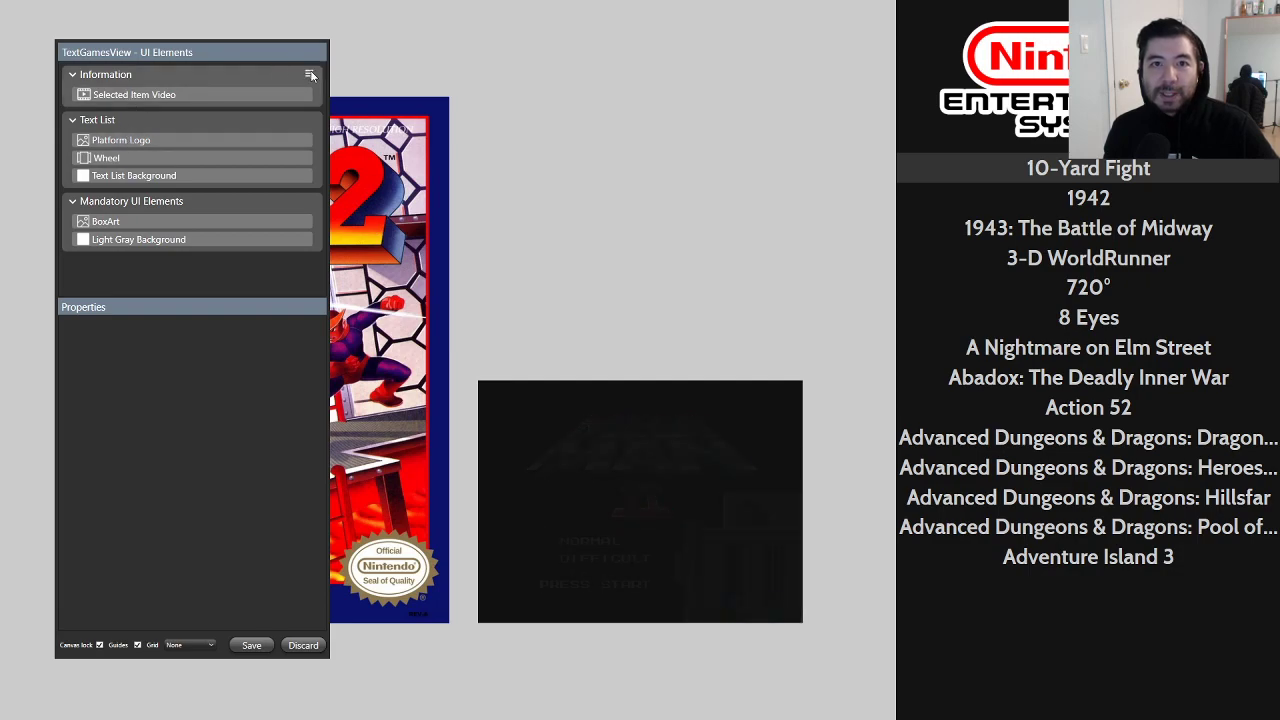
# Step: Add a Text element to the Information group
pyautogui.click(311, 76)
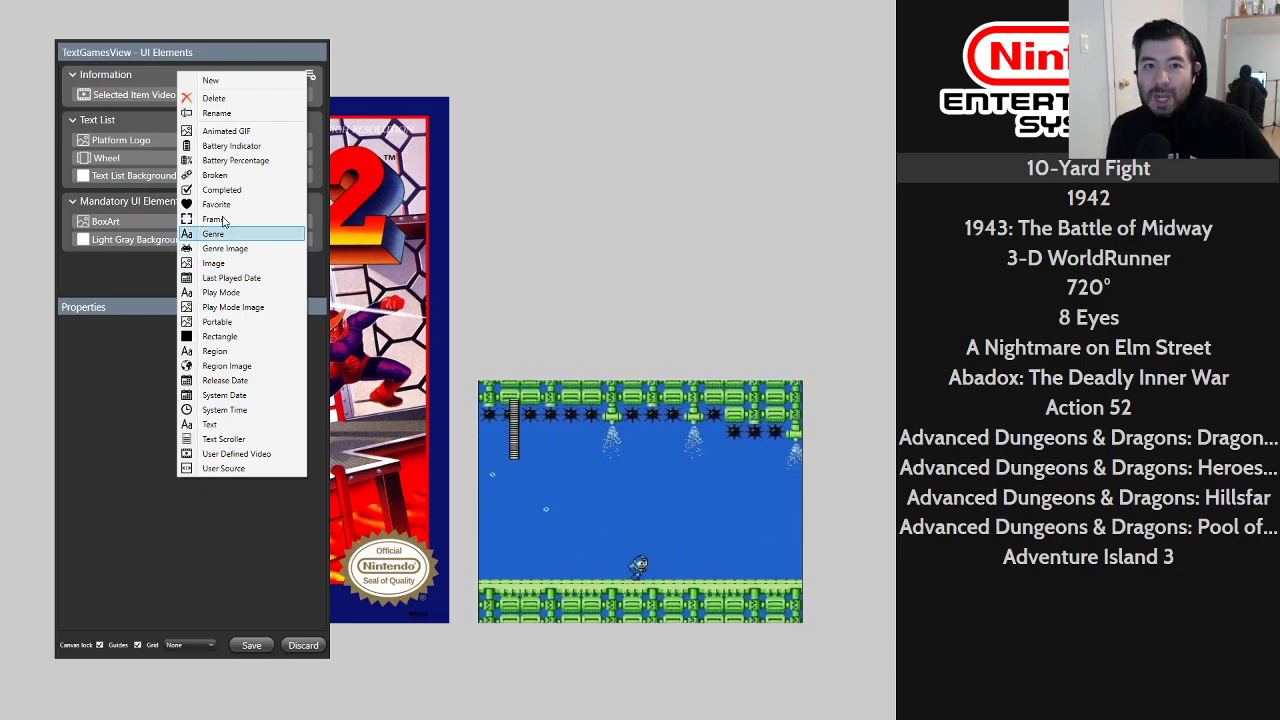
pyautogui.click(226, 410)
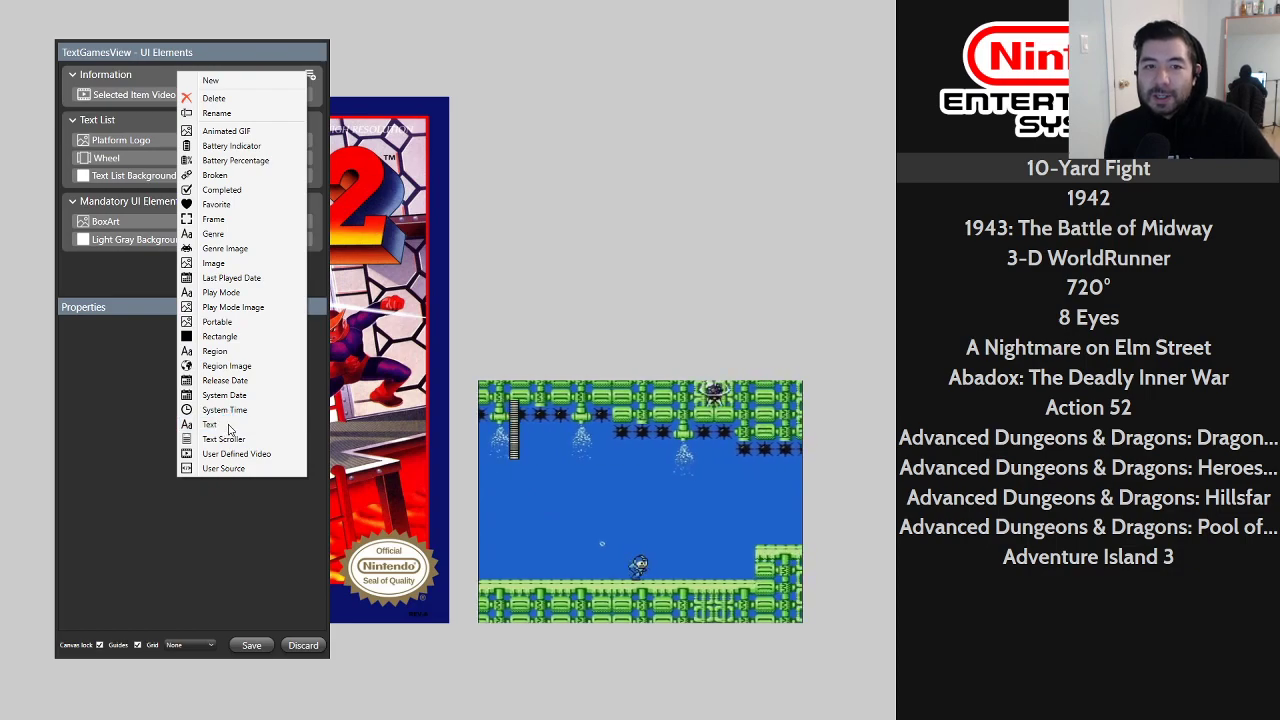
pyautogui.click(226, 424)
# Step: Examine the new text element's font, alignment, trimming and wrapping properties and their available options
pyautogui.scroll(-1, 267, 493)
pyautogui.scroll(-1, 267, 490)
pyautogui.scroll(2, 280, 481)
pyautogui.scroll(-3, 280, 481)
pyautogui.scroll(-5, 280, 481)
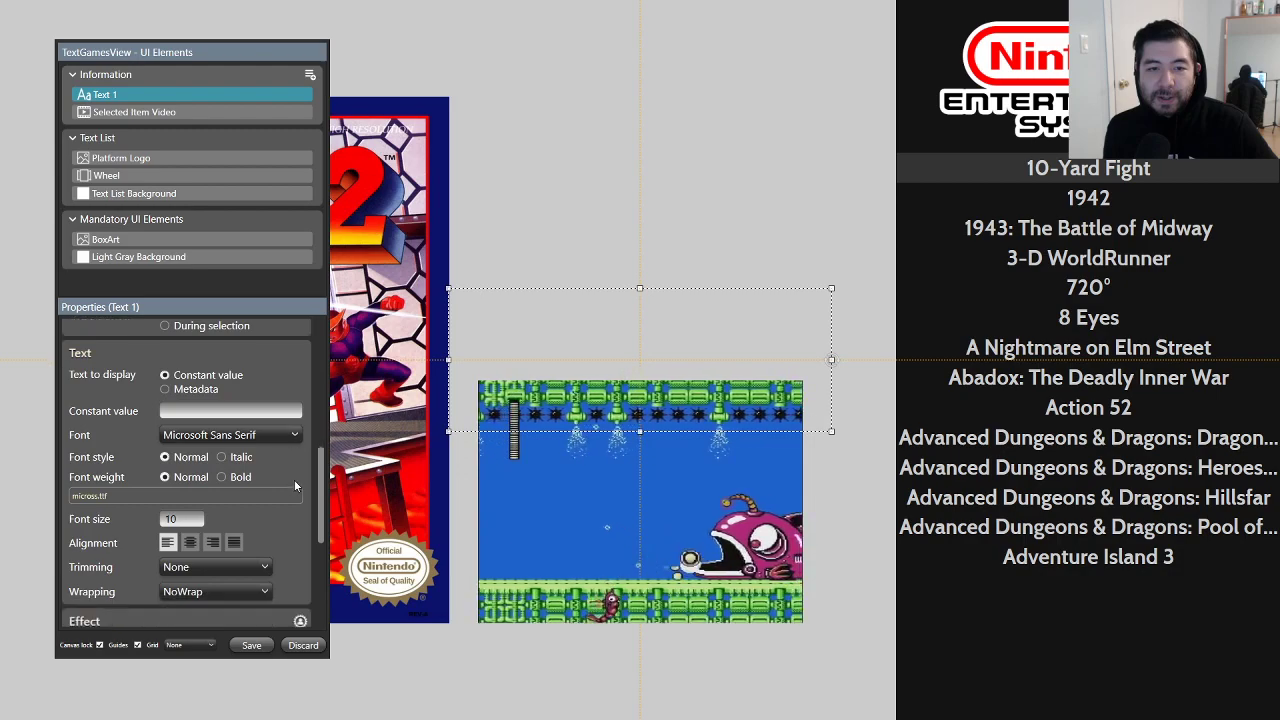
pyautogui.scroll(1, 297, 491)
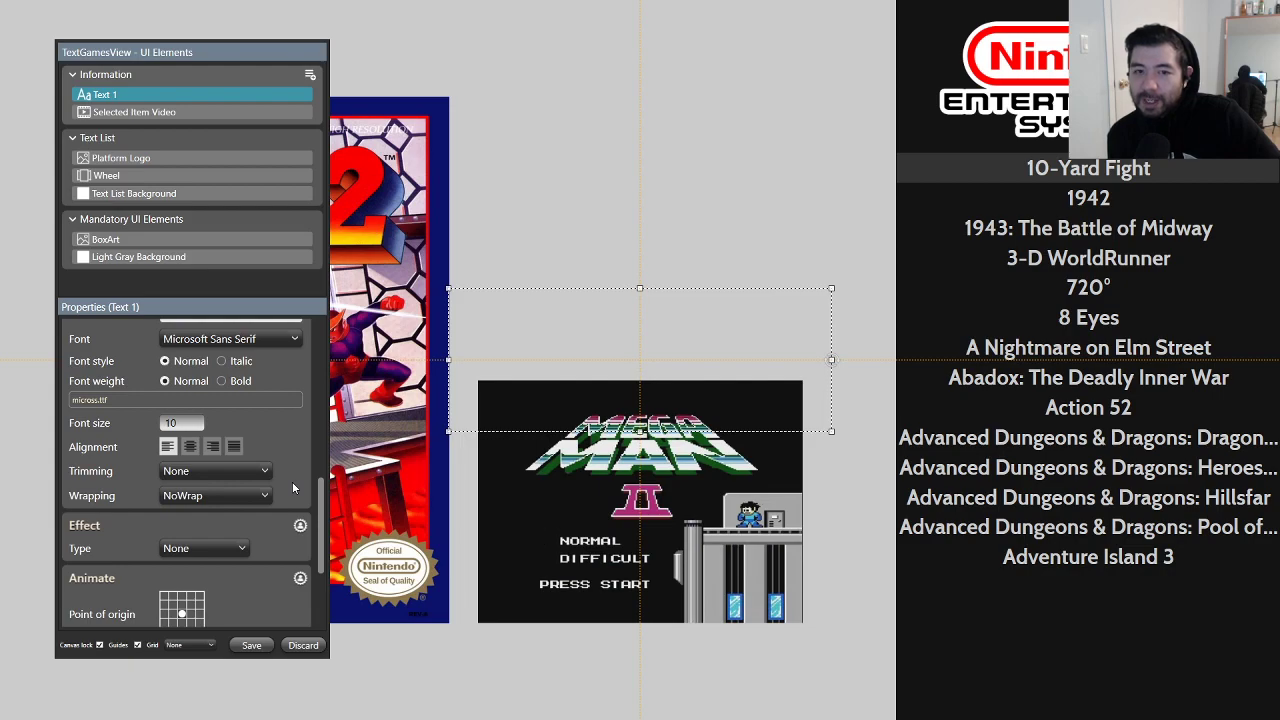
pyautogui.click(264, 497)
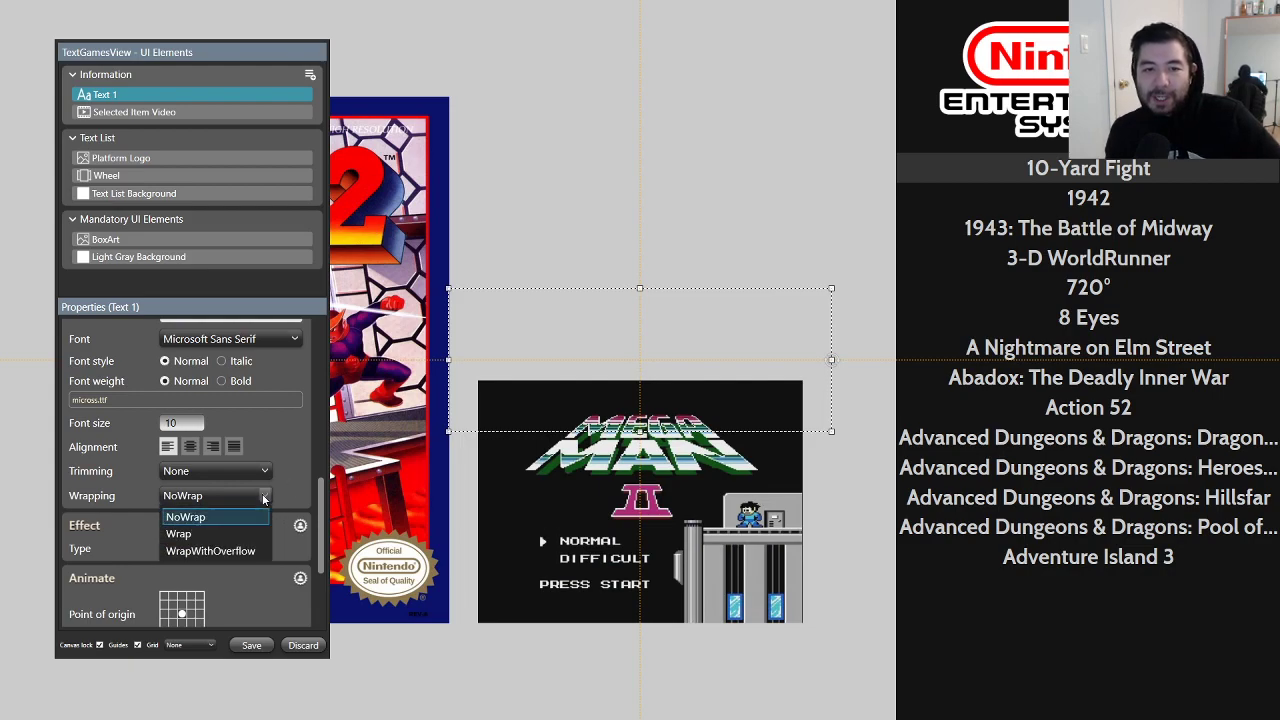
pyautogui.click(294, 494)
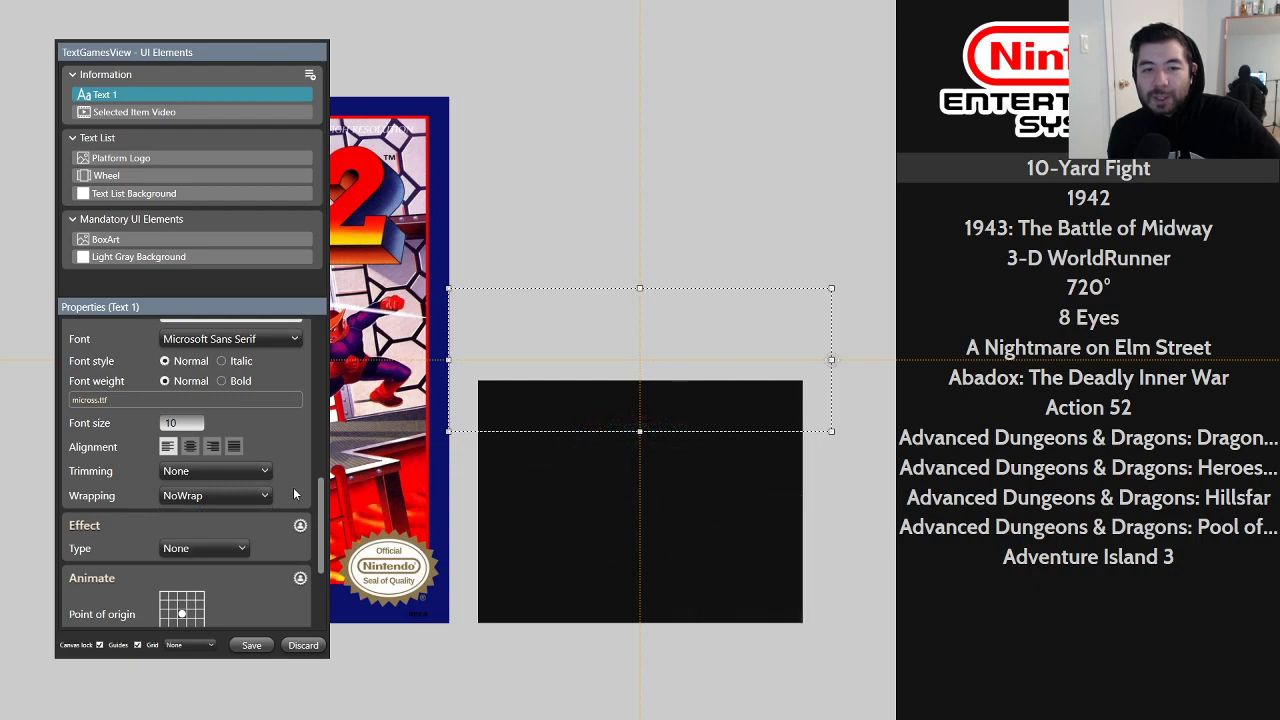
pyautogui.click(218, 472)
pyautogui.click(128, 488)
pyautogui.click(265, 496)
pyautogui.click(80, 504)
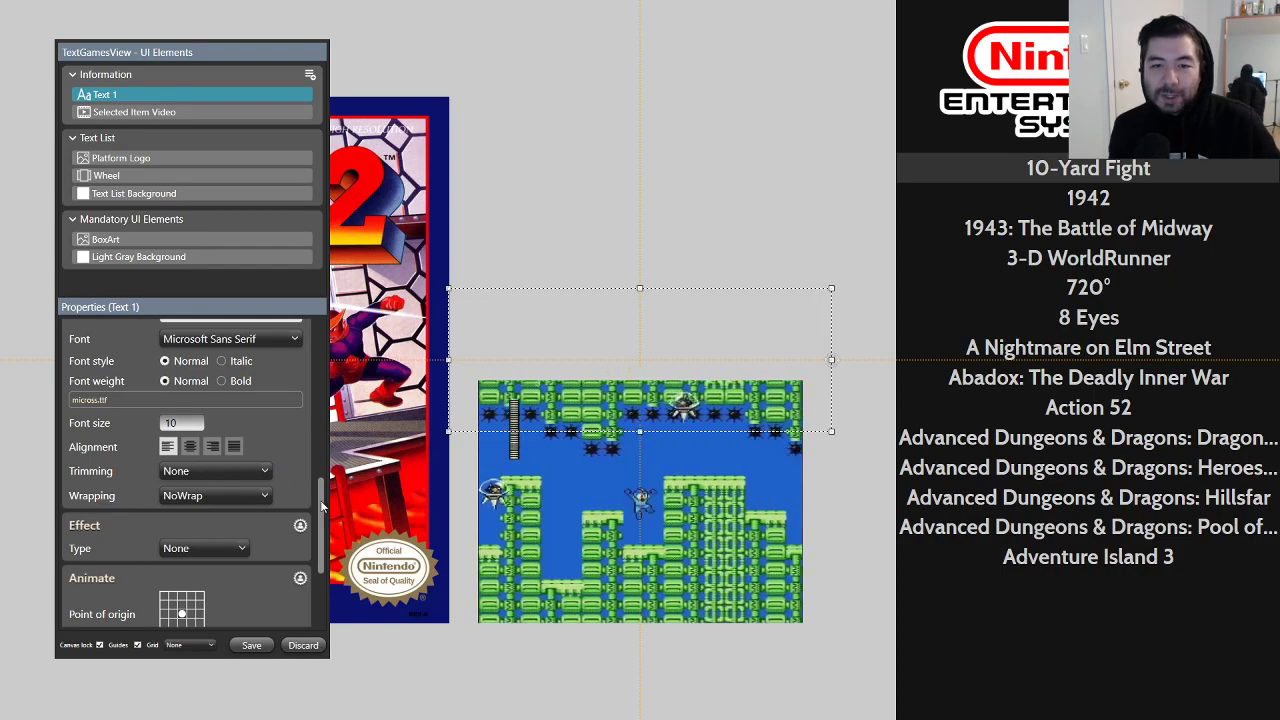
pyautogui.scroll(1, 321, 492)
pyautogui.scroll(-1, 270, 502)
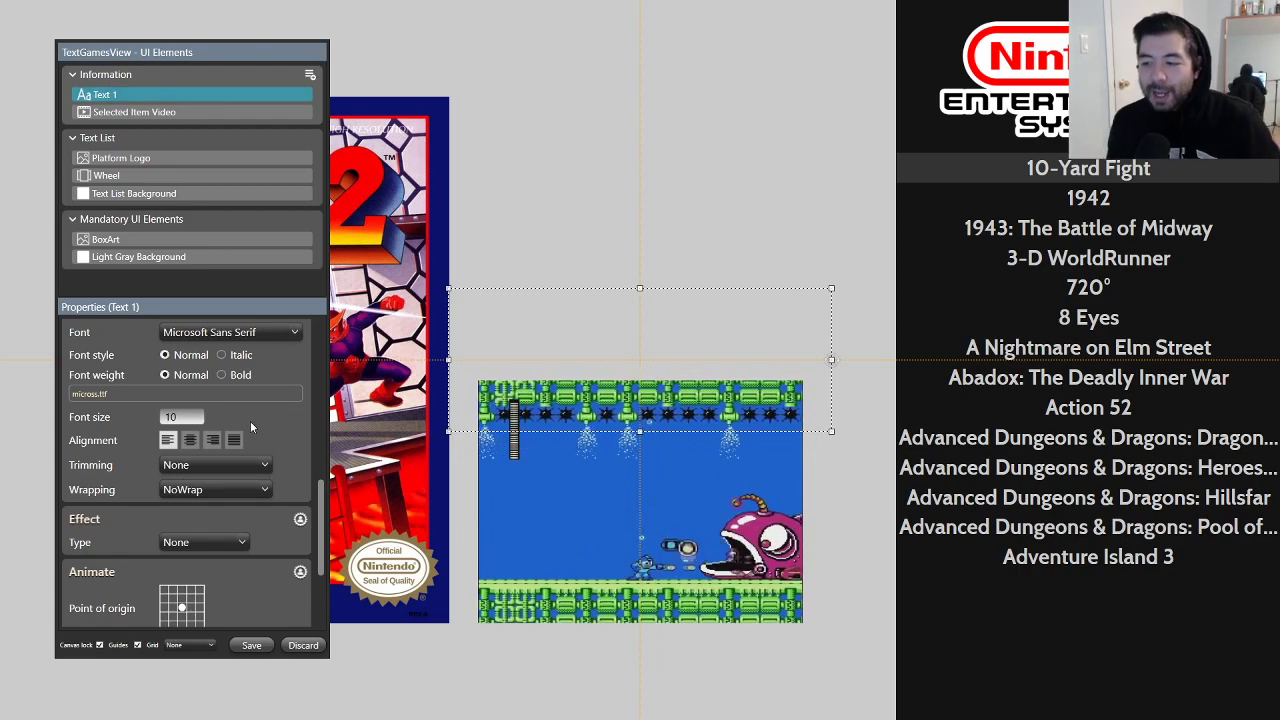
# Step: Check the reference image's game details and rename the new text element as Title
pyautogui.hotkey('alt', 'Tab')
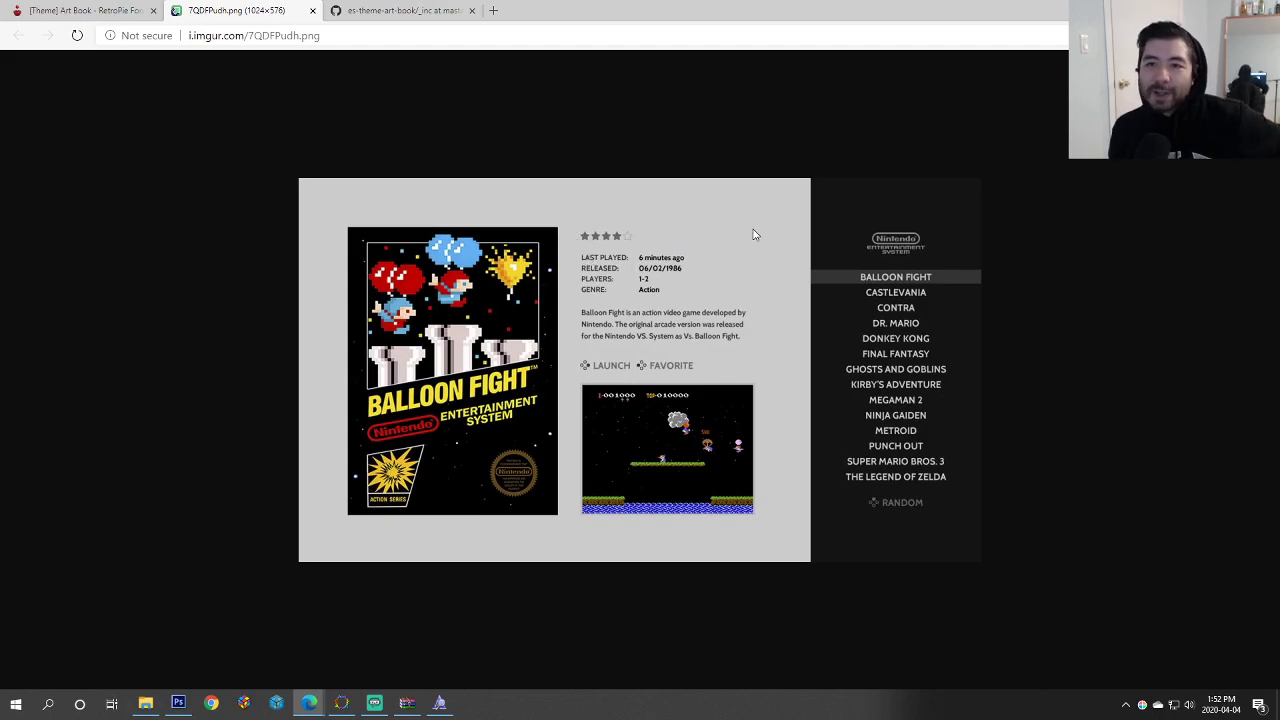
pyautogui.hotkey('alt', 'Tab')
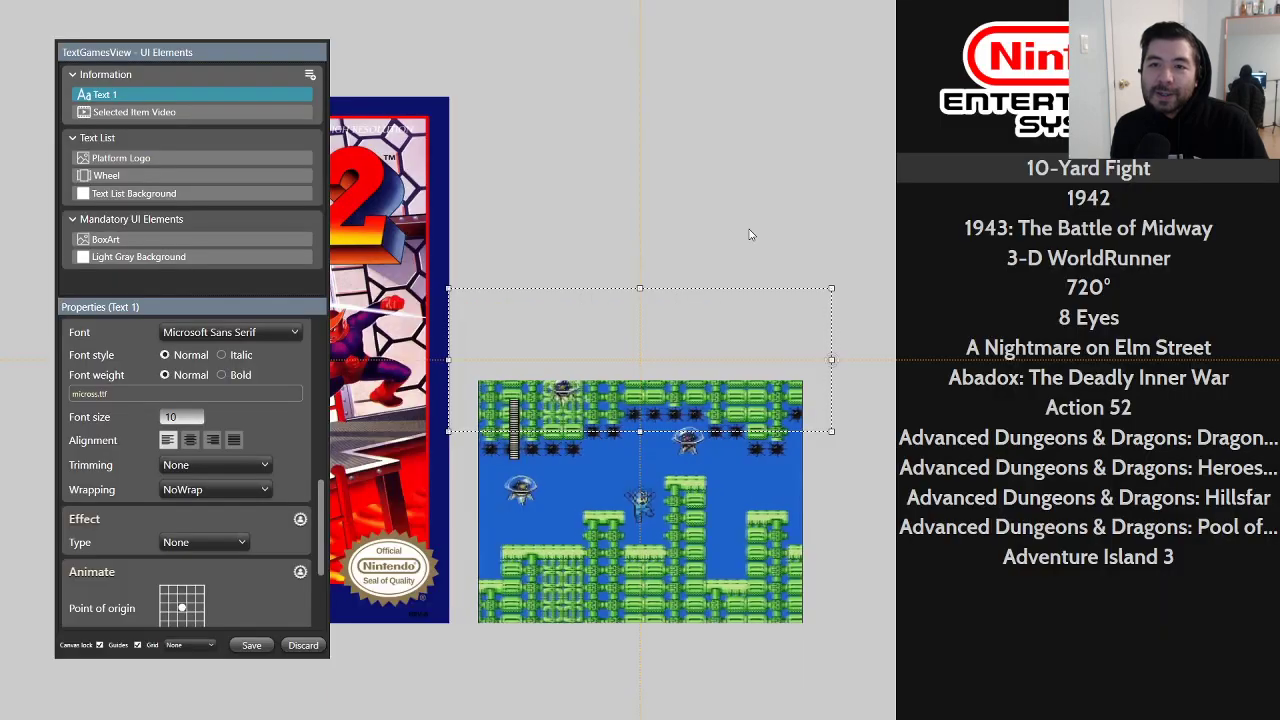
pyautogui.doubleClick(108, 94)
pyautogui.moveTo(121, 94); pyautogui.dragTo(57, 99)
pyautogui.write('Title')
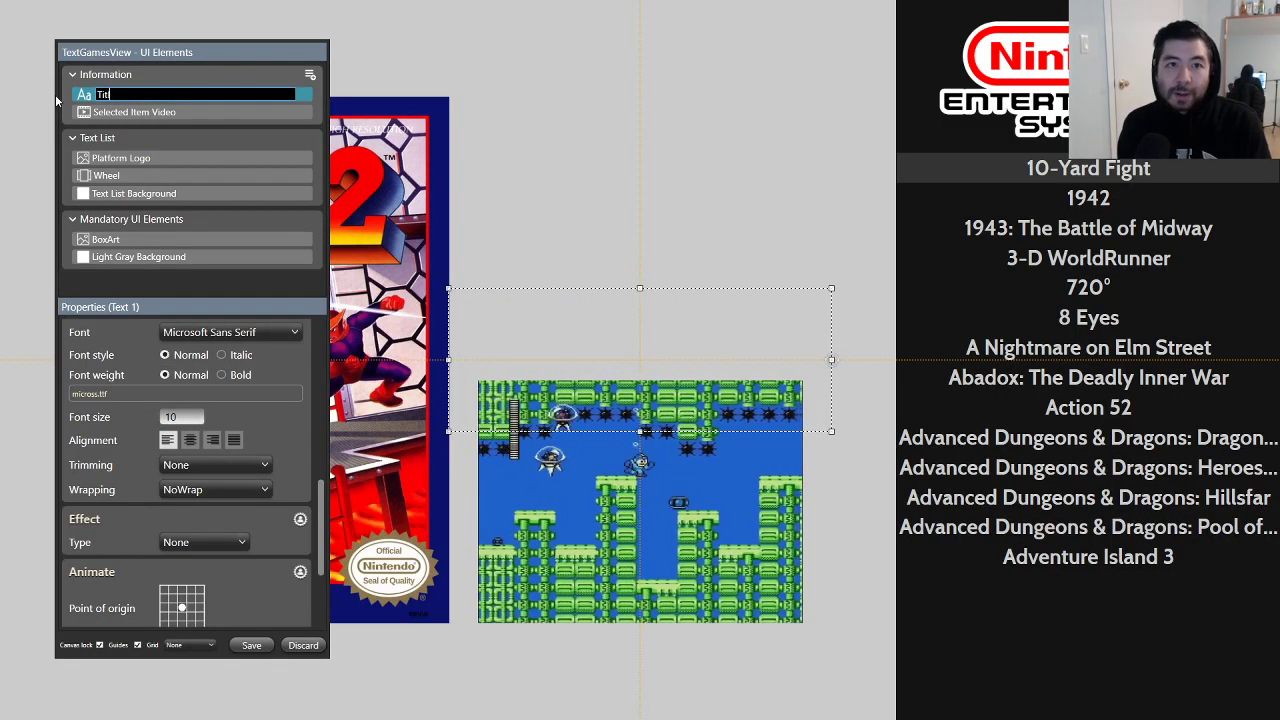
pyautogui.press('Return')
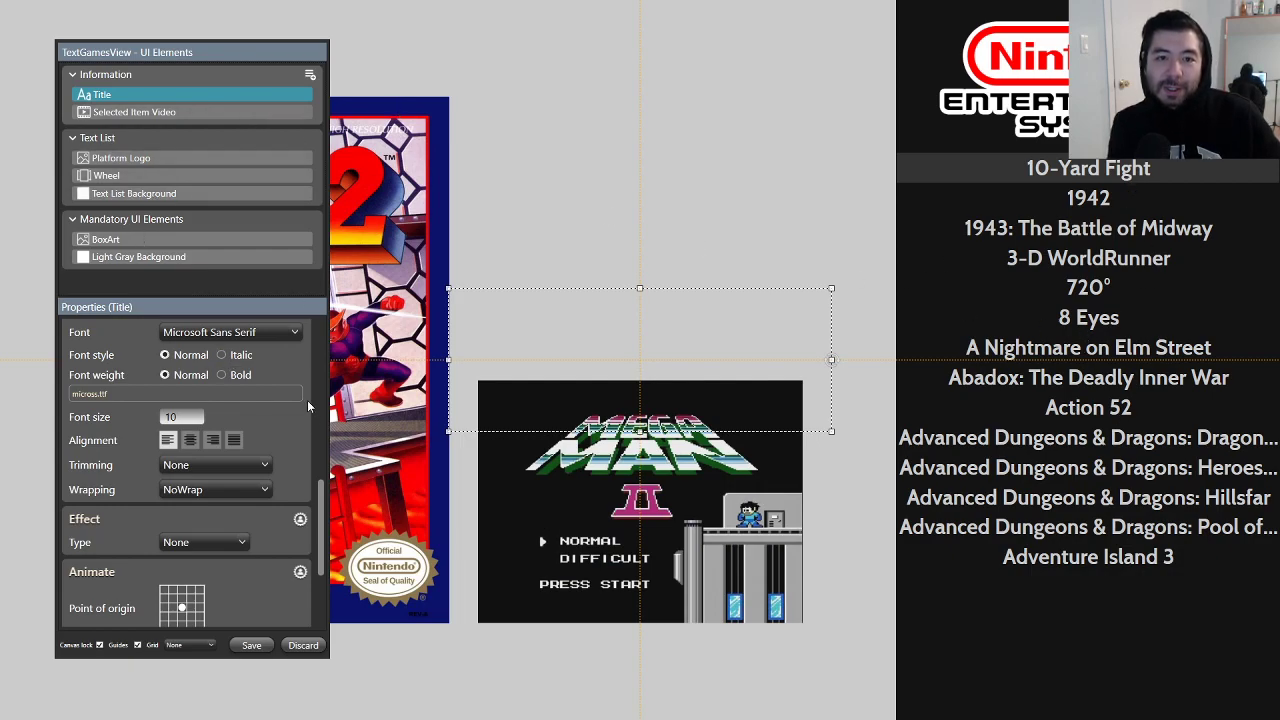
# Step: Set the Title element's font to Cabin
pyautogui.scroll(2, 292, 435)
pyautogui.scroll(-1, 294, 432)
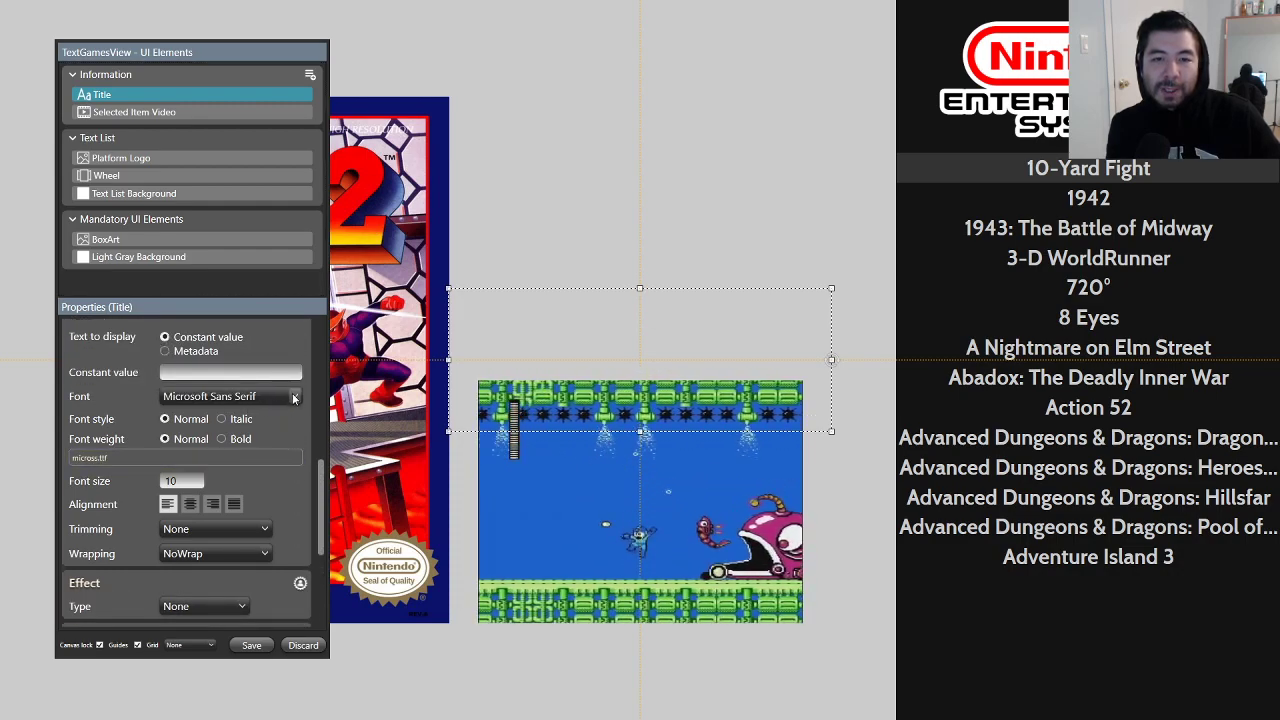
pyautogui.click(294, 397)
pyautogui.scroll(10, 200, 455)
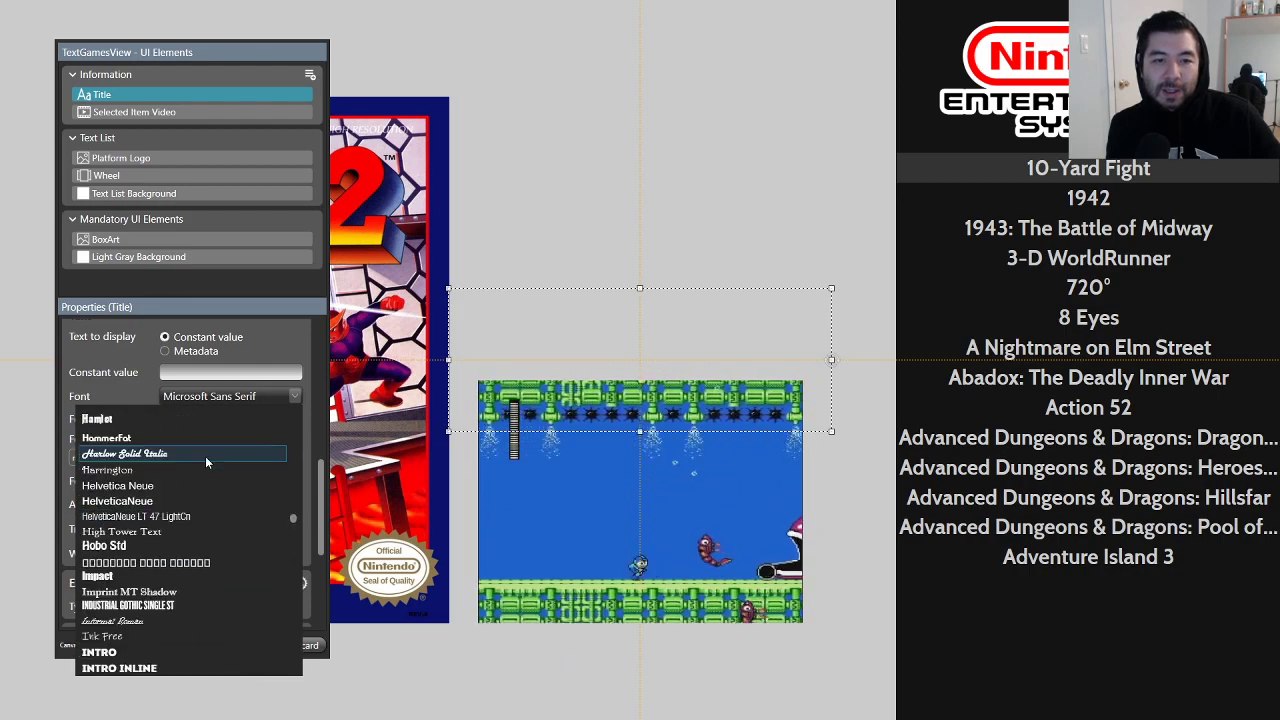
pyautogui.scroll(3, 205, 456)
pyautogui.moveTo(294, 506); pyautogui.dragTo(308, 452)
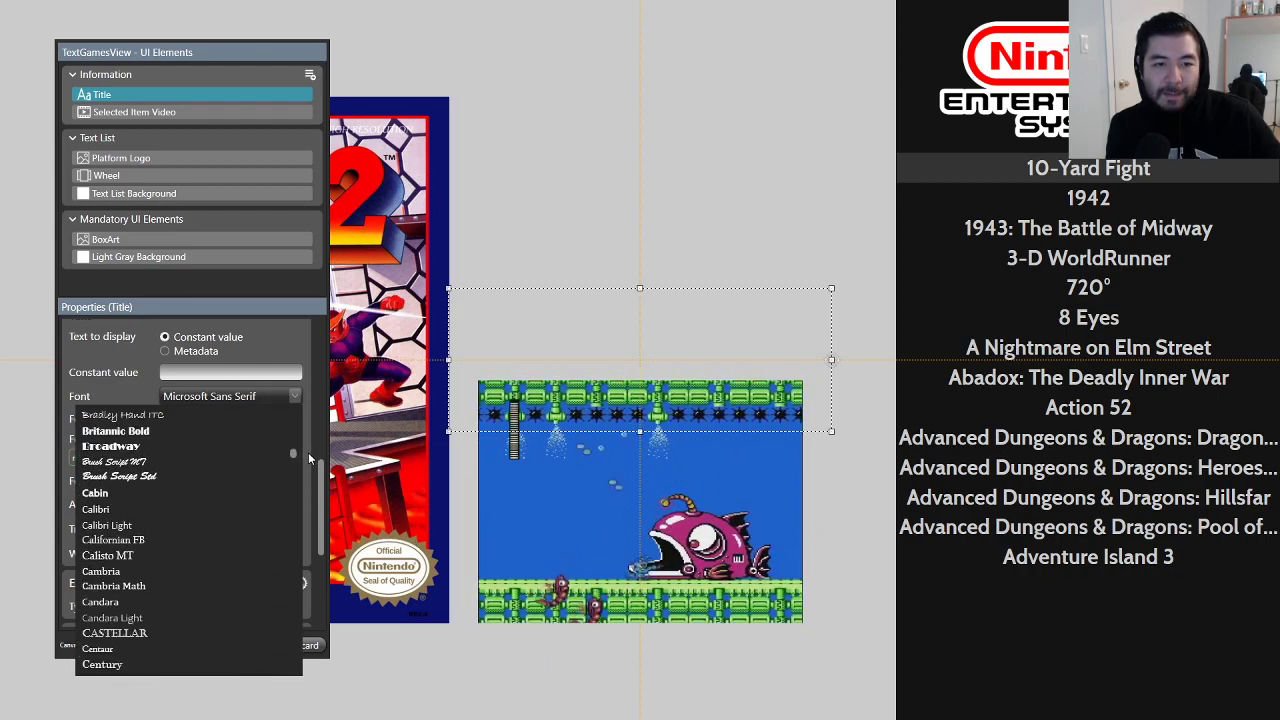
pyautogui.click(131, 493)
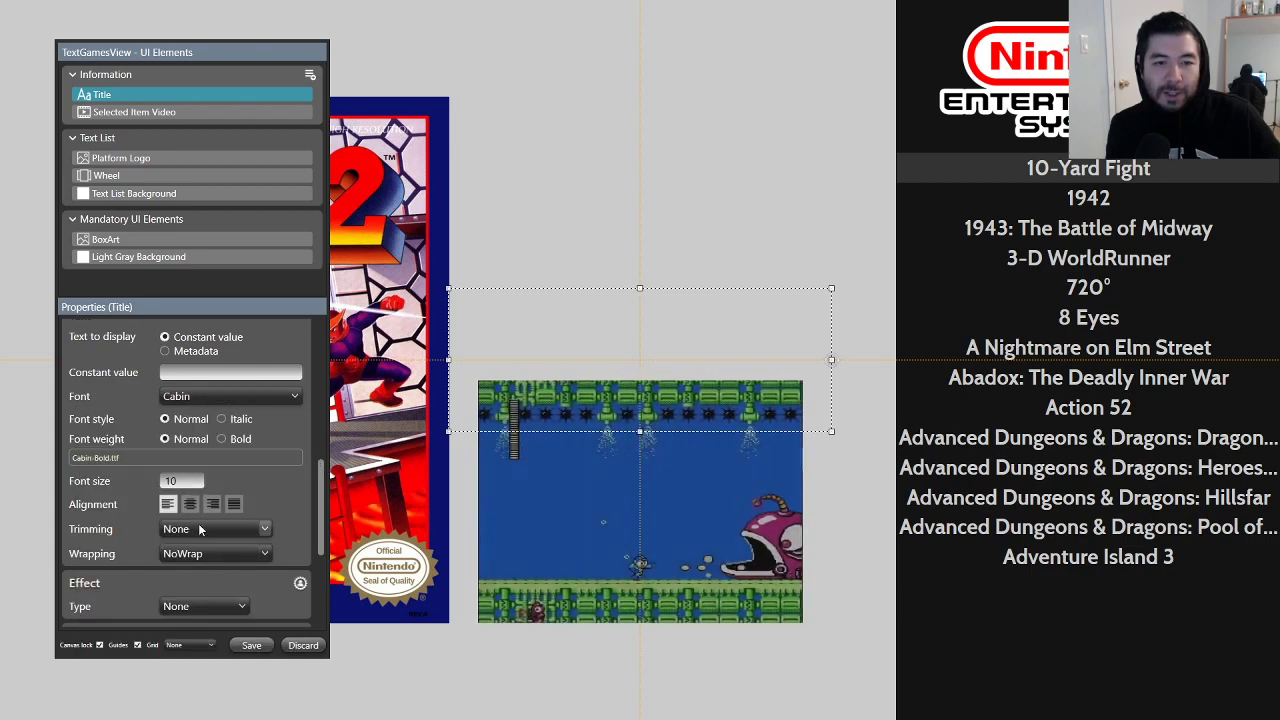
# Step: Try centring the Title text vertically in its box, and set its vertical alignment to bottom
pyautogui.scroll(-1, 277, 508)
pyautogui.scroll(2, 280, 500)
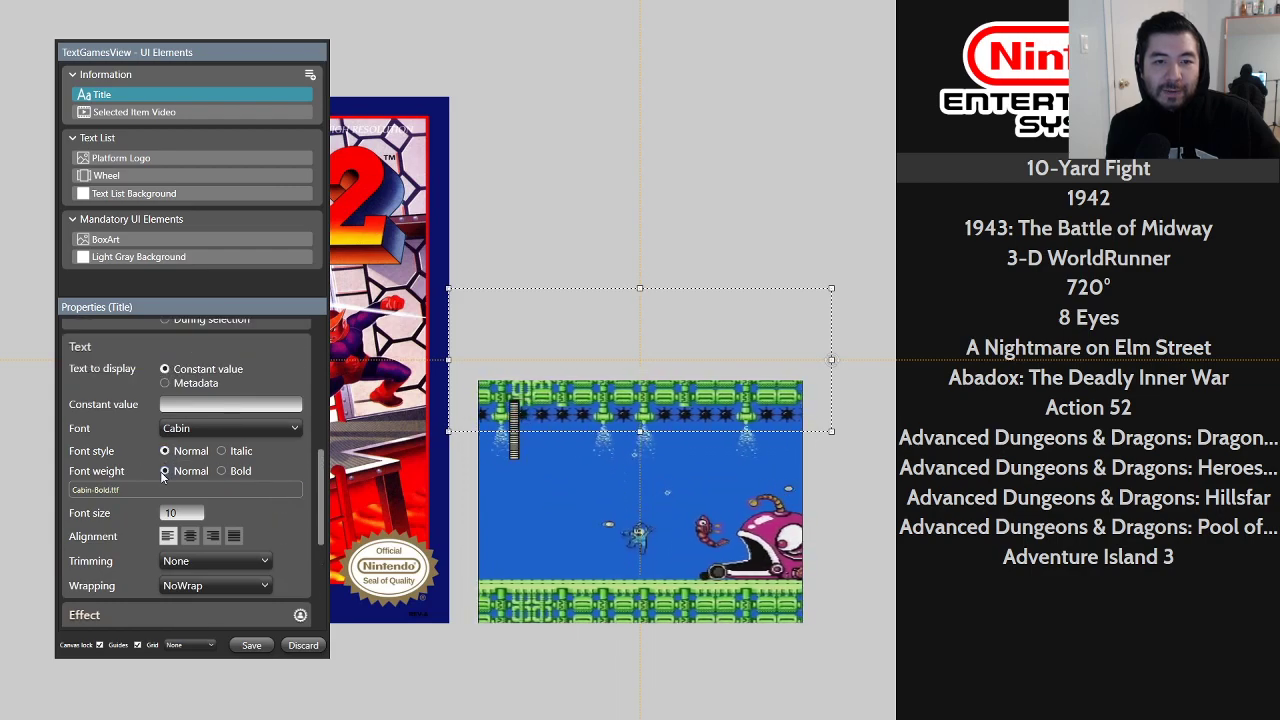
pyautogui.scroll(1, 252, 509)
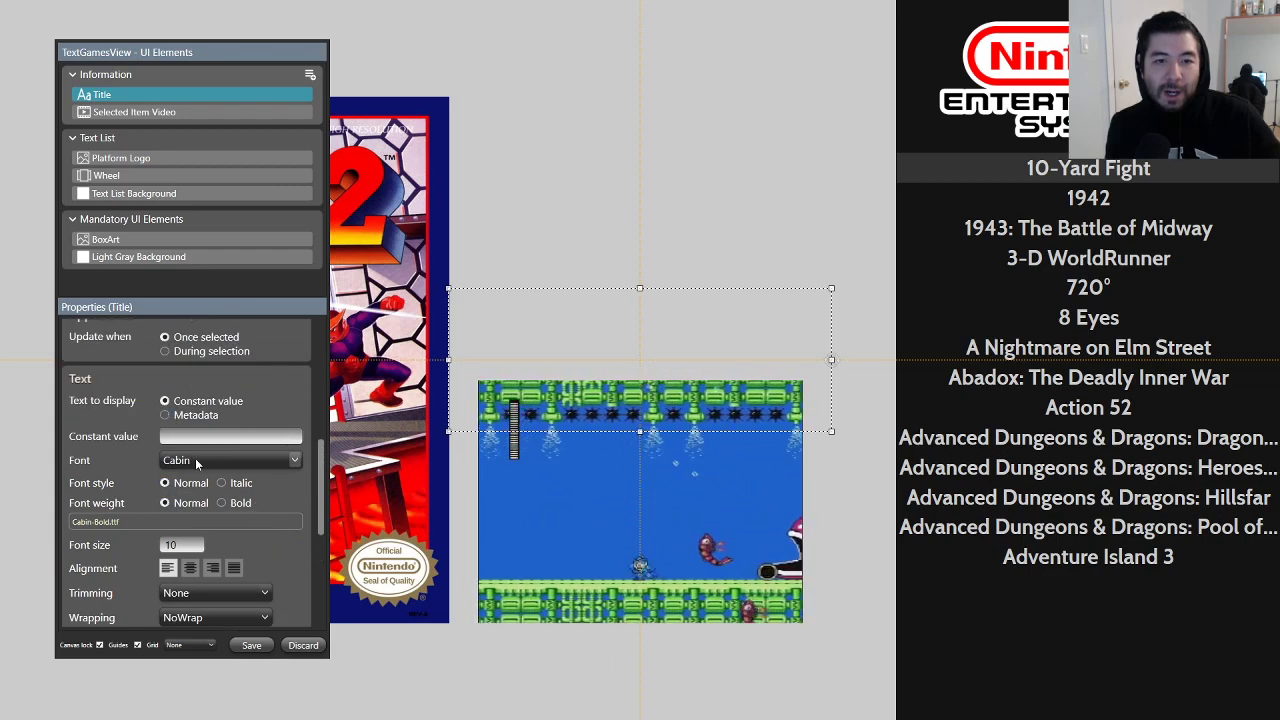
pyautogui.scroll(-4, 306, 498)
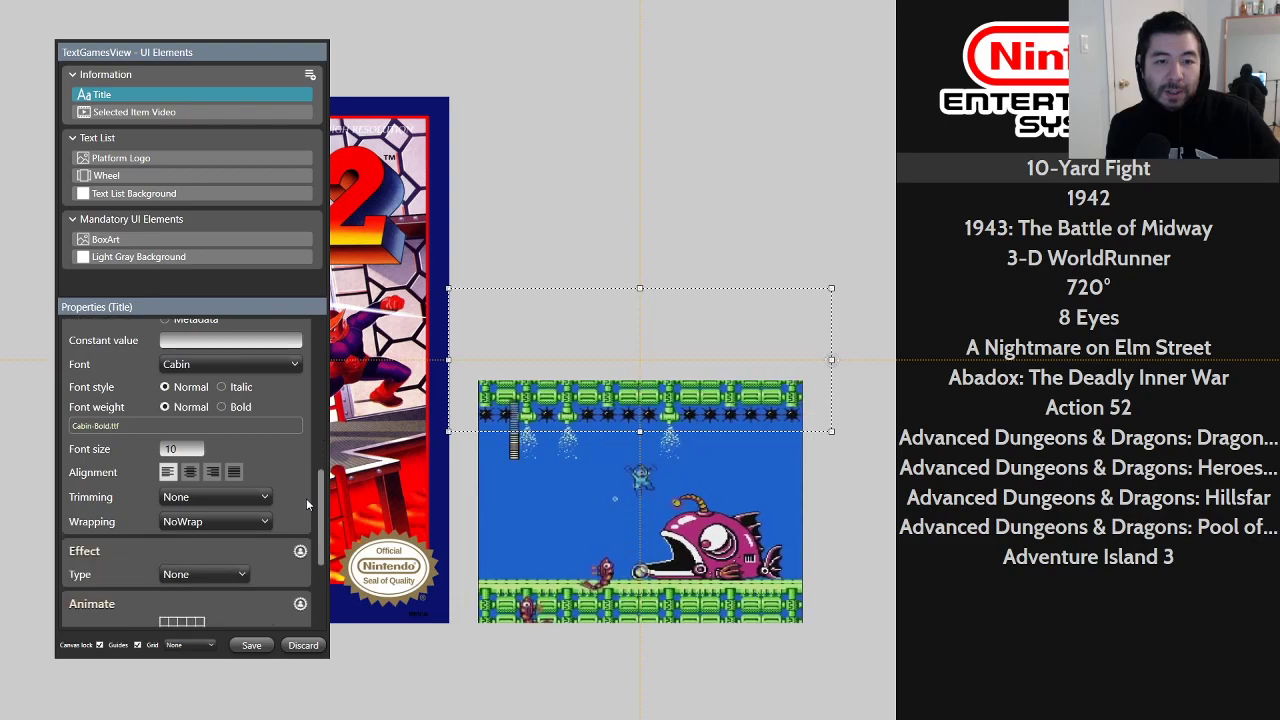
pyautogui.scroll(4, 306, 498)
pyautogui.scroll(4, 306, 498)
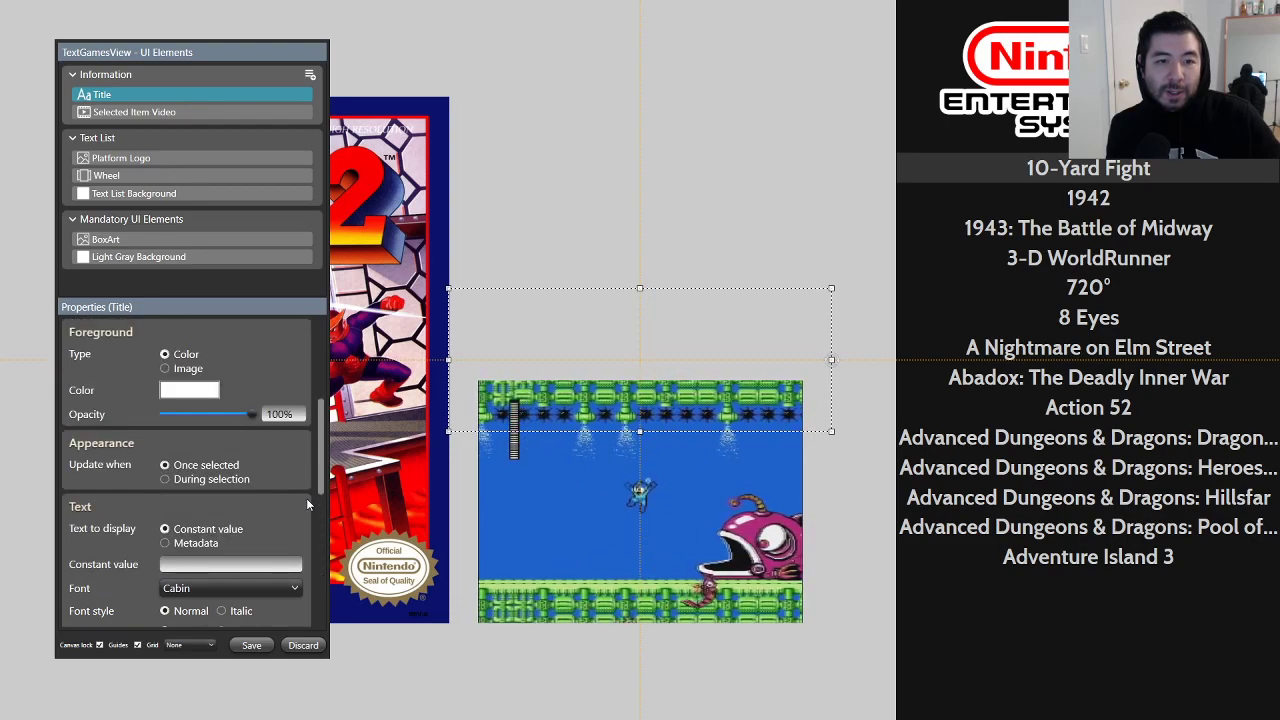
pyautogui.scroll(7, 308, 495)
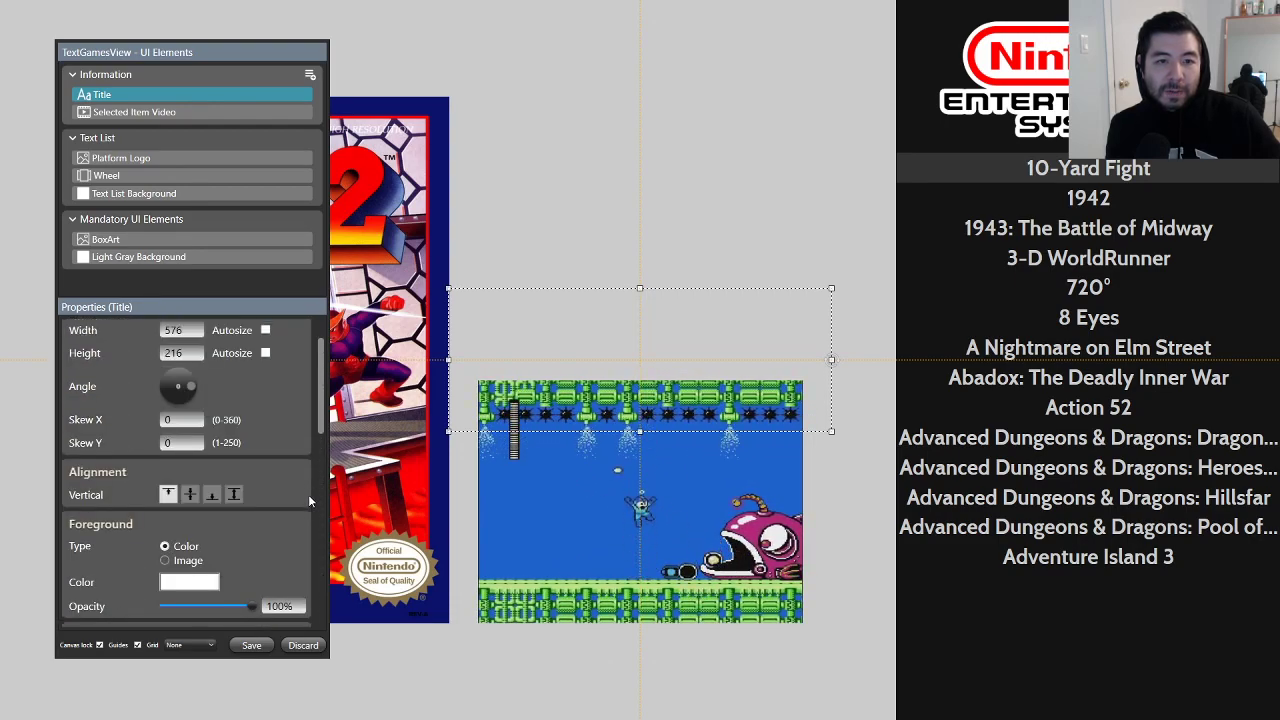
pyautogui.scroll(-2, 290, 496)
pyautogui.click(190, 494)
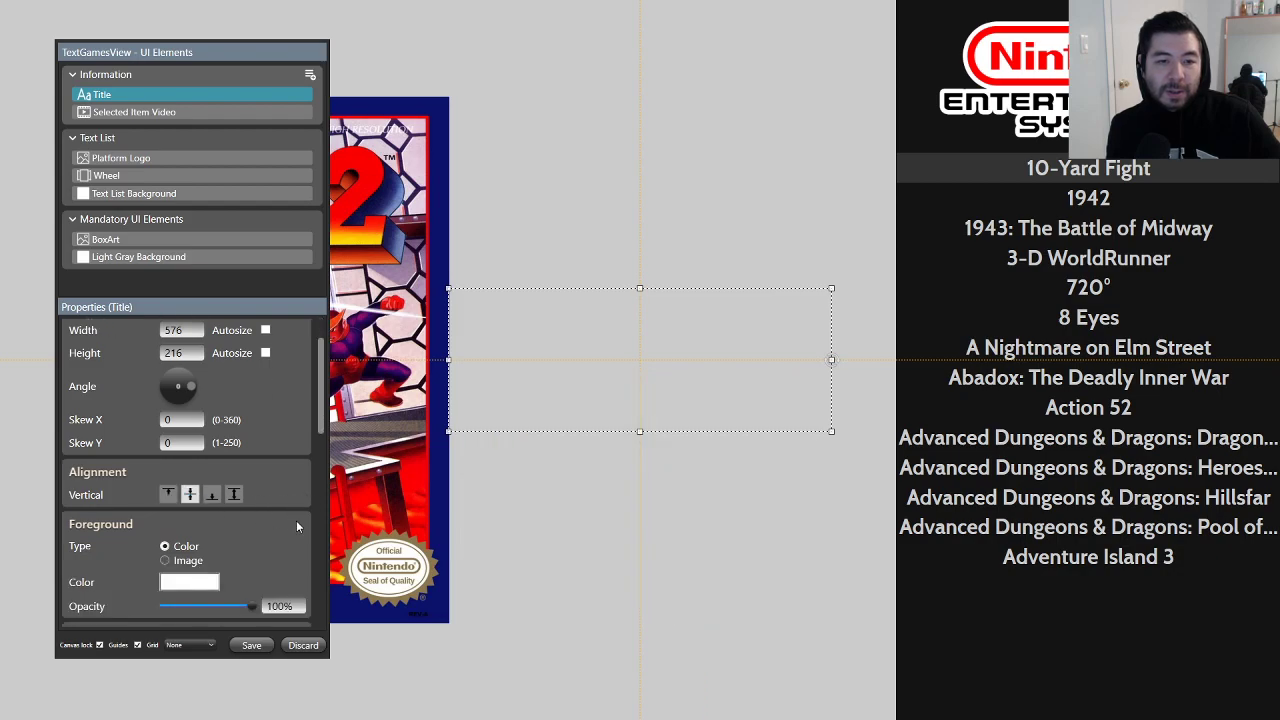
pyautogui.scroll(2, 302, 518)
pyautogui.scroll(-2, 301, 516)
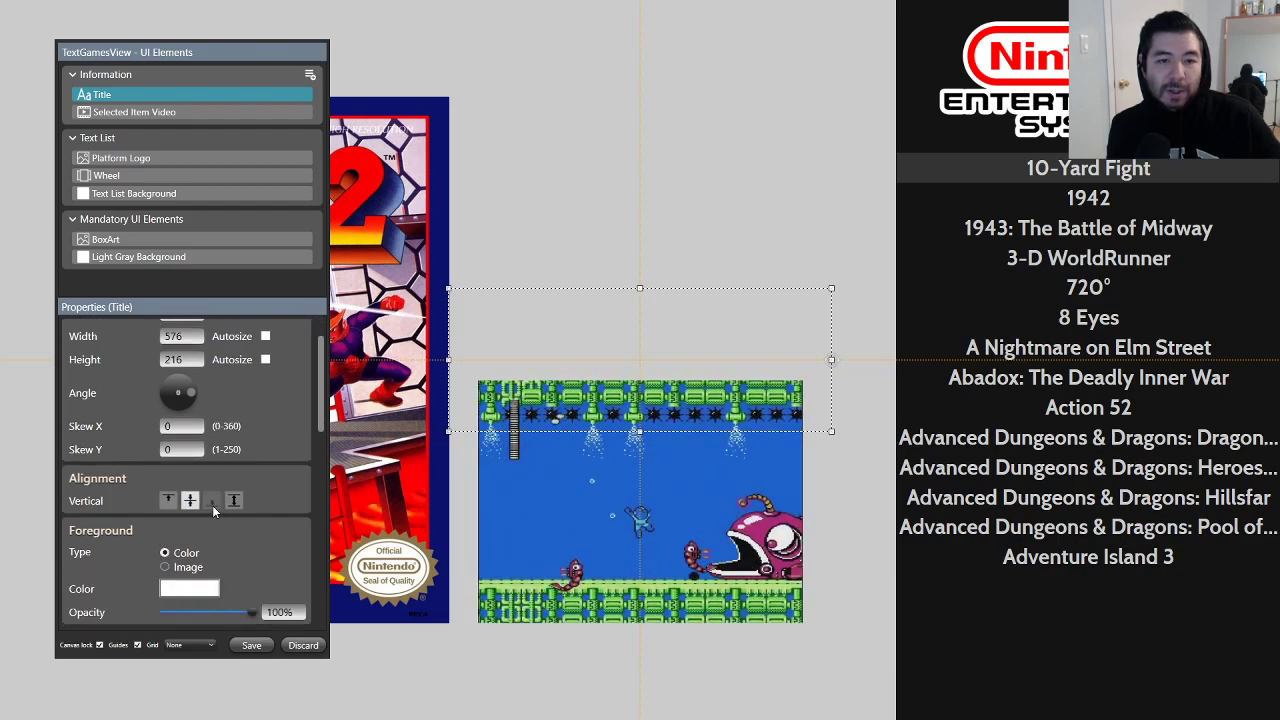
pyautogui.scroll(2, 275, 514)
pyautogui.scroll(-4, 275, 514)
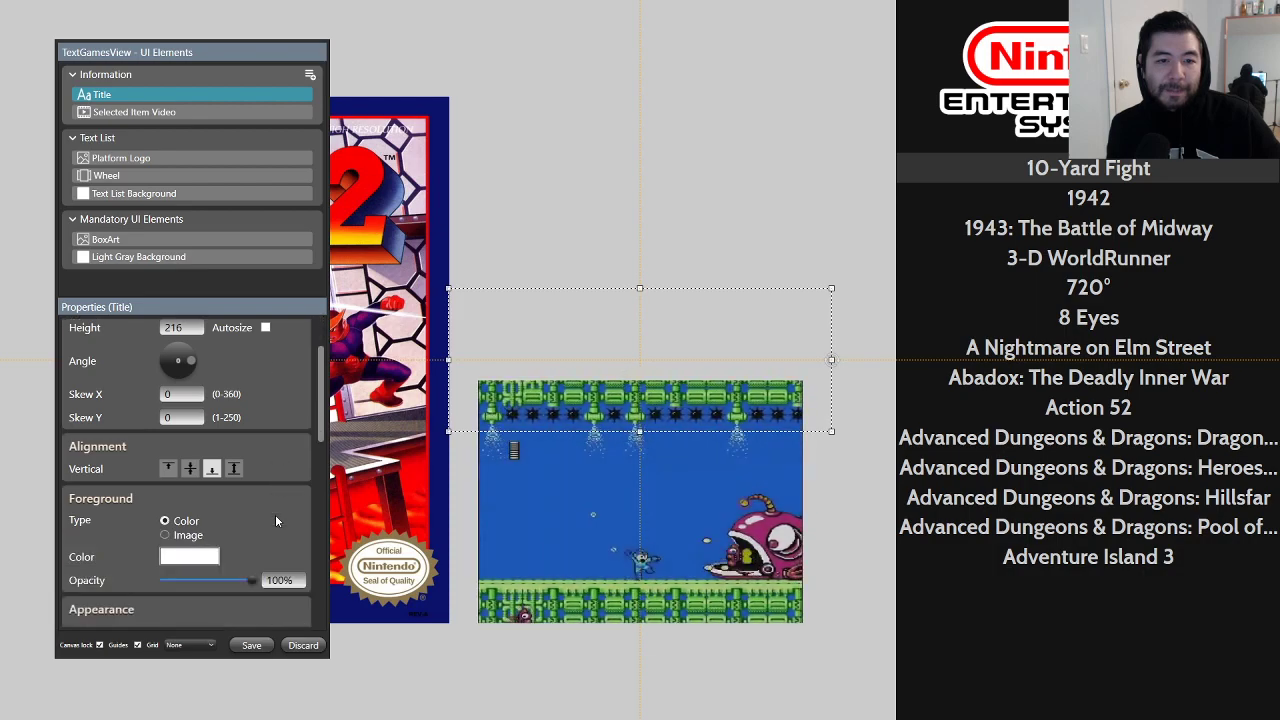
# Step: Move the Title element into the empty area above the gameplay video, to about X 720, Y 237
pyautogui.scroll(-2, 275, 514)
pyautogui.scroll(5, 275, 518)
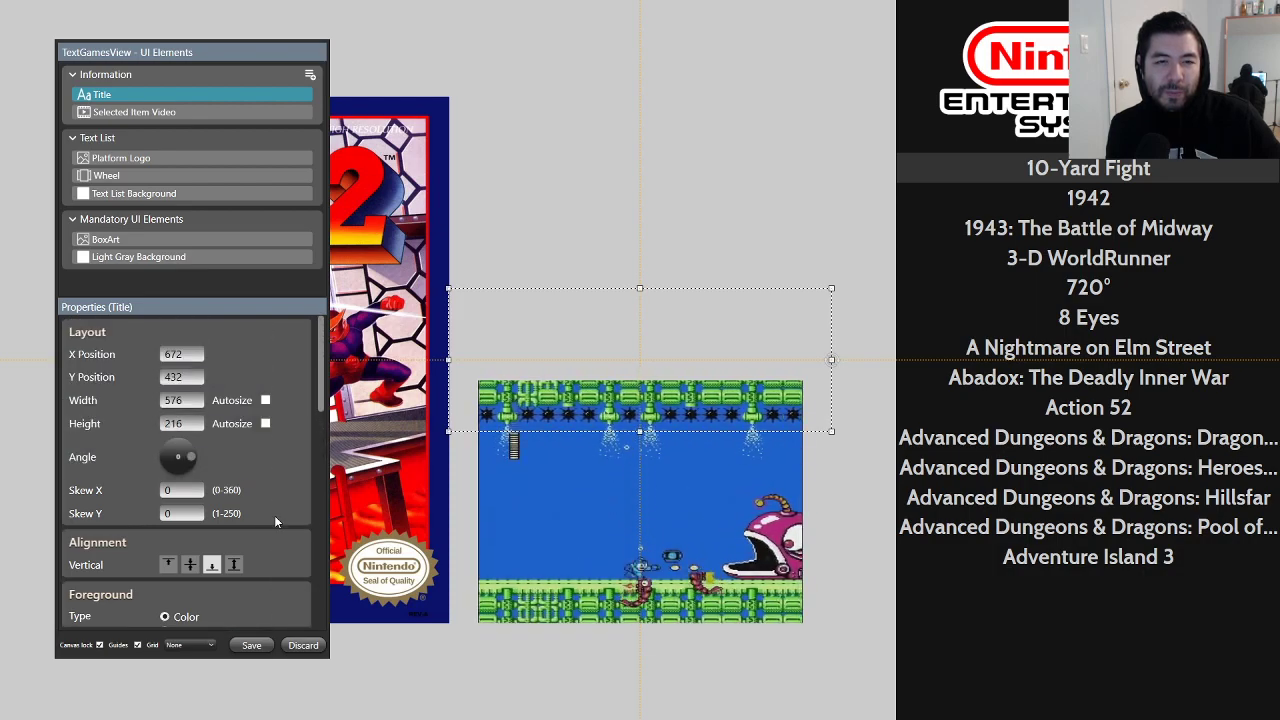
pyautogui.scroll(-6, 275, 517)
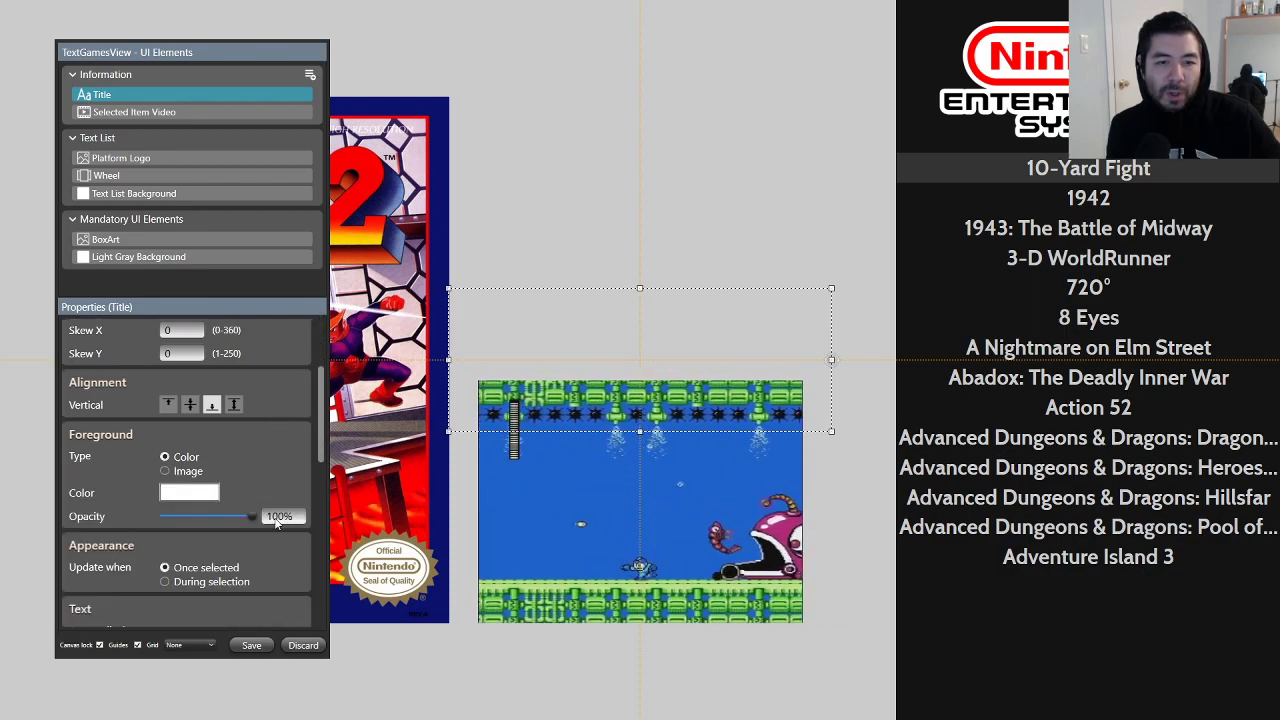
pyautogui.scroll(-4, 276, 526)
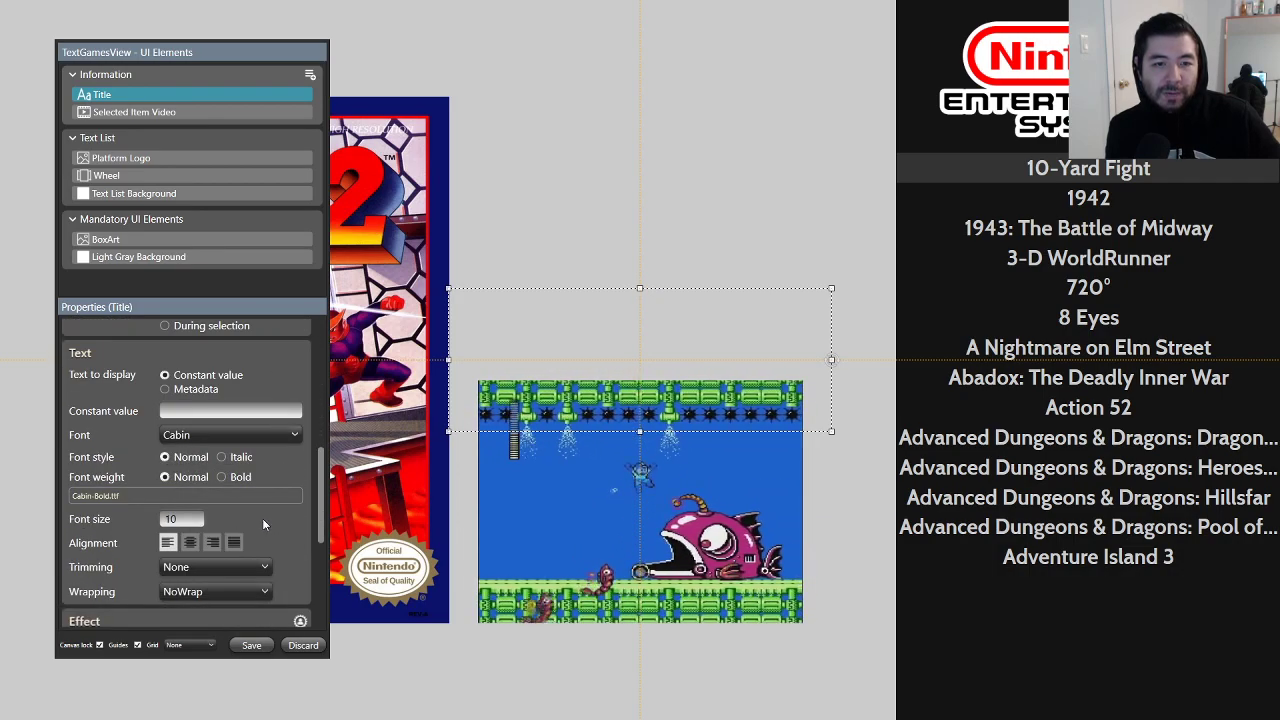
pyautogui.scroll(-3, 318, 535)
pyautogui.scroll(-2, 316, 527)
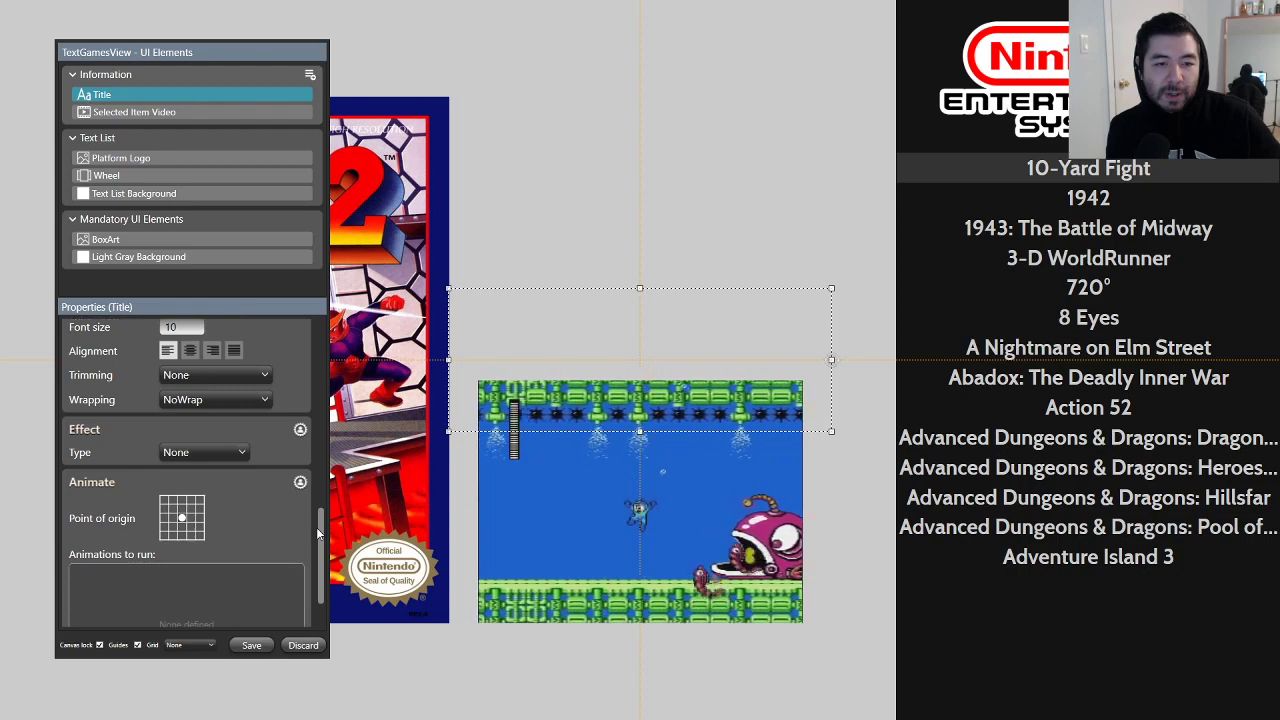
pyautogui.scroll(4, 316, 527)
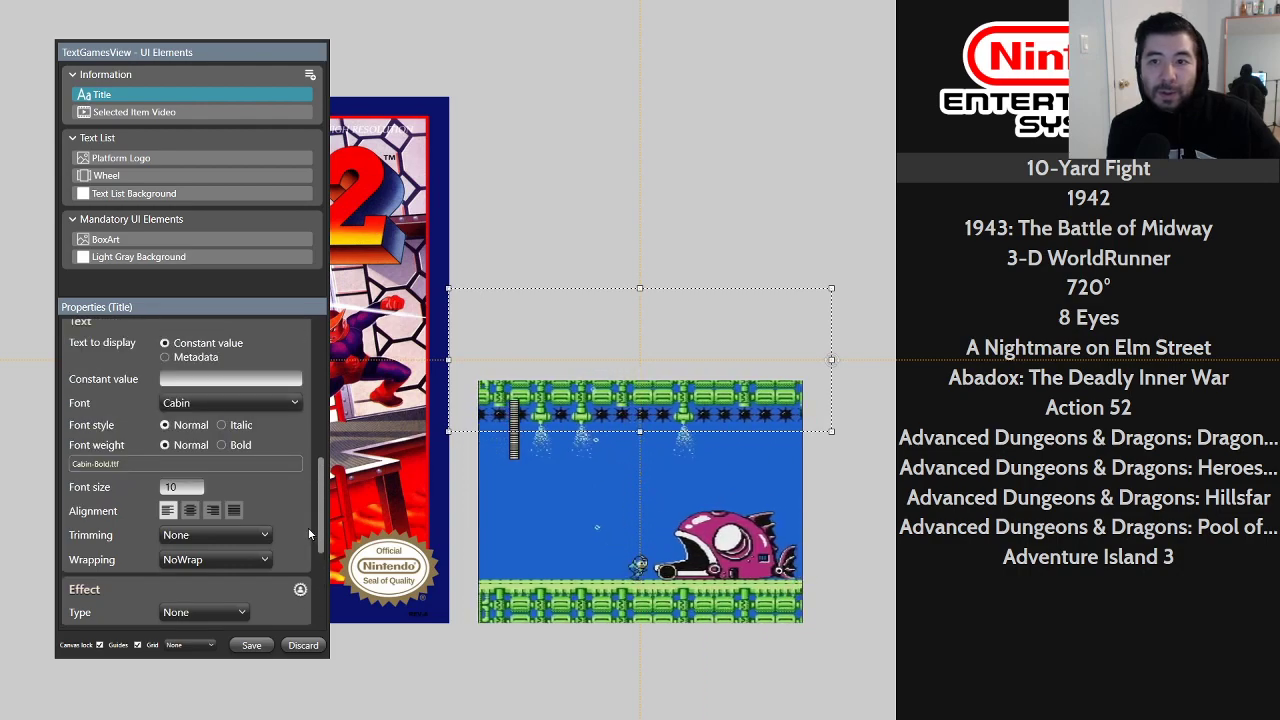
pyautogui.moveTo(531, 292); pyautogui.dragTo(562, 161)
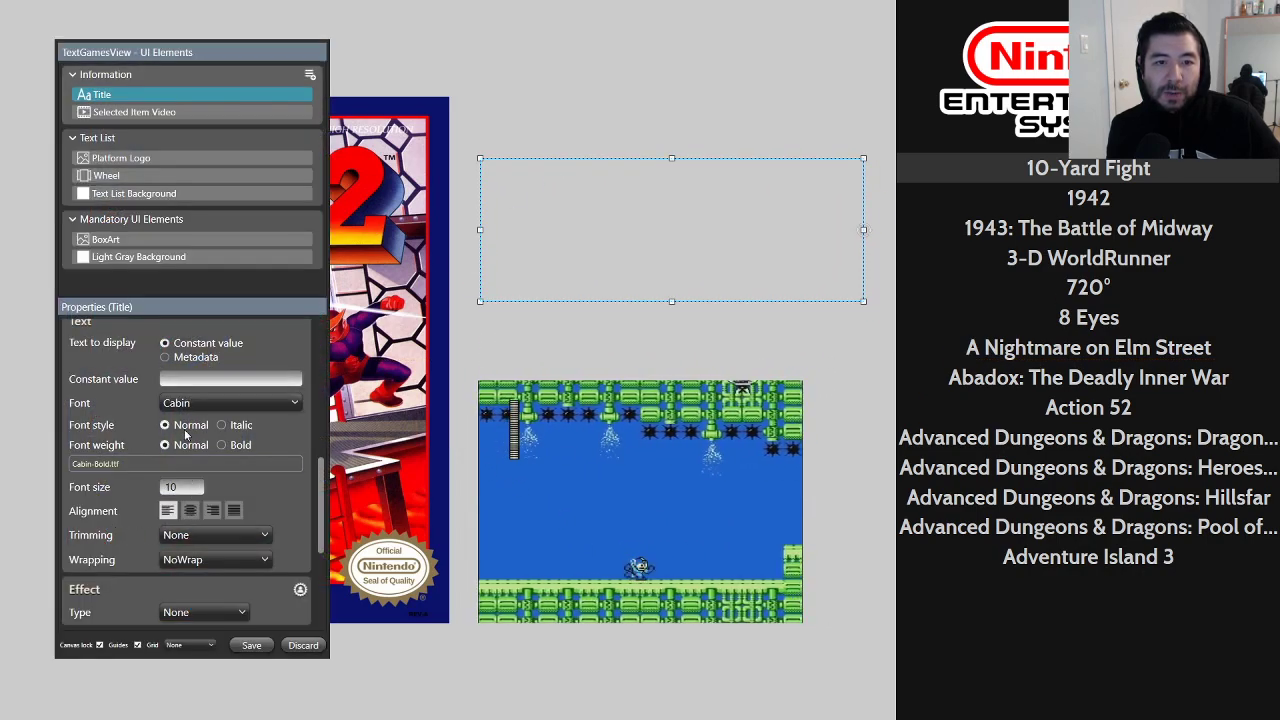
# Step: Sample the grey of the rating stars in the browser's reference image and set the Title's foreground color to 6B6B6B
pyautogui.scroll(5, 234, 509)
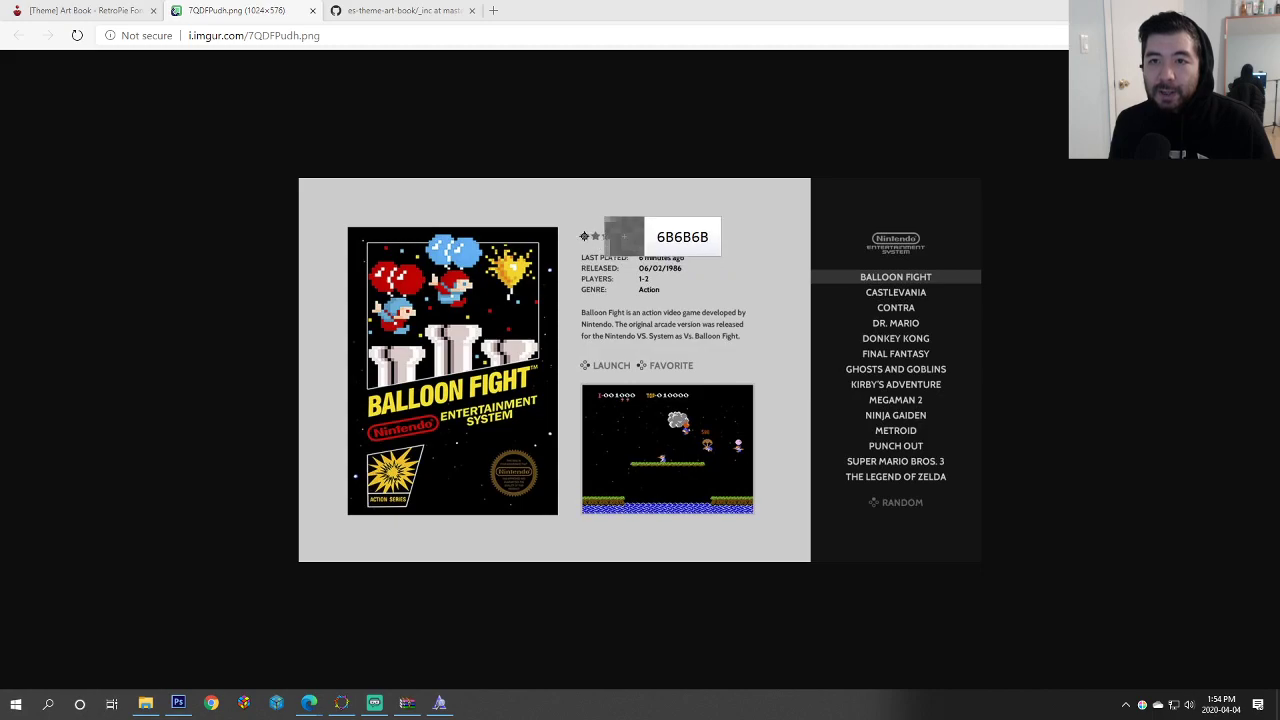
pyautogui.click(584, 236)
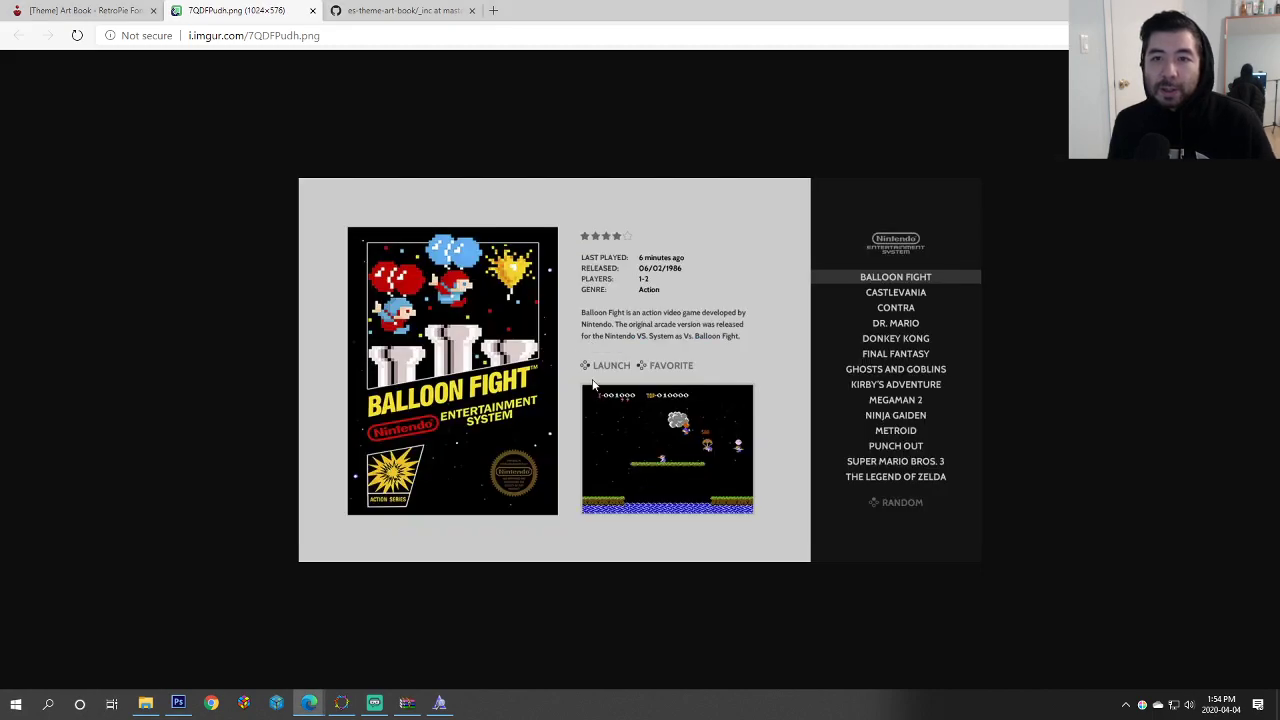
pyautogui.hotkey('alt', 'Tab')
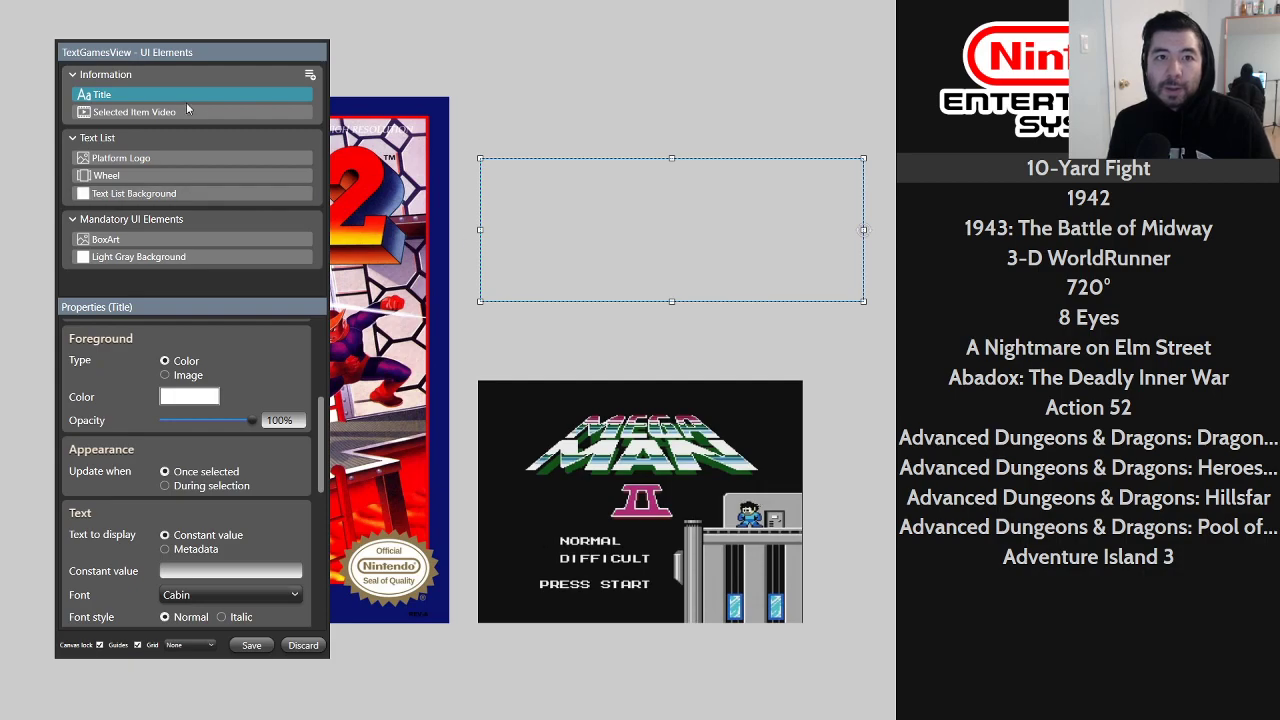
pyautogui.click(190, 397)
pyautogui.write('6B6B6B')
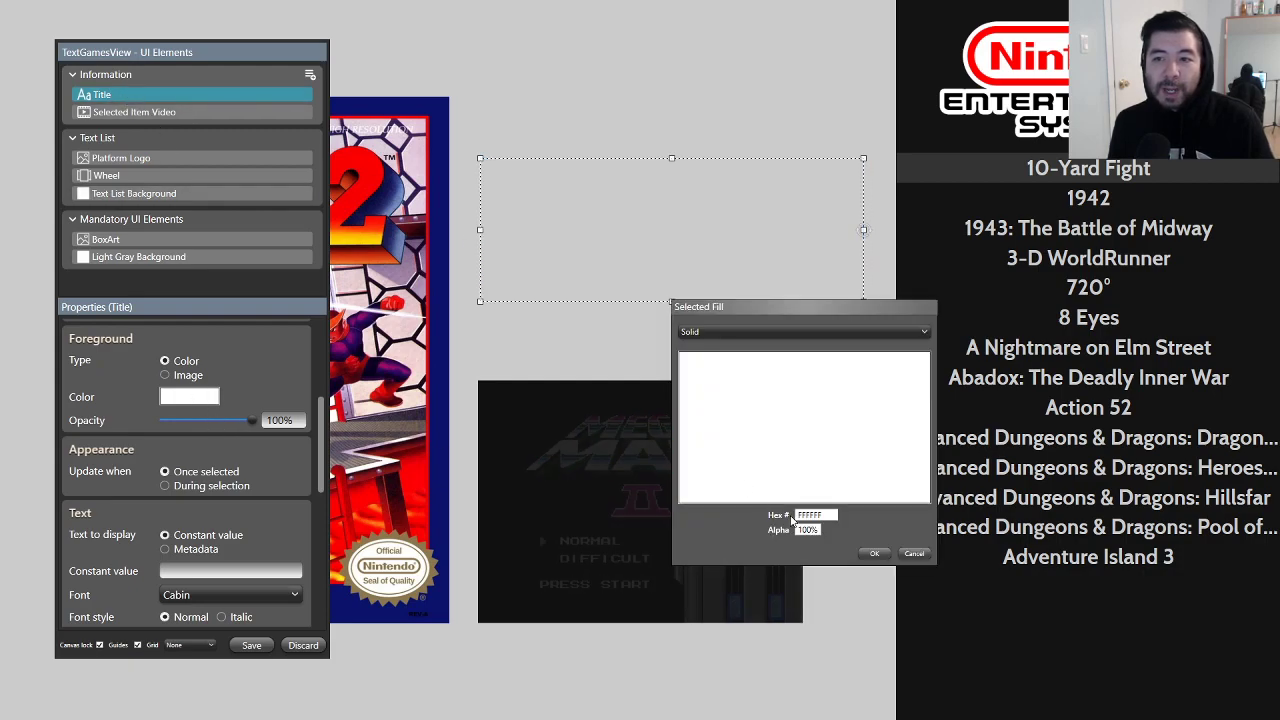
pyautogui.click(871, 553)
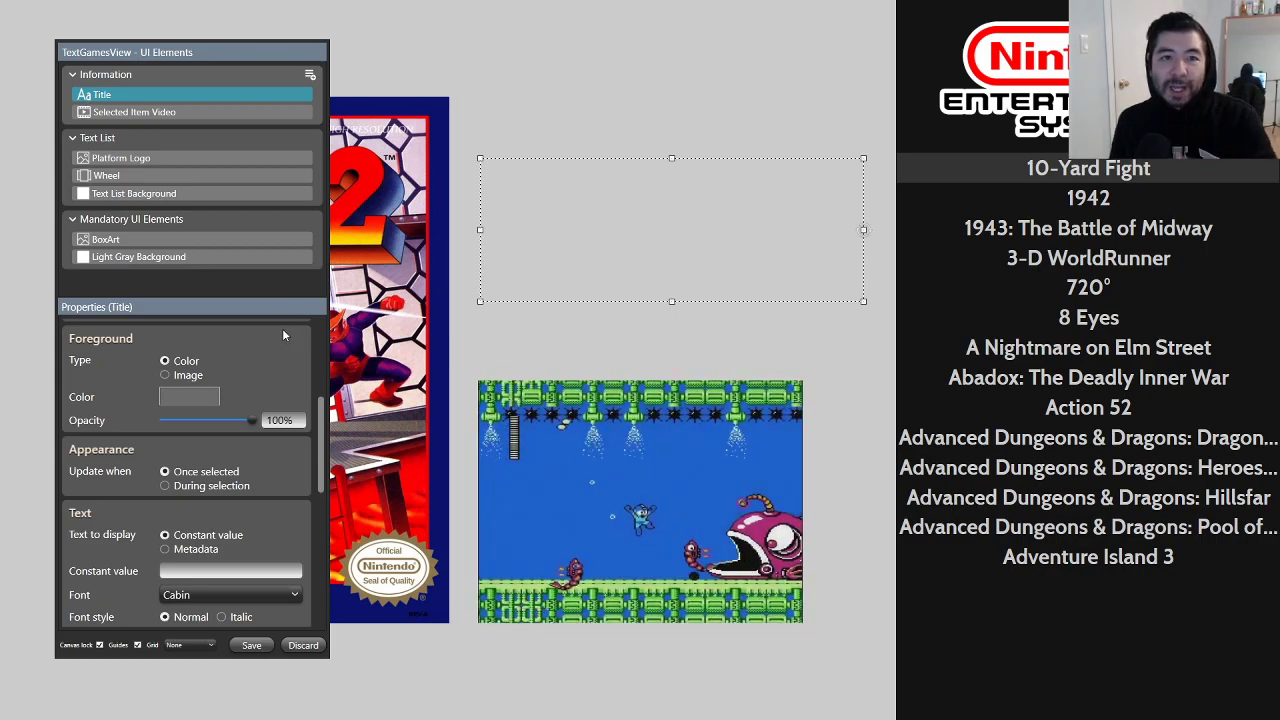
# Step: Make the Title element display metadata instead of a constant value, using the Game field
pyautogui.scroll(-5, 290, 459)
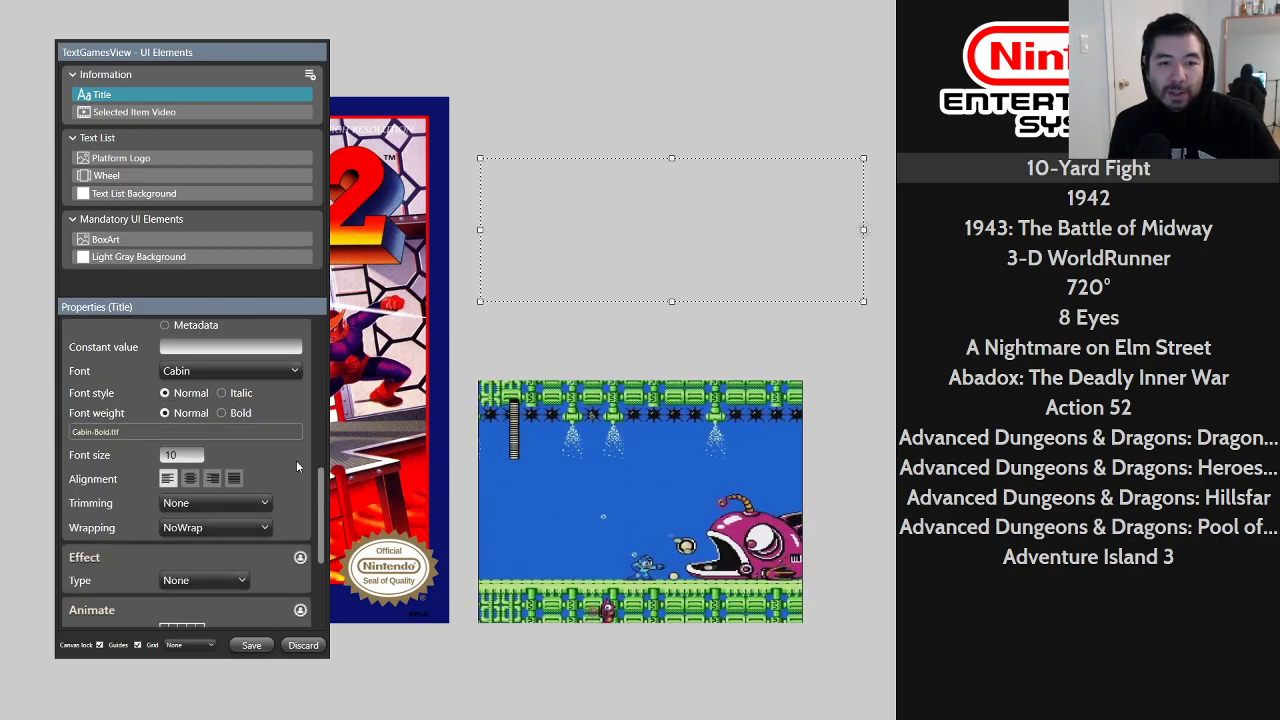
pyautogui.scroll(5, 298, 460)
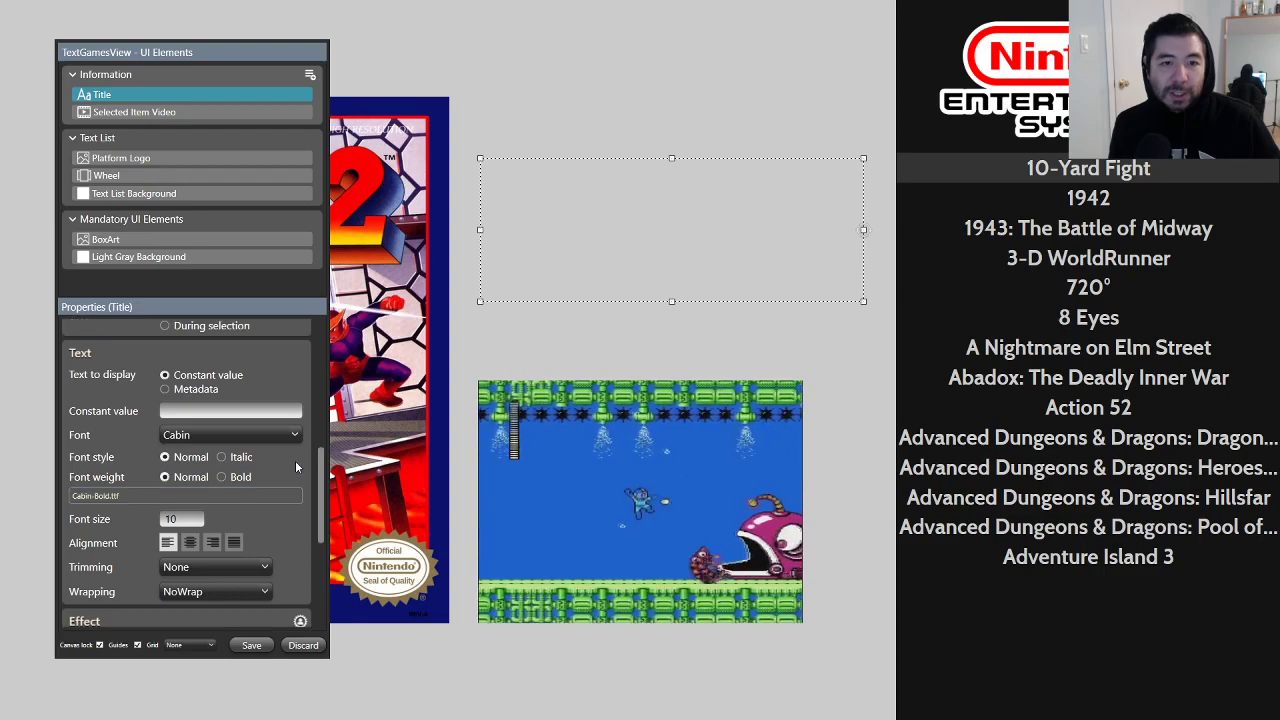
pyautogui.scroll(4, 298, 460)
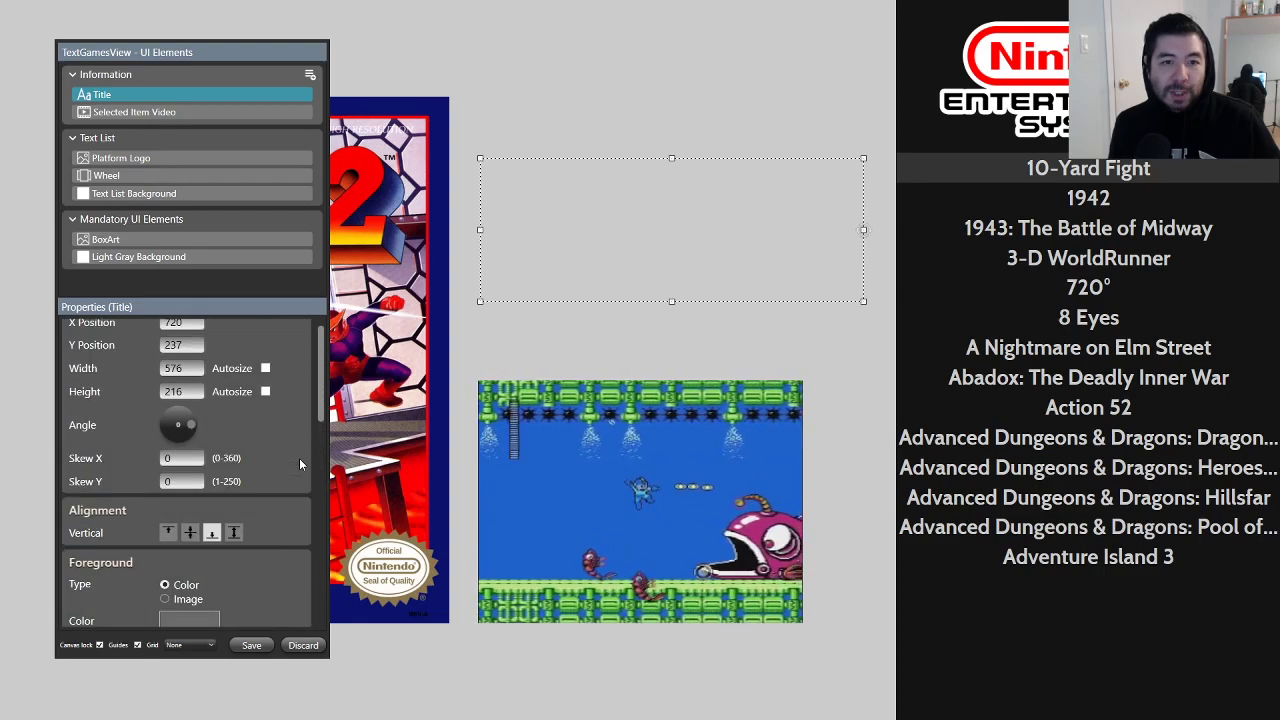
pyautogui.scroll(-4, 299, 459)
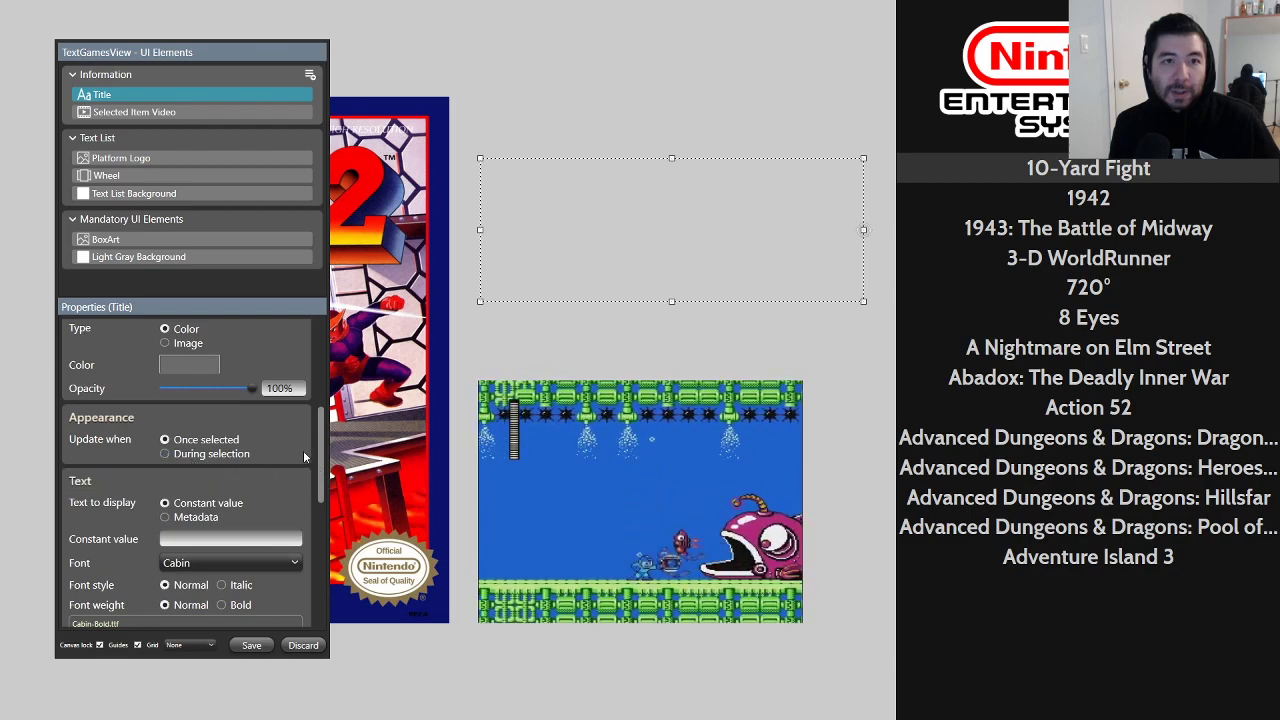
pyautogui.scroll(-2, 302, 492)
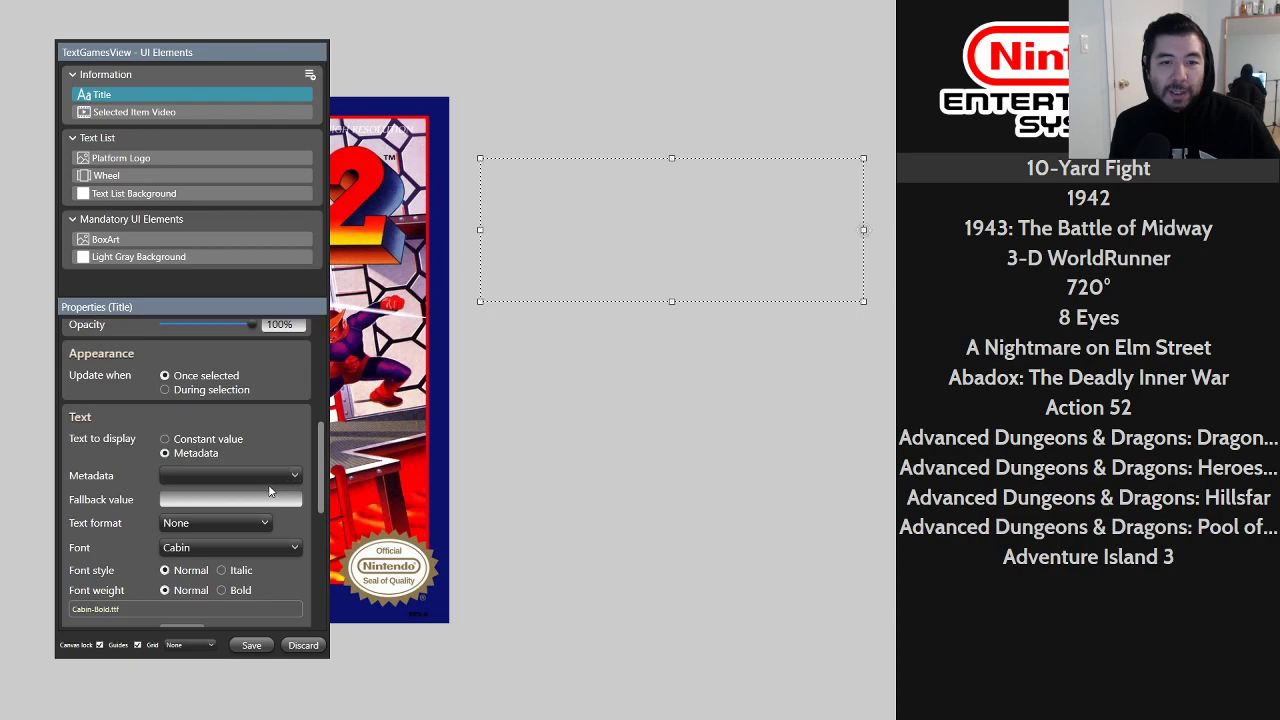
pyautogui.click(284, 475)
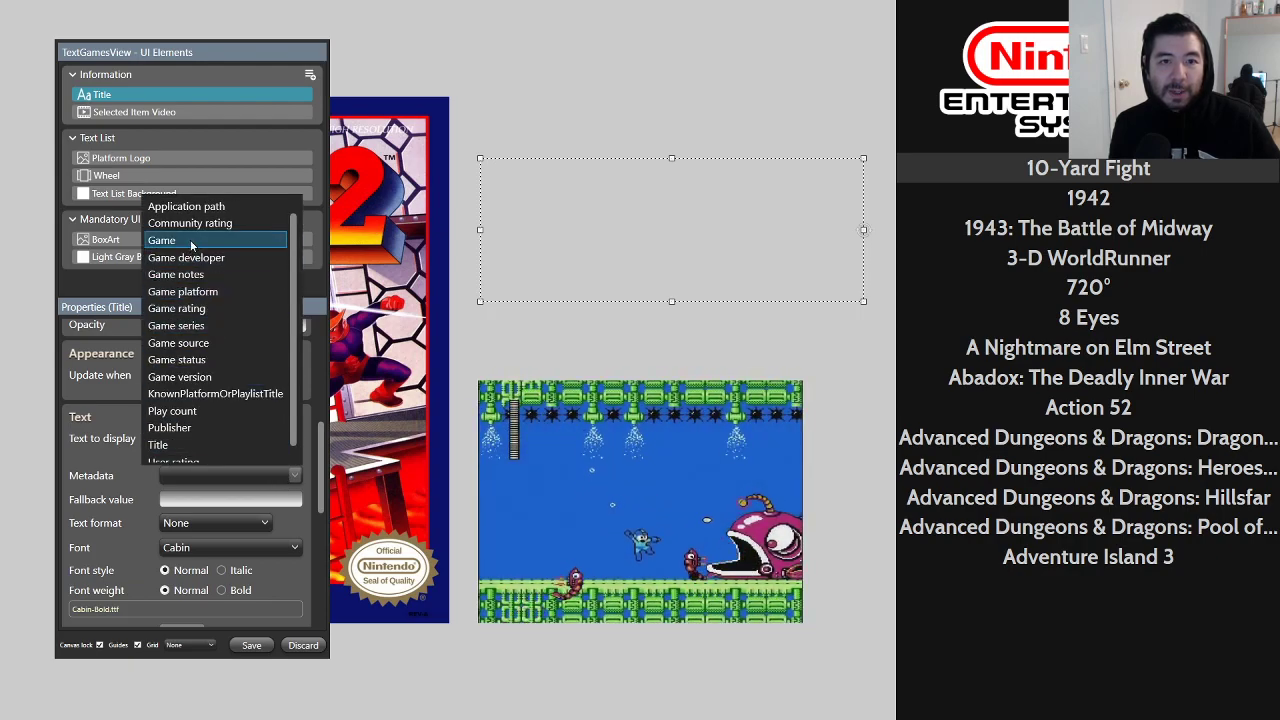
pyautogui.click(190, 239)
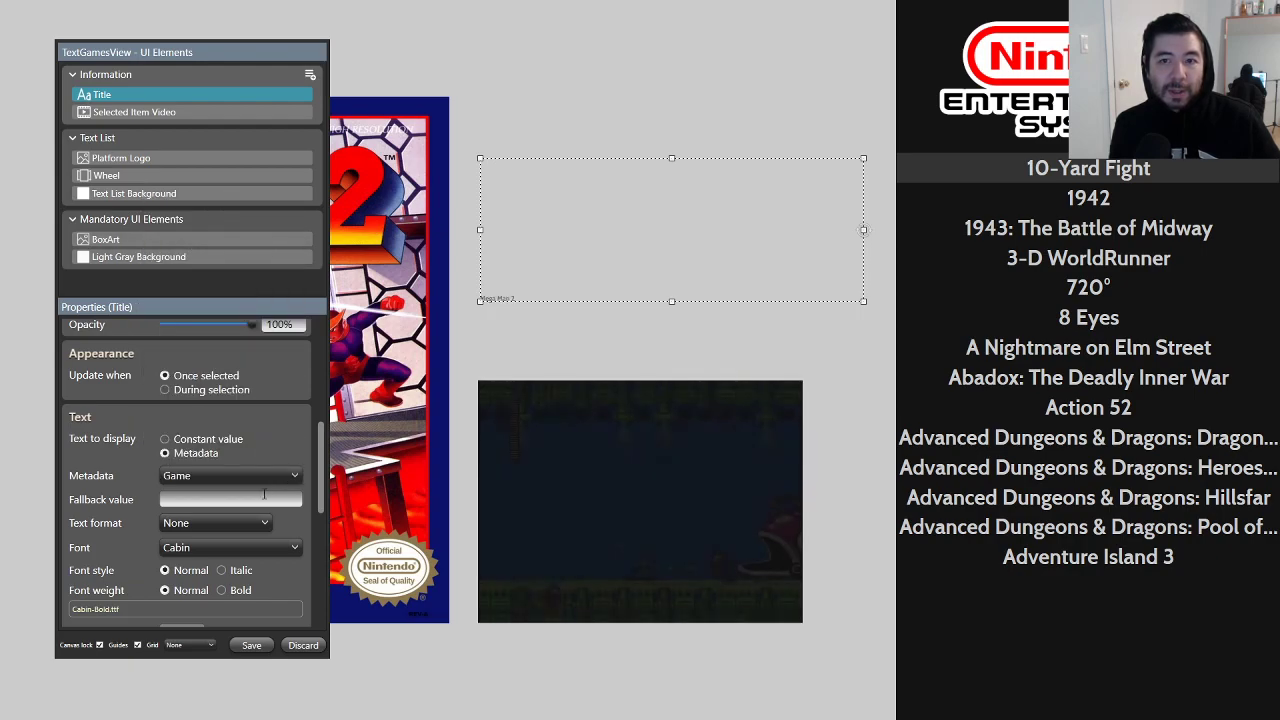
# Step: Set the Title's text format to All uppercase
pyautogui.scroll(-3, 300, 530)
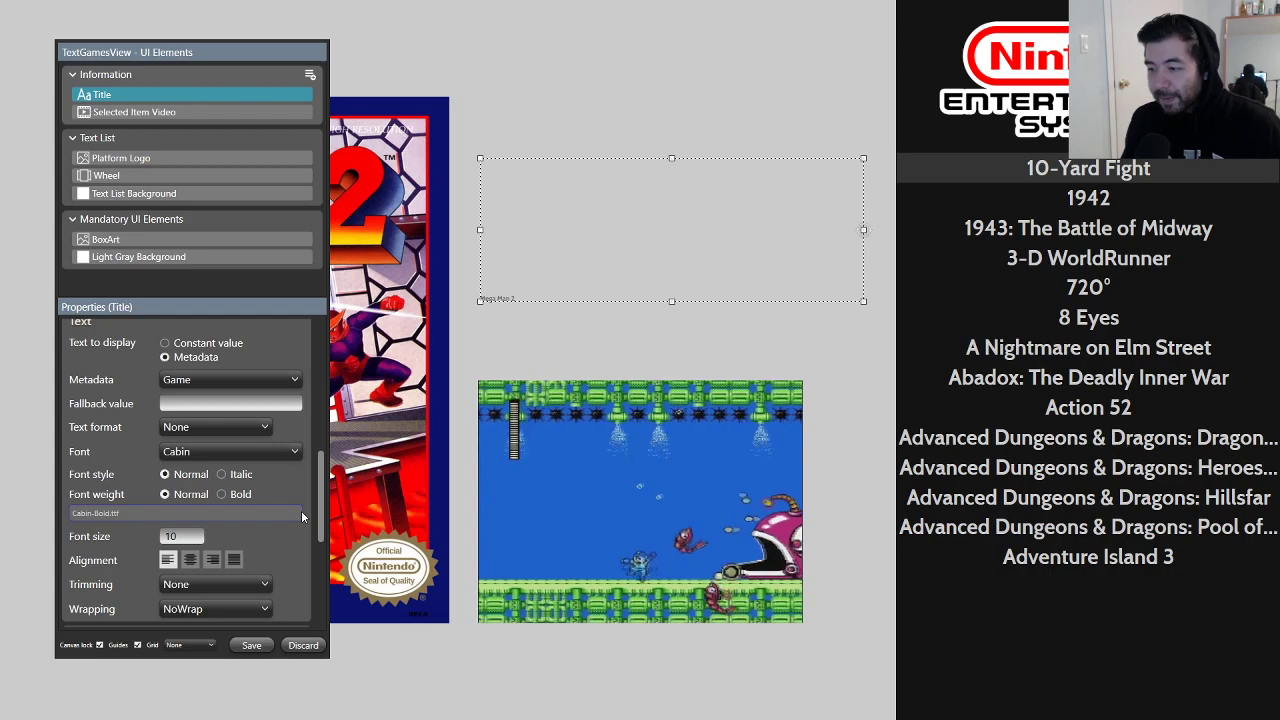
pyautogui.click(232, 426)
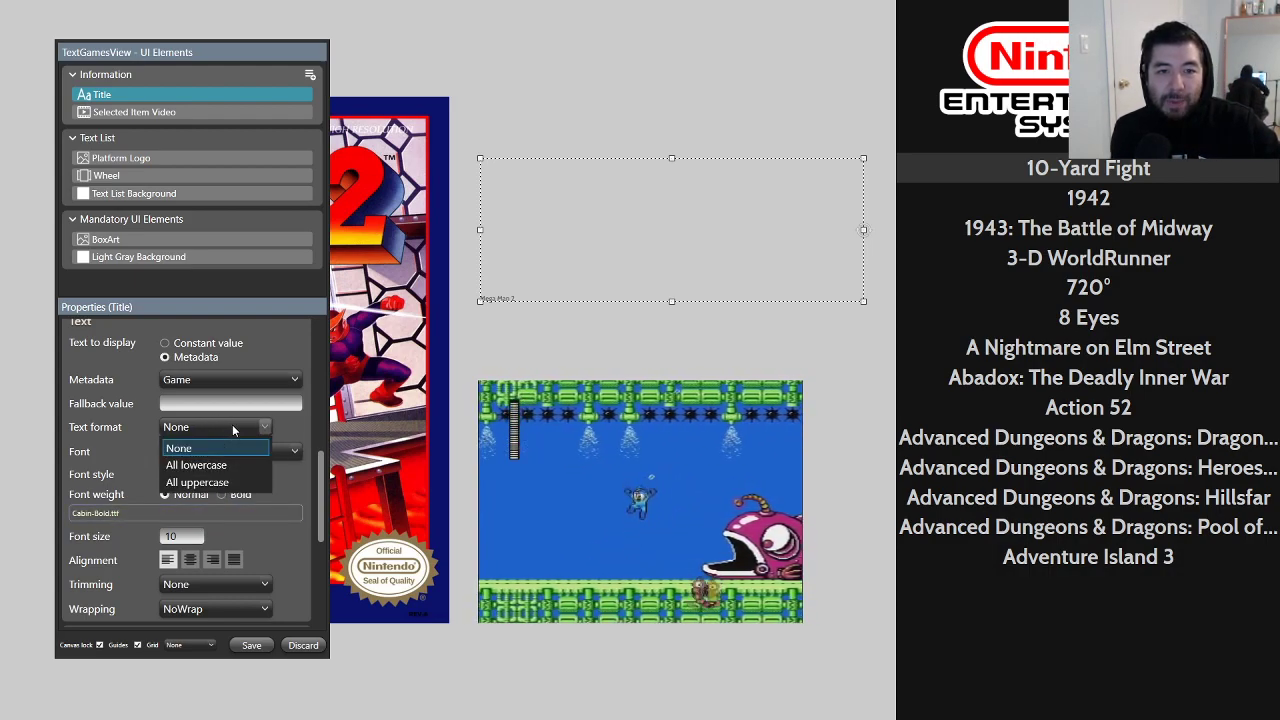
pyautogui.click(212, 482)
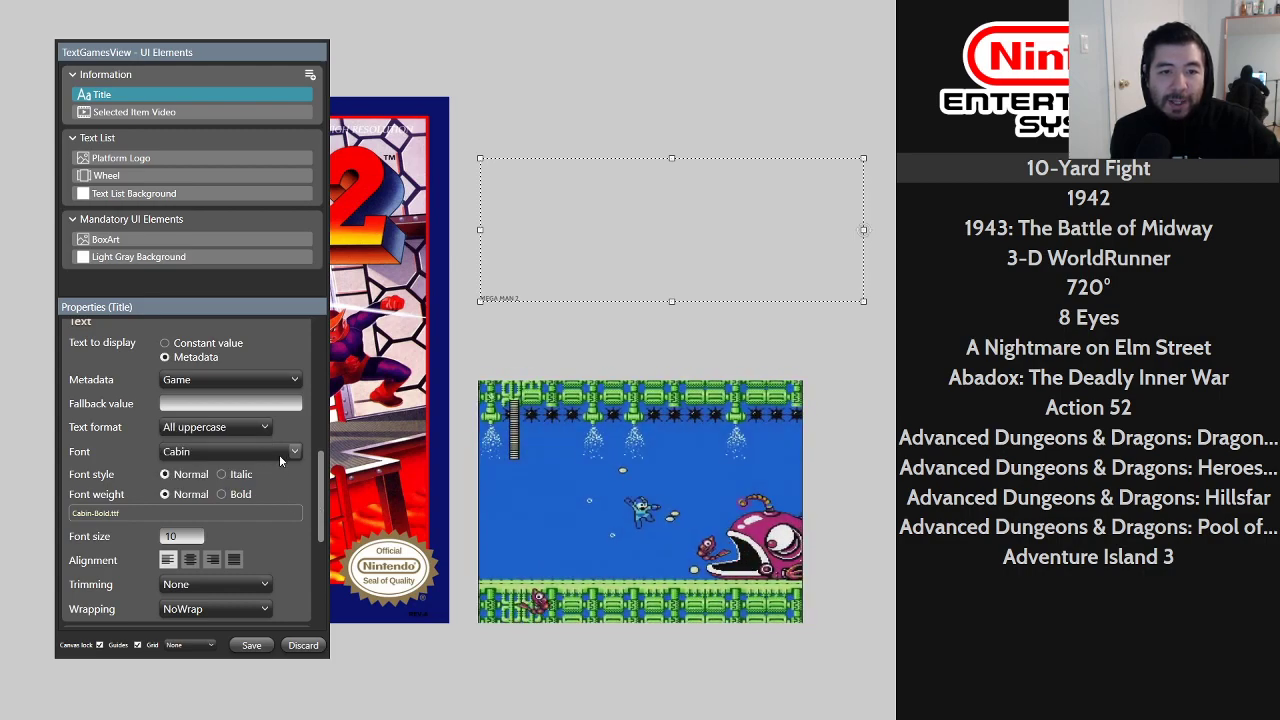
# Step: Try the bold font weight on the Title text and return it to normal
pyautogui.click(224, 494)
pyautogui.click(166, 496)
pyautogui.scroll(-1, 320, 481)
pyautogui.scroll(1, 316, 490)
pyautogui.scroll(-3, 312, 499)
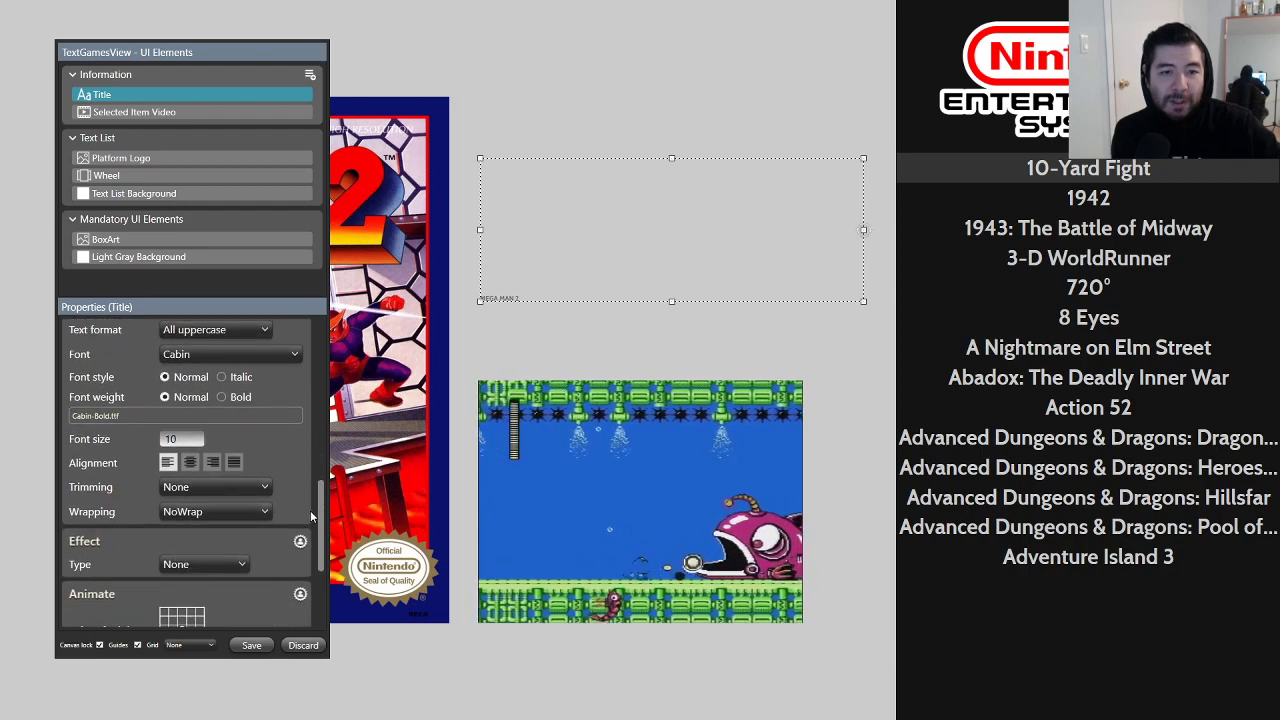
pyautogui.scroll(-1, 310, 512)
pyautogui.scroll(3, 310, 508)
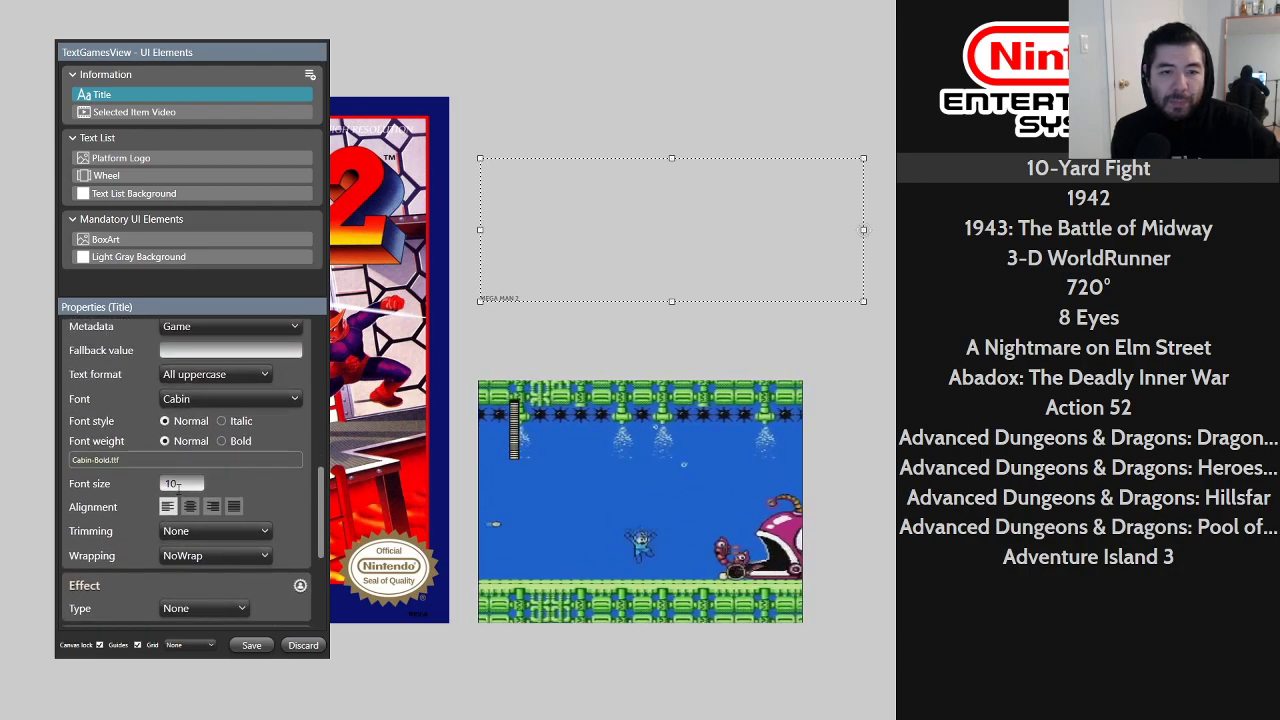
# Step: Set the Title's font size to 35
pyautogui.click(170, 483)
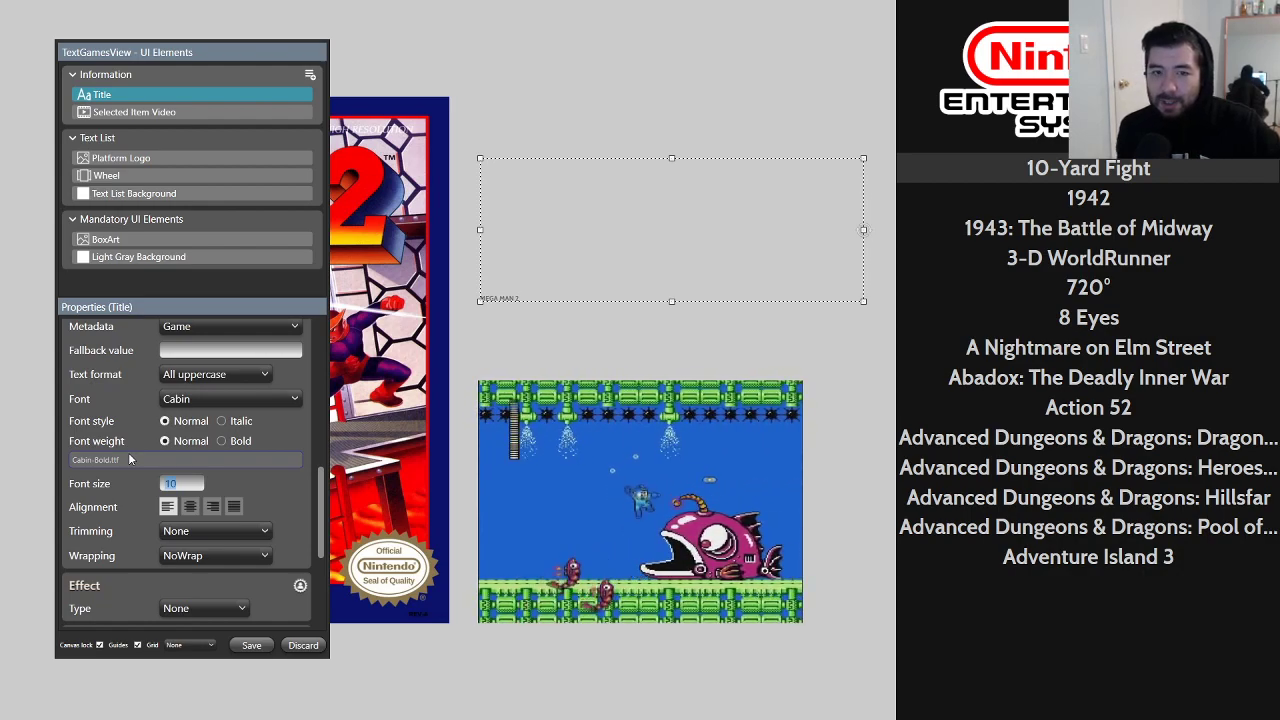
pyautogui.write('30')
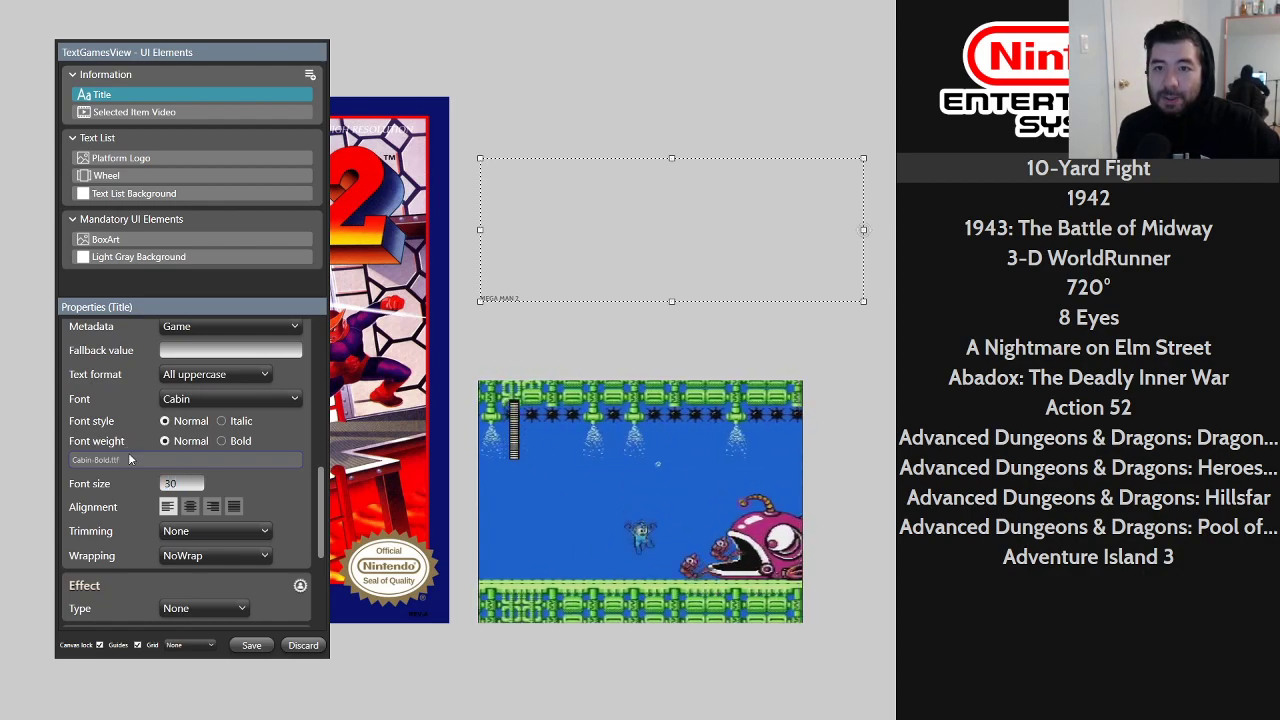
pyautogui.press('Return')
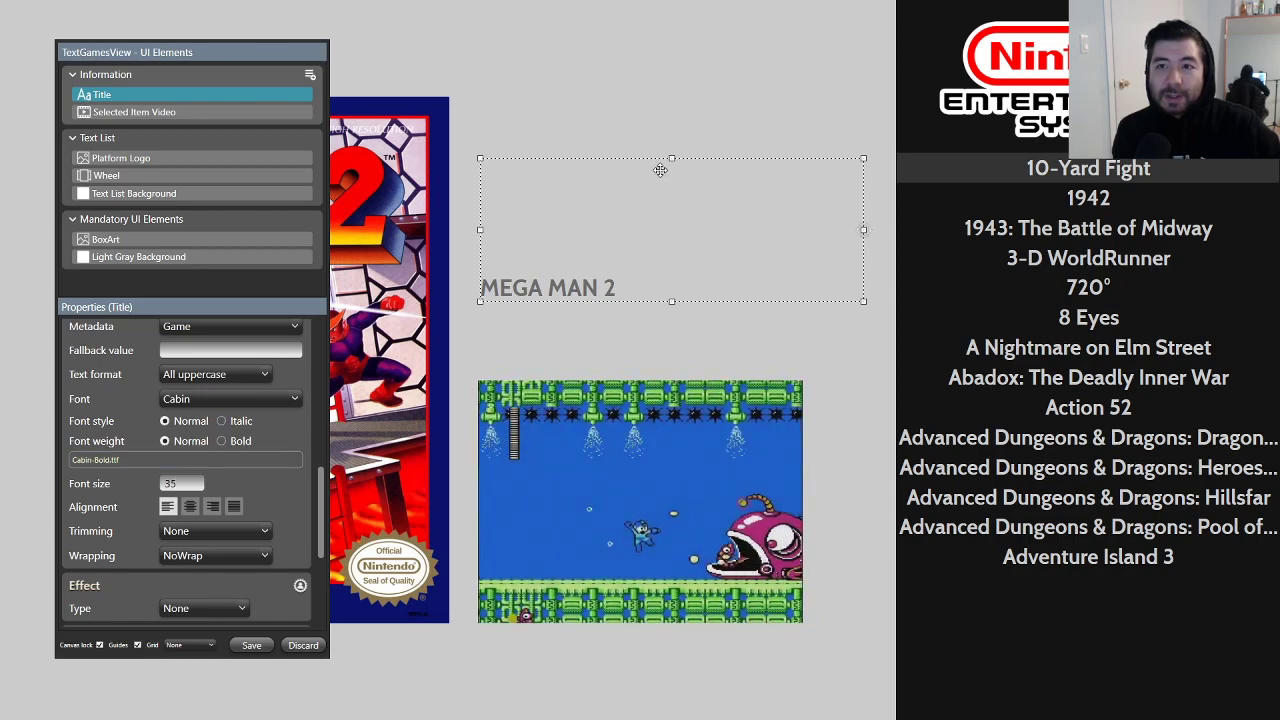
# Step: Move the Title up level with the box art's top edge, in line with the video's left edge, and reduce its height to one text line
pyautogui.moveTo(672, 157); pyautogui.dragTo(669, 54)
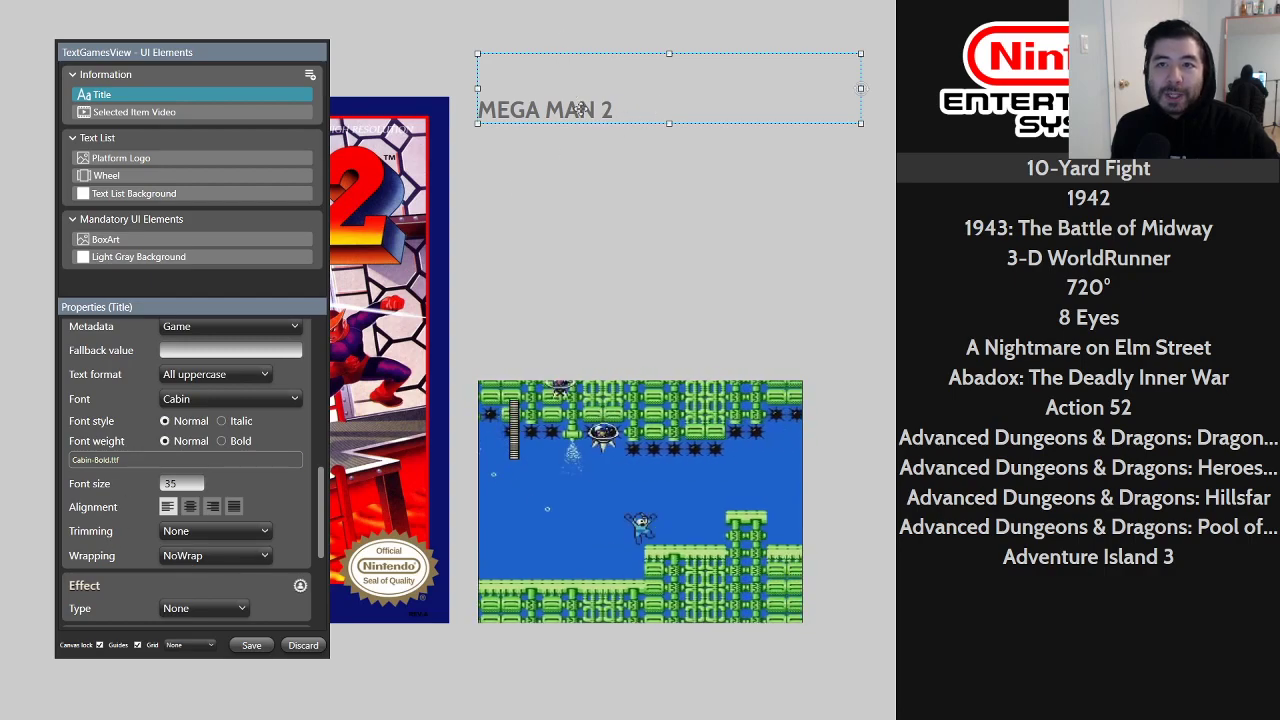
pyautogui.moveTo(580, 110); pyautogui.dragTo(579, 105)
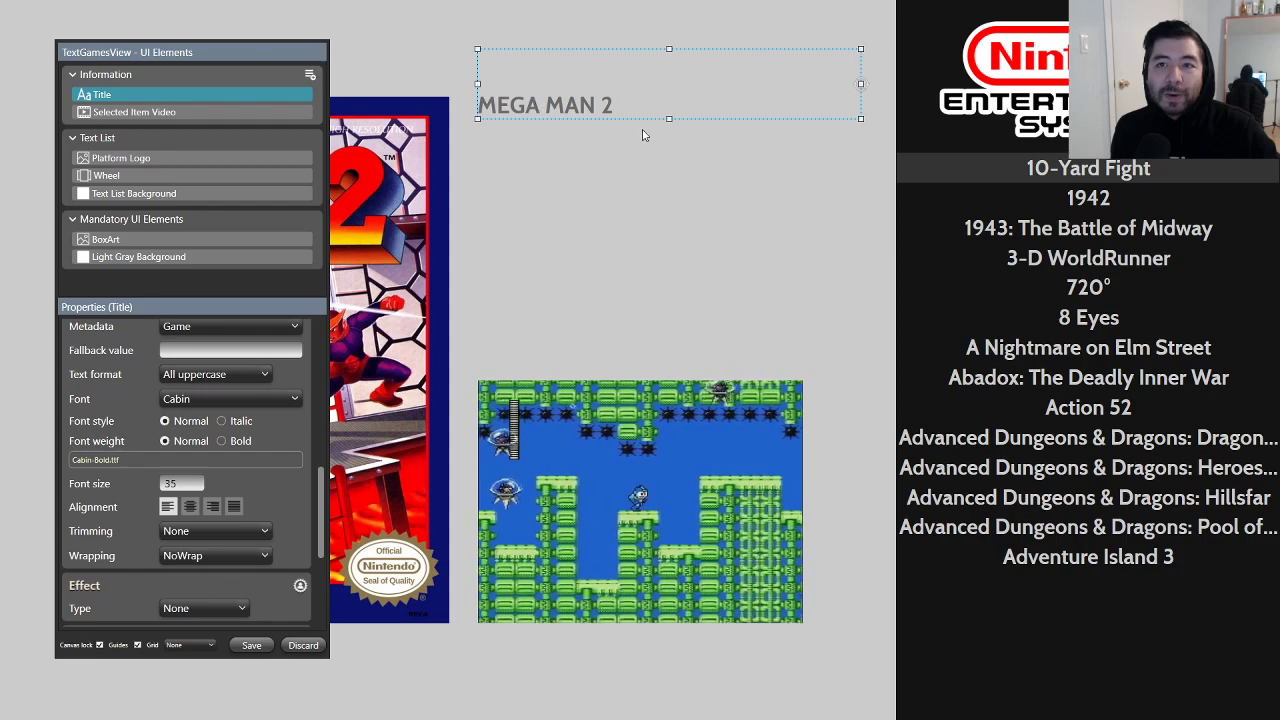
pyautogui.moveTo(598, 107); pyautogui.dragTo(591, 151)
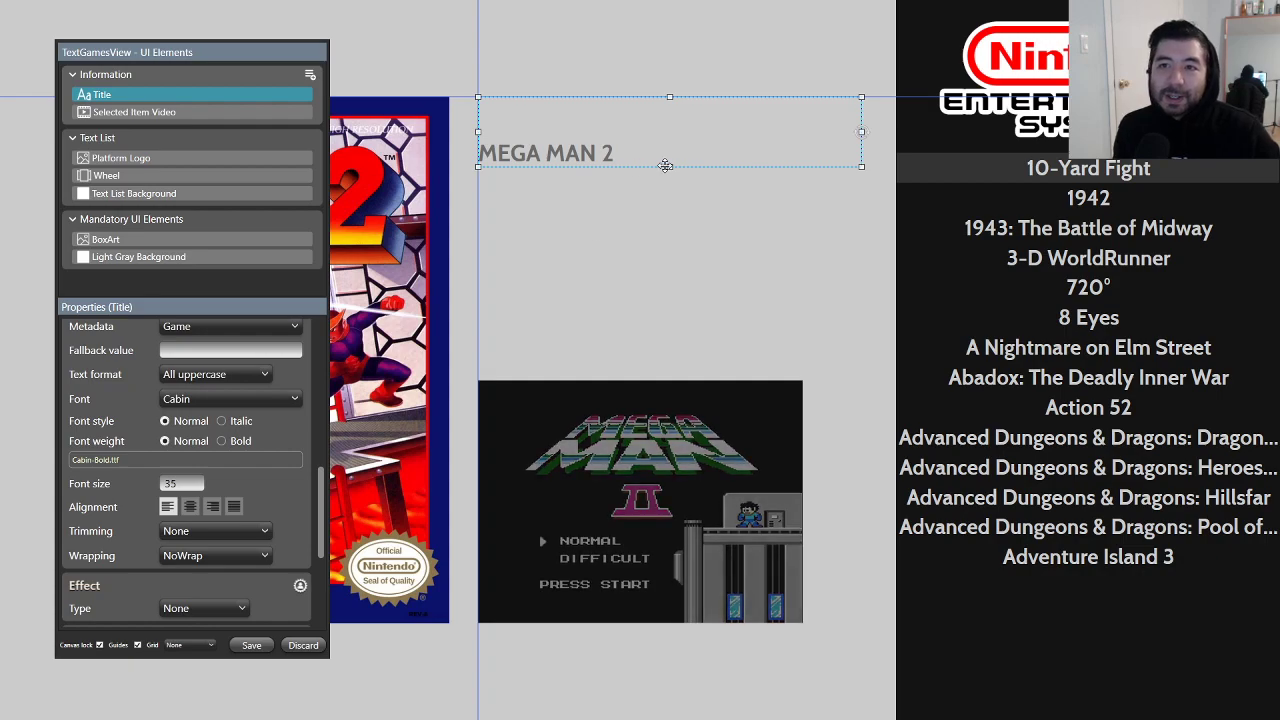
pyautogui.moveTo(670, 167); pyautogui.dragTo(650, 125)
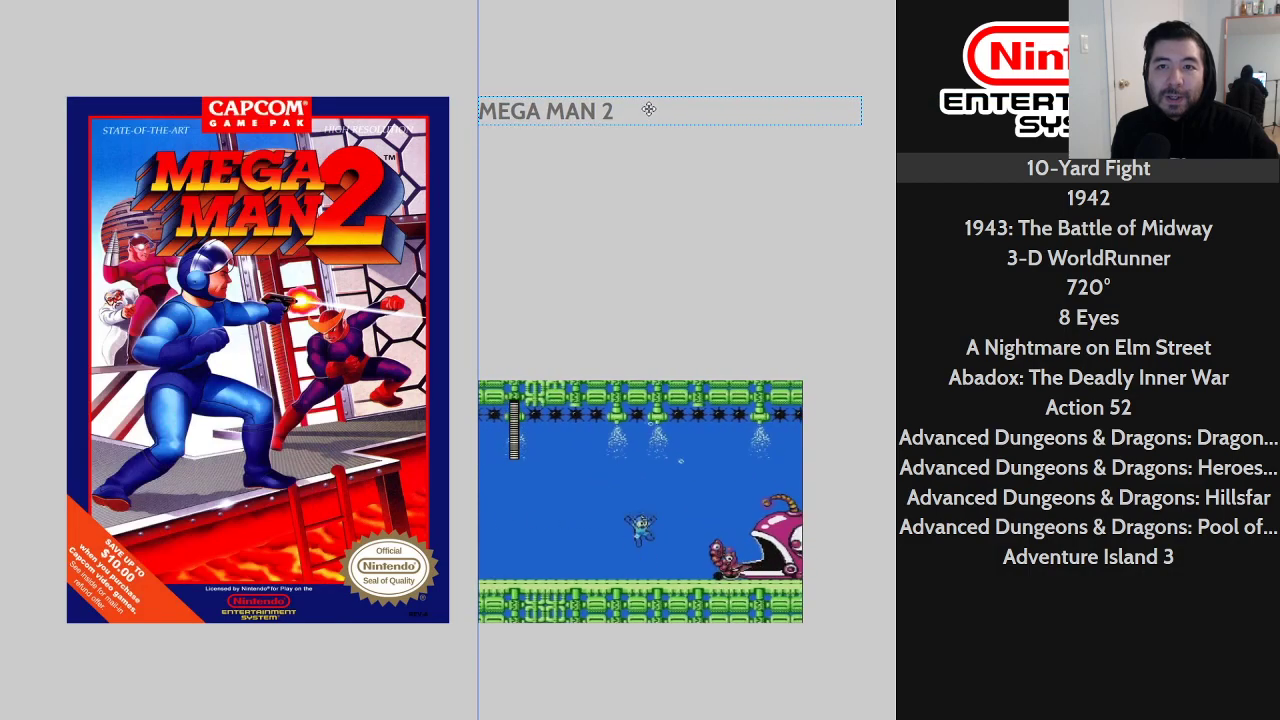
# Step: Nudge the Title back into alignment with the box art's top and the video's left edge, and narrow it slightly from its right side
pyautogui.moveTo(649, 109); pyautogui.dragTo(649, 104)
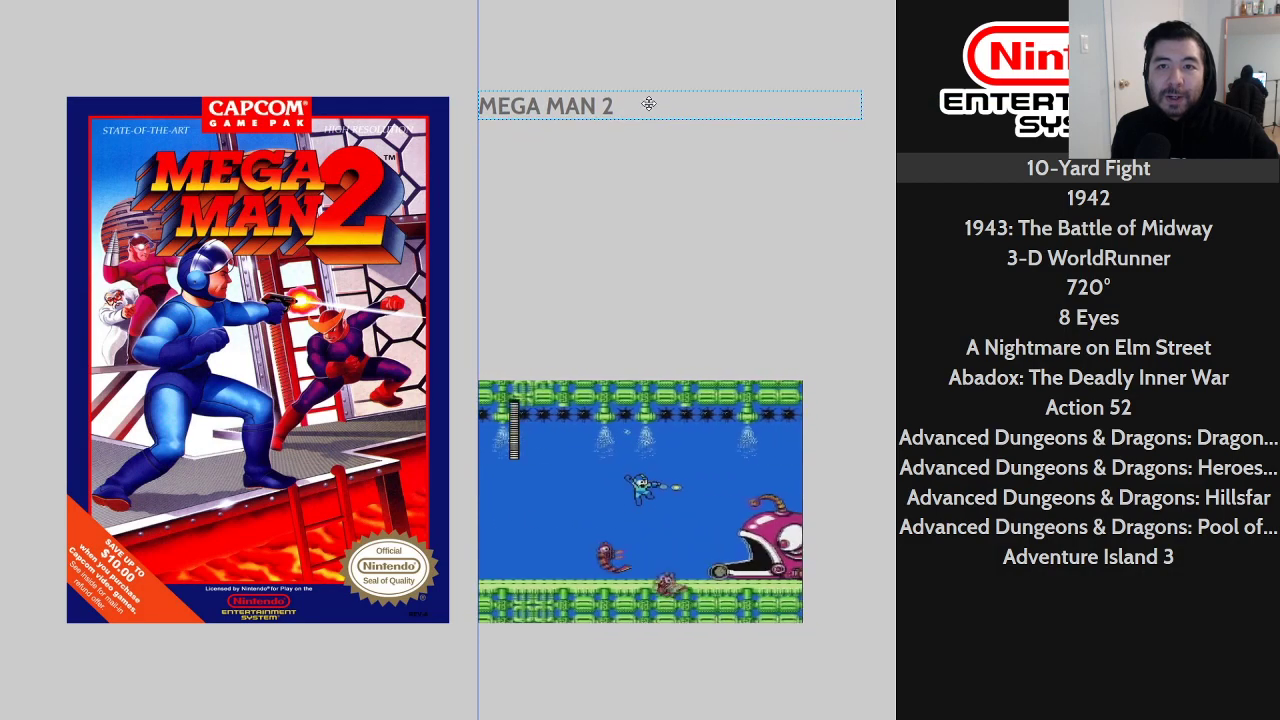
pyautogui.click(649, 104)
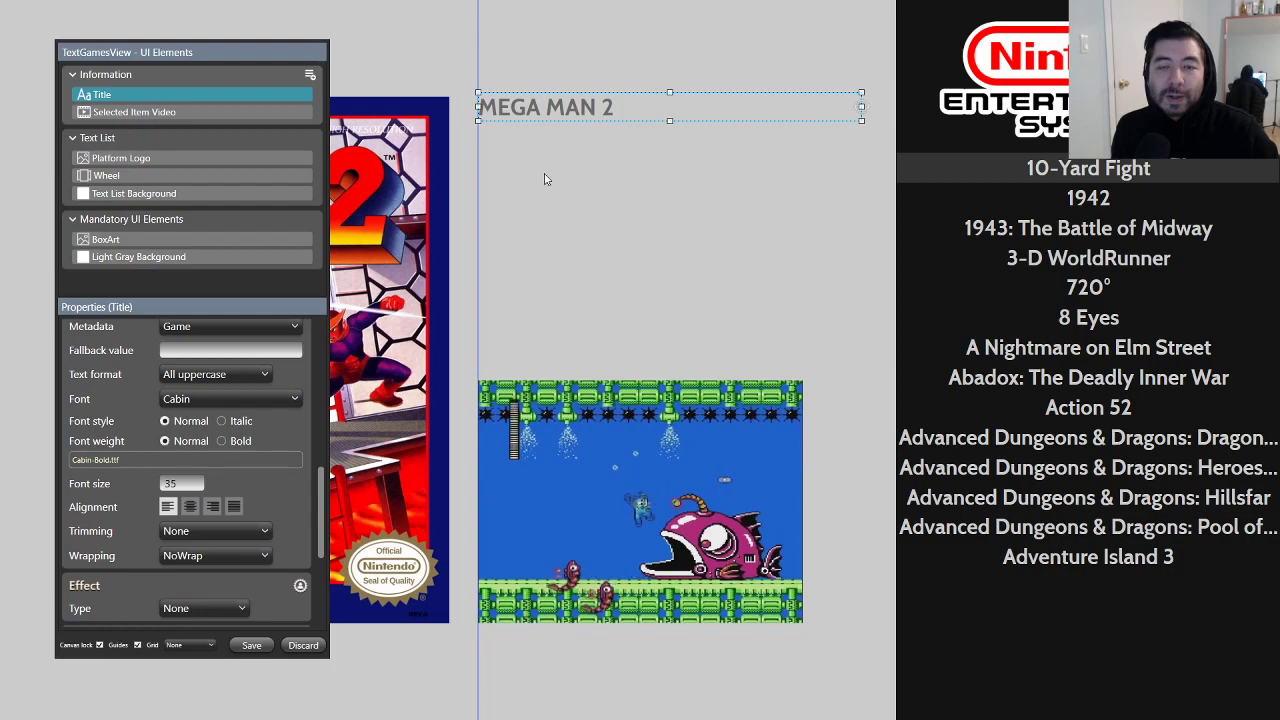
pyautogui.moveTo(642, 106); pyautogui.dragTo(639, 111)
pyautogui.moveTo(862, 111)
pyautogui.mouseDown()
pyautogui.moveTo(798, 118)
pyautogui.moveTo(850, 116)
pyautogui.mouseUp()
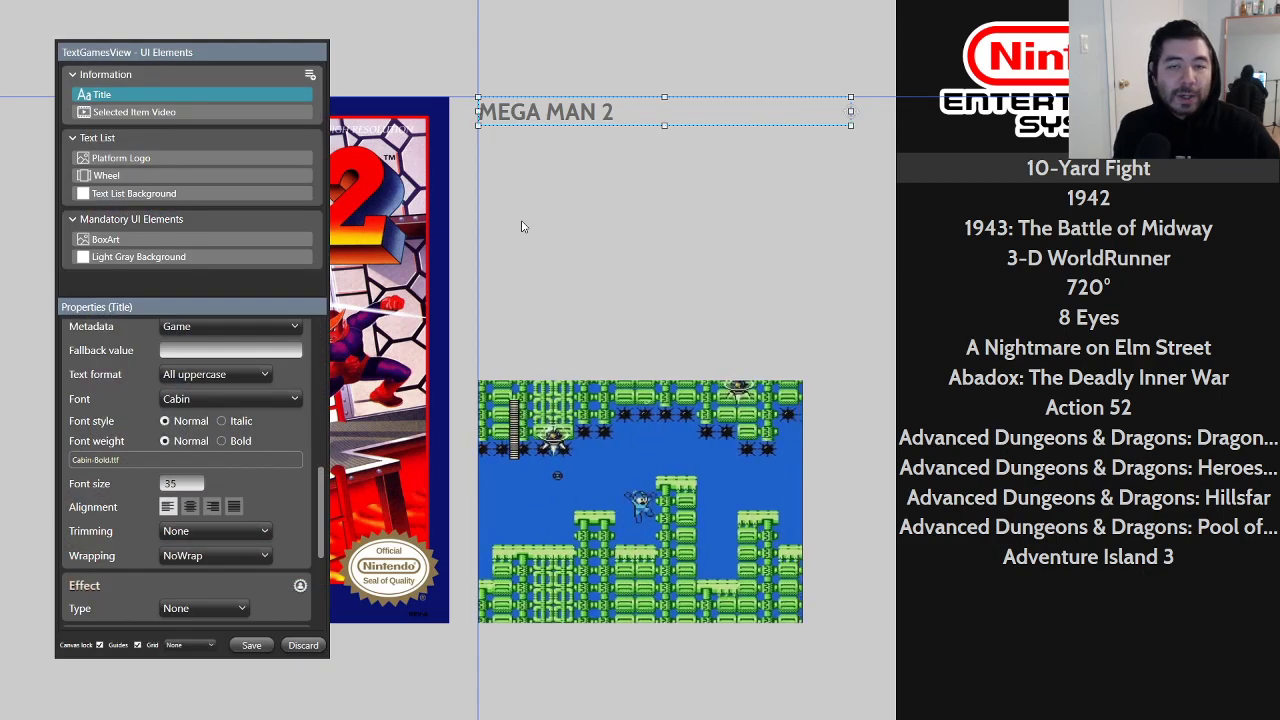
# Step: Set the Title's vertical alignment to bottom and deselect the element
pyautogui.scroll(5, 270, 460)
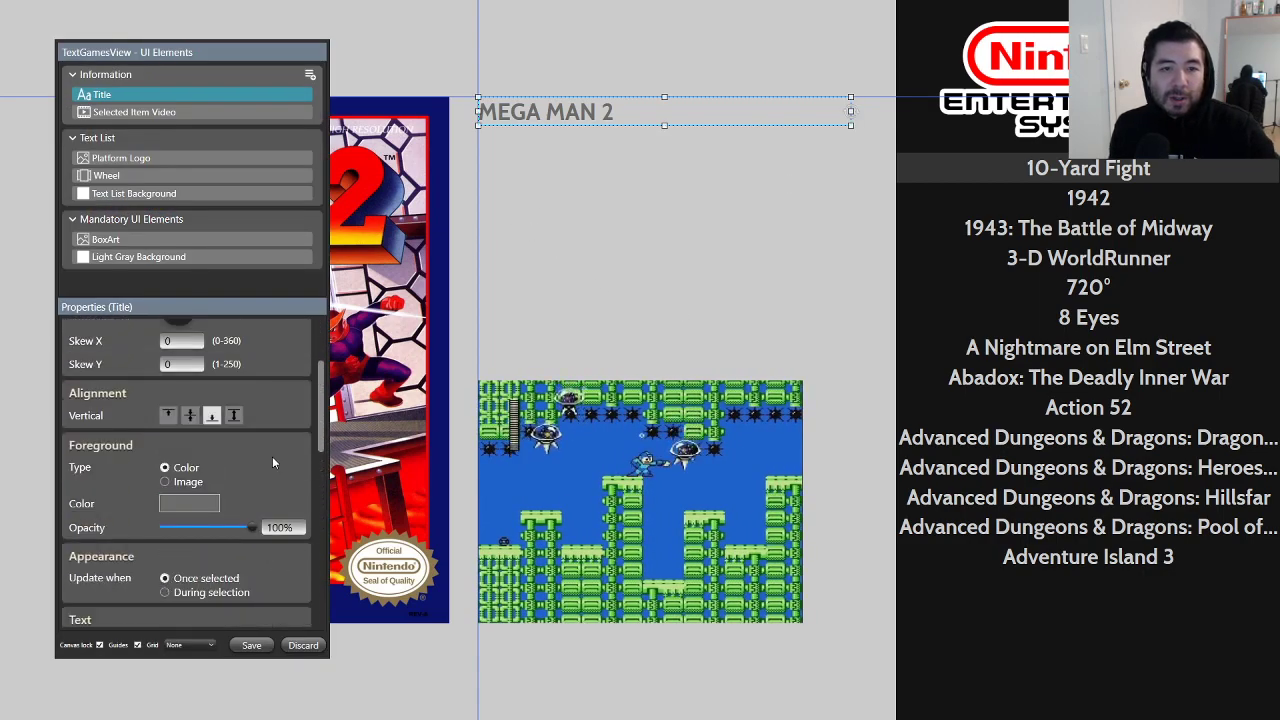
pyautogui.click(213, 417)
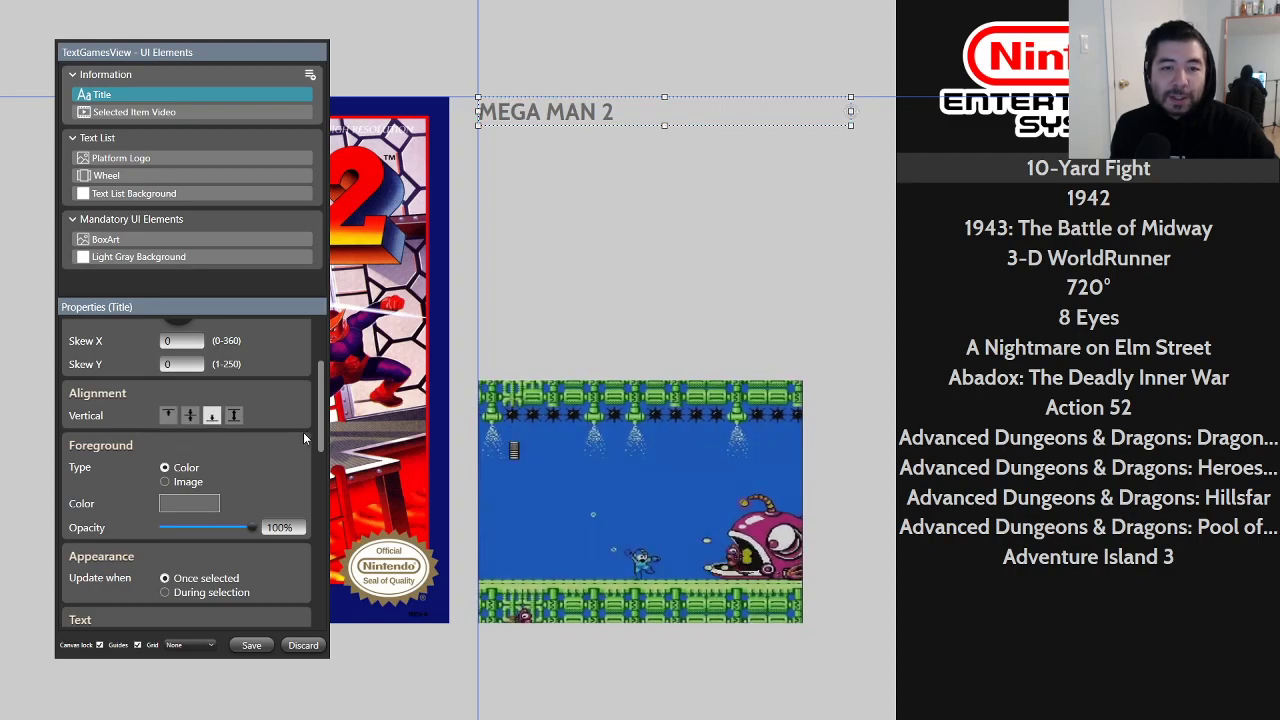
pyautogui.scroll(-4, 303, 435)
pyautogui.scroll(-1, 305, 432)
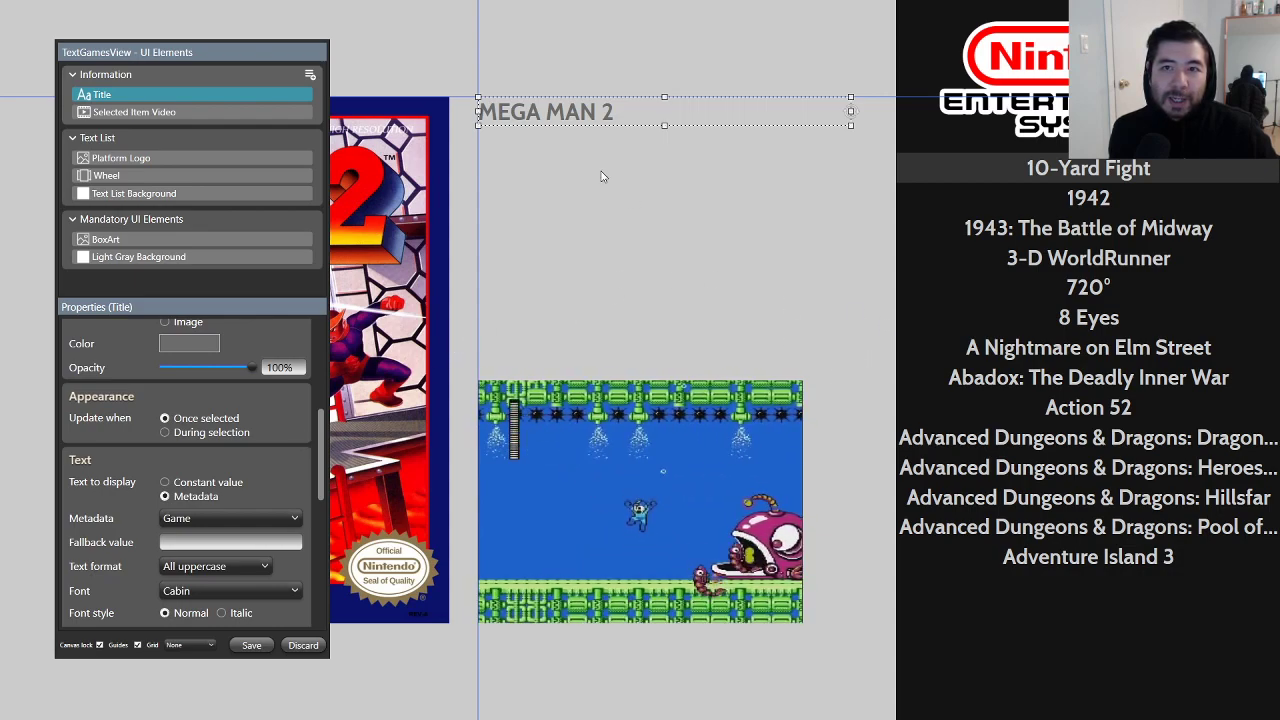
pyautogui.click(847, 428)
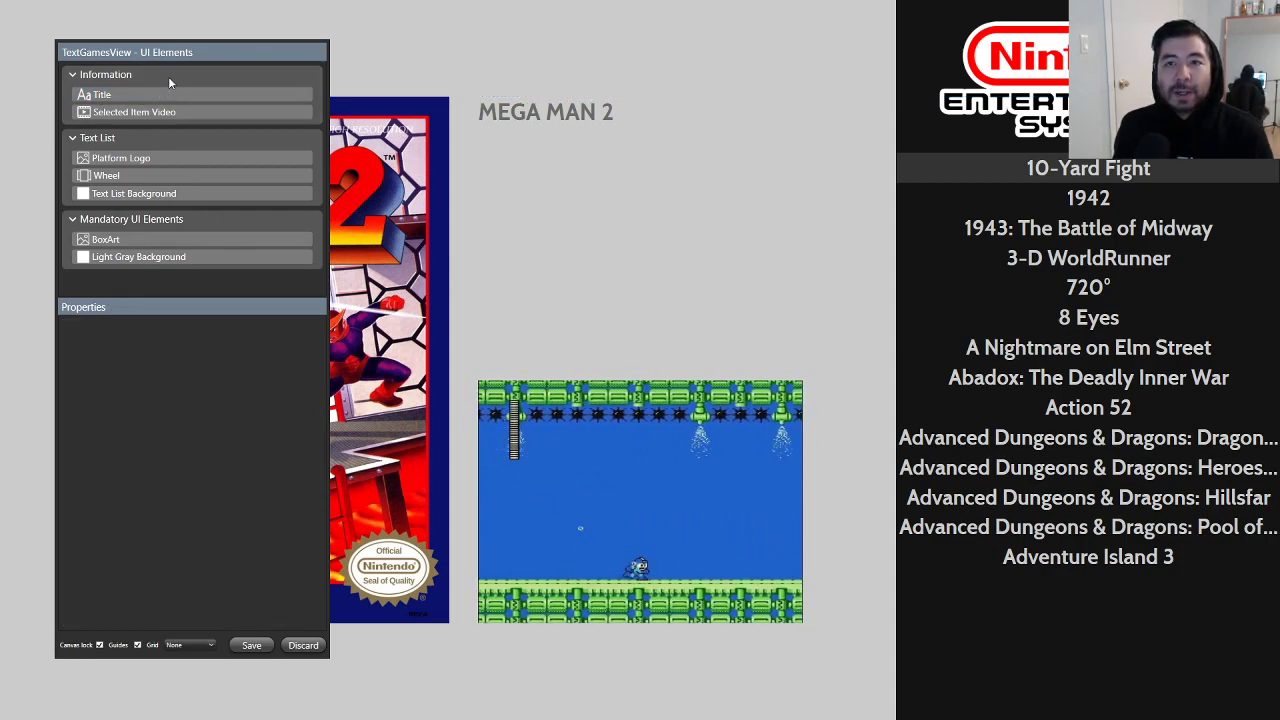
# Step: Switch to File Explorer, open Launchbox\Launchbox\Themes, and move the window clear of the reference image's rating stars
pyautogui.hotkey('alt', 'Tab')
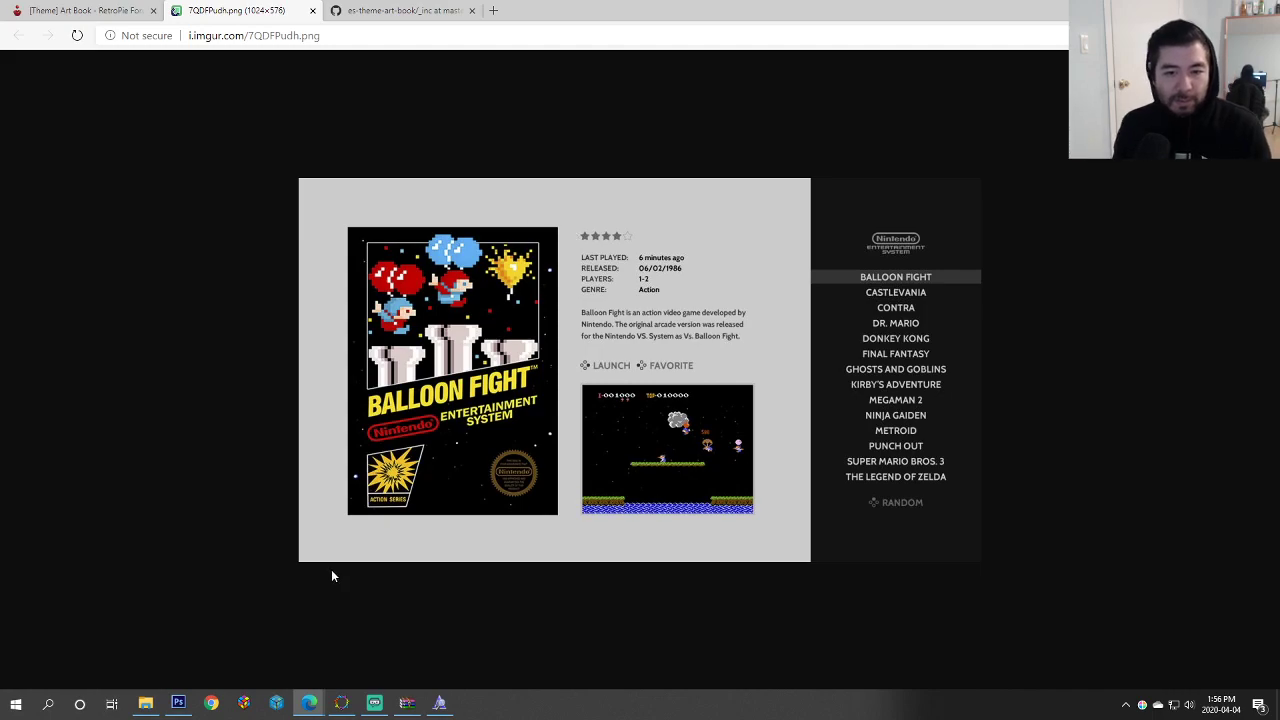
pyautogui.click(145, 703)
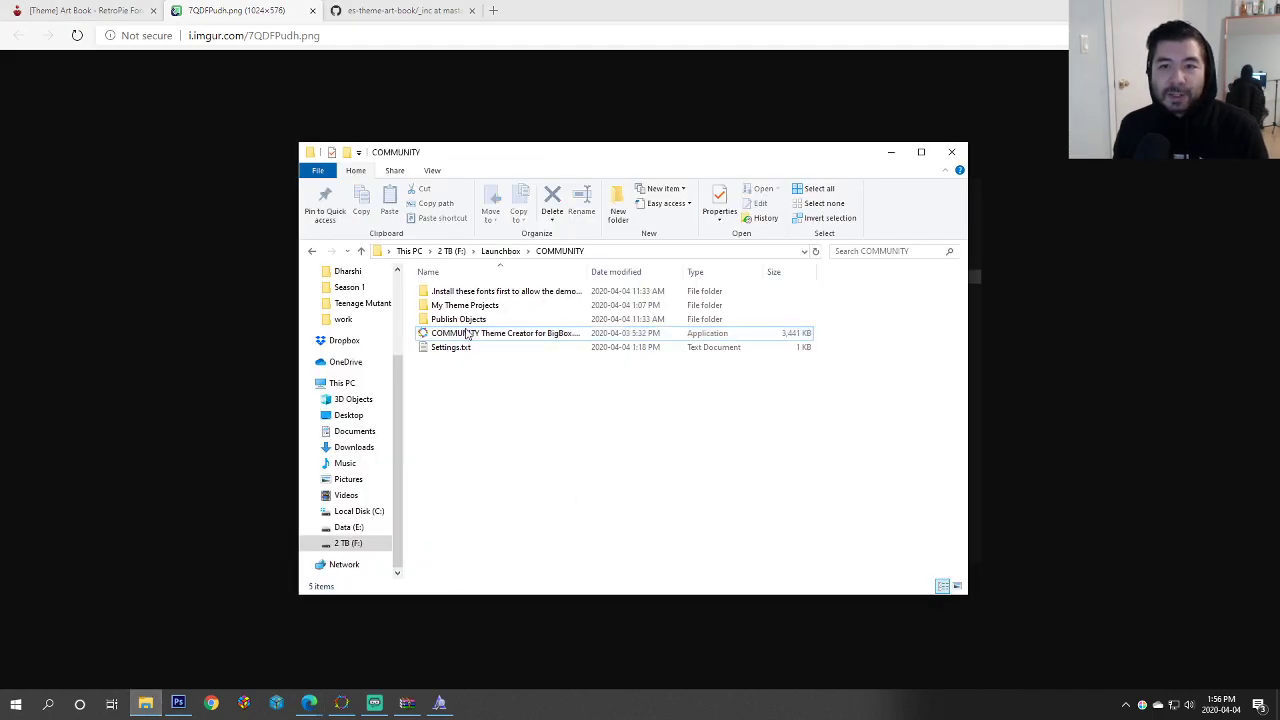
pyautogui.click(503, 252)
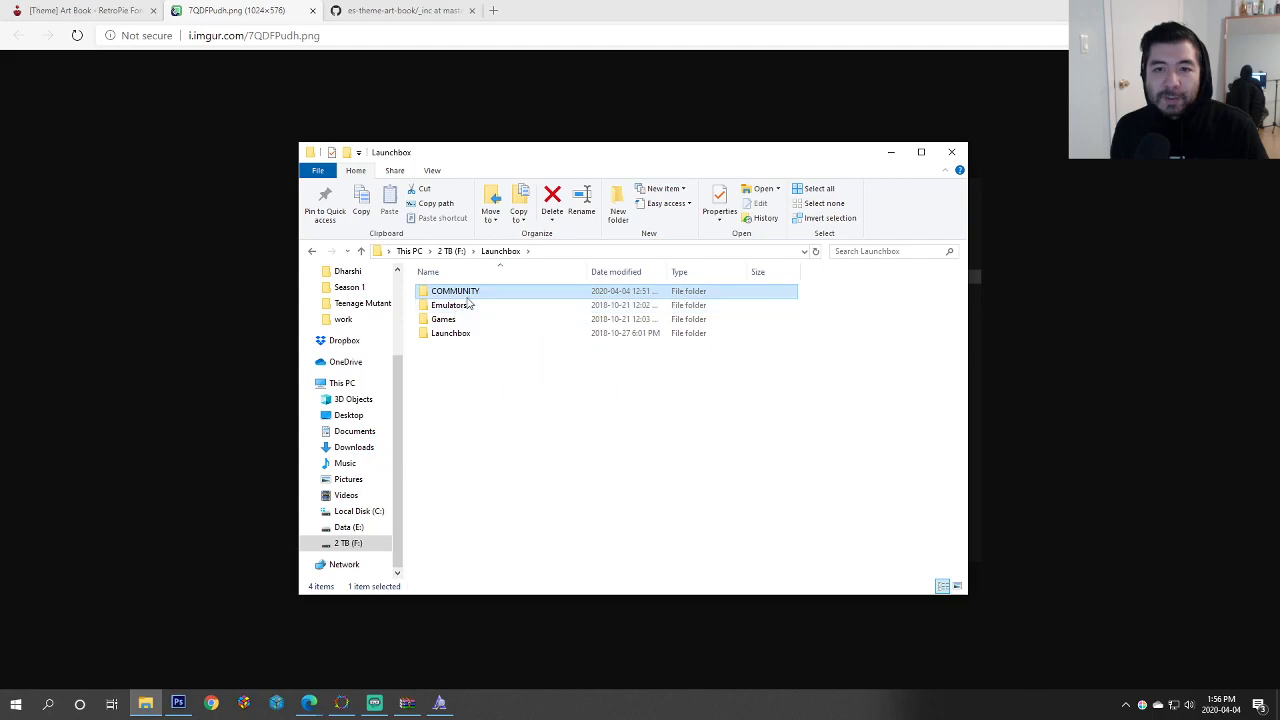
pyautogui.doubleClick(460, 342)
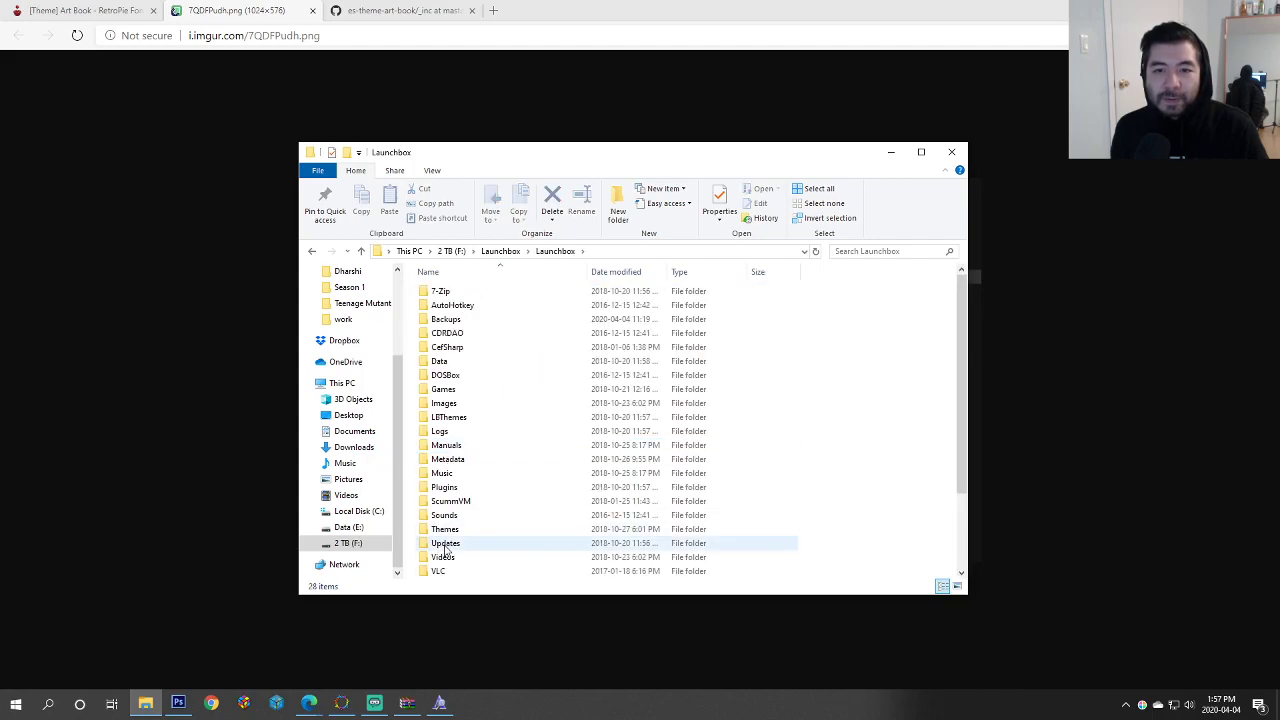
pyautogui.doubleClick(453, 532)
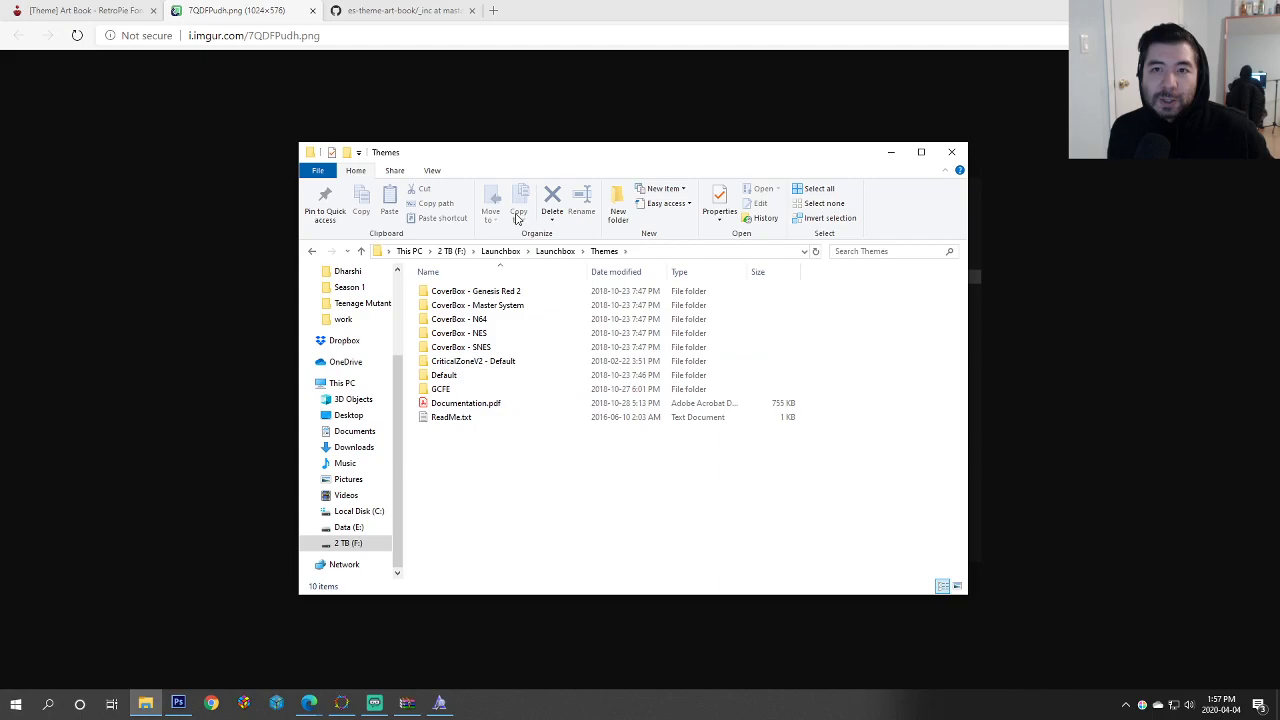
pyautogui.moveTo(507, 145); pyautogui.dragTo(725, 161)
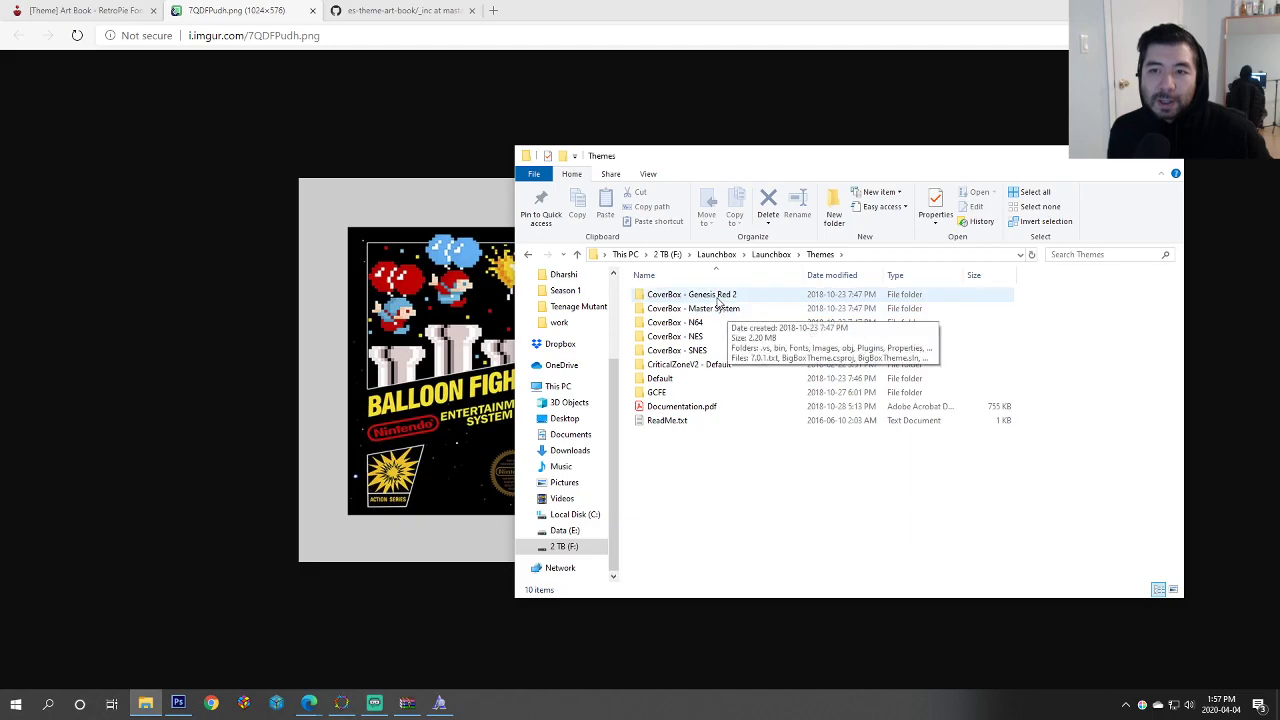
pyautogui.moveTo(734, 163); pyautogui.dragTo(739, 264)
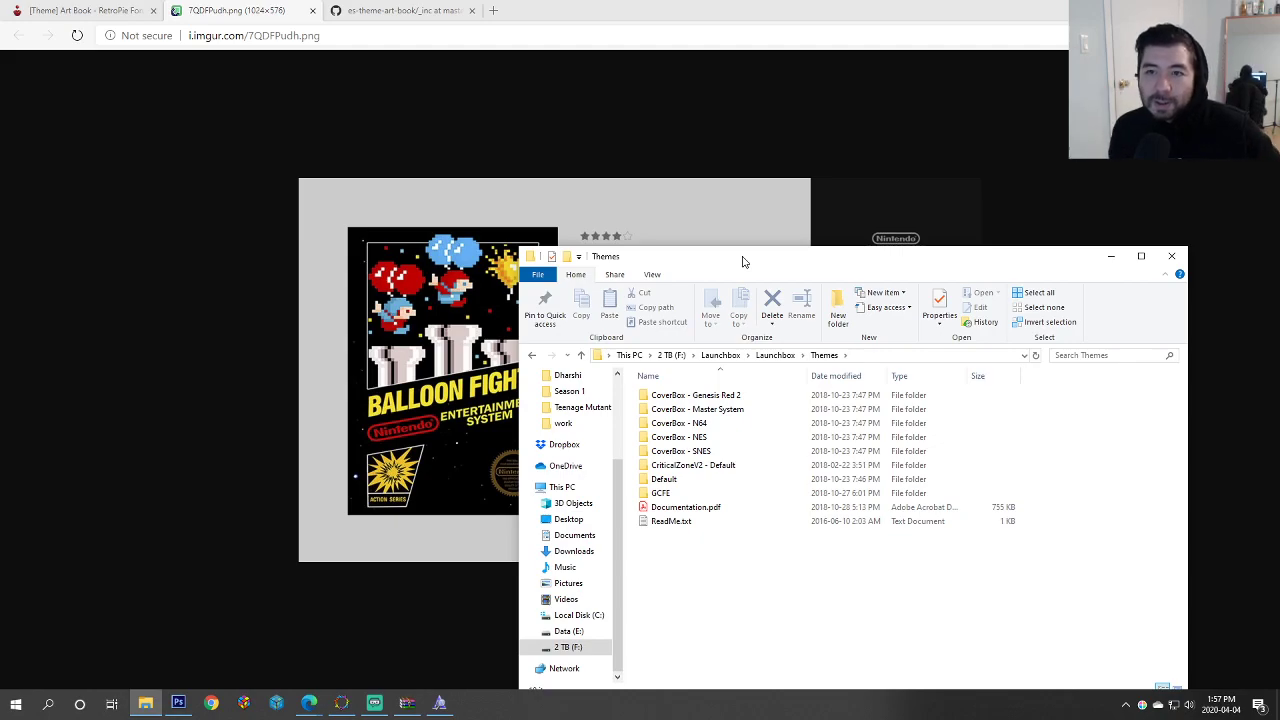
pyautogui.moveTo(742, 263); pyautogui.dragTo(756, 270)
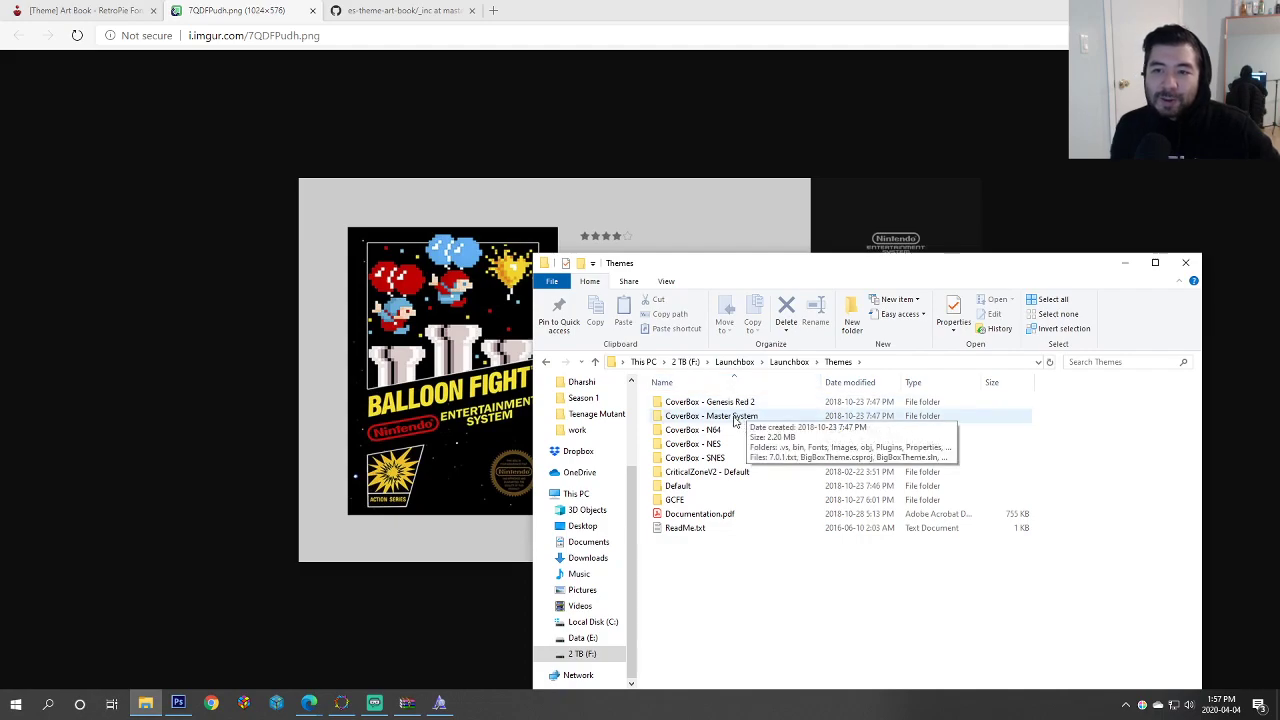
# Step: Find the Star Rating images in the CoverBox - Master System theme's Images folder and return to the parent Icons folder
pyautogui.doubleClick(734, 417)
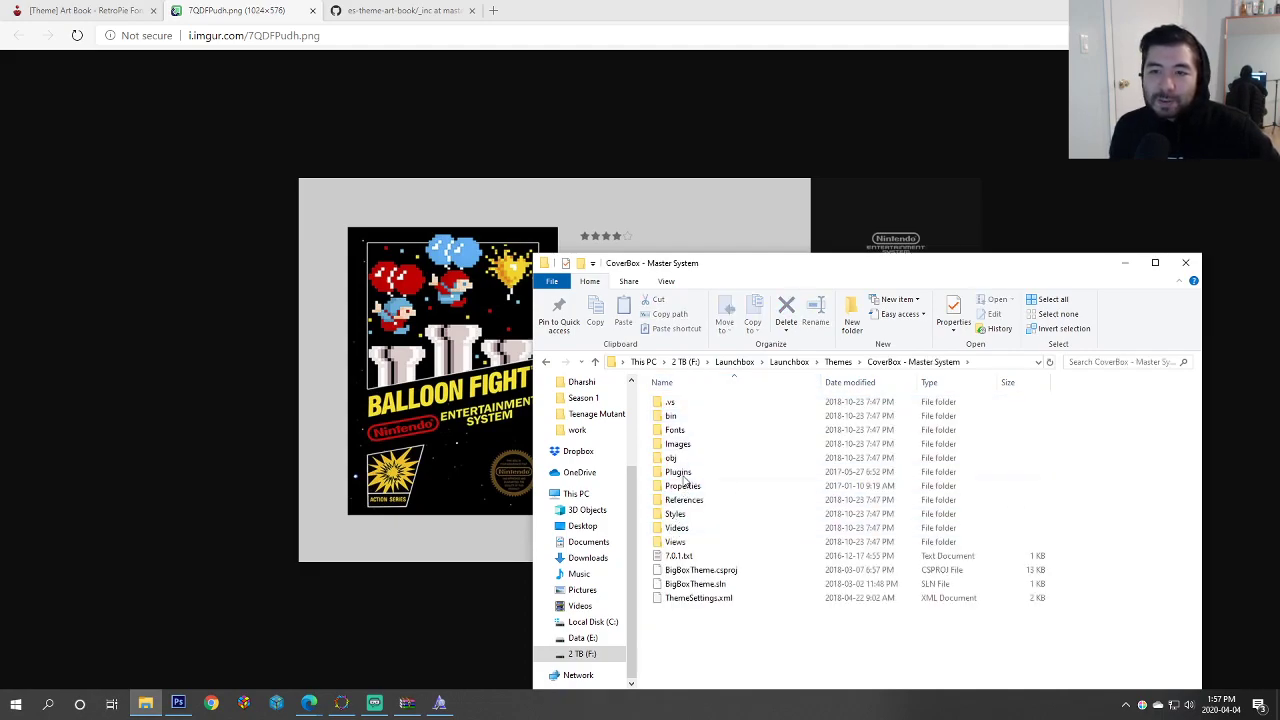
pyautogui.doubleClick(677, 444)
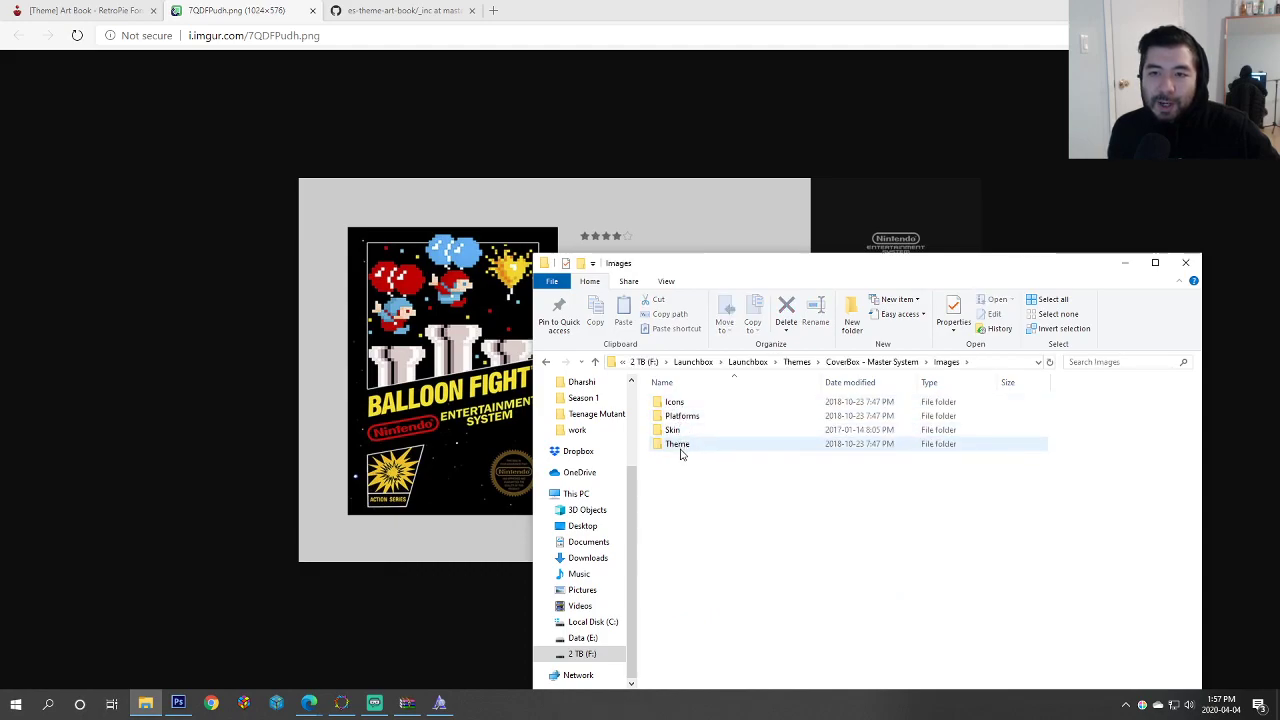
pyautogui.doubleClick(690, 404)
pyautogui.doubleClick(692, 405)
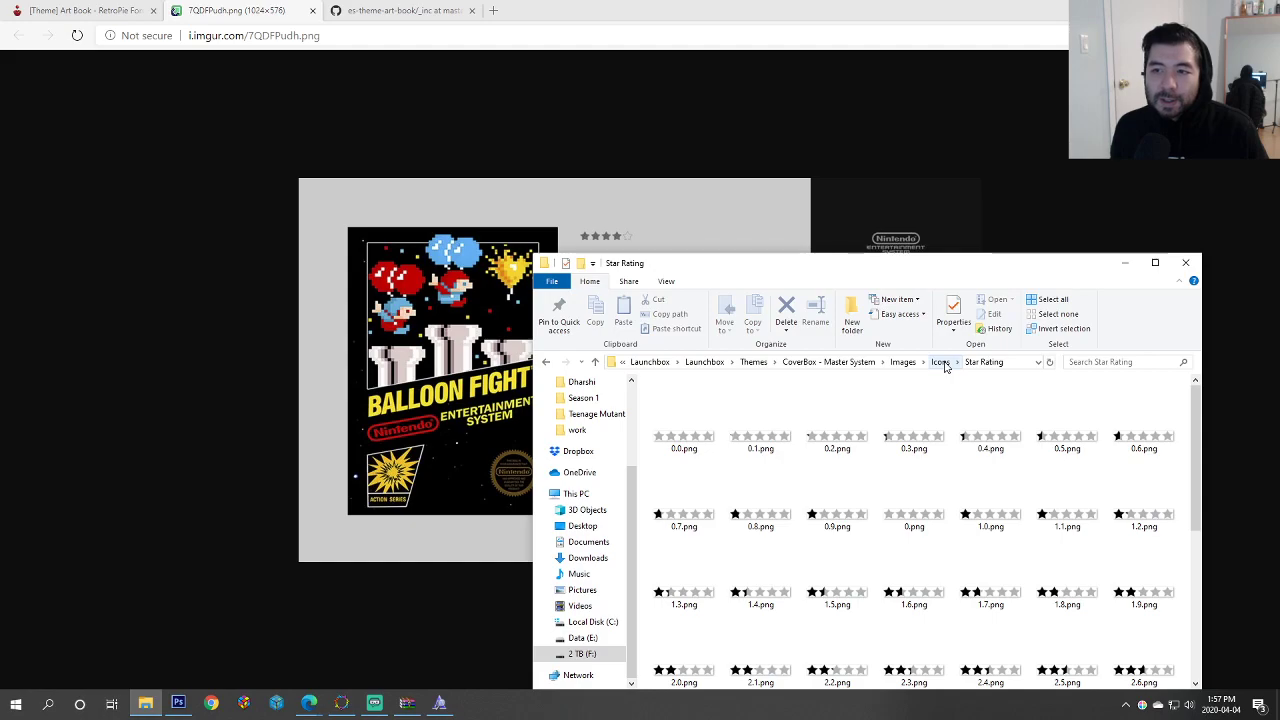
pyautogui.click(941, 362)
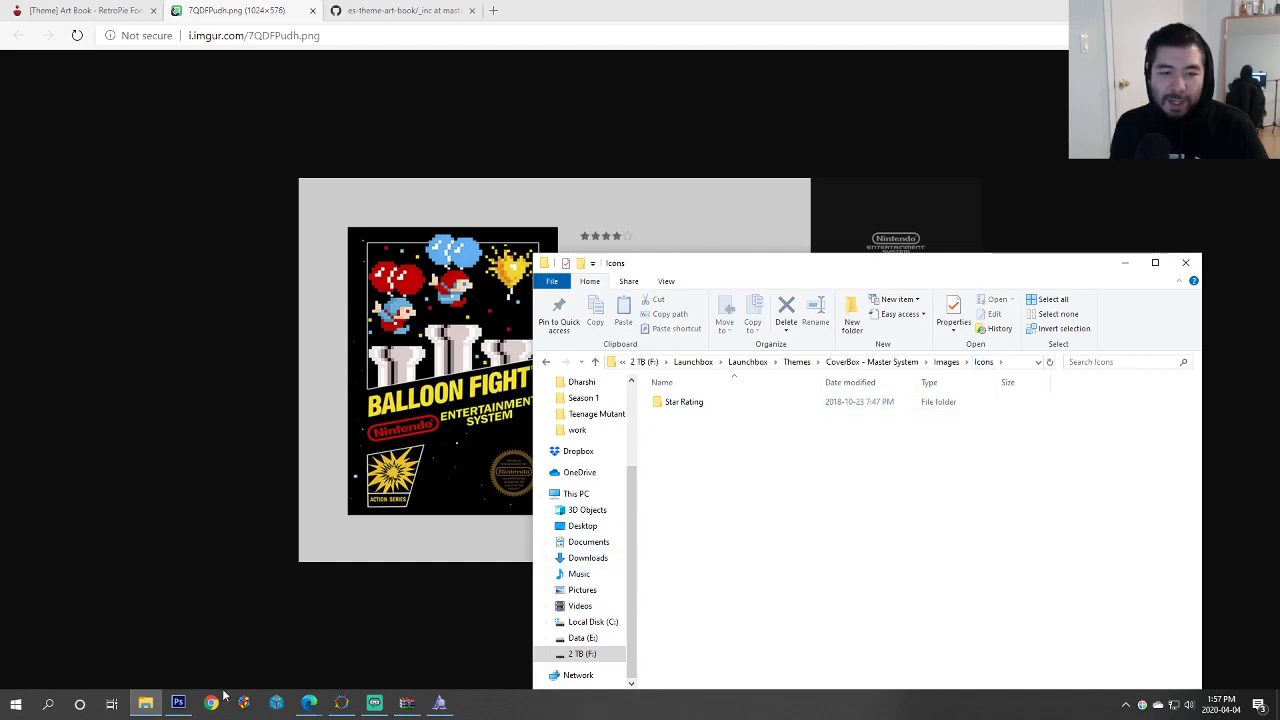
# Step: Back in the theme editor, add an Image element to the Information group that displays the Community rating metadata image
pyautogui.press('super')
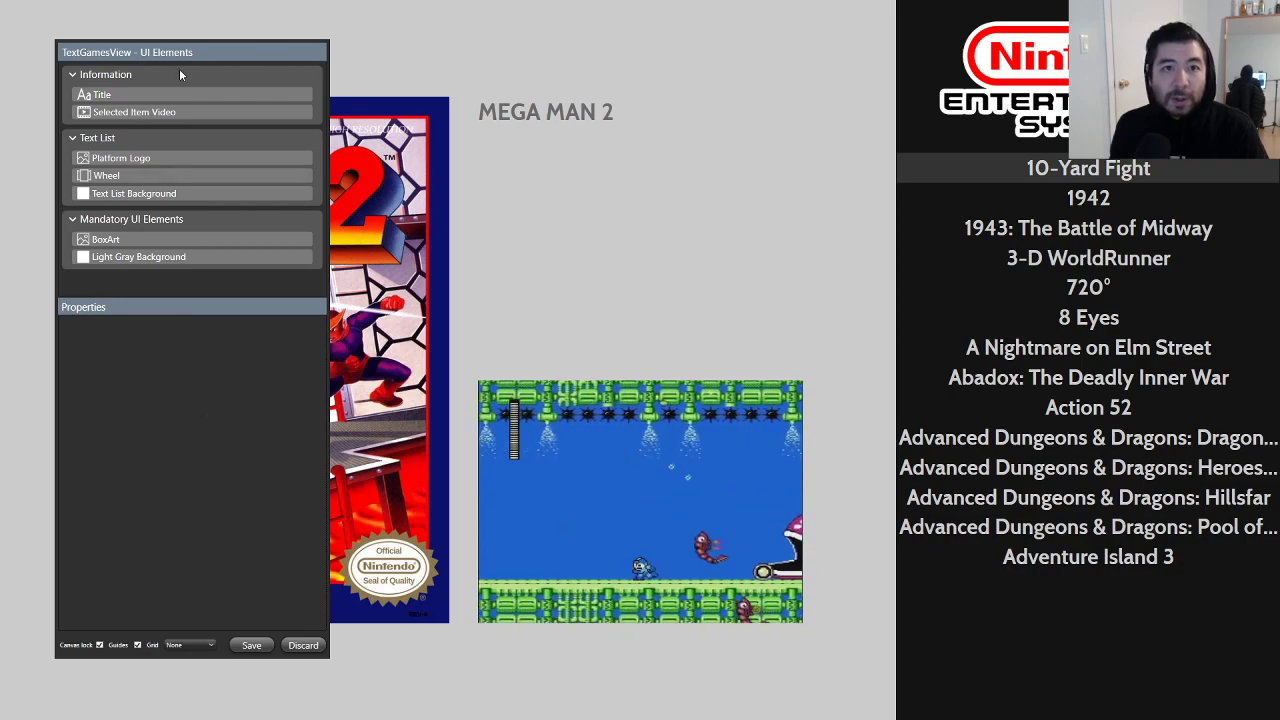
pyautogui.click(310, 77)
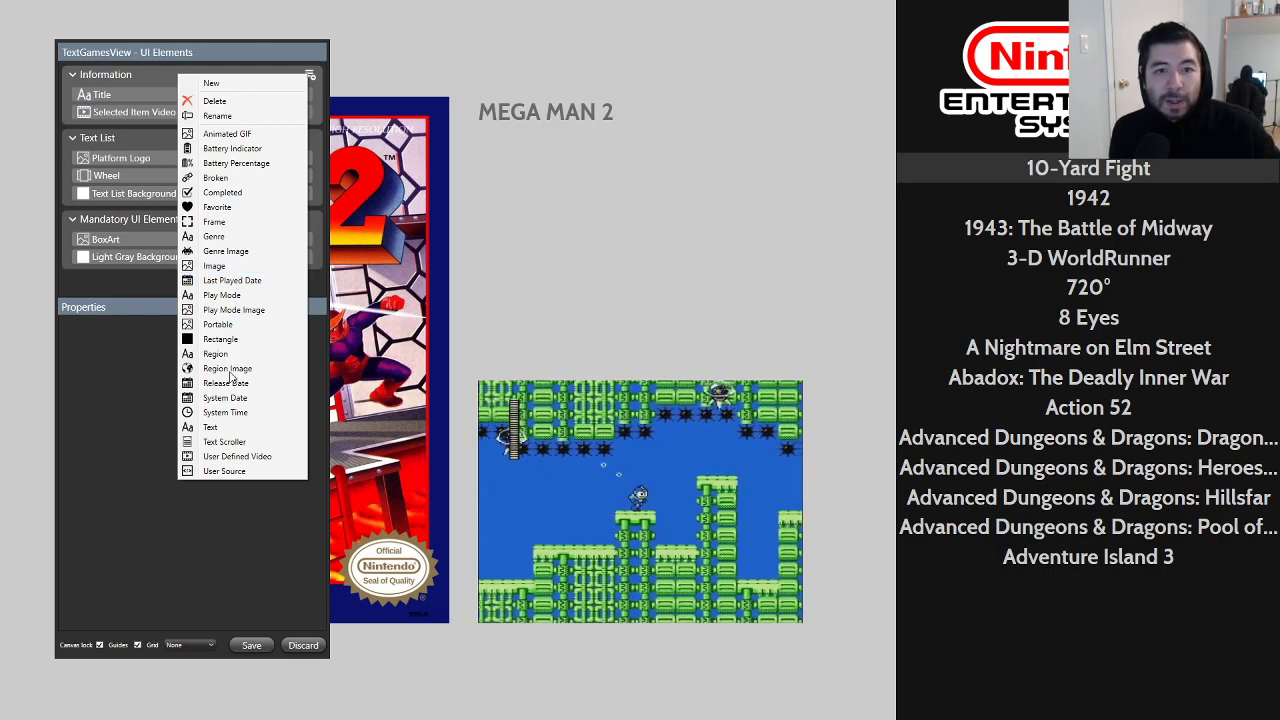
pyautogui.click(238, 268)
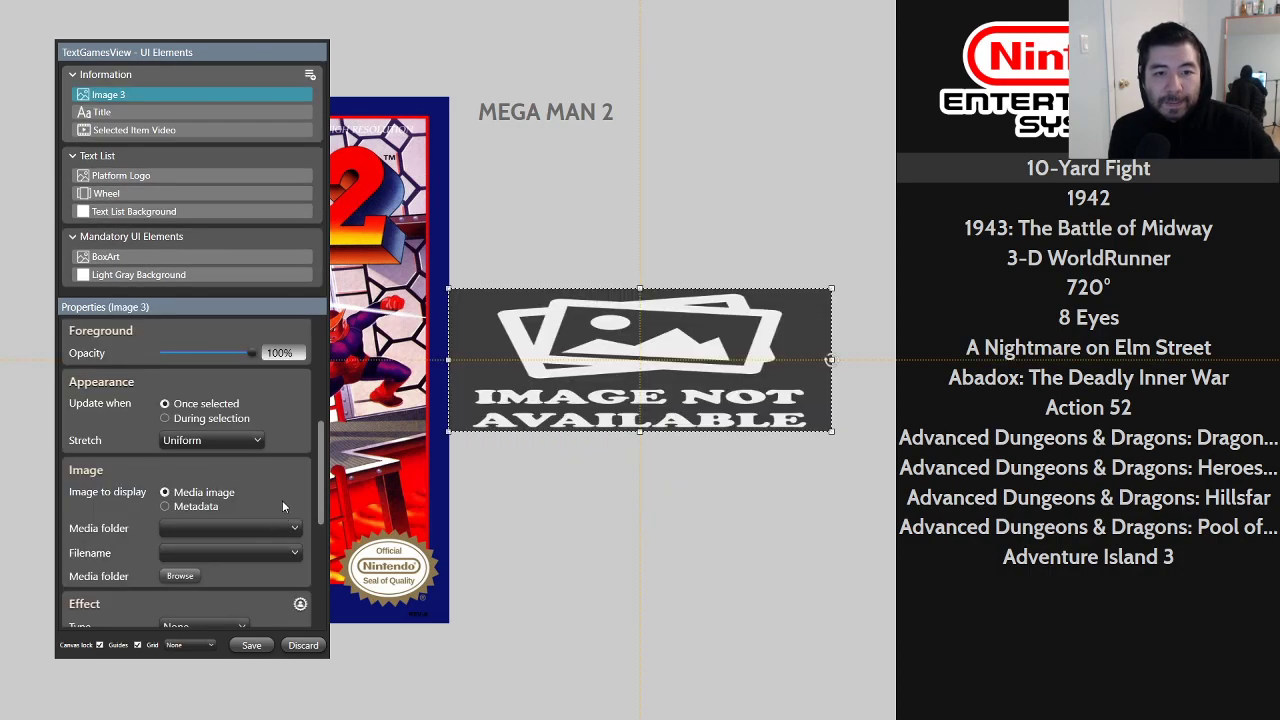
pyautogui.click(190, 506)
pyautogui.click(228, 526)
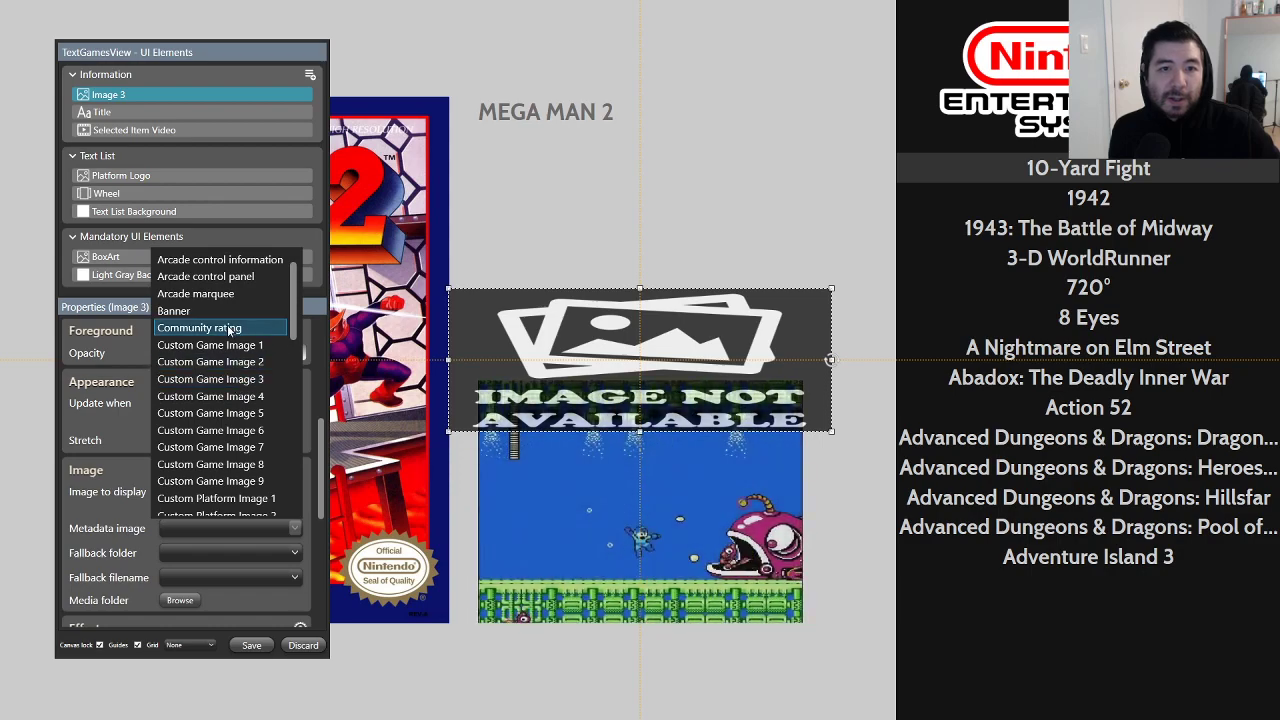
pyautogui.click(211, 327)
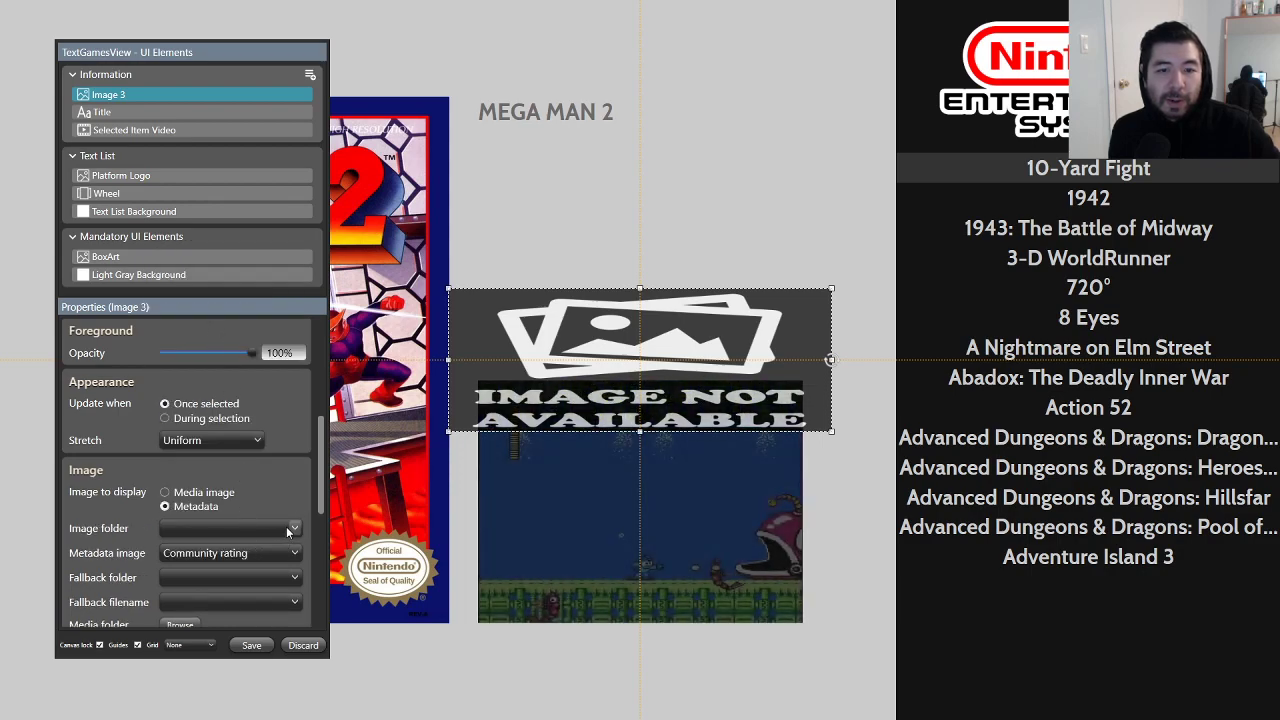
# Step: Copy the Star Rating folder from the CoverBox theme's Icons folder into the ArtBook project's Media folder and close the Icons window
pyautogui.scroll(-1, 223, 590)
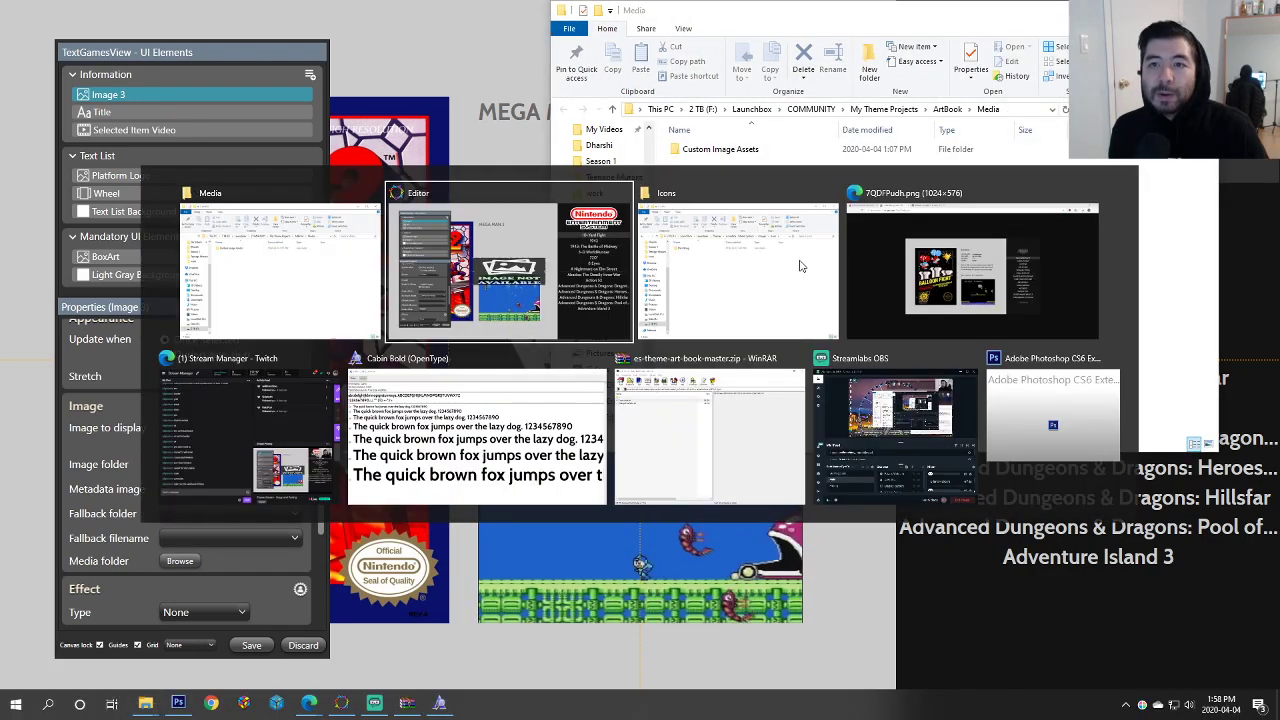
pyautogui.hotkey('alt', 'Tab')
pyautogui.click(799, 267)
pyautogui.moveTo(684, 404); pyautogui.dragTo(726, 429)
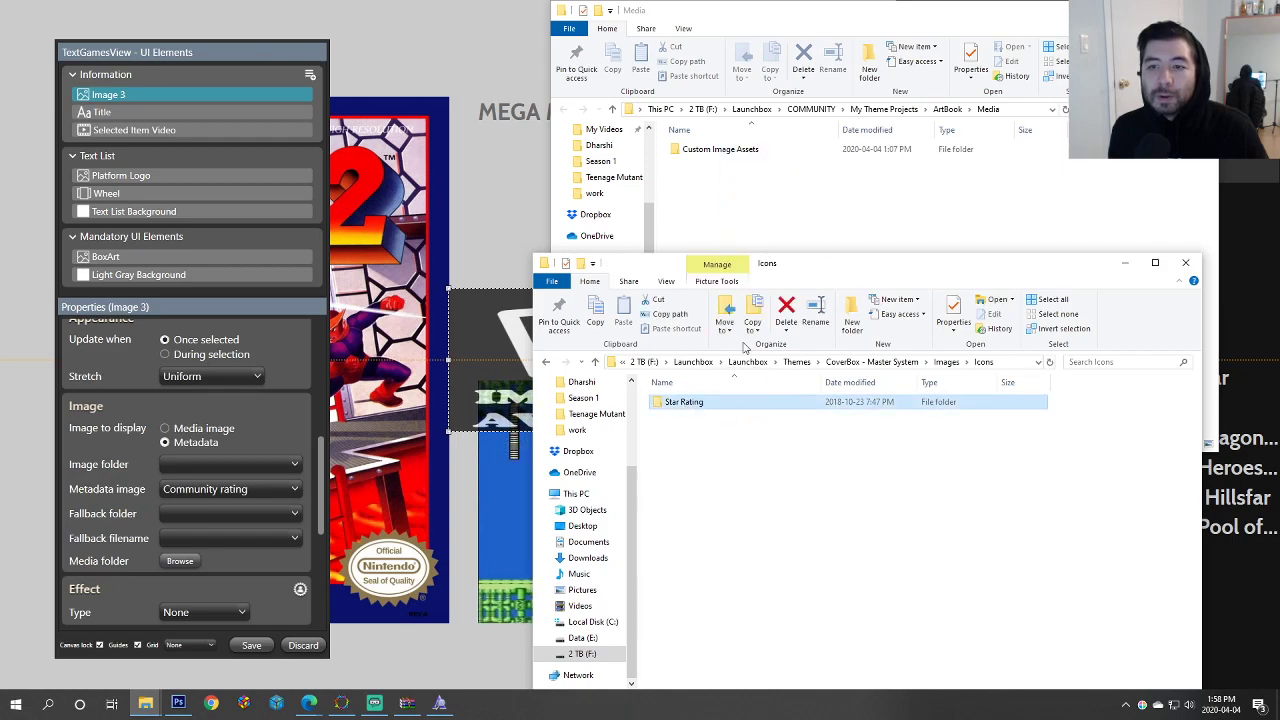
pyautogui.click(758, 222)
pyautogui.hotkey('ctrl', 'v')
pyautogui.click(831, 528)
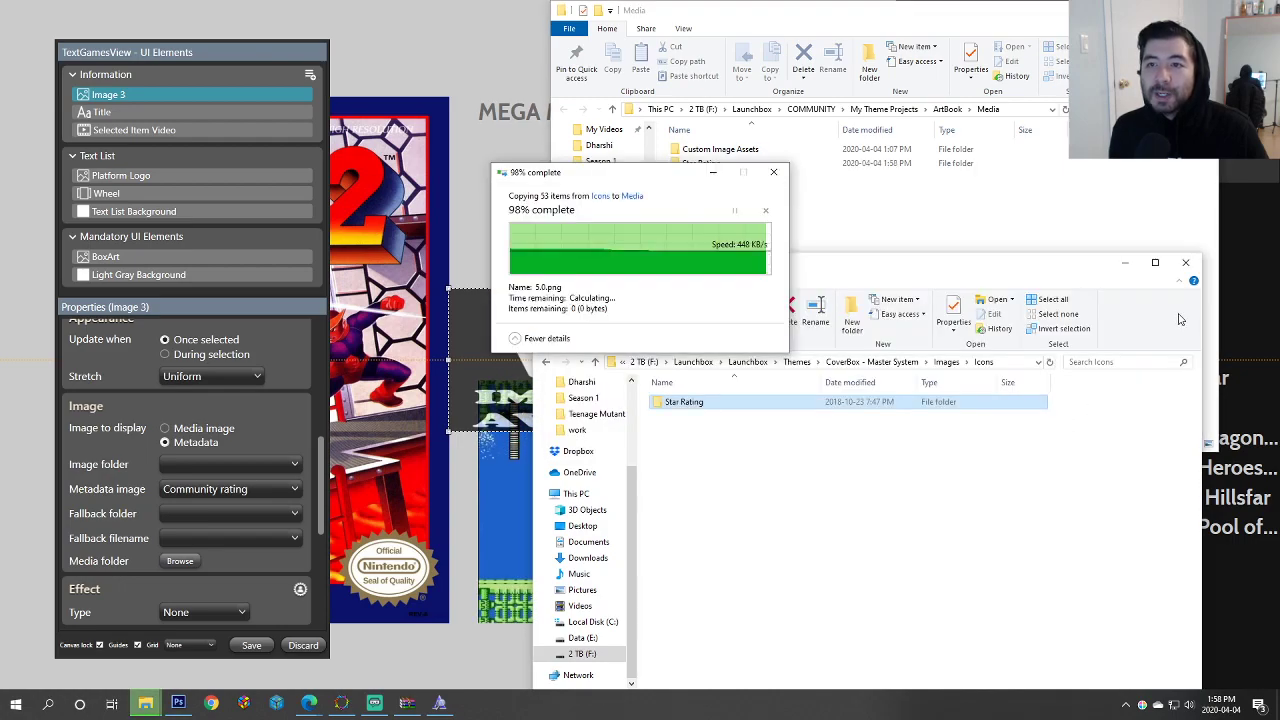
pyautogui.click(1185, 262)
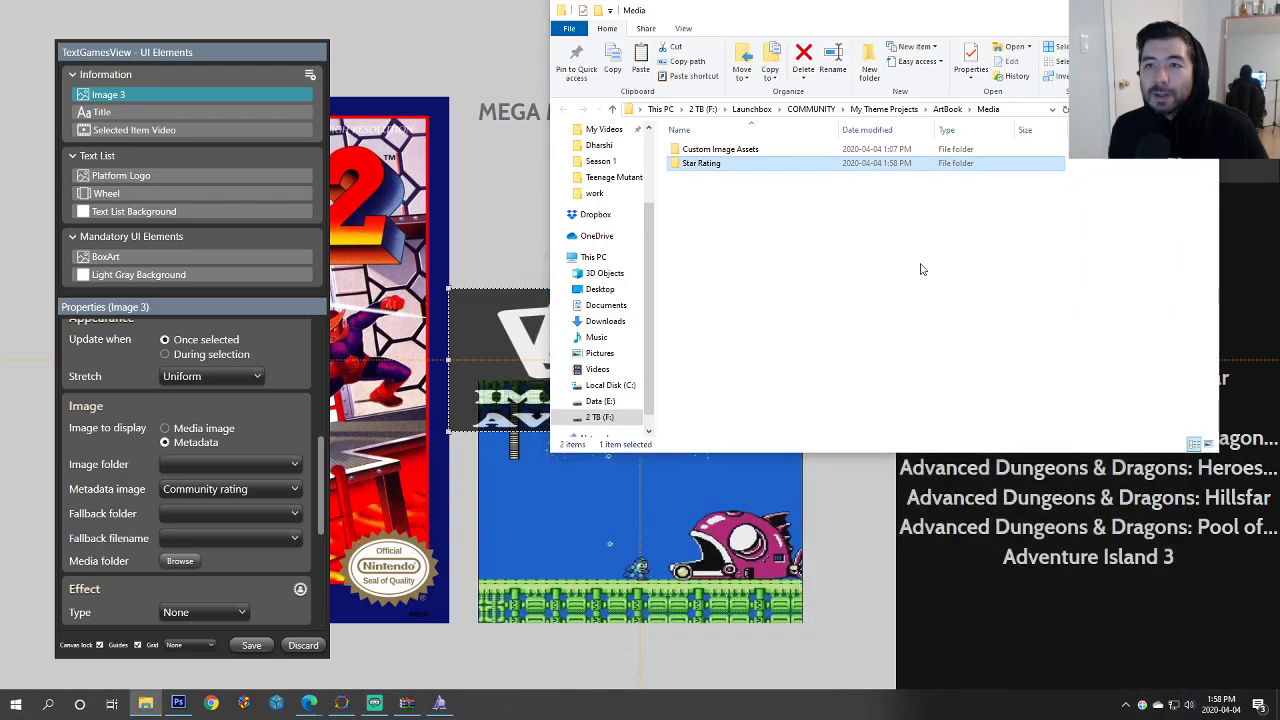
# Step: Open the project's Star Rating folder and examine its rating images and how they are named
pyautogui.doubleClick(704, 164)
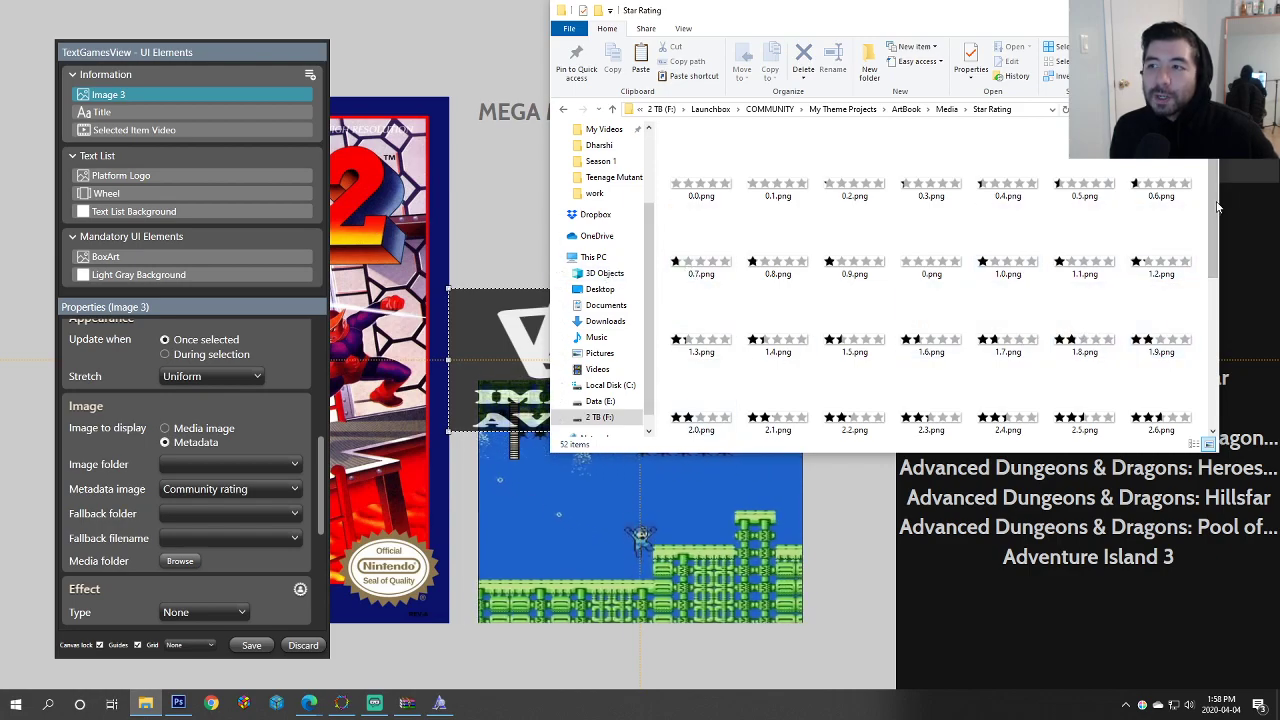
pyautogui.scroll(-5, 1205, 347)
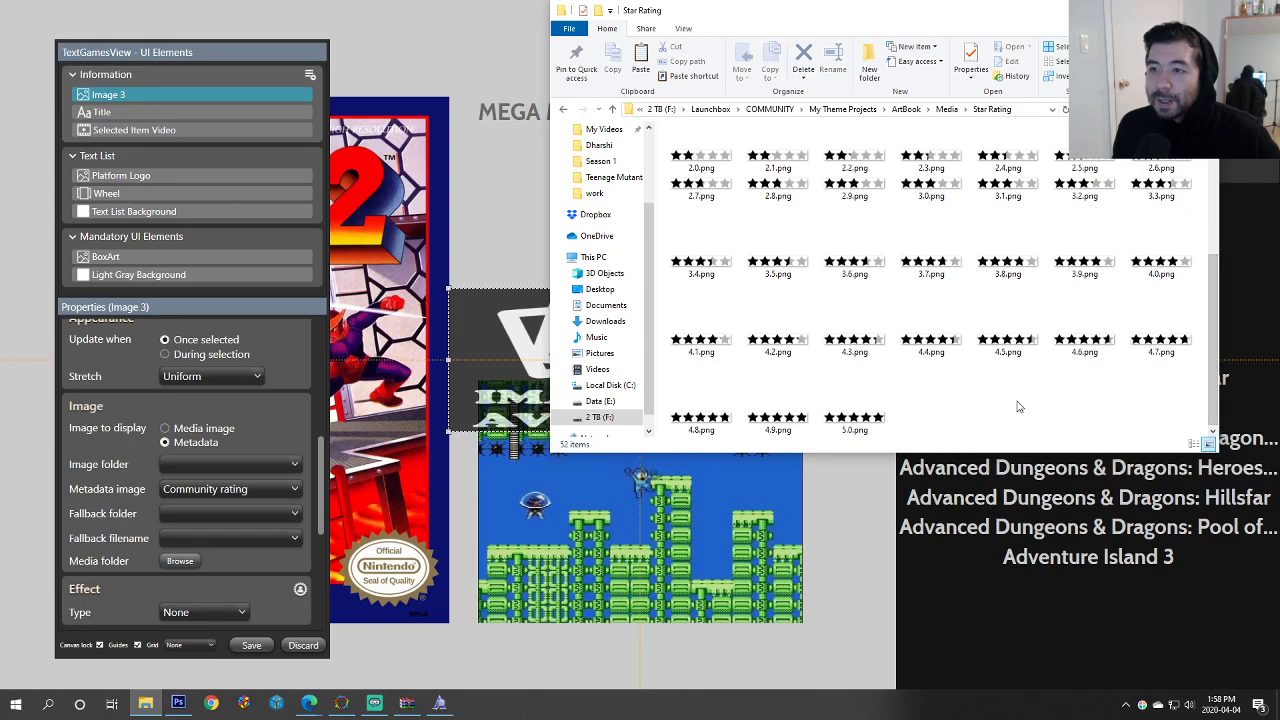
pyautogui.click(850, 415)
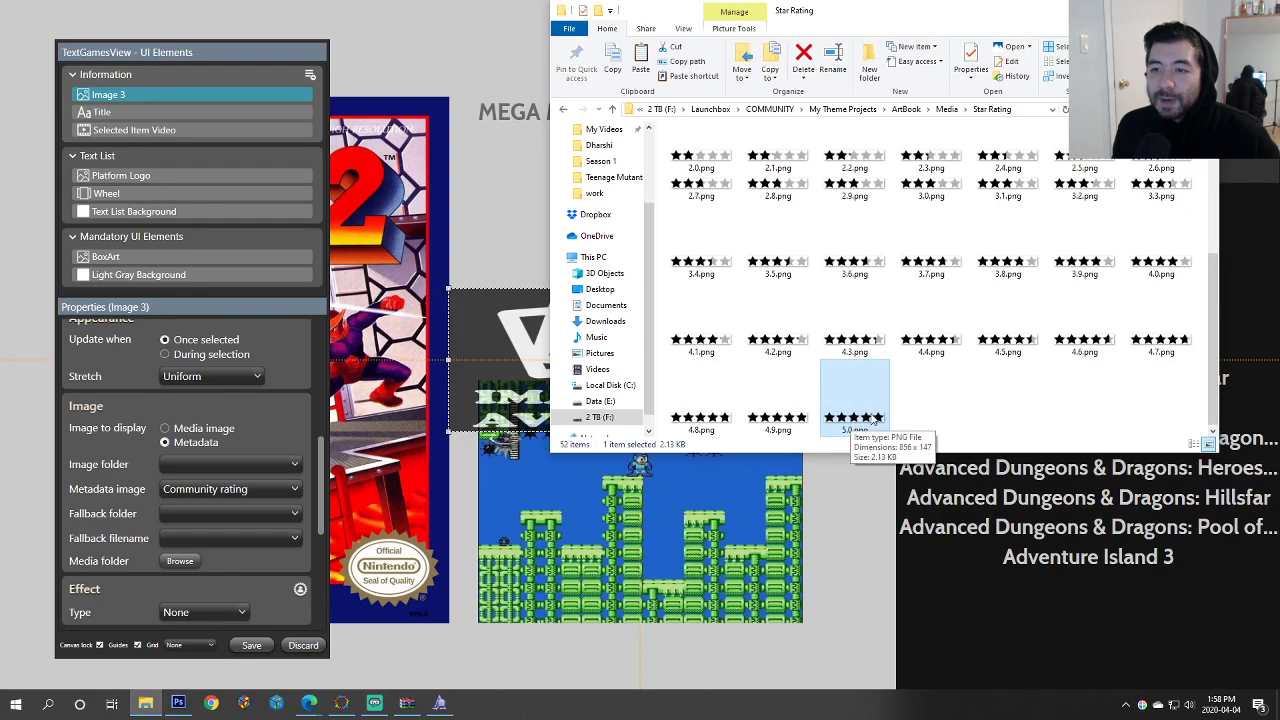
pyautogui.click(700, 400)
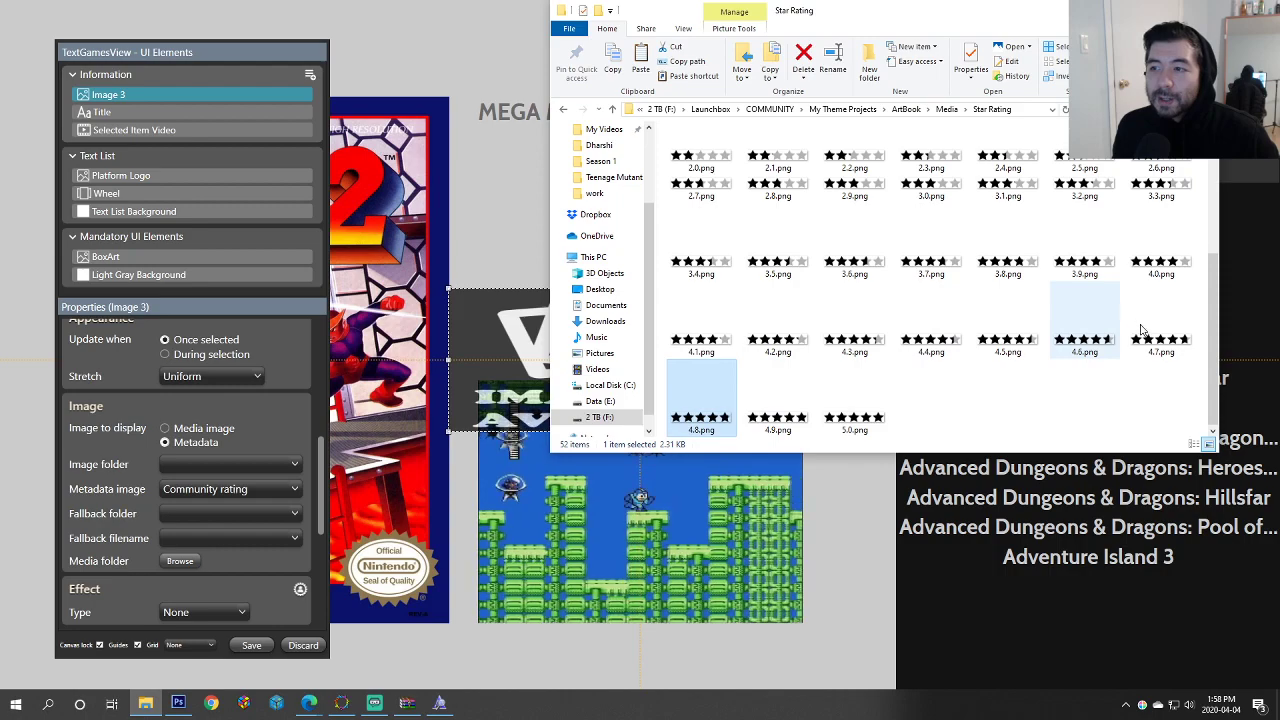
pyautogui.scroll(3, 1213, 340)
pyautogui.click(705, 145)
pyautogui.click(1060, 338)
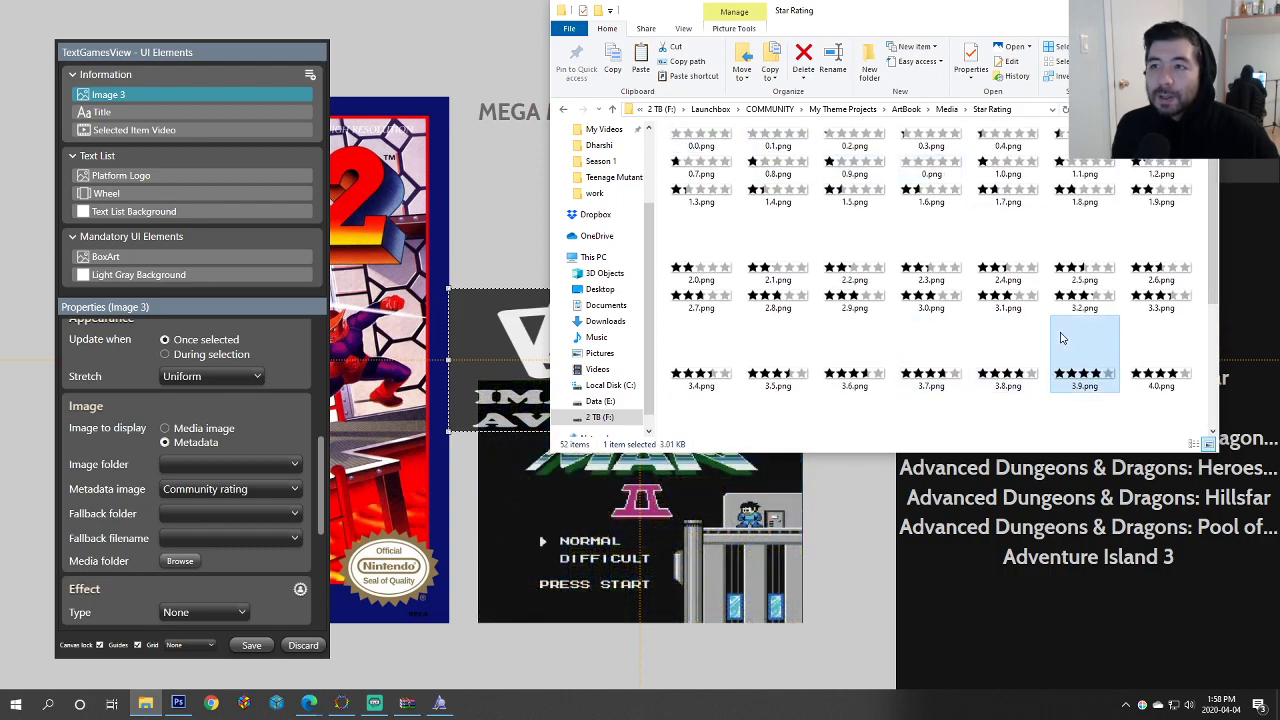
pyautogui.click(477, 352)
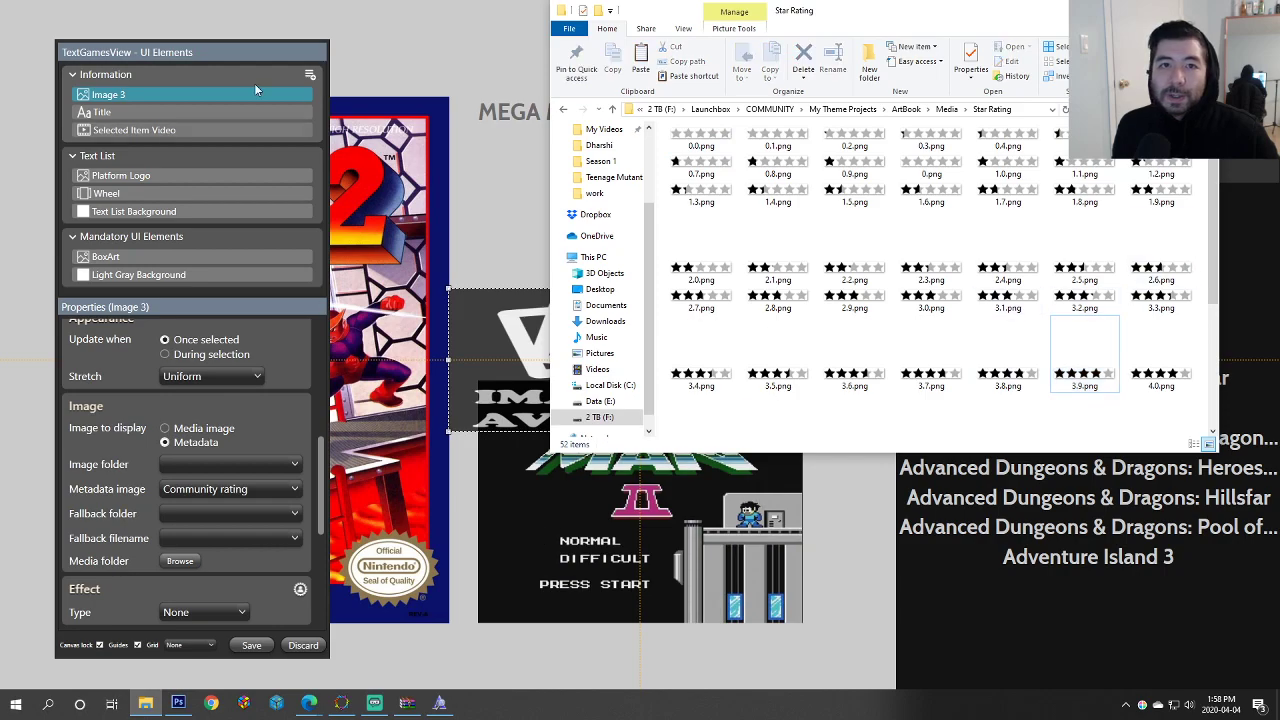
# Step: Back in the theme editor, set the new rating image's image folder to Star Rating
pyautogui.click(210, 51)
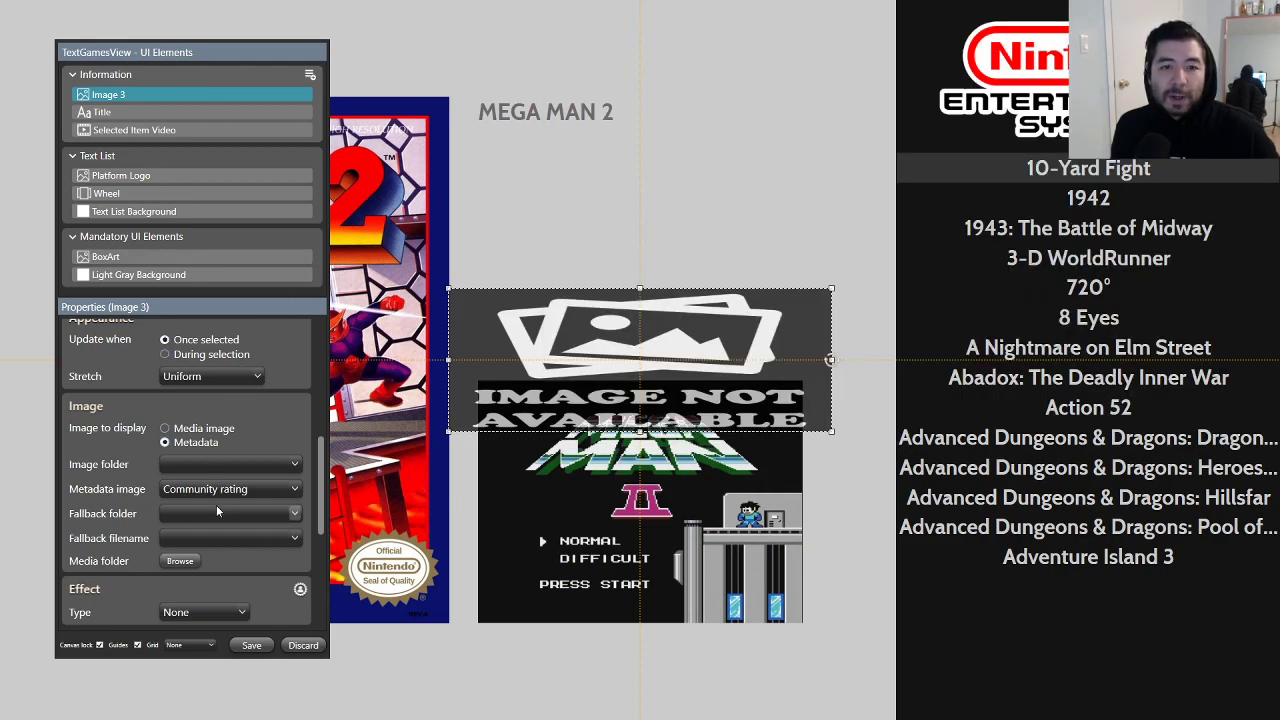
pyautogui.click(237, 486)
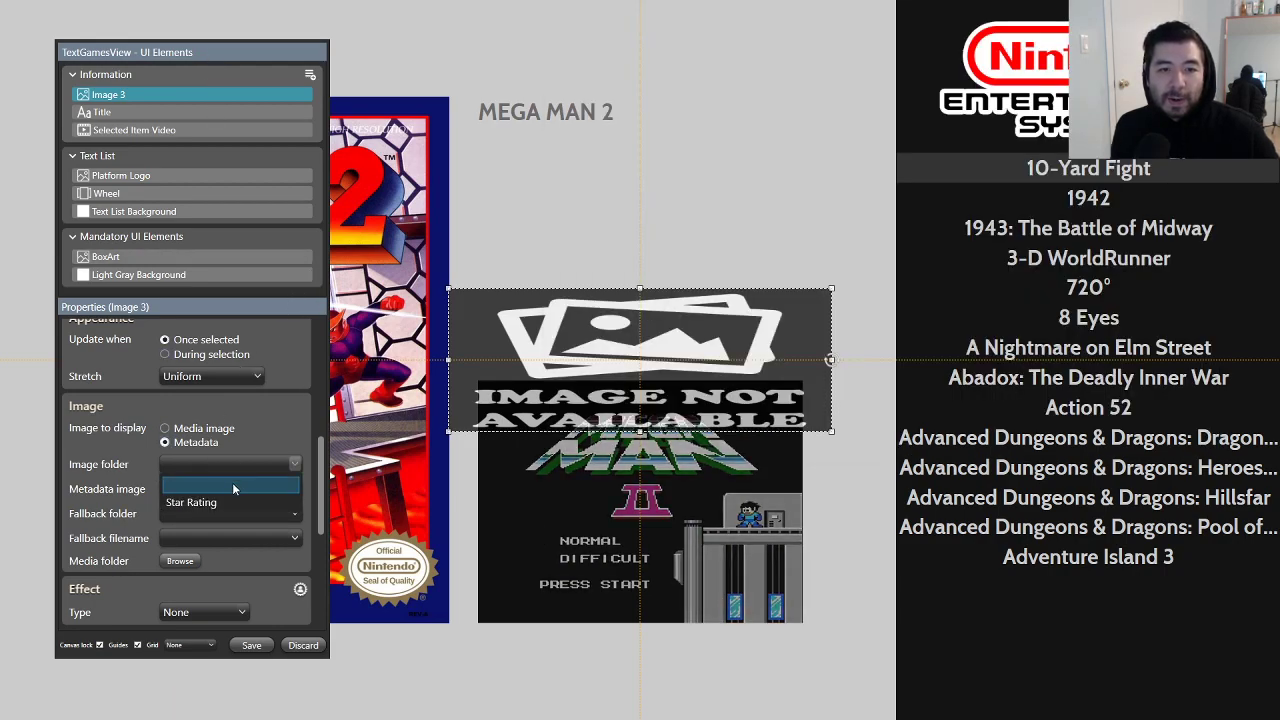
pyautogui.click(215, 504)
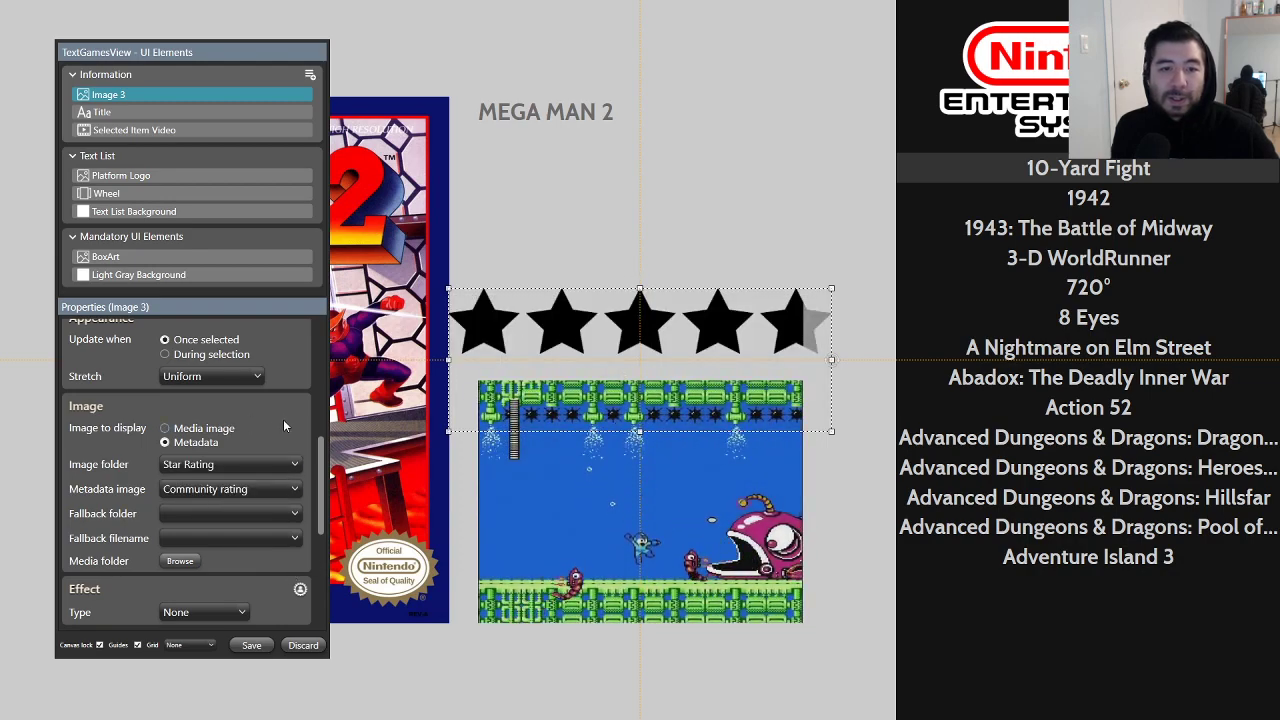
# Step: Lower the star rating image's foreground opacity to about 50%
pyautogui.scroll(5, 284, 423)
pyautogui.scroll(-5, 286, 419)
pyautogui.moveTo(252, 406); pyautogui.dragTo(248, 410)
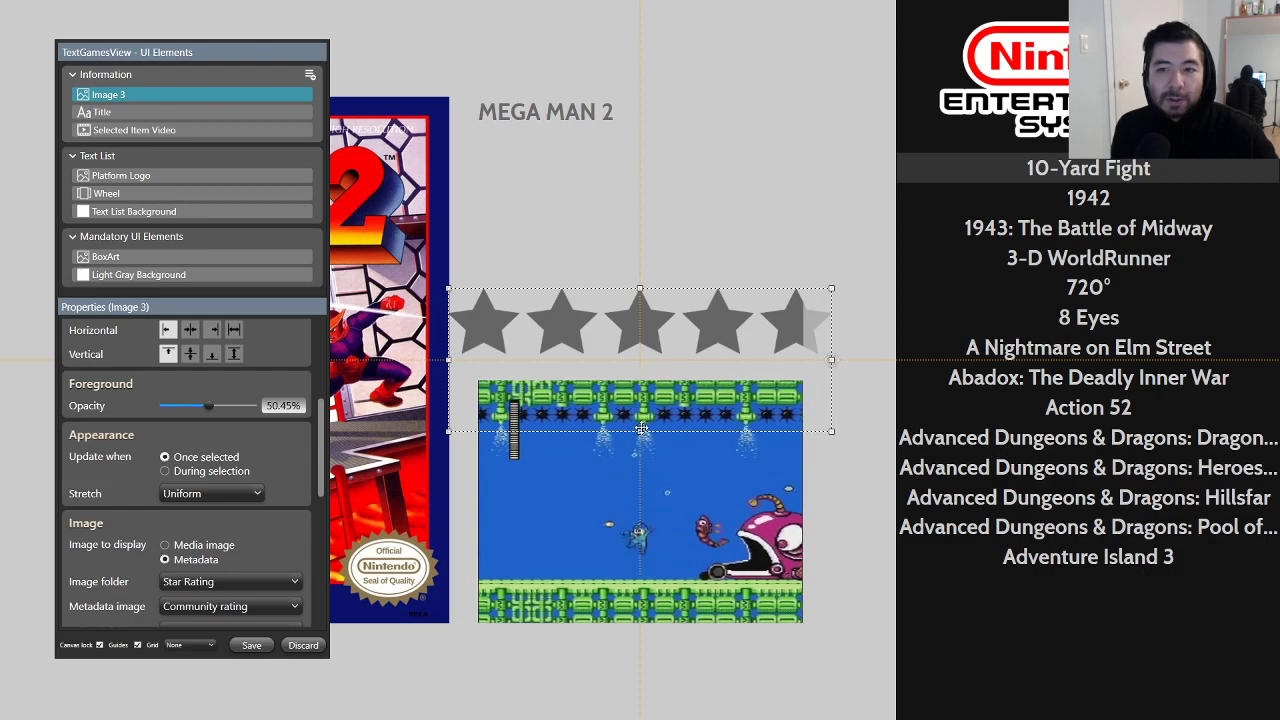
# Step: Shrink the star rating, place it directly under the game title, and compare its size with the reference image in the browser
pyautogui.moveTo(641, 428); pyautogui.dragTo(653, 310)
pyautogui.moveTo(608, 300); pyautogui.dragTo(641, 146)
pyautogui.hotkey('alt', 'Tab')
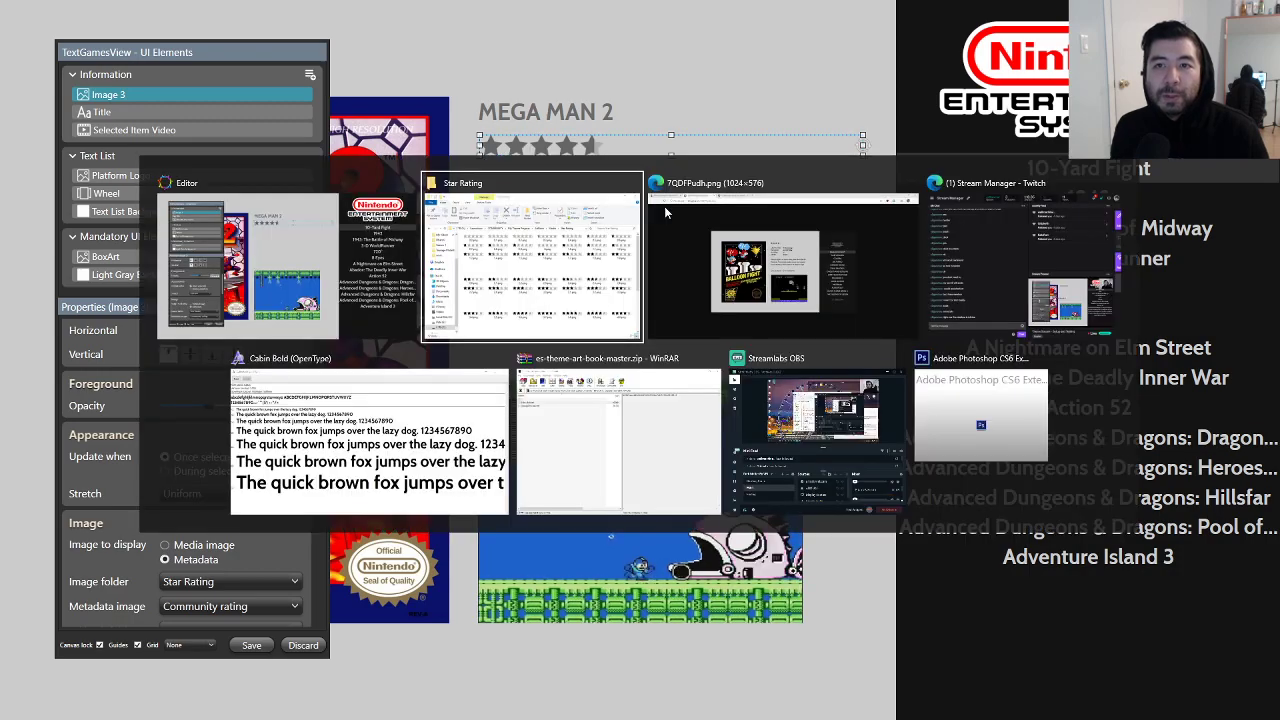
pyautogui.click(772, 282)
pyautogui.hotkey('alt', 'Tab')
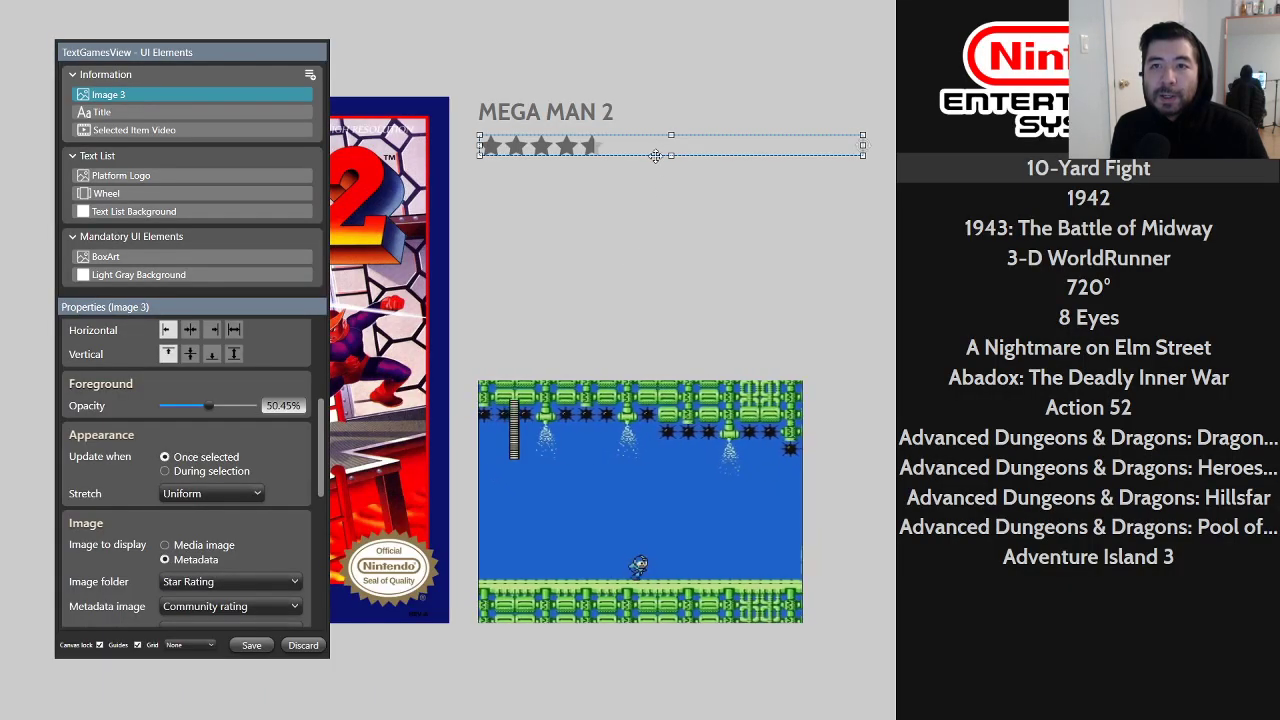
# Step: Reduce the star rating's height slightly and nudge it horizontally to line up with the title's left edge
pyautogui.moveTo(671, 155); pyautogui.dragTo(671, 151)
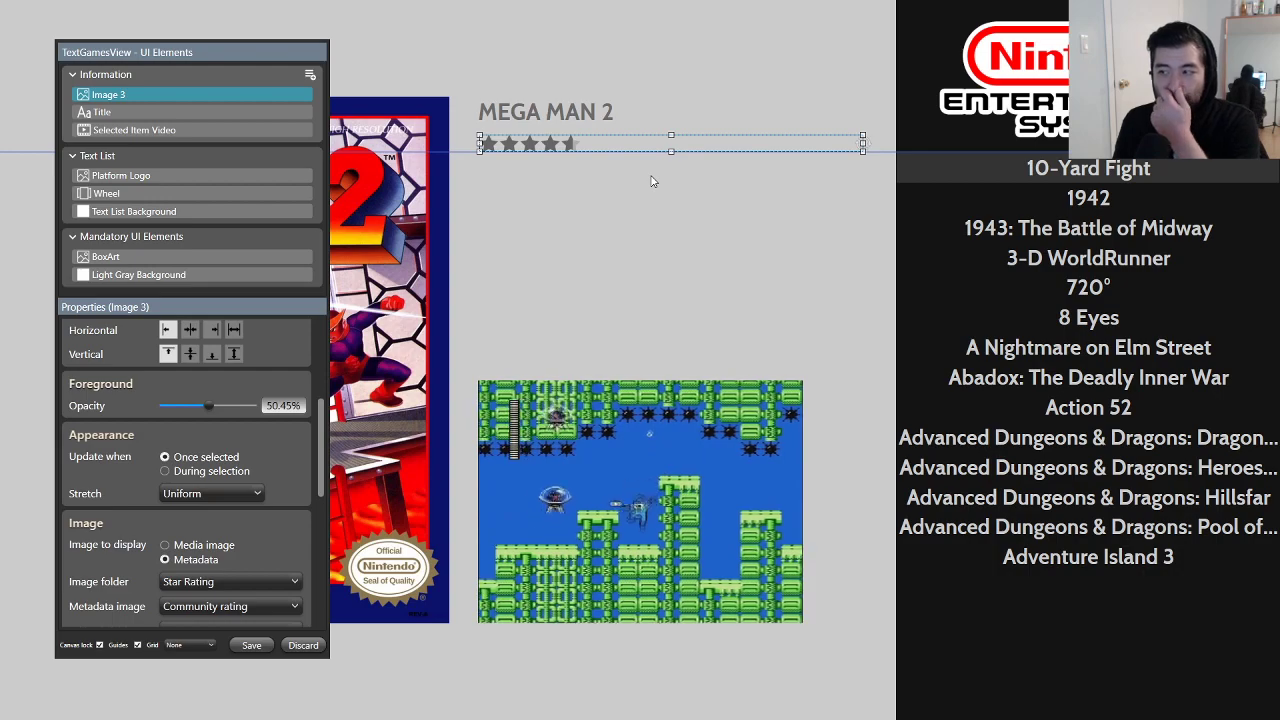
pyautogui.click(680, 237)
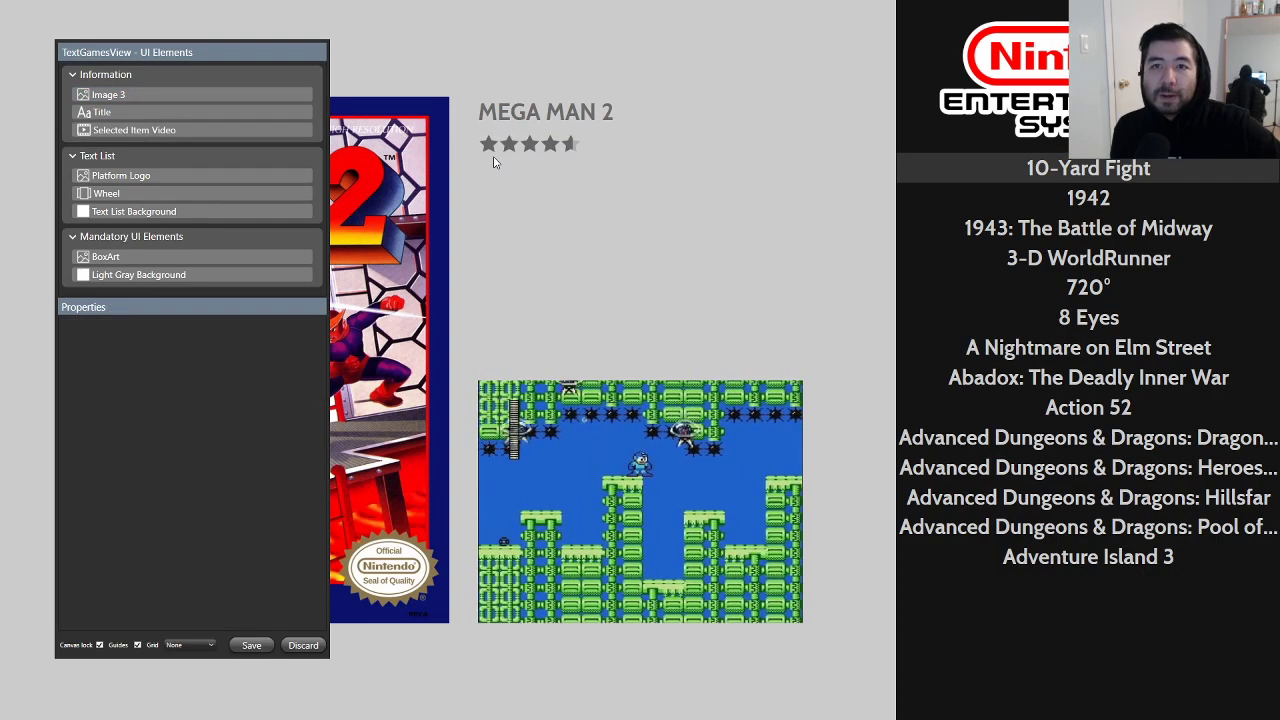
pyautogui.moveTo(549, 144); pyautogui.dragTo(551, 144)
pyautogui.click(655, 297)
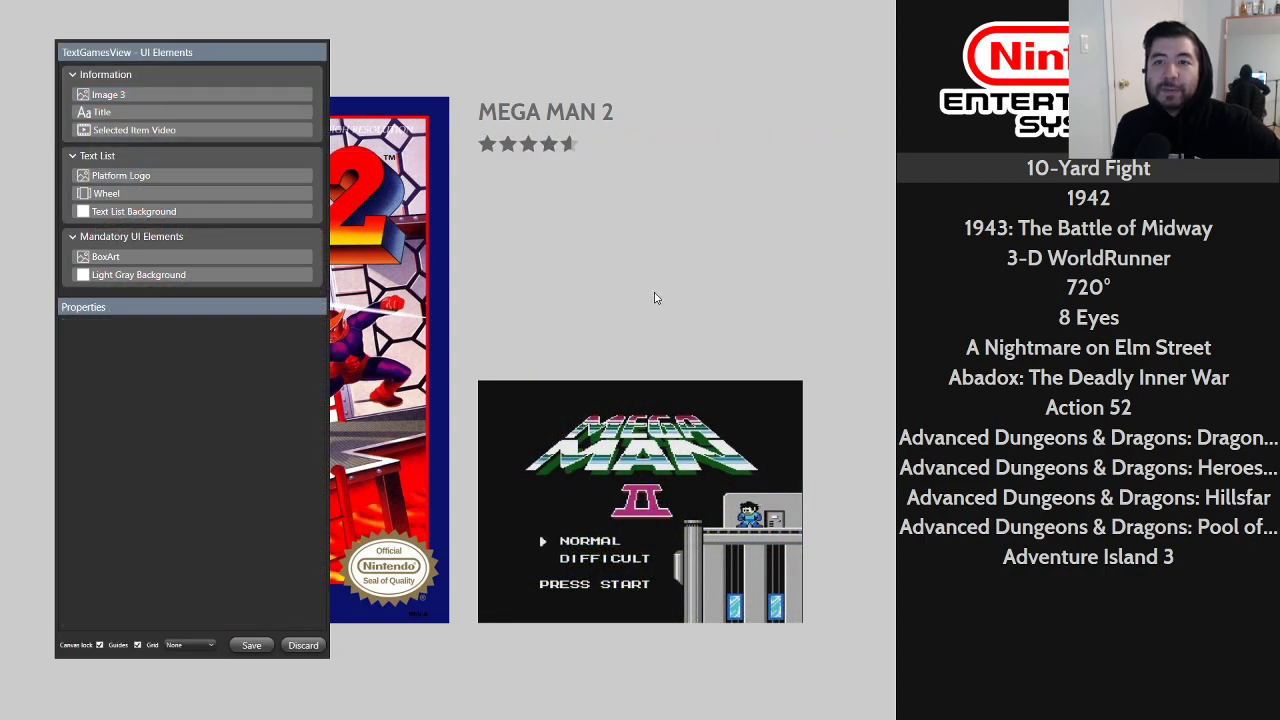
# Step: Check the reference image in the browser for the game details shown below the rating stars
pyautogui.hotkey('alt', 'Tab')
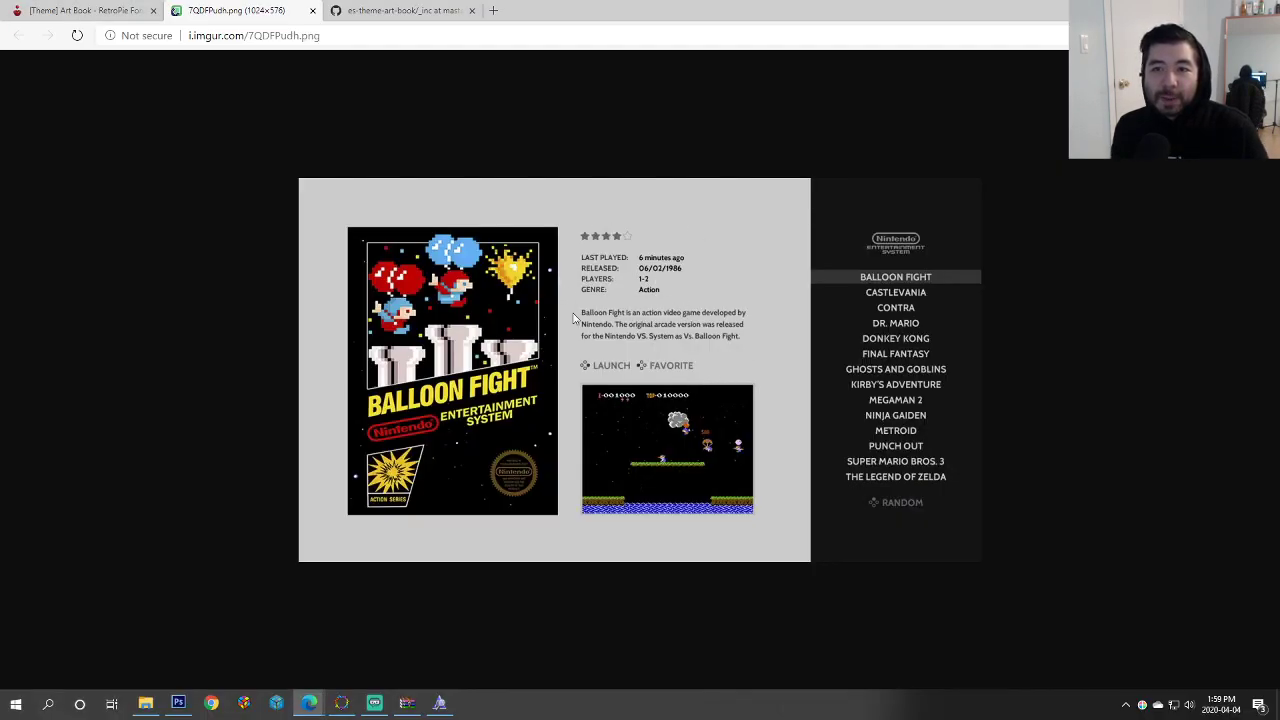
pyautogui.hotkey('alt', 'Tab')
pyautogui.hotkey('alt', 'Tab')
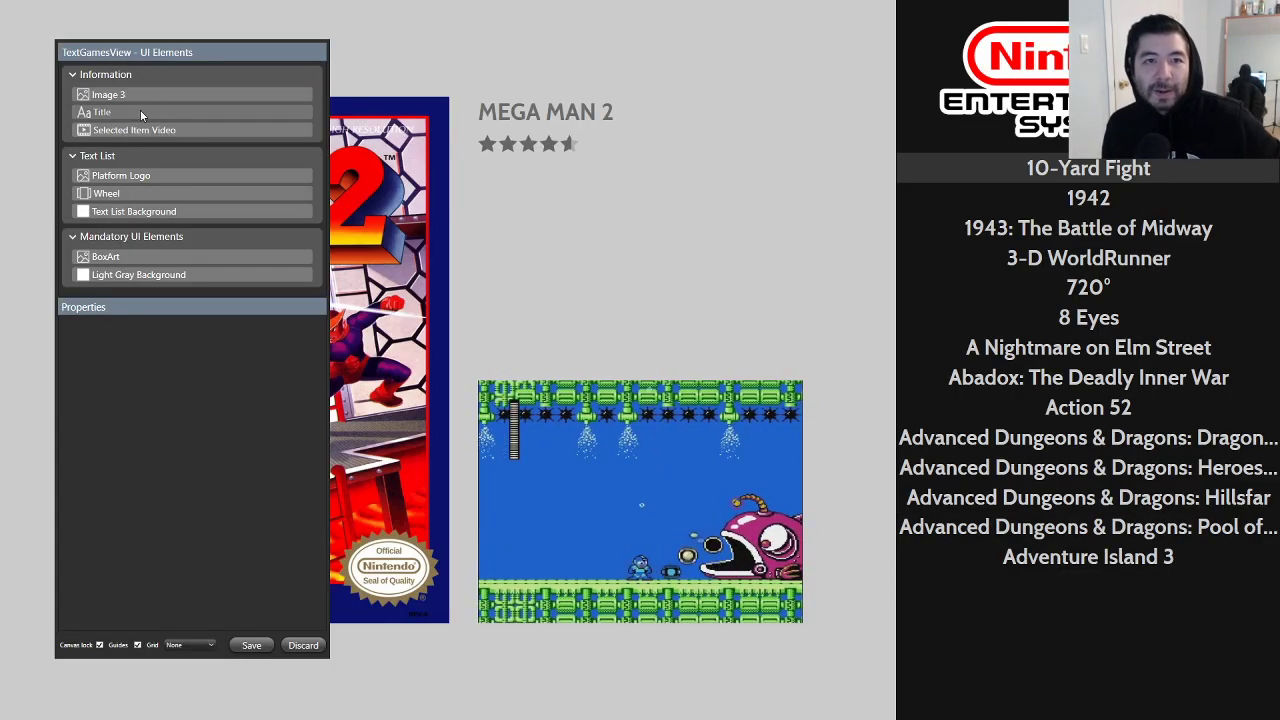
# Step: Examine the metadata fields available for the Title element's text
pyautogui.click(205, 113)
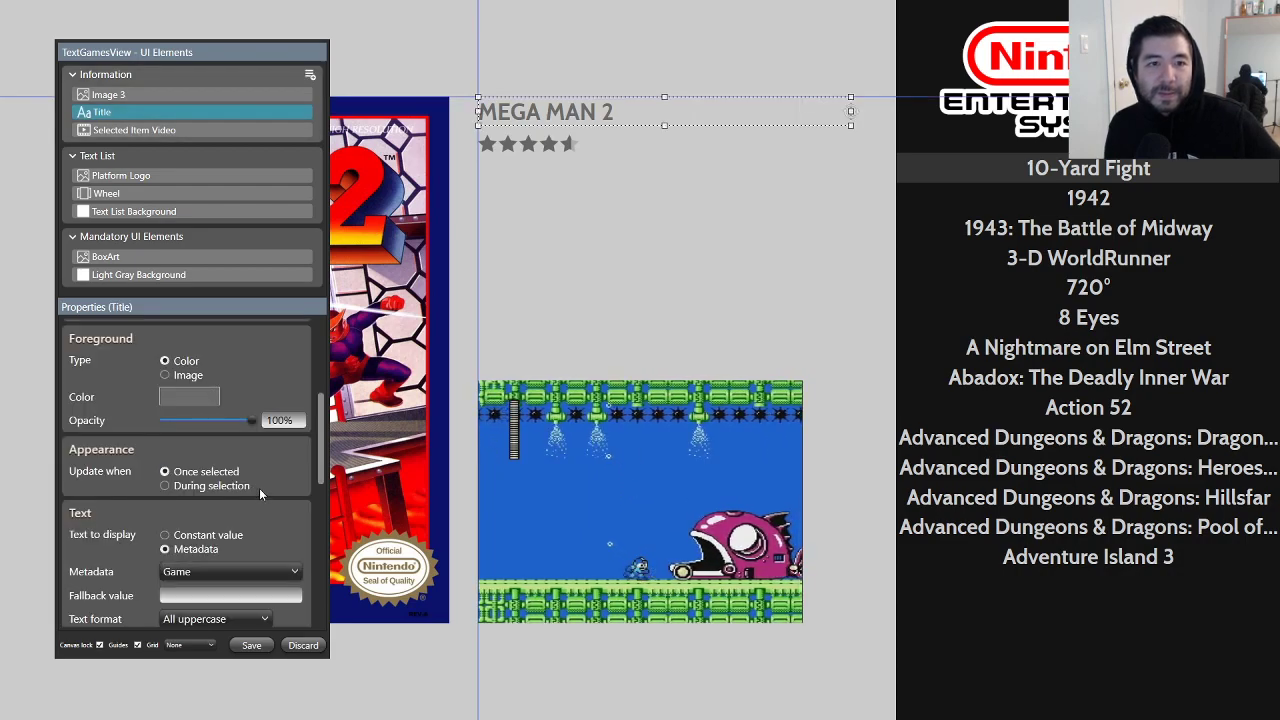
pyautogui.scroll(-3, 277, 484)
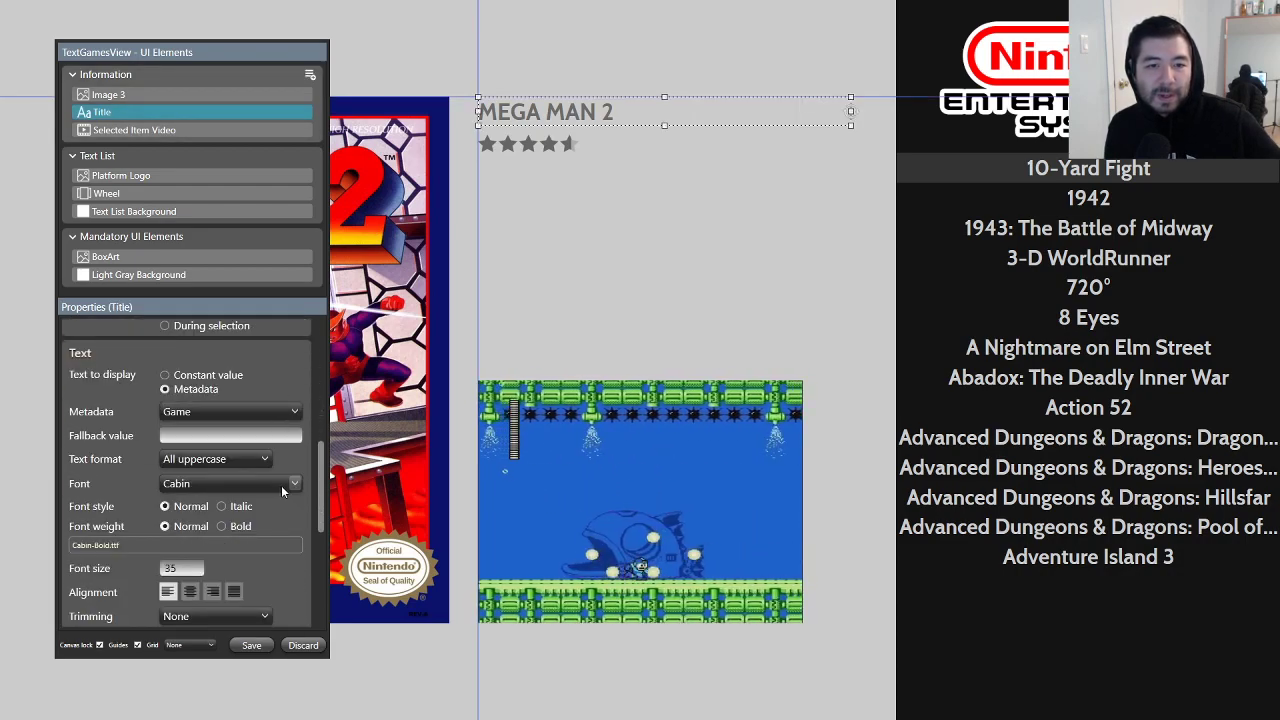
pyautogui.click(259, 410)
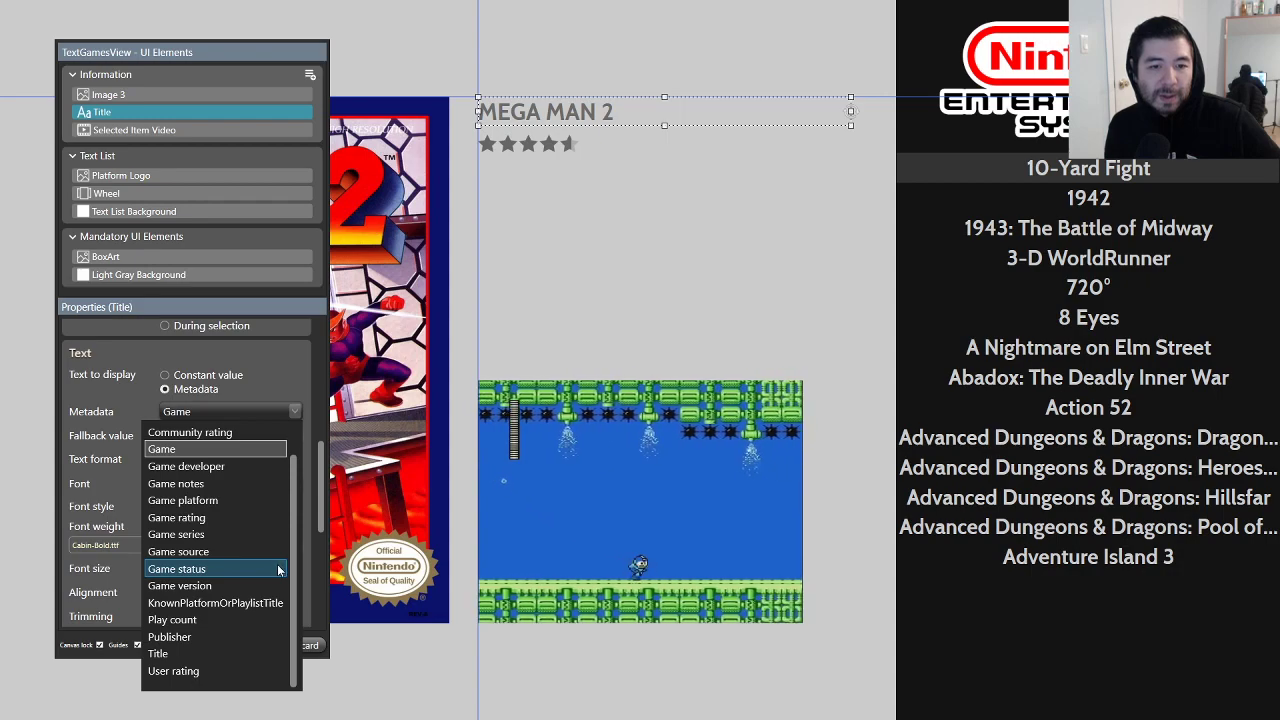
pyautogui.scroll(1, 293, 557)
pyautogui.scroll(1, 297, 500)
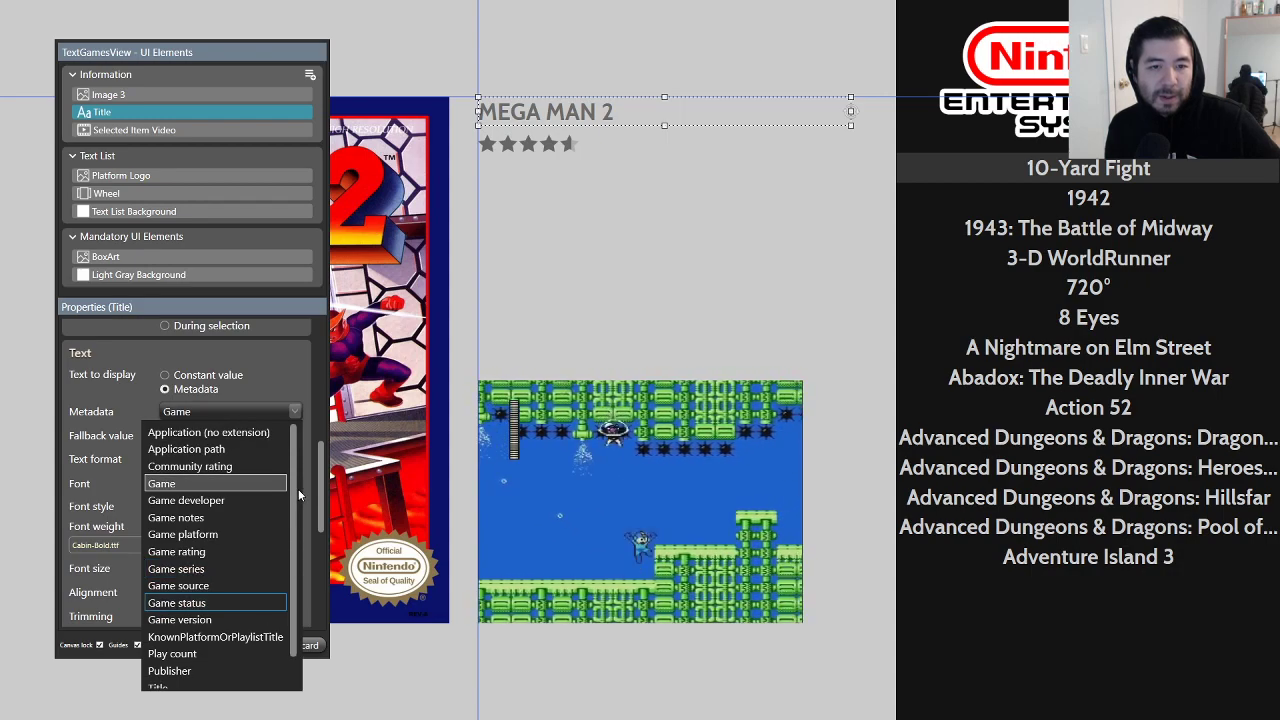
pyautogui.scroll(-2, 300, 560)
pyautogui.scroll(2, 303, 550)
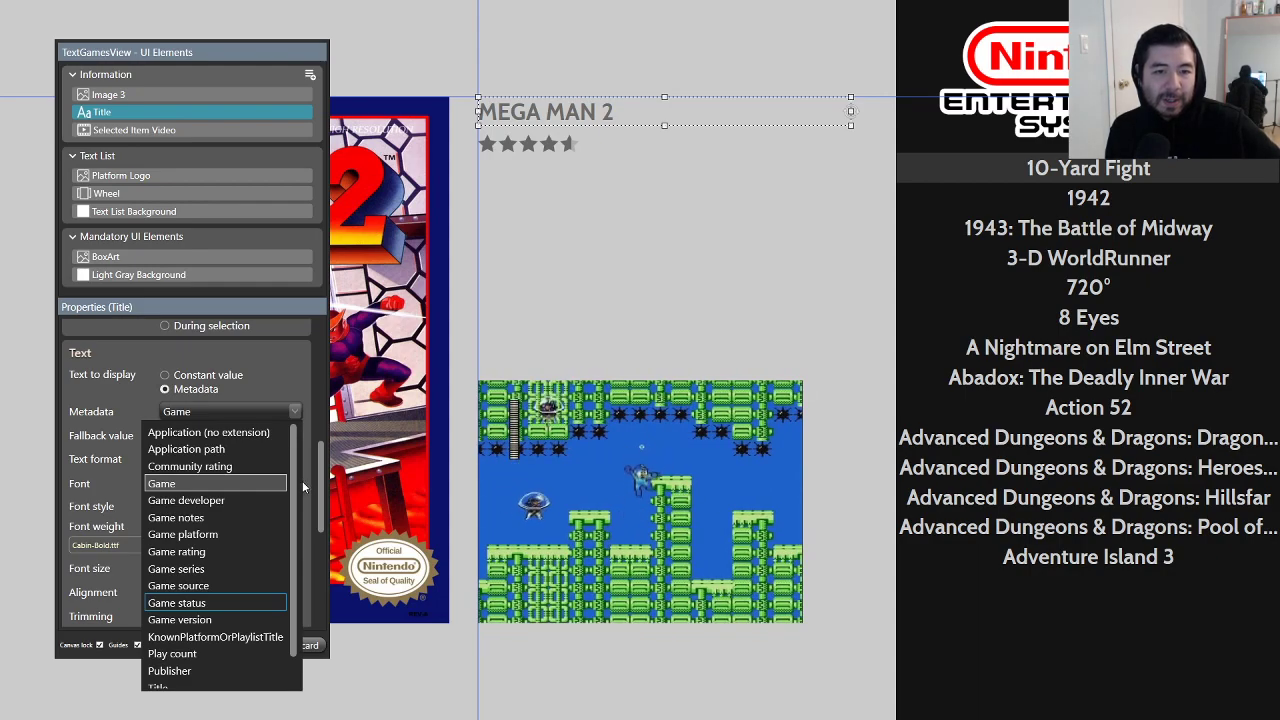
pyautogui.scroll(-2, 298, 554)
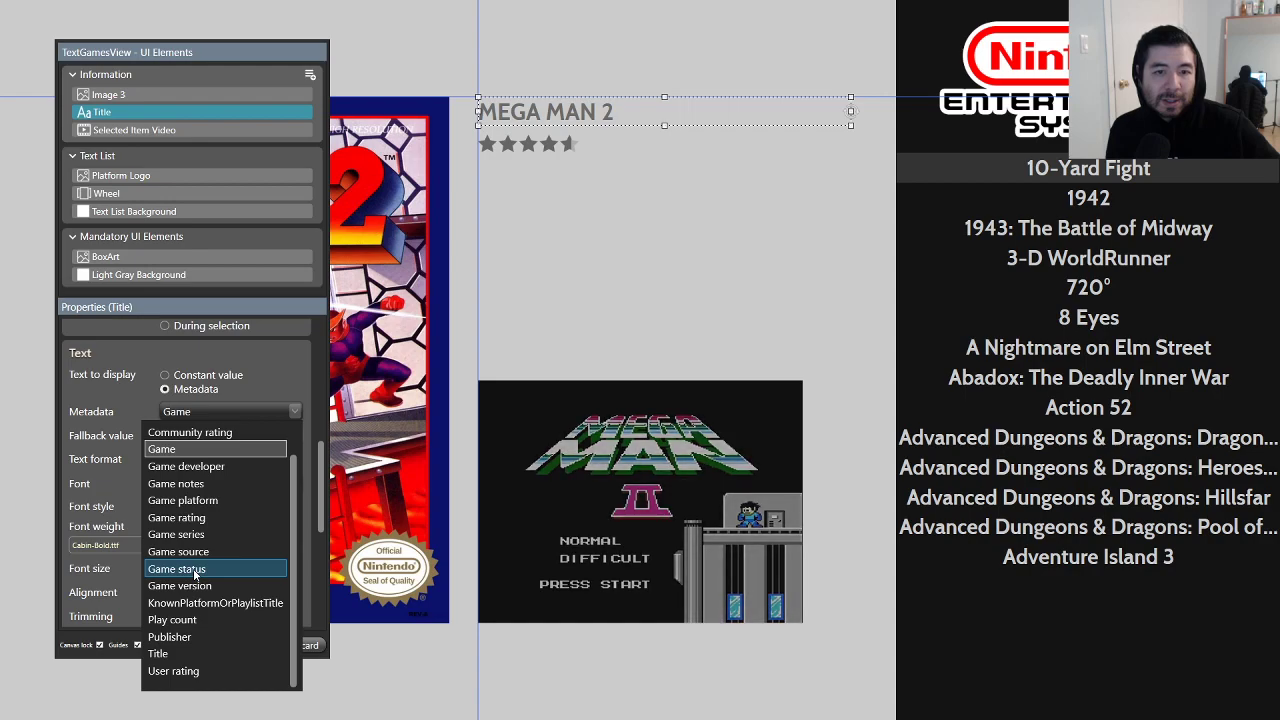
# Step: Try Game status, Game version and KnownPlatformOrPlaylistTitle in turn as the Title element's metadata
pyautogui.click(194, 569)
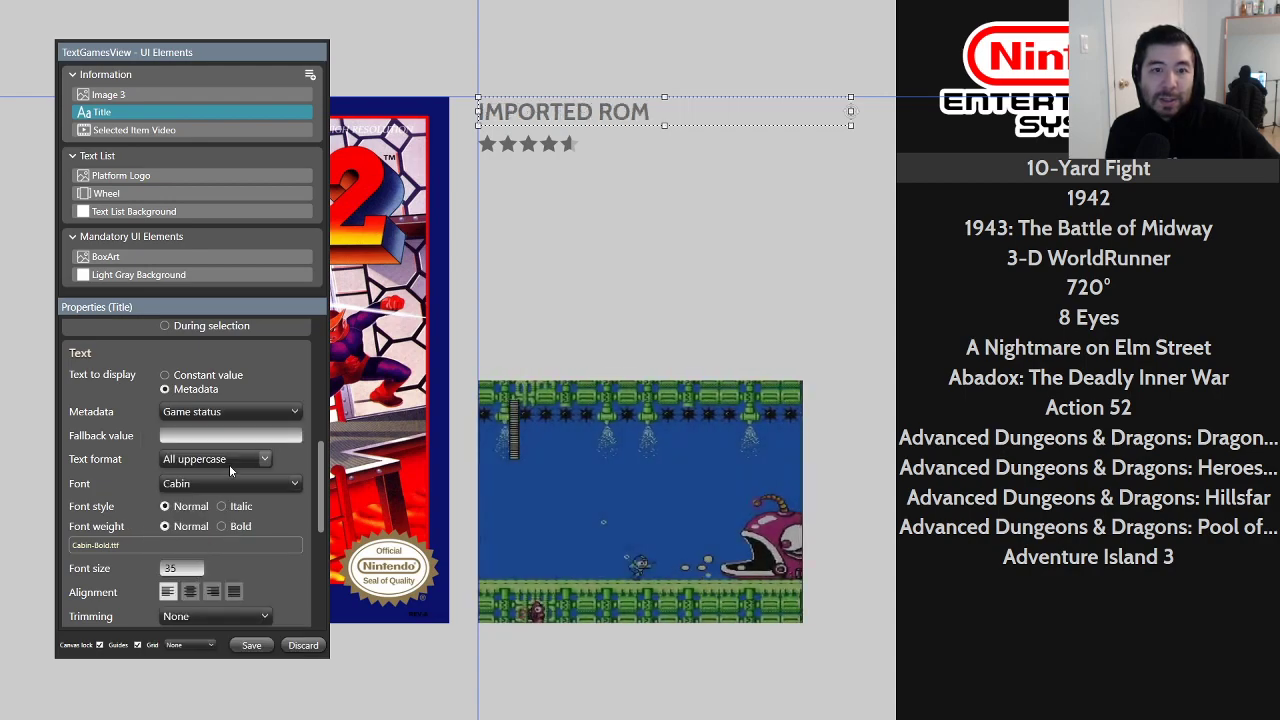
pyautogui.click(248, 411)
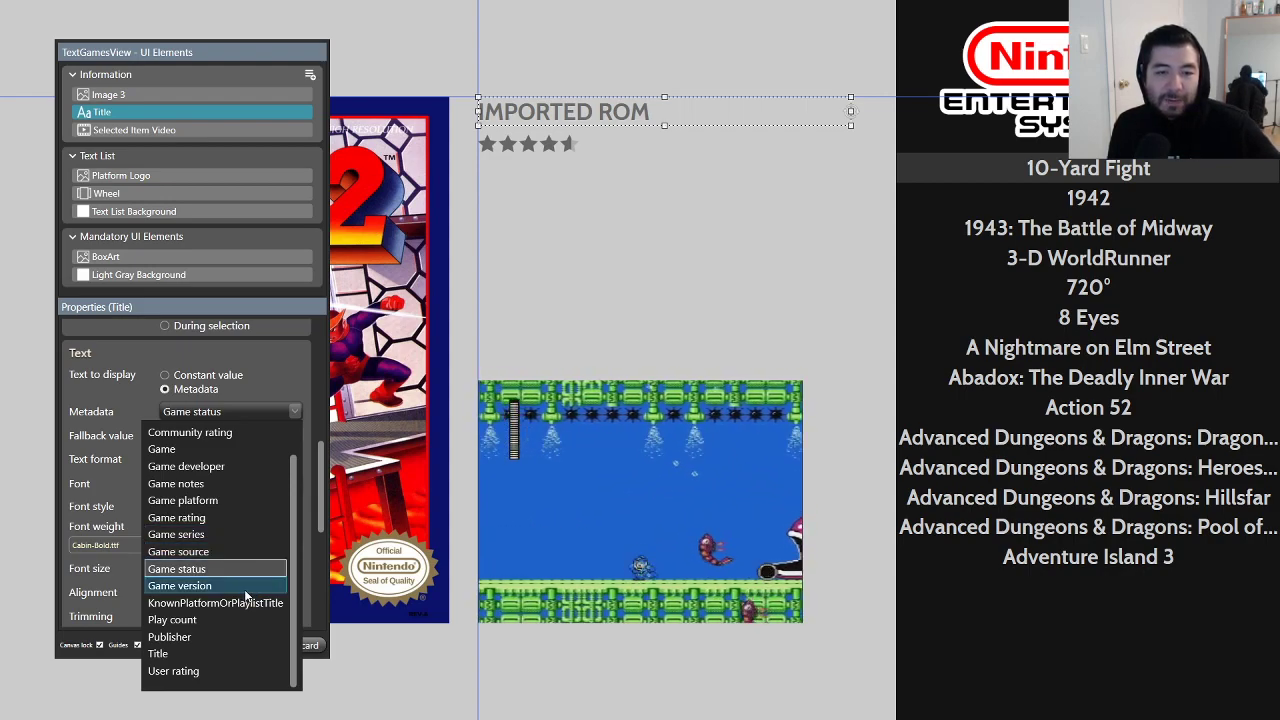
pyautogui.click(244, 587)
pyautogui.click(226, 412)
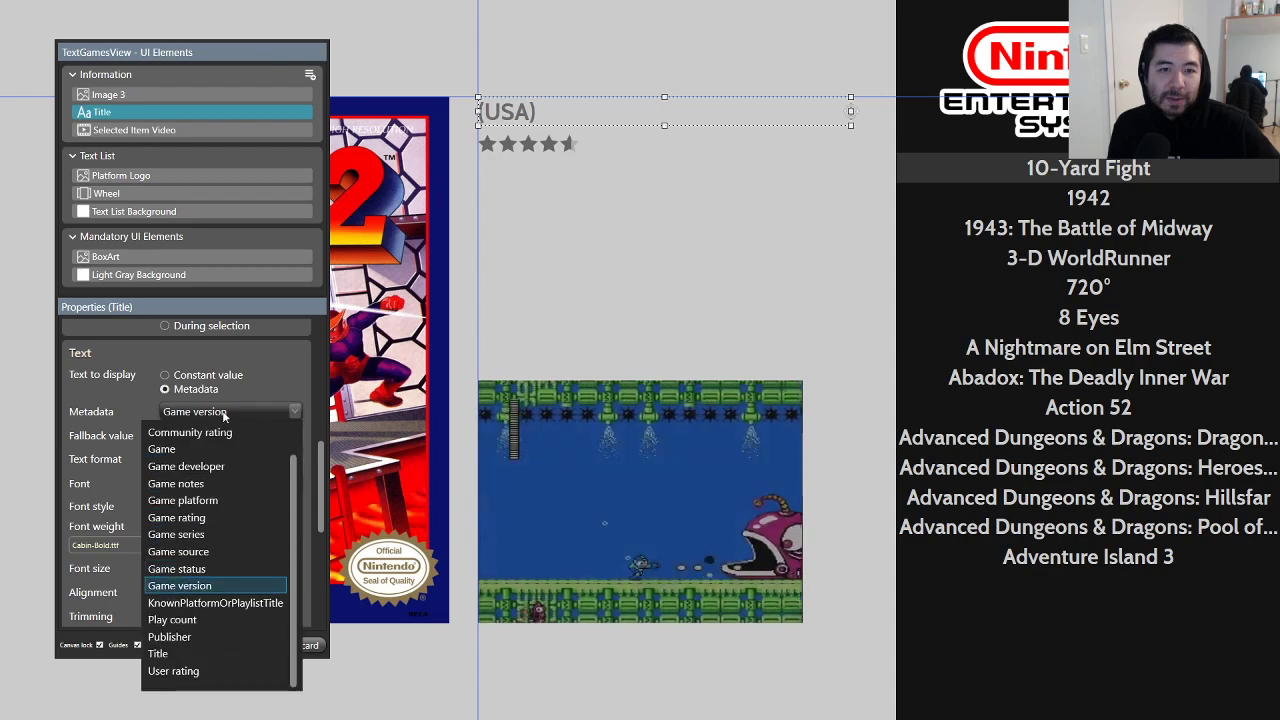
pyautogui.click(240, 603)
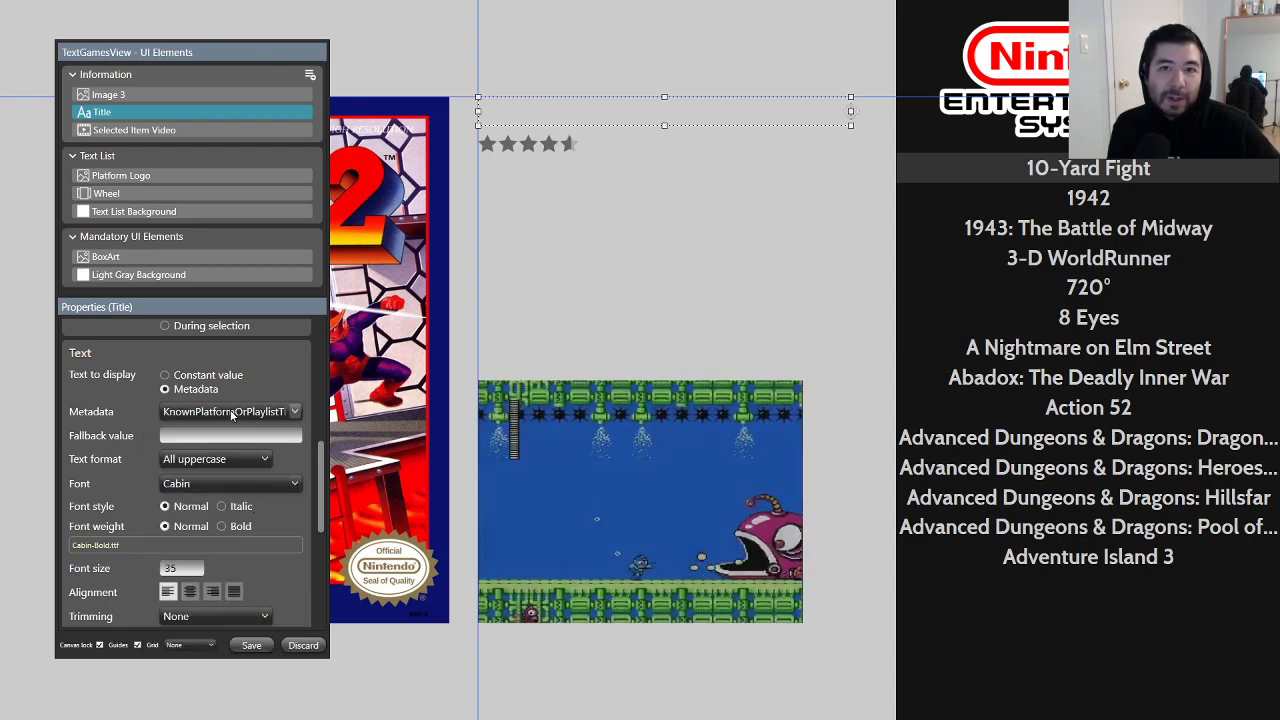
# Step: Set the Title element's metadata to Application path
pyautogui.click(221, 414)
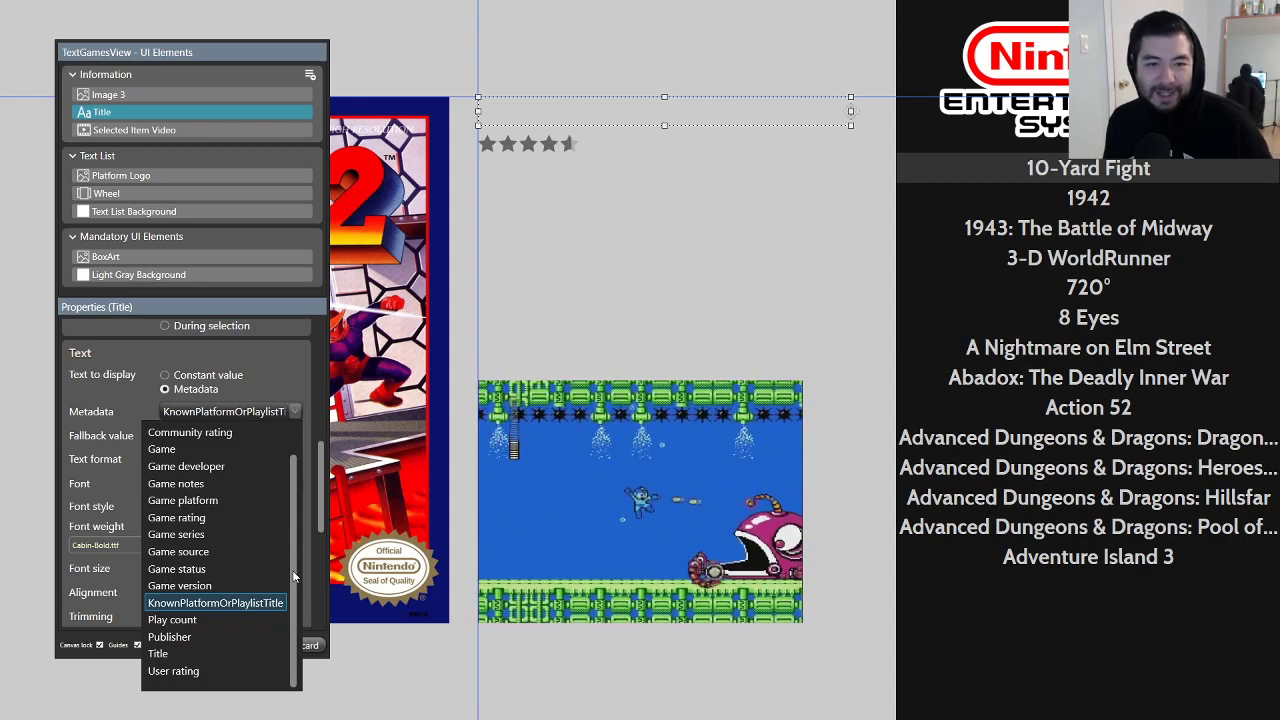
pyautogui.moveTo(295, 577); pyautogui.dragTo(300, 540)
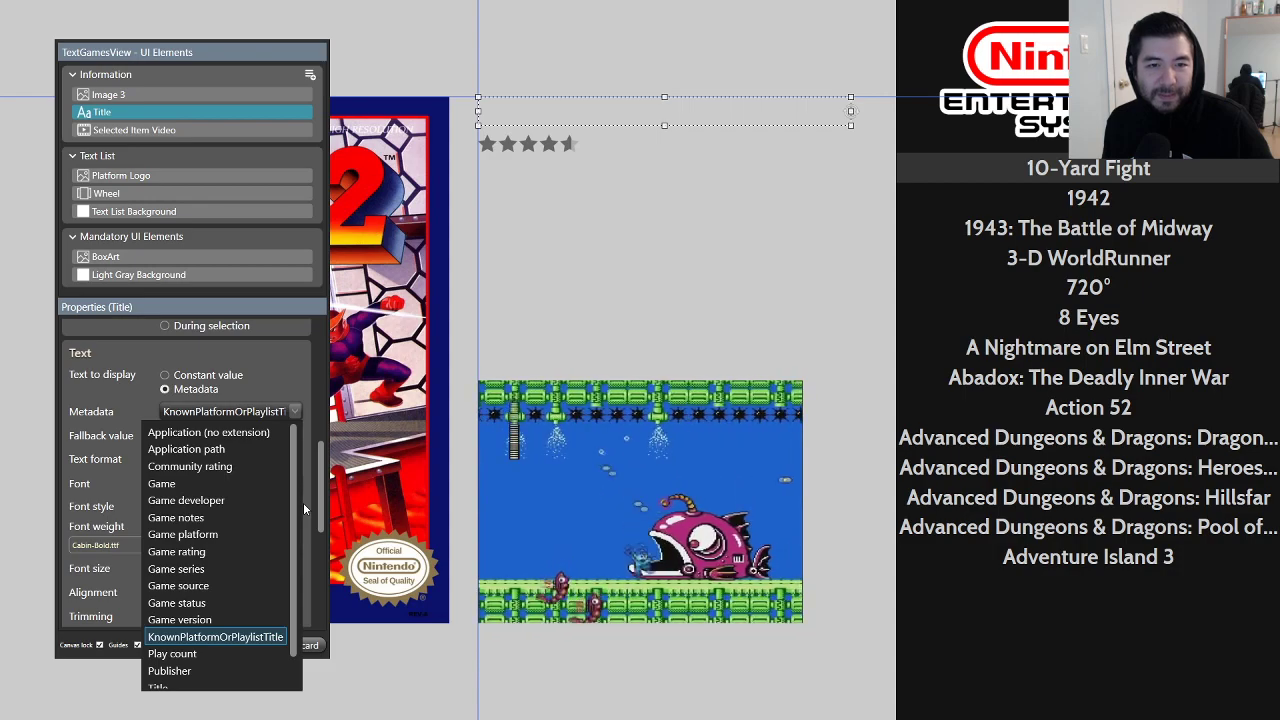
pyautogui.click(215, 450)
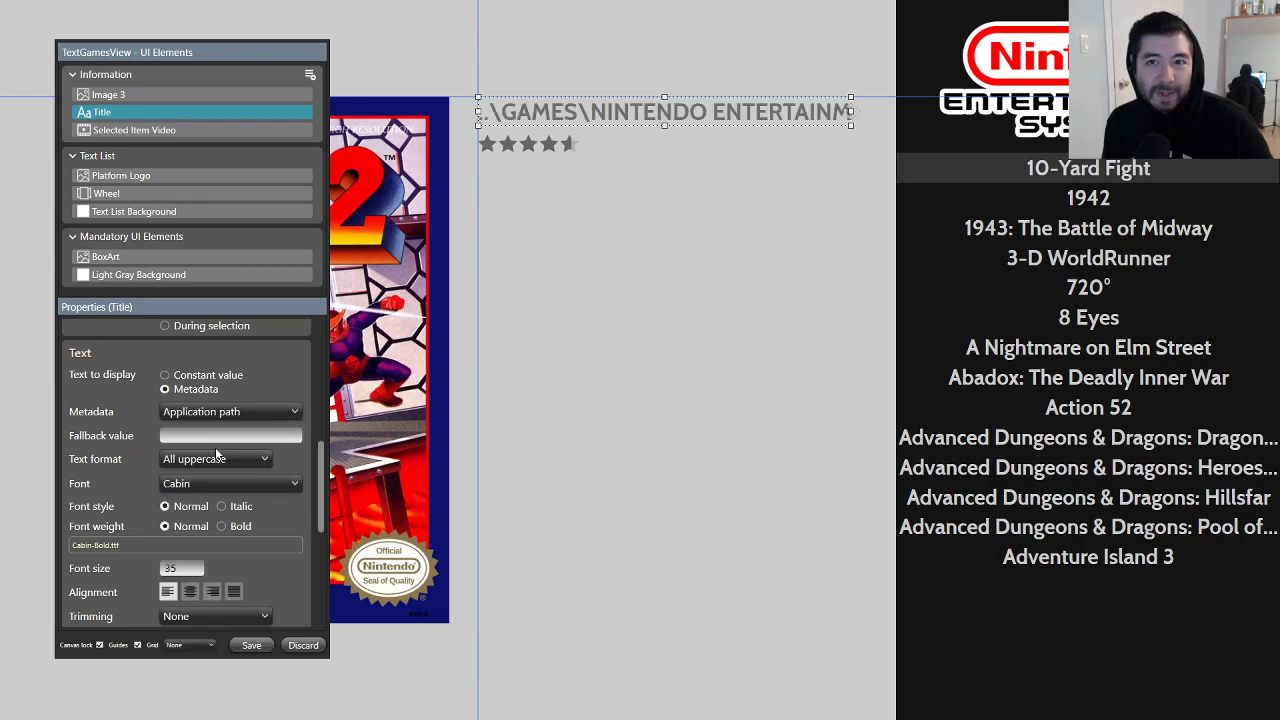
# Step: Review the metadata fields for the Title element, try Title, and set the element's metadata to Game
pyautogui.click(263, 413)
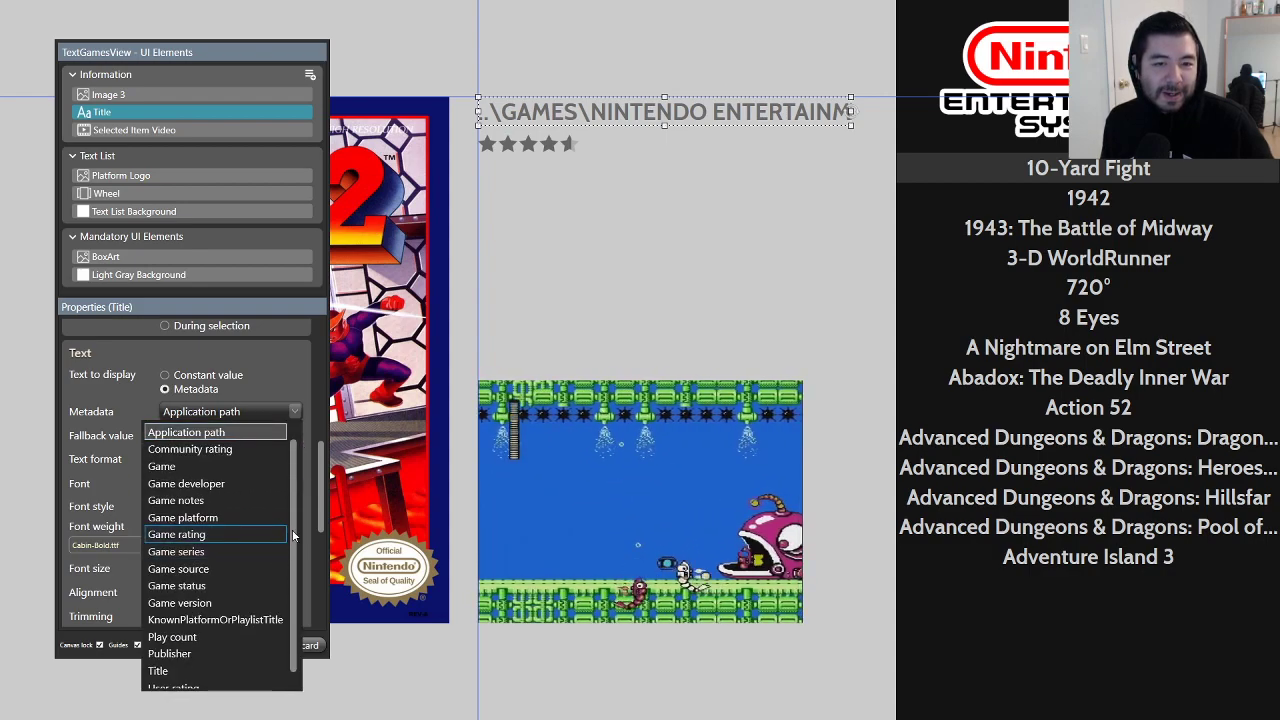
pyautogui.scroll(1, 293, 540)
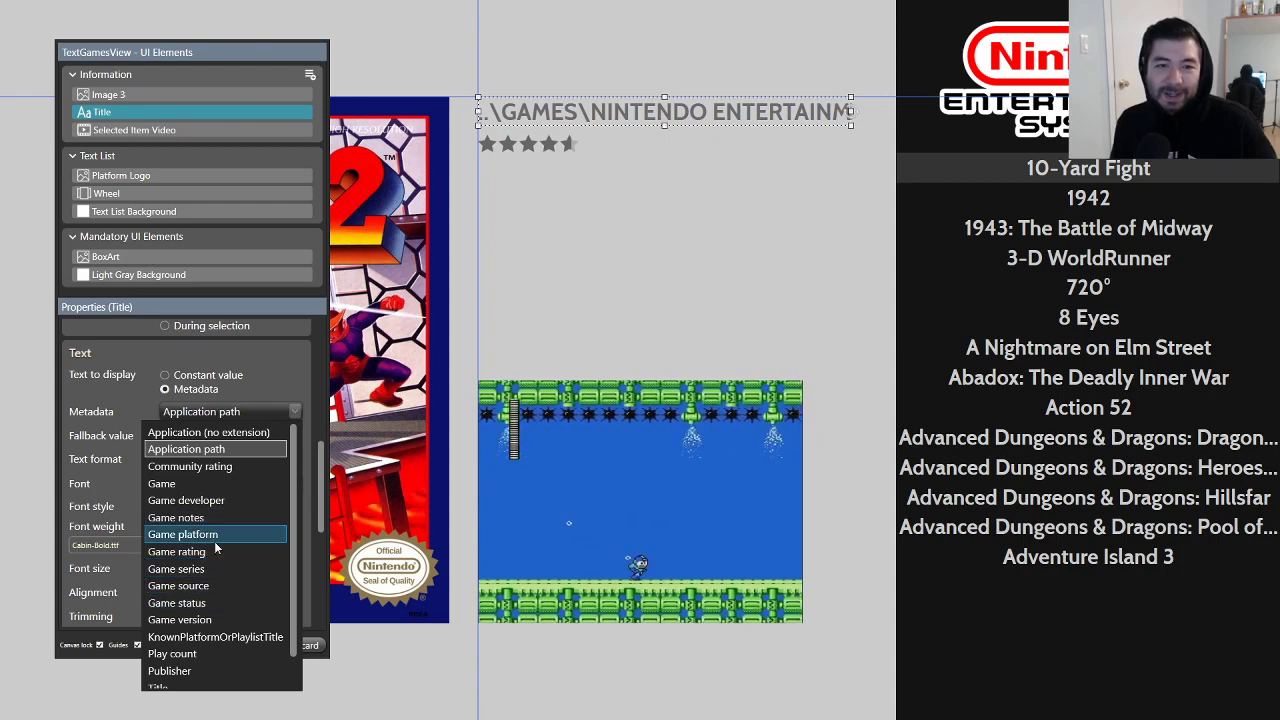
pyautogui.scroll(-1, 222, 545)
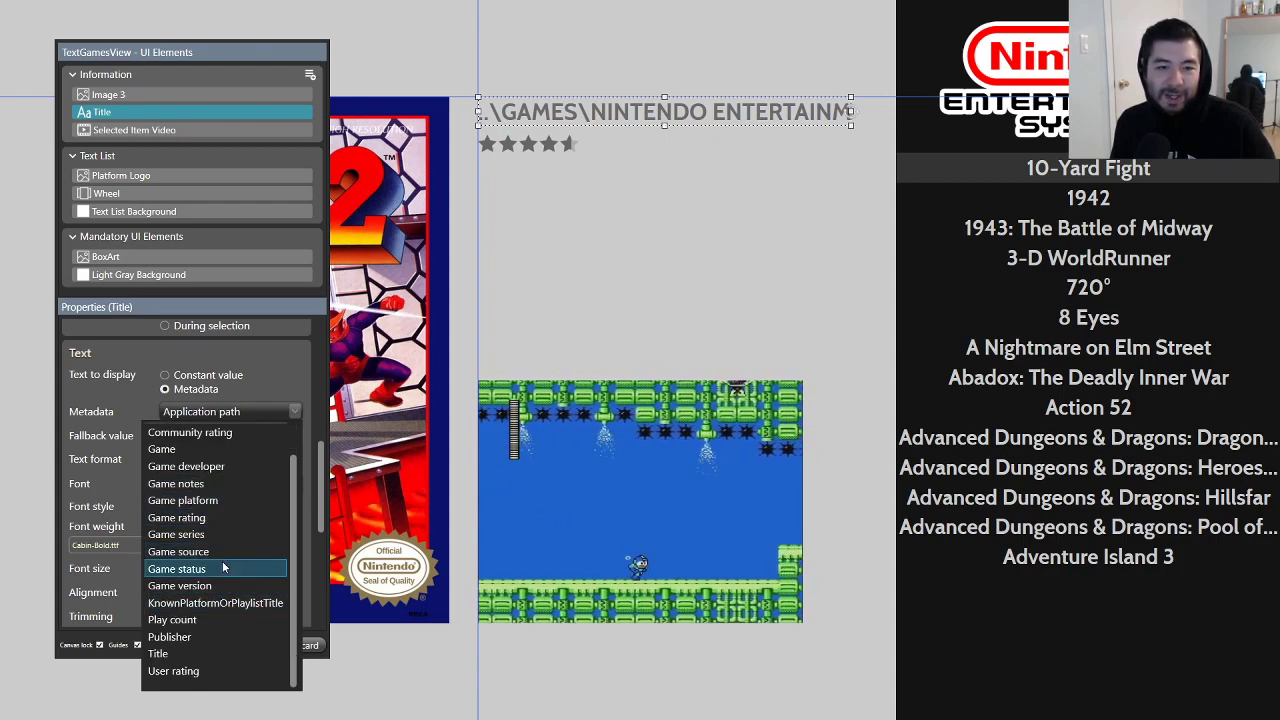
pyautogui.scroll(1, 228, 592)
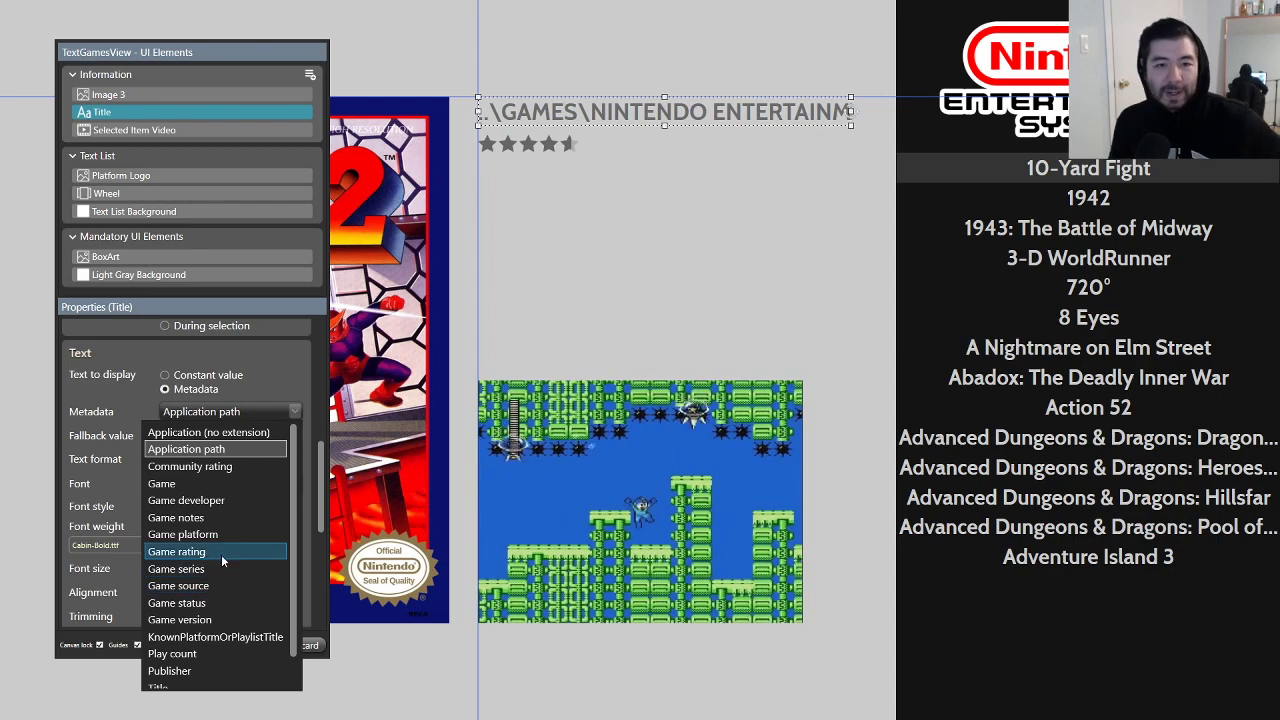
pyautogui.scroll(-1, 220, 534)
pyautogui.scroll(1, 205, 618)
pyautogui.scroll(-1, 205, 597)
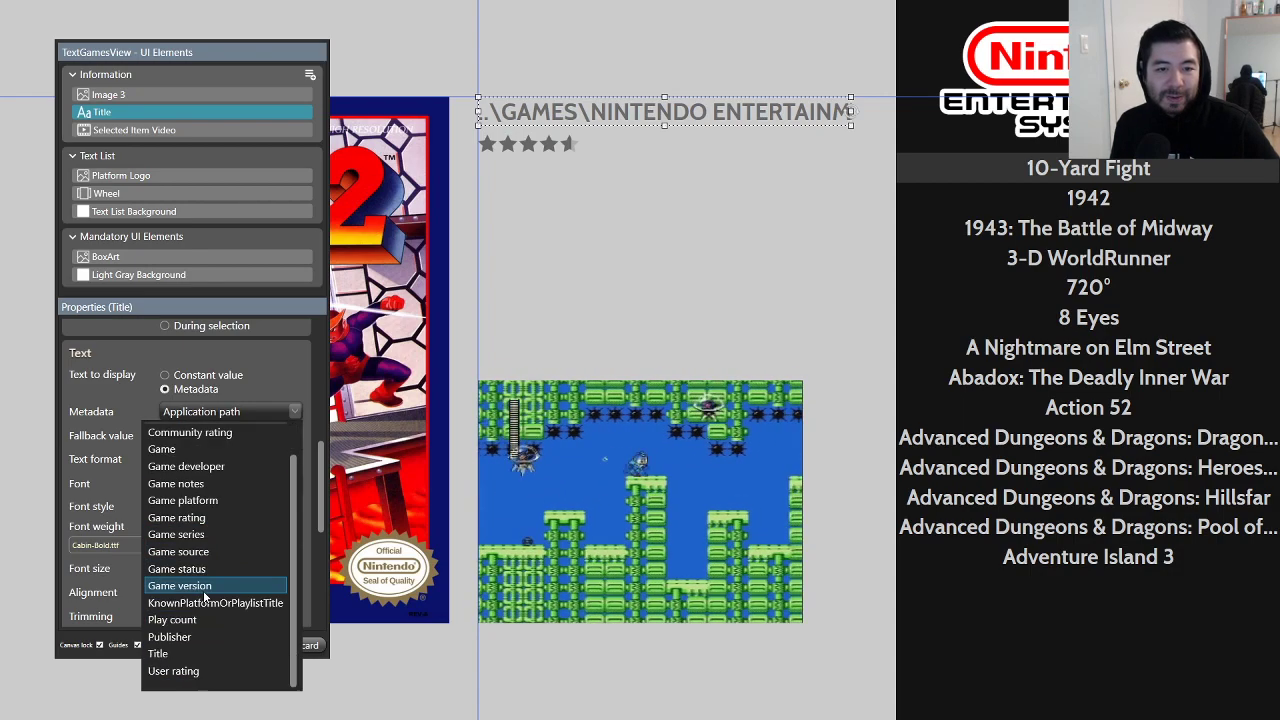
pyautogui.click(160, 654)
pyautogui.click(214, 411)
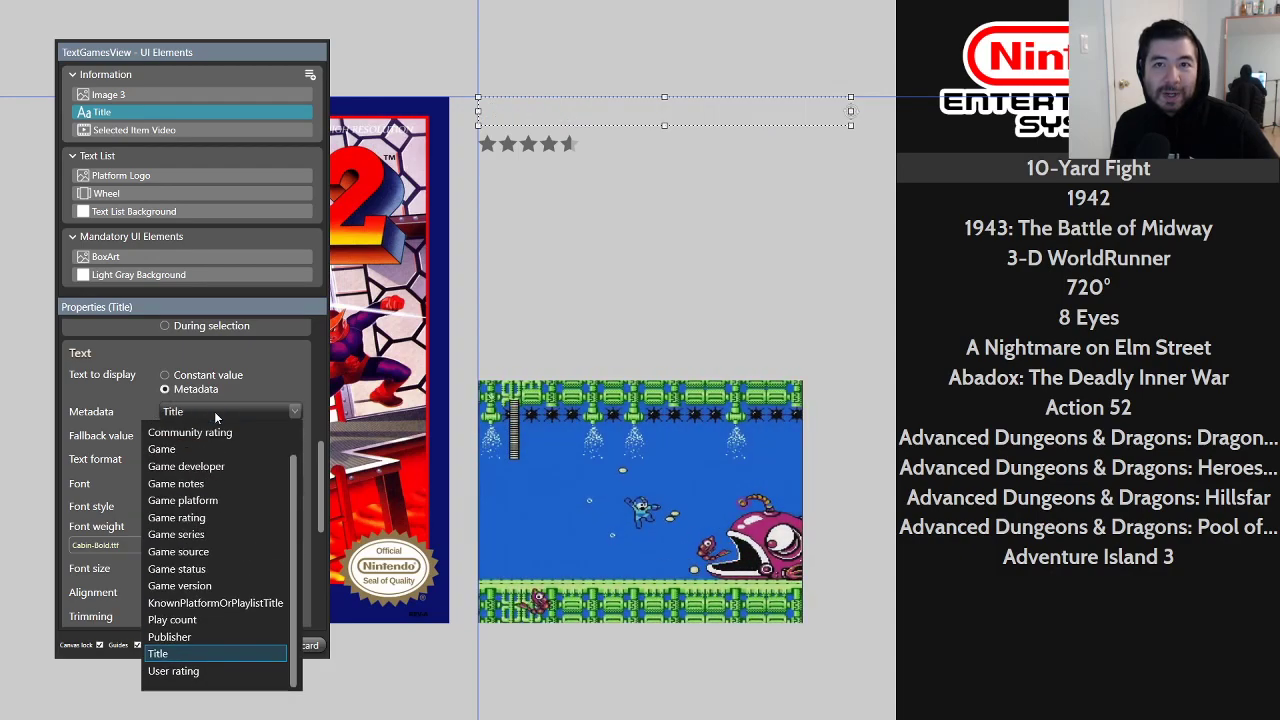
pyautogui.click(170, 450)
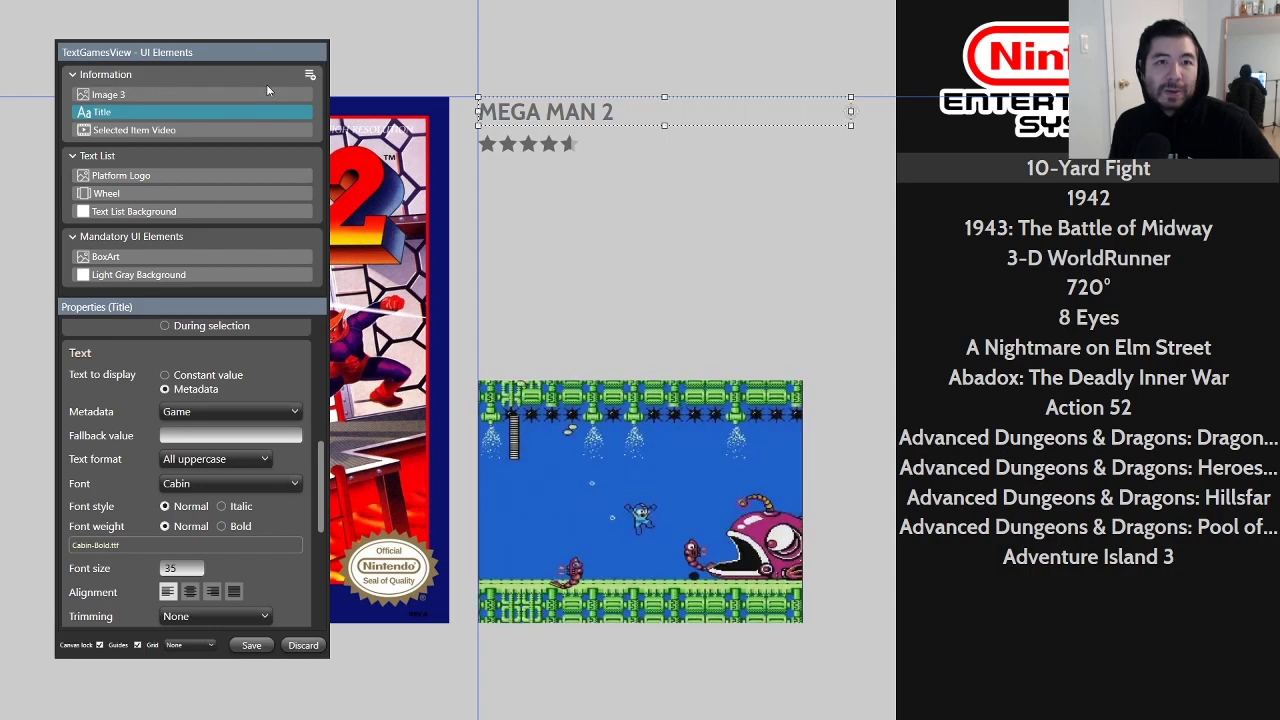
# Step: Add a new Text element to the Information group and name it Publisher
pyautogui.click(310, 77)
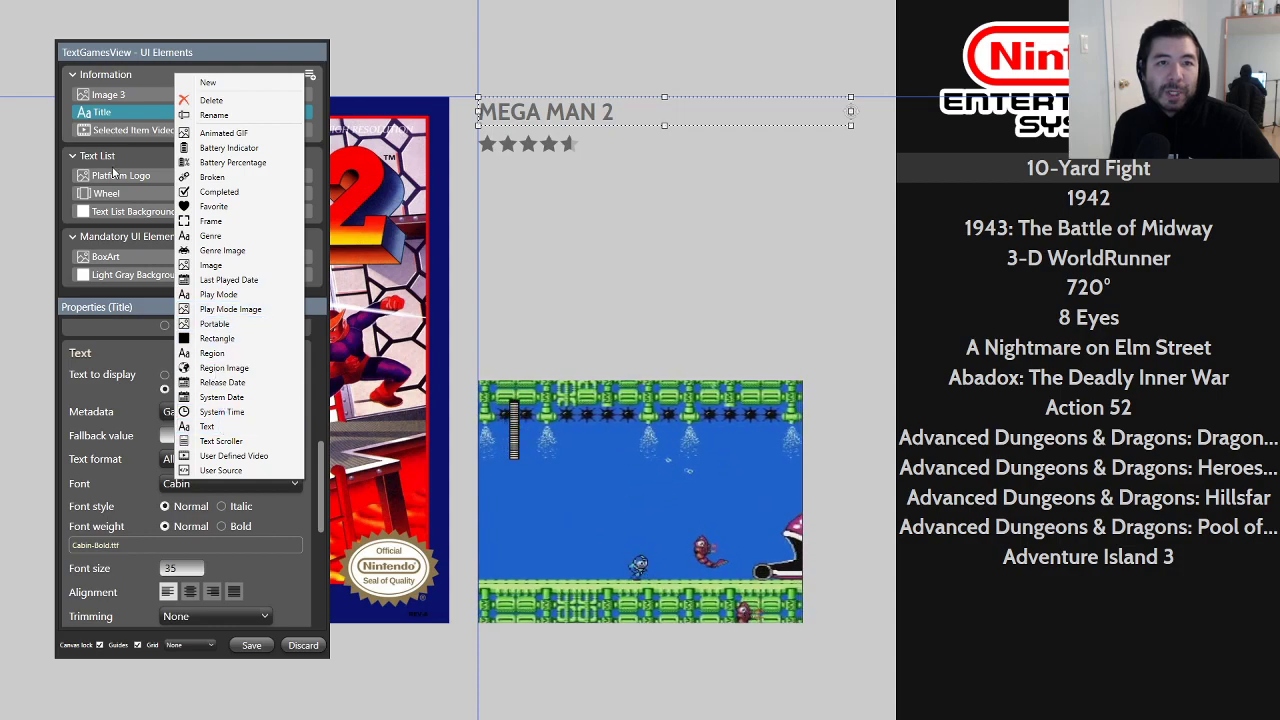
pyautogui.click(96, 95)
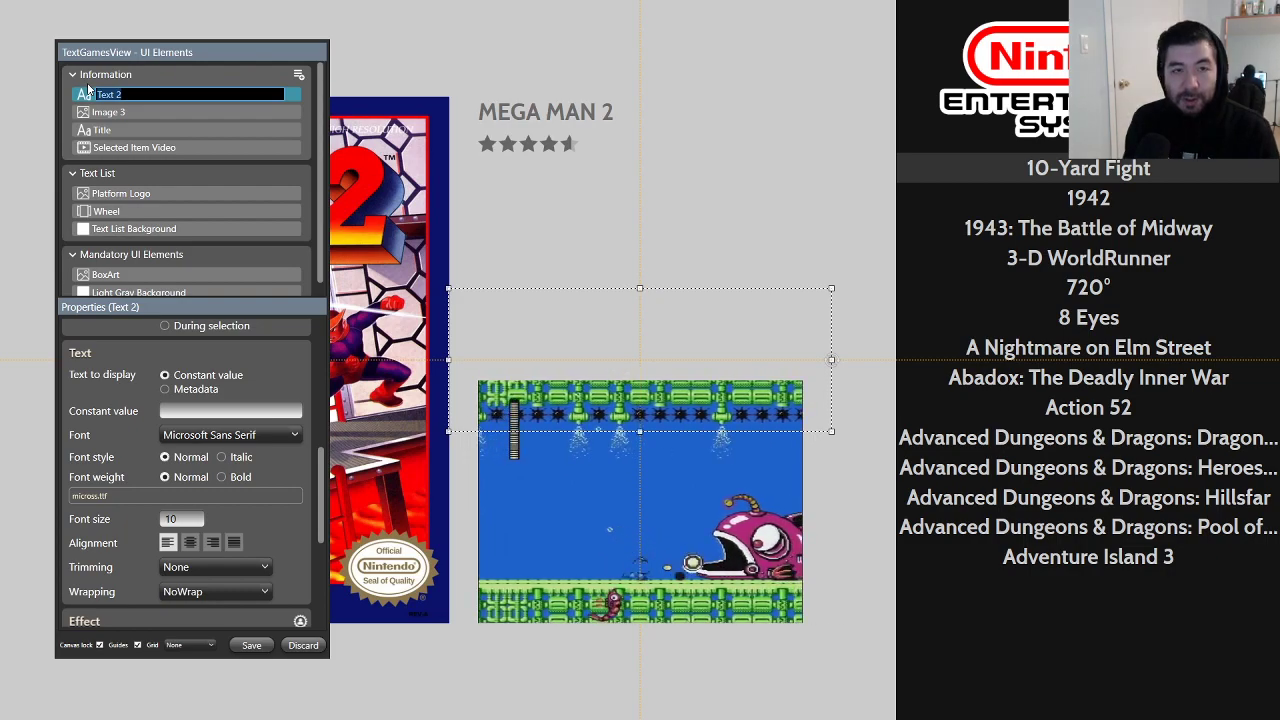
pyautogui.press('Return')
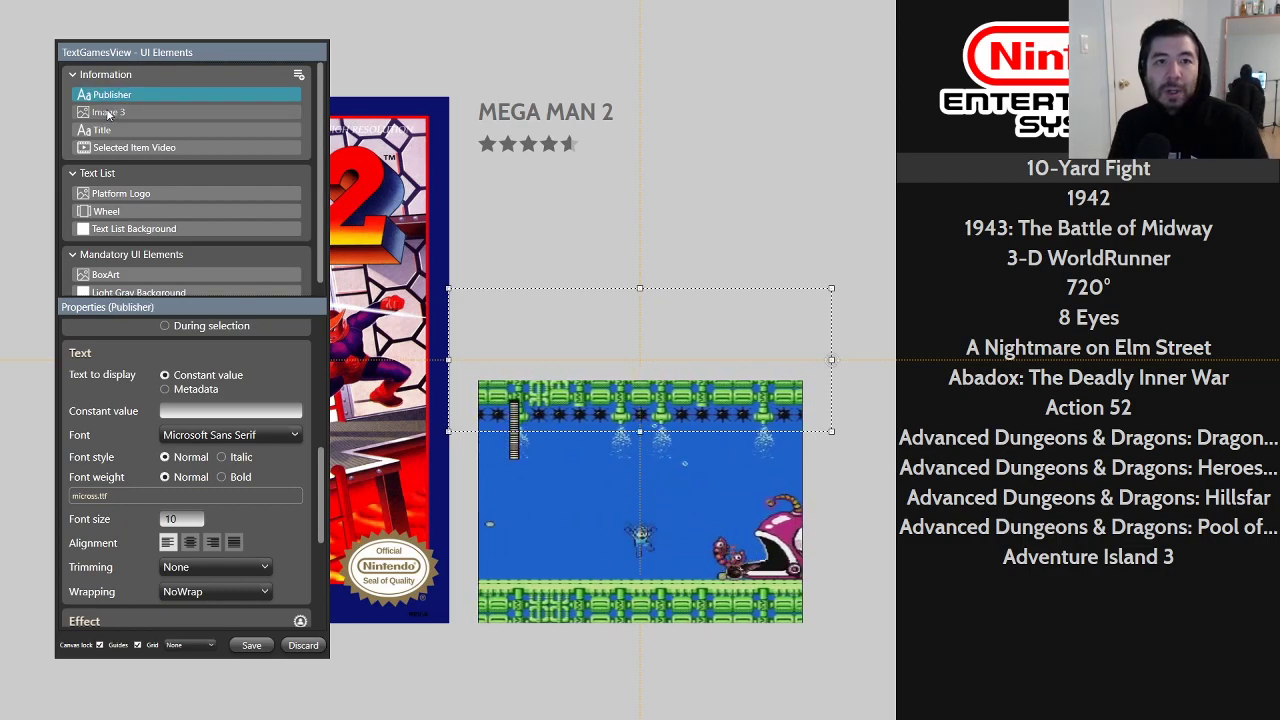
# Step: Rename the Image 3 element as Community Star Rating
pyautogui.click(108, 113)
pyautogui.click(108, 113)
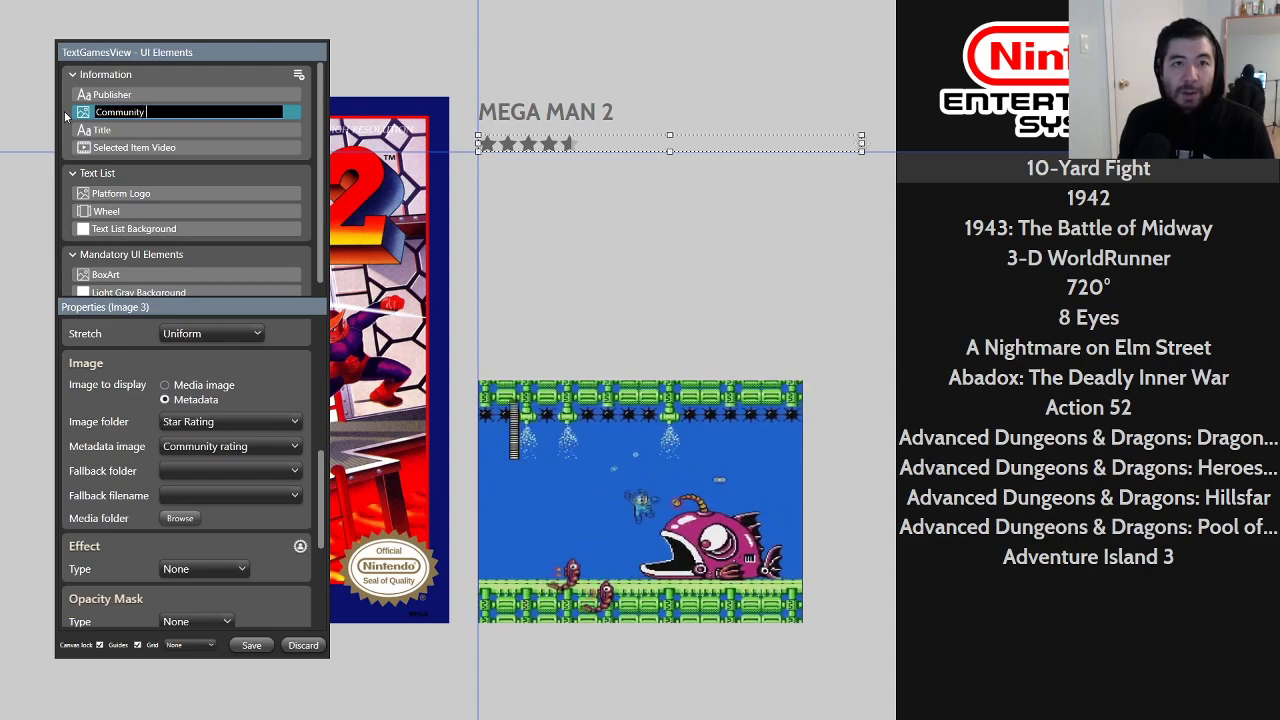
pyautogui.write('Community Star Rating')
pyautogui.press('Return')
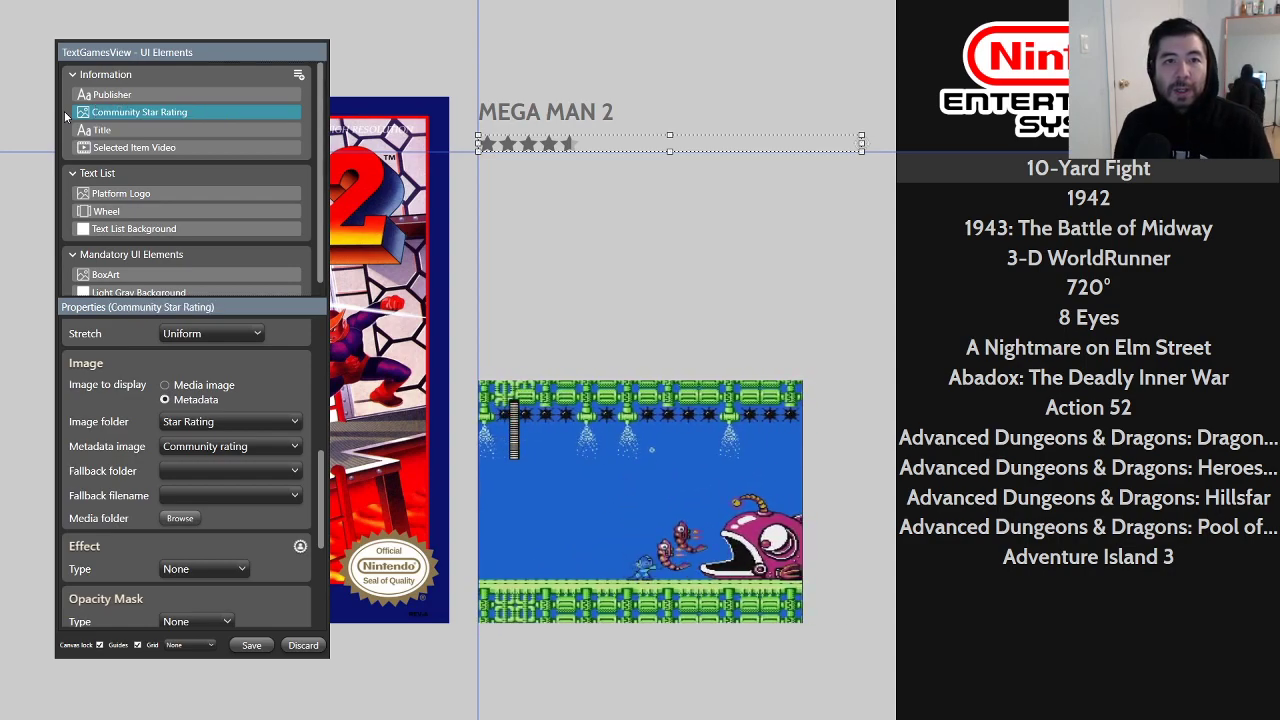
pyautogui.click(113, 97)
pyautogui.scroll(-1, 259, 498)
pyautogui.scroll(1, 268, 477)
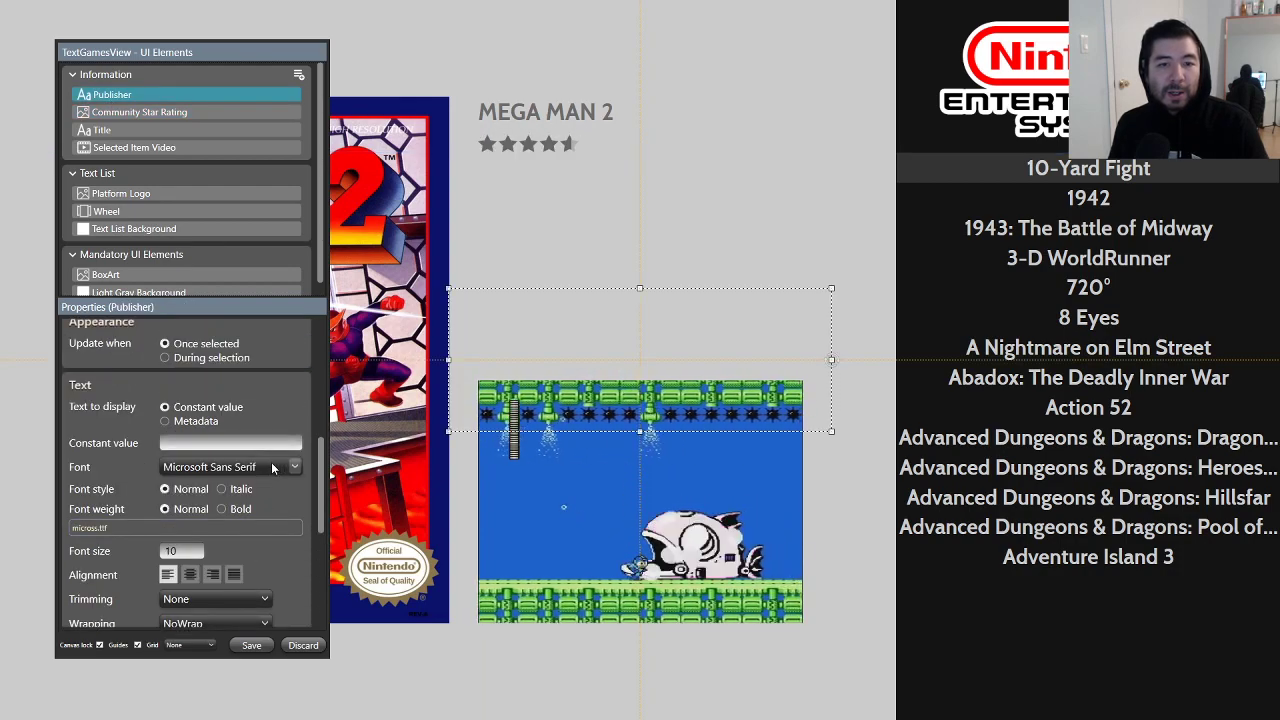
pyautogui.click(294, 468)
pyautogui.click(310, 493)
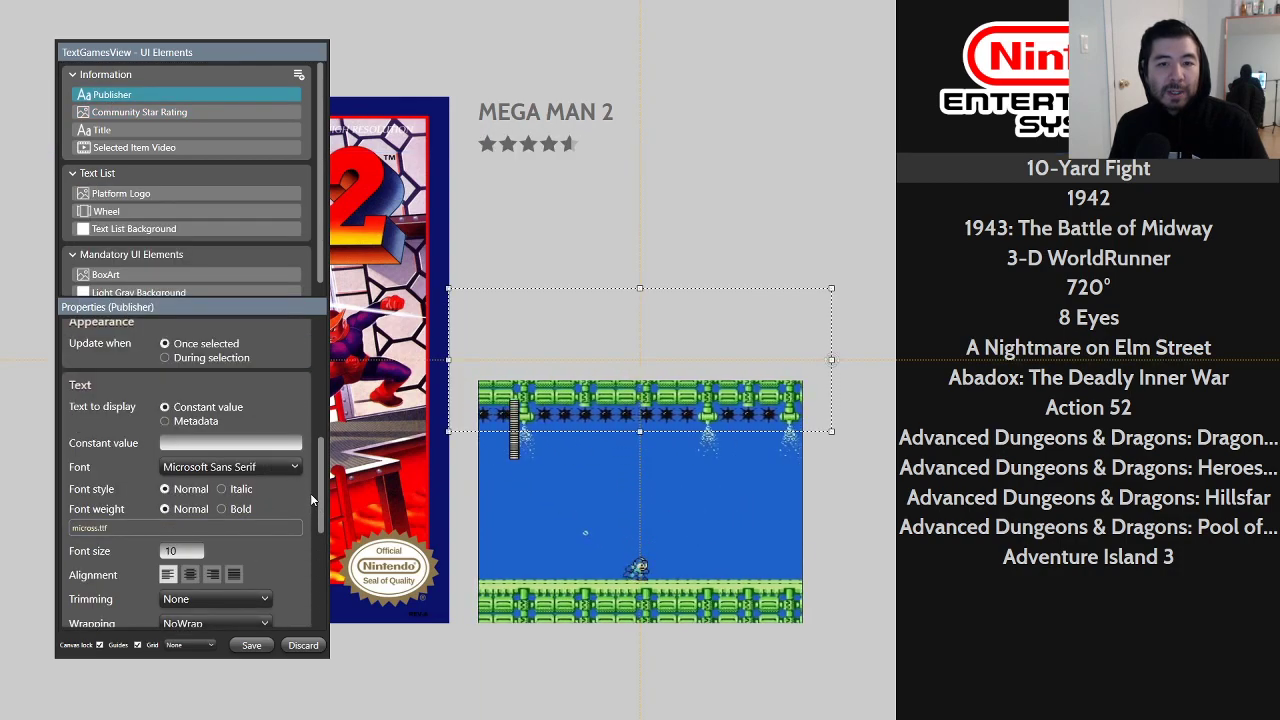
# Step: Copy the Title element and paste only its text properties onto the Publisher element
pyautogui.click(520, 113)
pyautogui.rightClick(526, 111)
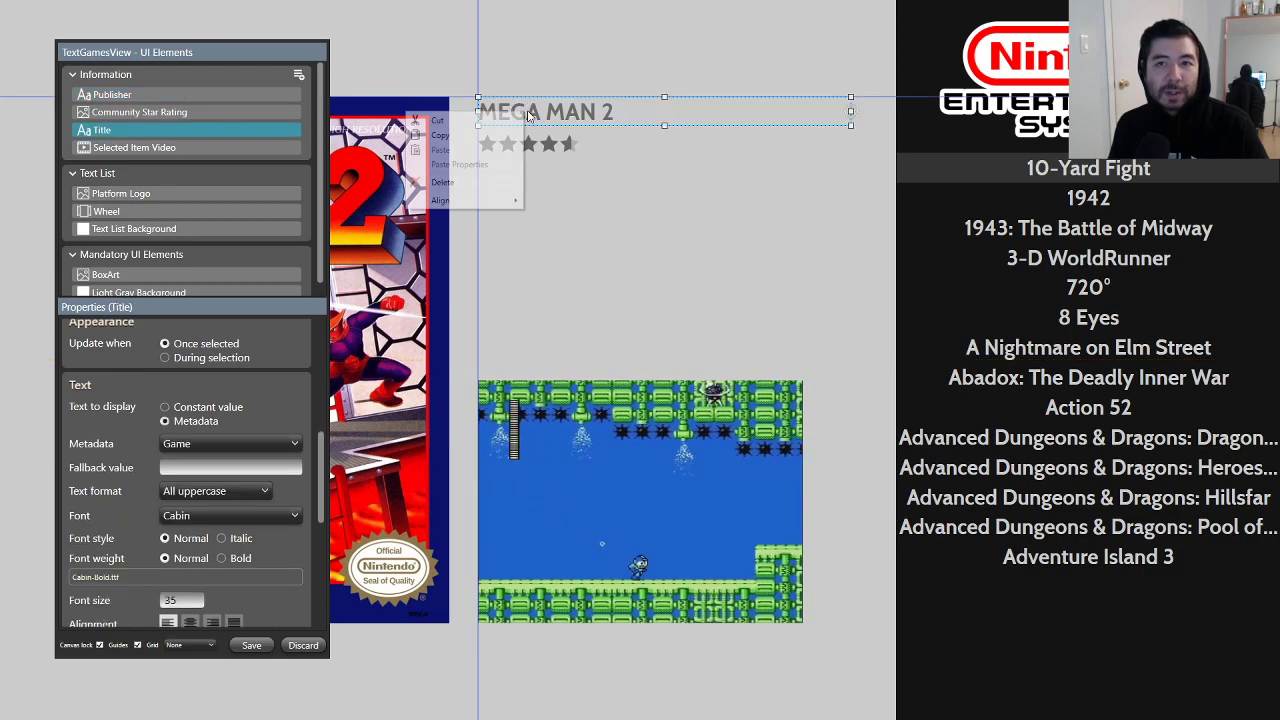
pyautogui.click(484, 135)
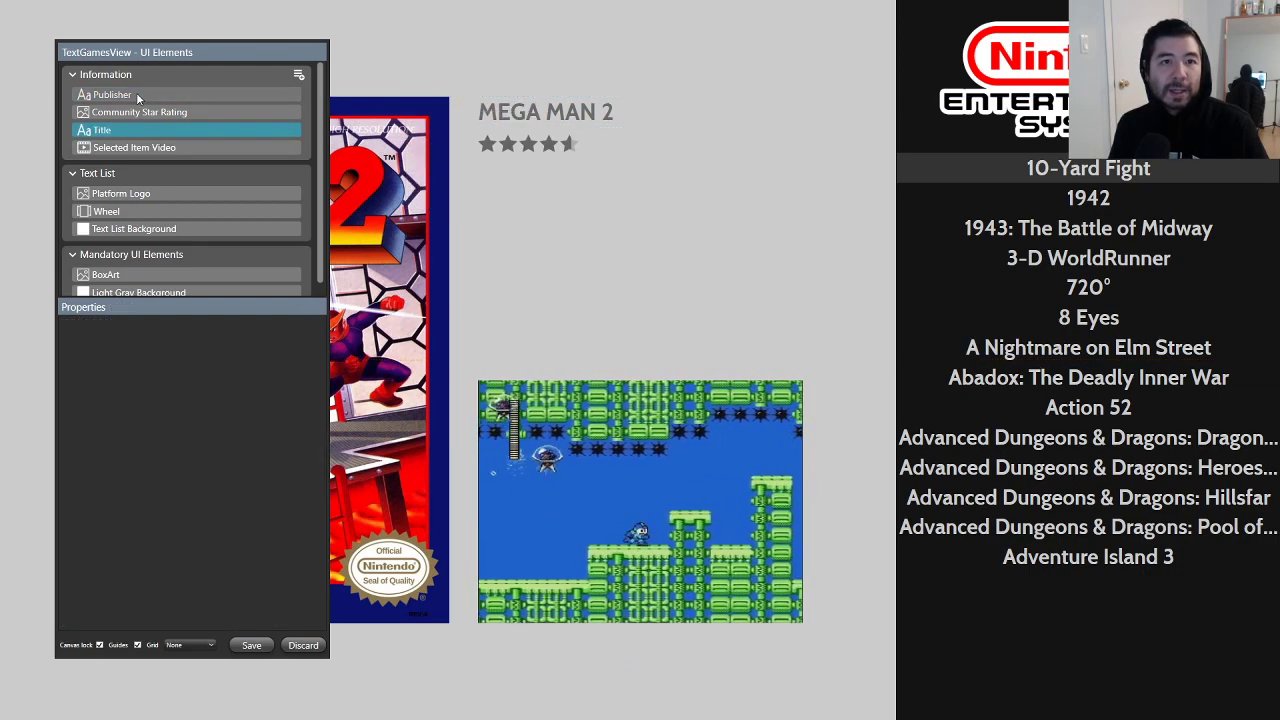
pyautogui.click(136, 92)
pyautogui.rightClick(158, 92)
pyautogui.moveTo(112, 164)
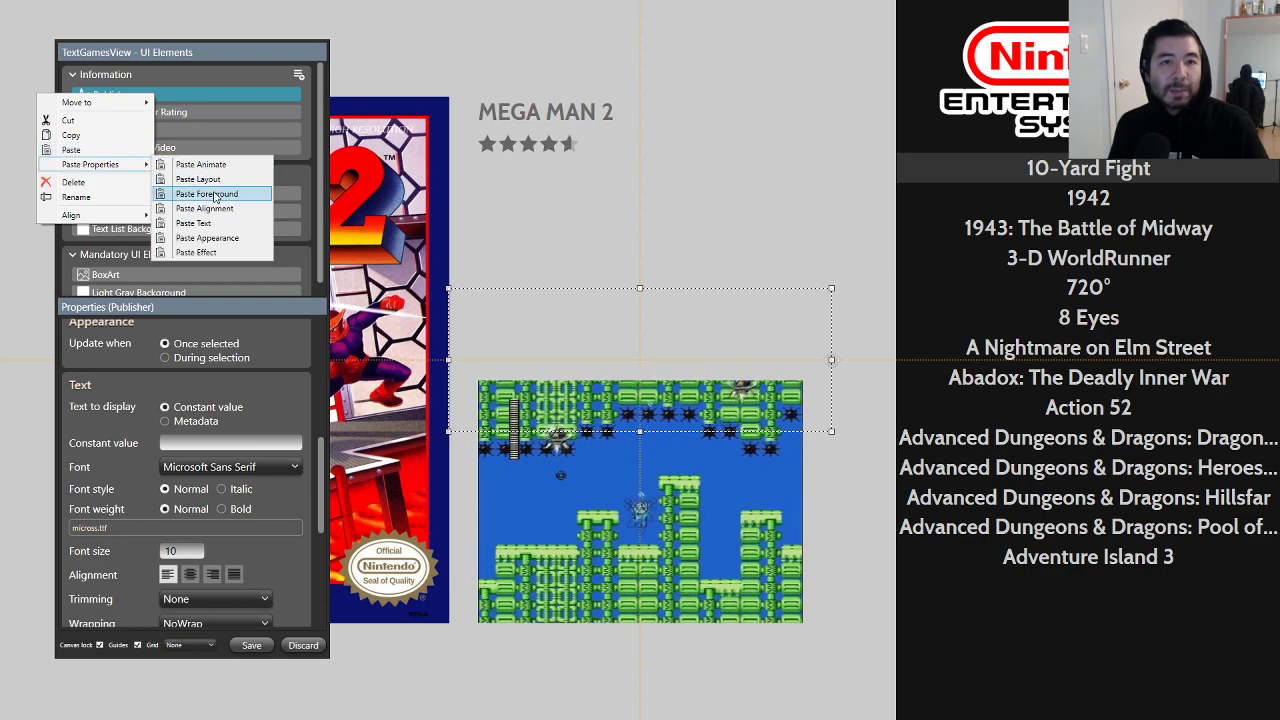
pyautogui.click(190, 89)
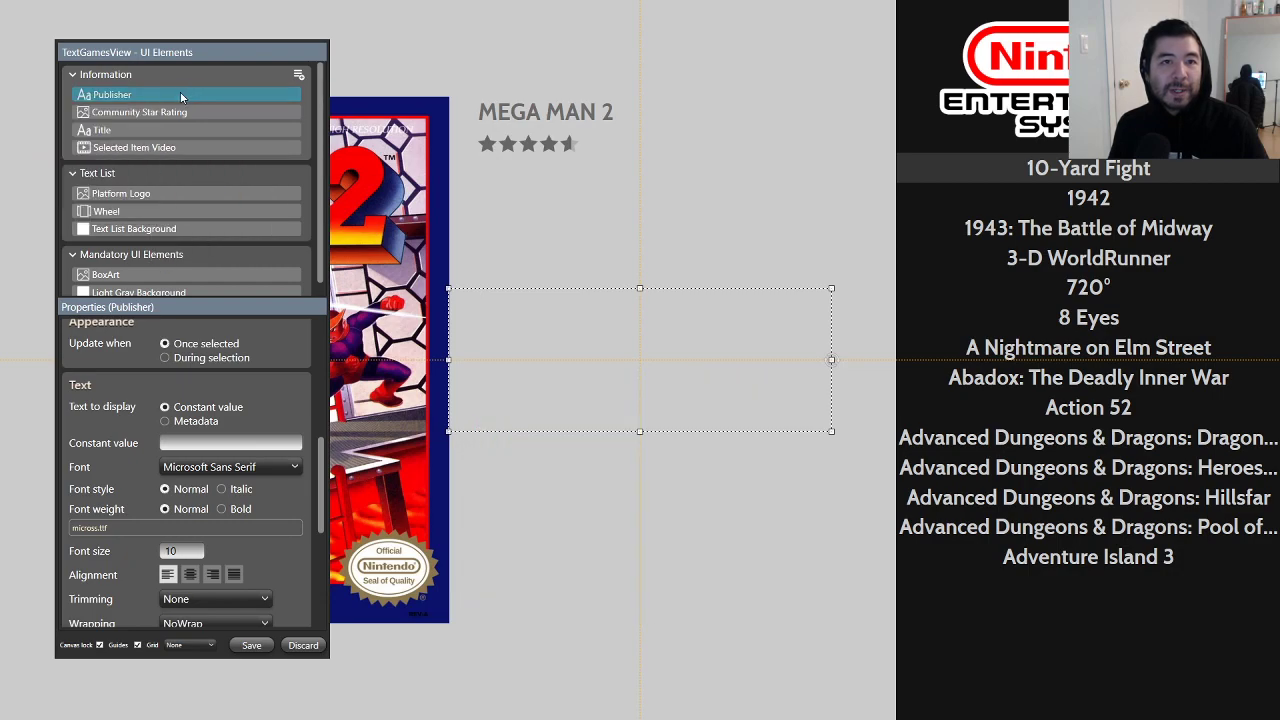
pyautogui.rightClick(166, 97)
pyautogui.moveTo(143, 164)
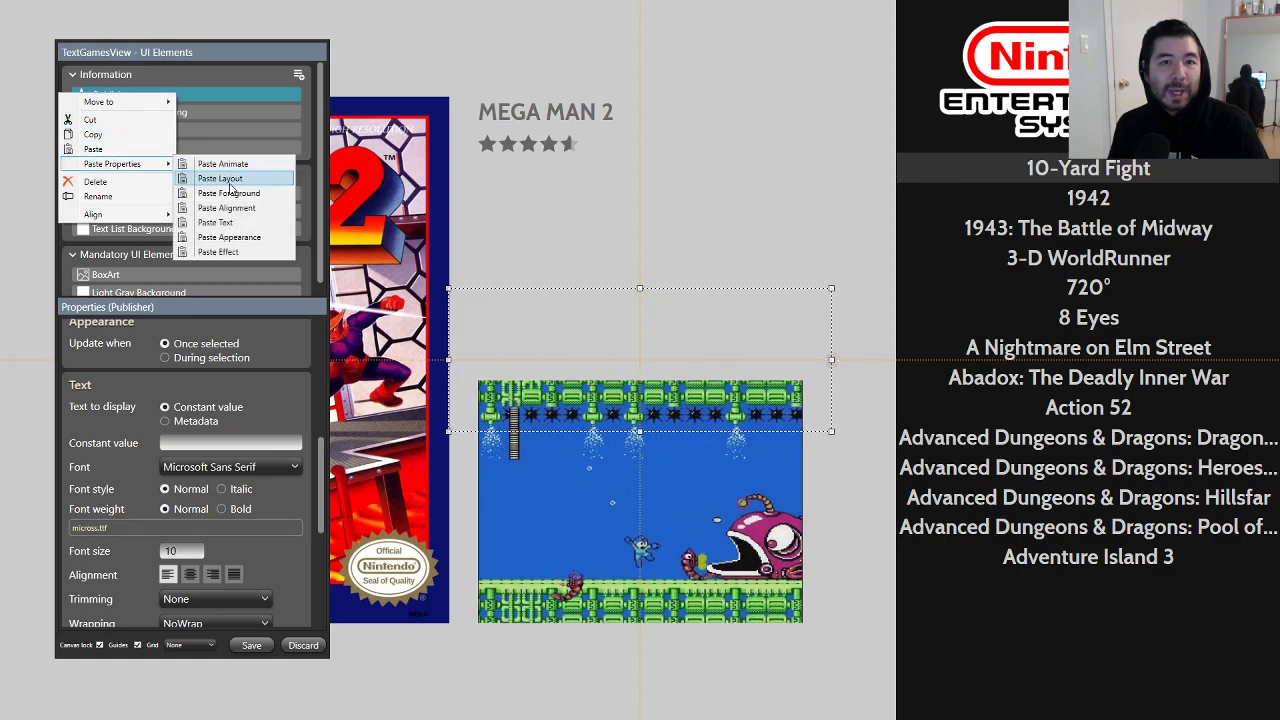
pyautogui.click(230, 218)
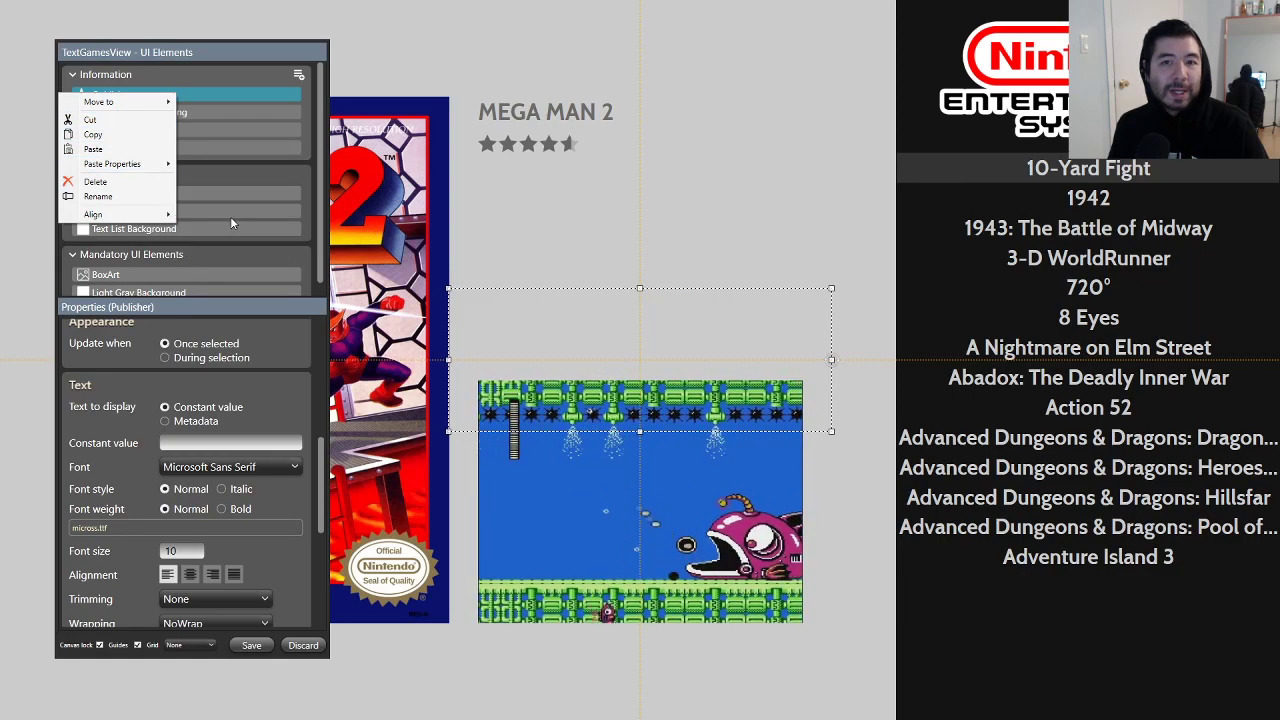
# Step: Paste the copied Title element's appearance properties onto the Publisher element
pyautogui.rightClick(198, 95)
pyautogui.moveTo(165, 169)
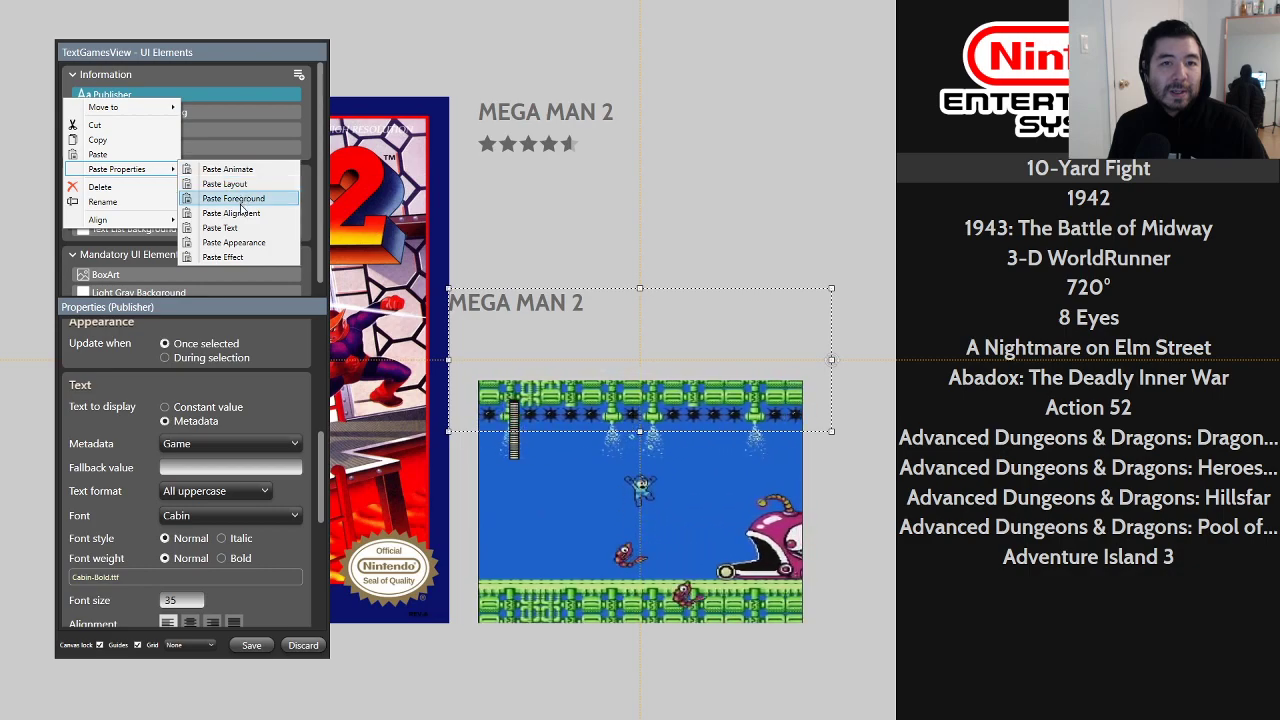
pyautogui.click(237, 243)
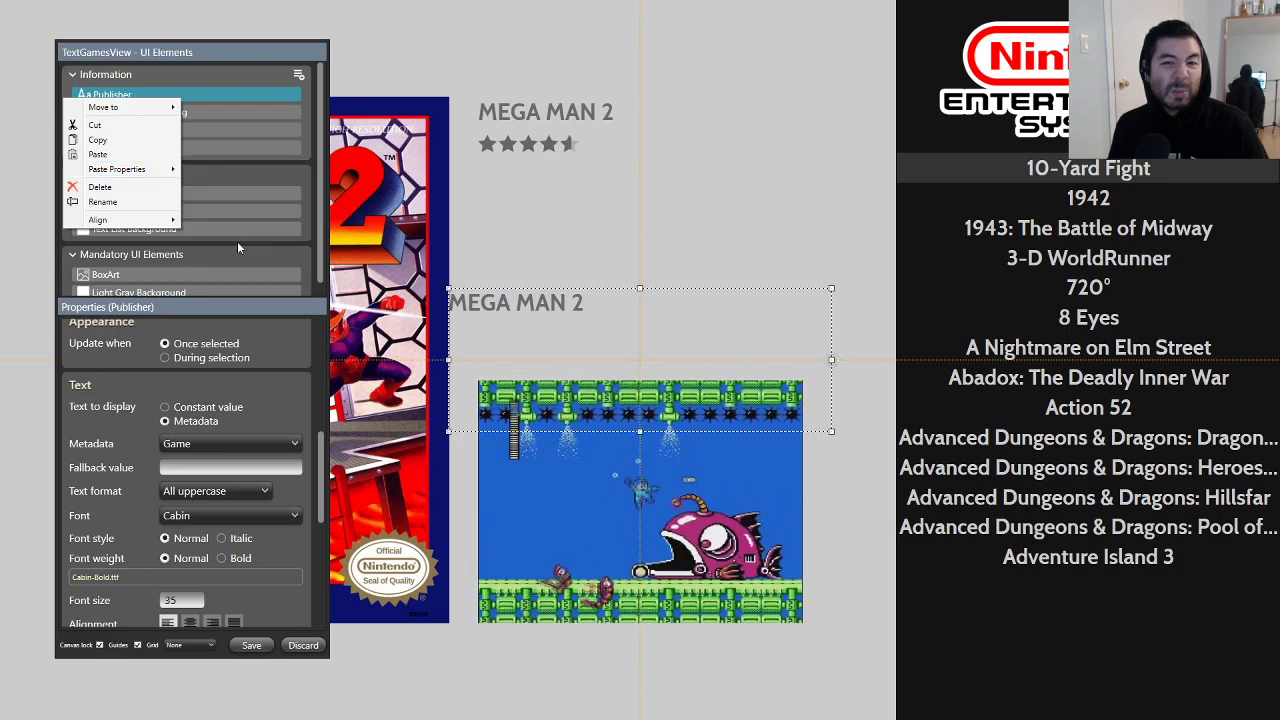
# Step: Make the Publisher element display the constant value "PUBLISHER:" instead of metadata
pyautogui.scroll(-3, 290, 431)
pyautogui.scroll(-5, 290, 431)
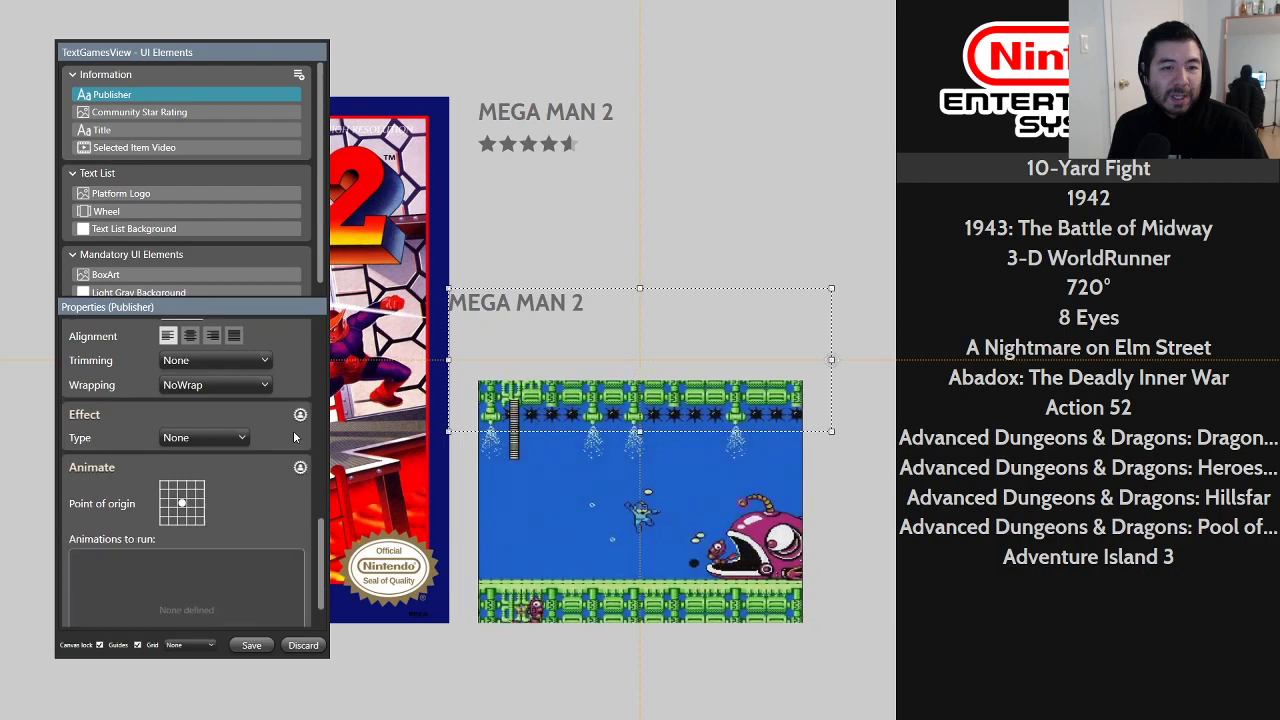
pyautogui.scroll(7, 294, 433)
pyautogui.scroll(5, 299, 441)
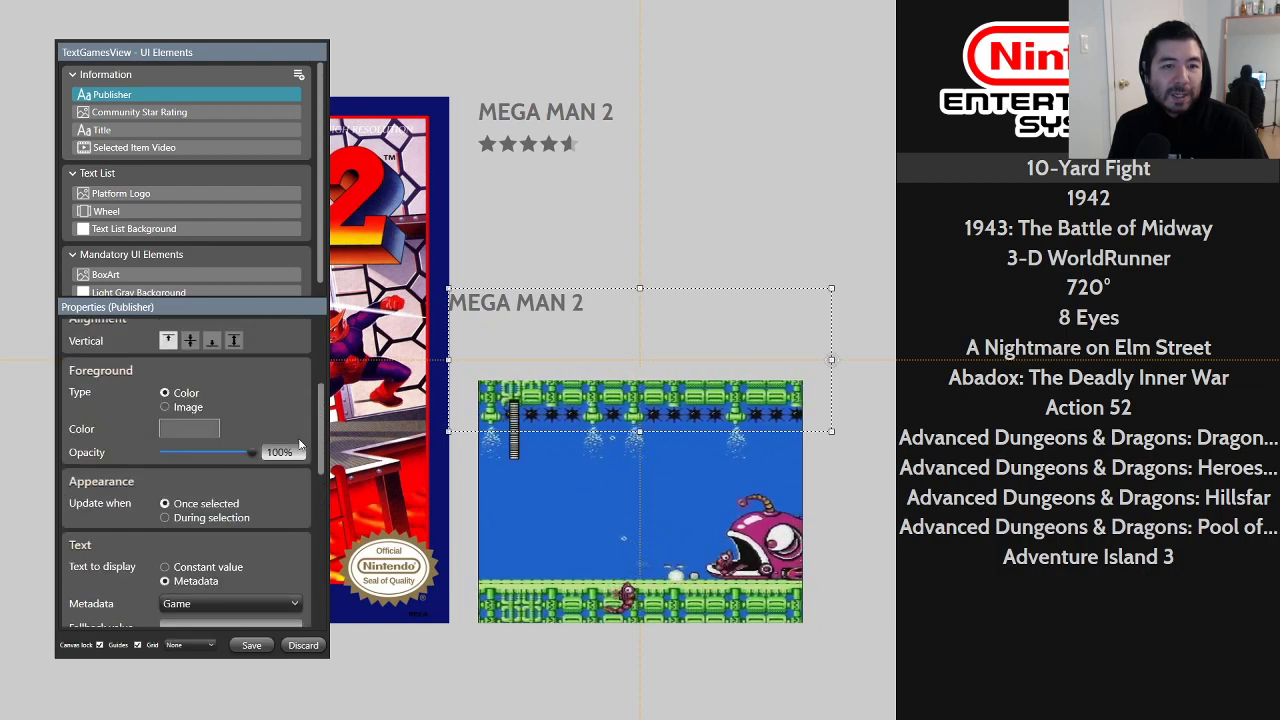
pyautogui.scroll(-4, 301, 424)
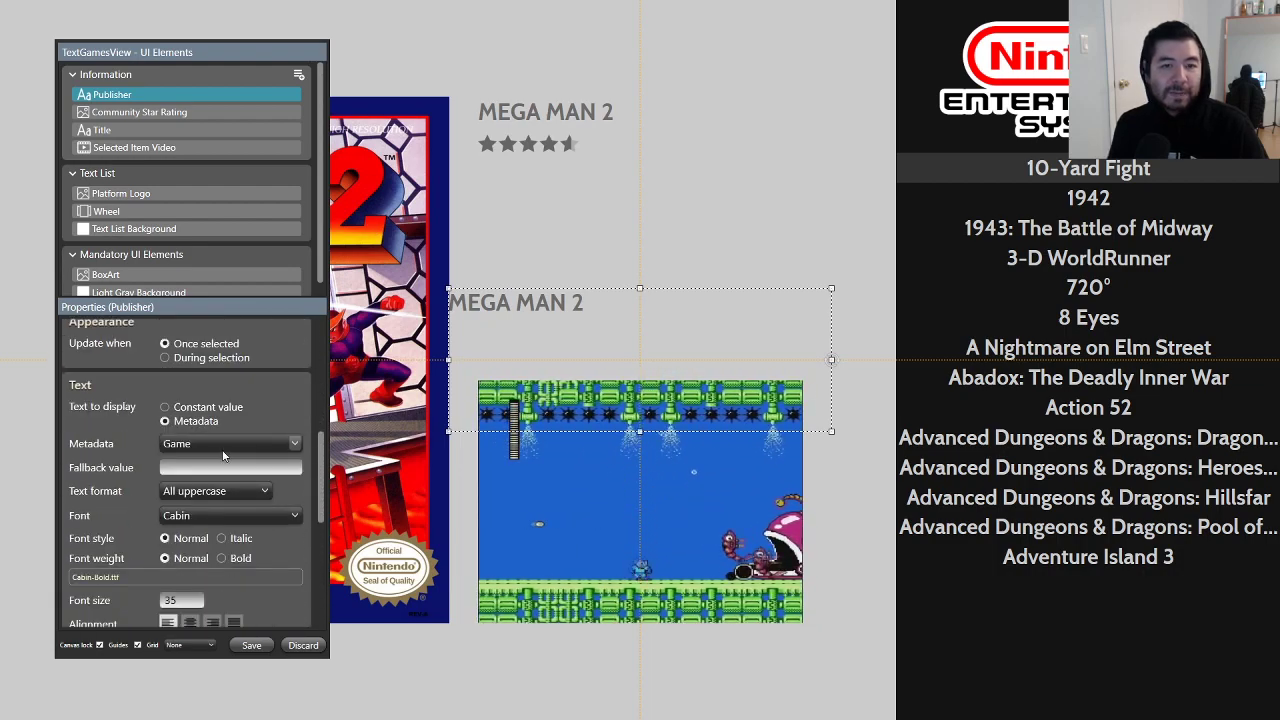
pyautogui.click(210, 441)
pyautogui.scroll(2, 228, 343)
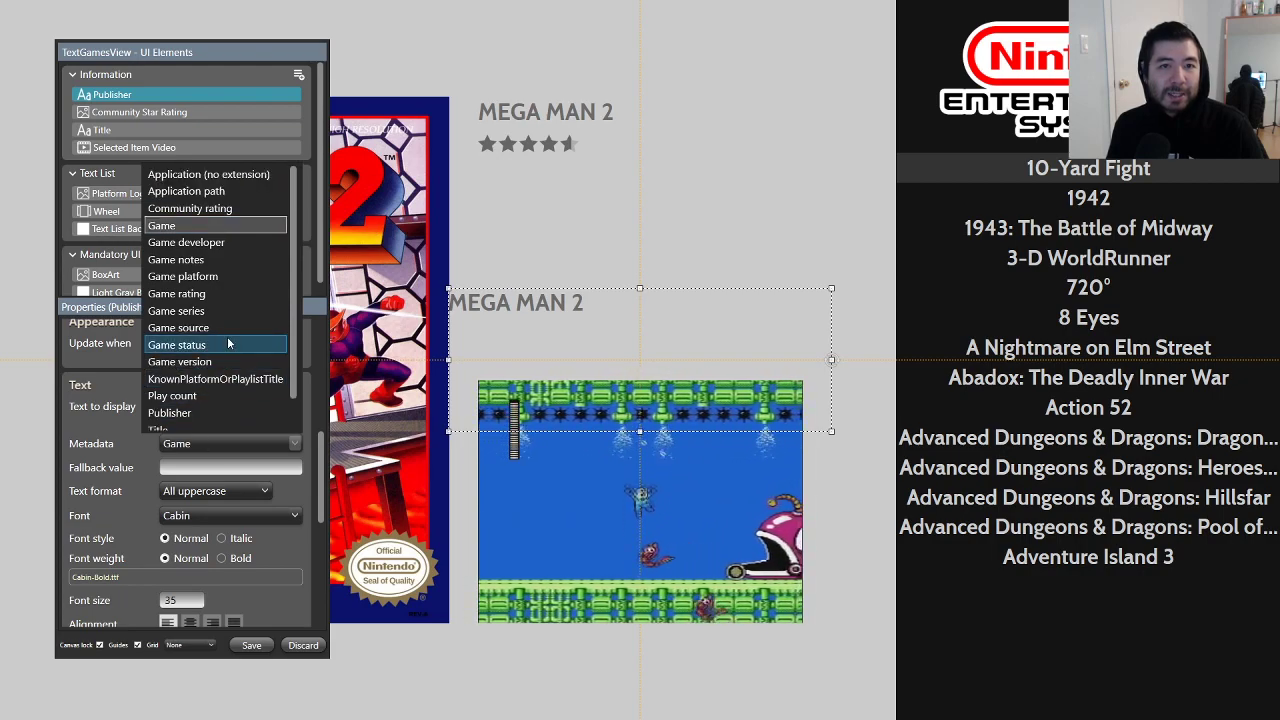
pyautogui.click(192, 443)
pyautogui.click(170, 407)
pyautogui.click(188, 444)
pyautogui.write('PUBLISHER:')
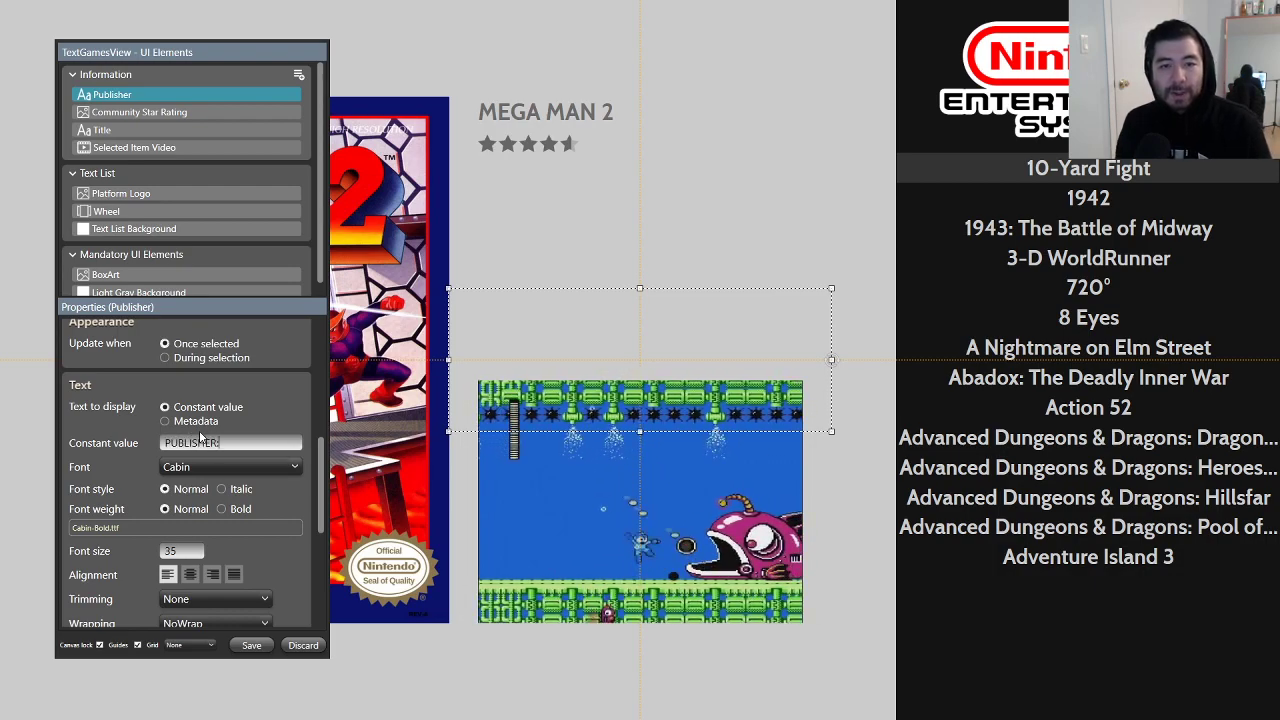
pyautogui.click(311, 423)
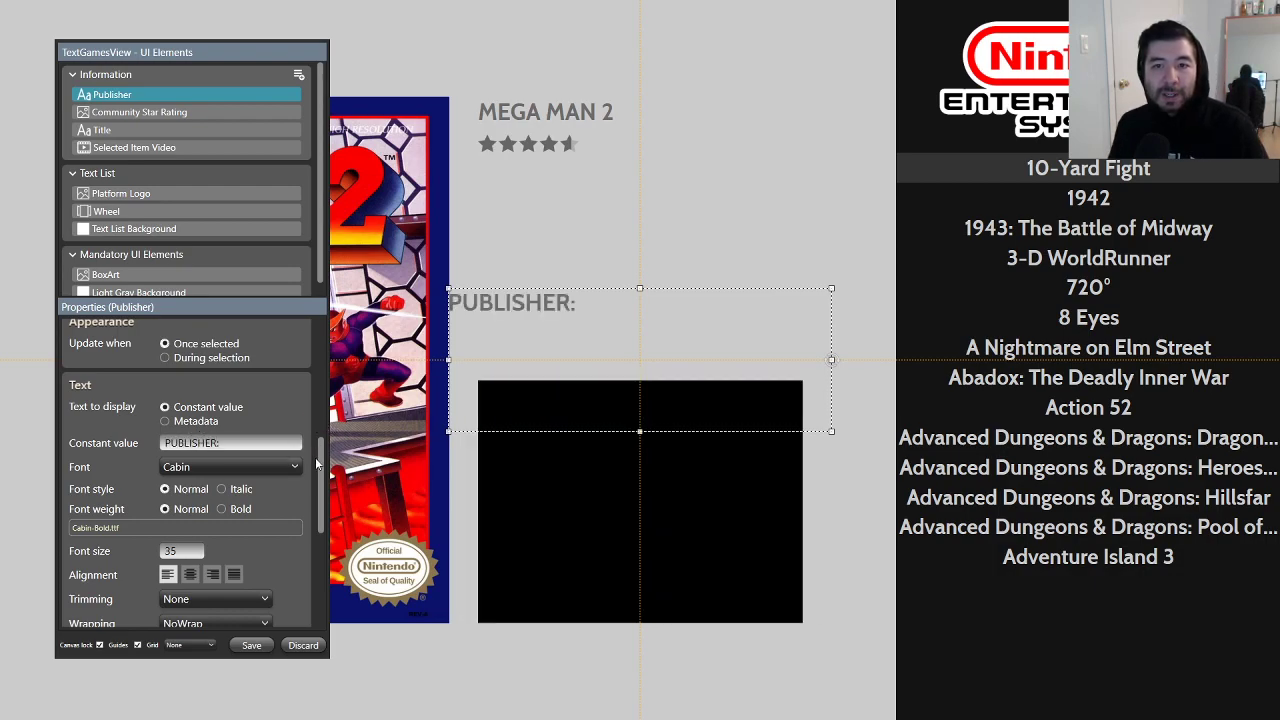
# Step: Check the game details in the browser's reference image and set the Publisher text's font size to 25
pyautogui.hotkey('alt', 'Tab')
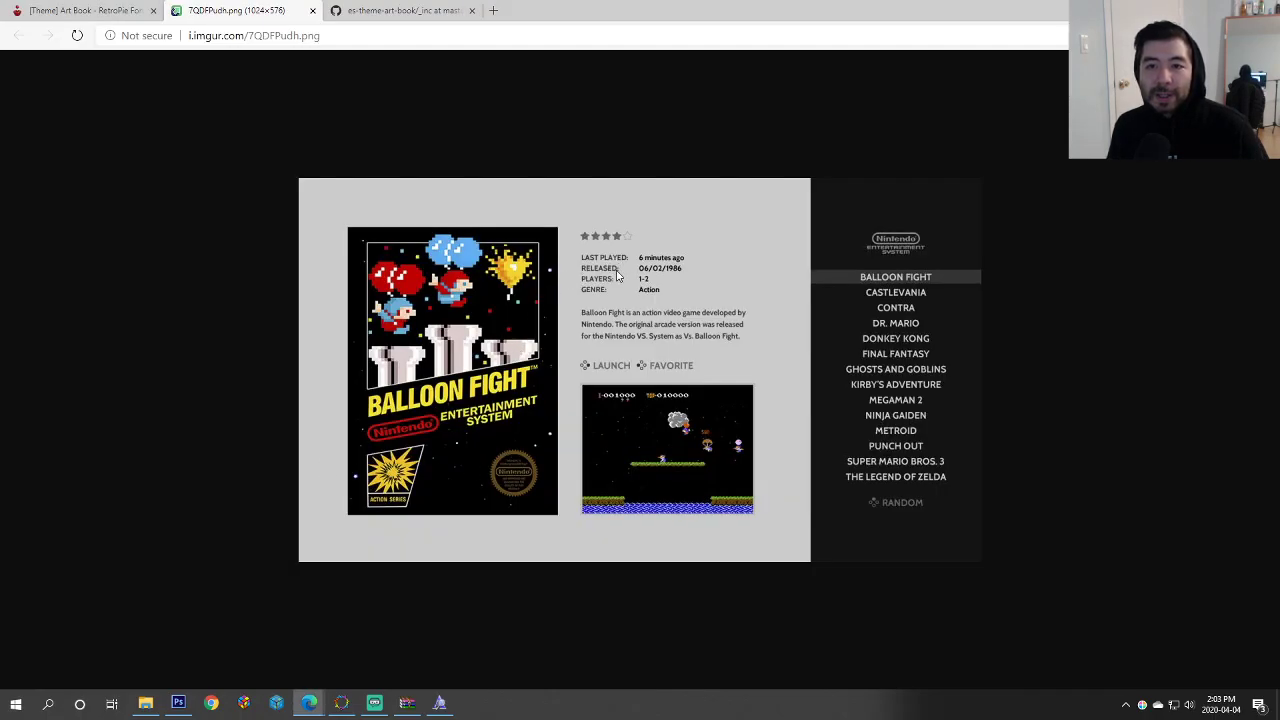
pyautogui.hotkey('alt', 'Tab')
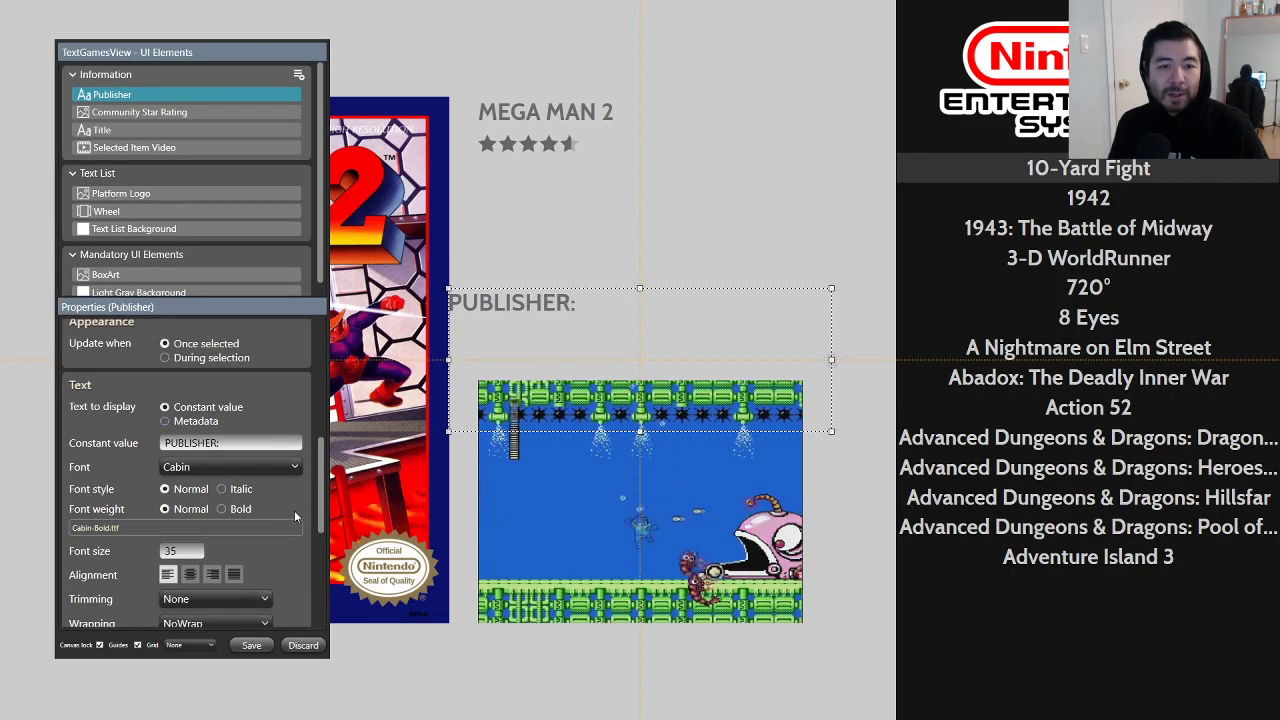
pyautogui.scroll(-2, 294, 515)
pyautogui.doubleClick(182, 487)
pyautogui.write('25')
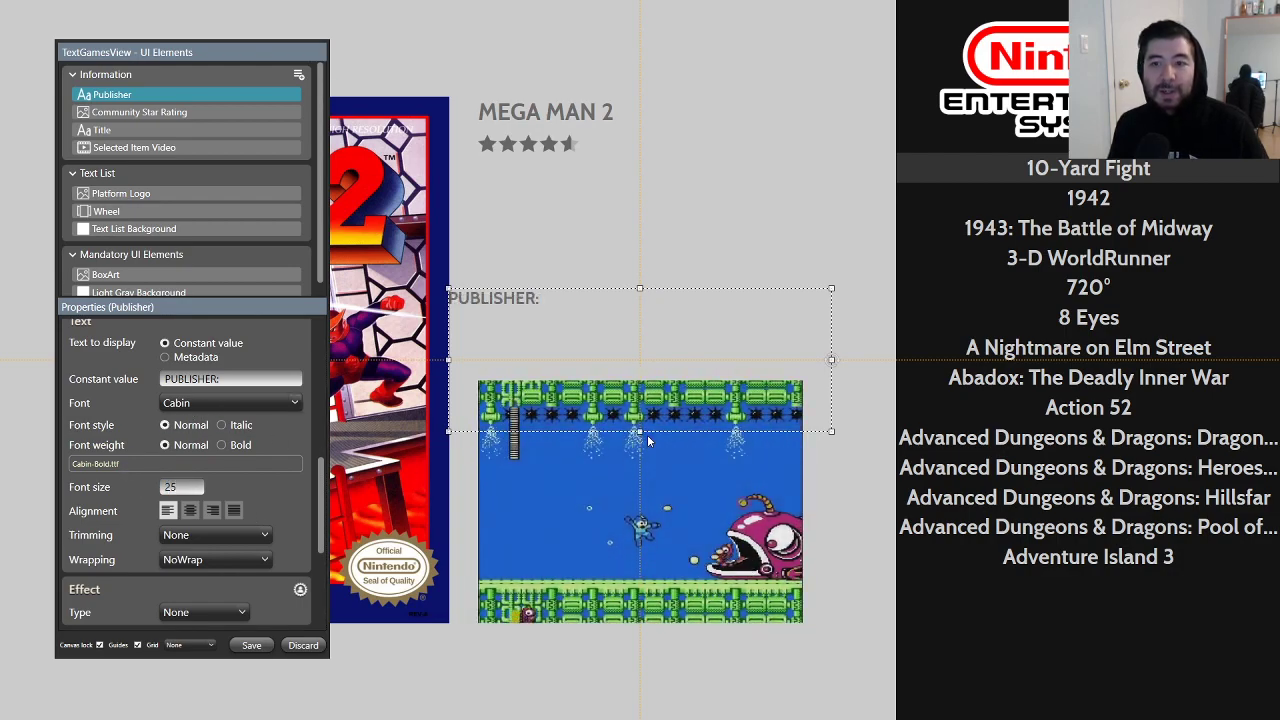
# Step: Shrink the Publisher text box closely around its text and move it up into the gap between stars and video
pyautogui.click(640, 344)
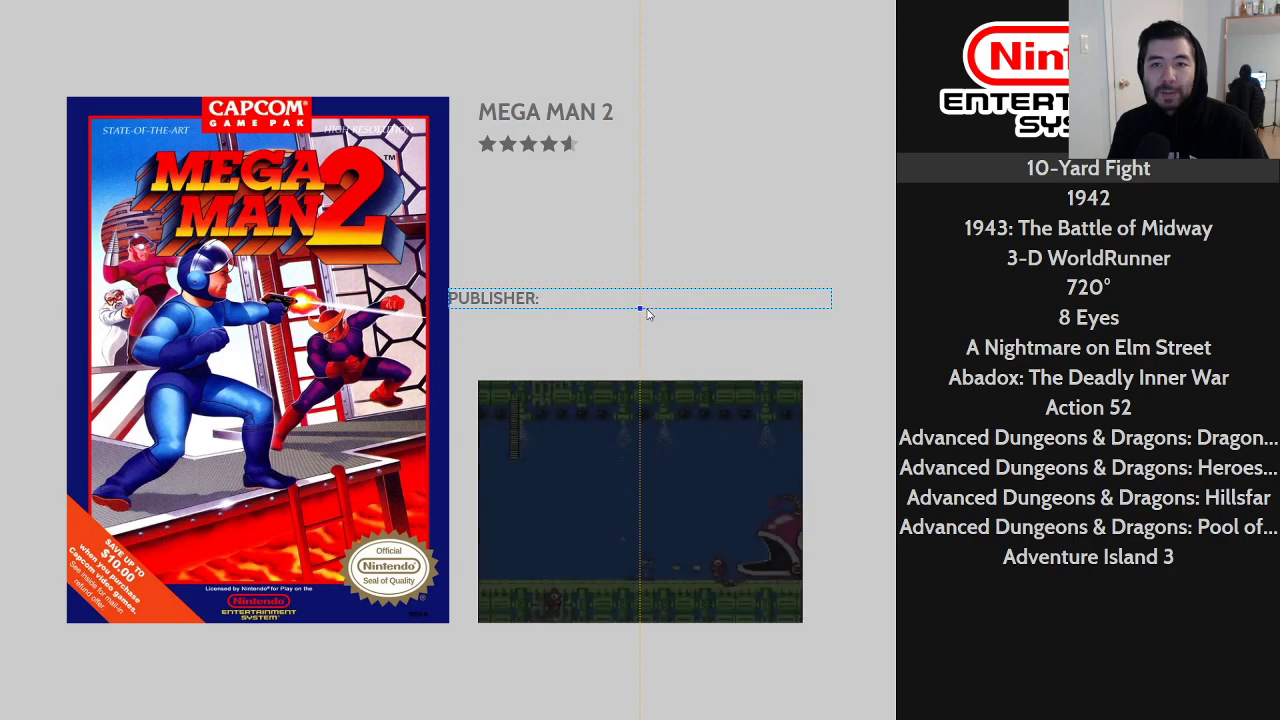
pyautogui.moveTo(831, 300); pyautogui.dragTo(589, 313)
pyautogui.moveTo(493, 305); pyautogui.dragTo(518, 247)
# Step: Centre the Publisher text vertically in its box and place it just below the star rating, aligned with the title's left edge
pyautogui.scroll(6, 273, 454)
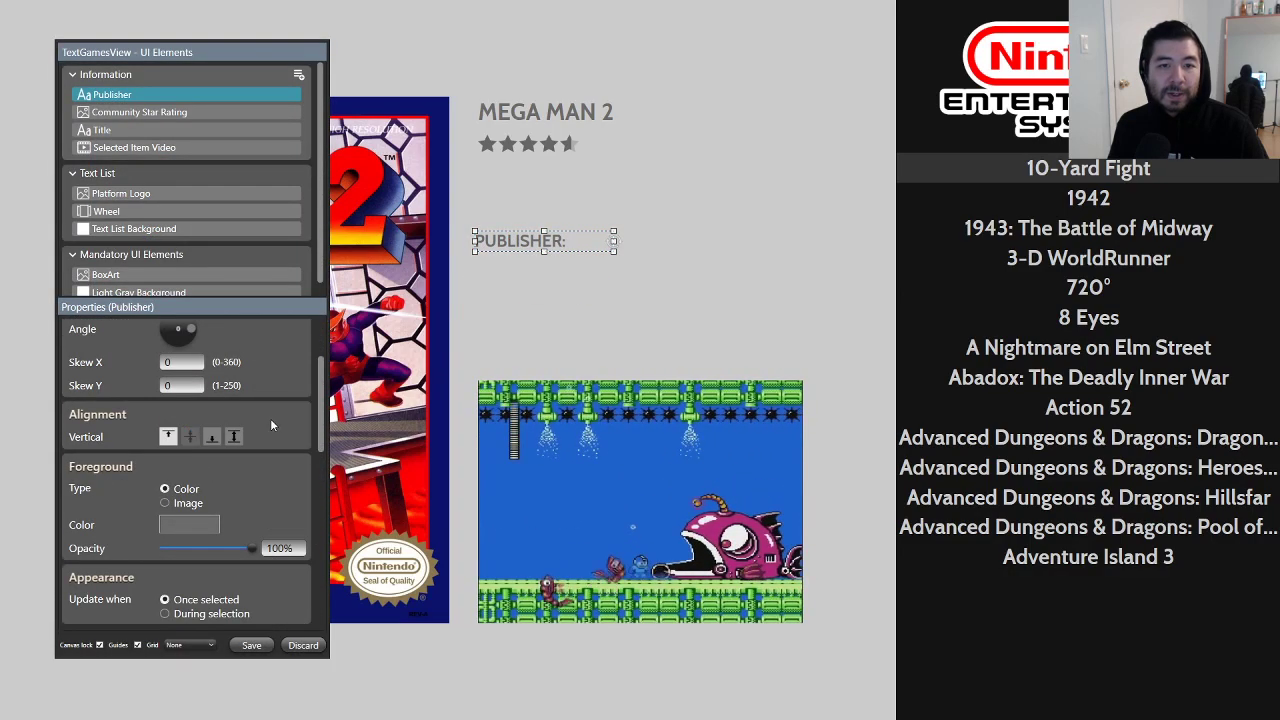
pyautogui.click(190, 436)
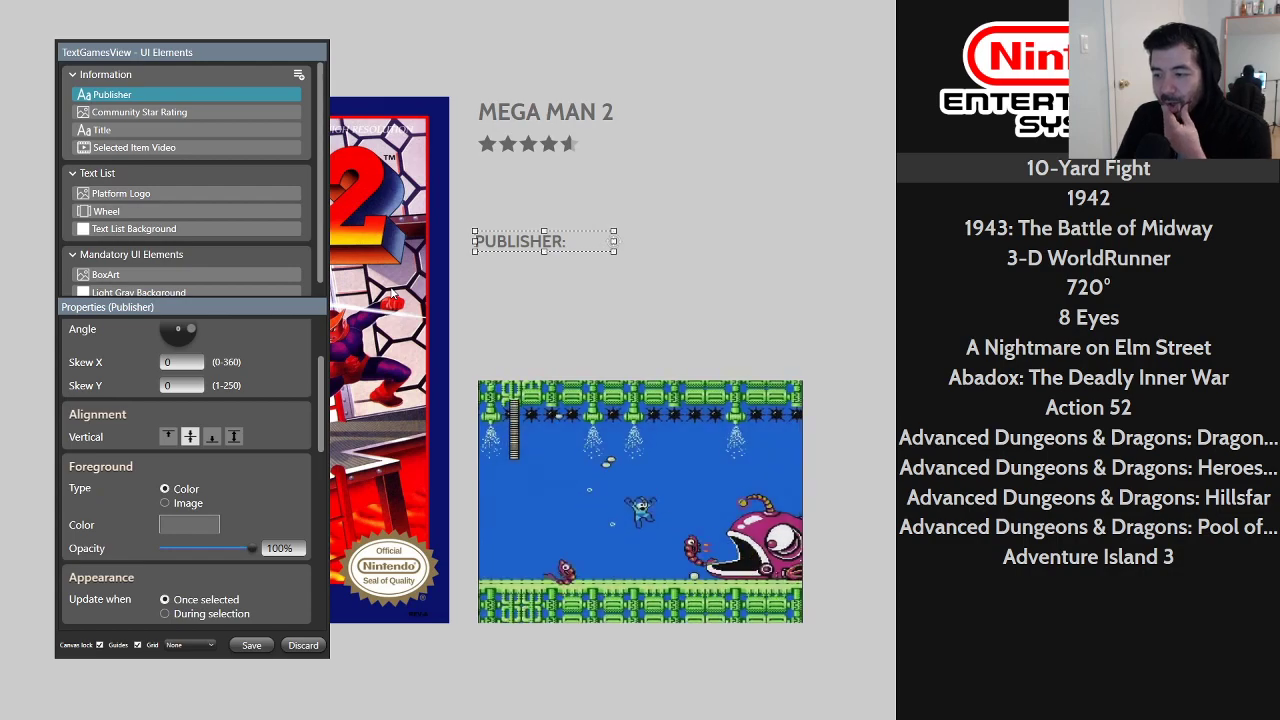
pyautogui.moveTo(523, 241); pyautogui.dragTo(527, 188)
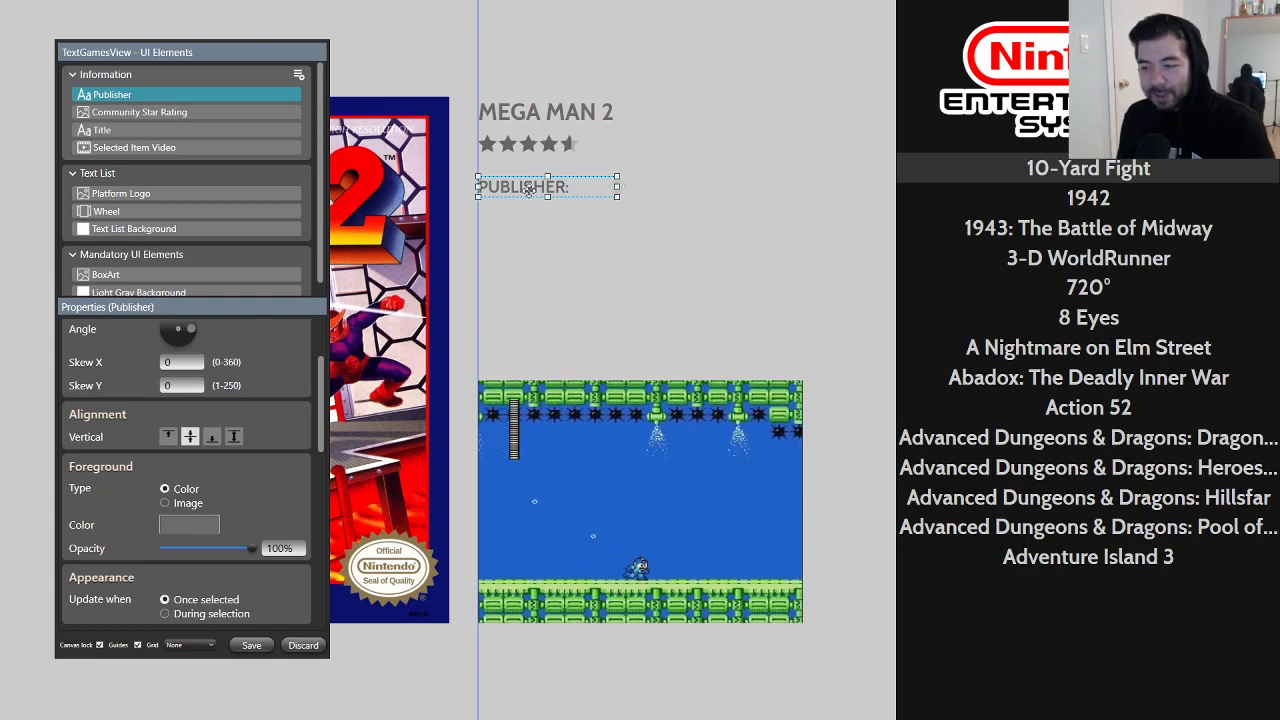
# Step: Duplicate the Publisher text and place the copy directly below the original, aligned to its left edge
pyautogui.rightClick(527, 189)
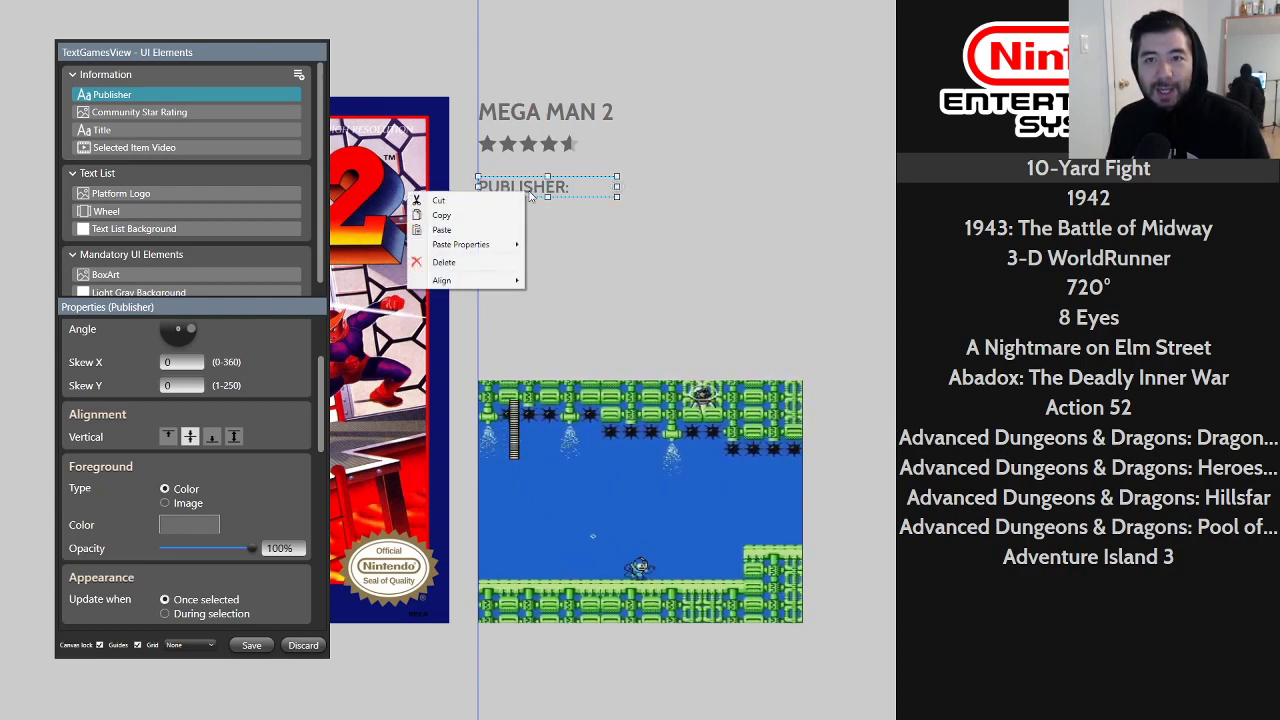
pyautogui.click(475, 214)
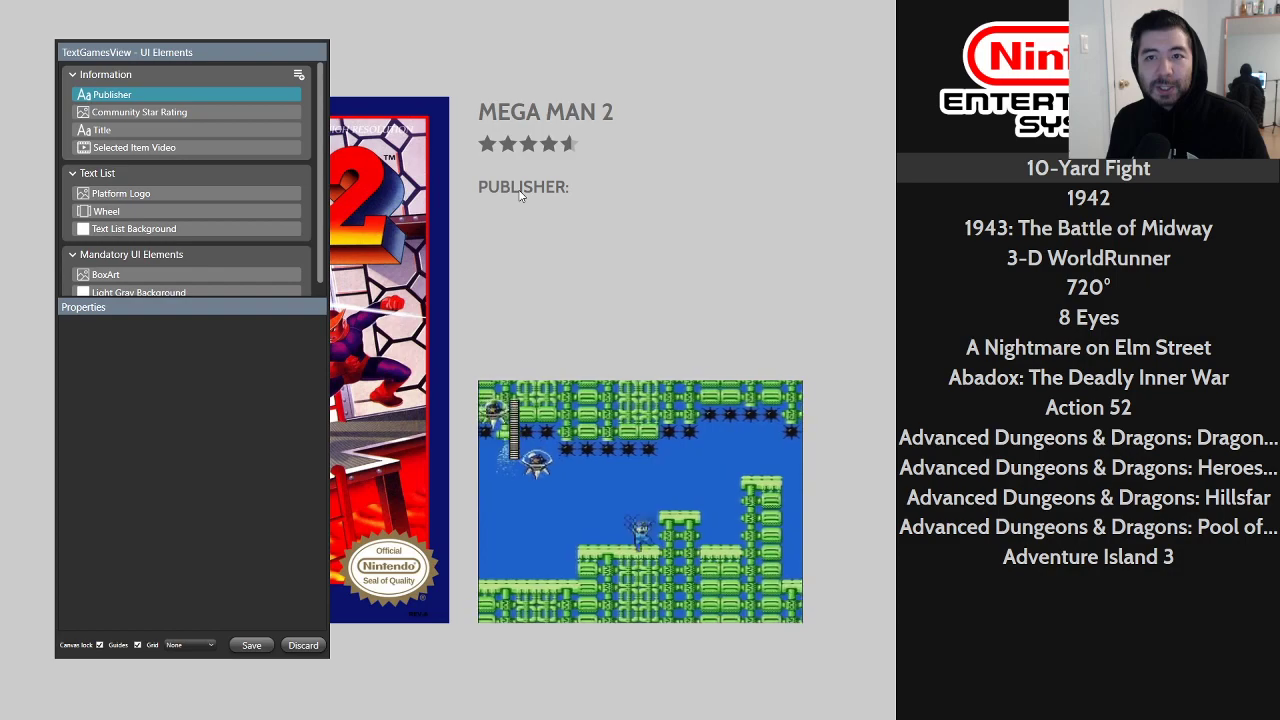
pyautogui.rightClick(161, 94)
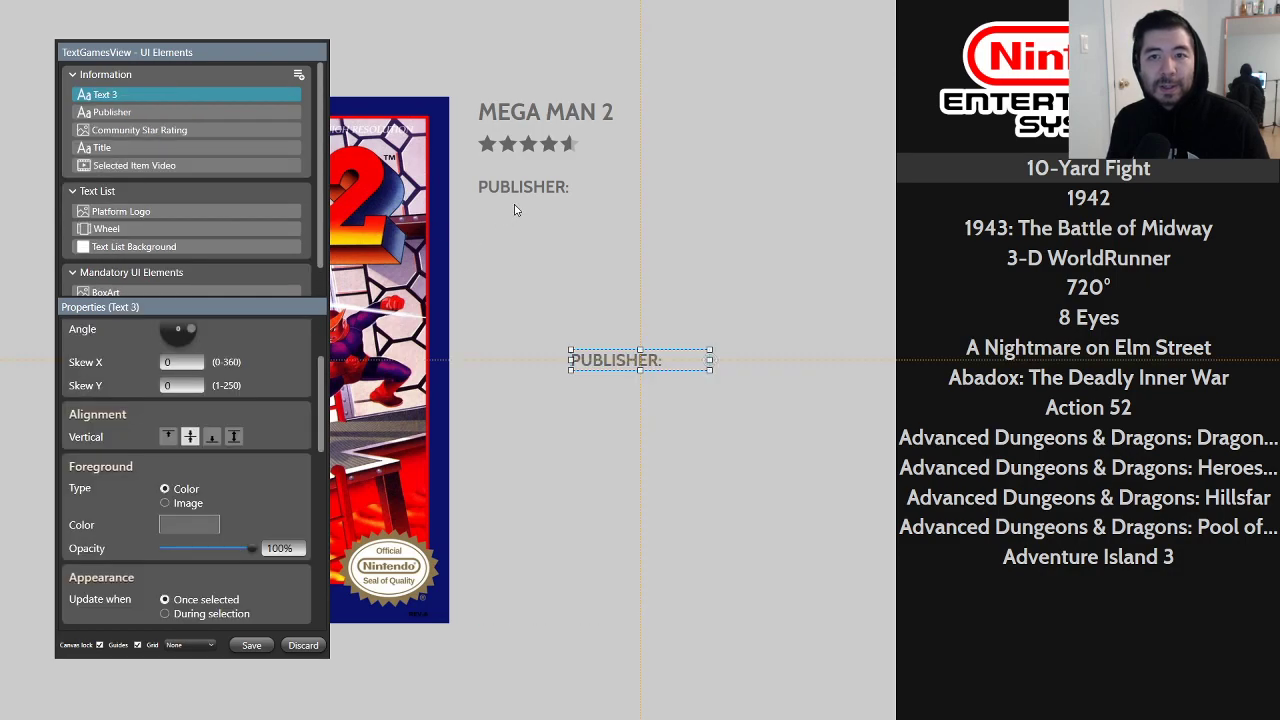
pyautogui.moveTo(613, 360); pyautogui.dragTo(521, 216)
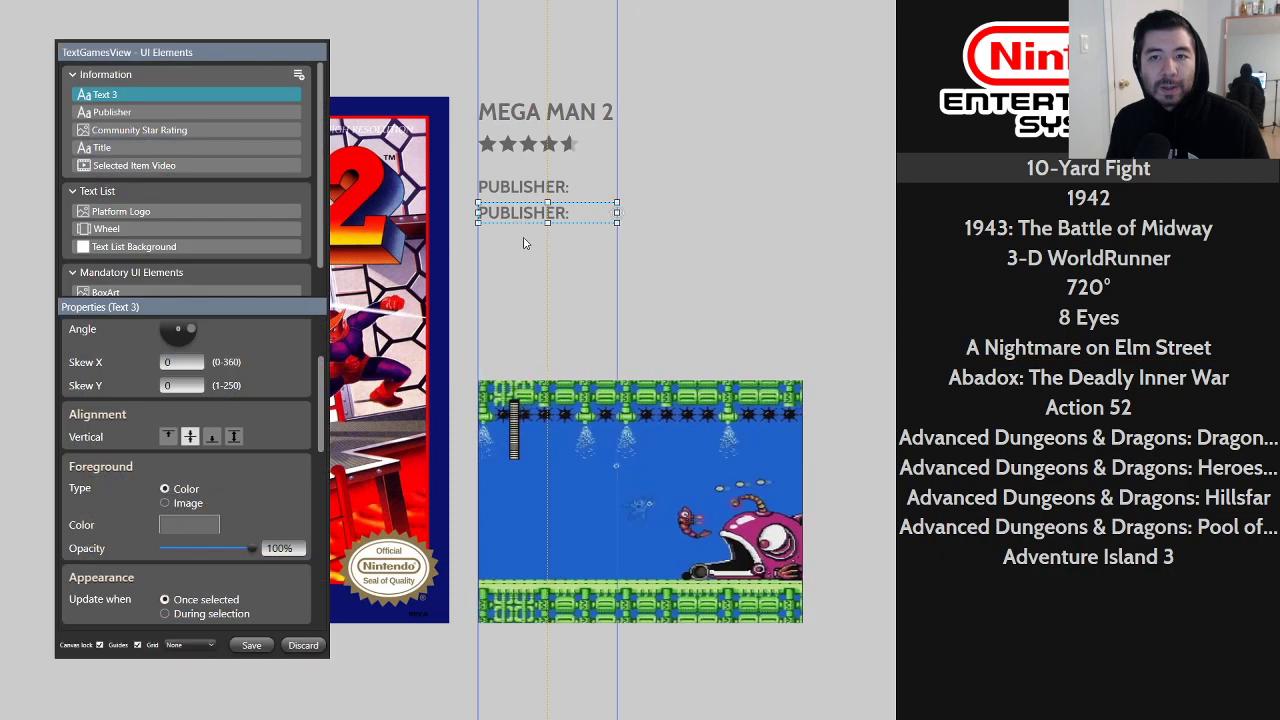
# Step: Paste two more copies of the Publisher text and stack them below the second label, checking the reference image for the number of rows
pyautogui.rightClick(147, 95)
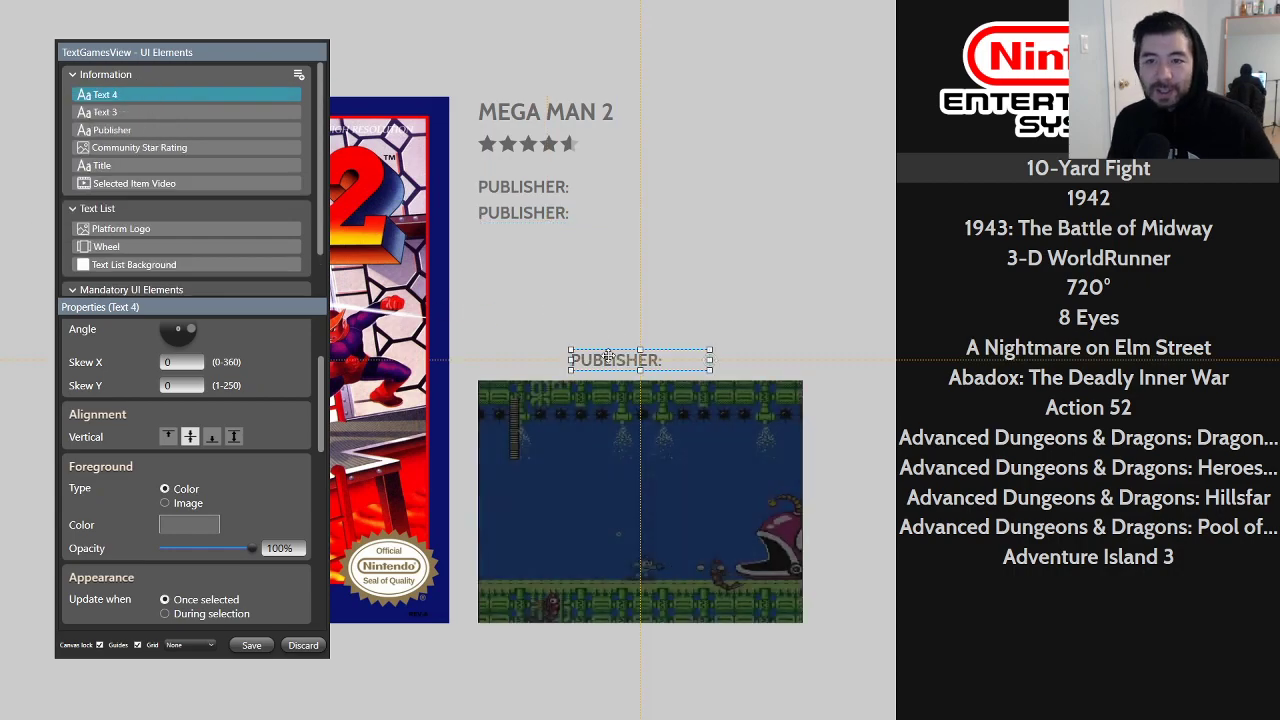
pyautogui.moveTo(609, 358); pyautogui.dragTo(517, 236)
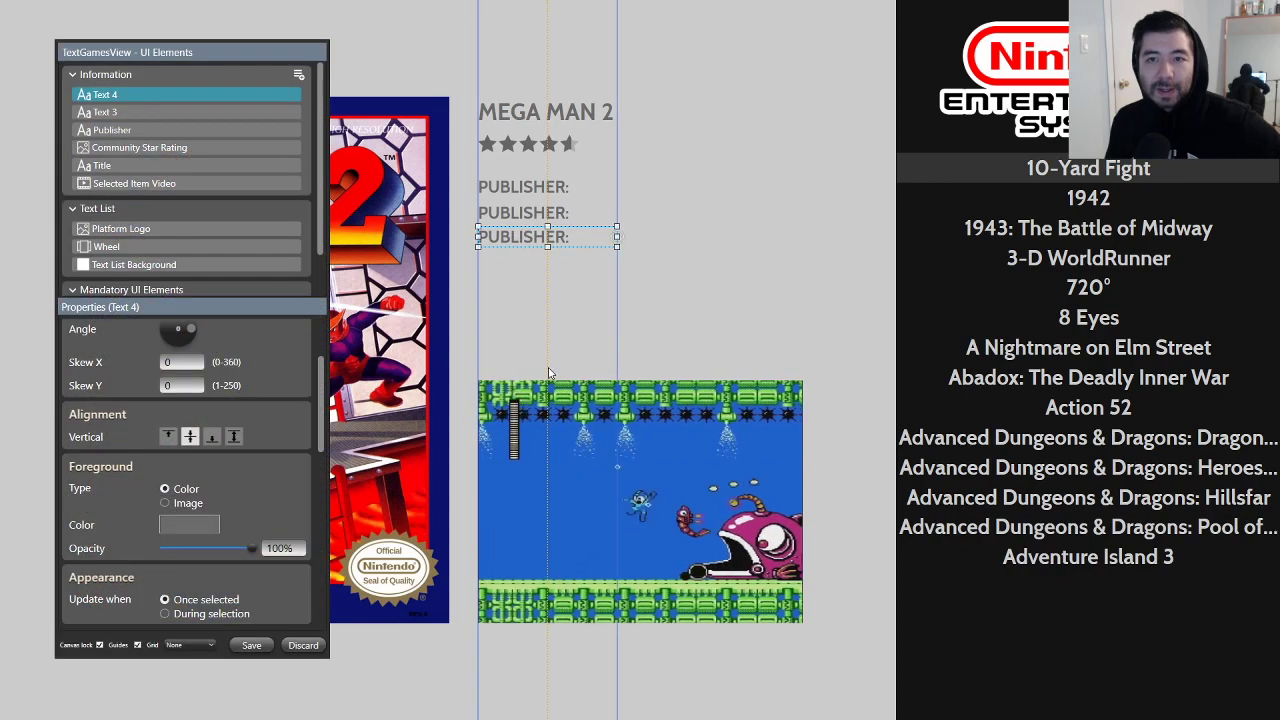
pyautogui.hotkey('alt', 'Tab')
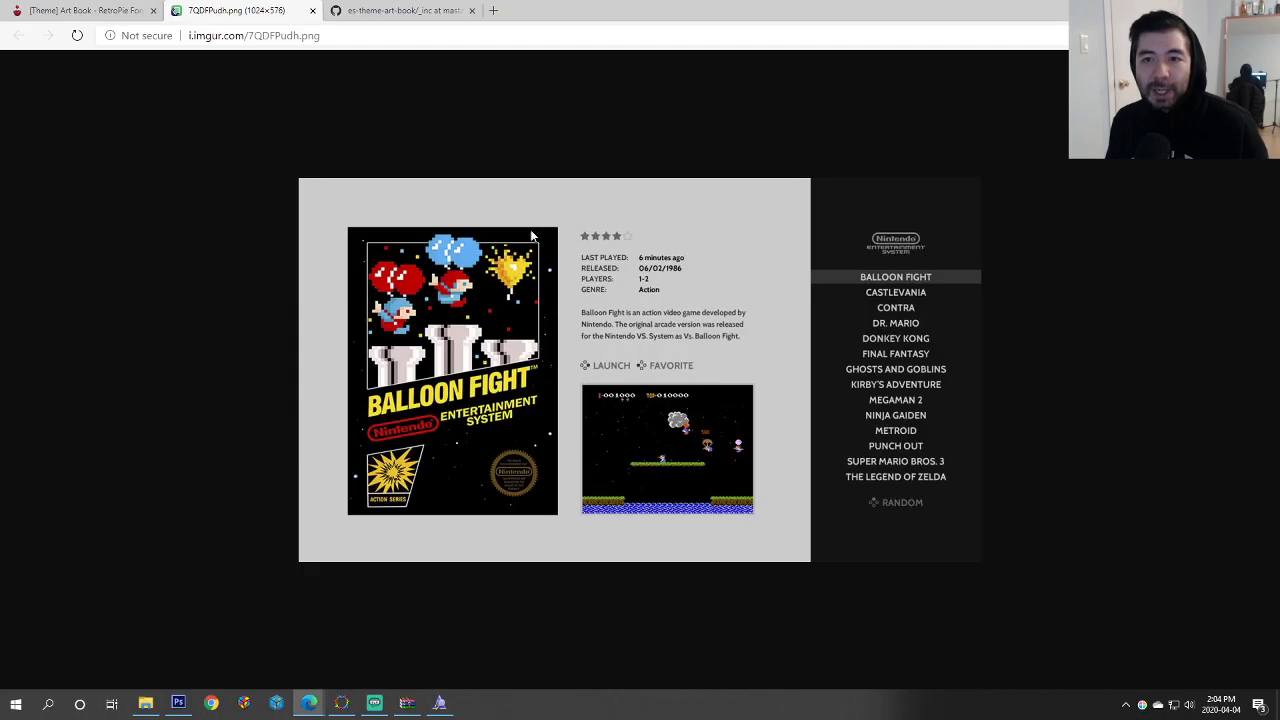
pyautogui.hotkey('alt', 'Tab')
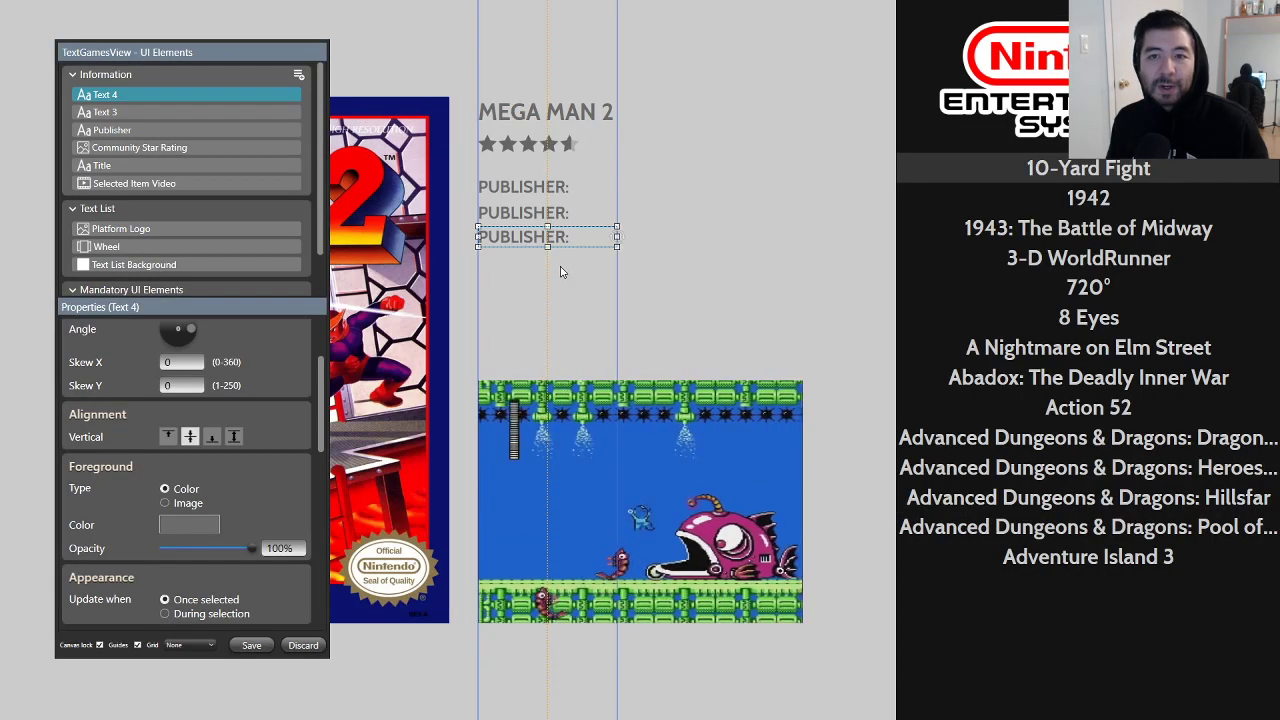
pyautogui.rightClick(204, 96)
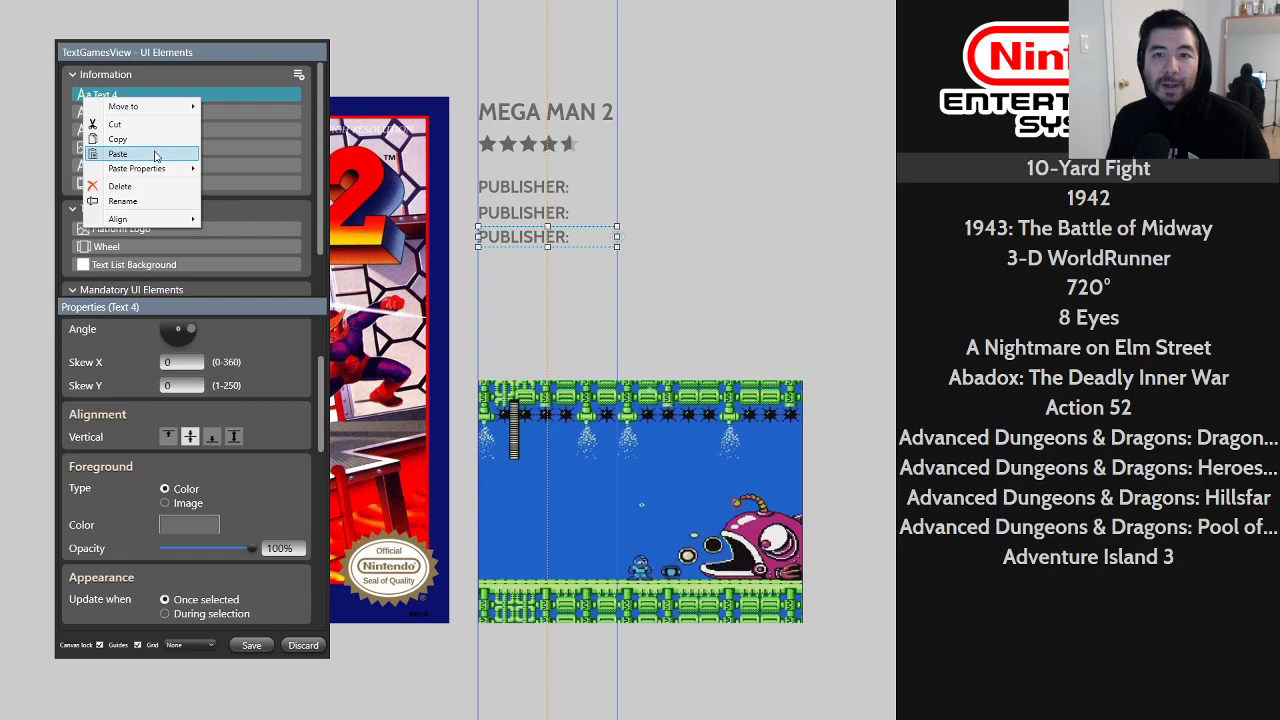
pyautogui.moveTo(608, 366); pyautogui.dragTo(520, 268)
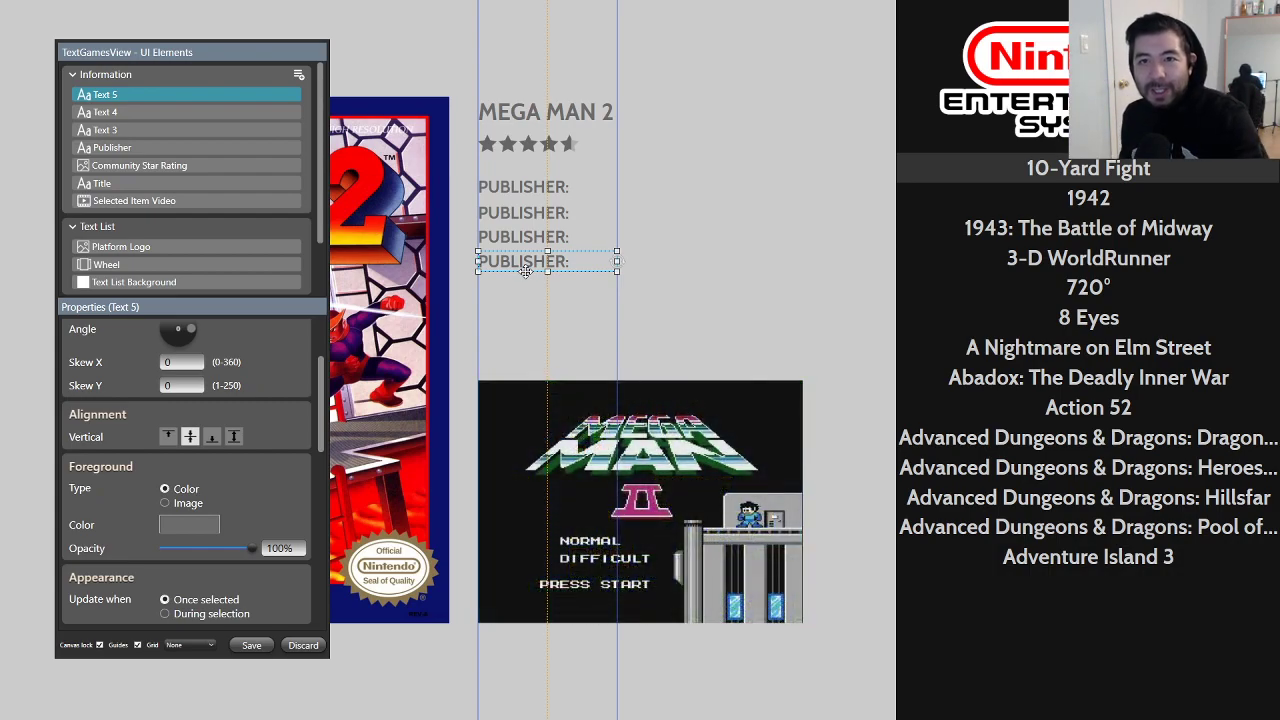
# Step: Move the UI elements and properties window off the box art onto the game list, and leave no element selected
pyautogui.moveTo(213, 63); pyautogui.dragTo(1093, 55)
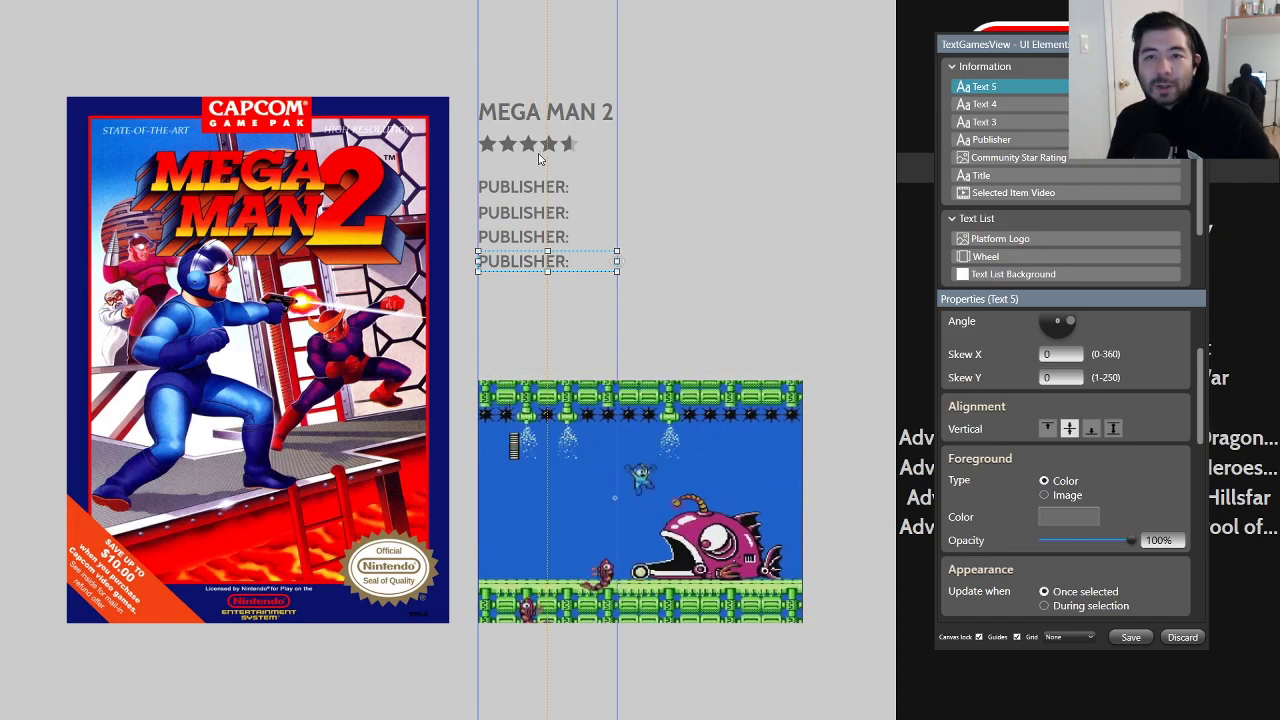
pyautogui.click(212, 265)
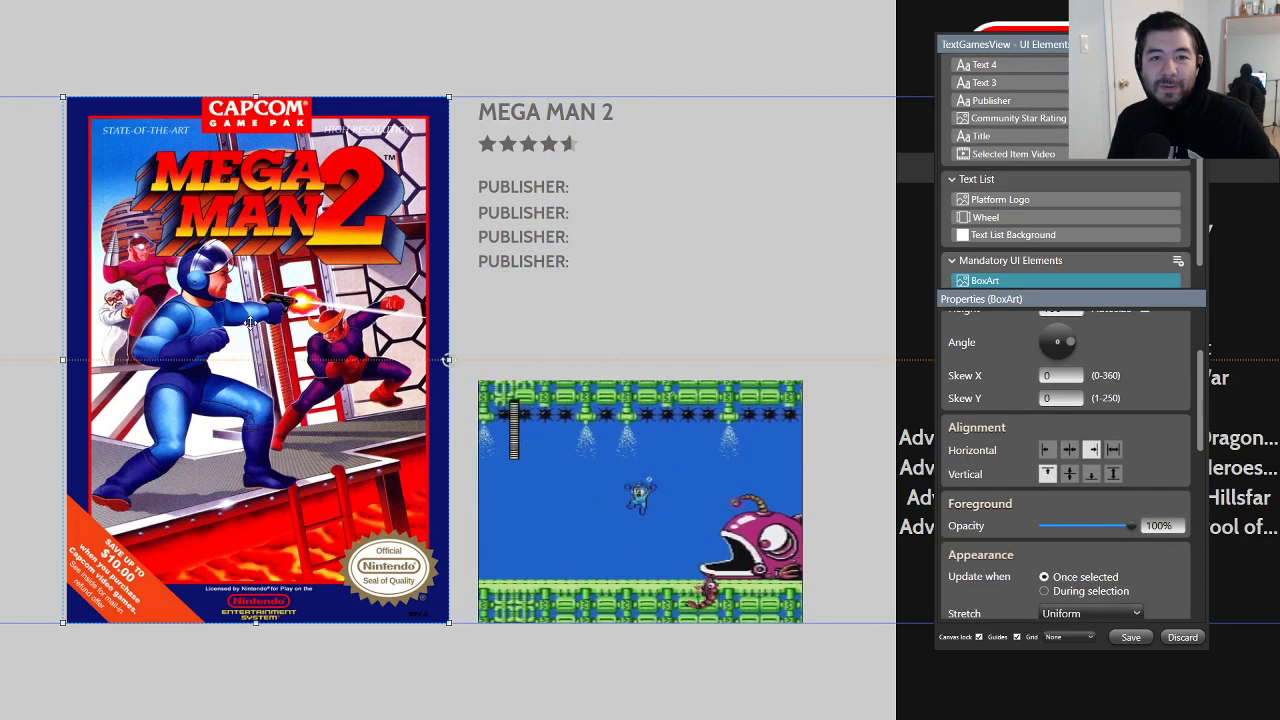
pyautogui.click(600, 464)
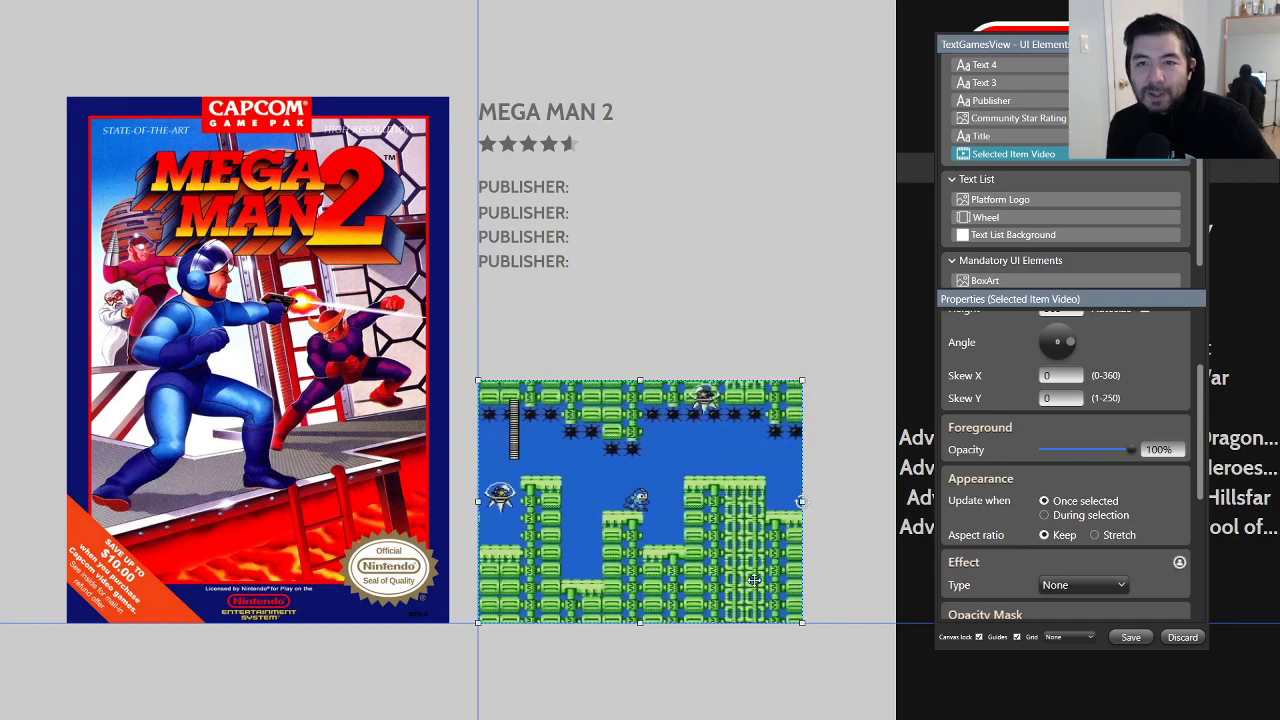
pyautogui.click(839, 435)
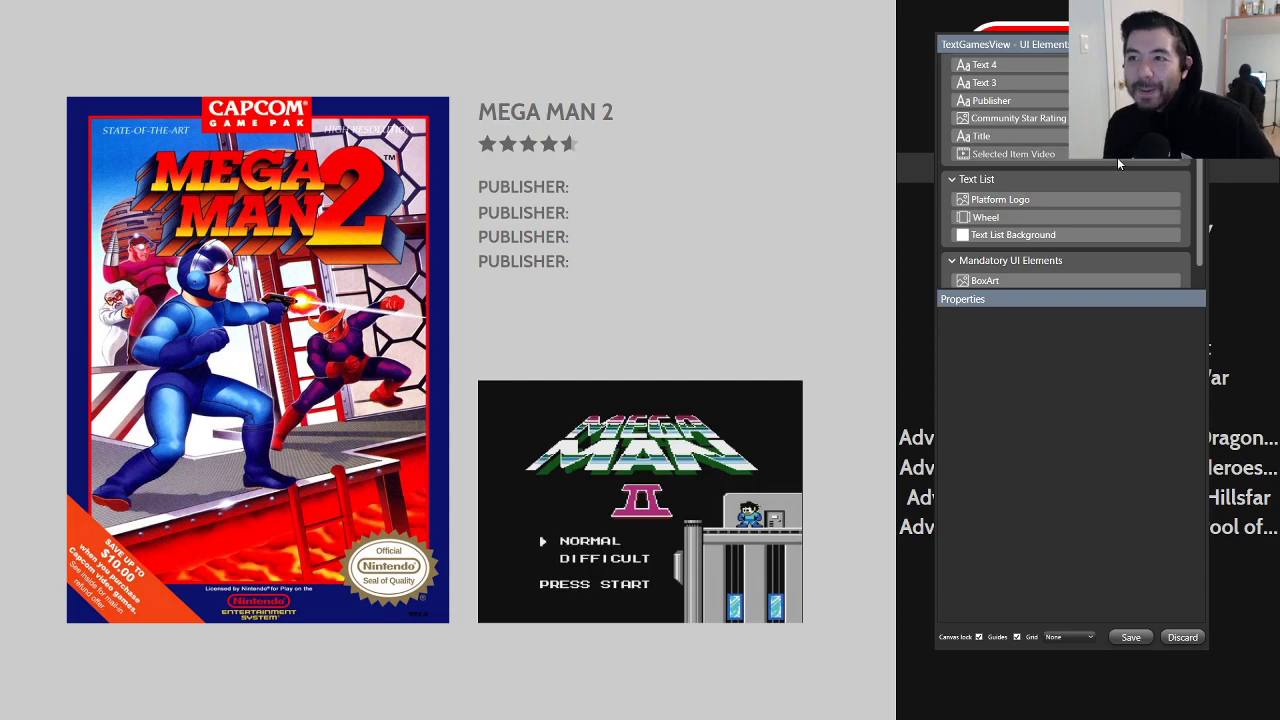
# Step: Set Text 3's constant value to "RELEASED", following the reference image, and rename the element Released
pyautogui.scroll(2, 1012, 92)
pyautogui.click(1012, 90)
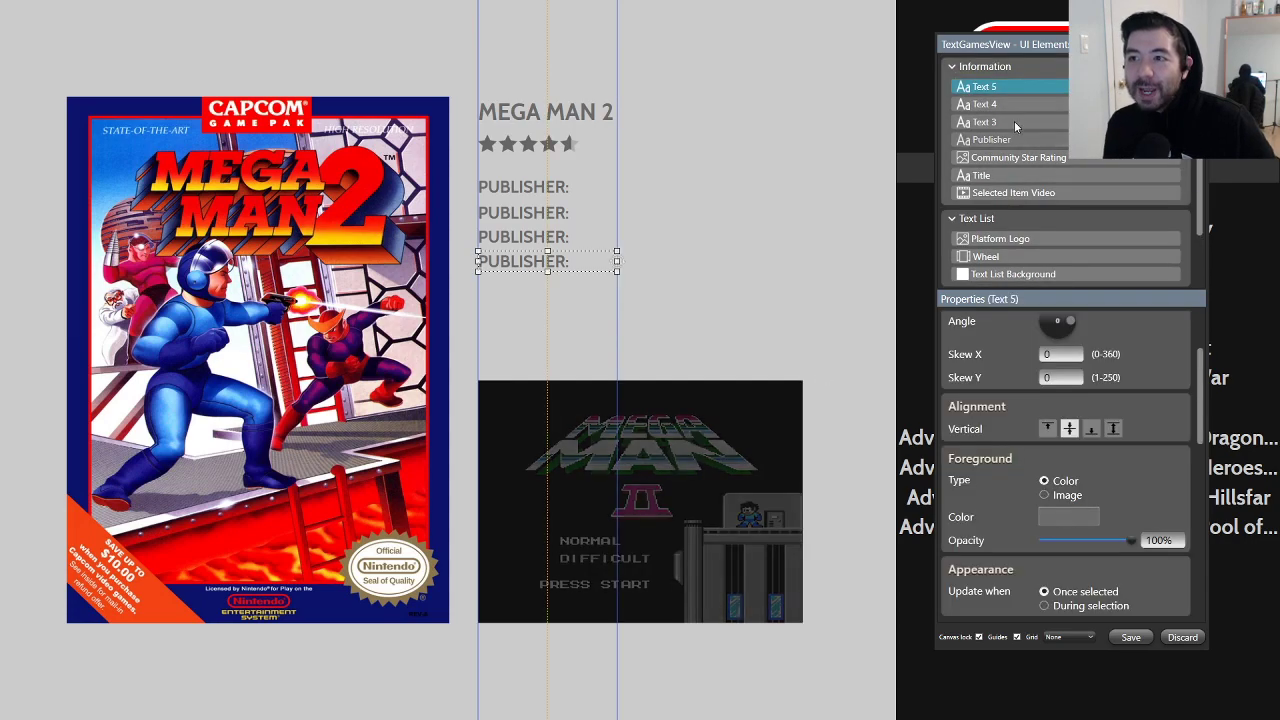
pyautogui.click(1010, 123)
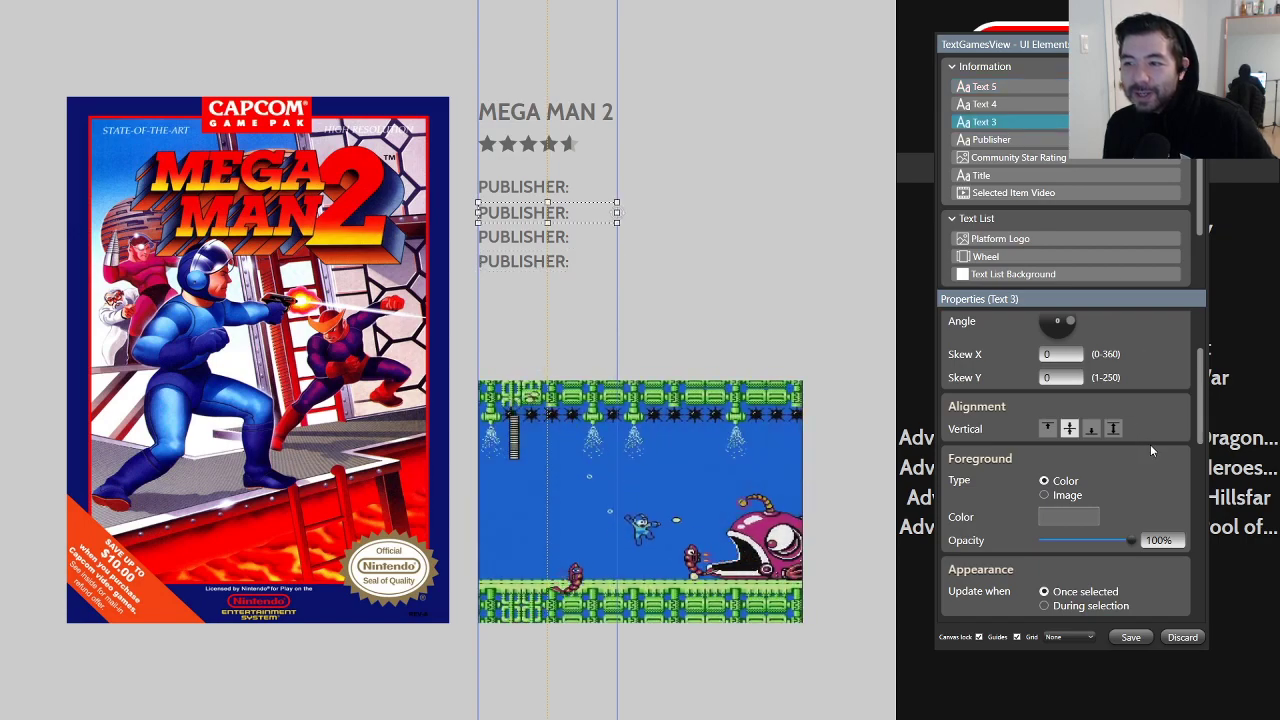
pyautogui.scroll(-5, 1150, 450)
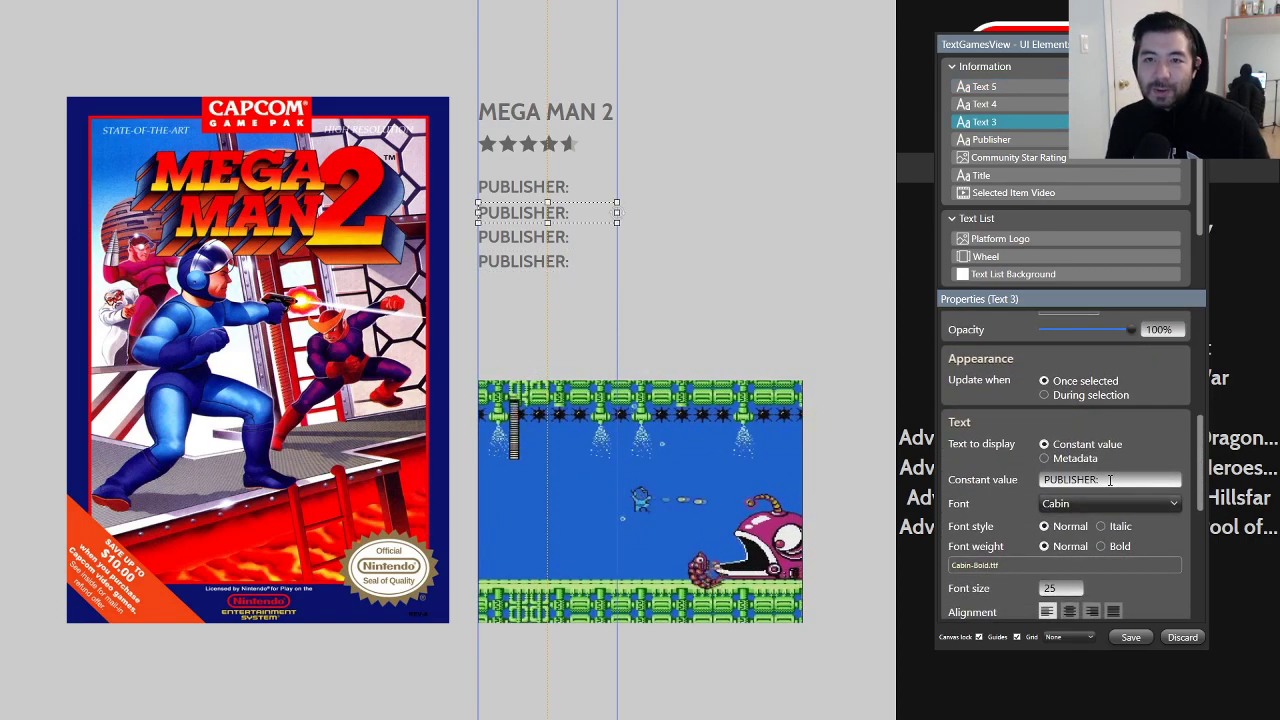
pyautogui.hotkey('alt', 'Tab')
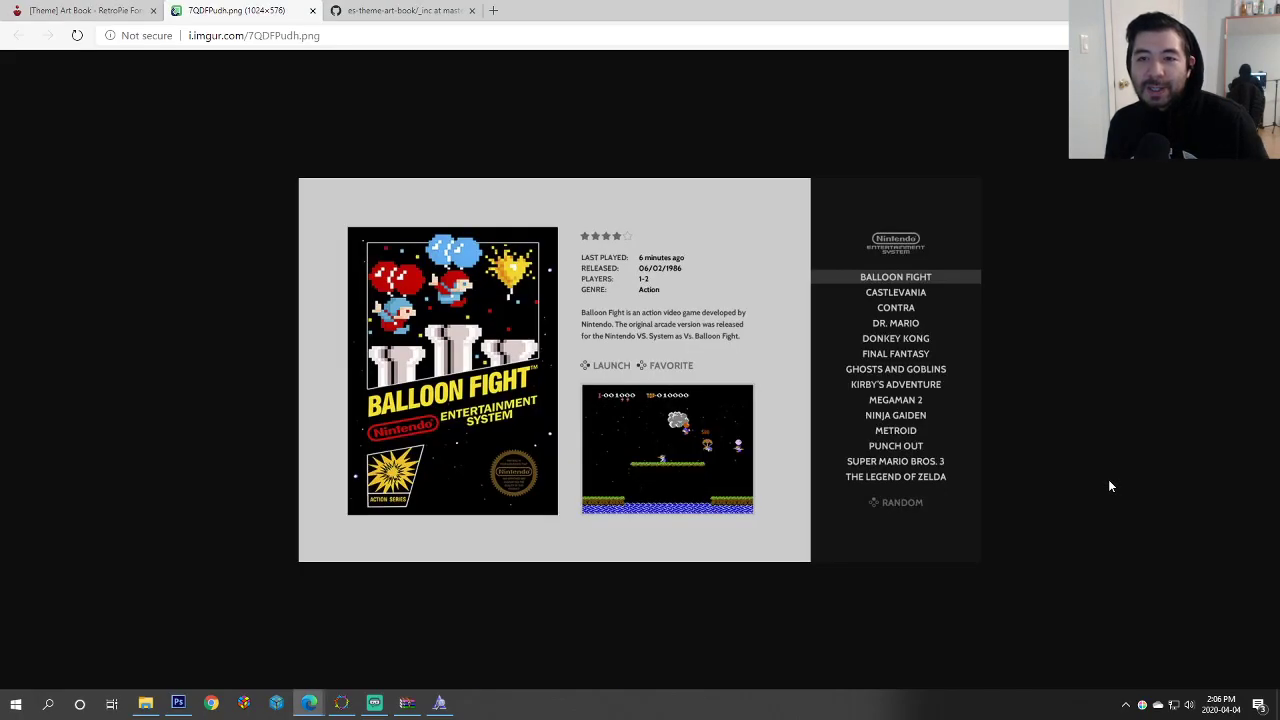
pyautogui.hotkey('alt', 'Tab')
pyautogui.tripleClick(1110, 479)
pyautogui.write('RELEASED')
pyautogui.press('Return')
pyautogui.click(990, 121)
pyautogui.write('Released')
pyautogui.press('Return')
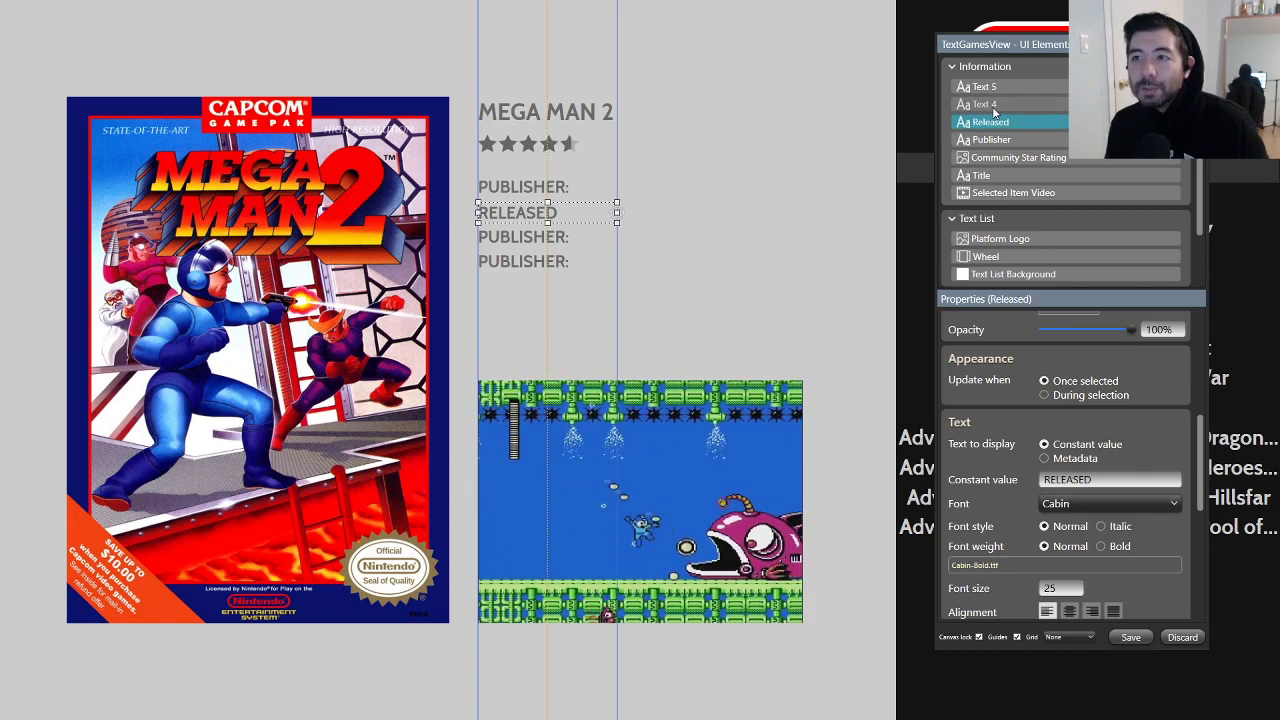
# Step: Rename the Text 4 element as Players and set its constant value to "PLAYERS:"
pyautogui.hotkey('alt', 'Tab')
pyautogui.hotkey('alt', 'Tab')
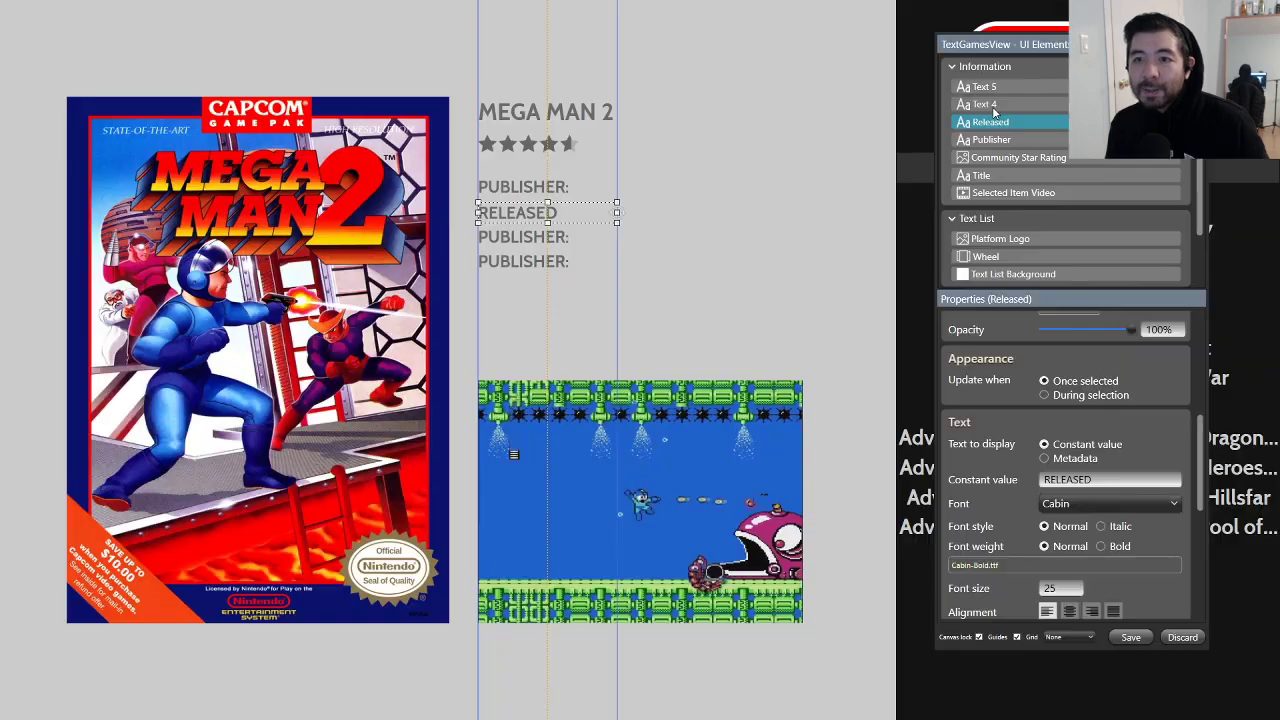
pyautogui.click(992, 104)
pyautogui.click(992, 104)
pyautogui.write('Play')
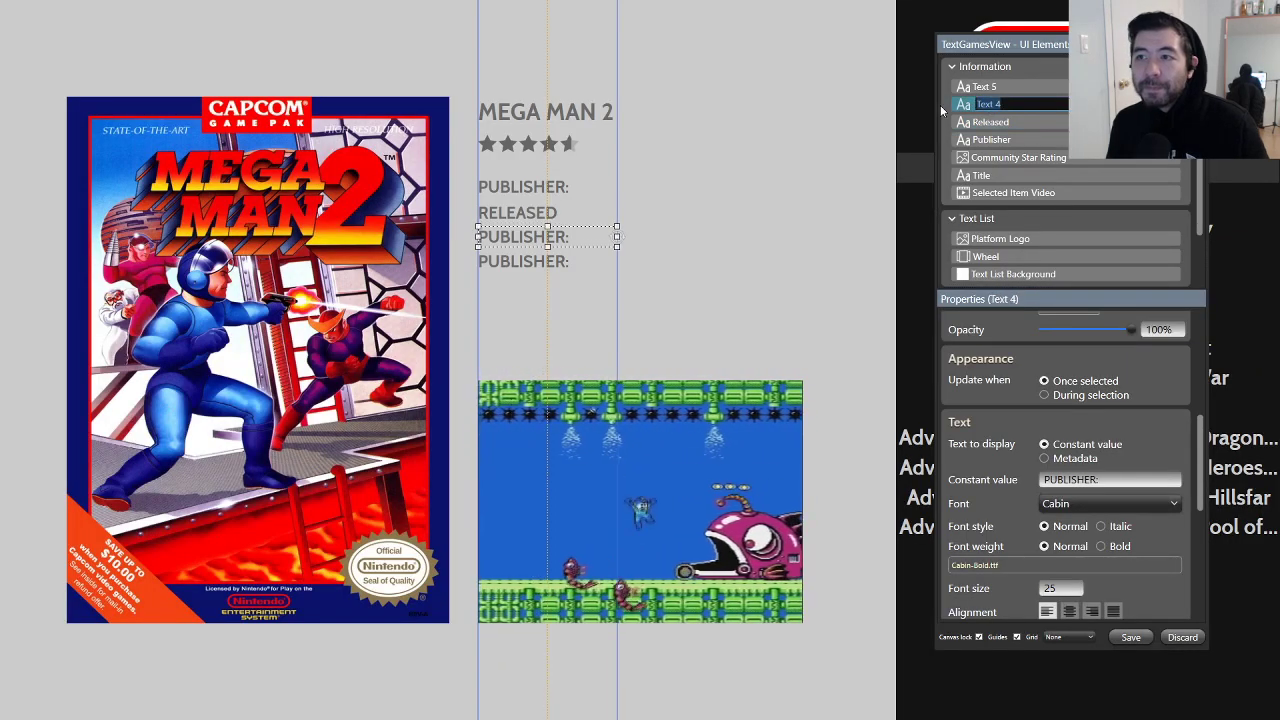
pyautogui.write('ers')
pyautogui.press('Return')
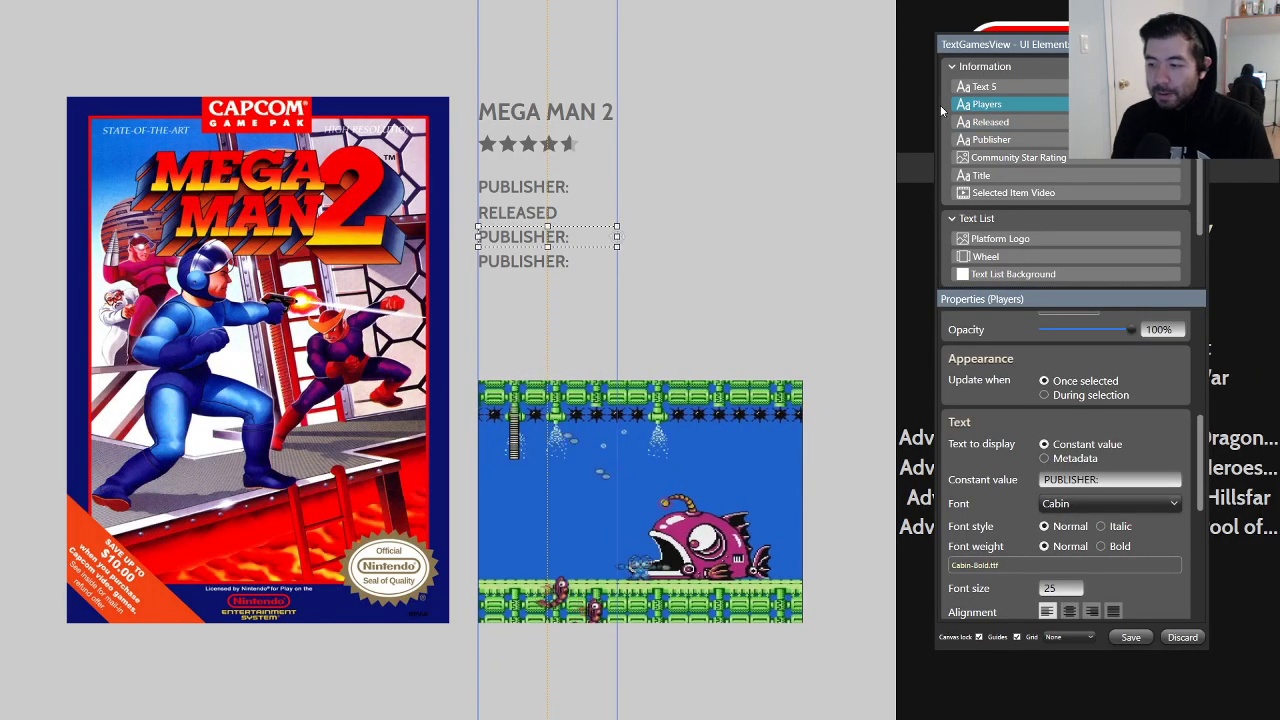
pyautogui.click(1106, 480)
pyautogui.hotkey('ctrl', 'a')
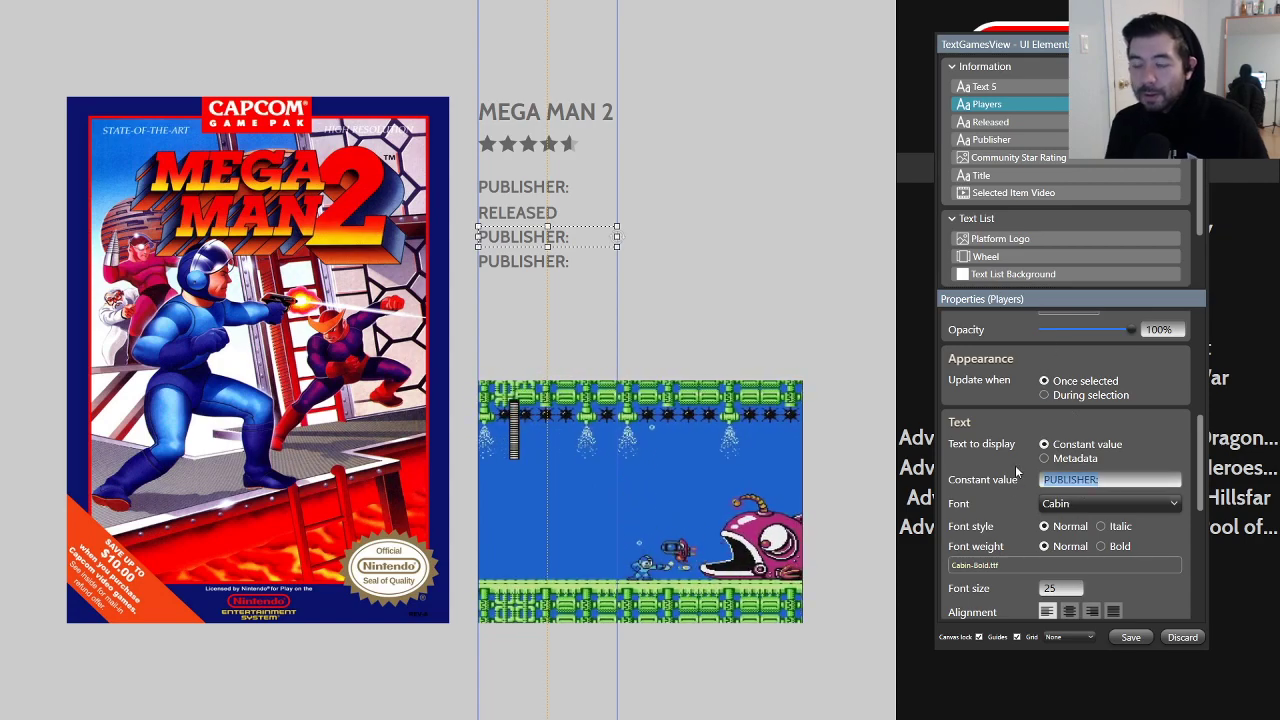
pyautogui.write('PLAYERS:')
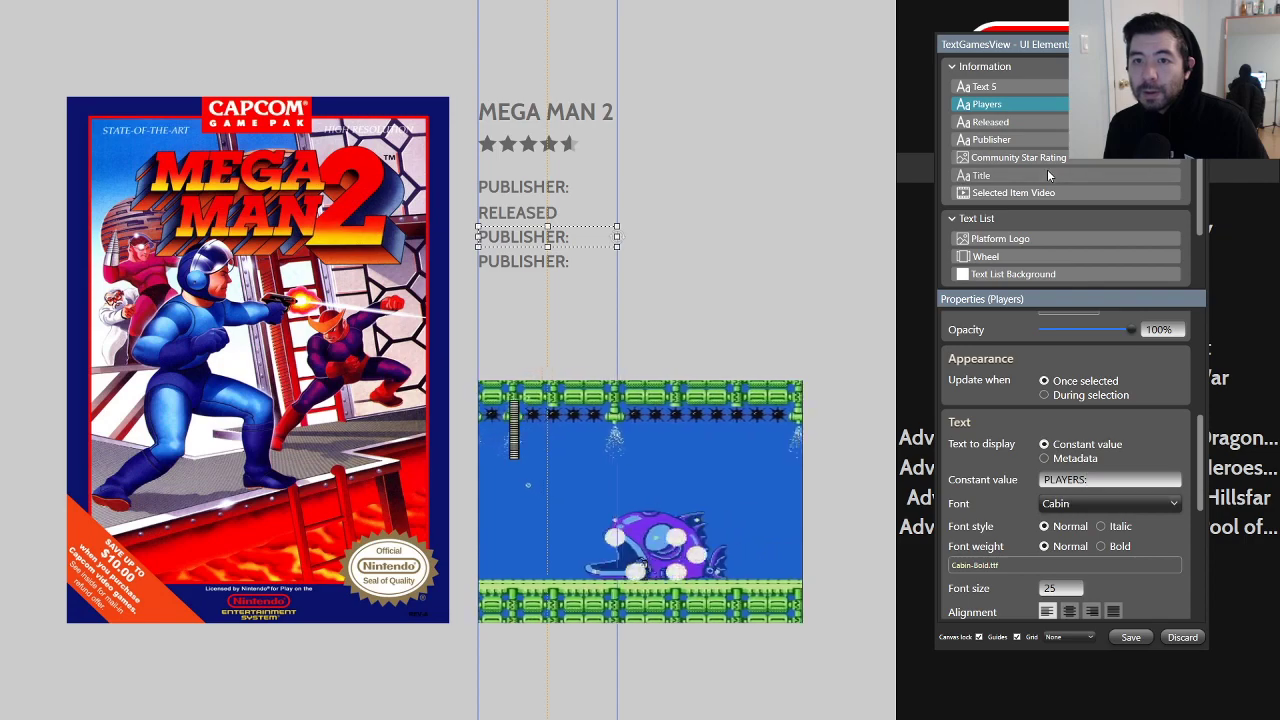
# Step: Try to add a colon to the end of the Released element's constant value
pyautogui.click(1003, 121)
pyautogui.click(1109, 481)
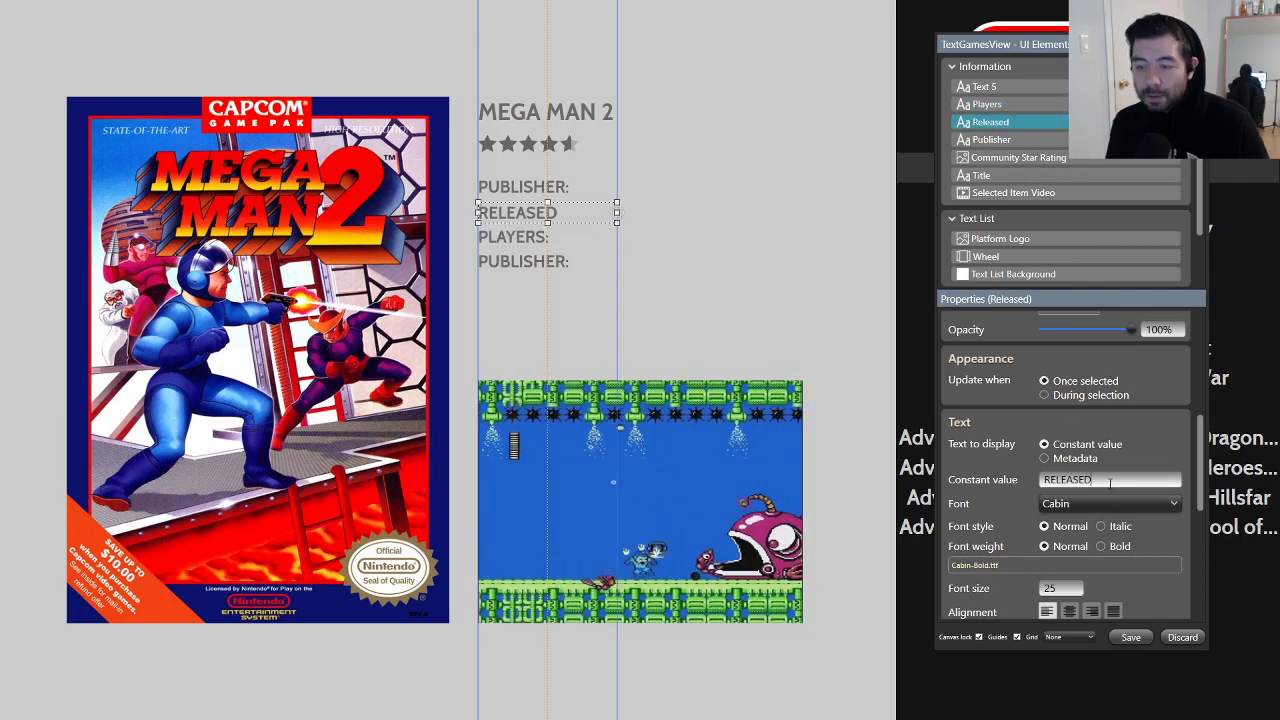
pyautogui.write(':')
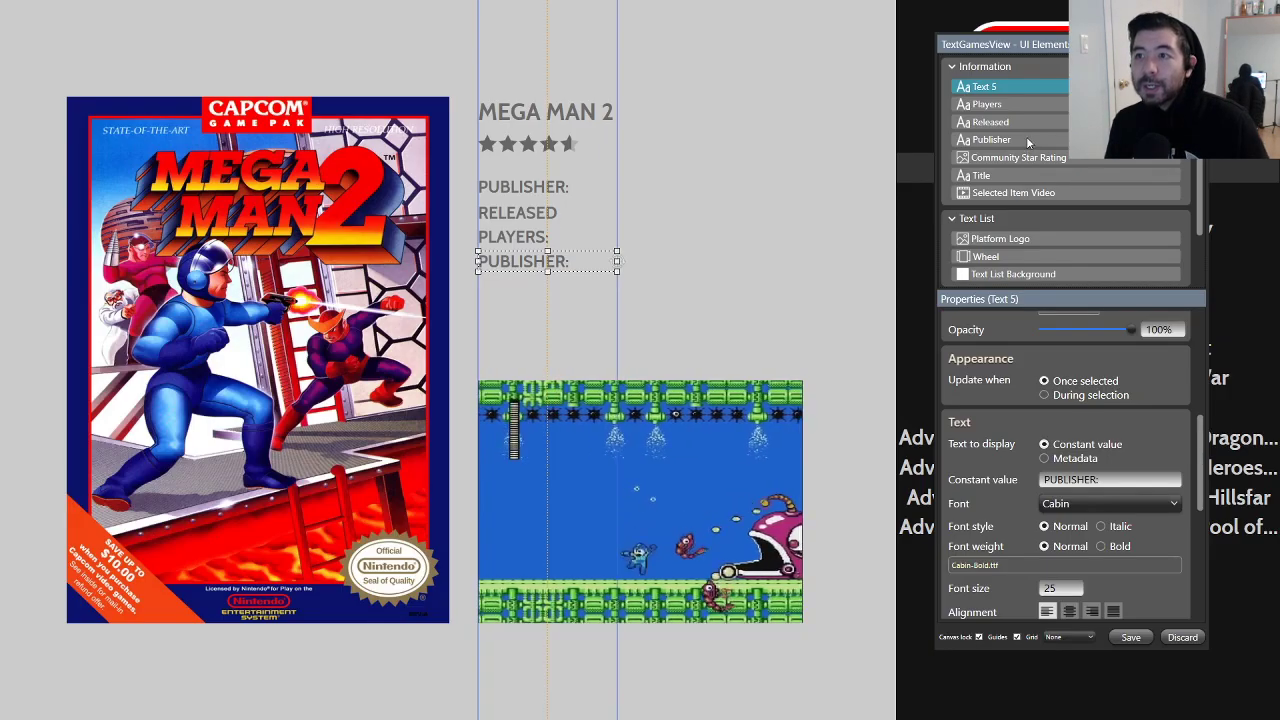
# Step: Set Text 5's constant value to "GENRE:" and rename the element Genre
pyautogui.moveTo(1105, 479); pyautogui.dragTo(1000, 481)
pyautogui.write('GENRE:')
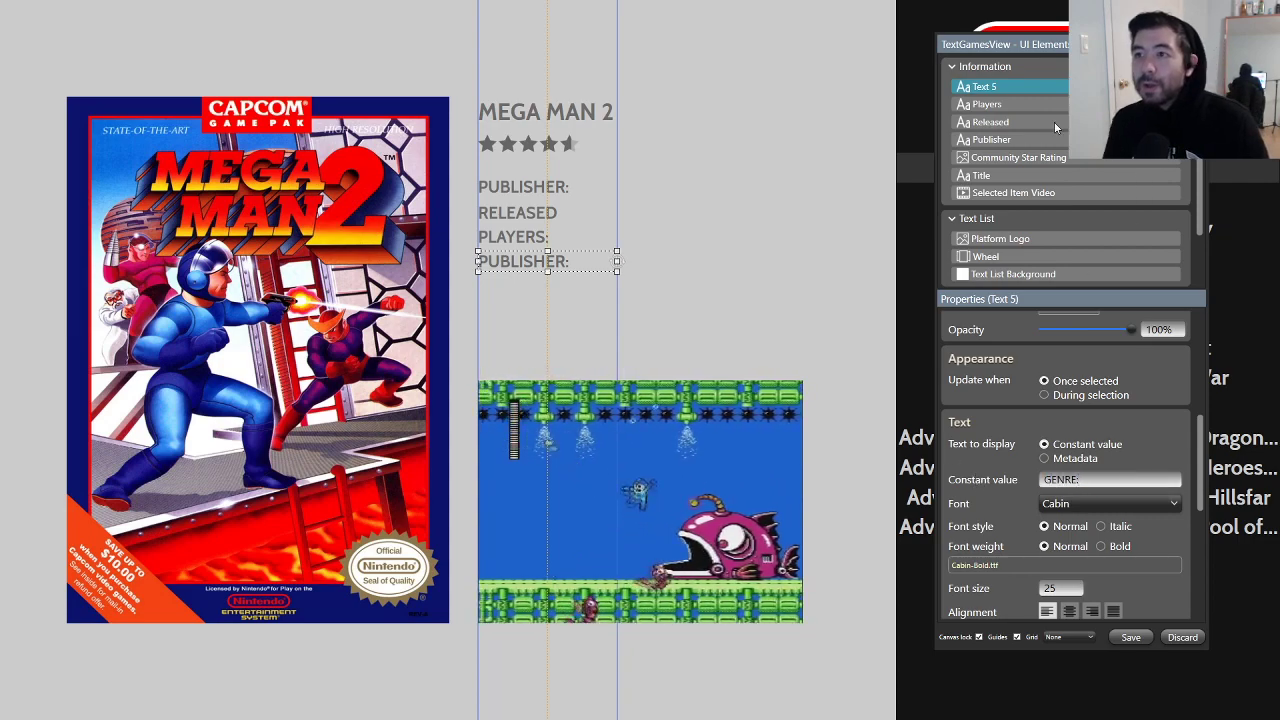
pyautogui.doubleClick(1010, 88)
pyautogui.write('Genre')
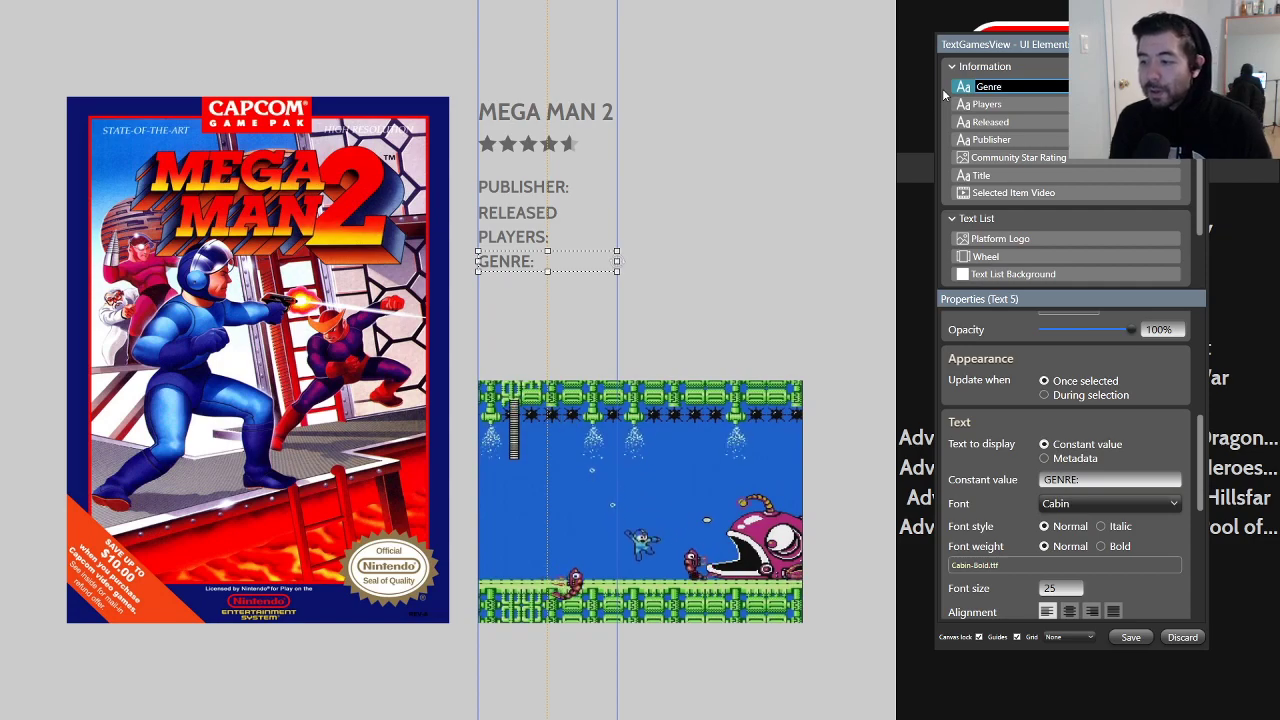
pyautogui.press('Return')
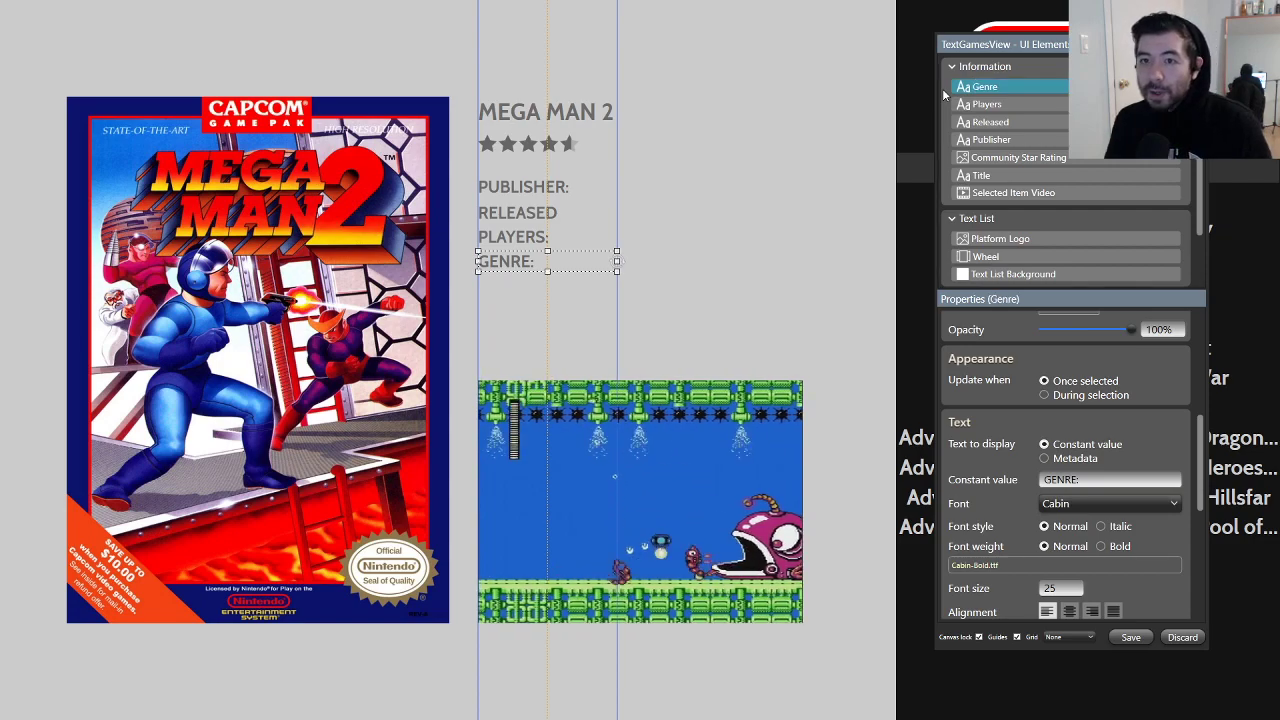
pyautogui.click(1031, 136)
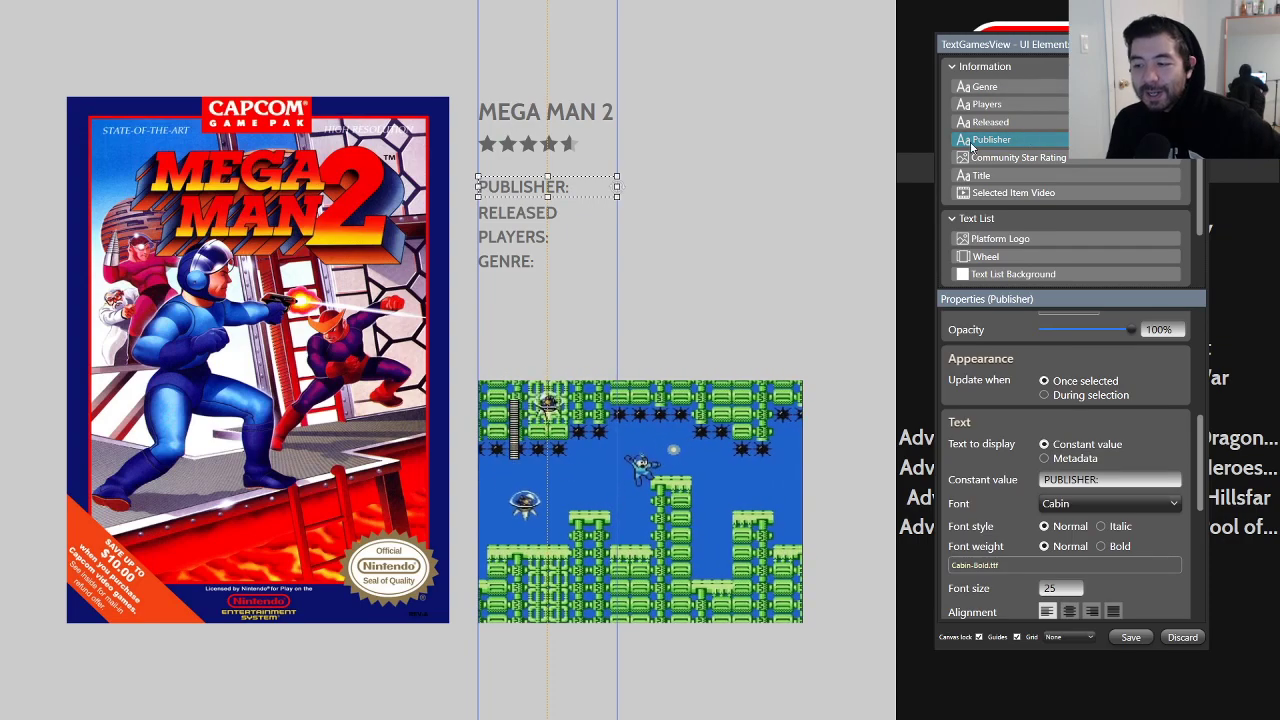
pyautogui.rightClick(511, 187)
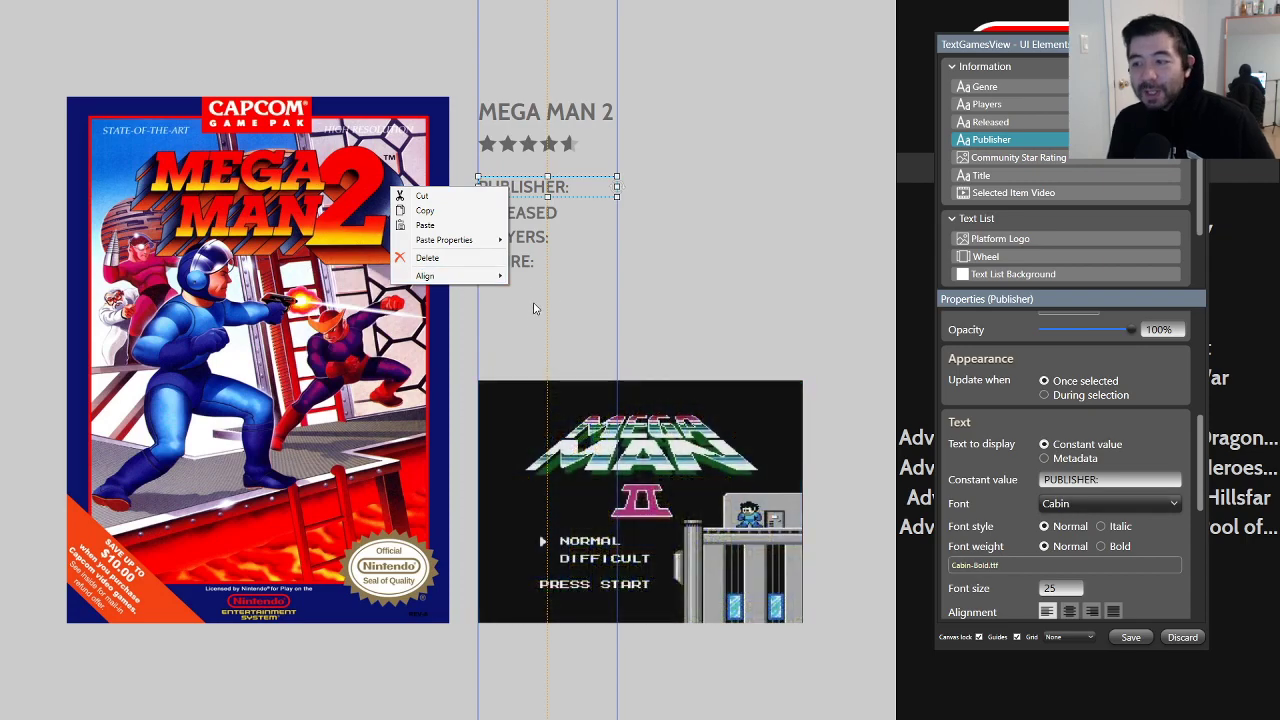
pyautogui.click(1055, 52)
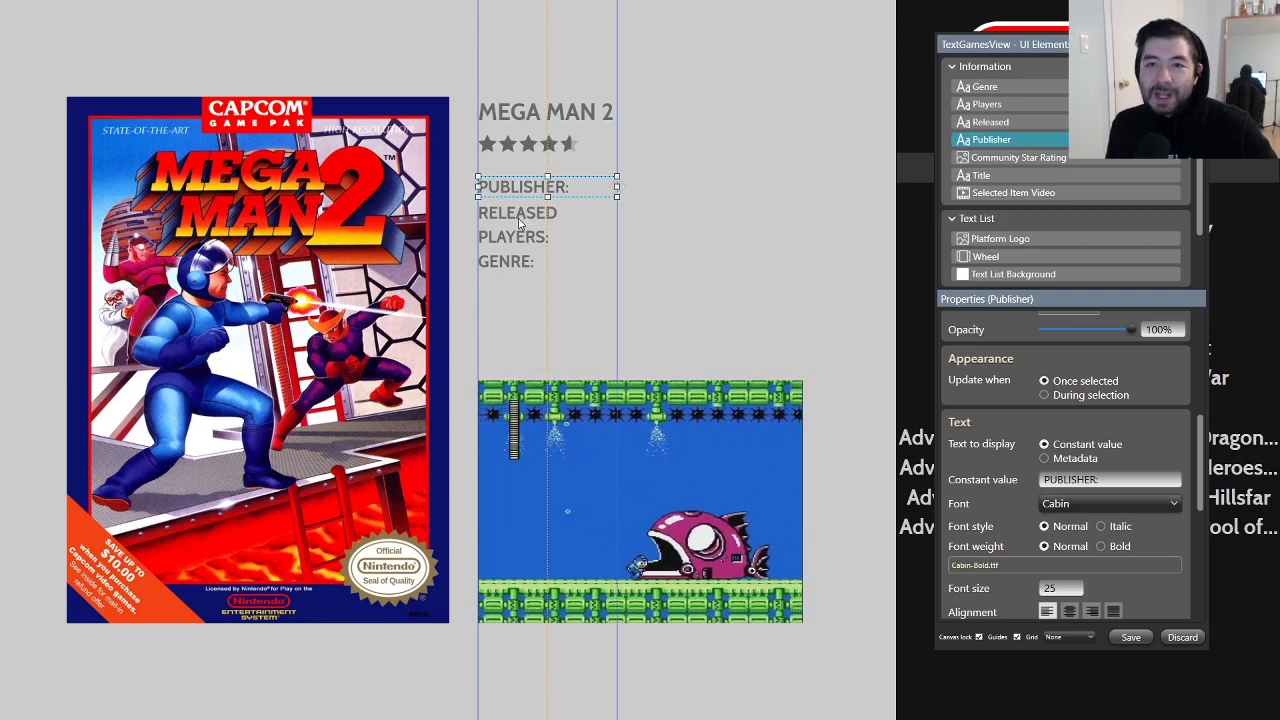
# Step: Change the Released element's constant value to "RELEASED:" and nudge the label slightly up to even out the row spacing
pyautogui.click(995, 123)
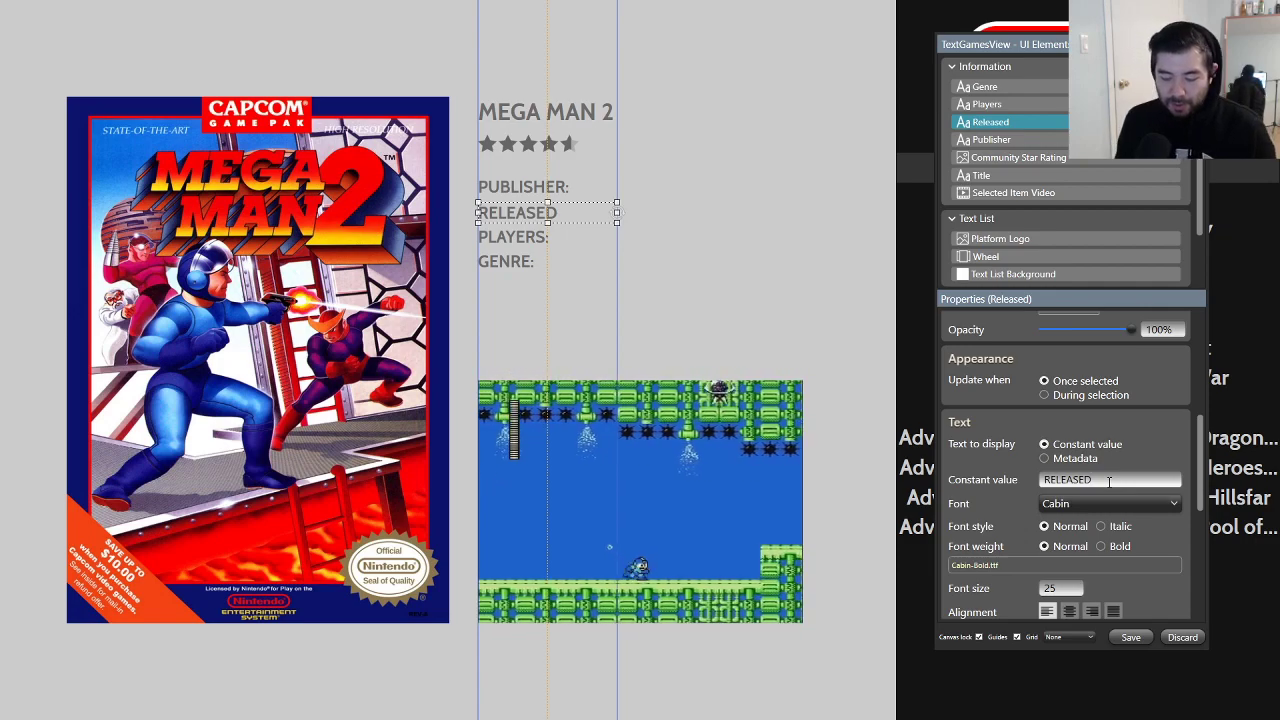
pyautogui.write(':')
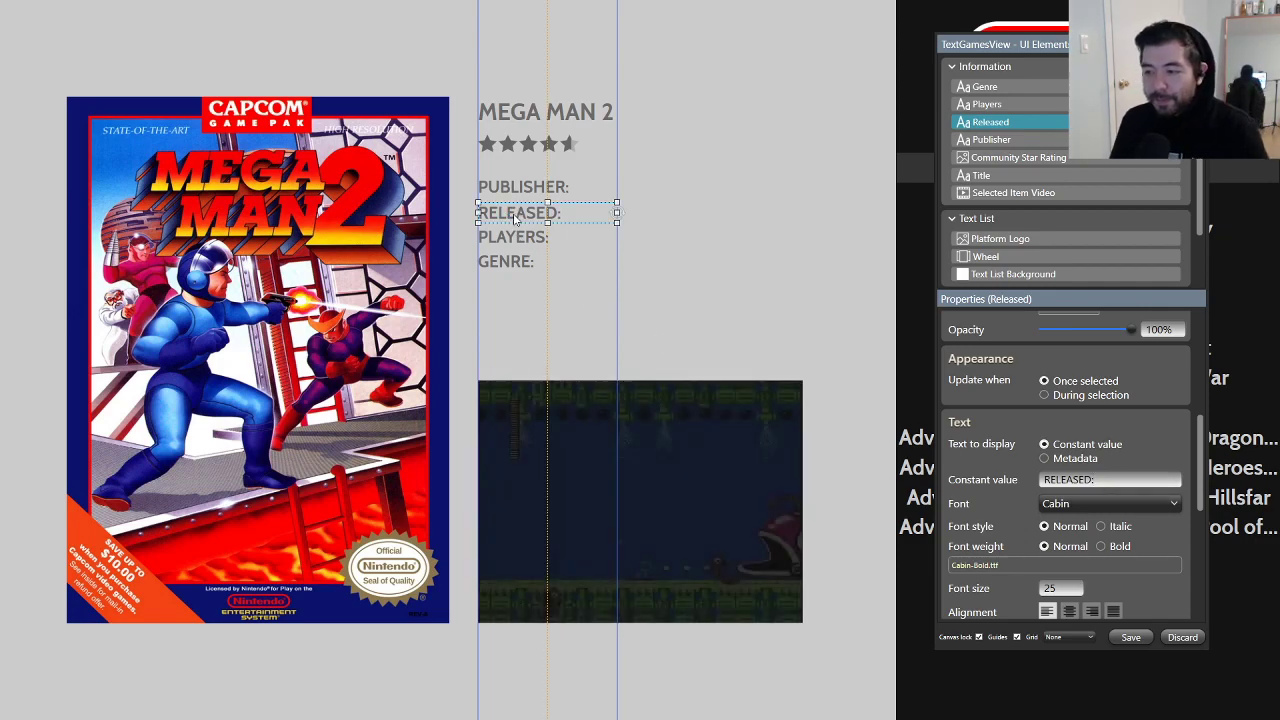
pyautogui.moveTo(515, 213); pyautogui.dragTo(515, 210)
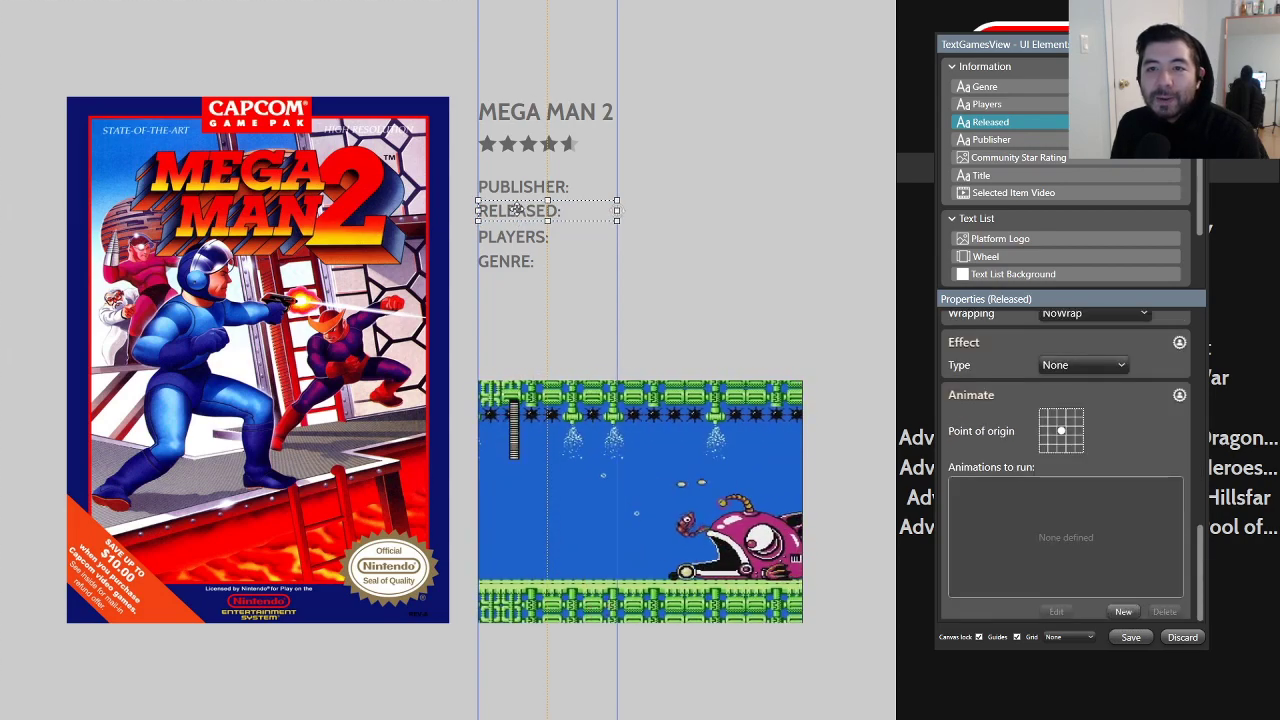
# Step: Reposition the Released label between Publisher and Players at Y position 301, keeping X at 717
pyautogui.moveTo(513, 212); pyautogui.dragTo(512, 208)
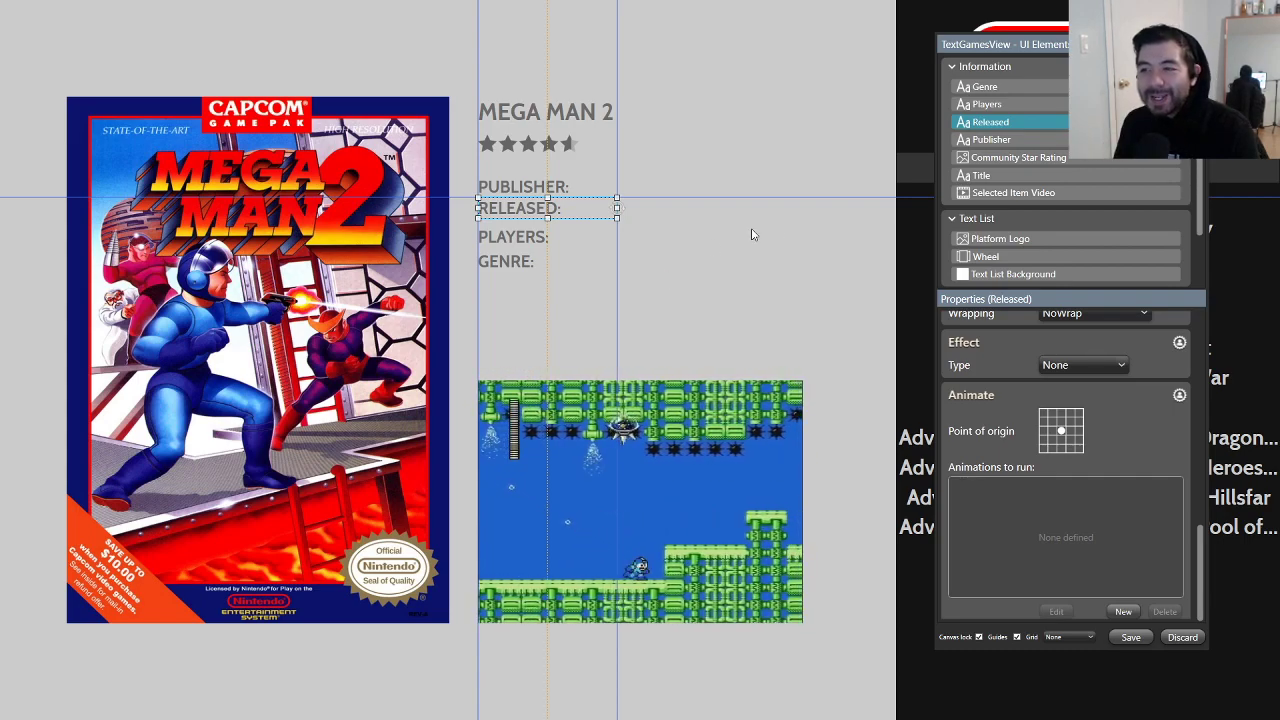
pyautogui.scroll(3, 1193, 493)
pyautogui.scroll(5, 1191, 486)
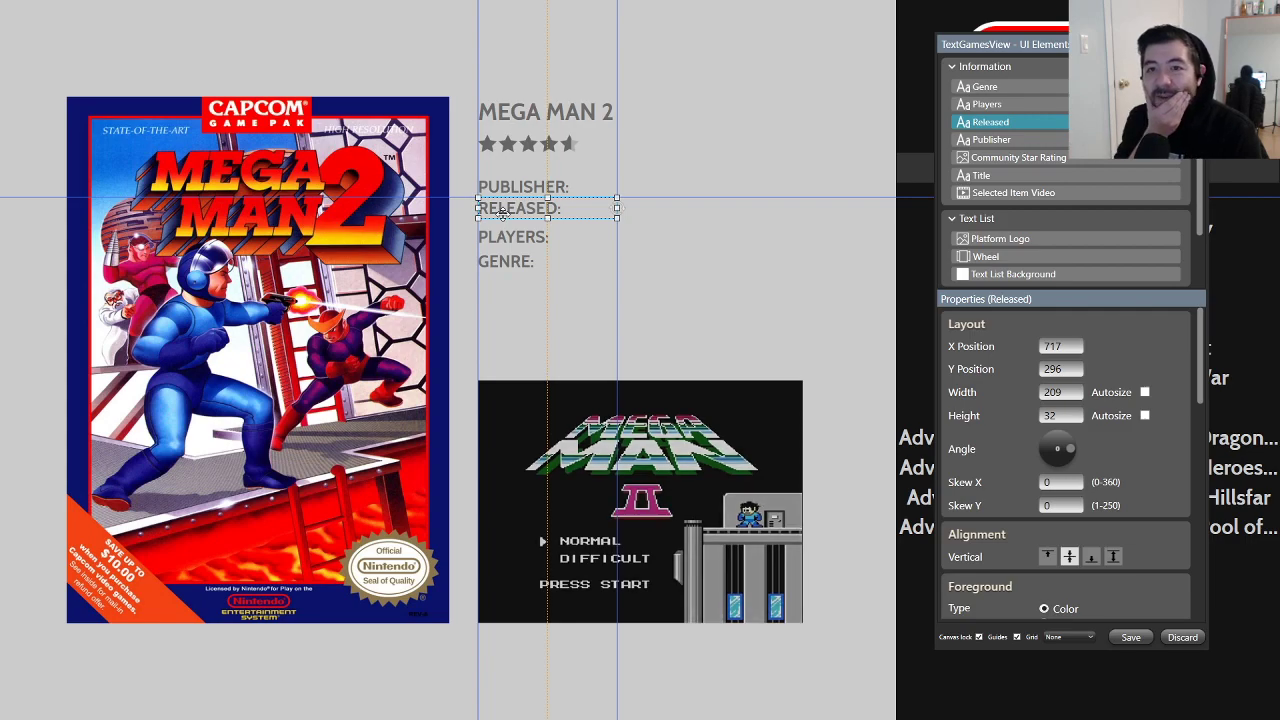
pyautogui.moveTo(503, 212); pyautogui.dragTo(503, 213)
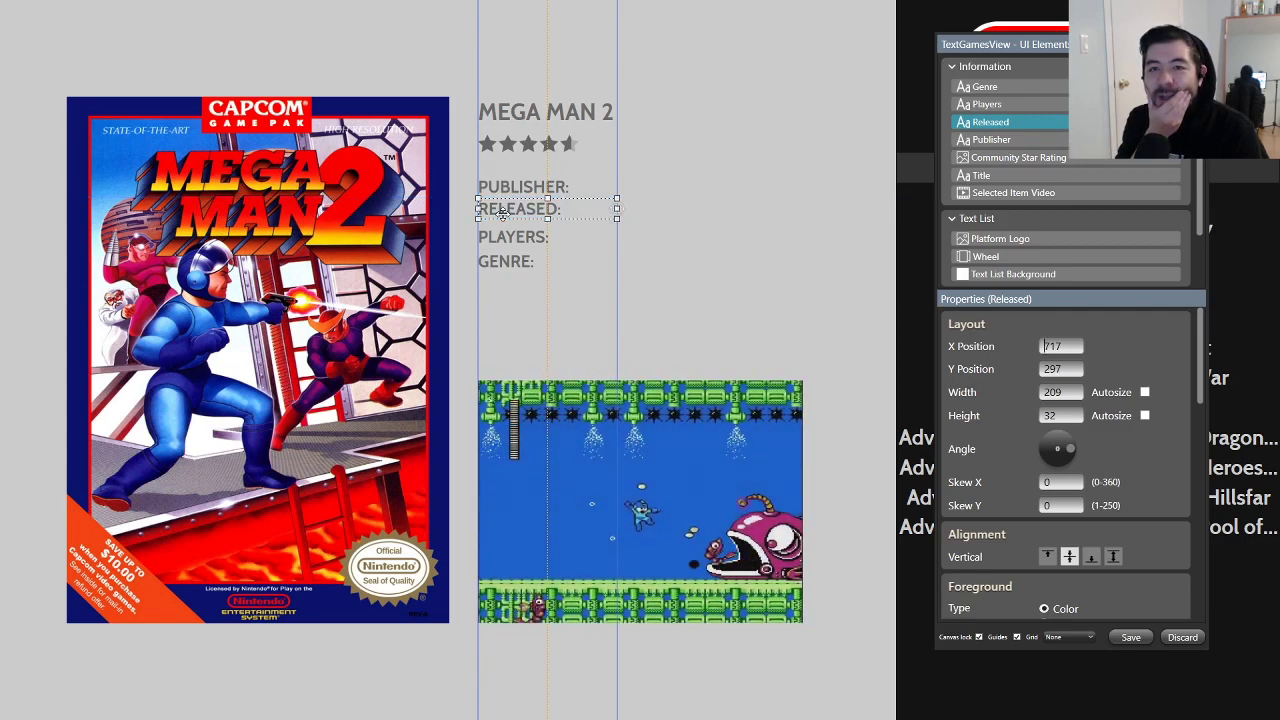
pyautogui.moveTo(503, 211); pyautogui.dragTo(498, 215)
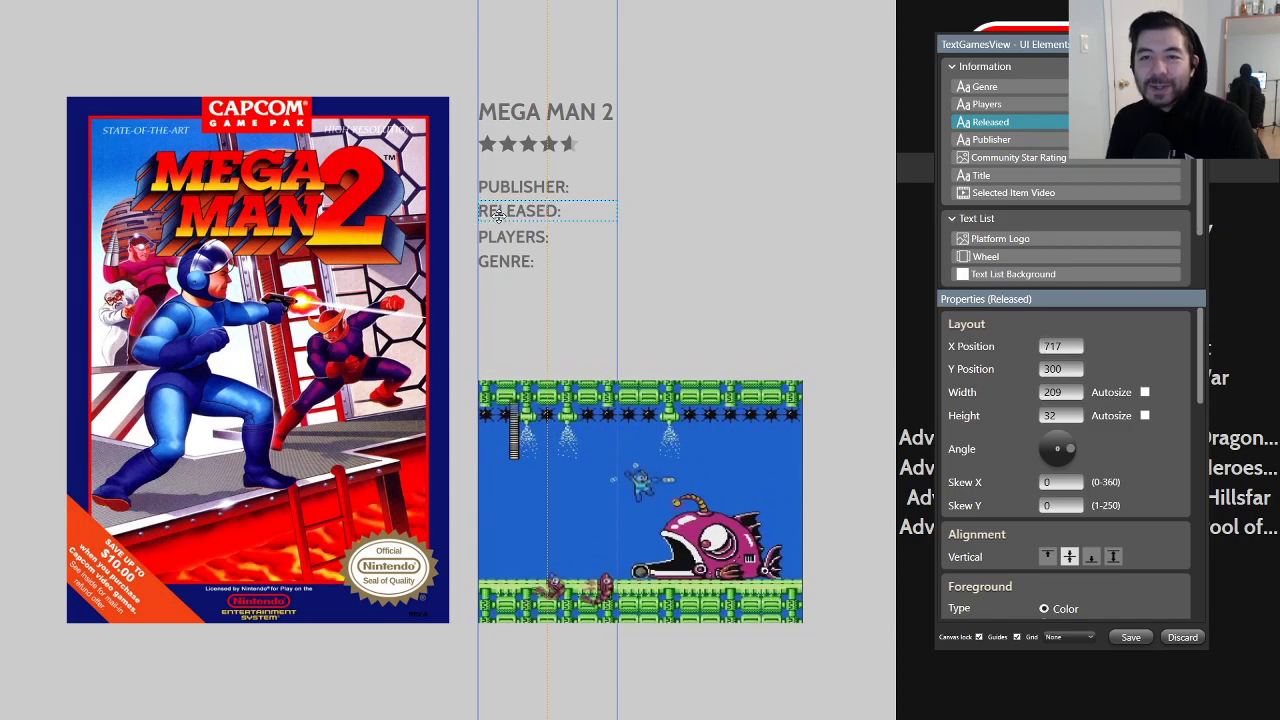
pyautogui.moveTo(500, 213); pyautogui.dragTo(521, 218)
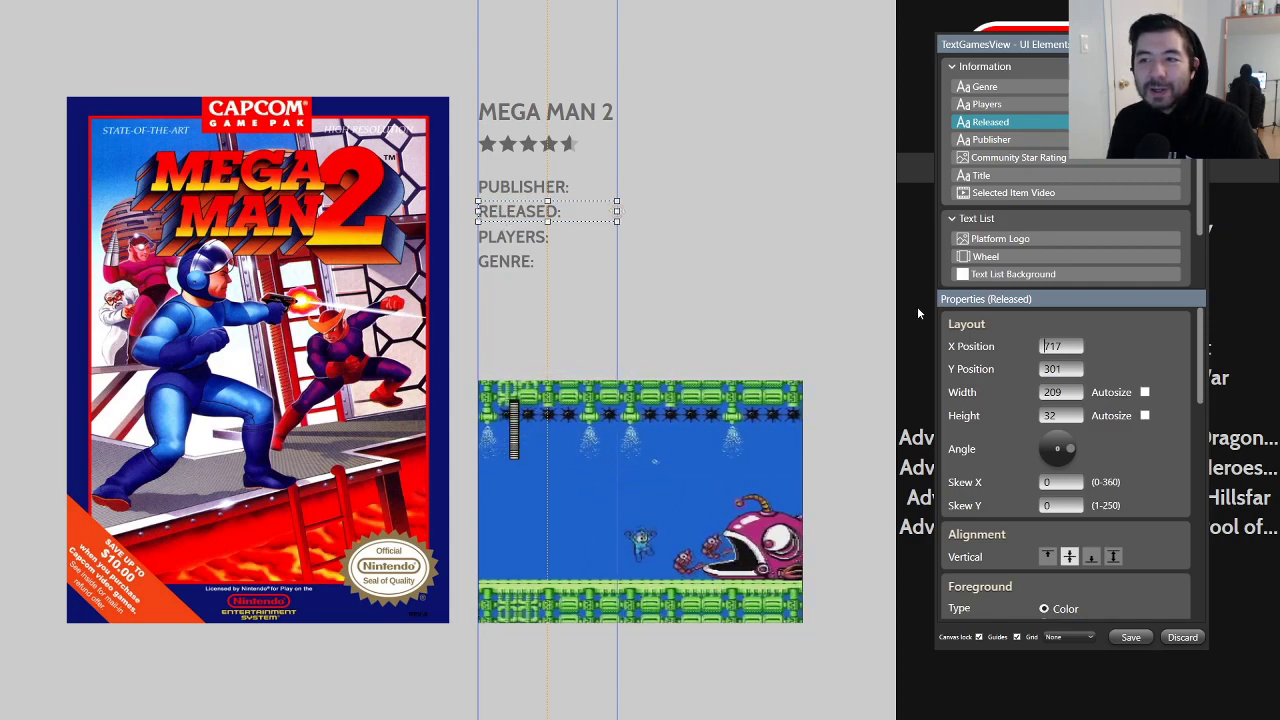
pyautogui.click(844, 312)
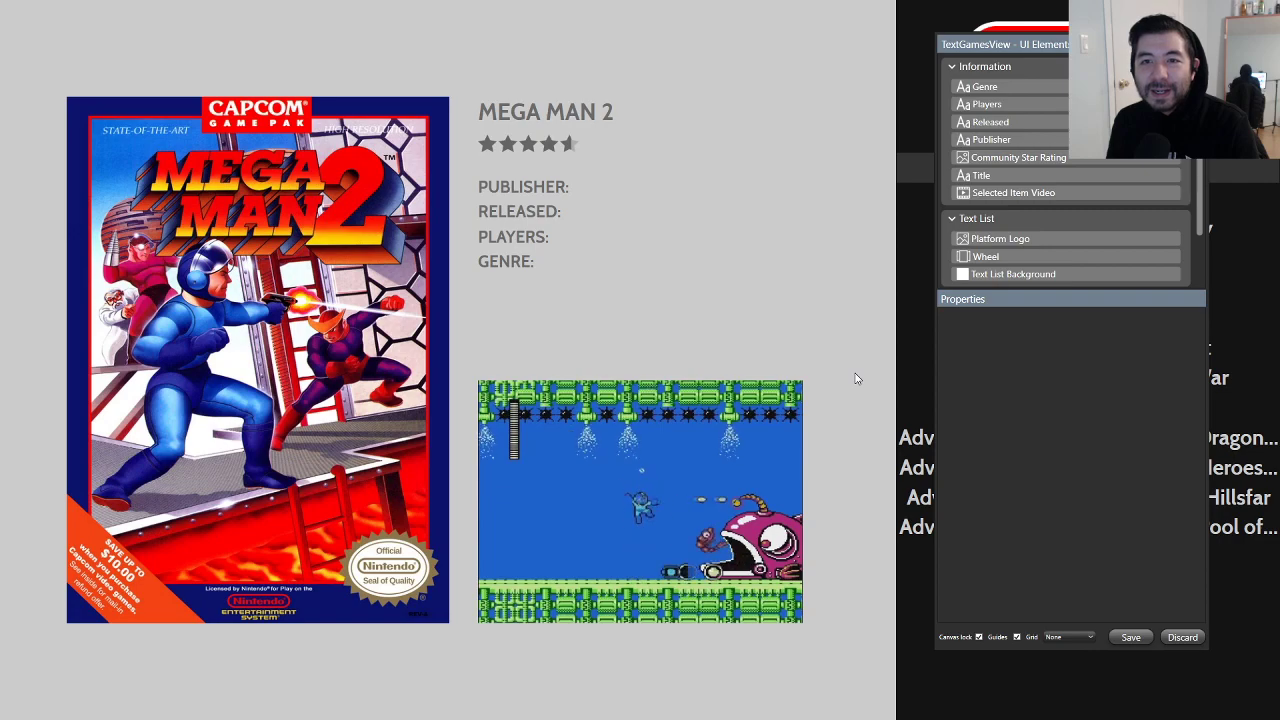
# Step: Set the Players label's Y position to 338 to even out the row spacing
pyautogui.click(532, 247)
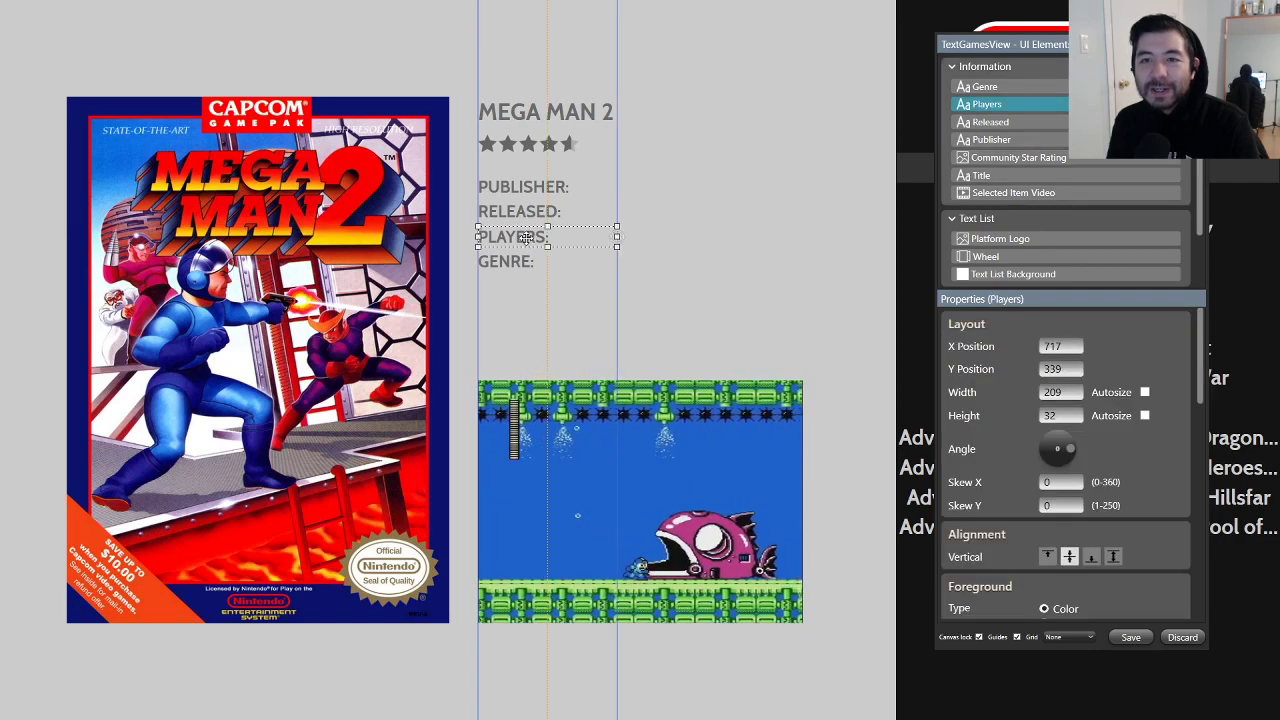
pyautogui.moveTo(520, 235); pyautogui.dragTo(522, 232)
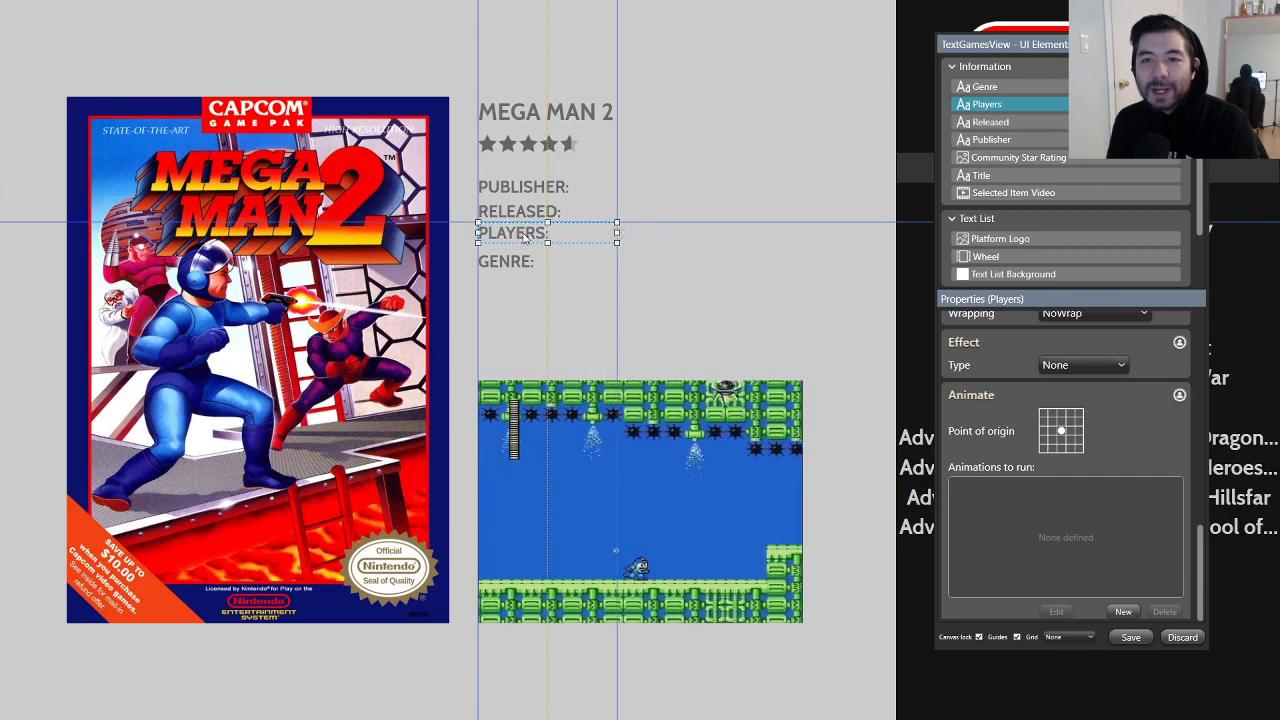
pyautogui.scroll(10, 990, 430)
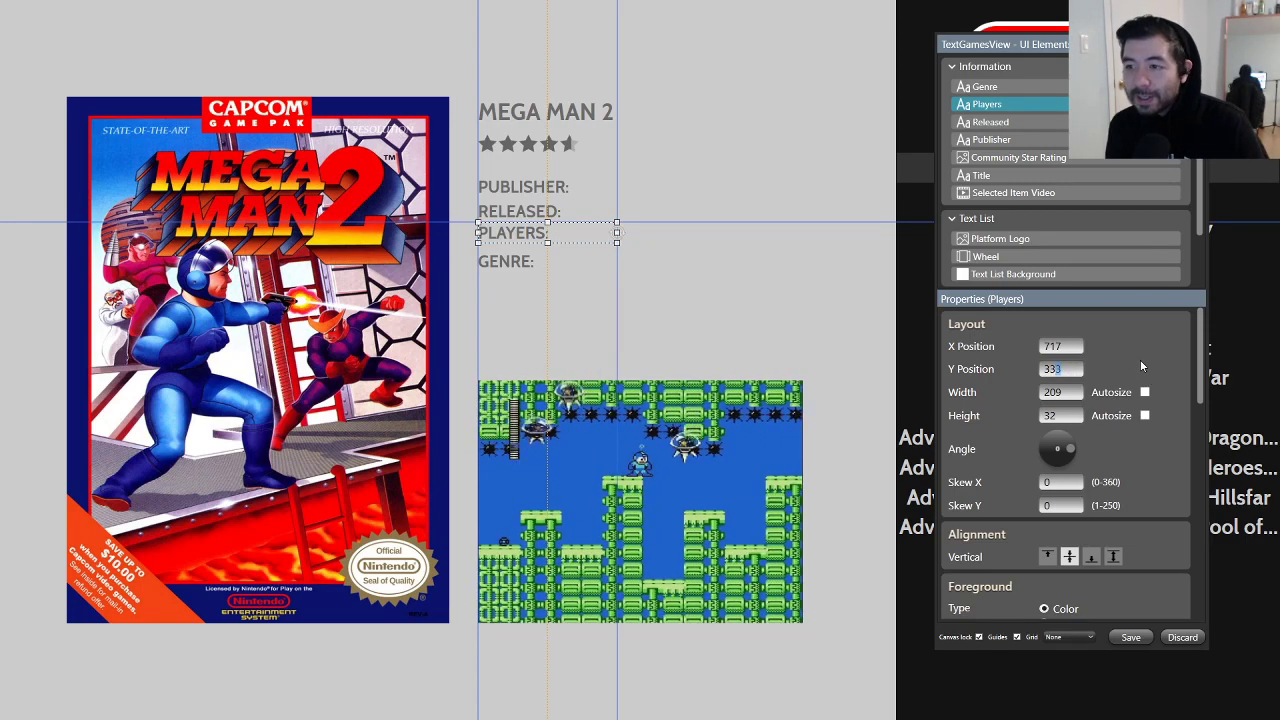
pyautogui.write('8')
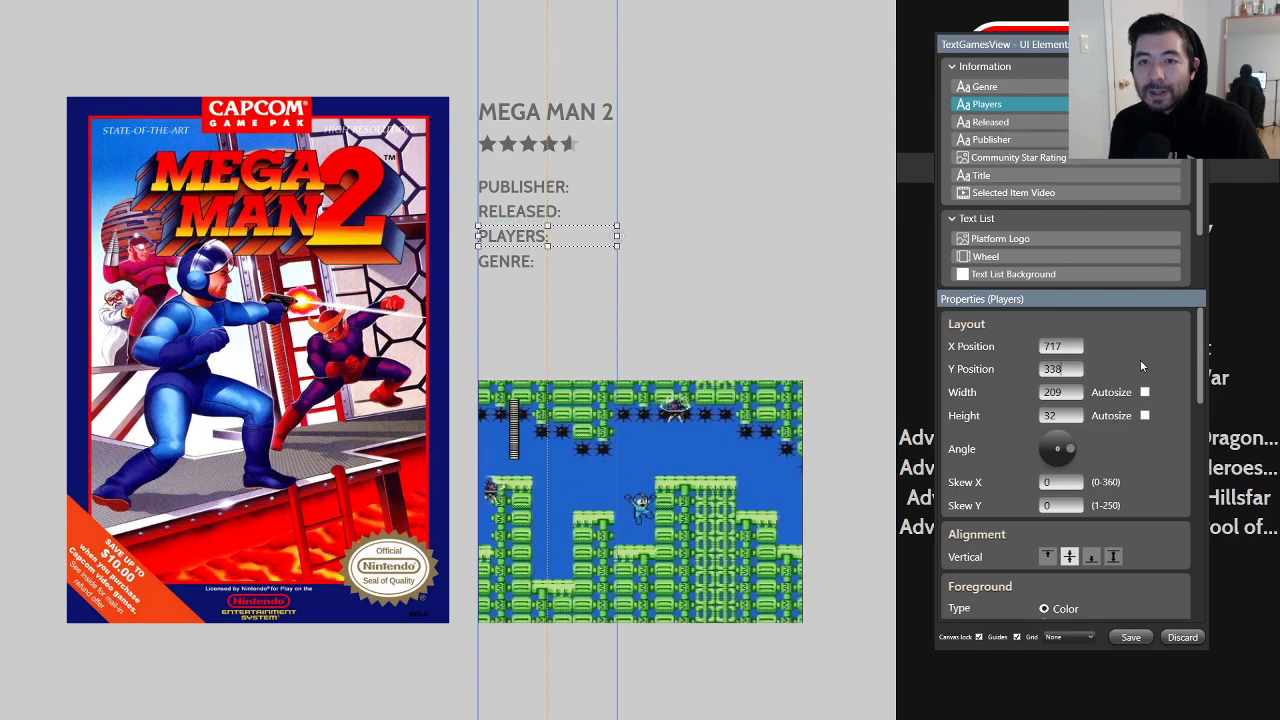
# Step: Set the Genre label's Y position to 375 and deselect it
pyautogui.click(507, 260)
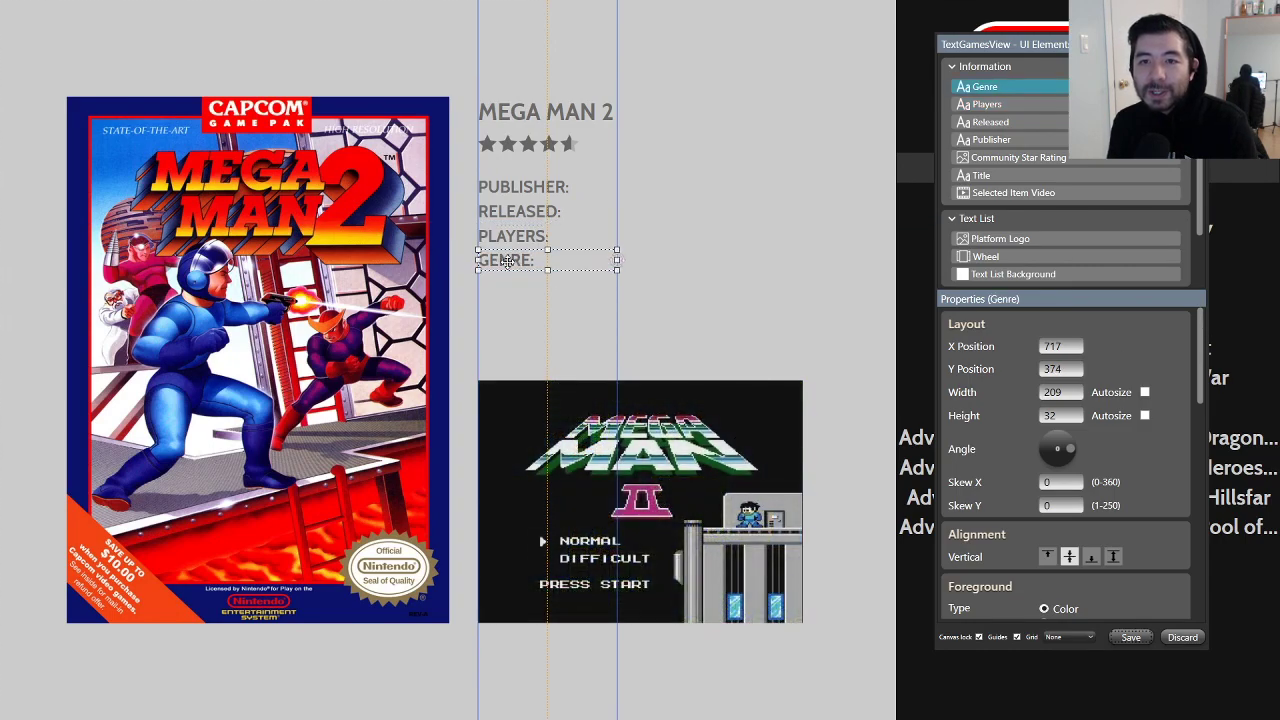
pyautogui.moveTo(507, 260); pyautogui.dragTo(509, 258)
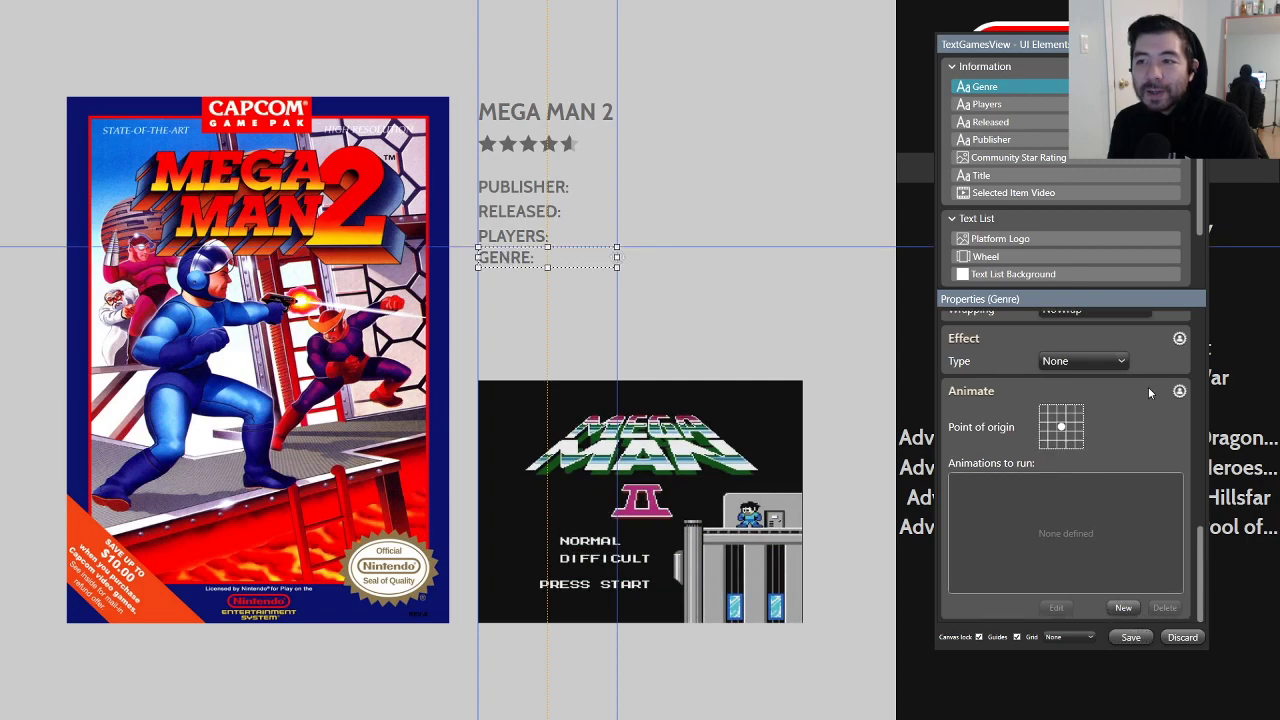
pyautogui.scroll(10, 1140, 441)
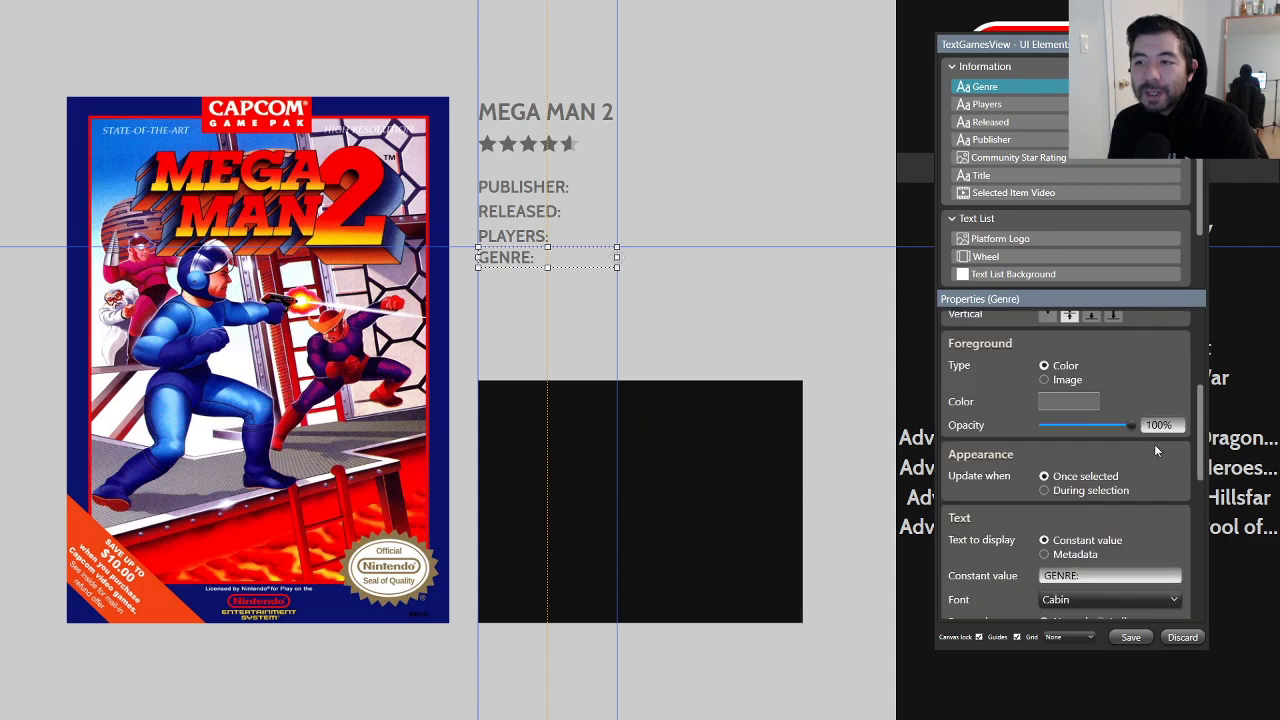
pyautogui.scroll(-2, 1105, 404)
pyautogui.scroll(3, 1124, 428)
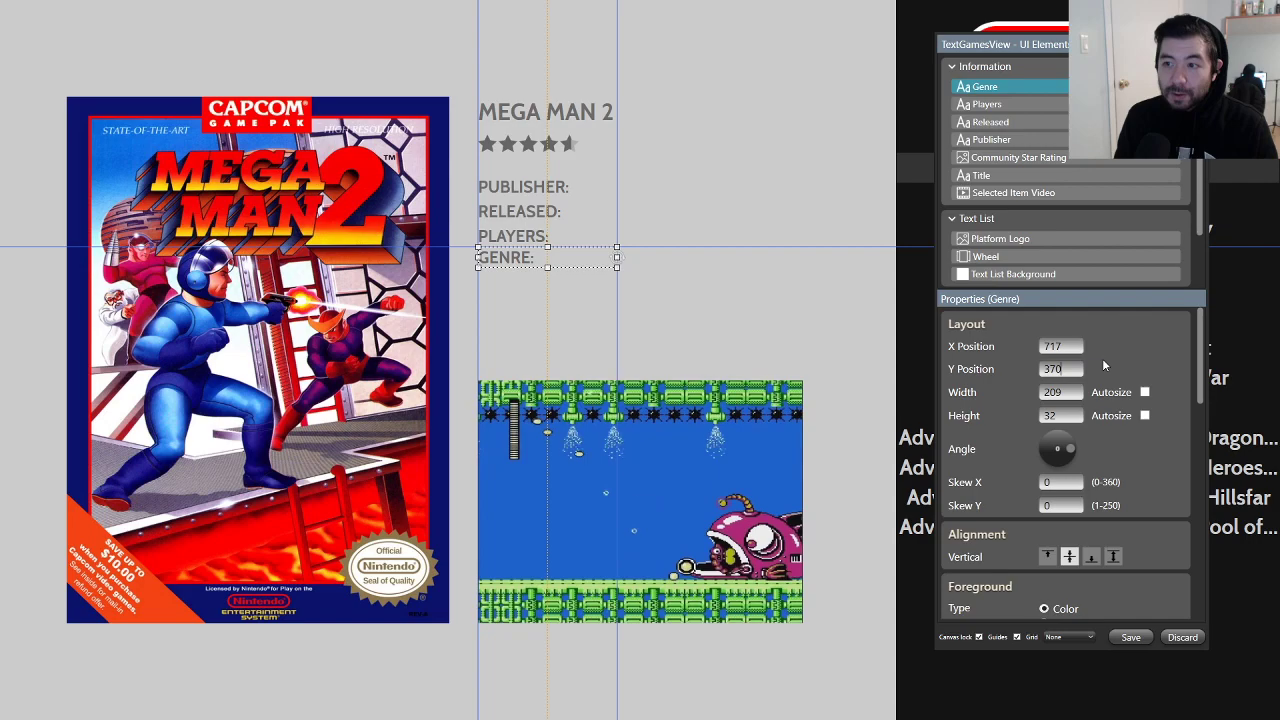
pyautogui.press('BackSpace')
pyautogui.write('5')
pyautogui.click(870, 340)
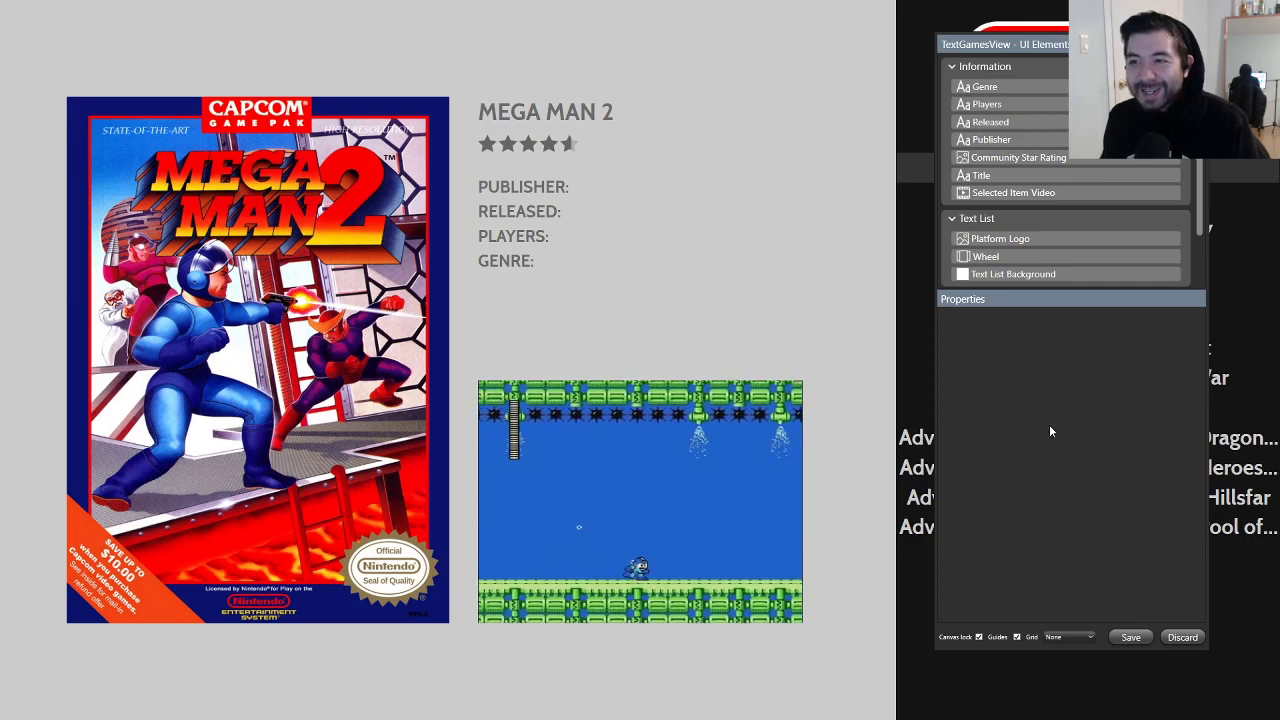
# Step: Add a new text element above Genre in the Information group
pyautogui.moveTo(1200, 150)
pyautogui.mouseDown()
pyautogui.moveTo(1202, 180)
pyautogui.moveTo(1201, 148)
pyautogui.mouseUp()
pyautogui.scroll(-2, 1193, 264)
pyautogui.scroll(2, 1193, 264)
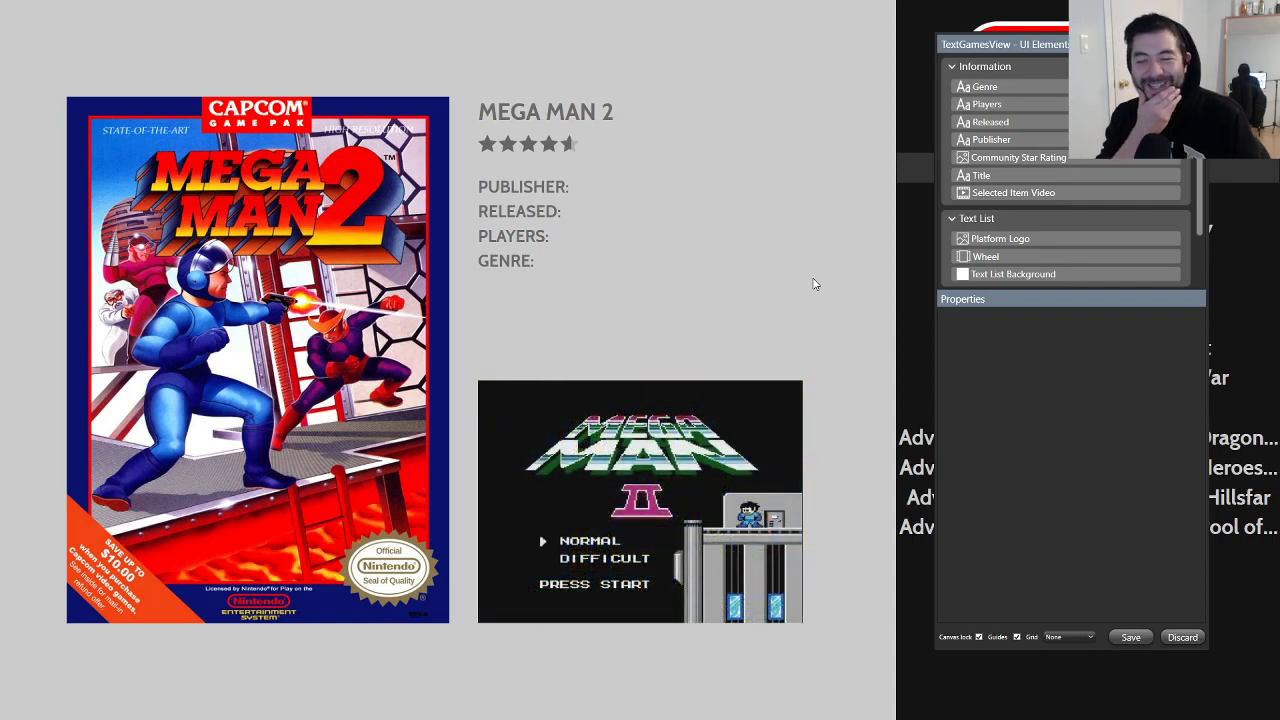
pyautogui.click(1045, 86)
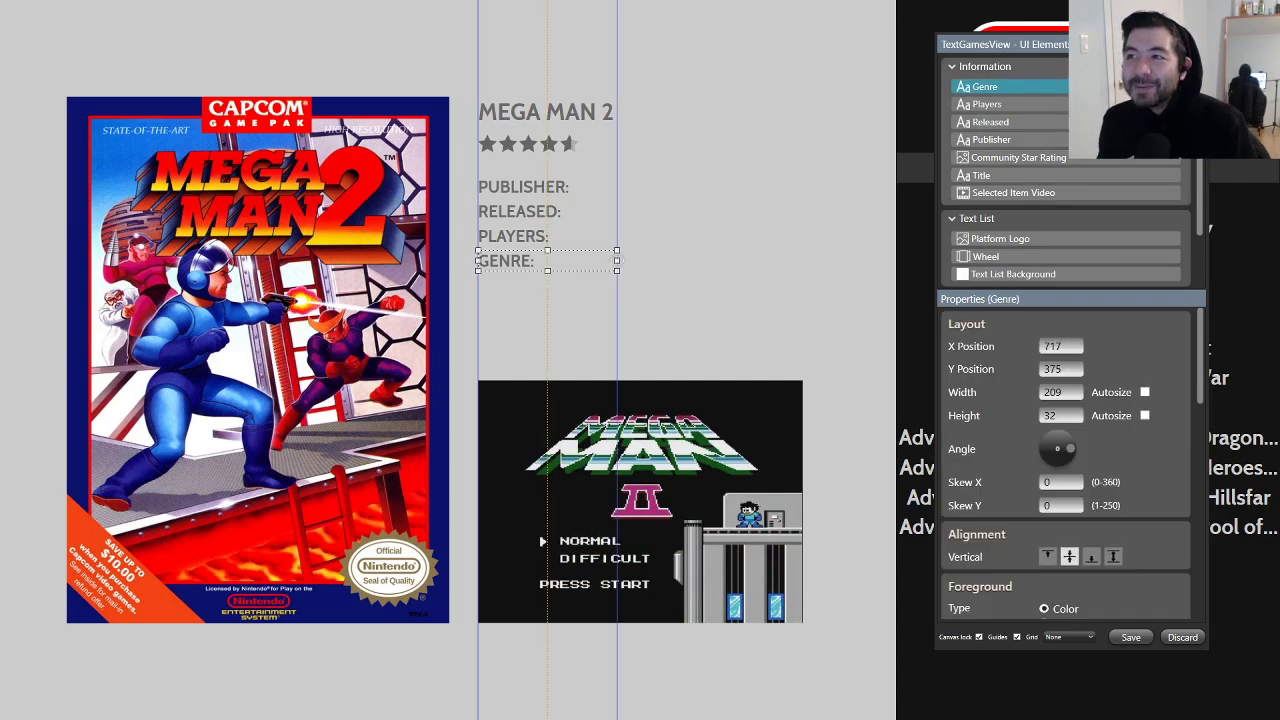
pyautogui.rightClick(1045, 86)
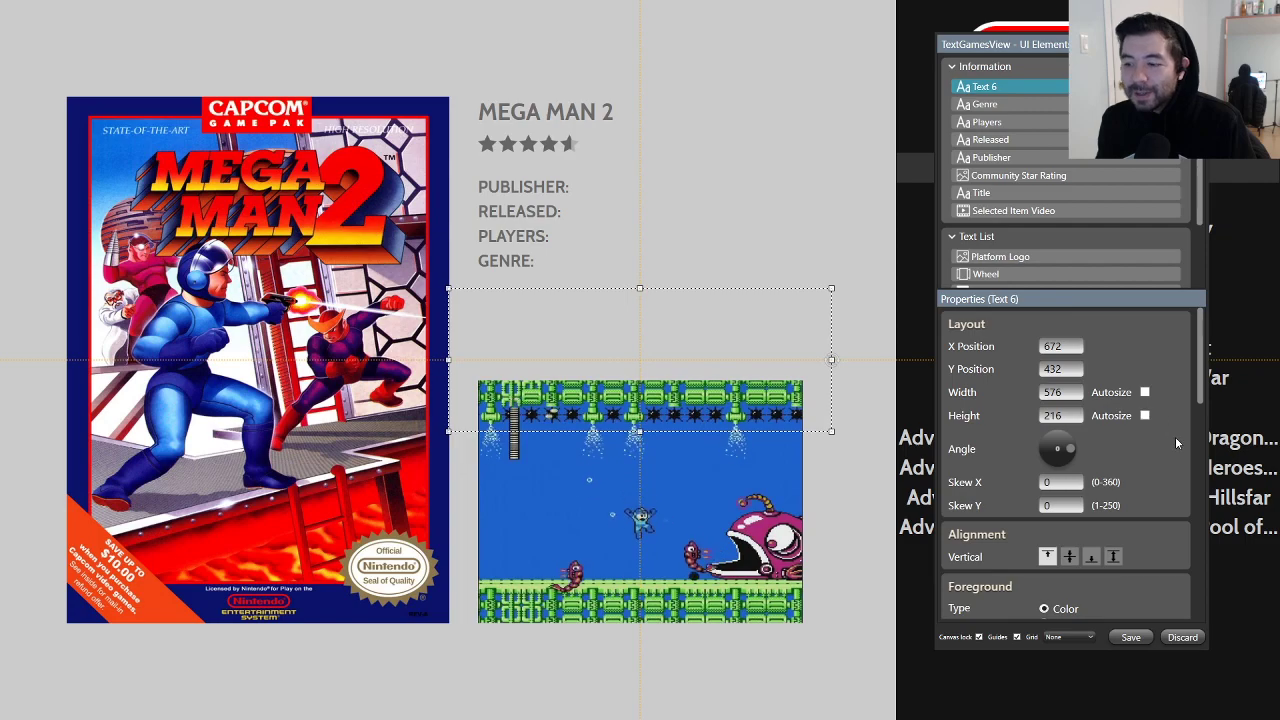
# Step: Copy the Publisher element and paste its layout, foreground and text properties onto Text 6
pyautogui.click(1018, 159)
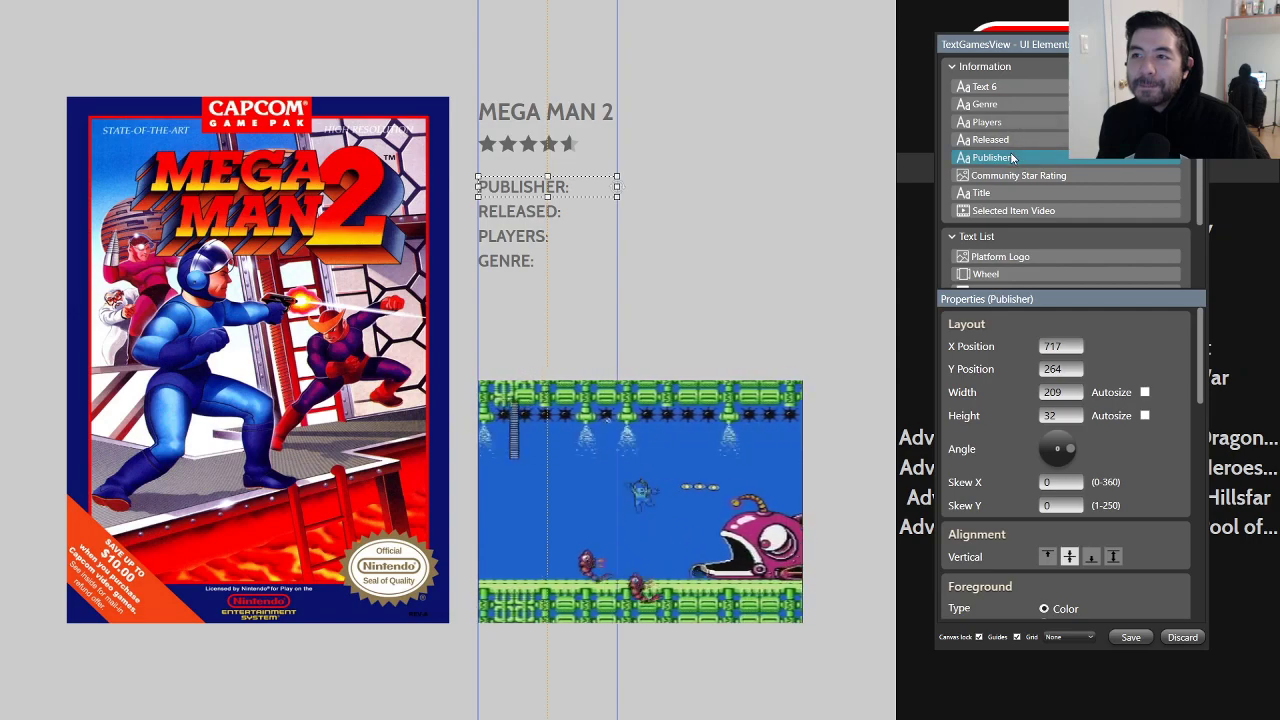
pyautogui.rightClick(1012, 158)
pyautogui.click(958, 194)
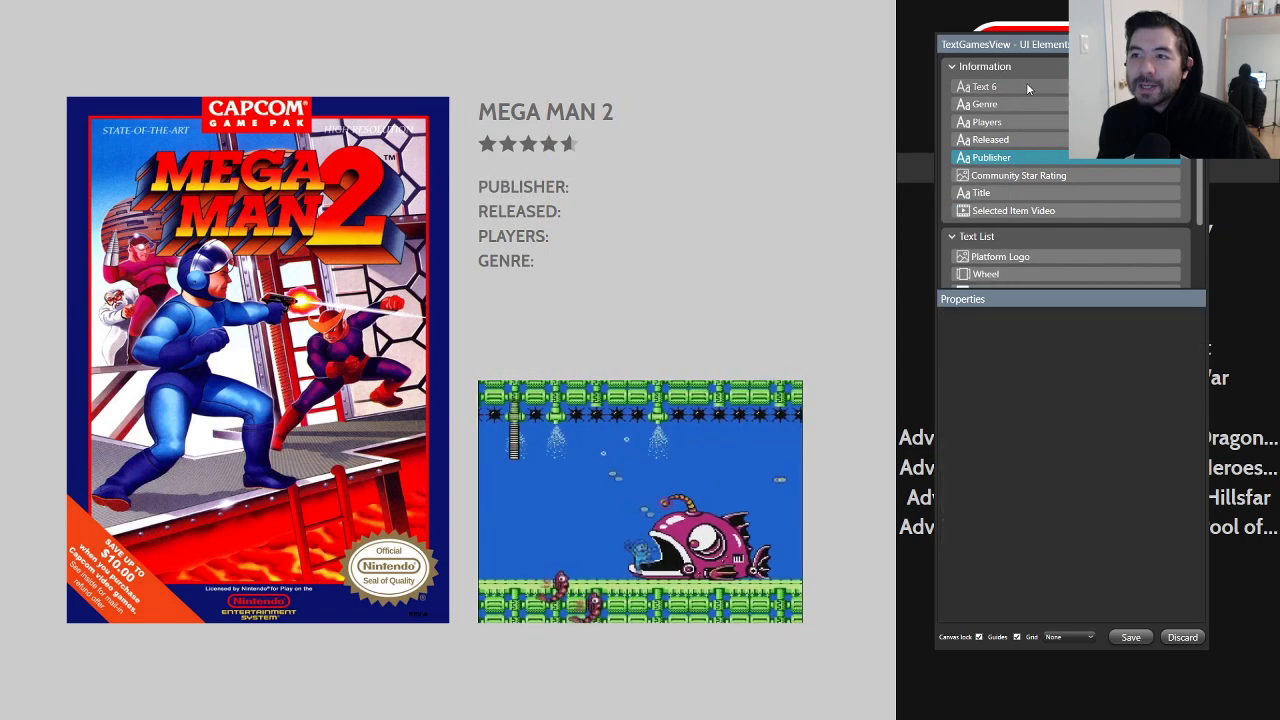
pyautogui.rightClick(1026, 88)
pyautogui.moveTo(967, 157)
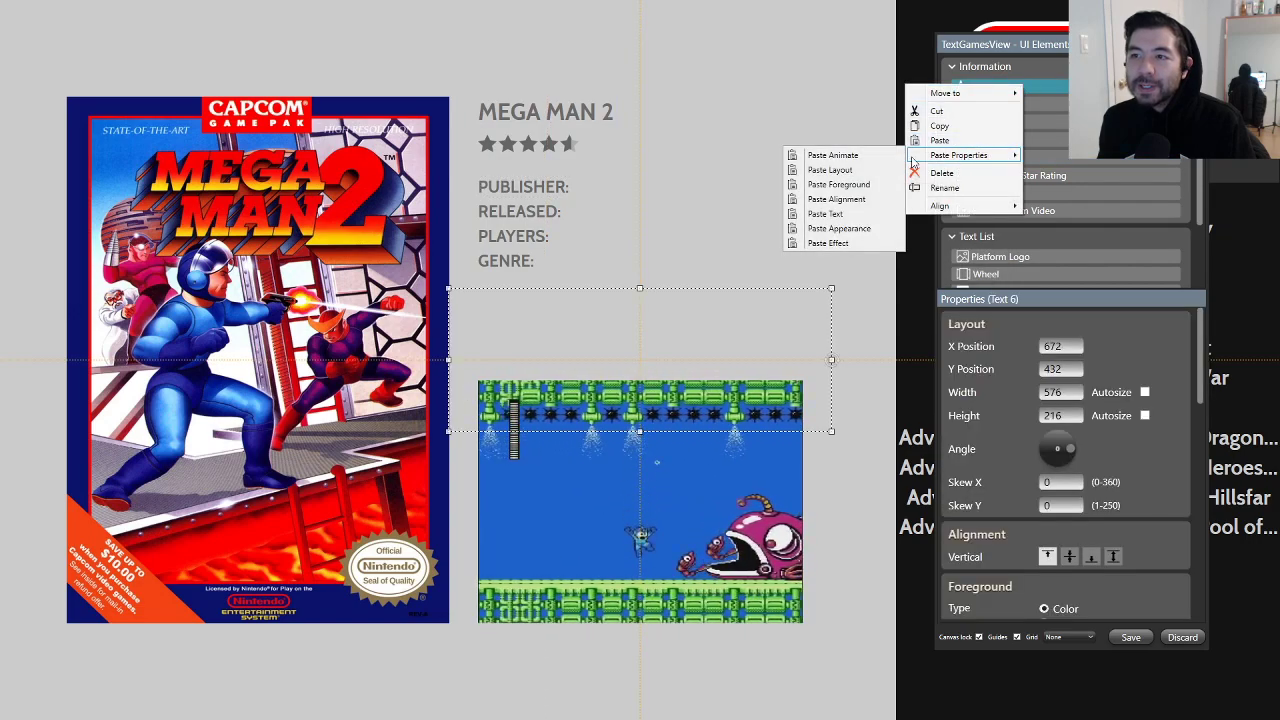
pyautogui.click(830, 170)
pyautogui.rightClick(994, 90)
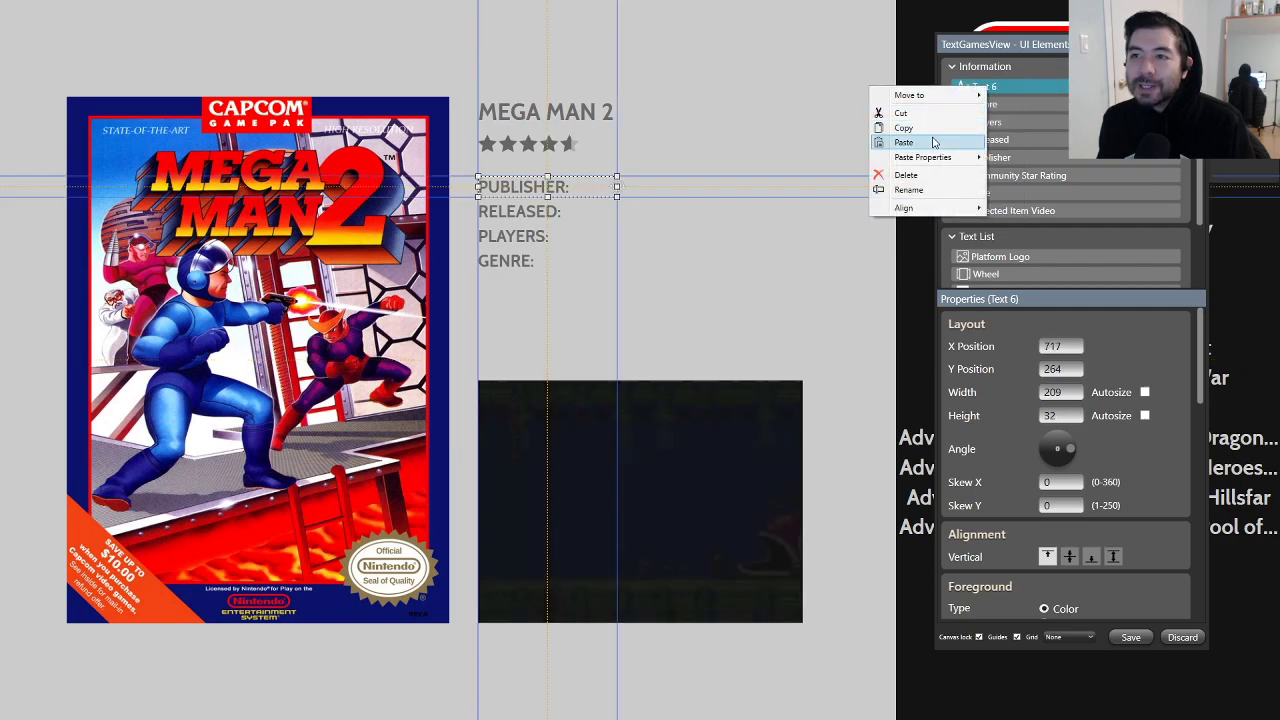
pyautogui.moveTo(940, 157)
pyautogui.click(812, 178)
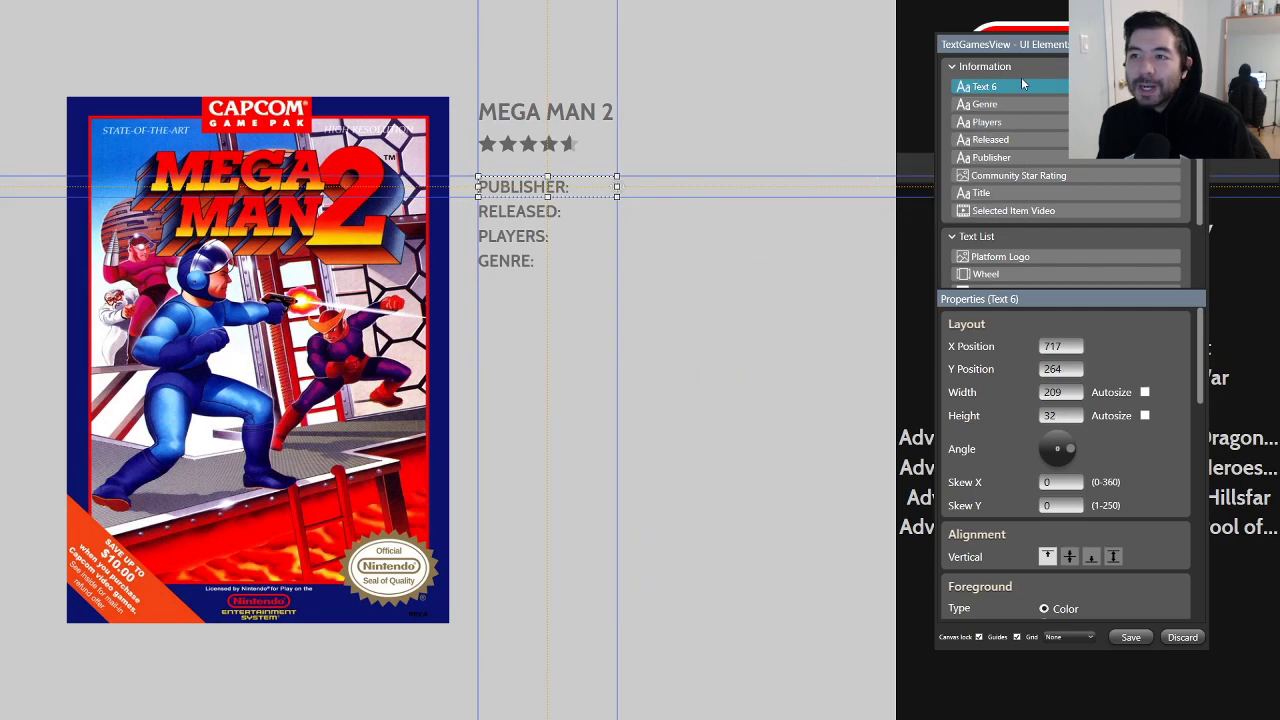
pyautogui.rightClick(1019, 84)
pyautogui.moveTo(955, 157)
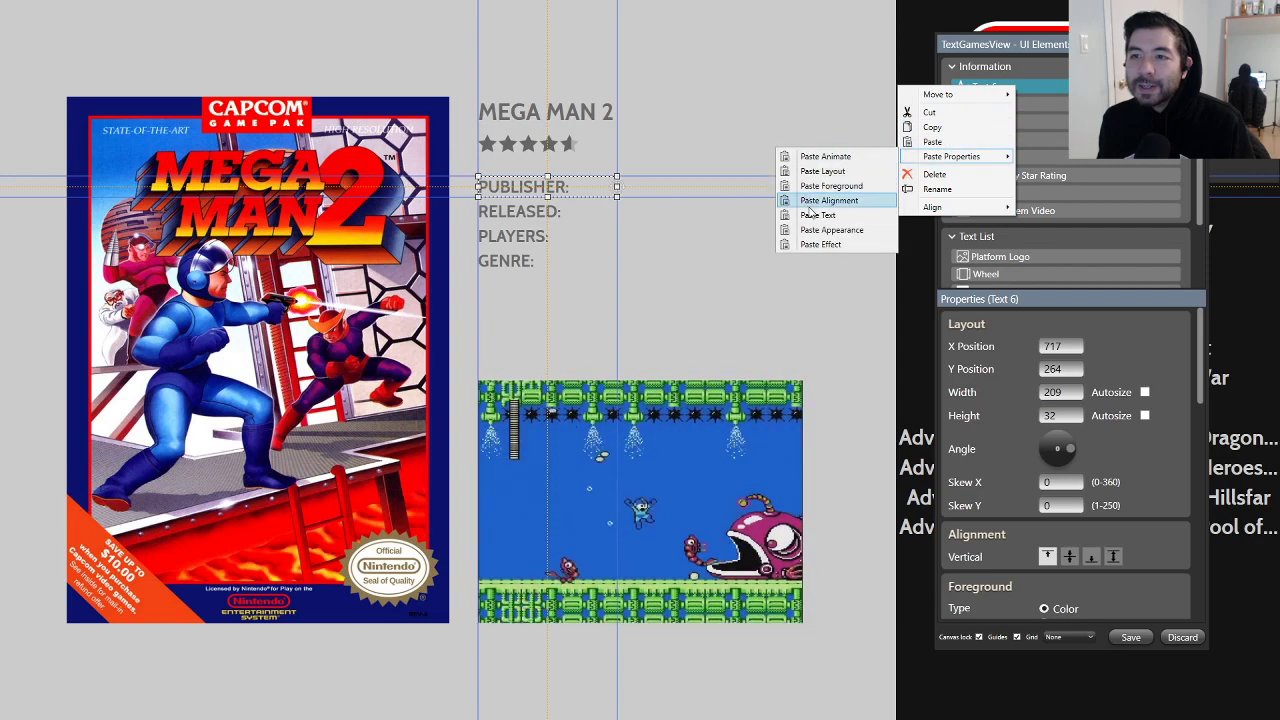
pyautogui.click(1023, 88)
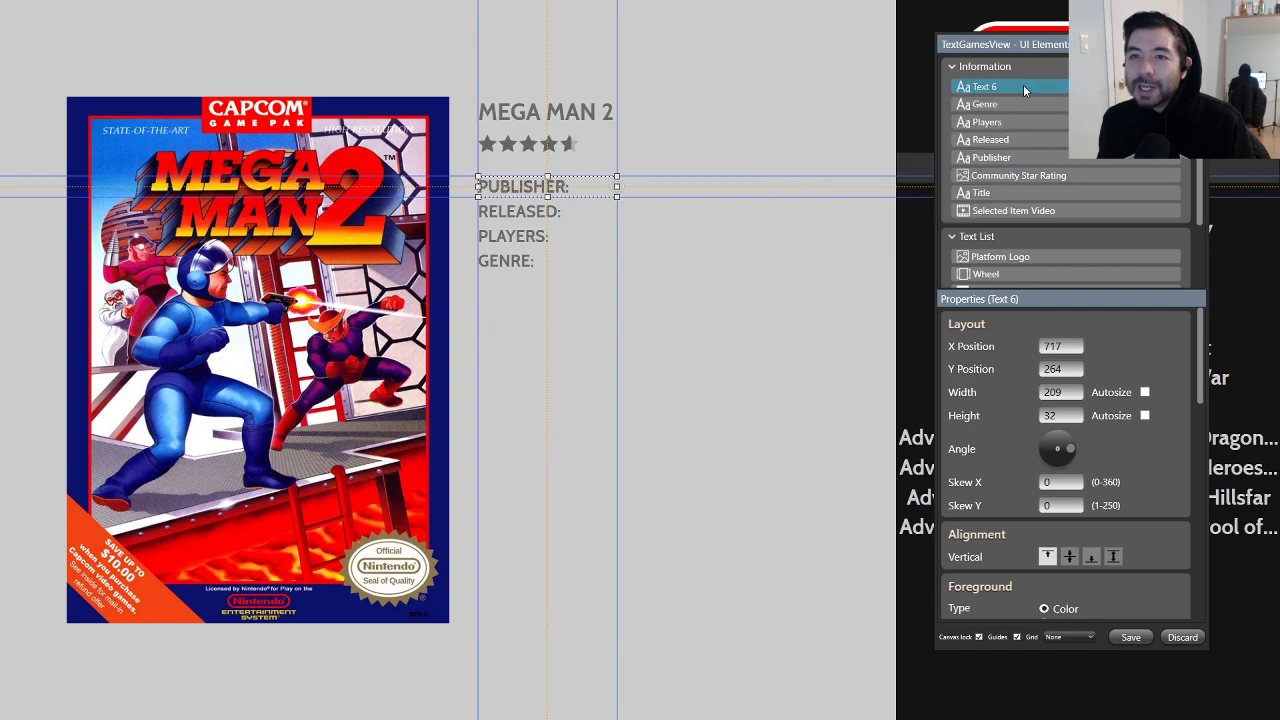
# Step: Make Text 6 display the Publisher metadata with the All uppercase text format
pyautogui.scroll(-5, 1140, 443)
pyautogui.scroll(2, 1150, 444)
pyautogui.scroll(-4, 1150, 444)
pyautogui.scroll(-1, 1172, 447)
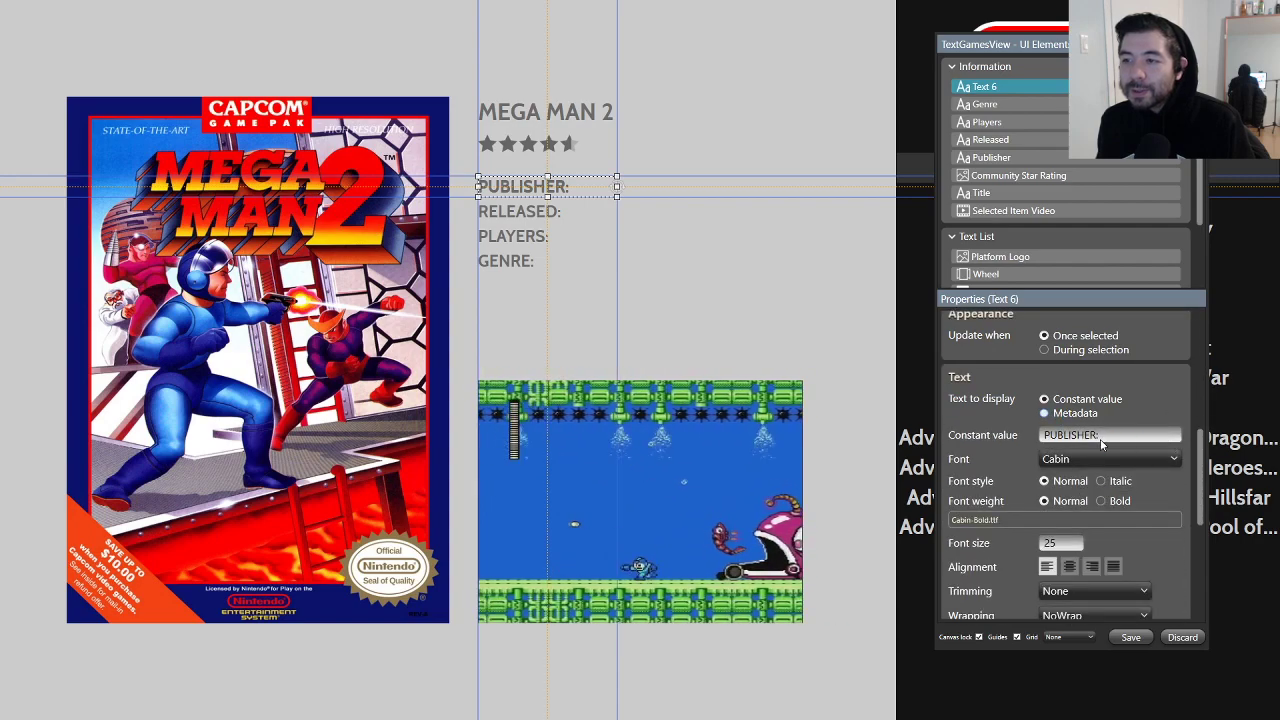
pyautogui.click(1075, 413)
pyautogui.click(1092, 433)
pyautogui.scroll(-1, 1118, 593)
pyautogui.scroll(1, 1117, 591)
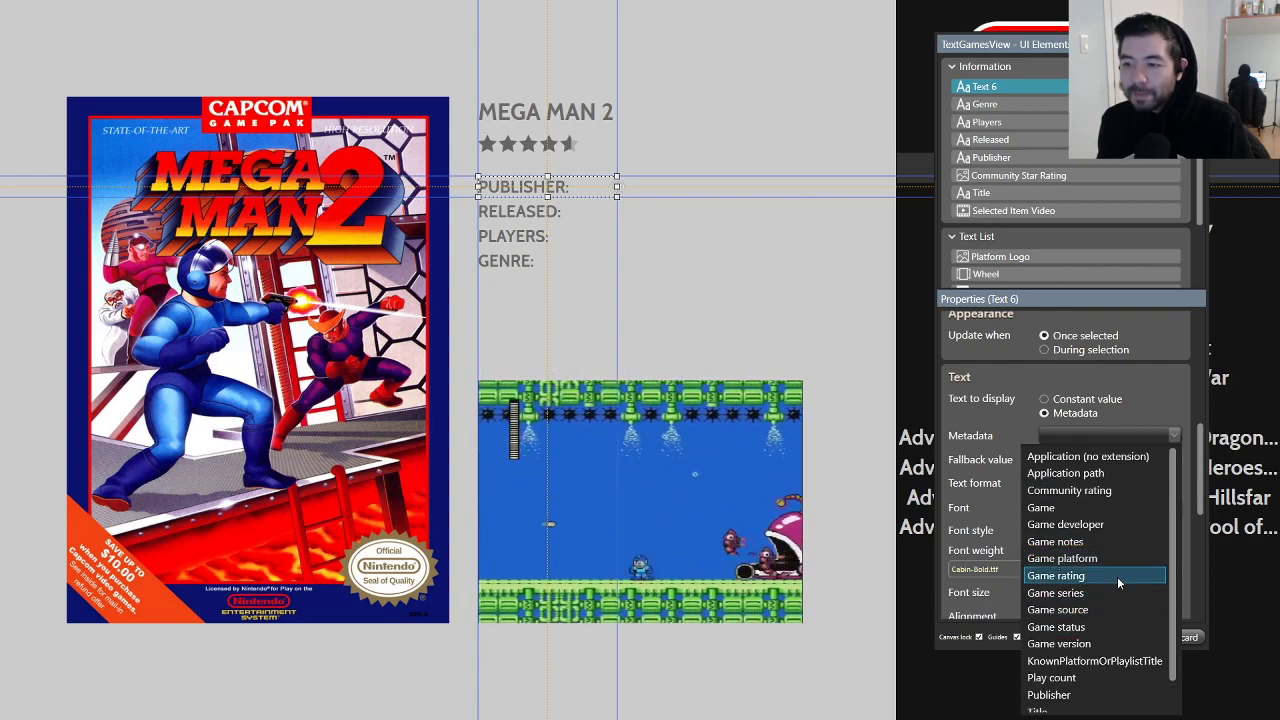
pyautogui.click(1100, 694)
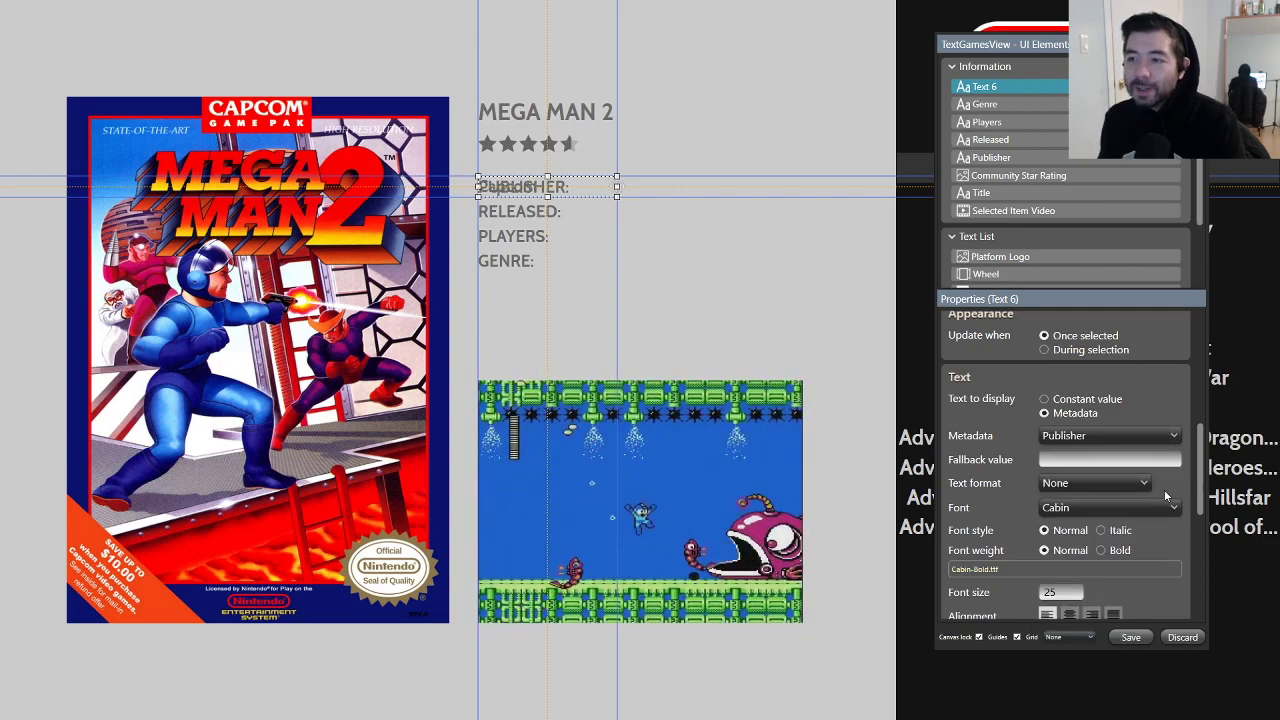
pyautogui.click(1079, 484)
pyautogui.click(1178, 546)
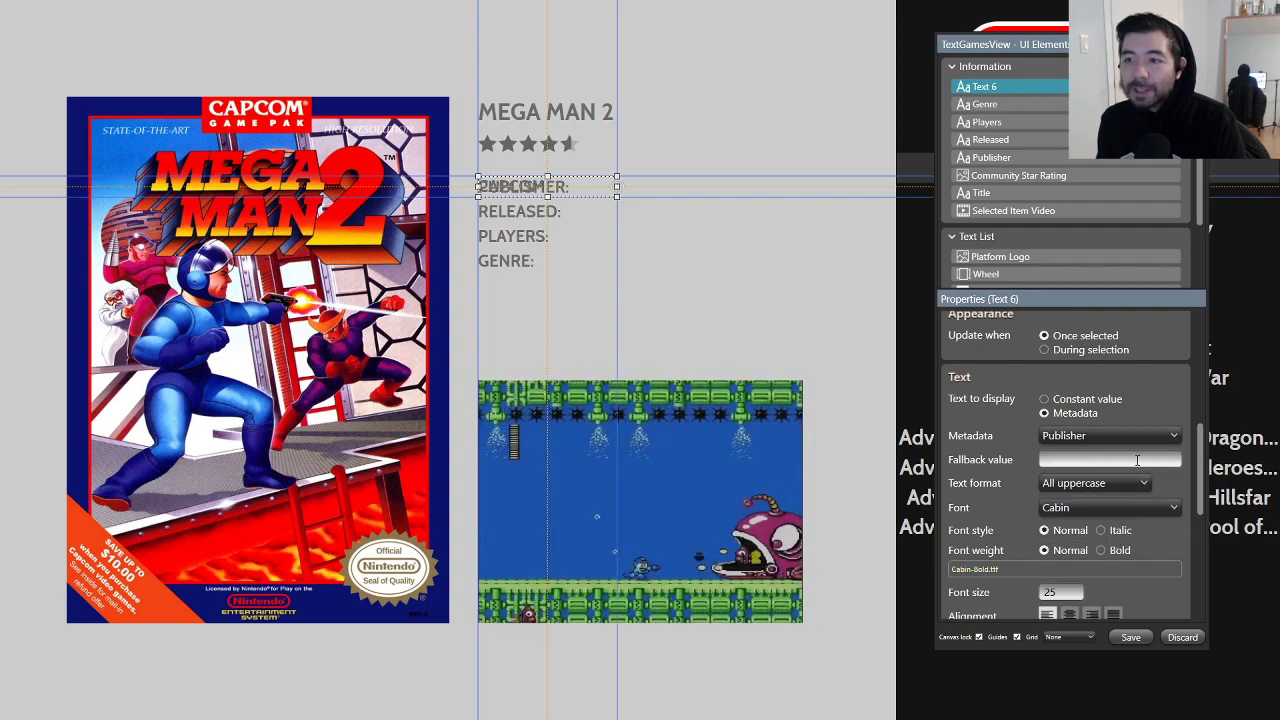
# Step: Change Text 6's foreground color to near-black, RGB 18, 18, 18
pyautogui.scroll(3, 1171, 501)
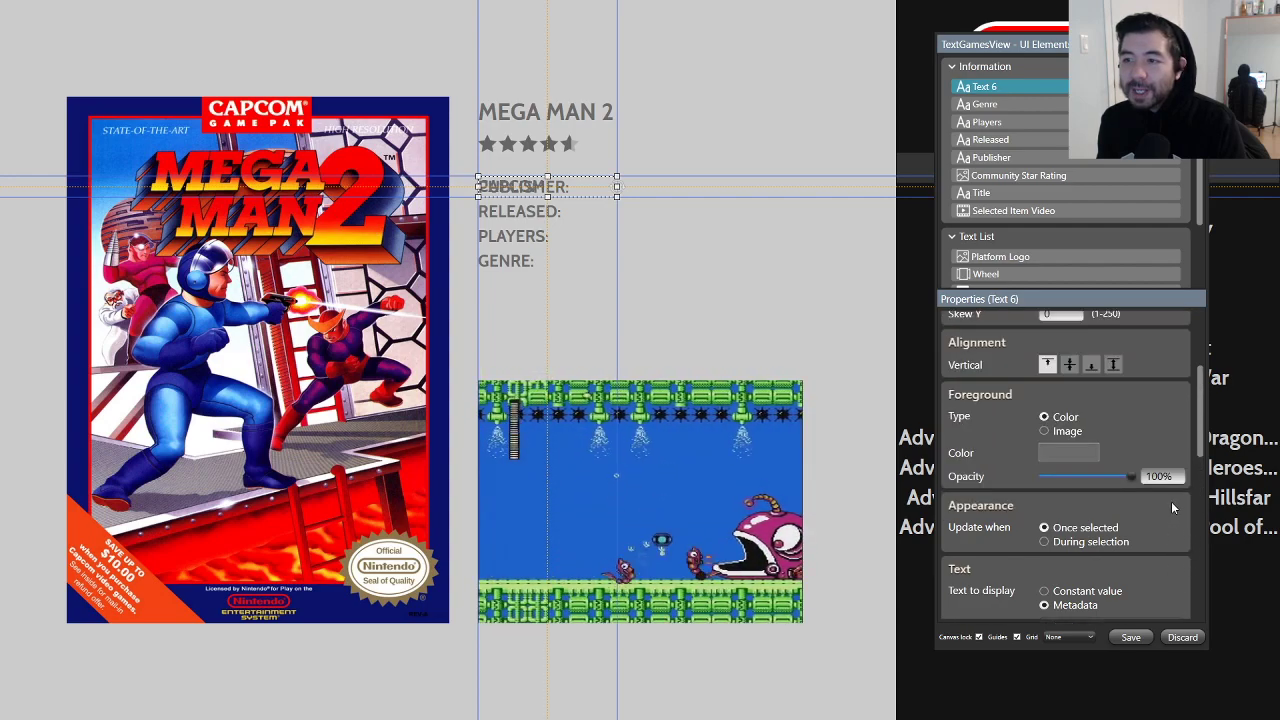
pyautogui.click(1063, 451)
pyautogui.click(751, 419)
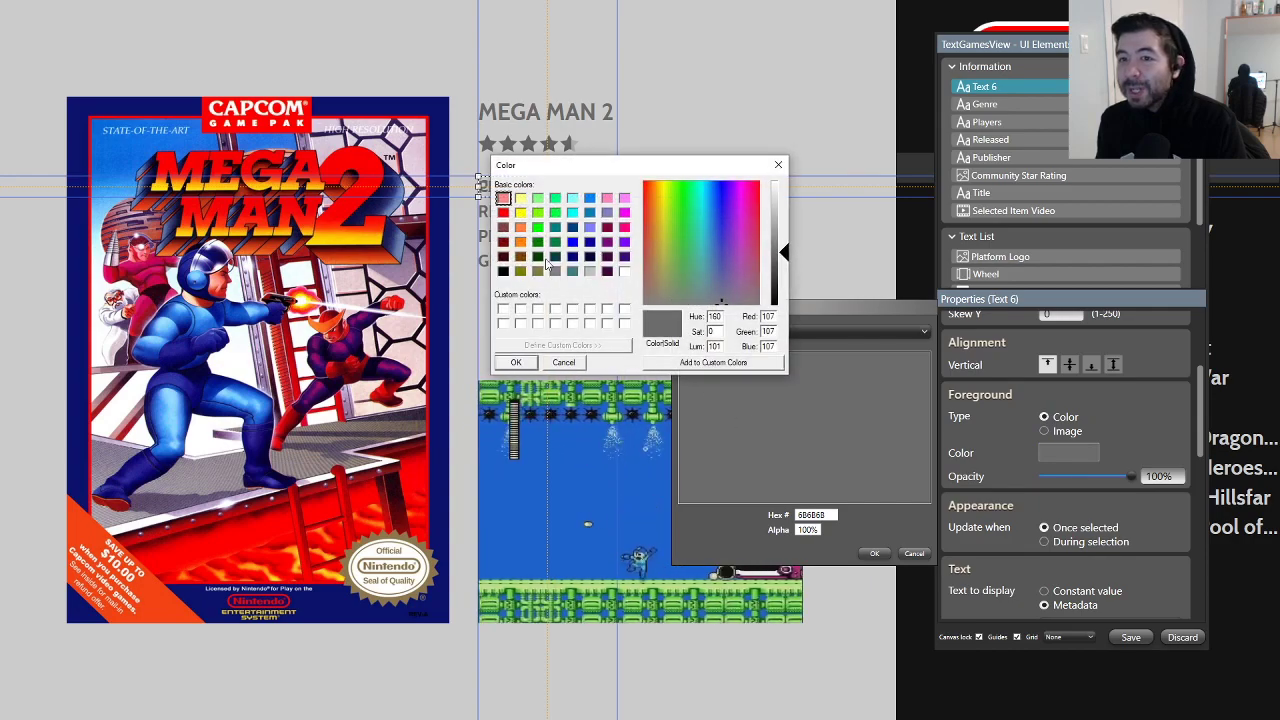
pyautogui.moveTo(783, 288); pyautogui.dragTo(782, 298)
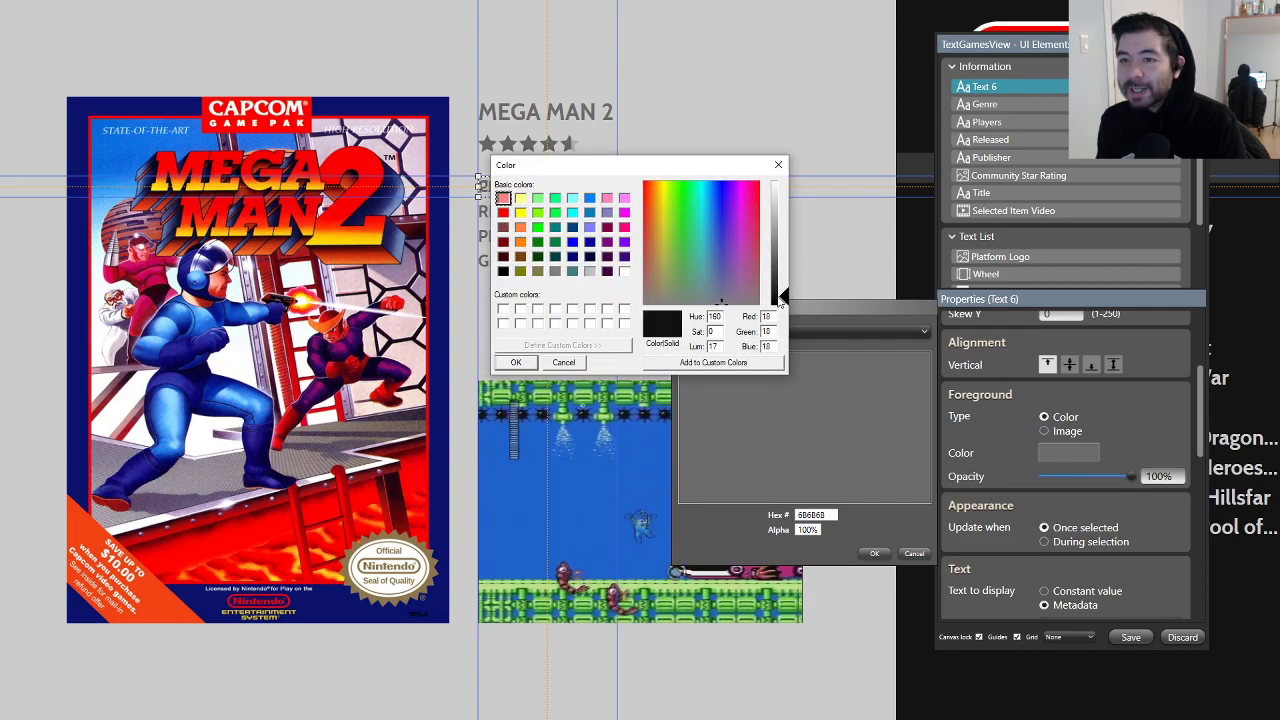
pyautogui.click(517, 363)
pyautogui.click(874, 553)
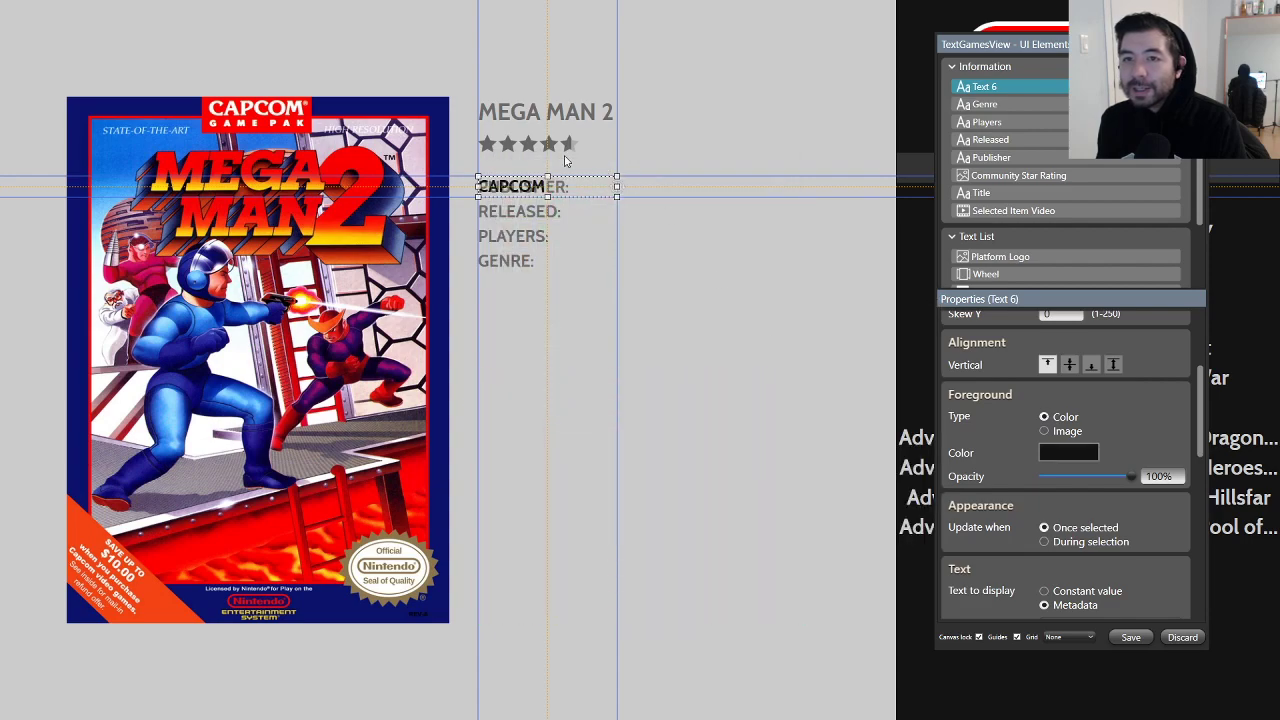
# Step: Place the publisher value beside its label, widened to the video's right edge, and switch to the Balloon Fight reference image in the browser
pyautogui.moveTo(537, 187); pyautogui.dragTo(805, 188)
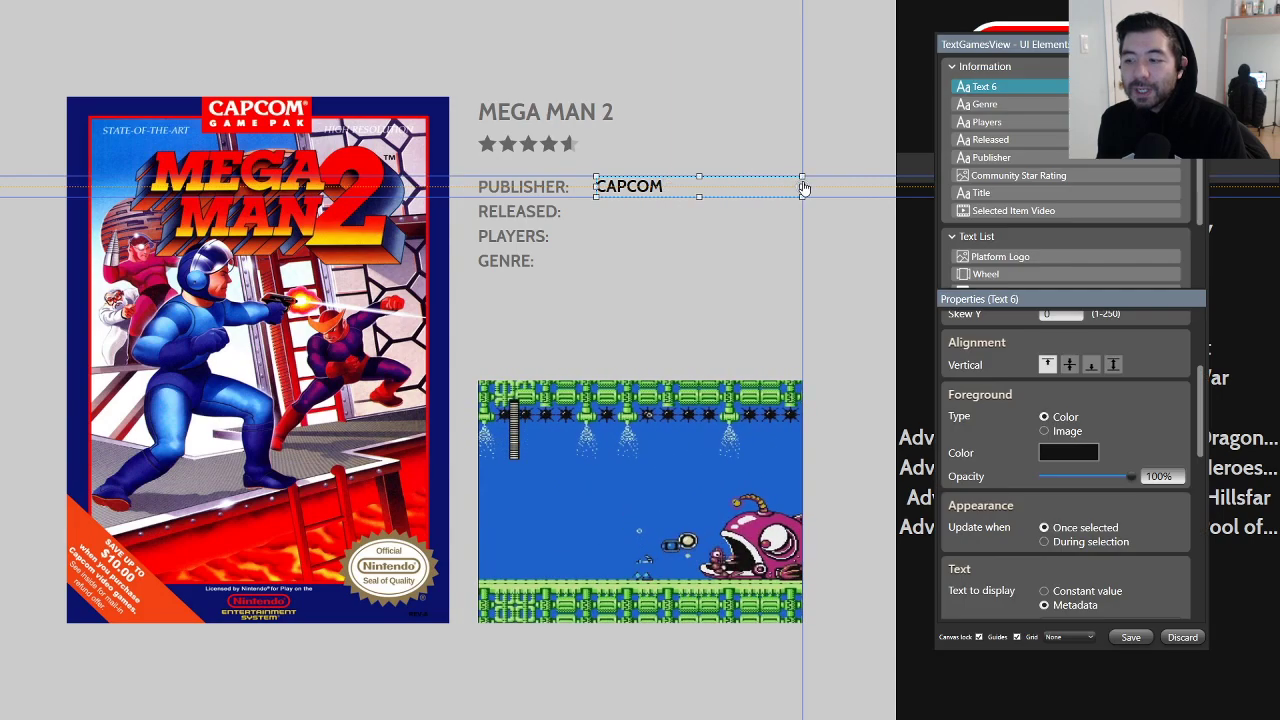
pyautogui.click(854, 405)
pyautogui.hotkey('alt', 'Tab')
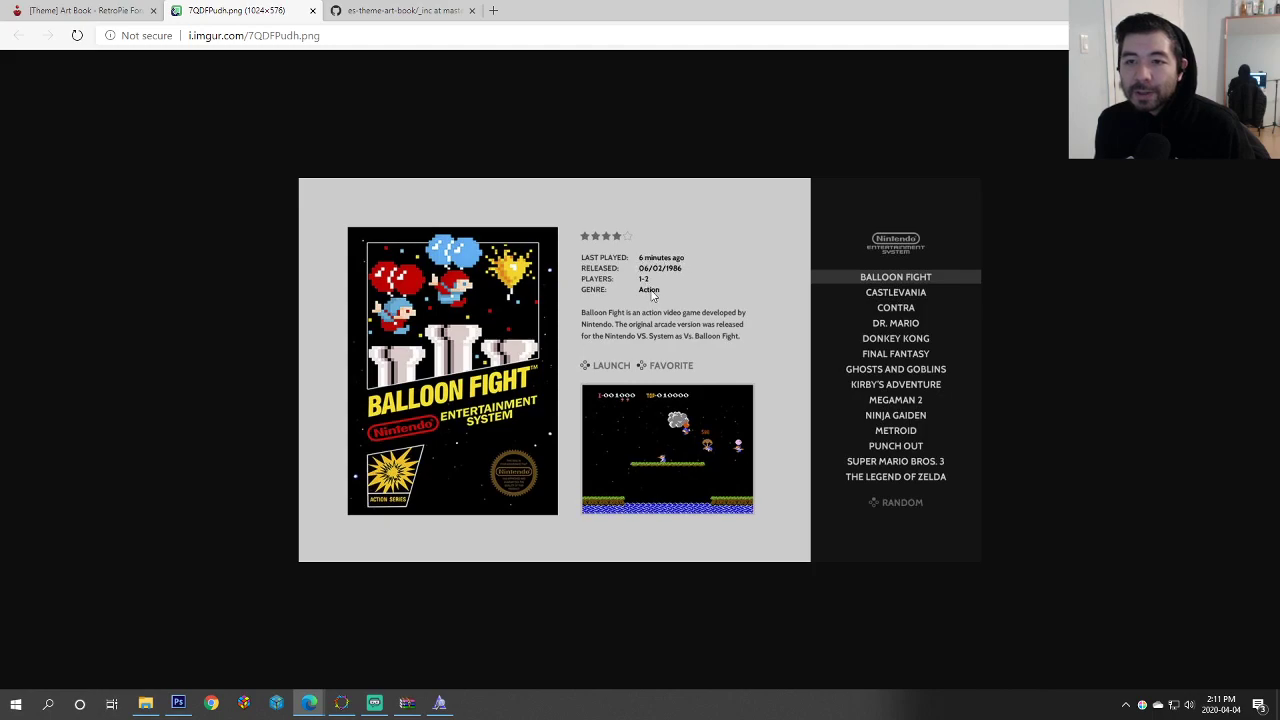
# Step: Switch back from the browser reference to the theme editor and rename the Text 6 element as Publisher Metadata
pyautogui.click(1143, 704)
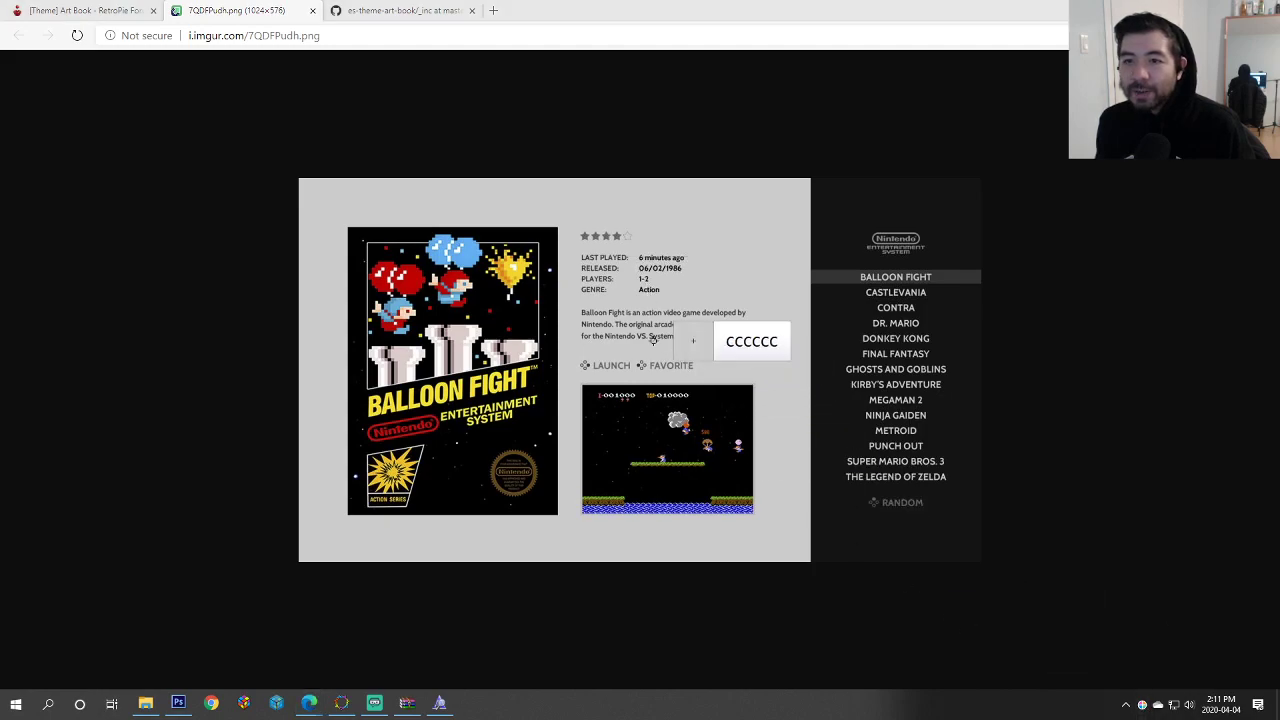
pyautogui.click(640, 257)
pyautogui.hotkey('alt', 'Tab')
pyautogui.press('Tab')
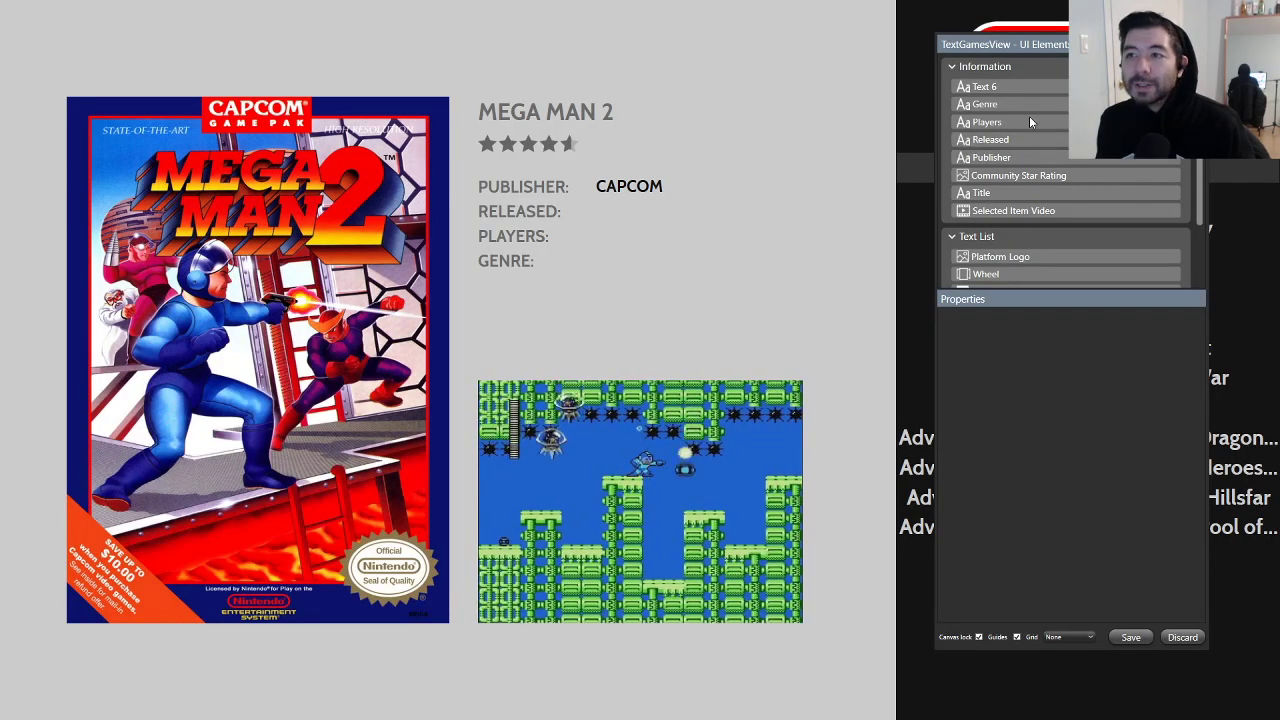
pyautogui.click(997, 88)
pyautogui.click(997, 88)
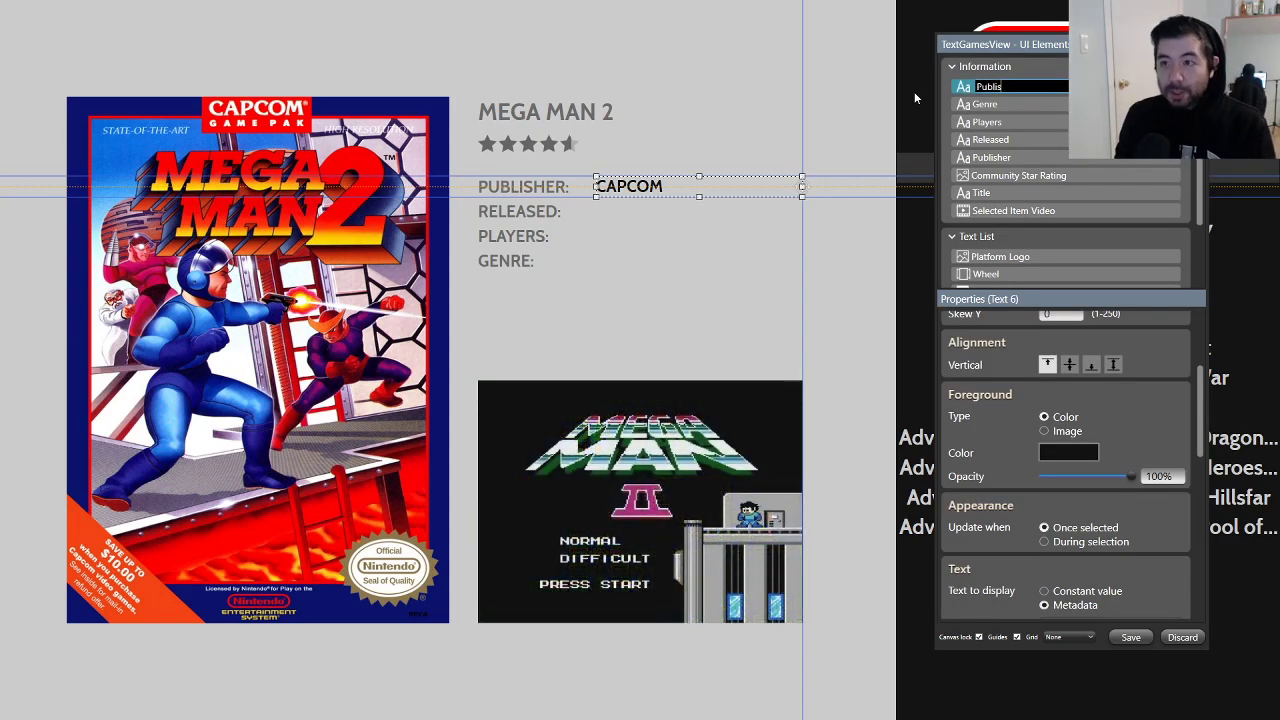
pyautogui.write('Publisher Metadata')
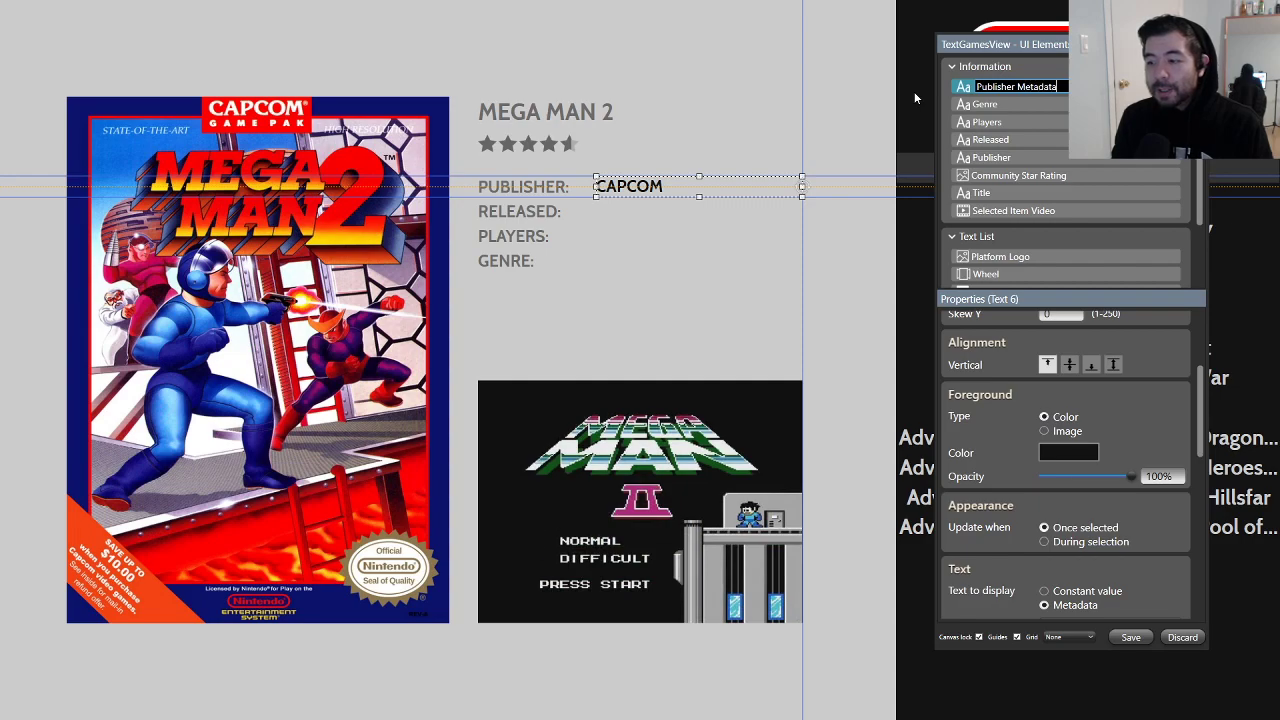
pyautogui.press('Return')
# Step: Check the foreground fill color and hex value of the Publisher Metadata element
pyautogui.scroll(-1, 1144, 216)
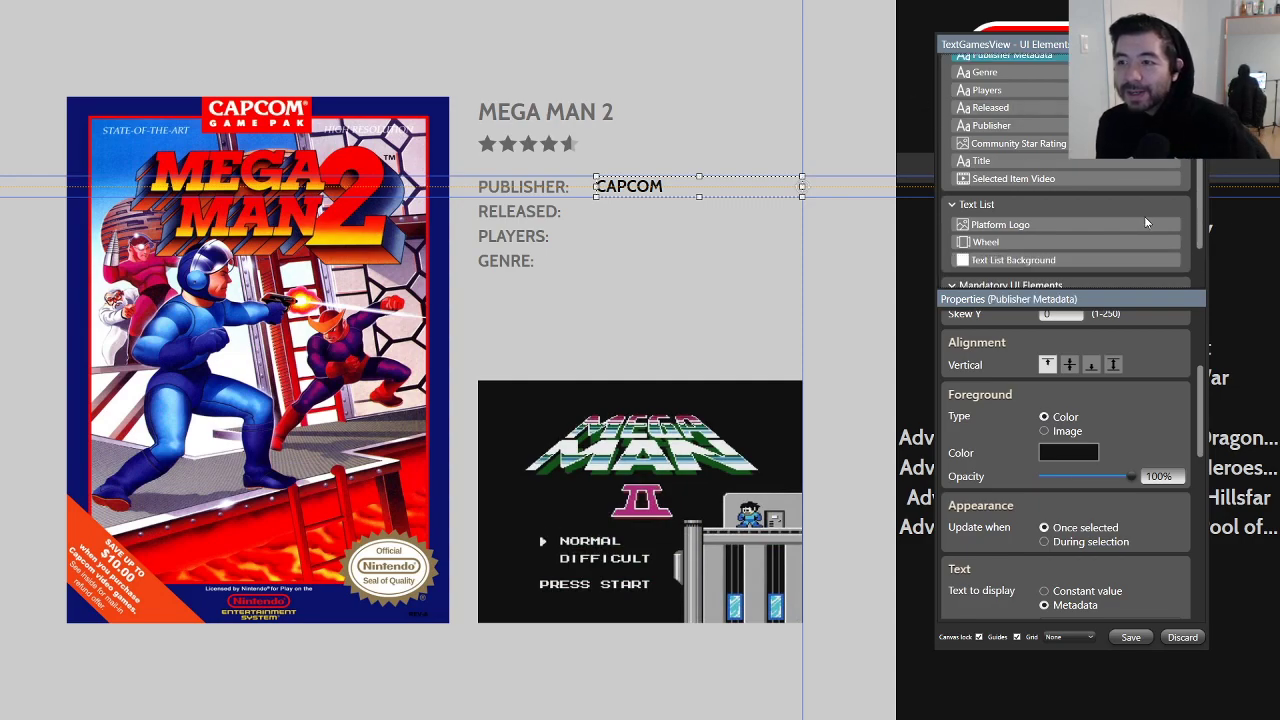
pyautogui.click(1069, 456)
pyautogui.click(871, 444)
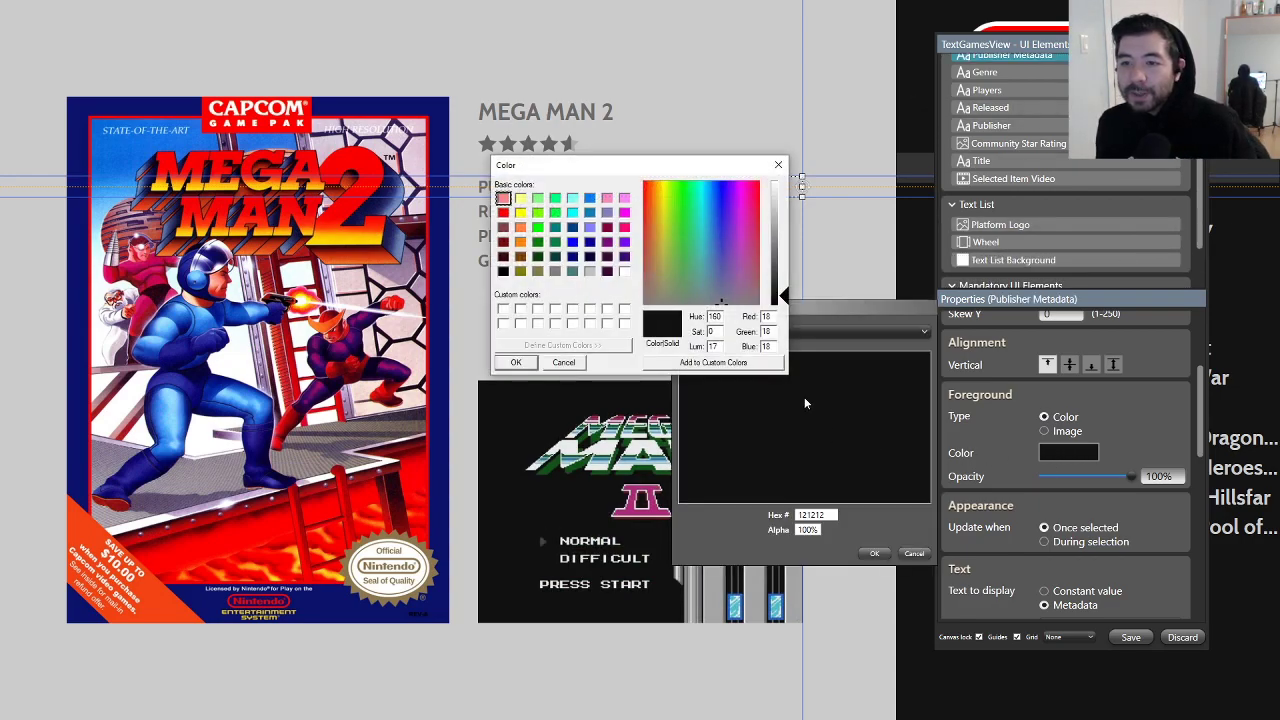
pyautogui.click(578, 362)
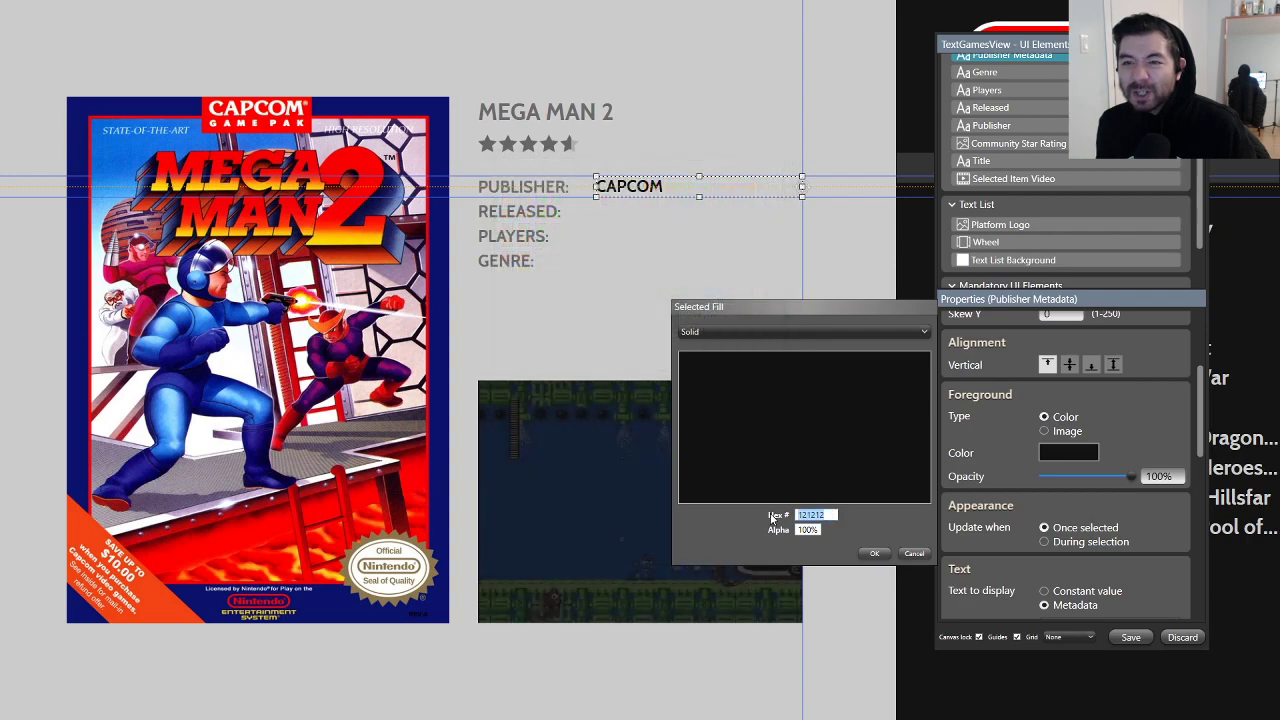
pyautogui.click(873, 553)
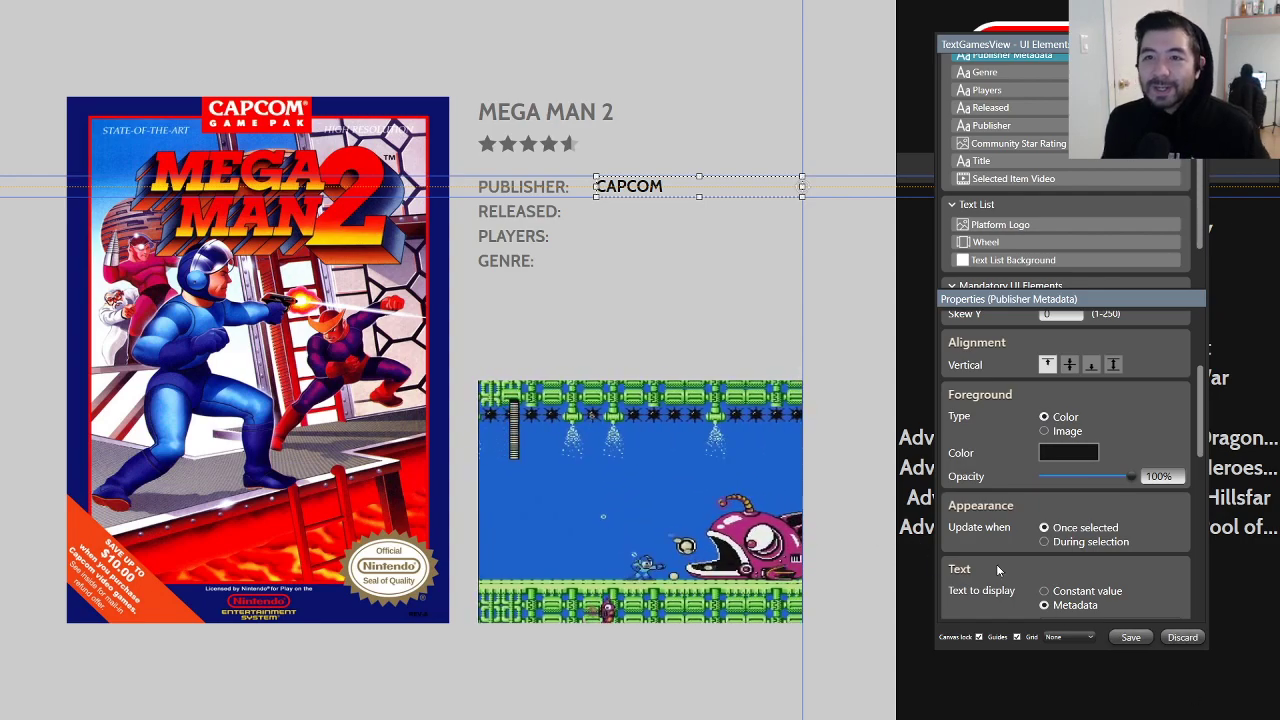
pyautogui.click(843, 267)
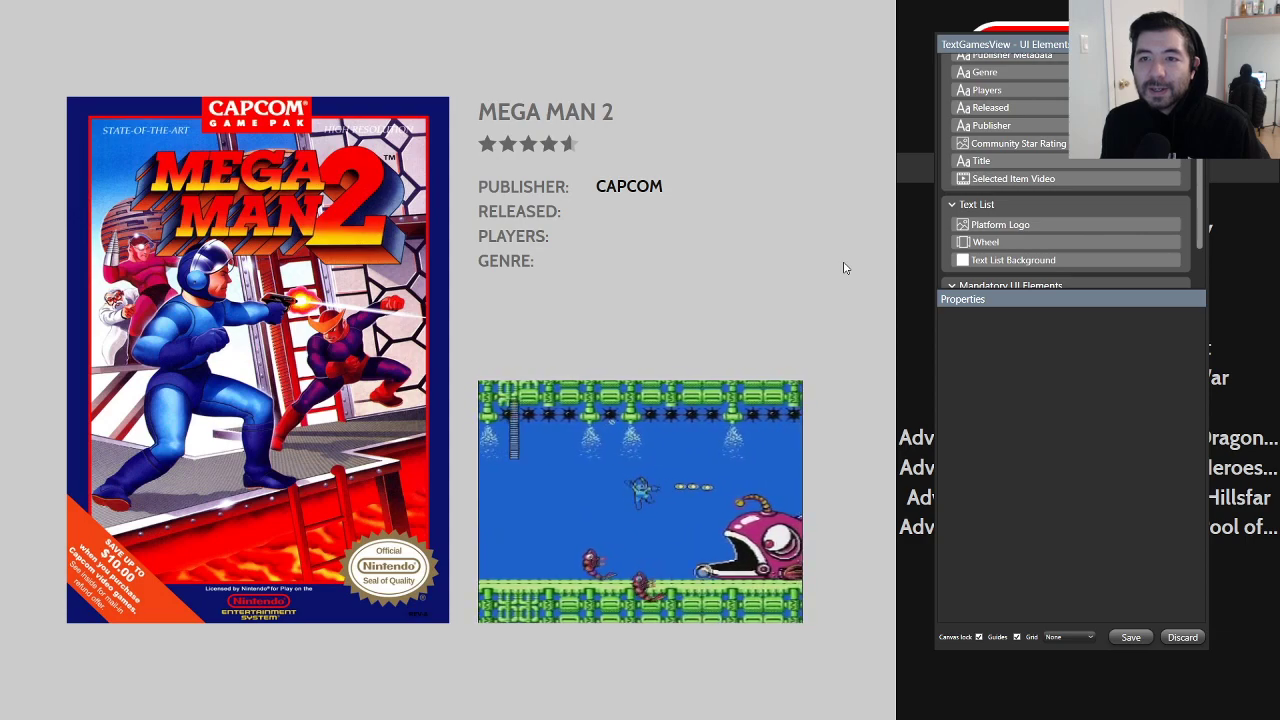
# Step: Compare with the Balloon Fight reference image in the browser, then nudge the Publisher Metadata value slightly left toward its label
pyautogui.scroll(2, 1066, 90)
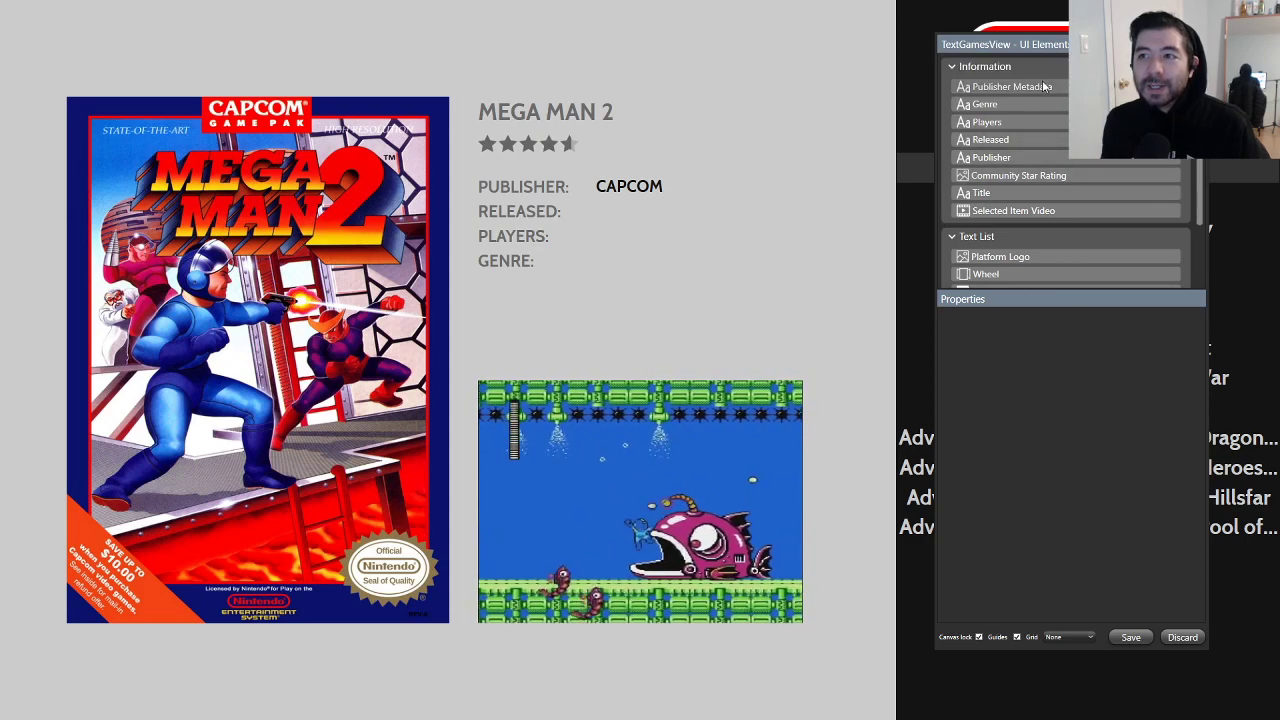
pyautogui.click(1066, 90)
pyautogui.hotkey('alt', 'Tab')
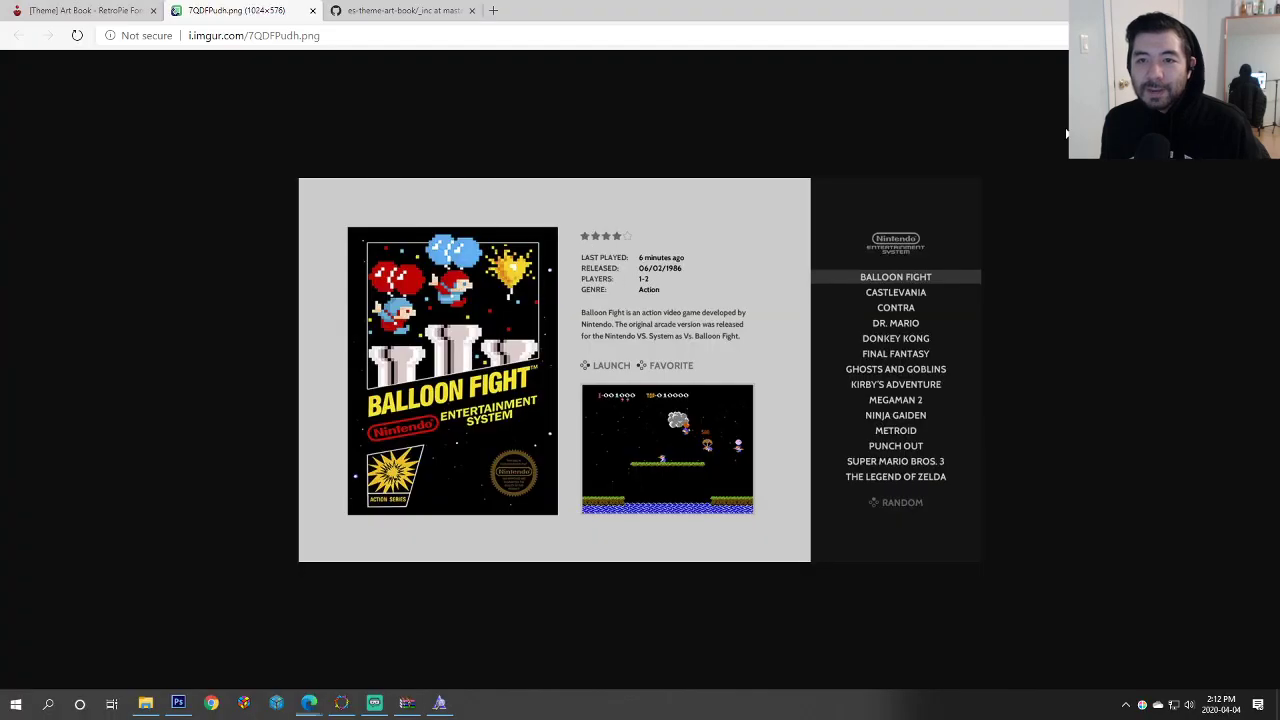
pyautogui.hotkey('alt', 'Tab')
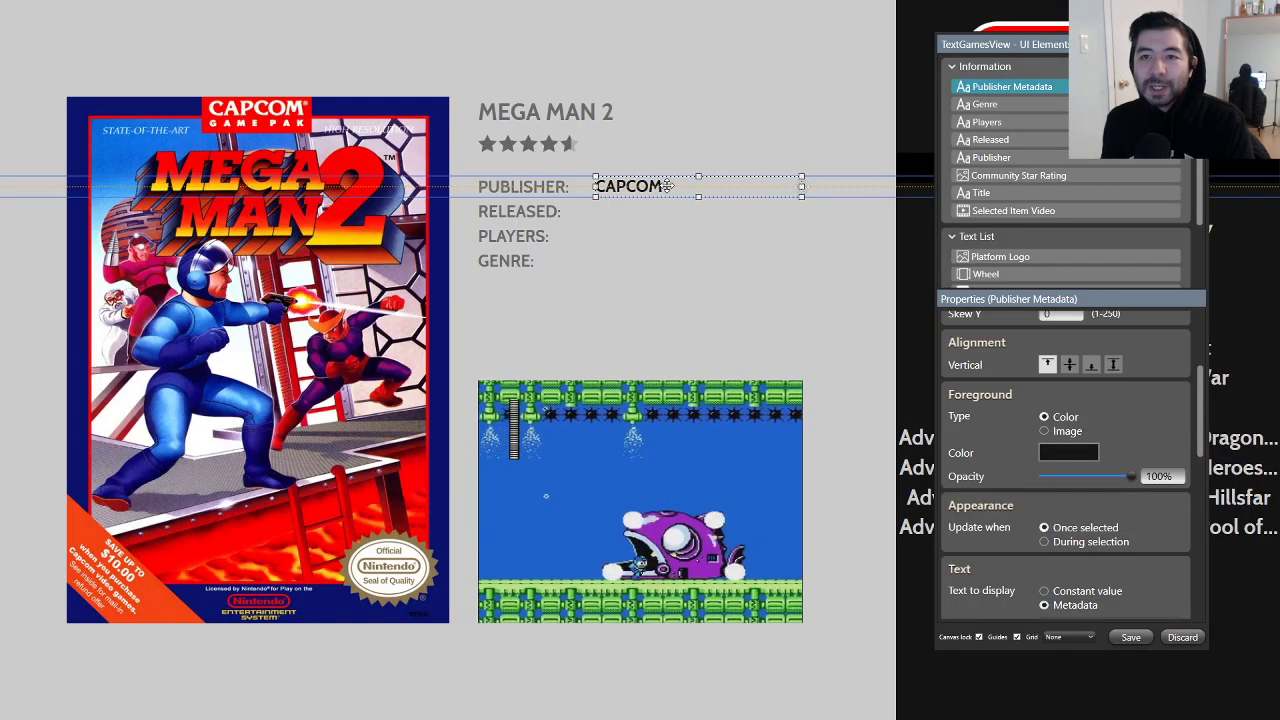
pyautogui.moveTo(668, 186); pyautogui.dragTo(664, 186)
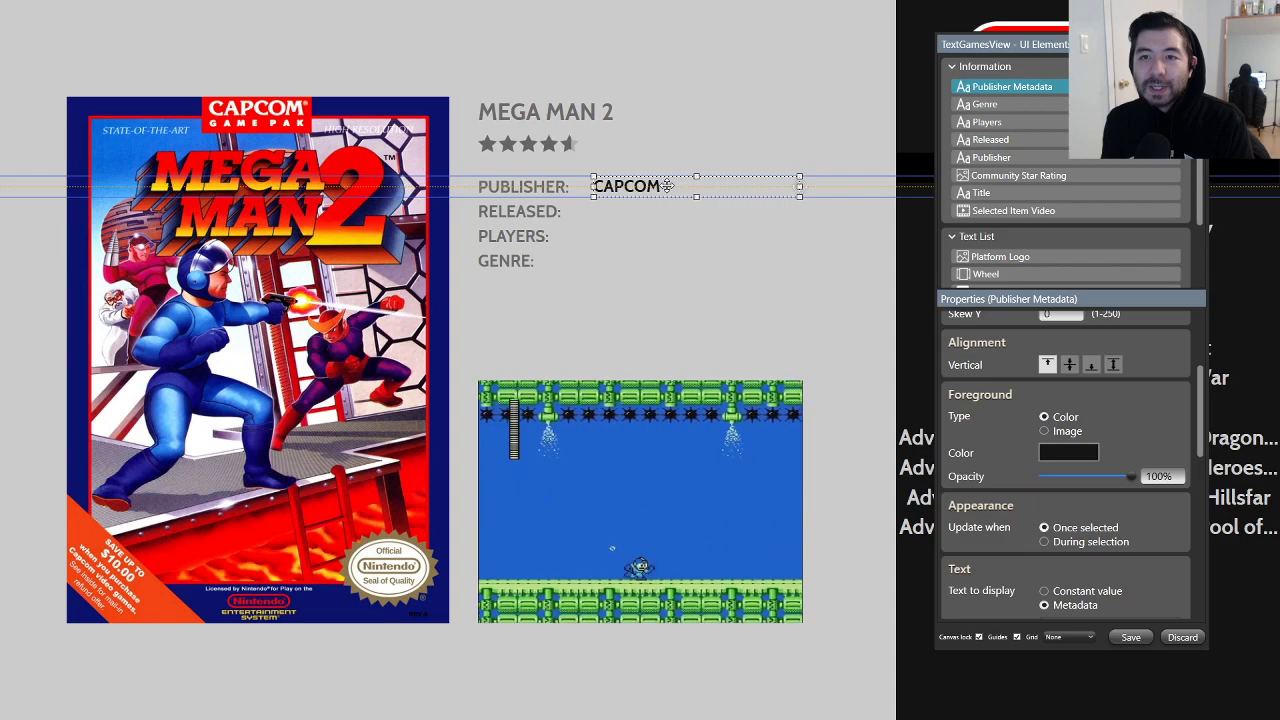
pyautogui.click(873, 281)
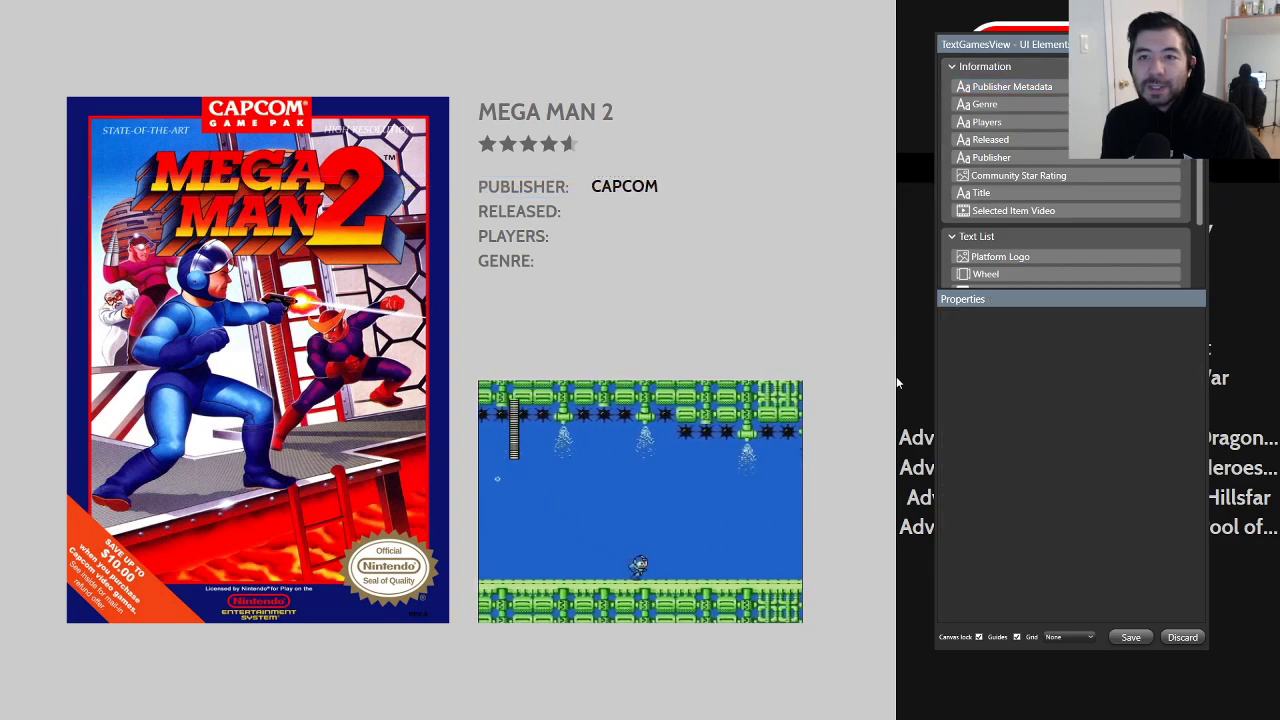
# Step: Set the Publisher Metadata's vertical alignment to center, matching the Publisher label
pyautogui.click(620, 188)
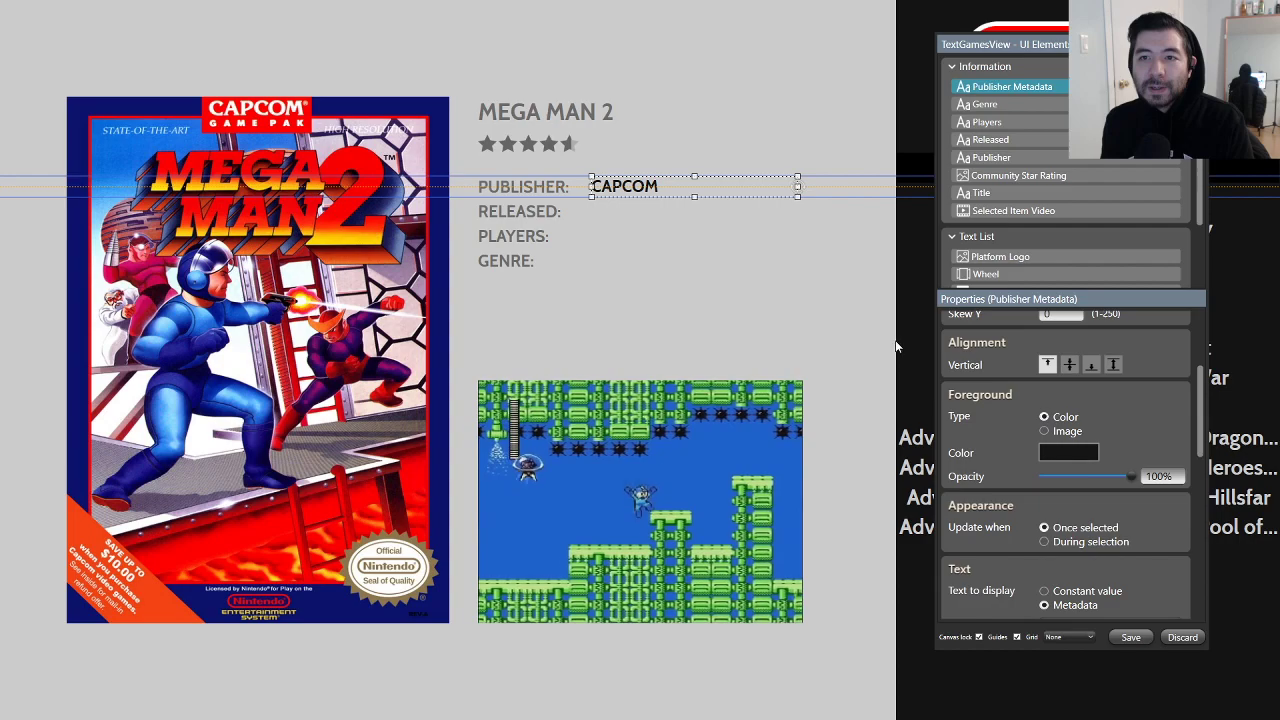
pyautogui.click(531, 189)
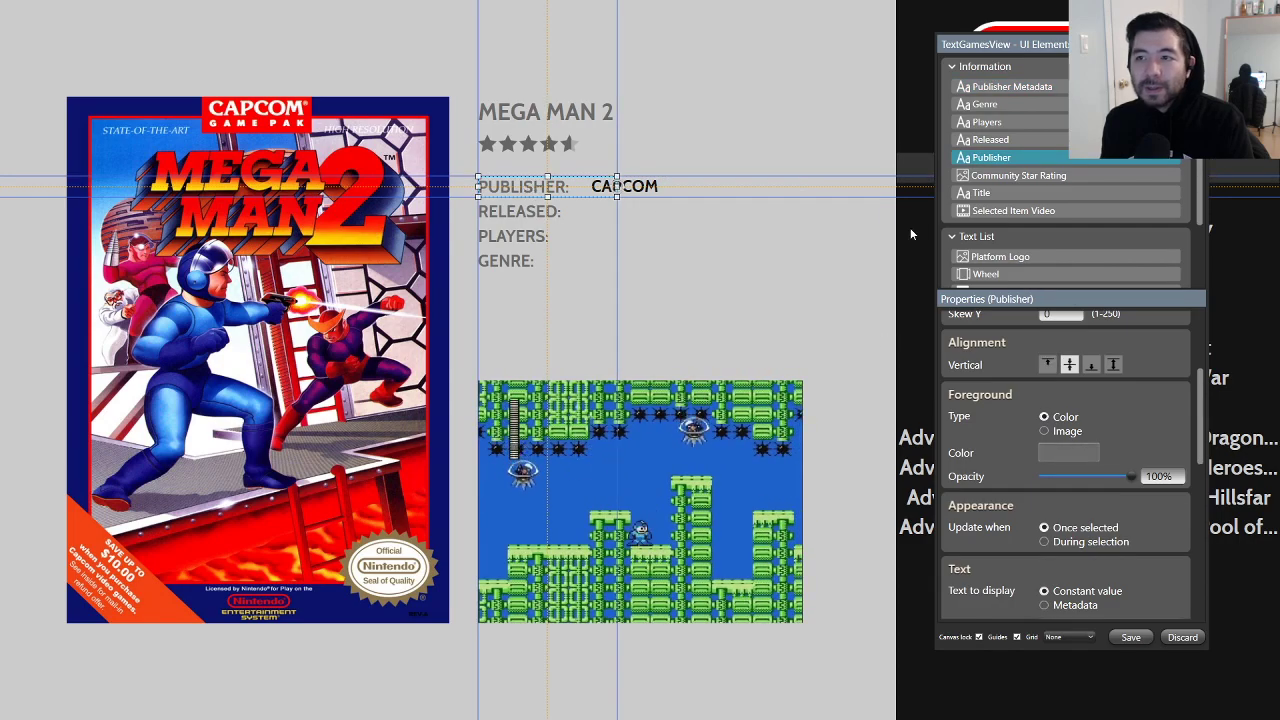
pyautogui.click(650, 192)
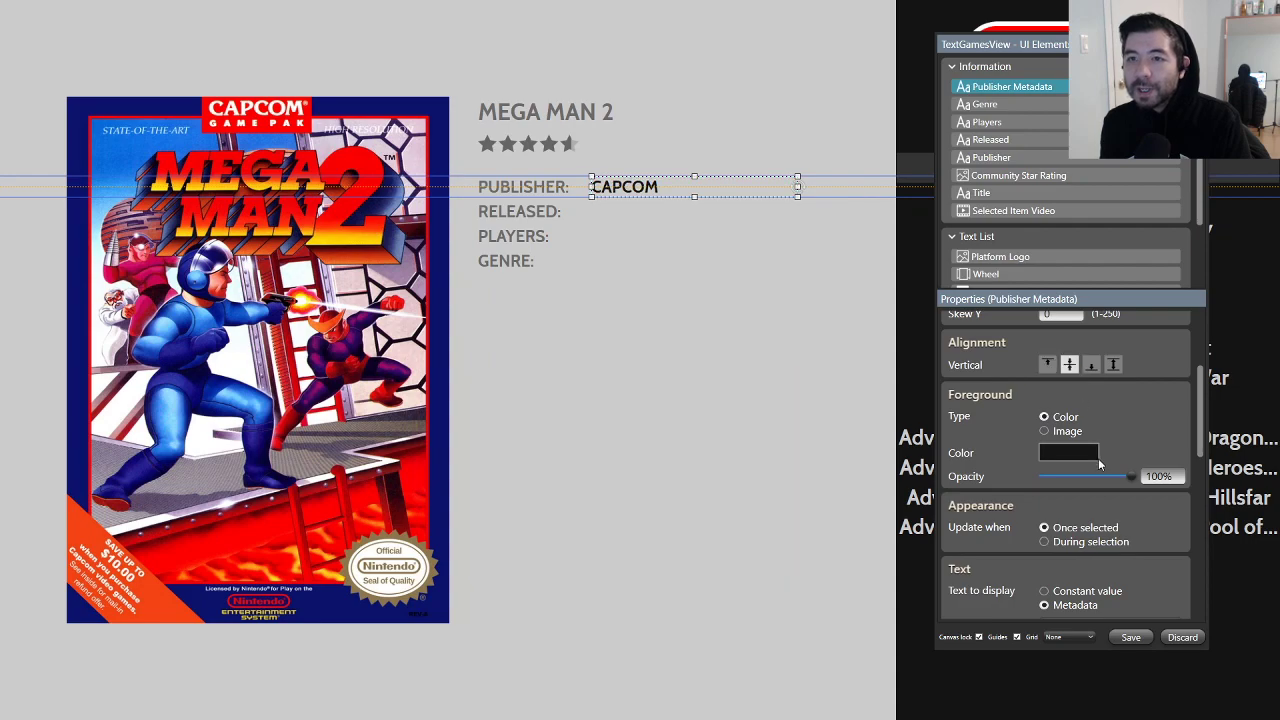
pyautogui.click(755, 228)
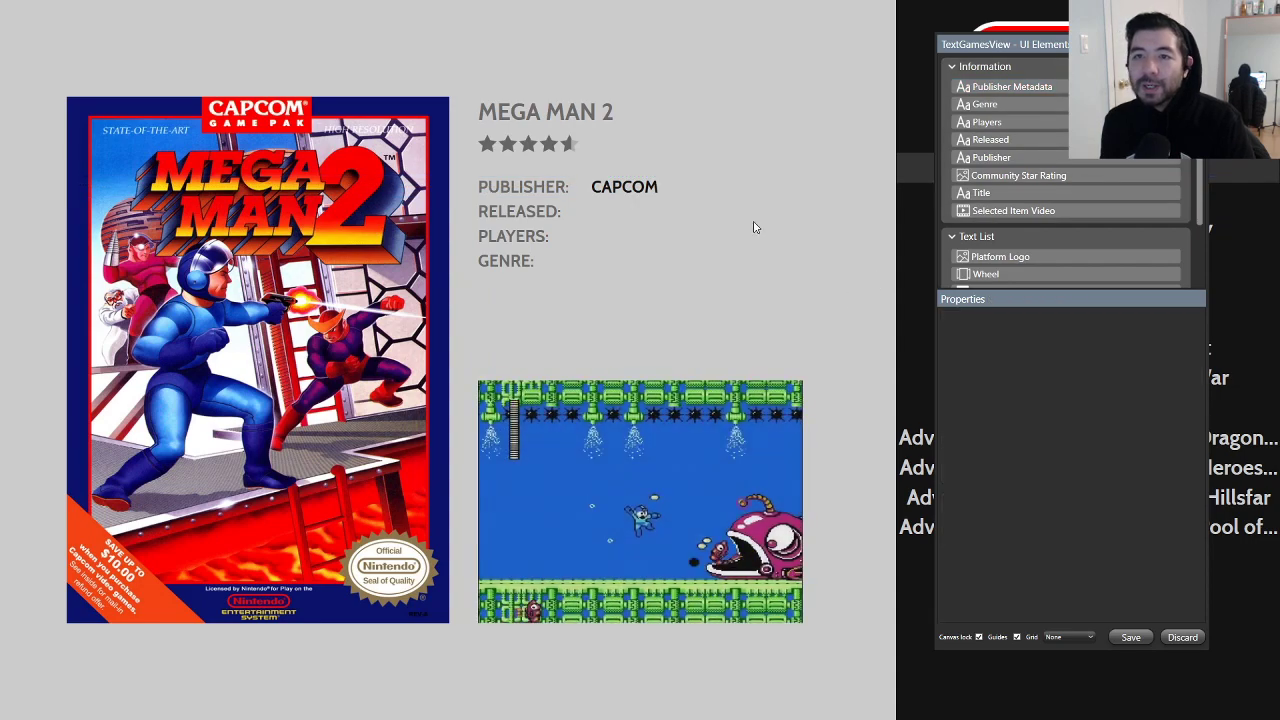
# Step: Copy the Publisher Metadata element to paste a duplicate of it into the Information group
pyautogui.click(643, 194)
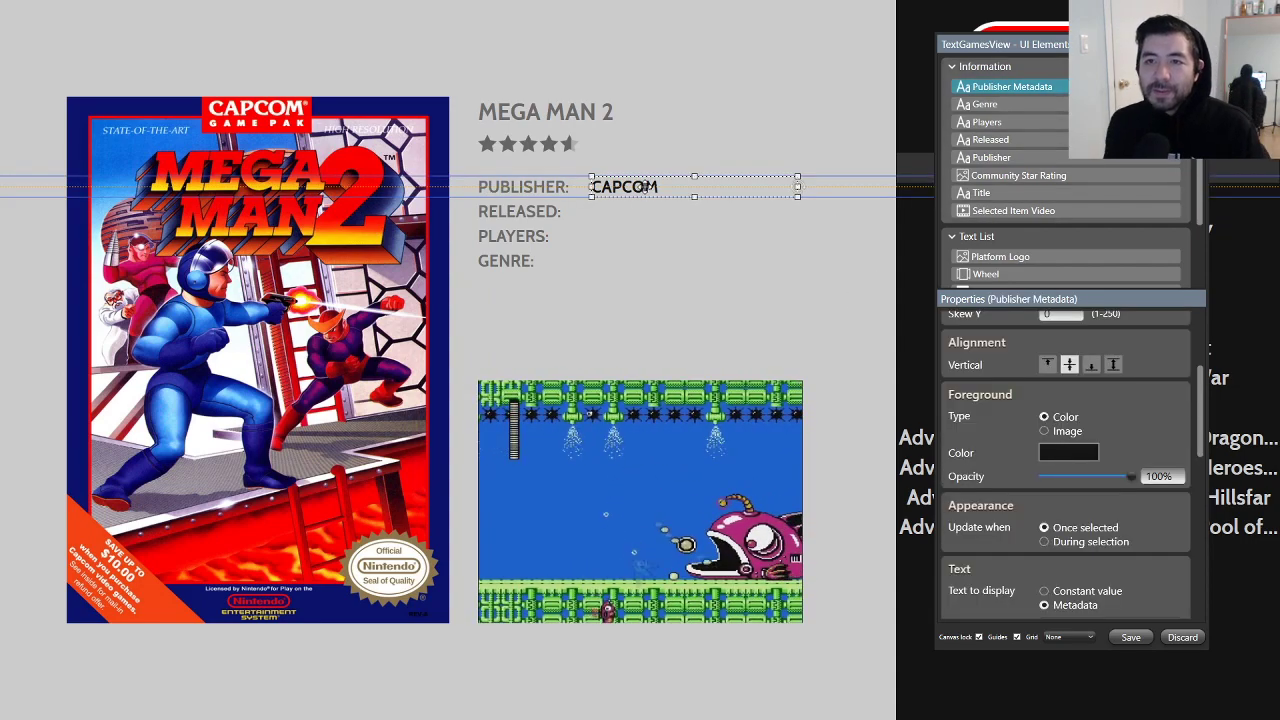
pyautogui.rightClick(648, 192)
pyautogui.click(644, 208)
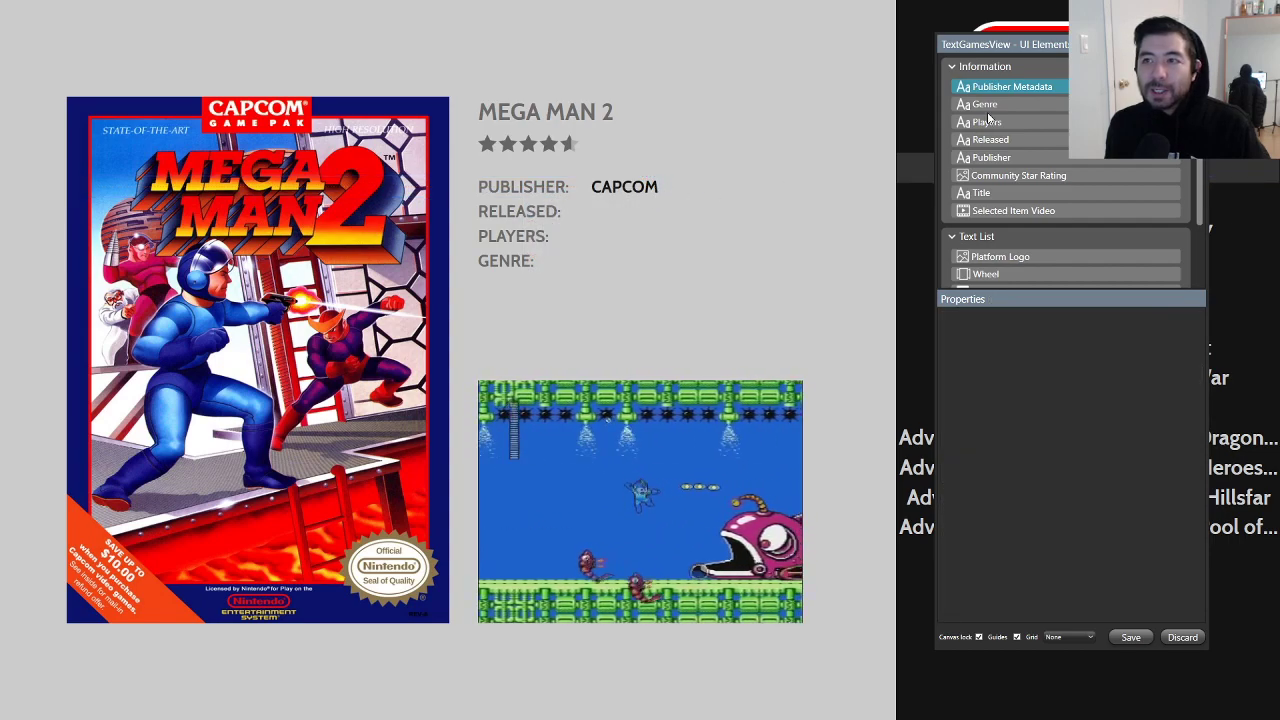
pyautogui.rightClick(1052, 89)
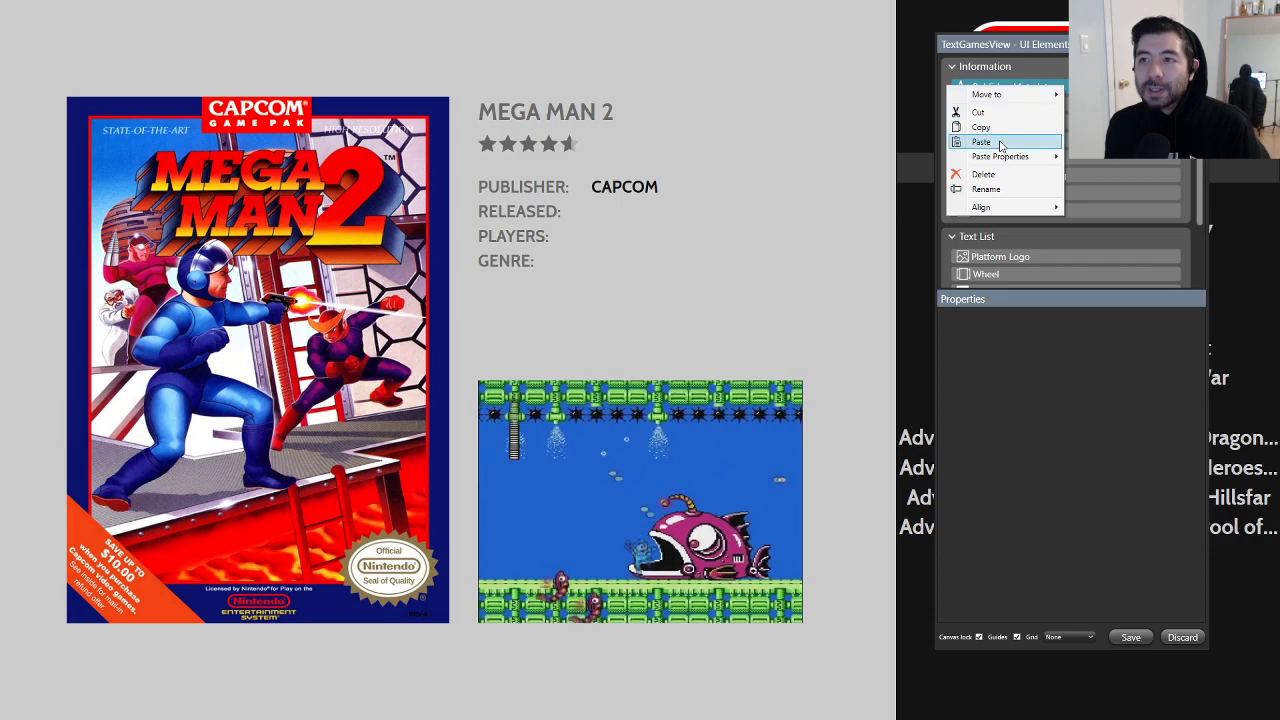
# Step: Paste a copy of the publisher metadata text and place it beside the RELEASED label, aligned with the publisher value
pyautogui.hotkey('ctrl', 'v')
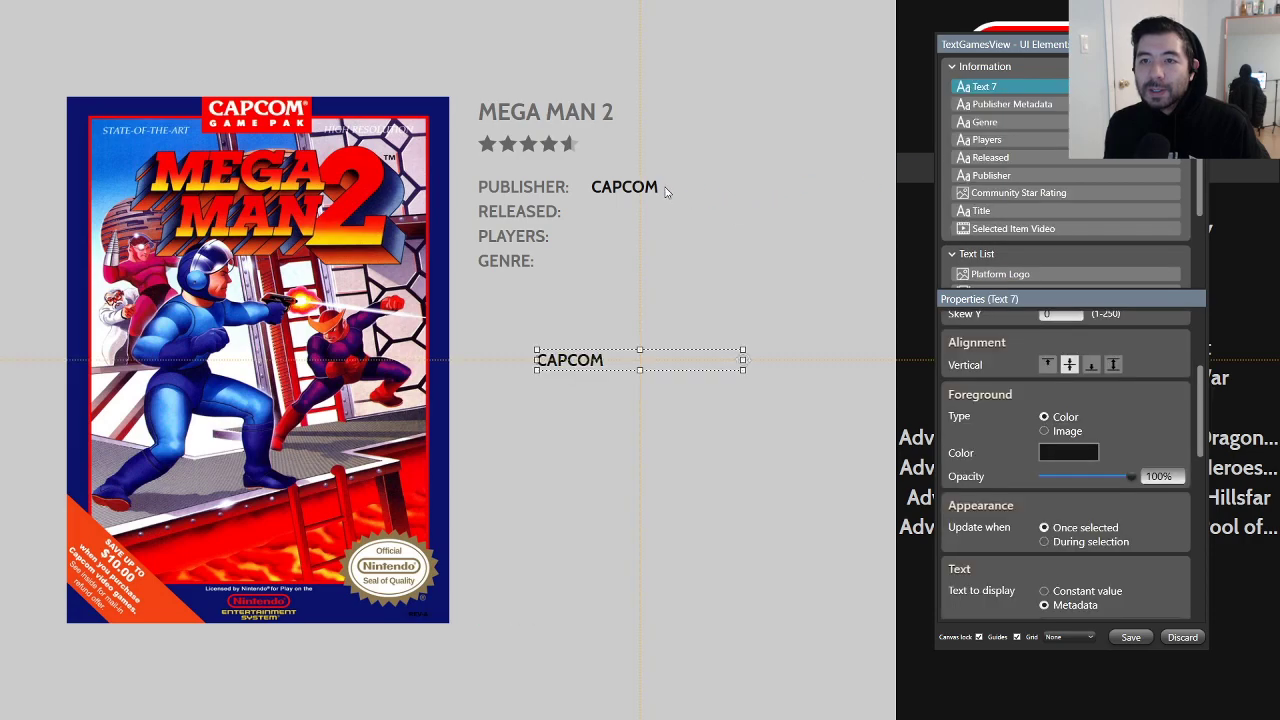
pyautogui.moveTo(584, 357); pyautogui.dragTo(644, 221)
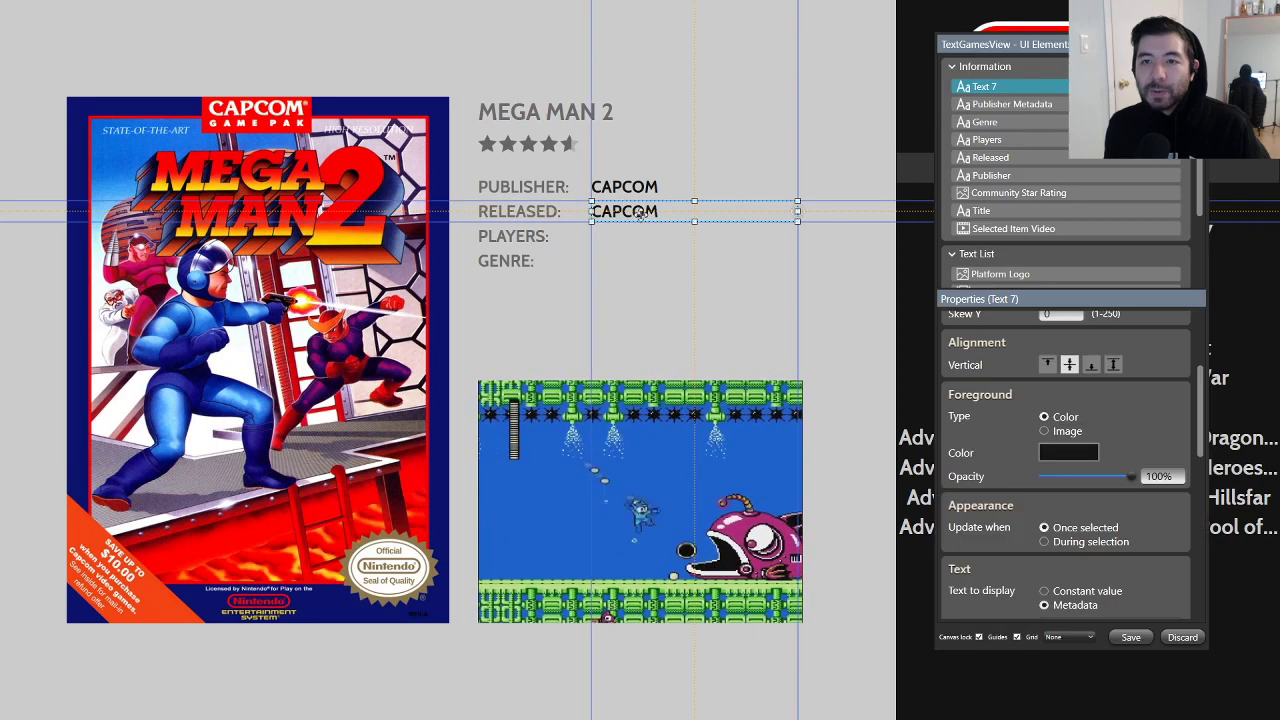
# Step: Examine the metadata choices for the copied text element, looking for a release date option
pyautogui.scroll(-2, 1060, 225)
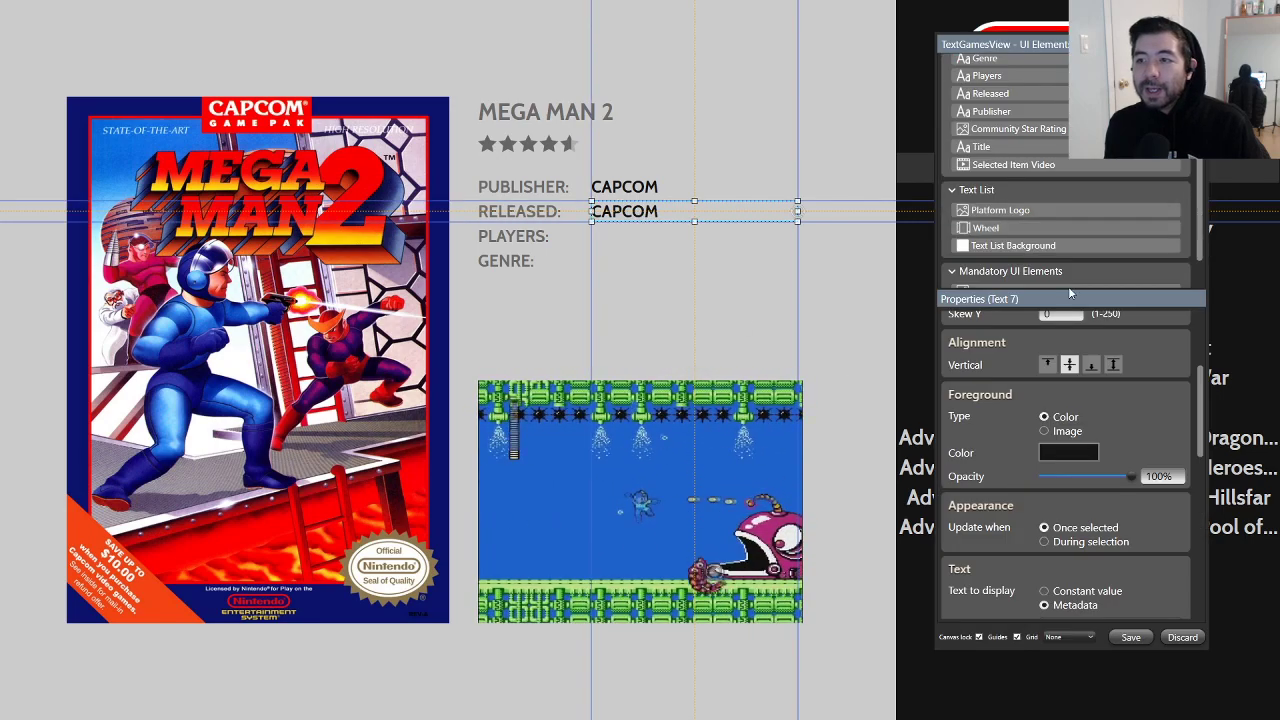
pyautogui.scroll(4, 1148, 420)
pyautogui.scroll(-6, 1152, 421)
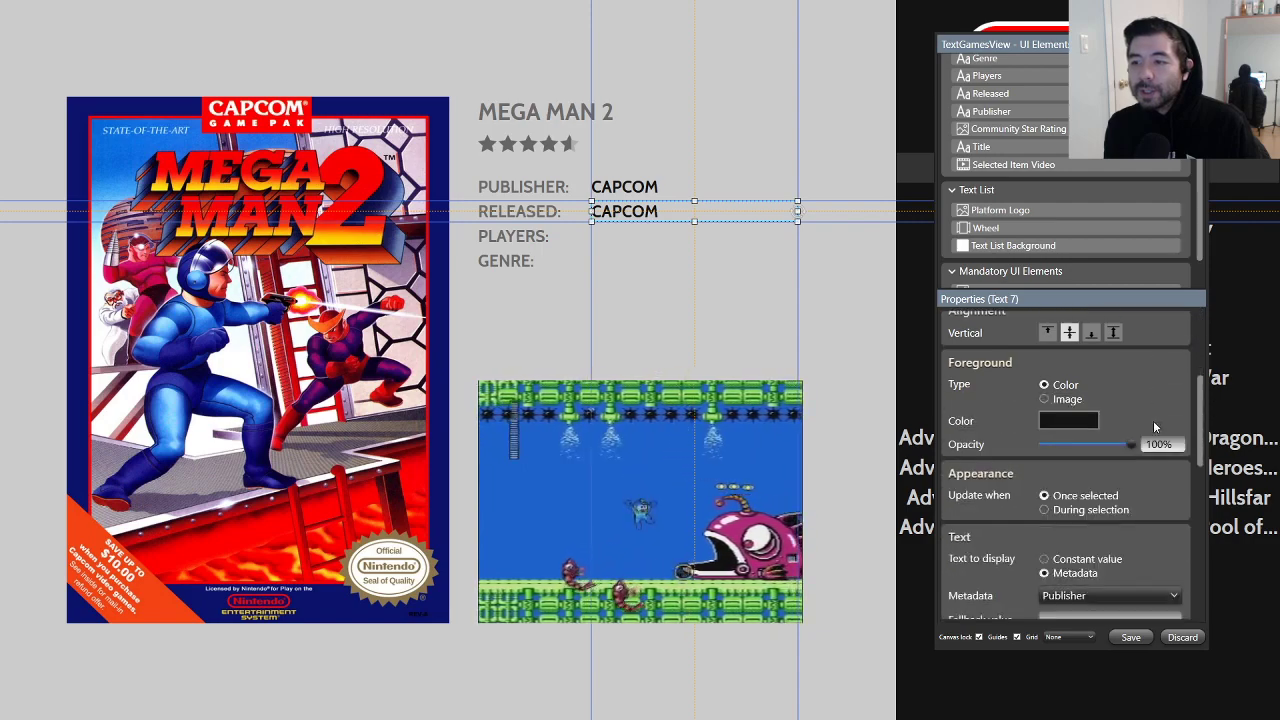
pyautogui.scroll(-1, 1160, 445)
pyautogui.click(1136, 434)
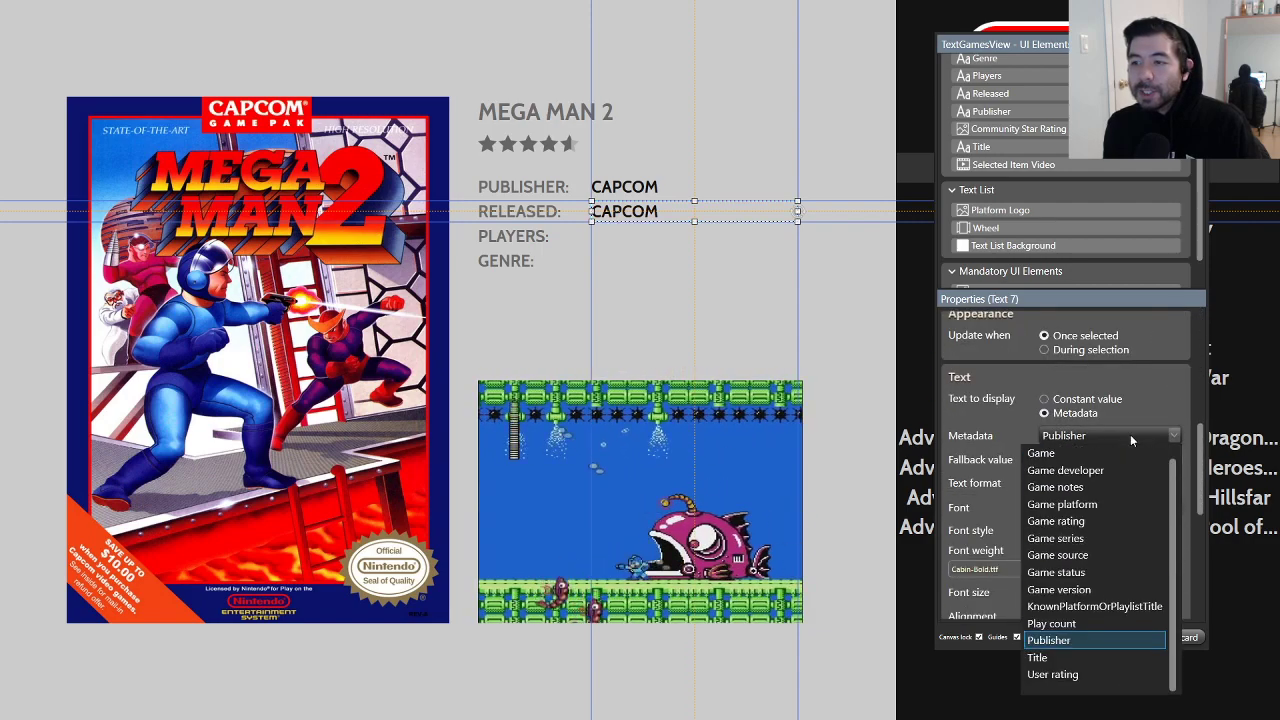
pyautogui.scroll(2, 1099, 496)
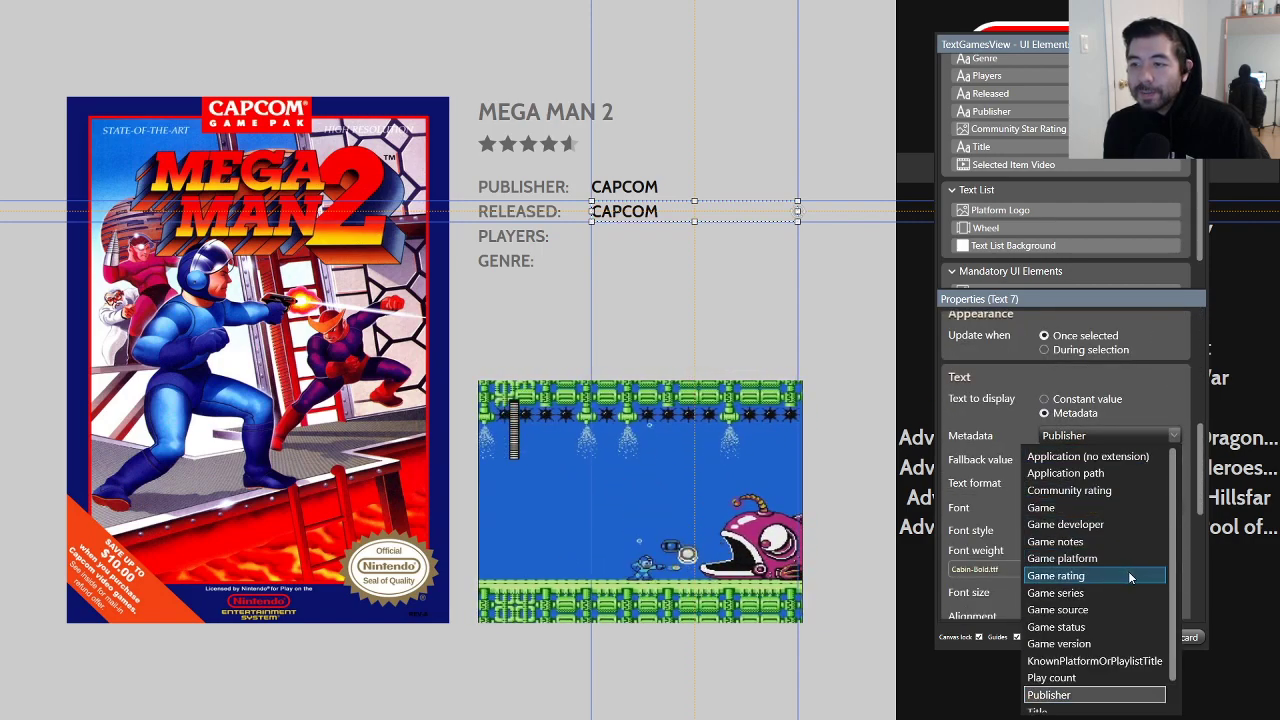
pyautogui.scroll(-1, 1129, 576)
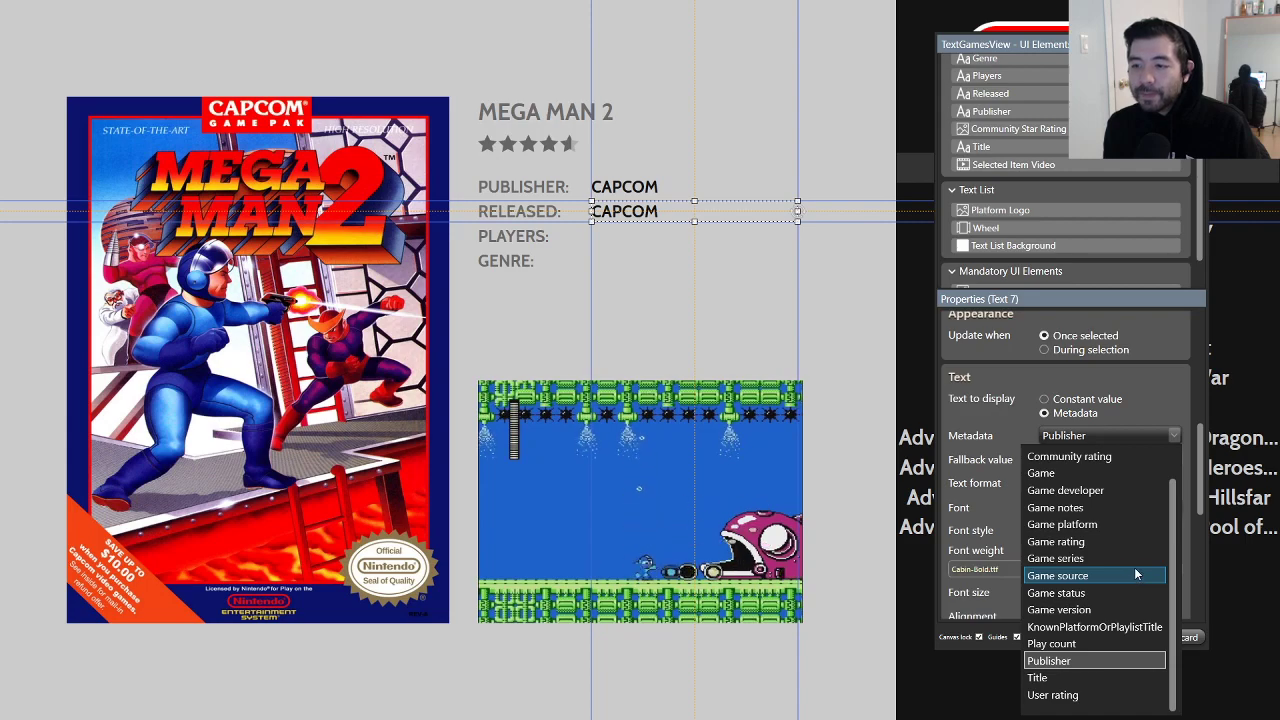
pyautogui.scroll(1, 1134, 574)
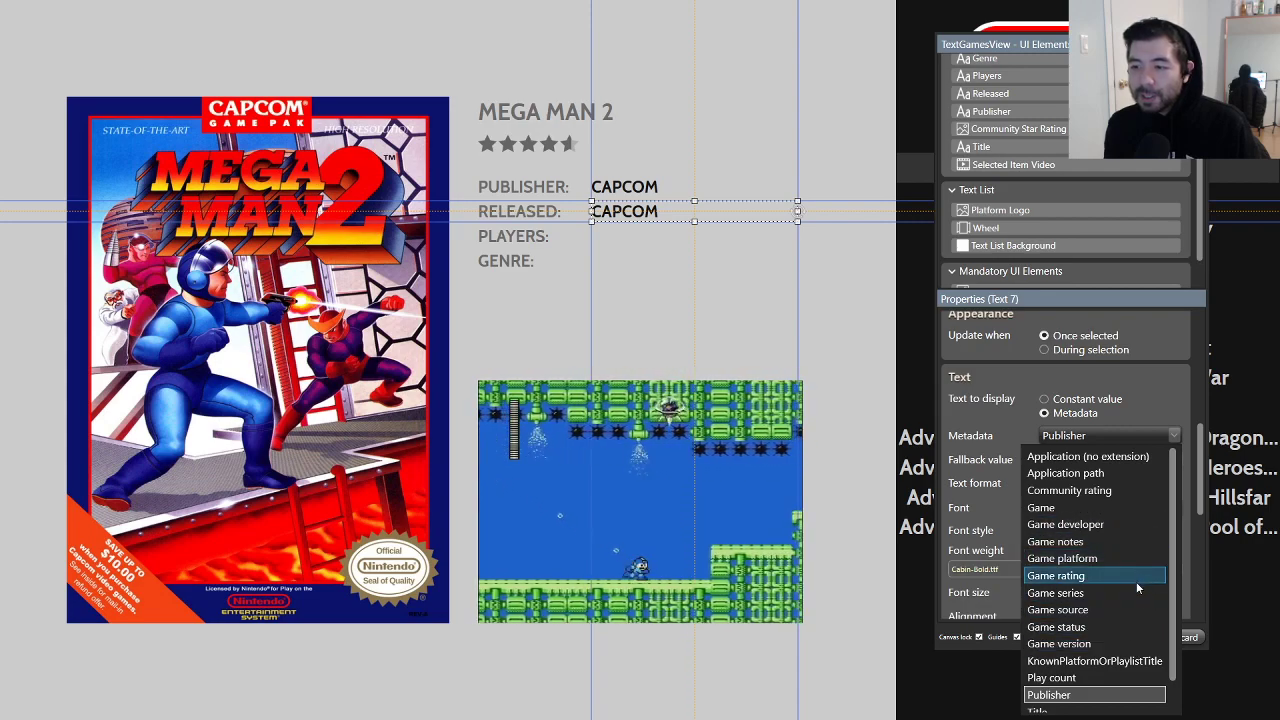
pyautogui.click(1186, 531)
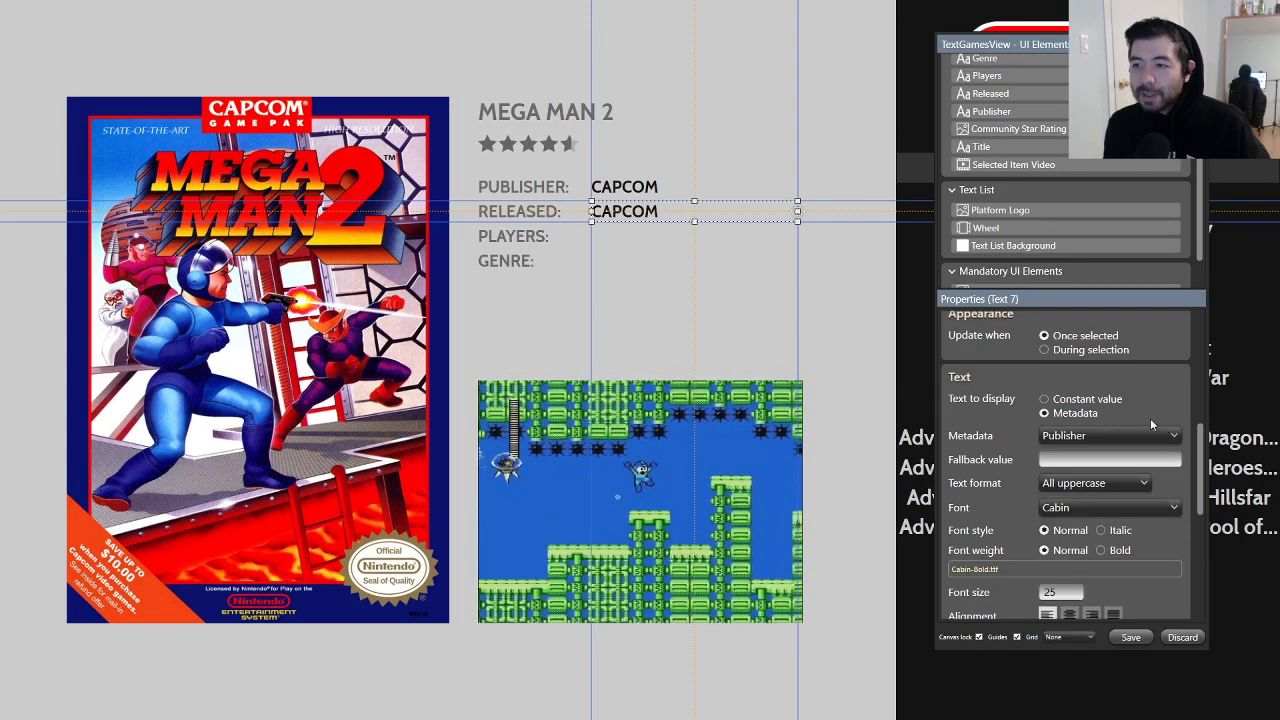
pyautogui.scroll(2, 1066, 160)
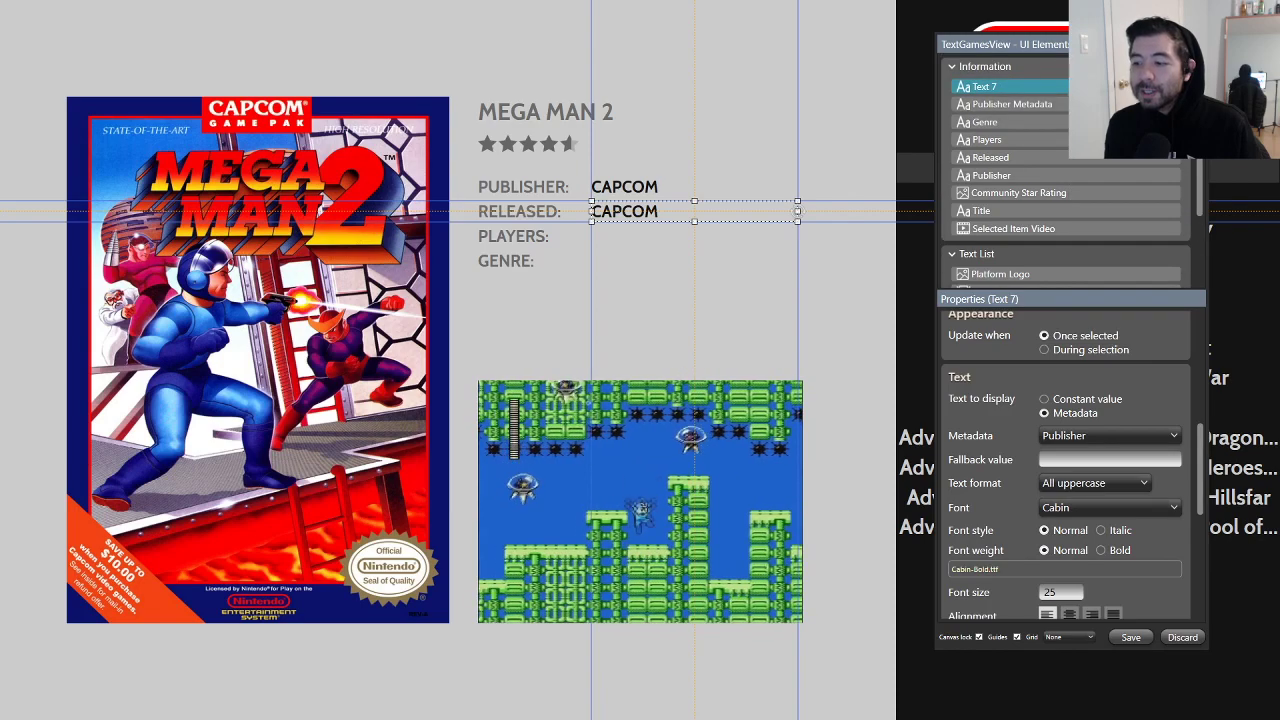
# Step: Add a Release Date element to the Information group and review its text properties
pyautogui.rightClick(1046, 66)
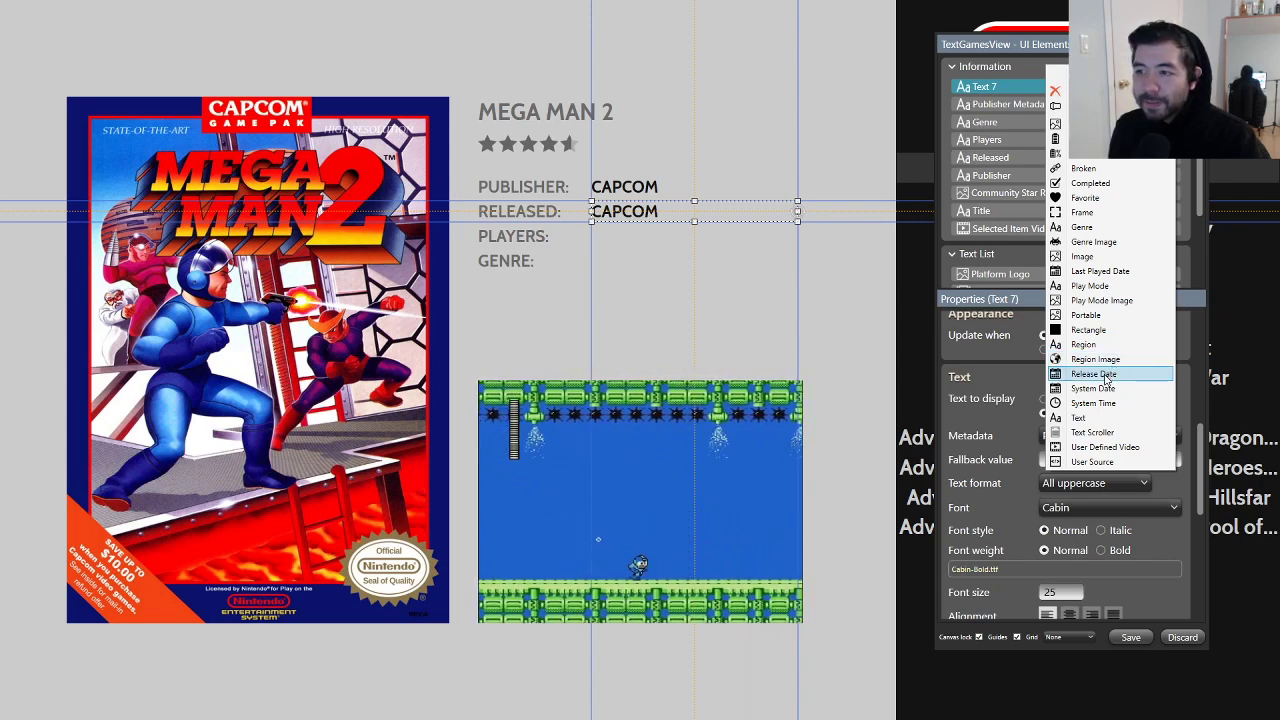
pyautogui.click(1103, 373)
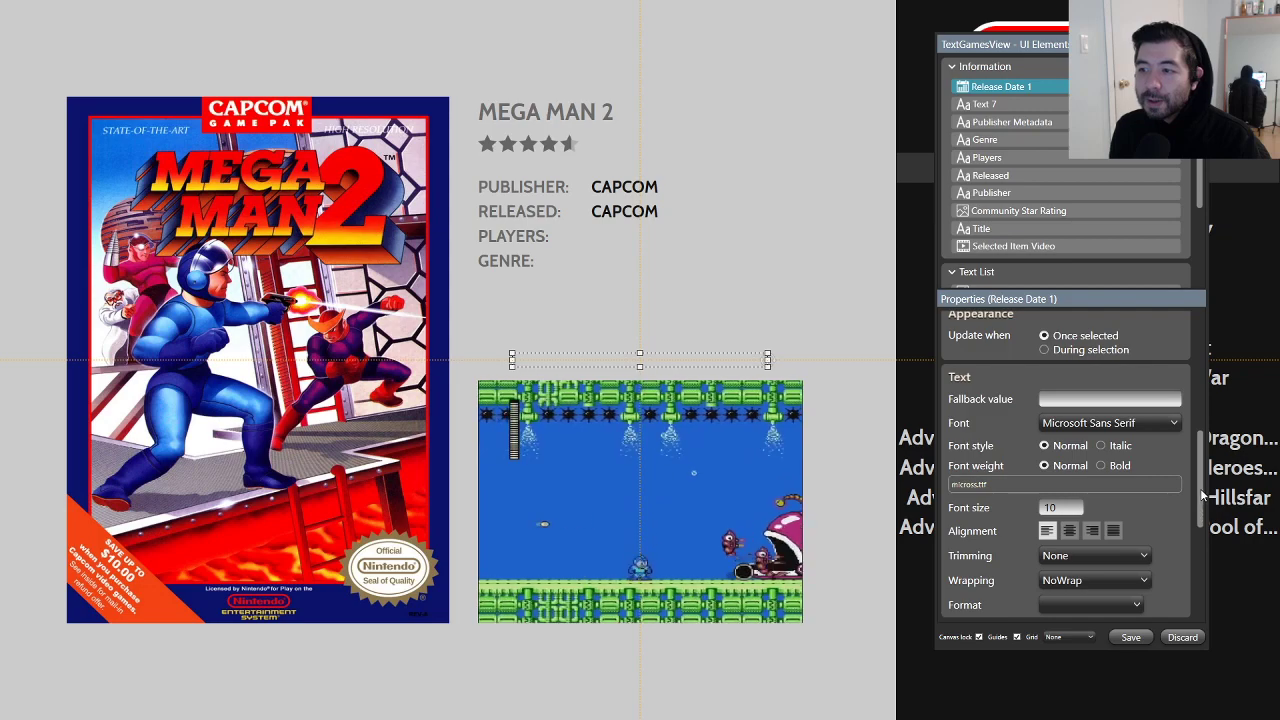
pyautogui.scroll(-5, 1201, 497)
pyautogui.scroll(5, 1201, 500)
pyautogui.moveTo(1201, 500); pyautogui.dragTo(1189, 394)
# Step: Apply the copied publisher text's foreground properties to the Release Date element
pyautogui.click(1012, 86)
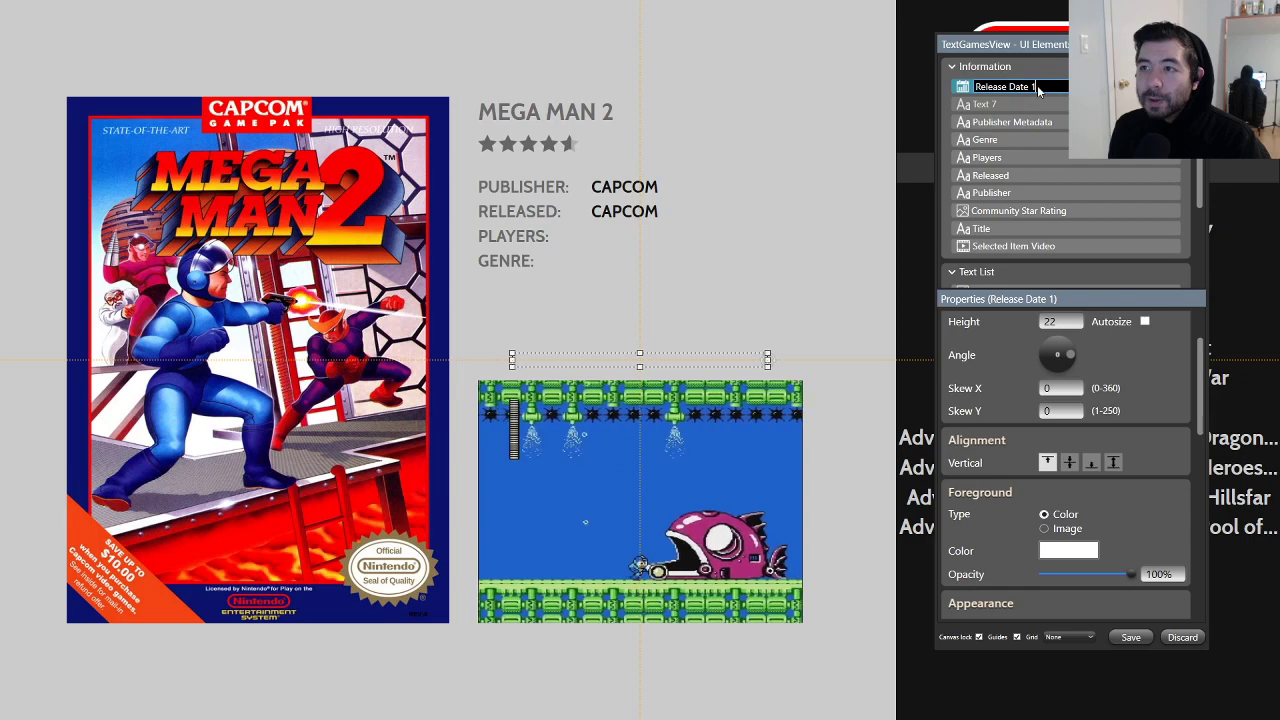
pyautogui.rightClick(1018, 88)
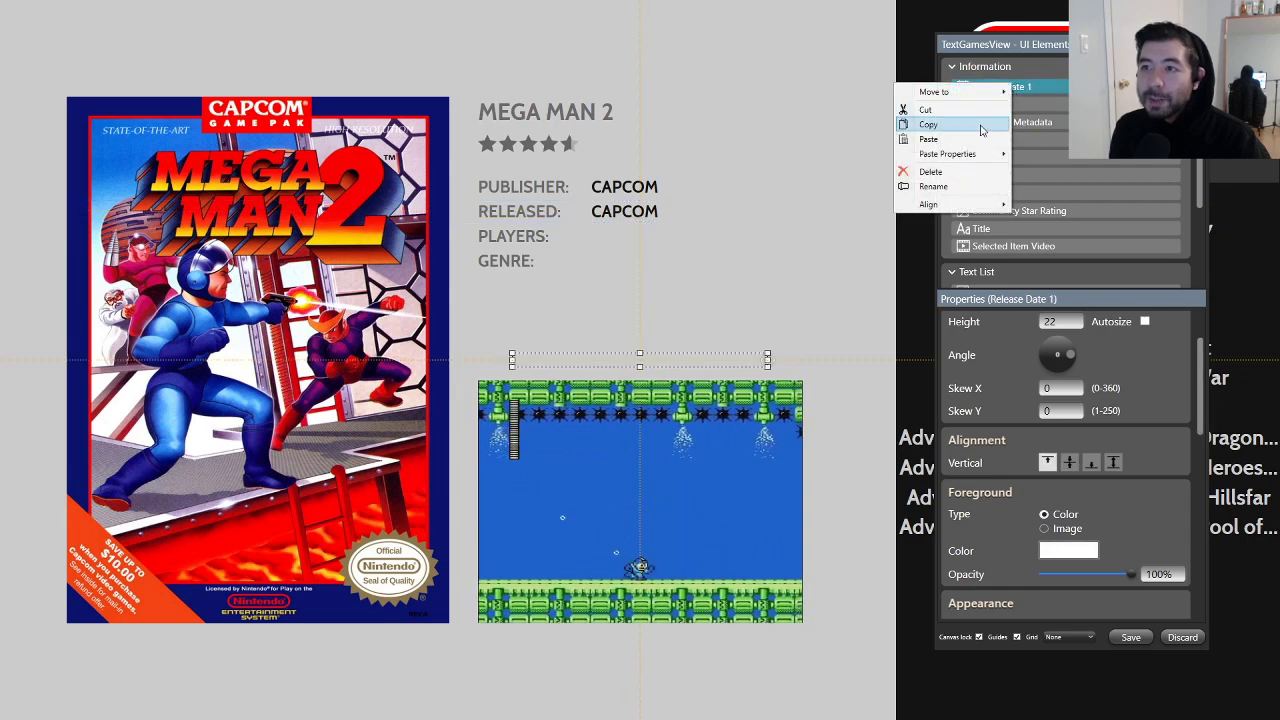
pyautogui.moveTo(950, 154)
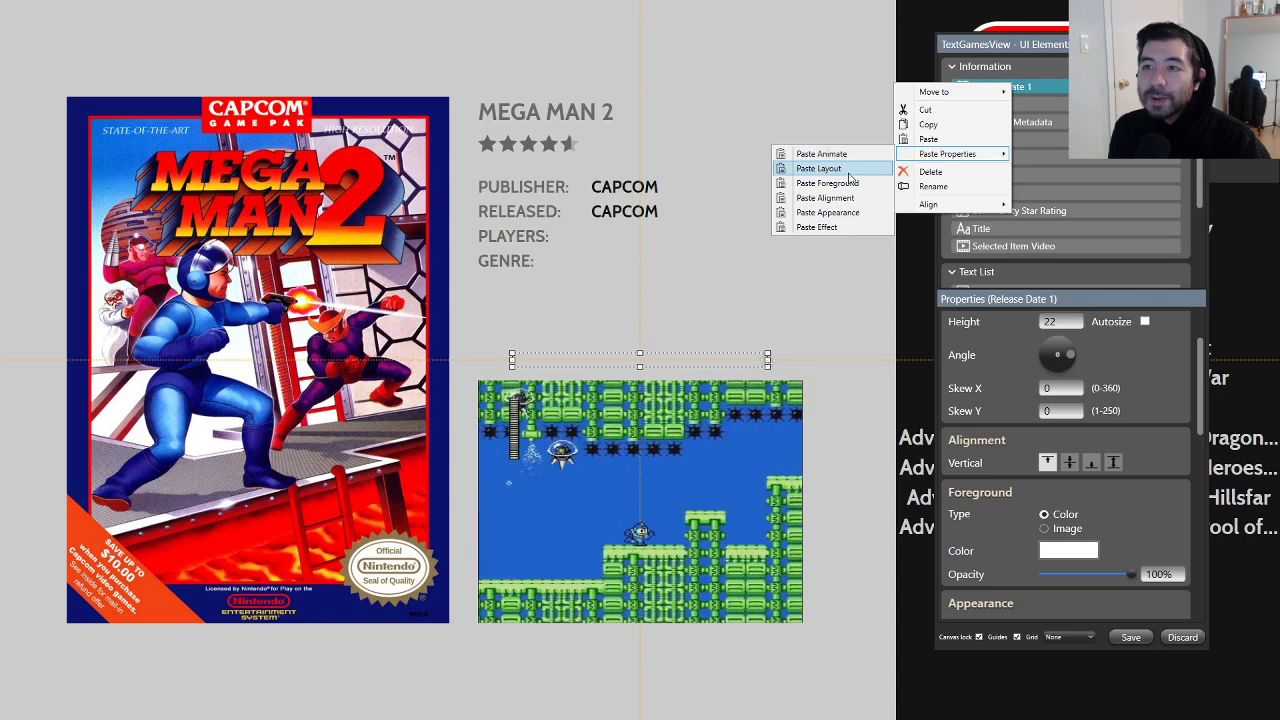
pyautogui.click(845, 184)
# Step: Apply the copied publisher text's alignment and appearance properties to the Release Date element
pyautogui.rightClick(1000, 87)
pyautogui.moveTo(886, 160)
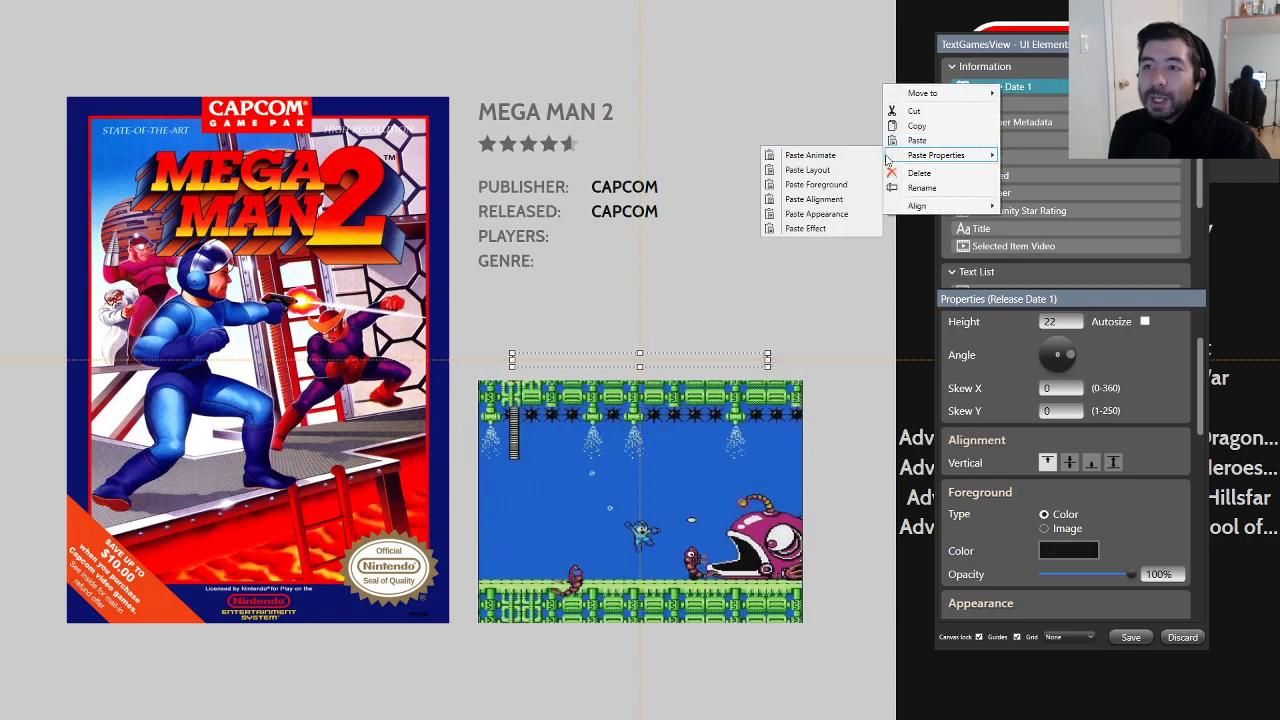
pyautogui.click(818, 199)
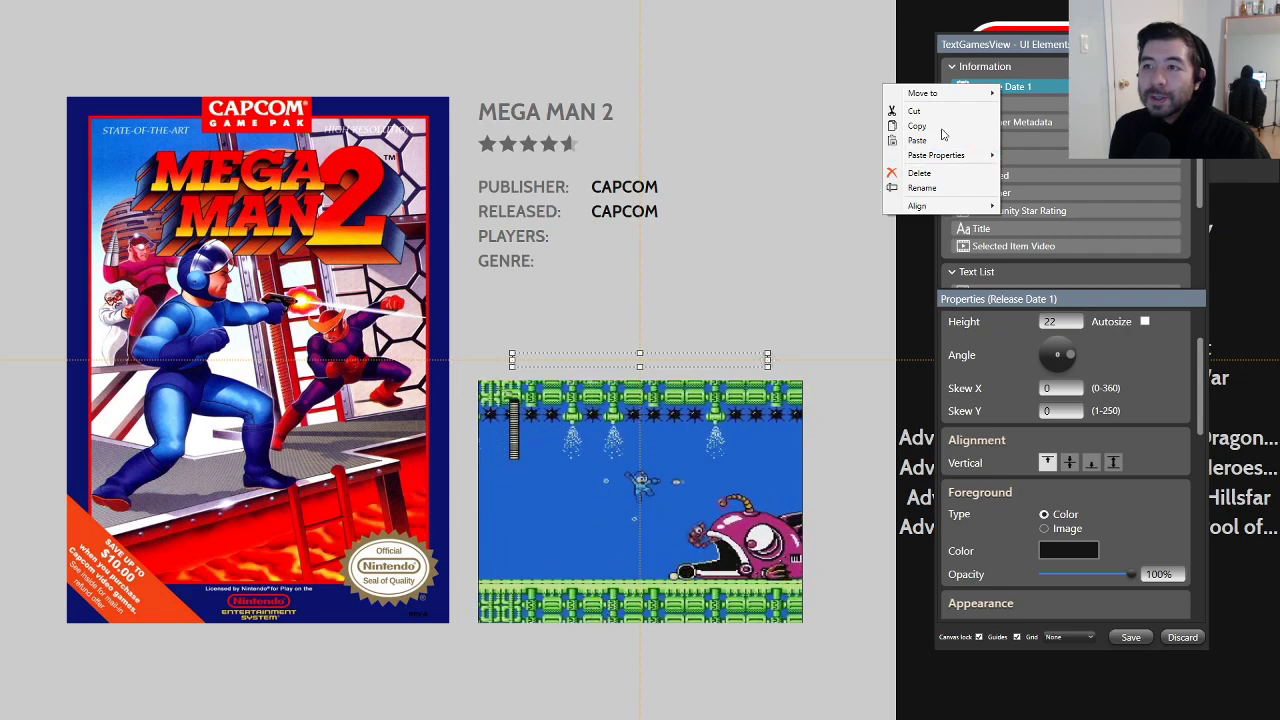
pyautogui.rightClick(995, 87)
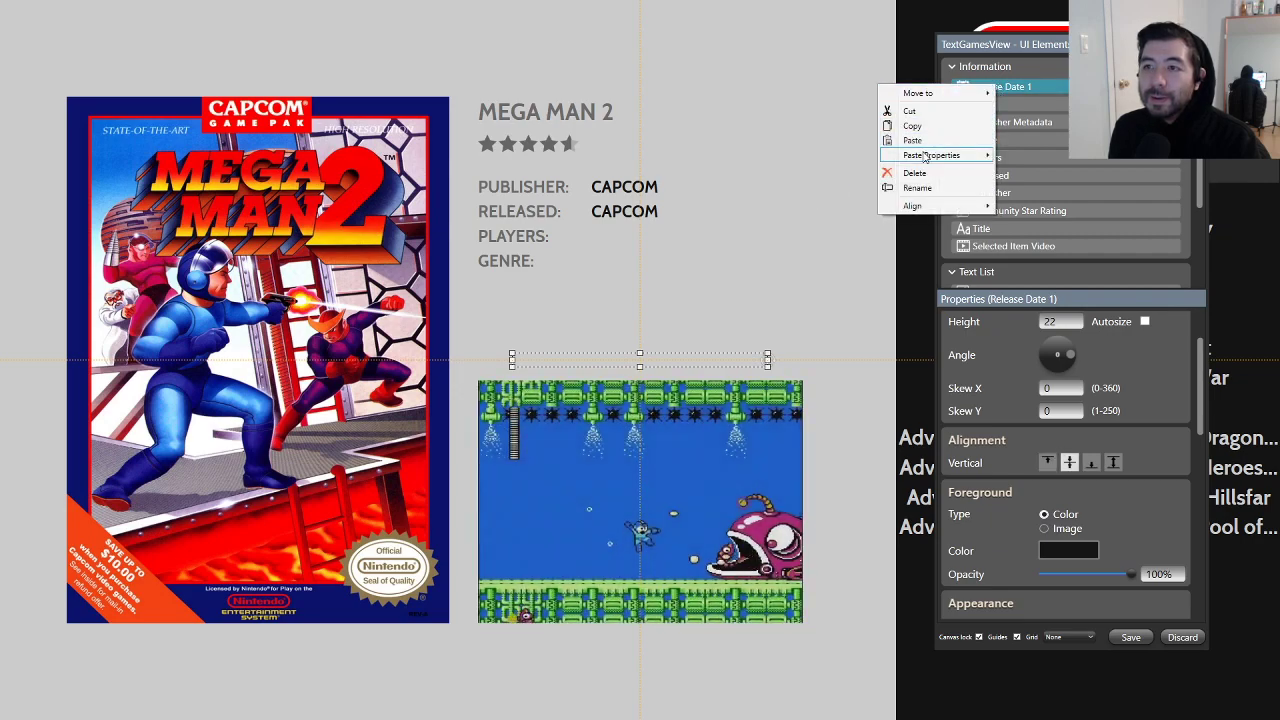
pyautogui.moveTo(935, 155)
pyautogui.click(813, 211)
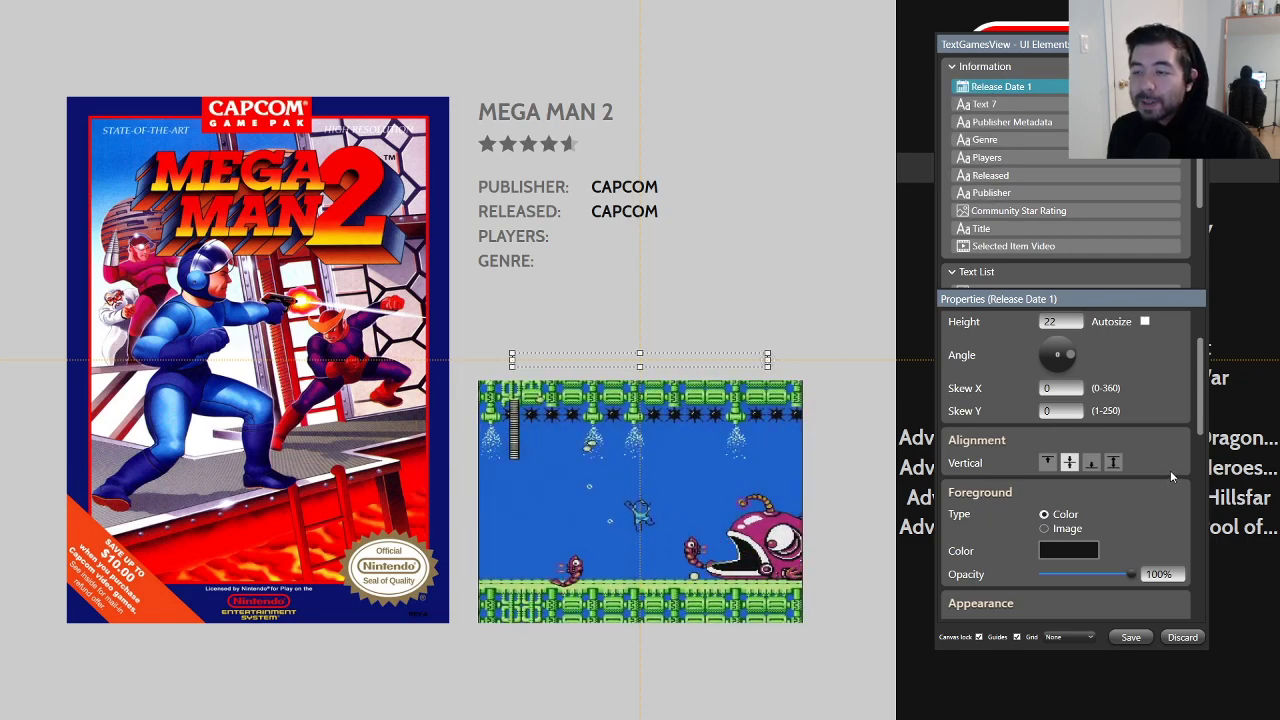
pyautogui.scroll(-6, 1174, 465)
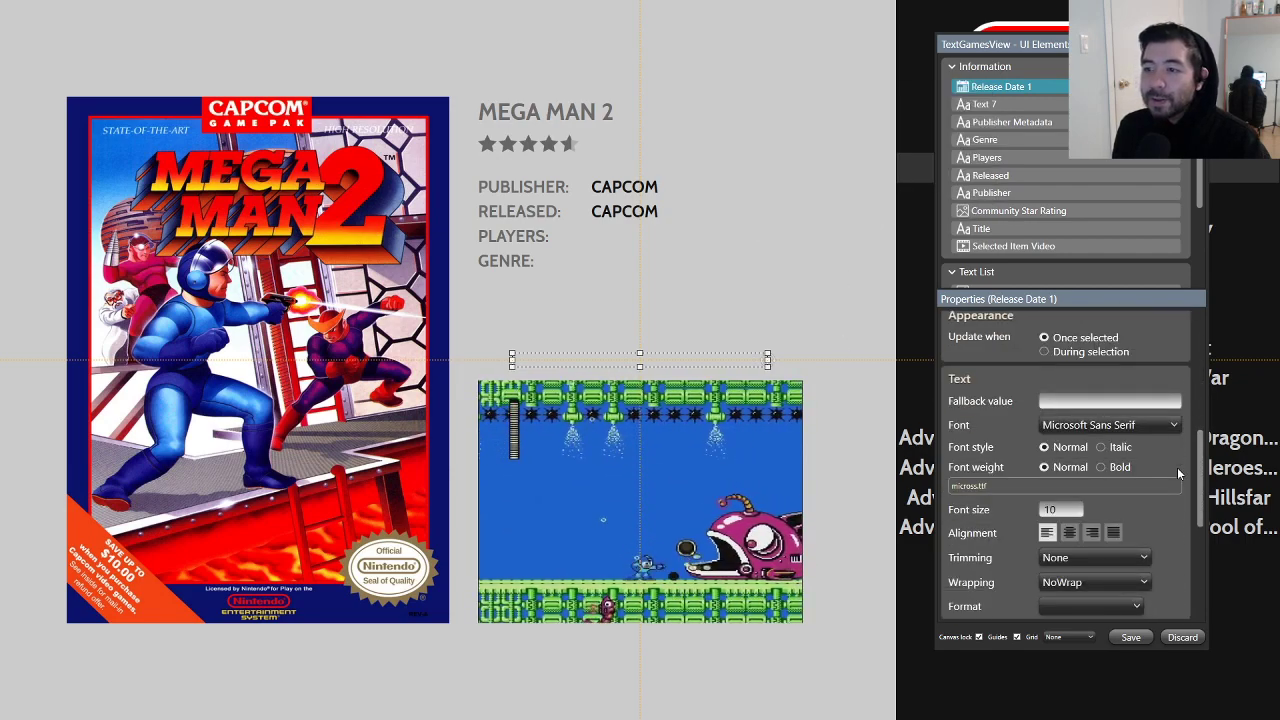
pyautogui.rightClick(1002, 88)
pyautogui.moveTo(920, 158)
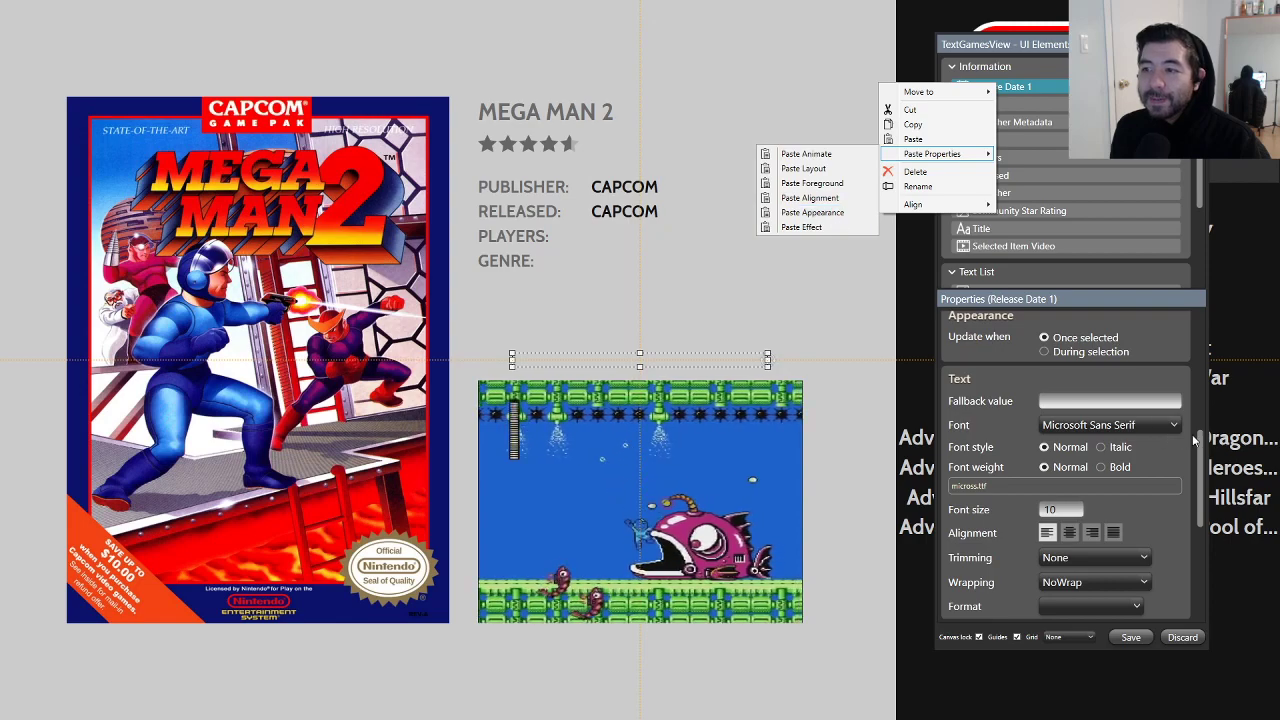
pyautogui.click(1186, 389)
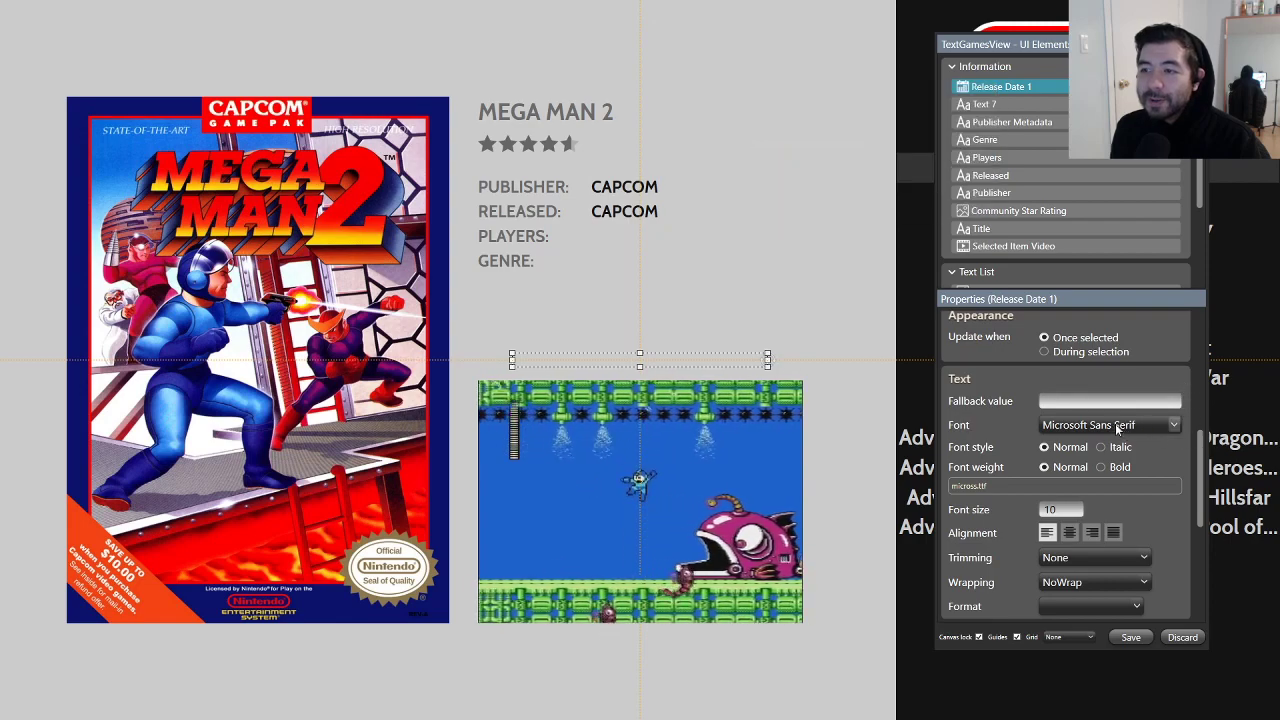
# Step: Set the Release Date element's font to Cabin and its font size to 25
pyautogui.click(1172, 426)
pyautogui.moveTo(1174, 597); pyautogui.dragTo(1181, 479)
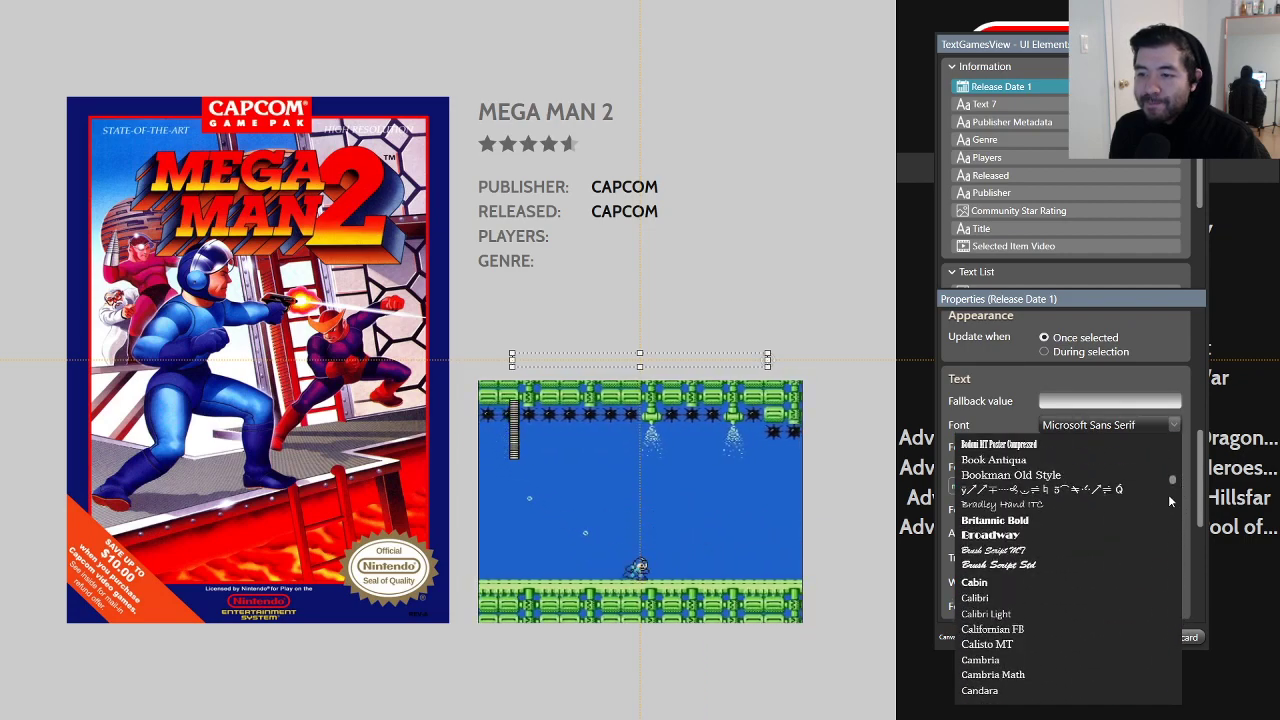
pyautogui.click(998, 582)
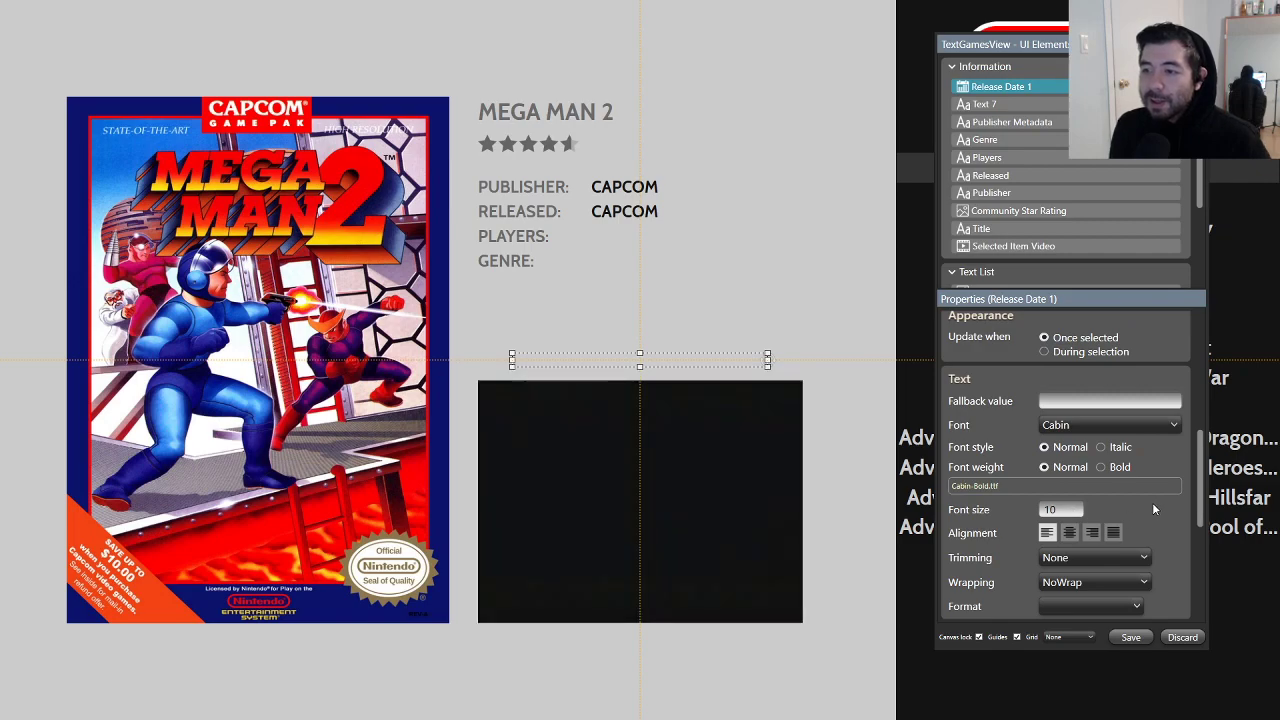
pyautogui.scroll(2, 1176, 497)
pyautogui.scroll(1, 1178, 490)
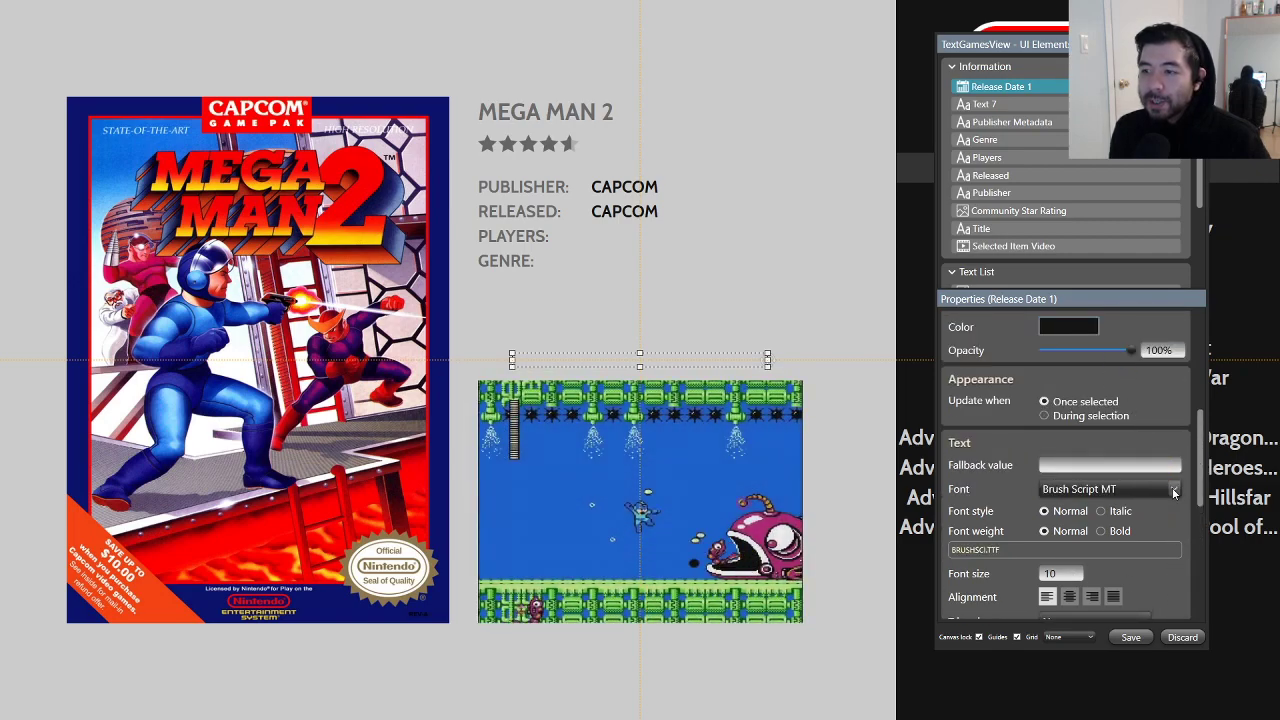
pyautogui.scroll(-1, 1174, 492)
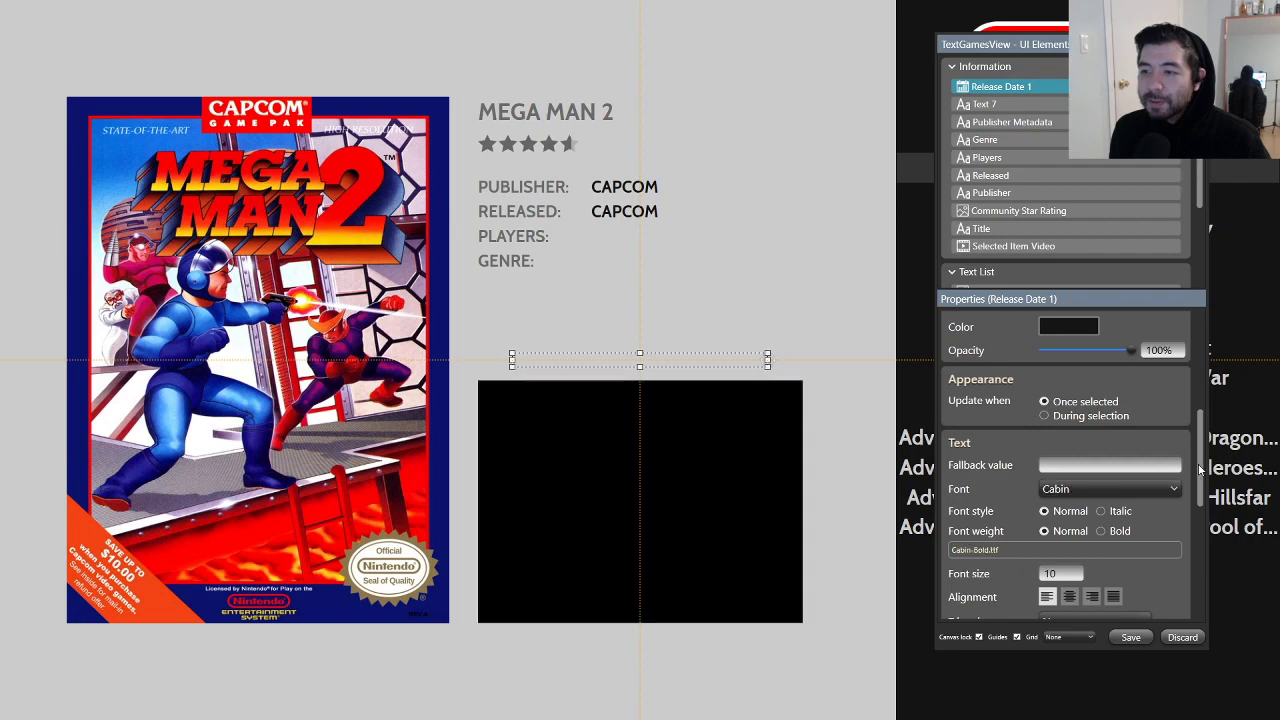
pyautogui.moveTo(1201, 462); pyautogui.dragTo(1209, 505)
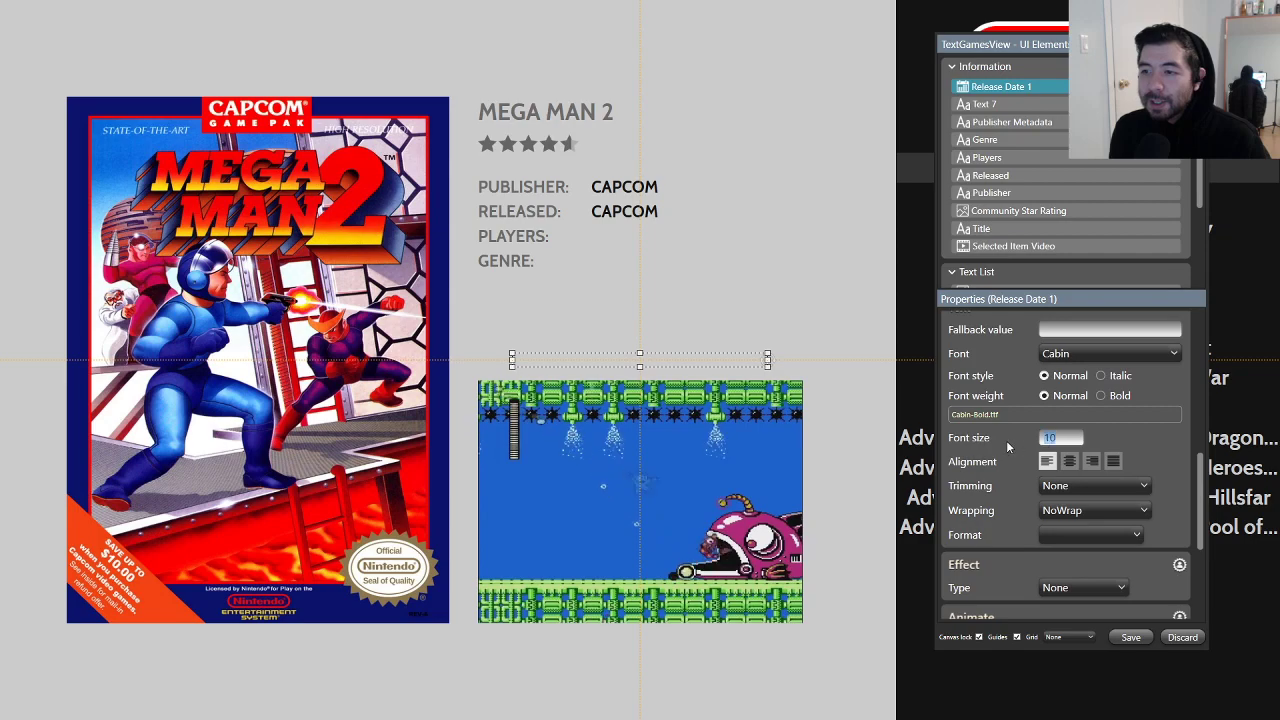
pyautogui.write('25')
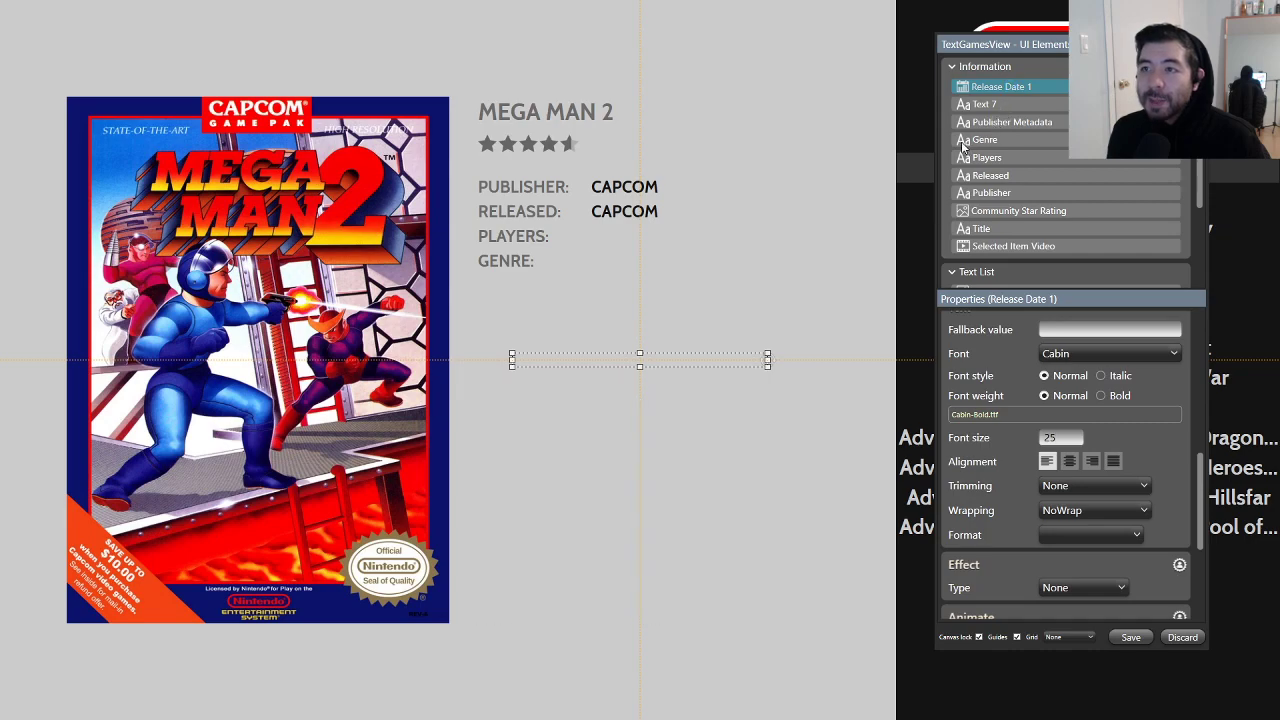
# Step: Apply the copied publisher text's layout to the Release Date element and place it beside the PLAYERS label
pyautogui.rightClick(1006, 88)
pyautogui.moveTo(943, 157)
pyautogui.click(828, 168)
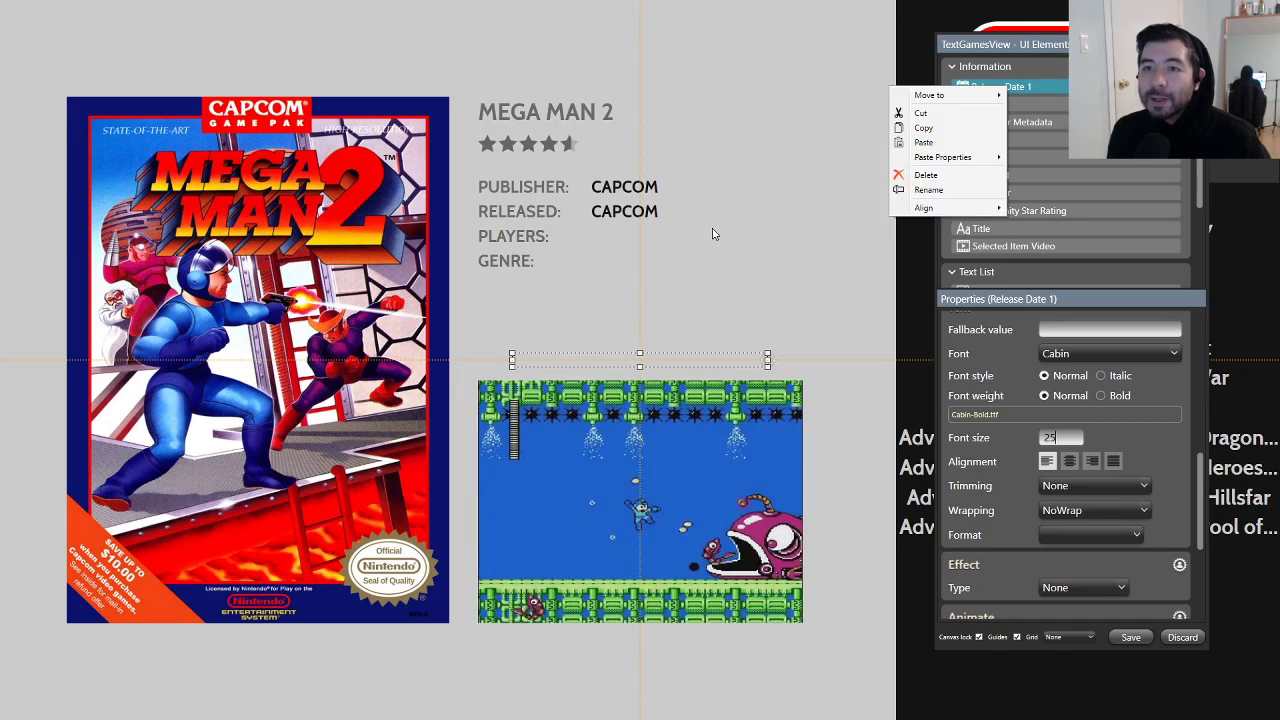
pyautogui.moveTo(688, 233); pyautogui.dragTo(674, 242)
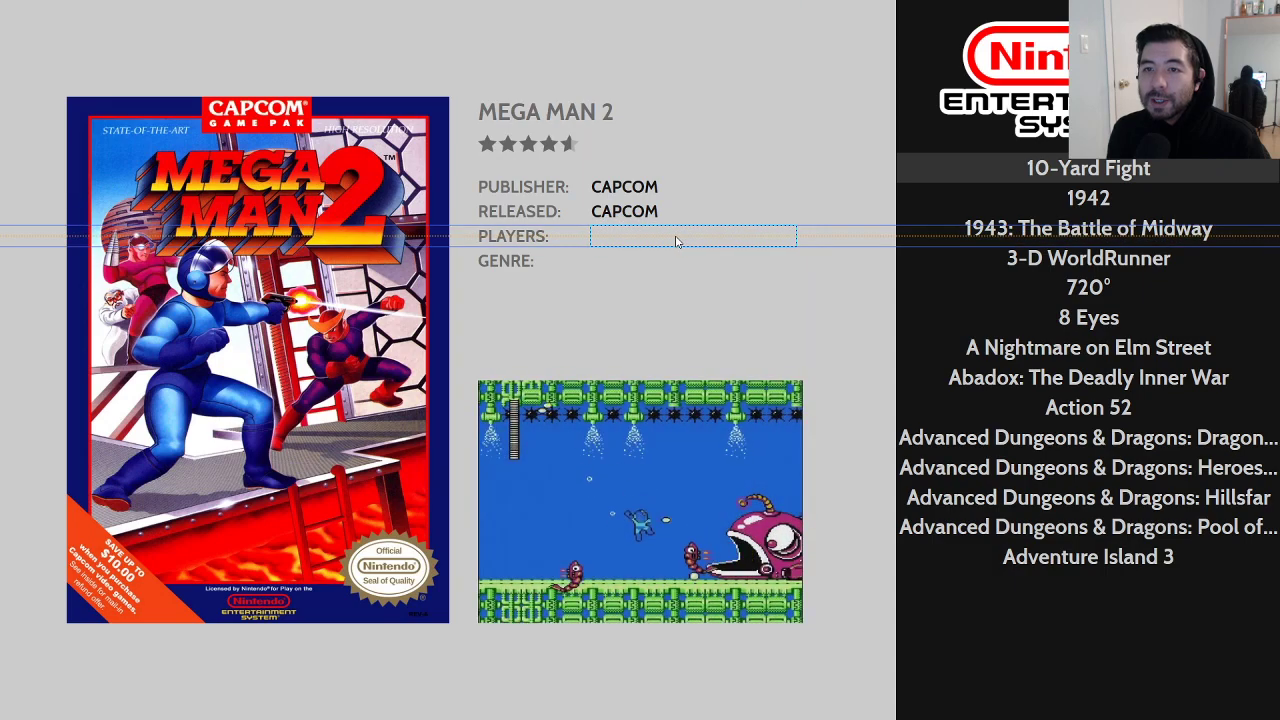
pyautogui.click(677, 241)
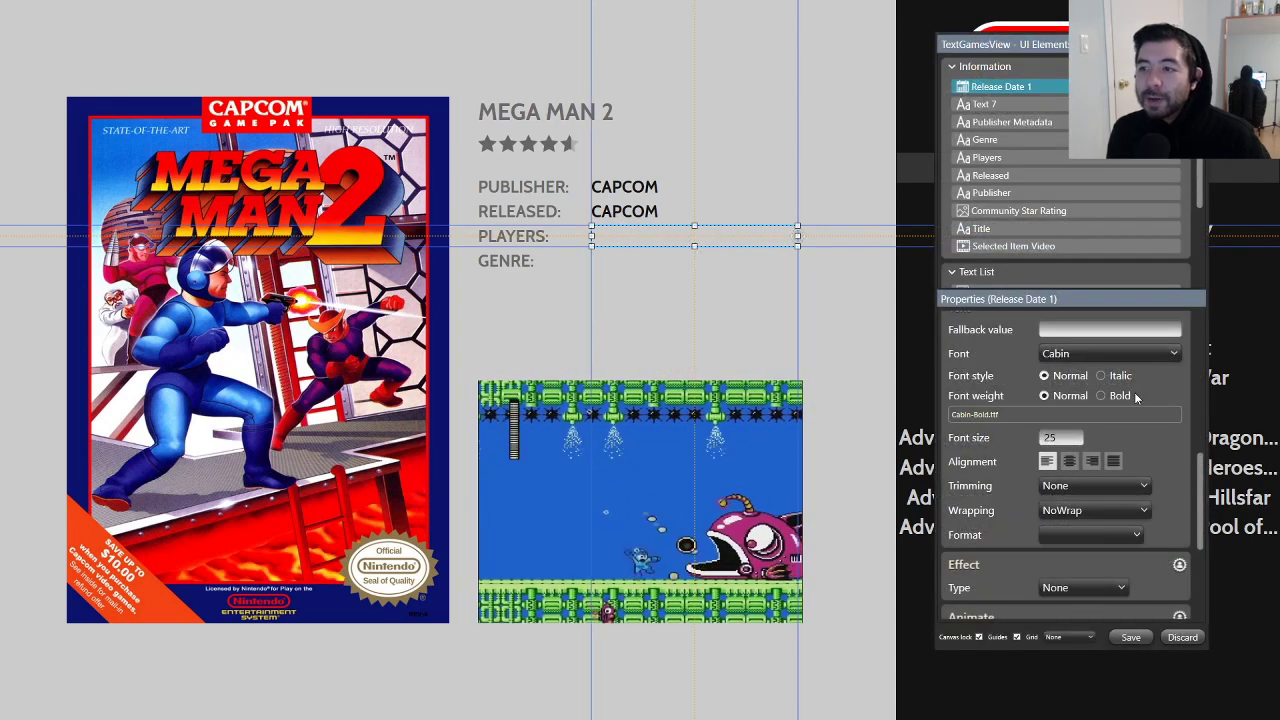
# Step: Set the Release Date element's date format to yyyy
pyautogui.scroll(-3, 1181, 503)
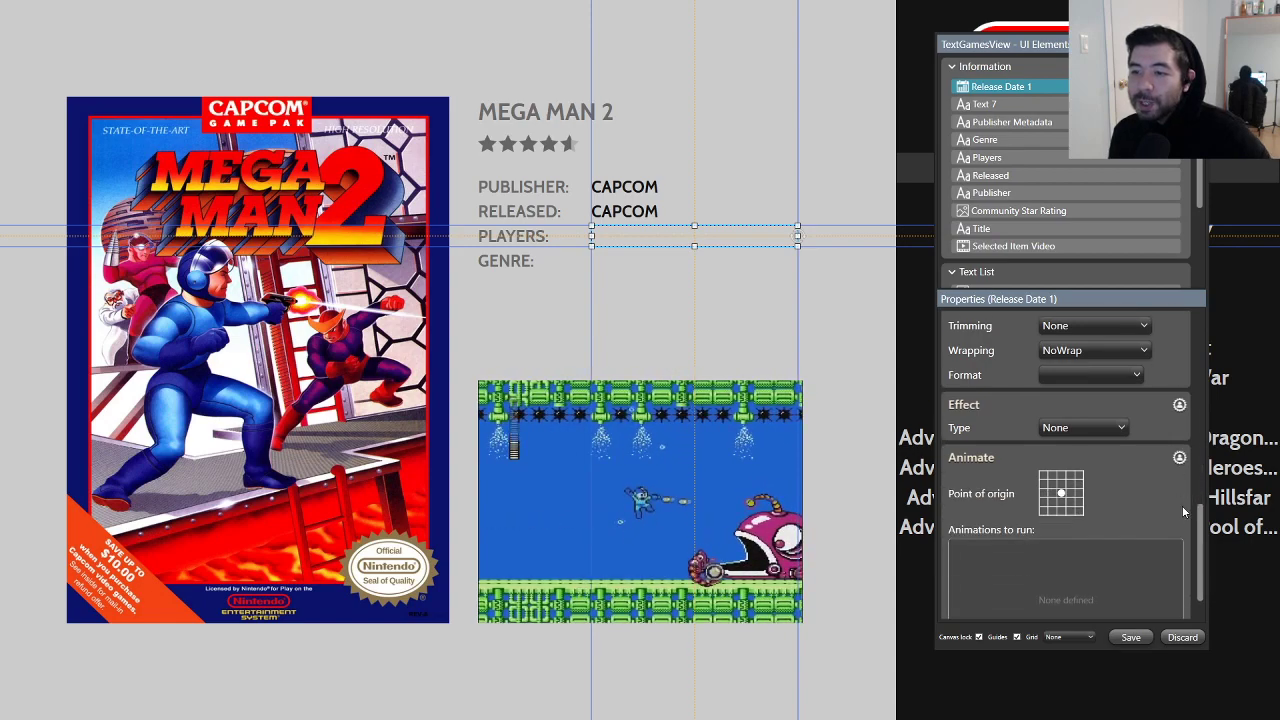
pyautogui.scroll(3, 1190, 455)
pyautogui.scroll(3, 1190, 461)
pyautogui.scroll(-3, 1190, 461)
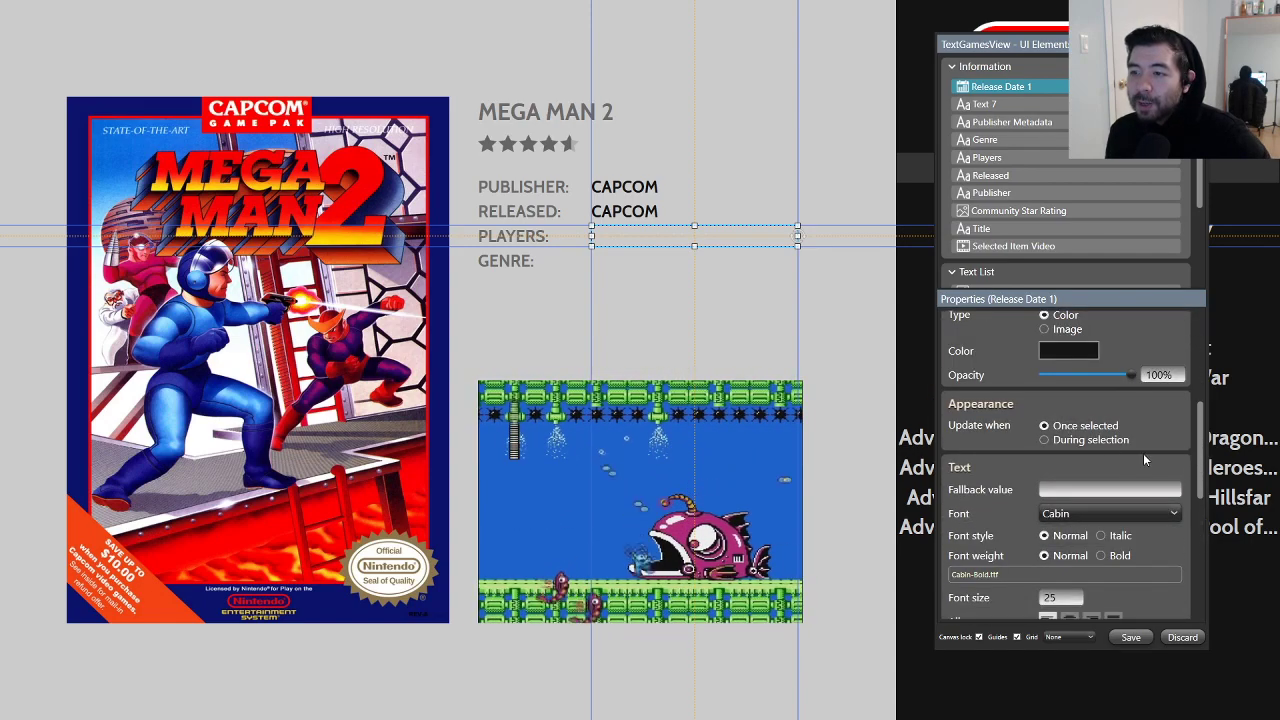
pyautogui.scroll(-2, 1199, 476)
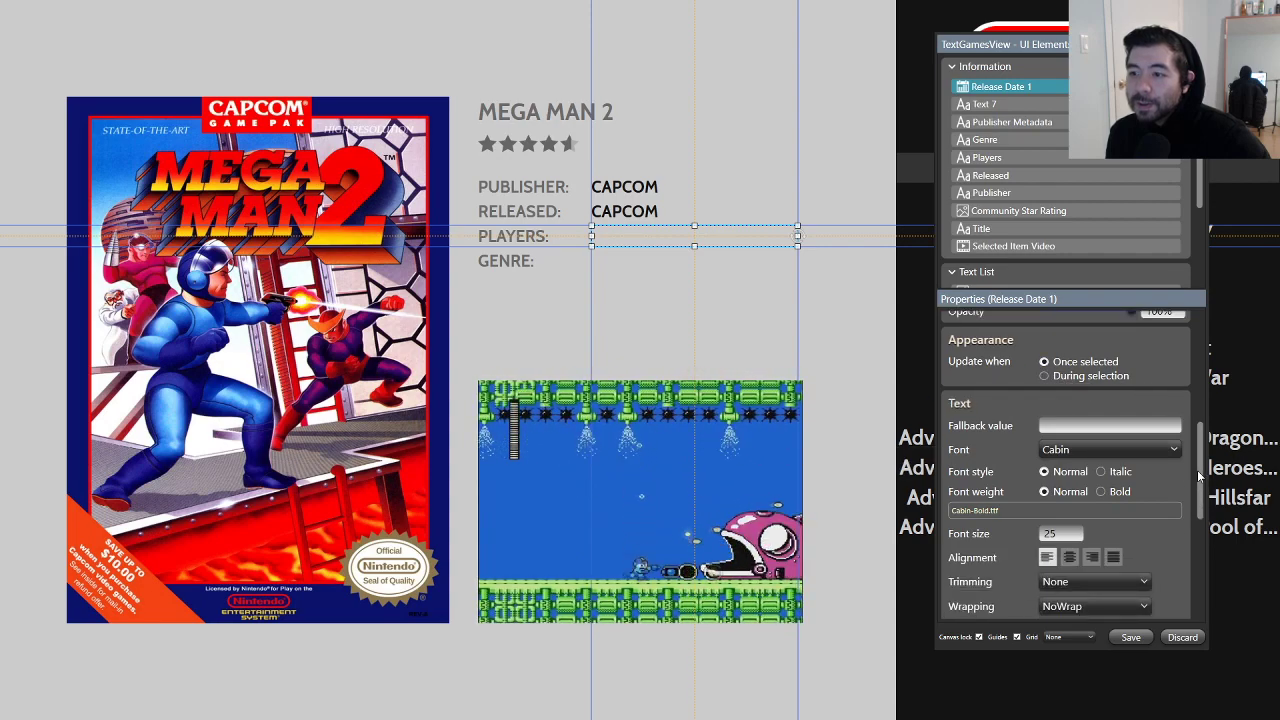
pyautogui.scroll(-5, 1197, 470)
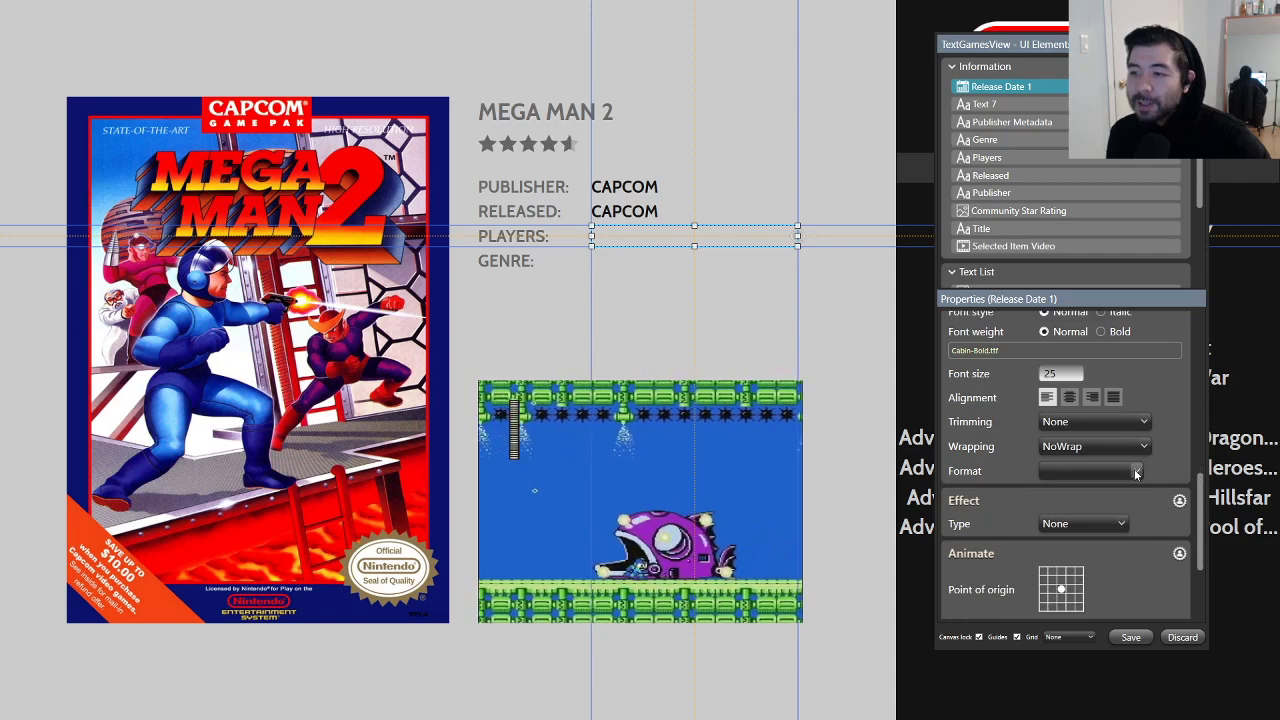
pyautogui.click(1136, 472)
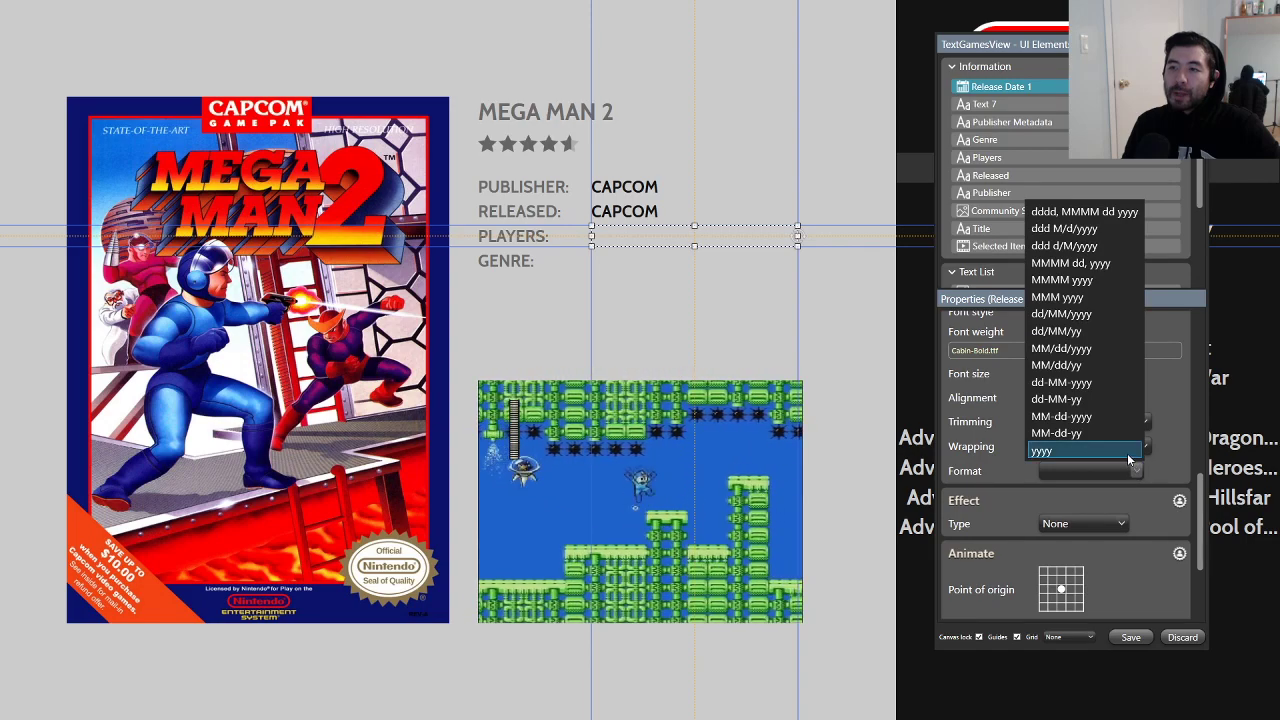
pyautogui.click(1127, 451)
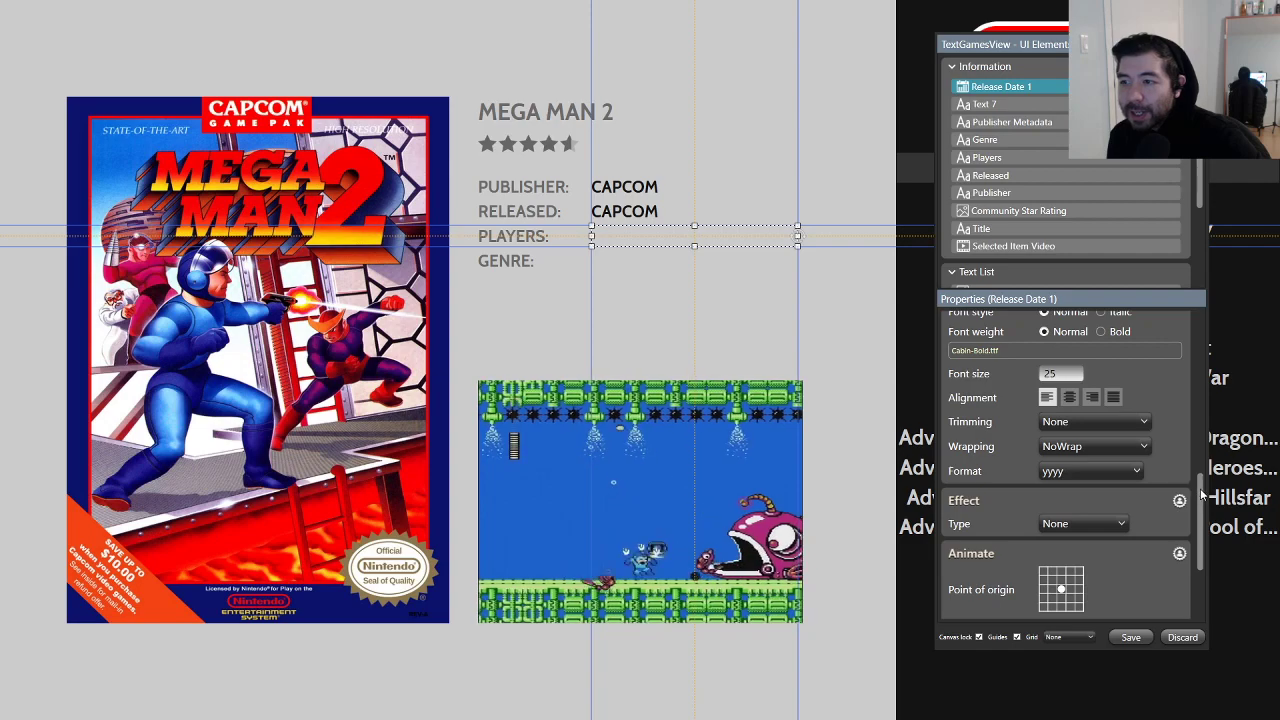
# Step: Try the italic style and the dddd, MMMM dd yyyy format on the Release Date element, returning to Normal and yyyy
pyautogui.moveTo(1200, 486); pyautogui.dragTo(1201, 455)
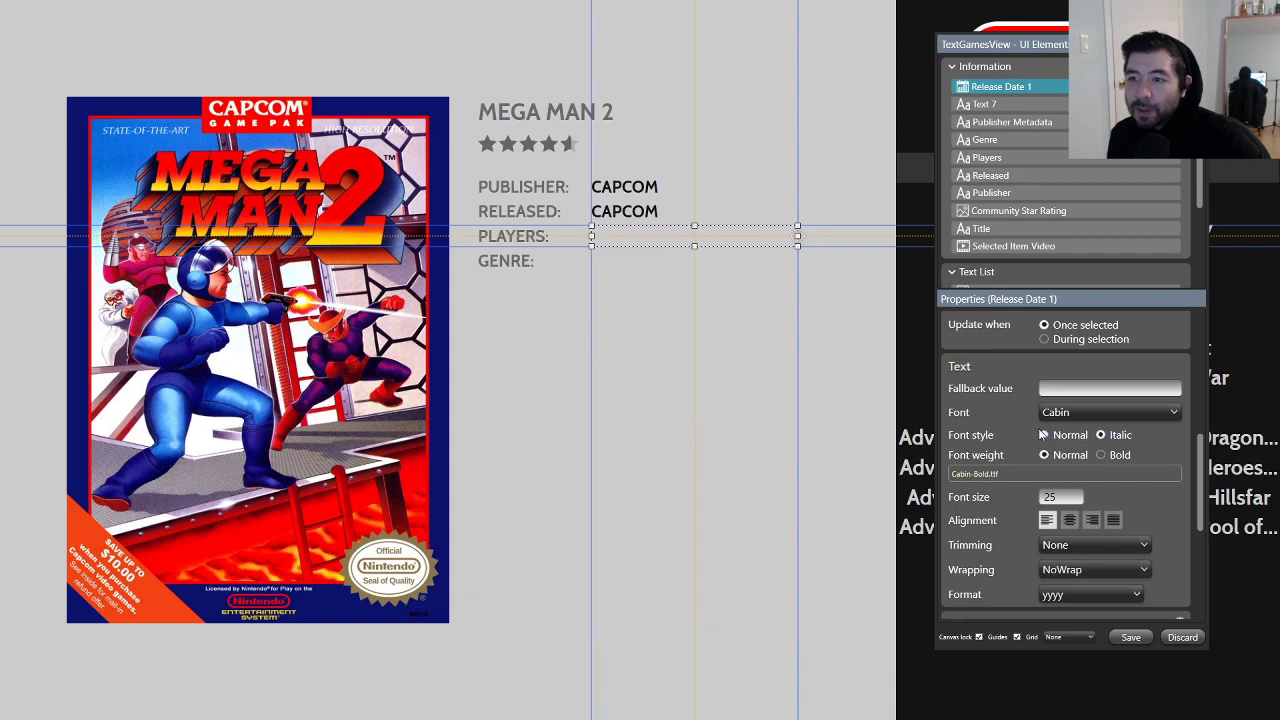
pyautogui.scroll(-1, 1183, 497)
pyautogui.scroll(-2, 1184, 493)
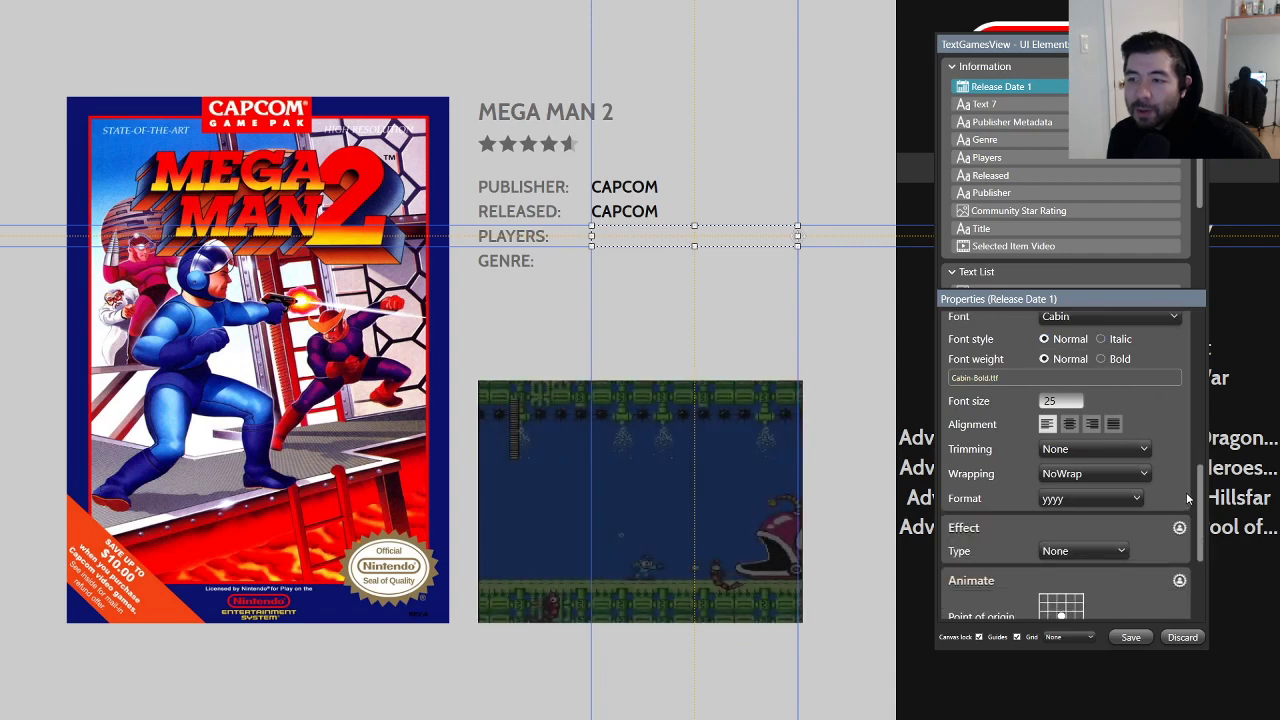
pyautogui.click(1102, 450)
pyautogui.click(1110, 466)
pyautogui.click(1114, 472)
pyautogui.click(1168, 483)
pyautogui.scroll(-2, 1175, 490)
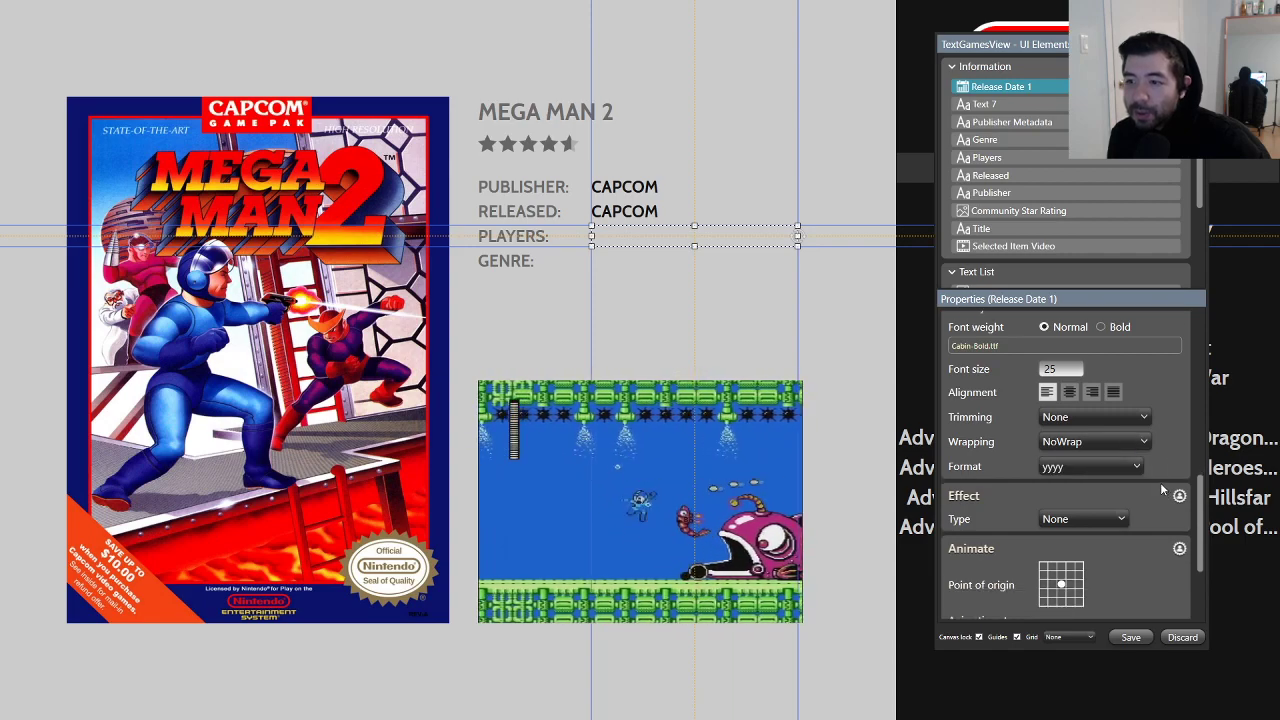
pyautogui.click(1101, 438)
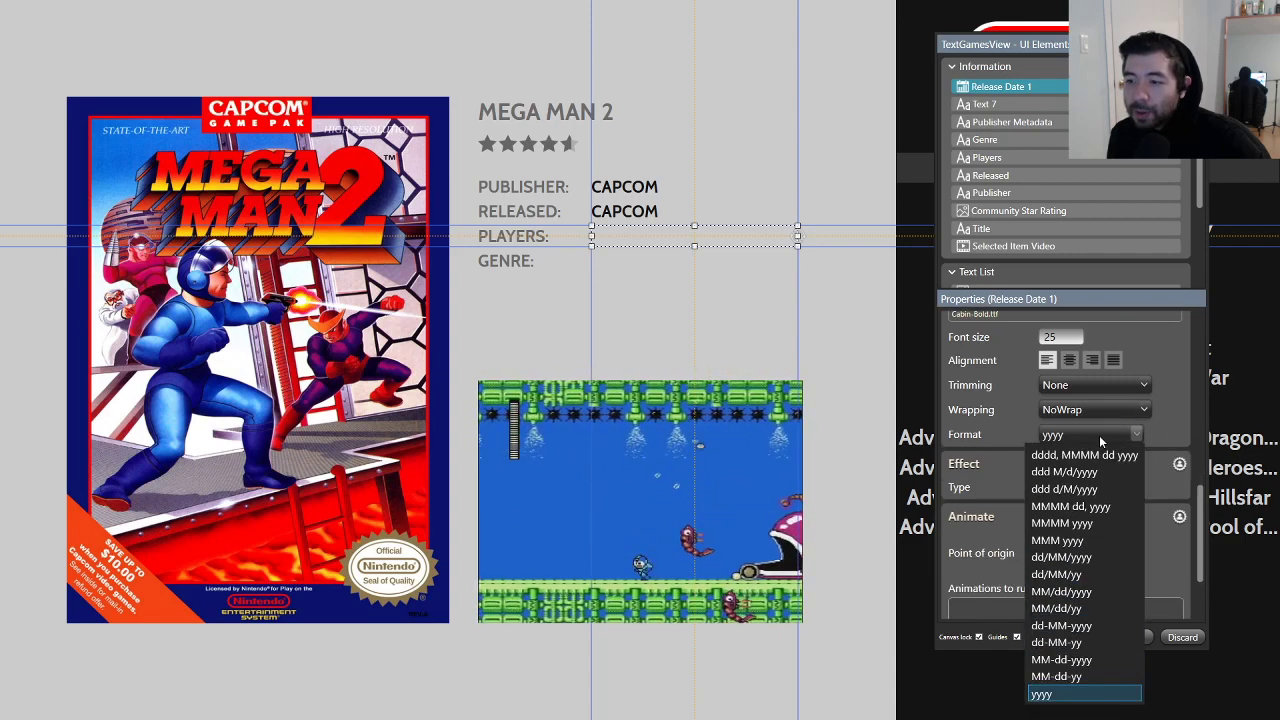
pyautogui.press('Escape')
pyautogui.click(1092, 435)
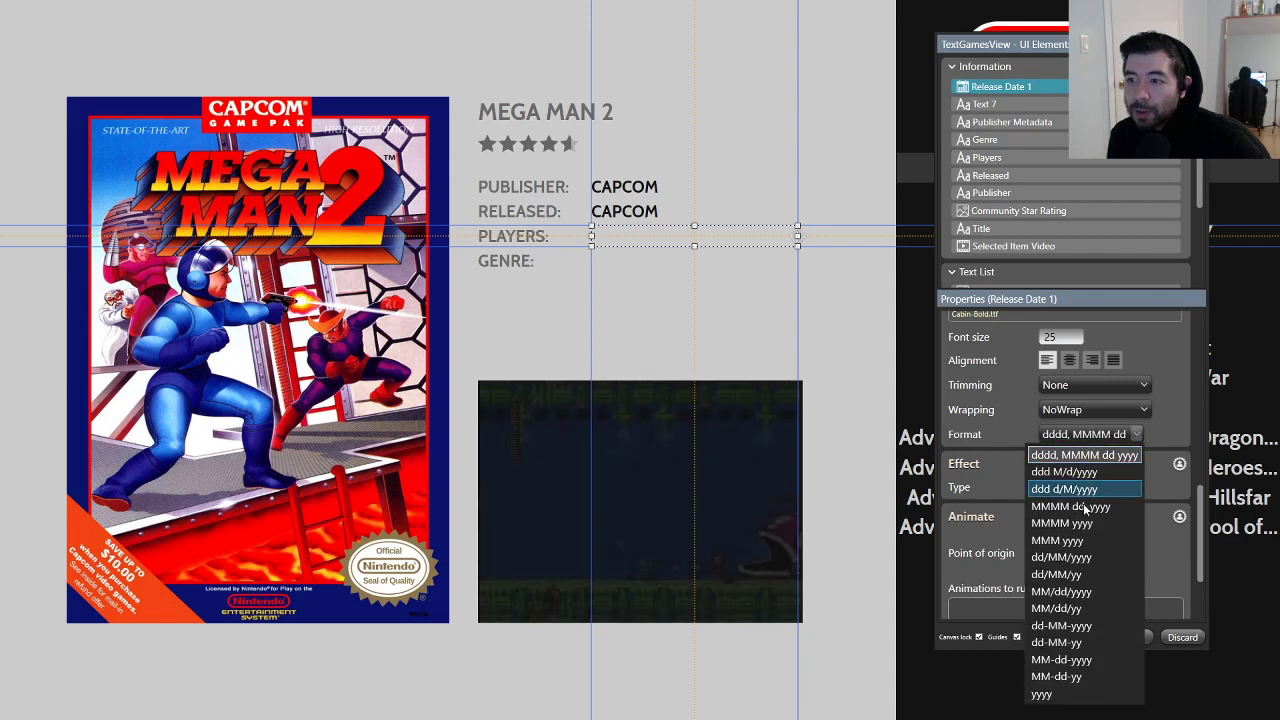
pyautogui.click(1048, 692)
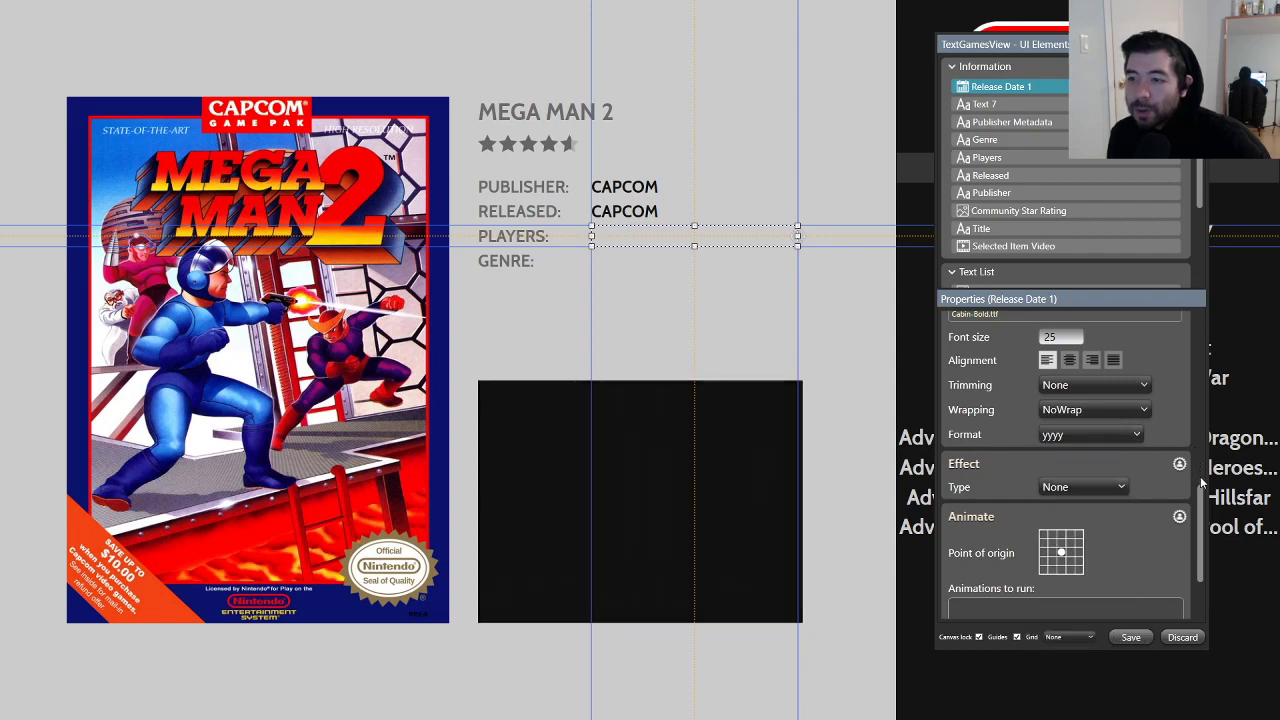
pyautogui.scroll(-3, 1201, 489)
pyautogui.scroll(5, 1203, 484)
pyautogui.moveTo(1203, 484); pyautogui.dragTo(1208, 330)
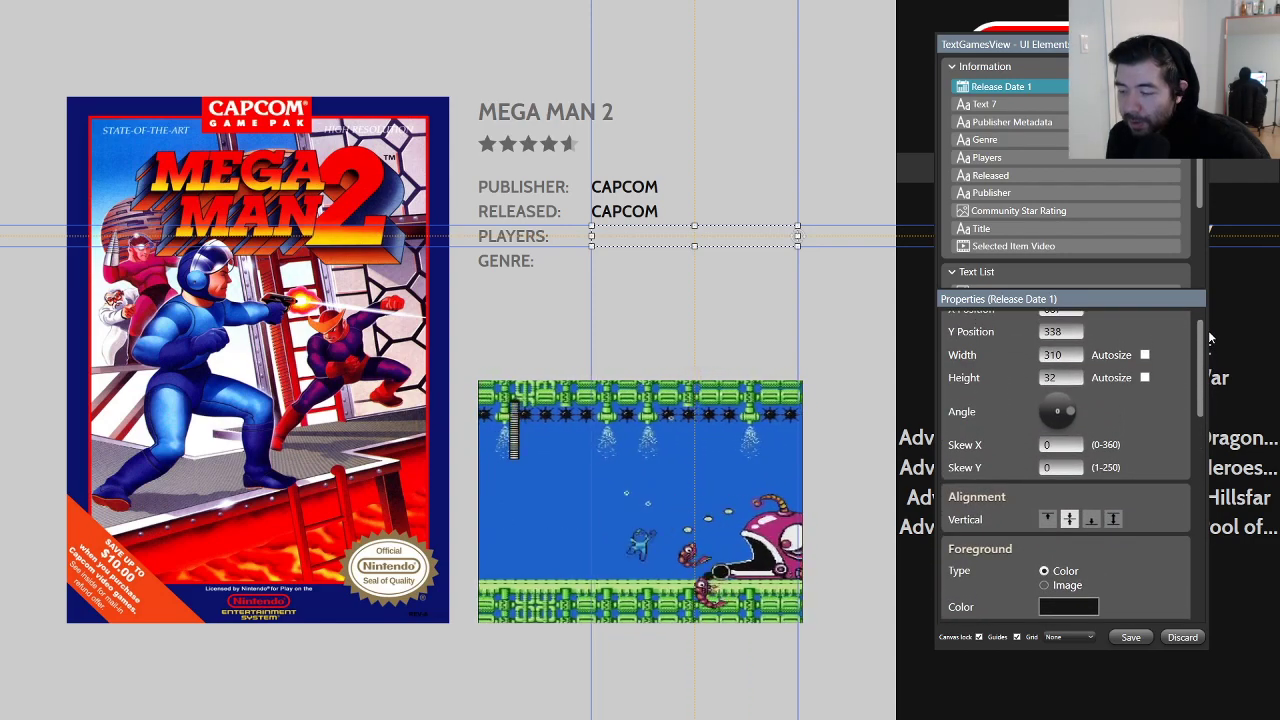
pyautogui.moveTo(1208, 330); pyautogui.dragTo(1215, 488)
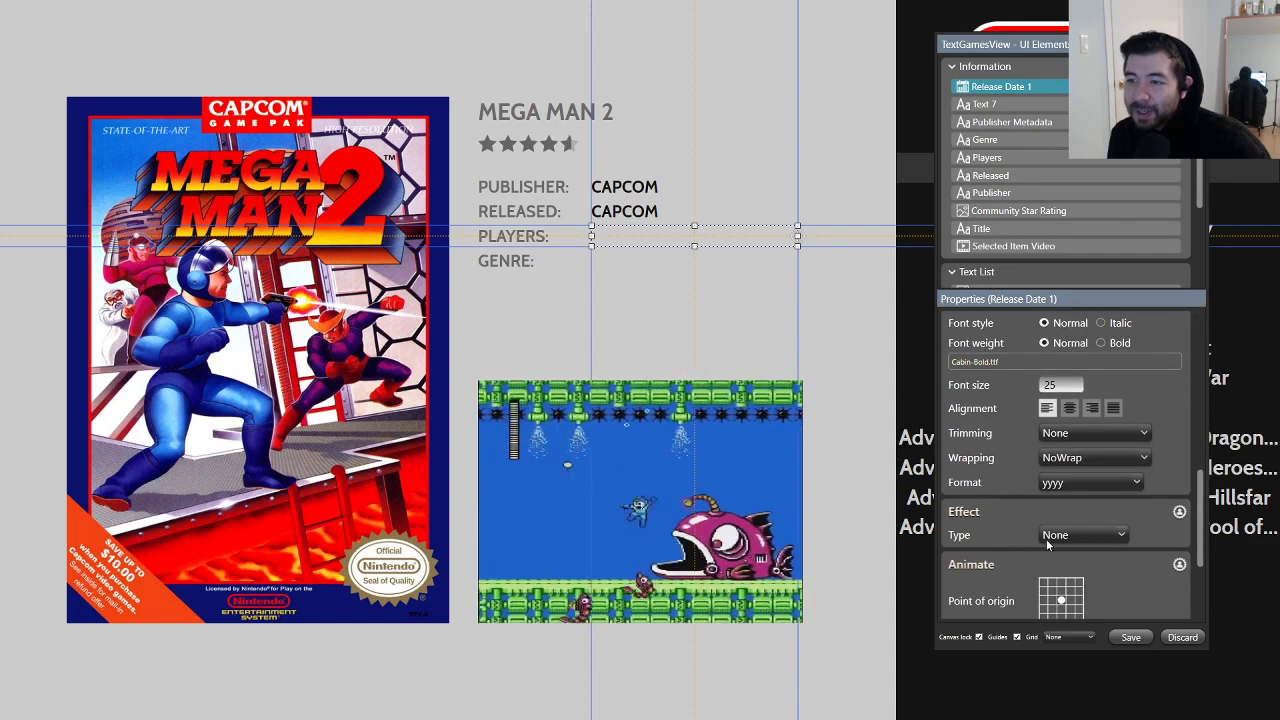
pyautogui.scroll(-2, 977, 482)
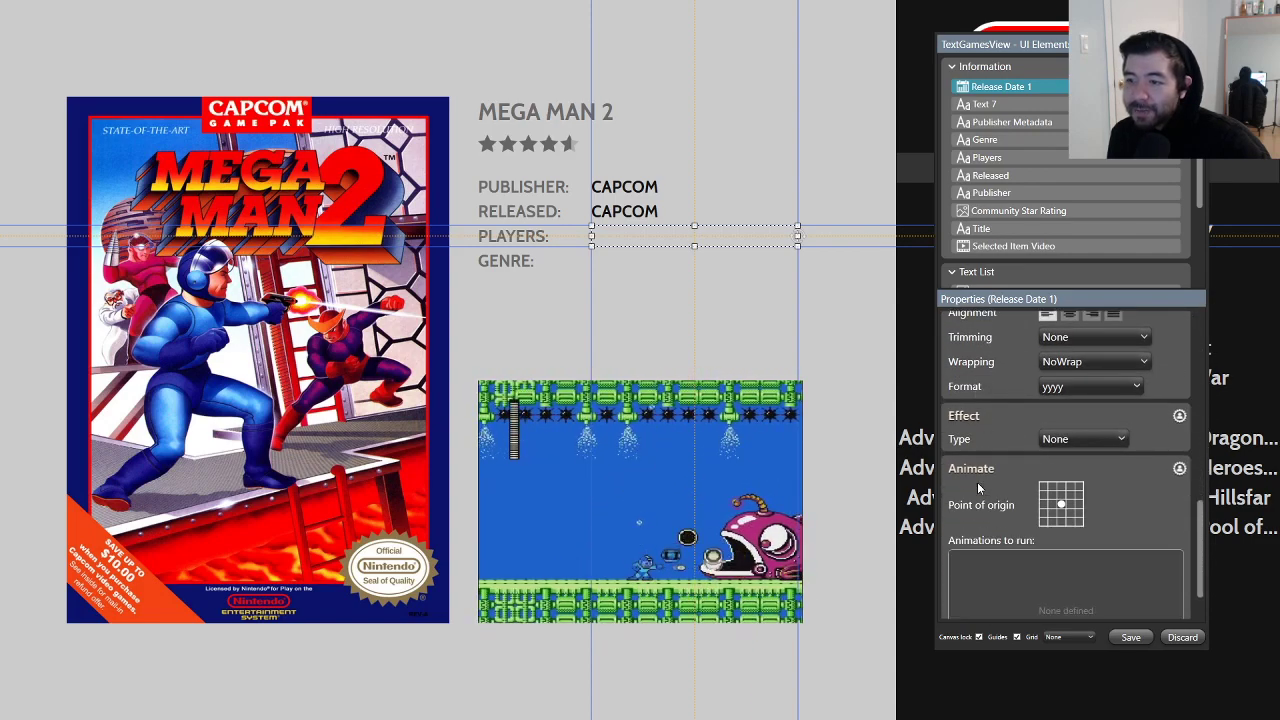
pyautogui.scroll(1, 977, 482)
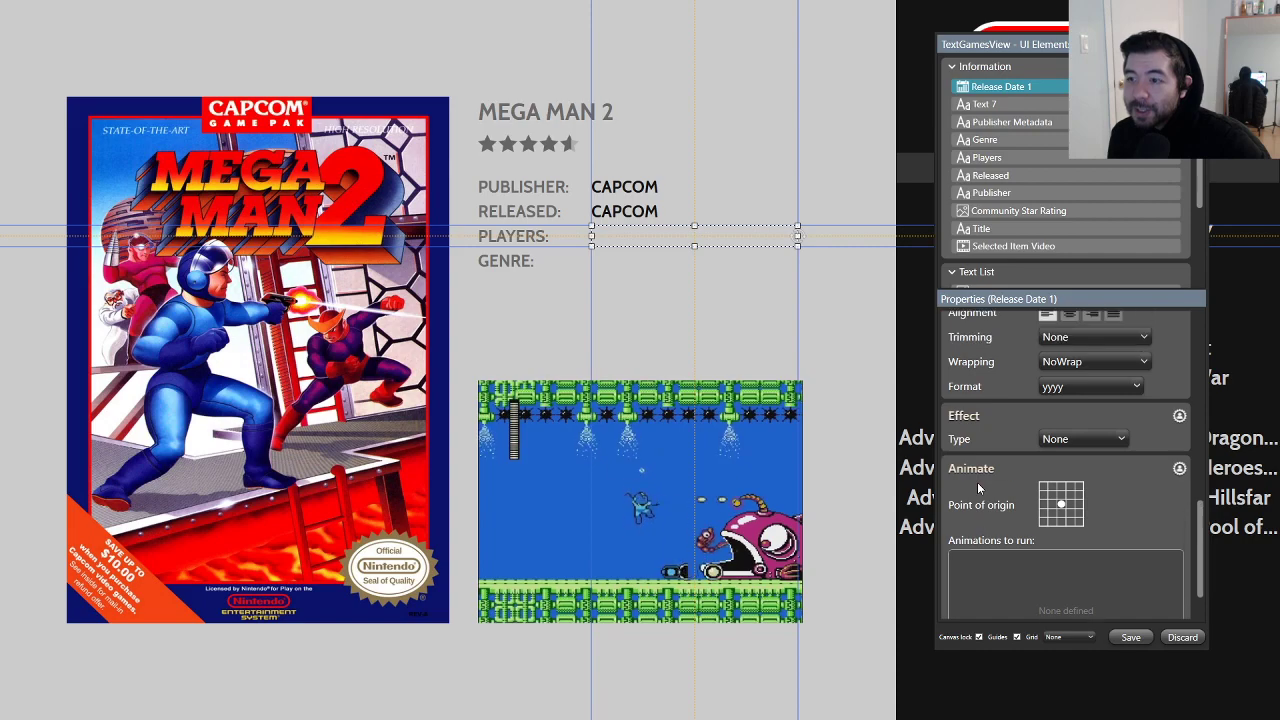
# Step: Move the copied publisher text from the RELEASED row down beside the GENRE label
pyautogui.click(1026, 103)
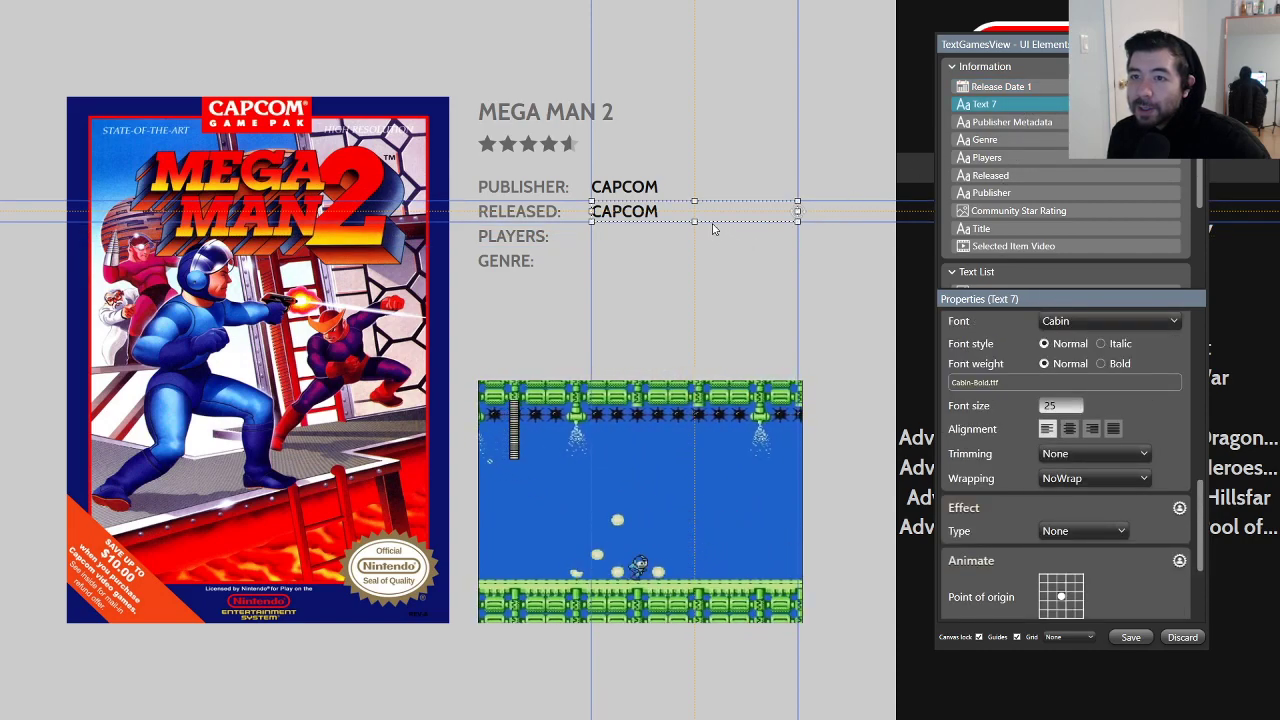
pyautogui.moveTo(706, 211); pyautogui.dragTo(706, 260)
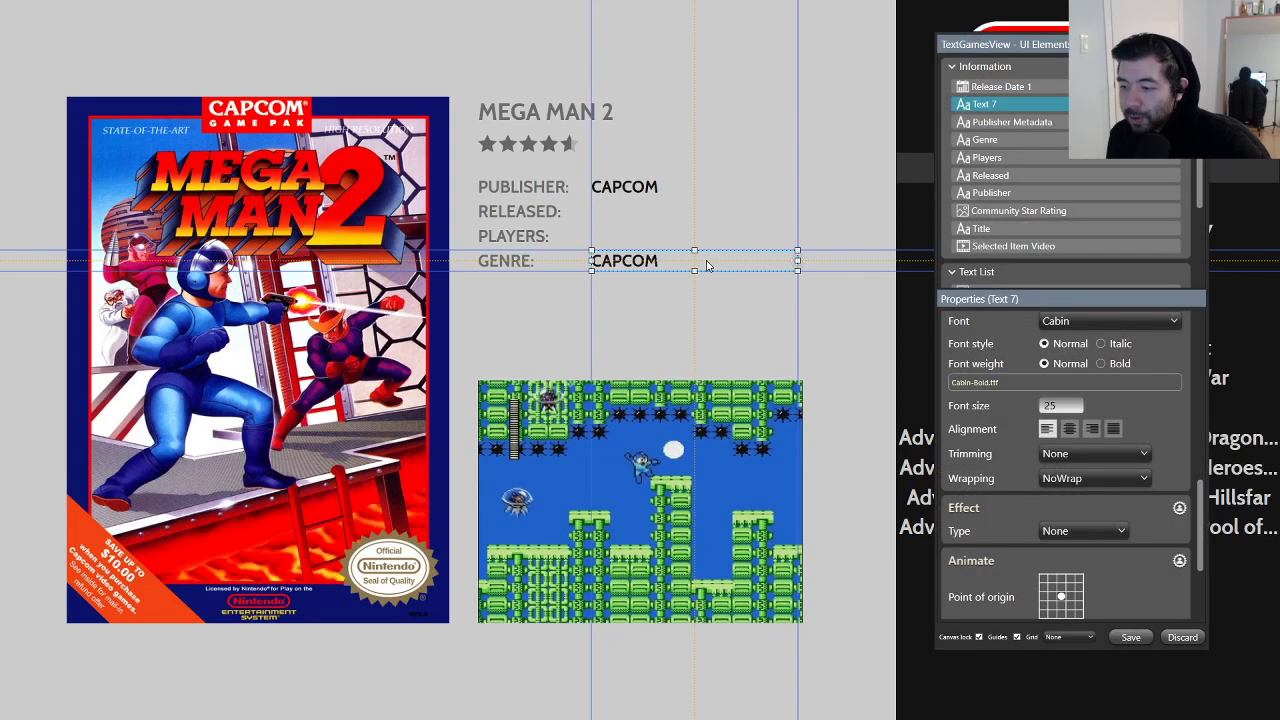
# Step: Set the Release Date element's fallback value to Unknown and save the view
pyautogui.click(1020, 88)
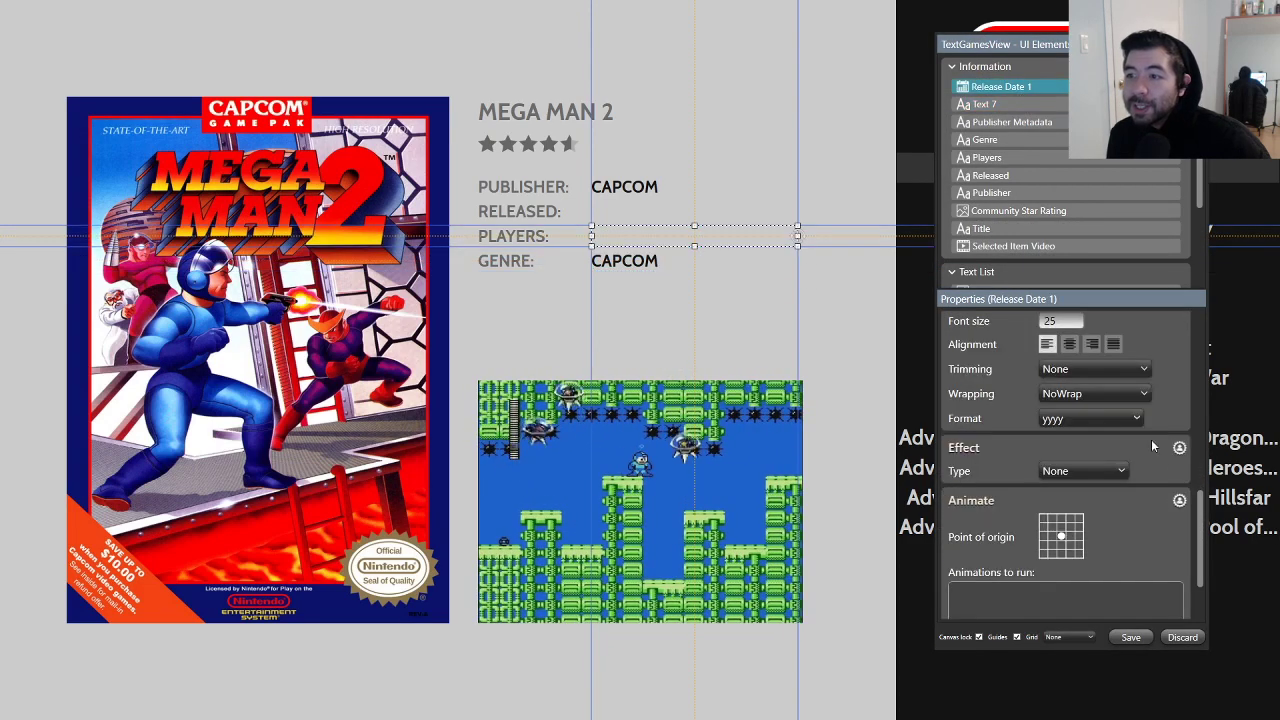
pyautogui.click(1198, 476)
pyautogui.moveTo(1206, 466)
pyautogui.mouseDown()
pyautogui.moveTo(1197, 454)
pyautogui.moveTo(1198, 485)
pyautogui.mouseUp()
pyautogui.click(1046, 432)
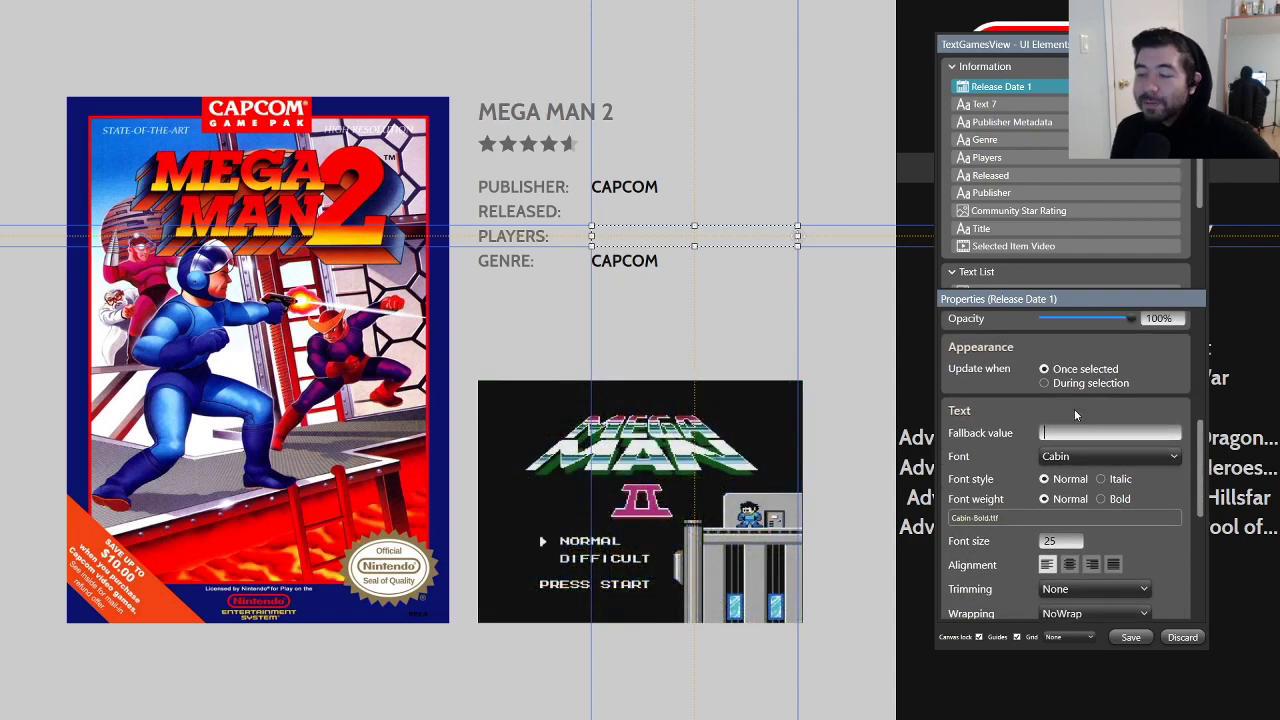
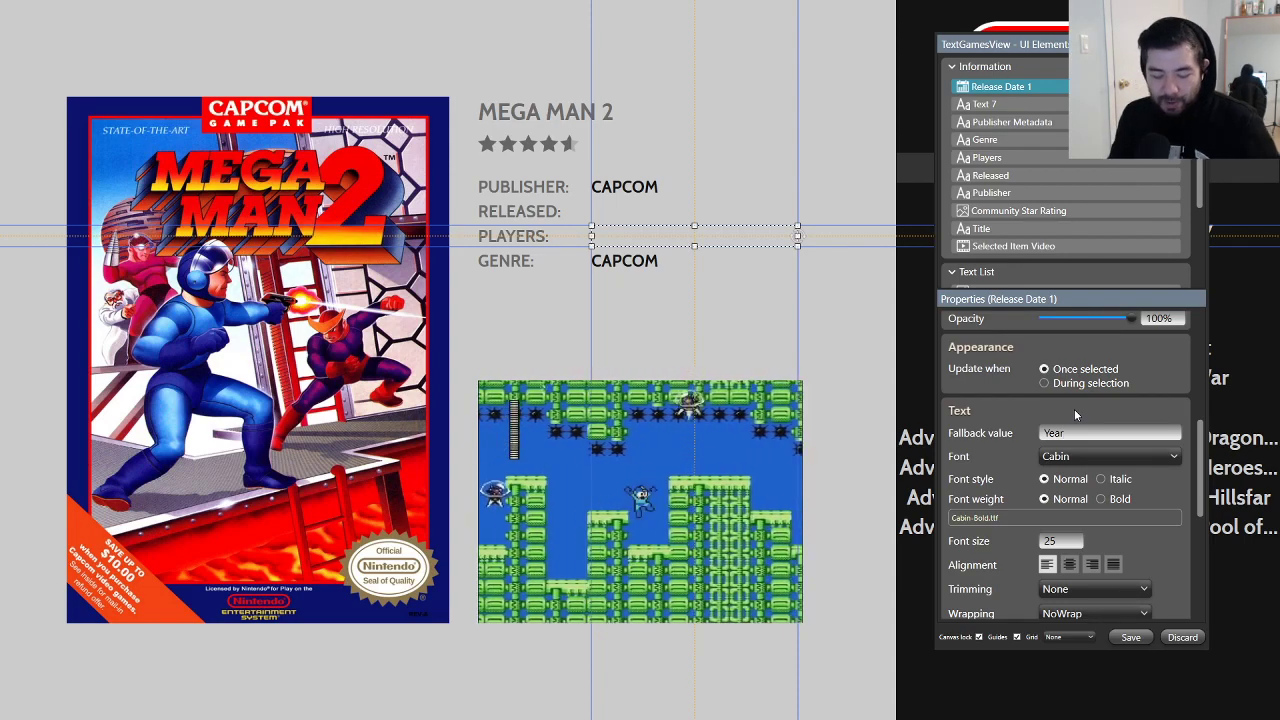
pyautogui.press('BackSpace')
pyautogui.press('BackSpace')
pyautogui.press('BackSpace')
pyautogui.press('BackSpace')
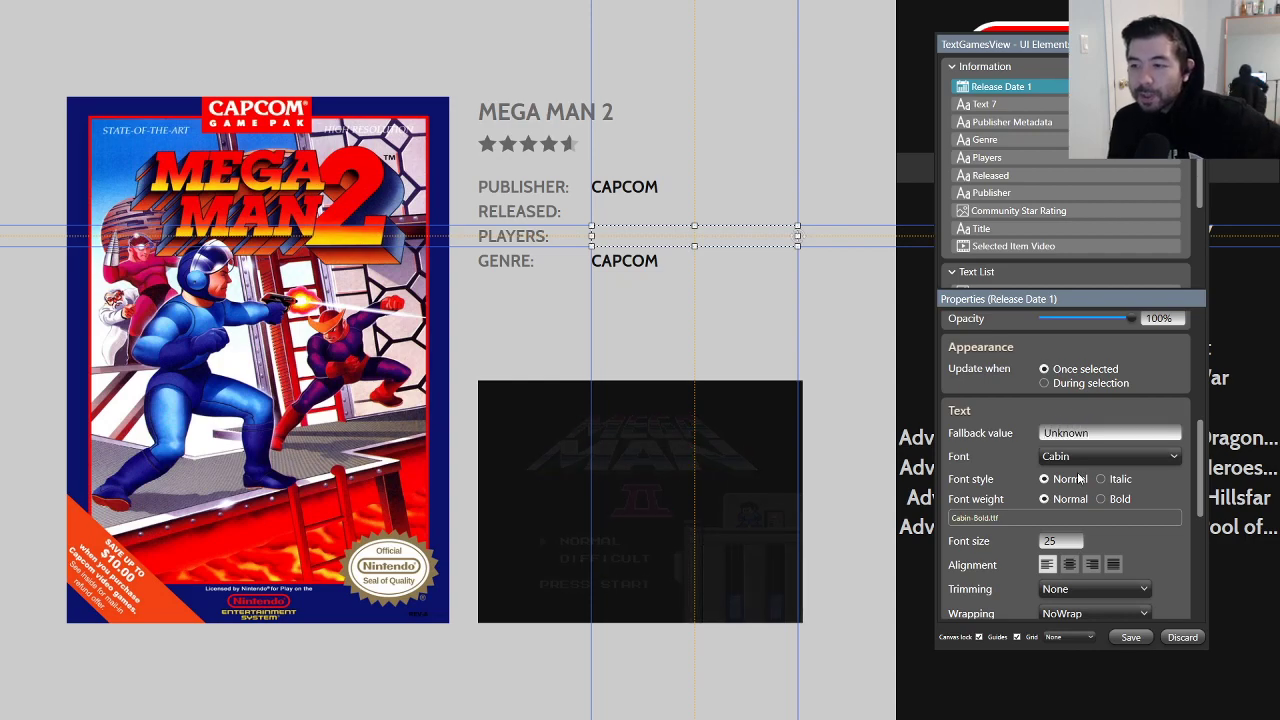
pyautogui.click(1130, 637)
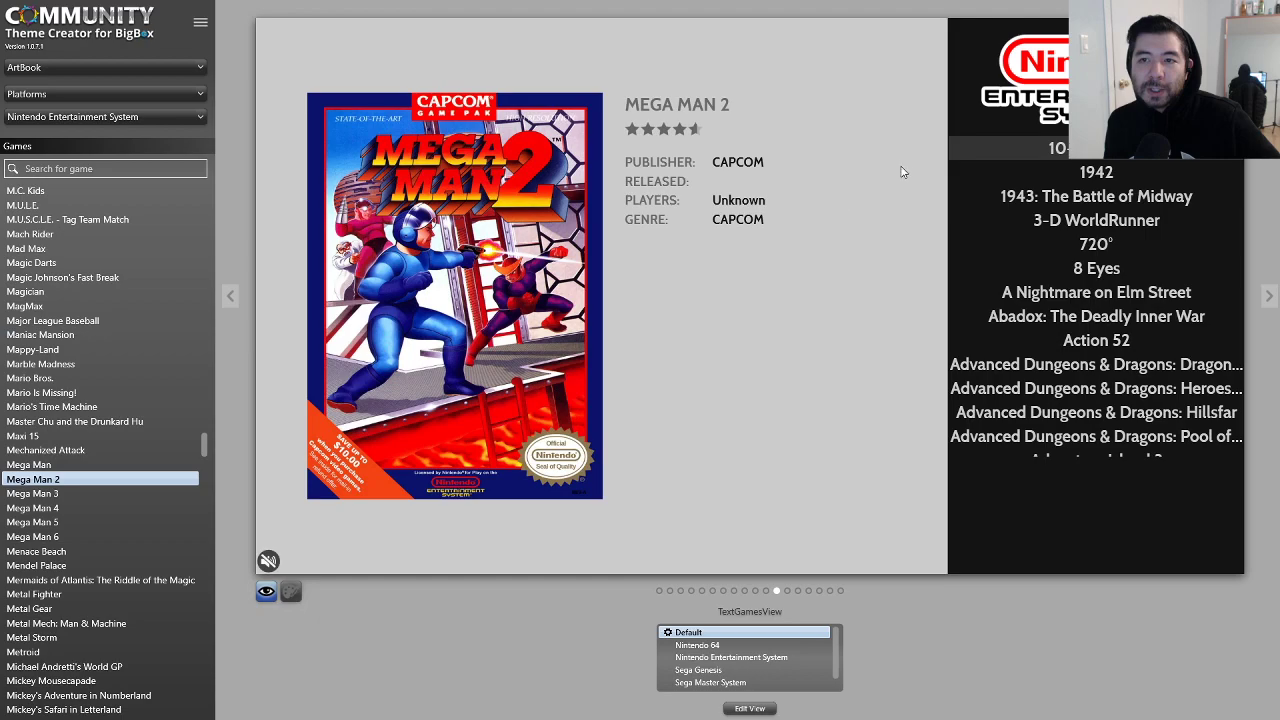
# Step: Preview the view with Mega Man, Metal Fighter and other games to check the release year beside PLAYERS
pyautogui.click(58, 465)
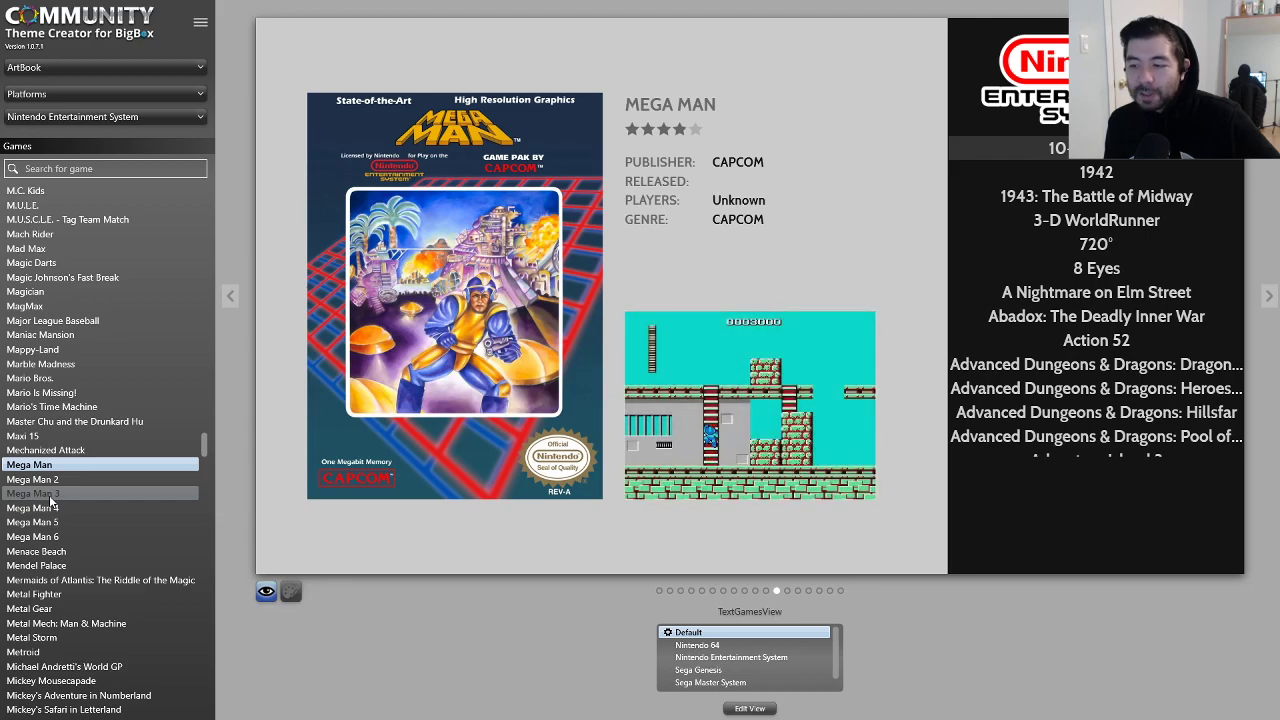
pyautogui.click(53, 507)
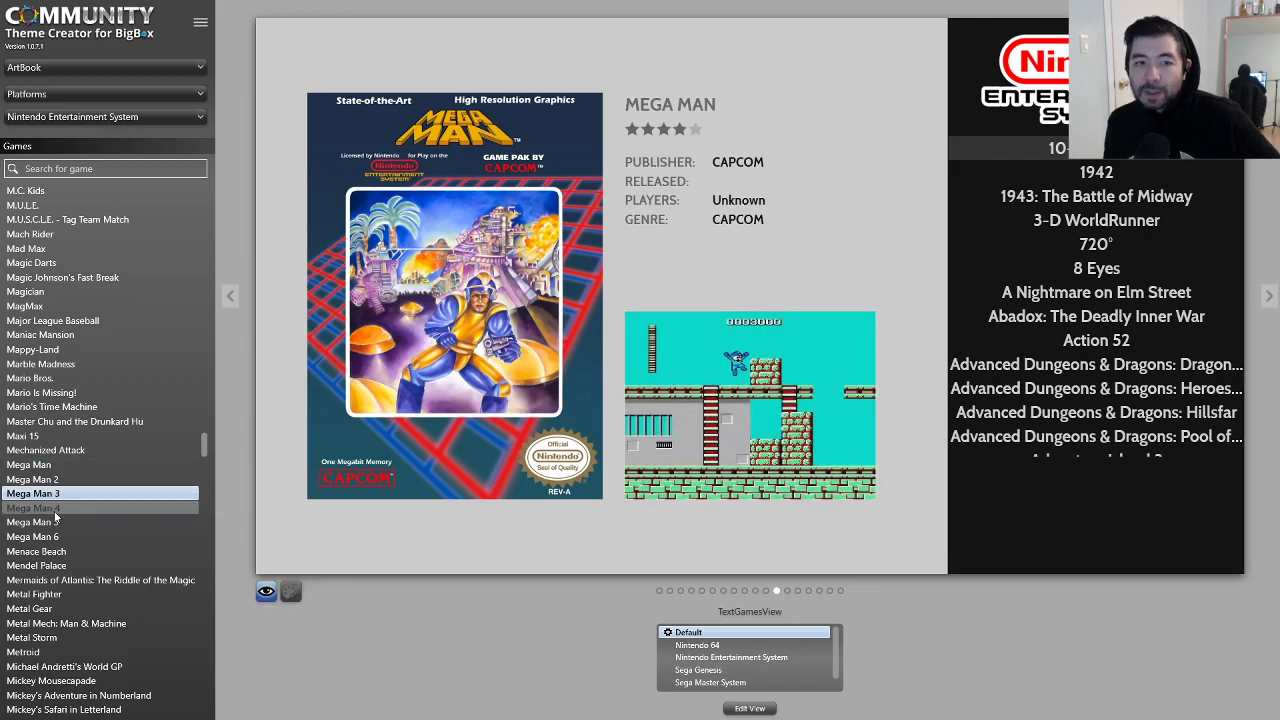
pyautogui.click(55, 509)
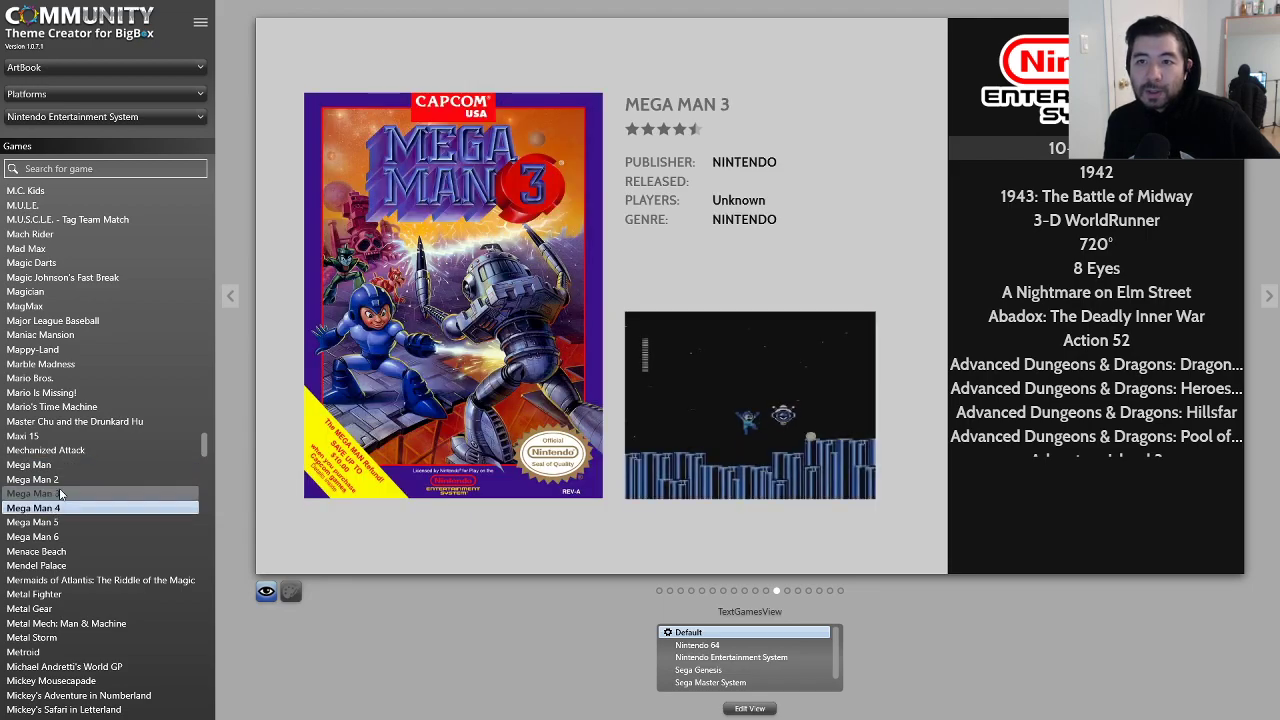
pyautogui.click(60, 594)
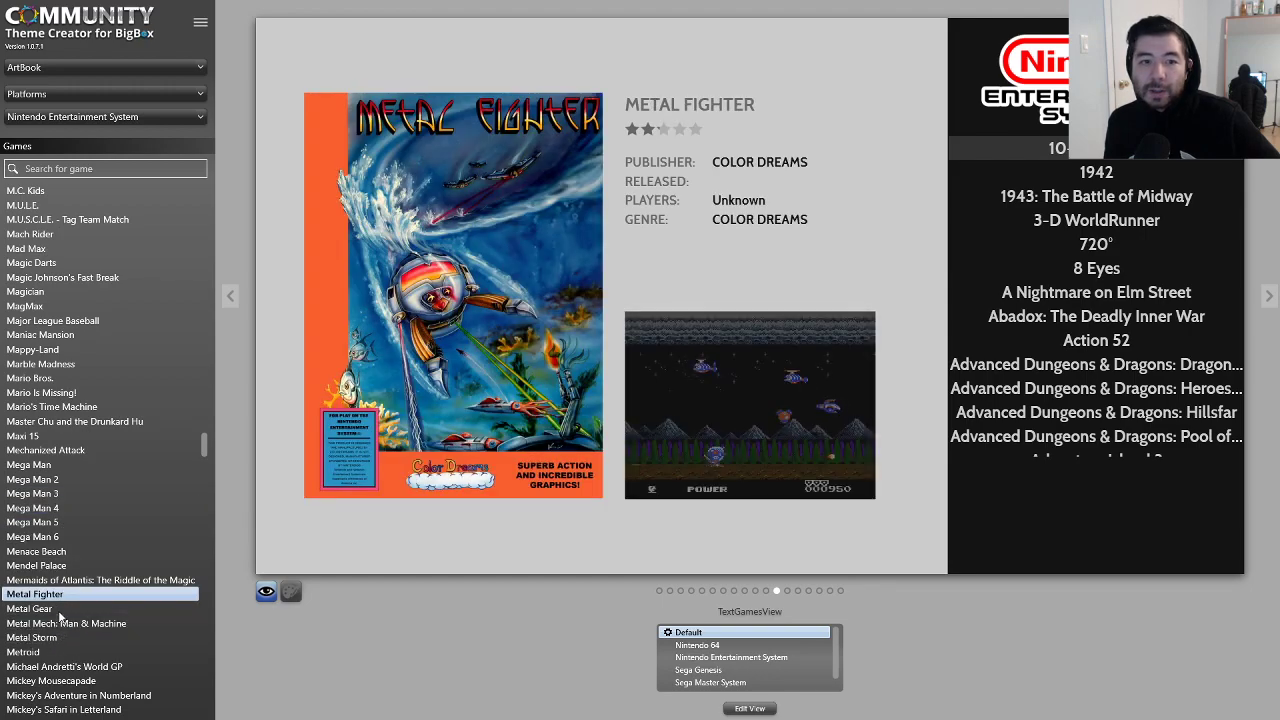
pyautogui.click(60, 540)
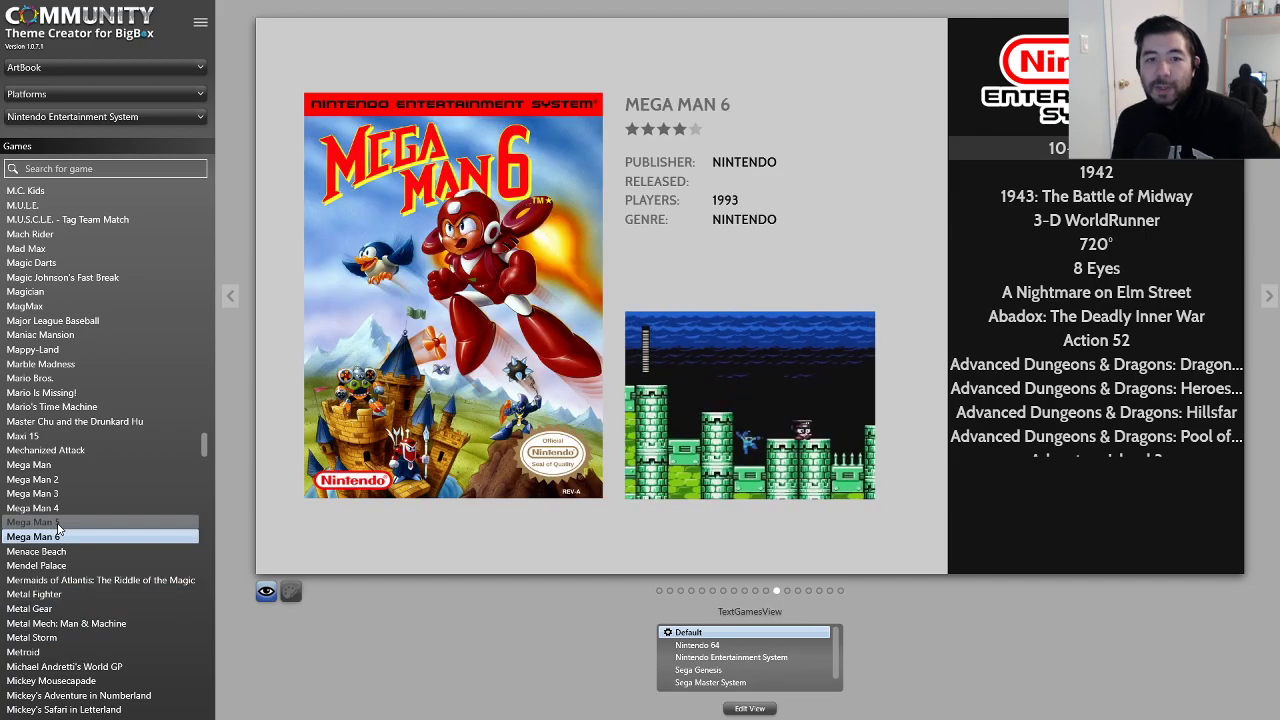
pyautogui.click(55, 481)
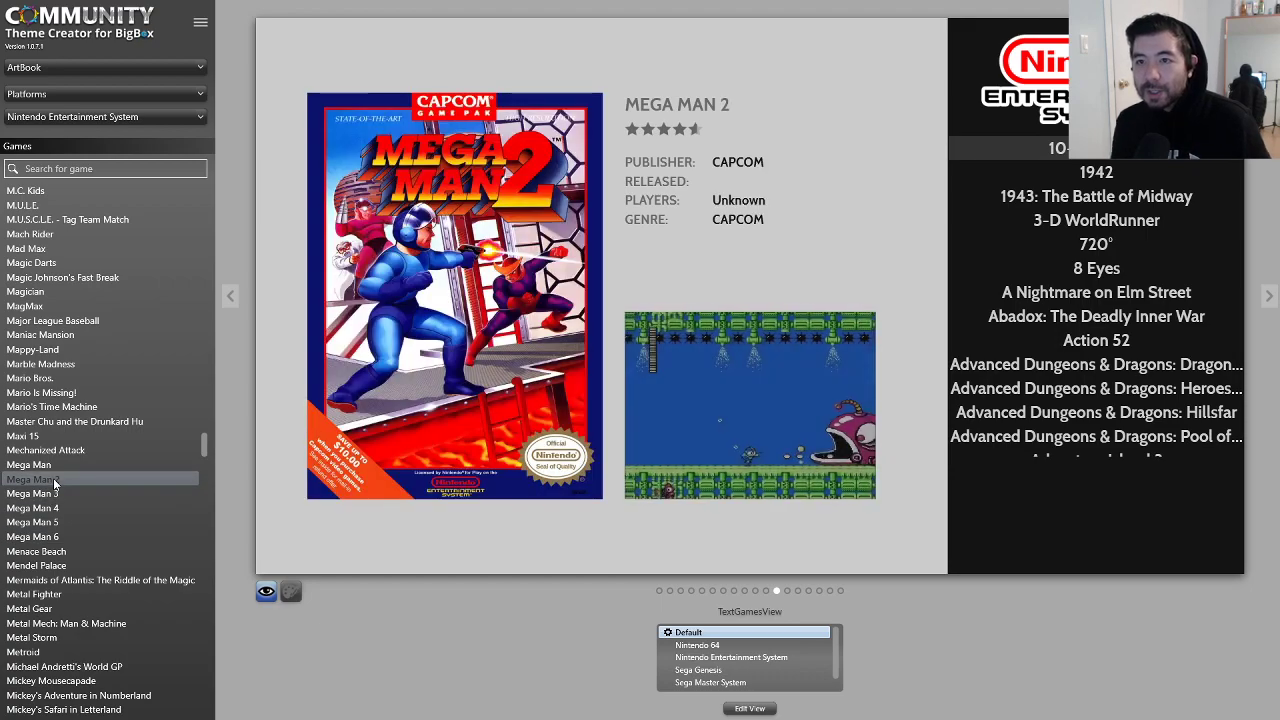
# Step: Switch to LaunchBox and search for "mega man" within the Nintendo Entertainment System platform
pyautogui.press('super')
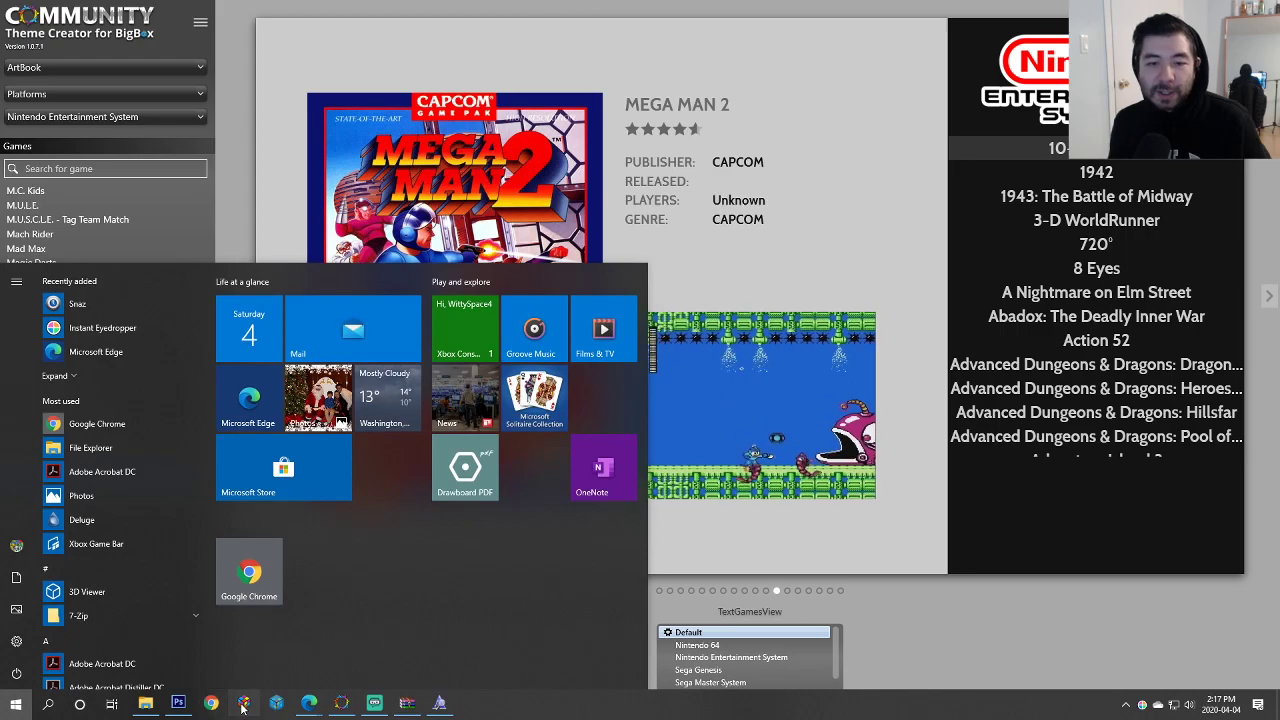
pyautogui.click(244, 704)
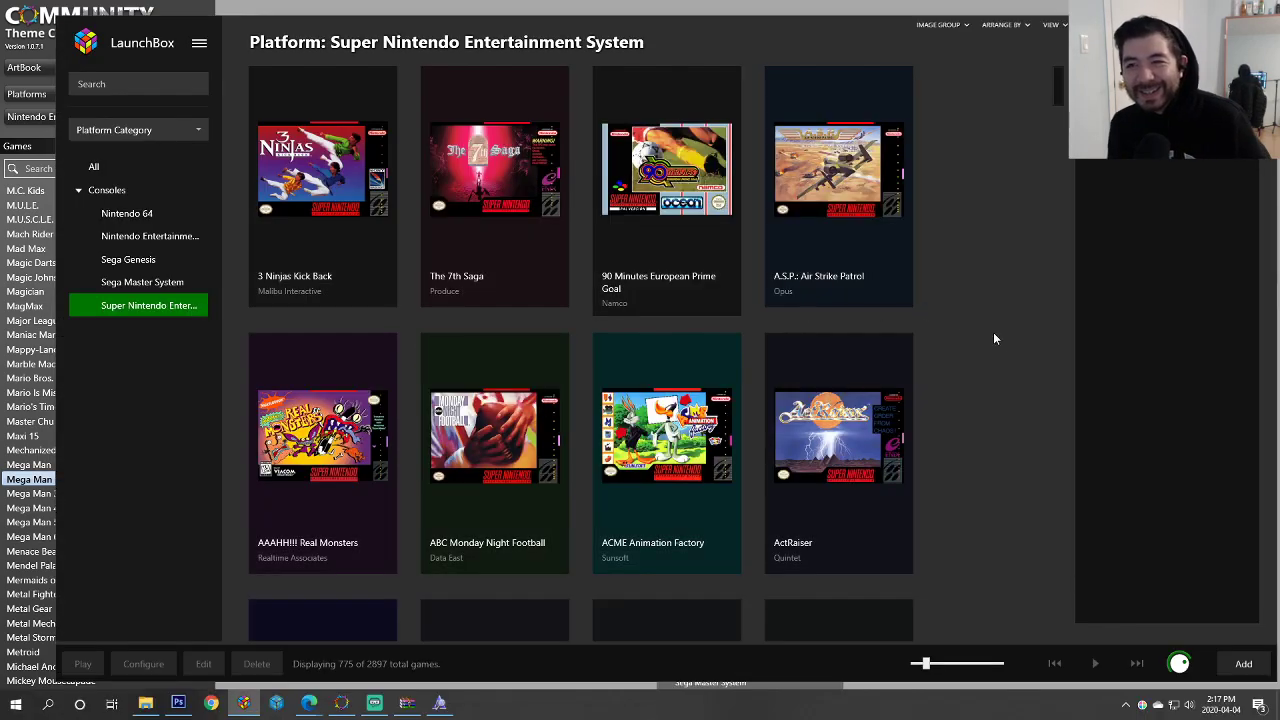
pyautogui.write('mega man')
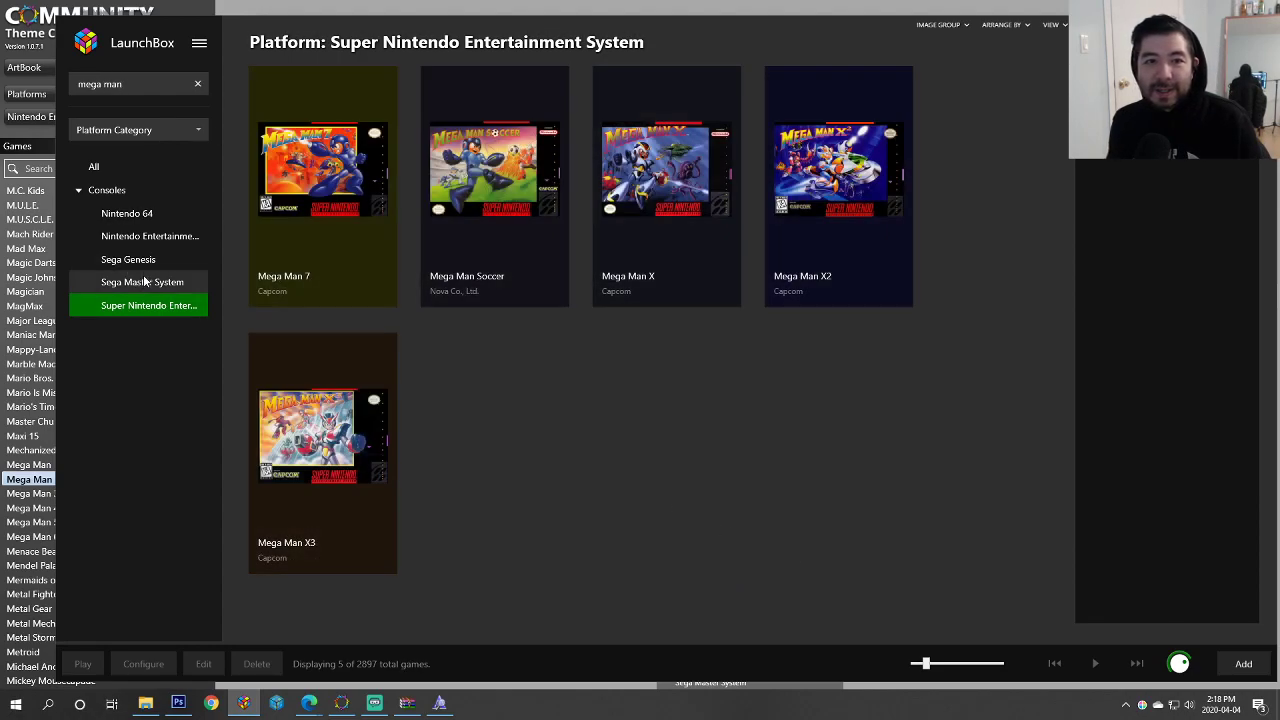
pyautogui.click(141, 238)
# Step: Set the release date of Mega Man 2 on the Nintendo Entertainment System platform to 1988-12-23, dismiss the update prompt, and save the game
pyautogui.click(477, 110)
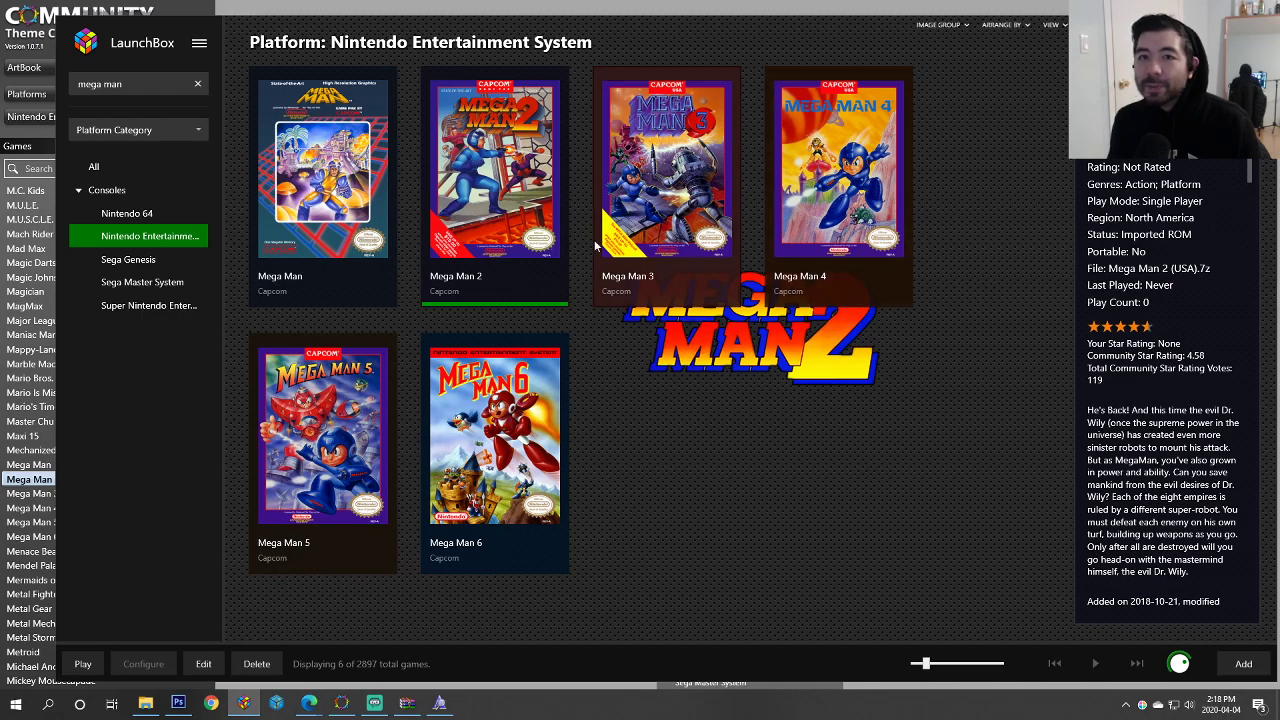
pyautogui.click(468, 466)
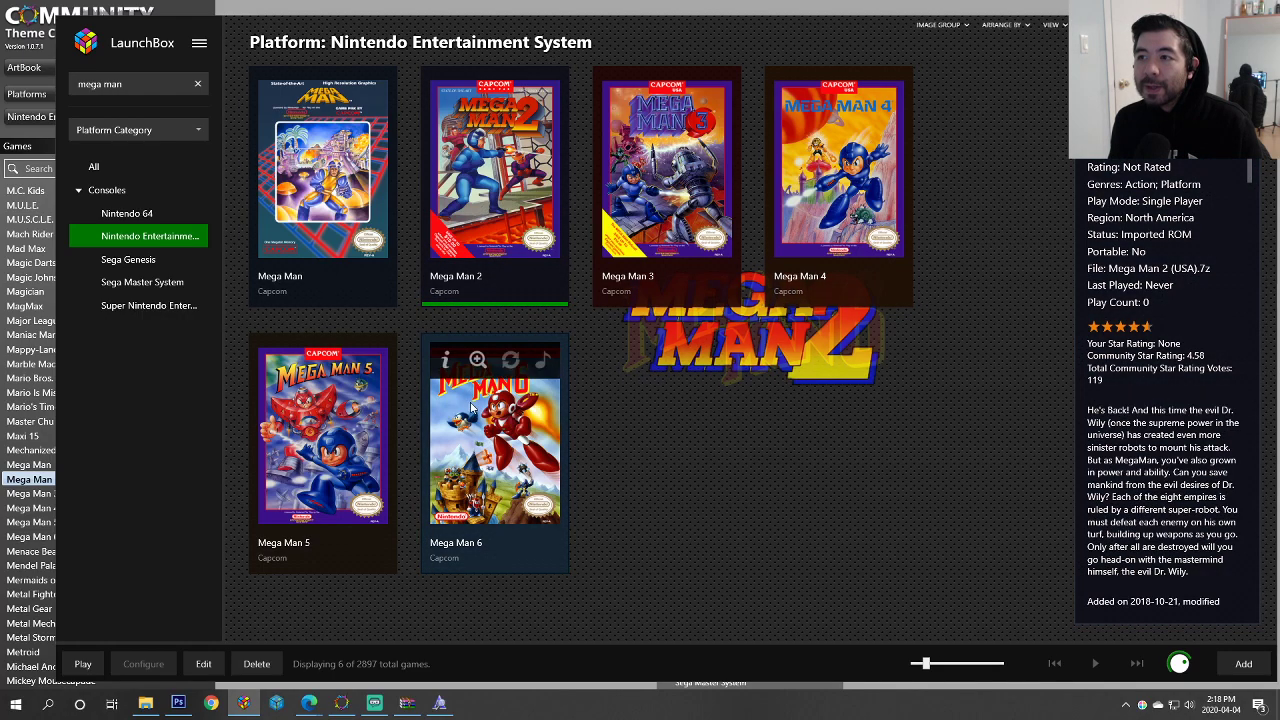
pyautogui.rightClick(474, 228)
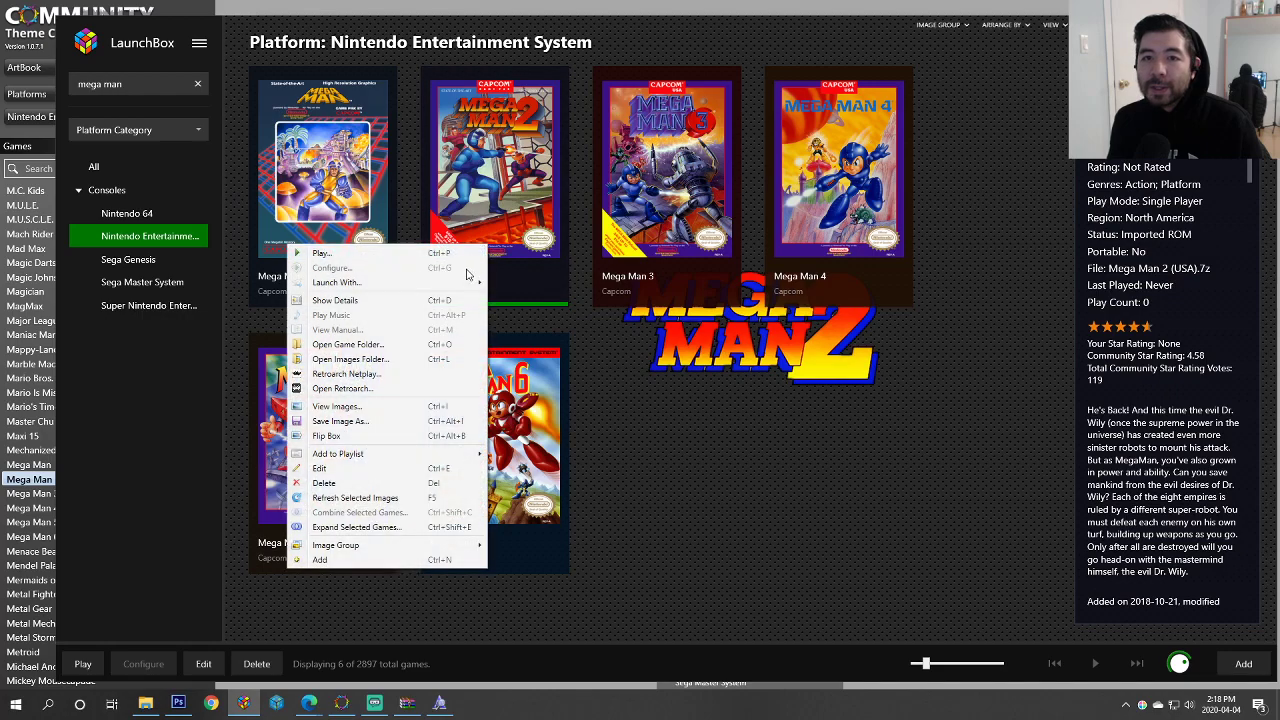
pyautogui.click(350, 470)
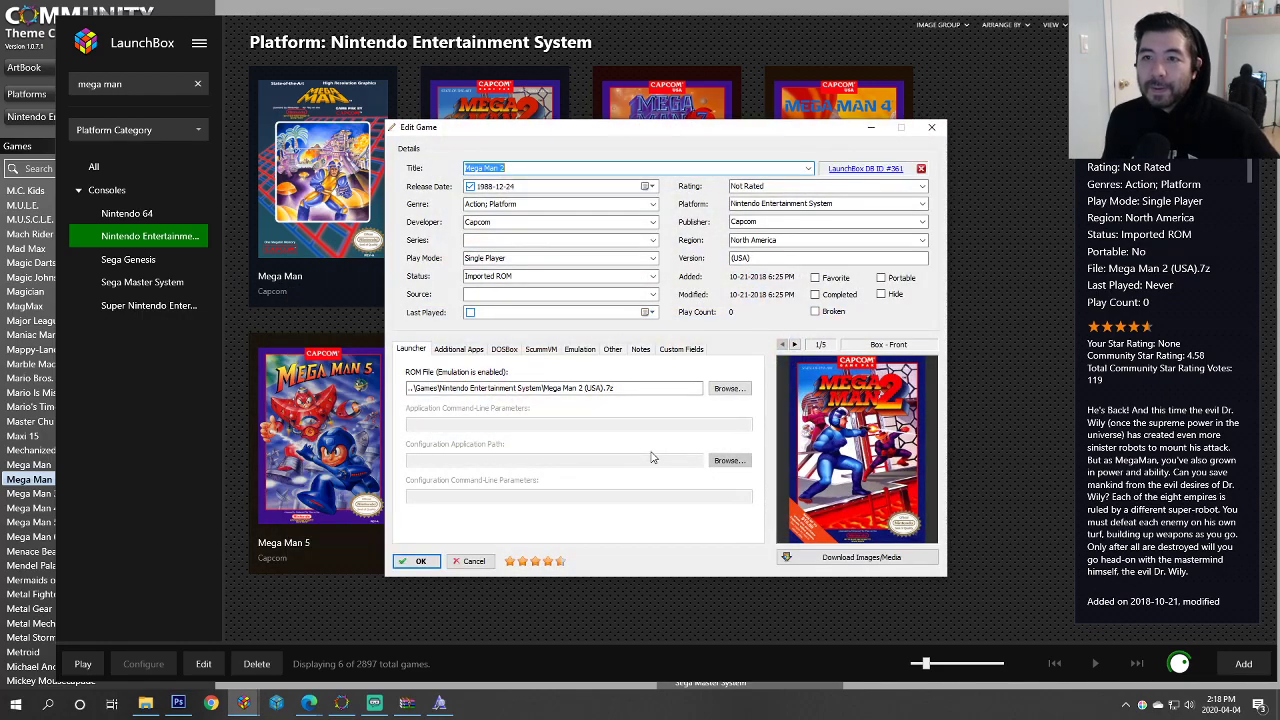
pyautogui.click(650, 187)
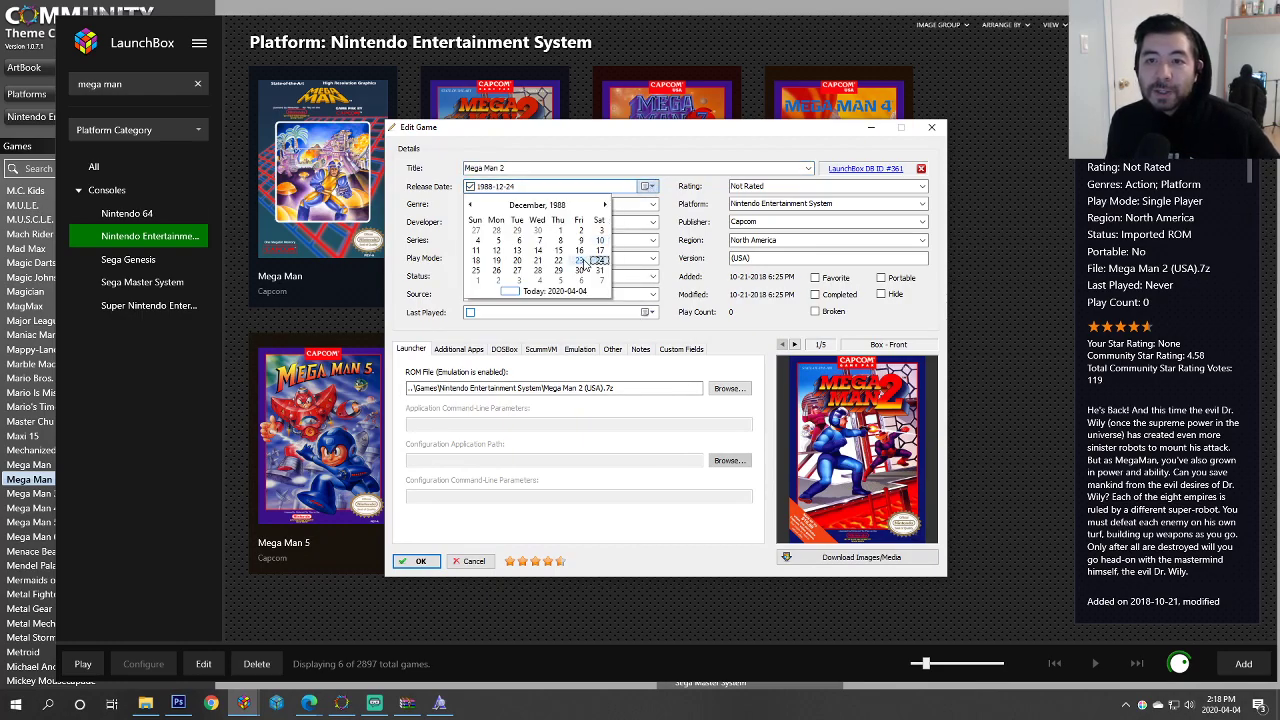
pyautogui.click(580, 261)
pyautogui.click(650, 186)
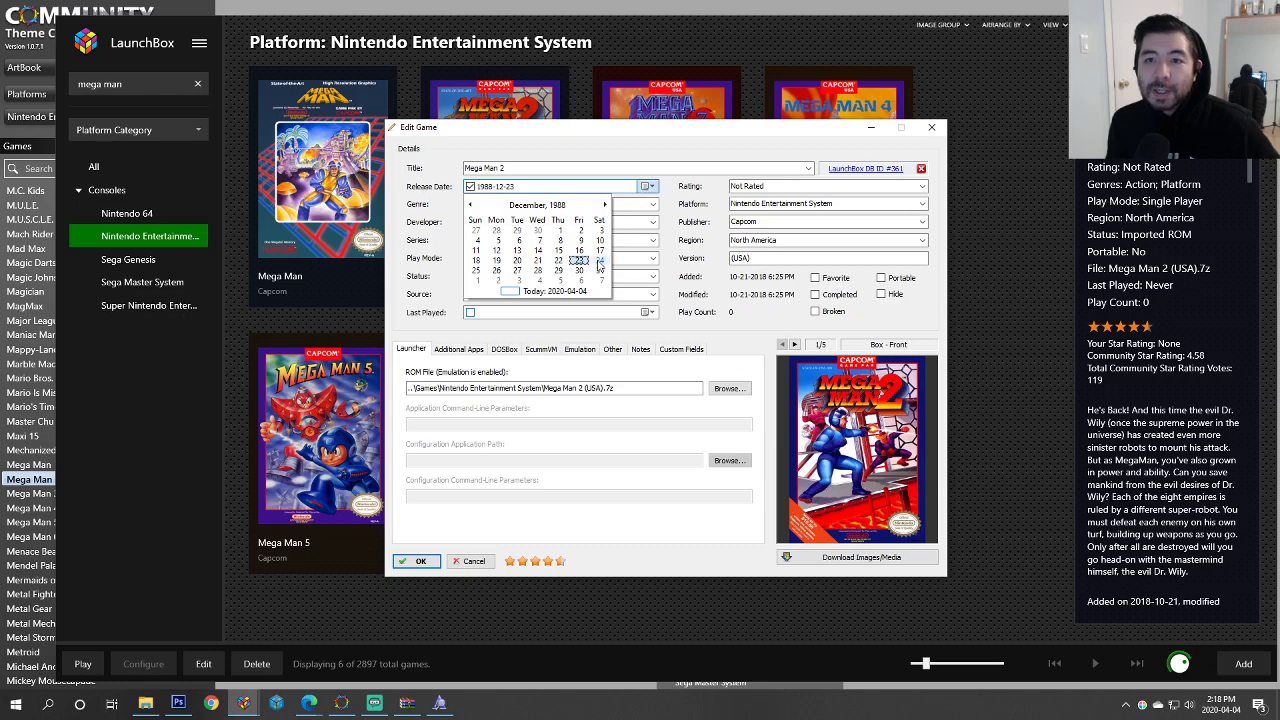
pyautogui.click(766, 385)
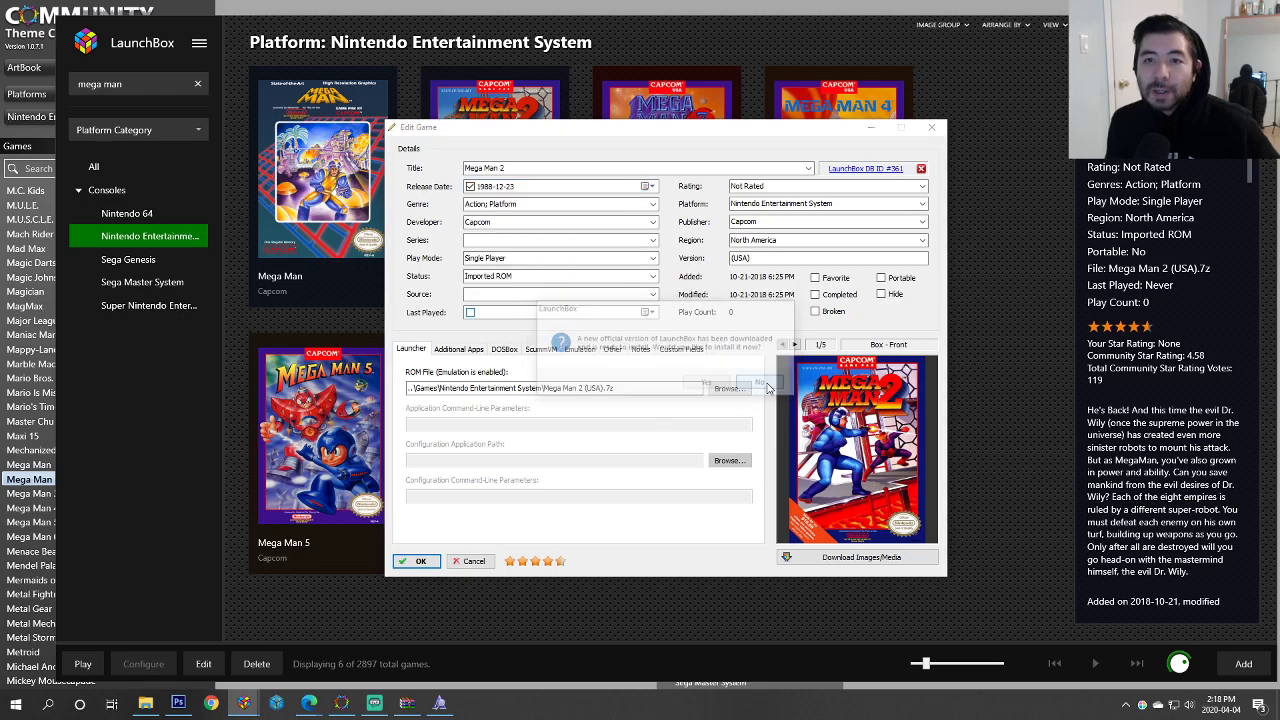
pyautogui.click(418, 561)
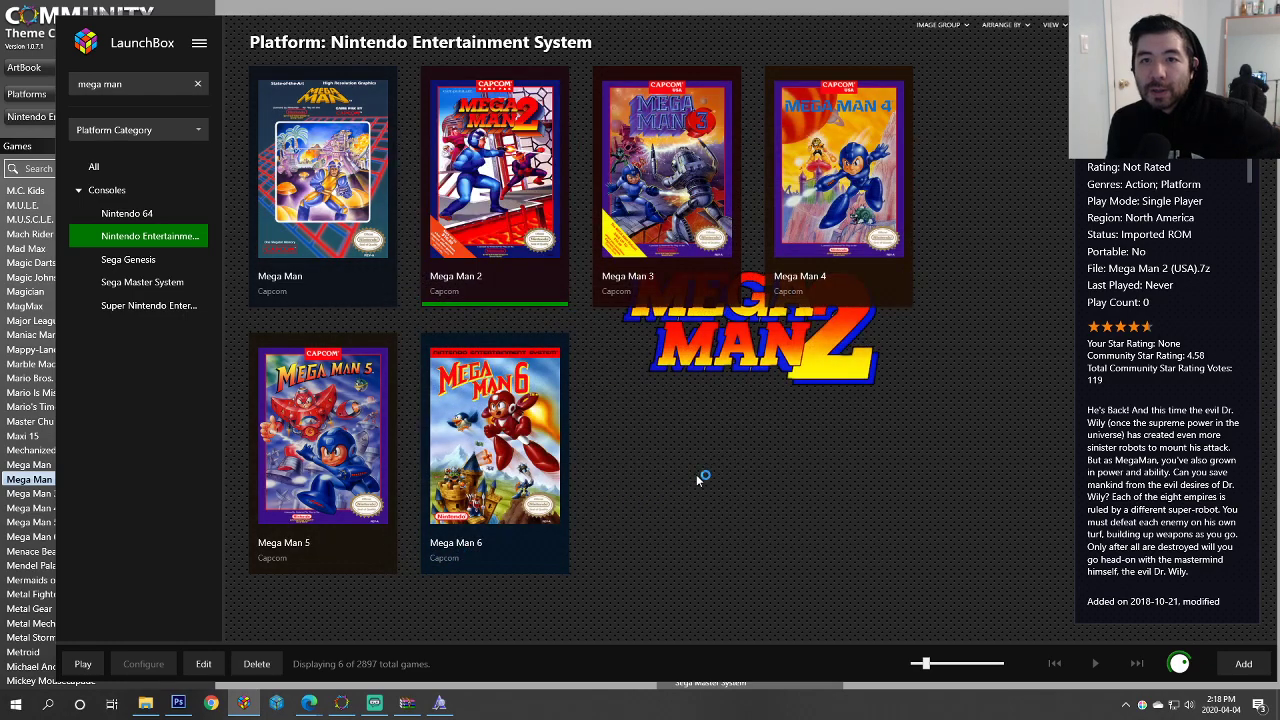
# Step: Switch to Community Theme Creator and preview Mega Man, Mega Man 2 and Mega Man 6 to check the release year beside PLAYERS
pyautogui.hotkey('alt', 'Tab')
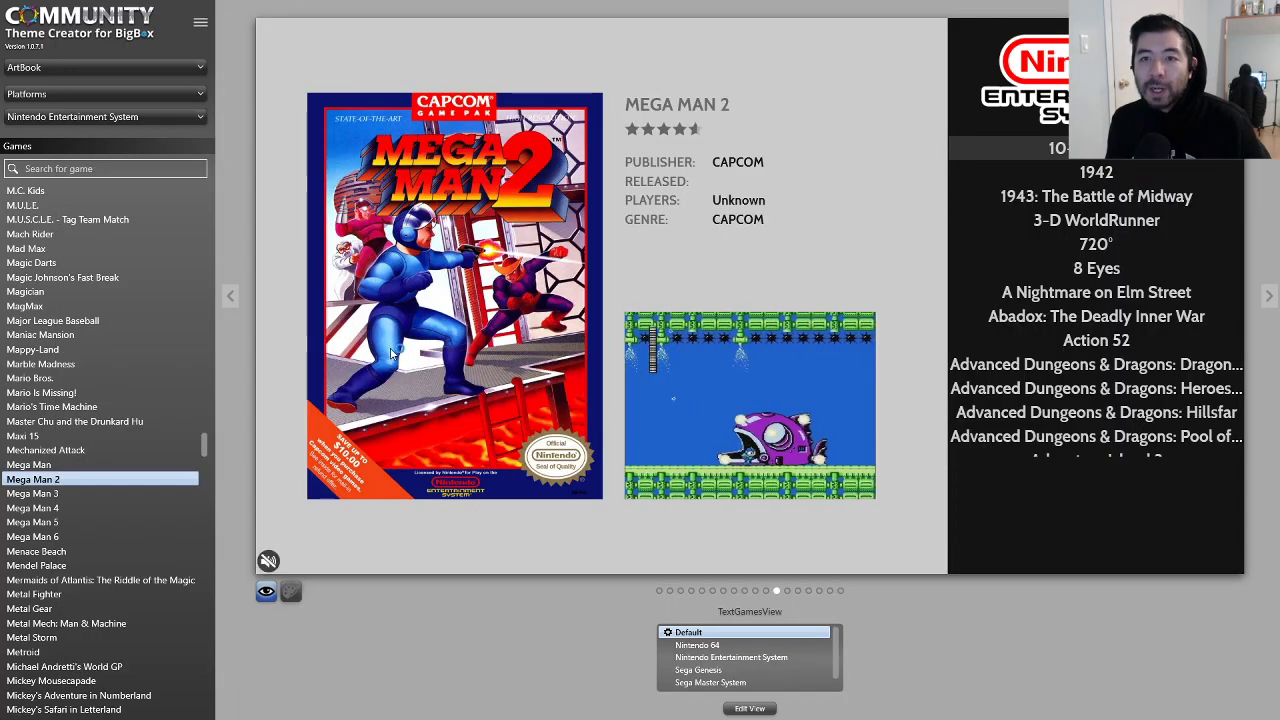
pyautogui.click(43, 470)
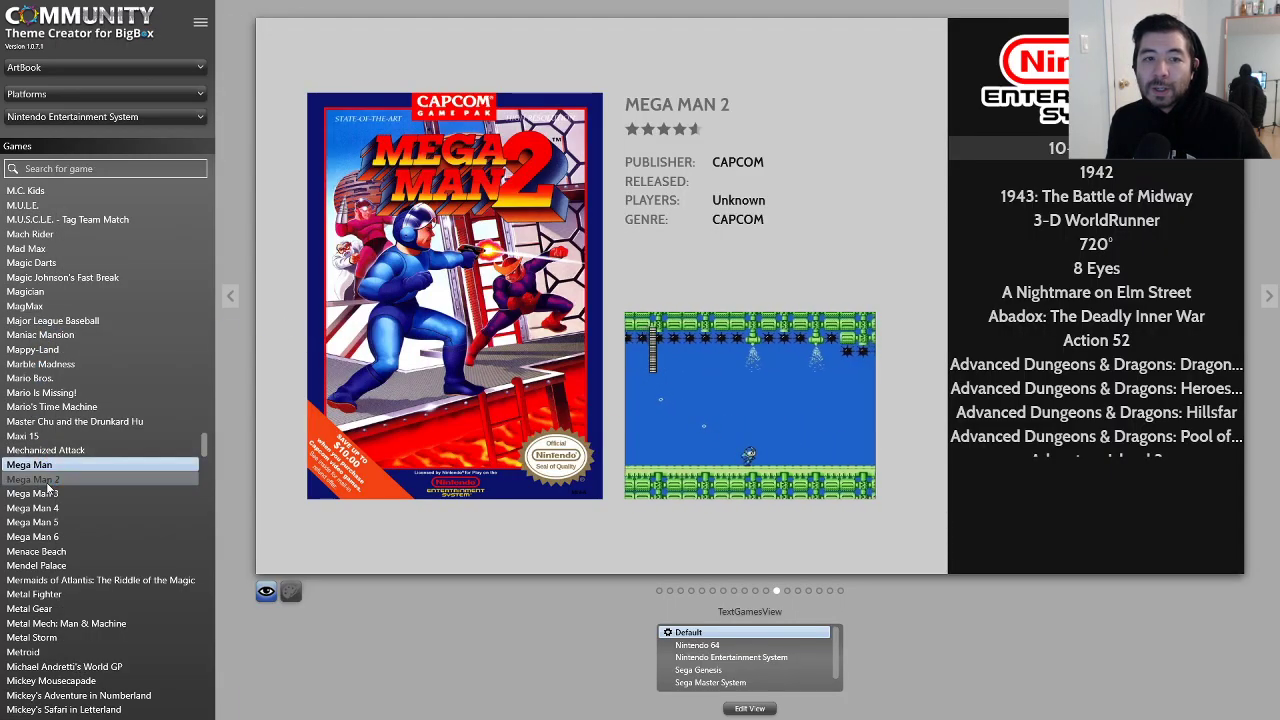
pyautogui.click(45, 480)
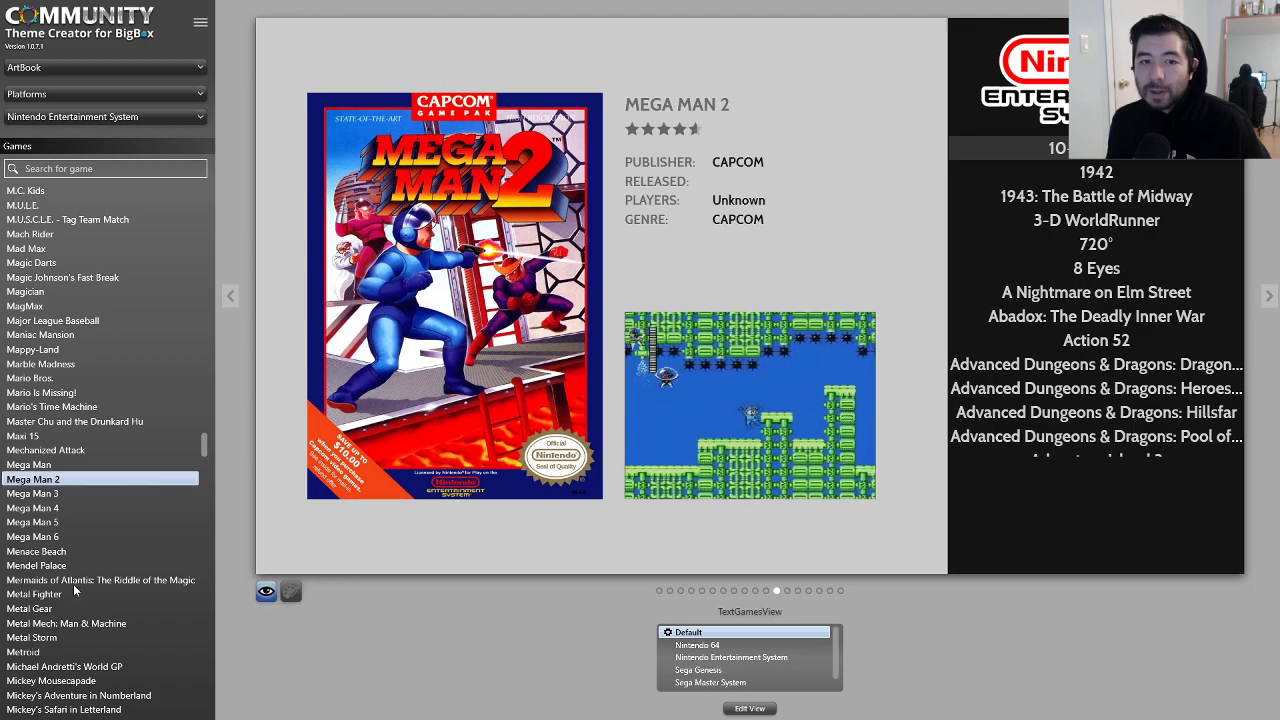
pyautogui.click(54, 541)
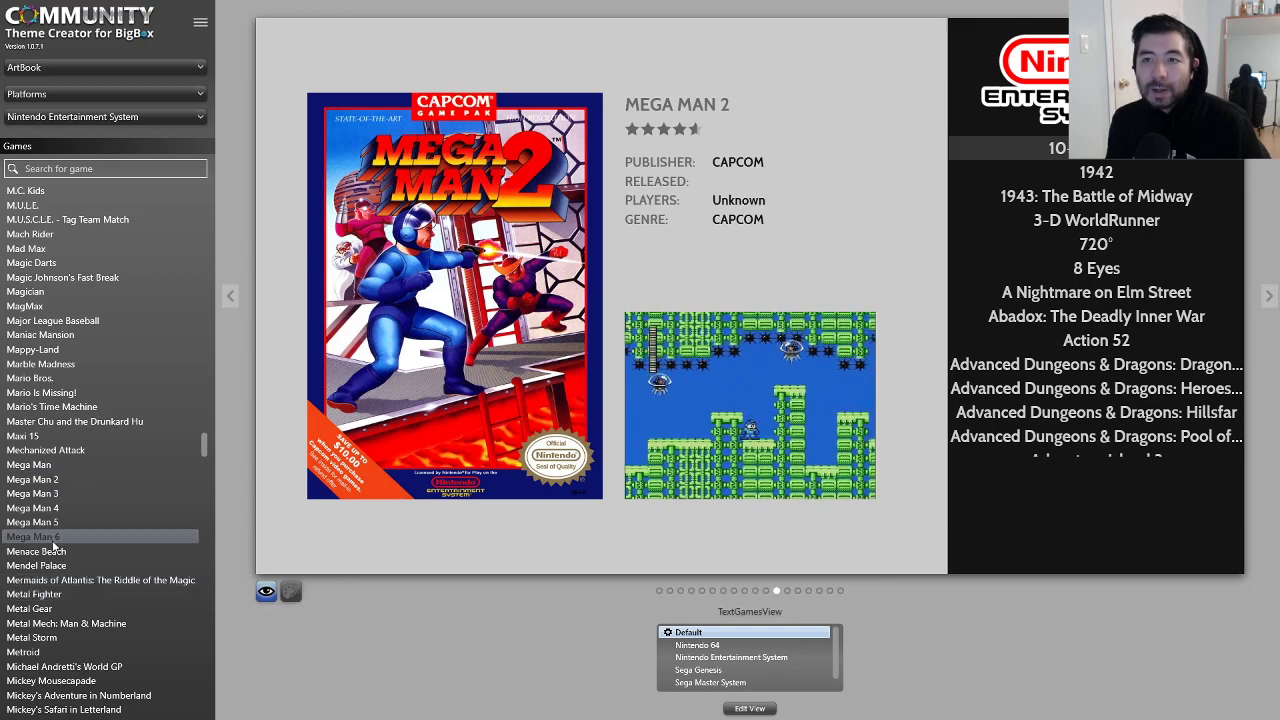
pyautogui.click(44, 481)
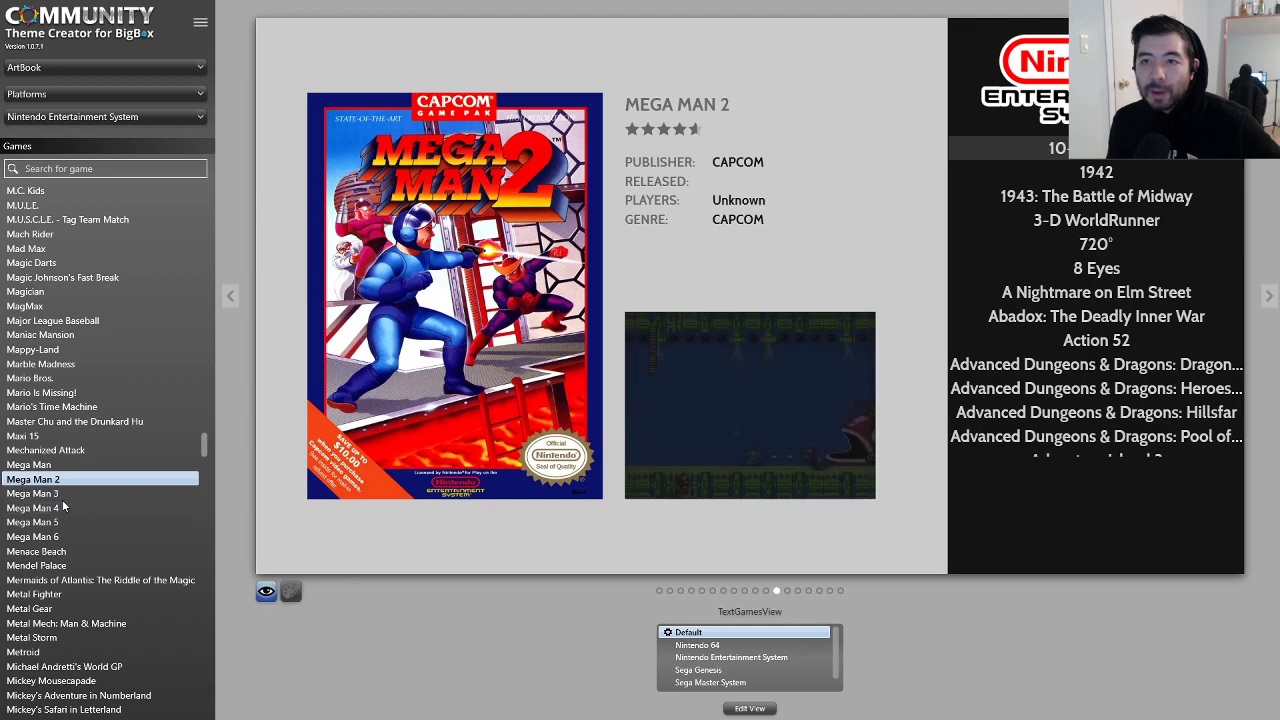
pyautogui.click(52, 539)
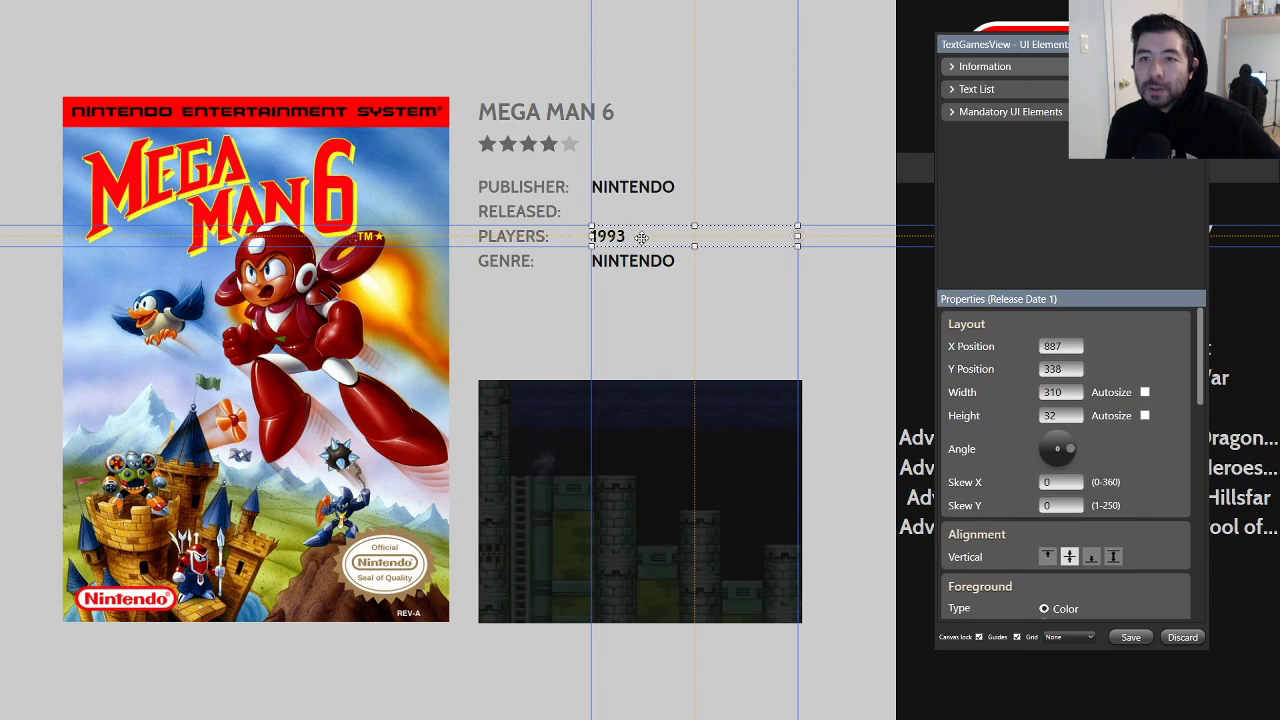
# Step: Set the Release Date element's format to dddd, MMMM dd yyyy
pyautogui.click(954, 89)
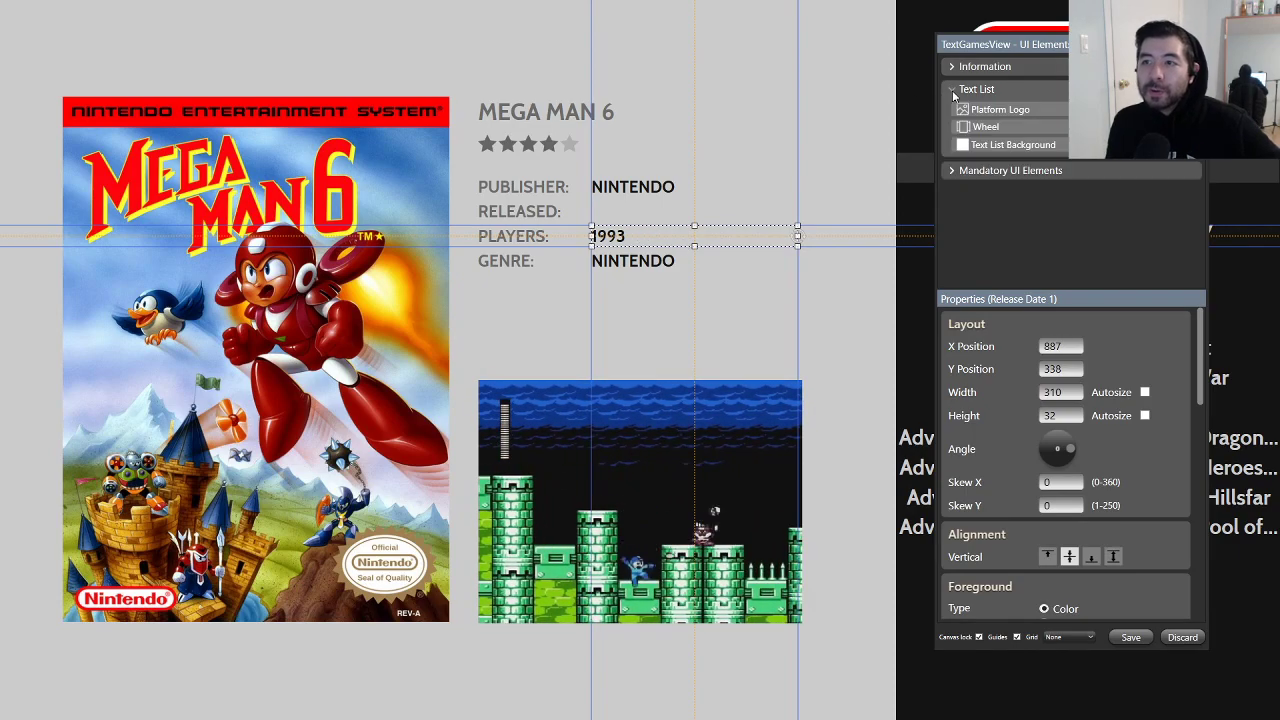
pyautogui.click(980, 66)
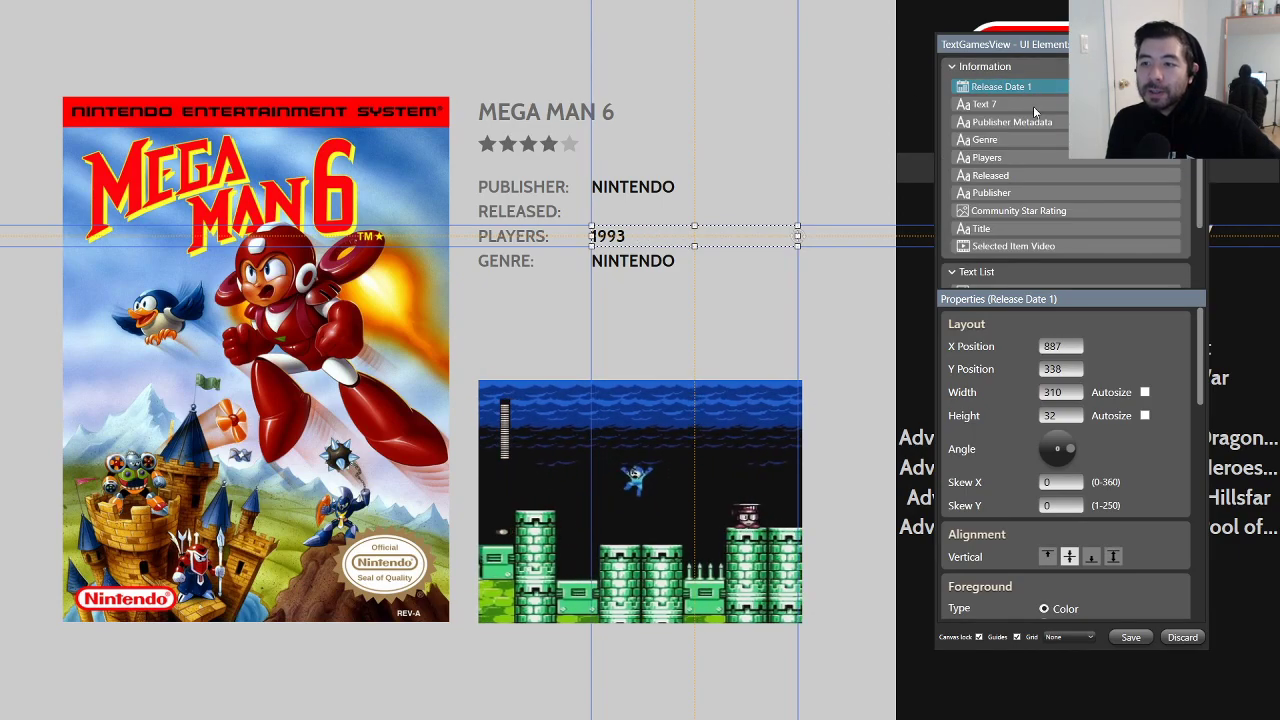
pyautogui.scroll(-5, 1168, 523)
pyautogui.scroll(-4, 1170, 520)
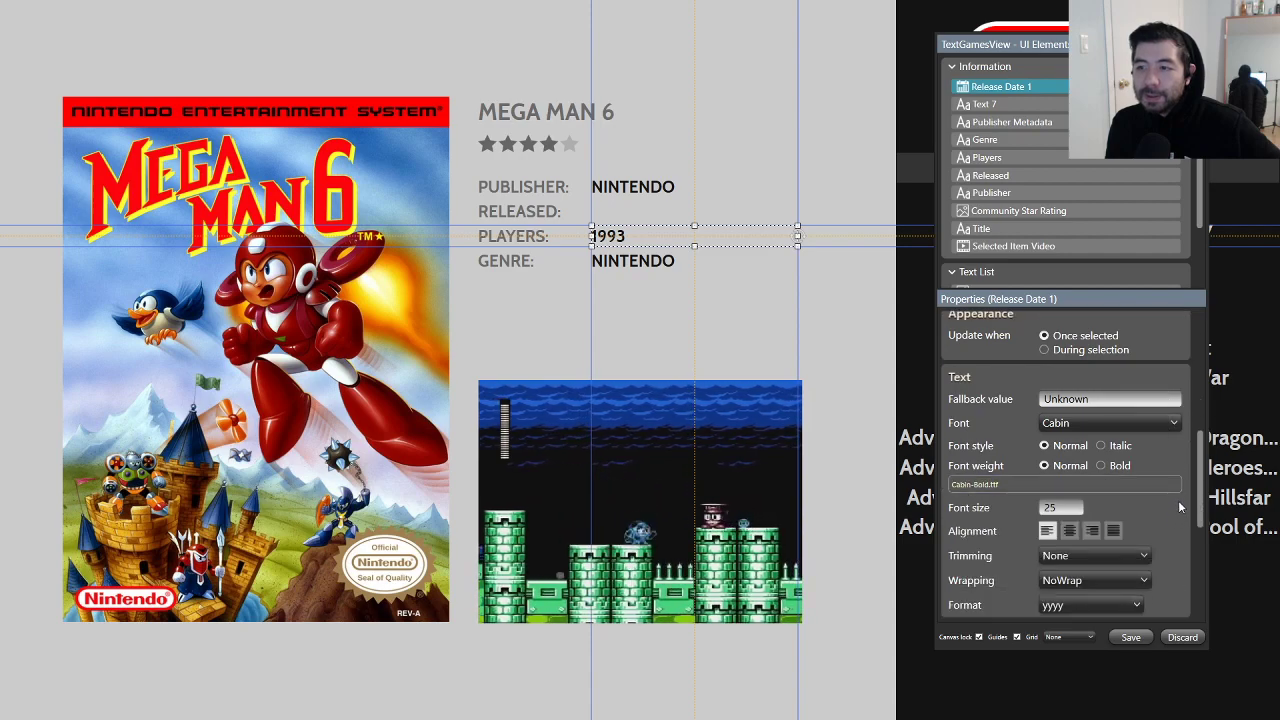
pyautogui.click(1105, 509)
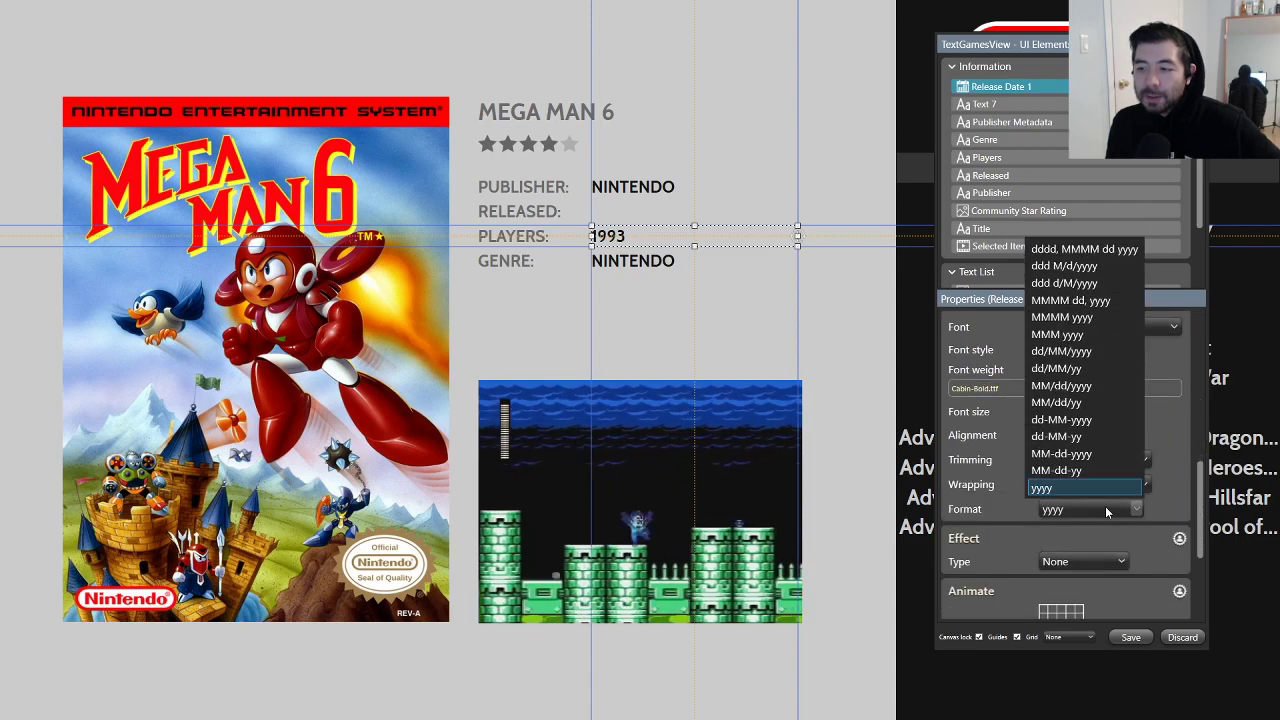
pyautogui.click(1098, 249)
pyautogui.scroll(-2, 1183, 495)
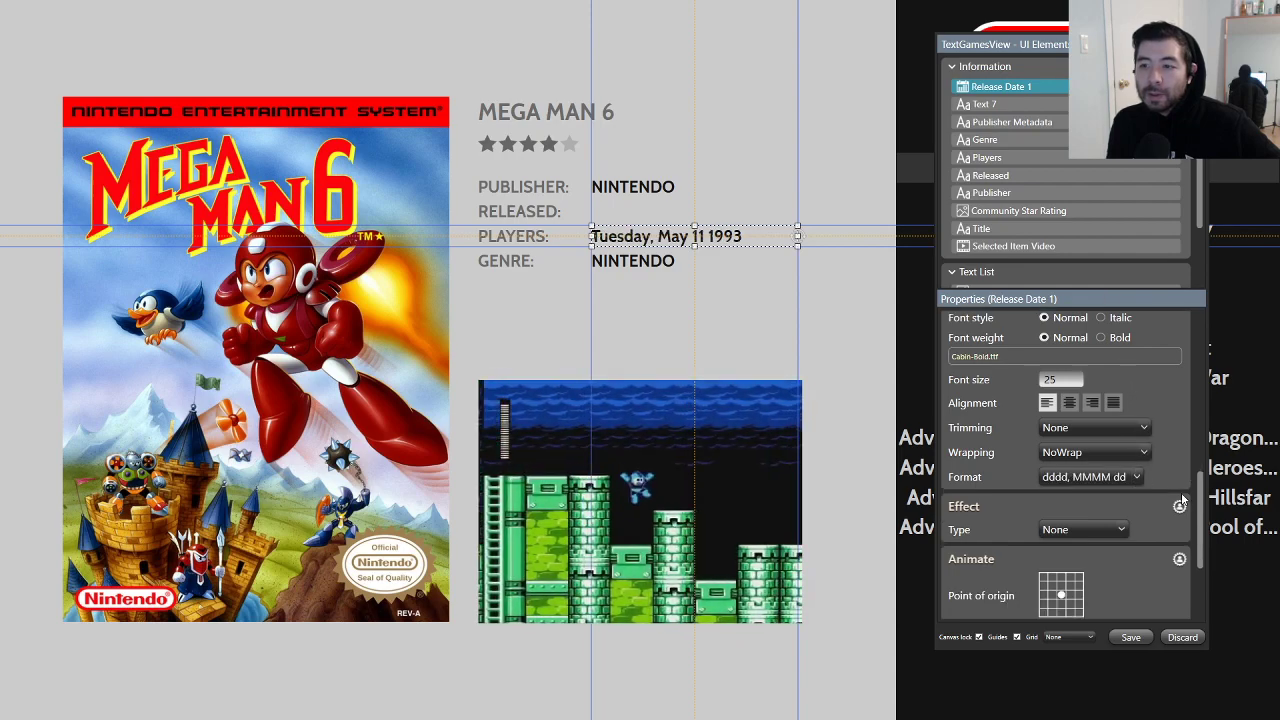
# Step: Review the Release Date element's text properties and change its format to dd-MM-yyyy
pyautogui.scroll(3, 1182, 485)
pyautogui.scroll(5, 1184, 481)
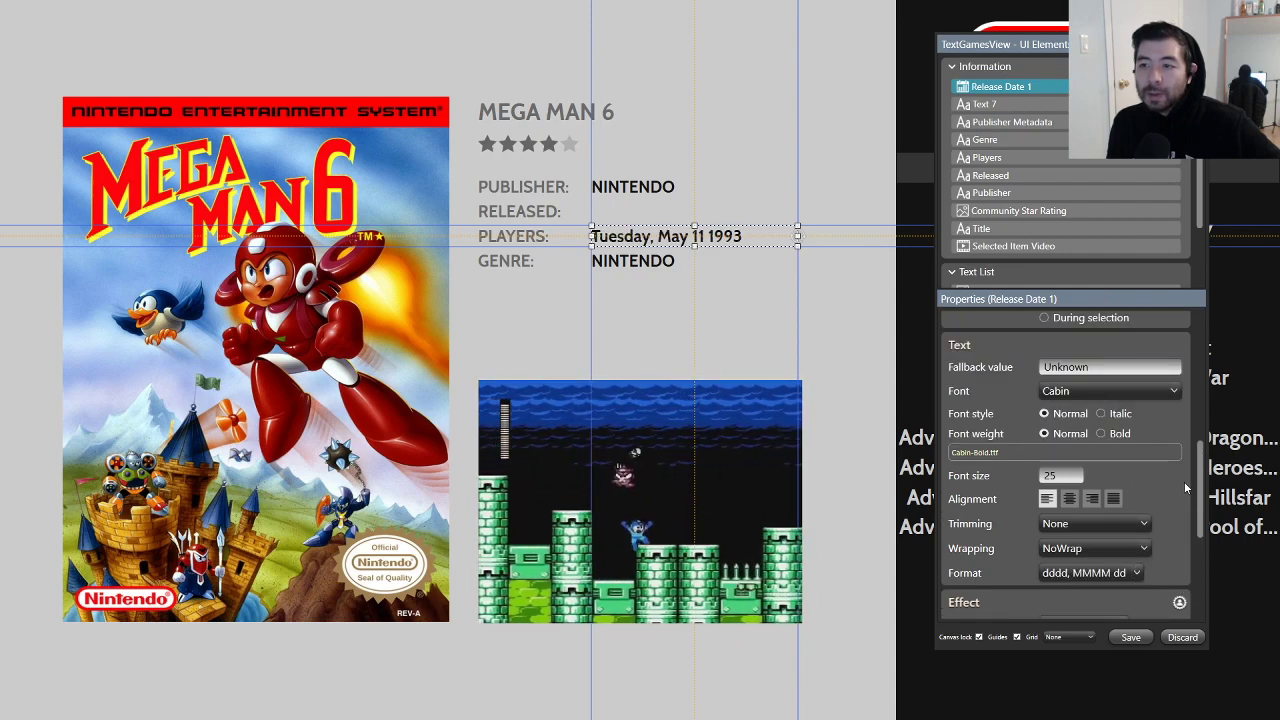
pyautogui.scroll(-5, 1184, 481)
pyautogui.scroll(-2, 1184, 481)
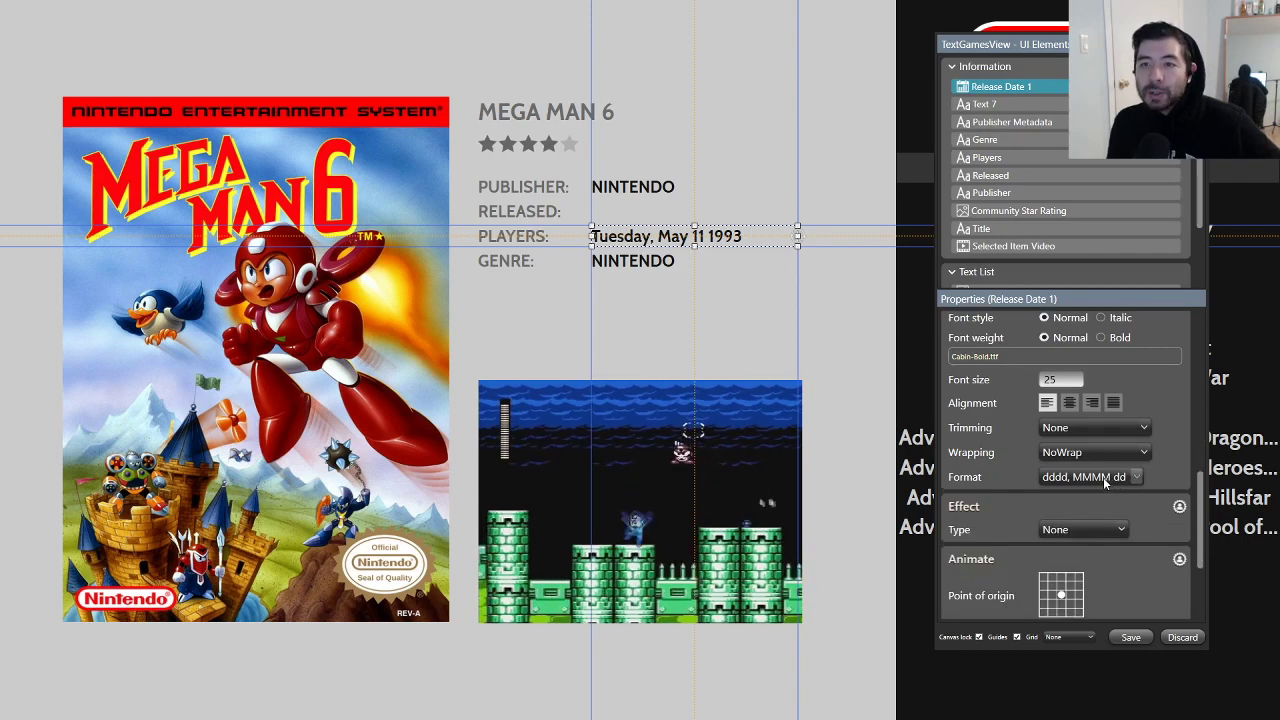
pyautogui.click(1103, 477)
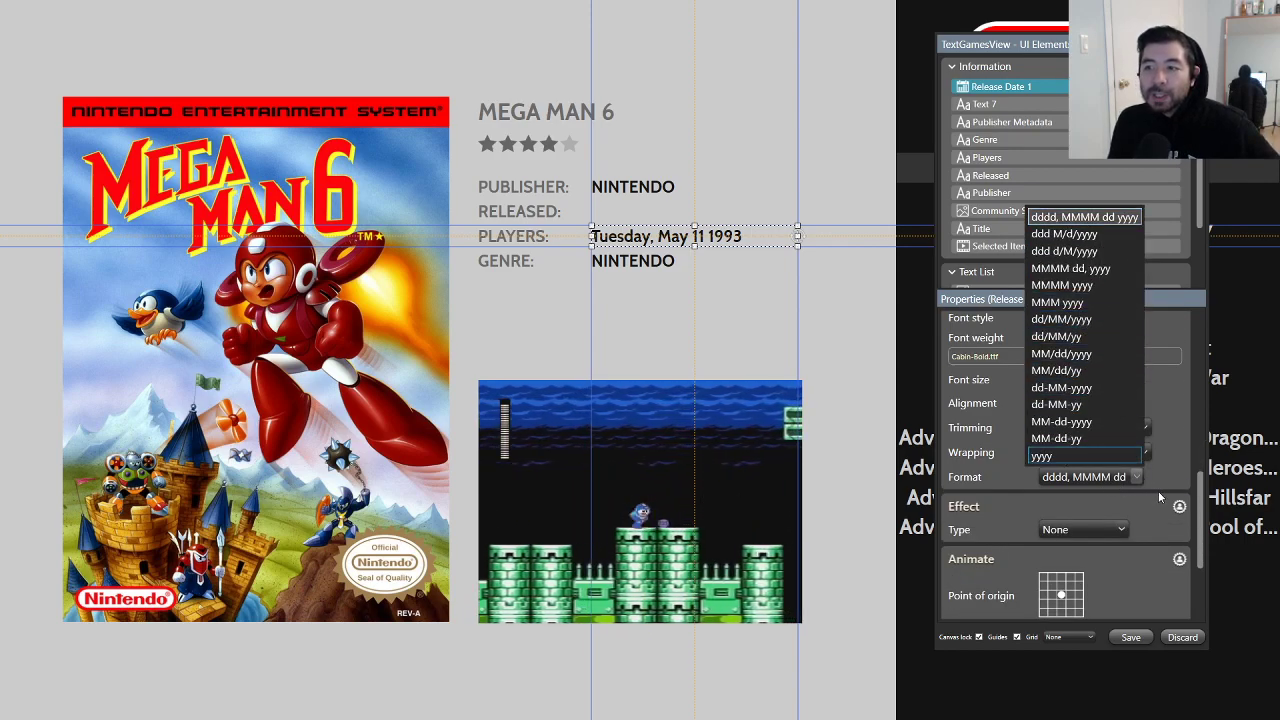
pyautogui.click(1192, 478)
pyautogui.moveTo(1200, 488); pyautogui.dragTo(1205, 539)
pyautogui.scroll(1, 1205, 539)
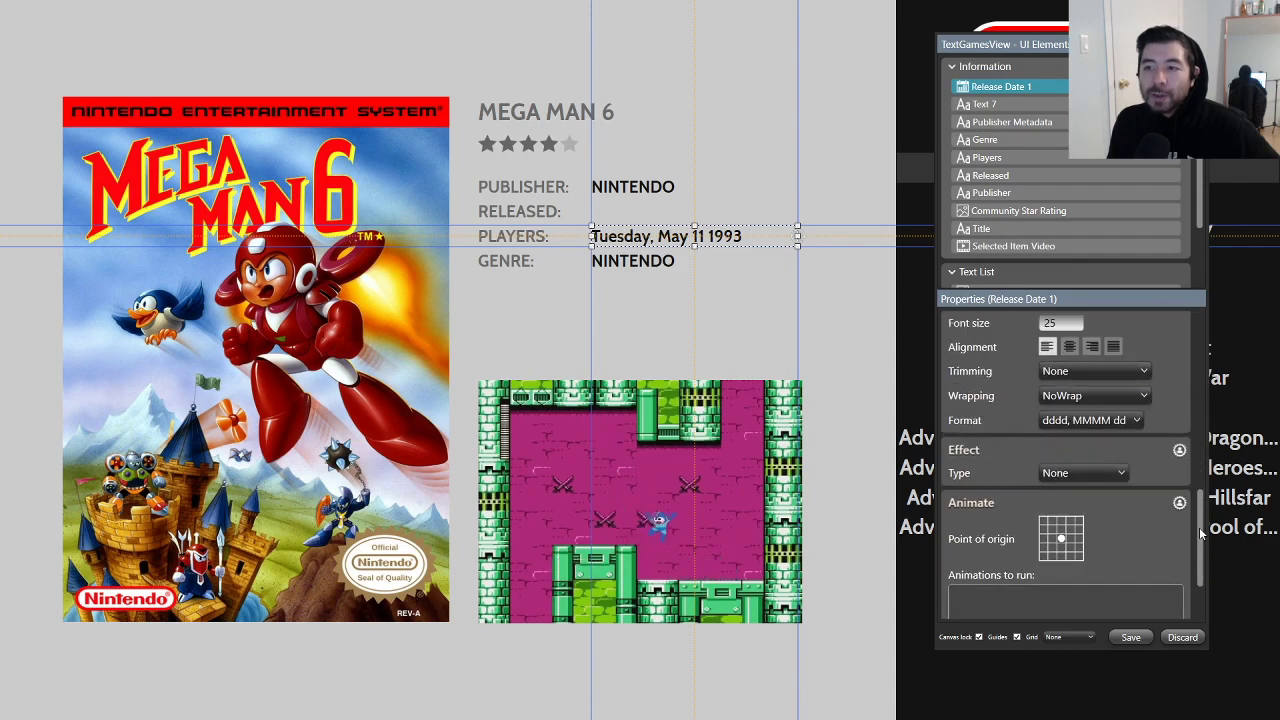
pyautogui.click(1067, 422)
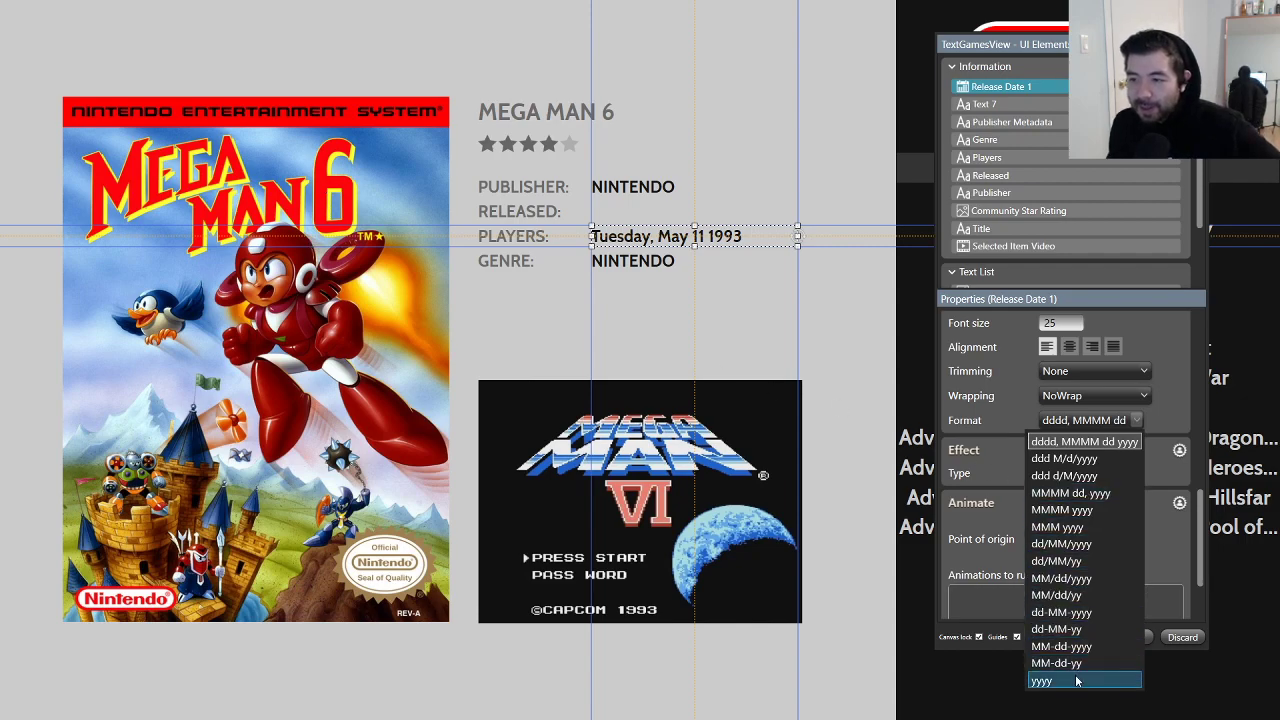
pyautogui.click(1084, 614)
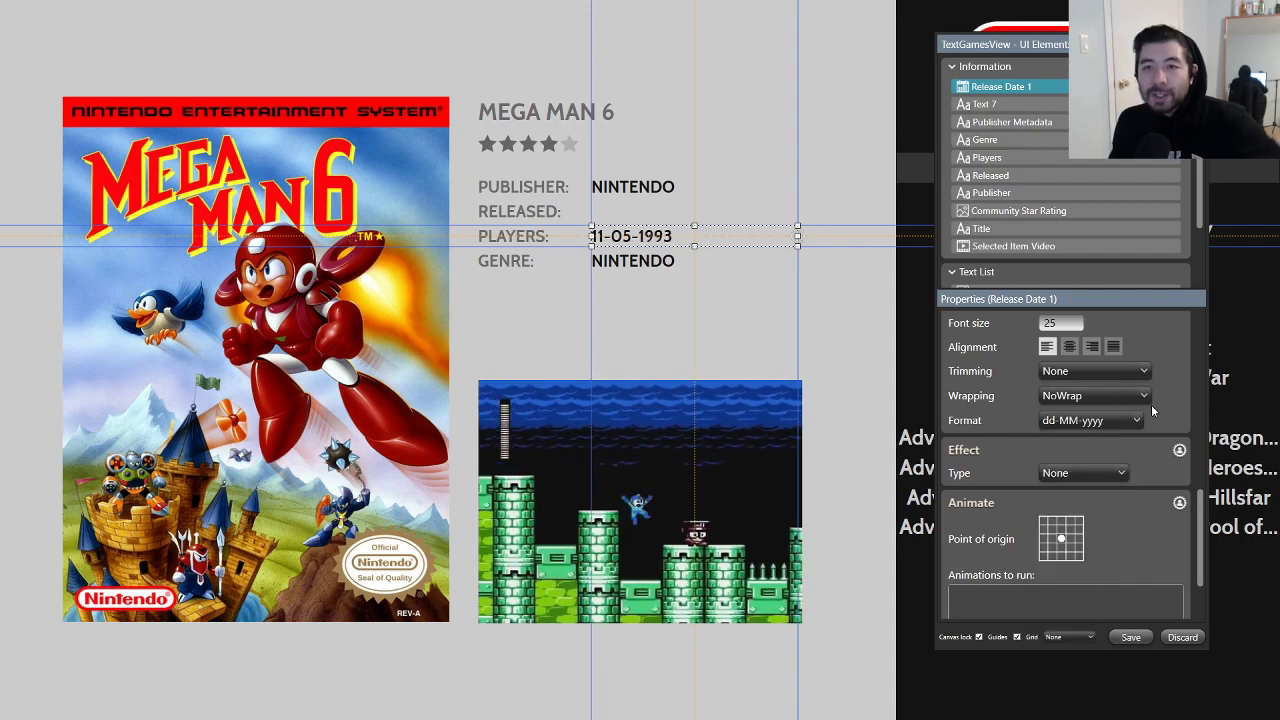
# Step: Check the date style in the Art Book reference image in the browser and try the ddd M/d/yyyy format on the Release Date element
pyautogui.hotkey('alt', 'Tab')
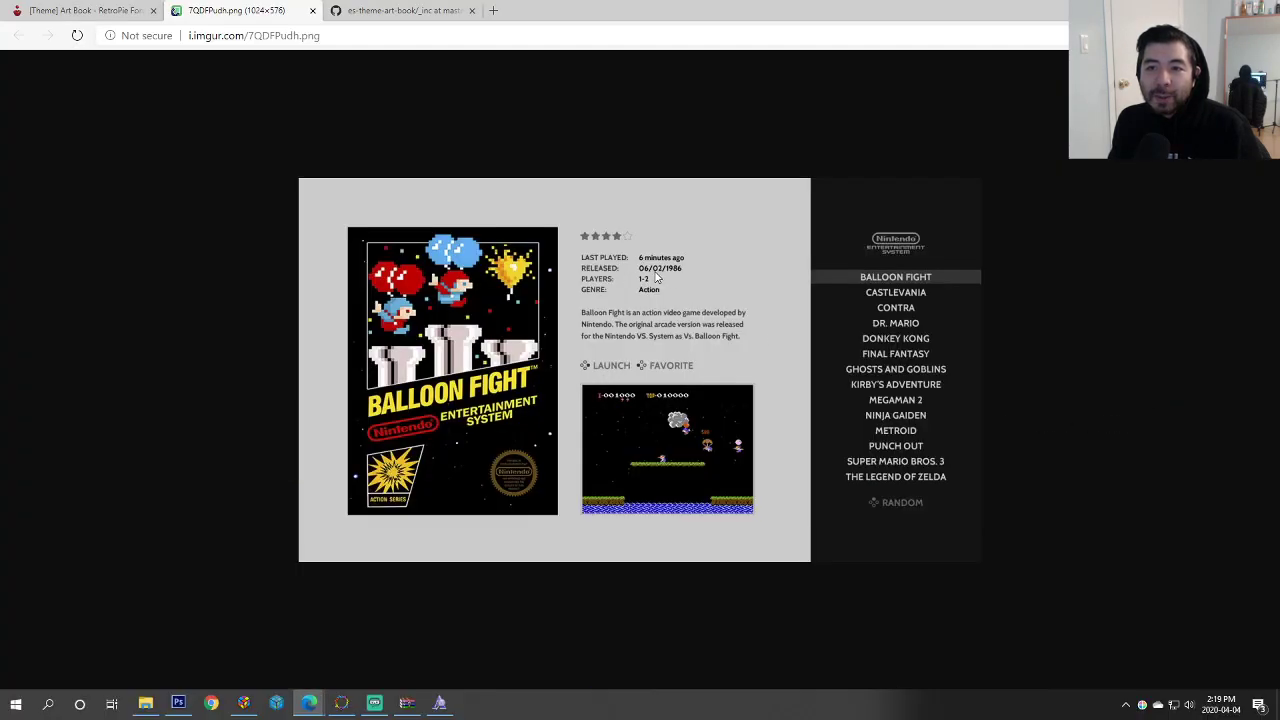
pyautogui.hotkey('alt', 'Tab')
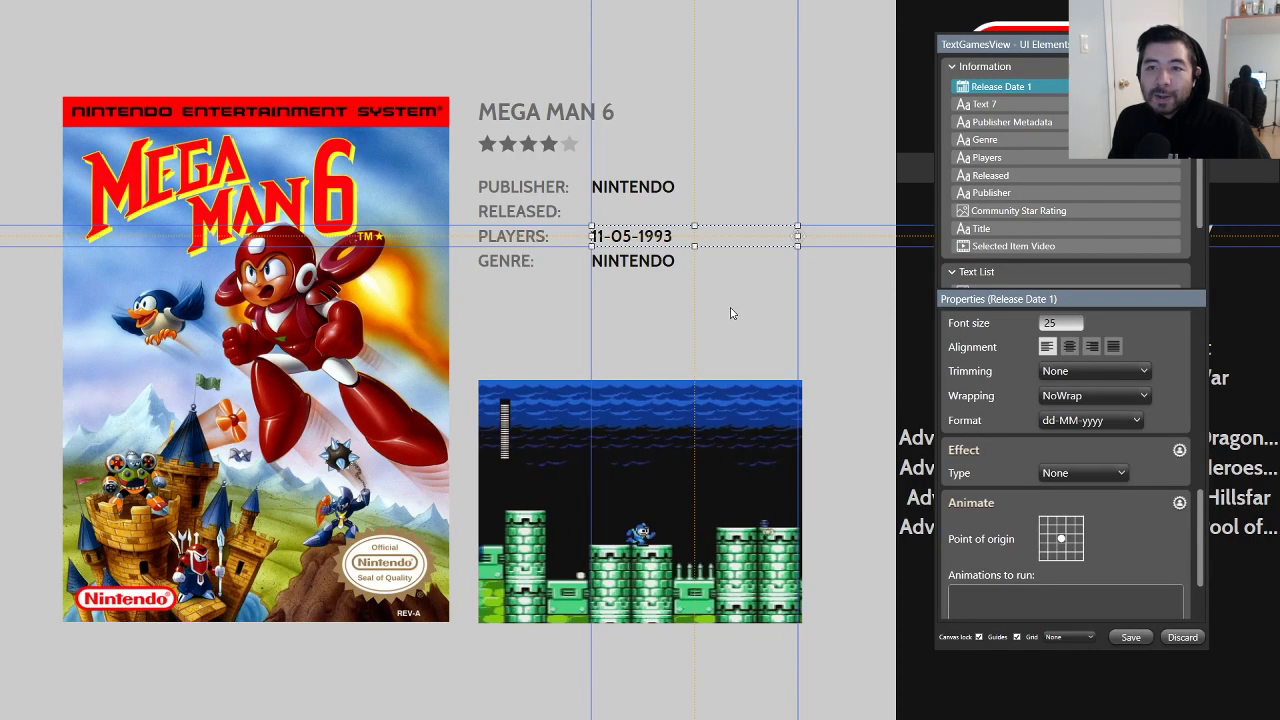
pyautogui.click(1100, 421)
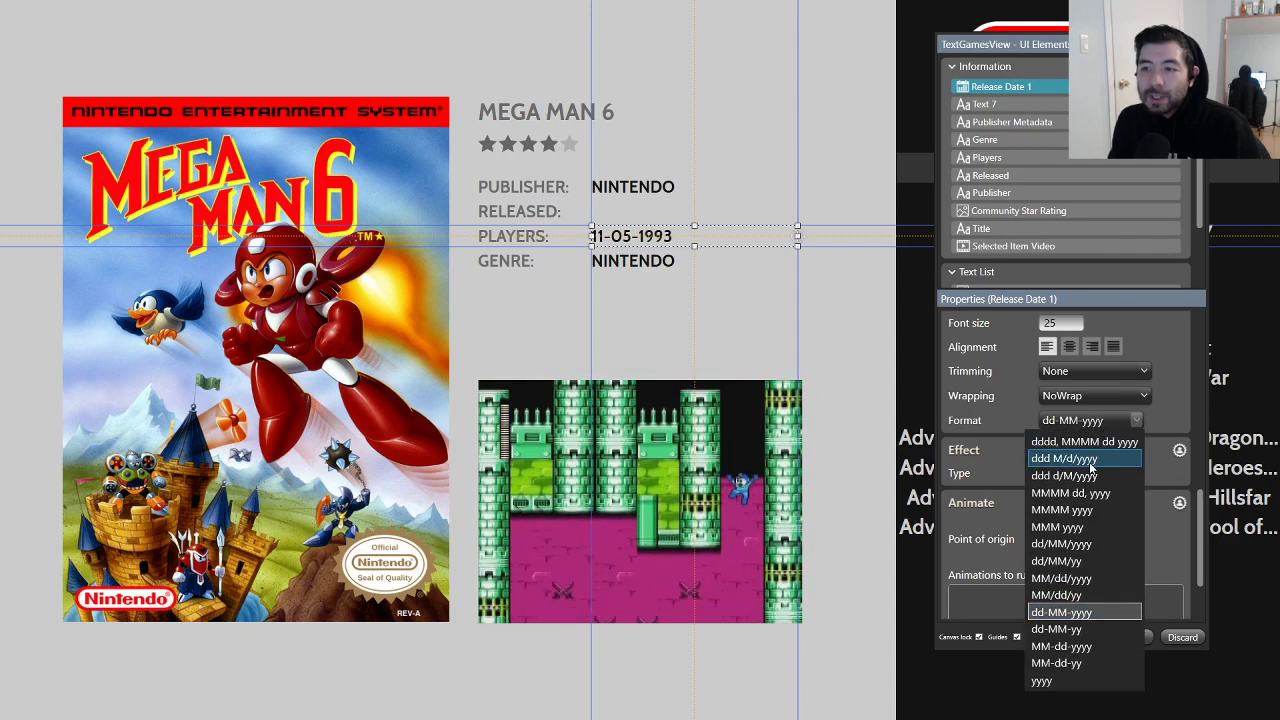
pyautogui.click(1090, 464)
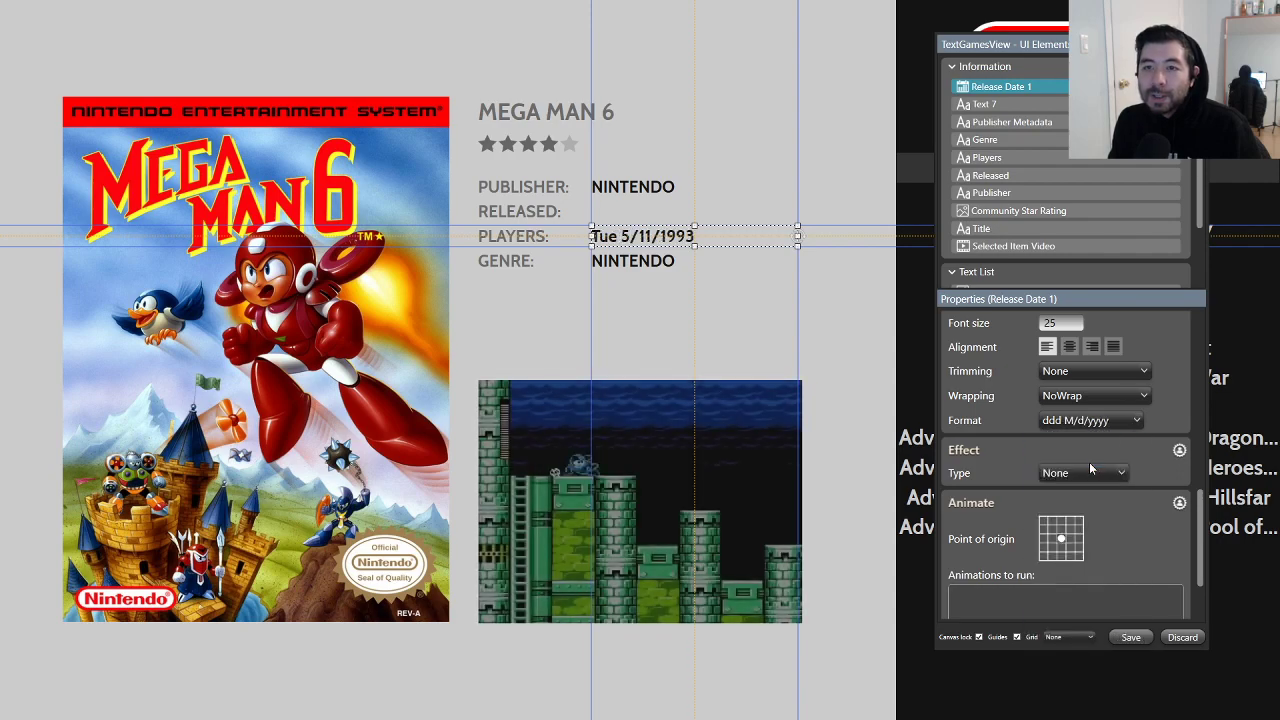
pyautogui.click(1095, 421)
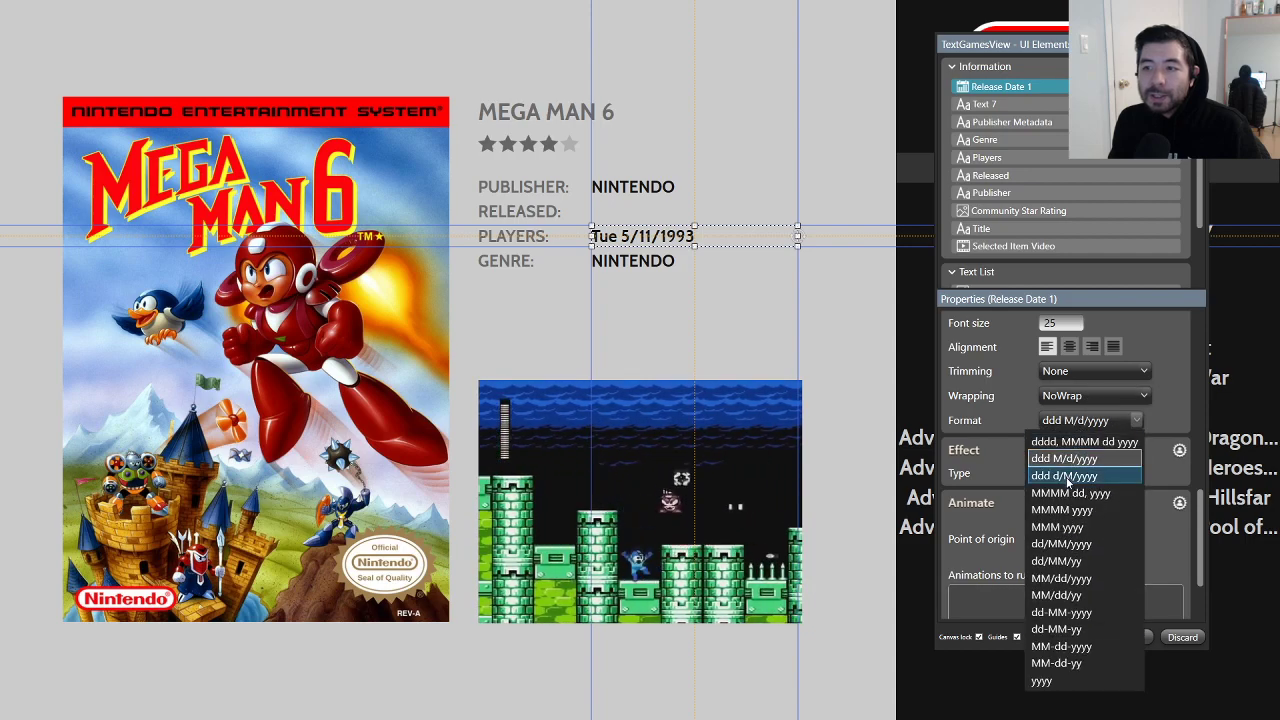
pyautogui.click(1064, 458)
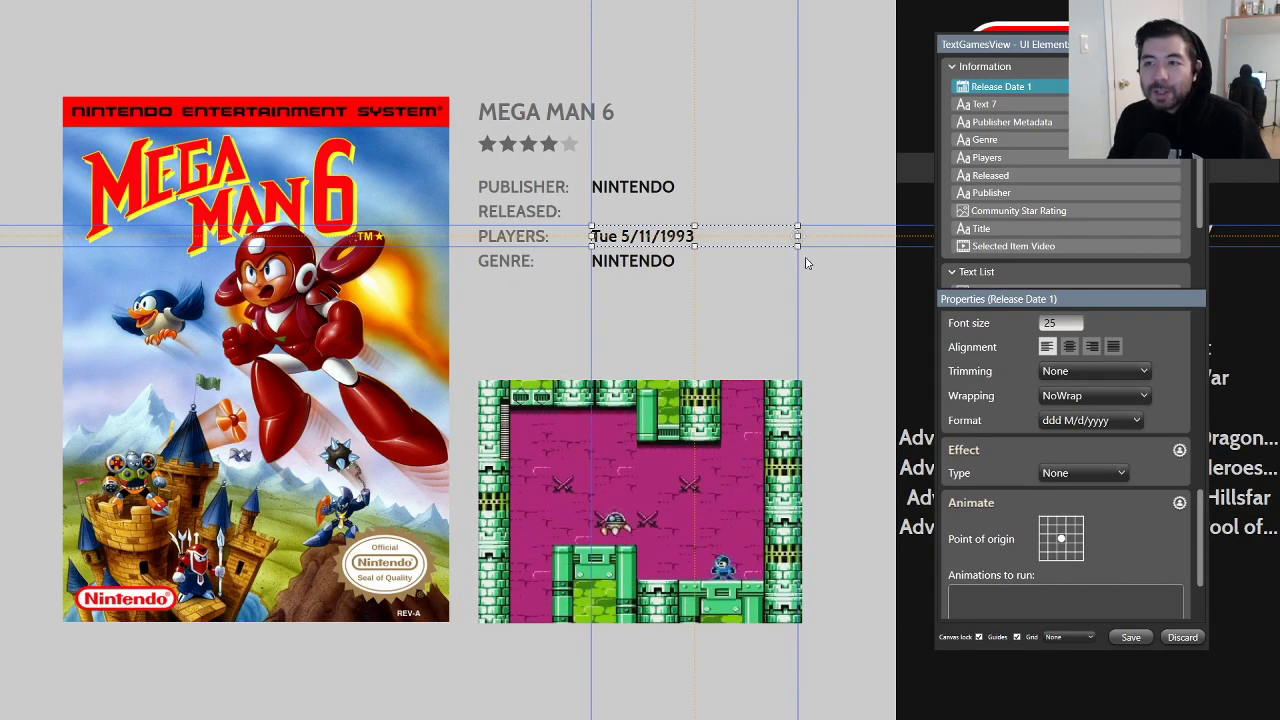
# Step: Set the Release Date element's format to MMMM dd, yyyy and deselect the element
pyautogui.click(1092, 421)
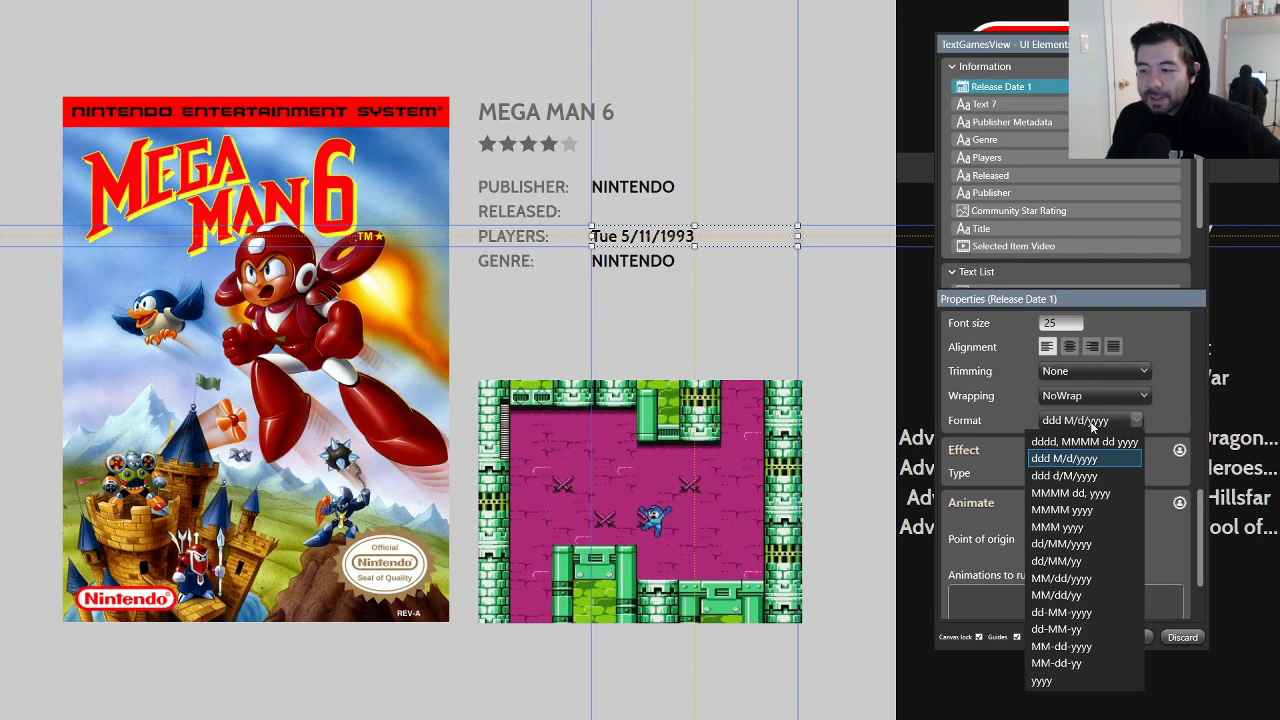
pyautogui.click(1094, 494)
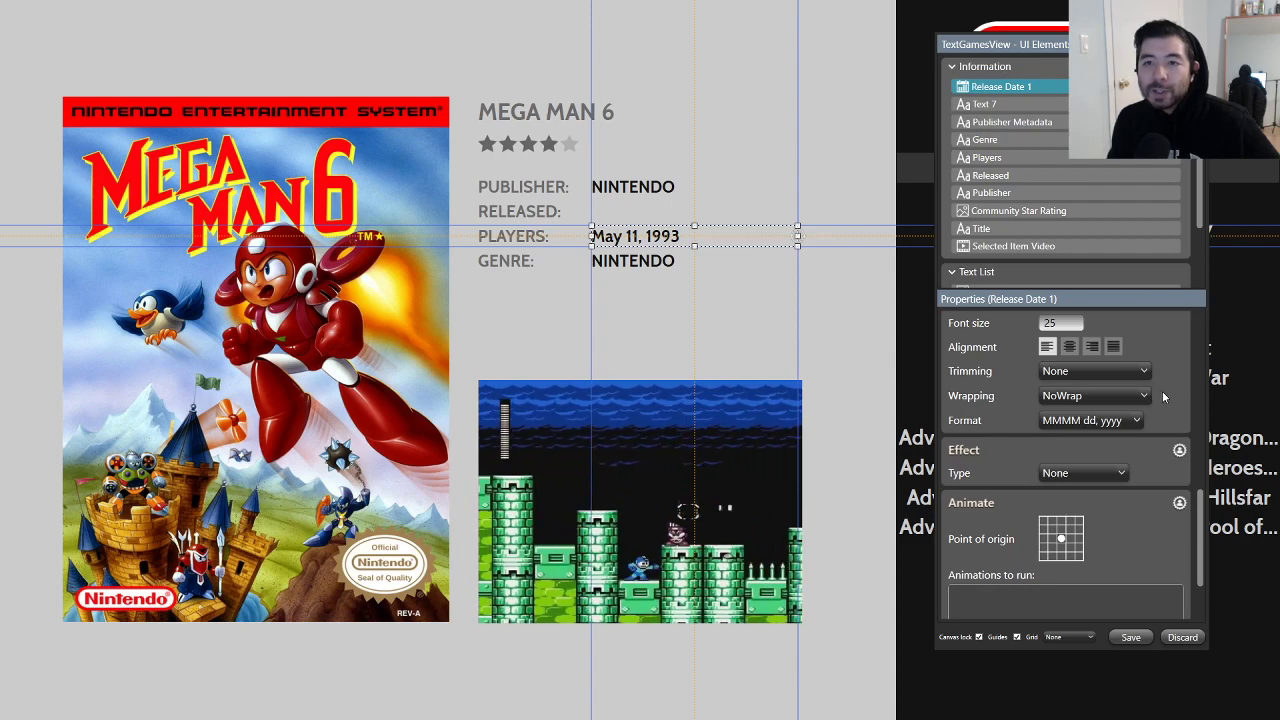
pyautogui.click(858, 384)
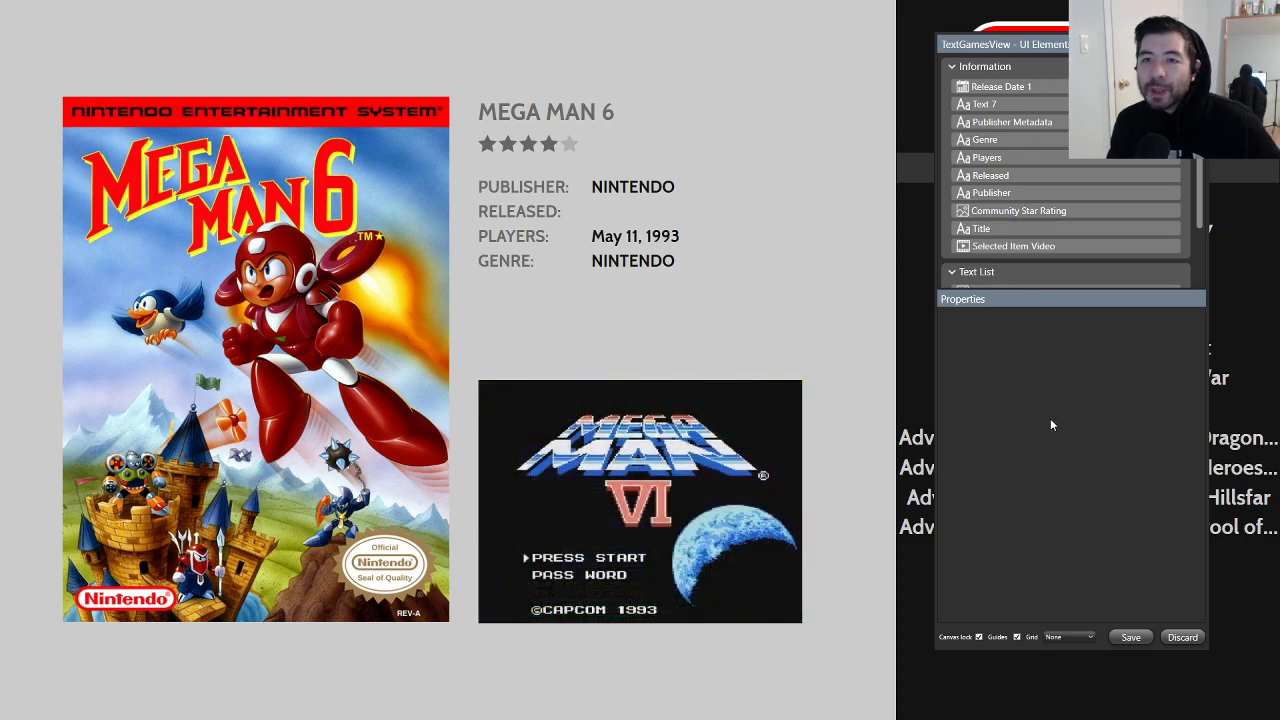
# Step: Rename the Text 7 element in the Information group as Genre Metadata
pyautogui.click(985, 104)
pyautogui.click(992, 105)
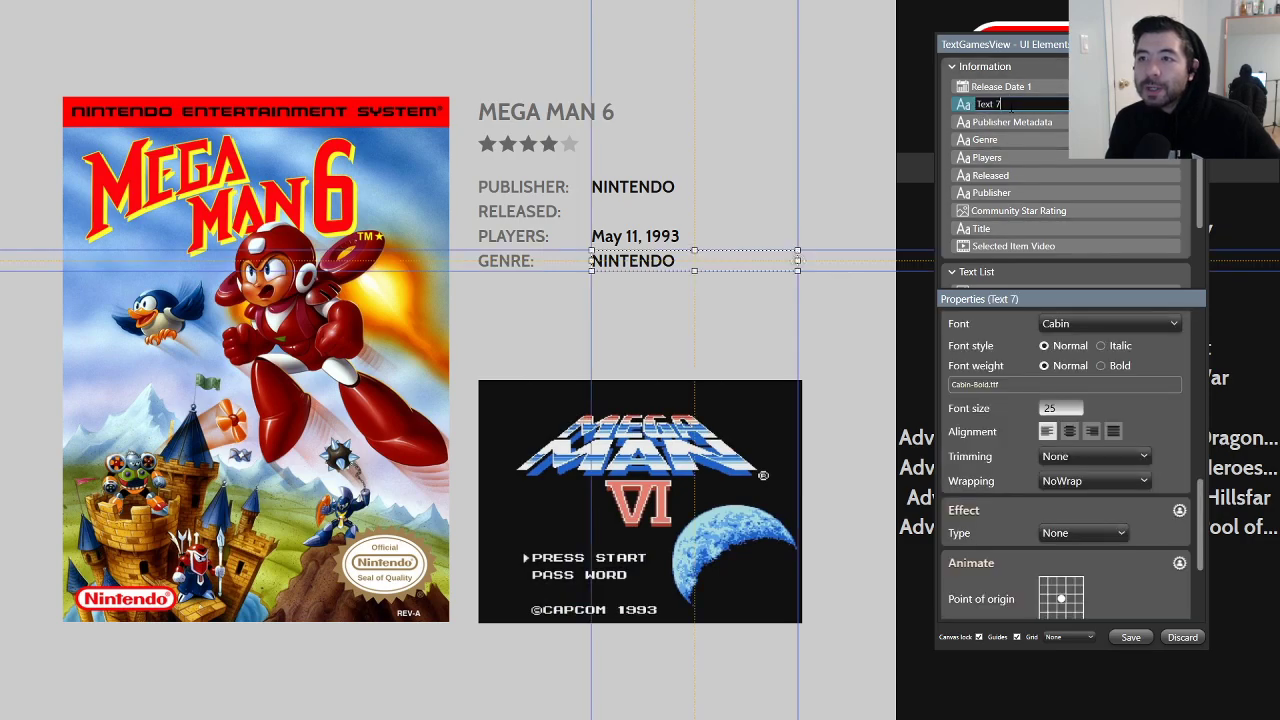
pyautogui.write('Genre')
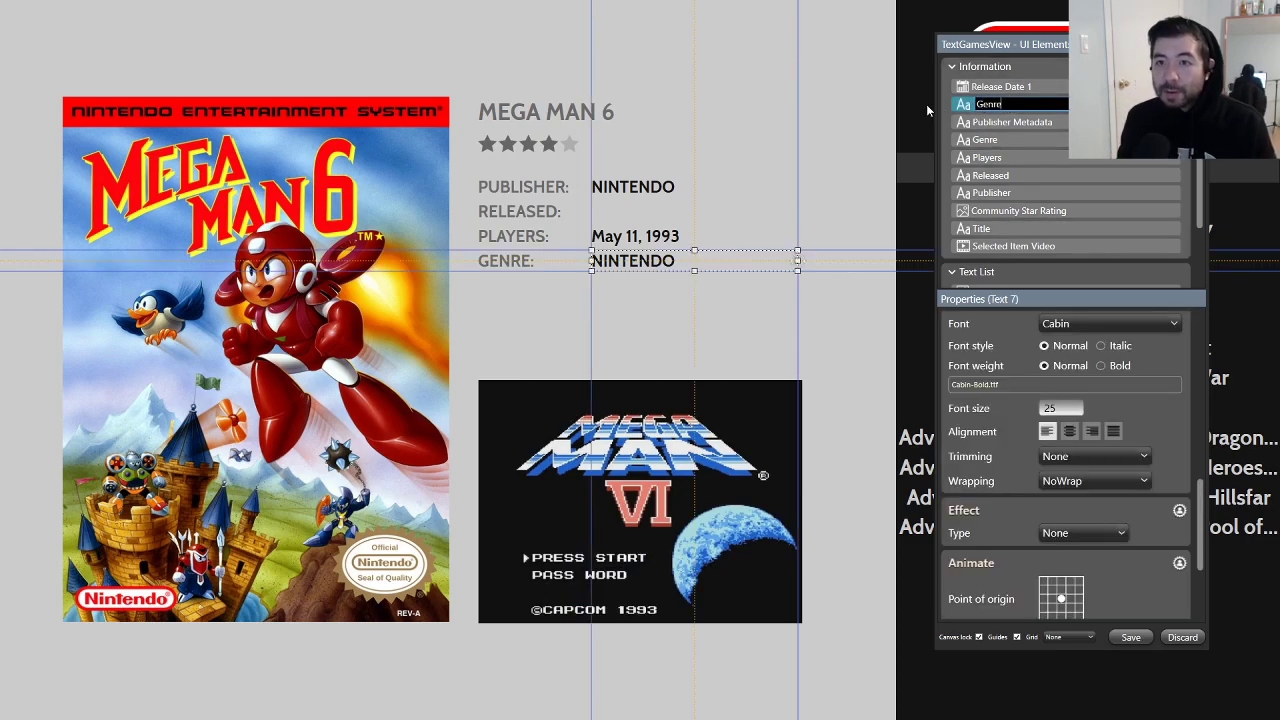
pyautogui.press('Return')
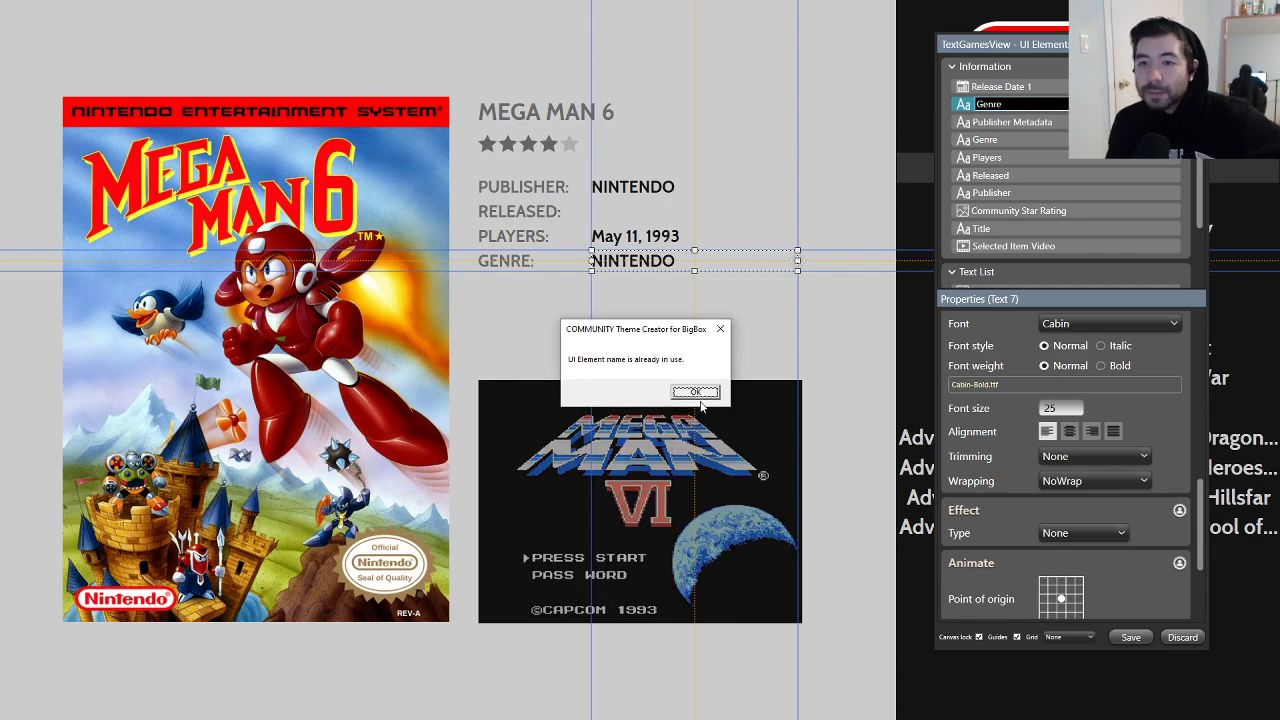
pyautogui.press('Return')
pyautogui.click(986, 105)
pyautogui.write('Genre Metadata')
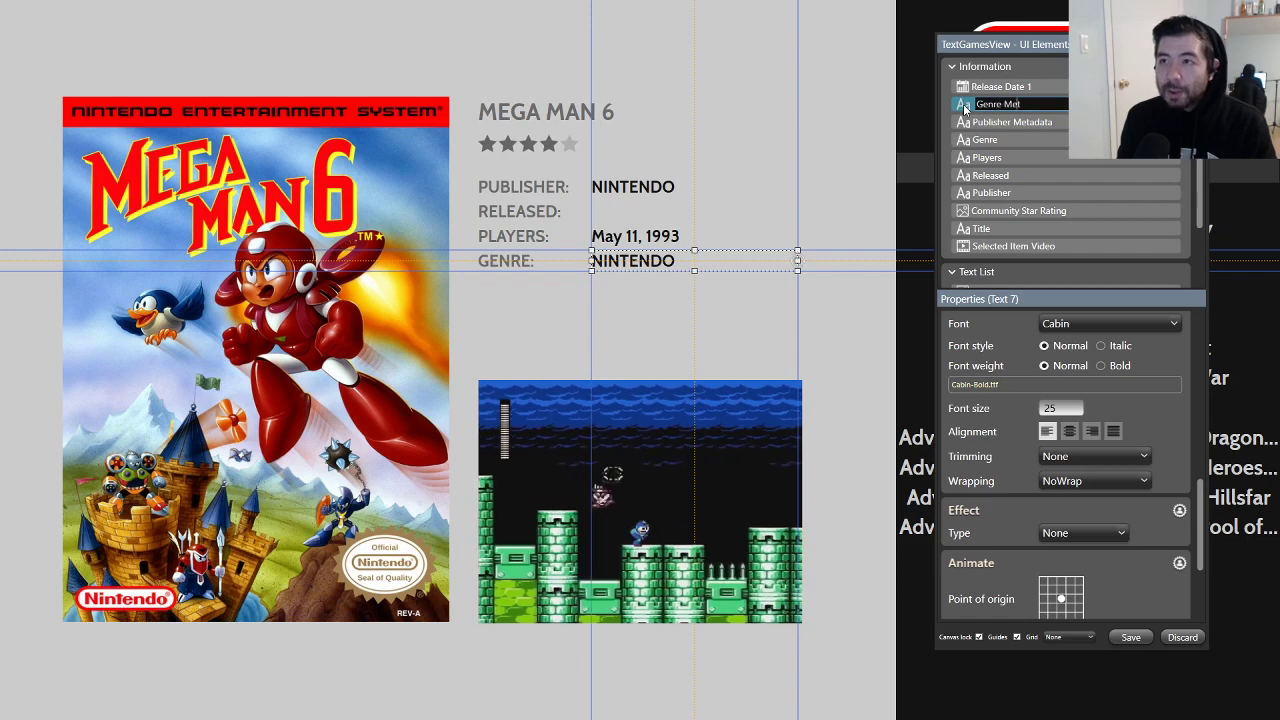
pyautogui.press('Return')
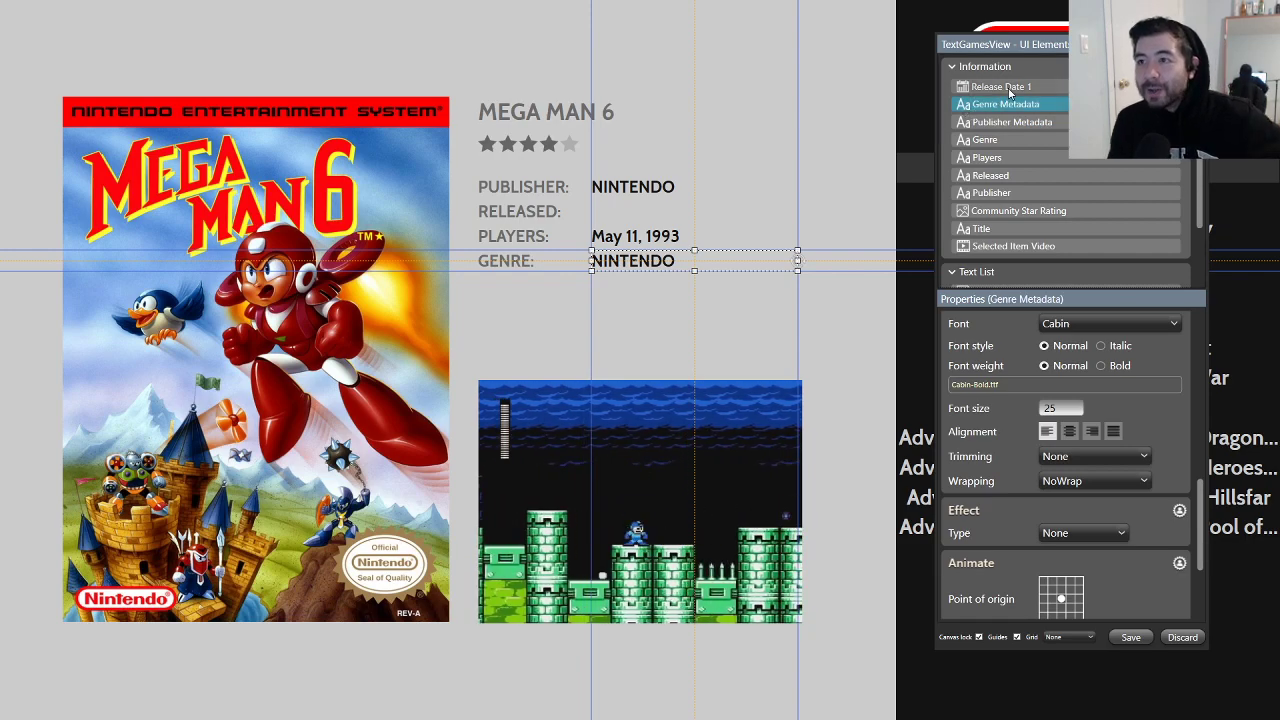
# Step: Set the Release Date 1 element's format to yyyy and move the element up beside the RELEASED label
pyautogui.click(1000, 87)
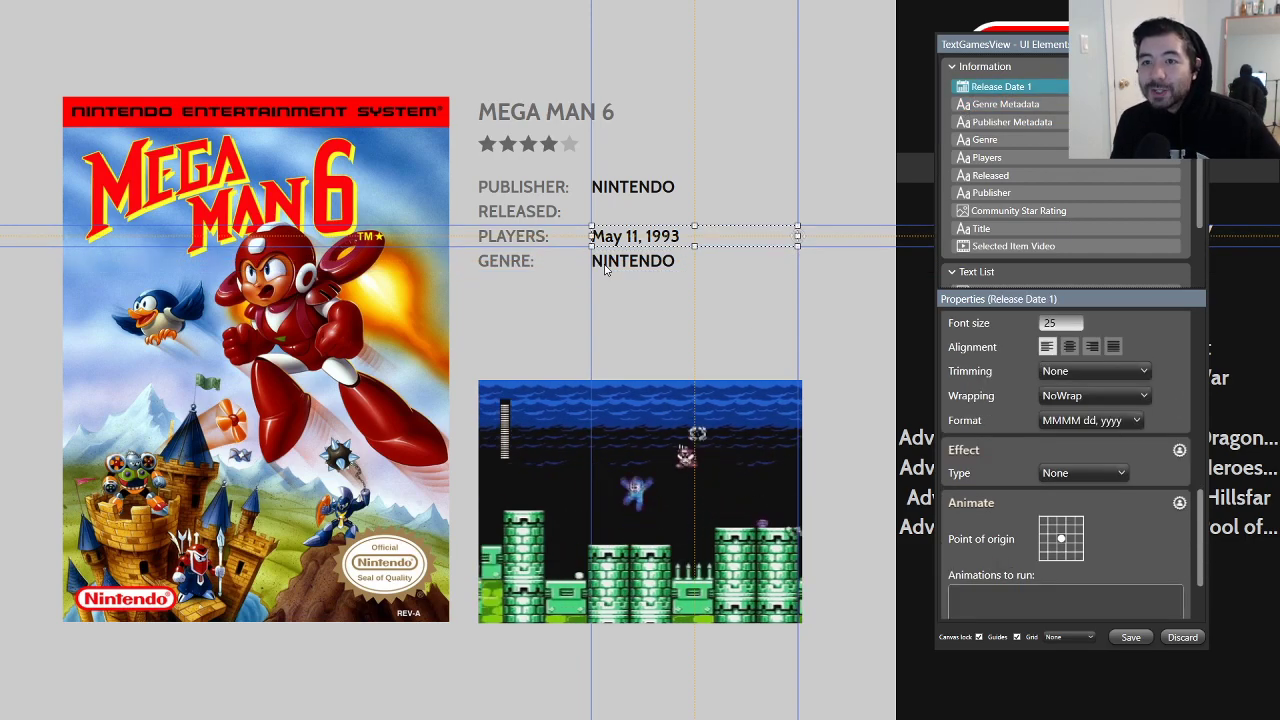
pyautogui.click(1132, 421)
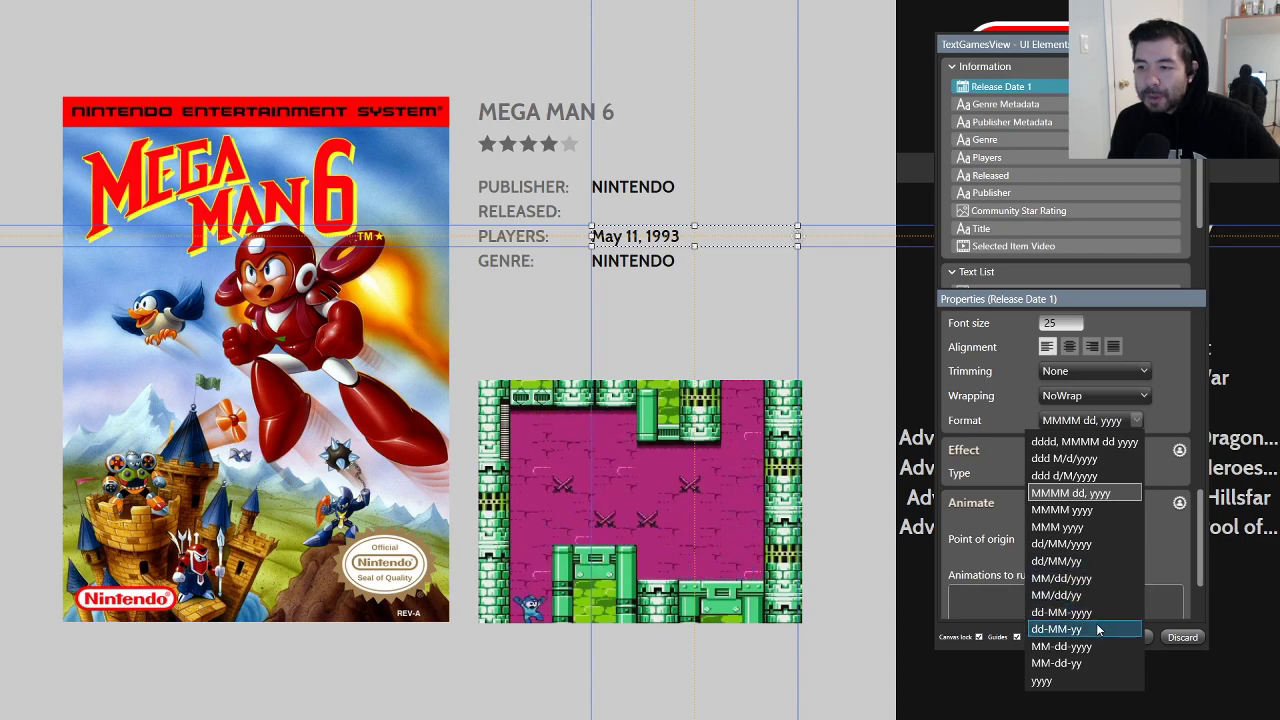
pyautogui.click(1082, 683)
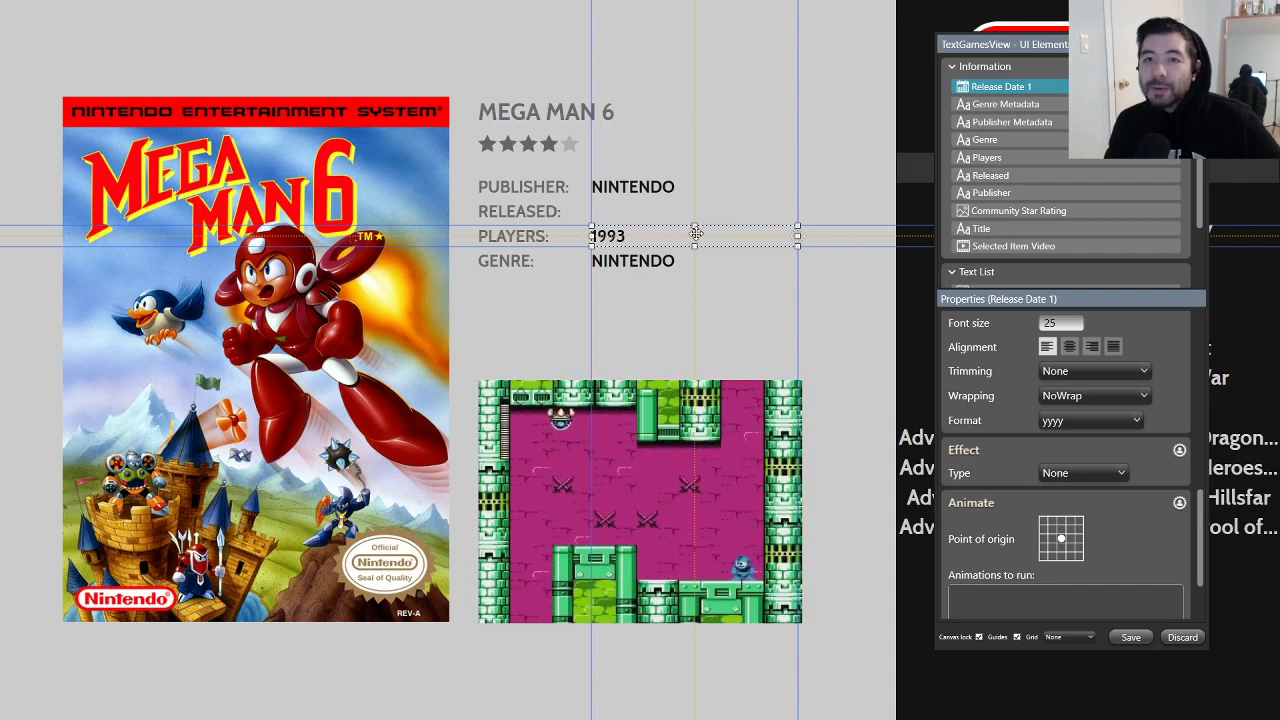
pyautogui.press('Escape')
pyautogui.moveTo(632, 228); pyautogui.dragTo(632, 212)
pyautogui.click(643, 210)
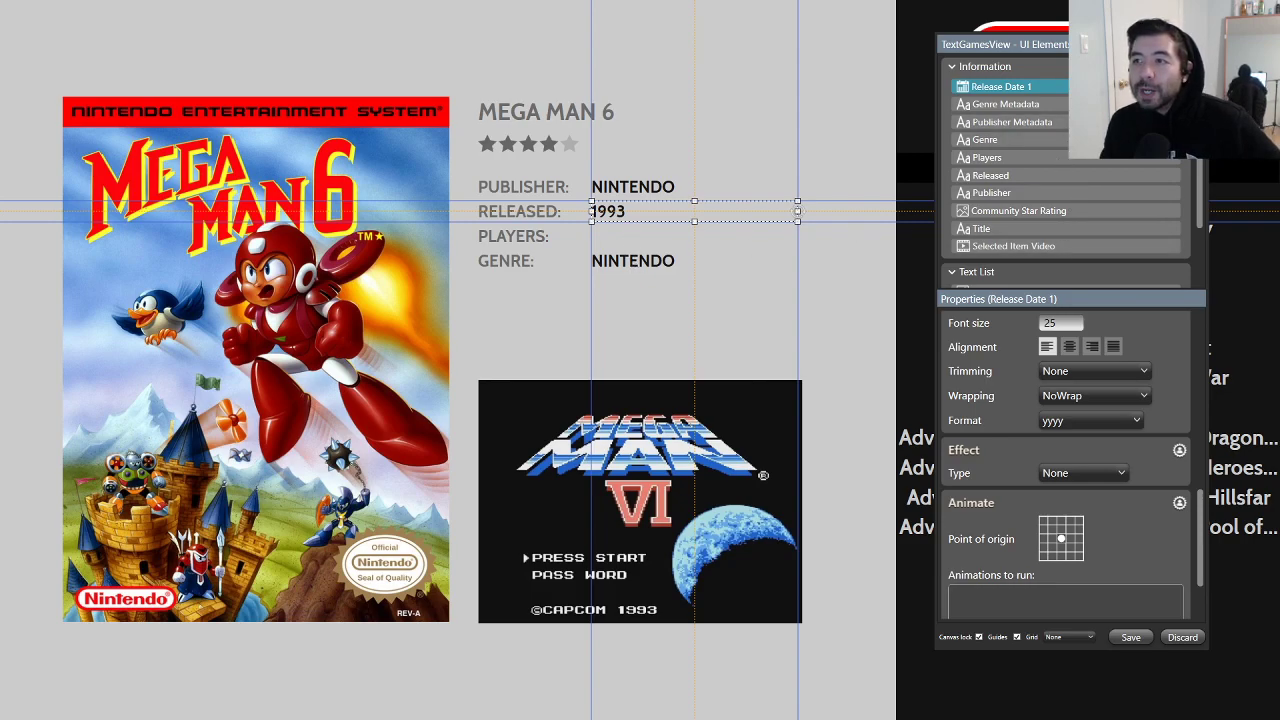
# Step: Add a Play Mode element to the Information group and paste the Release Date 1 element's layout properties onto it
pyautogui.rightClick(1046, 68)
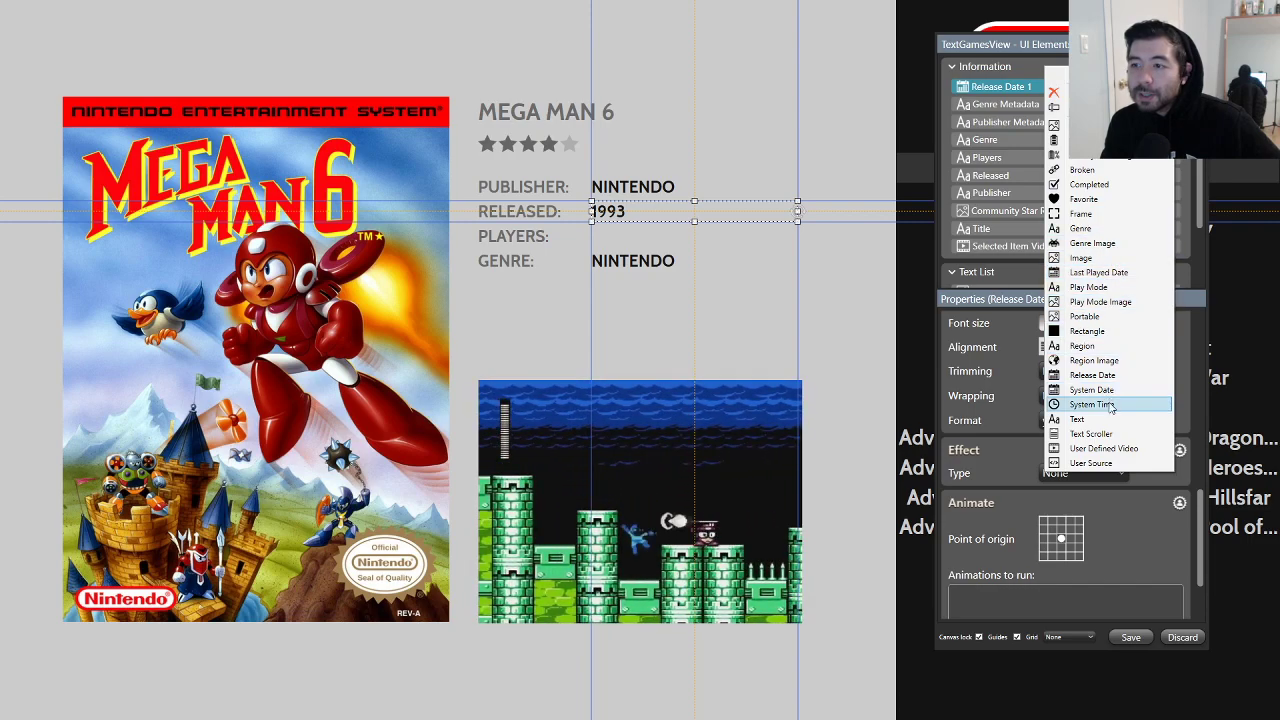
pyautogui.click(1098, 288)
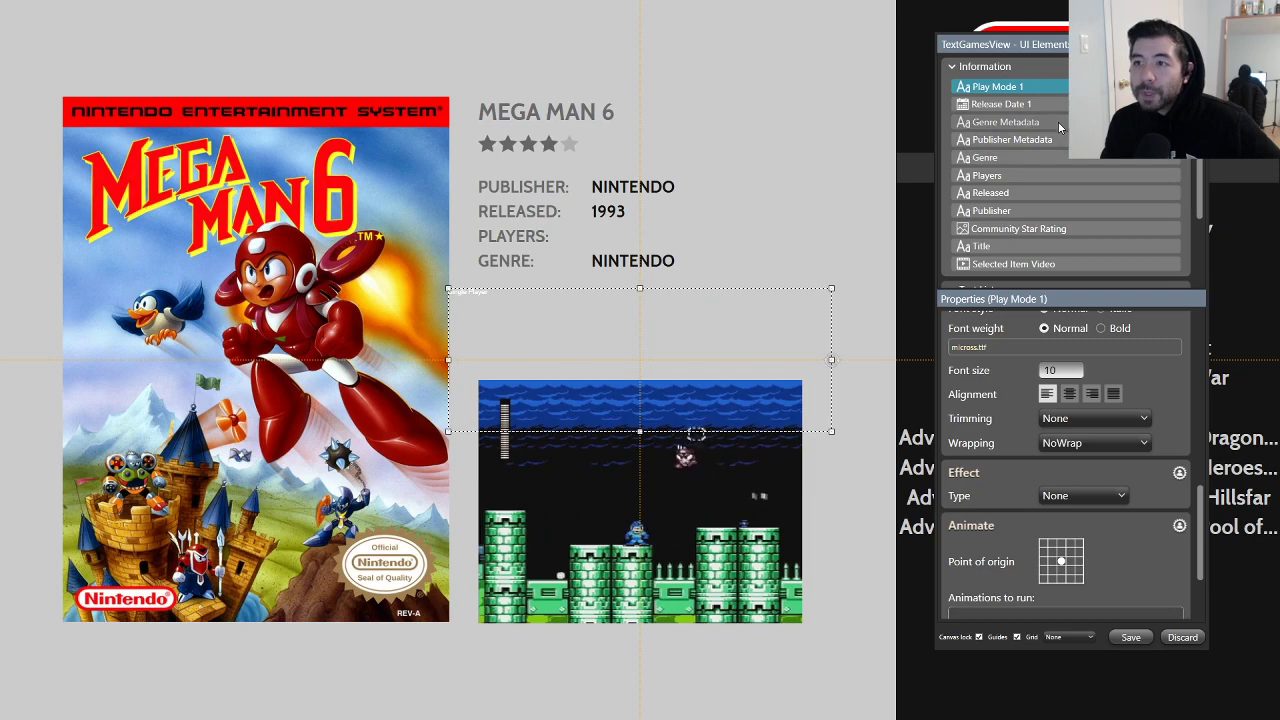
pyautogui.click(1023, 123)
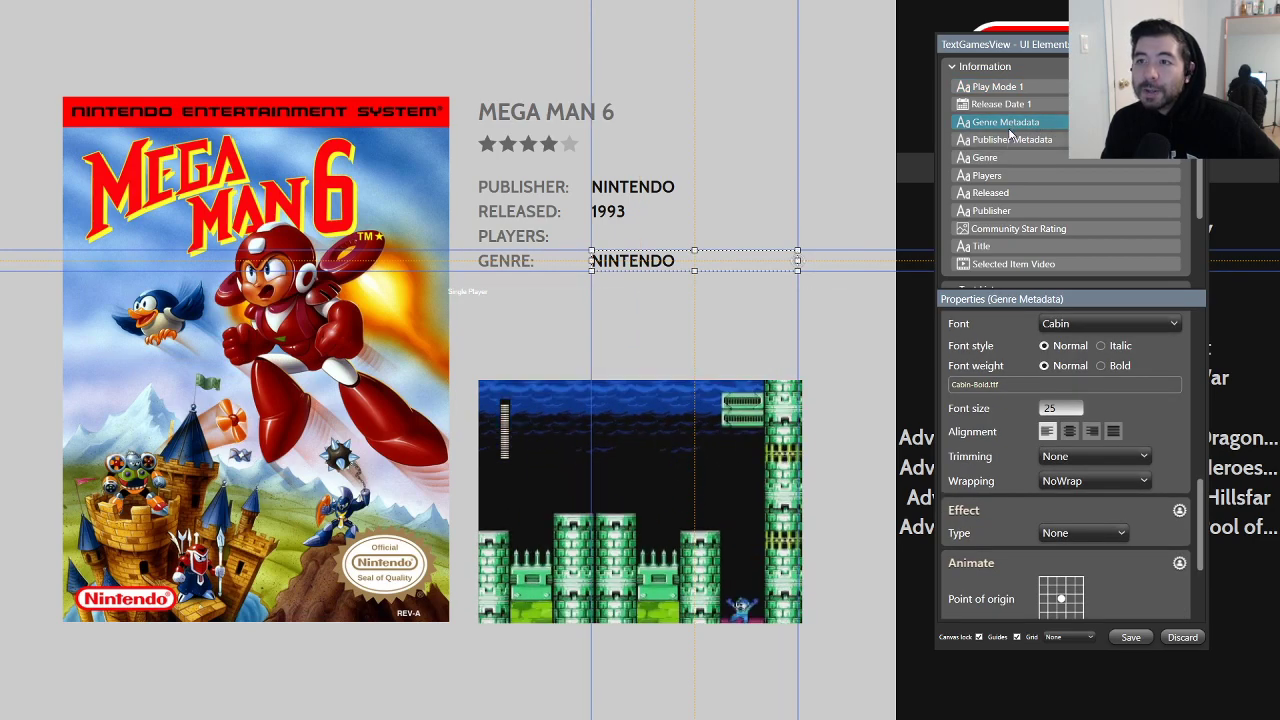
pyautogui.rightClick(1008, 124)
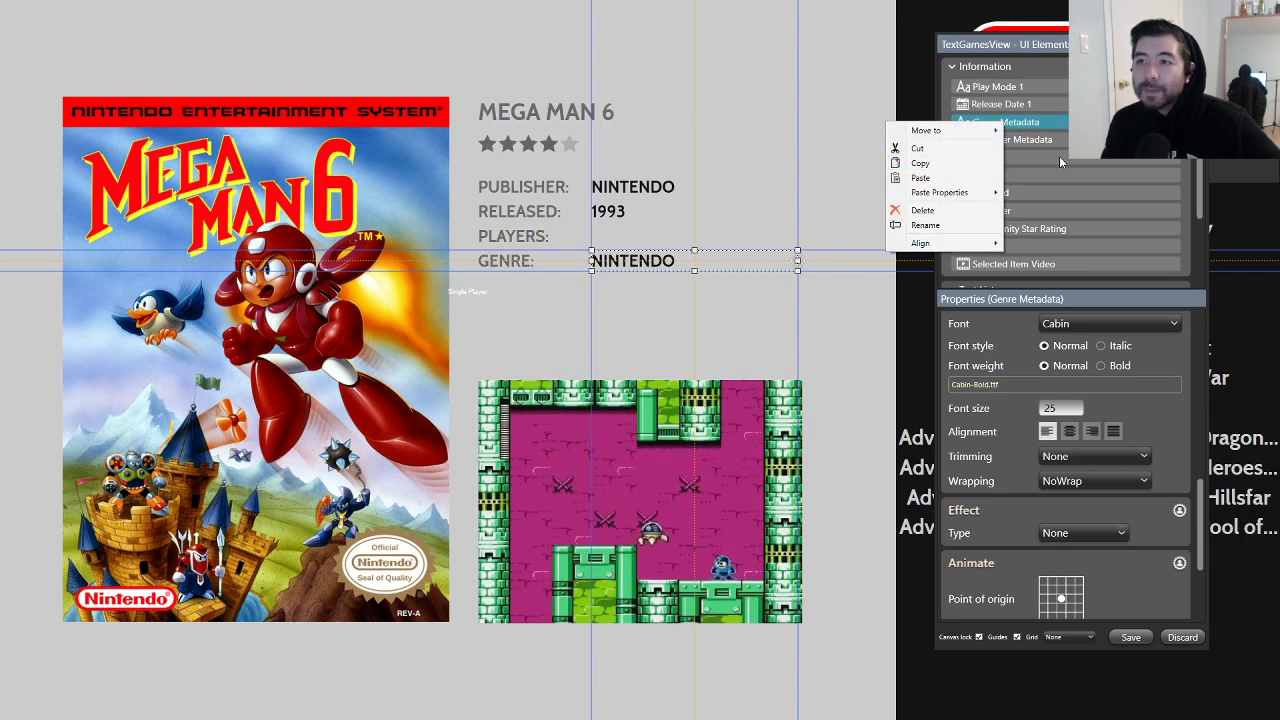
pyautogui.rightClick(1018, 107)
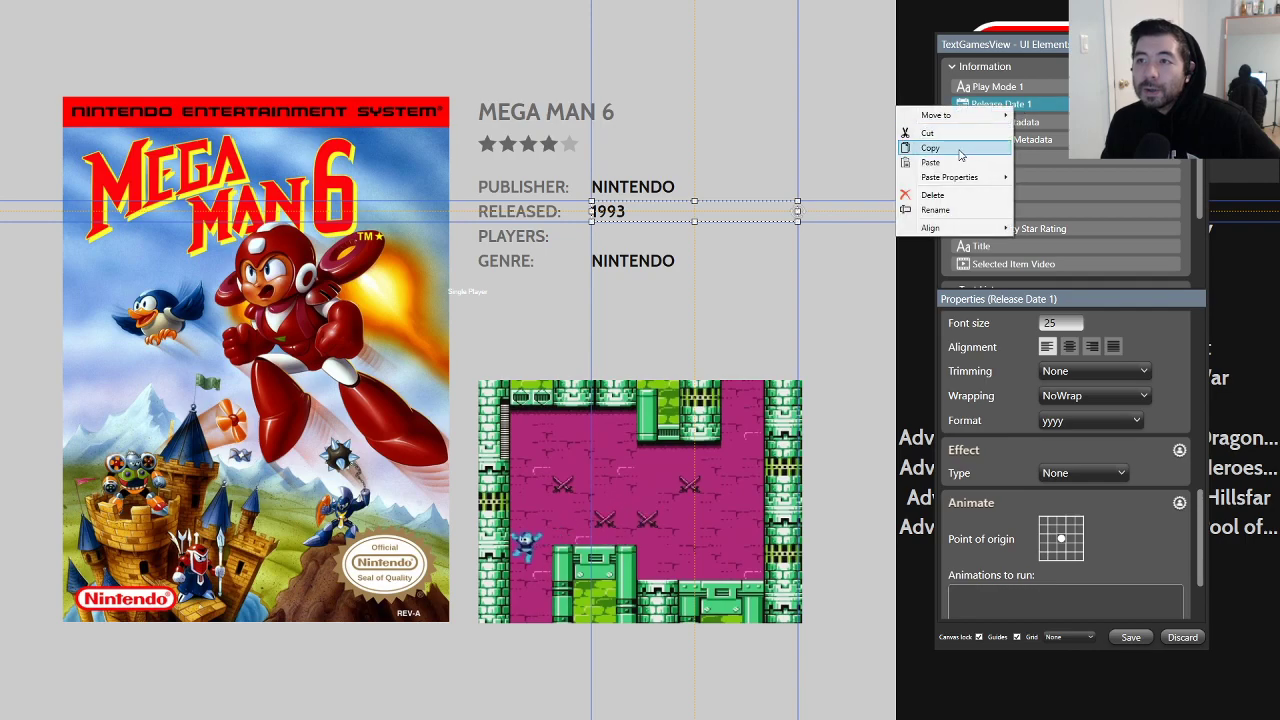
pyautogui.click(961, 151)
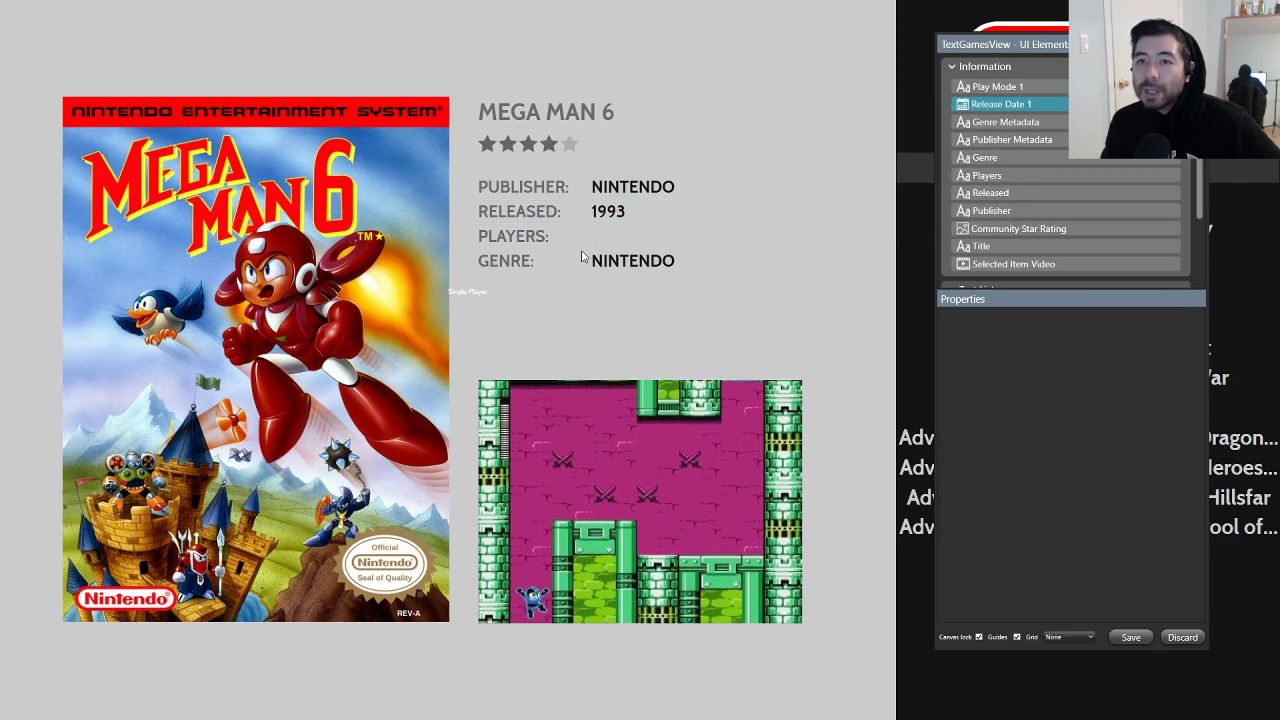
pyautogui.rightClick(464, 291)
pyautogui.moveTo(410, 358)
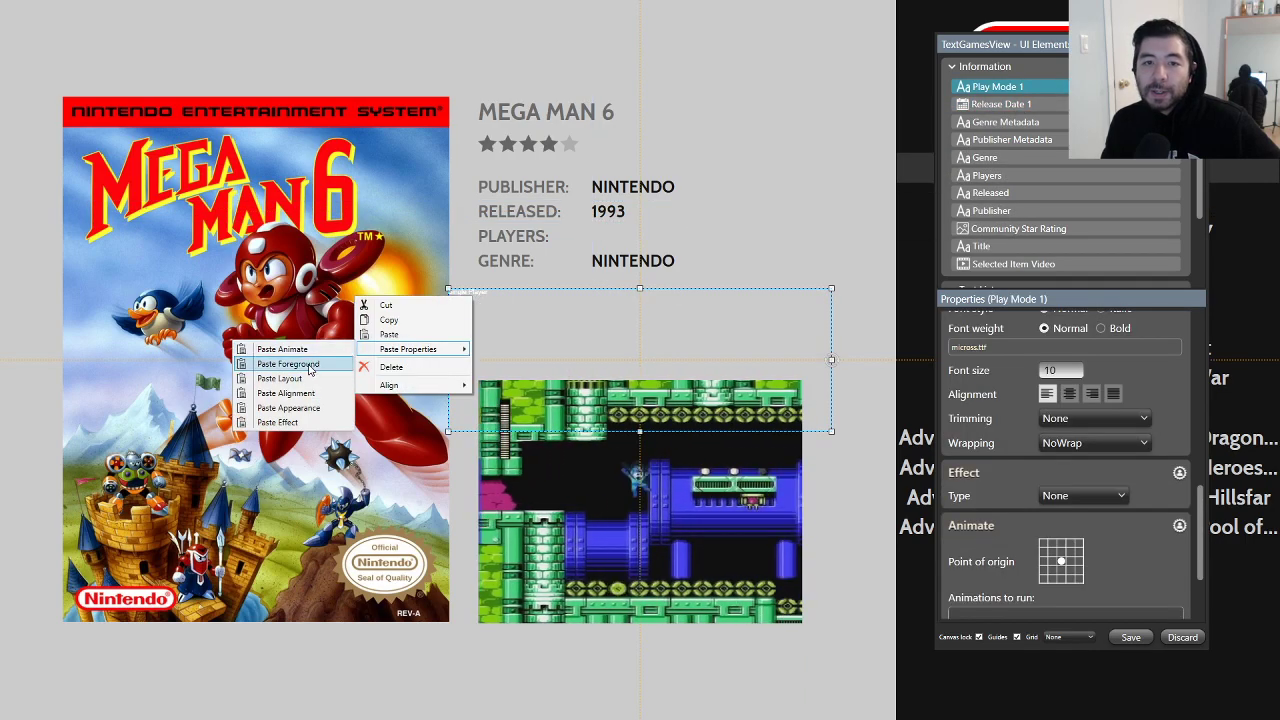
pyautogui.click(311, 369)
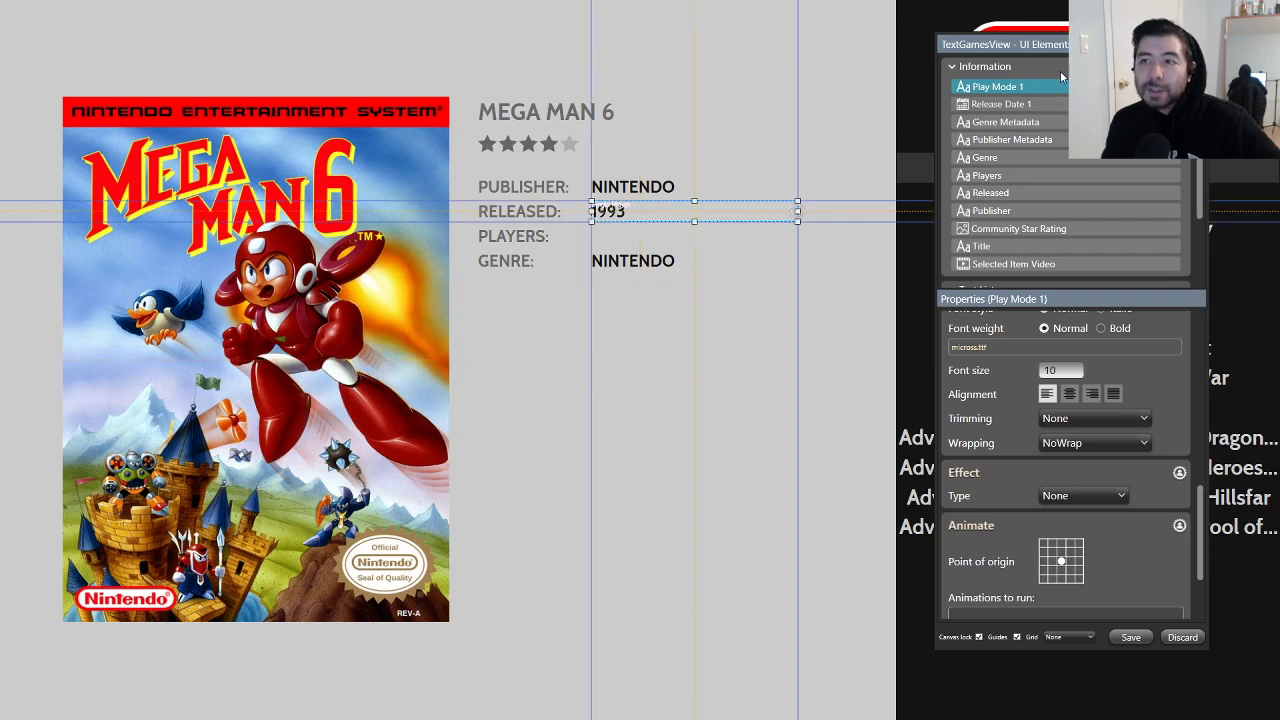
# Step: Paste the Release Date 1 element's foreground, alignment and appearance properties onto the Play Mode 1 element
pyautogui.rightClick(1013, 91)
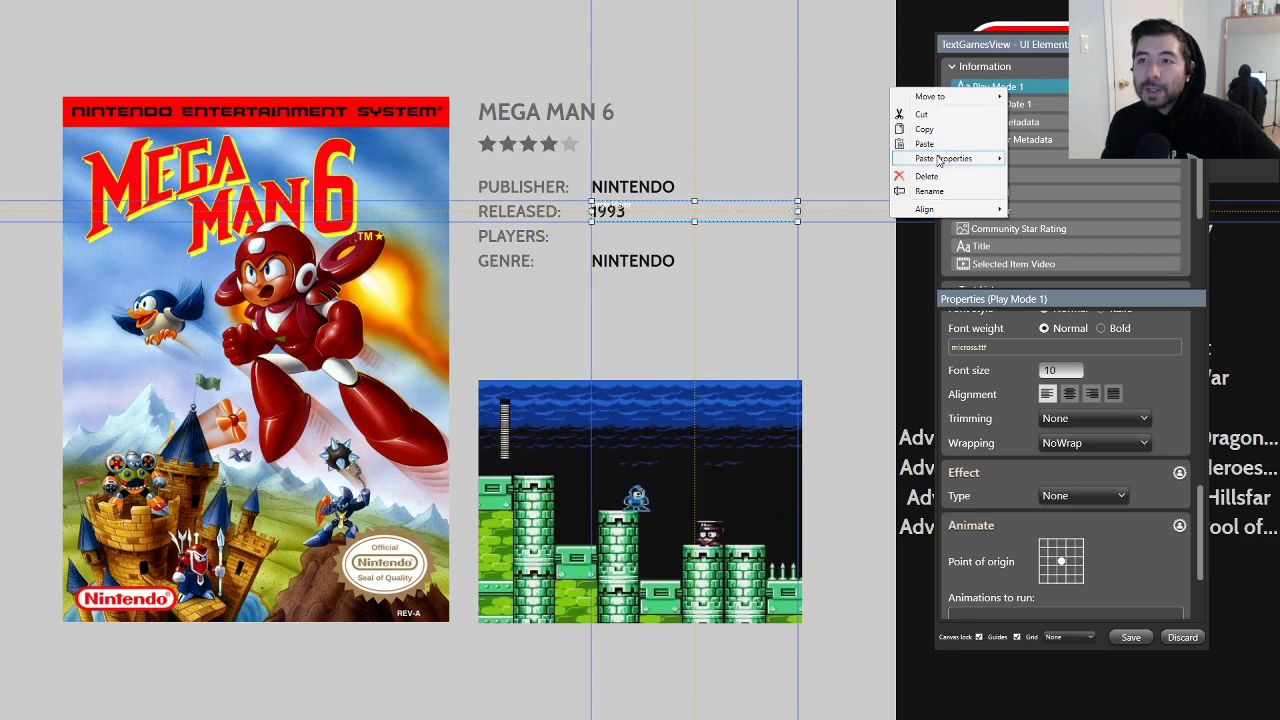
pyautogui.moveTo(940, 158)
pyautogui.click(823, 173)
pyautogui.rightClick(1008, 91)
pyautogui.moveTo(938, 160)
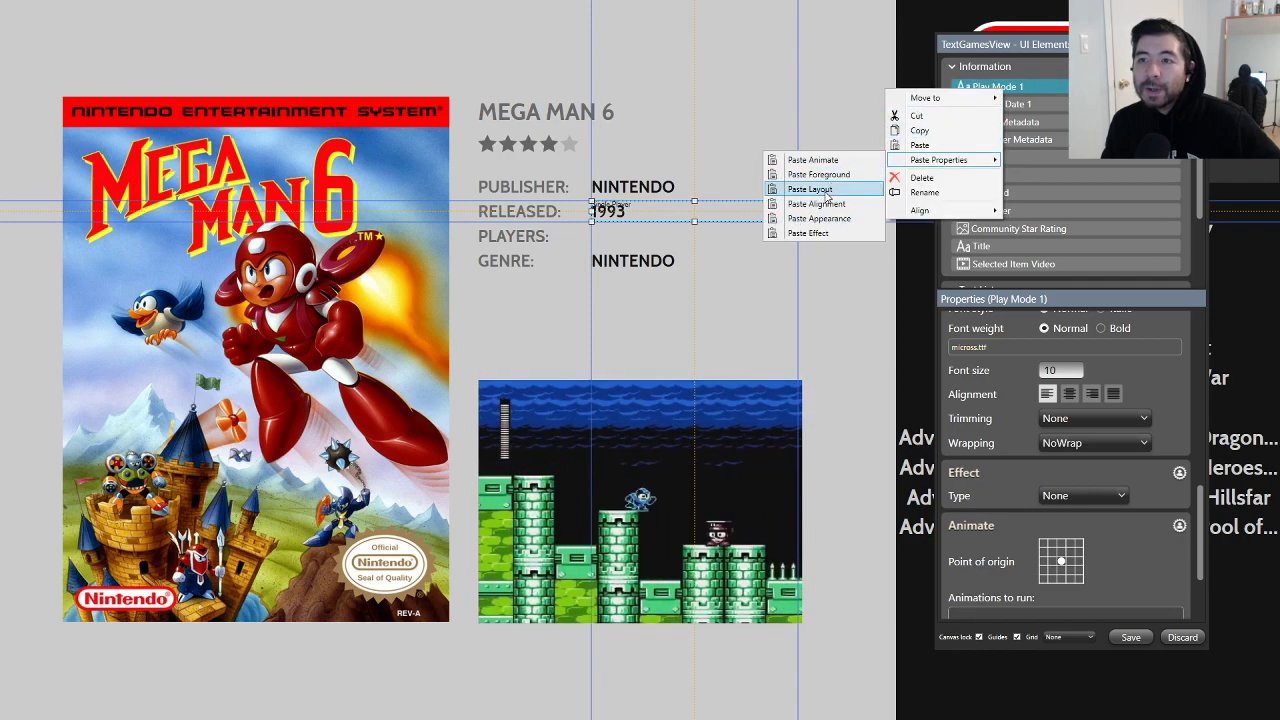
pyautogui.click(825, 208)
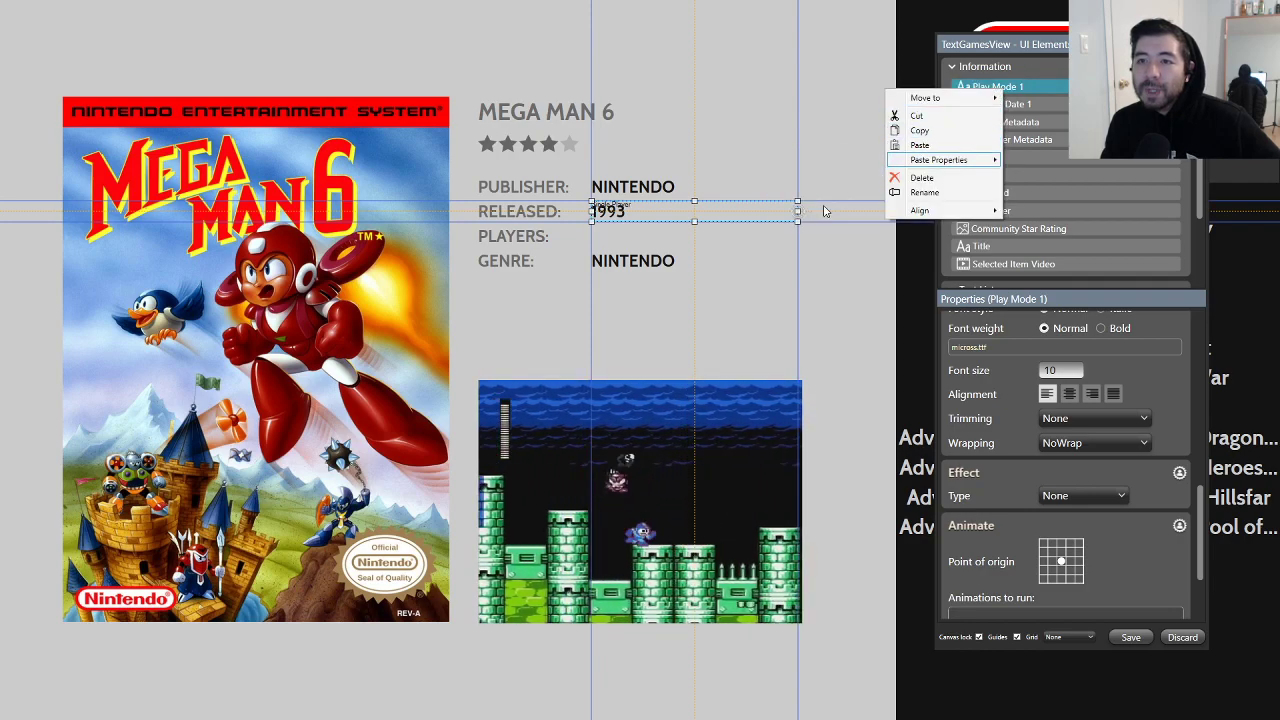
pyautogui.rightClick(1032, 88)
pyautogui.moveTo(960, 155)
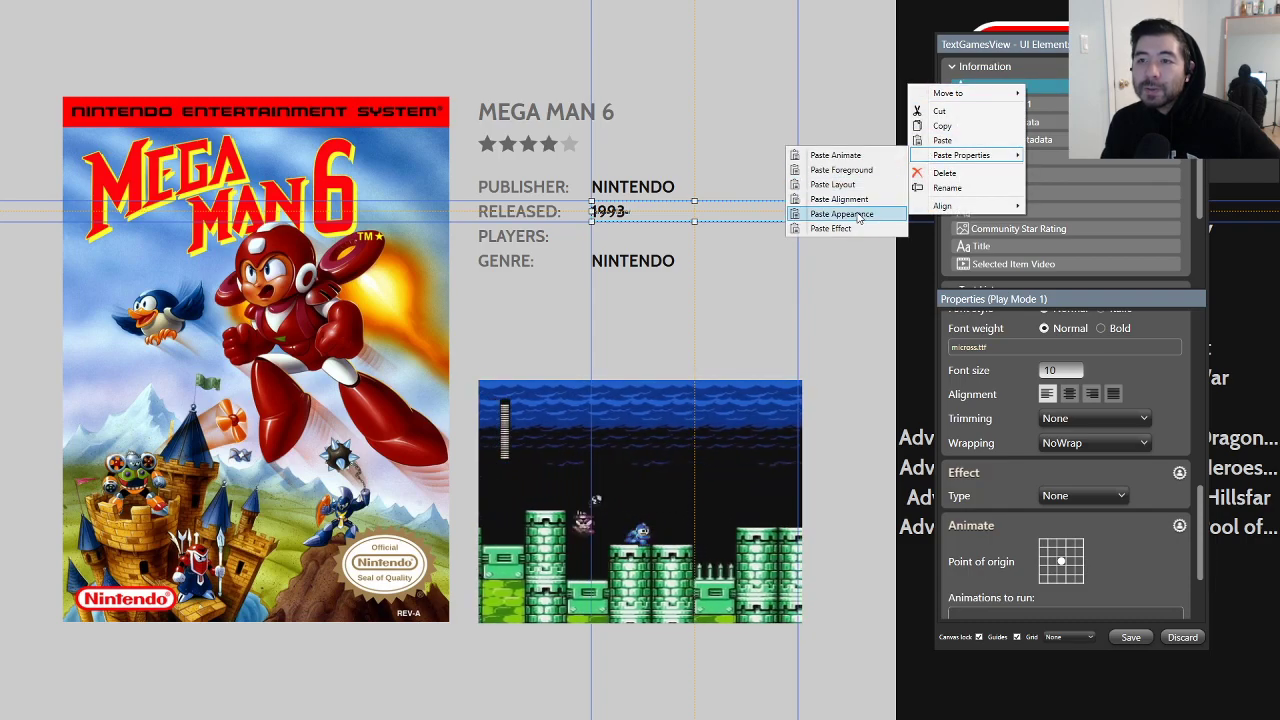
pyautogui.click(861, 216)
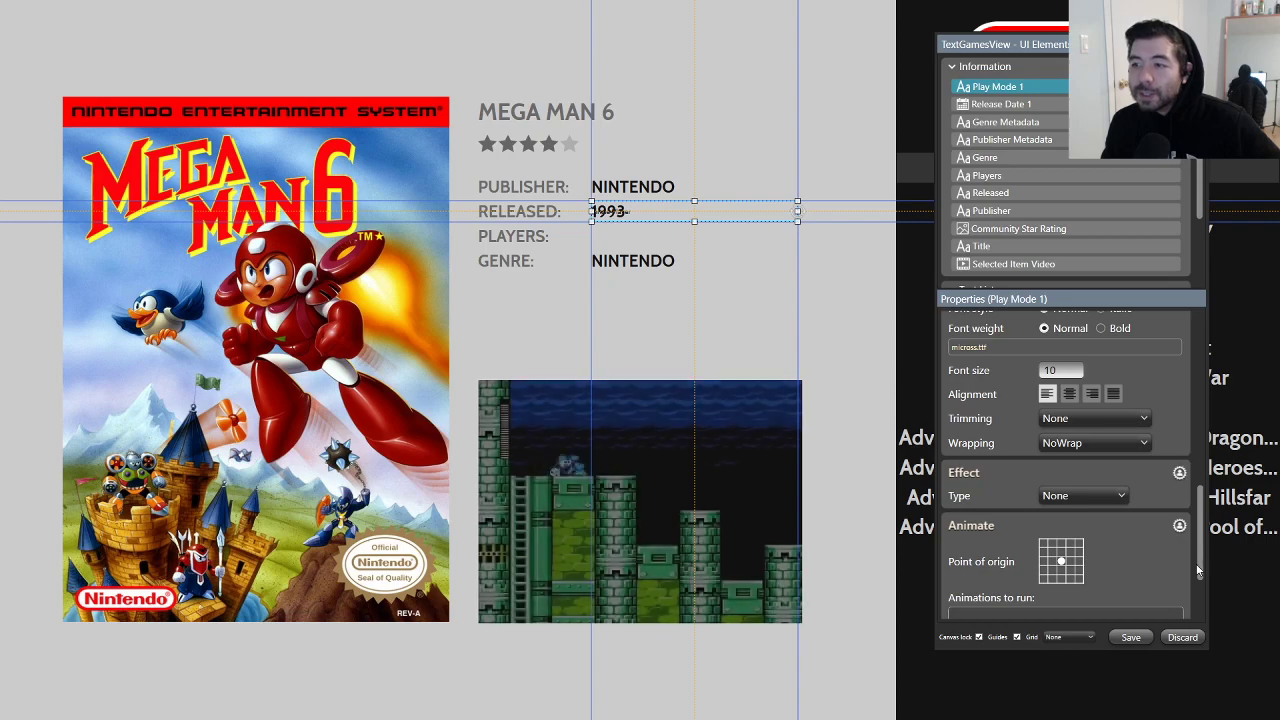
# Step: Set the Play Mode 1 element's font to Cabin and its fallback value to UNKNOWN
pyautogui.moveTo(1205, 548); pyautogui.dragTo(1165, 468)
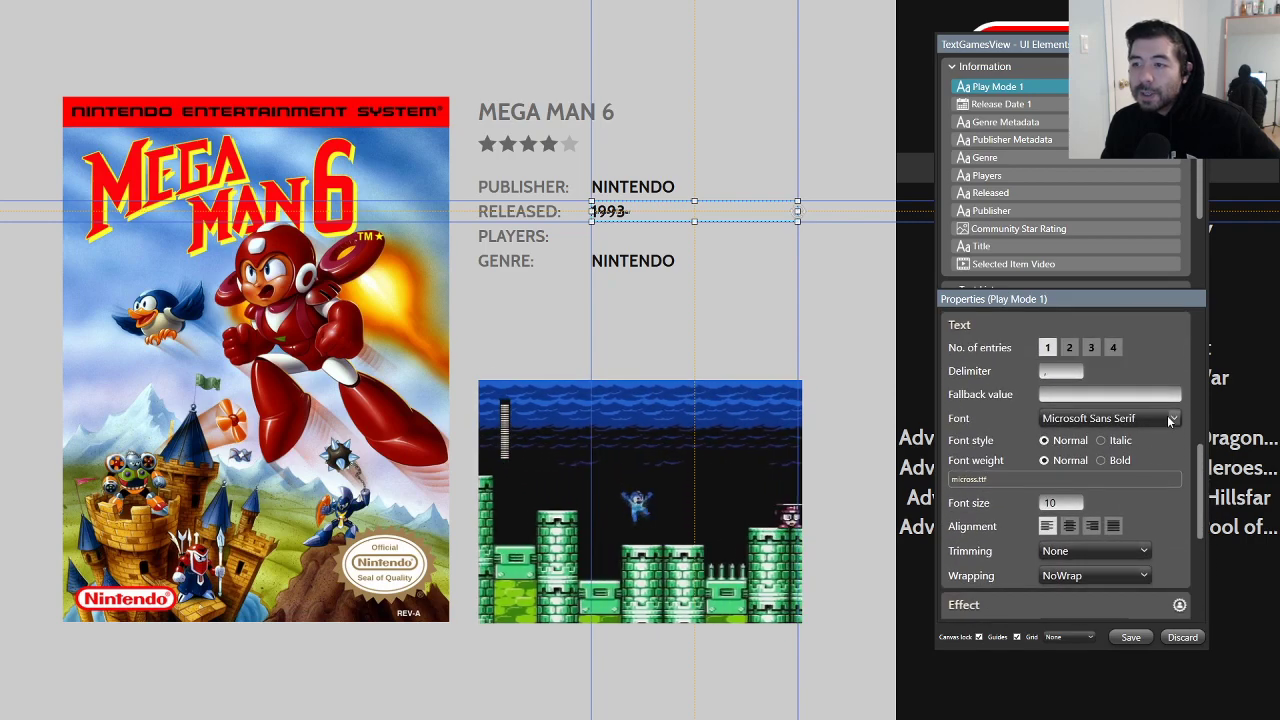
pyautogui.click(1141, 421)
pyautogui.scroll(10, 1049, 430)
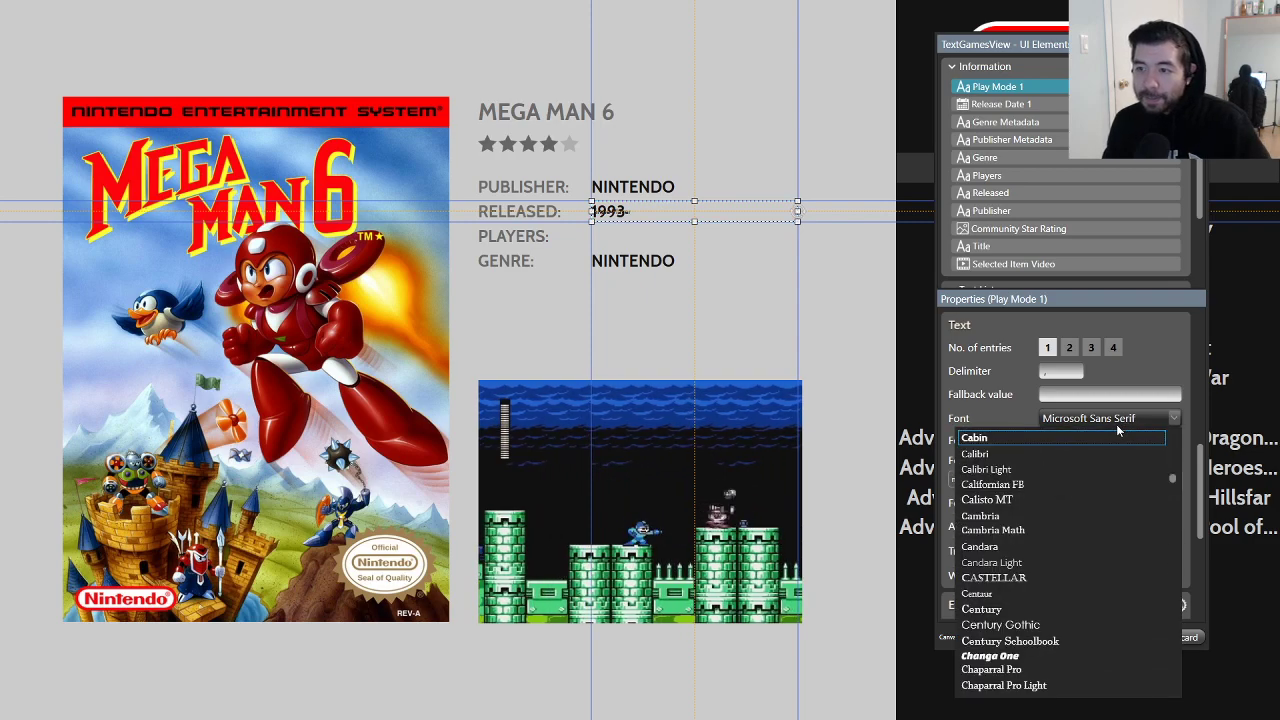
pyautogui.click(1050, 420)
pyautogui.click(1078, 398)
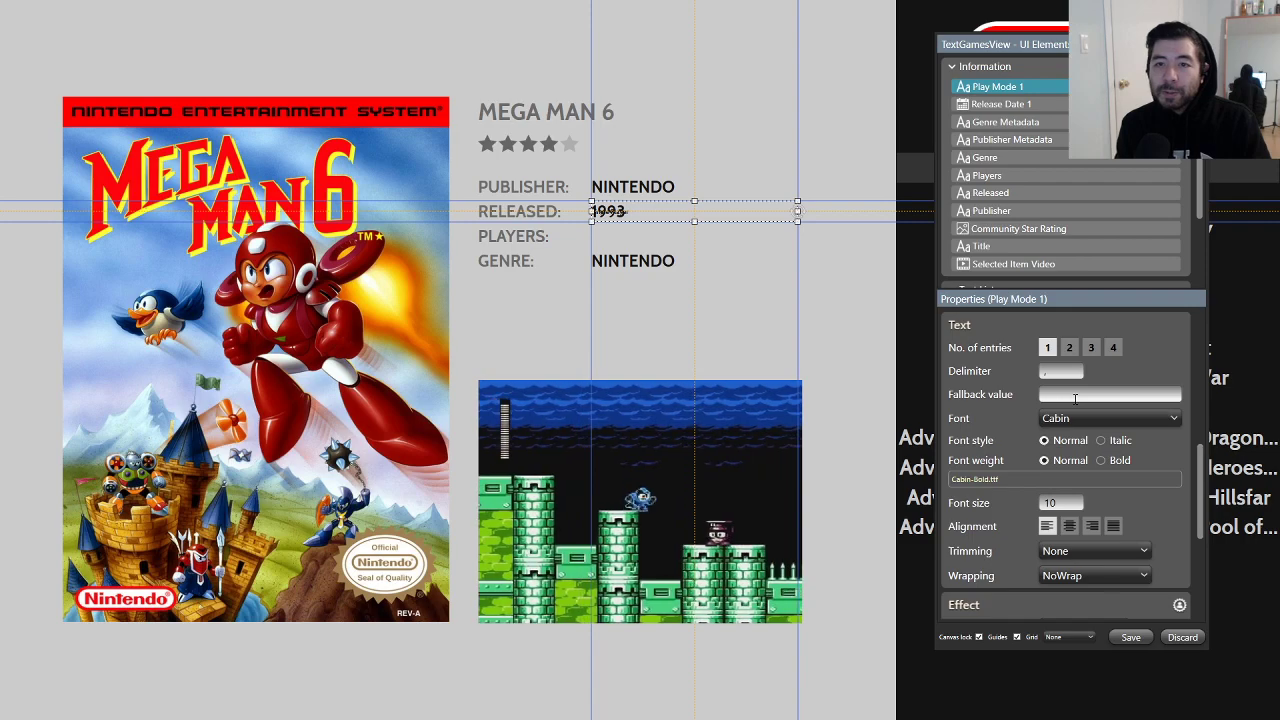
pyautogui.write('U')
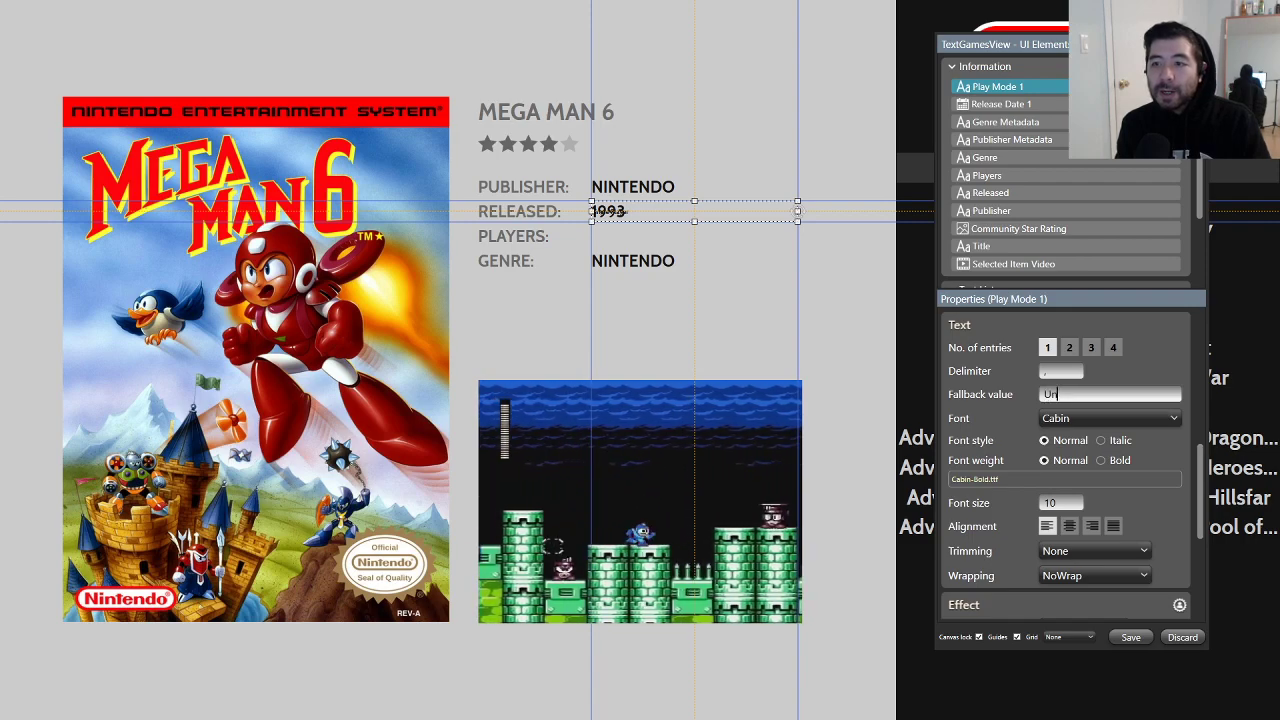
pyautogui.write('NKNOWN')
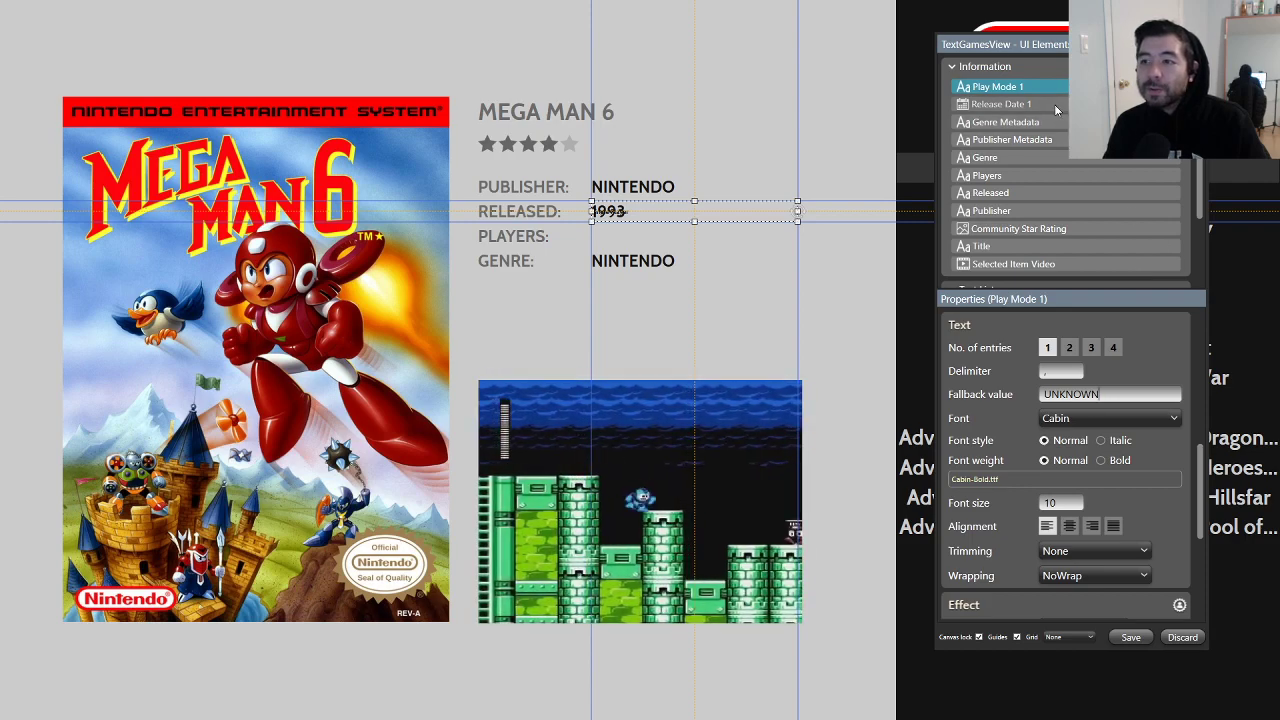
# Step: Set the Release Date 1 element's fallback value to UNKNOWN
pyautogui.click(1054, 104)
pyautogui.moveTo(1104, 347); pyautogui.dragTo(1002, 347)
pyautogui.write('UNKNOWN')
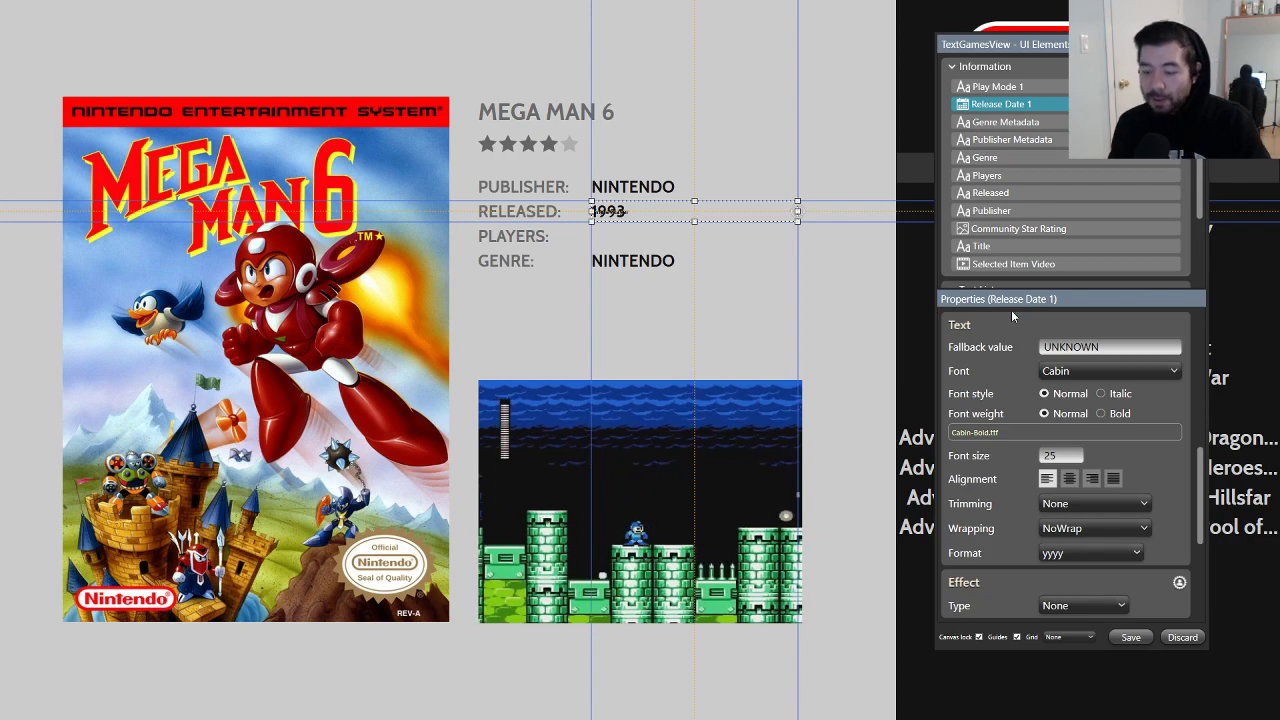
# Step: Set the Play Mode 1 element's font size to 25, move it beside the PLAYERS label and deselect it
pyautogui.click(1036, 88)
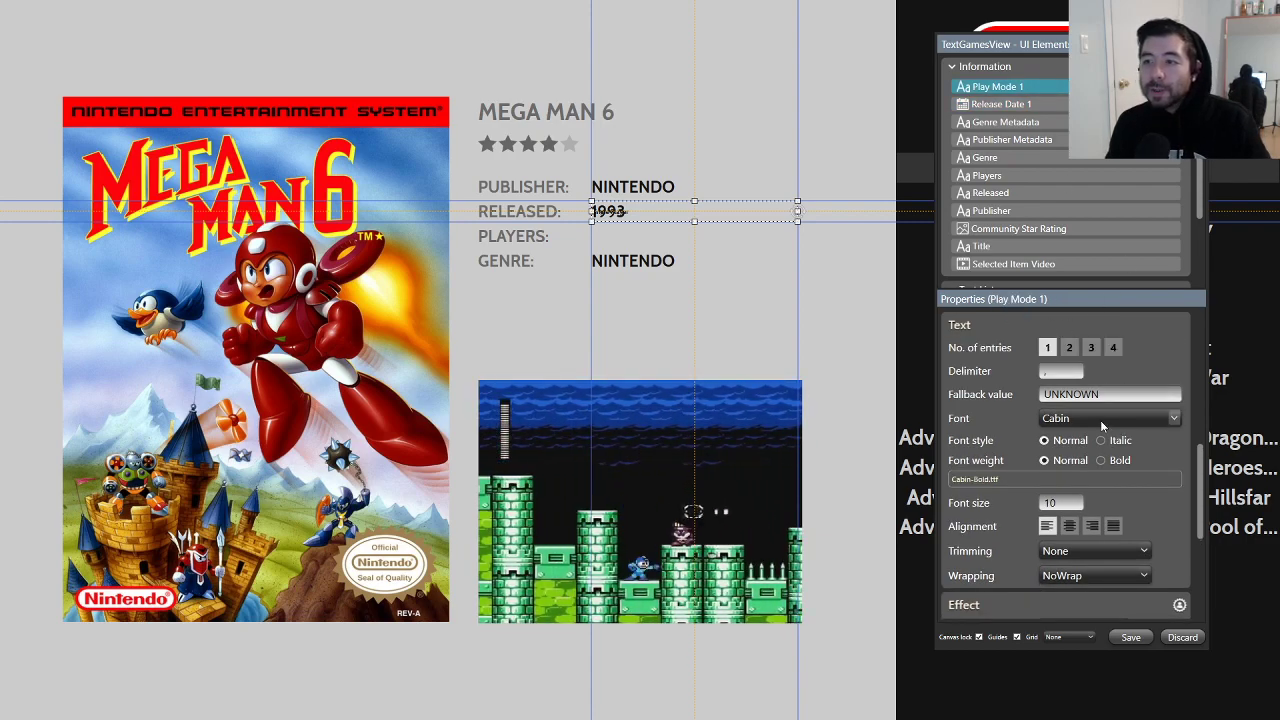
pyautogui.click(1055, 503)
pyautogui.write('25')
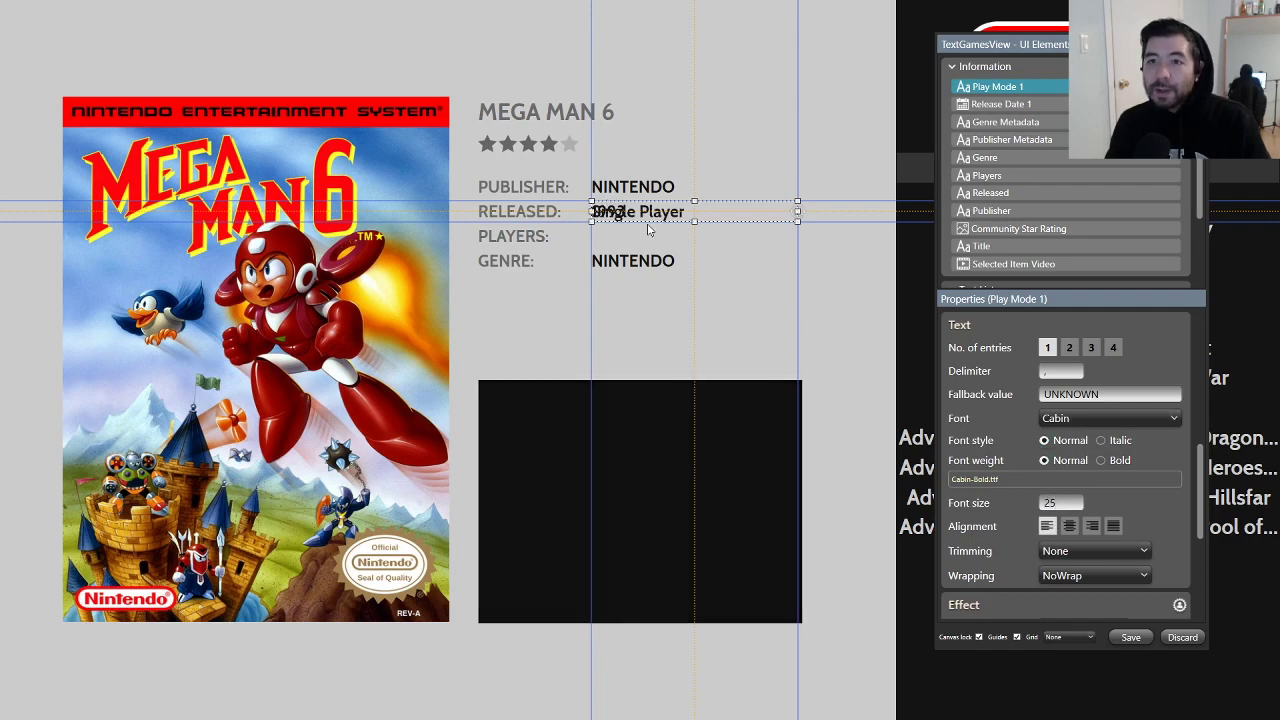
pyautogui.moveTo(661, 217)
pyautogui.mouseDown()
pyautogui.moveTo(676, 238)
pyautogui.moveTo(657, 236)
pyautogui.mouseUp()
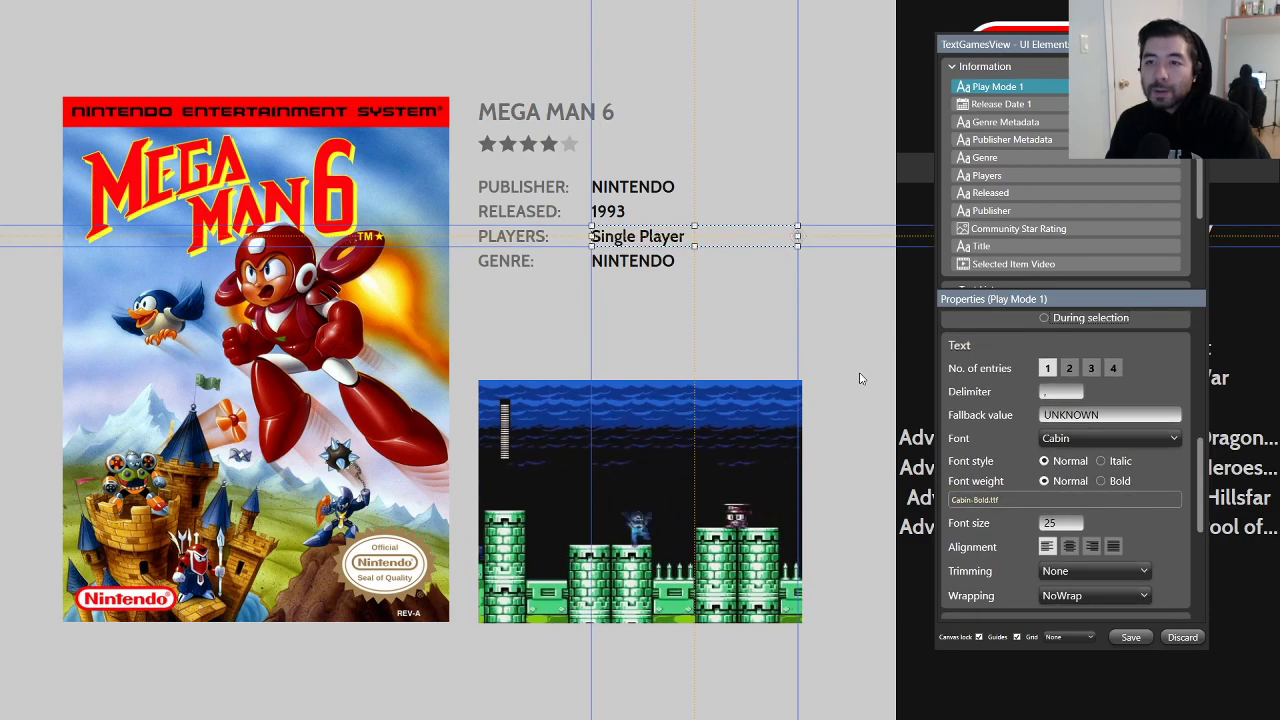
pyautogui.click(855, 364)
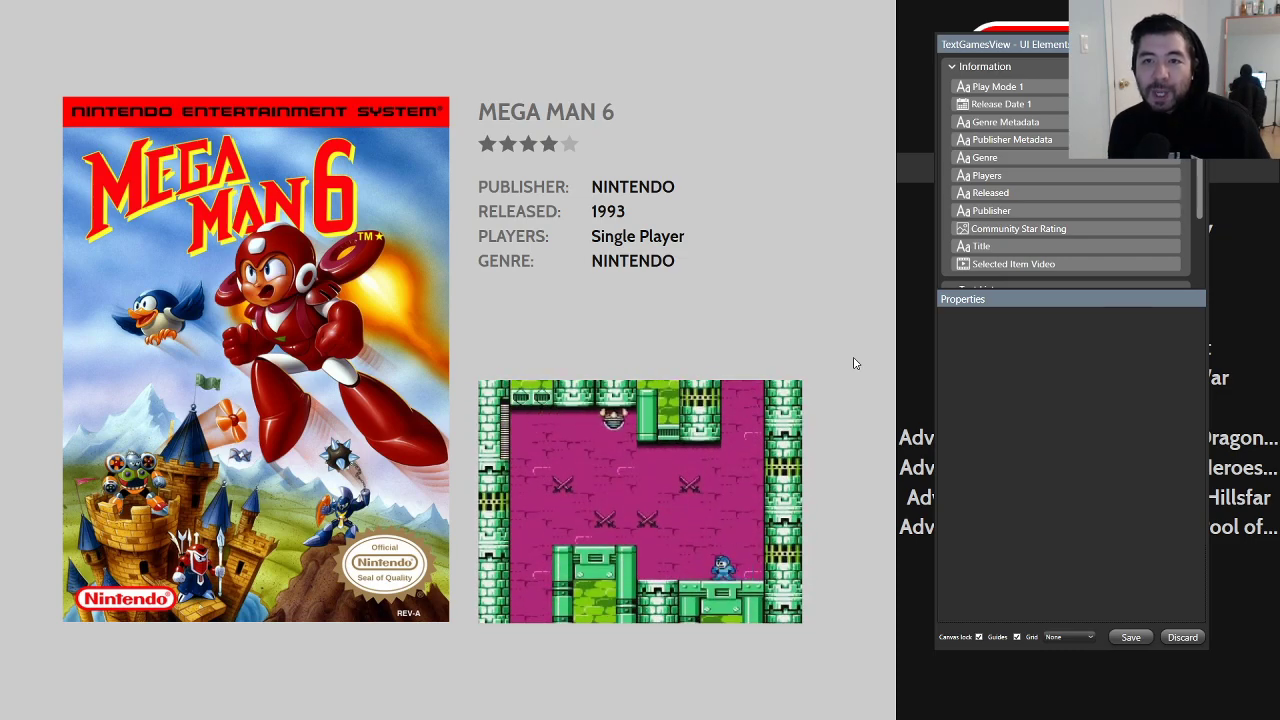
# Step: Switch to File Explorer and open the Data folder of the inner Launchbox folder on the 2 TB (F:) drive
pyautogui.hotkey('alt', 'Tab')
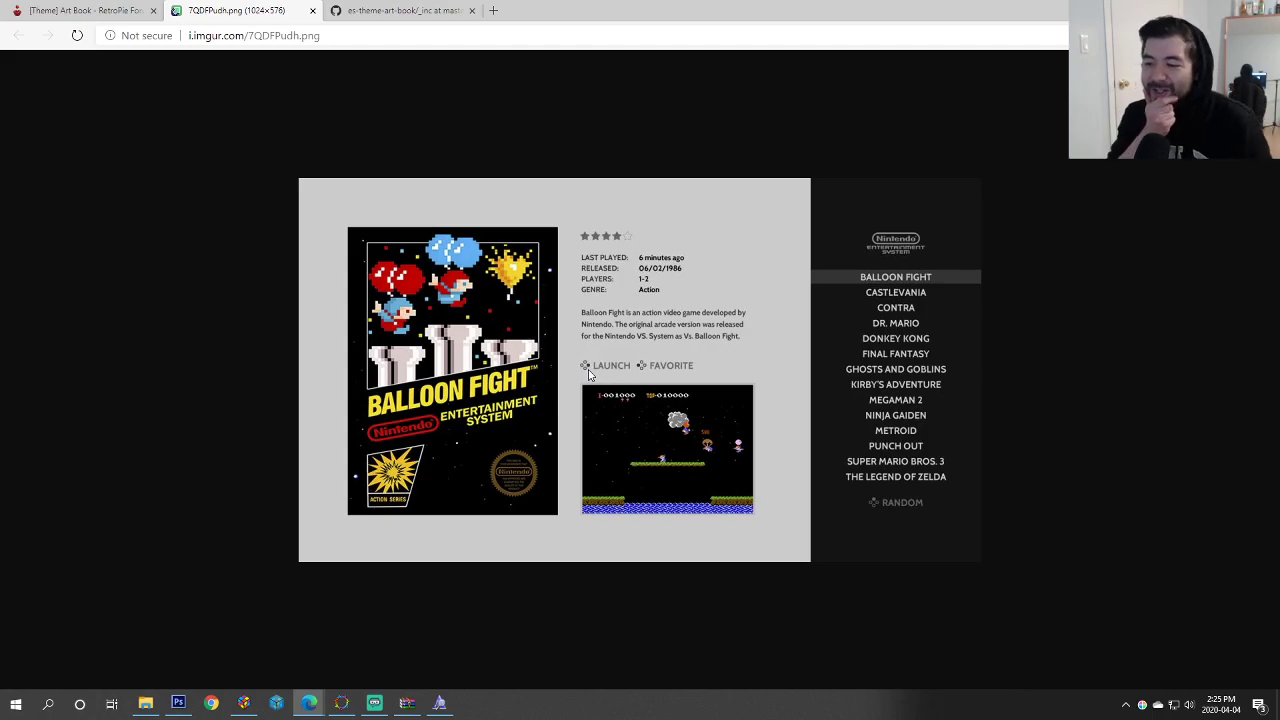
pyautogui.click(145, 704)
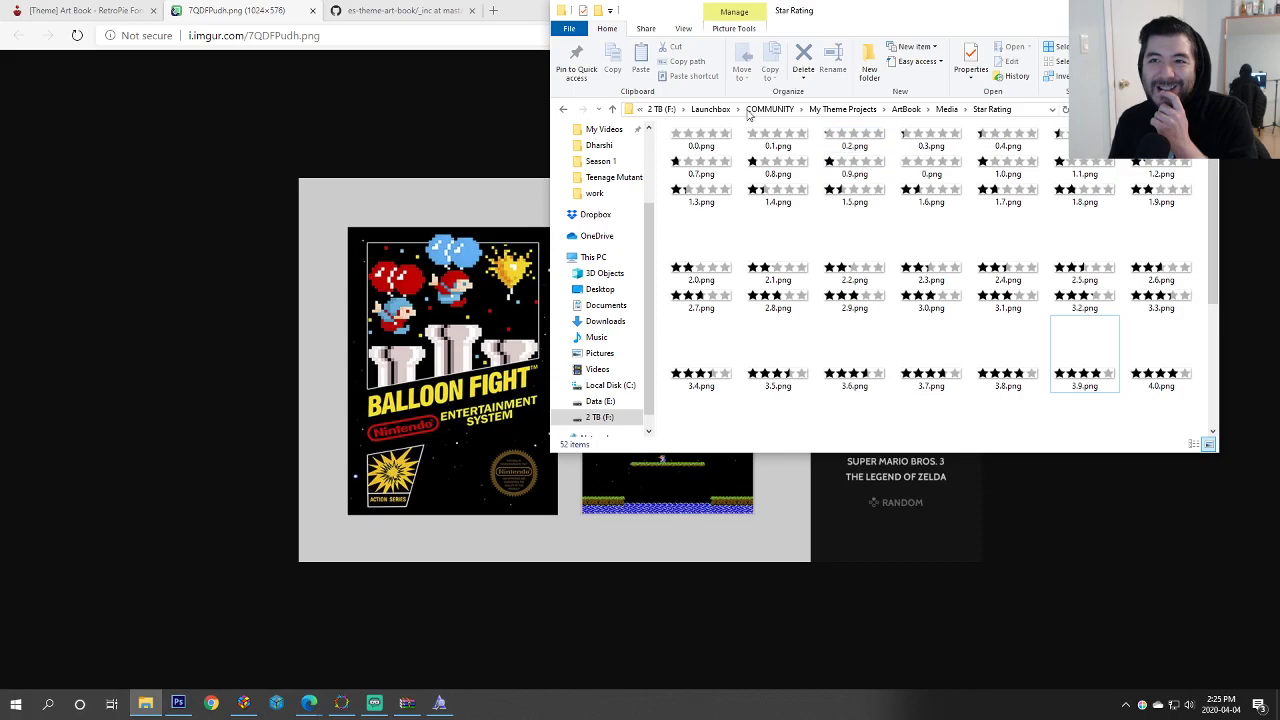
pyautogui.click(710, 109)
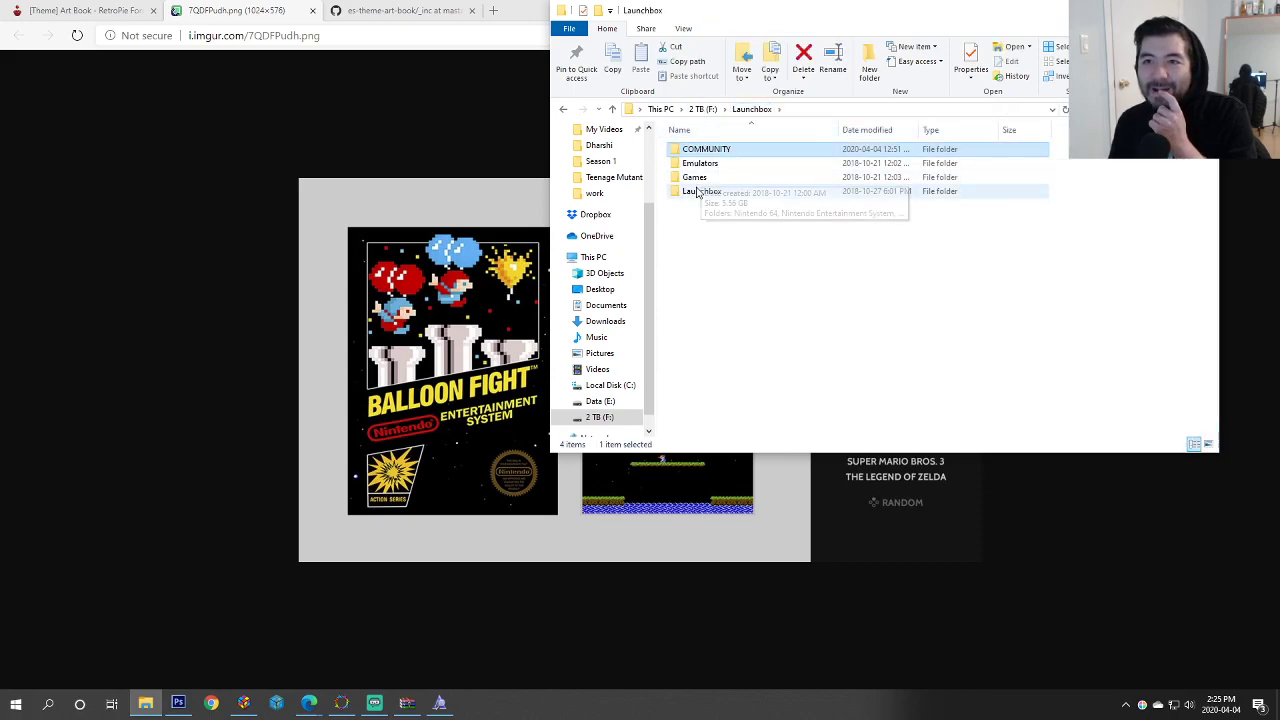
pyautogui.click(244, 704)
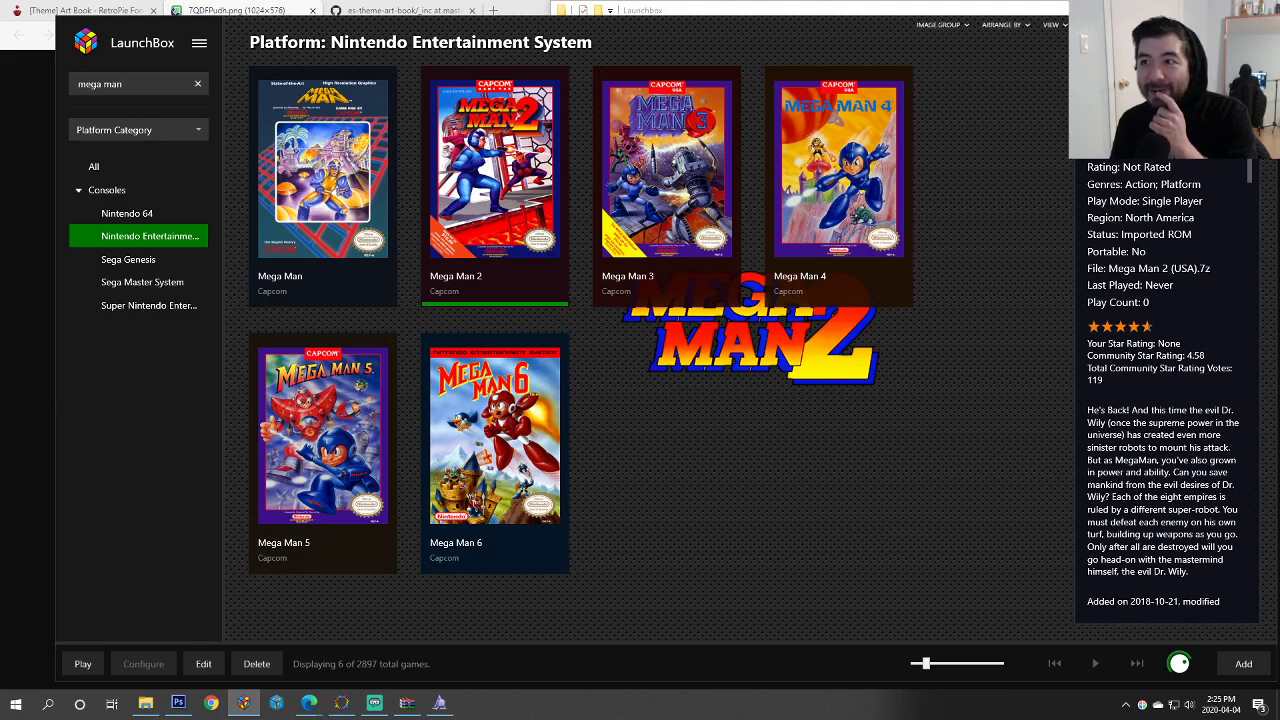
pyautogui.hotkey('alt', 'Tab')
pyautogui.click(702, 192)
pyautogui.doubleClick(702, 192)
pyautogui.scroll(-5, 1128, 294)
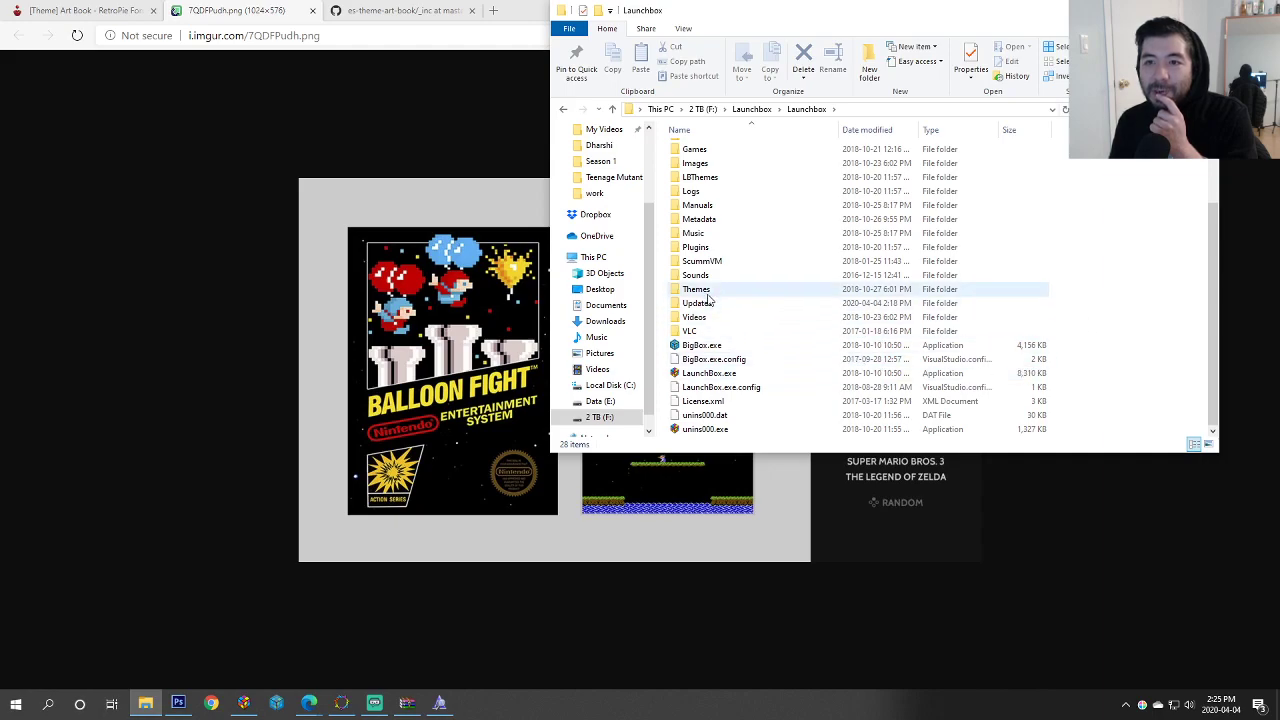
pyautogui.scroll(3, 710, 311)
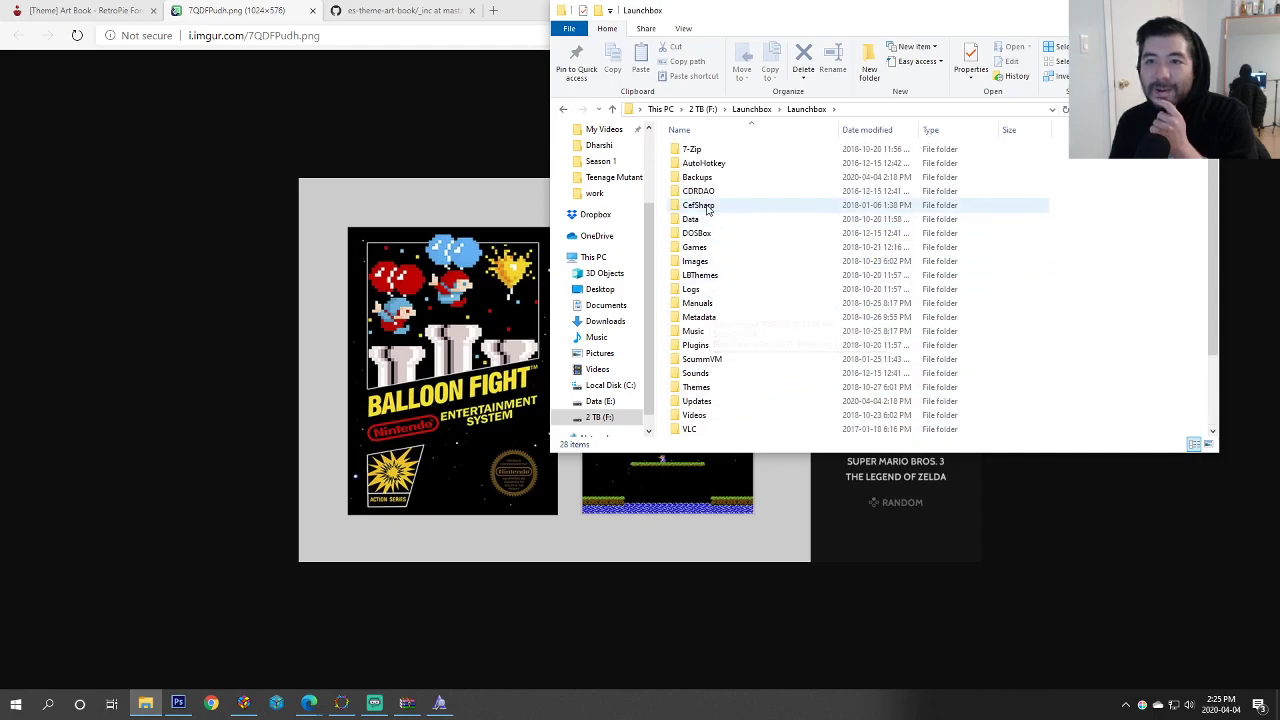
pyautogui.click(700, 222)
pyautogui.doubleClick(700, 224)
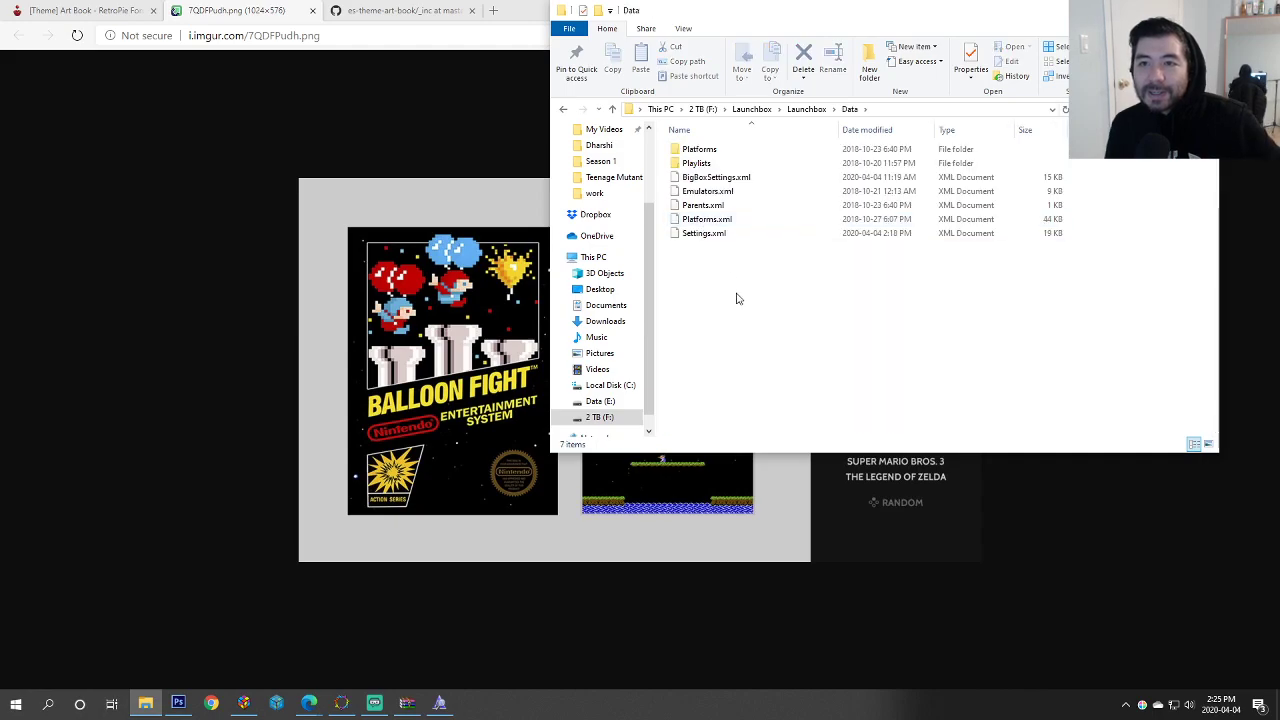
# Step: Open Settings.xml from the Data folder in Notepad++ and reposition the editor window
pyautogui.click(717, 232)
pyautogui.rightClick(717, 232)
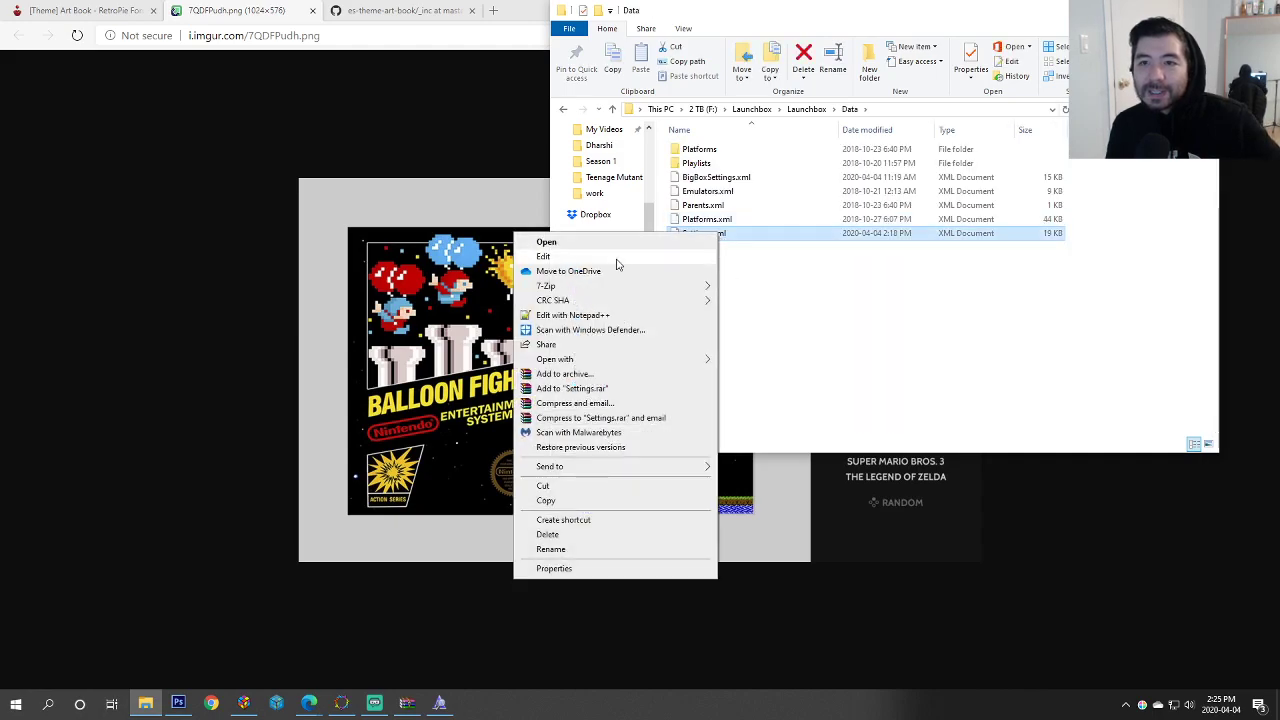
pyautogui.click(576, 318)
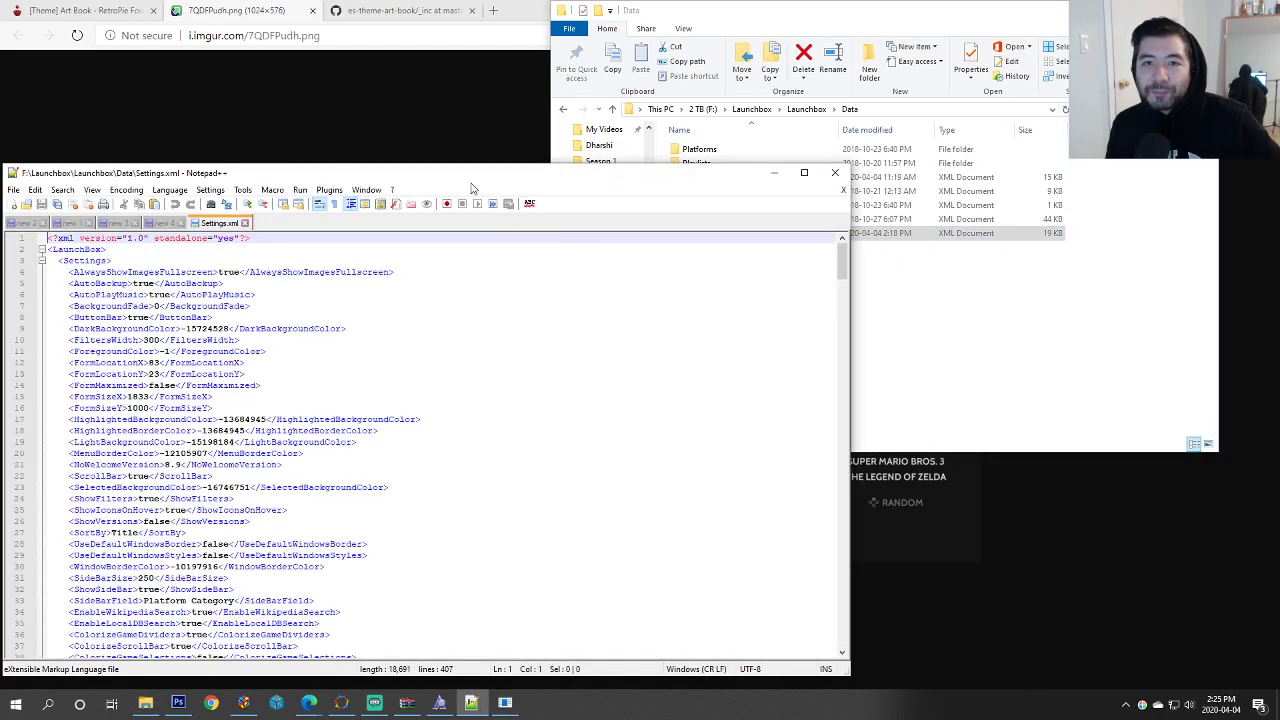
pyautogui.moveTo(464, 181); pyautogui.dragTo(742, 121)
pyautogui.click(712, 355)
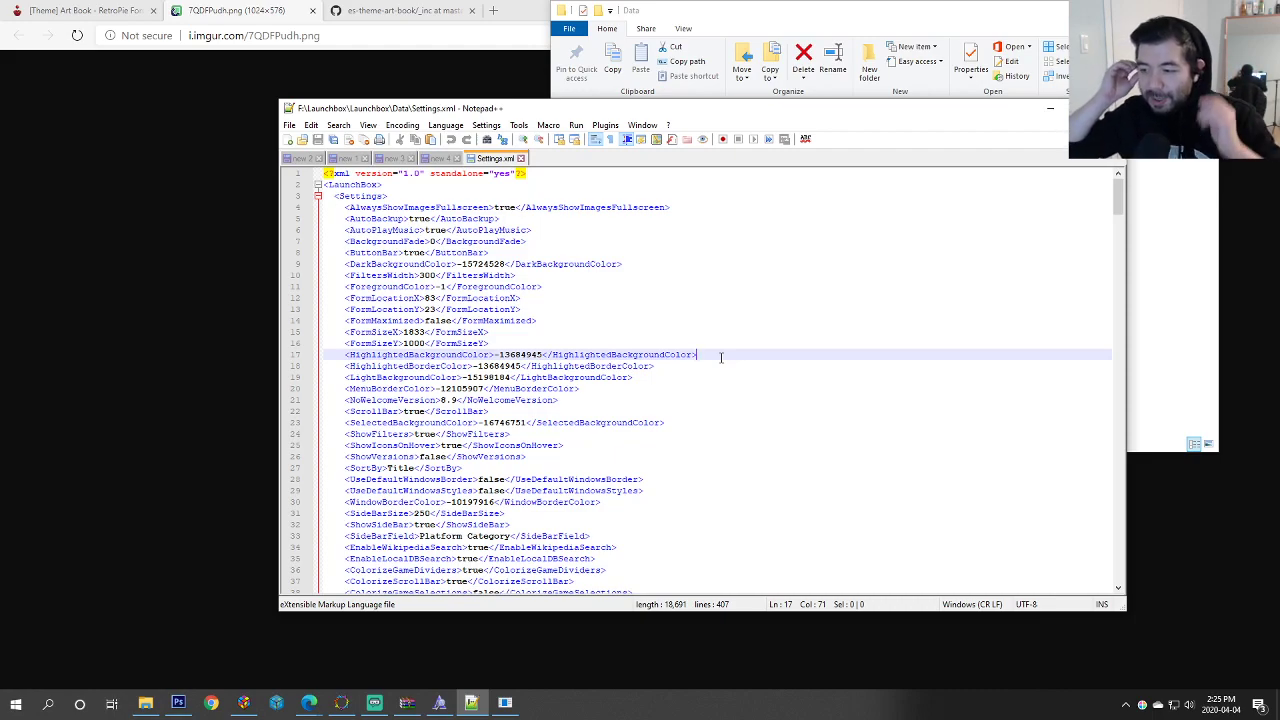
# Step: Look through the controller and detail settings in Settings.xml, and search the file for "keybind" and "bind"
pyautogui.scroll(-12, 750, 405)
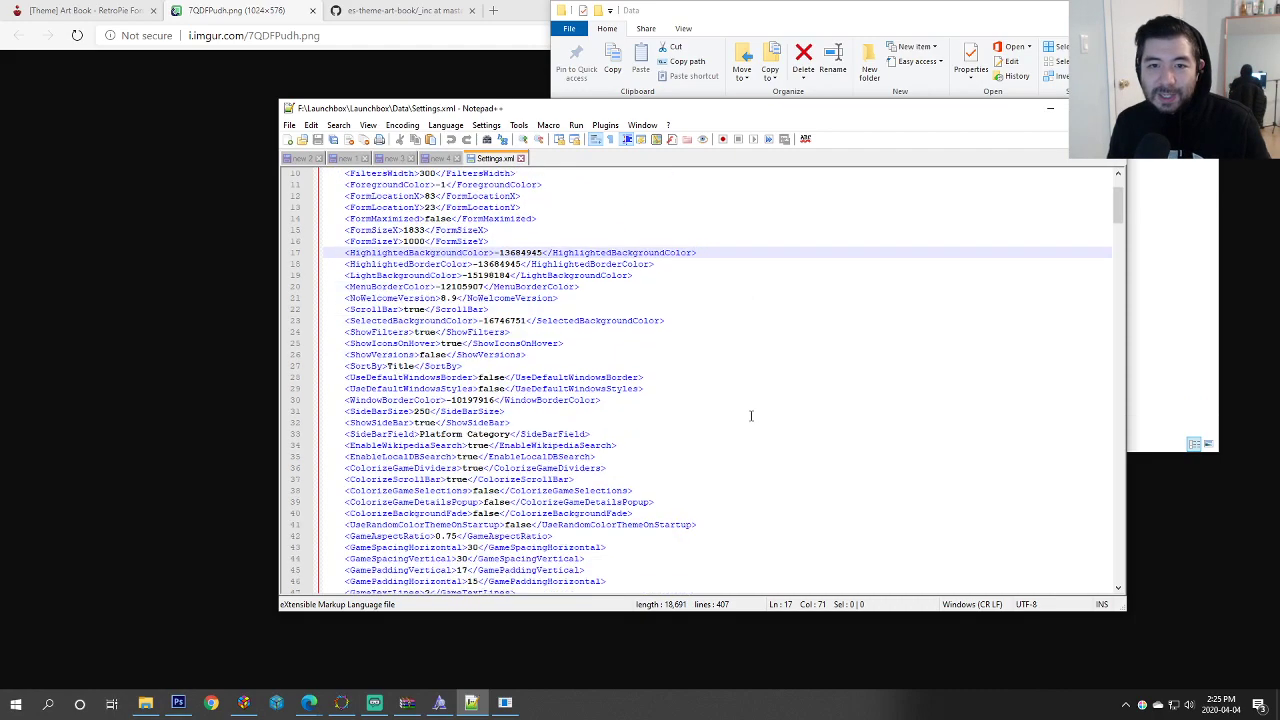
pyautogui.scroll(-5, 748, 416)
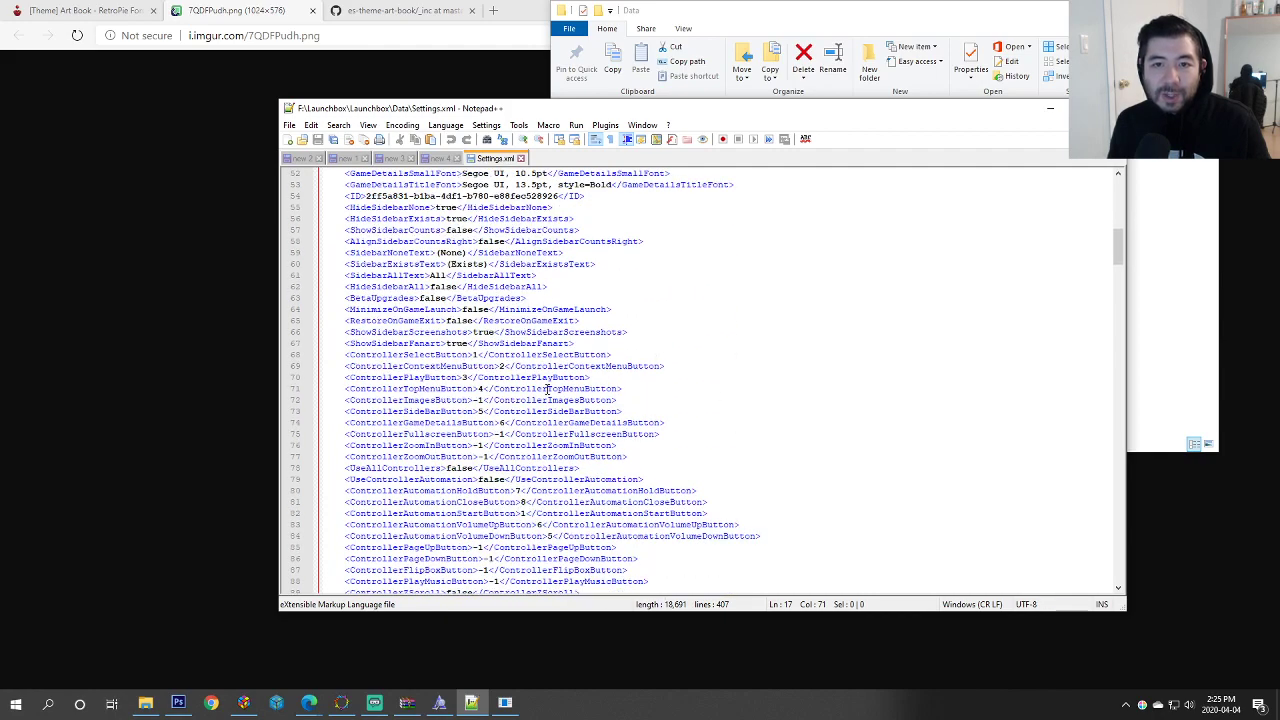
pyautogui.scroll(-1, 690, 418)
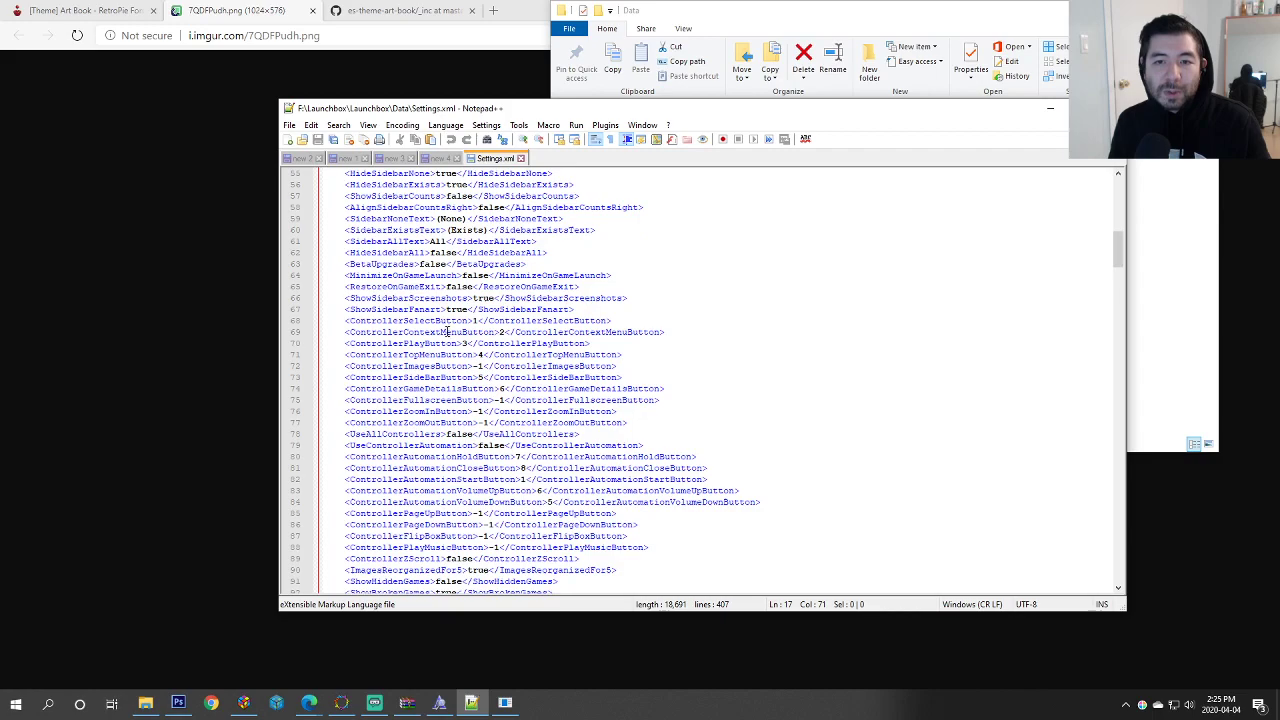
pyautogui.scroll(-10, 489, 385)
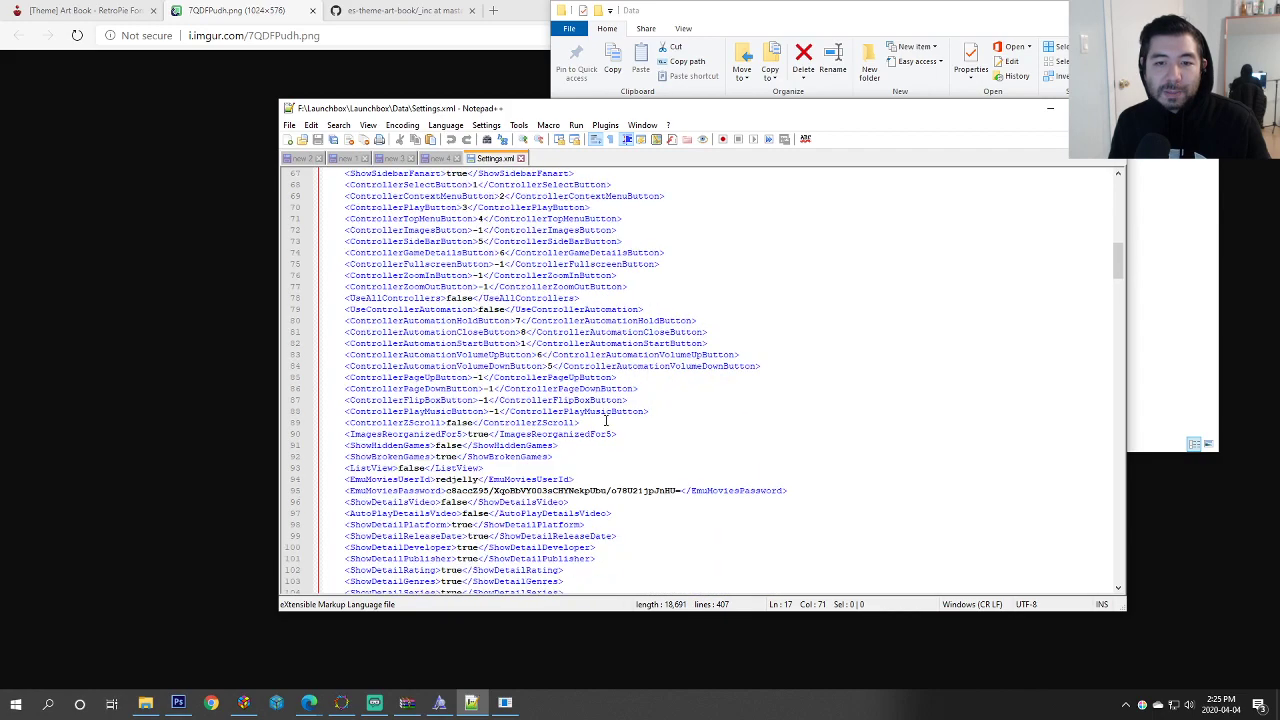
pyautogui.click(738, 427)
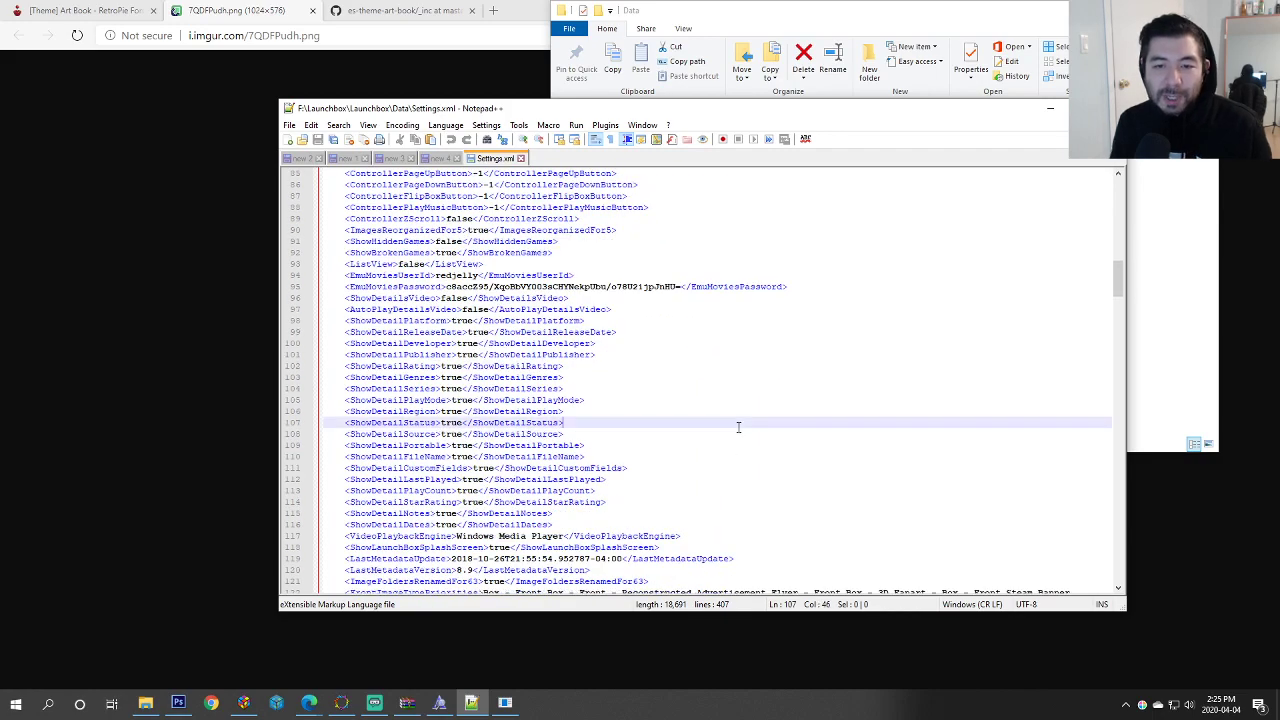
pyautogui.hotkey('ctrl', 'f')
pyautogui.write('keybind')
pyautogui.press('Return')
pyautogui.press('BackSpace')
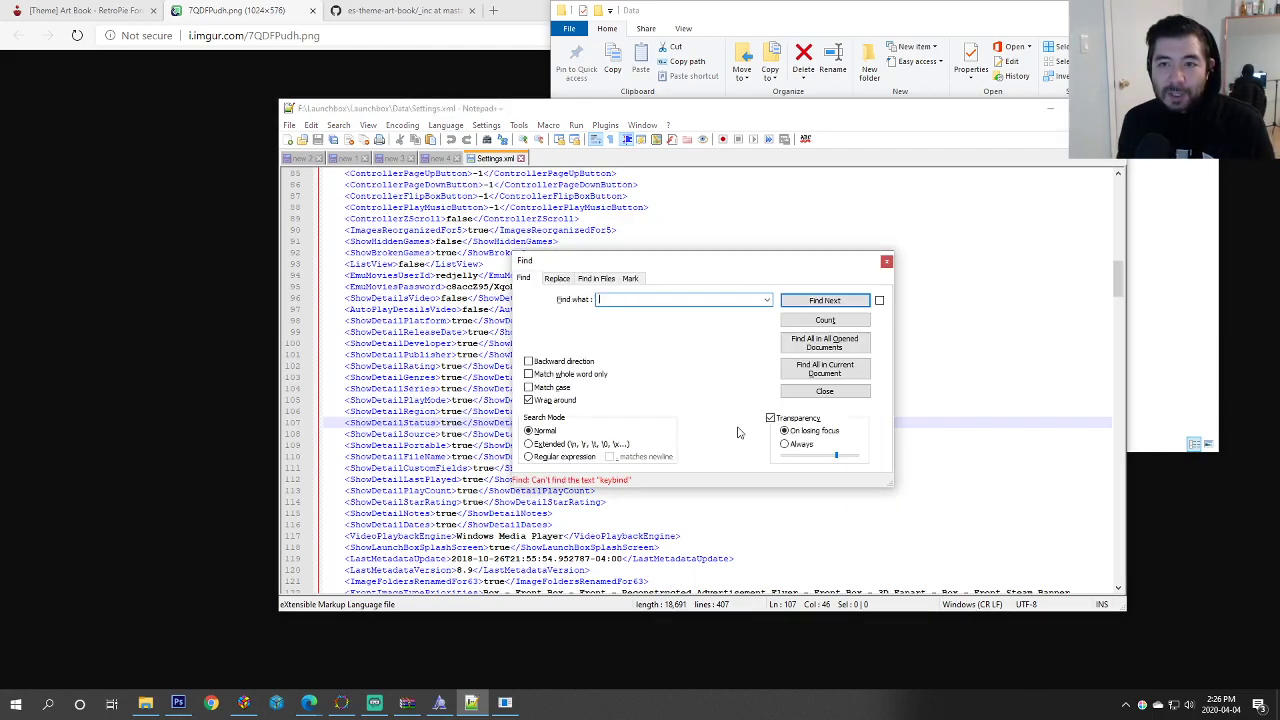
pyautogui.write('bind')
pyautogui.press('Return')
pyautogui.press('BackSpace')
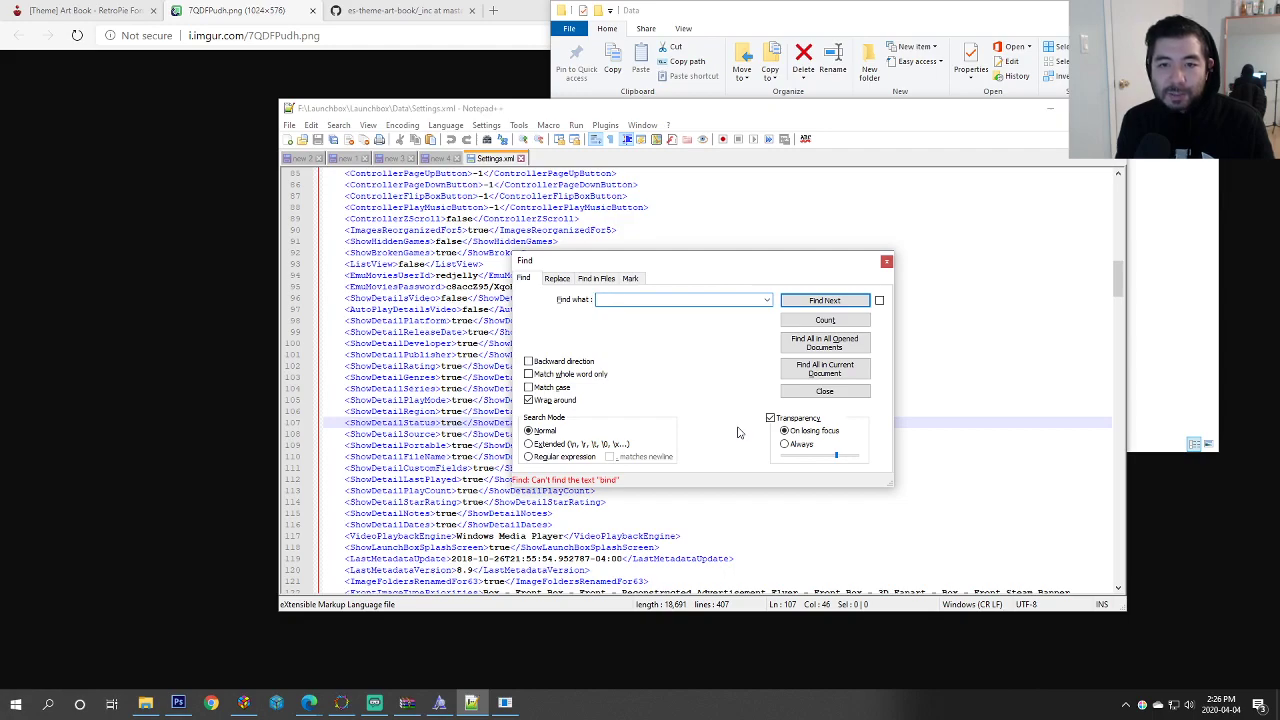
# Step: Search Settings.xml for "play" and step through its occurrences, moving the Find dialog off the text
pyautogui.write('play')
pyautogui.press('Return')
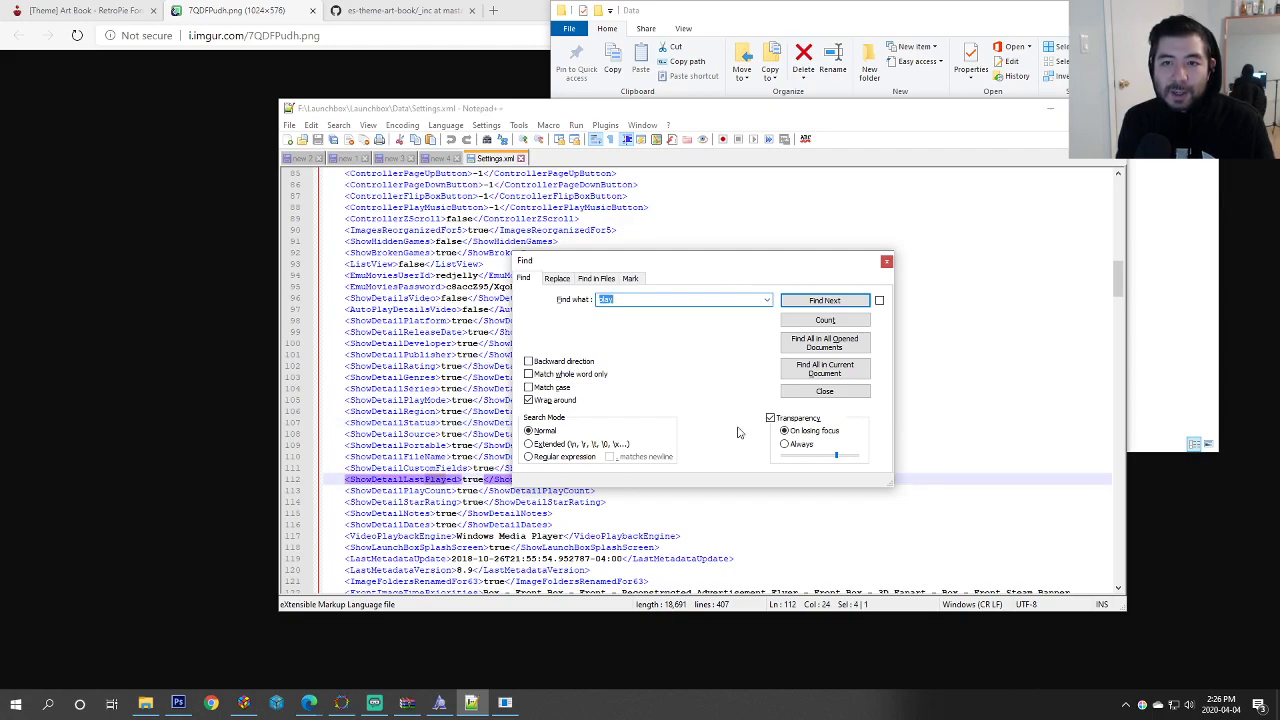
pyautogui.press('Return')
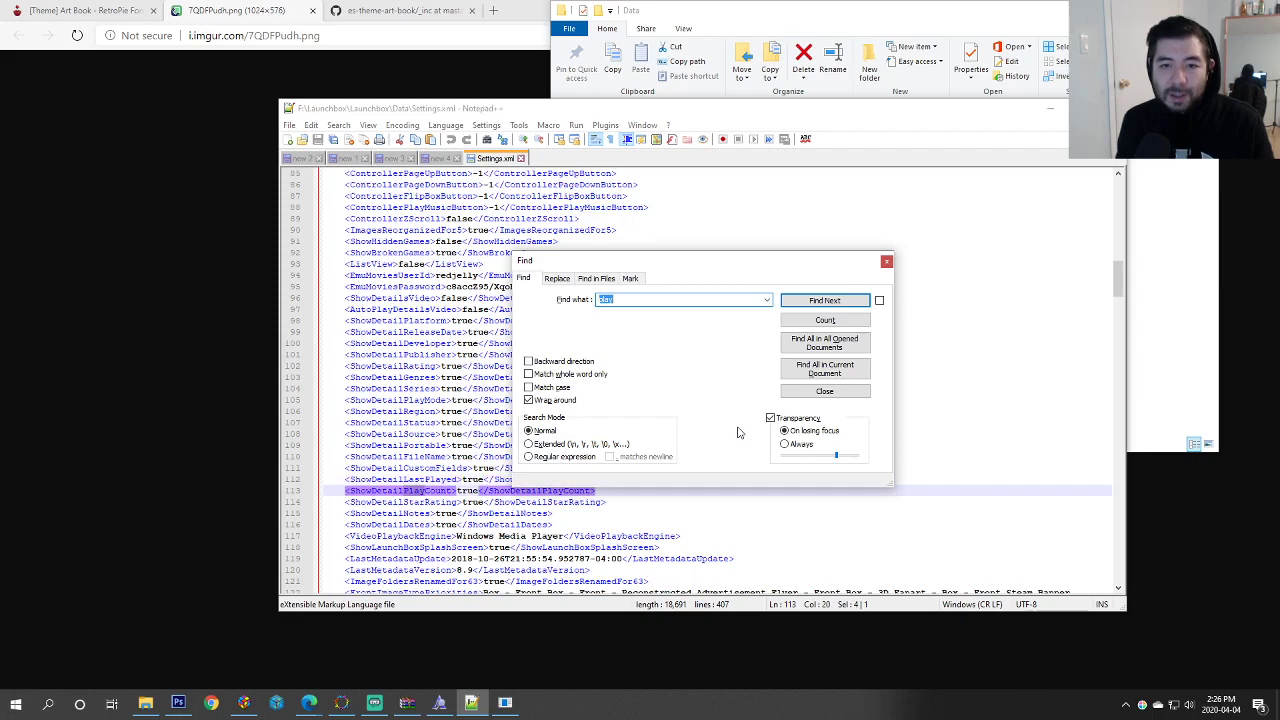
pyautogui.press('Return')
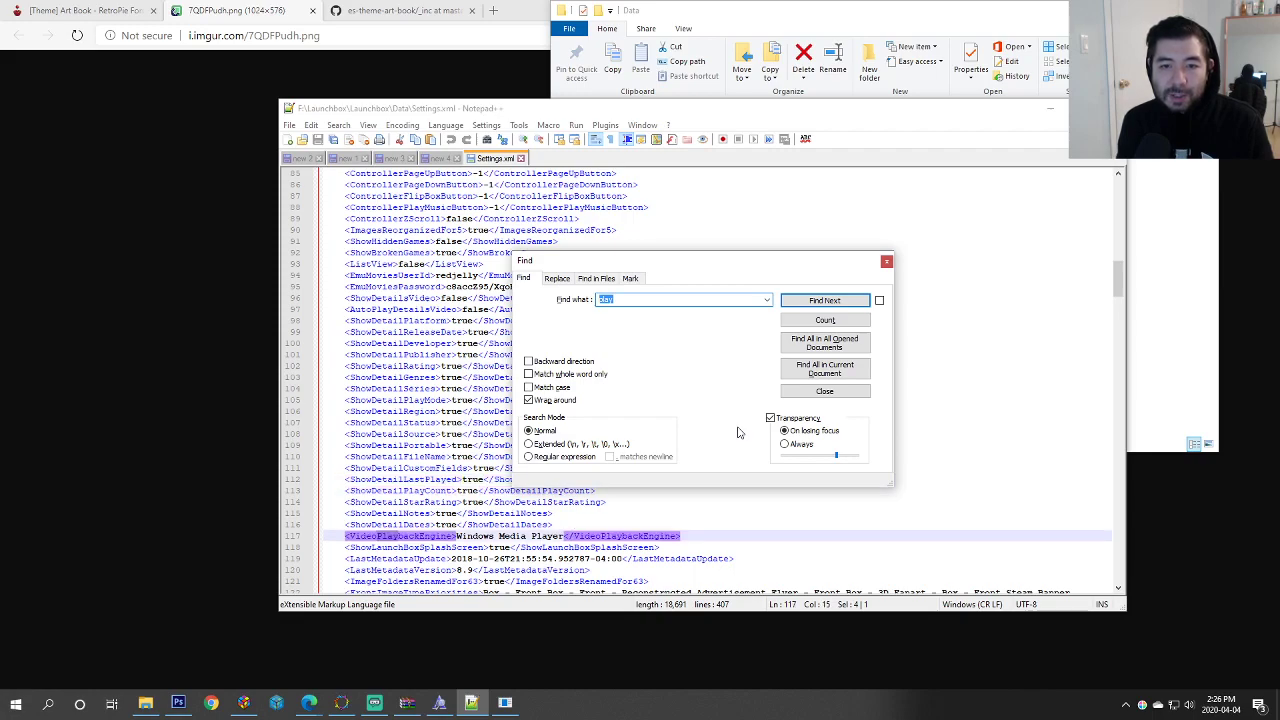
pyautogui.press('Return')
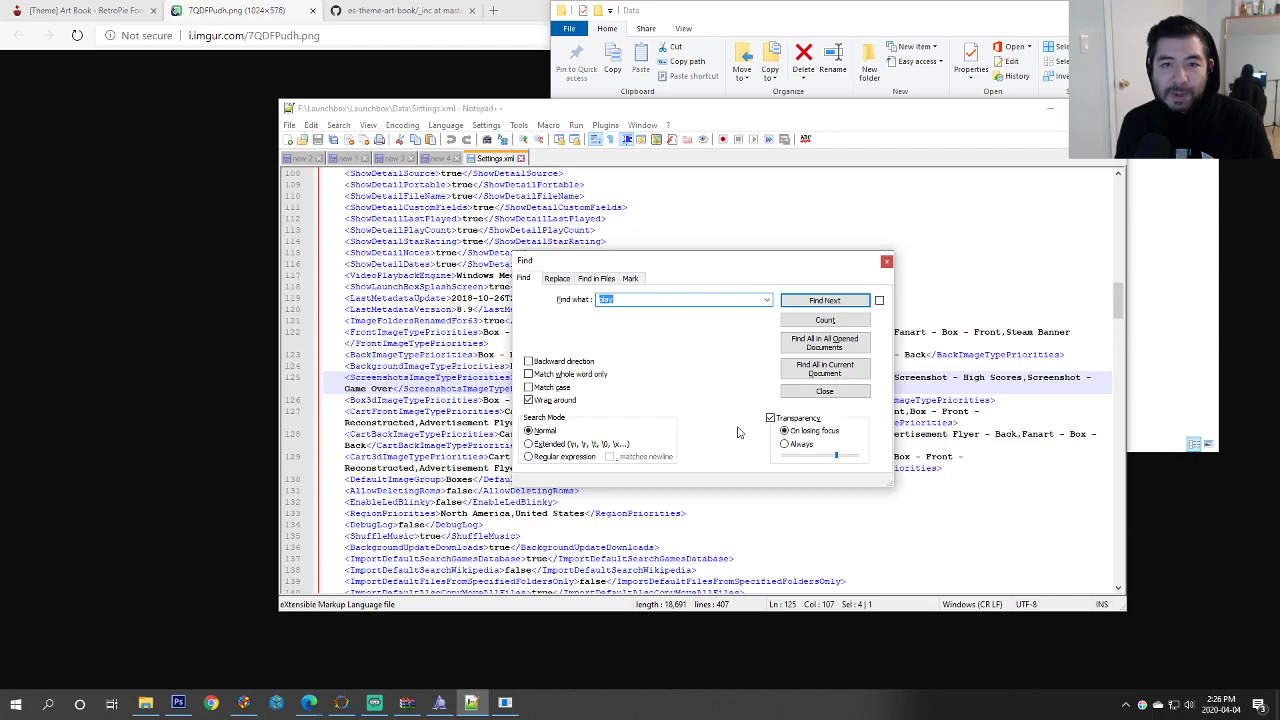
pyautogui.moveTo(688, 270); pyautogui.dragTo(930, 197)
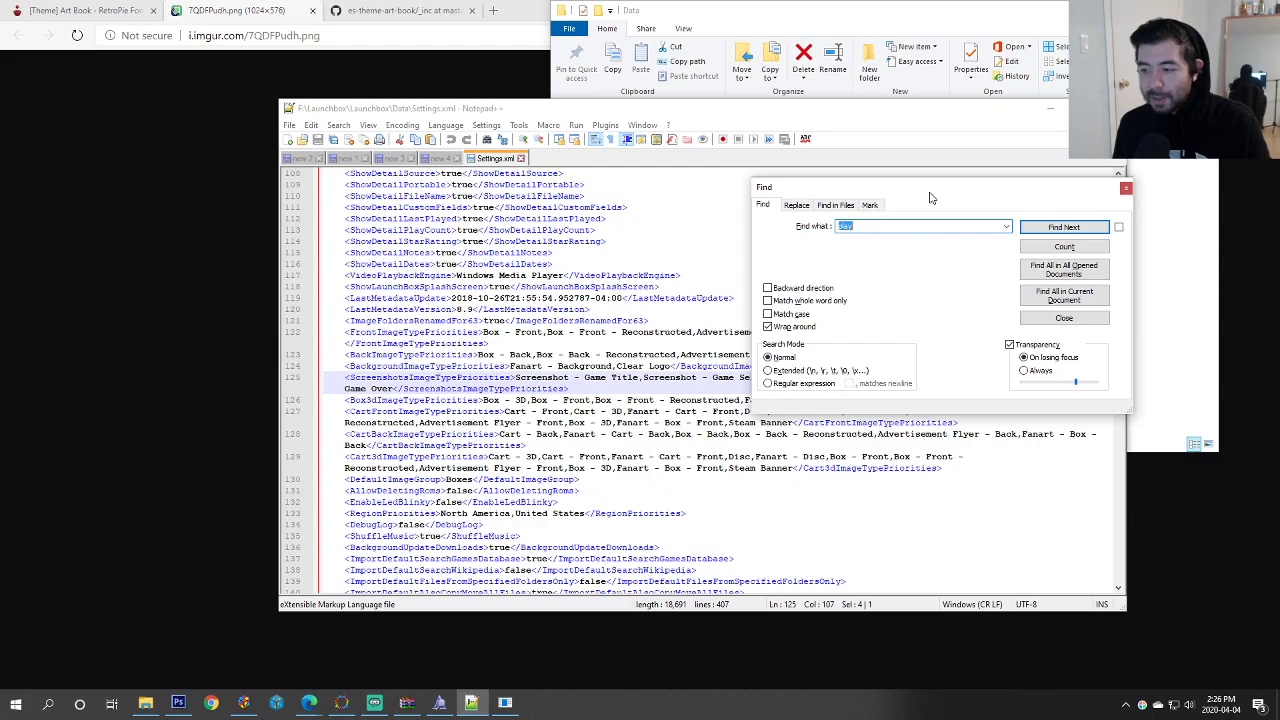
pyautogui.click(873, 227)
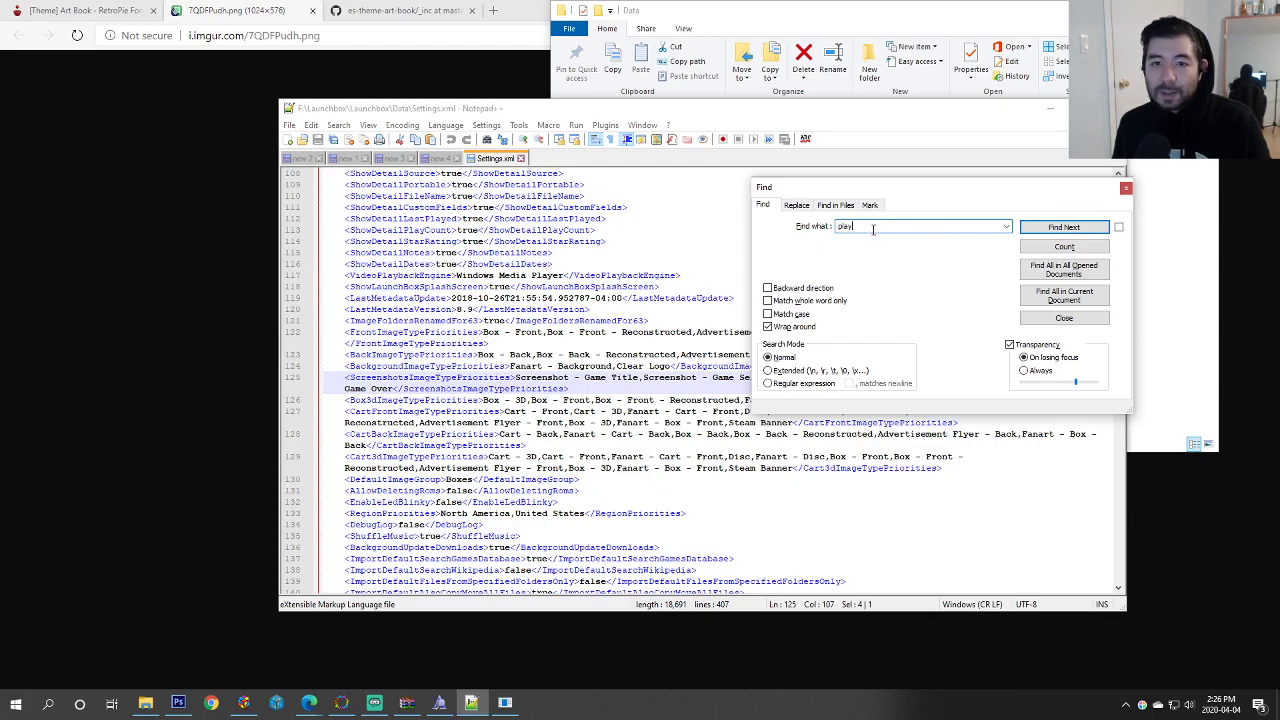
pyautogui.press('Return')
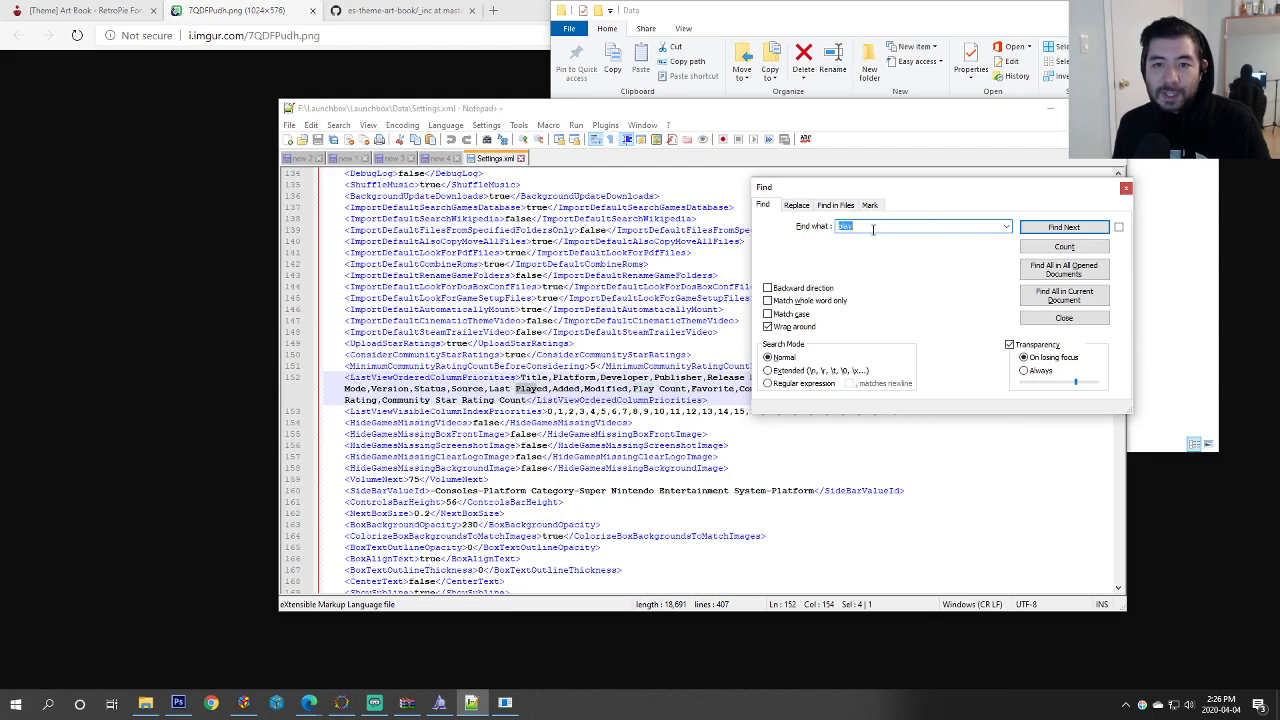
pyautogui.press('Return')
pyautogui.press('Return')
pyautogui.press('Return')
pyautogui.press('Return')
pyautogui.press('Return')
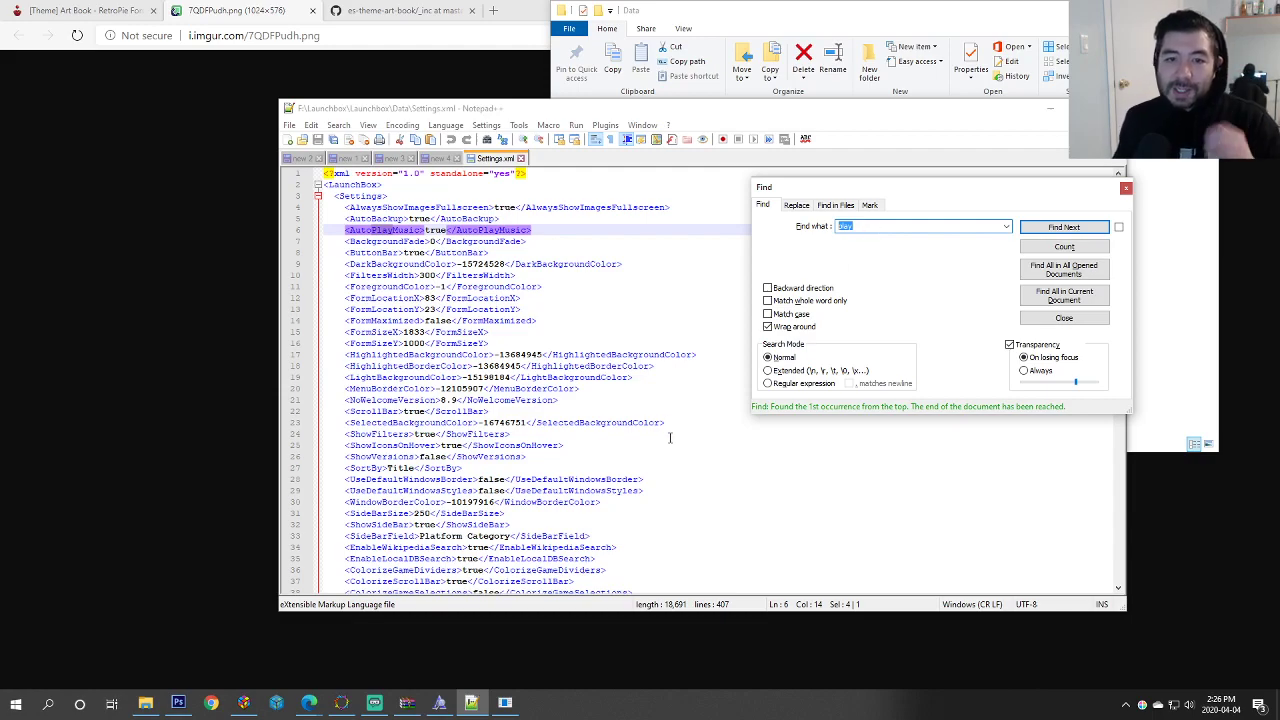
# Step: Search Settings.xml for "Launch", step through its occurrences and close the search
pyautogui.scroll(-10, 670, 437)
pyautogui.scroll(-8, 672, 437)
pyautogui.scroll(-14, 673, 437)
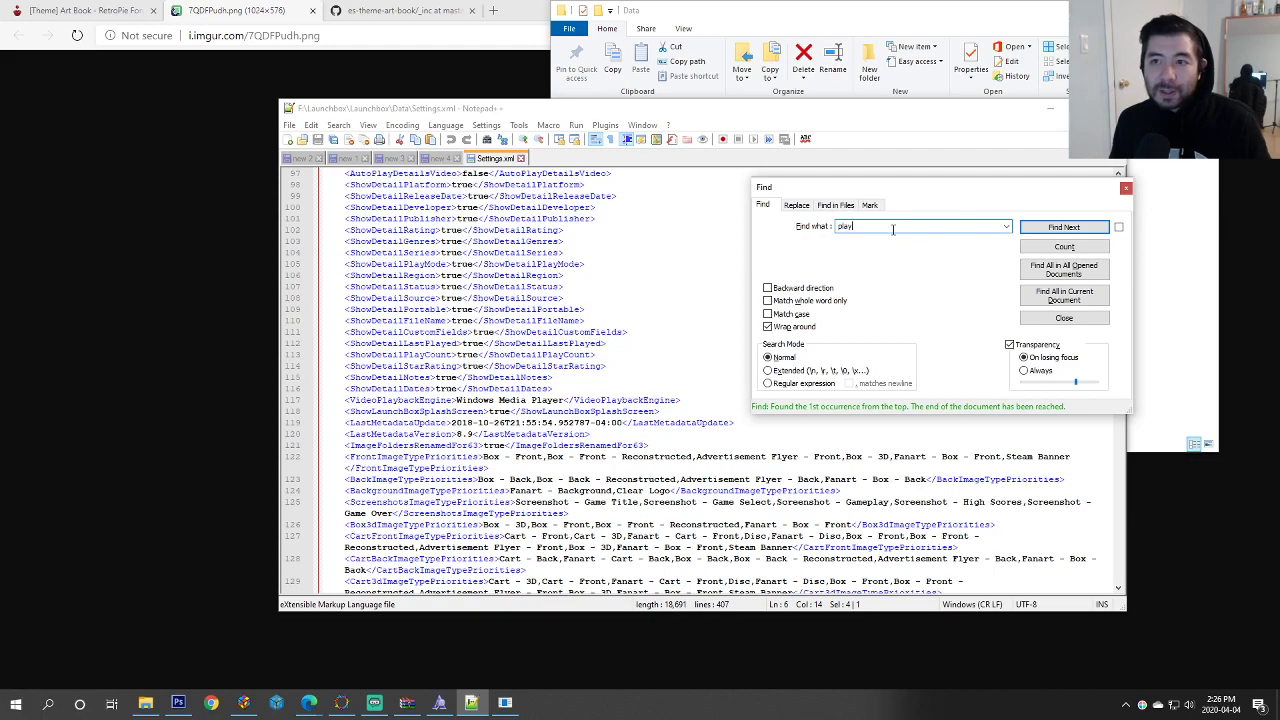
pyautogui.write('Launch')
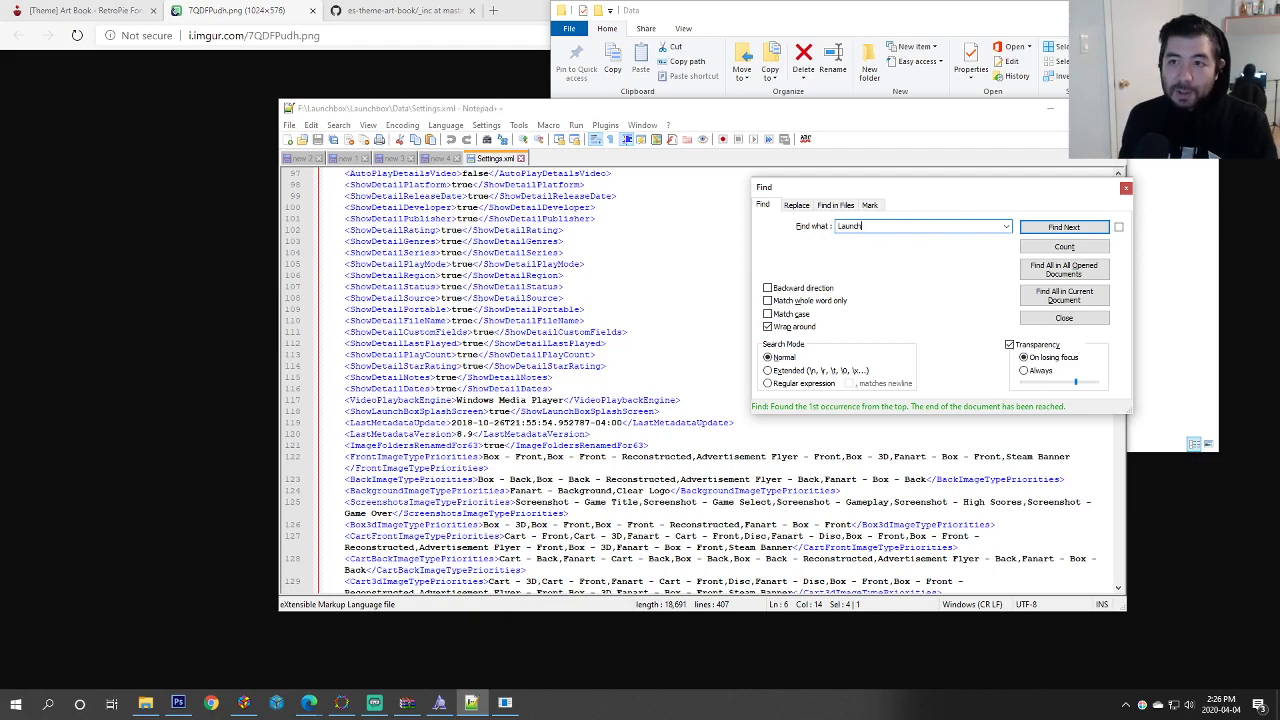
pyautogui.press('Return')
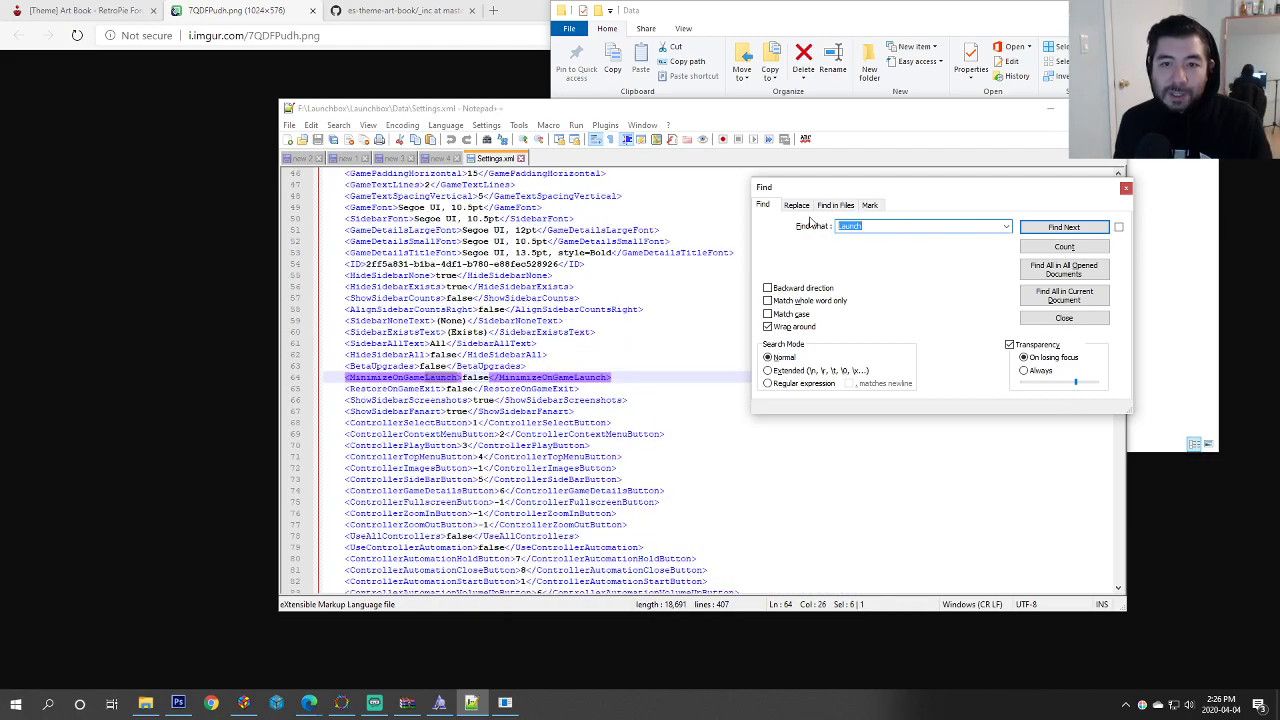
pyautogui.press('Return')
pyautogui.press('Return')
pyautogui.press('Return')
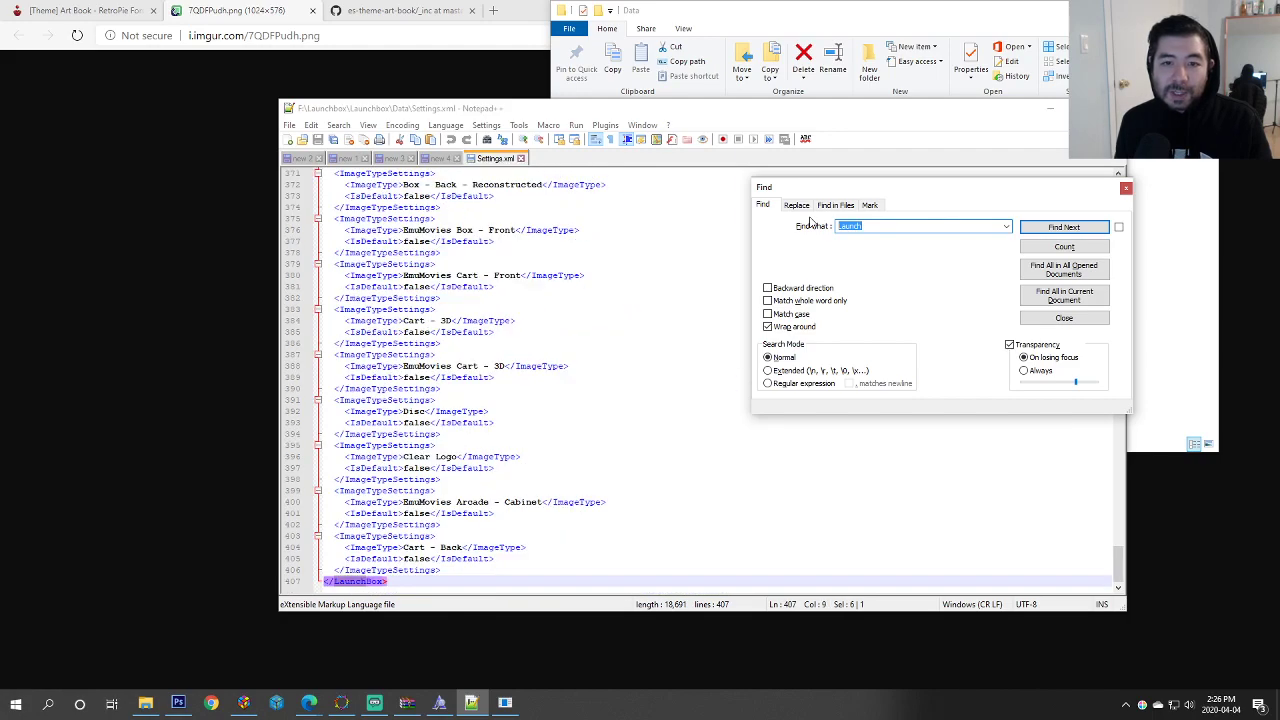
pyautogui.click(1064, 318)
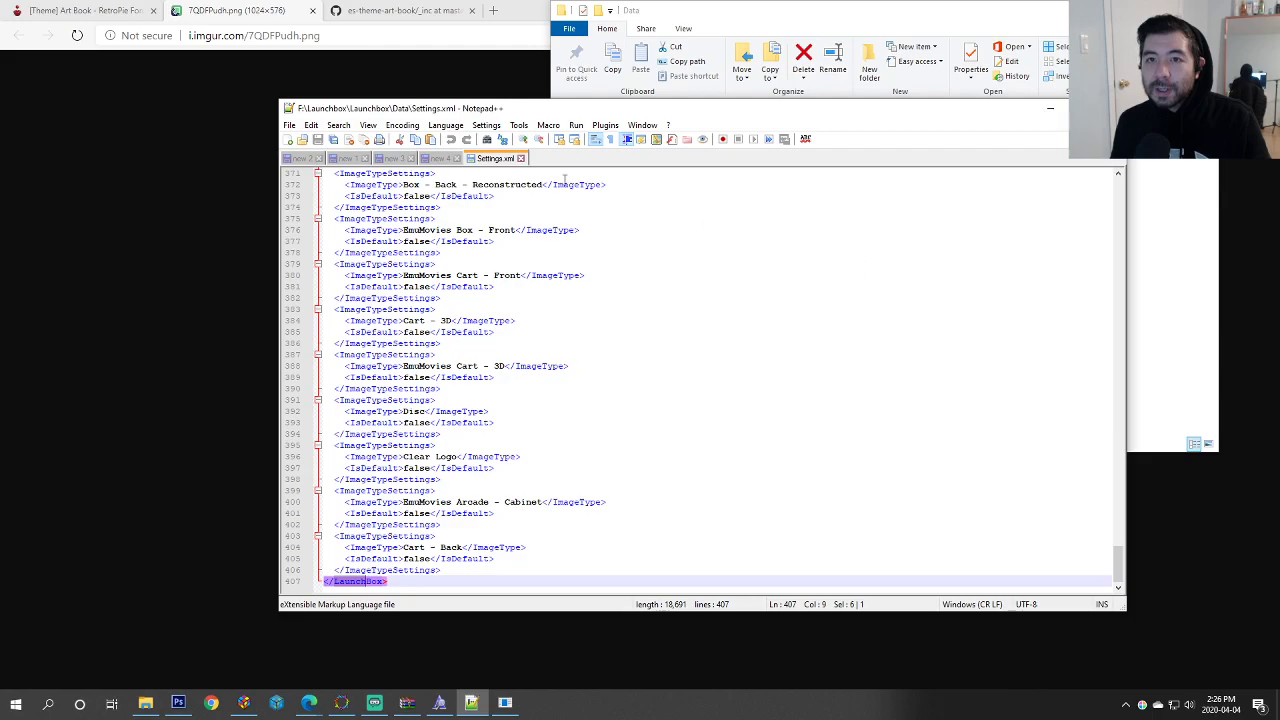
# Step: Close Settings.xml, close the new 4 and new 3 documents without saving, and minimize Notepad++
pyautogui.click(520, 158)
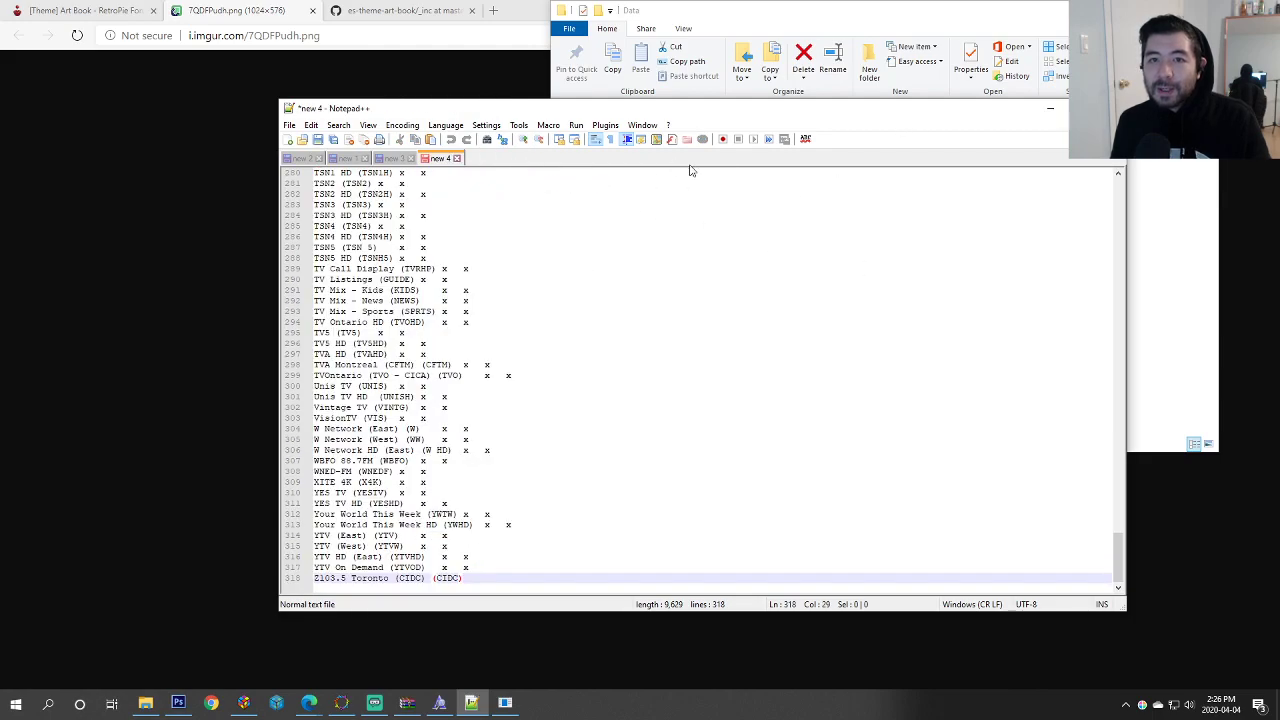
pyautogui.click(457, 158)
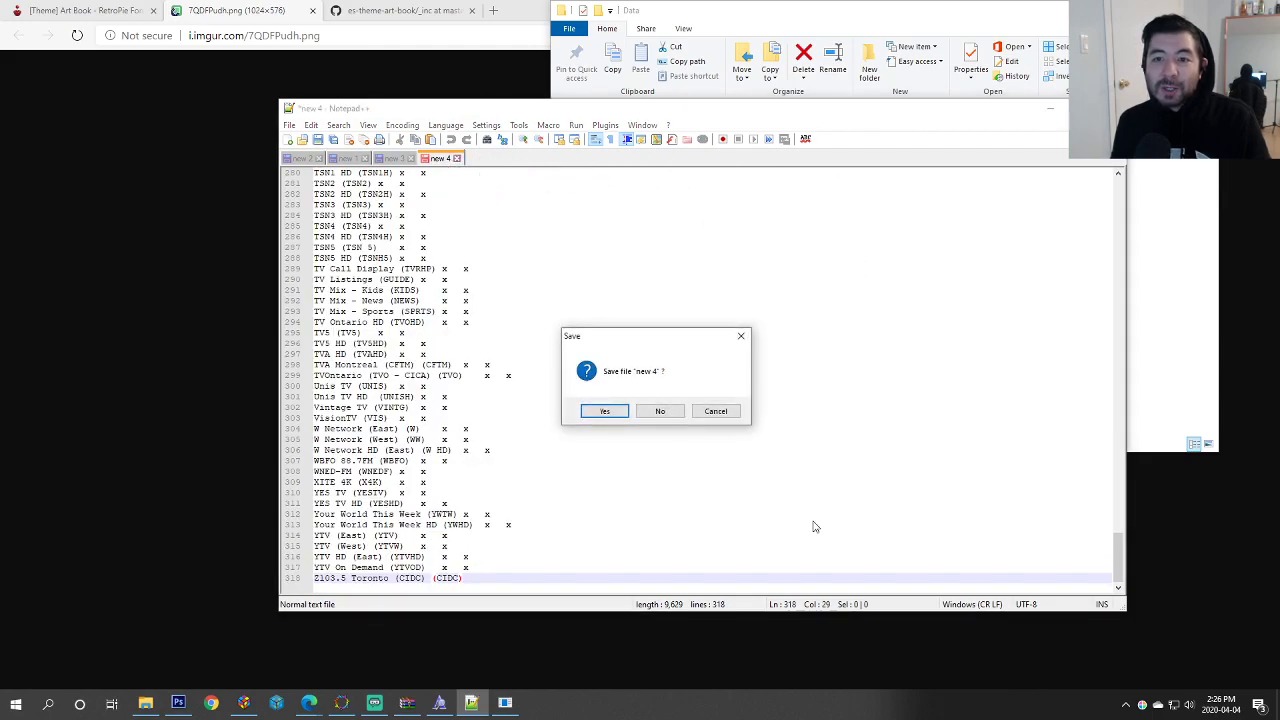
pyautogui.click(660, 411)
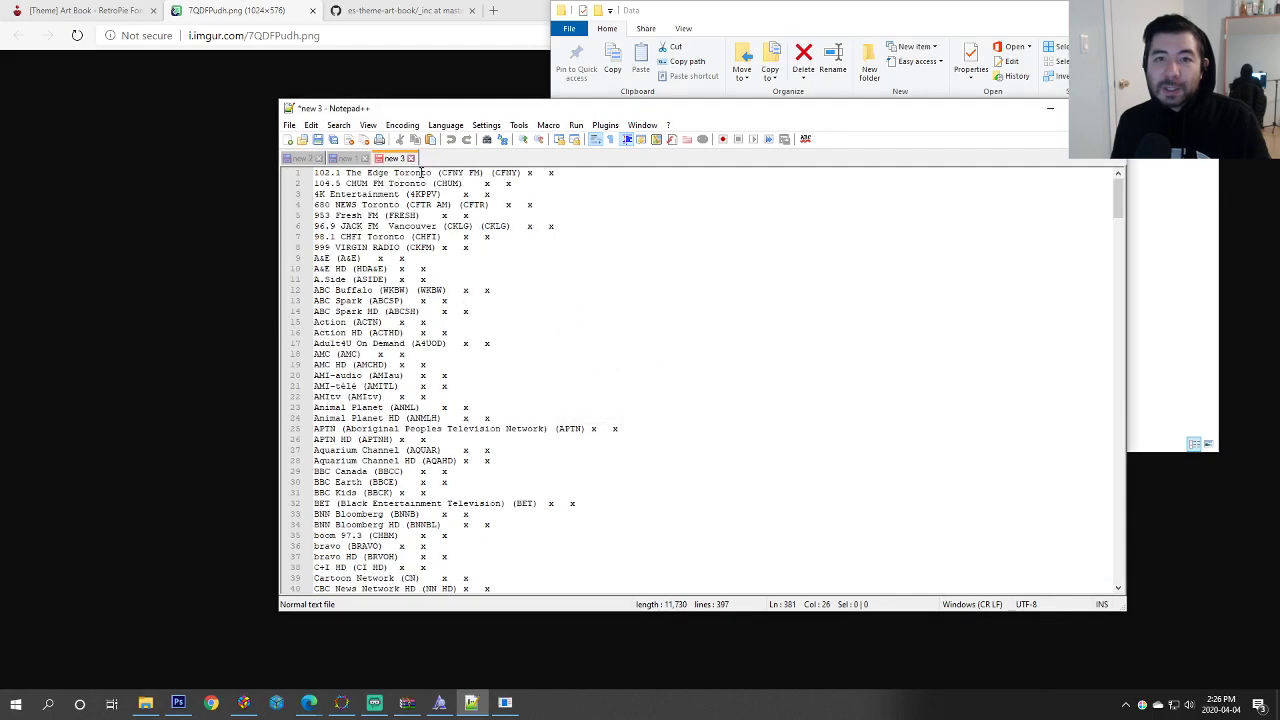
pyautogui.click(410, 158)
pyautogui.click(656, 410)
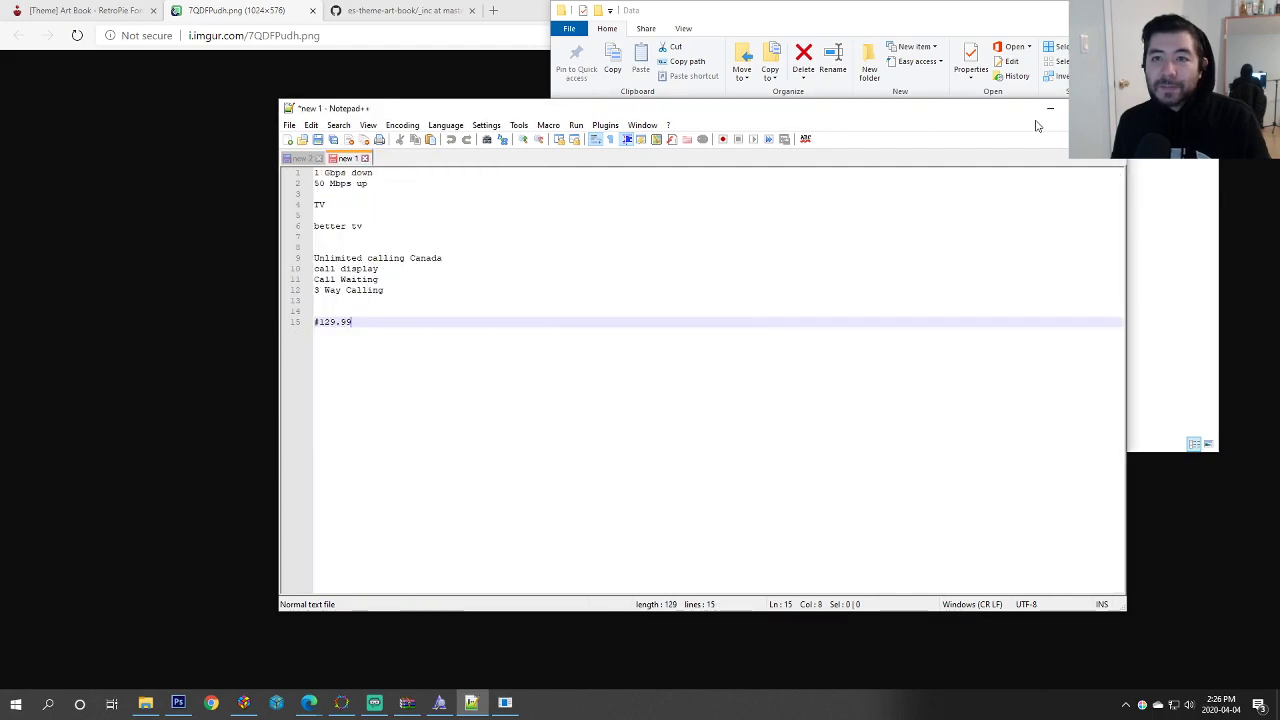
pyautogui.click(1051, 114)
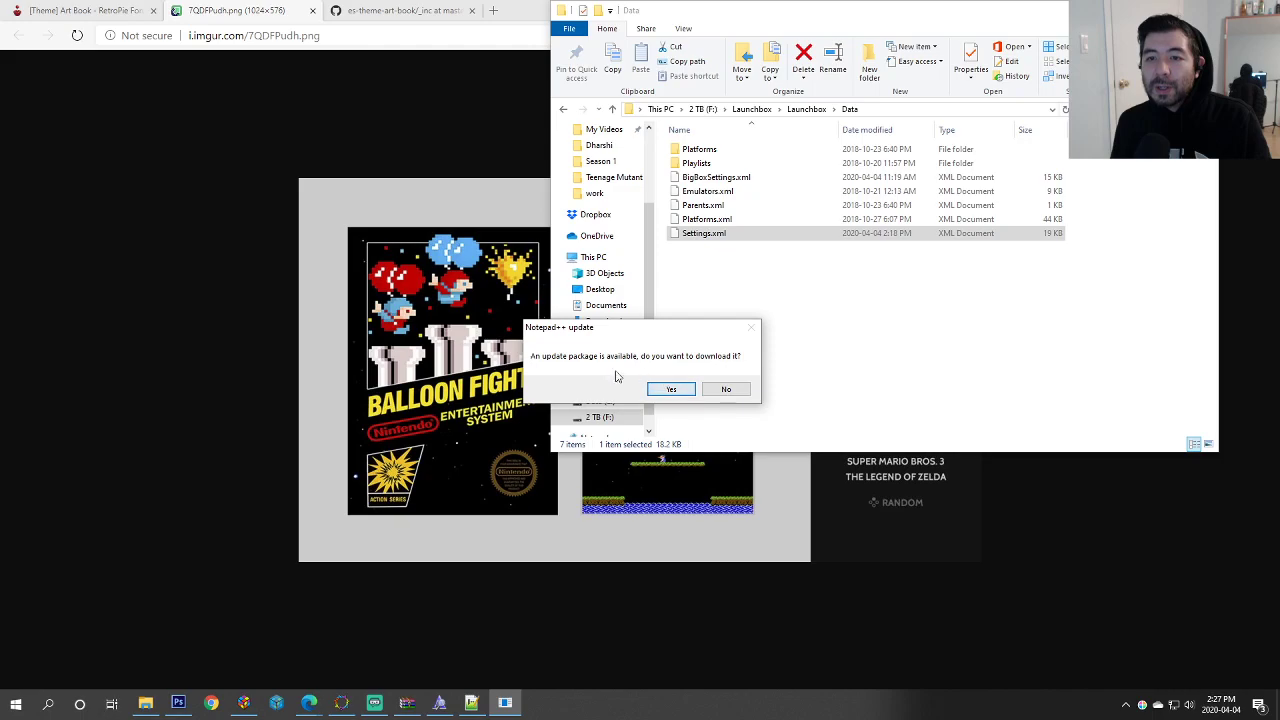
# Step: Decline the Notepad++ update and open BigBoxSettings.xml from the LaunchBox Data folder in Notepad++
pyautogui.click(727, 389)
pyautogui.click(837, 354)
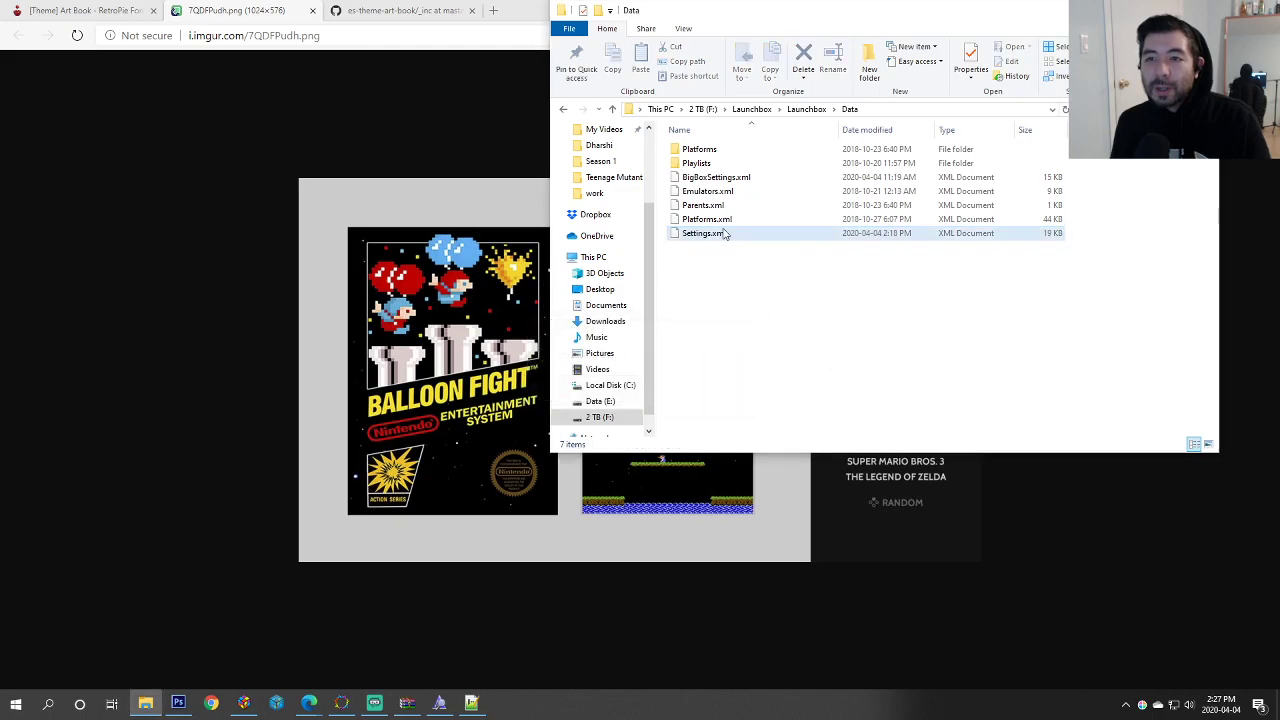
pyautogui.rightClick(709, 178)
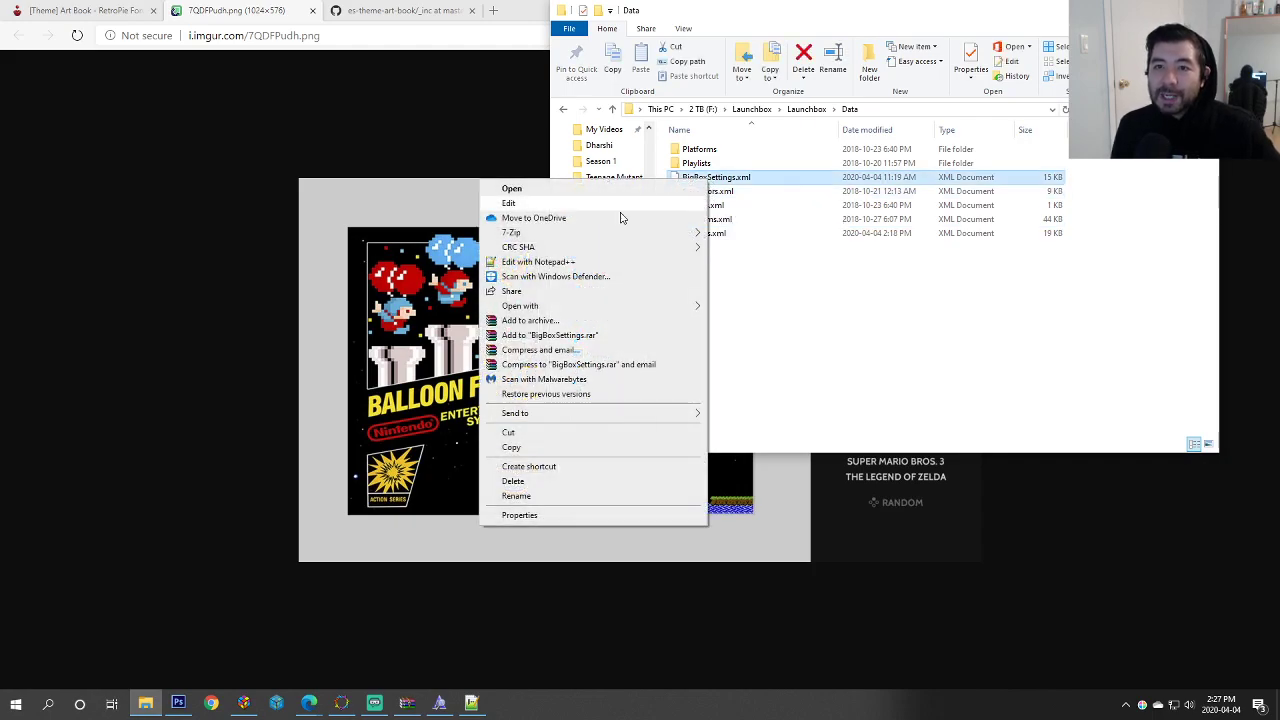
pyautogui.click(535, 262)
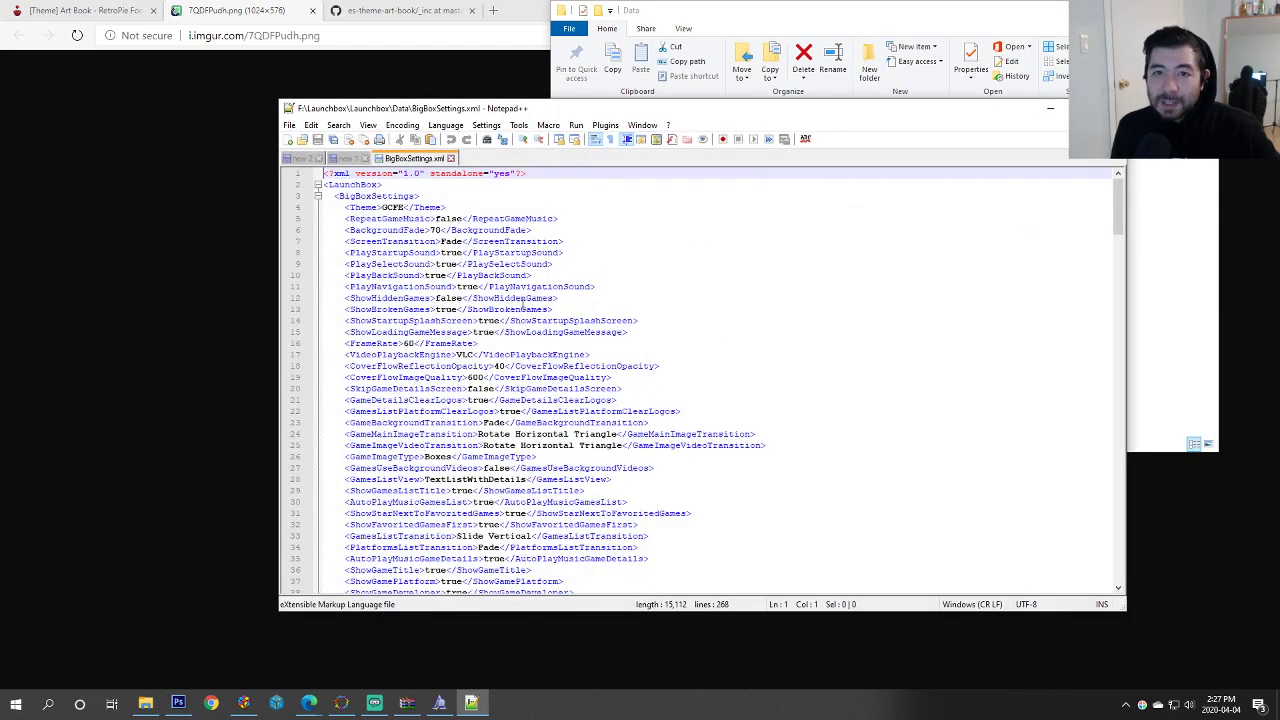
# Step: Look through BigBoxSettings.xml for the keyboard and controller button mappings and highlight both blocks of entries
pyautogui.scroll(-1, 519, 305)
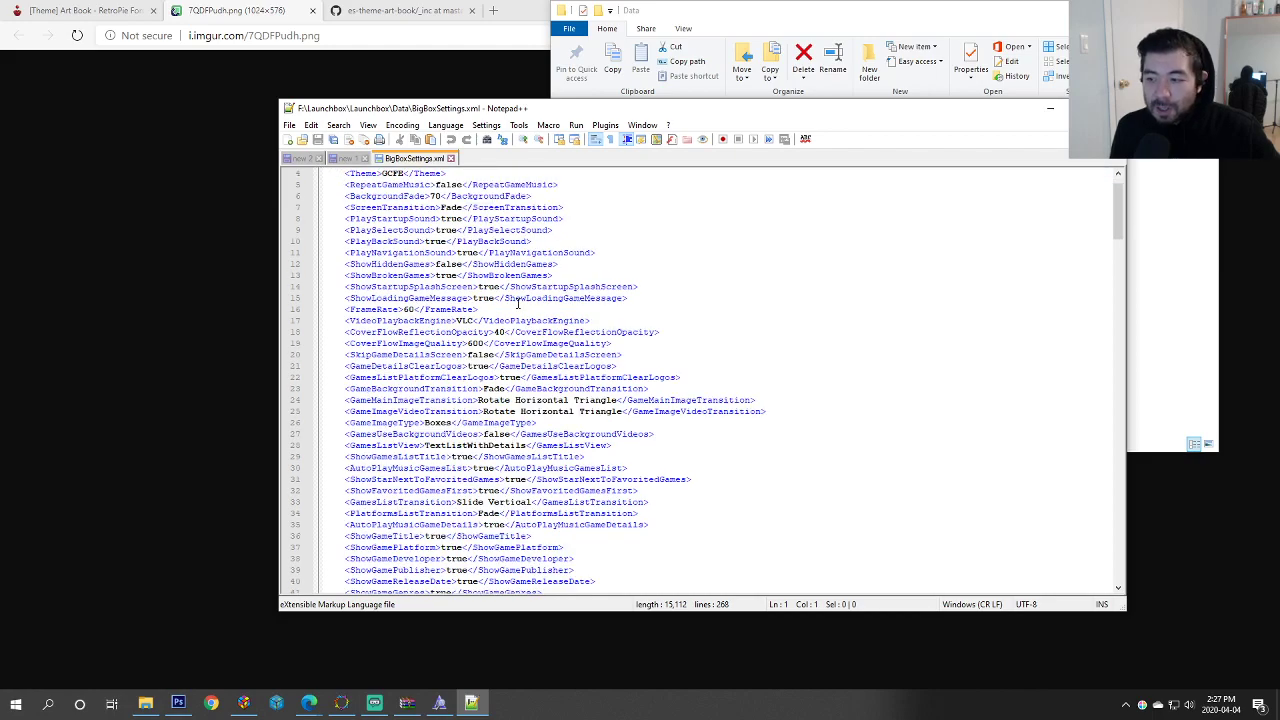
pyautogui.scroll(-8, 676, 318)
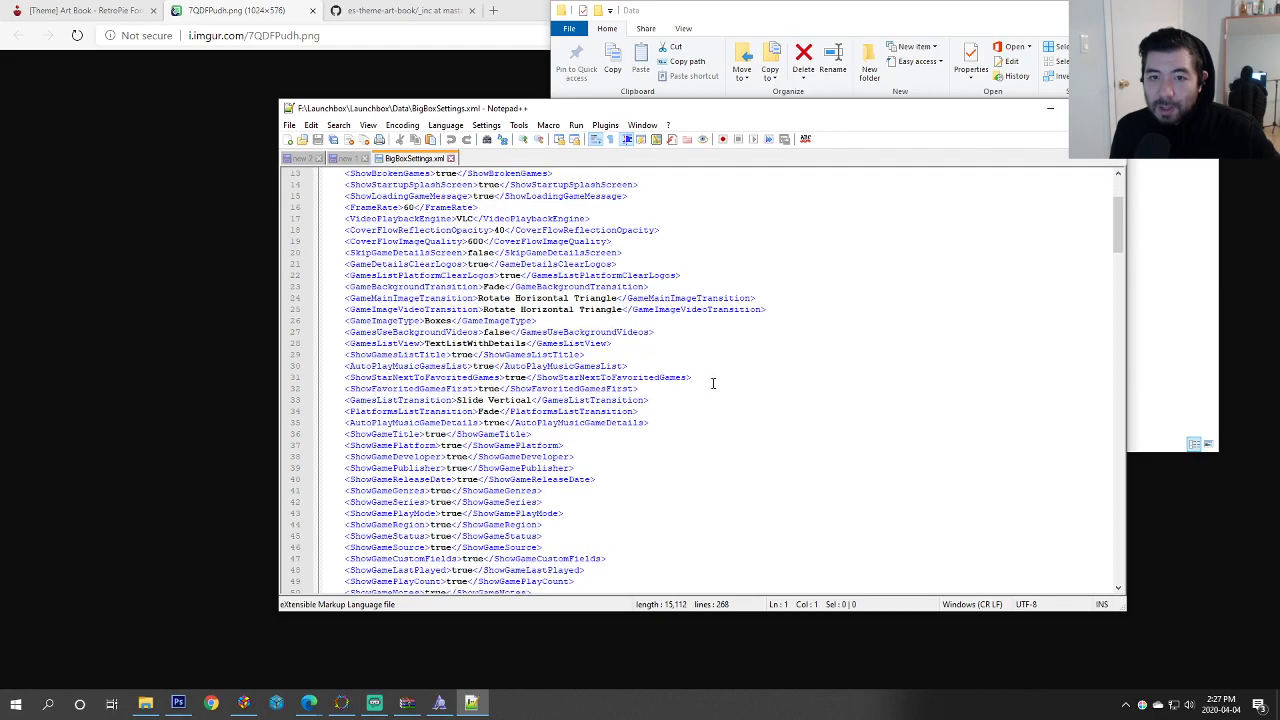
pyautogui.scroll(-13, 719, 386)
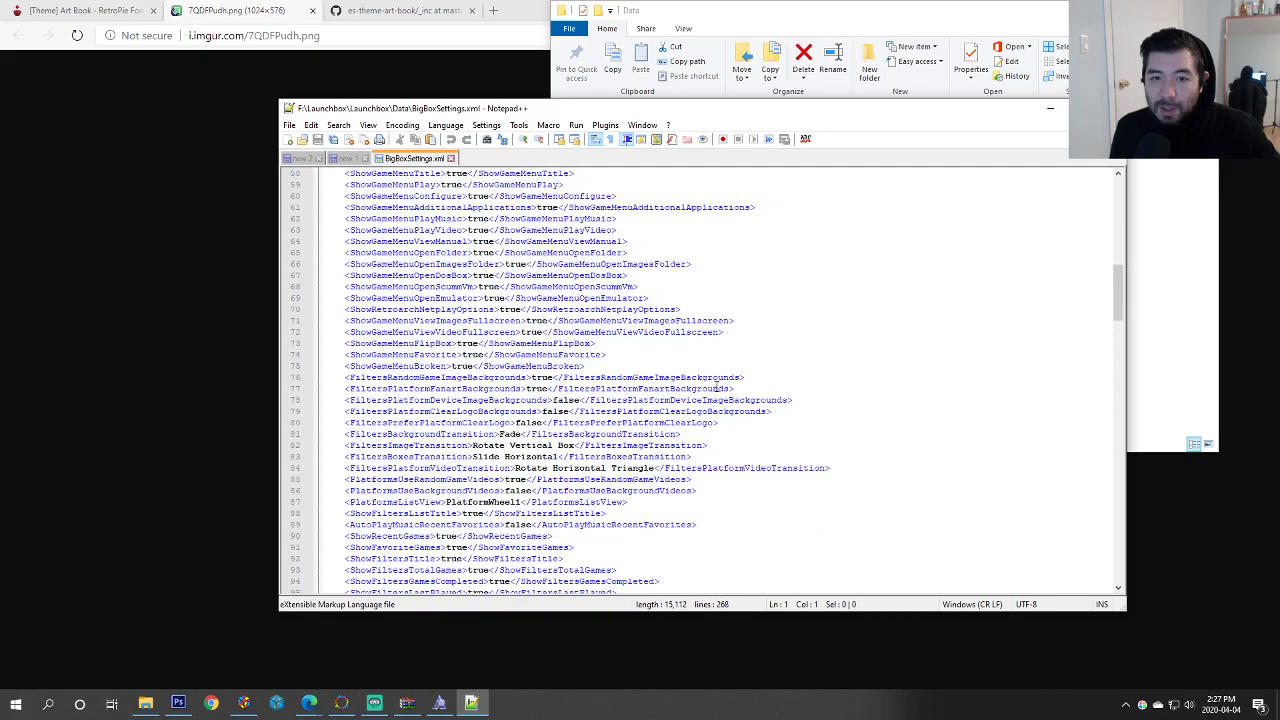
pyautogui.scroll(-14, 716, 383)
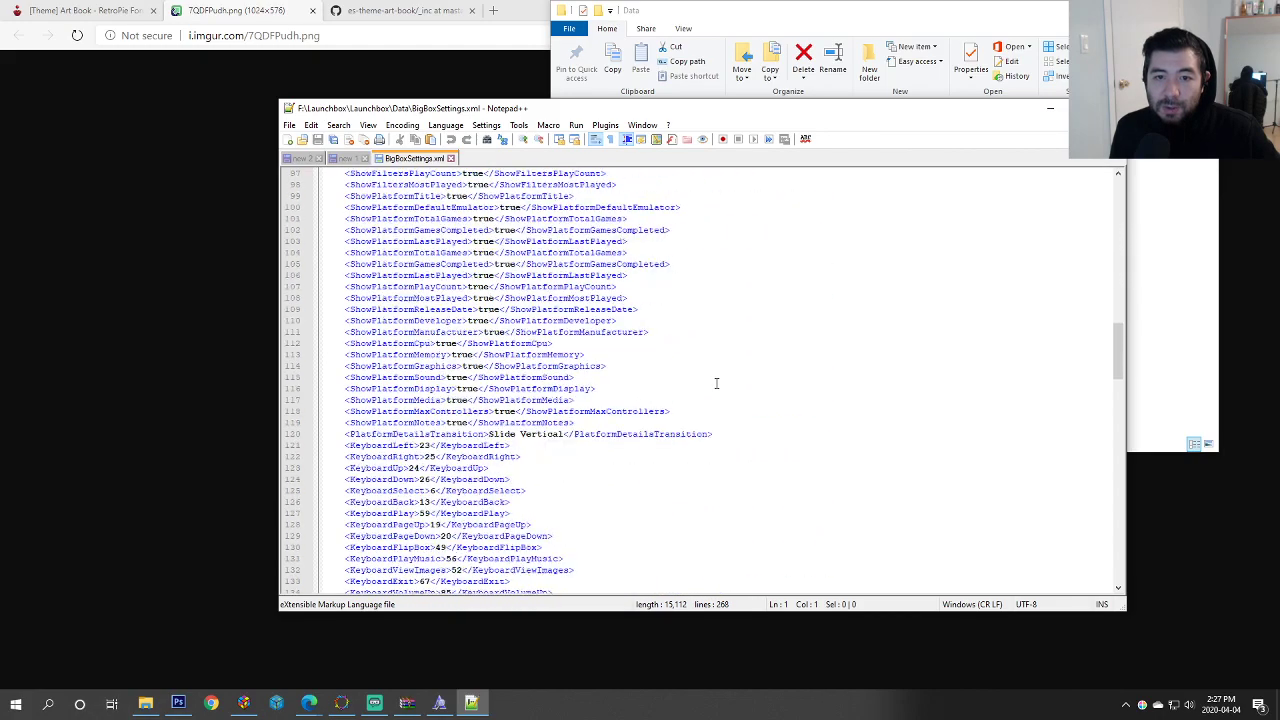
pyautogui.scroll(-1, 714, 383)
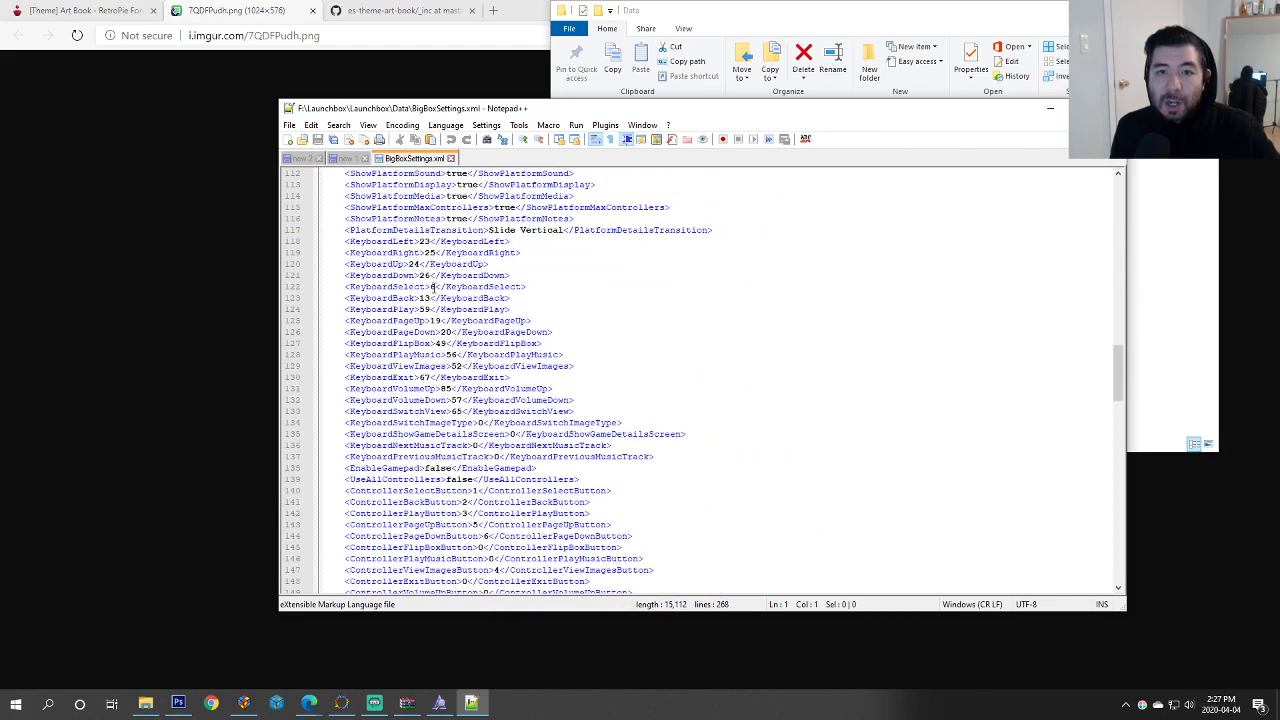
pyautogui.moveTo(341, 238); pyautogui.dragTo(696, 461)
pyautogui.scroll(-5, 700, 458)
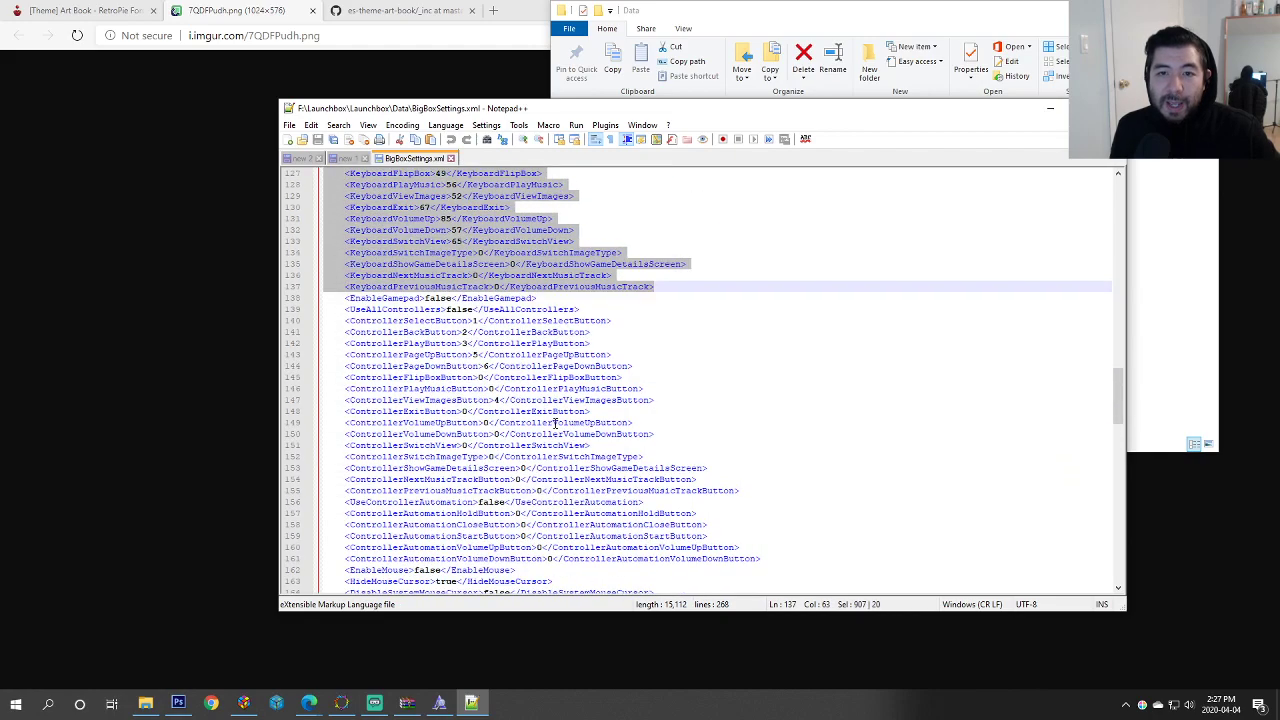
pyautogui.moveTo(328, 318); pyautogui.dragTo(816, 558)
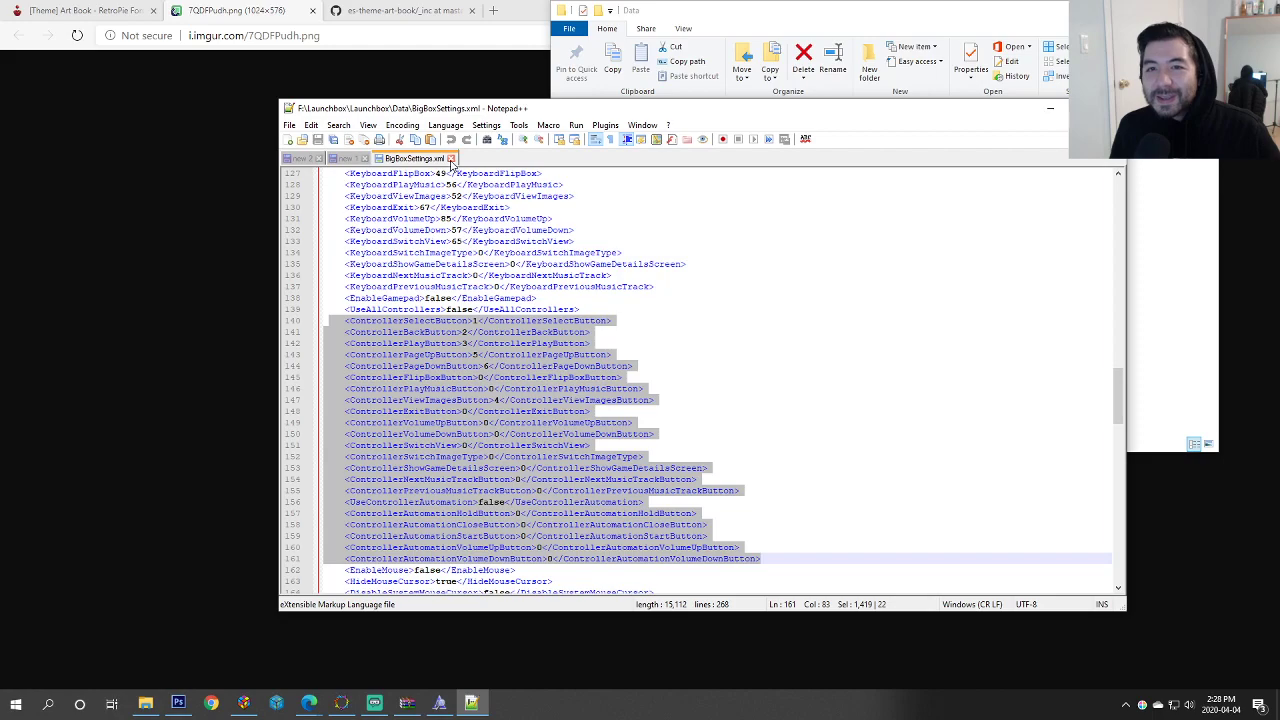
# Step: Close BigBoxSettings.xml, exit Notepad++ and return to the Art Book reference image in the browser
pyautogui.click(731, 307)
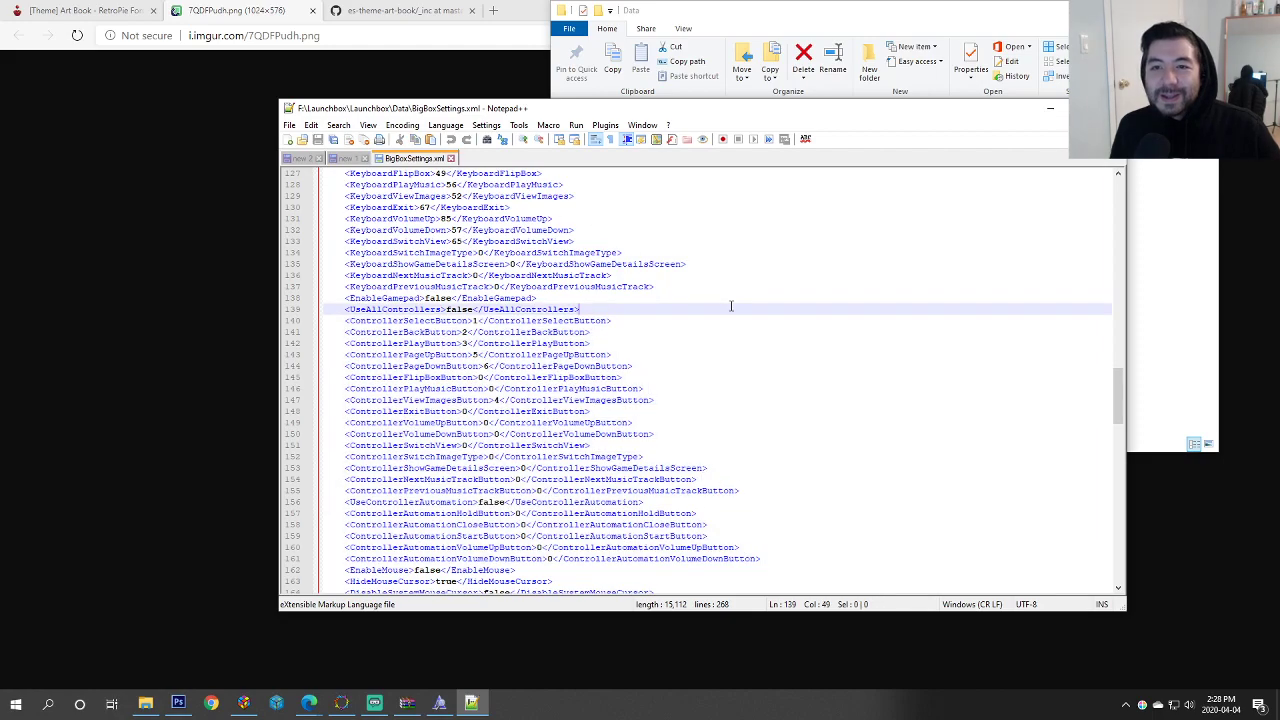
pyautogui.click(451, 159)
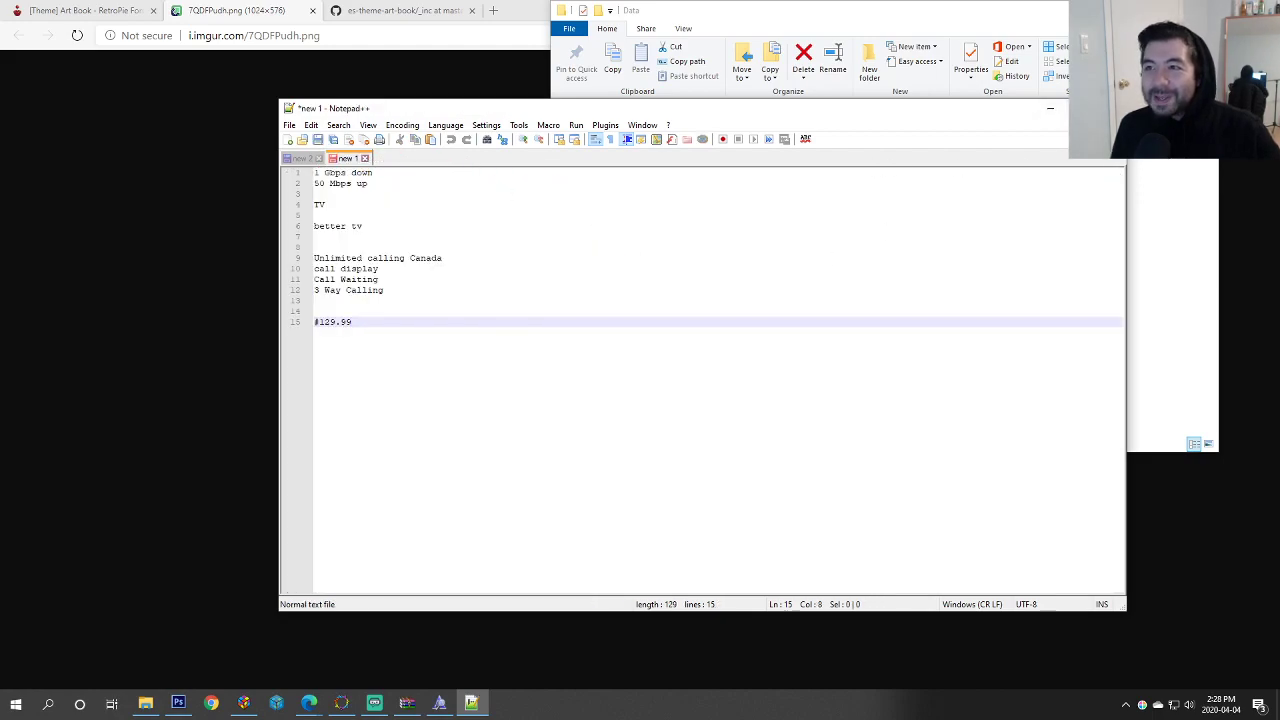
pyautogui.hotkey('alt', 'F4')
pyautogui.click(256, 8)
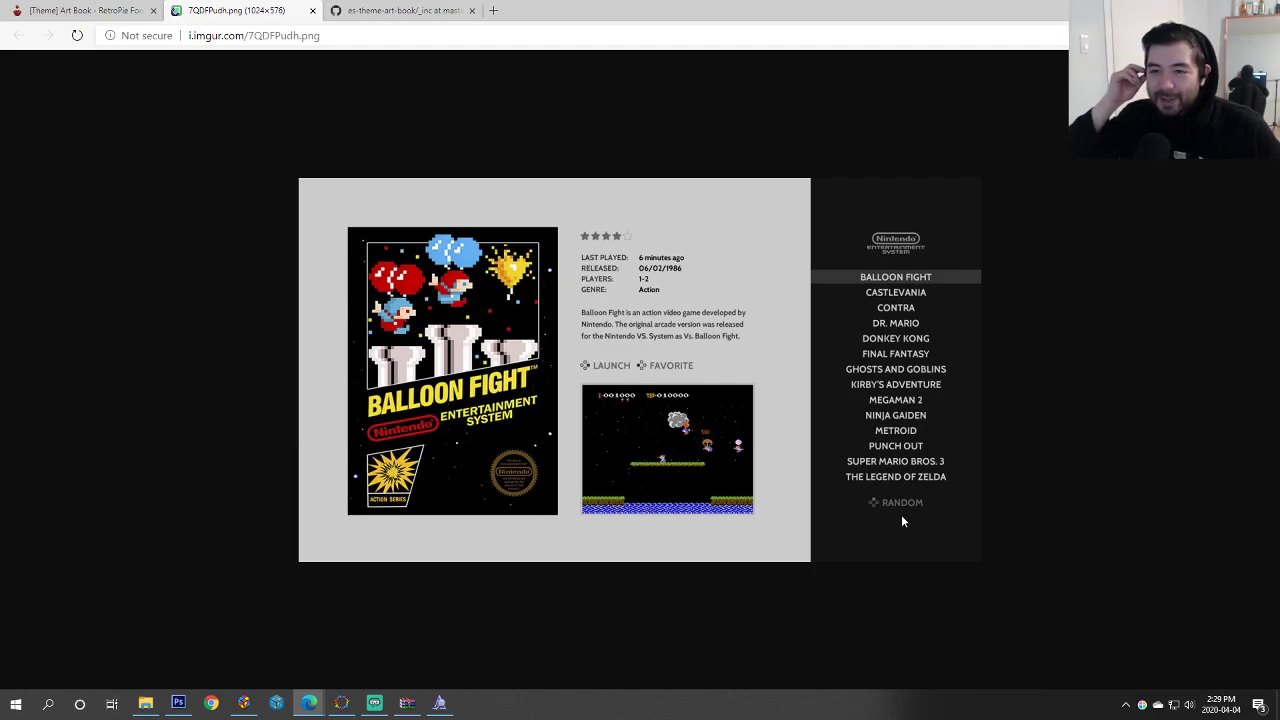
# Step: Search the web for "8bitdo nes30 pro" in a new browser tab and view the controllers on 8BitDo's N30 Pro and F30 Pro page
pyautogui.click(493, 10)
pyautogui.write('8bit')
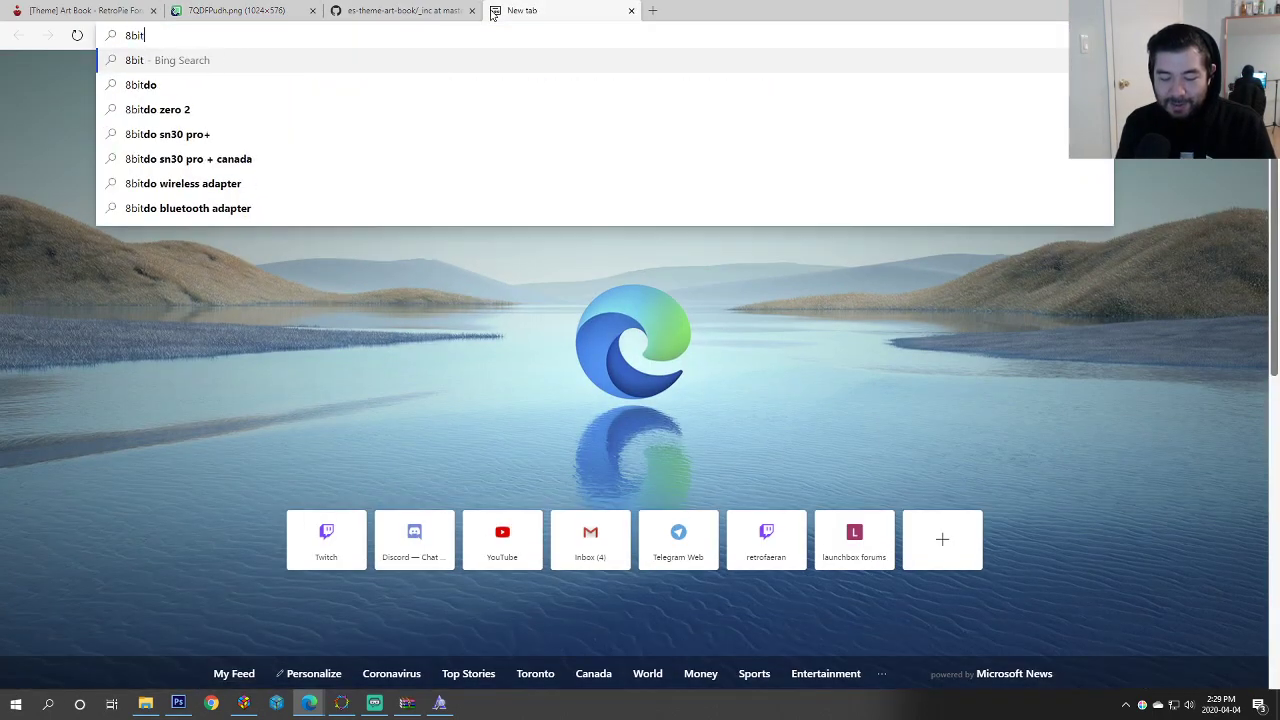
pyautogui.write('do nes30 pro')
pyautogui.press('Return')
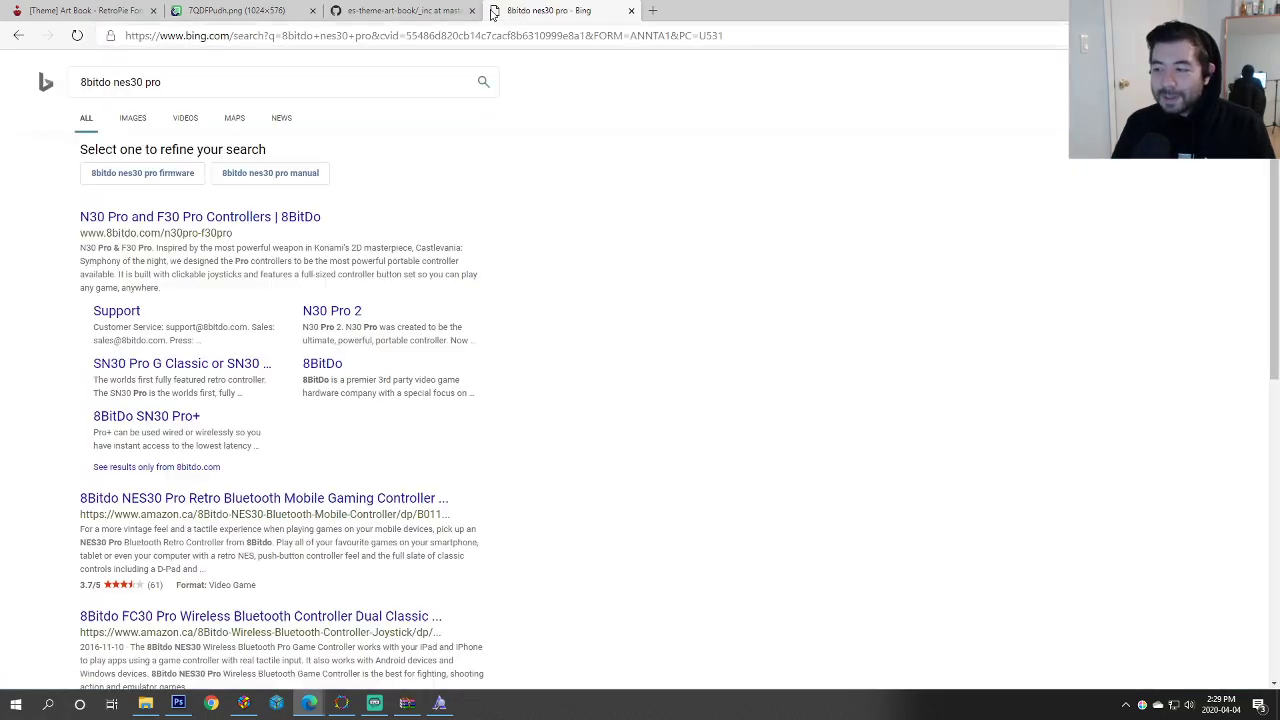
pyautogui.click(212, 224)
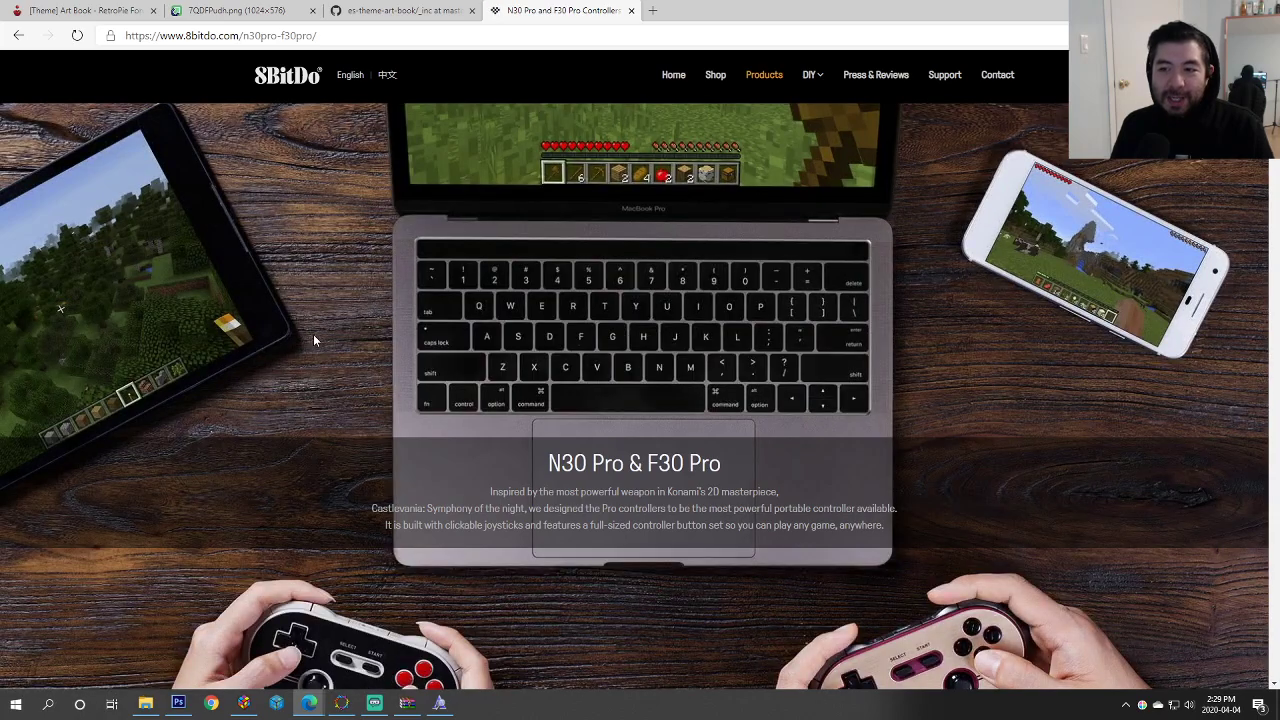
pyautogui.scroll(-4, 313, 340)
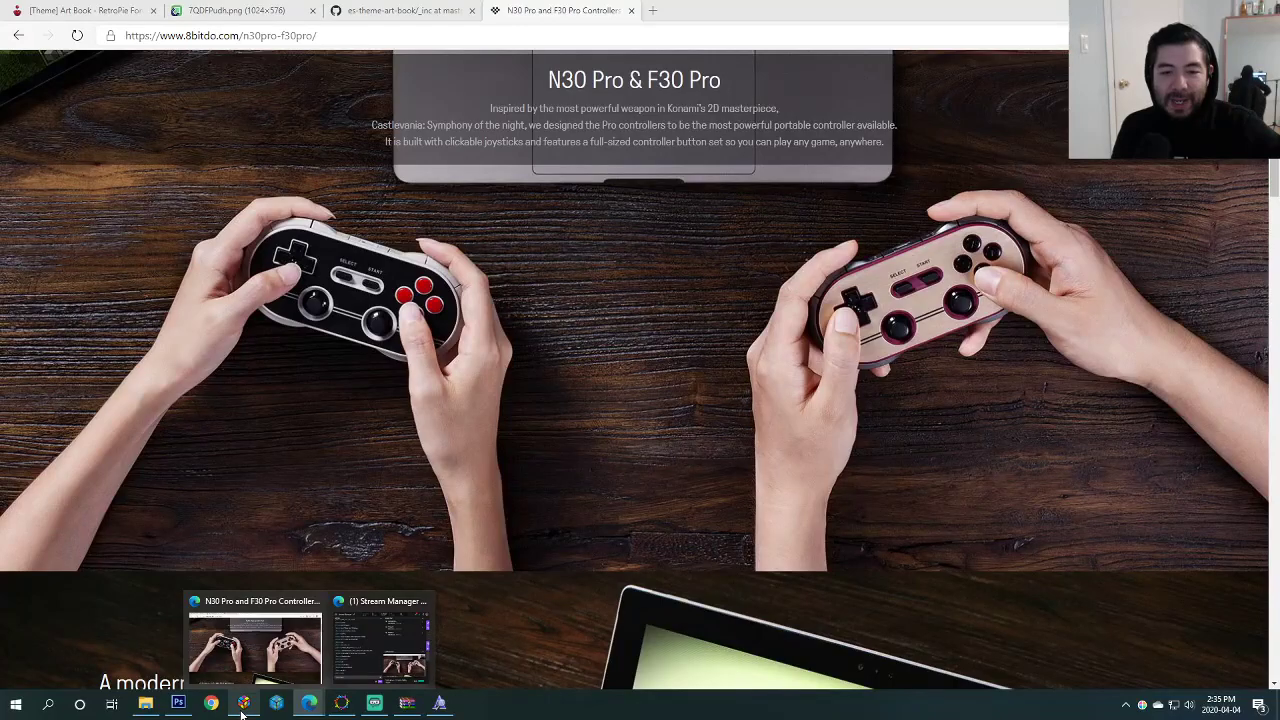
# Step: Switch to the theme editor, add a text scroller to the Information group and set its background opacity to 0%
pyautogui.click(341, 704)
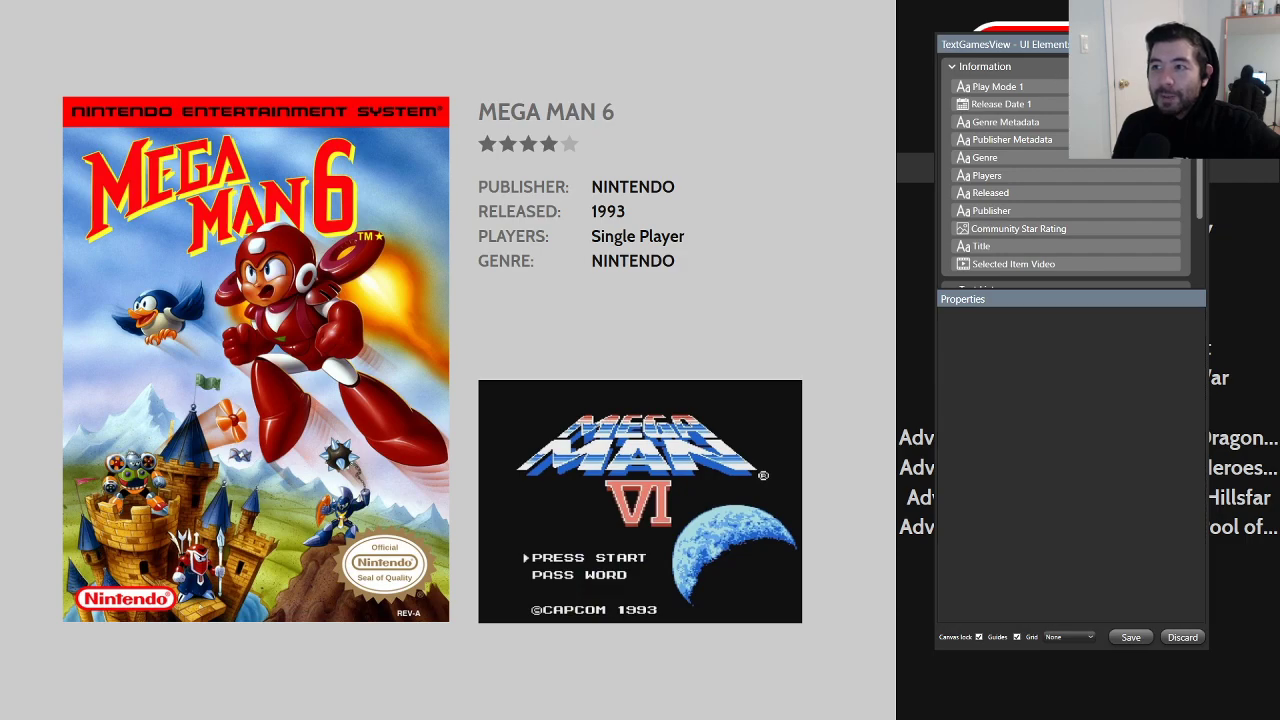
pyautogui.rightClick(1048, 67)
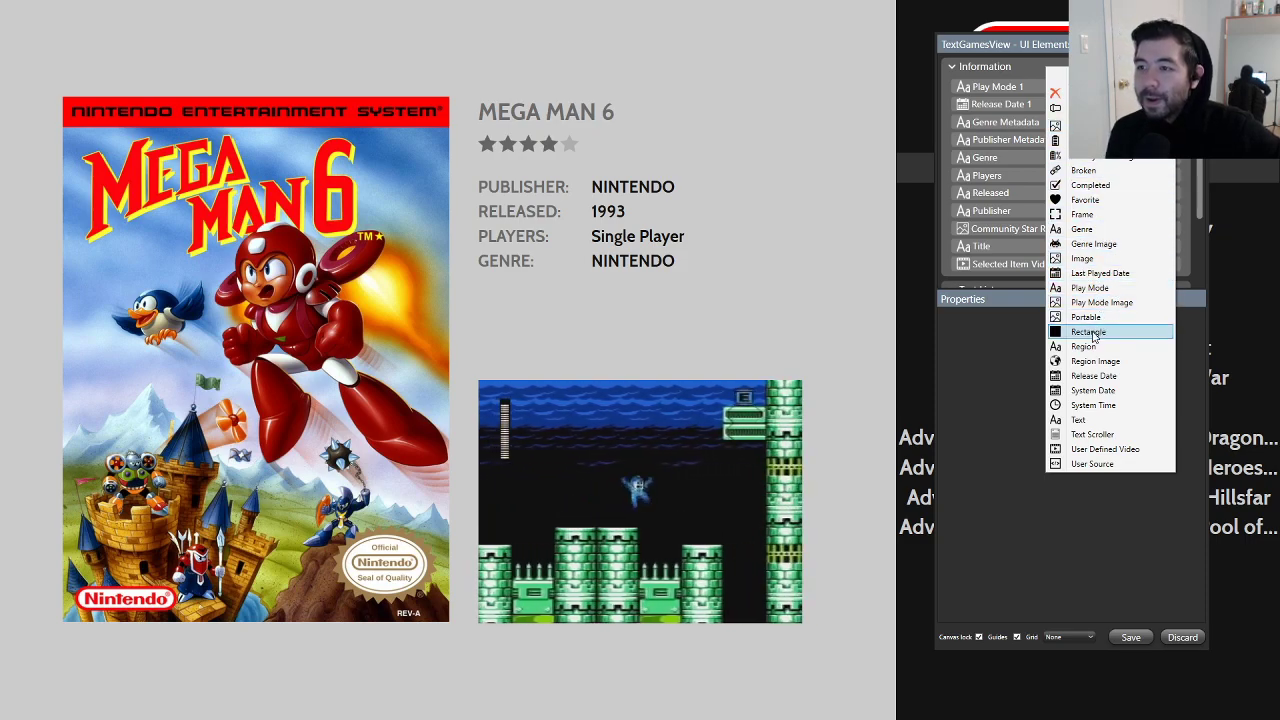
pyautogui.click(1095, 437)
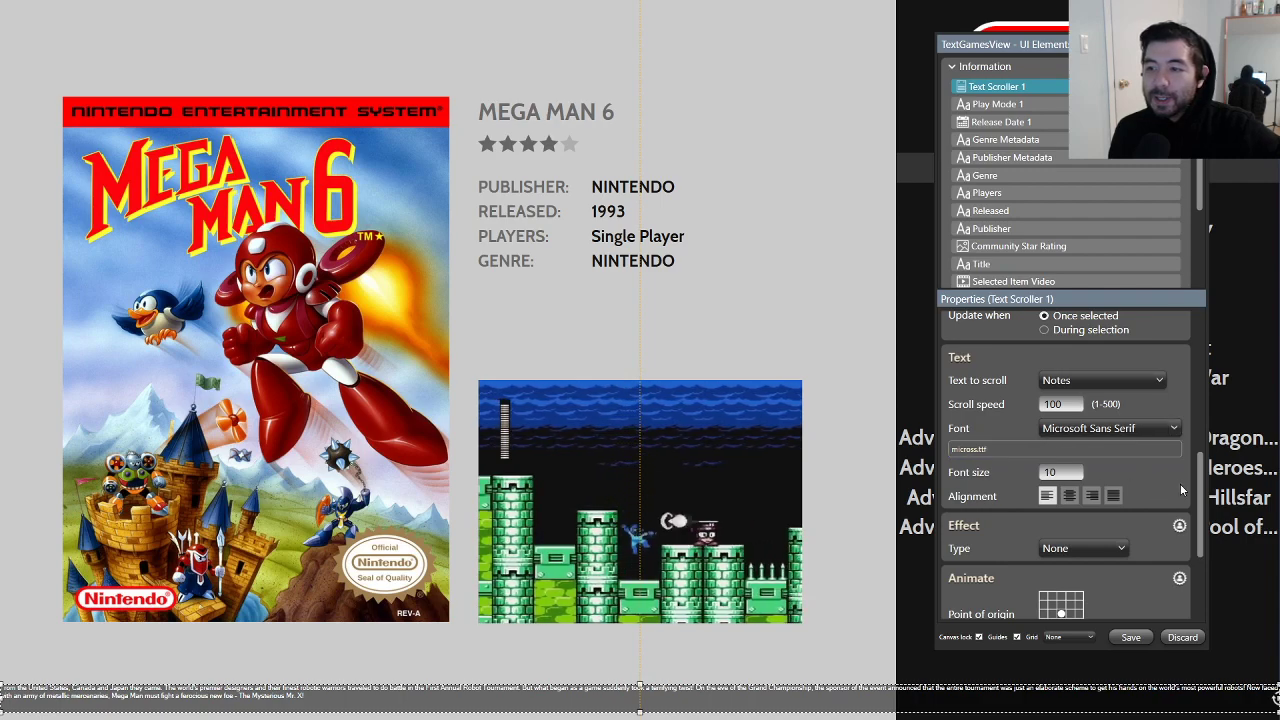
pyautogui.scroll(4, 1146, 482)
pyautogui.scroll(3, 1162, 470)
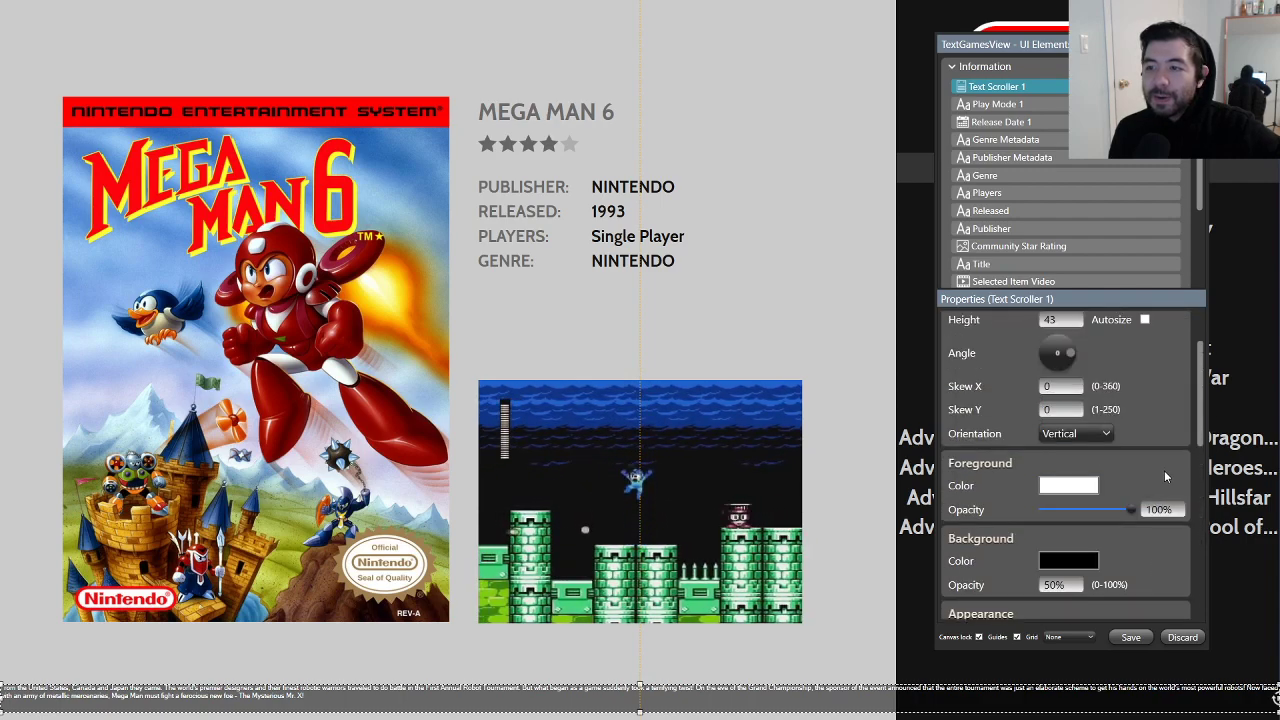
pyautogui.scroll(-2, 1164, 465)
pyautogui.moveTo(1056, 489)
pyautogui.mouseDown()
pyautogui.moveTo(1032, 495)
pyautogui.moveTo(1040, 488)
pyautogui.mouseUp()
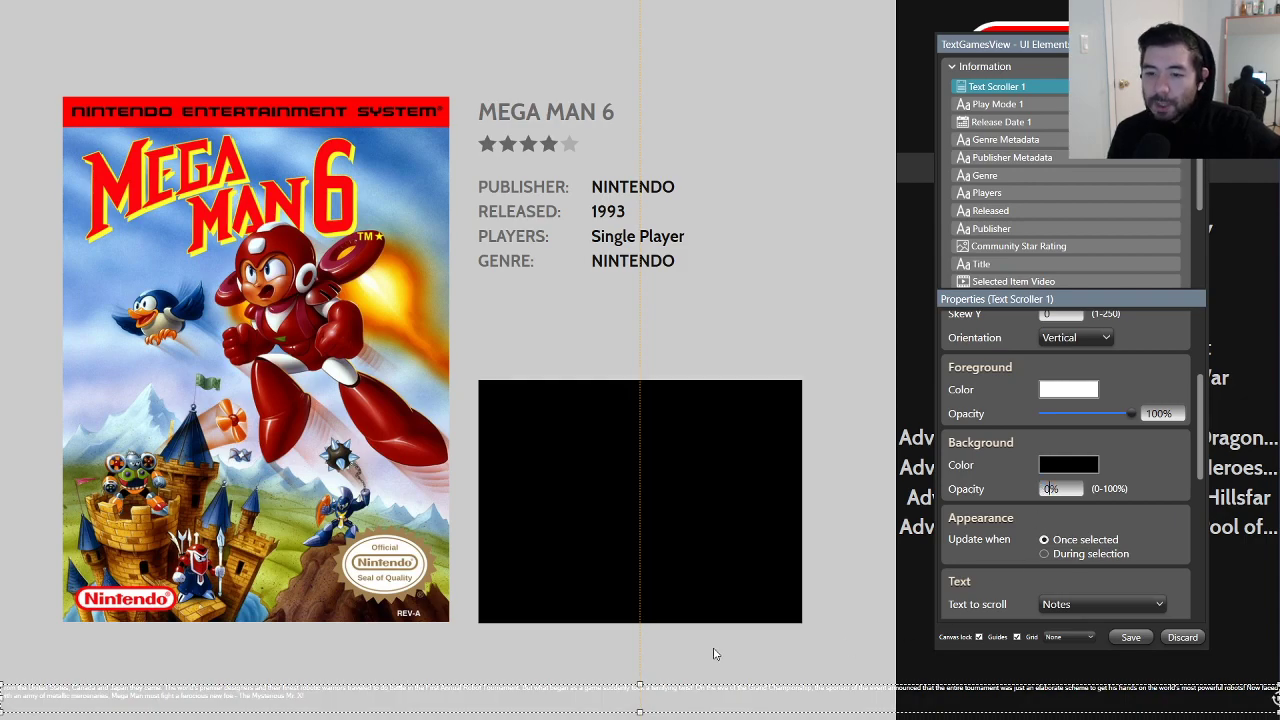
# Step: Resize the text scroller to fill the gap between the genre row and the game video, matching the video's width
pyautogui.moveTo(639, 684); pyautogui.dragTo(640, 282)
pyautogui.moveTo(641, 712); pyautogui.dragTo(640, 367)
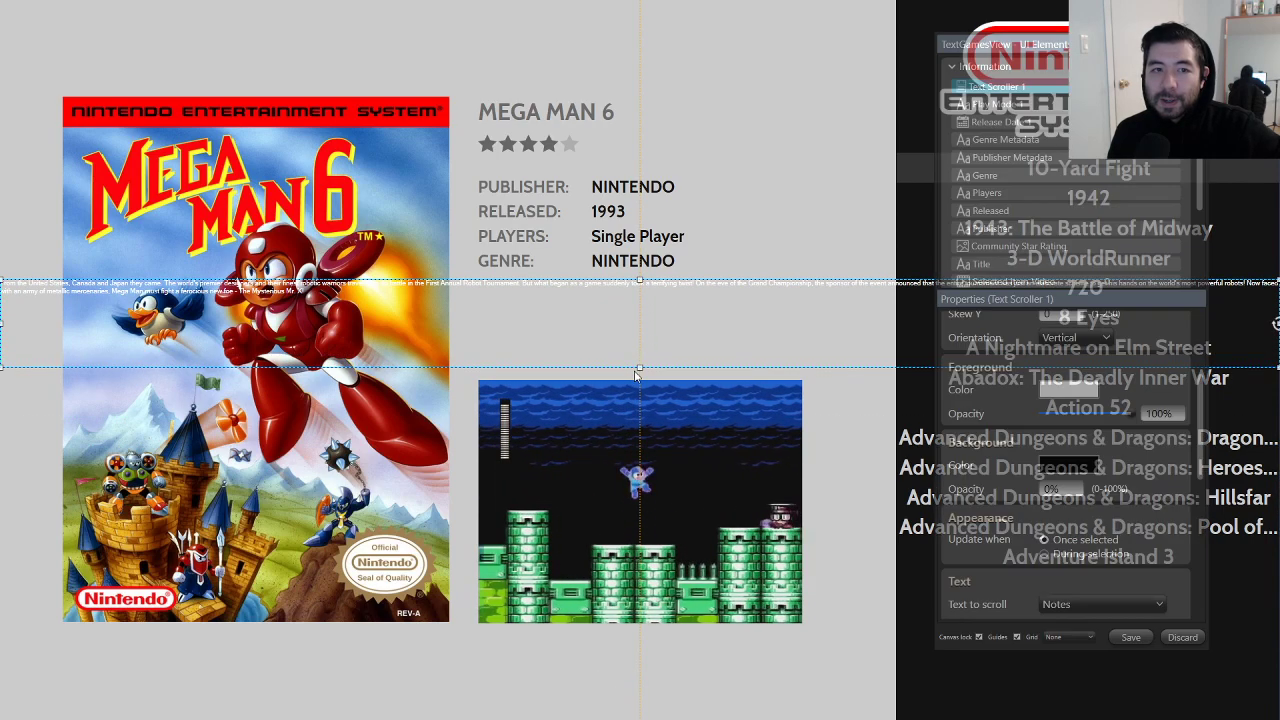
pyautogui.moveTo(4, 323); pyautogui.dragTo(479, 324)
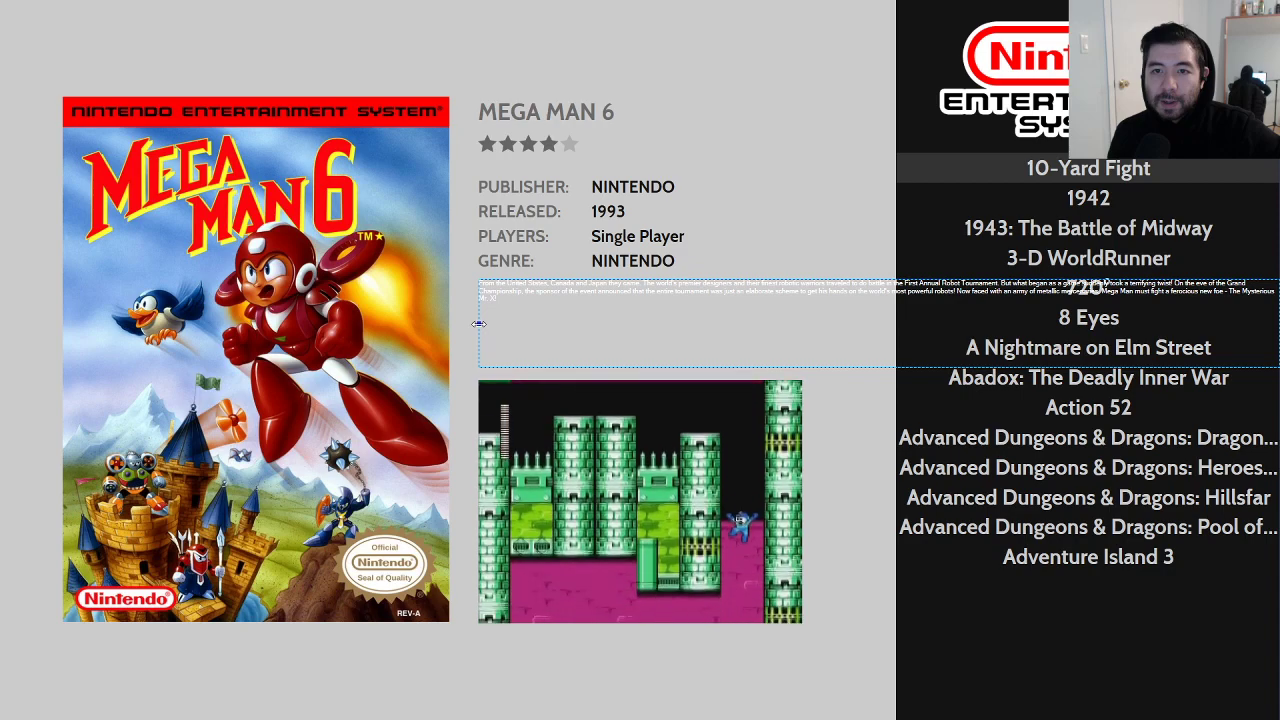
pyautogui.moveTo(479, 324); pyautogui.dragTo(479, 324)
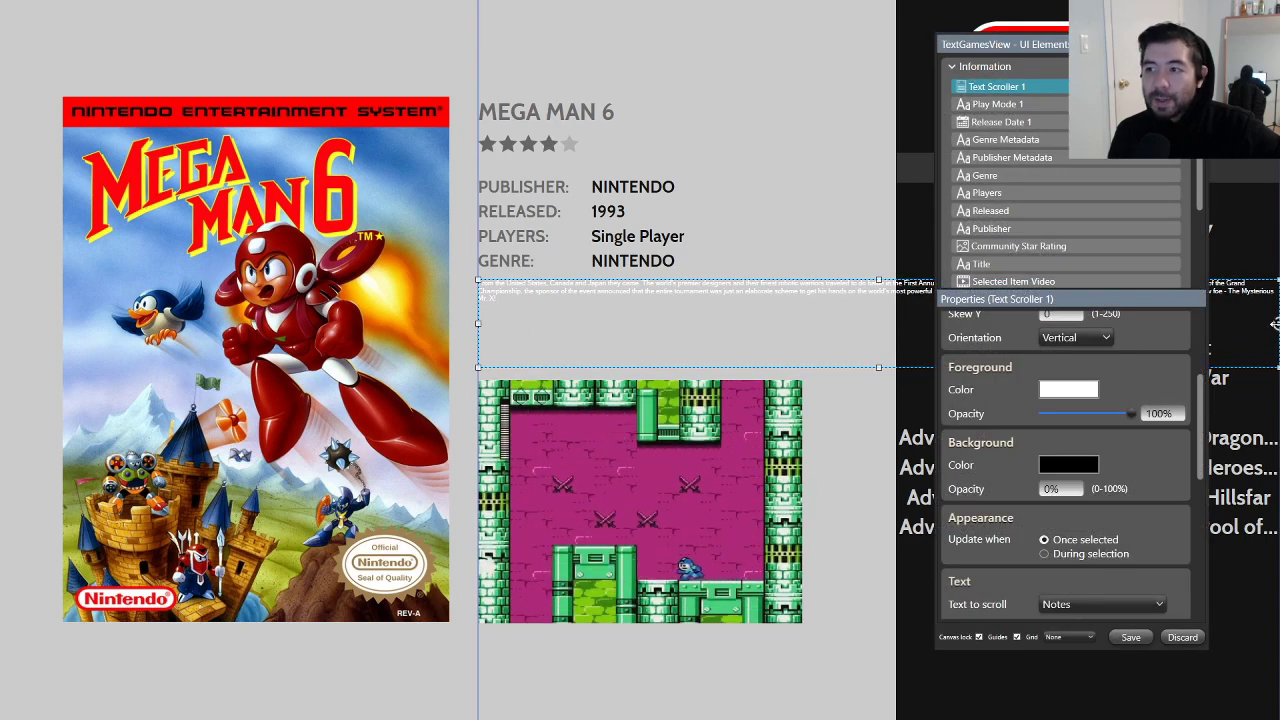
pyautogui.moveTo(1276, 330); pyautogui.dragTo(1060, 321)
pyautogui.moveTo(852, 323); pyautogui.dragTo(803, 333)
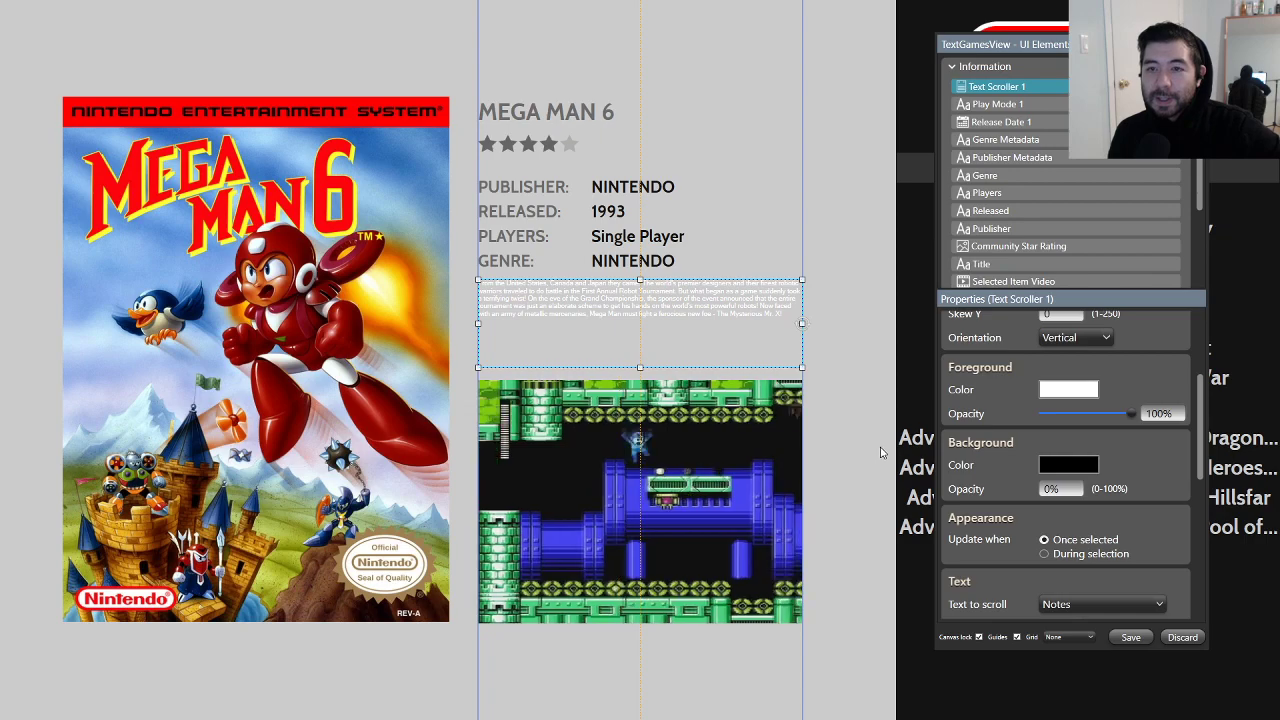
pyautogui.click(1065, 465)
pyautogui.click(782, 443)
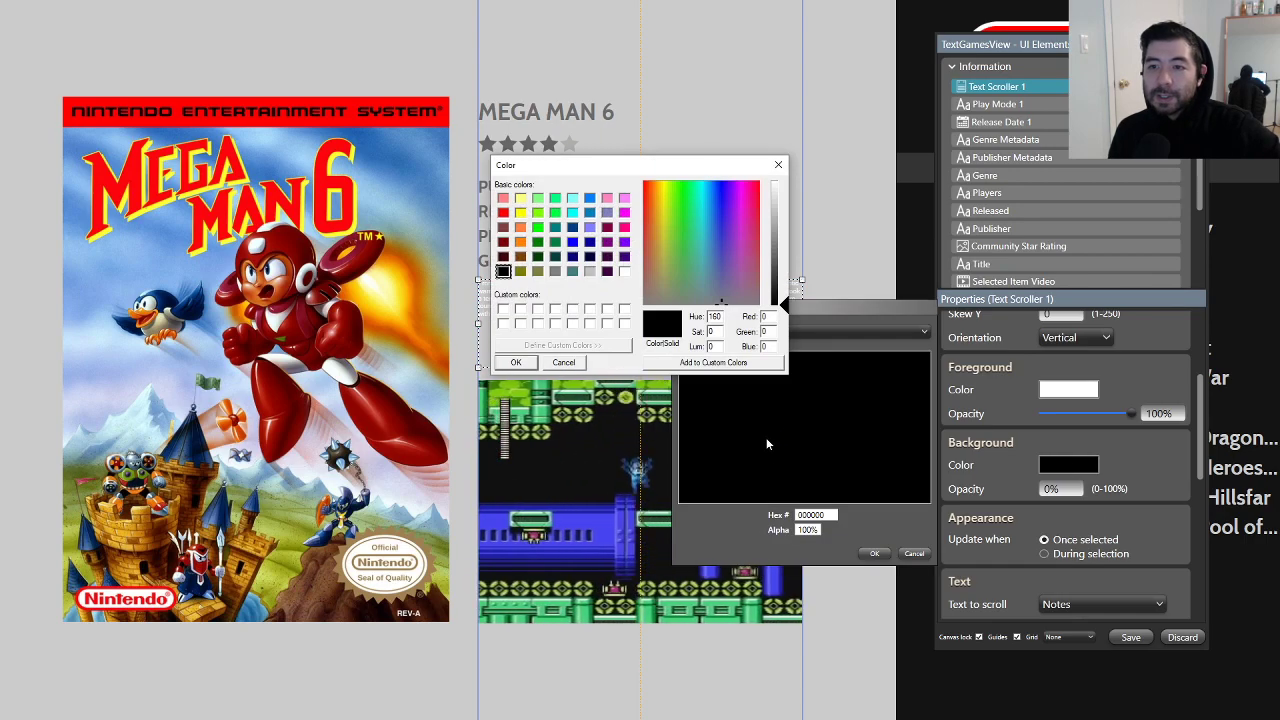
pyautogui.press('Escape')
pyautogui.click(914, 554)
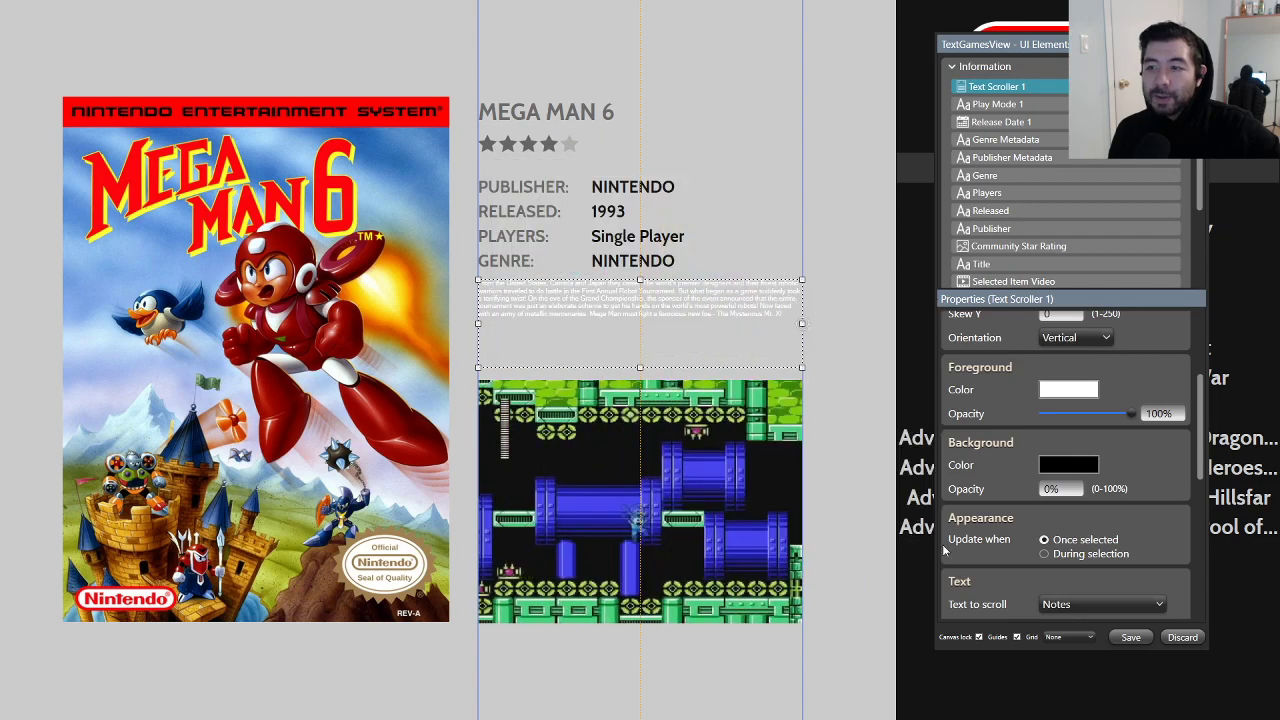
# Step: Select the Genre label element and examine its text and font settings
pyautogui.click(1027, 176)
pyautogui.rightClick(1027, 176)
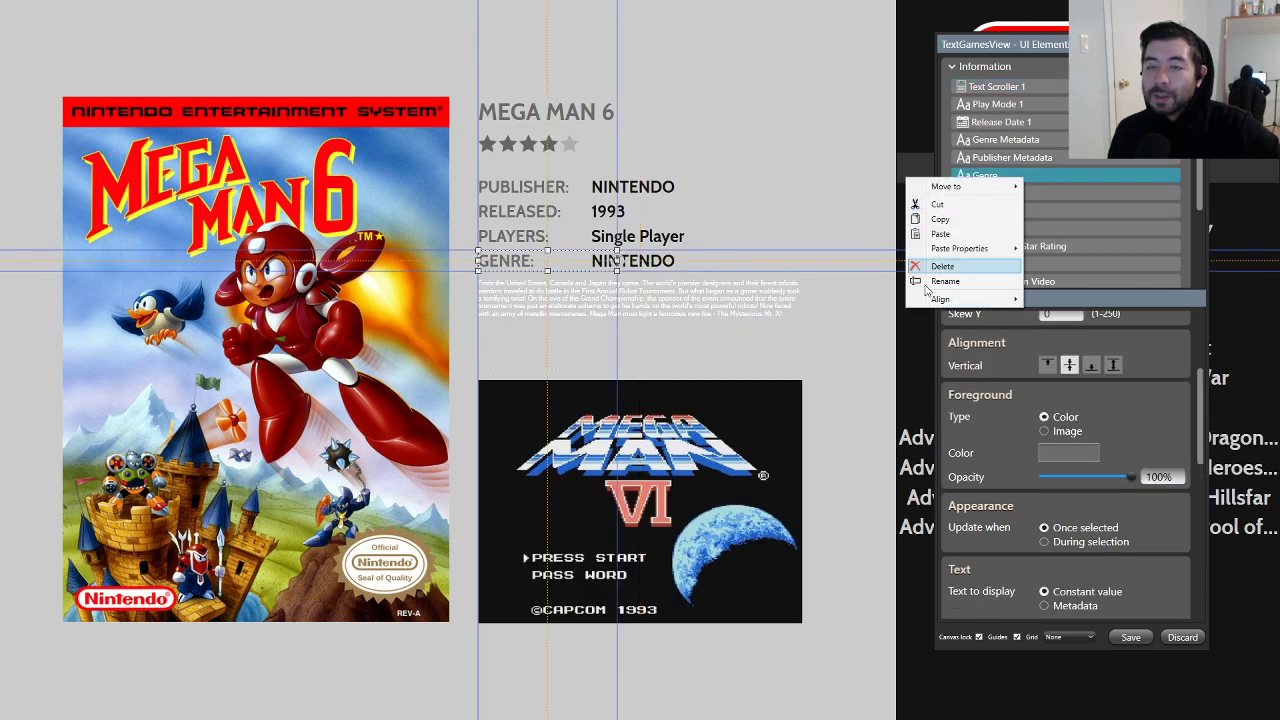
pyautogui.scroll(-5, 1199, 564)
# Step: View the Art Book reference image in the browser, sample the dark area beside the mockup with the colour picker, and return to the theme editor
pyautogui.hotkey('alt', 'Tab')
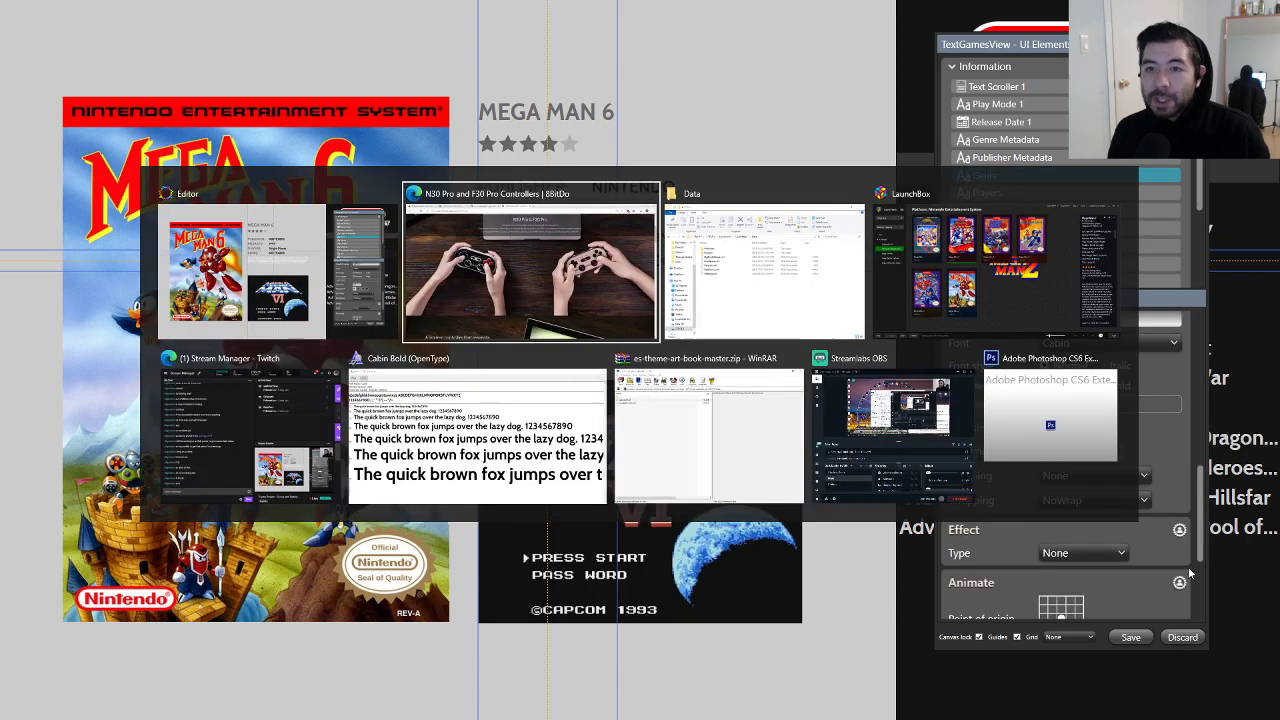
pyautogui.click(523, 276)
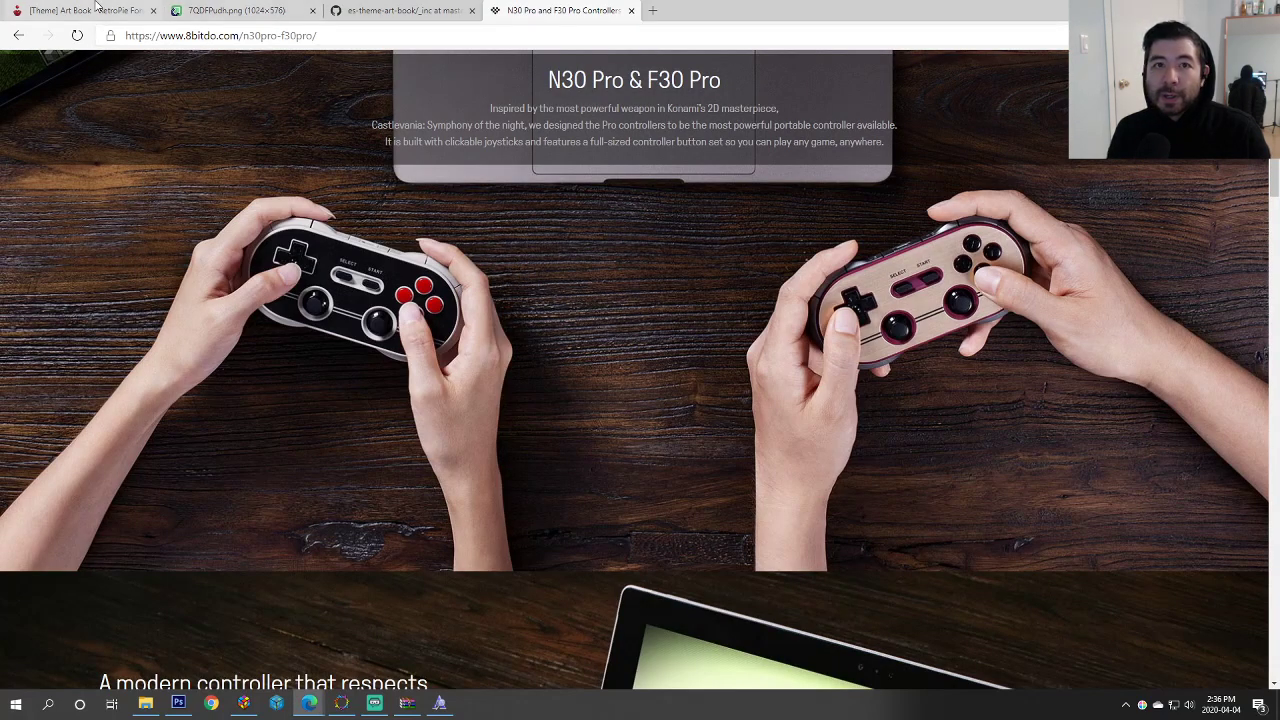
pyautogui.click(270, 8)
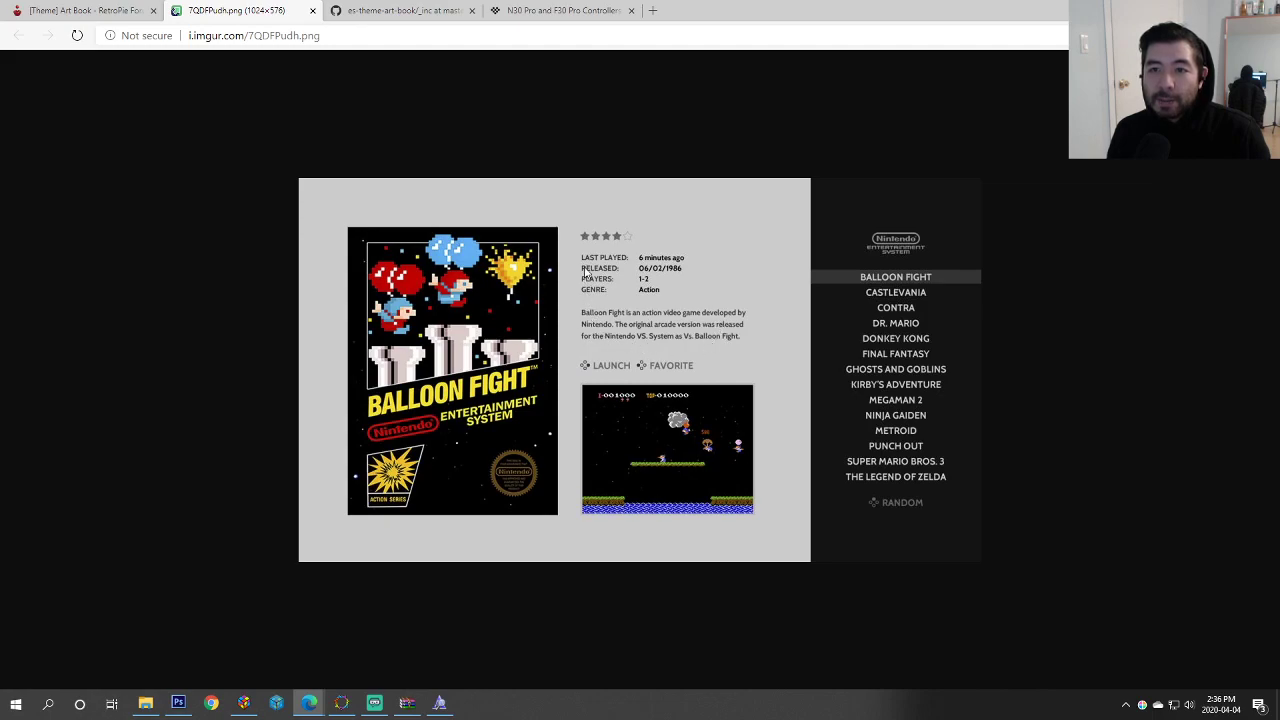
pyautogui.click(1145, 708)
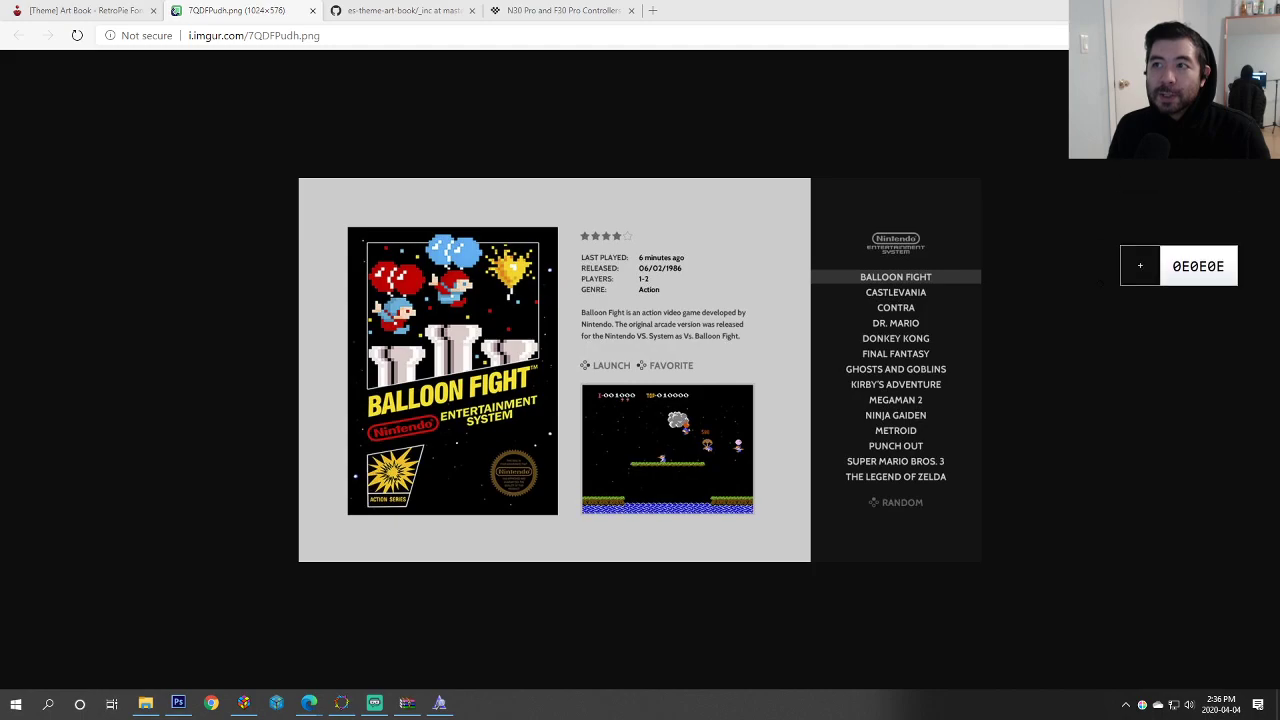
pyautogui.click(1140, 300)
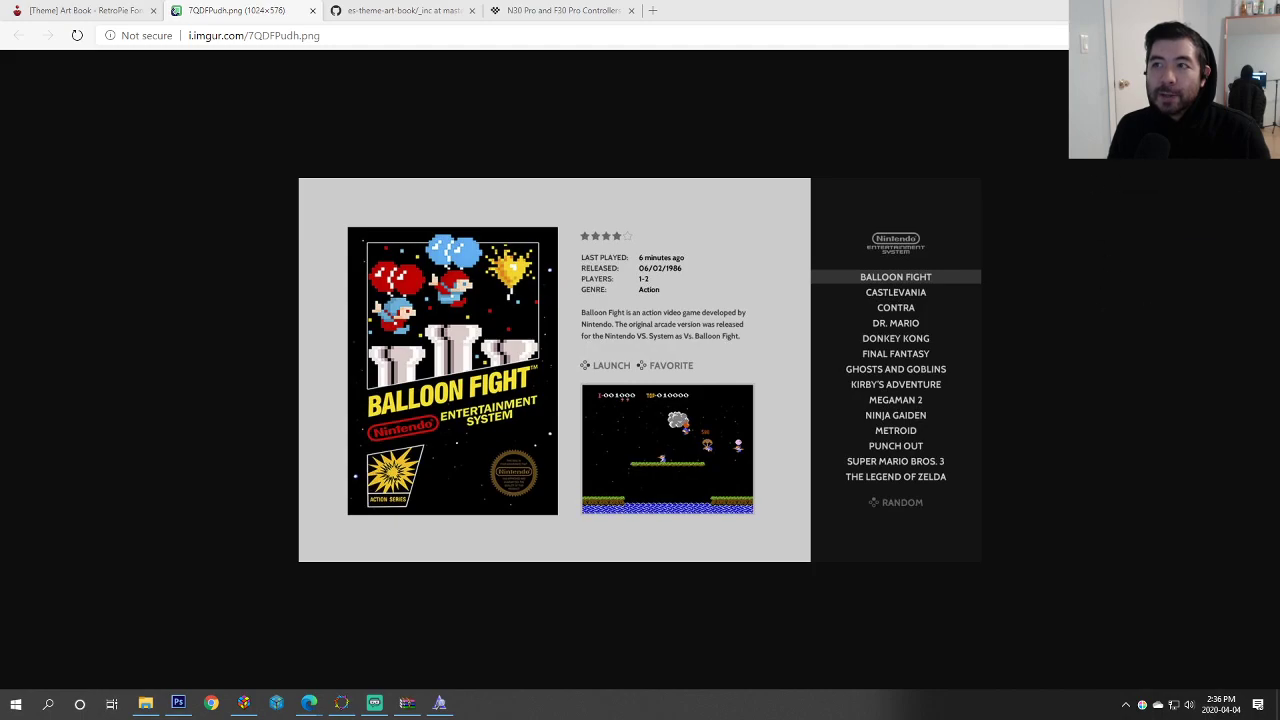
pyautogui.click(341, 703)
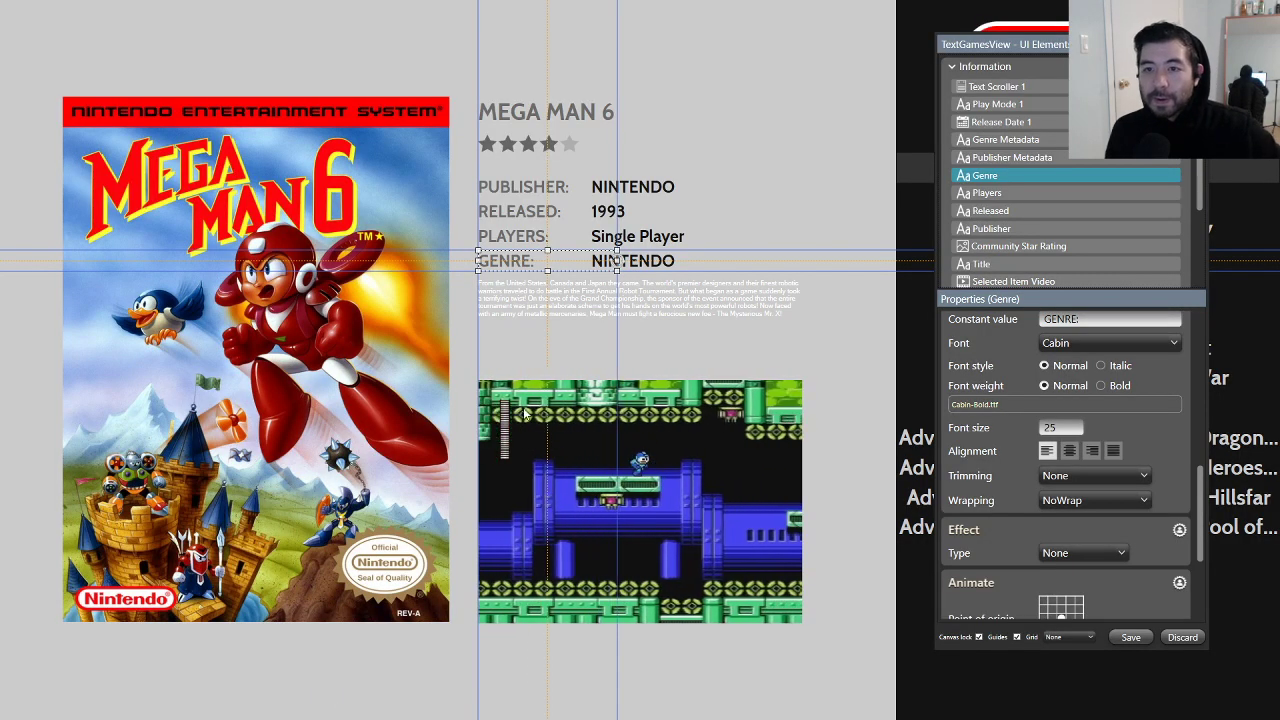
# Step: Rename the Text Scroller 1 element as Text Scroller and set its font size to 20
pyautogui.click(634, 294)
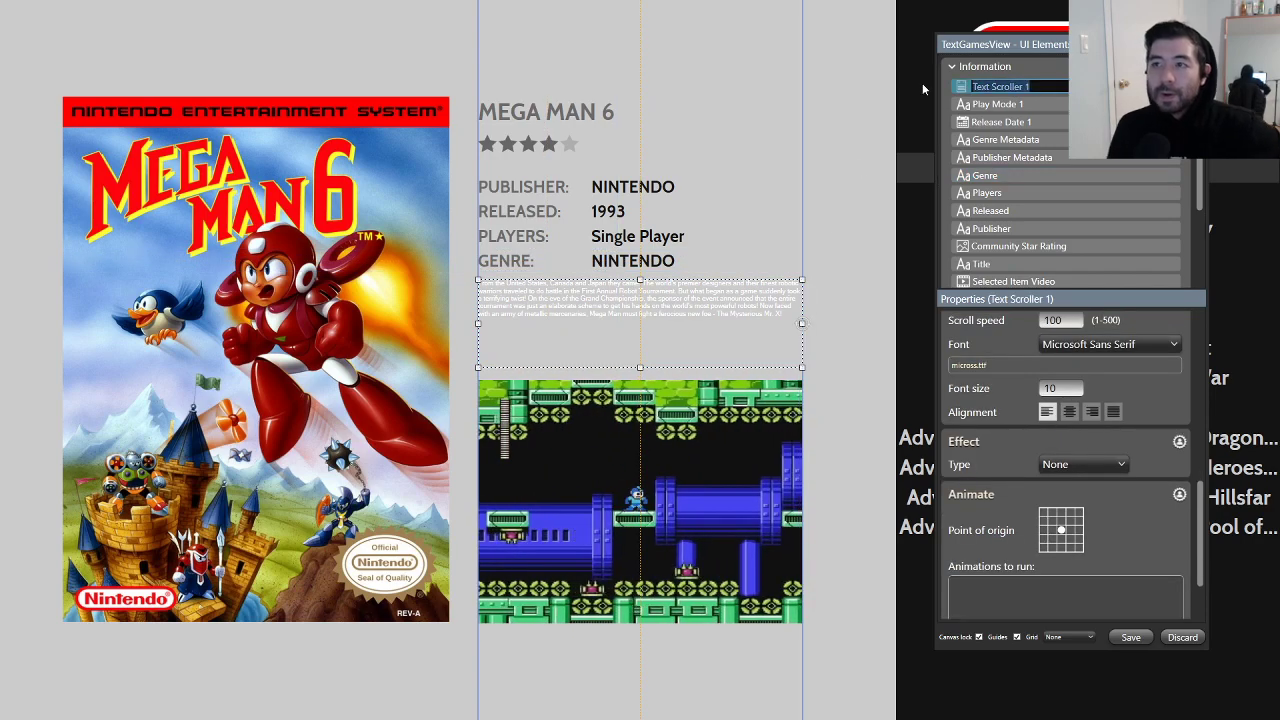
pyautogui.press('F2')
pyautogui.write('Text')
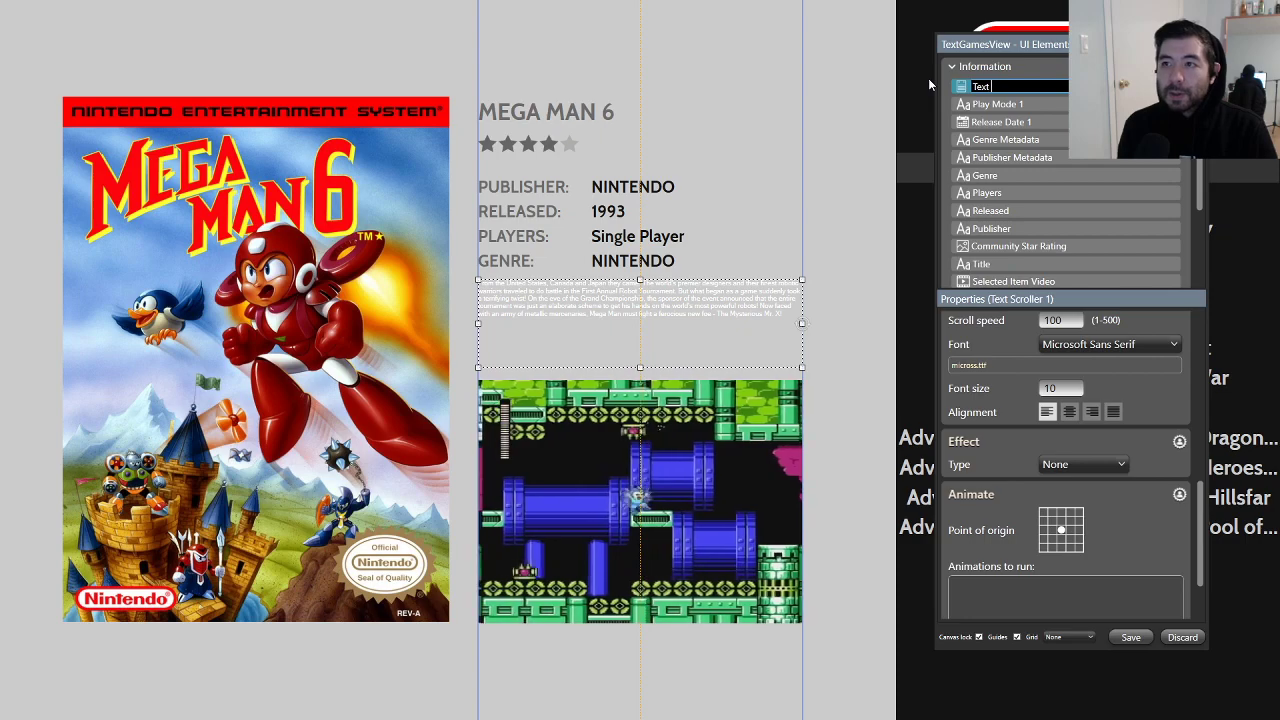
pyautogui.write(' Scroller')
pyautogui.press('Return')
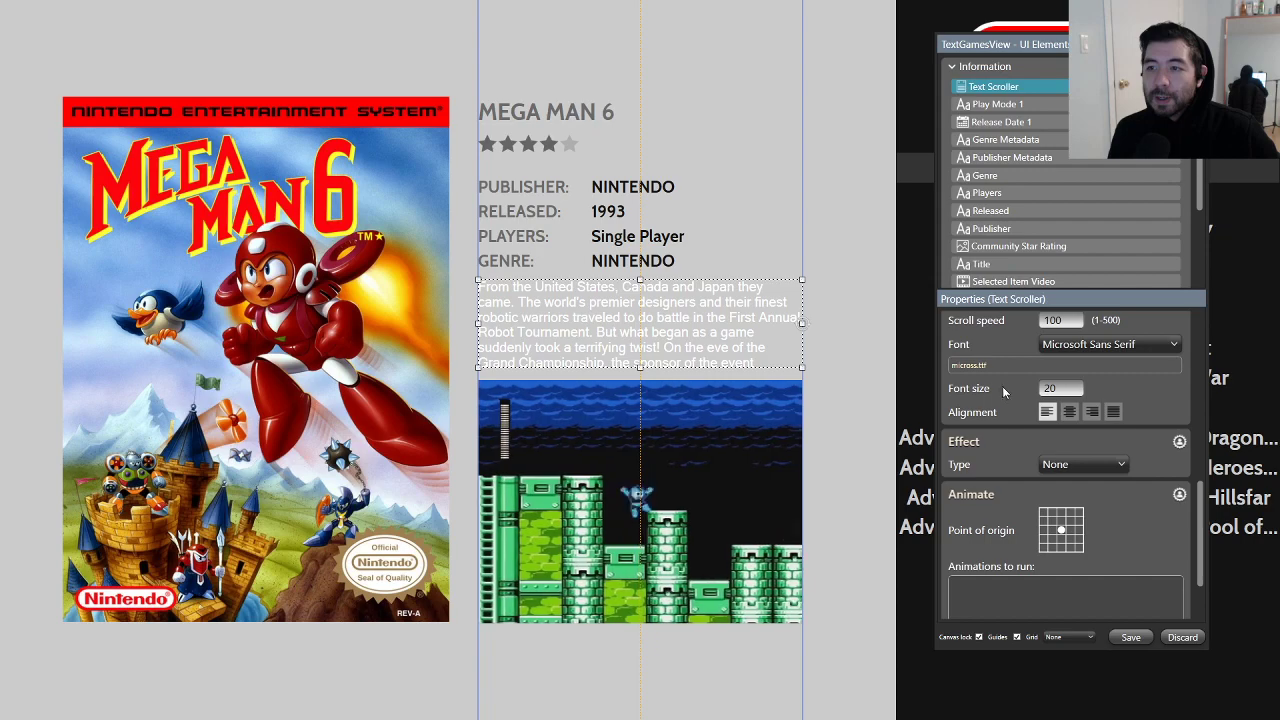
# Step: Set the text scroller's font to Cabin
pyautogui.click(1088, 356)
pyautogui.scroll(15, 1054, 391)
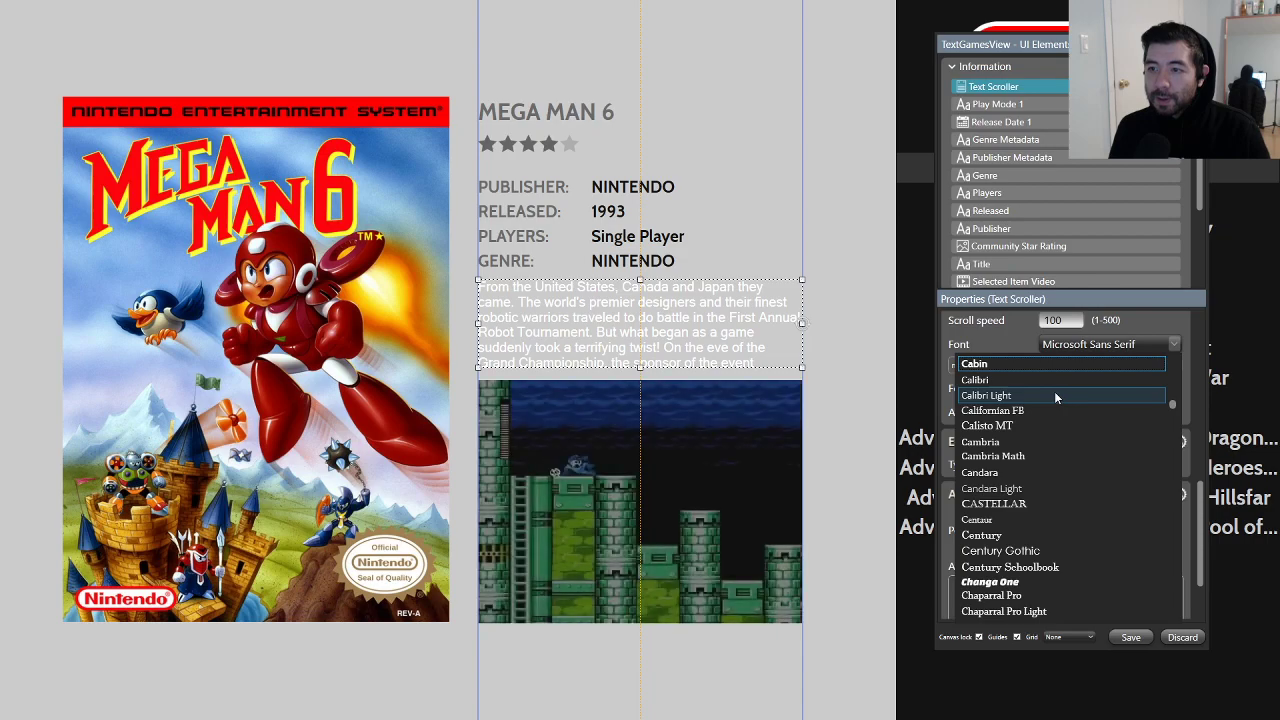
pyautogui.click(995, 366)
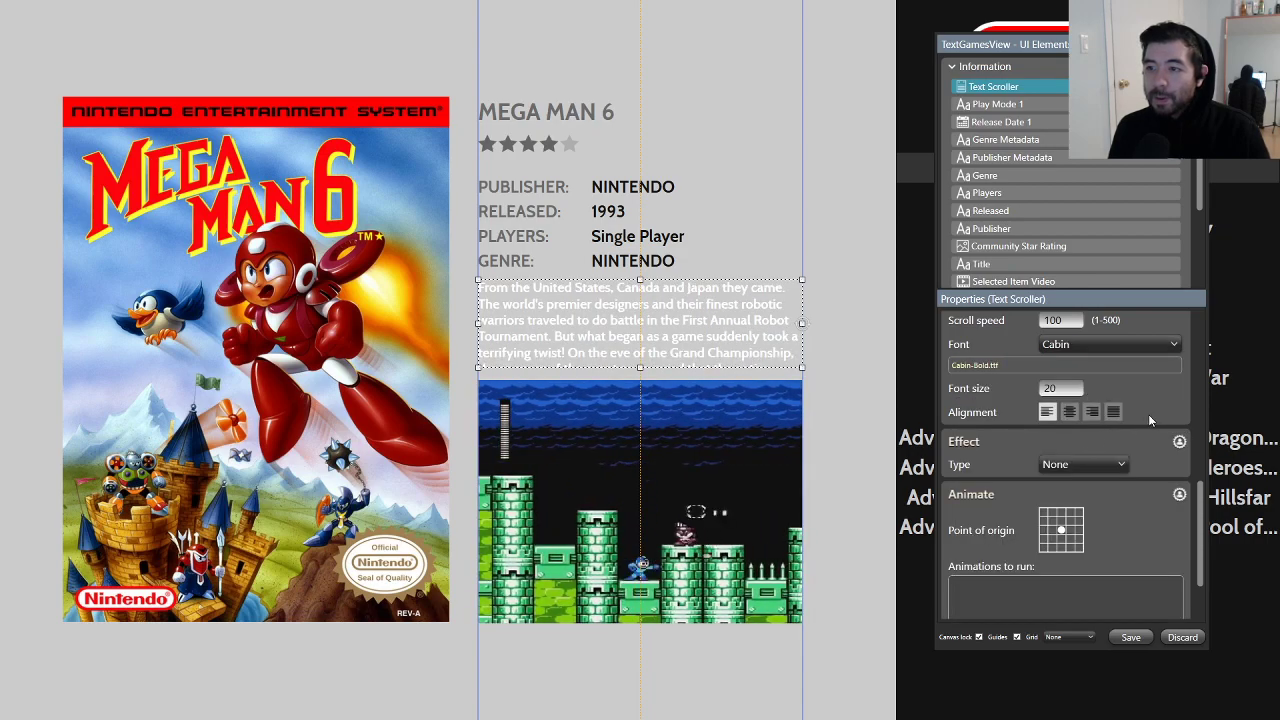
# Step: Copy the Genre label and paste only its foreground properties onto the text scroller
pyautogui.rightClick(993, 177)
pyautogui.click(923, 207)
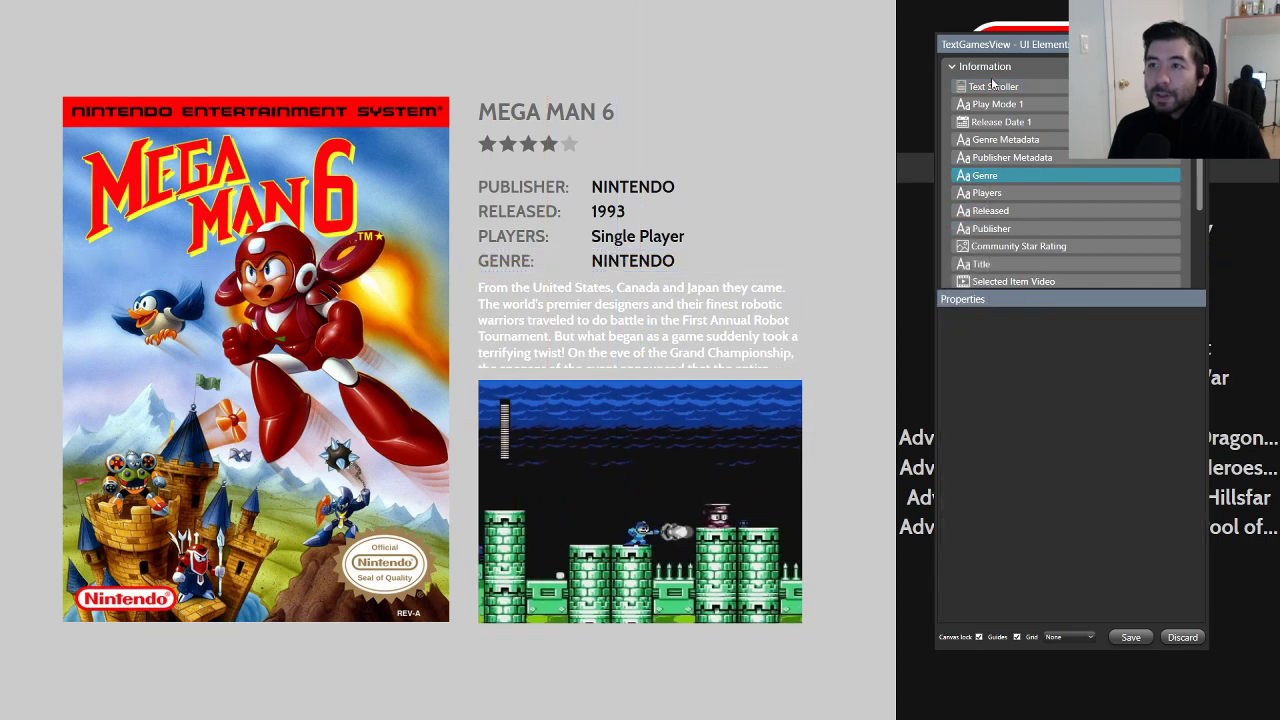
pyautogui.rightClick(1012, 89)
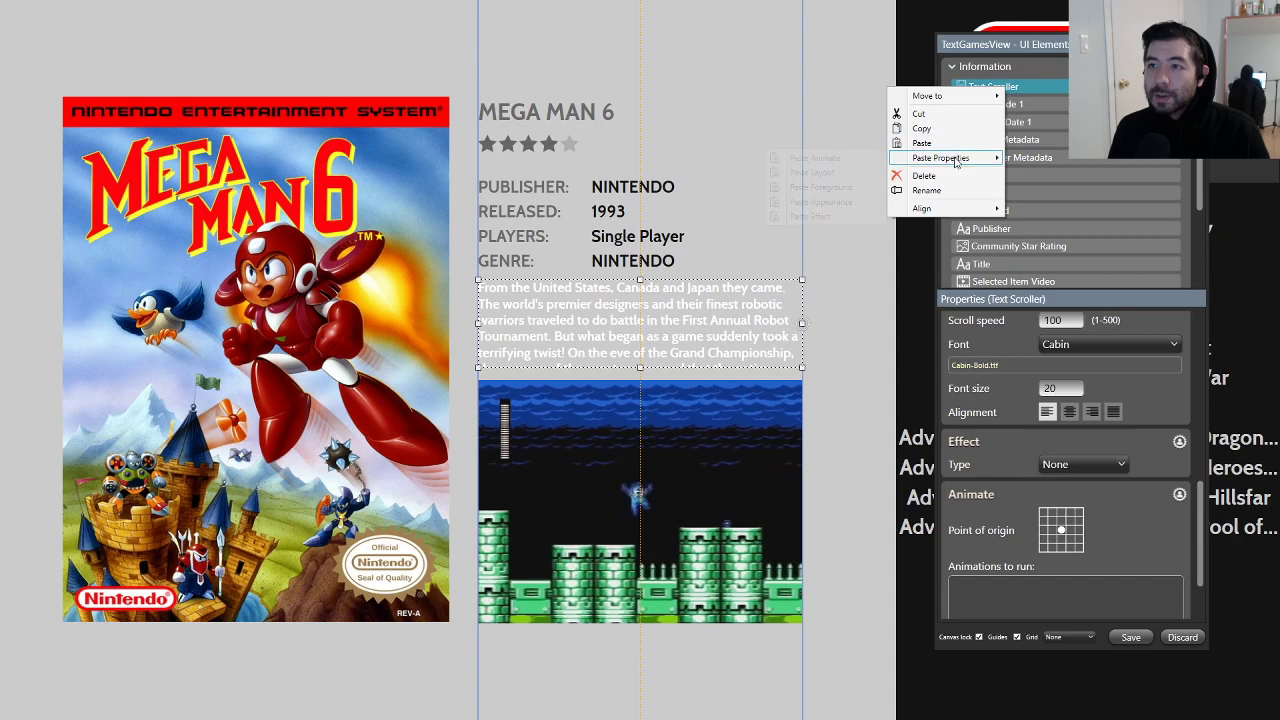
pyautogui.moveTo(935, 158)
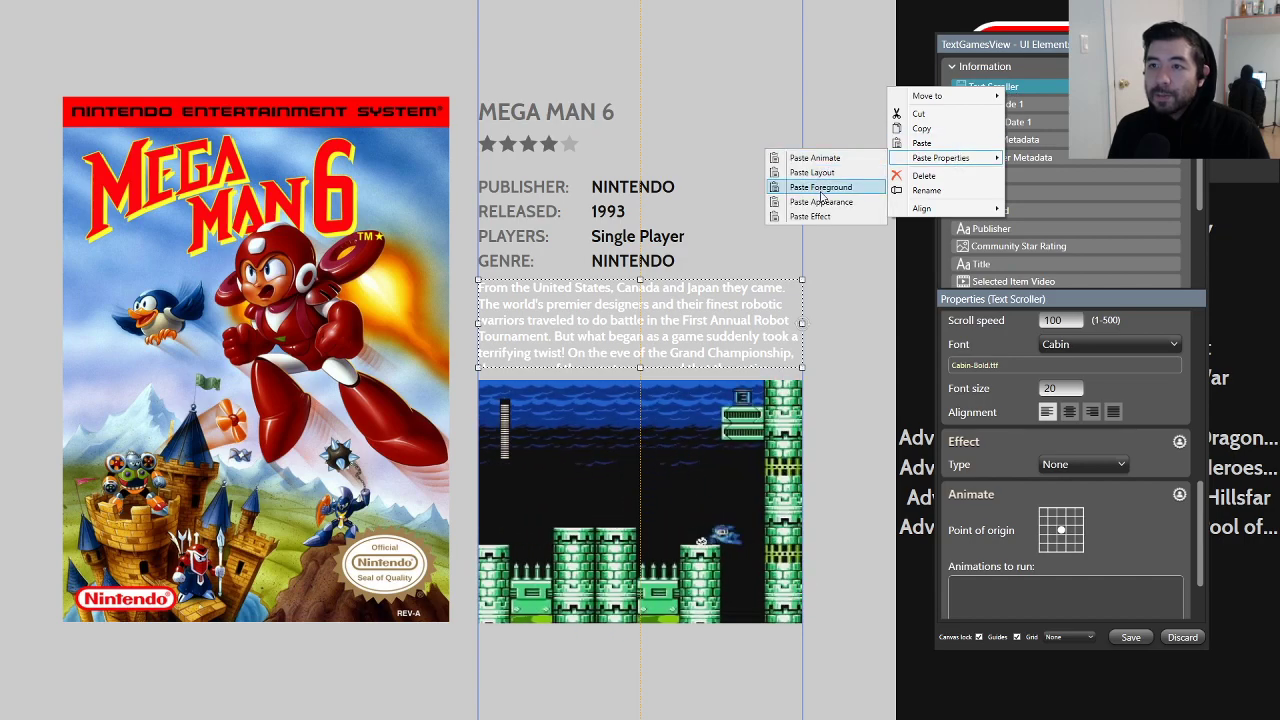
pyautogui.click(822, 188)
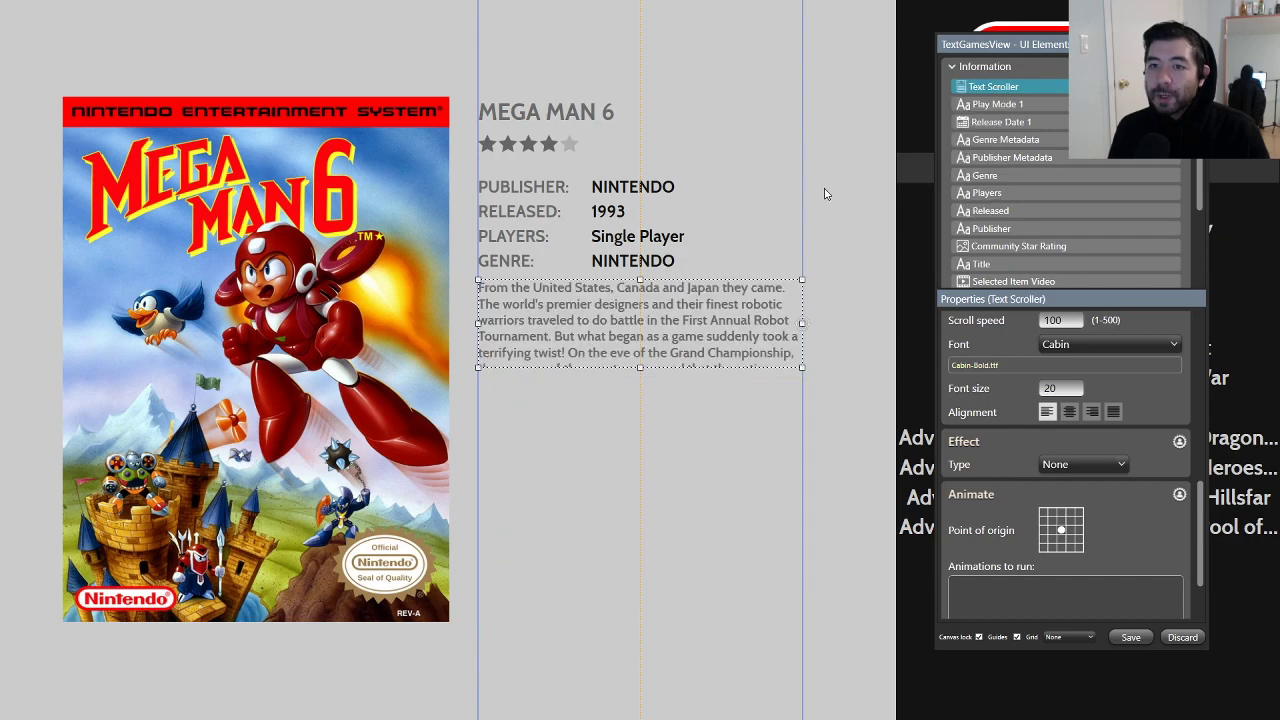
pyautogui.click(831, 323)
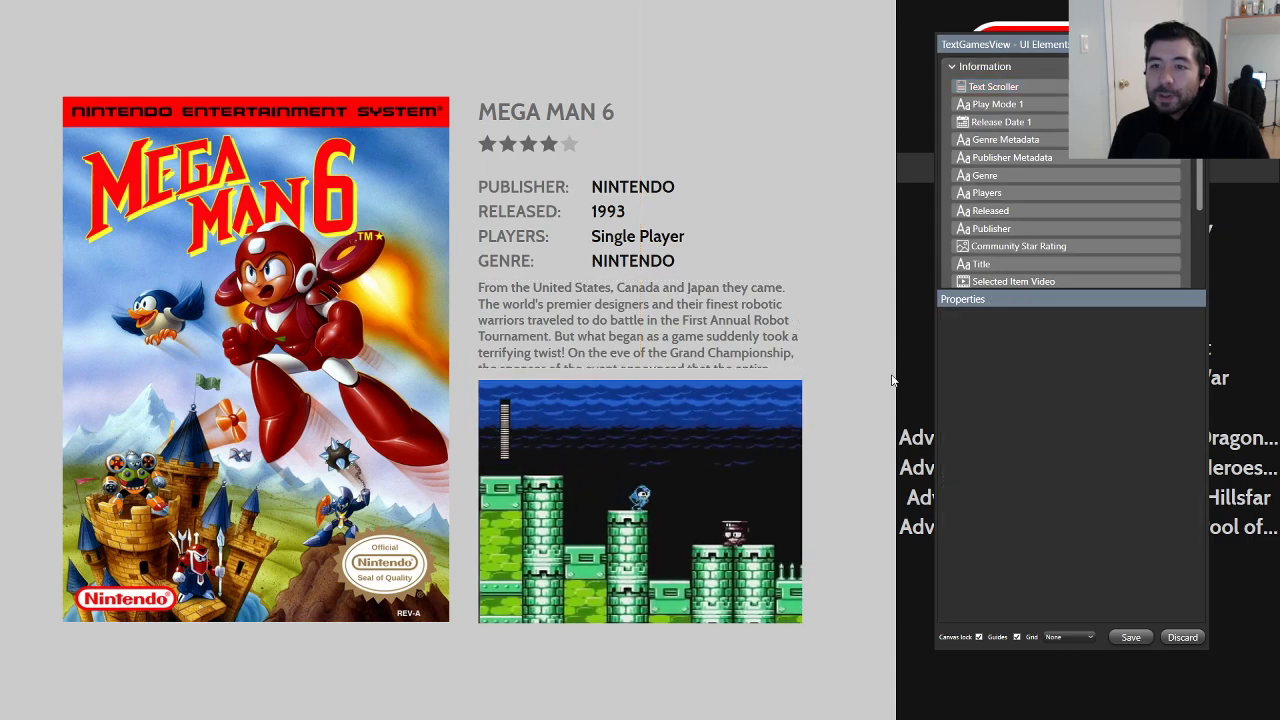
# Step: Shrink the text scroller to about 119 high by raising its lower edge and lowering its upper edge slightly
pyautogui.click(760, 345)
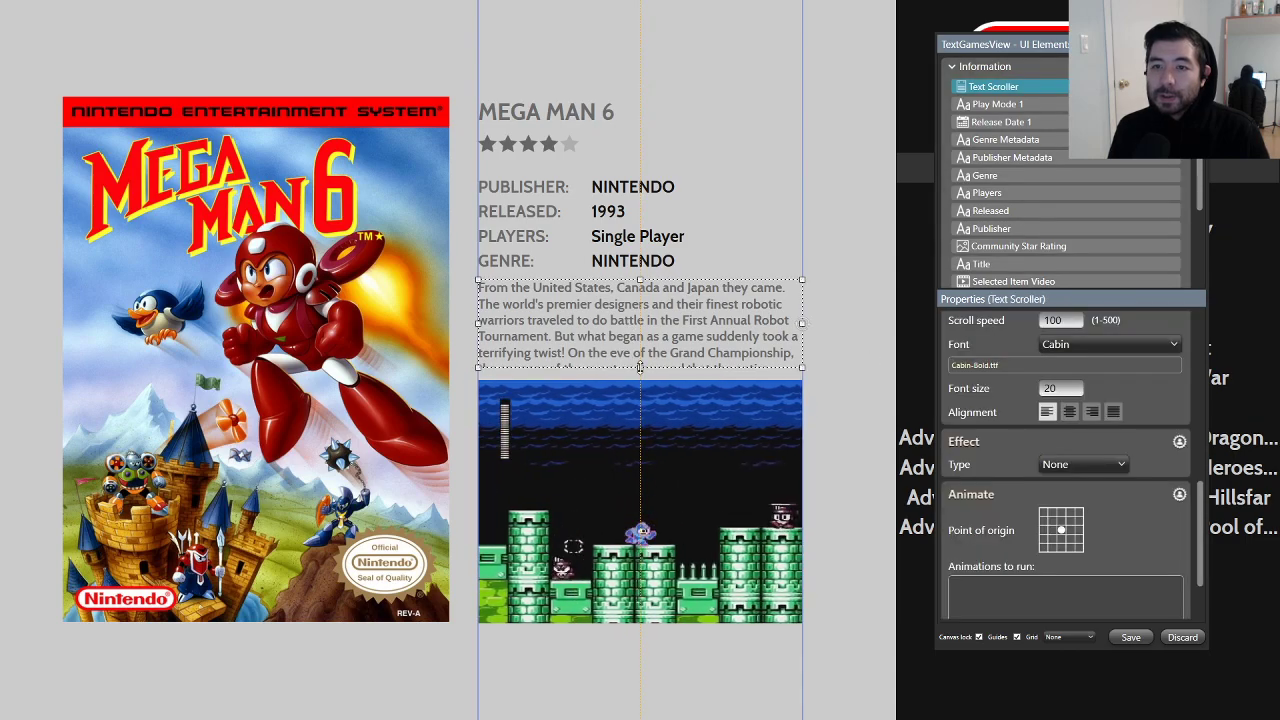
pyautogui.moveTo(639, 367); pyautogui.dragTo(639, 361)
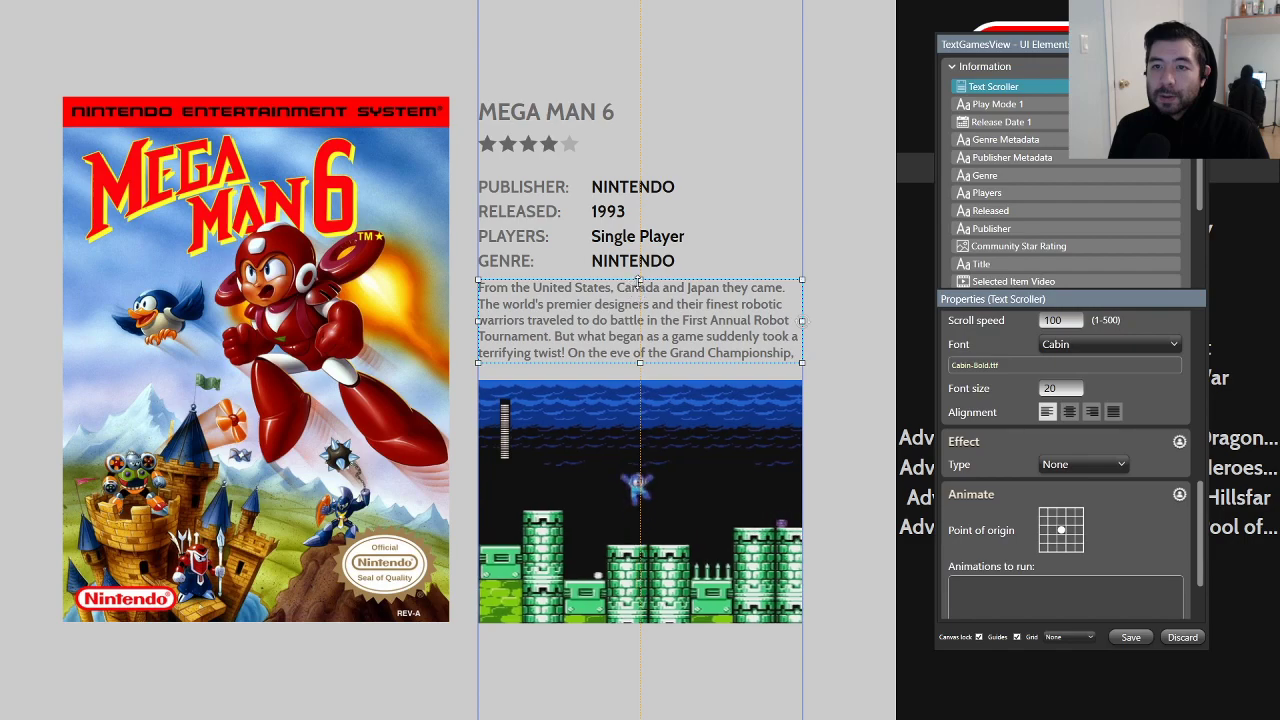
pyautogui.moveTo(640, 282); pyautogui.dragTo(640, 285)
pyautogui.click(846, 337)
# Step: Compare the game details layout with the Art Book reference image in the browser, then return to the theme creator
pyautogui.hotkey('alt', 'Tab')
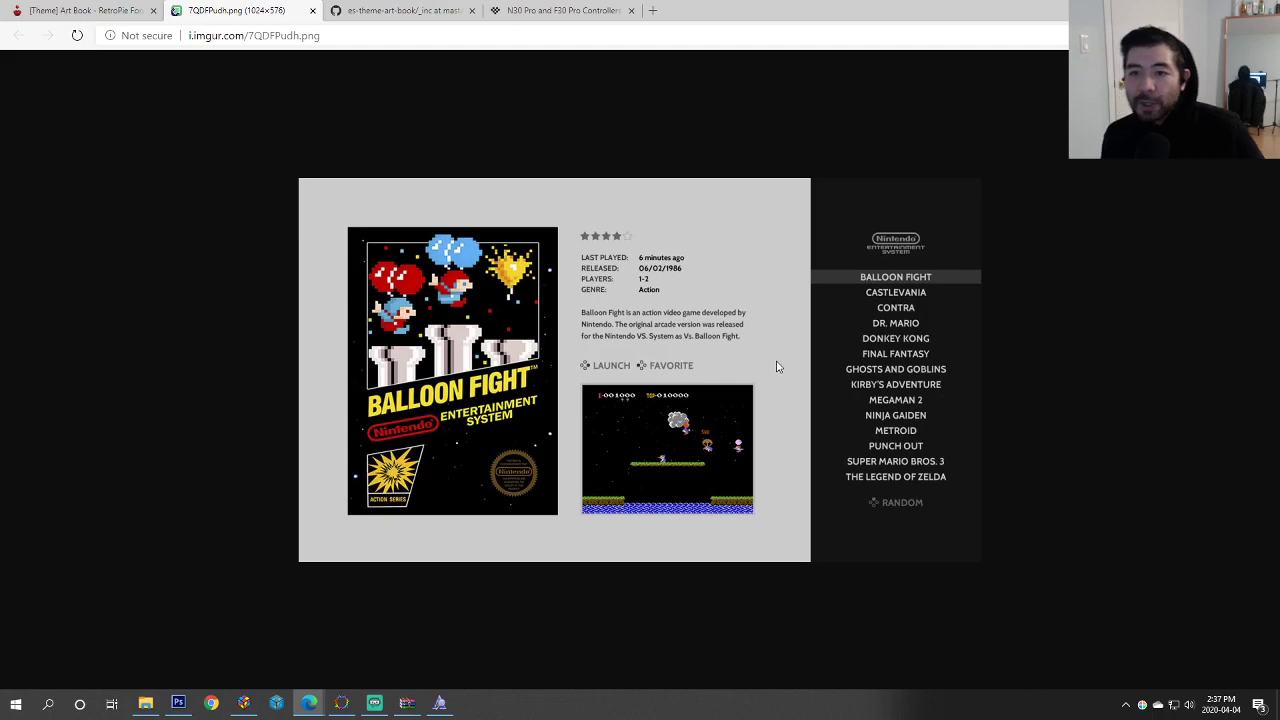
pyautogui.hotkey('alt', 'Tab')
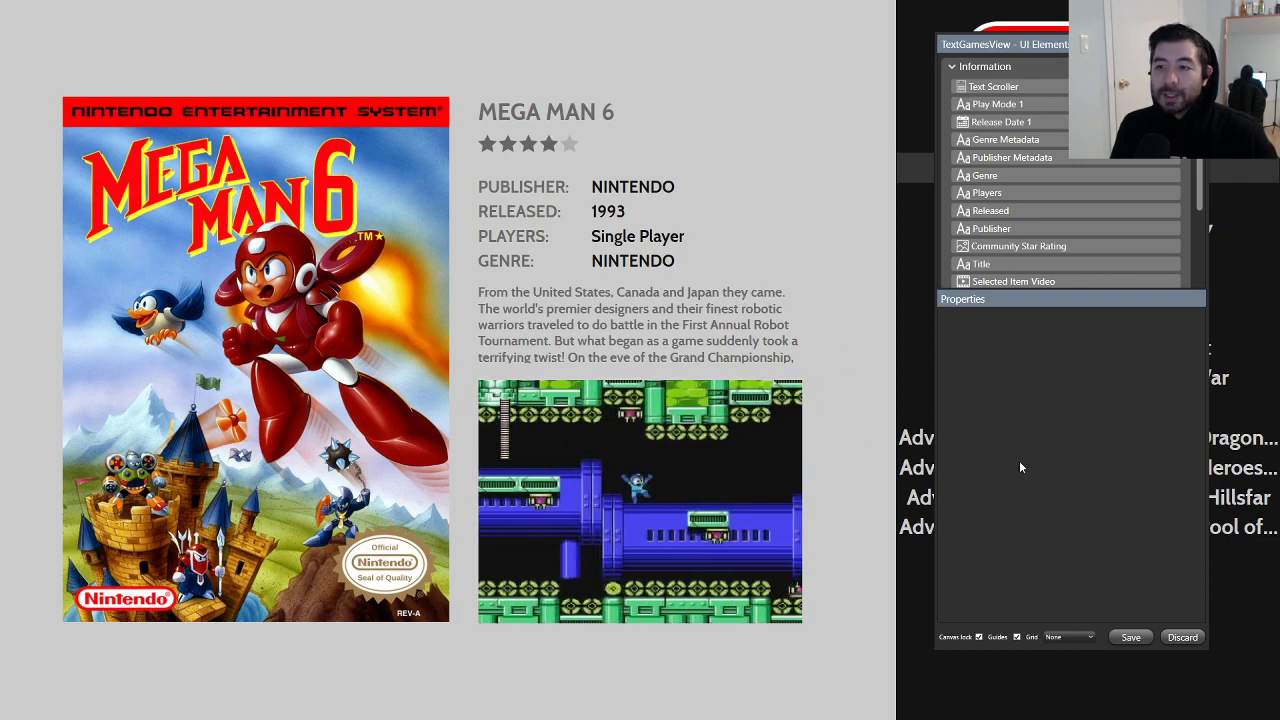
pyautogui.hotkey('alt', 'Tab')
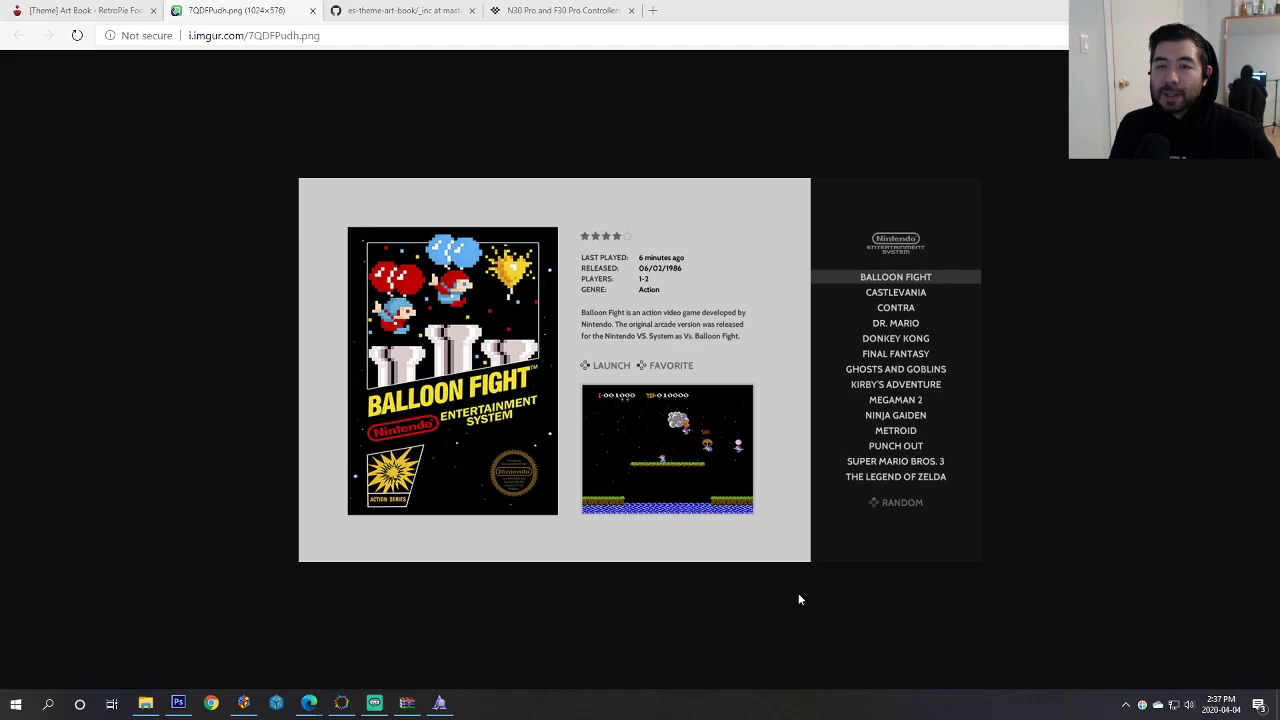
pyautogui.hotkey('alt', 'Tab')
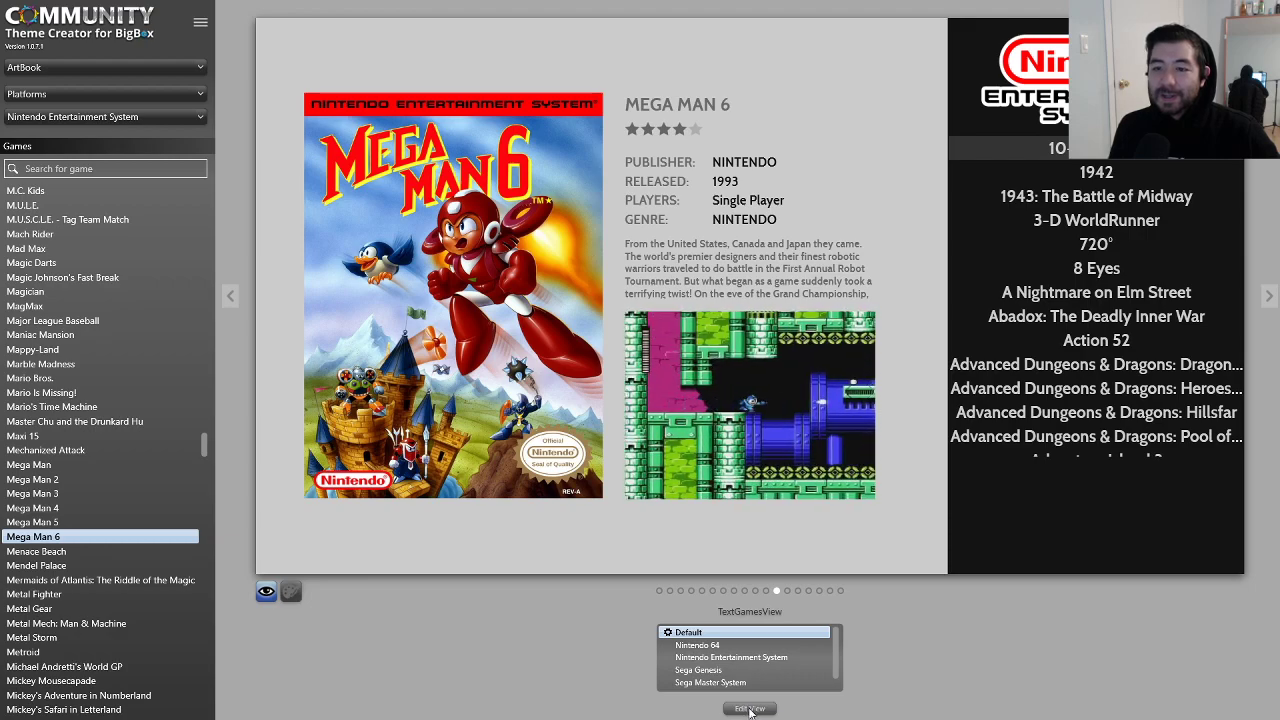
# Step: Reopen TextGamesView for editing, move the elements window clear of the game list, and examine which elements the Text List group can add
pyautogui.click(749, 709)
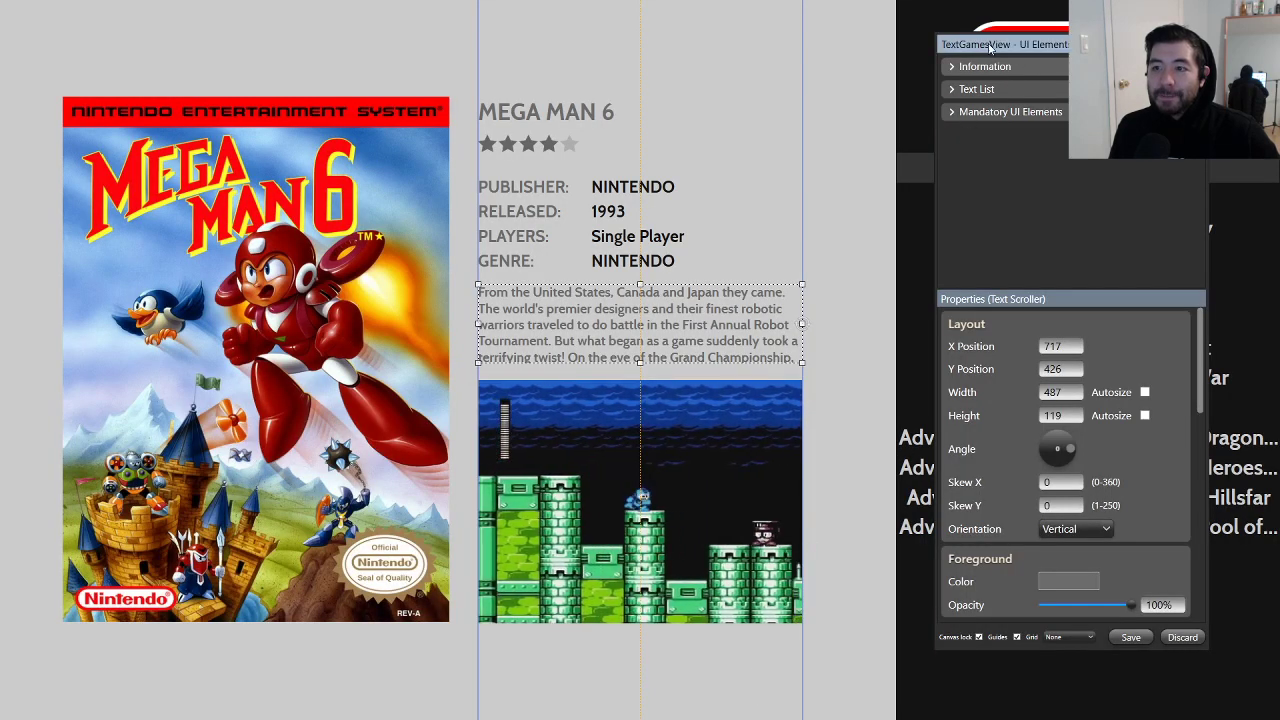
pyautogui.moveTo(990, 47); pyautogui.dragTo(588, 92)
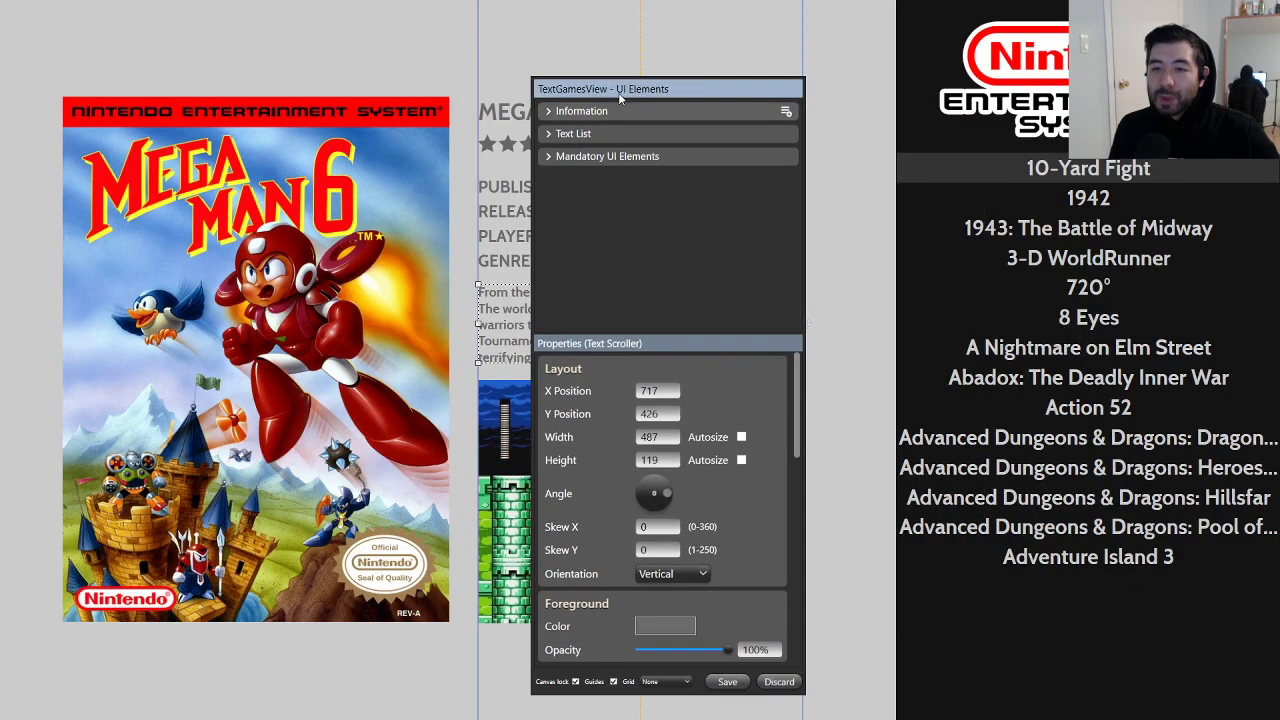
pyautogui.click(550, 133)
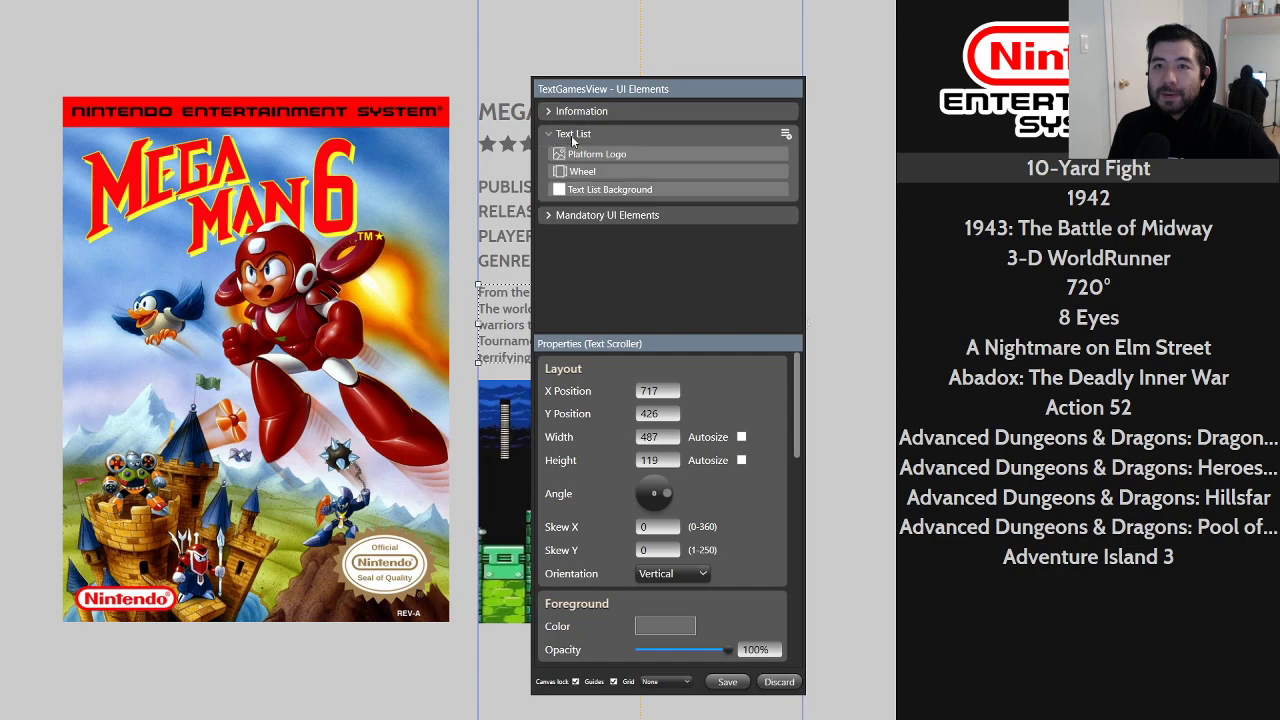
pyautogui.click(786, 133)
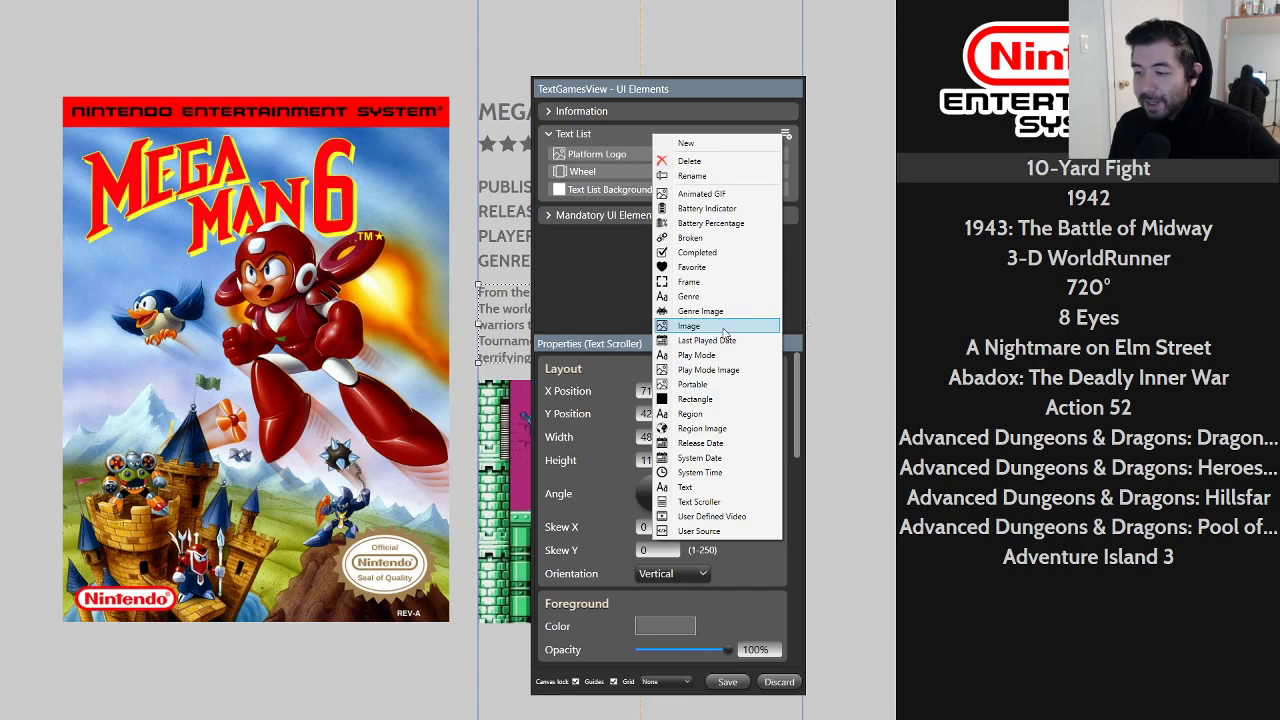
pyautogui.click(574, 296)
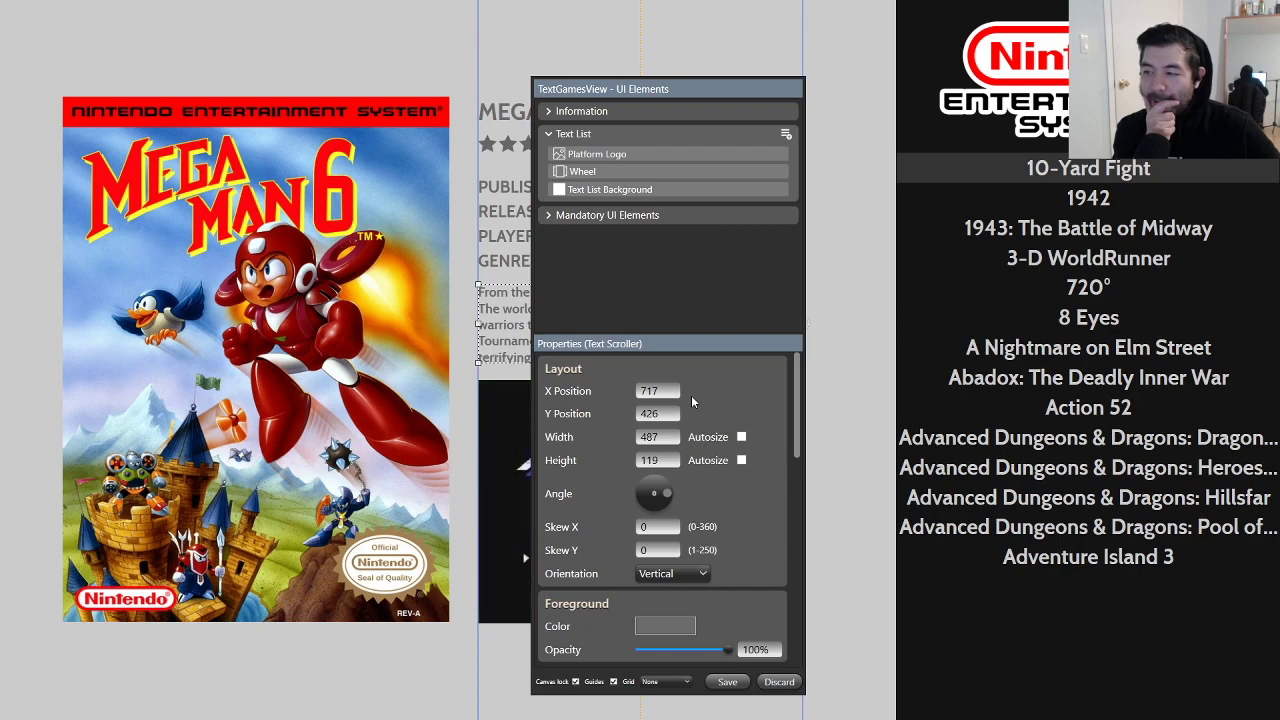
pyautogui.click(786, 134)
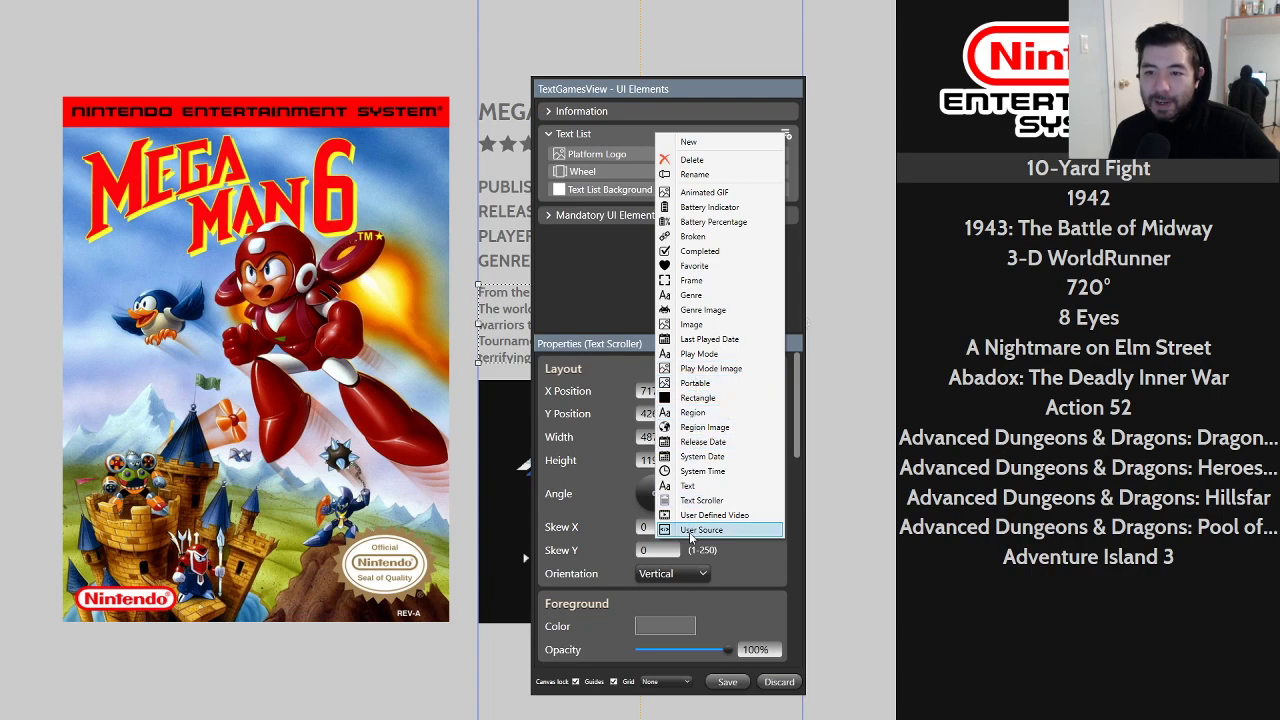
pyautogui.click(599, 293)
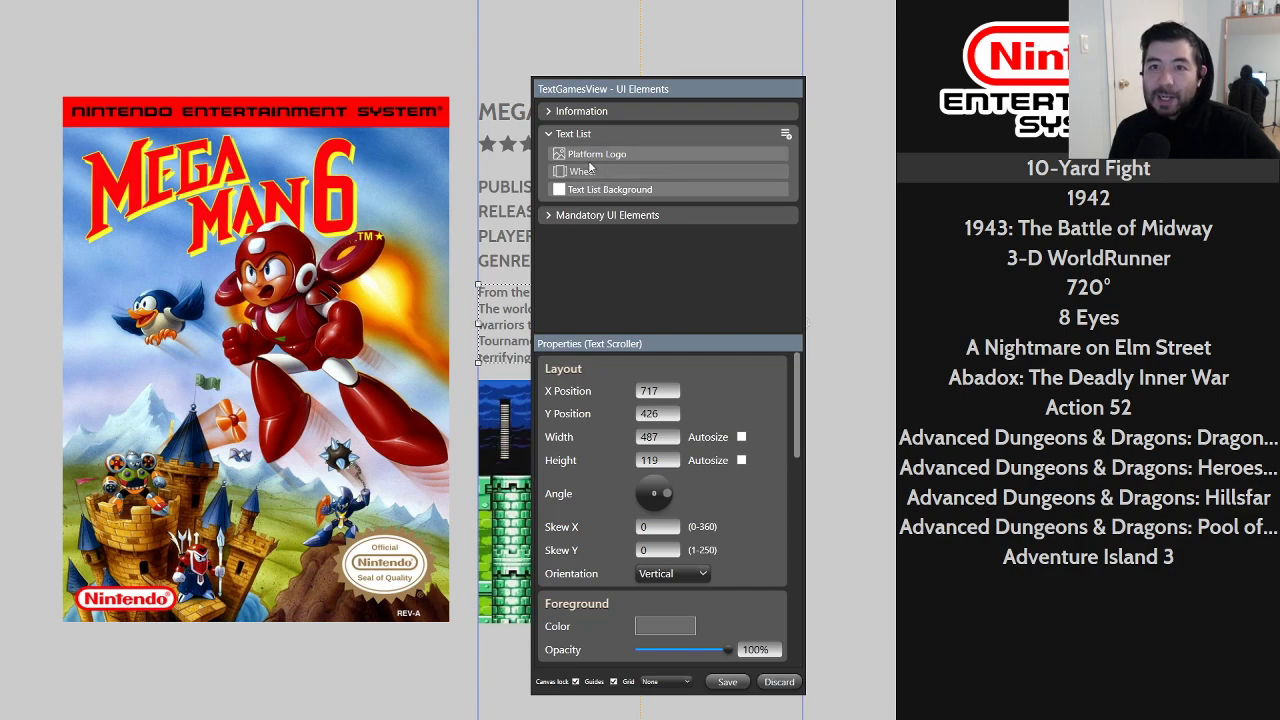
# Step: Set the text scroller's alignment to justified so the notes fill the width of the game video
pyautogui.click(546, 114)
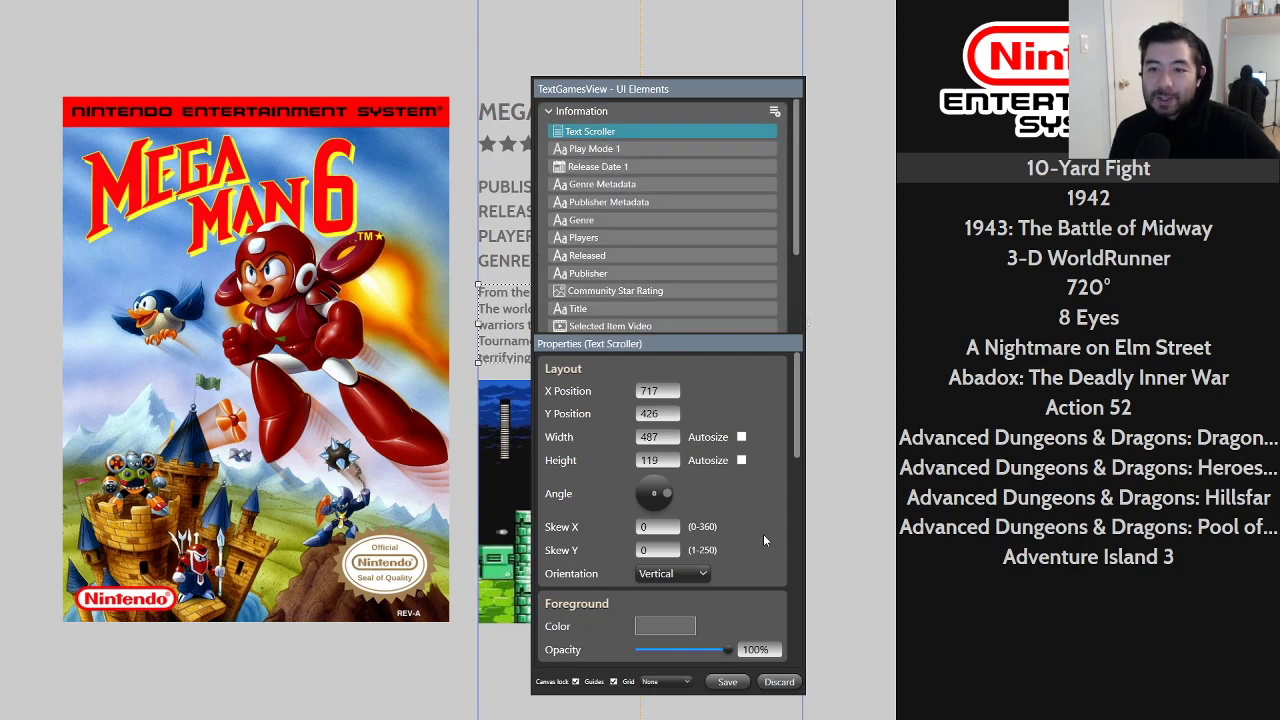
pyautogui.scroll(-2, 763, 534)
pyautogui.scroll(-3, 762, 528)
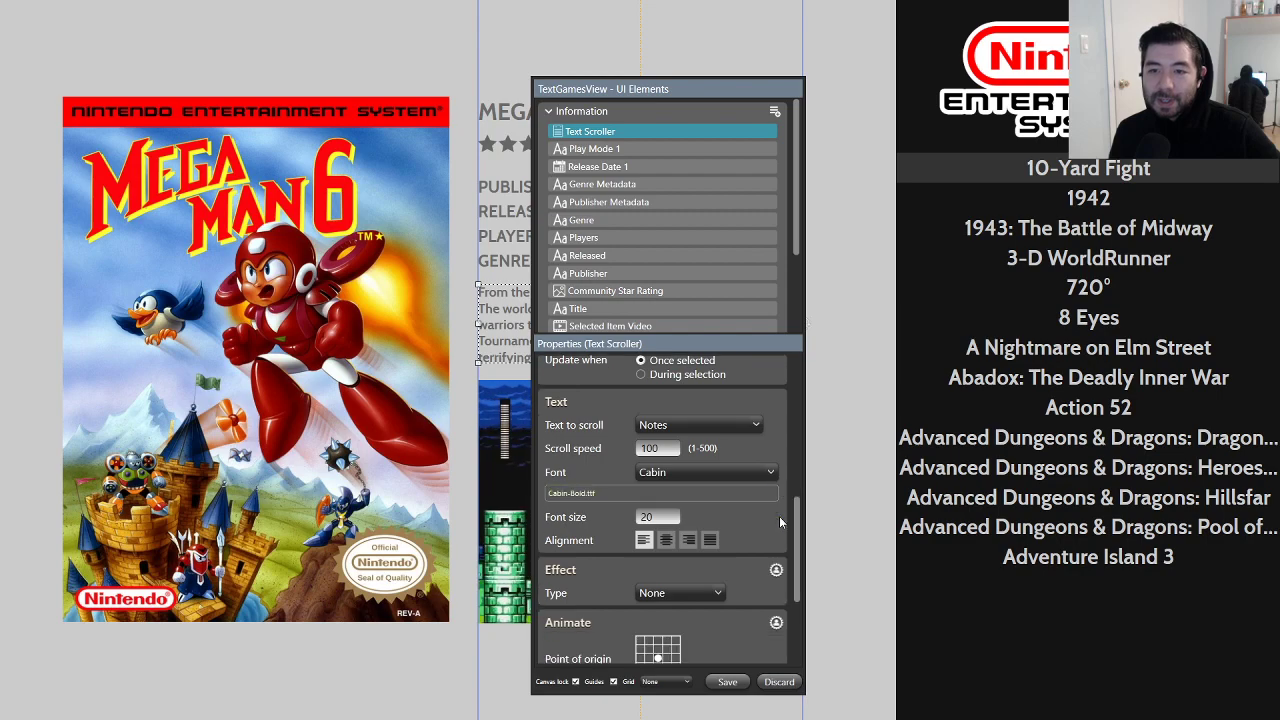
pyautogui.scroll(-1, 779, 516)
pyautogui.click(734, 390)
pyautogui.click(734, 390)
pyautogui.scroll(-4, 755, 549)
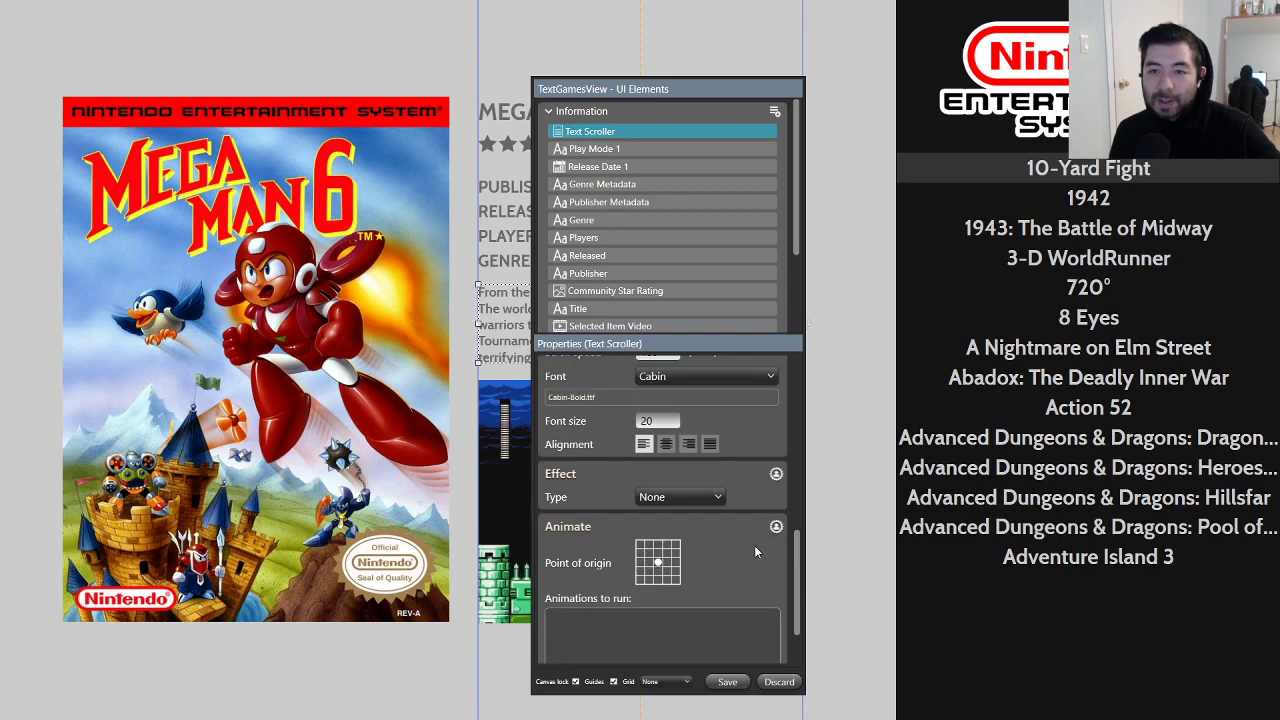
pyautogui.scroll(6, 760, 540)
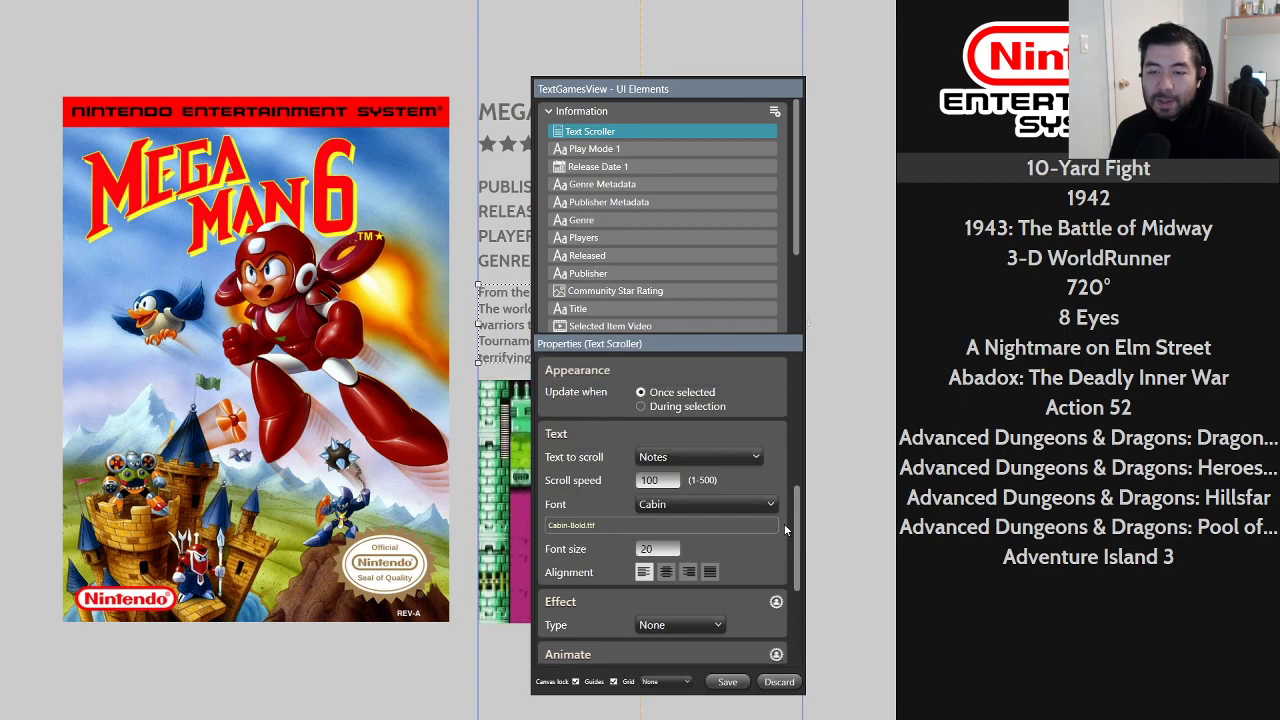
pyautogui.moveTo(643, 89); pyautogui.dragTo(955, 86)
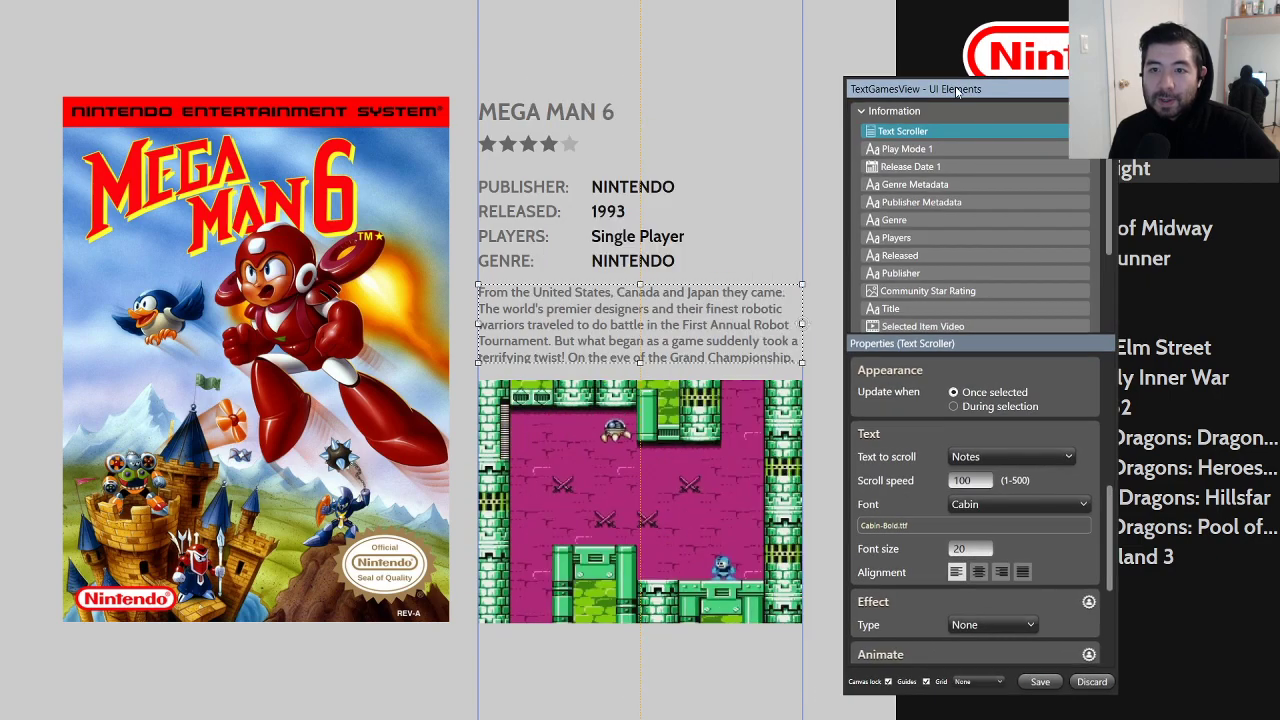
pyautogui.click(1023, 568)
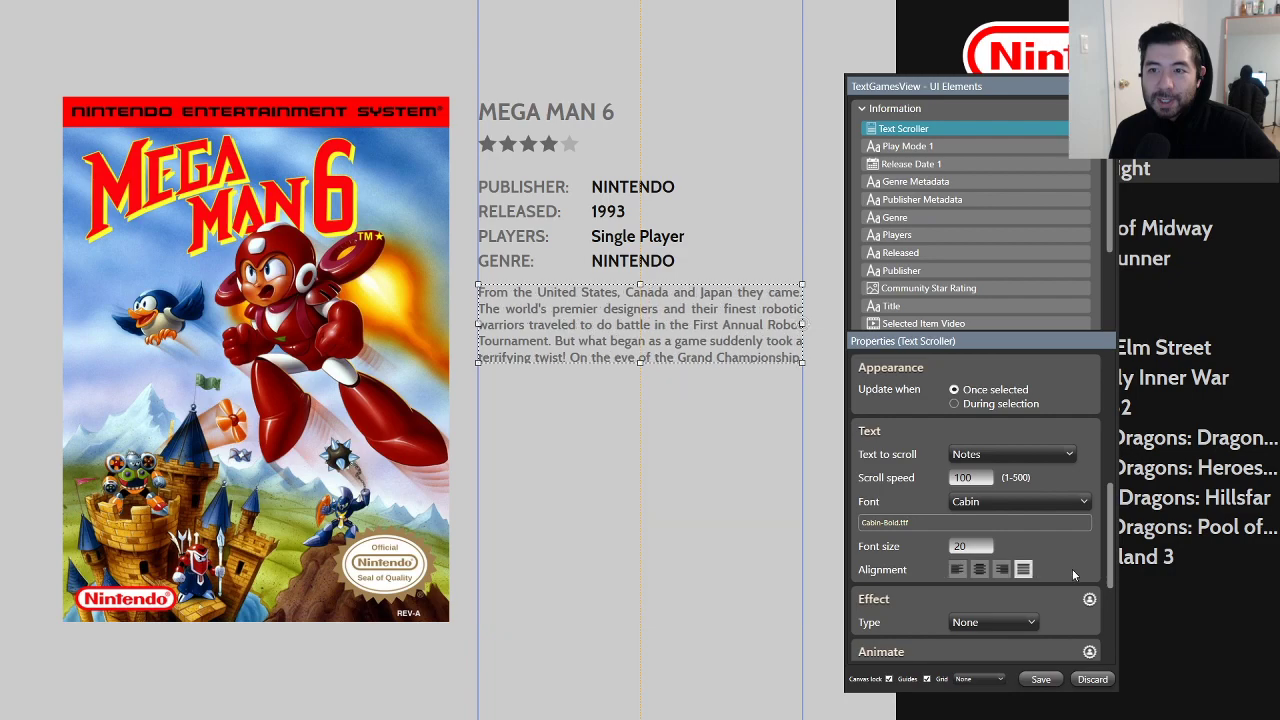
pyautogui.click(833, 402)
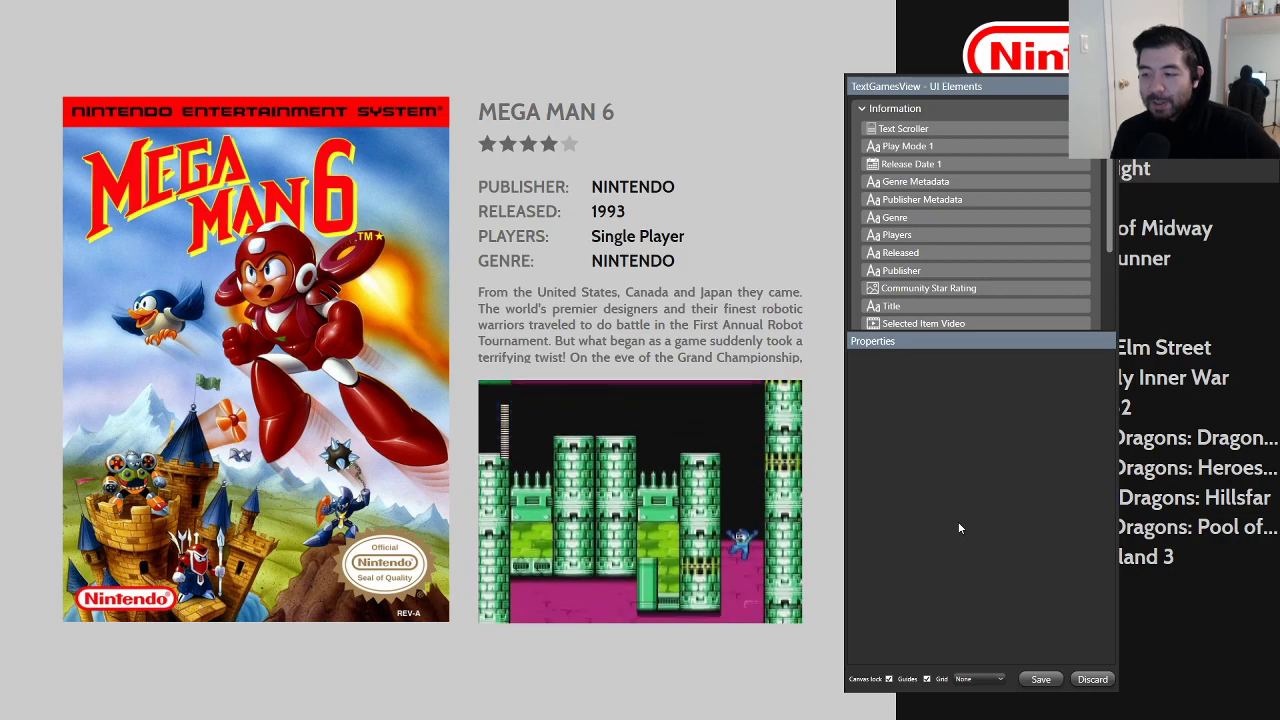
# Step: Review the text scroller's foreground, background, appearance and text properties, and save the view
pyautogui.click(905, 128)
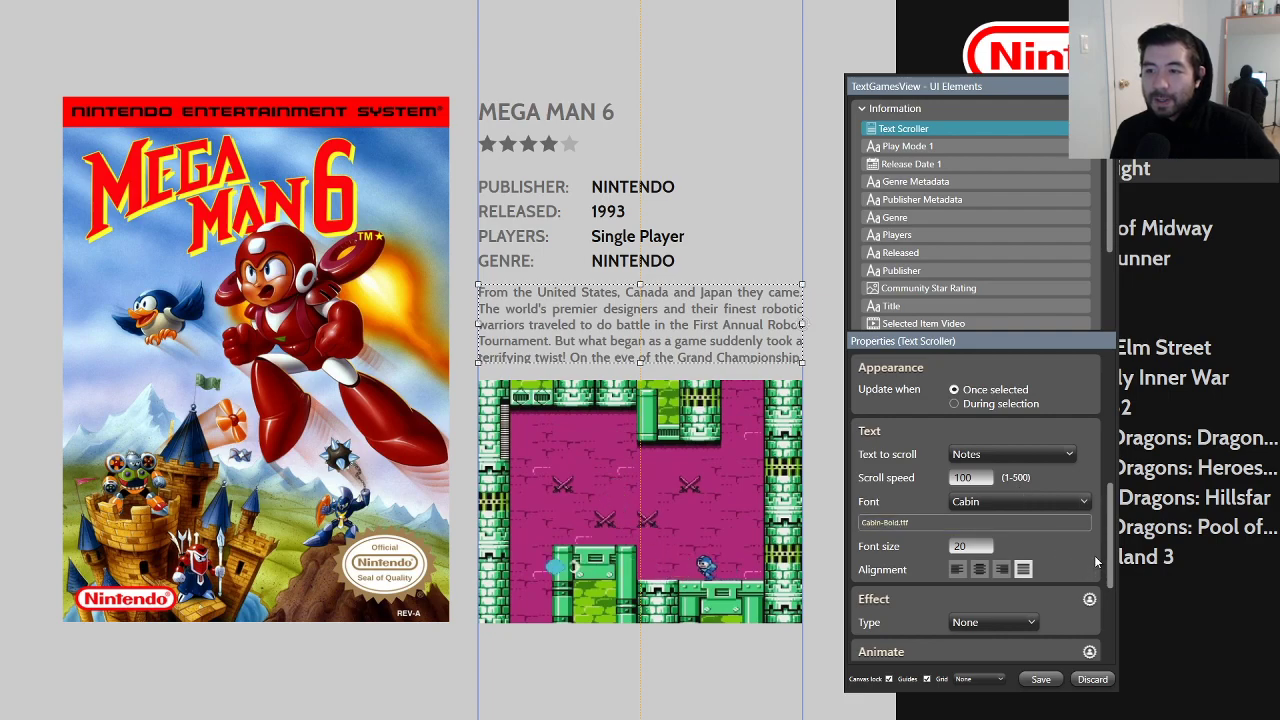
pyautogui.scroll(2, 1090, 556)
pyautogui.scroll(5, 1092, 552)
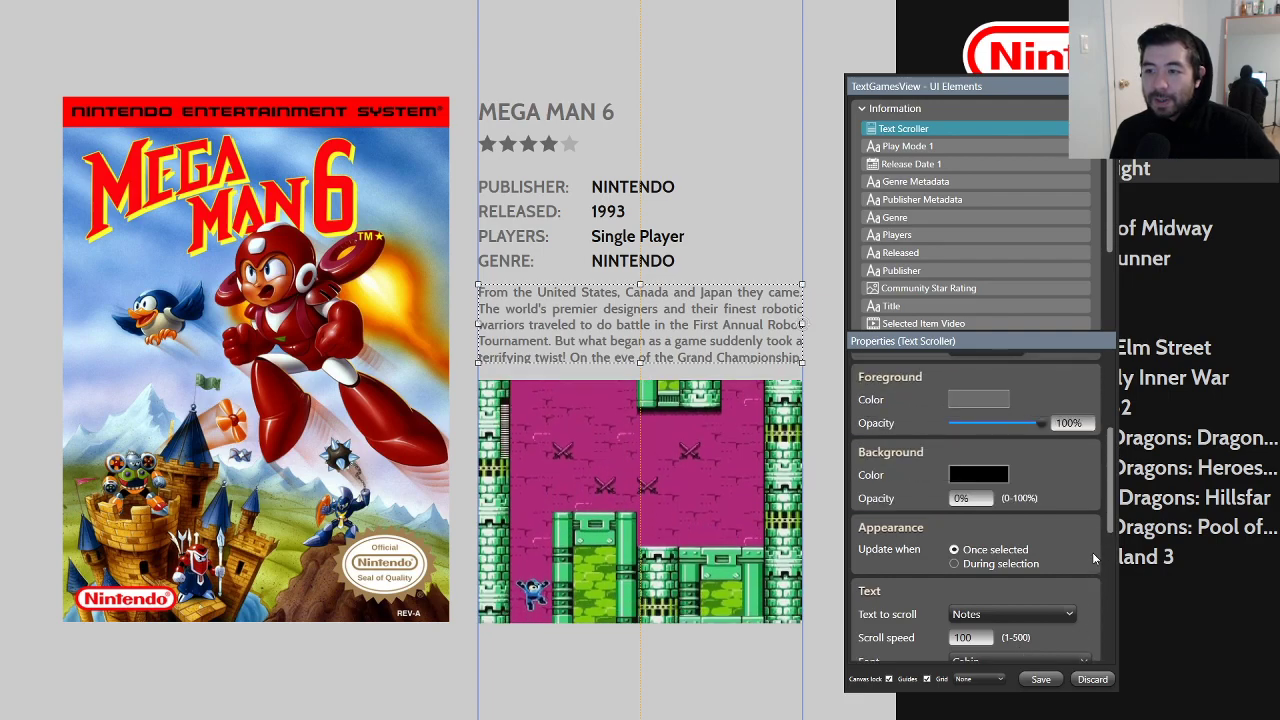
pyautogui.scroll(-2, 1093, 549)
pyautogui.scroll(-2, 1094, 556)
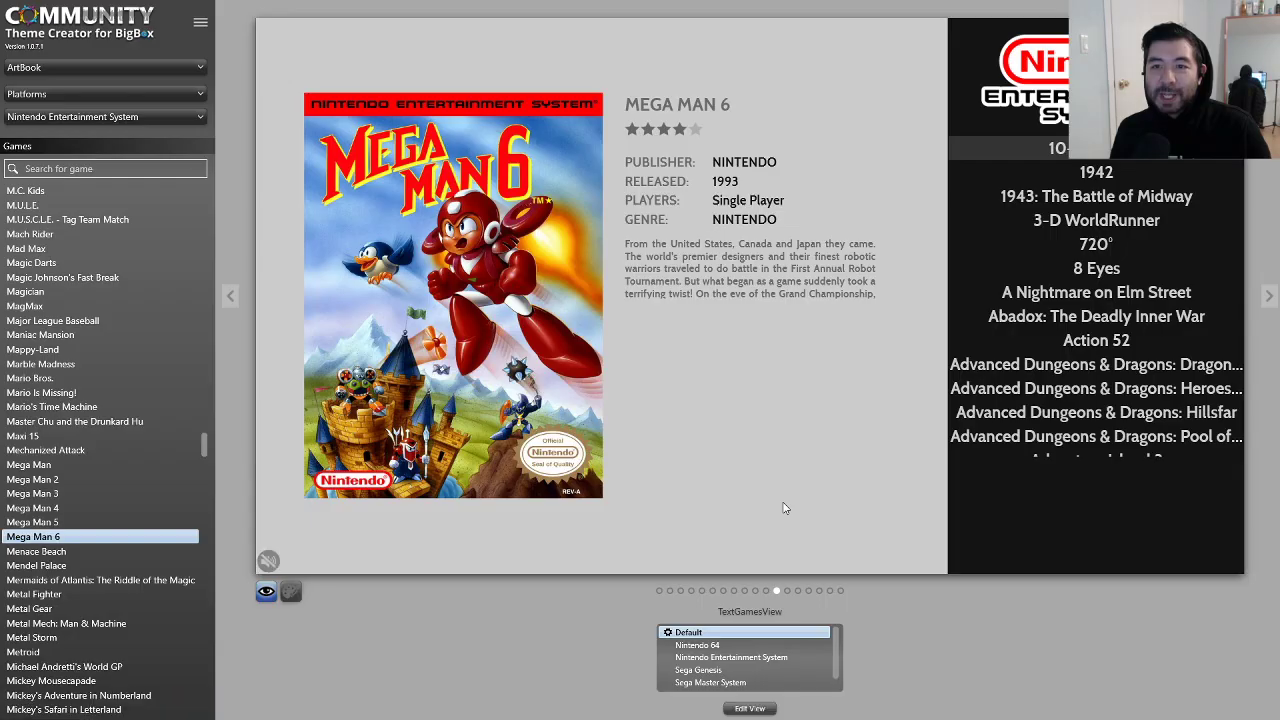
# Step: Reopen TextGamesView for editing and set the Release Date element's format to MMMM dd, yyyy
pyautogui.hotkey('alt', 'Tab')
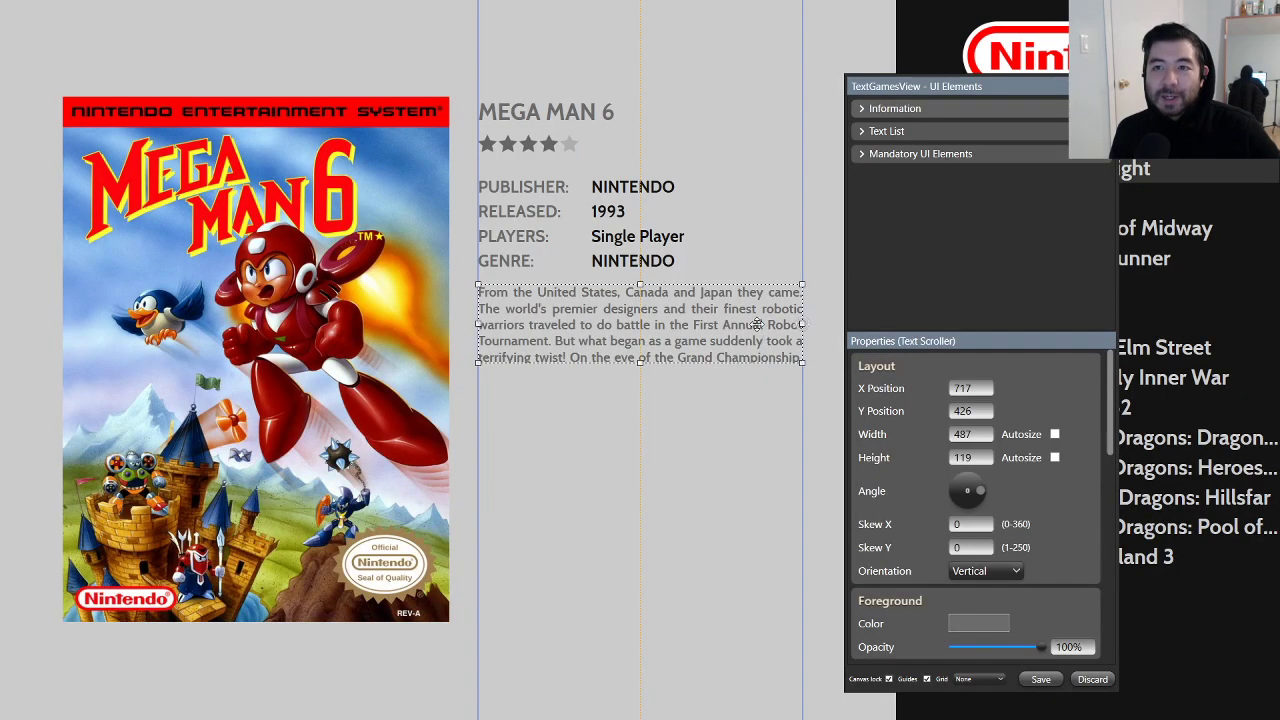
pyautogui.click(862, 108)
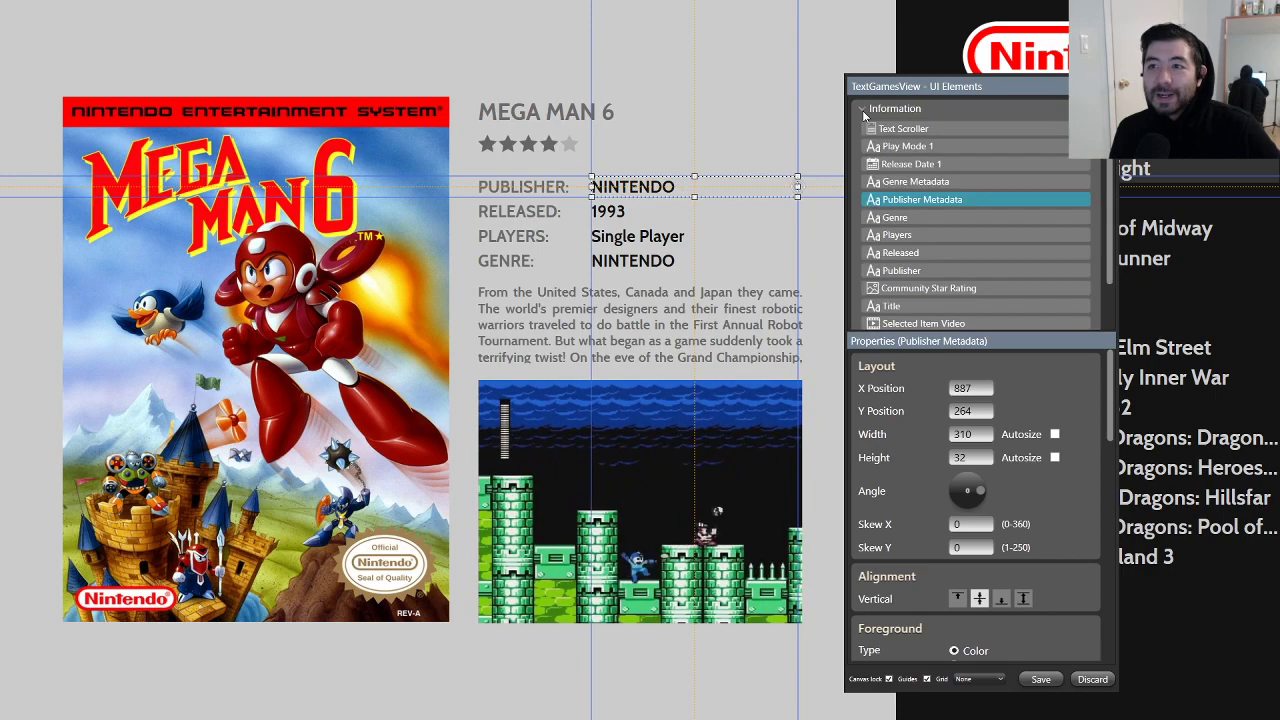
pyautogui.click(938, 146)
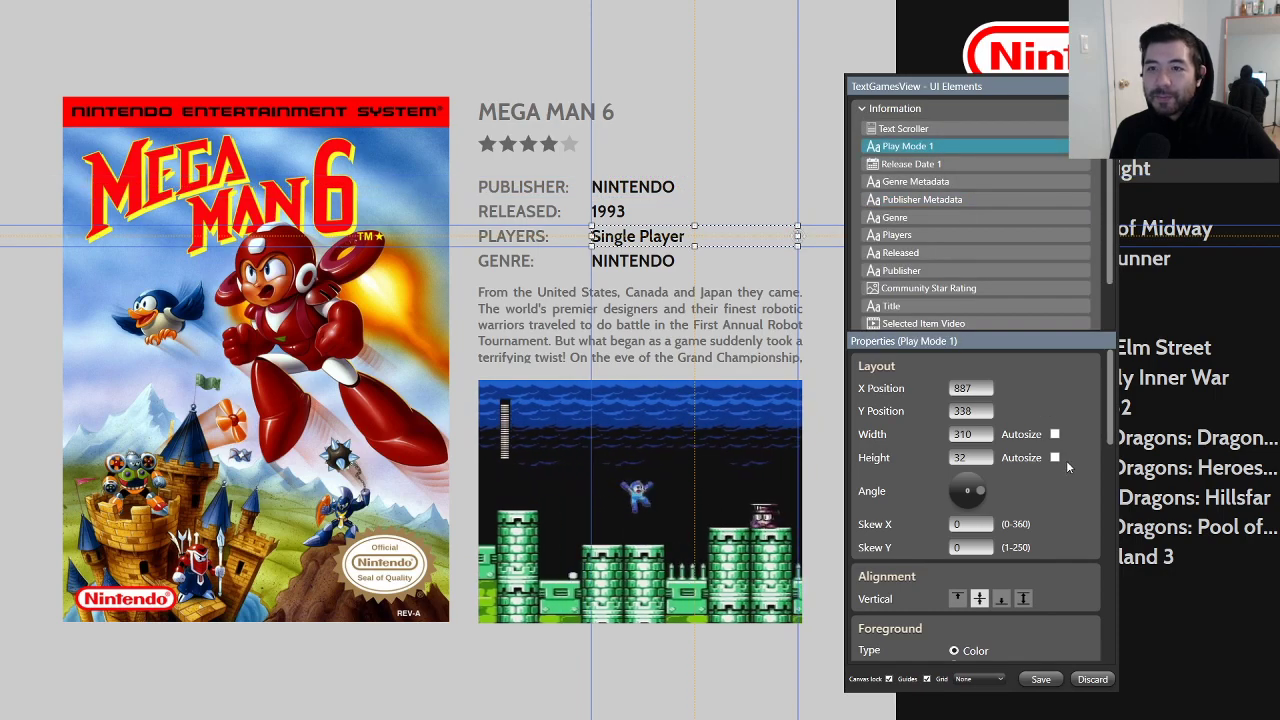
pyautogui.click(920, 164)
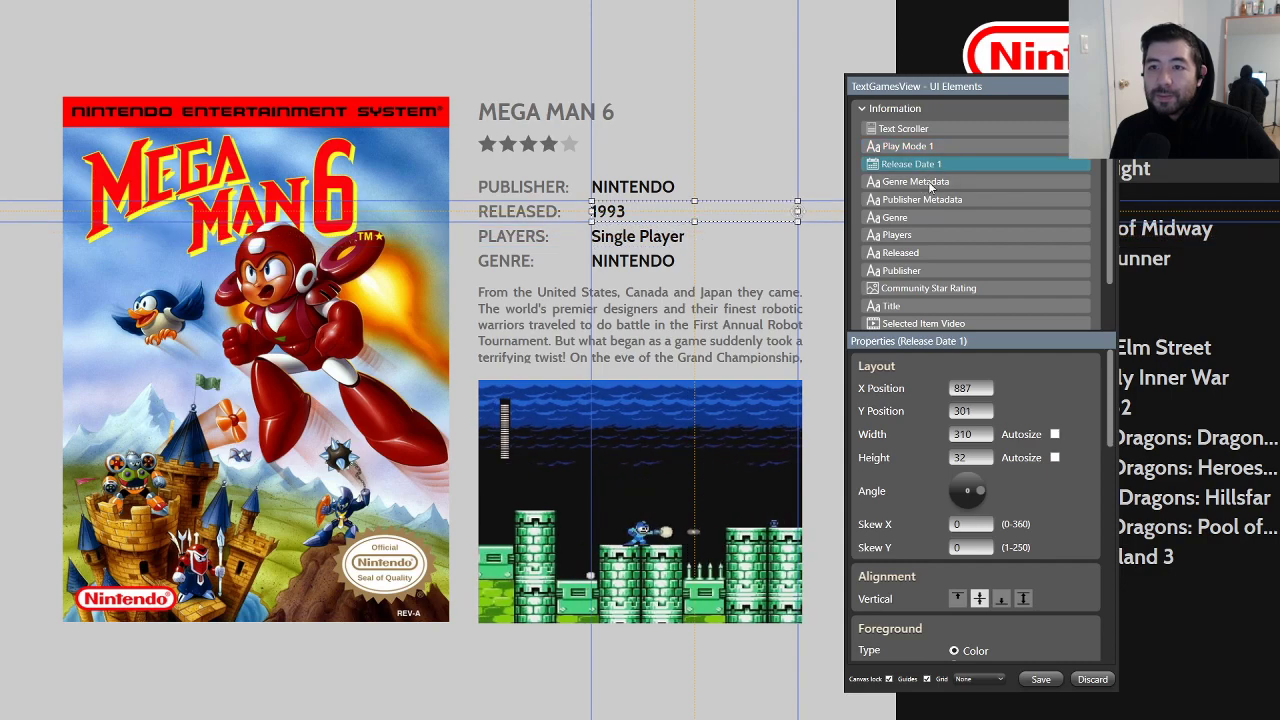
pyautogui.scroll(-10, 1068, 492)
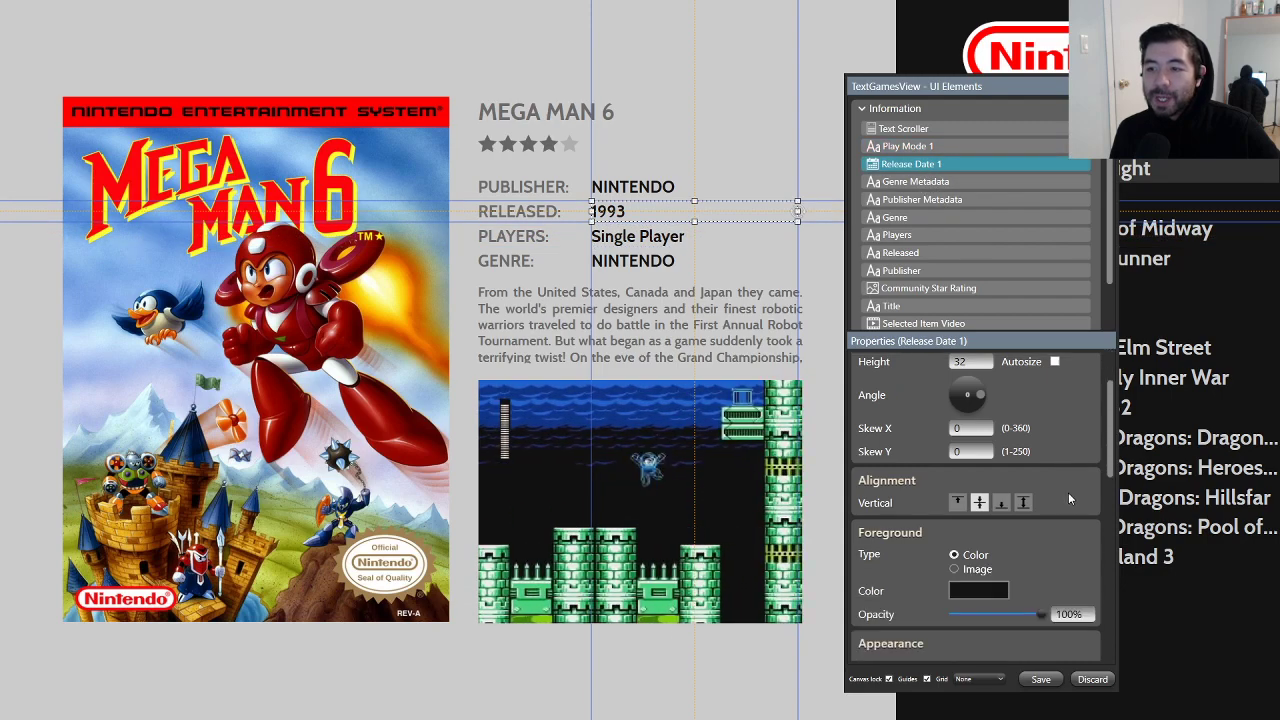
pyautogui.scroll(-5, 1075, 512)
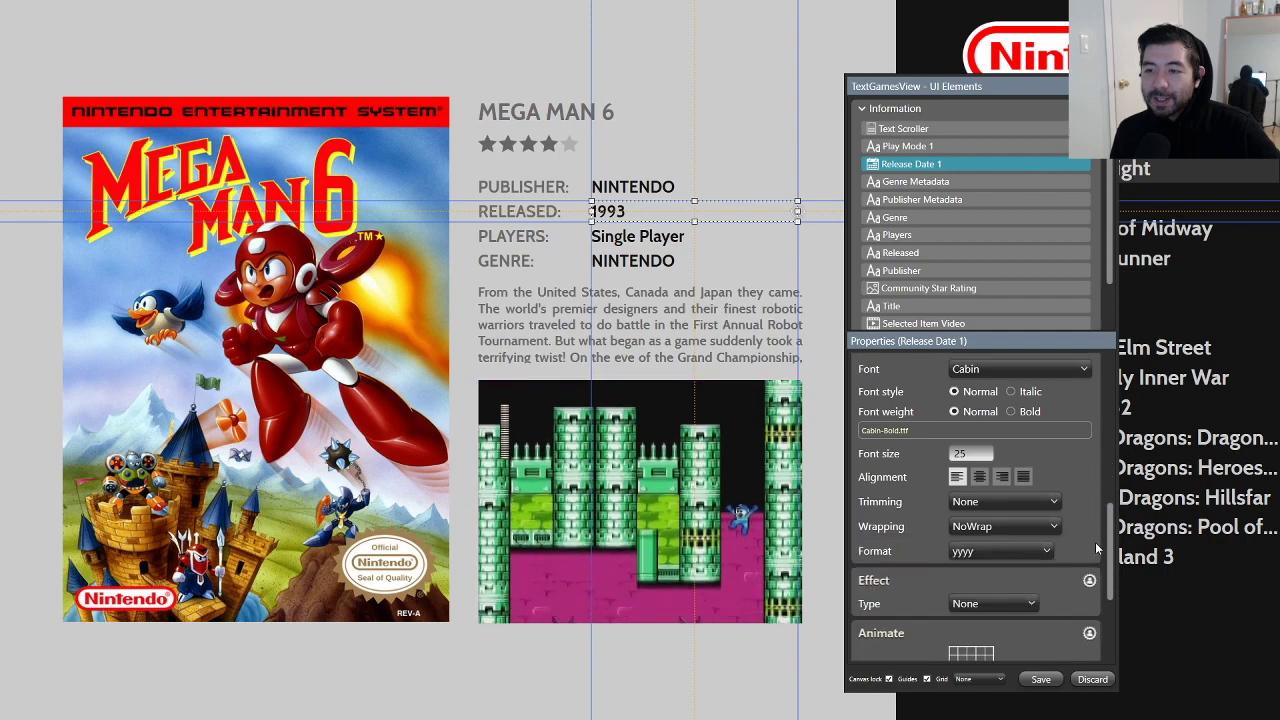
pyautogui.click(1018, 517)
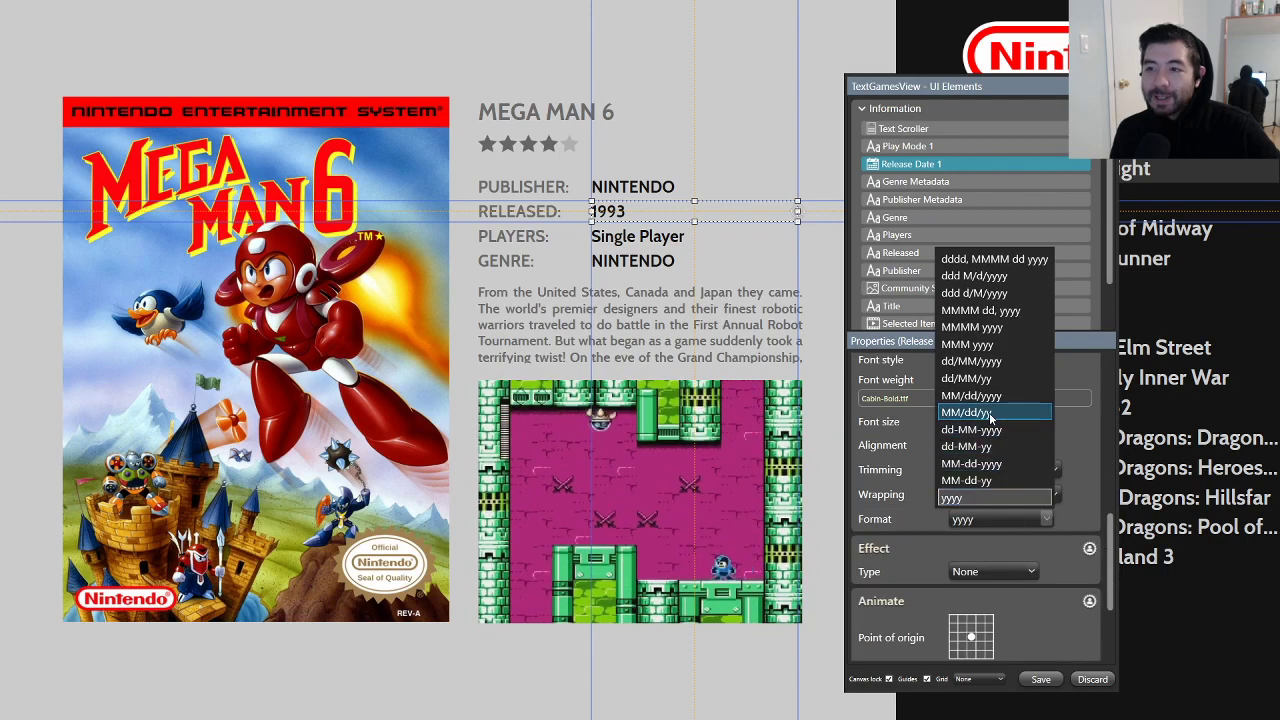
pyautogui.click(996, 312)
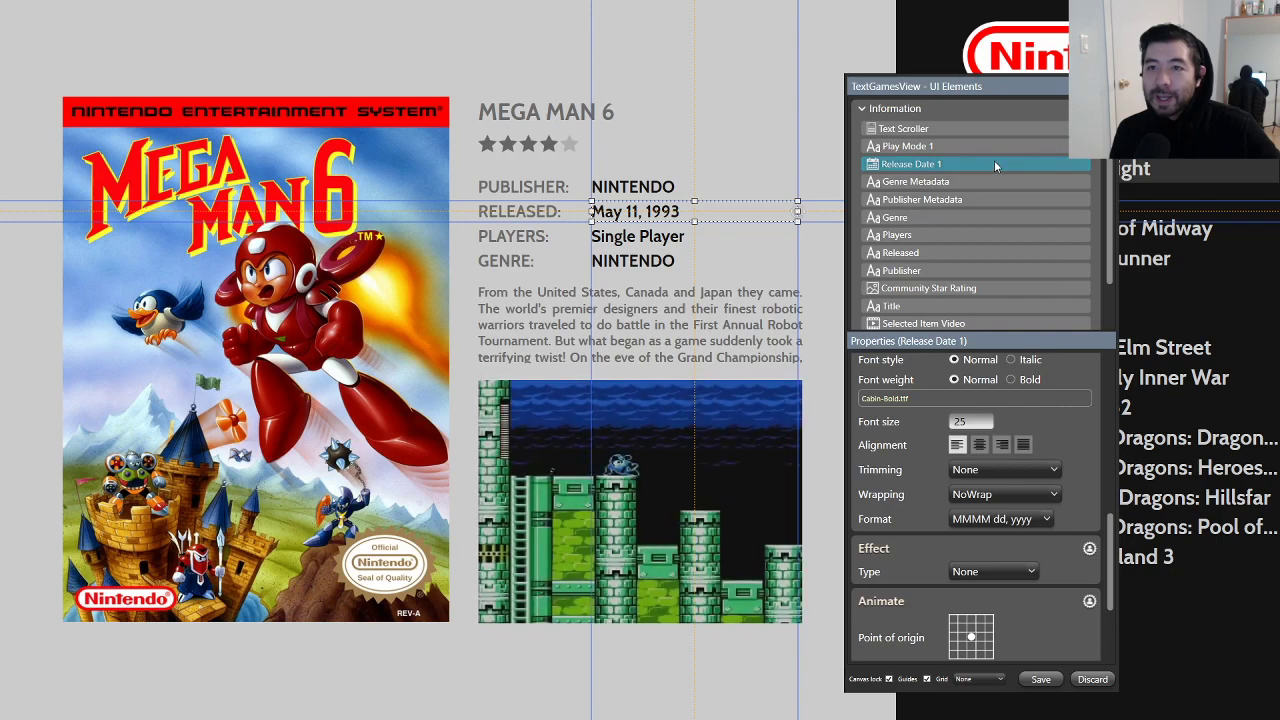
# Step: Set the text format of the Publisher Metadata element to None
pyautogui.click(922, 199)
pyautogui.scroll(-3, 1079, 560)
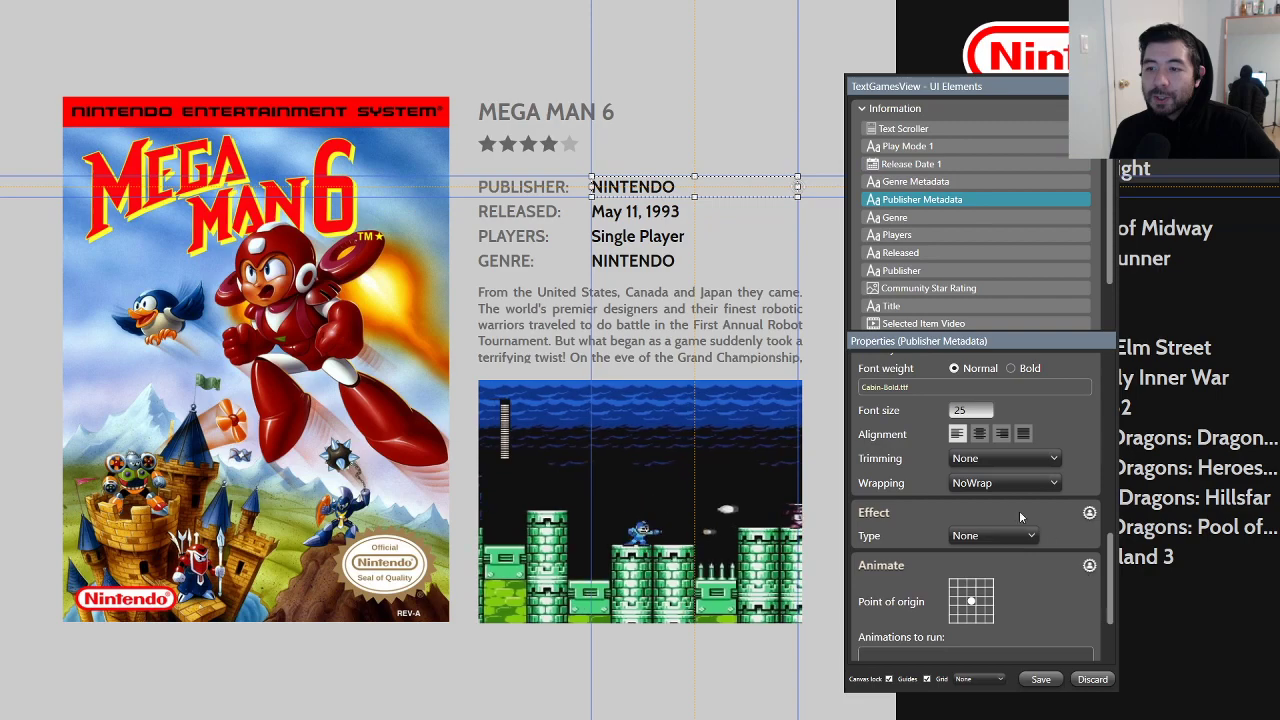
pyautogui.scroll(2, 1079, 555)
pyautogui.scroll(3, 1090, 550)
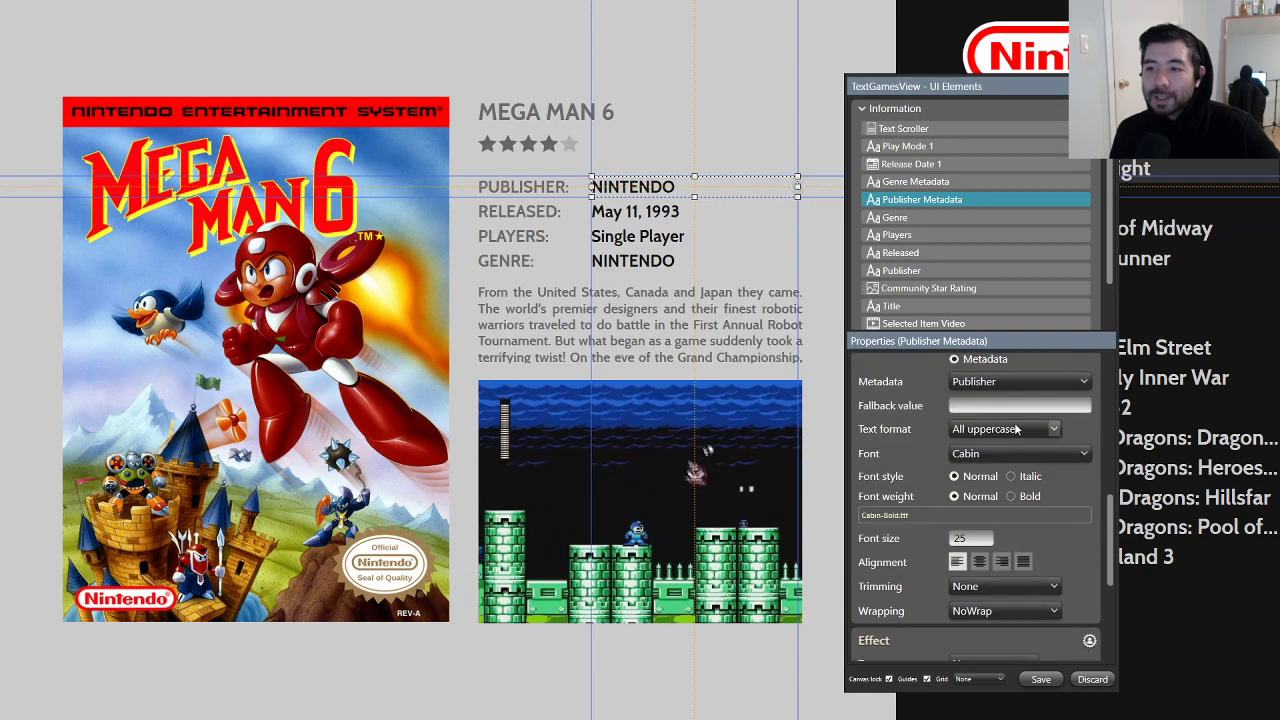
pyautogui.click(1000, 429)
pyautogui.click(968, 451)
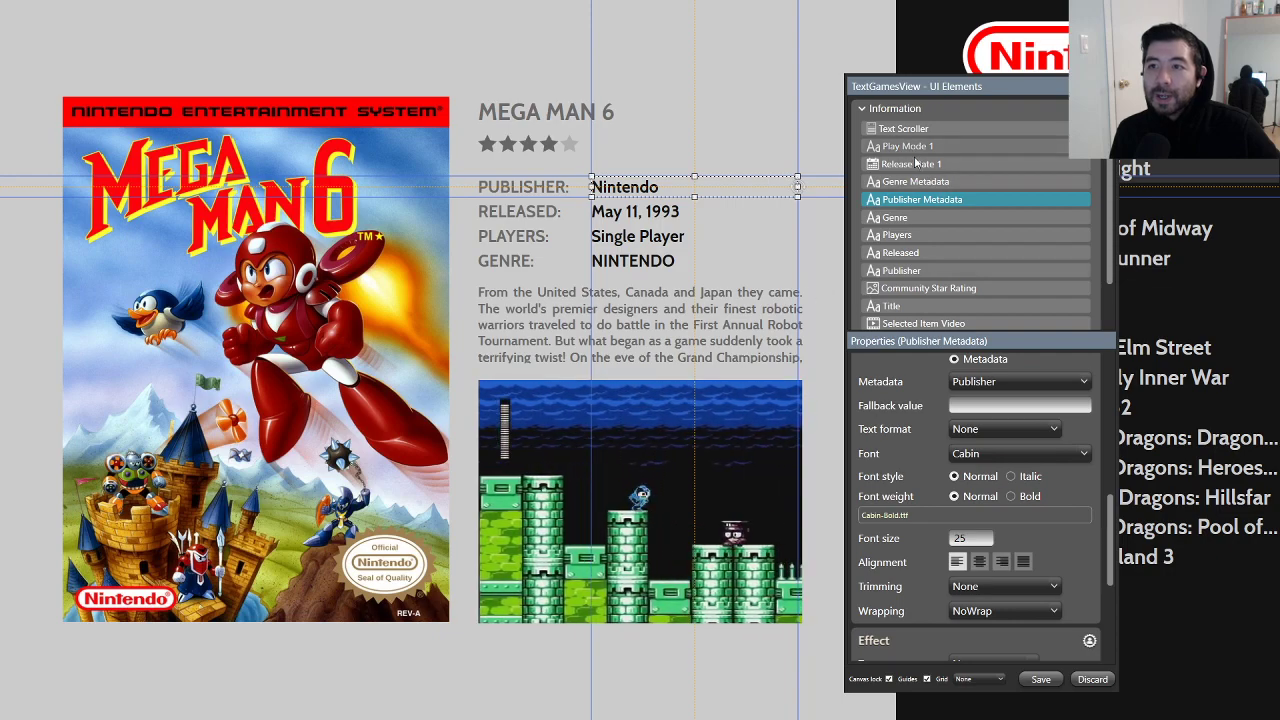
# Step: Set the Genre Metadata element's text format to None and check its metadata choices for a genre field
pyautogui.click(905, 218)
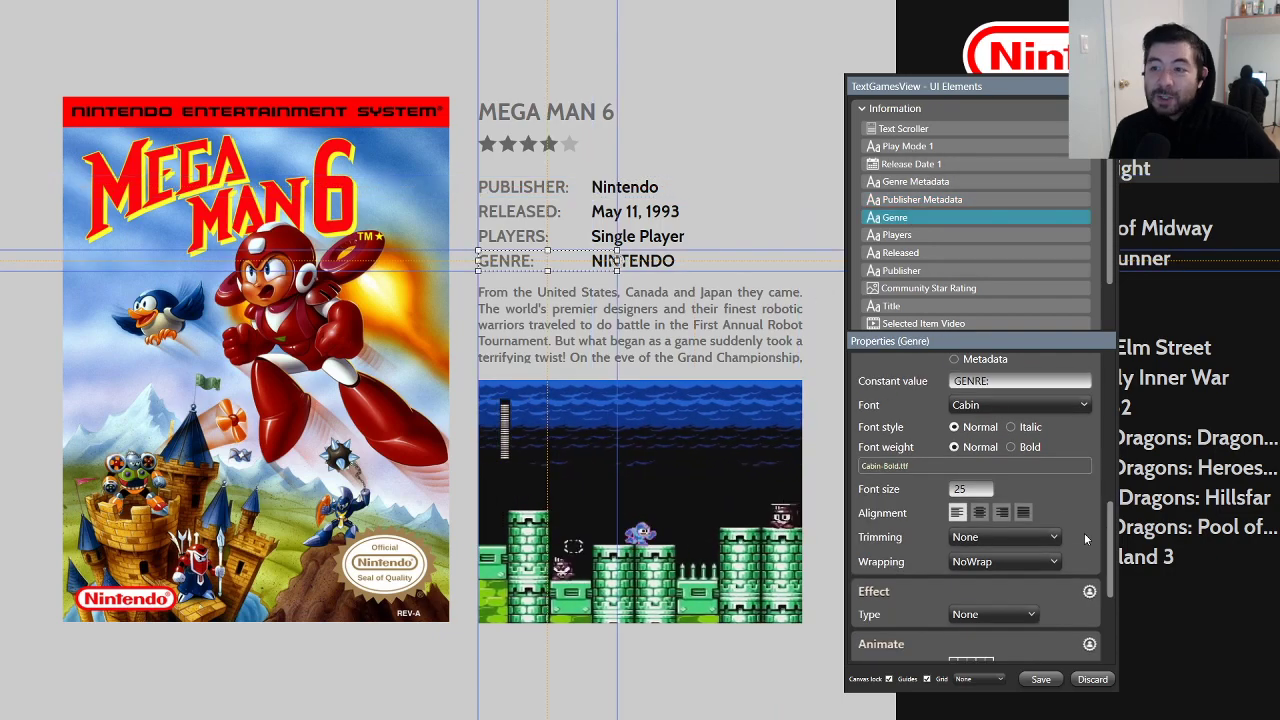
pyautogui.scroll(-2, 1087, 492)
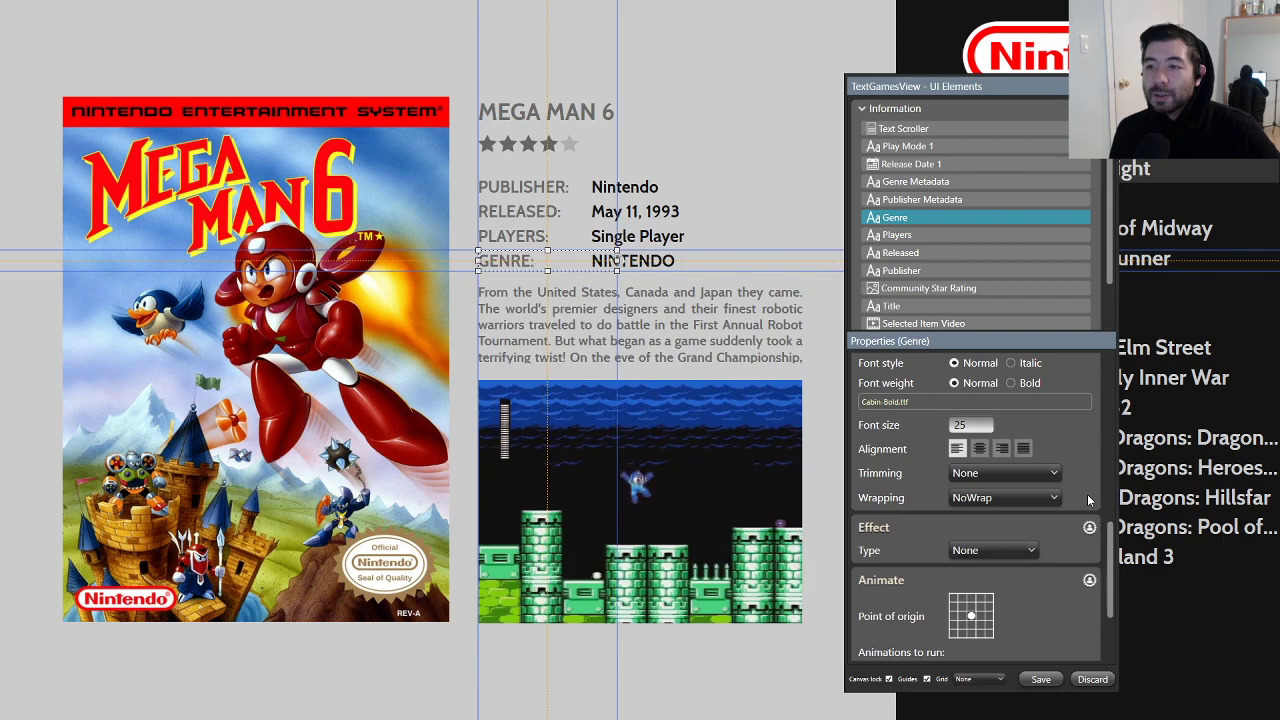
pyautogui.scroll(2, 1087, 492)
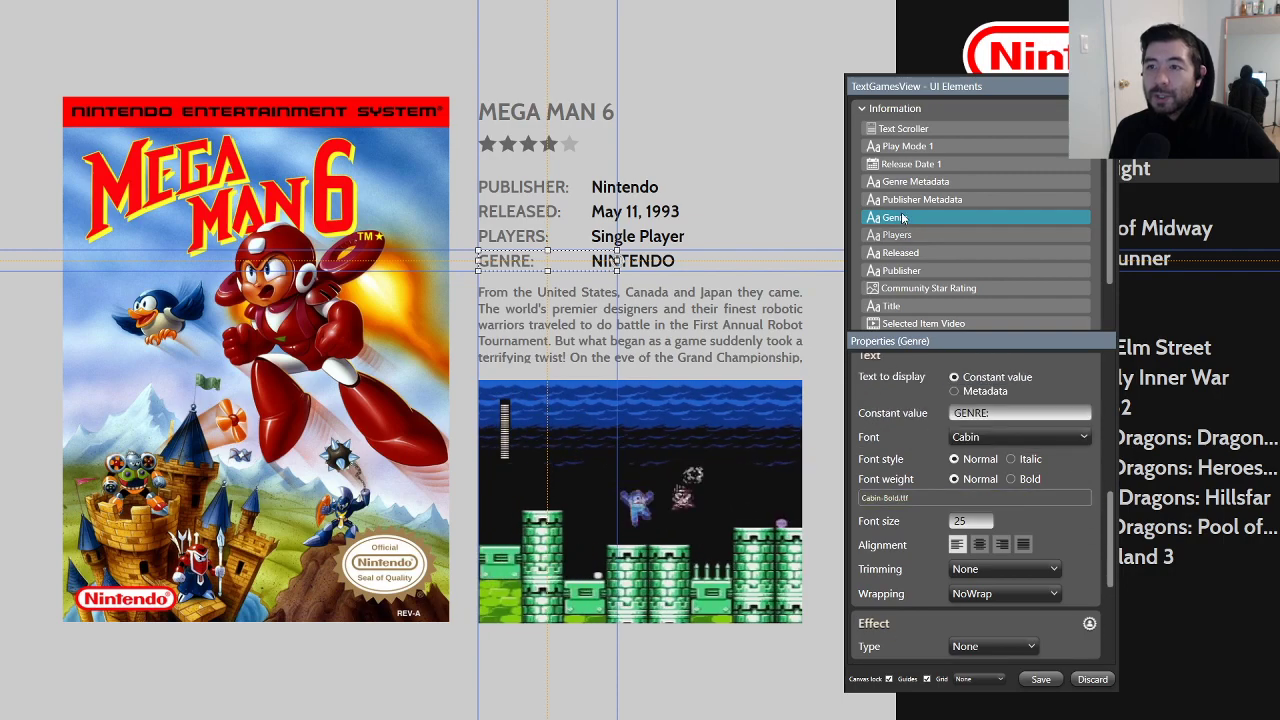
pyautogui.press('Up')
pyautogui.press('Up')
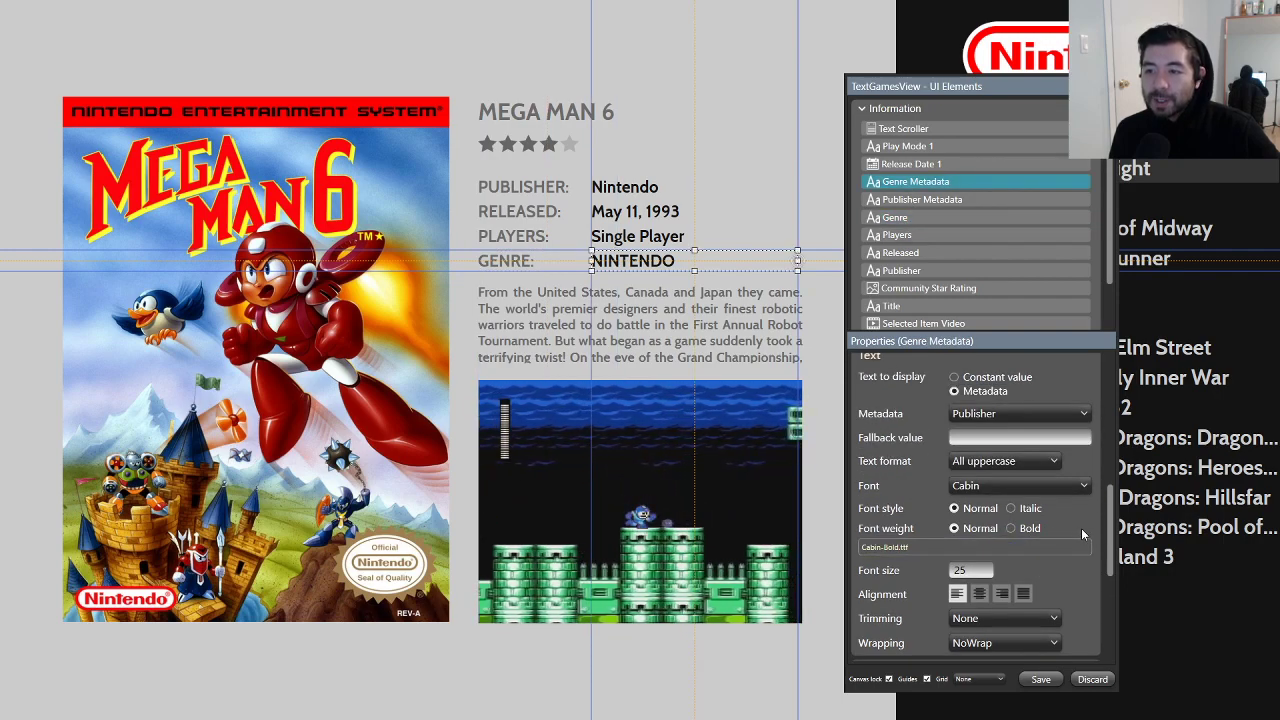
pyautogui.click(989, 463)
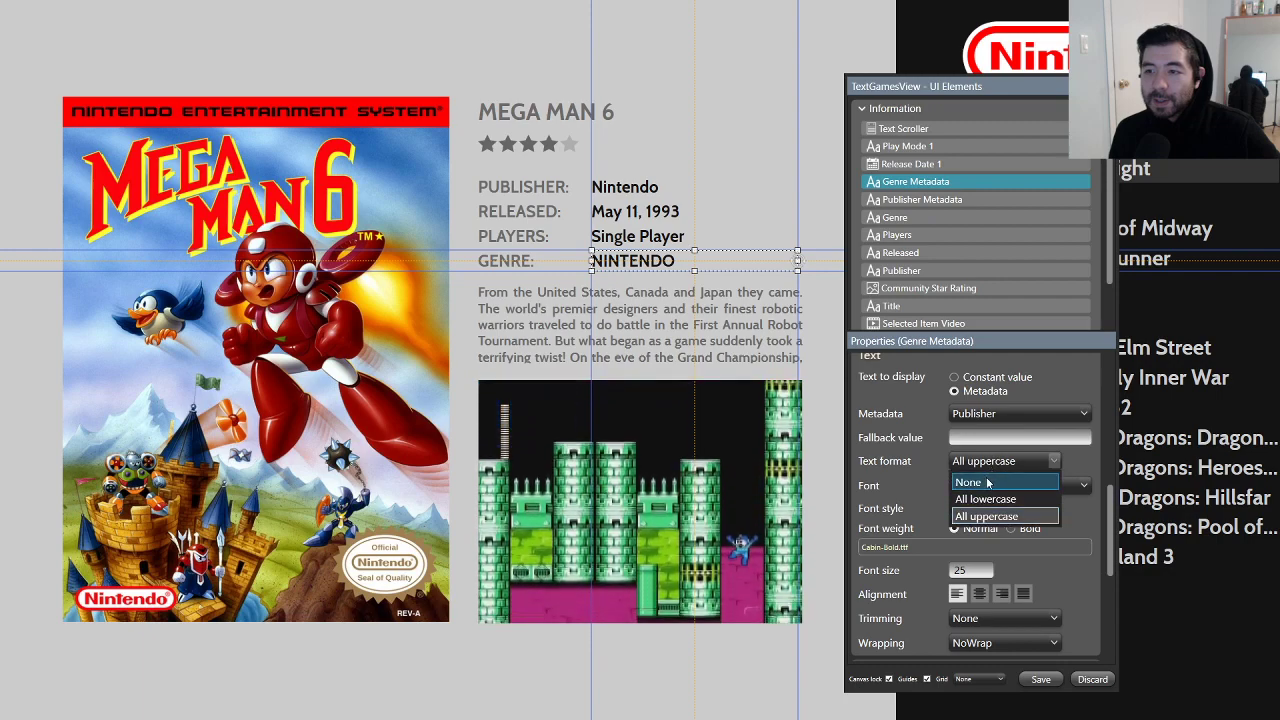
pyautogui.click(988, 482)
pyautogui.click(1018, 413)
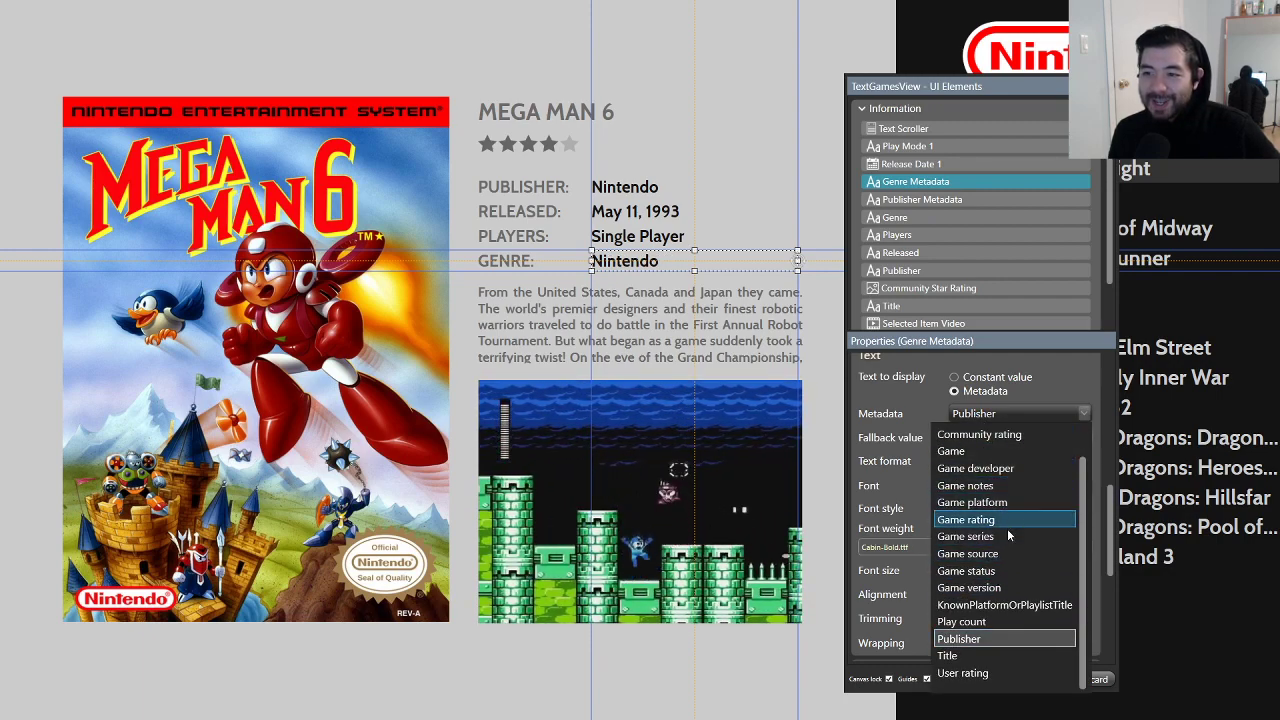
pyautogui.scroll(1, 1011, 508)
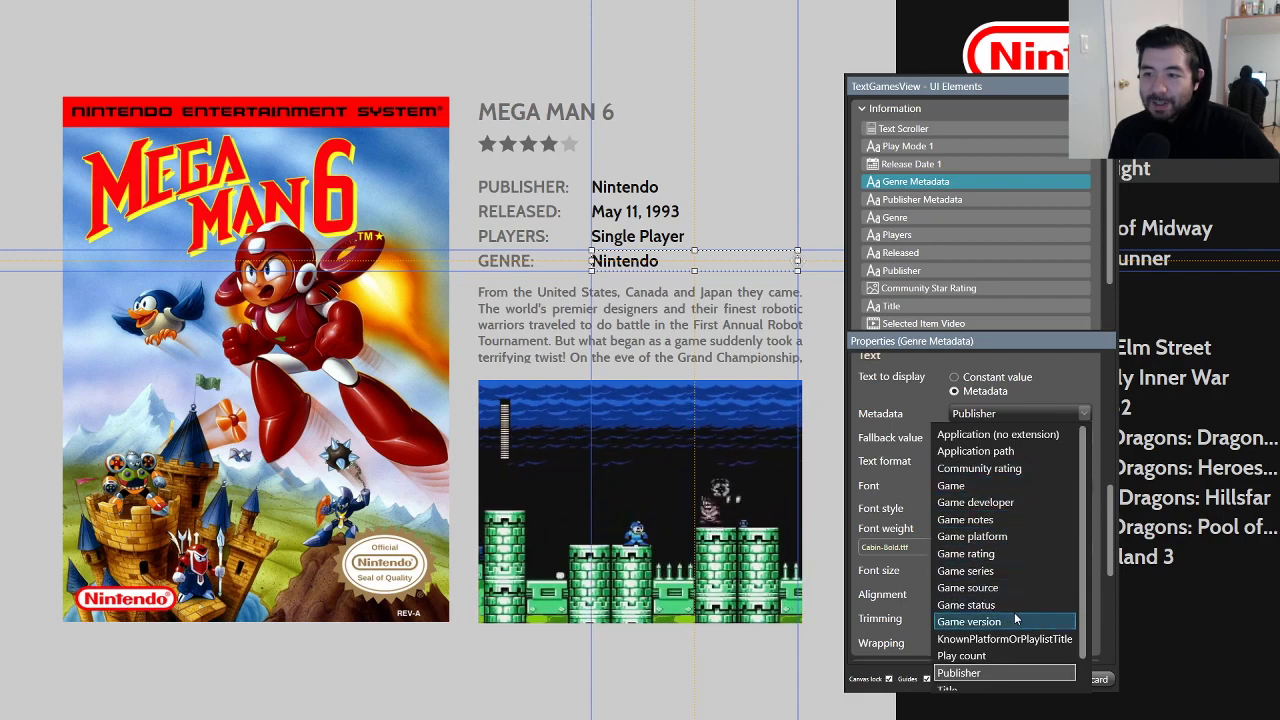
pyautogui.scroll(-1, 1030, 590)
pyautogui.click(1102, 414)
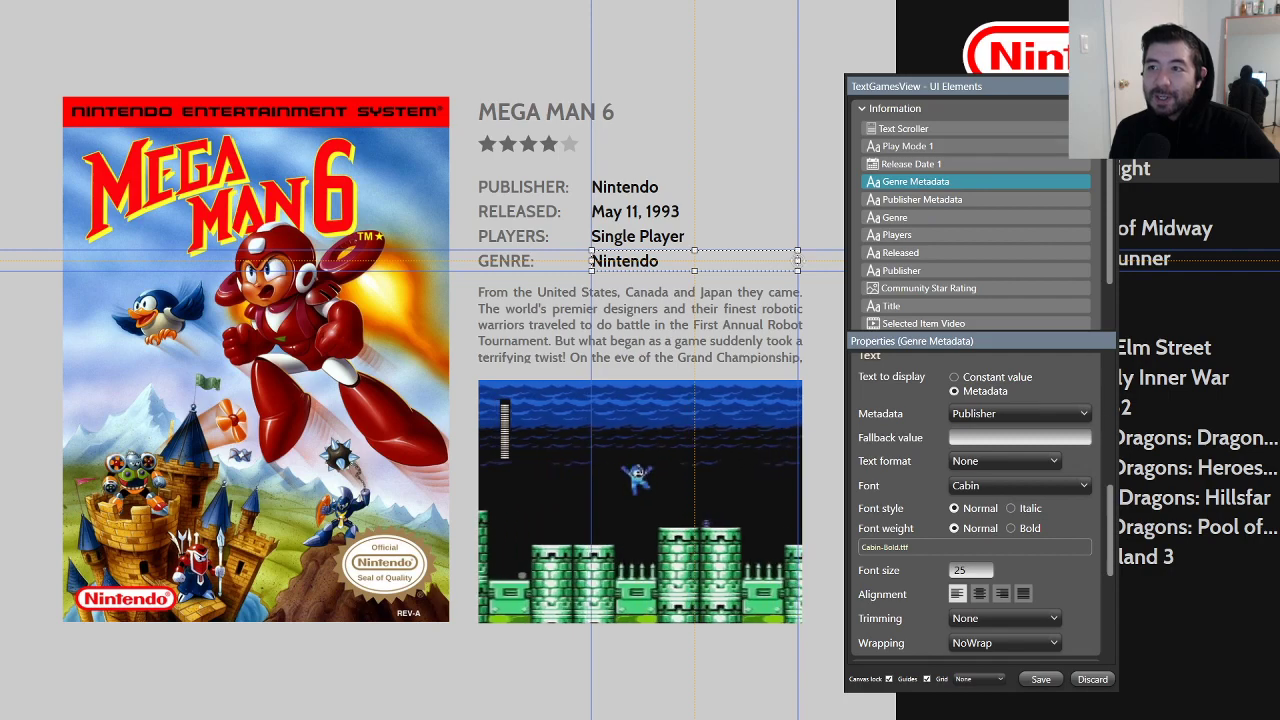
# Step: Add a Genre element to the Information group and give it the layout copied from the Genre Metadata element
pyautogui.rightClick(956, 110)
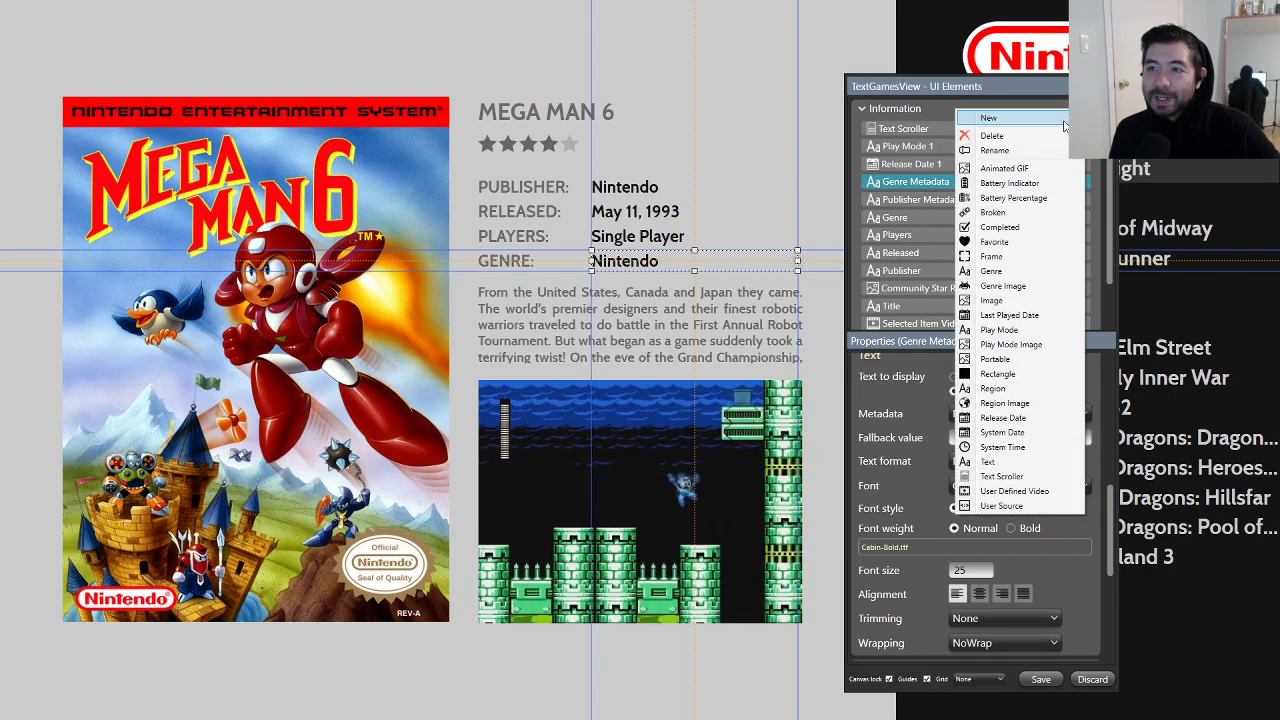
pyautogui.click(1010, 287)
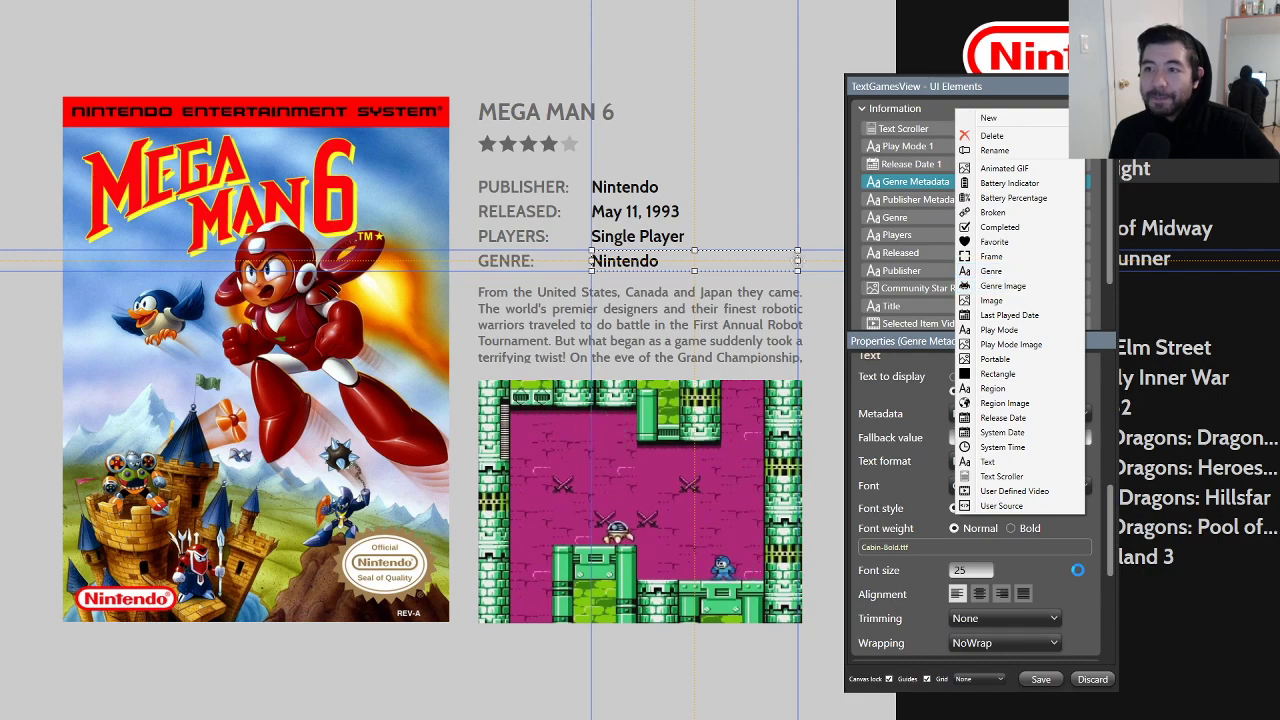
pyautogui.click(625, 262)
pyautogui.rightClick(624, 263)
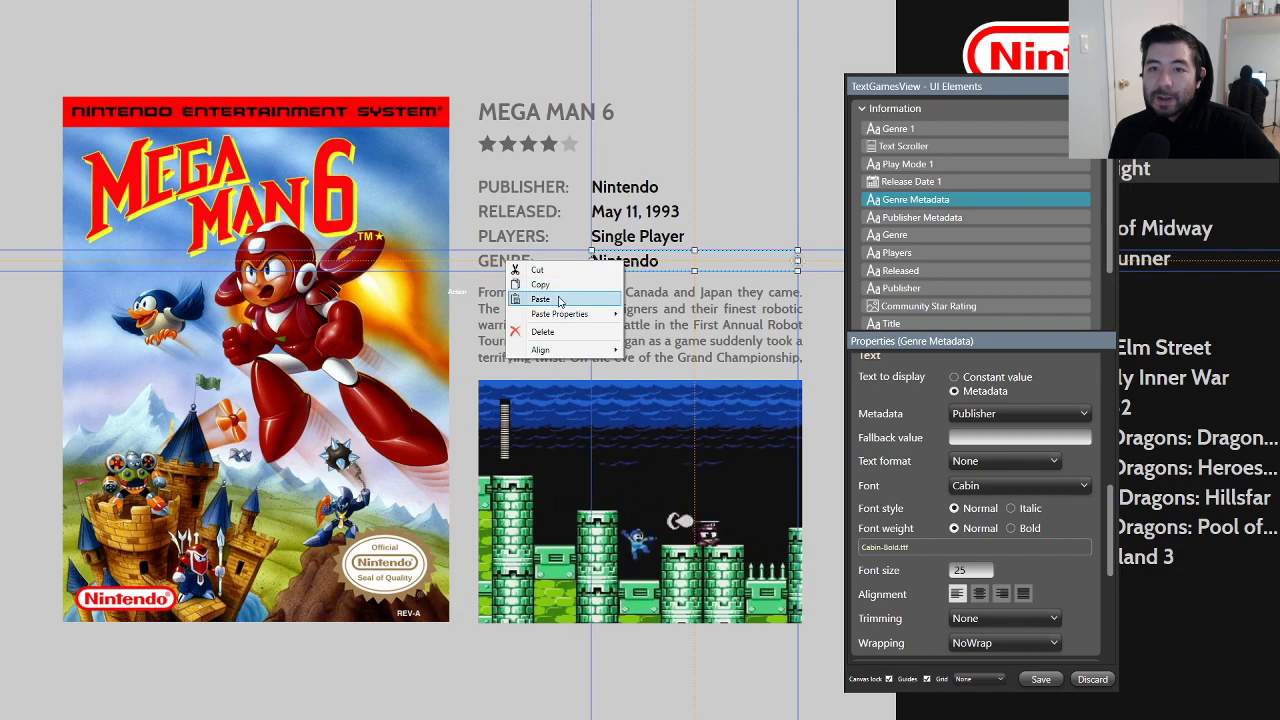
pyautogui.click(547, 300)
pyautogui.click(457, 290)
pyautogui.click(458, 290)
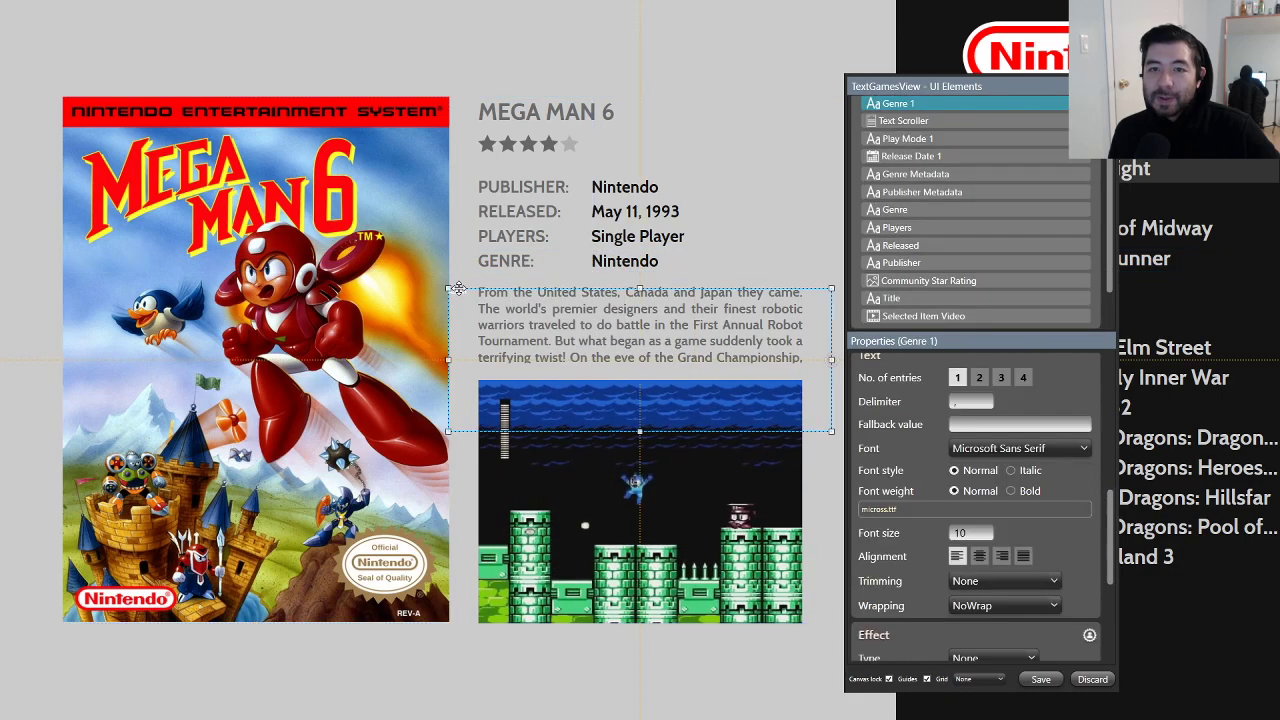
pyautogui.rightClick(455, 291)
pyautogui.moveTo(399, 344)
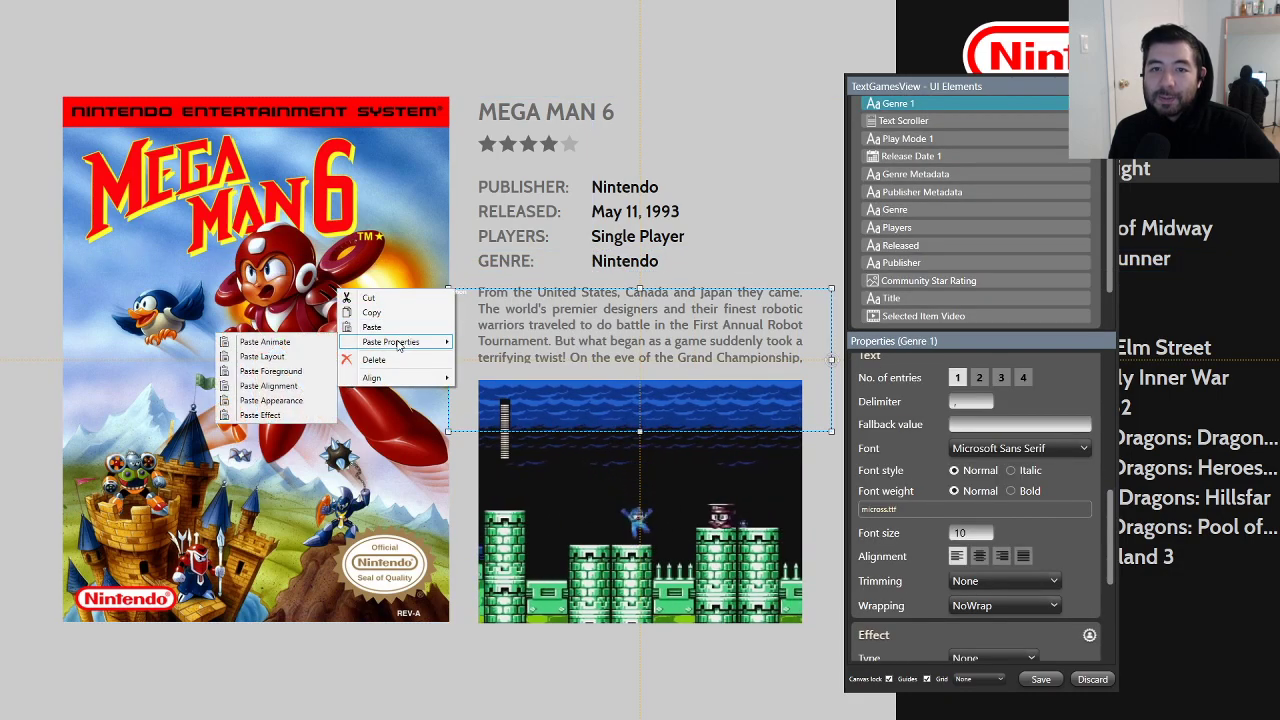
# Step: Paste the copied foreground, alignment and appearance properties onto the new genre element
pyautogui.click(628, 262)
pyautogui.rightClick(634, 262)
pyautogui.moveTo(571, 316)
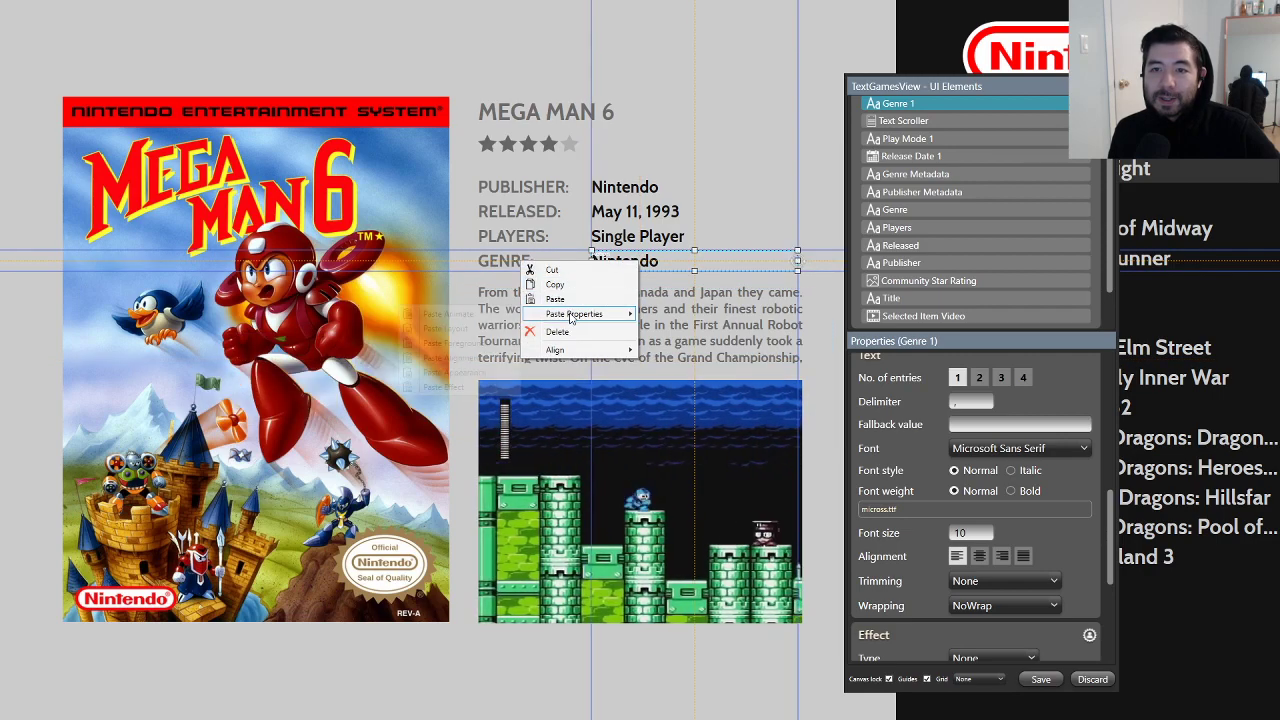
pyautogui.click(622, 261)
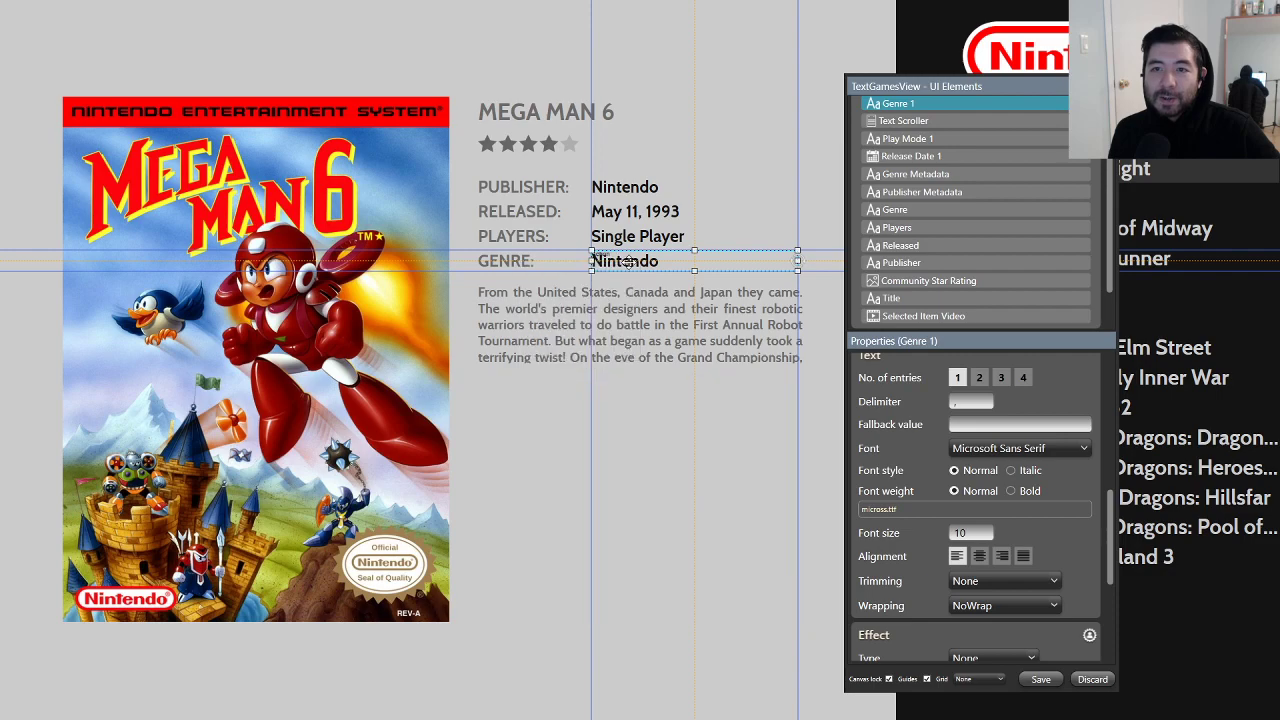
pyautogui.rightClick(624, 261)
pyautogui.moveTo(571, 316)
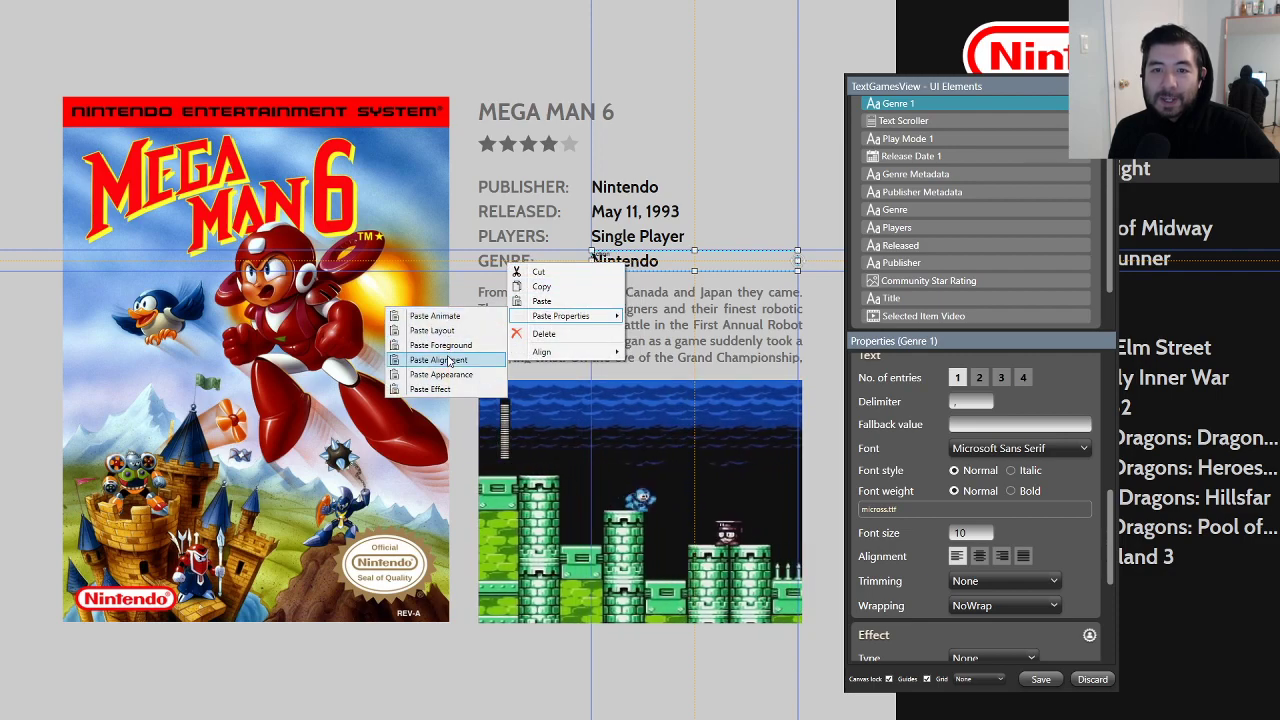
pyautogui.click(652, 260)
pyautogui.rightClick(652, 260)
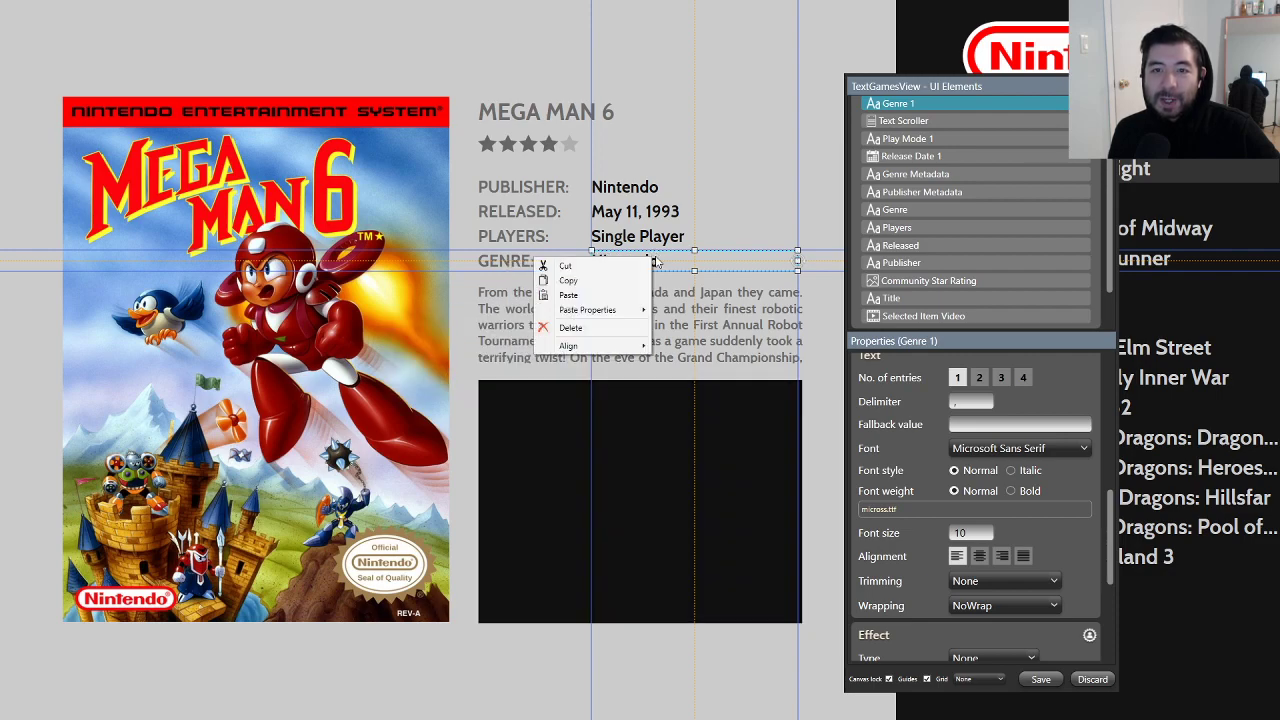
pyautogui.moveTo(563, 318)
pyautogui.click(461, 369)
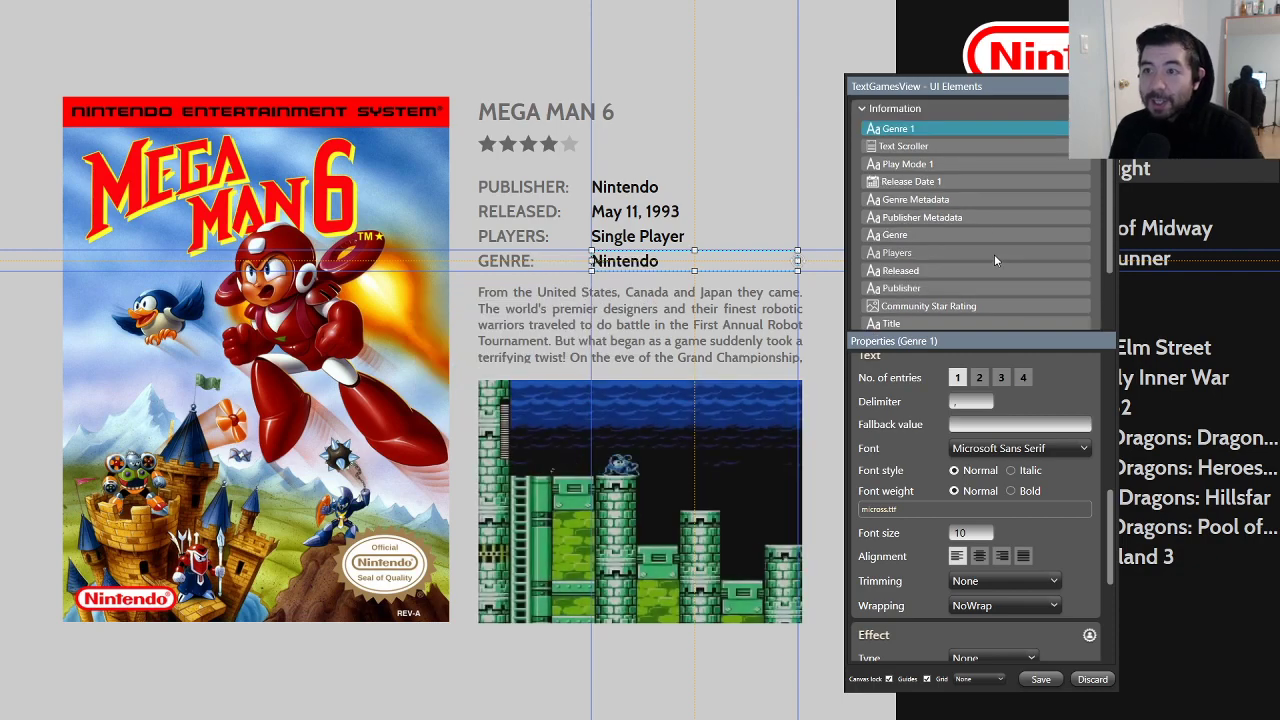
# Step: Move the Genre 1 element directly below Genre Metadata in the Information group, and delete the old Genre Metadata element
pyautogui.click(929, 145)
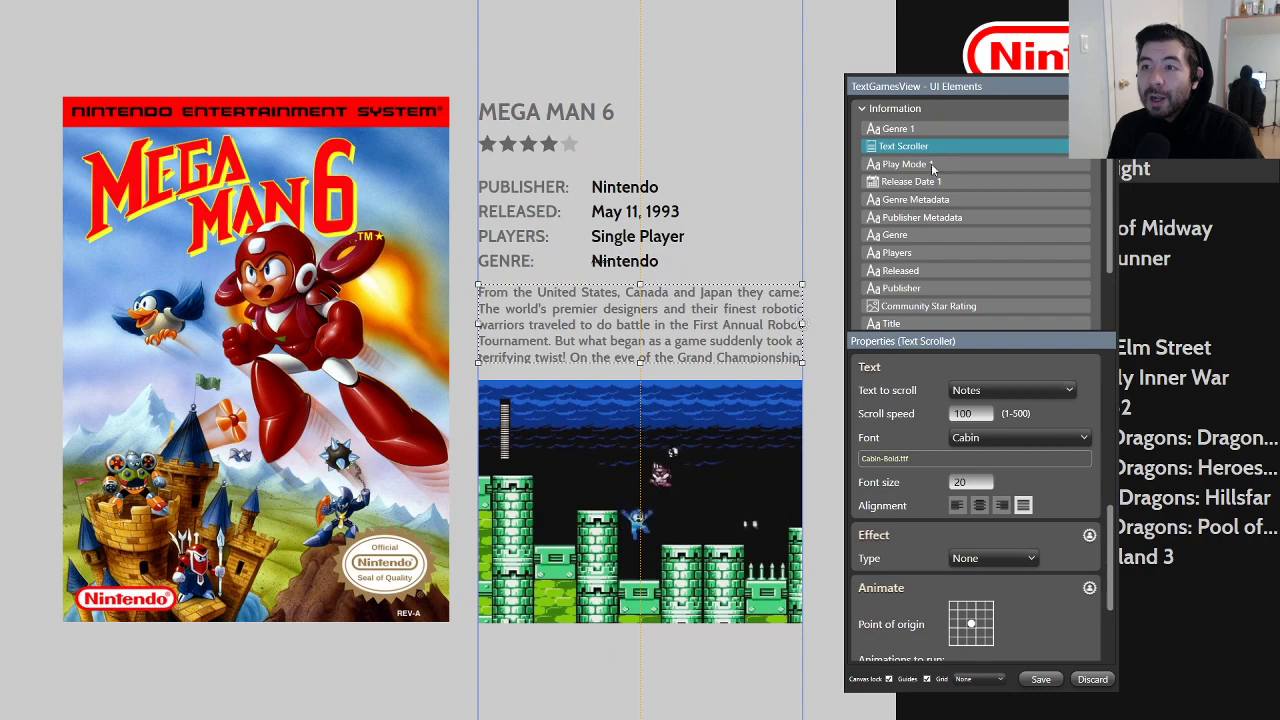
pyautogui.click(956, 128)
pyautogui.moveTo(956, 180); pyautogui.dragTo(926, 220)
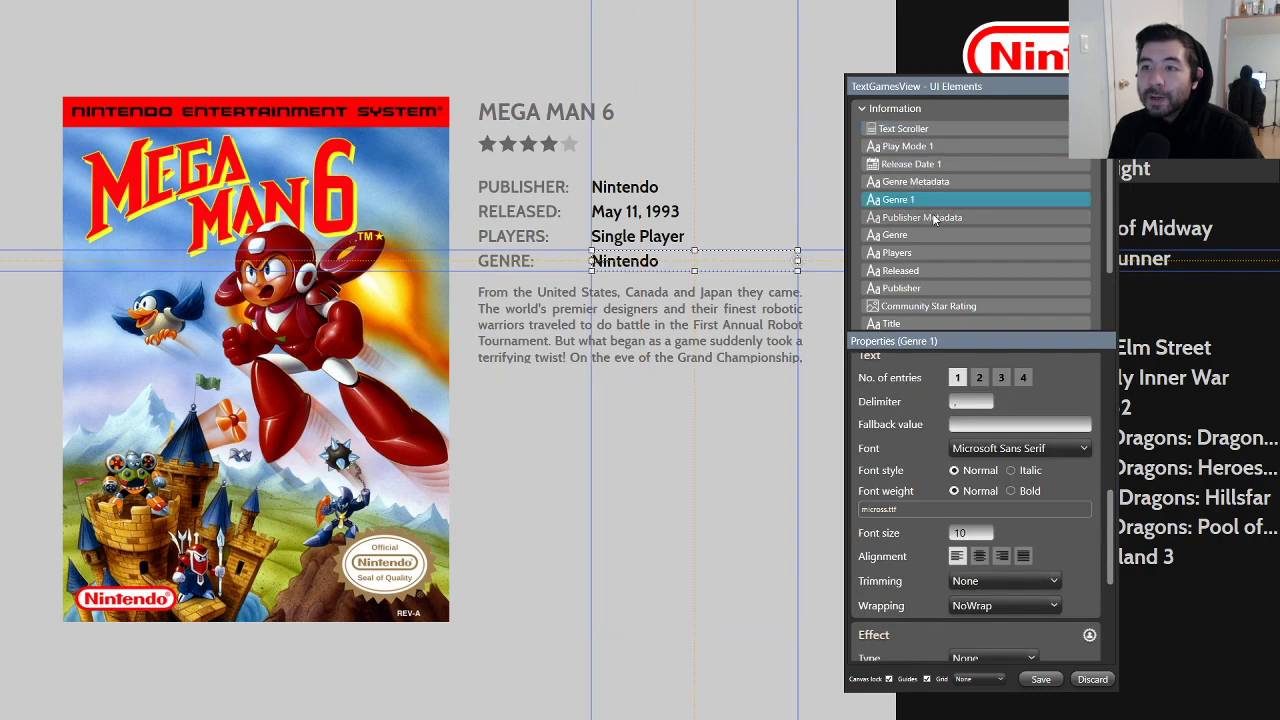
pyautogui.click(974, 182)
pyautogui.rightClick(962, 185)
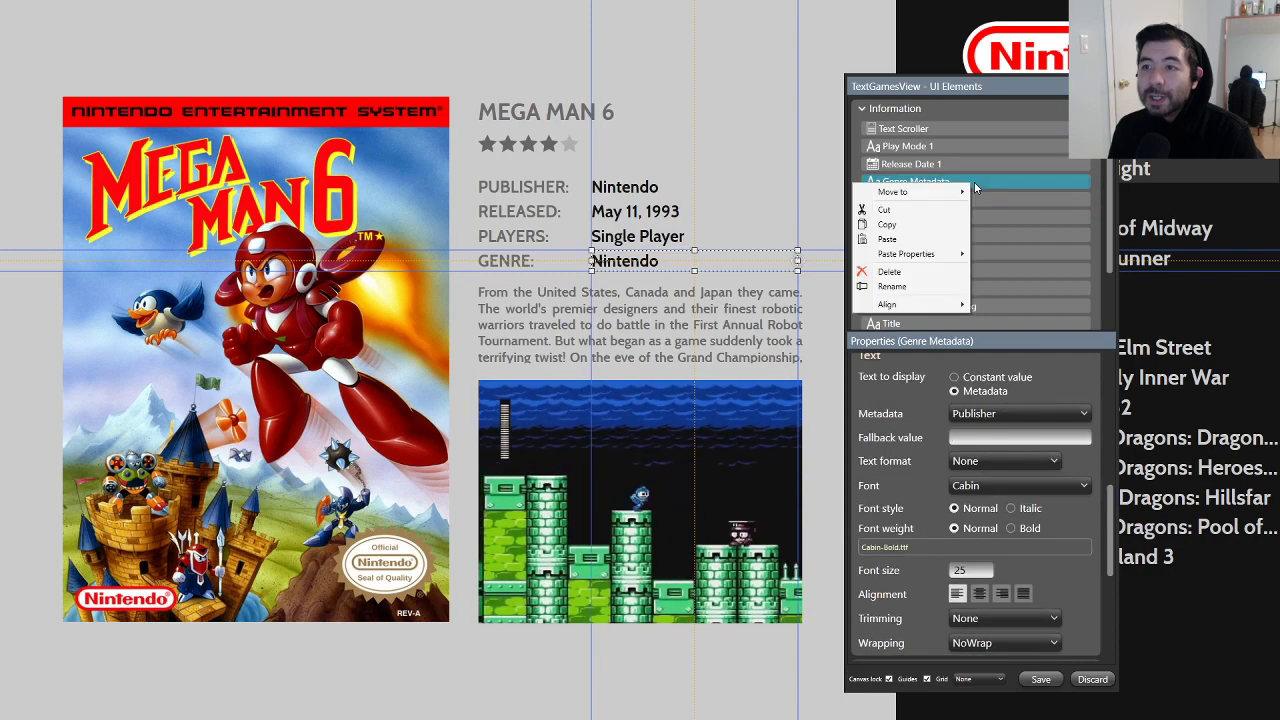
pyautogui.click(889, 271)
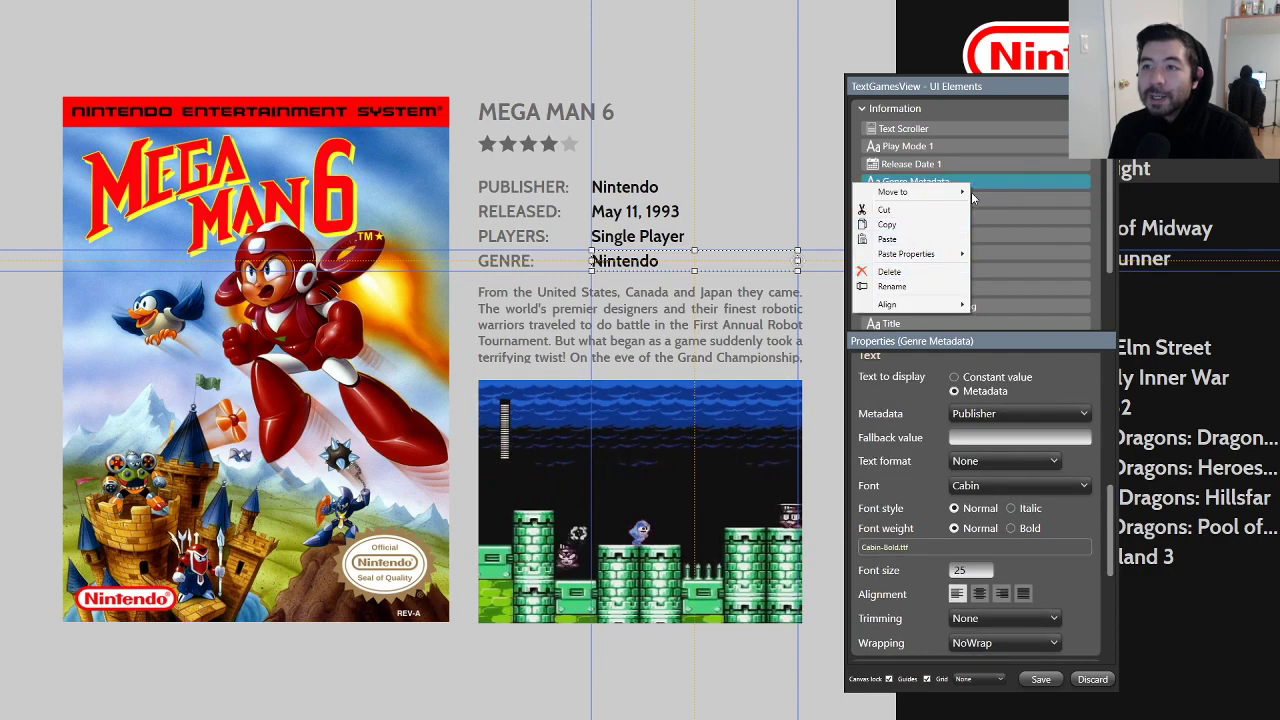
# Step: Rename the Genre 1 element as Genre Metadata
pyautogui.click(958, 181)
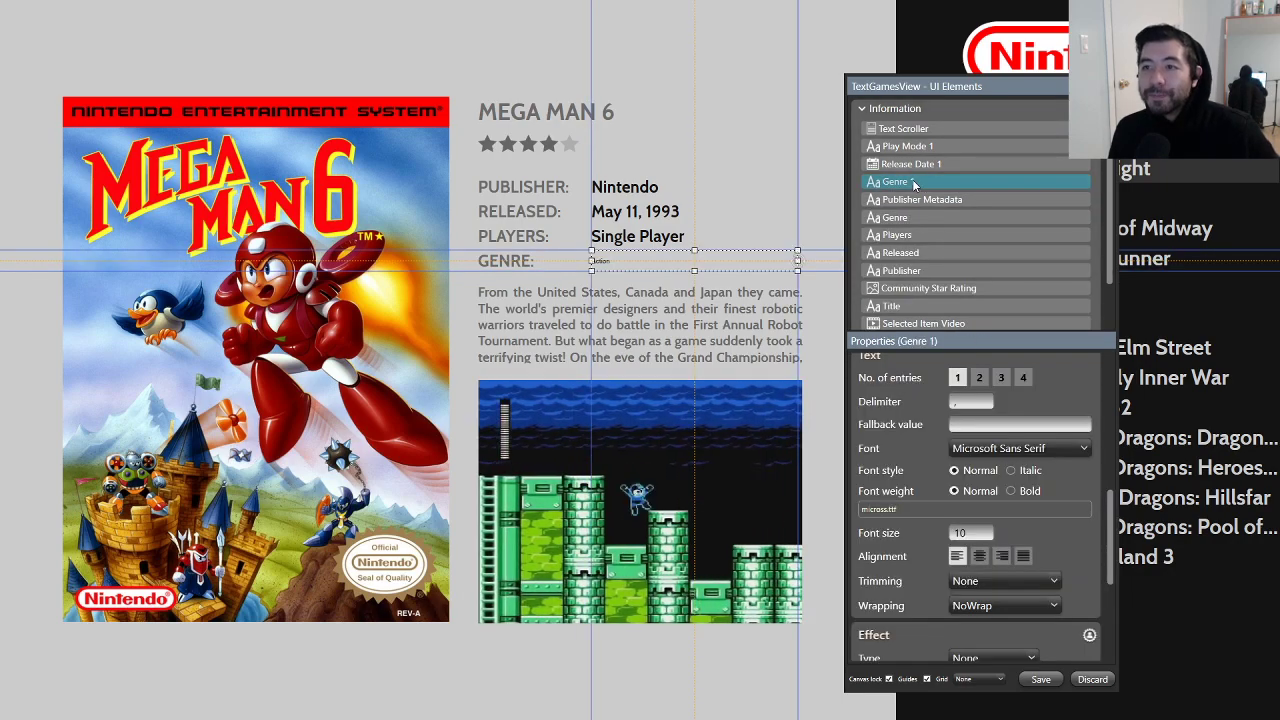
pyautogui.click(920, 182)
pyautogui.press('BackSpace')
pyautogui.write('Metadata')
pyautogui.press('Return')
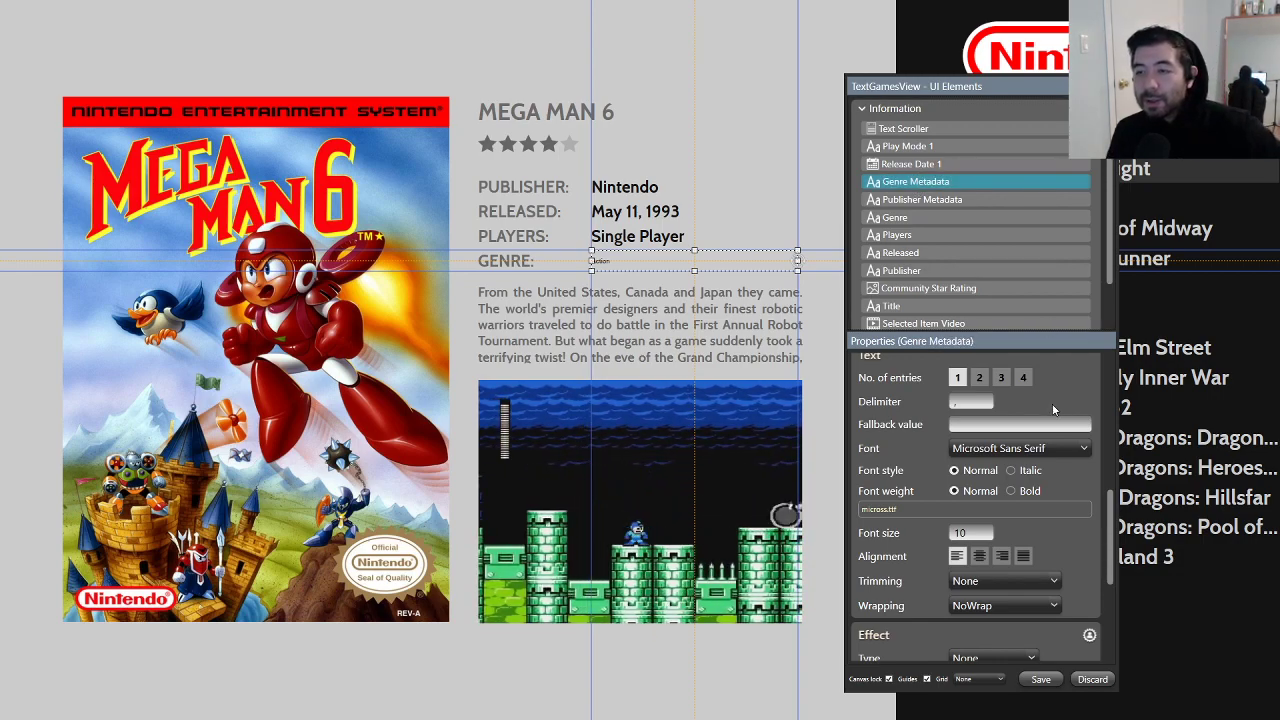
# Step: Set the Genre Metadata text to the Cabin font at size 25
pyautogui.moveTo(1110, 510)
pyautogui.mouseDown()
pyautogui.moveTo(1111, 435)
pyautogui.moveTo(1111, 506)
pyautogui.mouseUp()
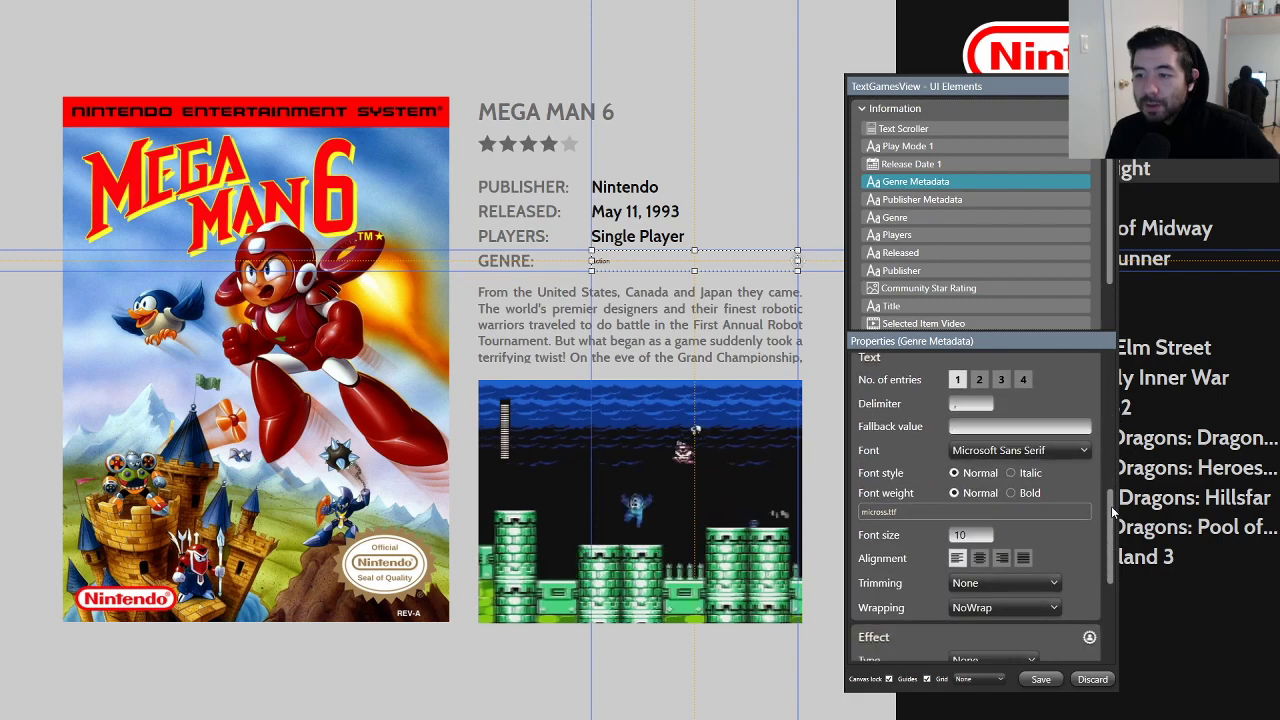
pyautogui.click(1008, 449)
pyautogui.press('c')
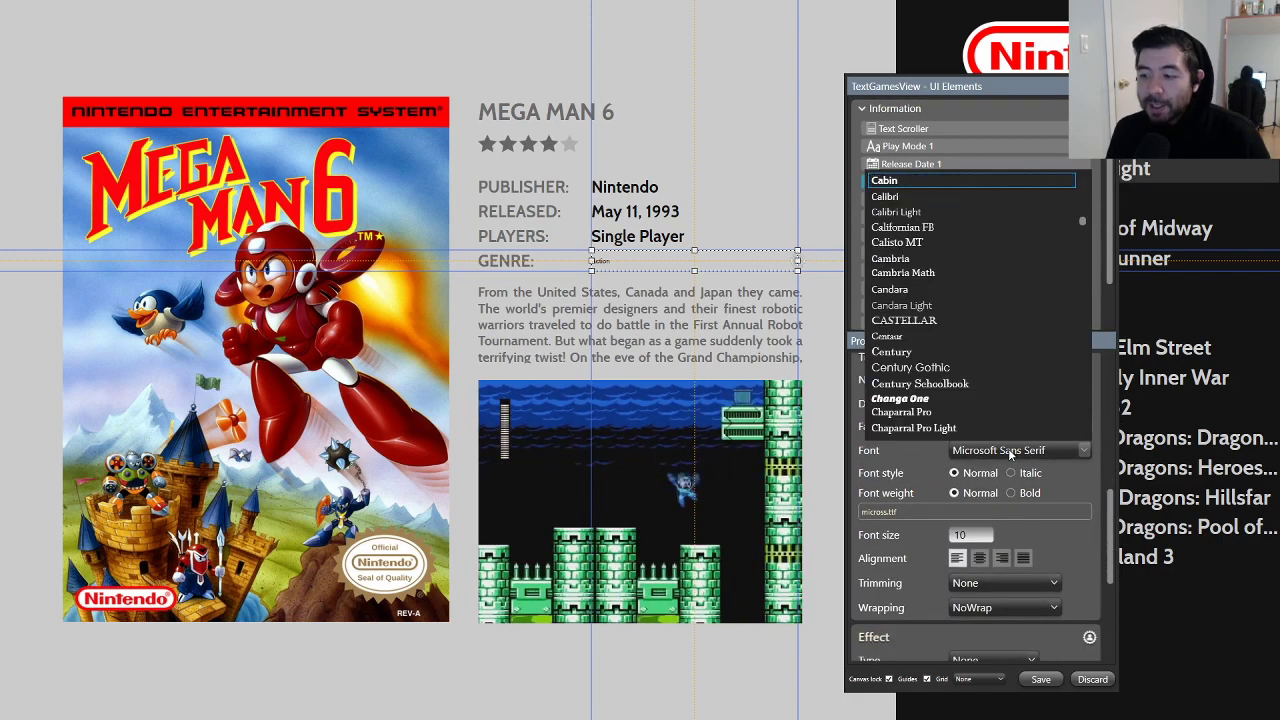
pyautogui.click(950, 184)
pyautogui.click(900, 538)
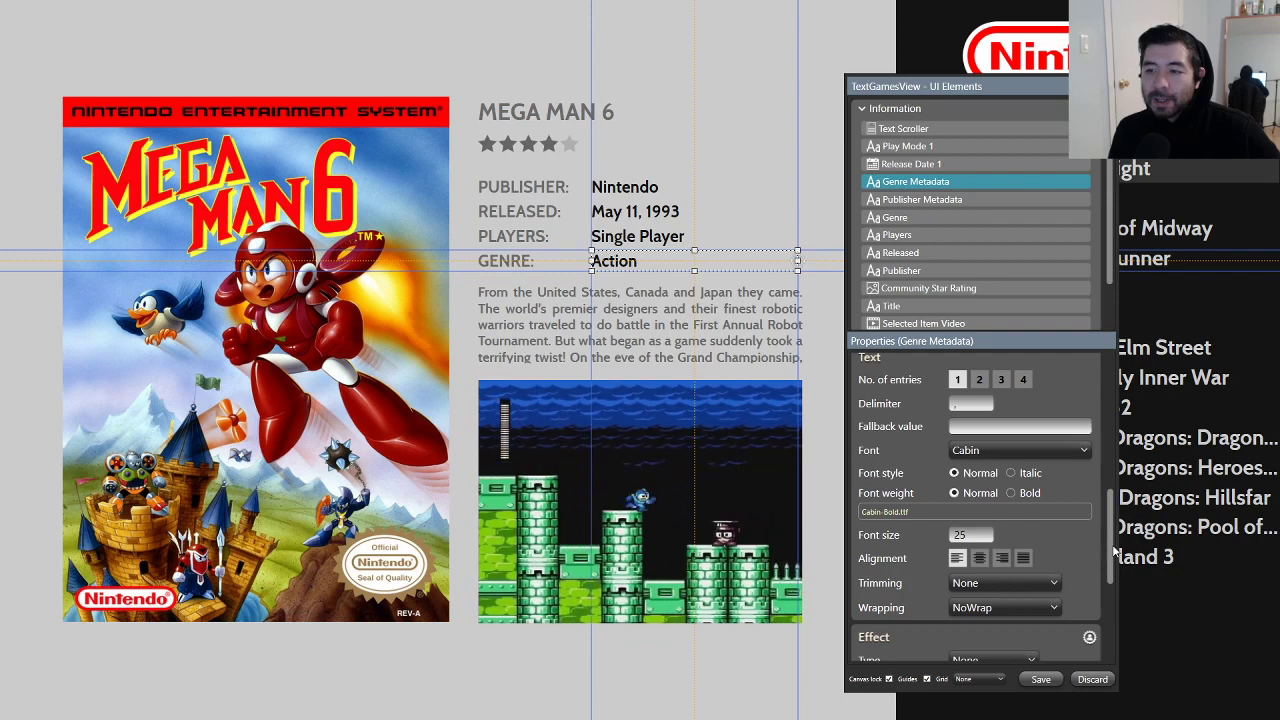
# Step: Set the Genre Metadata element's number of entries to 2 and move the editor window clear of the game details
pyautogui.scroll(-1, 1112, 538)
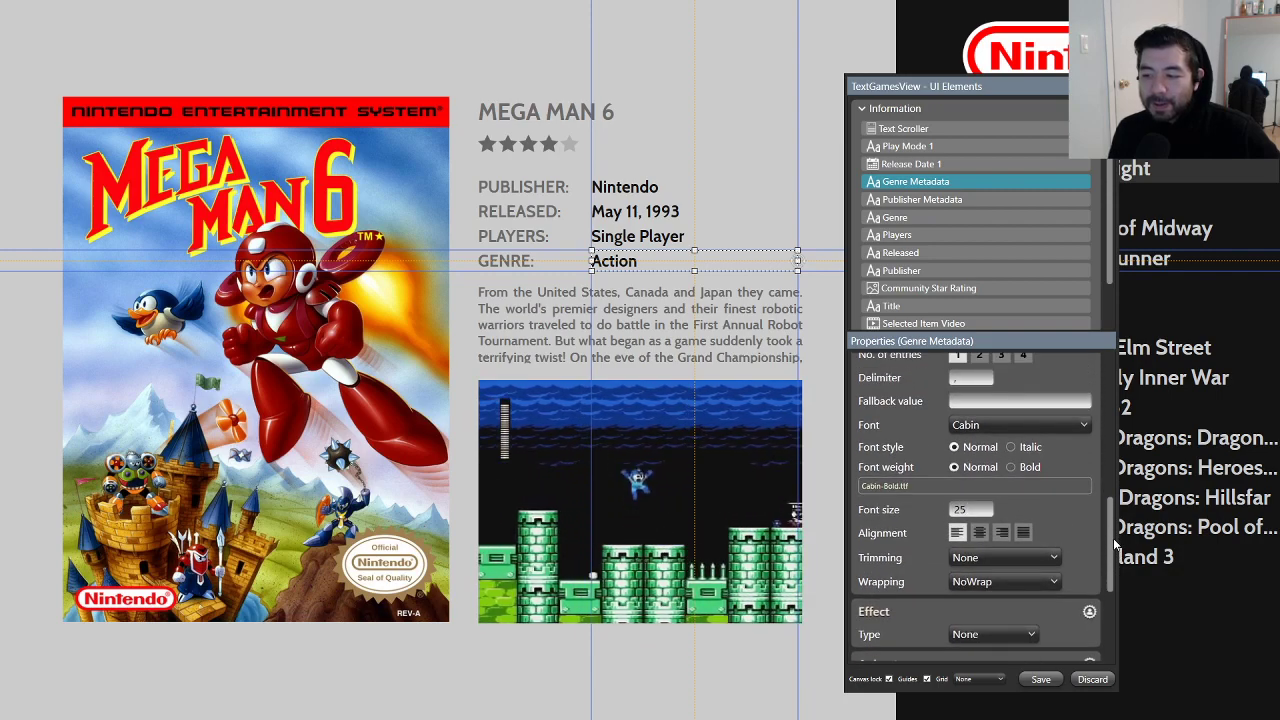
pyautogui.moveTo(1113, 538); pyautogui.dragTo(1108, 503)
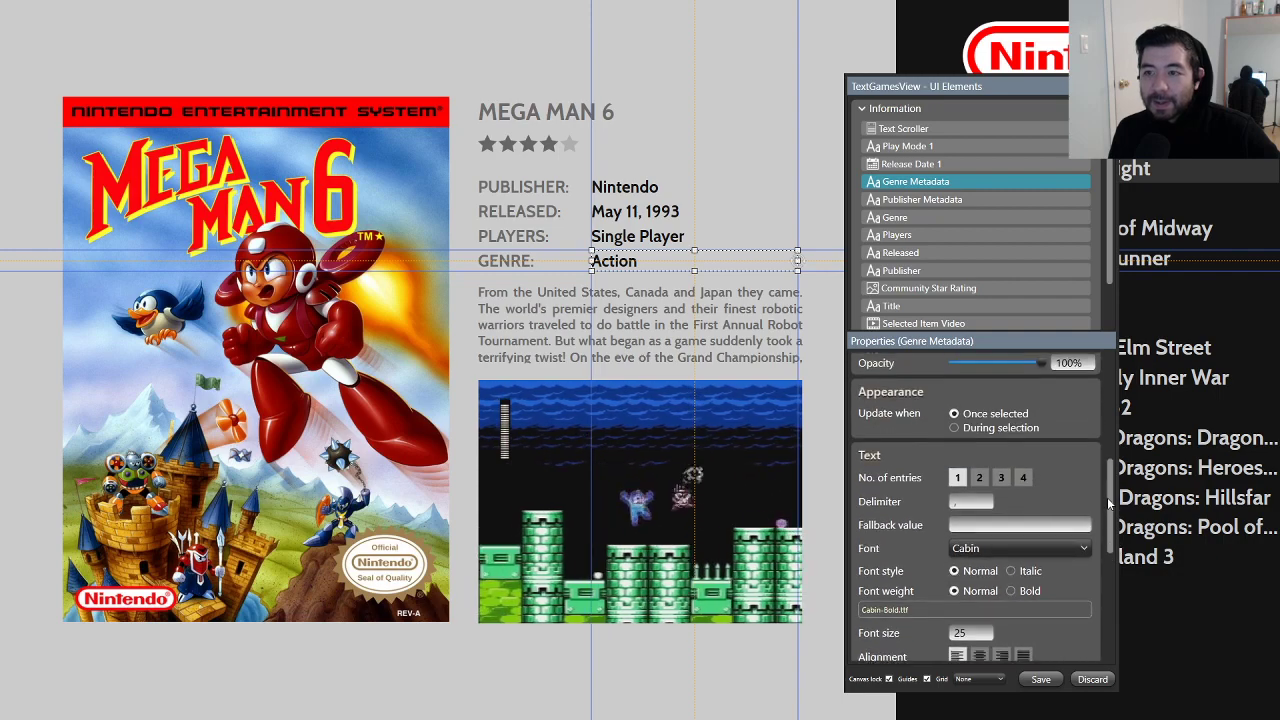
pyautogui.scroll(-2, 1108, 503)
pyautogui.click(980, 440)
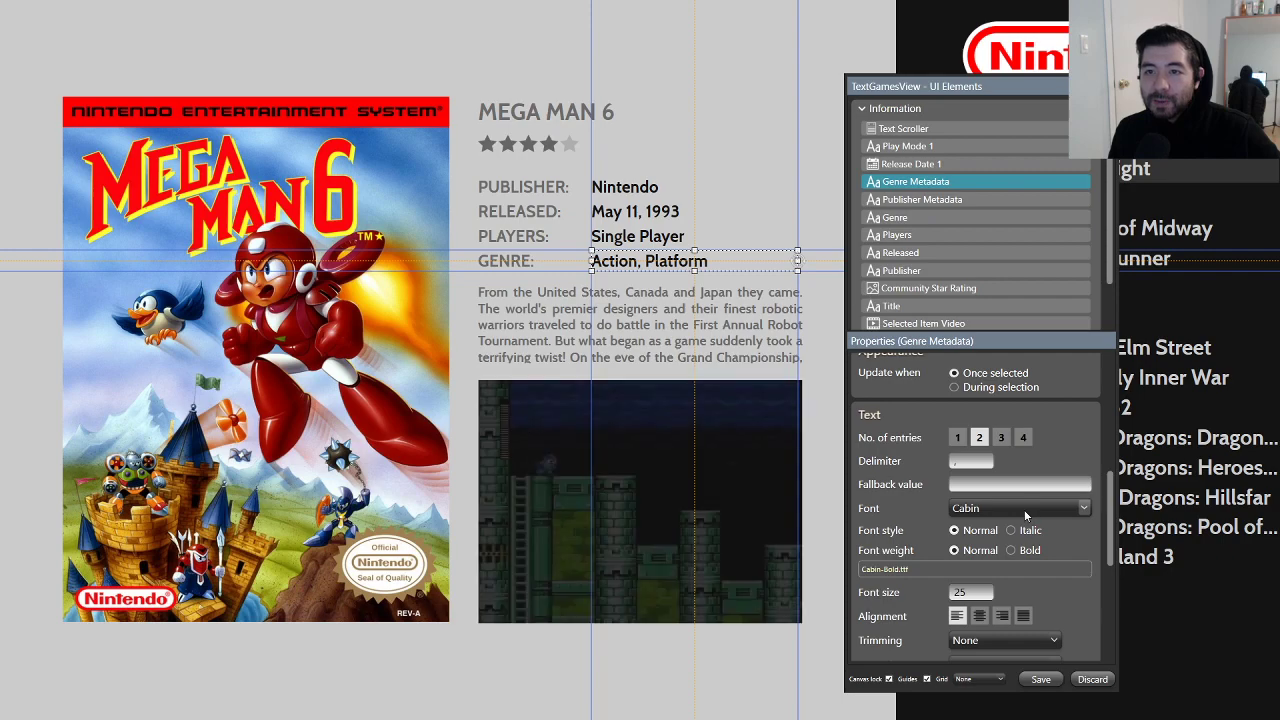
pyautogui.moveTo(909, 91); pyautogui.dragTo(1011, 79)
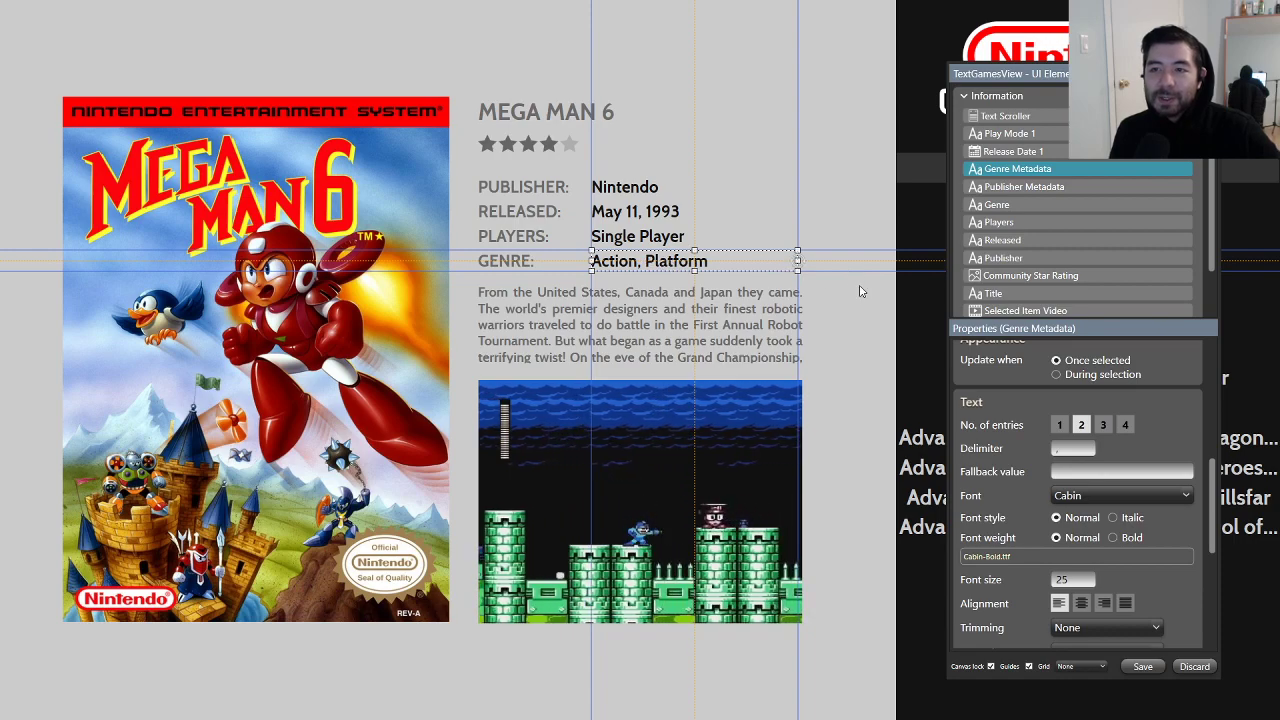
pyautogui.click(867, 322)
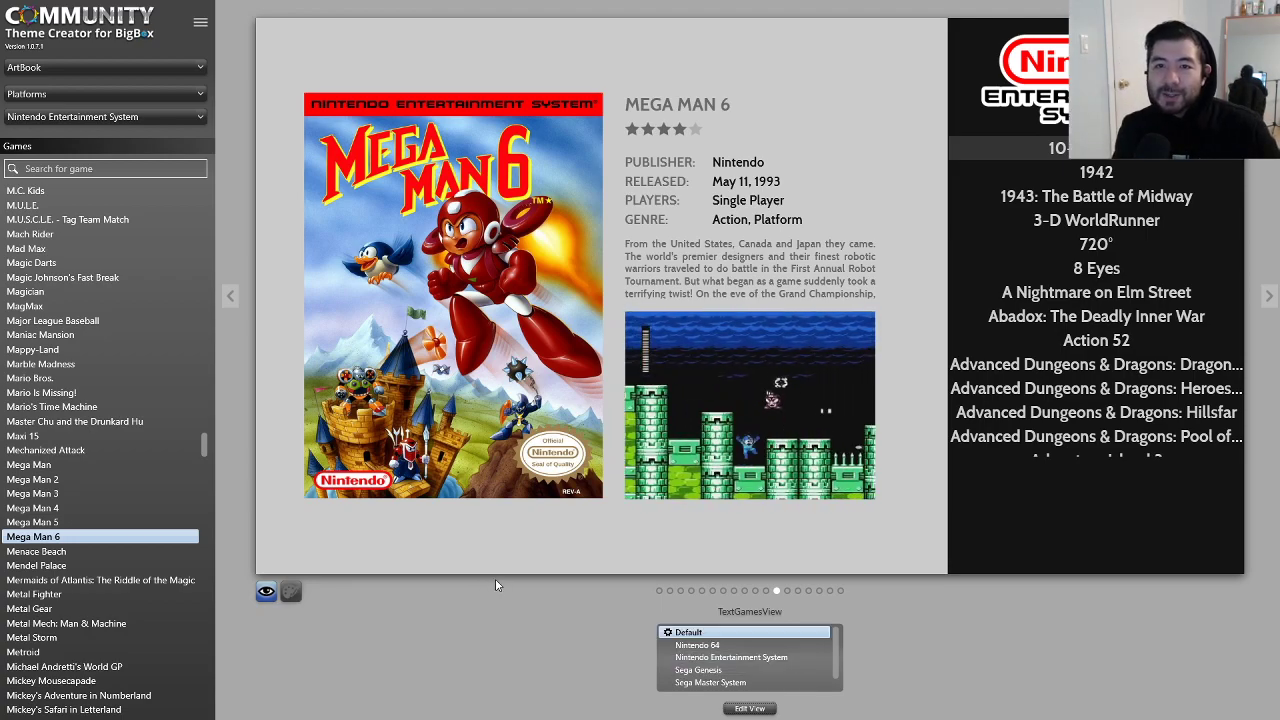
# Step: Publish the ArtBook theme
pyautogui.click(200, 27)
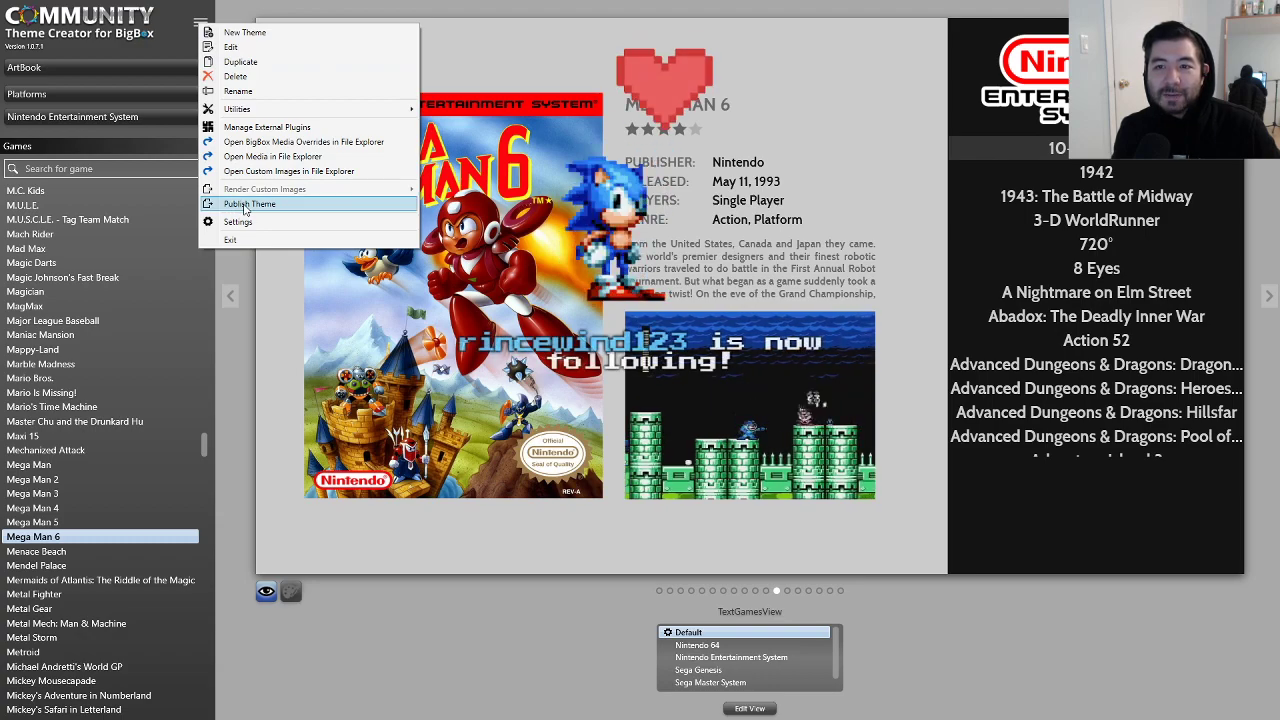
pyautogui.click(245, 205)
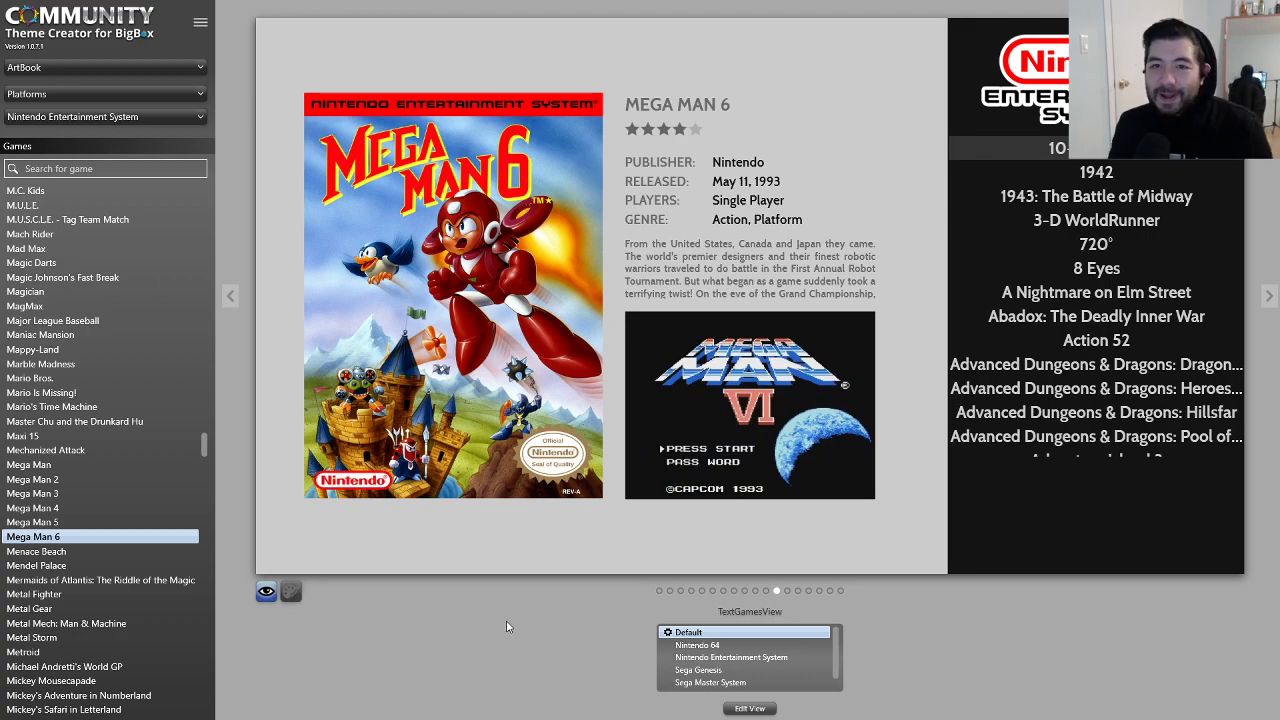
# Step: Switch to LaunchBox and start Big Box from it to test the published theme
pyautogui.press('super')
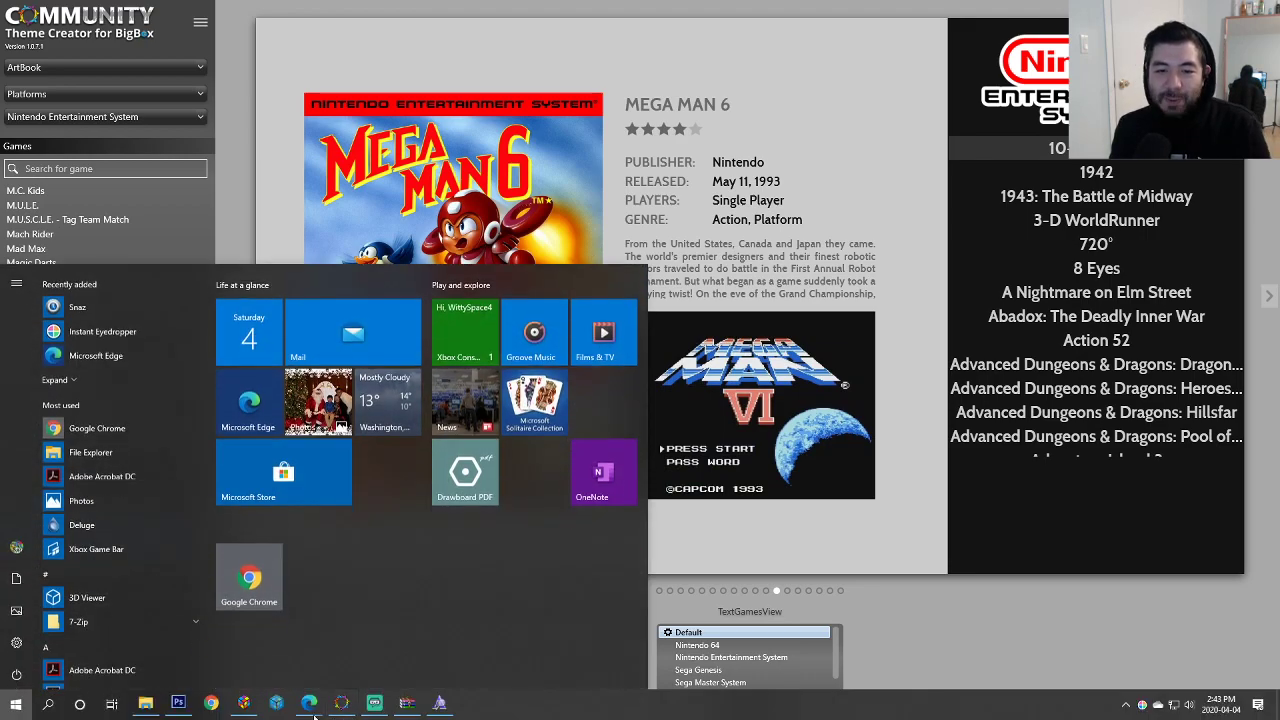
pyautogui.click(243, 703)
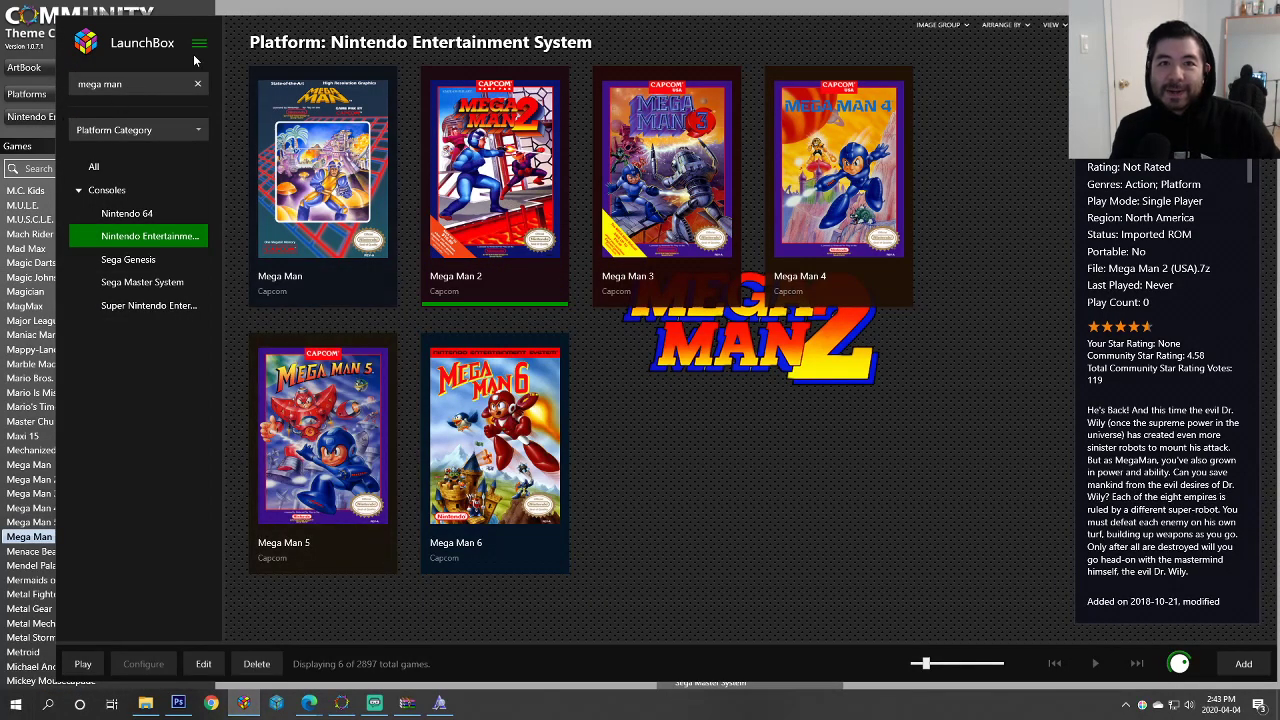
pyautogui.click(199, 43)
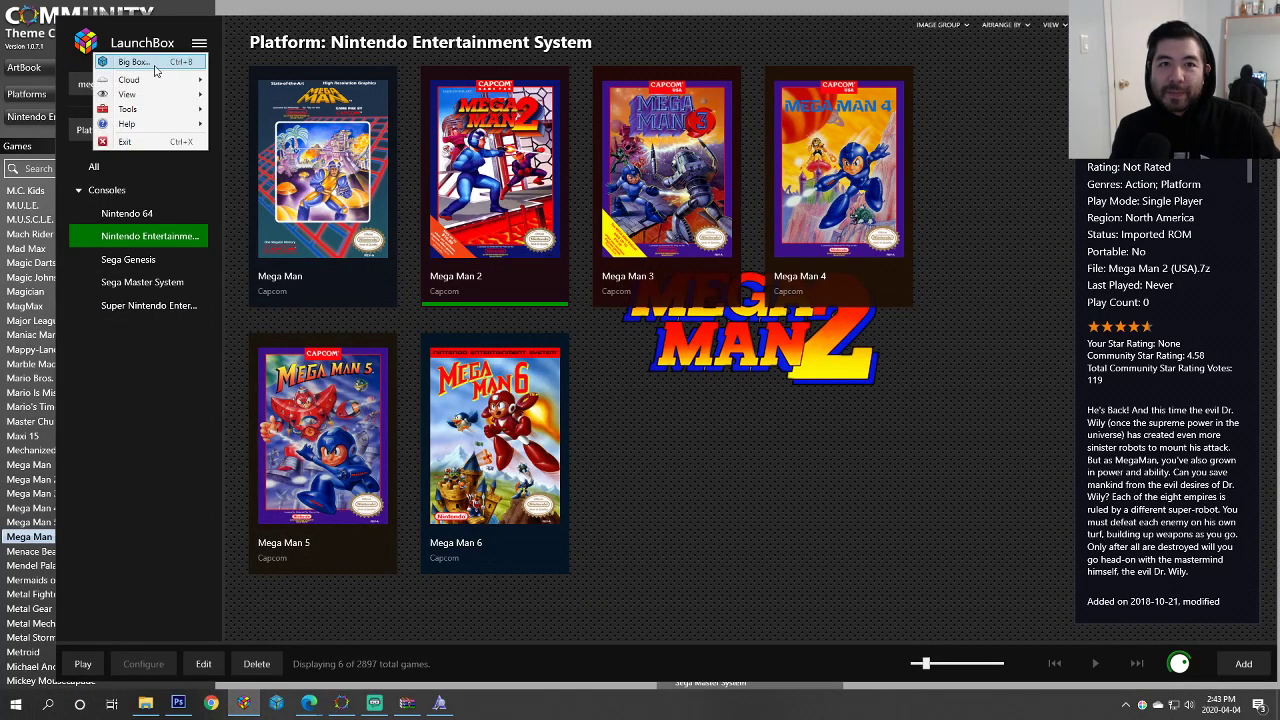
pyautogui.click(140, 62)
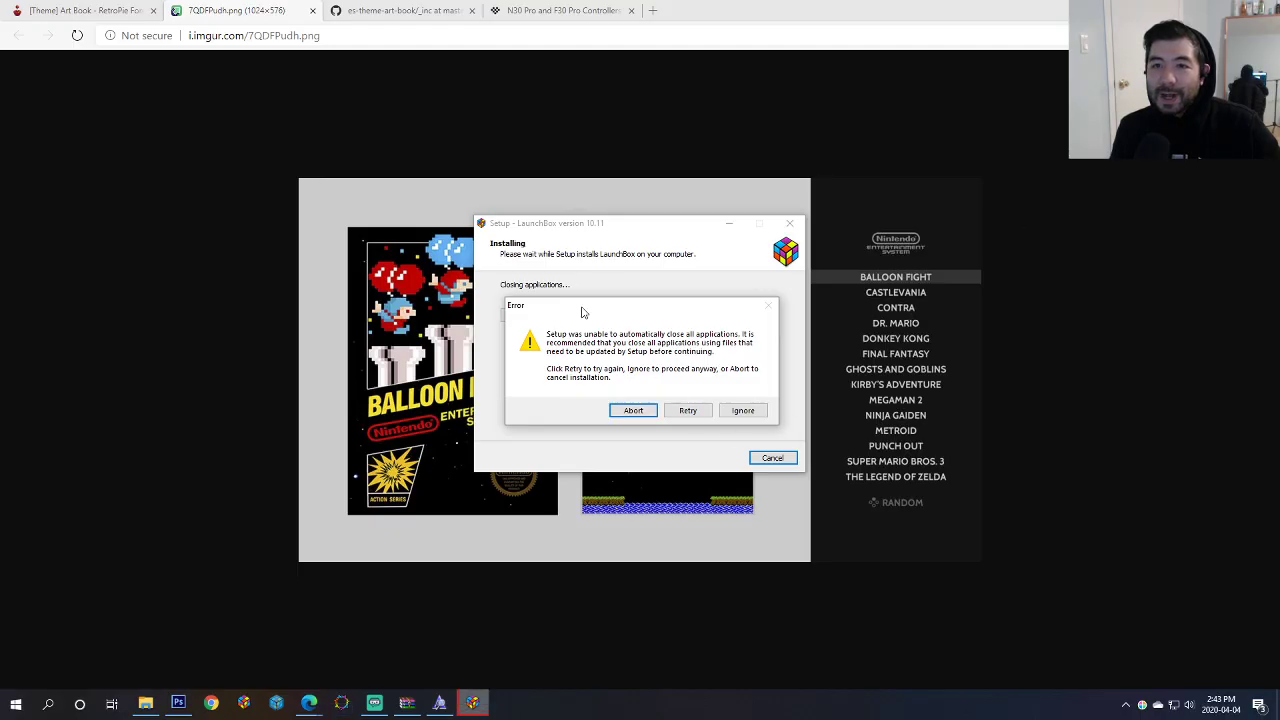
# Step: Retry closing the open applications in the LaunchBox 10.11 setup, and try to start Big Box again
pyautogui.moveTo(614, 312); pyautogui.dragTo(605, 304)
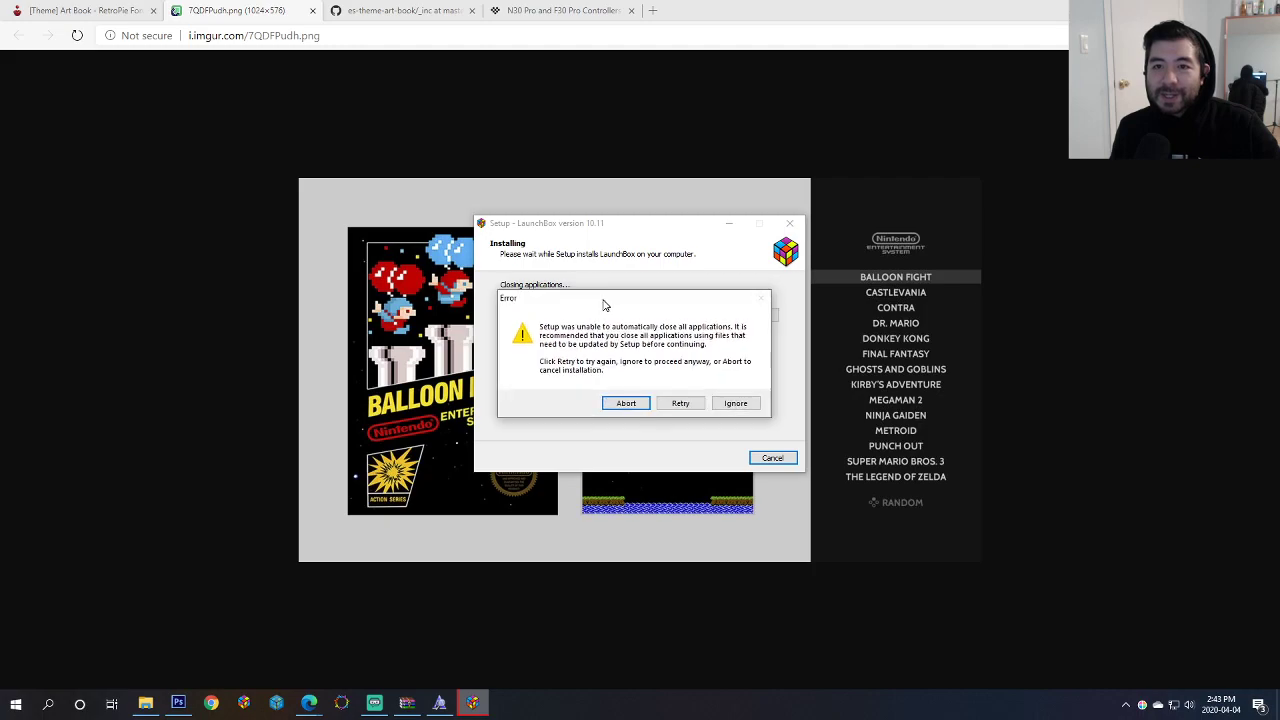
pyautogui.click(678, 404)
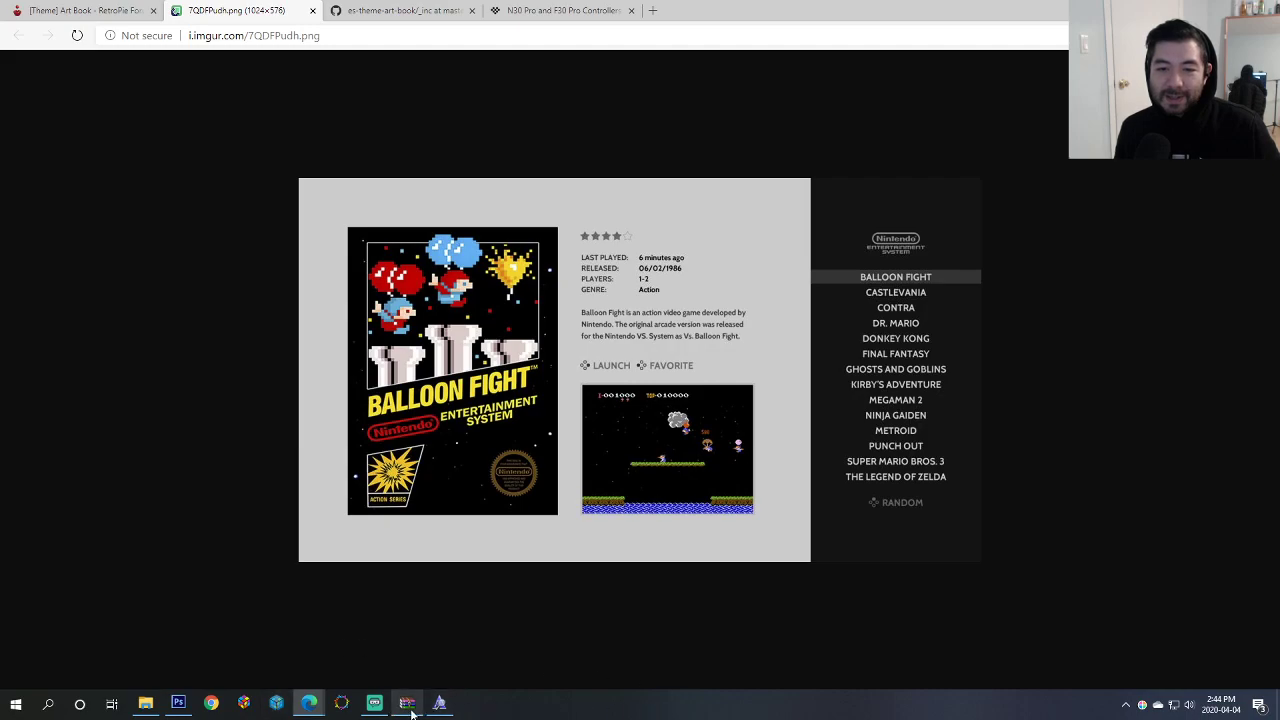
pyautogui.click(278, 706)
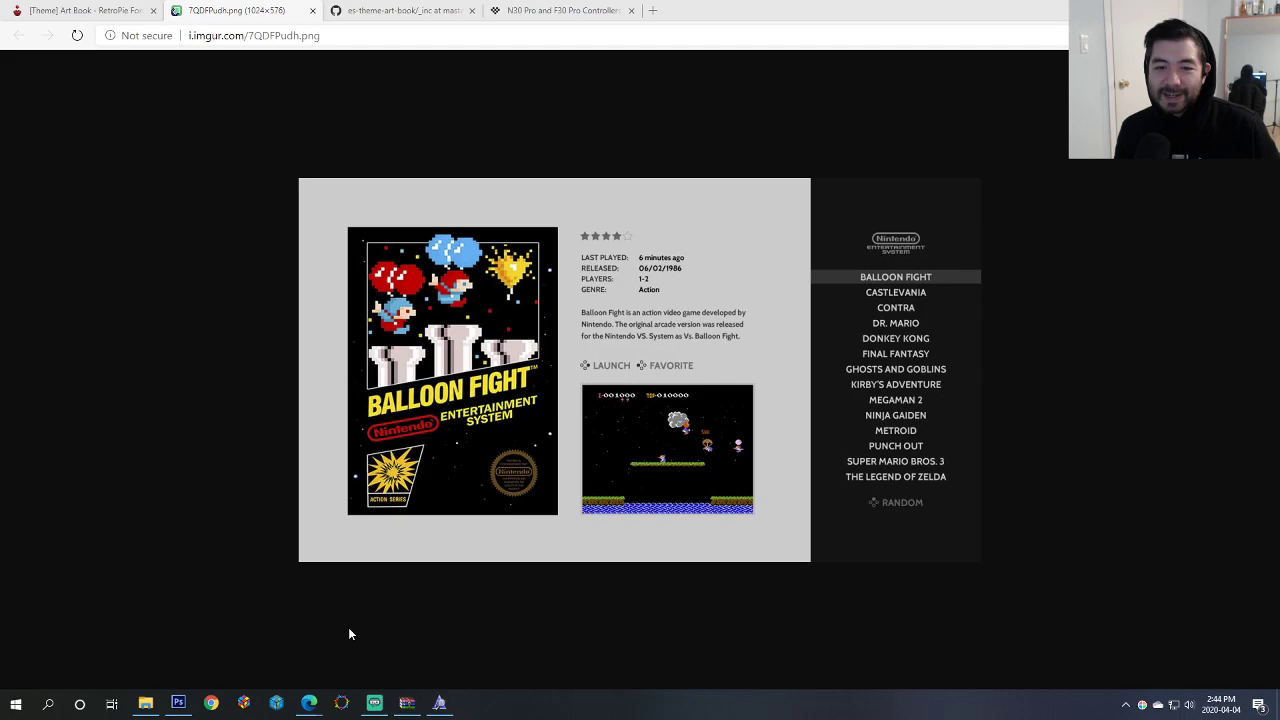
# Step: End both Big Box background processes in Task Manager and close it
pyautogui.rightClick(621, 712)
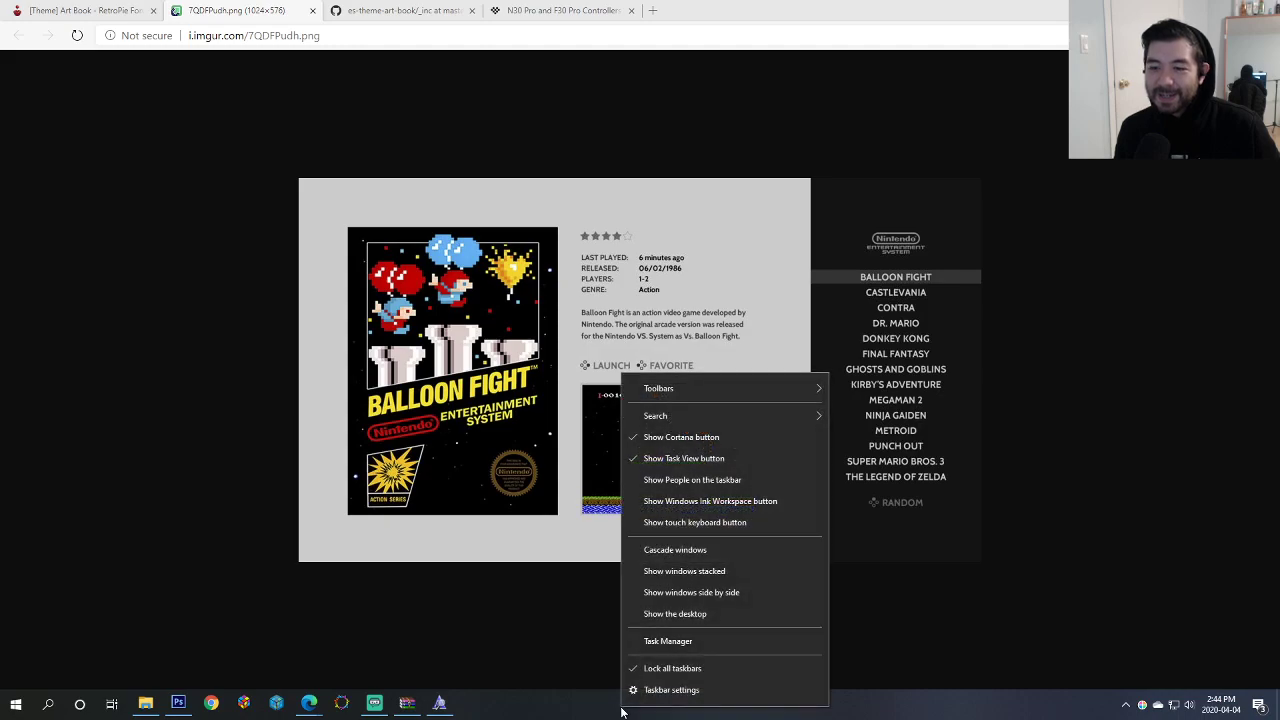
pyautogui.click(656, 645)
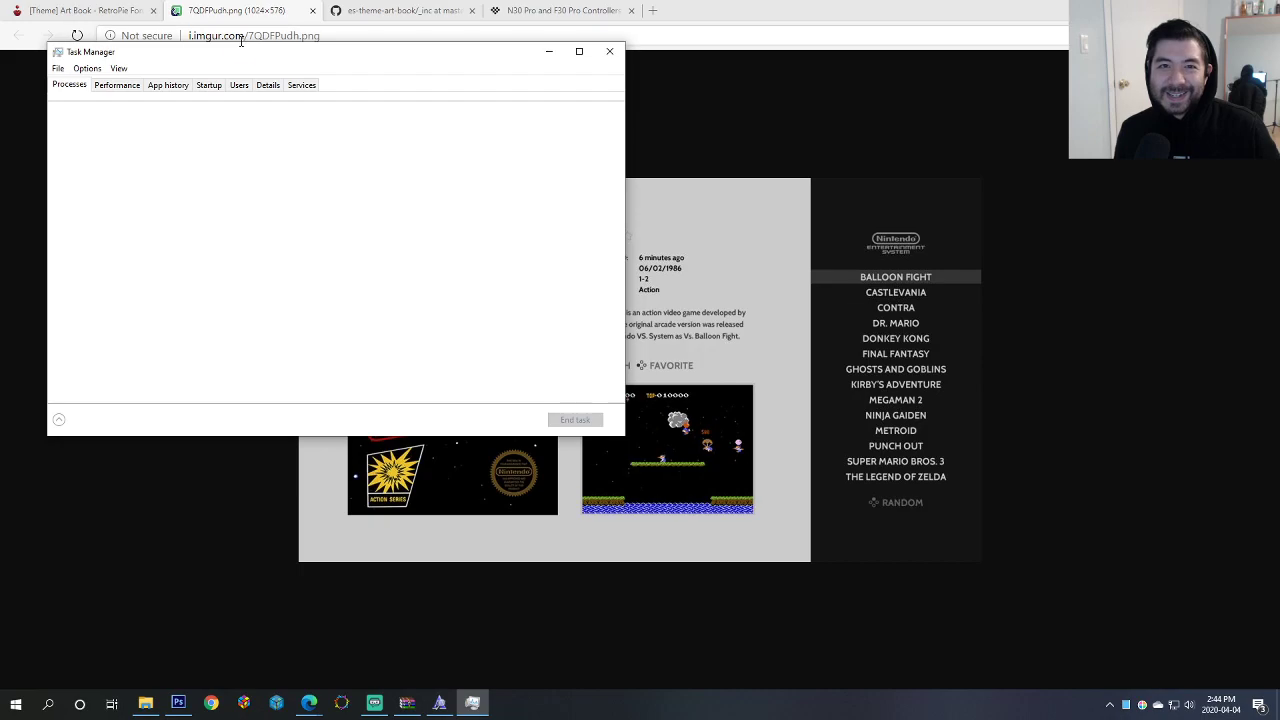
pyautogui.moveTo(244, 55); pyautogui.dragTo(620, 208)
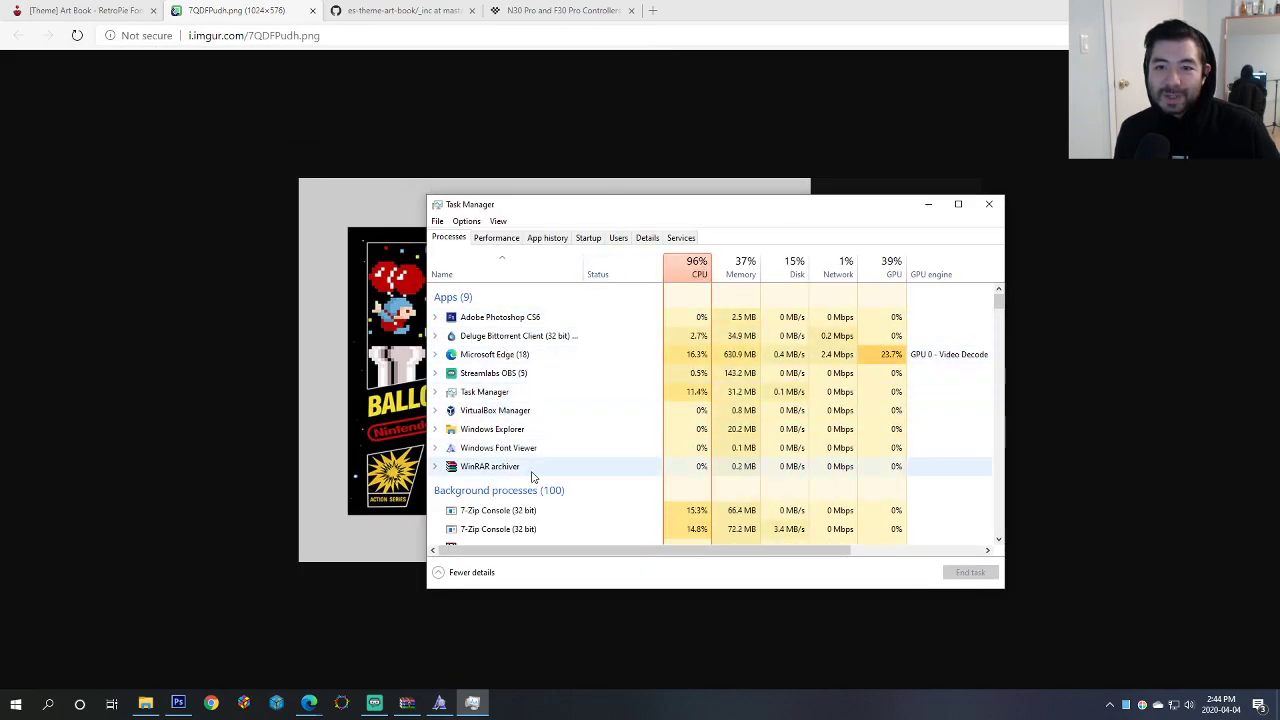
pyautogui.scroll(-2, 531, 474)
pyautogui.scroll(-3, 531, 476)
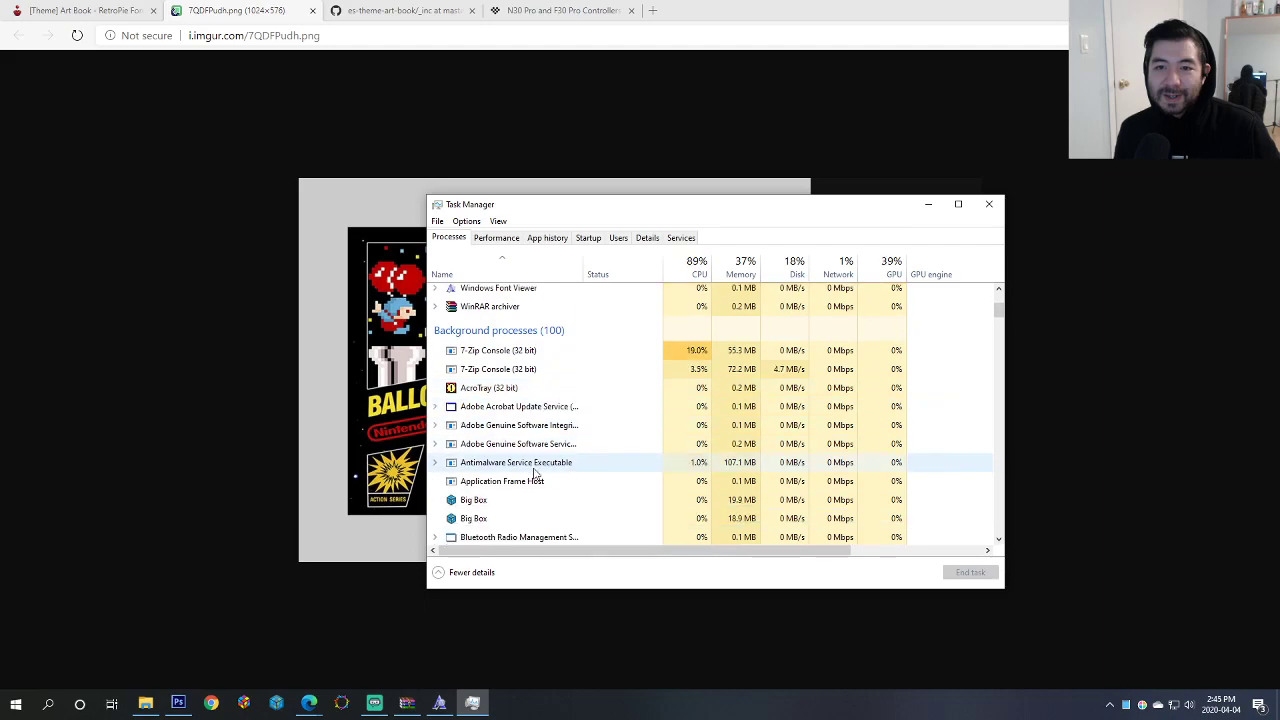
pyautogui.click(491, 484)
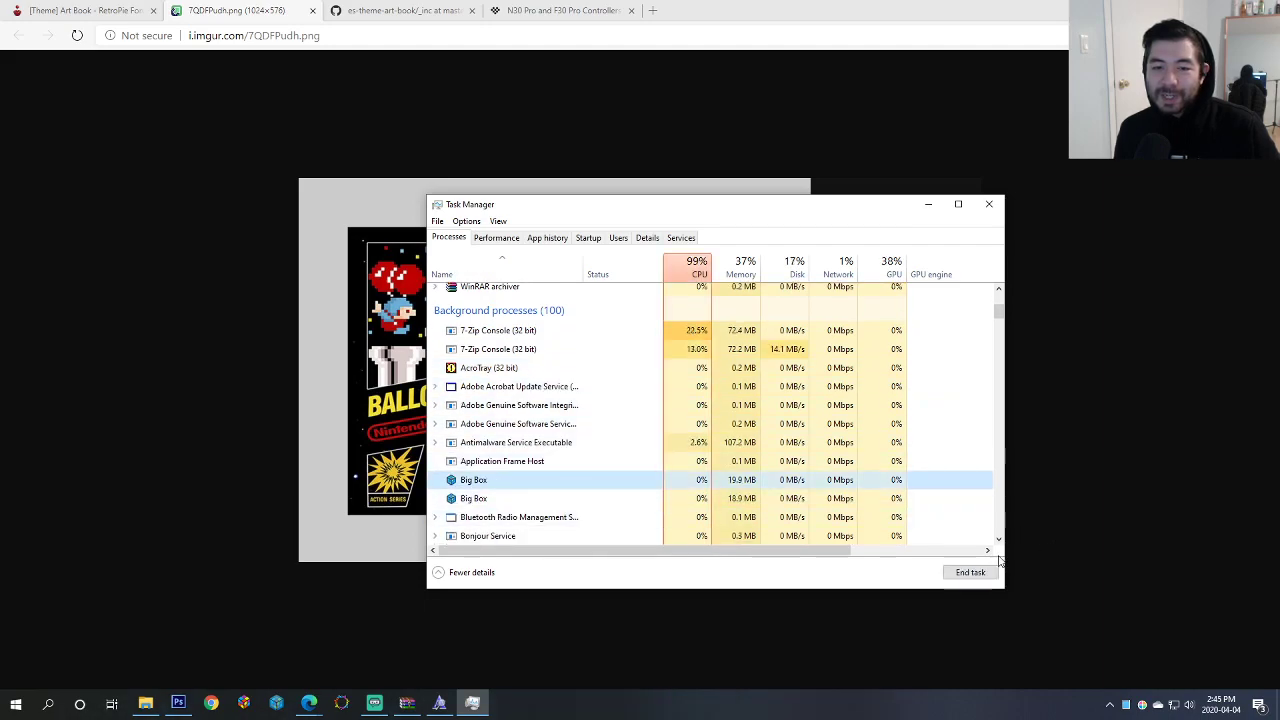
pyautogui.click(970, 573)
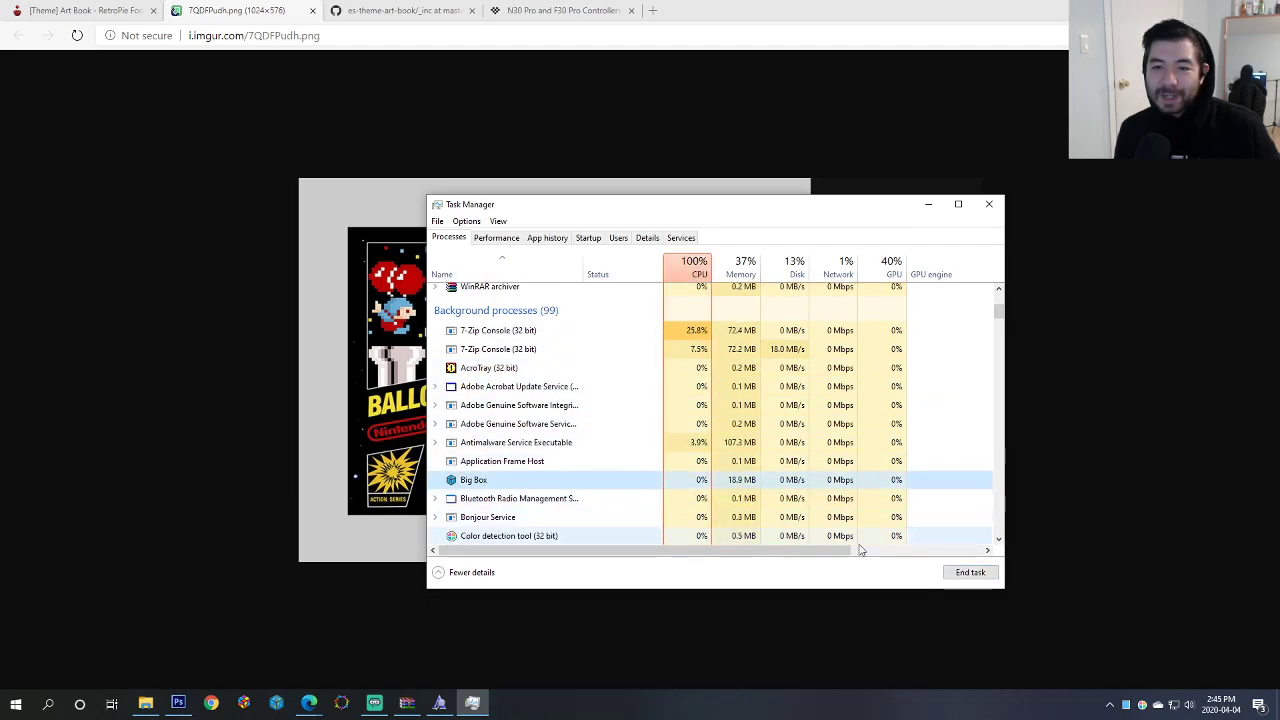
pyautogui.click(970, 572)
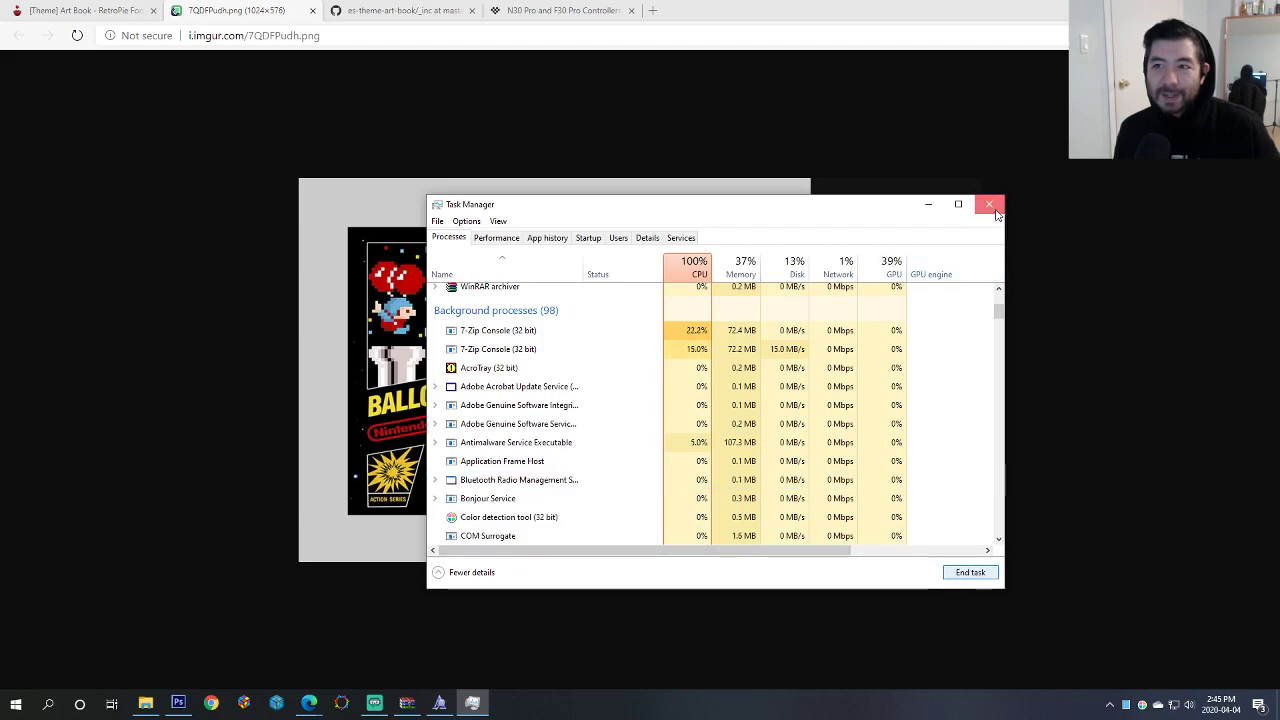
pyautogui.click(989, 204)
# Step: Try starting Big Box again, end its background process in Task Manager, and close Task Manager
pyautogui.click(276, 710)
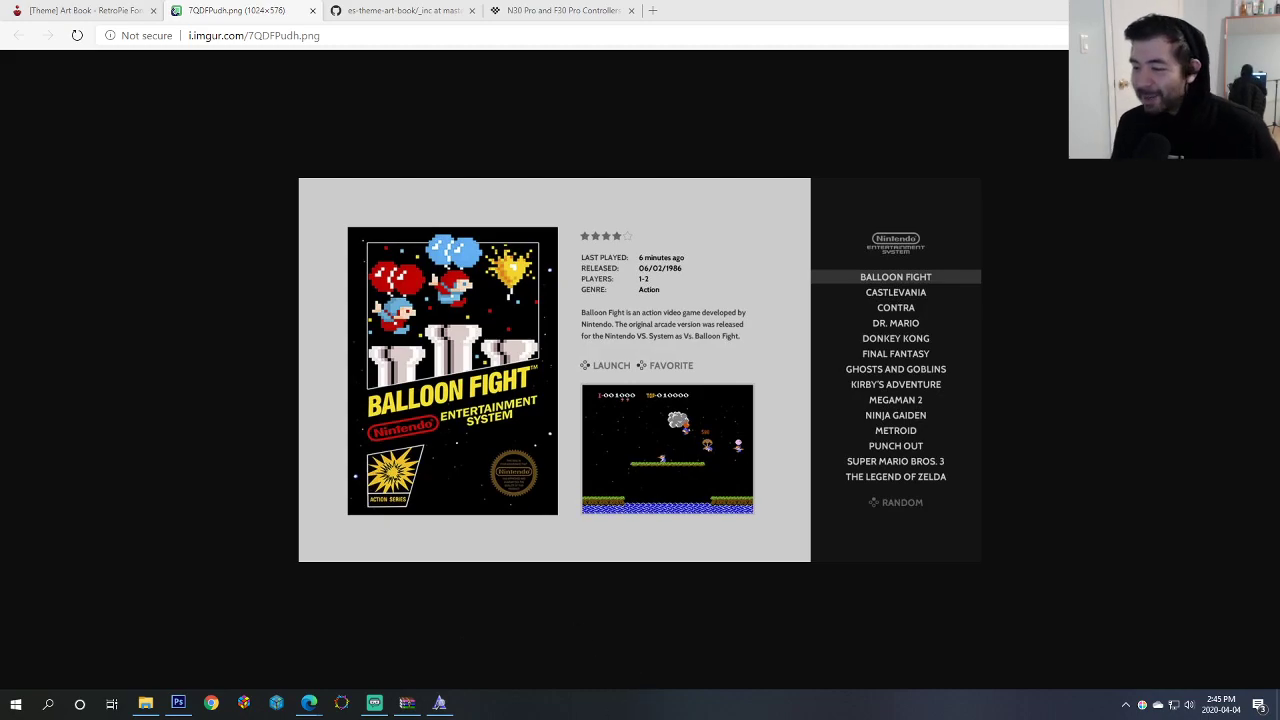
pyautogui.rightClick(629, 709)
pyautogui.click(660, 640)
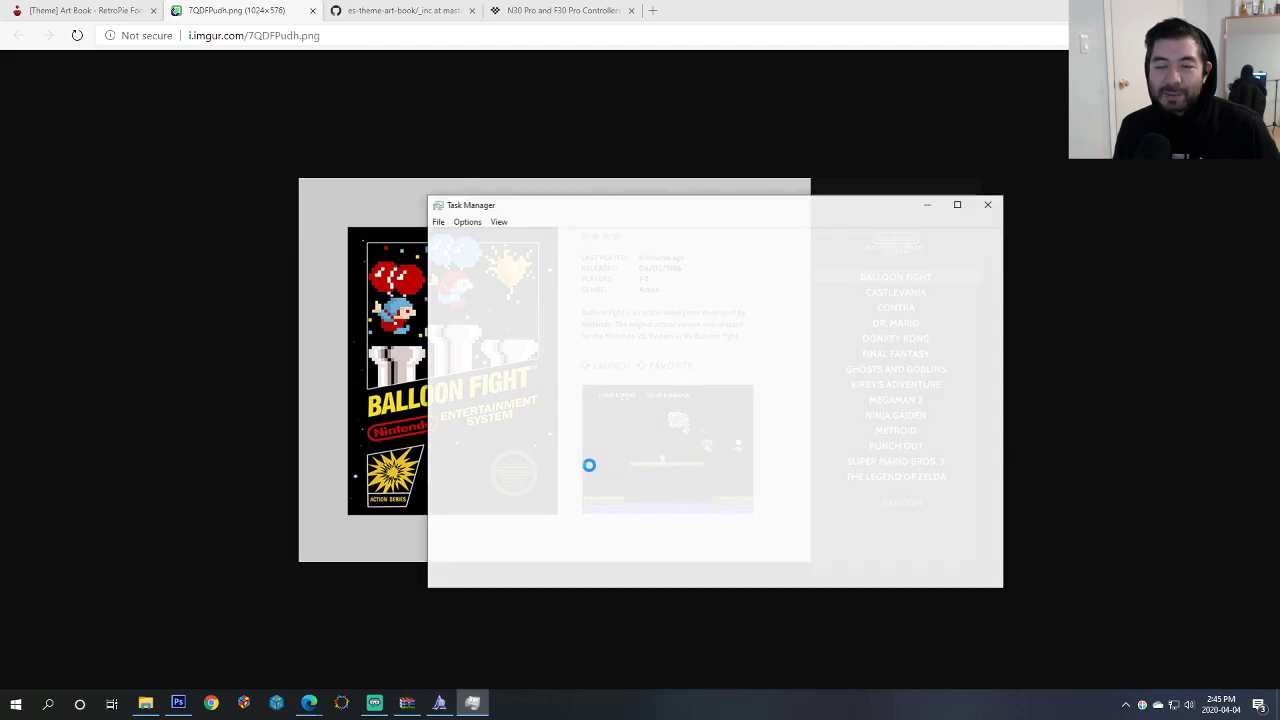
pyautogui.scroll(-2, 591, 437)
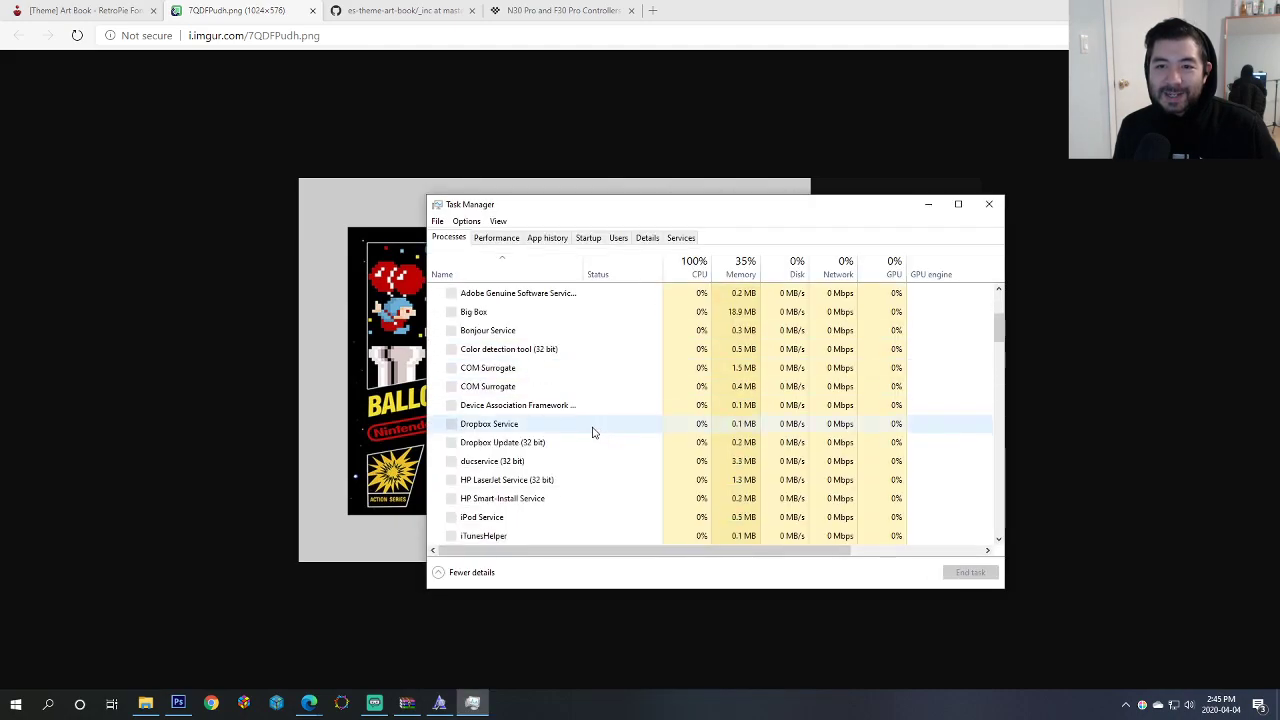
pyautogui.scroll(3, 591, 432)
pyautogui.click(486, 527)
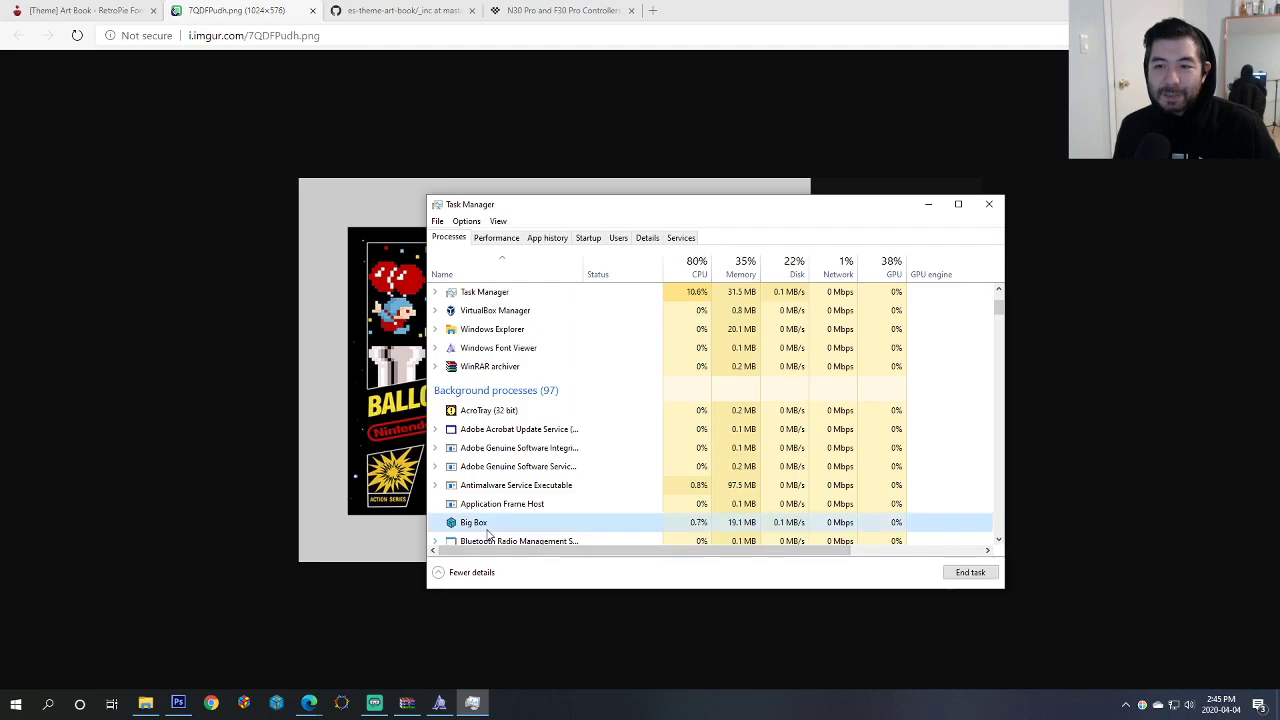
pyautogui.scroll(-1, 488, 535)
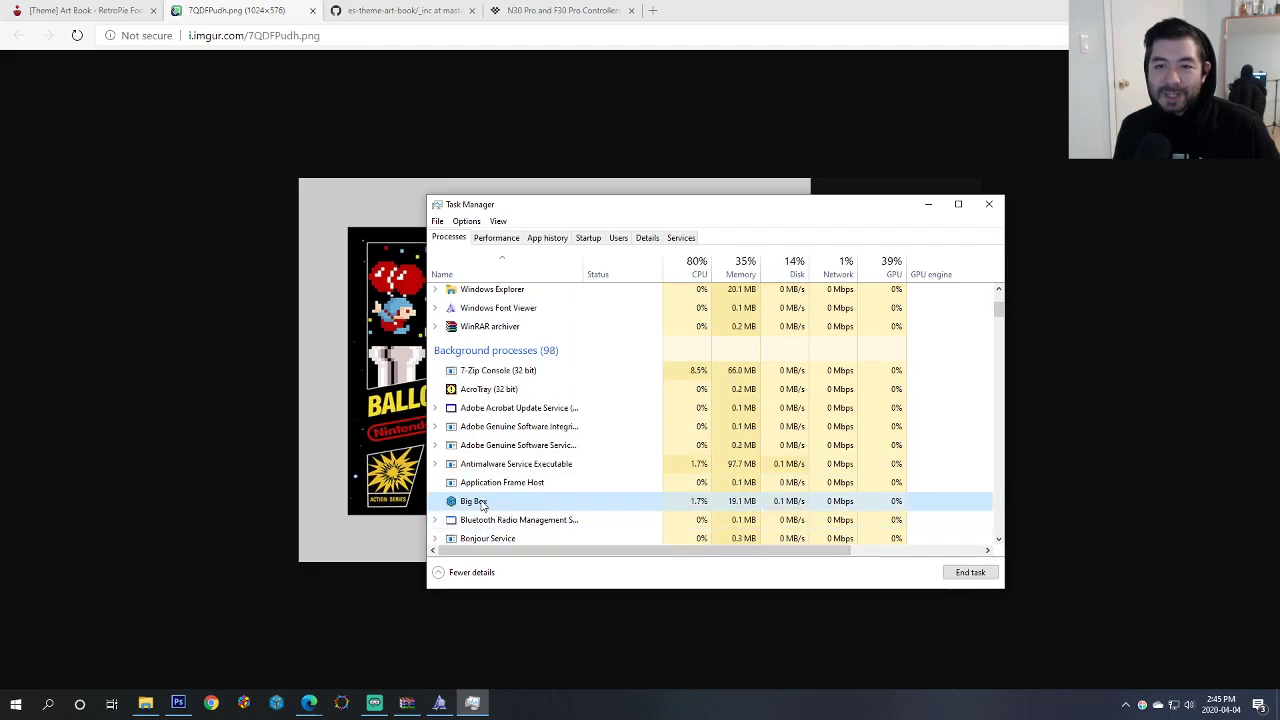
pyautogui.click(971, 576)
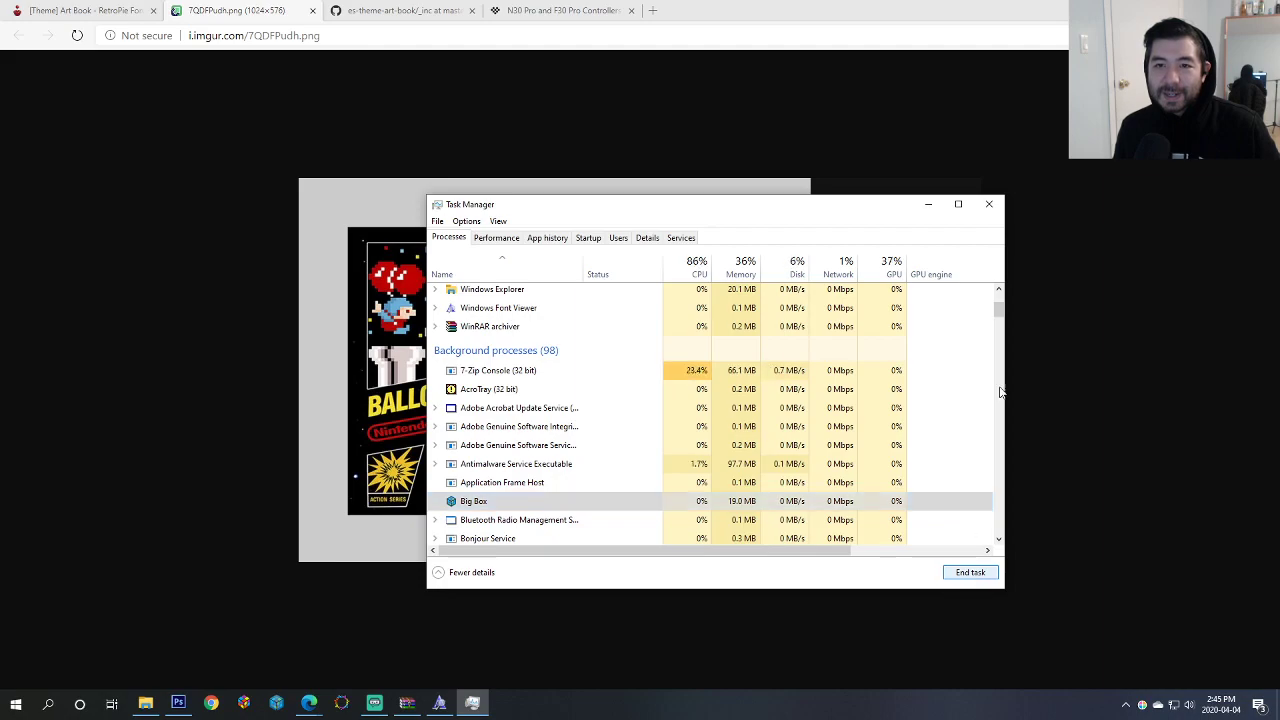
pyautogui.click(989, 206)
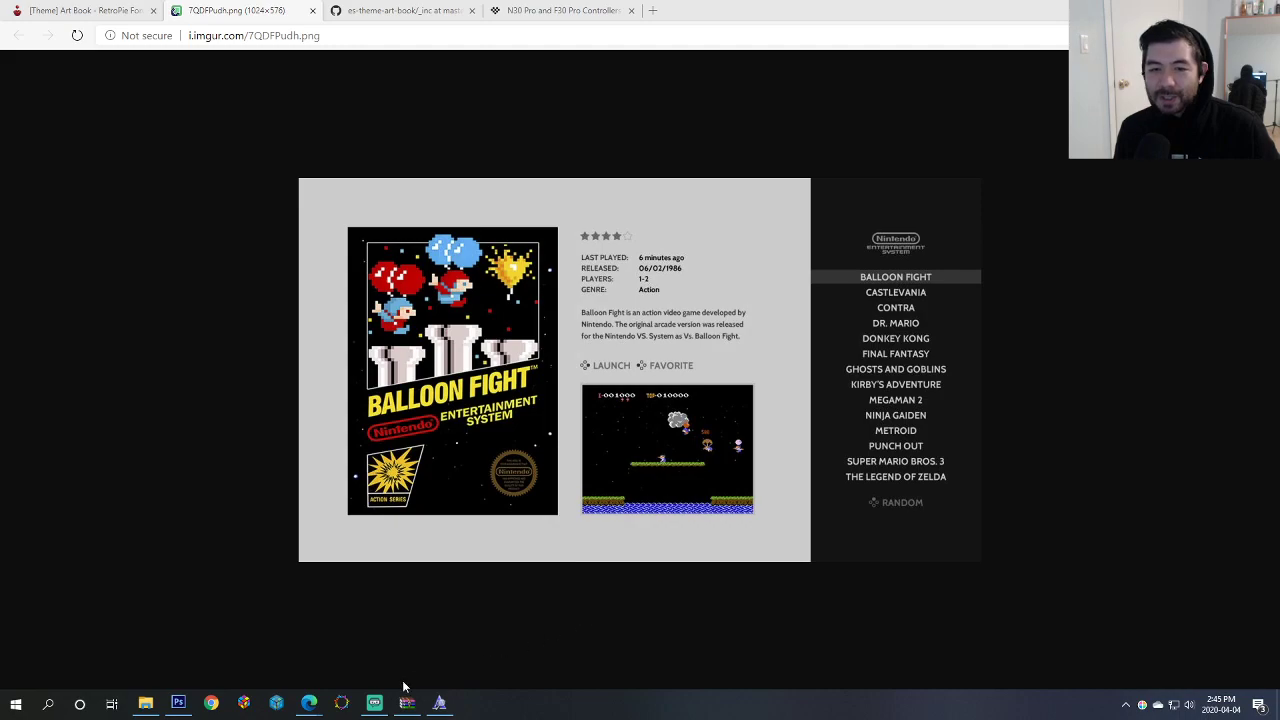
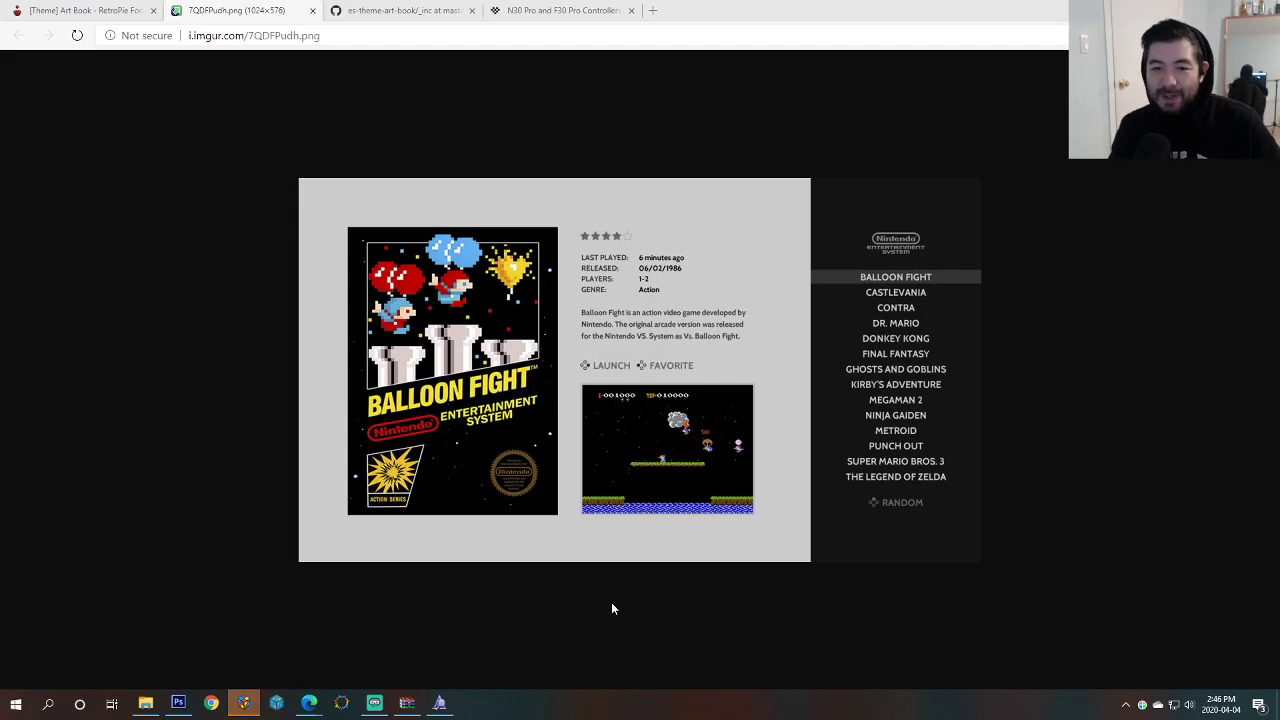
# Step: Dismiss the LaunchBox welcome window and try to bring up the main LaunchBox window
pyautogui.click(245, 704)
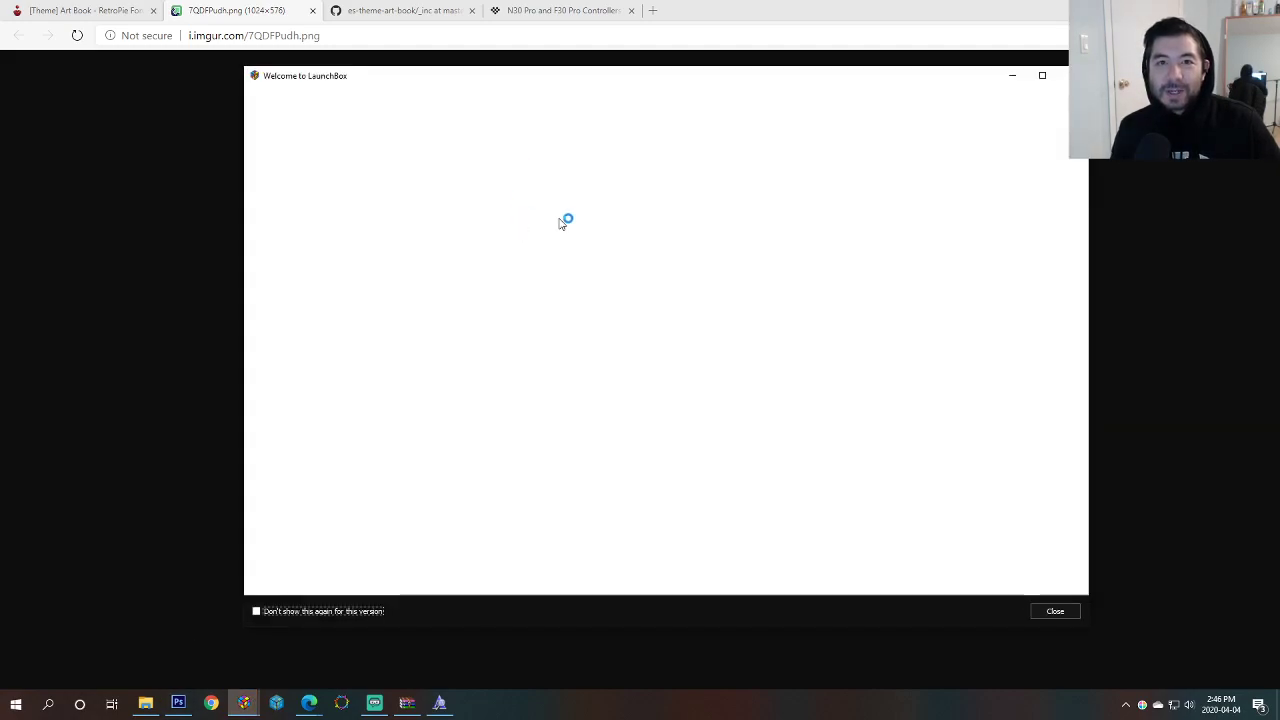
pyautogui.click(1056, 612)
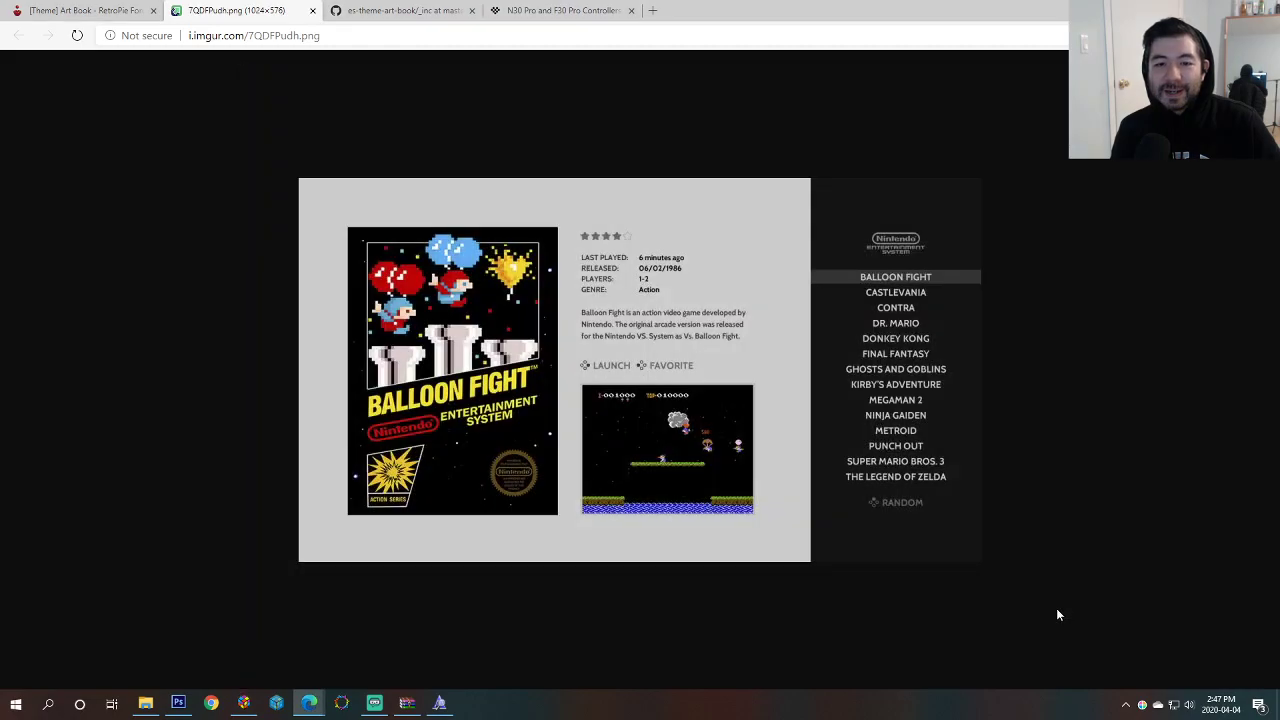
pyautogui.click(243, 705)
pyautogui.click(243, 705)
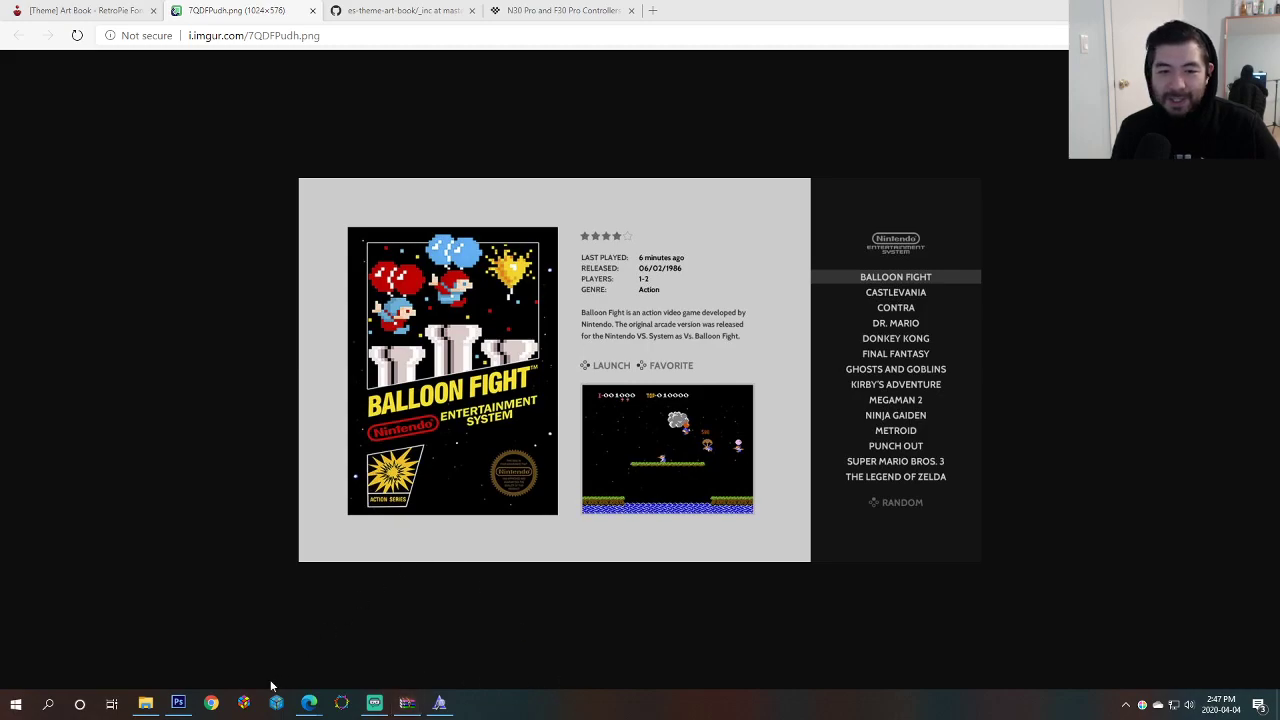
# Step: Check the running processes in Task Manager for leftover LaunchBox or Big Box entries, and close it
pyautogui.rightClick(526, 711)
pyautogui.click(563, 638)
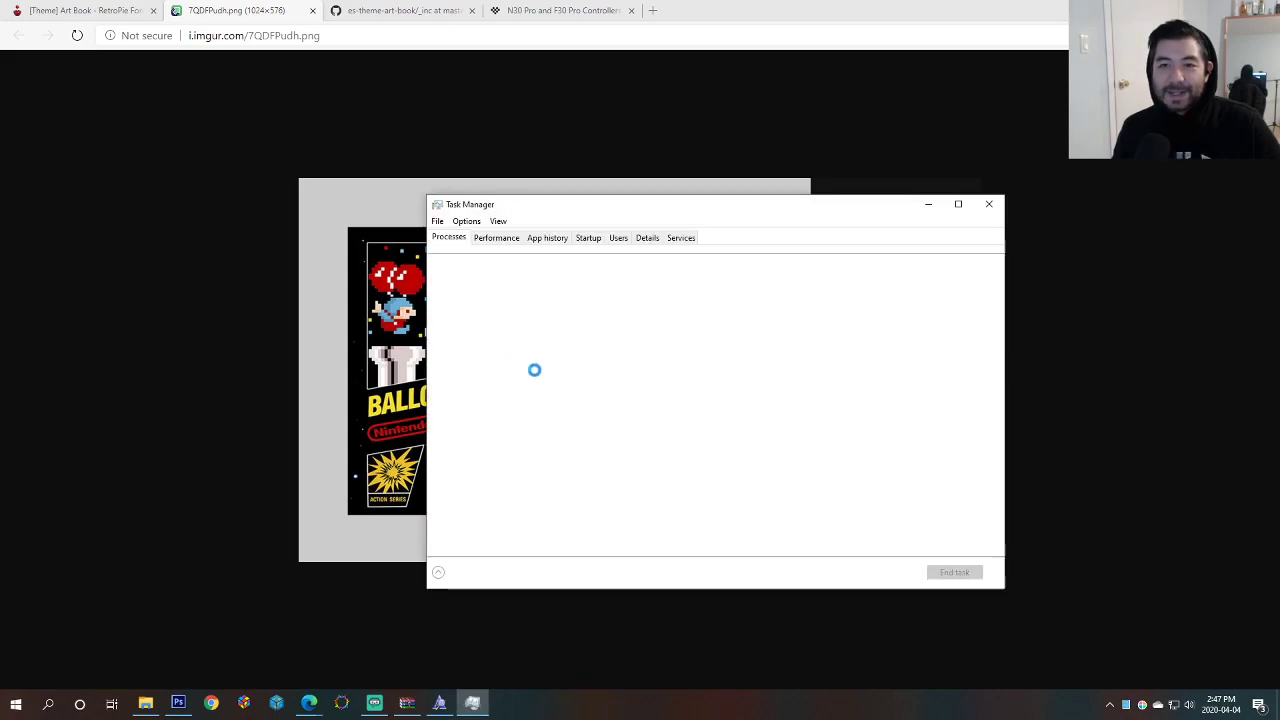
pyautogui.scroll(-10, 573, 412)
pyautogui.scroll(-10, 573, 412)
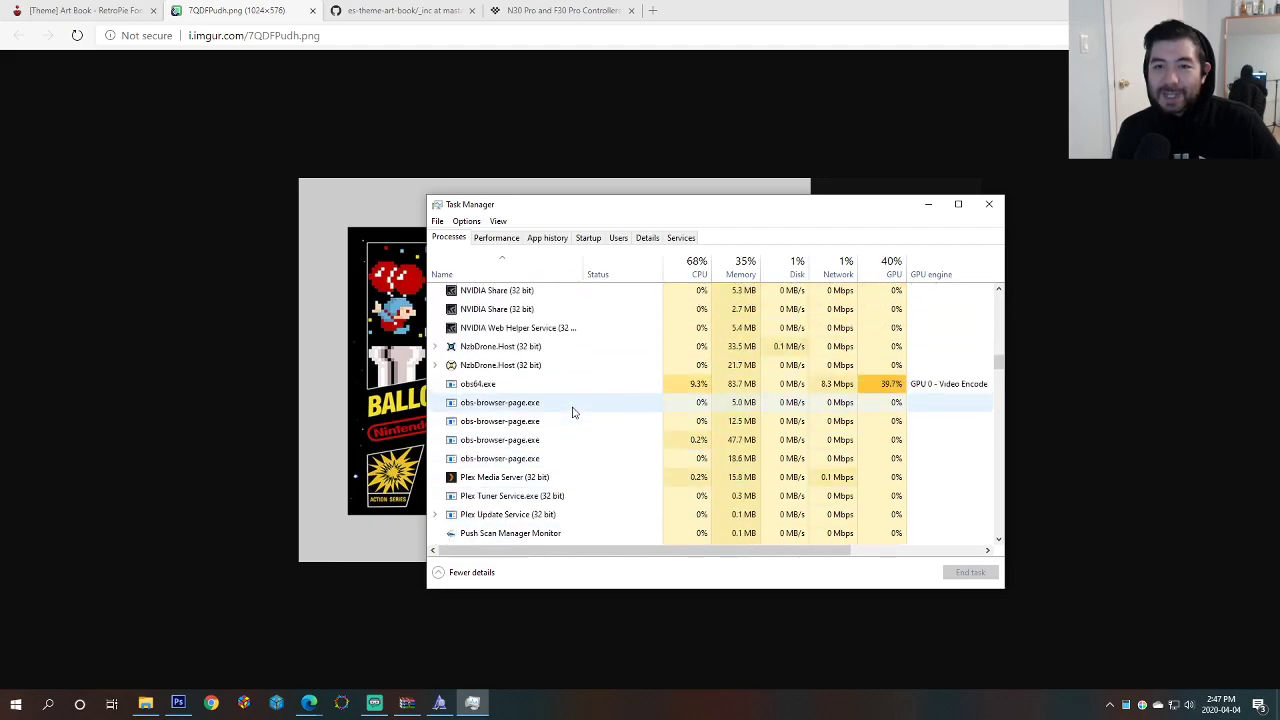
pyautogui.scroll(-12, 600, 460)
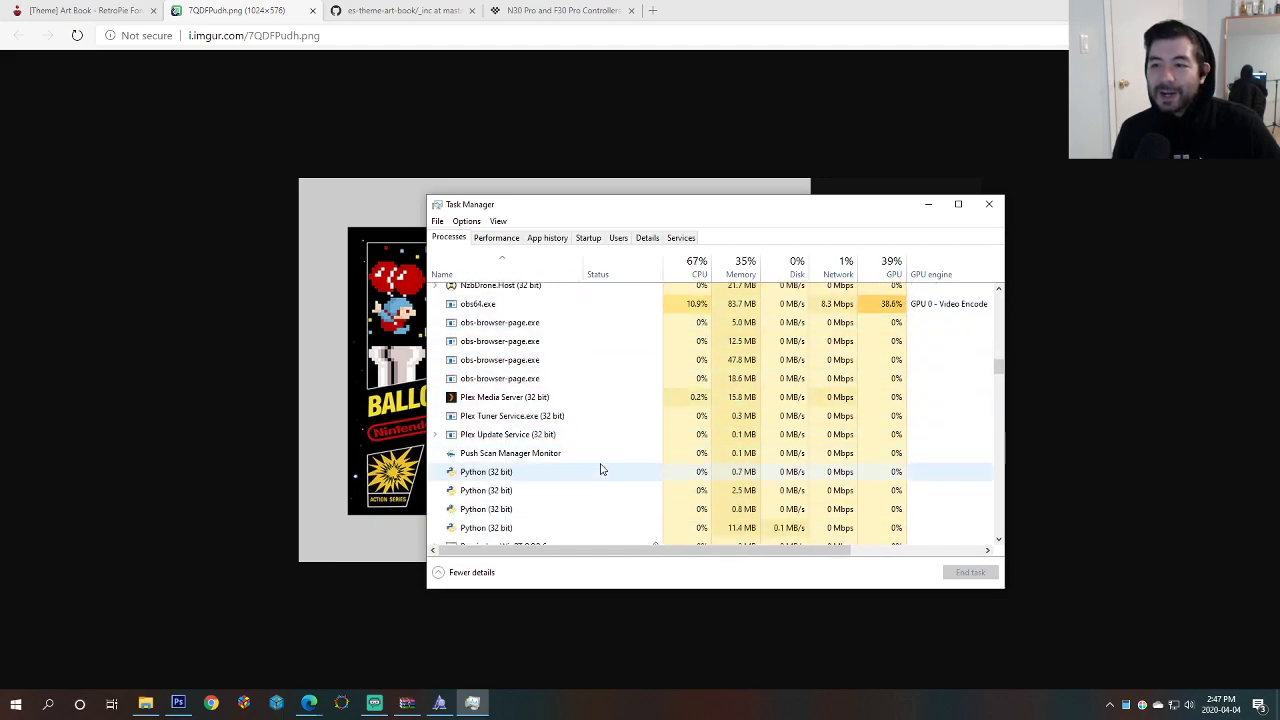
pyautogui.scroll(-5, 591, 456)
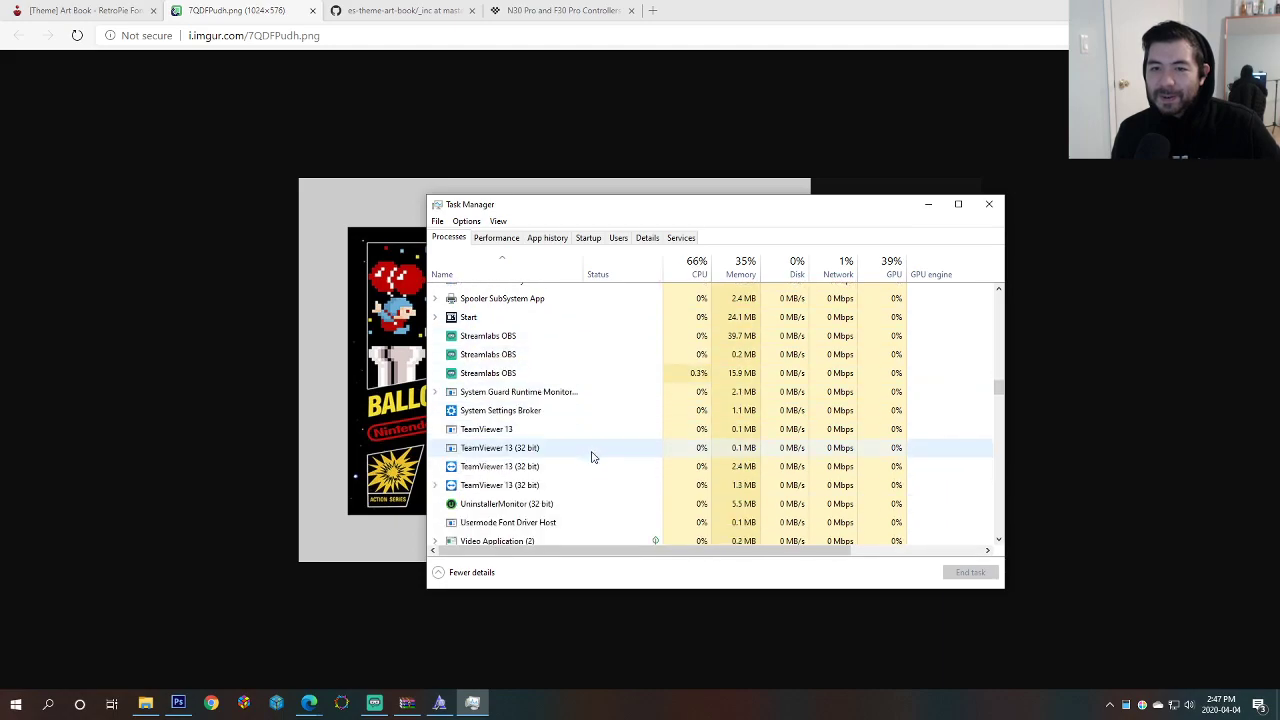
pyautogui.scroll(6, 594, 458)
pyautogui.scroll(10, 597, 458)
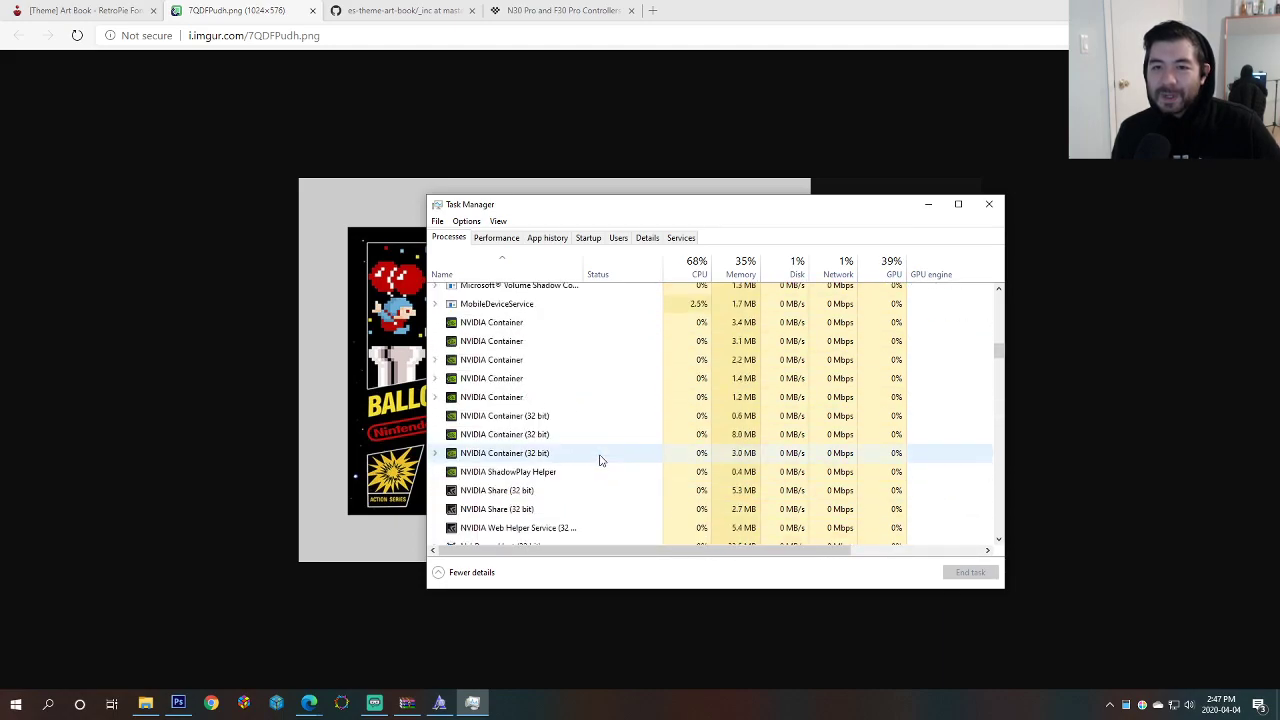
pyautogui.click(989, 204)
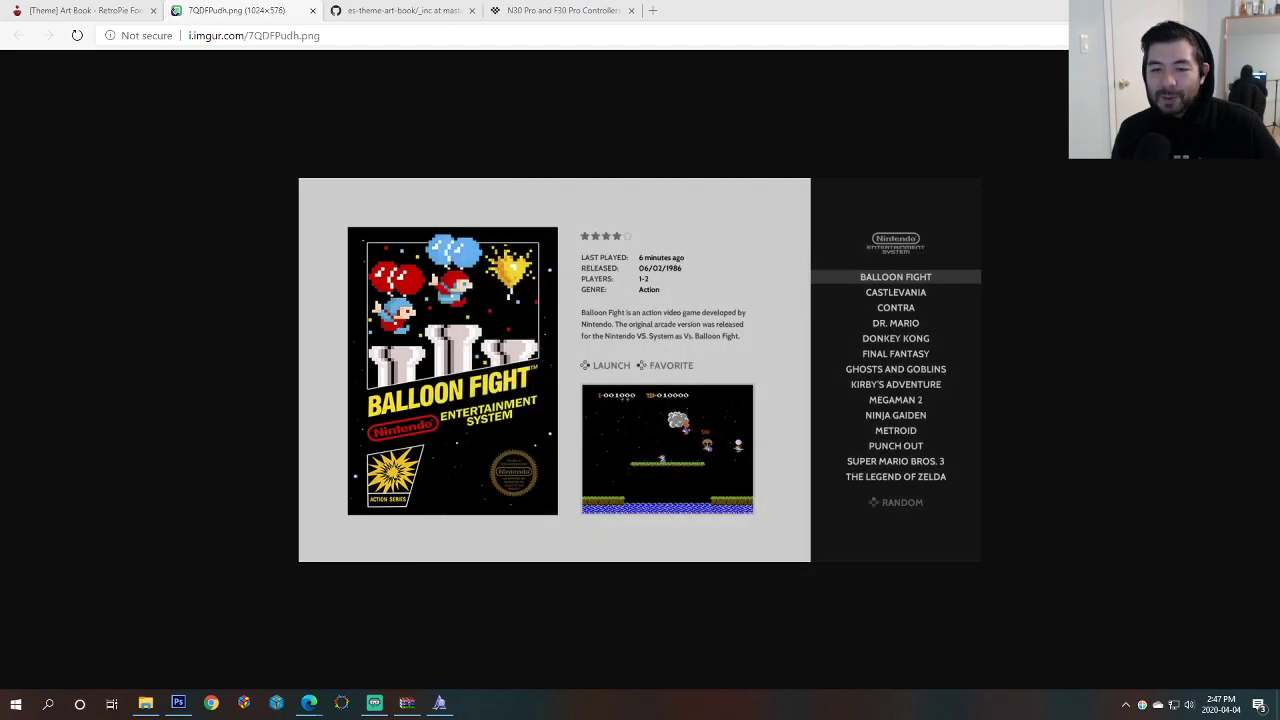
# Step: Open LaunchBox, dismiss the welcome window, and start Big Box from within LaunchBox
pyautogui.click(245, 704)
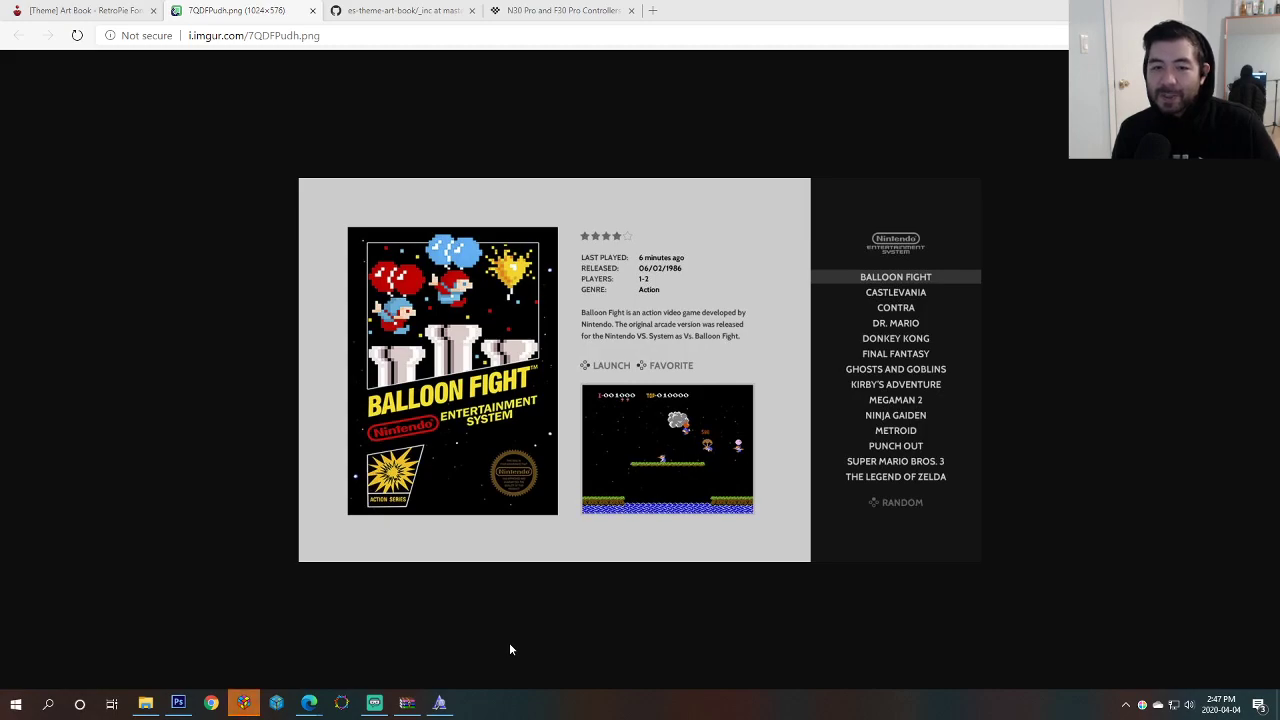
pyautogui.click(245, 703)
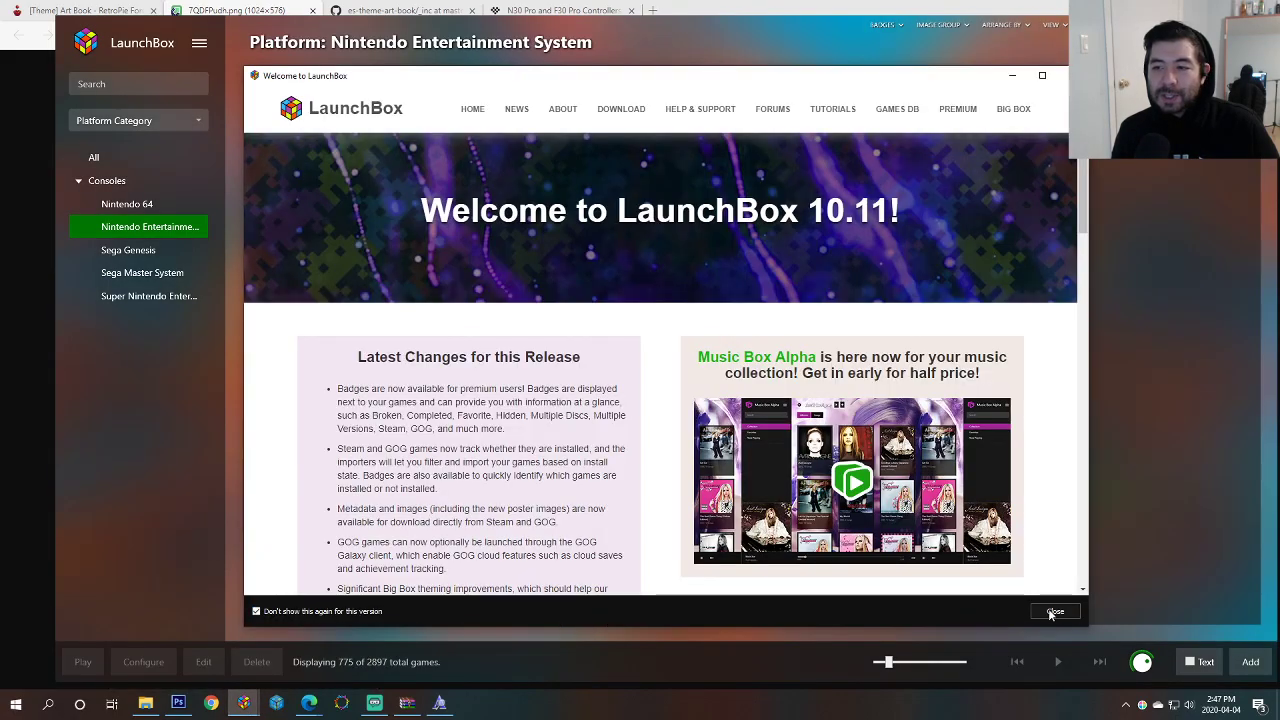
pyautogui.click(1052, 612)
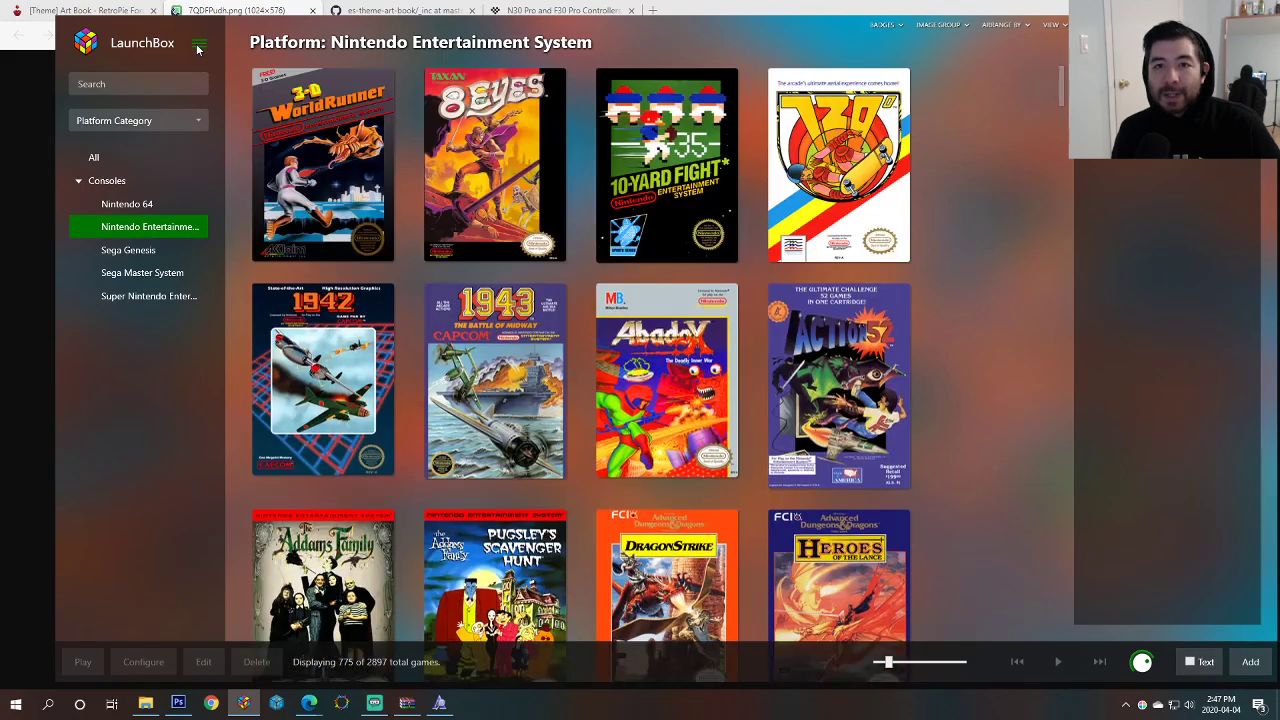
pyautogui.click(199, 43)
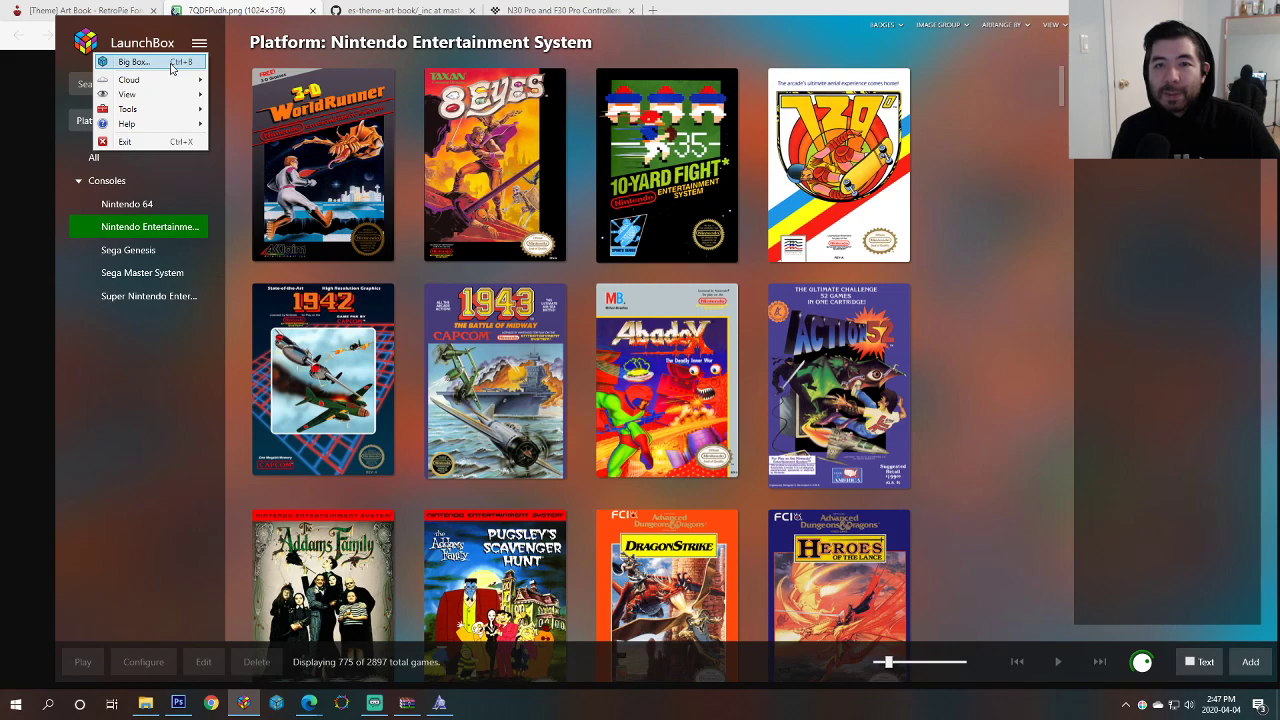
pyautogui.click(134, 62)
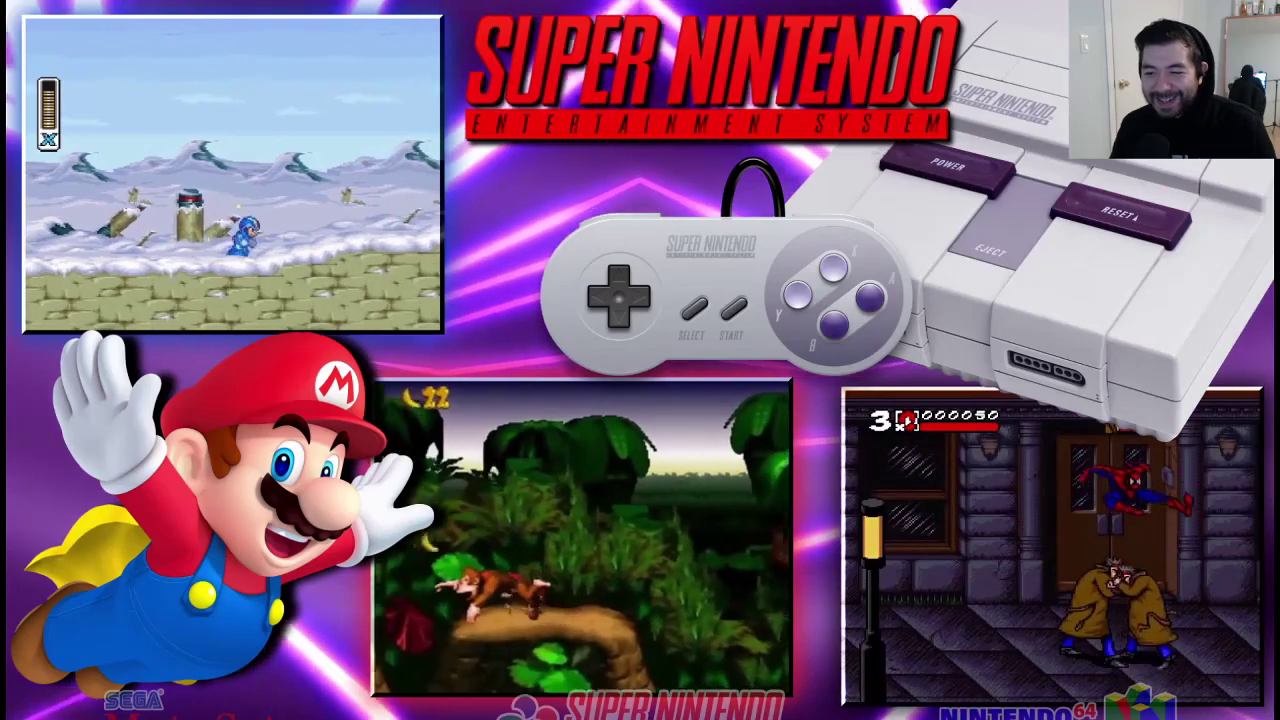
# Step: Bring up the Windows taskbar over Big Box and open the system volume mixer
pyautogui.press('super')
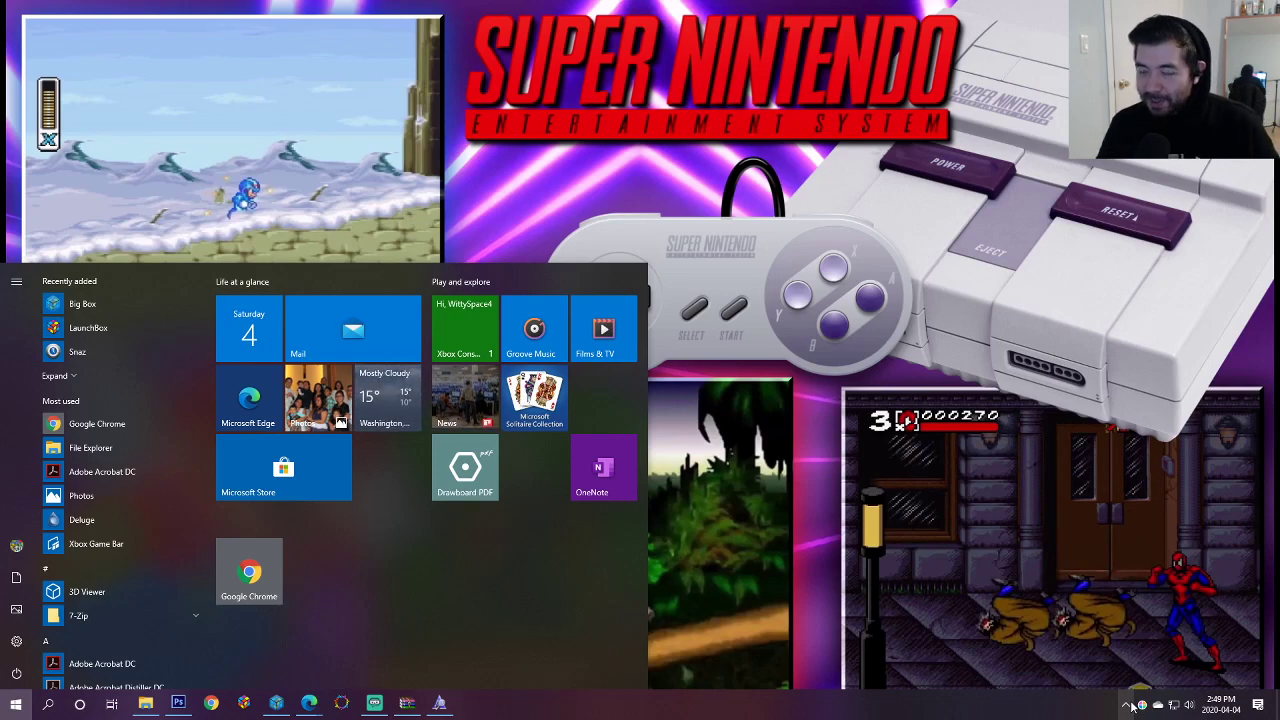
pyautogui.click(1128, 705)
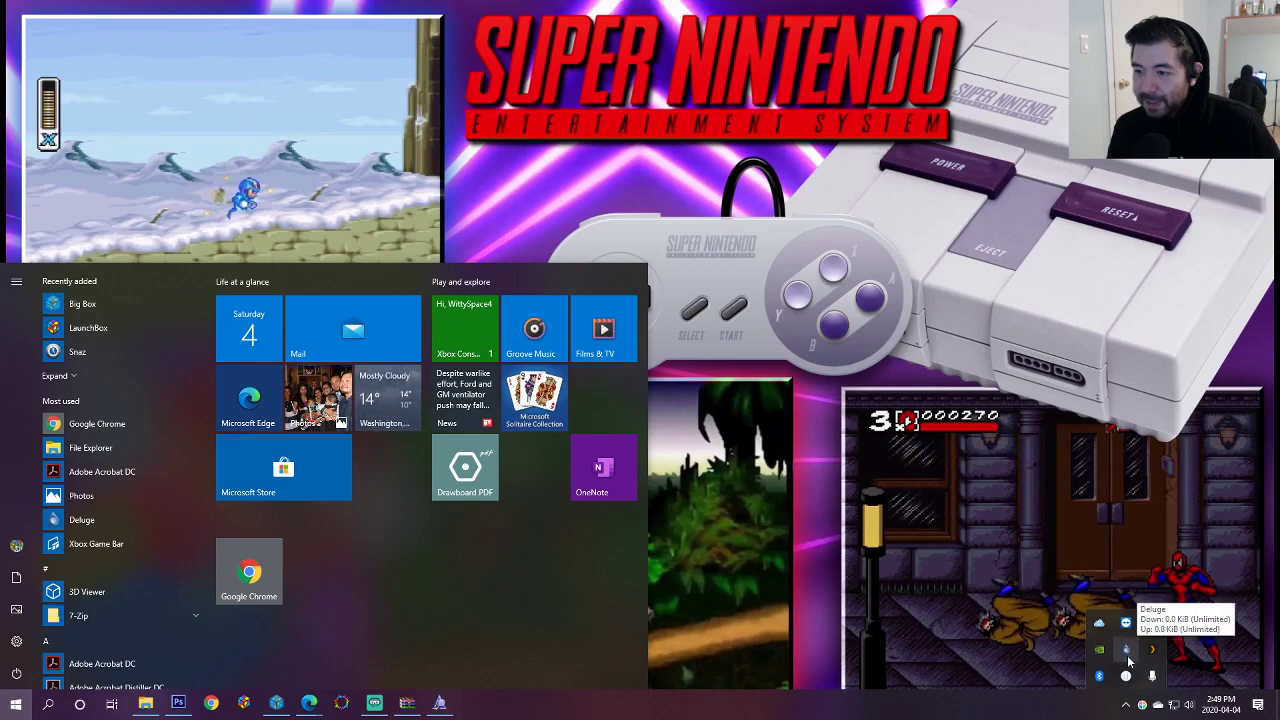
pyautogui.rightClick(1190, 705)
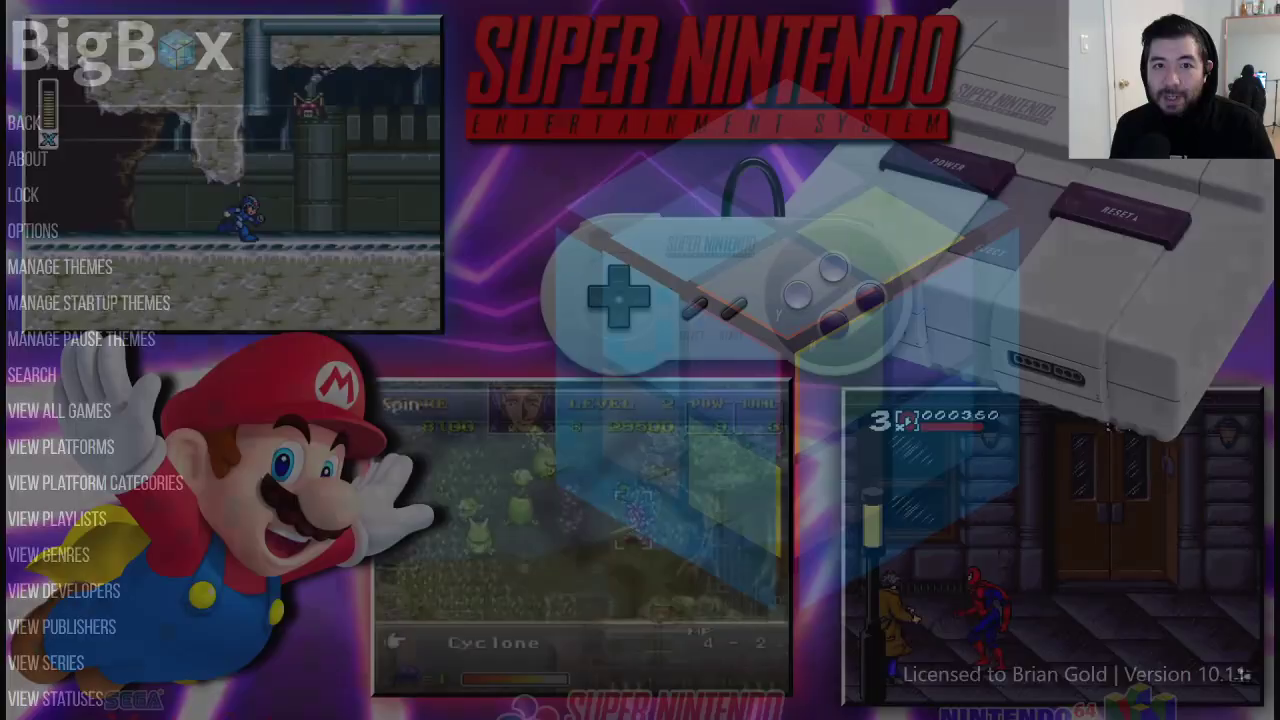
# Step: Open Big Box's theme management and show the list of all installed themes
pyautogui.press('Down')
pyautogui.press('Down')
pyautogui.press('Down')
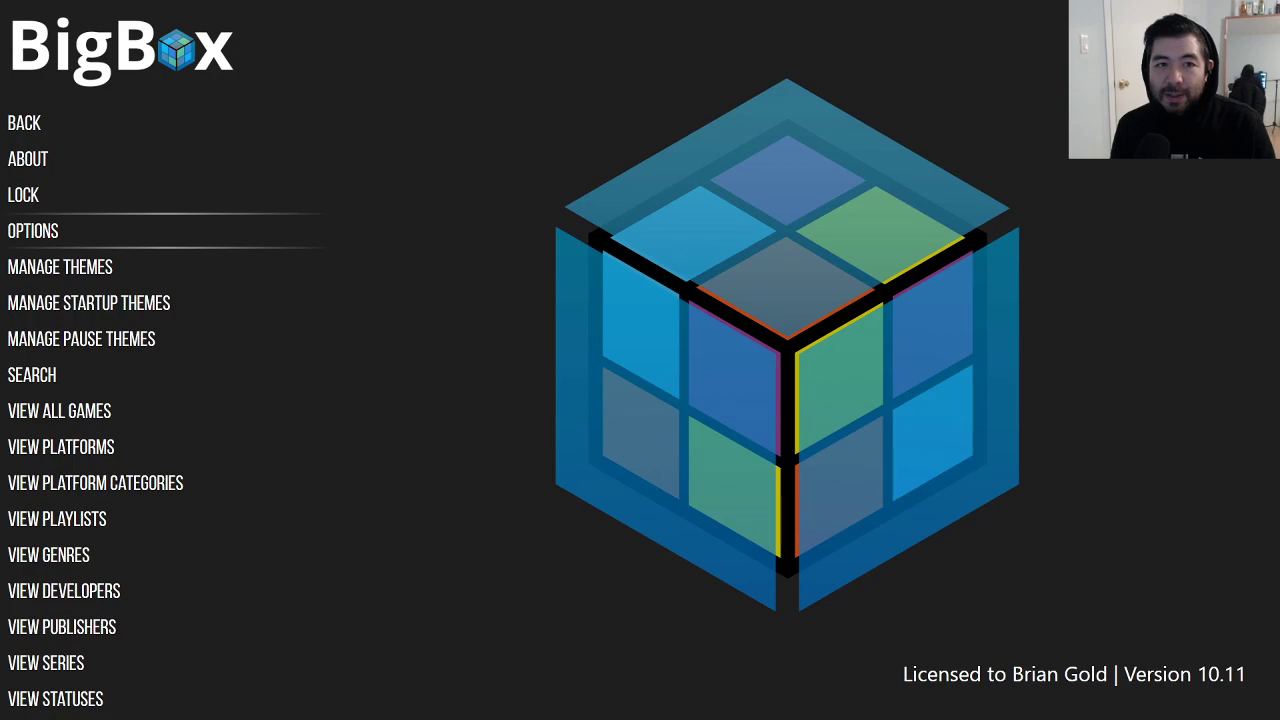
pyautogui.press('Down')
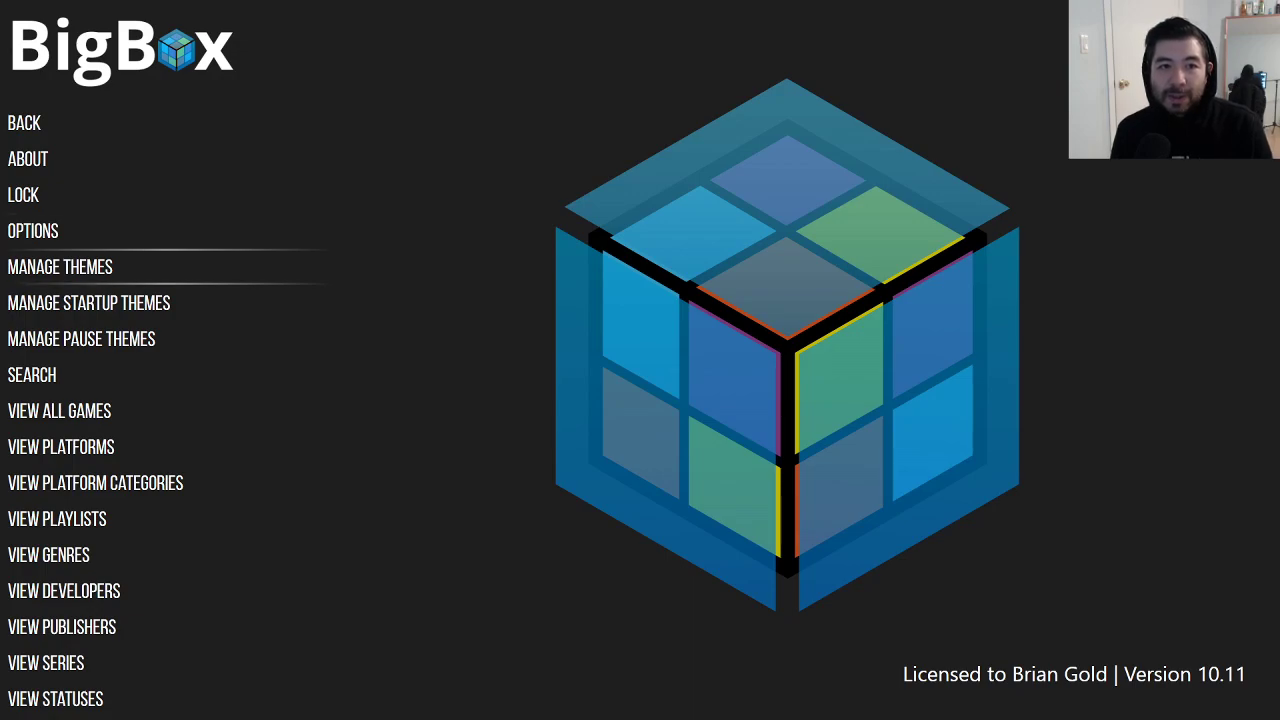
pyautogui.press('Return')
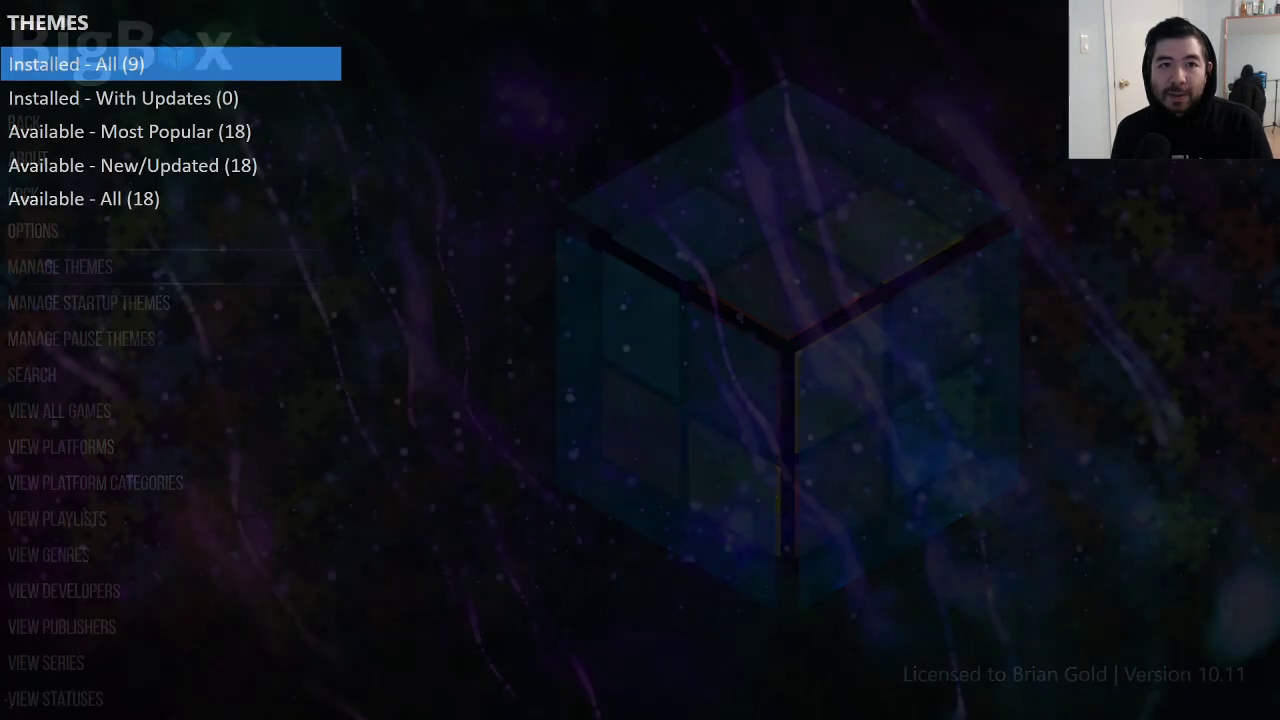
pyautogui.press('Return')
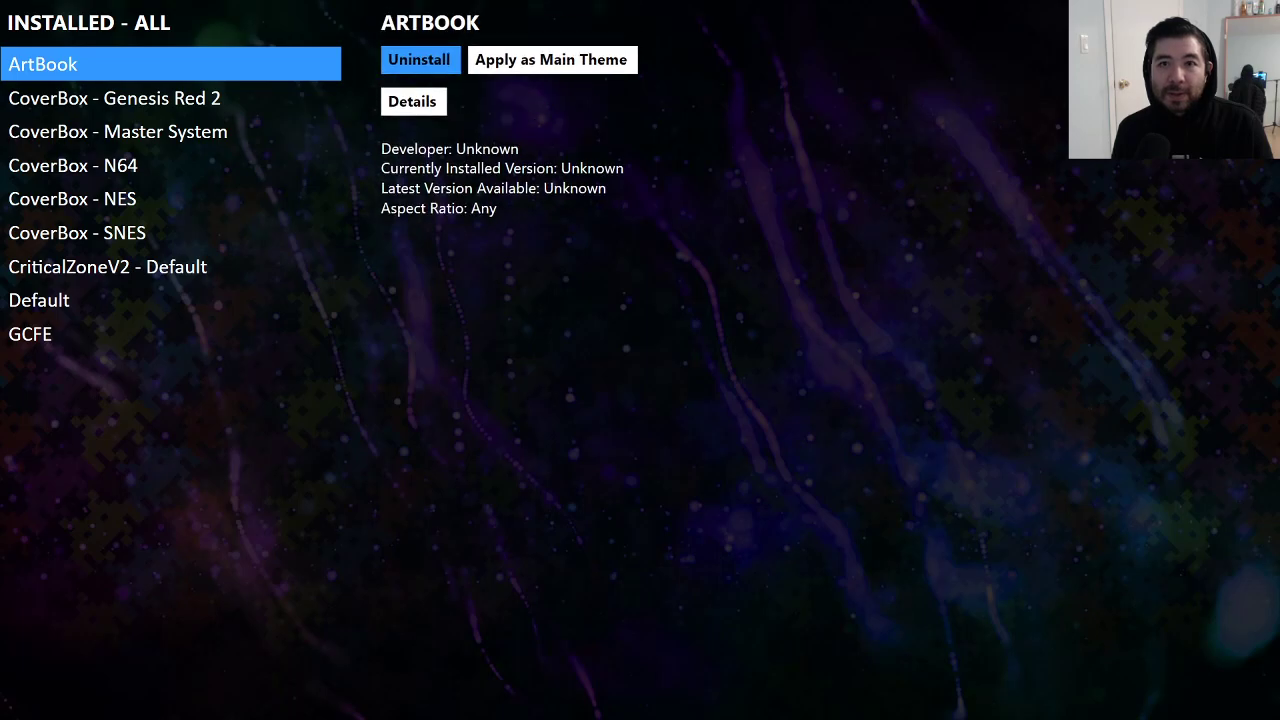
# Step: Apply ArtBook as the main theme, reset all platforms and playlists to use it, and leave theme management
pyautogui.press('Right')
pyautogui.press('Return')
pyautogui.press('Left')
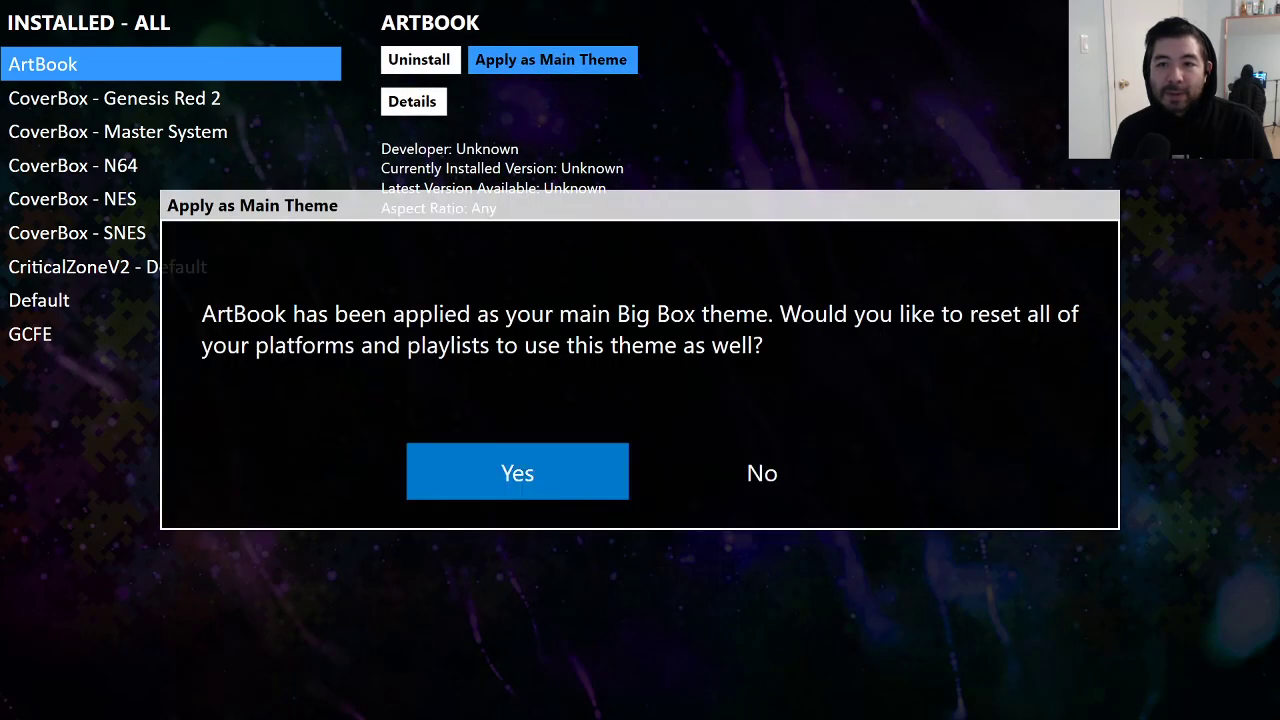
pyautogui.press('Return')
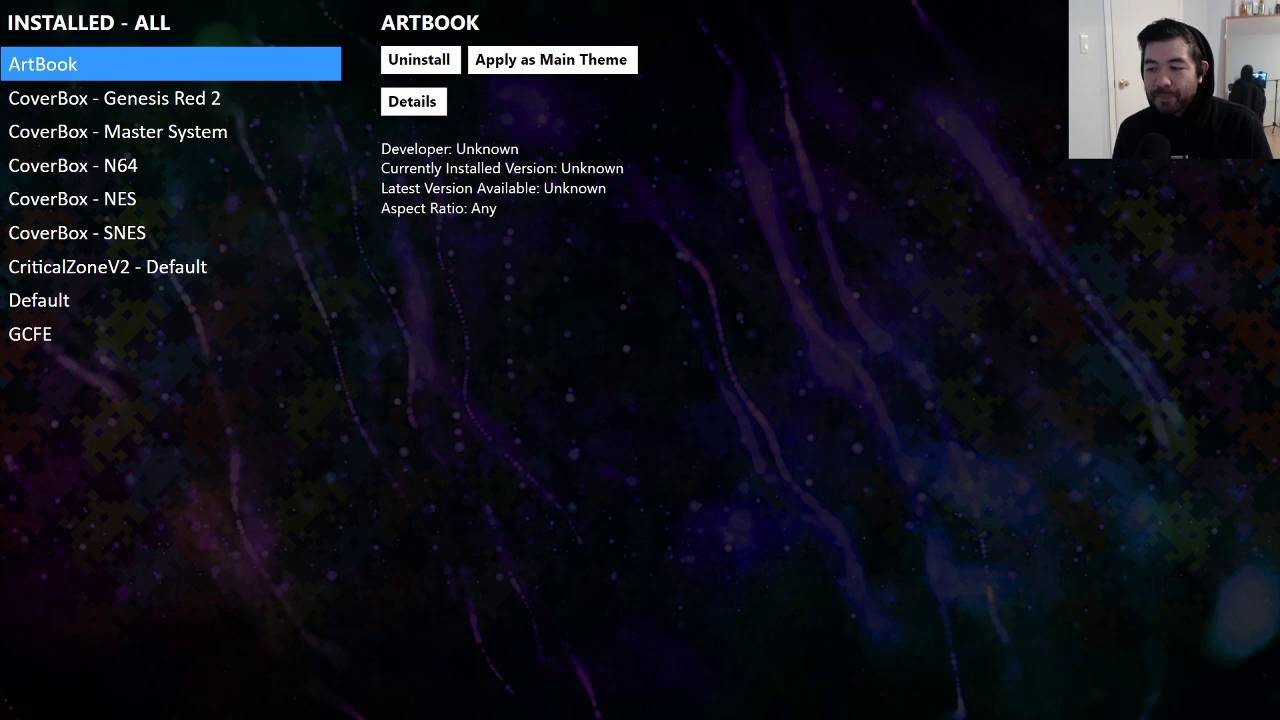
pyautogui.press('Escape')
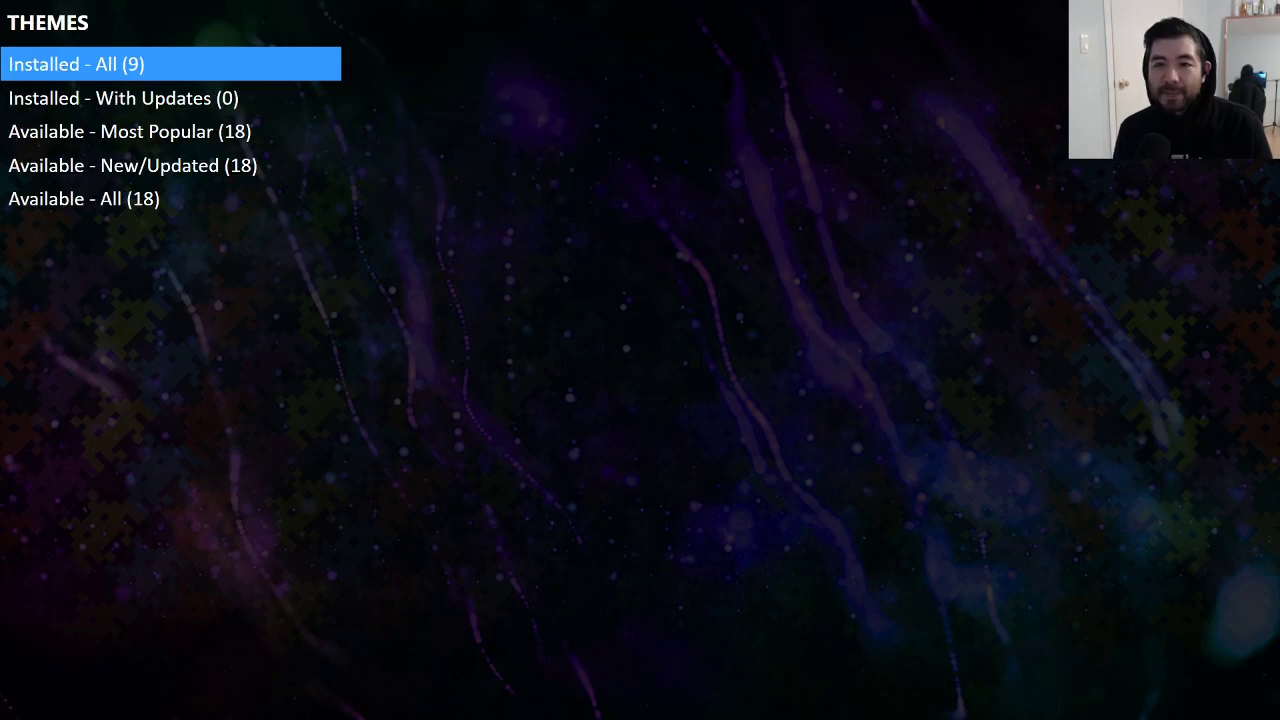
pyautogui.press('Escape')
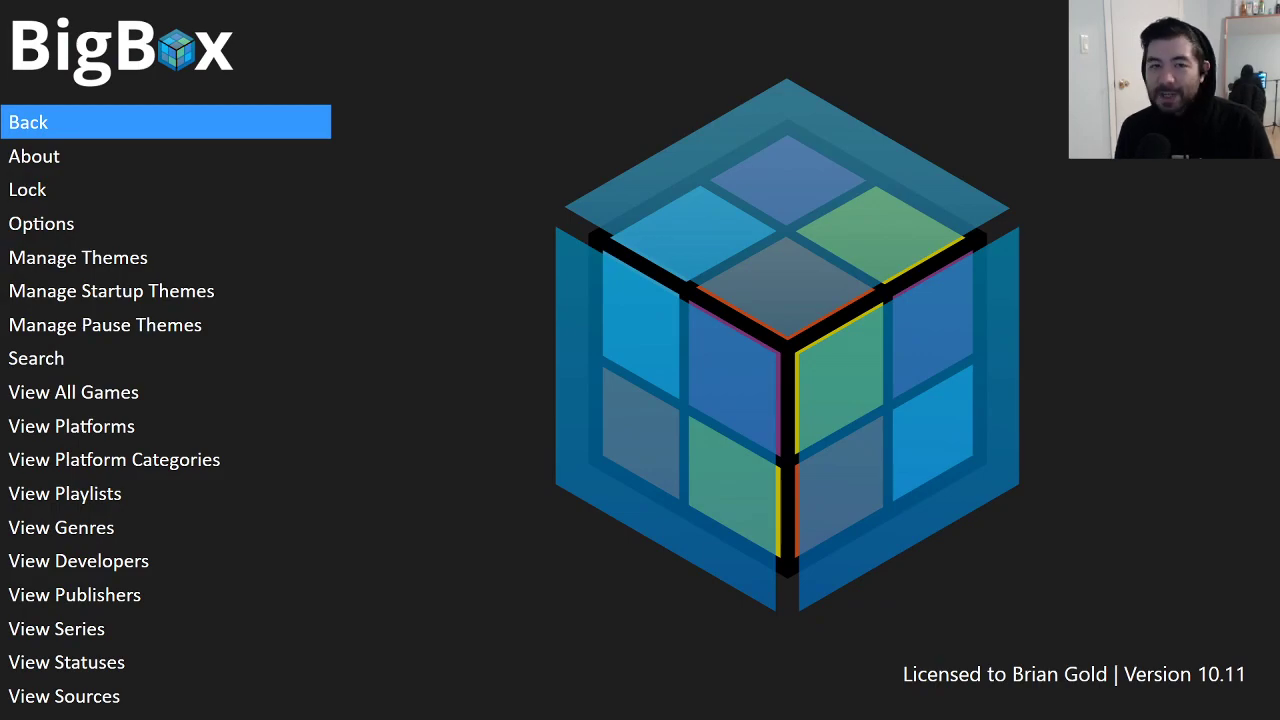
# Step: Return to the platforms list, browse the platforms, and open the Nintendo Entertainment System games to check the ArtBook text view
pyautogui.press('Escape')
pyautogui.press('Up')
pyautogui.press('Up')
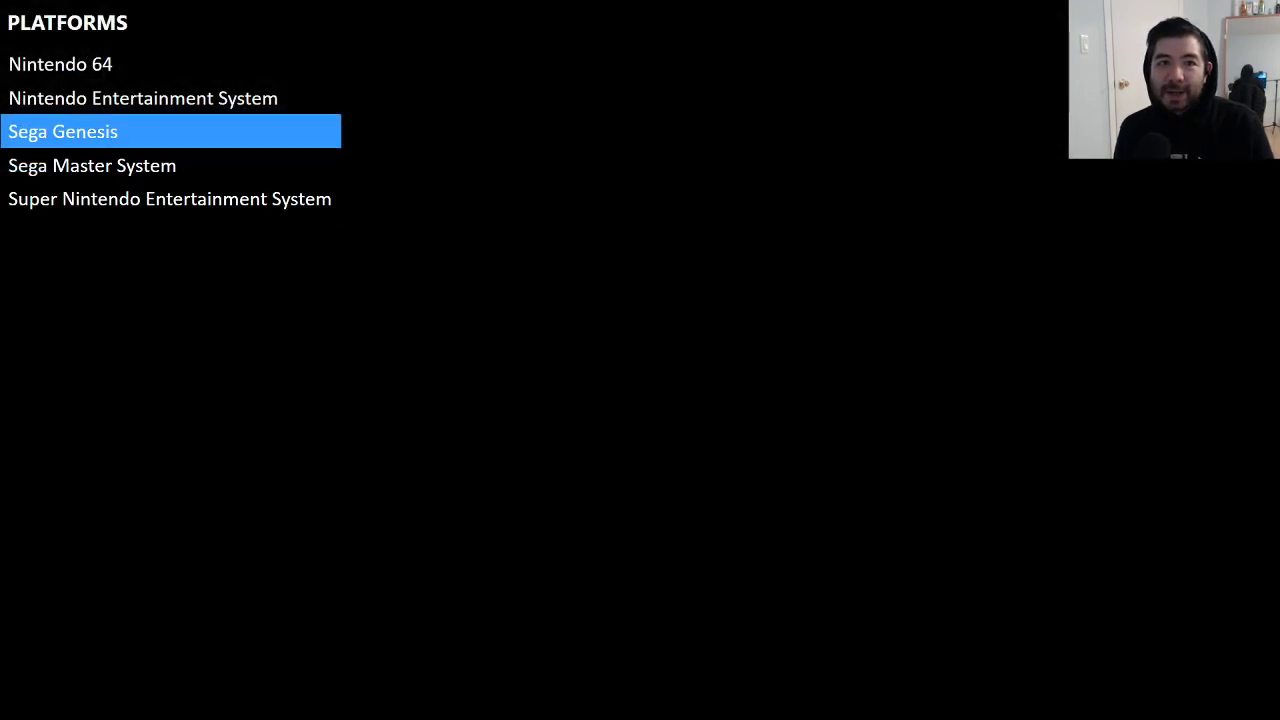
pyautogui.press('Up')
pyautogui.press('Up')
pyautogui.press('Down')
pyautogui.press('Down')
pyautogui.press('Down')
pyautogui.press('Down')
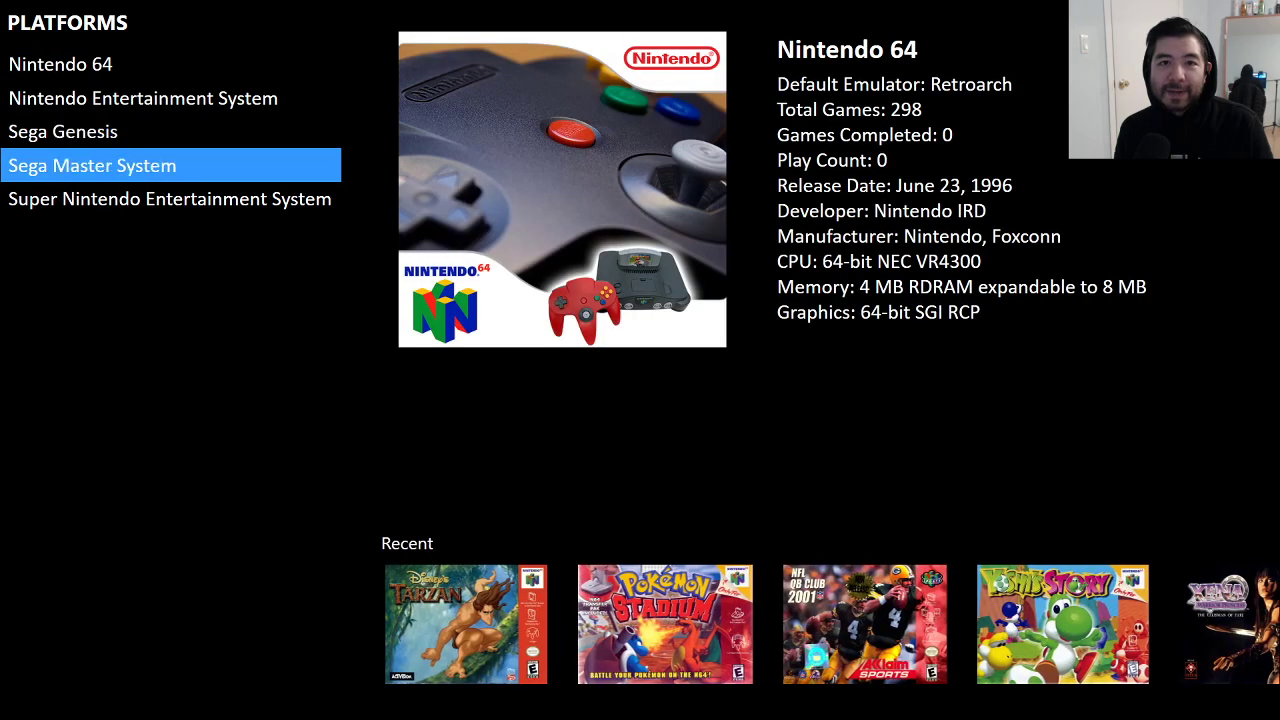
pyautogui.press('Up')
pyautogui.press('Up')
pyautogui.press('Up')
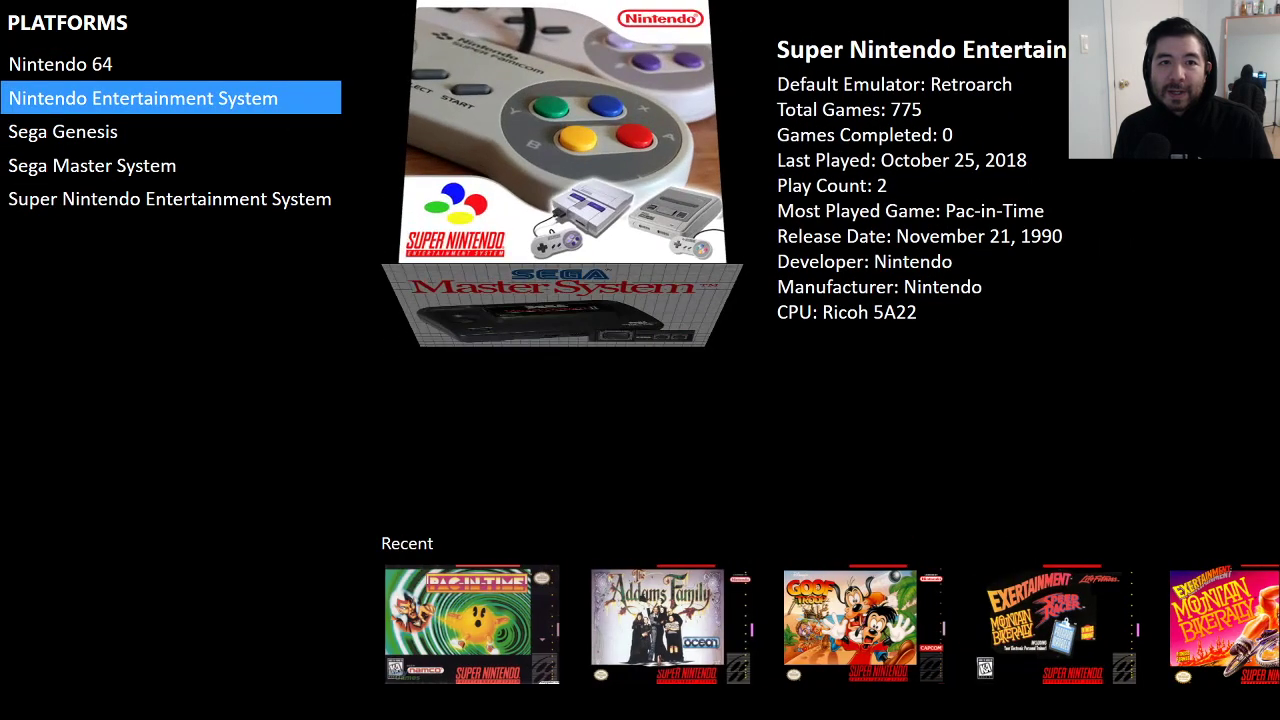
pyautogui.press('Return')
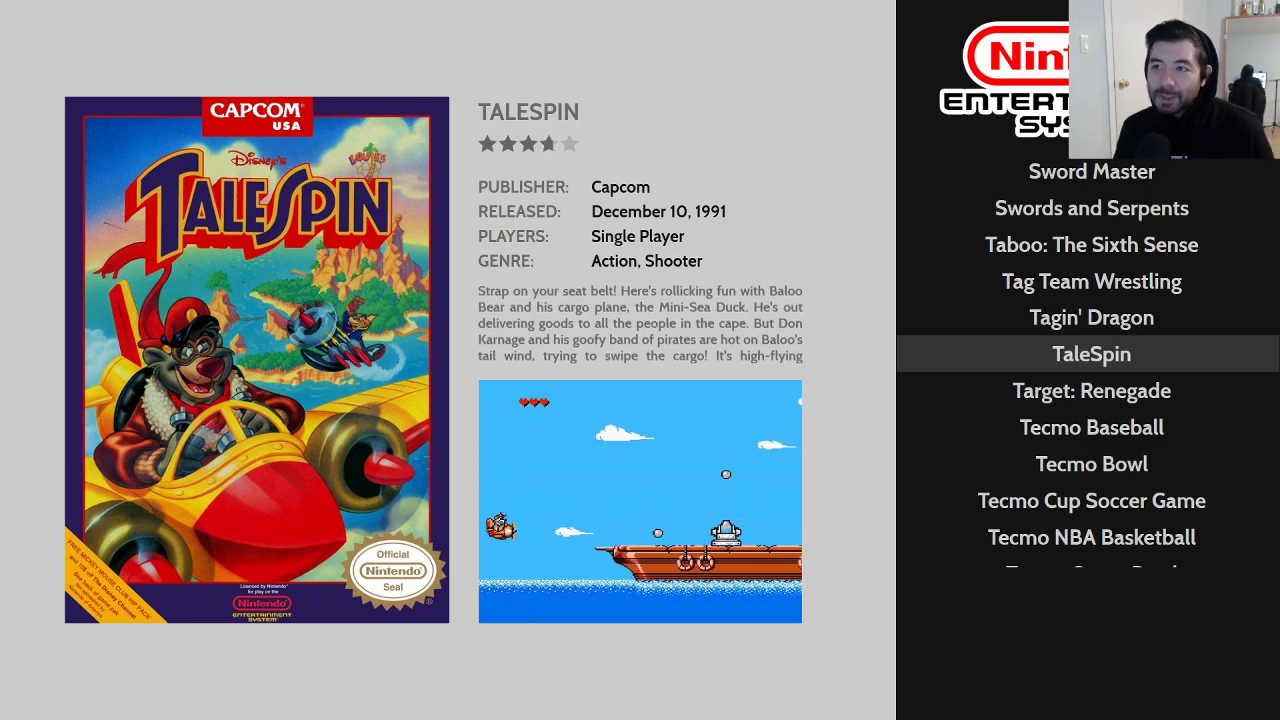
# Step: Switch to Community Theme Creator, select the Nintendo Entertainment System platform, and open its TextGamesView for editing
pyautogui.hotkey('alt', 'Tab')
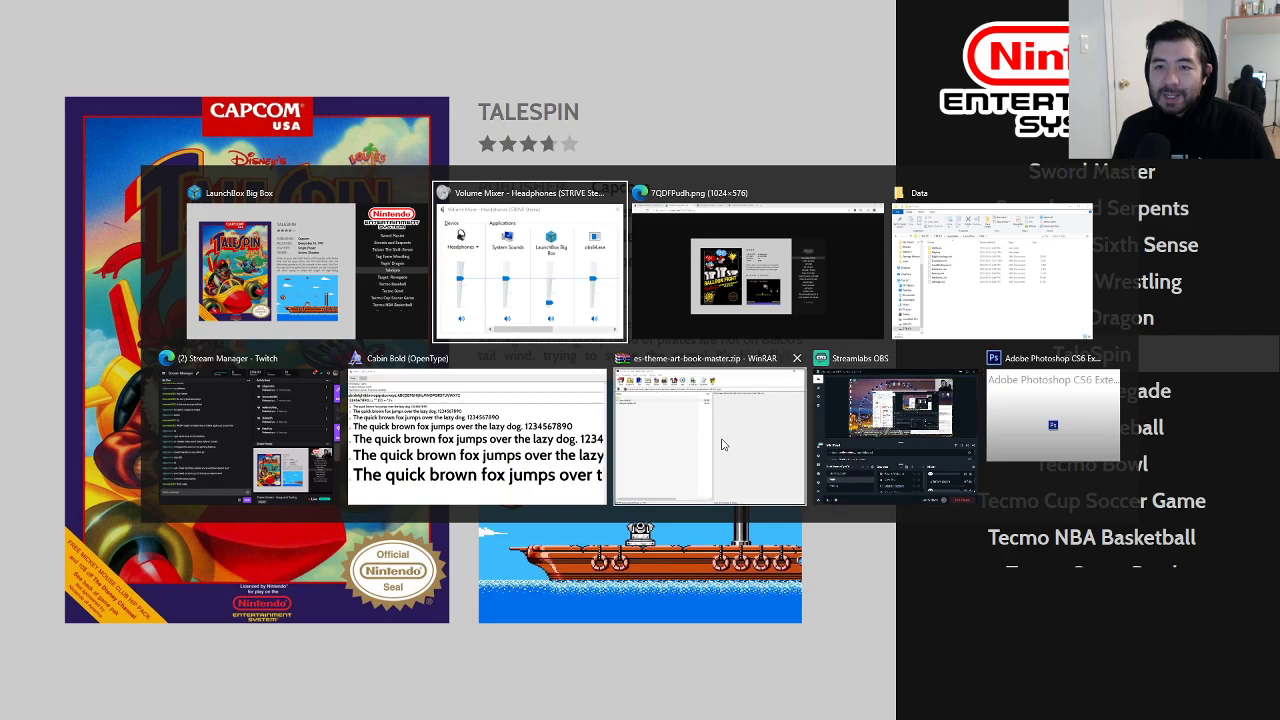
pyautogui.click(387, 314)
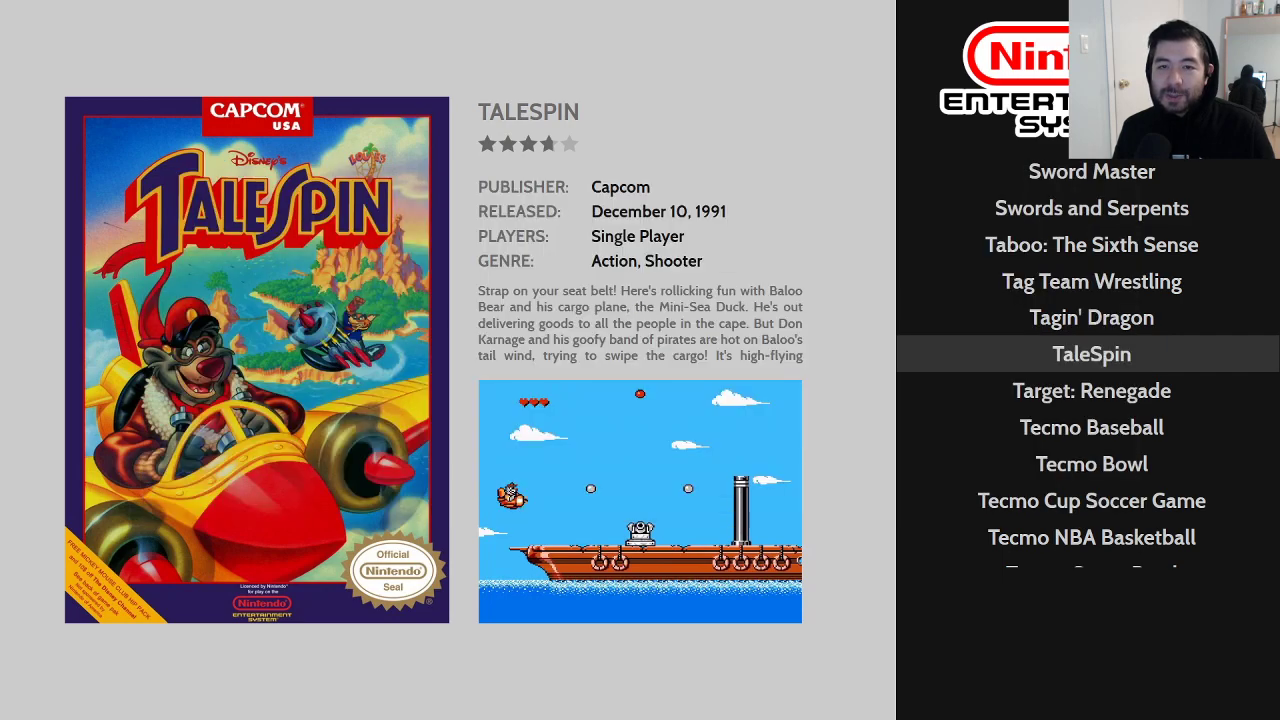
pyautogui.press('super')
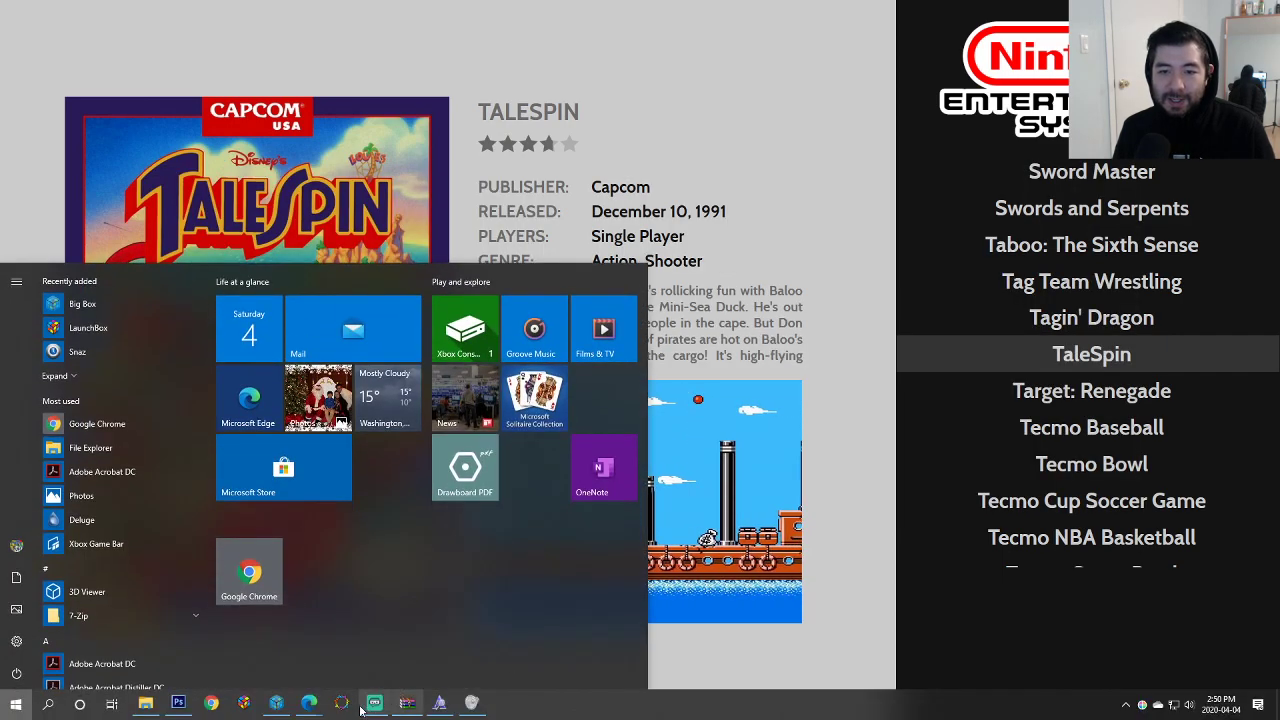
pyautogui.press('Escape')
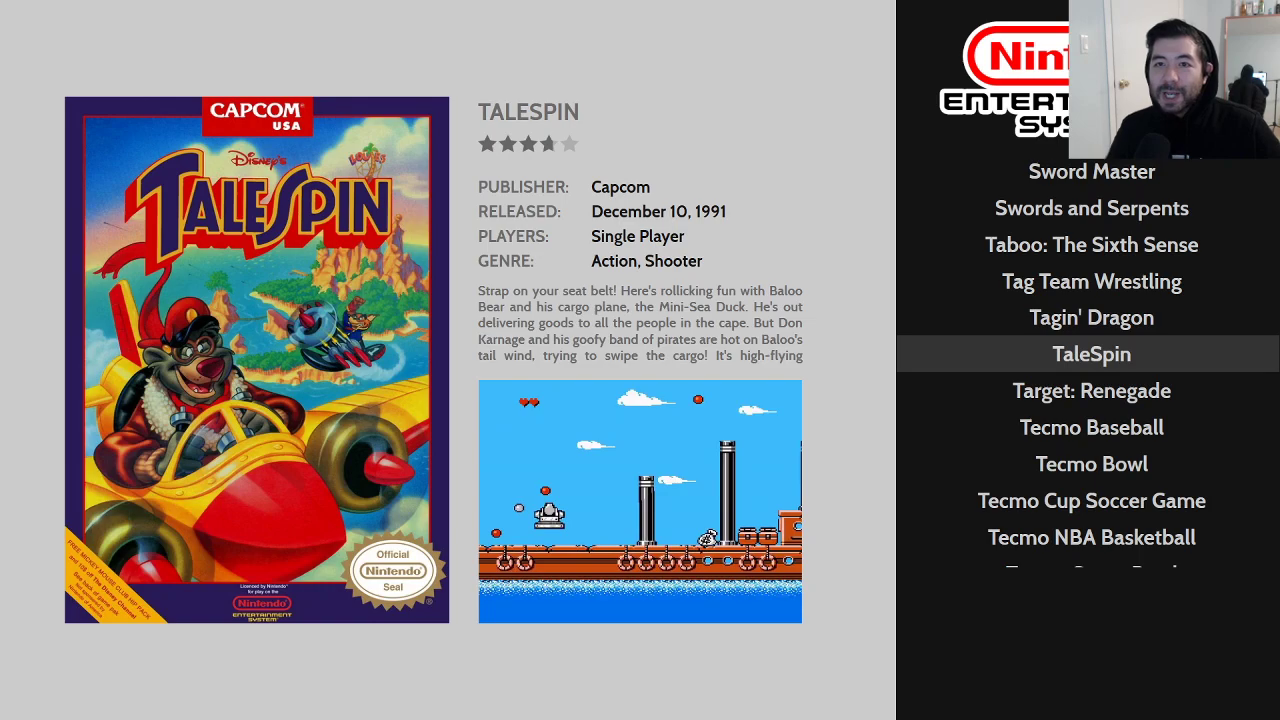
pyautogui.click(342, 703)
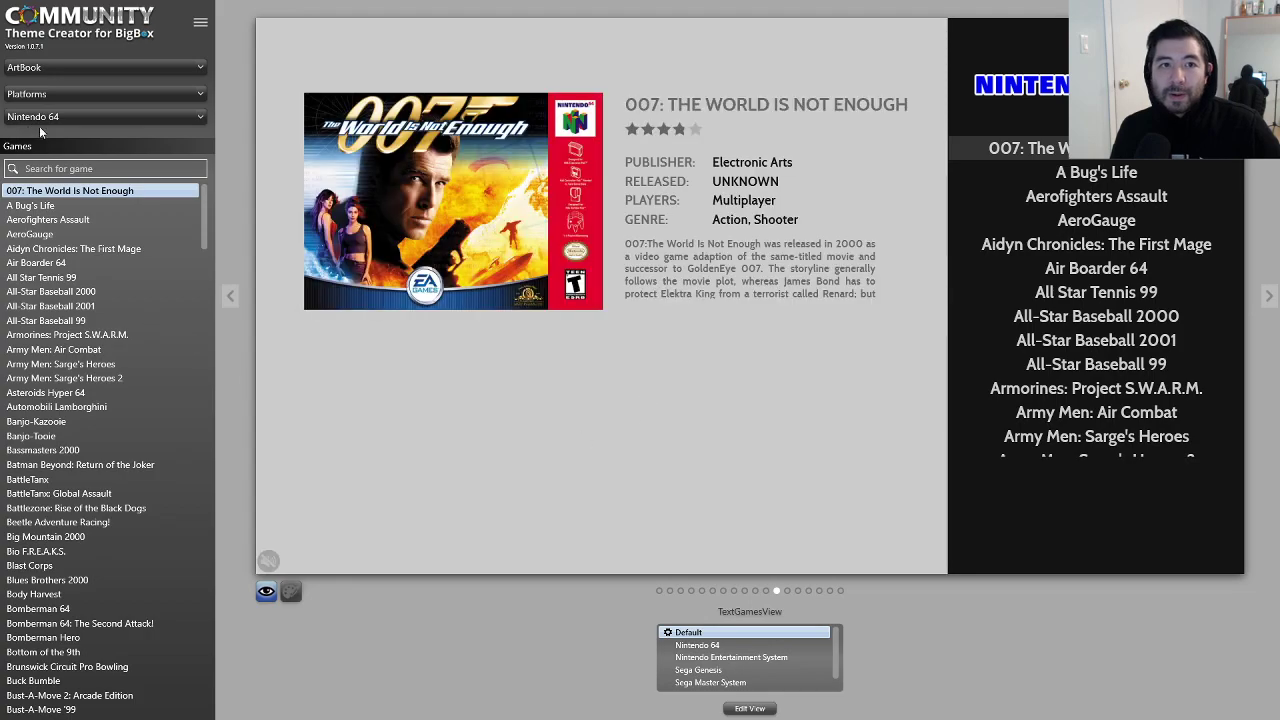
pyautogui.click(96, 117)
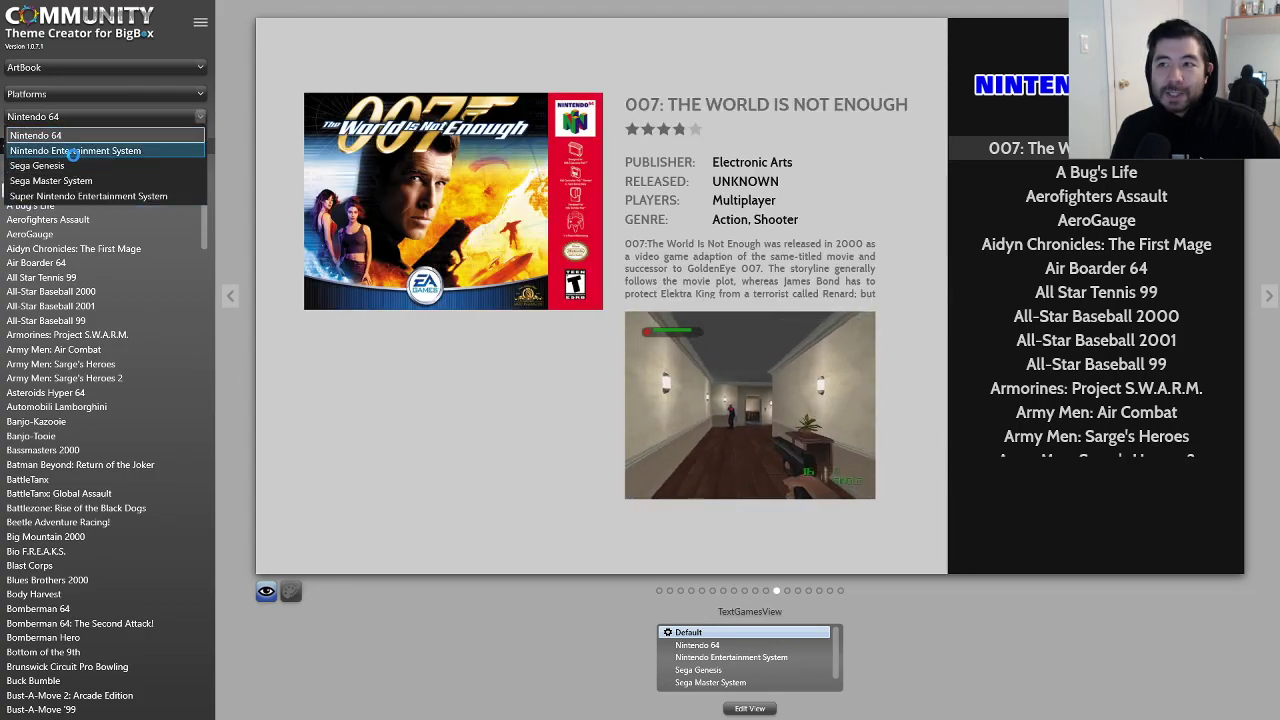
pyautogui.press('Return')
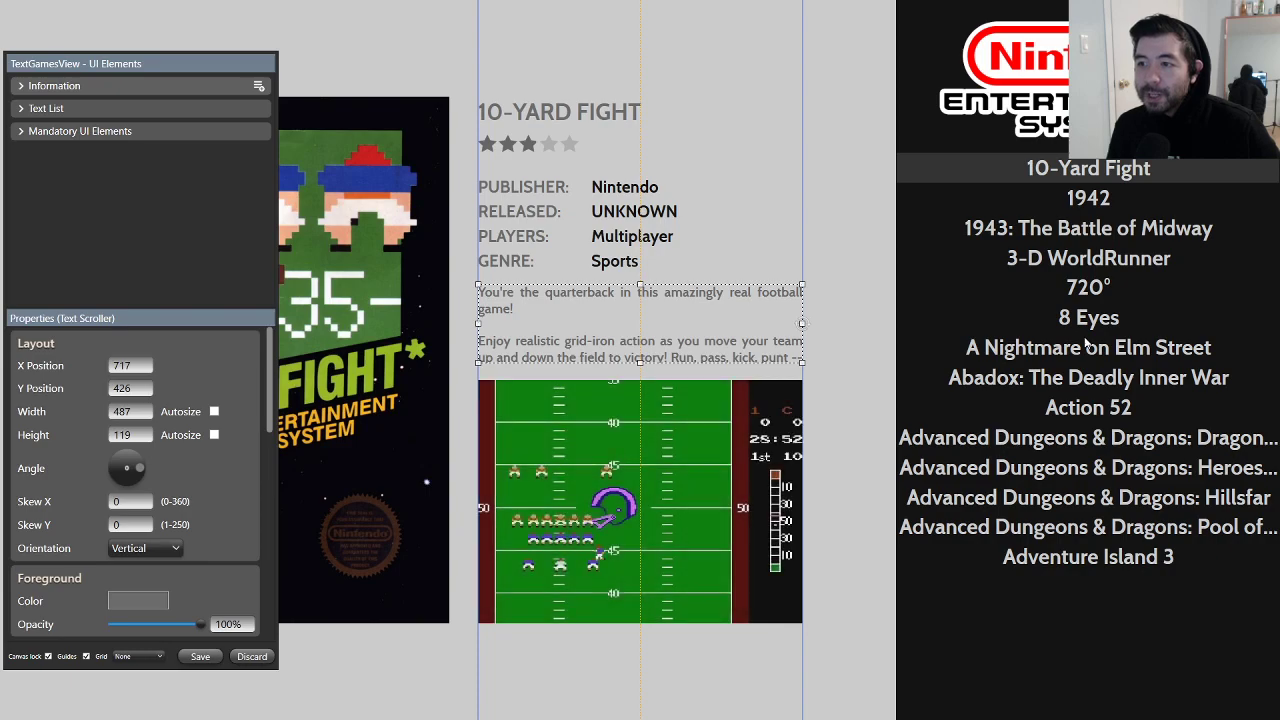
# Step: Move the game list wheel down to a Y position of 247, keeping it centred in the dark sidebar
pyautogui.click(1065, 340)
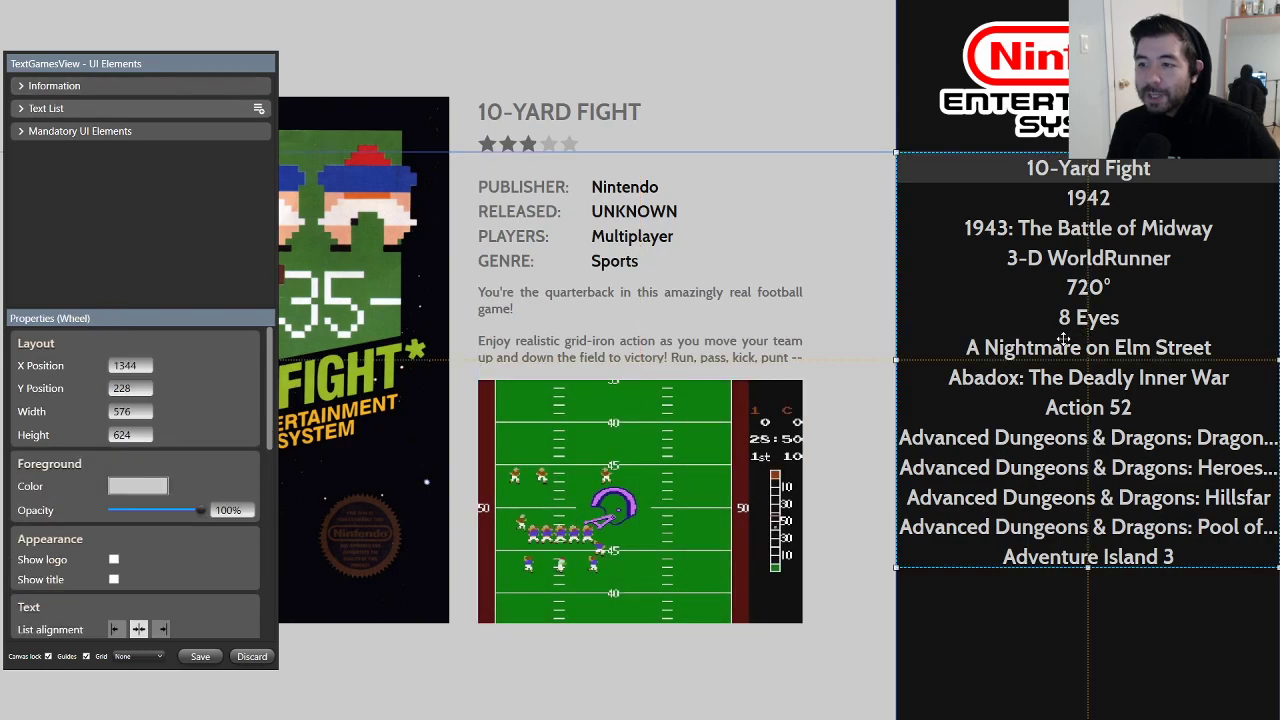
pyautogui.moveTo(1078, 370); pyautogui.dragTo(1084, 389)
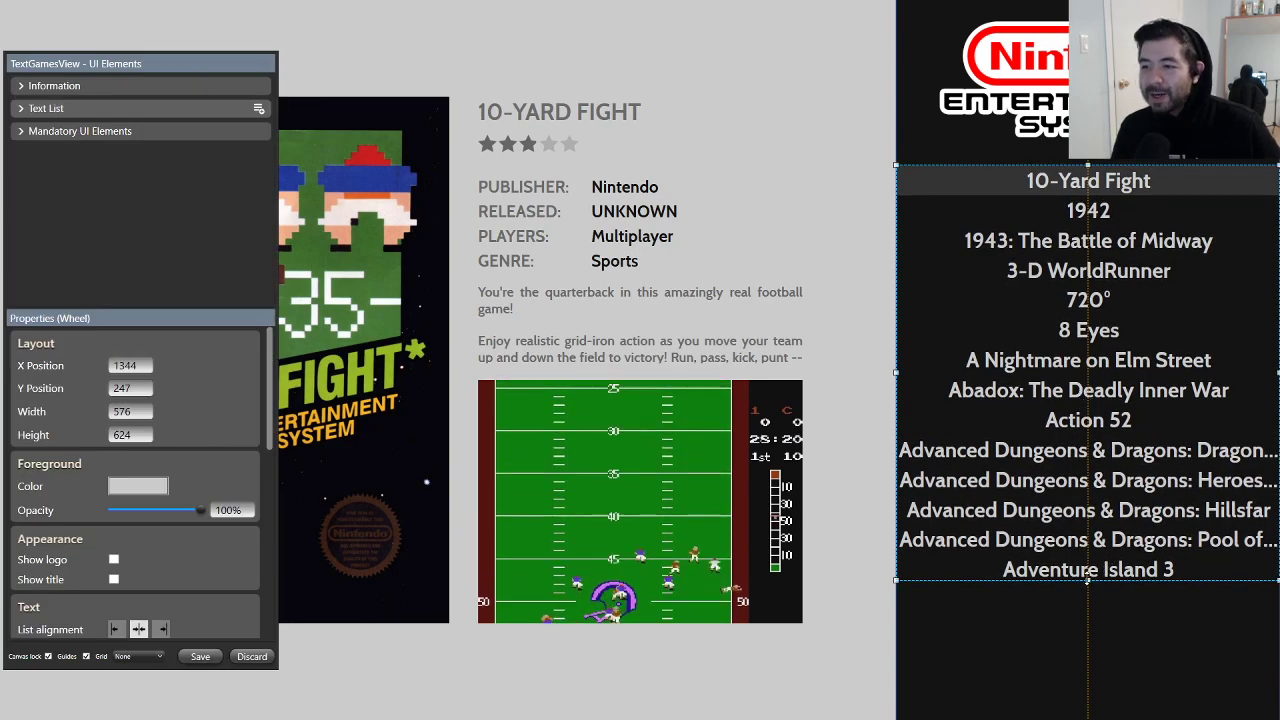
# Step: Shorten the game list wheel slightly from its lower edge and save the text games view
pyautogui.moveTo(1088, 579); pyautogui.dragTo(1088, 572)
pyautogui.click(200, 655)
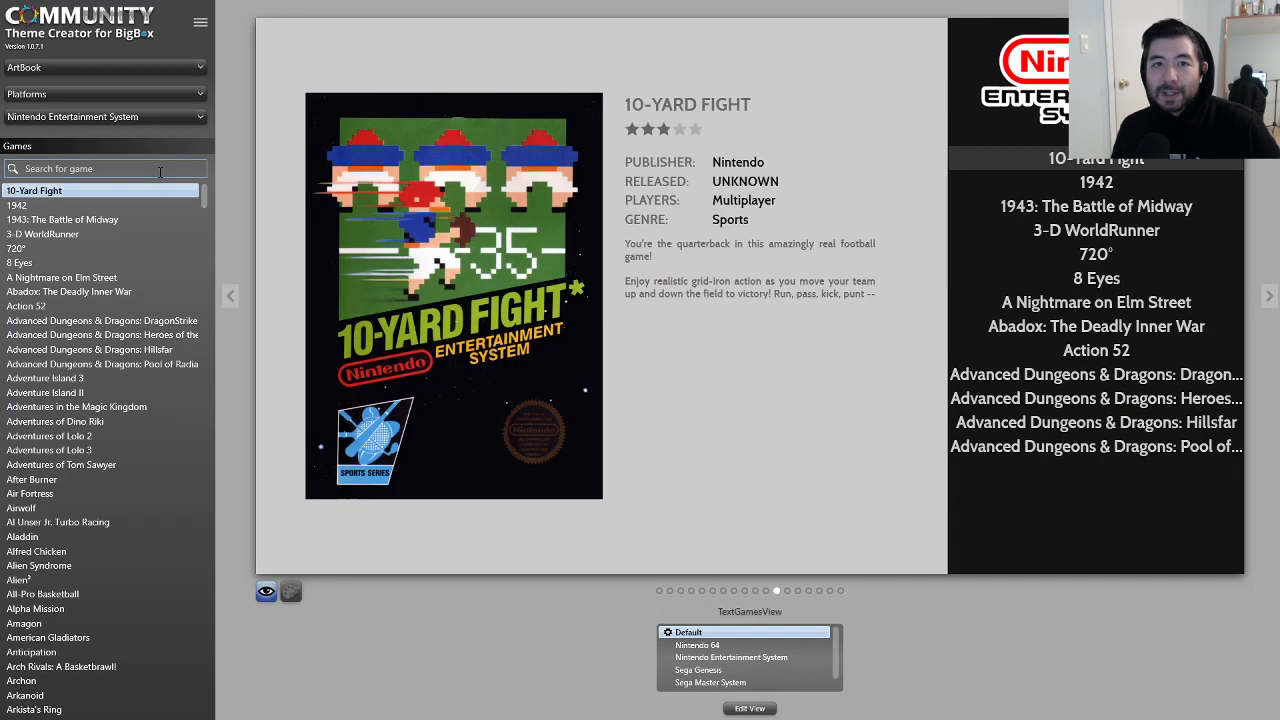
# Step: Publish the ArtBook theme, ignoring the folder deletion error
pyautogui.click(201, 23)
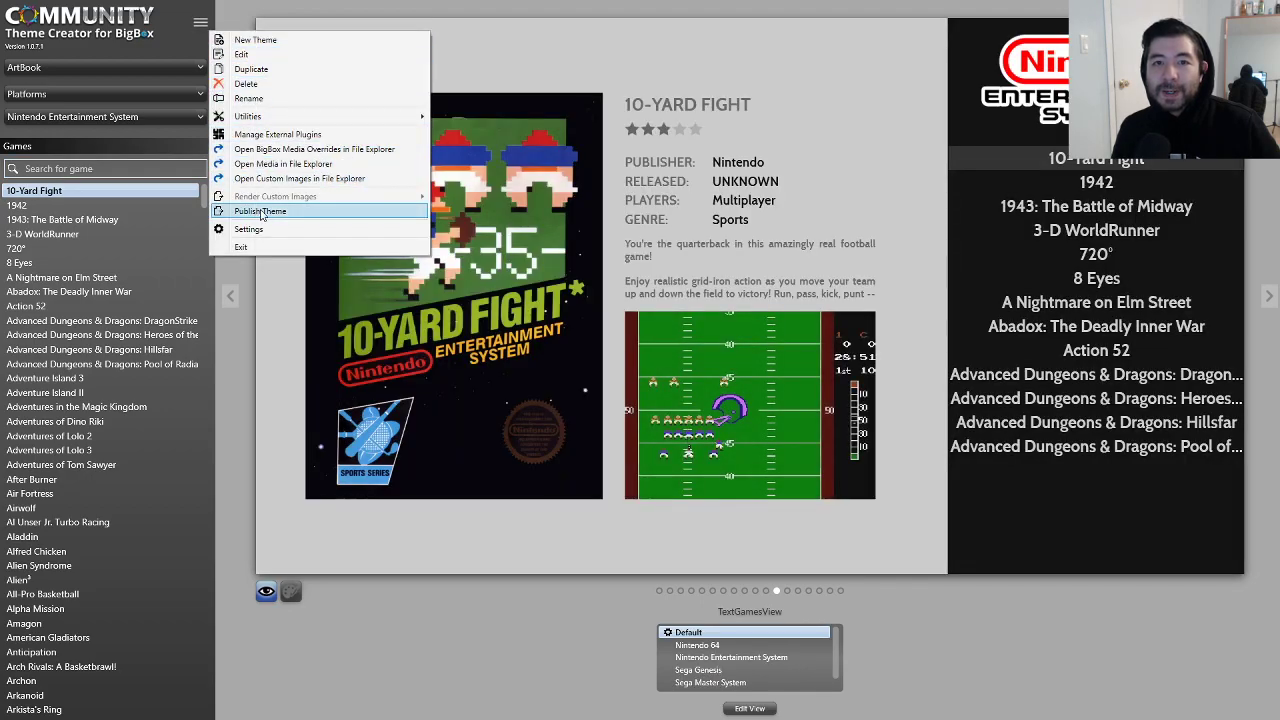
pyautogui.click(261, 212)
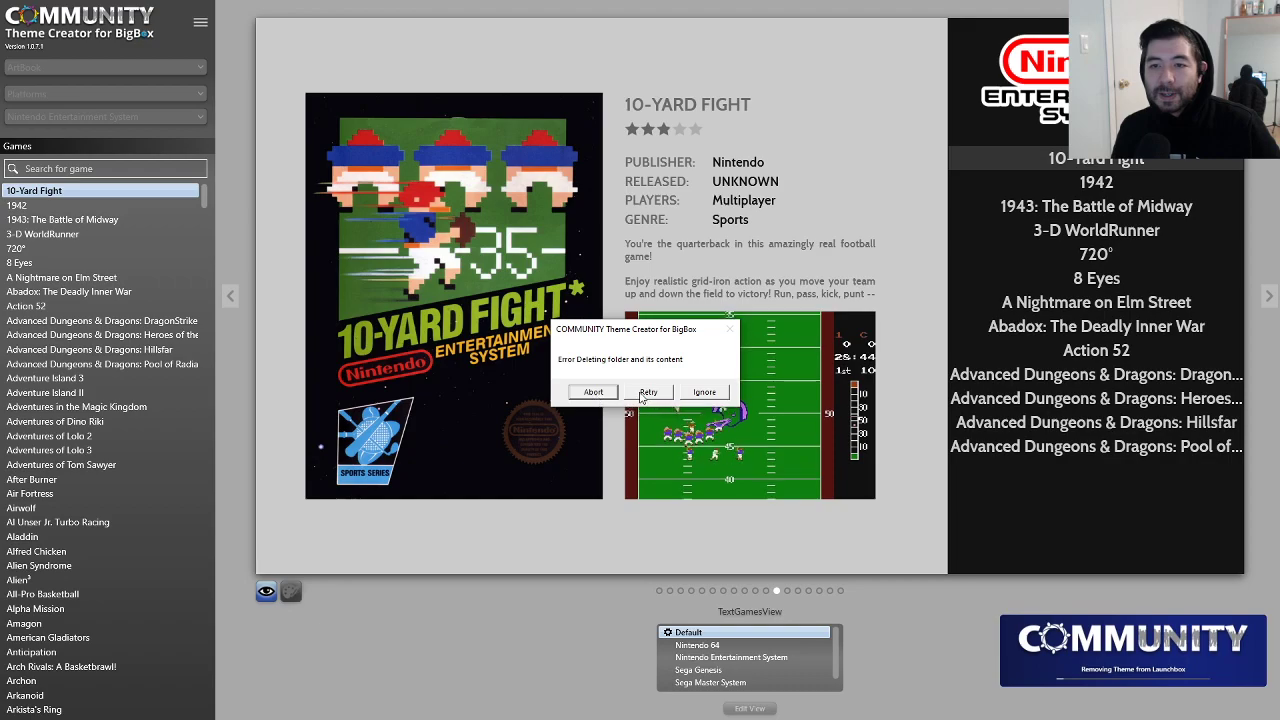
pyautogui.click(690, 396)
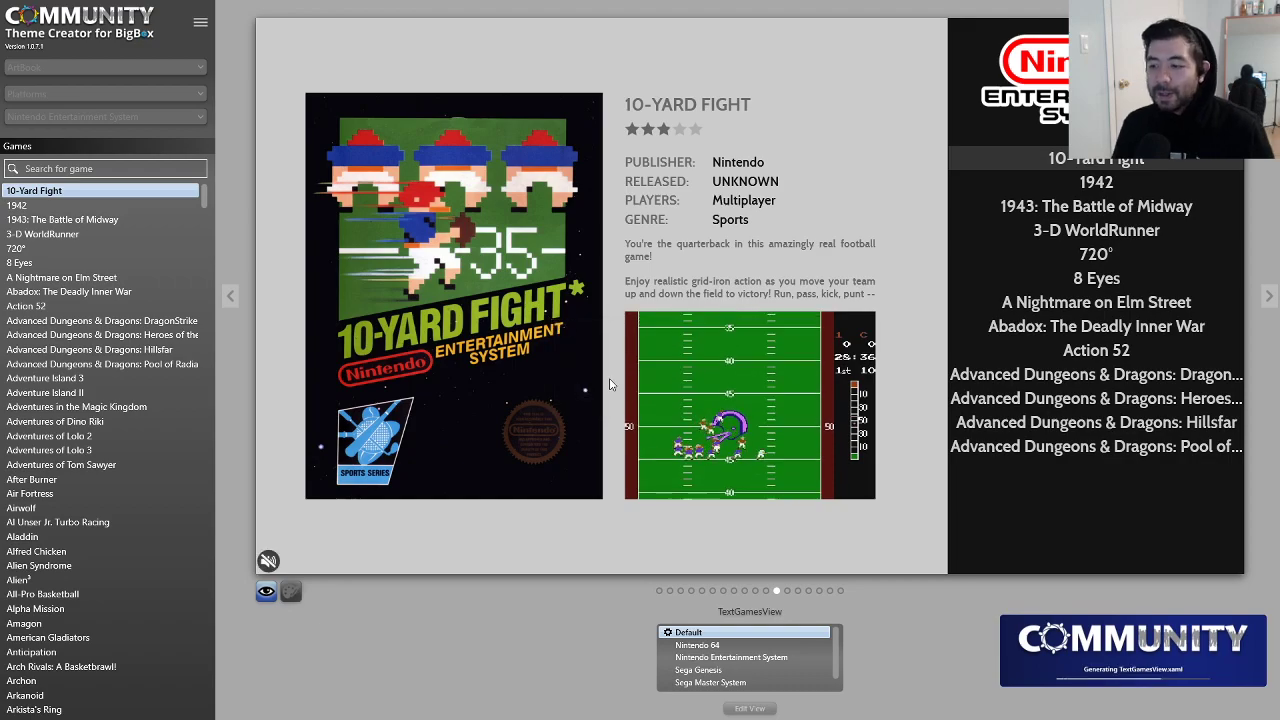
# Step: Switch to Big Box, return to the platforms list, and reopen the Nintendo Entertainment System games
pyautogui.hotkey('alt', 'Tab')
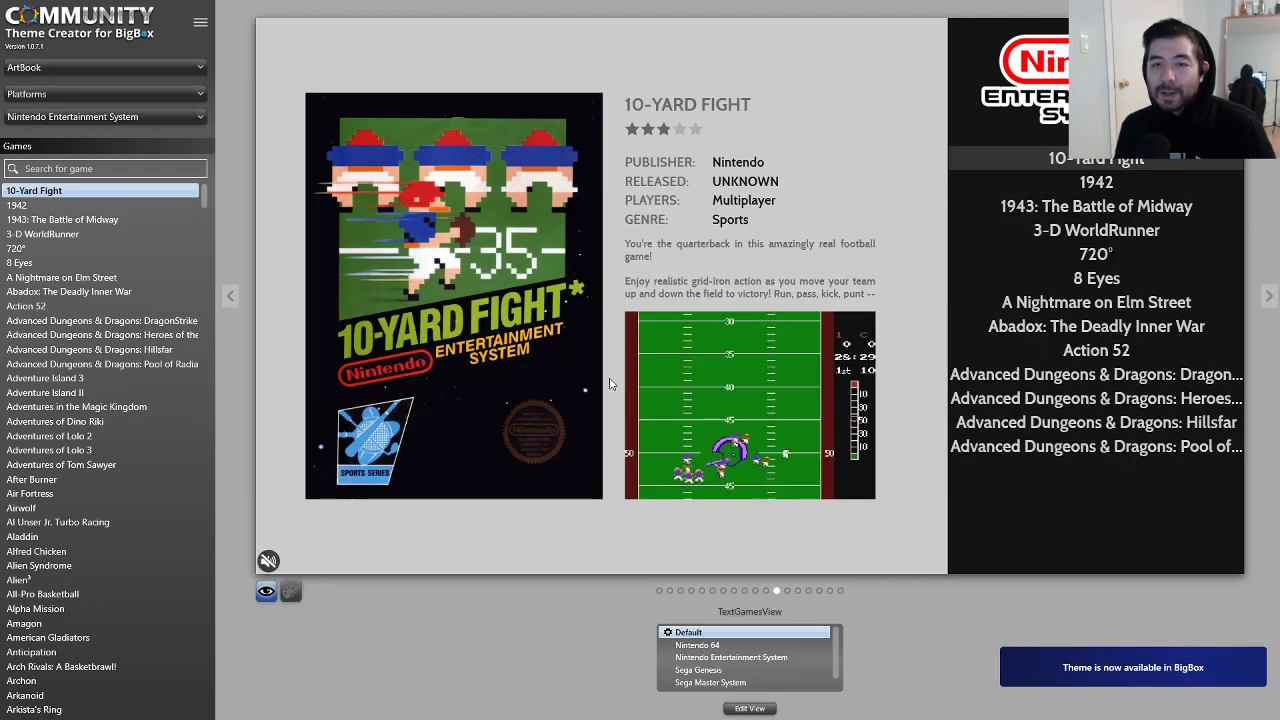
pyautogui.hotkey('alt', 'Tab')
pyautogui.hotkey('alt', 'Tab')
pyautogui.press('Escape')
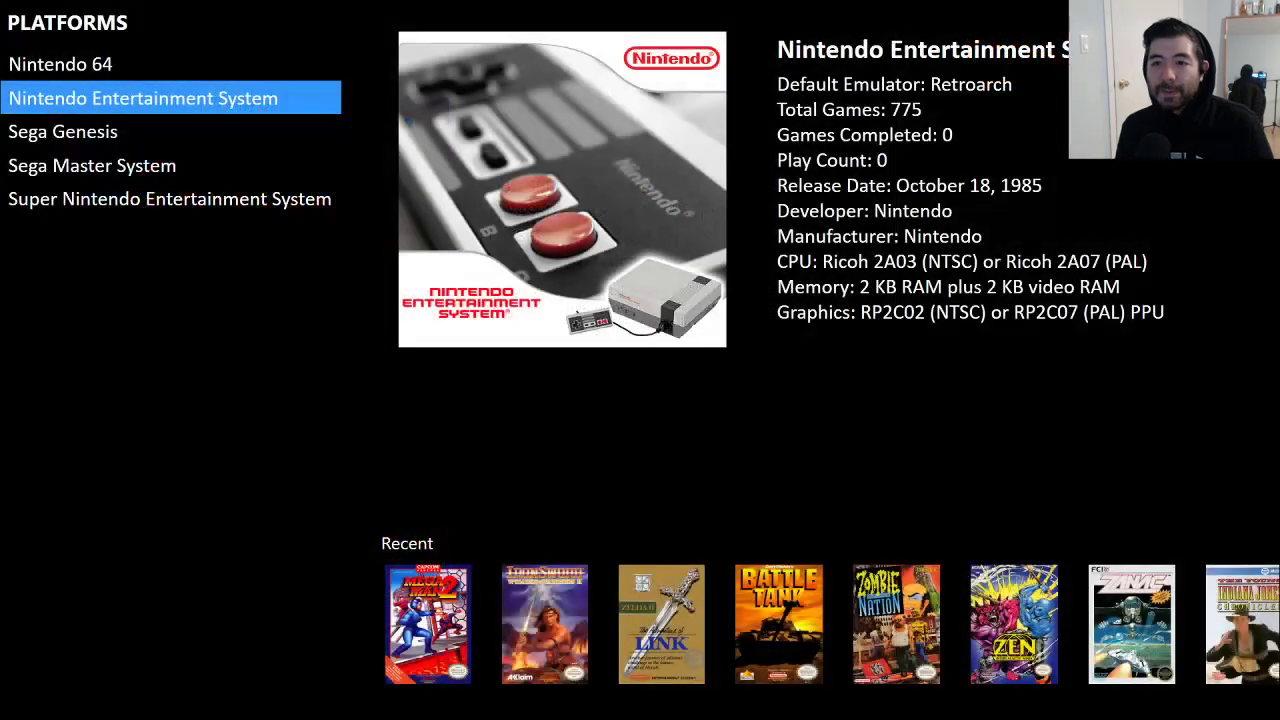
pyautogui.press('Return')
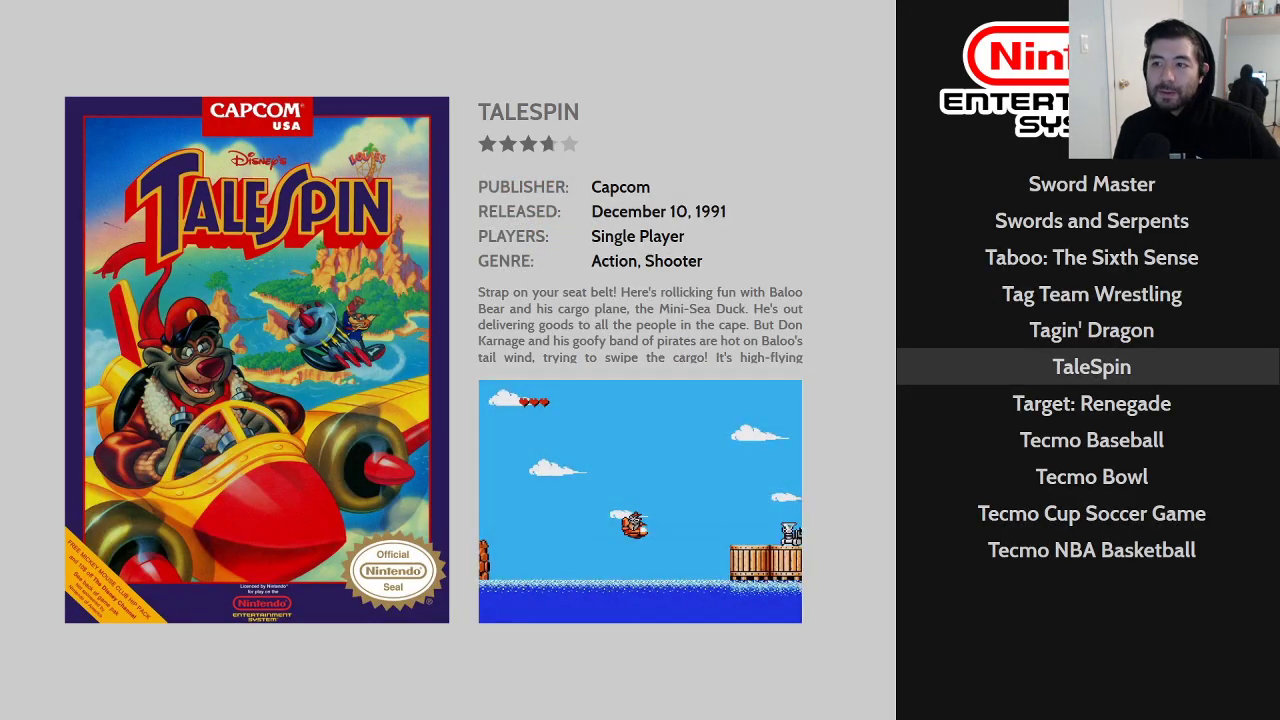
# Step: Browse back through the game list to Super Mario Bros. 3, checking the updated list layout
pyautogui.press('Up')
pyautogui.press('Up')
pyautogui.press('Up')
pyautogui.press('Up')
pyautogui.press('Up')
pyautogui.press('Up')
pyautogui.press('Up')
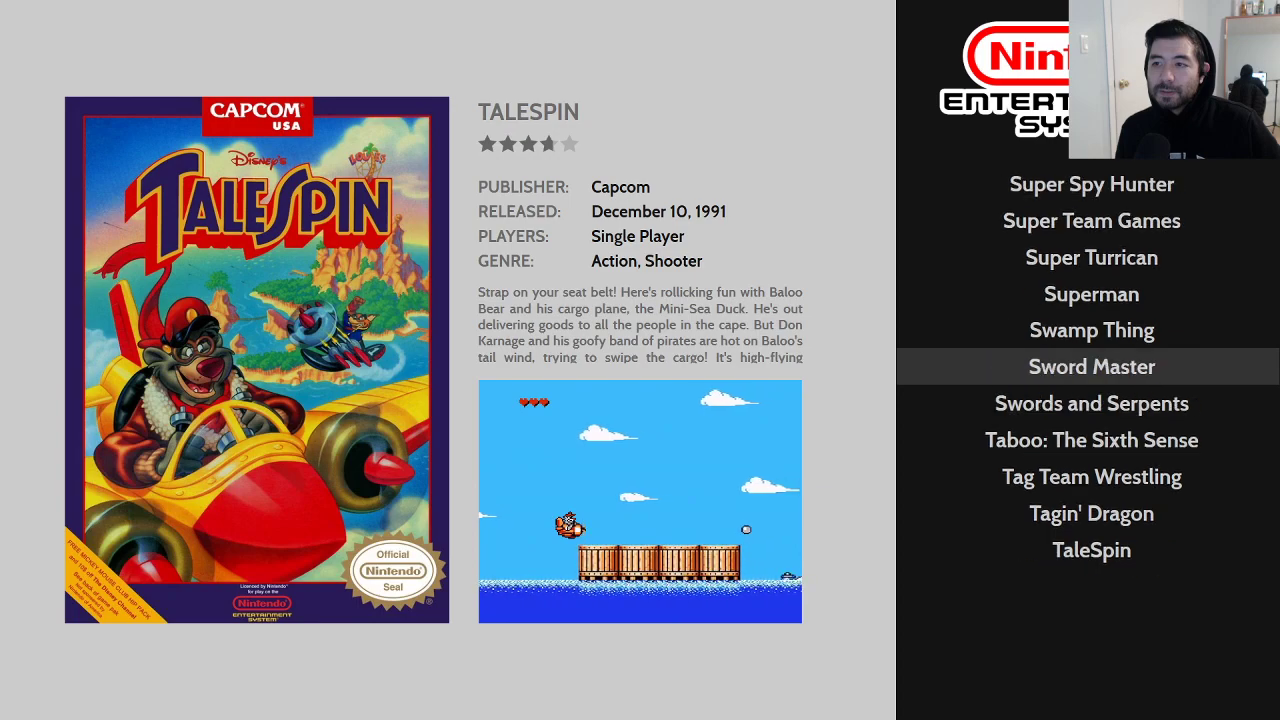
pyautogui.press('Up')
pyautogui.press('Up')
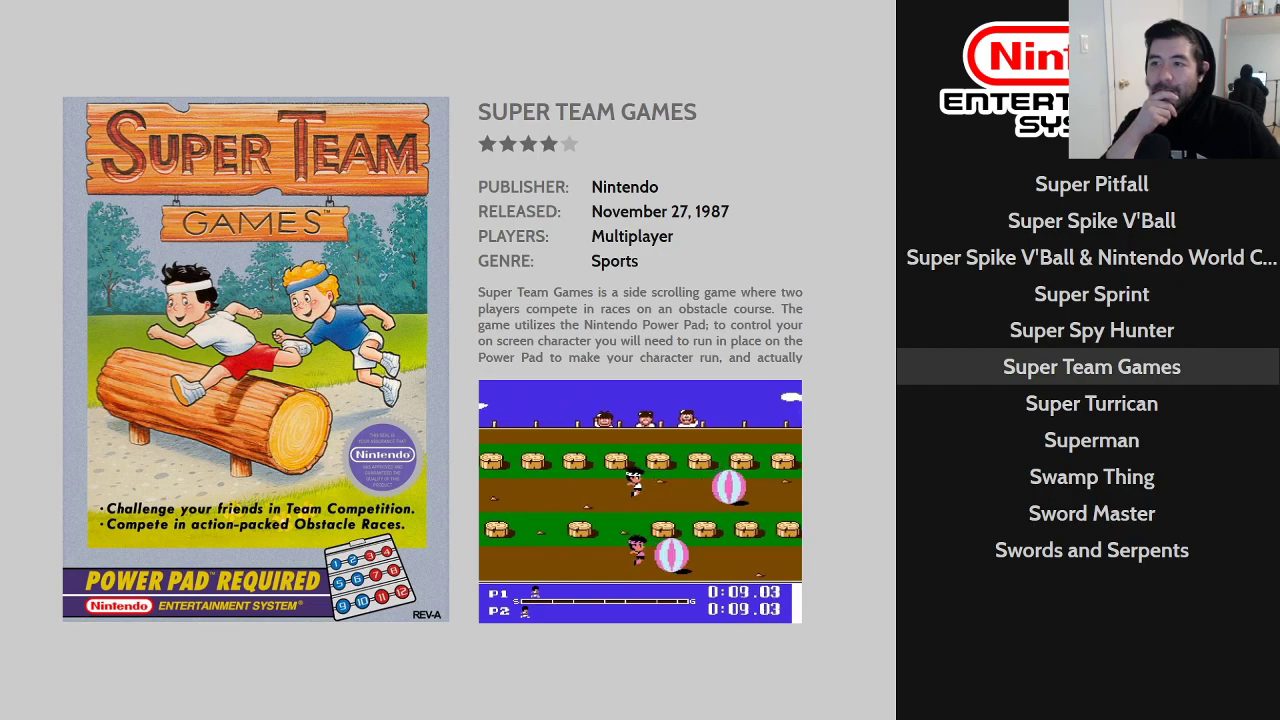
pyautogui.press('Up')
pyautogui.press('Up')
pyautogui.press('Up')
pyautogui.press('Up')
pyautogui.press('Up')
pyautogui.press('Up')
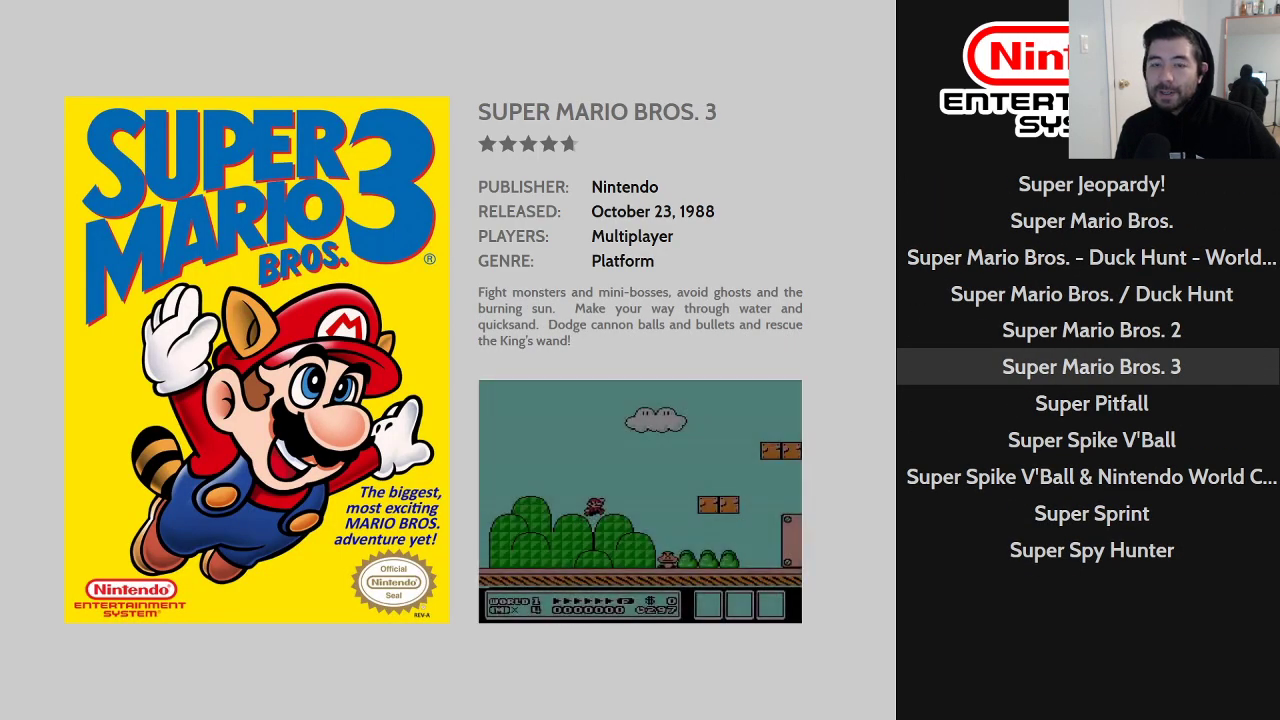
# Step: Jump to the games beginning with G and browse on to Galaga: Demons of Death
pyautogui.press('Left')
pyautogui.press('Down')
pyautogui.press('Down')
pyautogui.press('Down')
pyautogui.press('Down')
pyautogui.press('Down')
pyautogui.press('Down')
pyautogui.press('Down')
pyautogui.press('Down')
pyautogui.press('Down')
pyautogui.press('Right')
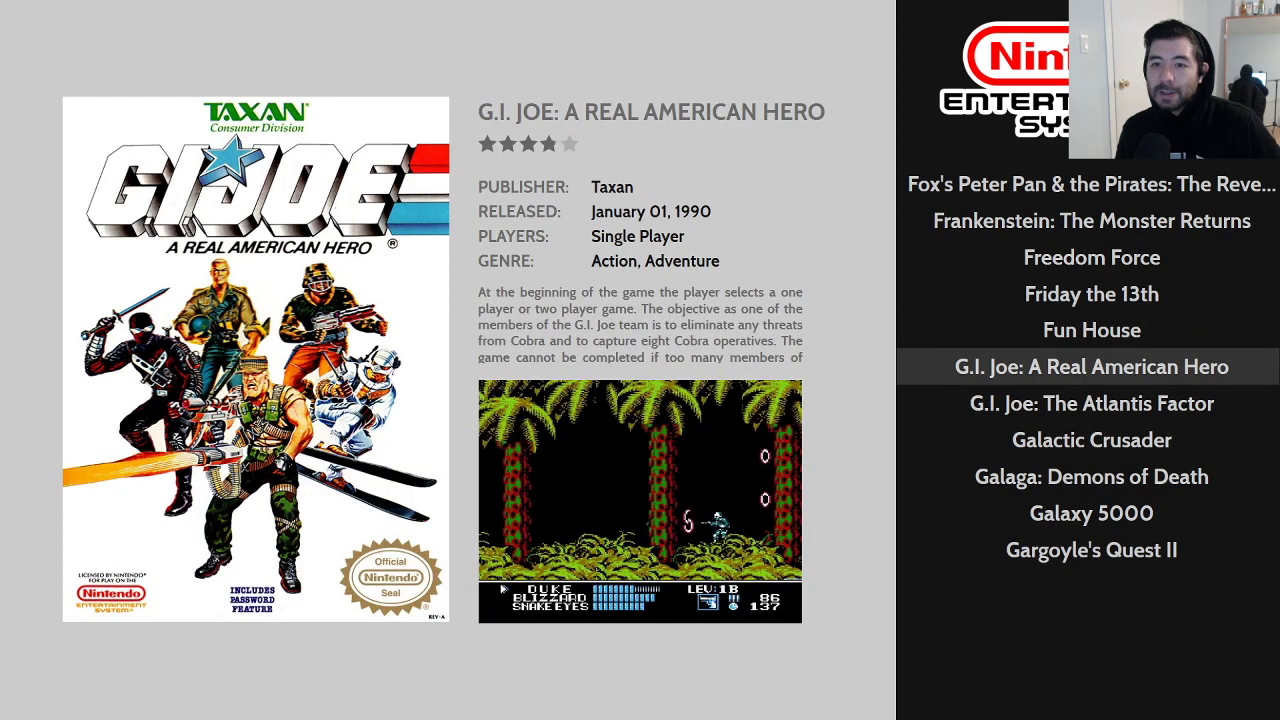
pyautogui.press('Down')
pyautogui.press('Down')
pyautogui.press('Down')
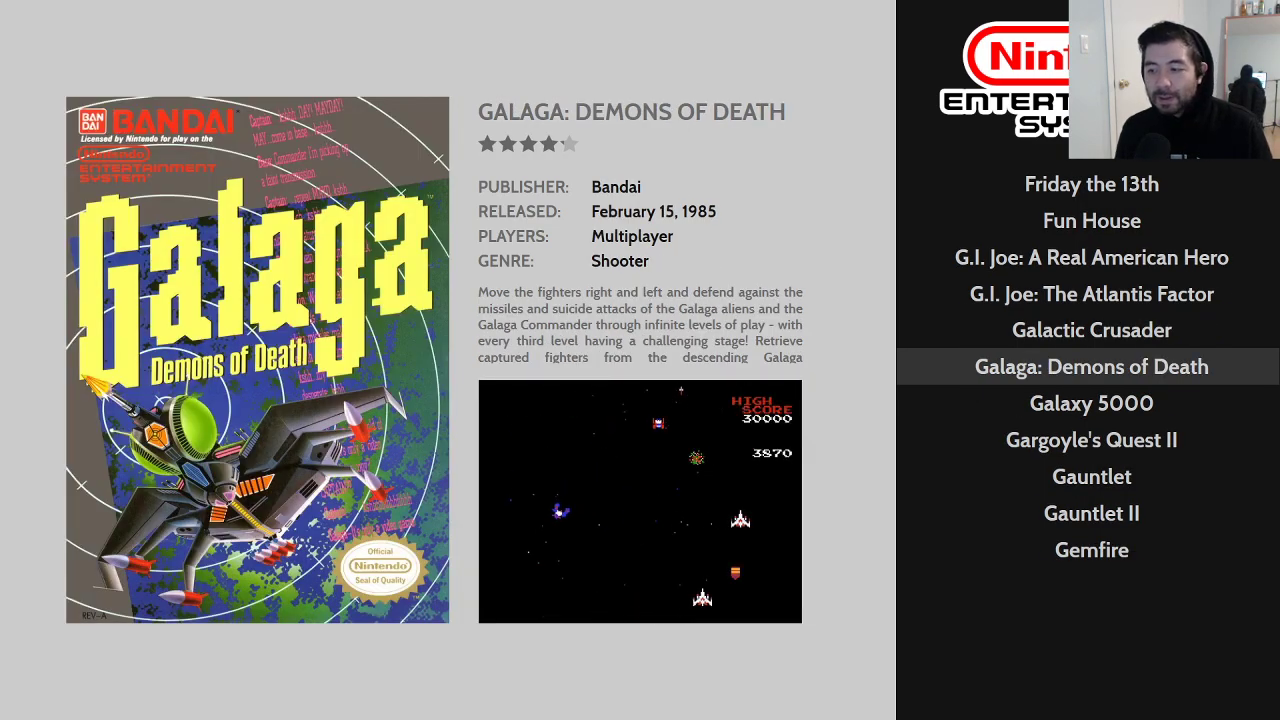
# Step: Leave the games list and bring up the Transitions settings in the Big Box options
pyautogui.press('Escape')
pyautogui.press('Escape')
pyautogui.press('Down')
pyautogui.press('Down')
pyautogui.press('Down')
pyautogui.press('Return')
pyautogui.press('Down')
pyautogui.press('Down')
pyautogui.press('Down')
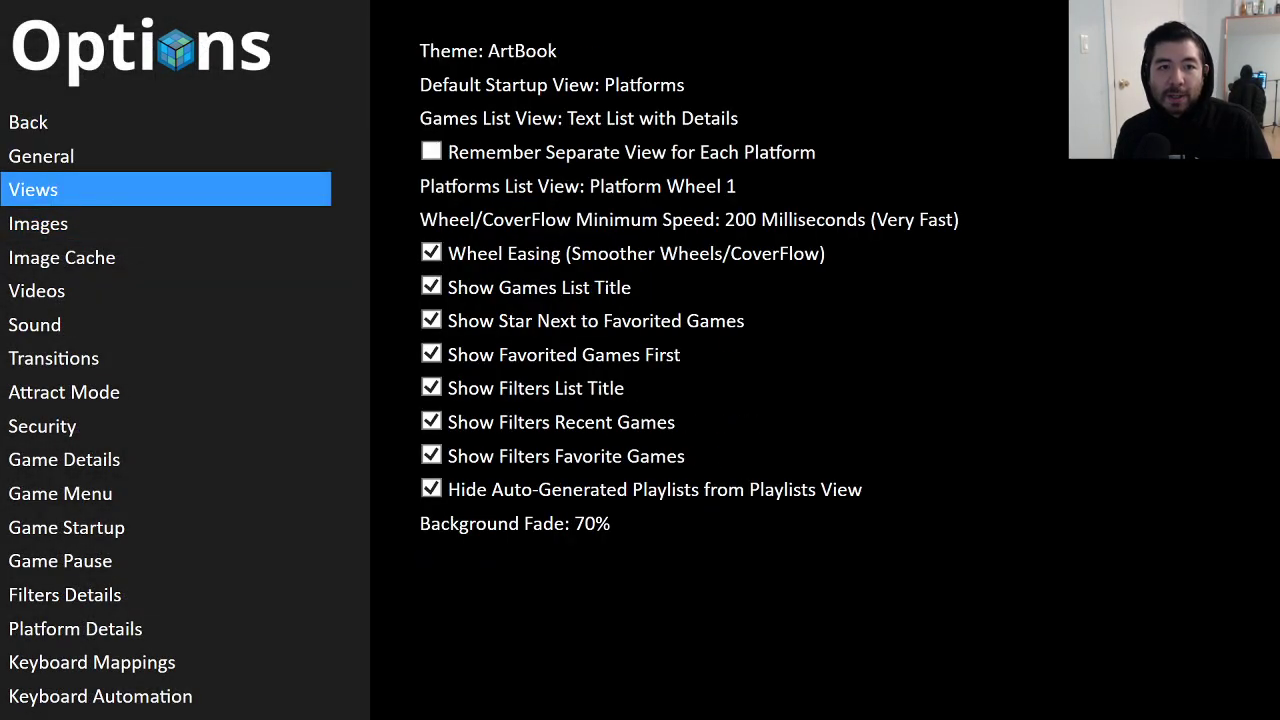
pyautogui.press('Down')
pyautogui.press('Down')
pyautogui.press('Down')
pyautogui.press('Down')
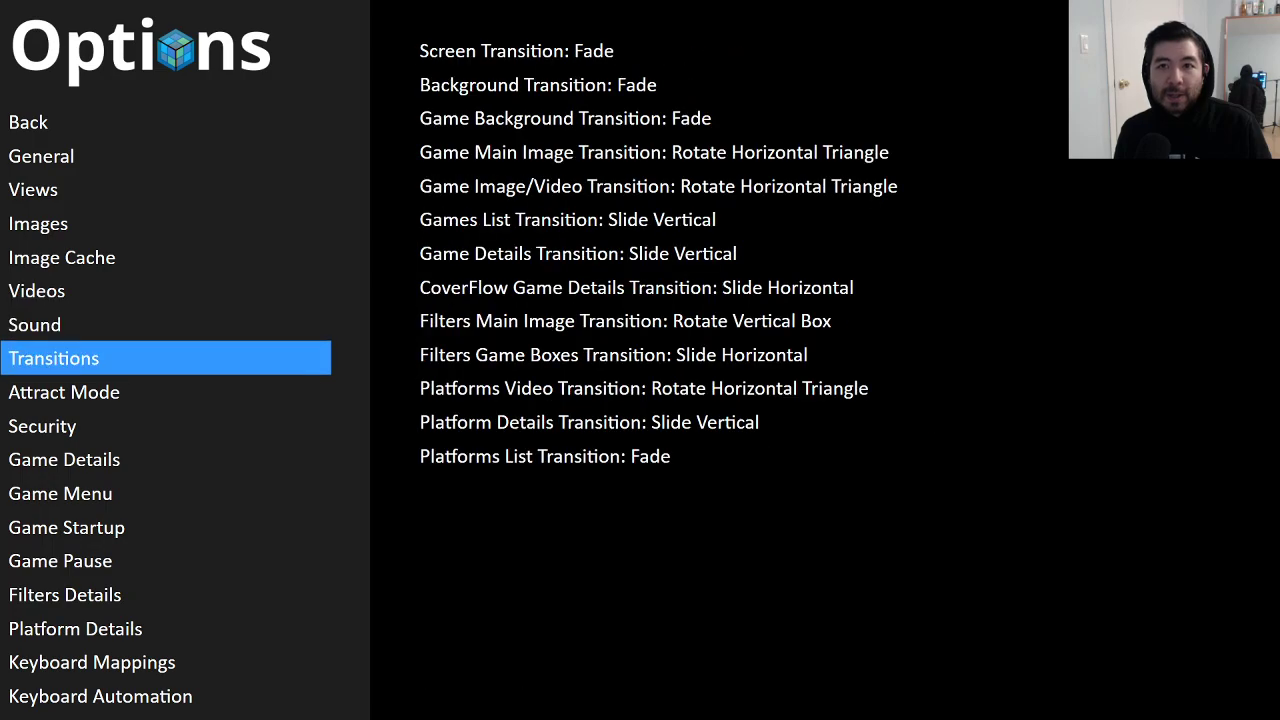
# Step: Set the Game Image/Video Transition to Sequential and return to the platforms list
pyautogui.press('Right')
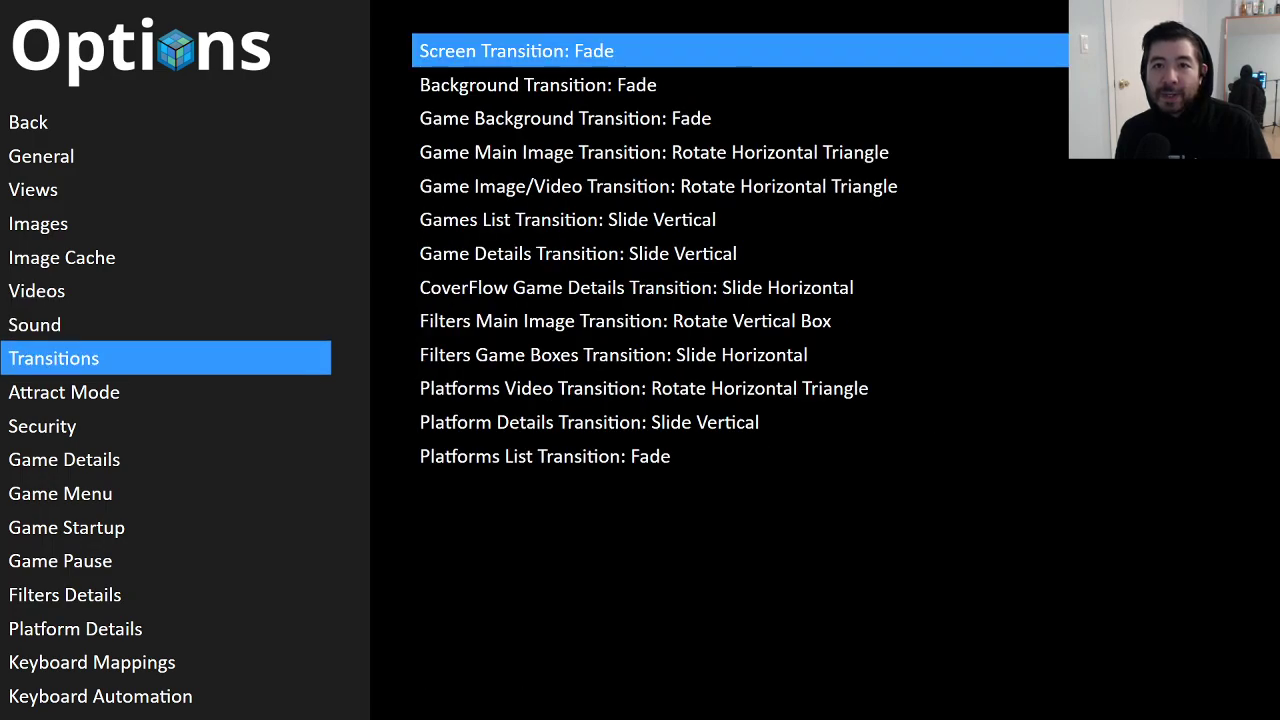
pyautogui.press('Down')
pyautogui.press('Down')
pyautogui.press('Down')
pyautogui.press('Down')
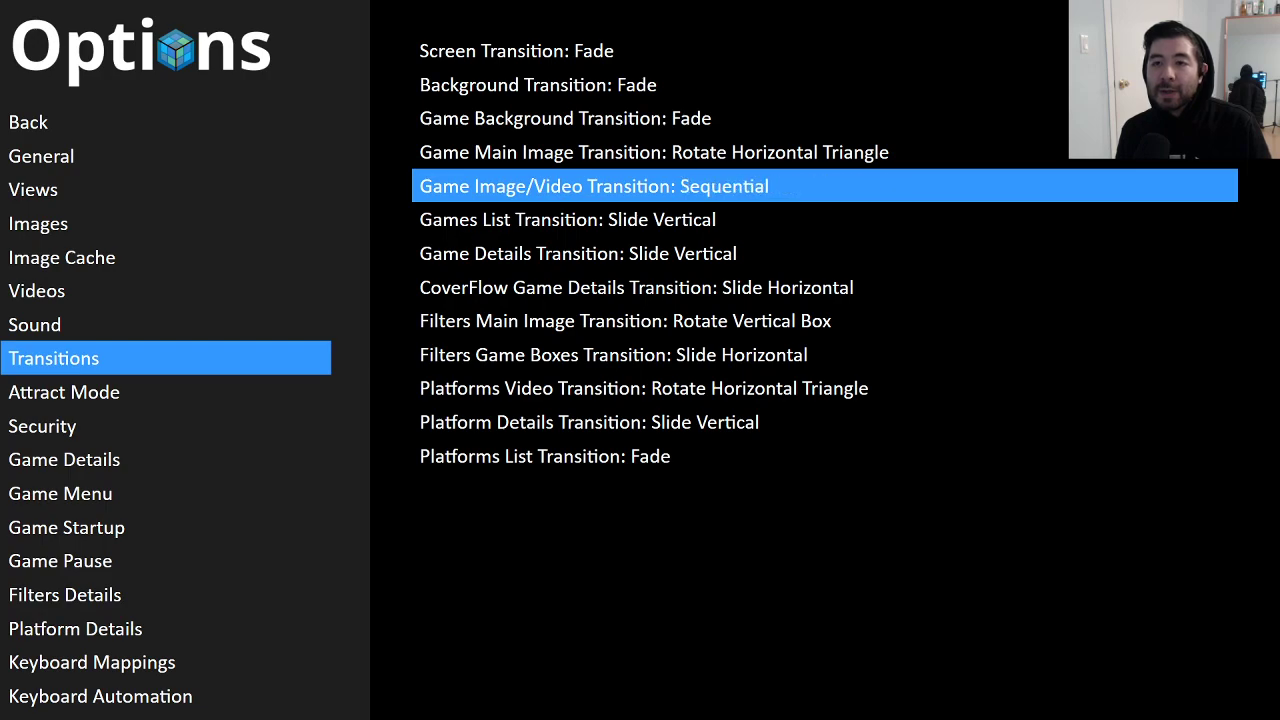
pyautogui.press('Escape')
pyautogui.press('Escape')
pyautogui.press('Escape')
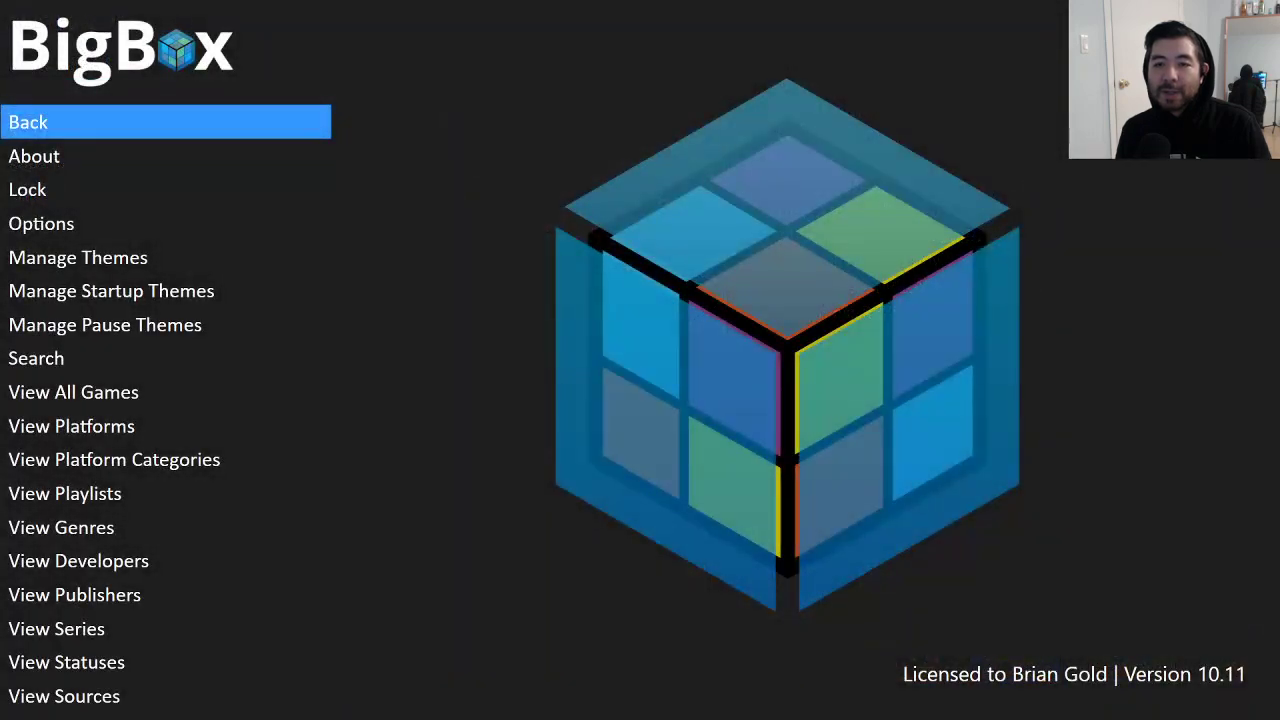
pyautogui.press('Escape')
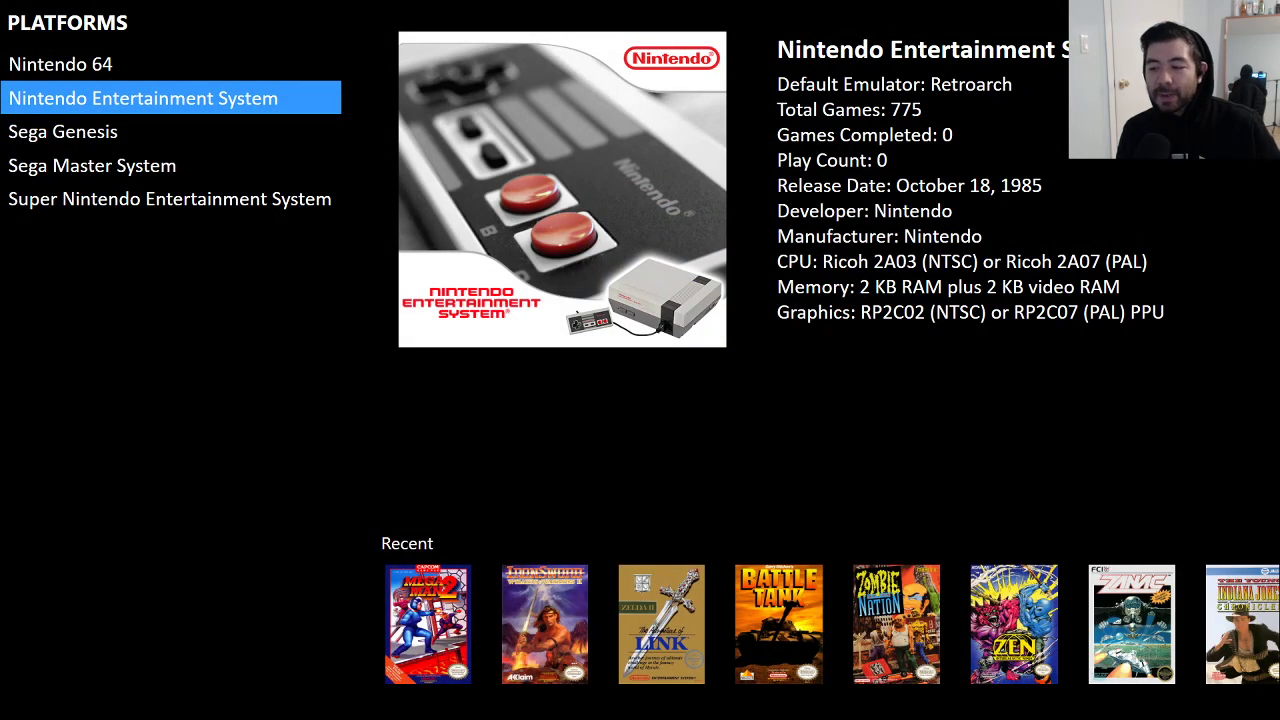
pyautogui.press('Escape')
pyautogui.press('Down')
pyautogui.press('Down')
pyautogui.press('Down')
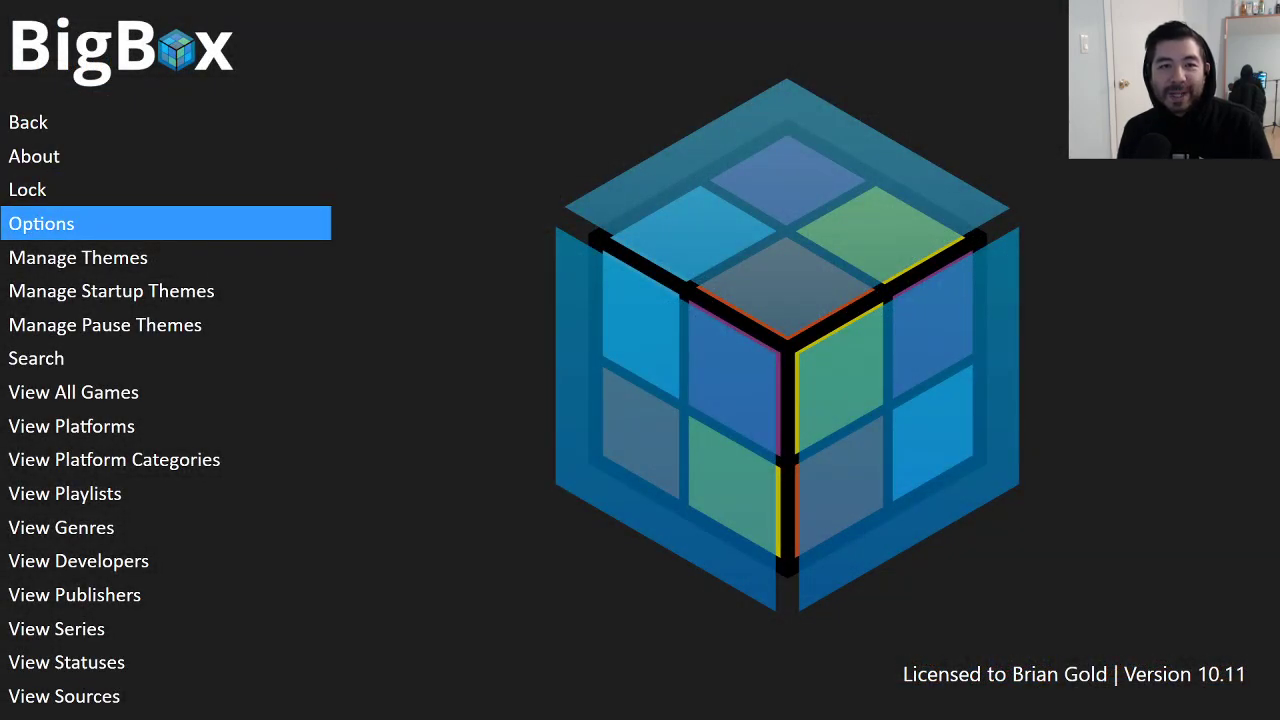
pyautogui.press('Escape')
# Step: Reopen the Nintendo Entertainment System games and browse from Galaga to Godzilla 2, checking the image and video transitions
pyautogui.press('Return')
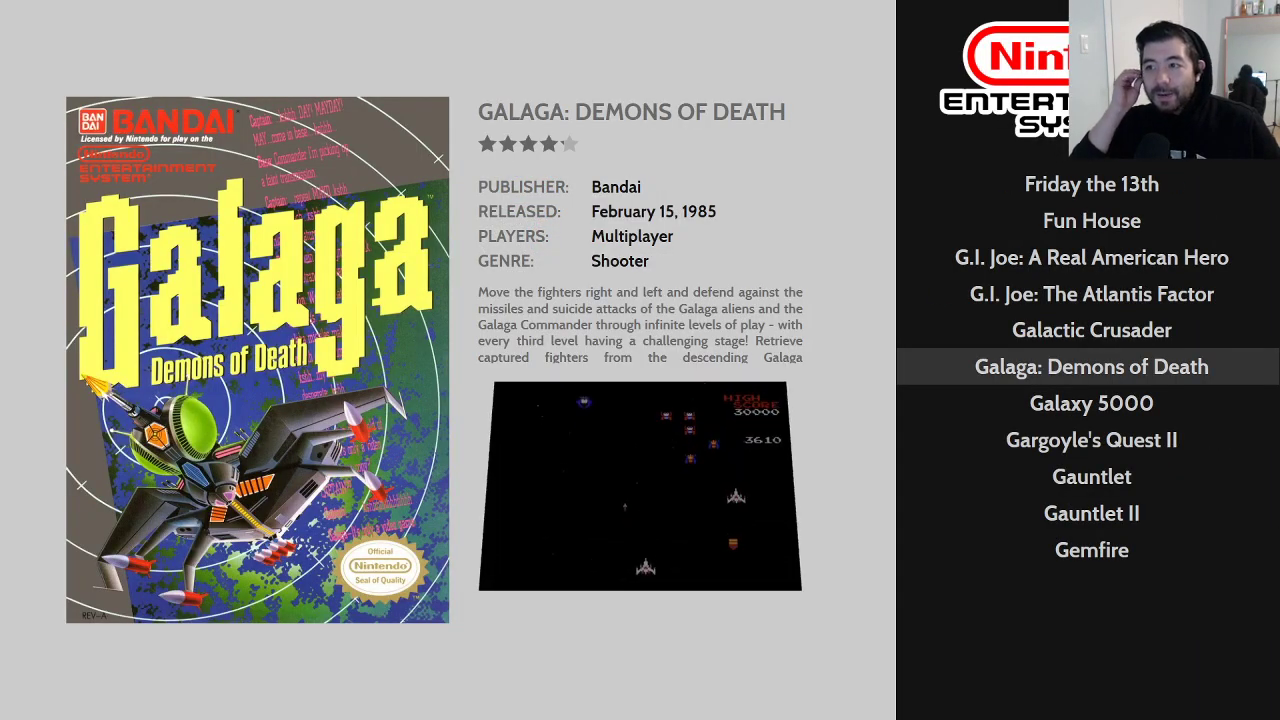
pyautogui.press('Down')
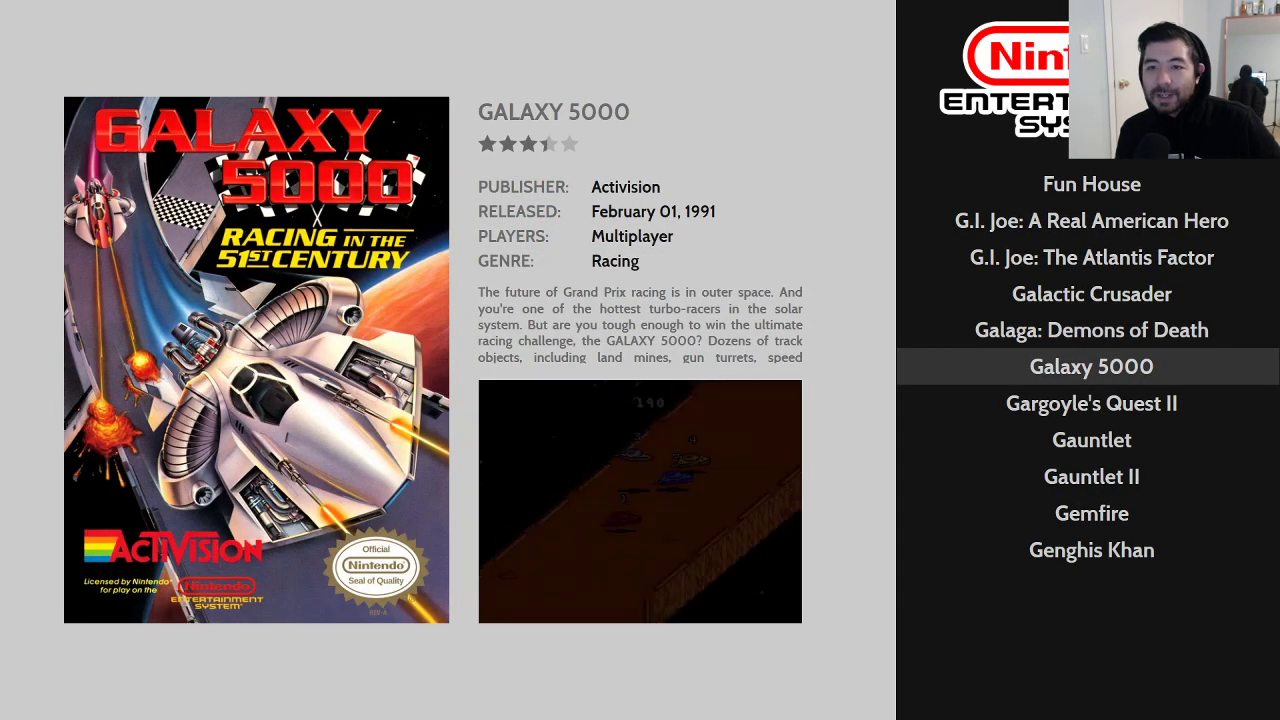
pyautogui.press('Down')
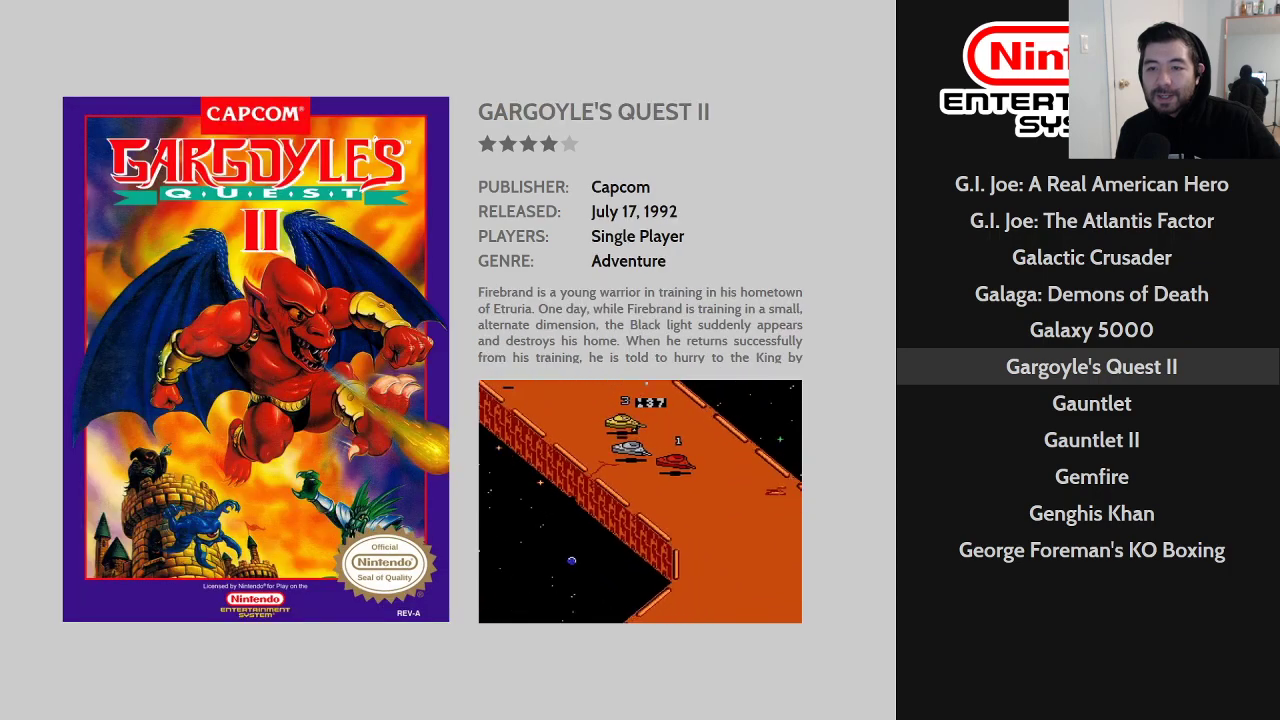
pyautogui.press('Down')
pyautogui.press('Down')
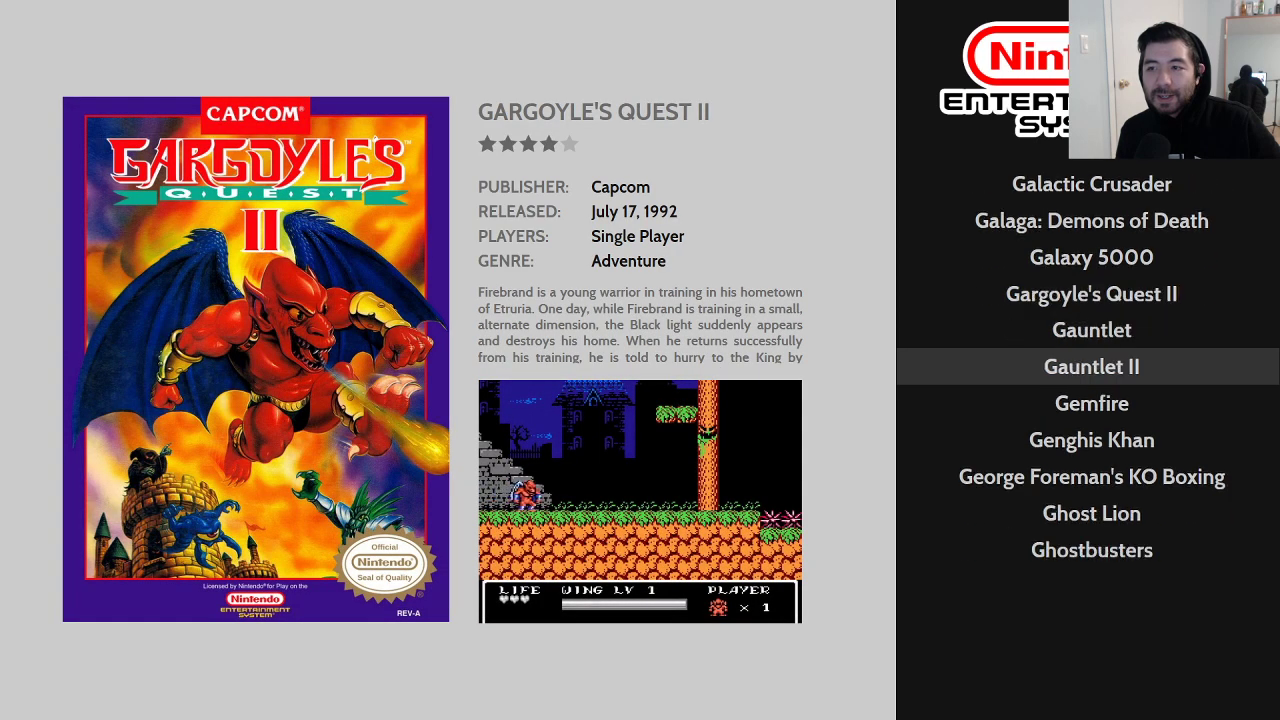
pyautogui.press('Down')
pyautogui.press('Up')
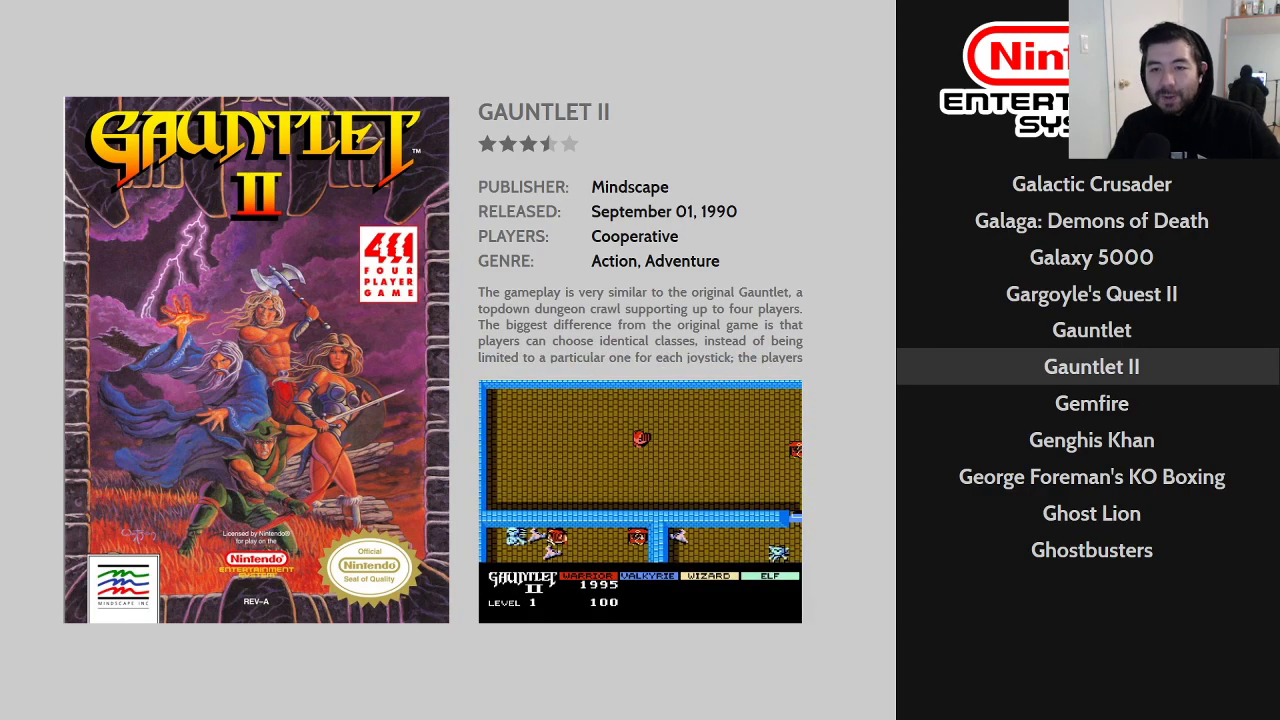
pyautogui.press('Down')
pyautogui.press('Down')
pyautogui.press('Down')
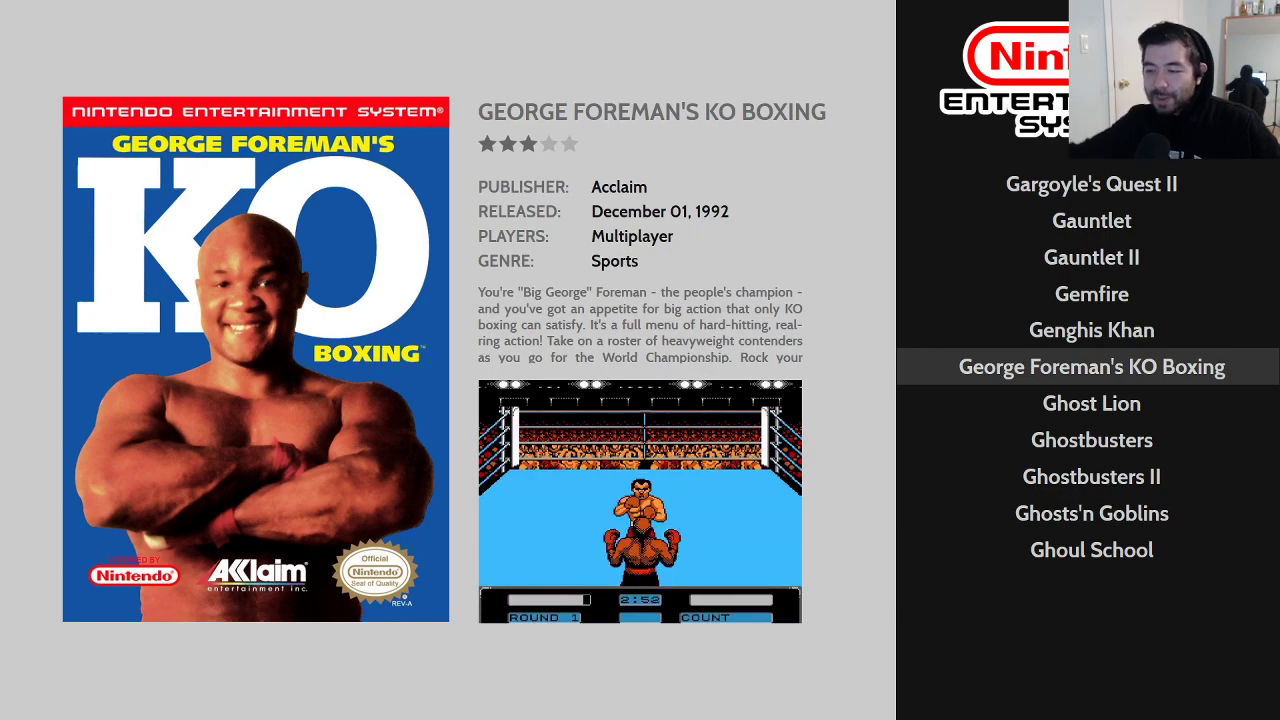
pyautogui.press('Down')
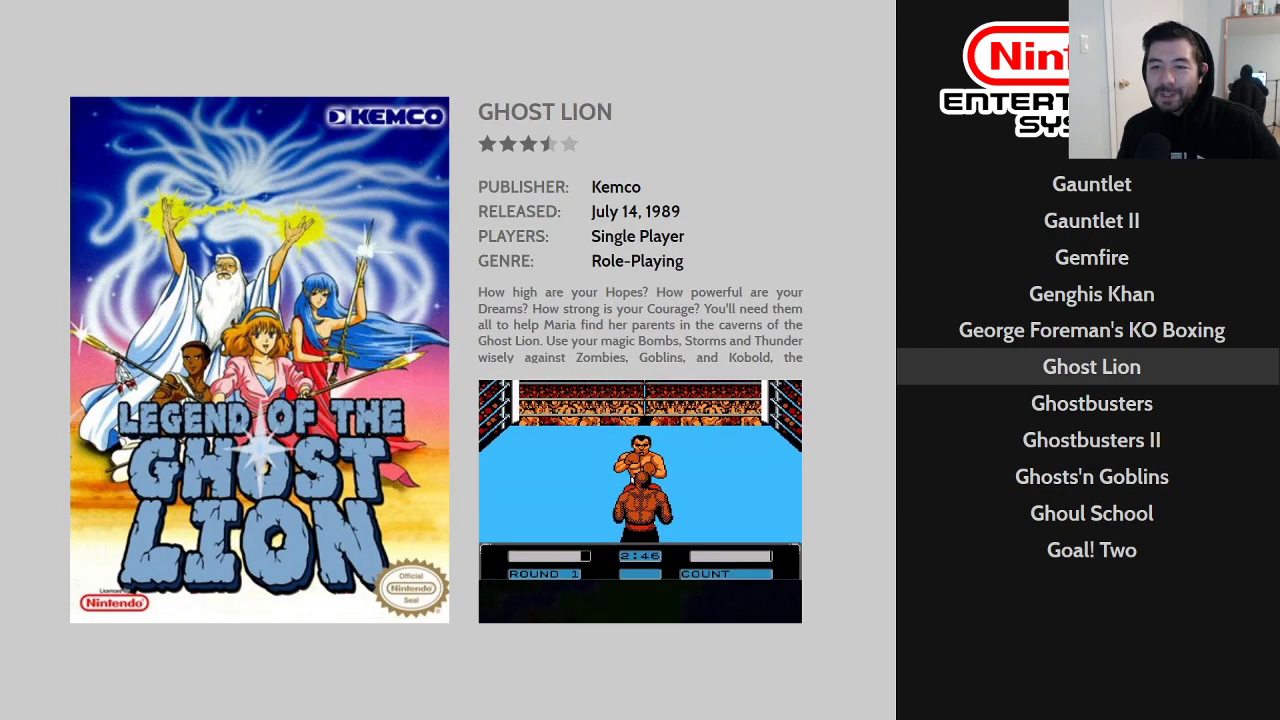
pyautogui.press('Down')
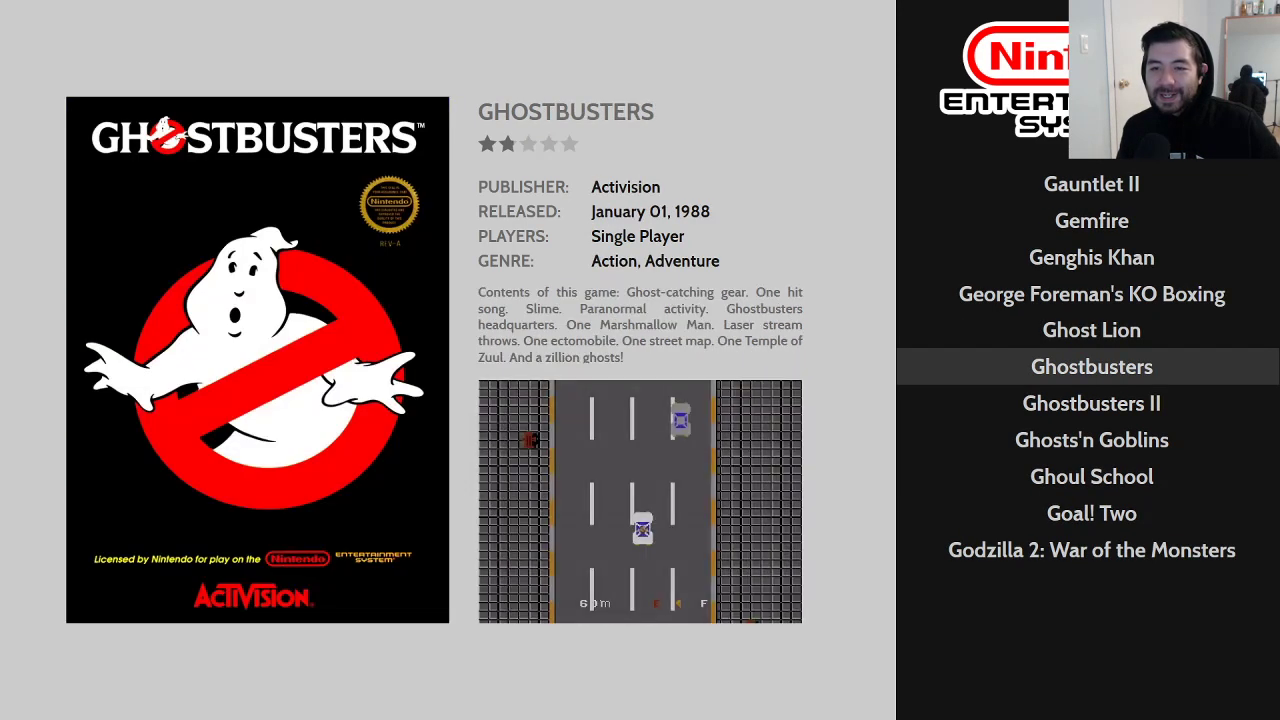
pyautogui.press('Down')
pyautogui.press('Down')
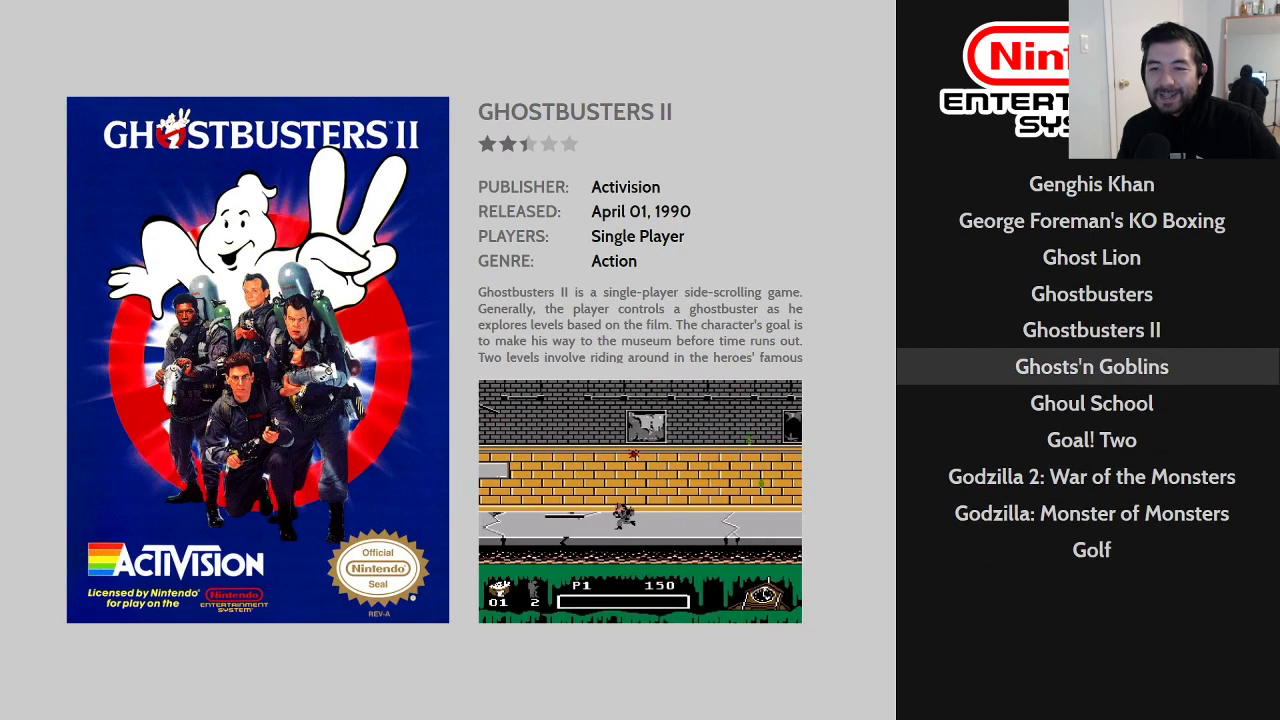
pyautogui.press('Down')
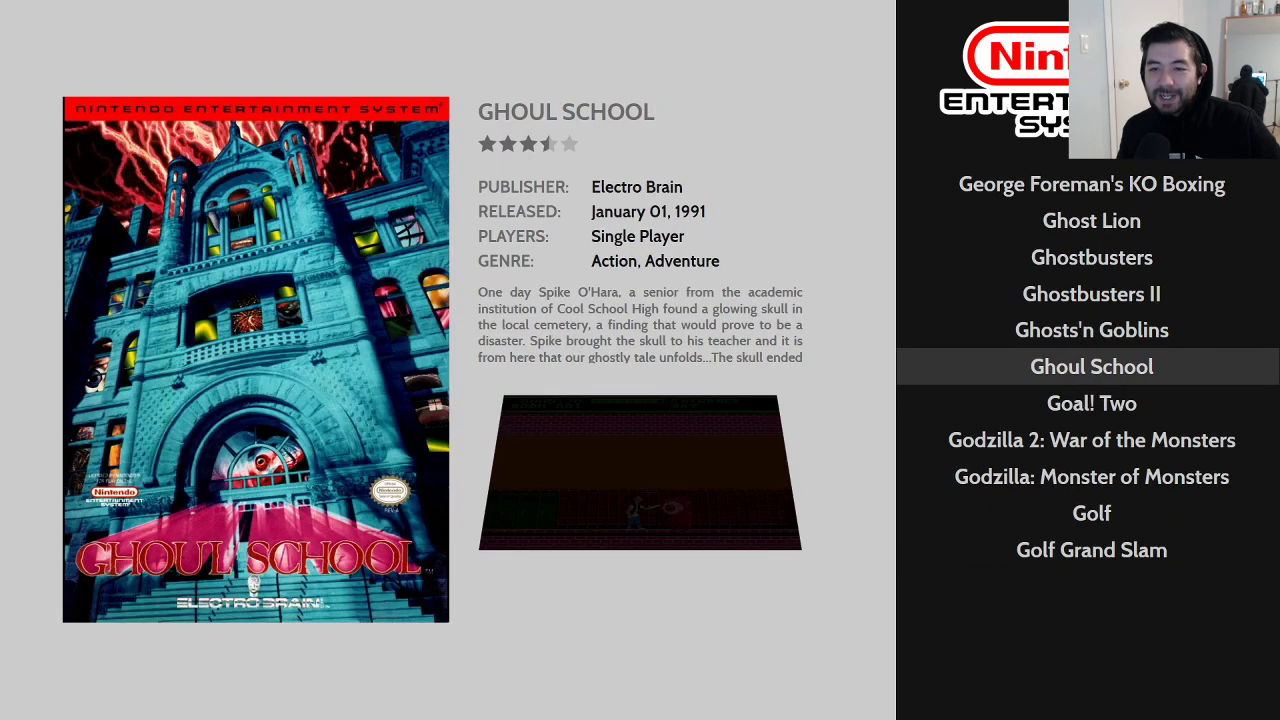
pyautogui.press('Down')
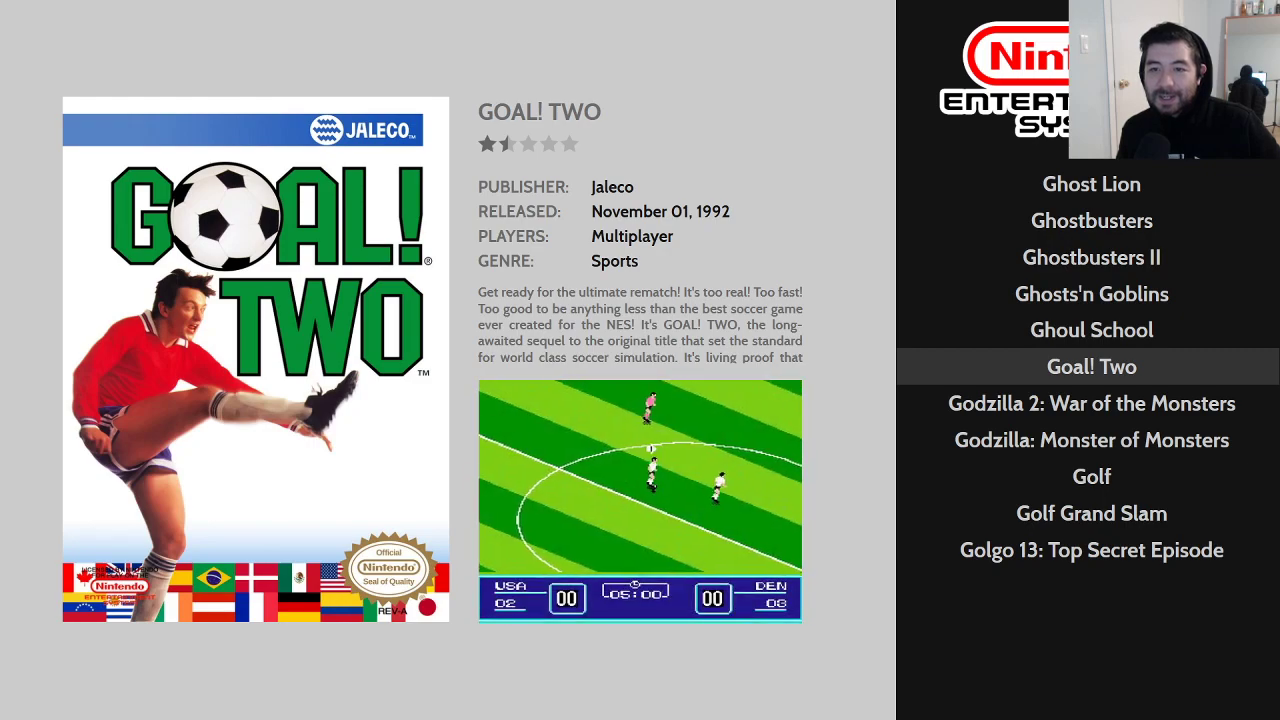
pyautogui.press('Down')
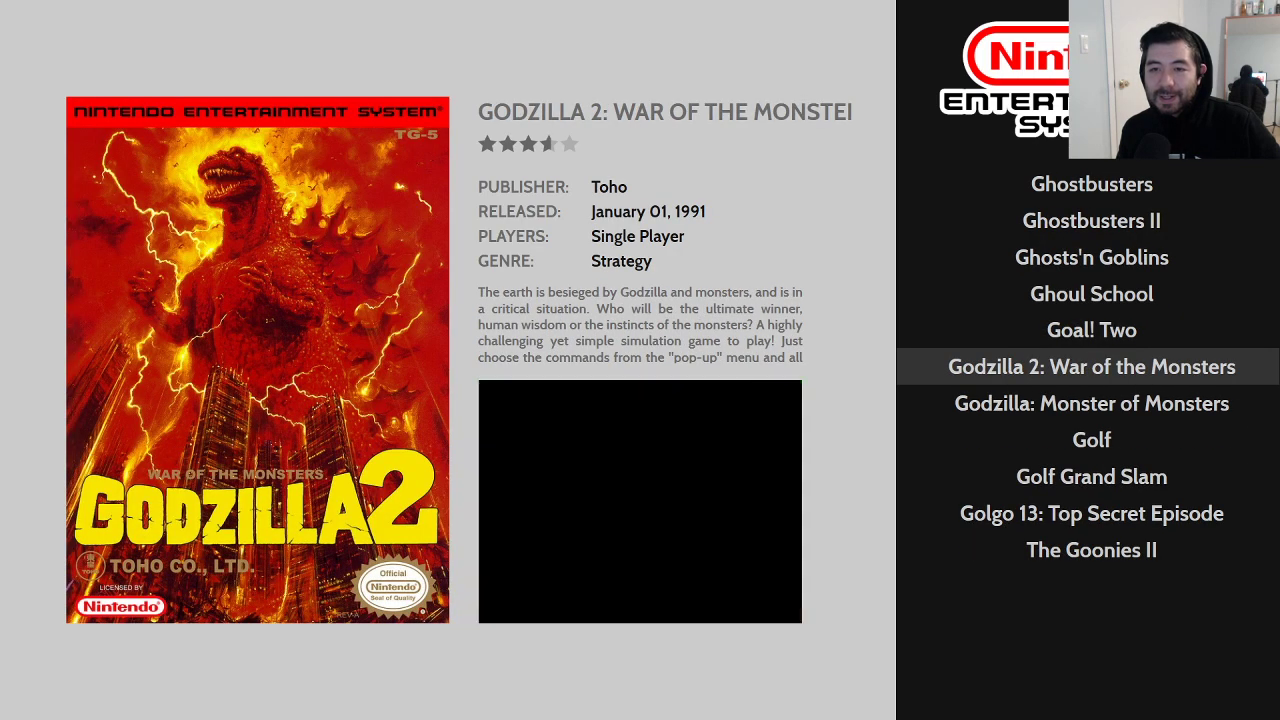
# Step: Leave the games list again and return to the Transitions settings in the options
pyautogui.press('Up')
pyautogui.press('Escape')
pyautogui.press('Escape')
pyautogui.press('Down')
pyautogui.press('Down')
pyautogui.press('Up')
pyautogui.press('Up')
pyautogui.press('Return')
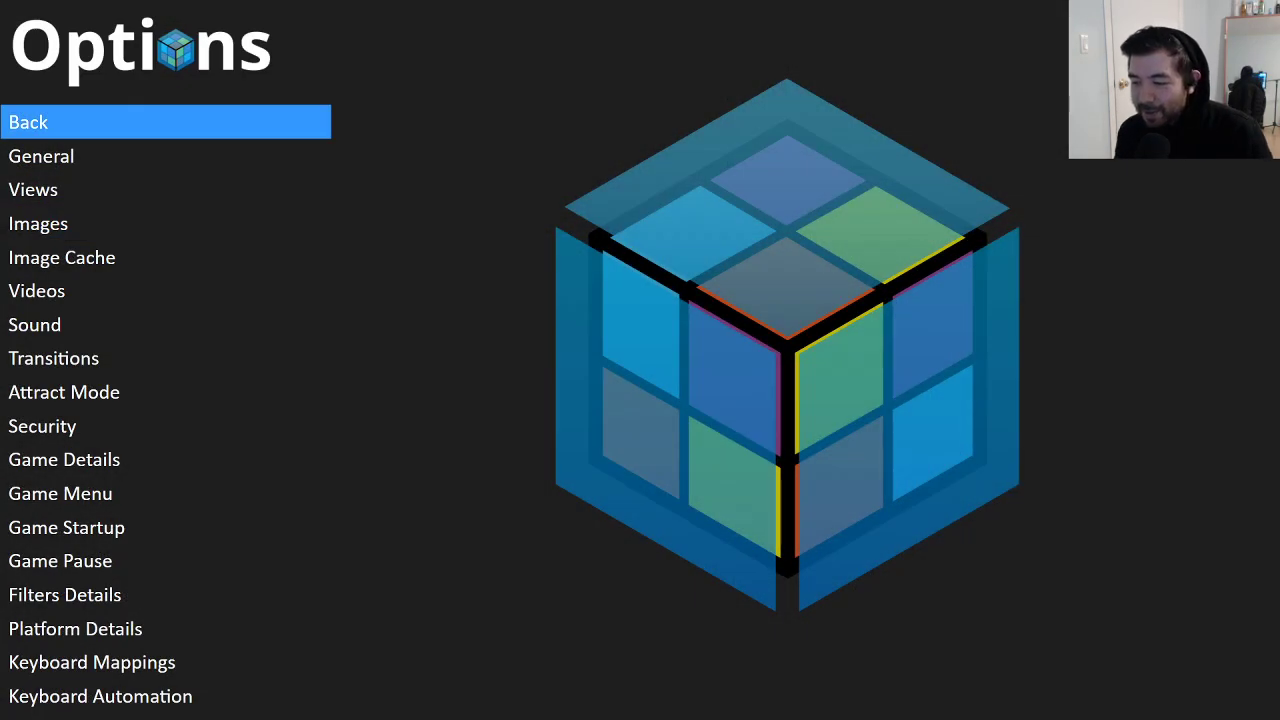
pyautogui.press('Down')
pyautogui.press('Down')
pyautogui.press('Down')
pyautogui.press('Down')
pyautogui.press('Down')
pyautogui.press('Down')
pyautogui.press('Down')
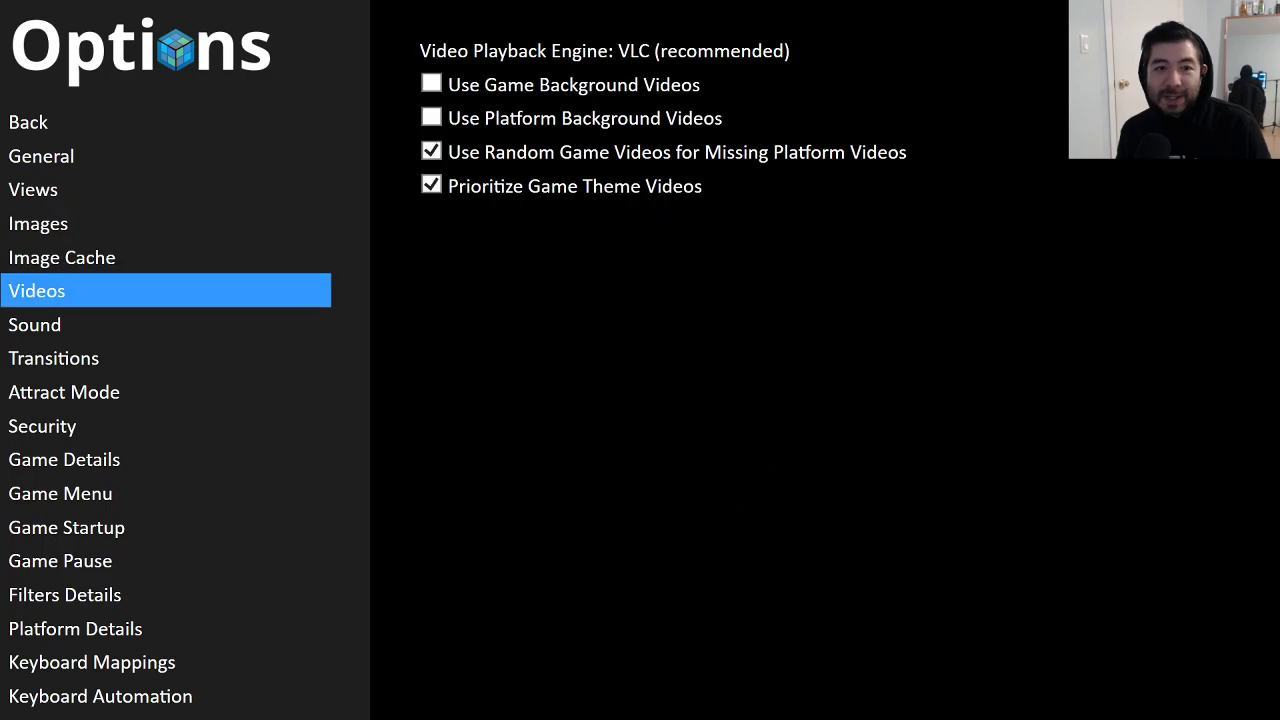
# Step: Set the Game Main Image Transition to Rotate Vertical Flip
pyautogui.press('Return')
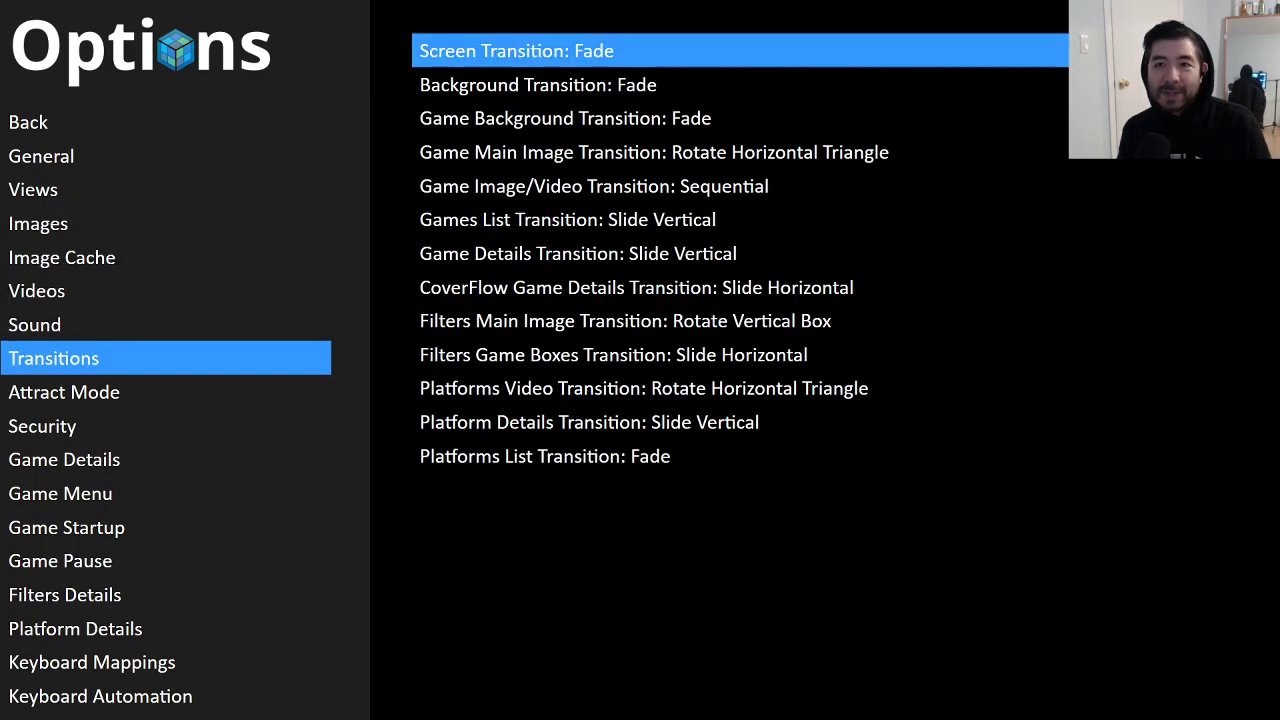
pyautogui.press('Down')
pyautogui.press('Down')
pyautogui.press('Down')
pyautogui.press('Right')
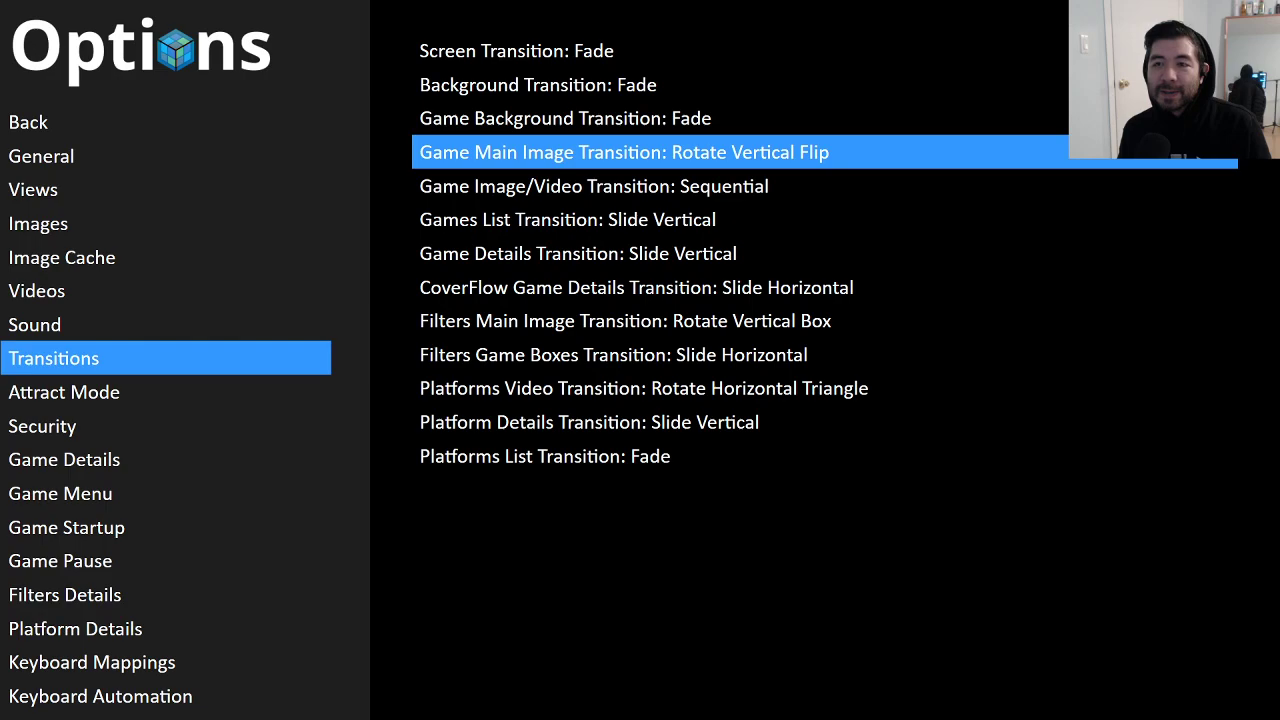
# Step: Set the Game Main Image Transition to Slide Vertical and return to the platforms list
pyautogui.press('Right')
pyautogui.press('Right')
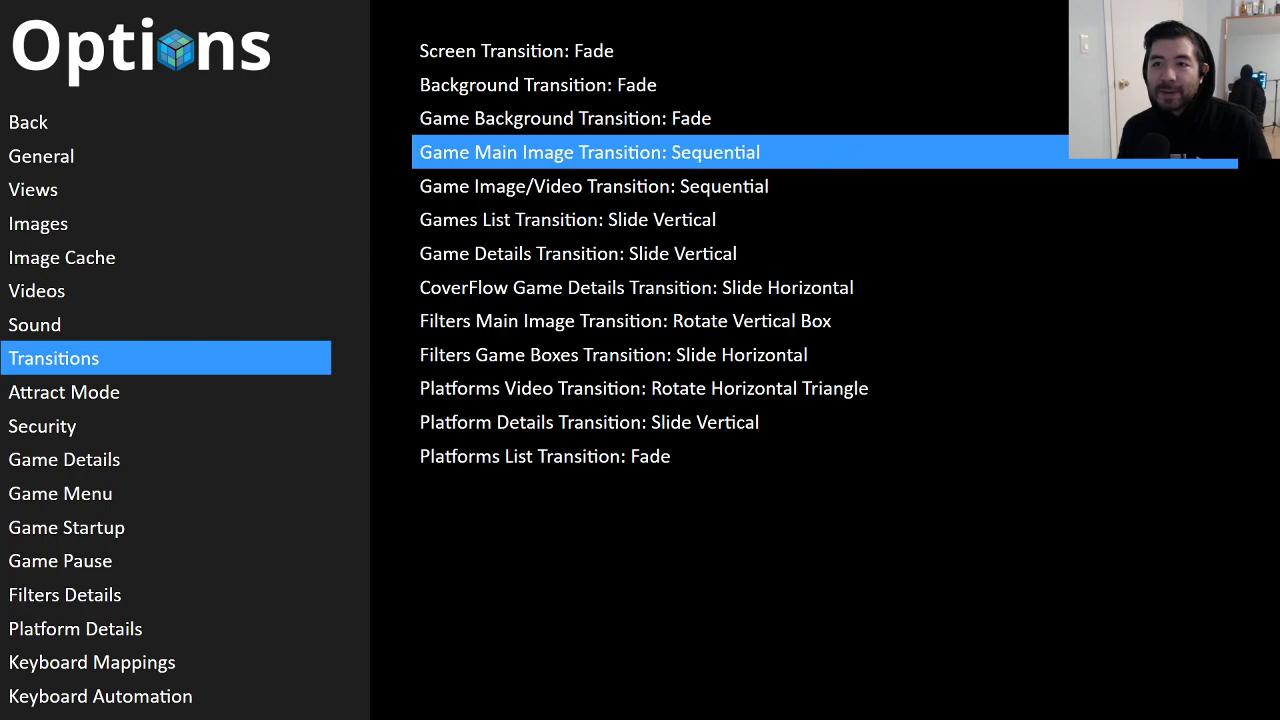
pyautogui.press('Right')
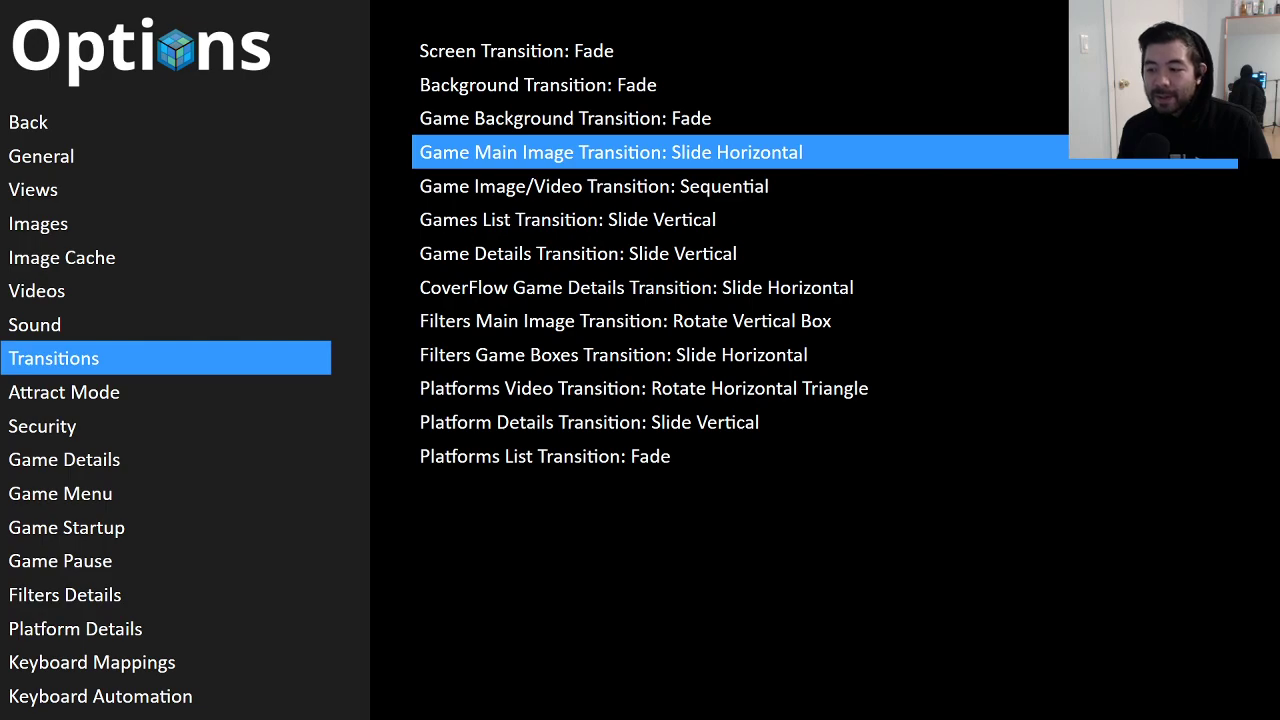
pyautogui.press('Right')
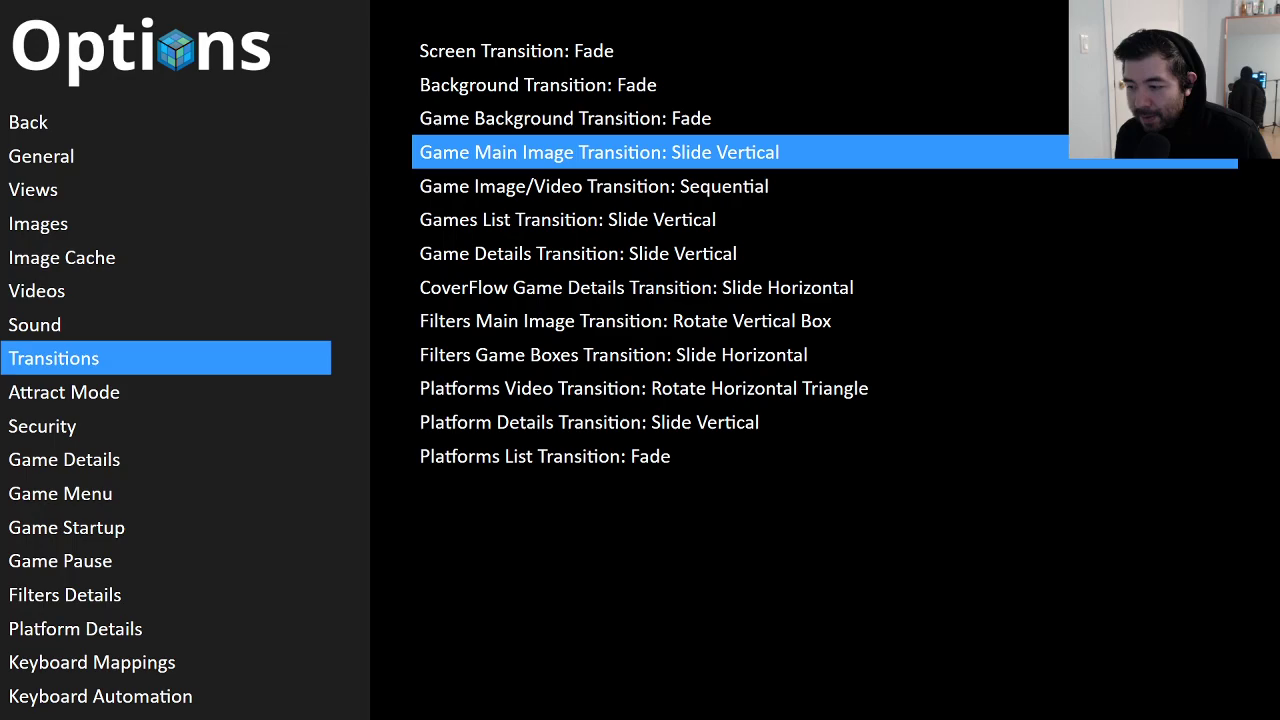
pyautogui.press('Escape')
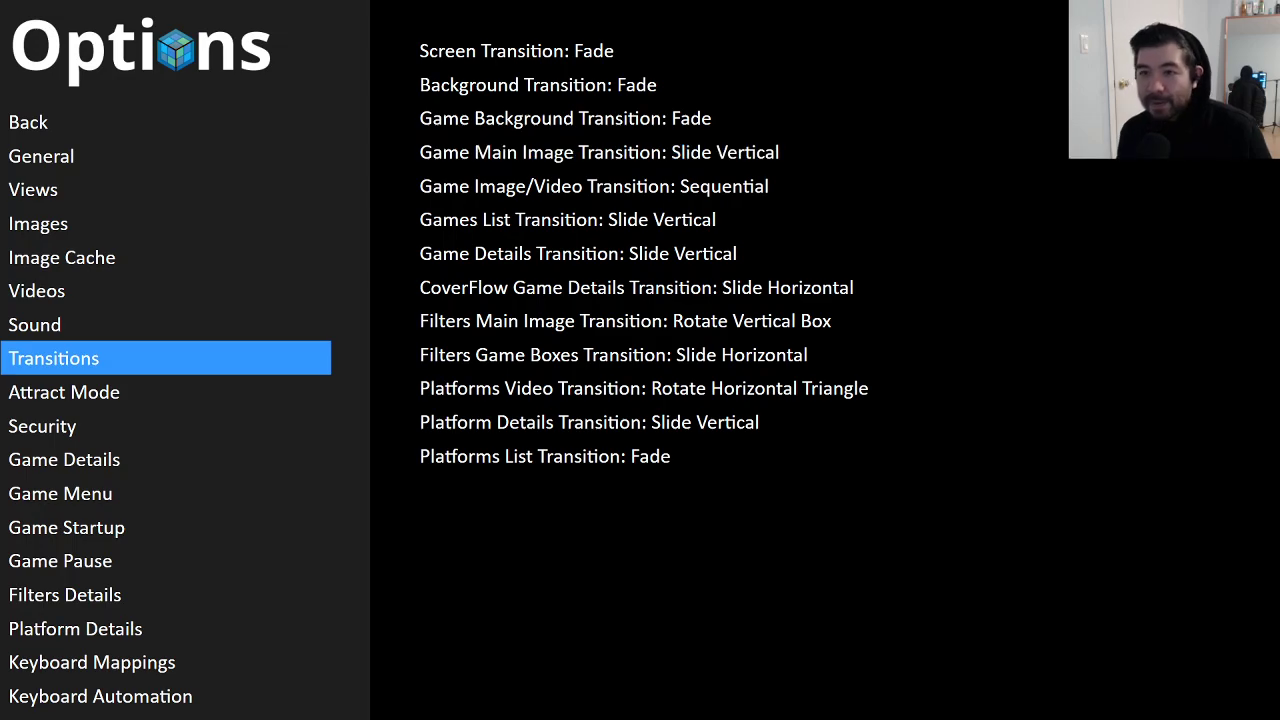
pyautogui.press('Escape')
pyautogui.press('Escape')
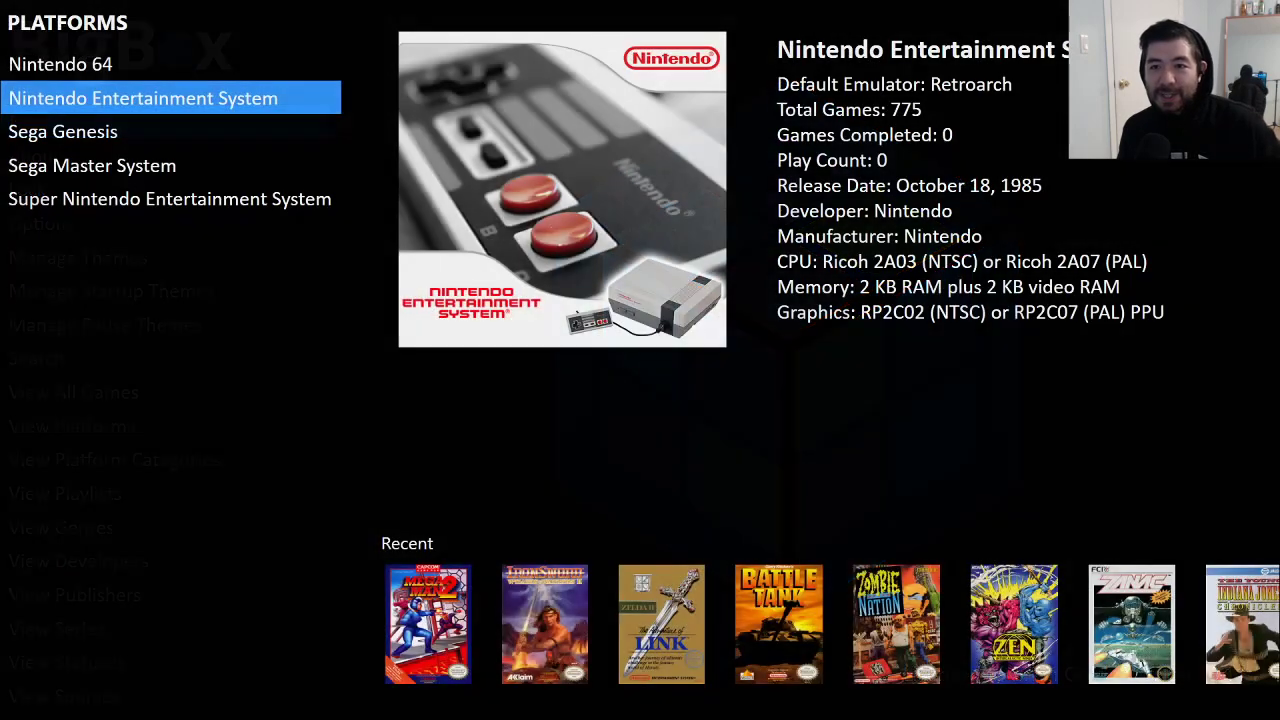
# Step: Open the Nintendo Entertainment System games and browse between Ghoul School and Godzilla: Monster of Monsters, checking the main image transition
pyautogui.press('Return')
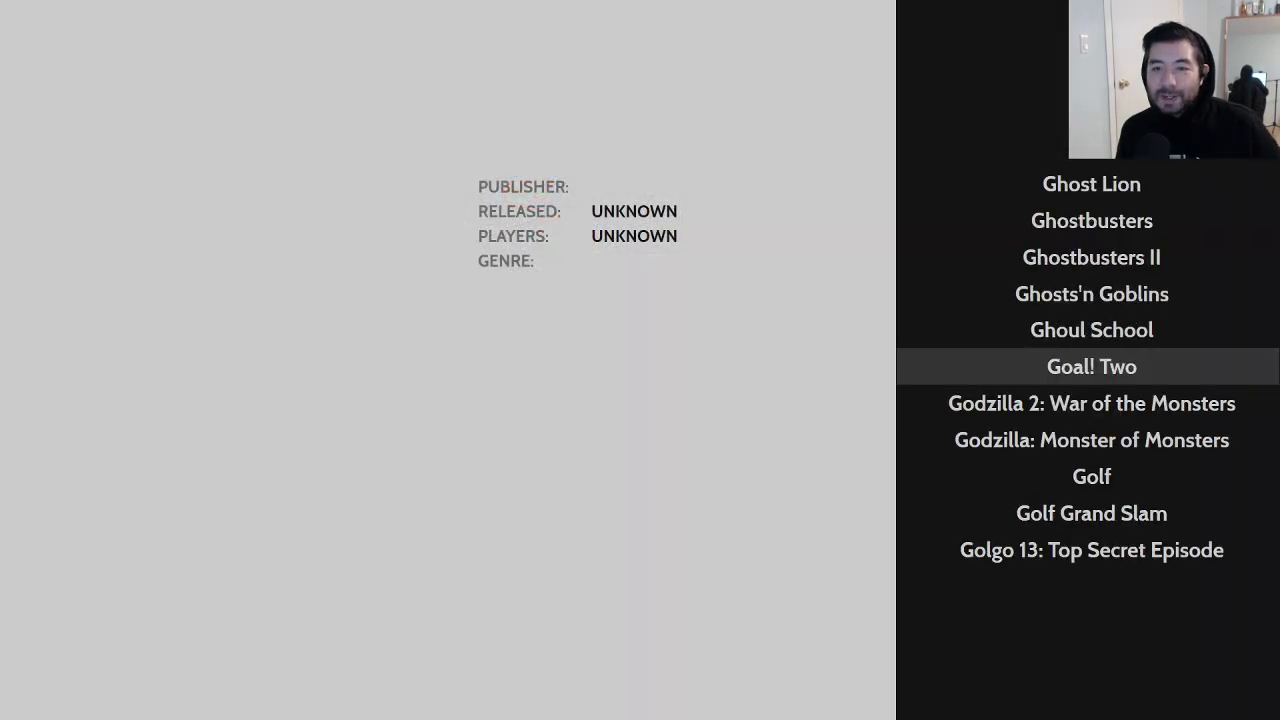
pyautogui.press('Up')
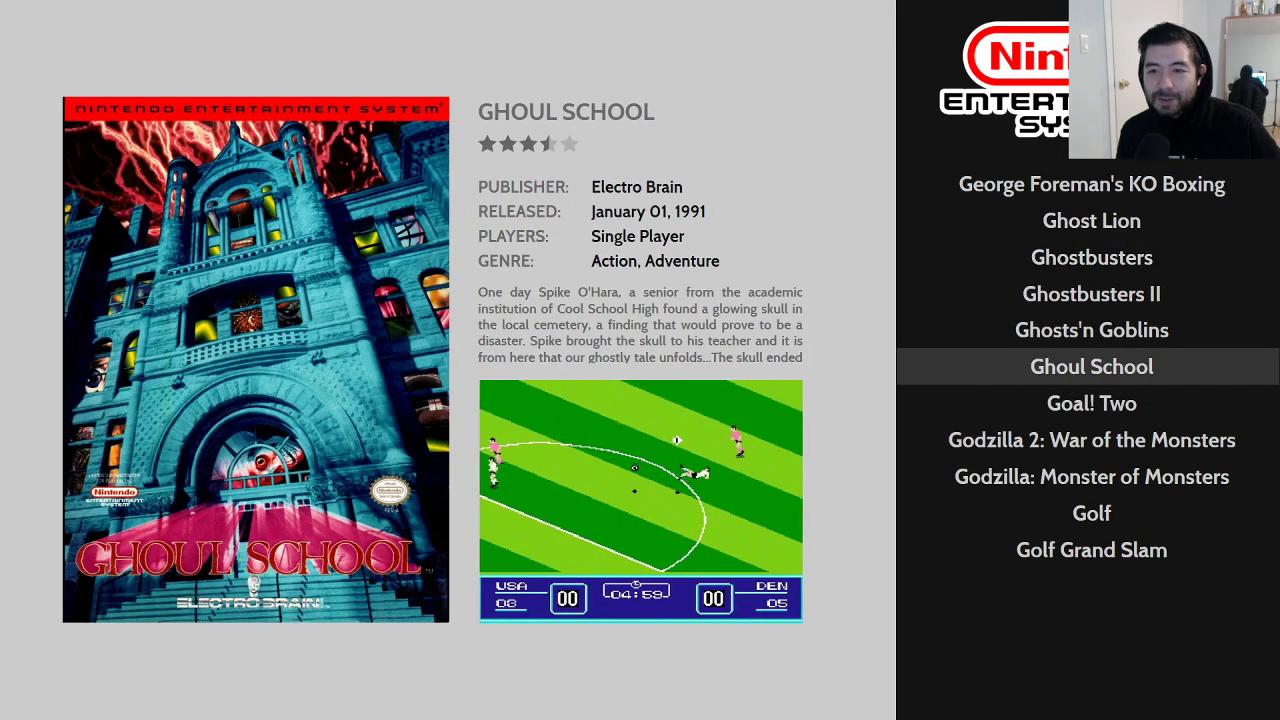
pyautogui.press('Down')
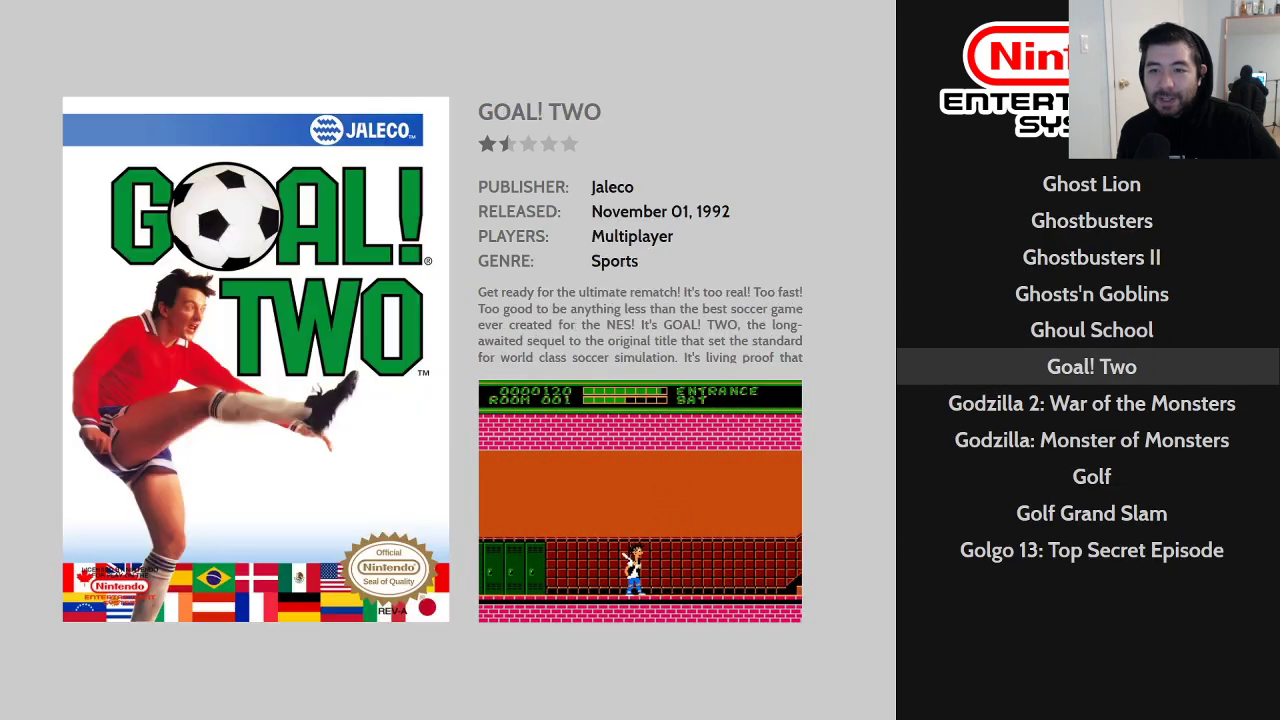
pyautogui.press('Down')
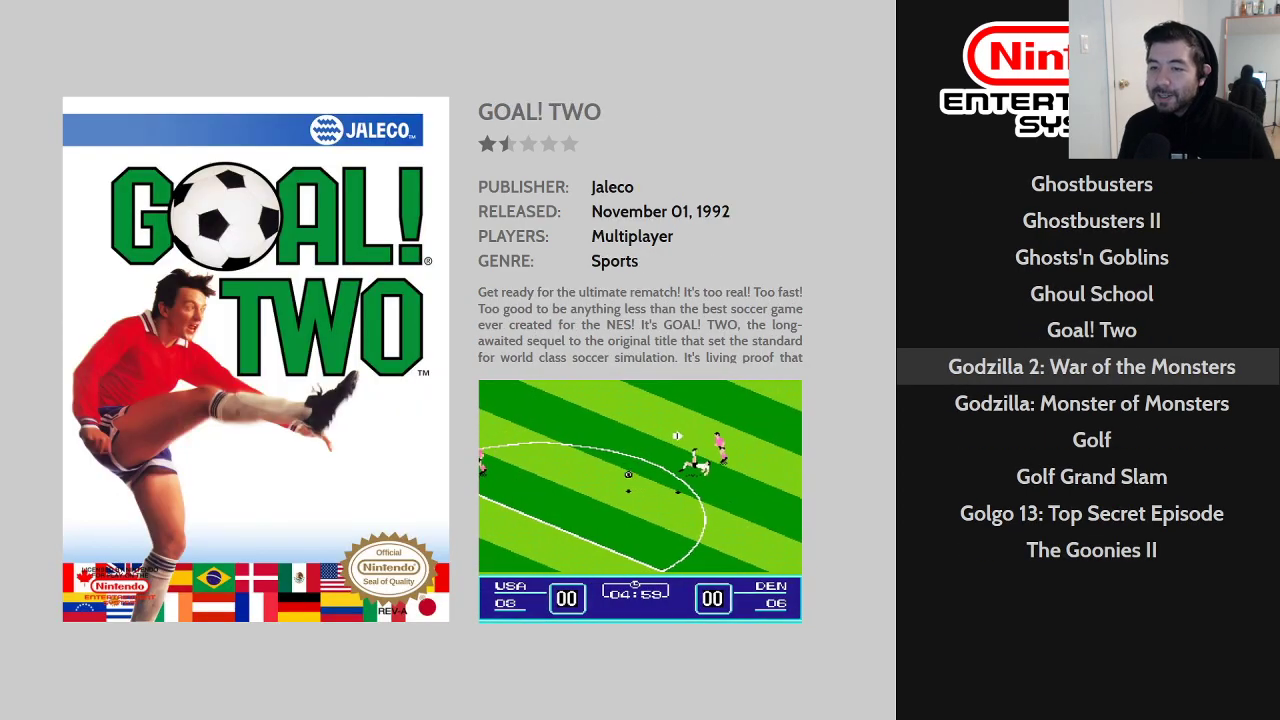
pyautogui.press('Down')
# Step: Exit the games view and go back into the Transitions settings in the options
pyautogui.press('Escape')
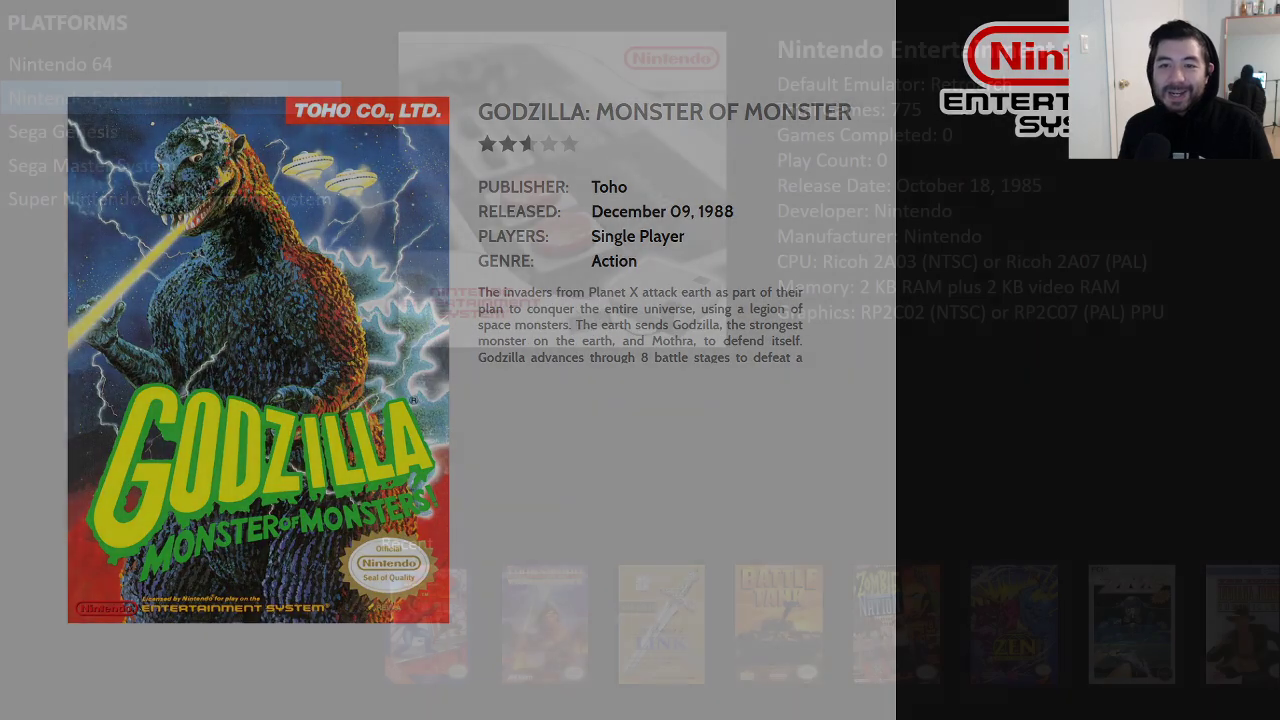
pyautogui.press('Escape')
pyautogui.press('Down')
pyautogui.press('Down')
pyautogui.press('Down')
pyautogui.press('Return')
pyautogui.press('Down')
pyautogui.press('Down')
pyautogui.press('Down')
pyautogui.press('Down')
pyautogui.press('Down')
pyautogui.press('Down')
pyautogui.press('Down')
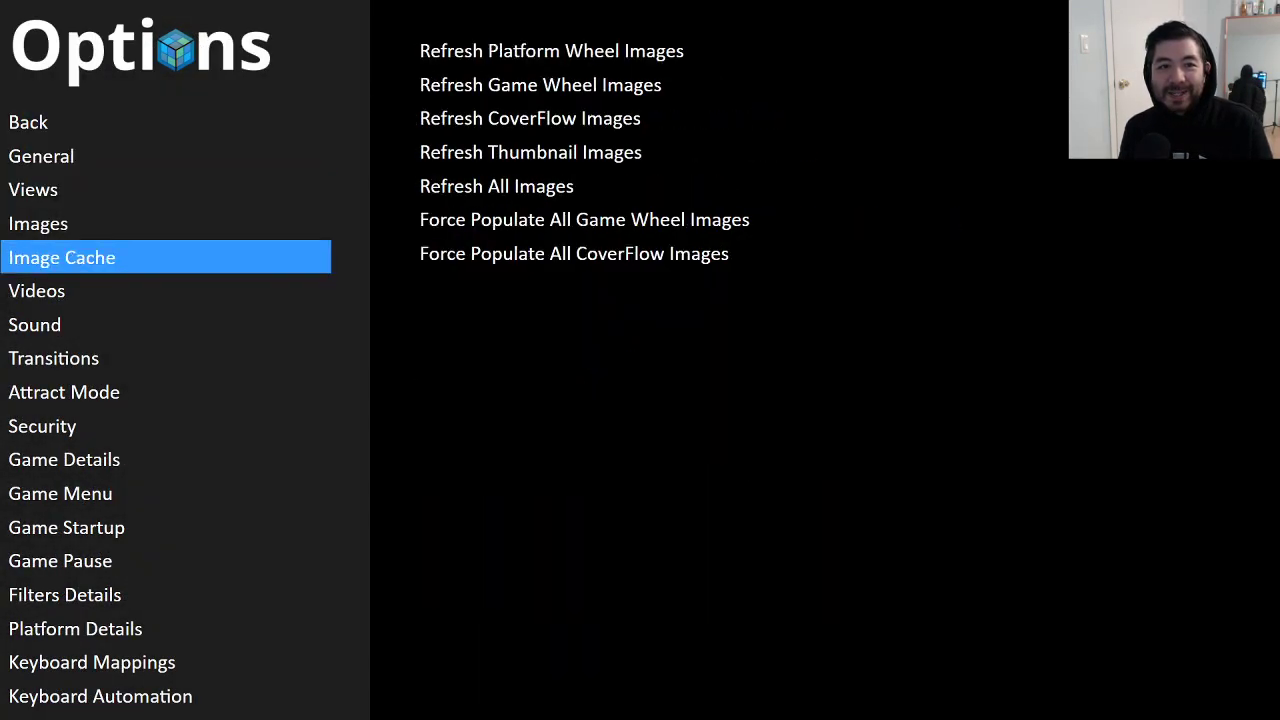
pyautogui.press('Right')
# Step: Set the Game Image/Video Transition to Slide Vertical
pyautogui.press('Down')
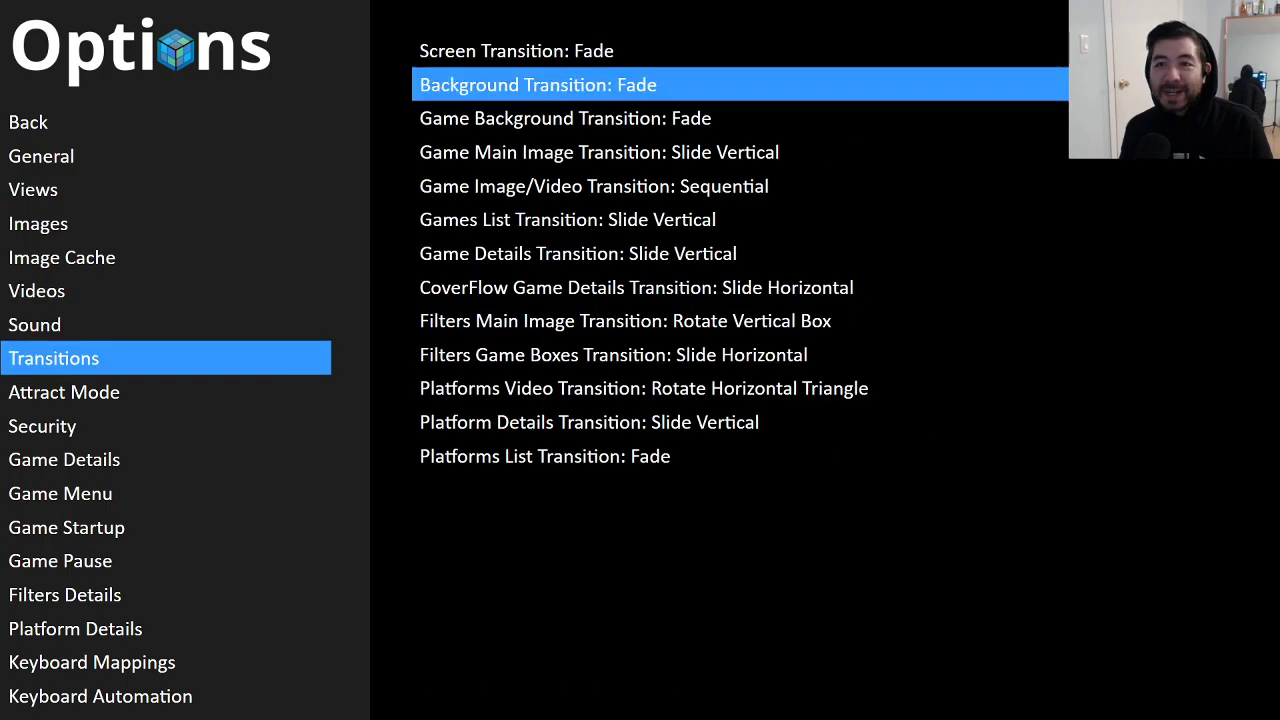
pyautogui.press('Down')
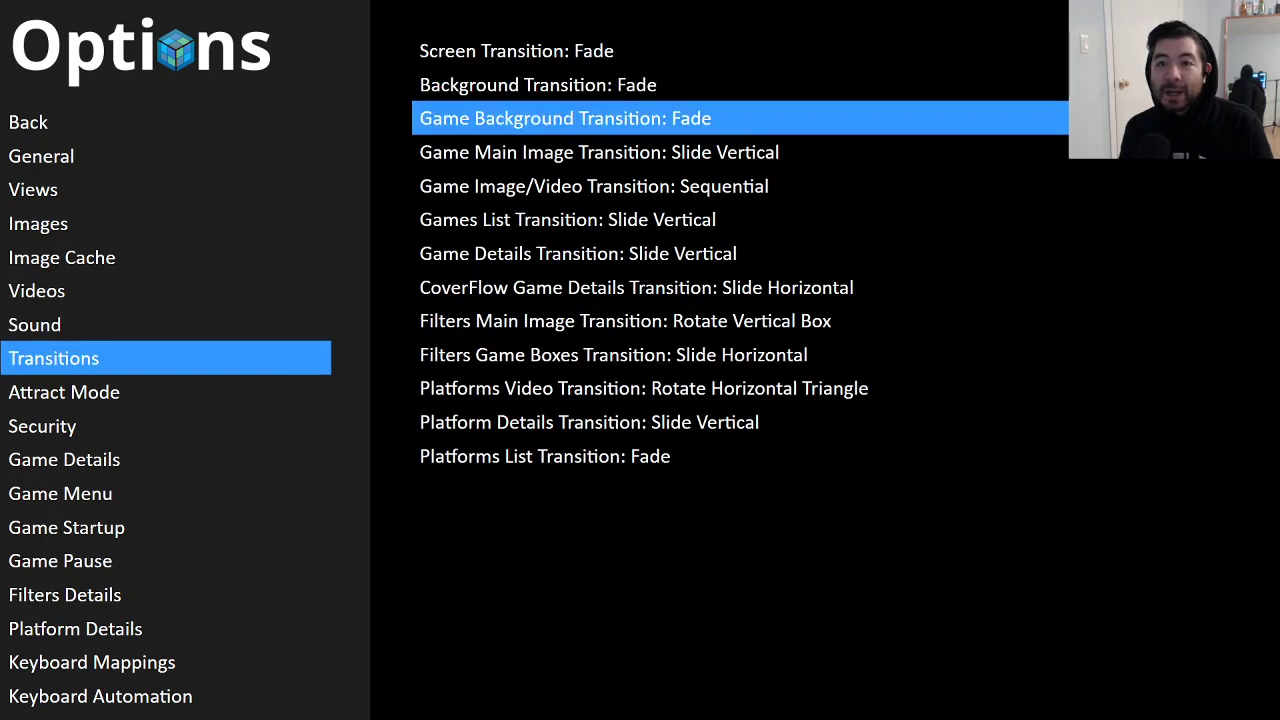
pyautogui.press('Down')
pyautogui.press('Down')
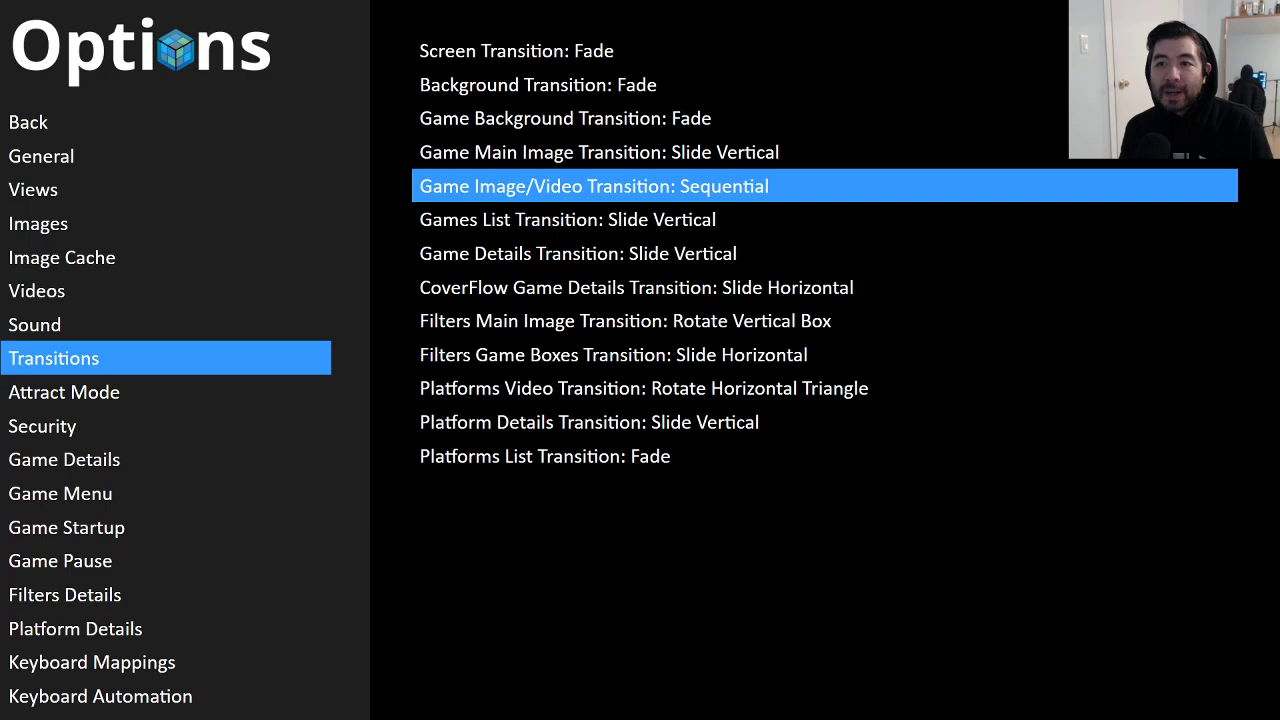
pyautogui.press('Right')
pyautogui.press('Right')
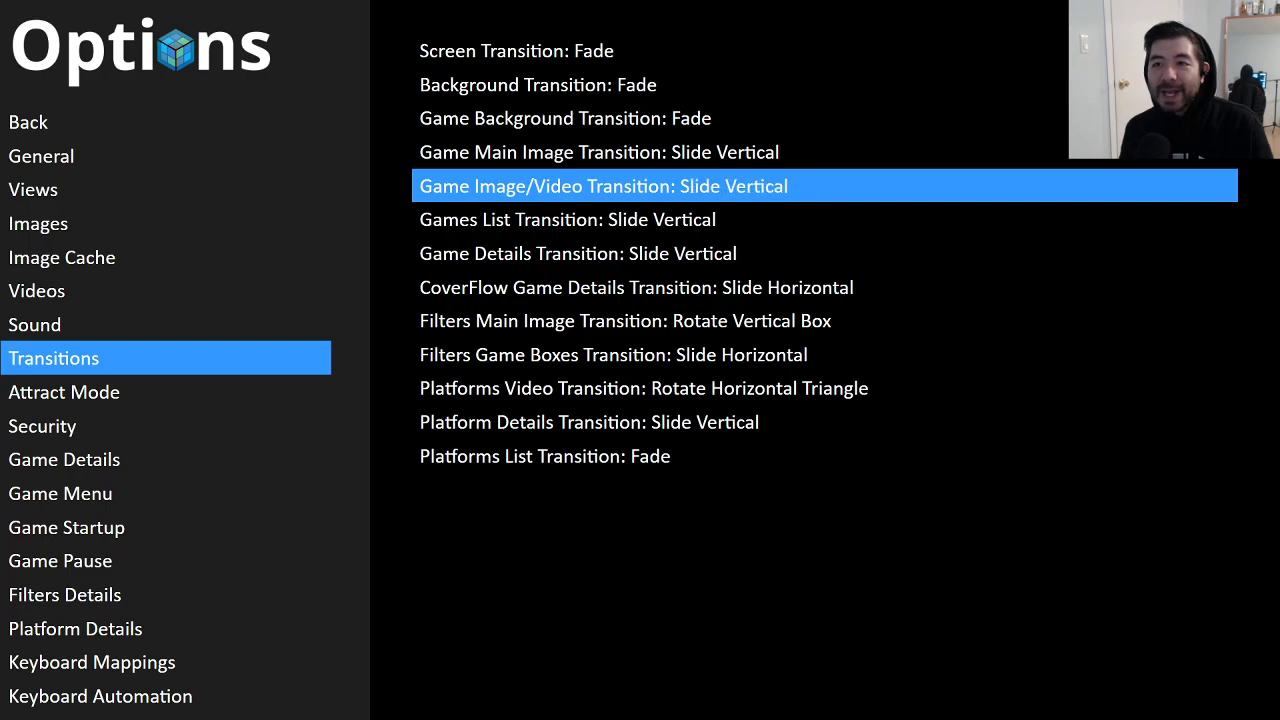
# Step: Set the Game Main Image Transition to Fade and leave the options
pyautogui.press('Up')
pyautogui.press('Right')
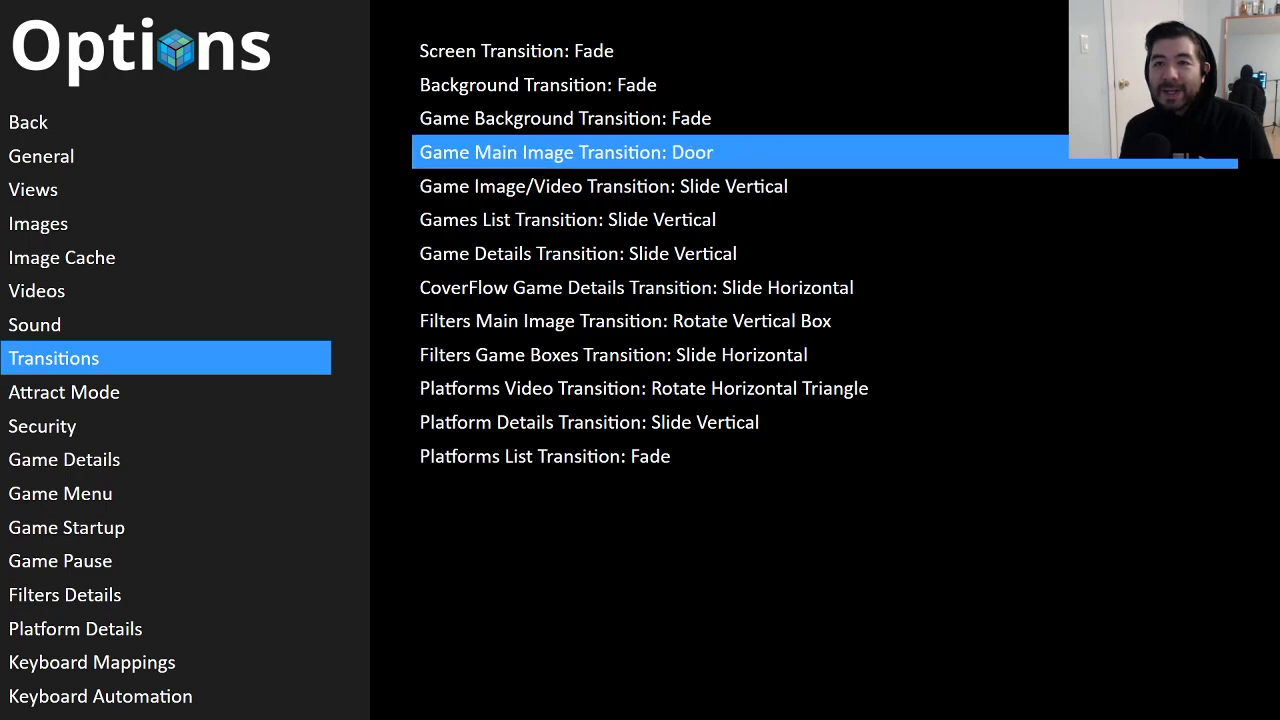
pyautogui.press('Right')
pyautogui.press('Right')
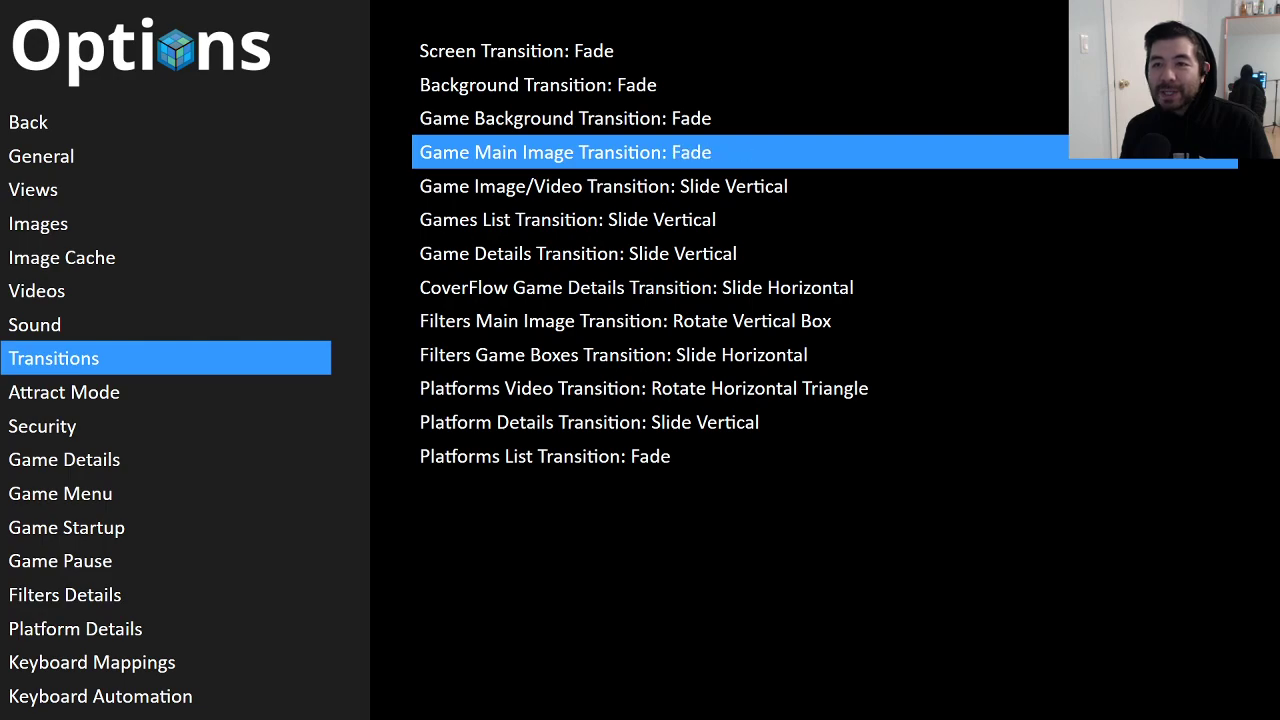
pyautogui.press('Escape')
pyautogui.press('Escape')
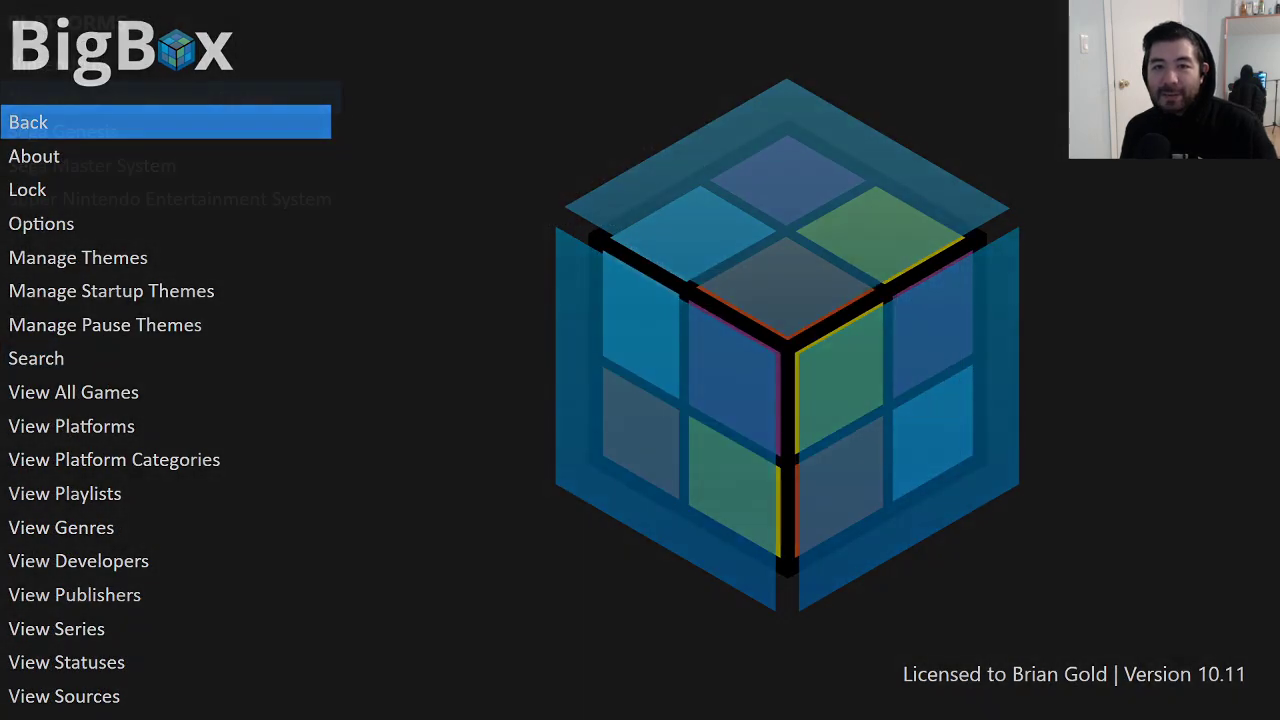
# Step: Open the Nintendo Entertainment System game list and preview the entries from Godzilla: Monster of Monsters to The Goonies II
pyautogui.press('Escape')
pyautogui.press('Return')
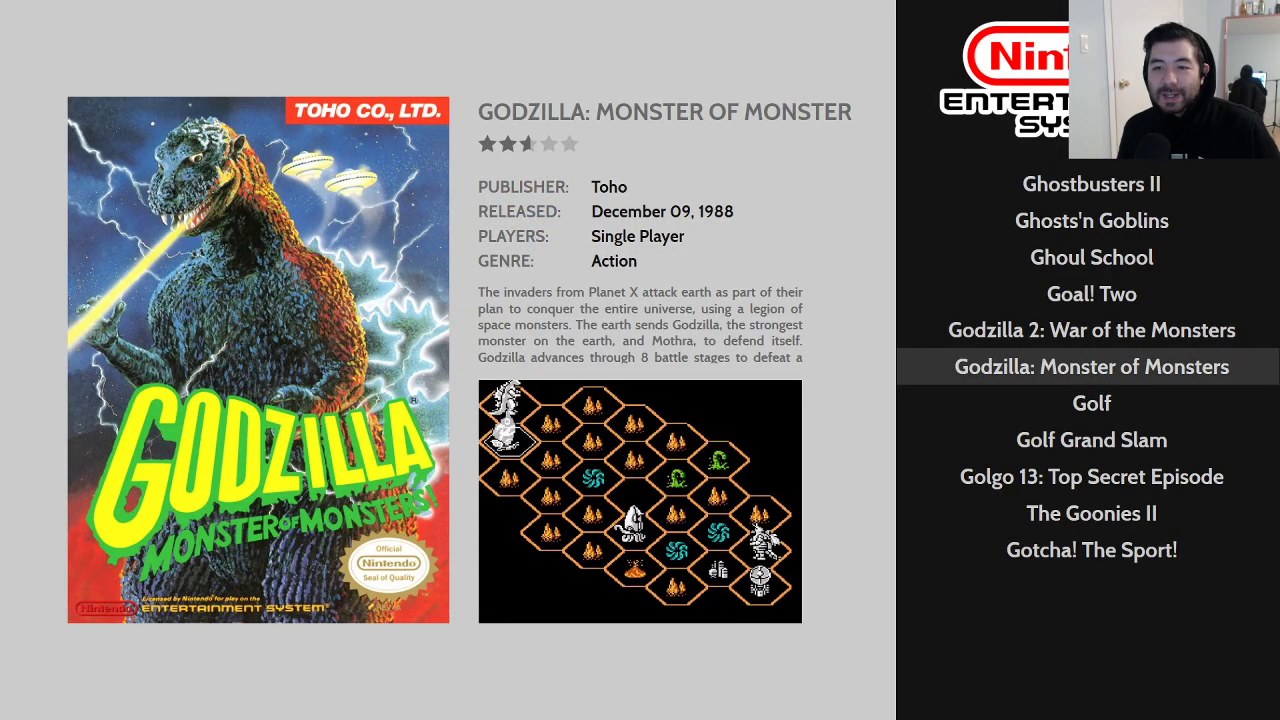
pyautogui.press('Down')
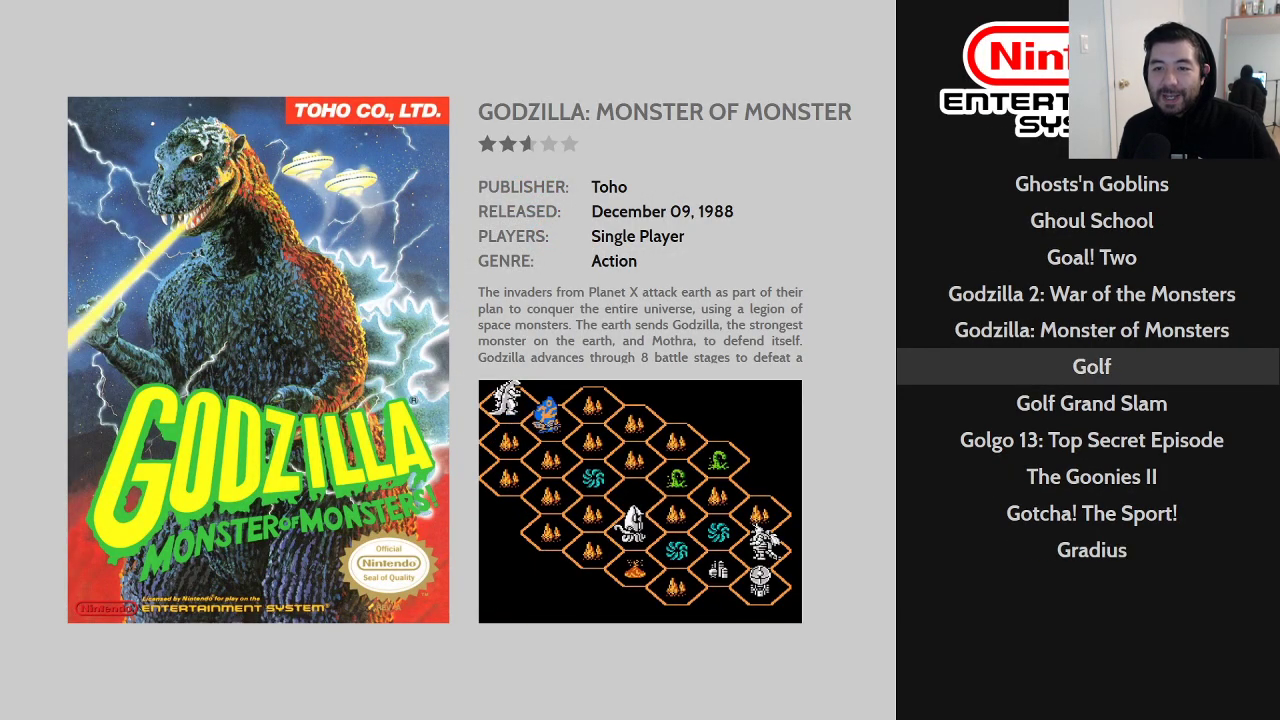
pyautogui.press('Down')
pyautogui.press('Down')
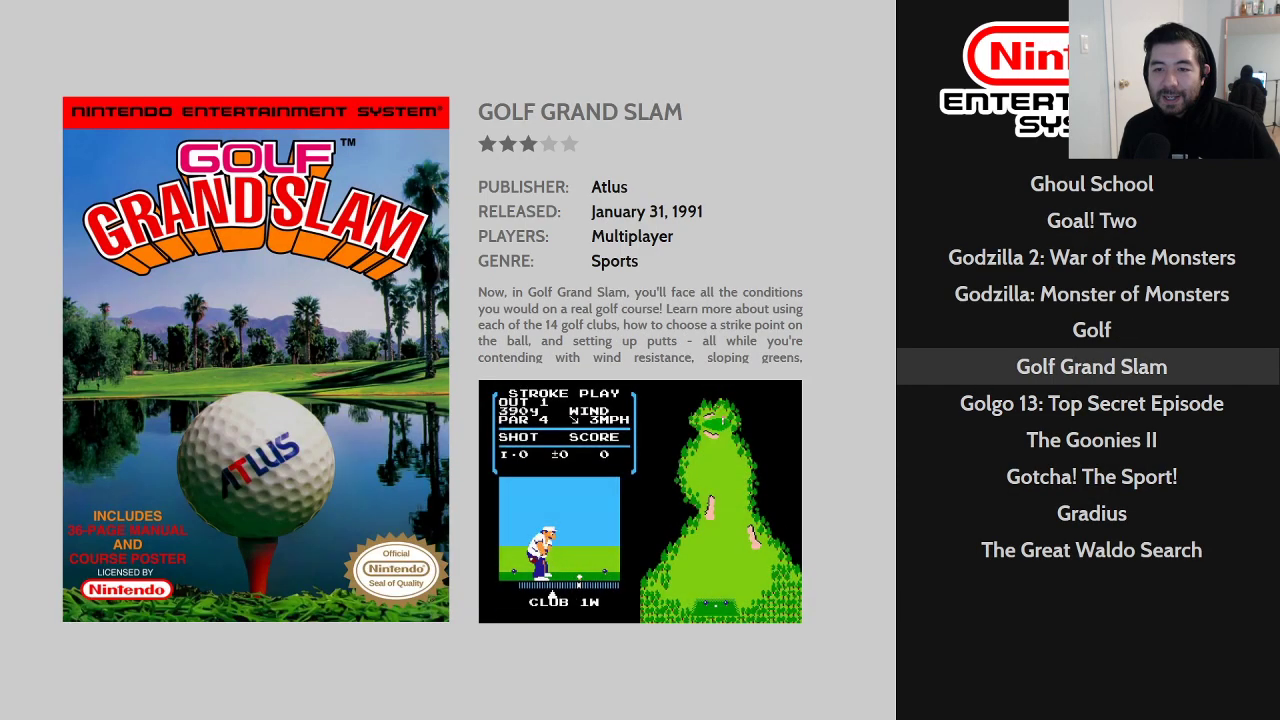
pyautogui.press('Down')
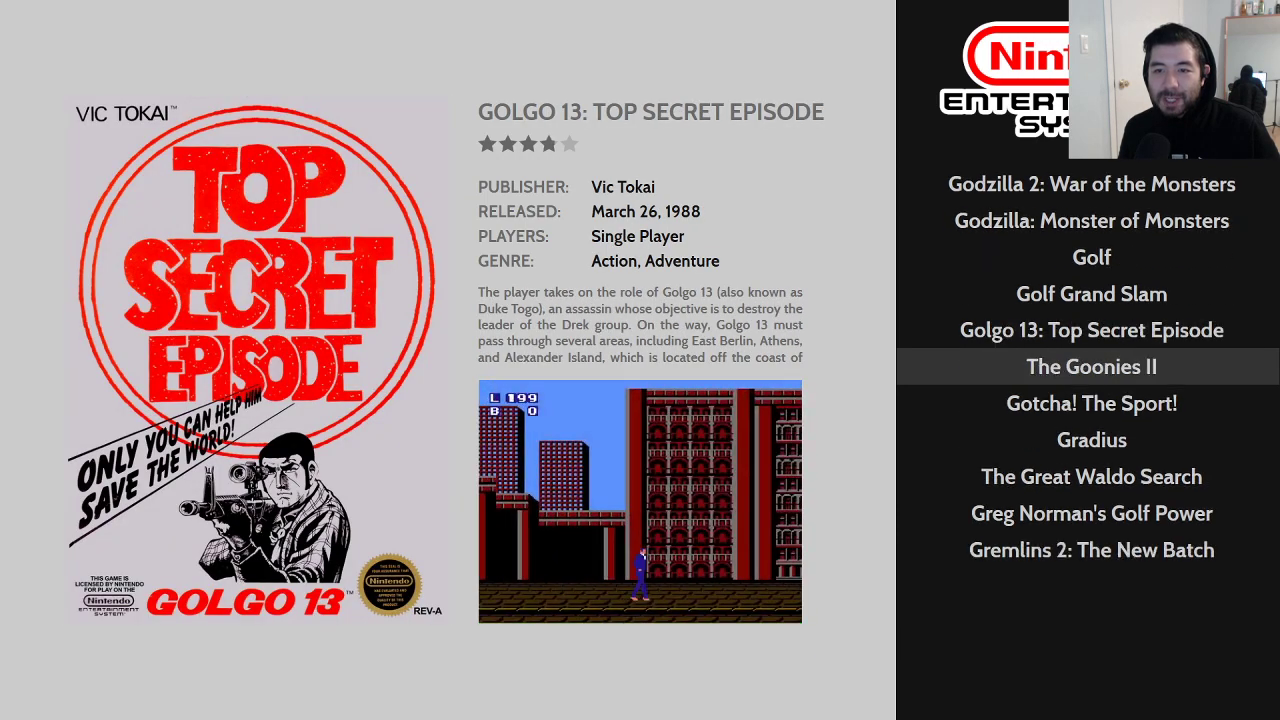
pyautogui.press('Up')
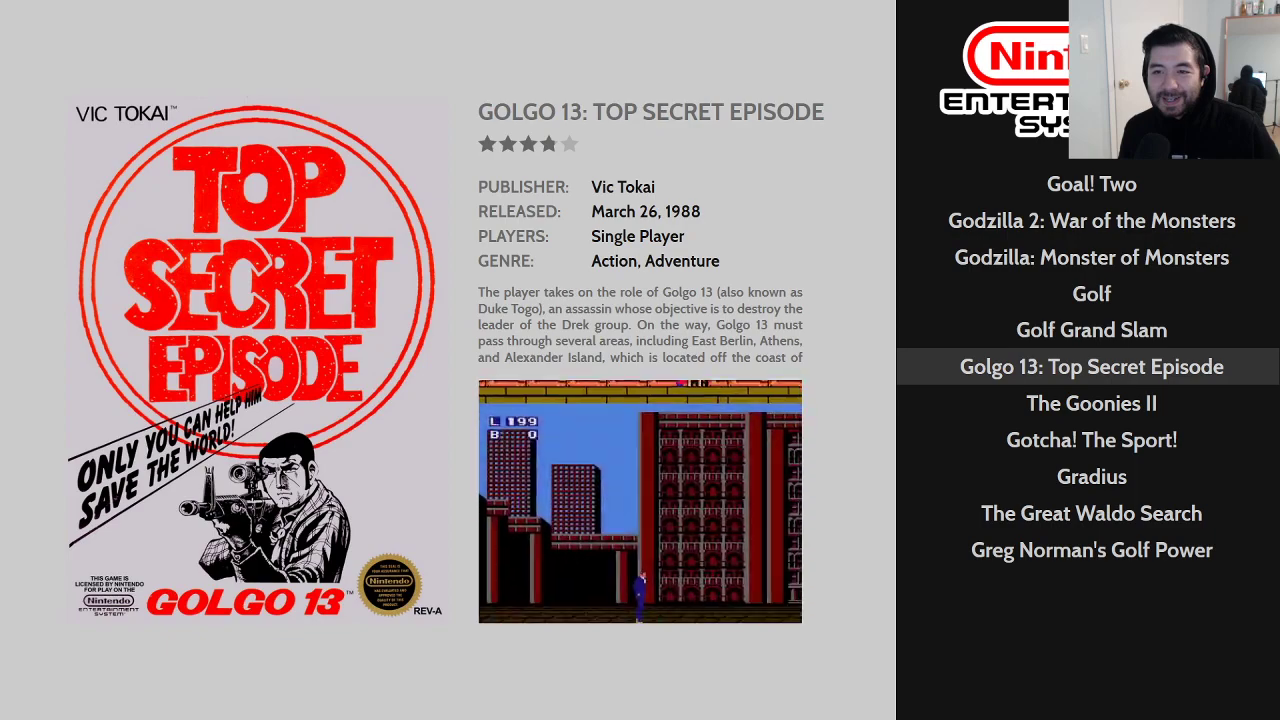
pyautogui.press('Up')
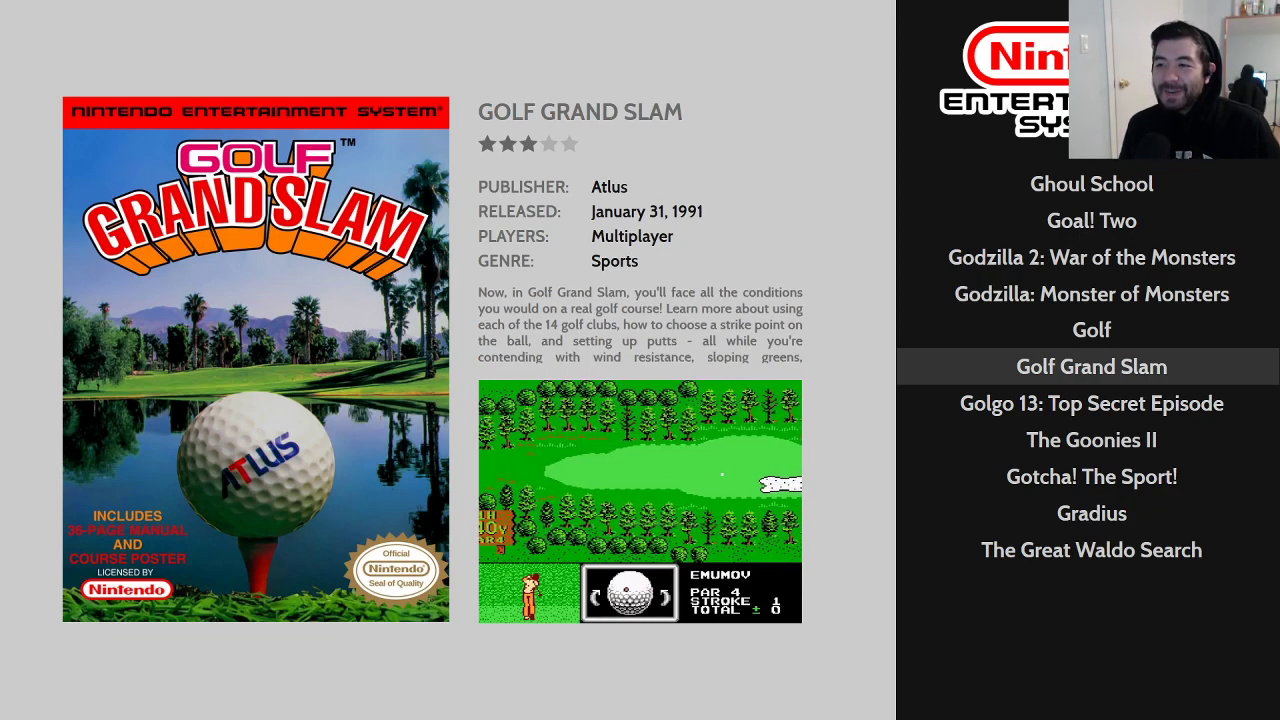
# Step: Preview the NES game entries up to The Guardian Legend and return to The Goonies II
pyautogui.press('Down')
pyautogui.press('Down')
pyautogui.press('Down')
pyautogui.press('Down')
pyautogui.press('Down')
pyautogui.press('Down')
pyautogui.press('Down')
pyautogui.press('Down')
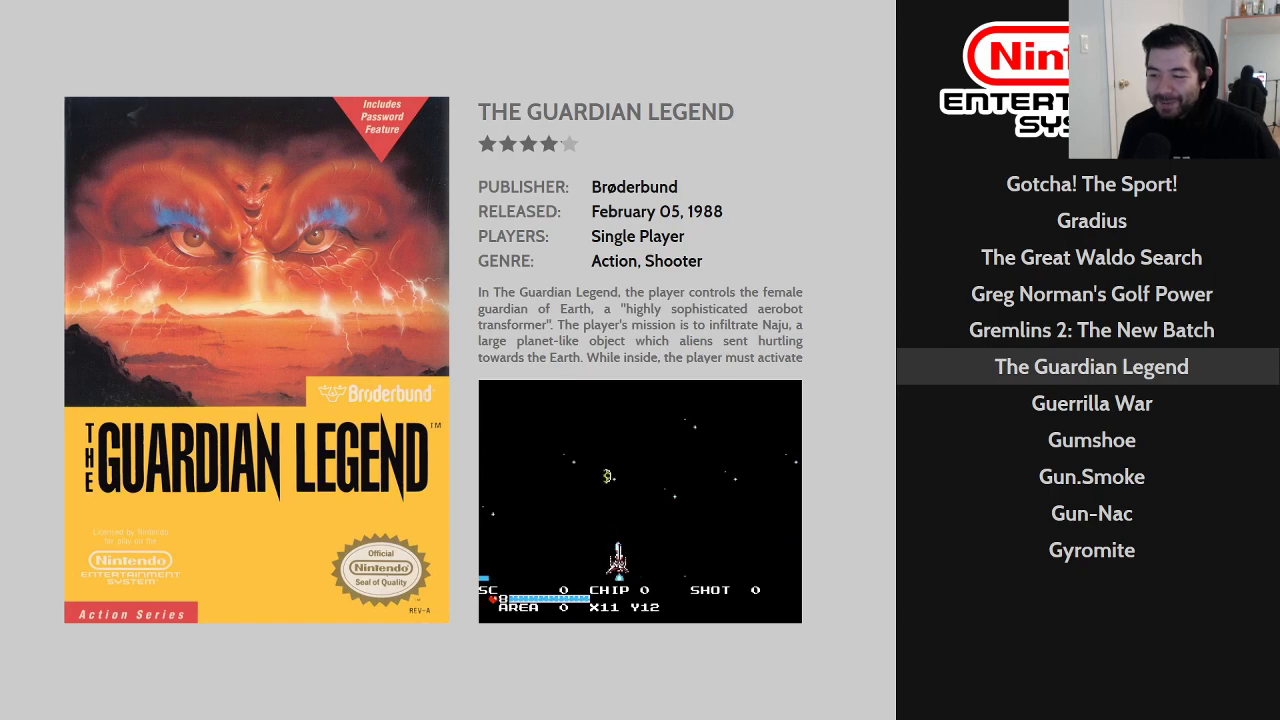
pyautogui.press('Up')
pyautogui.press('Up')
pyautogui.press('Up')
pyautogui.press('Up')
pyautogui.press('Up')
pyautogui.press('Up')
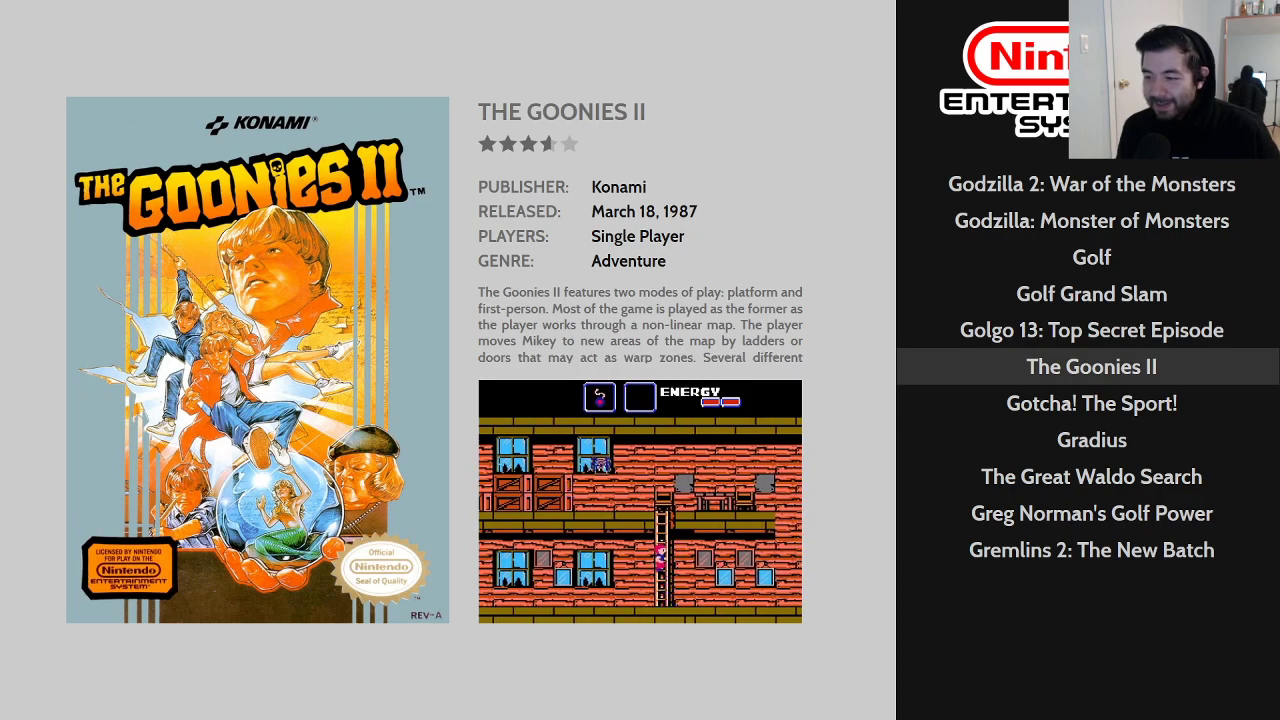
# Step: Browse the NES game details from The Goonies II through Gumshoe and Gyruss to Hatris
pyautogui.press('Down')
pyautogui.press('Down')
pyautogui.press('Down')
pyautogui.press('Down')
pyautogui.press('Down')
pyautogui.press('Down')
pyautogui.press('Down')
pyautogui.press('Down')
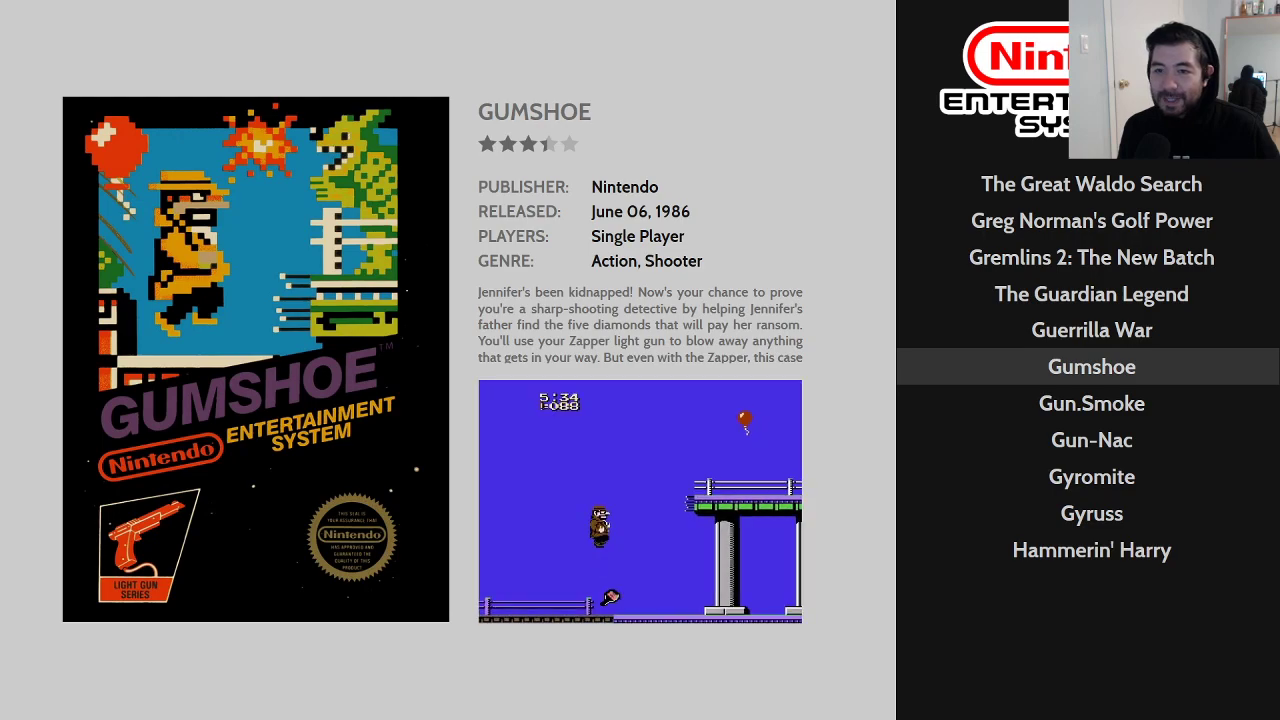
pyautogui.press('Down')
pyautogui.press('Down')
pyautogui.press('Down')
pyautogui.press('Down')
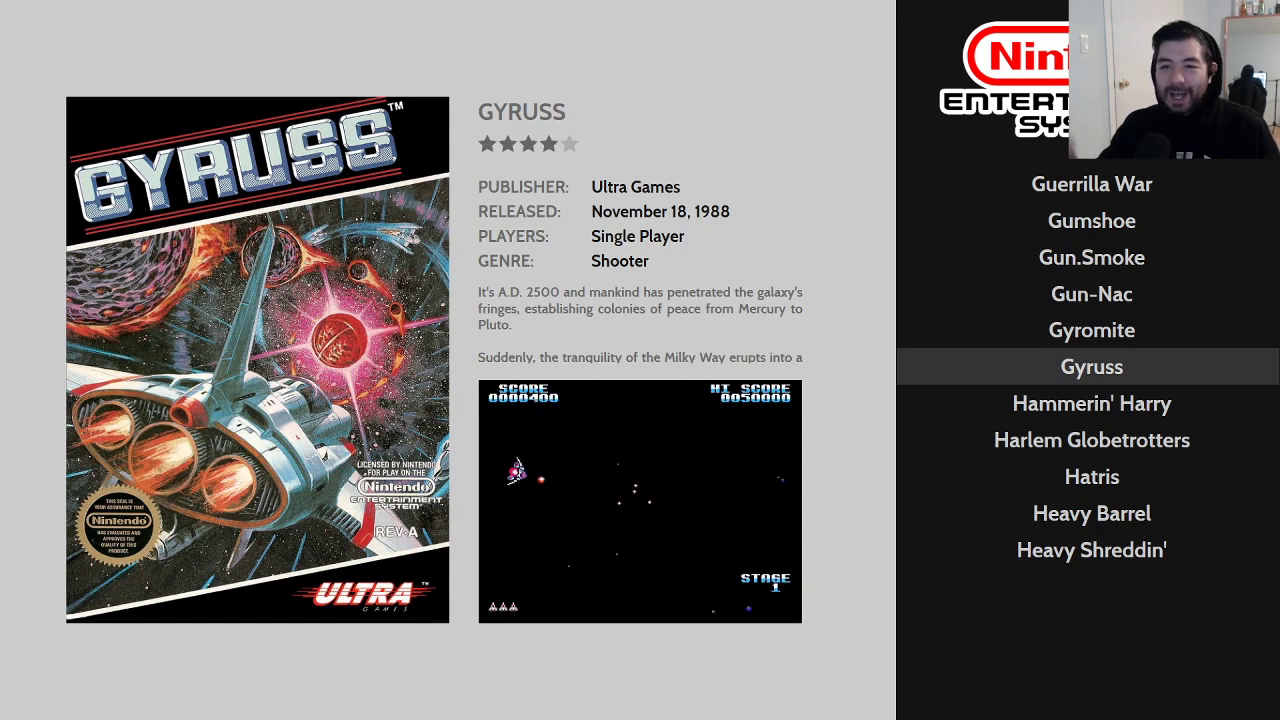
pyautogui.press('Down')
pyautogui.press('Down')
pyautogui.press('Down')
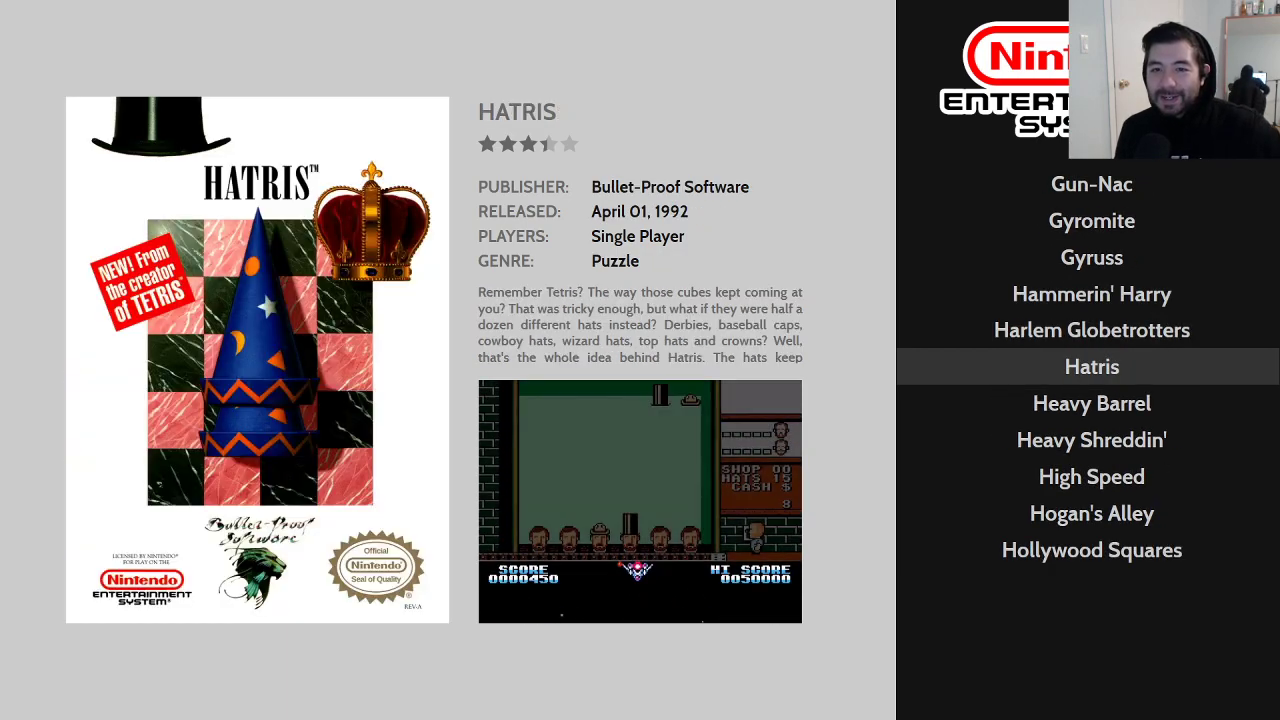
# Step: Check the application volume levels in the Volume Mixer and return to Big Box
pyautogui.press('super')
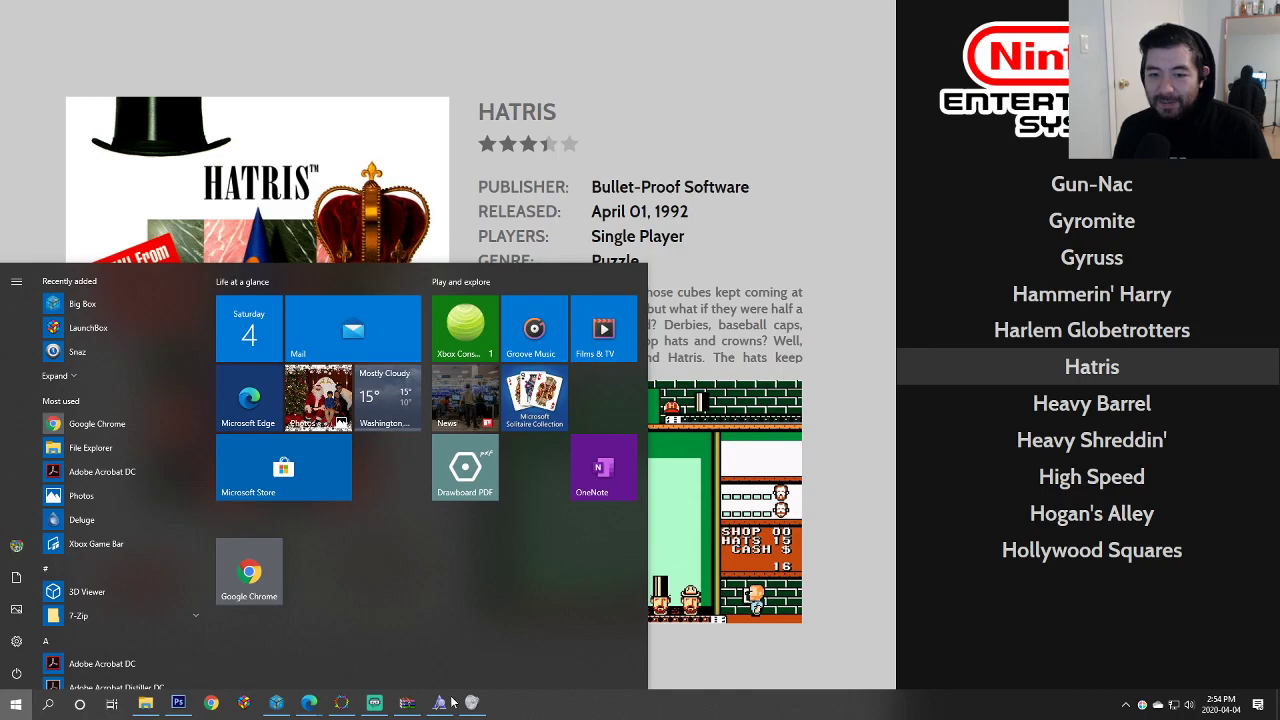
pyautogui.click(471, 703)
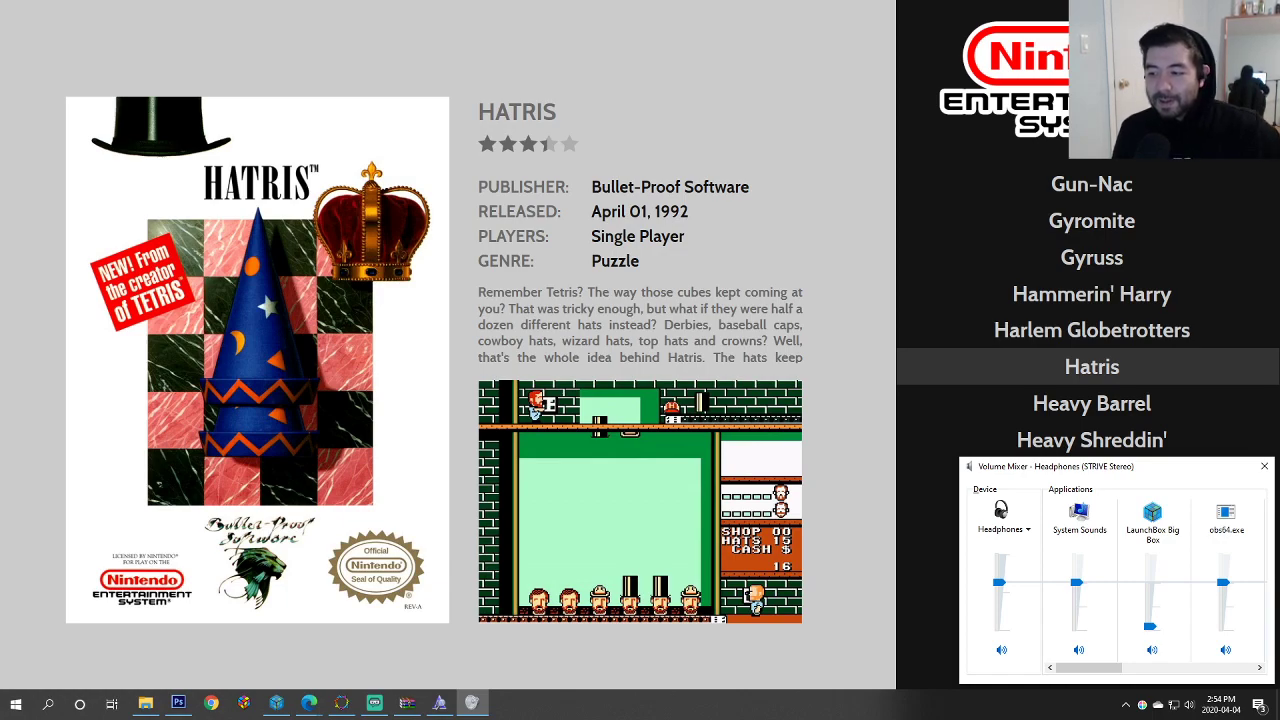
pyautogui.hotkey('alt', 'Tab')
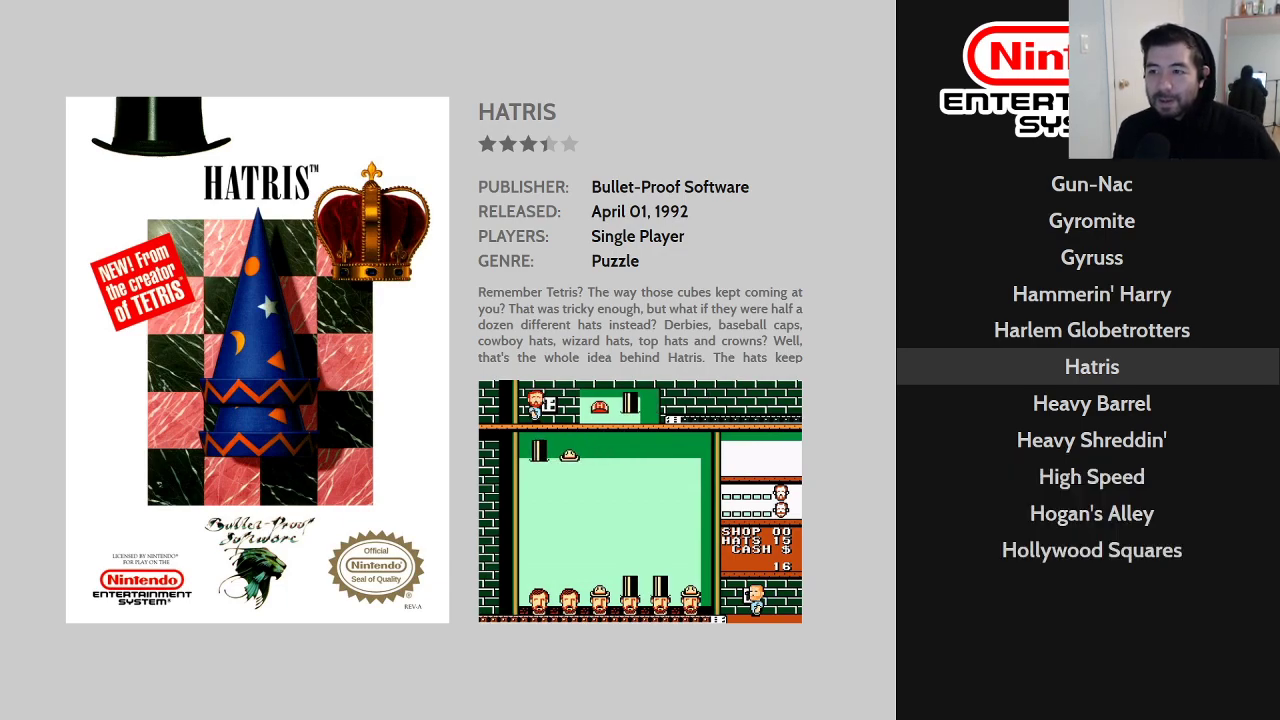
# Step: Continue through the NES game list from Hatris to Home Alone 2: Lost in New York
pyautogui.press('Down')
pyautogui.press('Down')
pyautogui.press('Down')
pyautogui.press('Down')
pyautogui.press('Down')
pyautogui.press('Down')
pyautogui.press('Down')
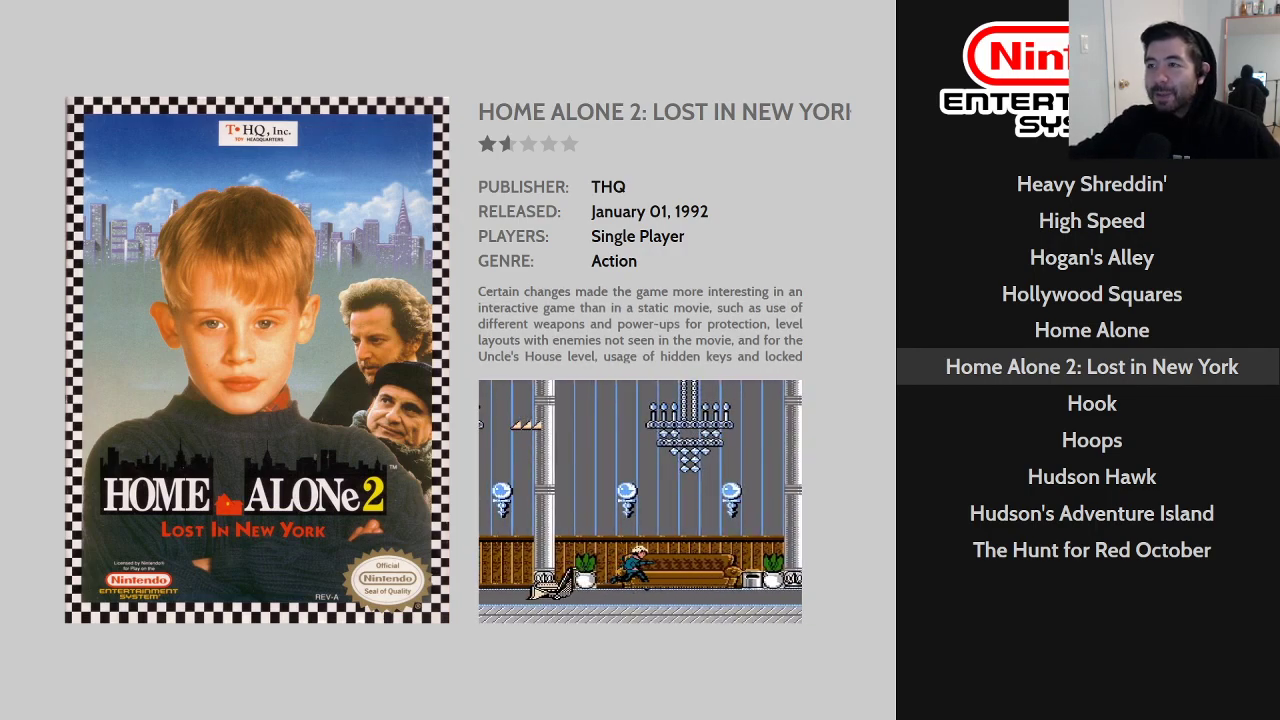
# Step: Leave the game list, switch to the browser and examine the Art Book theme's SNES video view on the RetroPie forum
pyautogui.press('Escape')
pyautogui.hotkey('alt', 'Tab')
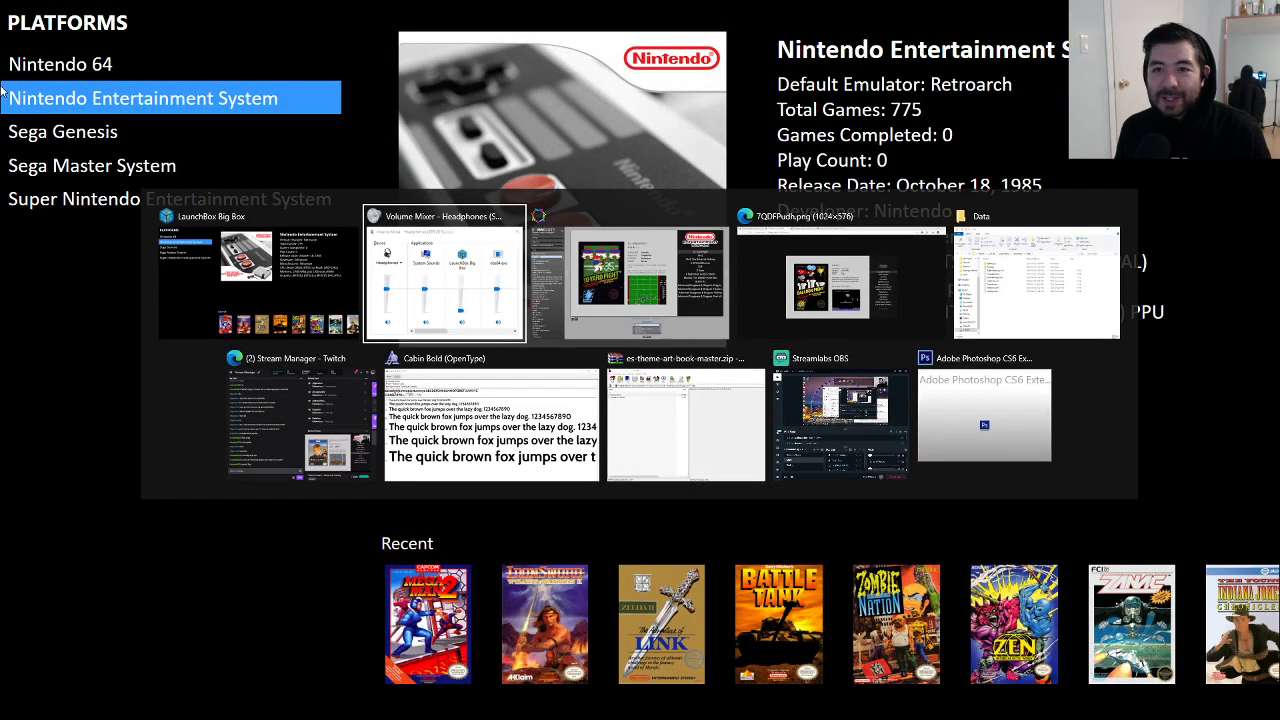
pyautogui.hotkey('alt', 'shift', 'Tab')
pyautogui.hotkey('alt', 'Tab')
pyautogui.hotkey('alt', 'Tab')
pyautogui.hotkey('alt', 'Tab')
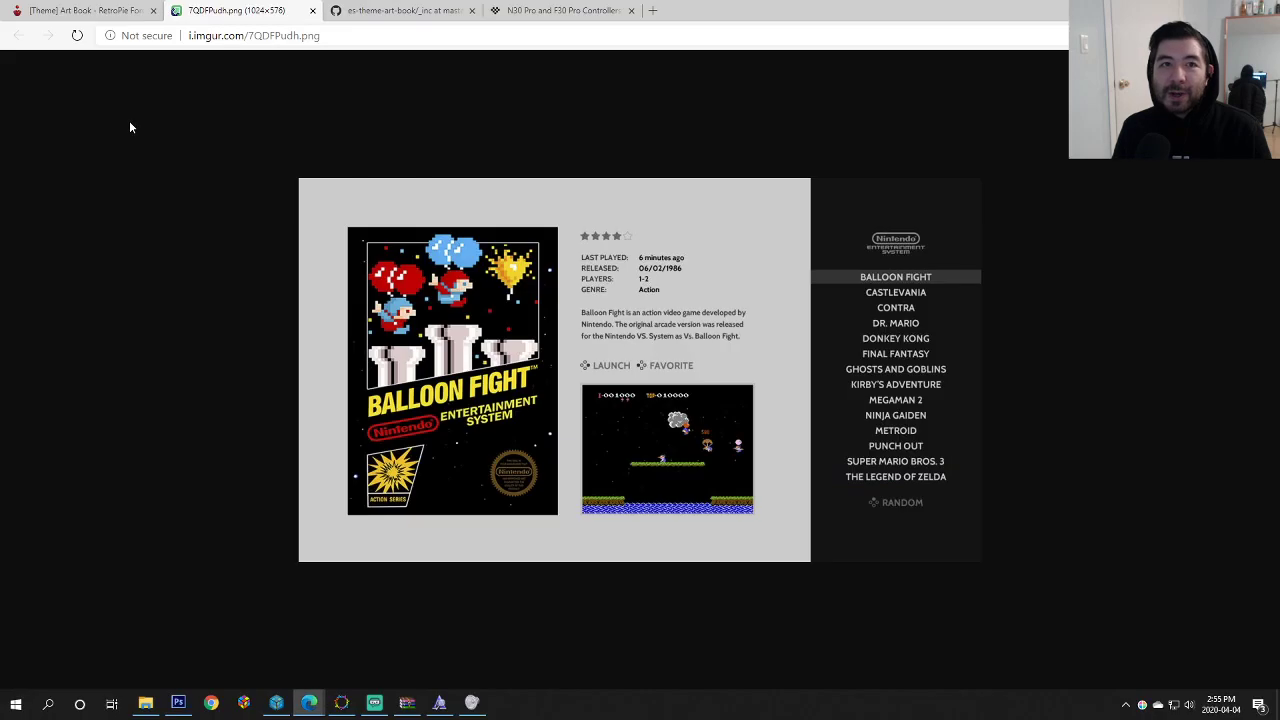
pyautogui.click(94, 9)
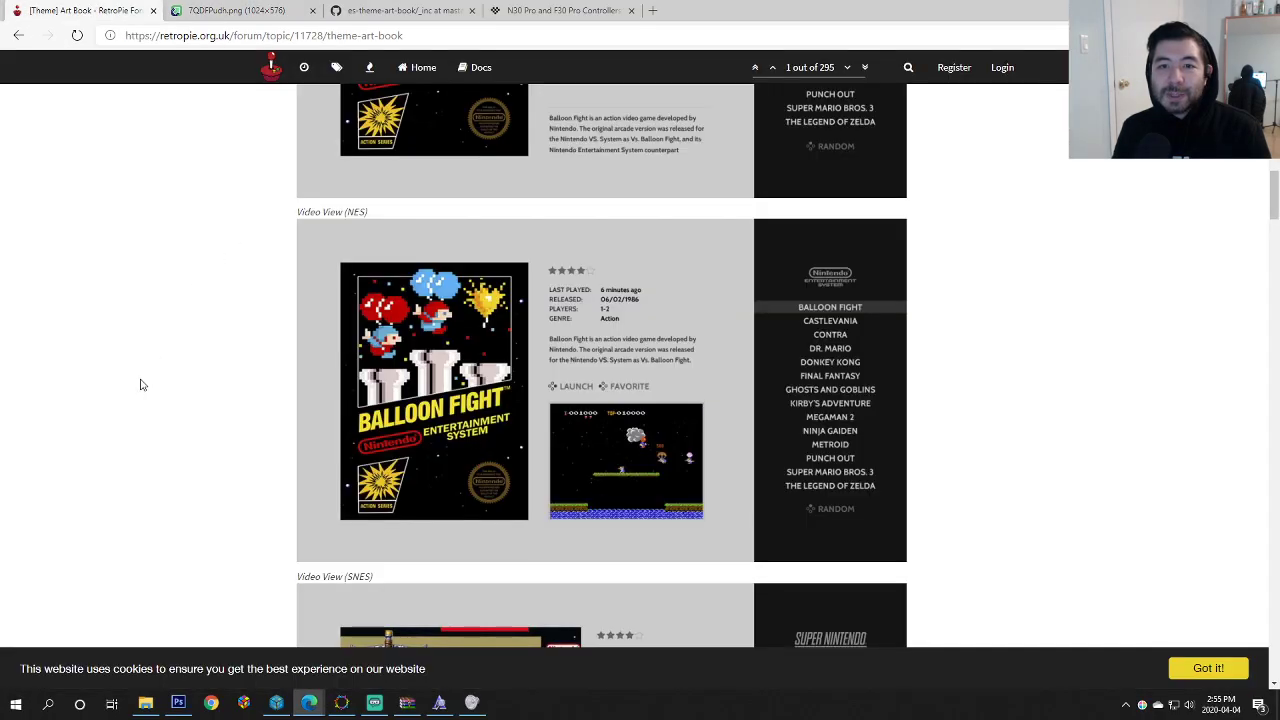
pyautogui.scroll(-4, 141, 385)
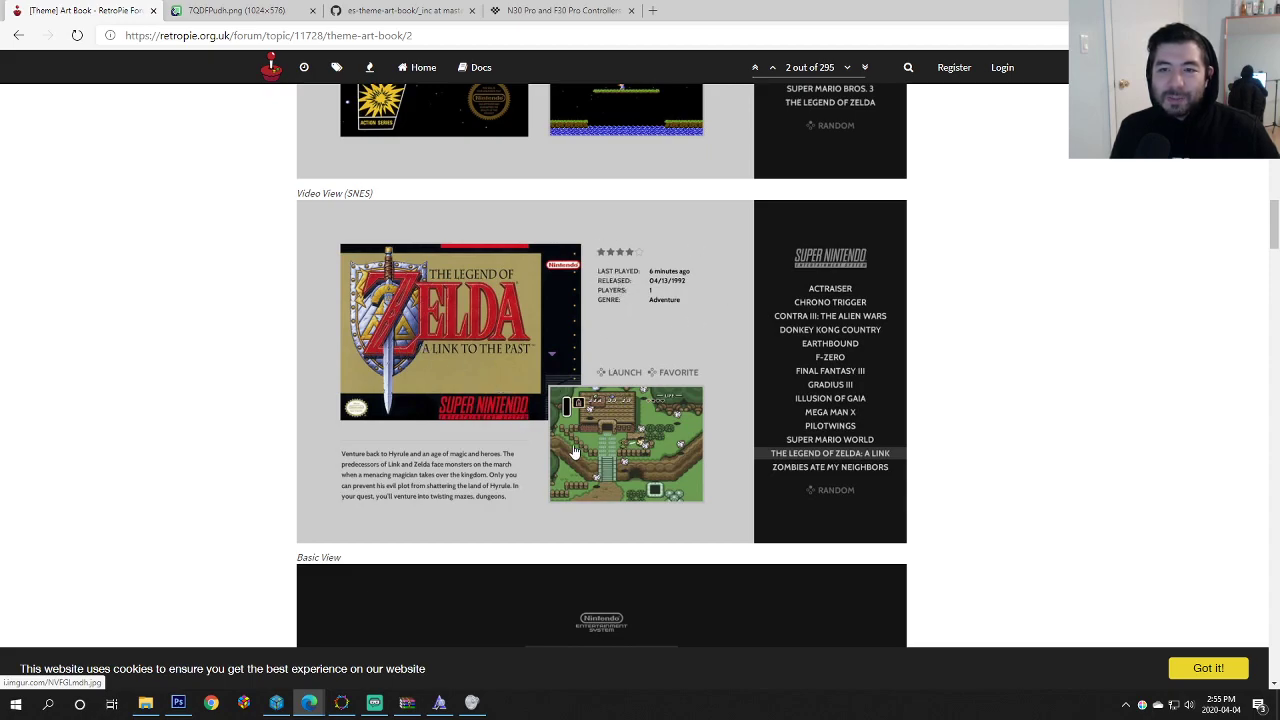
# Step: Switch to Community Theme Creator and load the Super Nintendo Entertainment System platform in the ArtBook theme's TextGamesView preview
pyautogui.hotkey('alt', 'Tab')
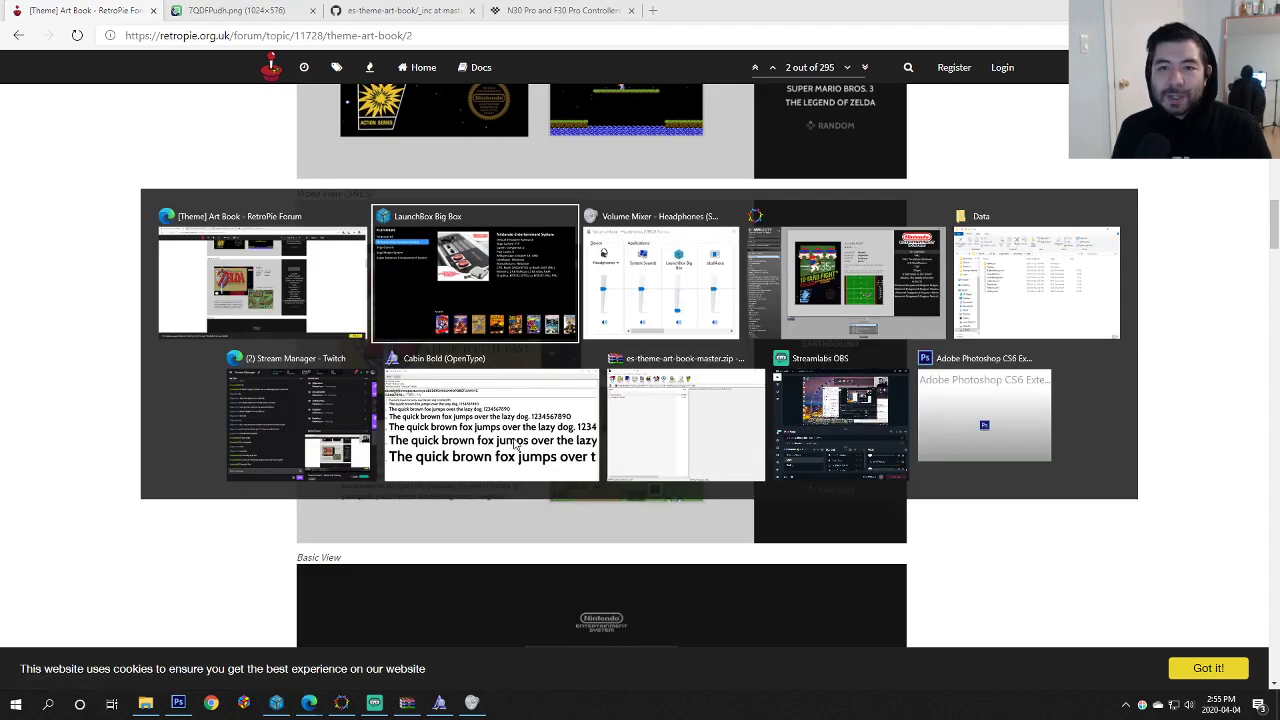
pyautogui.hotkey('alt', 'Tab')
pyautogui.hotkey('alt', 'Tab')
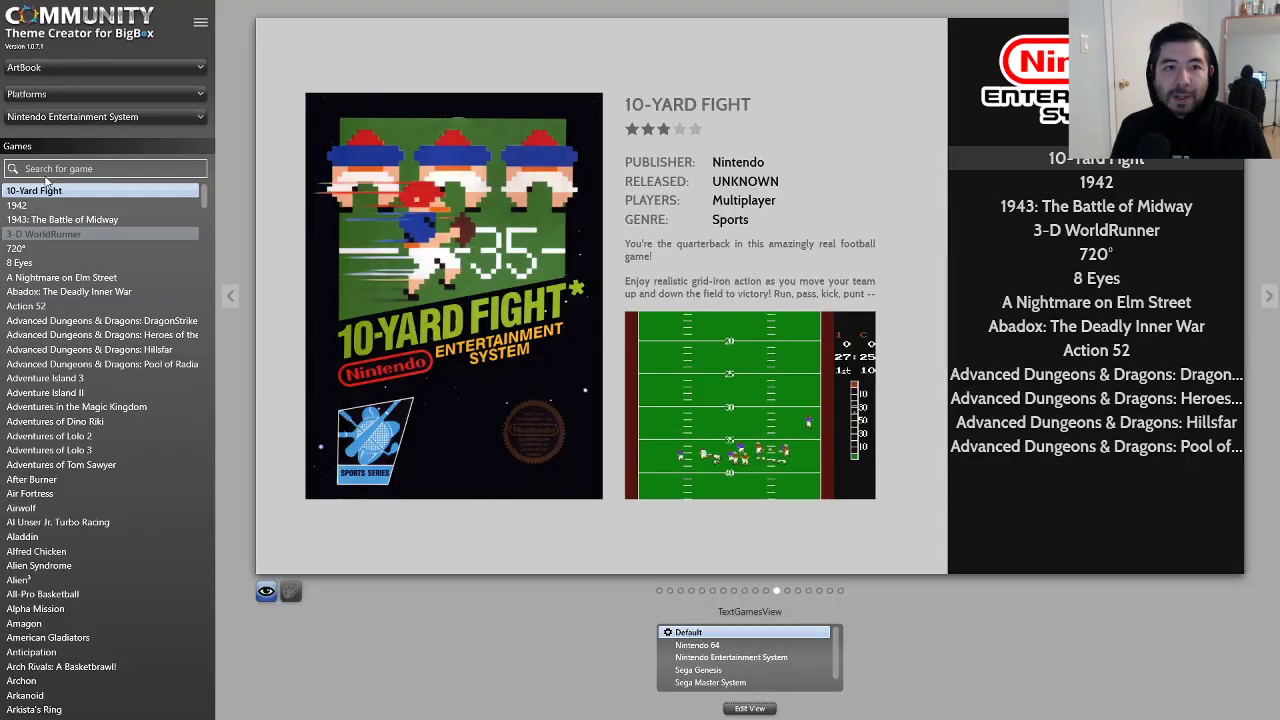
pyautogui.click(48, 121)
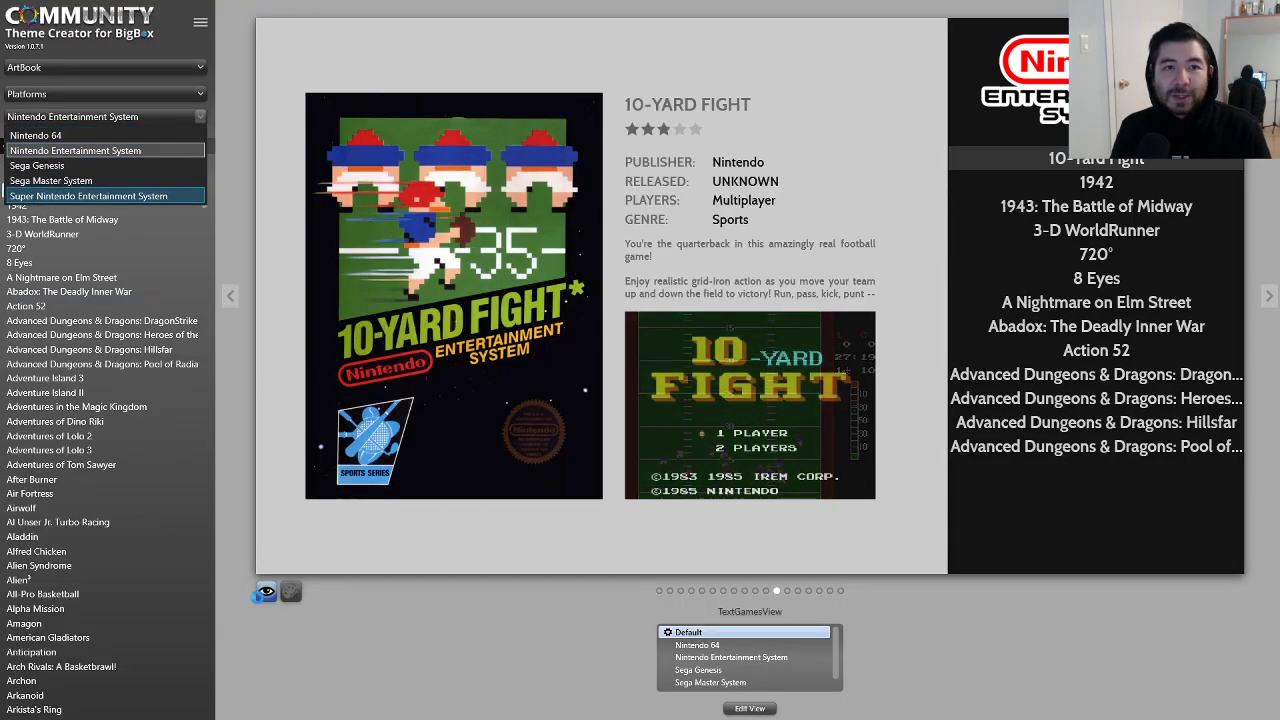
pyautogui.click(62, 196)
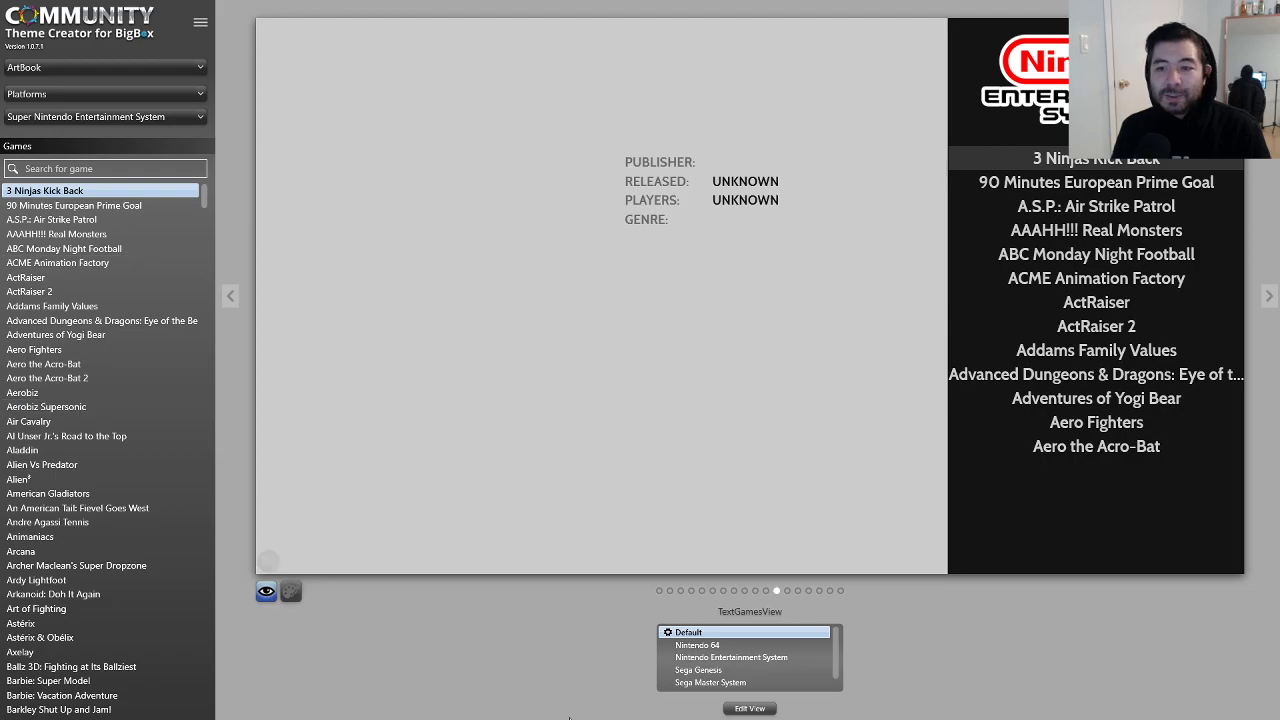
pyautogui.scroll(-1, 834, 660)
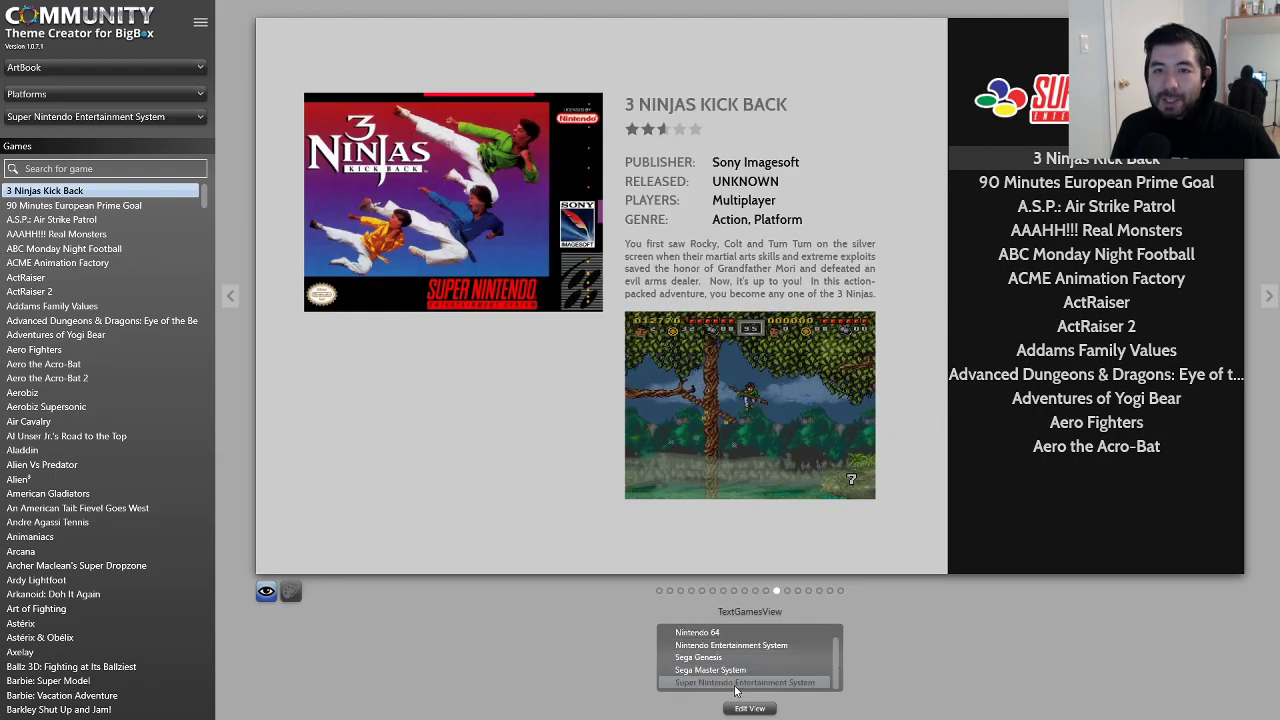
# Step: Look through the Super Nintendo game list as far as the titles beginning with S
pyautogui.scroll(-13, 103, 343)
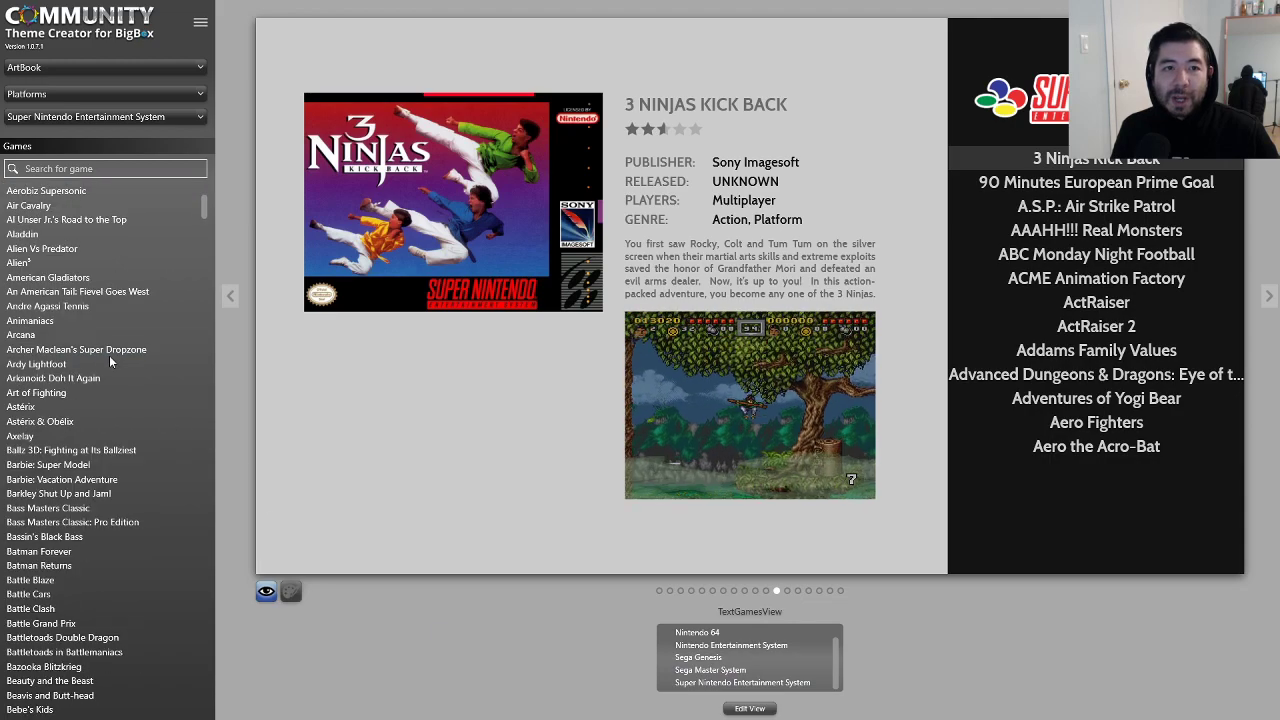
pyautogui.moveTo(203, 226); pyautogui.dragTo(225, 295)
pyautogui.scroll(3, 126, 313)
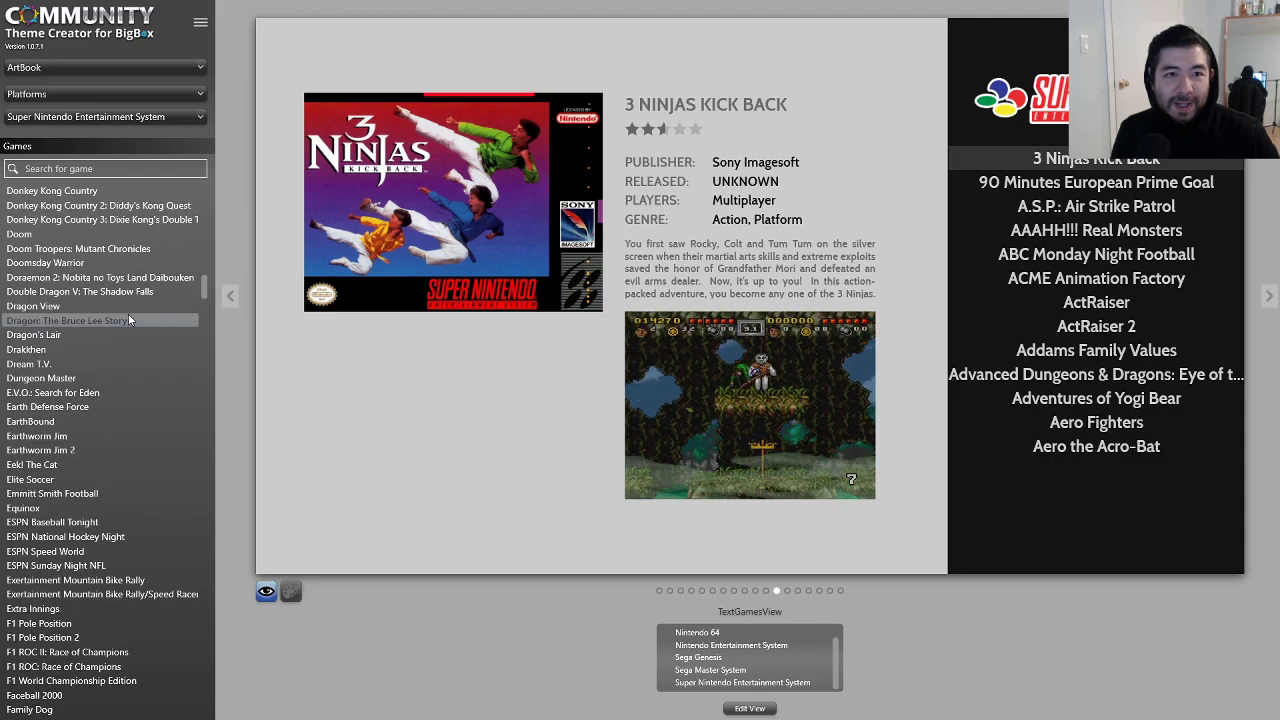
pyautogui.scroll(-2, 136, 312)
pyautogui.scroll(-10, 141, 320)
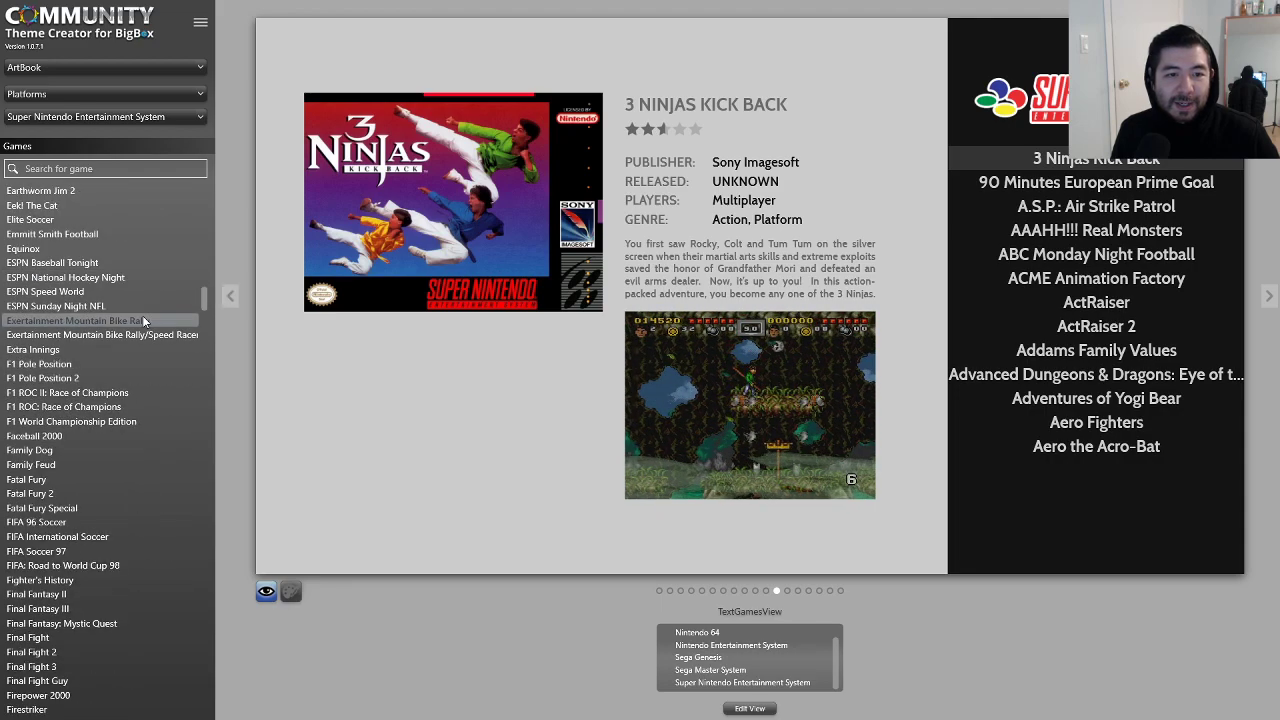
pyautogui.scroll(-11, 127, 353)
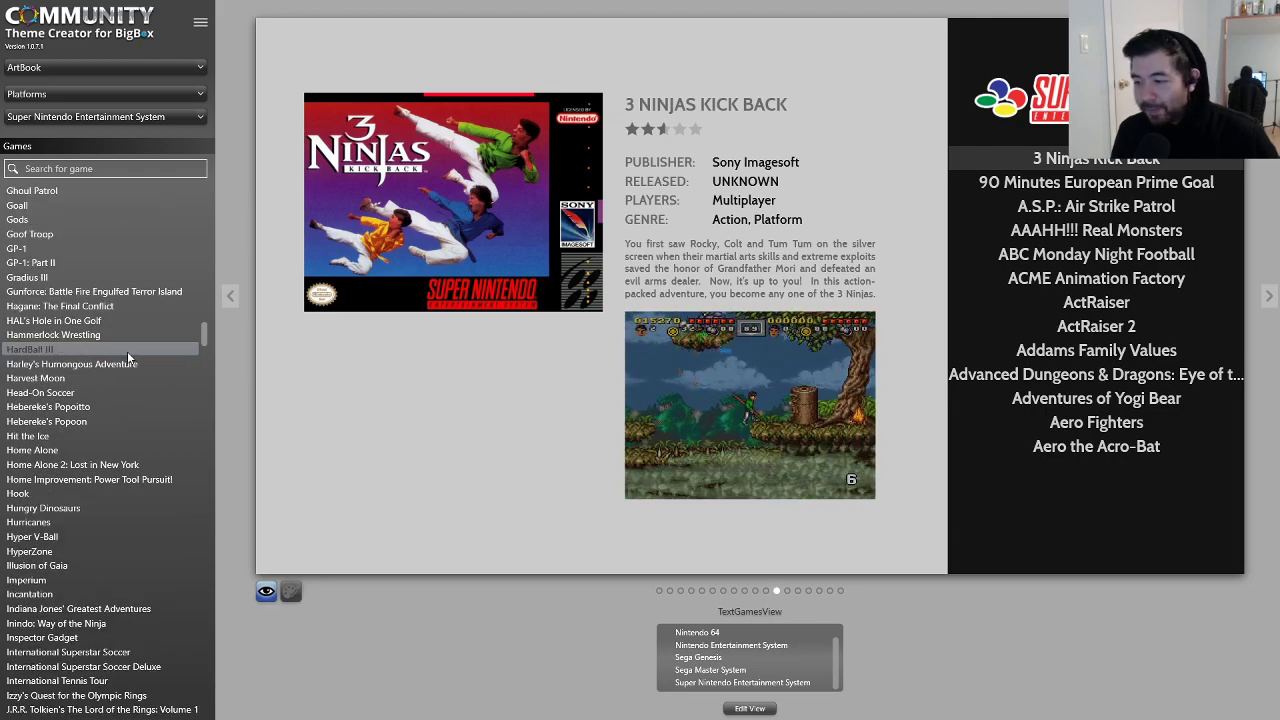
pyautogui.scroll(-11, 127, 351)
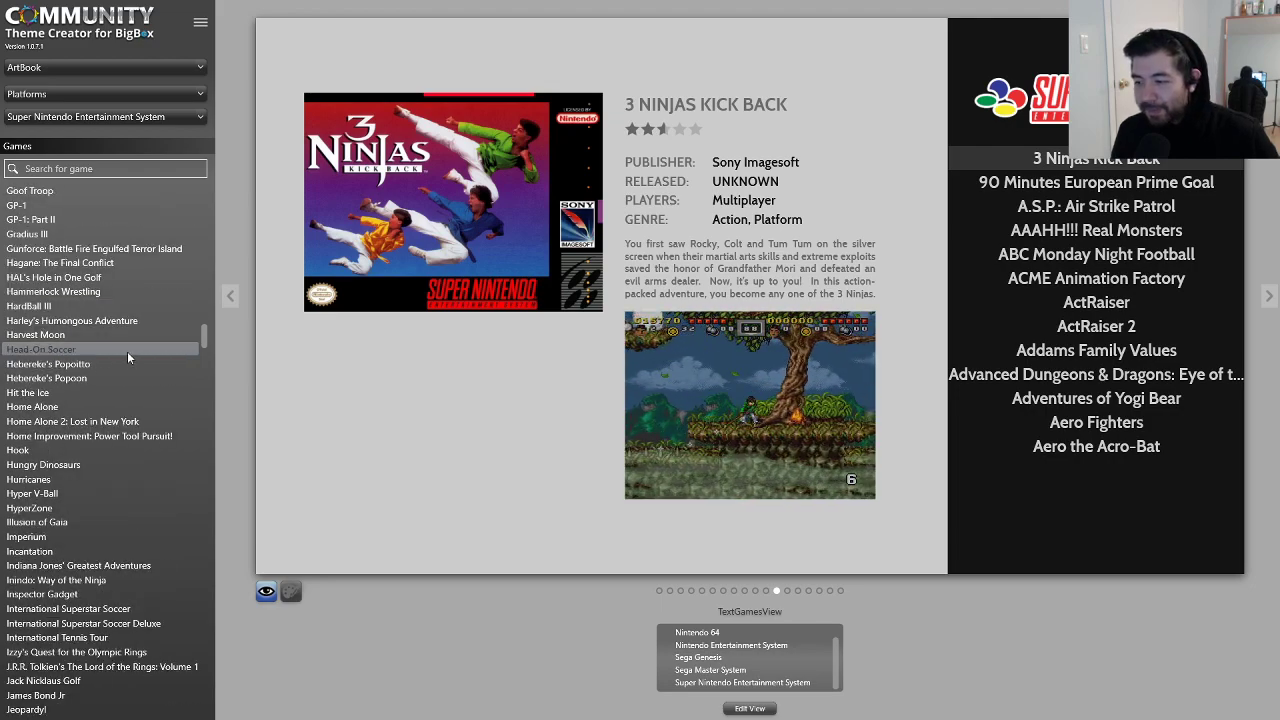
pyautogui.scroll(-9, 127, 351)
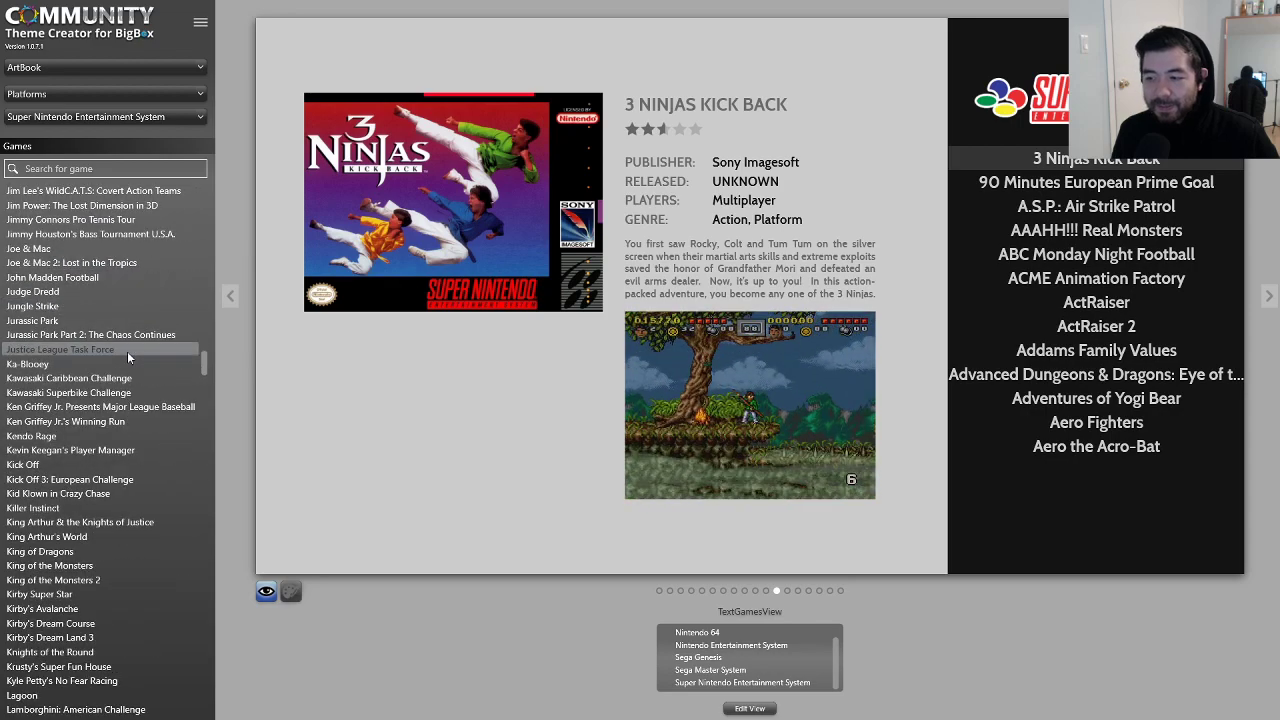
pyautogui.scroll(-11, 128, 356)
pyautogui.scroll(-8, 130, 362)
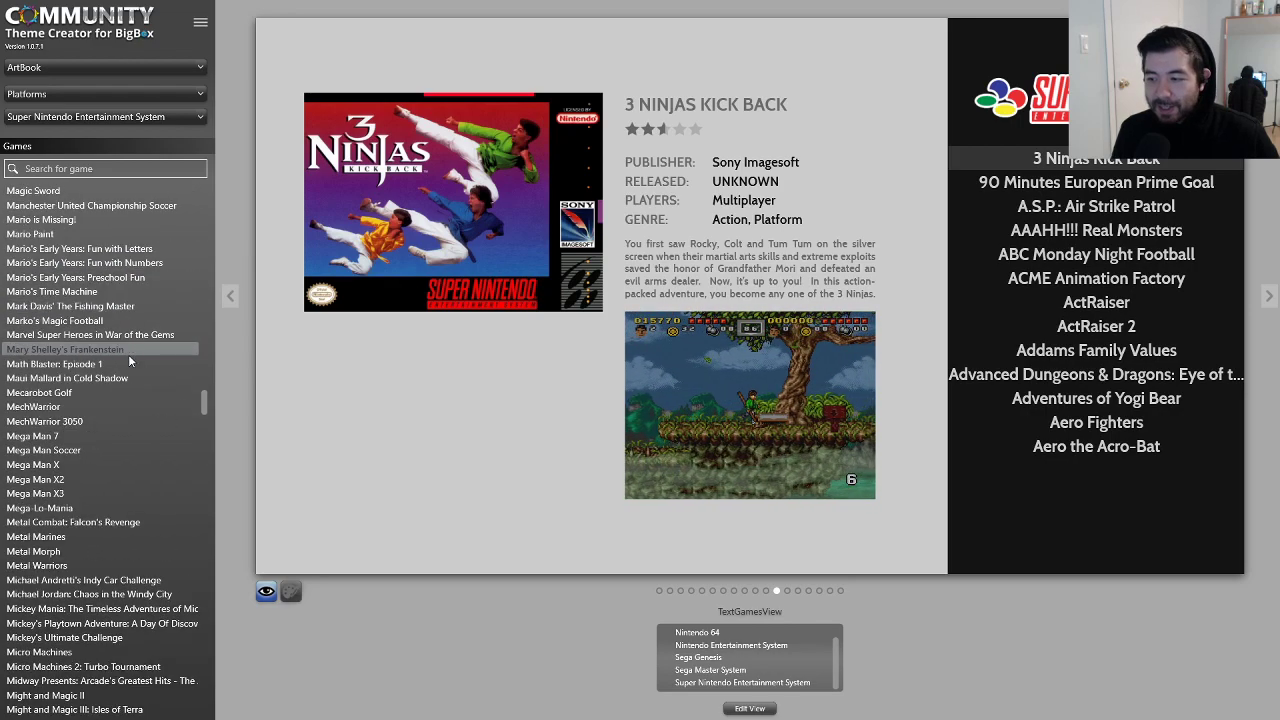
pyautogui.scroll(-15, 130, 354)
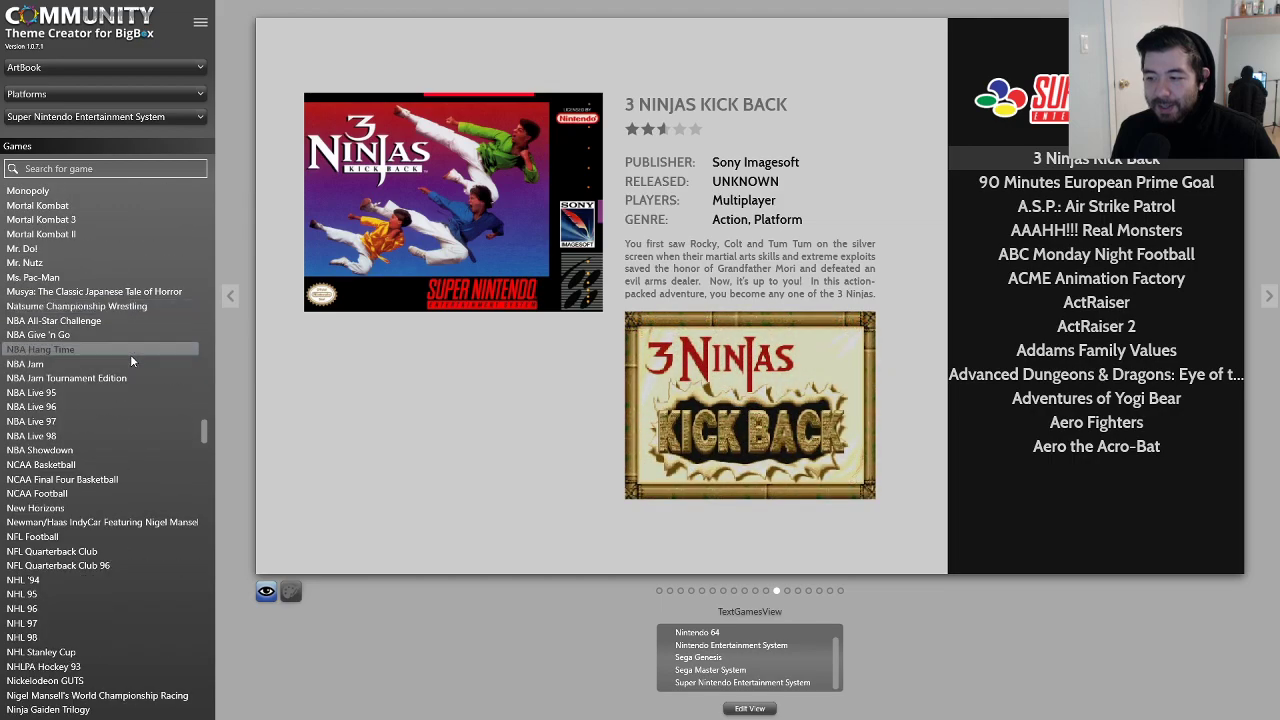
pyautogui.scroll(-7, 131, 354)
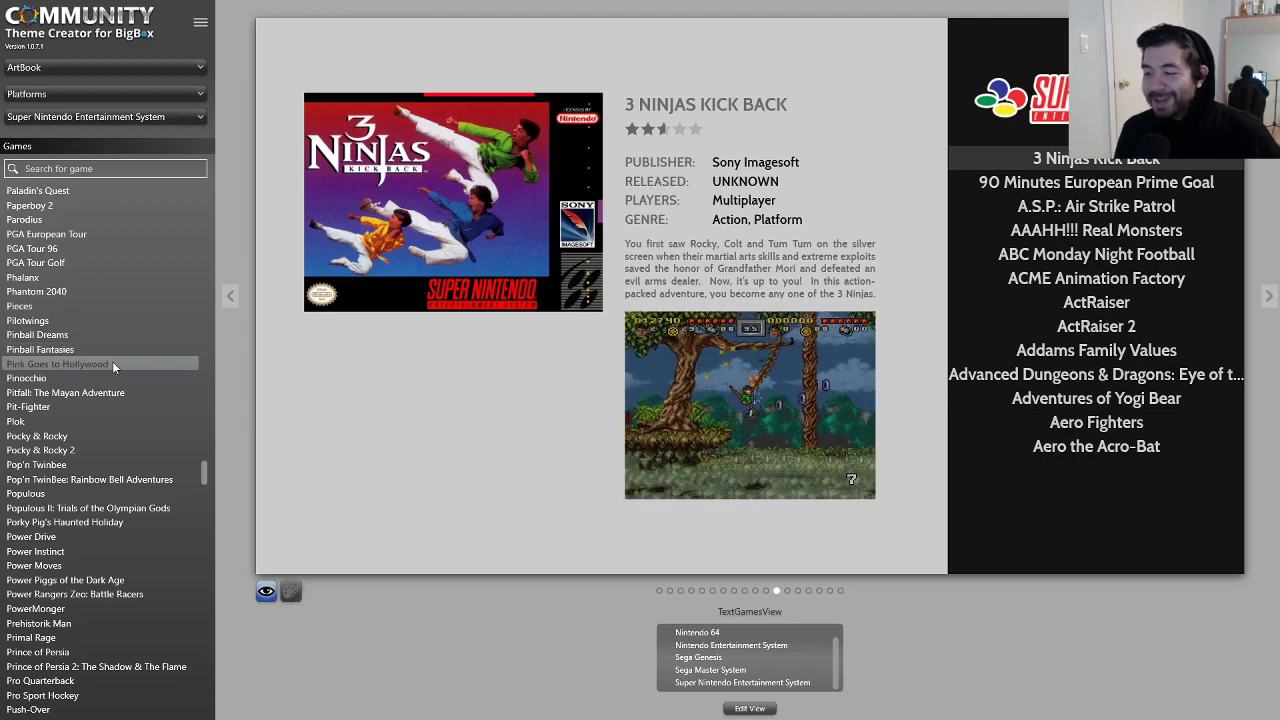
pyautogui.scroll(-8, 112, 370)
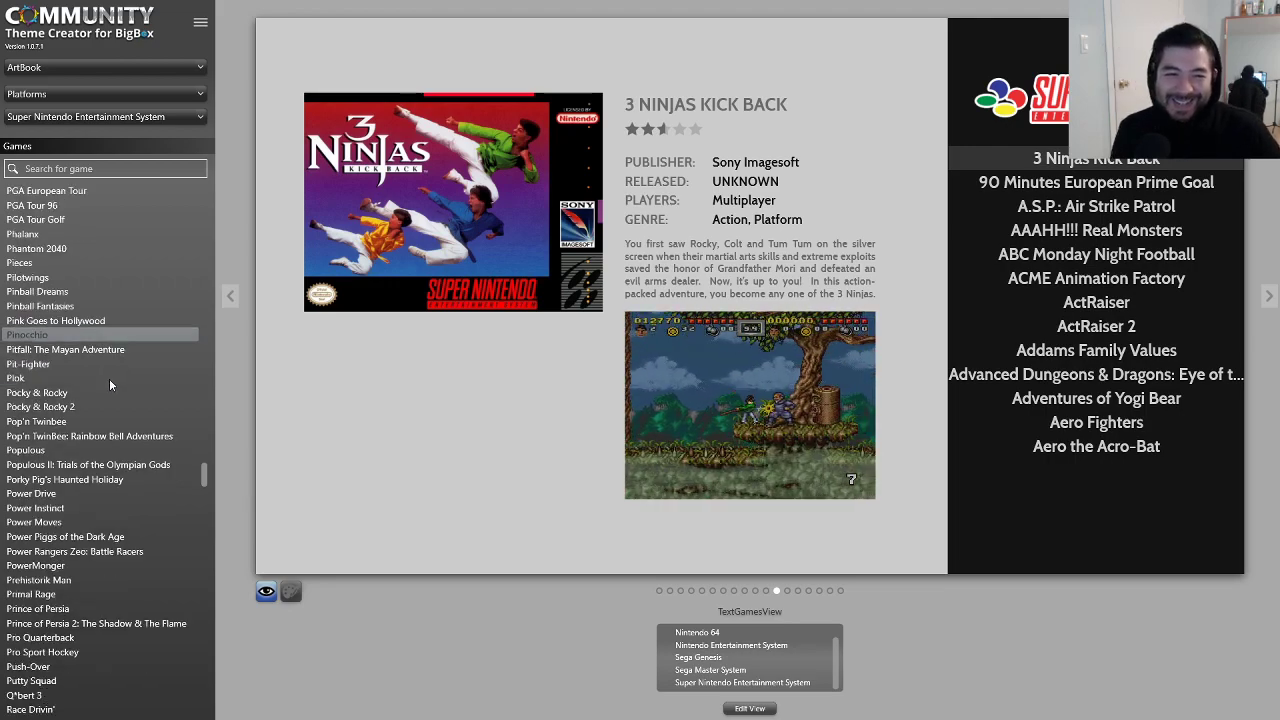
pyautogui.scroll(4, 114, 531)
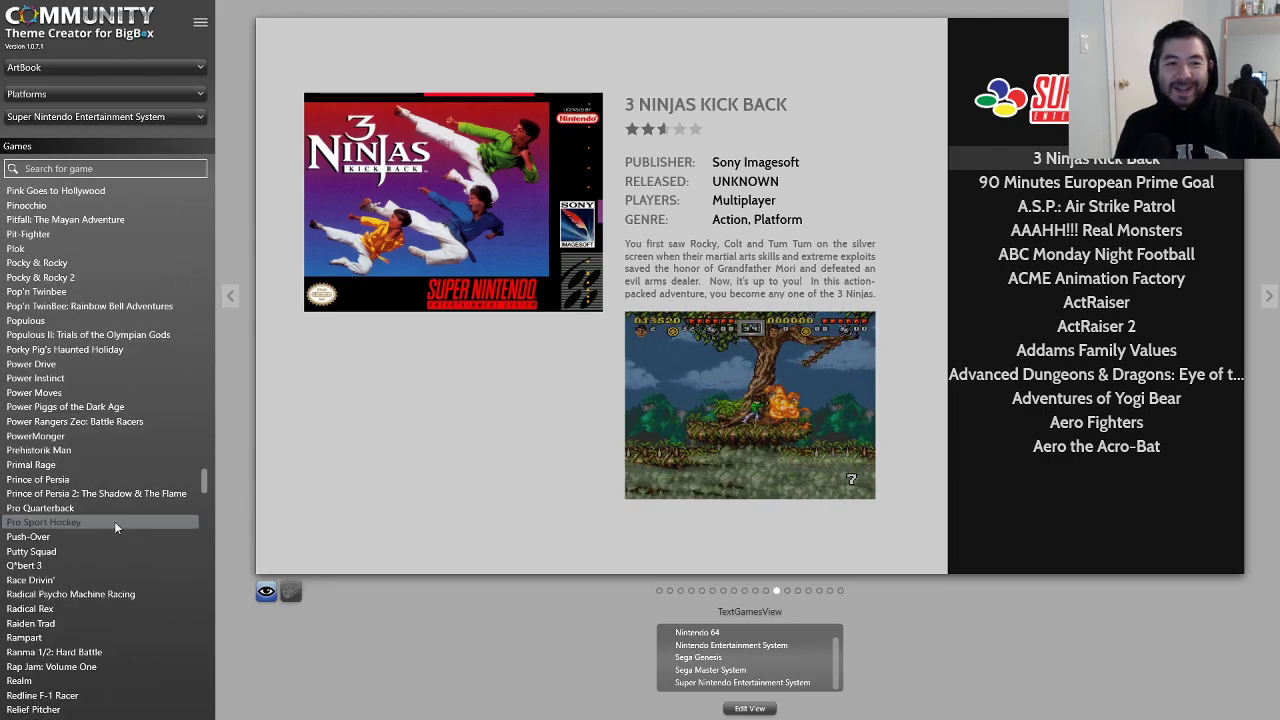
pyautogui.scroll(-8, 114, 512)
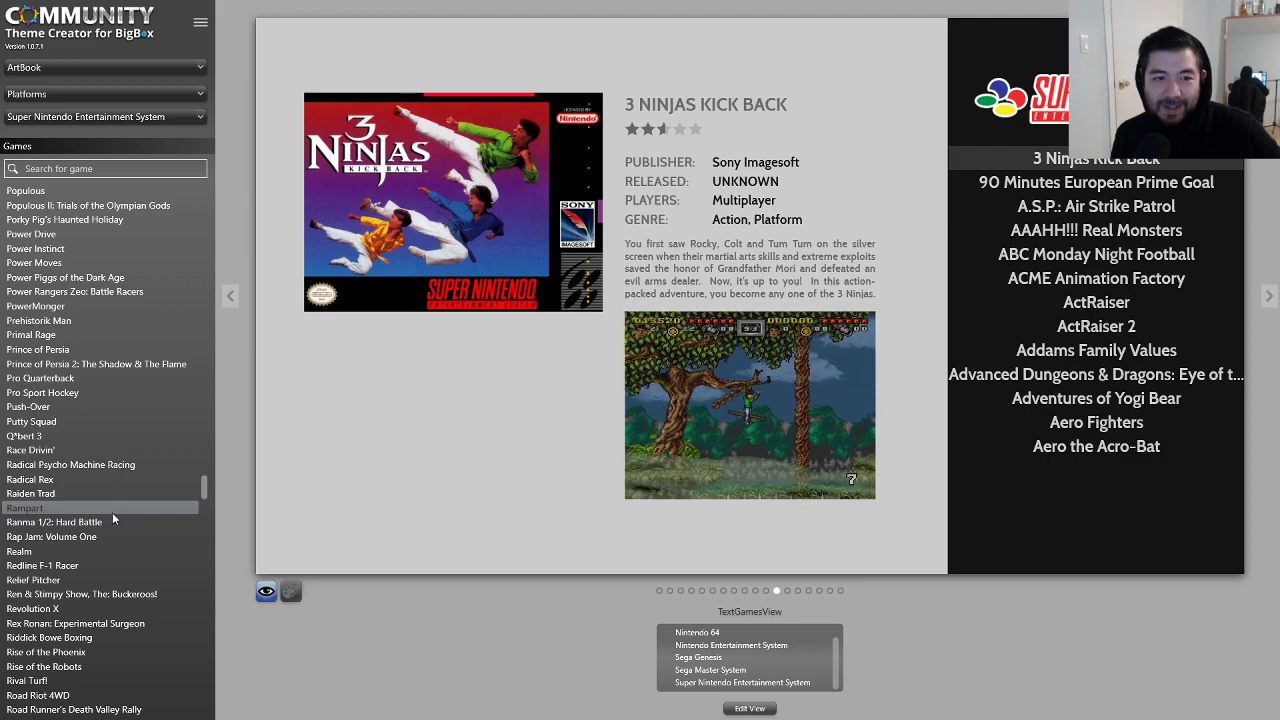
pyautogui.scroll(-3, 131, 539)
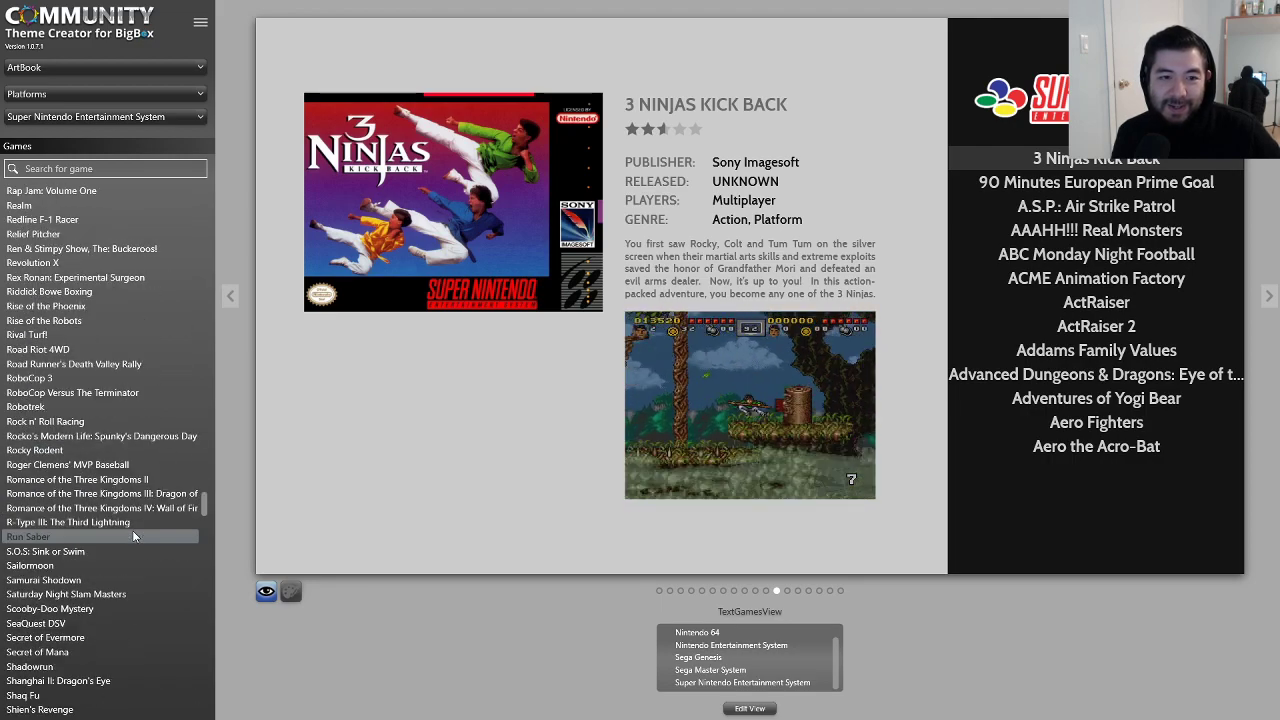
pyautogui.scroll(-4, 132, 535)
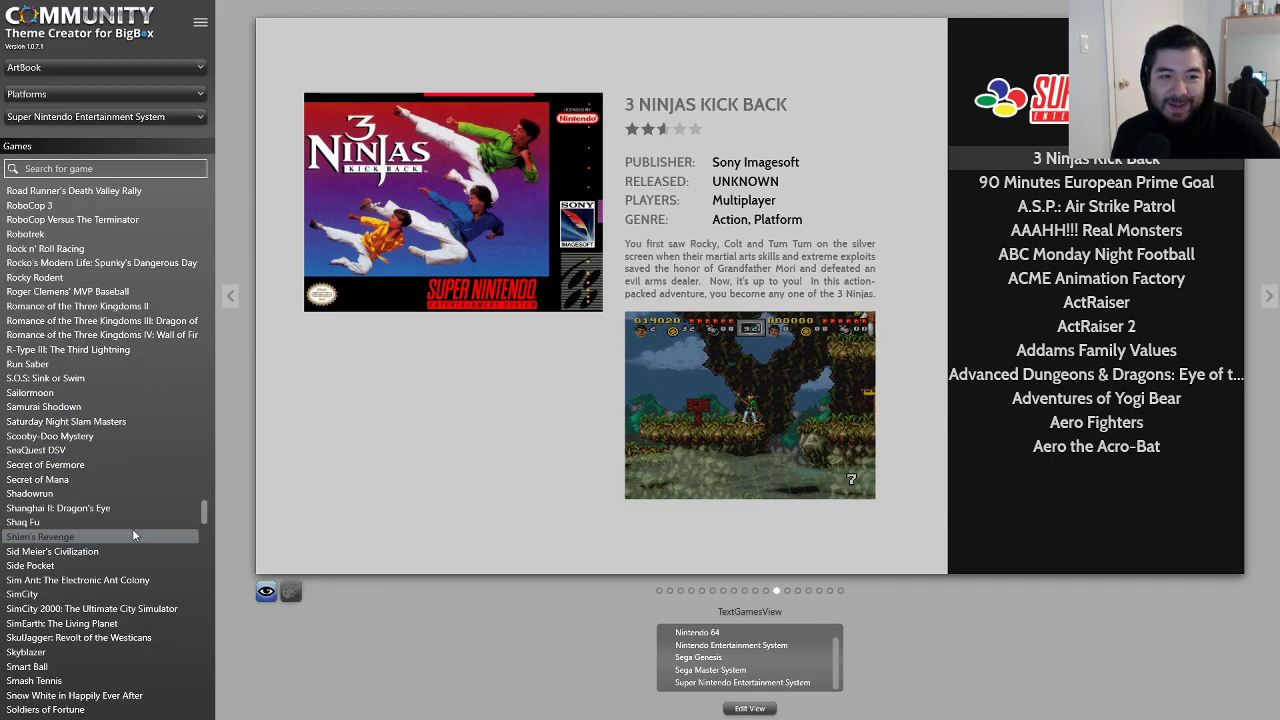
# Step: Preview Secret of Evermore, Secret of Mana and Star Fox in the TextGamesView layout
pyautogui.click(84, 466)
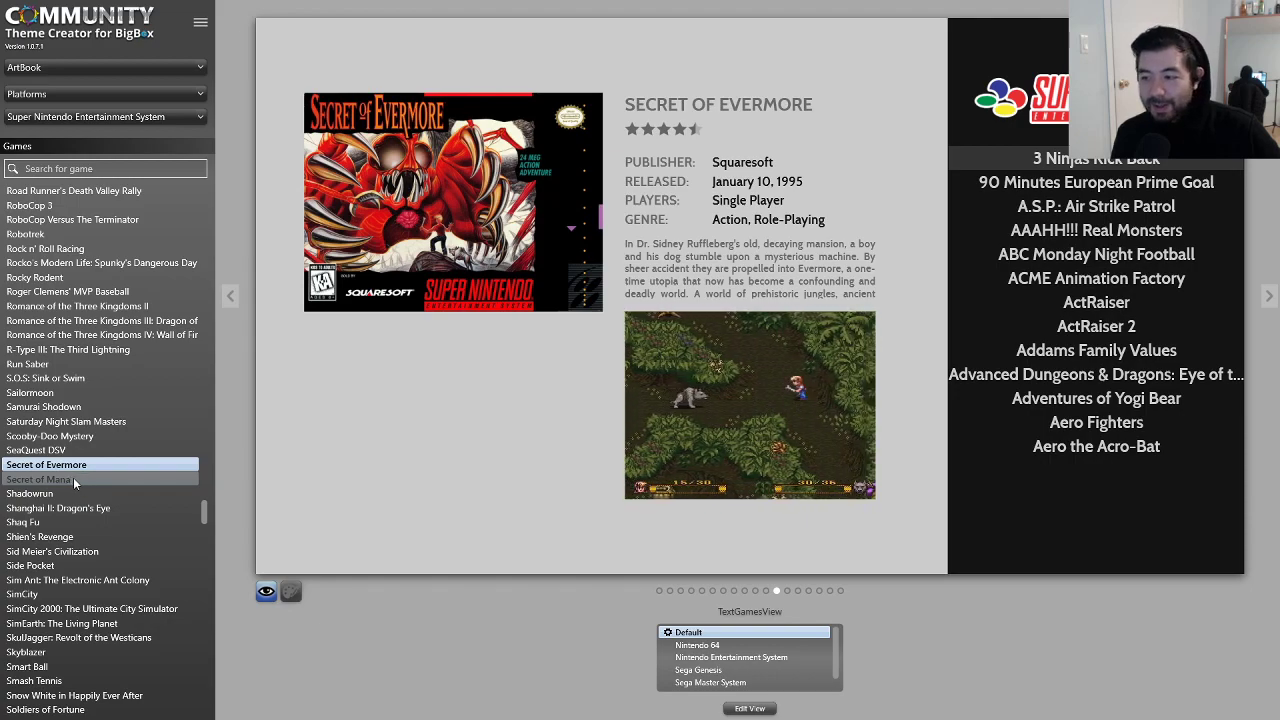
pyautogui.click(75, 477)
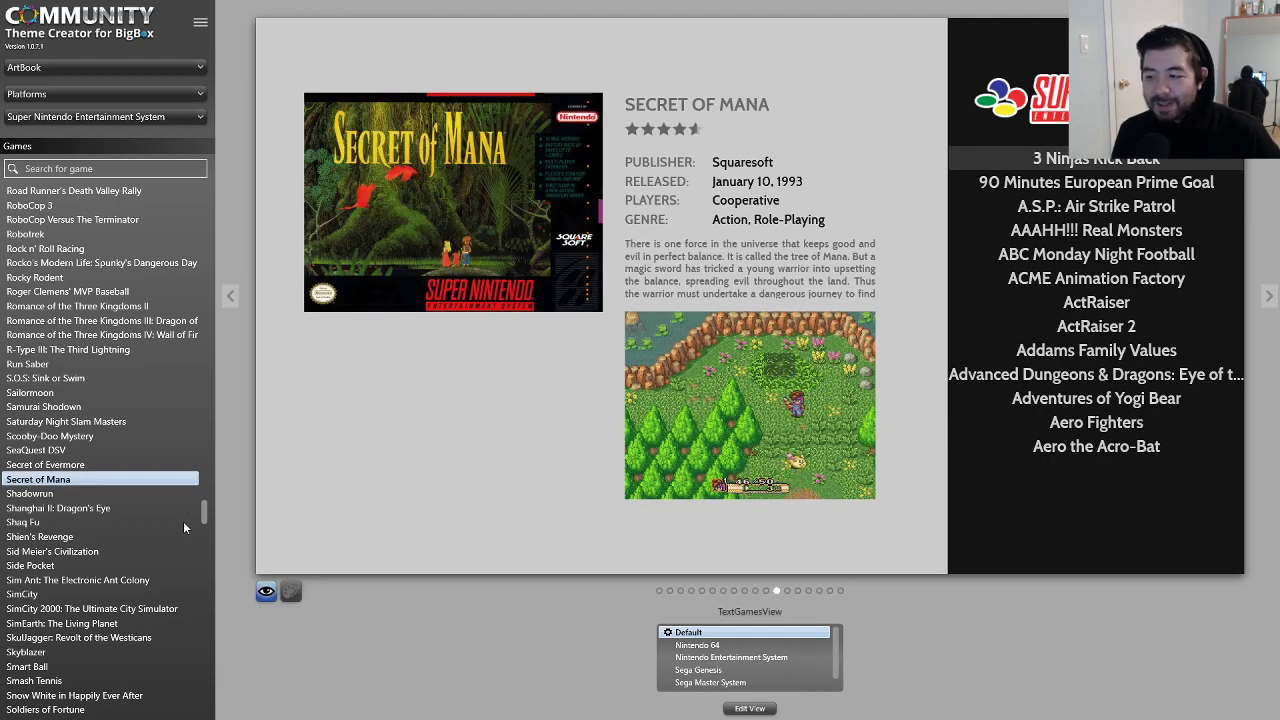
pyautogui.scroll(-2, 137, 500)
pyautogui.scroll(-9, 130, 506)
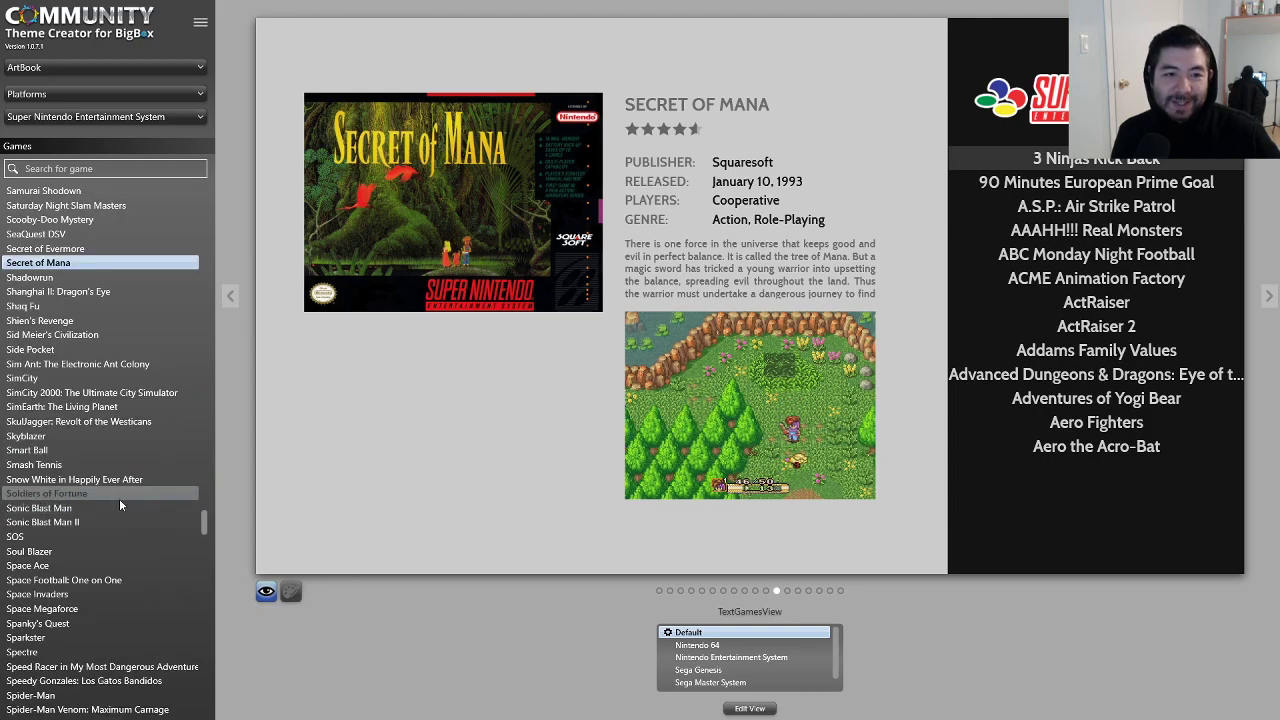
pyautogui.click(72, 522)
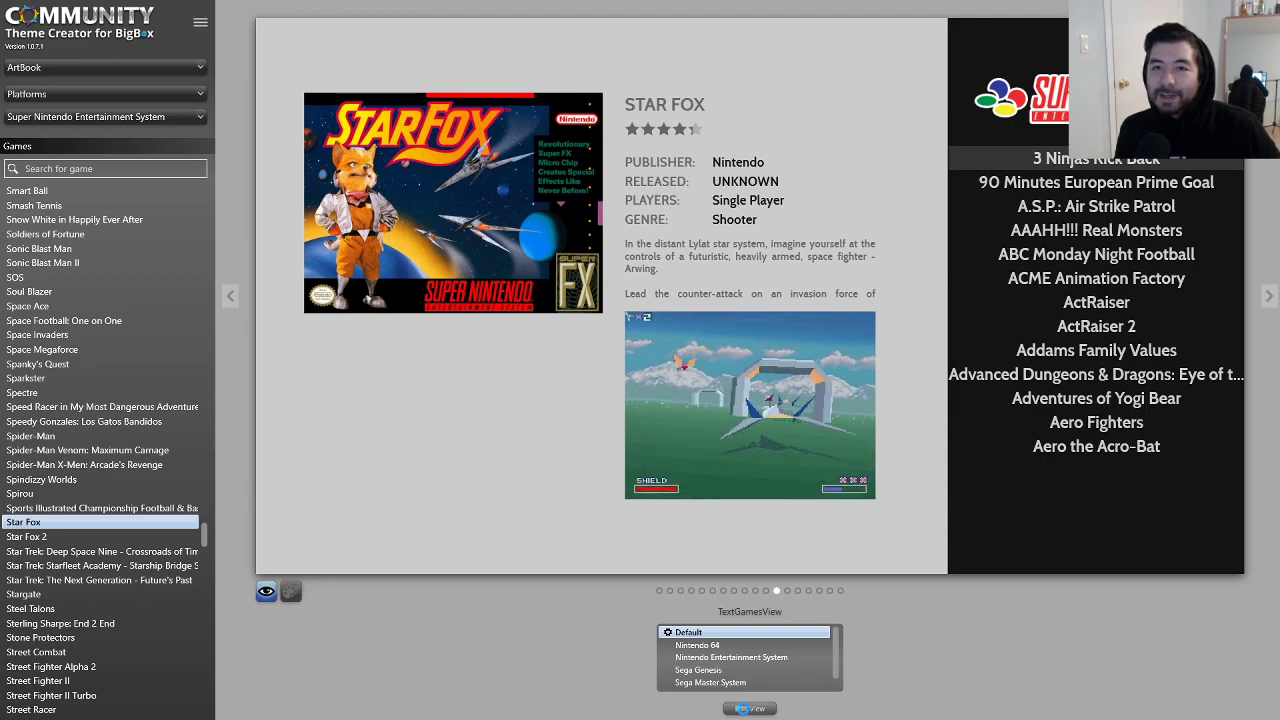
# Step: Open the Default TextGamesView for editing and compare it with the Super Nintendo Zelda reference image in the browser
pyautogui.click(744, 713)
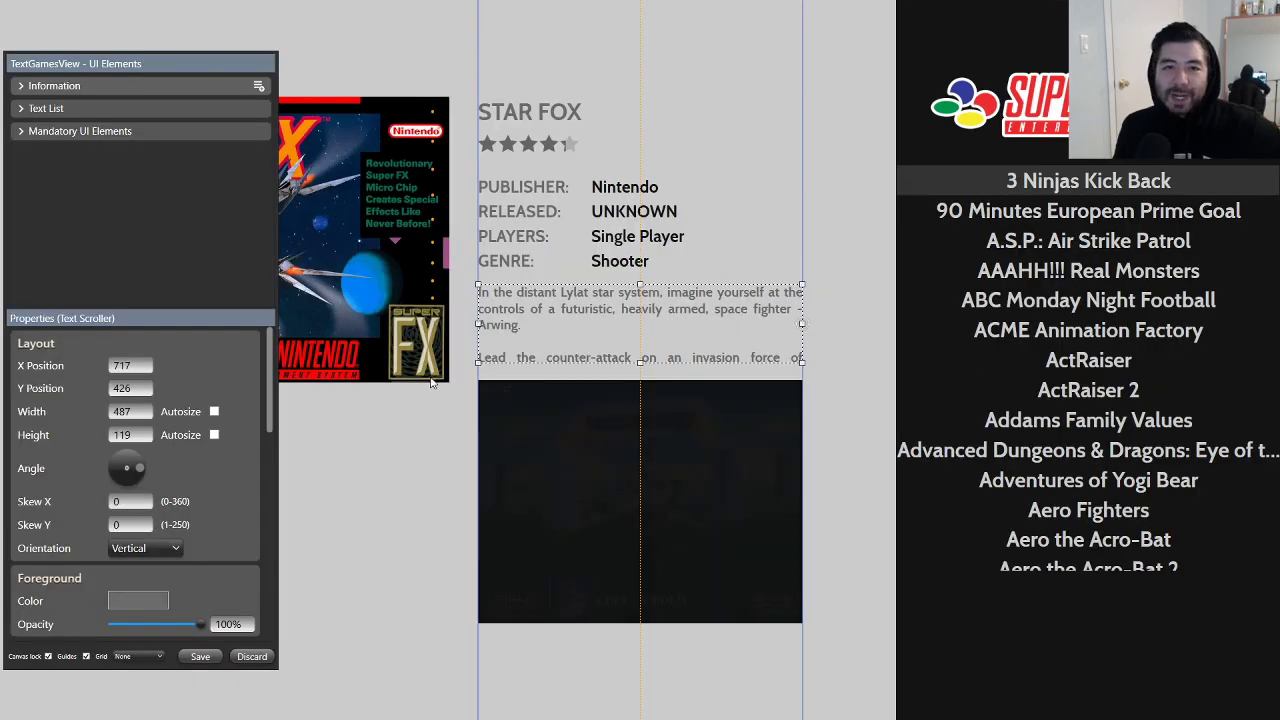
pyautogui.hotkey('alt', 'Tab')
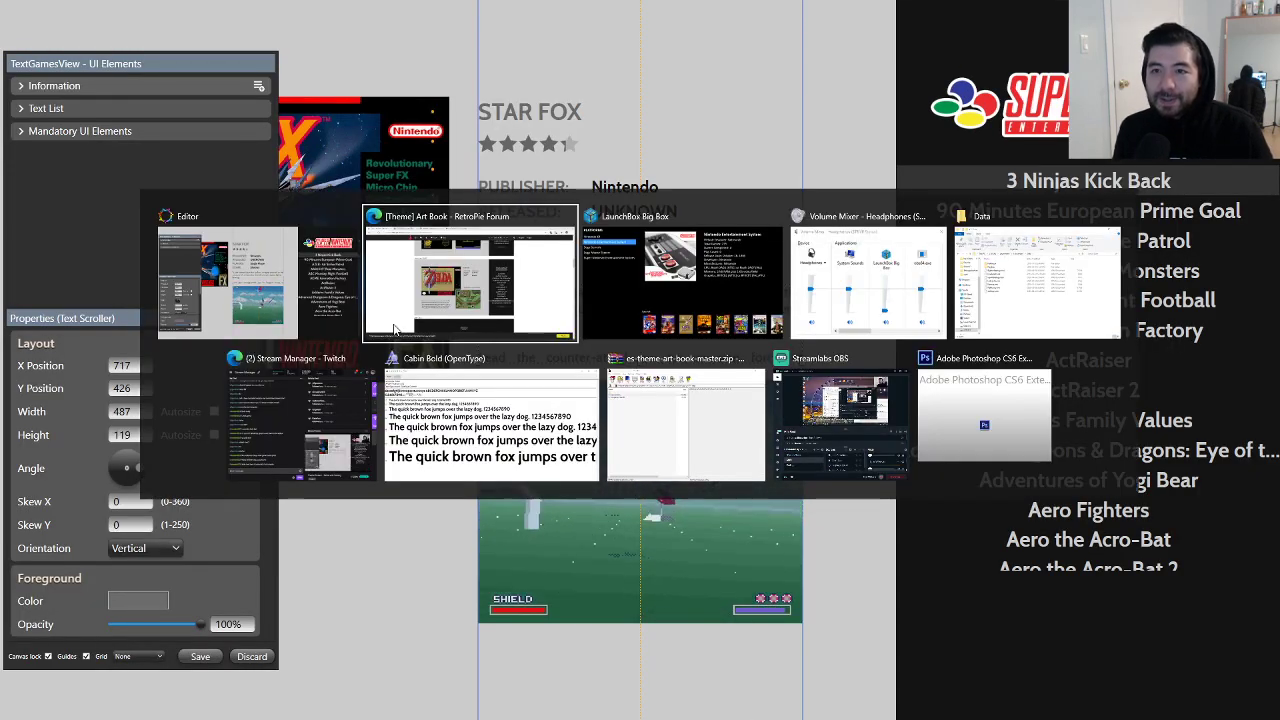
pyautogui.click(528, 283)
pyautogui.click(449, 340)
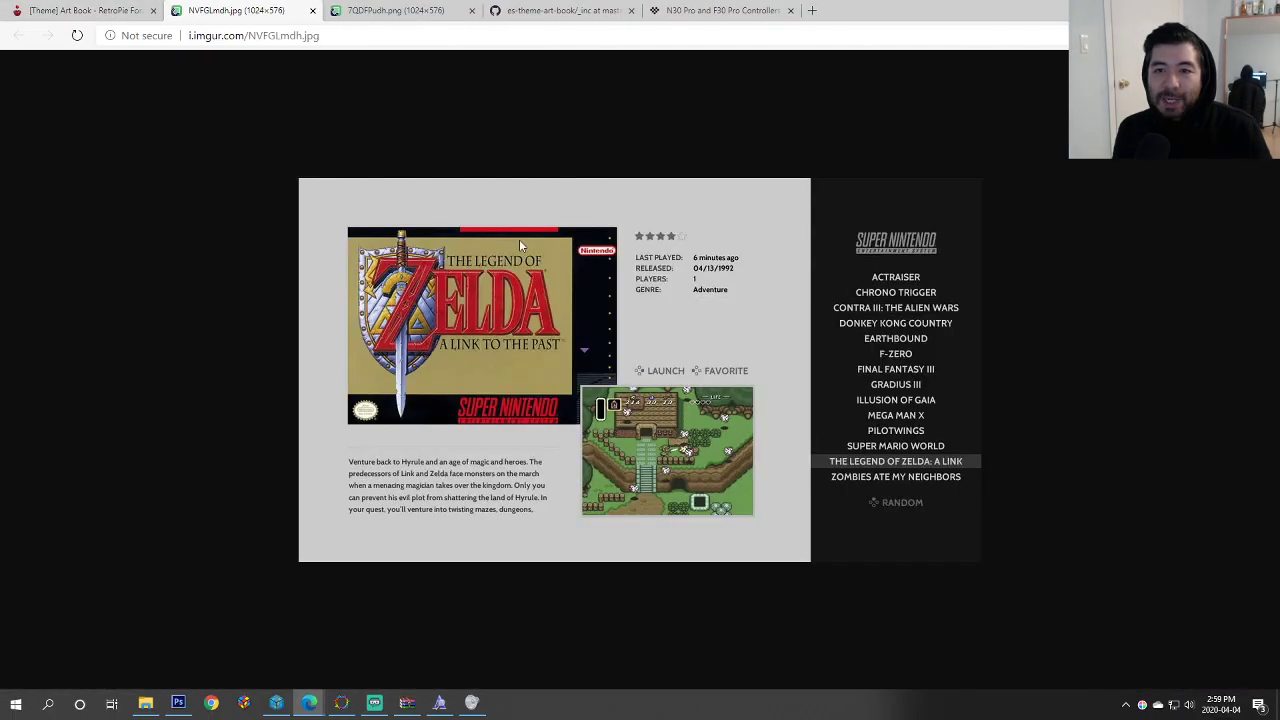
pyautogui.hotkey('alt', 'Tab')
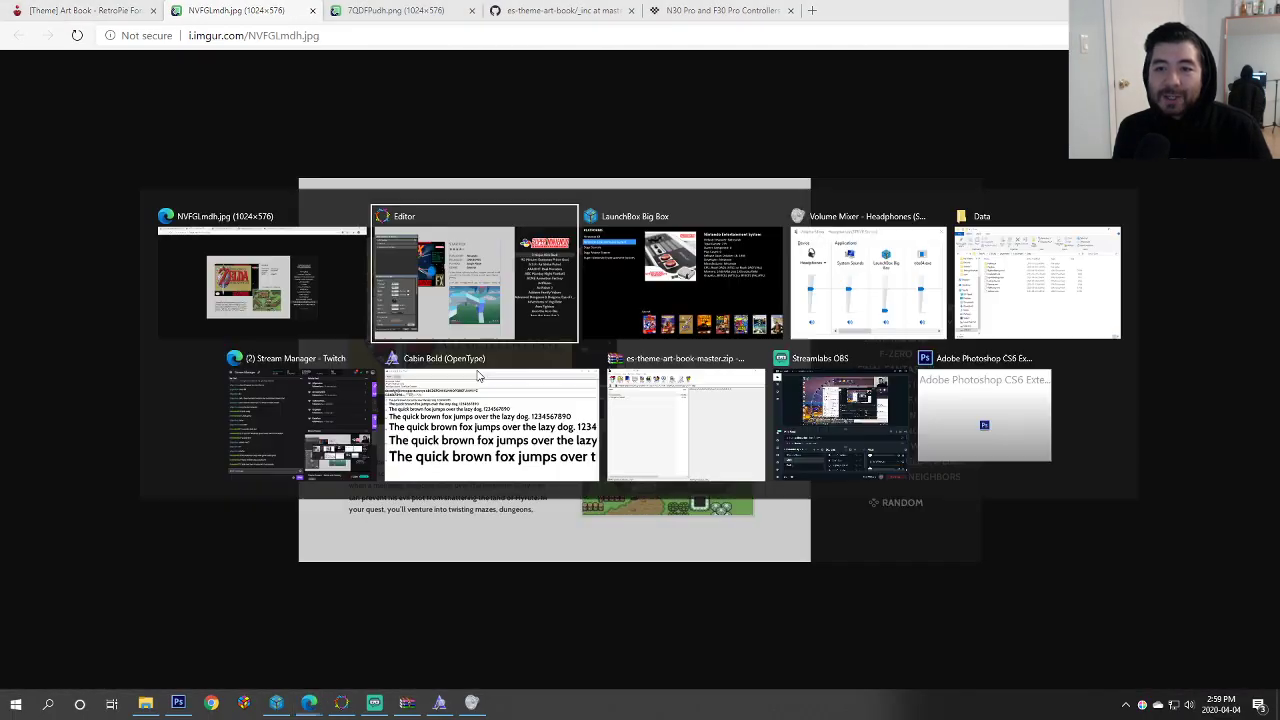
pyautogui.hotkey('alt', 'Tab')
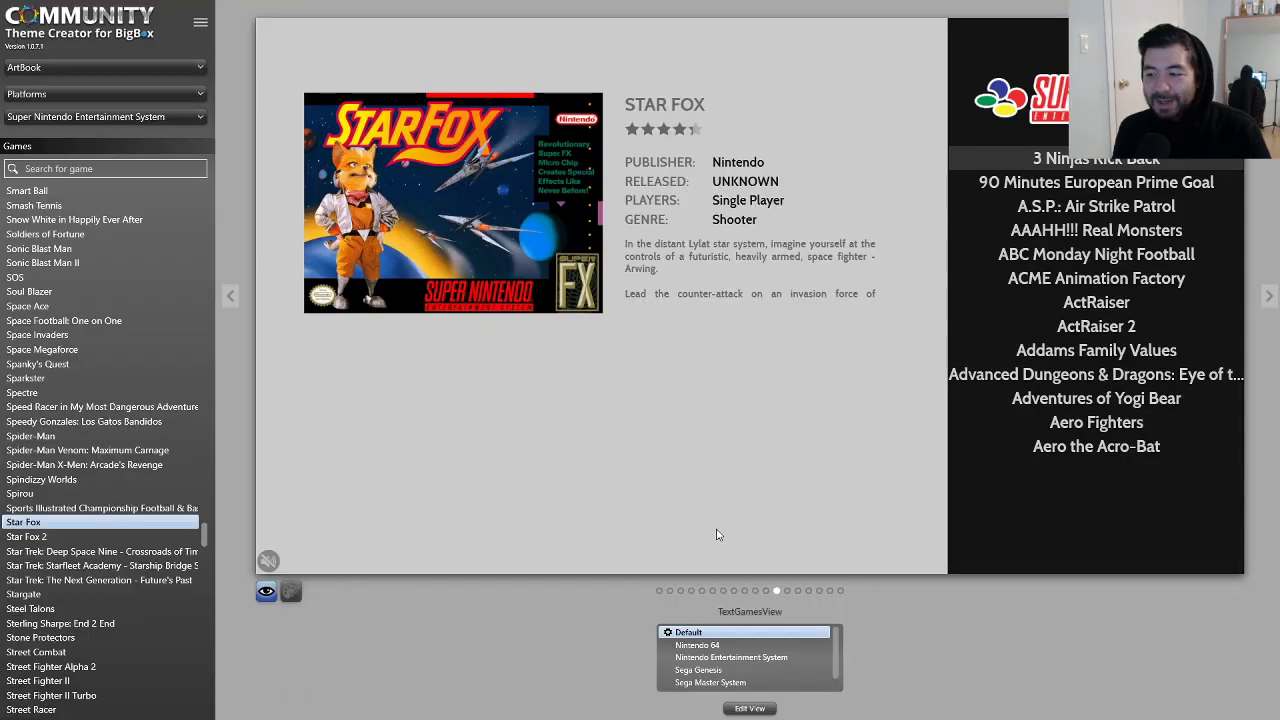
# Step: Copy the Default TextGamesView and paste it onto the Super Nintendo Entertainment System view
pyautogui.click(666, 640)
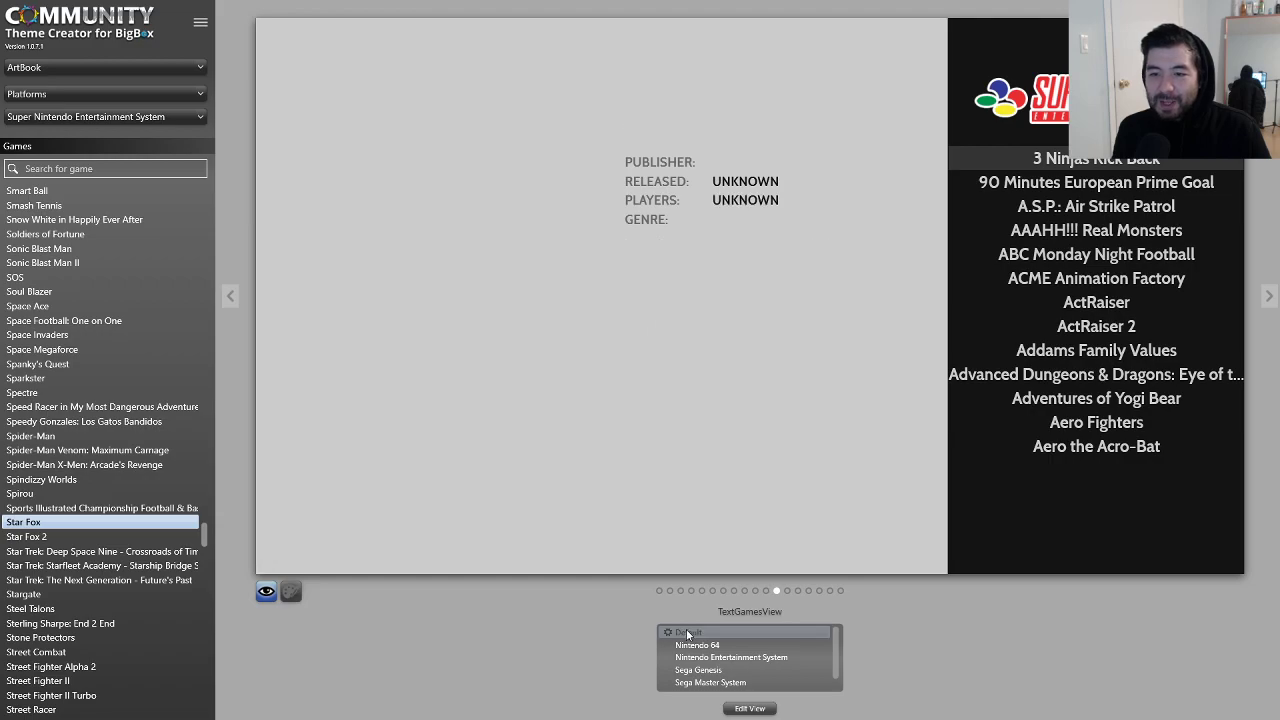
pyautogui.rightClick(660, 640)
pyautogui.click(660, 641)
pyautogui.click(702, 658)
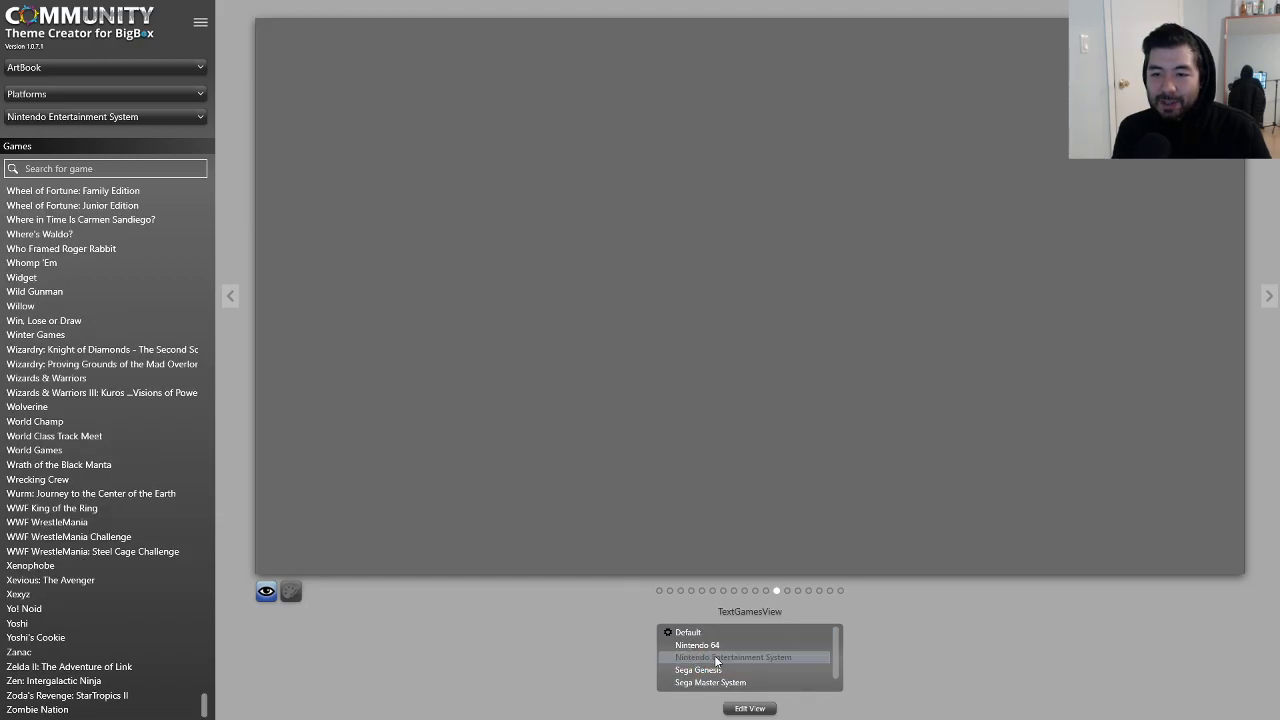
pyautogui.scroll(-1, 722, 668)
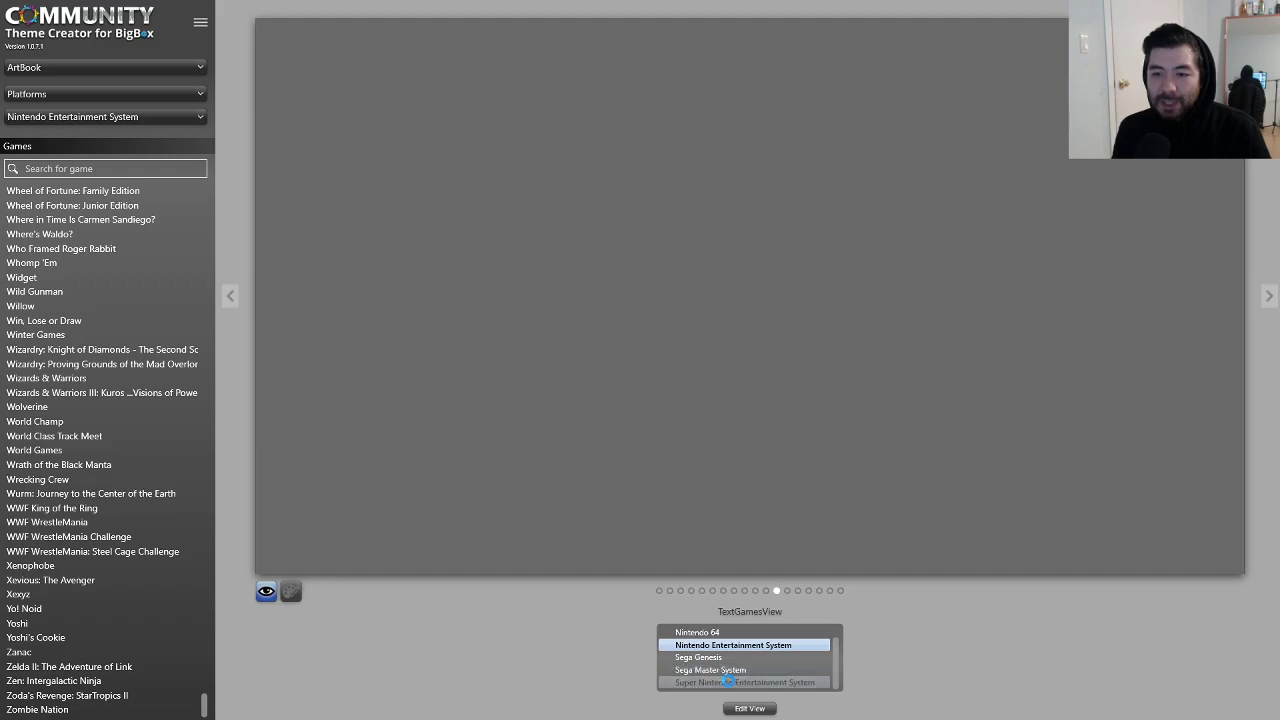
pyautogui.rightClick(728, 681)
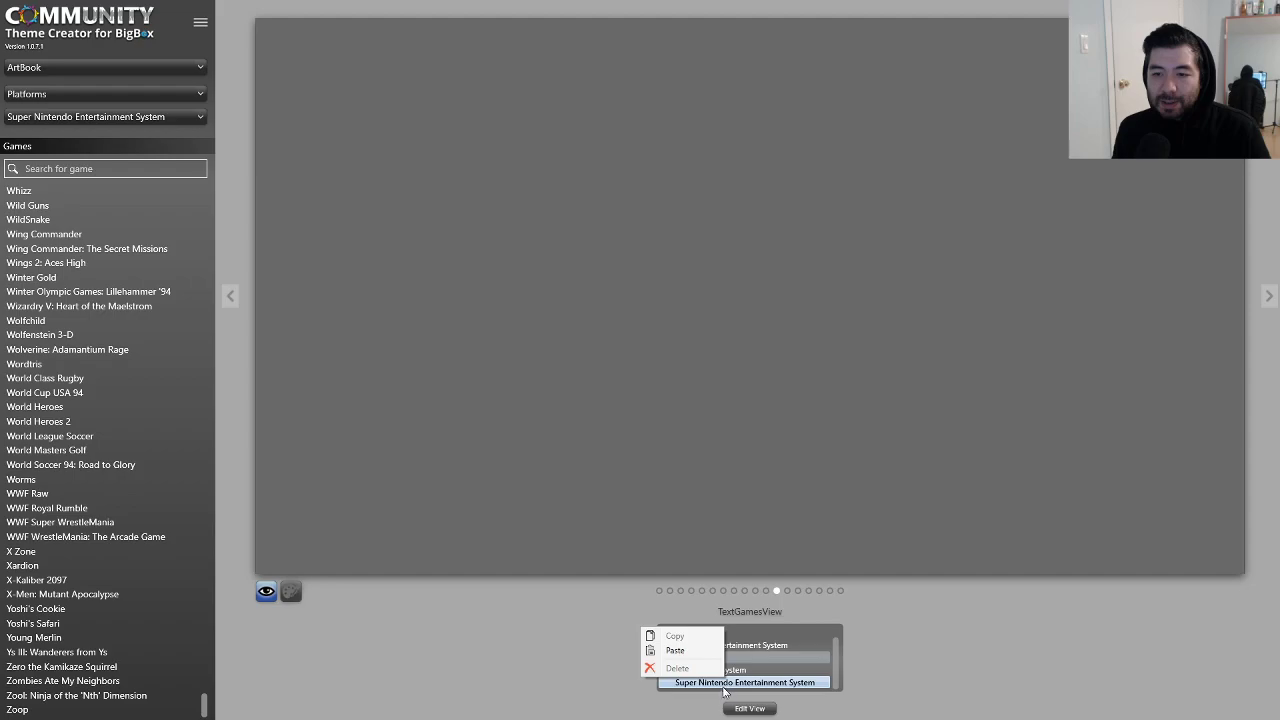
pyautogui.click(724, 688)
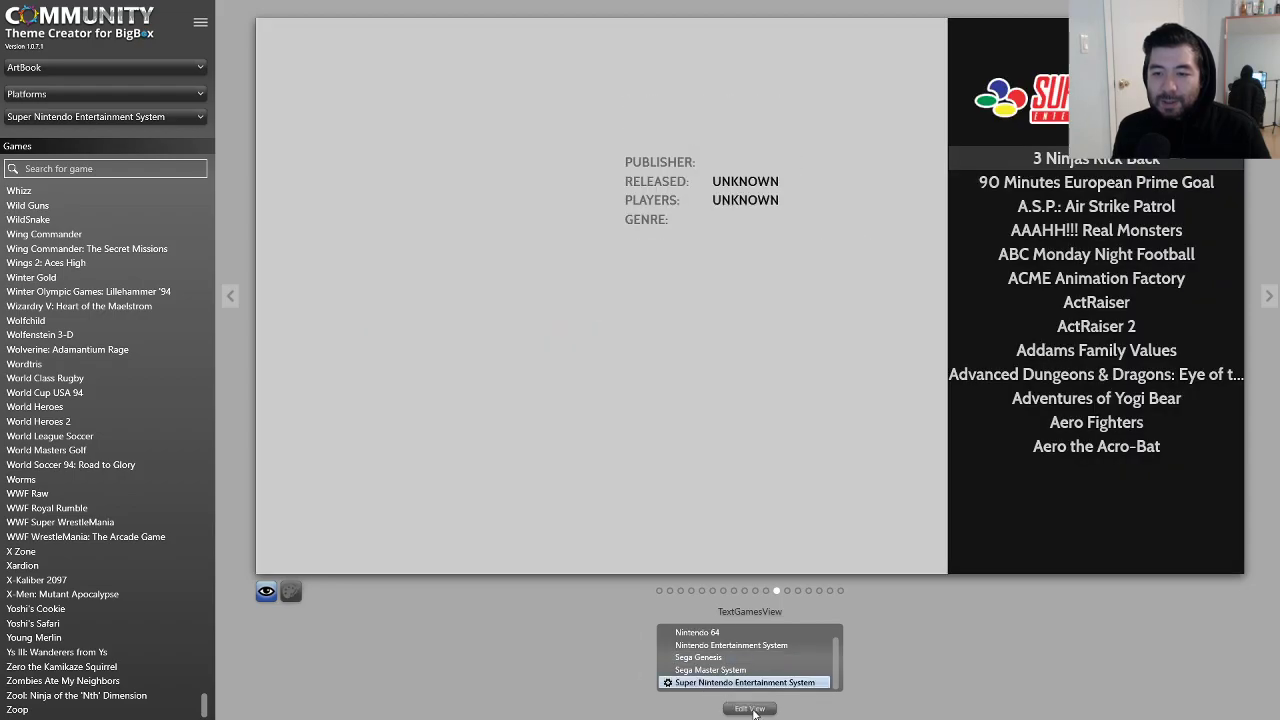
# Step: Open the Super Nintendo Entertainment System view for editing and select its Selected Item Video element under Information
pyautogui.click(750, 709)
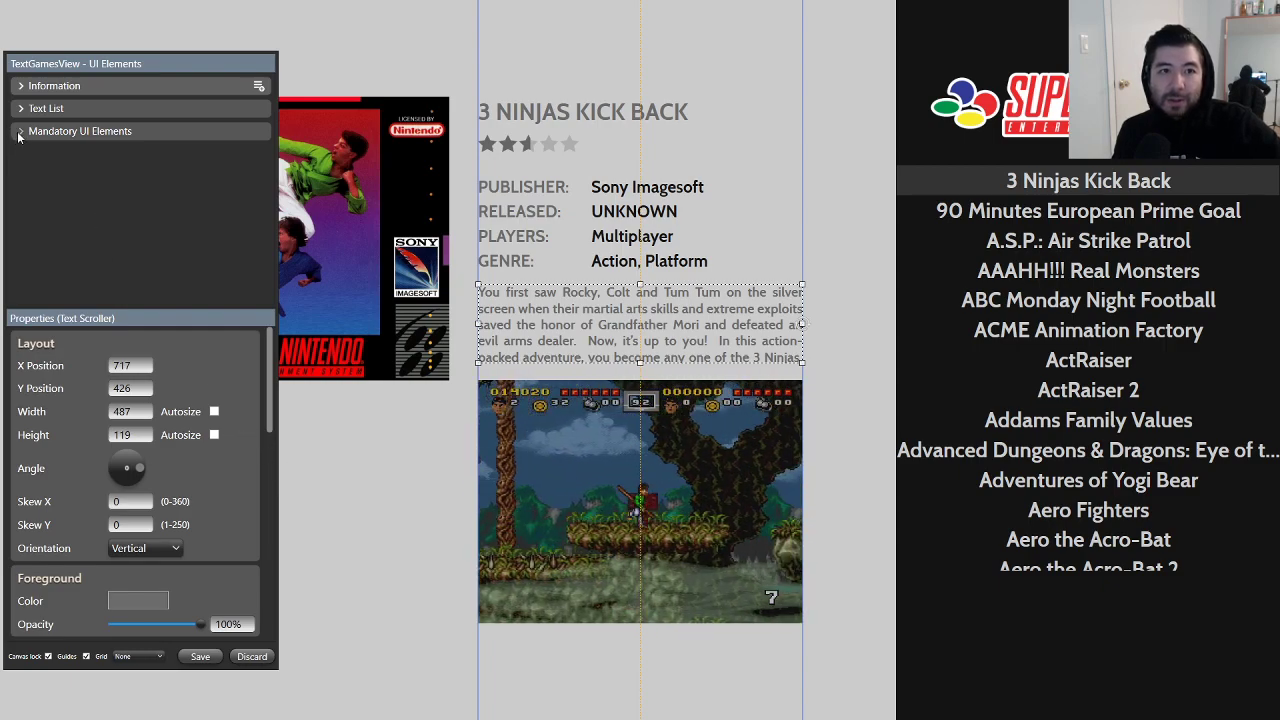
pyautogui.click(21, 87)
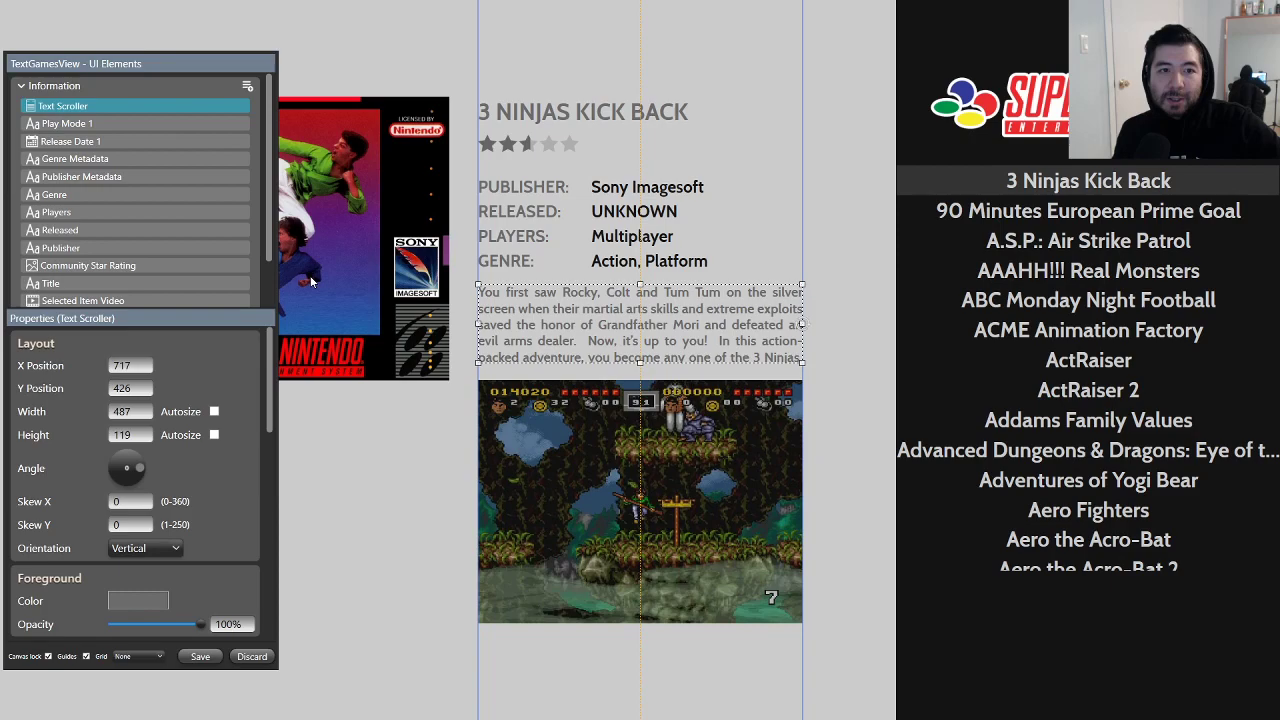
pyautogui.scroll(-2, 229, 251)
pyautogui.scroll(2, 214, 256)
pyautogui.scroll(-1, 132, 216)
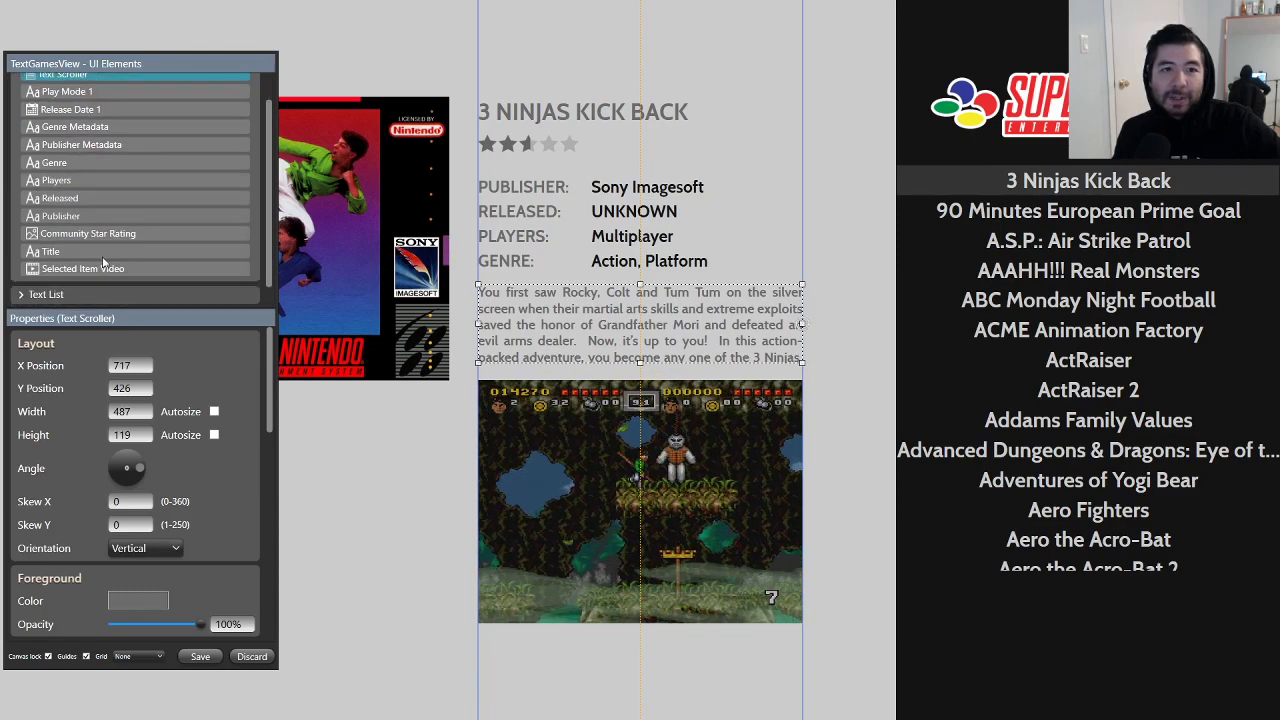
pyautogui.click(100, 269)
# Step: Examine the layout, appearance, effect, opacity mask and animation properties of the Selected Item Video
pyautogui.scroll(-3, 235, 478)
pyautogui.scroll(-3, 237, 478)
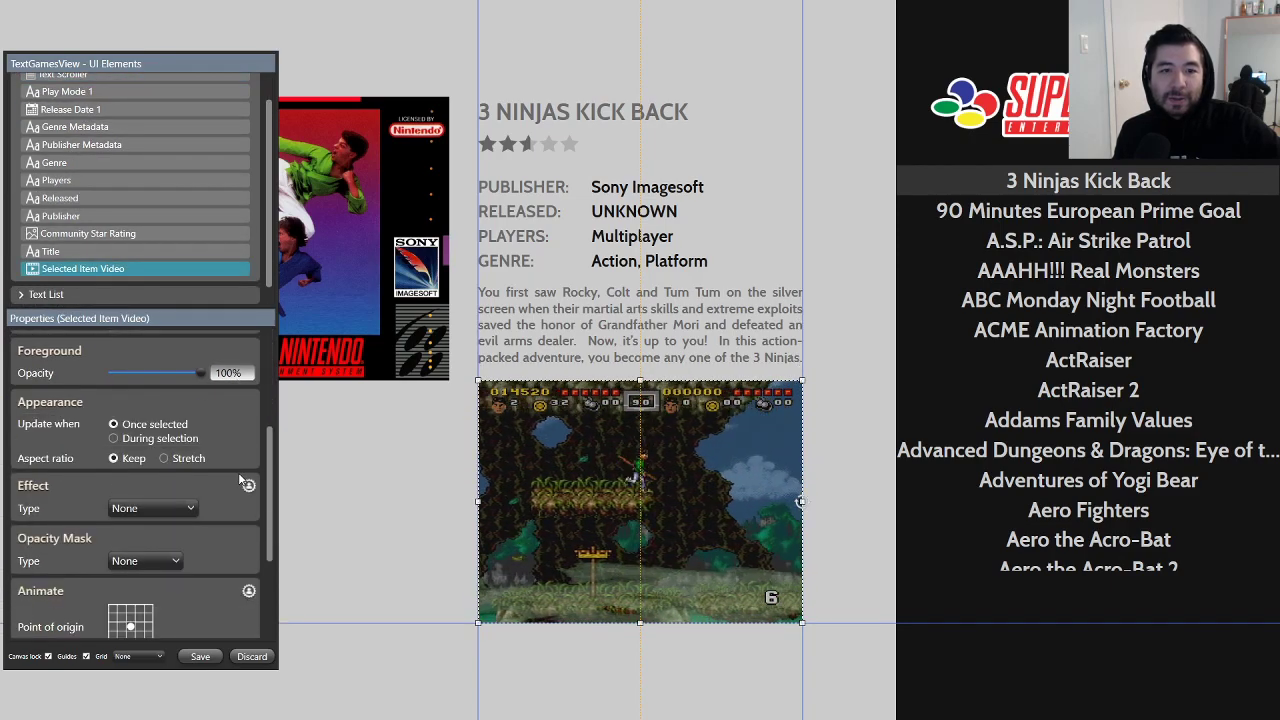
pyautogui.scroll(5, 240, 471)
pyautogui.scroll(-5, 240, 470)
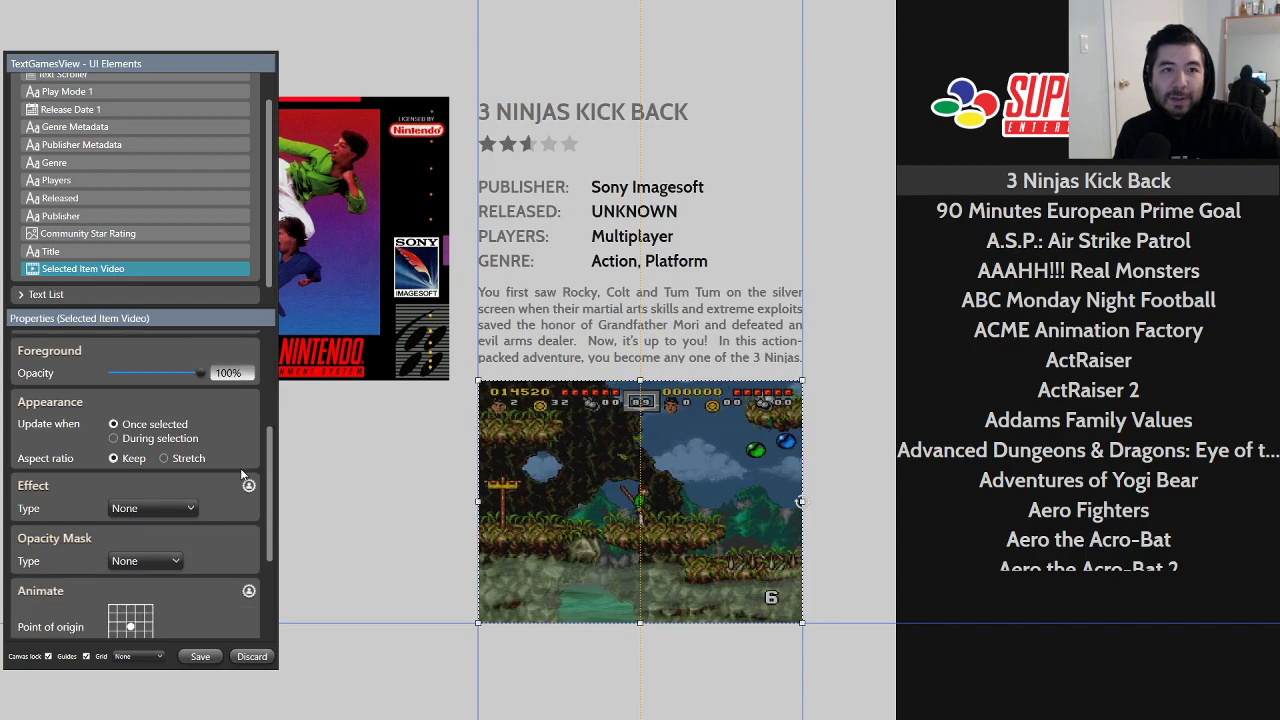
pyautogui.scroll(-3, 240, 468)
pyautogui.scroll(-1, 240, 474)
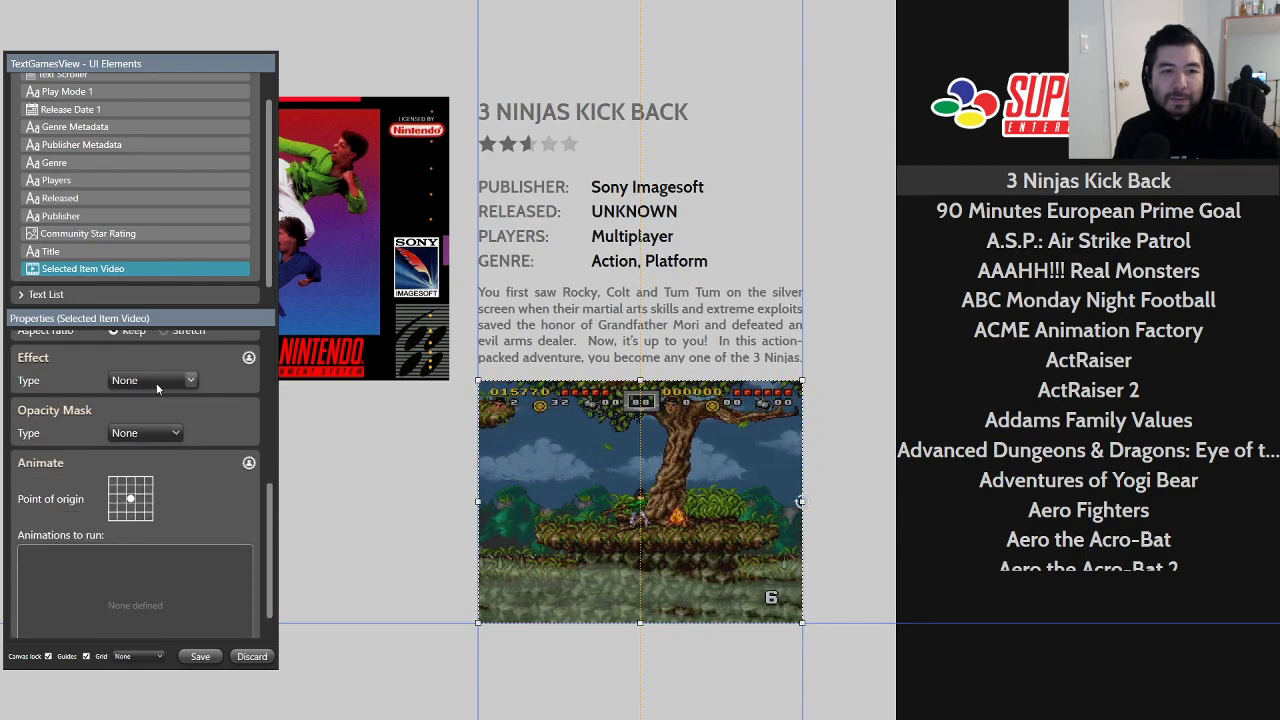
pyautogui.scroll(6, 210, 460)
pyautogui.scroll(5, 226, 515)
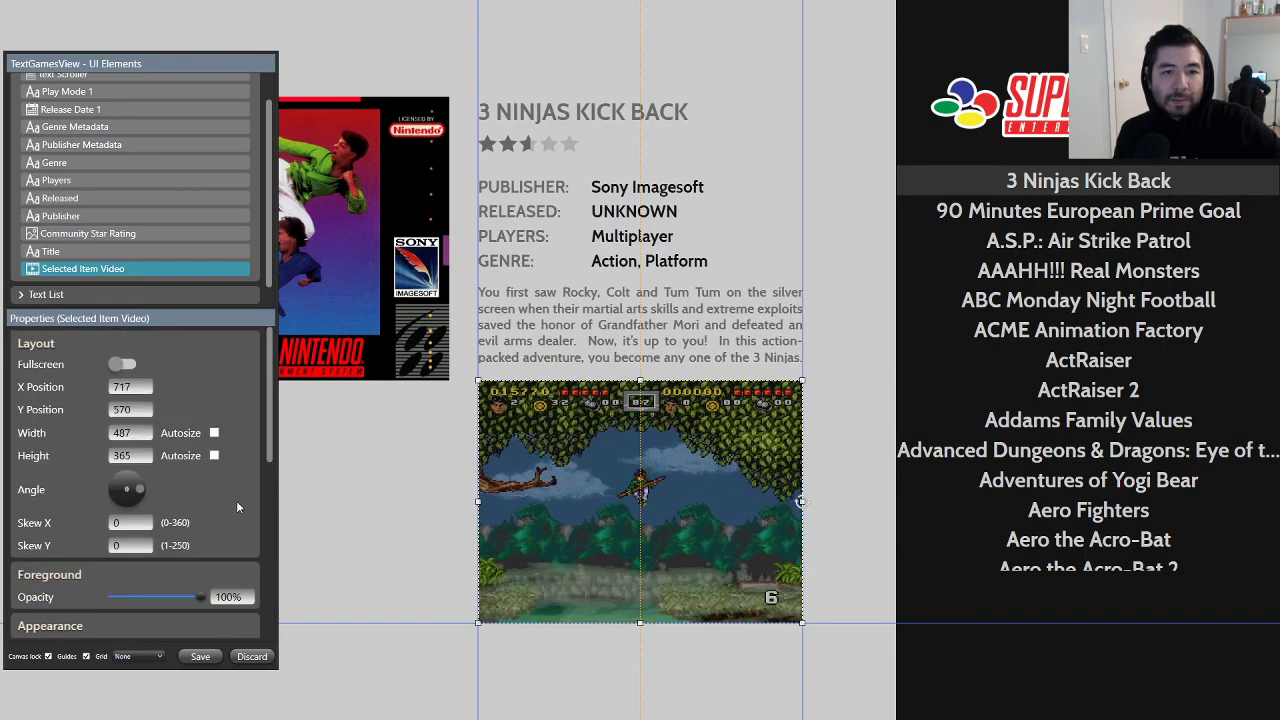
pyautogui.scroll(-8, 236, 500)
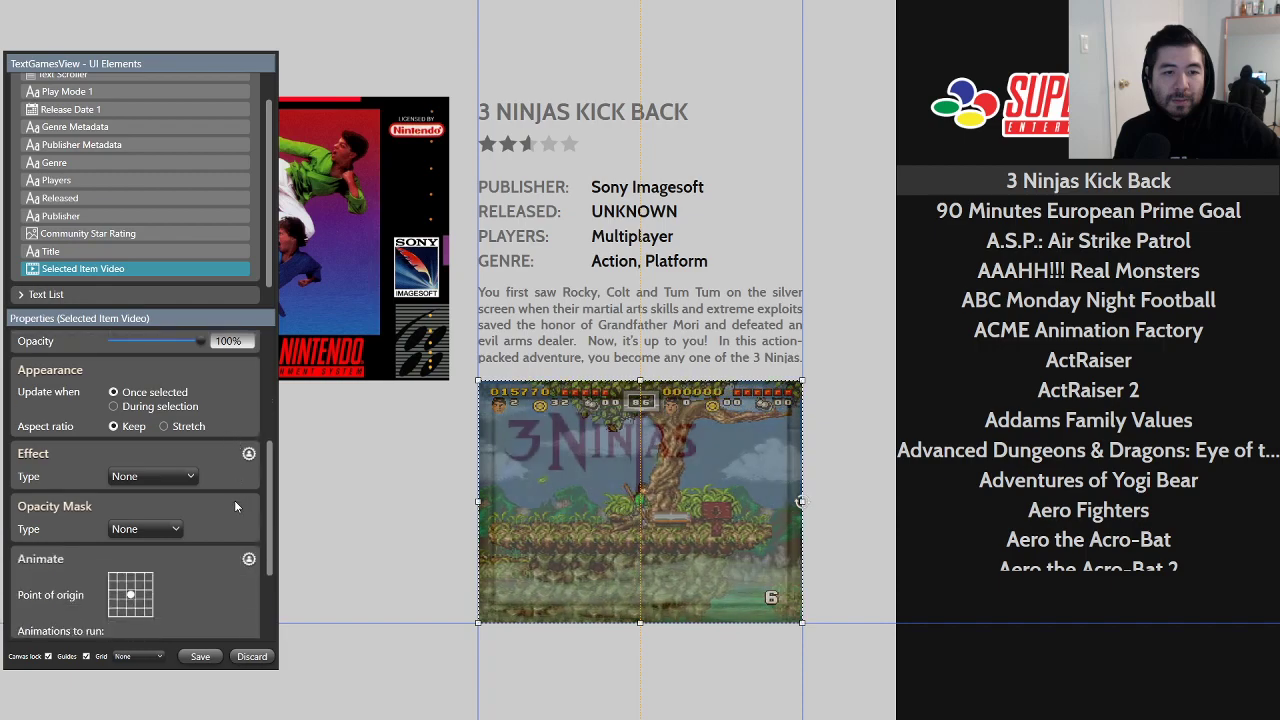
pyautogui.scroll(-2, 235, 507)
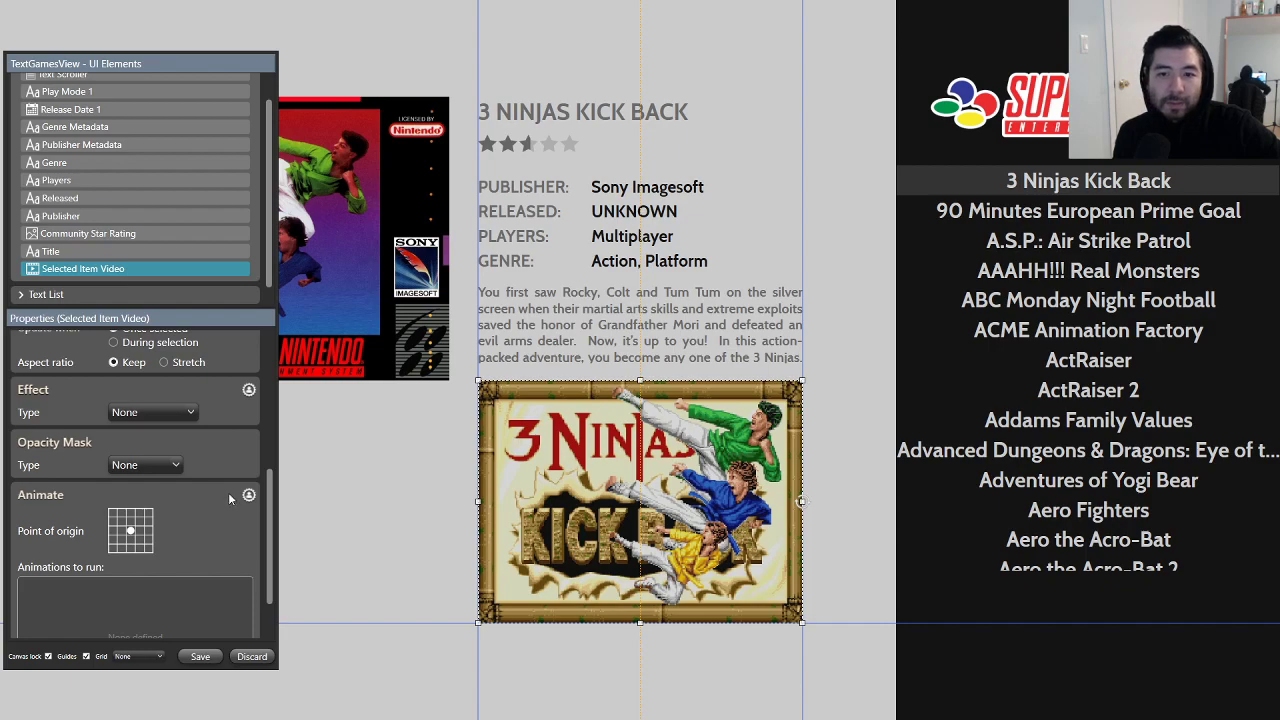
pyautogui.scroll(7, 238, 505)
pyautogui.scroll(3, 249, 505)
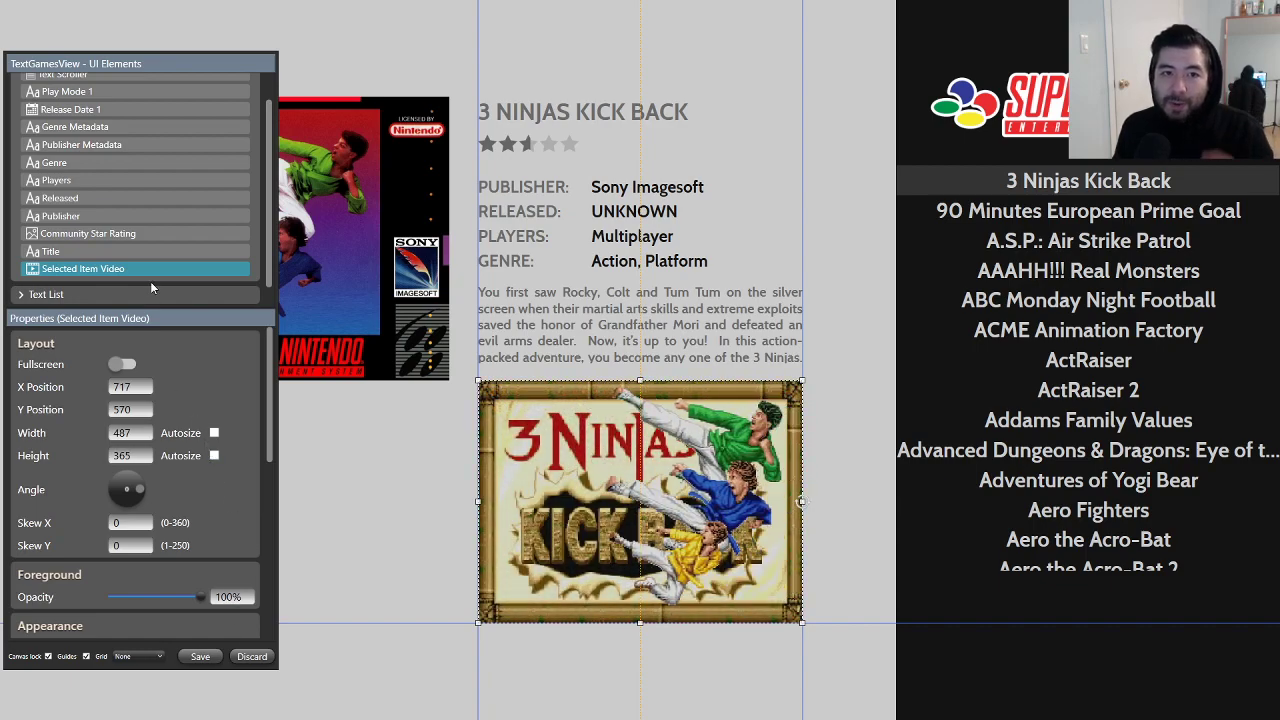
# Step: Add a rectangle to the Information group and move it to about X 542, Y 671, partly over the video
pyautogui.scroll(1, 205, 200)
pyautogui.click(247, 88)
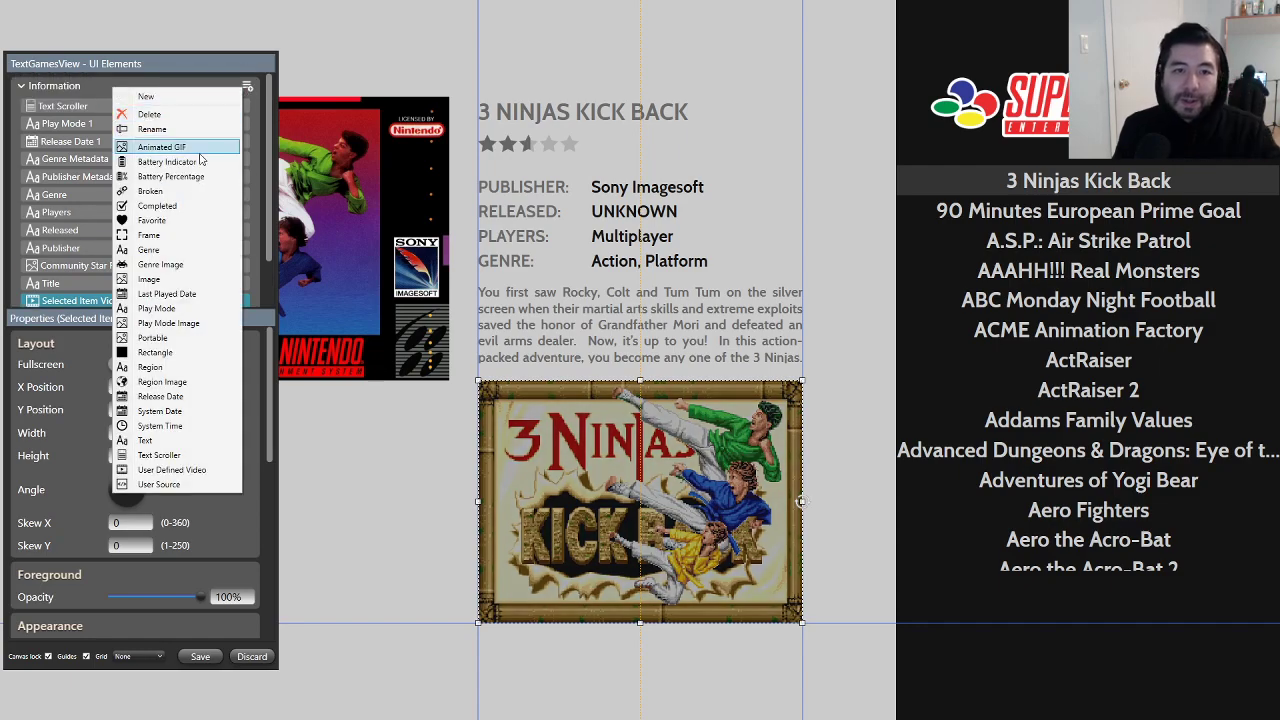
pyautogui.click(155, 352)
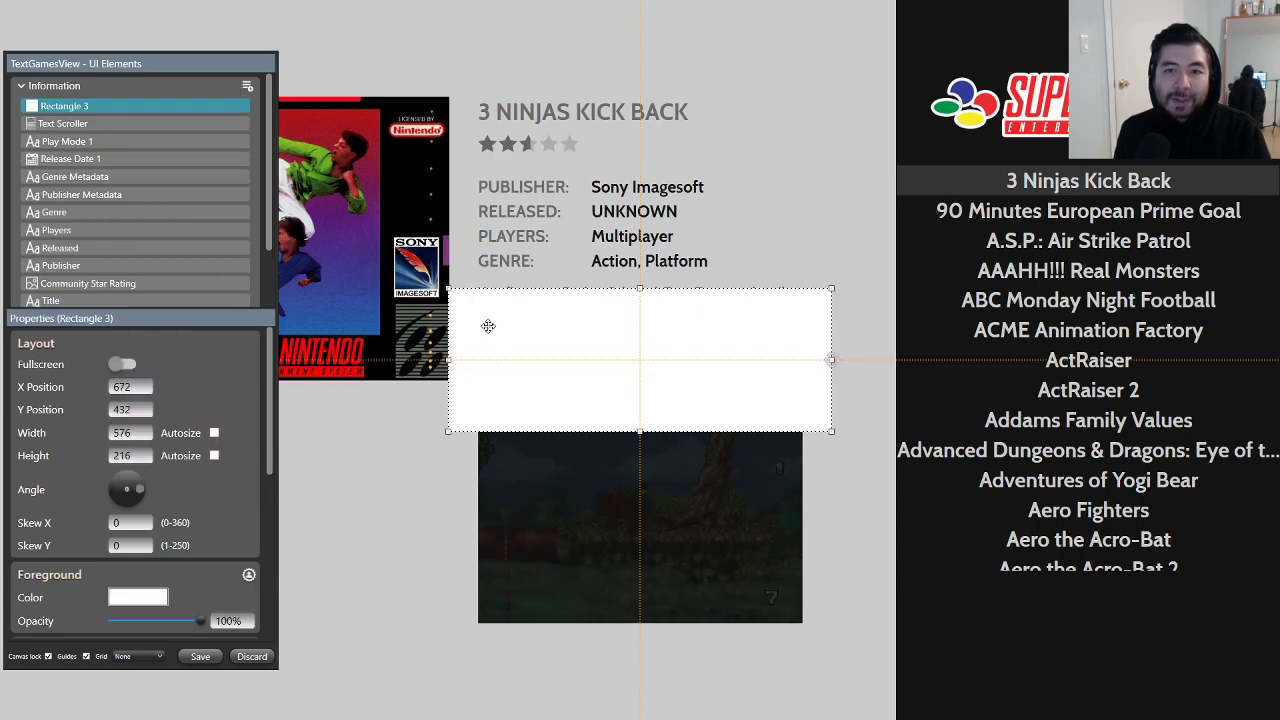
pyautogui.moveTo(486, 326); pyautogui.dragTo(403, 487)
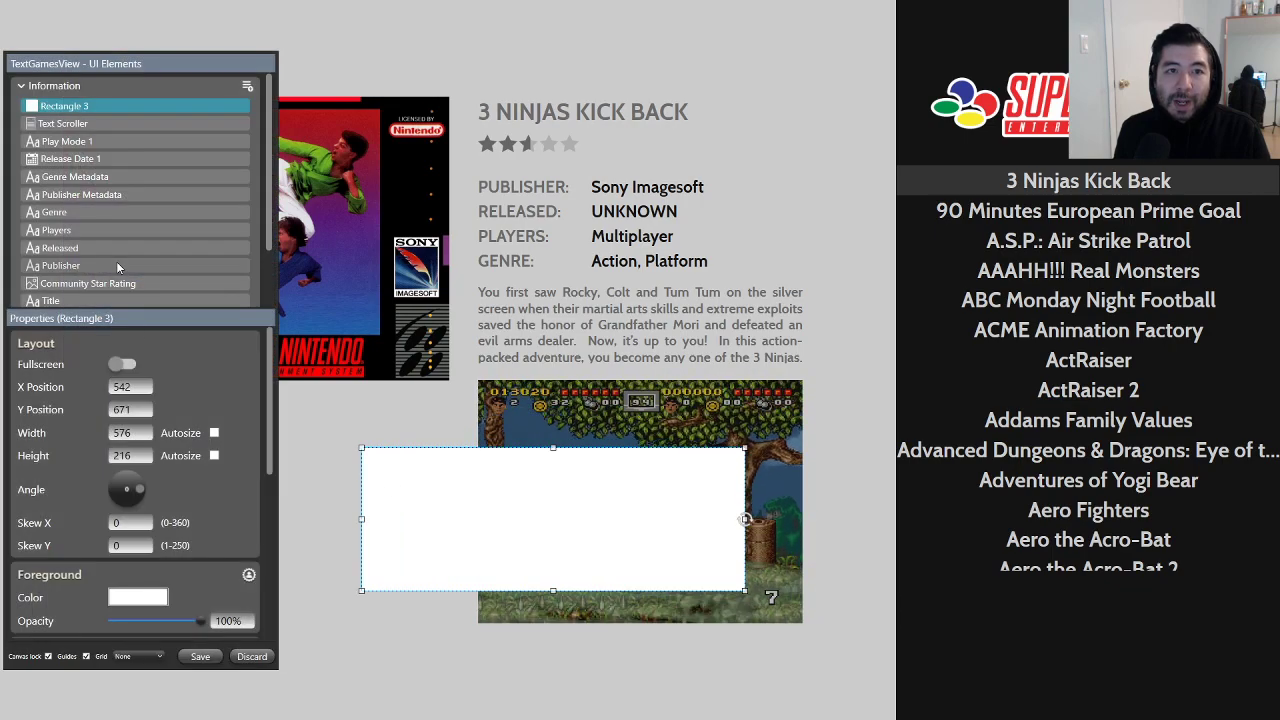
# Step: Sample the grey background colour and try to set the rectangle's fill to CCCCCC
pyautogui.press('super')
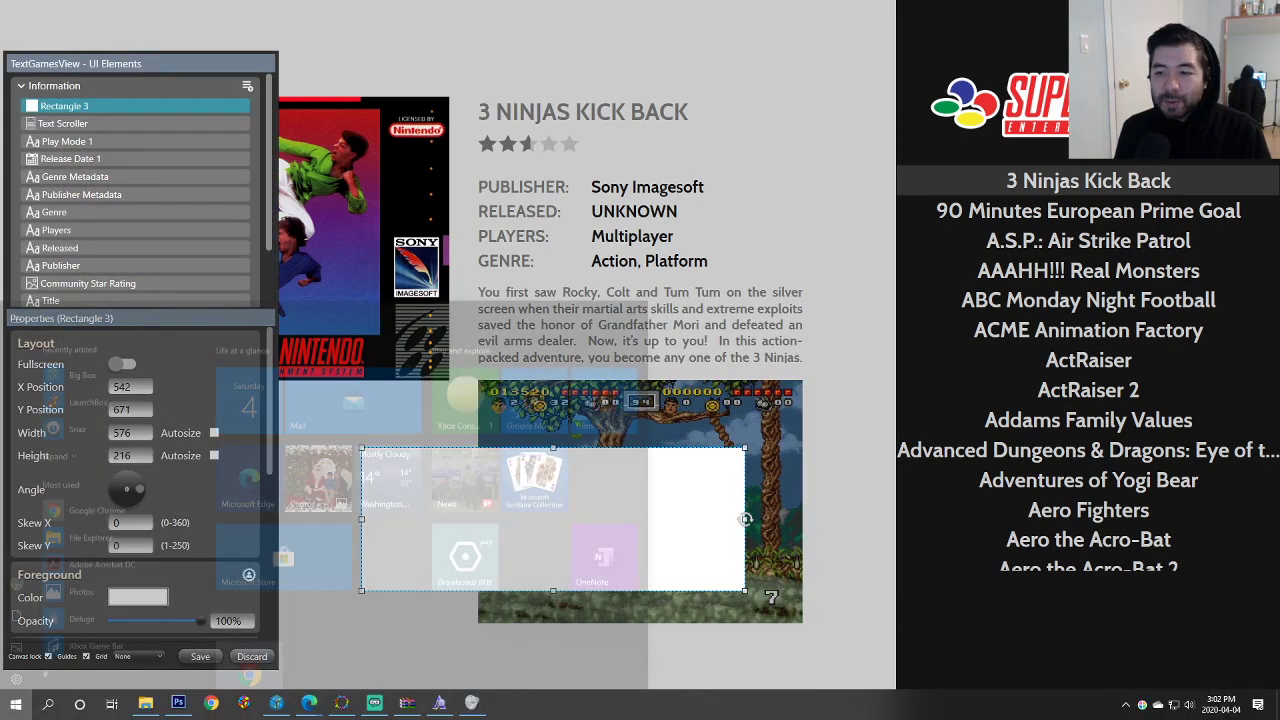
pyautogui.press('super')
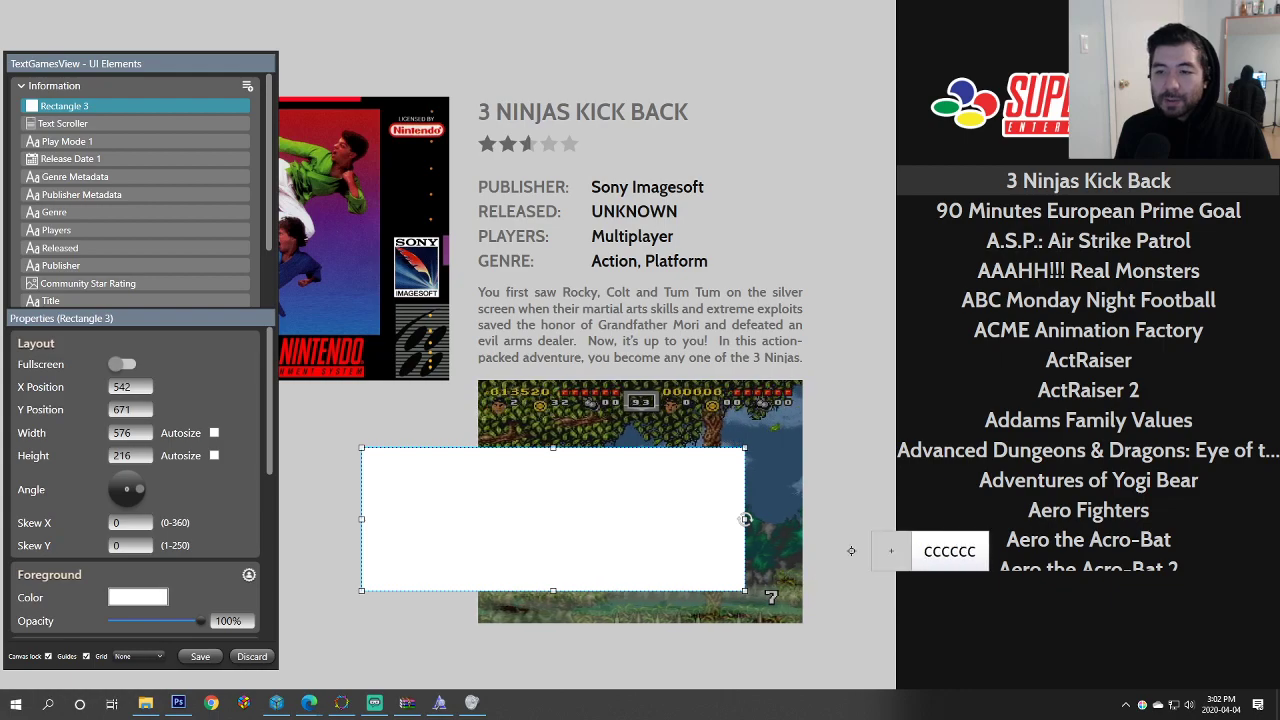
pyautogui.press('Escape')
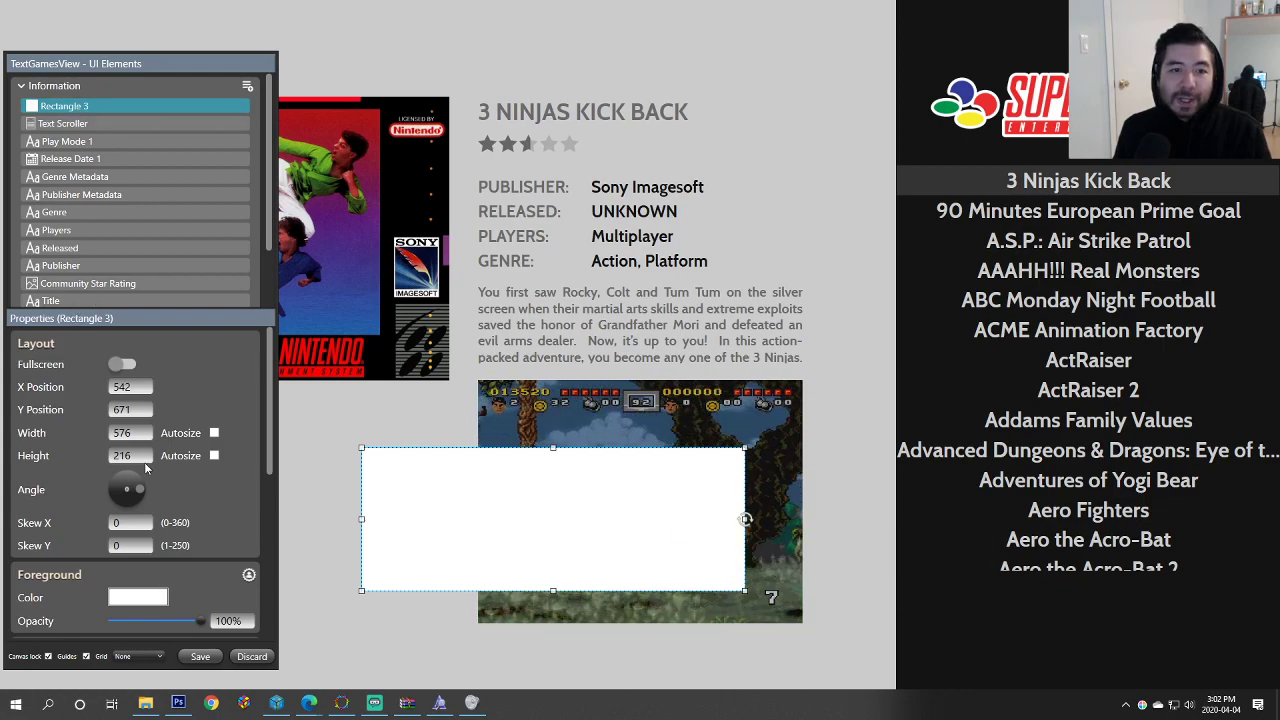
pyautogui.click(130, 597)
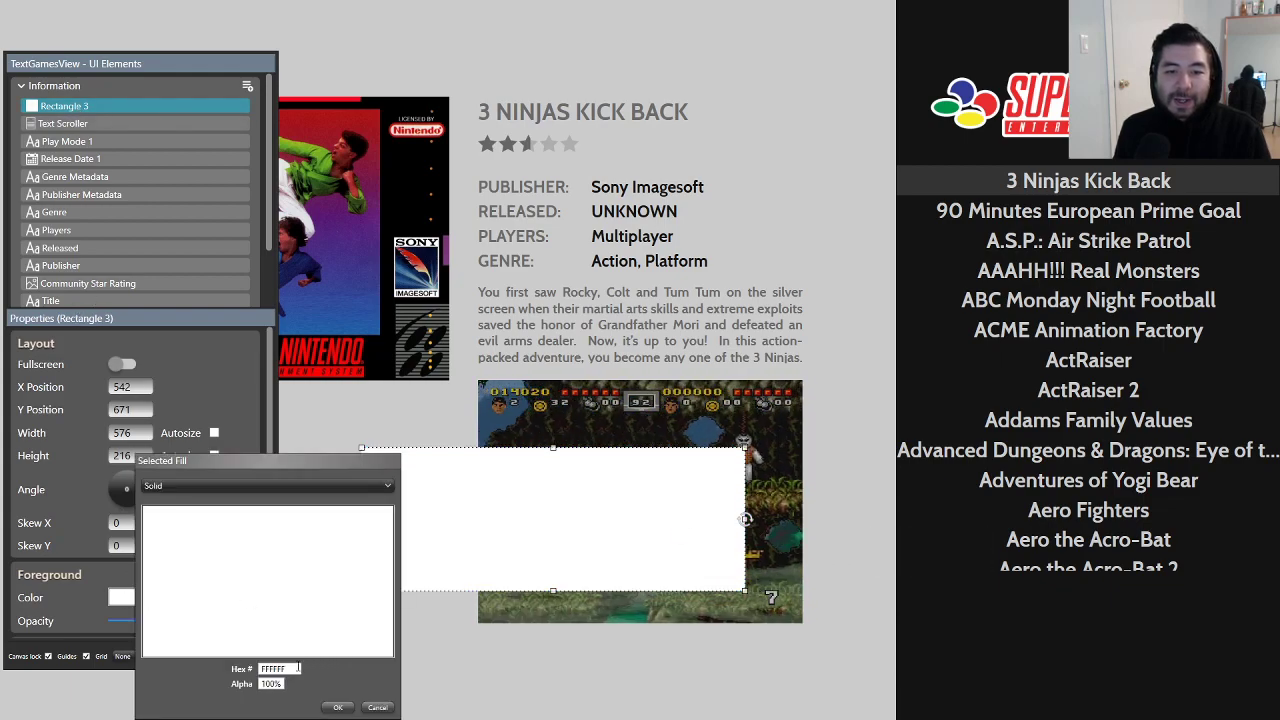
pyautogui.moveTo(310, 670); pyautogui.dragTo(225, 675)
pyautogui.write('CCCCCC')
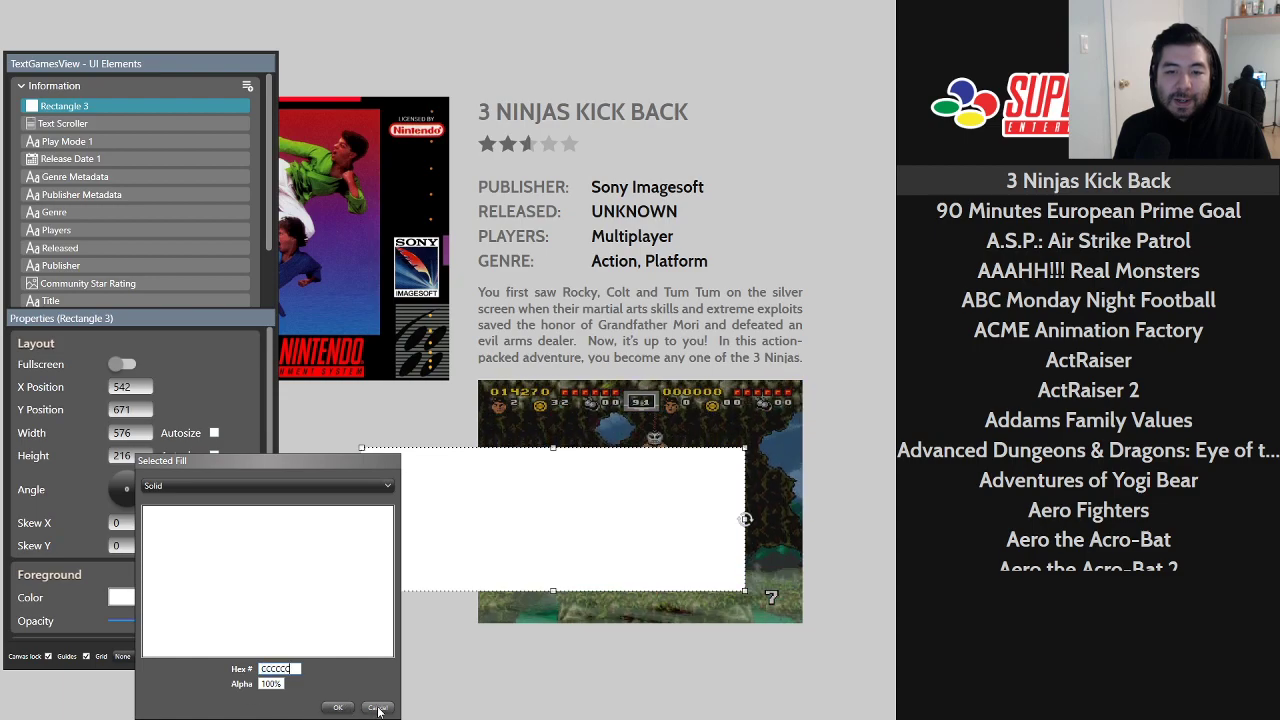
pyautogui.click(376, 708)
# Step: Move the rectangle to about X 722, Y 574 and place it directly before Selected Item Video in the element order
pyautogui.moveTo(413, 487); pyautogui.dragTo(532, 423)
pyautogui.scroll(-1, 100, 120)
pyautogui.scroll(1, 120, 119)
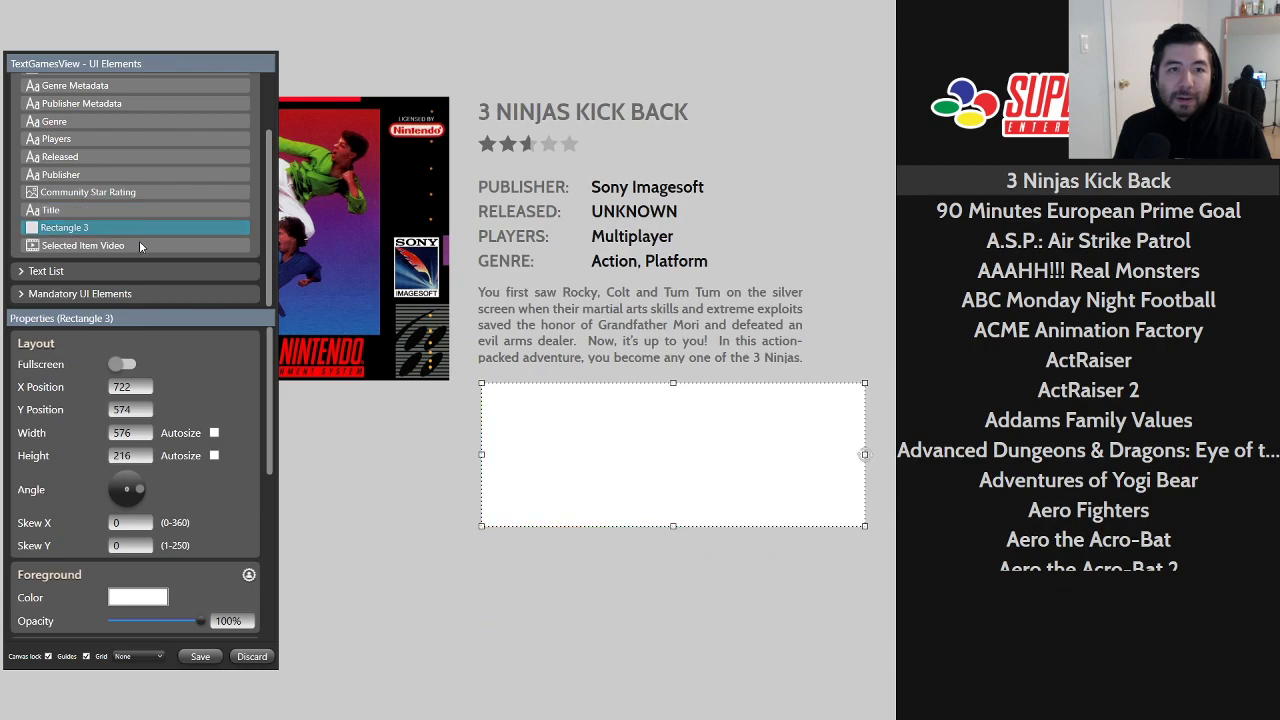
# Step: Copy the rectangle's position and size onto the Selected Item Video, and close the view without saving the changes
pyautogui.rightClick(122, 248)
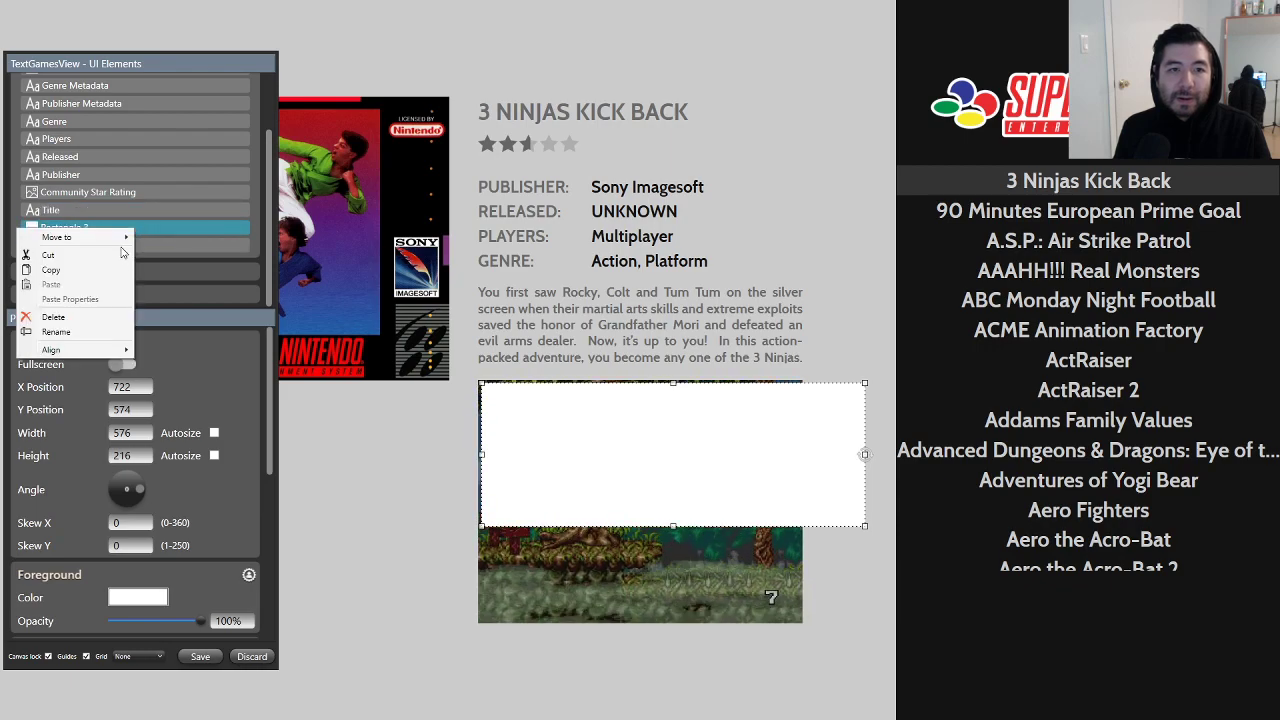
pyautogui.click(50, 270)
pyautogui.rightClick(146, 247)
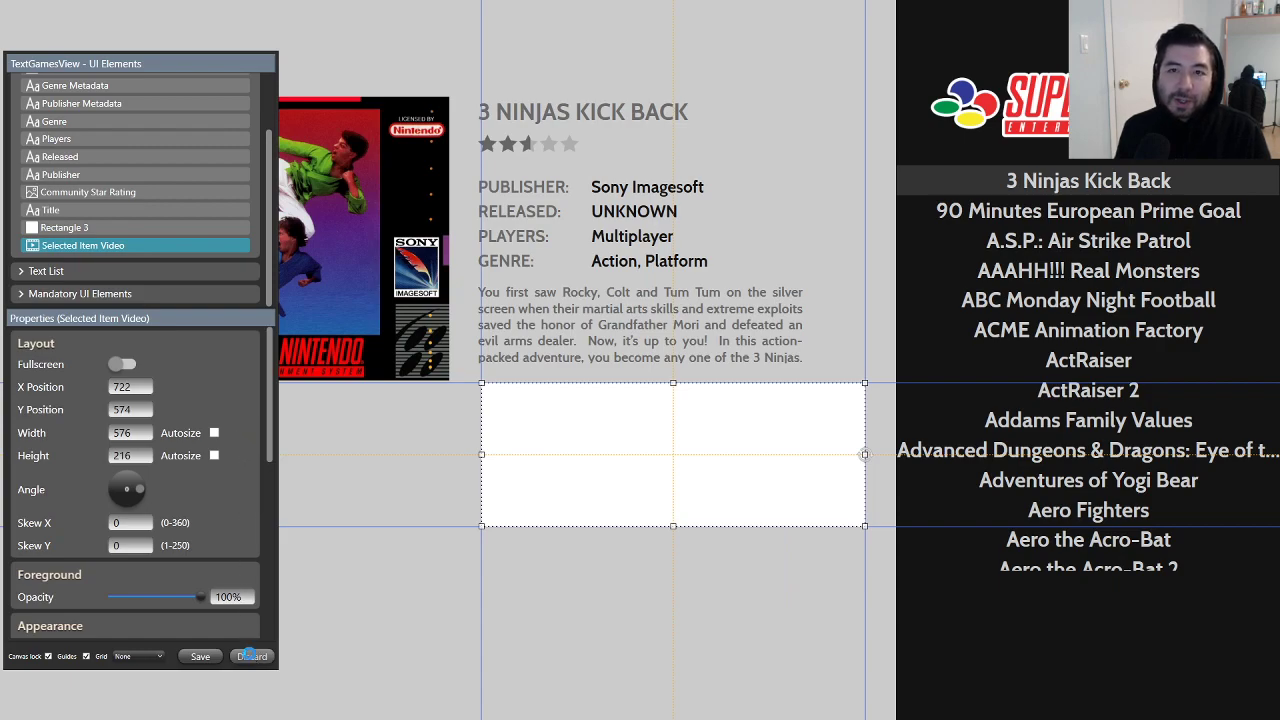
pyautogui.click(251, 657)
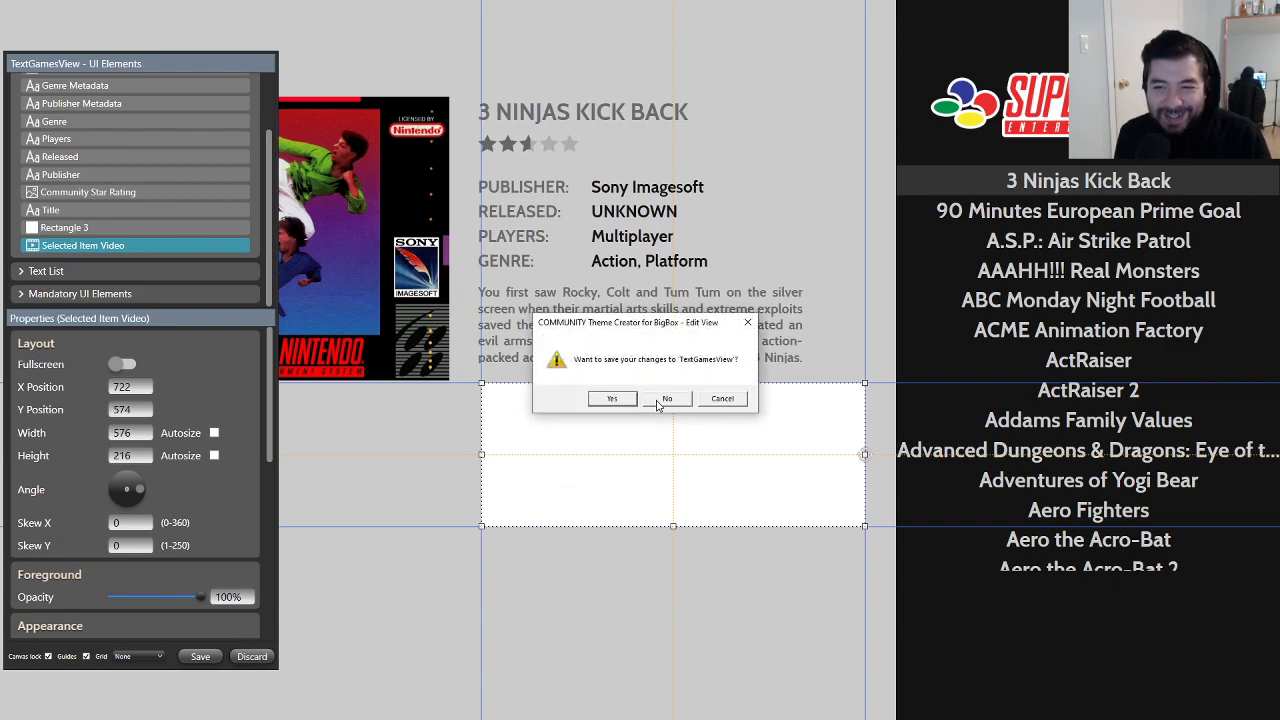
pyautogui.click(664, 399)
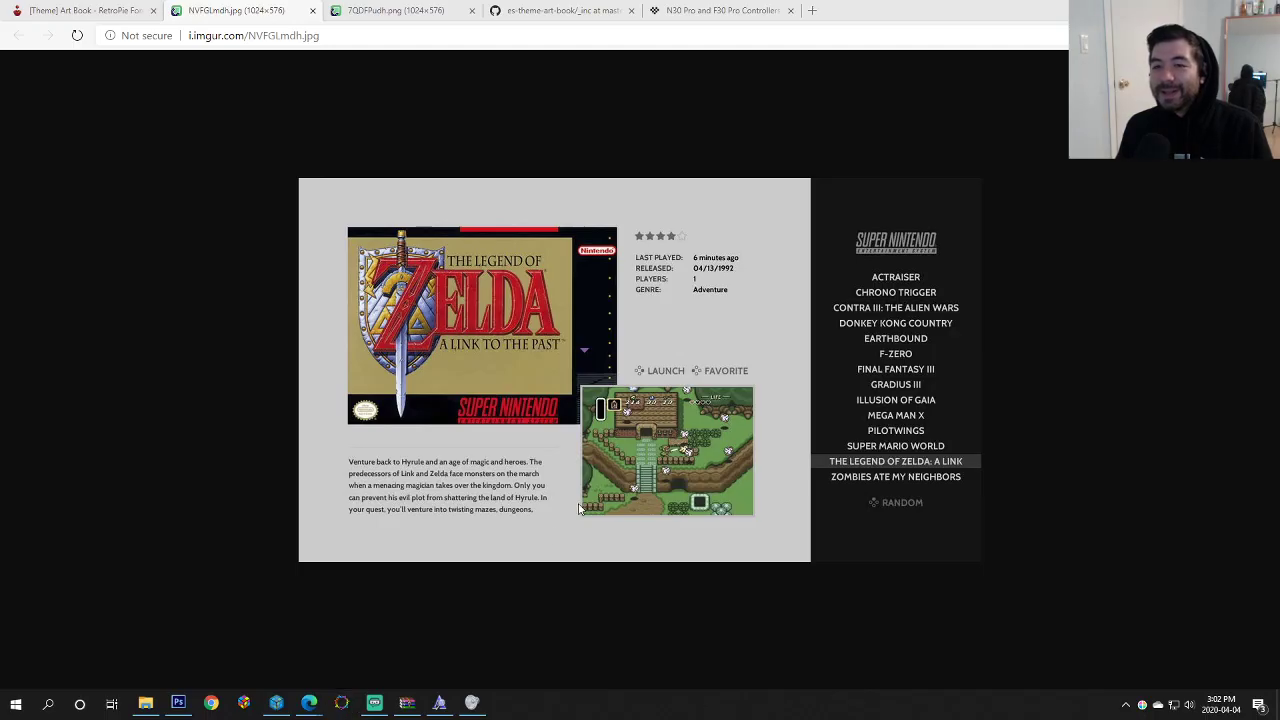
# Step: Reopen the Super Nintendo Entertainment System view for editing and add a rectangle filled with CCCCCC under Information
pyautogui.hotkey('alt', 'Tab')
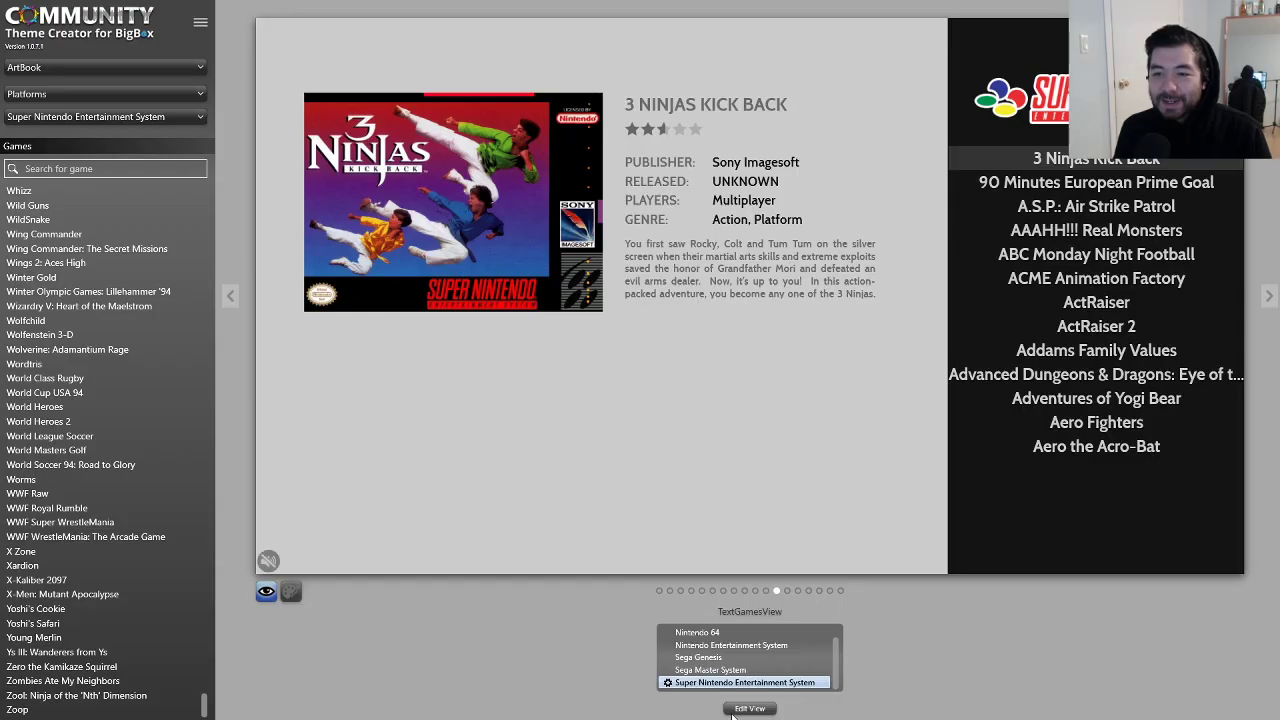
pyautogui.click(736, 710)
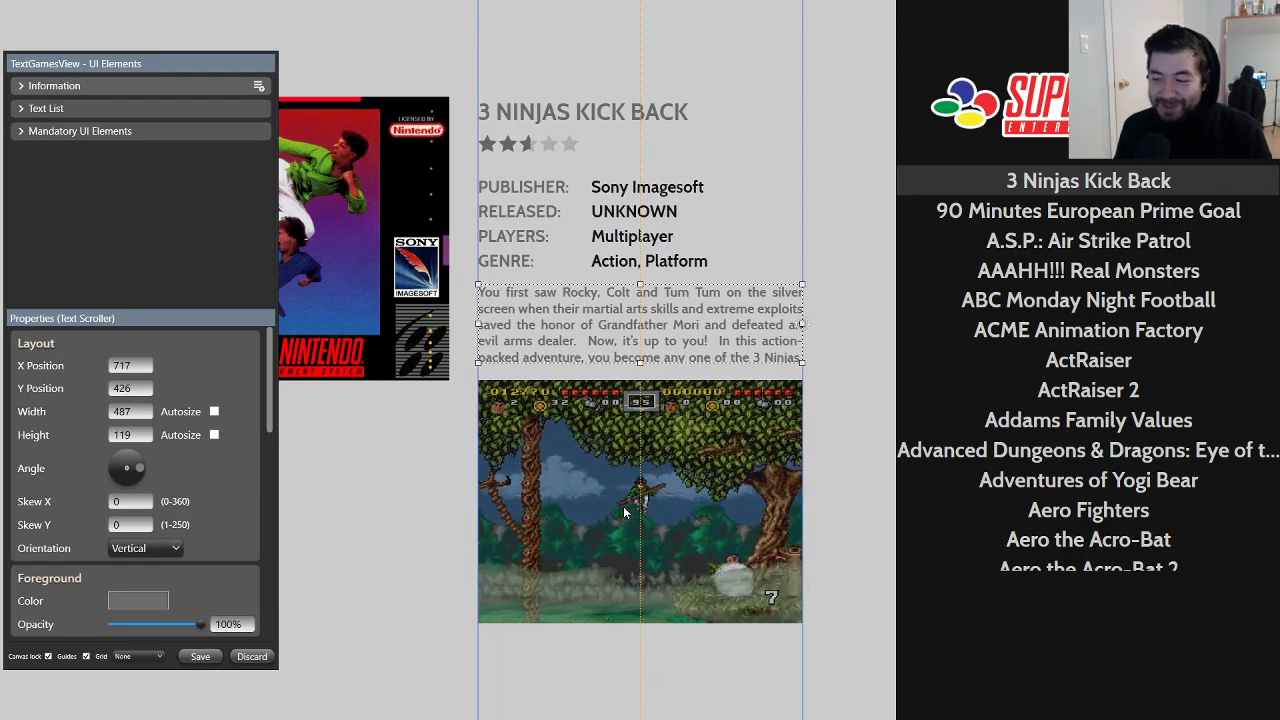
pyautogui.click(21, 89)
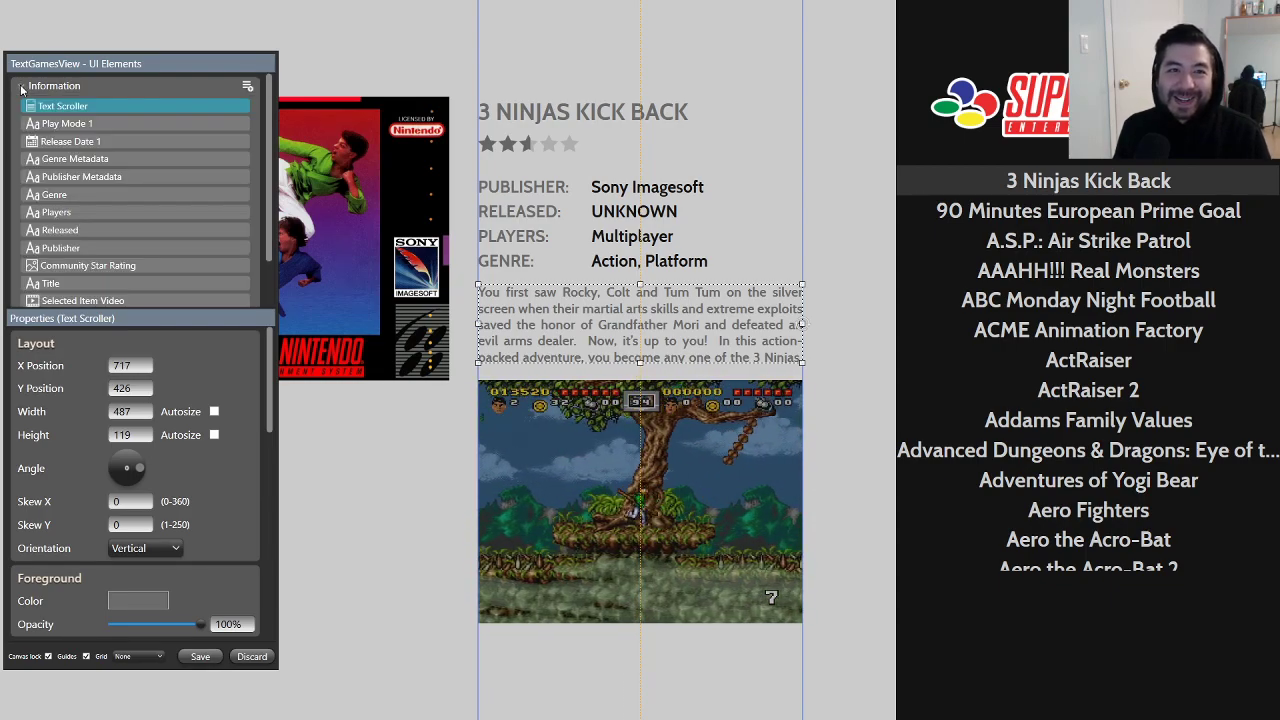
pyautogui.click(247, 90)
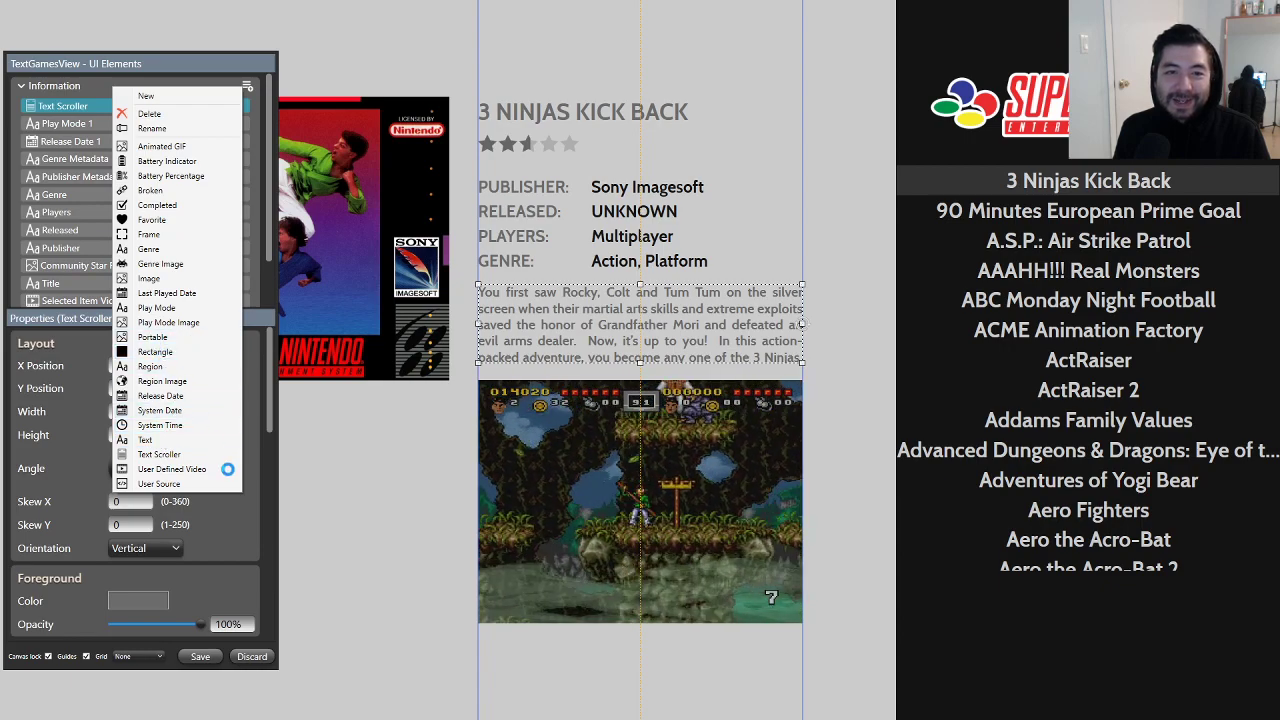
pyautogui.click(142, 597)
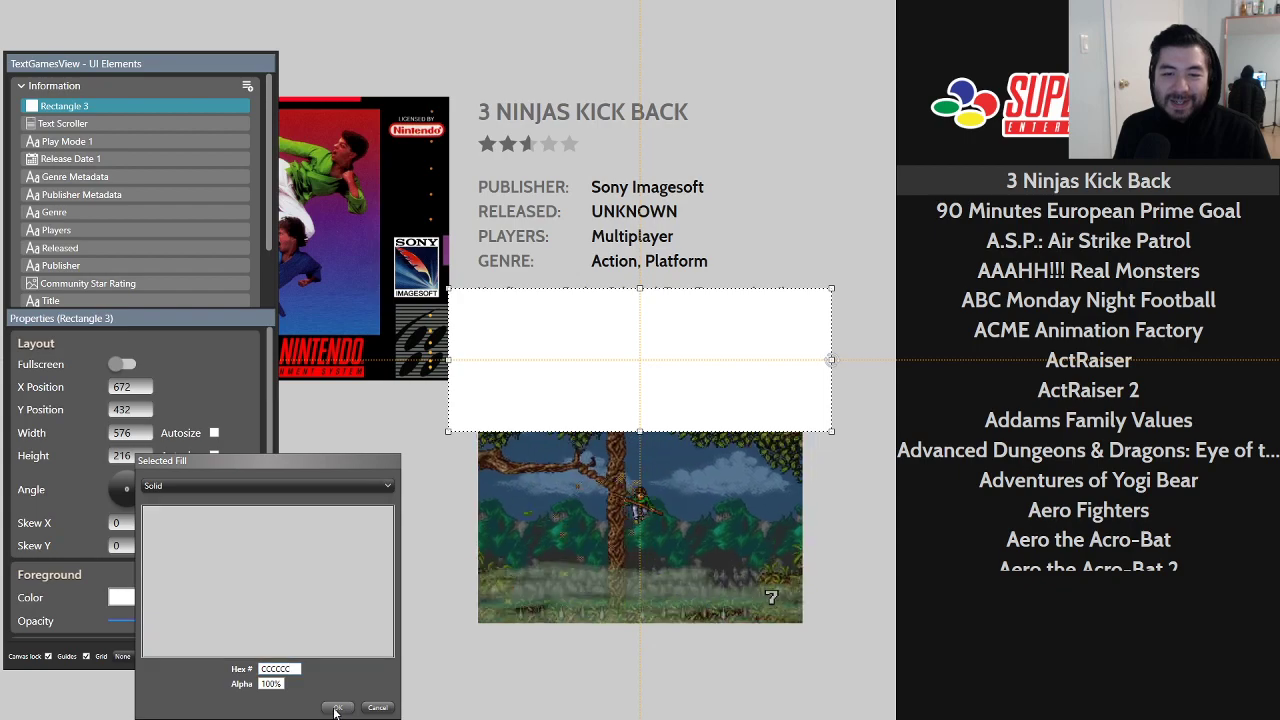
pyautogui.click(338, 707)
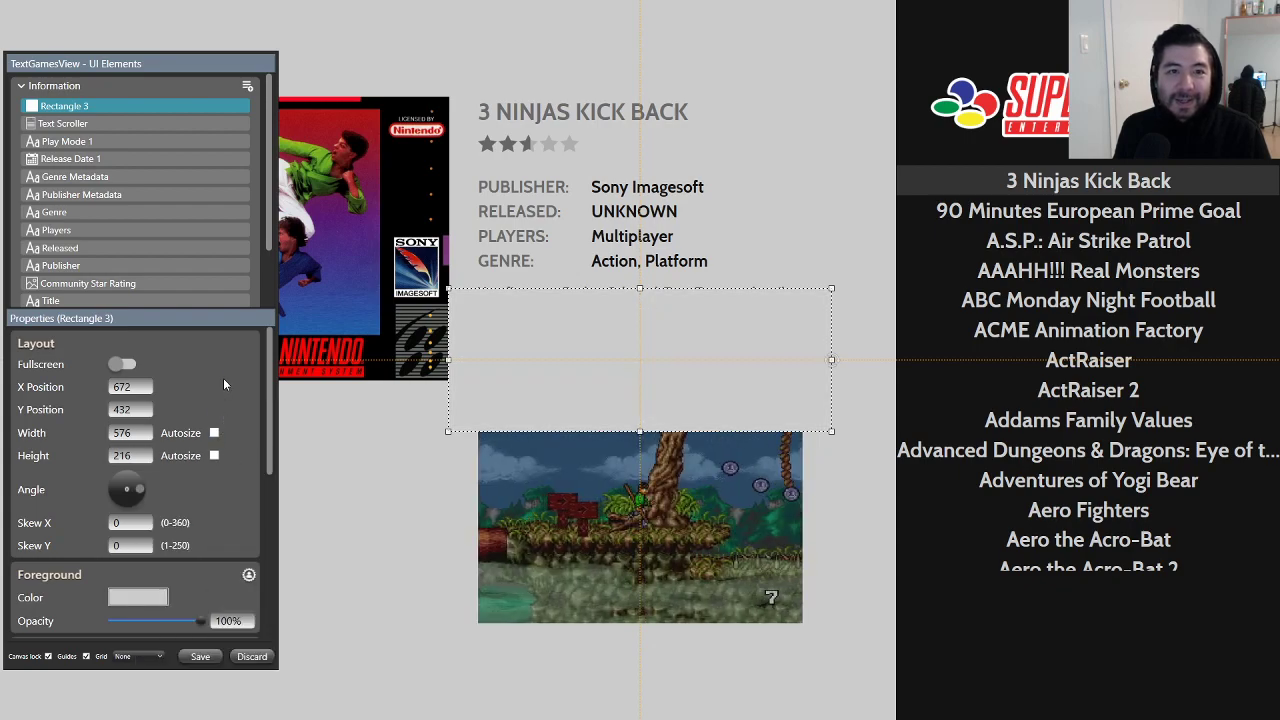
# Step: Move the new rectangle down the element order to sit between Title and Selected Item Video
pyautogui.scroll(-3, 154, 182)
pyautogui.scroll(3, 112, 105)
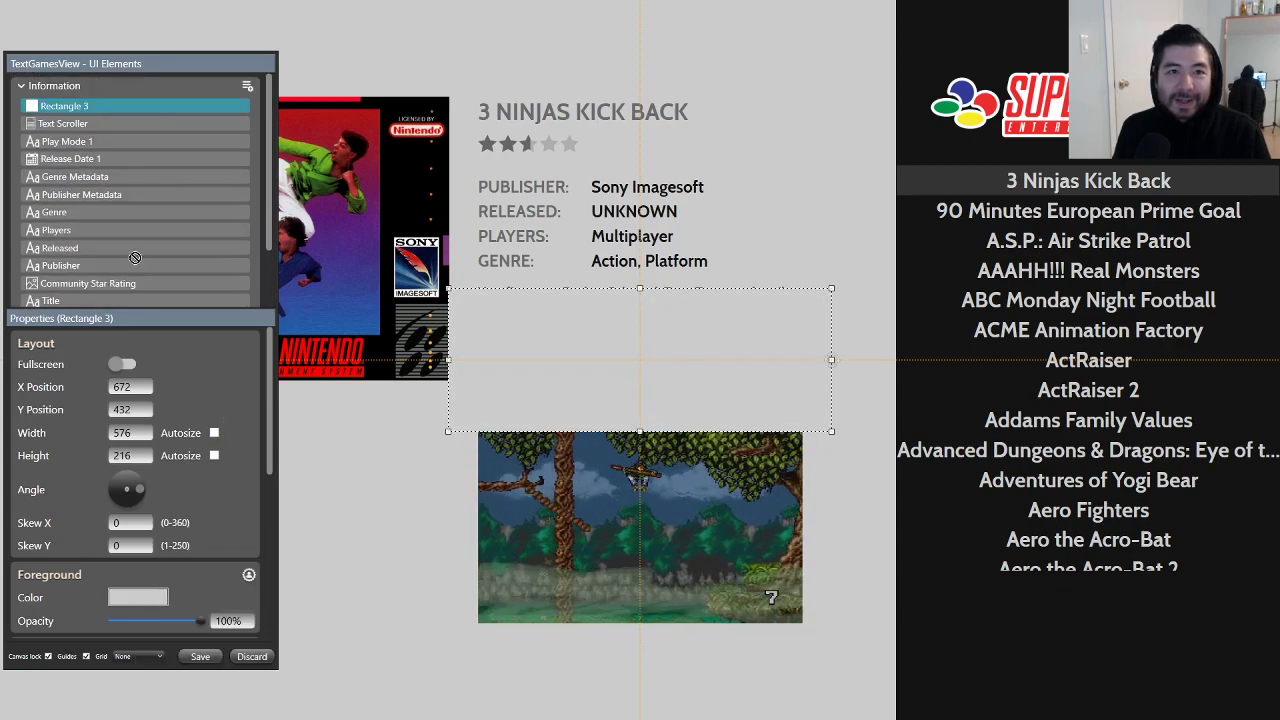
pyautogui.moveTo(144, 284); pyautogui.dragTo(144, 284)
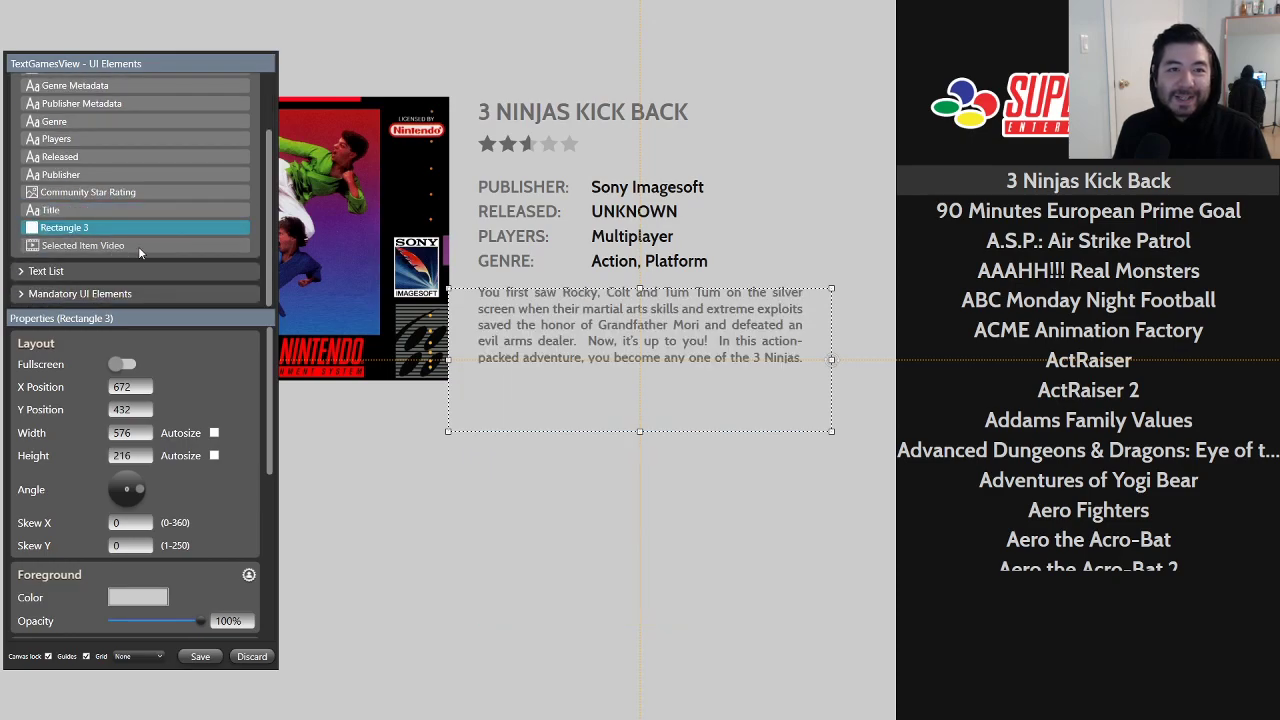
# Step: Copy the Selected Item Video's position and size onto the rectangle and place the rectangle behind the video
pyautogui.click(145, 246)
pyautogui.rightClick(152, 246)
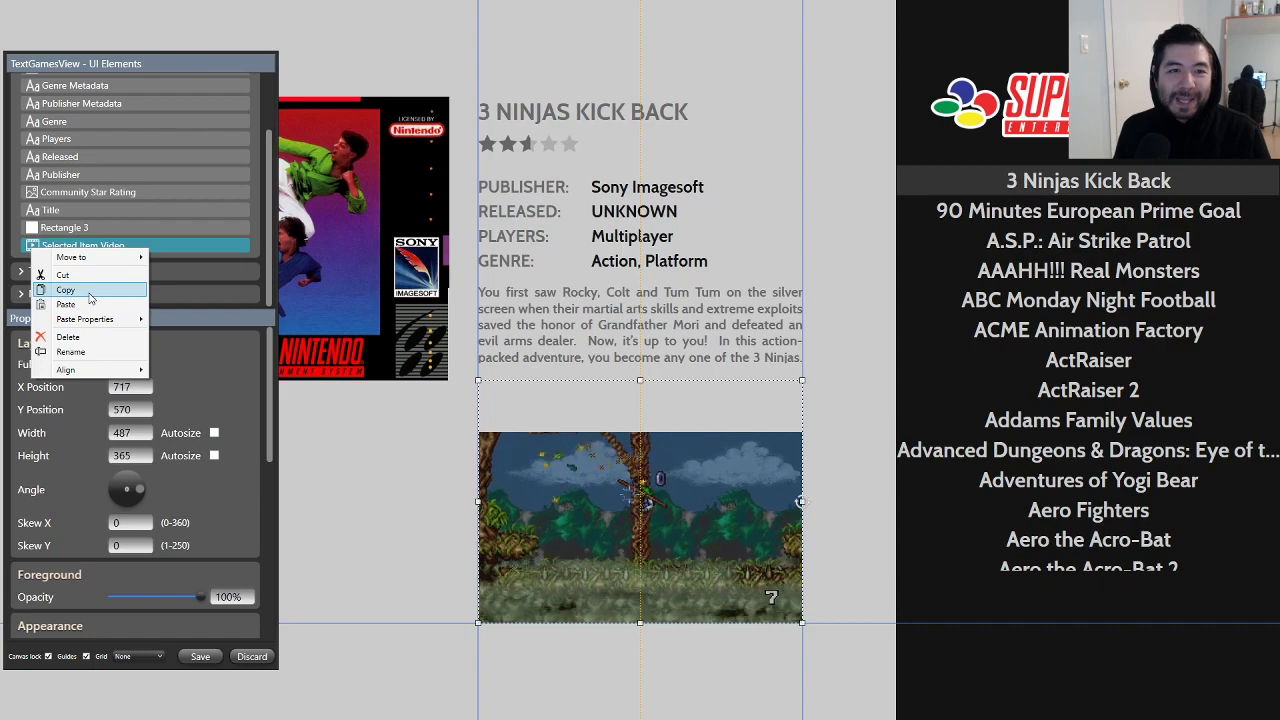
pyautogui.click(89, 292)
pyautogui.click(140, 229)
pyautogui.rightClick(140, 227)
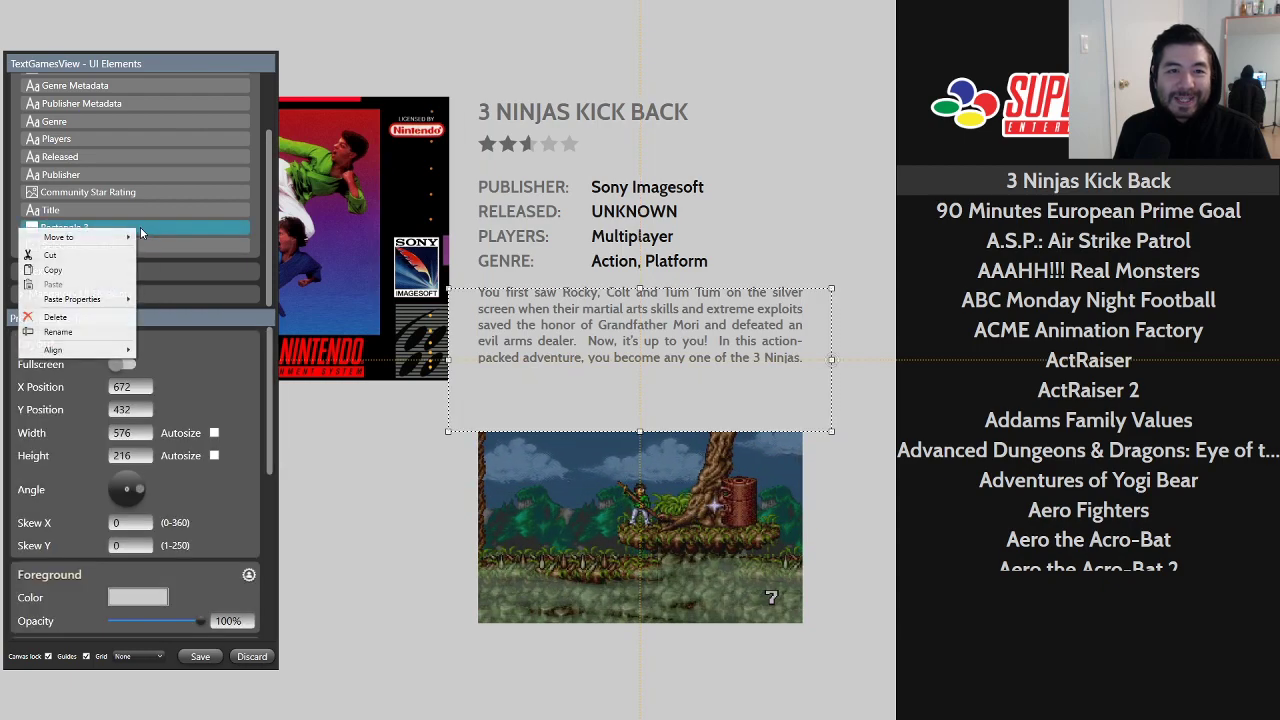
pyautogui.moveTo(114, 302)
pyautogui.click(170, 314)
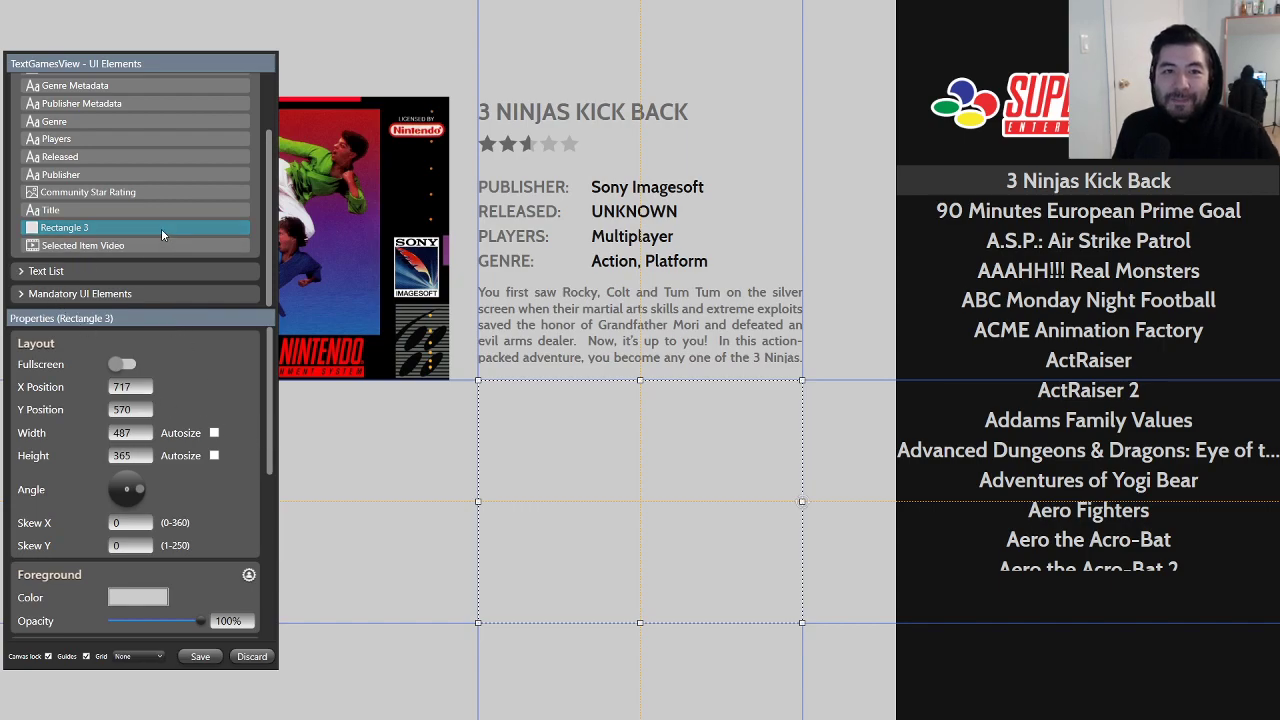
pyautogui.moveTo(159, 246); pyautogui.dragTo(159, 246)
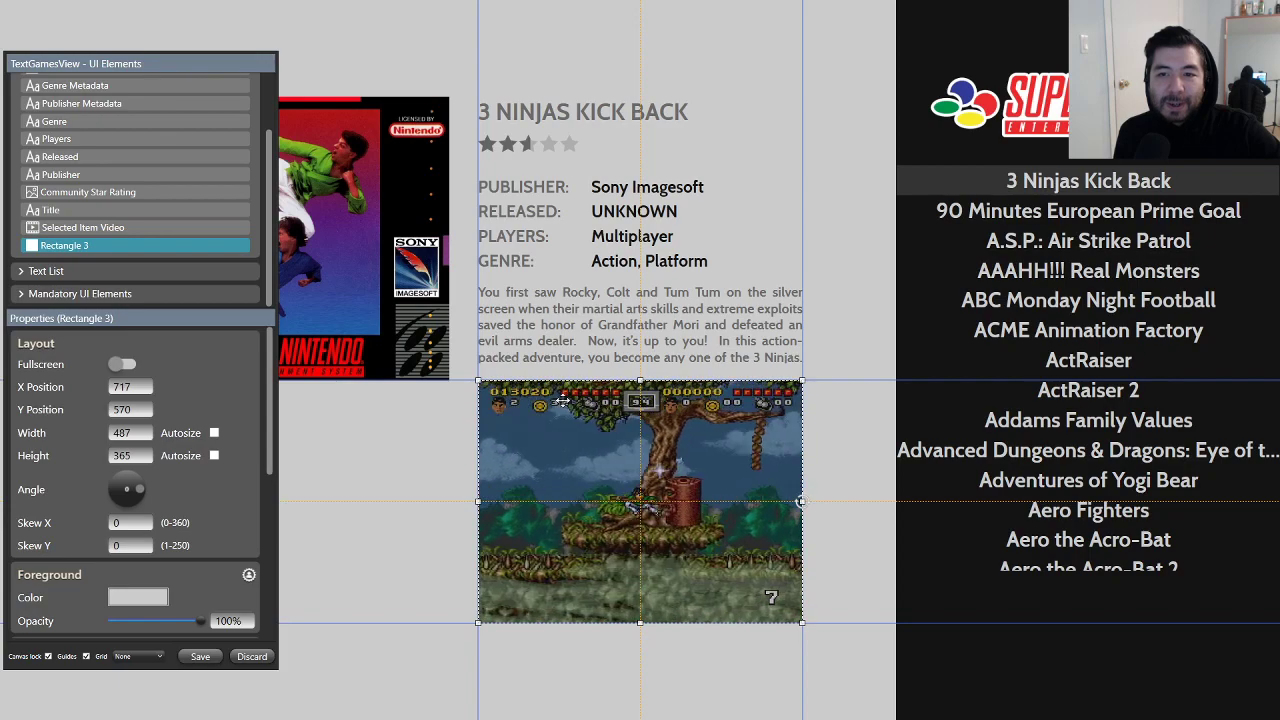
# Step: Offset the Selected Item Video from the rectangle to about X 722, Y 575
pyautogui.click(500, 388)
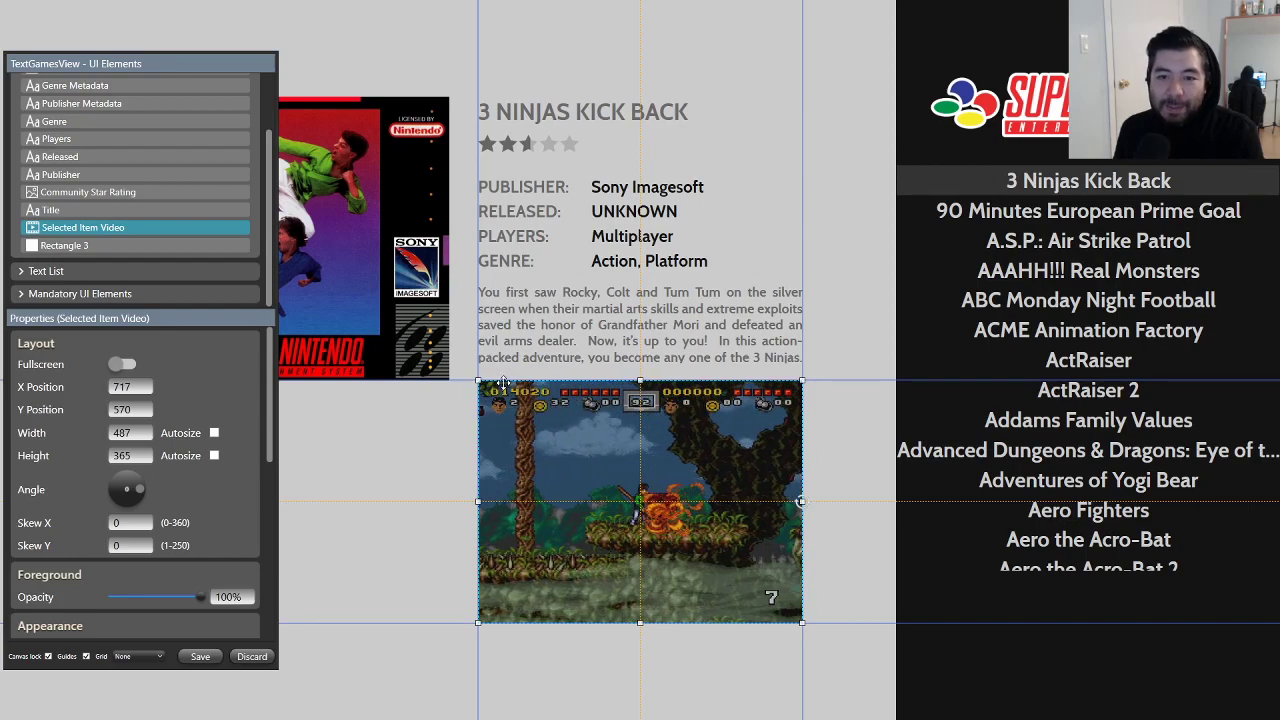
pyautogui.moveTo(503, 384); pyautogui.dragTo(512, 385)
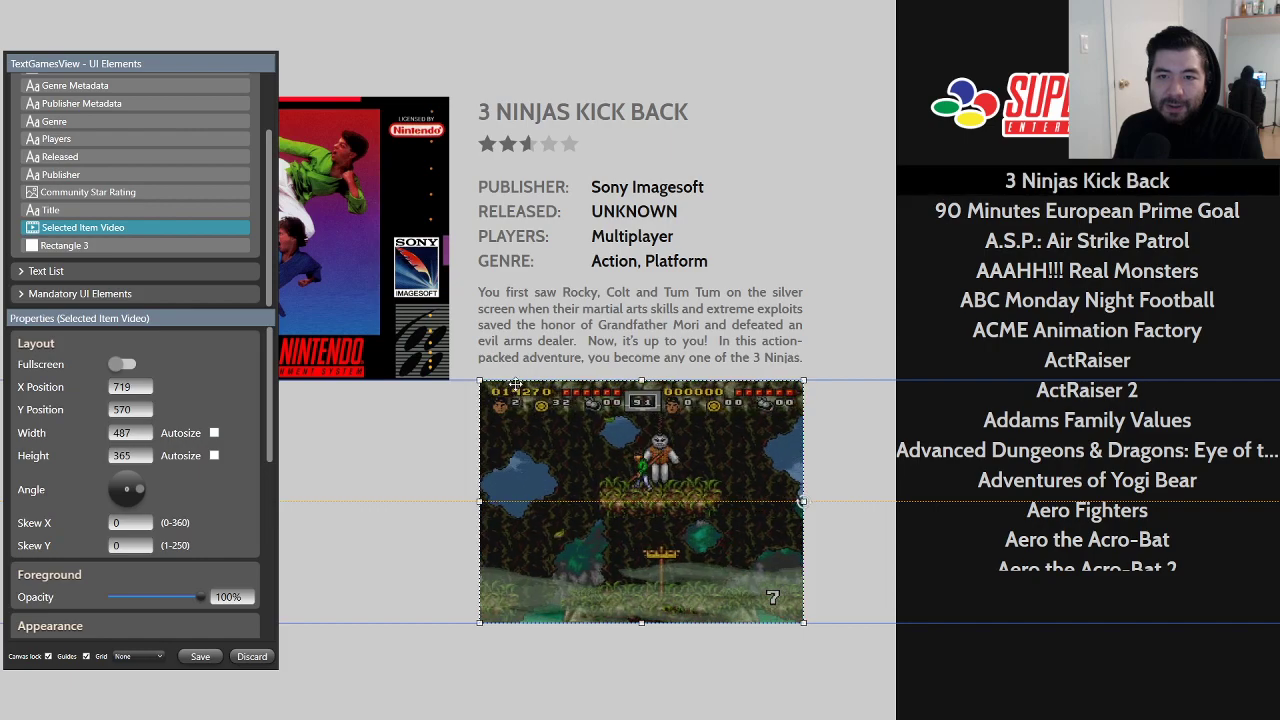
pyautogui.moveTo(512, 388); pyautogui.dragTo(517, 384)
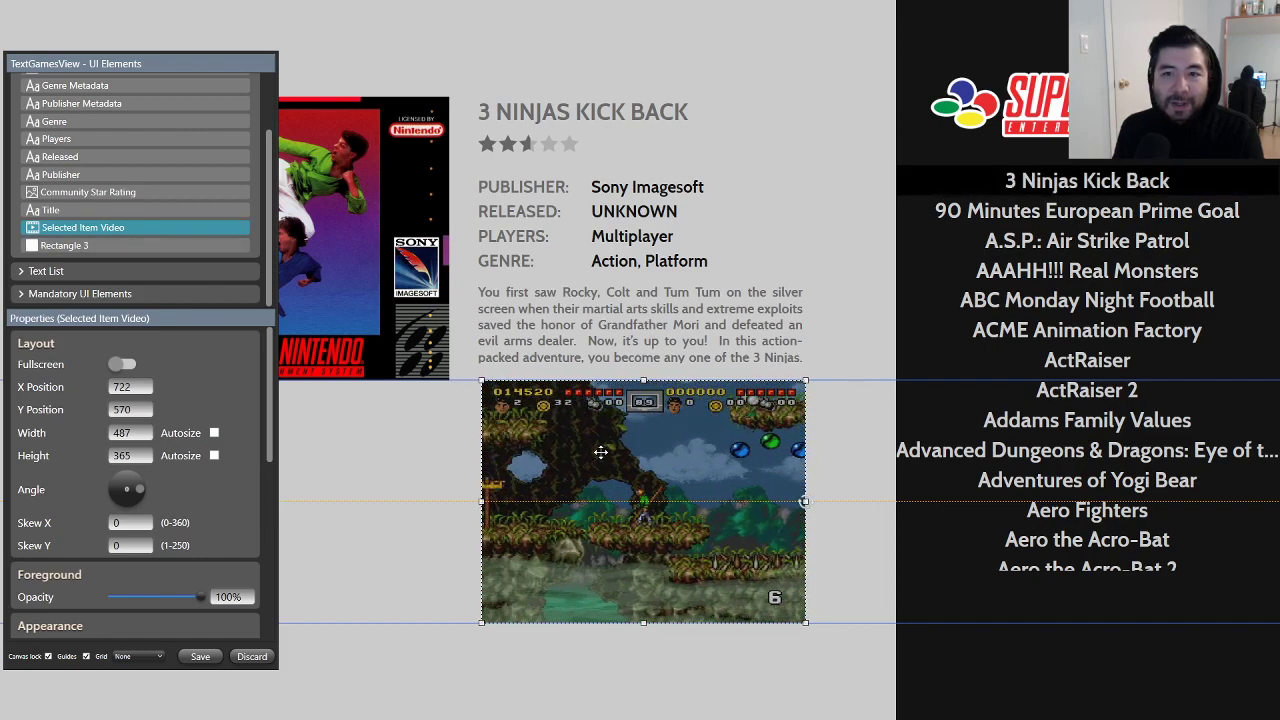
pyautogui.moveTo(568, 398); pyautogui.dragTo(568, 399)
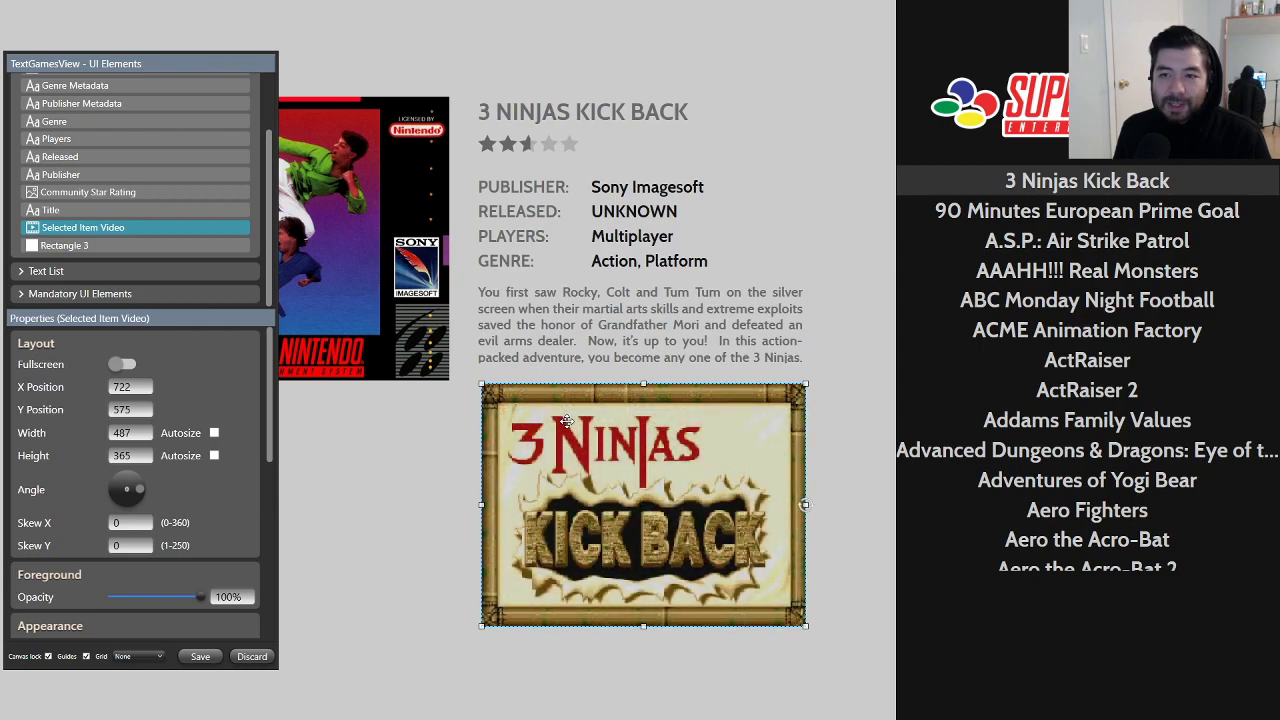
# Step: Switch to the browser and compare the video frame with the Super Nintendo Zelda reference image
pyautogui.hotkey('alt', 'Tab')
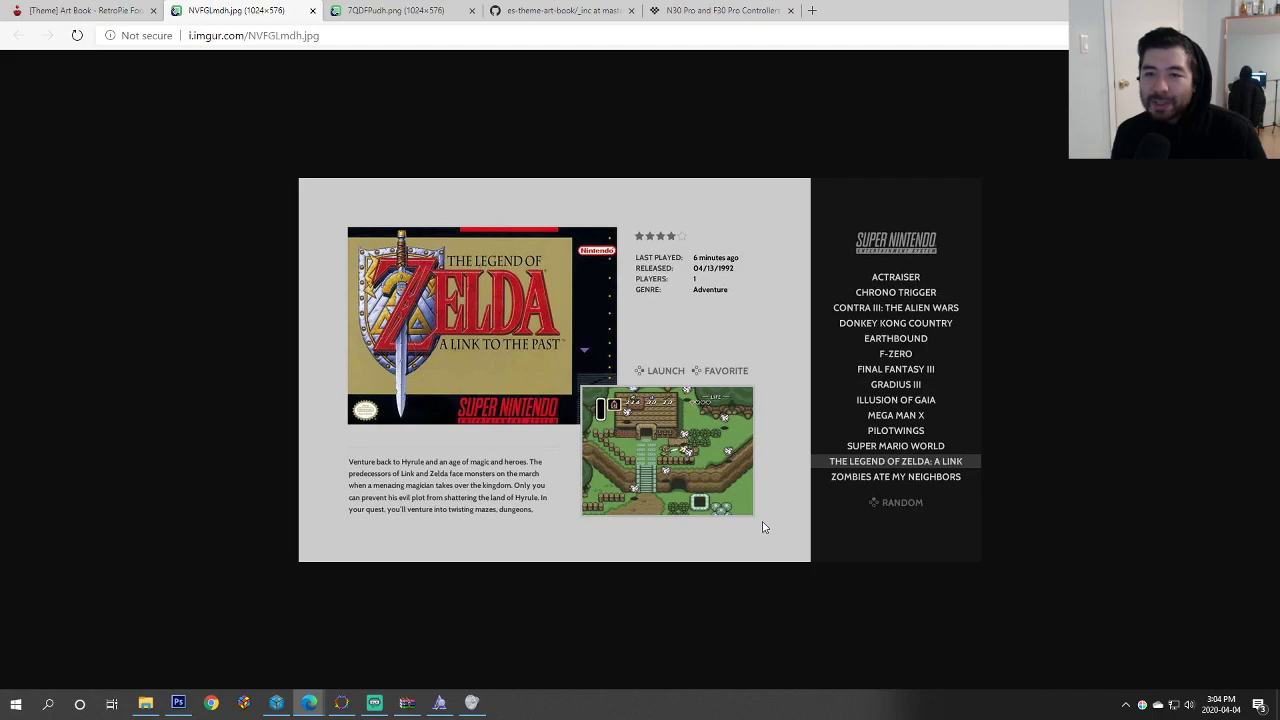
pyautogui.hotkey('alt', 'Tab')
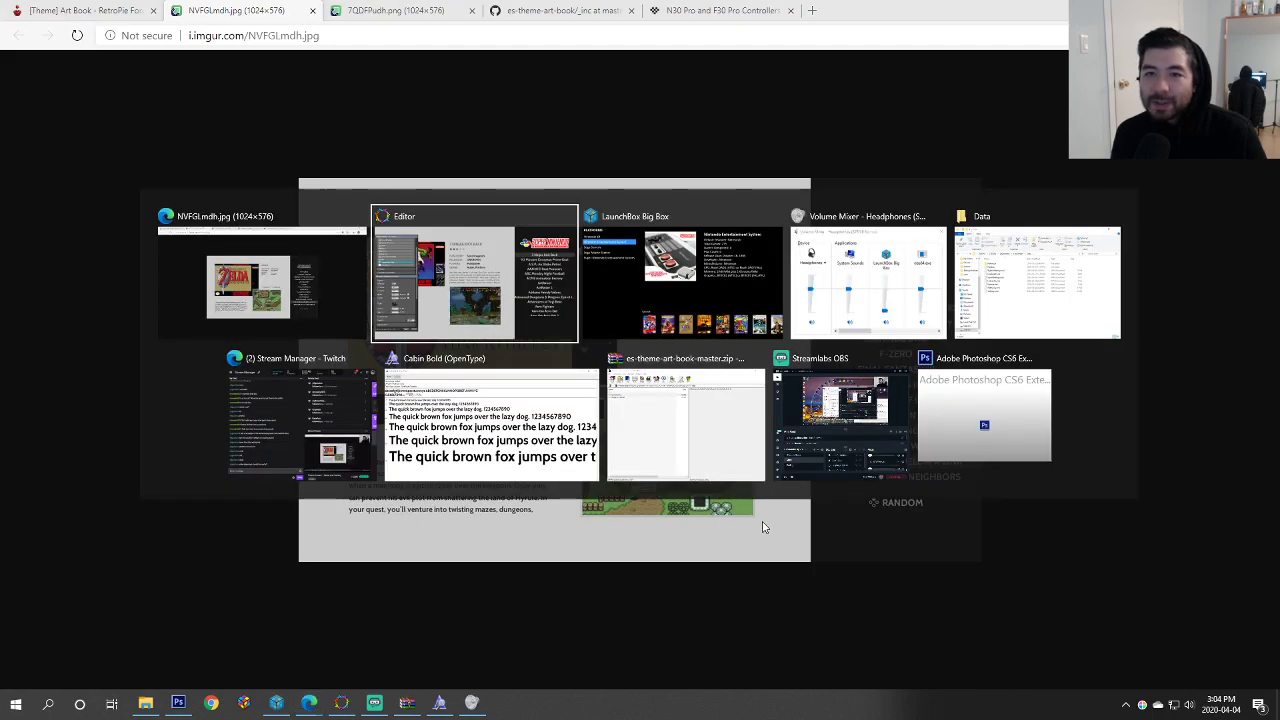
pyautogui.click(274, 280)
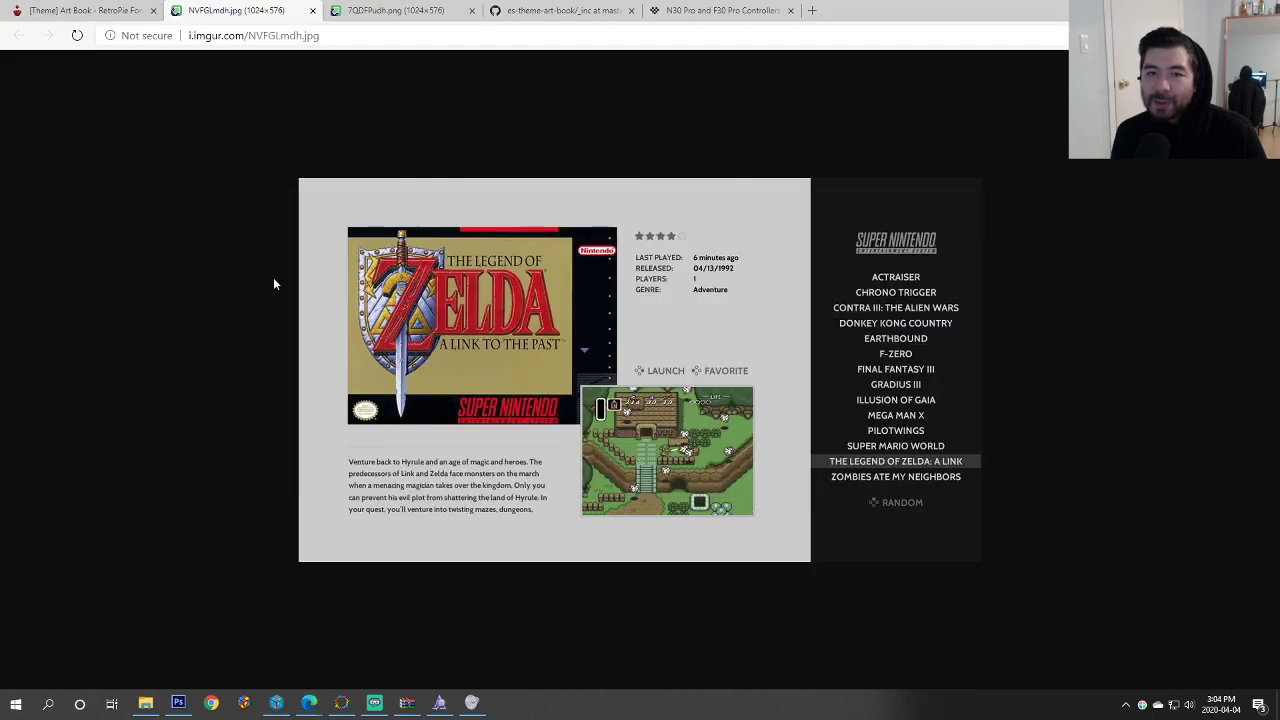
# Step: Open the Video View (NES) Balloon Fight reference image from the Art Book forum thread
pyautogui.click(115, 10)
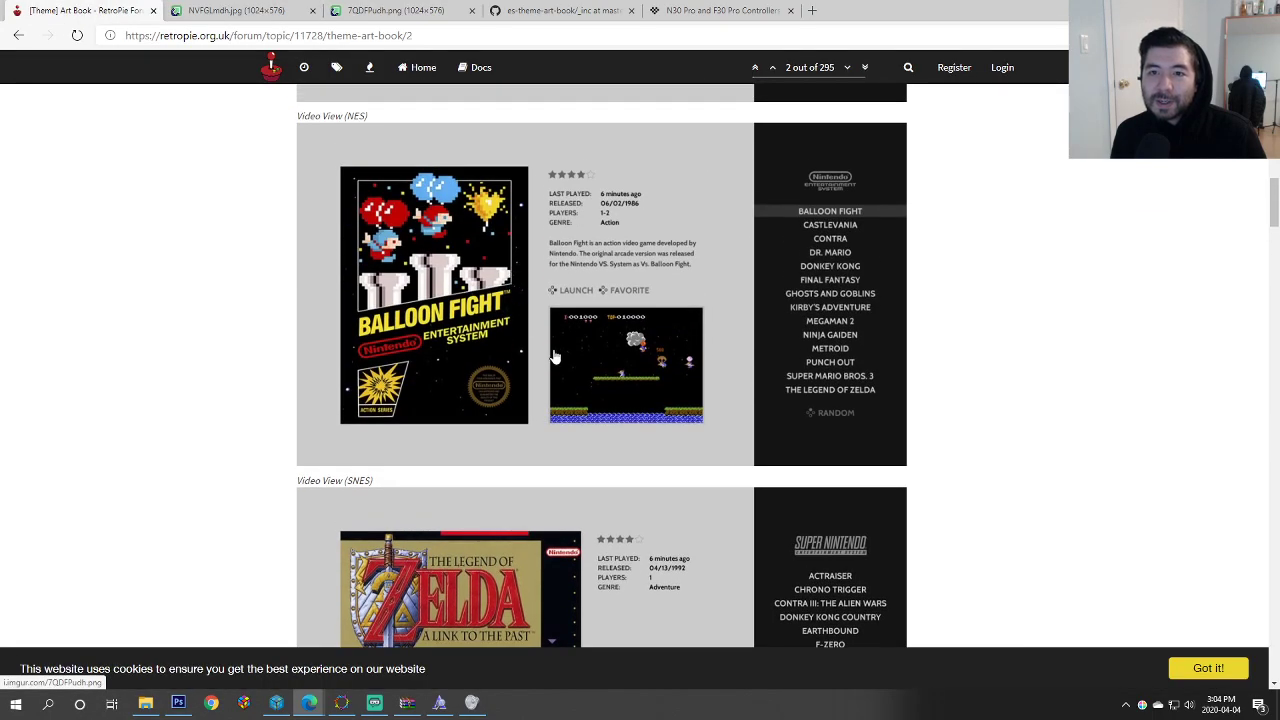
pyautogui.click(556, 356)
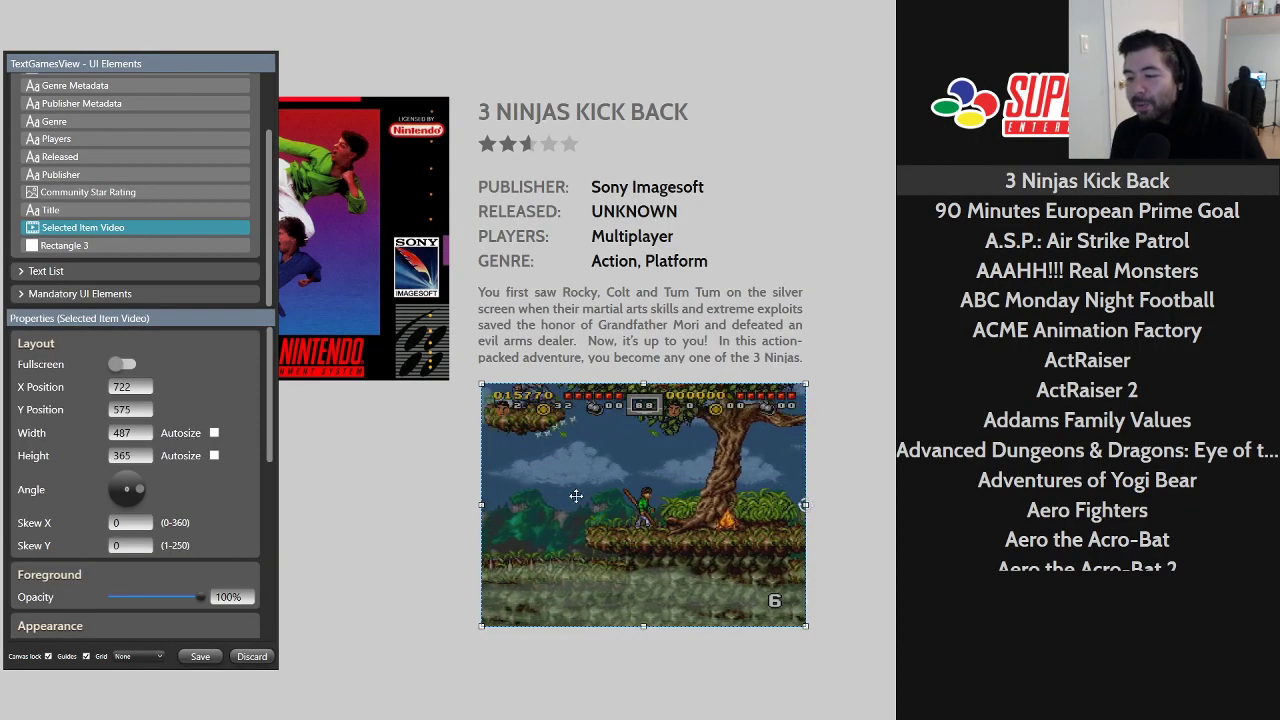
# Step: Delete Rectangle 3 behind the video and close the editor without saving the TextGamesView changes
pyautogui.click(103, 248)
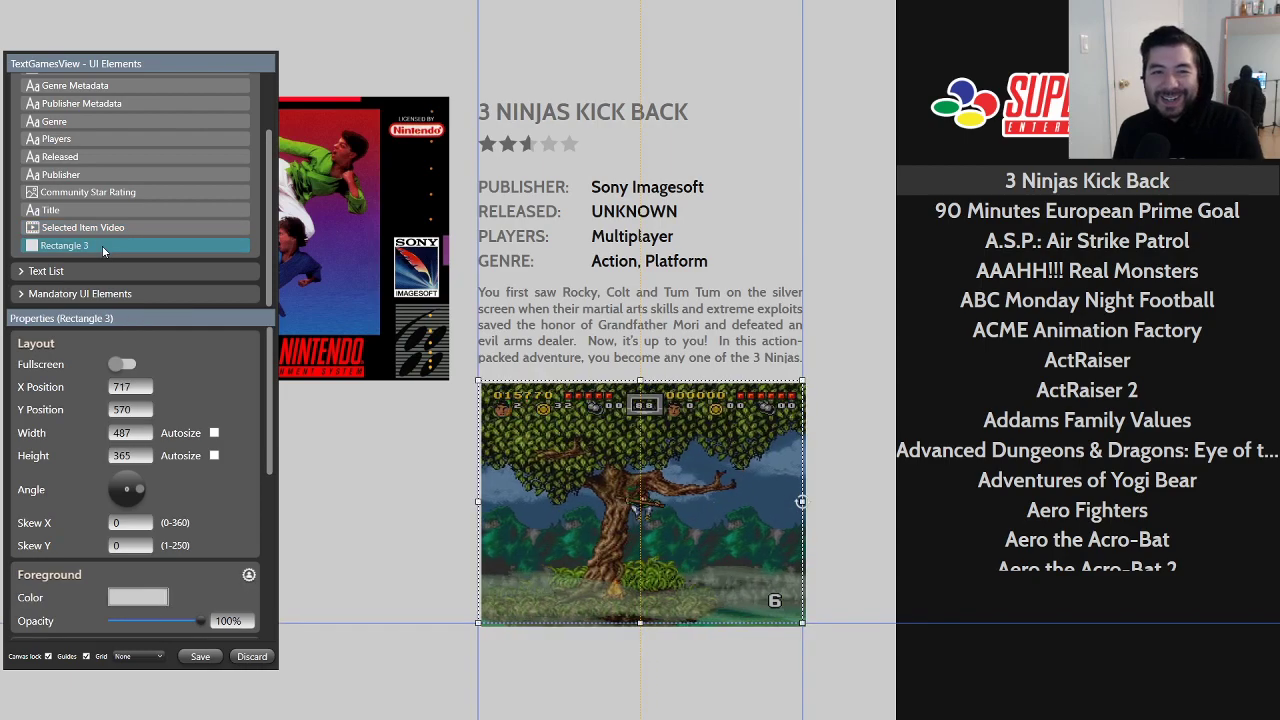
pyautogui.press('Delete')
pyautogui.click(128, 242)
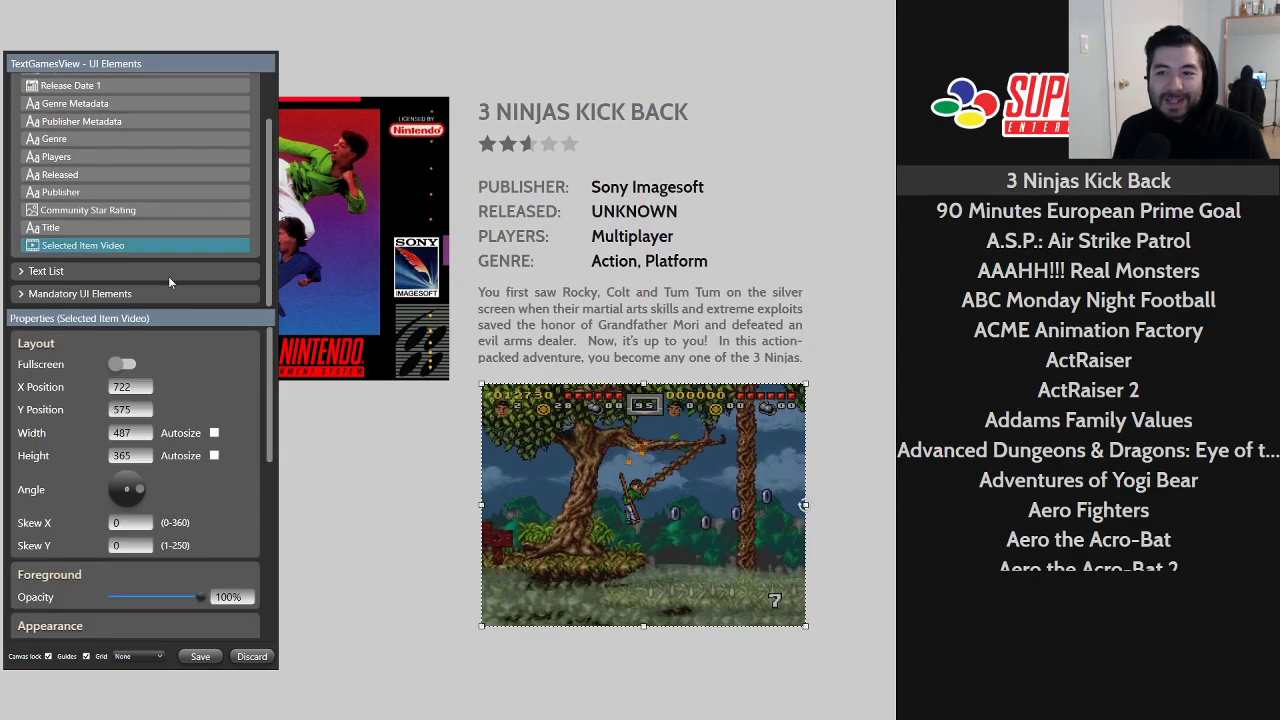
pyautogui.press('Escape')
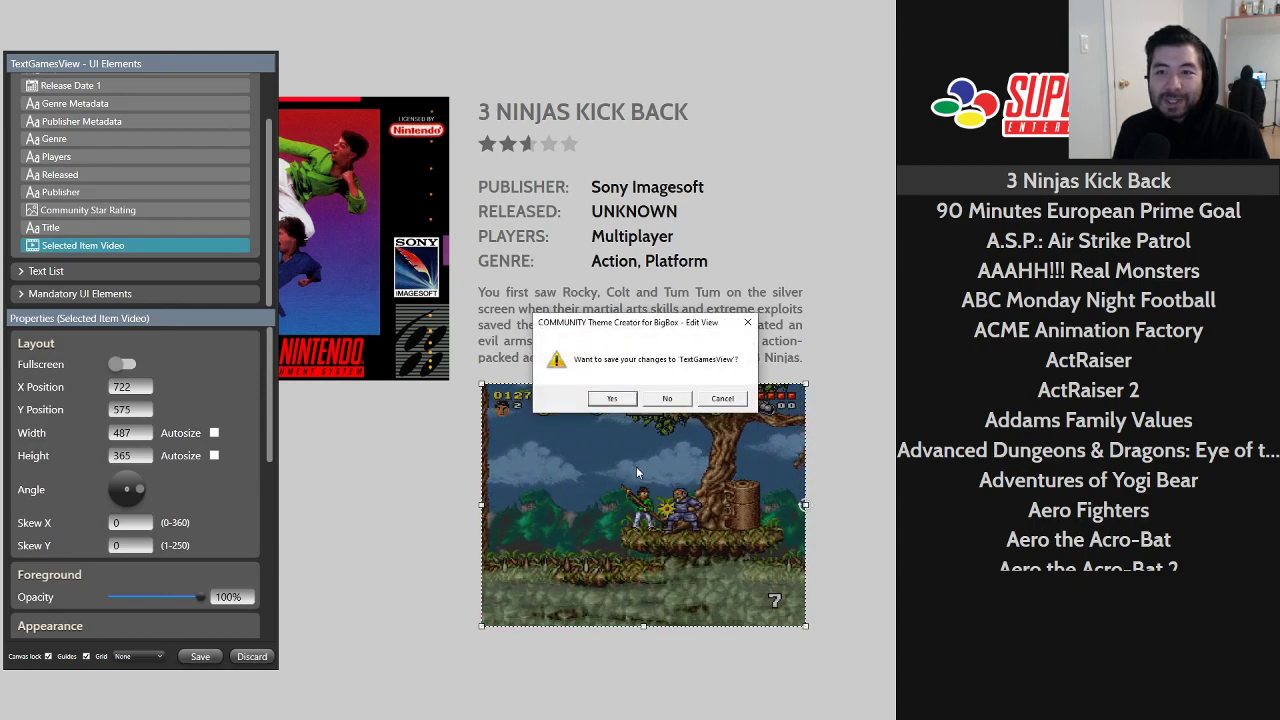
pyautogui.click(667, 398)
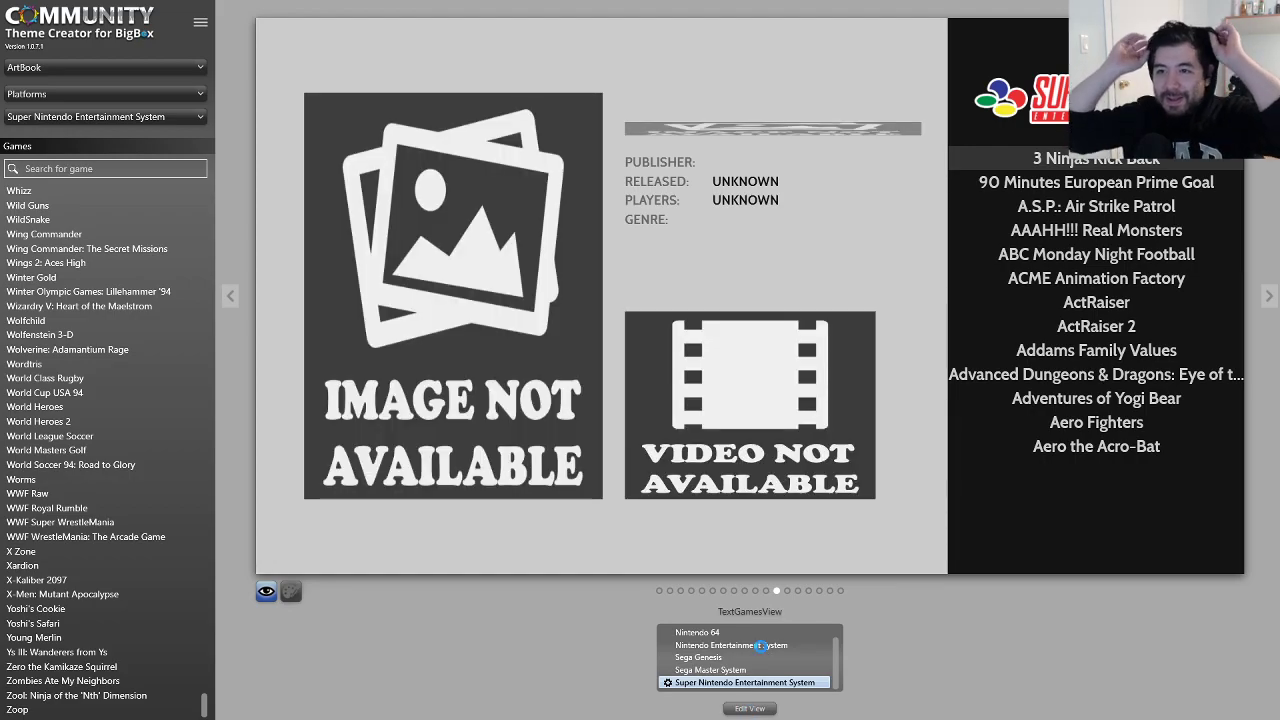
# Step: Reopen the Super Nintendo TextGamesView for editing and widen its BoxArt to about 724
pyautogui.doubleClick(762, 651)
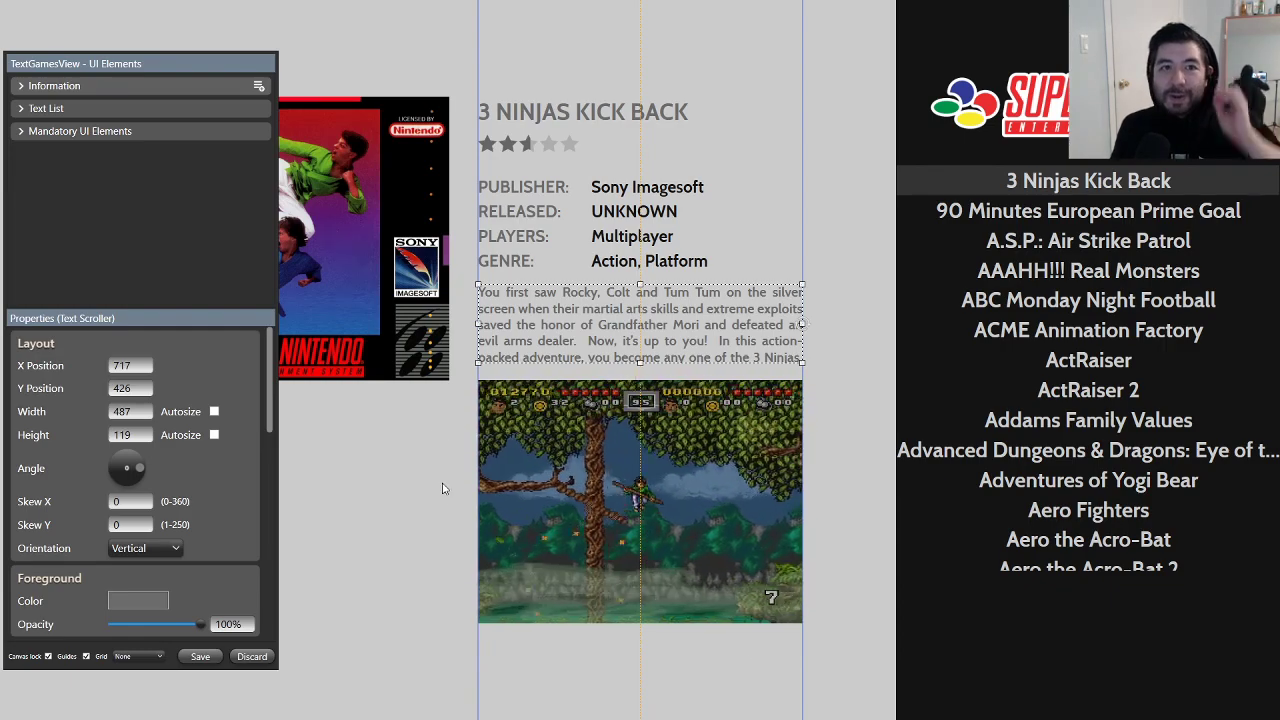
pyautogui.click(40, 86)
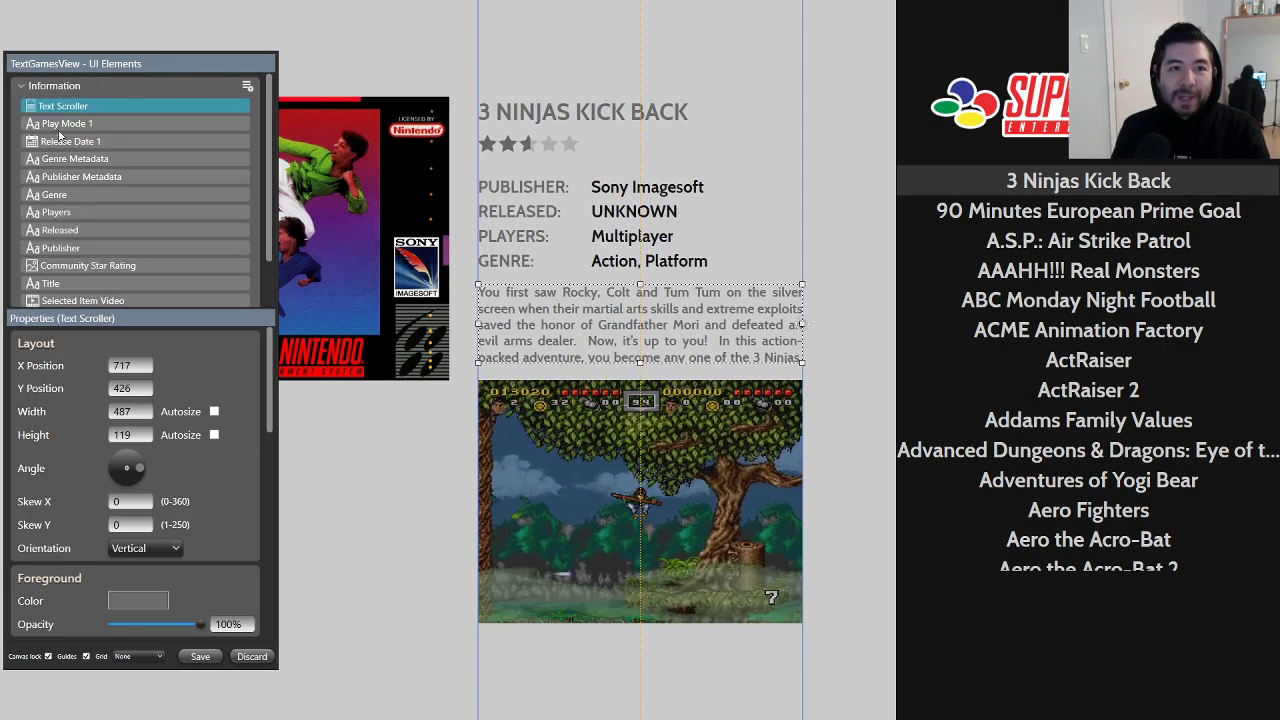
pyautogui.click(22, 86)
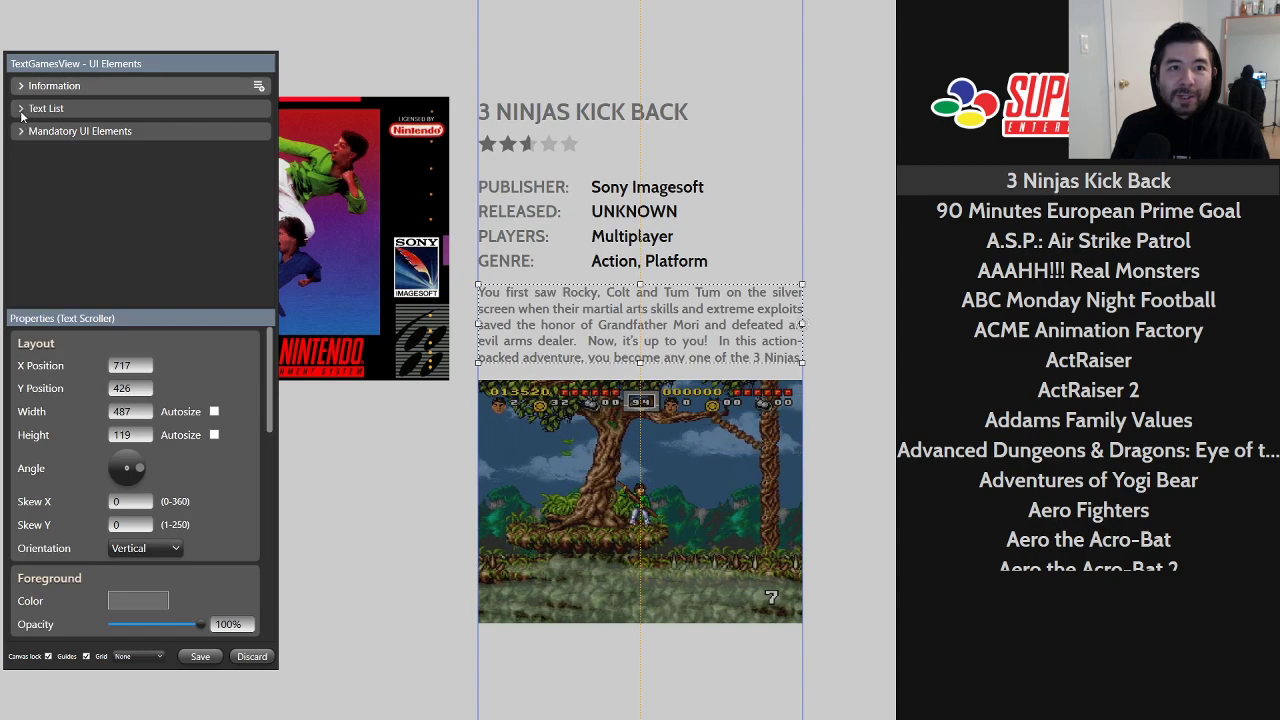
pyautogui.click(40, 108)
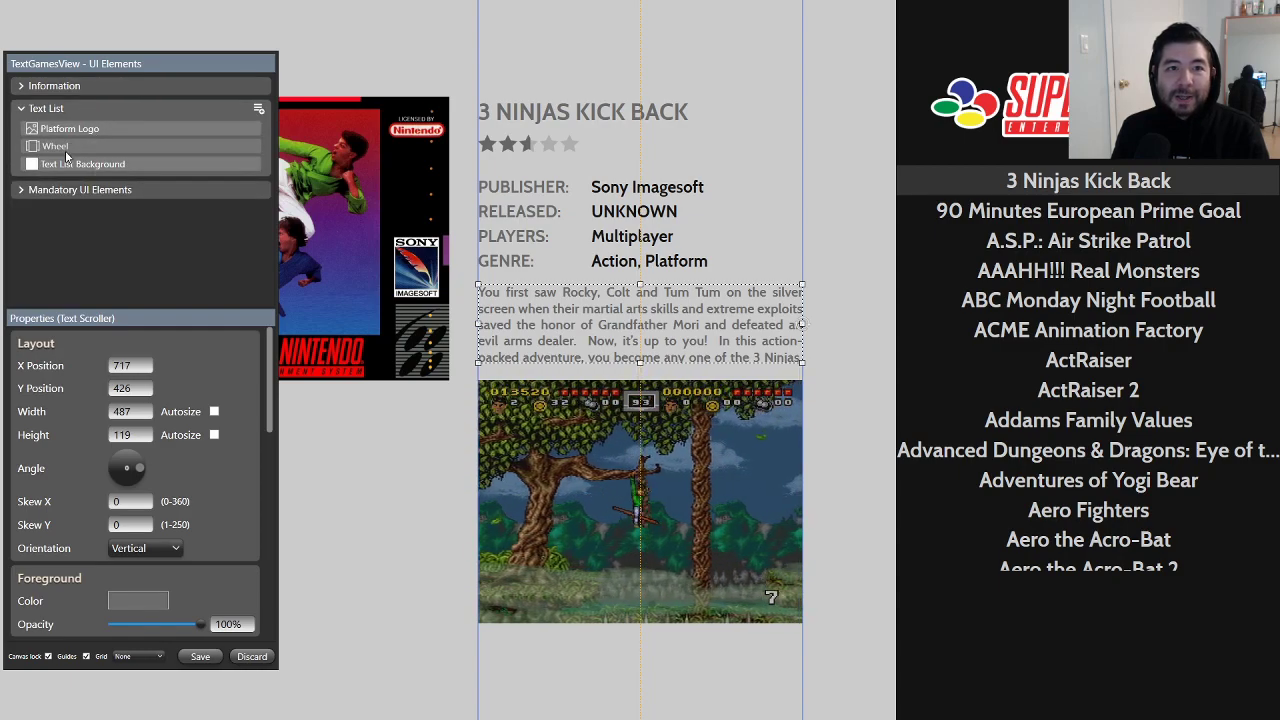
pyautogui.click(22, 86)
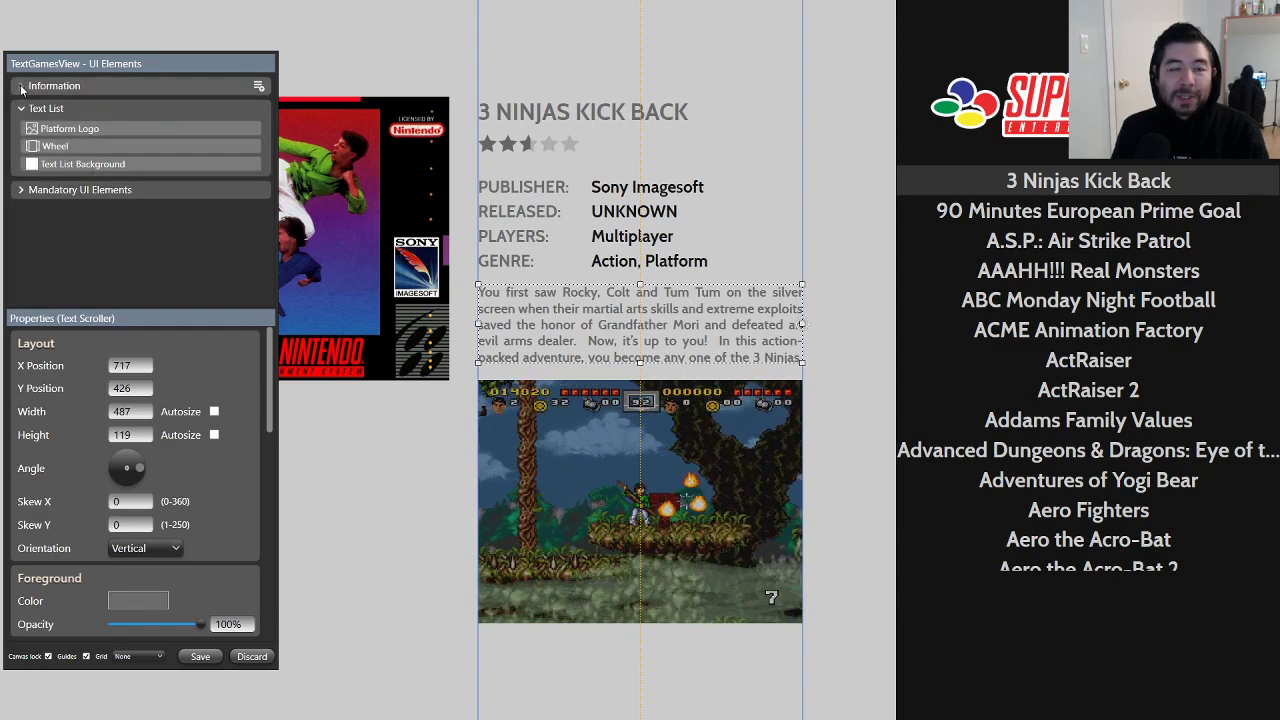
pyautogui.click(22, 190)
pyautogui.click(130, 209)
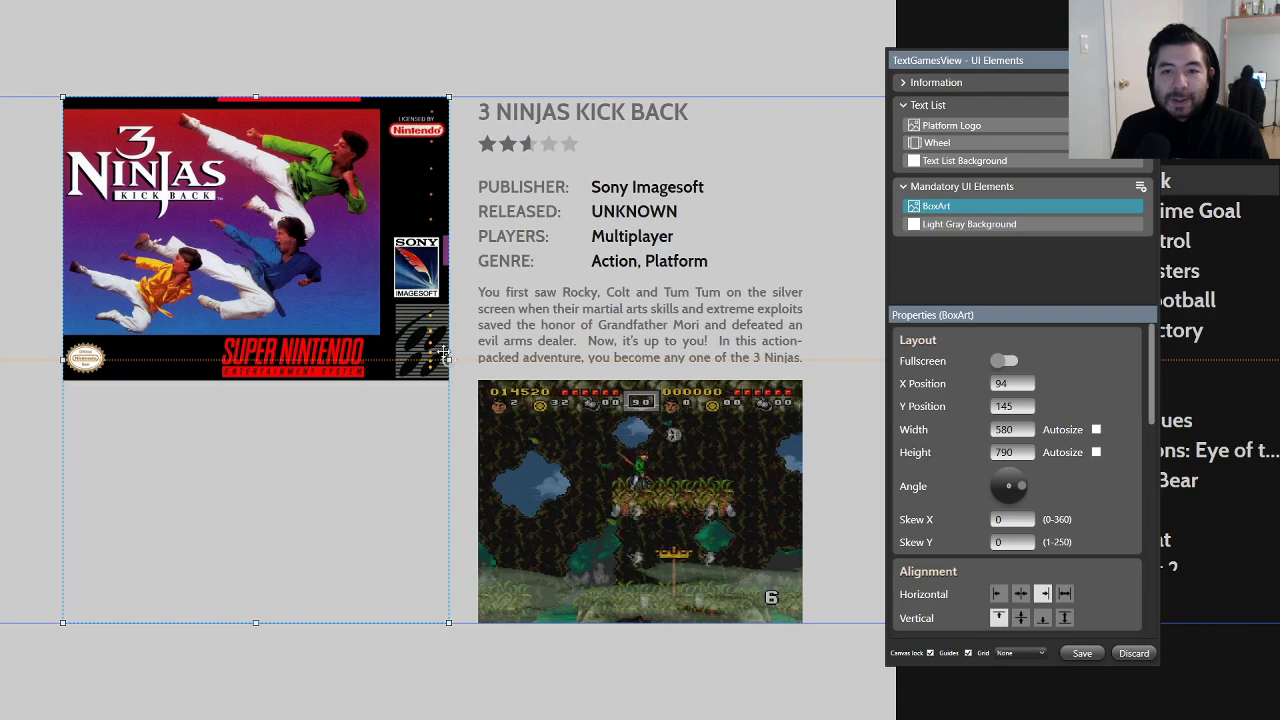
pyautogui.moveTo(449, 360); pyautogui.dragTo(545, 380)
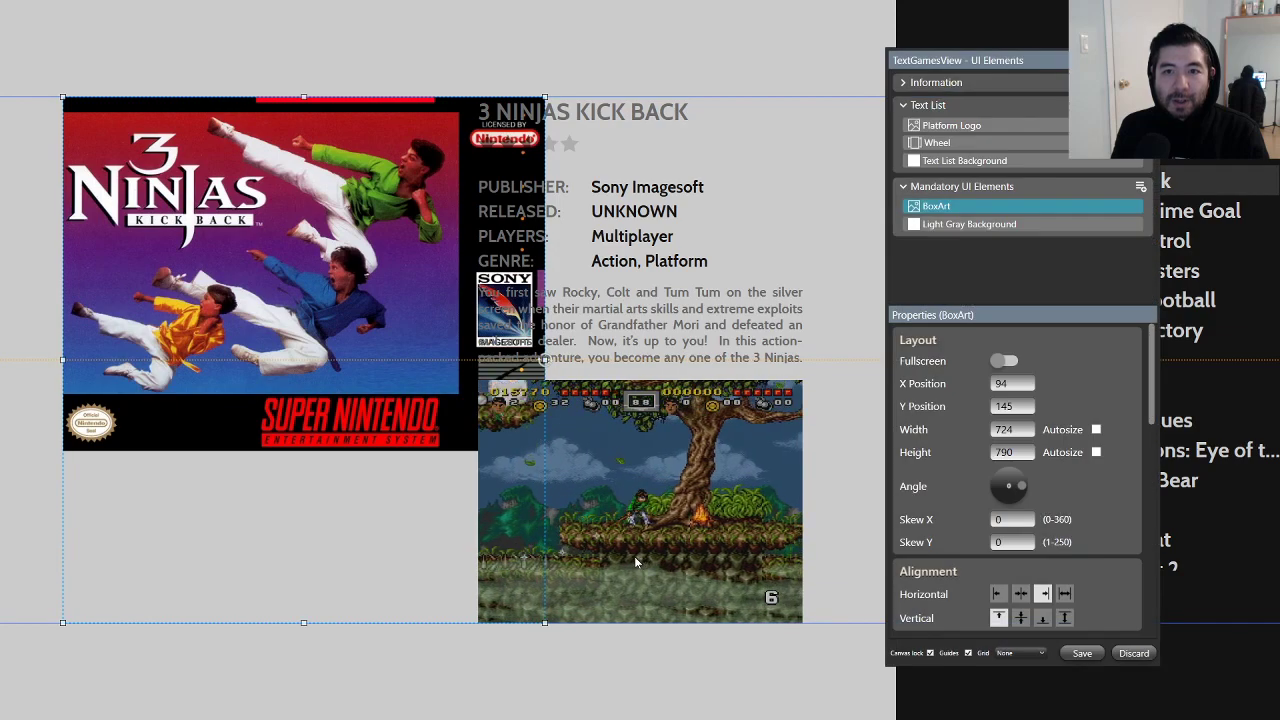
pyautogui.click(517, 690)
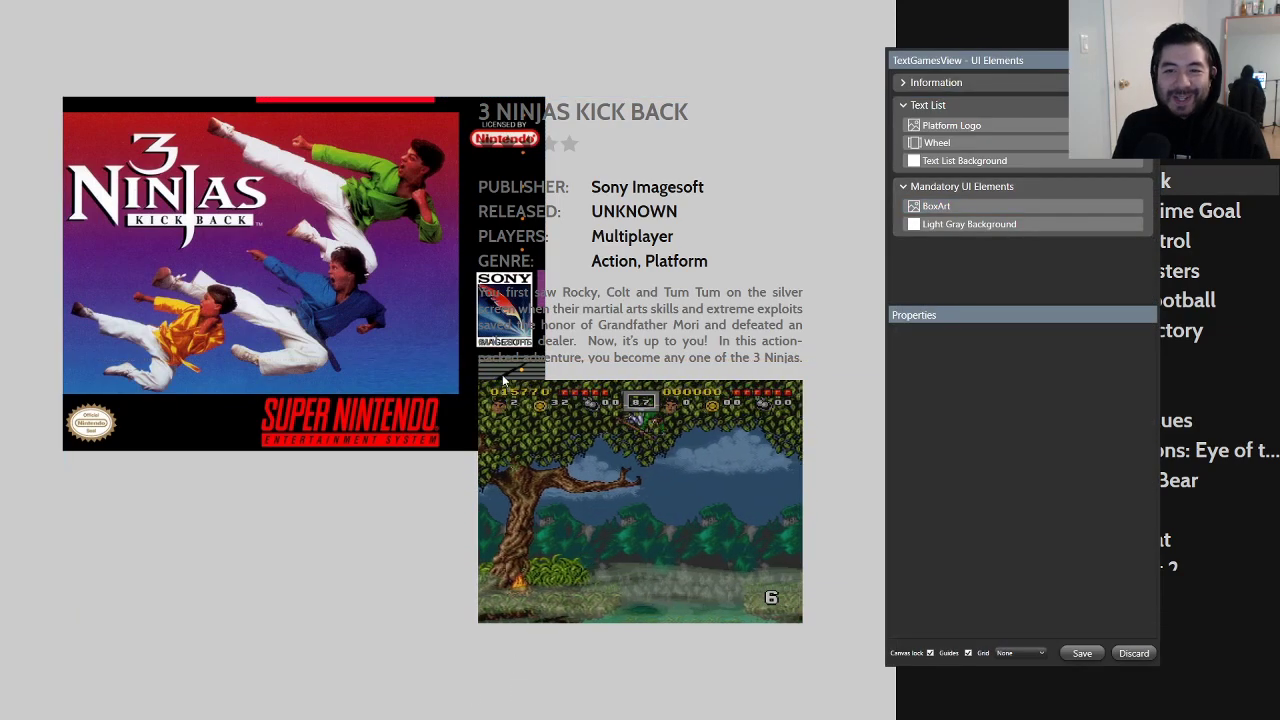
# Step: Switch to the browser and check how the box art overlaps the video in the Super Nintendo Zelda reference
pyautogui.moveTo(485, 682)
pyautogui.press('super')
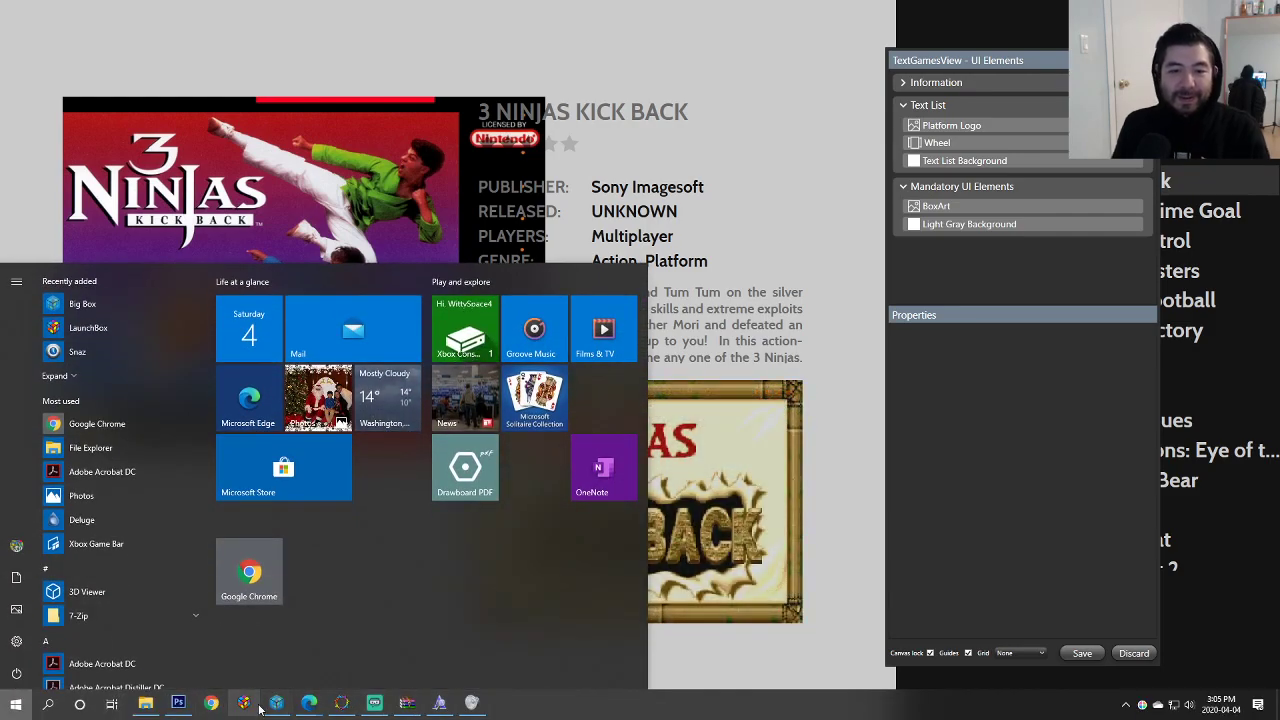
pyautogui.moveTo(173, 712)
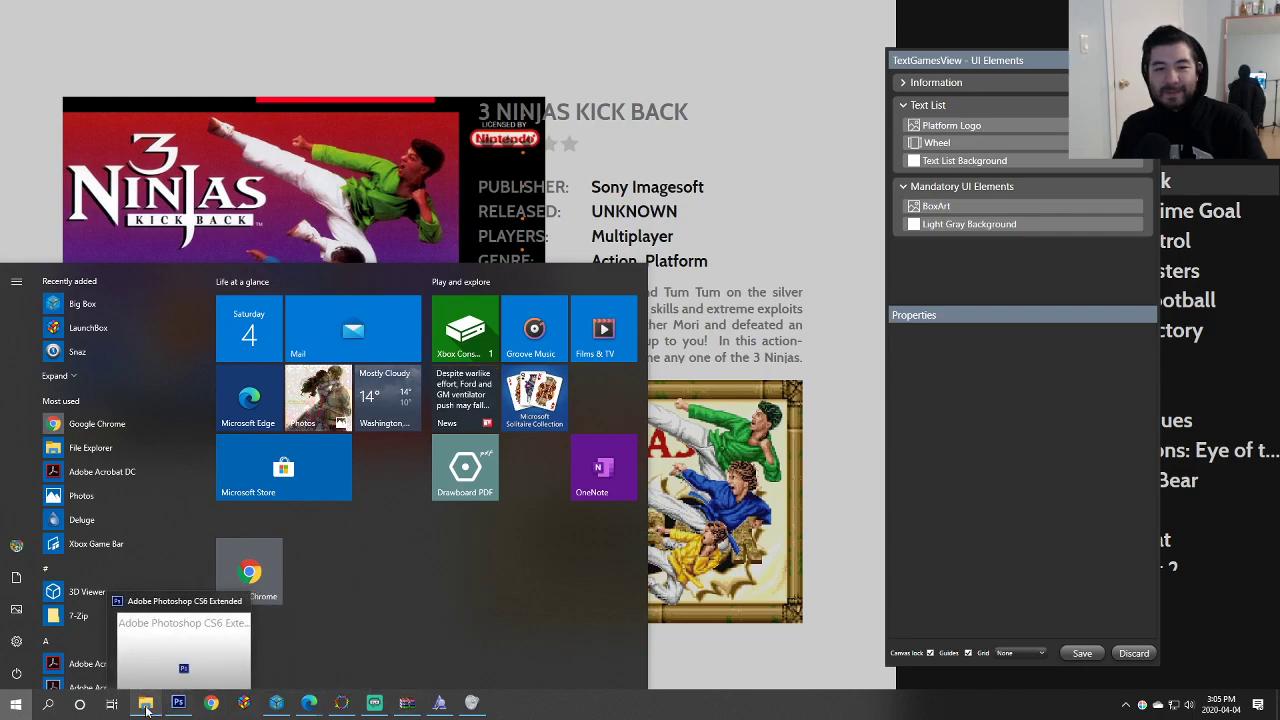
pyautogui.moveTo(323, 712)
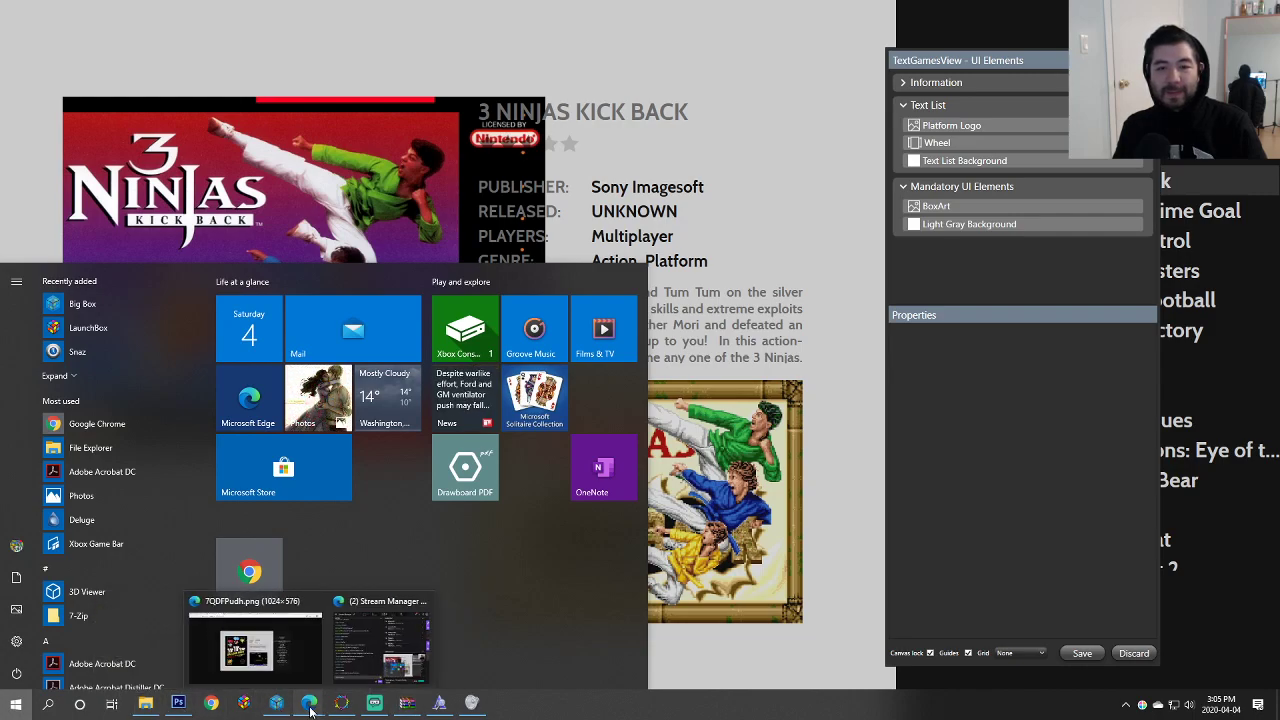
pyautogui.click(282, 650)
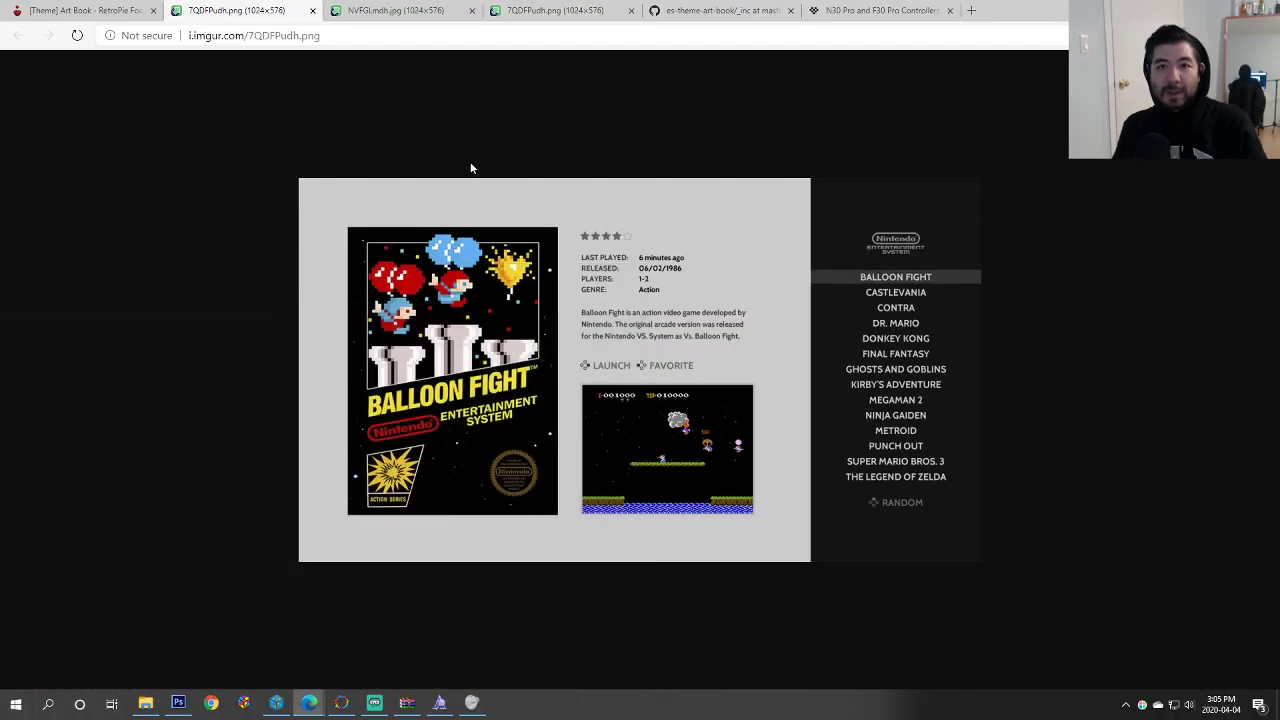
pyautogui.click(415, 11)
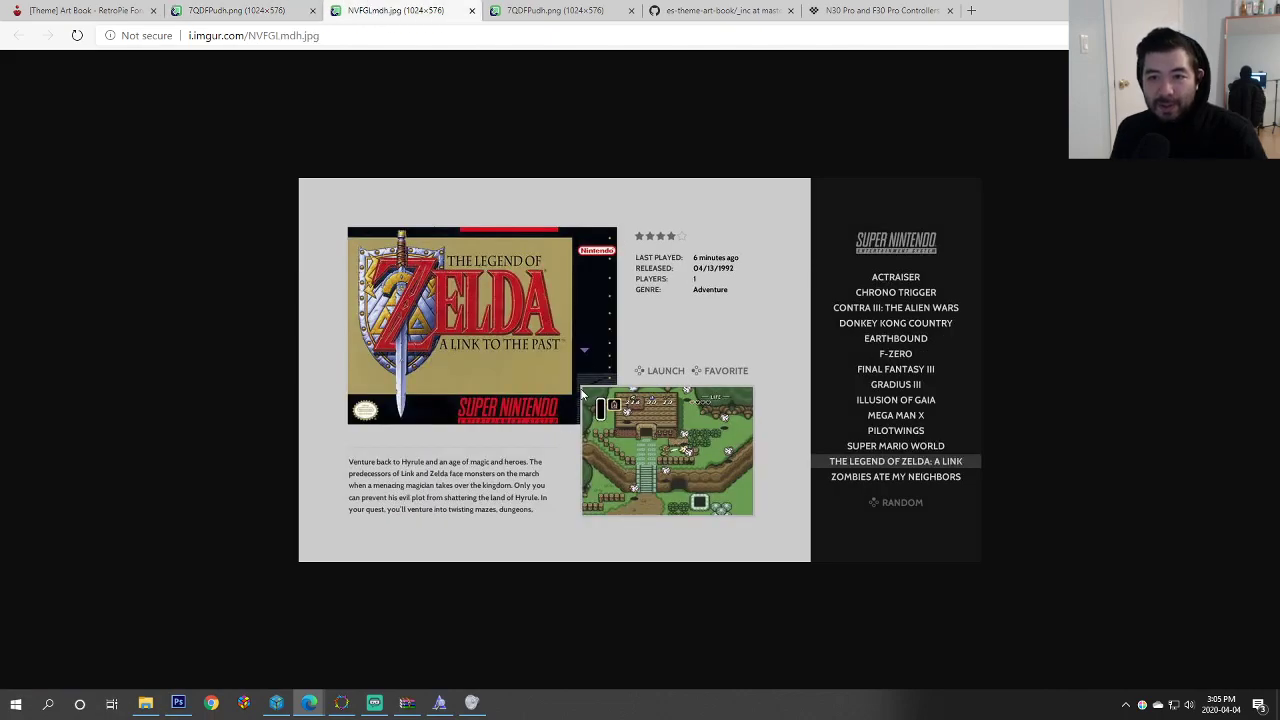
# Step: Switch back to the editor and fine-tune the BoxArt's width so it slightly overlaps the video's upper-left corner
pyautogui.hotkey('alt', 'Tab')
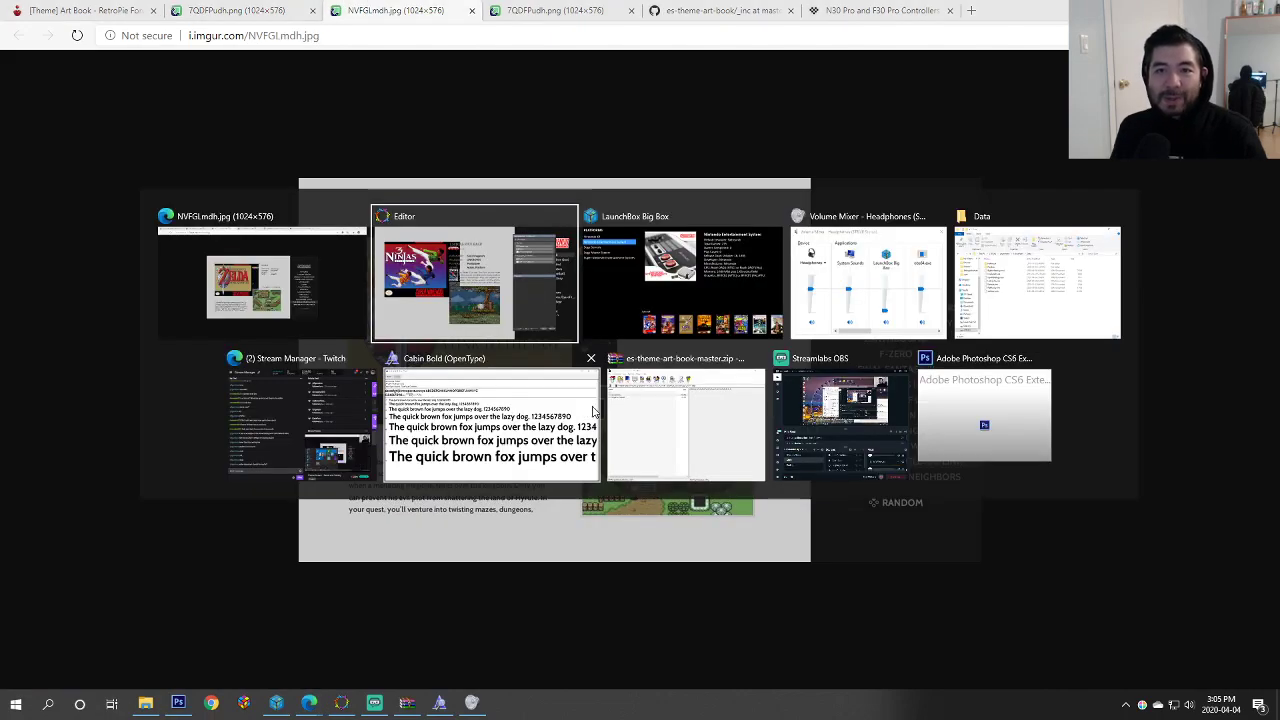
pyautogui.click(314, 377)
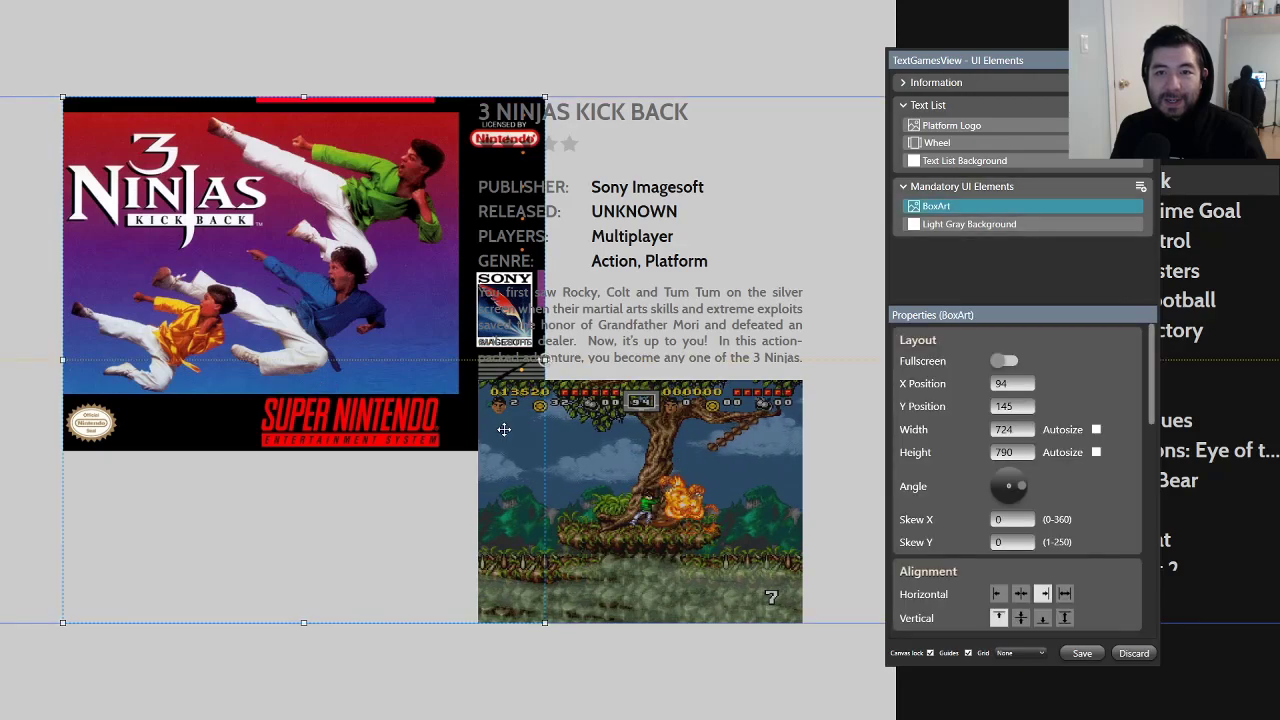
pyautogui.moveTo(545, 359); pyautogui.dragTo(540, 359)
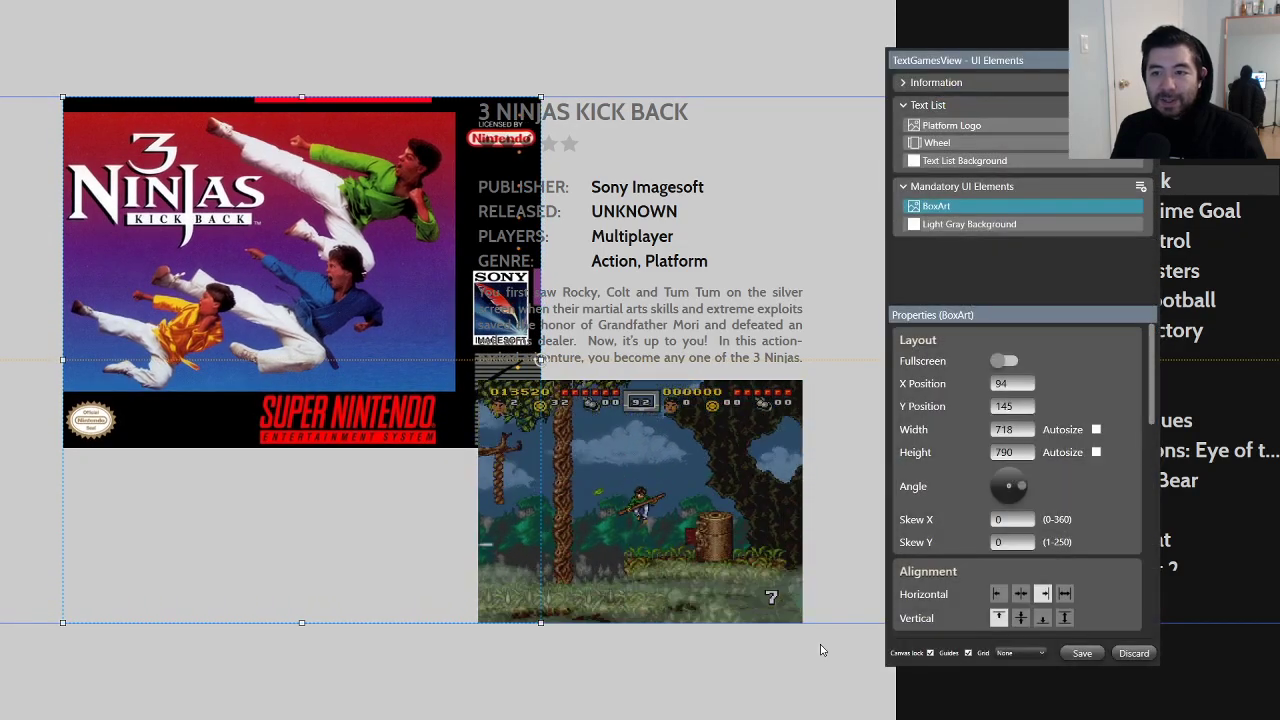
pyautogui.click(830, 679)
pyautogui.click(320, 393)
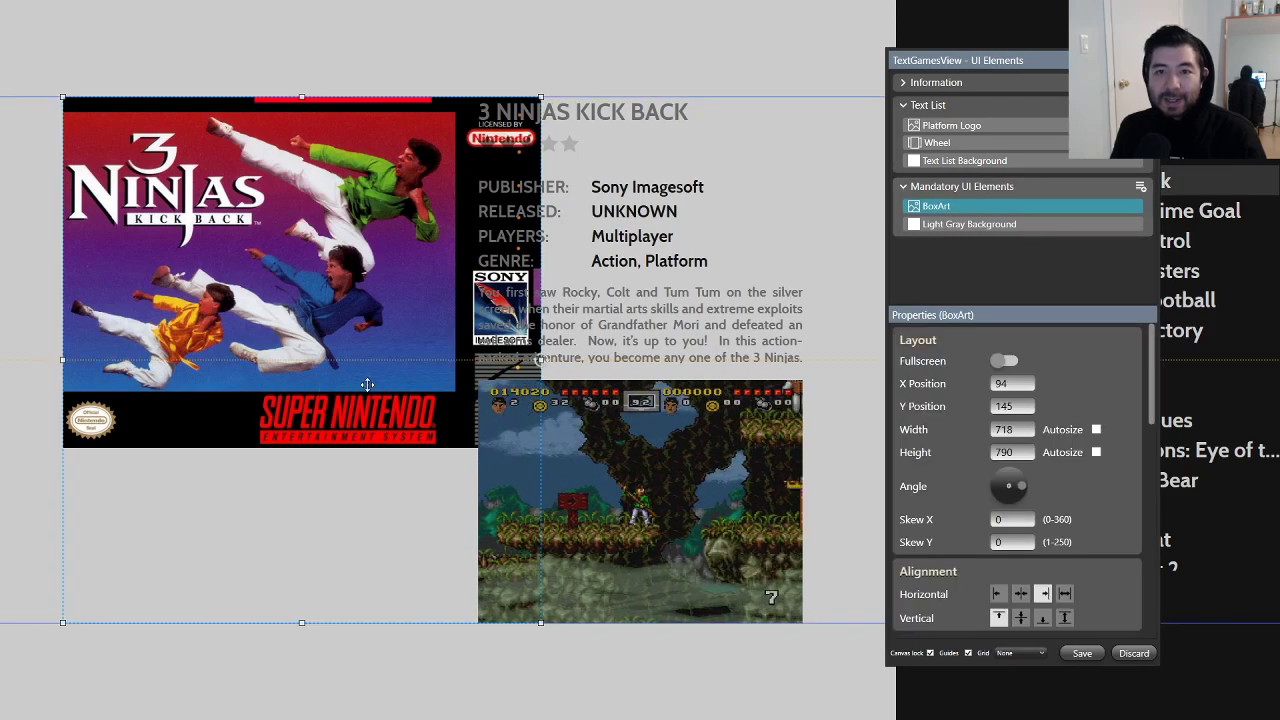
pyautogui.moveTo(541, 358); pyautogui.dragTo(544, 358)
pyautogui.click(782, 693)
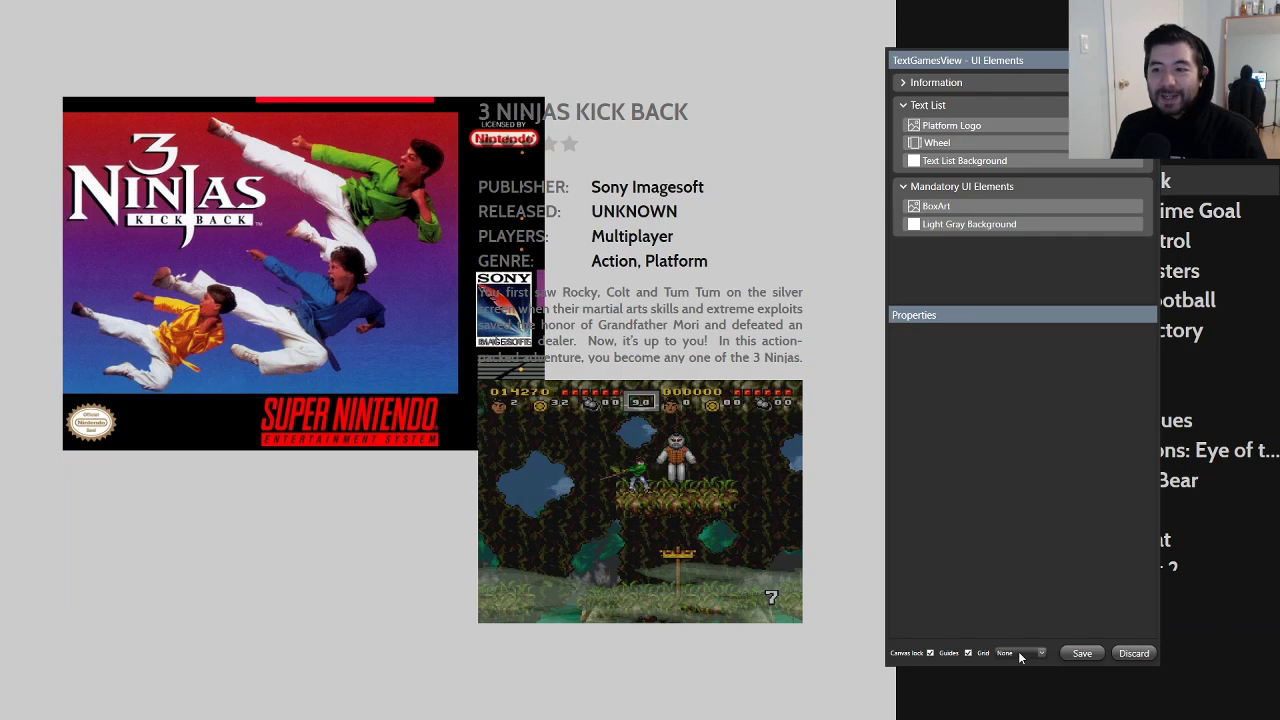
# Step: Return to the theme creator's main window and preview the layout with WWF Royal Rumble and Teenage Mutant Ninja Turtles IV: Turtles In Time
pyautogui.hotkey('alt', 'Tab')
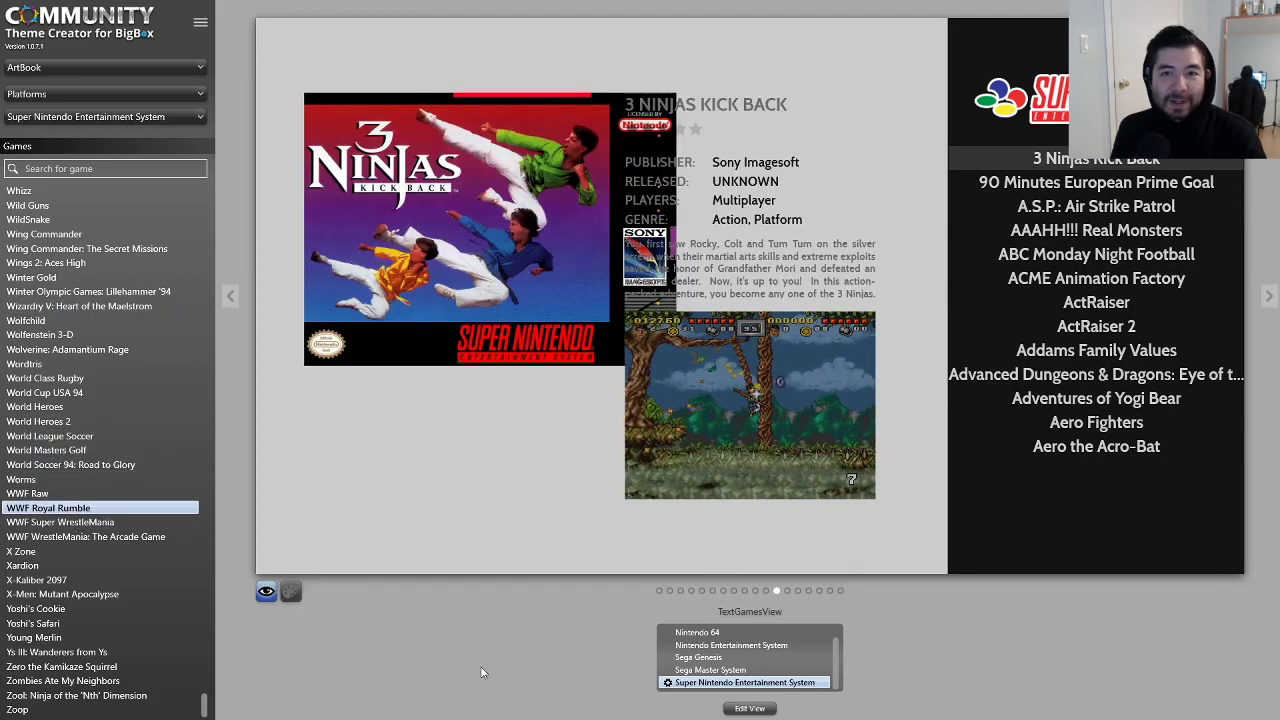
pyautogui.click(184, 508)
pyautogui.scroll(5, 184, 497)
pyautogui.scroll(10, 181, 489)
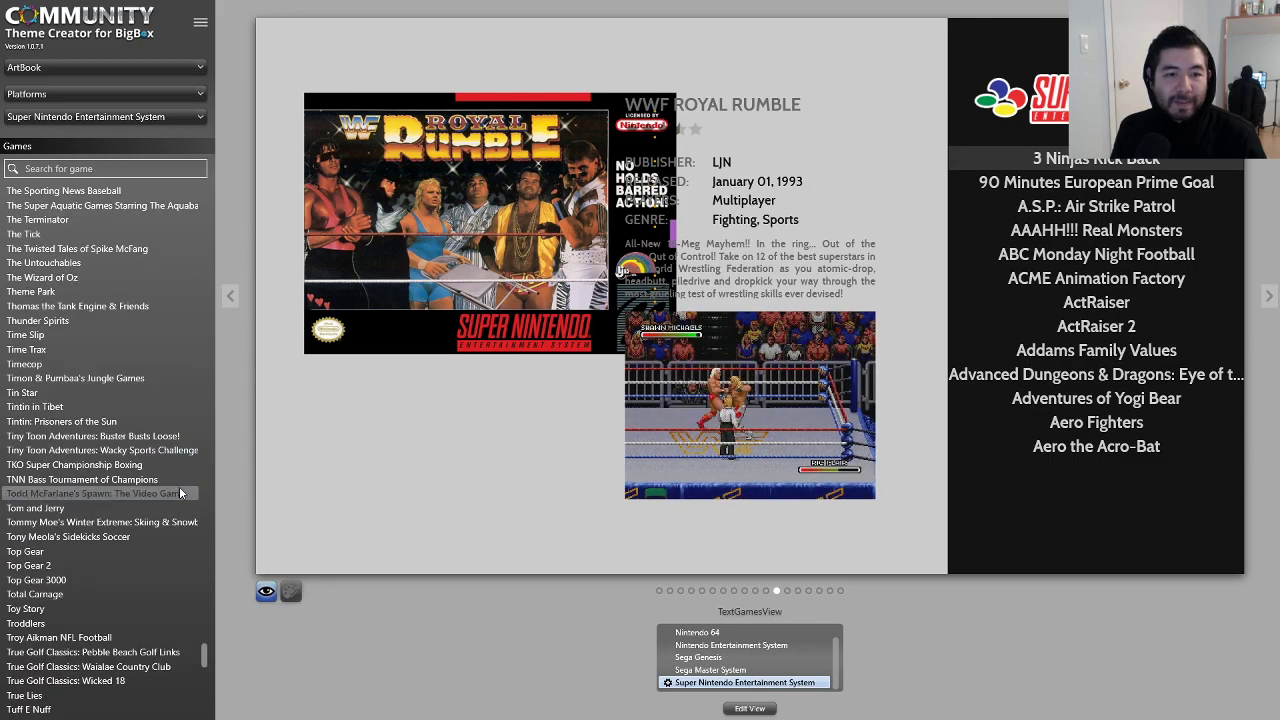
pyautogui.scroll(-3, 140, 496)
pyautogui.scroll(8, 143, 501)
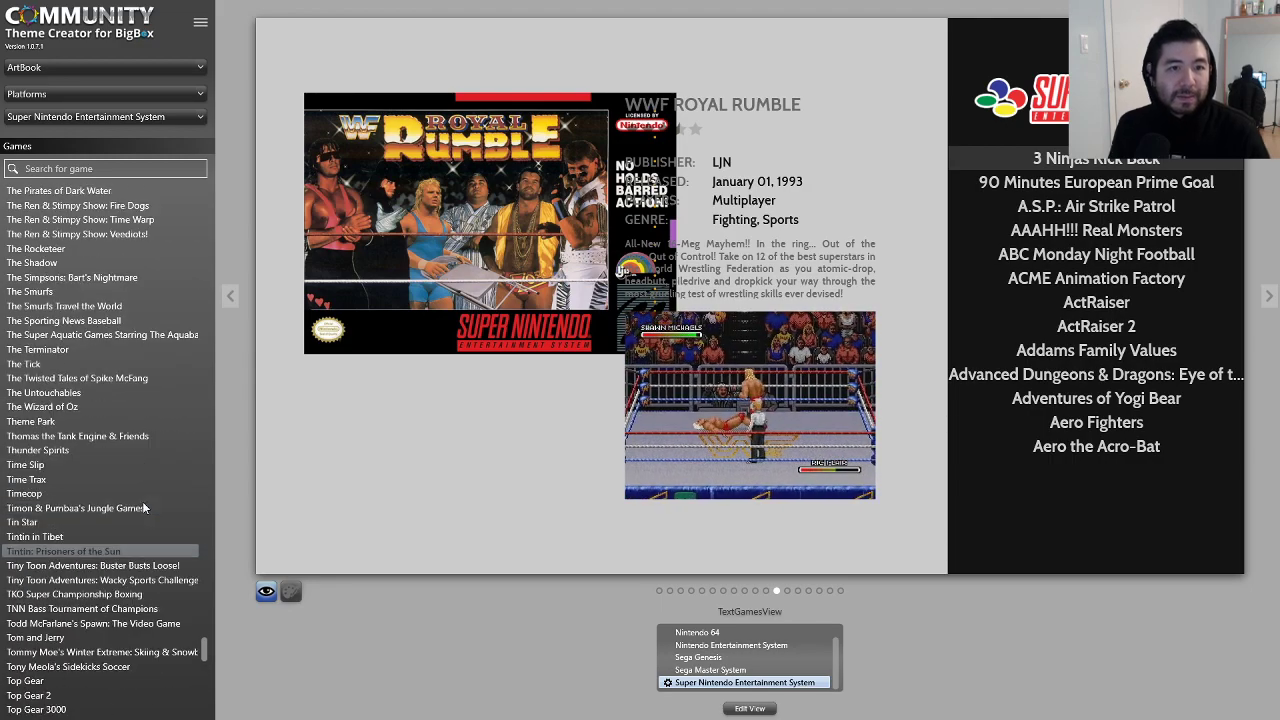
pyautogui.scroll(-3, 143, 501)
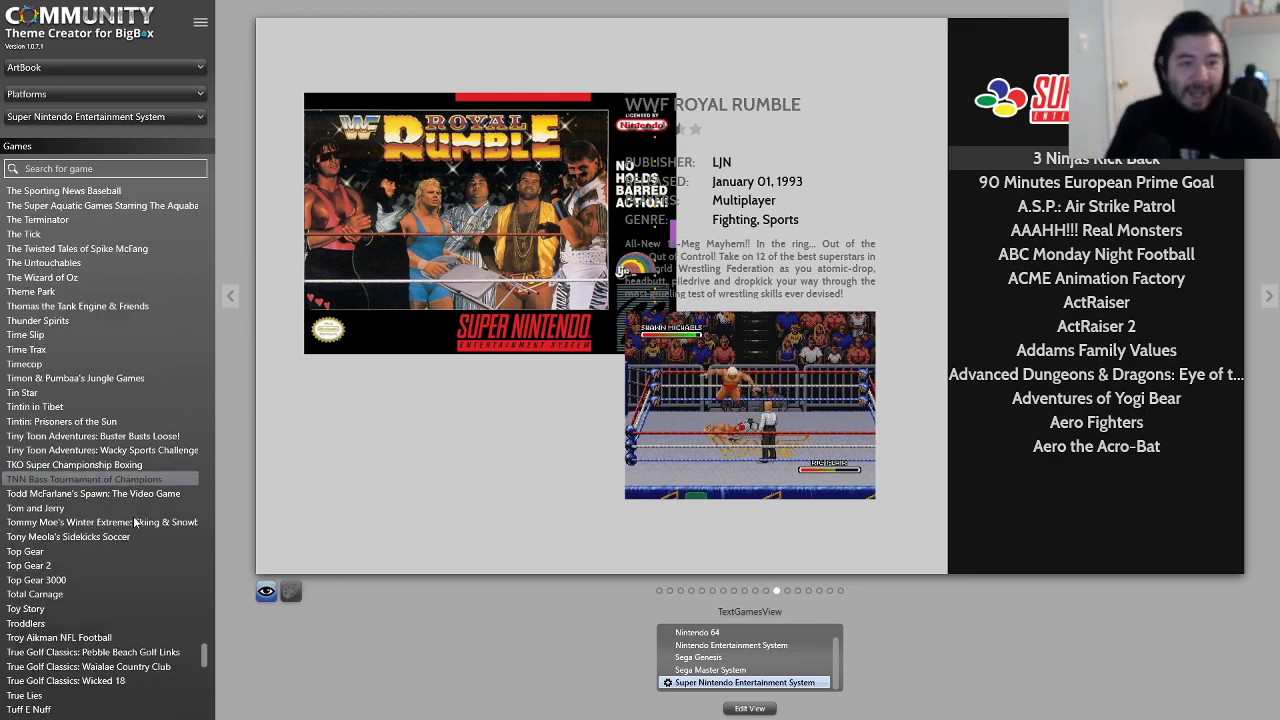
pyautogui.scroll(-3, 132, 516)
pyautogui.scroll(4, 132, 523)
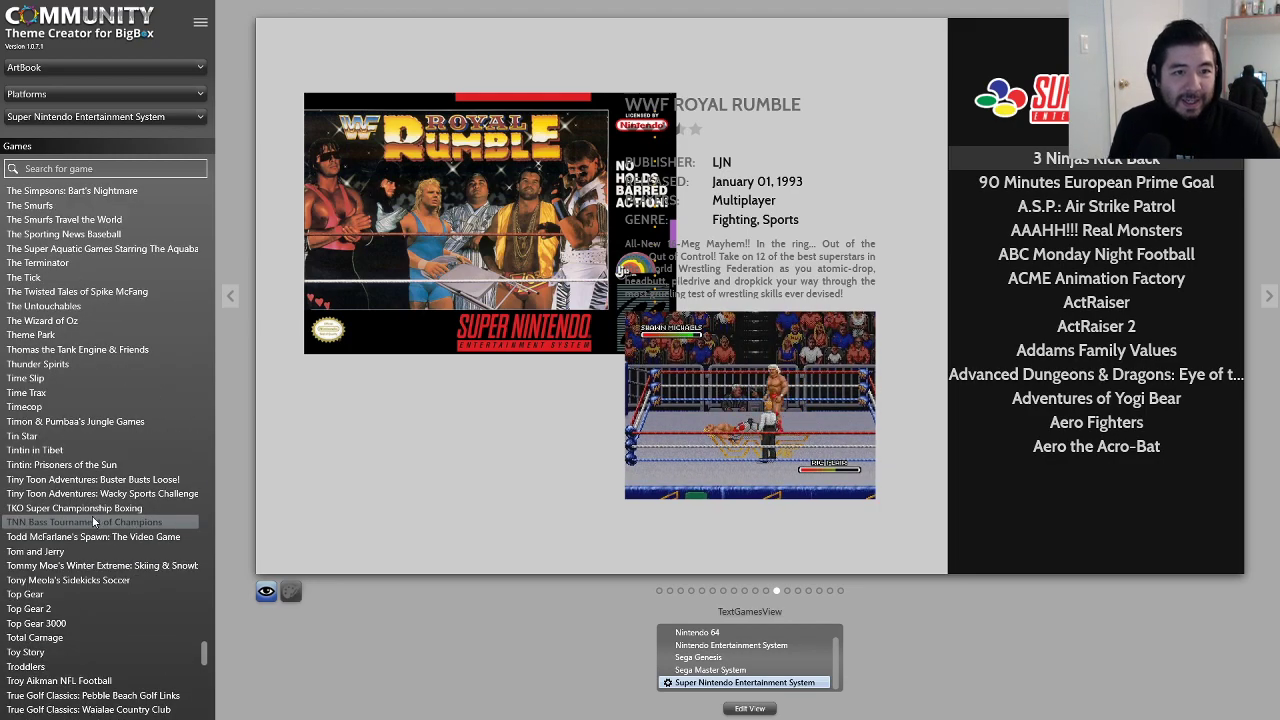
pyautogui.scroll(20, 90, 505)
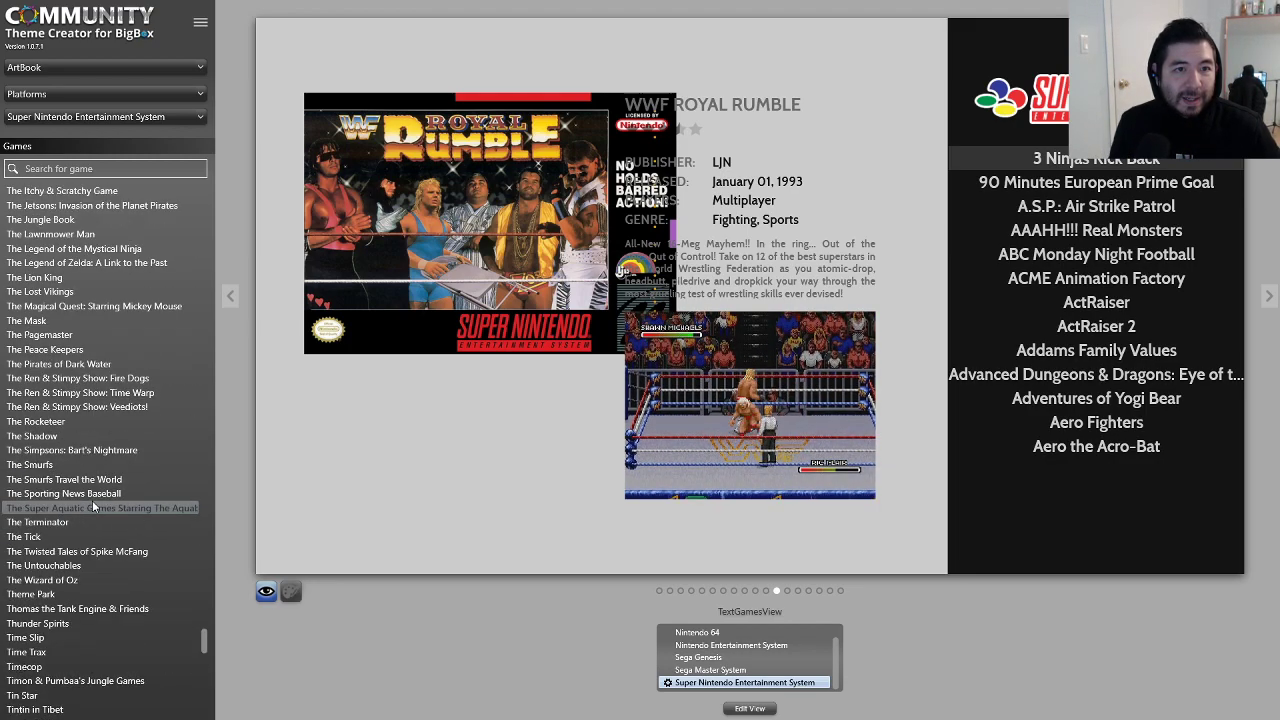
pyautogui.scroll(4, 95, 497)
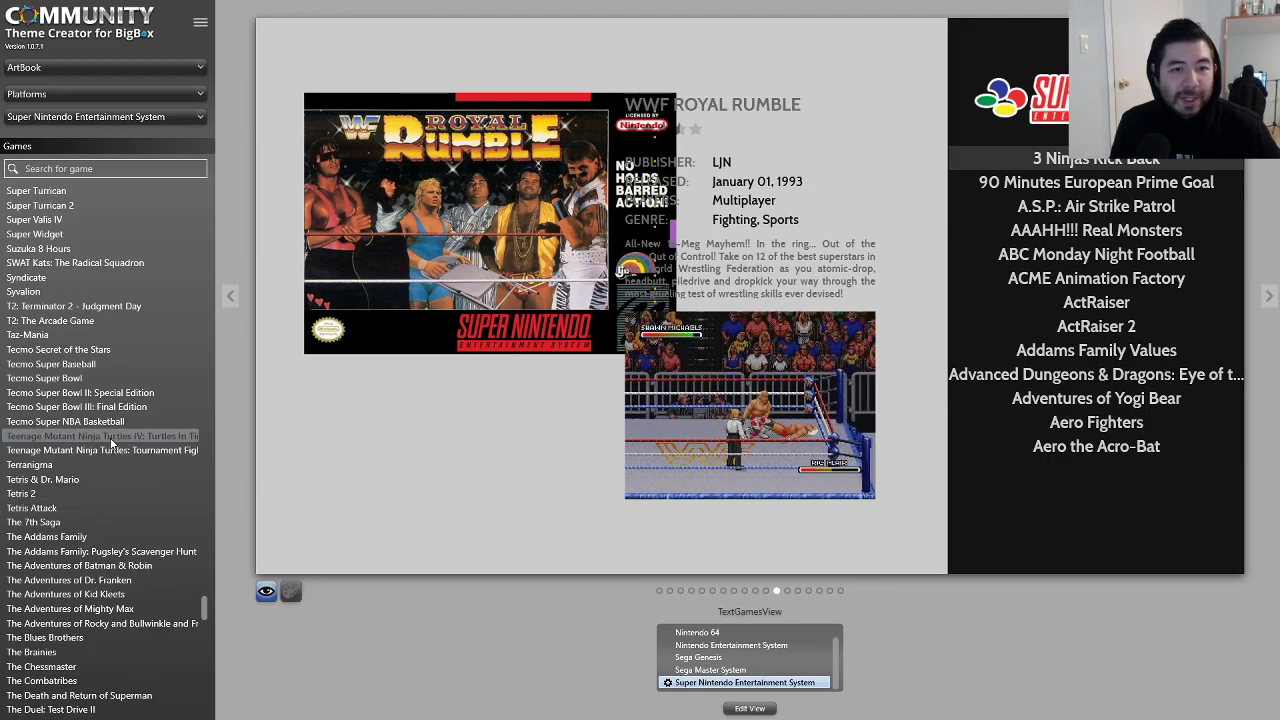
pyautogui.click(111, 440)
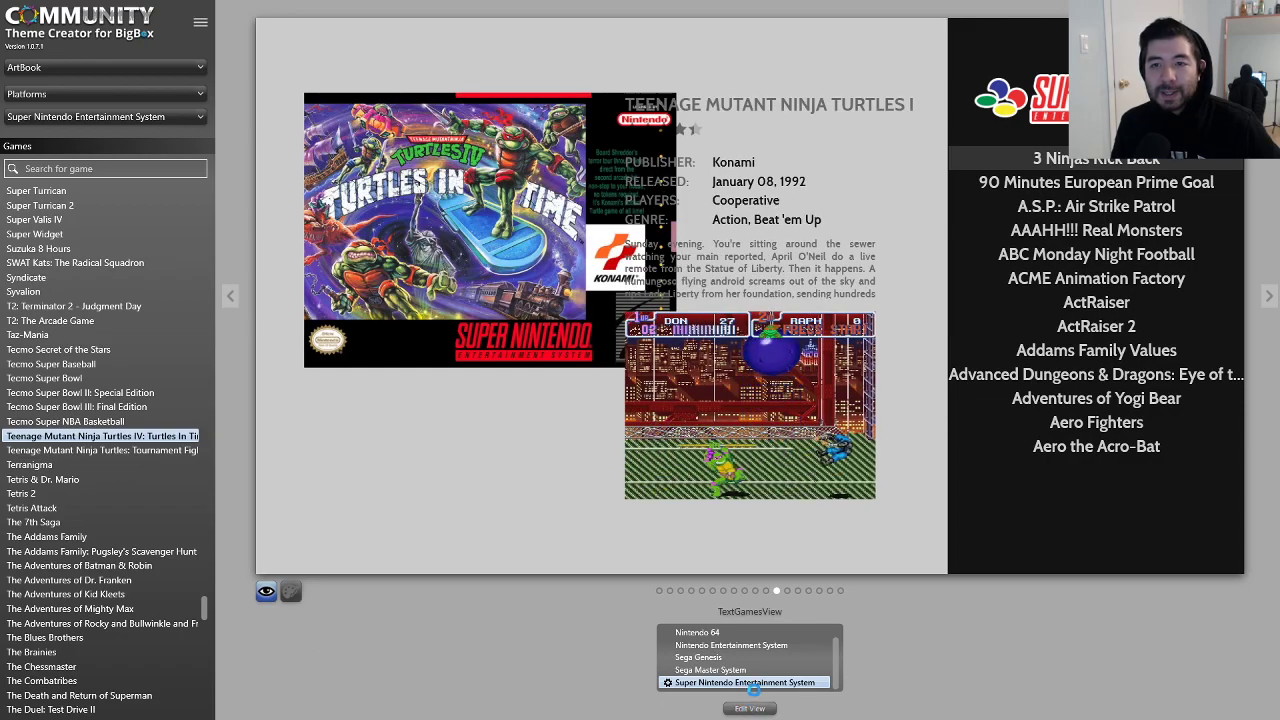
# Step: Reopen the Super Nintendo TextGamesView for editing and set the game title's trimming to CharacterEllipsis
pyautogui.click(745, 707)
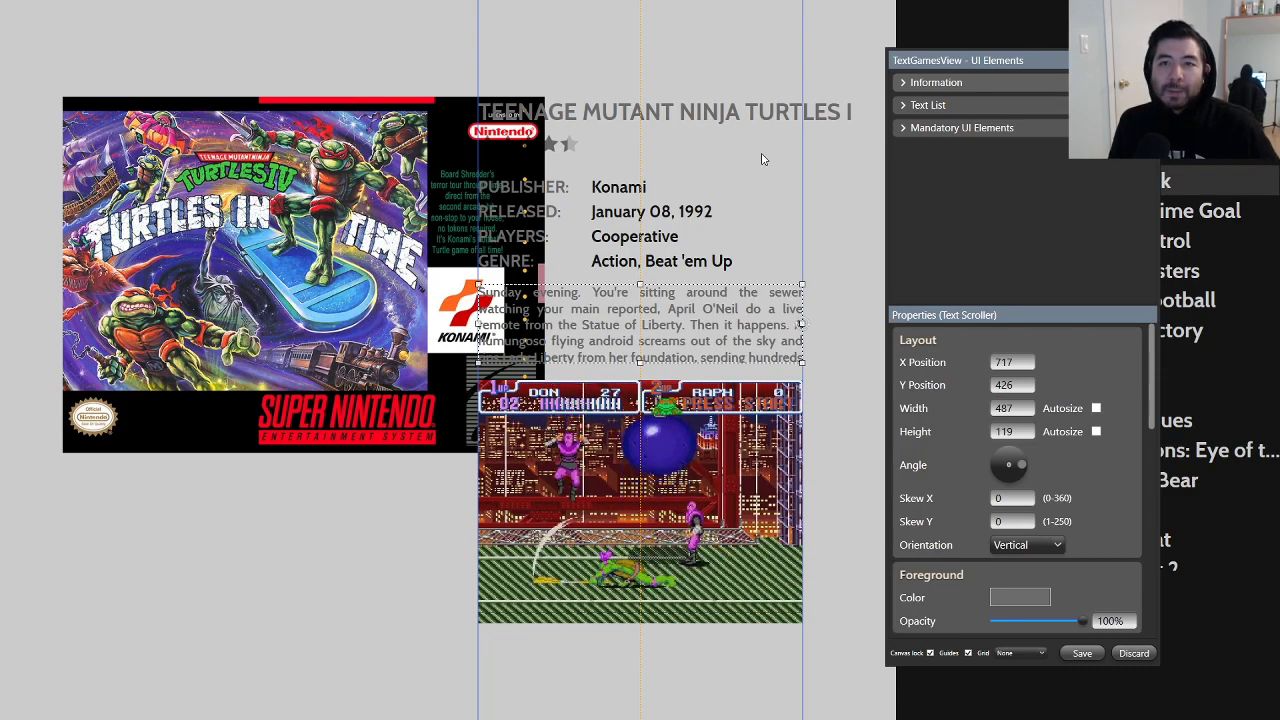
pyautogui.click(691, 117)
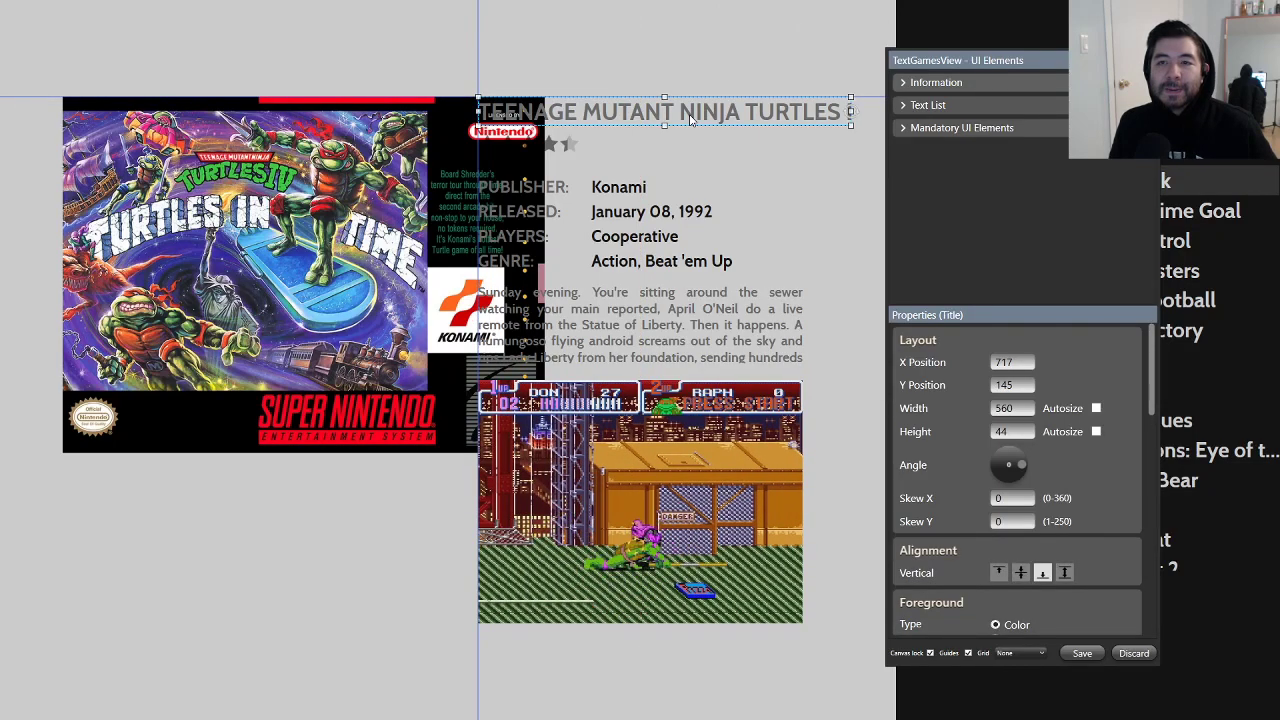
pyautogui.scroll(-10, 1083, 520)
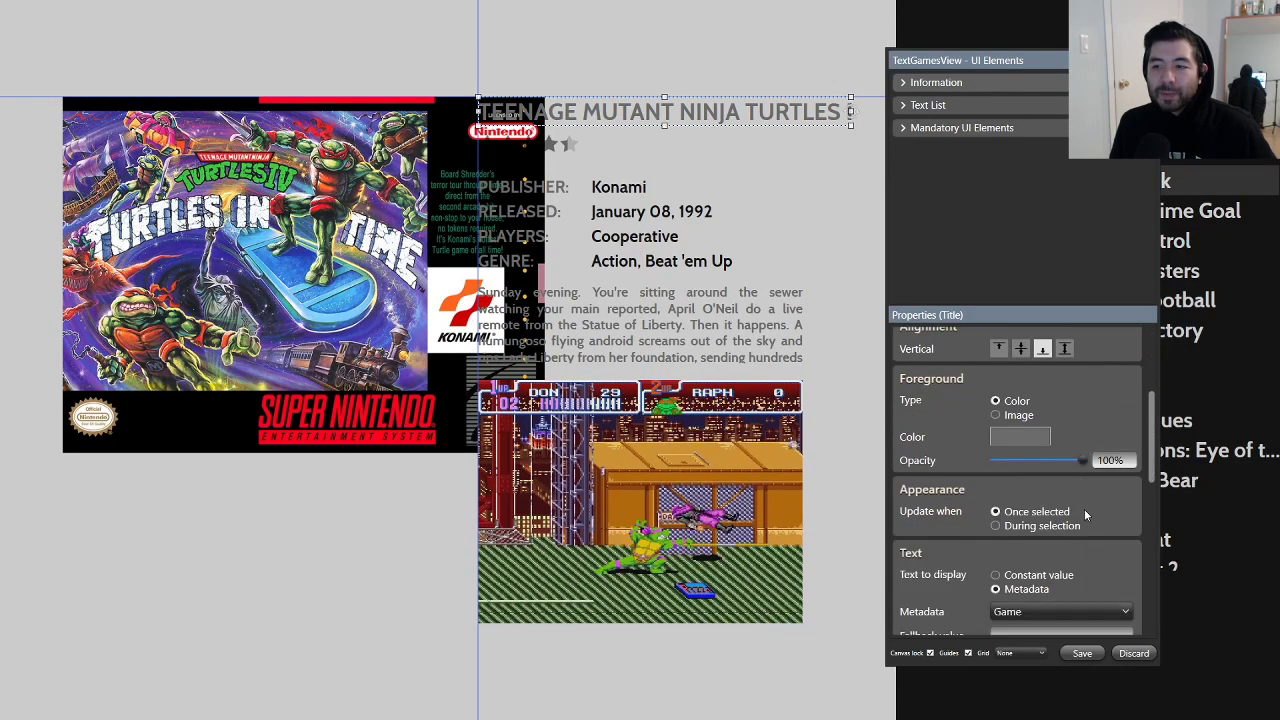
pyautogui.scroll(-3, 1107, 524)
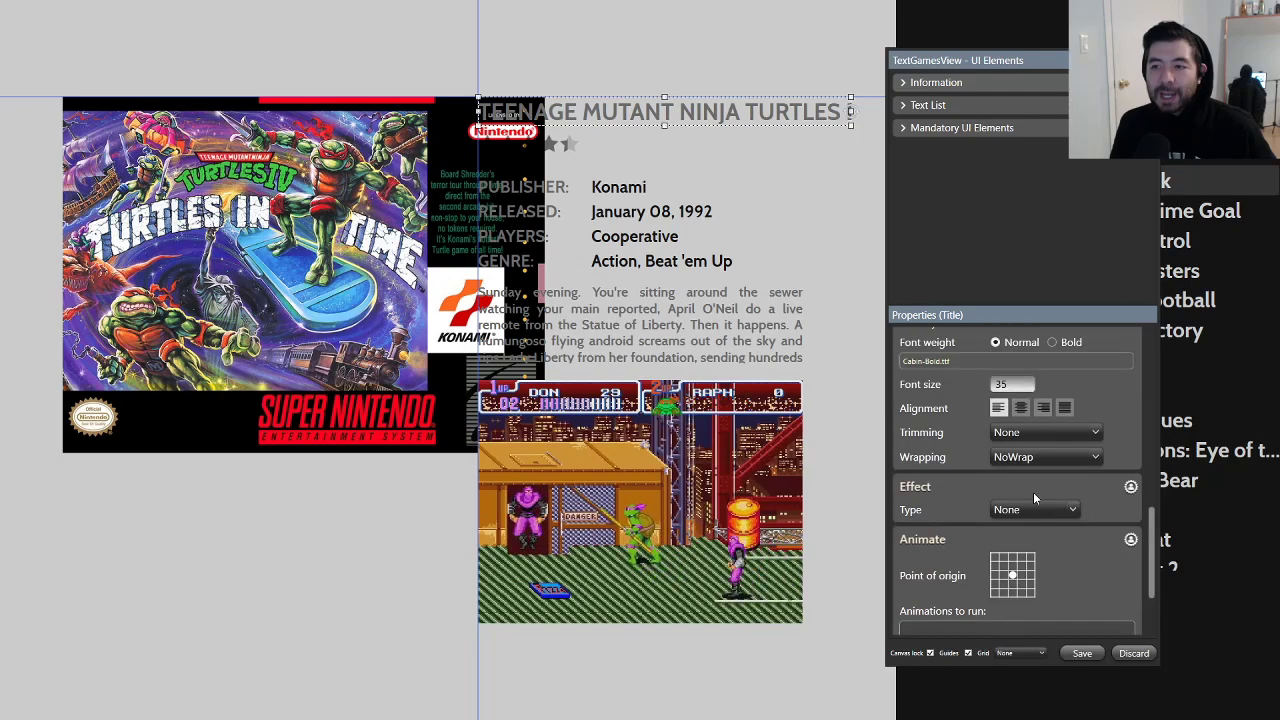
pyautogui.click(1008, 434)
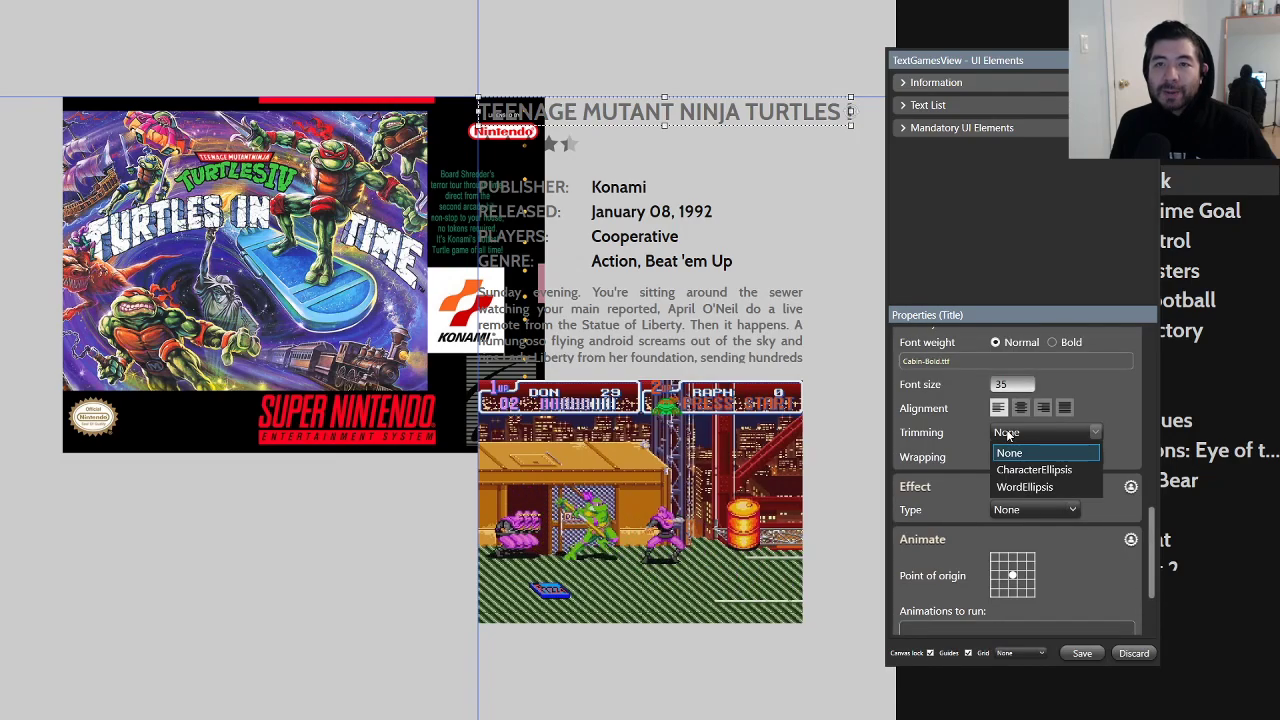
pyautogui.click(1050, 470)
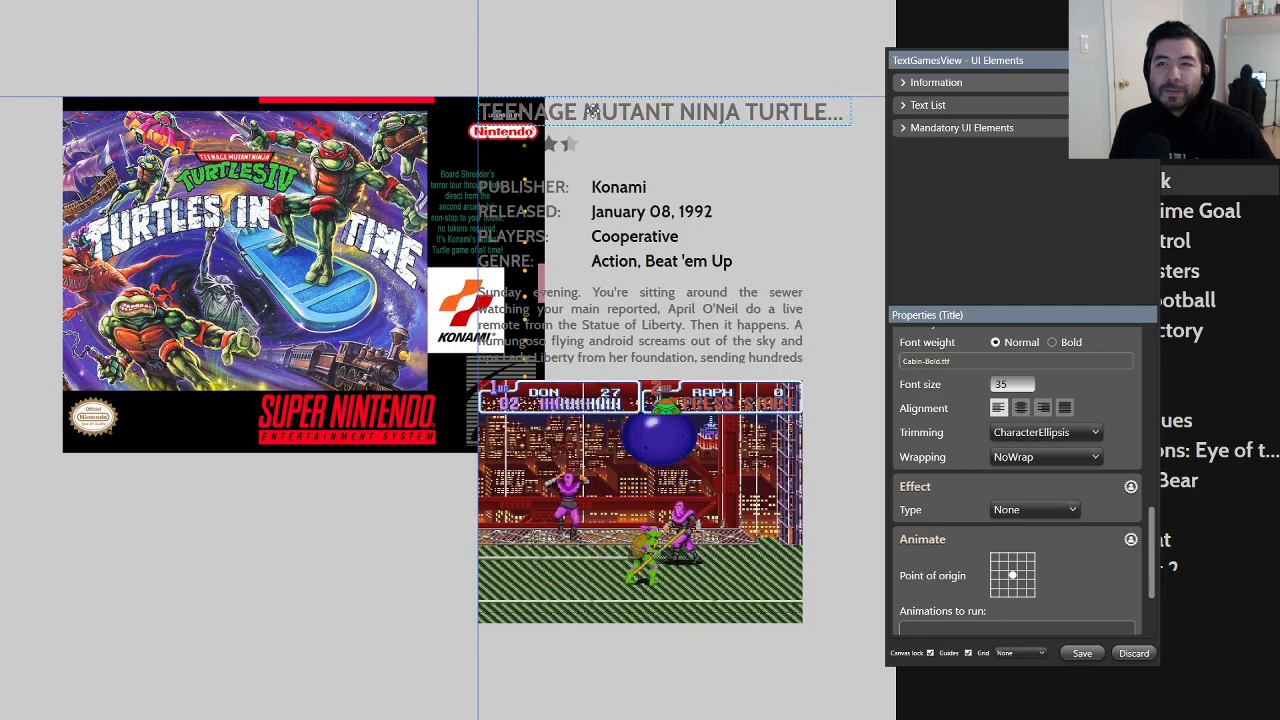
# Step: Narrow the game title and move it right so it sits clear of the box art and within the light background
pyautogui.moveTo(852, 109); pyautogui.dragTo(801, 118)
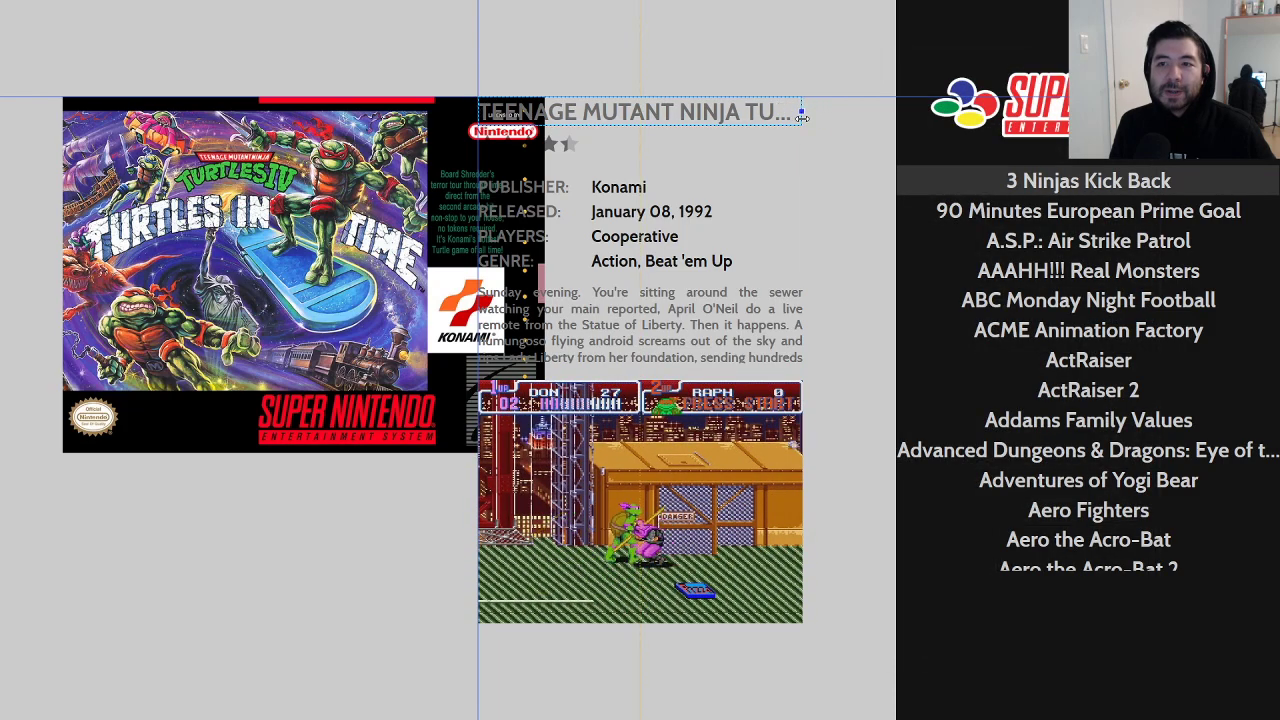
pyautogui.moveTo(618, 114); pyautogui.dragTo(703, 116)
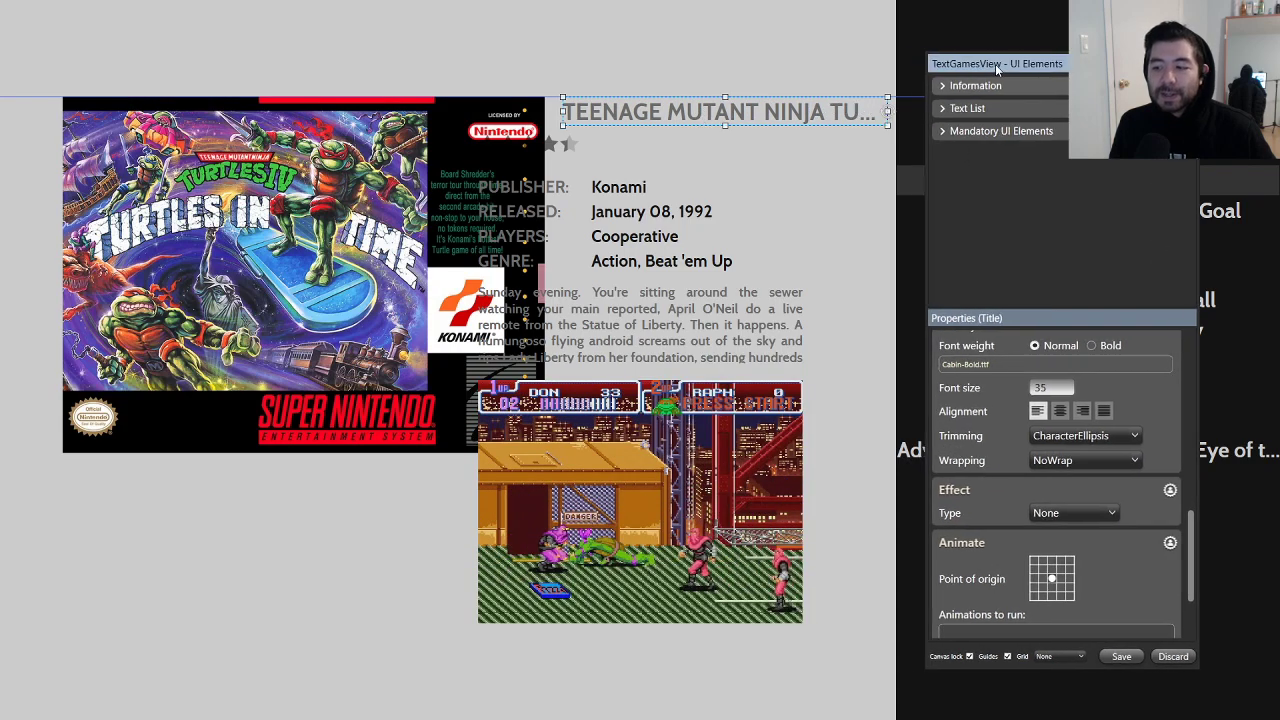
pyautogui.moveTo(886, 111); pyautogui.dragTo(878, 112)
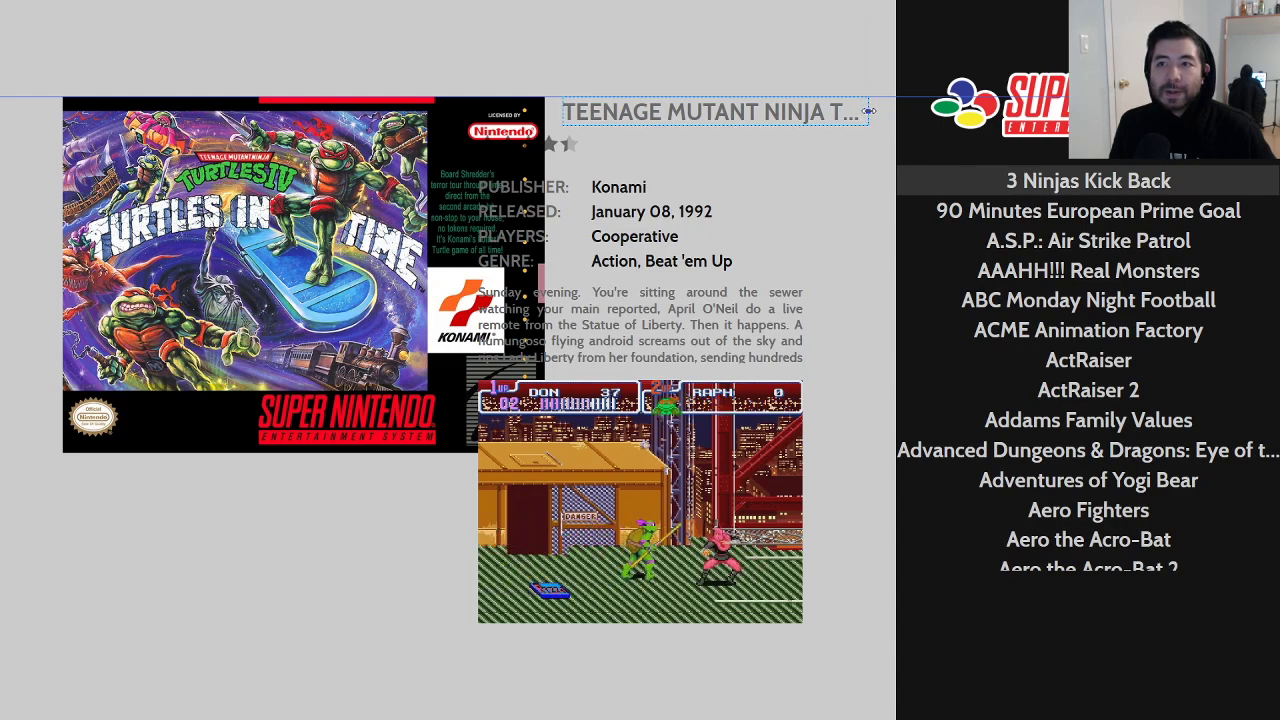
pyautogui.moveTo(872, 111); pyautogui.dragTo(872, 112)
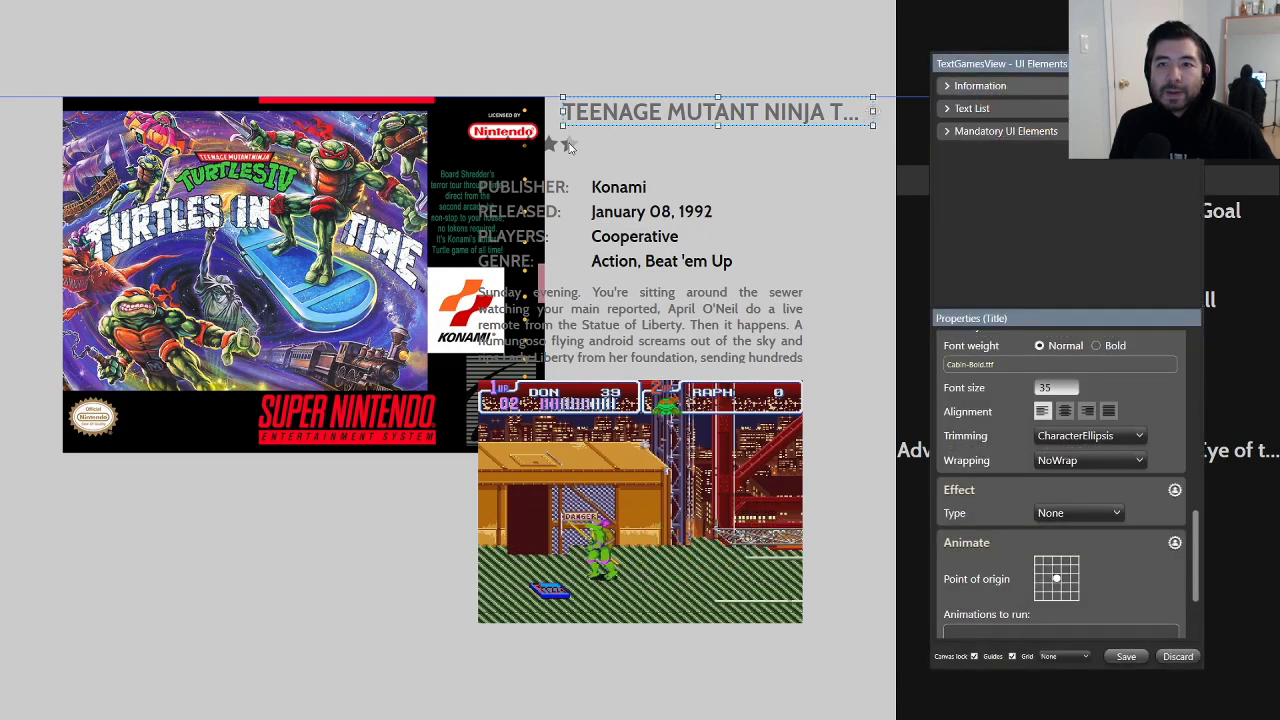
# Step: Move the community star rating and the Publisher label right to align with the title's left edge, placing the label at X position 844
pyautogui.click(553, 144)
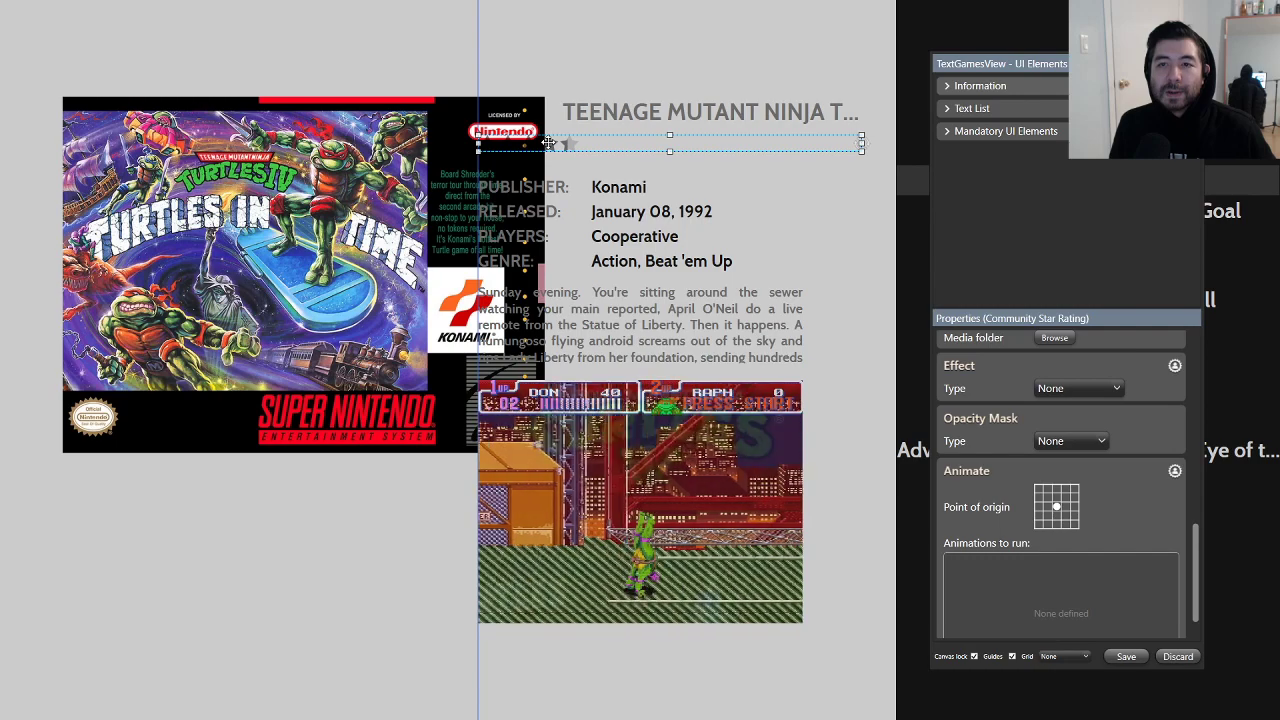
pyautogui.moveTo(548, 143); pyautogui.dragTo(634, 145)
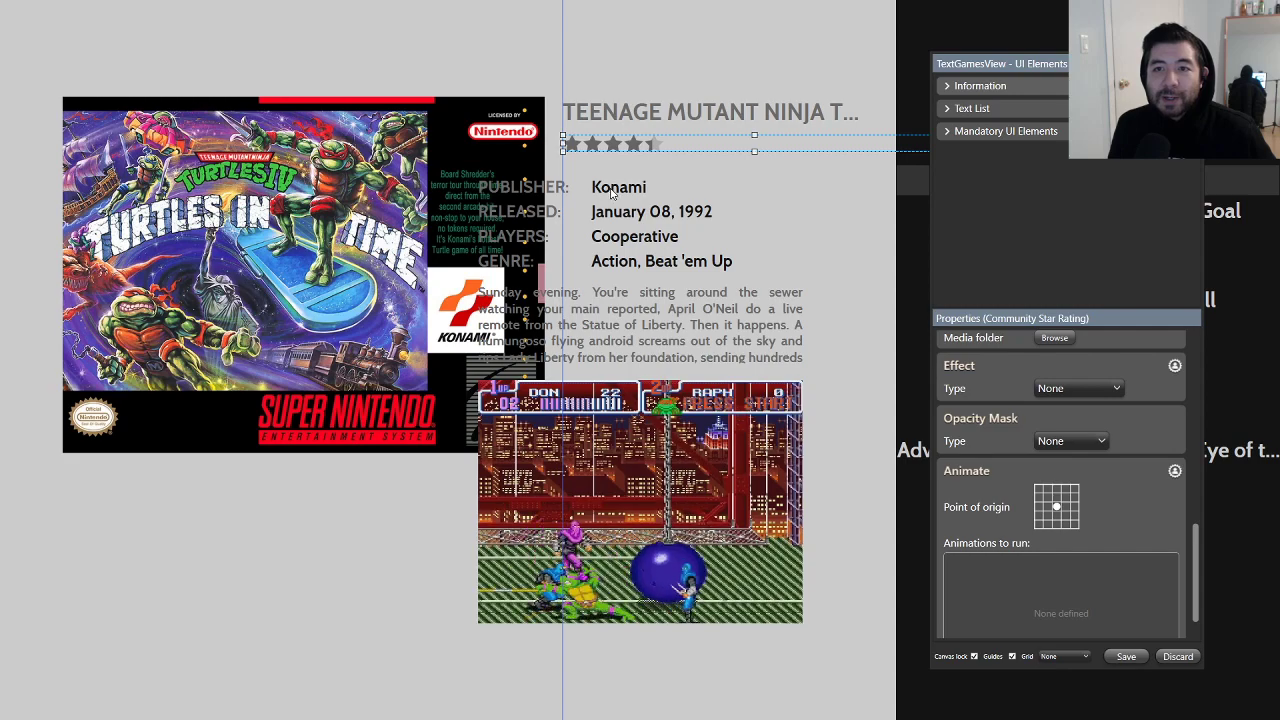
pyautogui.click(611, 190)
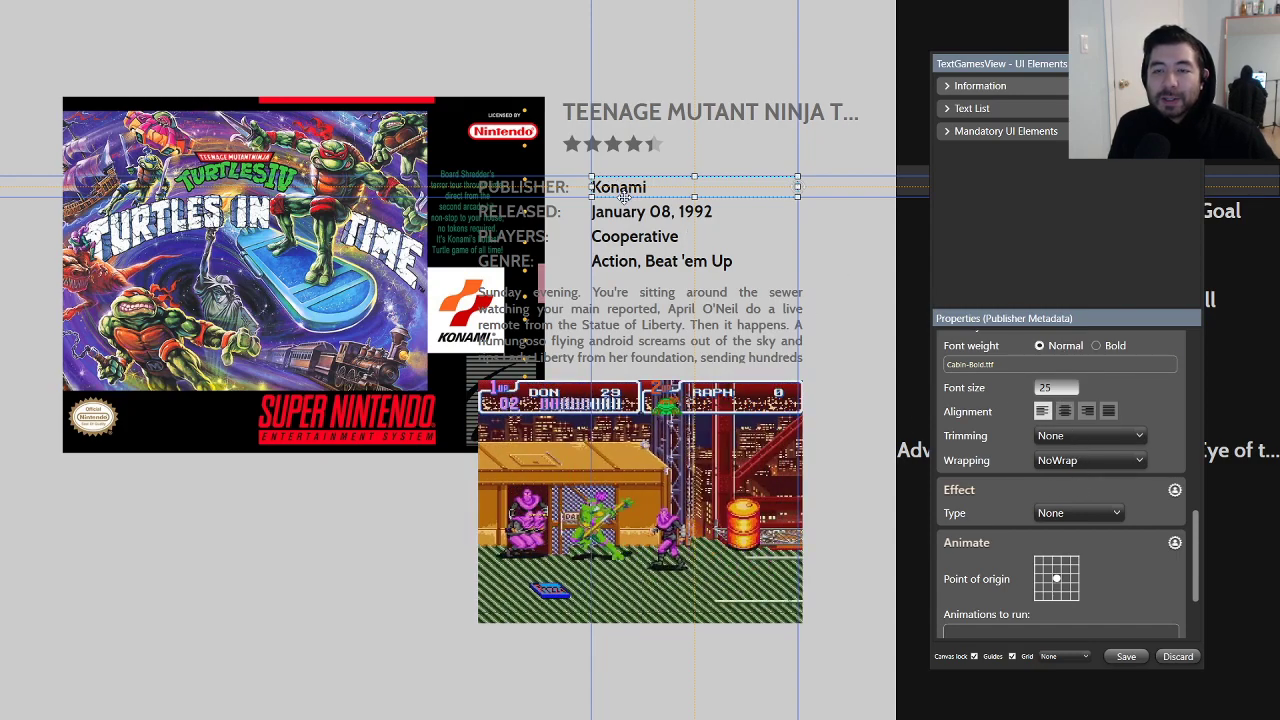
pyautogui.click(556, 187)
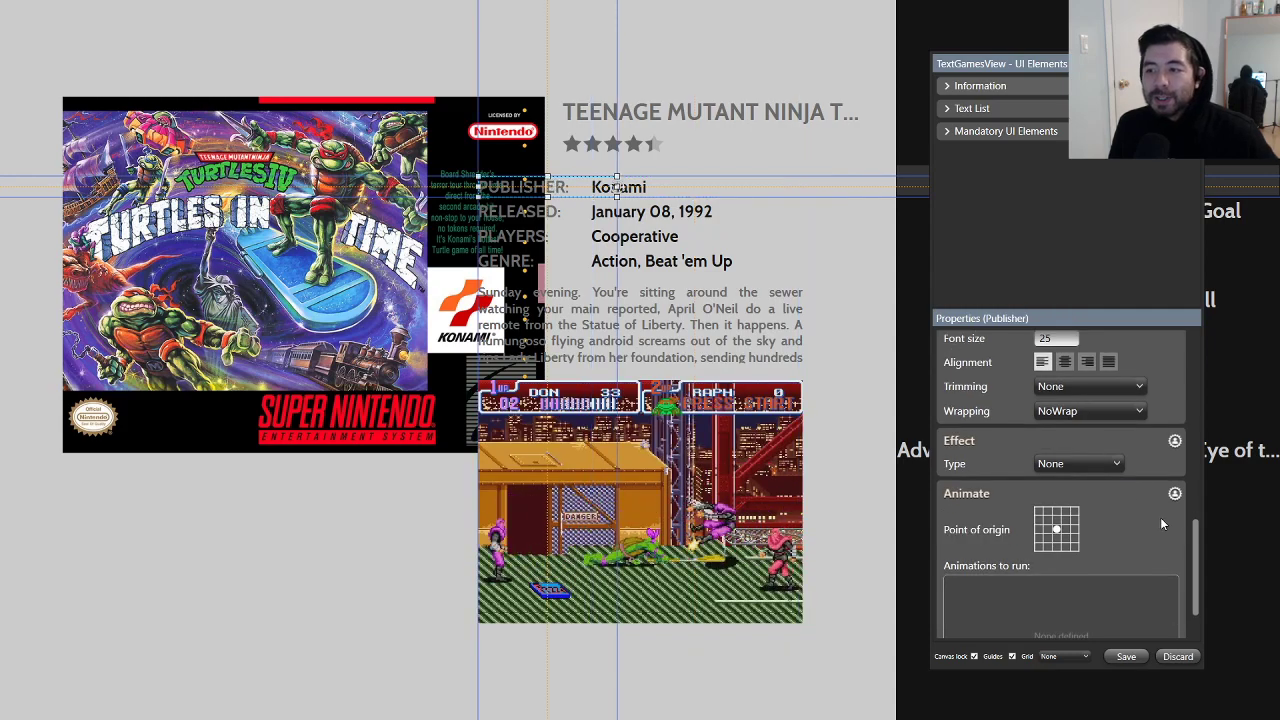
pyautogui.scroll(10, 1160, 517)
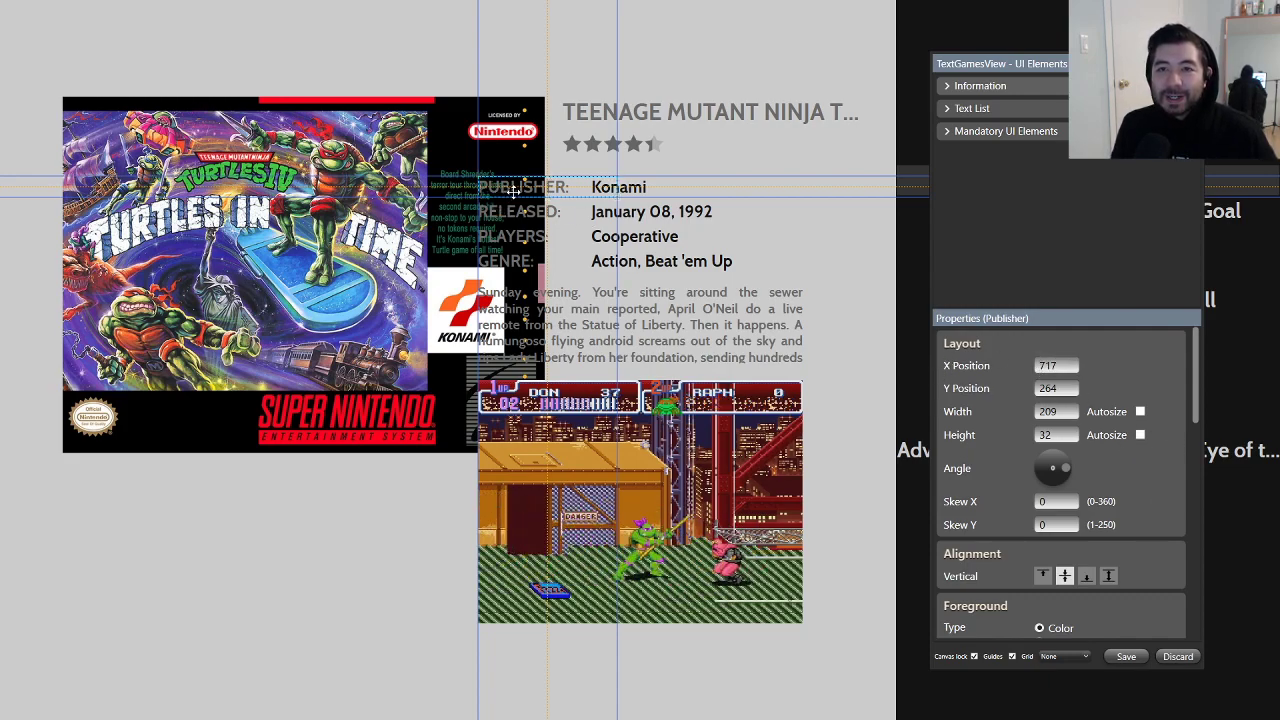
pyautogui.moveTo(511, 187); pyautogui.dragTo(594, 187)
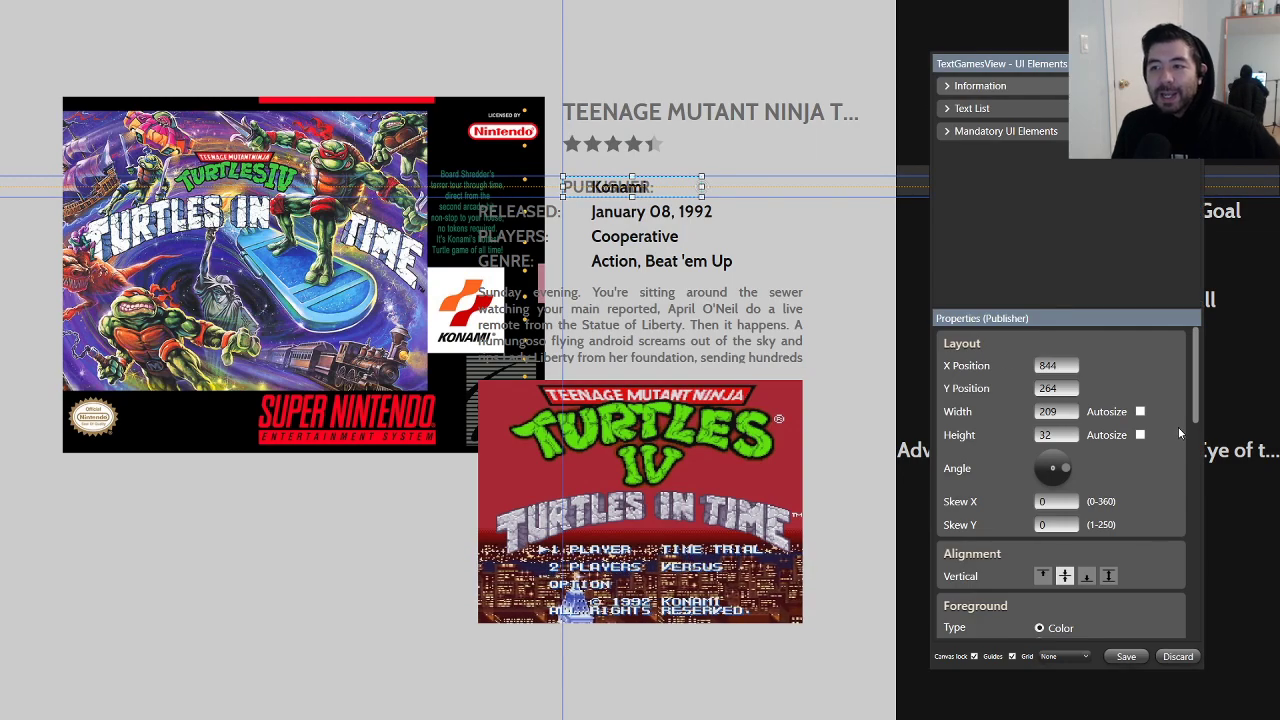
# Step: Open the Windows Calculator and compute the Publisher label's horizontal shift as 844 - 717
pyautogui.press('super')
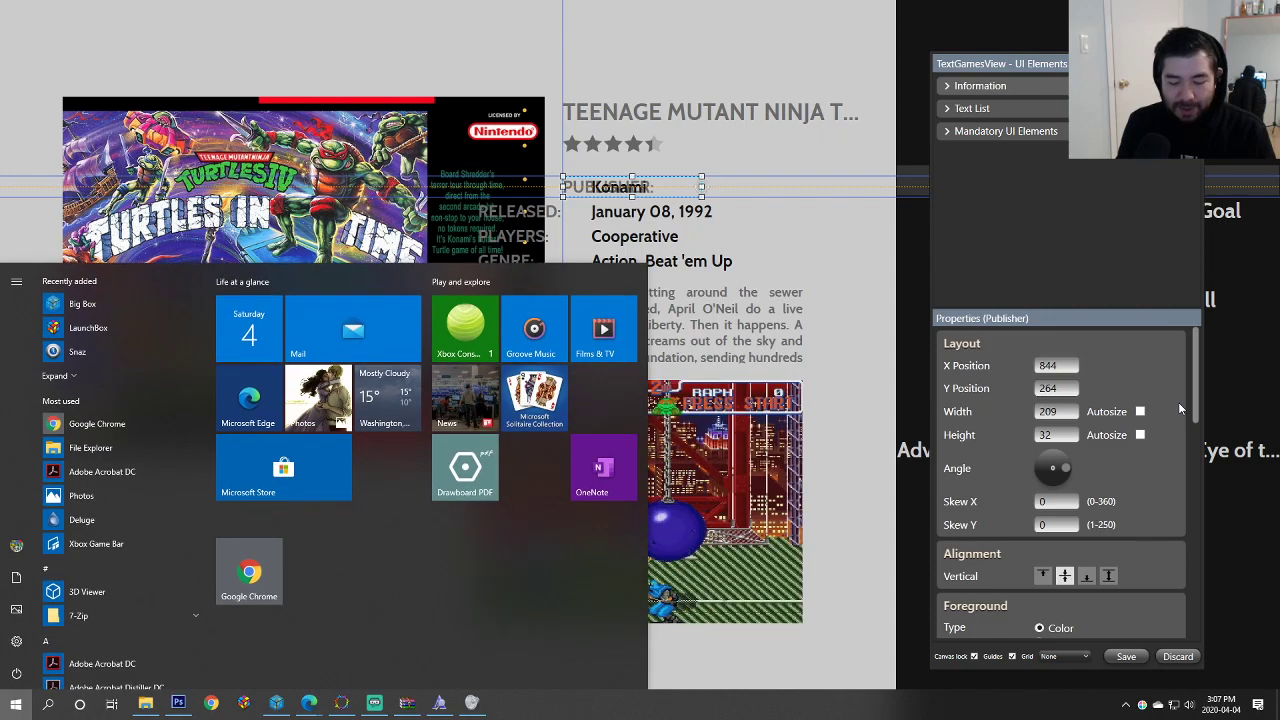
pyautogui.write('calc')
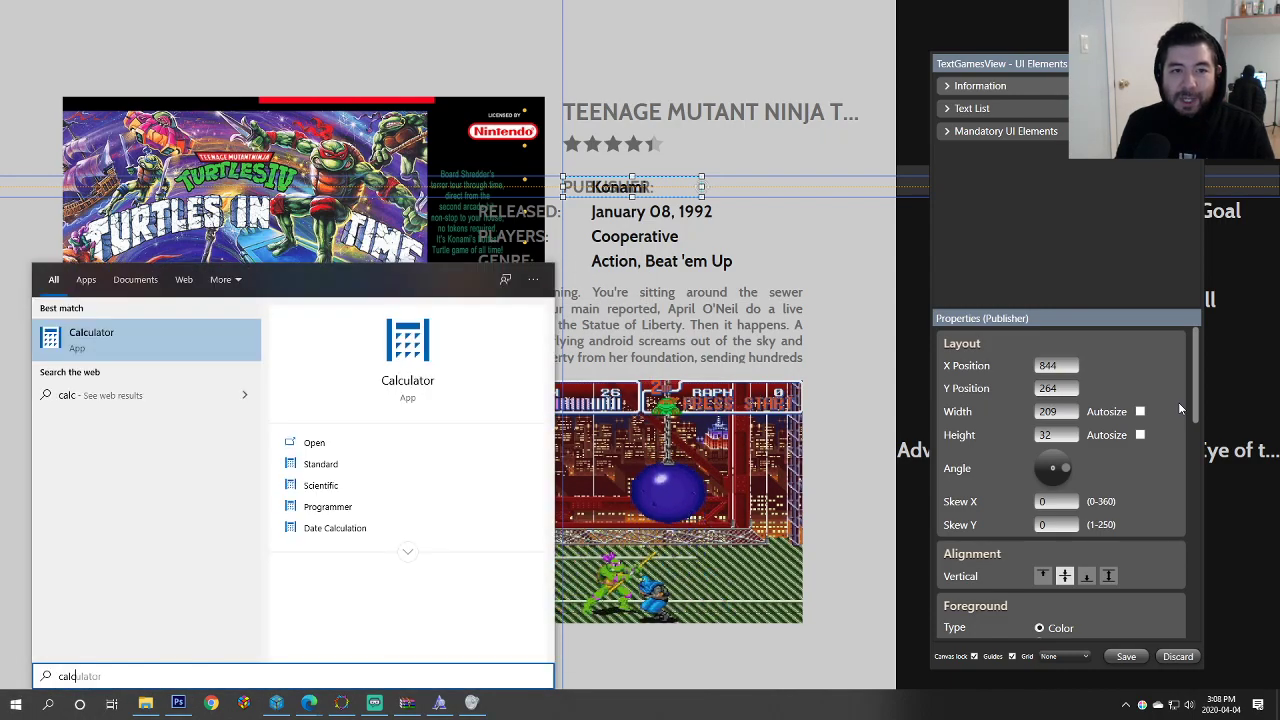
pyautogui.press('Return')
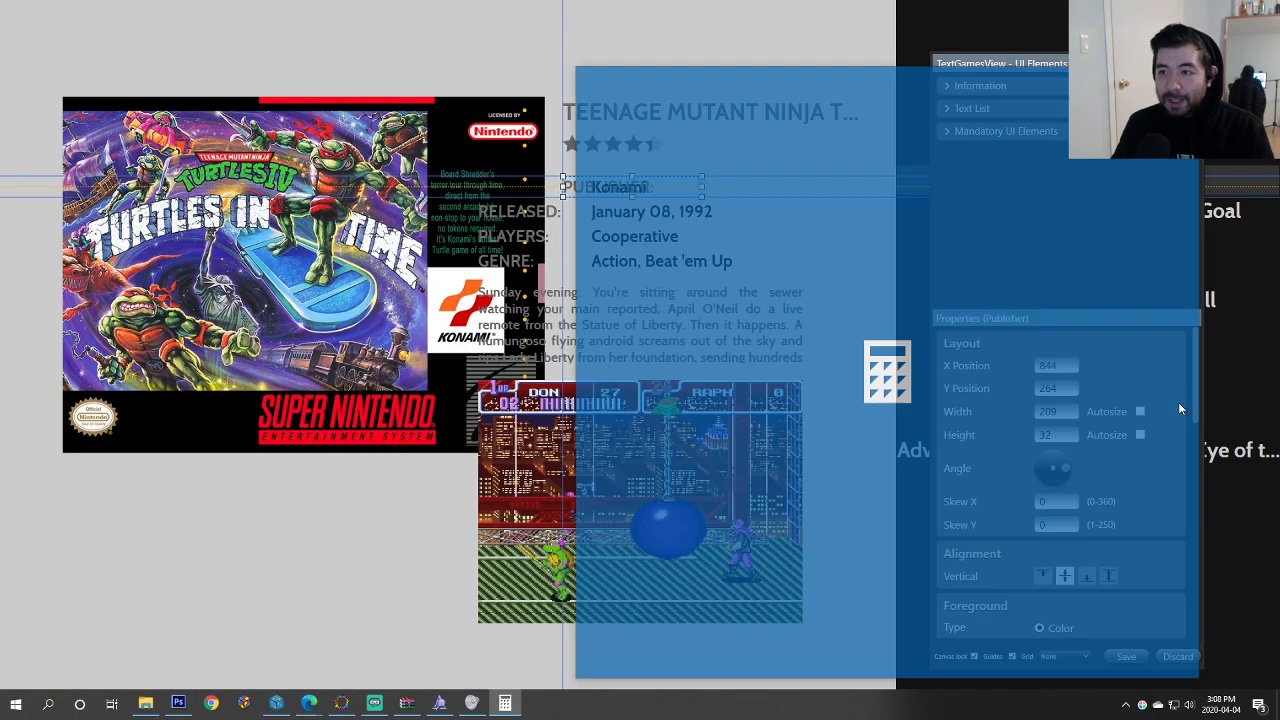
pyautogui.write('84')
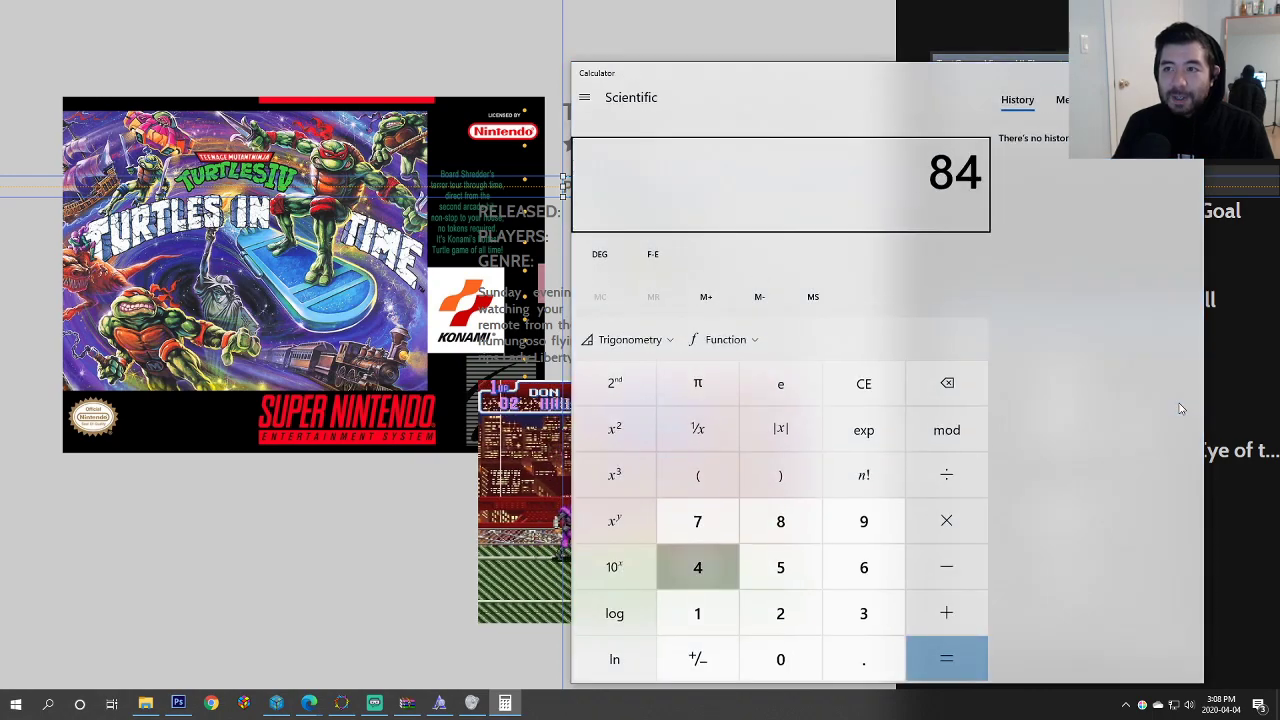
pyautogui.write('4')
pyautogui.press('-')
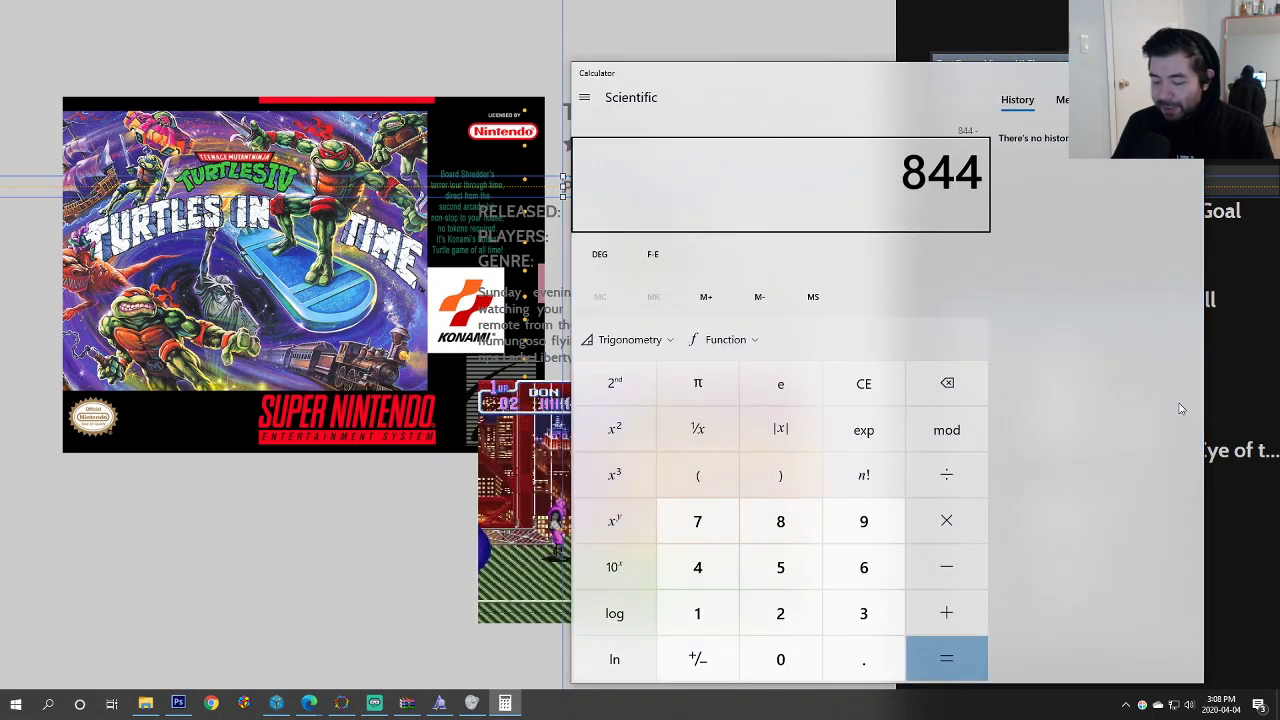
pyautogui.write('717')
pyautogui.press('Return')
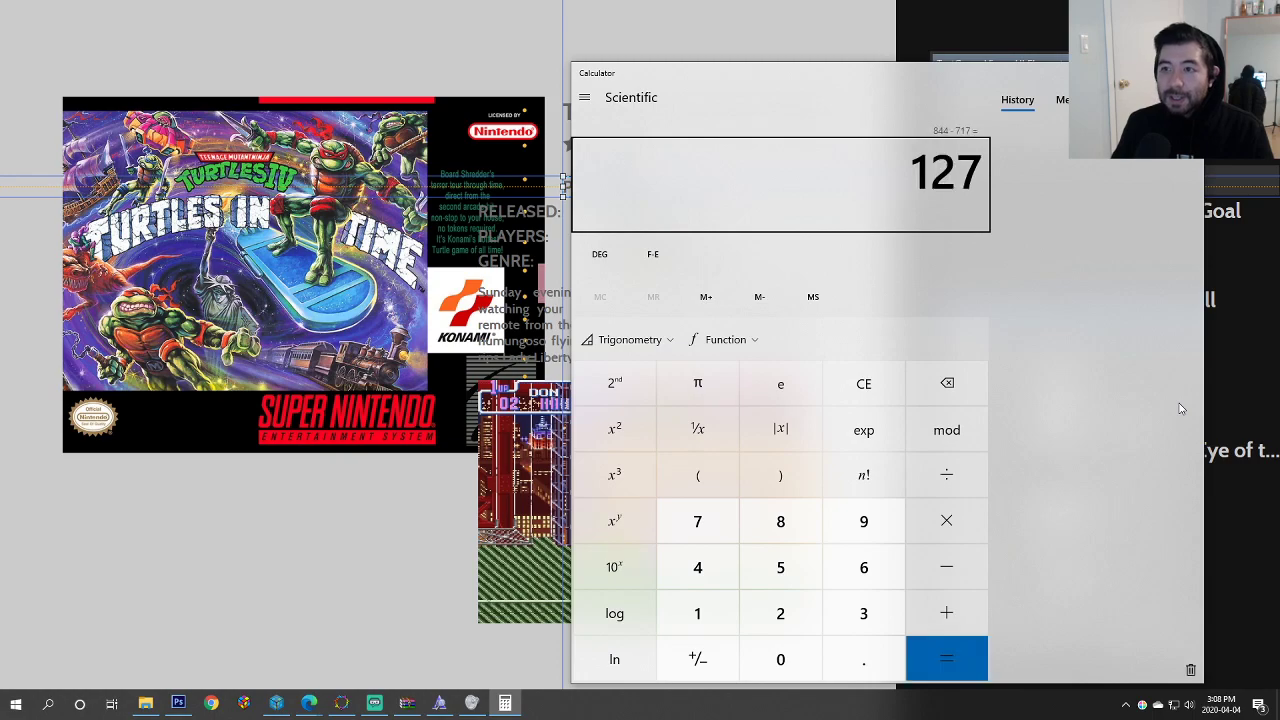
# Step: Switch back to the theme editor and select the Publisher Metadata text to check its X position
pyautogui.hotkey('alt', 'Tab')
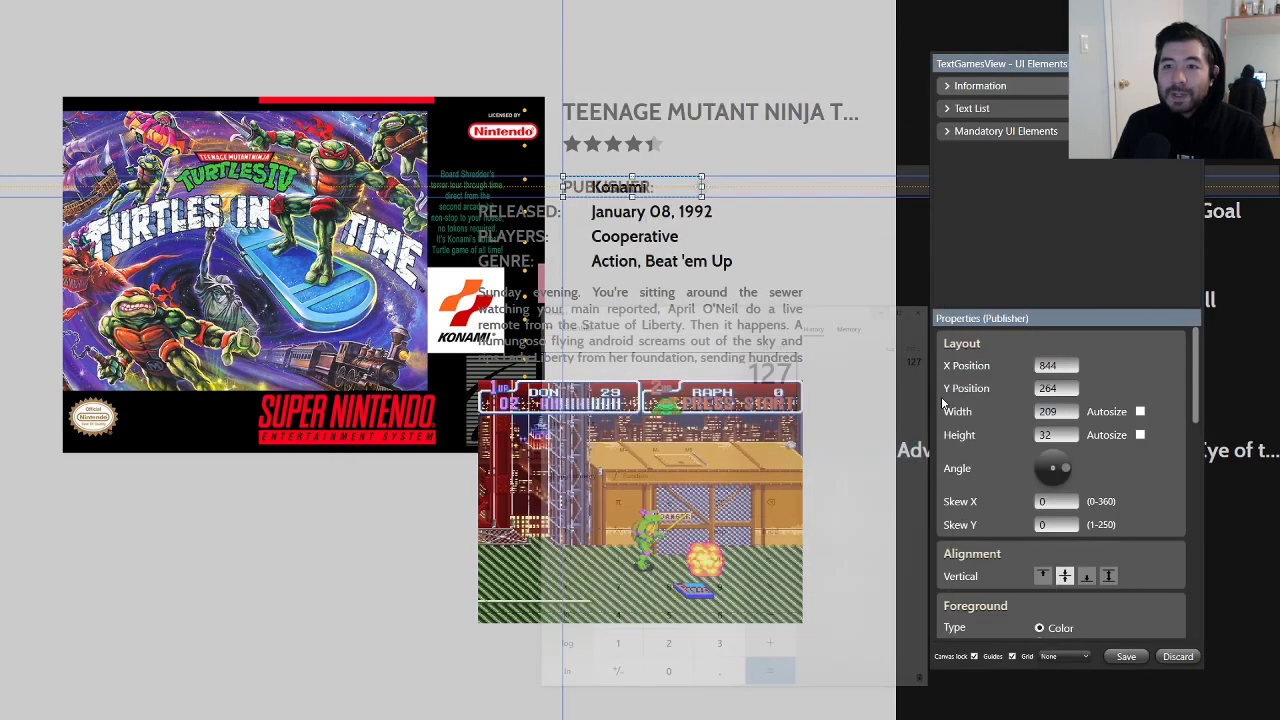
pyautogui.click(948, 86)
pyautogui.click(628, 190)
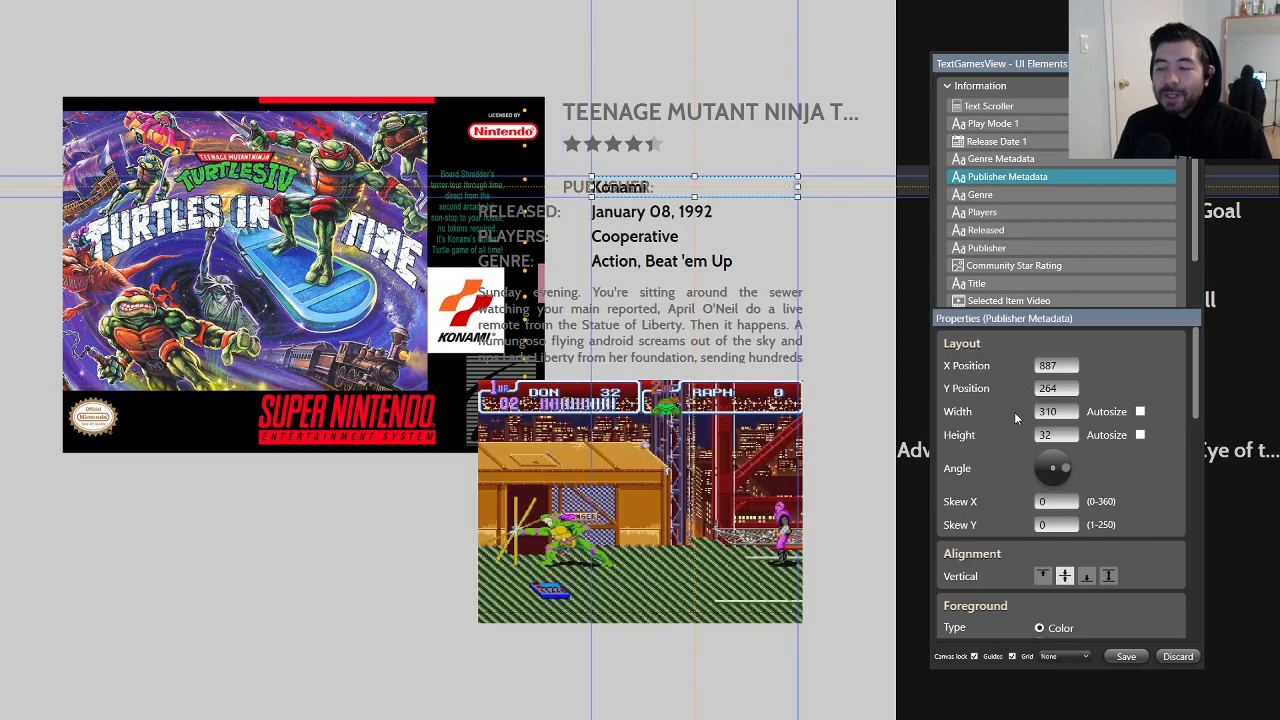
# Step: Switch to the calculator, move it clear of the properties, and compute 887 + 127 for the Publisher Metadata's new X position
pyautogui.hotkey('alt', 'Tab')
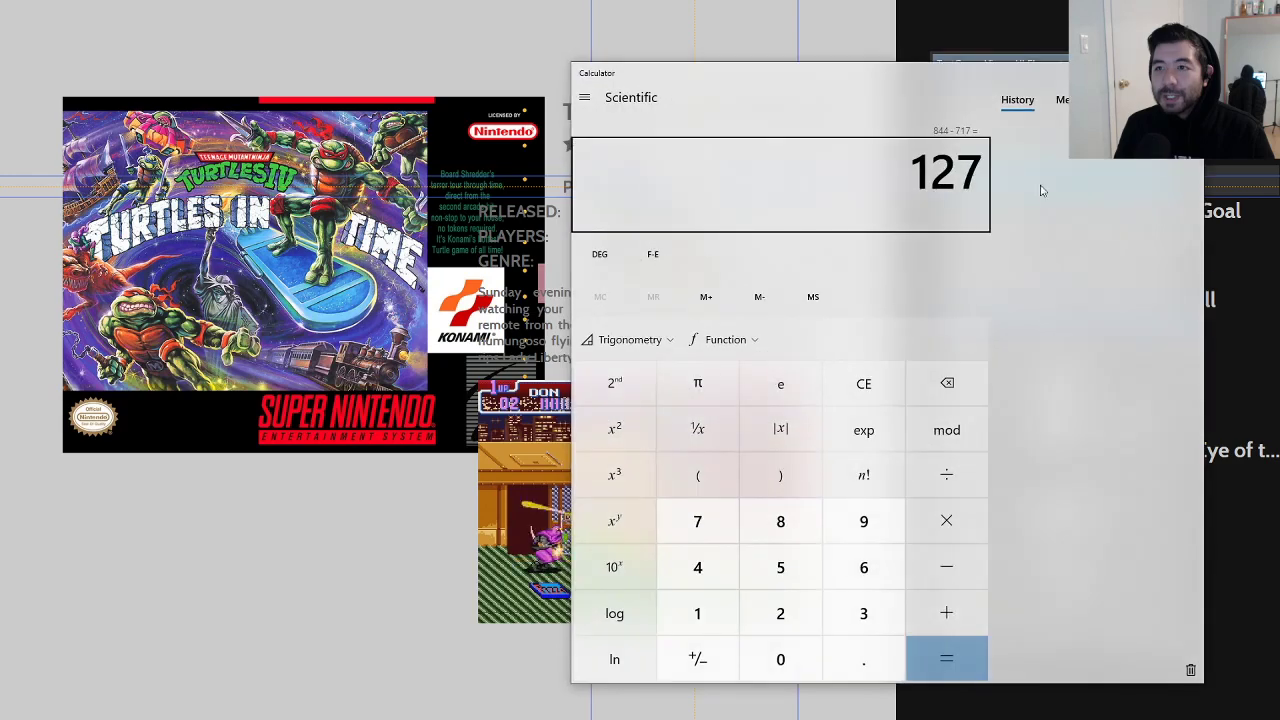
pyautogui.moveTo(903, 75); pyautogui.dragTo(503, 97)
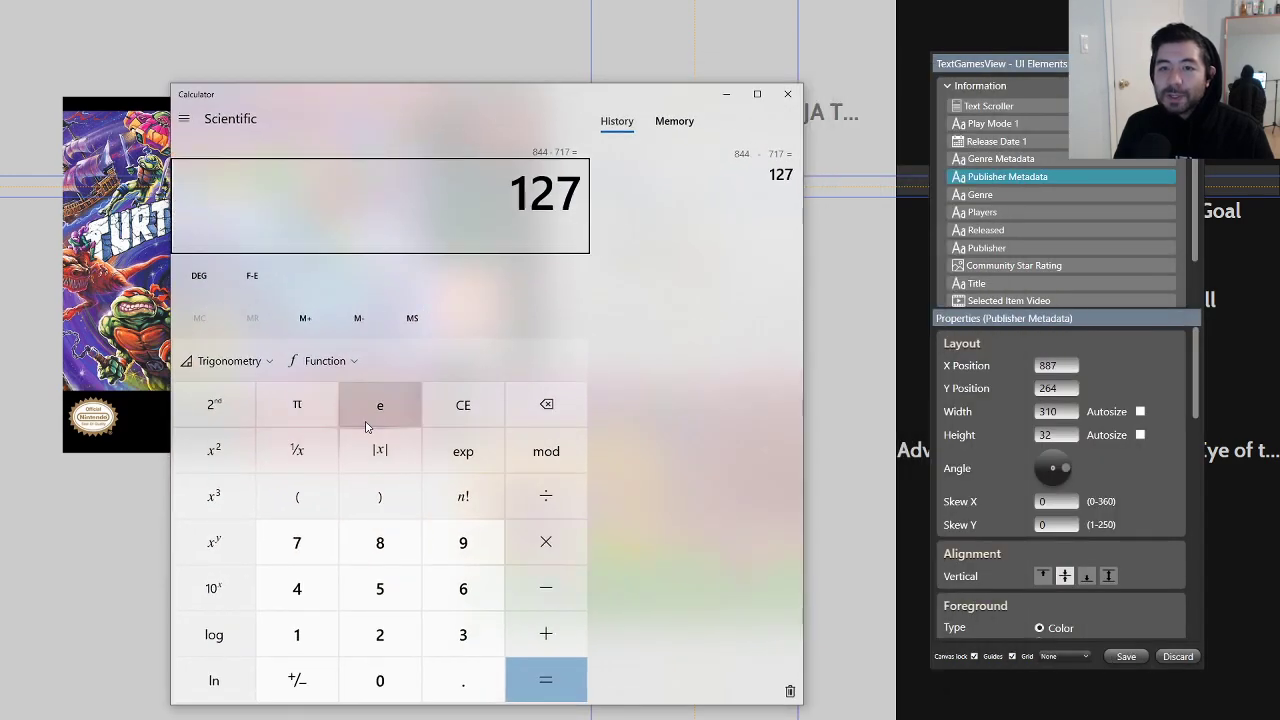
pyautogui.click(463, 408)
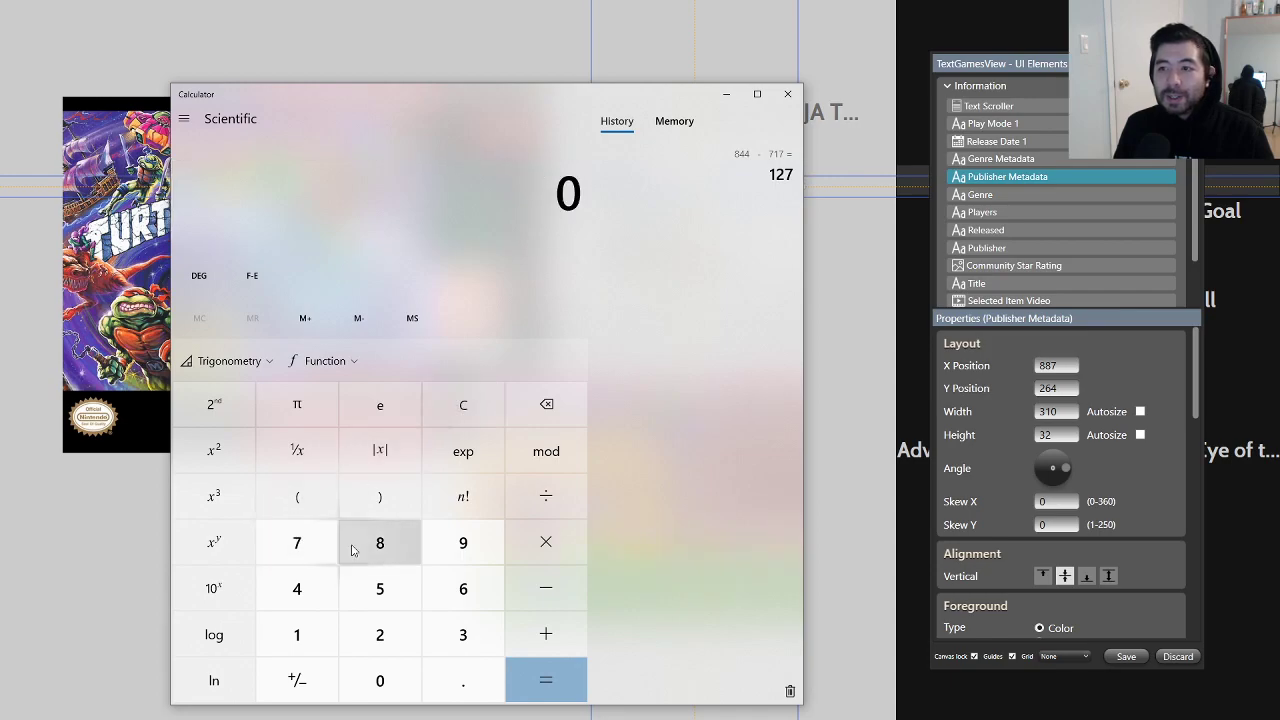
pyautogui.click(383, 542)
pyautogui.click(297, 542)
pyautogui.click(546, 637)
pyautogui.click(297, 632)
pyautogui.click(378, 632)
pyautogui.click(297, 540)
pyautogui.click(575, 679)
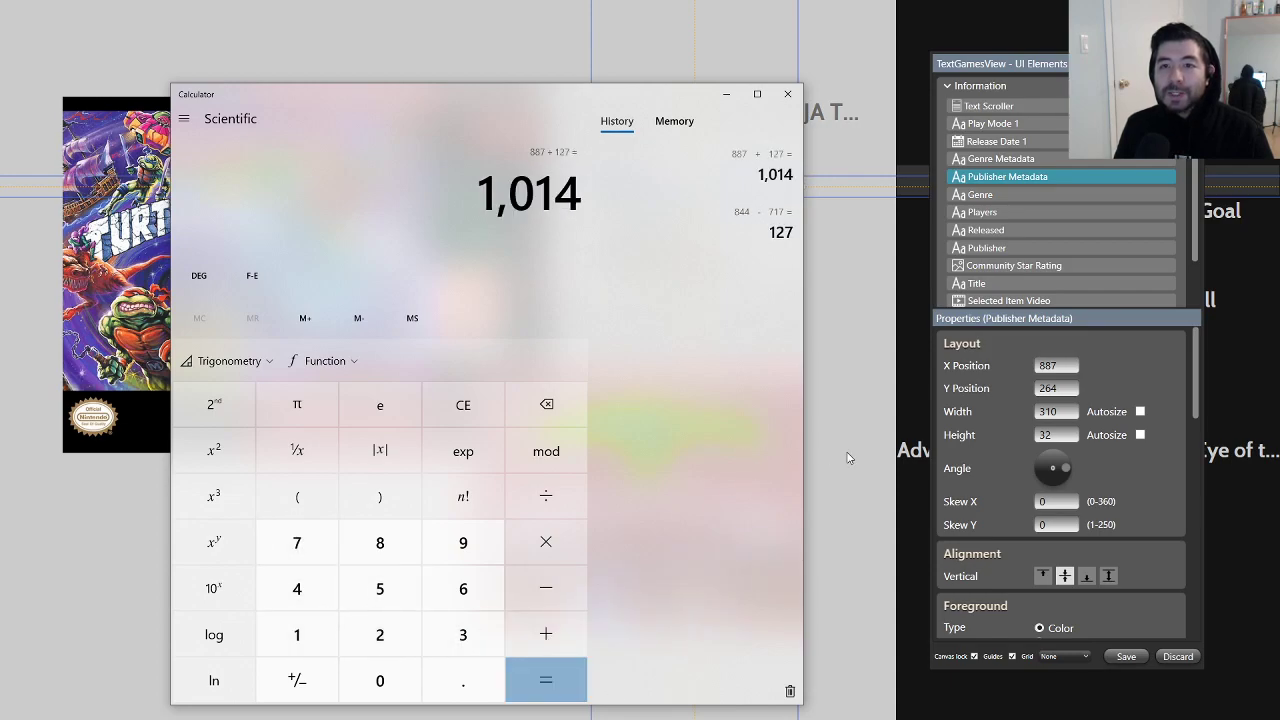
# Step: Set the Publisher Metadata's X position to 1014
pyautogui.doubleClick(1059, 365)
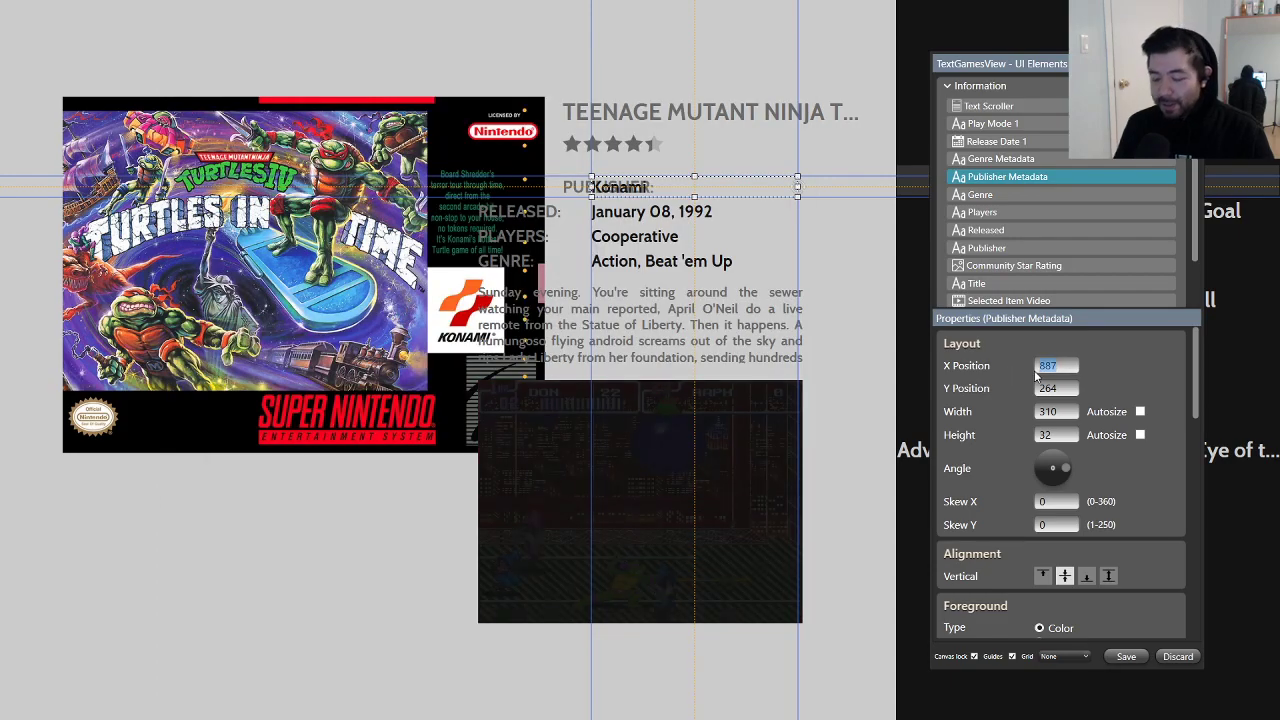
pyautogui.write('1014')
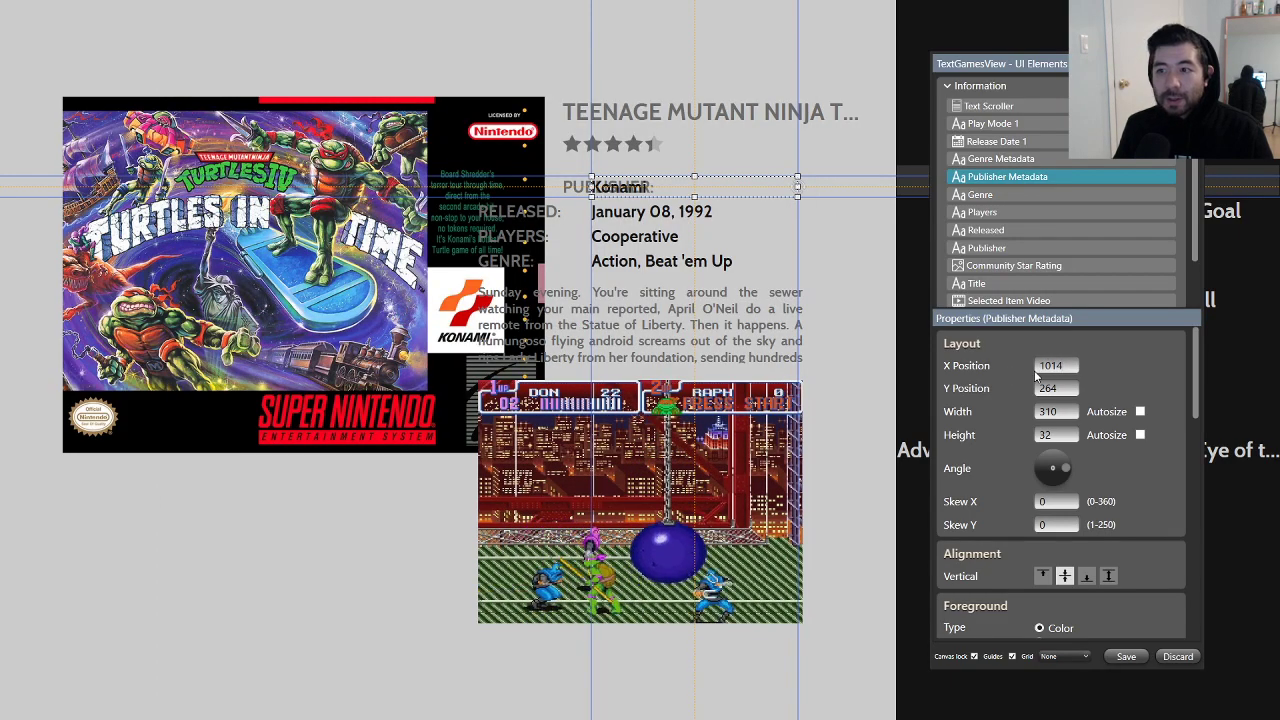
pyautogui.press('Return')
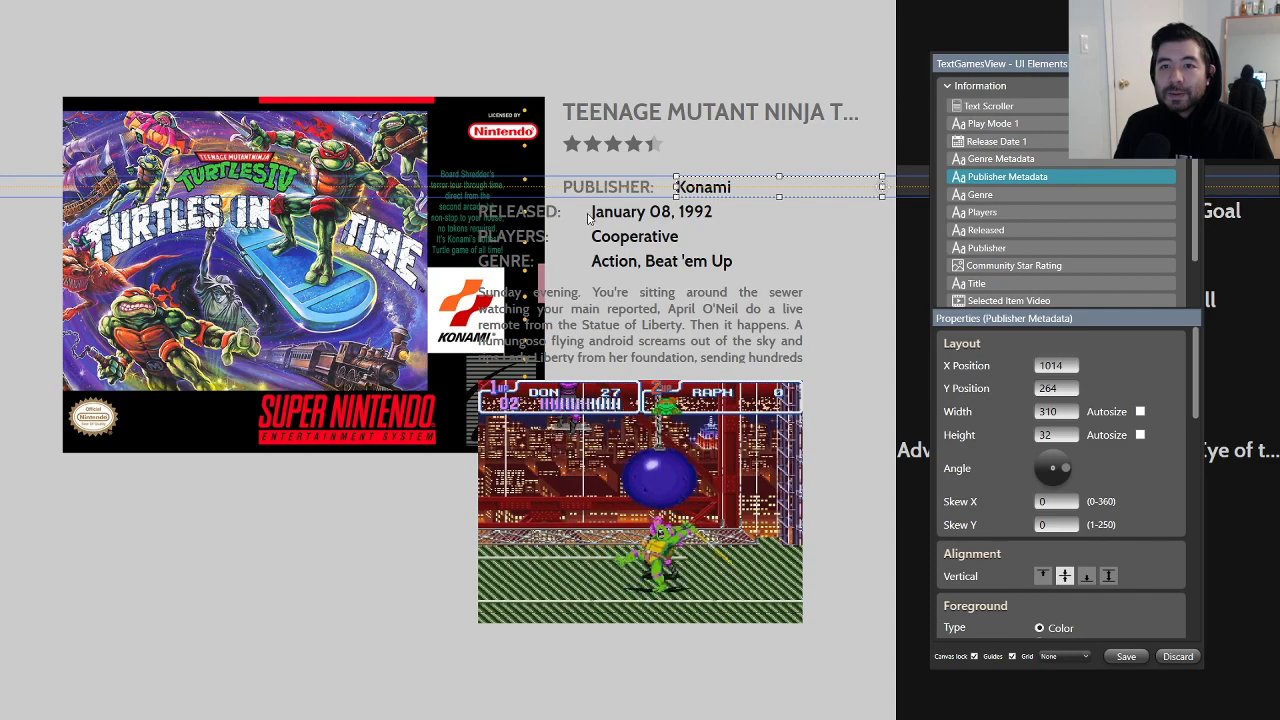
# Step: Move the release date, play mode and genre values right to align with the Publisher Metadata at X position 1014
pyautogui.click(632, 213)
pyautogui.moveTo(632, 213); pyautogui.dragTo(712, 213)
pyautogui.click(621, 237)
pyautogui.moveTo(621, 237); pyautogui.dragTo(706, 237)
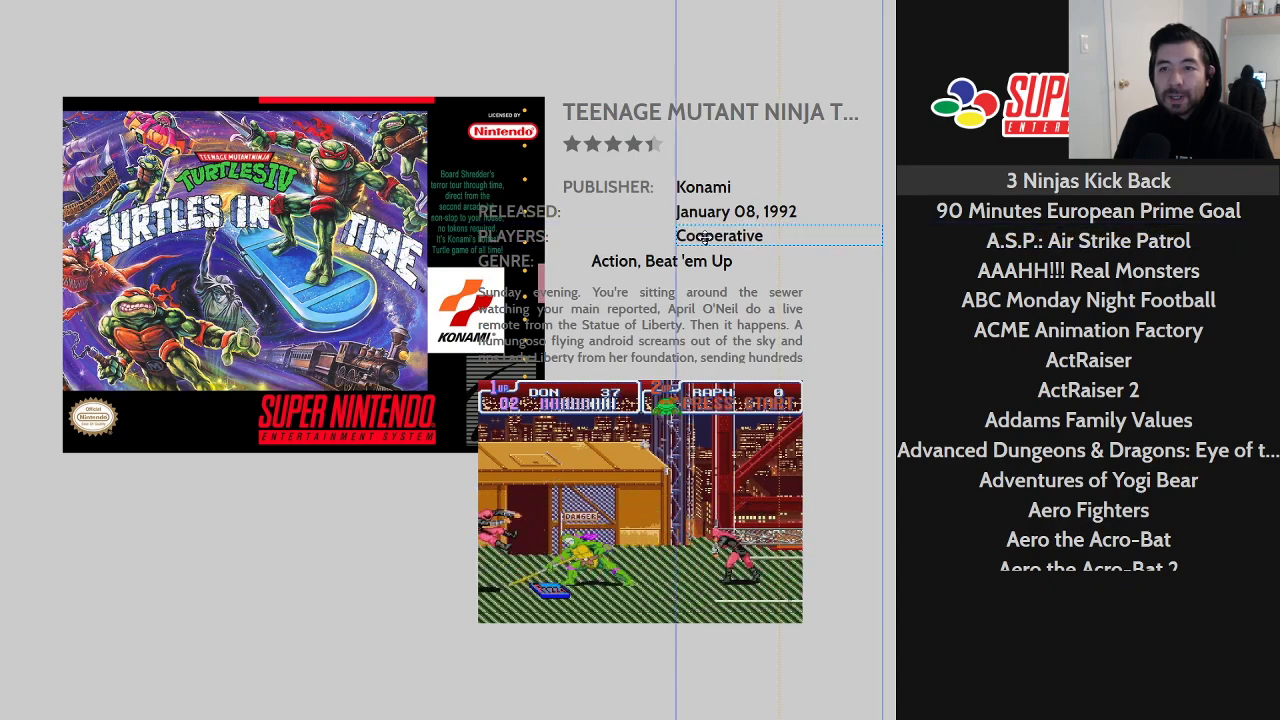
pyautogui.click(625, 262)
pyautogui.moveTo(615, 262); pyautogui.dragTo(702, 262)
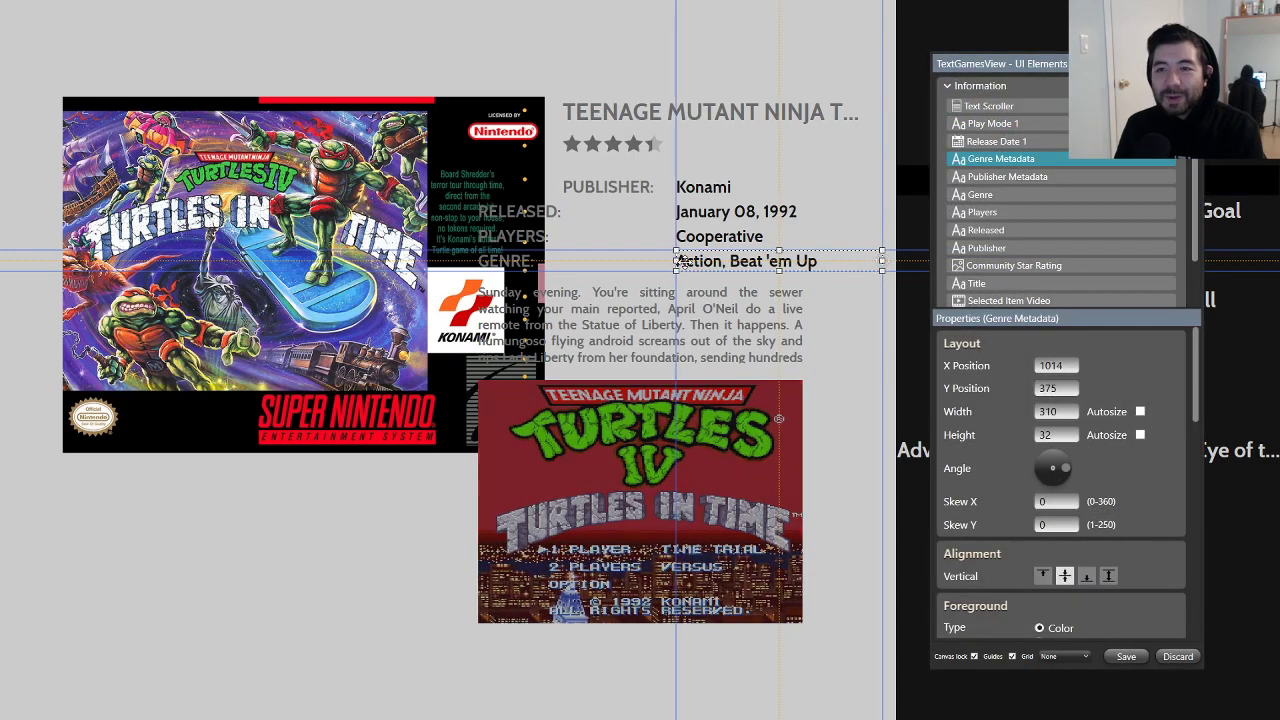
# Step: Move the Released label right, clear of the box art, to X position 844 and Y position 301
pyautogui.click(545, 213)
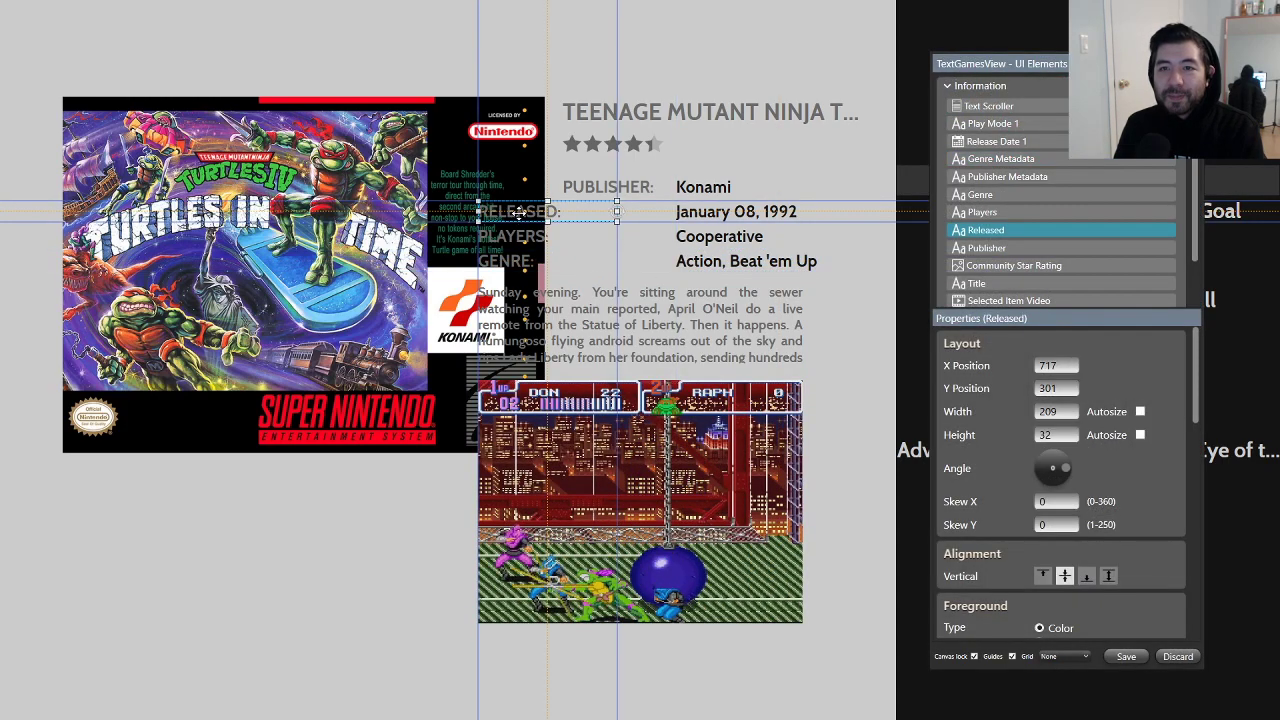
pyautogui.moveTo(548, 213); pyautogui.dragTo(585, 214)
pyautogui.moveTo(597, 213); pyautogui.dragTo(601, 214)
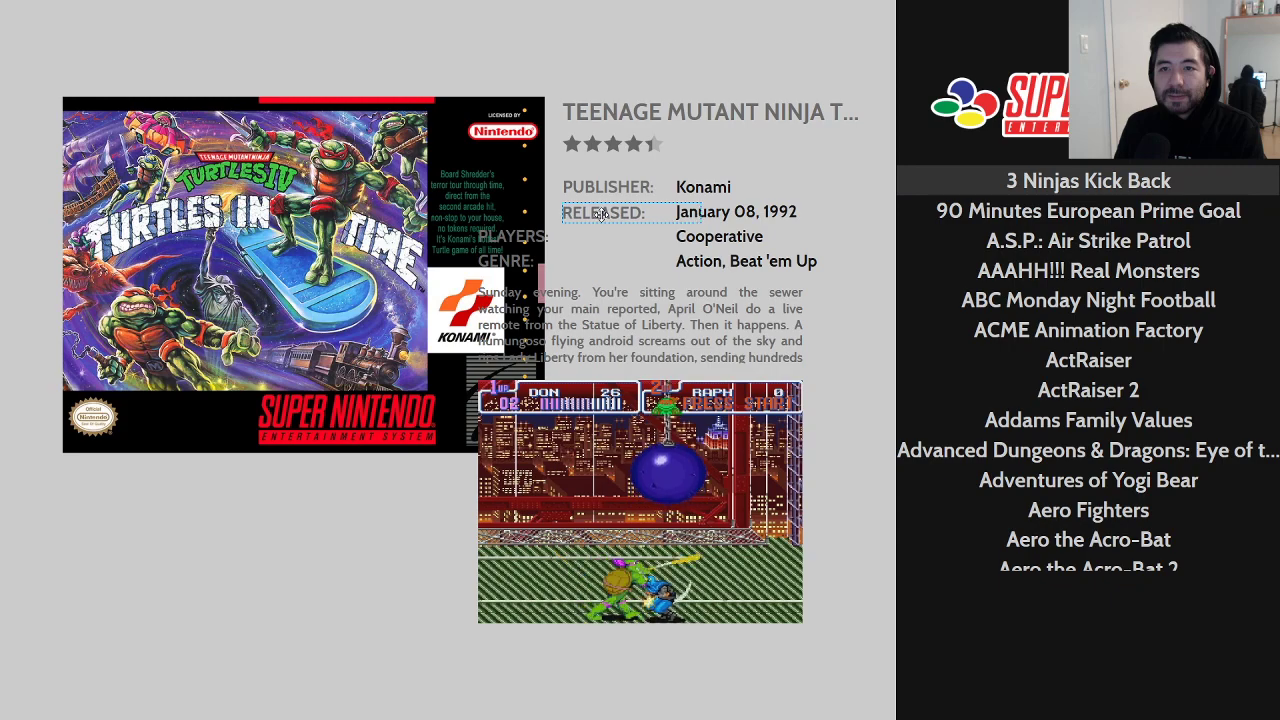
pyautogui.doubleClick(602, 214)
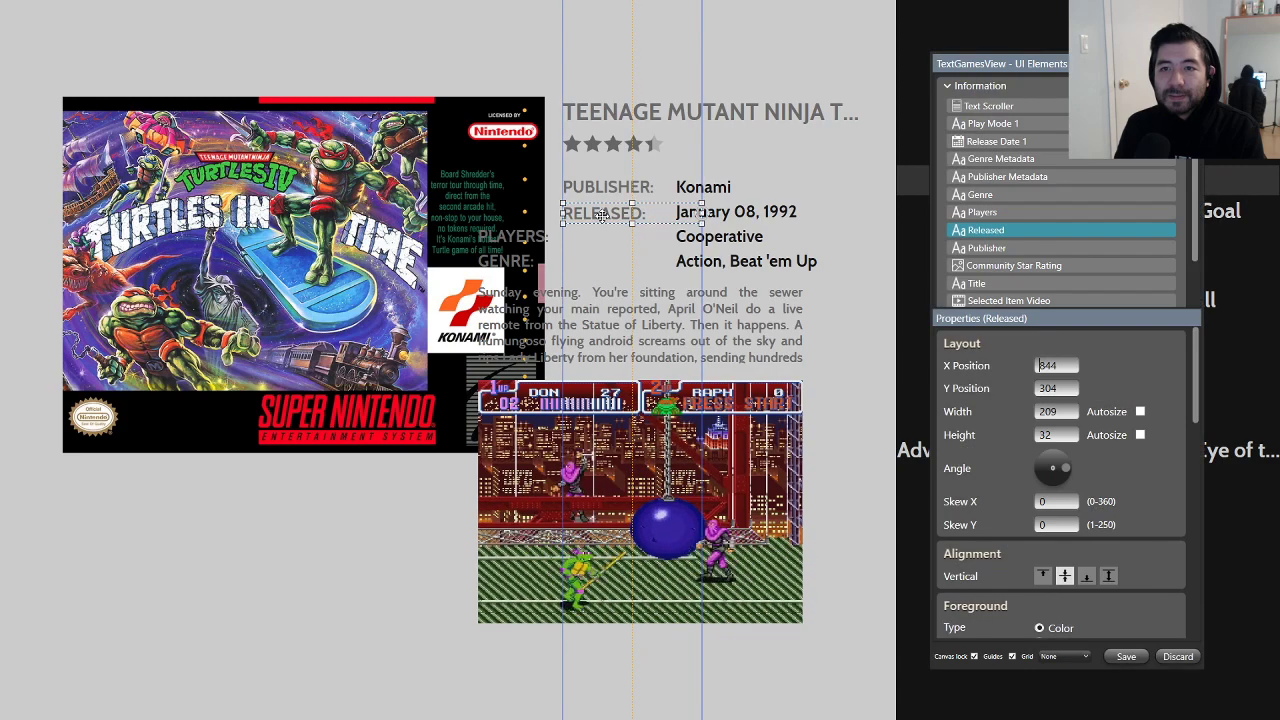
pyautogui.moveTo(602, 215); pyautogui.dragTo(603, 213)
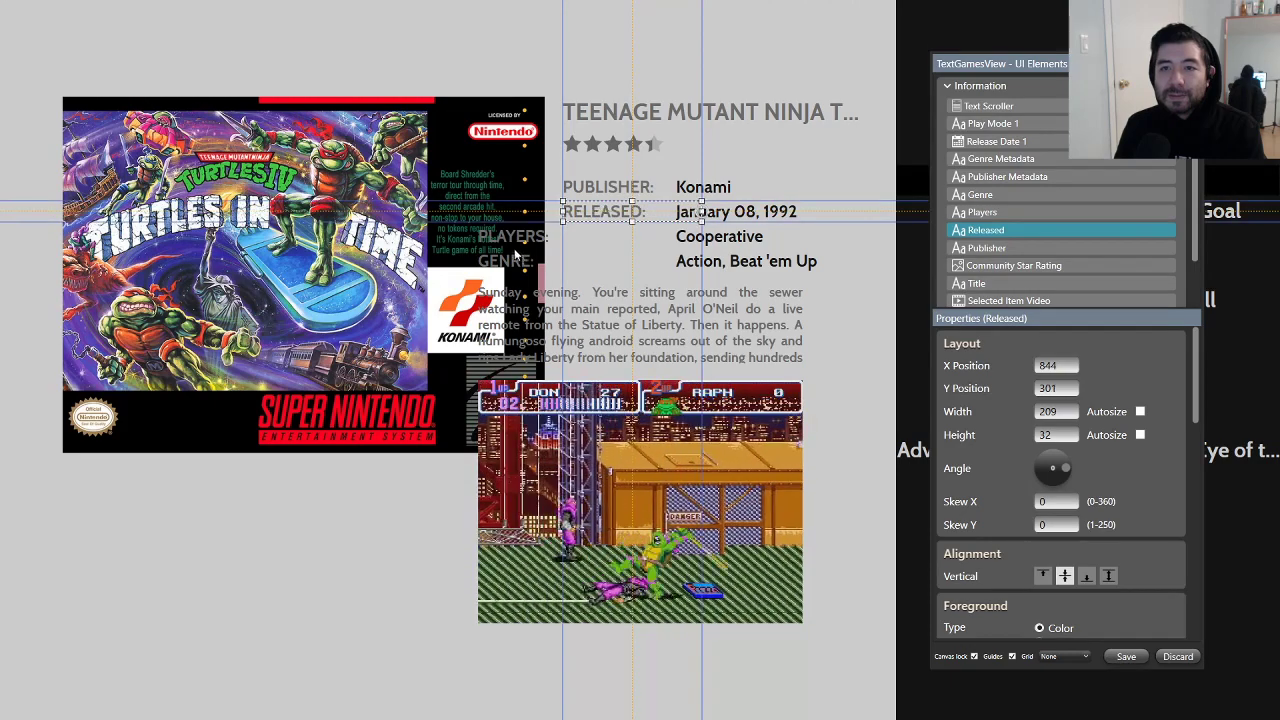
# Step: Move the Players and Genre labels right to X position 844, aligned with the Released label
pyautogui.click(511, 235)
pyautogui.moveTo(511, 235); pyautogui.dragTo(590, 237)
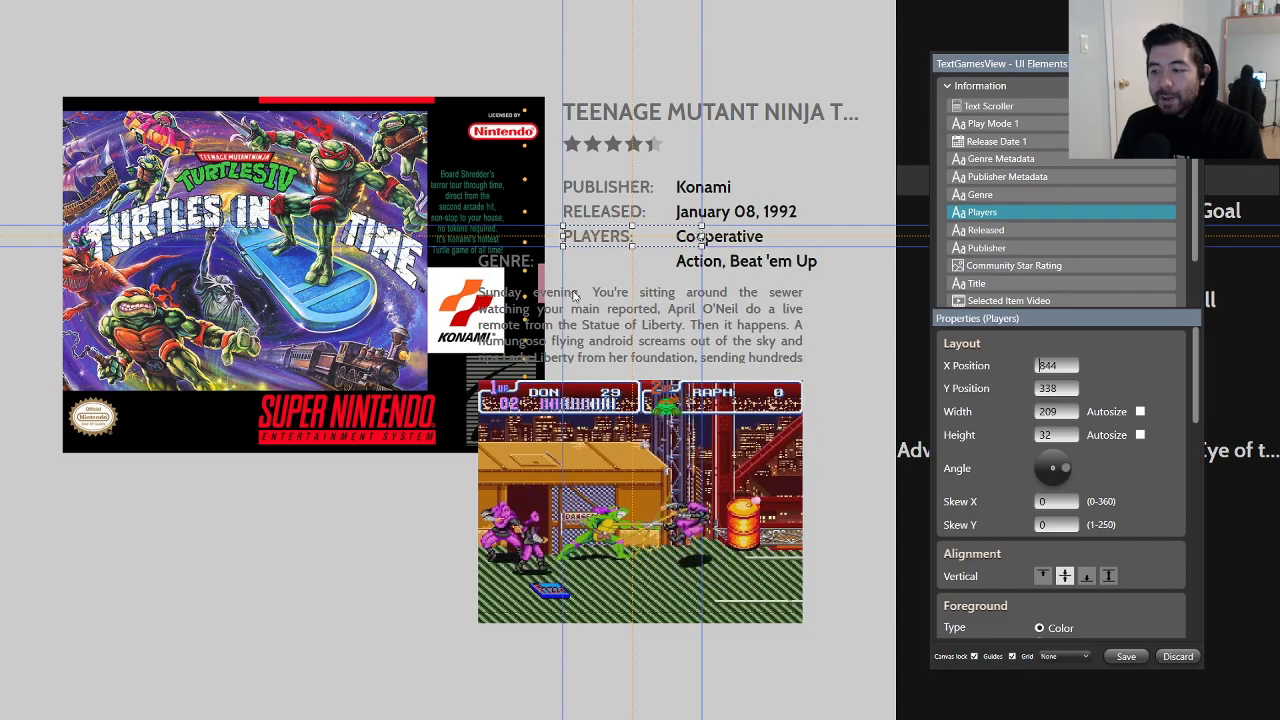
pyautogui.click(500, 260)
pyautogui.moveTo(510, 260); pyautogui.dragTo(597, 263)
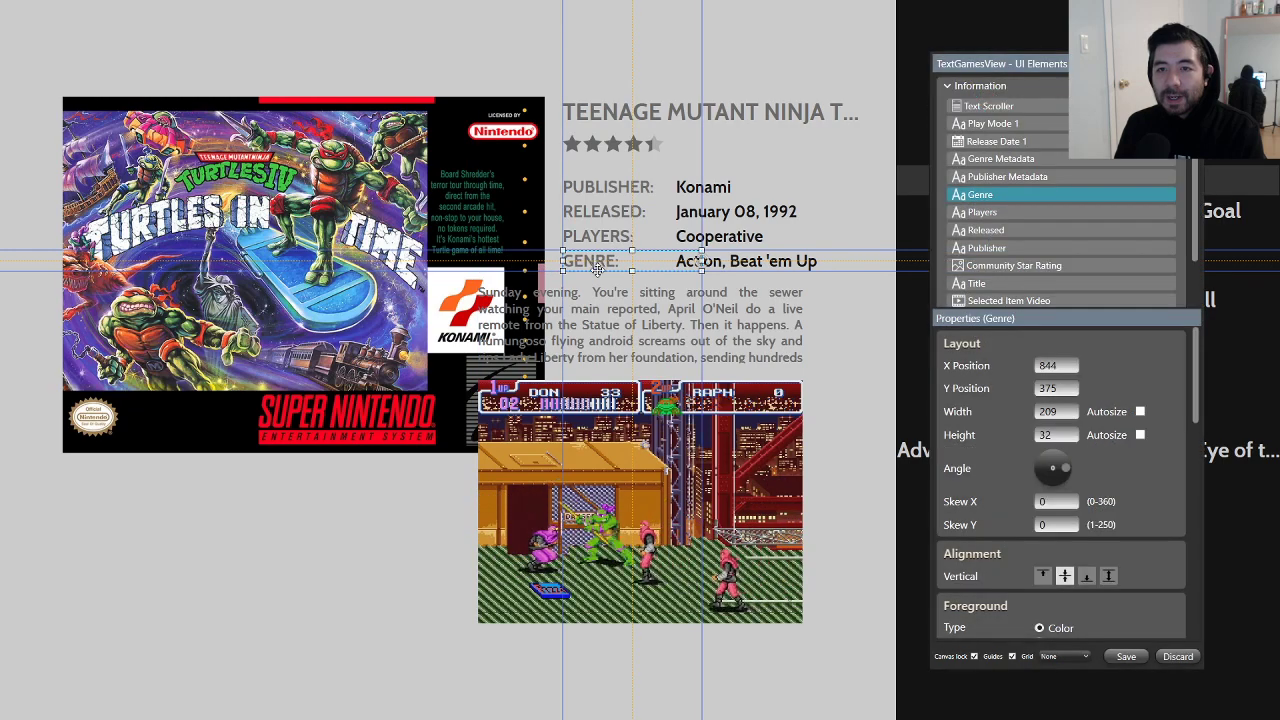
# Step: Move the description Text Scroller below the box art at X position 94, enlarge it to 588 wide, and compare it with the reference image
pyautogui.moveTo(610, 322); pyautogui.dragTo(199, 521)
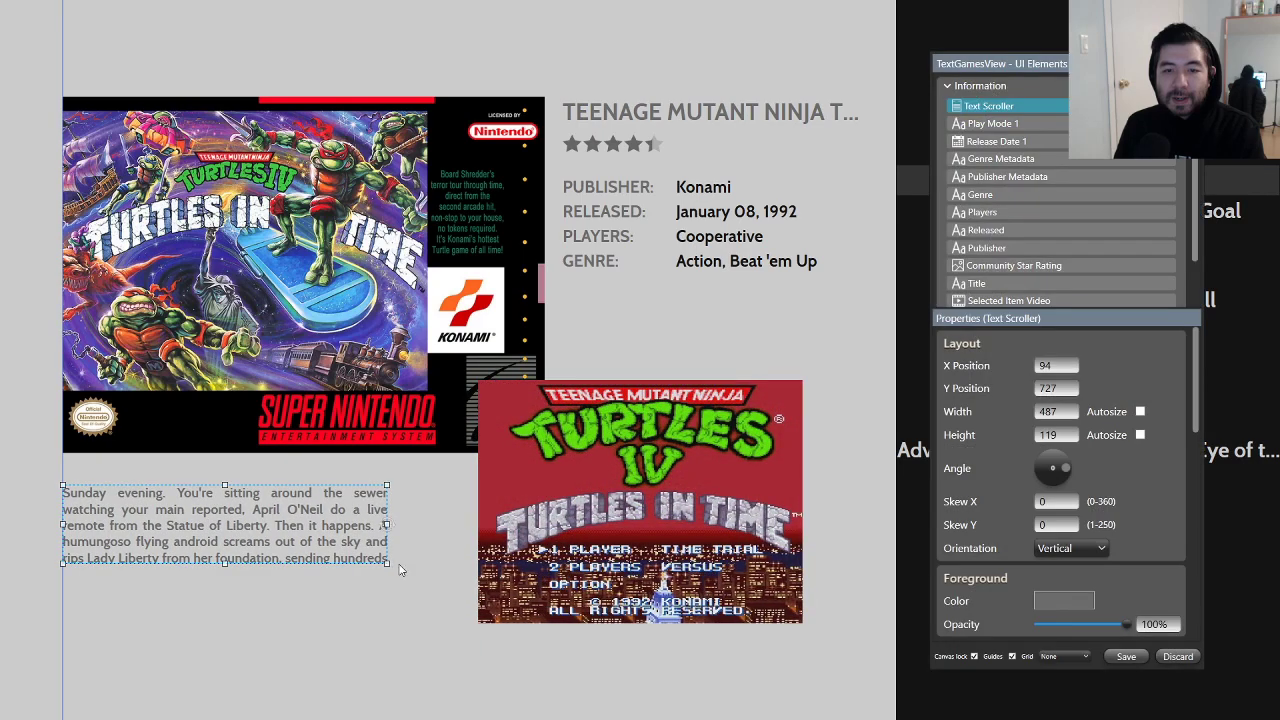
pyautogui.moveTo(388, 564); pyautogui.dragTo(455, 623)
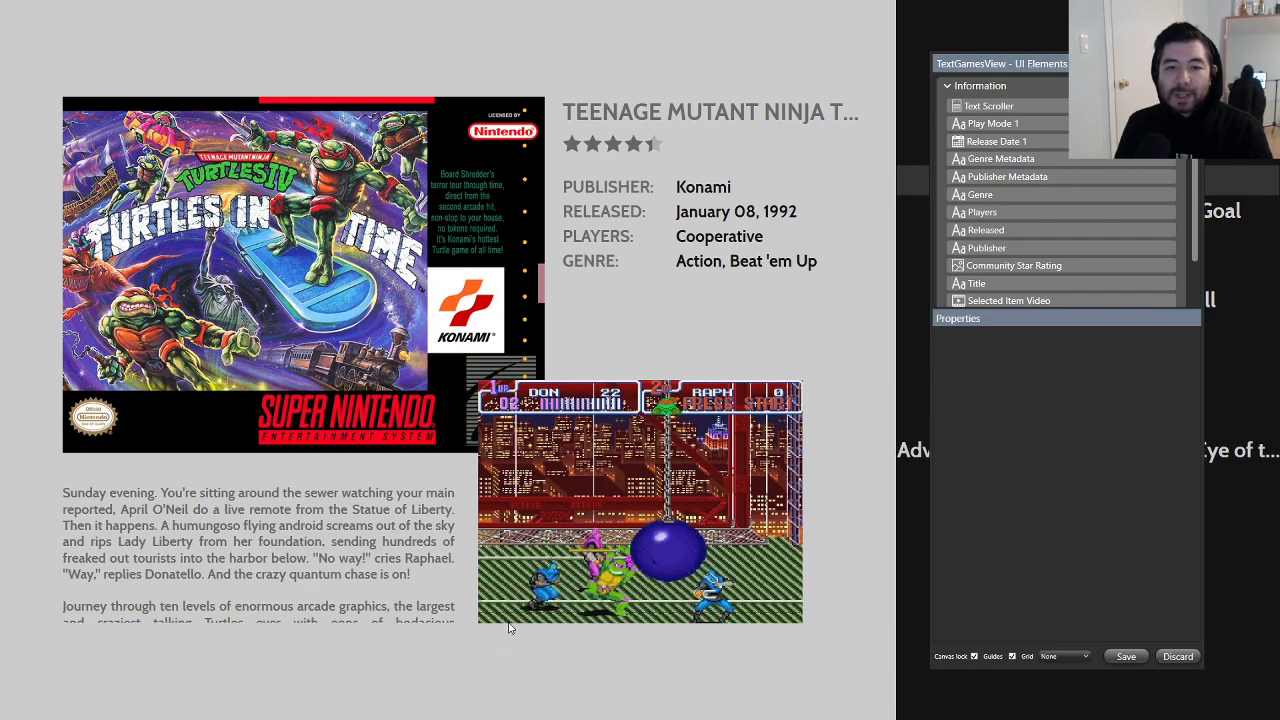
pyautogui.hotkey('alt', 'Tab')
pyautogui.hotkey('alt', 'Tab')
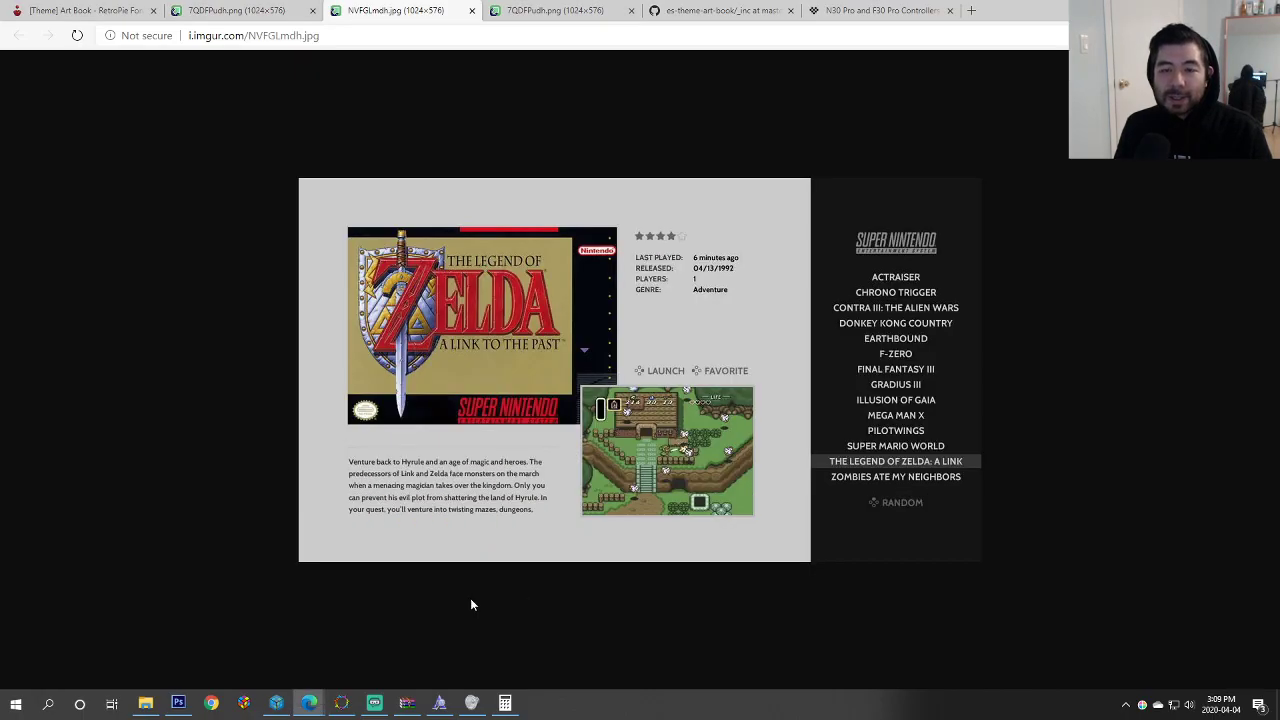
pyautogui.hotkey('alt', 'Tab')
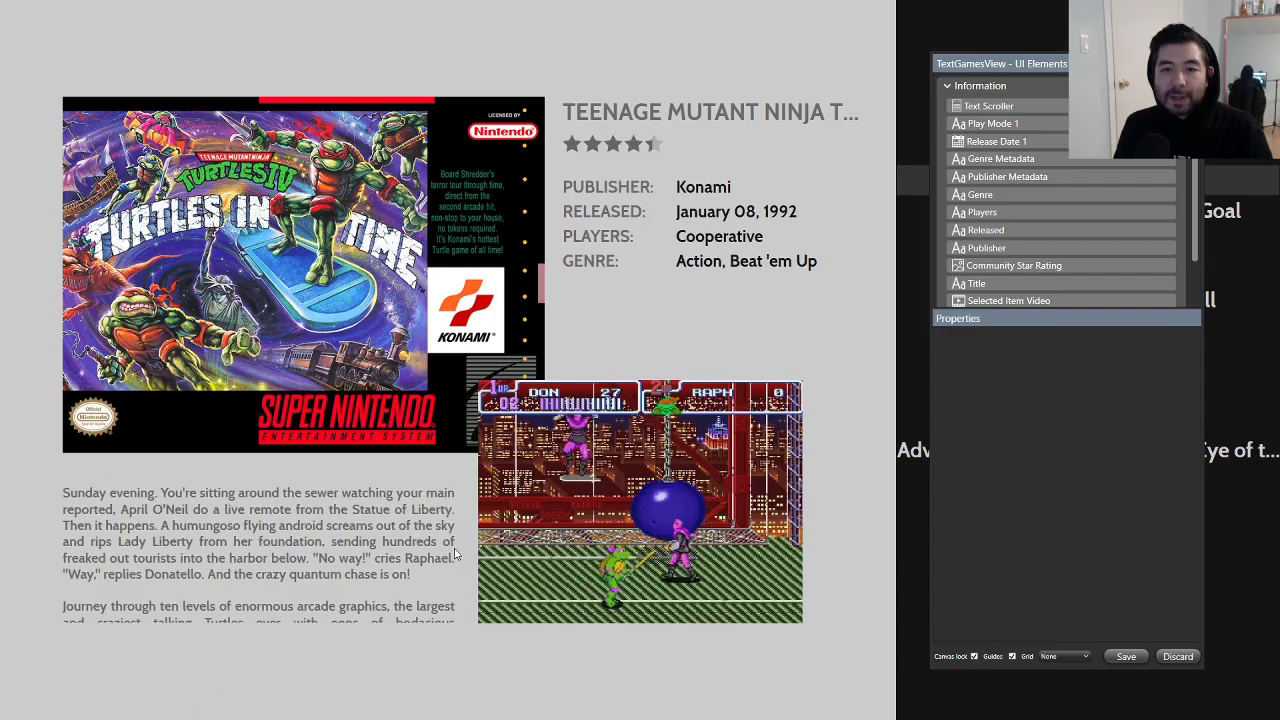
# Step: Lower the description Text Scroller's upper edge to widen the gap beneath the box art, fine-tuning it against the reference image
pyautogui.click(258, 487)
pyautogui.moveTo(258, 487); pyautogui.dragTo(258, 517)
pyautogui.click(489, 689)
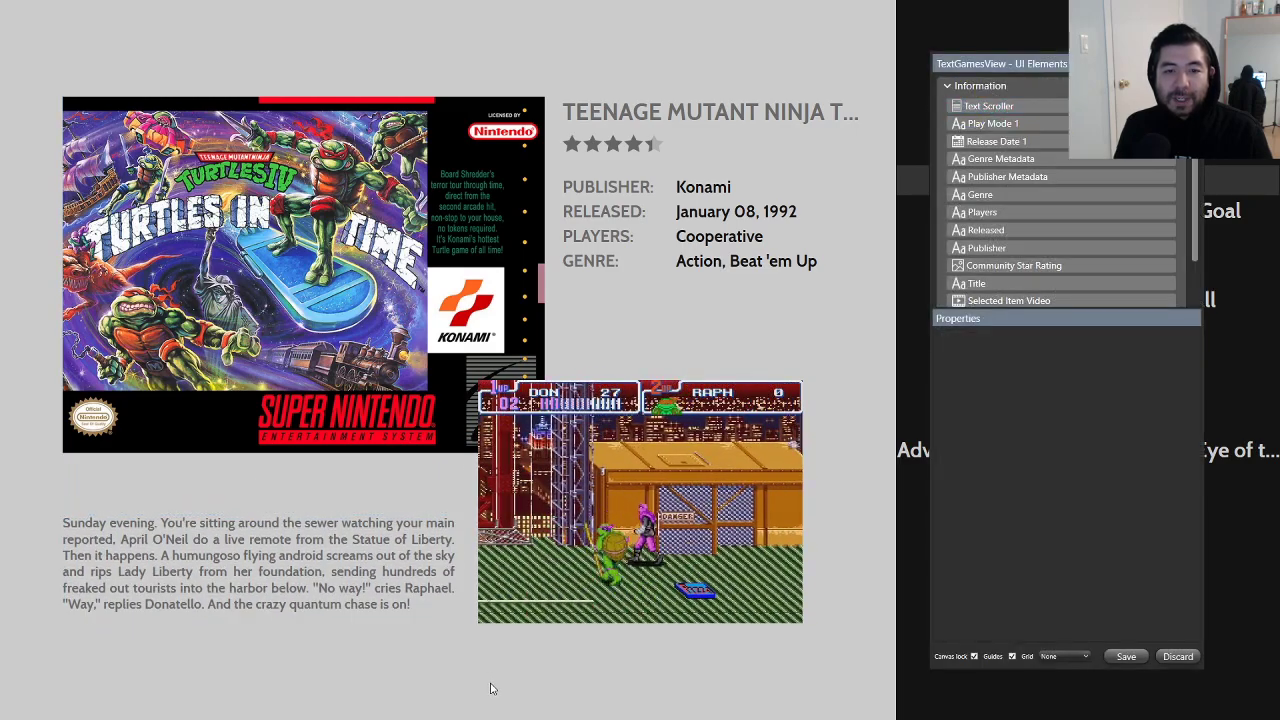
pyautogui.hotkey('alt', 'Tab')
pyautogui.hotkey('alt', 'Tab')
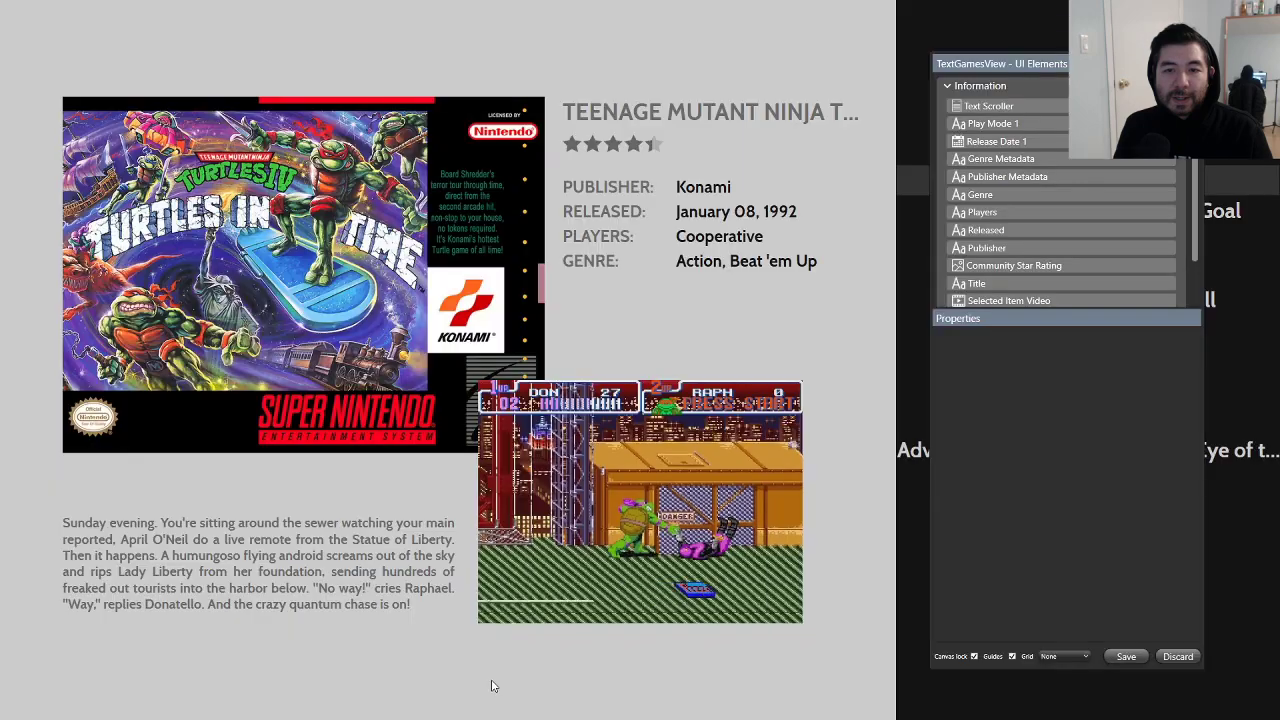
pyautogui.click(268, 530)
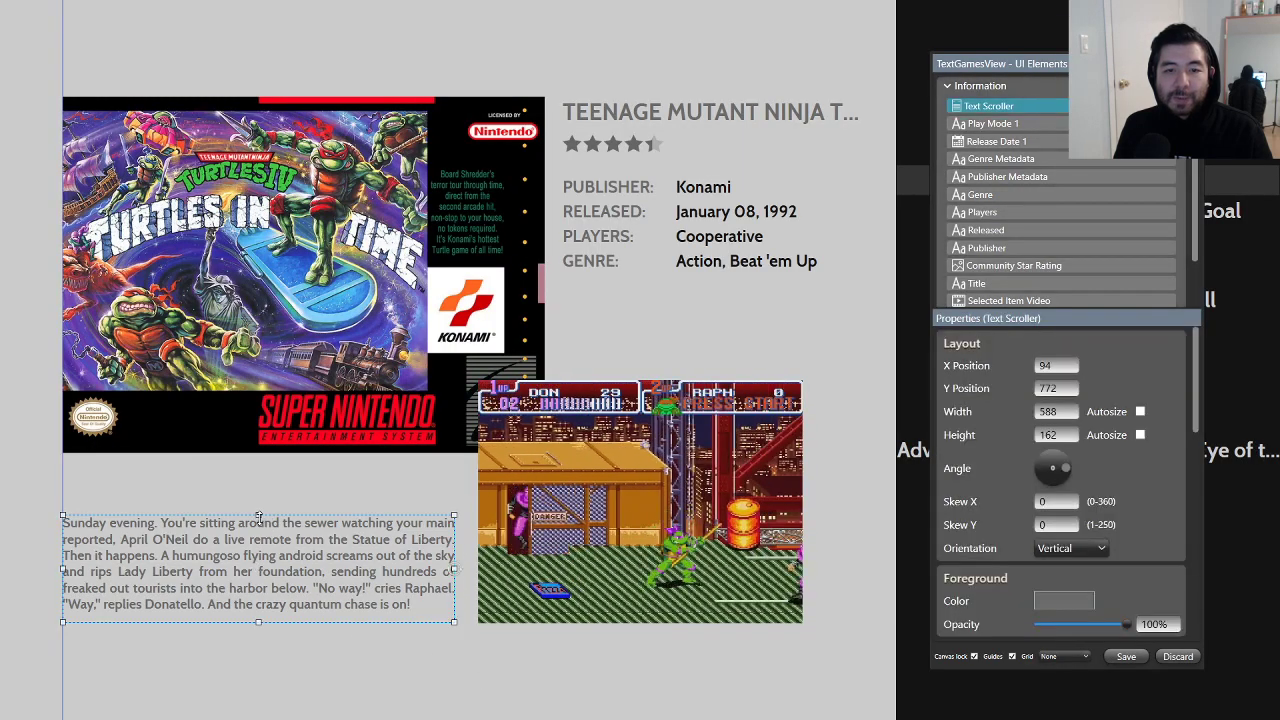
pyautogui.moveTo(258, 516); pyautogui.dragTo(258, 510)
pyautogui.click(500, 669)
# Step: Compare the description and metadata layout with the Zelda reference image in the browser
pyautogui.hotkey('alt', 'Tab')
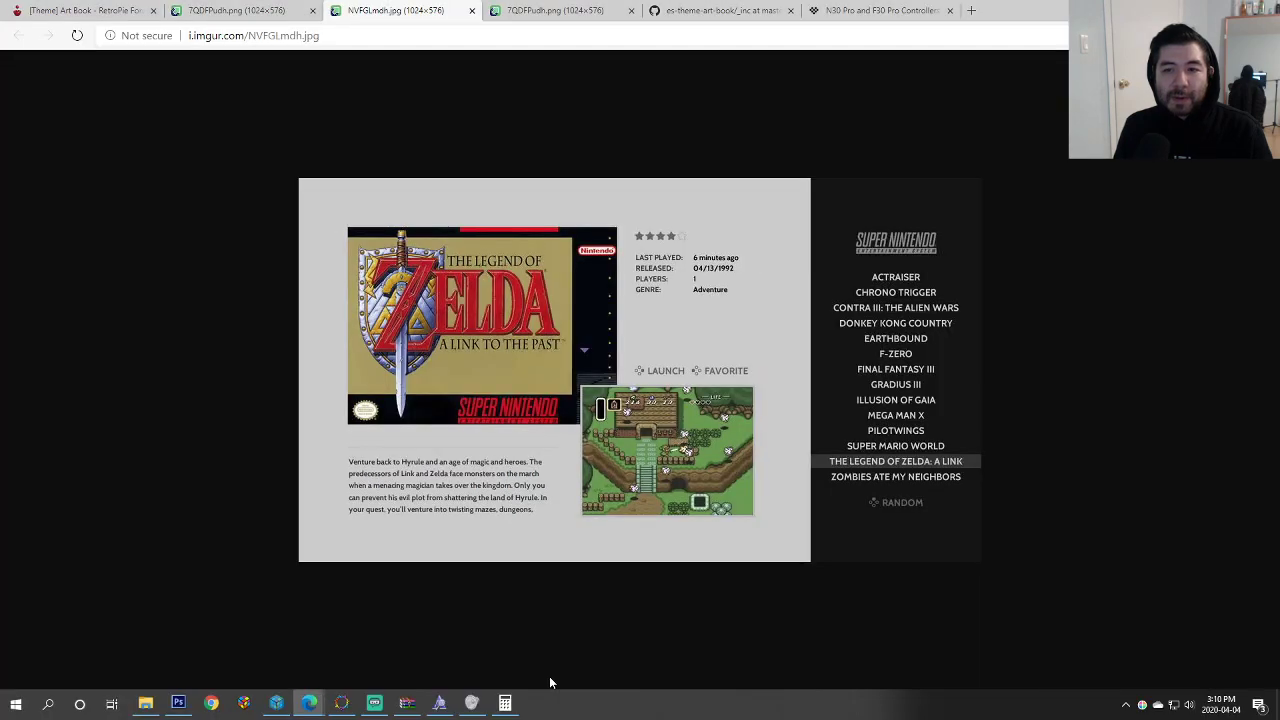
pyautogui.hotkey('alt', 'Tab')
pyautogui.hotkey('alt', 'Tab')
pyautogui.hotkey('alt', 'Tab')
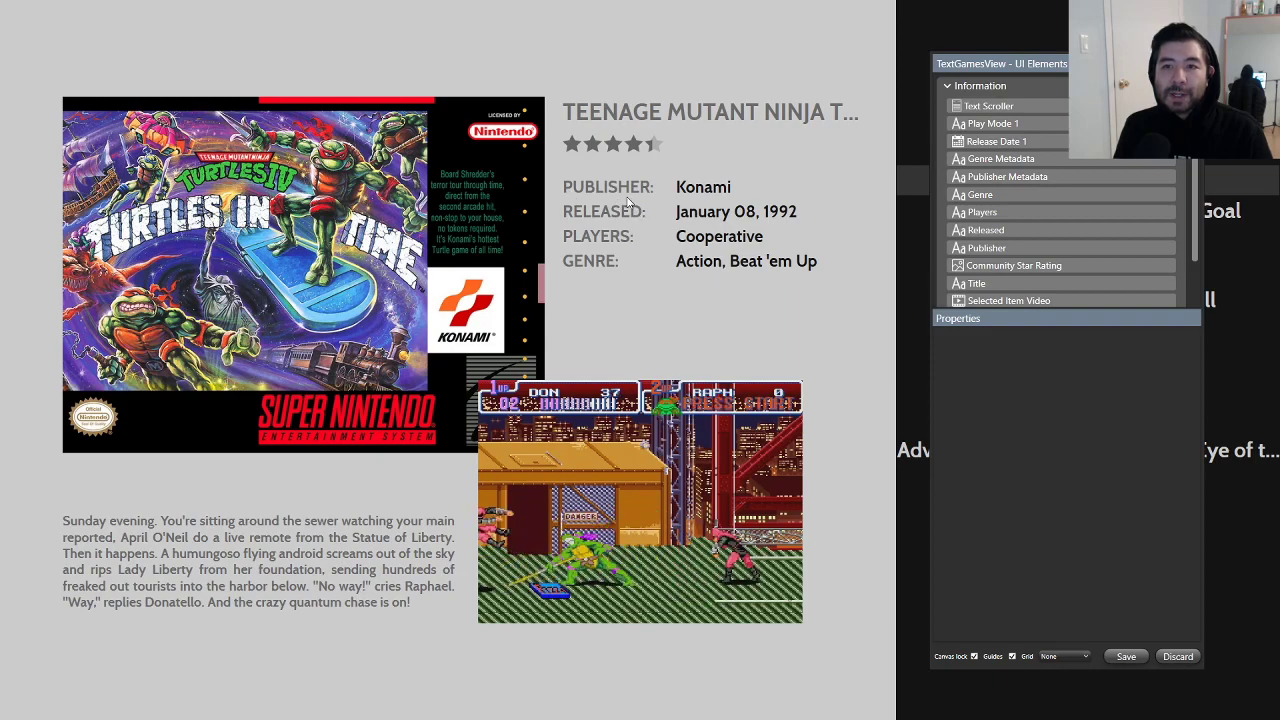
pyautogui.hotkey('alt', 'Tab')
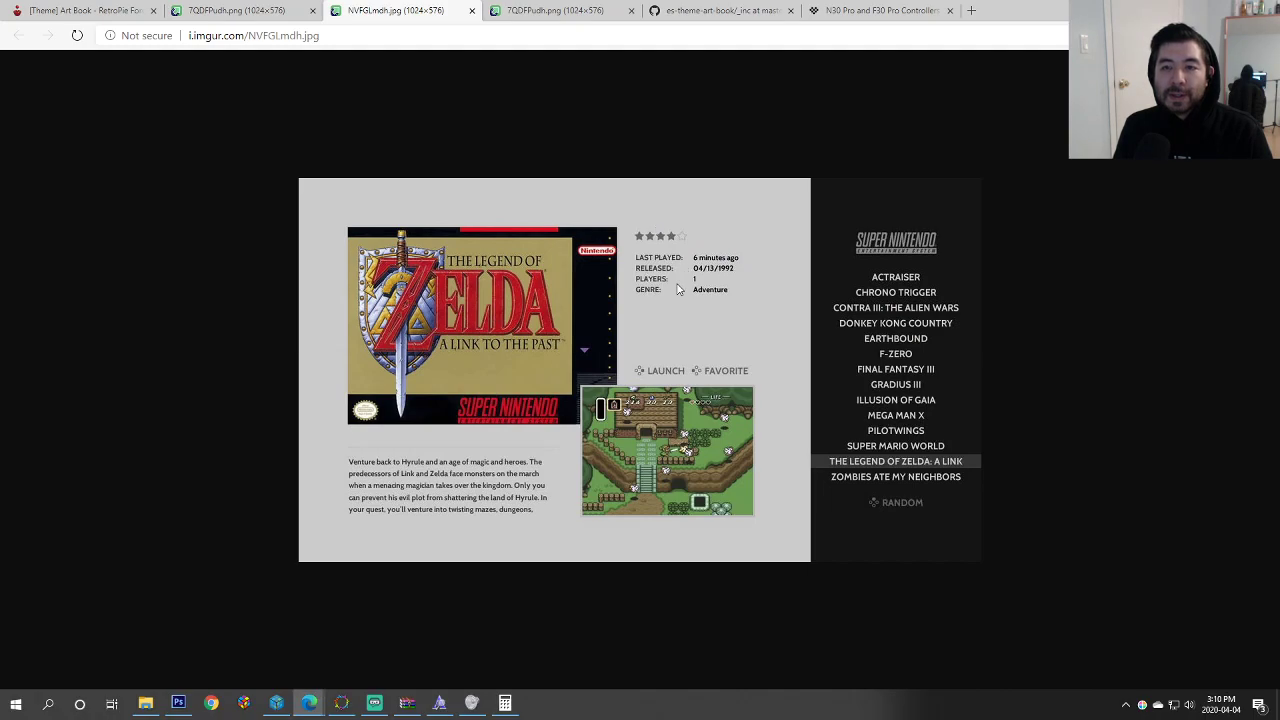
pyautogui.hotkey('alt', 'Tab')
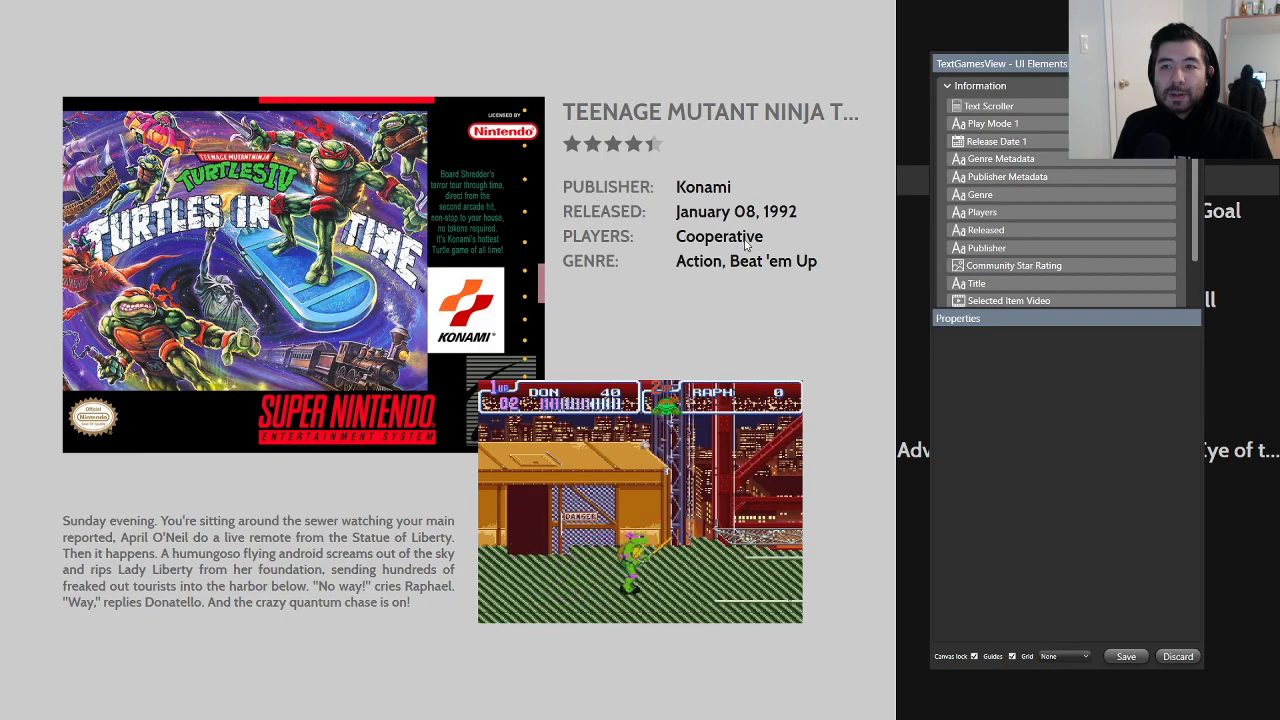
pyautogui.hotkey('alt', 'Tab')
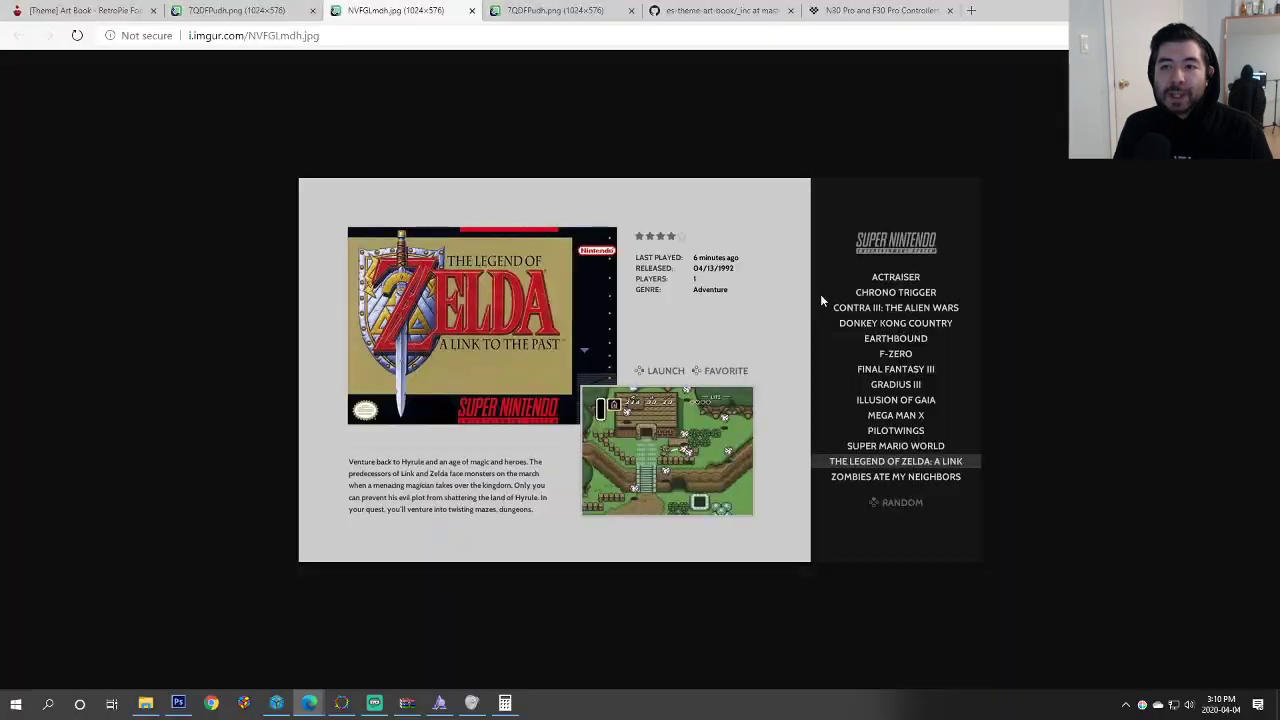
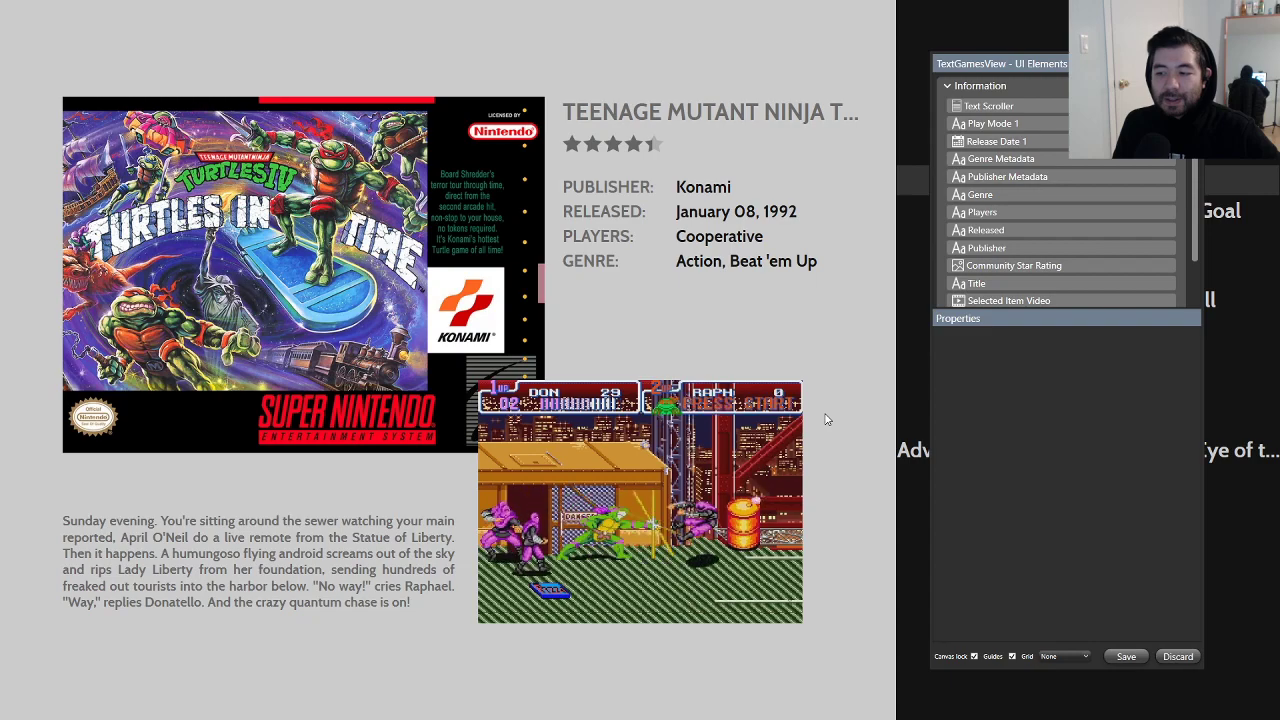
# Step: Narrow the Genre Metadata to a width of 190, aligning its right edge with the video's right edge
pyautogui.click(765, 262)
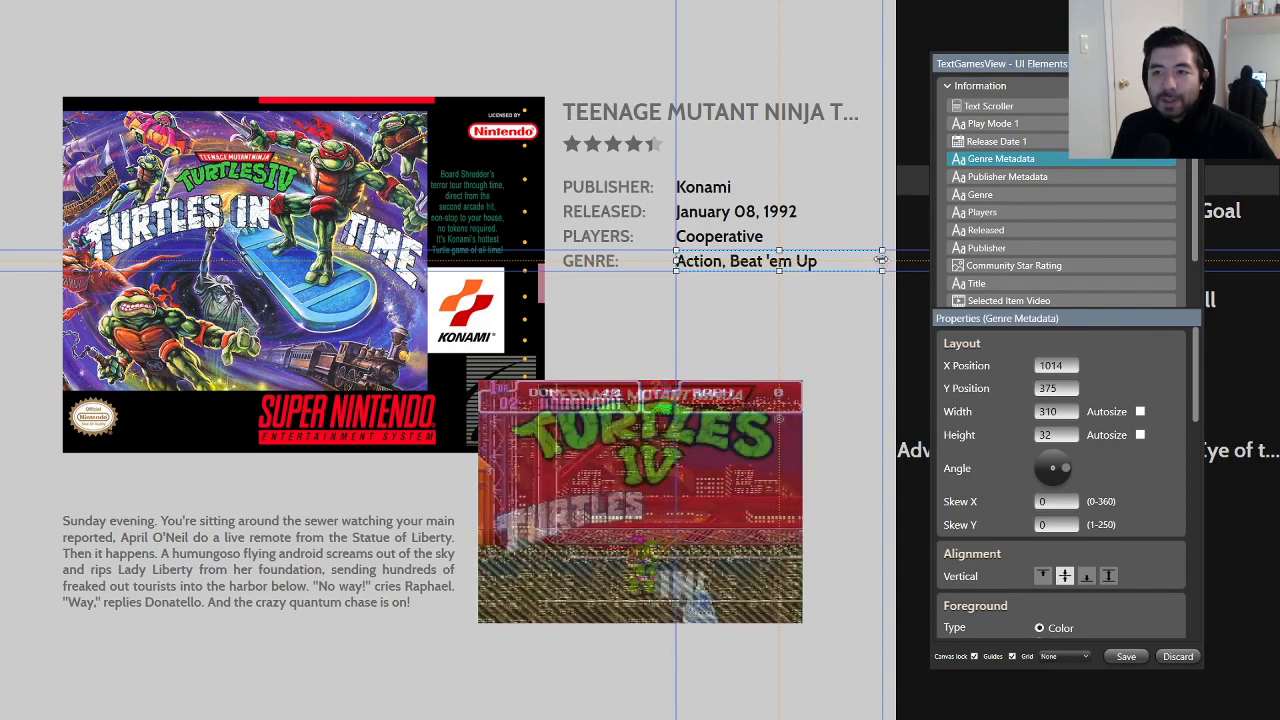
pyautogui.moveTo(882, 260); pyautogui.dragTo(814, 261)
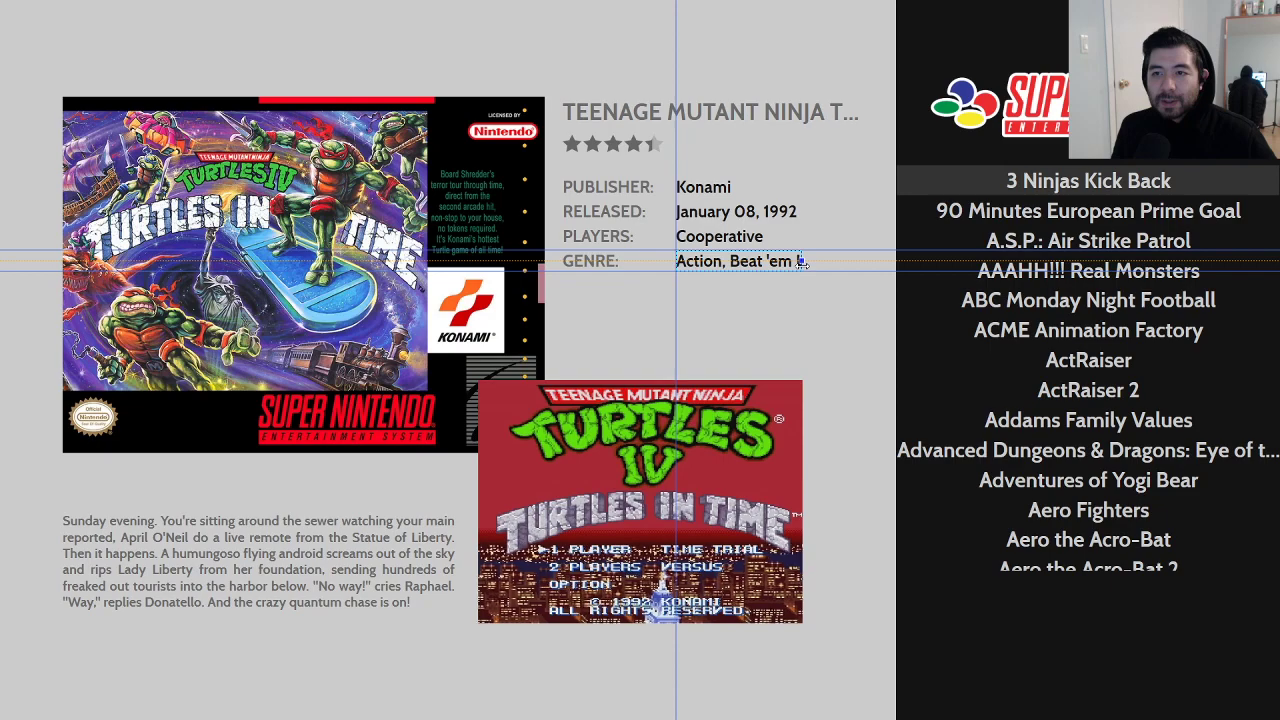
pyautogui.moveTo(802, 261); pyautogui.dragTo(800, 262)
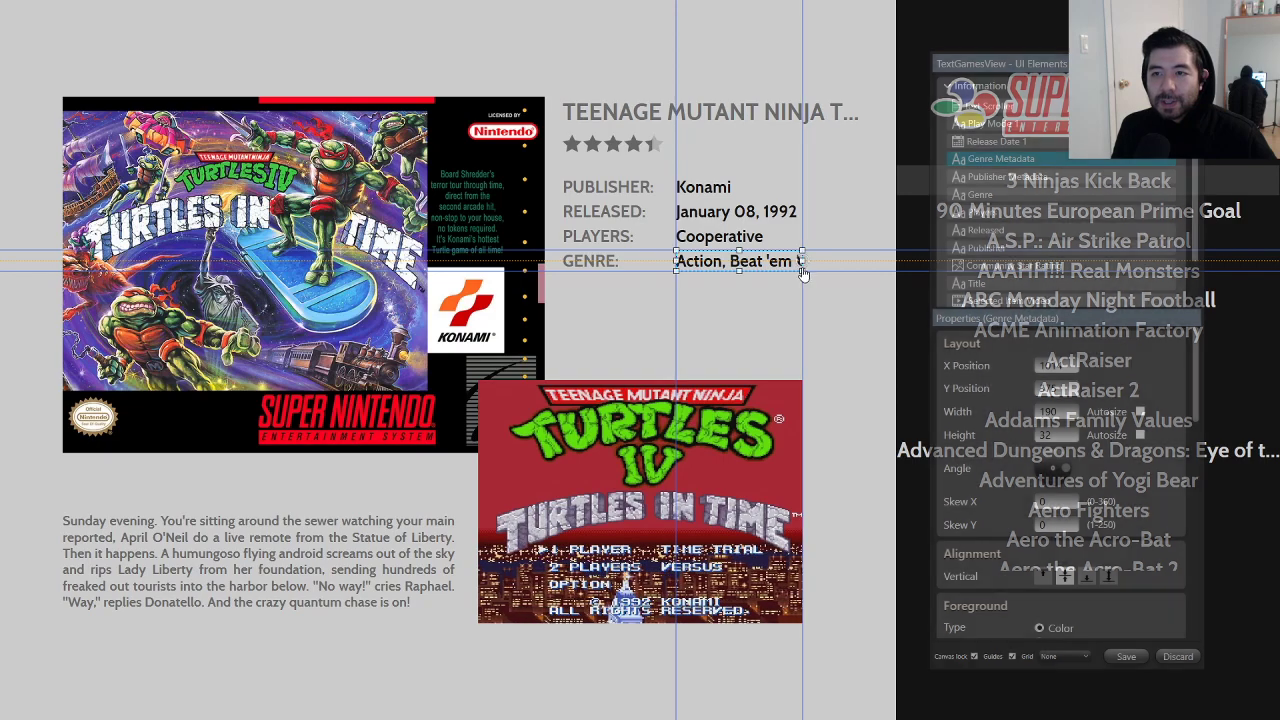
pyautogui.click(884, 371)
# Step: Narrow the Title to a width of 360 so that it ends at the video's right edge
pyautogui.click(816, 116)
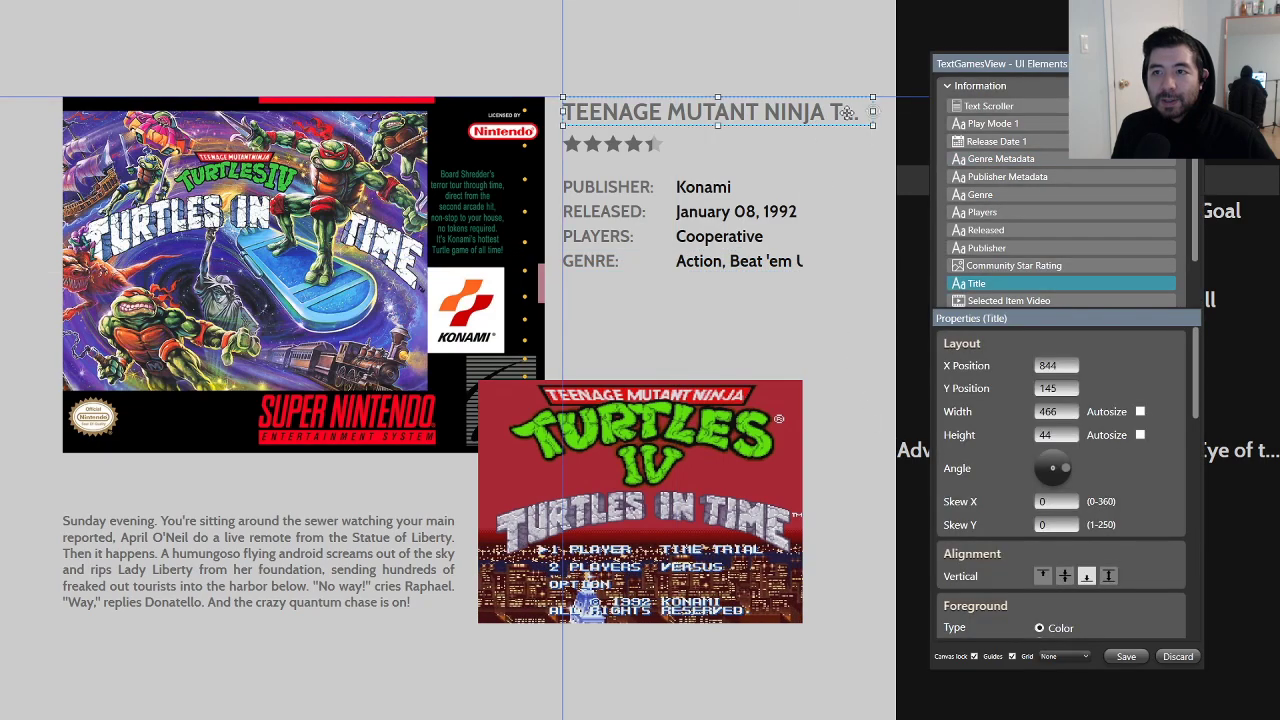
pyautogui.moveTo(874, 110); pyautogui.dragTo(803, 113)
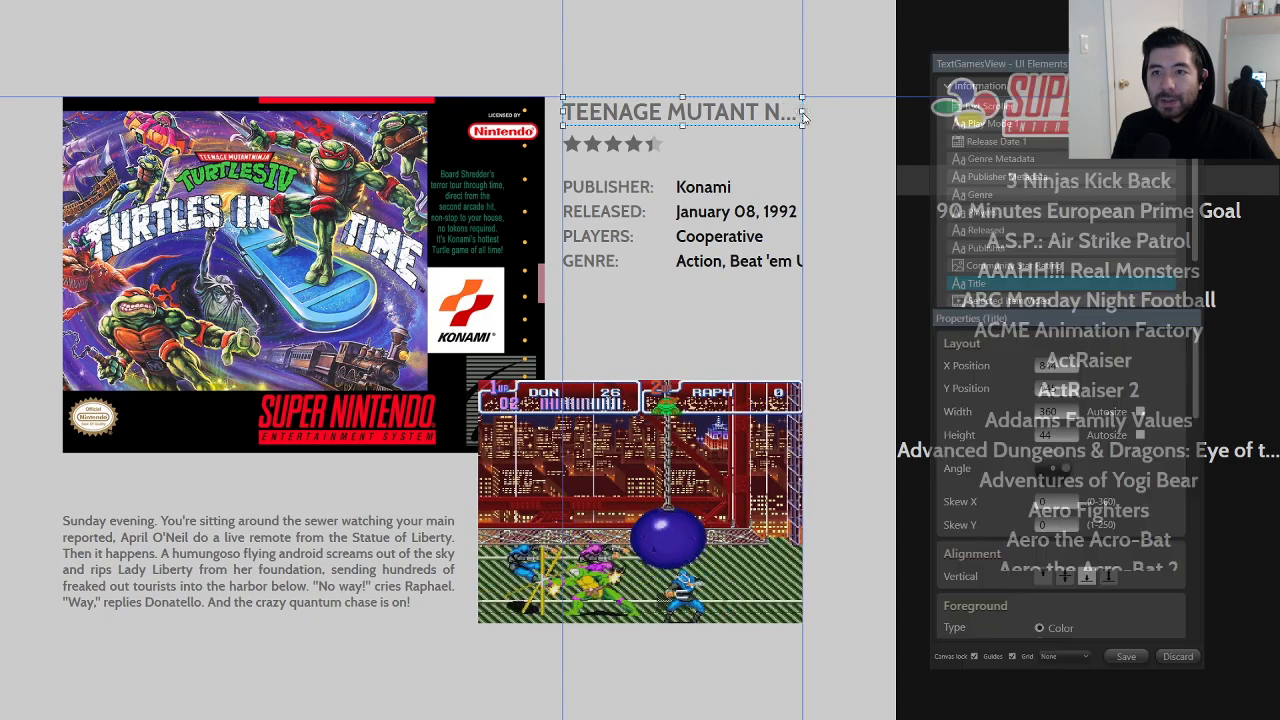
pyautogui.click(891, 472)
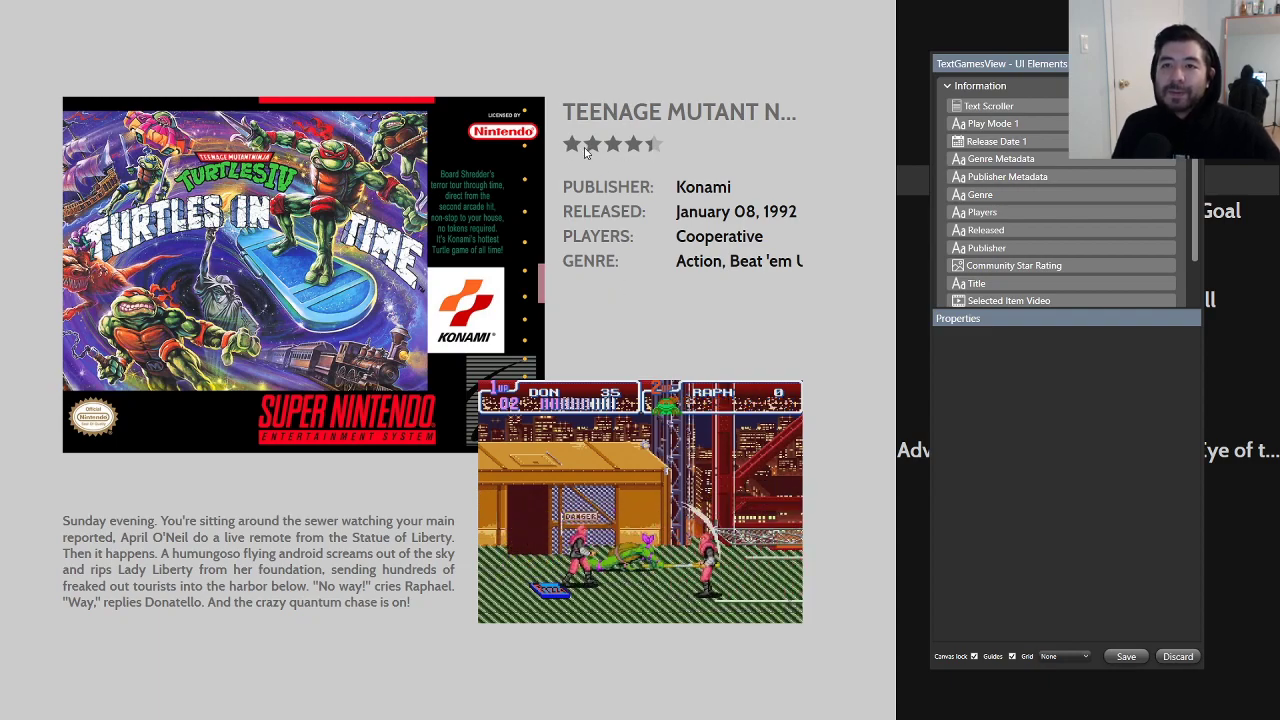
pyautogui.click(594, 262)
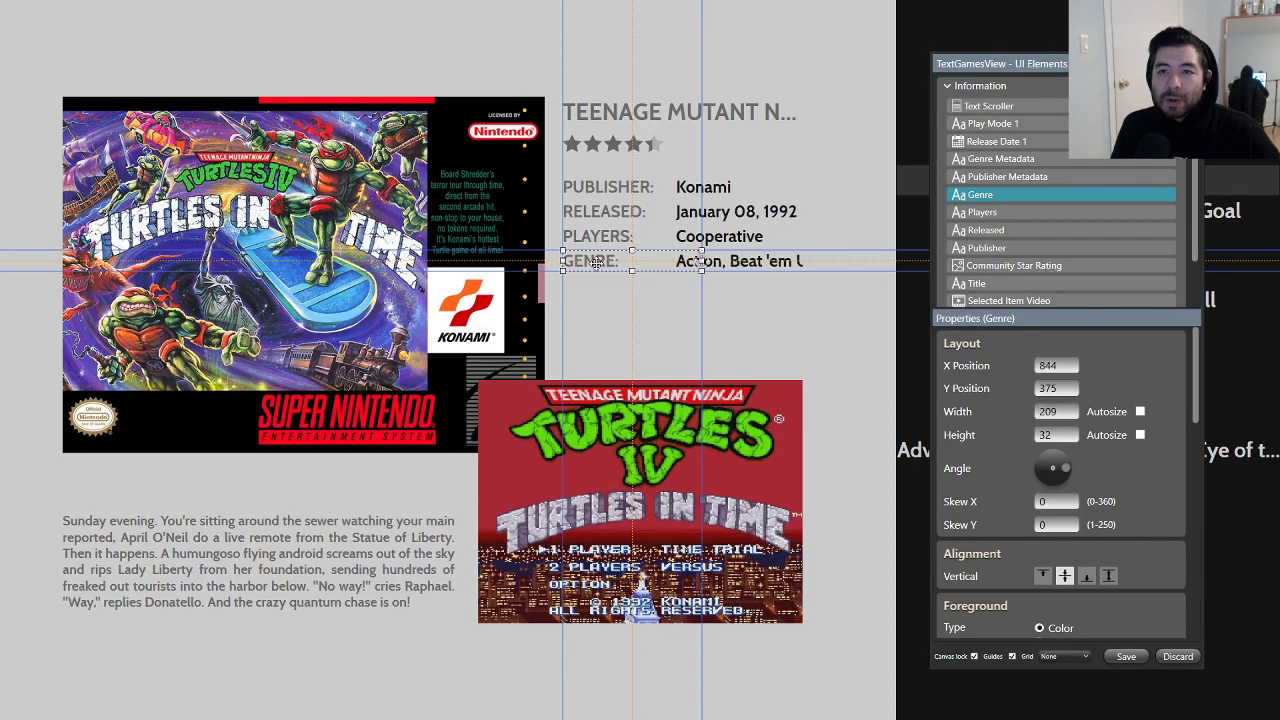
pyautogui.click(598, 236)
pyautogui.click(597, 263)
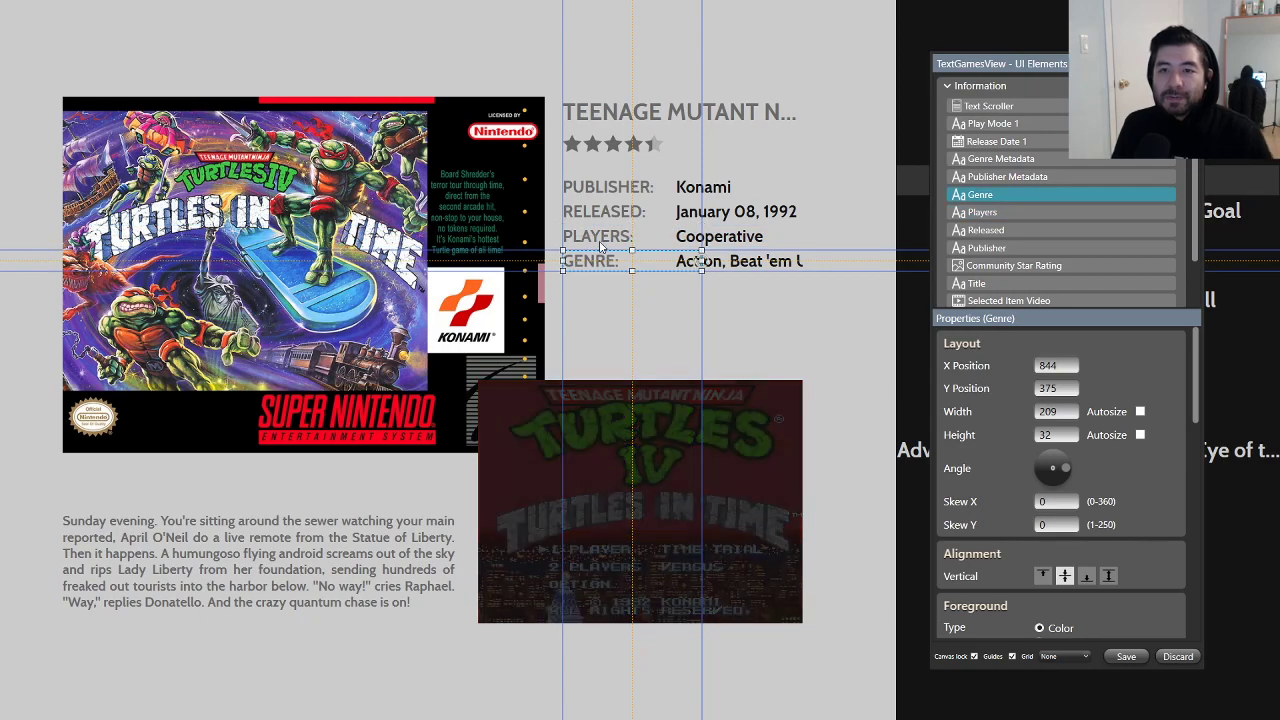
pyautogui.moveTo(593, 261); pyautogui.dragTo(592, 260)
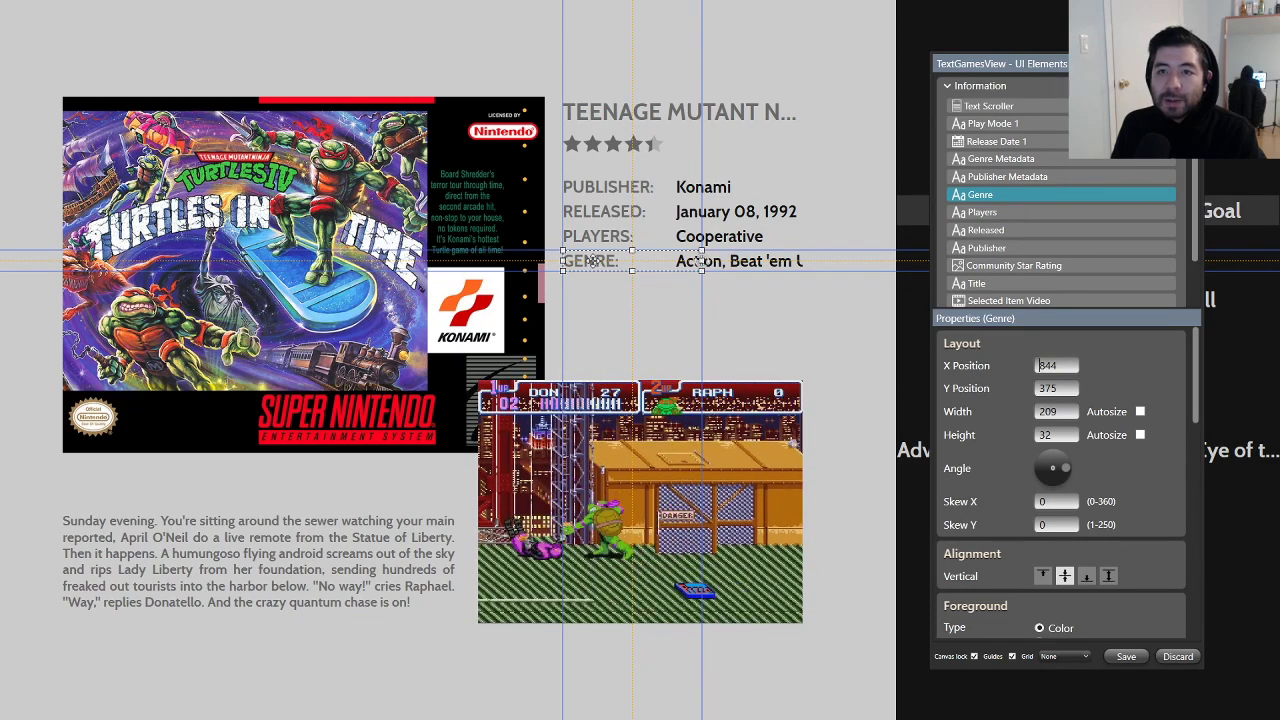
# Step: Extend the Title's lower edge downward to a height of 83 to make room for a second line
pyautogui.click(671, 122)
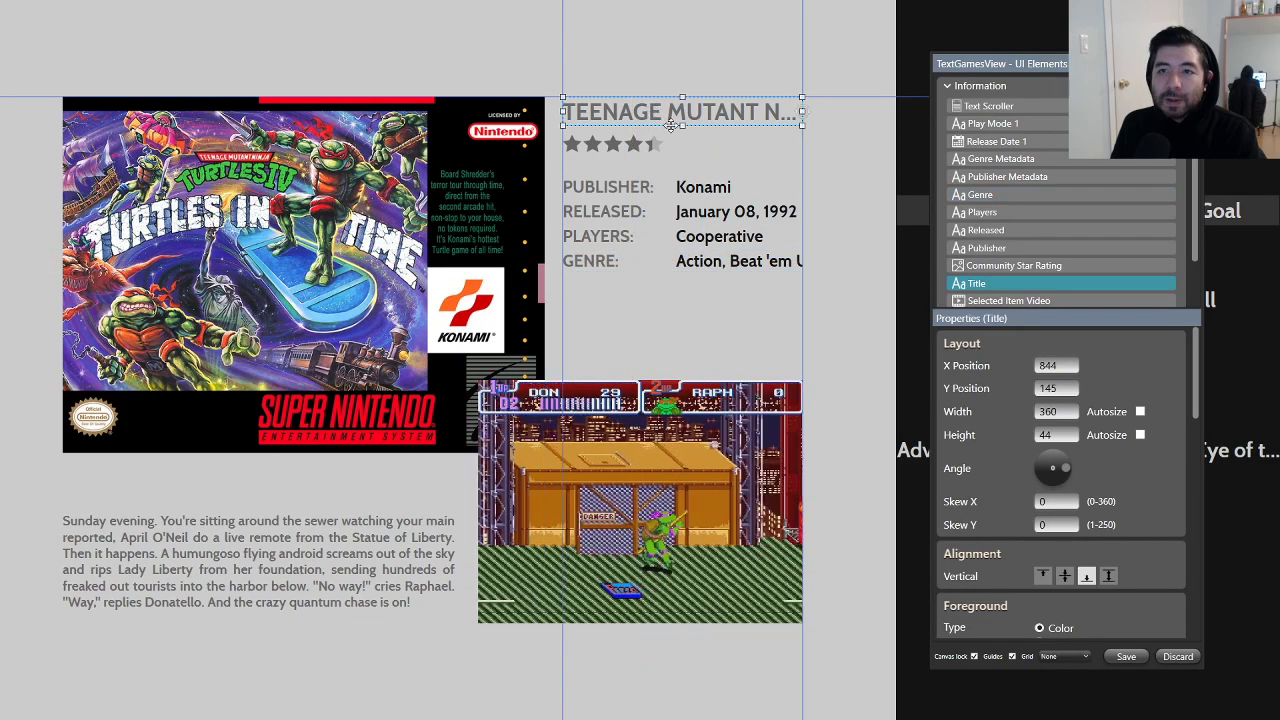
pyautogui.moveTo(682, 126); pyautogui.dragTo(681, 151)
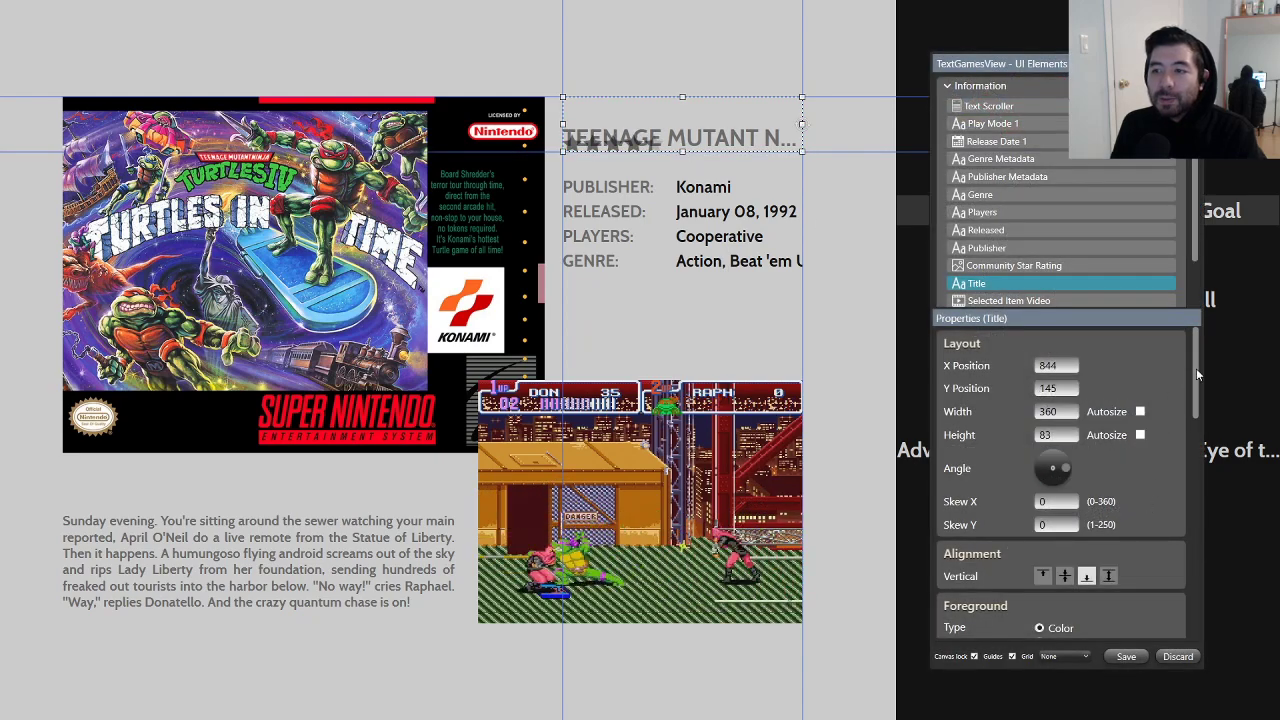
# Step: Set the Title's wrapping to WrapWithOverflow and its trimming to None
pyautogui.moveTo(1194, 367); pyautogui.dragTo(1216, 524)
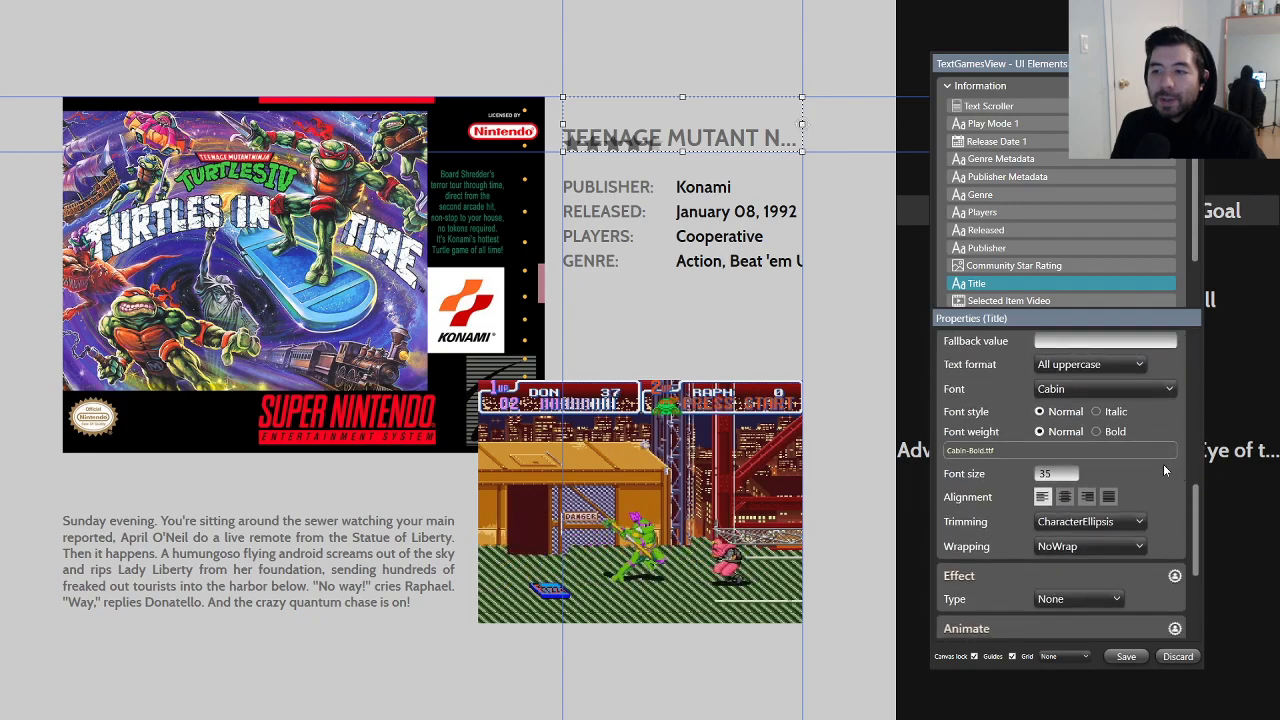
pyautogui.click(1105, 546)
pyautogui.click(1104, 547)
pyautogui.click(1104, 547)
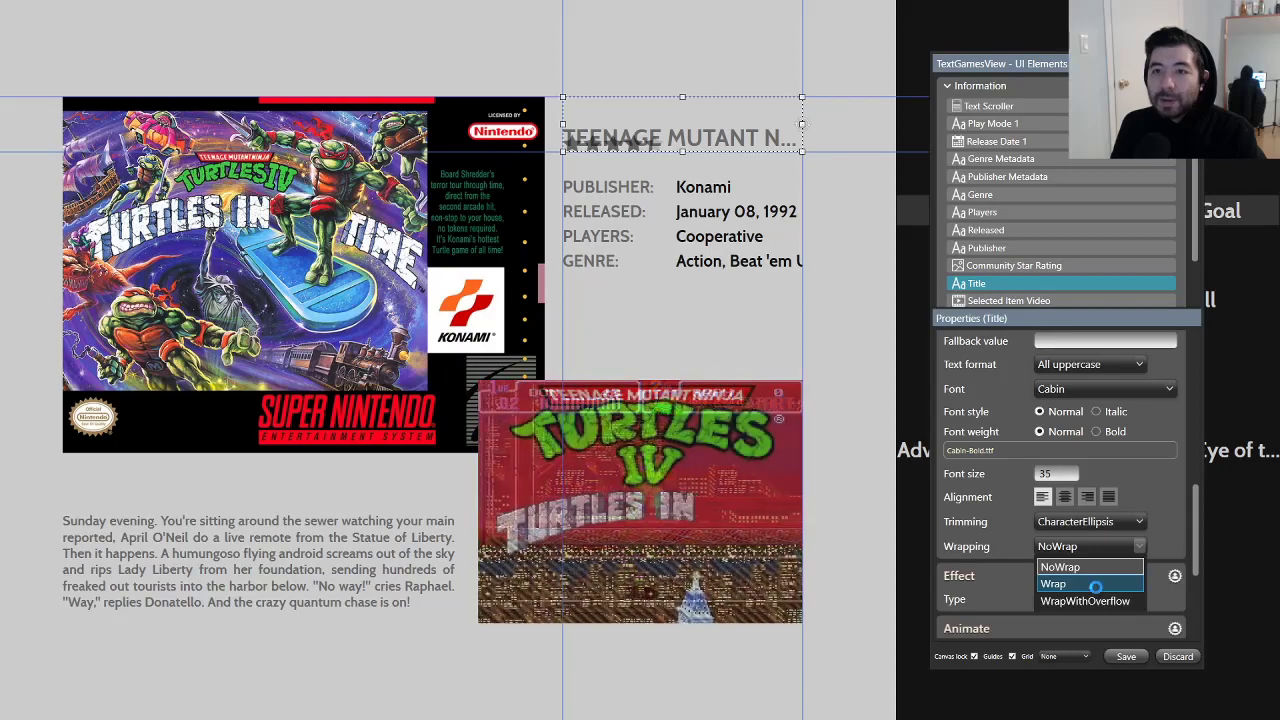
pyautogui.press('Escape')
pyautogui.click(1108, 547)
pyautogui.click(1080, 601)
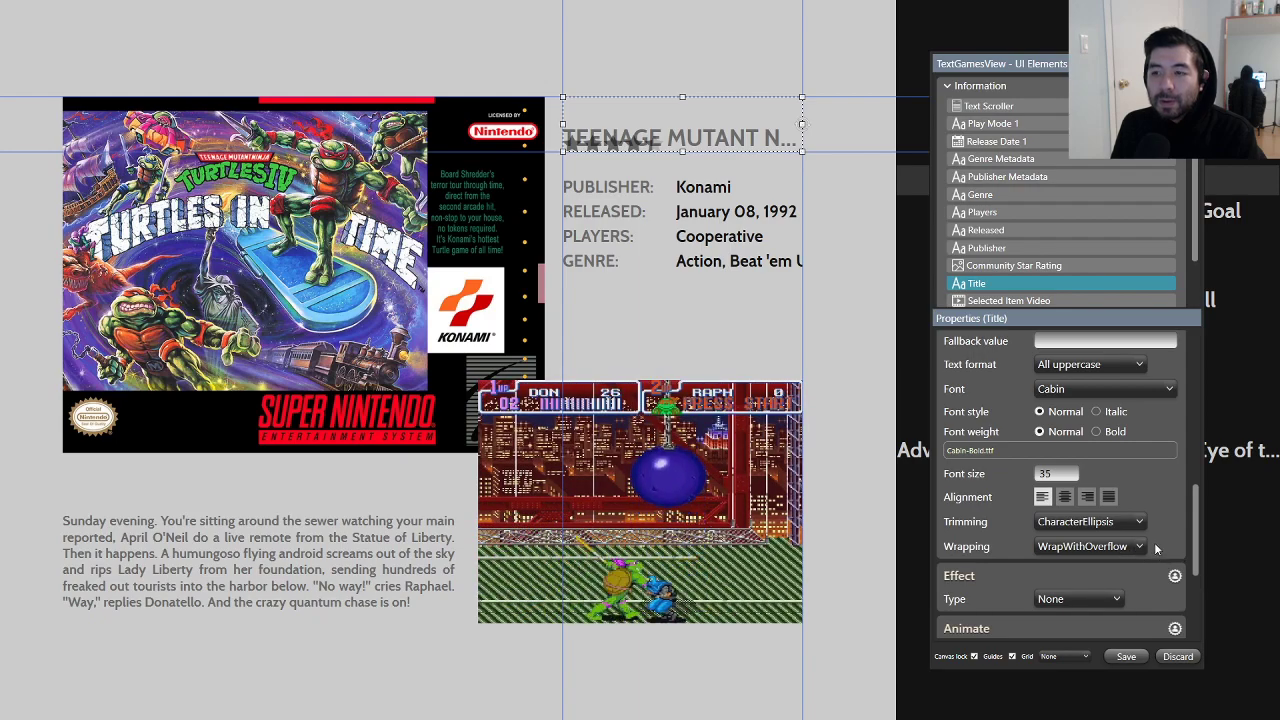
pyautogui.click(1124, 521)
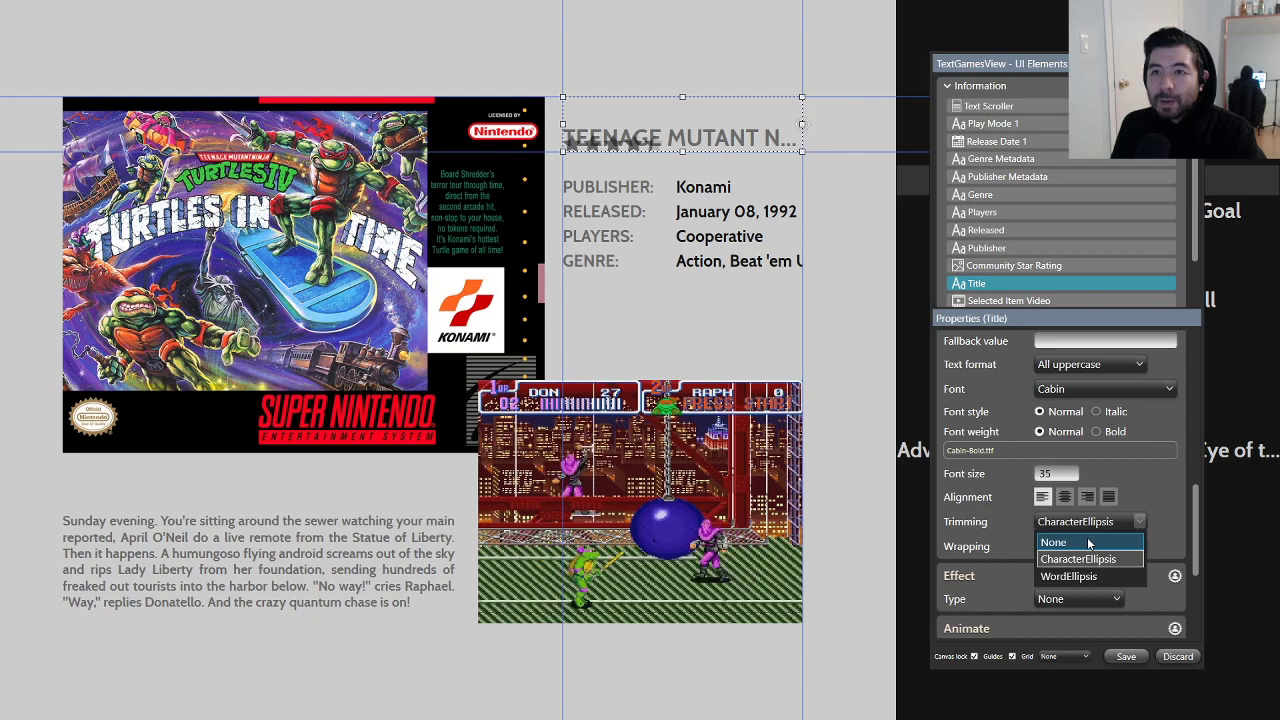
pyautogui.click(1087, 535)
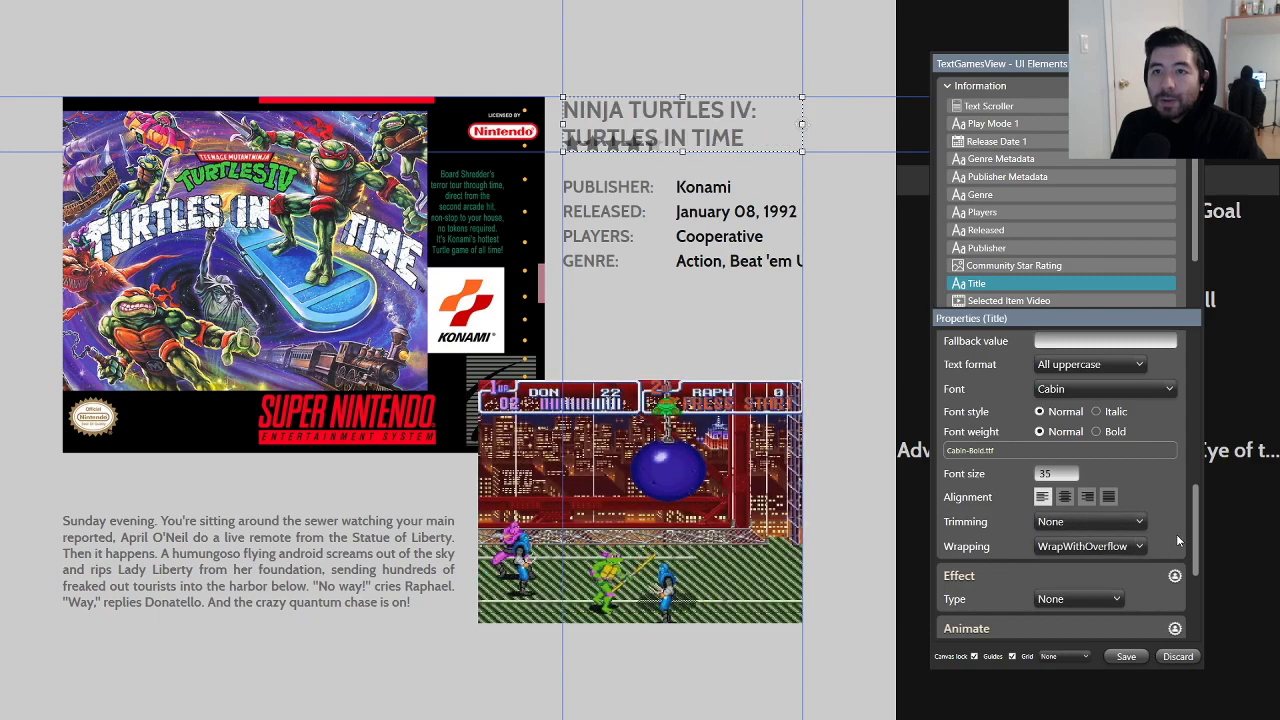
# Step: Try the Wrap option for the Title's text wrapping and return it to WrapWithOverflow
pyautogui.click(1106, 547)
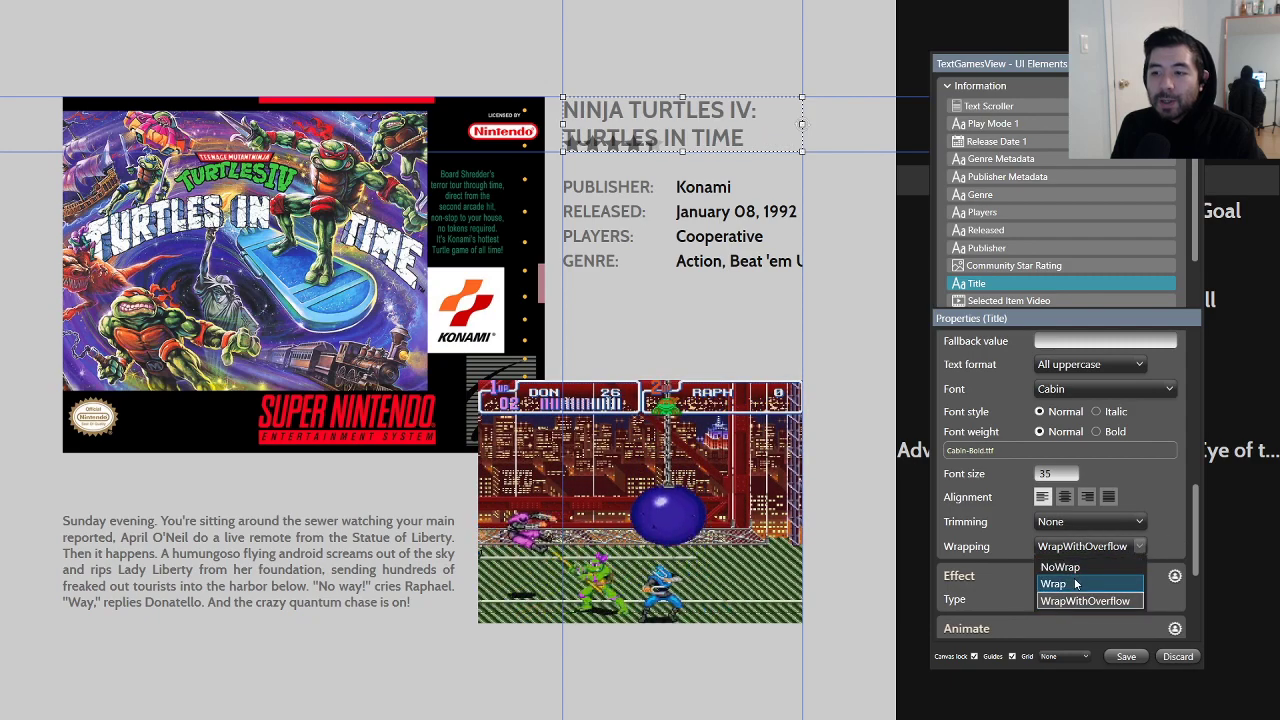
pyautogui.click(1077, 583)
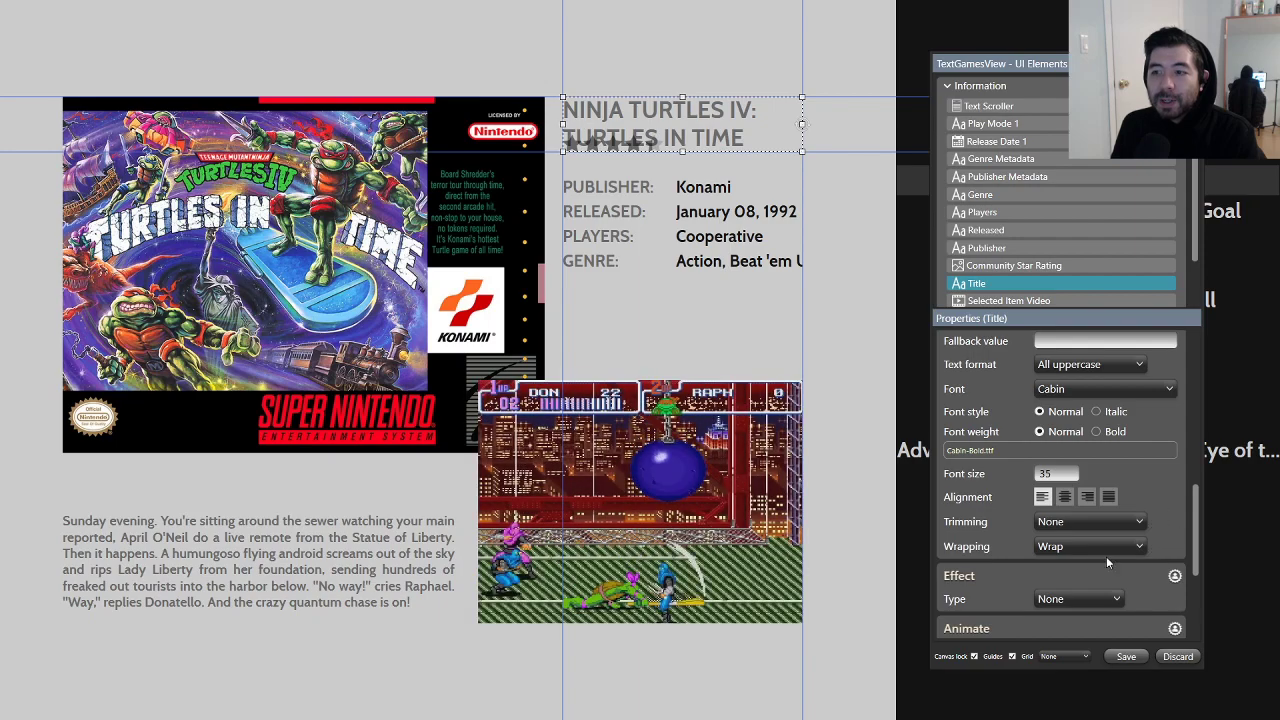
pyautogui.click(1088, 600)
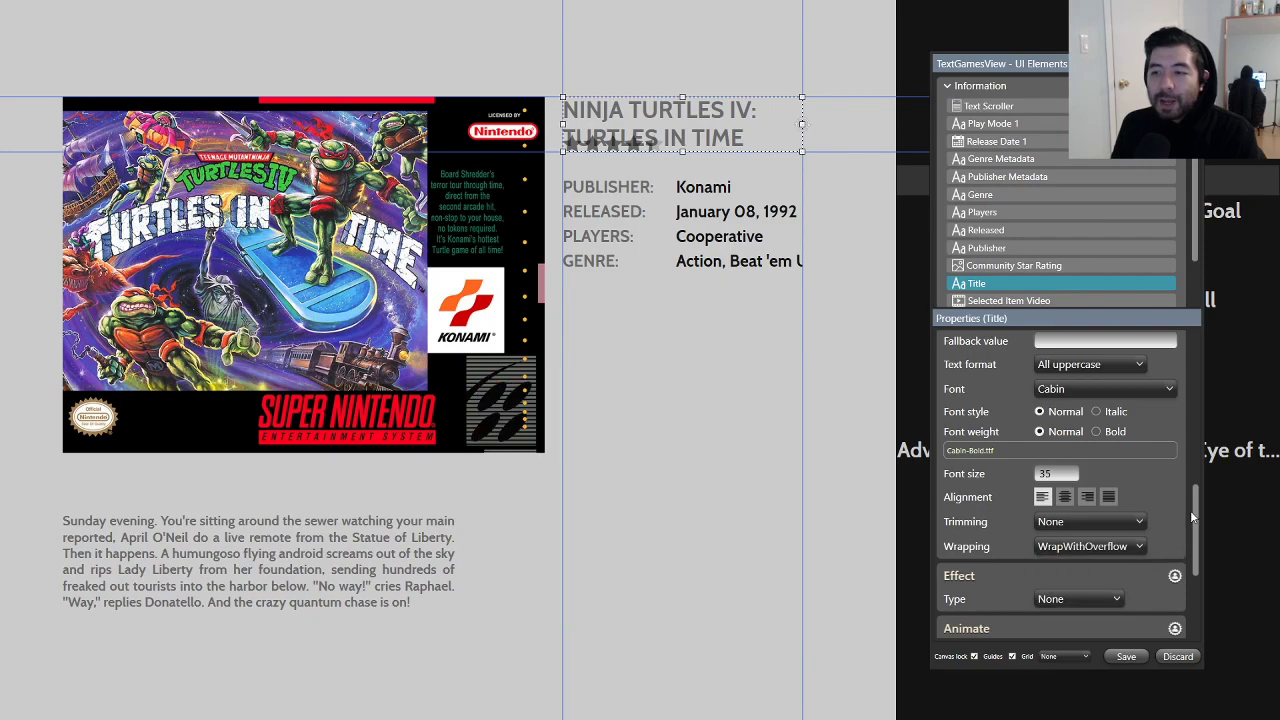
# Step: Align the Title's text vertically to the top and raise its upper edge slightly above the box art's top
pyautogui.moveTo(1198, 525); pyautogui.dragTo(1217, 410)
pyautogui.click(1042, 411)
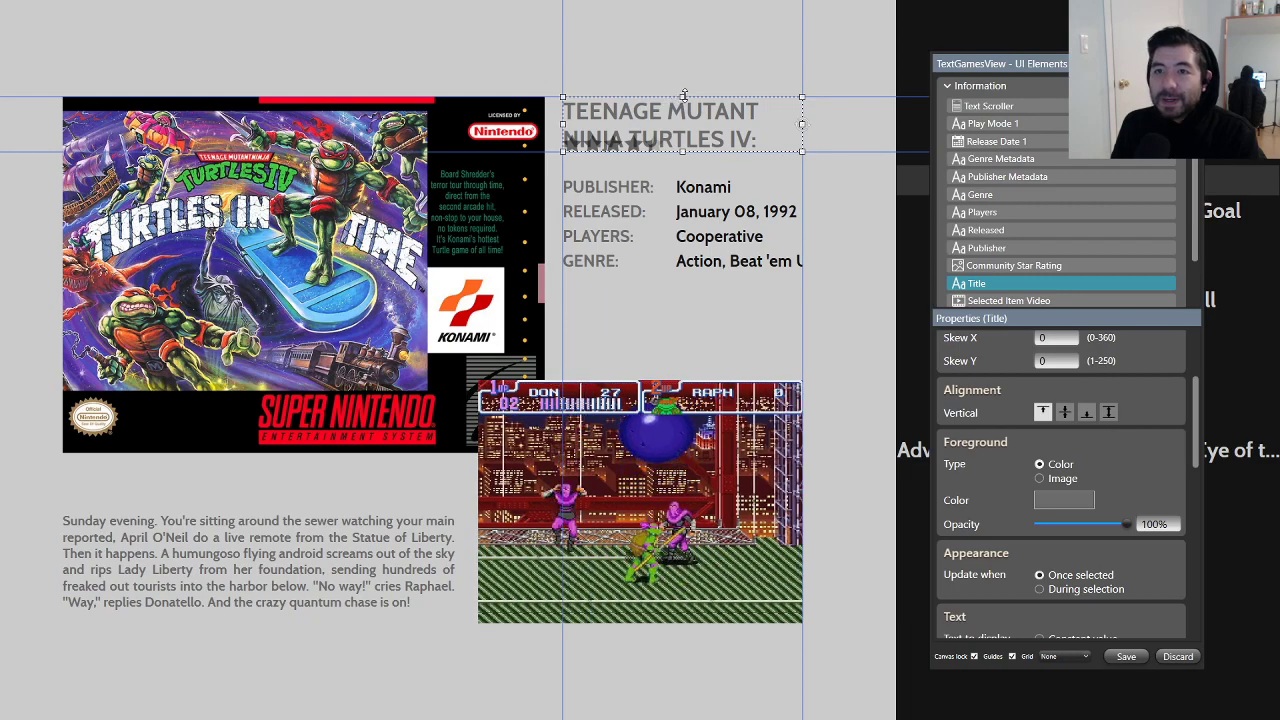
pyautogui.moveTo(682, 95); pyautogui.dragTo(682, 91)
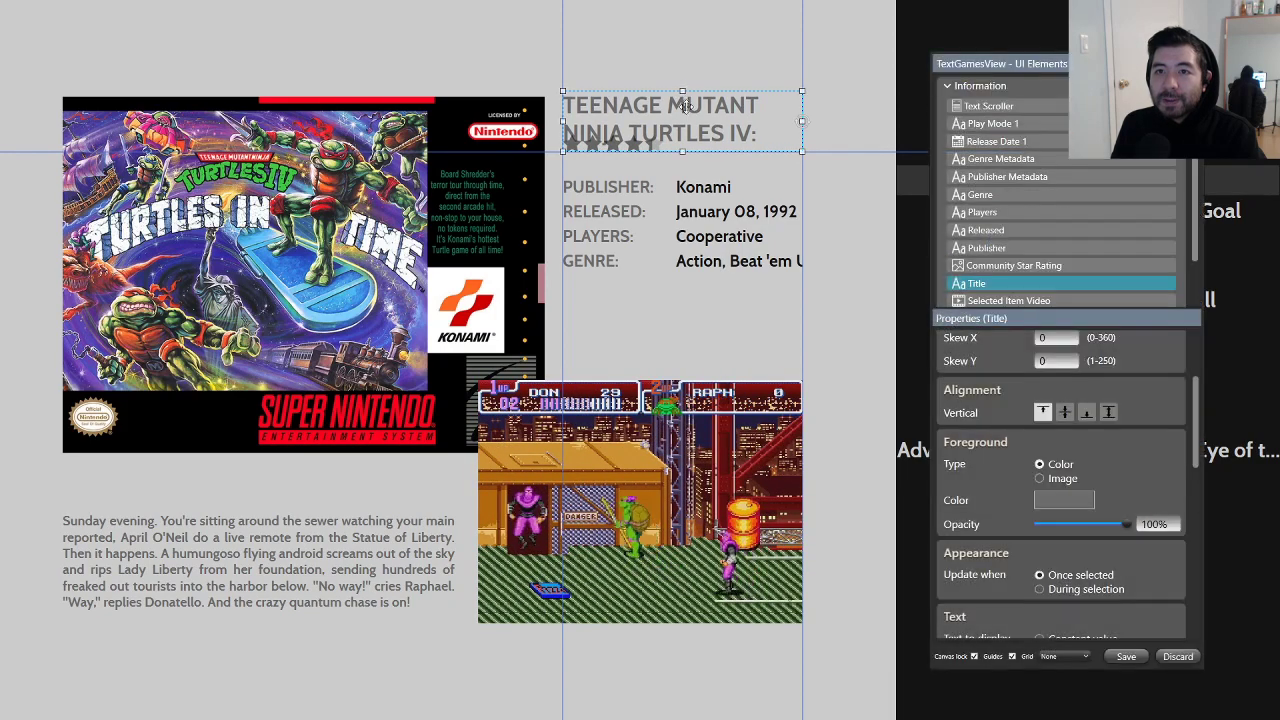
# Step: Move the Genre label and Genre Metadata down by about one and a half lines, keeping their column alignment with the other metadata
pyautogui.click(834, 228)
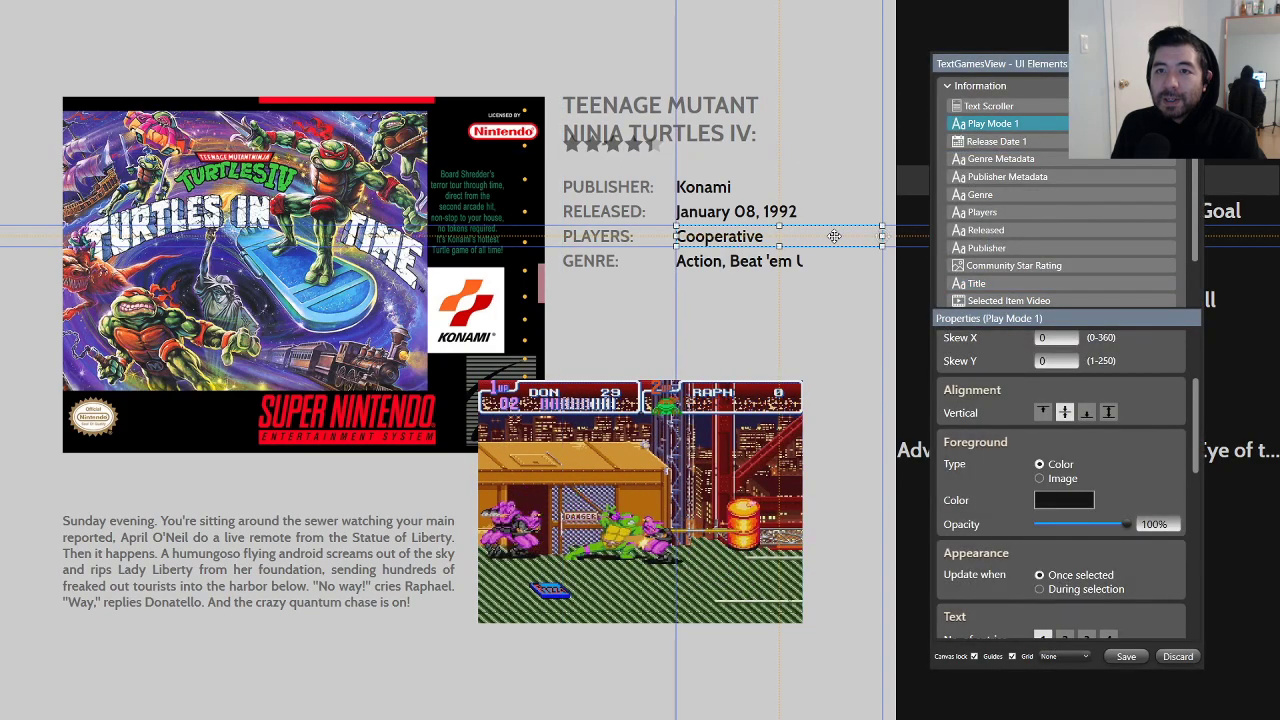
pyautogui.click(602, 150)
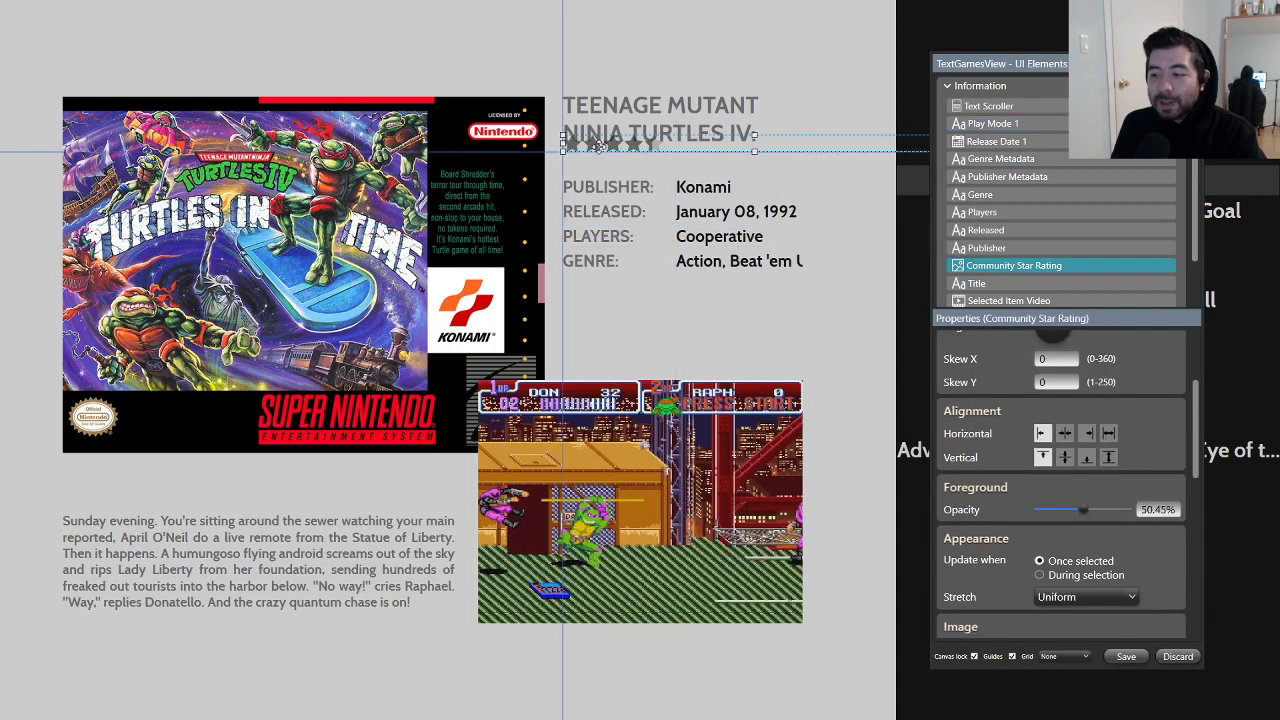
pyautogui.click(614, 261)
pyautogui.moveTo(590, 262); pyautogui.dragTo(589, 296)
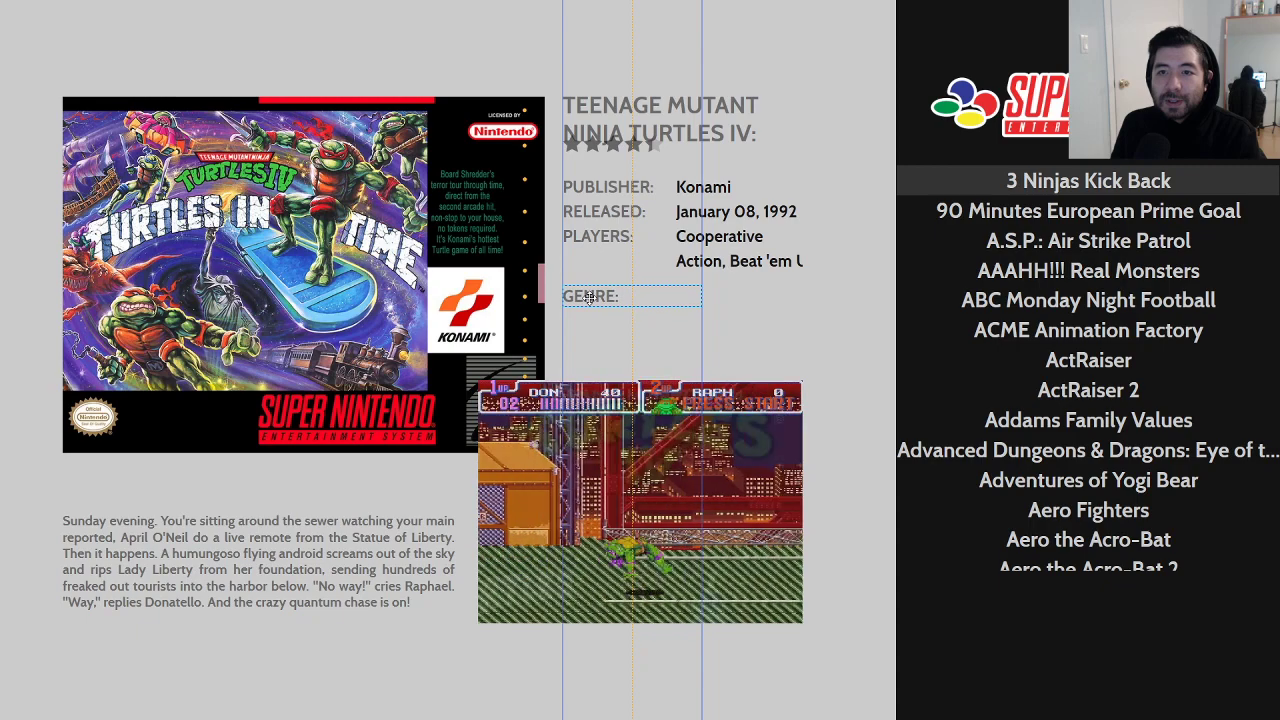
pyautogui.click(724, 261)
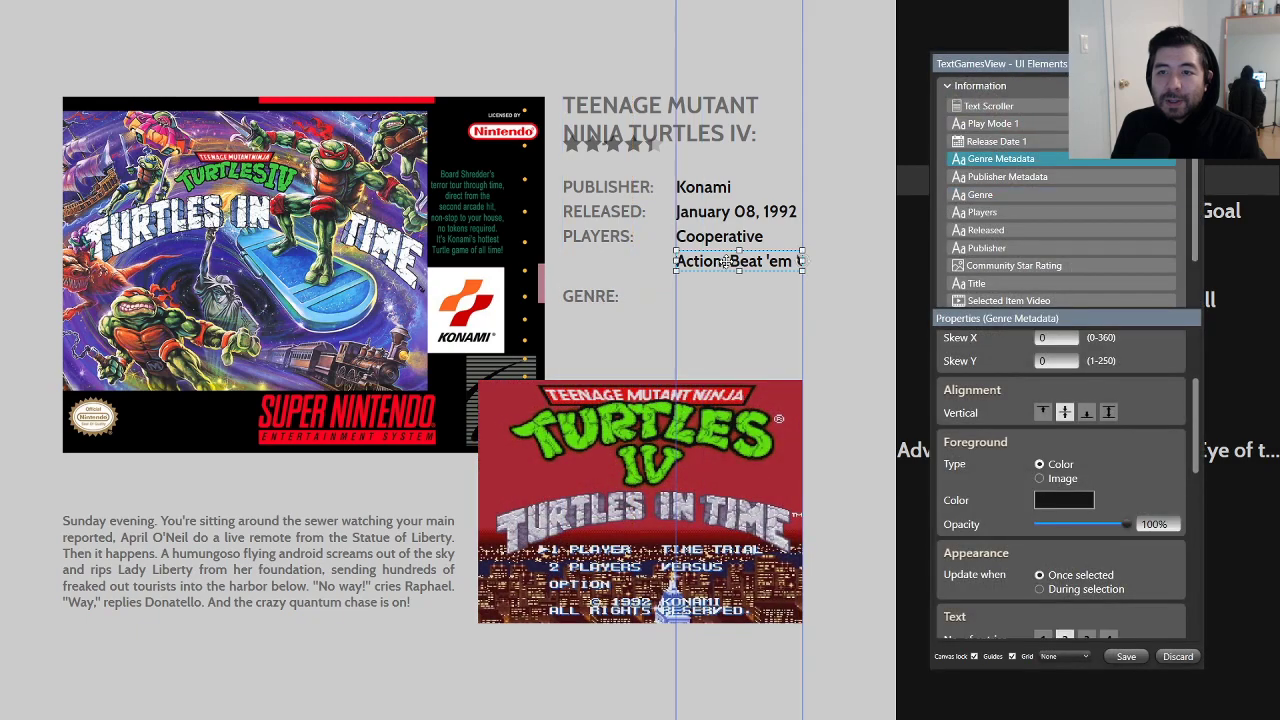
pyautogui.moveTo(716, 261); pyautogui.dragTo(719, 300)
pyautogui.press('Right')
pyautogui.press('Right')
pyautogui.press('Right')
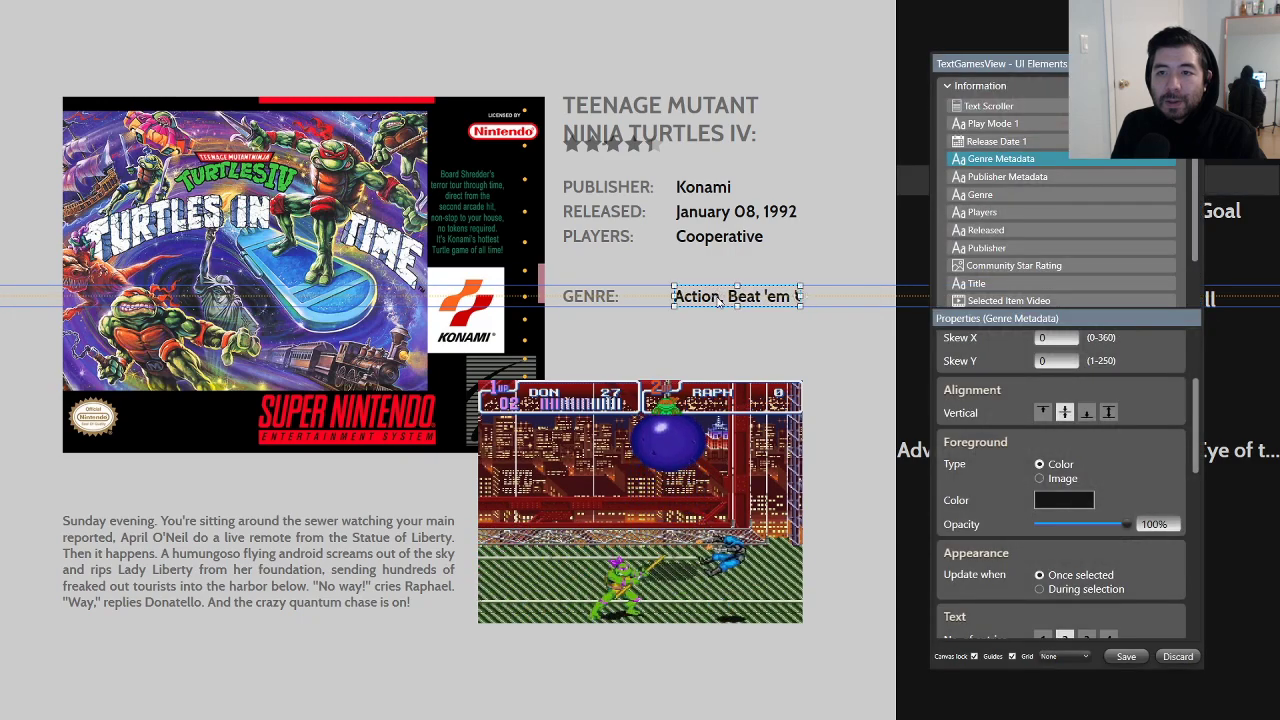
pyautogui.press('Right')
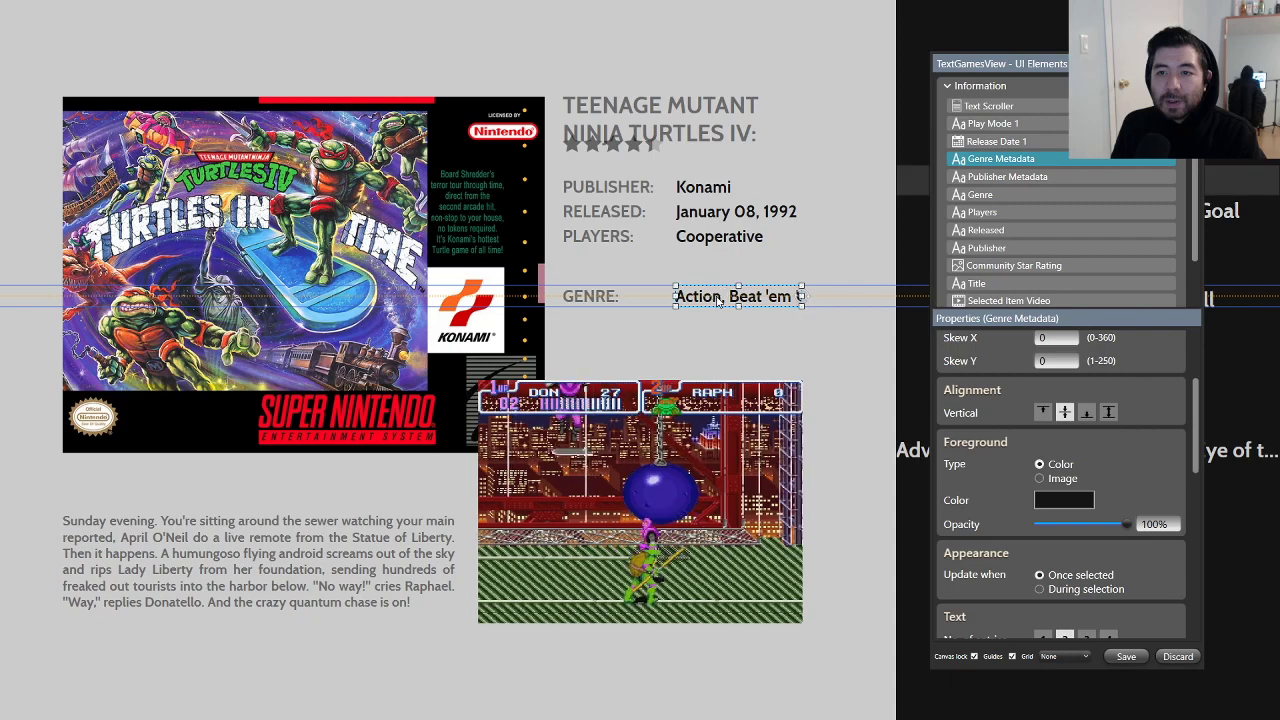
# Step: Move the Players, Released and Publisher labels down above the Genre label, keeping even line spacing and the same left alignment
pyautogui.click(592, 238)
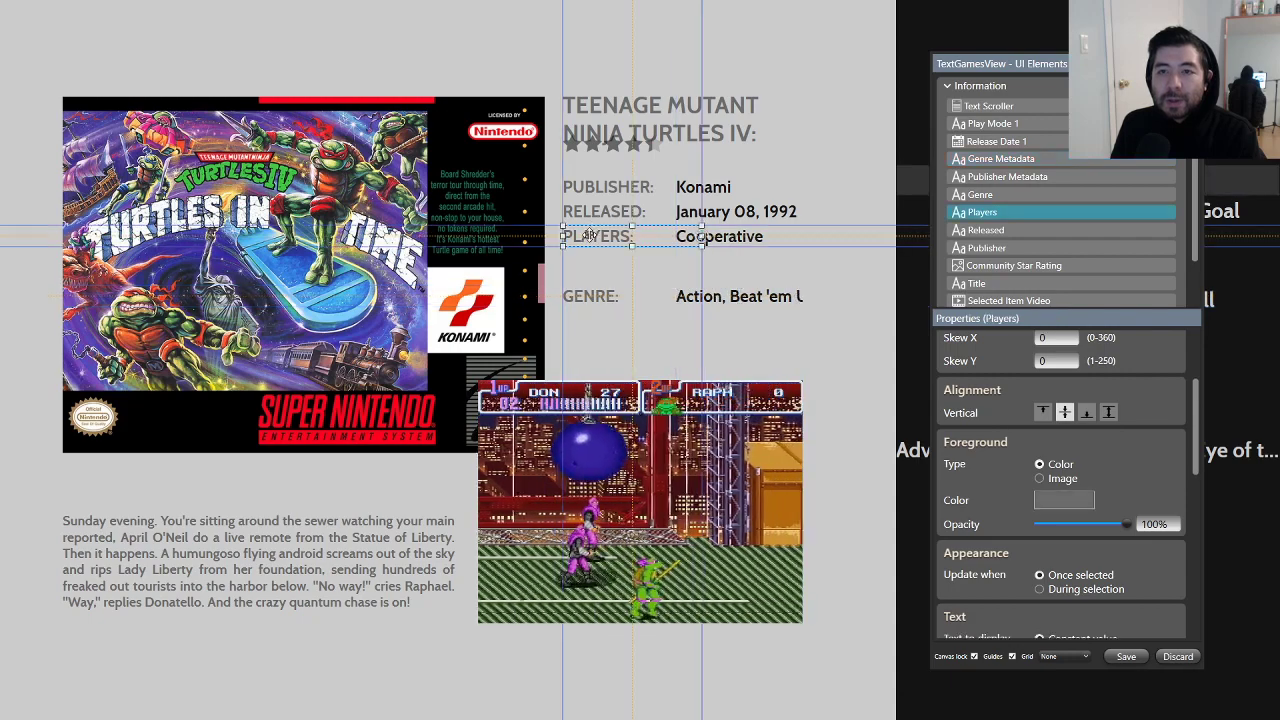
pyautogui.moveTo(592, 238); pyautogui.dragTo(590, 272)
pyautogui.click(595, 221)
pyautogui.moveTo(585, 208); pyautogui.dragTo(592, 234)
pyautogui.click(594, 187)
pyautogui.moveTo(583, 188); pyautogui.dragTo(587, 228)
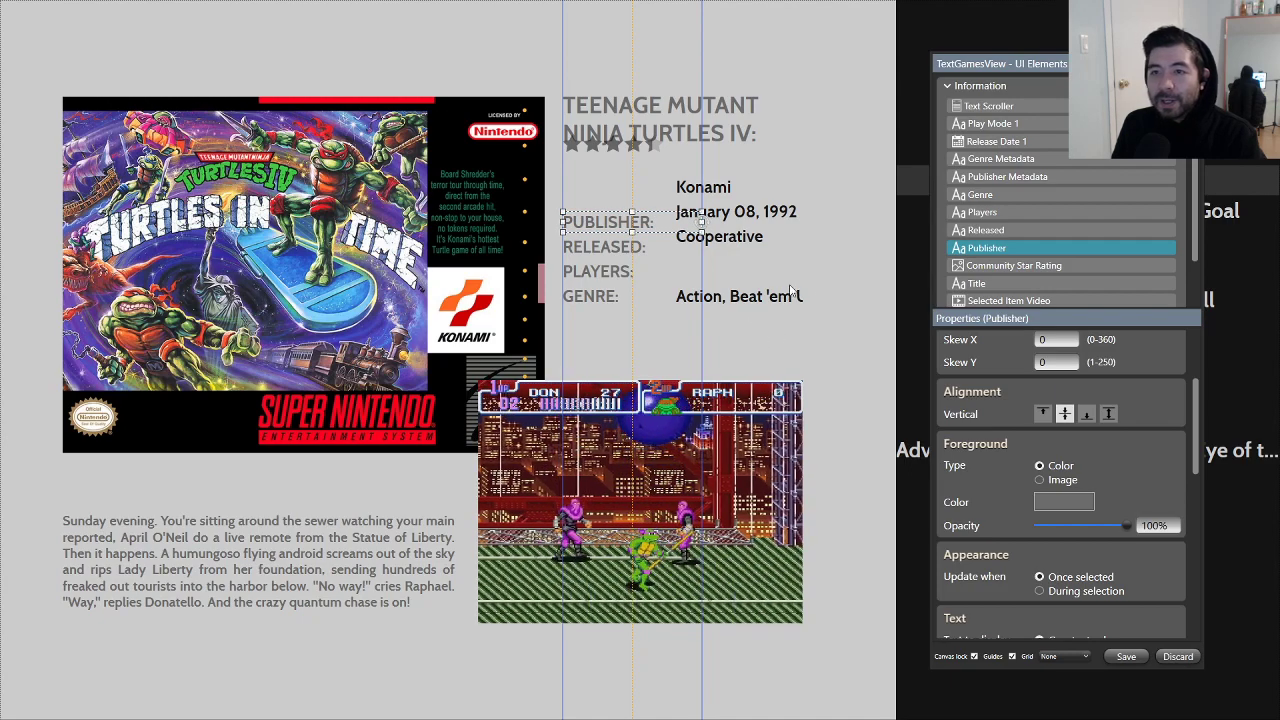
# Step: Move Play Mode 1, Release Date 1 and Publisher Metadata down to line up with their Players, Released and Publisher labels
pyautogui.moveTo(707, 240); pyautogui.dragTo(706, 272)
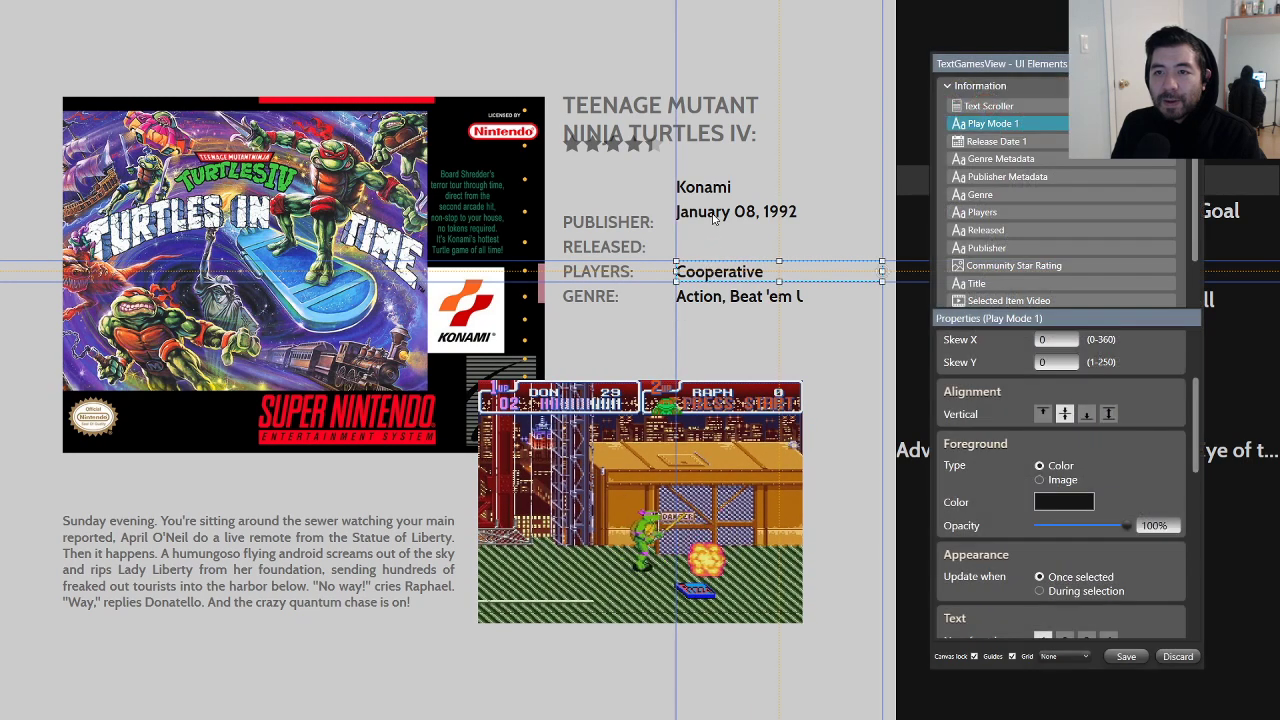
pyautogui.click(706, 212)
pyautogui.moveTo(706, 212); pyautogui.dragTo(703, 248)
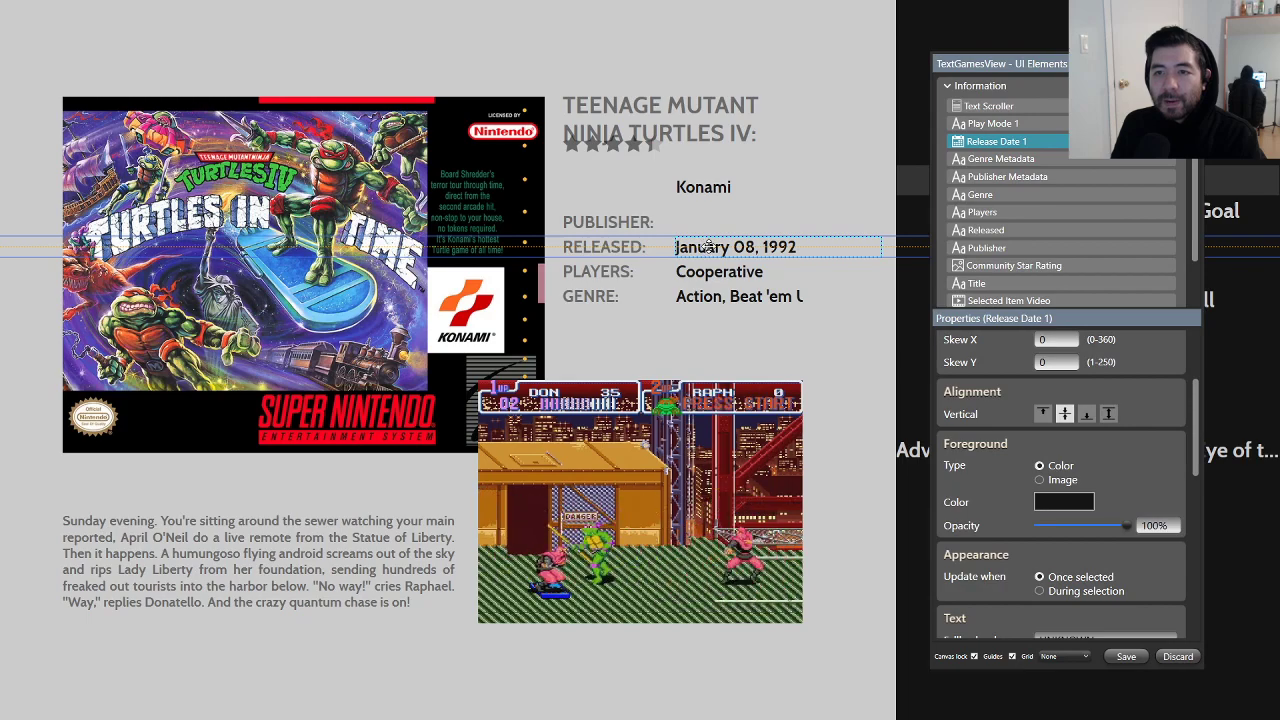
pyautogui.moveTo(704, 248); pyautogui.dragTo(702, 246)
pyautogui.click(702, 192)
pyautogui.moveTo(702, 192); pyautogui.dragTo(690, 223)
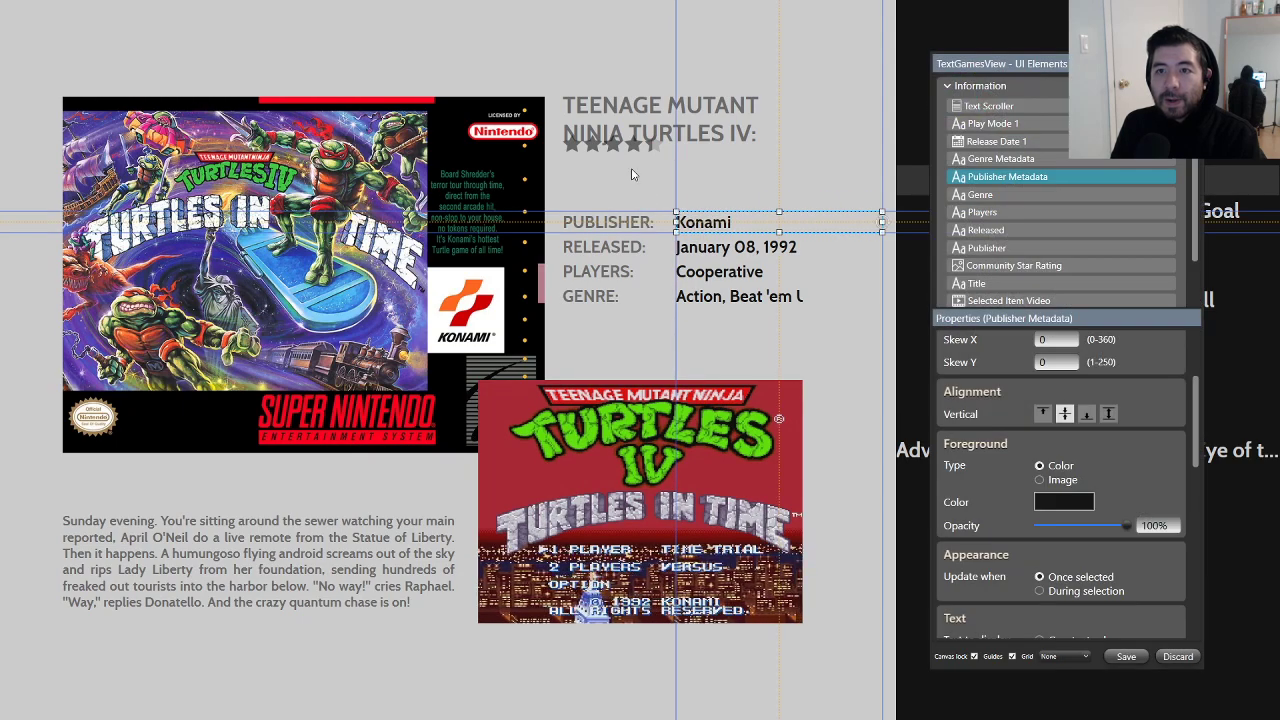
# Step: Move the Community Star Rating down into the gap between the two-line Title and the Publisher row
pyautogui.click(622, 149)
pyautogui.moveTo(622, 149); pyautogui.dragTo(609, 183)
pyautogui.click(866, 391)
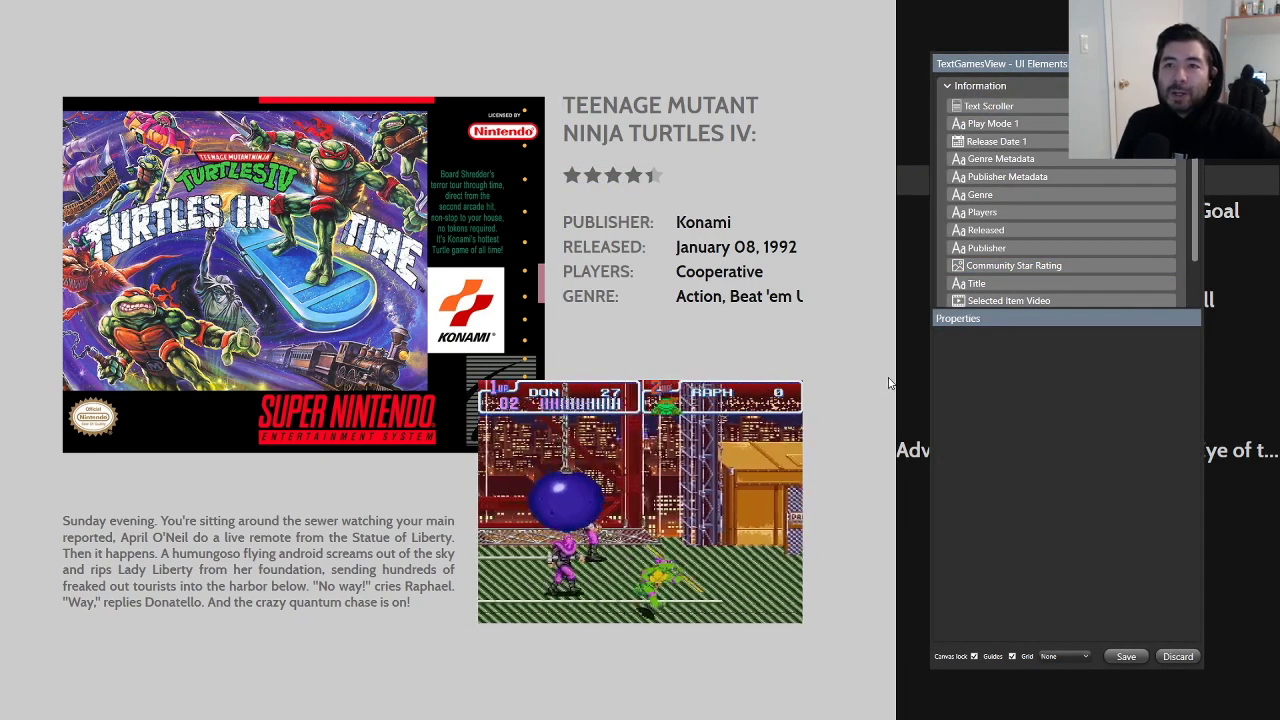
pyautogui.click(603, 178)
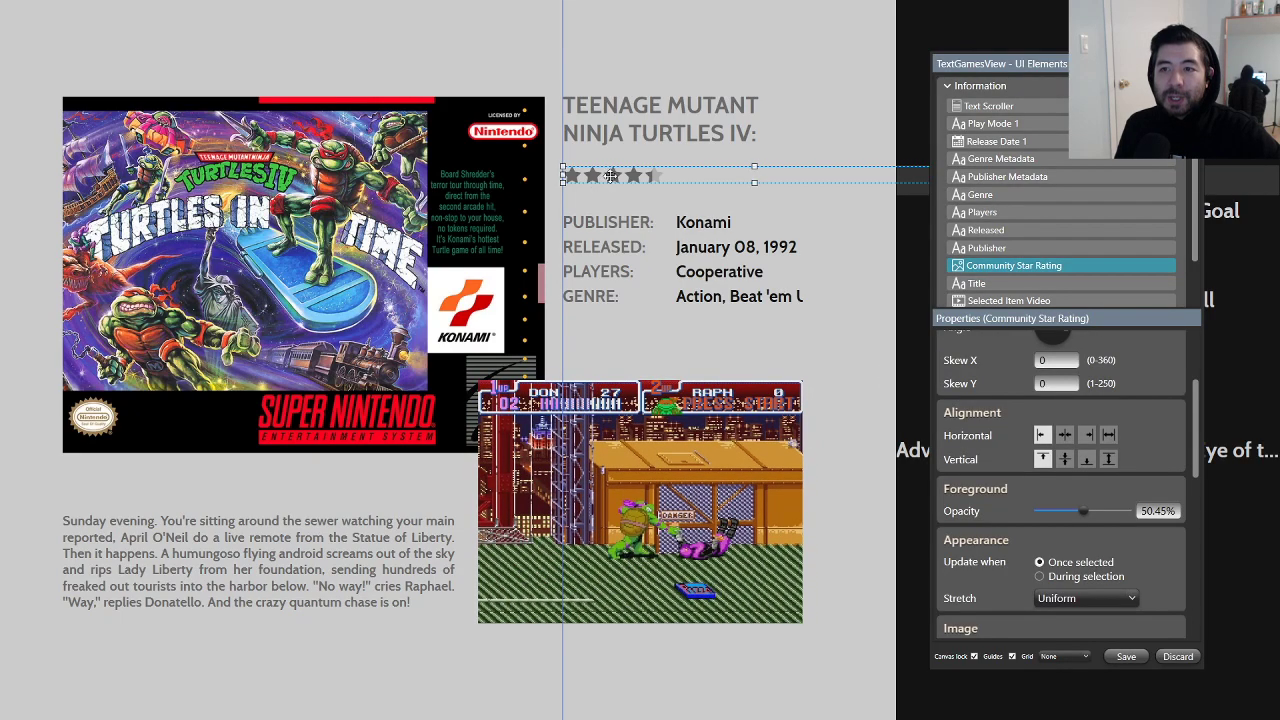
# Step: Limit the Genre Metadata to 1 entry so it fits within the video's right edge
pyautogui.click(755, 299)
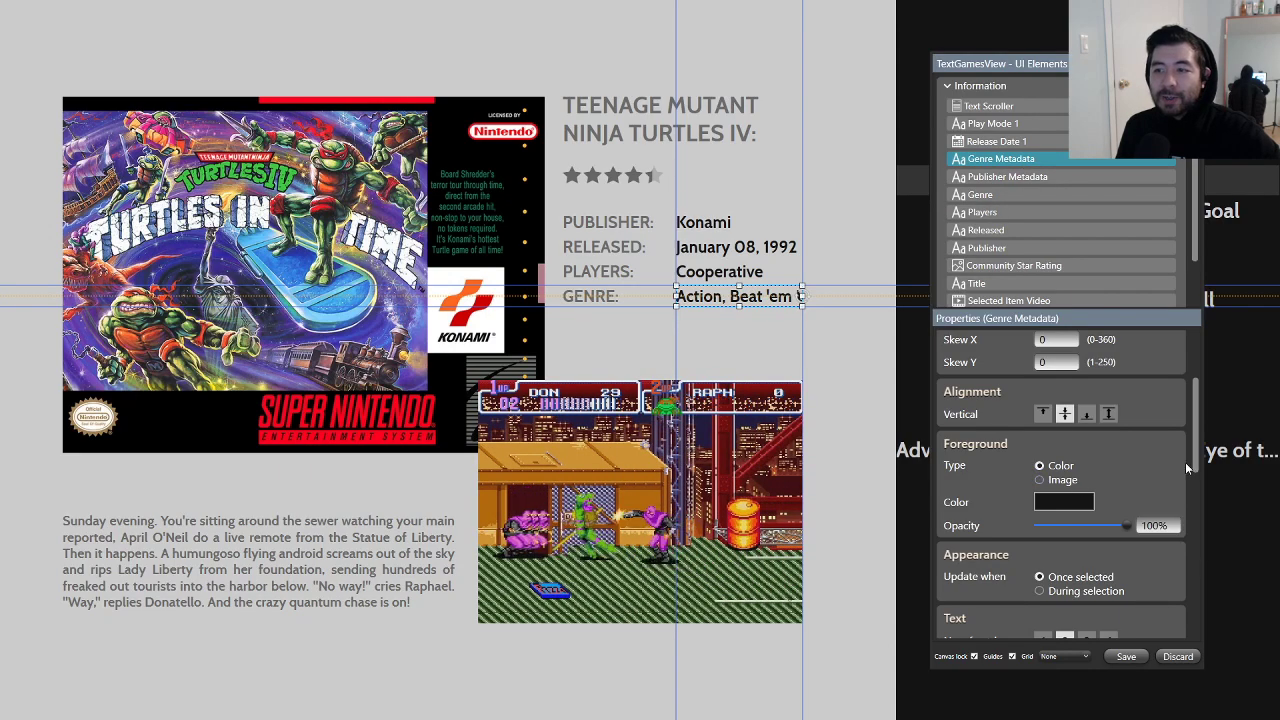
pyautogui.scroll(-2, 1167, 467)
pyautogui.click(1037, 512)
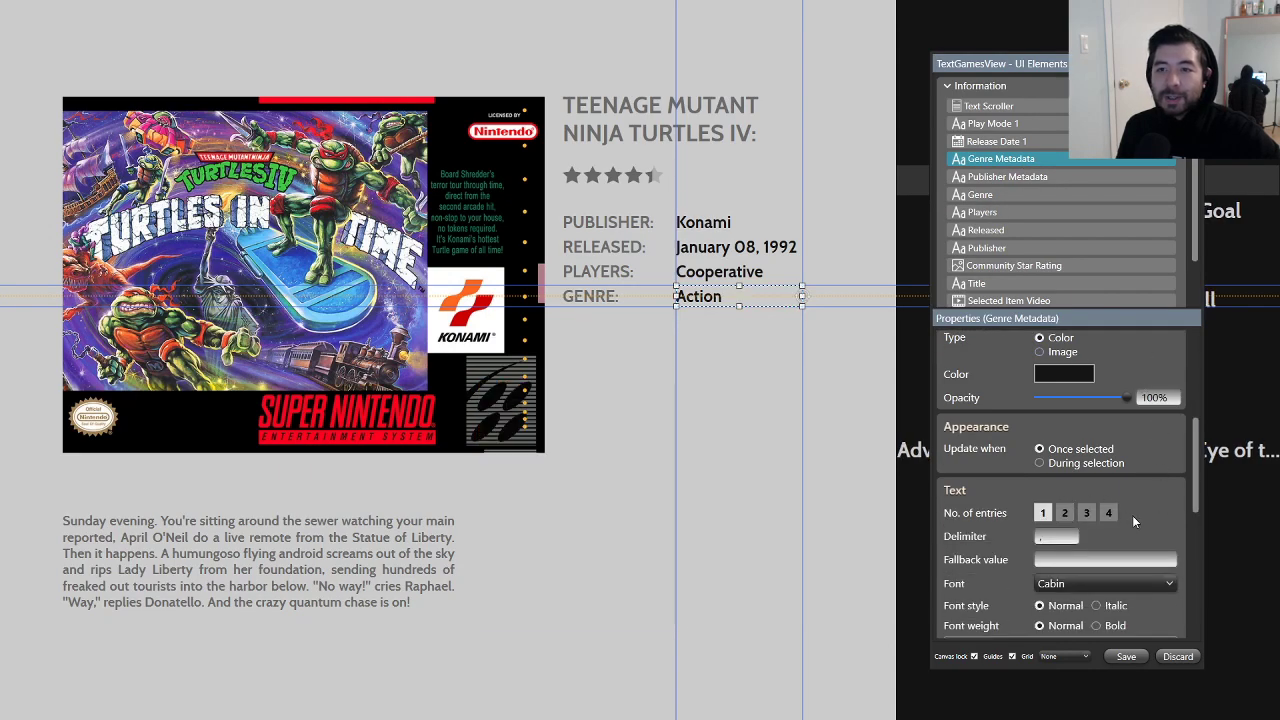
pyautogui.click(856, 455)
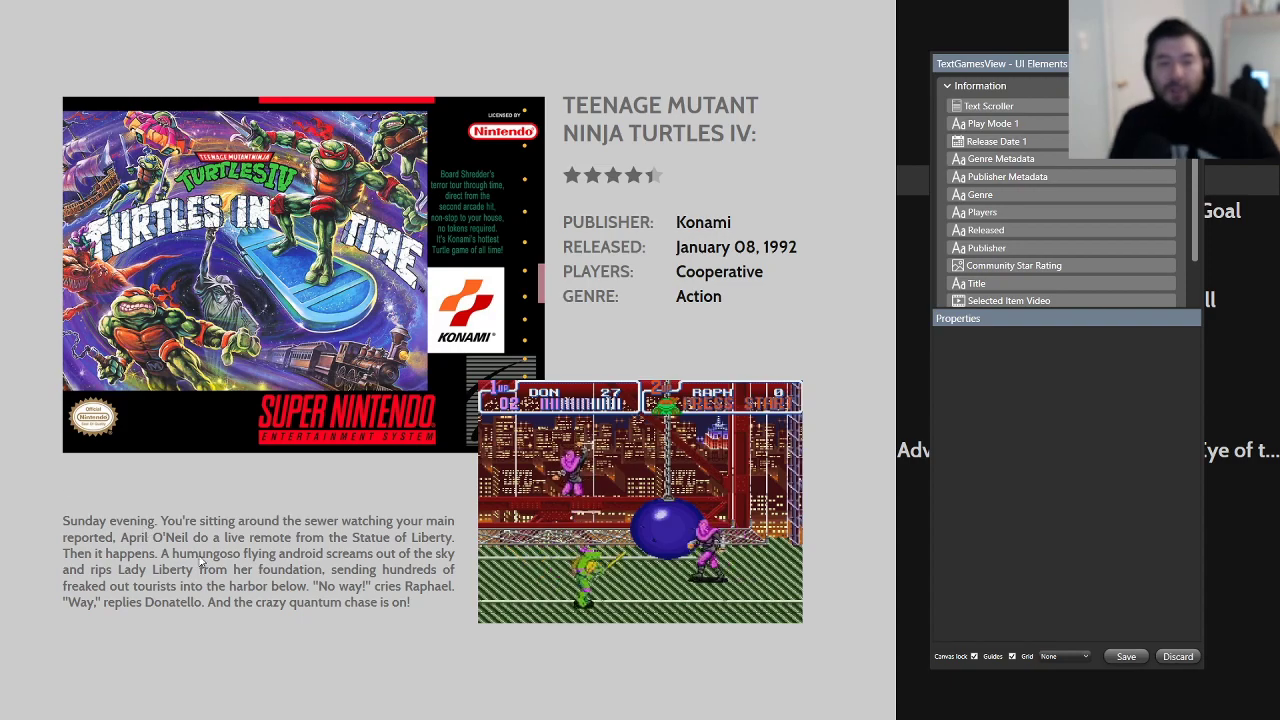
# Step: Set the Text Scroller's scroll speed to 7 and save the Super Nintendo TextGamesView
pyautogui.click(990, 106)
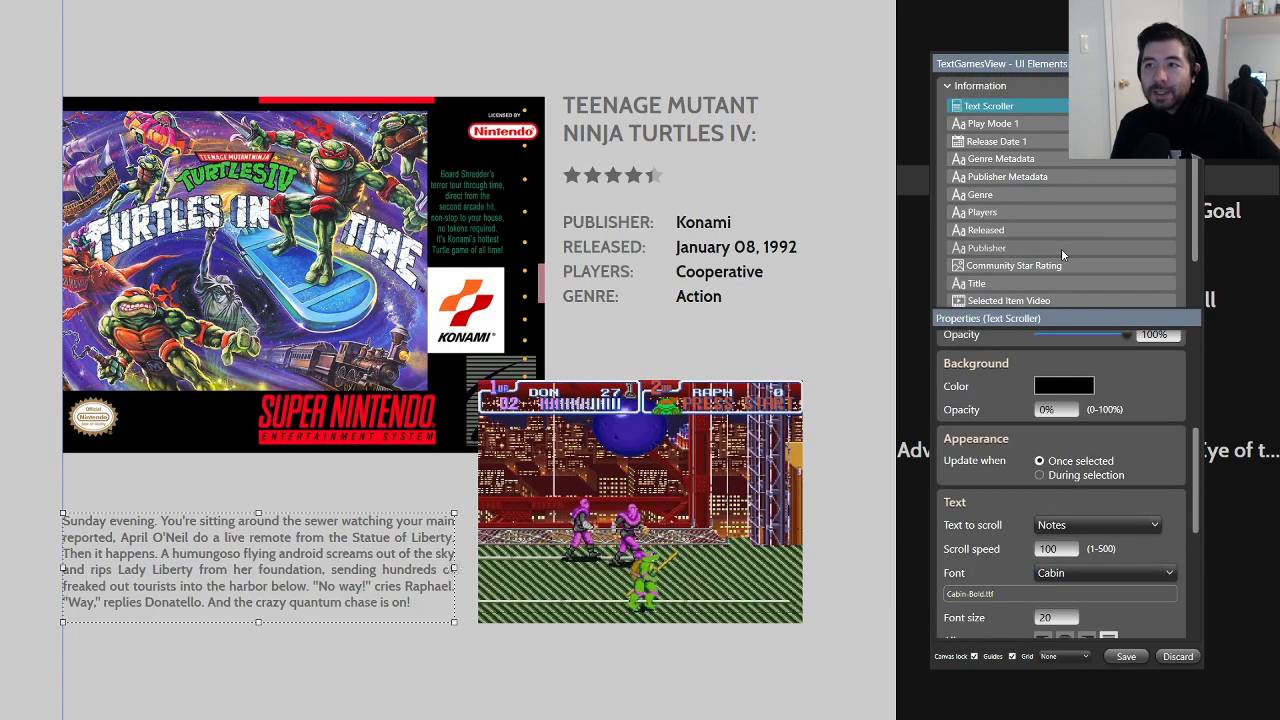
pyautogui.scroll(-5, 1162, 488)
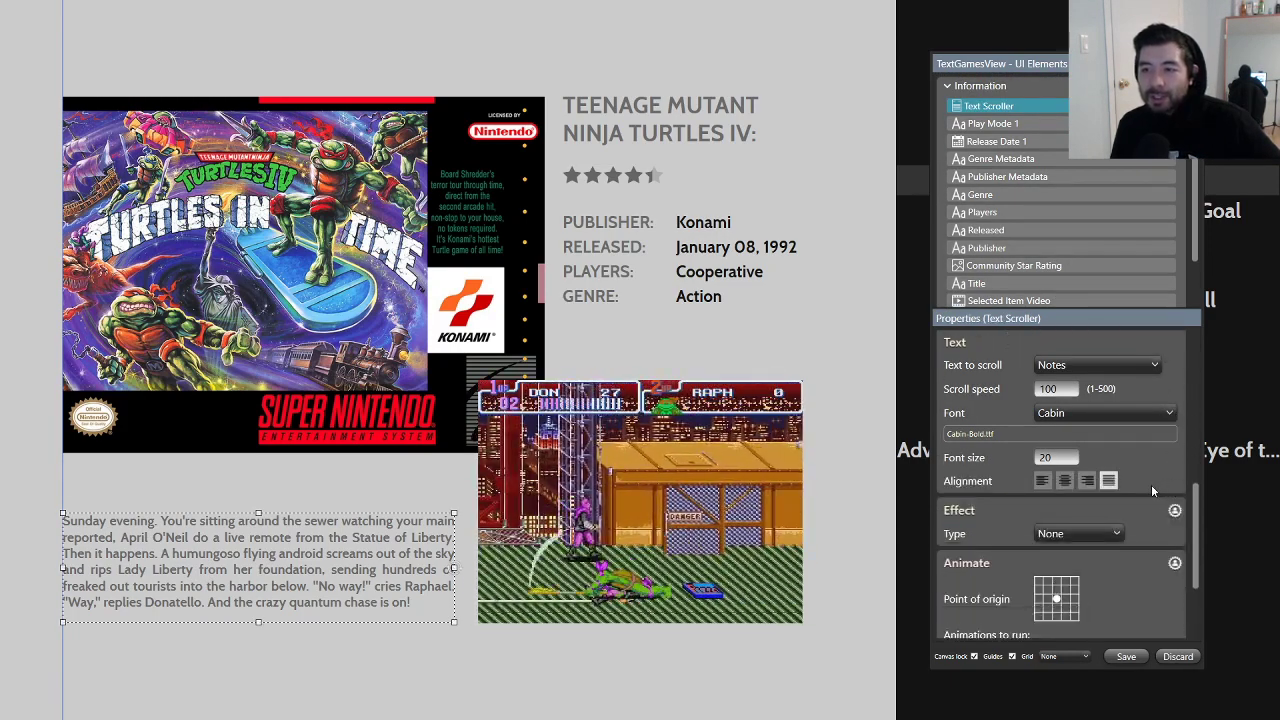
pyautogui.scroll(7, 1166, 476)
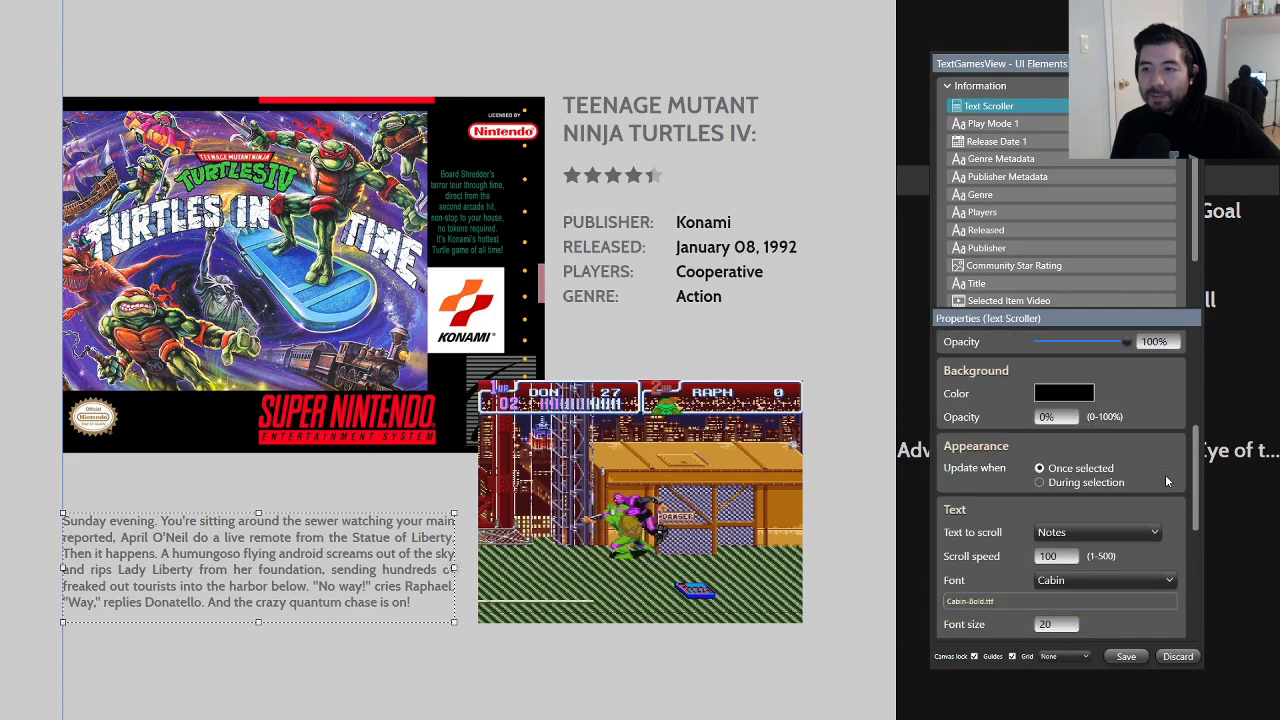
pyautogui.scroll(1, 1166, 475)
pyautogui.scroll(-5, 1165, 480)
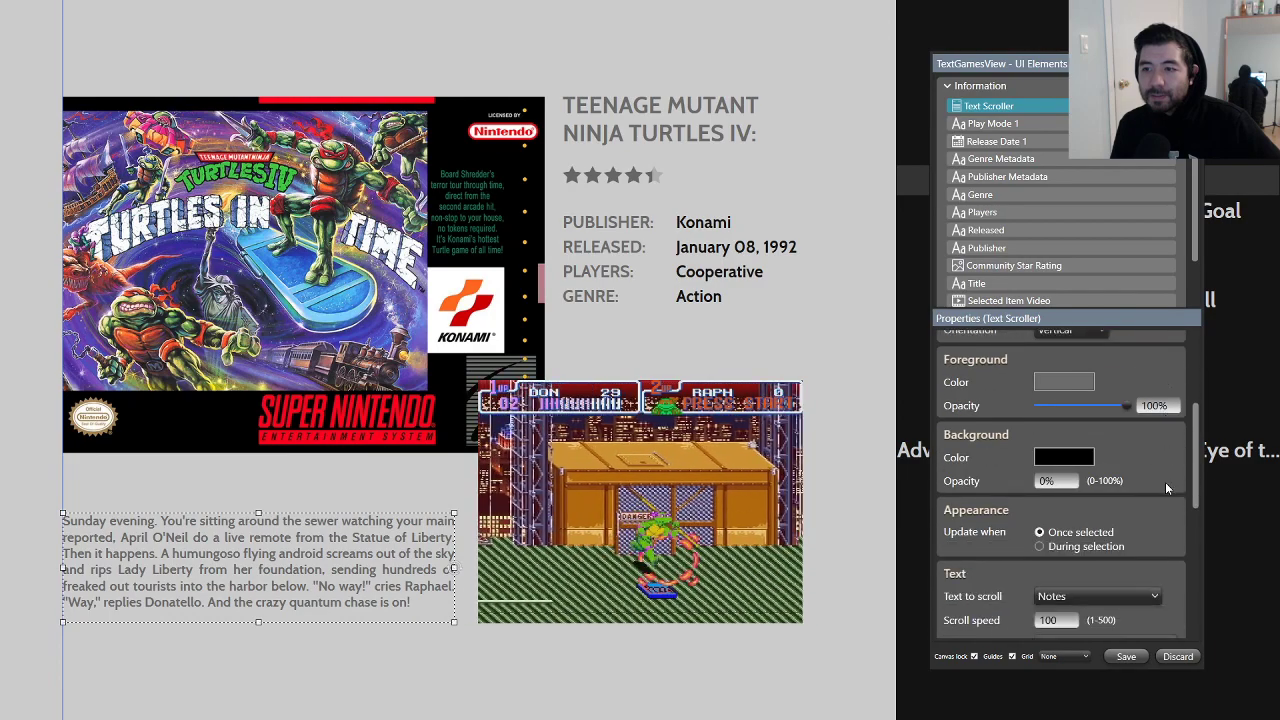
pyautogui.scroll(-2, 1165, 488)
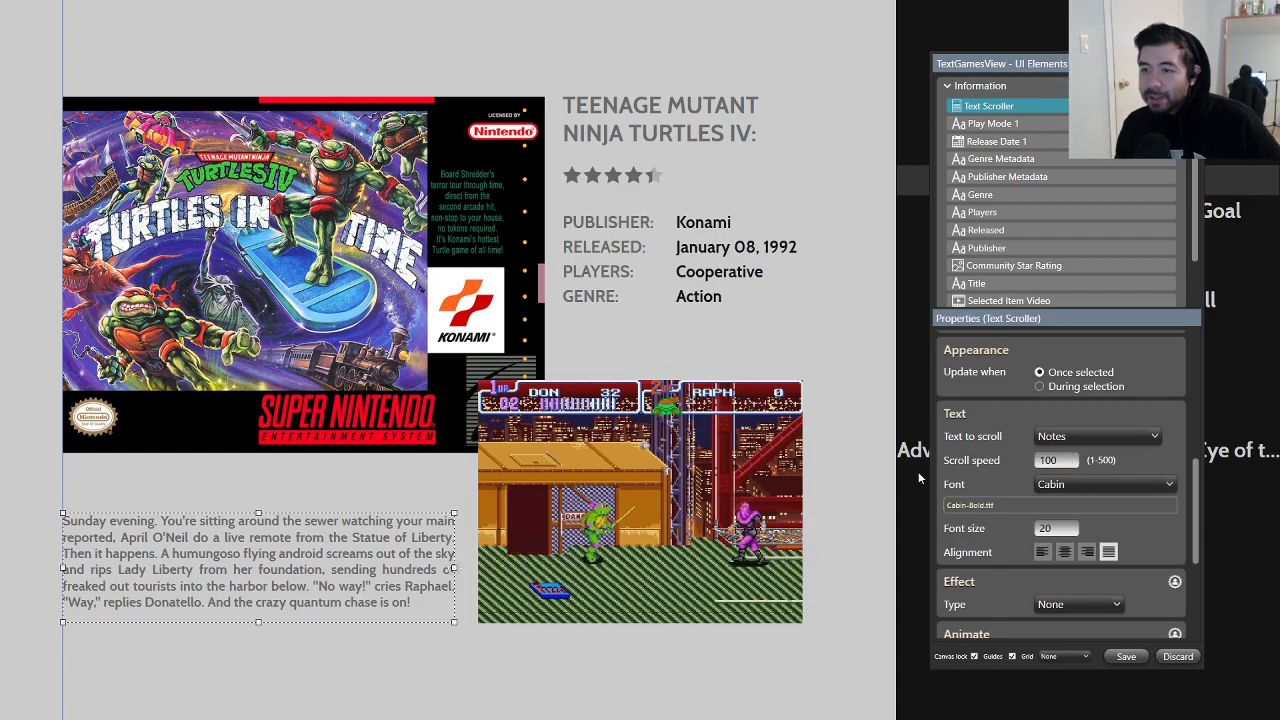
pyautogui.click(1078, 460)
pyautogui.press('Return')
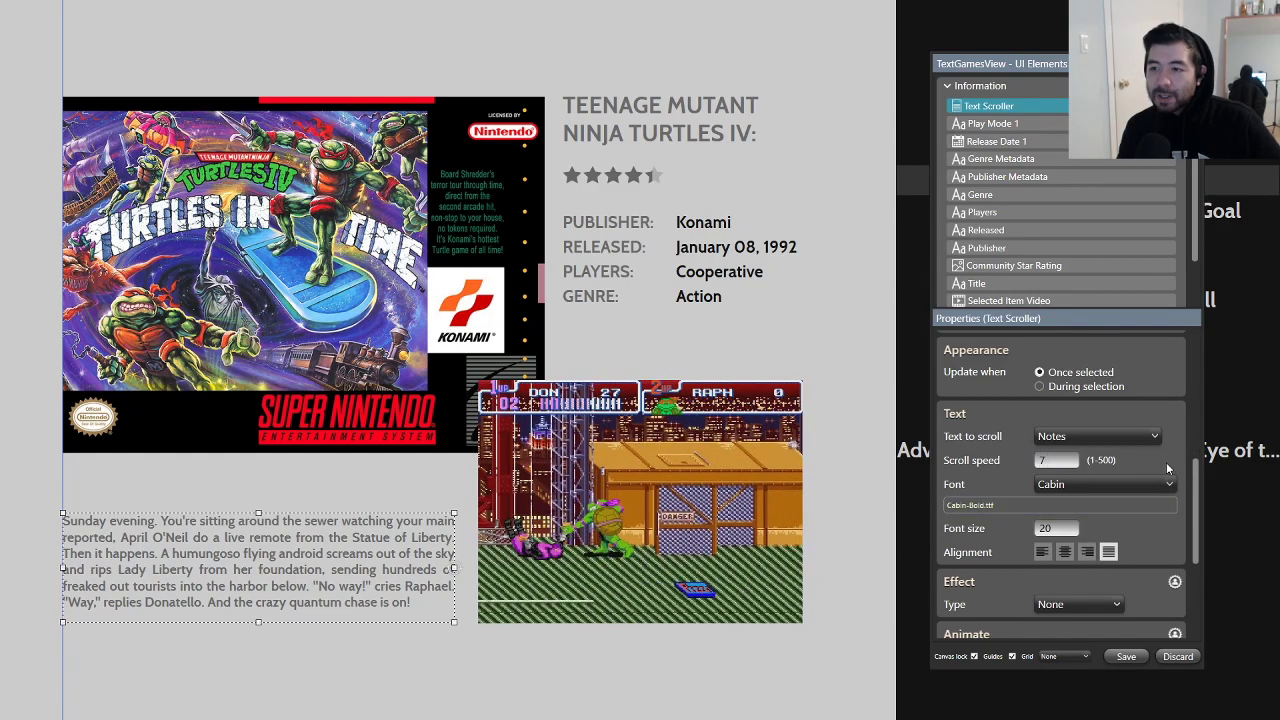
pyautogui.click(1129, 654)
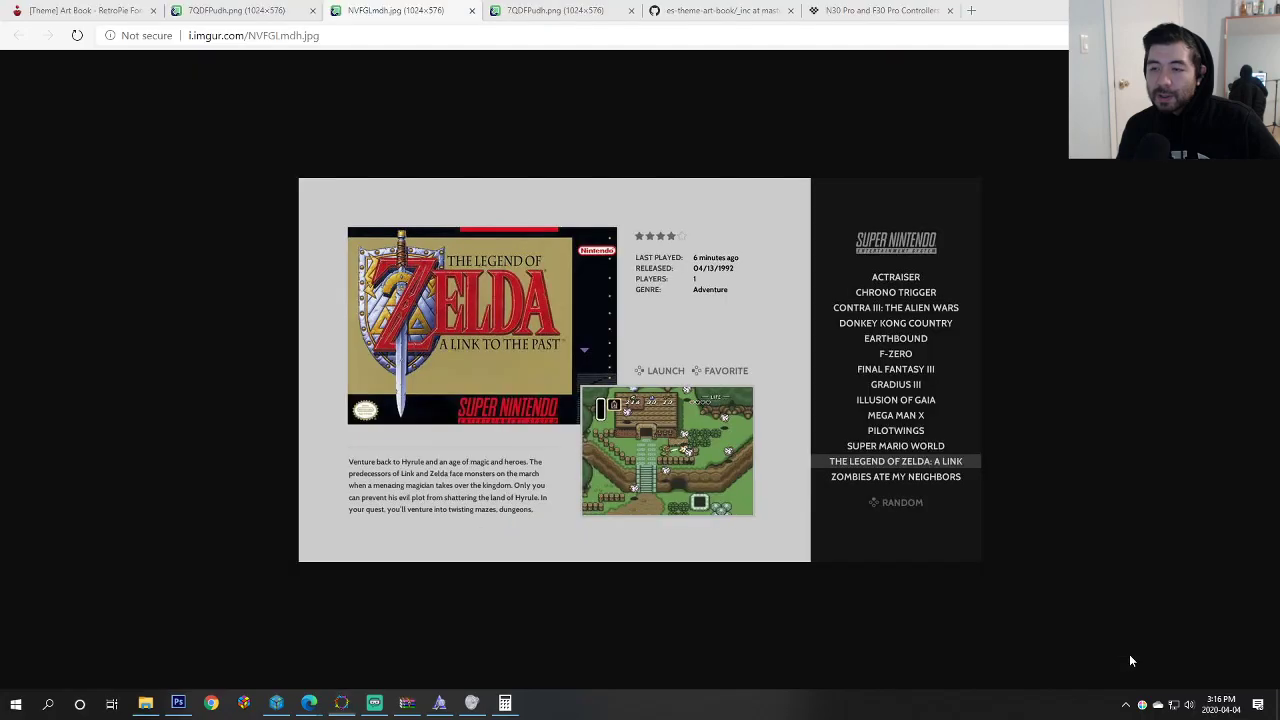
# Step: Return to the Theme Creator, open the Default TextGamesView, set its Text Scroller's scroll speed to 7 and save the view
pyautogui.hotkey('alt', 'Tab')
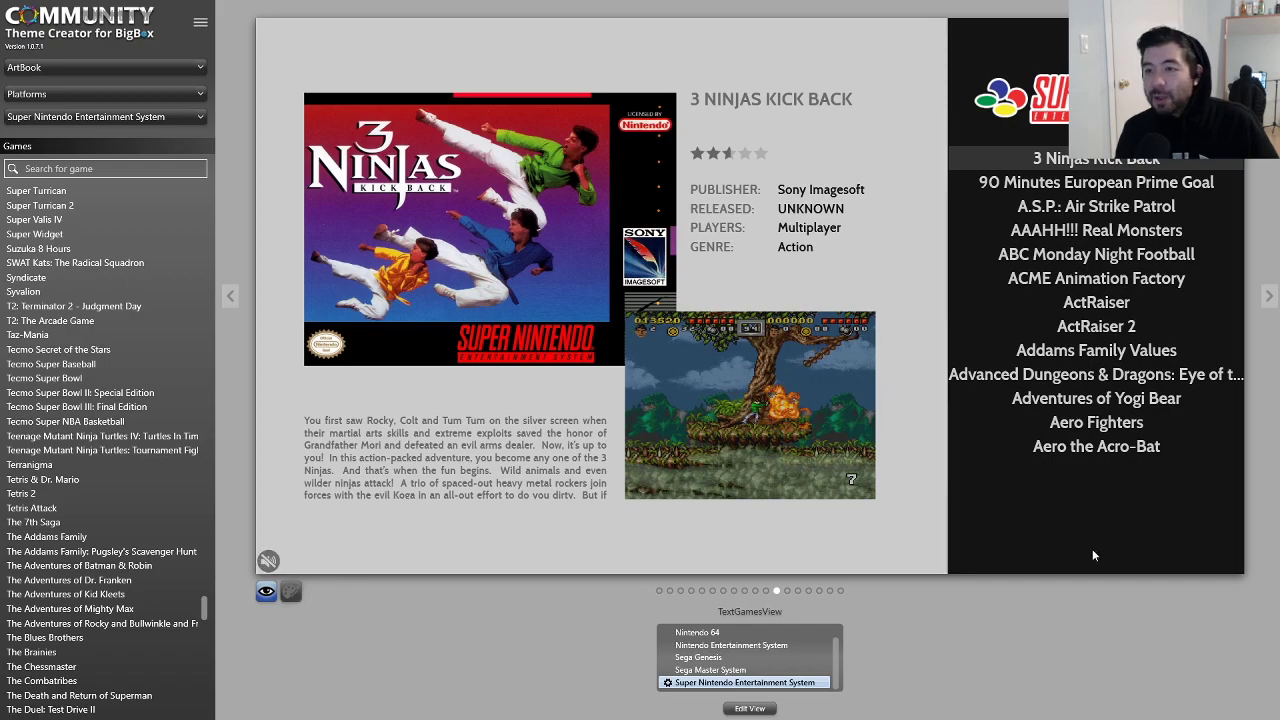
pyautogui.scroll(1, 720, 650)
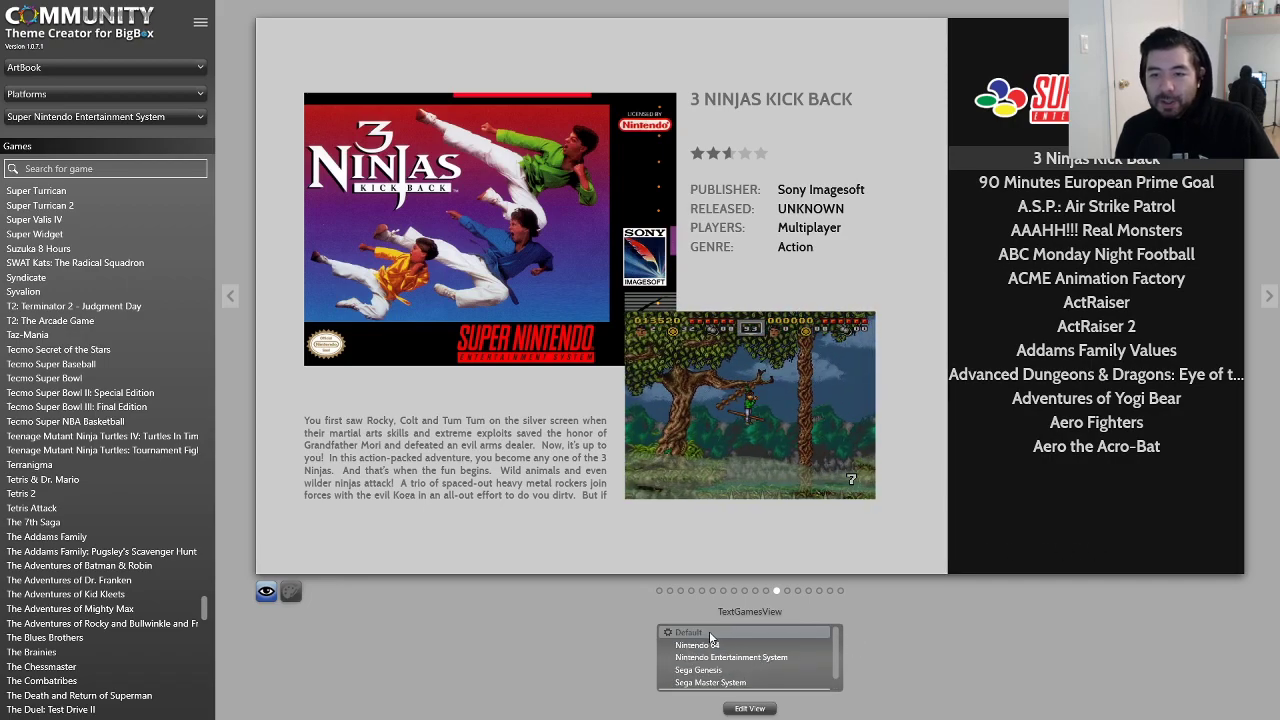
pyautogui.click(709, 633)
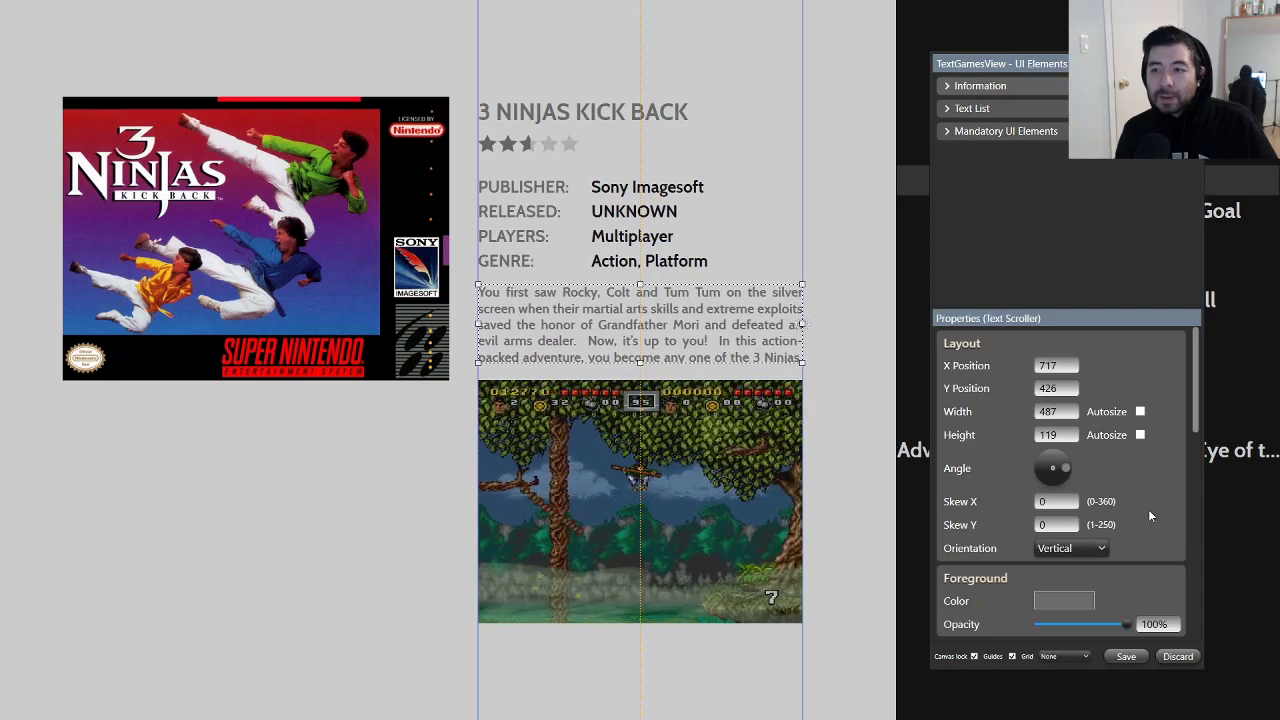
pyautogui.scroll(-3, 1150, 508)
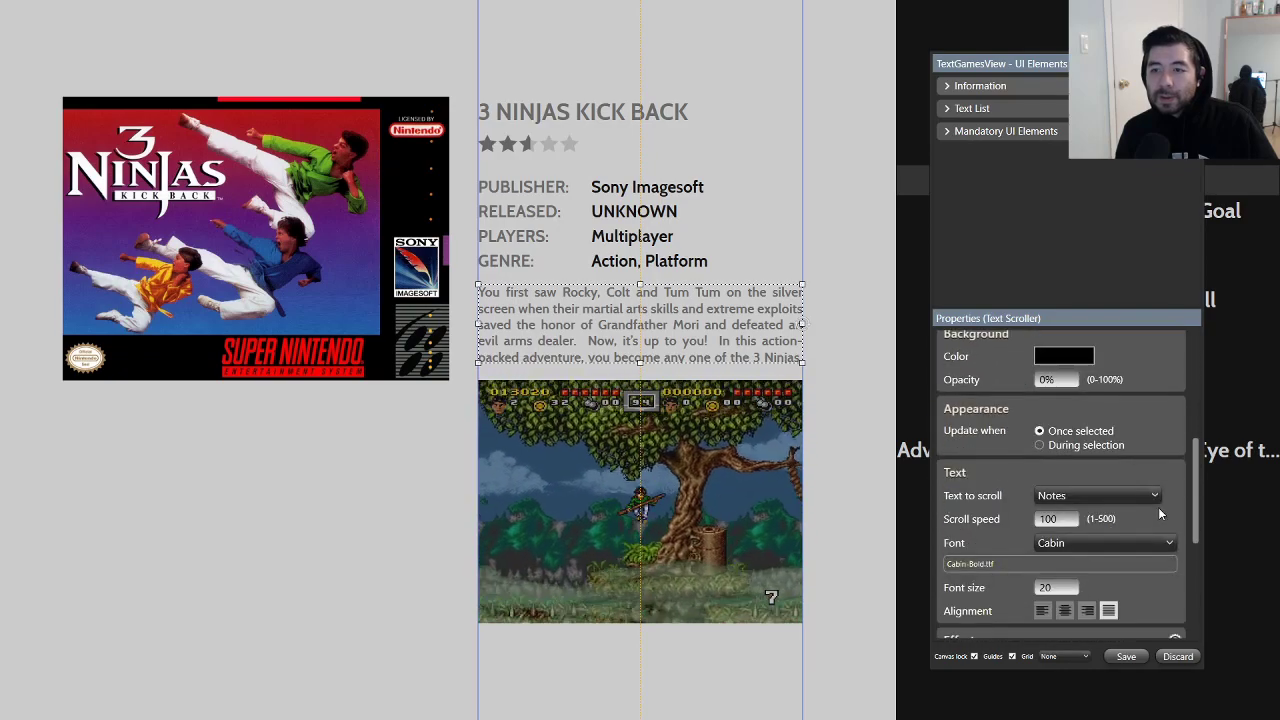
pyautogui.scroll(-2, 1160, 514)
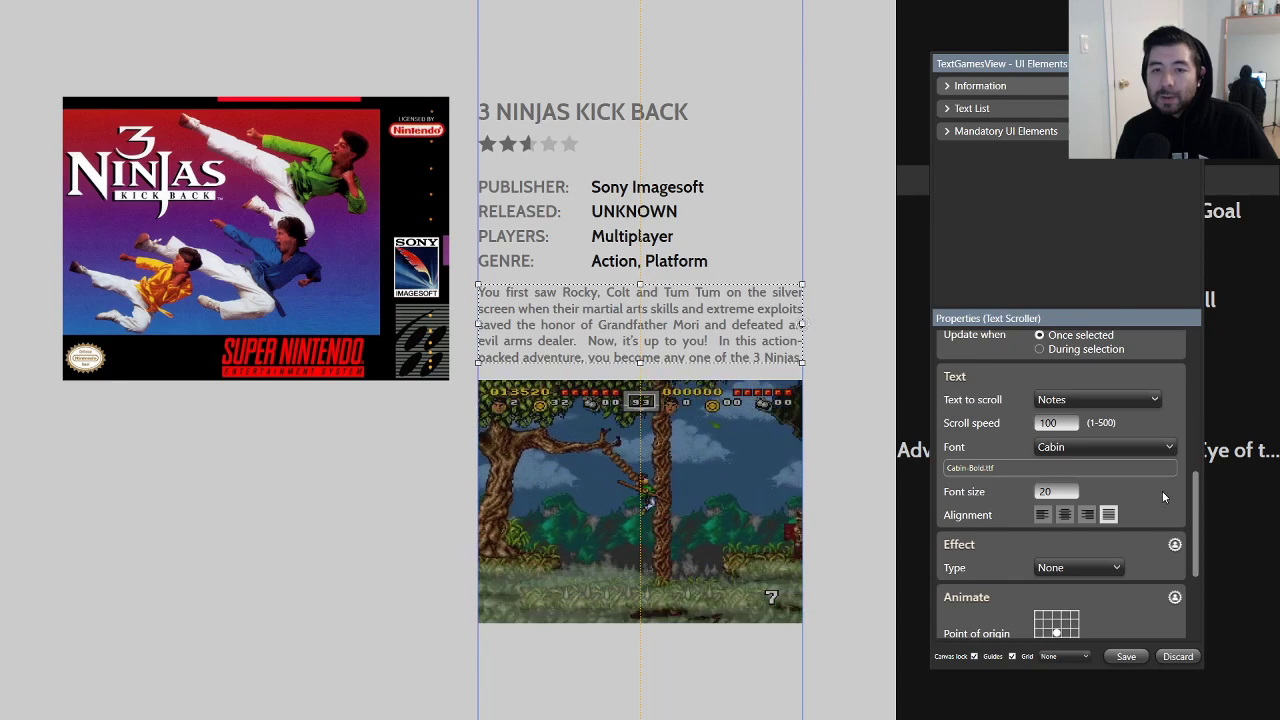
pyautogui.click(1177, 656)
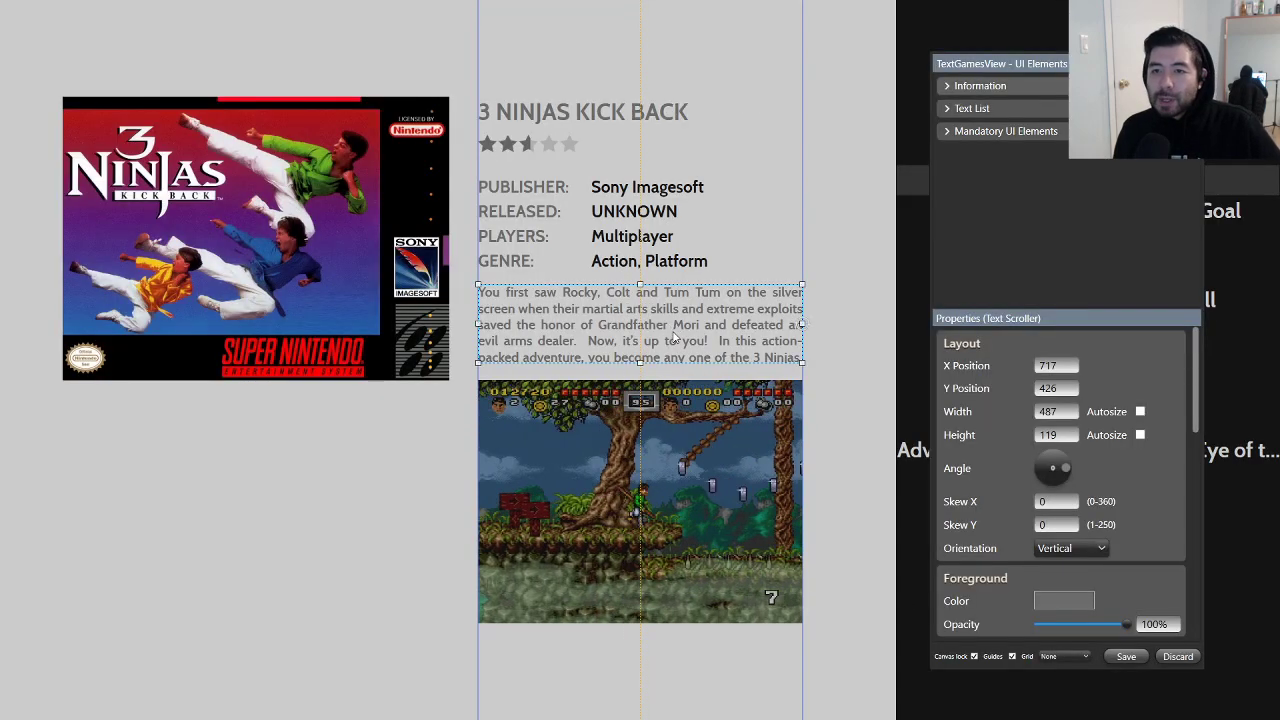
pyautogui.scroll(-5, 1139, 524)
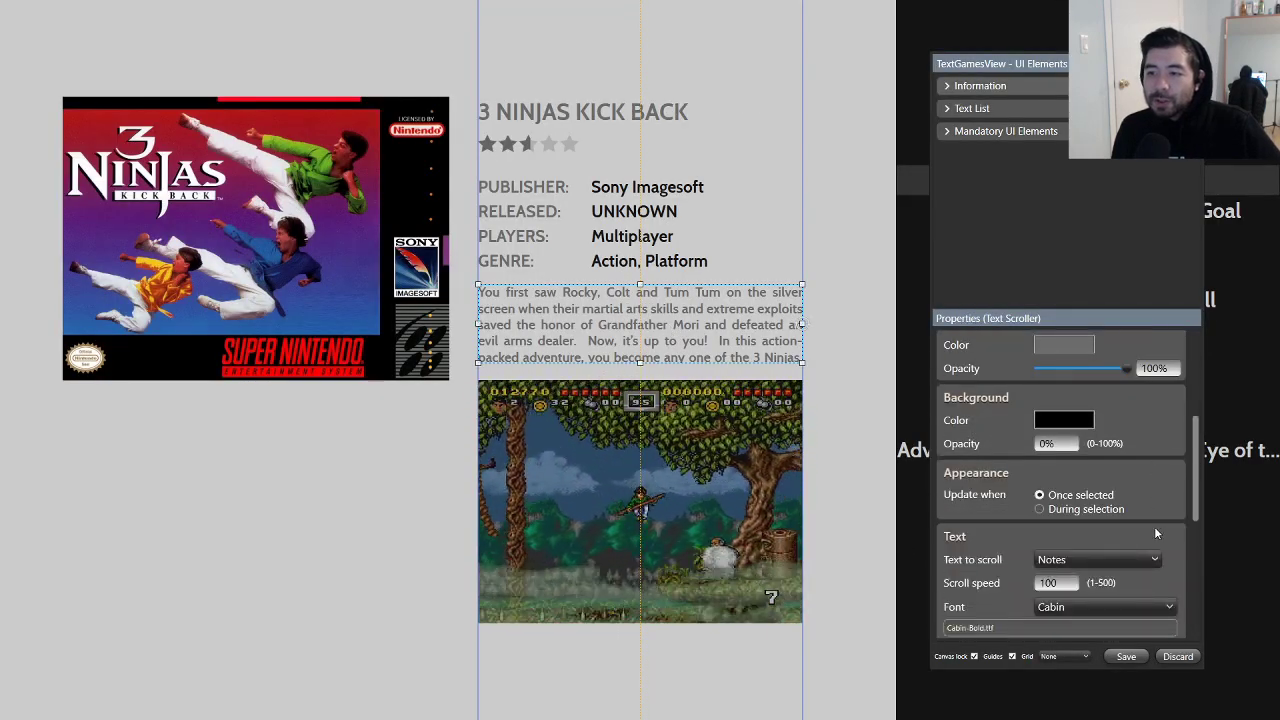
pyautogui.click(1048, 455)
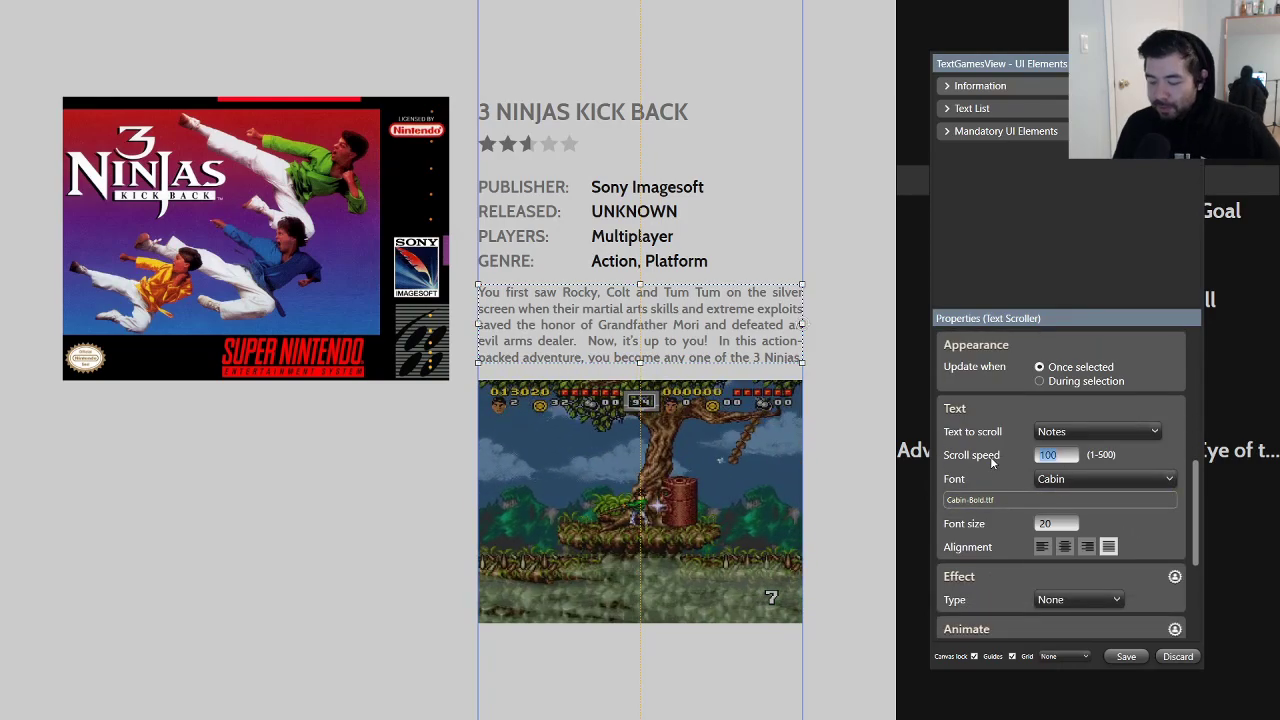
pyautogui.write('7')
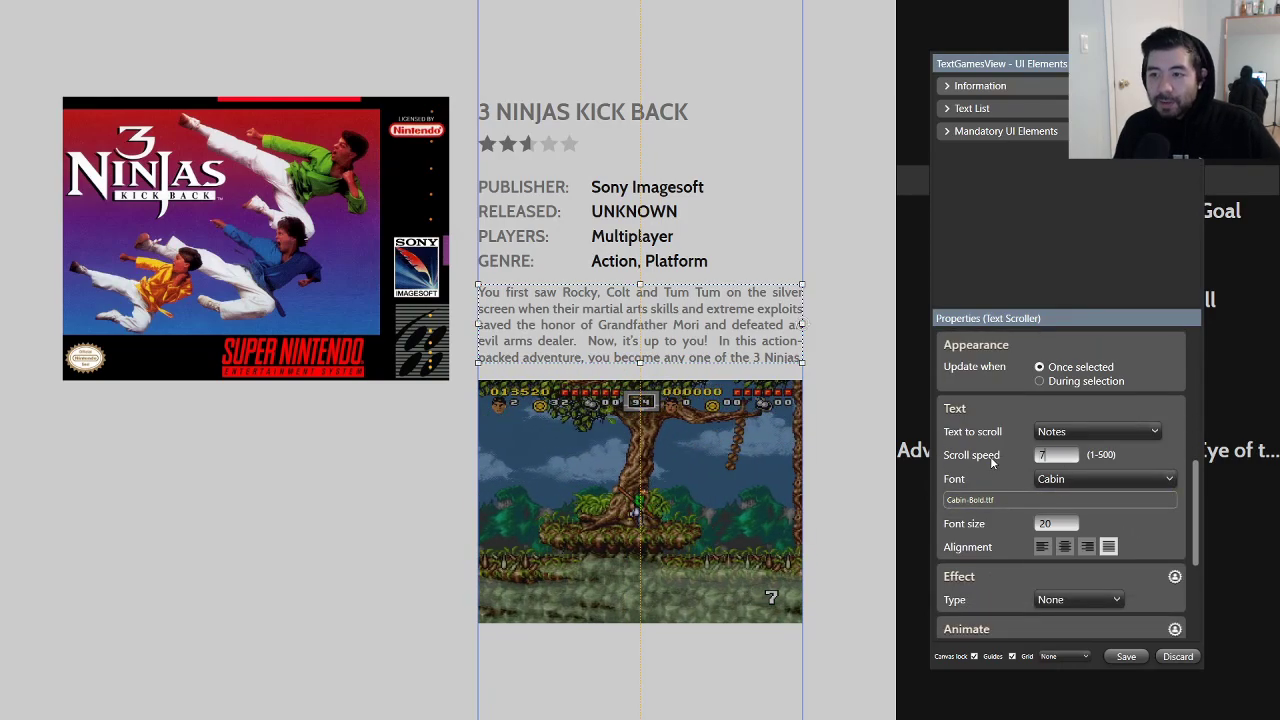
pyautogui.click(1126, 657)
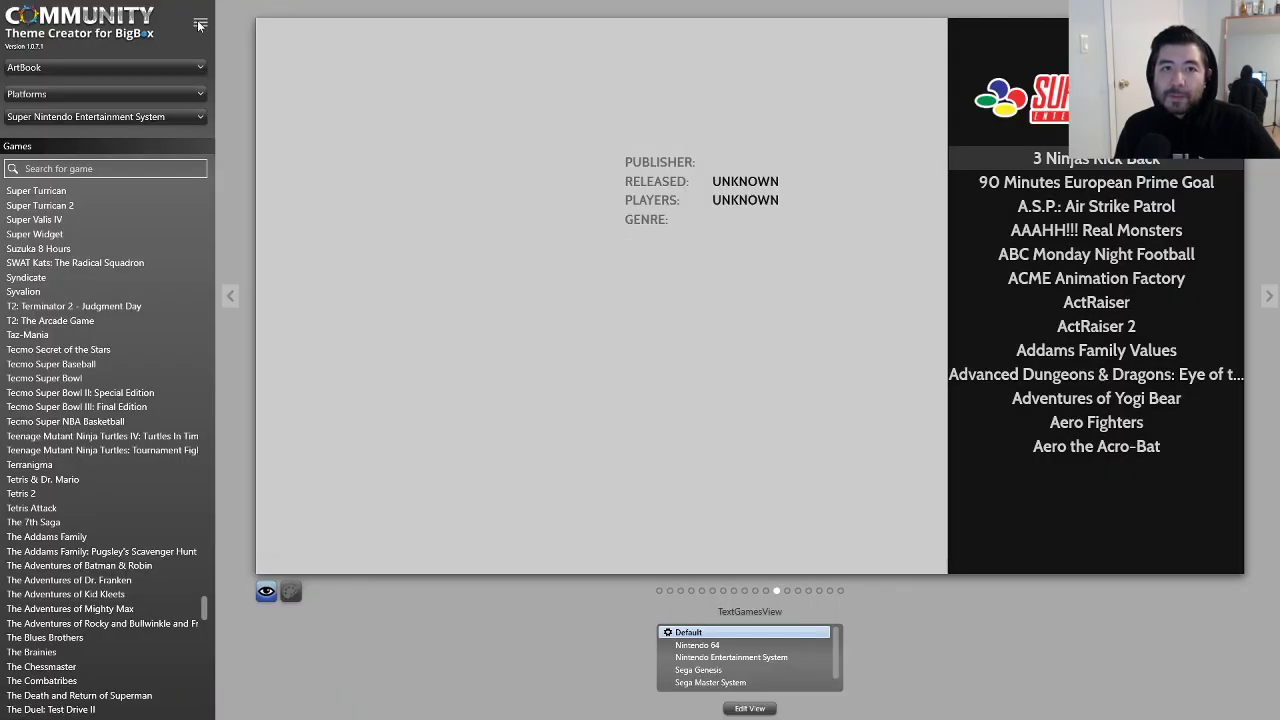
# Step: Publish the ArtBook theme to Big Box, ignoring the folder deletion error
pyautogui.click(200, 24)
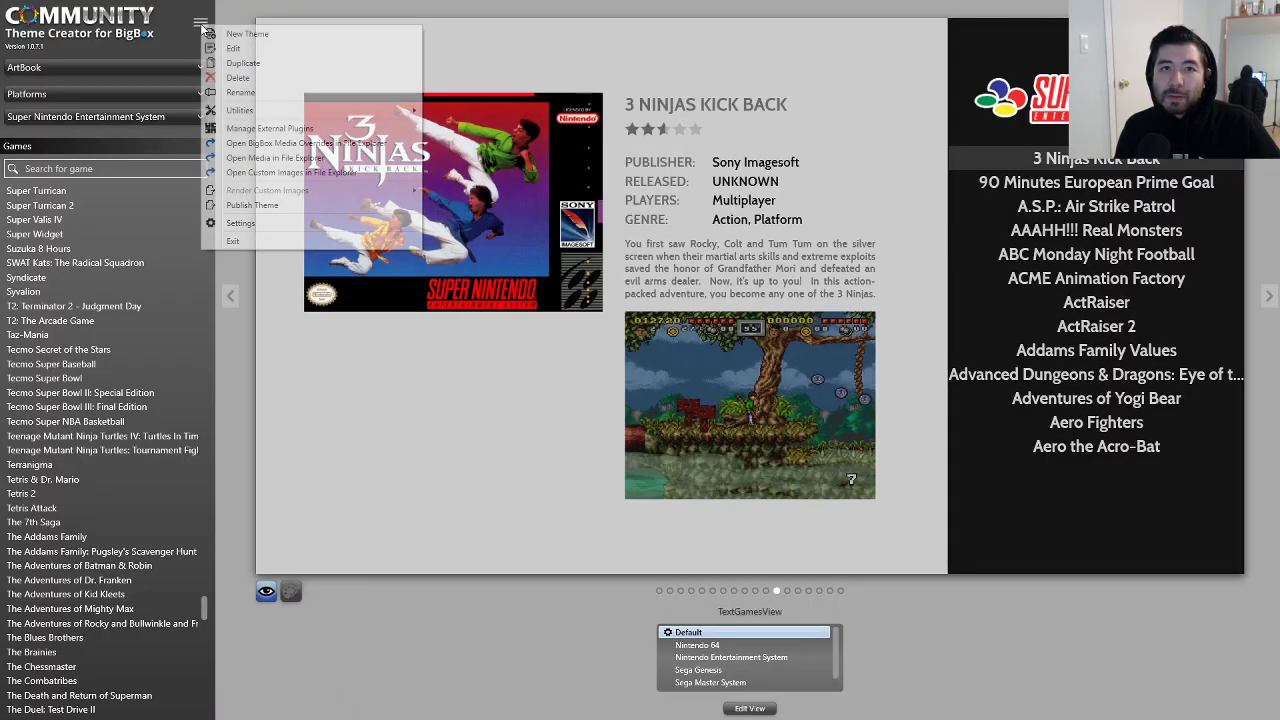
pyautogui.click(245, 205)
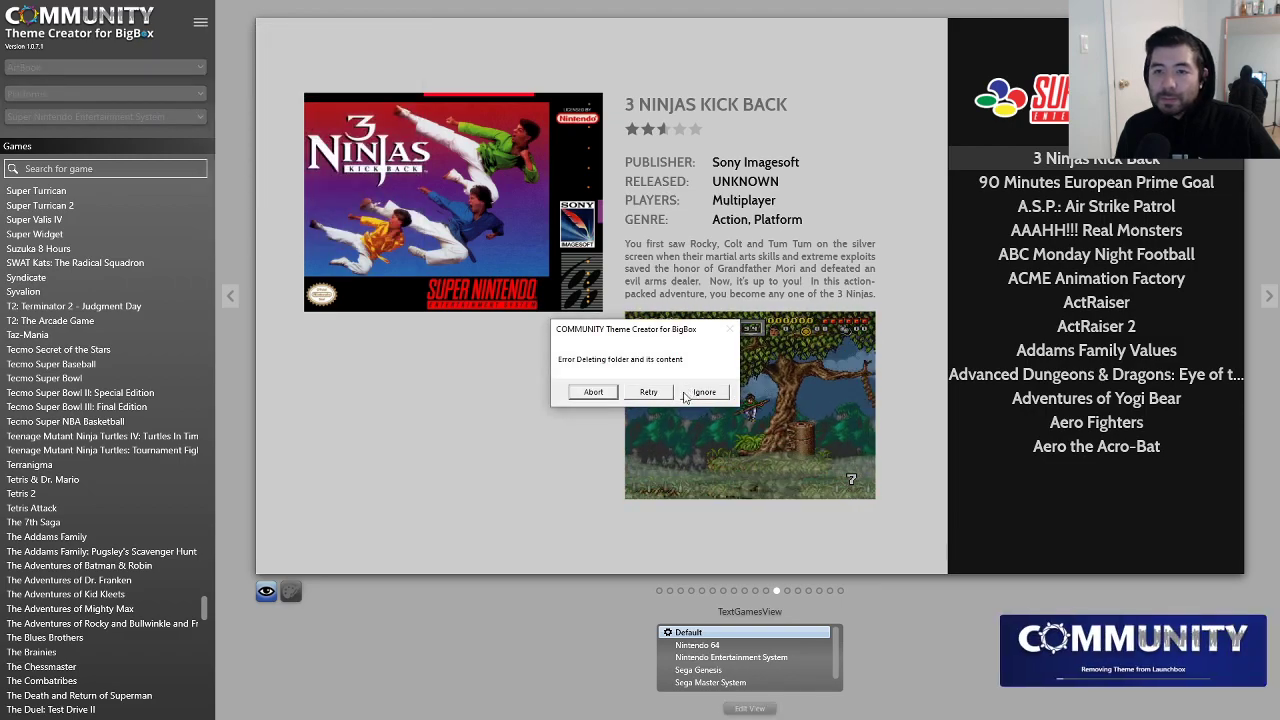
pyautogui.click(703, 393)
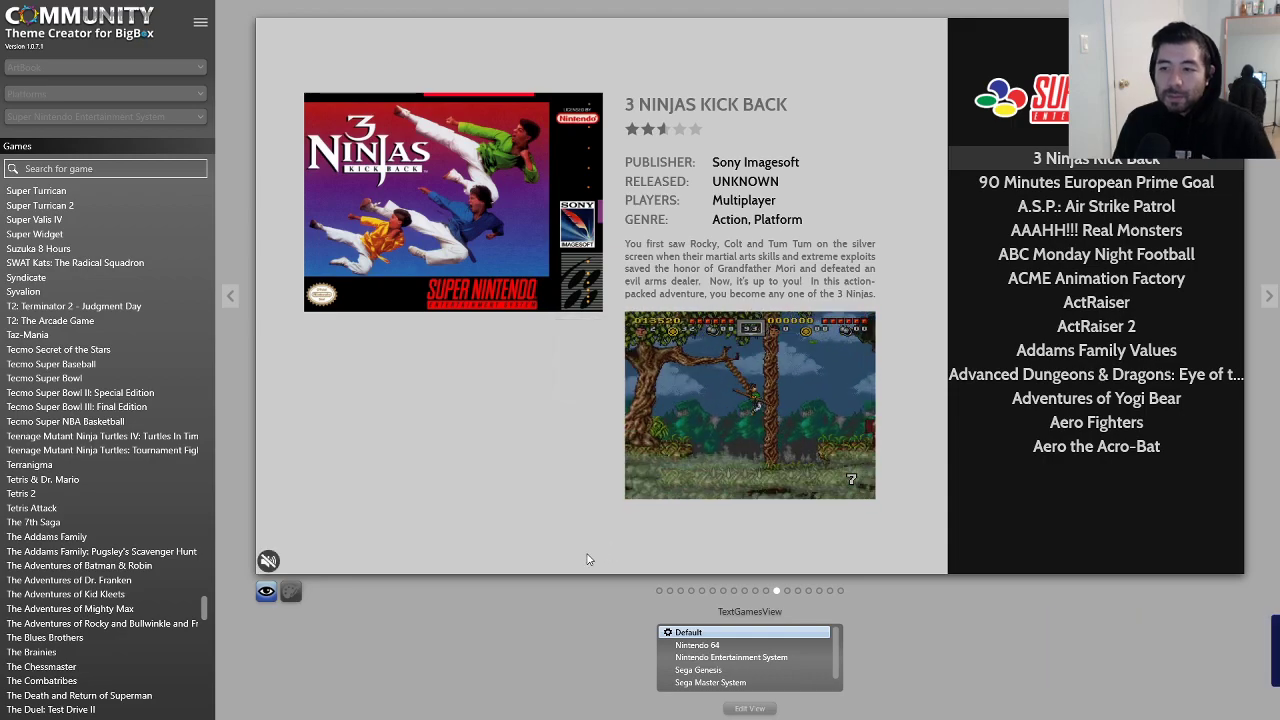
# Step: Switch to LaunchBox Big Box, open the Super Nintendo Entertainment System games and check the published layout on Paperboy 2 and The Pagemaster
pyautogui.hotkey('alt', 'Tab')
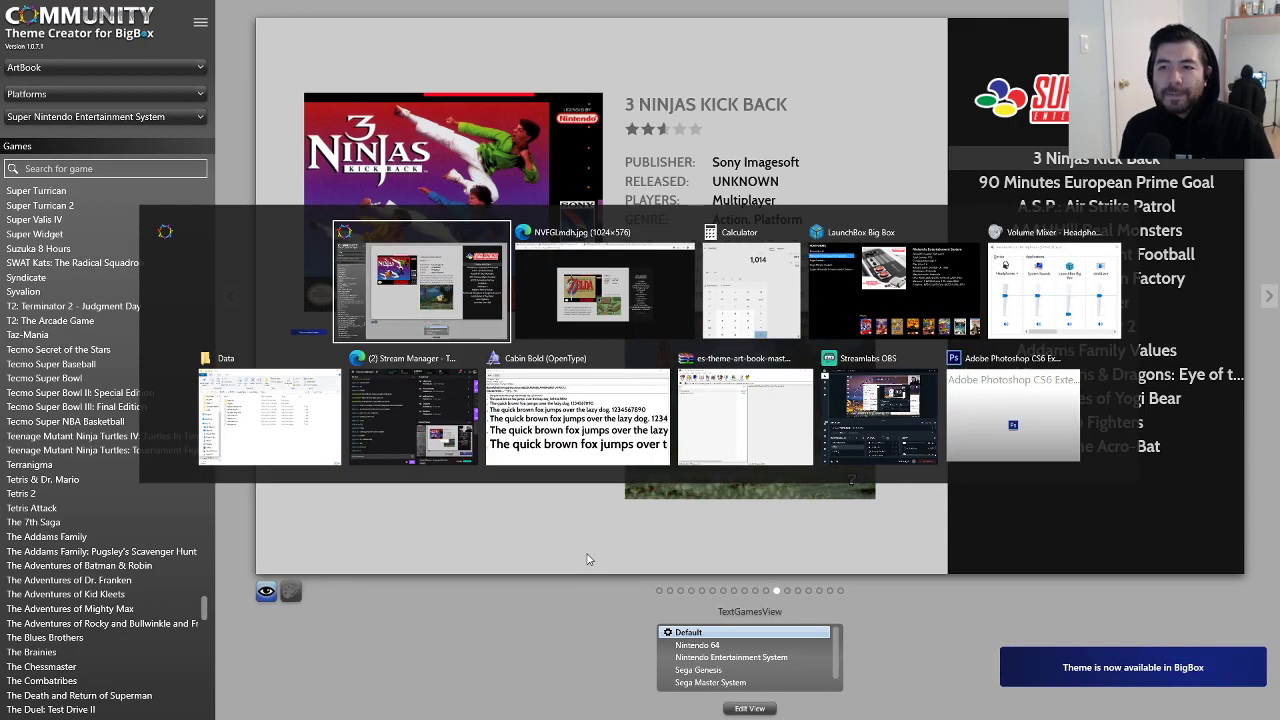
pyautogui.press('Tab')
pyautogui.press('Tab')
pyautogui.press('Tab')
pyautogui.press('Down')
pyautogui.press('Down')
pyautogui.press('Down')
pyautogui.press('Up')
pyautogui.press('Up')
pyautogui.press('Up')
pyautogui.press('Down')
pyautogui.press('Down')
pyautogui.press('Down')
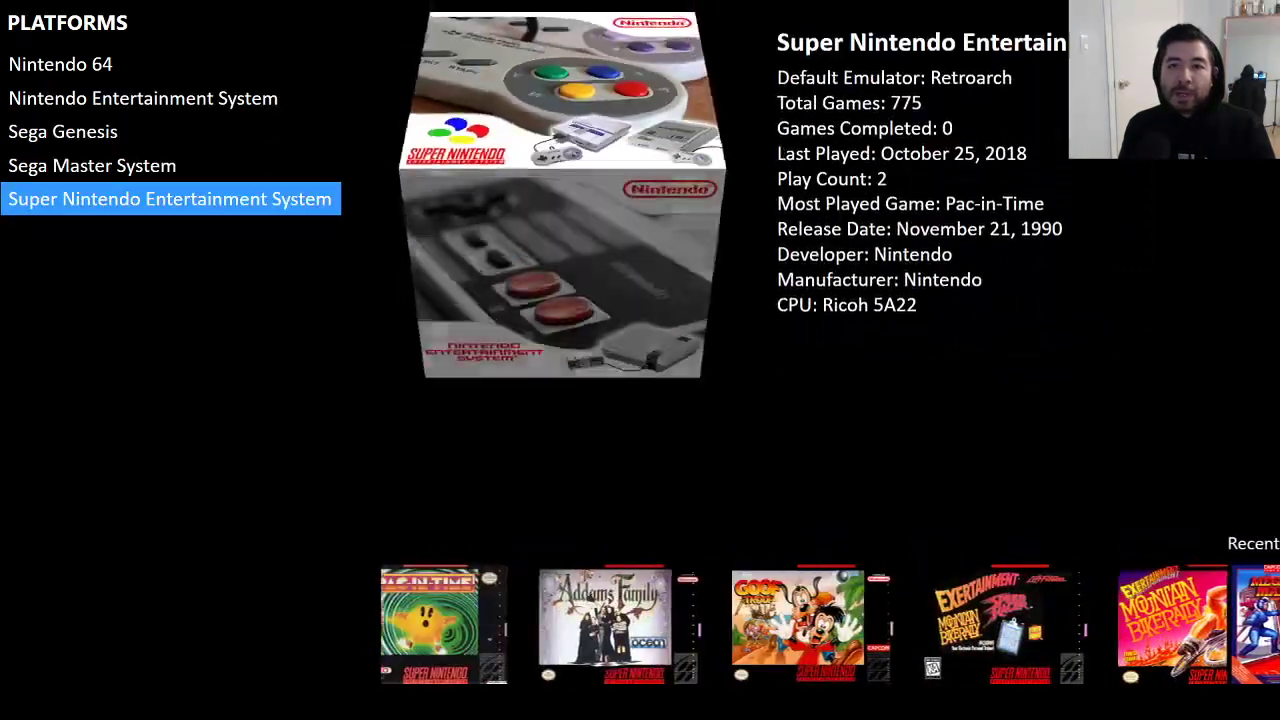
pyautogui.press('Return')
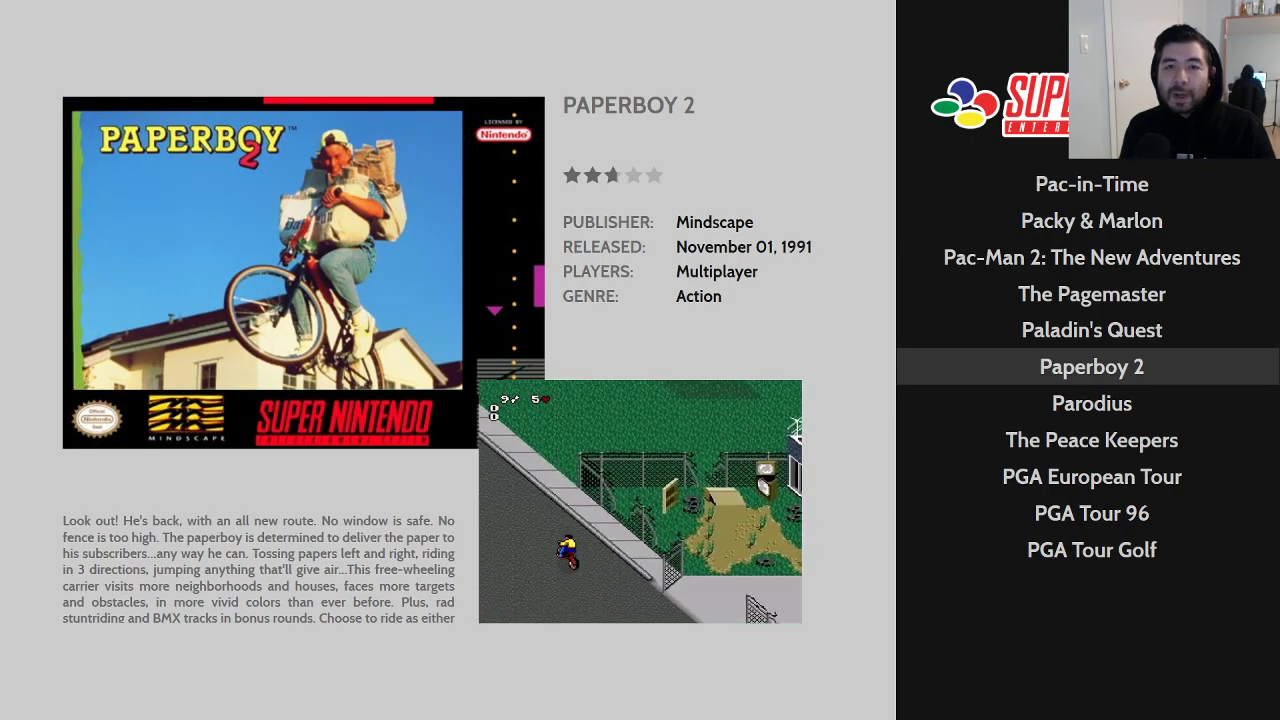
pyautogui.press('Up')
pyautogui.press('Up')
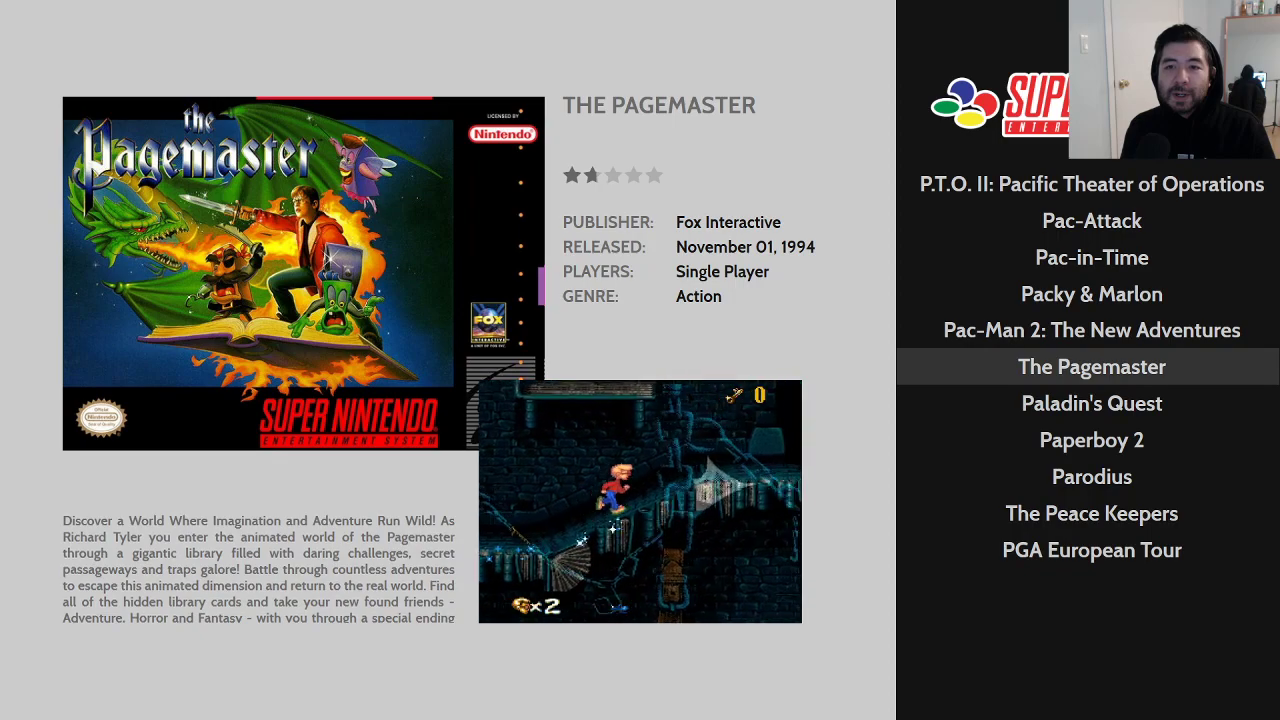
# Step: Set Game Image/Video Transition to Fade in the Big Box transition options and leave the options
pyautogui.press('Escape')
pyautogui.press('Escape')
pyautogui.press('Down')
pyautogui.press('Down')
pyautogui.press('Down')
pyautogui.press('Up')
pyautogui.press('Return')
pyautogui.press('Down')
pyautogui.press('Down')
pyautogui.press('Down')
pyautogui.press('Down')
pyautogui.press('Down')
pyautogui.press('Down')
pyautogui.press('Down')
pyautogui.press('Down')
pyautogui.press('Up')
pyautogui.press('Right')
pyautogui.press('Down')
pyautogui.press('Down')
pyautogui.press('Down')
pyautogui.press('Down')
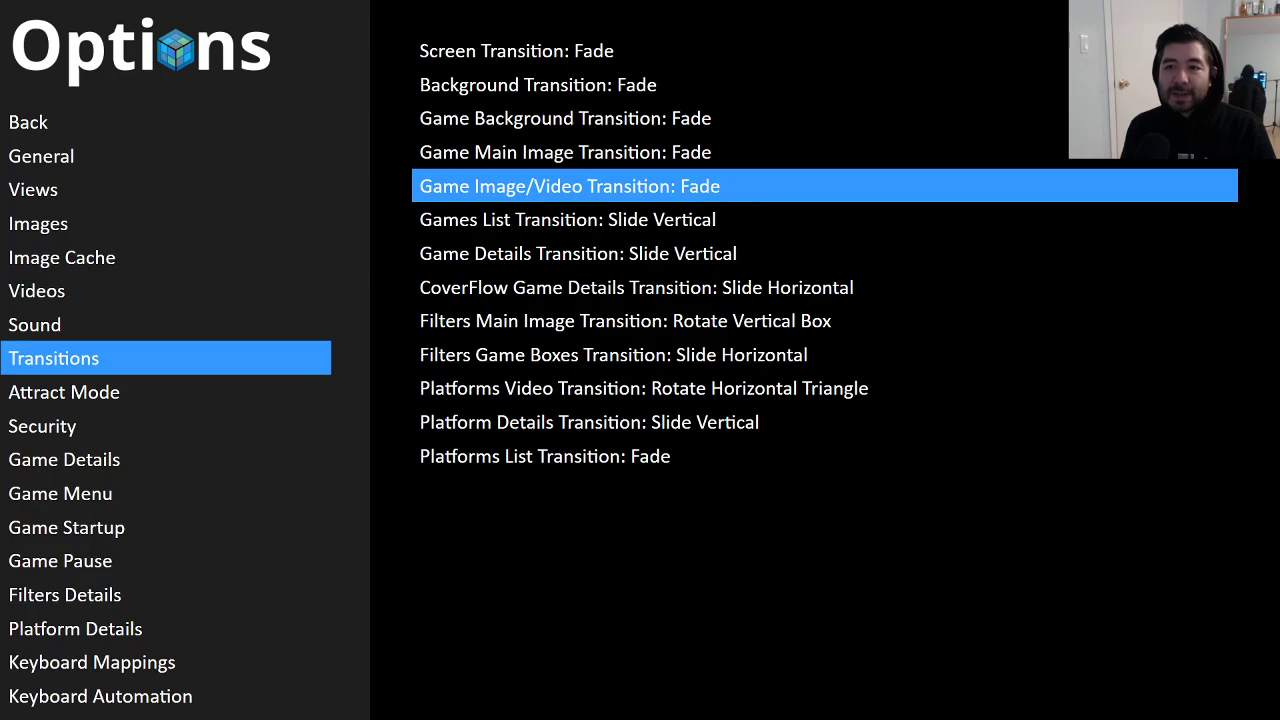
pyautogui.press('Left')
pyautogui.press('Escape')
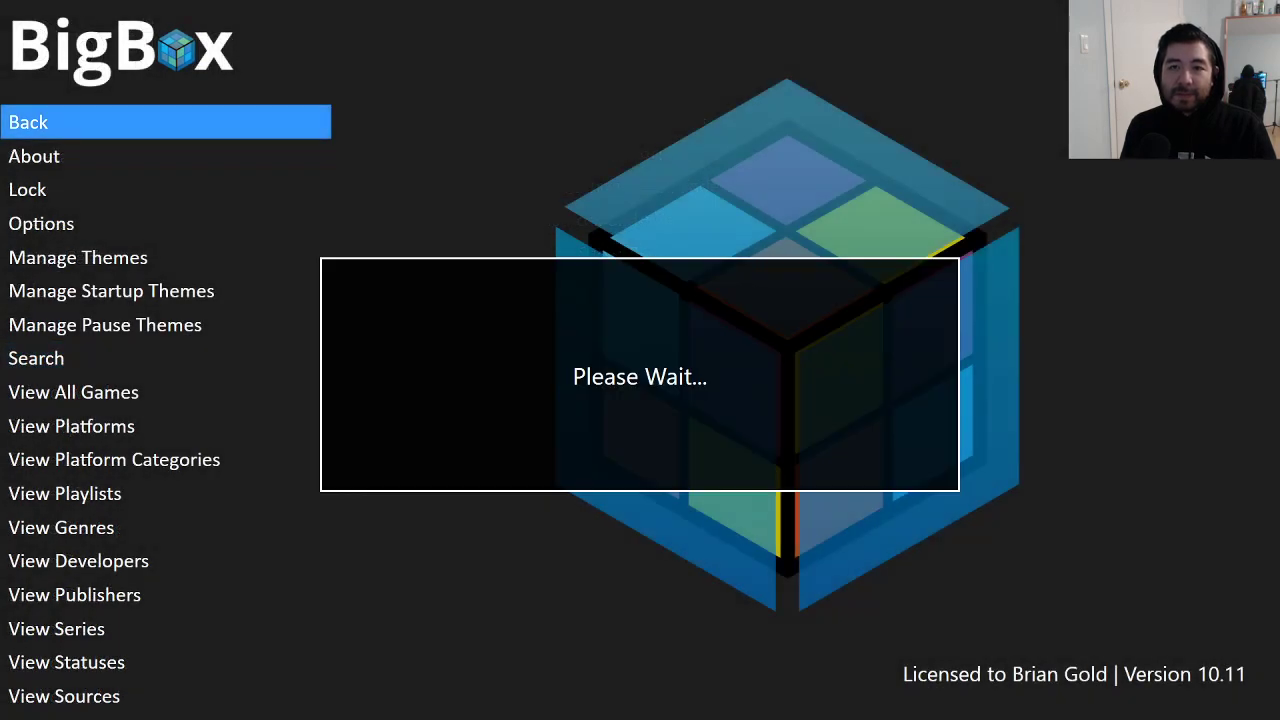
# Step: Reopen the Super Nintendo games and browse from The Pagemaster back to Operation Starfi5h, examining how box art and video change
pyautogui.press('Return')
pyautogui.press('Escape')
pyautogui.press('Return')
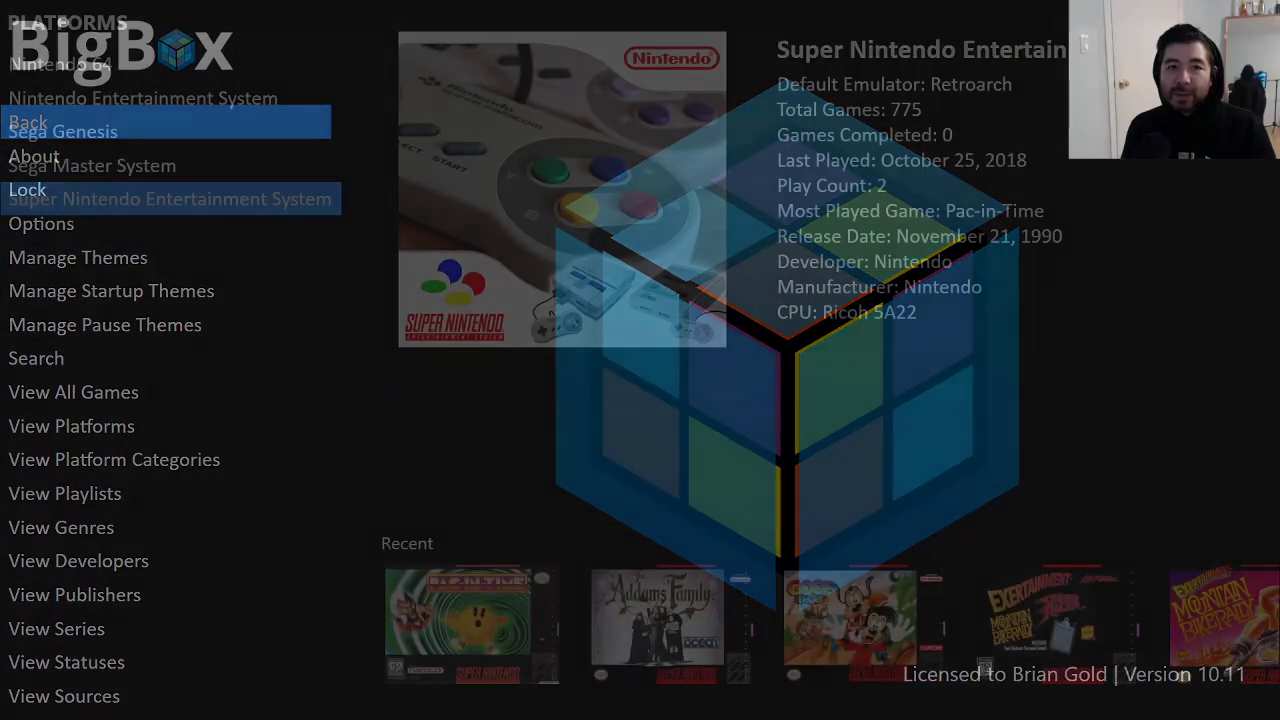
pyautogui.press('Return')
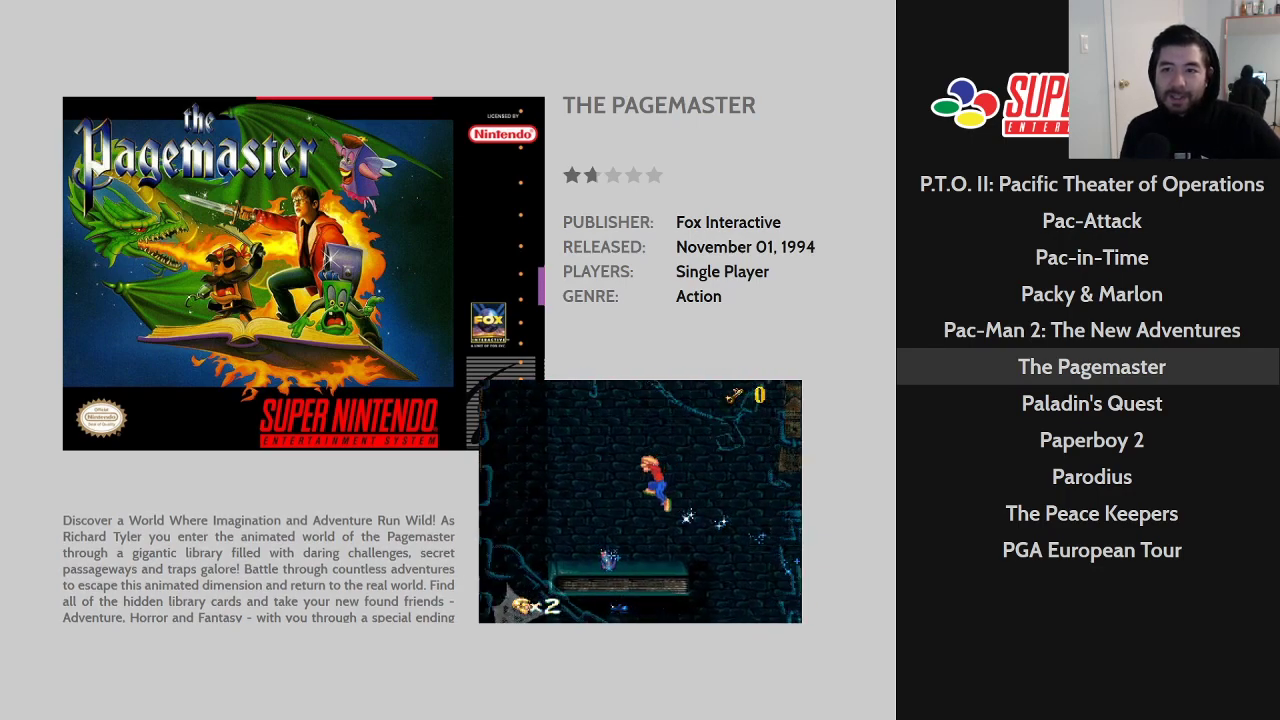
pyautogui.press('Up')
pyautogui.press('Up')
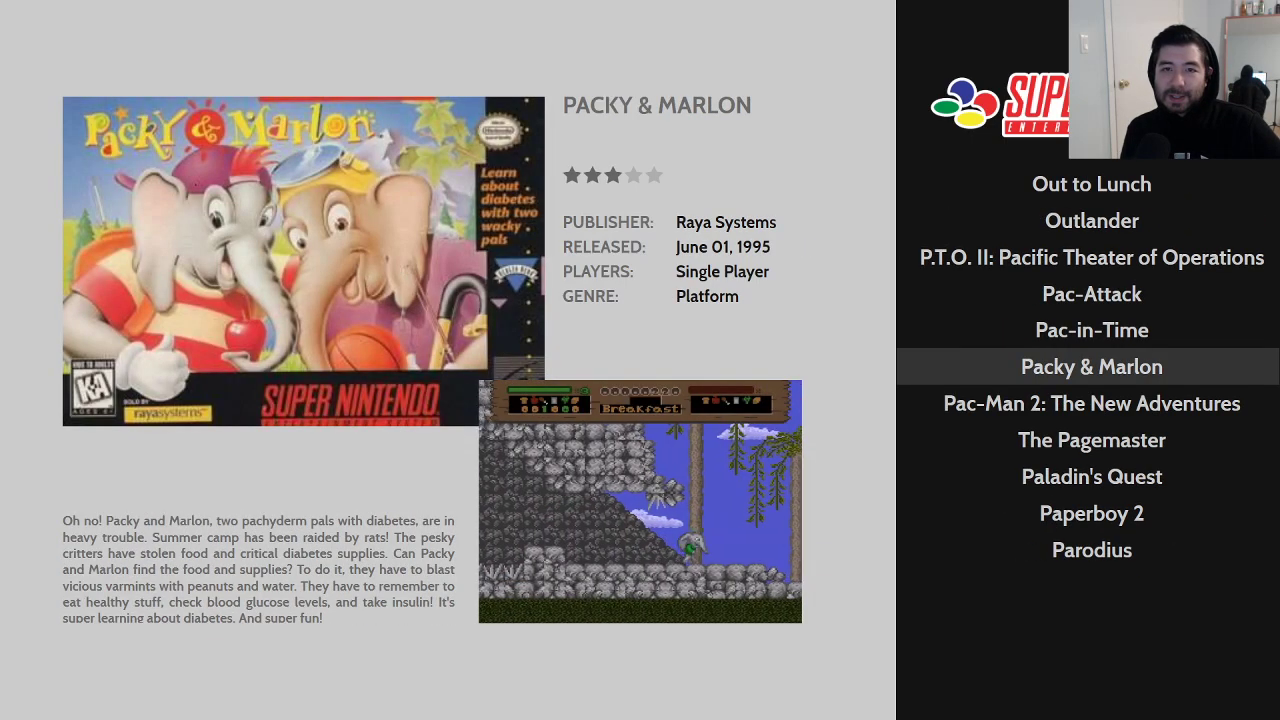
pyautogui.press('Up')
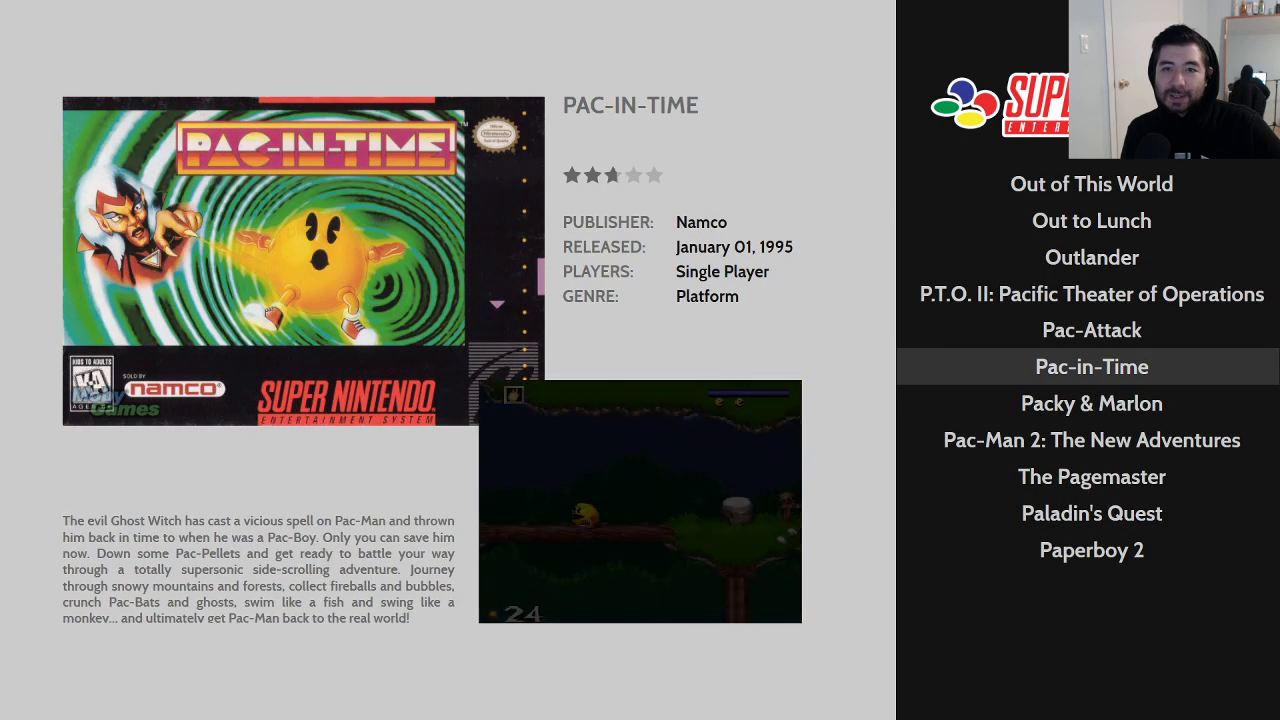
pyautogui.press('Up')
pyautogui.press('Up')
pyautogui.press('Up')
pyautogui.press('Up')
pyautogui.press('Up')
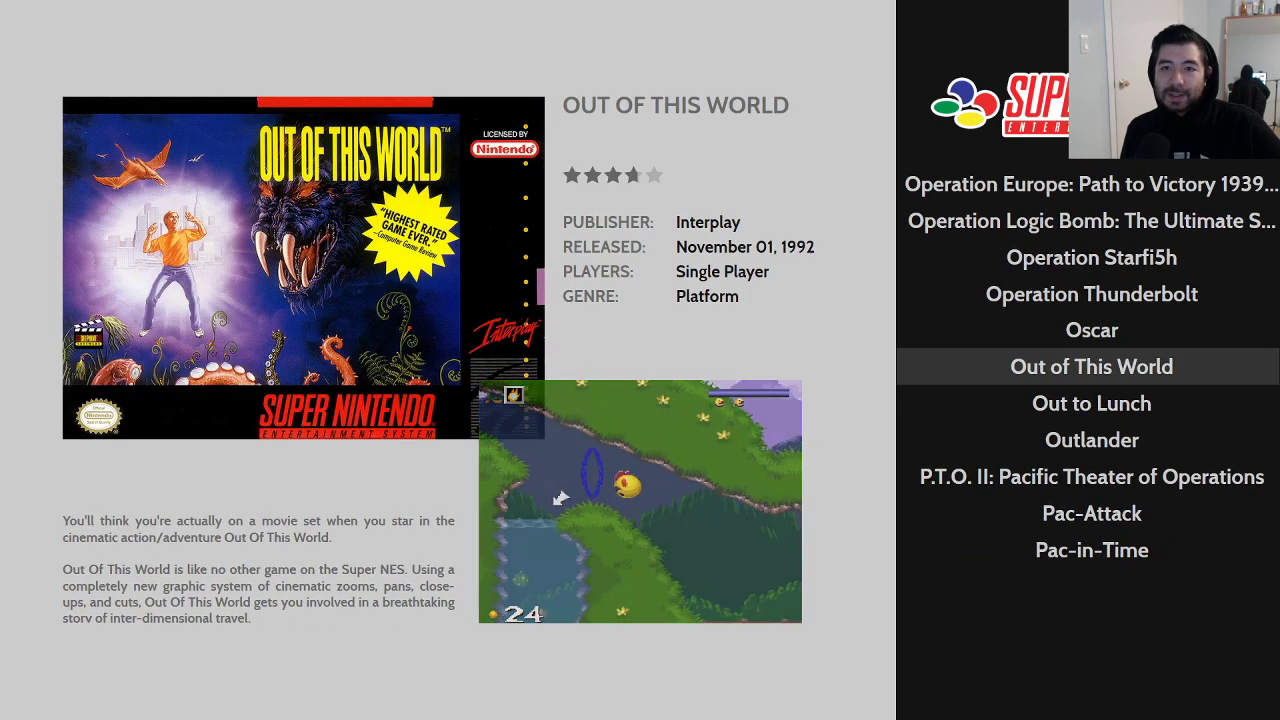
pyautogui.press('Up')
pyautogui.press('Up')
pyautogui.press('Up')
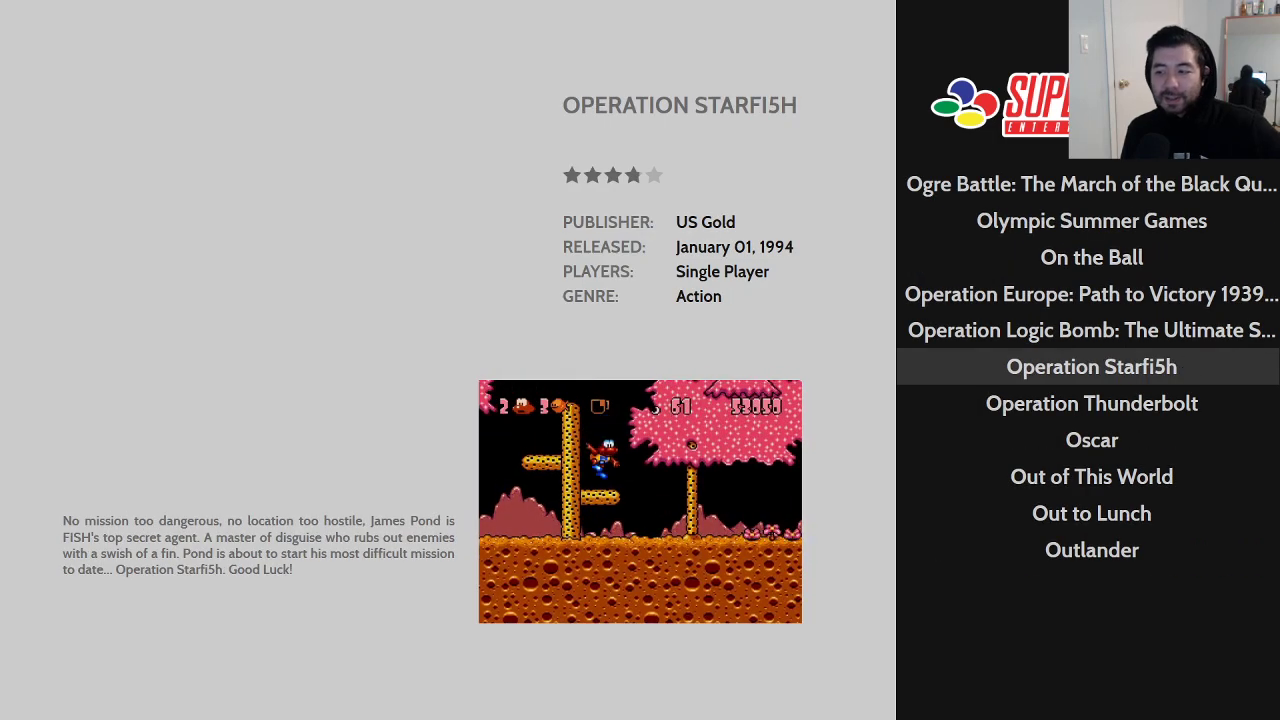
# Step: Set Game Image/Video Transition to None in the Big Box transition options and return to the platforms list
pyautogui.press('Escape')
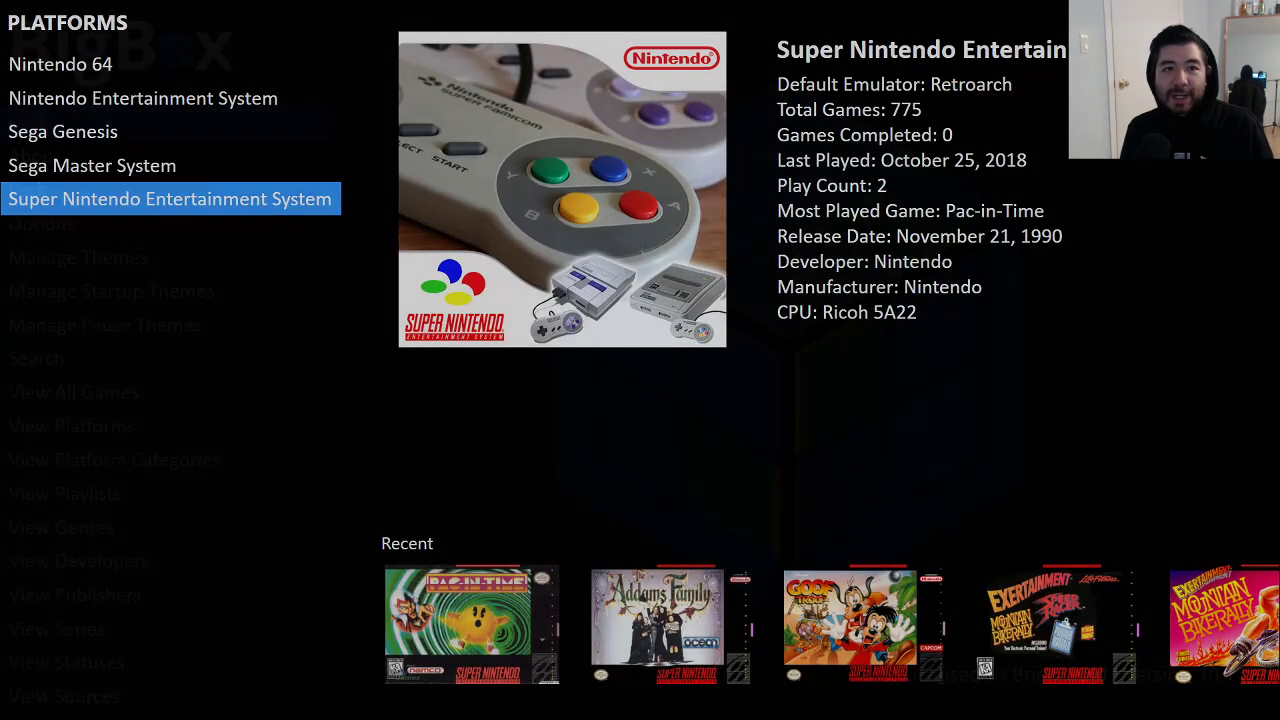
pyautogui.press('Escape')
pyautogui.press('Down')
pyautogui.press('Return')
pyautogui.press('Down')
pyautogui.press('Down')
pyautogui.press('Down')
pyautogui.press('Down')
pyautogui.press('Down')
pyautogui.press('Down')
pyautogui.press('Down')
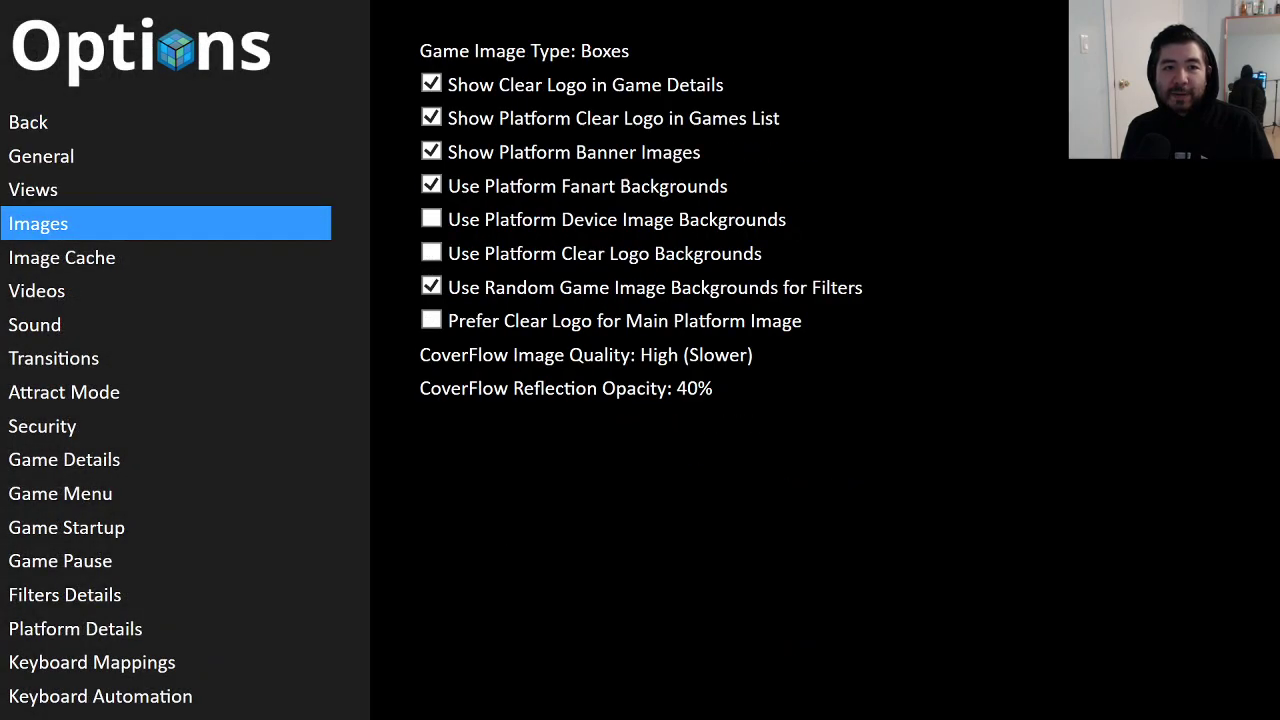
pyautogui.press('Return')
pyautogui.press('Down')
pyautogui.press('Down')
pyautogui.press('Down')
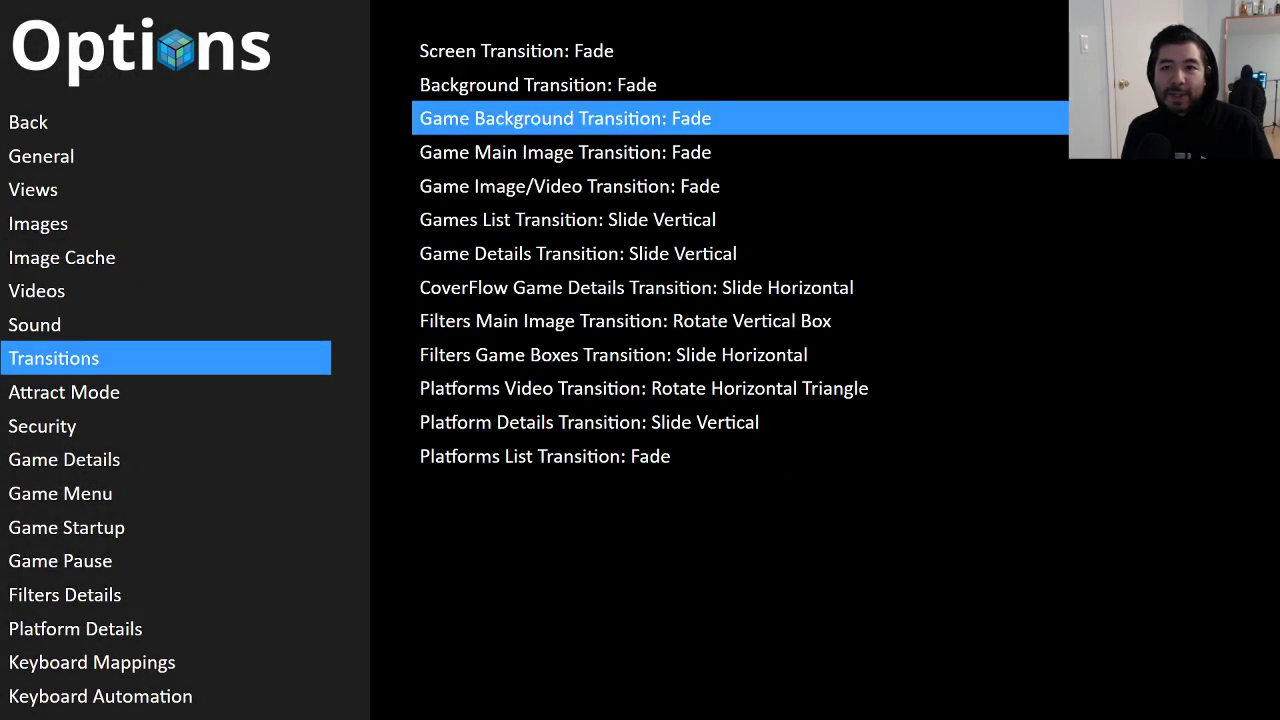
pyautogui.press('Down')
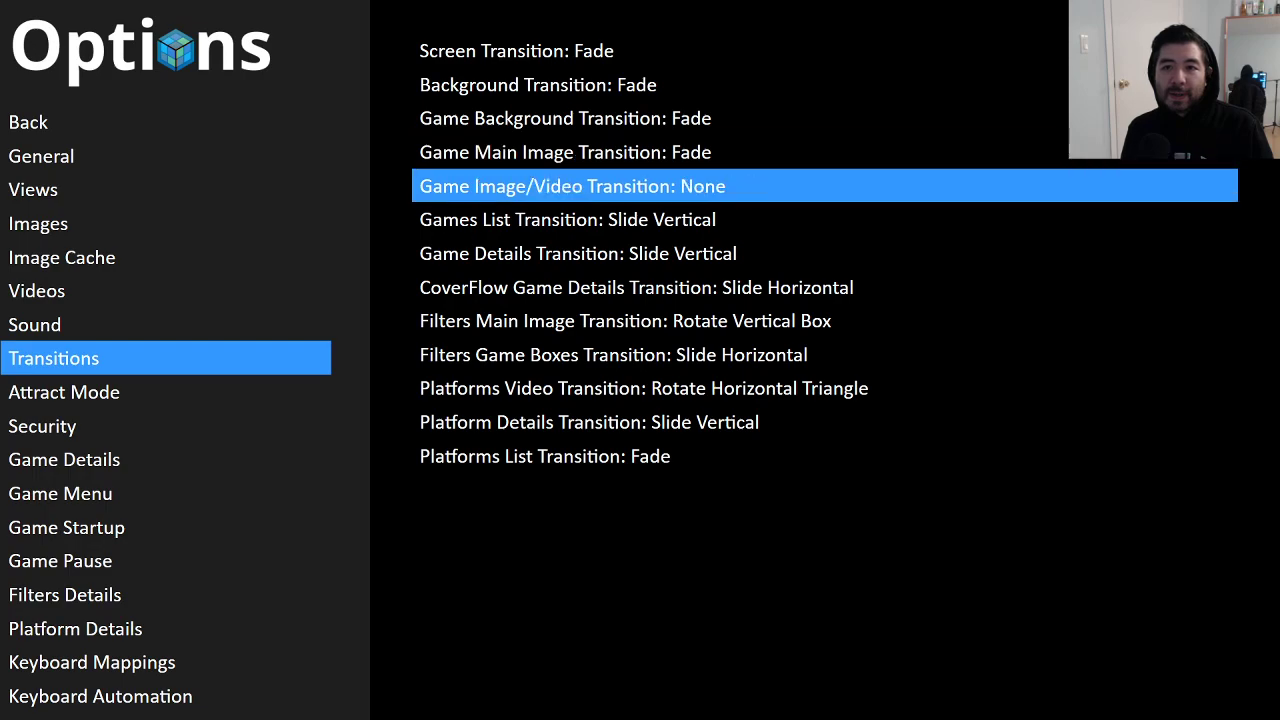
pyautogui.press('Escape')
pyautogui.press('Escape')
pyautogui.press('Escape')
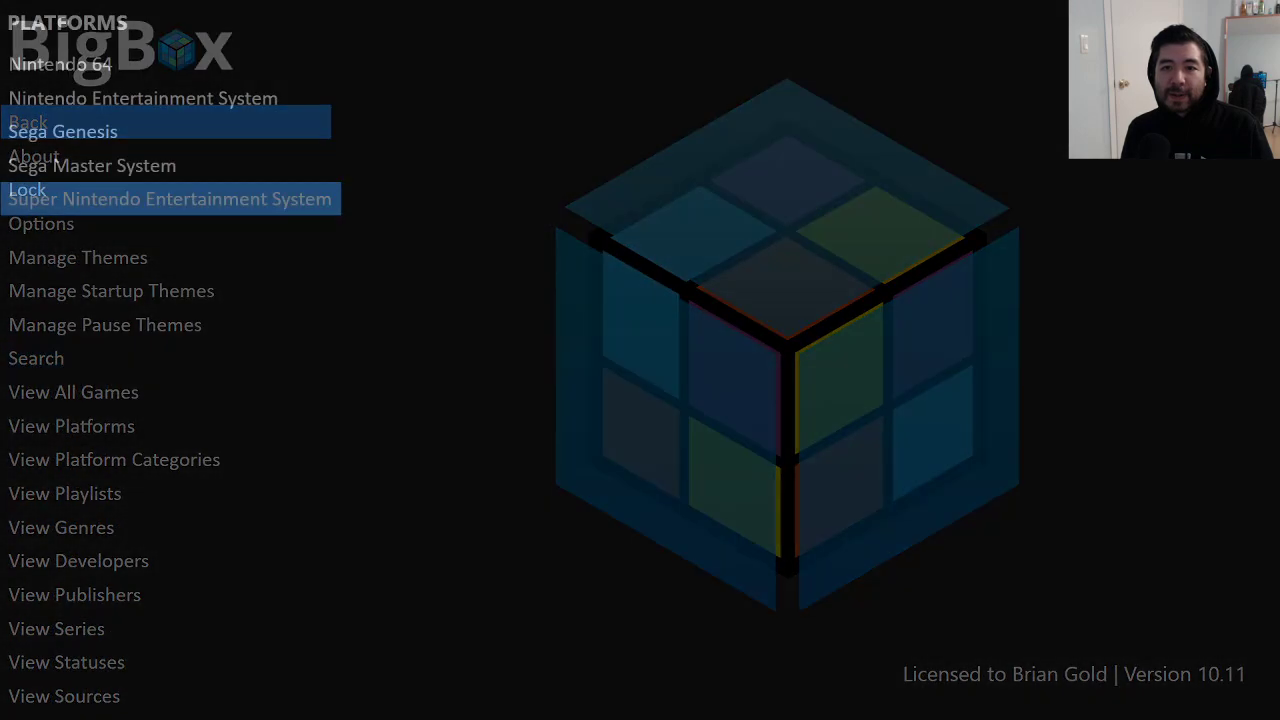
# Step: Browse the Super Nintendo games from Operation Starfi5h back to Nolan Ryan's Baseball, examining the video transition and description scrolling
pyautogui.press('Escape')
pyautogui.press('Escape')
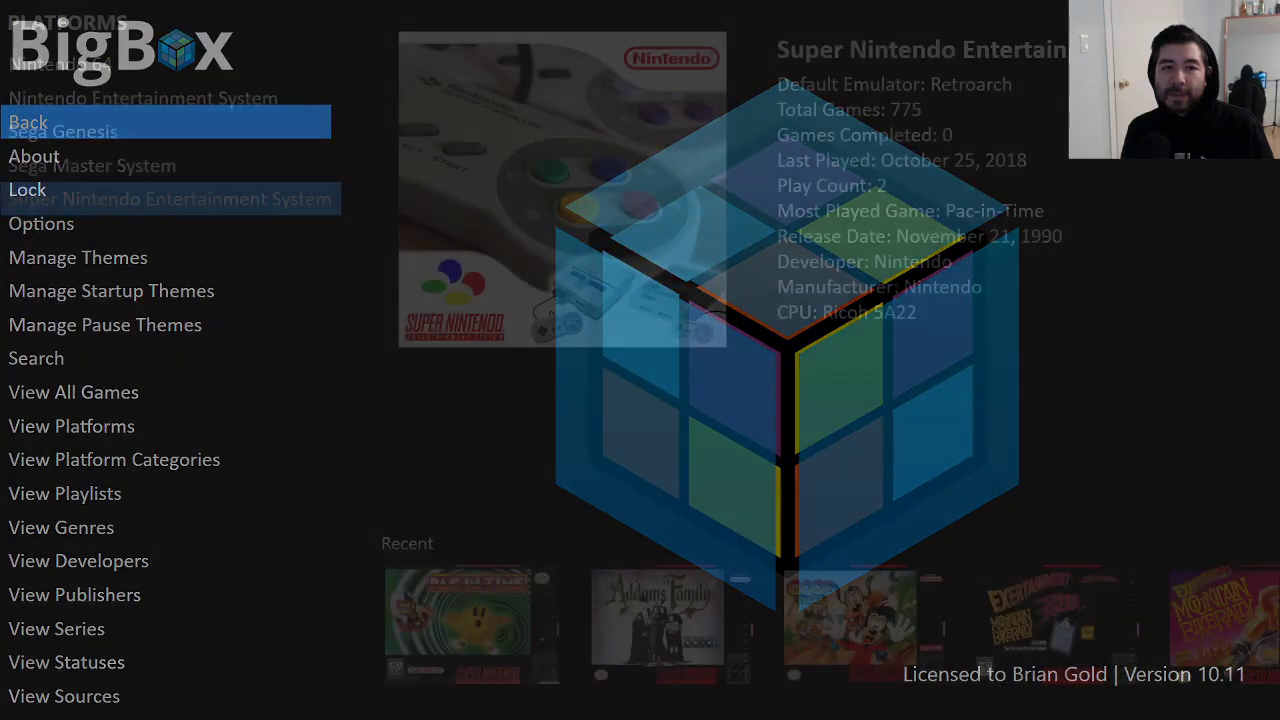
pyautogui.press('Return')
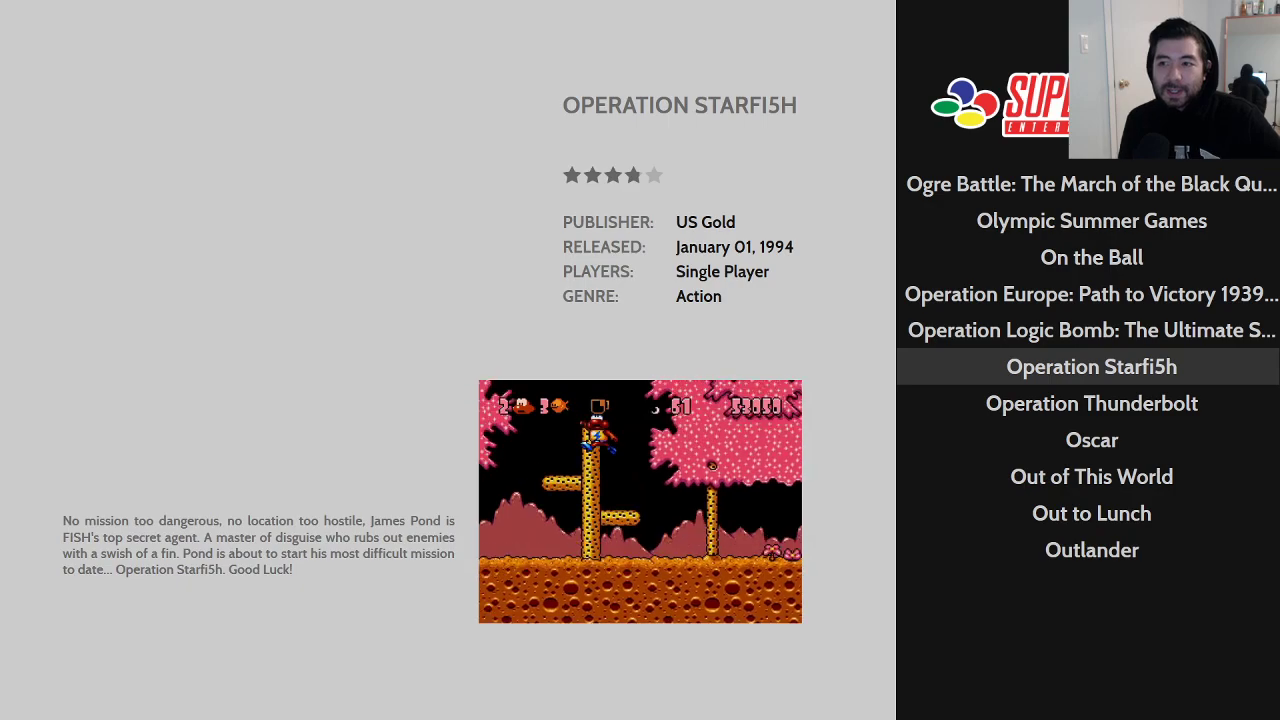
pyautogui.press('Up')
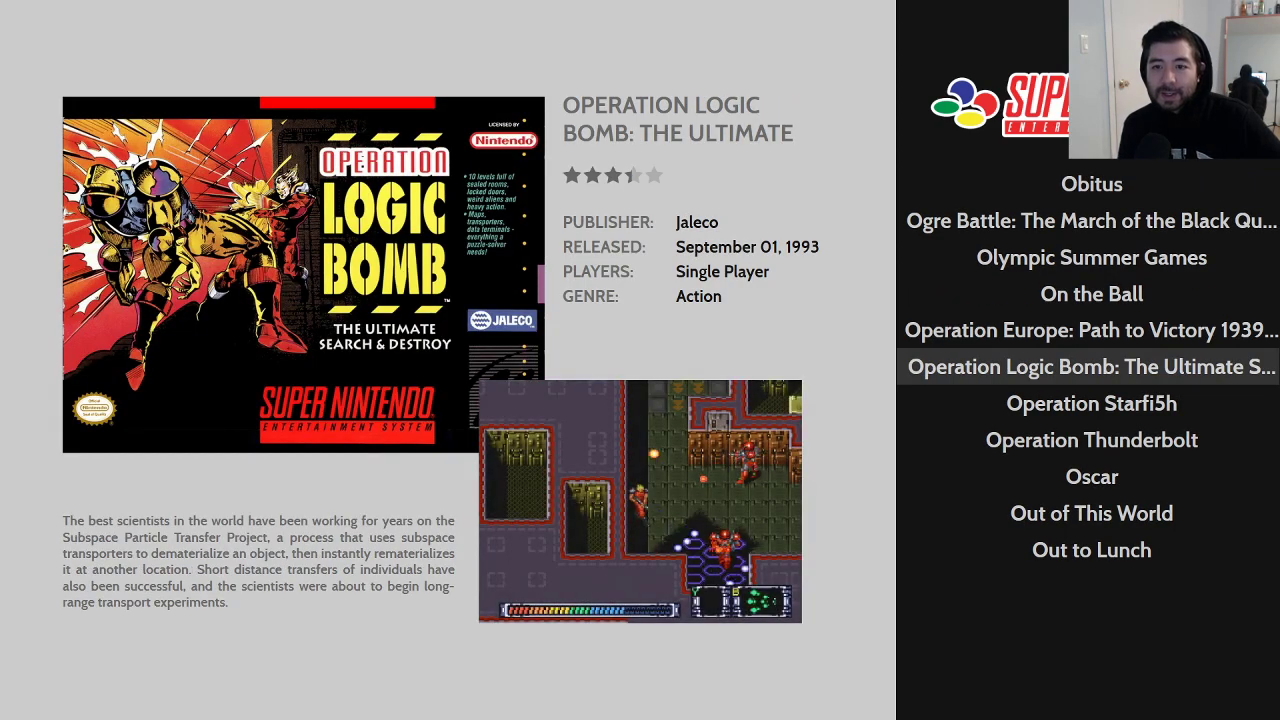
pyautogui.press('Up')
pyautogui.press('Up')
pyautogui.press('Up')
pyautogui.press('Up')
pyautogui.press('Up')
pyautogui.press('Up')
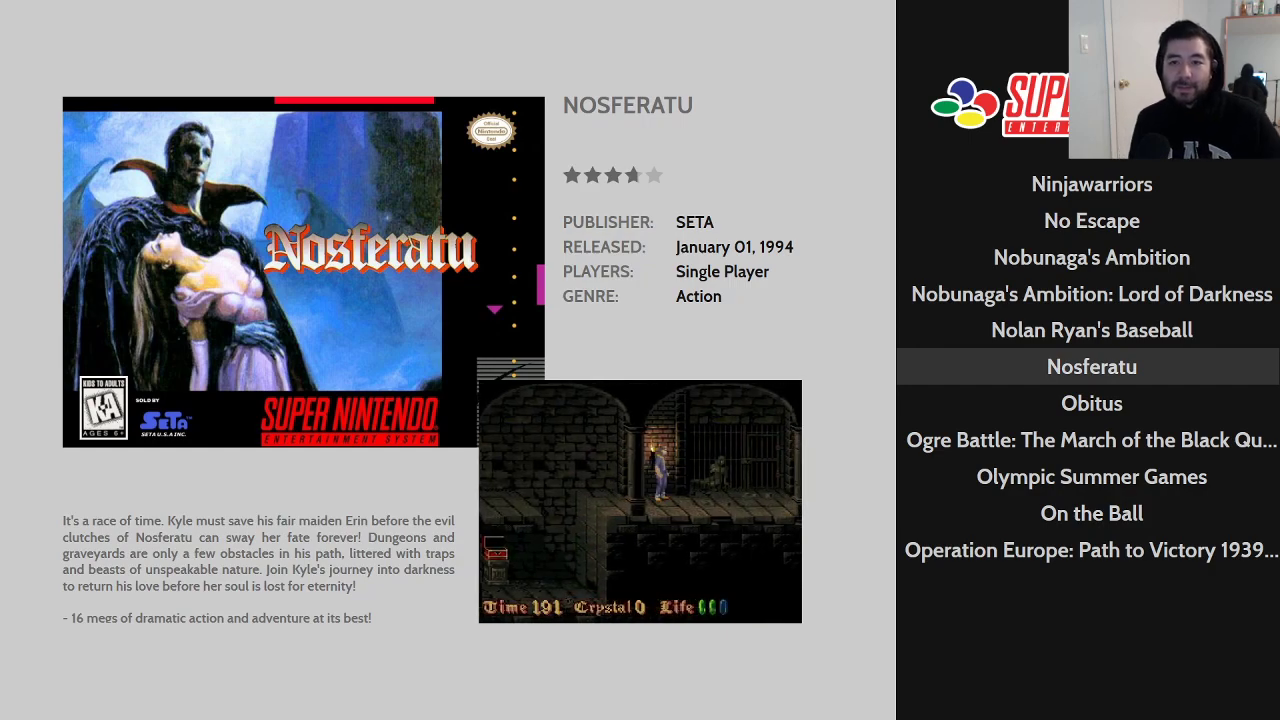
pyautogui.press('Up')
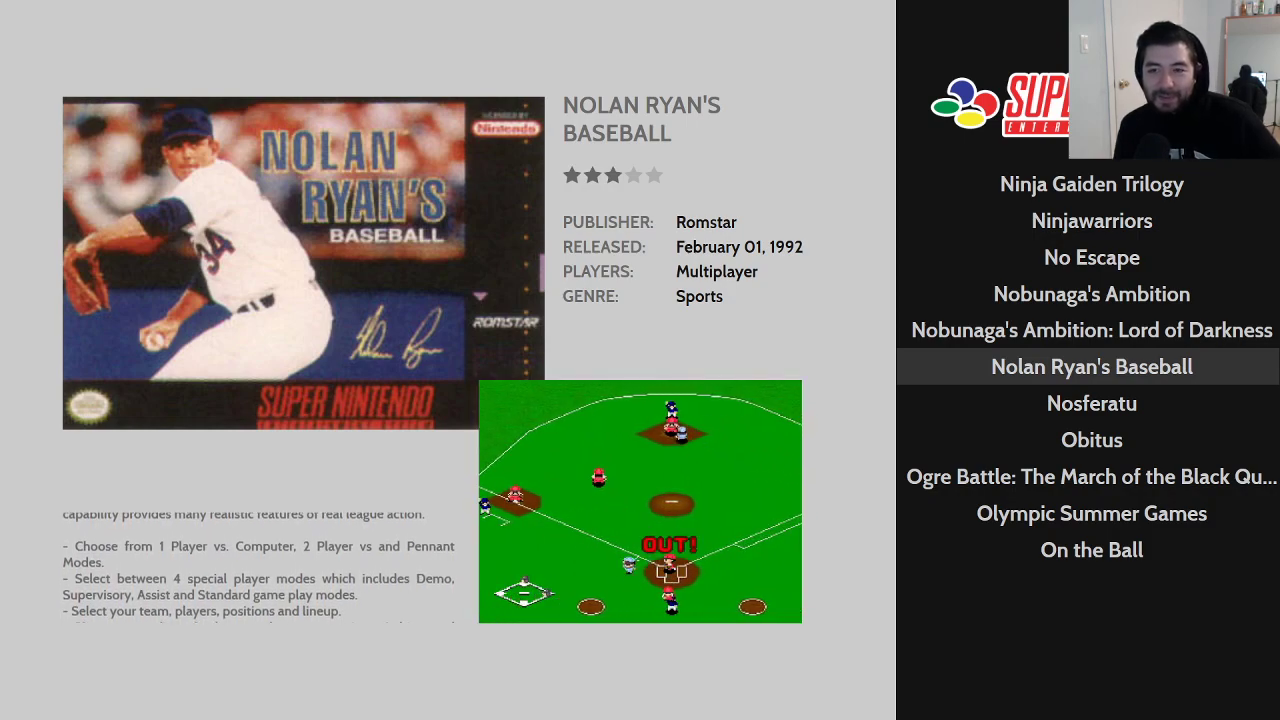
# Step: Browse the Super Nintendo games back to No Escape and examine its description scrolling and video
pyautogui.press('Up')
pyautogui.press('Up')
pyautogui.press('Up')
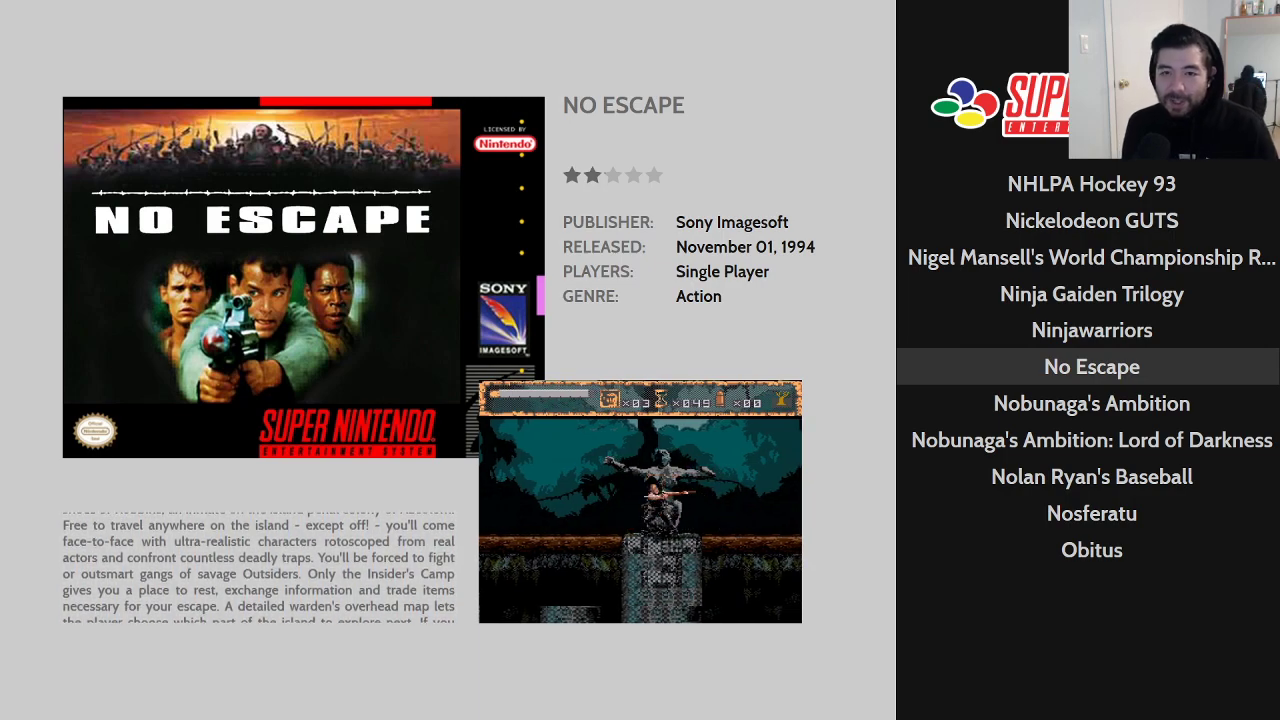
# Step: Switch to Community Theme Creator, edit the default TextGamesView, set the notes scroller's scroll speed to 1 and save the view
pyautogui.hotkey('alt', 'Tab')
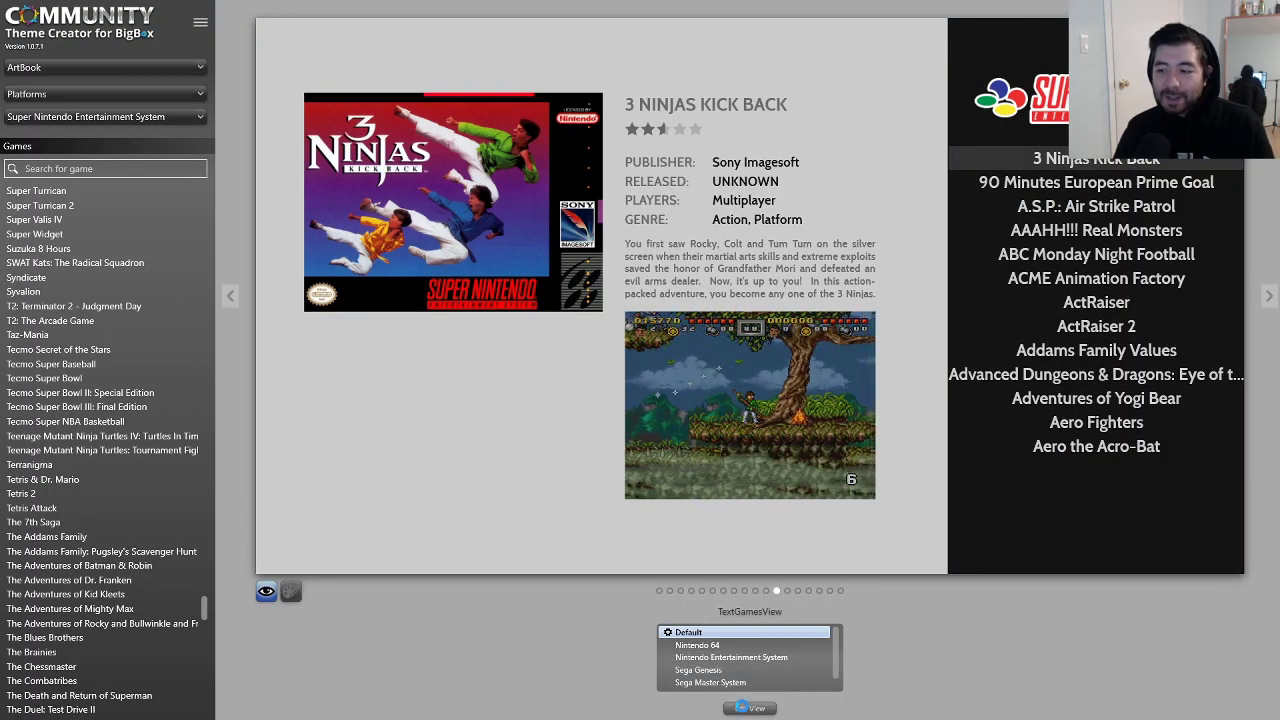
pyautogui.click(745, 709)
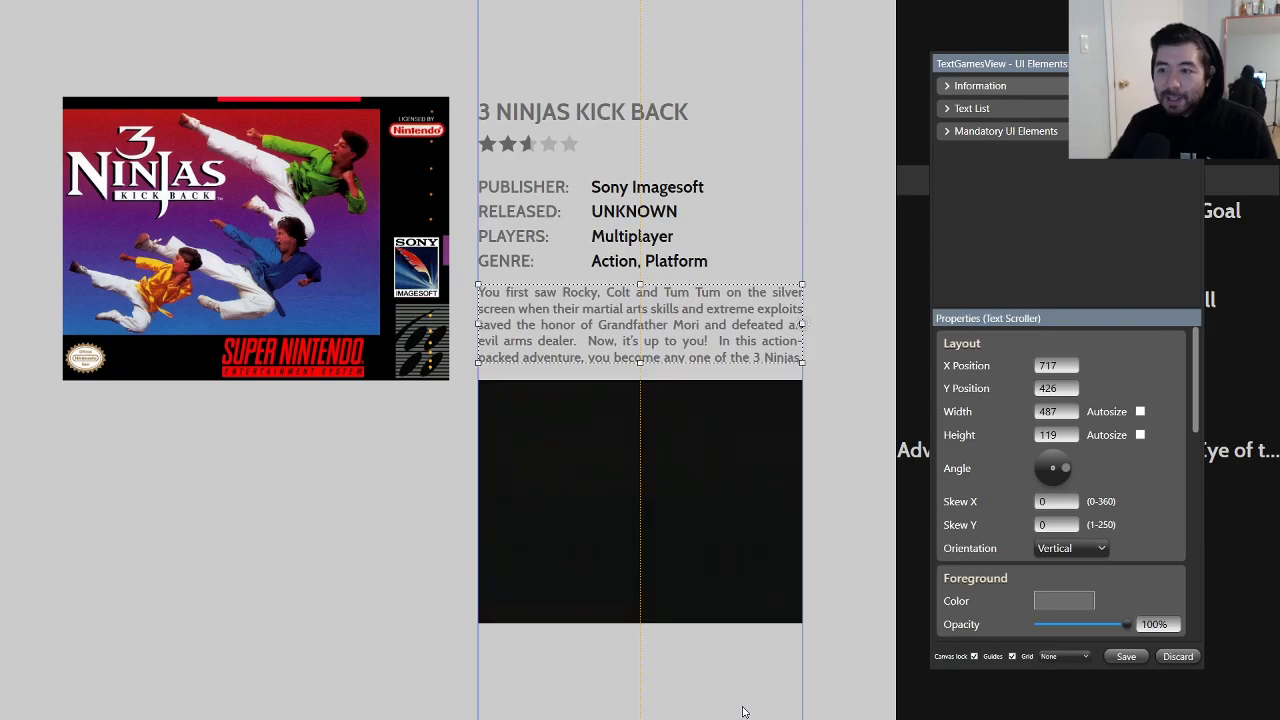
pyautogui.scroll(-2, 1174, 542)
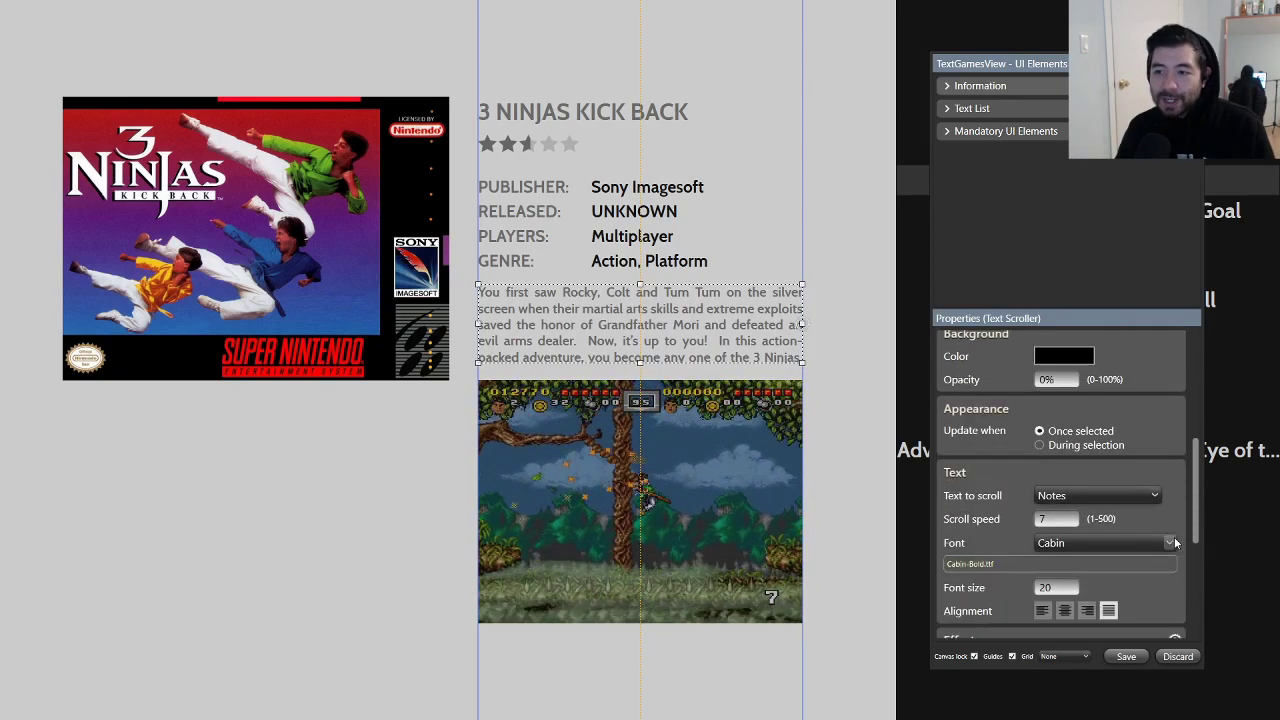
pyautogui.click(1050, 519)
pyautogui.write('1')
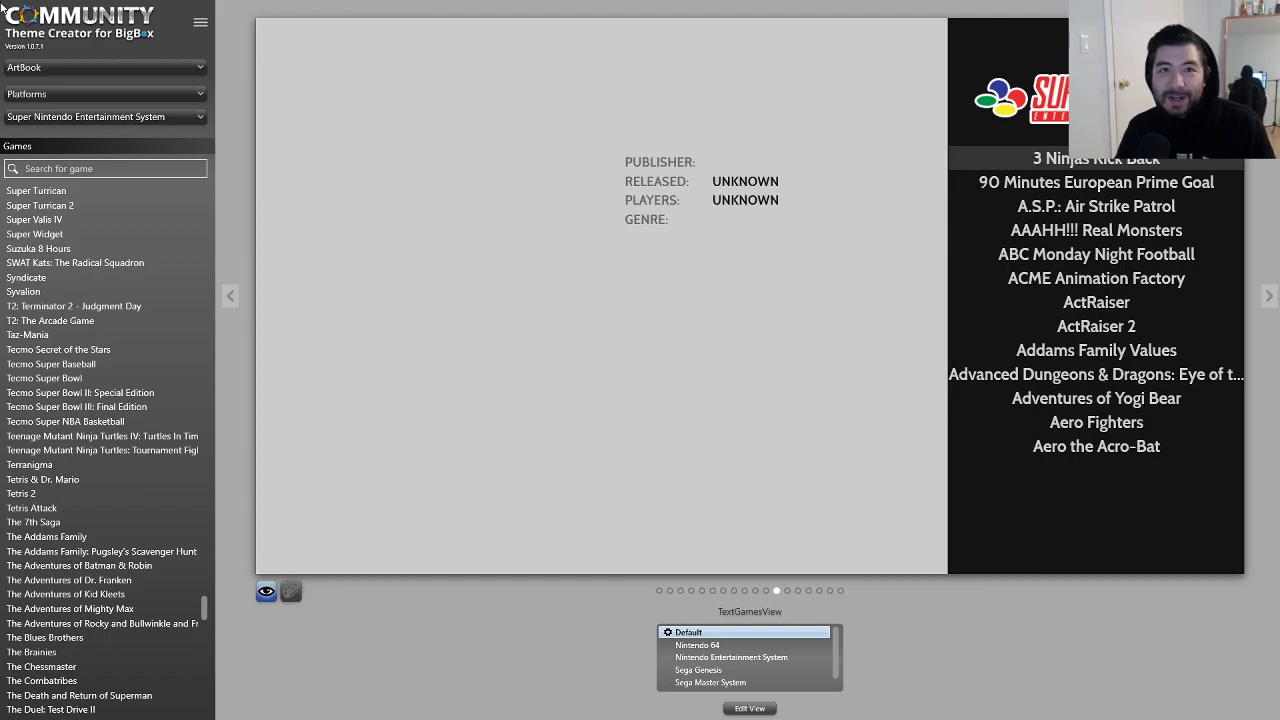
# Step: Publish the ArtBook theme to Big Box with the slower description scroller
pyautogui.click(200, 22)
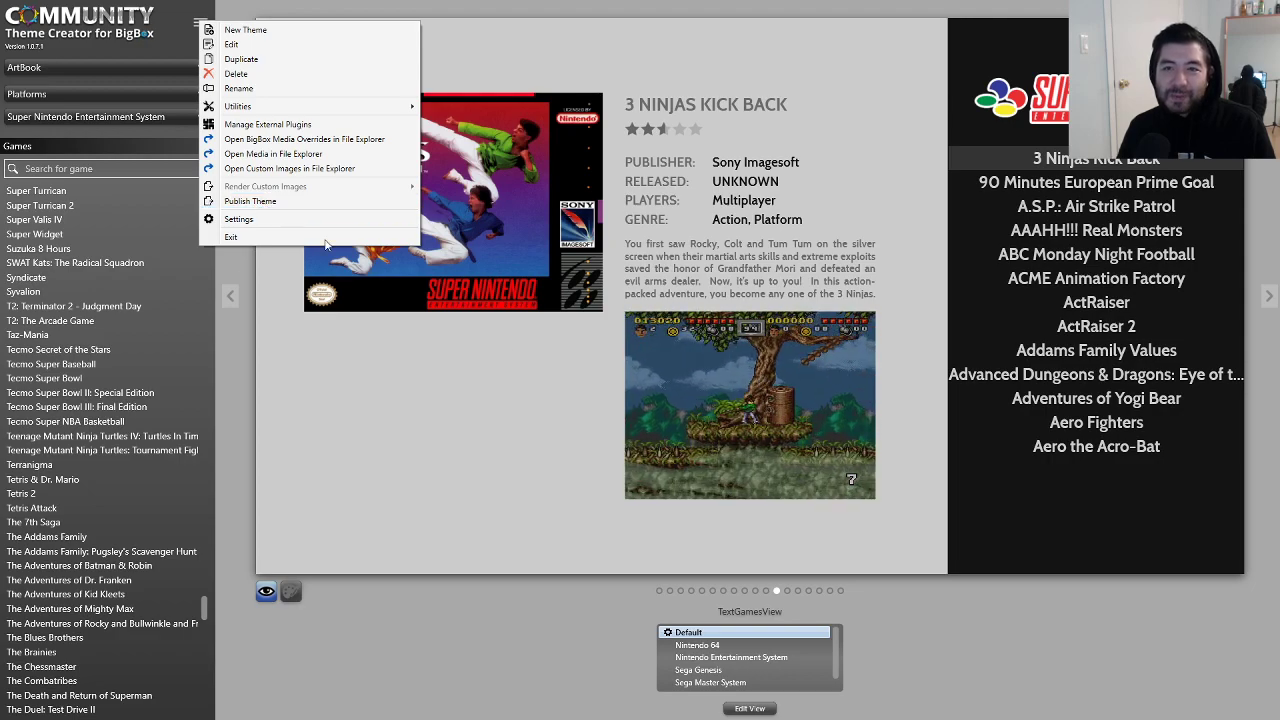
pyautogui.click(300, 201)
pyautogui.click(728, 390)
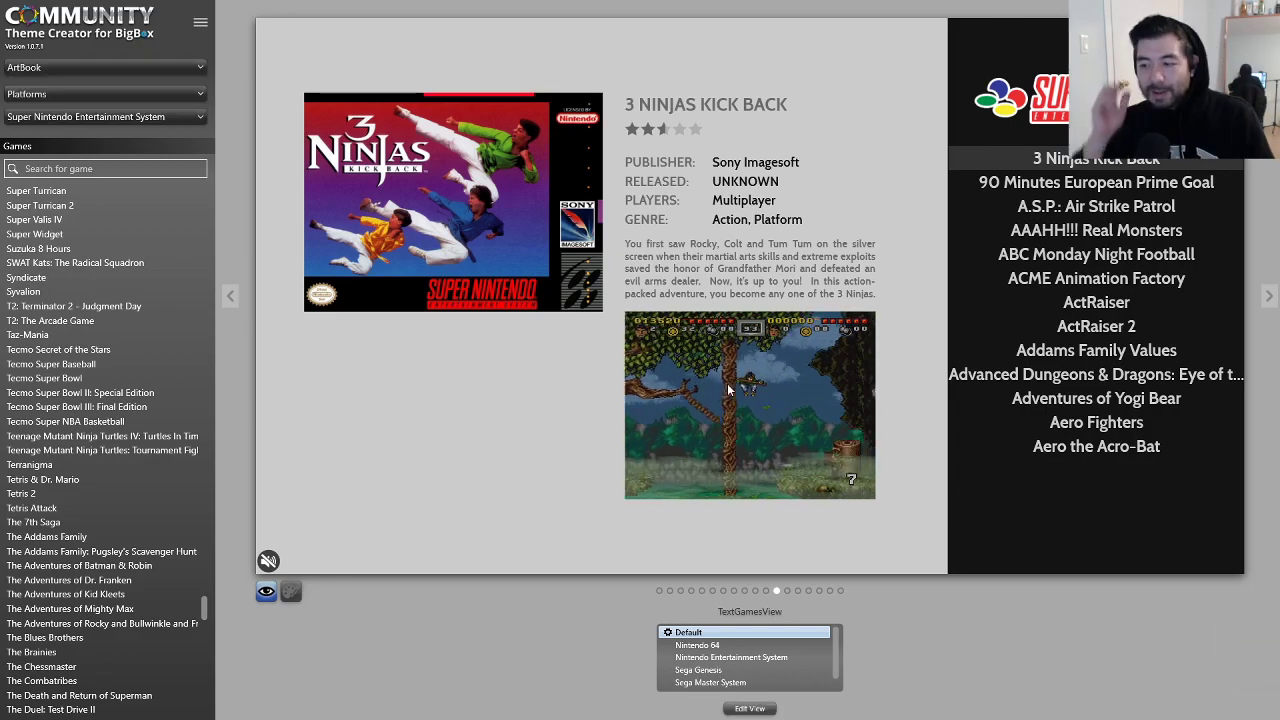
# Step: Switch to Big Box, reload the Super Nintendo games to check No Escape's description scrolling, and return to the platforms list
pyautogui.hotkey('alt', 'Tab')
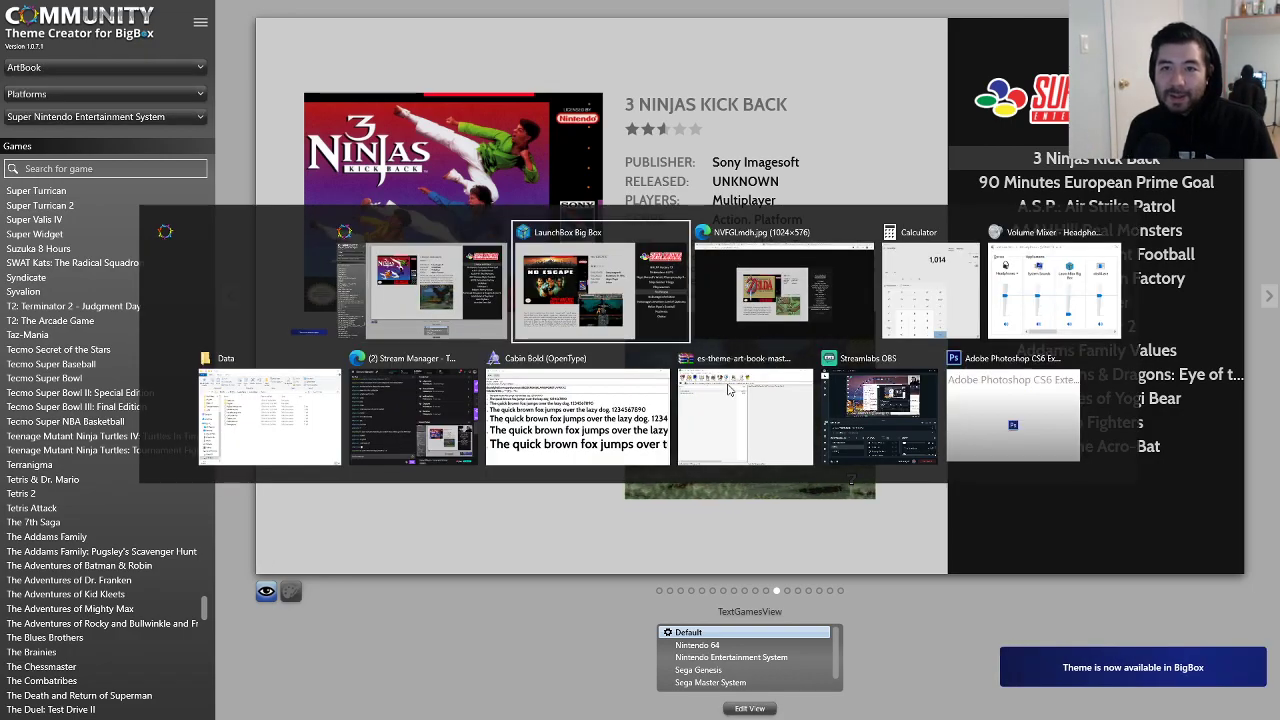
pyautogui.press('Escape')
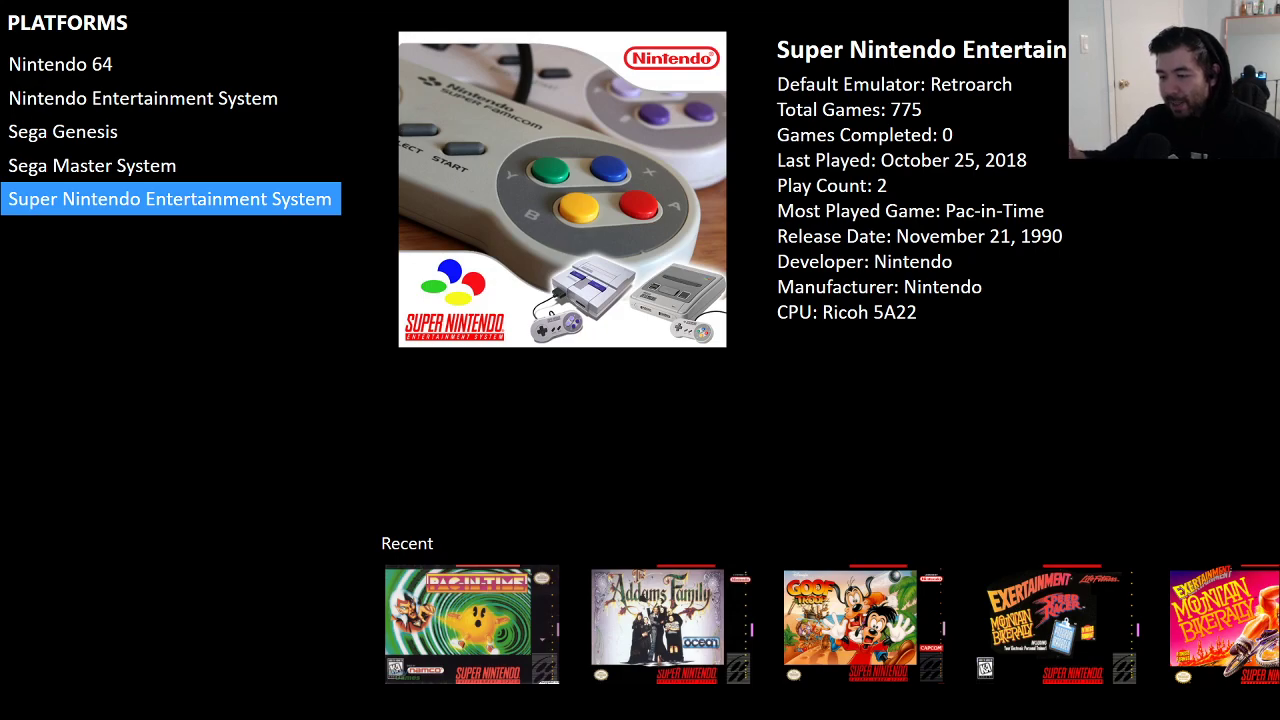
pyautogui.press('Return')
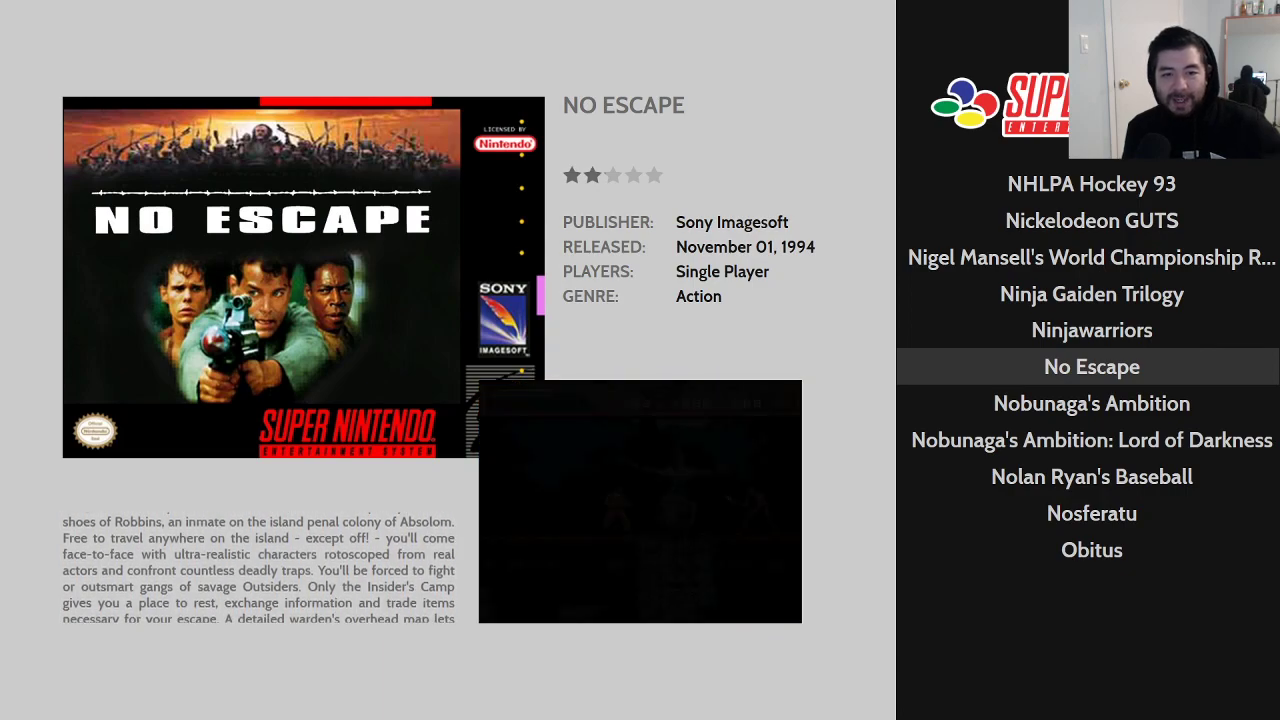
pyautogui.press('Escape')
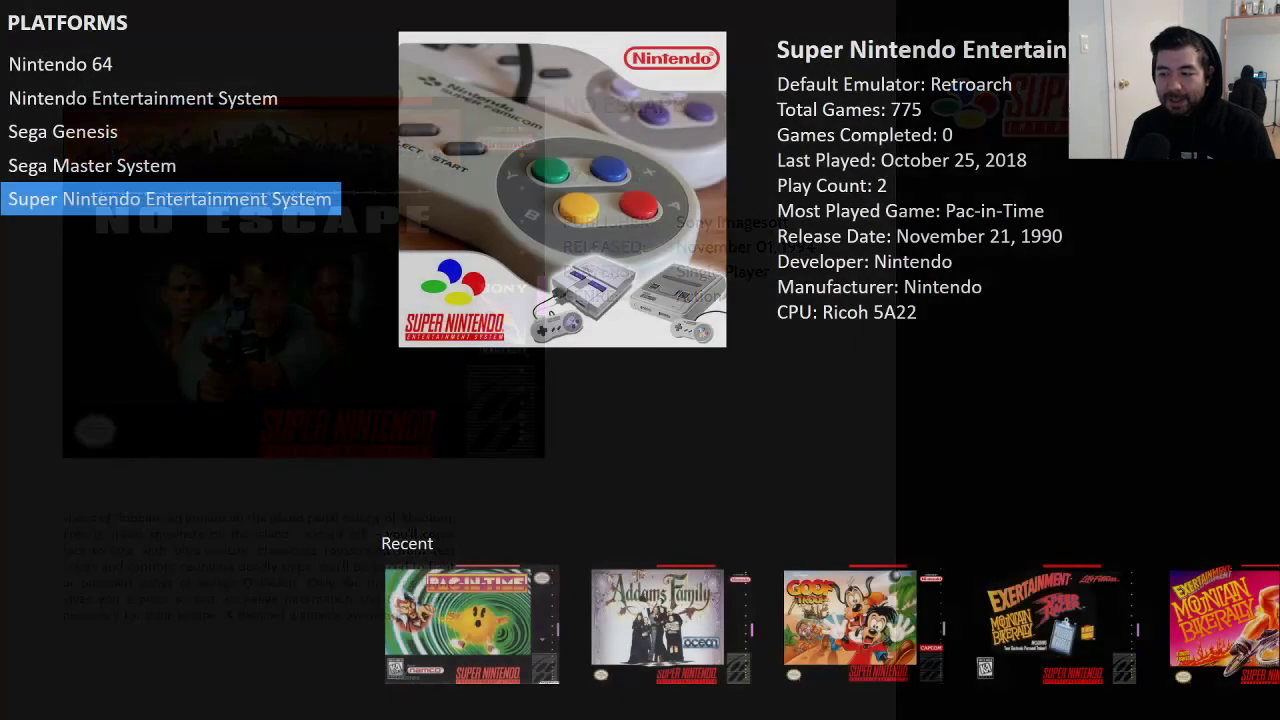
# Step: Return to Community Theme Creator, reopen the default TextGamesView, re-enter 1 as the text scroller's scroll speed and save the view
pyautogui.hotkey('alt', 'Tab')
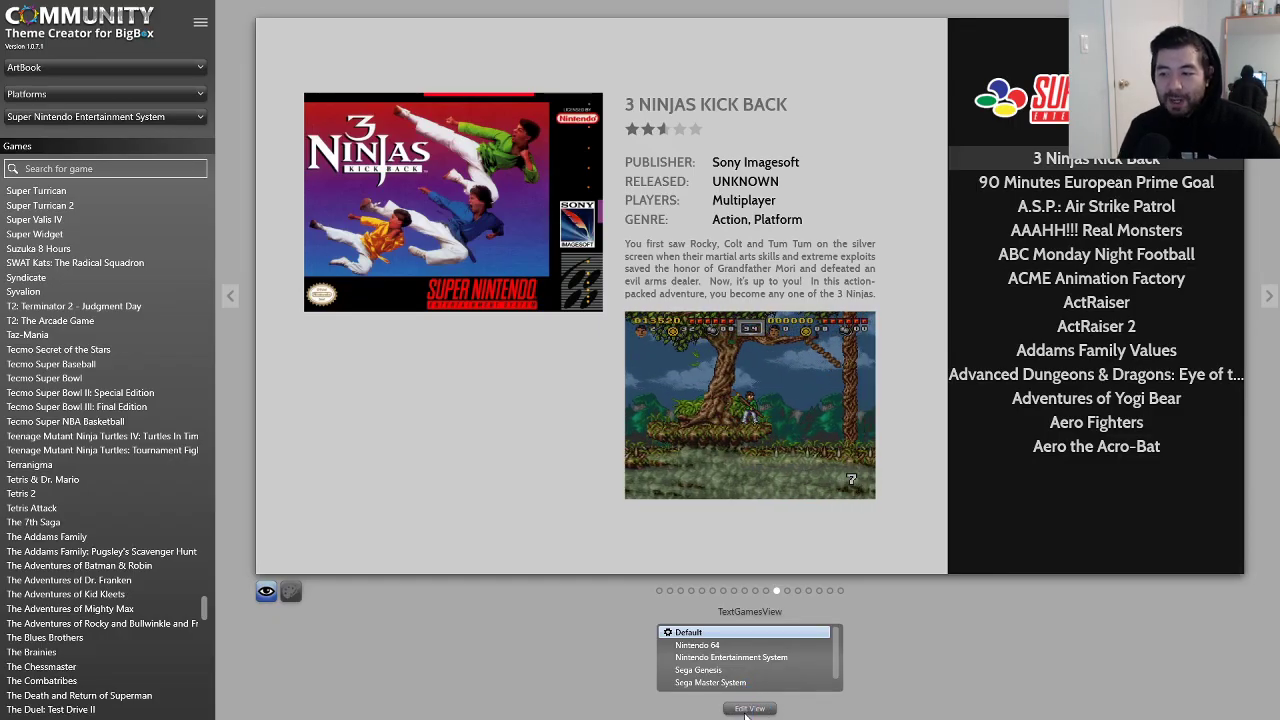
pyautogui.click(749, 709)
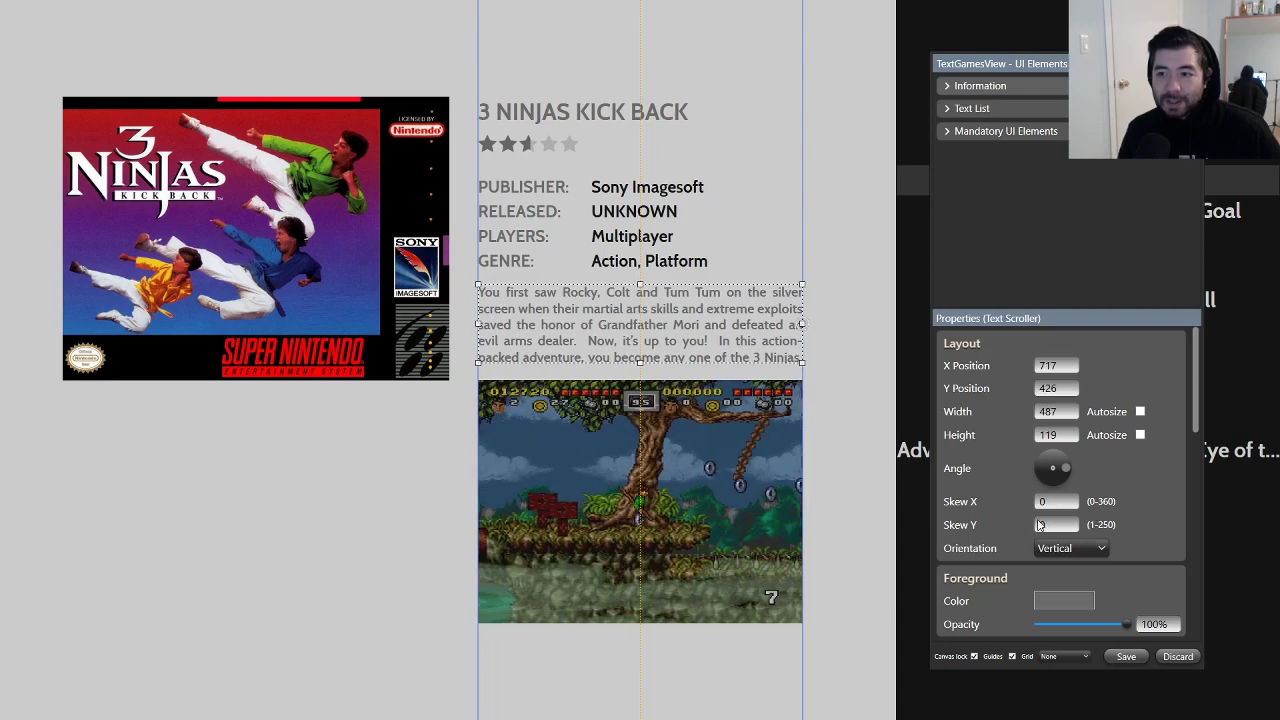
pyautogui.scroll(-5, 1130, 533)
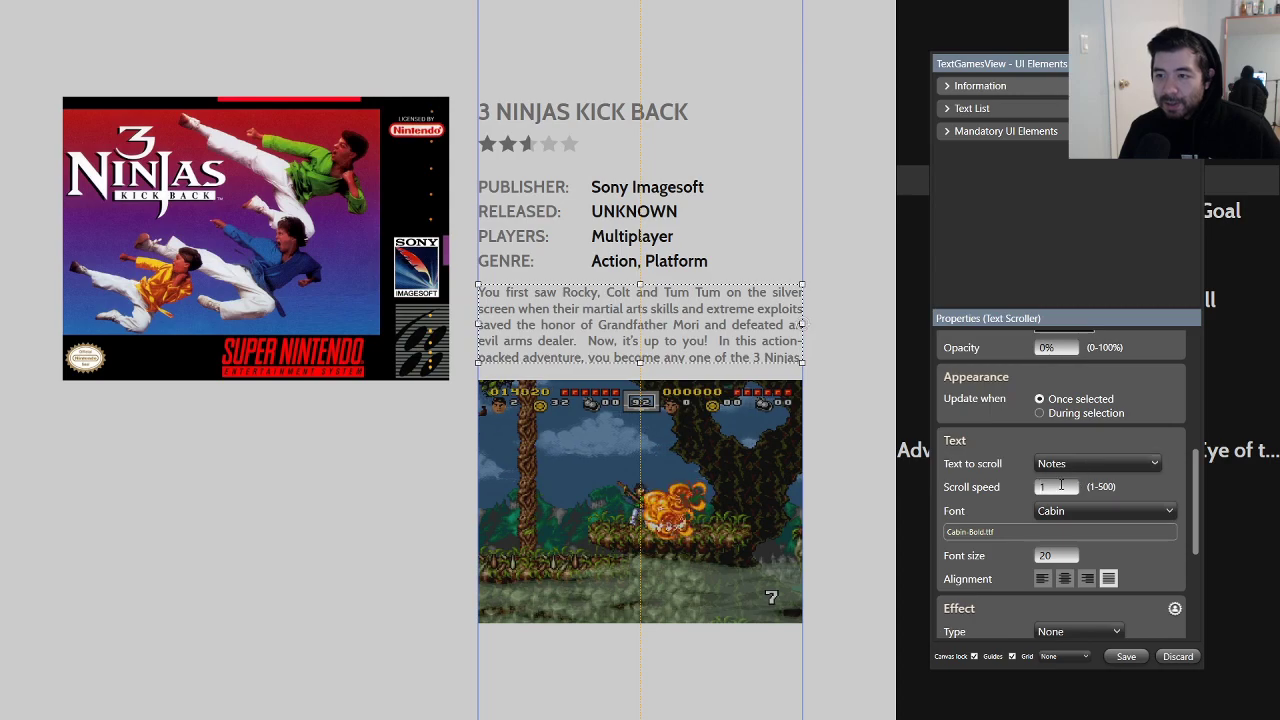
pyautogui.write('2')
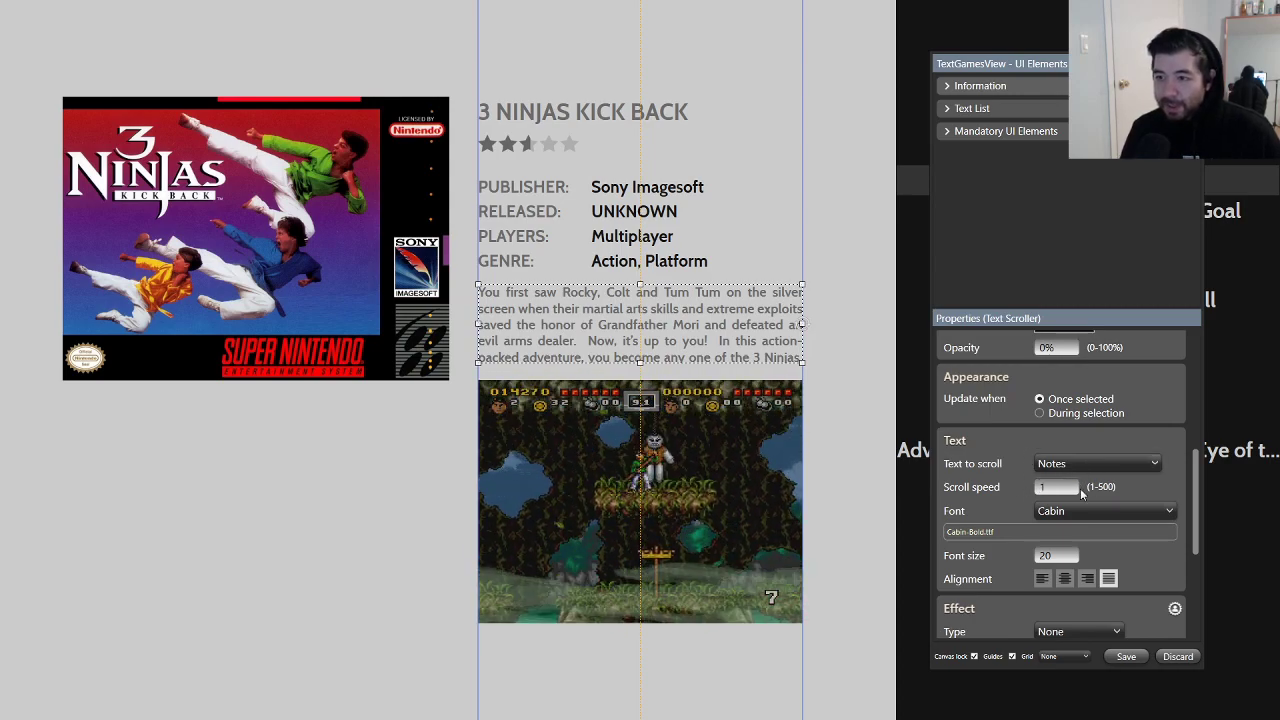
pyautogui.doubleClick(1042, 486)
pyautogui.write('1')
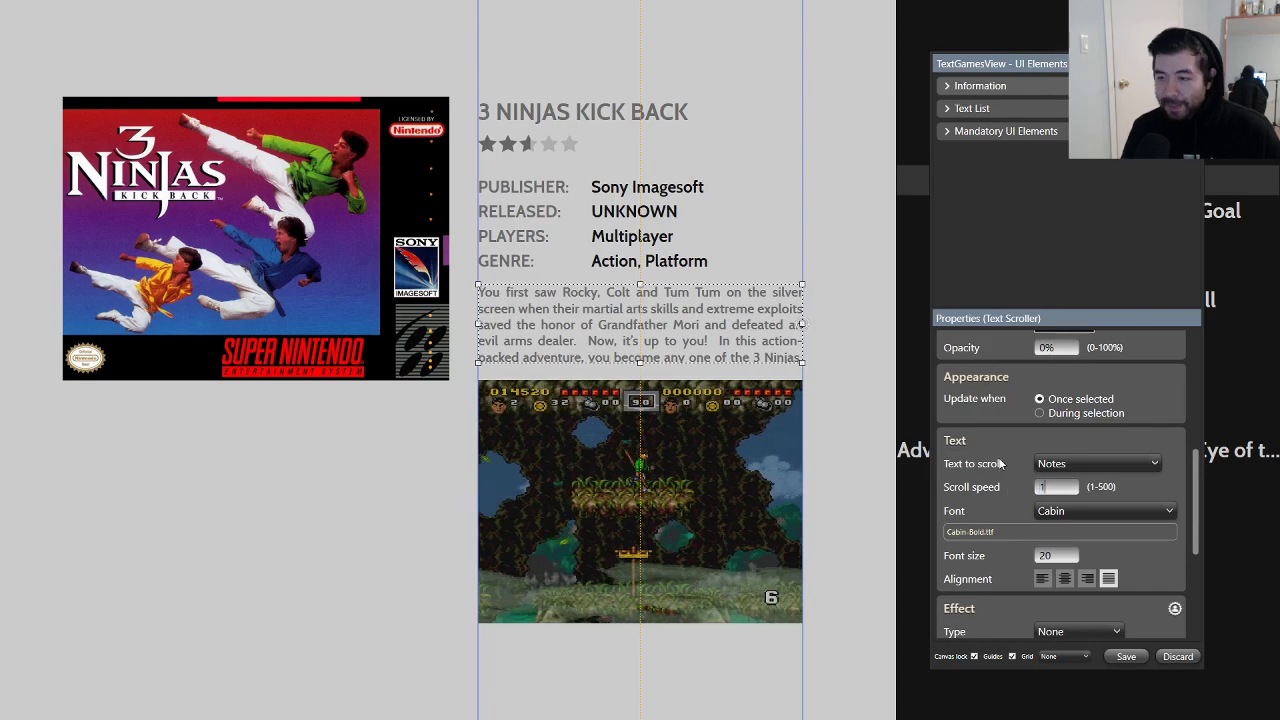
pyautogui.click(1125, 657)
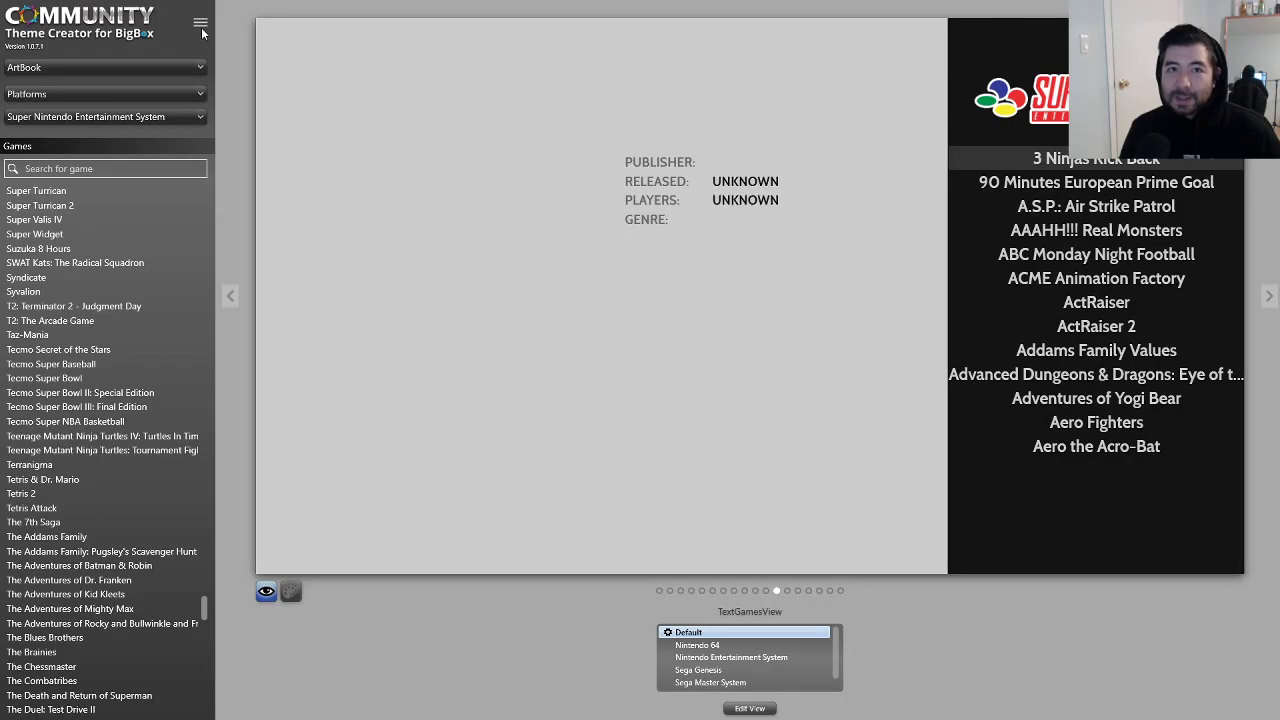
# Step: Publish the ArtBook theme to Big Box again after saving the TextGamesView
pyautogui.click(200, 22)
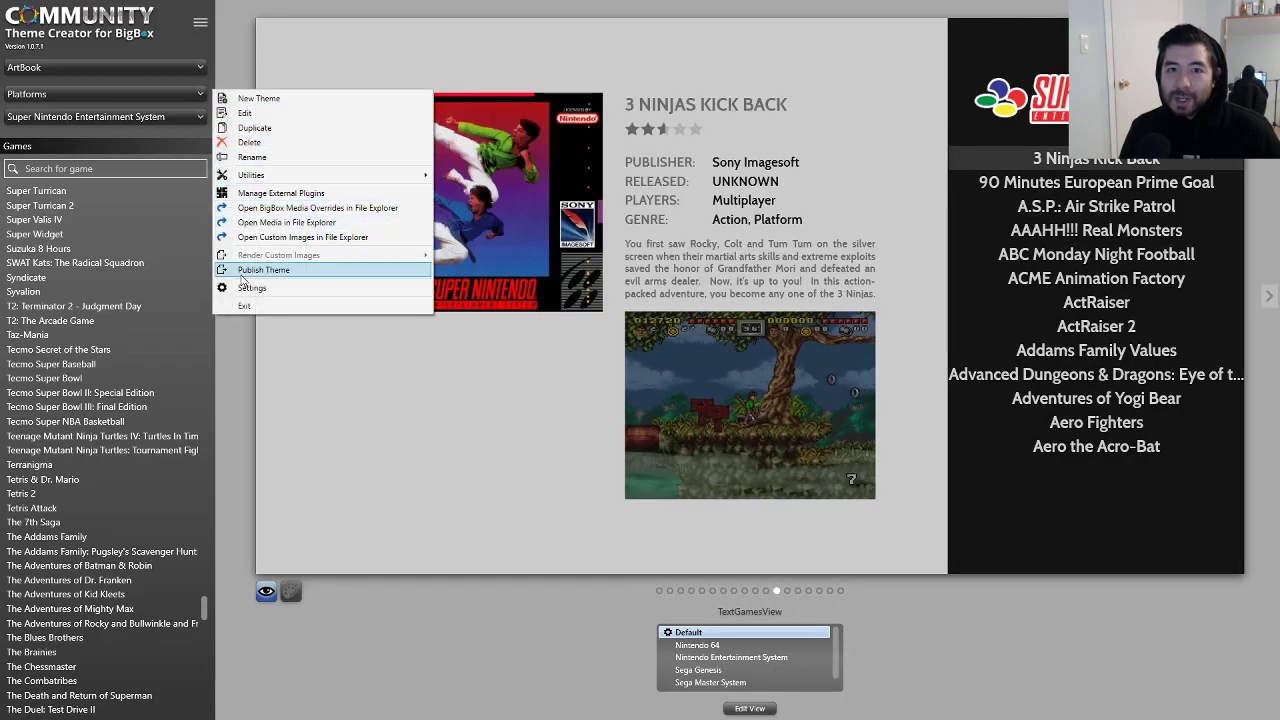
pyautogui.click(300, 280)
pyautogui.click(704, 391)
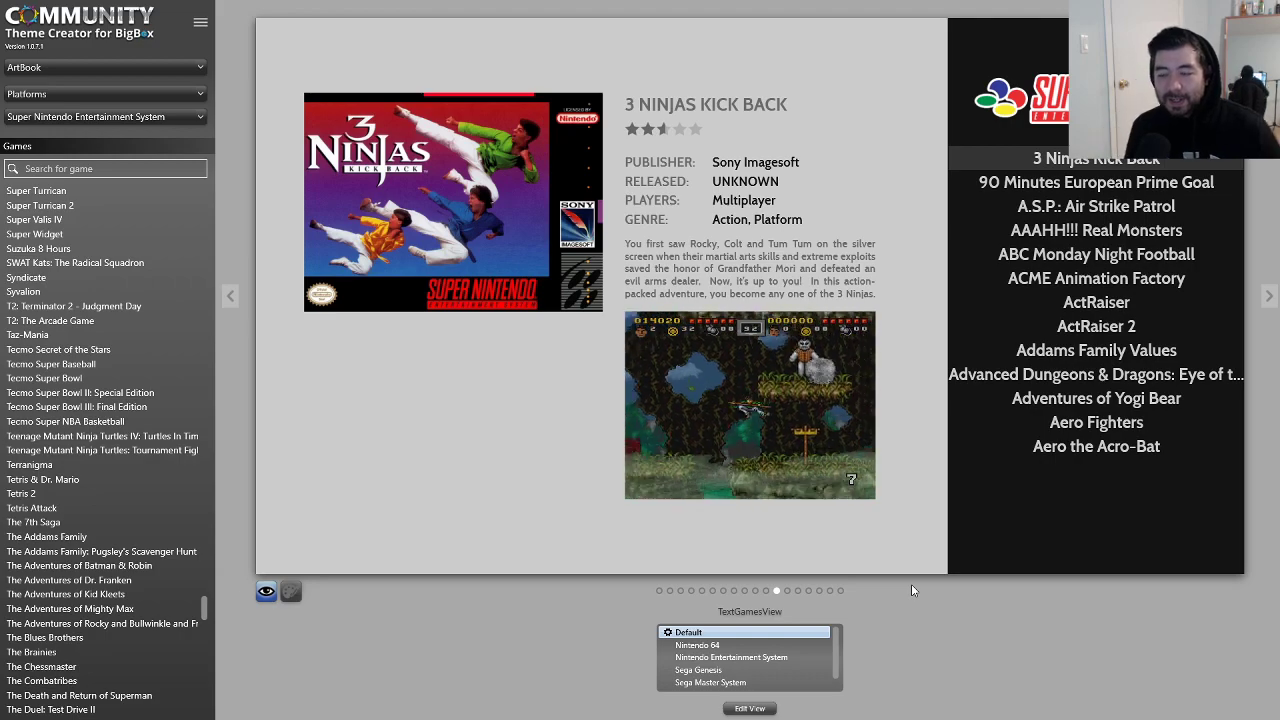
# Step: Switch to Big Box and browse the Super Nintendo games from No Escape to Ninja Gaiden Trilogy, examining the description scrolling
pyautogui.hotkey('alt', 'Tab')
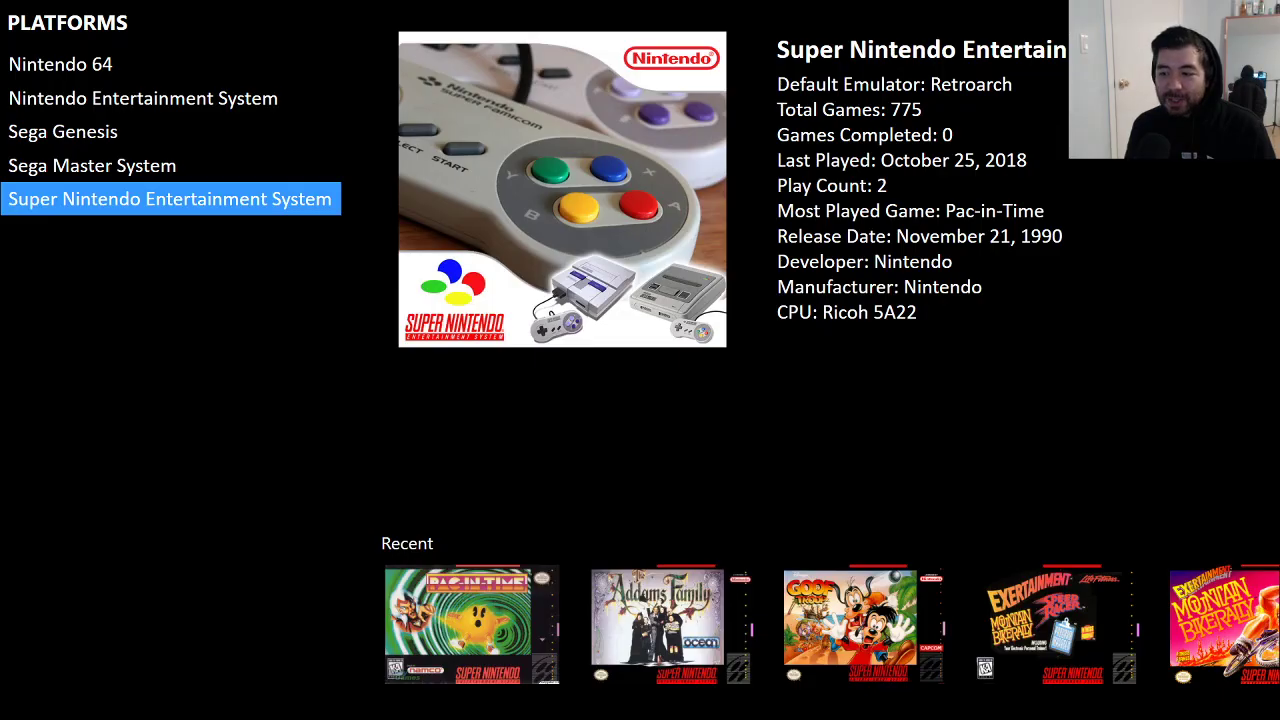
pyautogui.press('Return')
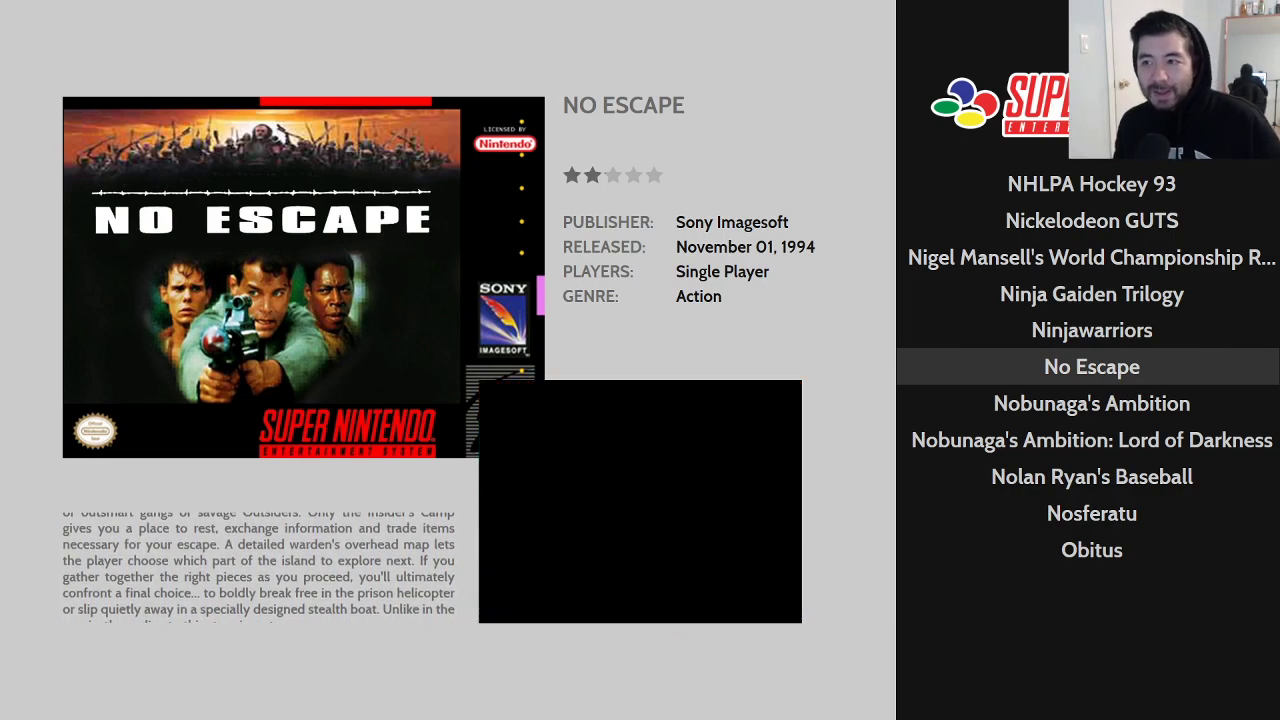
pyautogui.press('Up')
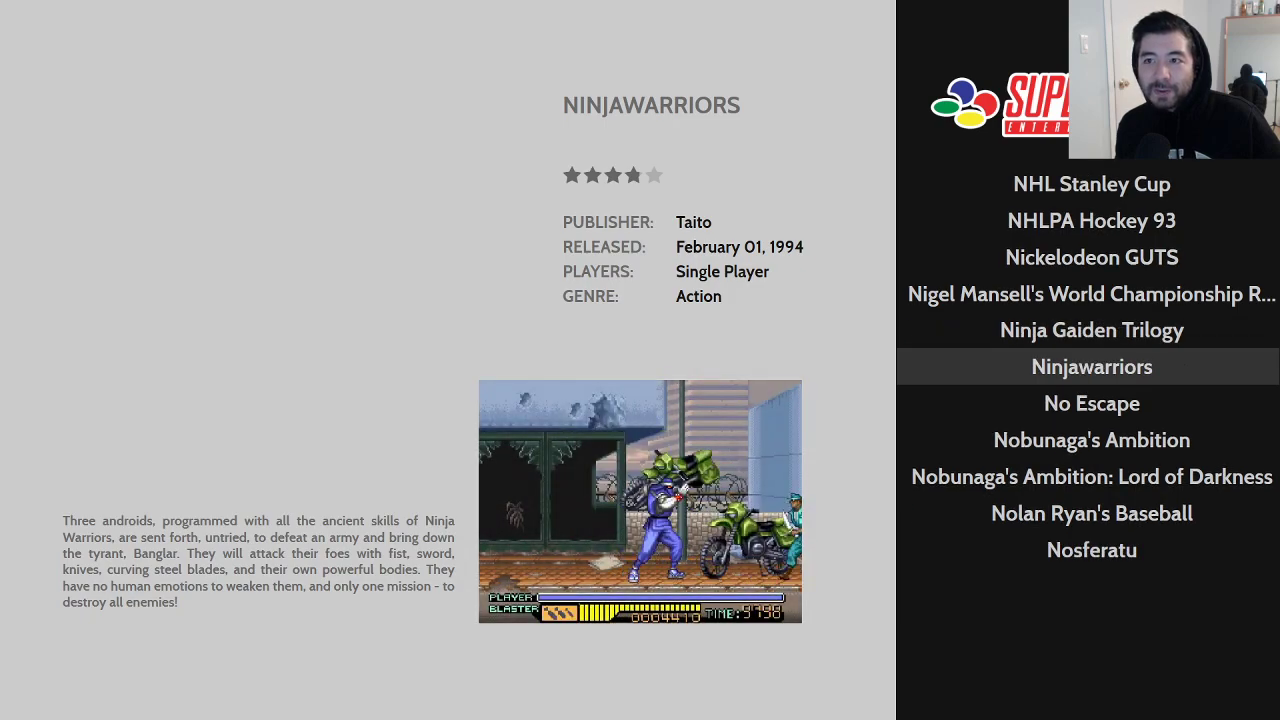
pyautogui.press('Up')
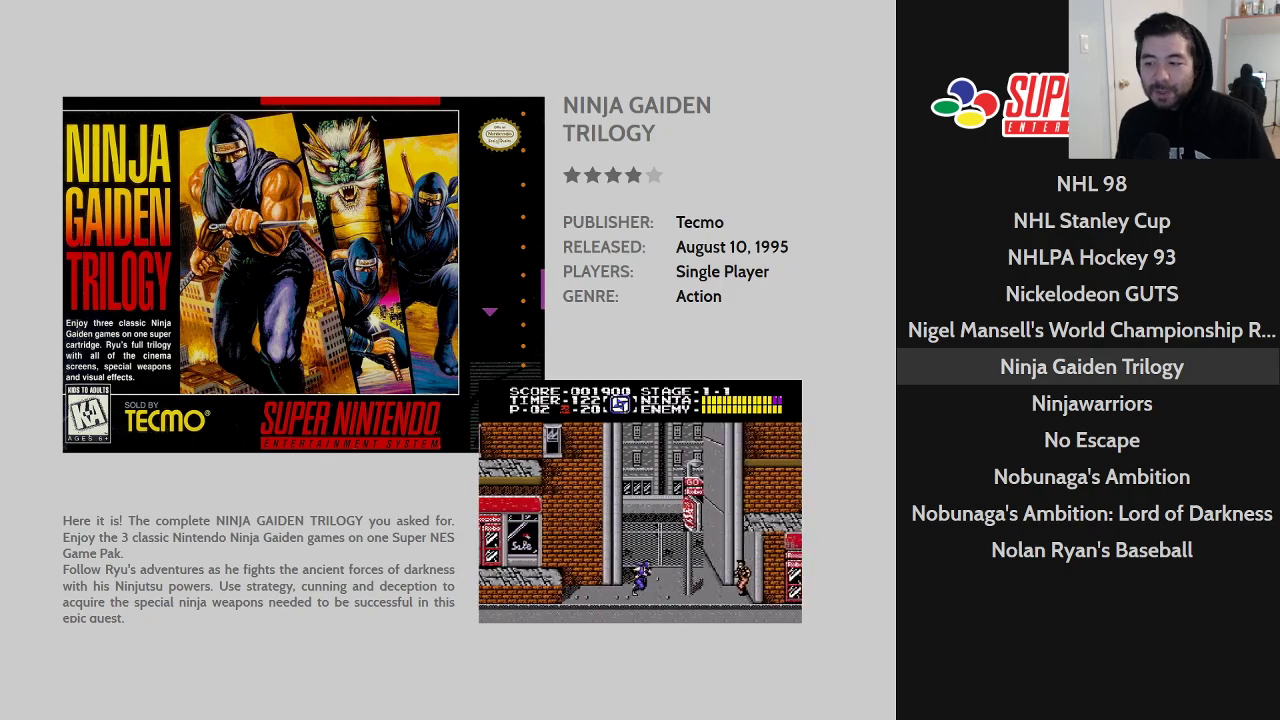
# Step: Return to the platforms list and open the Sega Master System games
pyautogui.press('Escape')
pyautogui.press('Up')
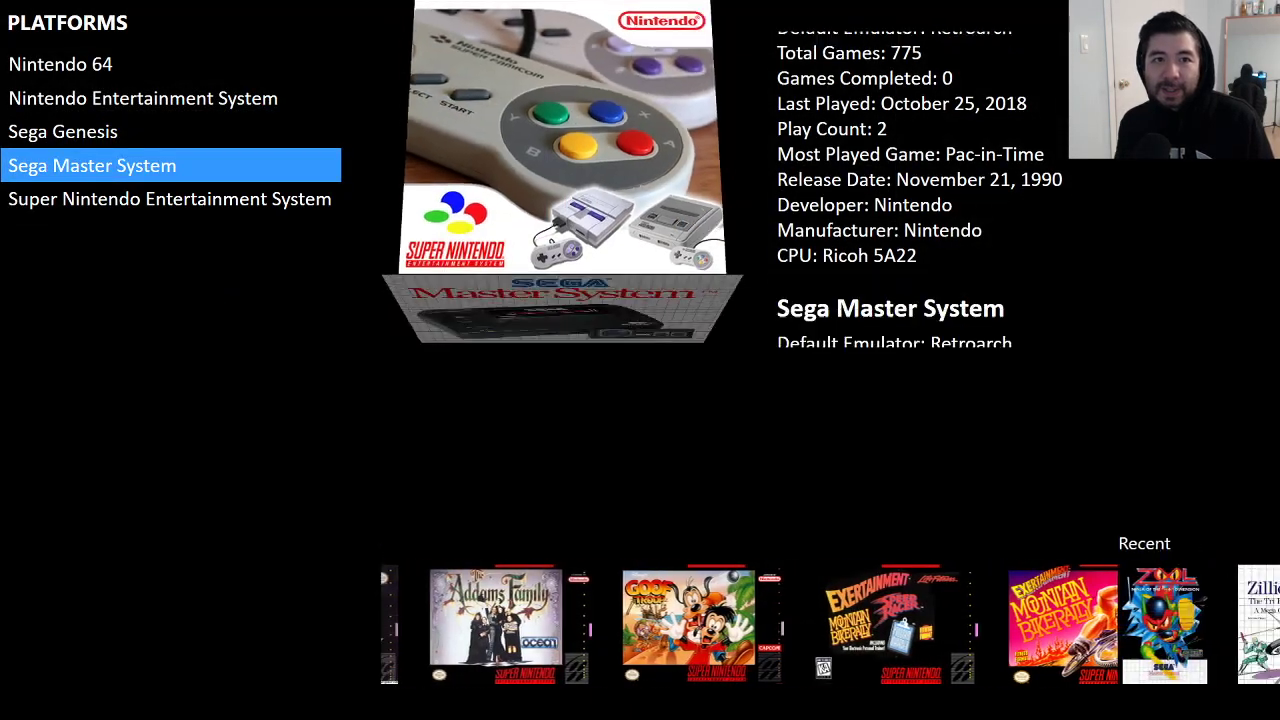
pyautogui.press('Return')
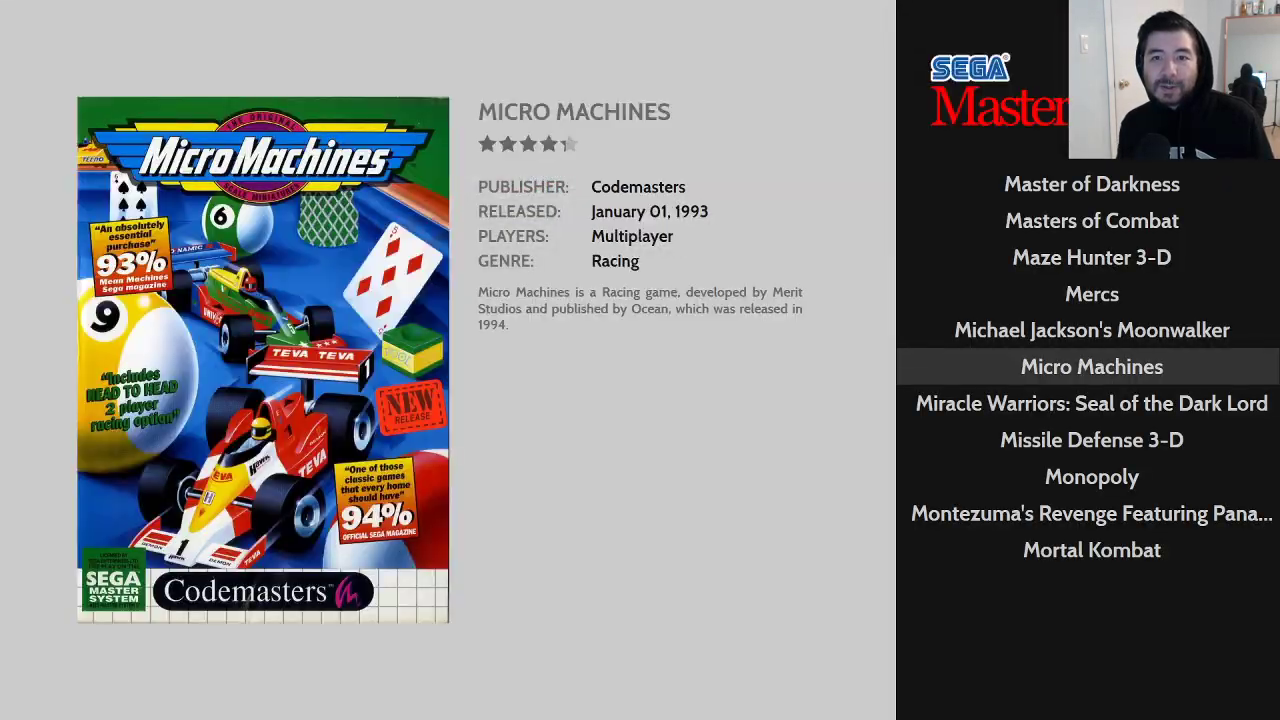
# Step: Browse the Sega Master System games from Micro Machines back to Marble Madness, examining its layout and description scrolling
pyautogui.press('Up')
pyautogui.press('Up')
pyautogui.press('Up')
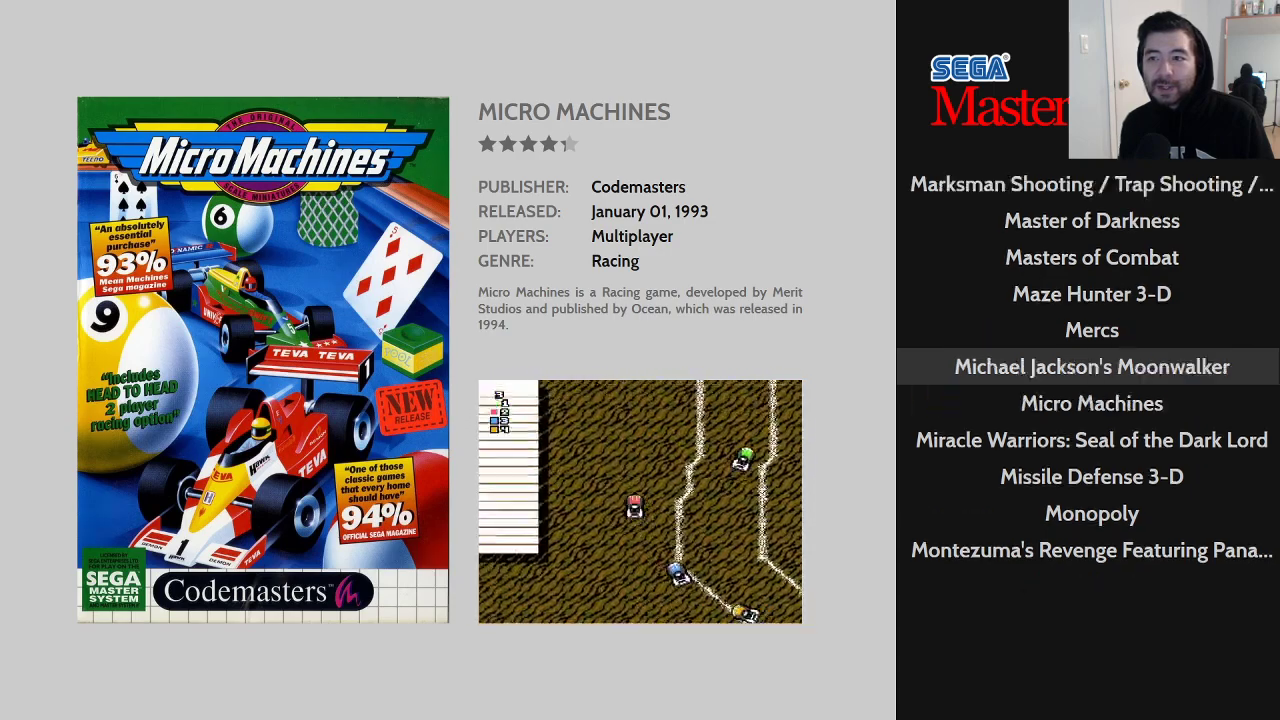
pyautogui.press('Up')
pyautogui.press('Up')
pyautogui.press('Up')
pyautogui.press('Up')
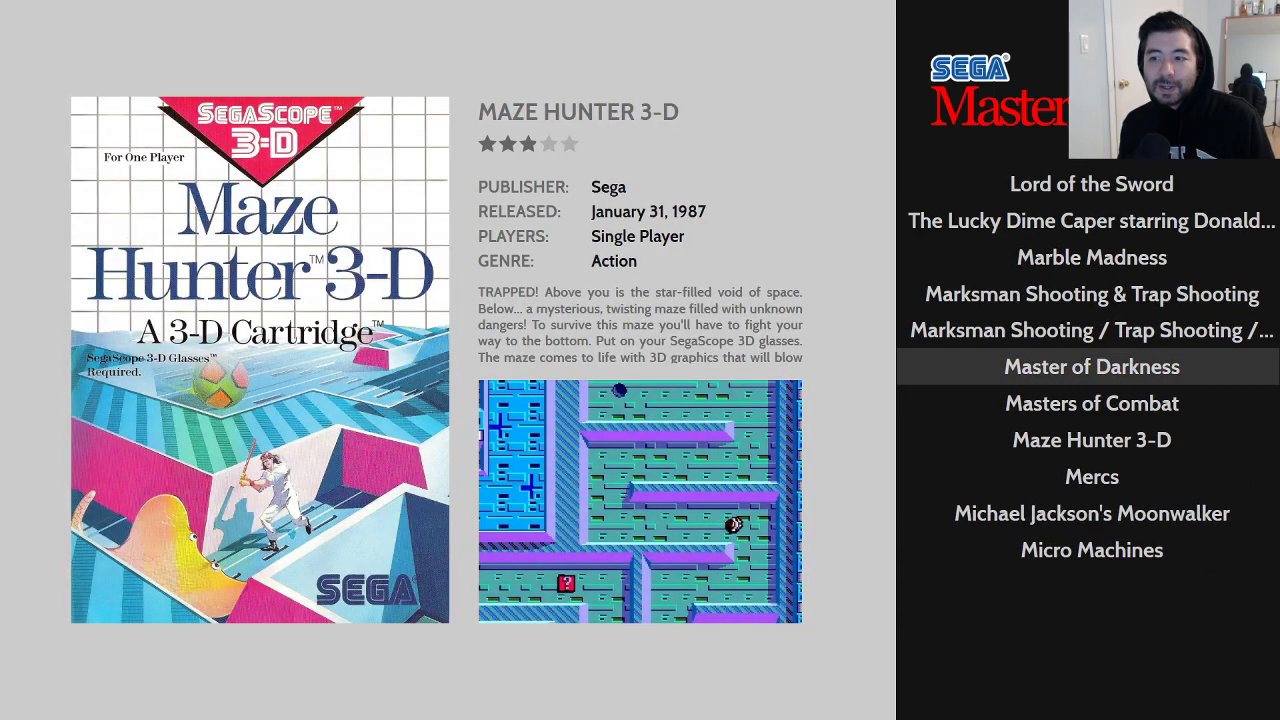
pyautogui.press('Up')
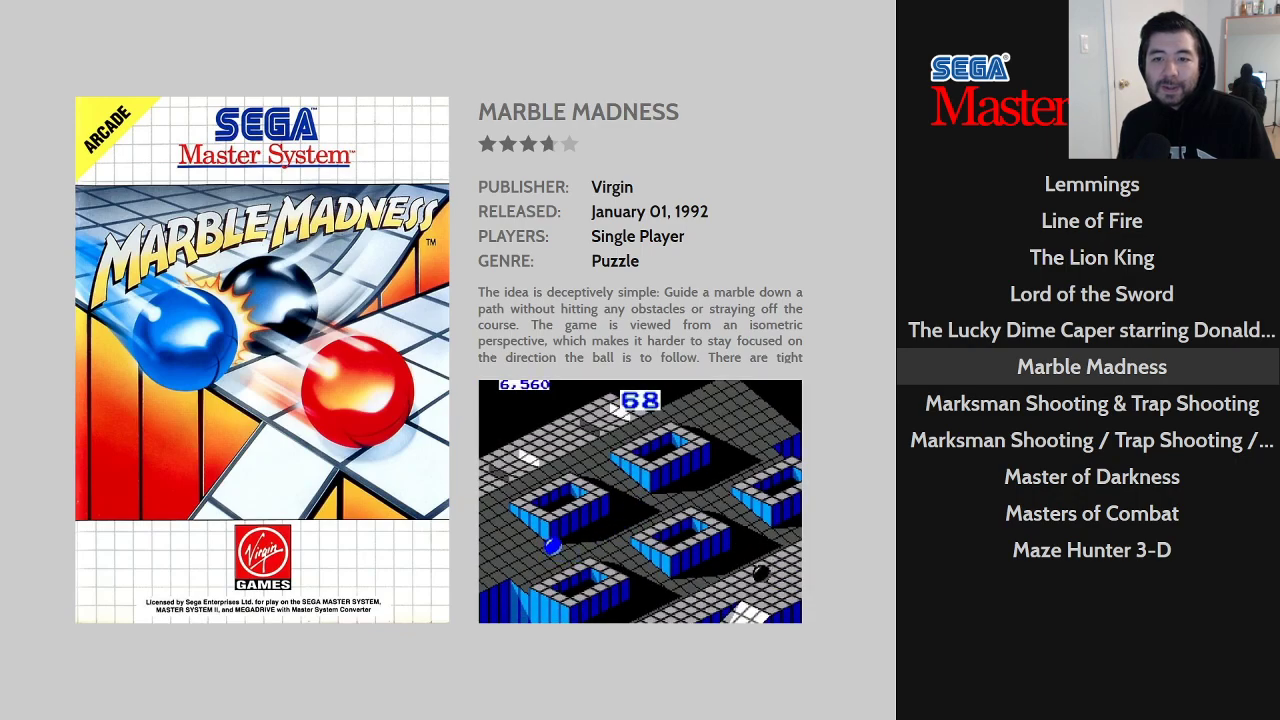
pyautogui.press('Up')
pyautogui.press('Up')
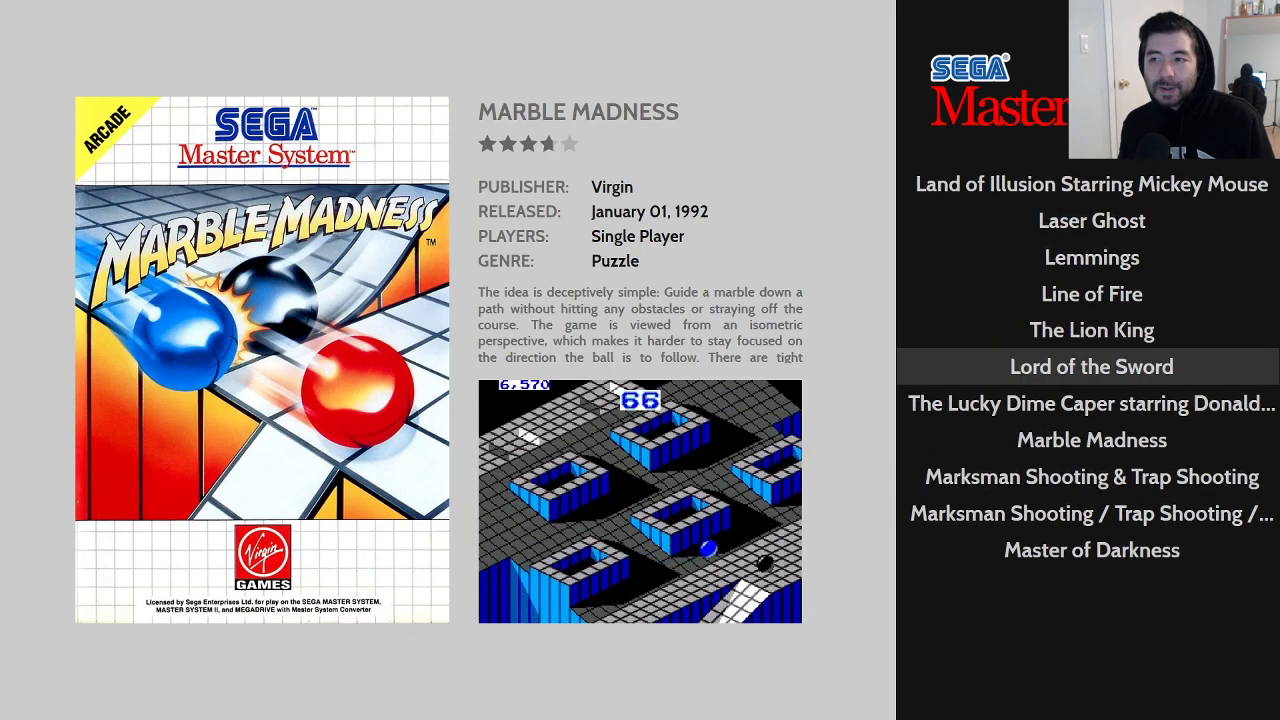
pyautogui.press('Down')
pyautogui.press('Down')
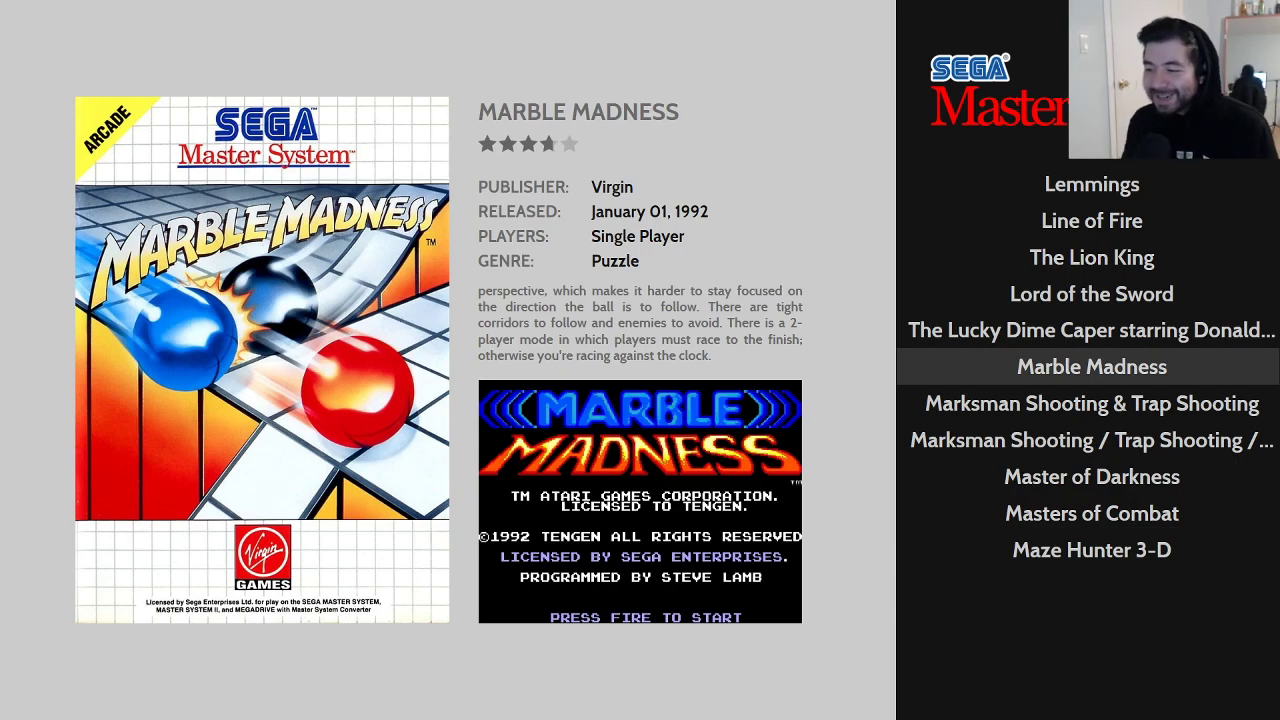
# Step: Browse from Marble Madness past The Lion King to Jurassic Park, examining the box art, description and video
pyautogui.press('Up')
pyautogui.press('Up')
pyautogui.press('Up')
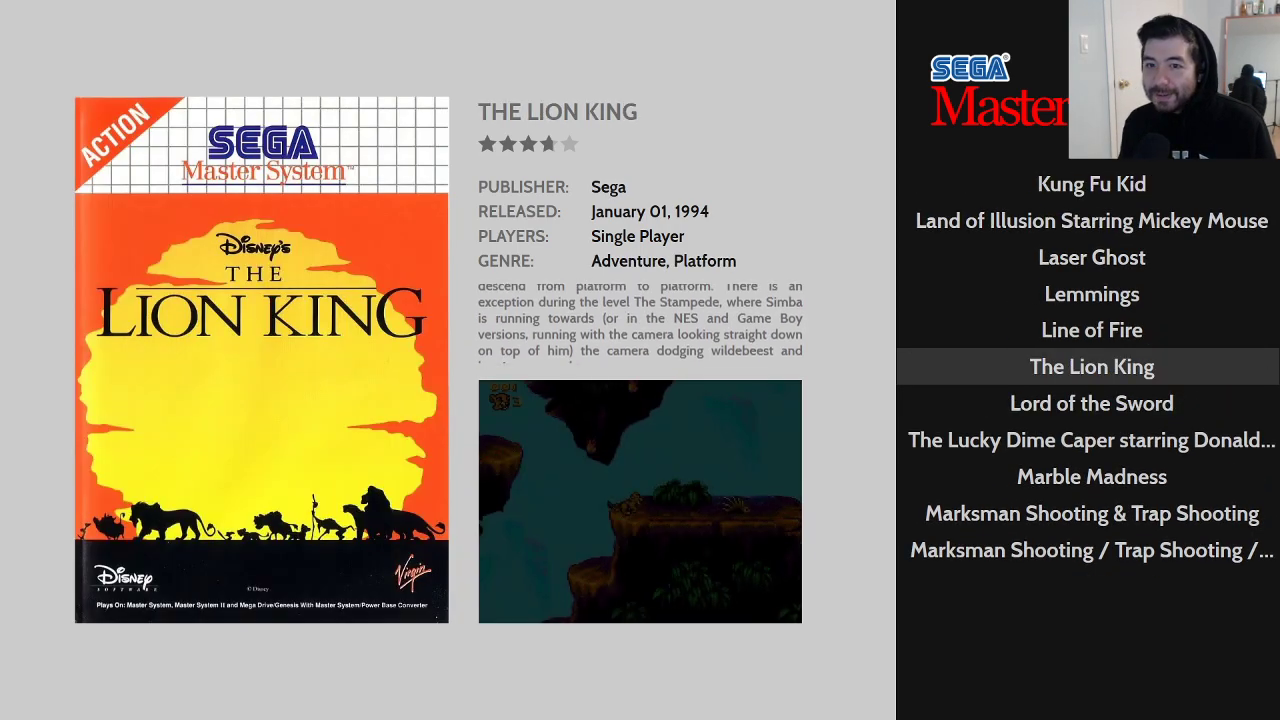
pyautogui.press('Up')
pyautogui.press('Up')
pyautogui.press('Up')
pyautogui.press('Up')
pyautogui.press('Up')
pyautogui.press('Up')
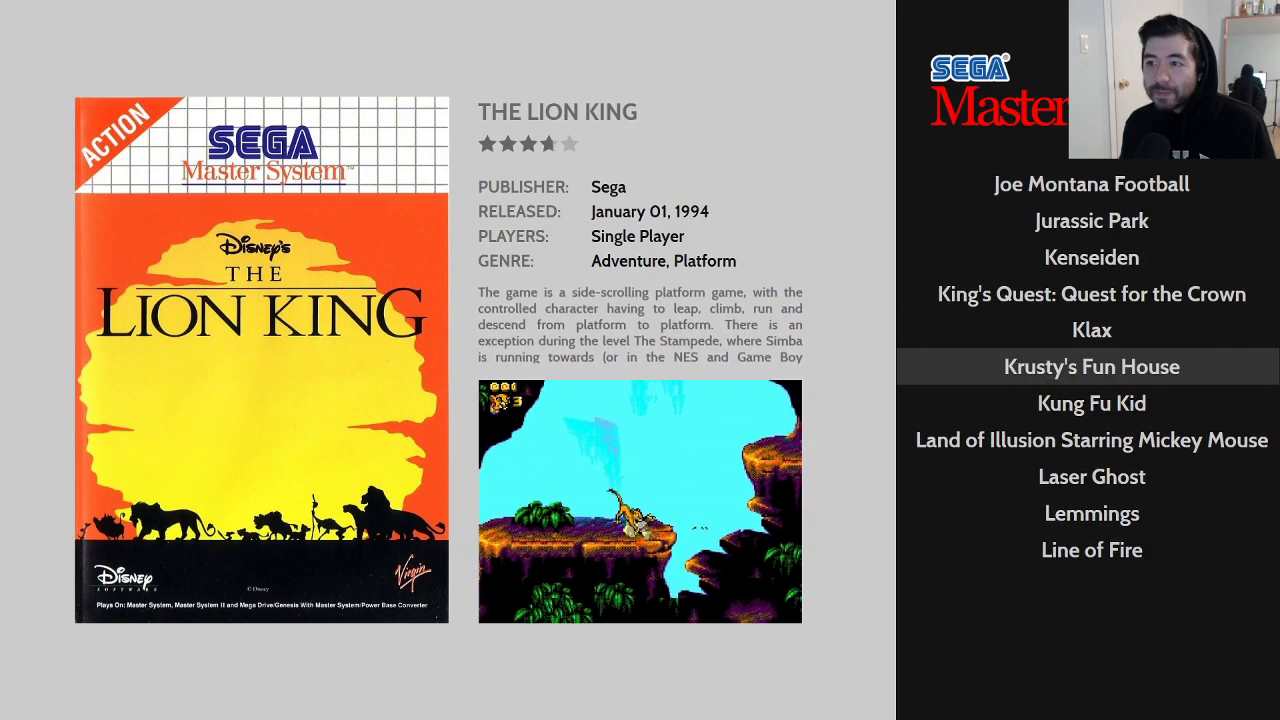
pyautogui.press('Up')
pyautogui.press('Up')
pyautogui.press('Up')
pyautogui.press('Up')
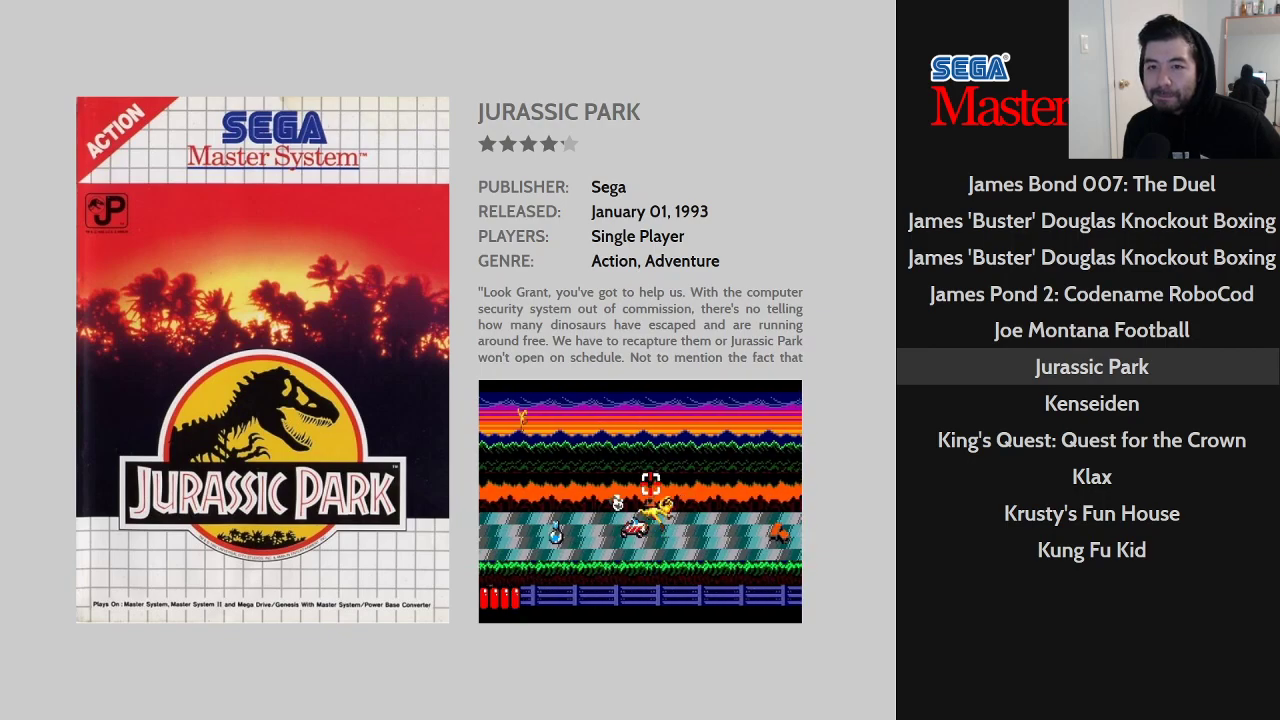
# Step: Browse from Jurassic Park back to Impossible Mission and examine how its details are displayed
pyautogui.press('Up')
pyautogui.press('Up')
pyautogui.press('Up')
pyautogui.press('Up')
pyautogui.press('Up')
pyautogui.press('Up')
pyautogui.press('Up')
pyautogui.press('Up')
pyautogui.press('Up')
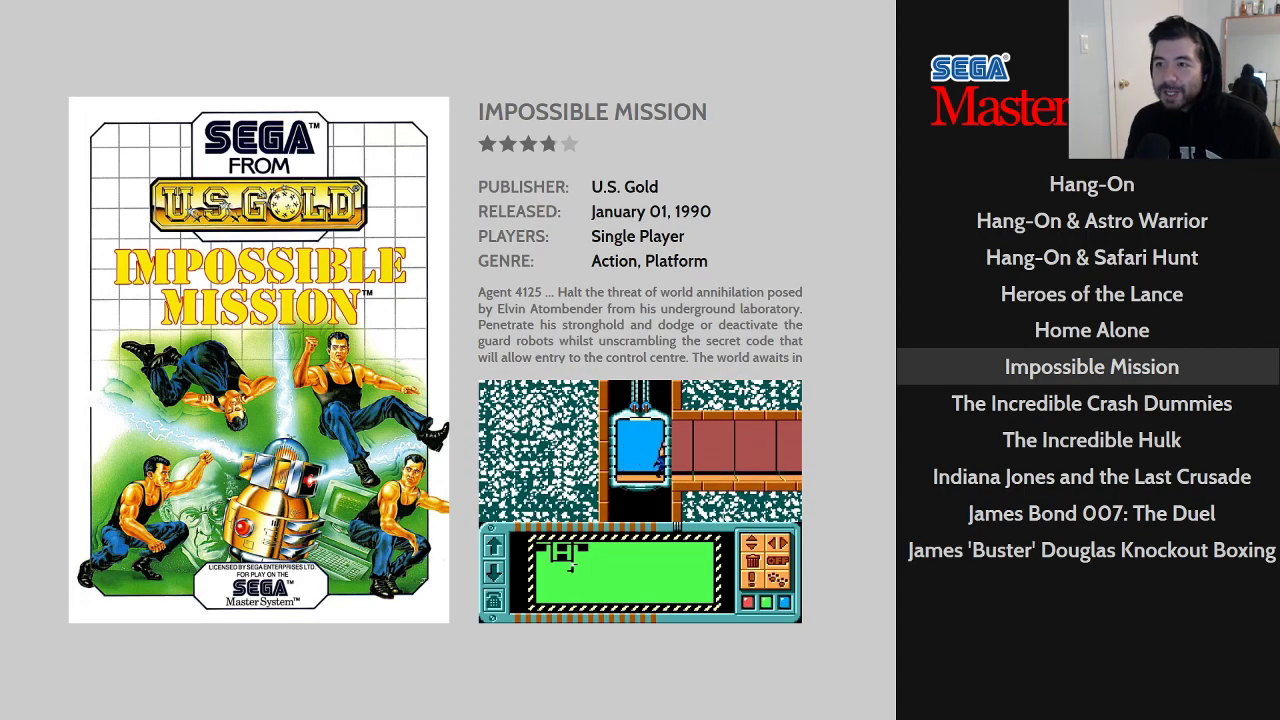
# Step: Bring up the alphabetical index beside the Sega Master System list and jump to the games starting with Z
pyautogui.press('Left')
pyautogui.press('Up')
pyautogui.press('Up')
pyautogui.press('Up')
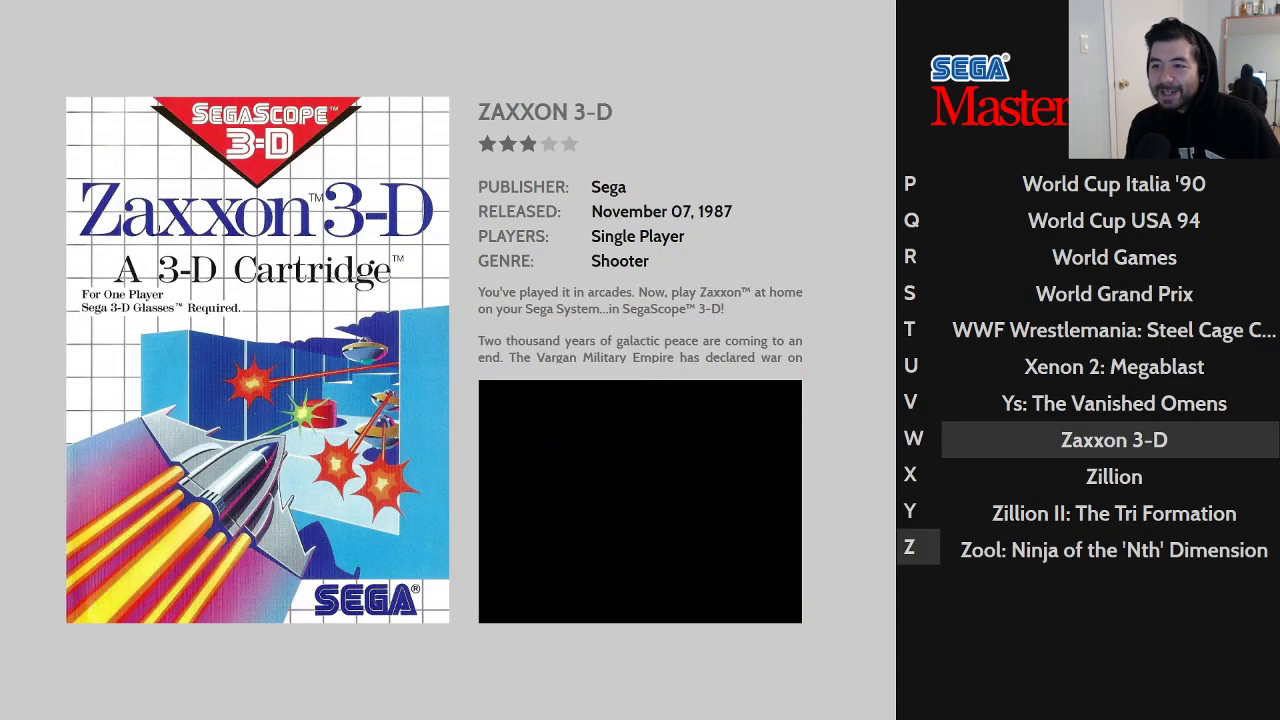
# Step: Jump back to the W games in the Sega Master System list and examine Wonder Boy's description scrolling and video
pyautogui.press('Up')
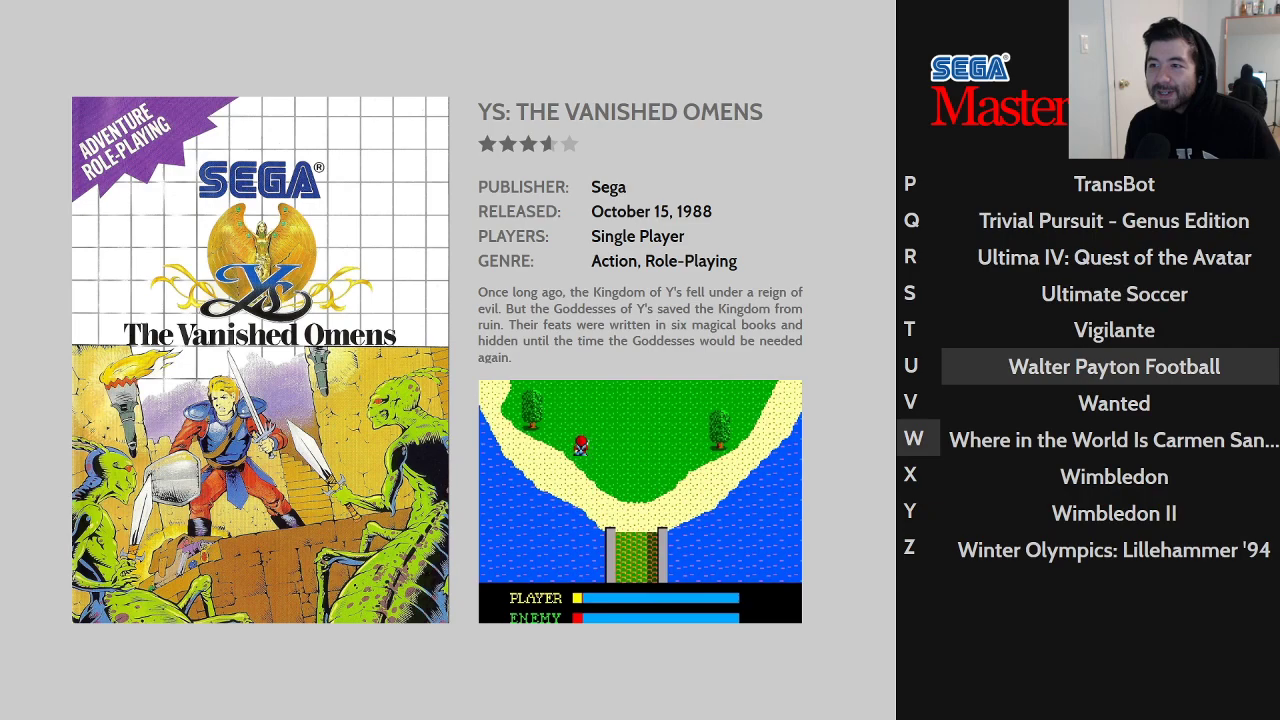
pyautogui.press('Right')
pyautogui.press('Down')
pyautogui.press('Down')
pyautogui.press('Down')
pyautogui.press('Down')
pyautogui.press('Down')
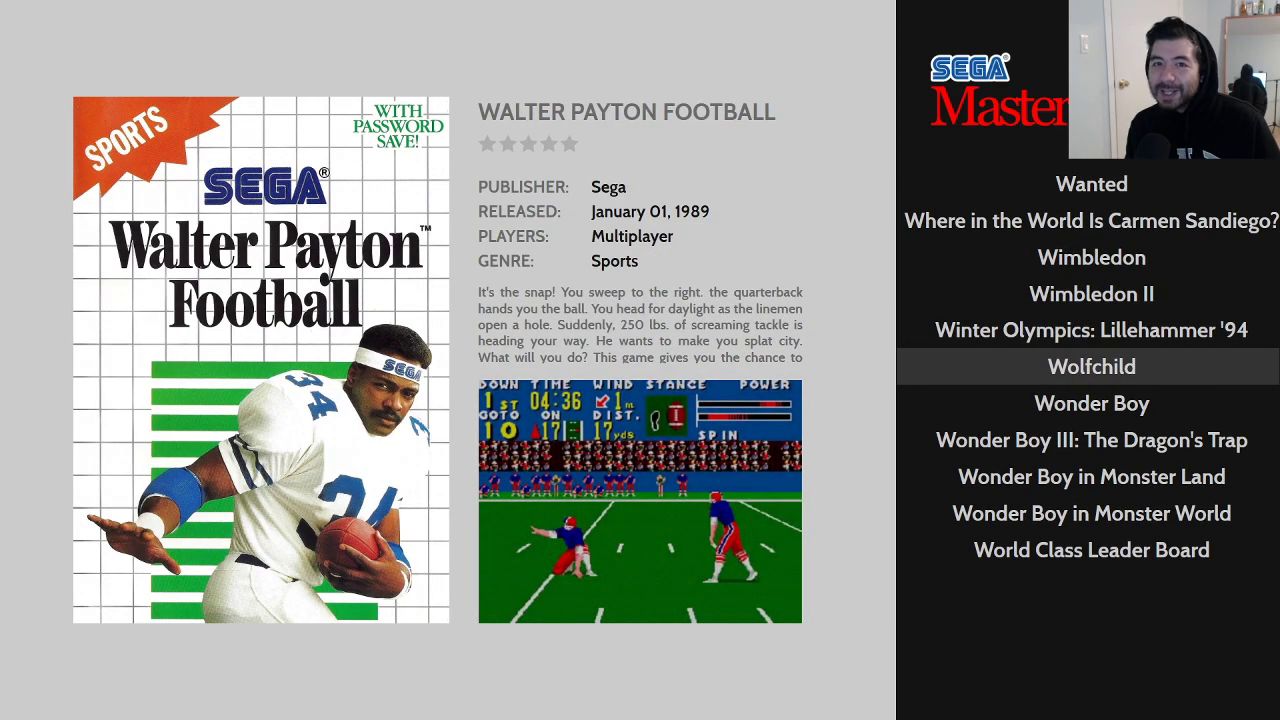
pyautogui.press('Down')
pyautogui.press('Down')
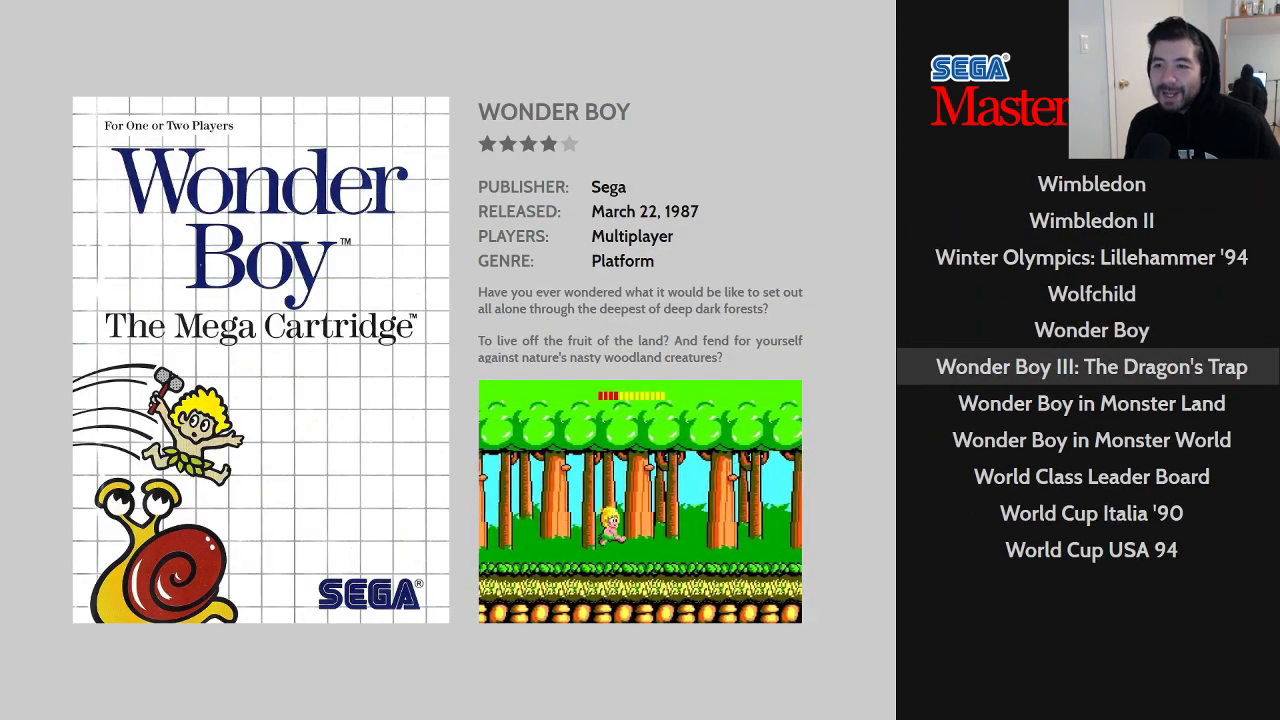
pyautogui.press('Up')
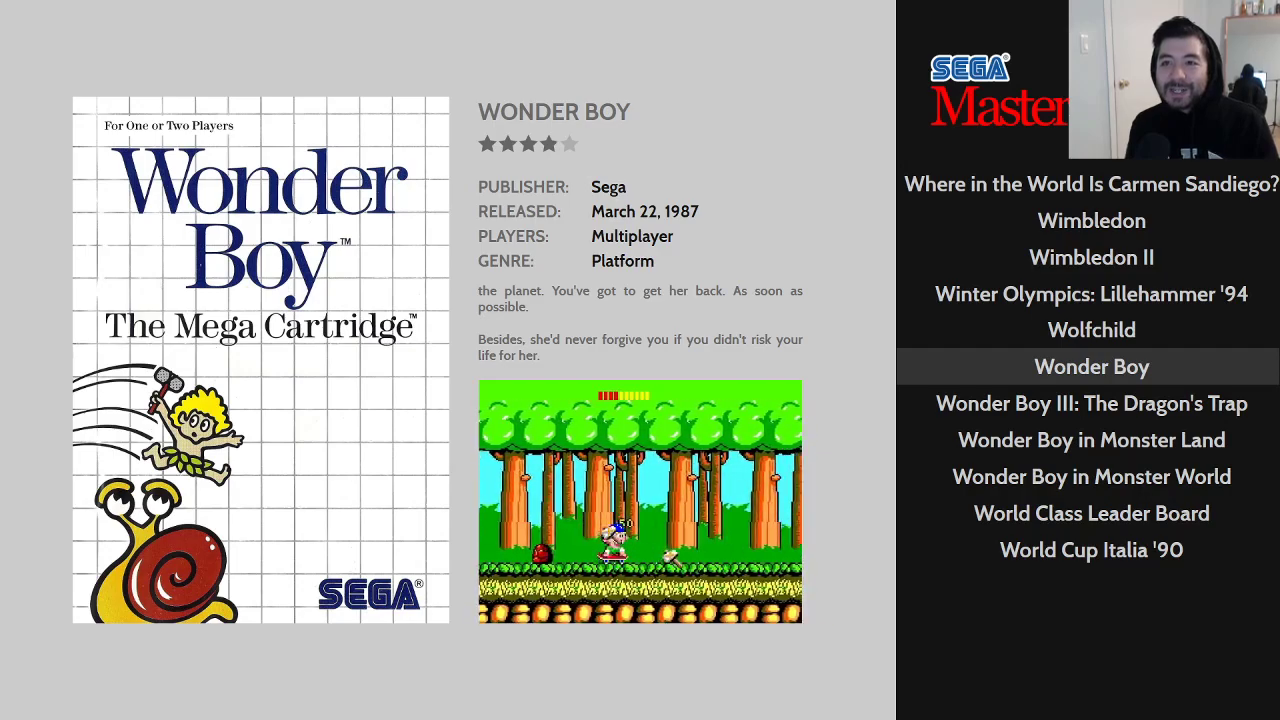
# Step: Leave the Sega Master System list and open the games of the Nintendo Entertainment System platform
pyautogui.press('Escape')
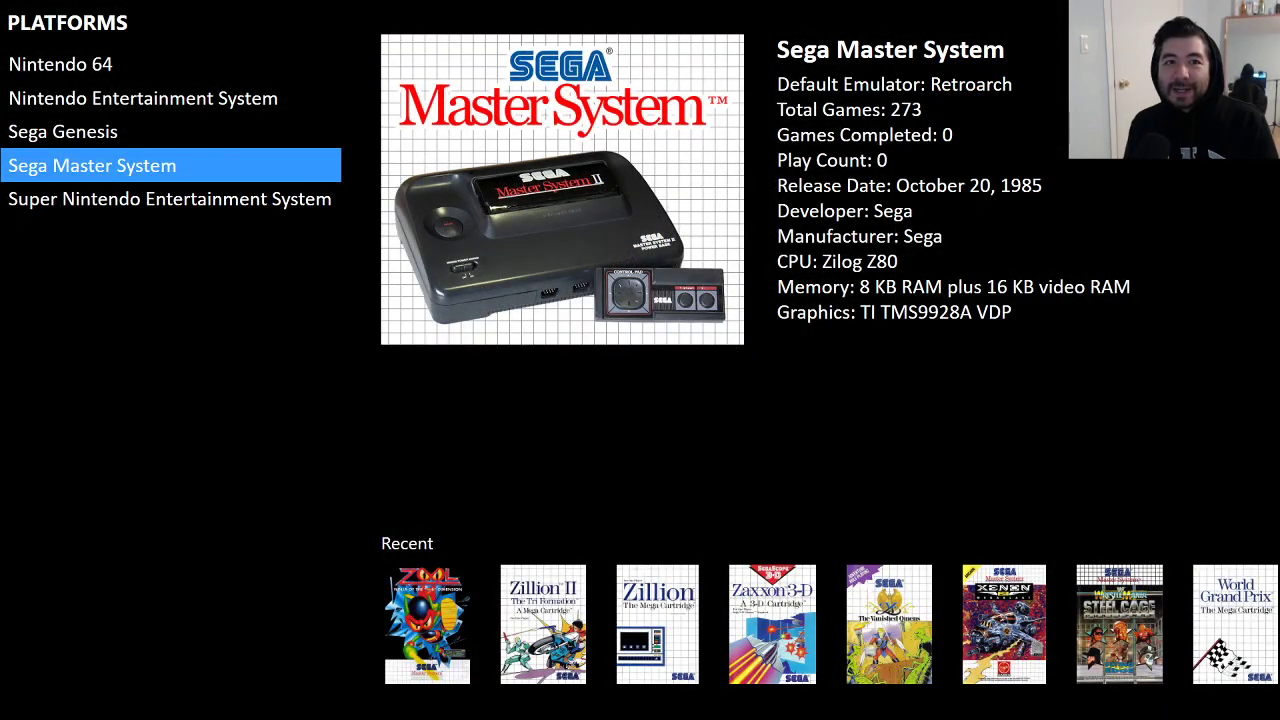
pyautogui.press('Up')
pyautogui.press('Up')
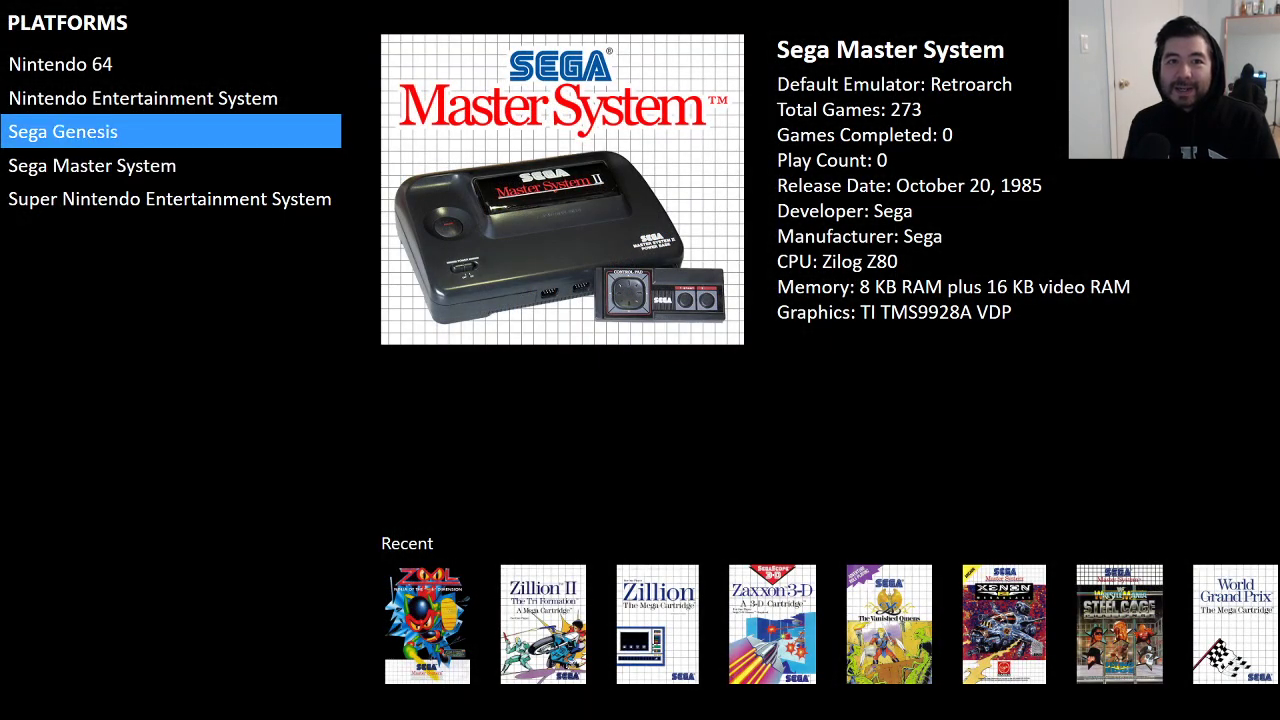
pyautogui.press('Return')
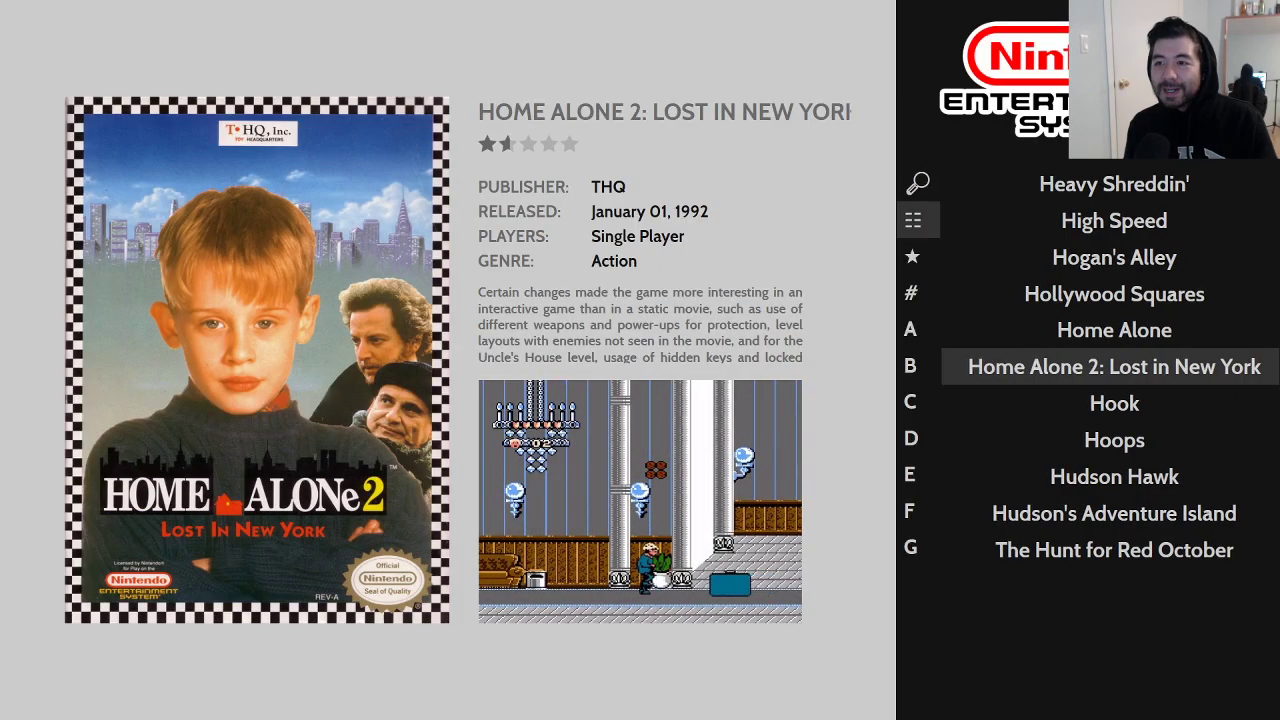
# Step: Jump to the A games in the Nintendo Entertainment System list and browse down to Adventure Island II
pyautogui.press('pageup')
pyautogui.press('Down')
pyautogui.press('Down')
pyautogui.press('Down')
pyautogui.press('Down')
pyautogui.press('Down')
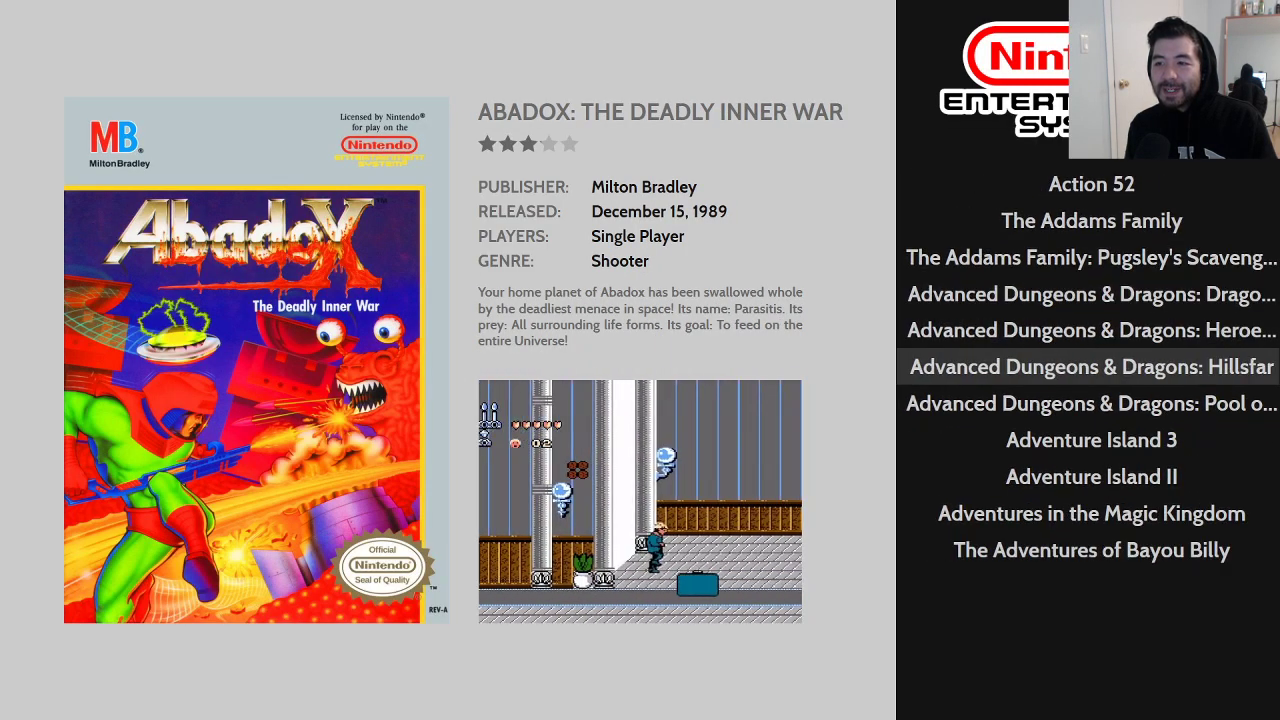
pyautogui.press('Down')
pyautogui.press('Down')
# Step: Jump ahead by letter past the F games and browse to Hudson's Adventure Island, examining its description and video
pyautogui.press('pagedown')
pyautogui.press('pagedown')
pyautogui.press('pagedown')
pyautogui.press('pagedown')
pyautogui.press('pagedown')
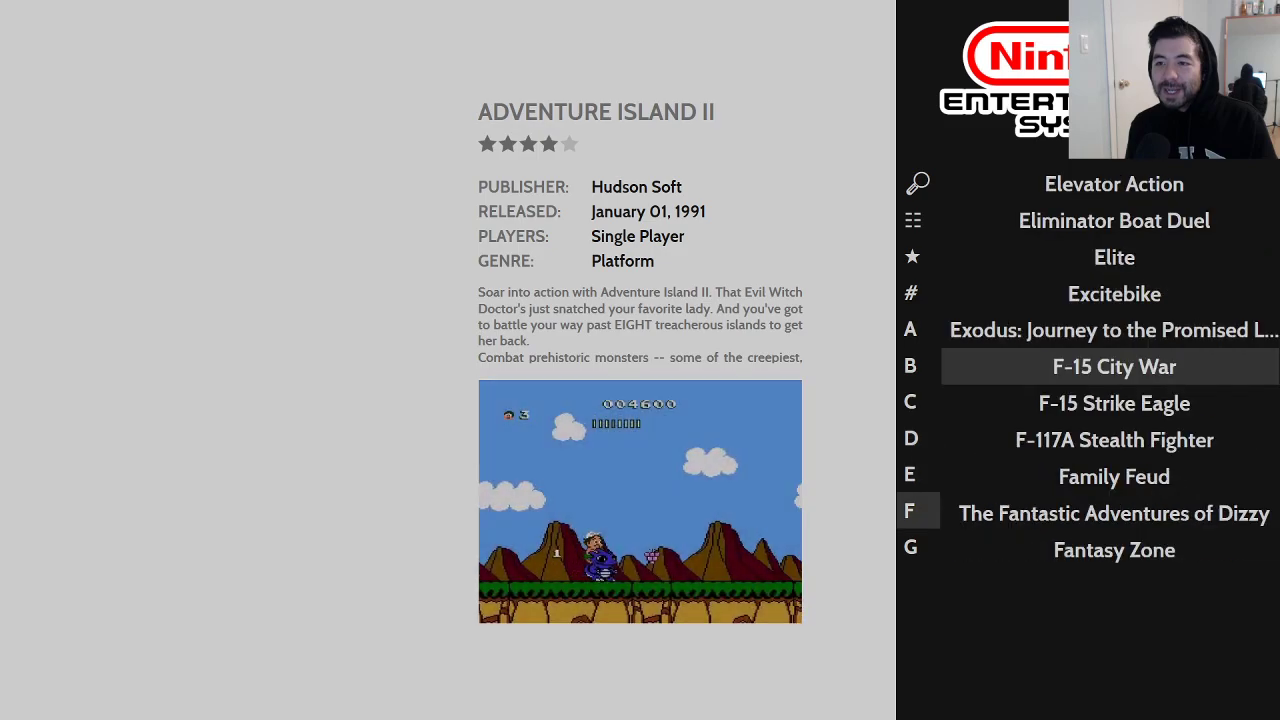
pyautogui.press('pagedown')
pyautogui.press('pagedown')
pyautogui.press('pagedown')
pyautogui.press('pageup')
pyautogui.press('Down')
pyautogui.press('Down')
pyautogui.press('Down')
pyautogui.press('Down')
pyautogui.press('Down')
pyautogui.press('Down')
pyautogui.press('Down')
pyautogui.press('Down')
pyautogui.press('Down')
pyautogui.press('Down')
pyautogui.press('Down')
pyautogui.press('Down')
pyautogui.press('Down')
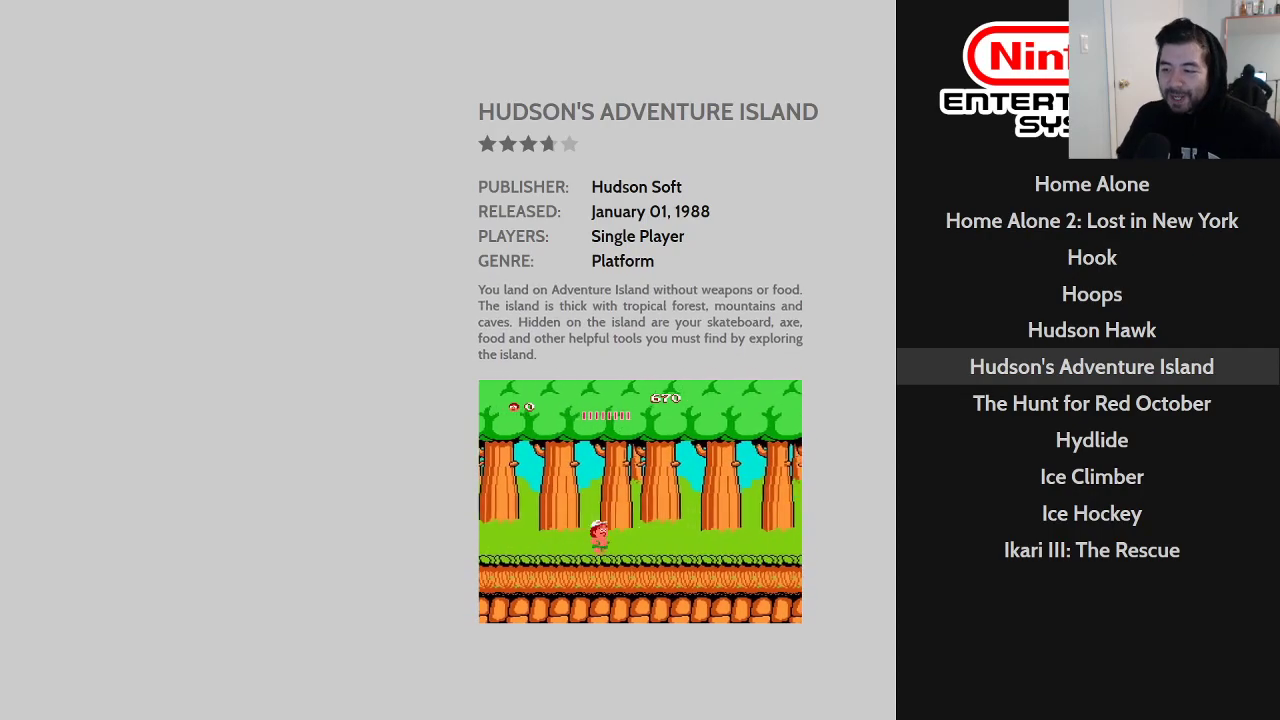
# Step: Return to the platforms list and reopen the Sega Master System games
pyautogui.press('Escape')
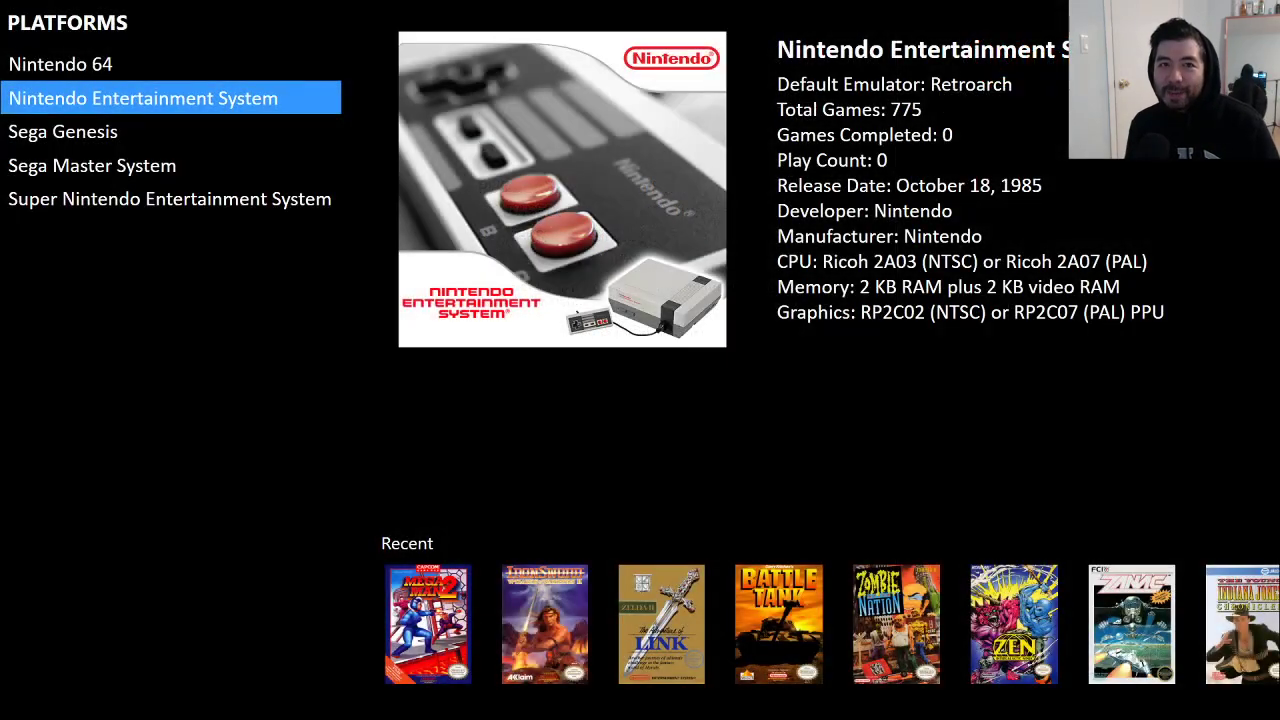
pyautogui.press('Down')
pyautogui.press('Down')
pyautogui.press('Return')
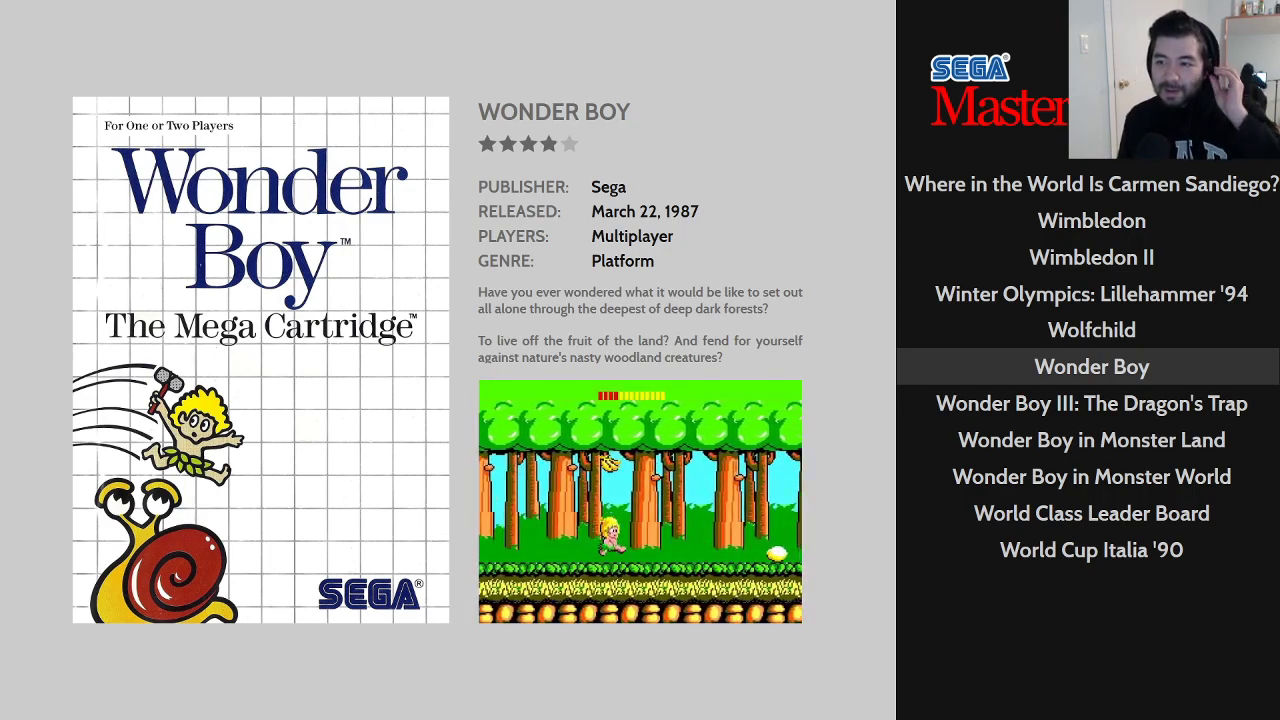
# Step: Browse from Wonder Boy past WWF Wrestlemania: Steel Cage Challenge to Ys: The Vanished Omens, examining how long titles and descriptions display
pyautogui.press('Down')
pyautogui.press('Down')
pyautogui.press('Down')
pyautogui.press('Down')
pyautogui.press('Down')
pyautogui.press('Down')
pyautogui.press('Down')
pyautogui.press('Down')
pyautogui.press('Down')
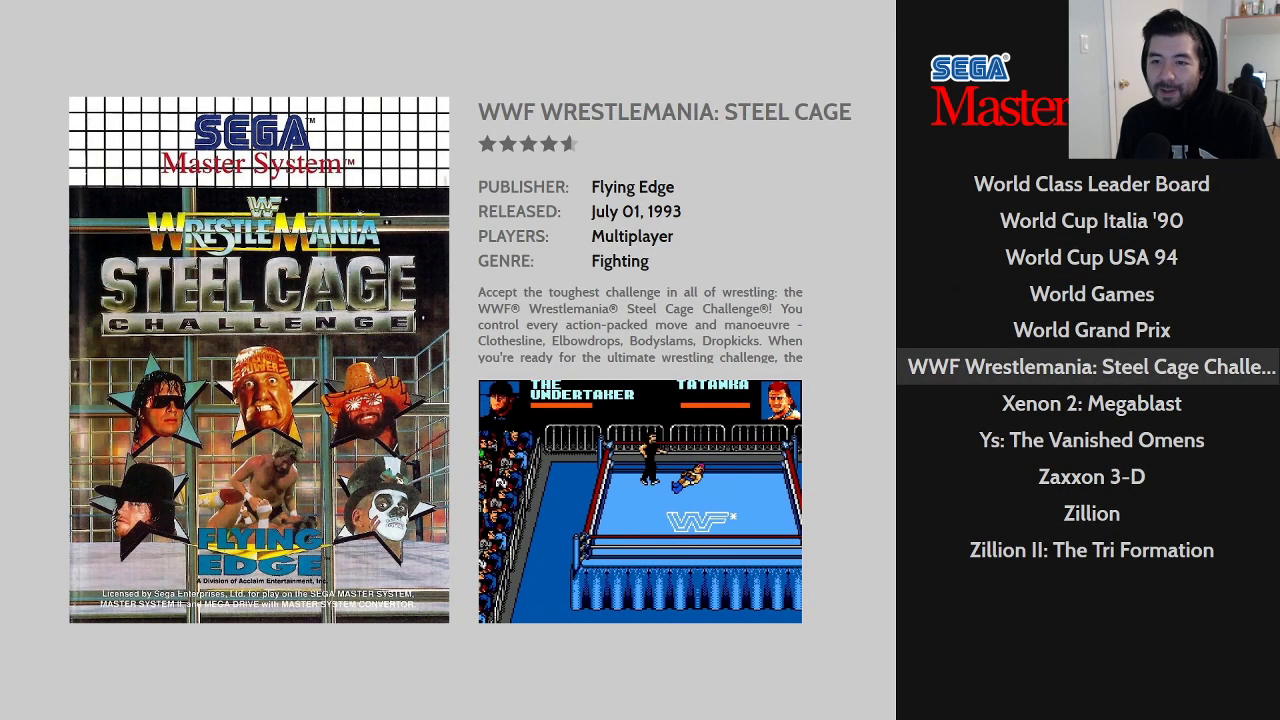
pyautogui.press('Down')
pyautogui.press('Down')
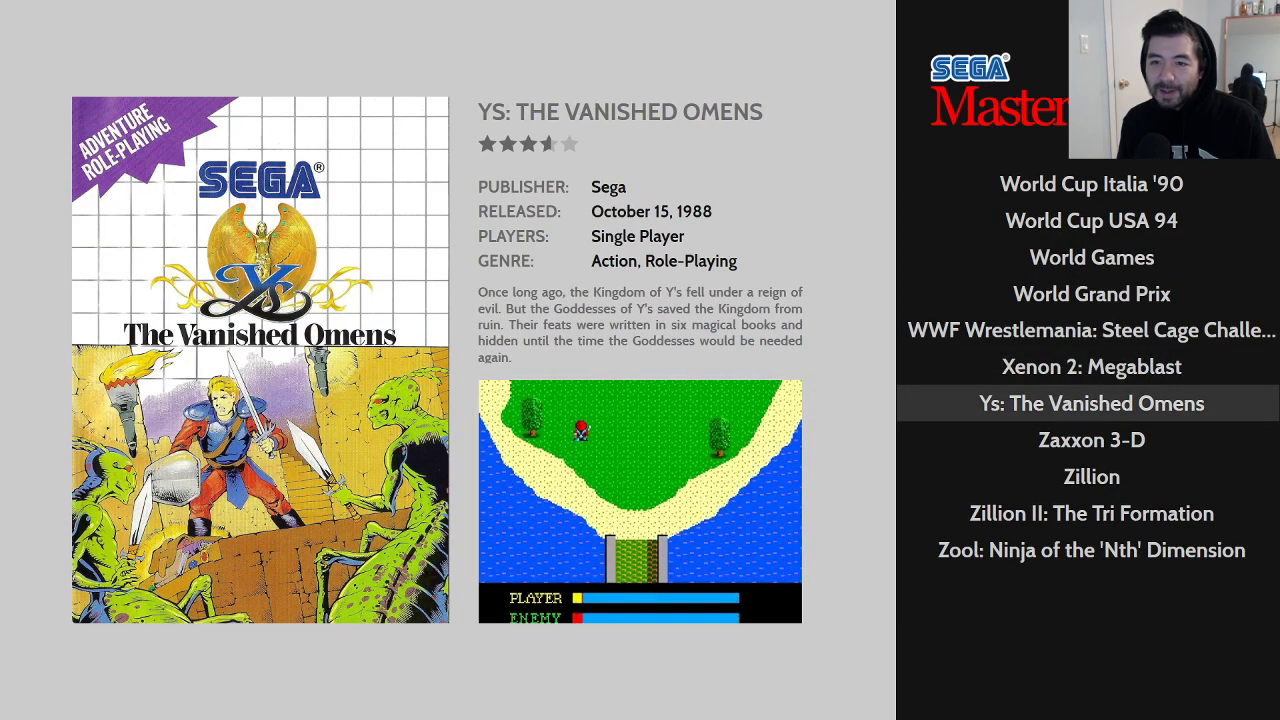
# Step: Leave the Sega Master System list and open the Sega Genesis games
pyautogui.press('Up')
pyautogui.press('Escape')
pyautogui.press('Up')
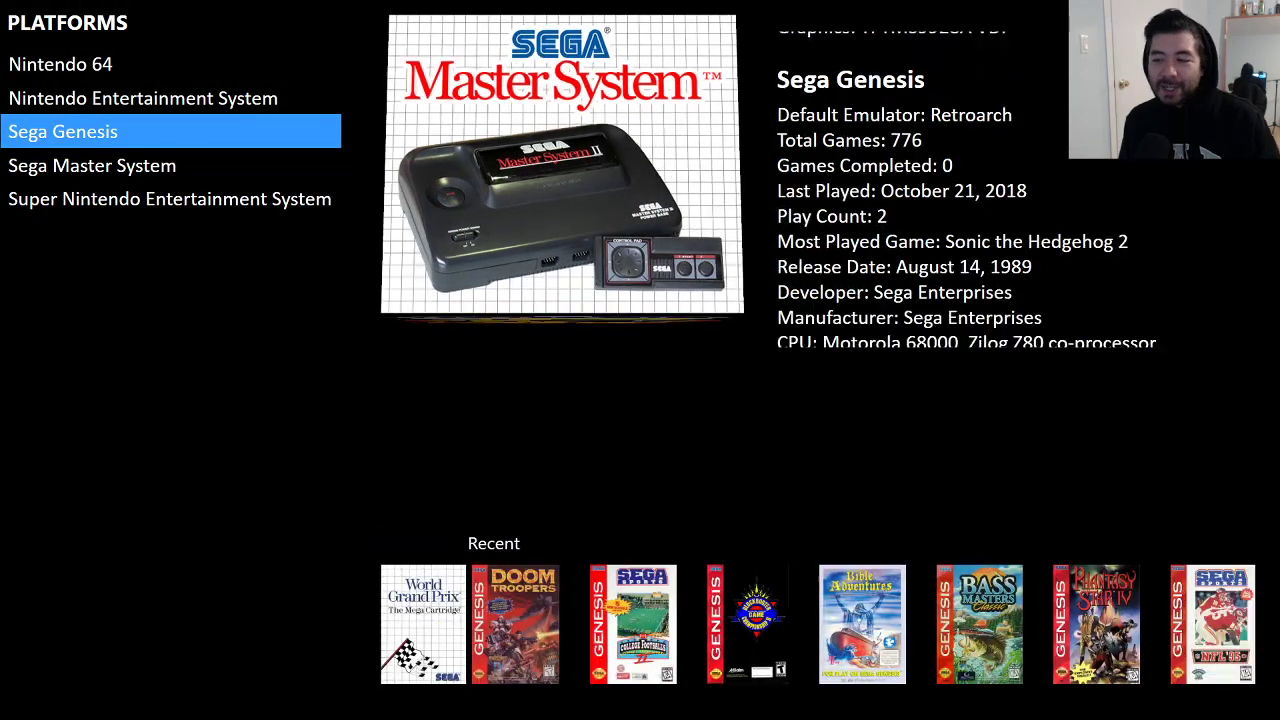
pyautogui.press('Return')
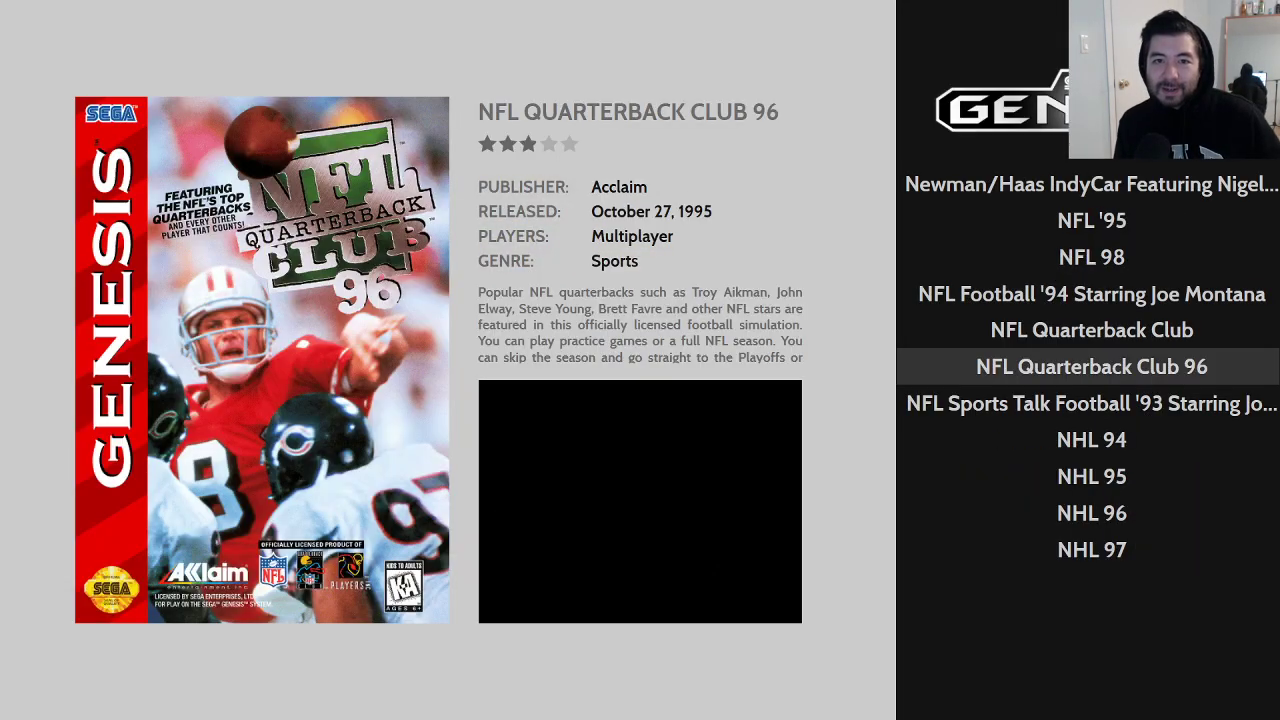
# Step: Bring up the alphabetical index beside the Sega Genesis list and jump to the games starting with G
pyautogui.press('Left')
pyautogui.press('Down')
pyautogui.press('Down')
pyautogui.press('Down')
pyautogui.press('Down')
pyautogui.press('Down')
pyautogui.press('Down')
pyautogui.press('Down')
pyautogui.press('Down')
pyautogui.press('Down')
pyautogui.press('Down')
pyautogui.press('Down')
pyautogui.press('Down')
pyautogui.press('Down')
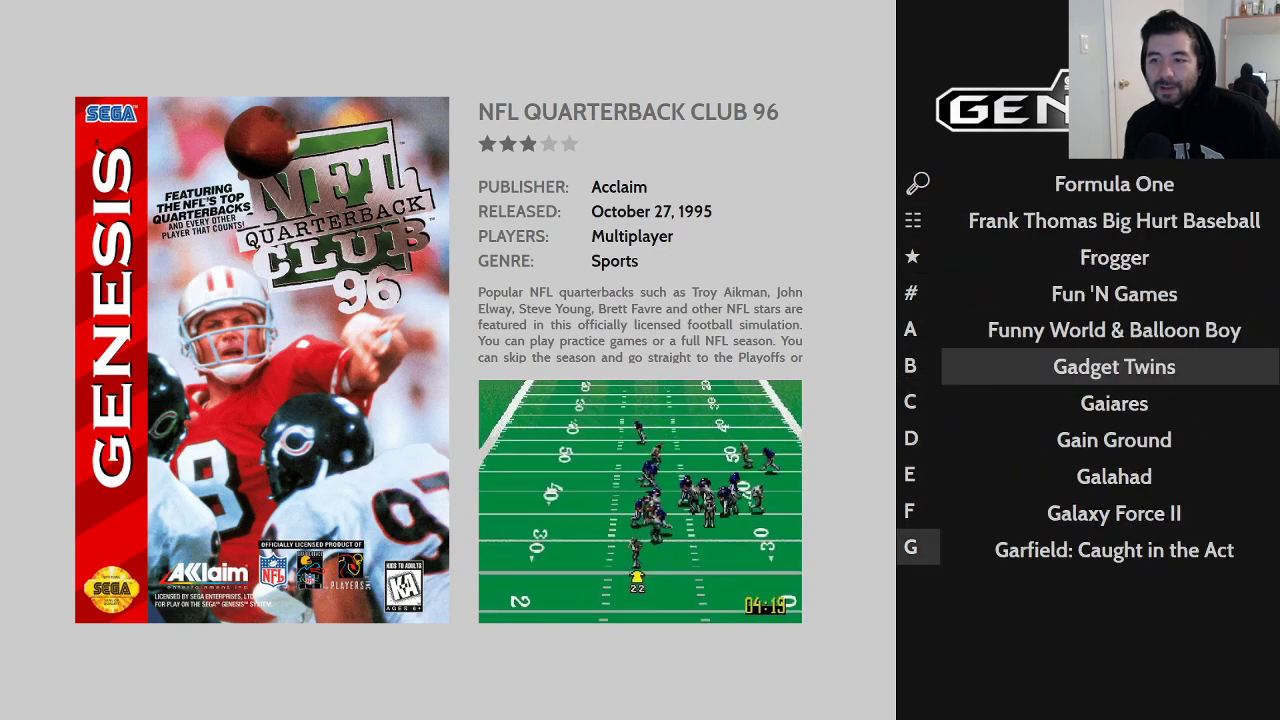
# Step: Move on from the G games to Hook and examine its box art, description and video
pyautogui.press('Up')
pyautogui.press('Up')
pyautogui.press('Right')
pyautogui.press('Down')
pyautogui.press('Down')
pyautogui.press('Down')
pyautogui.press('Down')
pyautogui.press('Down')
pyautogui.press('Down')
pyautogui.press('Down')
pyautogui.press('Down')
pyautogui.press('Down')
pyautogui.press('Down')
pyautogui.press('Down')
pyautogui.press('Down')
pyautogui.press('Down')
pyautogui.press('Down')
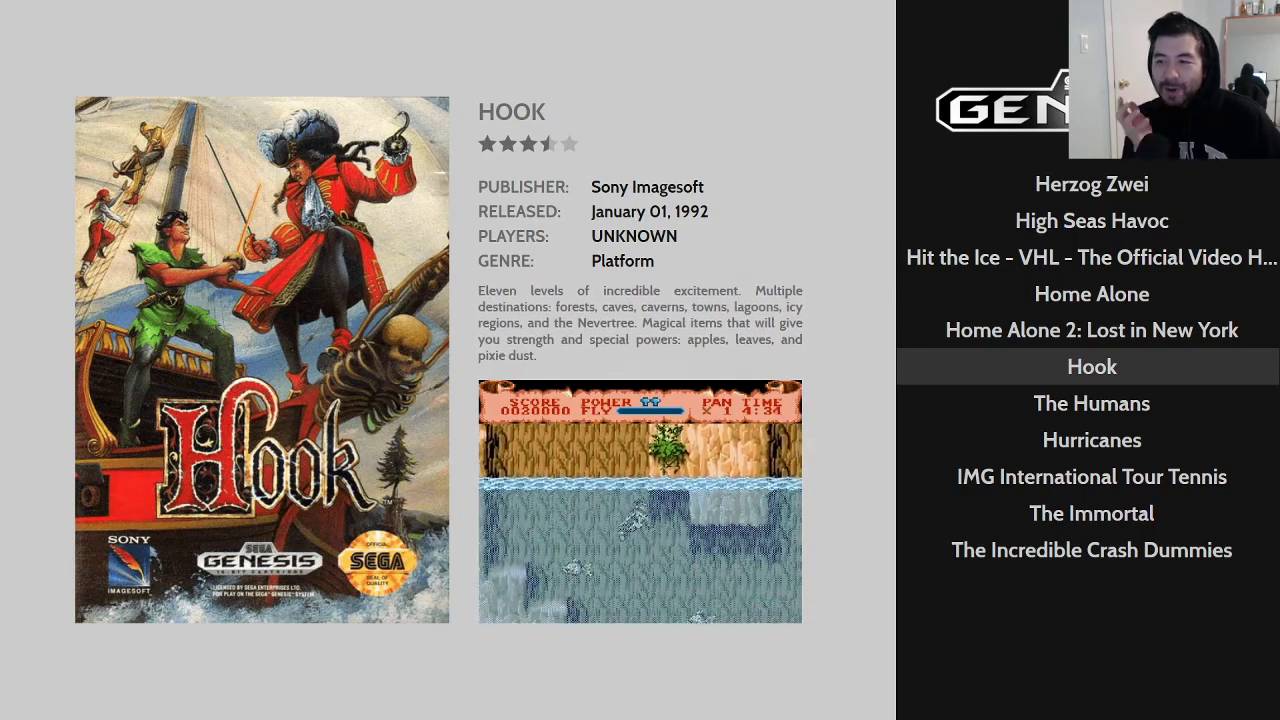
# Step: Browse from Hook past Hurricanes towards International Rugby, examining the box art and descriptions
pyautogui.press('Down')
pyautogui.press('Down')
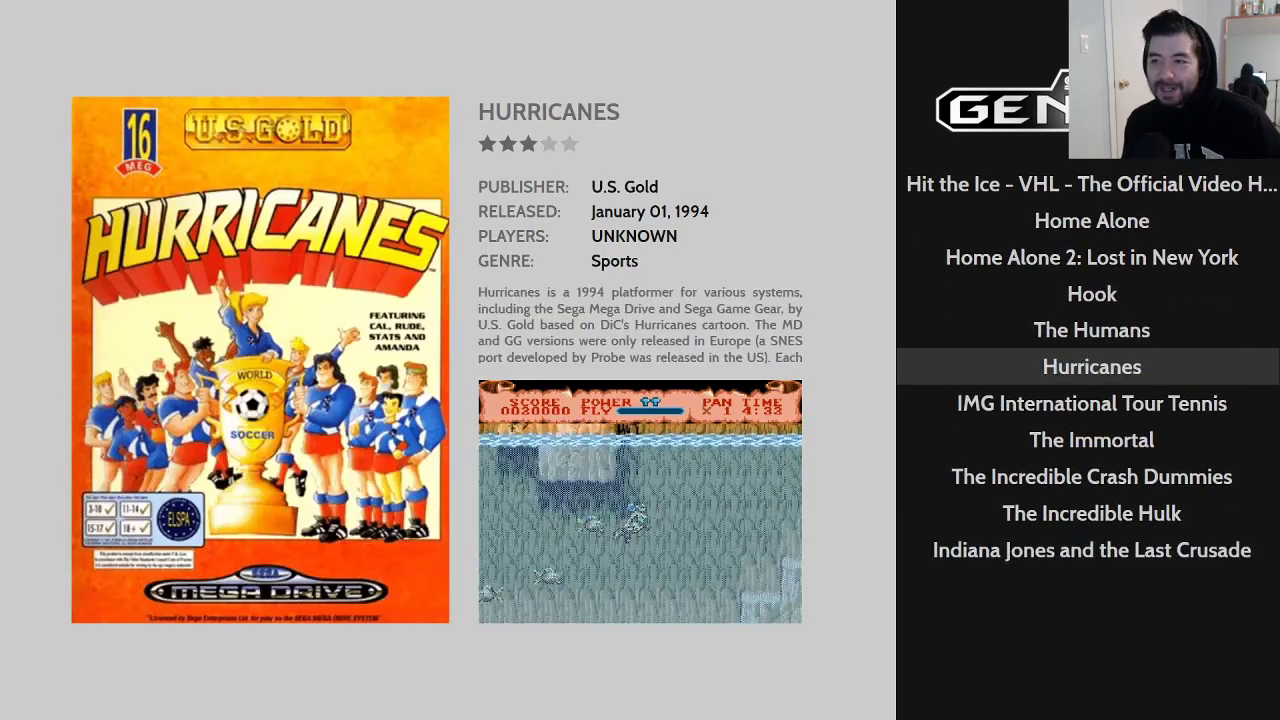
pyautogui.press('Down')
pyautogui.press('Down')
pyautogui.press('Down')
pyautogui.press('Down')
pyautogui.press('Down')
pyautogui.press('Down')
pyautogui.press('Down')
pyautogui.press('Down')
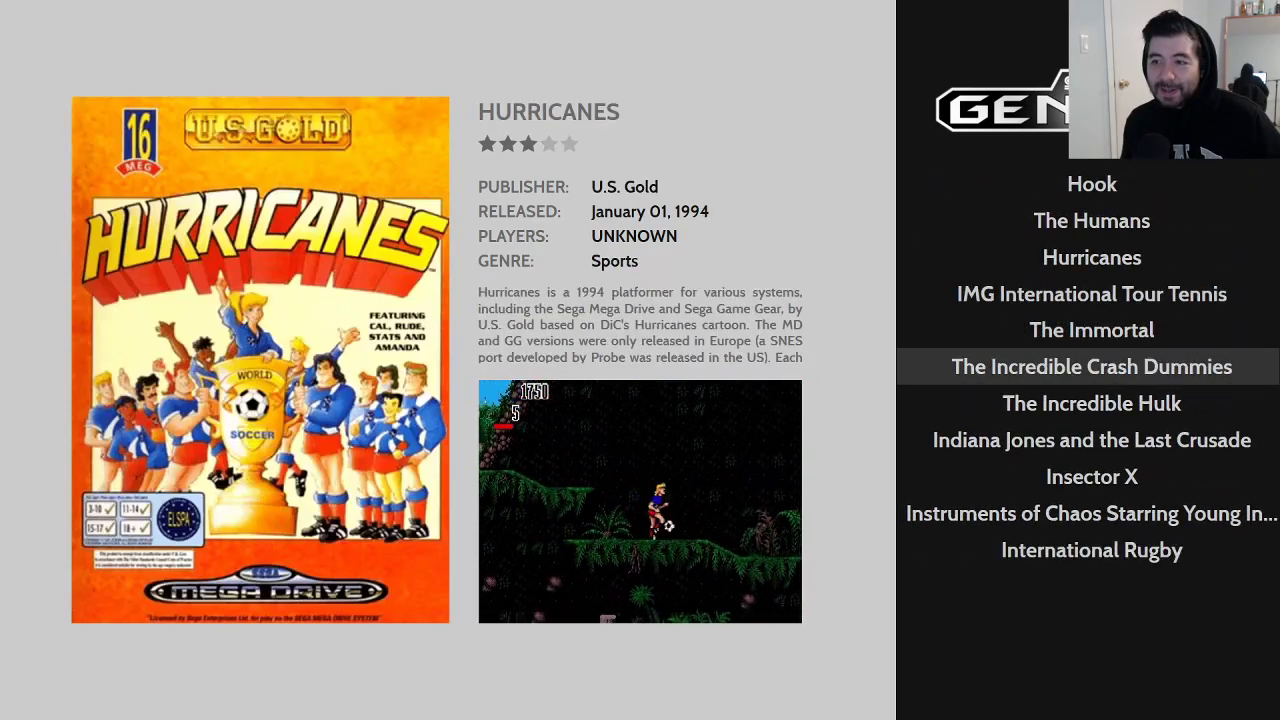
# Step: Examine International Rugby's details and jump to the Sega Genesis games starting with J
pyautogui.press('Down')
pyautogui.press('Down')
pyautogui.press('Down')
pyautogui.press('Down')
pyautogui.press('Down')
pyautogui.press('Down')
pyautogui.press('Down')
pyautogui.press('Down')
pyautogui.press('Down')
pyautogui.press('Down')
pyautogui.press('Down')
pyautogui.press('Down')
pyautogui.press('Down')
pyautogui.press('Down')
pyautogui.press('Down')
pyautogui.press('Down')
pyautogui.press('Down')
pyautogui.press('Down')
pyautogui.press('Down')
pyautogui.press('Down')
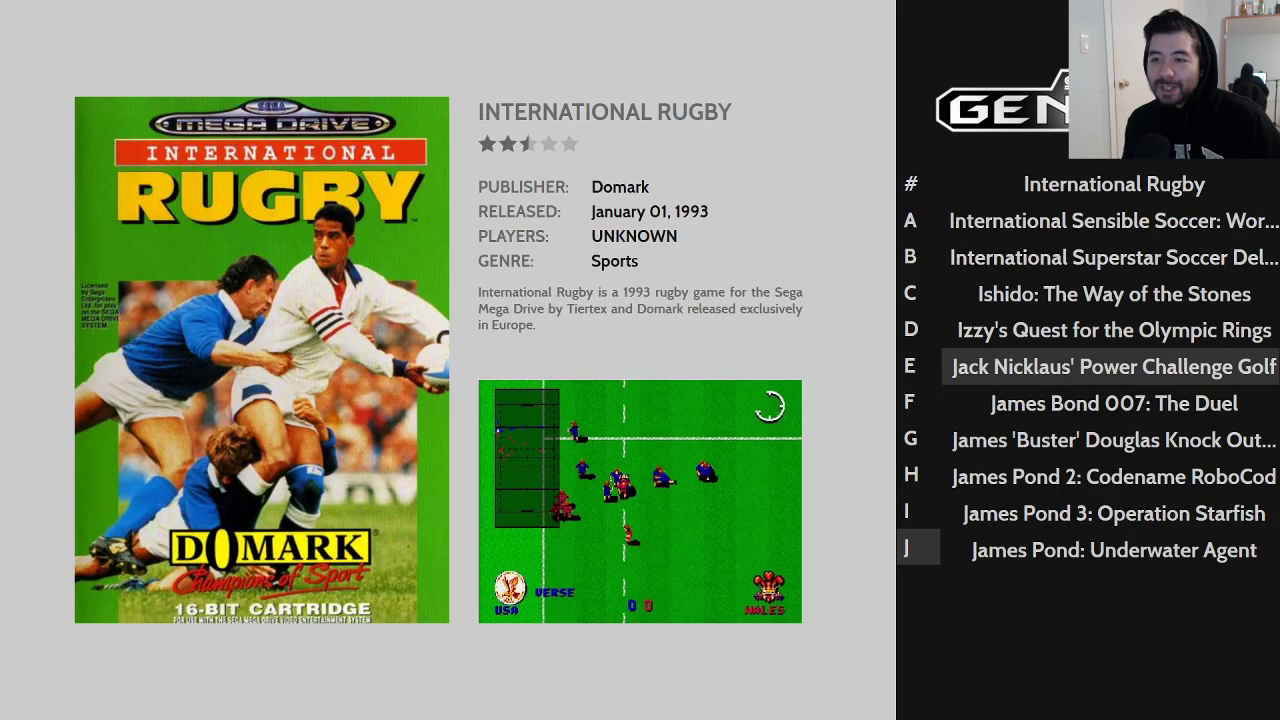
# Step: Move through the alphabetical index past Valis to the Sega Genesis games starting with S
pyautogui.press('Up')
pyautogui.press('Up')
pyautogui.press('Up')
pyautogui.press('Up')
pyautogui.press('Up')
pyautogui.press('Up')
pyautogui.press('Up')
pyautogui.press('pageup')
pyautogui.press('pageup')
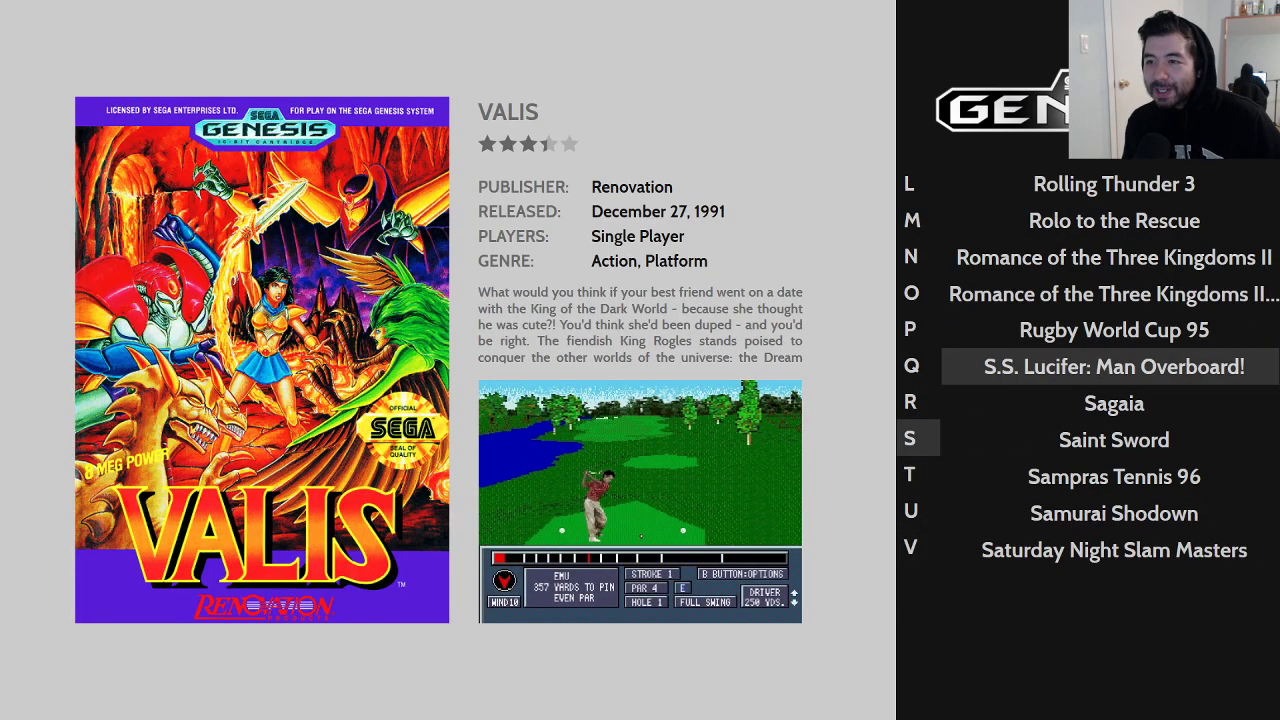
# Step: Browse the Sega Genesis S games from S.S. Lucifer: Man Overboard! to Shadowrun, examining box art and videos
pyautogui.press('Down')
pyautogui.press('Down')
pyautogui.press('Down')
pyautogui.press('Down')
pyautogui.press('Down')
pyautogui.press('Down')
pyautogui.press('Down')
pyautogui.press('Down')
pyautogui.press('Down')
pyautogui.press('Down')
pyautogui.press('Down')
pyautogui.press('Down')
pyautogui.press('Down')
pyautogui.press('Down')
pyautogui.press('Down')
pyautogui.press('Down')
pyautogui.press('Down')
pyautogui.press('Down')
pyautogui.press('Down')
pyautogui.press('Down')
pyautogui.press('Down')
pyautogui.press('Down')
pyautogui.press('Down')
pyautogui.press('Down')
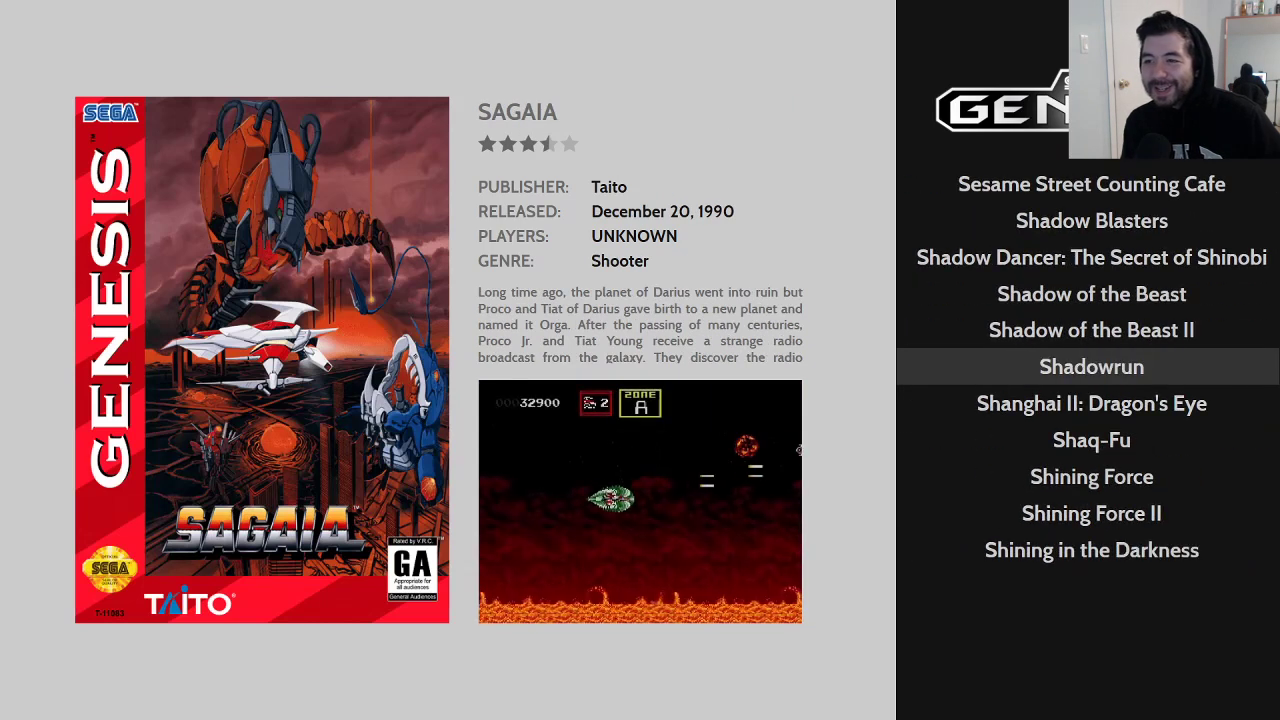
# Step: Browse from Shadowrun past The Simpsons titles to Sonic the Hedgehog 2 and examine its box art and description
pyautogui.press('Down')
pyautogui.press('Down')
pyautogui.press('Down')
pyautogui.press('Down')
pyautogui.press('Down')
pyautogui.press('Down')
pyautogui.press('Down')
pyautogui.press('Down')
pyautogui.press('Down')
pyautogui.press('Down')
pyautogui.press('Down')
pyautogui.press('Down')
pyautogui.press('Down')
pyautogui.press('Down')
pyautogui.press('Down')
pyautogui.press('Down')
pyautogui.press('Down')
pyautogui.press('Down')
pyautogui.press('Down')
pyautogui.press('Down')
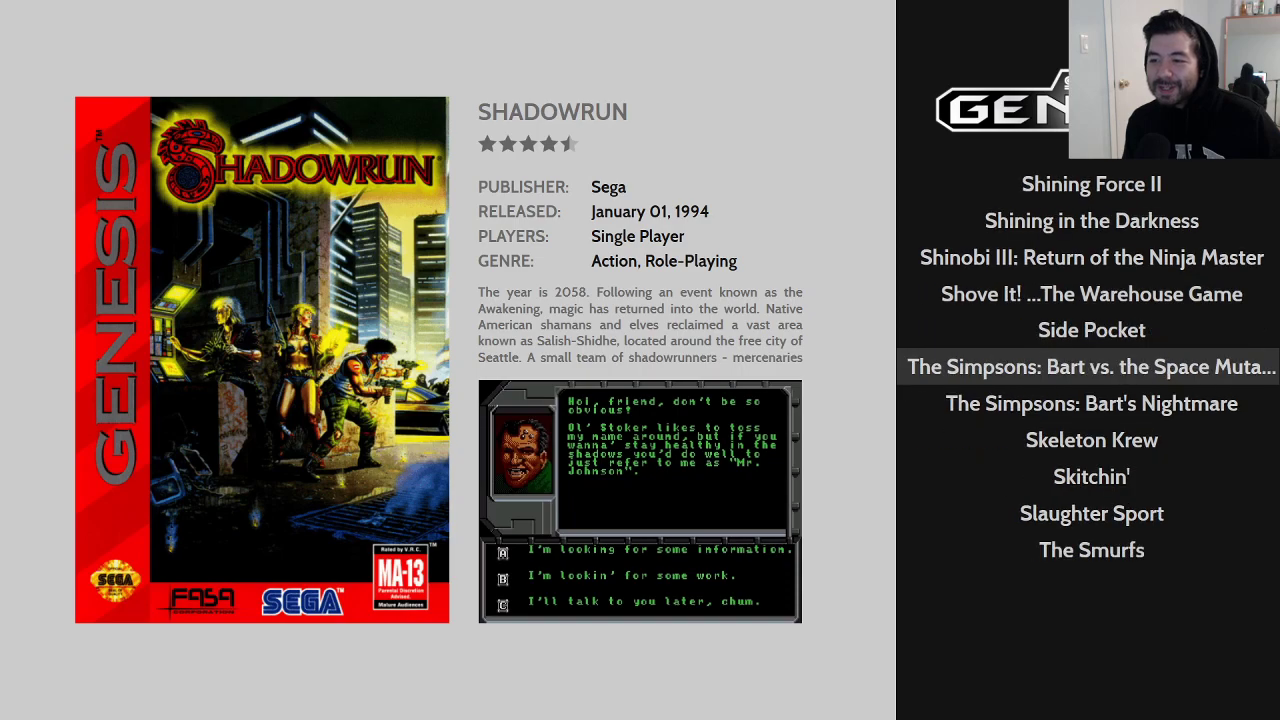
pyautogui.press('Up')
pyautogui.press('Up')
pyautogui.press('Up')
pyautogui.press('Up')
pyautogui.press('Up')
pyautogui.press('Up')
pyautogui.press('Up')
pyautogui.press('Up')
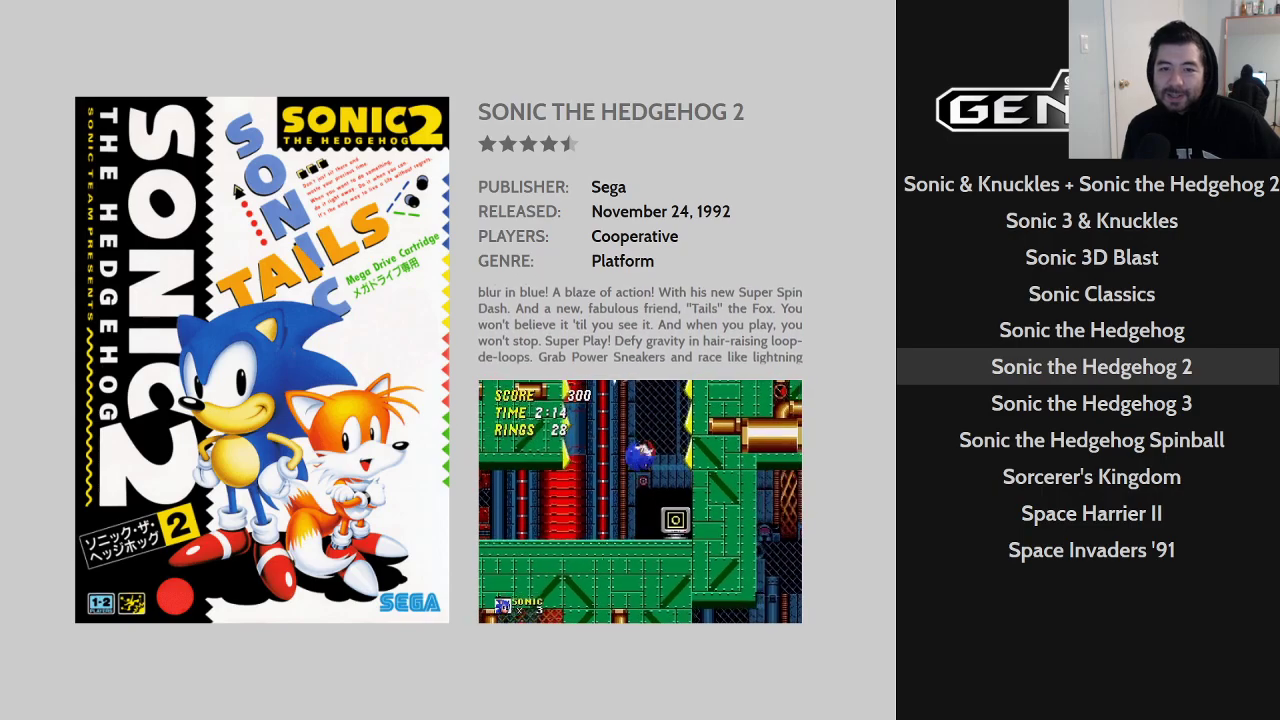
# Step: Move off and back onto Sonic the Hedgehog 2 several times to compare its box art variants and description scrolling
pyautogui.press('Up')
pyautogui.press('Down')
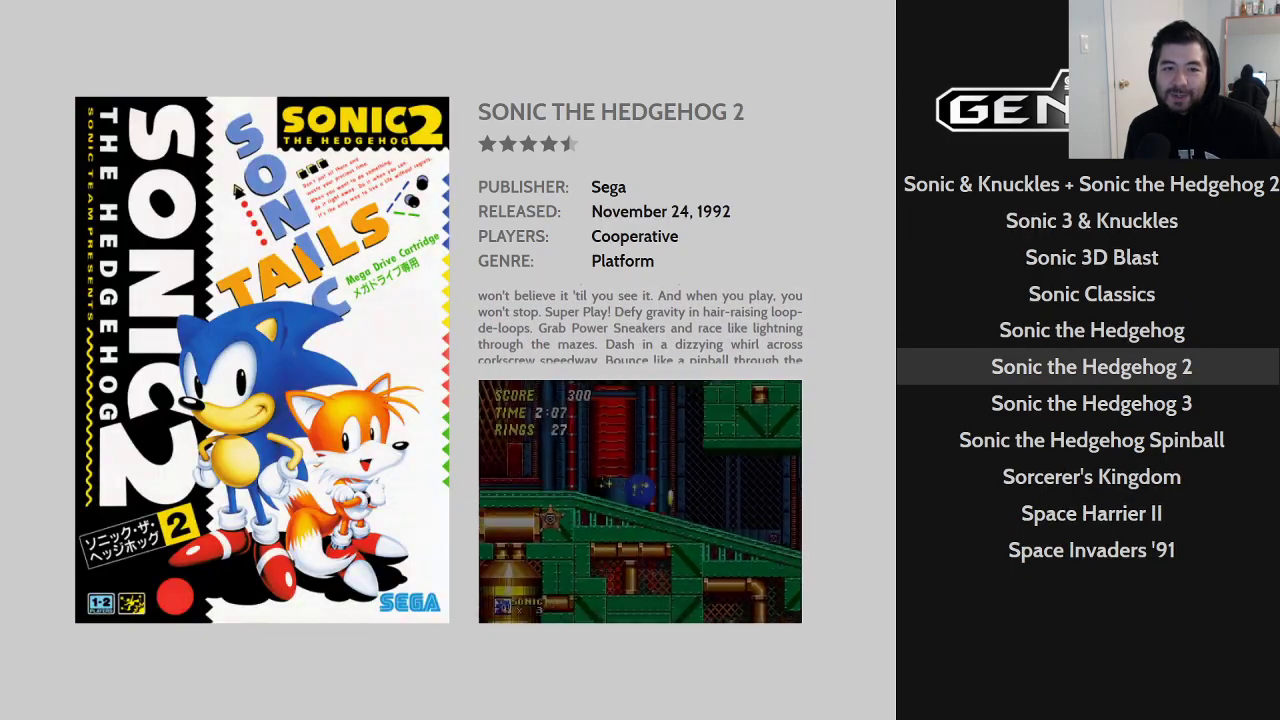
pyautogui.press('Up')
pyautogui.press('Down')
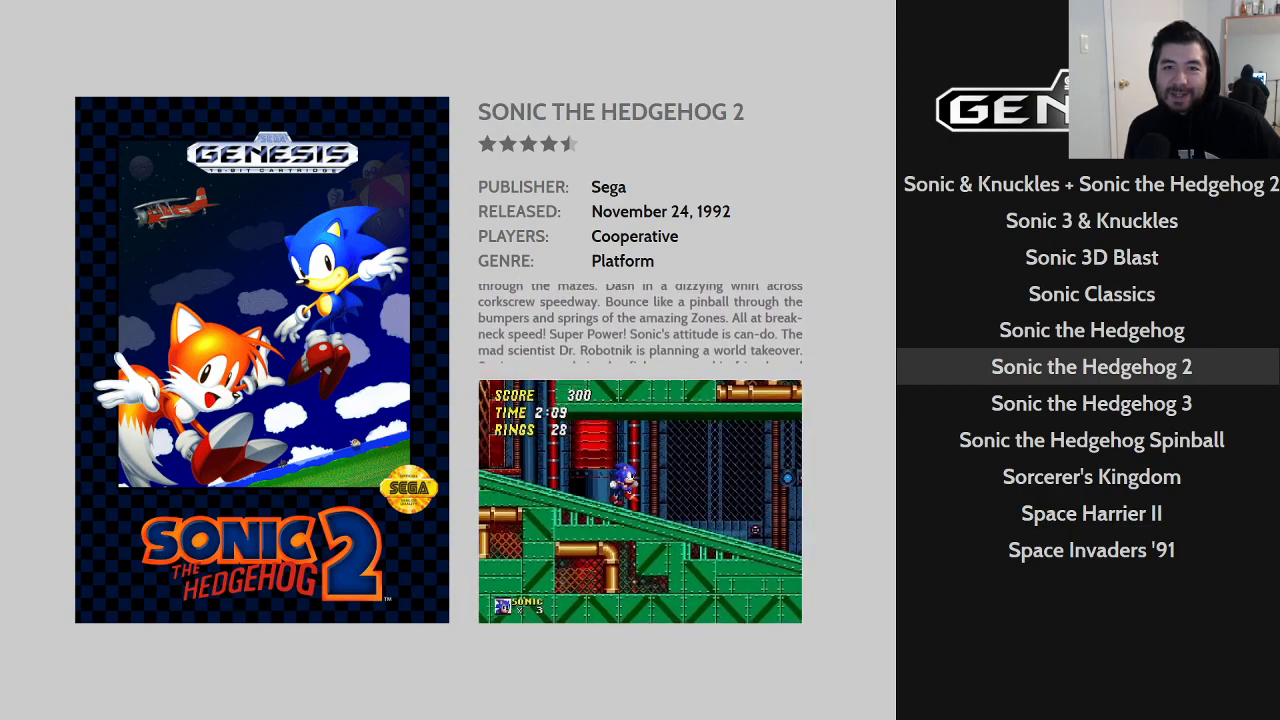
pyautogui.press('Up')
pyautogui.press('Down')
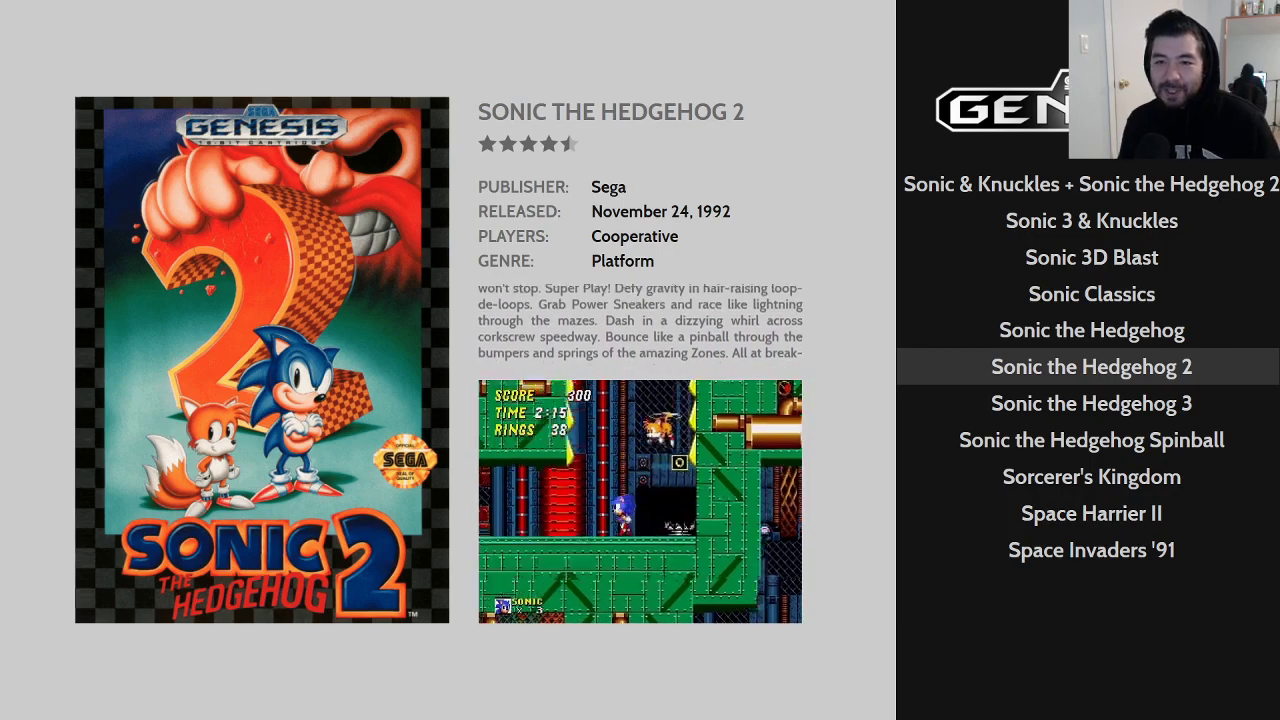
# Step: Leave the Sega Genesis game list for the Big Box main menu and switch to the Edge window showing the theme references
pyautogui.press('Escape')
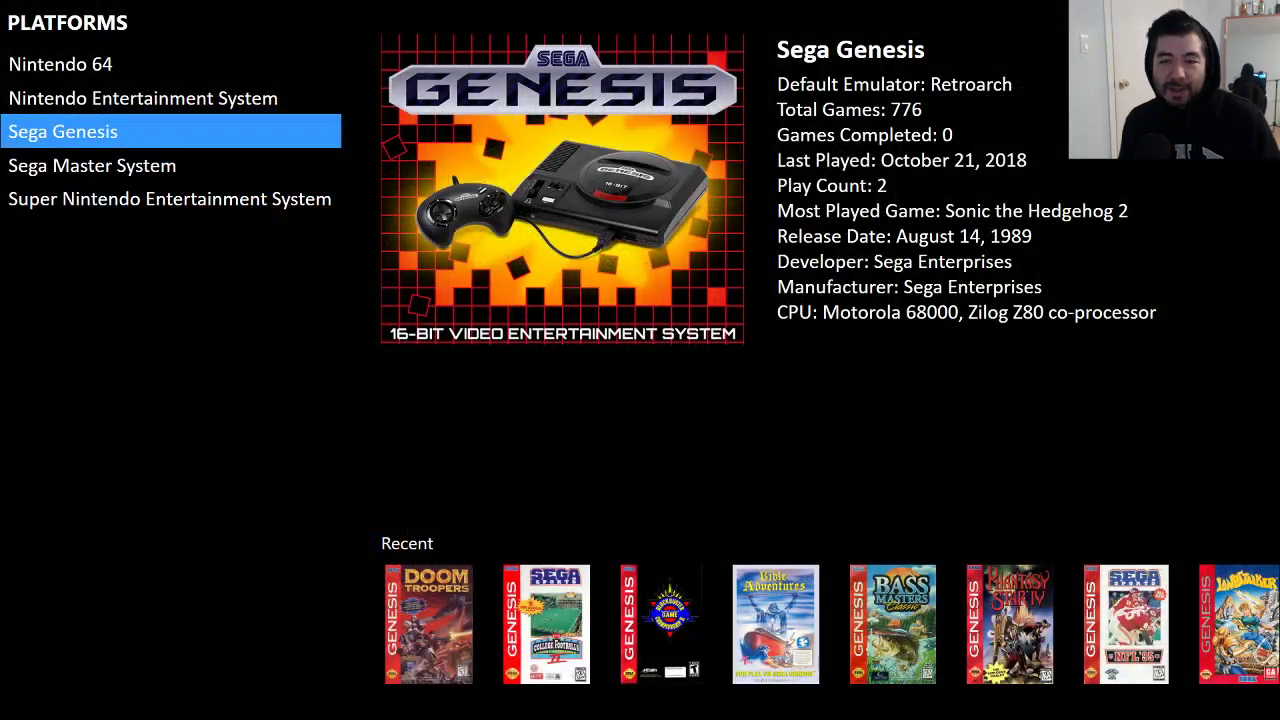
pyautogui.press('Escape')
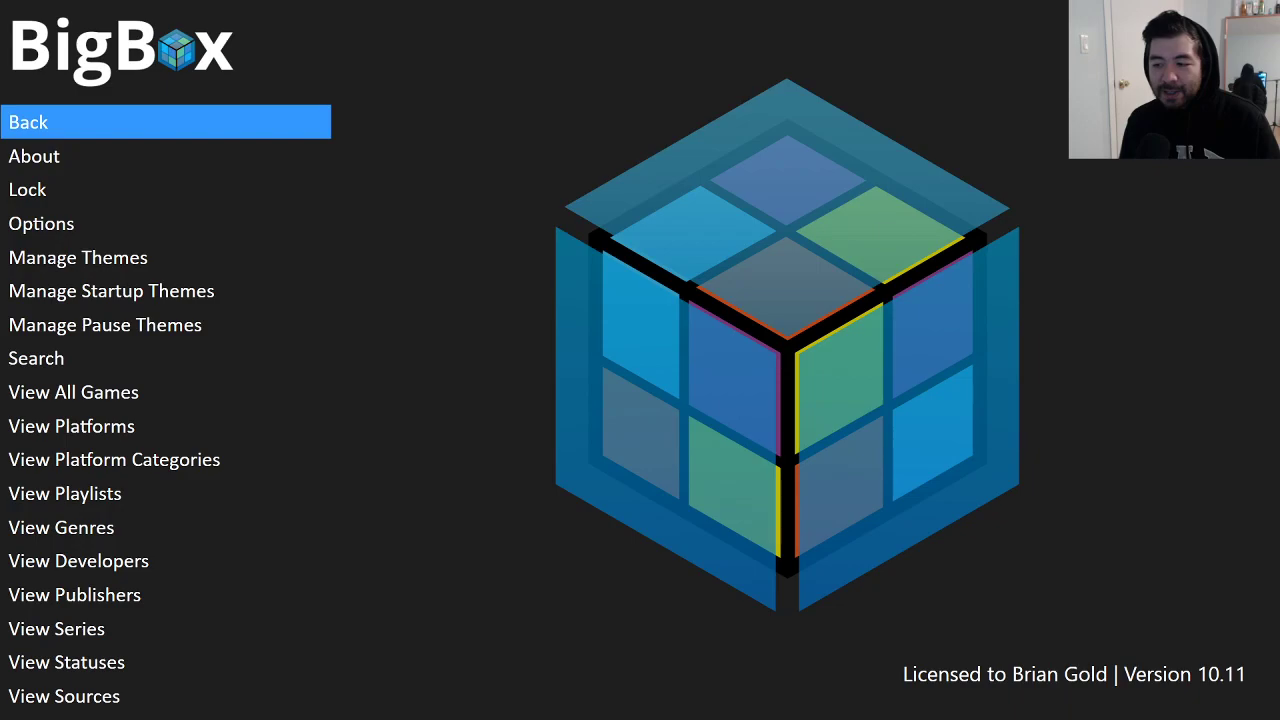
pyautogui.hotkey('alt', 'Tab')
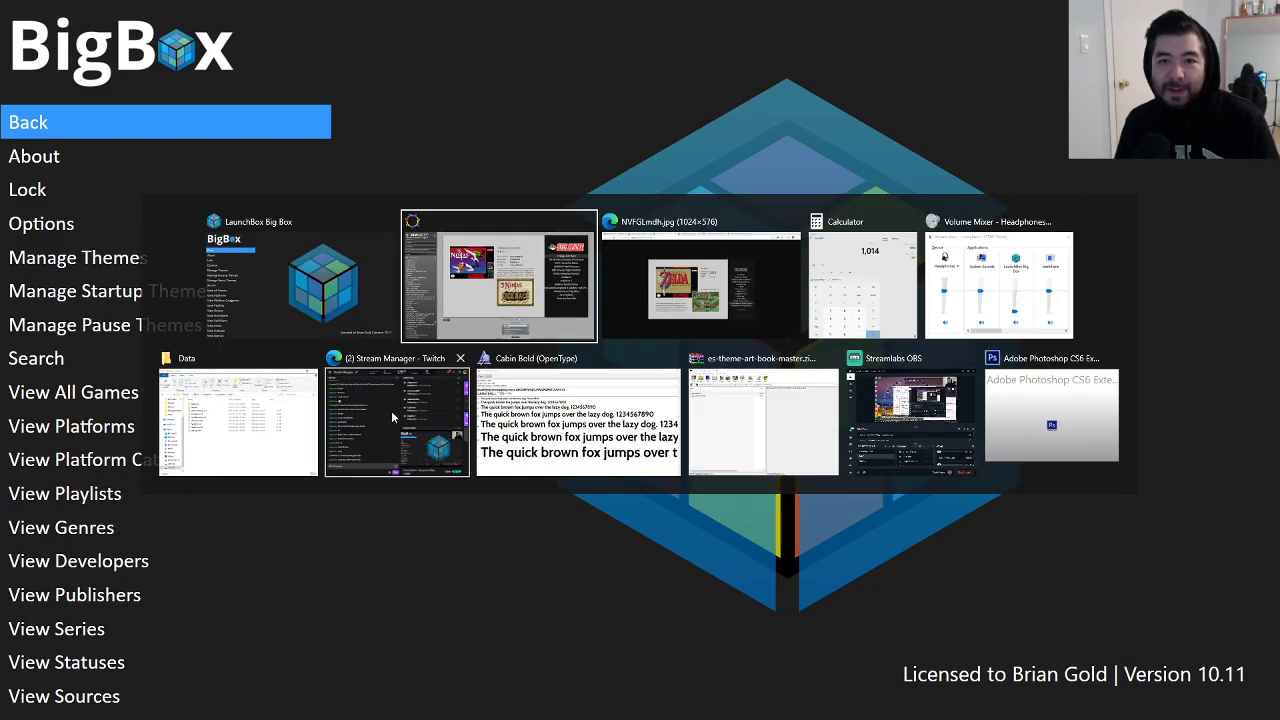
pyautogui.press('Escape')
pyautogui.press('super')
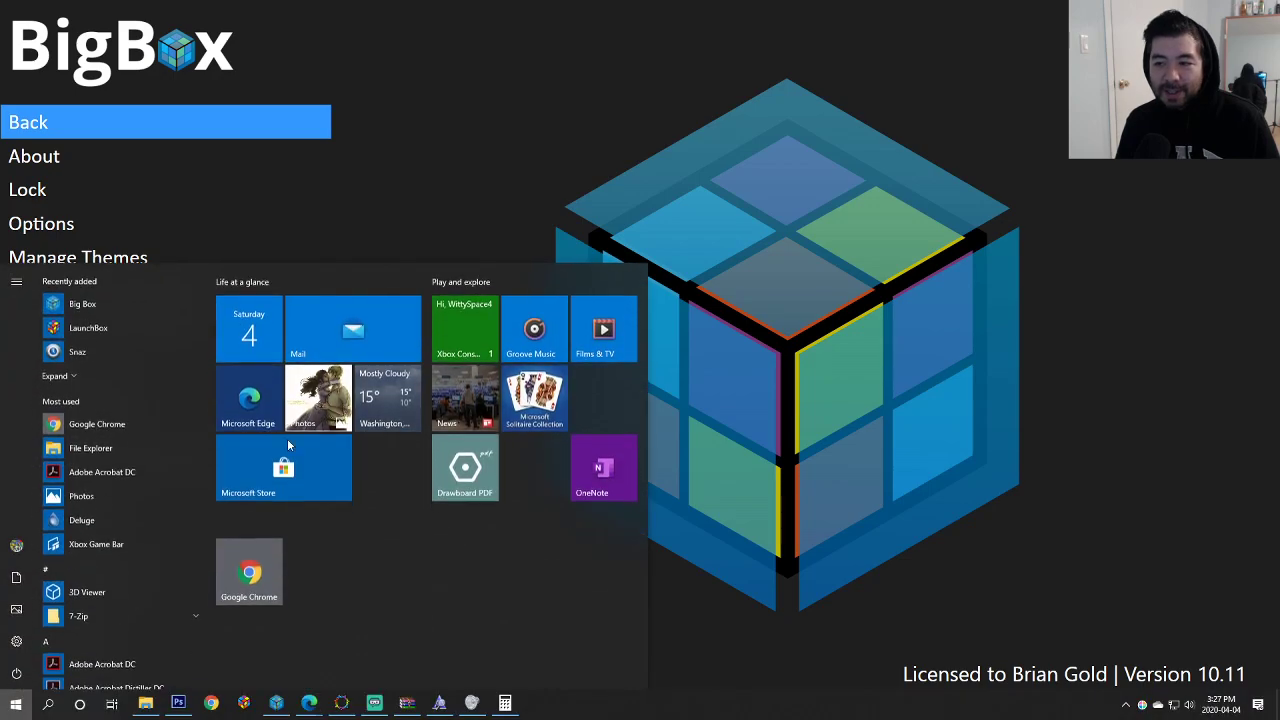
pyautogui.moveTo(305, 705)
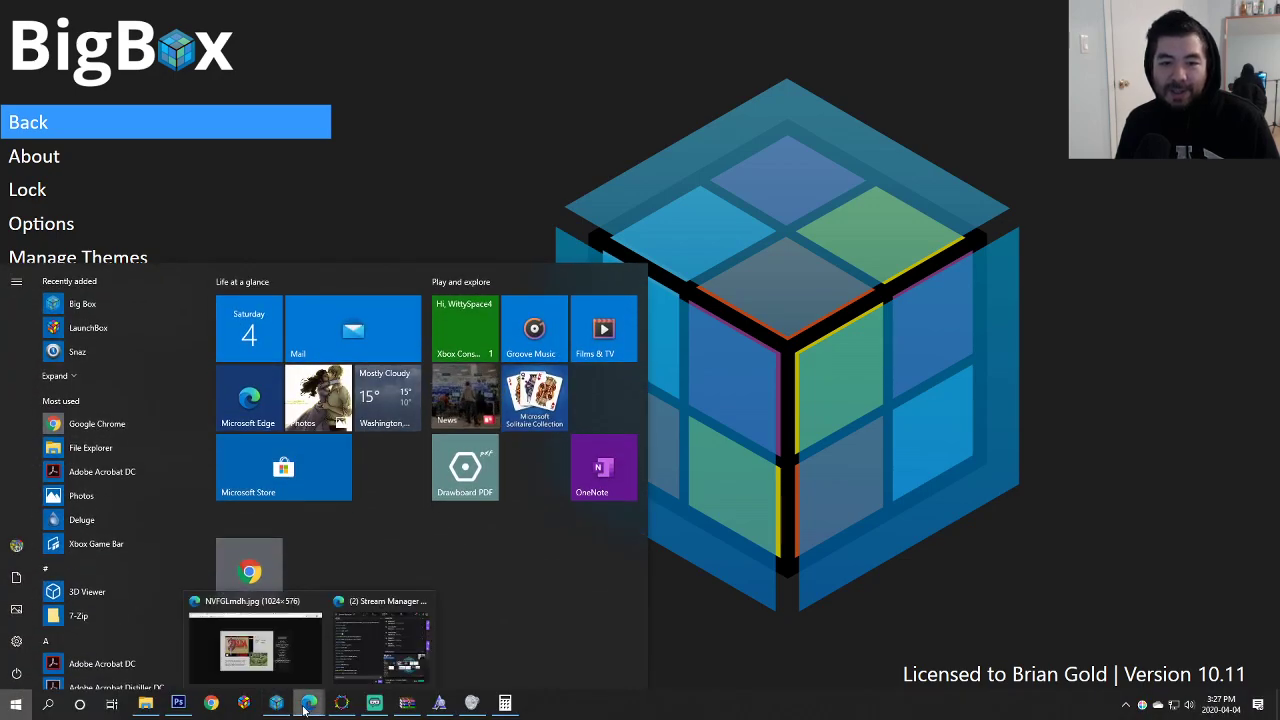
pyautogui.click(270, 648)
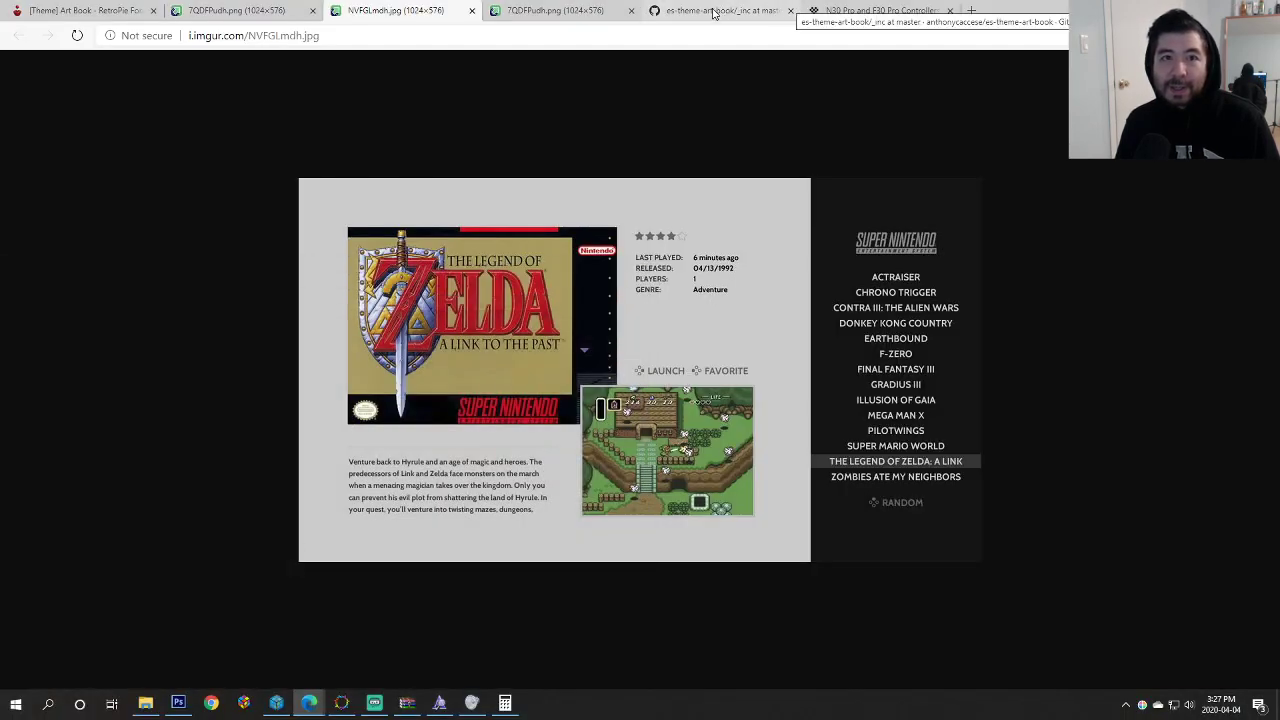
# Step: Open Discord's web app in a new browser tab from discord.com
pyautogui.click(972, 10)
pyautogui.write('d')
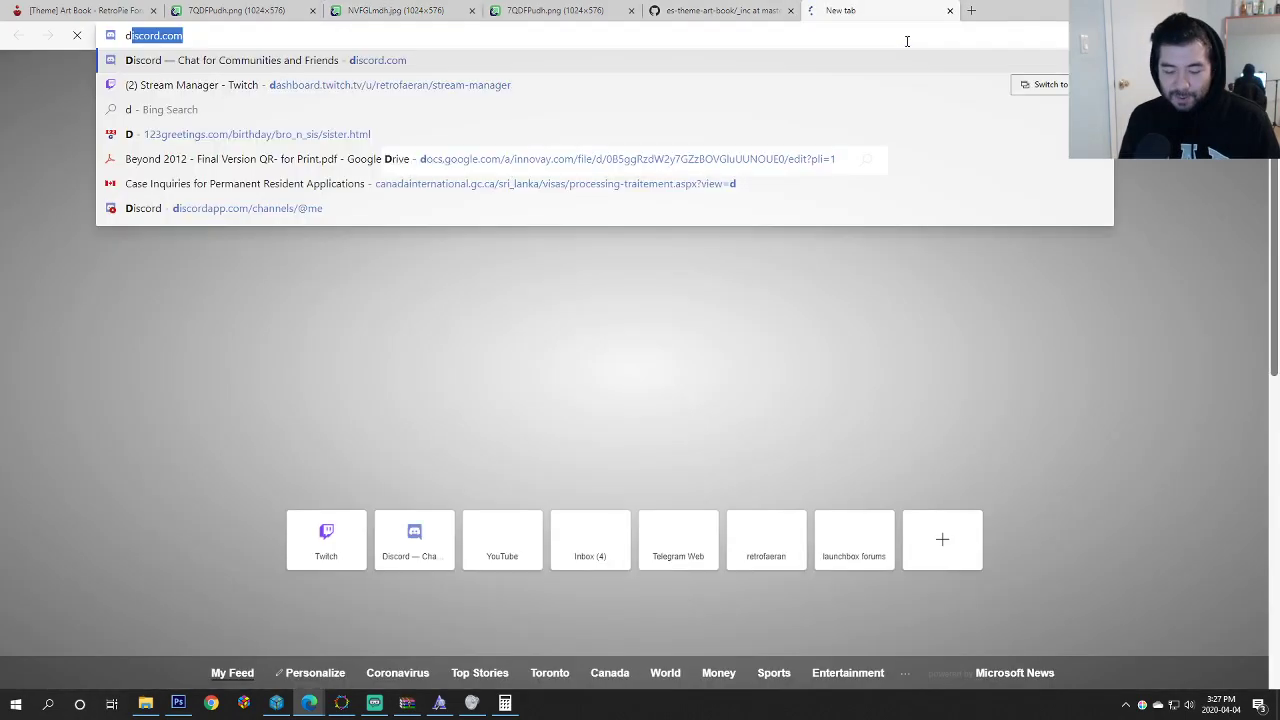
pyautogui.write('iscord')
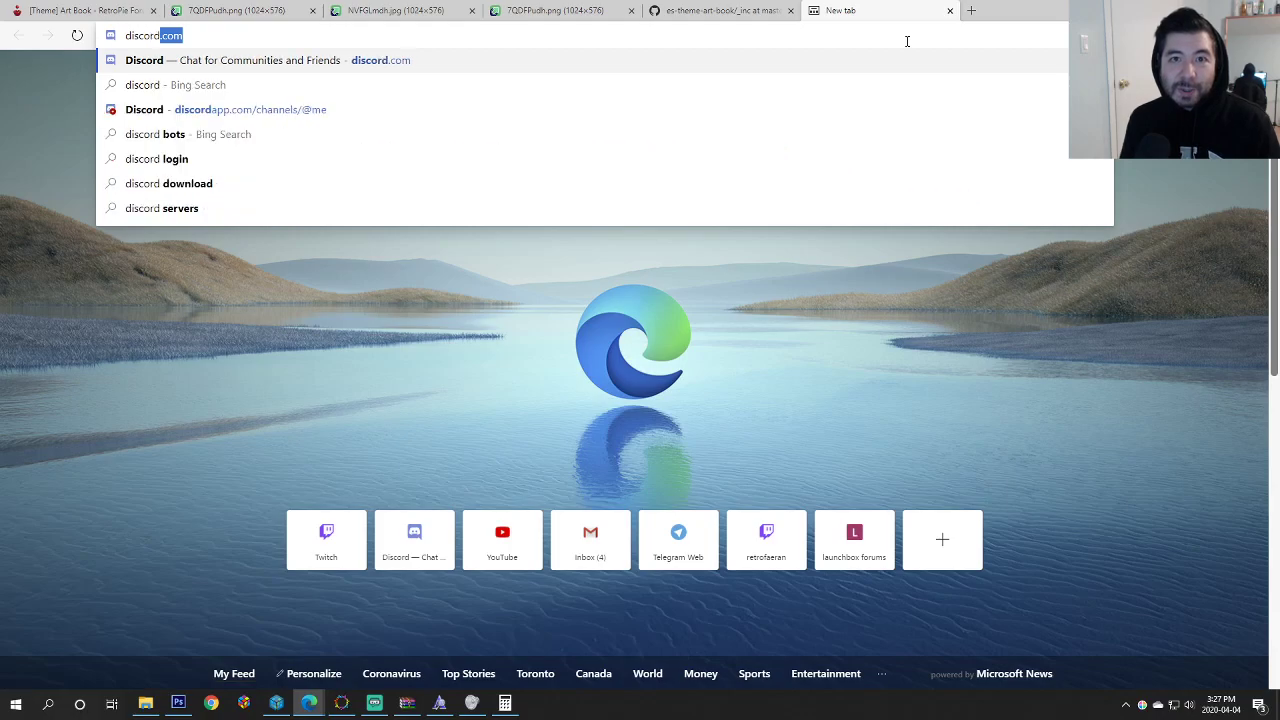
pyautogui.press('Return')
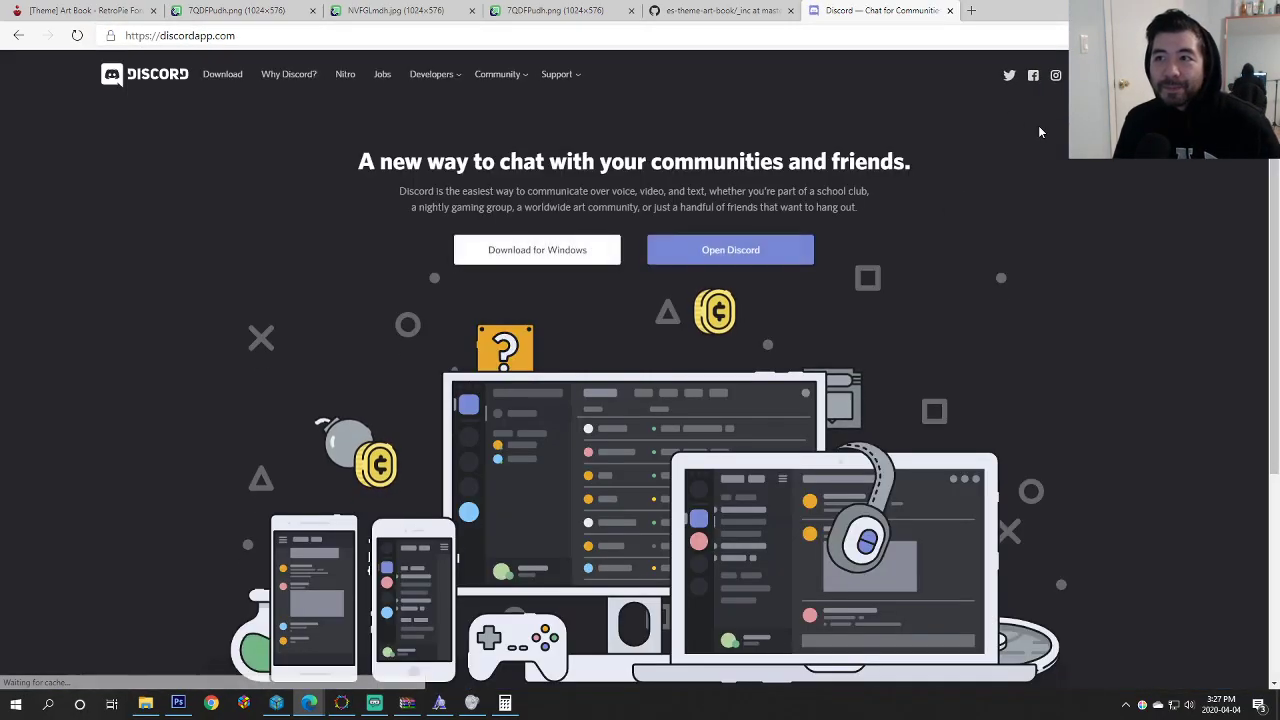
pyautogui.click(758, 254)
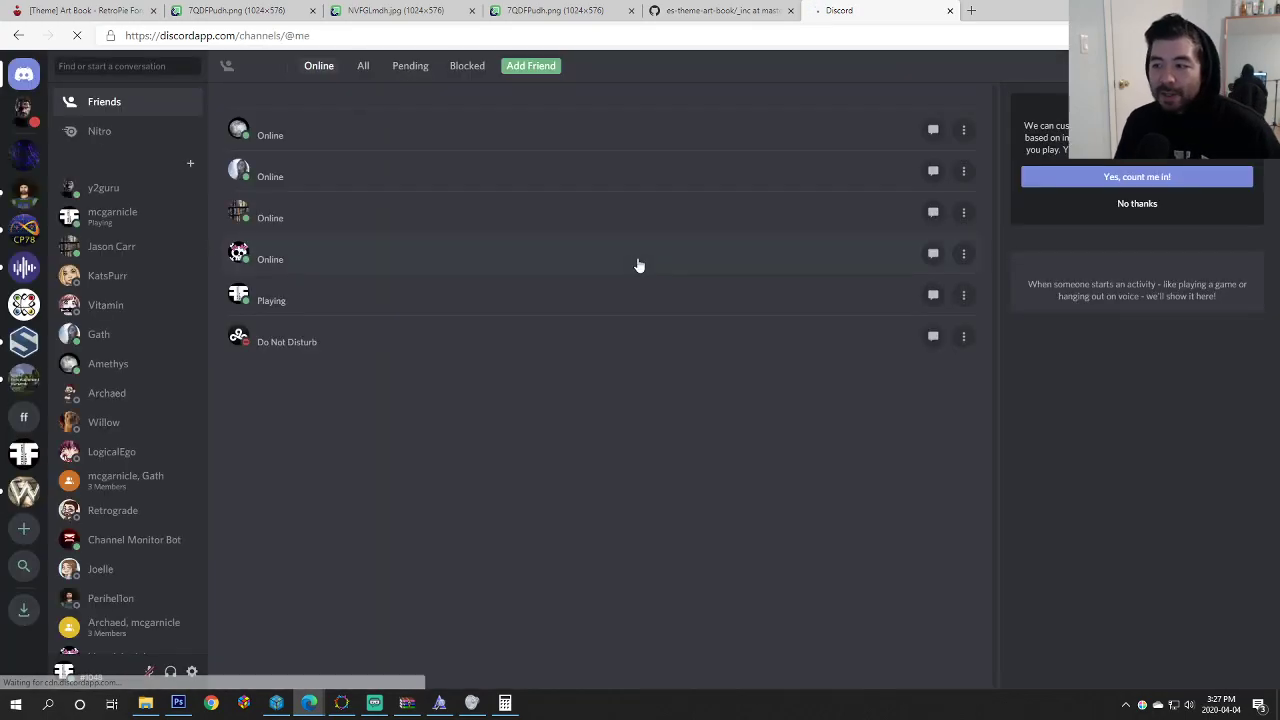
# Step: Download COMMUNITY_Theme_Creator_for_BigBox.zip from the contact's direct message and close the Discord tab
pyautogui.click(84, 180)
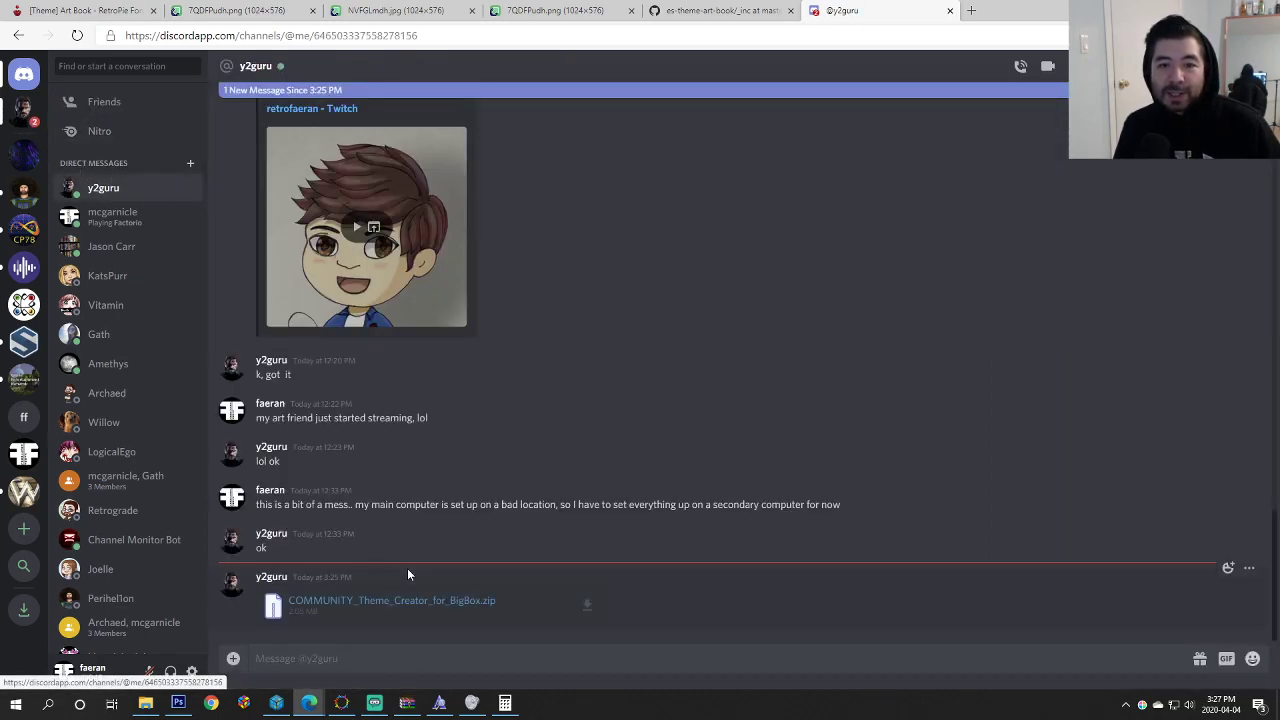
pyautogui.click(414, 602)
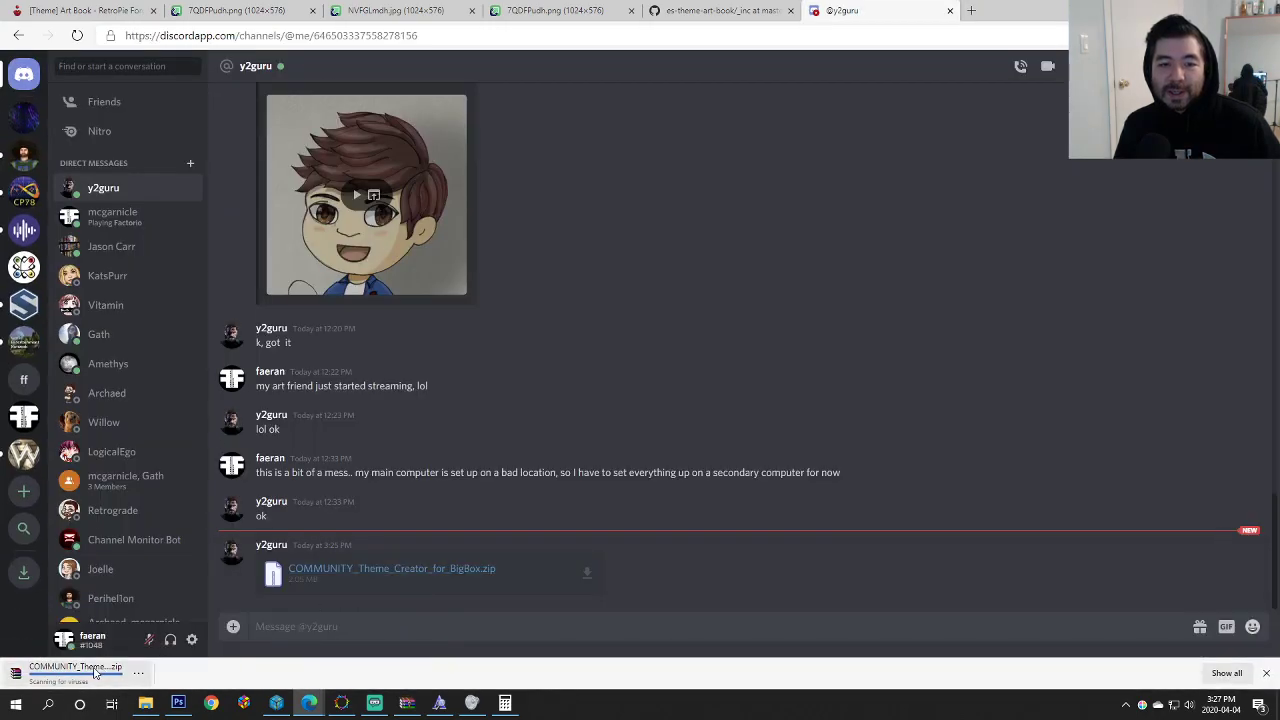
pyautogui.middleClick(860, 8)
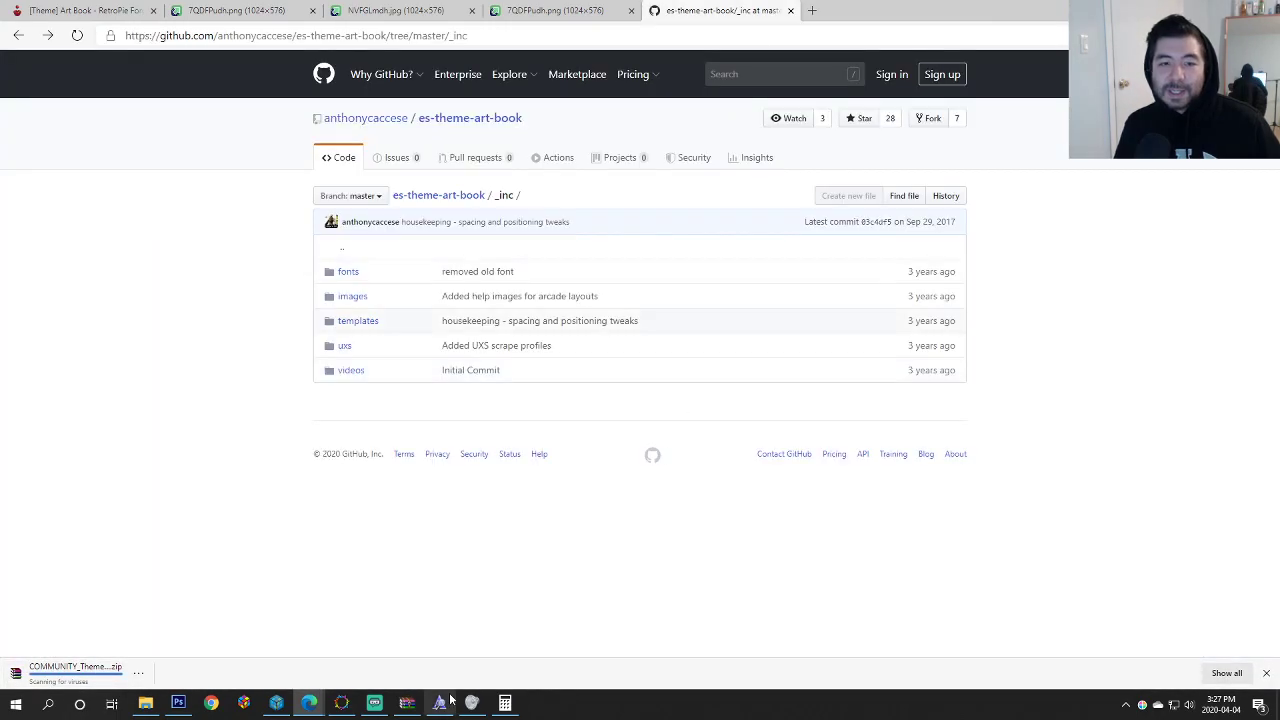
# Step: Bring up File Explorer beside the downloaded archive and open the COMMUNITY folder inside the top-level Launchbox folder
pyautogui.click(145, 703)
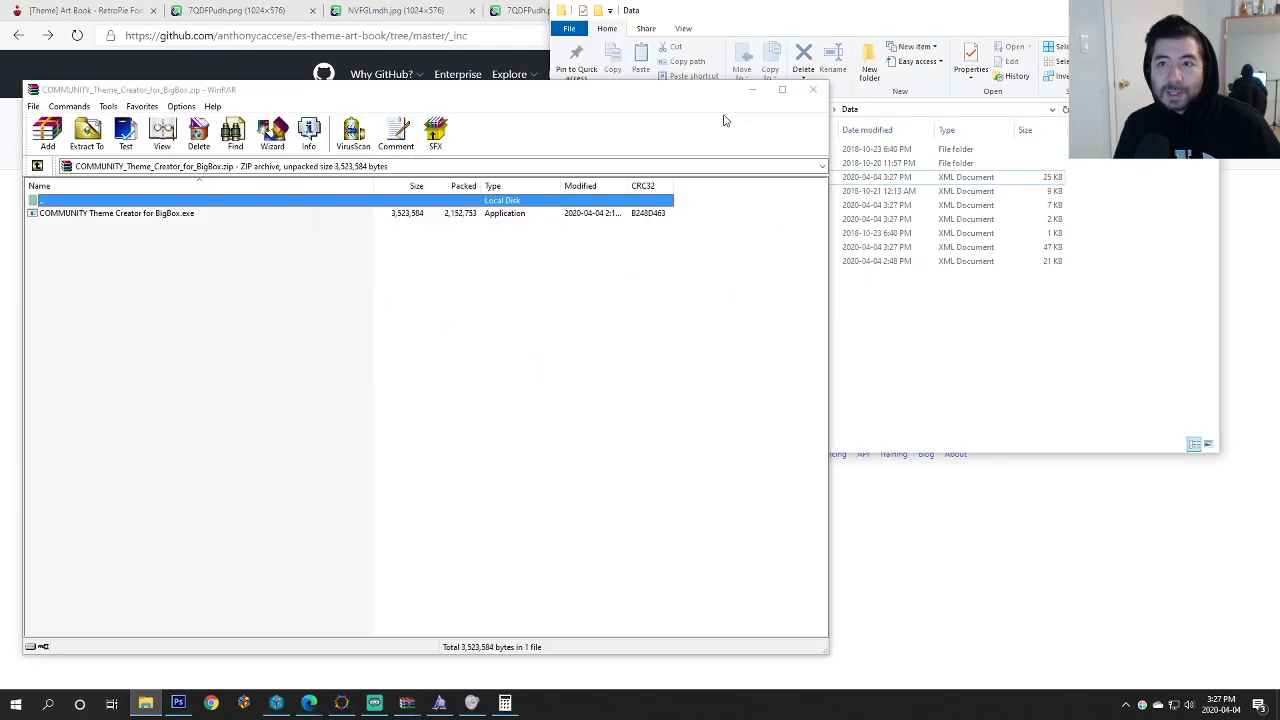
pyautogui.moveTo(683, 103); pyautogui.dragTo(1078, 305)
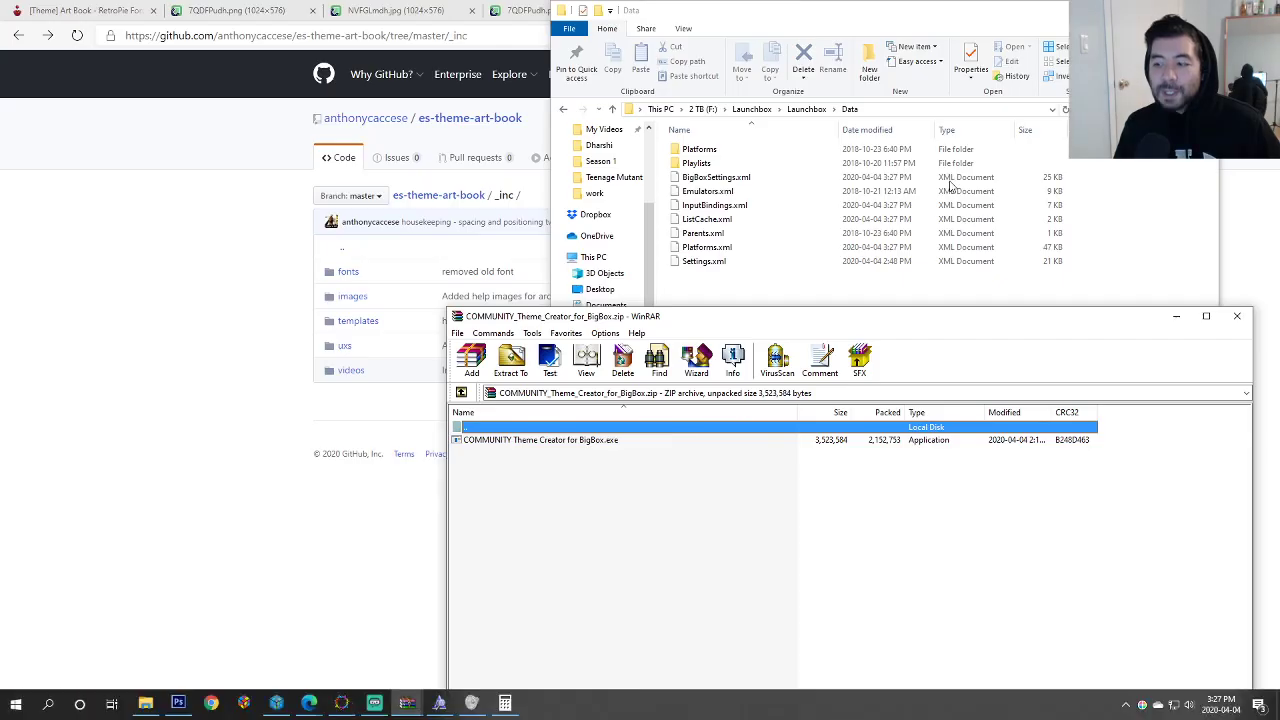
pyautogui.click(774, 109)
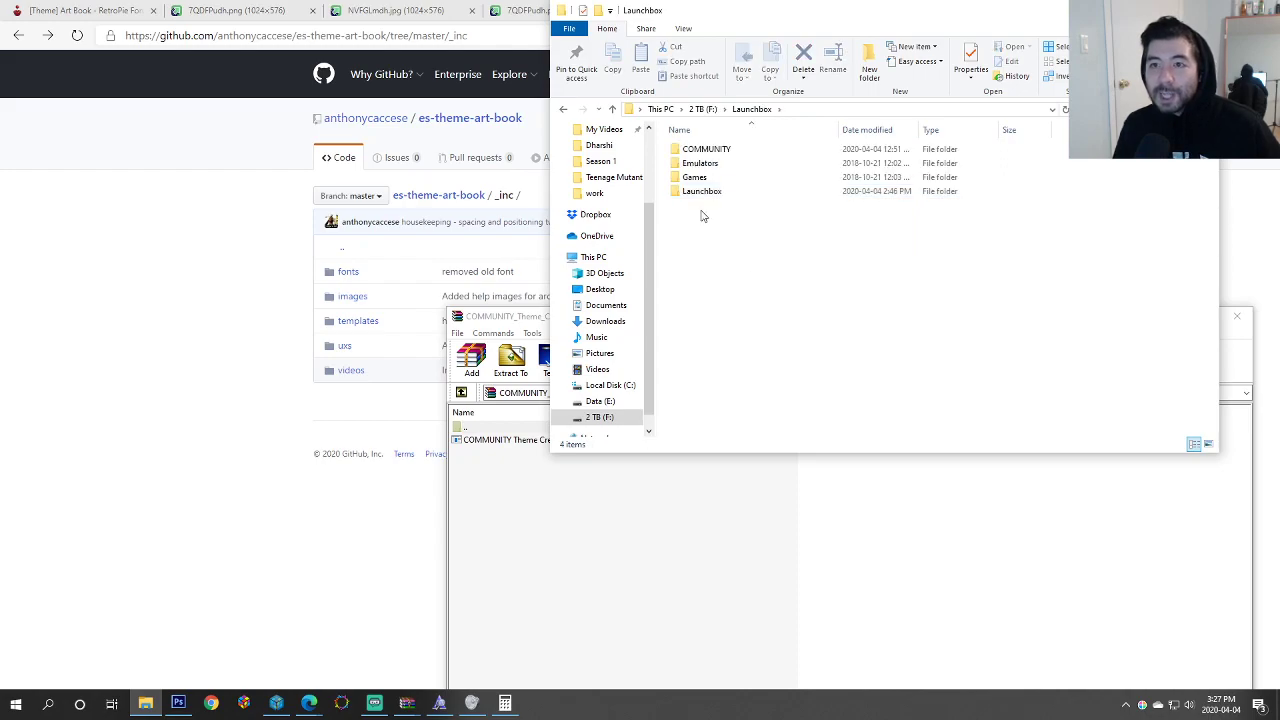
pyautogui.doubleClick(705, 149)
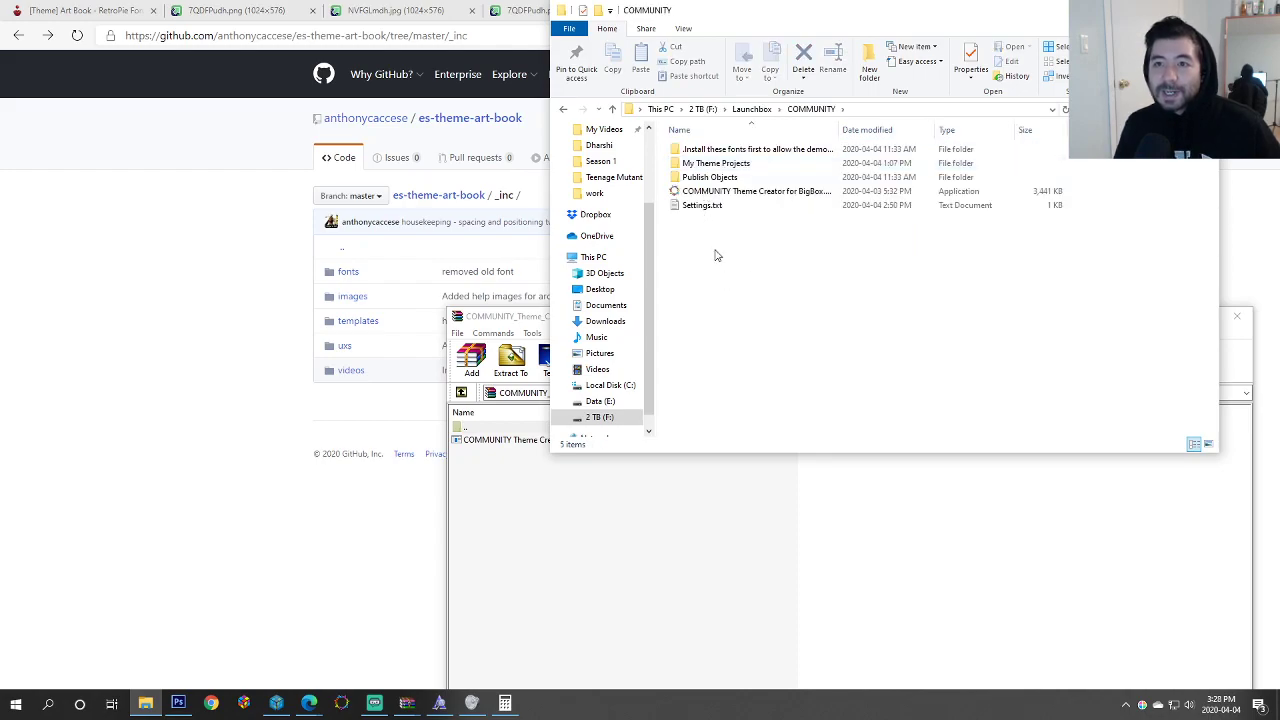
# Step: Extract COMMUNITY Theme Creator for BigBox.exe into the COMMUNITY folder, replacing the existing file, and close the archive
pyautogui.click(605, 537)
pyautogui.moveTo(521, 440); pyautogui.dragTo(763, 281)
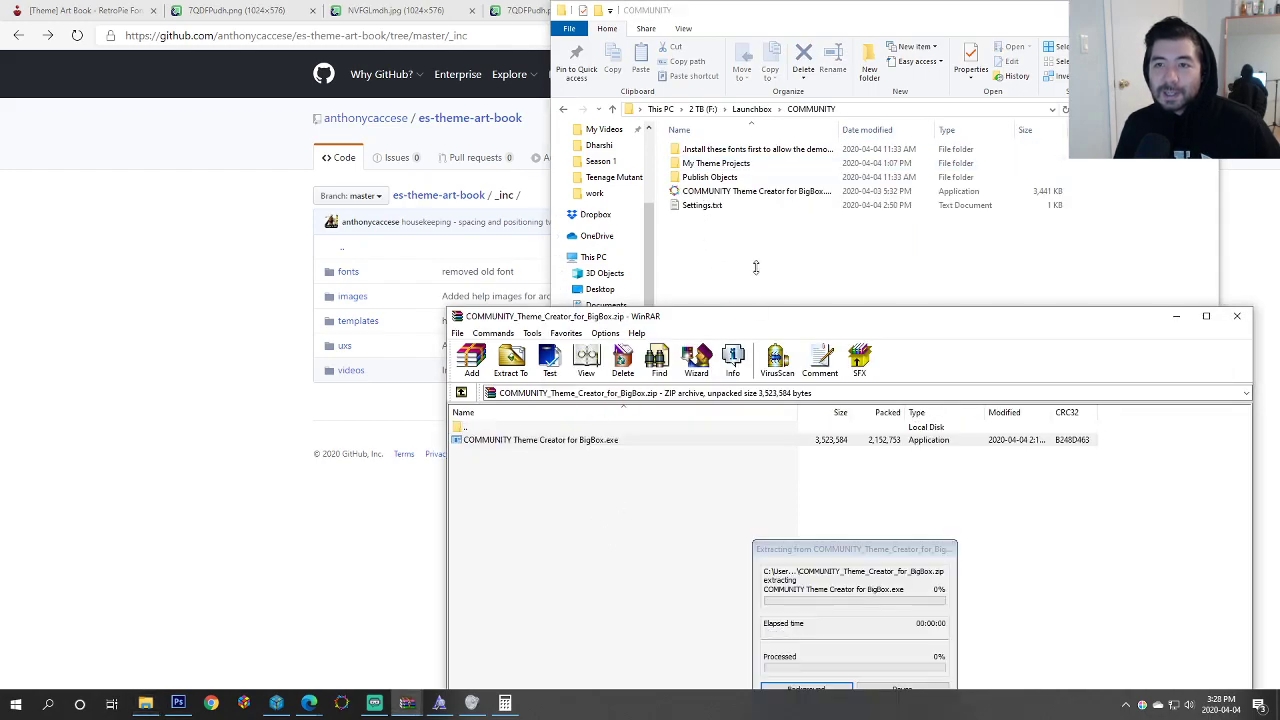
pyautogui.click(678, 252)
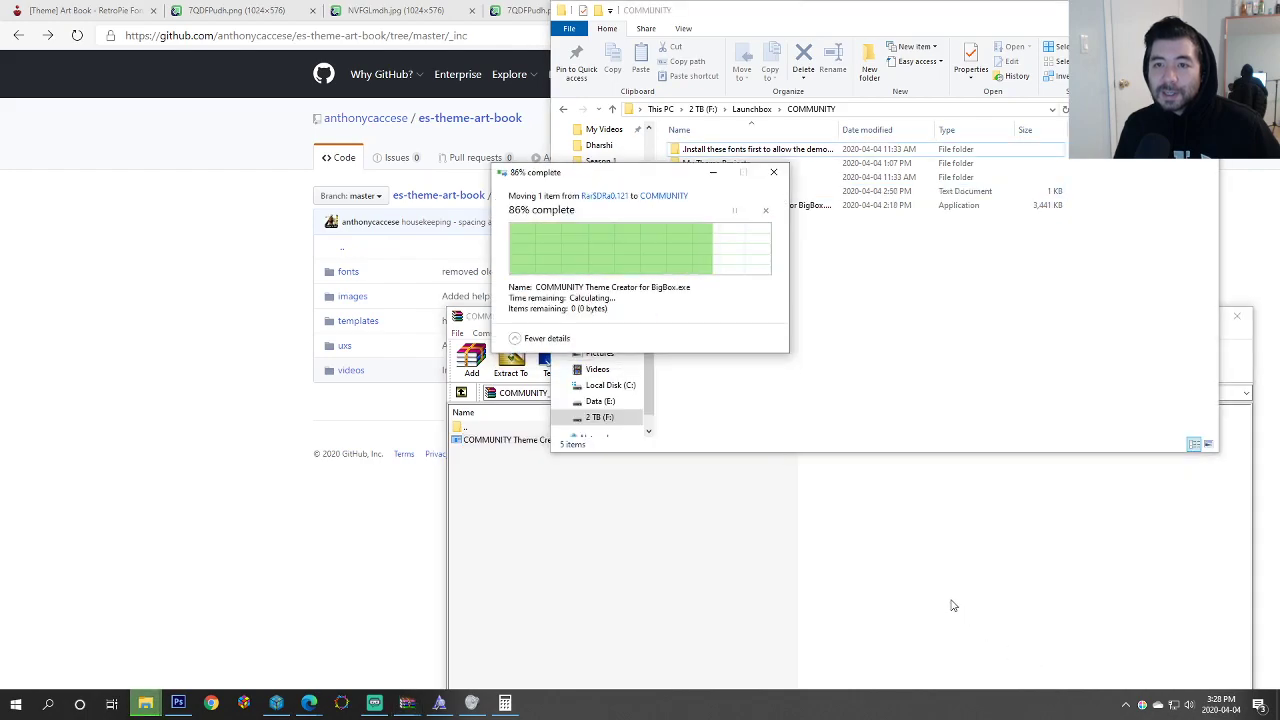
pyautogui.click(1237, 316)
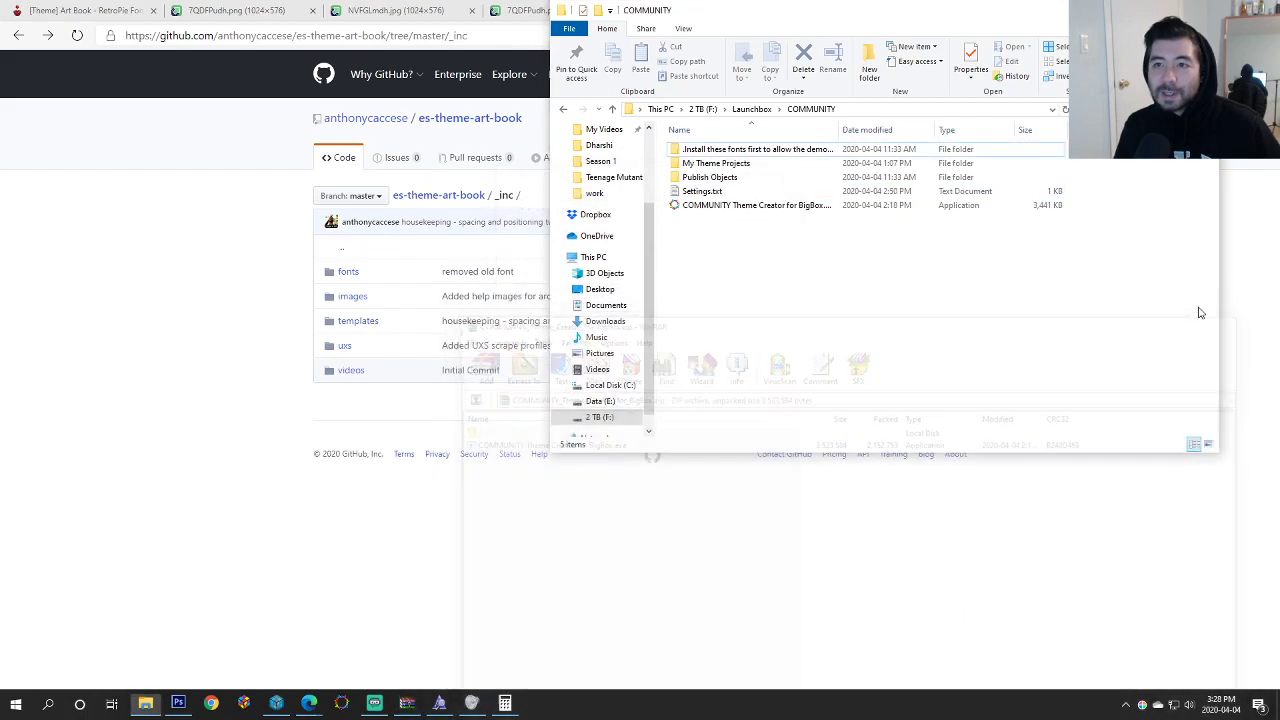
# Step: Check the file properties of the extracted COMMUNITY Theme Creator for BigBox.exe
pyautogui.click(726, 206)
pyautogui.rightClick(726, 207)
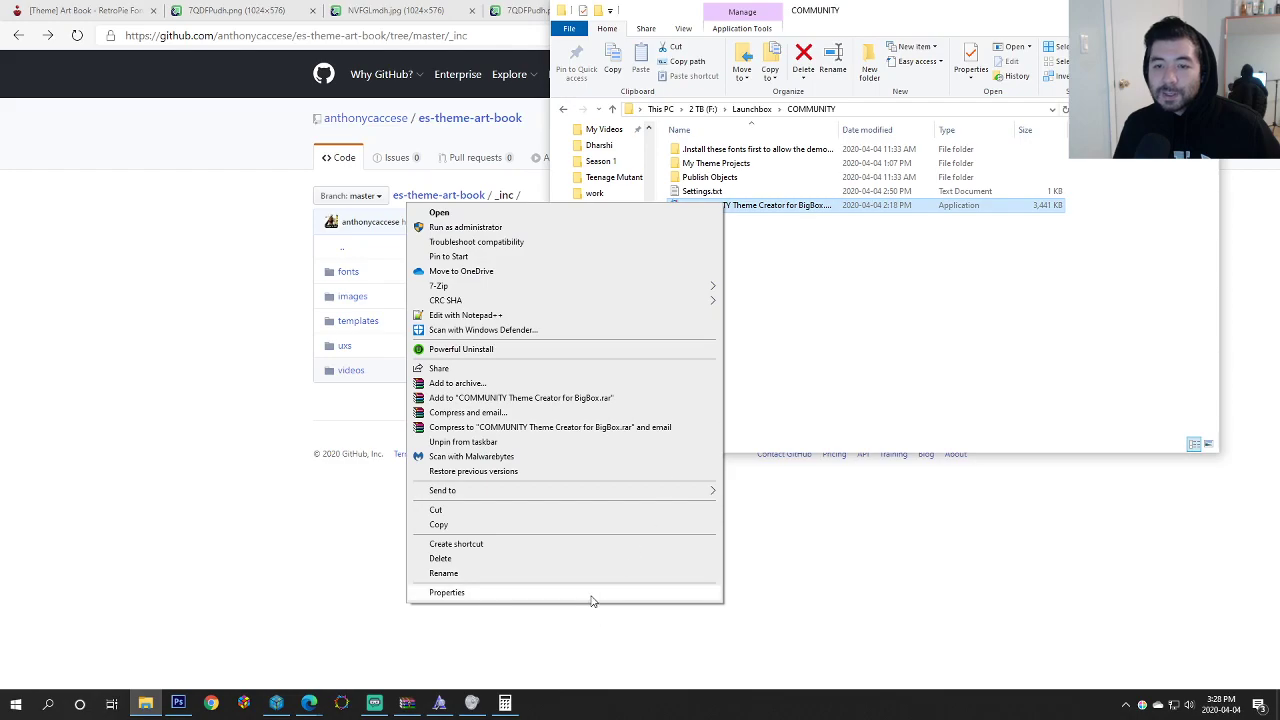
pyautogui.click(592, 598)
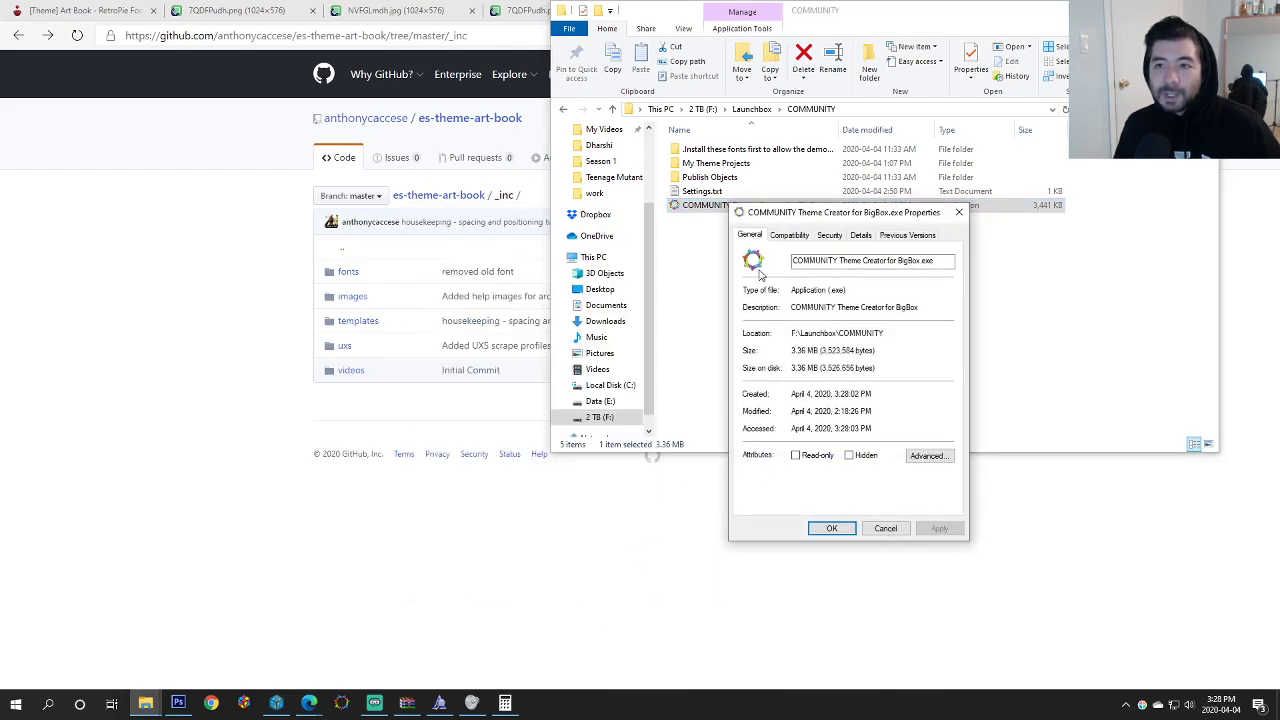
pyautogui.click(886, 529)
pyautogui.click(798, 335)
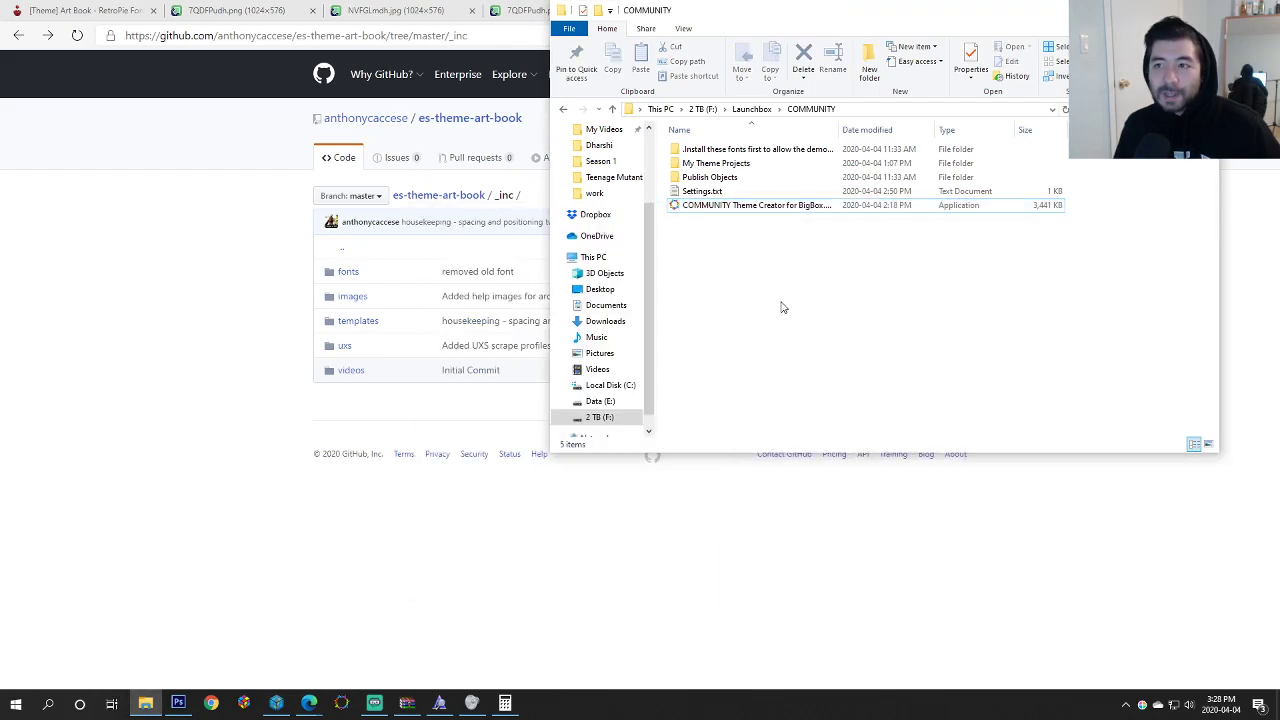
# Step: Launch the updated COMMUNITY Theme Creator for BigBox and switch the ArtBook preview's platform to Nintendo Entertainment System
pyautogui.doubleClick(698, 207)
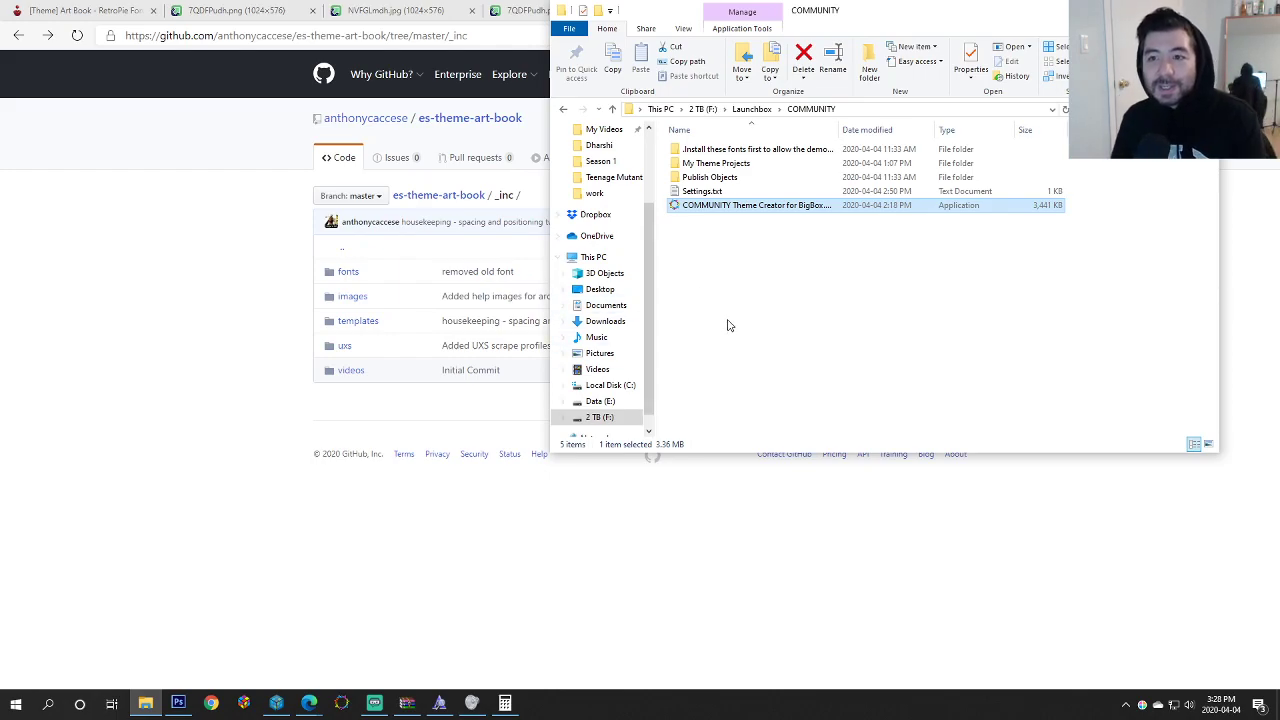
pyautogui.click(731, 313)
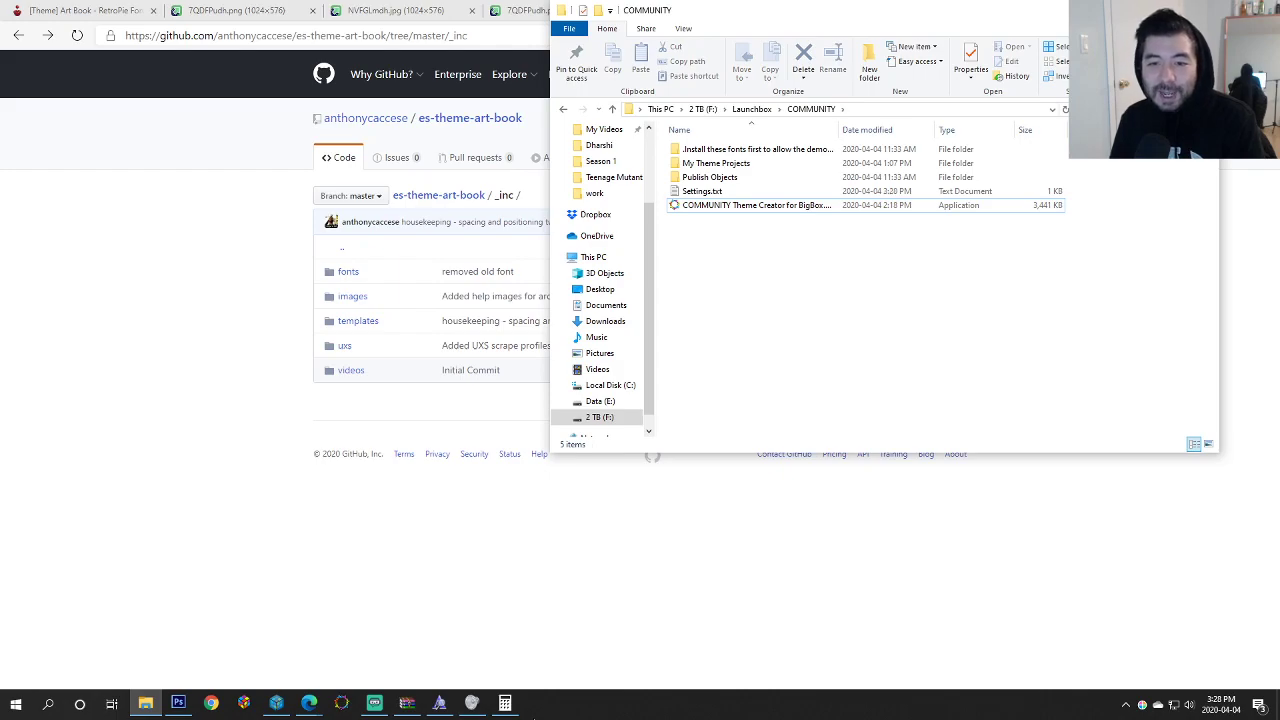
pyautogui.click(560, 712)
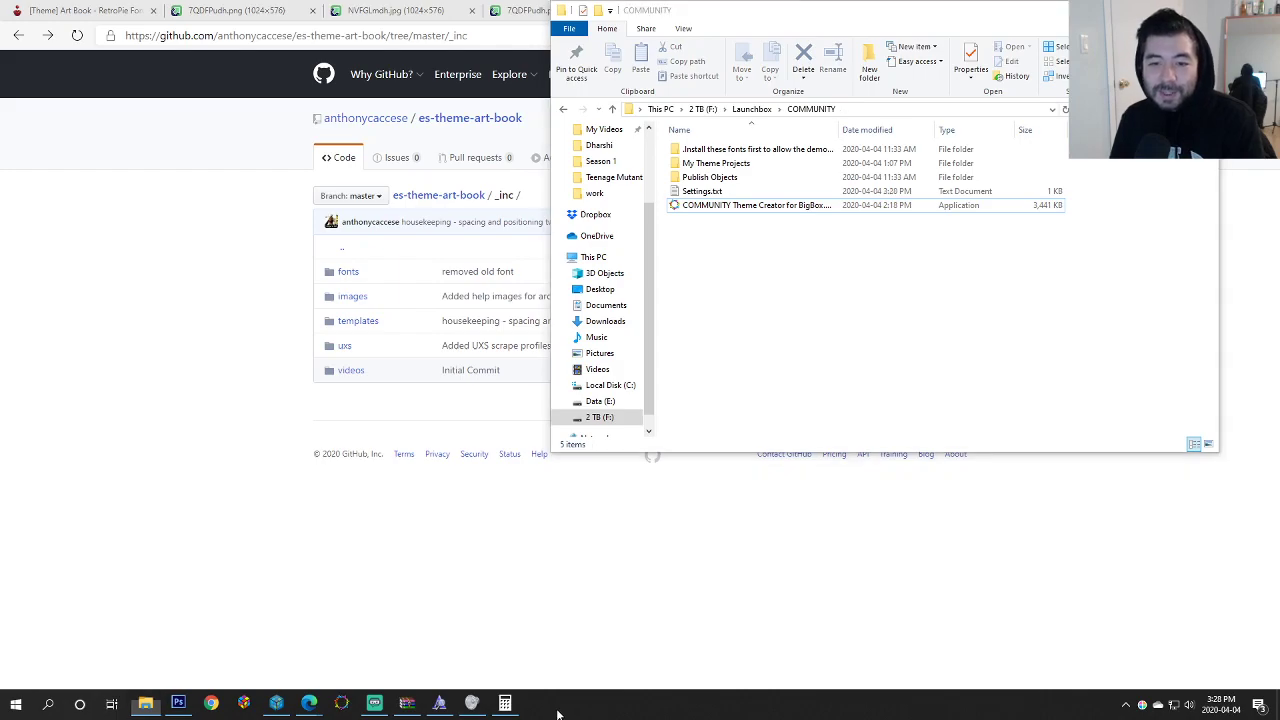
pyautogui.click(341, 704)
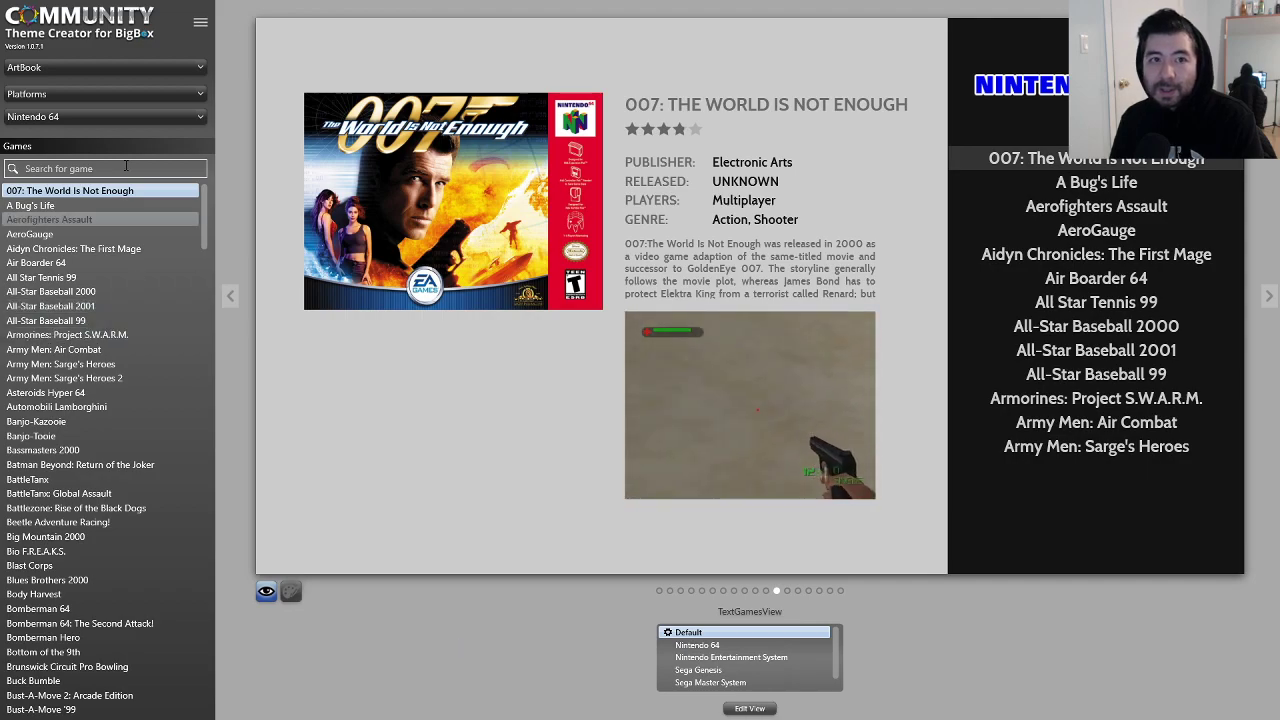
pyautogui.click(110, 116)
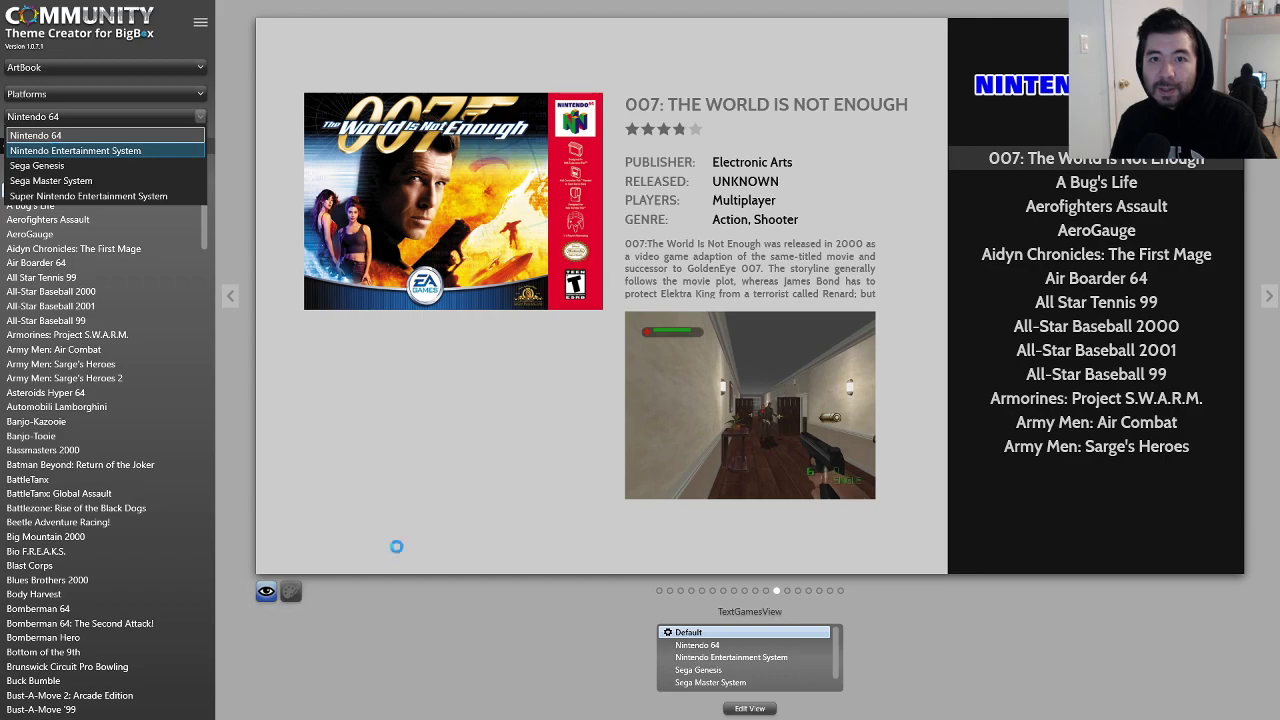
pyautogui.press('Return')
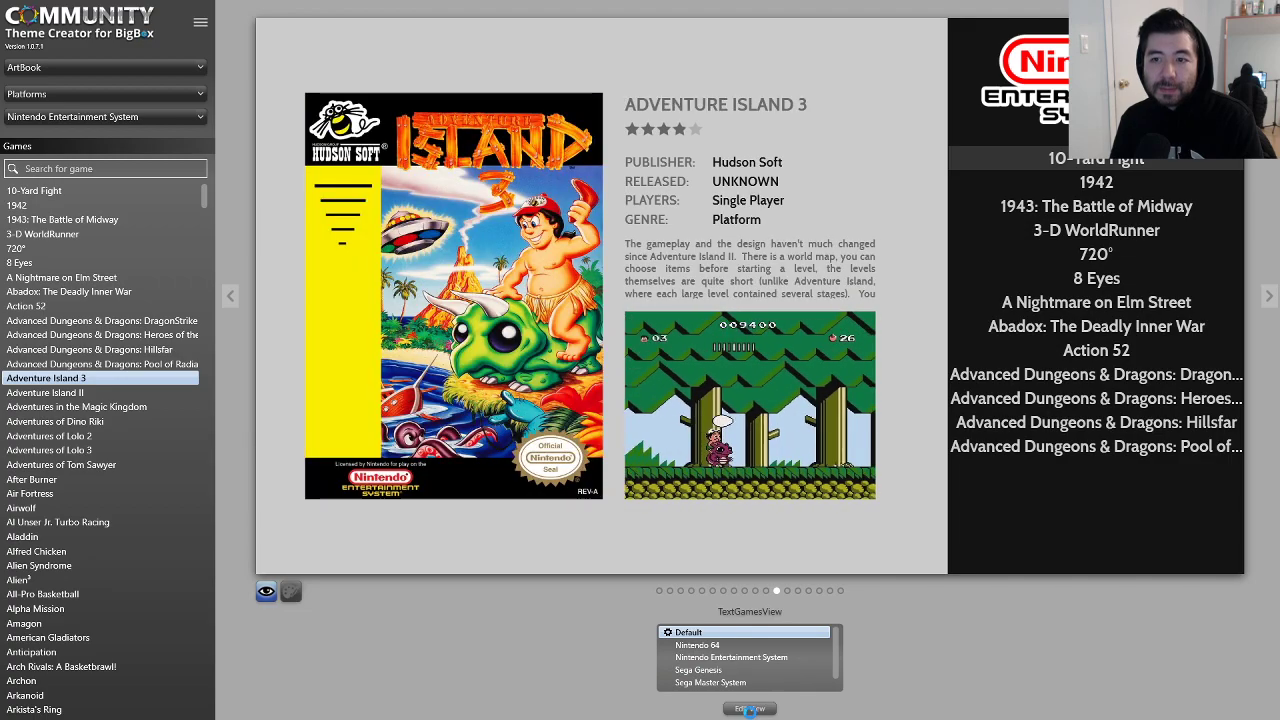
# Step: Open the default TextGamesView for editing, then reposition and enlarge the game video to X 743, Y 614, width 523 and height 437
pyautogui.click(750, 708)
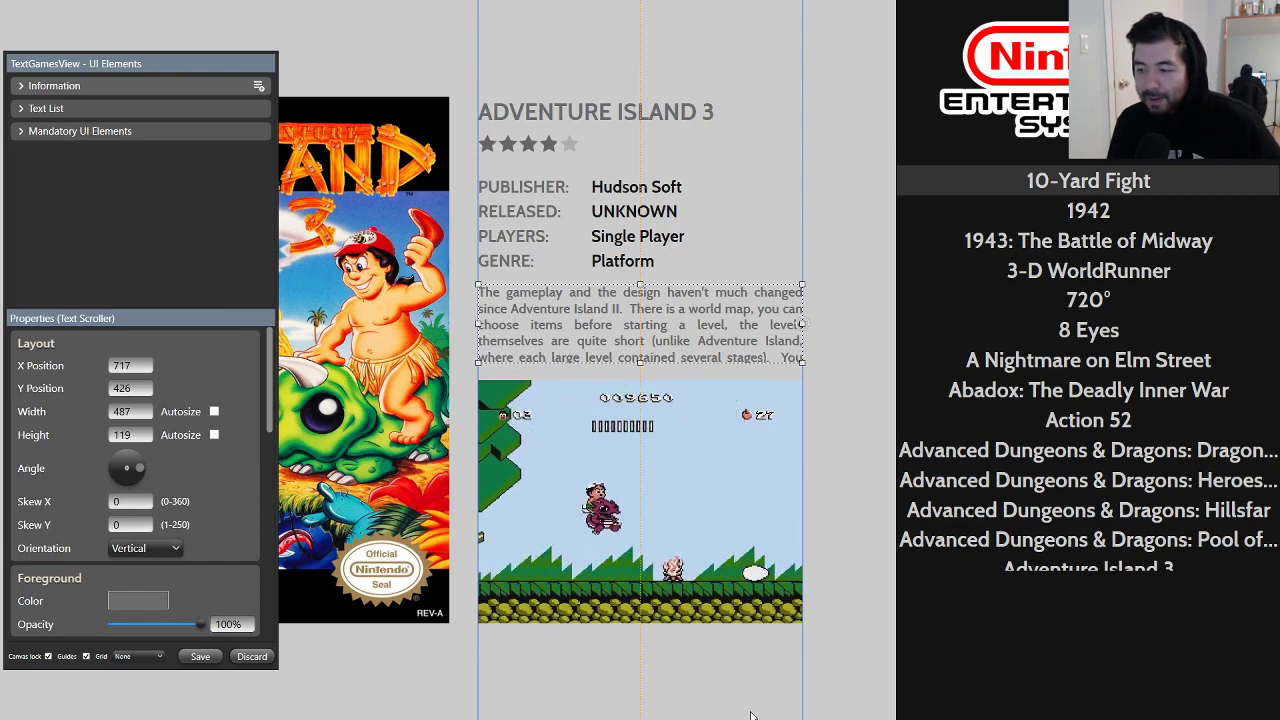
pyautogui.click(600, 476)
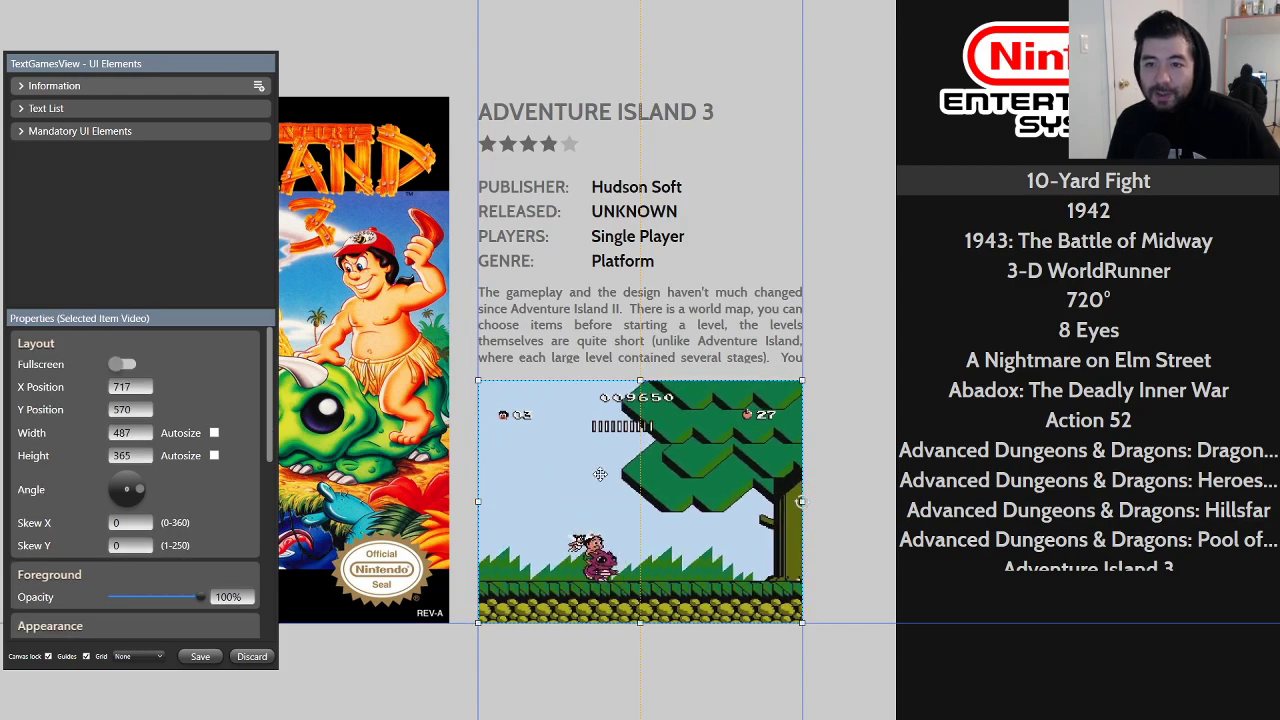
pyautogui.press('Right')
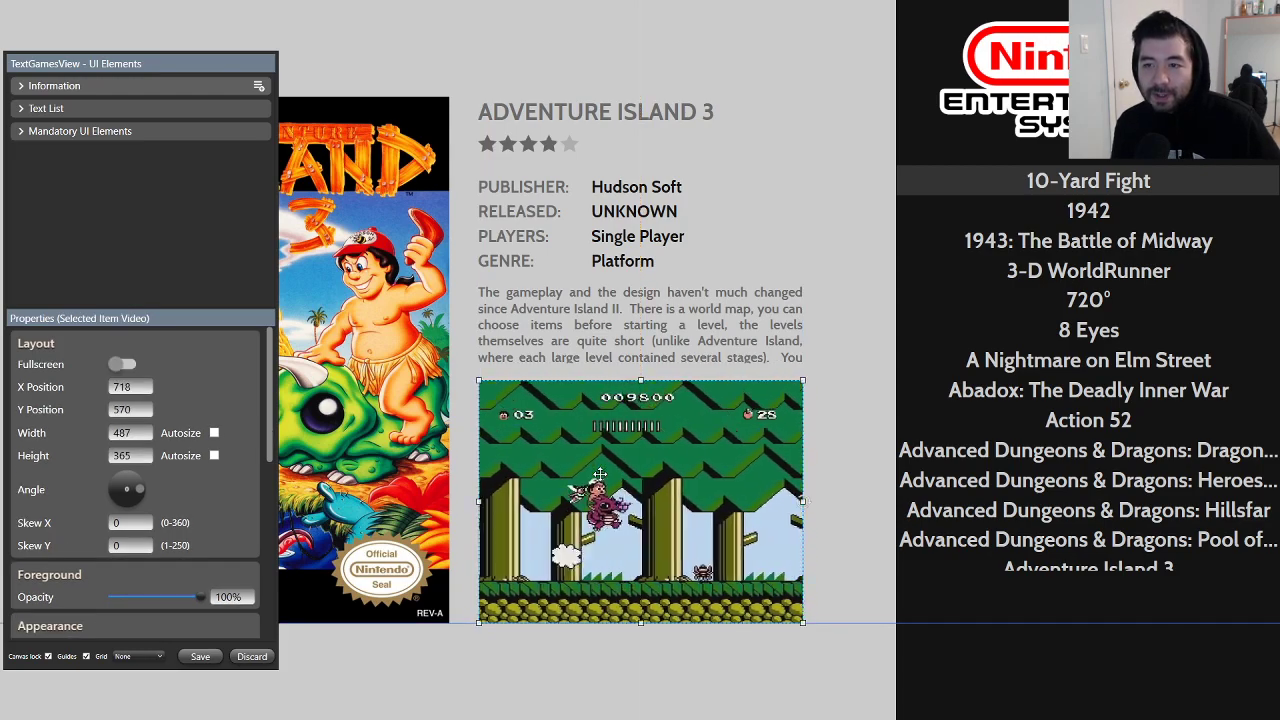
pyautogui.press('Right')
pyautogui.press('Right')
pyautogui.press('Right')
pyautogui.press('Right')
pyautogui.press('Right')
pyautogui.press('Right')
pyautogui.press('Down')
pyautogui.press('Down')
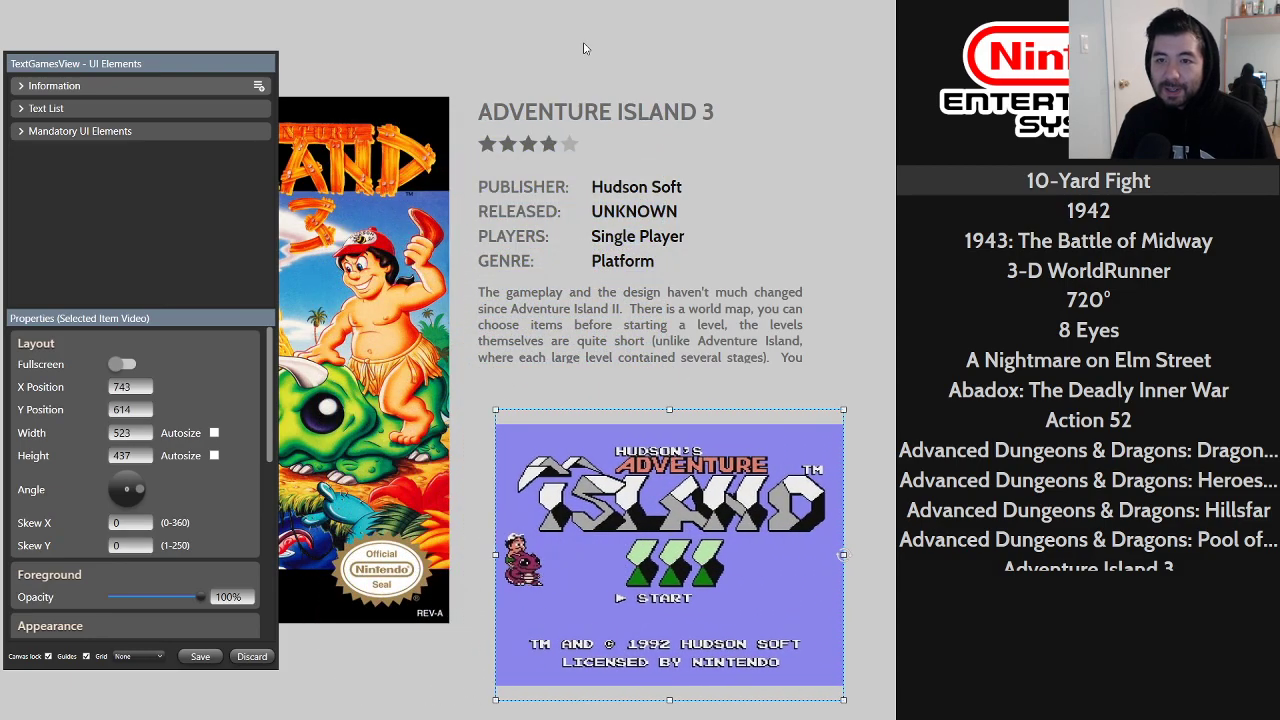
# Step: Tilt the Publisher label to 69 degrees and enlarge its box to about 344 wide by 119 high
pyautogui.click(518, 192)
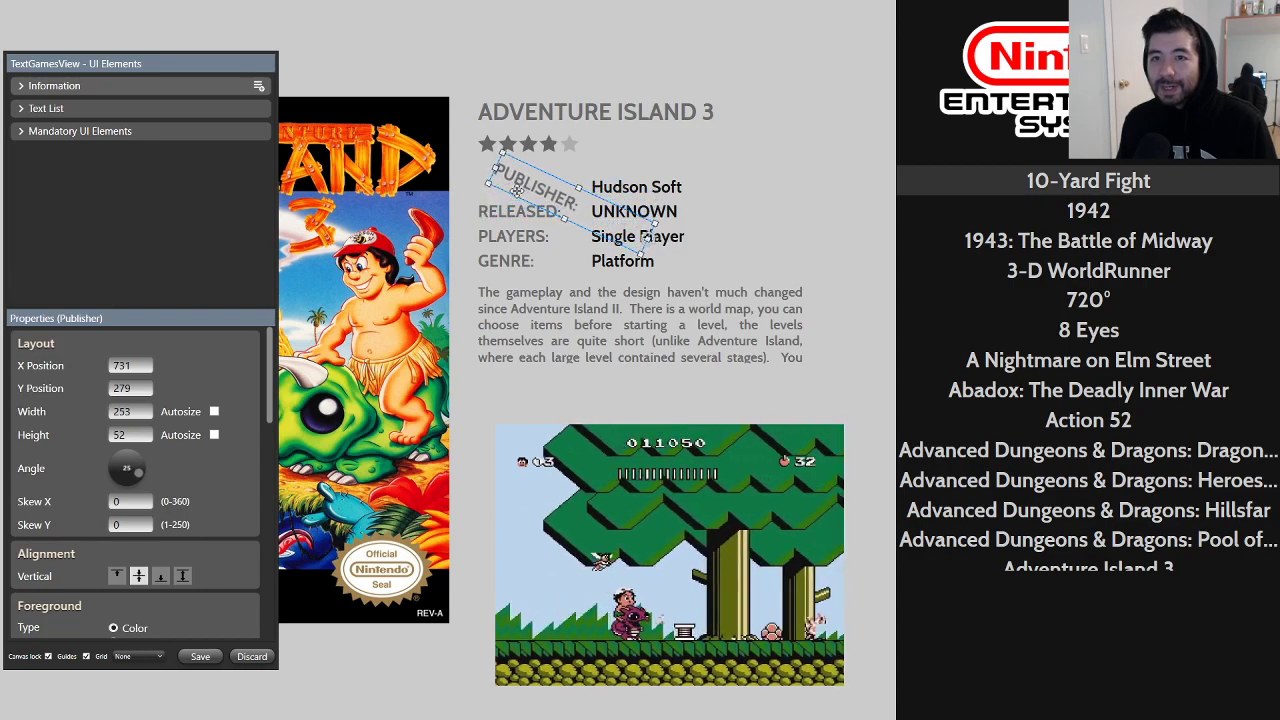
pyautogui.moveTo(518, 195); pyautogui.dragTo(518, 196)
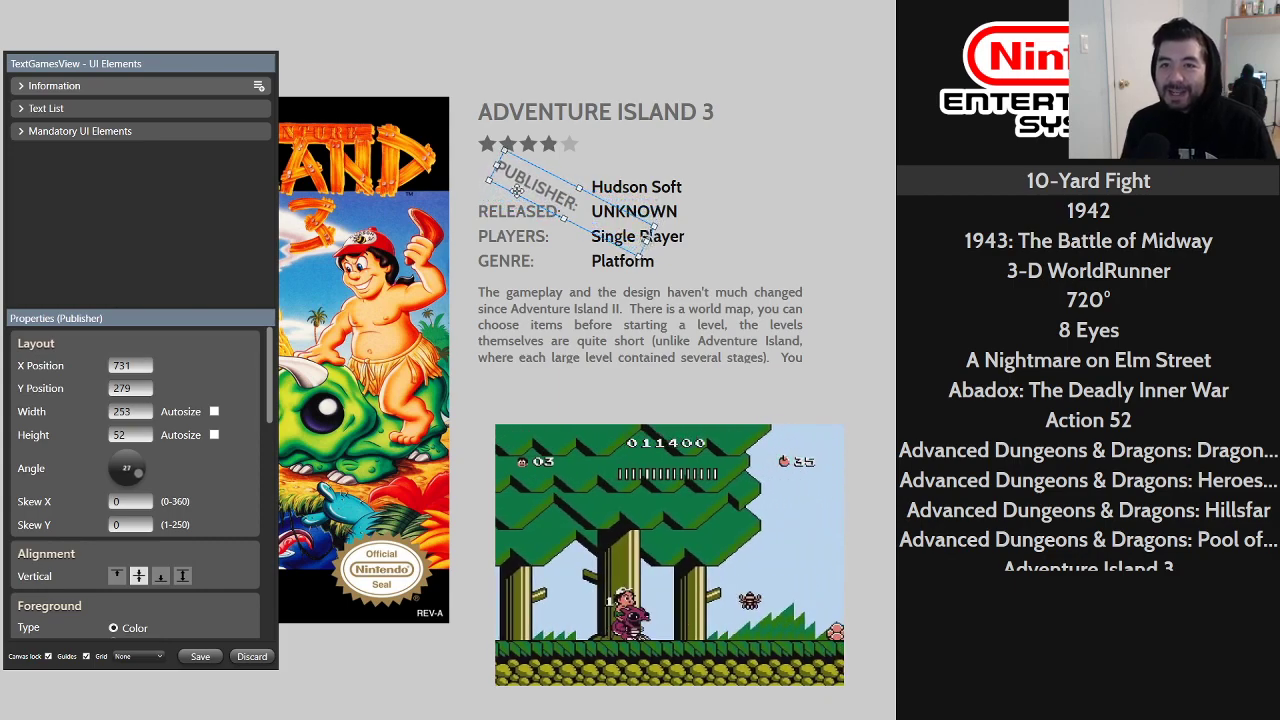
pyautogui.moveTo(518, 195); pyautogui.dragTo(518, 195)
pyautogui.hotkey('shift', 'Right')
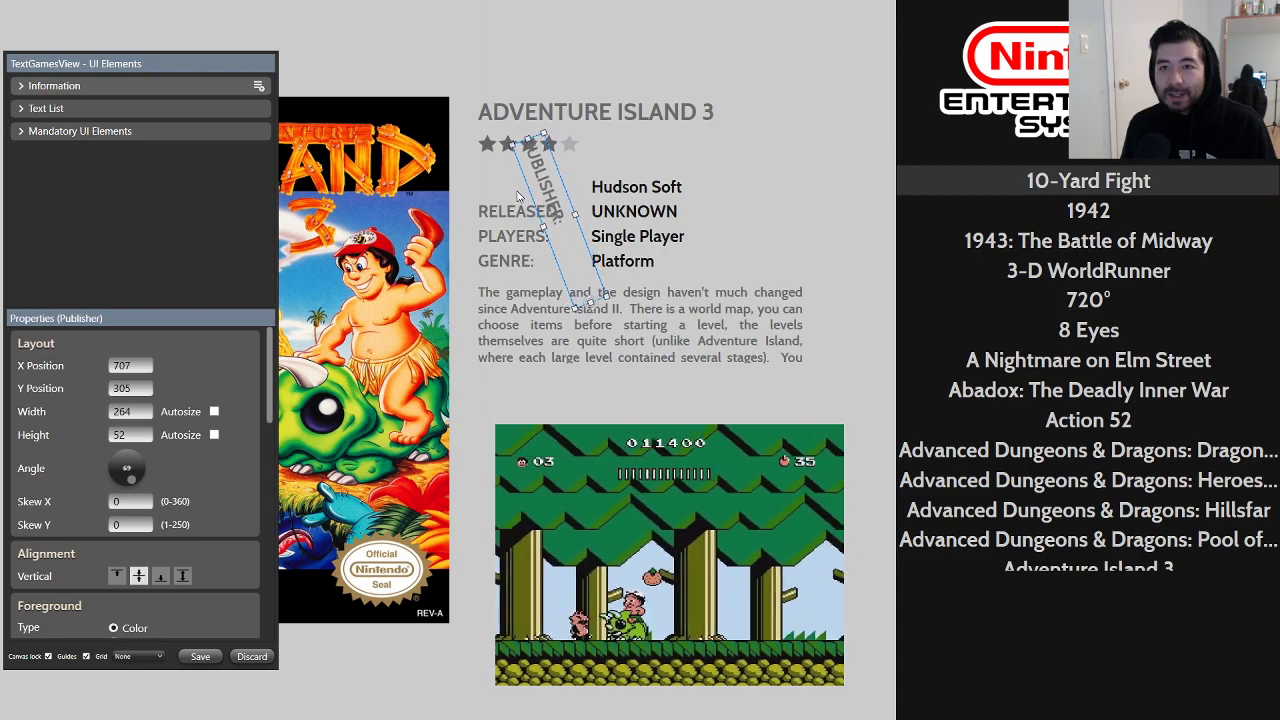
pyautogui.hotkey('shift', 'Right')
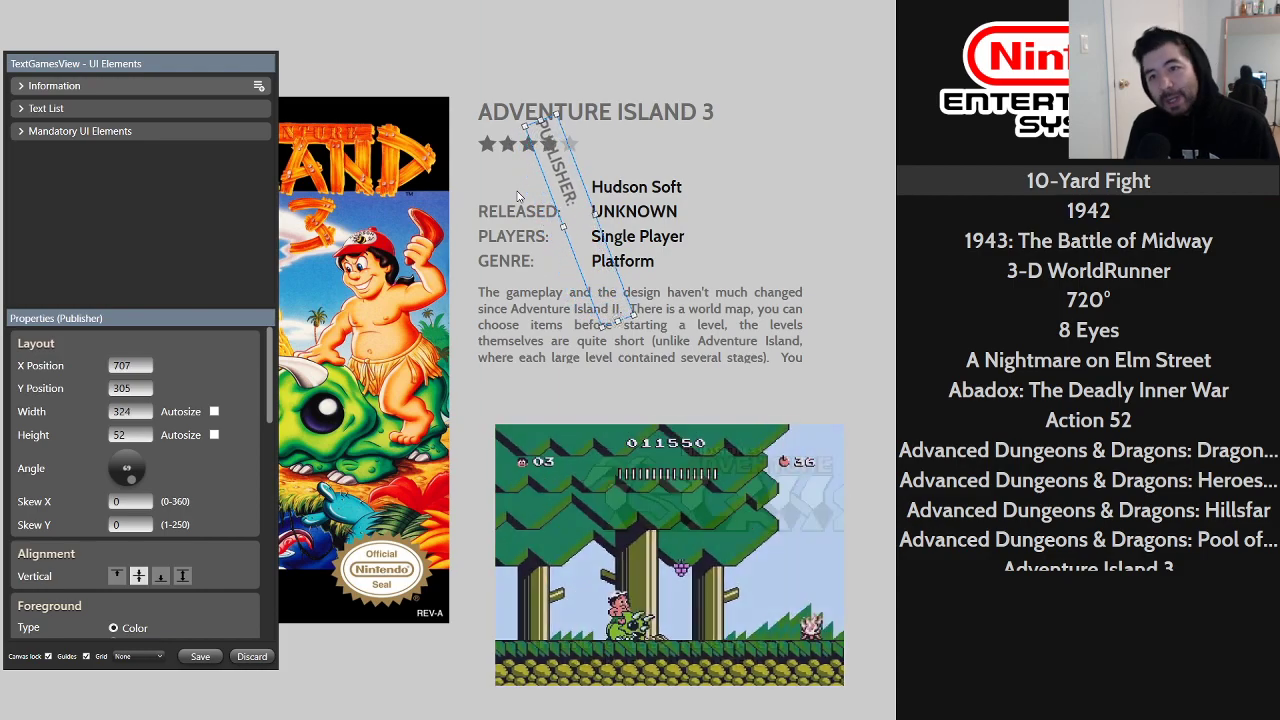
pyautogui.hotkey('shift', 'Down')
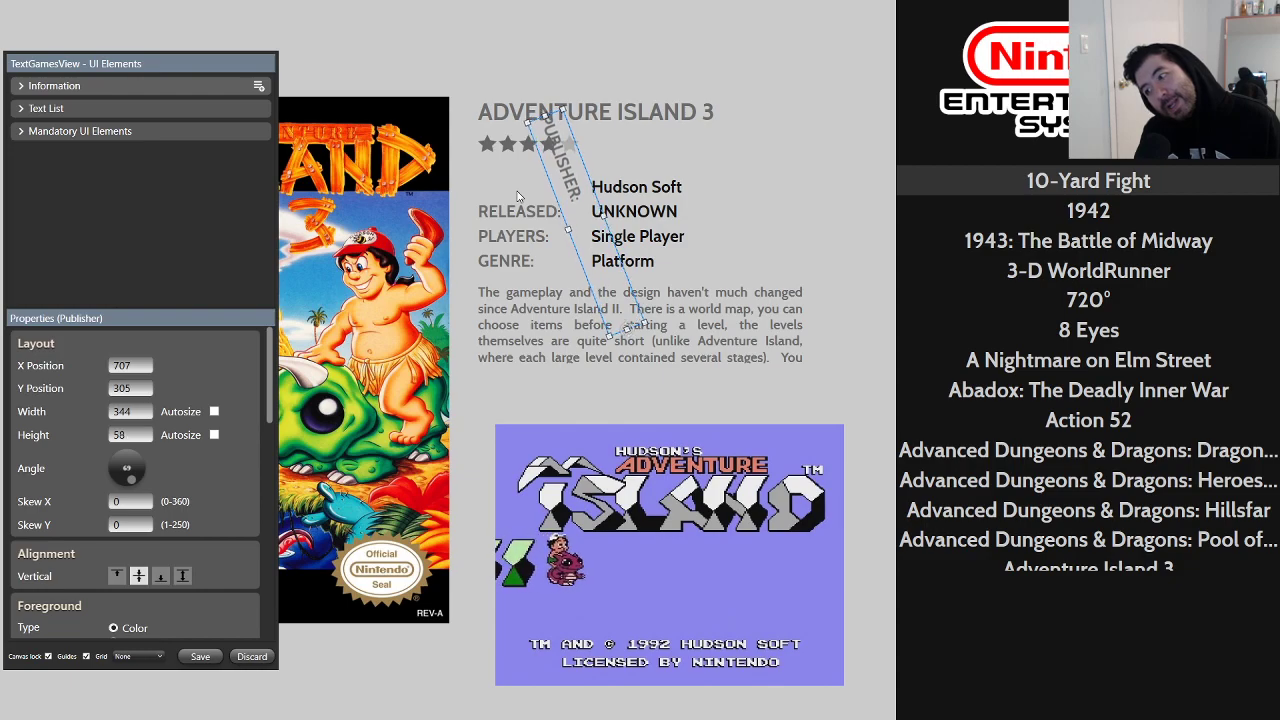
pyautogui.hotkey('shift', 'Down')
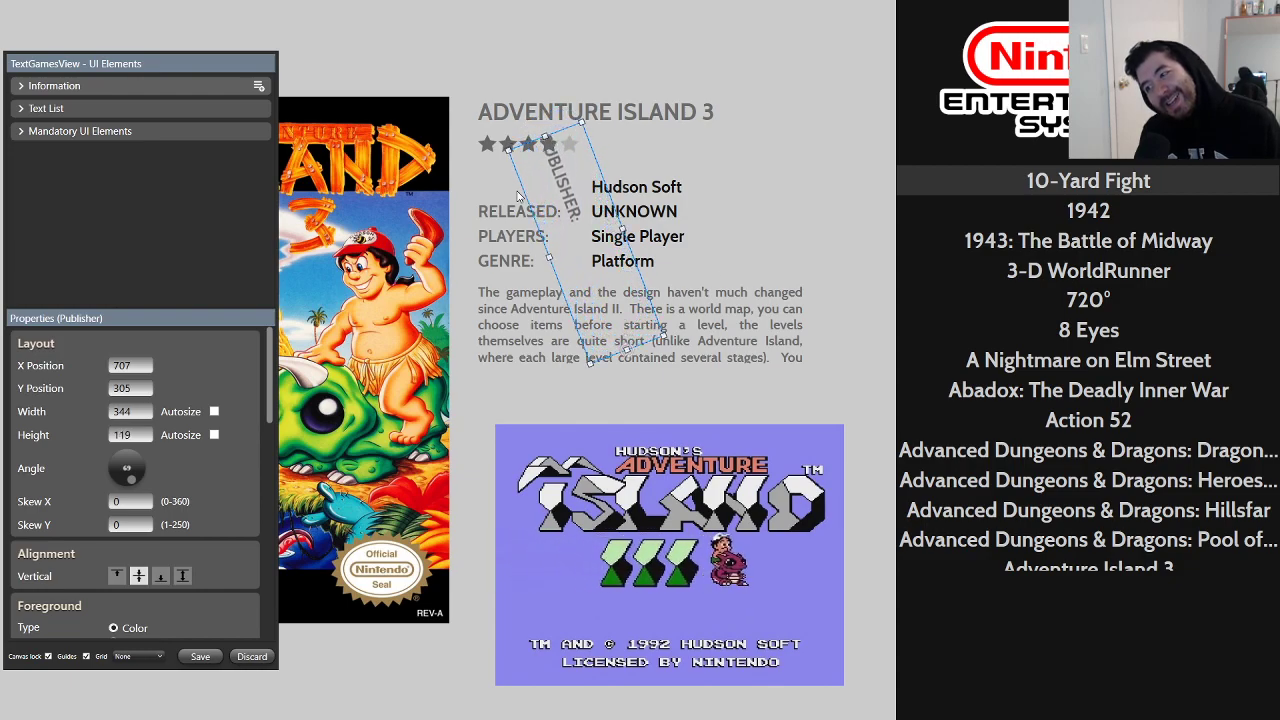
# Step: Rotate the Publisher label to 90 degrees and move it beside the dark panel at X 1147, Y 185
pyautogui.hotkey('ctrl', 'Right')
pyautogui.hotkey('ctrl', 'Right')
pyautogui.hotkey('ctrl', 'Right')
pyautogui.hotkey('ctrl', 'Right')
pyautogui.hotkey('ctrl', 'Right')
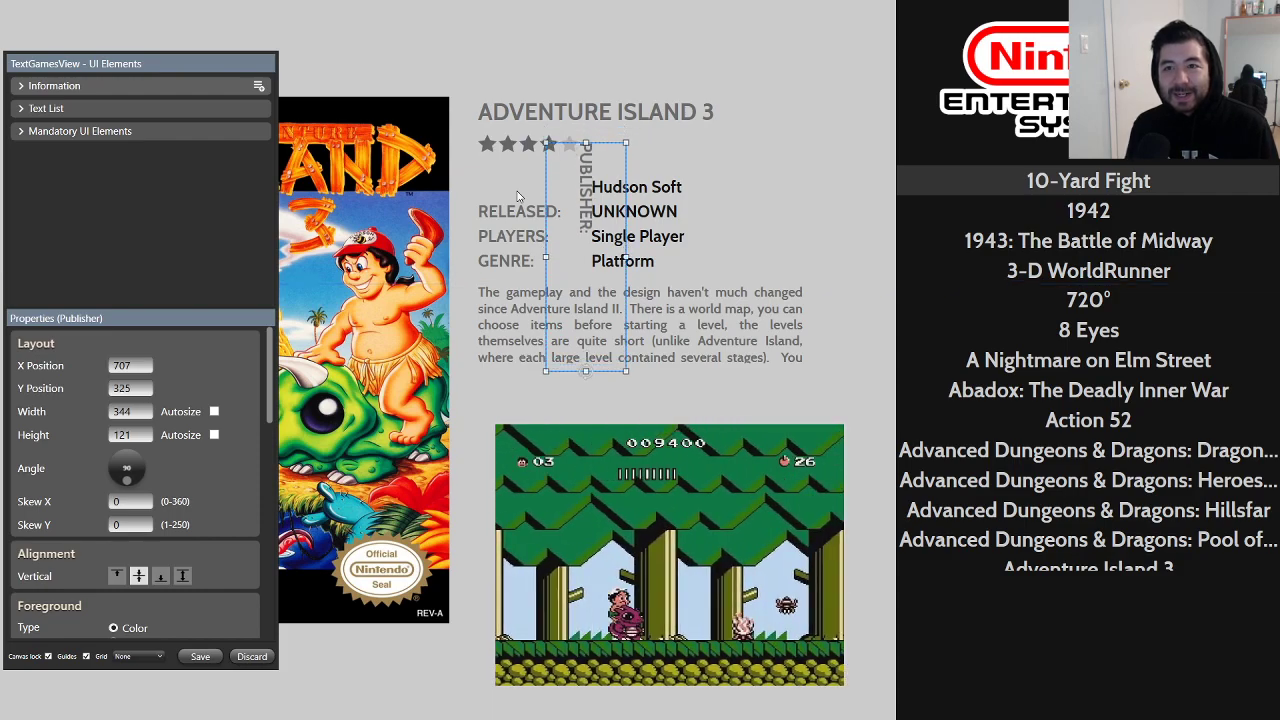
pyautogui.press('Up')
pyautogui.press('Right')
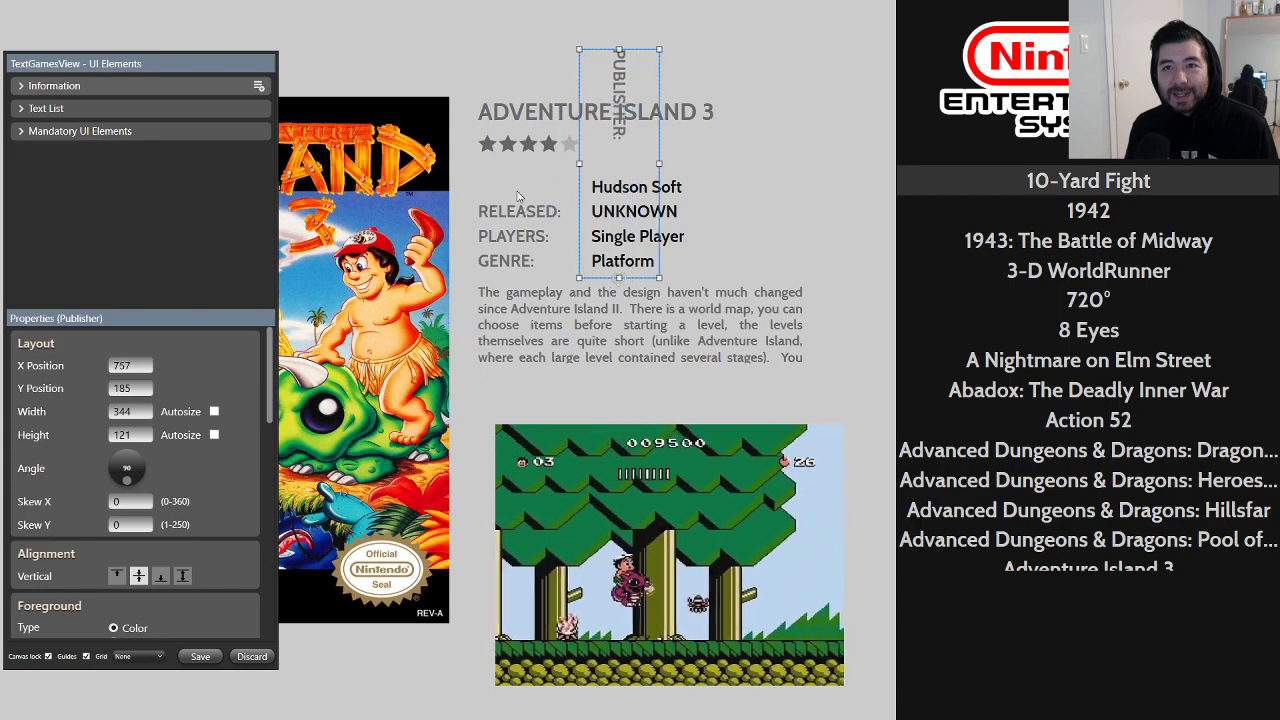
pyautogui.press('Right')
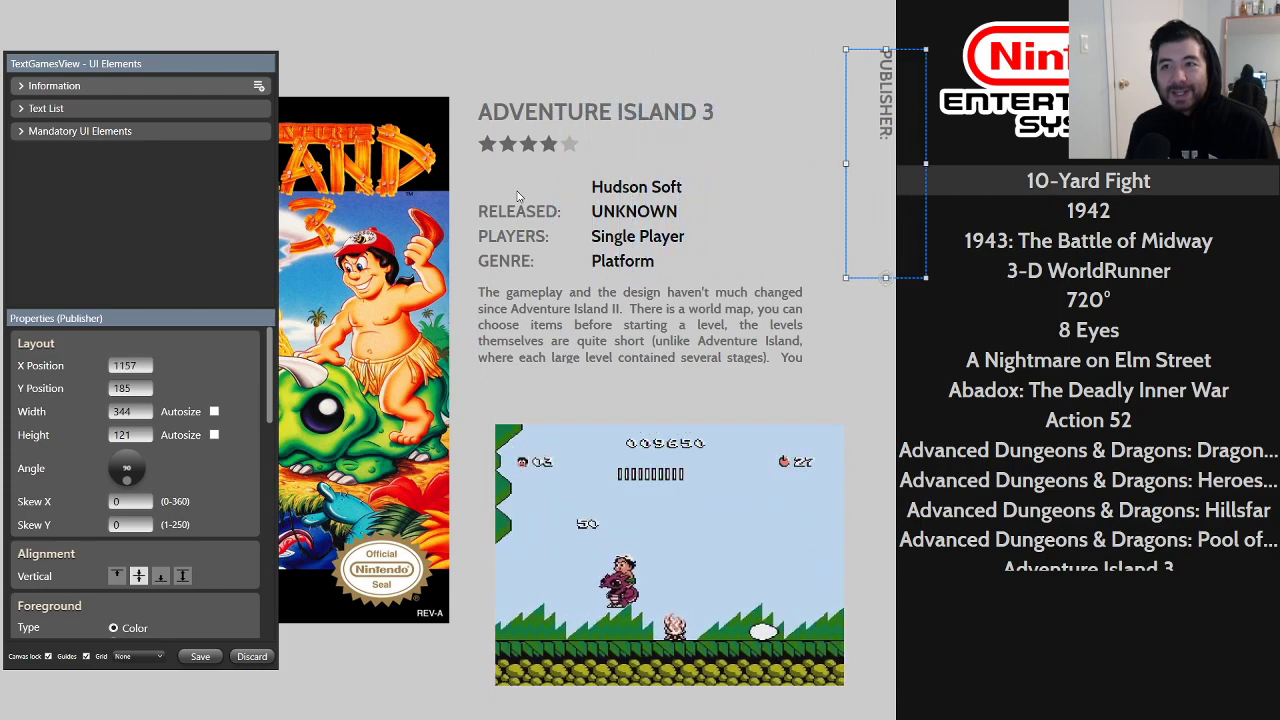
pyautogui.press('Left')
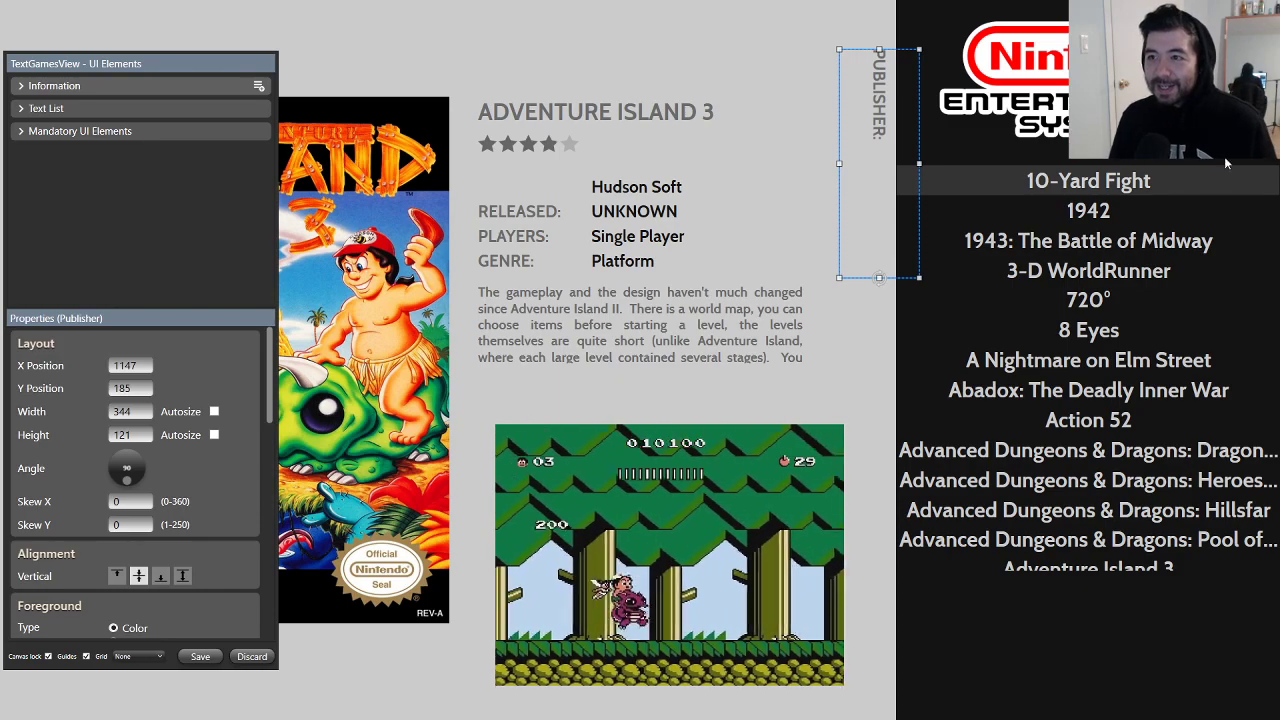
# Step: Nudge the game list around the canvas, ending over the game details at X 754, Y 67
pyautogui.click(1080, 330)
pyautogui.press('Left')
pyautogui.press('Left')
pyautogui.press('Left')
pyautogui.press('Left')
pyautogui.press('Left')
pyautogui.press('Left')
pyautogui.press('Left')
pyautogui.press('Left')
pyautogui.press('Left')
pyautogui.press('Left')
pyautogui.press('Left')
pyautogui.press('Left')
pyautogui.press('Left')
pyautogui.press('Left')
pyautogui.press('Left')
pyautogui.press('Left')
pyautogui.press('Left')
pyautogui.press('Left')
pyautogui.press('Left')
pyautogui.press('Left')
pyautogui.press('Left')
pyautogui.press('Down')
pyautogui.press('Down')
pyautogui.press('Down')
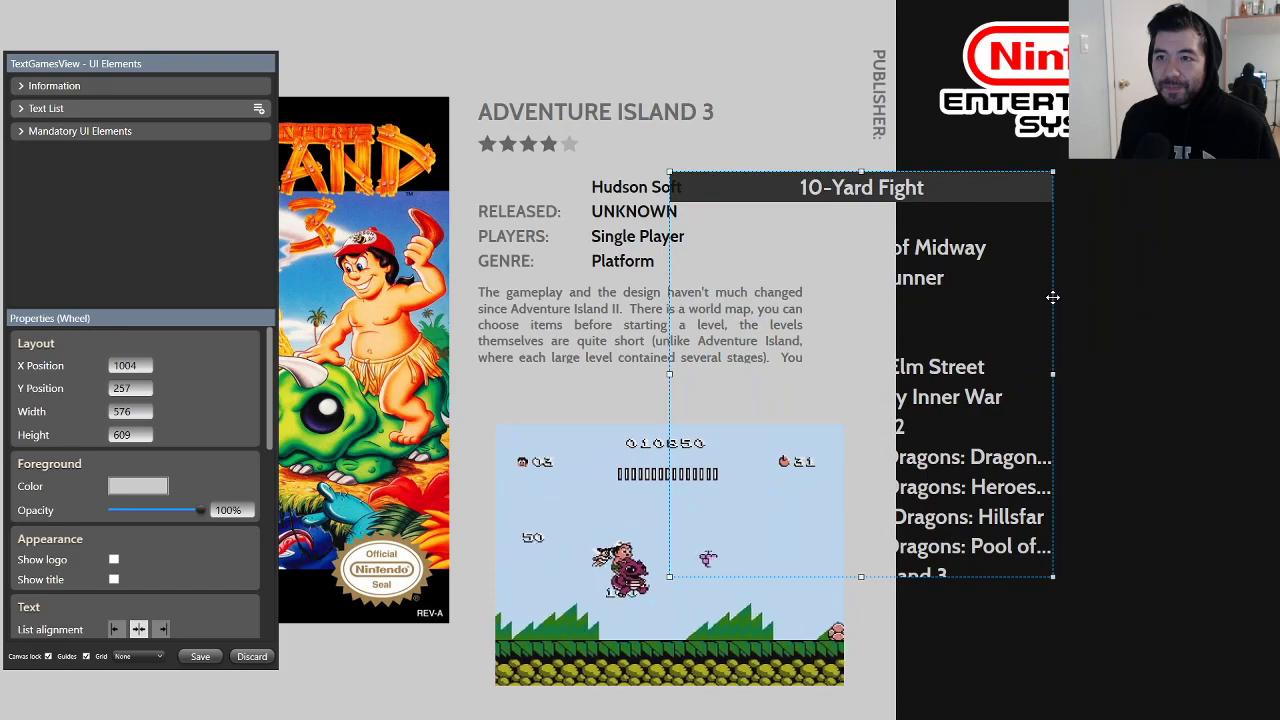
pyautogui.press('Down')
pyautogui.press('Down')
pyautogui.press('Down')
pyautogui.press('Down')
pyautogui.press('Down')
pyautogui.press('Down')
pyautogui.press('Down')
pyautogui.press('Down')
pyautogui.press('Down')
pyautogui.press('Down')
pyautogui.press('Down')
pyautogui.press('Down')
pyautogui.press('Right')
pyautogui.press('Right')
pyautogui.press('Right')
pyautogui.press('Right')
pyautogui.press('Right')
pyautogui.press('Right')
pyautogui.press('Right')
pyautogui.press('Right')
pyautogui.press('Right')
pyautogui.press('Right')
pyautogui.press('Right')
pyautogui.press('Right')
pyautogui.press('Right')
pyautogui.press('Right')
pyautogui.press('Right')
pyautogui.press('Right')
pyautogui.press('Right')
pyautogui.press('Right')
pyautogui.press('Right')
pyautogui.press('Right')
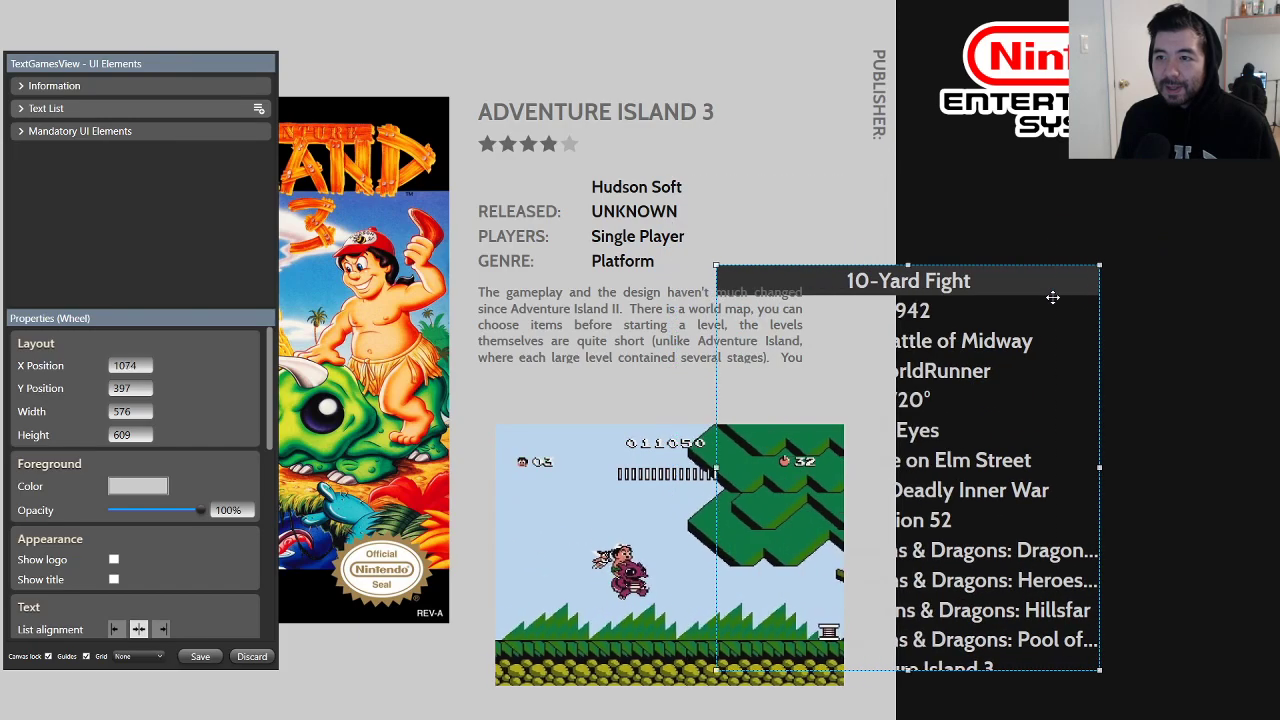
pyautogui.press('Right')
pyautogui.press('Right')
pyautogui.press('Right')
pyautogui.press('Right')
pyautogui.press('Right')
pyautogui.press('Right')
pyautogui.press('Right')
pyautogui.press('Right')
pyautogui.press('Right')
pyautogui.press('Right')
pyautogui.press('Up')
pyautogui.press('Up')
pyautogui.press('Up')
pyautogui.press('Up')
pyautogui.press('Up')
pyautogui.press('Up')
pyautogui.press('Up')
pyautogui.press('Up')
pyautogui.press('Up')
pyautogui.press('Up')
pyautogui.press('Up')
pyautogui.press('Up')
pyautogui.press('Up')
pyautogui.press('Up')
pyautogui.press('Up')
pyautogui.press('Up')
pyautogui.press('Up')
pyautogui.press('Up')
pyautogui.press('Up')
pyautogui.press('Up')
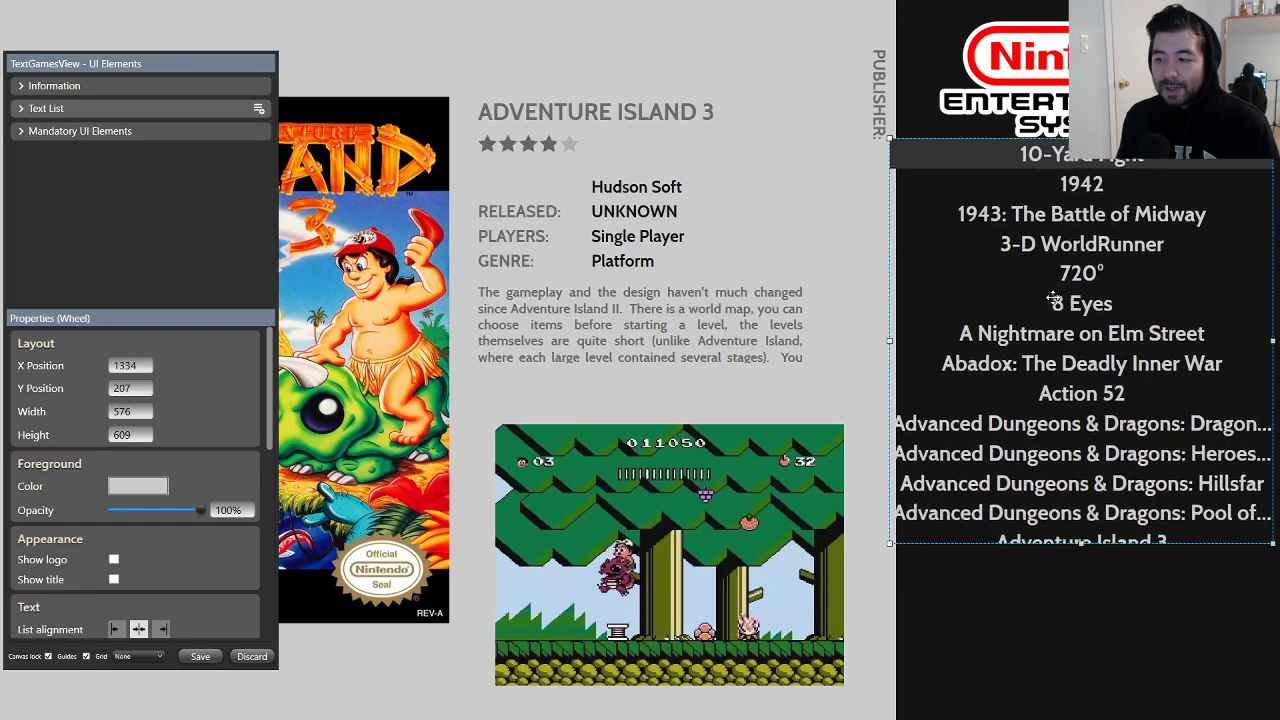
pyautogui.press('Left')
pyautogui.press('Left')
pyautogui.press('Left')
pyautogui.press('Left')
pyautogui.press('Left')
pyautogui.press('Left')
pyautogui.press('Left')
pyautogui.press('Left')
pyautogui.press('Left')
pyautogui.press('Left')
pyautogui.press('Left')
pyautogui.press('Left')
pyautogui.press('Left')
pyautogui.press('Left')
pyautogui.press('Left')
pyautogui.press('Left')
pyautogui.press('Left')
pyautogui.press('Left')
pyautogui.press('Left')
pyautogui.press('Left')
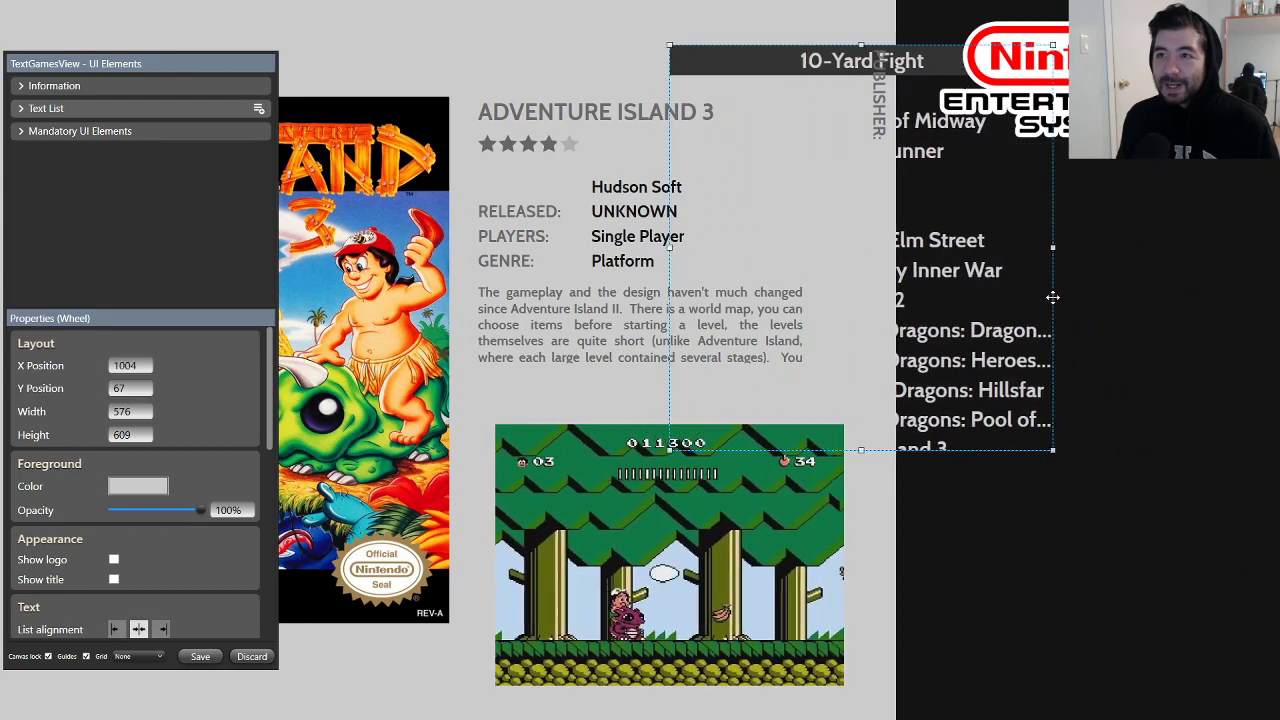
pyautogui.press('Left')
pyautogui.press('Left')
pyautogui.press('Left')
pyautogui.press('Left')
pyautogui.press('Left')
pyautogui.press('Left')
pyautogui.press('Left')
pyautogui.press('Left')
pyautogui.press('Left')
pyautogui.press('Left')
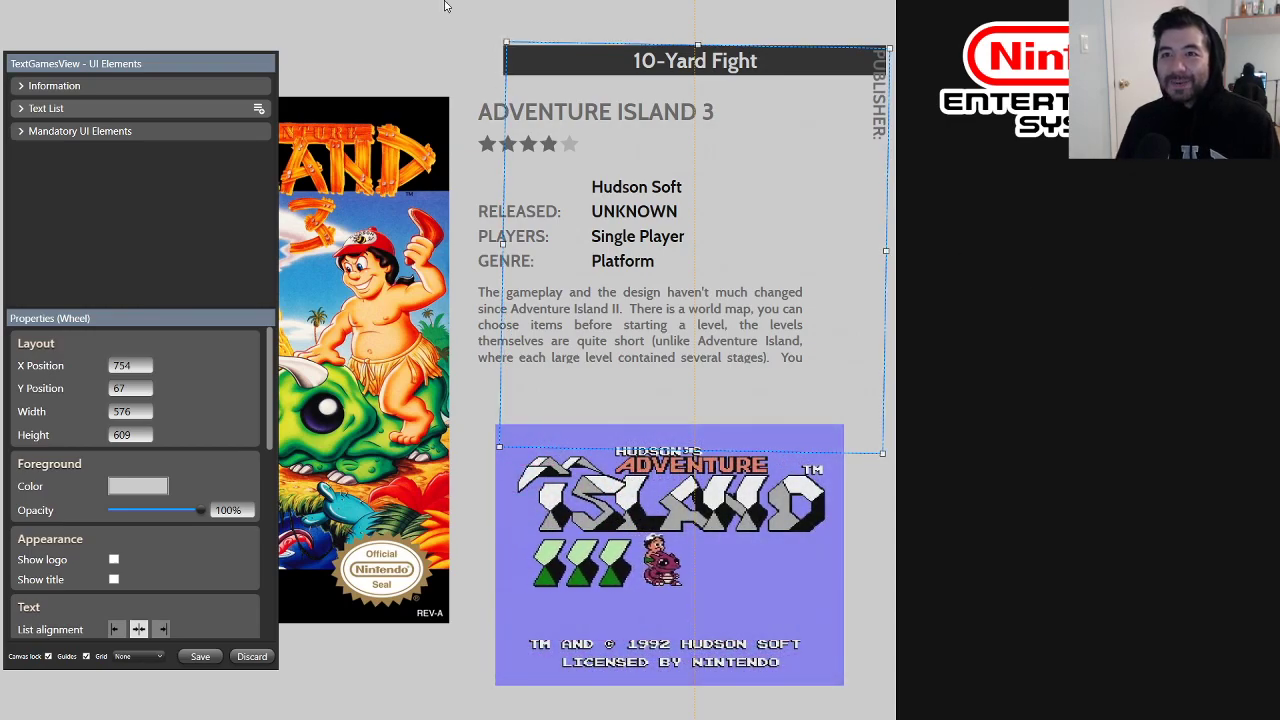
# Step: Return the game list to the dark panel, enlarged to about 598 by 682 and placed at about X 1322, Y 205
pyautogui.moveTo(672, 48); pyautogui.dragTo(1088, 187)
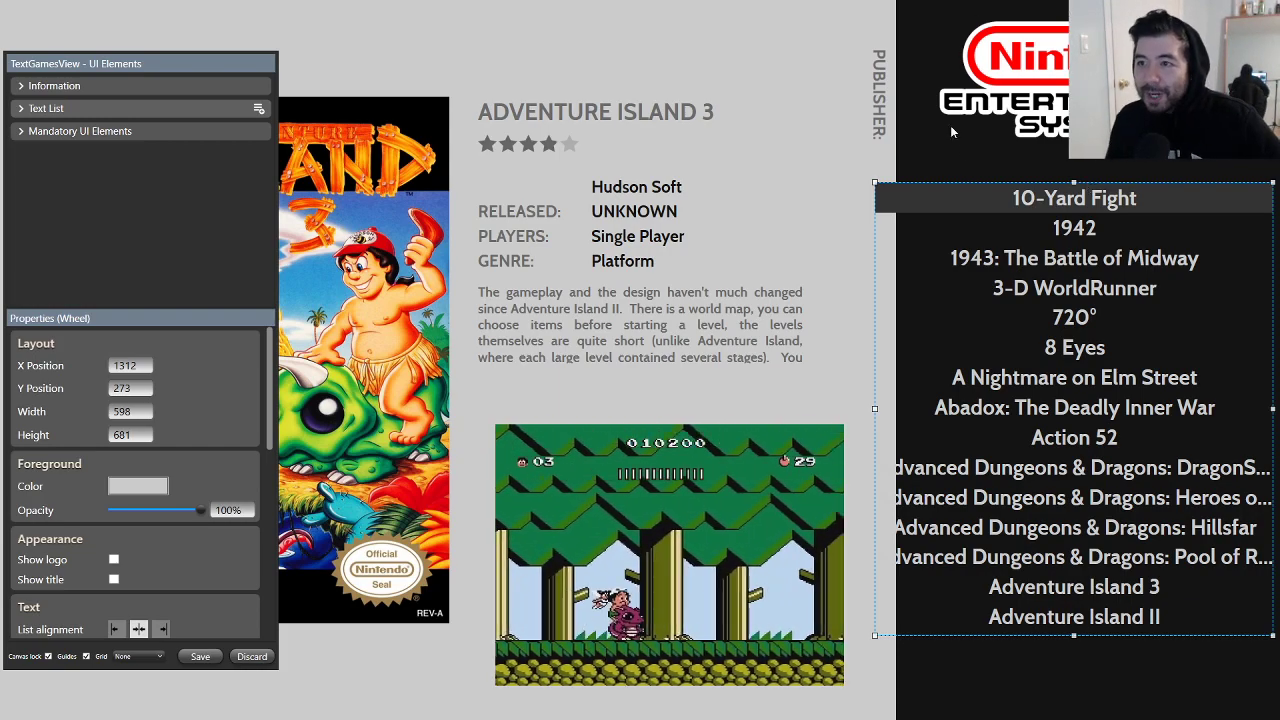
pyautogui.moveTo(1040, 185); pyautogui.dragTo(1017, 168)
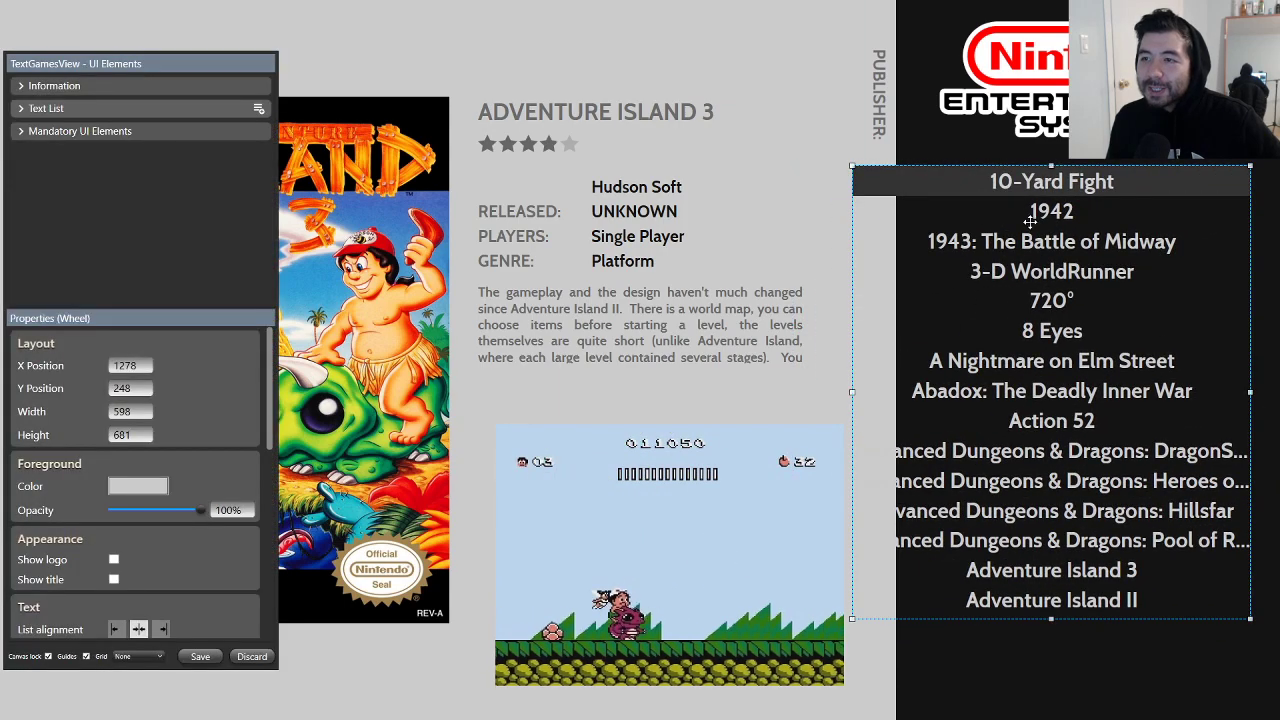
pyautogui.click(946, 193)
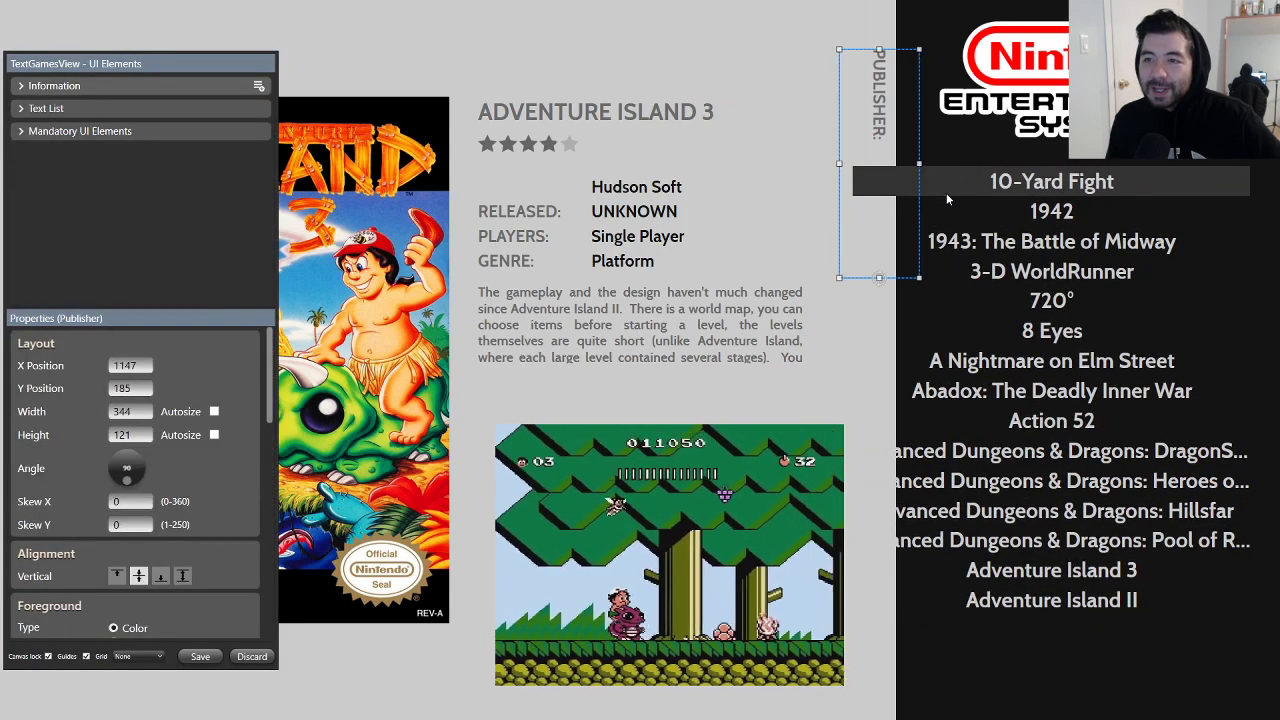
pyautogui.click(1070, 214)
pyautogui.moveTo(1078, 181); pyautogui.dragTo(1109, 155)
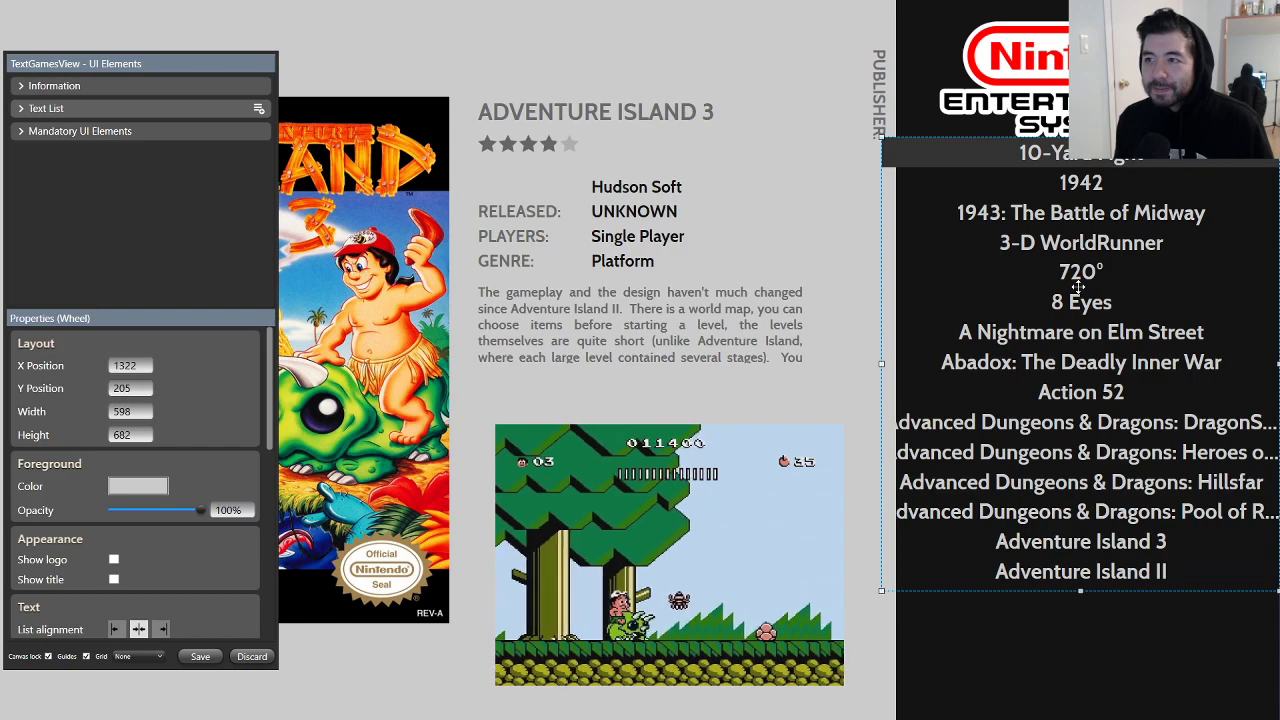
# Step: Increase the height of the game list's box on the dark panel to 708
pyautogui.hotkey('shift', 'Down')
pyautogui.hotkey('shift', 'Down')
pyautogui.hotkey('shift', 'Down')
pyautogui.hotkey('shift', 'Down')
pyautogui.hotkey('shift', 'Down')
pyautogui.hotkey('shift', 'Down')
pyautogui.hotkey('shift', 'Down')
pyautogui.hotkey('shift', 'Down')
pyautogui.hotkey('shift', 'Down')
pyautogui.hotkey('shift', 'Down')
pyautogui.hotkey('shift', 'Down')
pyautogui.hotkey('shift', 'Down')
pyautogui.hotkey('shift', 'Down')
pyautogui.hotkey('shift', 'Down')
pyautogui.hotkey('shift', 'Down')
pyautogui.hotkey('shift', 'Down')
pyautogui.hotkey('shift', 'Down')
pyautogui.hotkey('shift', 'Down')
pyautogui.hotkey('shift', 'Down')
pyautogui.hotkey('shift', 'Down')
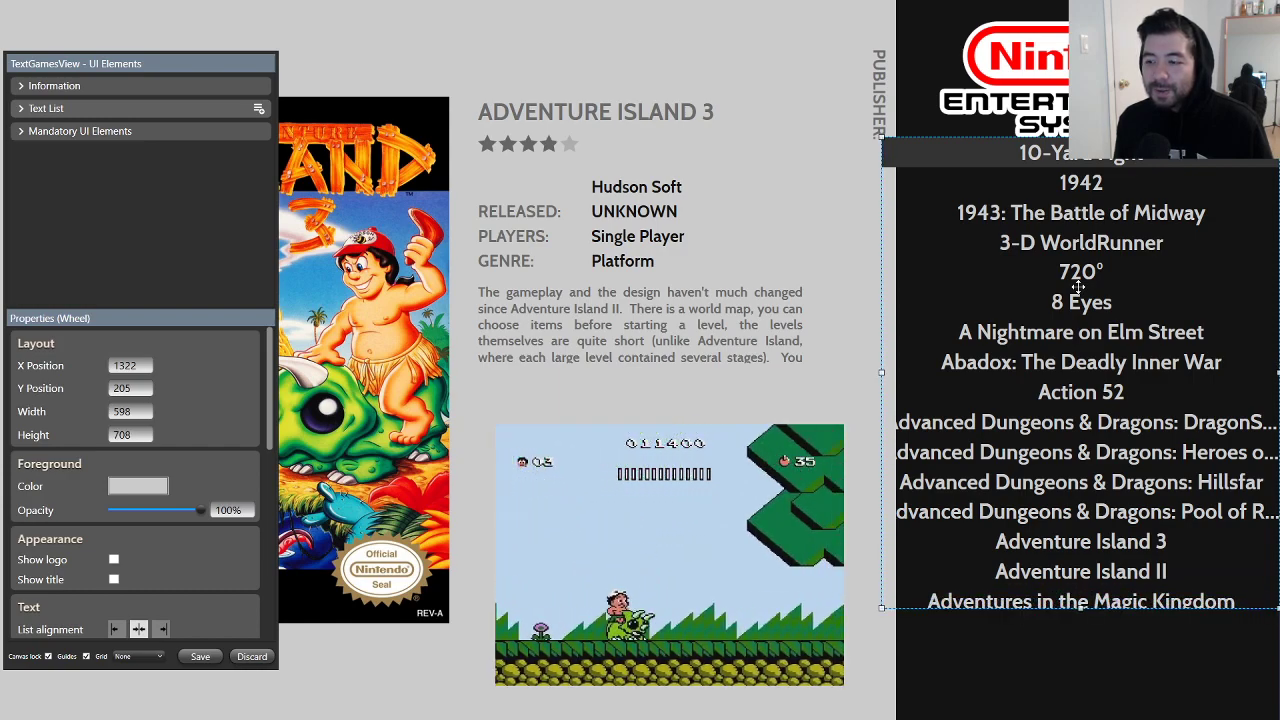
# Step: Shrink the game list's box to 539 wide by 639 high
pyautogui.hotkey('shift', 'Up')
pyautogui.hotkey('shift', 'Up')
pyautogui.hotkey('shift', 'Up')
pyautogui.hotkey('shift', 'Up')
pyautogui.hotkey('shift', 'Up')
pyautogui.hotkey('shift', 'Up')
pyautogui.hotkey('shift', 'Up')
pyautogui.hotkey('shift', 'Up')
pyautogui.hotkey('shift', 'Up')
pyautogui.hotkey('shift', 'Up')
pyautogui.hotkey('shift', 'Up')
pyautogui.hotkey('shift', 'Up')
pyautogui.hotkey('shift', 'Up')
pyautogui.hotkey('shift', 'Up')
pyautogui.hotkey('shift', 'Up')
pyautogui.hotkey('shift', 'Up')
pyautogui.hotkey('shift', 'Up')
pyautogui.hotkey('shift', 'Up')
pyautogui.hotkey('shift', 'Up')
pyautogui.hotkey('shift', 'Up')
pyautogui.hotkey('shift', 'Up')
pyautogui.hotkey('shift', 'Up')
pyautogui.hotkey('shift', 'Up')
pyautogui.hotkey('shift', 'Up')
pyautogui.hotkey('shift', 'Up')
pyautogui.hotkey('shift', 'Up')
pyautogui.hotkey('shift', 'Up')
pyautogui.hotkey('shift', 'Up')
pyautogui.hotkey('shift', 'Up')
pyautogui.hotkey('shift', 'Up')
pyautogui.hotkey('shift', 'Left')
pyautogui.hotkey('shift', 'Left')
pyautogui.hotkey('shift', 'Left')
pyautogui.hotkey('shift', 'Left')
pyautogui.hotkey('shift', 'Left')
pyautogui.hotkey('shift', 'Left')
pyautogui.hotkey('shift', 'Left')
pyautogui.hotkey('shift', 'Left')
pyautogui.hotkey('shift', 'Left')
pyautogui.hotkey('shift', 'Left')
pyautogui.hotkey('shift', 'Left')
pyautogui.hotkey('shift', 'Left')
pyautogui.hotkey('shift', 'Left')
pyautogui.hotkey('shift', 'Left')
pyautogui.hotkey('shift', 'Left')
pyautogui.hotkey('shift', 'Left')
pyautogui.hotkey('shift', 'Left')
pyautogui.hotkey('shift', 'Left')
pyautogui.hotkey('shift', 'Left')
pyautogui.hotkey('shift', 'Left')
pyautogui.hotkey('shift', 'Left')
pyautogui.hotkey('shift', 'Left')
pyautogui.hotkey('shift', 'Left')
pyautogui.hotkey('shift', 'Left')
pyautogui.hotkey('shift', 'Left')
pyautogui.hotkey('shift', 'Left')
pyautogui.hotkey('shift', 'Left')
pyautogui.hotkey('shift', 'Left')
pyautogui.hotkey('shift', 'Left')
pyautogui.hotkey('shift', 'Left')
pyautogui.hotkey('shift', 'Left')
pyautogui.hotkey('shift', 'Left')
pyautogui.hotkey('shift', 'Left')
pyautogui.hotkey('shift', 'Left')
pyautogui.hotkey('shift', 'Left')
pyautogui.hotkey('shift', 'Left')
pyautogui.hotkey('shift', 'Left')
pyautogui.hotkey('shift', 'Left')
pyautogui.hotkey('shift', 'Left')
pyautogui.hotkey('shift', 'Left')
pyautogui.hotkey('shift', 'Left')
pyautogui.hotkey('shift', 'Left')
pyautogui.hotkey('shift', 'Left')
pyautogui.hotkey('shift', 'Left')
pyautogui.hotkey('shift', 'Left')
pyautogui.hotkey('shift', 'Left')
pyautogui.hotkey('shift', 'Left')
pyautogui.hotkey('shift', 'Left')
pyautogui.hotkey('shift', 'Left')
pyautogui.hotkey('shift', 'Left')
pyautogui.hotkey('shift', 'Left')
pyautogui.hotkey('shift', 'Left')
pyautogui.hotkey('shift', 'Left')
pyautogui.hotkey('shift', 'Left')
pyautogui.hotkey('shift', 'Left')
pyautogui.hotkey('shift', 'Left')
pyautogui.hotkey('shift', 'Left')
pyautogui.hotkey('shift', 'Left')
pyautogui.hotkey('shift', 'Left')
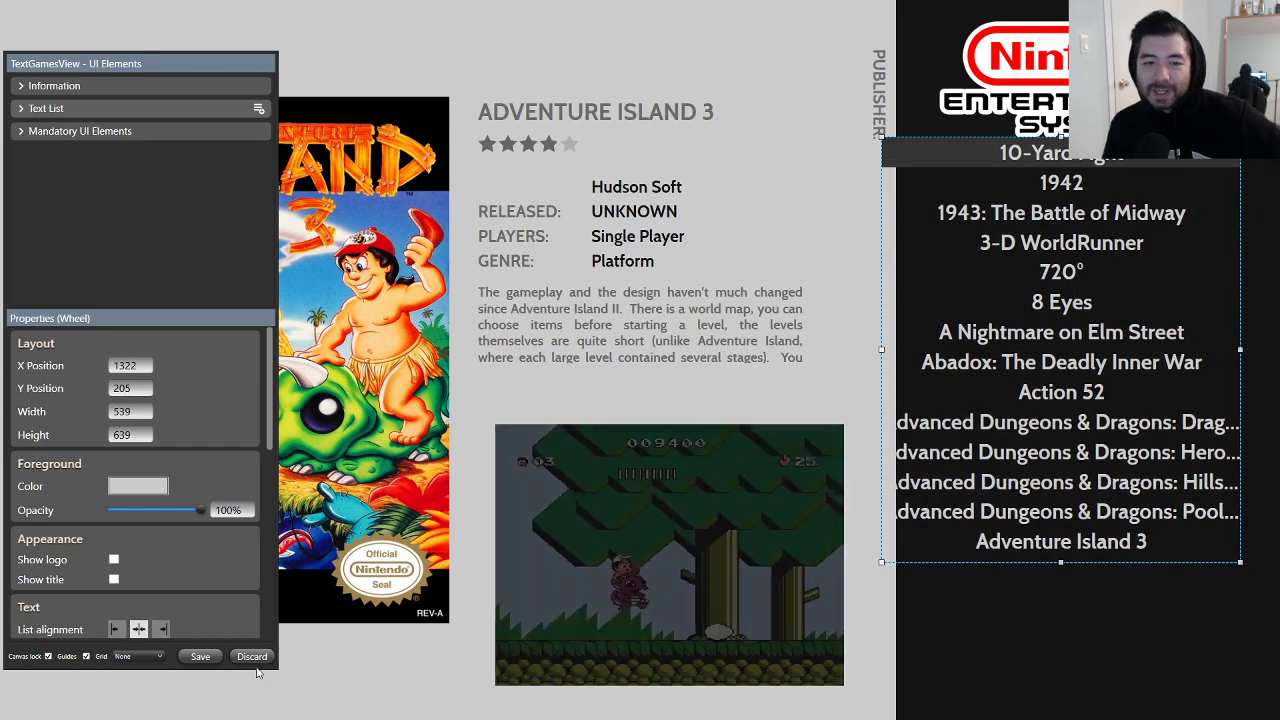
# Step: Discard the trial edits in TextGamesView and exit the editor without saving
pyautogui.click(253, 658)
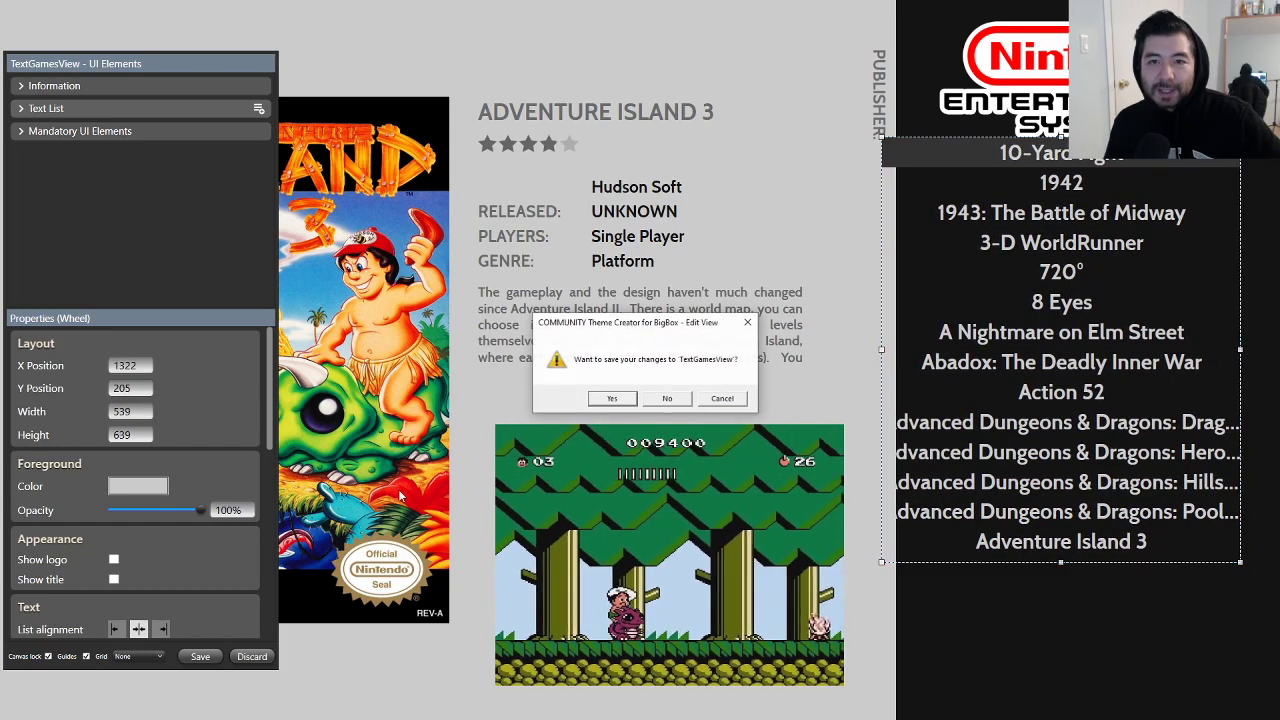
pyautogui.click(665, 400)
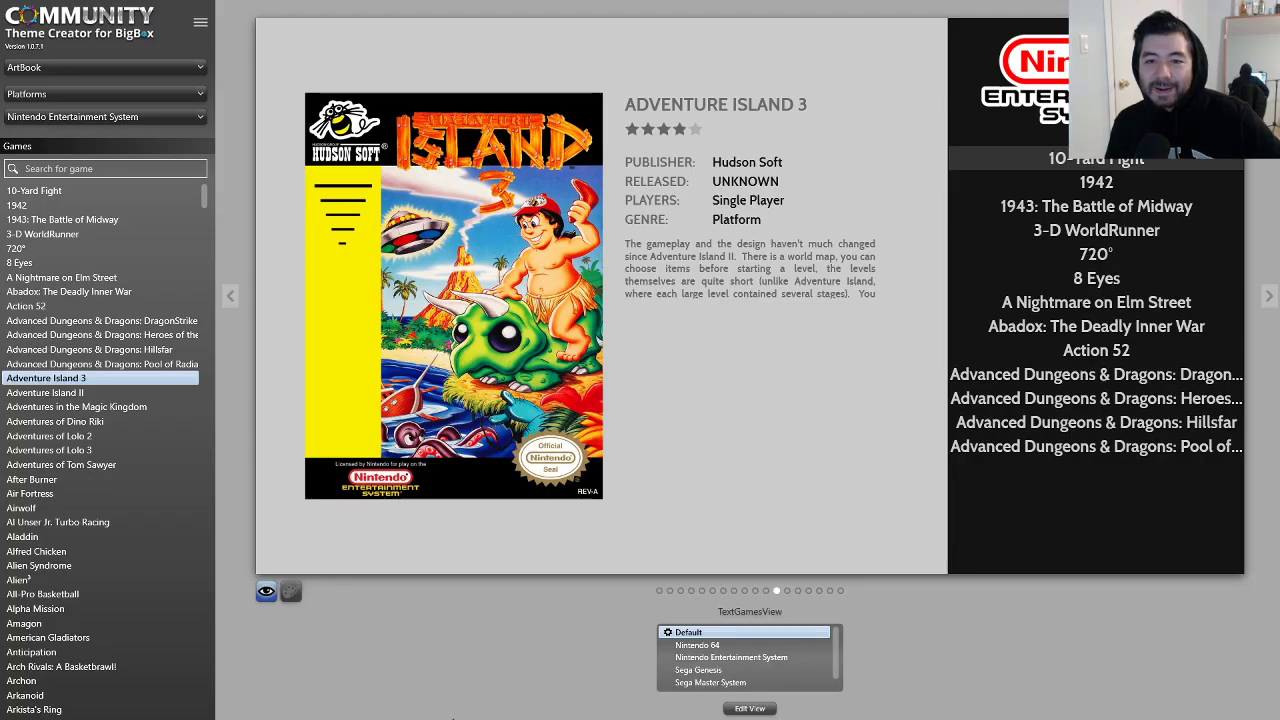
# Step: Go to PlatformWheel1FiltersView and open its Default view for editing
pyautogui.hotkey('alt', 'Tab')
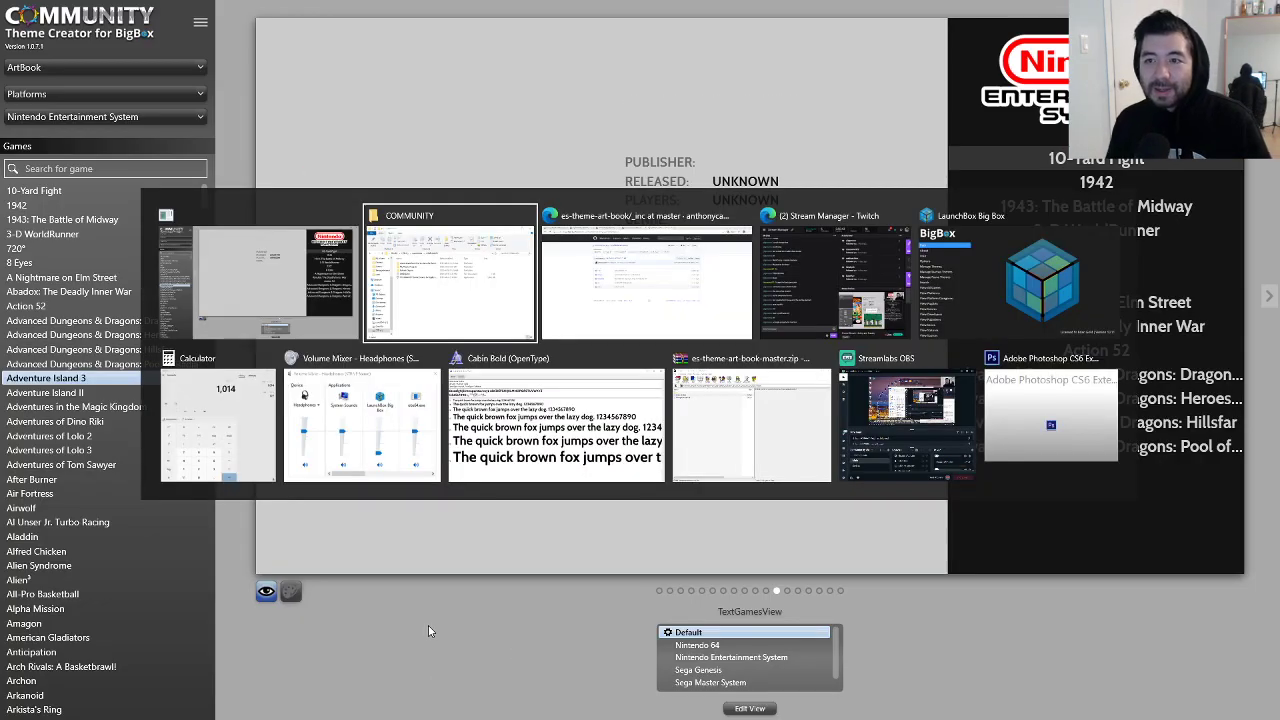
pyautogui.hotkey('shift', 'Tab')
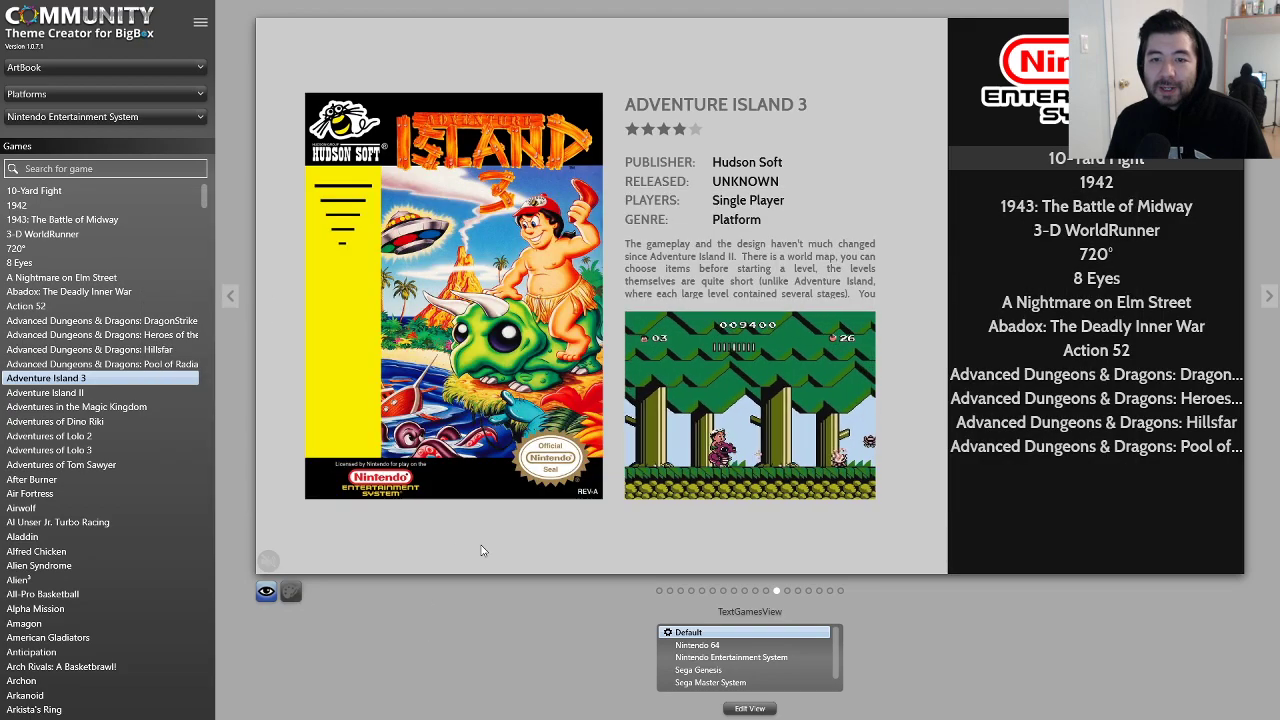
pyautogui.click(711, 591)
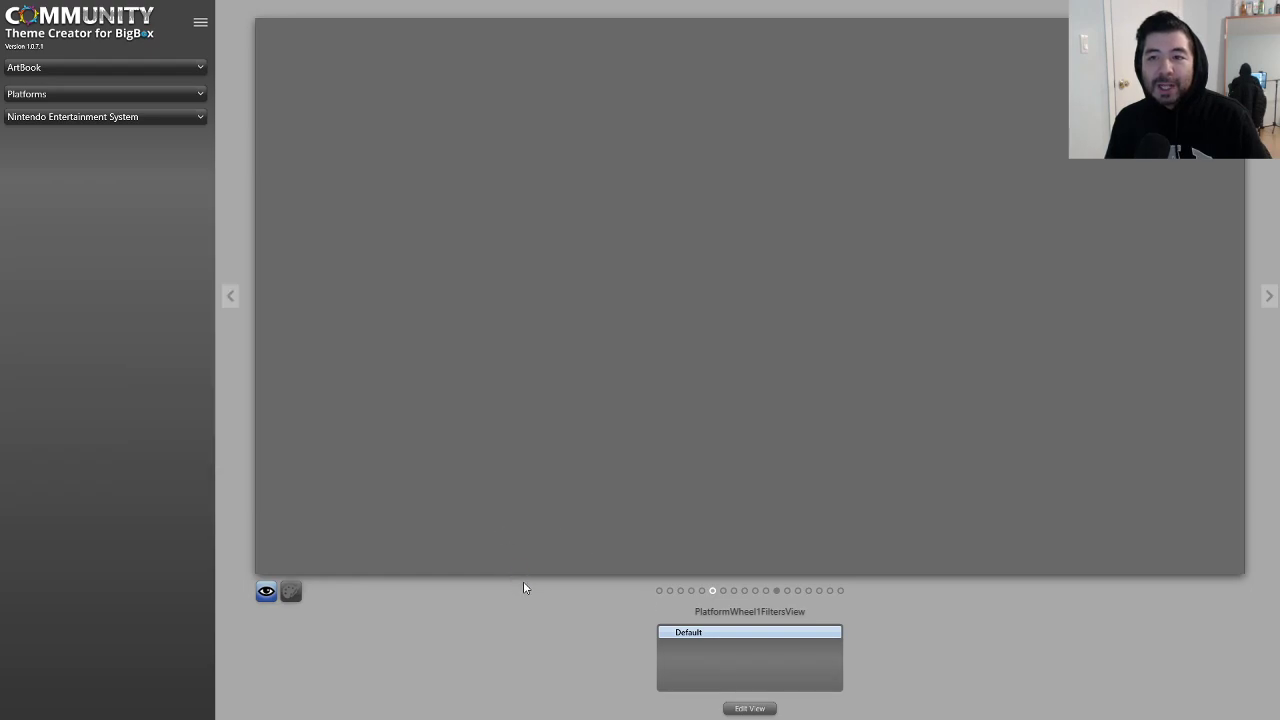
# Step: Switch to the browser, close the leftover tabs including the 7QDFPudh.png image, and bring up the RetroPie Art Book forum topic
pyautogui.hotkey('alt', 'Tab')
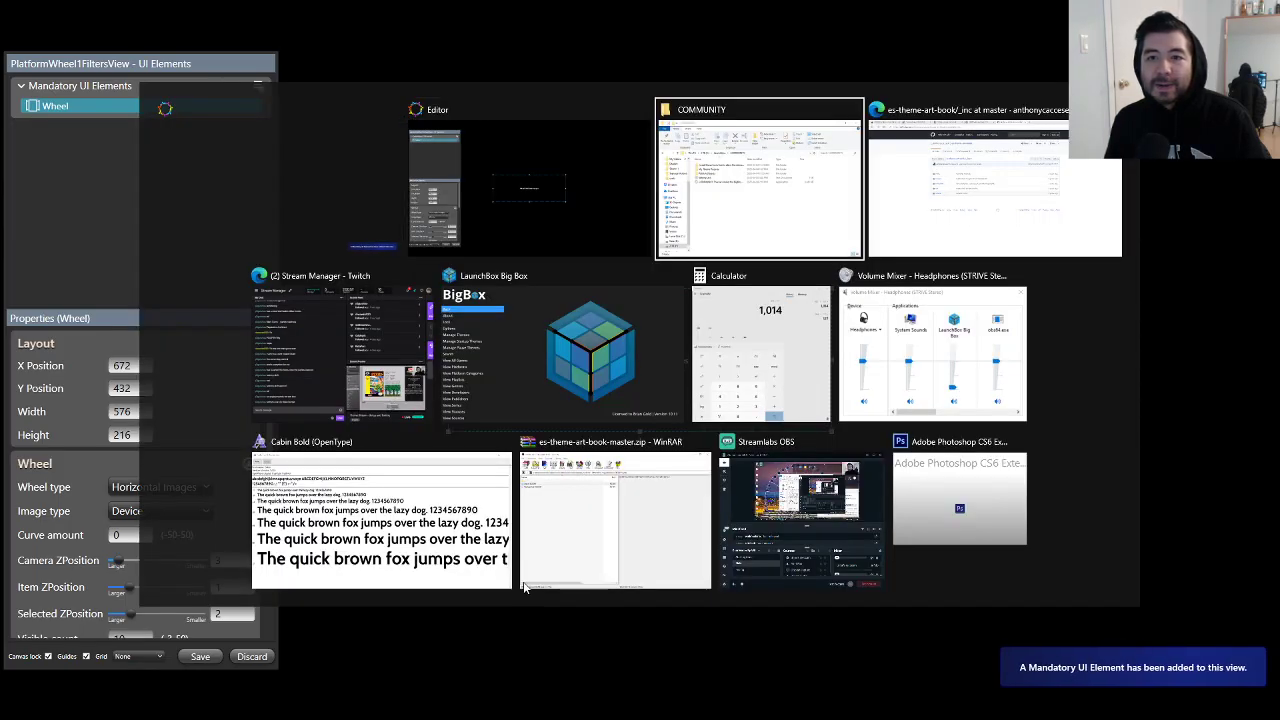
pyautogui.hotkey('alt', 'Tab')
pyautogui.hotkey('alt', 'Tab')
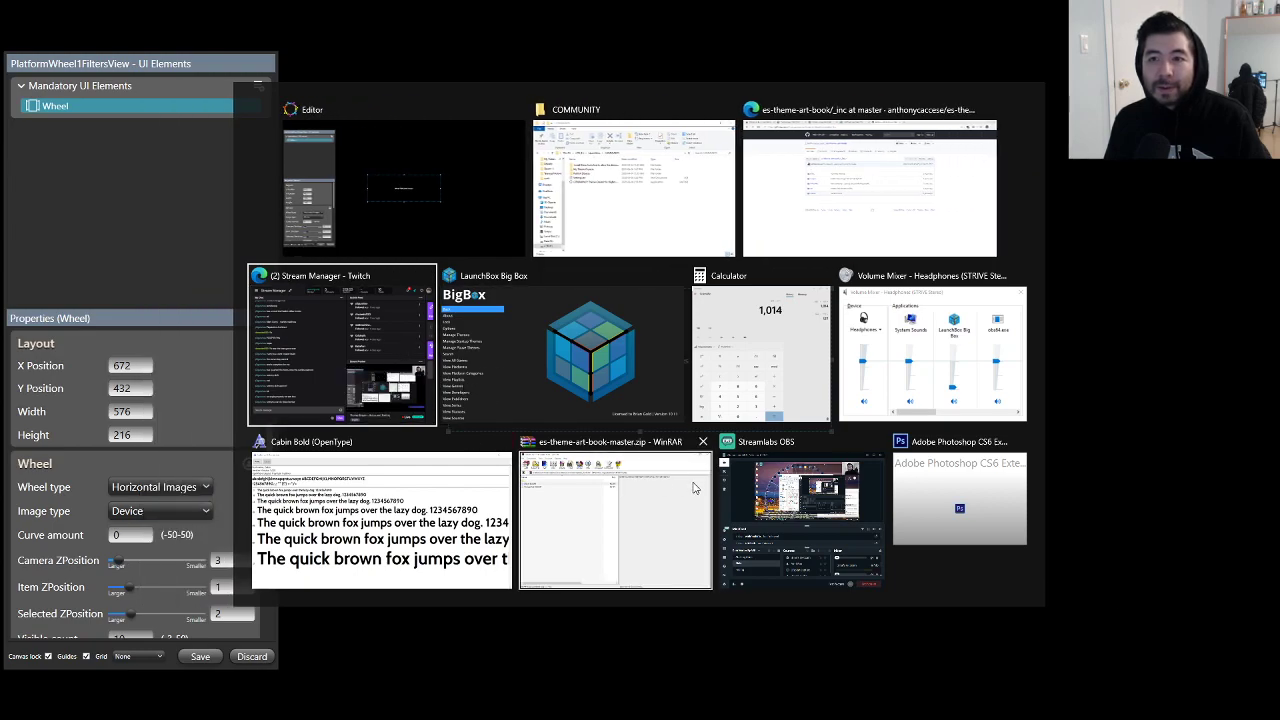
pyautogui.click(862, 192)
pyautogui.click(405, 7)
pyautogui.hotkey('ctrl', 'w')
pyautogui.hotkey('ctrl', 'w')
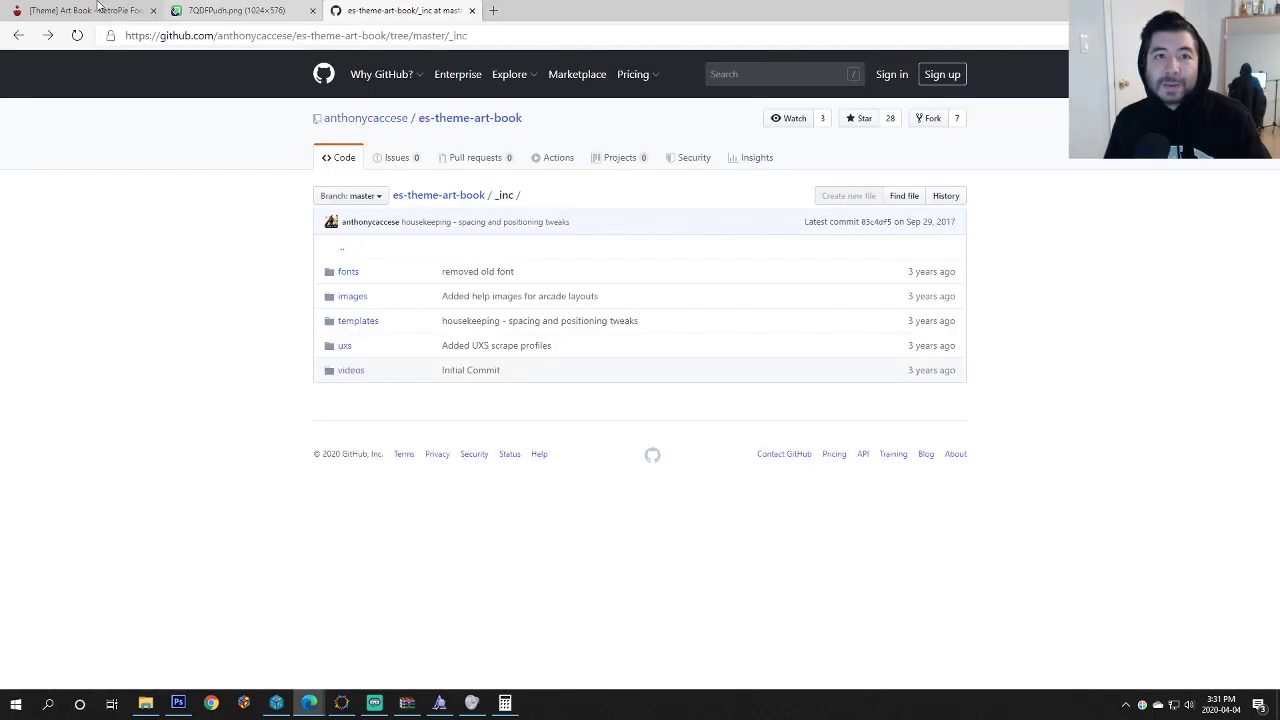
pyautogui.click(312, 10)
pyautogui.click(80, 10)
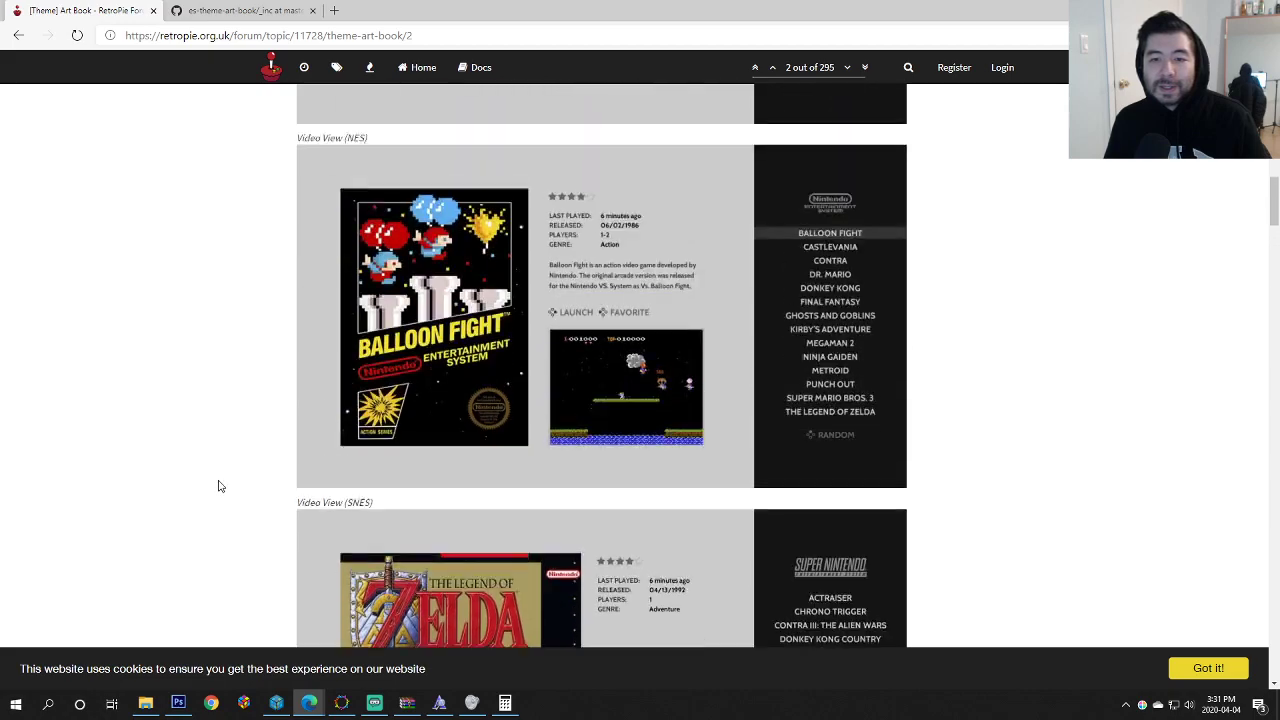
# Step: Find the System View screenshot in the Art Book topic and open it as a full image for reference
pyautogui.scroll(-12, 220, 486)
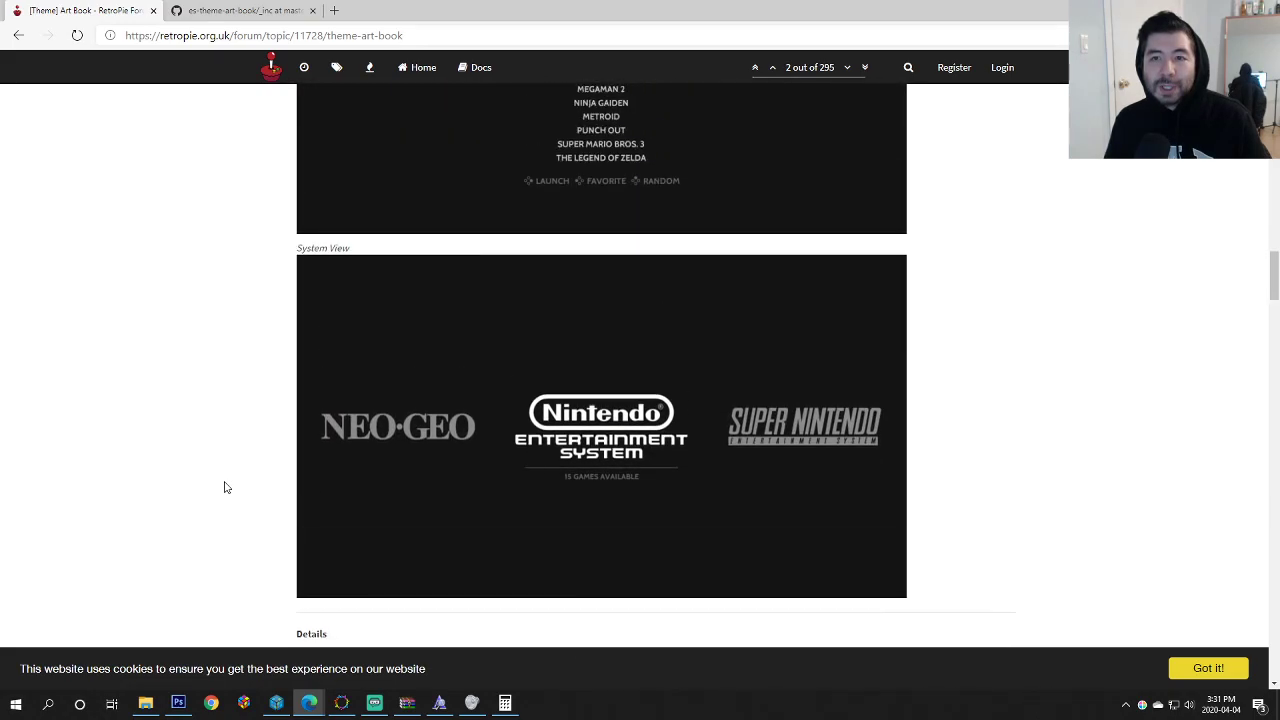
pyautogui.scroll(3, 225, 487)
pyautogui.scroll(-2, 225, 487)
pyautogui.scroll(1, 226, 488)
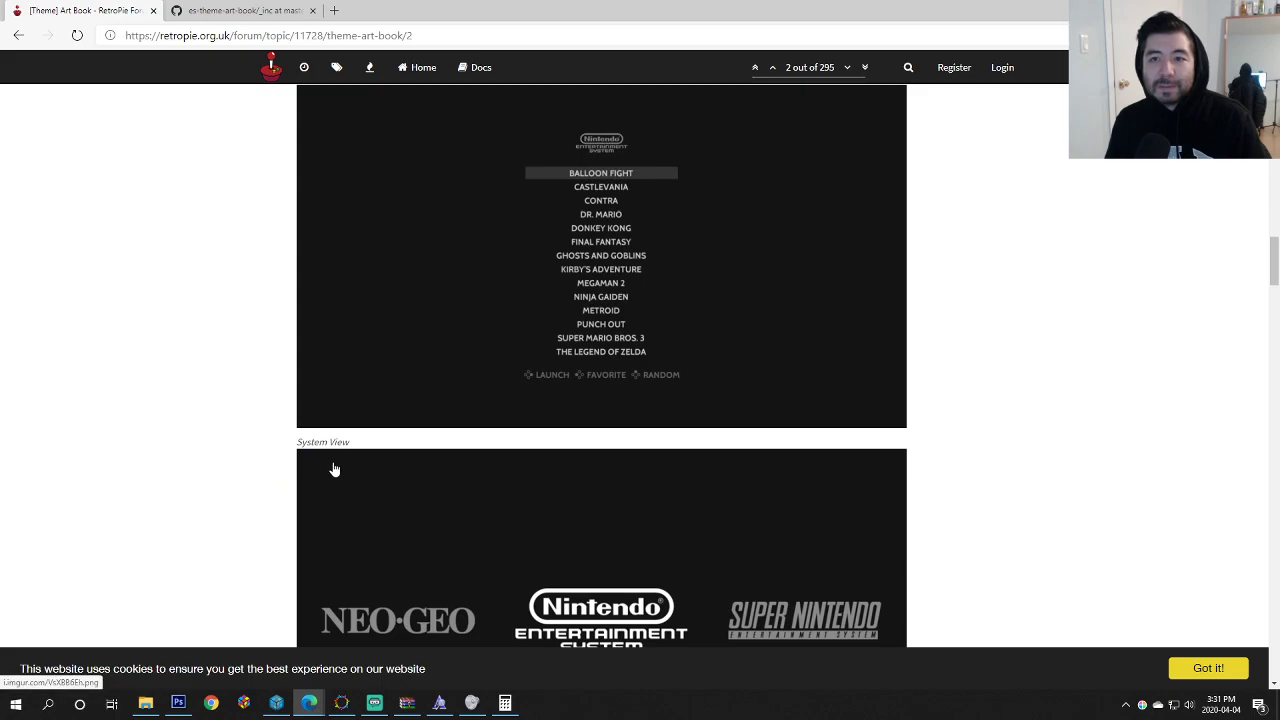
pyautogui.scroll(-2, 335, 470)
pyautogui.click(592, 452)
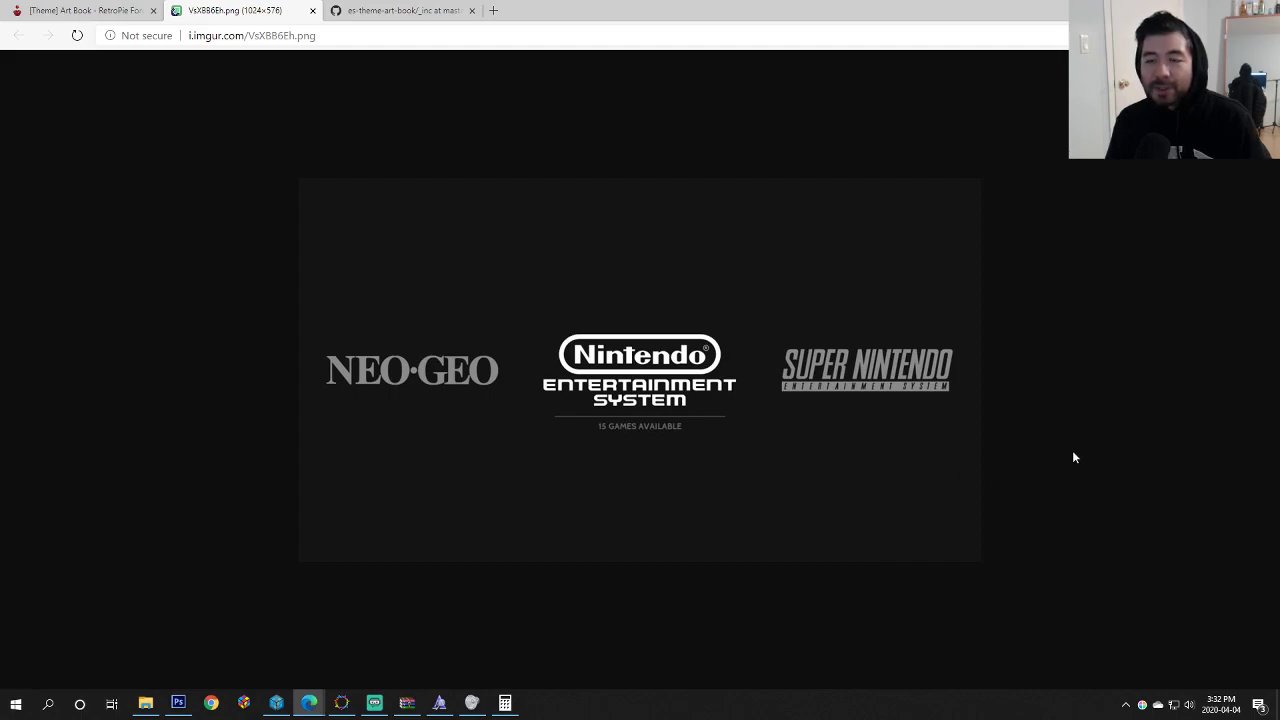
# Step: Switch back to the theme editor, set the wheel's X position to 0 and clear its Y position for a new value
pyautogui.hotkey('alt', 'Tab')
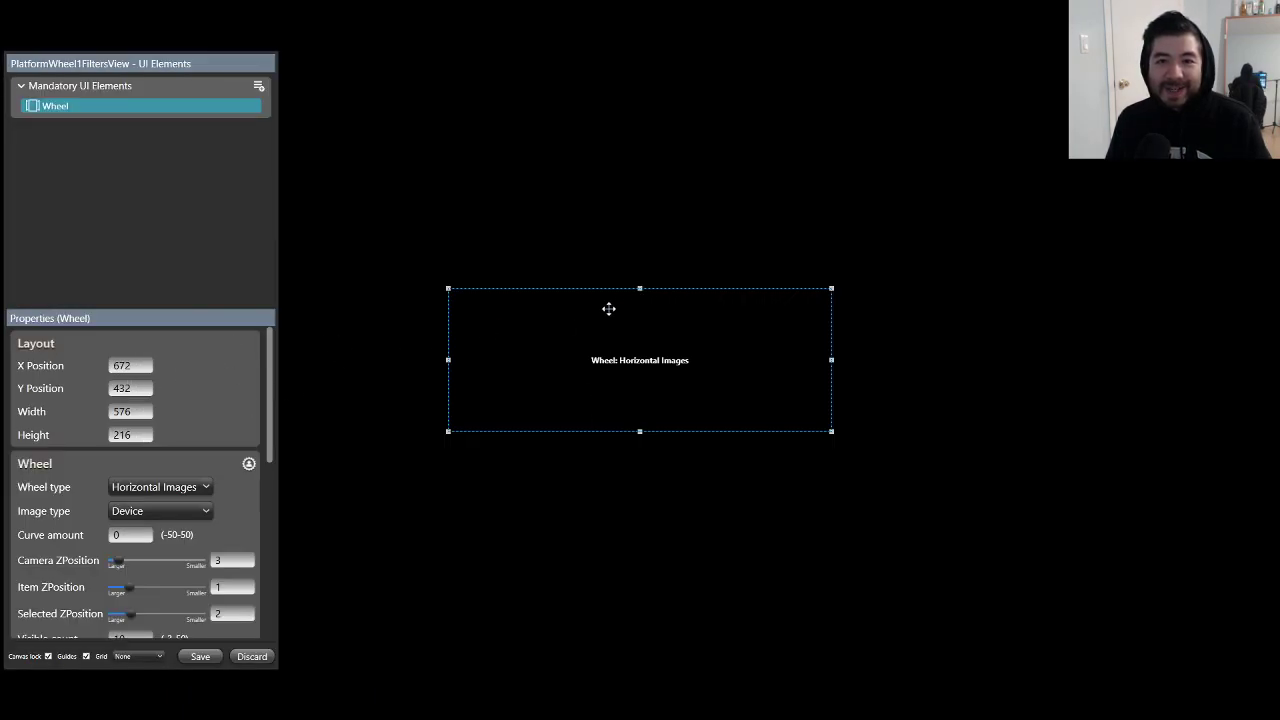
pyautogui.moveTo(134, 362); pyautogui.dragTo(42, 369)
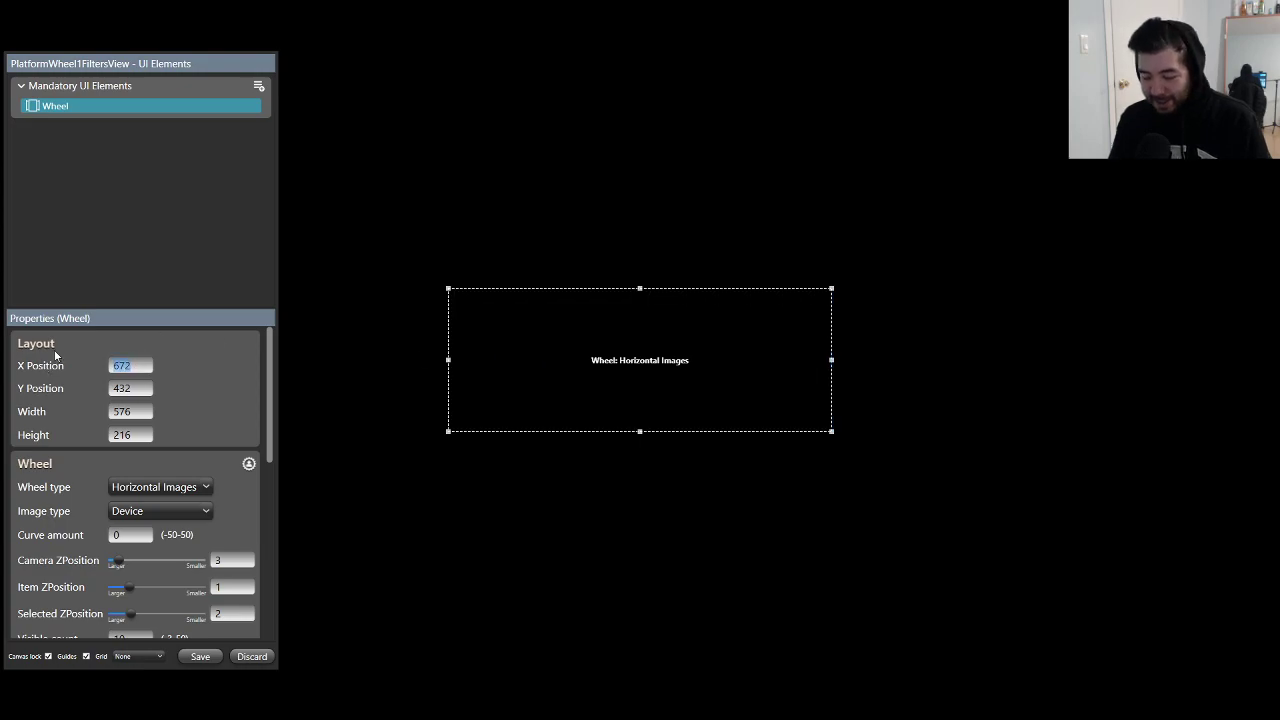
pyautogui.moveTo(136, 389); pyautogui.dragTo(71, 393)
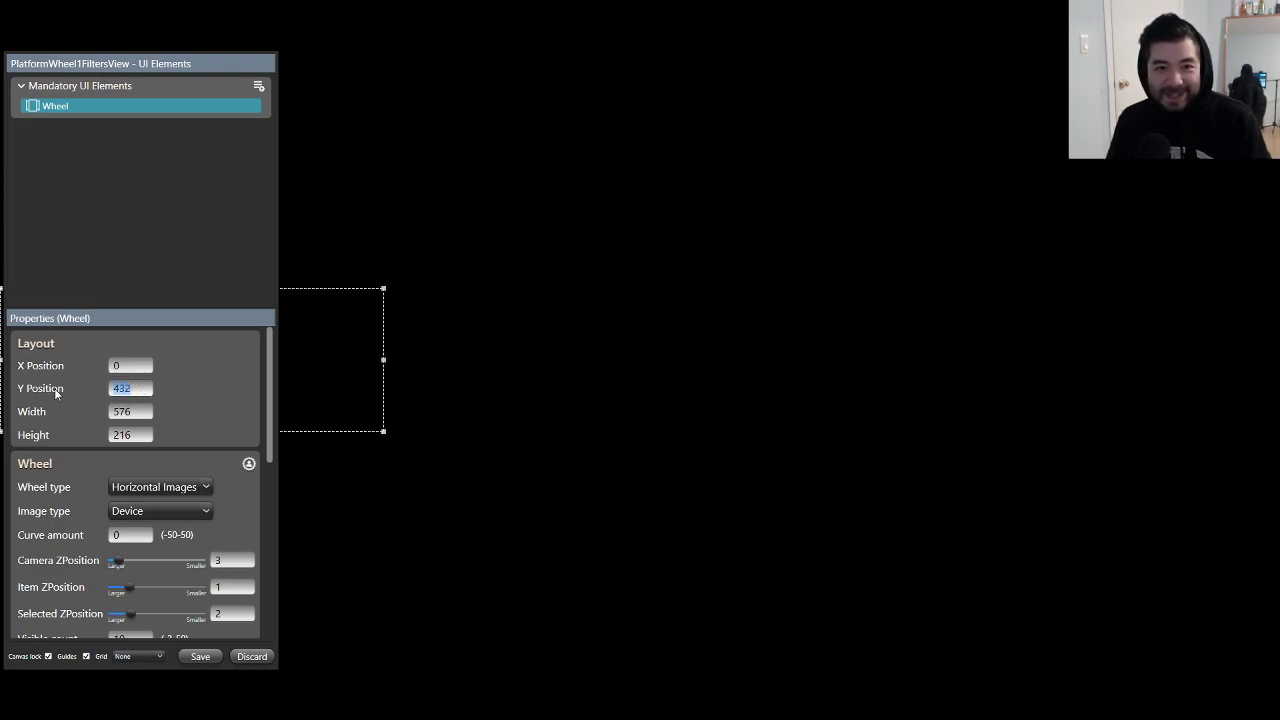
pyautogui.press('BackSpace')
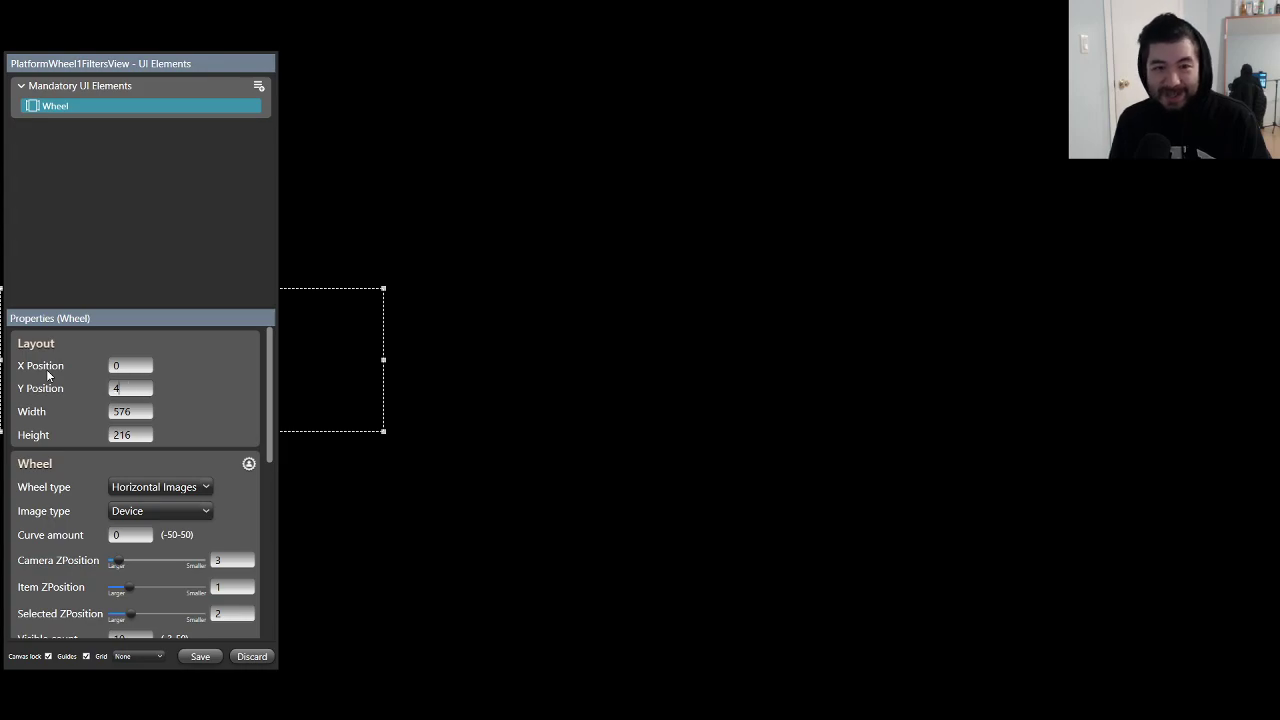
# Step: Set the wheel's Y position to 0, width to 1920 and height to 1080 so it fills the canvas
pyautogui.write('0')
pyautogui.click(140, 412)
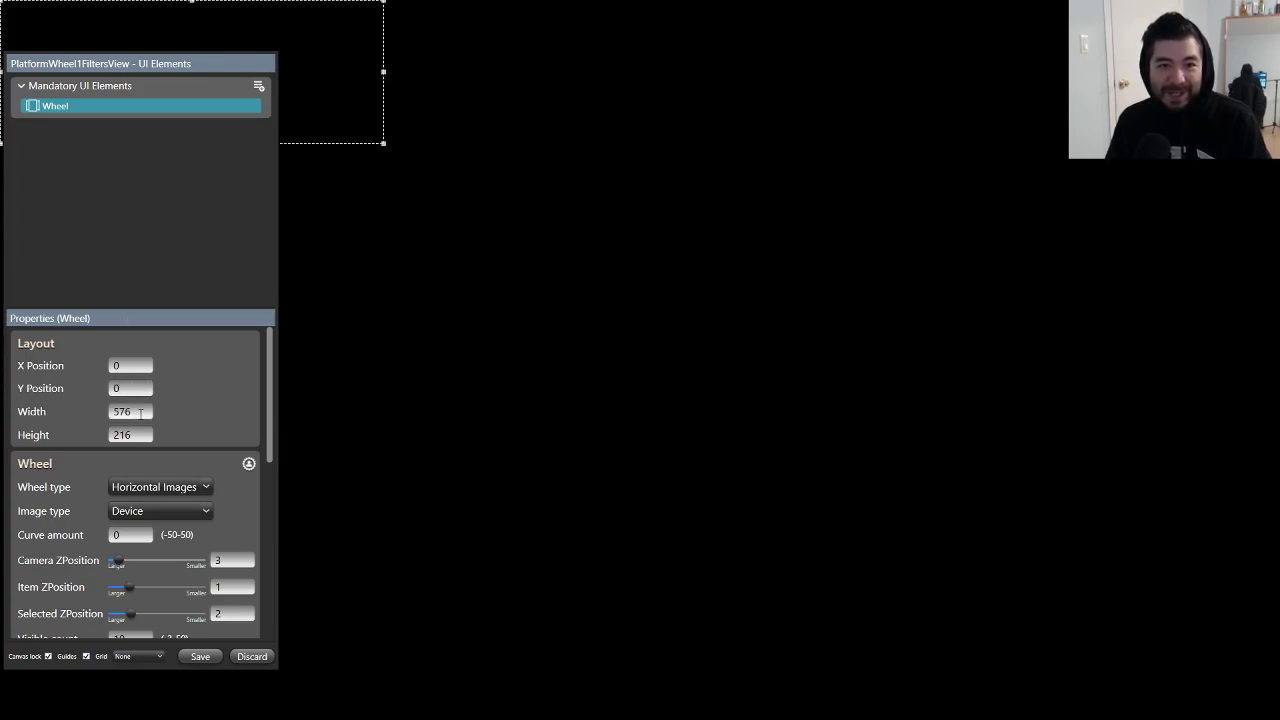
pyautogui.write('1920')
pyautogui.press('Tab')
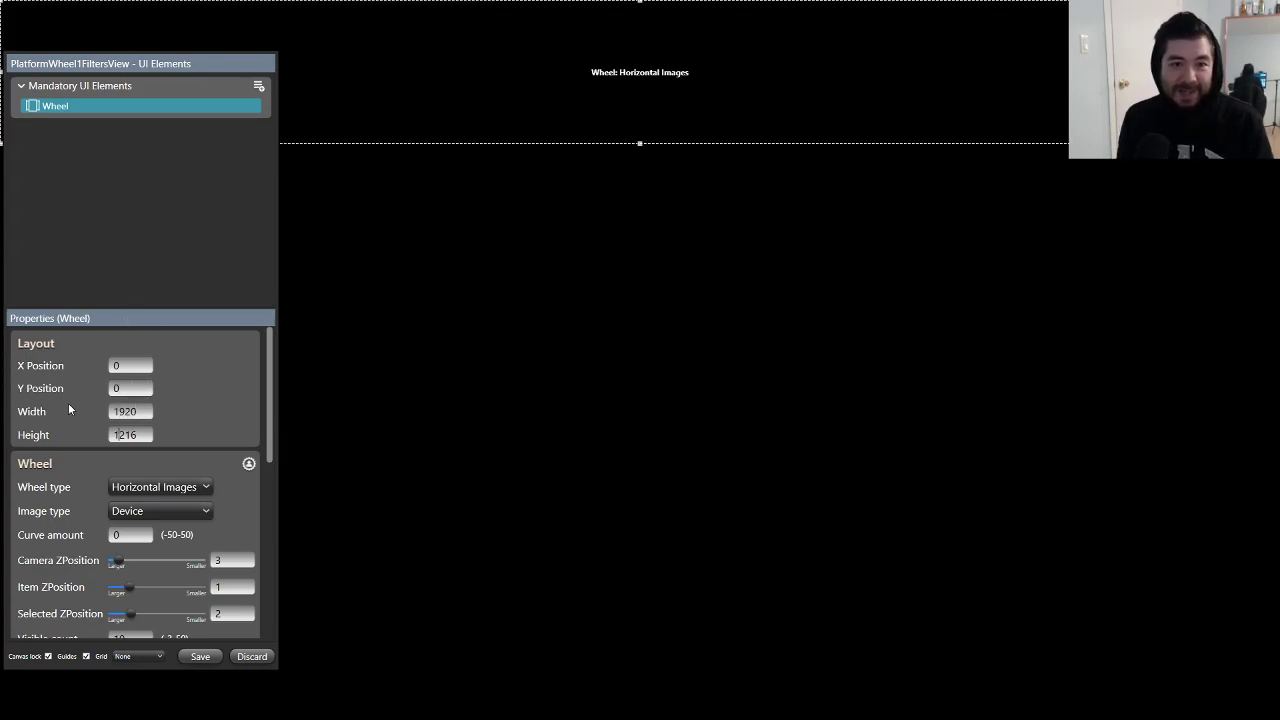
pyautogui.press('BackSpace')
pyautogui.press('BackSpace')
pyautogui.press('BackSpace')
pyautogui.press('BackSpace')
pyautogui.write('1080')
pyautogui.press('Tab')
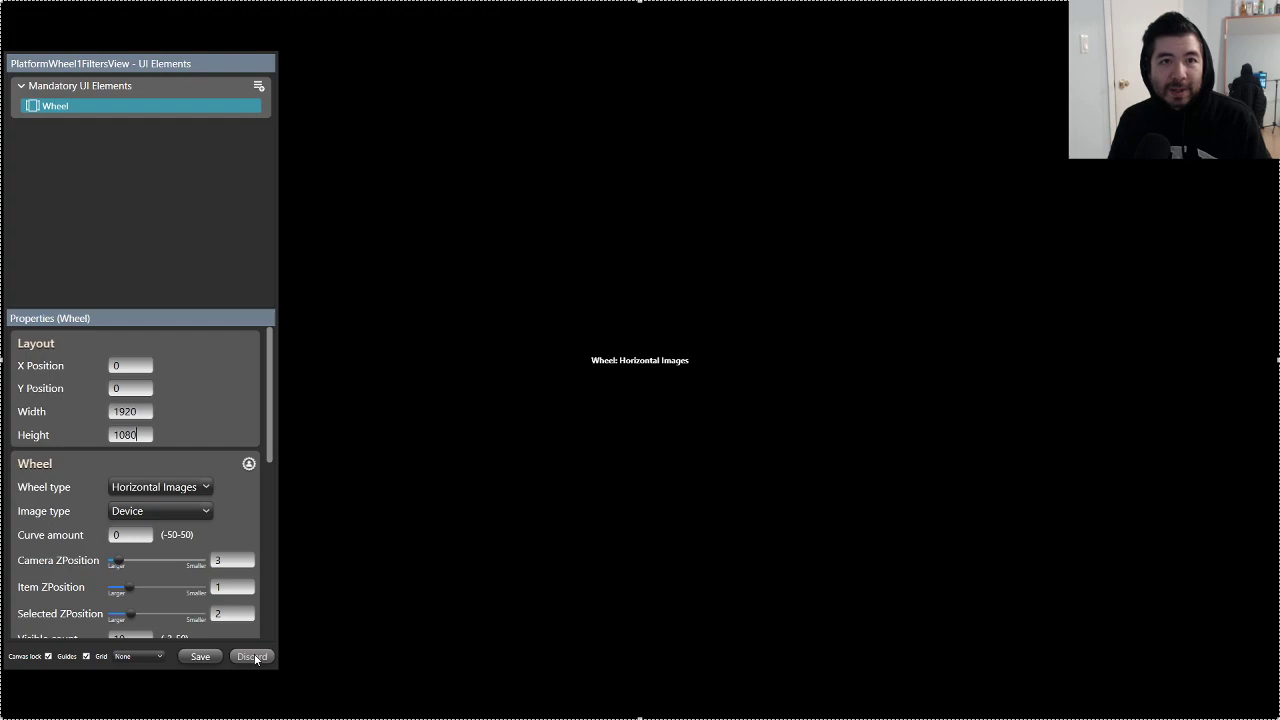
# Step: Set the wheel's image type to Clear Logo and save the PlatformWheel1FiltersView layout
pyautogui.click(170, 494)
pyautogui.click(166, 502)
pyautogui.click(164, 508)
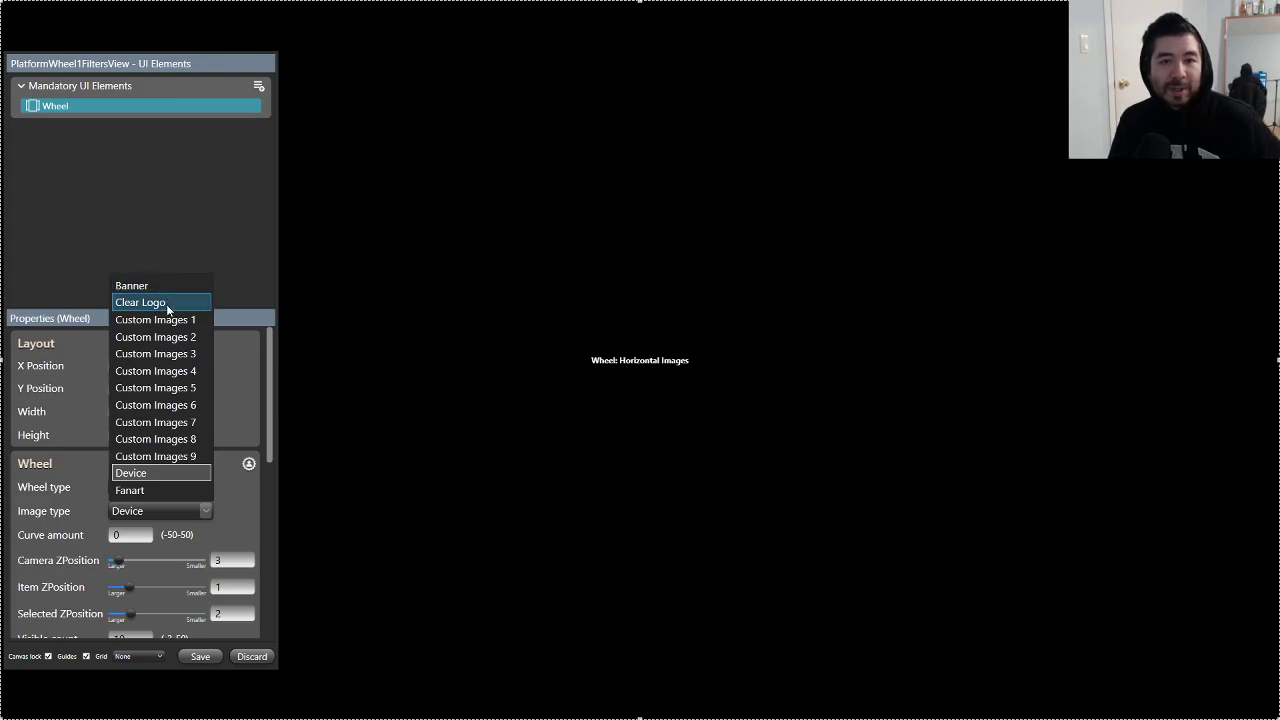
pyautogui.click(165, 303)
pyautogui.moveTo(271, 422); pyautogui.dragTo(272, 474)
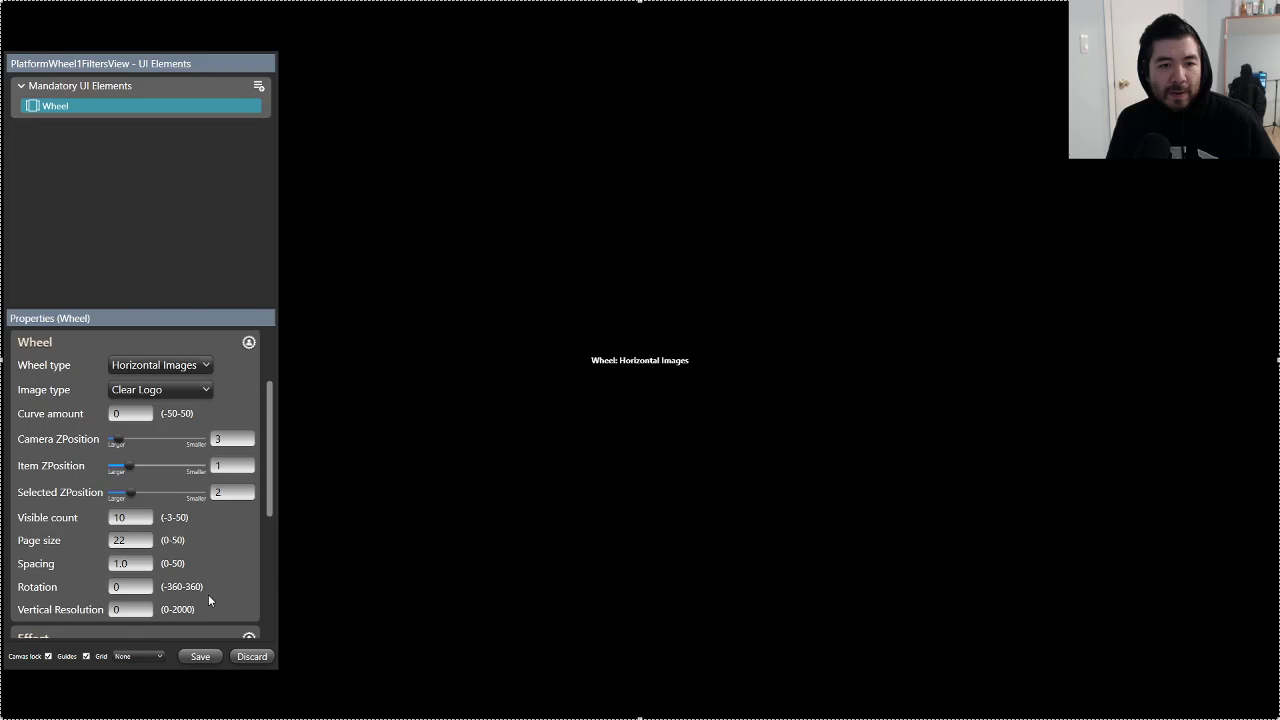
pyautogui.click(200, 656)
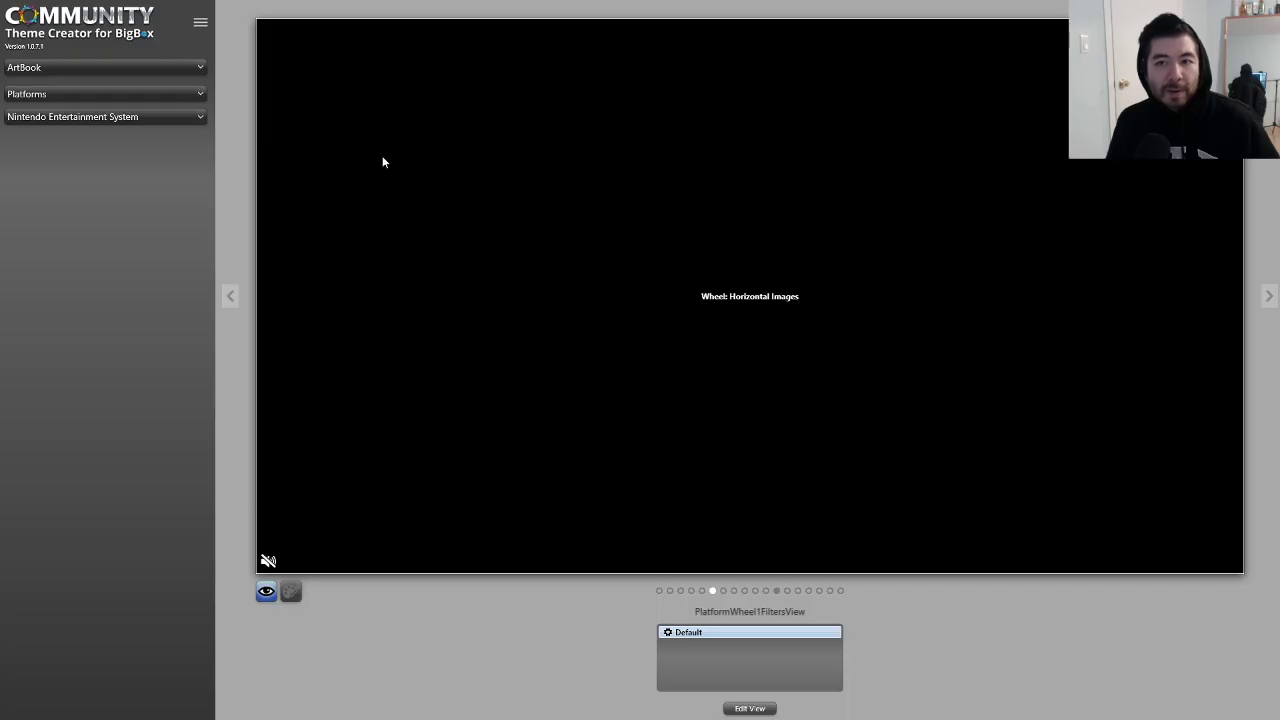
# Step: Publish the ArtBook theme, ignoring the folder-deletion error
pyautogui.click(201, 23)
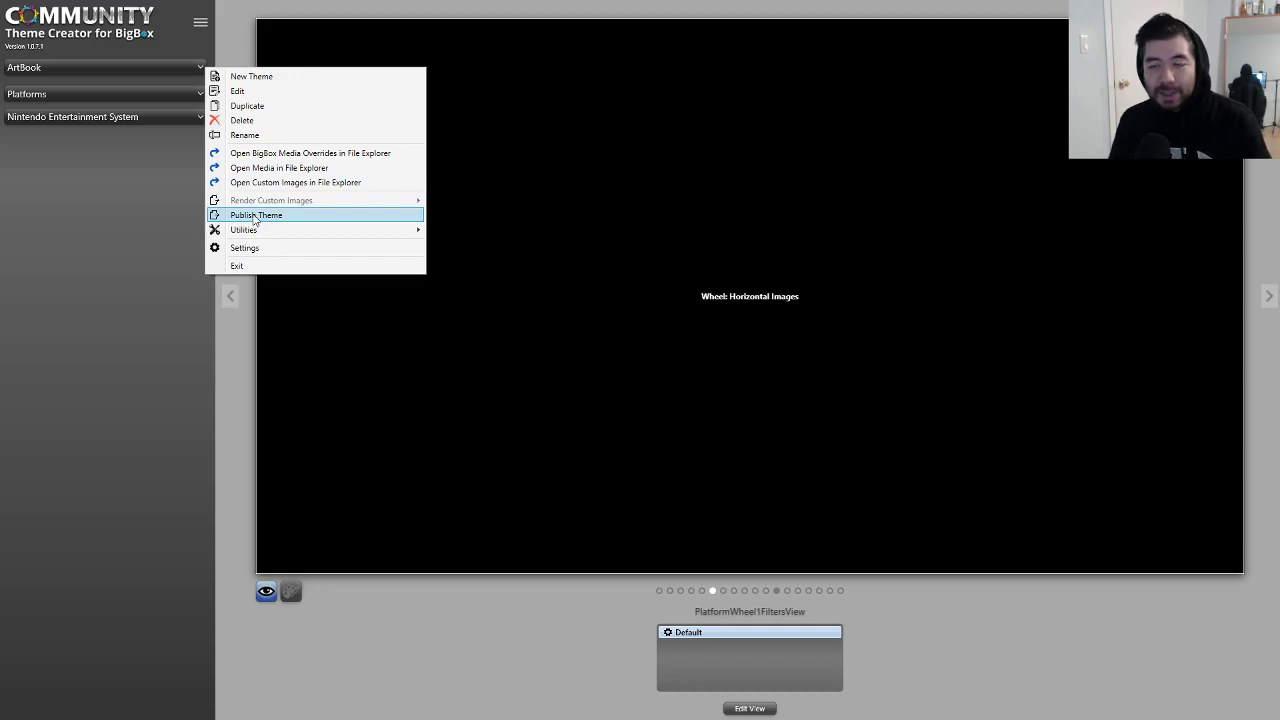
pyautogui.click(254, 216)
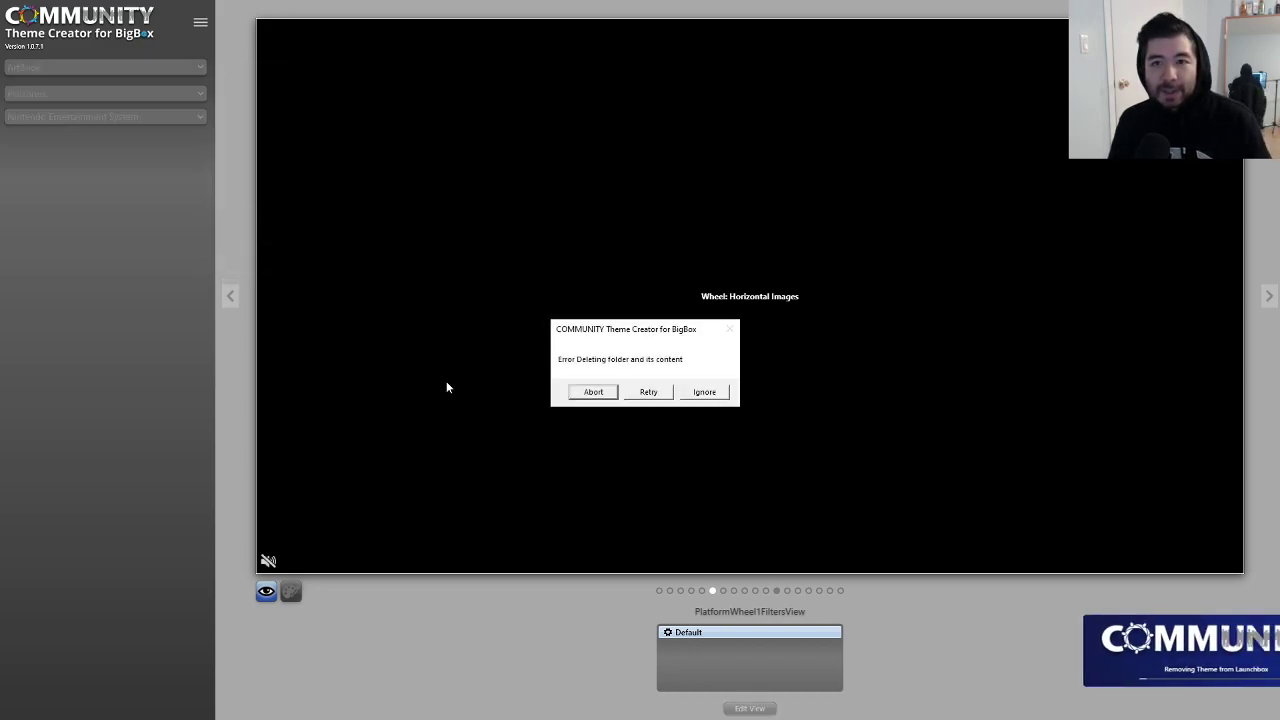
pyautogui.click(705, 393)
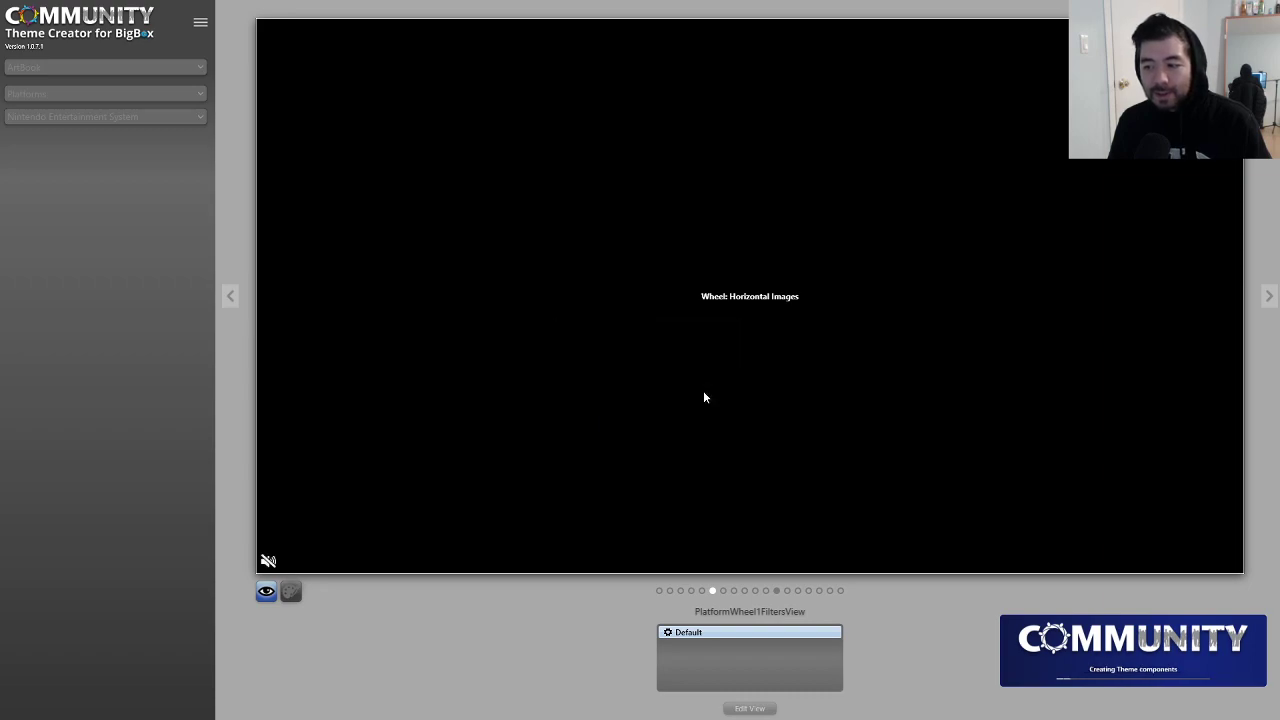
# Step: Reopen PlatformWheel1FiltersView for editing and apply the Horizontal preset to the wheel
pyautogui.click(743, 710)
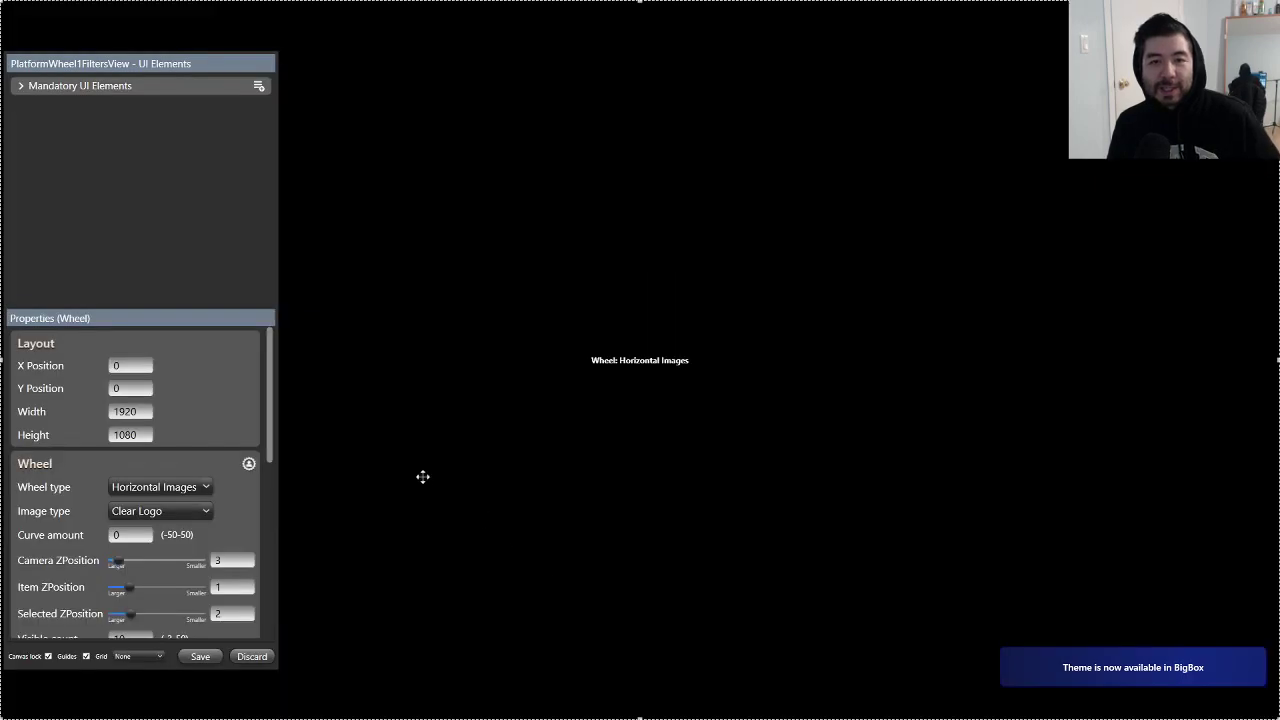
pyautogui.scroll(-1, 250, 462)
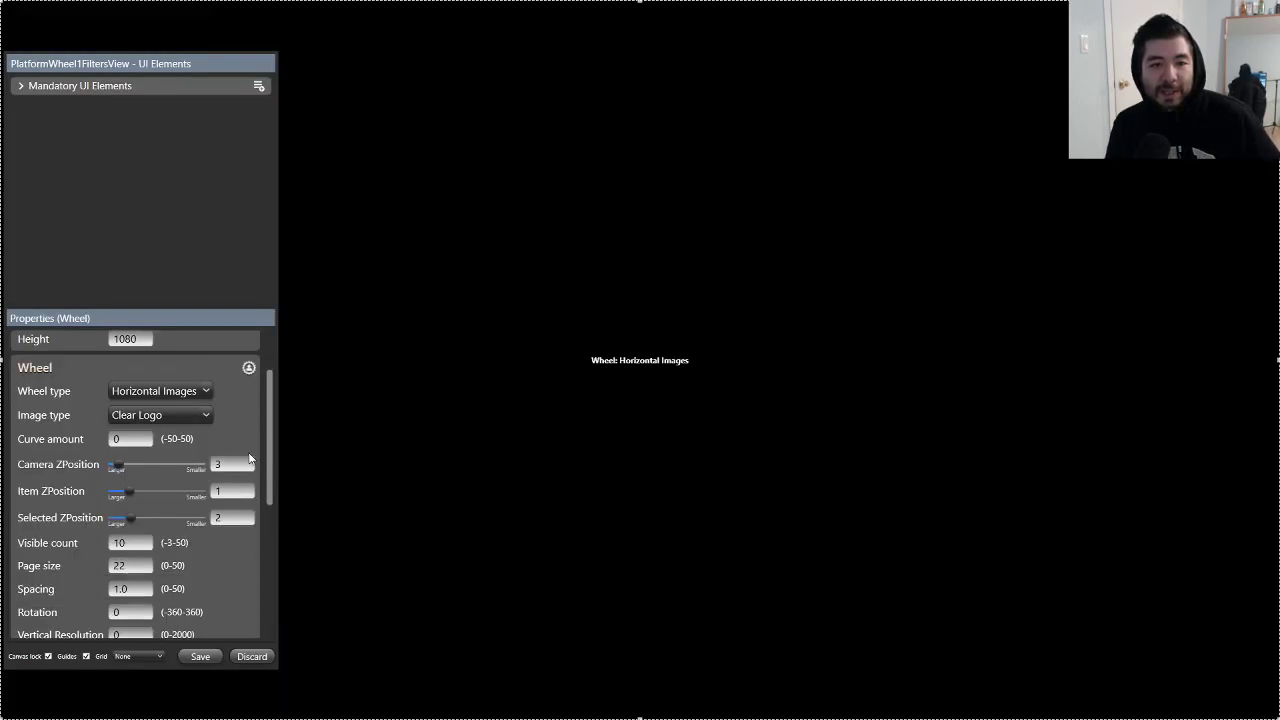
pyautogui.click(248, 367)
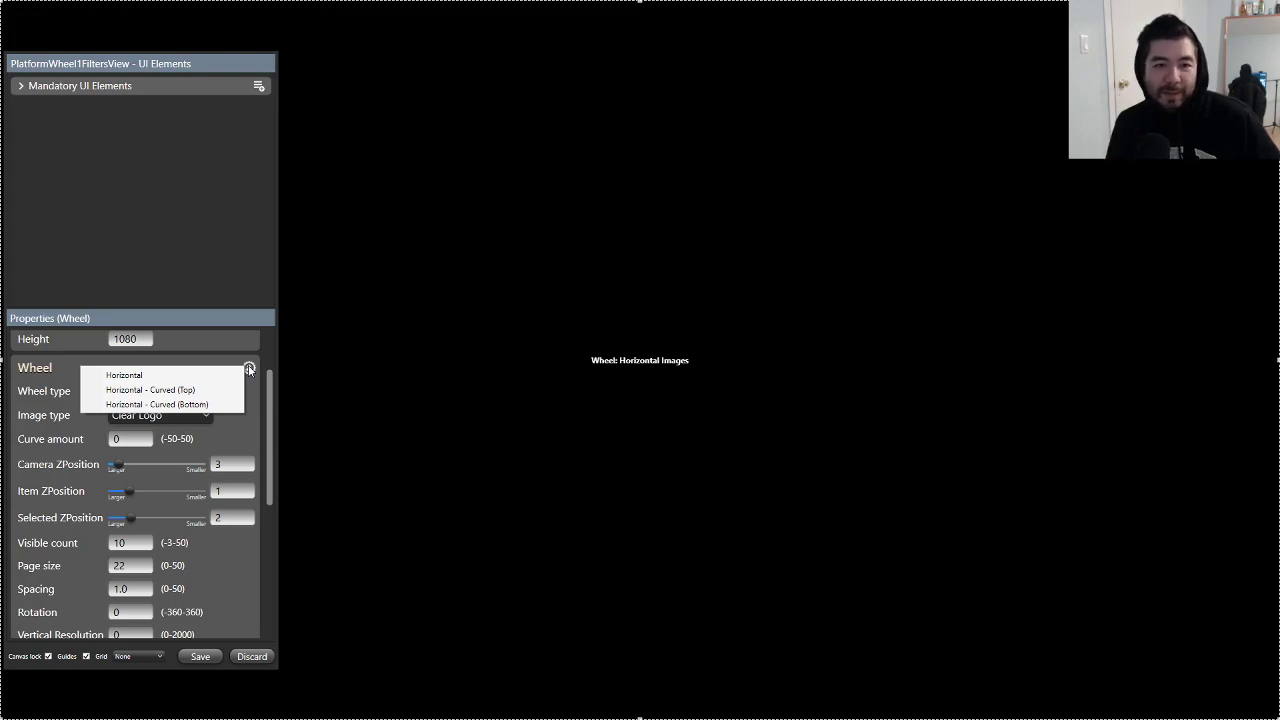
pyautogui.click(124, 375)
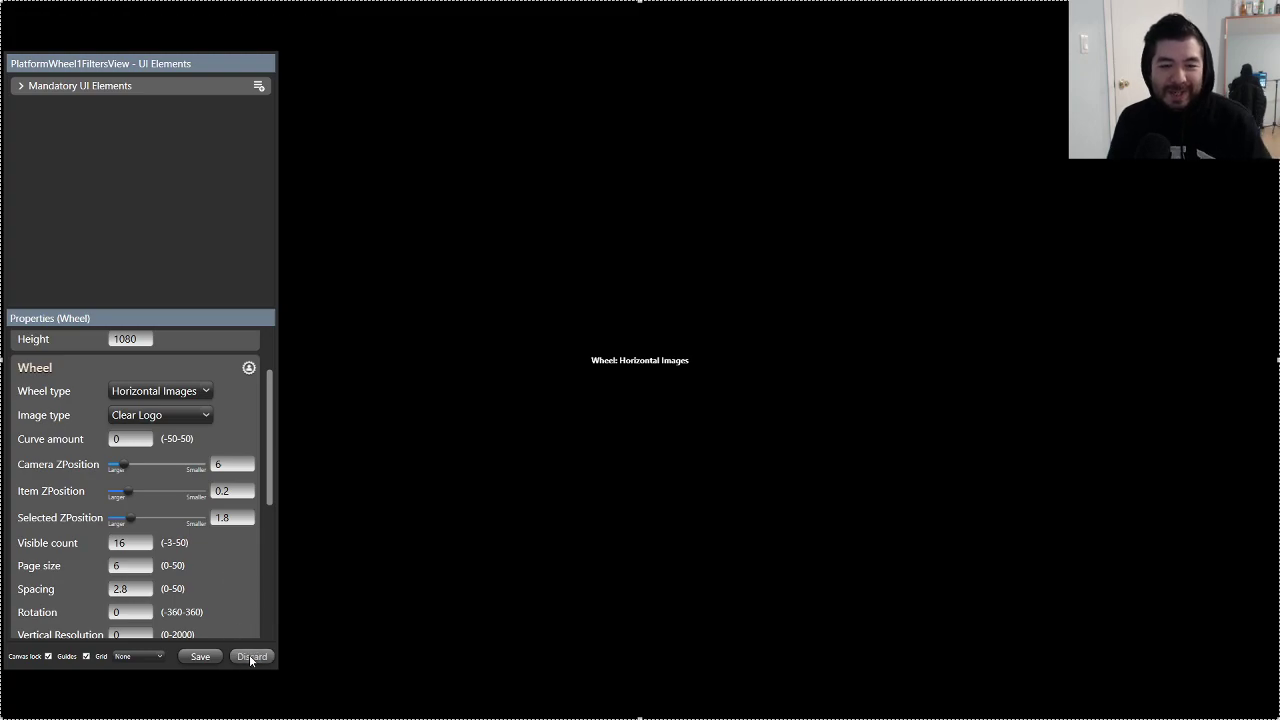
# Step: Switch to BigBox, check the platforms list there, and return to the theme editor
pyautogui.hotkey('alt', 'Tab')
pyautogui.hotkey('alt', 'Tab')
pyautogui.hotkey('alt', 'Tab')
pyautogui.hotkey('alt', 'Tab')
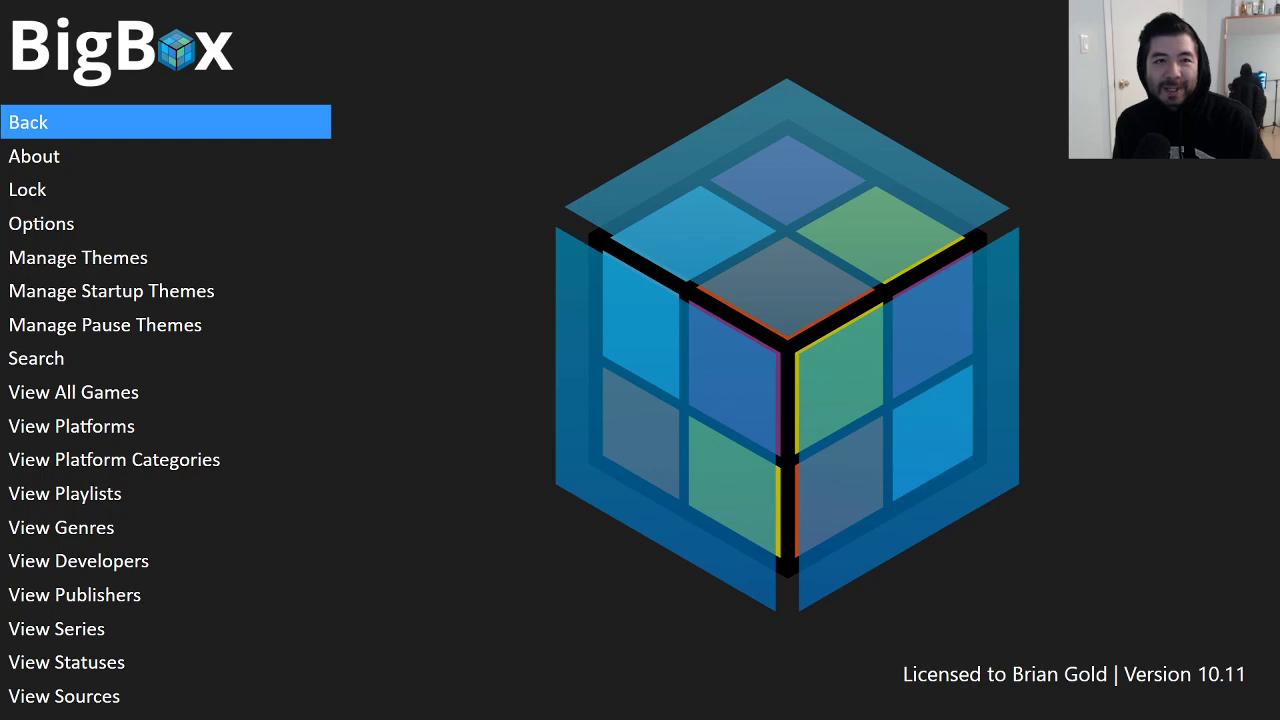
pyautogui.press('Down')
pyautogui.press('Down')
pyautogui.press('Down')
pyautogui.press('Return')
pyautogui.press('Return')
pyautogui.press('Return')
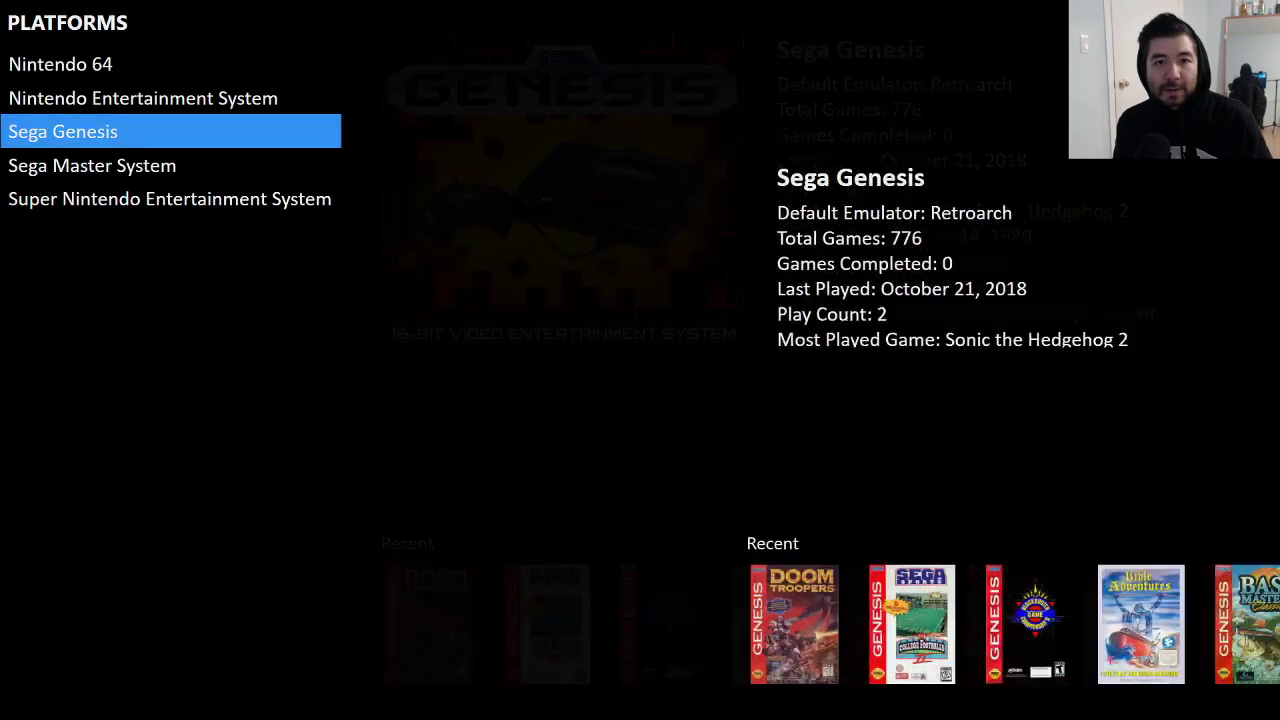
pyautogui.press('Escape')
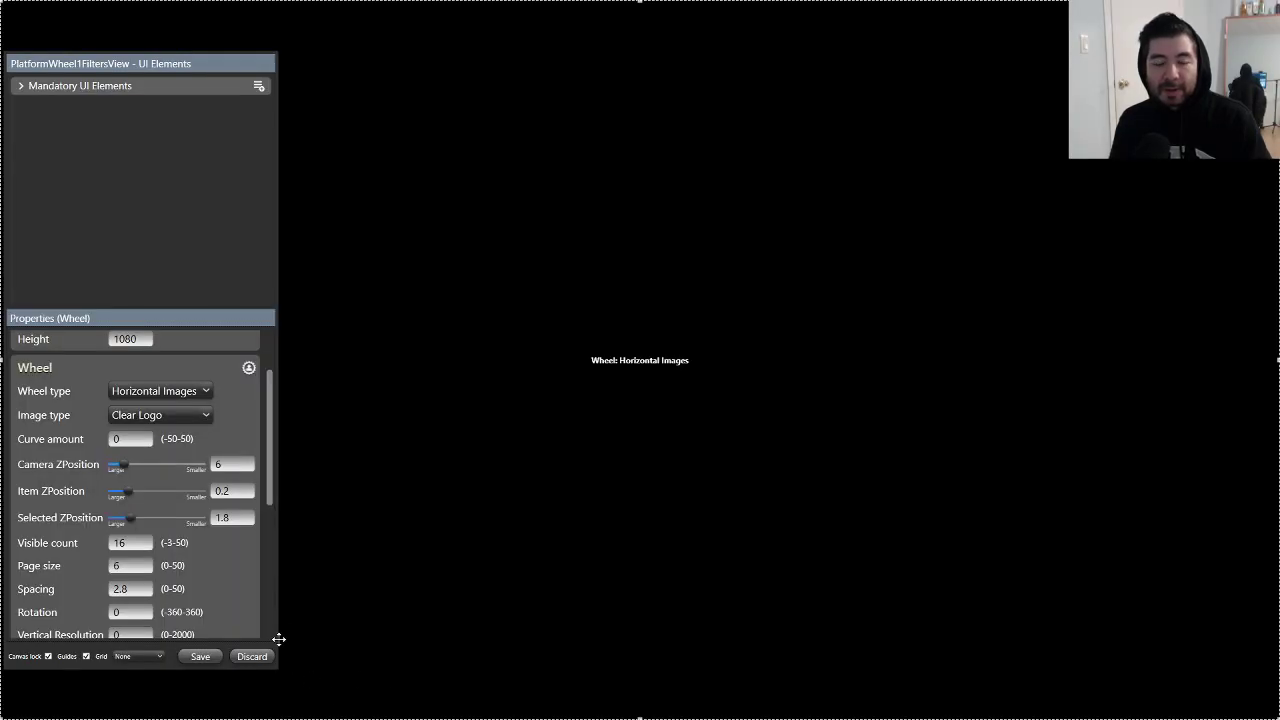
pyautogui.press('super')
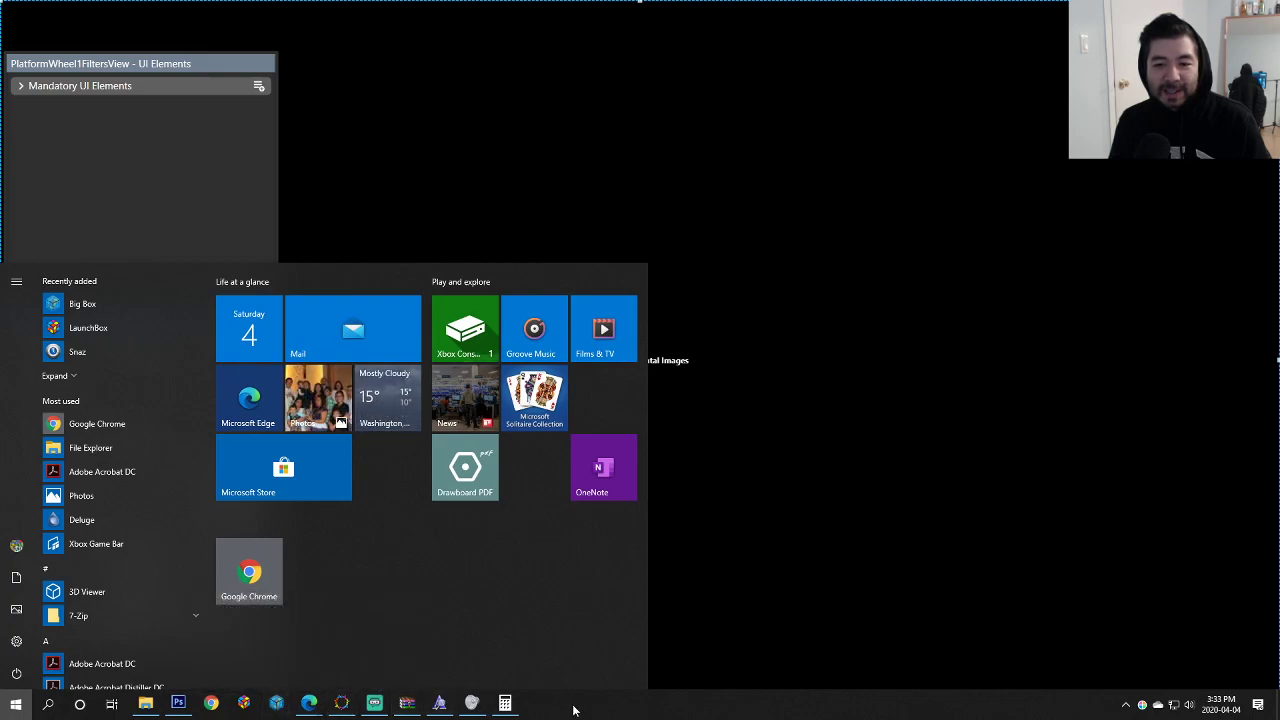
pyautogui.press('super')
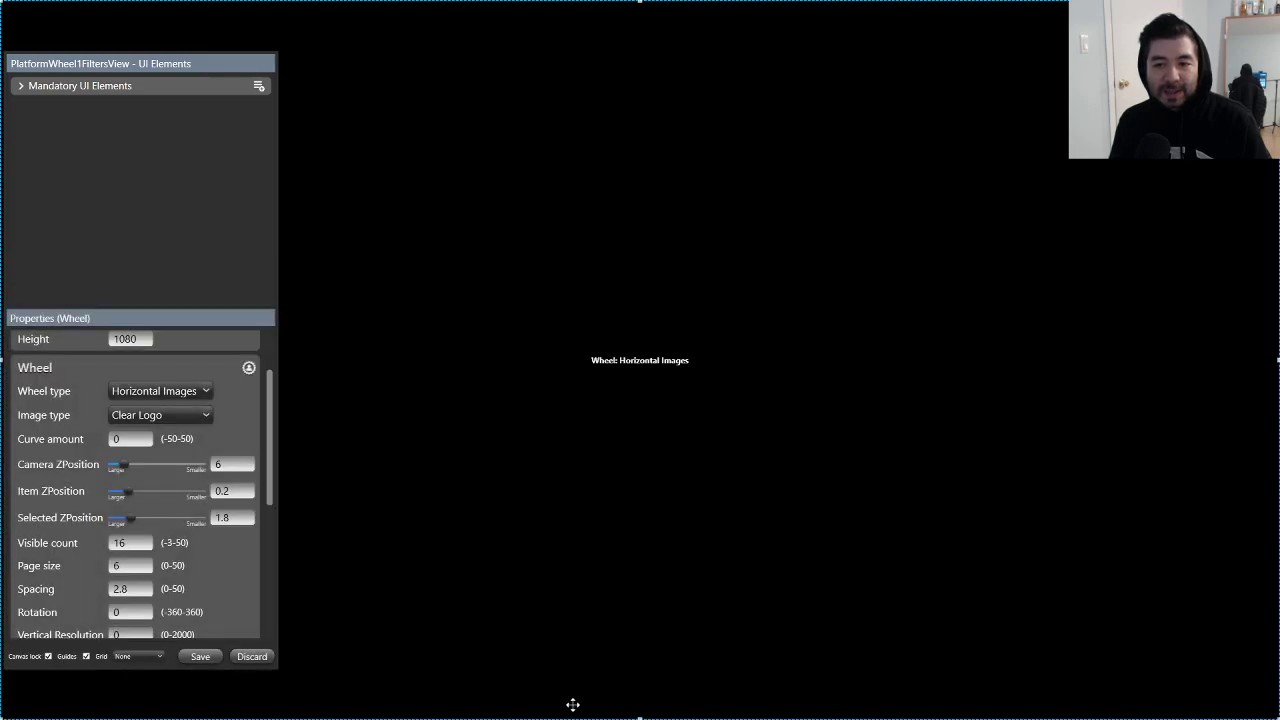
pyautogui.press('super')
pyautogui.rightClick(573, 708)
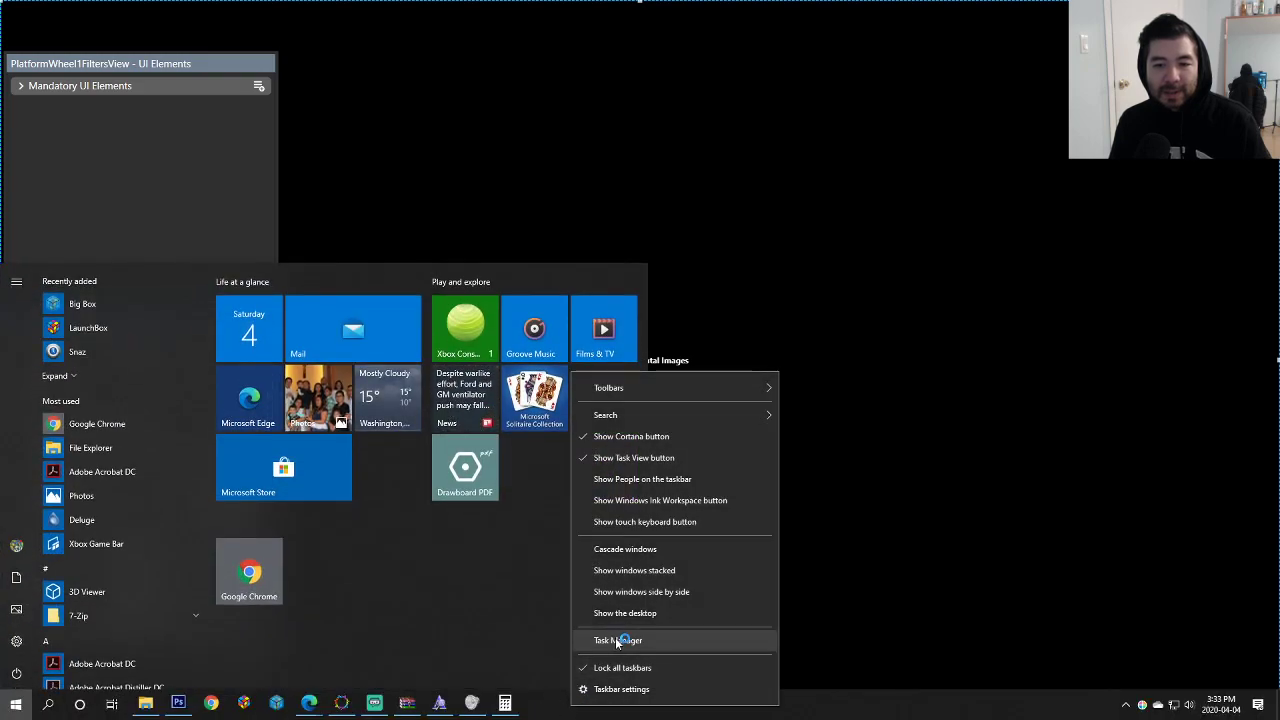
pyautogui.click(829, 710)
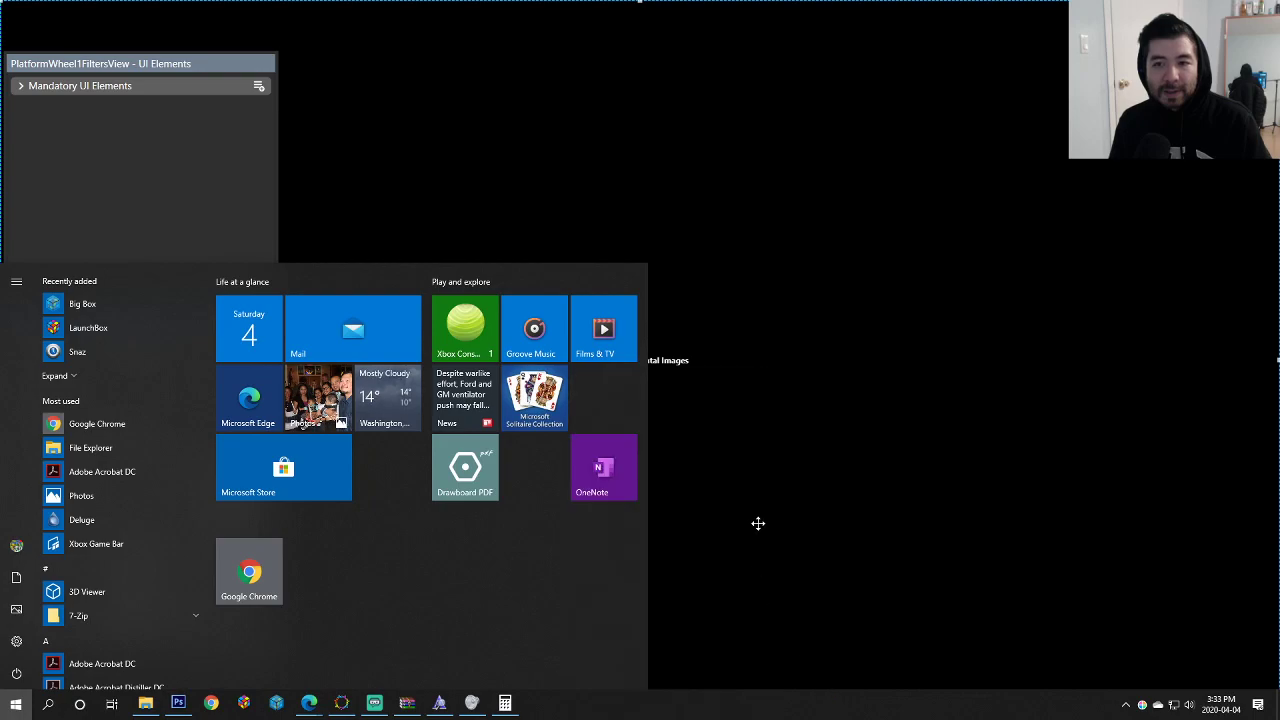
pyautogui.click(787, 457)
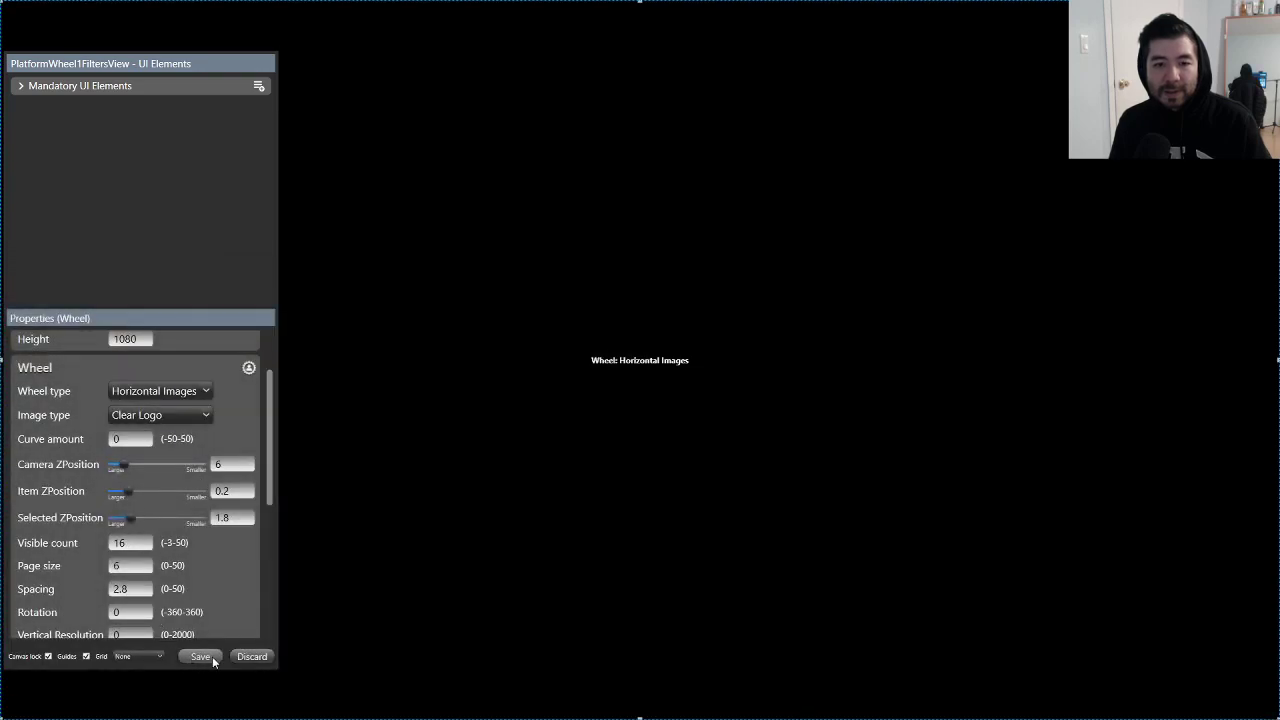
pyautogui.hotkey('alt', 'Tab')
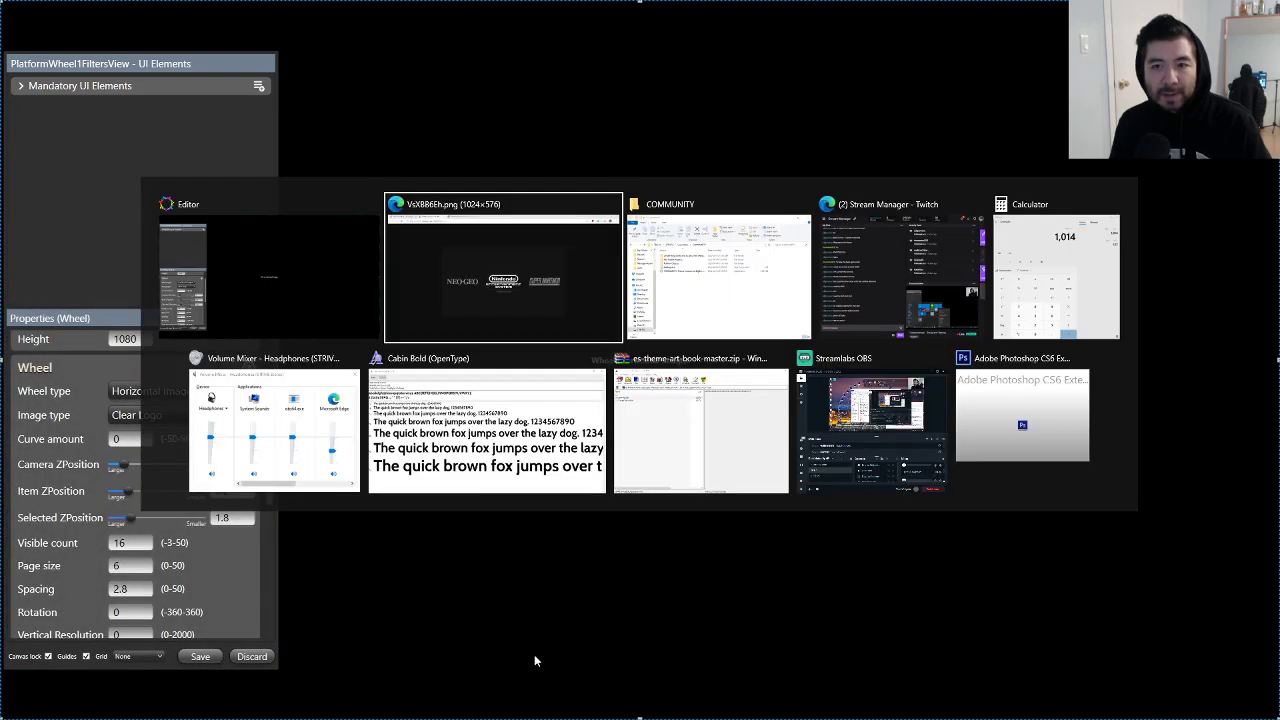
pyautogui.click(223, 294)
# Step: Launch BigBox again and bring it to the front to load the published theme
pyautogui.press('super')
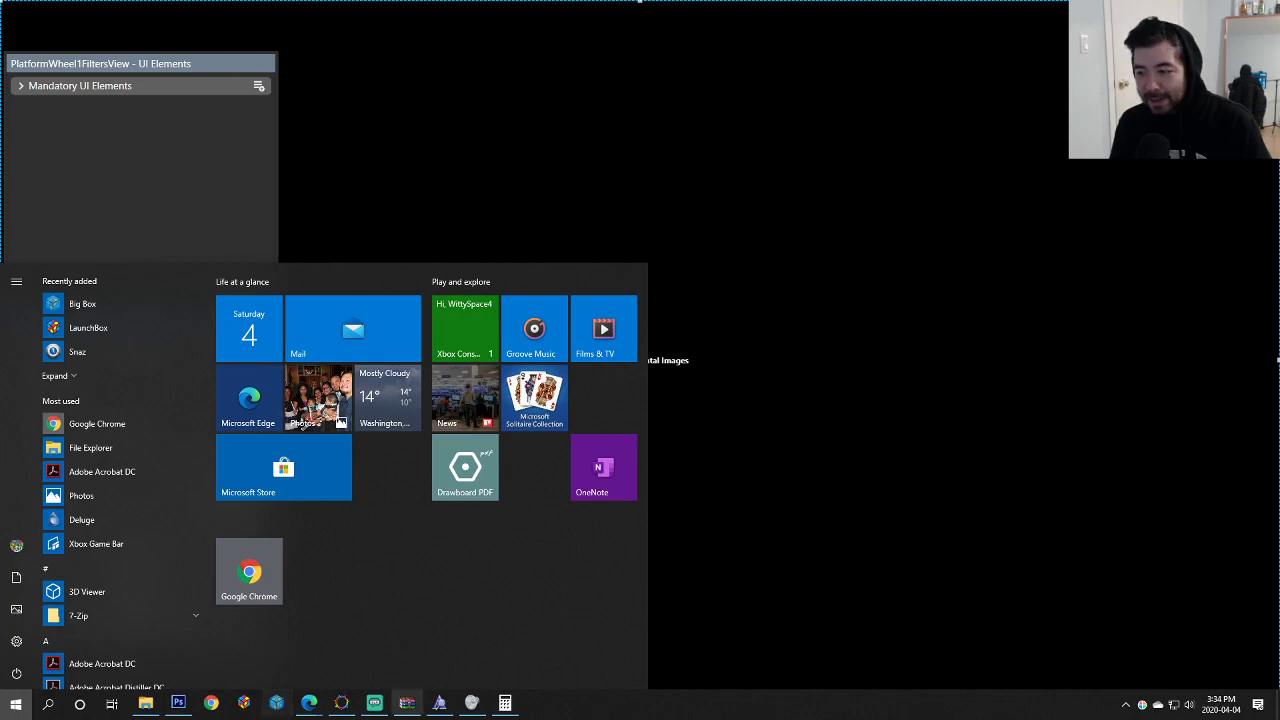
pyautogui.press('Escape')
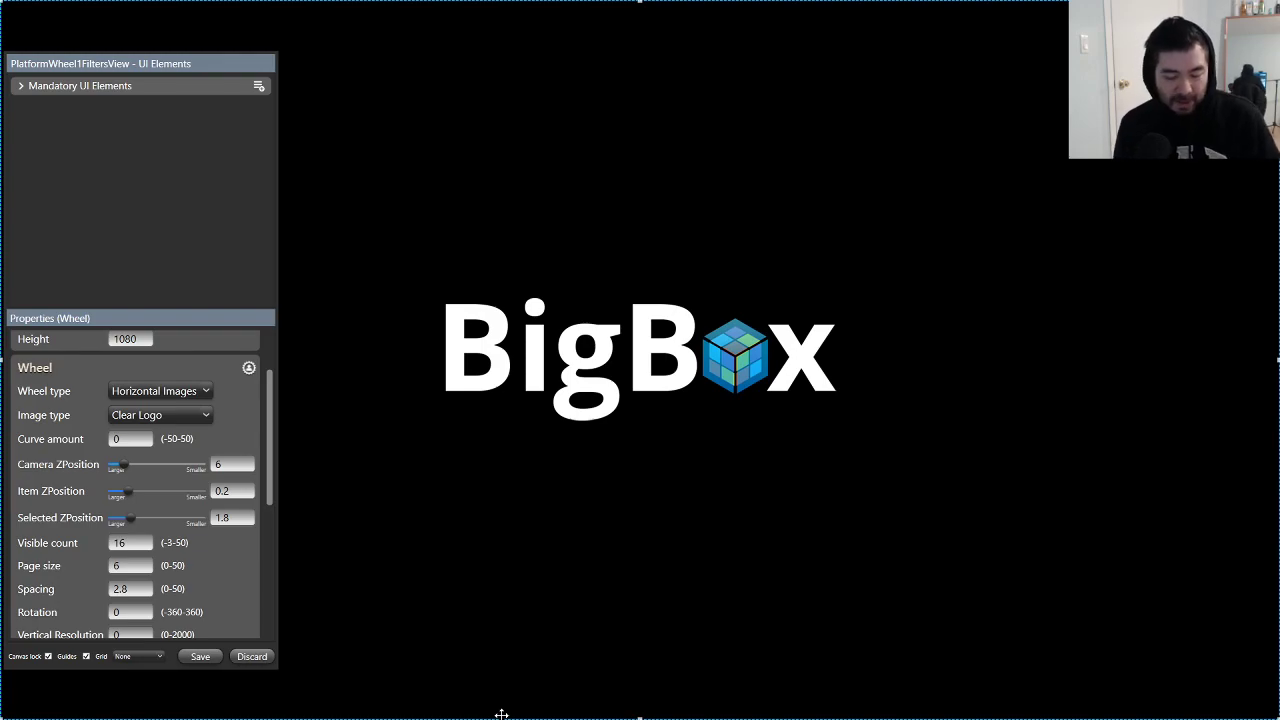
pyautogui.press('super')
pyautogui.click(728, 366)
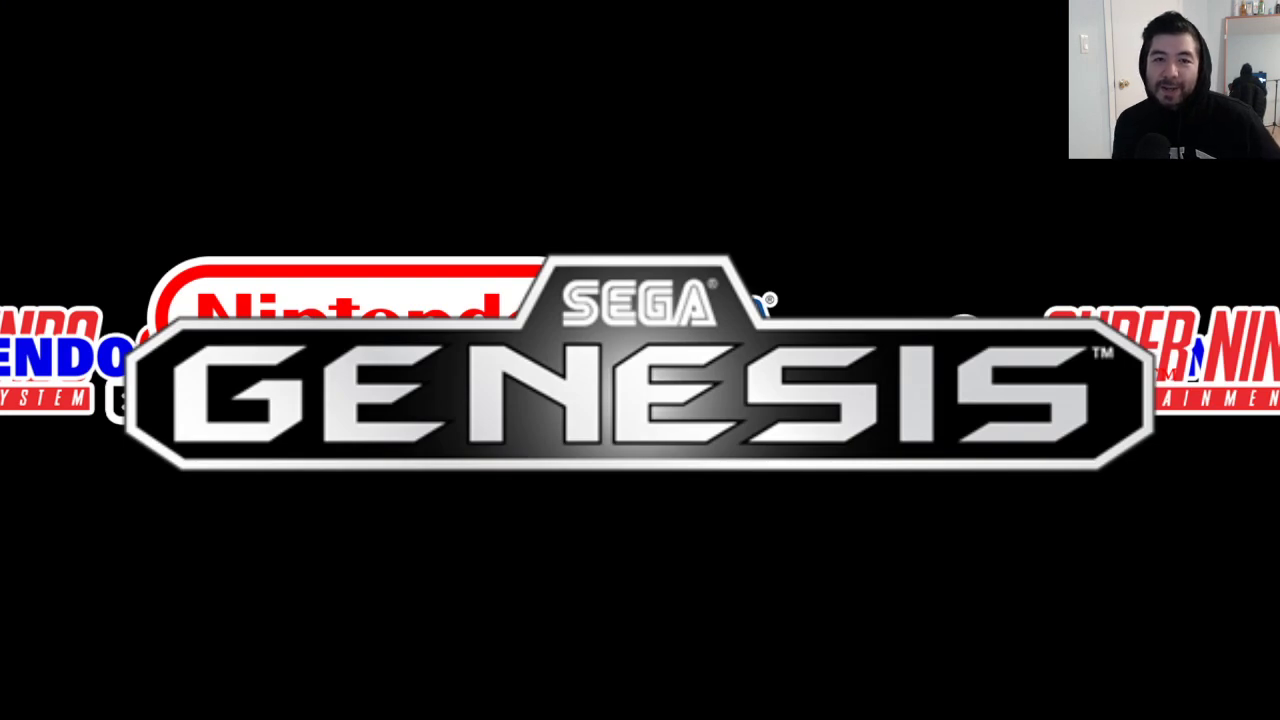
# Step: Browse back and forth through the platform wheel to examine the size, spacing and overlap of the logos
pyautogui.press('Right')
pyautogui.press('Left')
pyautogui.press('Left')
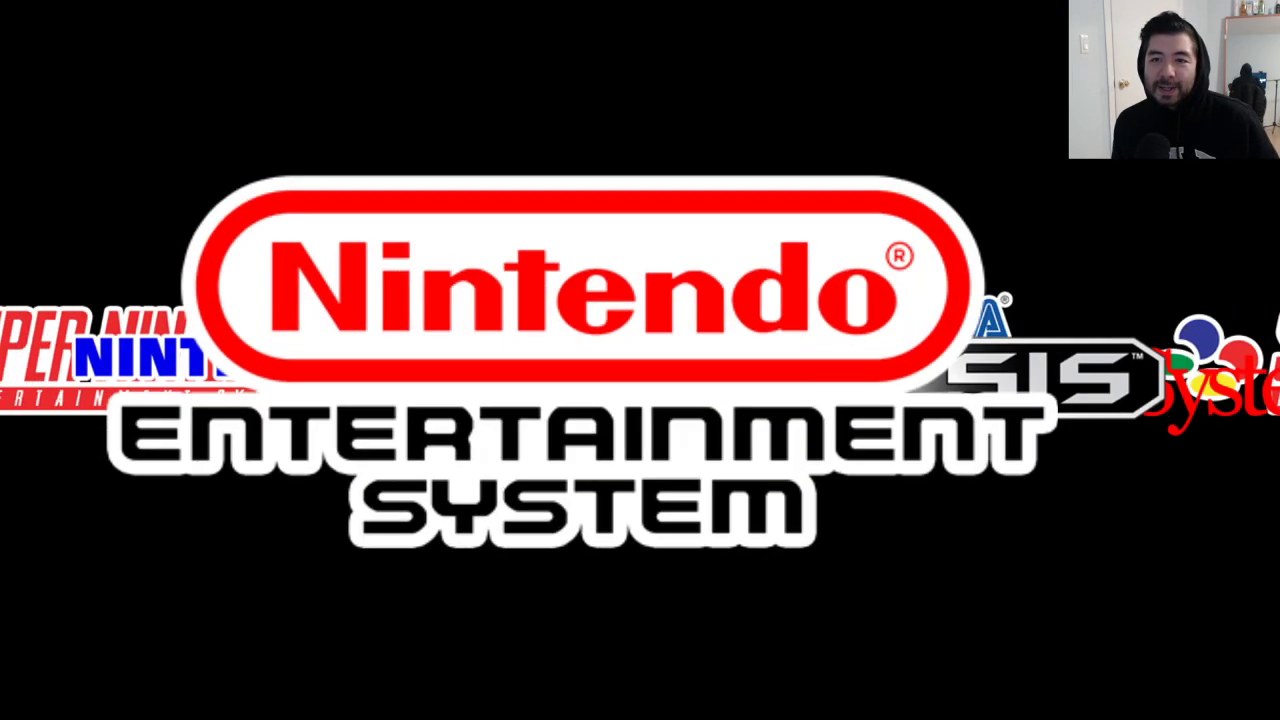
pyautogui.press('Right')
pyautogui.press('Left')
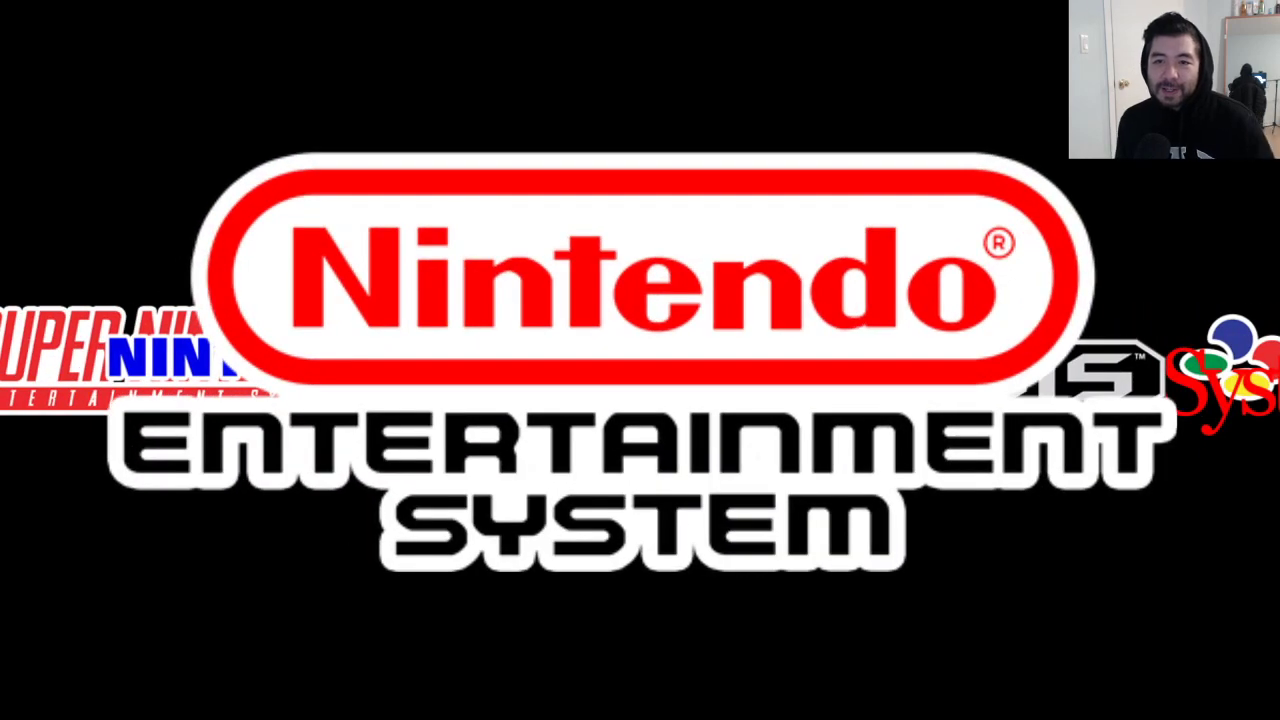
pyautogui.press('Right')
pyautogui.press('Right')
pyautogui.press('Right')
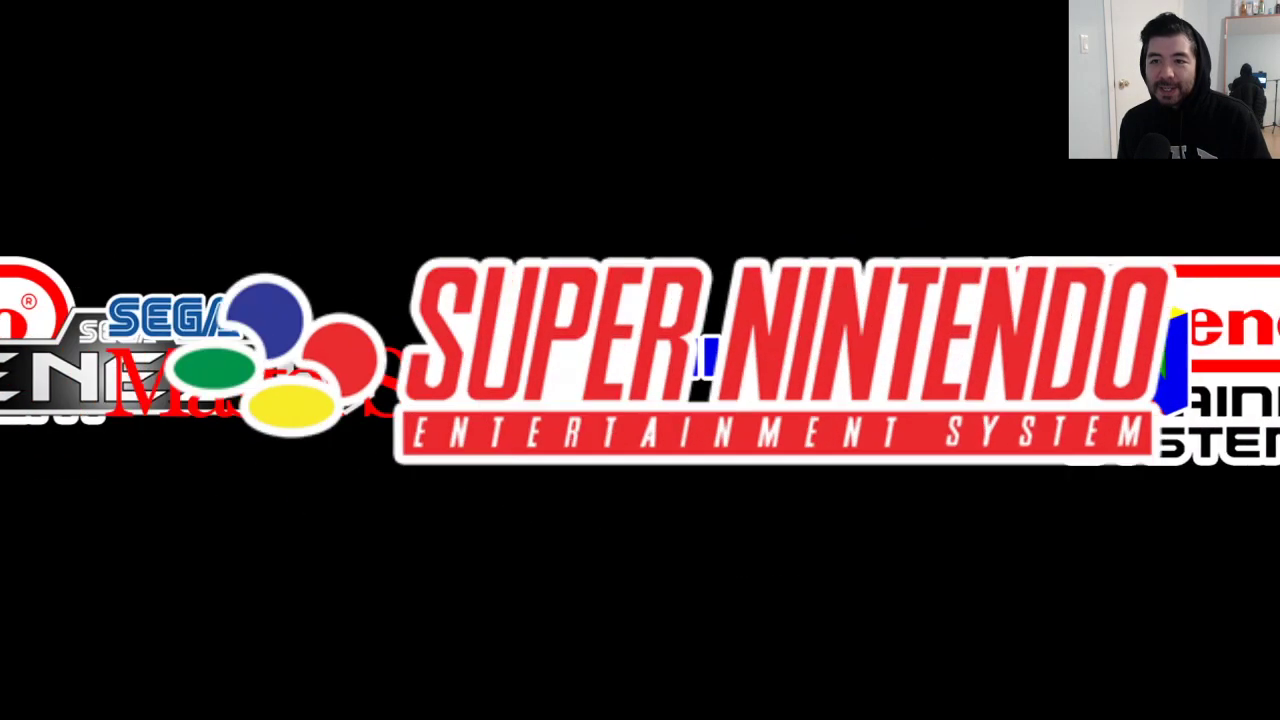
pyautogui.press('Left')
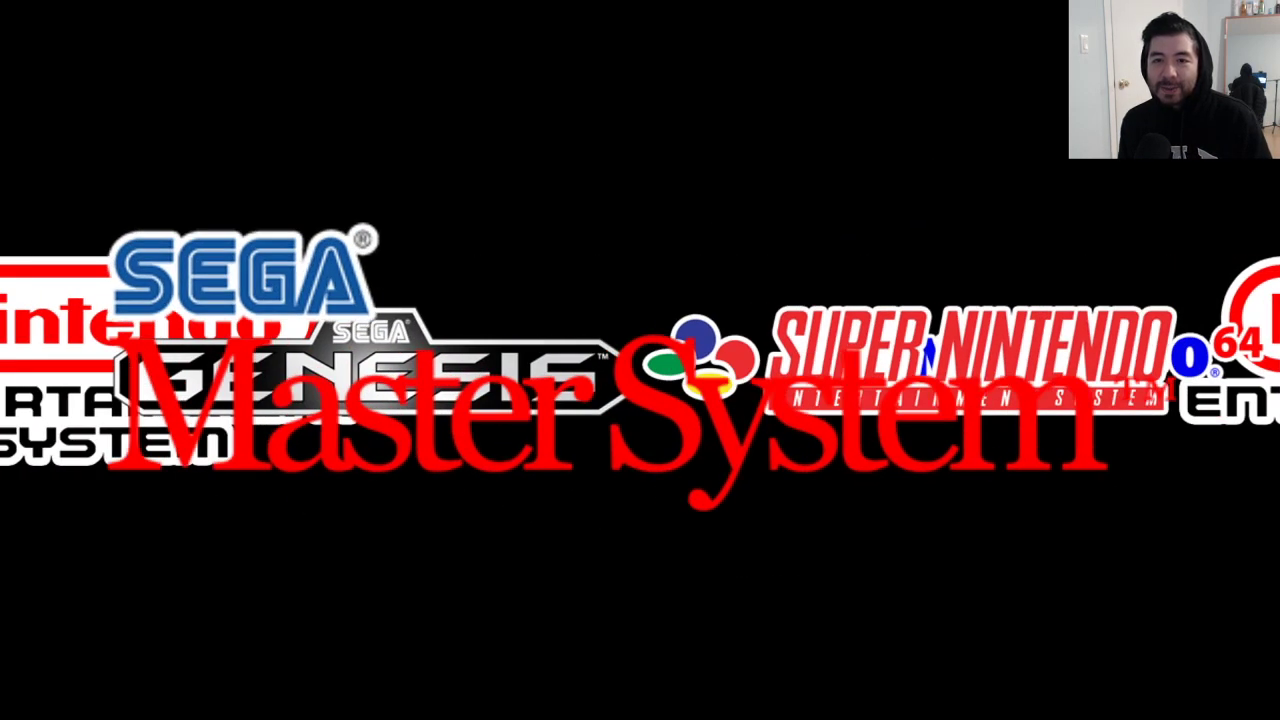
pyautogui.press('Left')
# Step: Switch back to the theme editor and save the wheel view with a Camera ZPosition of 6.0
pyautogui.hotkey('alt', 'Tab')
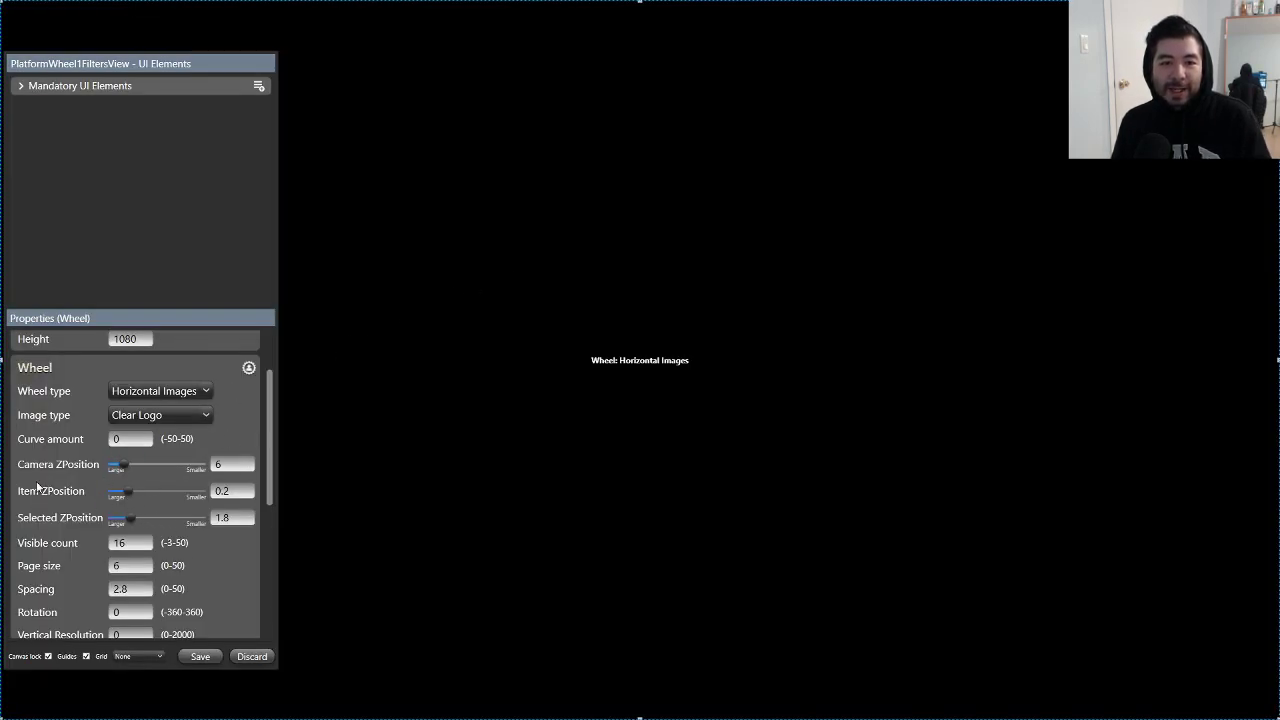
pyautogui.click(205, 390)
pyautogui.click(215, 380)
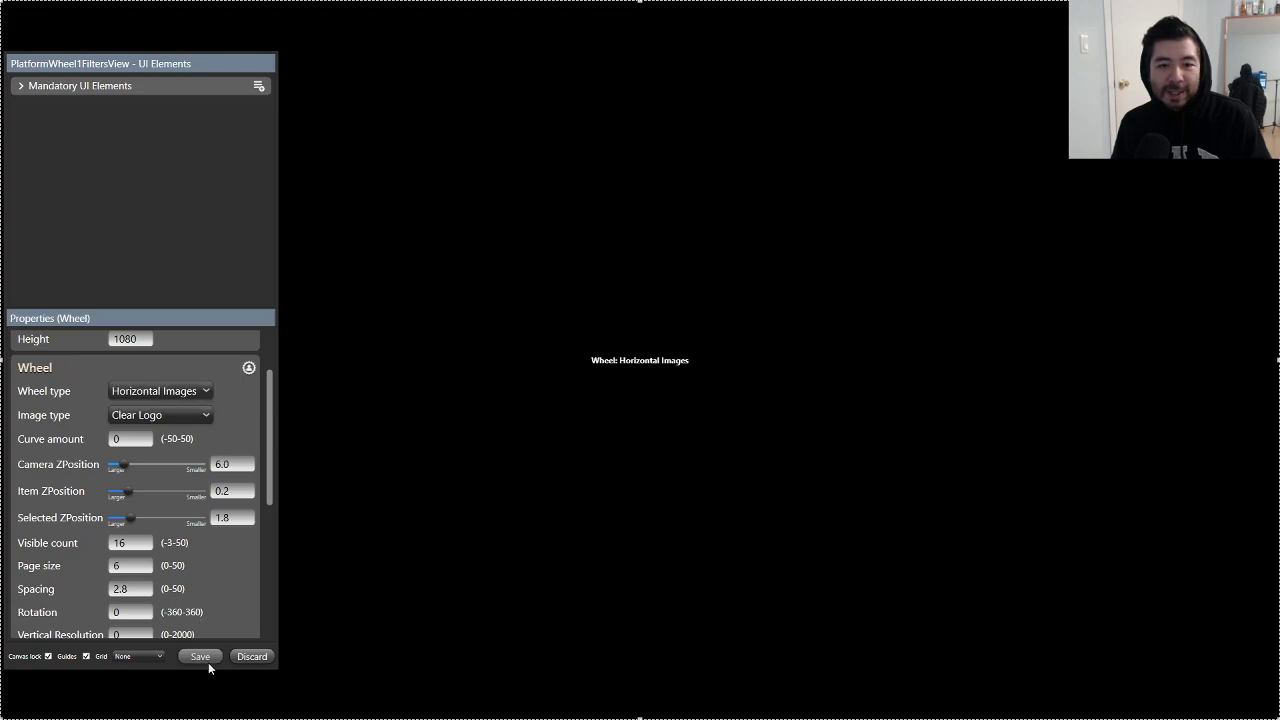
pyautogui.click(202, 657)
# Step: Publish the updated ArtBook theme, ignoring the folder-deletion error, and switch to BigBox
pyautogui.click(200, 24)
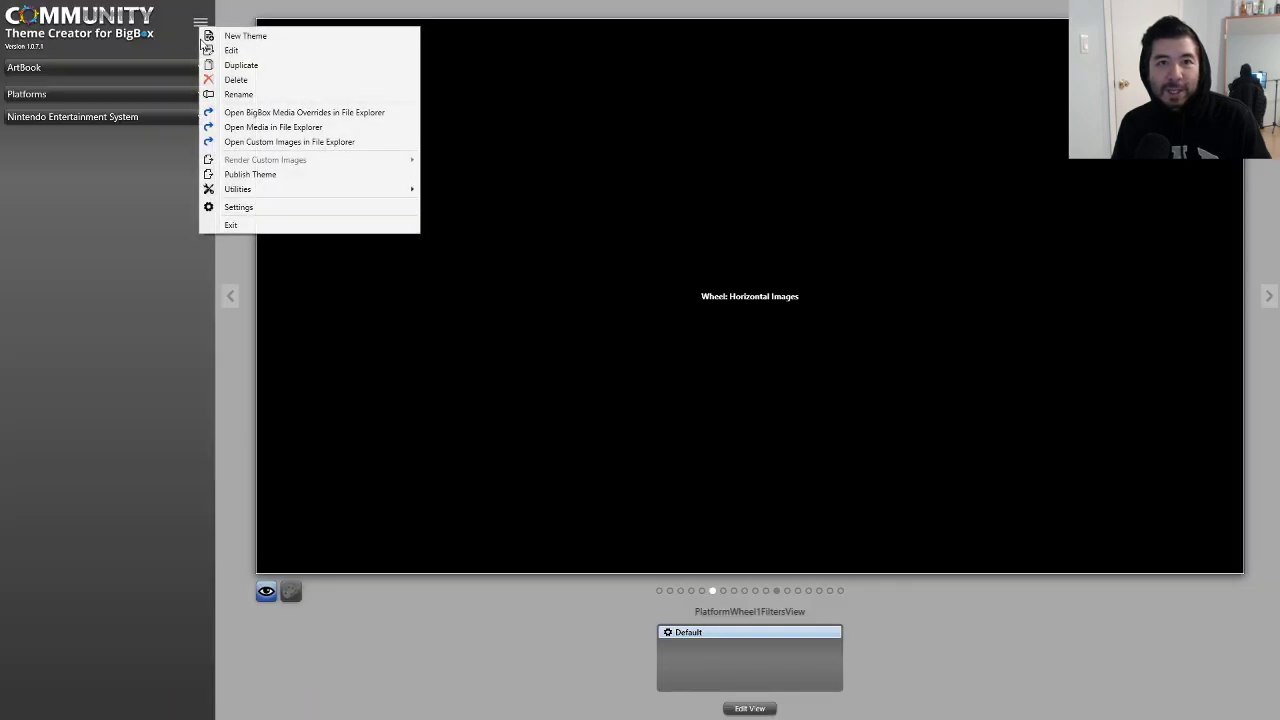
pyautogui.click(240, 176)
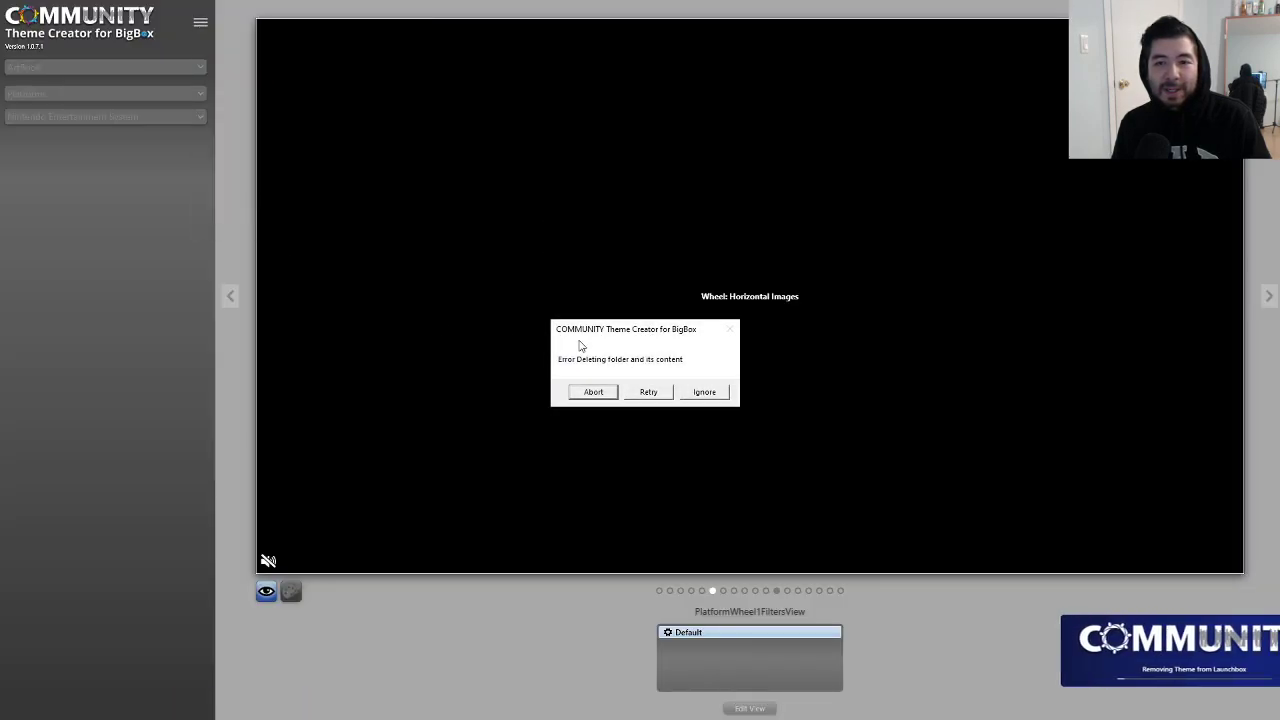
pyautogui.click(710, 393)
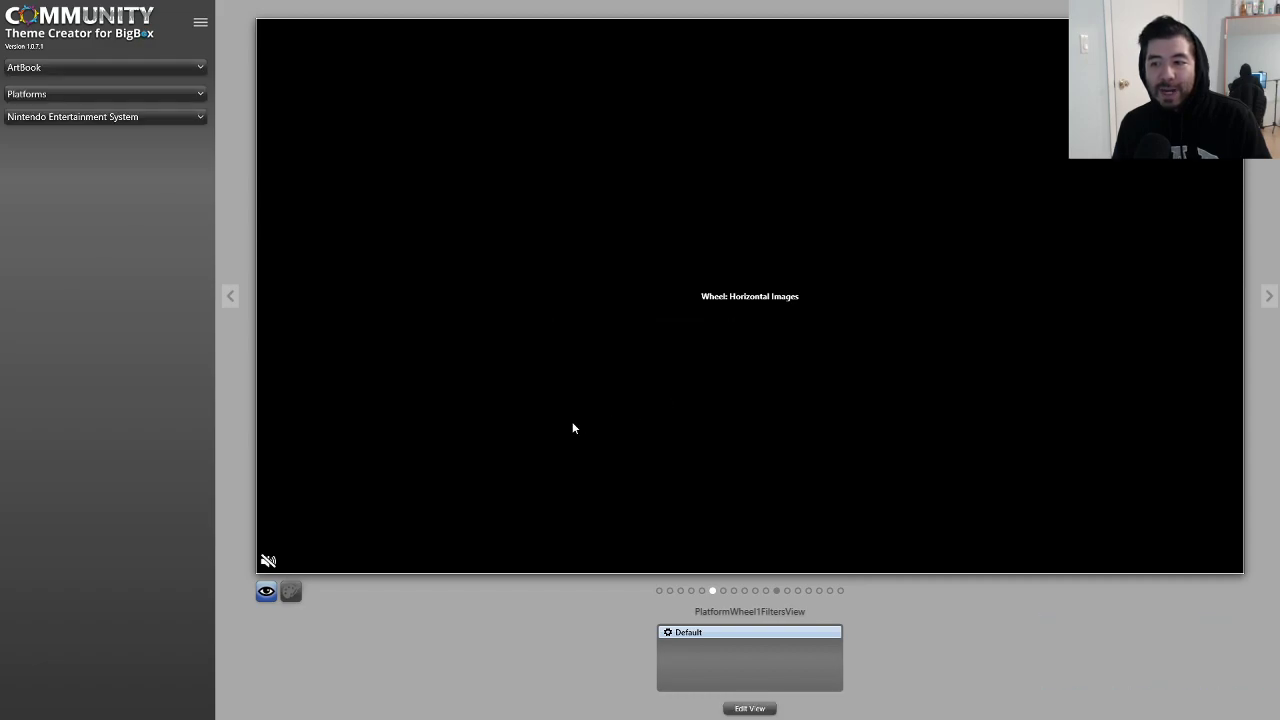
pyautogui.hotkey('alt', 'Tab')
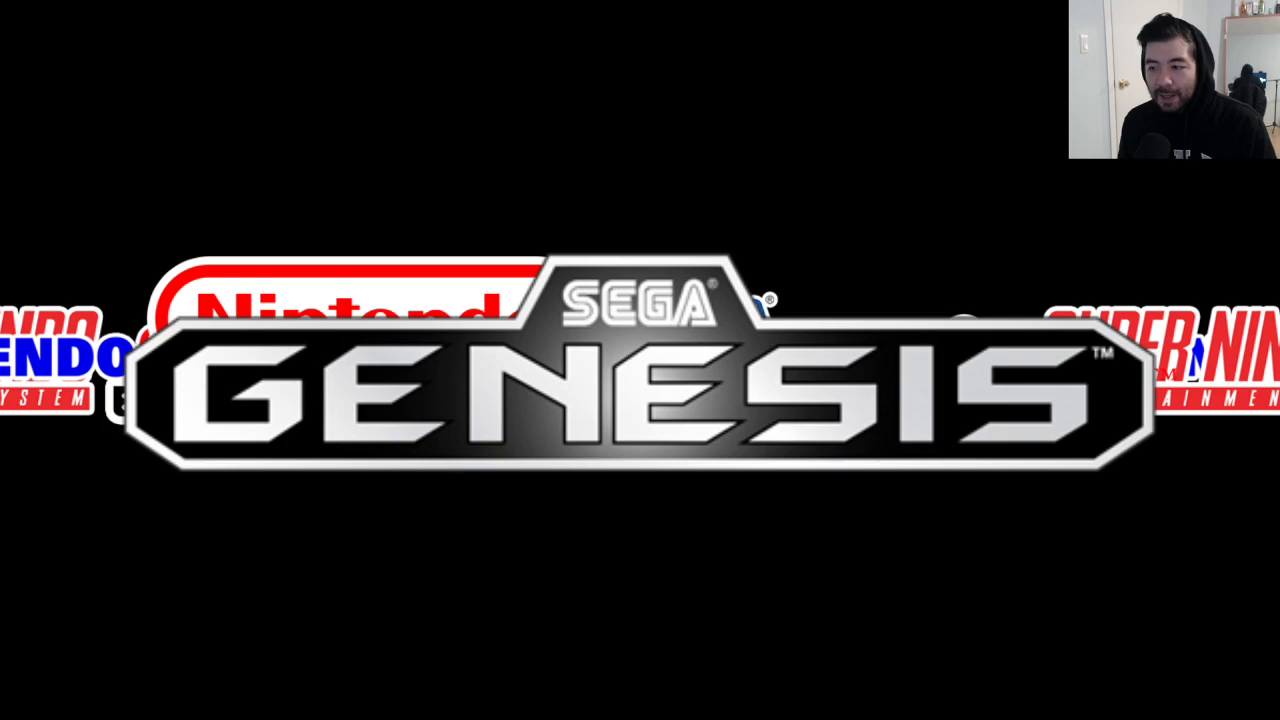
# Step: Enter and leave the Sega Genesis game list and the system Options, returning to the platform wheel to check its reloaded layout
pyautogui.press('Return')
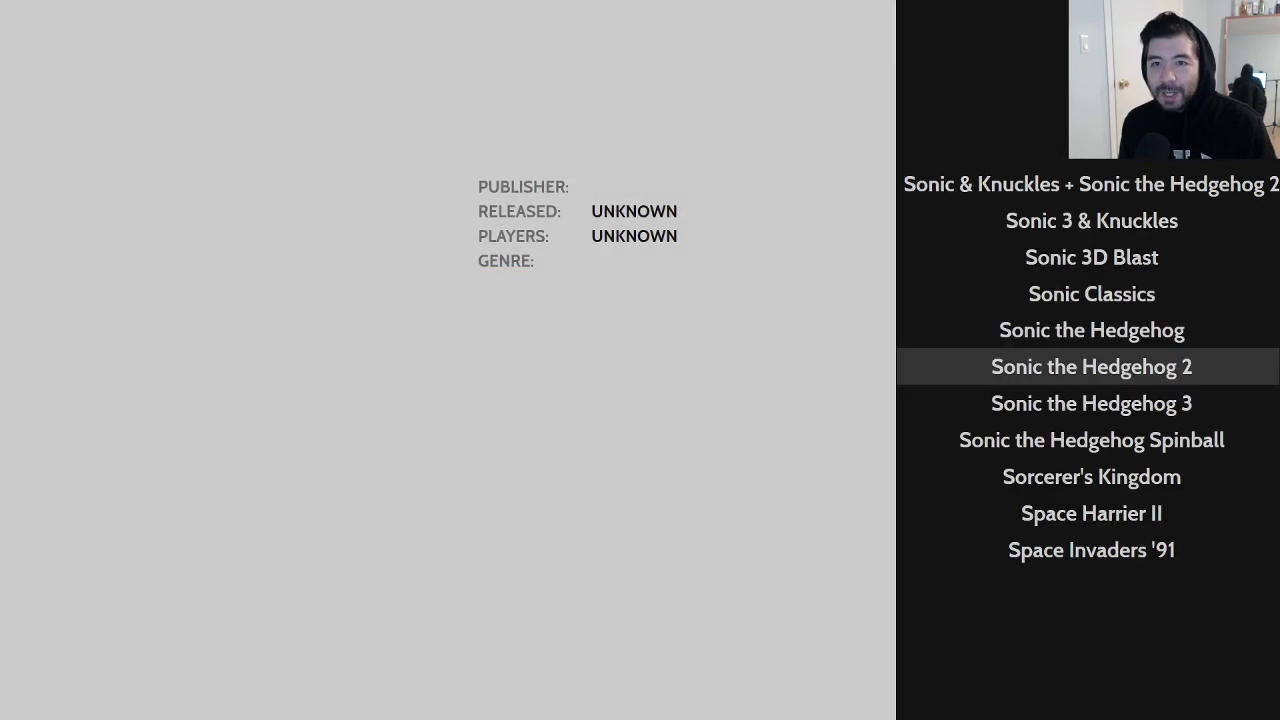
pyautogui.press('Escape')
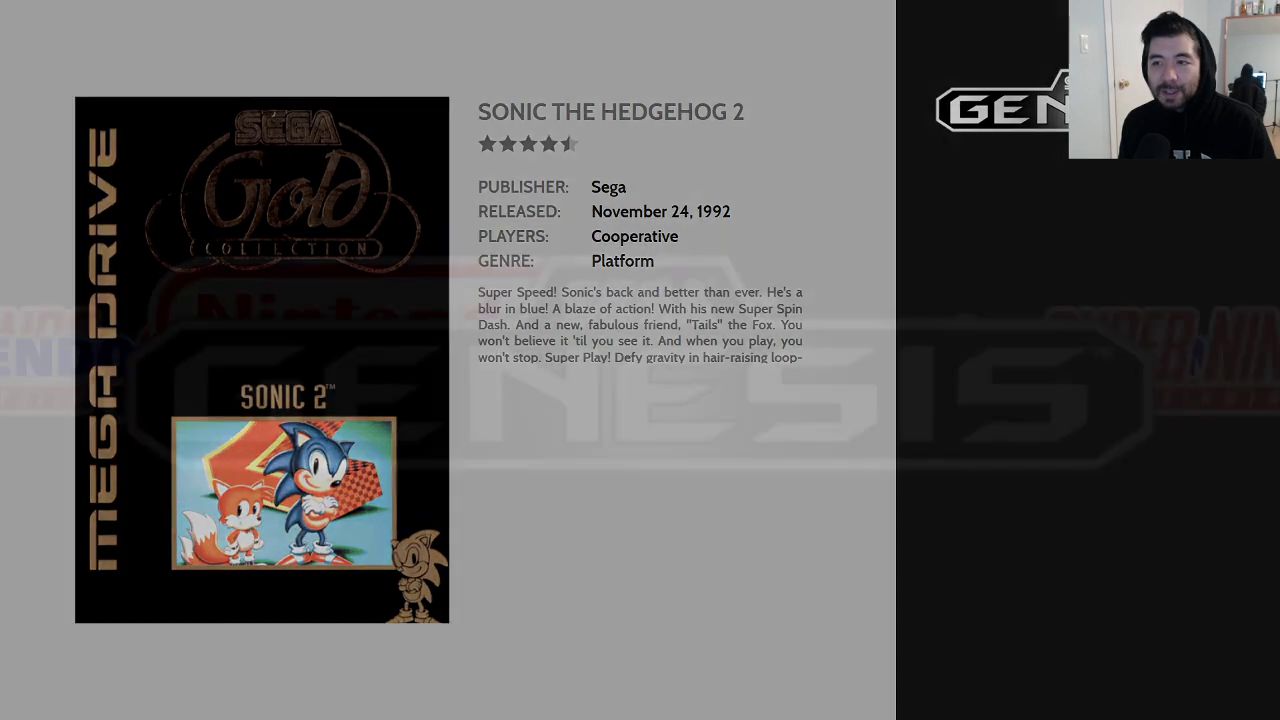
pyautogui.press('Escape')
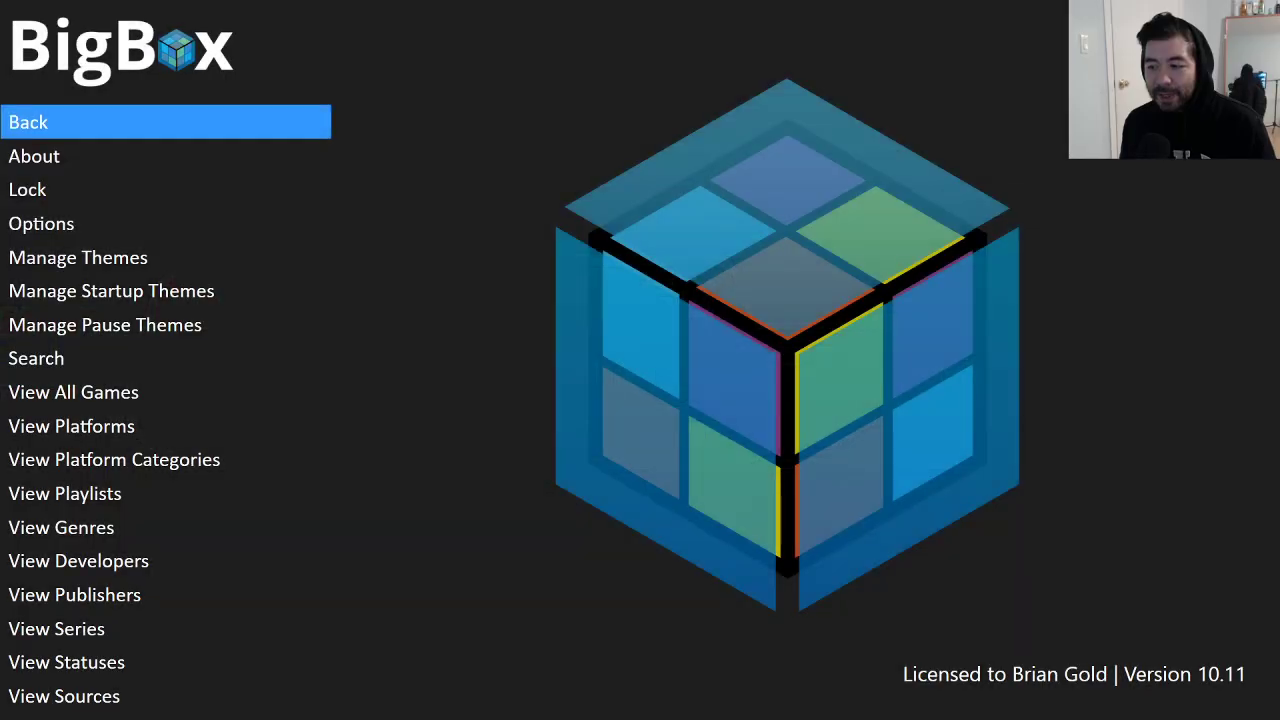
pyautogui.press('Down')
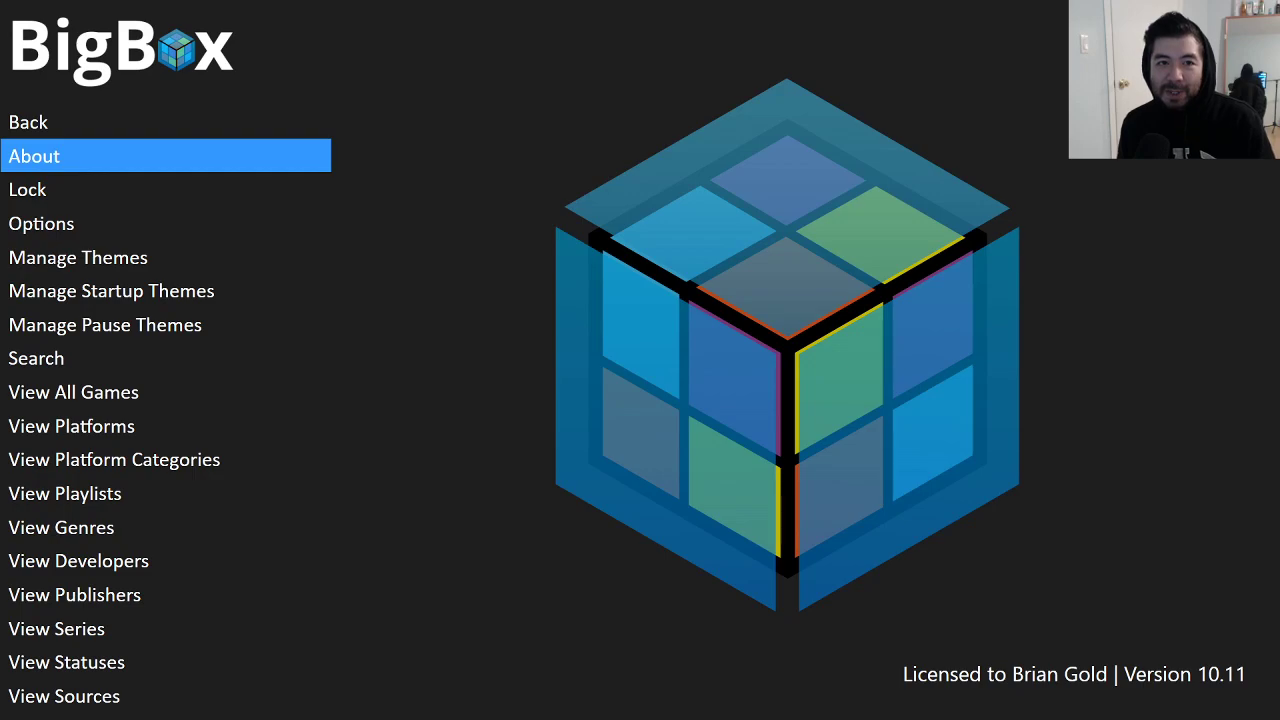
pyautogui.press('Down')
pyautogui.press('Down')
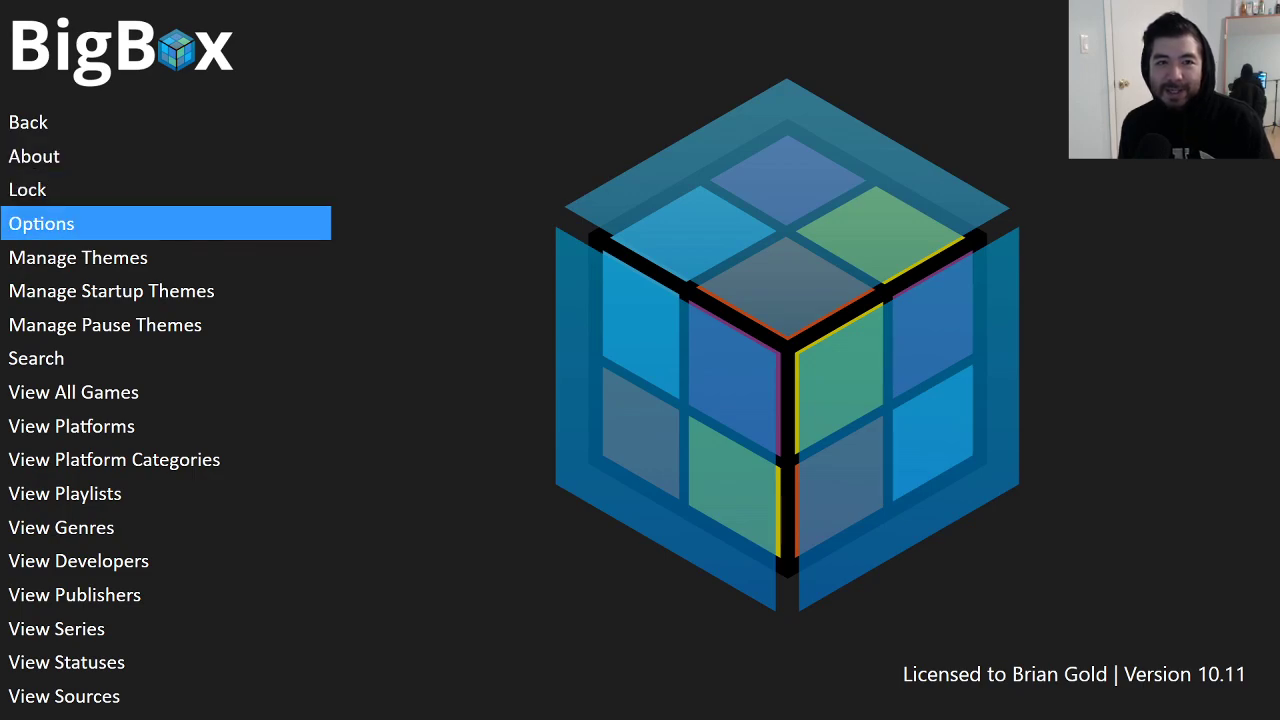
pyautogui.press('Return')
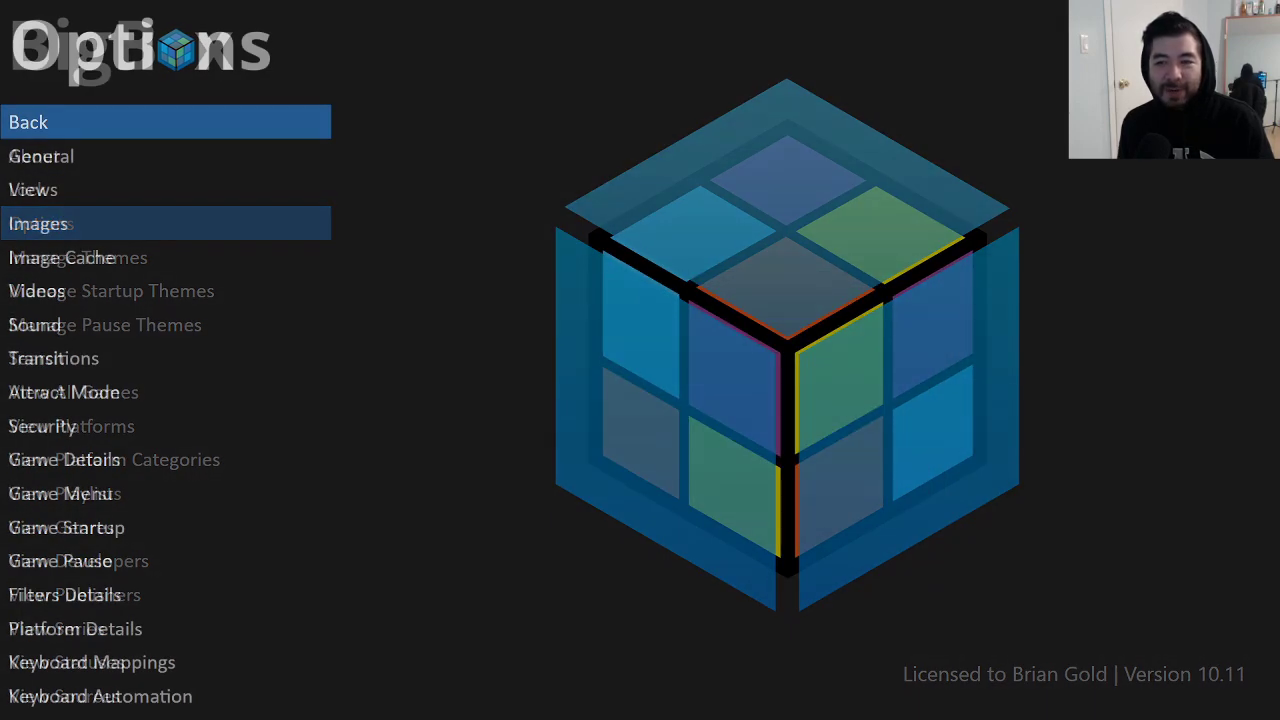
pyautogui.press('Escape')
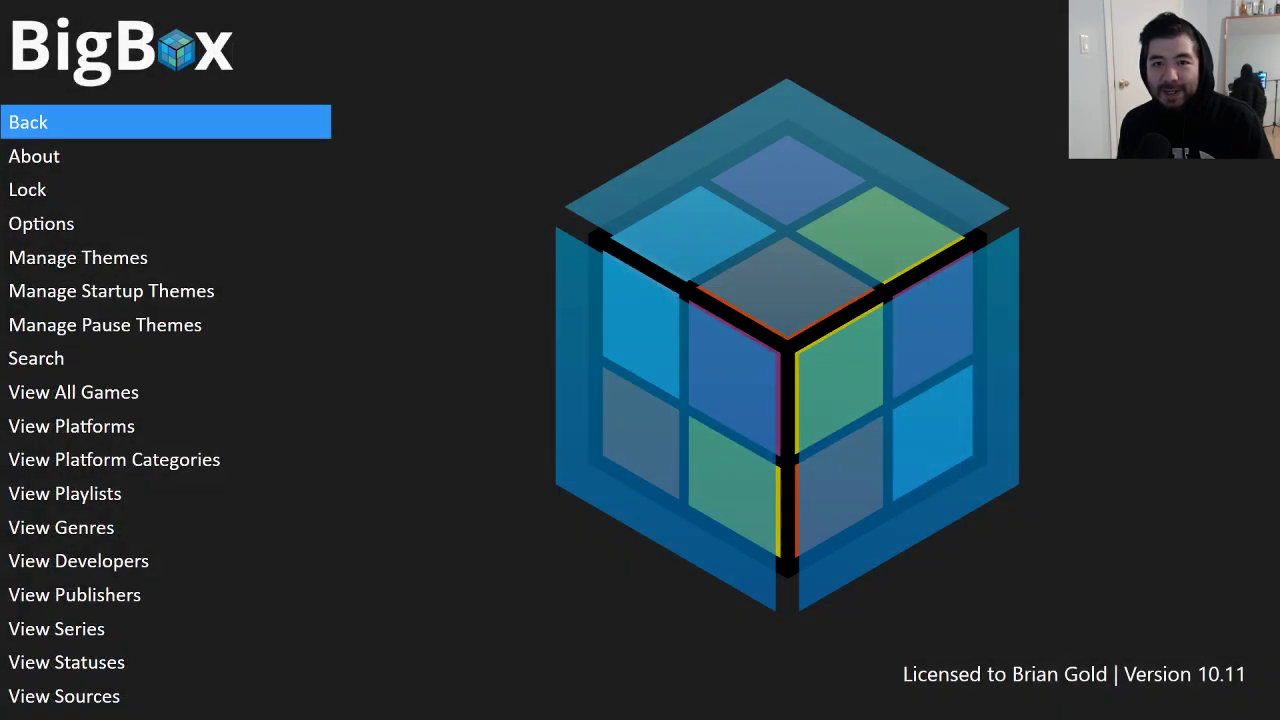
pyautogui.press('Escape')
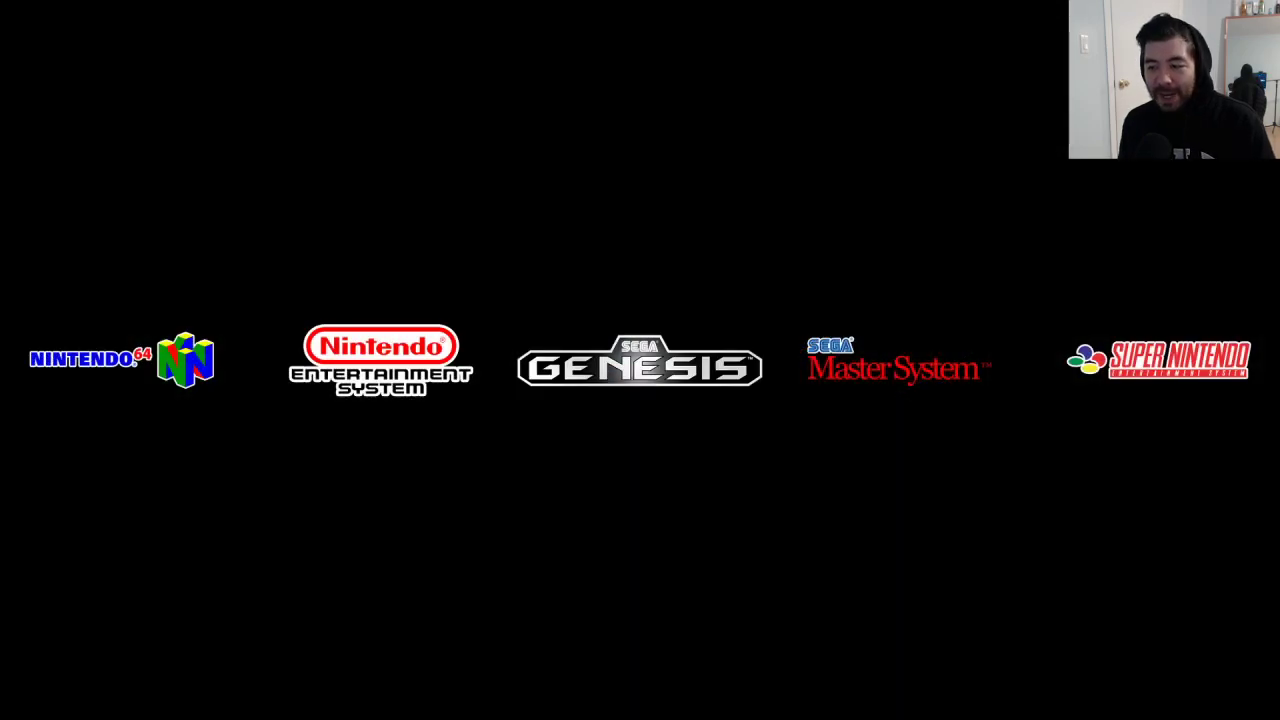
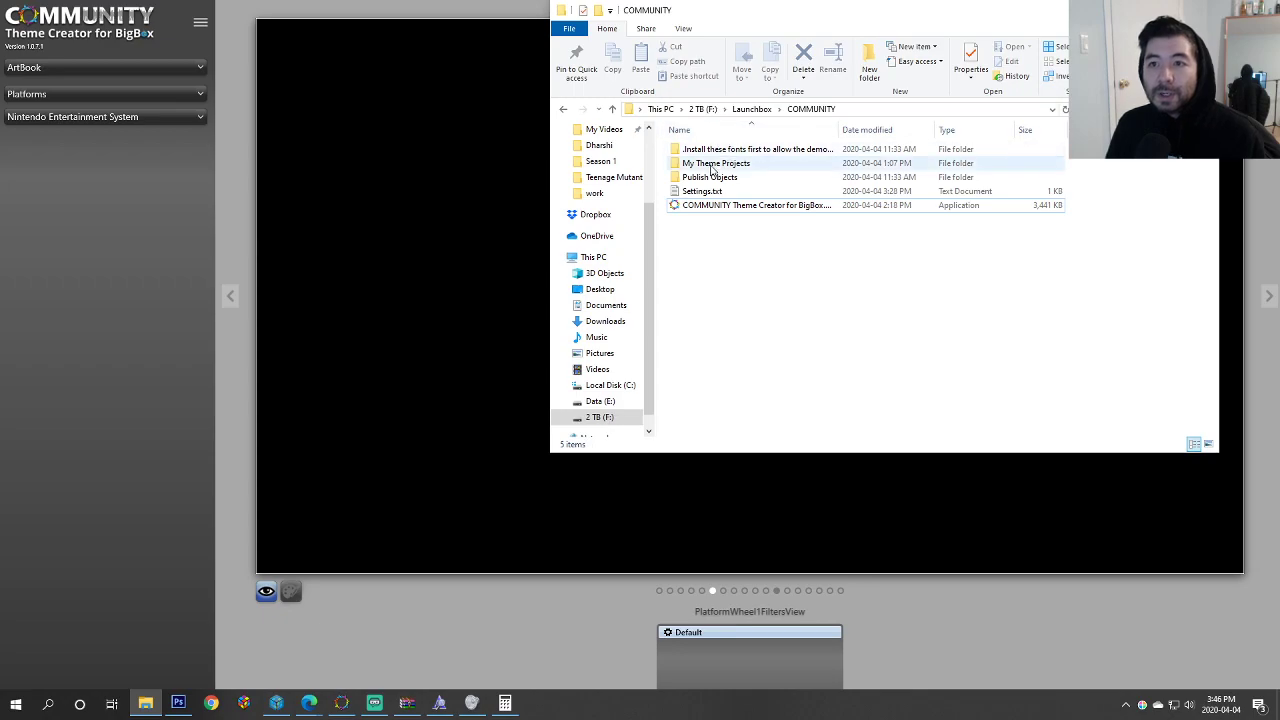
# Step: In the COMMUNITY folder, open My Theme Projects > ArtBook > BigBox Media Overrides > Images > Platforms > Clear Logo
pyautogui.doubleClick(697, 149)
pyautogui.doubleClick(715, 165)
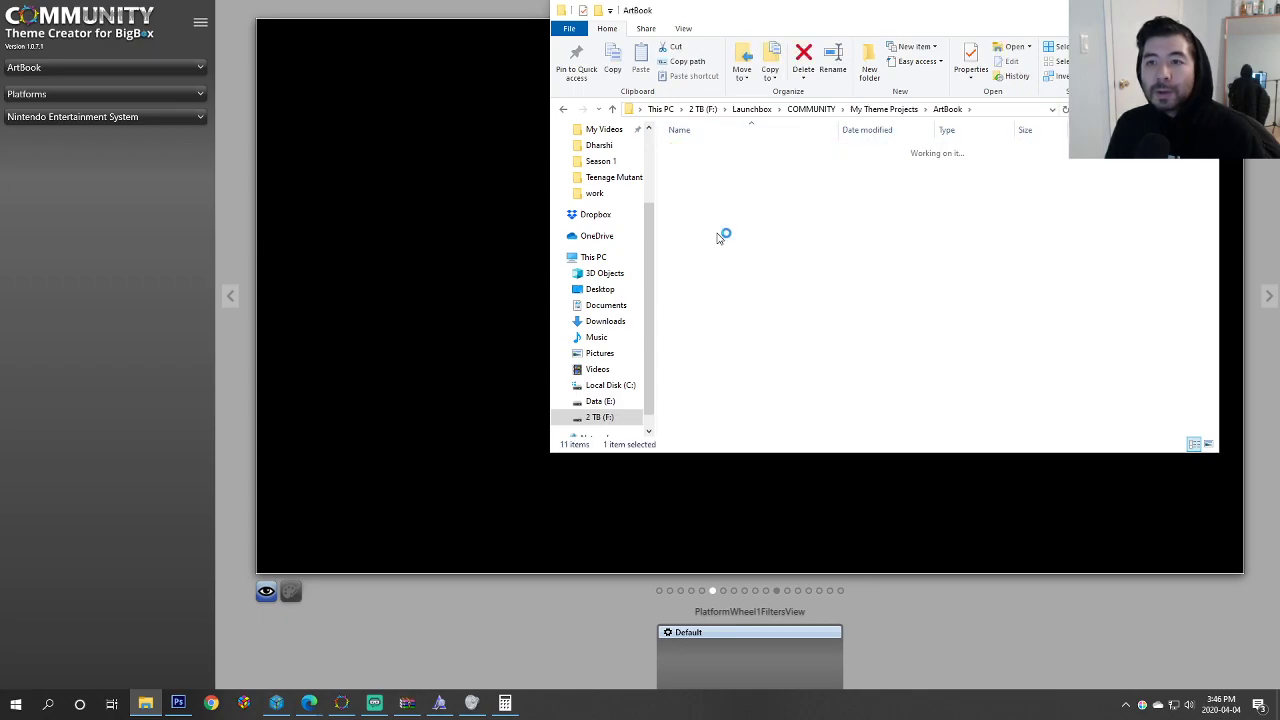
pyautogui.click(702, 152)
pyautogui.doubleClick(702, 152)
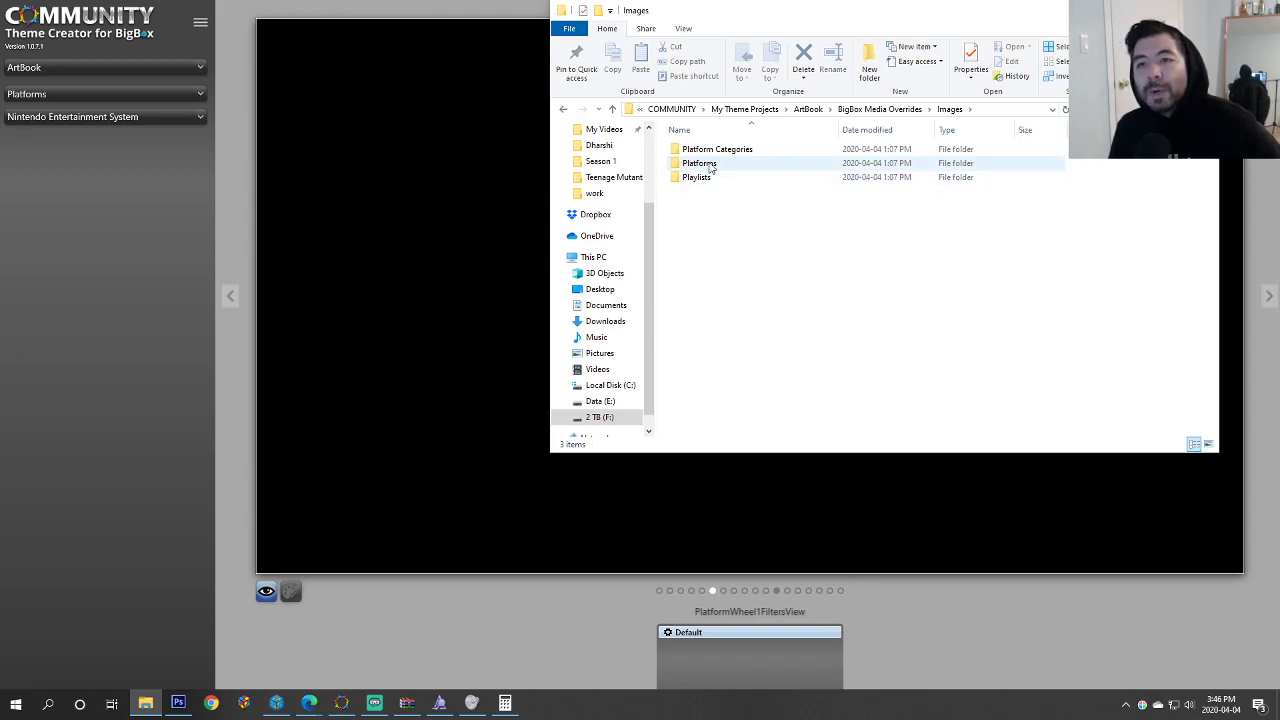
pyautogui.doubleClick(711, 165)
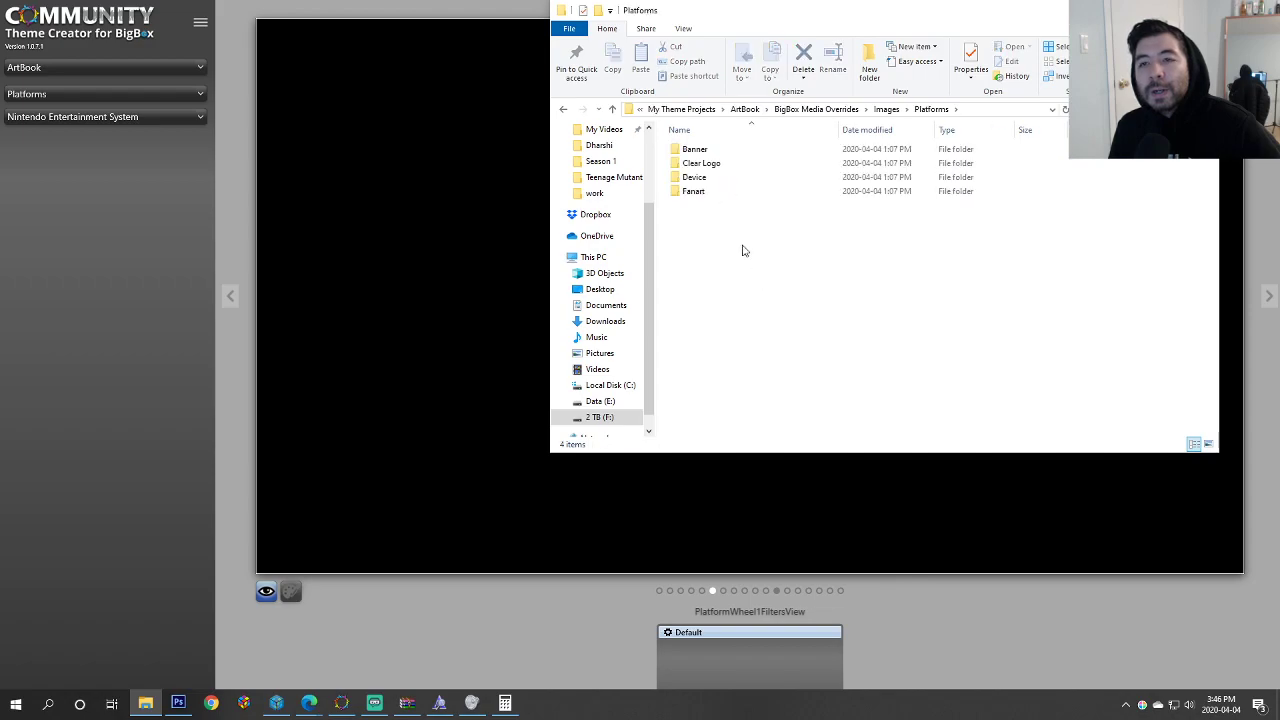
pyautogui.doubleClick(704, 166)
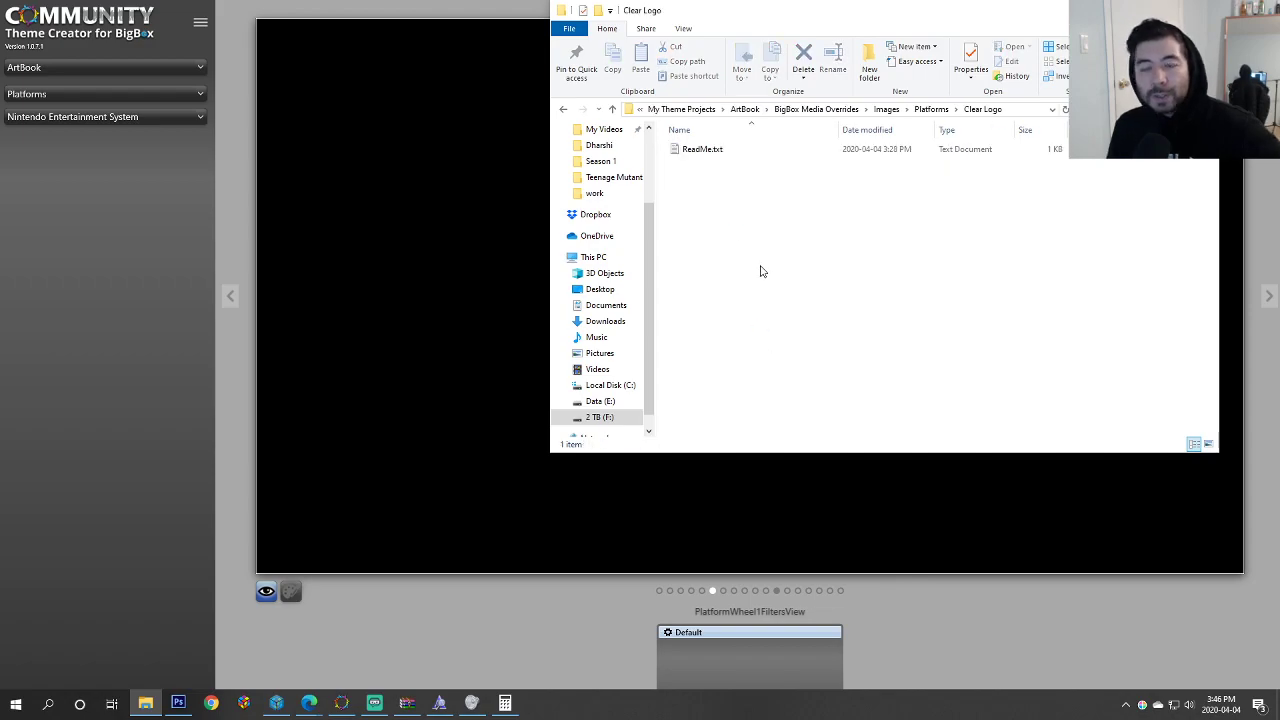
# Step: Open a second File Explorer window beside the first and go to the Clear Logos folder in Documents on the F: drive
pyautogui.press('super+e')
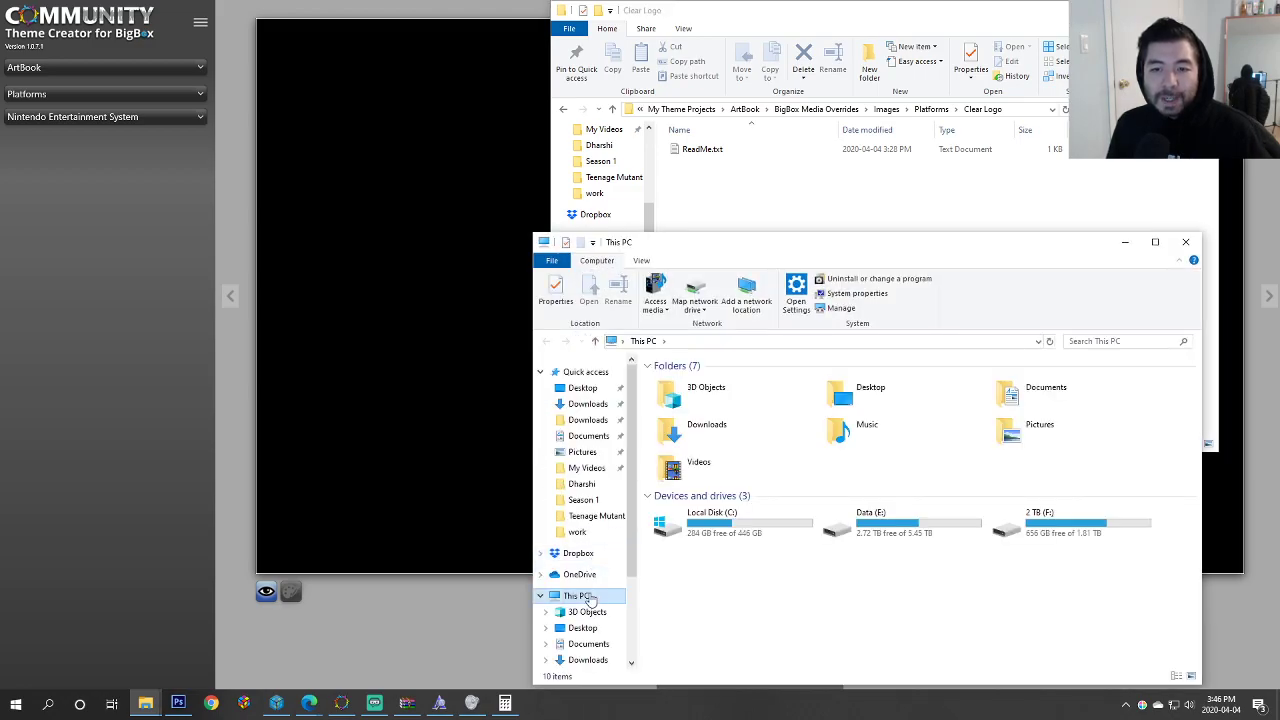
pyautogui.doubleClick(1025, 525)
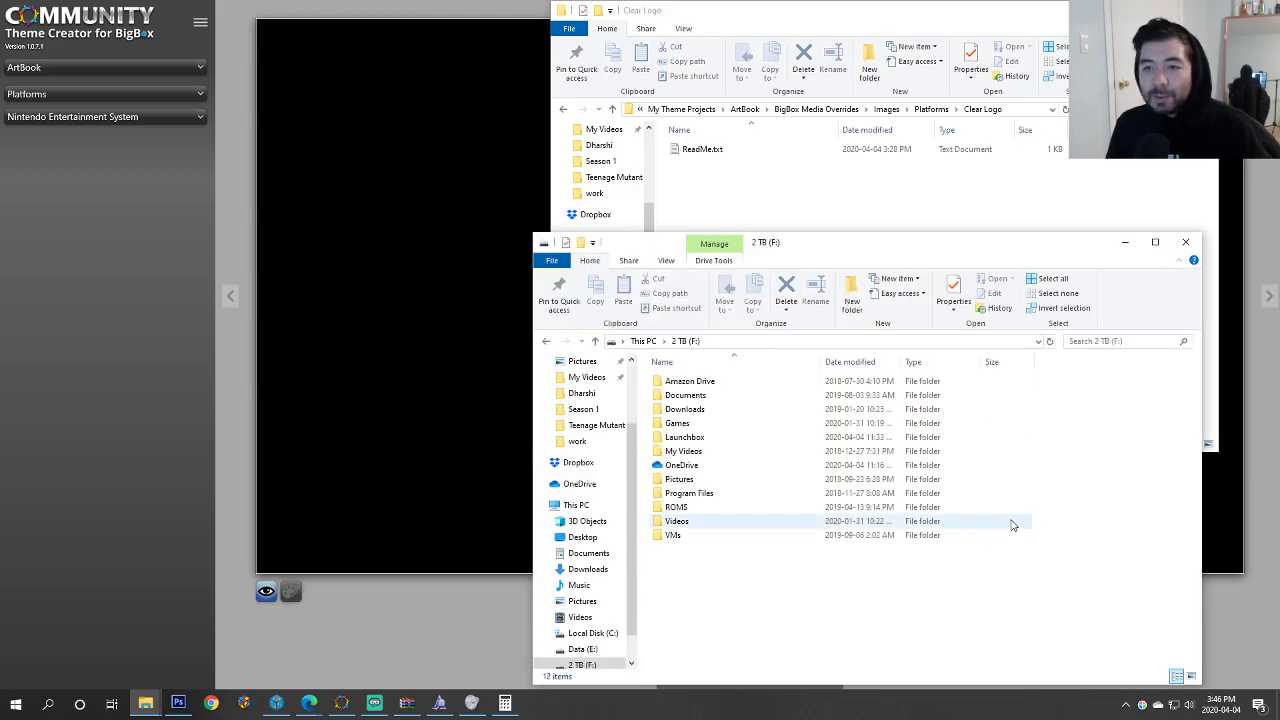
pyautogui.doubleClick(686, 396)
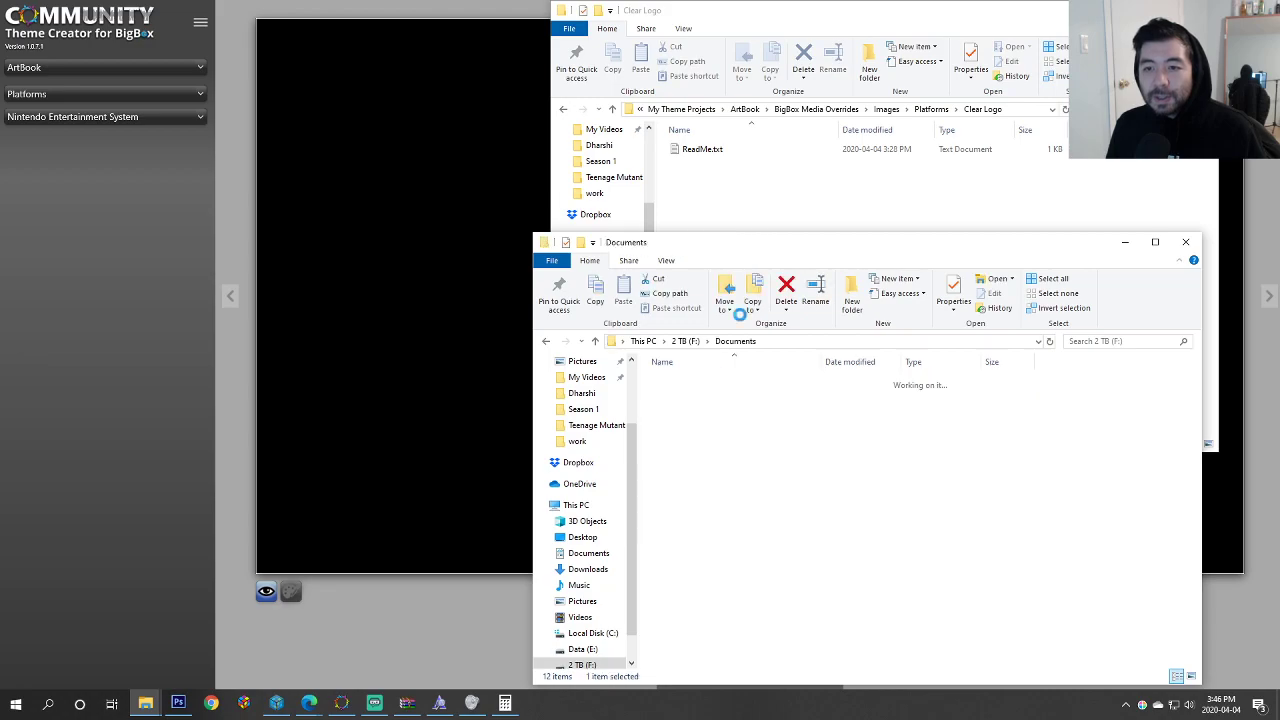
pyautogui.moveTo(766, 249); pyautogui.dragTo(323, 114)
pyautogui.click(245, 259)
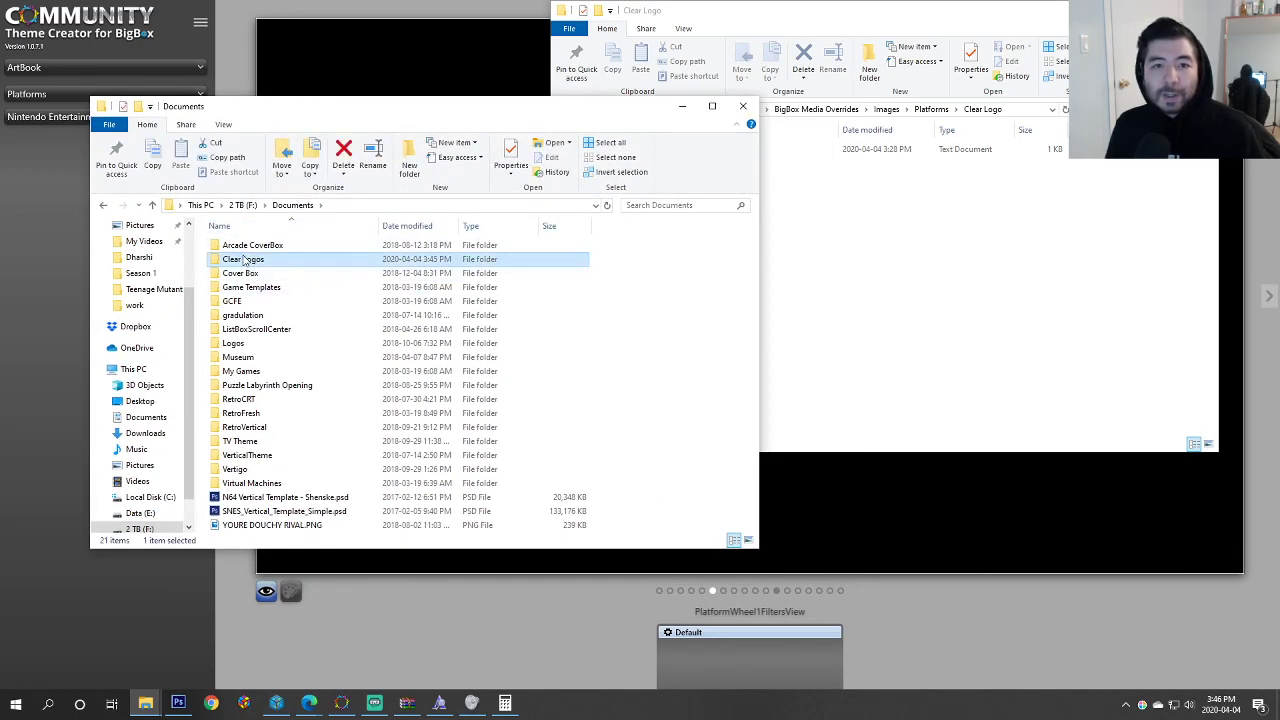
pyautogui.doubleClick(245, 259)
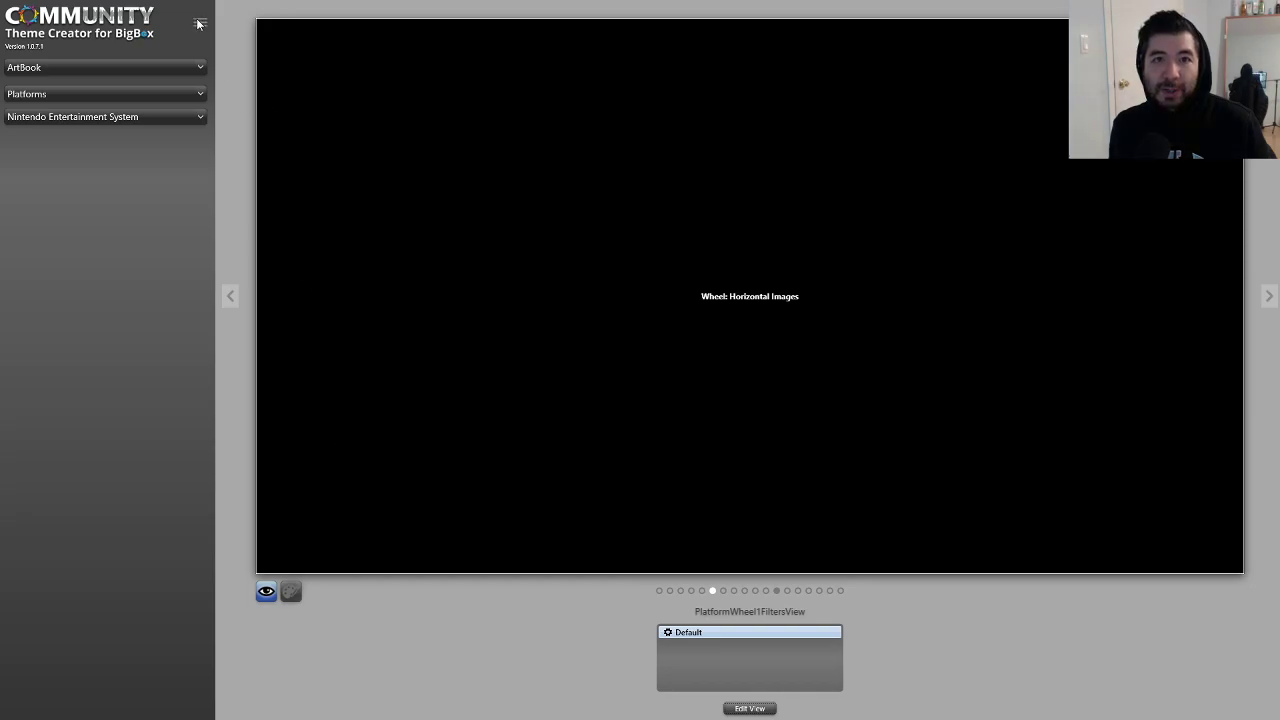
# Step: Publish the ArtBook theme with its logo overrides and switch to BigBox
pyautogui.click(201, 24)
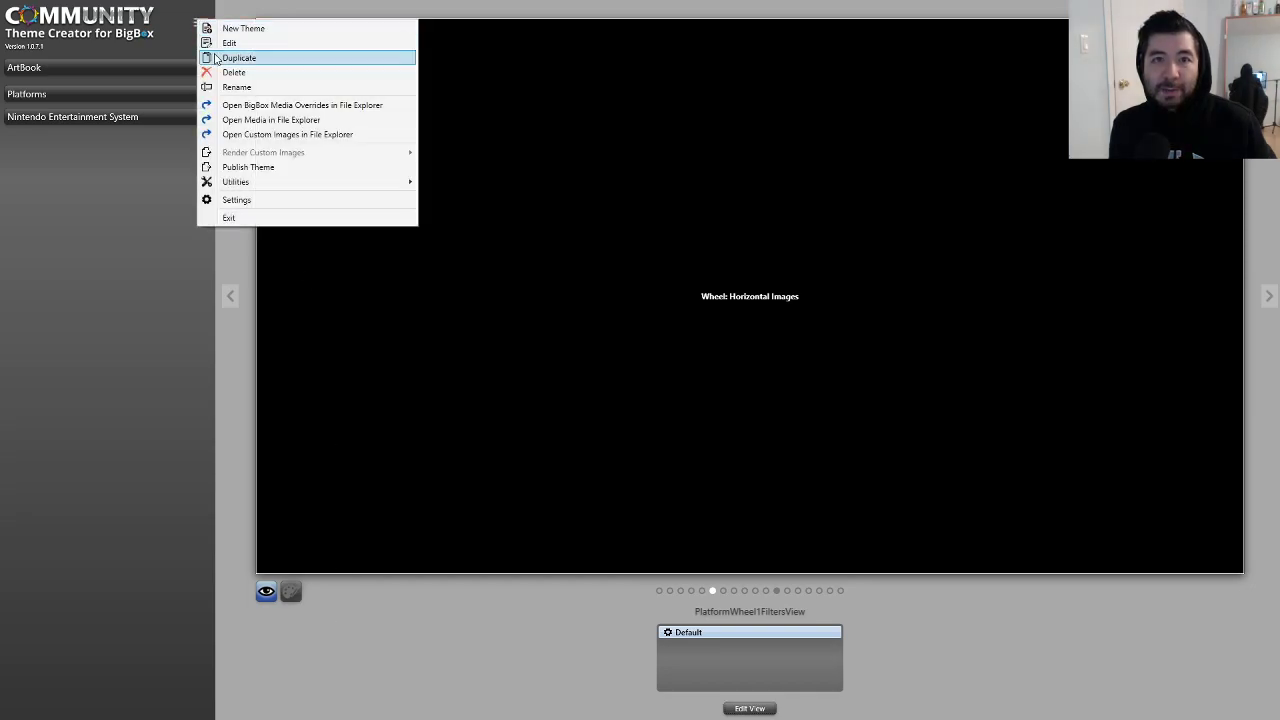
pyautogui.click(240, 169)
pyautogui.click(710, 393)
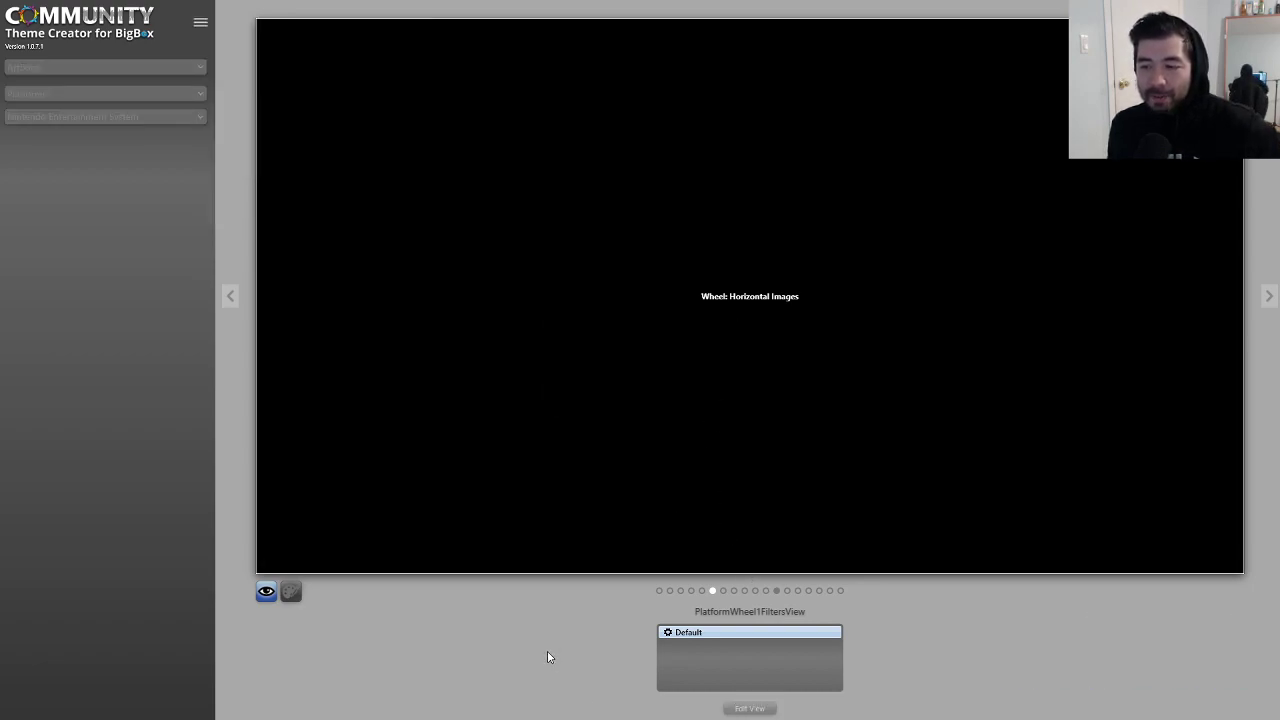
pyautogui.hotkey('alt', 'Tab')
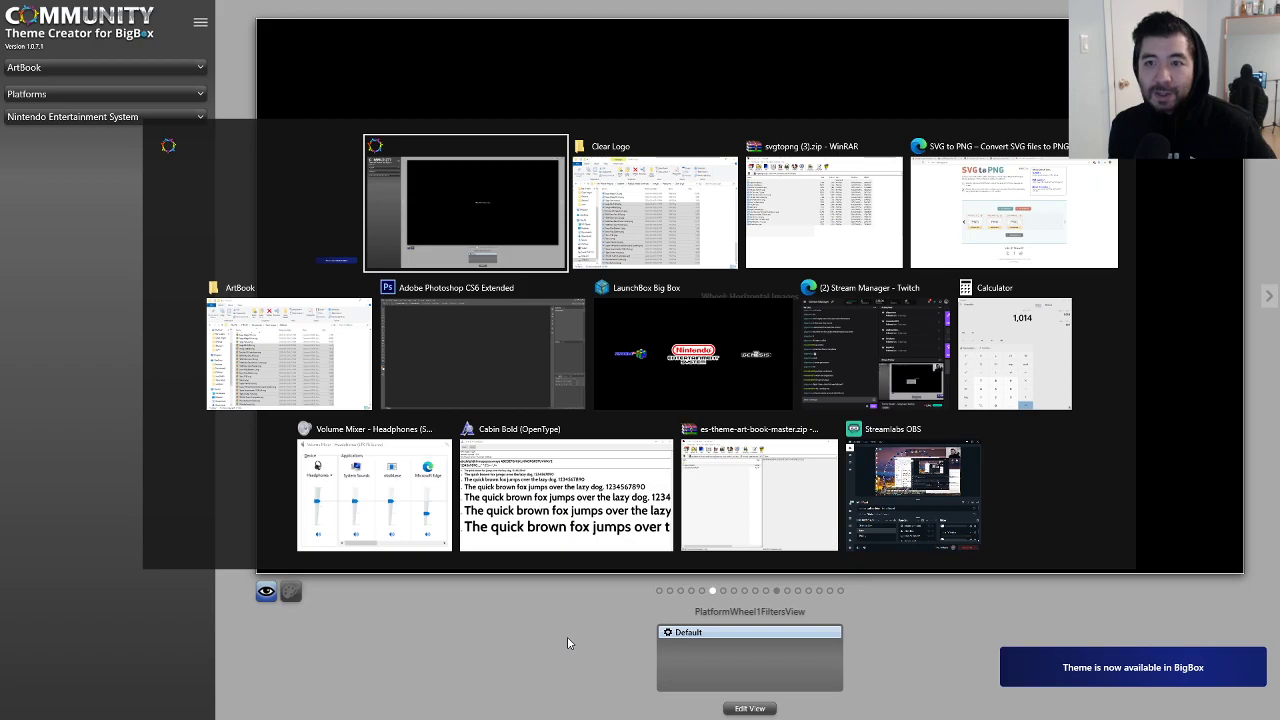
pyautogui.click(737, 333)
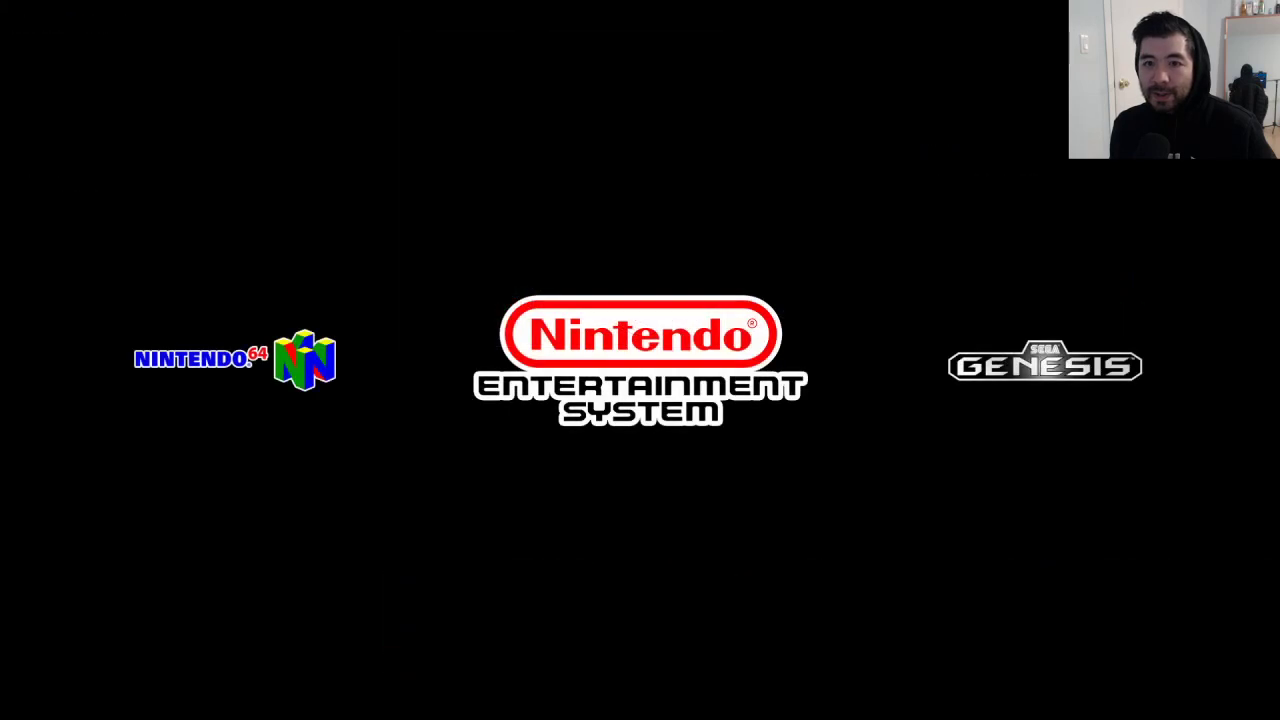
# Step: Run Refresh All Images from the Image Cache options and return to the platform wheel
pyautogui.press('Escape')
pyautogui.press('Down')
pyautogui.press('Down')
pyautogui.press('Down')
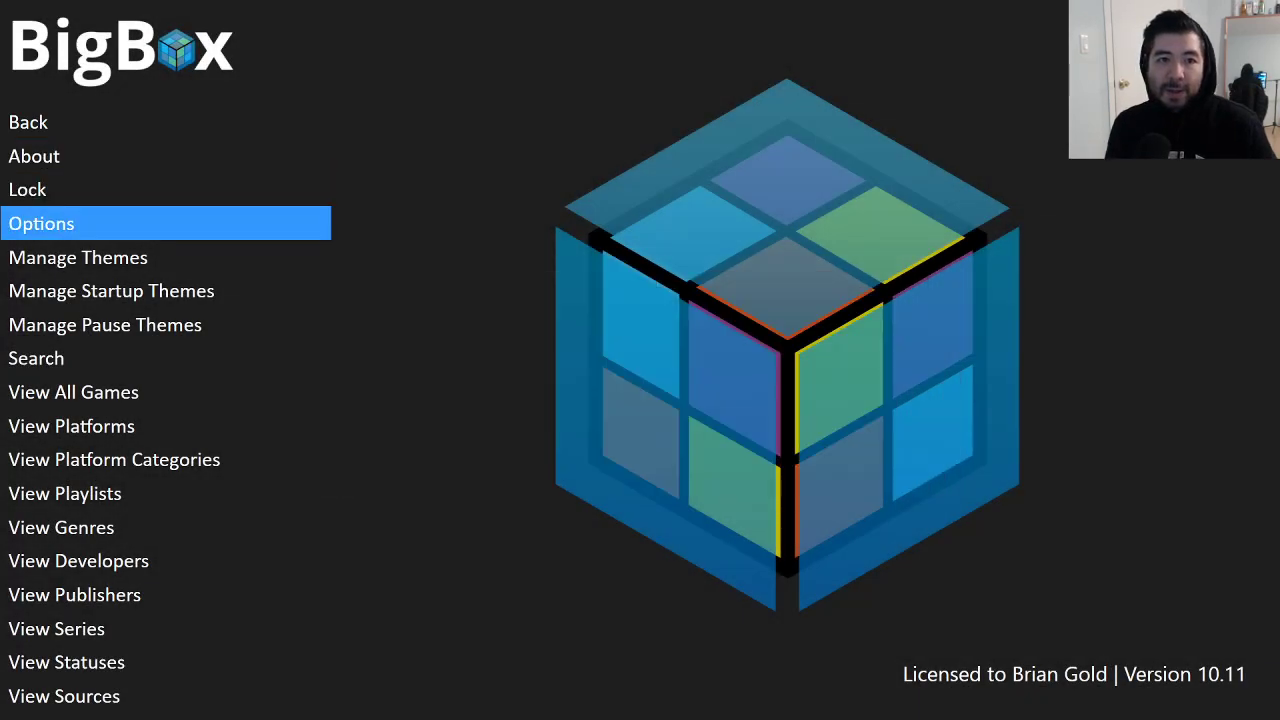
pyautogui.press('Return')
pyautogui.press('Down')
pyautogui.press('Down')
pyautogui.press('Down')
pyautogui.press('Return')
pyautogui.press('Down')
pyautogui.press('Down')
pyautogui.press('Down')
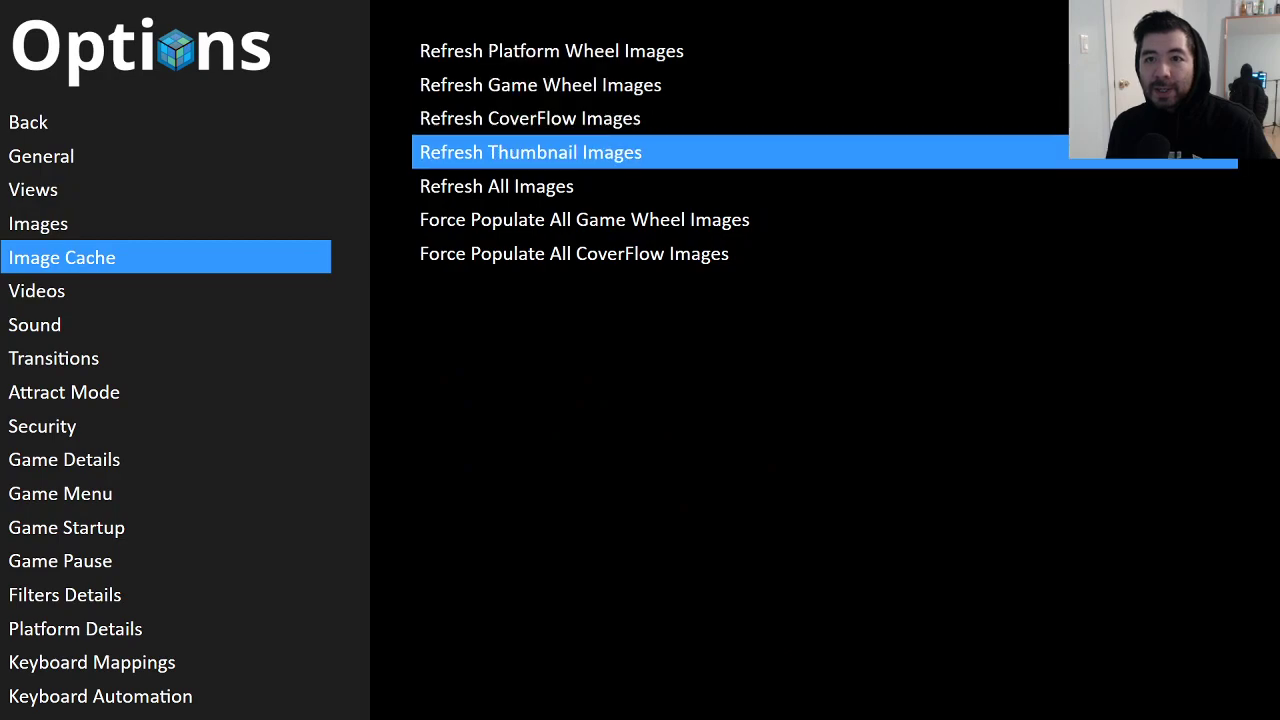
pyautogui.press('Down')
pyautogui.press('Return')
pyautogui.press('Escape')
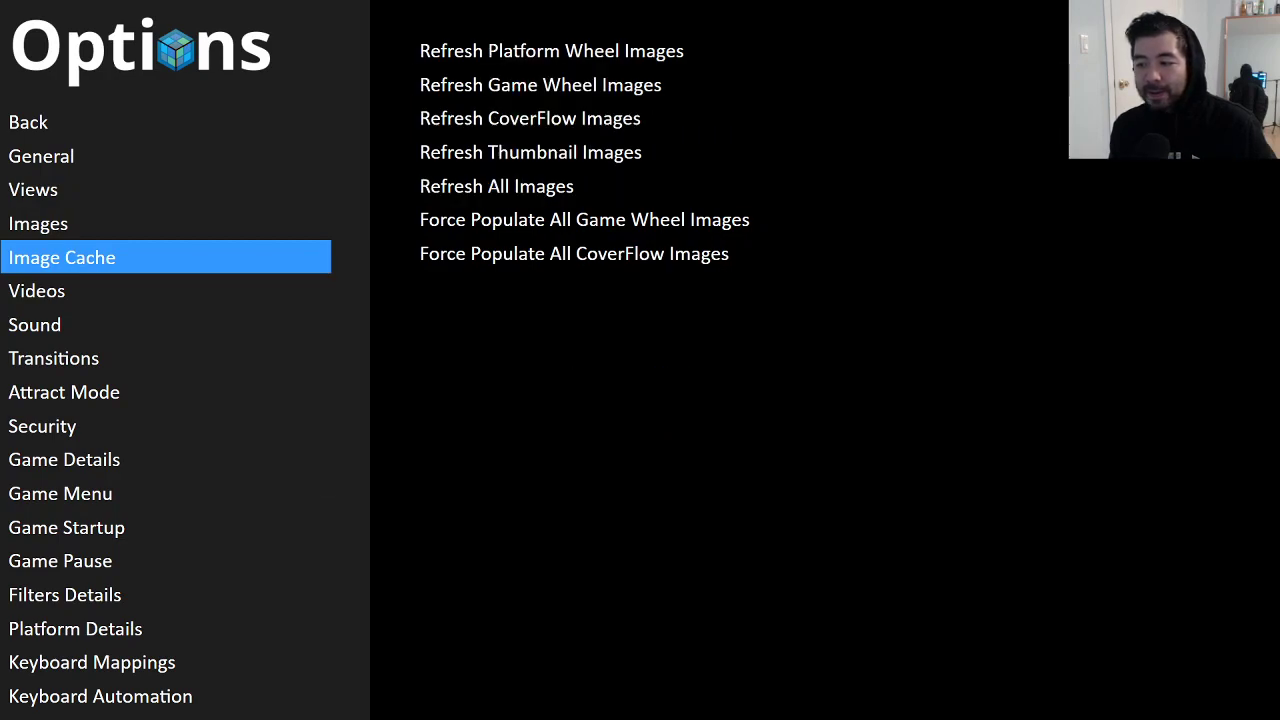
pyautogui.press('Escape')
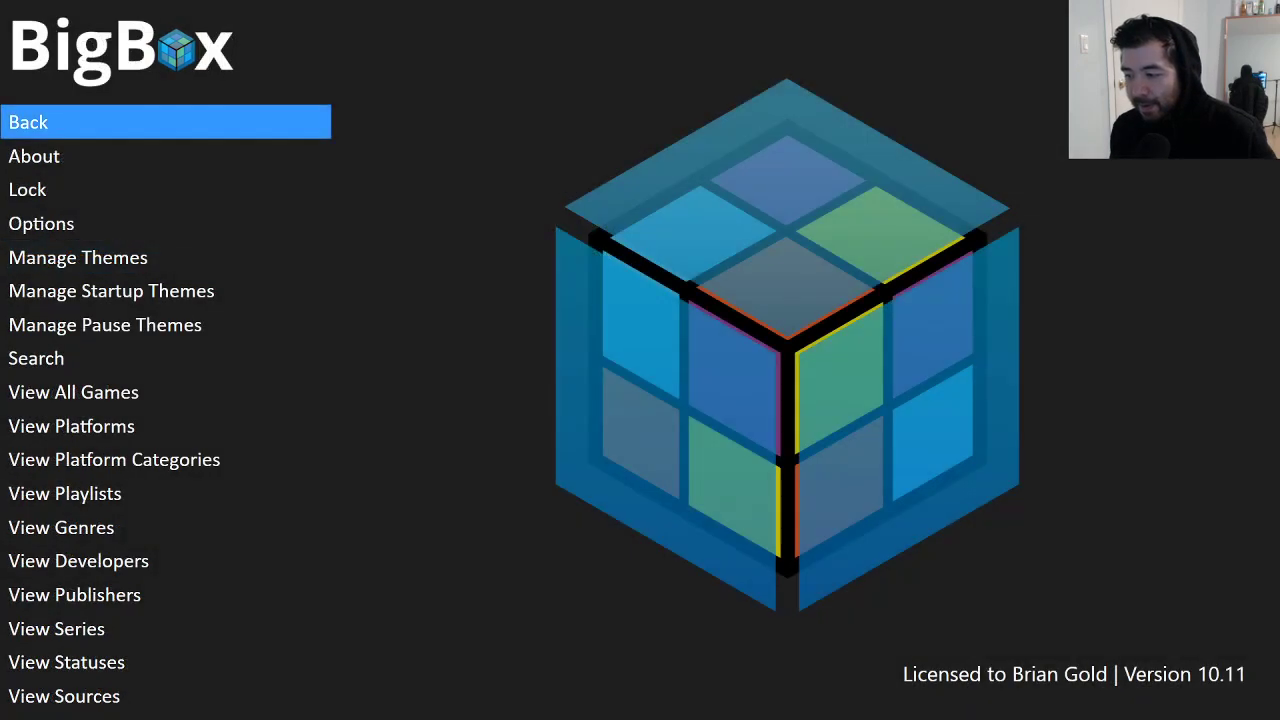
pyautogui.press('Return')
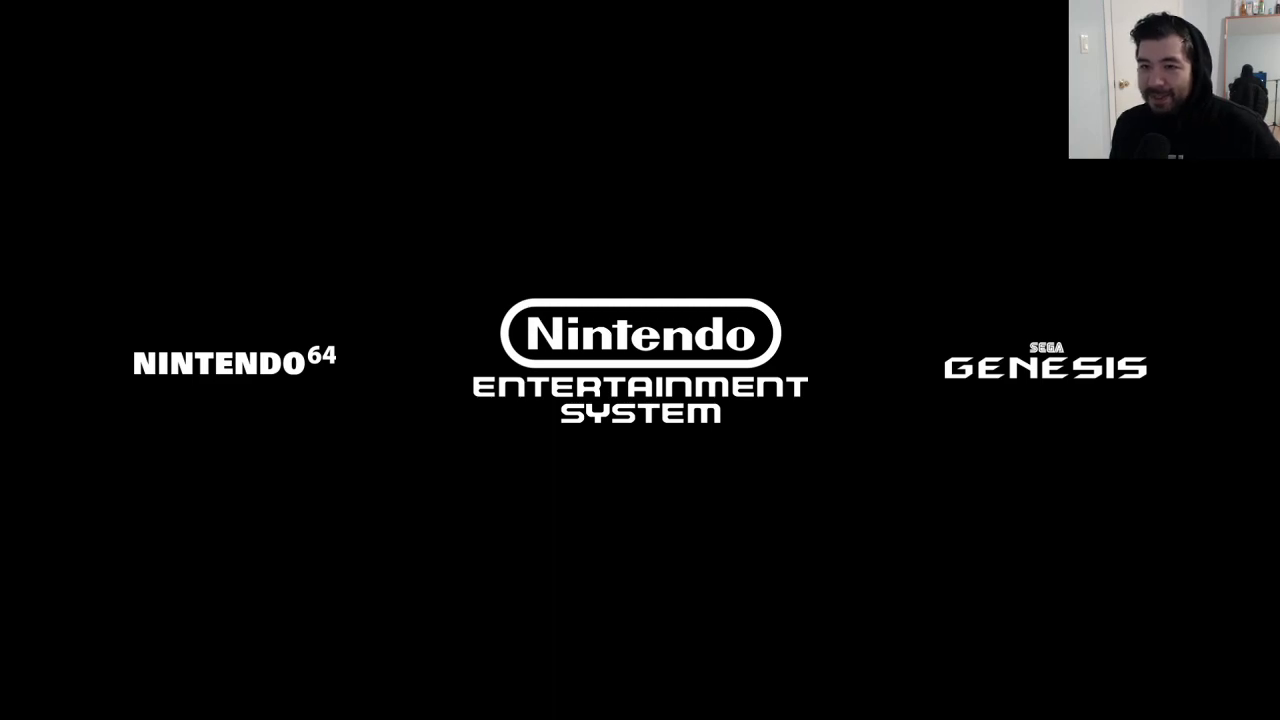
# Step: Cycle through every platform in the wheel to check the replacement clear logos
pyautogui.press('Right')
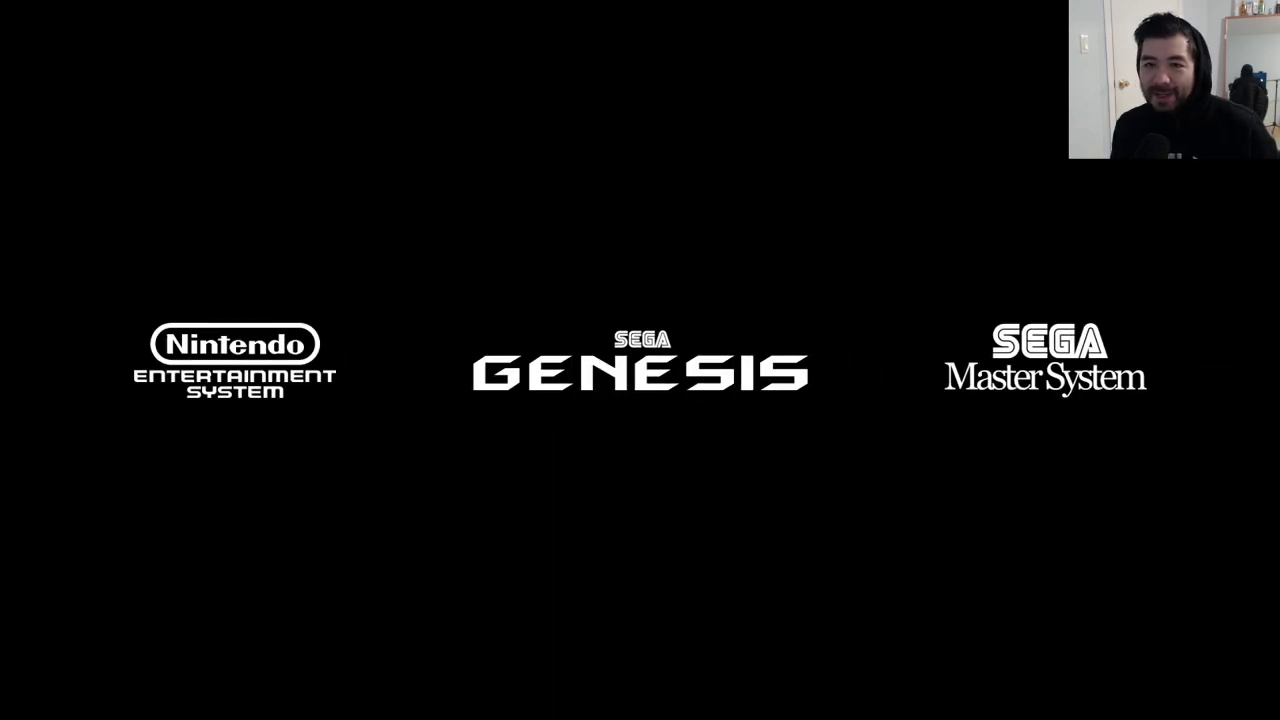
pyautogui.press('Right')
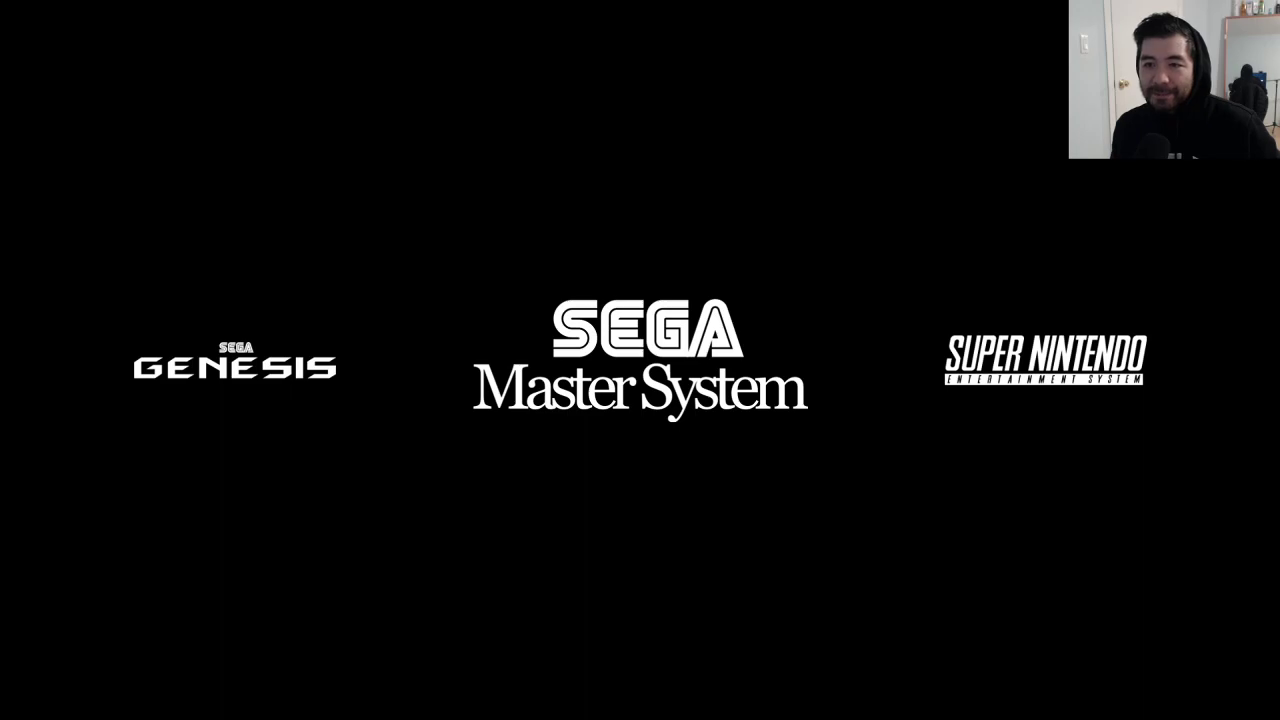
pyautogui.press('Right')
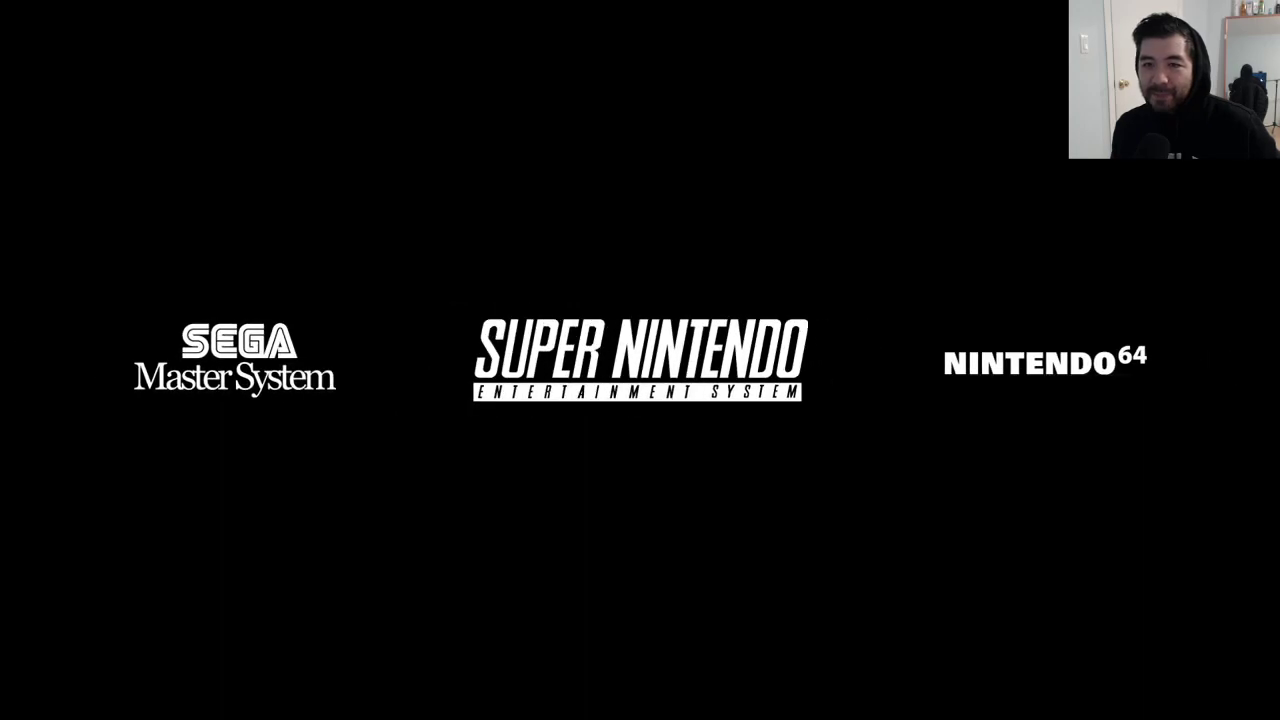
pyautogui.press('Right')
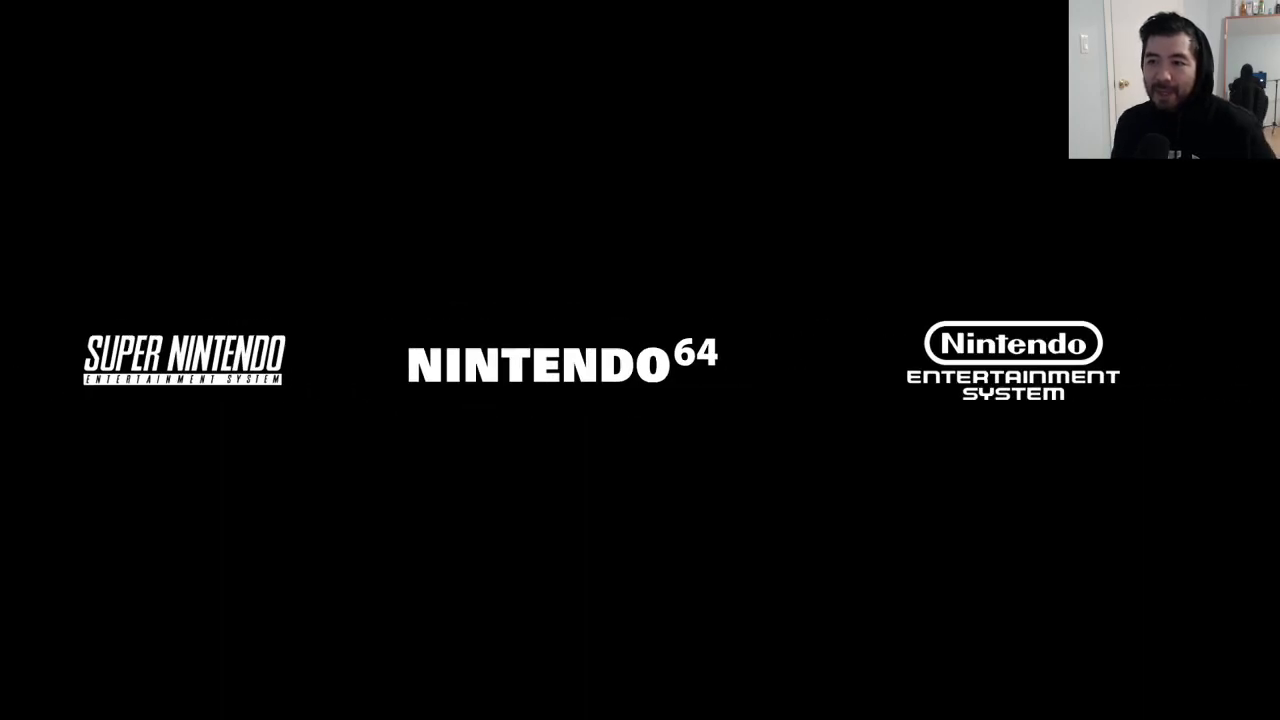
pyautogui.press('Right')
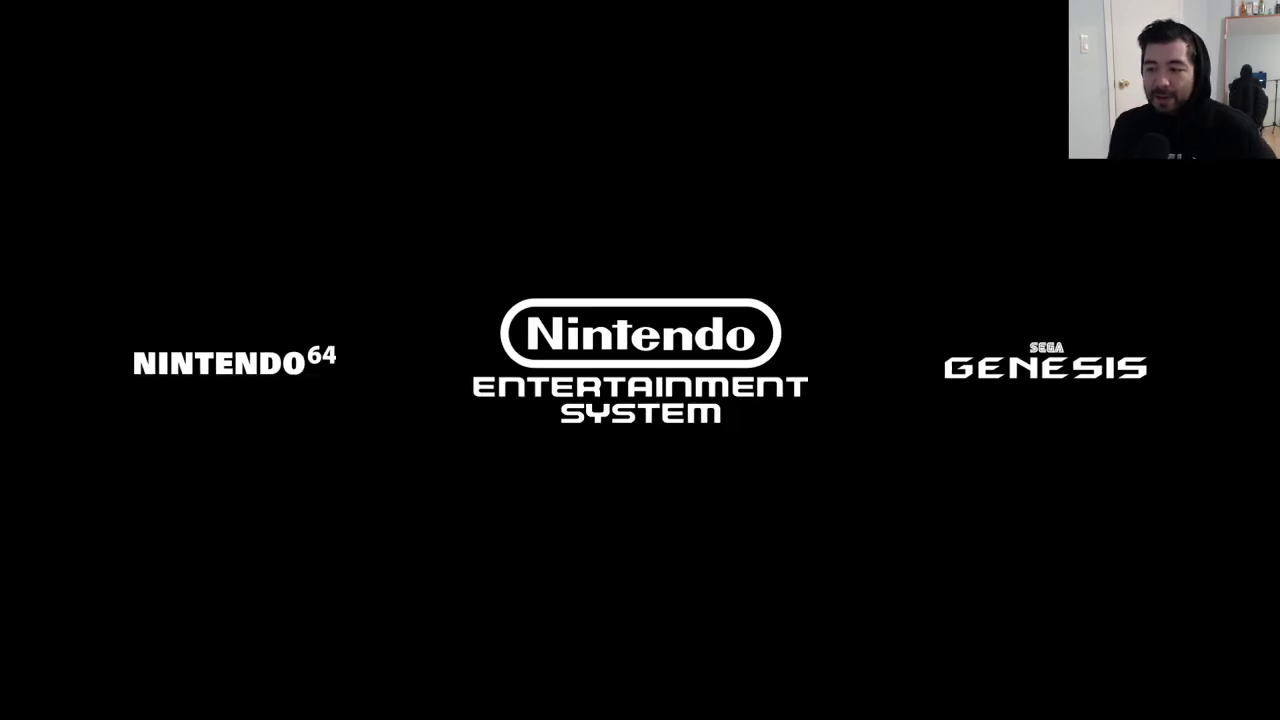
# Step: Switch to Microsoft Edge and close the SVG to PNG and Bing search tabs, leaving the es-theme-art-book GitHub page open
pyautogui.hotkey('alt', 'Tab')
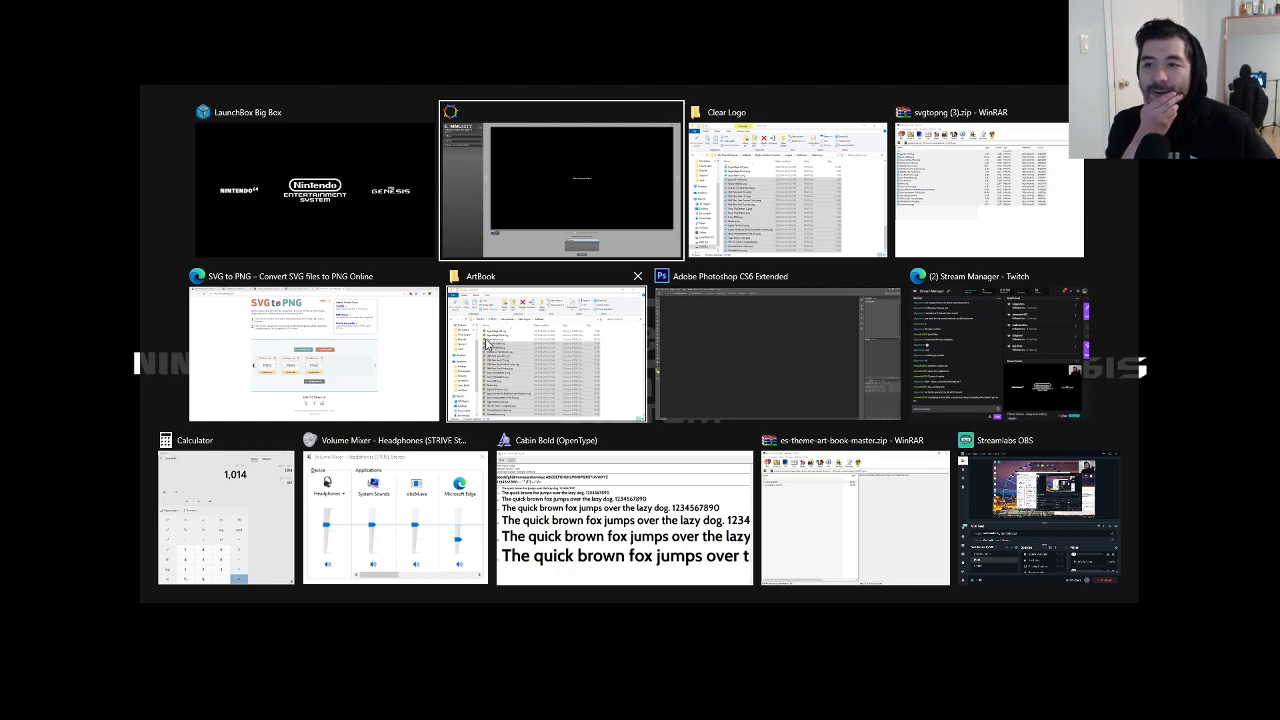
pyautogui.click(310, 350)
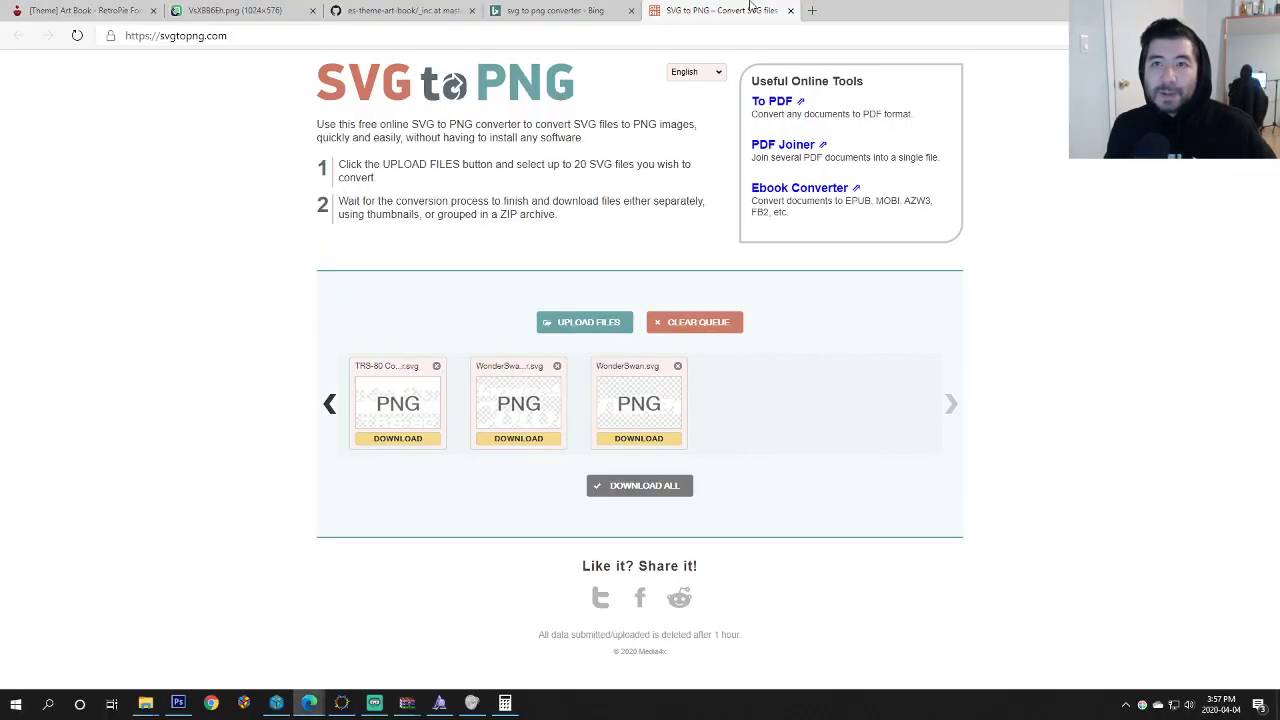
pyautogui.click(596, 10)
pyautogui.click(414, 10)
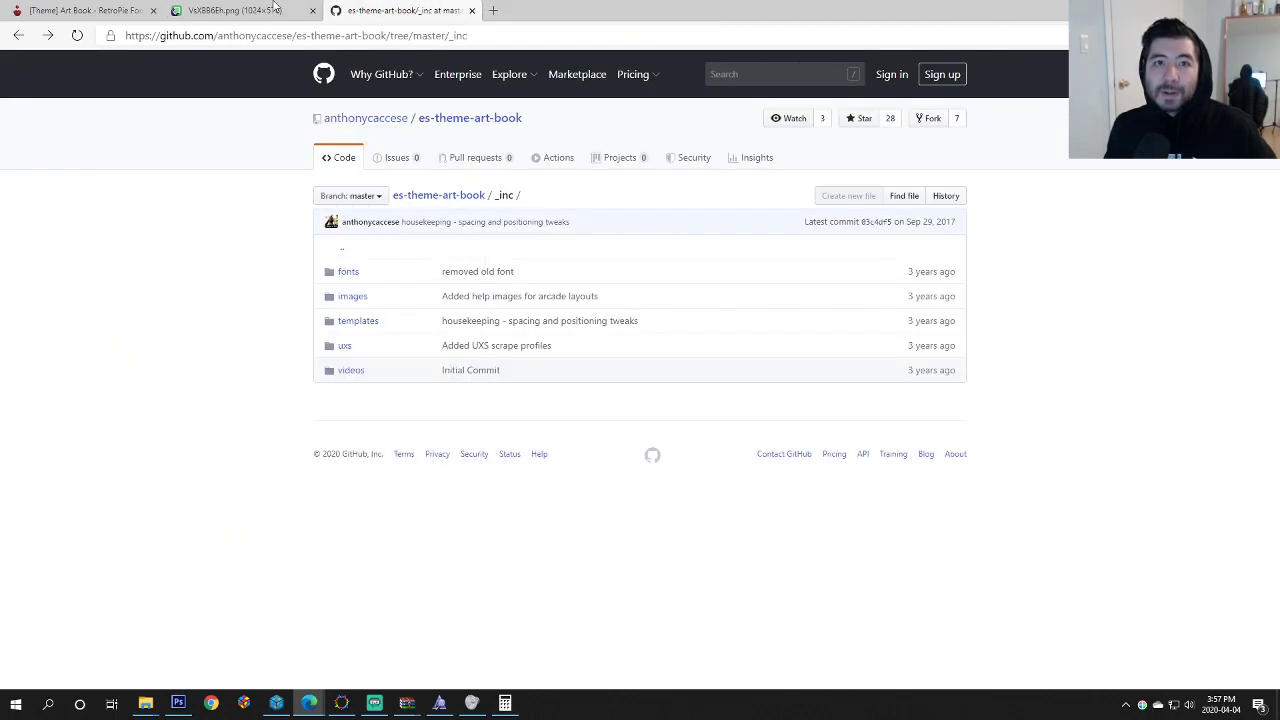
# Step: Check the Imgur wheel reference image, switch to Community Theme Creator and open PlatformWheel1FiltersView for editing
pyautogui.click(275, 9)
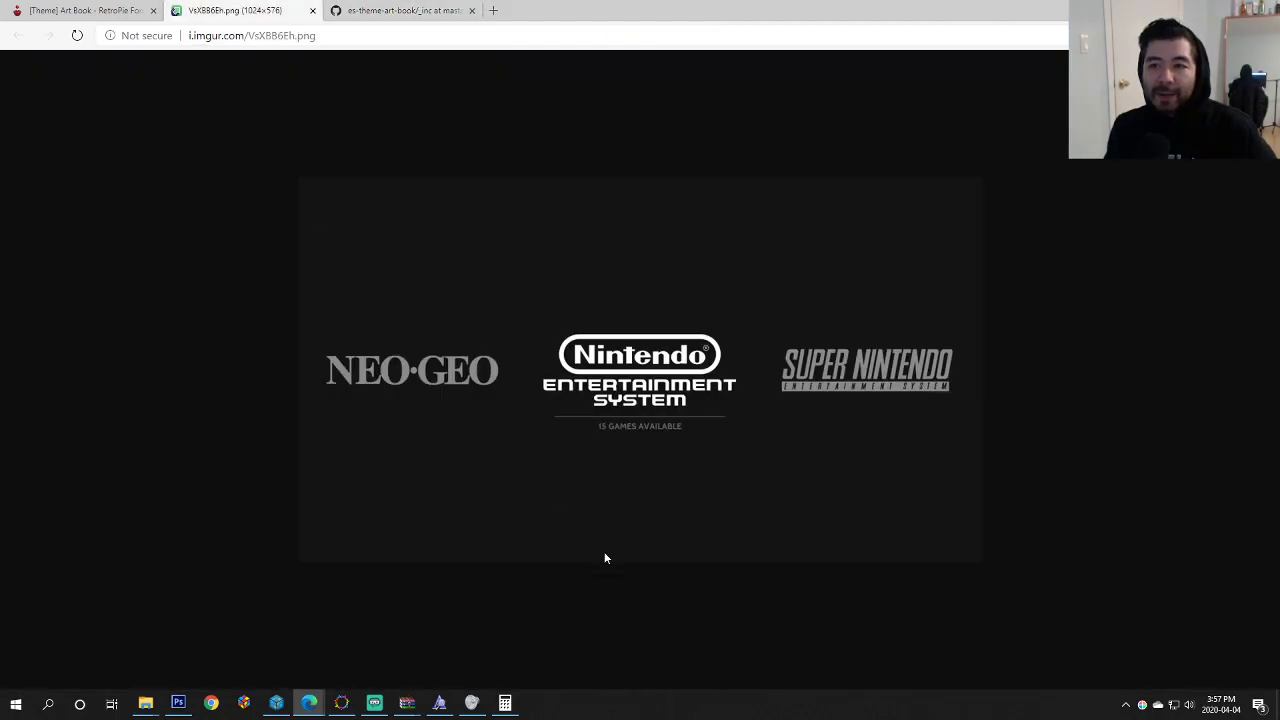
pyautogui.click(1141, 705)
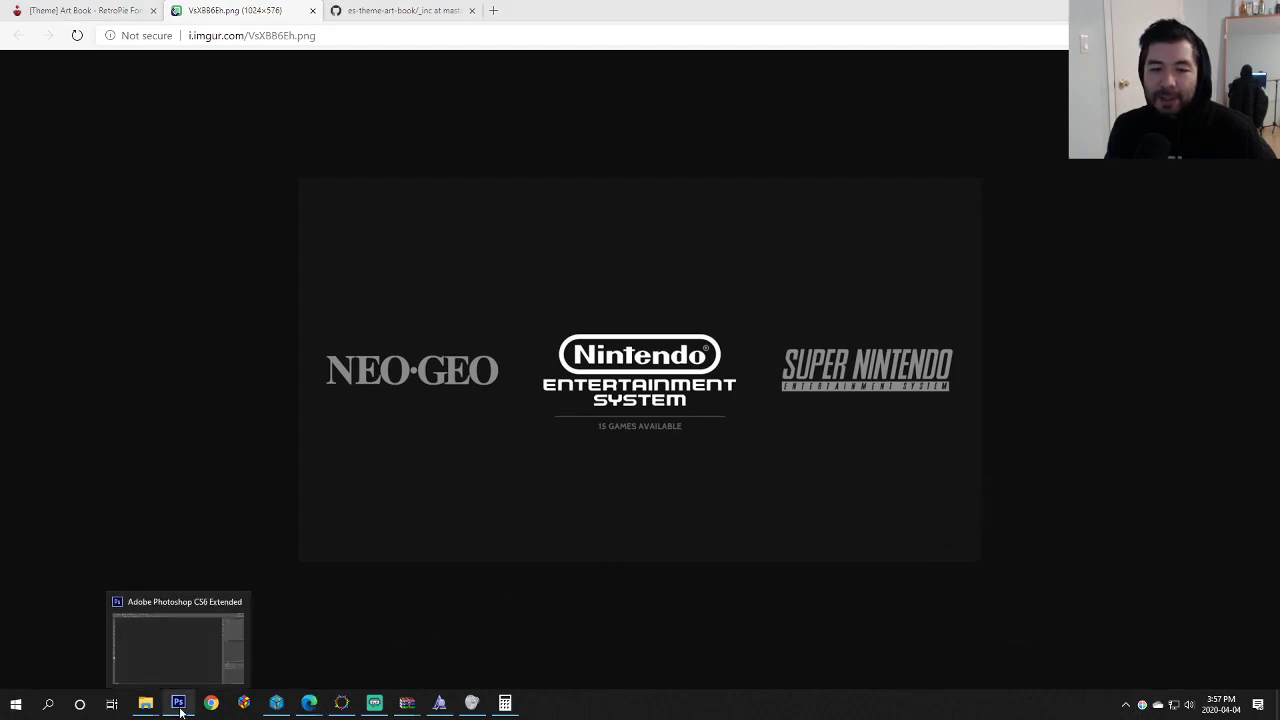
pyautogui.click(352, 708)
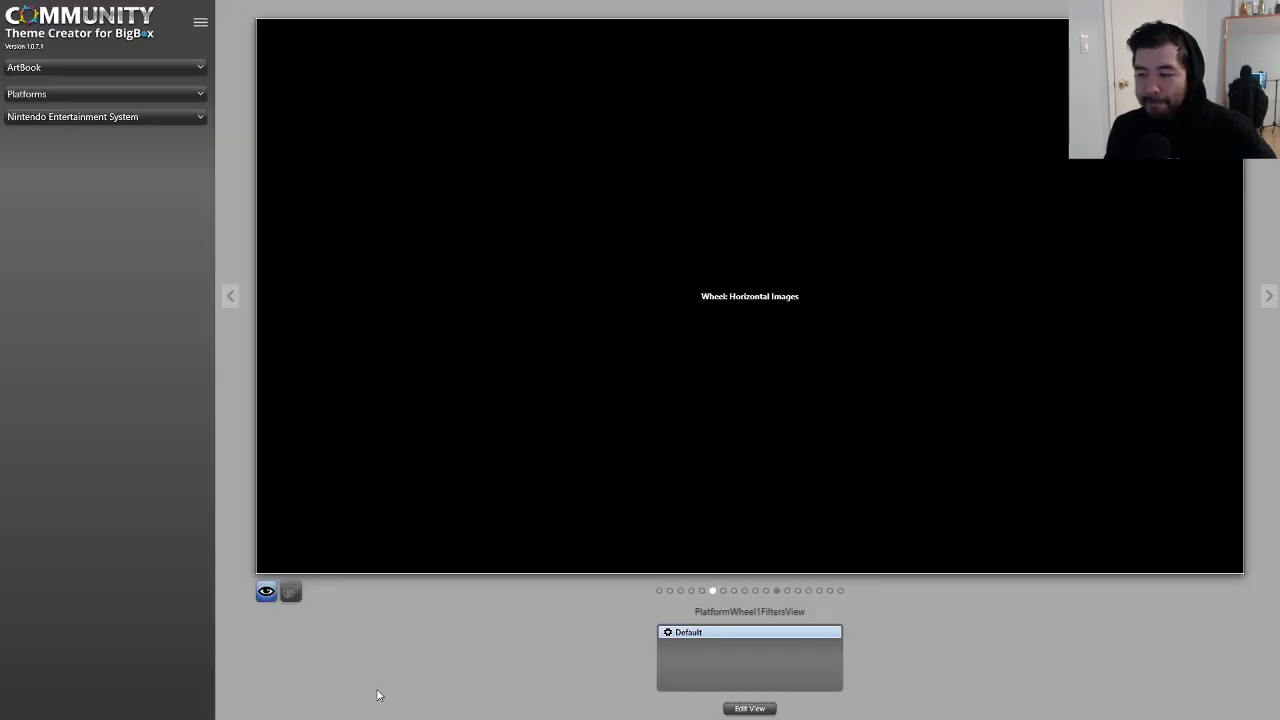
pyautogui.click(750, 709)
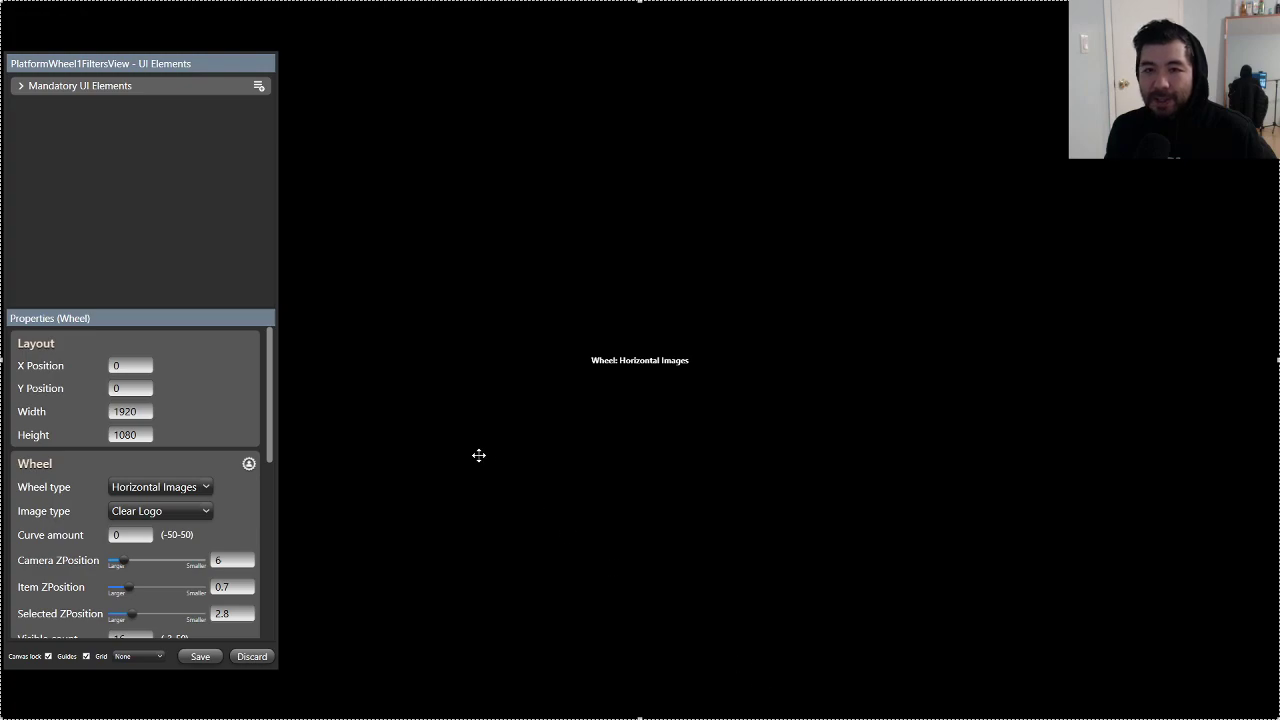
# Step: Add a rectangle to the mandatory elements, place it behind the Wheel and make it fullscreen
pyautogui.click(20, 88)
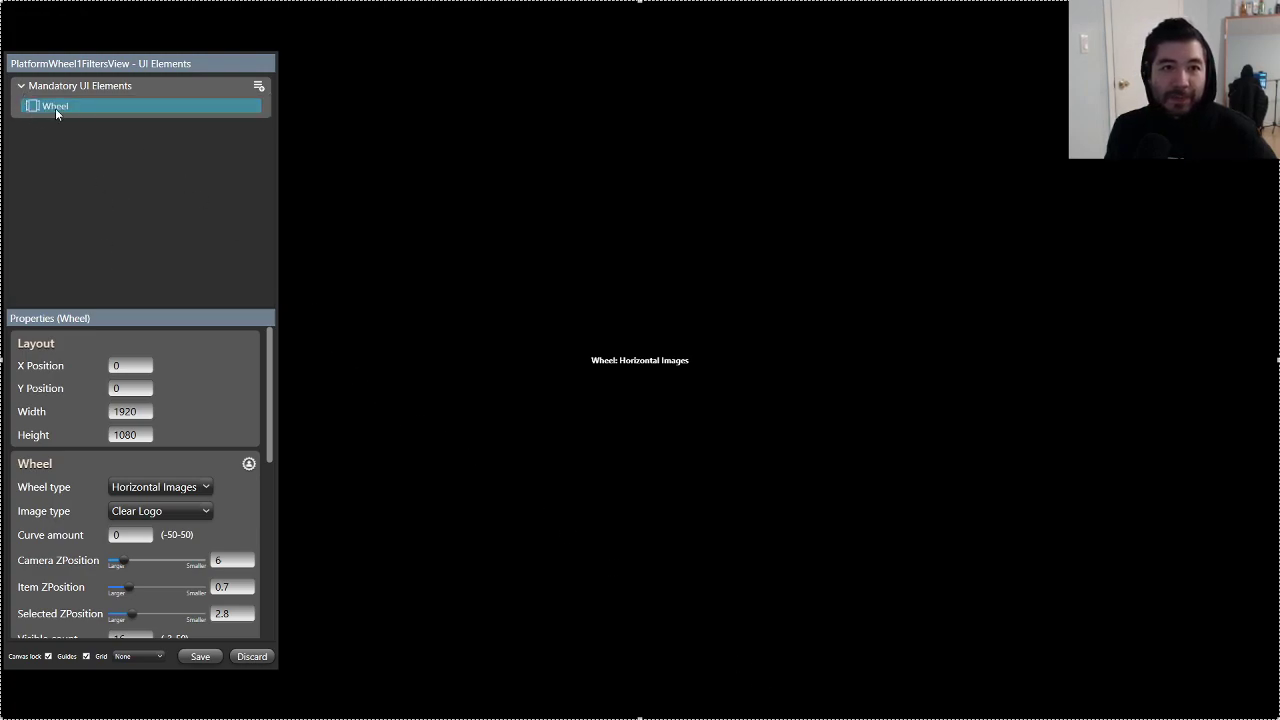
pyautogui.scroll(-5, 184, 432)
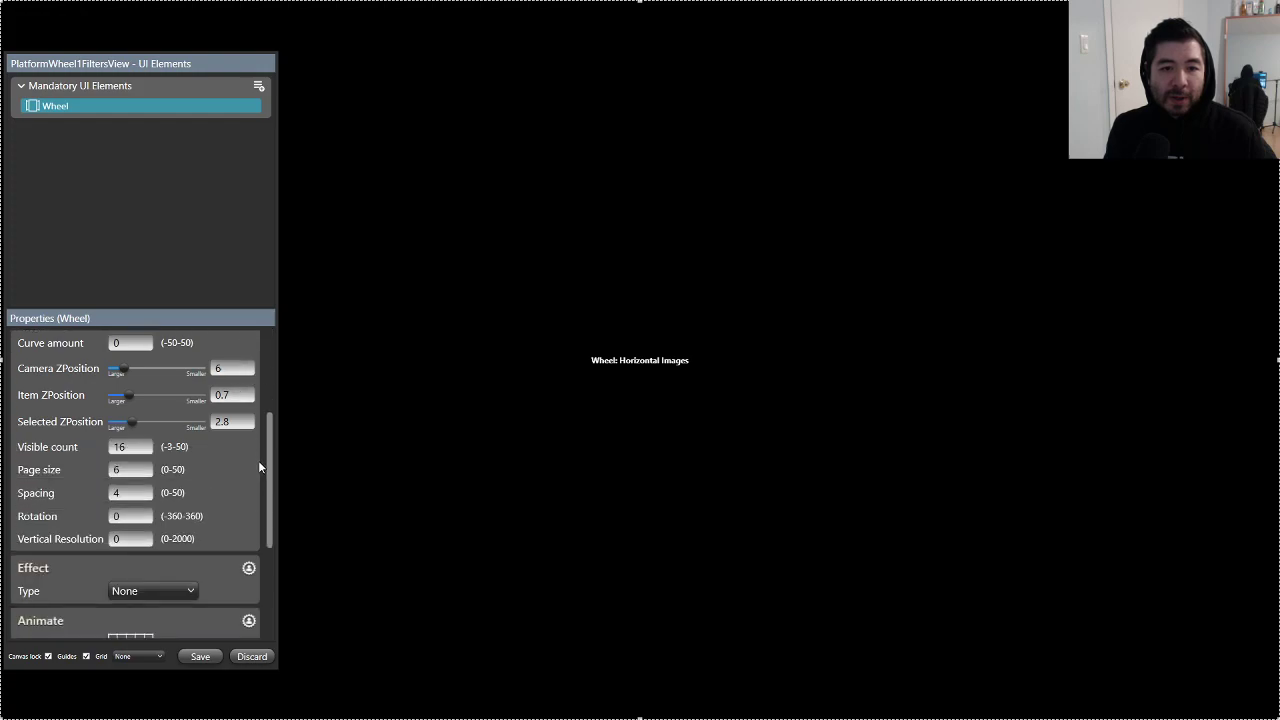
pyautogui.scroll(-2, 248, 463)
pyautogui.scroll(7, 252, 461)
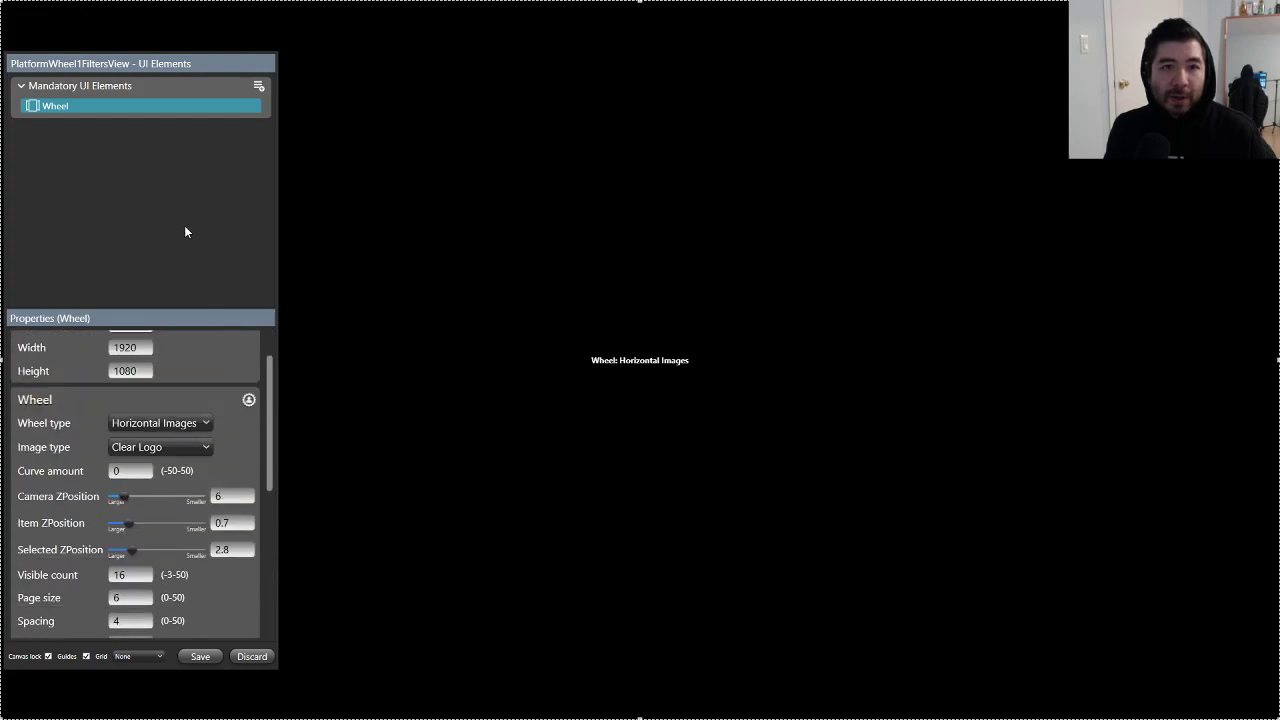
pyautogui.click(257, 87)
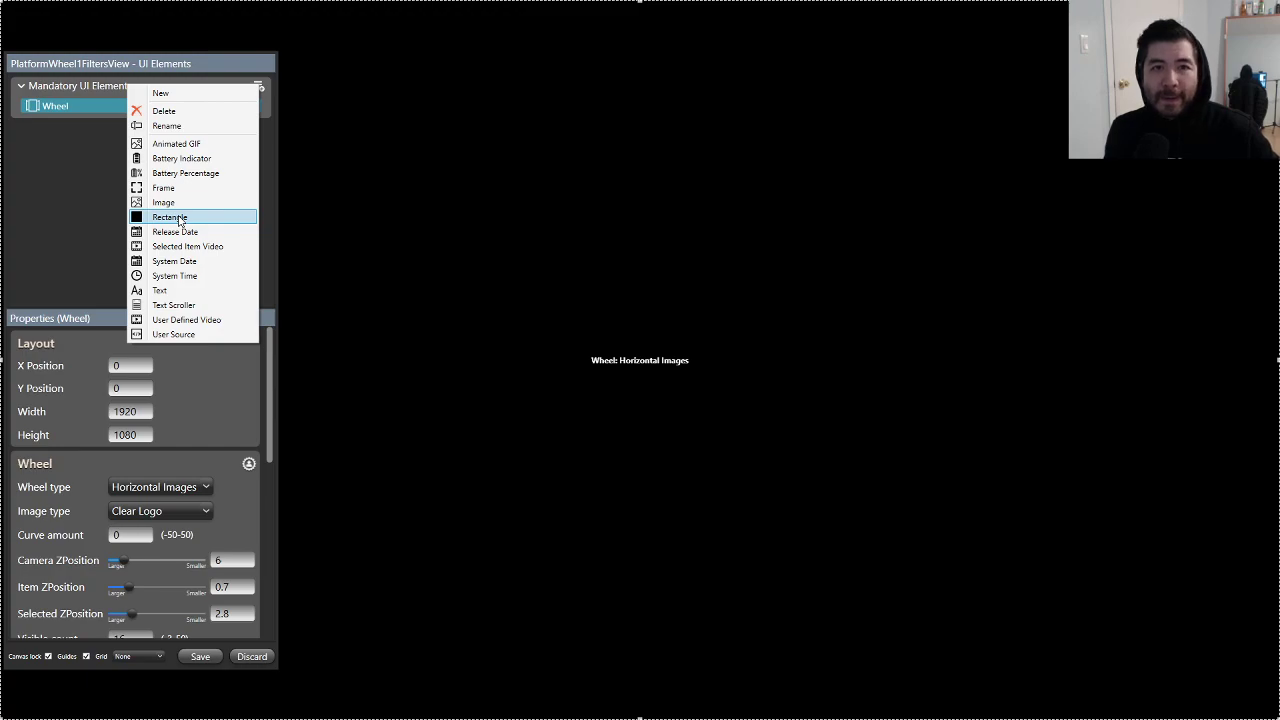
pyautogui.click(170, 217)
pyautogui.moveTo(106, 106); pyautogui.dragTo(112, 134)
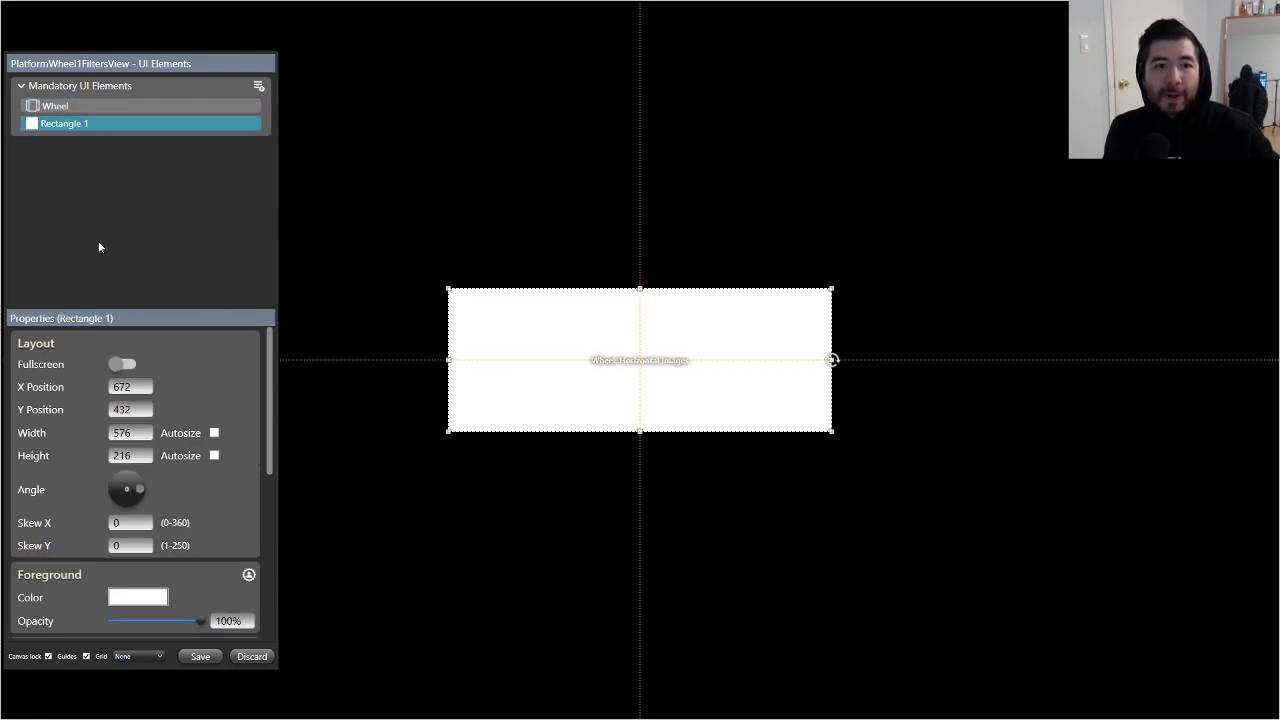
pyautogui.click(122, 364)
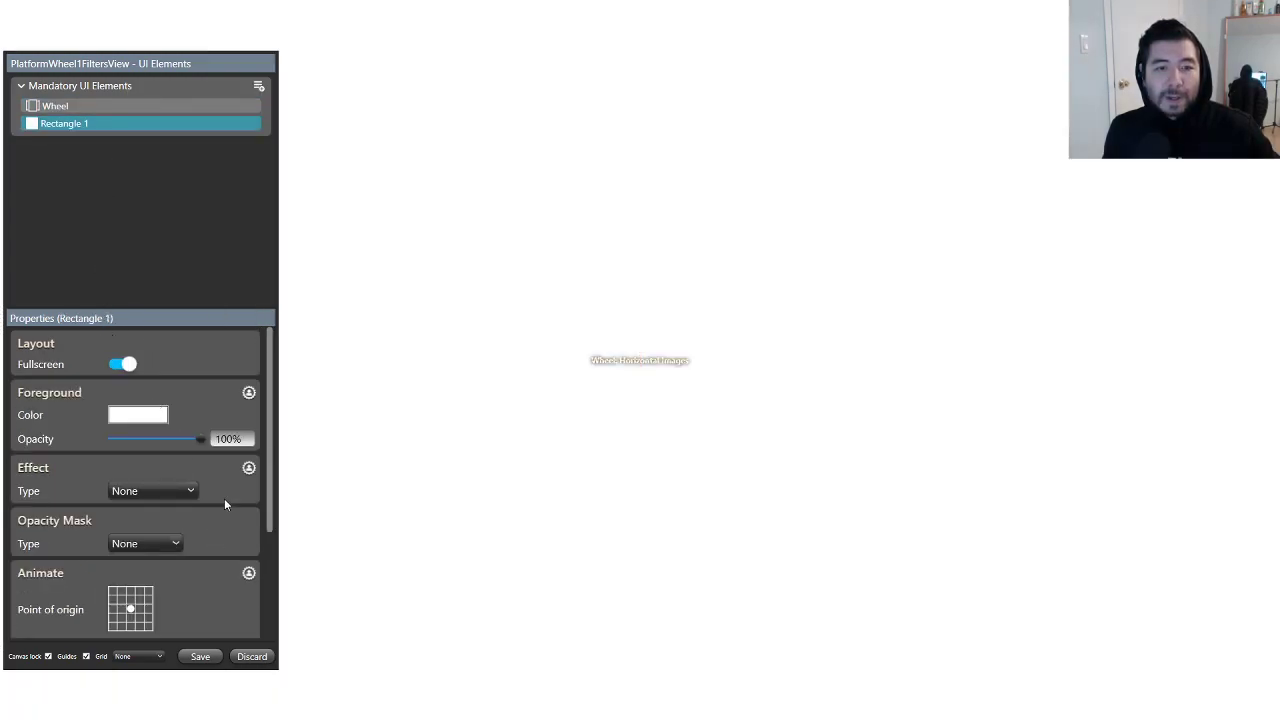
# Step: Set the fullscreen background rectangle's foreground color to solid hex 141414
pyautogui.click(133, 420)
pyautogui.moveTo(286, 496); pyautogui.dragTo(170, 492)
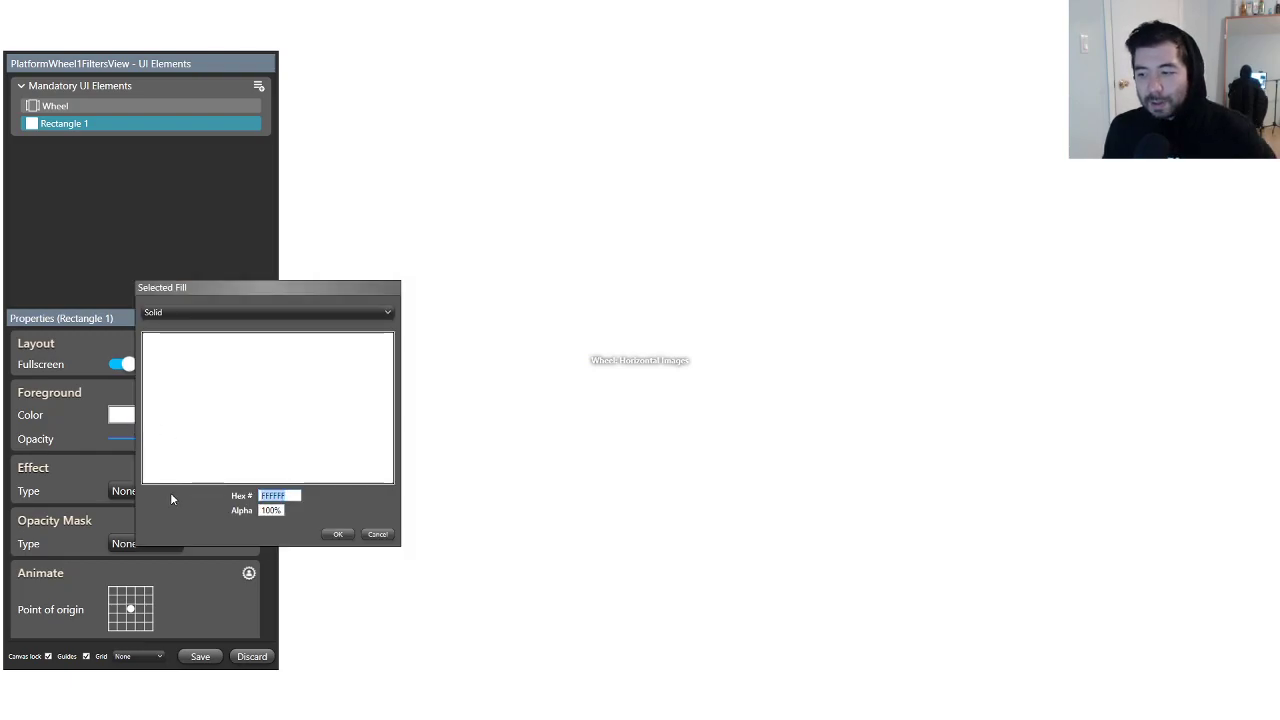
pyautogui.write('141414')
pyautogui.click(338, 534)
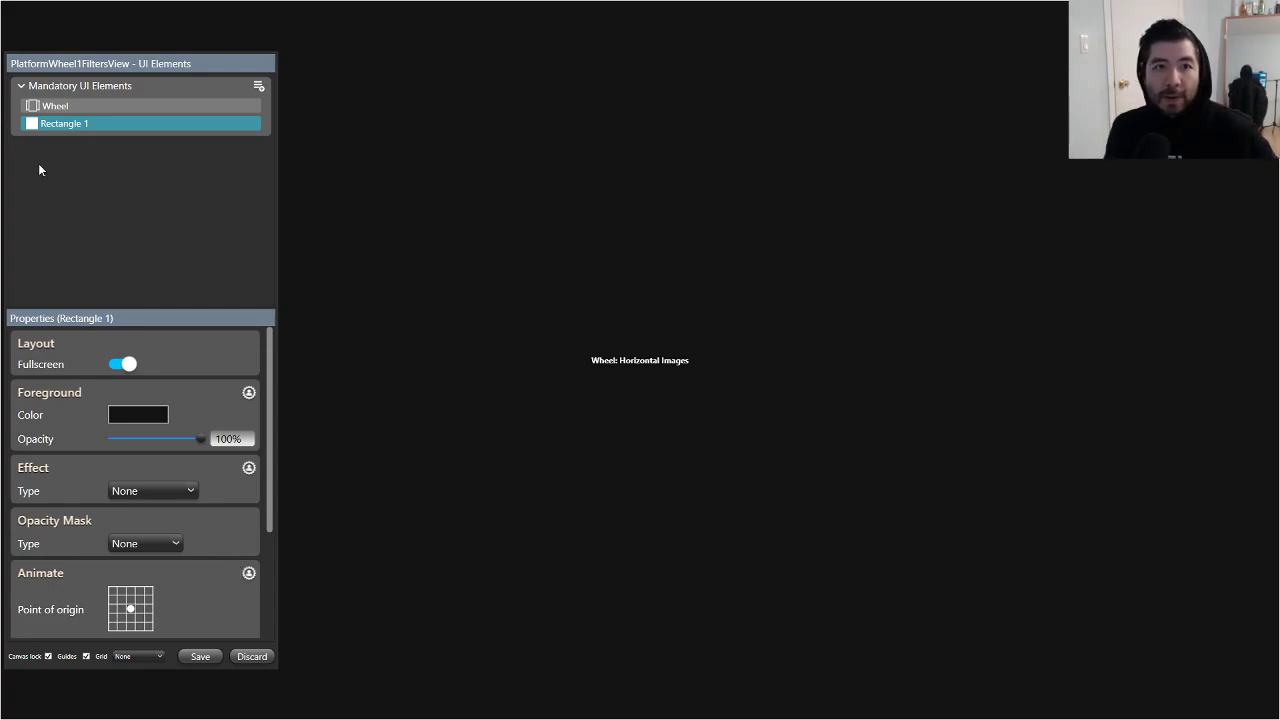
# Step: Examine the Wheel element's properties for size, item position, spacing, effect and animation options
pyautogui.click(45, 106)
pyautogui.scroll(-10, 256, 486)
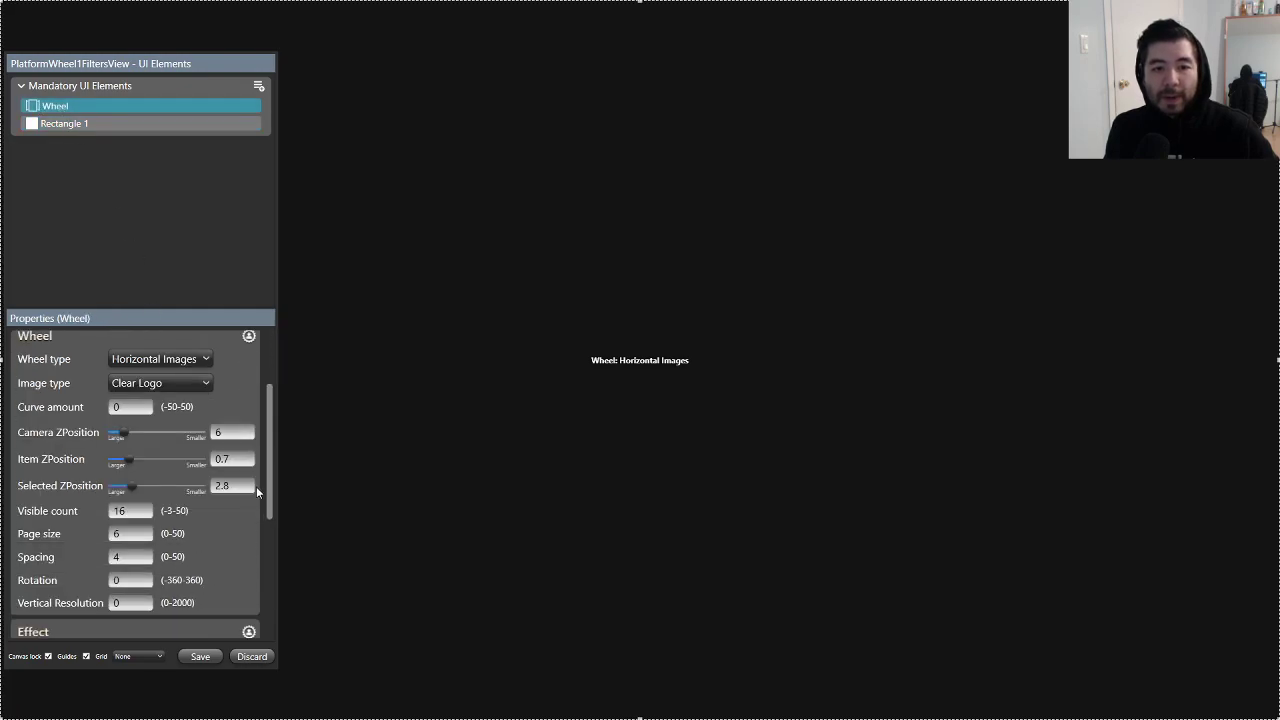
pyautogui.scroll(8, 250, 476)
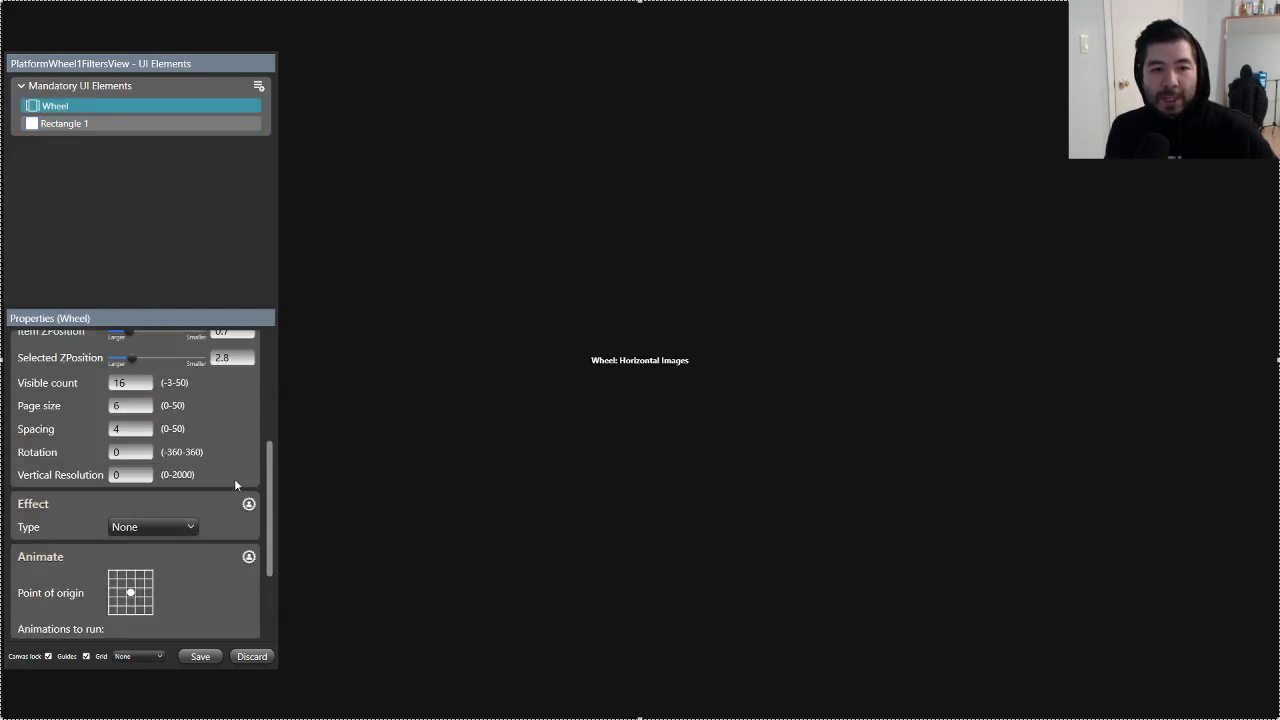
pyautogui.scroll(-5, 250, 475)
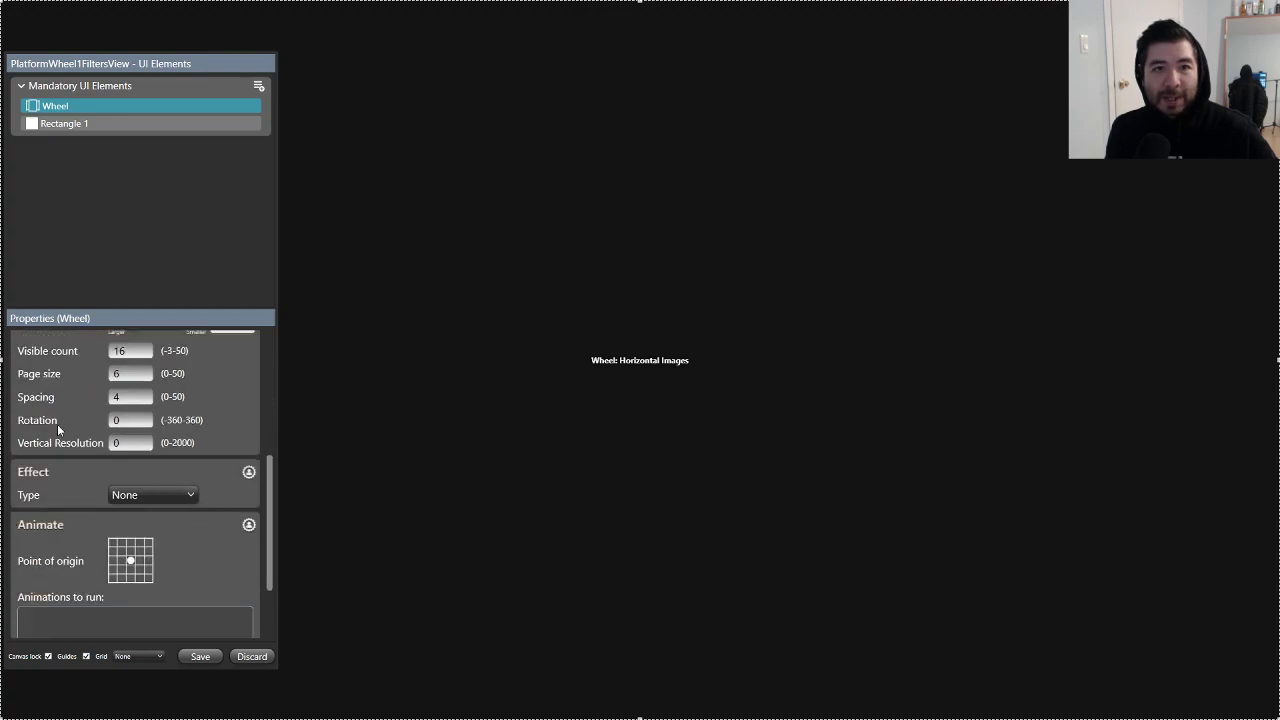
pyautogui.scroll(7, 225, 536)
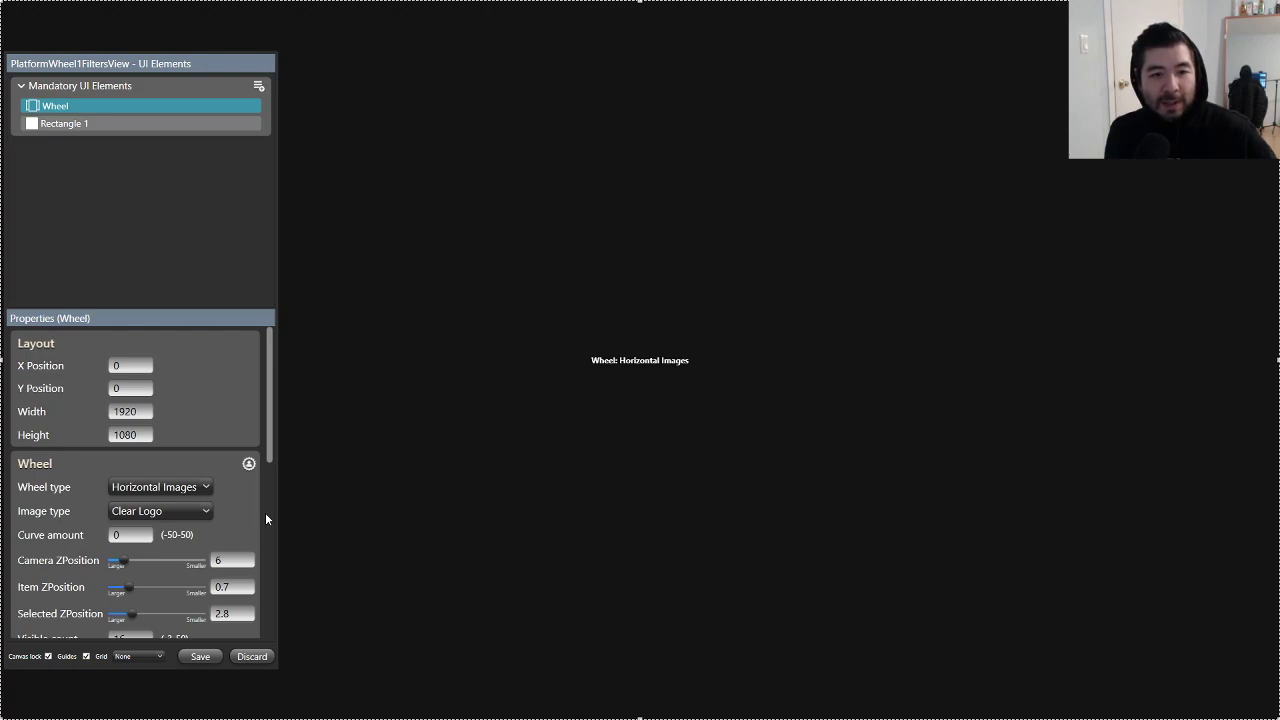
pyautogui.scroll(-5, 265, 512)
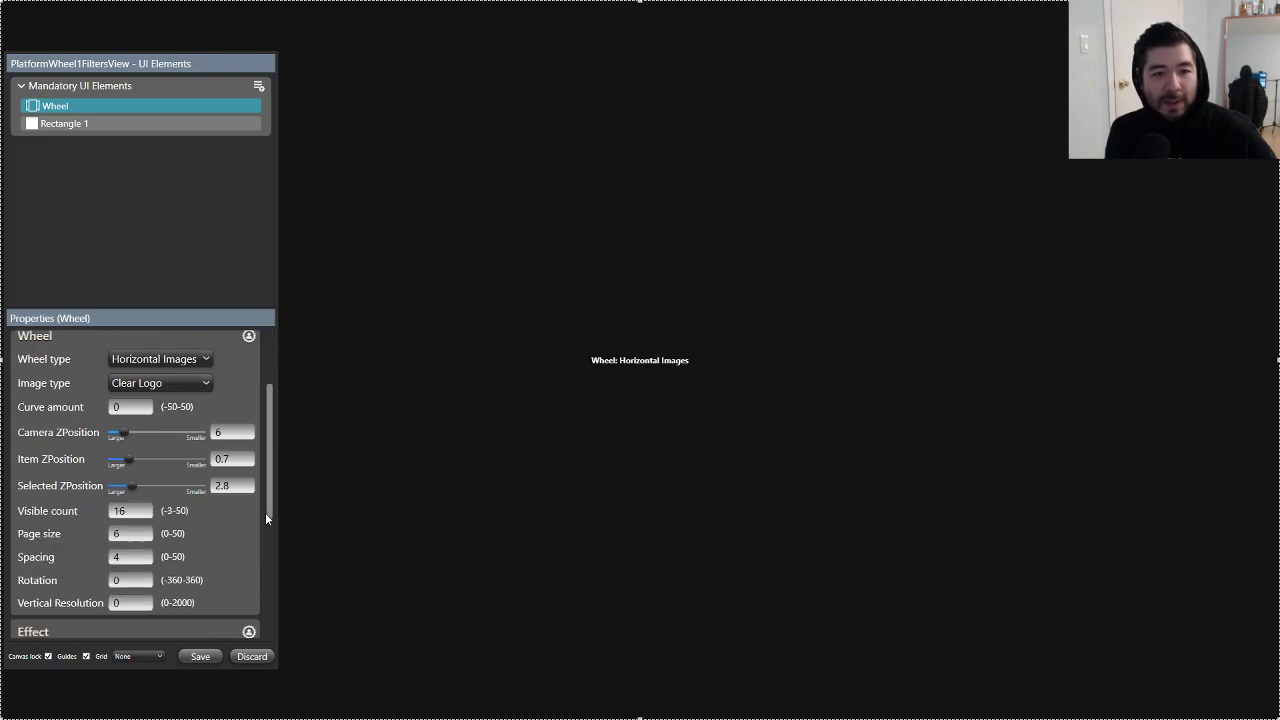
pyautogui.scroll(-3, 262, 513)
pyautogui.scroll(4, 262, 514)
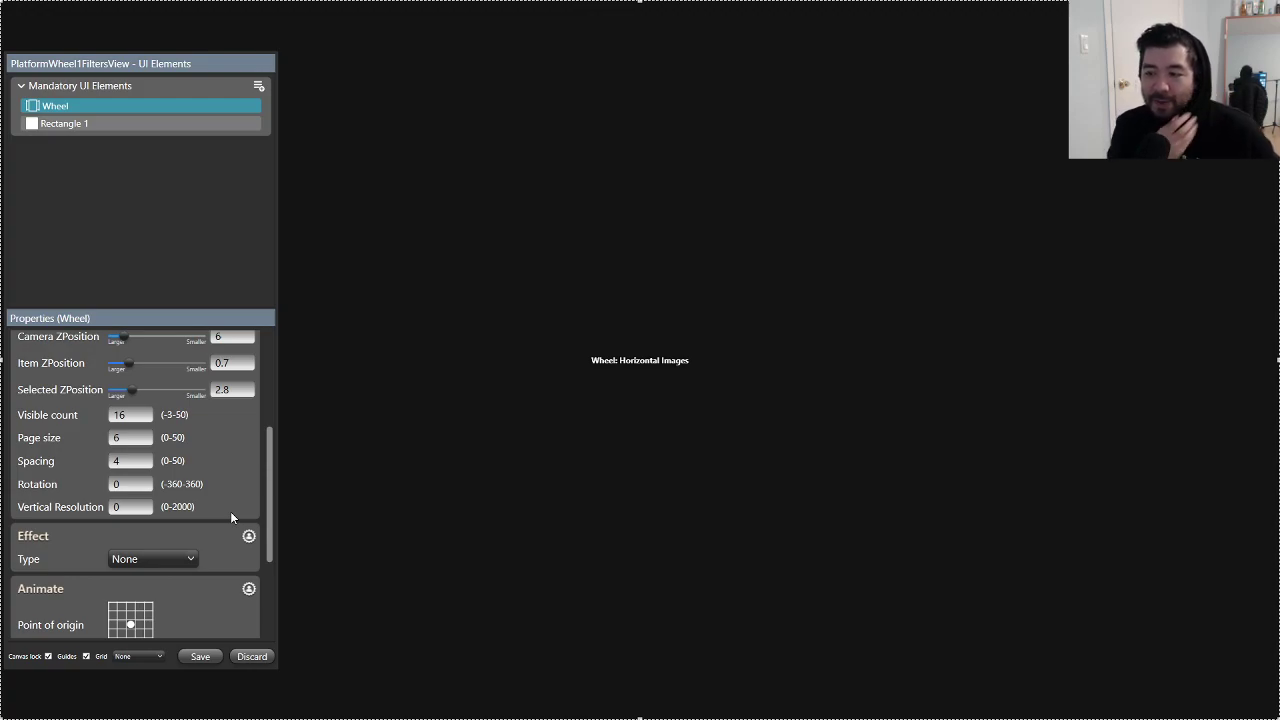
# Step: Add a second rectangle in front of the Wheel in the mandatory elements
pyautogui.click(134, 122)
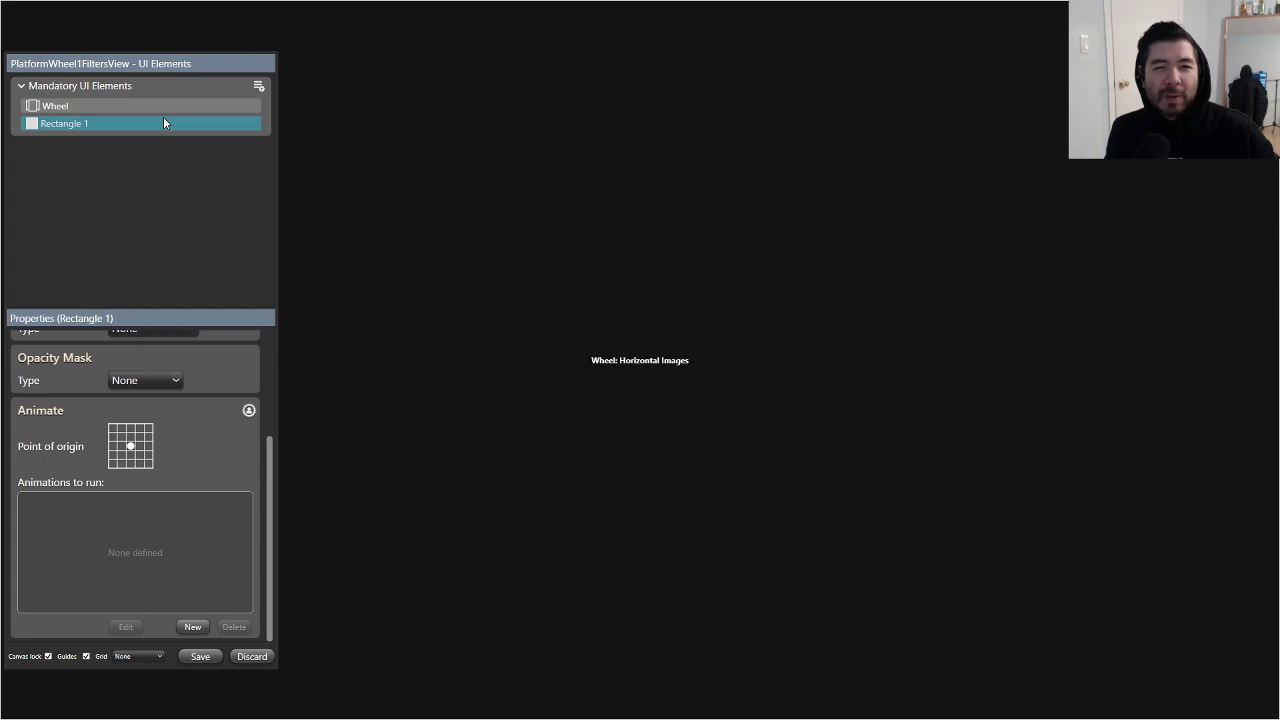
pyautogui.click(259, 86)
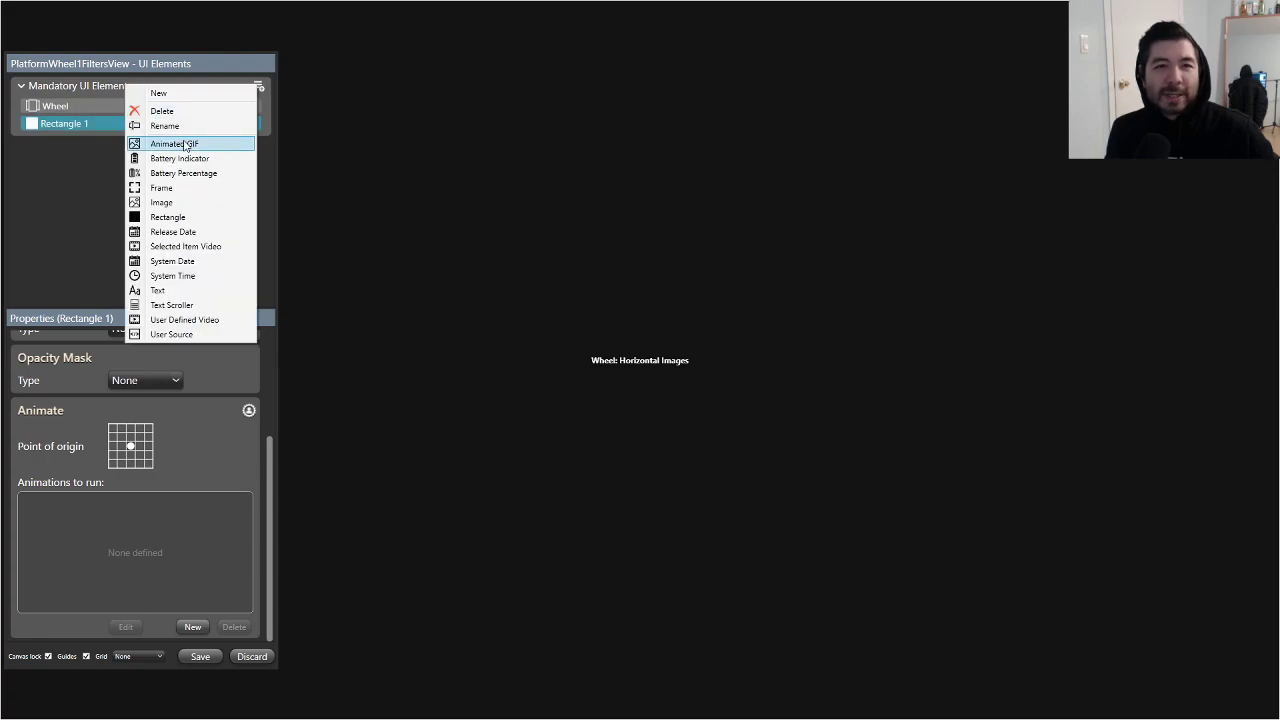
pyautogui.click(165, 216)
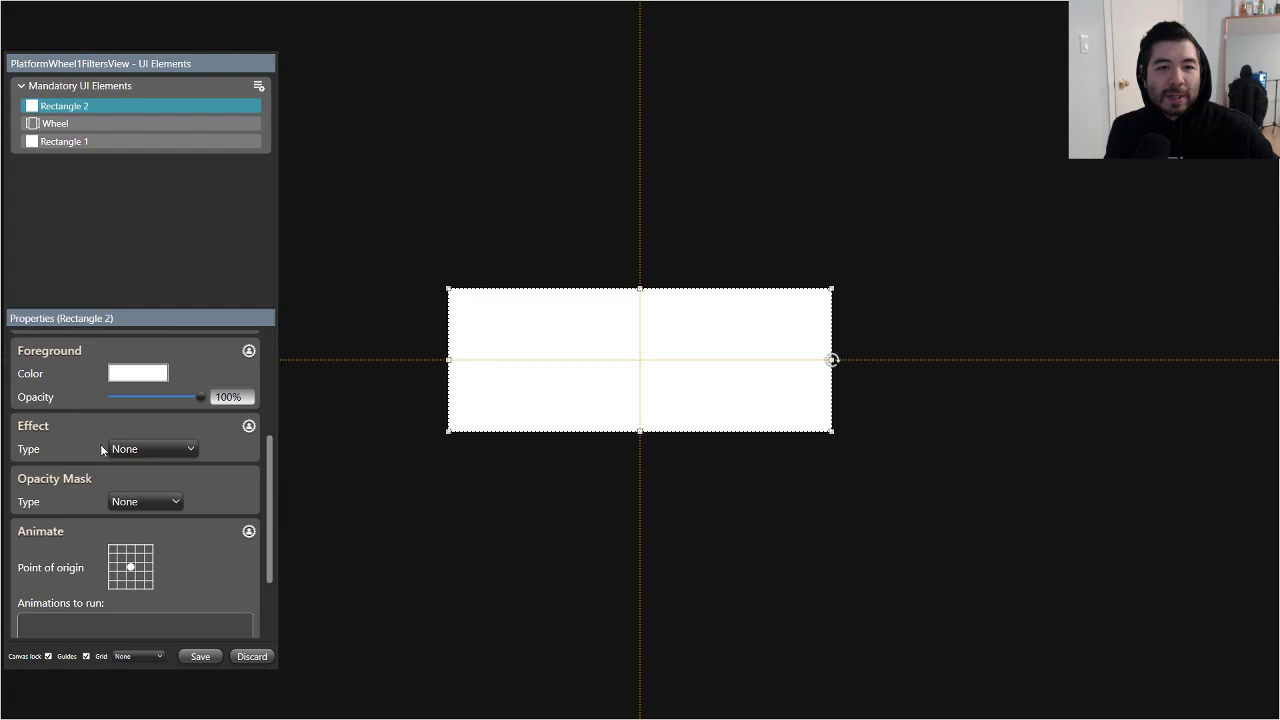
# Step: Set the second rectangle's X and Y position to 0 and its height to 1080
pyautogui.scroll(6, 120, 430)
pyautogui.doubleClick(139, 385)
pyautogui.write('0')
pyautogui.press('Tab')
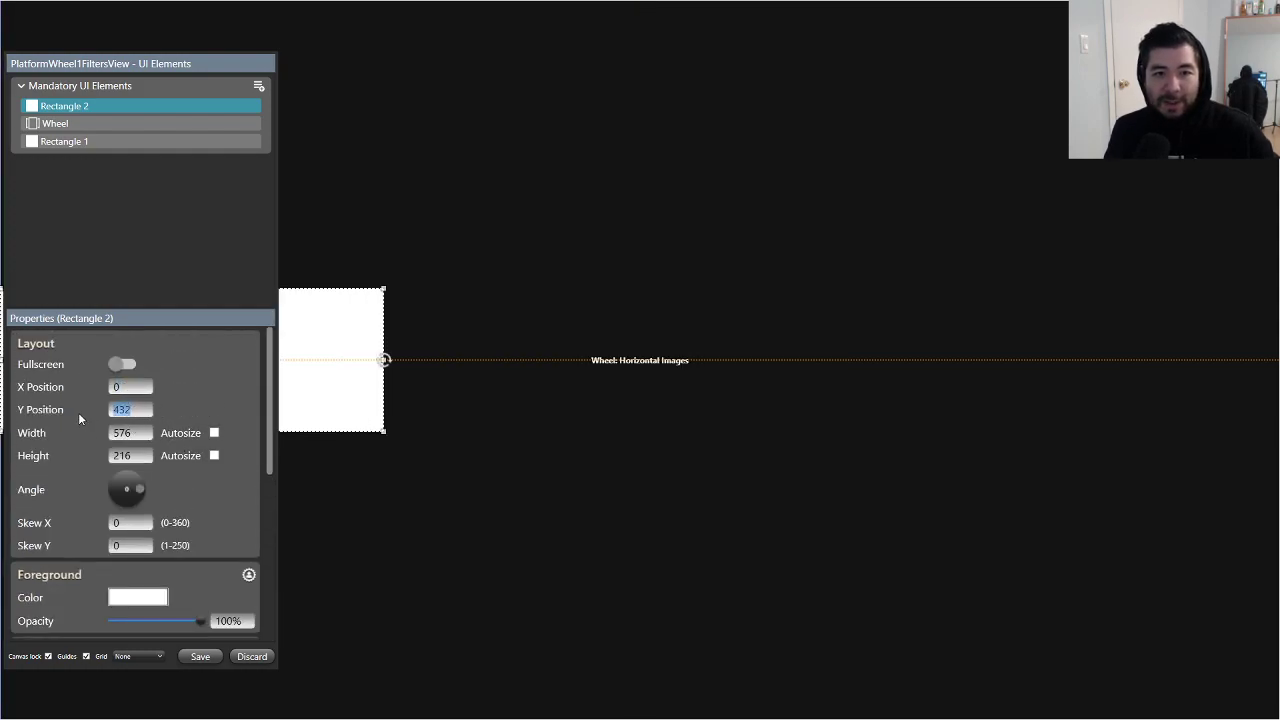
pyautogui.write('0')
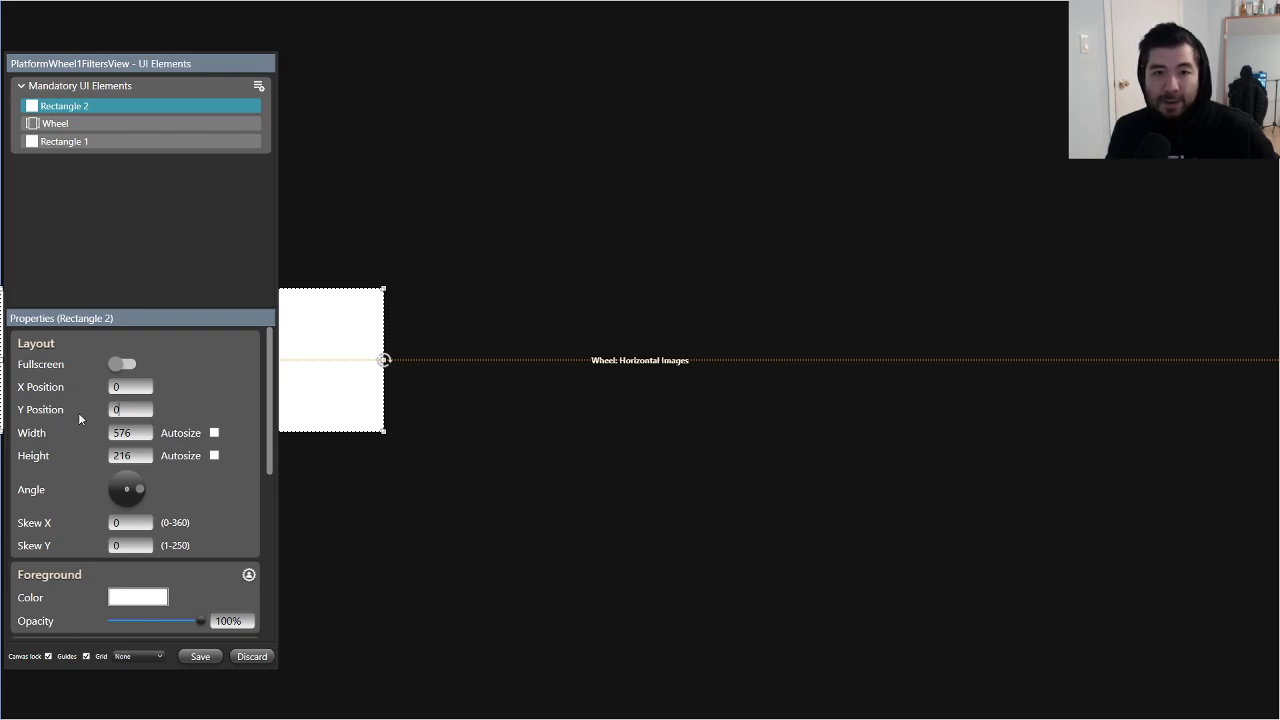
pyautogui.press('Return')
pyautogui.doubleClick(130, 455)
pyautogui.write('1080')
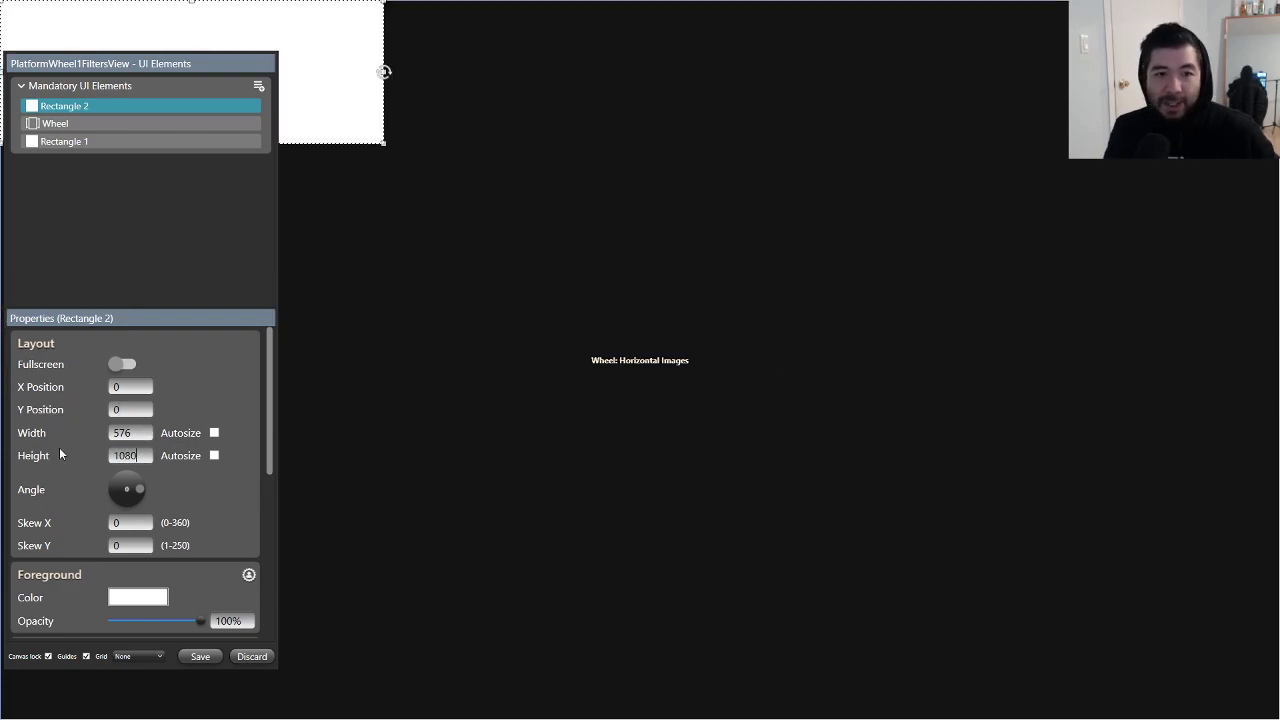
pyautogui.press('Return')
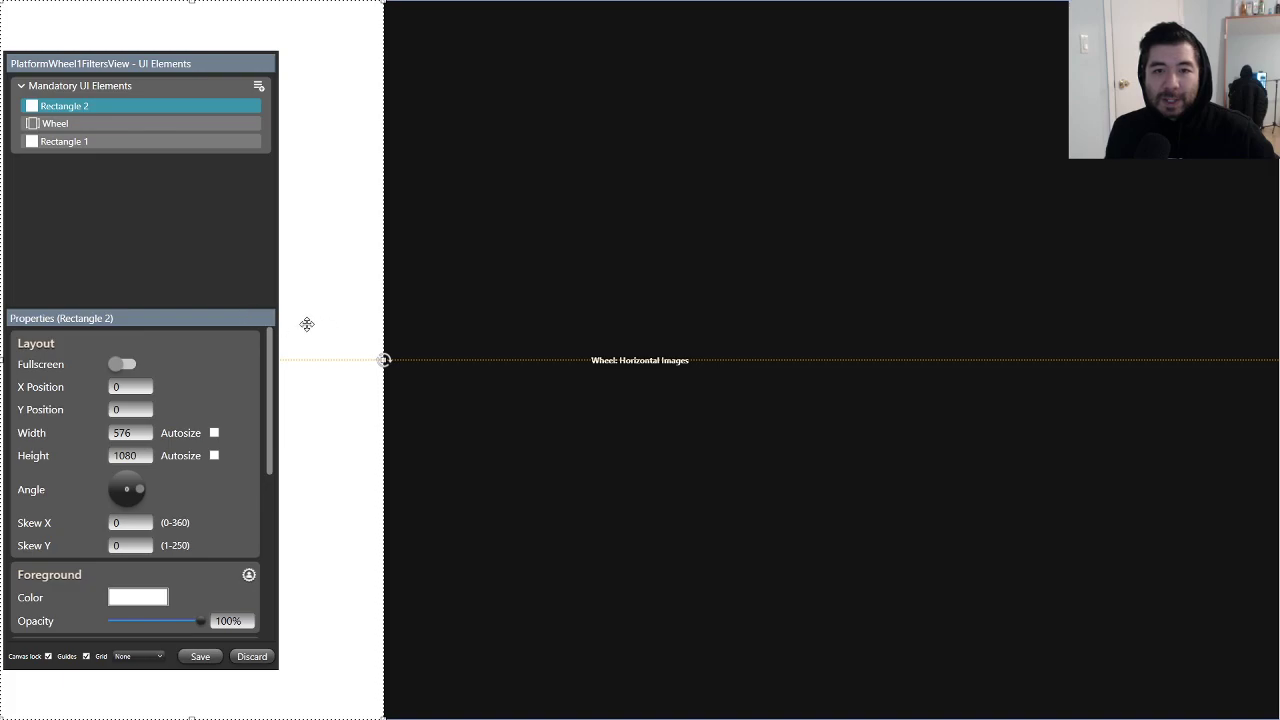
pyautogui.rightClick(104, 111)
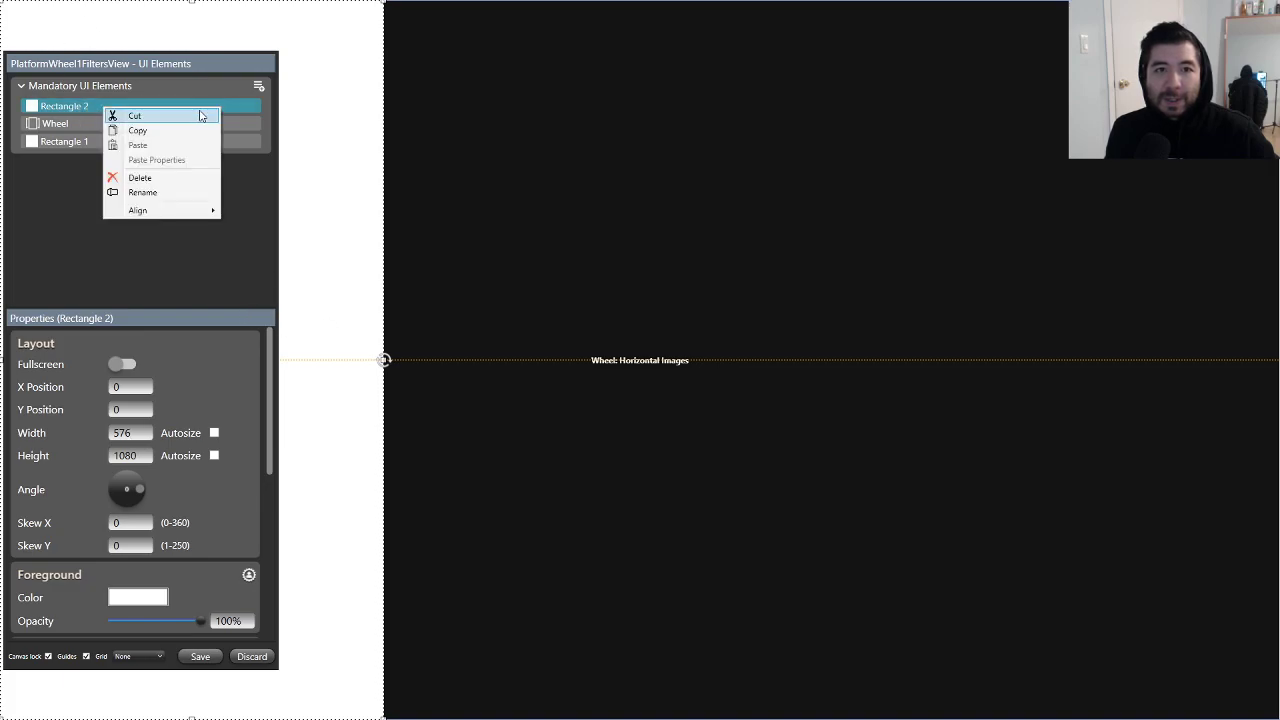
pyautogui.click(197, 268)
pyautogui.scroll(-3, 263, 477)
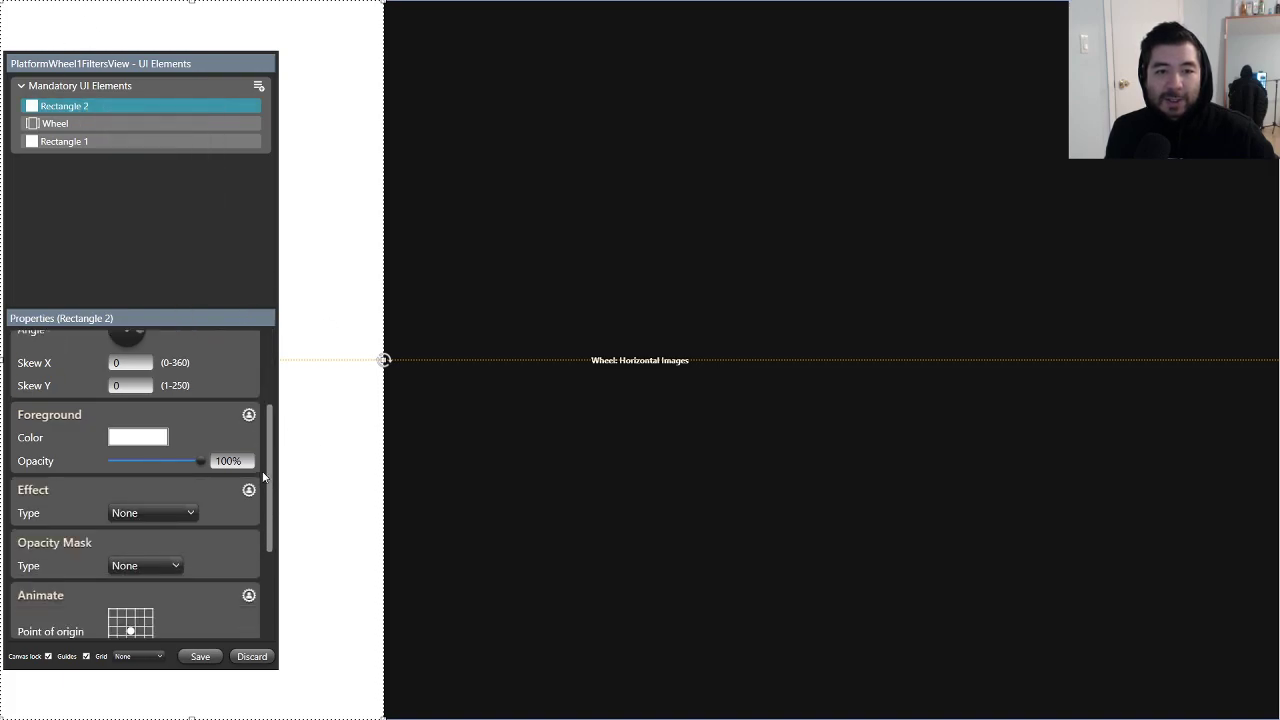
pyautogui.click(143, 442)
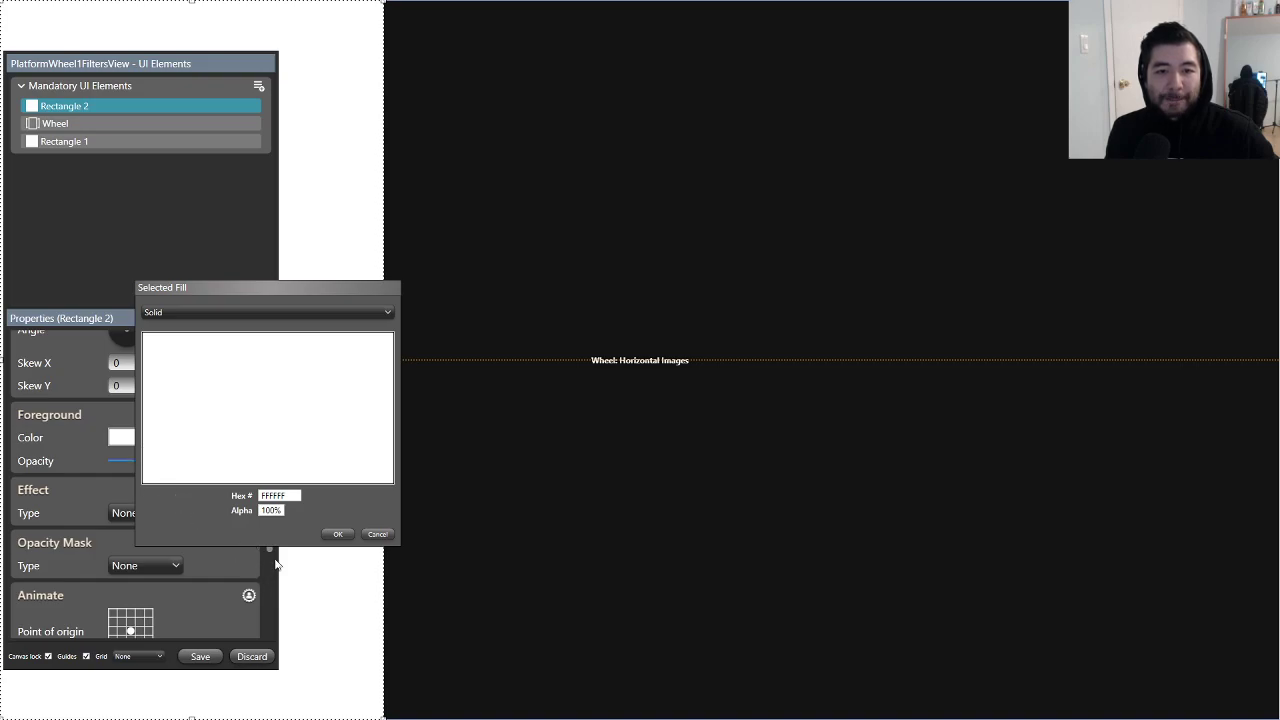
pyautogui.click(377, 534)
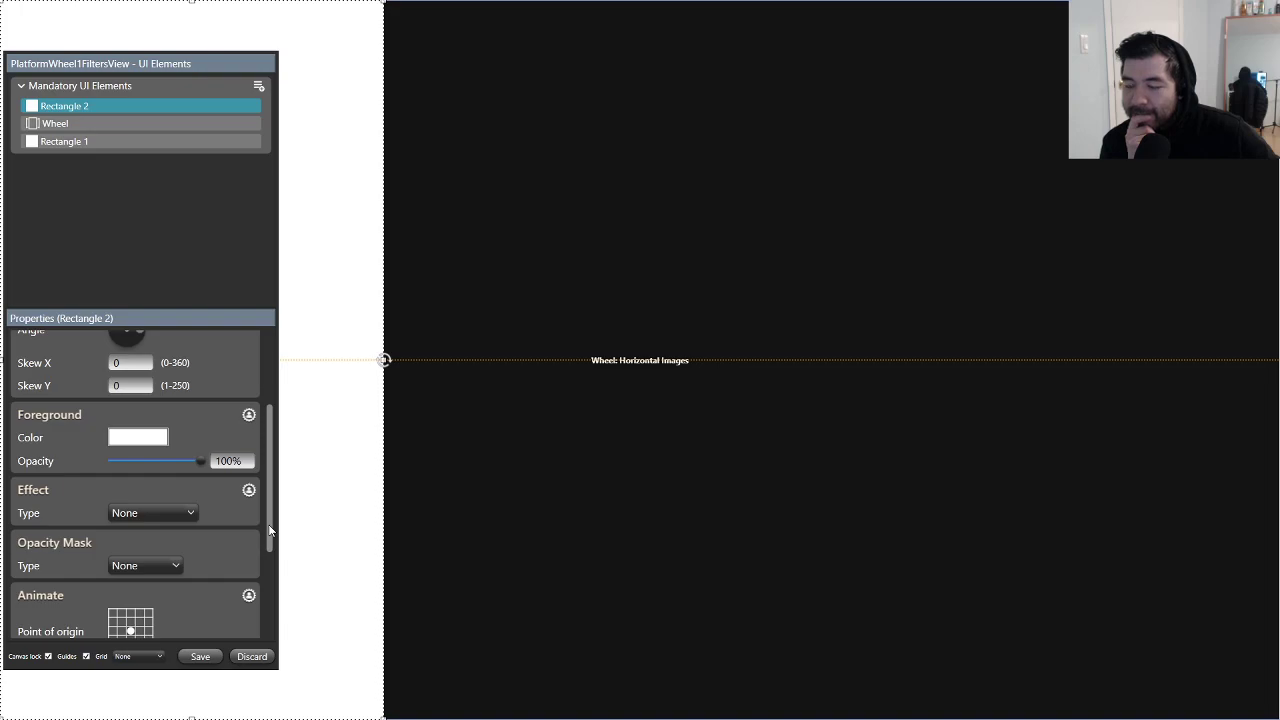
# Step: Set the second rectangle's width to 540
pyautogui.scroll(3, 268, 529)
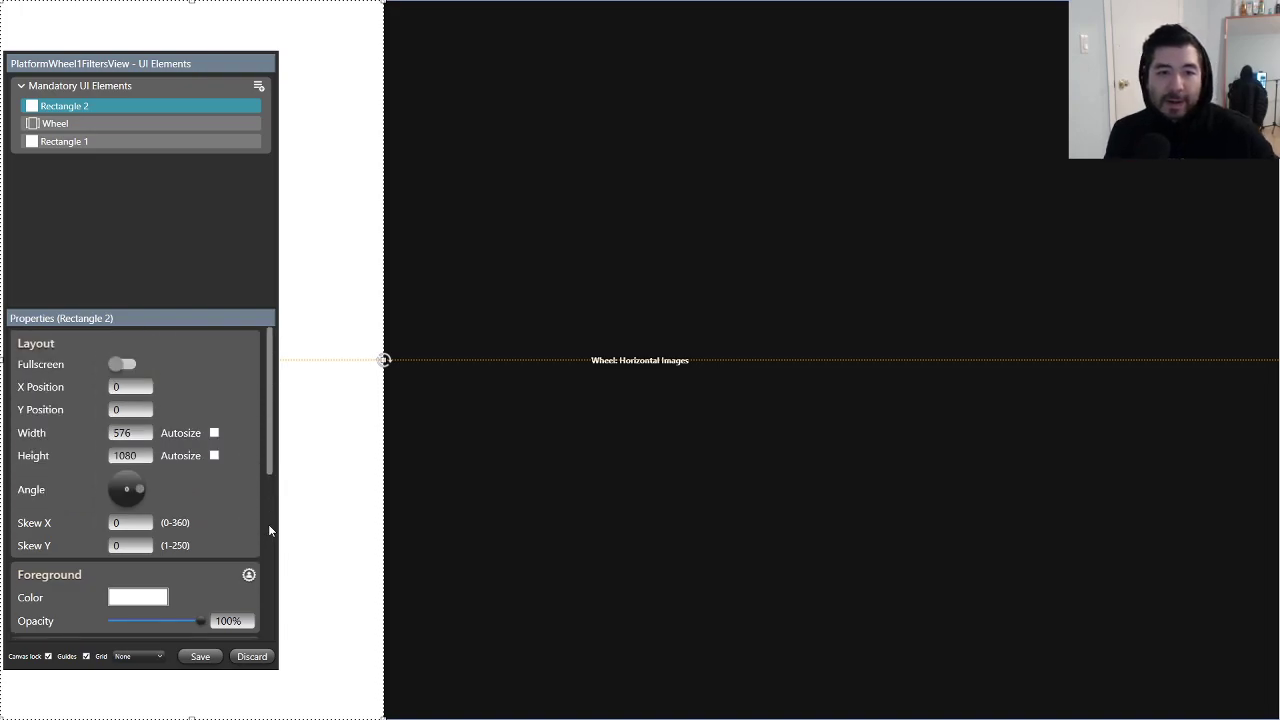
pyautogui.moveTo(142, 433); pyautogui.dragTo(75, 432)
pyautogui.write('540')
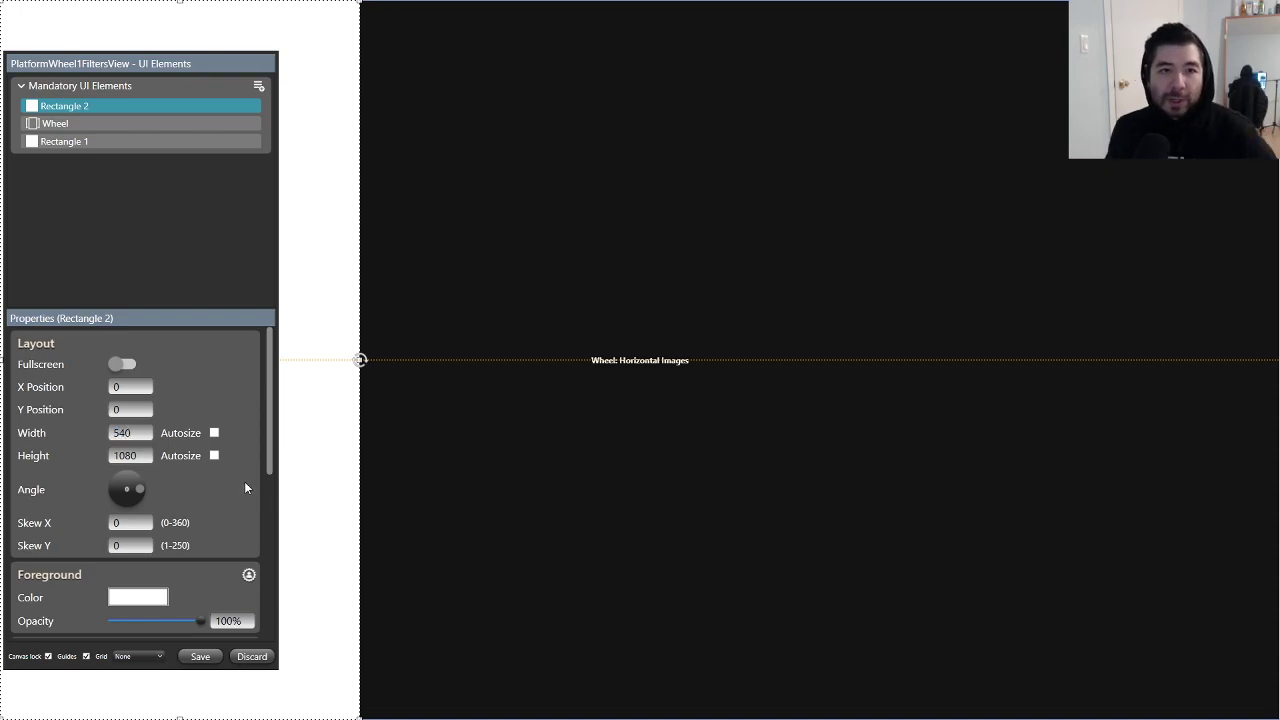
# Step: Set the second rectangle's foreground color to hex 141414 to match the background
pyautogui.scroll(-2, 228, 489)
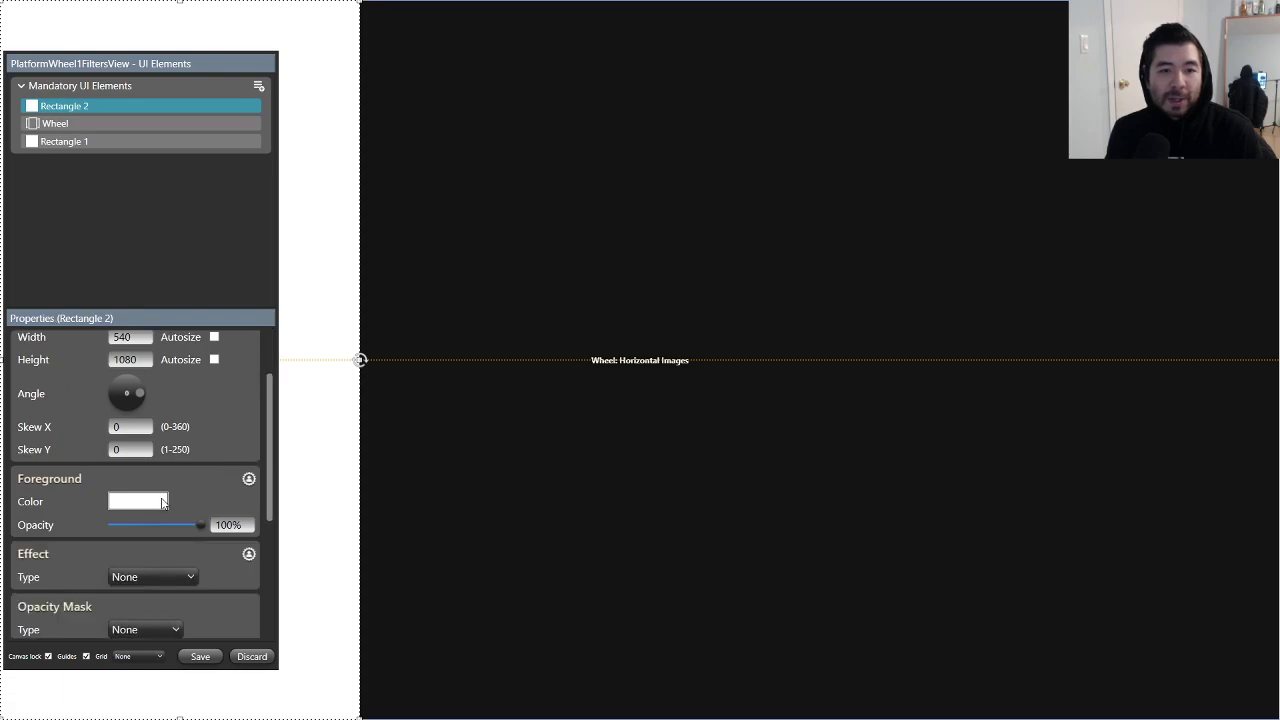
pyautogui.click(158, 500)
pyautogui.moveTo(296, 495); pyautogui.dragTo(221, 492)
pyautogui.write('141414')
pyautogui.click(337, 534)
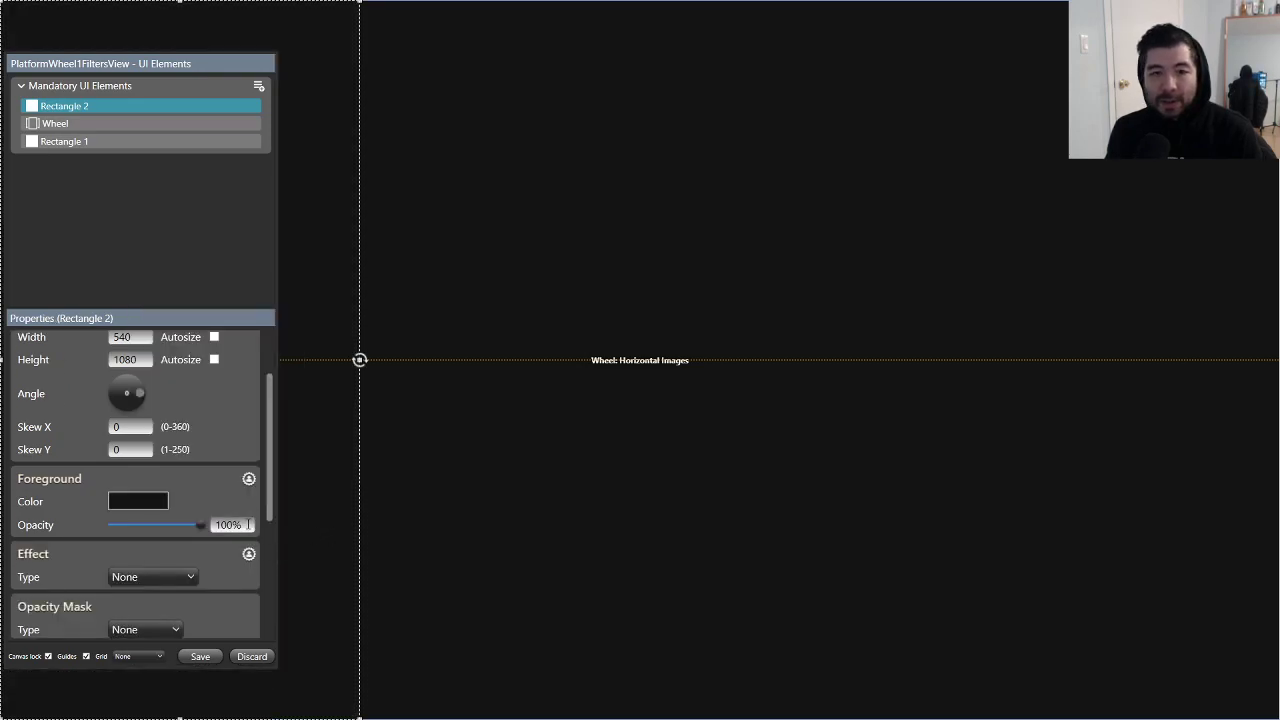
# Step: Select the Wheel element and review its layout and wheel properties
pyautogui.click(501, 451)
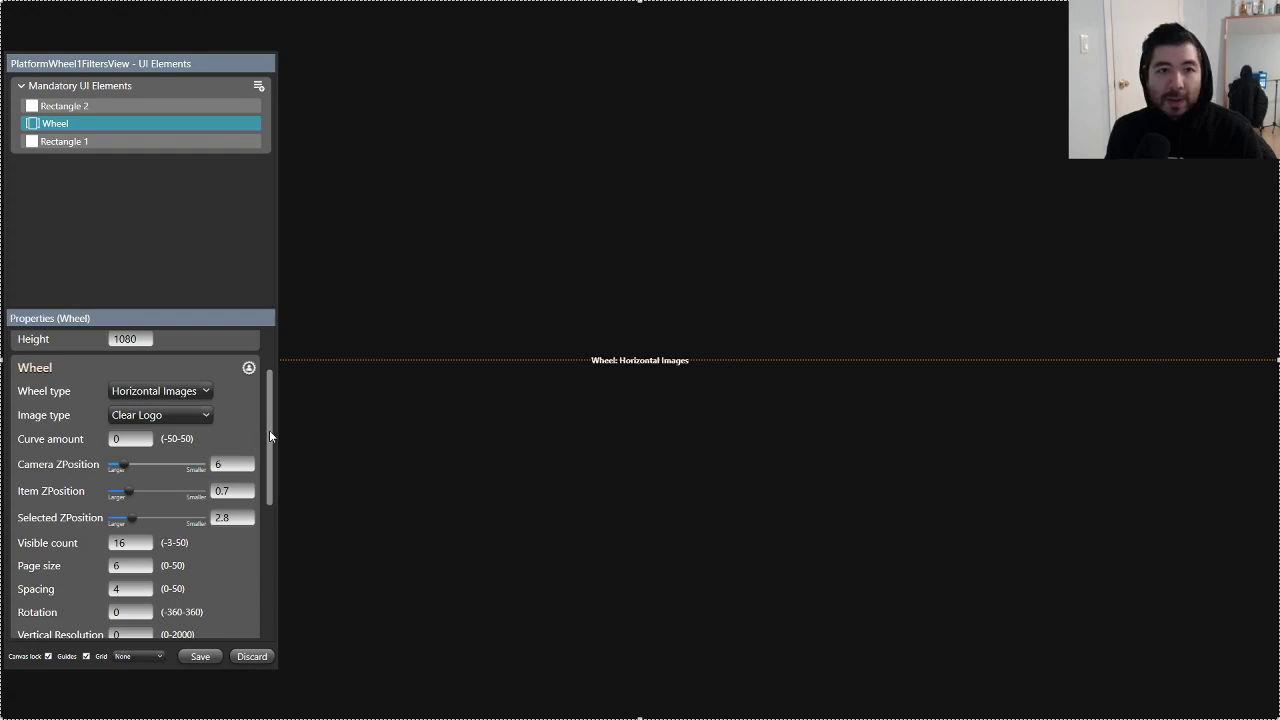
pyautogui.scroll(3, 269, 435)
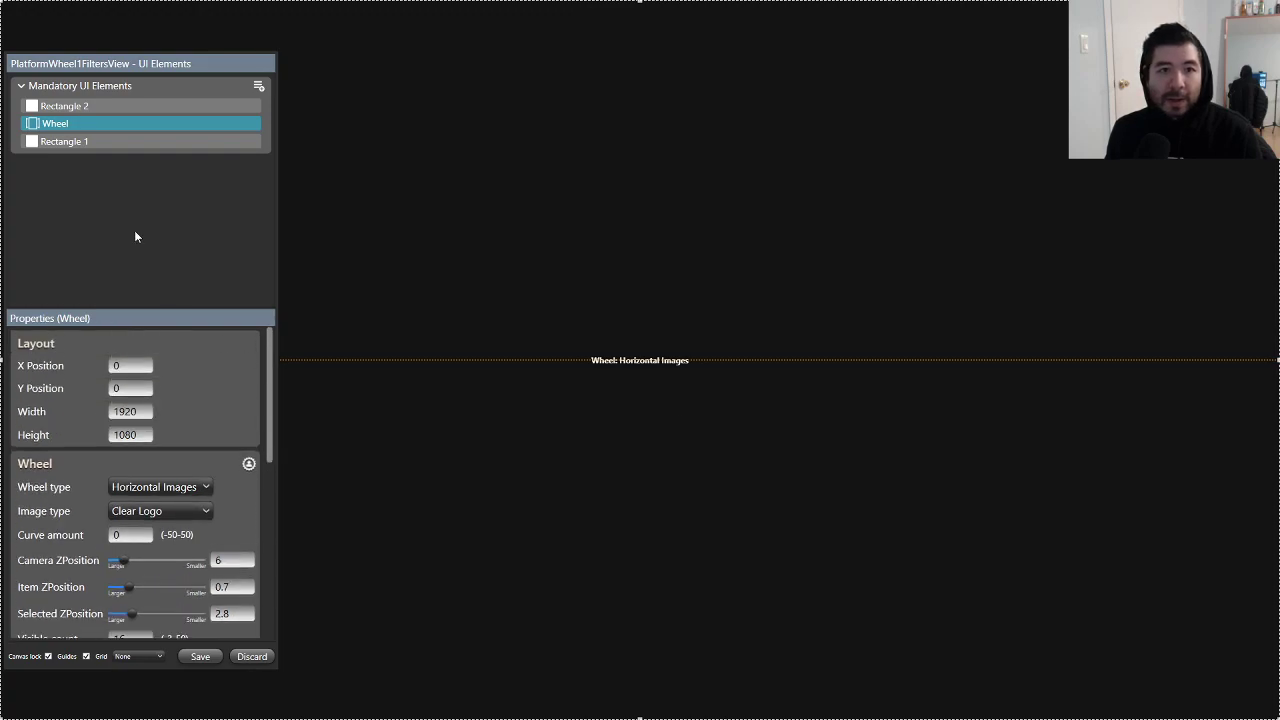
# Step: Set the foreground opacity of Rectangle 2 to 50%
pyautogui.click(106, 108)
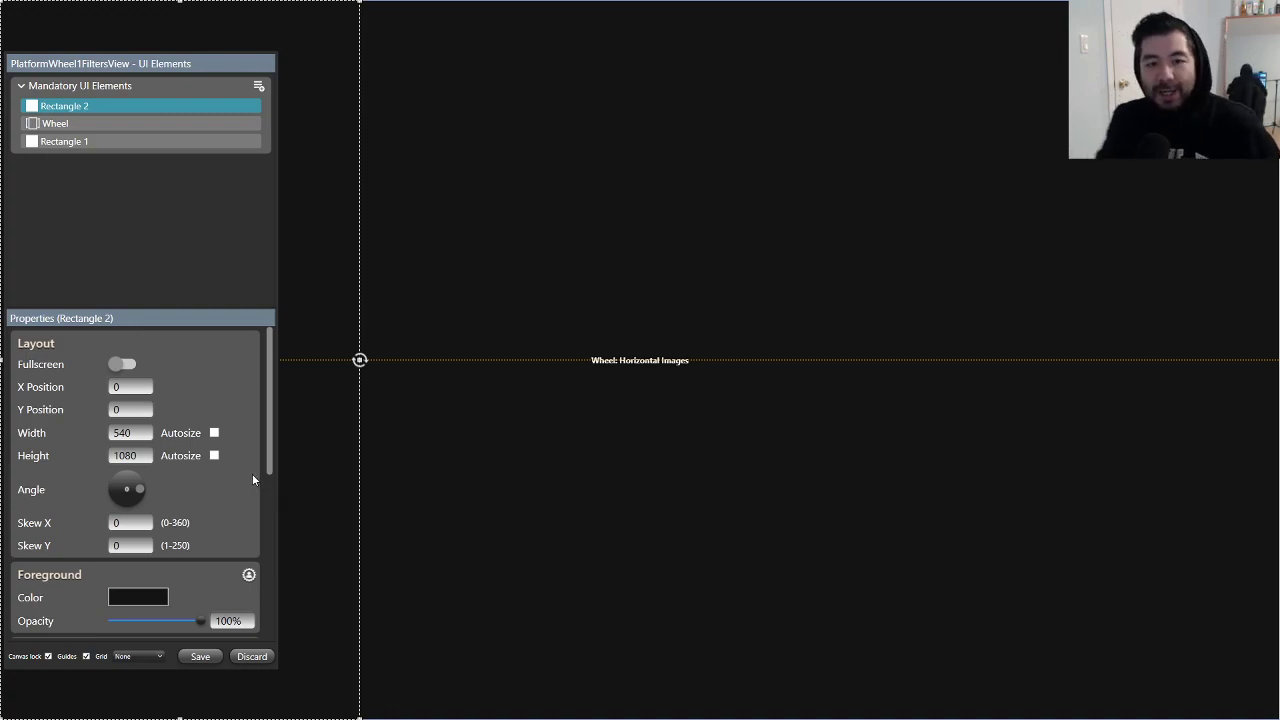
pyautogui.scroll(-1, 253, 476)
pyautogui.scroll(-4, 253, 478)
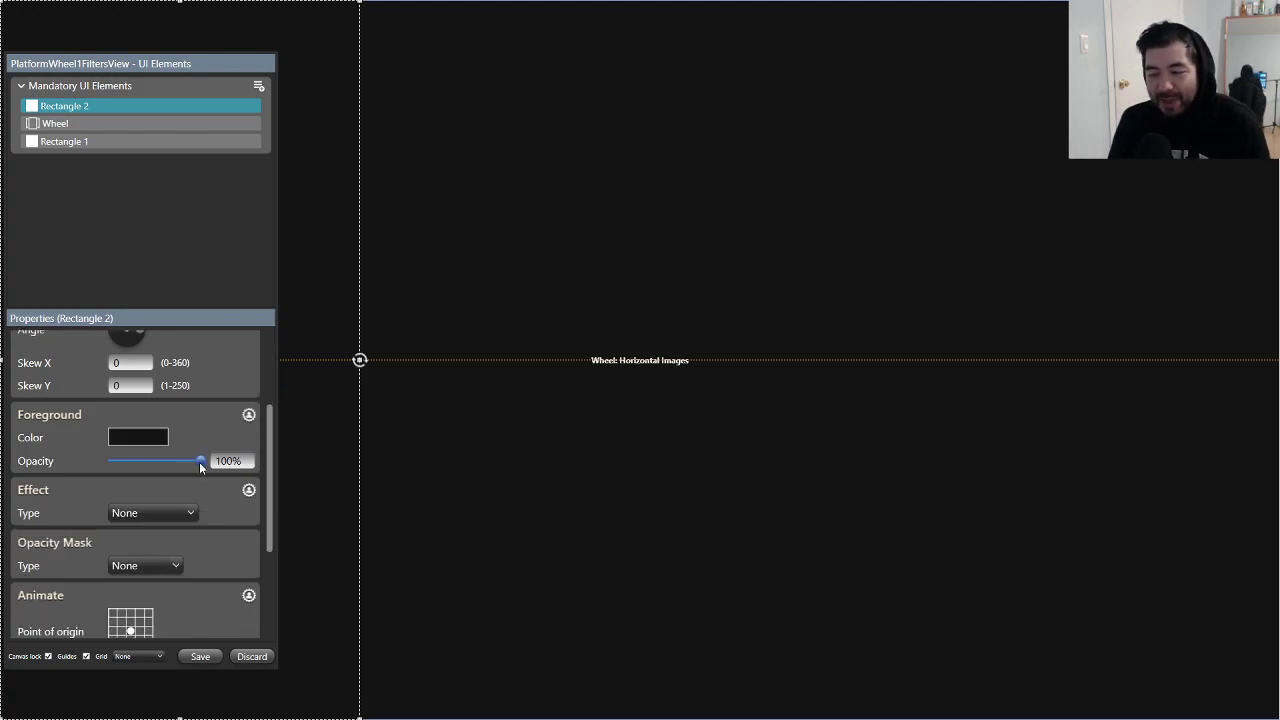
pyautogui.moveTo(231, 461); pyautogui.dragTo(193, 464)
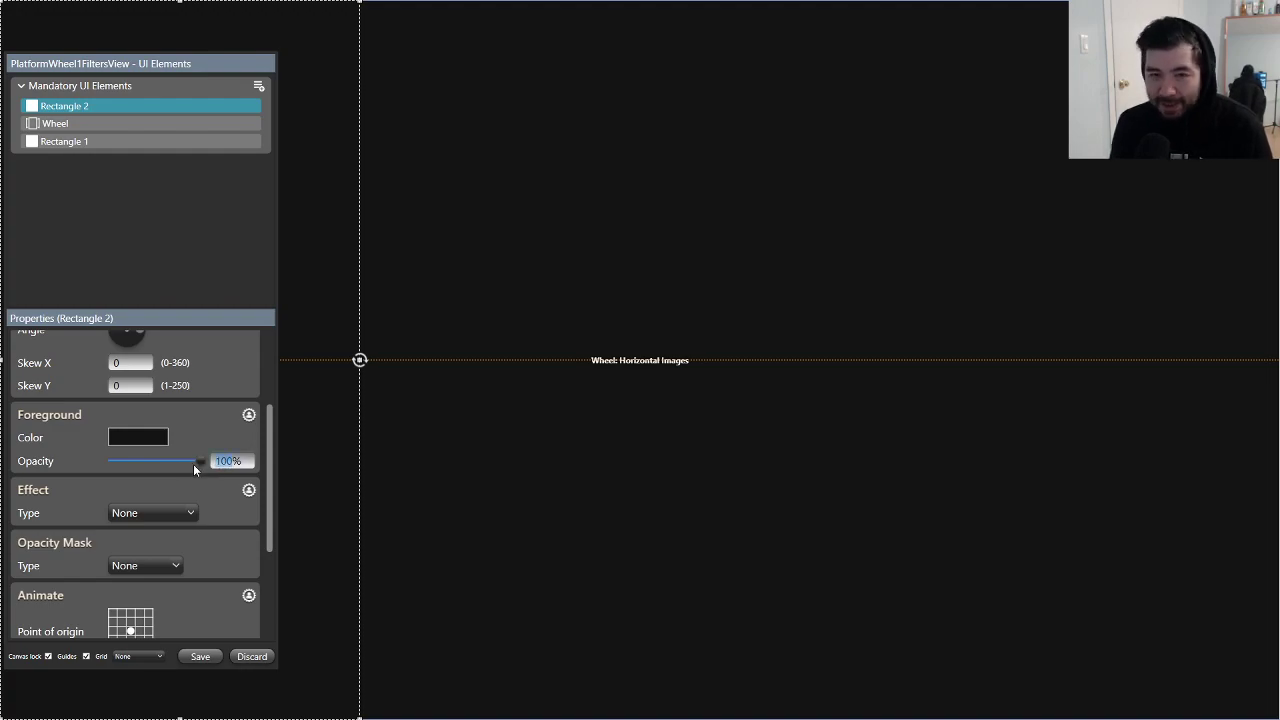
pyautogui.write('50')
pyautogui.press('Return')
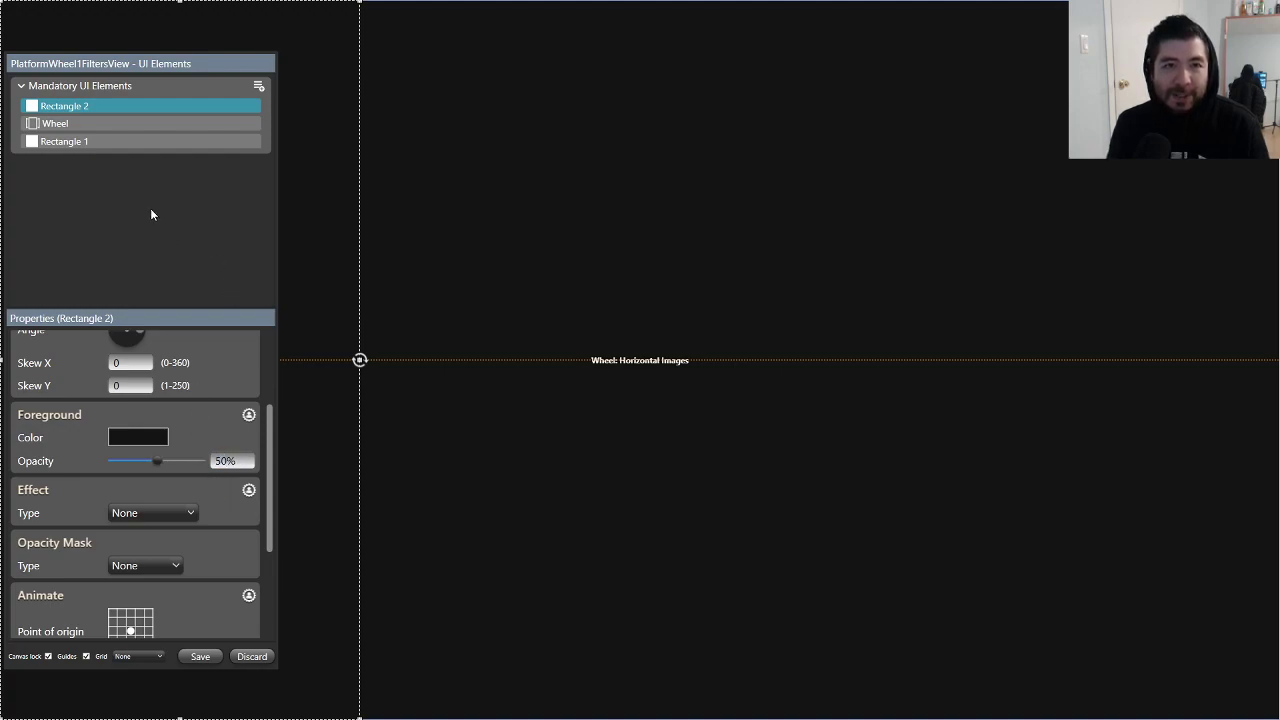
# Step: Duplicate Rectangle 2 by copying and pasting it within the mandatory UI elements
pyautogui.rightClick(107, 103)
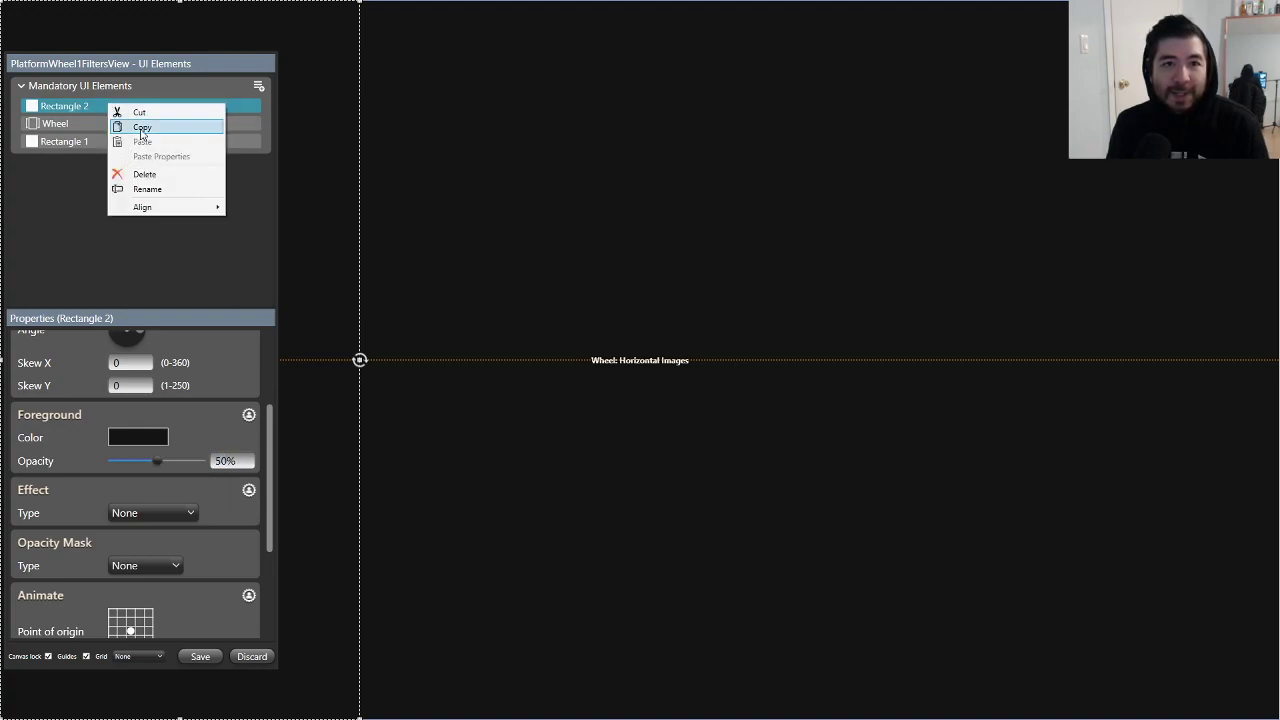
pyautogui.click(140, 127)
pyautogui.rightClick(125, 106)
pyautogui.click(83, 146)
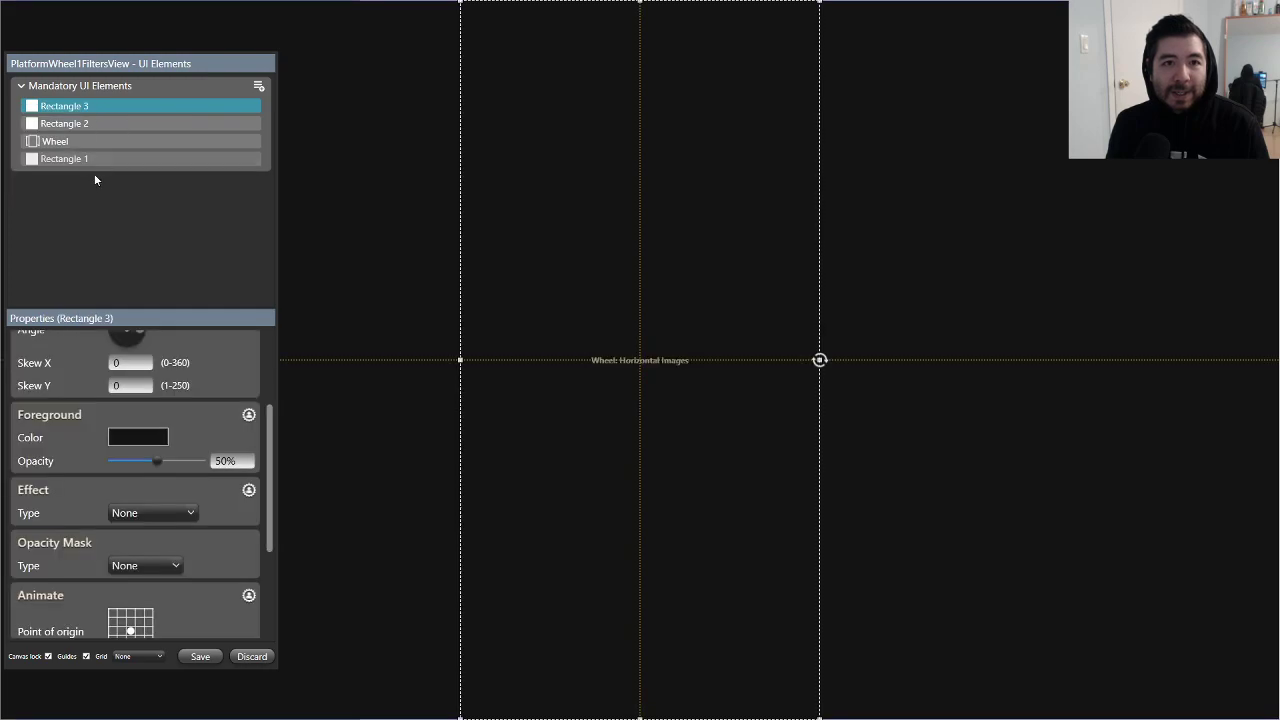
# Step: Rename Rectangle 1 as "Background"
pyautogui.click(79, 156)
pyautogui.click(72, 160)
pyautogui.hotkey('ctrl', 'a')
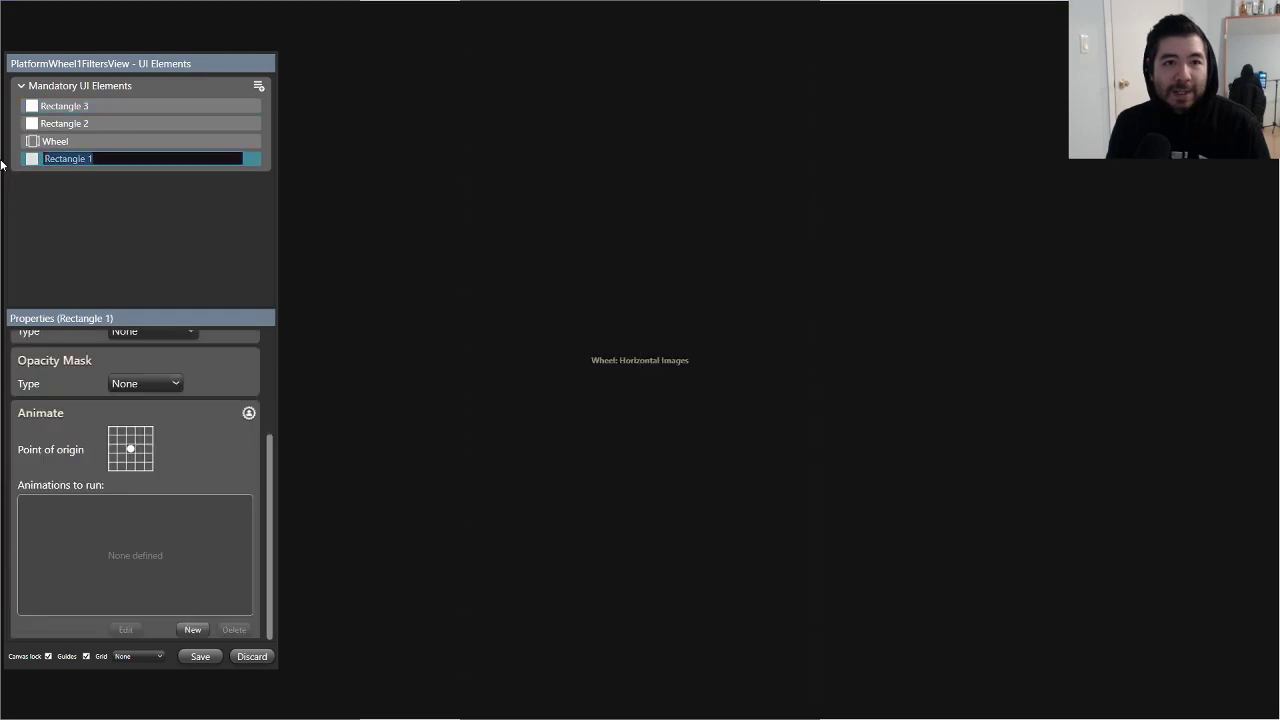
pyautogui.write('Background')
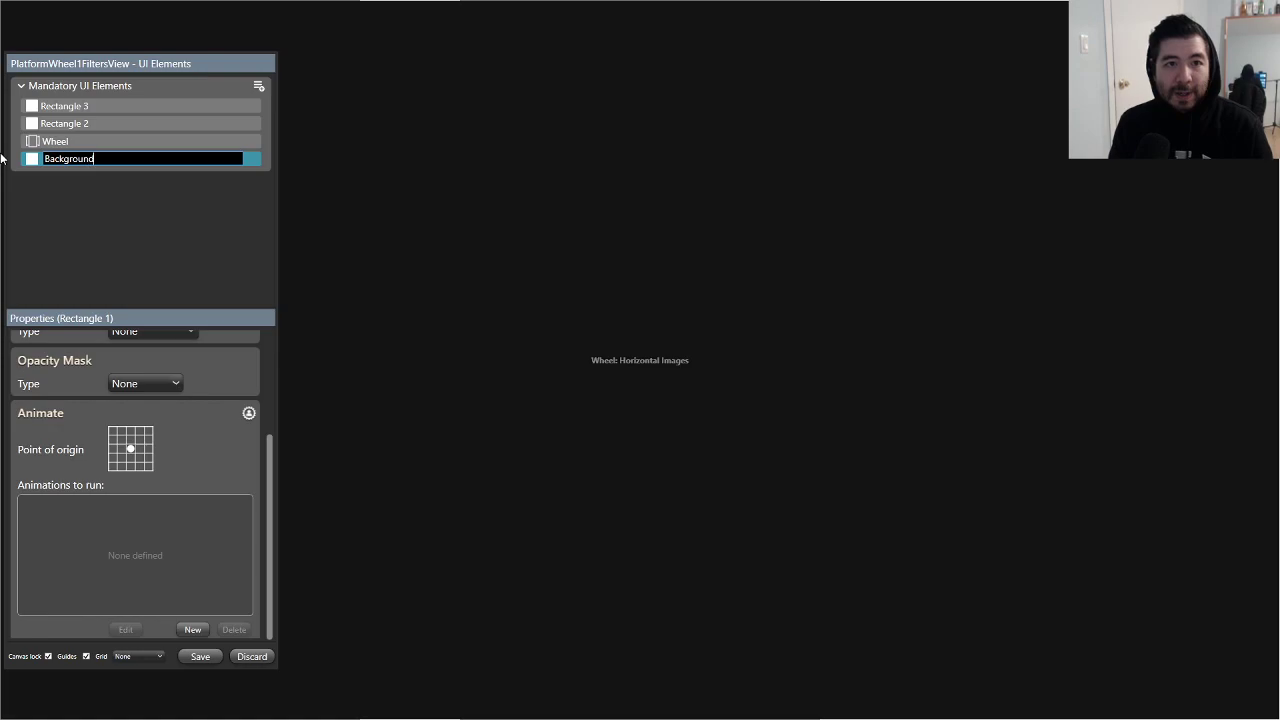
pyautogui.press('Return')
# Step: Rename Rectangle 2 as "Left Opacity"
pyautogui.click(70, 123)
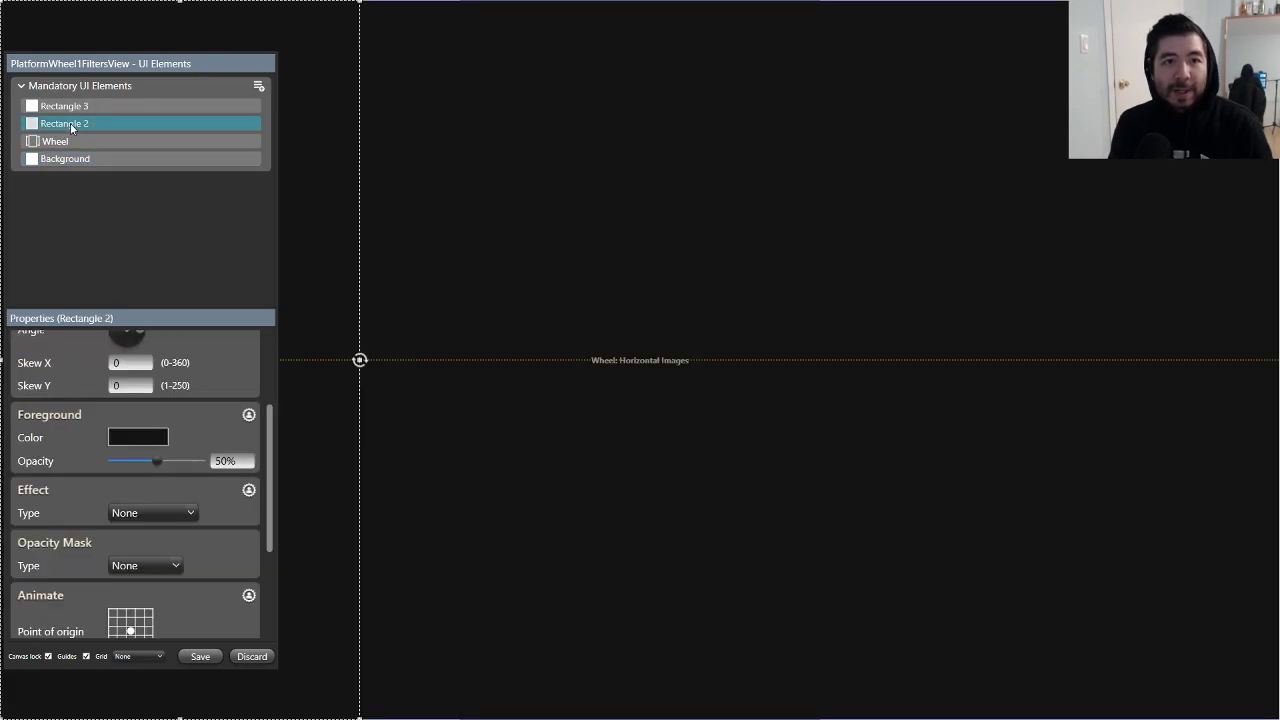
pyautogui.click(70, 123)
pyautogui.press('Escape')
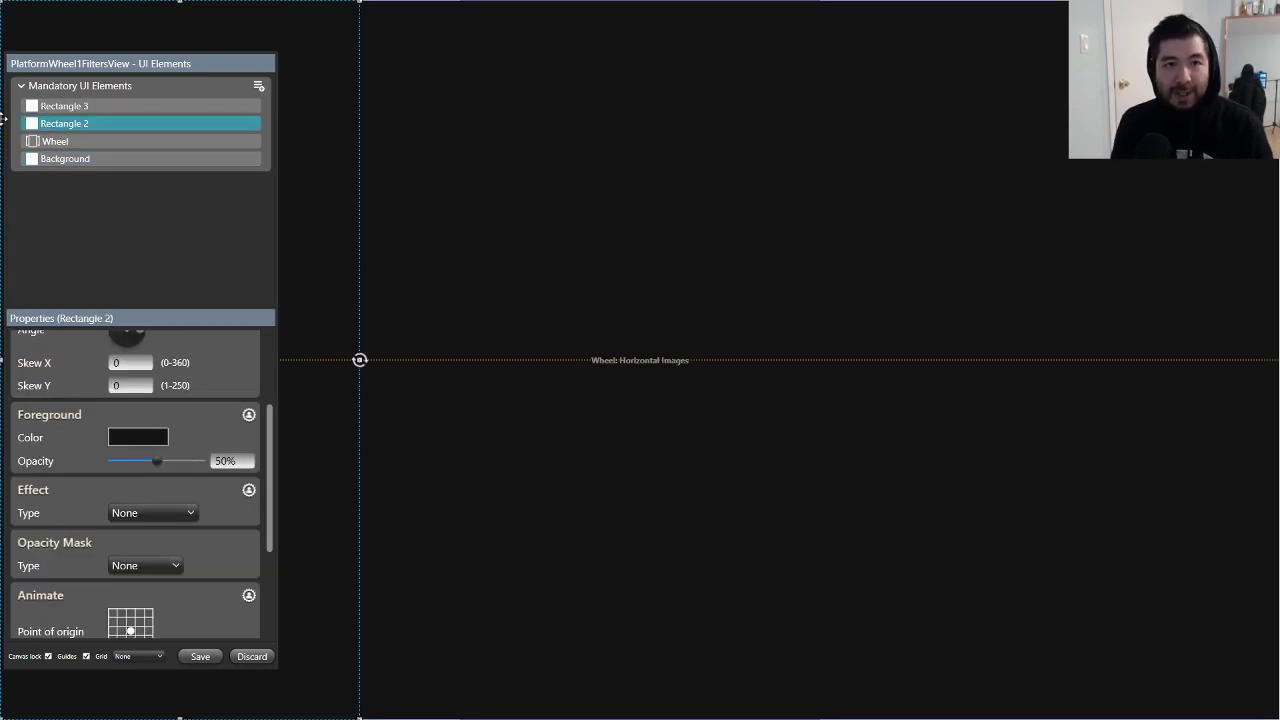
pyautogui.click(55, 124)
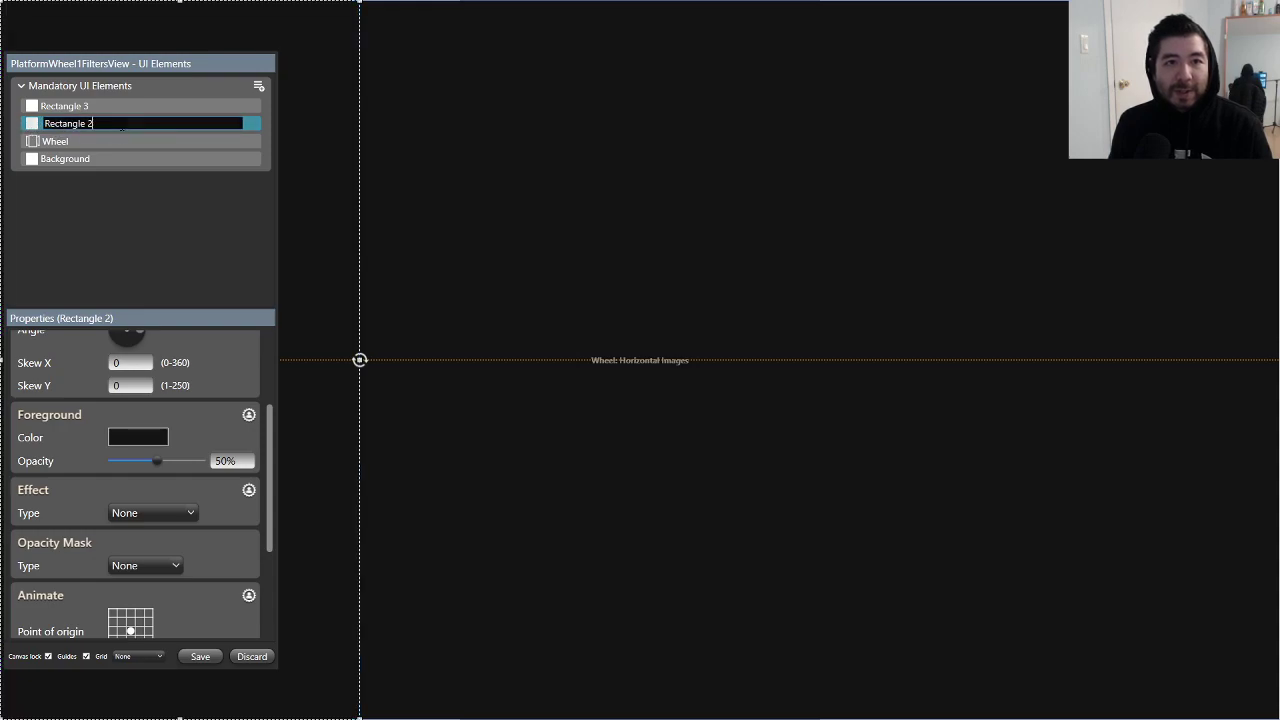
pyautogui.write('Left')
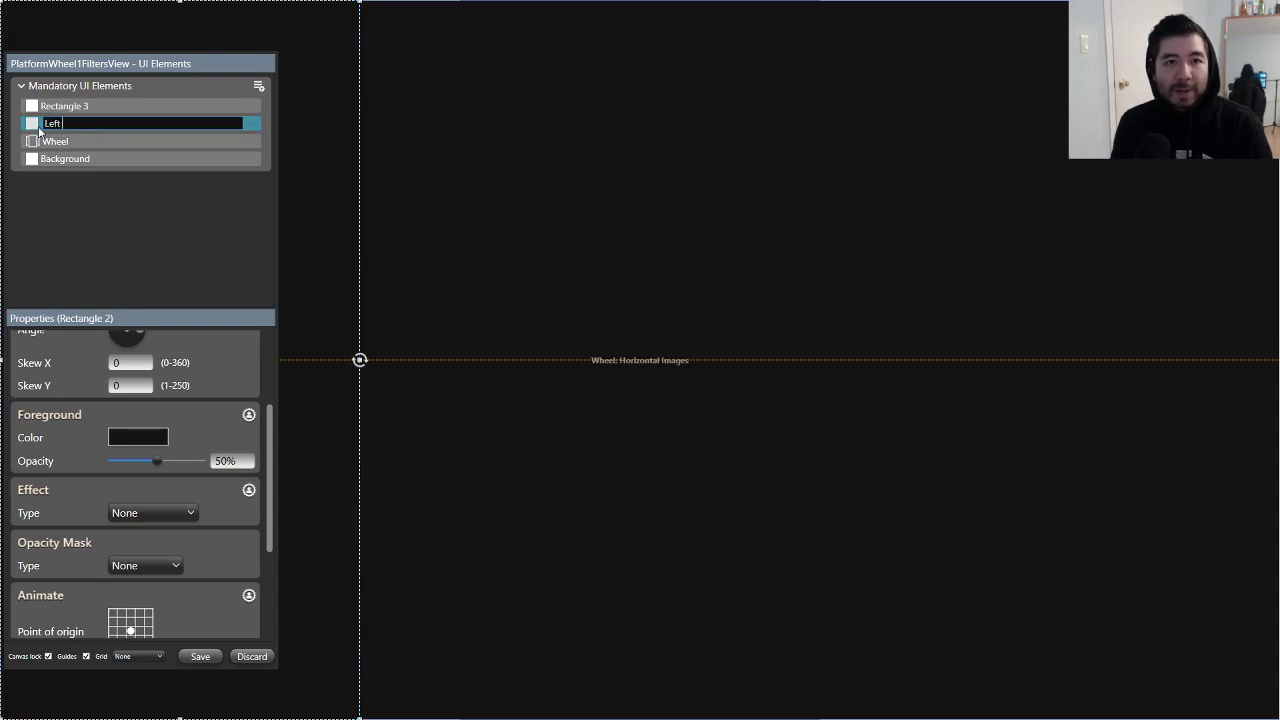
pyautogui.write(' Opacity')
pyautogui.press('Return')
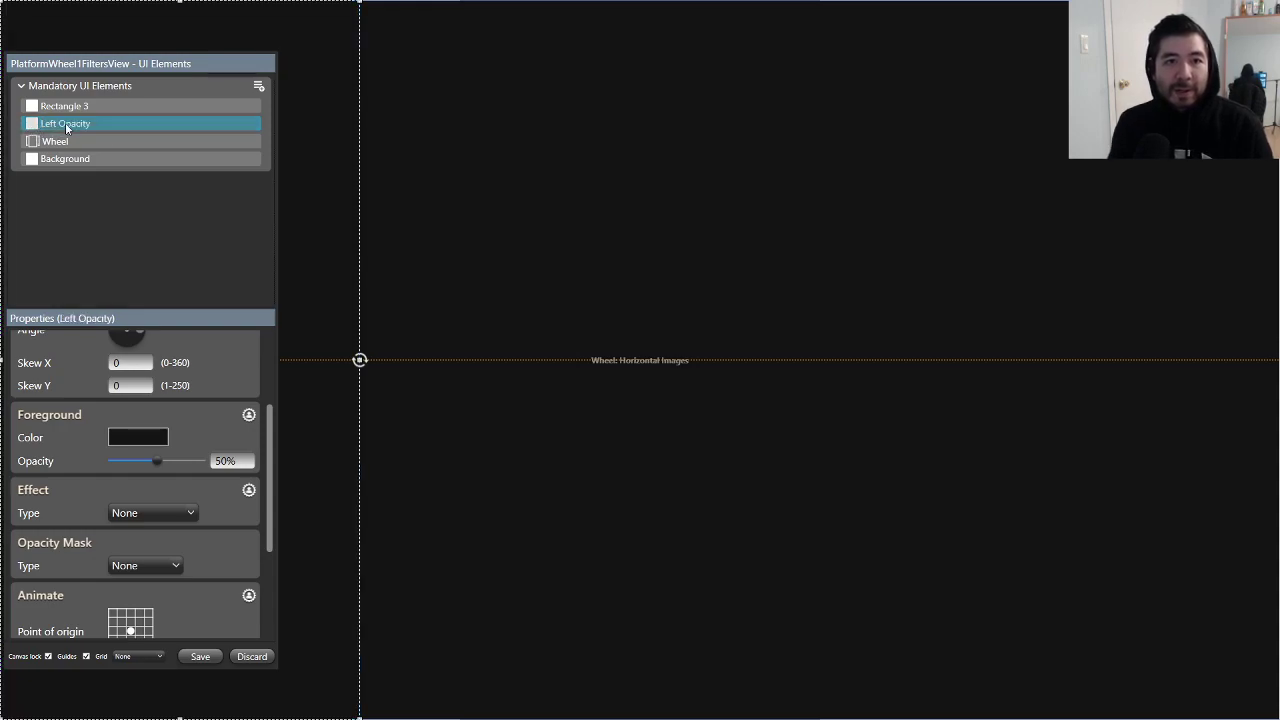
# Step: Rename the pasted Rectangle 3 as "Right Opacity"
pyautogui.click(66, 105)
pyautogui.click(66, 105)
pyautogui.press('BackSpace')
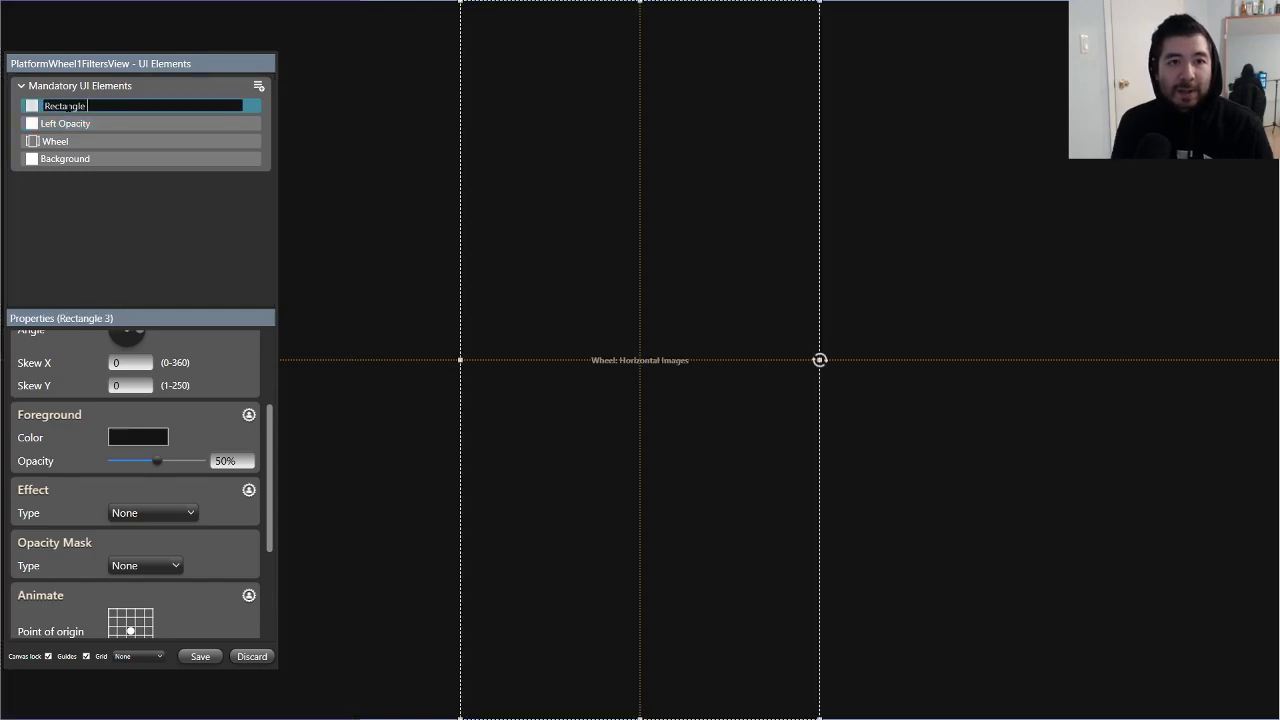
pyautogui.hotkey('ctrl', 'BackSpace')
pyautogui.write('Right Opacity')
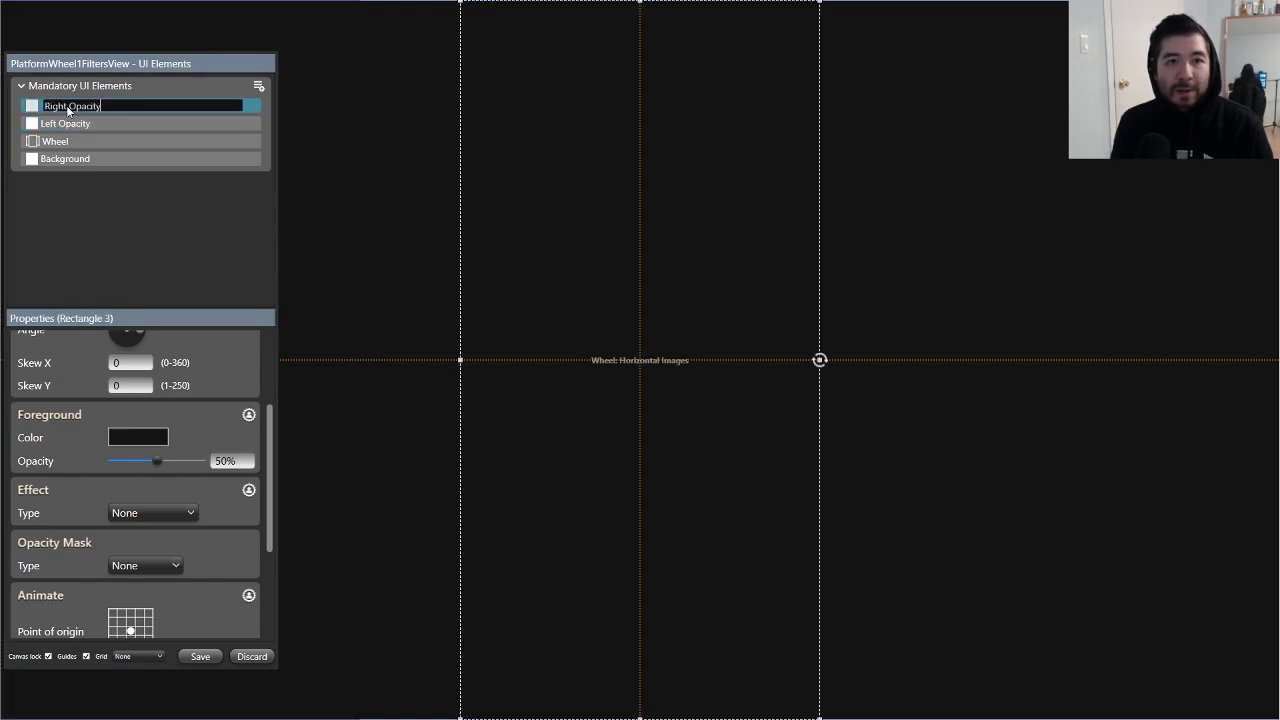
pyautogui.press('Return')
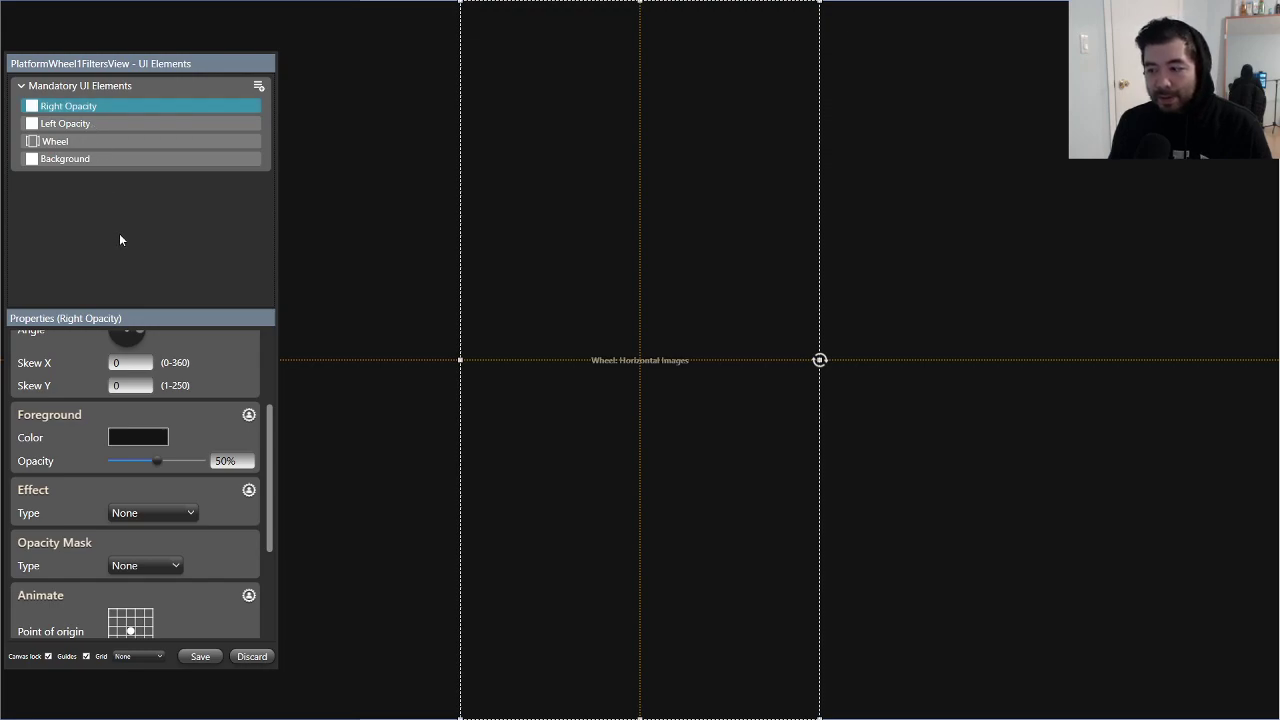
# Step: Save the platform wheel view and publish the ArtBook theme, ignoring the folder deletion error
pyautogui.moveTo(273, 464)
pyautogui.mouseDown()
pyautogui.moveTo(275, 504)
pyautogui.moveTo(268, 392)
pyautogui.moveTo(271, 462)
pyautogui.mouseUp()
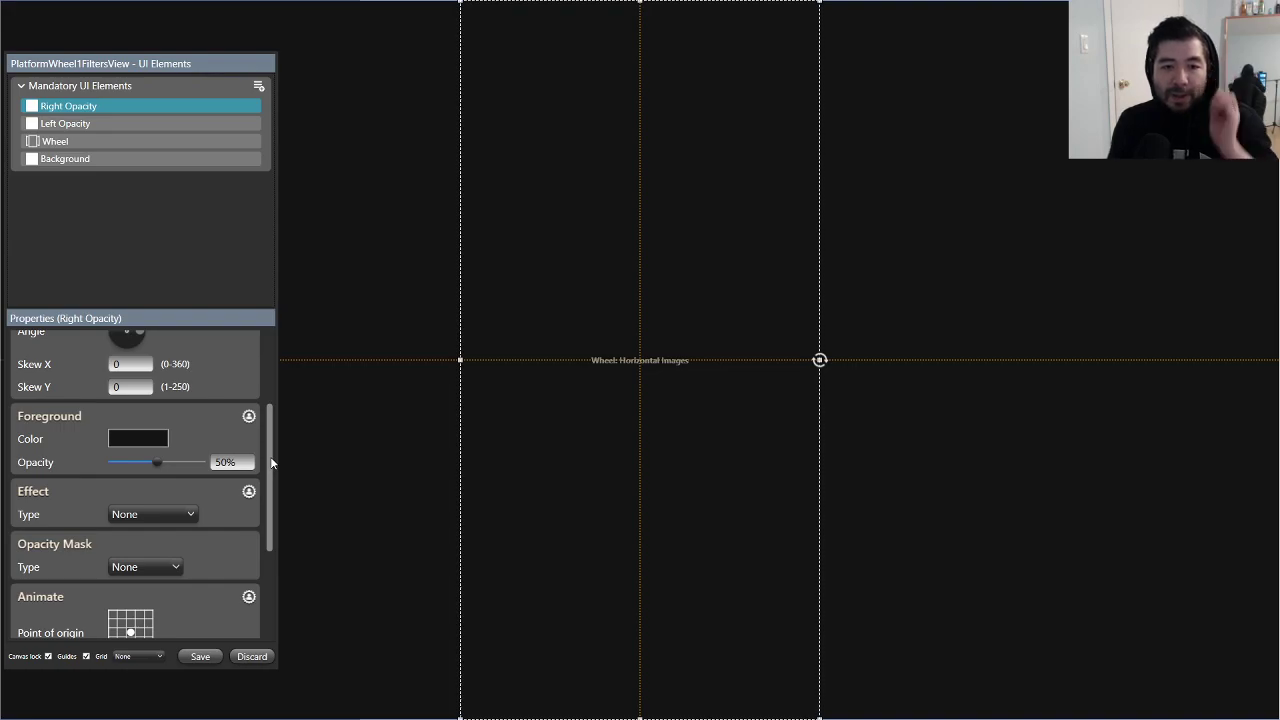
pyautogui.click(200, 656)
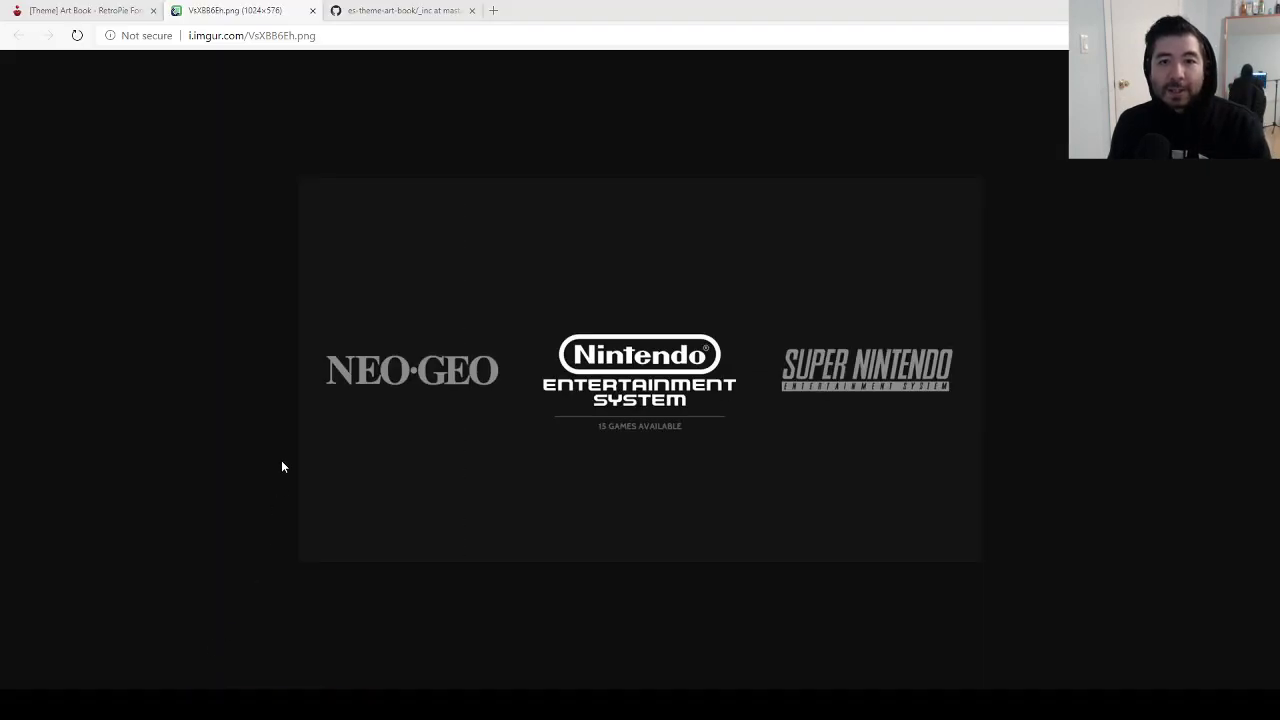
pyautogui.hotkey('alt', 'Tab')
pyautogui.click(200, 24)
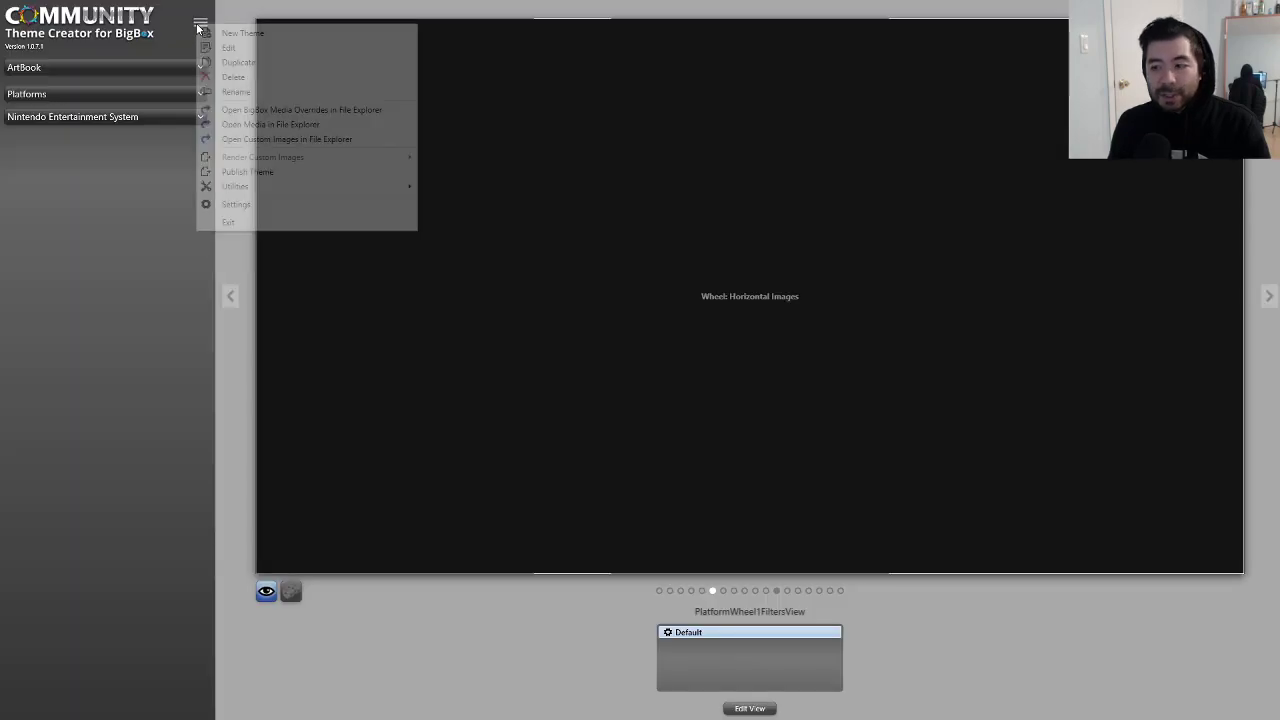
pyautogui.click(250, 175)
pyautogui.click(703, 392)
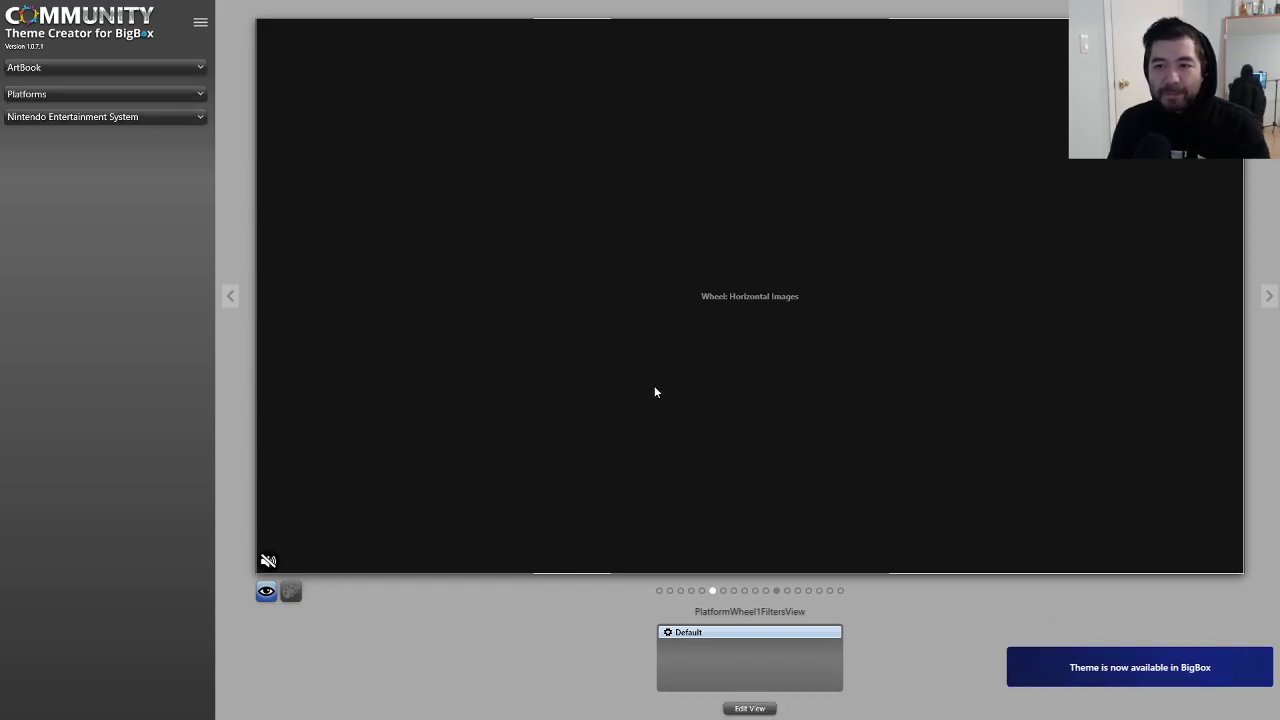
# Step: Switch to LaunchBox Big Box to check the dimming overlays on the platform wheel, and return to the theme creator
pyautogui.hotkey('alt', 'Tab')
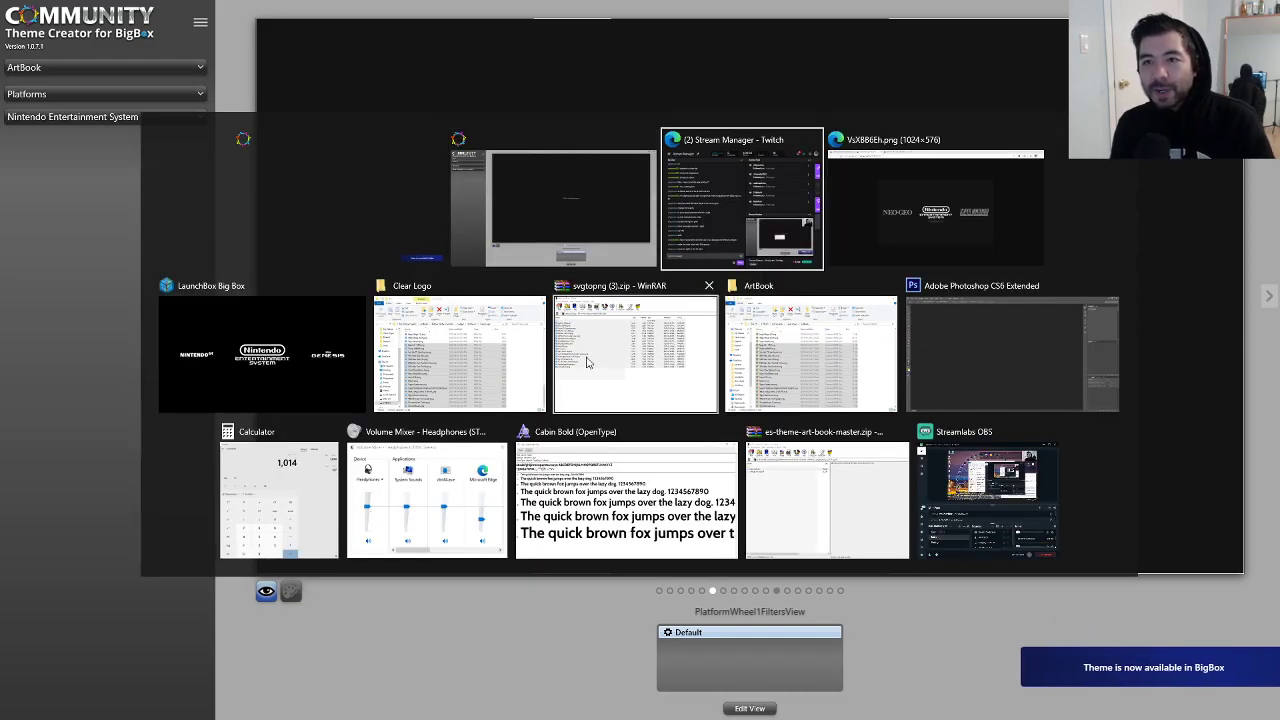
pyautogui.click(262, 355)
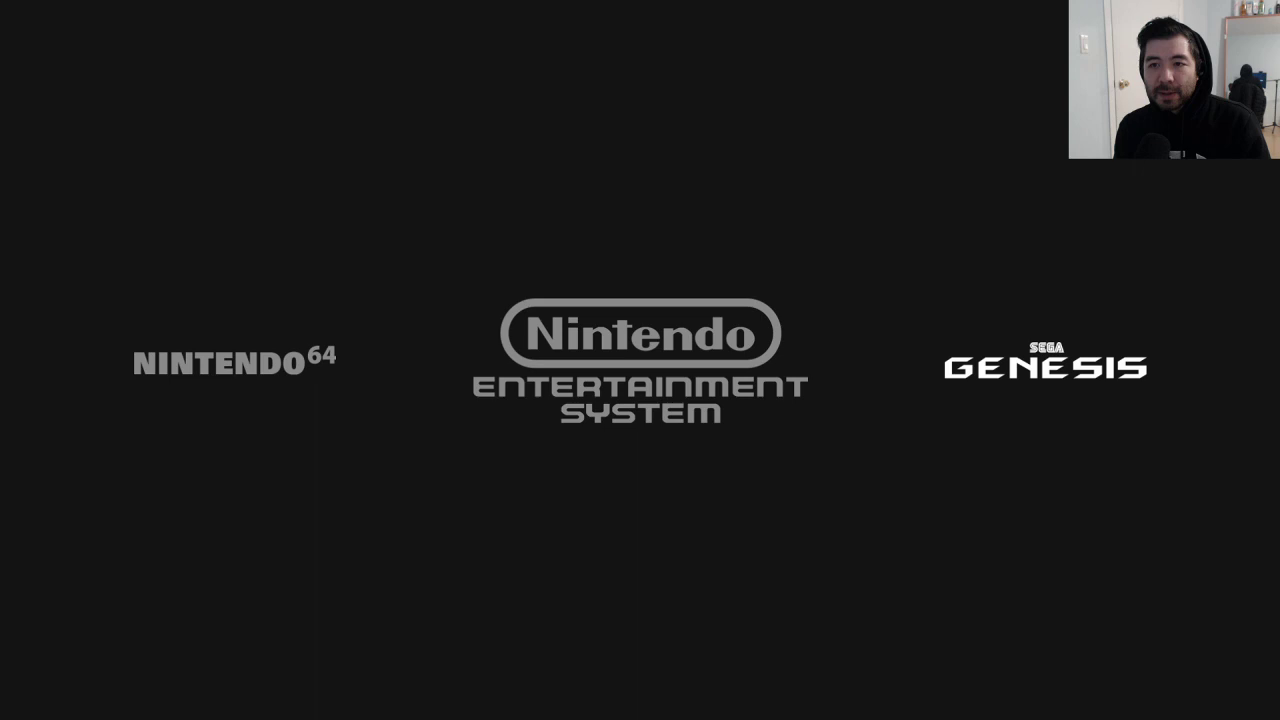
pyautogui.hotkey('alt', 'Tab')
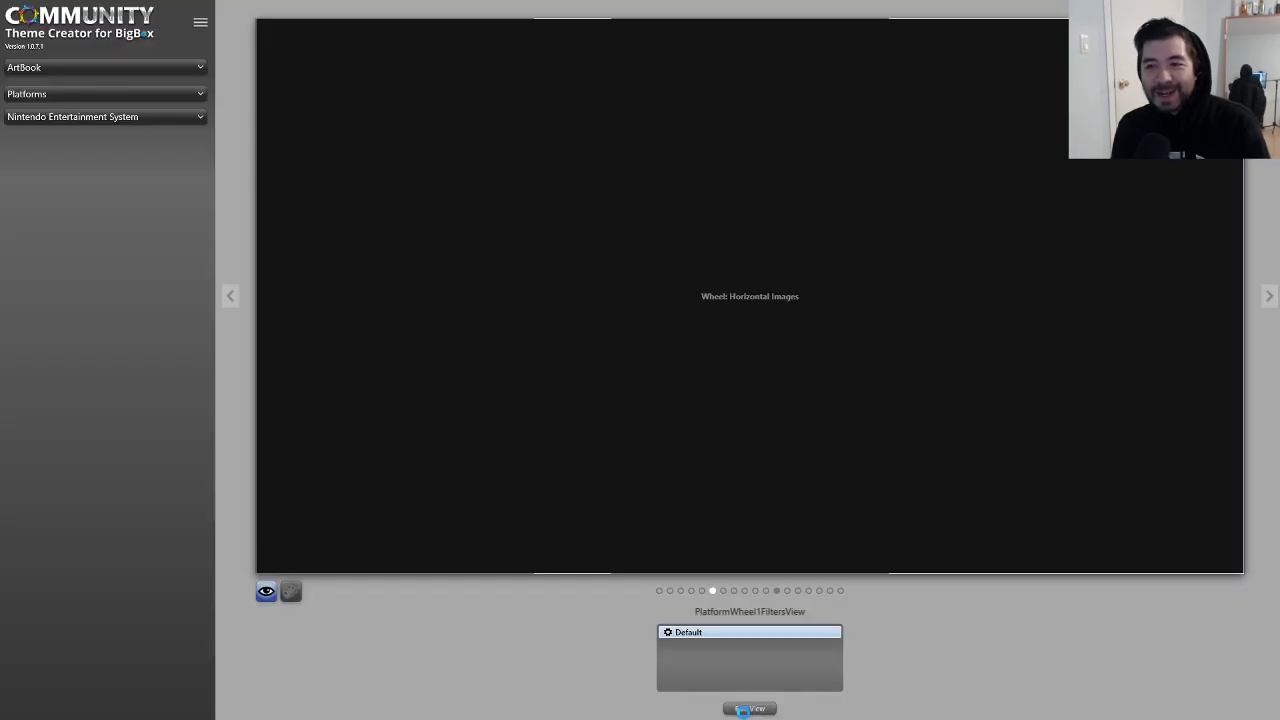
# Step: Edit the platform wheel view, move the Right Opacity rectangle to the canvas's right edge at X position 1380, and save
pyautogui.click(745, 709)
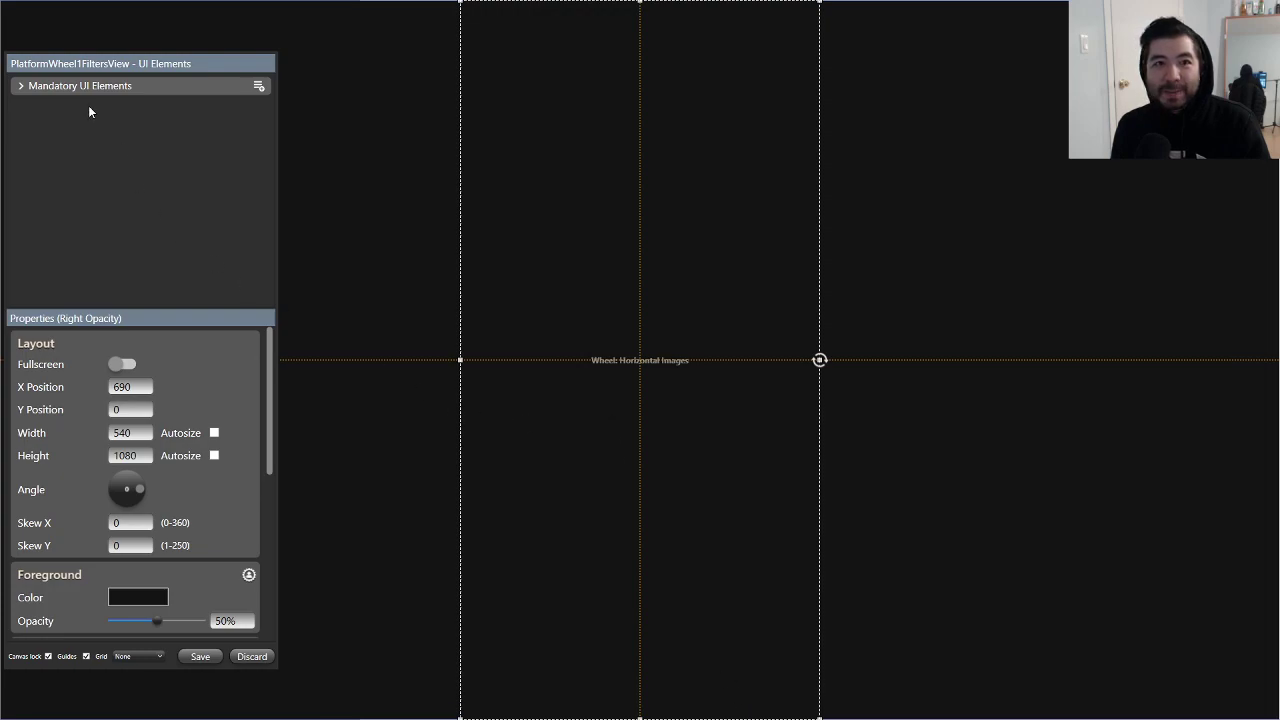
pyautogui.click(21, 88)
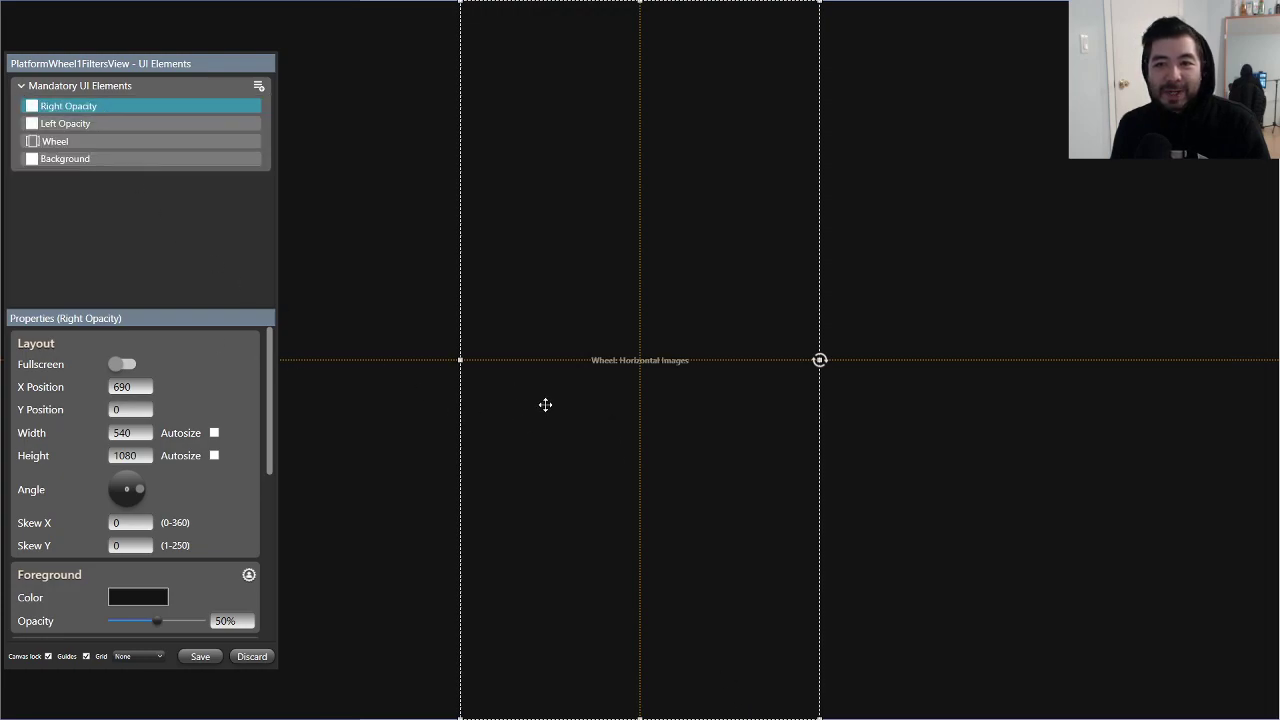
pyautogui.moveTo(551, 439); pyautogui.dragTo(1137, 462)
pyautogui.click(1143, 477)
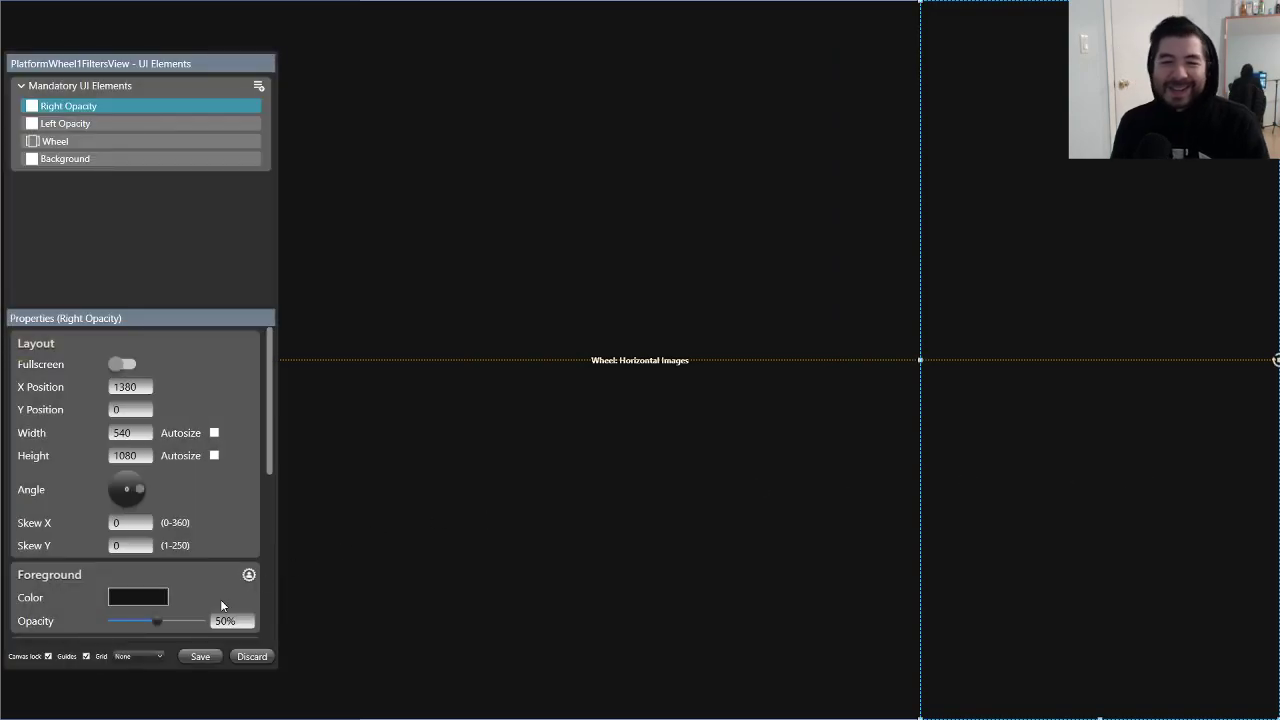
pyautogui.click(200, 657)
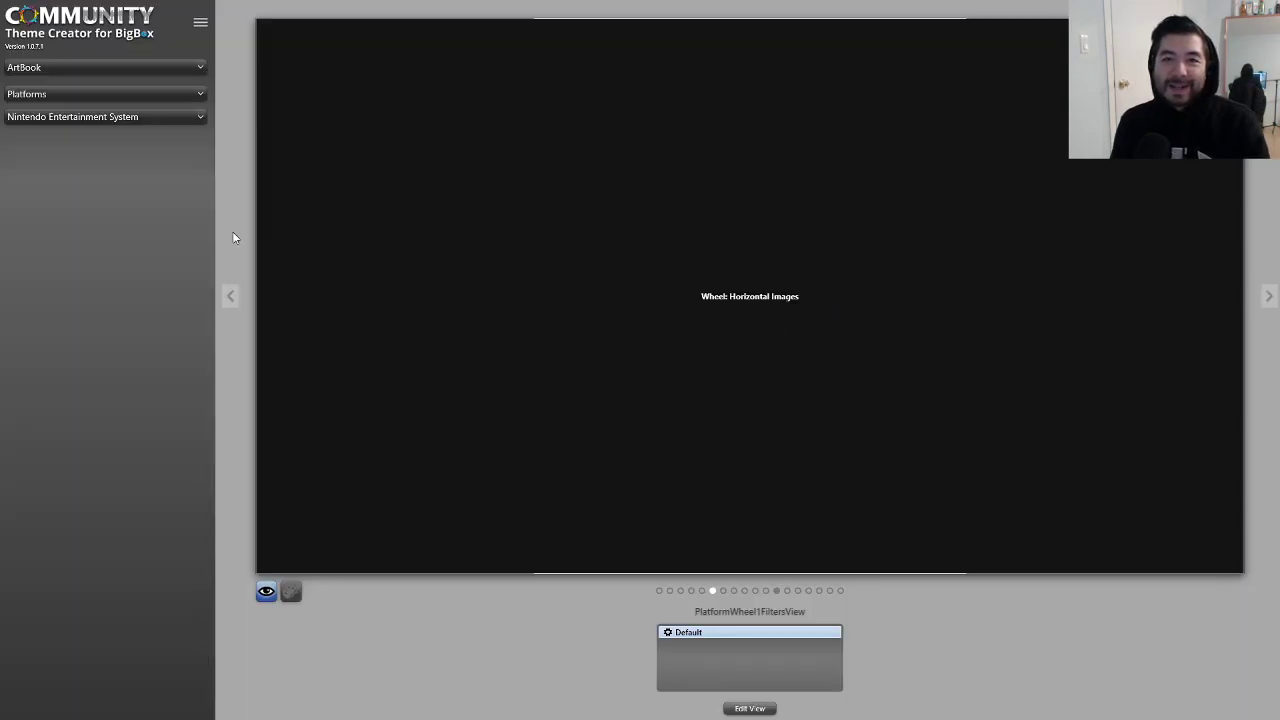
# Step: Republish the ArtBook theme with the repositioned overlay, ignoring the folder deletion error
pyautogui.click(200, 22)
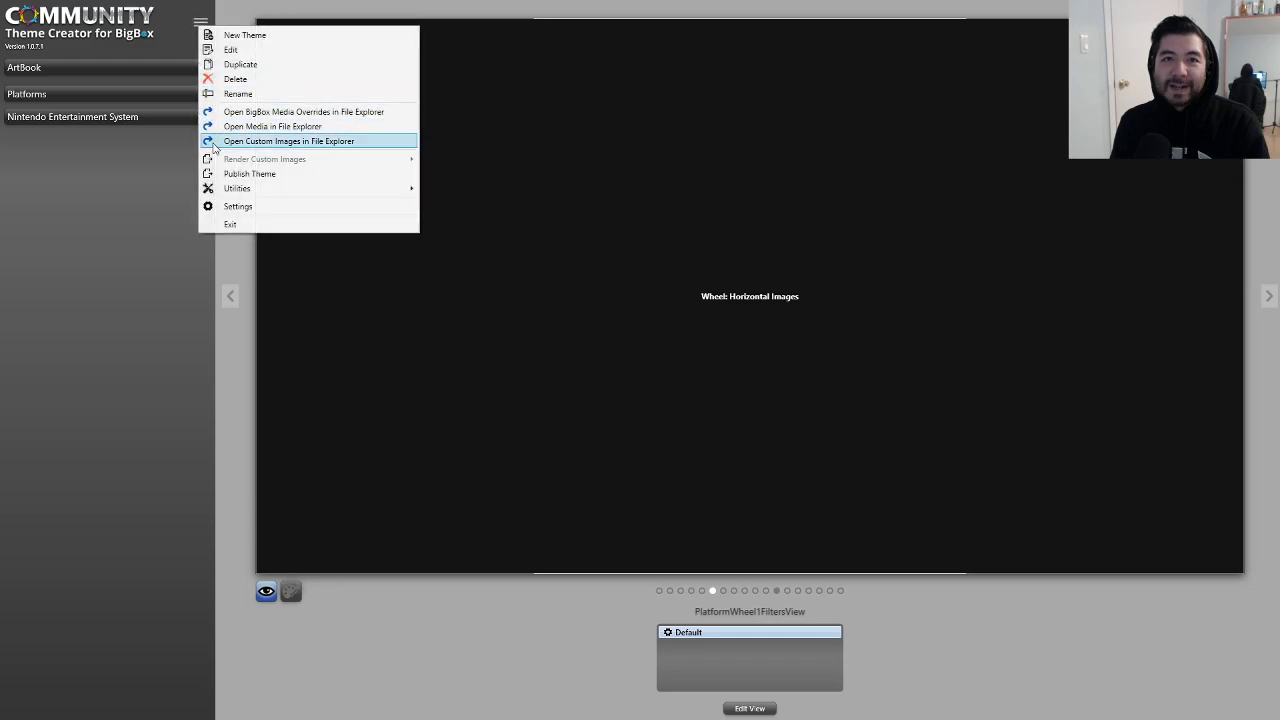
pyautogui.click(225, 174)
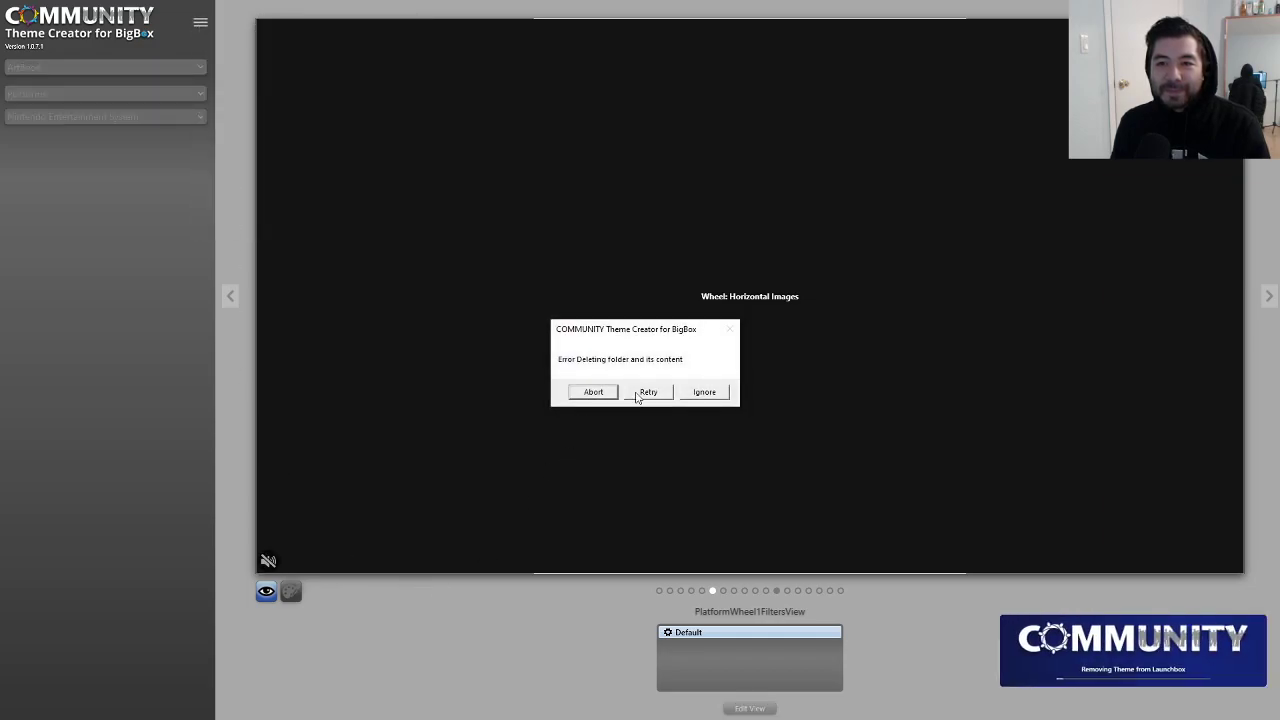
pyautogui.click(711, 394)
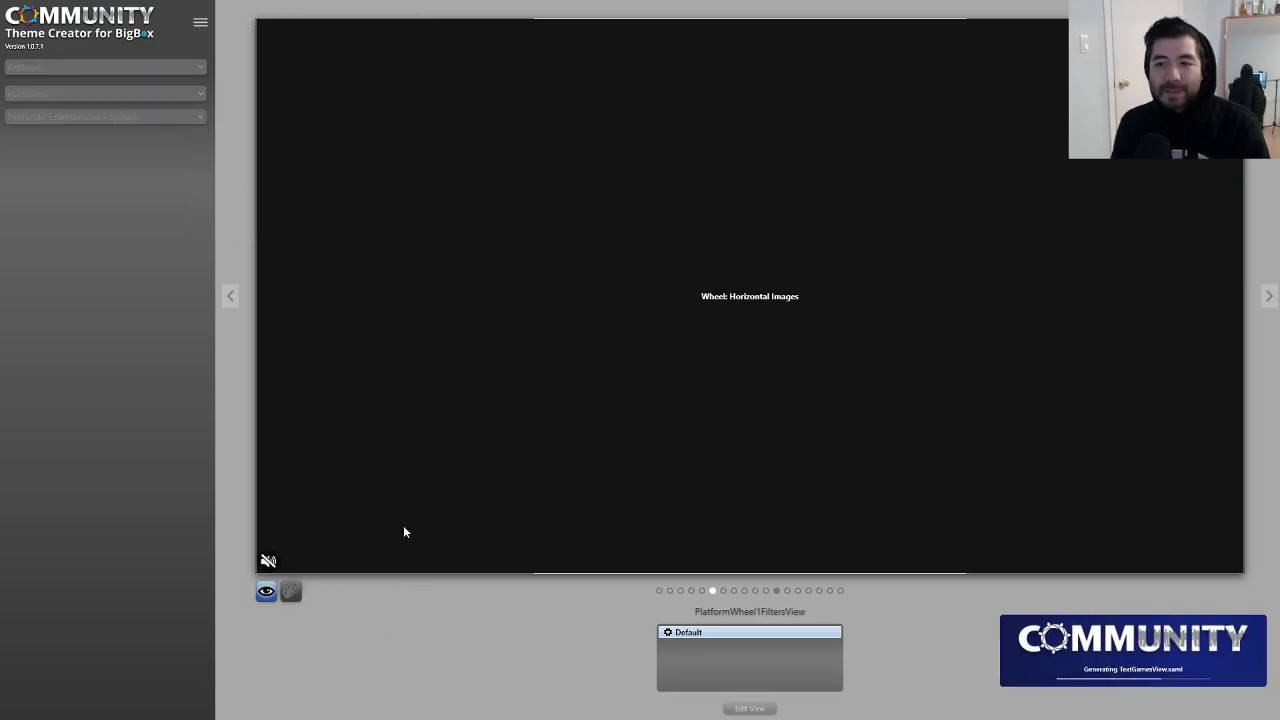
# Step: Switch to LaunchBox Big Box and browse the platform wheel in both directions to check the dimming of the side logos
pyautogui.hotkey('alt', 'Tab')
pyautogui.press('v')
pyautogui.press('v')
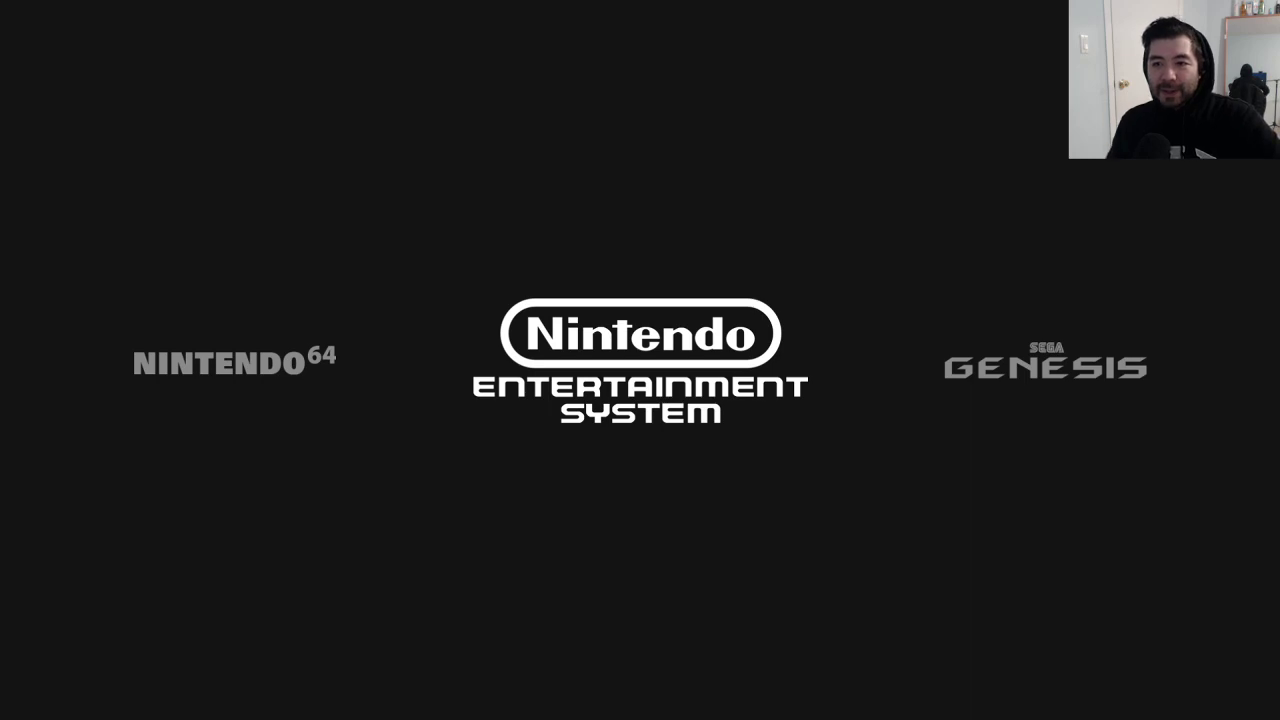
pyautogui.press('Right')
pyautogui.press('Right')
pyautogui.press('Right')
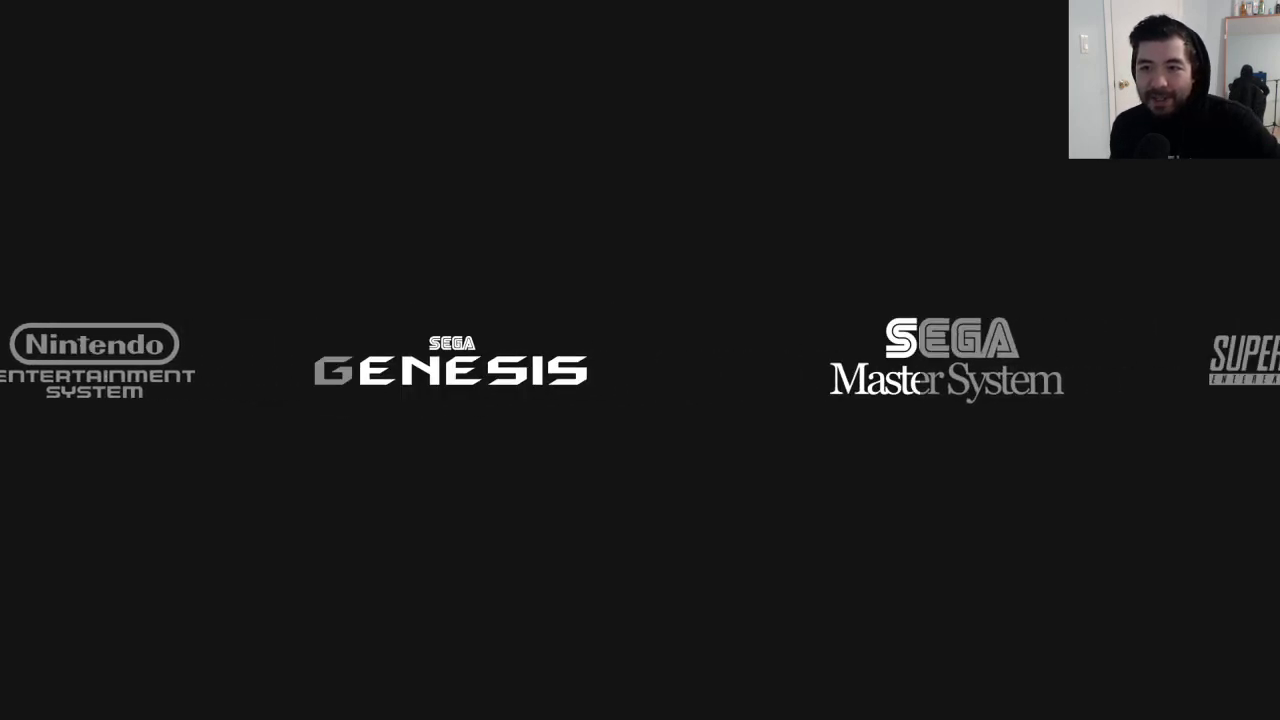
pyautogui.press('Right')
pyautogui.press('Right')
pyautogui.press('Right')
pyautogui.press('Right')
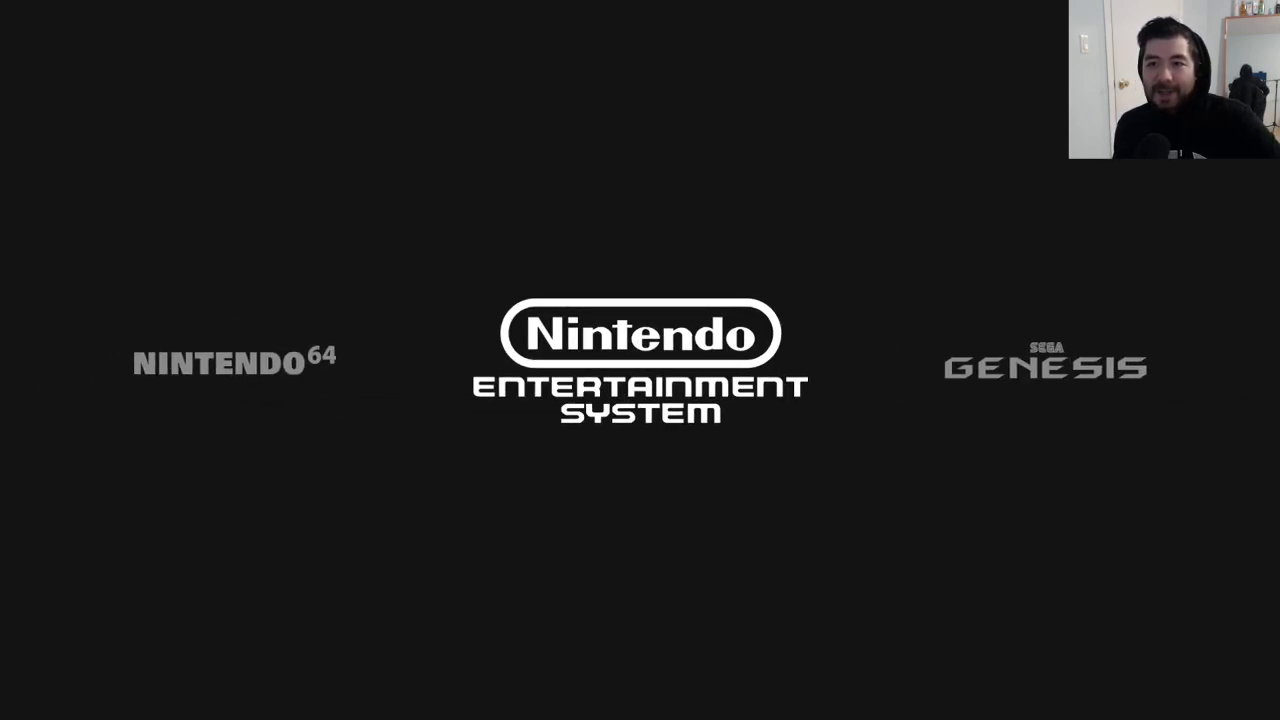
pyautogui.press('Left')
pyautogui.press('Left')
pyautogui.press('Left')
pyautogui.press('Left')
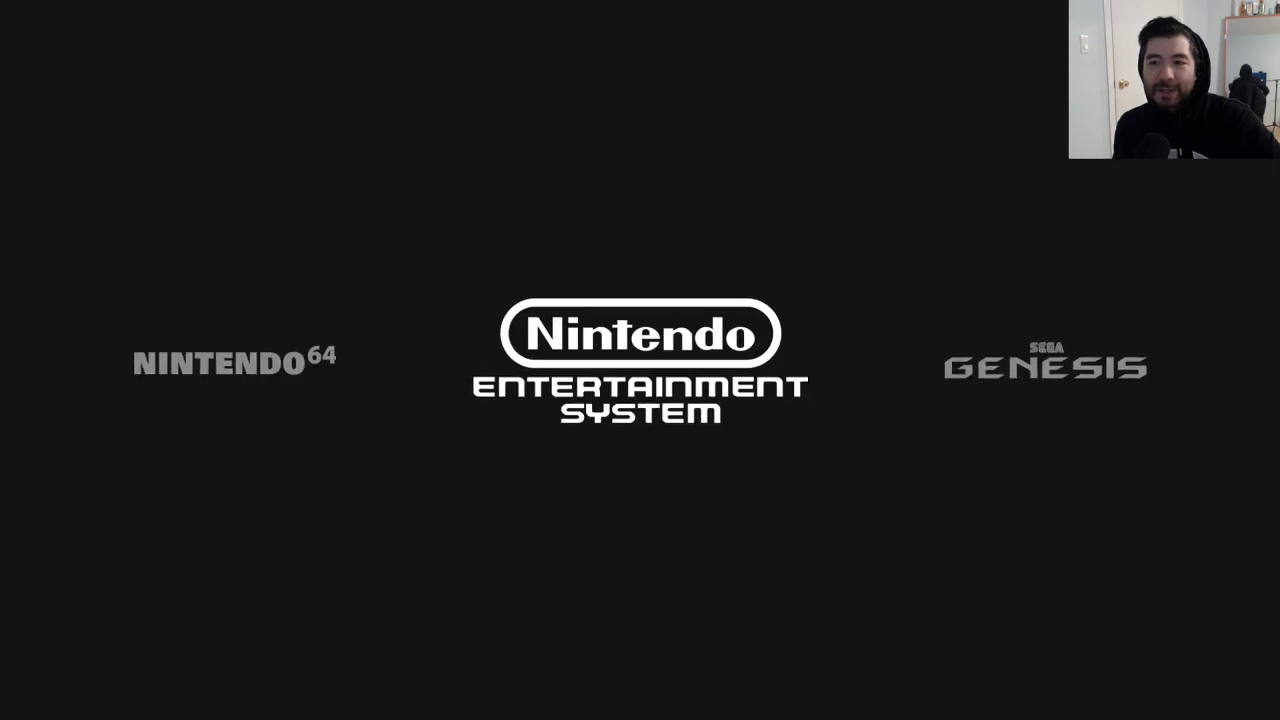
pyautogui.press('Left')
pyautogui.press('Right')
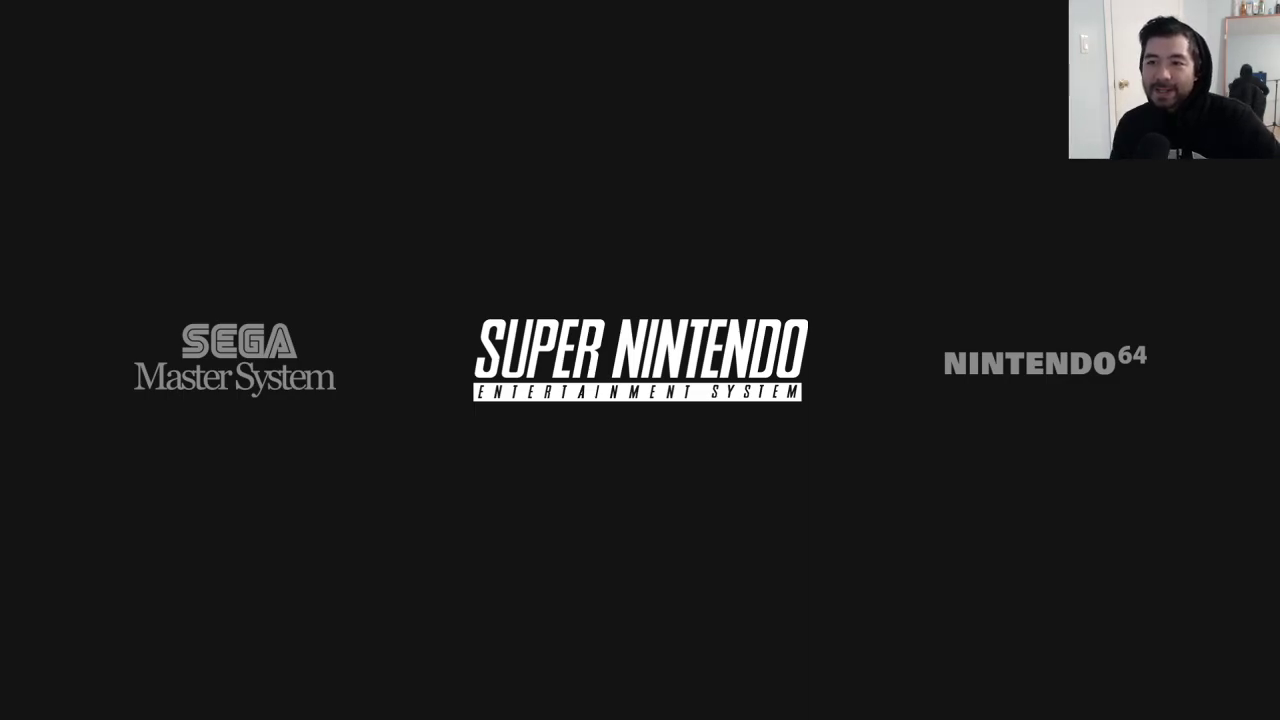
# Step: Browse repeatedly forward through the platform wheel and back once to examine the centred logos against the dimmed side logos
pyautogui.press('Right')
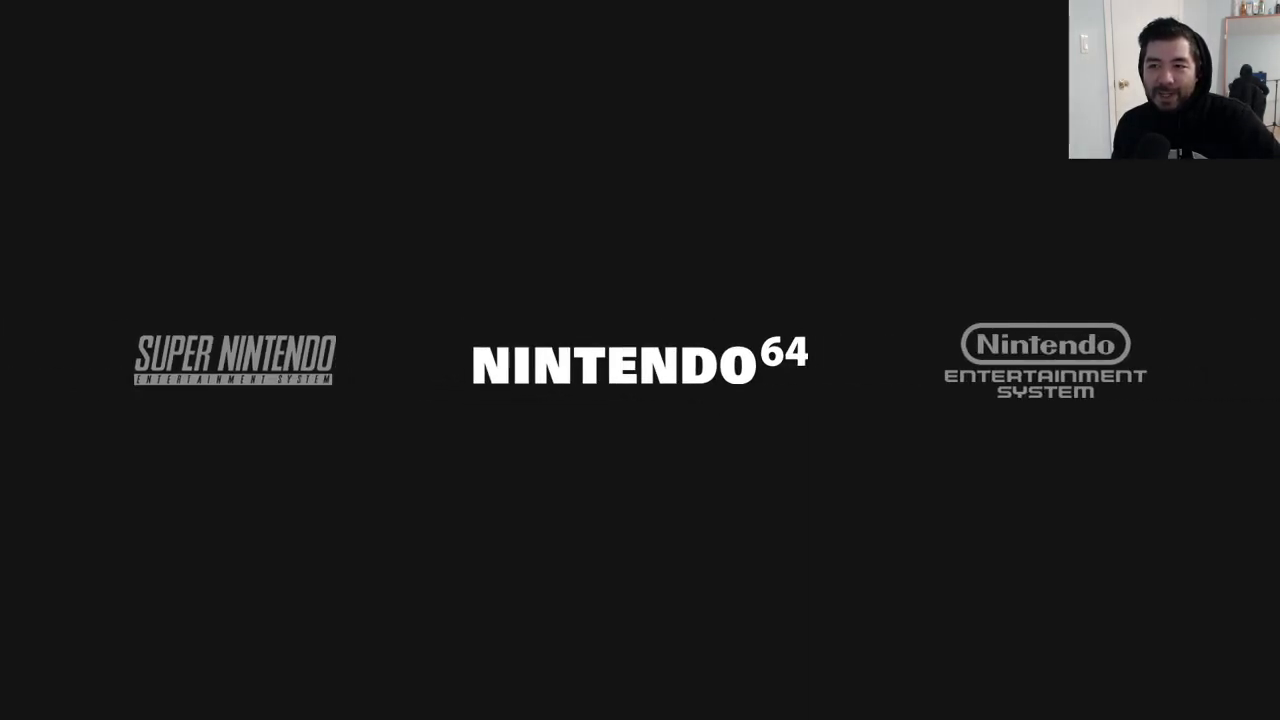
pyautogui.press('Right')
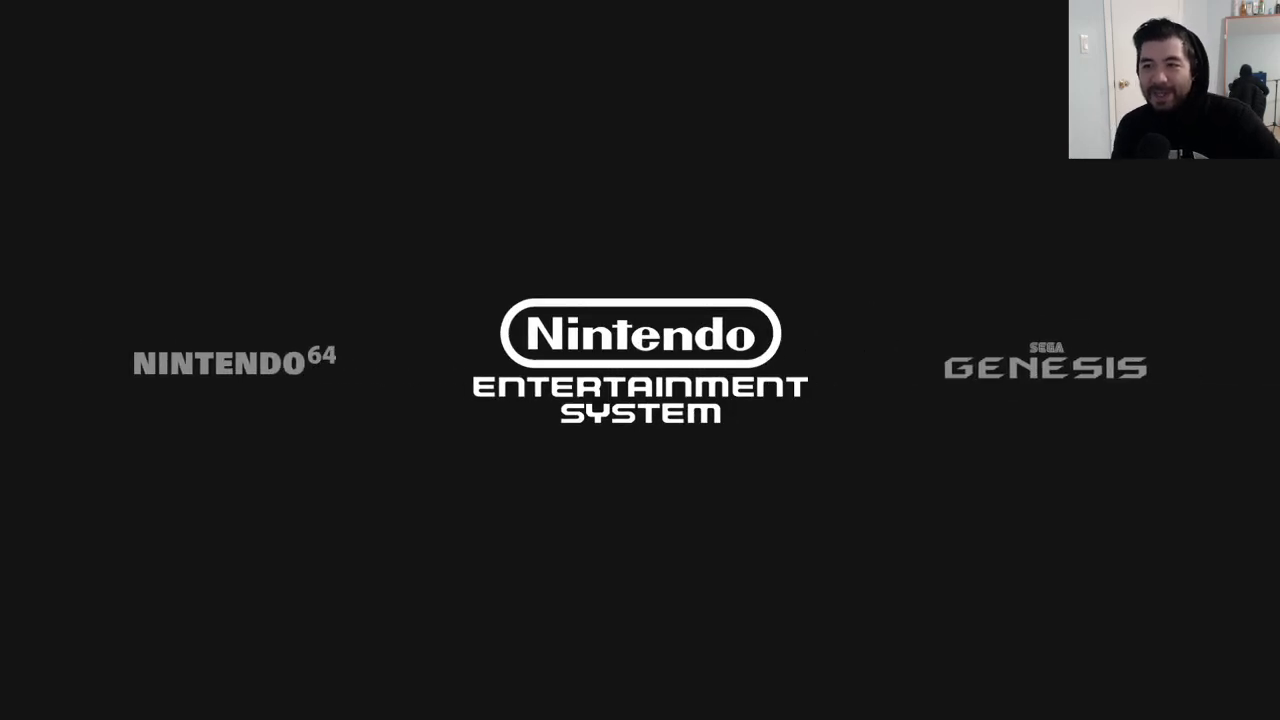
pyautogui.press('Right')
pyautogui.press('Right')
pyautogui.press('Right')
pyautogui.press('Right')
pyautogui.press('Right')
pyautogui.press('Right')
pyautogui.press('Right')
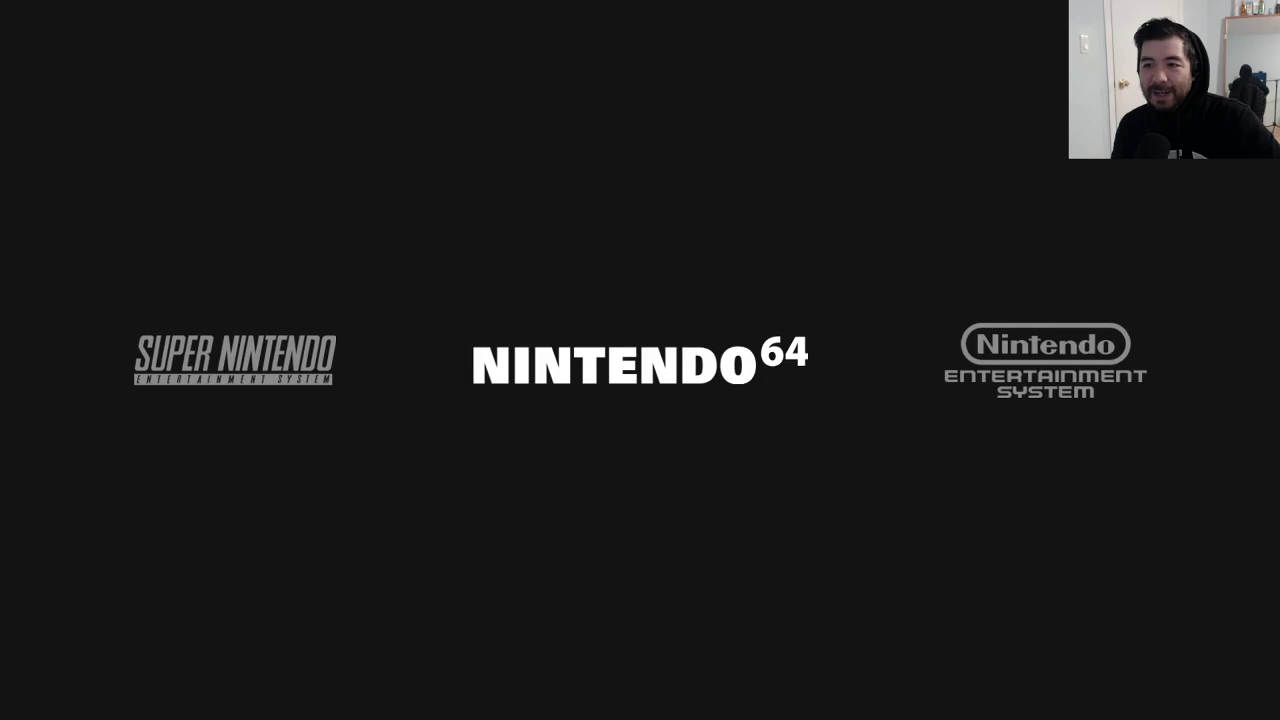
pyautogui.press('Left')
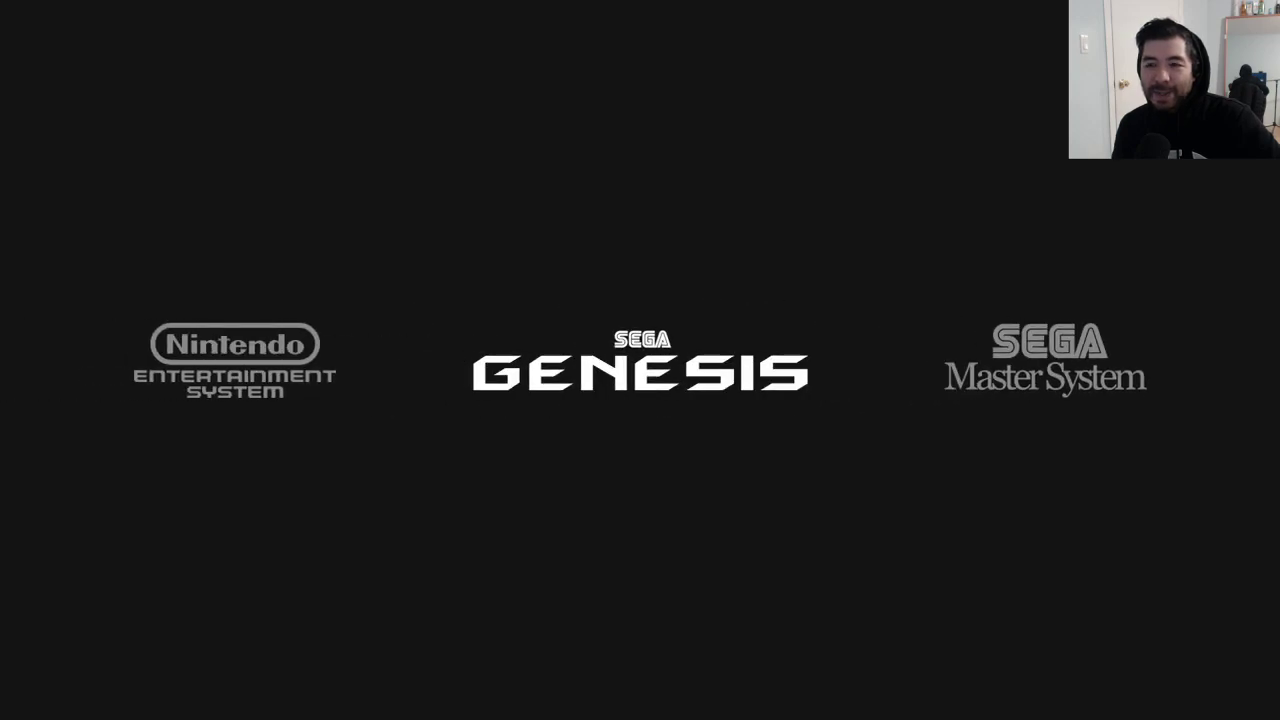
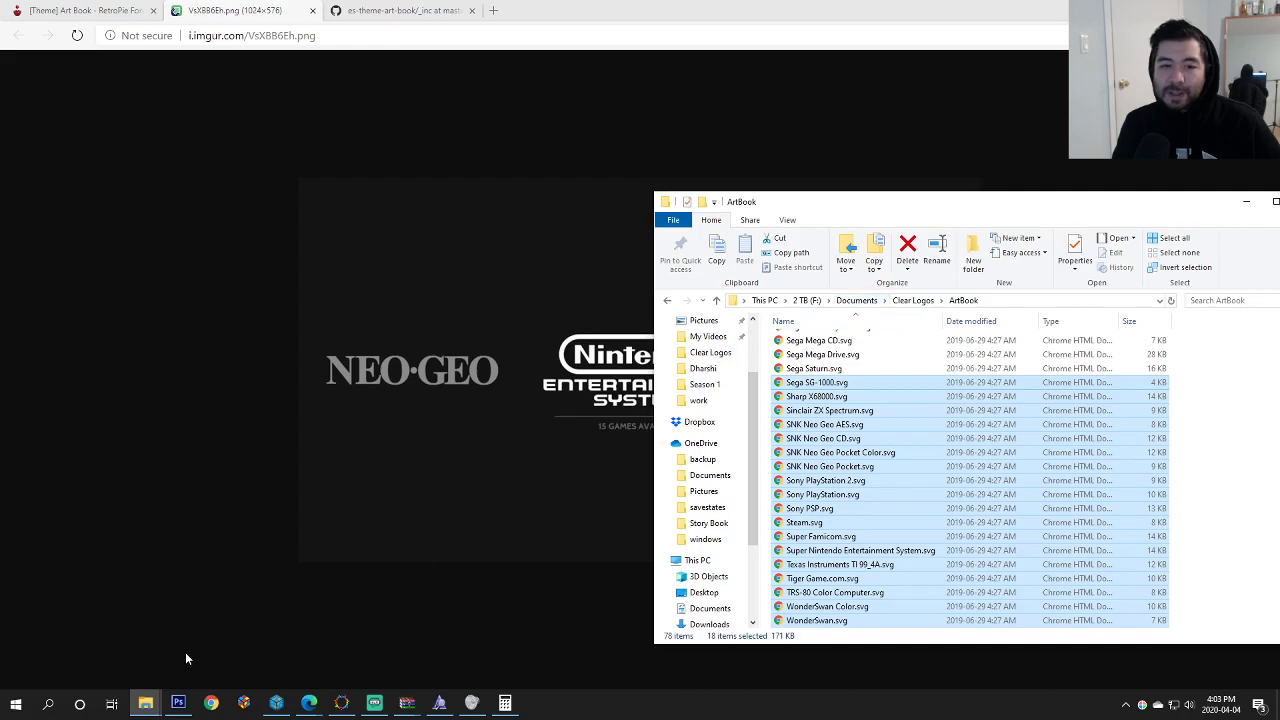
# Step: Switch to the File Explorer window showing the ArtBook project's Clear Logo folder and make its path editable
pyautogui.moveTo(145, 708)
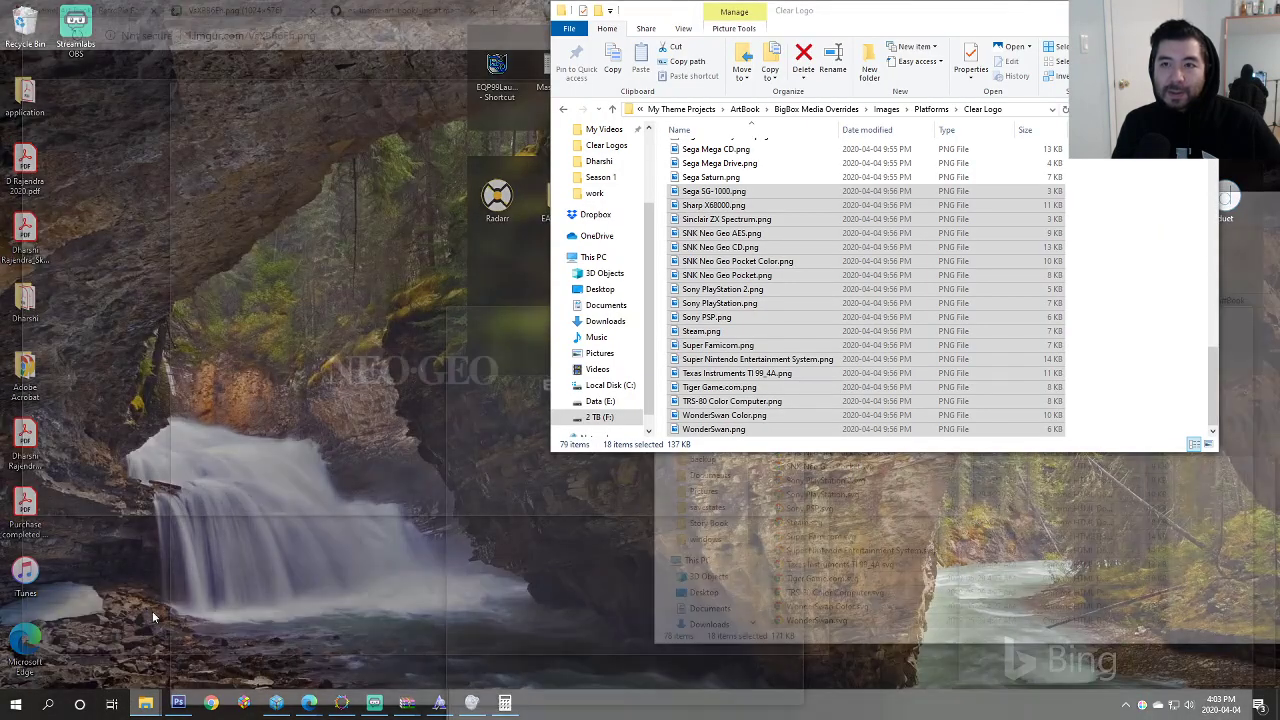
pyautogui.click(86, 648)
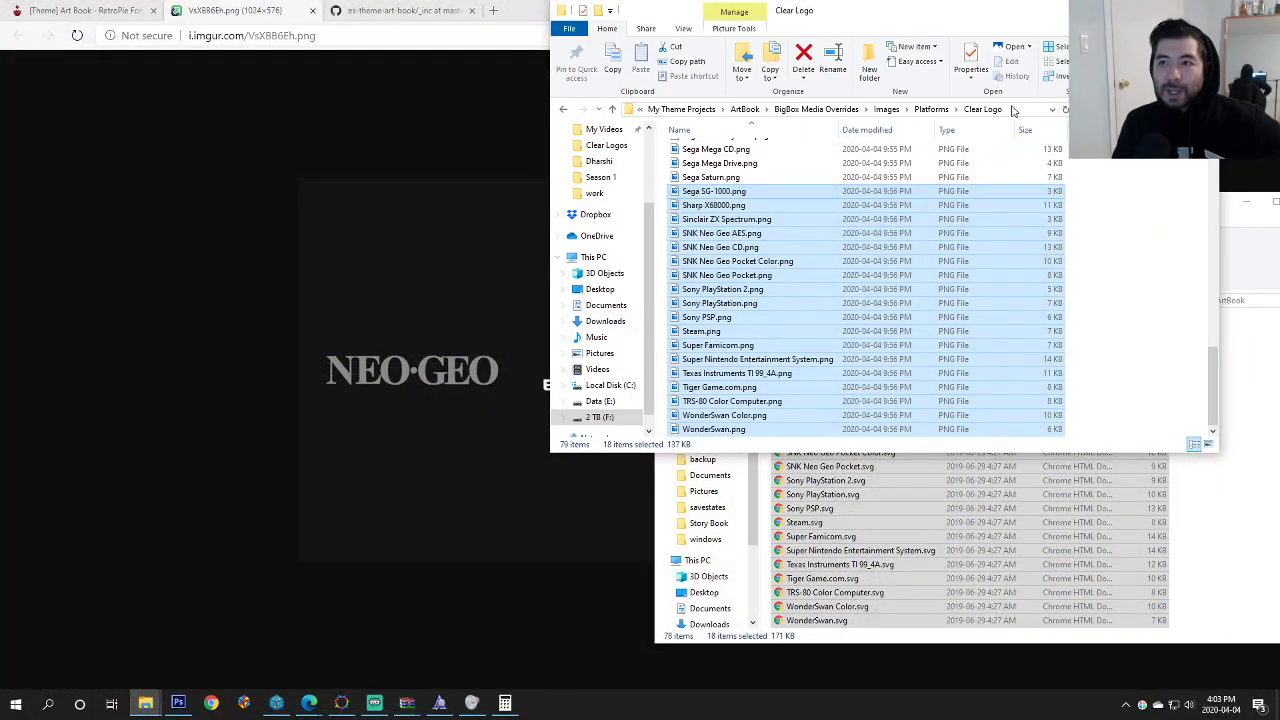
pyautogui.click(1012, 108)
pyautogui.write('d:\\')
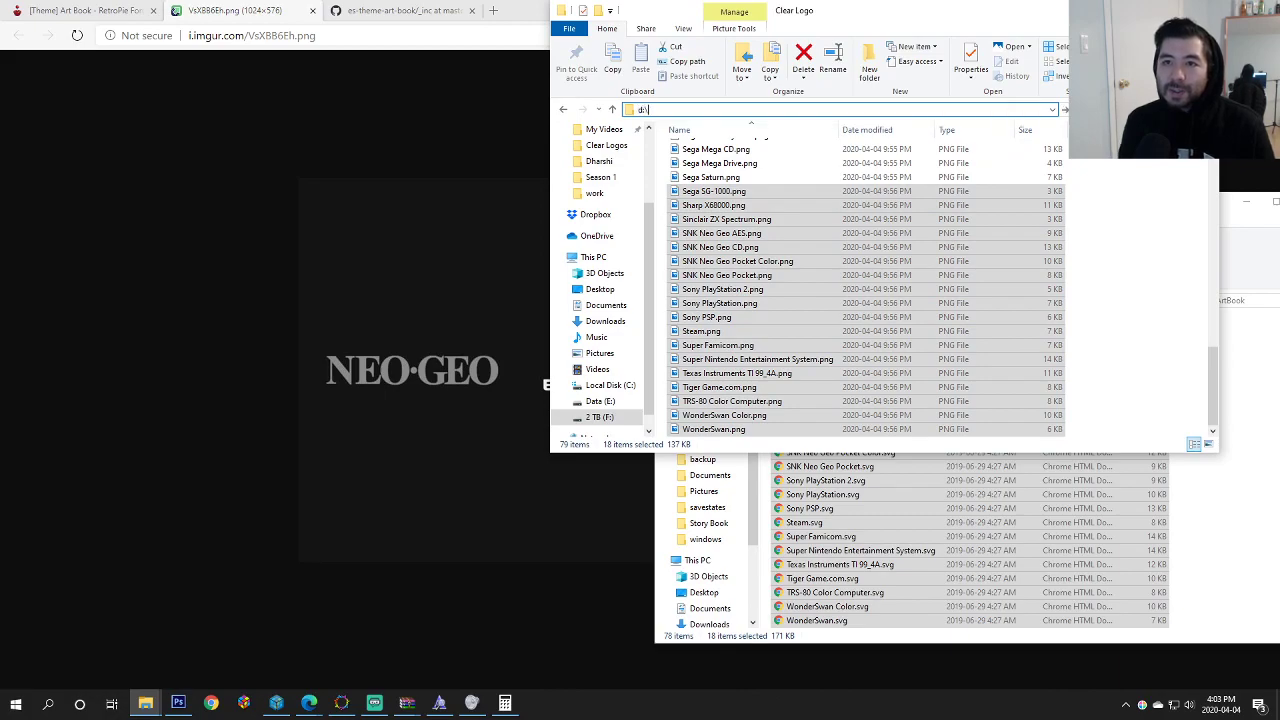
pyautogui.write('launchbo')
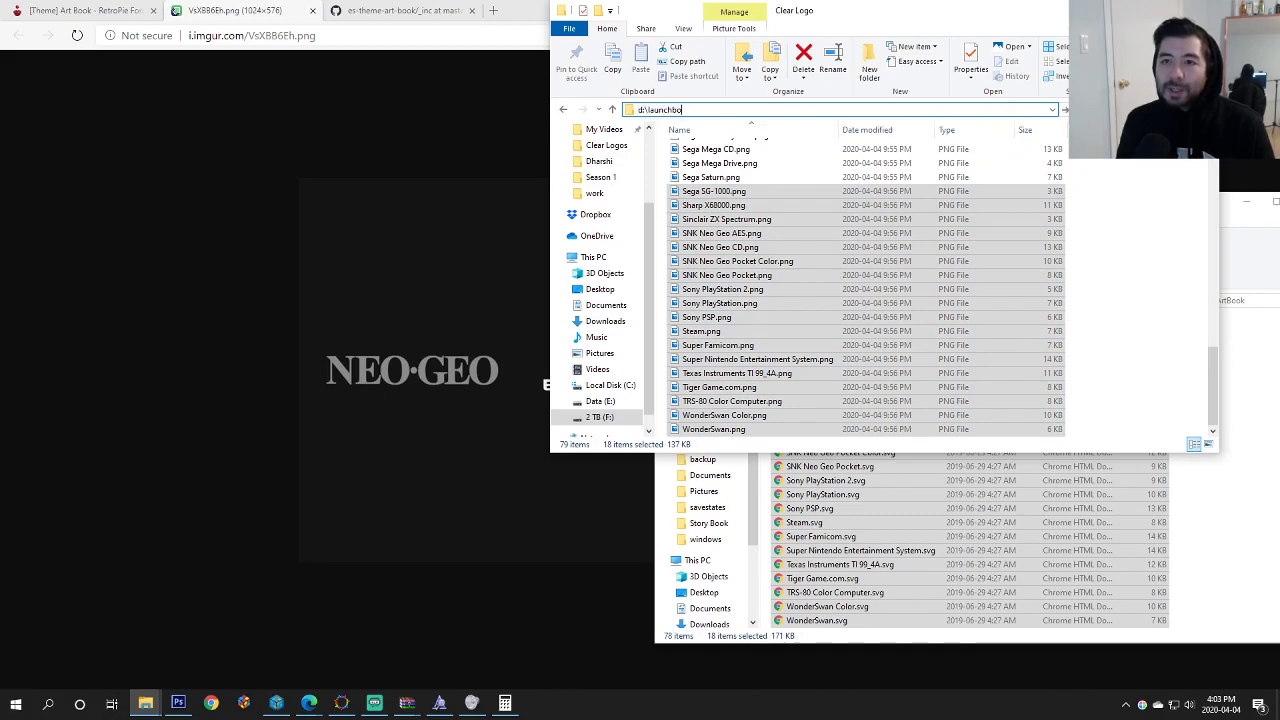
pyautogui.press('BackSpace')
pyautogui.press('BackSpace')
pyautogui.press('BackSpace')
pyautogui.press('BackSpace')
pyautogui.press('BackSpace')
pyautogui.press('BackSpace')
pyautogui.press('BackSpace')
pyautogui.press('BackSpace')
pyautogui.press('BackSpace')
pyautogui.press('BackSpace')
# Step: Go to f:\launchbox and open the Themes folder inside its Launchbox subfolder
pyautogui.write('f:\\')
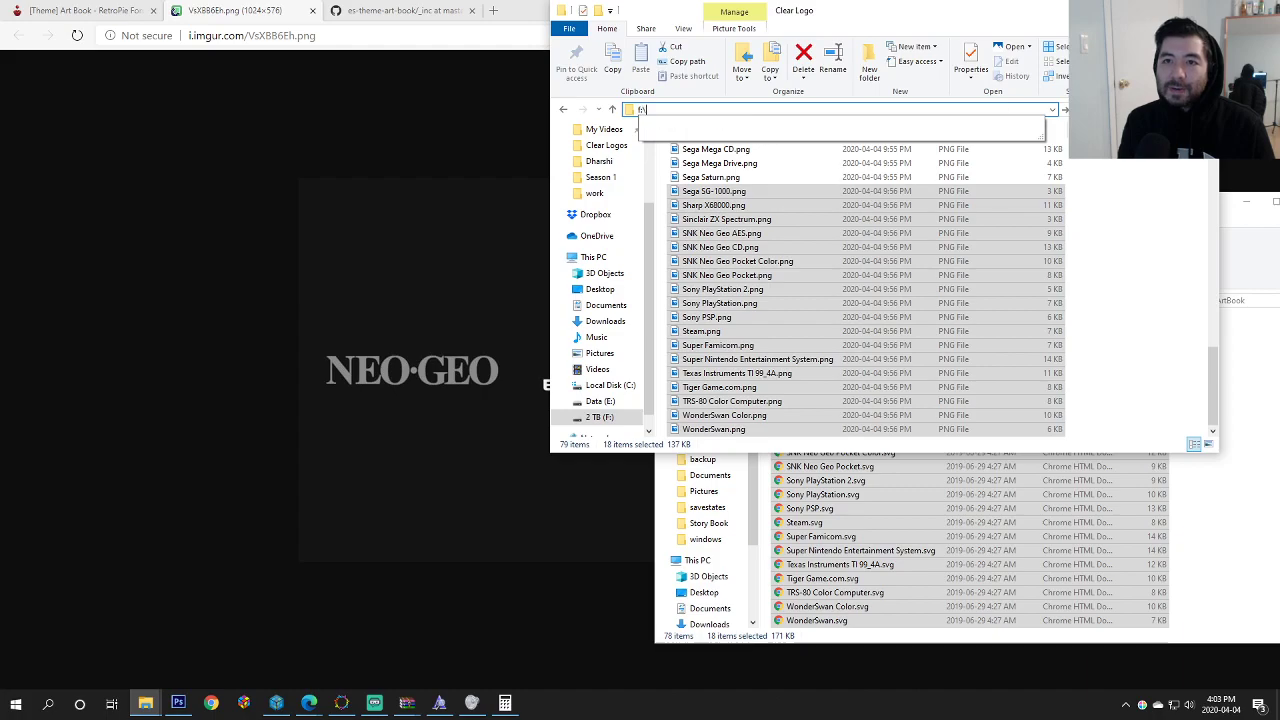
pyautogui.write('launchbox')
pyautogui.press('Return')
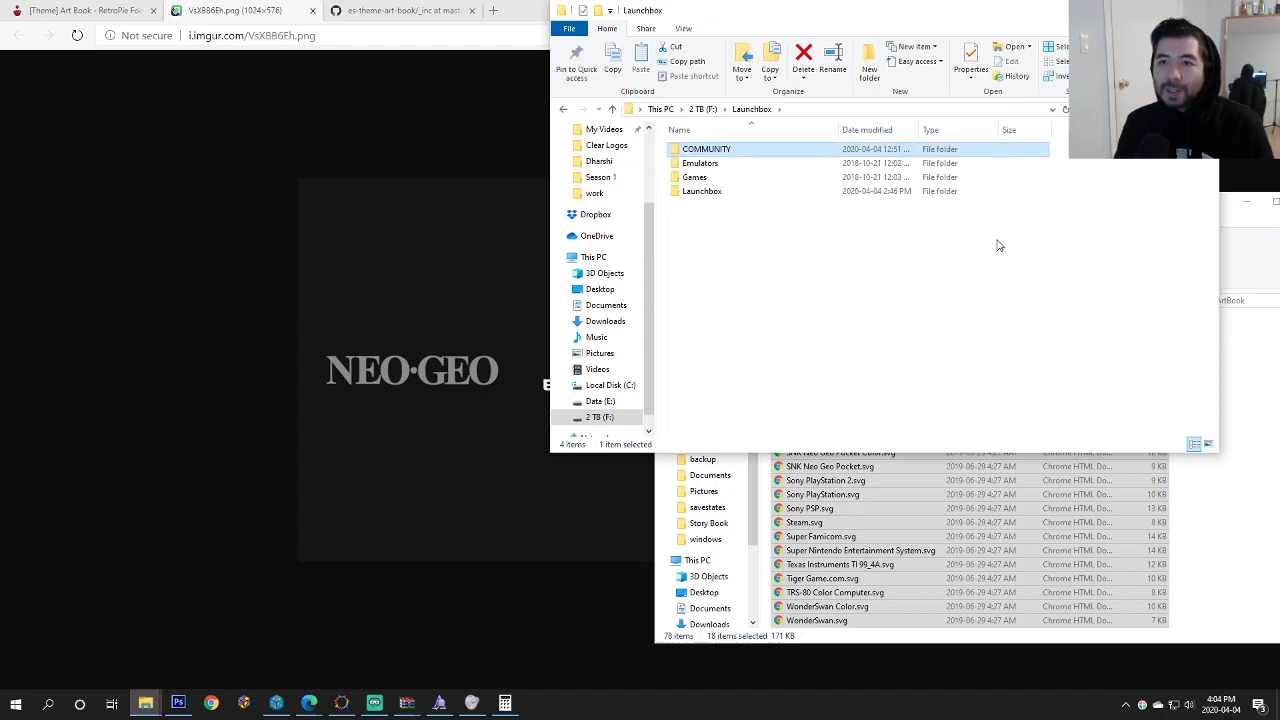
pyautogui.doubleClick(703, 192)
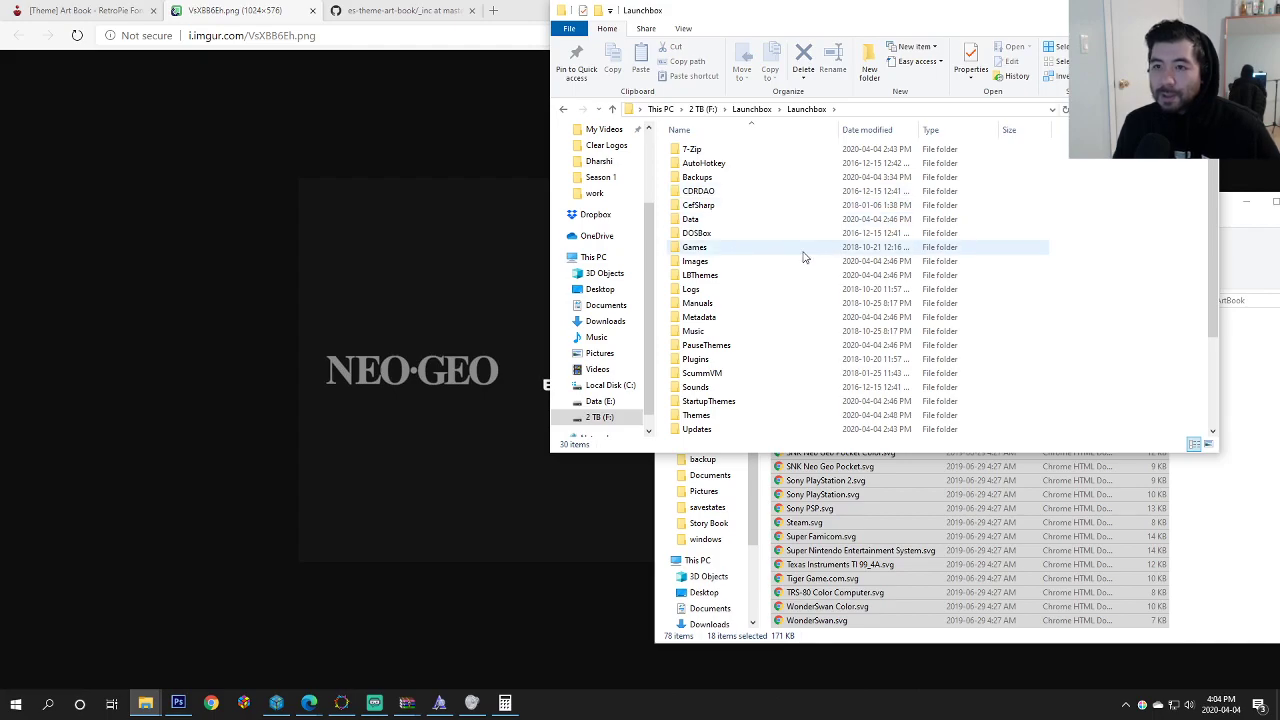
pyautogui.scroll(-3, 800, 256)
pyautogui.doubleClick(700, 291)
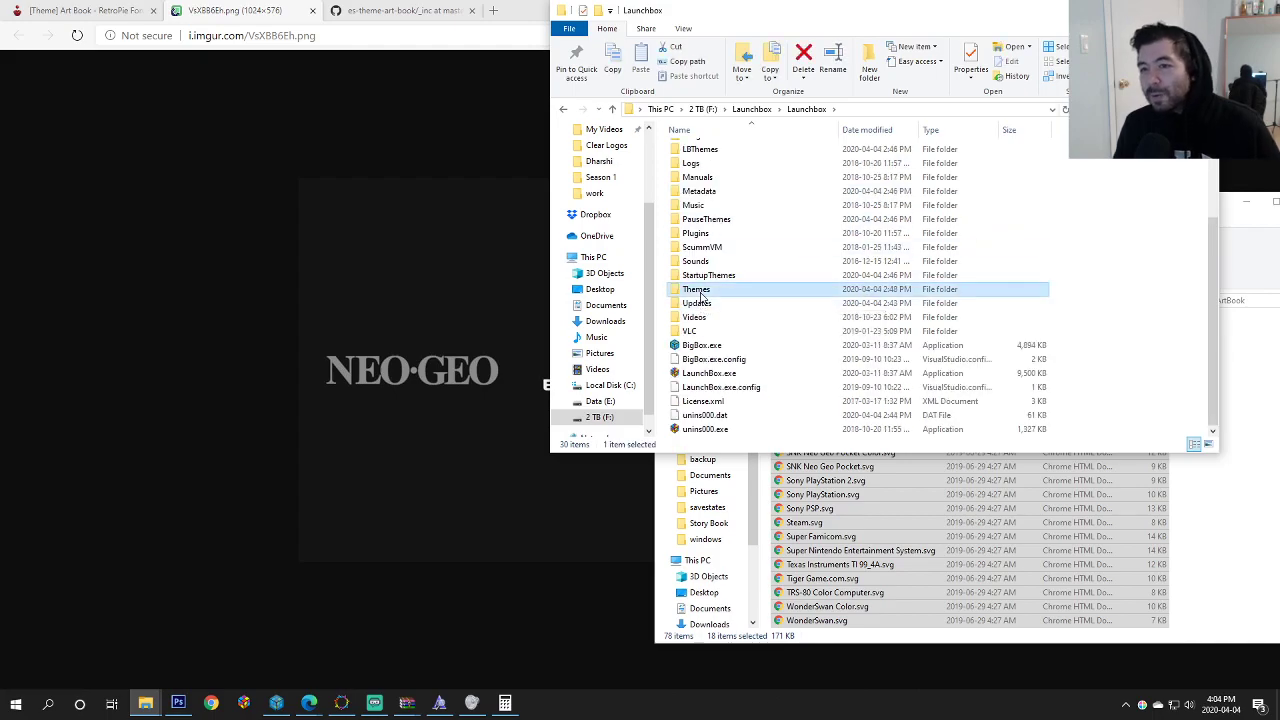
# Step: Open Documentation.pdf from the Themes folder in Adobe Acrobat and bring the document into focus
pyautogui.doubleClick(722, 277)
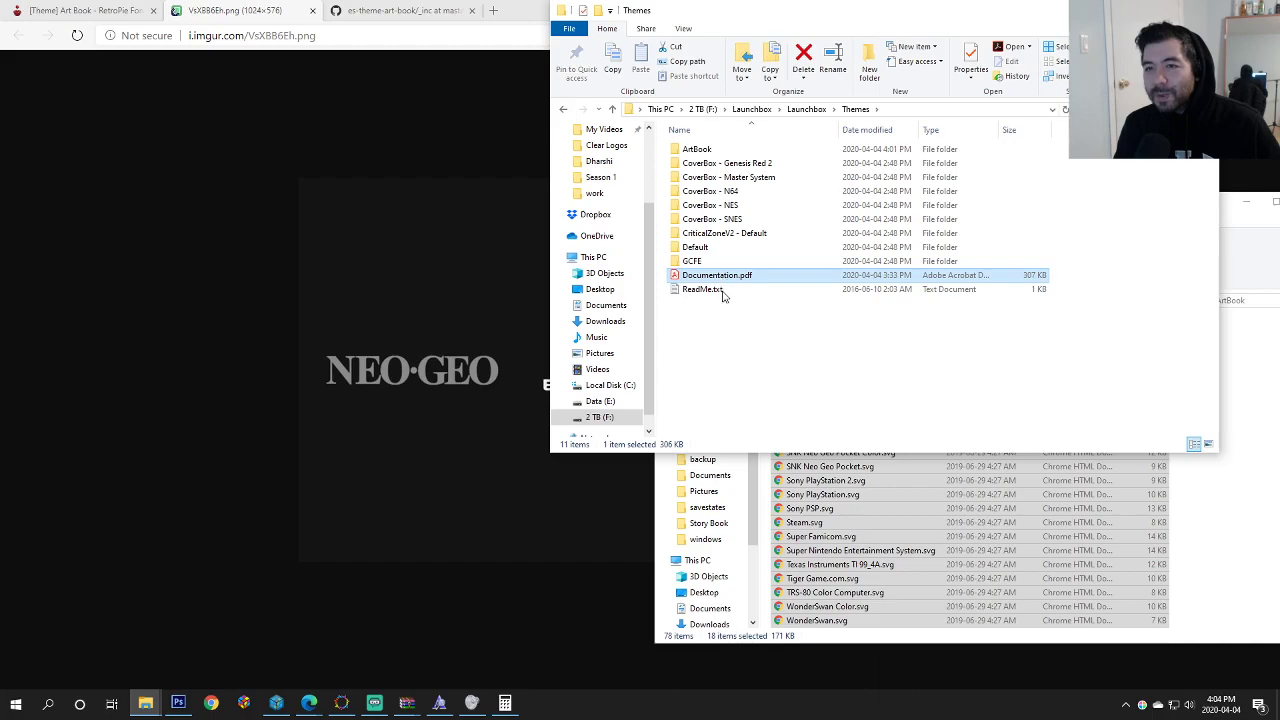
pyautogui.click(636, 467)
pyautogui.click(684, 500)
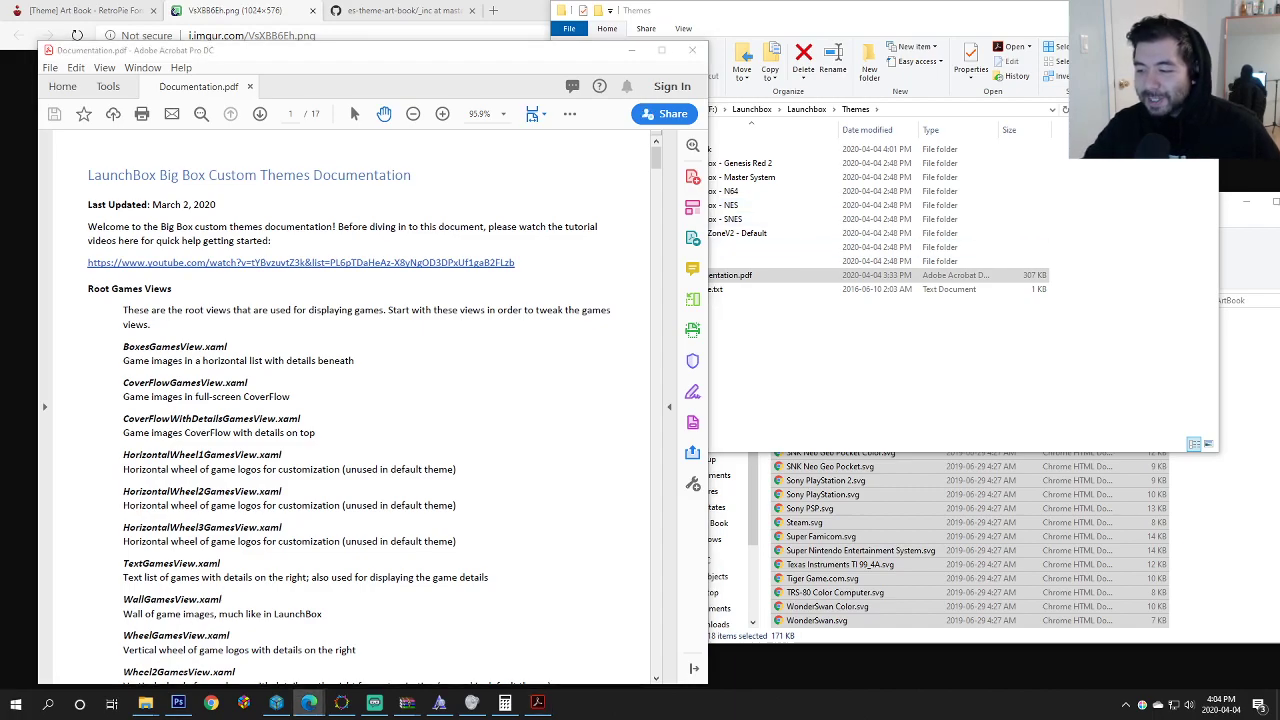
pyautogui.click(400, 416)
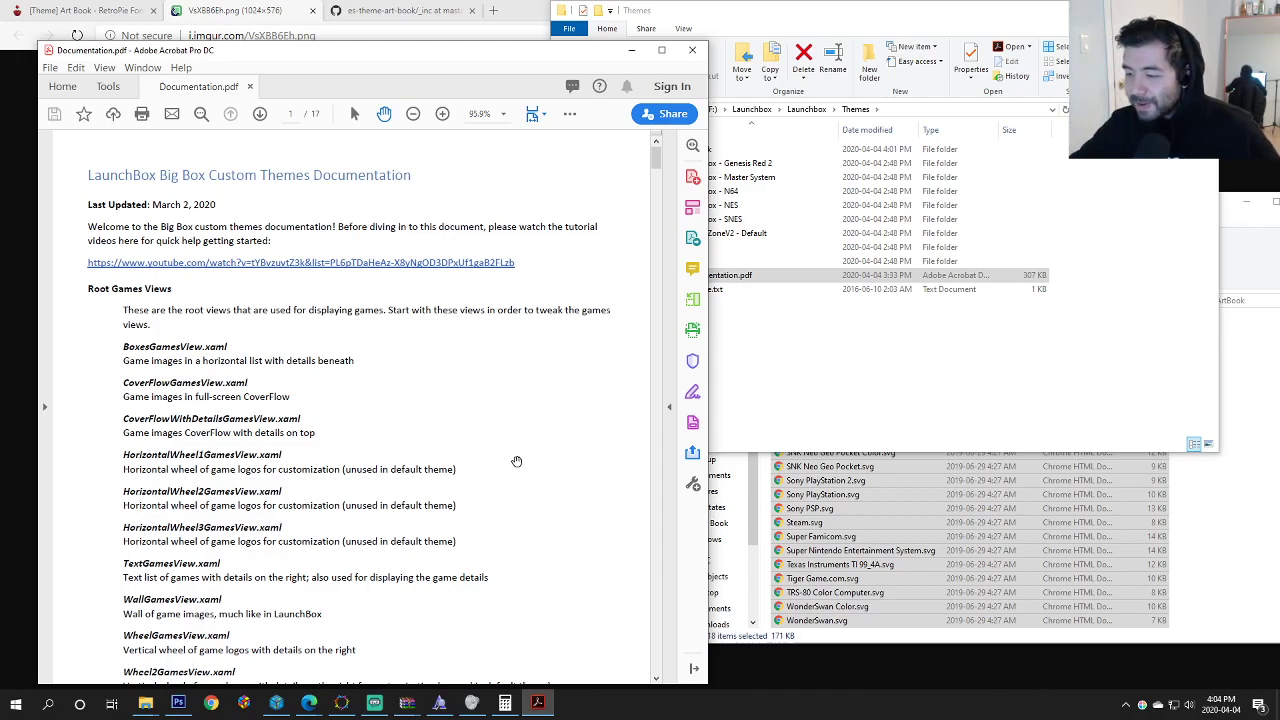
# Step: Search the Big Box custom themes documentation for "total" and dismiss the notice about reopening closed PDFs
pyautogui.scroll(-10, 517, 461)
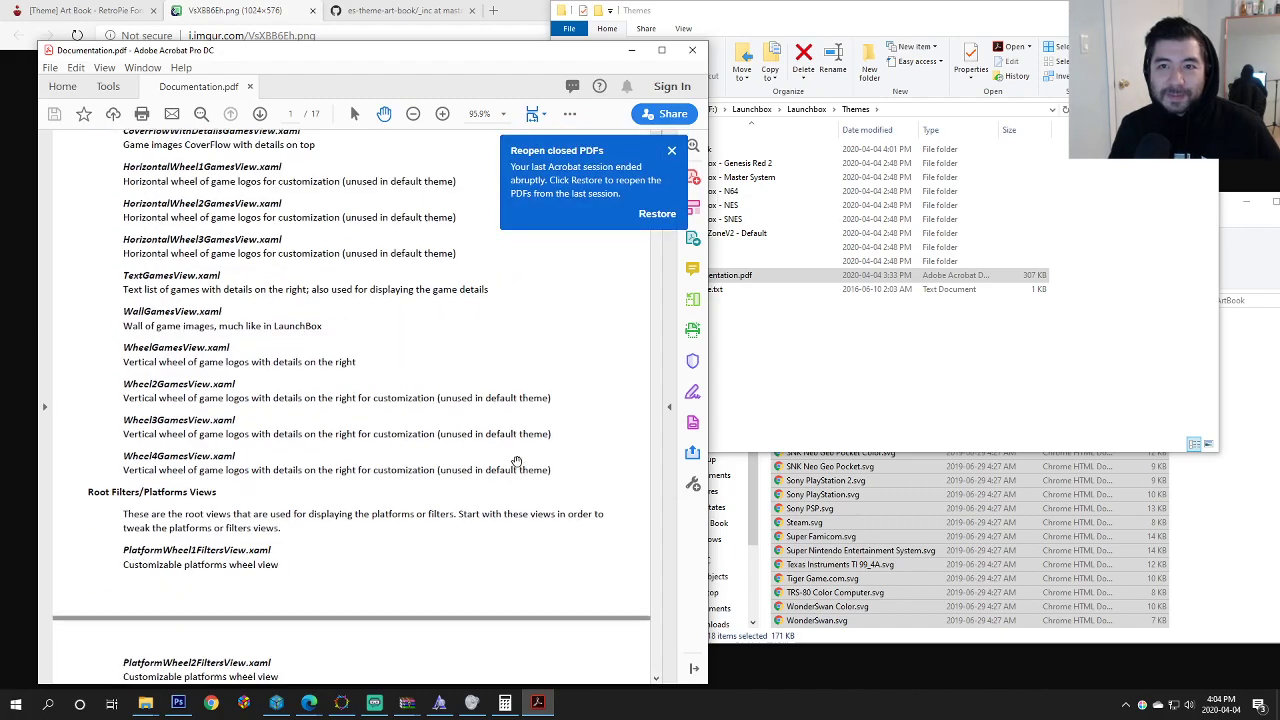
pyautogui.scroll(-10, 517, 461)
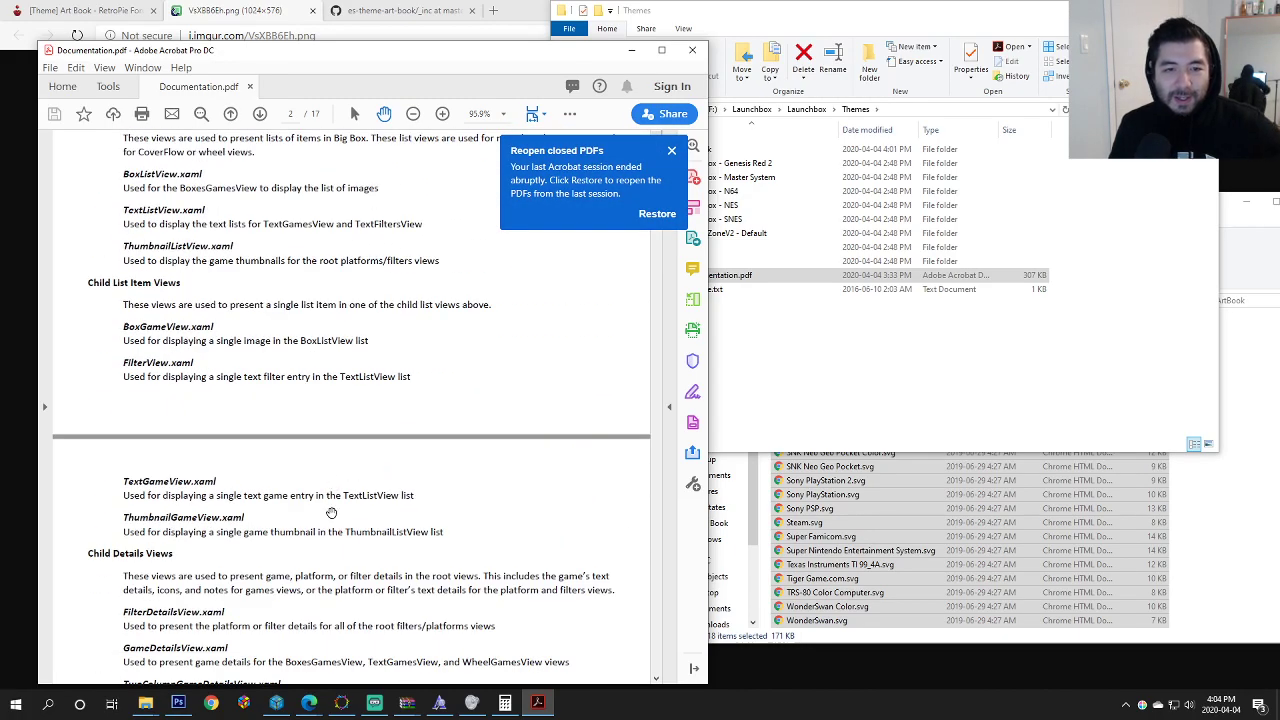
pyautogui.hotkey('ctrl', 'f')
pyautogui.write('tota')
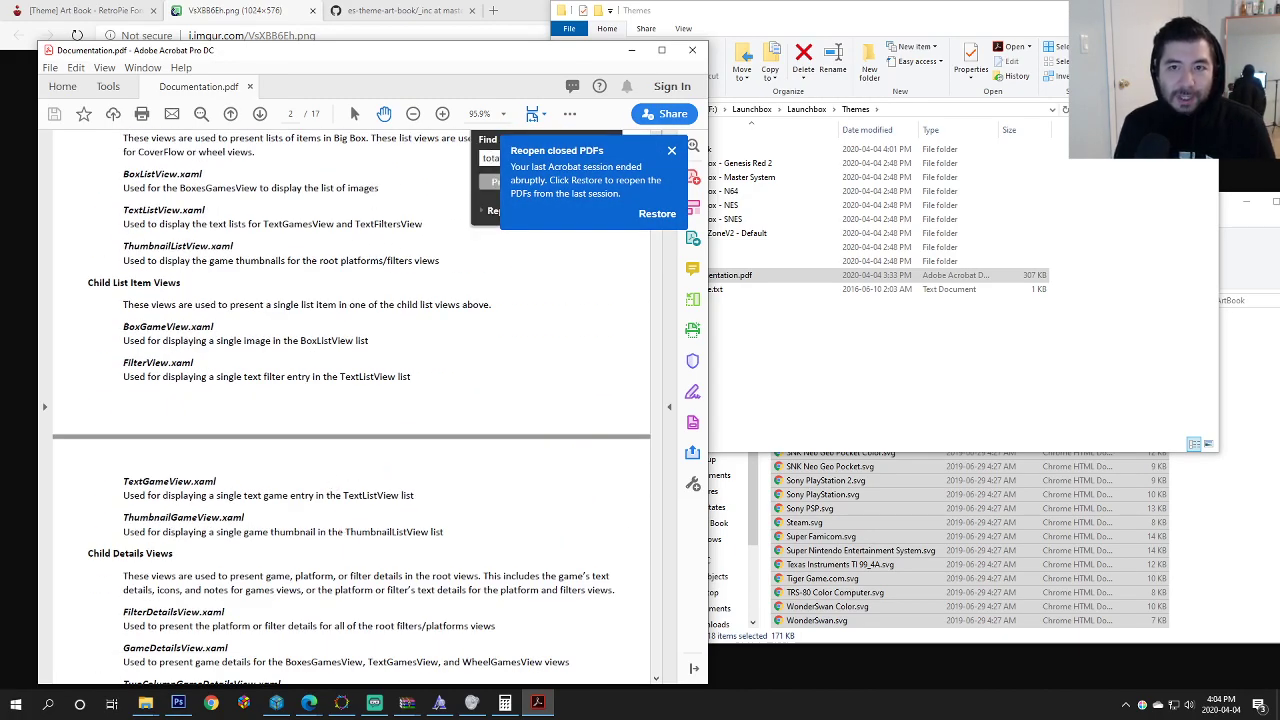
pyautogui.press('Return')
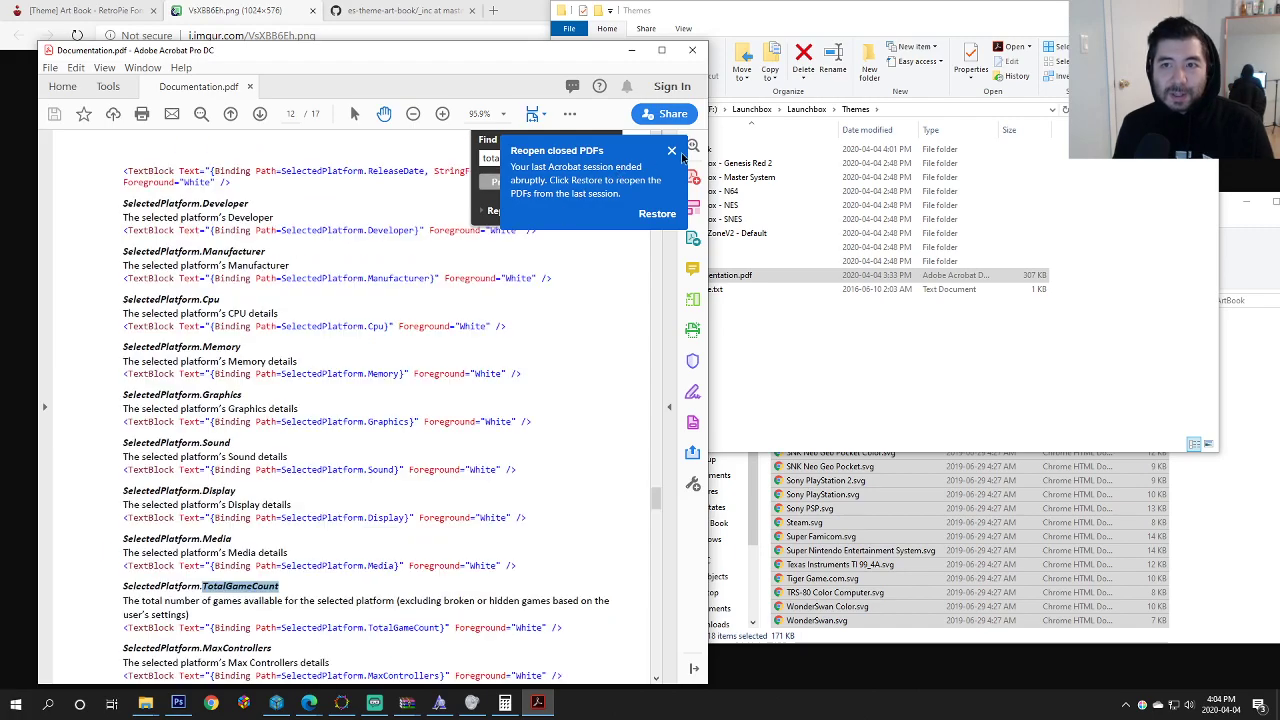
pyautogui.click(672, 151)
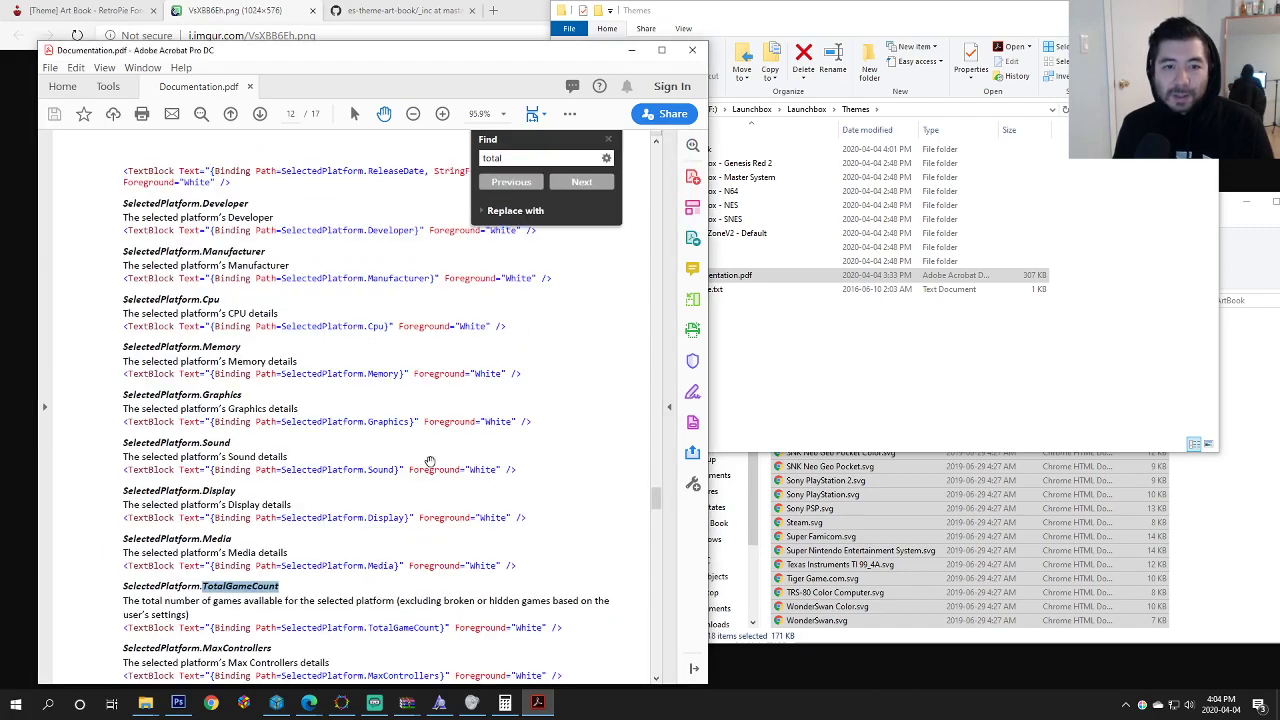
# Step: Highlight the SelectedPlatform.TotalGameCount binding in the TextBlock example to examine how it is written
pyautogui.scroll(-1, 415, 481)
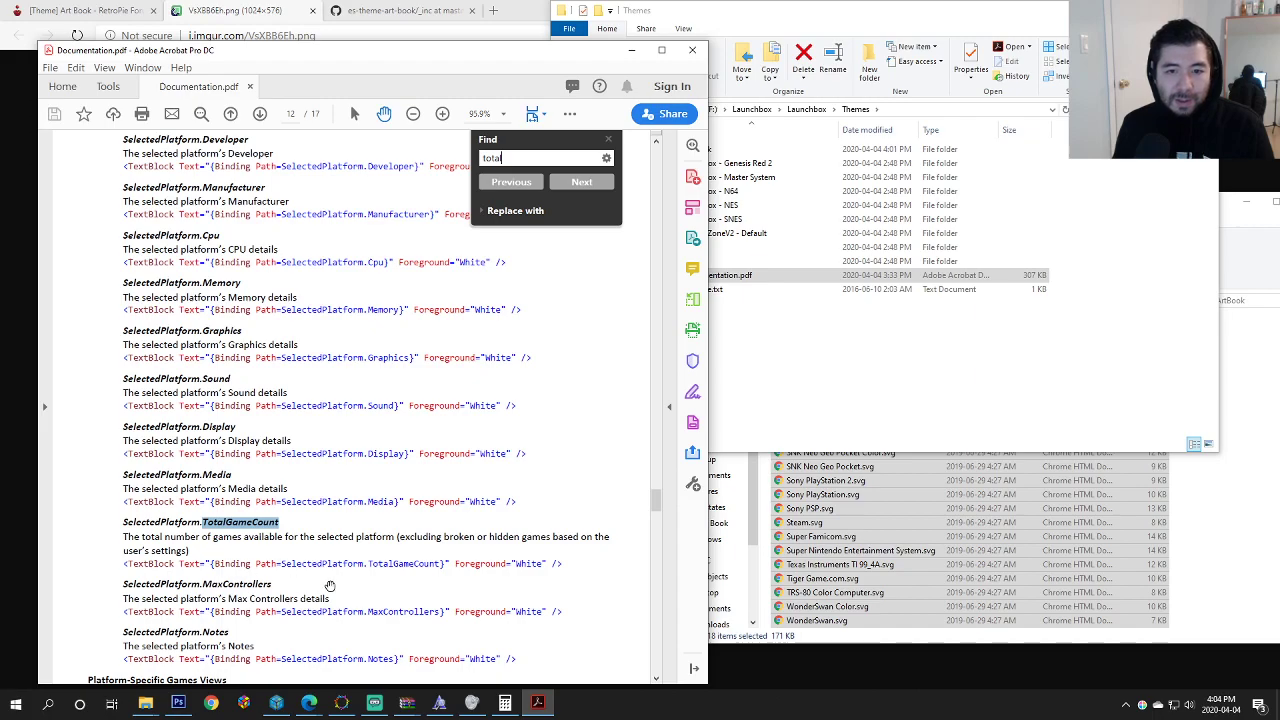
pyautogui.moveTo(448, 560); pyautogui.dragTo(280, 563)
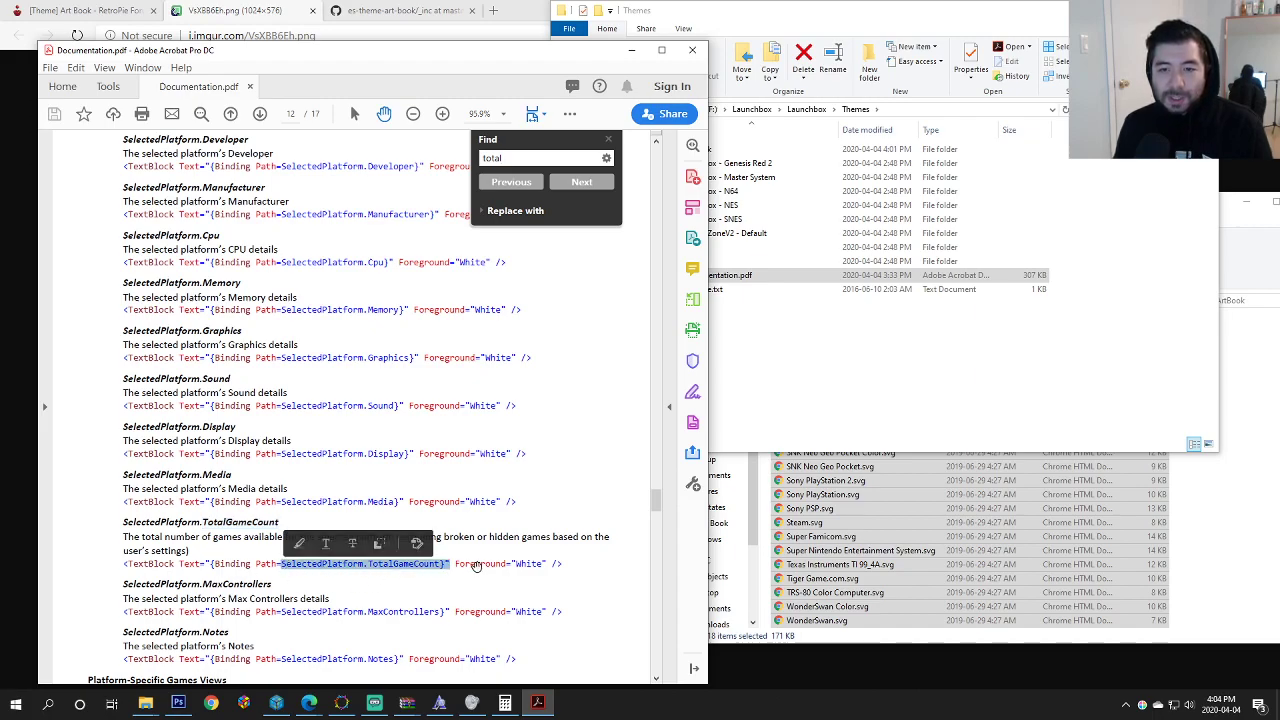
pyautogui.scroll(-1, 583, 589)
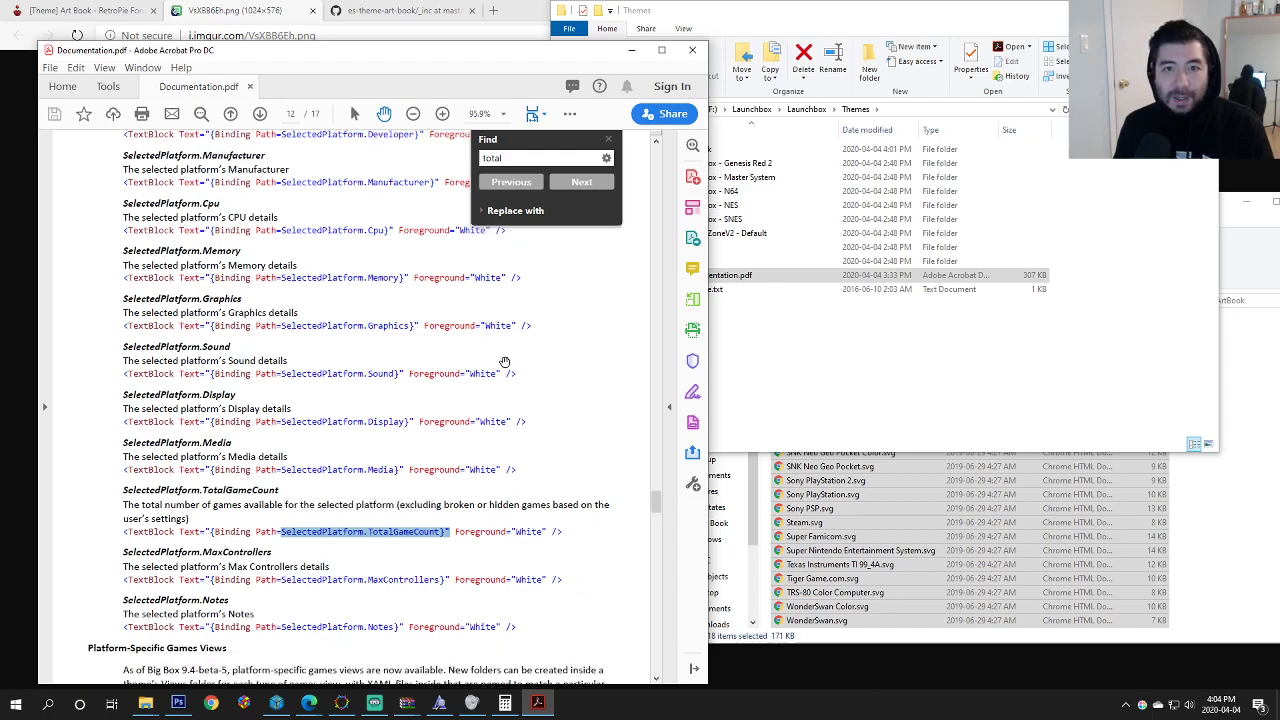
# Step: Step through the remaining matches for "total" in the documentation
pyautogui.hotkey('ctrl', 'f')
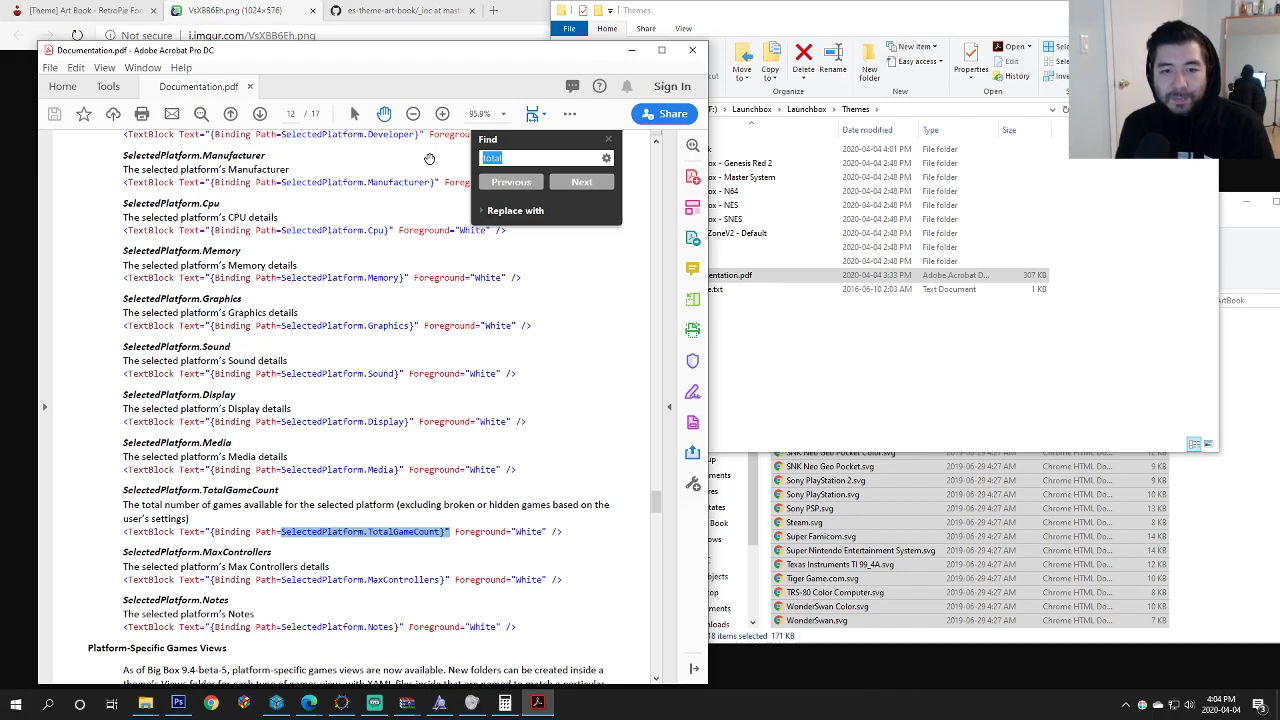
pyautogui.press('Return')
pyautogui.press('Return')
pyautogui.press('Return')
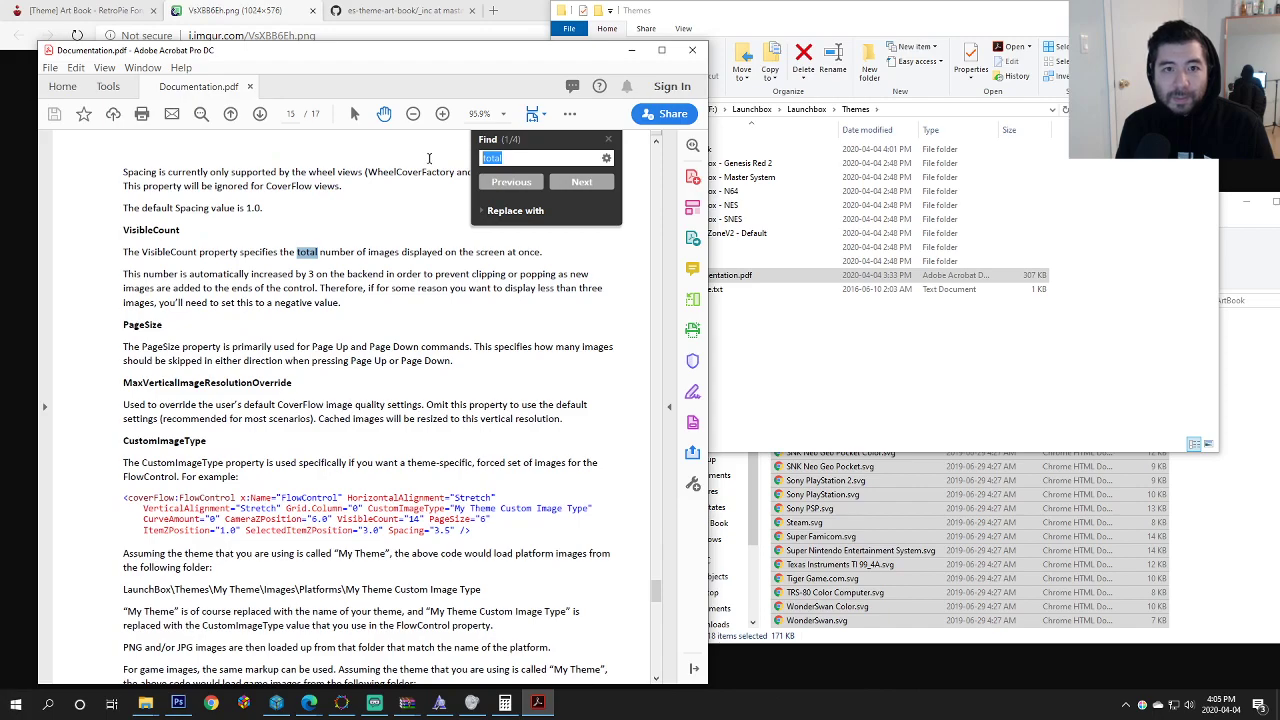
pyautogui.press('Return')
pyautogui.press('Return')
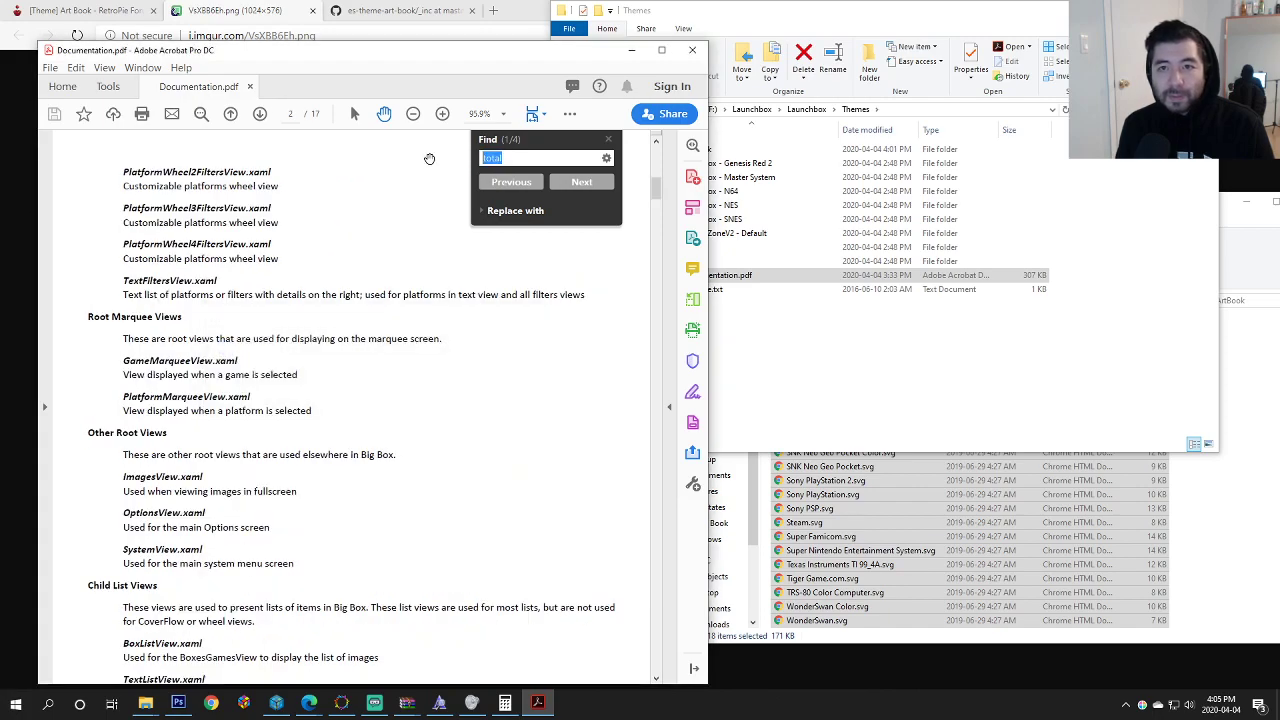
# Step: Search the documentation for "game" and step through the matches
pyautogui.write('game')
pyautogui.press('Return')
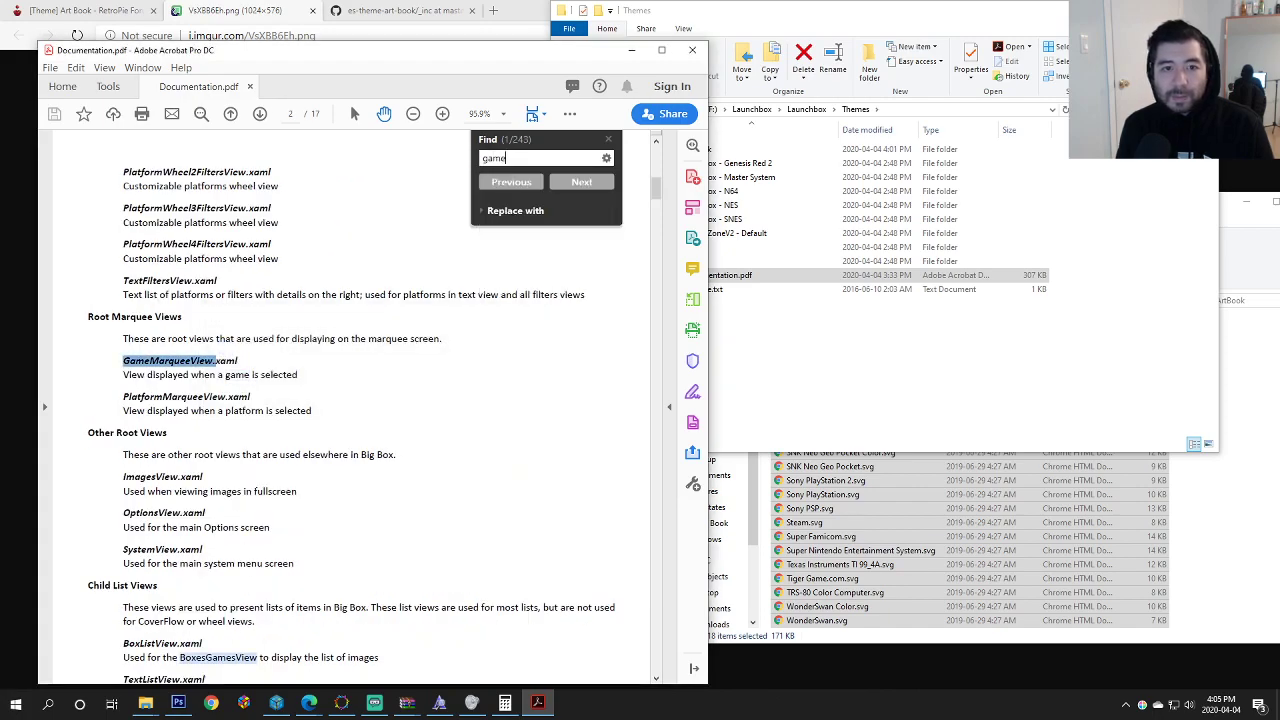
pyautogui.press('Return')
pyautogui.press('Return')
pyautogui.press('Return')
pyautogui.press('Return')
pyautogui.press('Return')
pyautogui.press('Return')
pyautogui.press('Return')
pyautogui.press('Return')
pyautogui.press('Return')
pyautogui.press('Return')
pyautogui.press('Return')
pyautogui.press('Return')
# Step: Narrow the documentation search to "gamecount", and close the search after reviewing the match
pyautogui.write('cou')
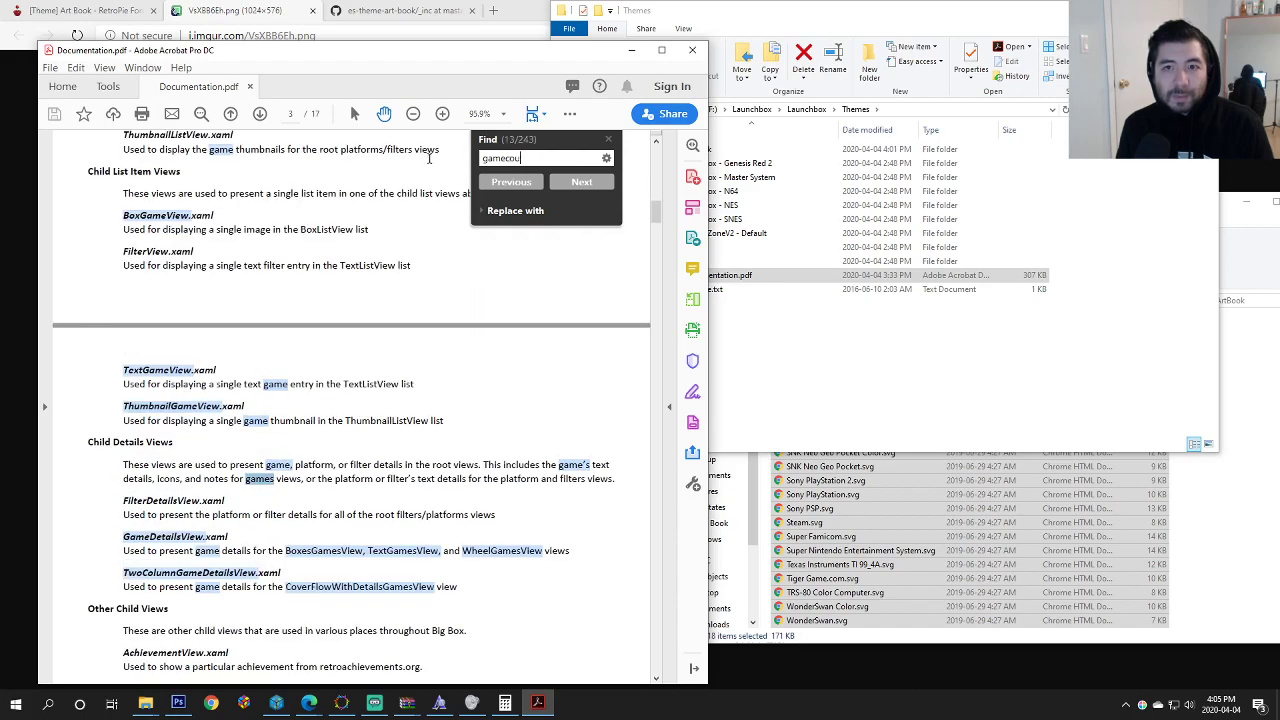
pyautogui.write('nt')
pyautogui.press('Return')
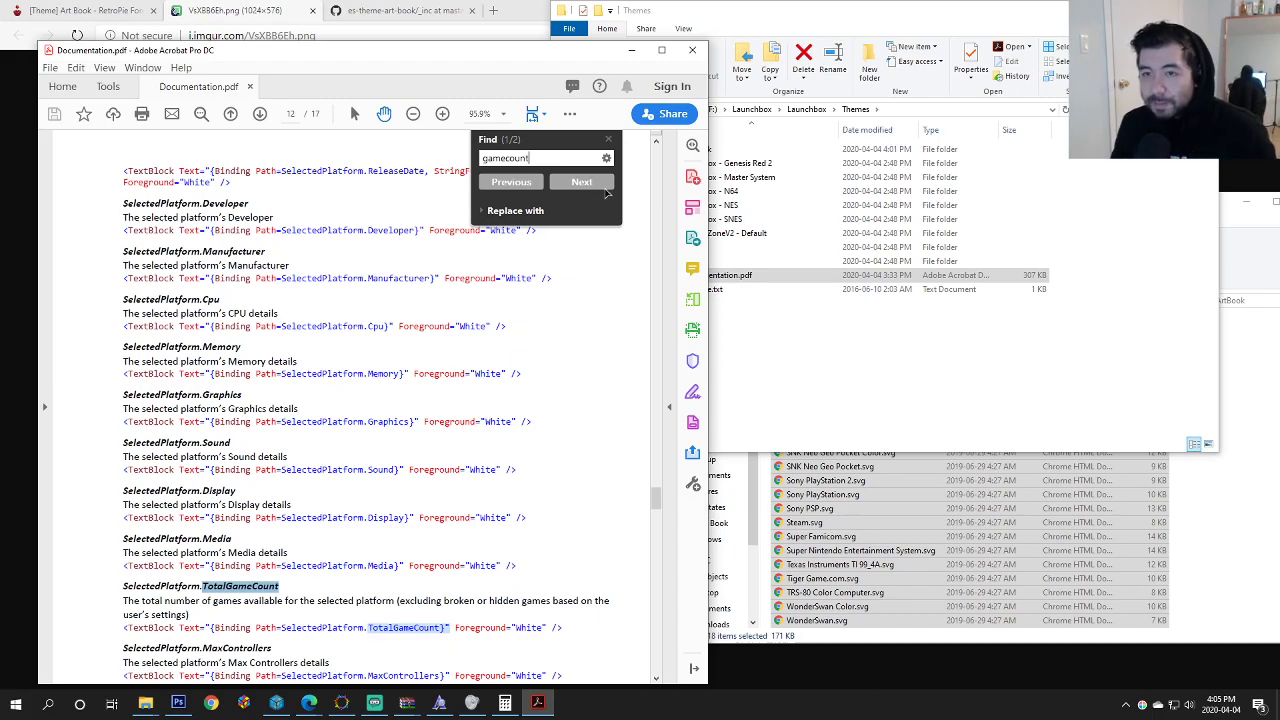
pyautogui.click(608, 139)
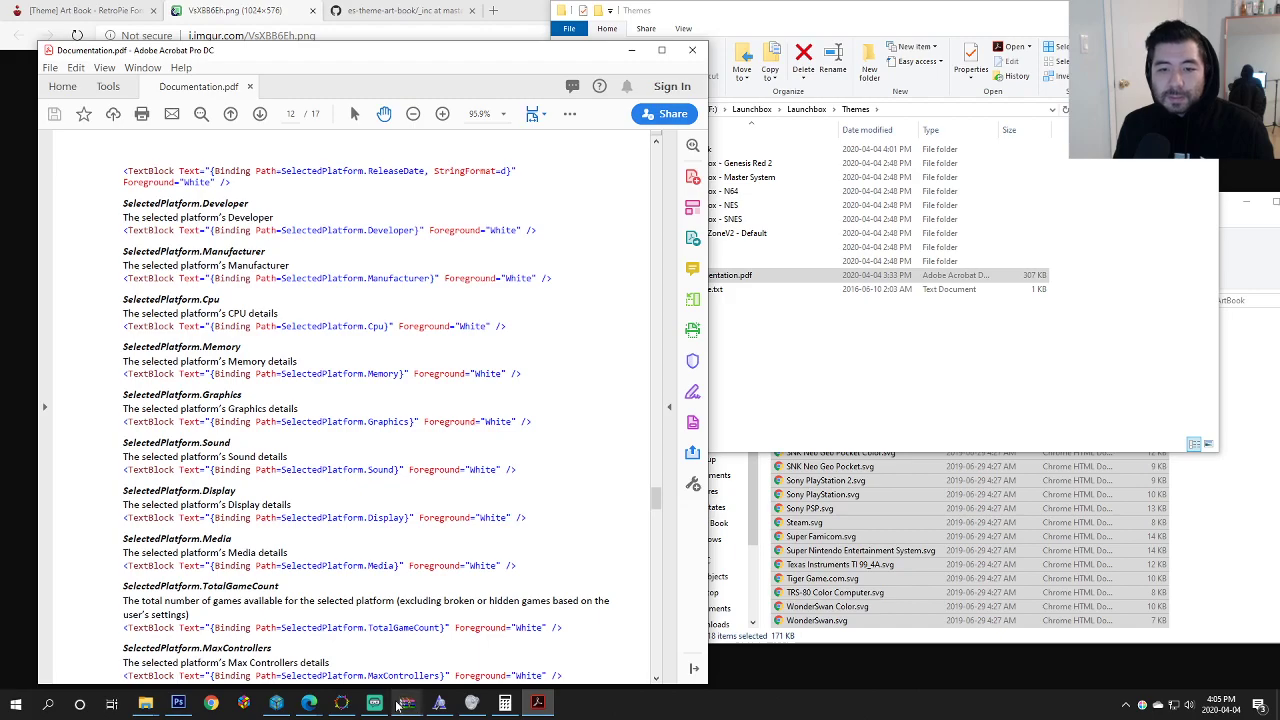
# Step: Switch to COMMUNITY Theme Creator, edit PlatformWheel1FiltersView, and add a text element placed below the wheel
pyautogui.click(341, 703)
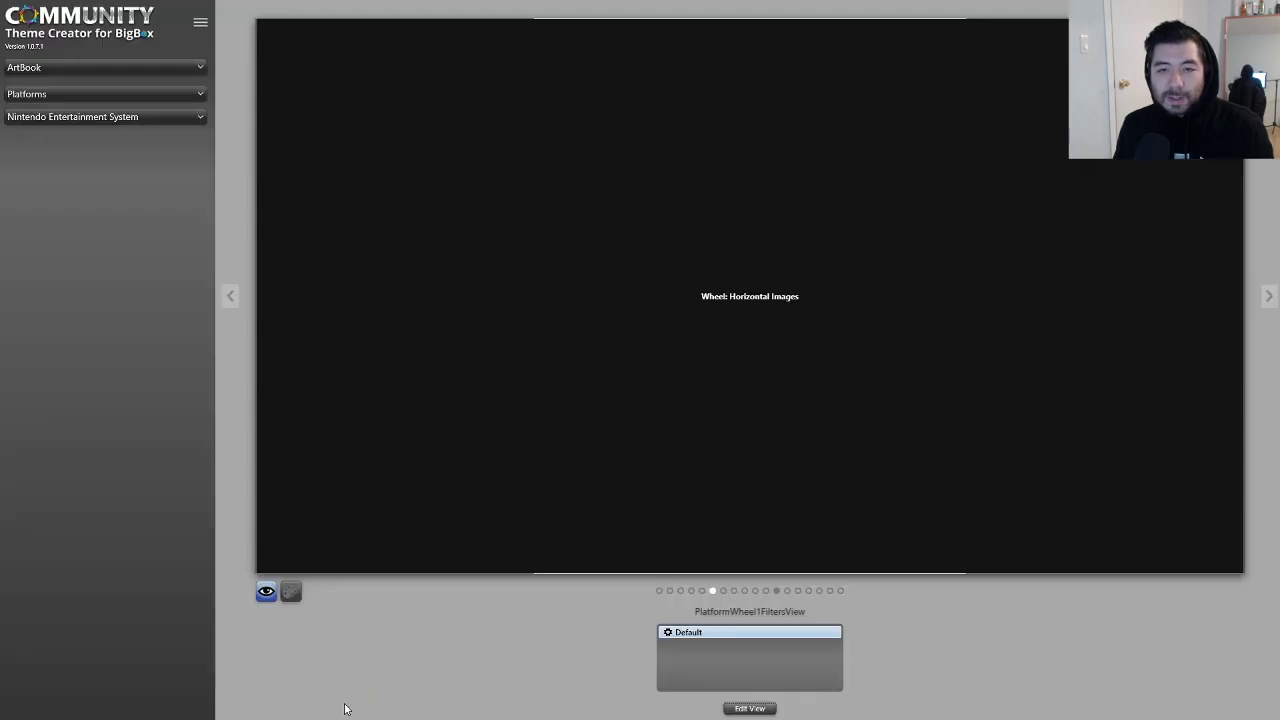
pyautogui.click(748, 709)
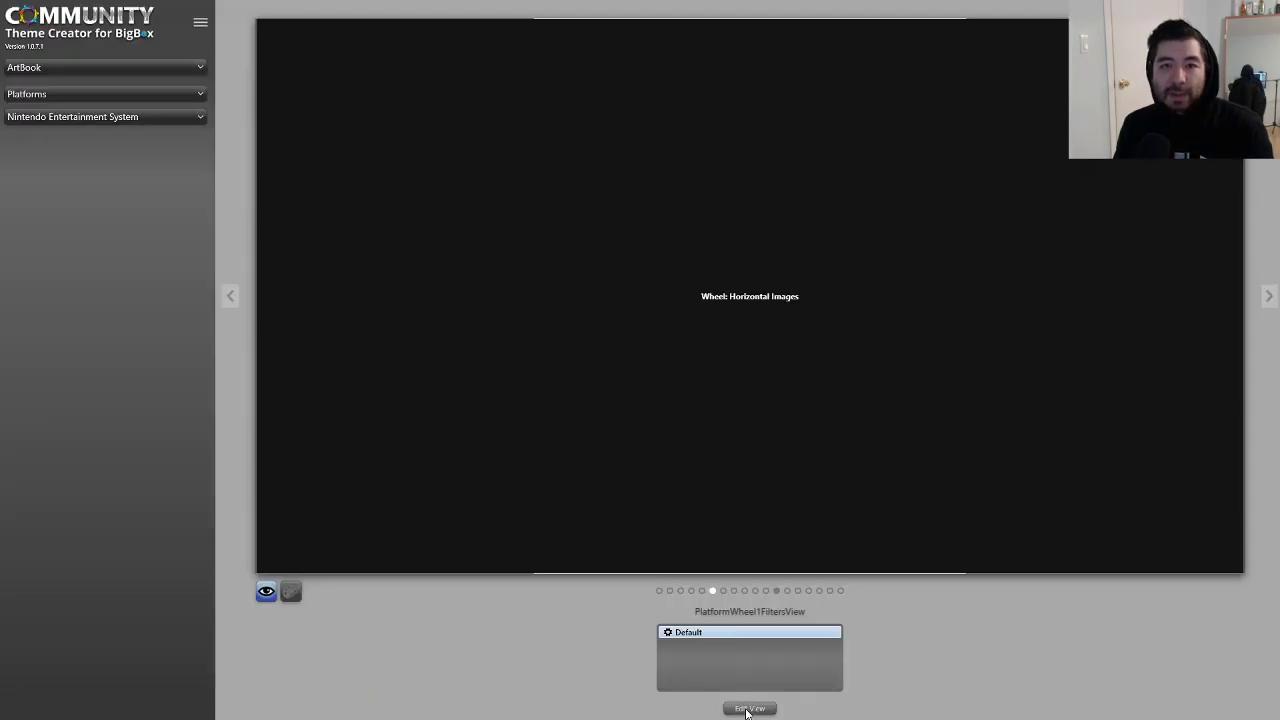
pyautogui.click(21, 86)
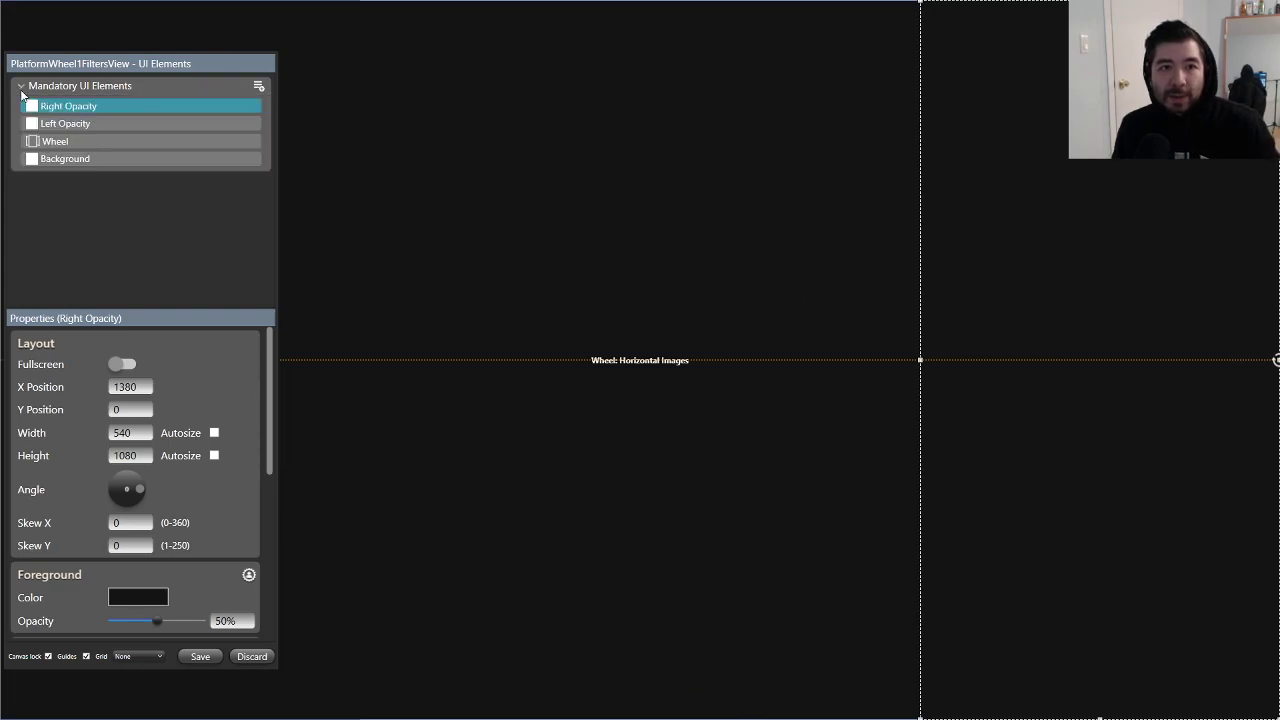
pyautogui.click(258, 89)
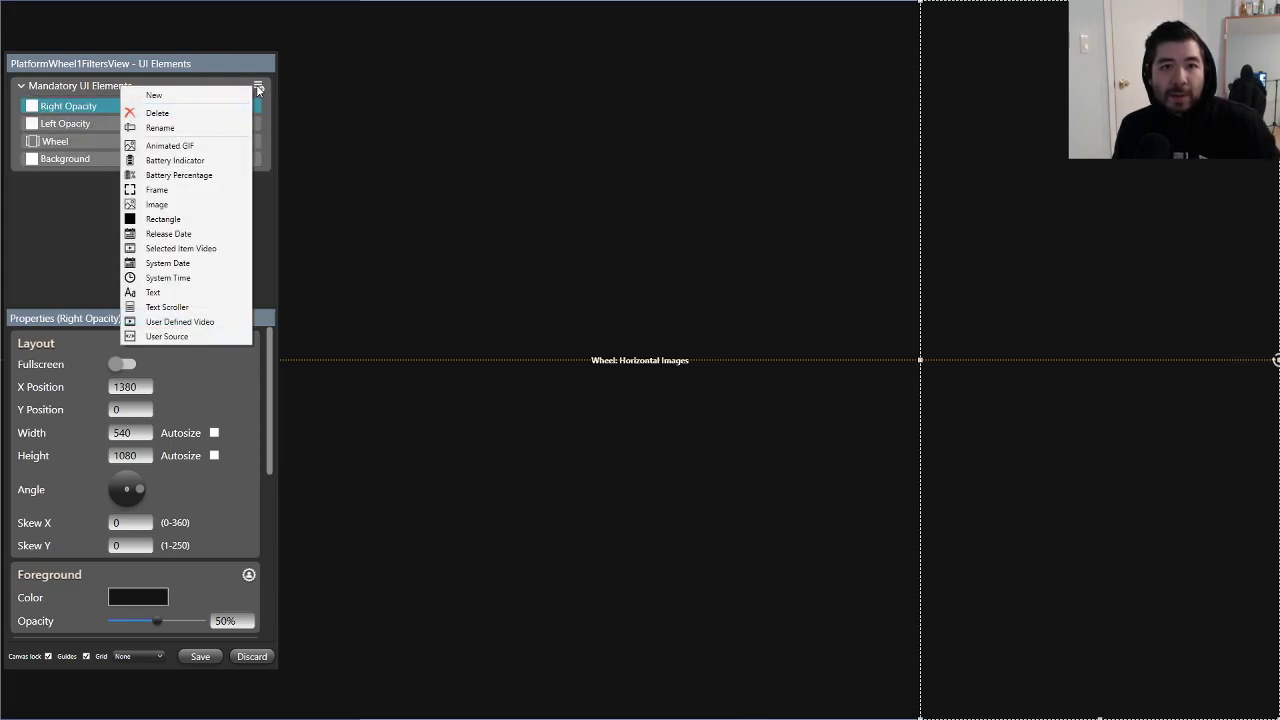
pyautogui.click(158, 292)
pyautogui.moveTo(475, 340); pyautogui.dragTo(495, 547)
# Step: Make the new text element display the Total game count metadata
pyautogui.scroll(-2, 246, 463)
pyautogui.scroll(-4, 246, 463)
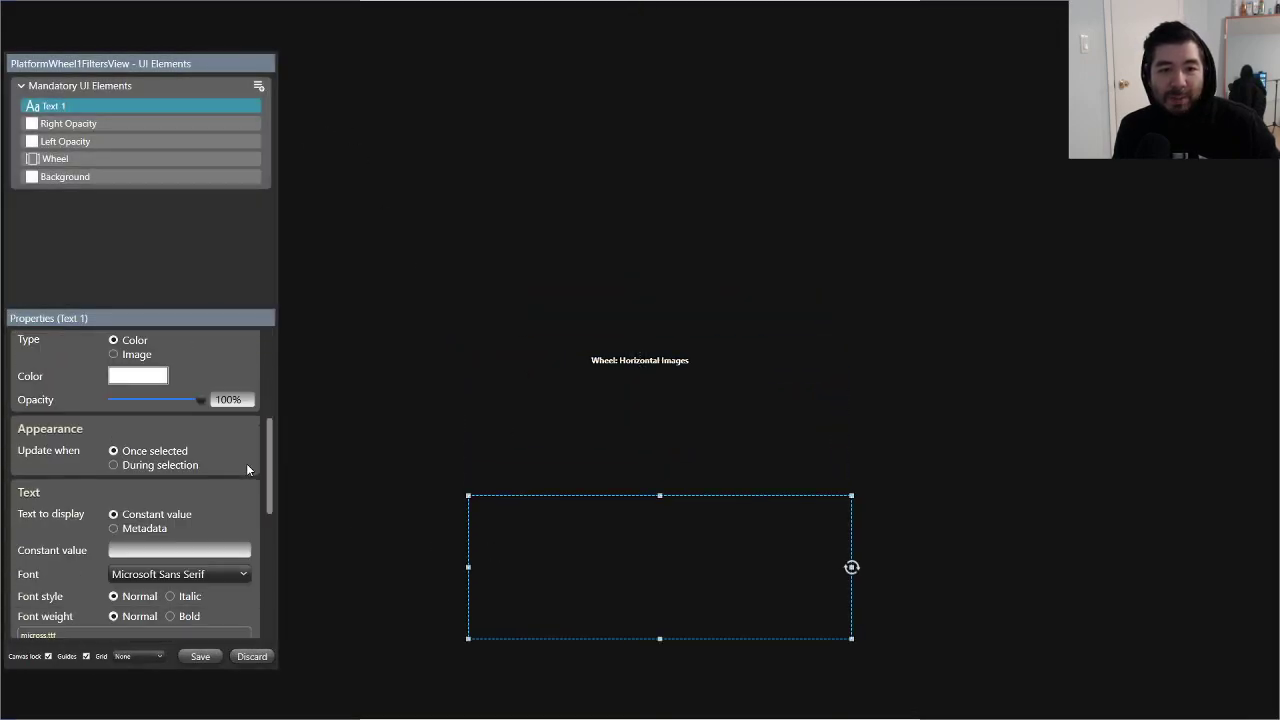
pyautogui.click(123, 432)
pyautogui.click(216, 455)
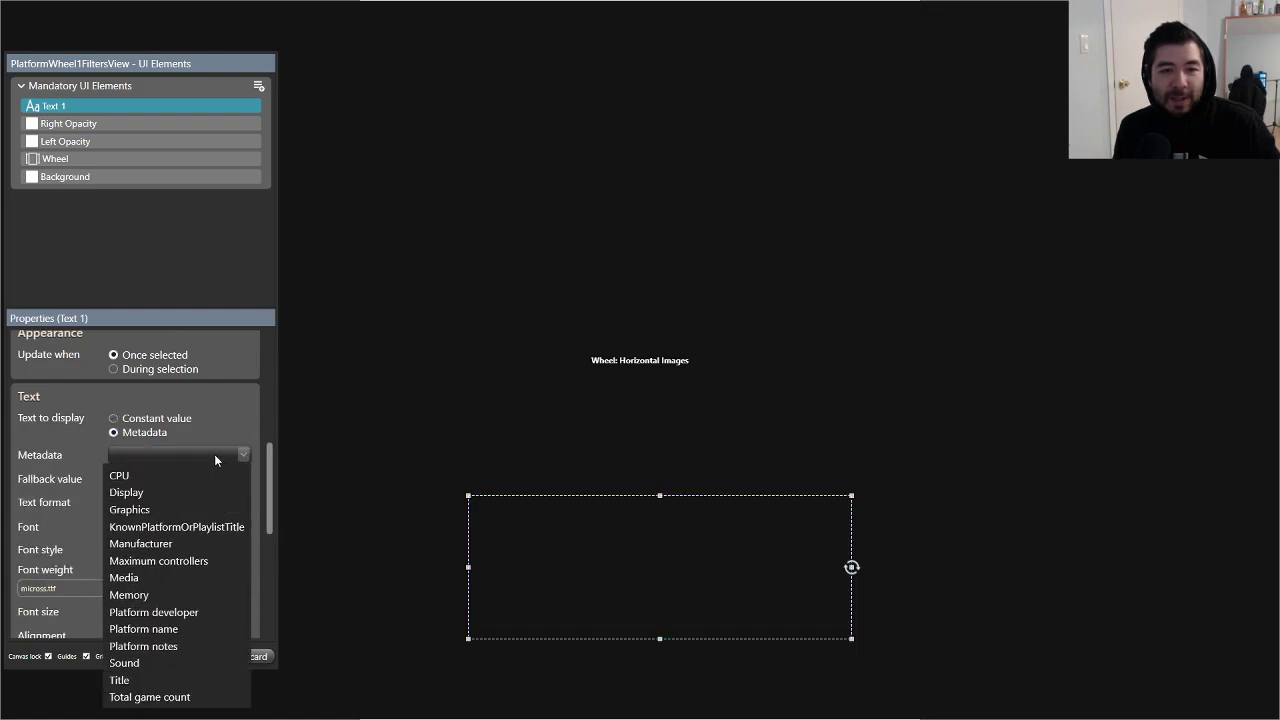
pyautogui.click(214, 455)
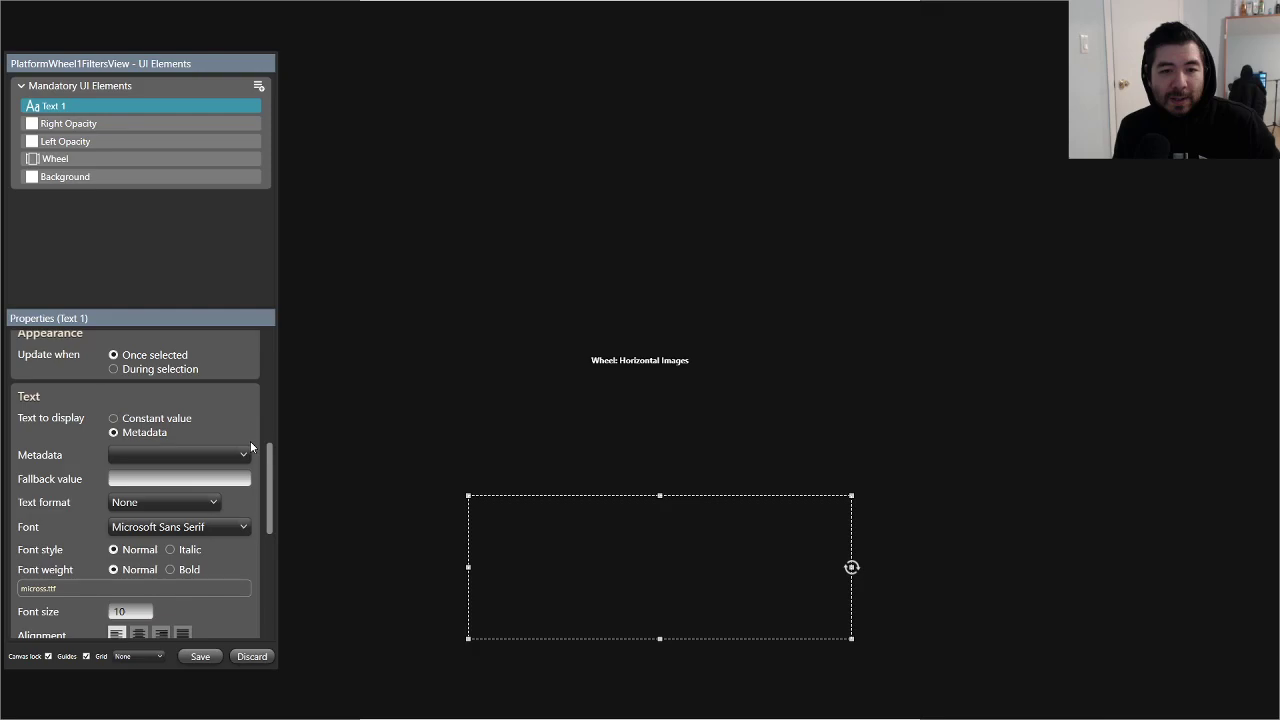
pyautogui.click(233, 455)
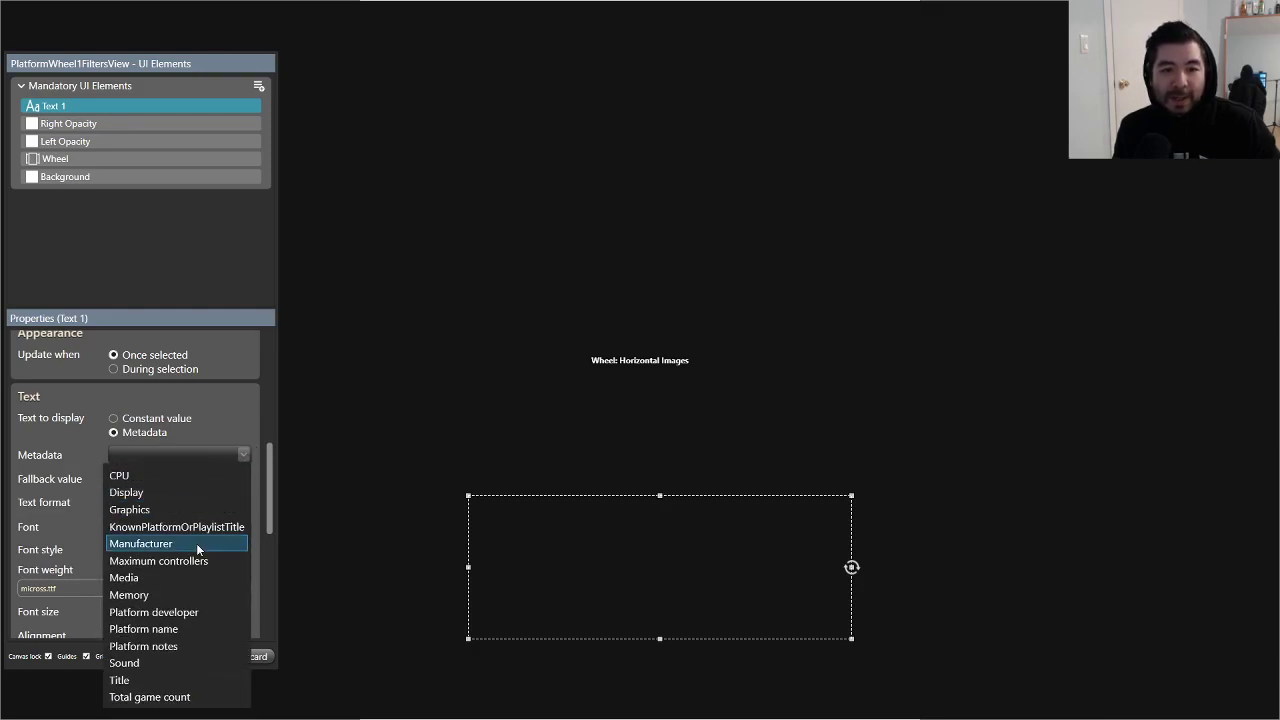
pyautogui.click(168, 698)
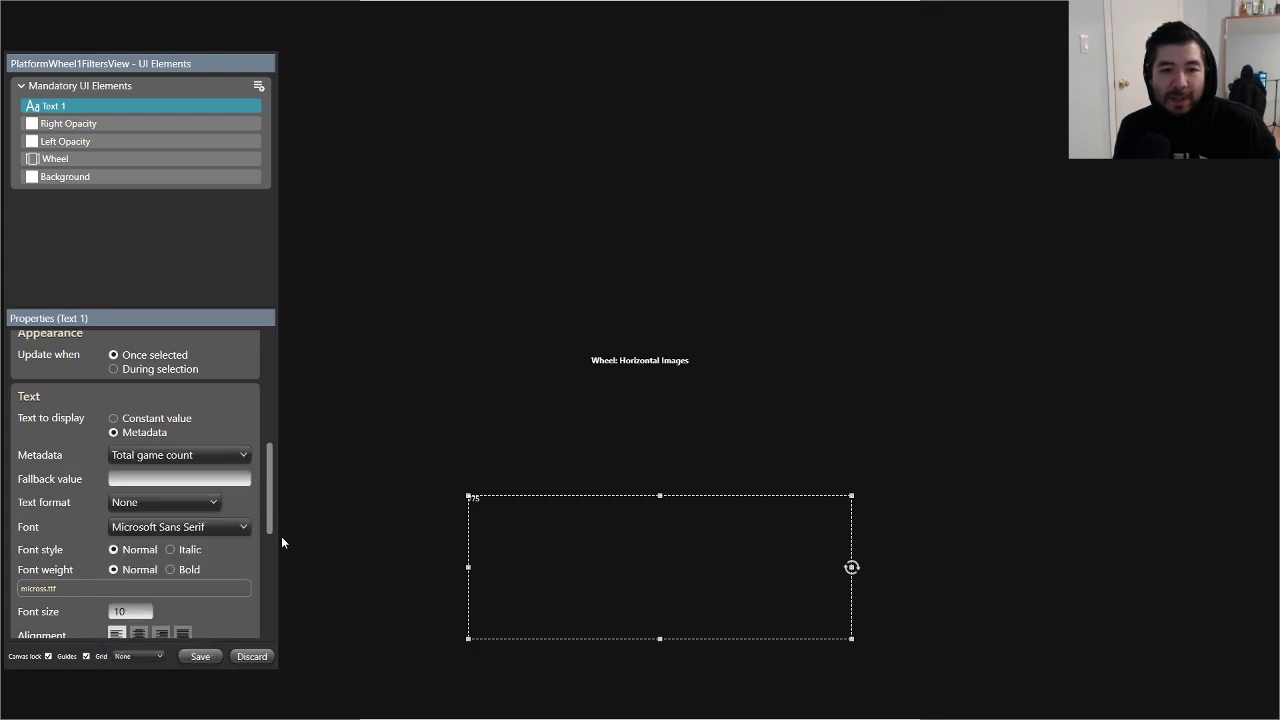
# Step: Set the game count text's font size to 100 and widen its box by extending the right edge
pyautogui.moveTo(268, 483)
pyautogui.mouseDown()
pyautogui.moveTo(276, 548)
pyautogui.moveTo(282, 492)
pyautogui.mouseUp()
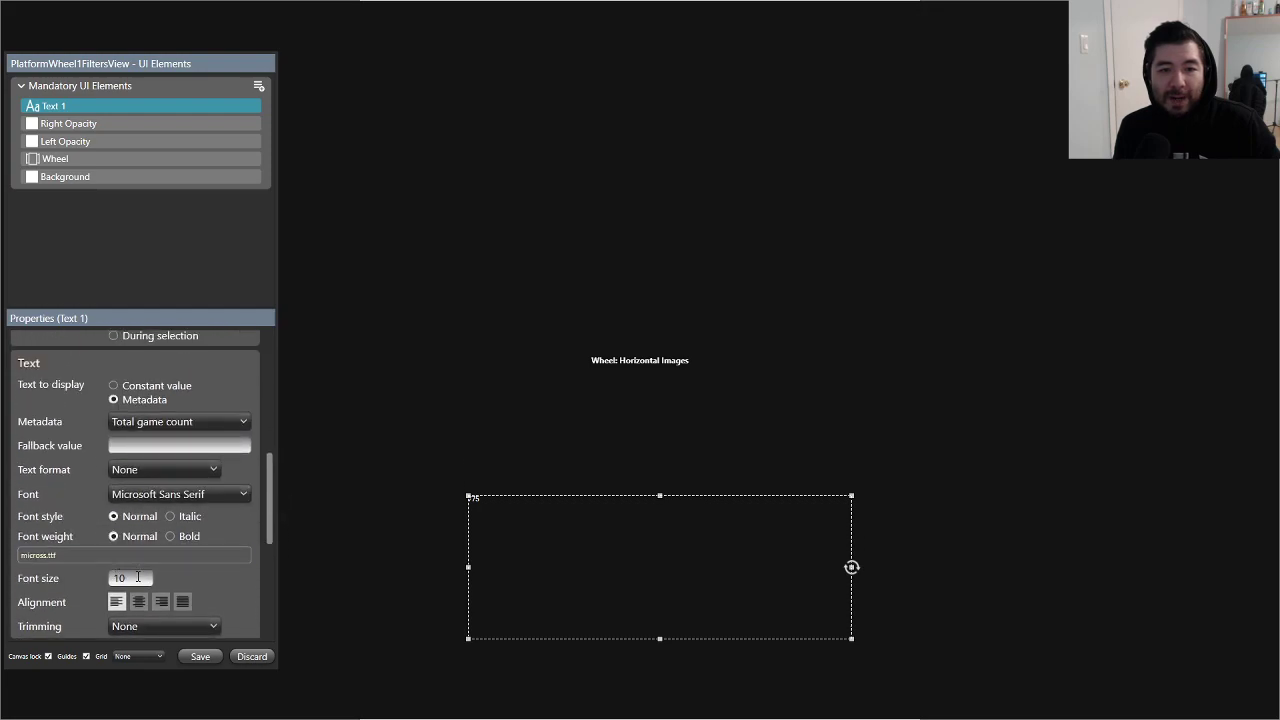
pyautogui.moveTo(138, 577); pyautogui.dragTo(58, 579)
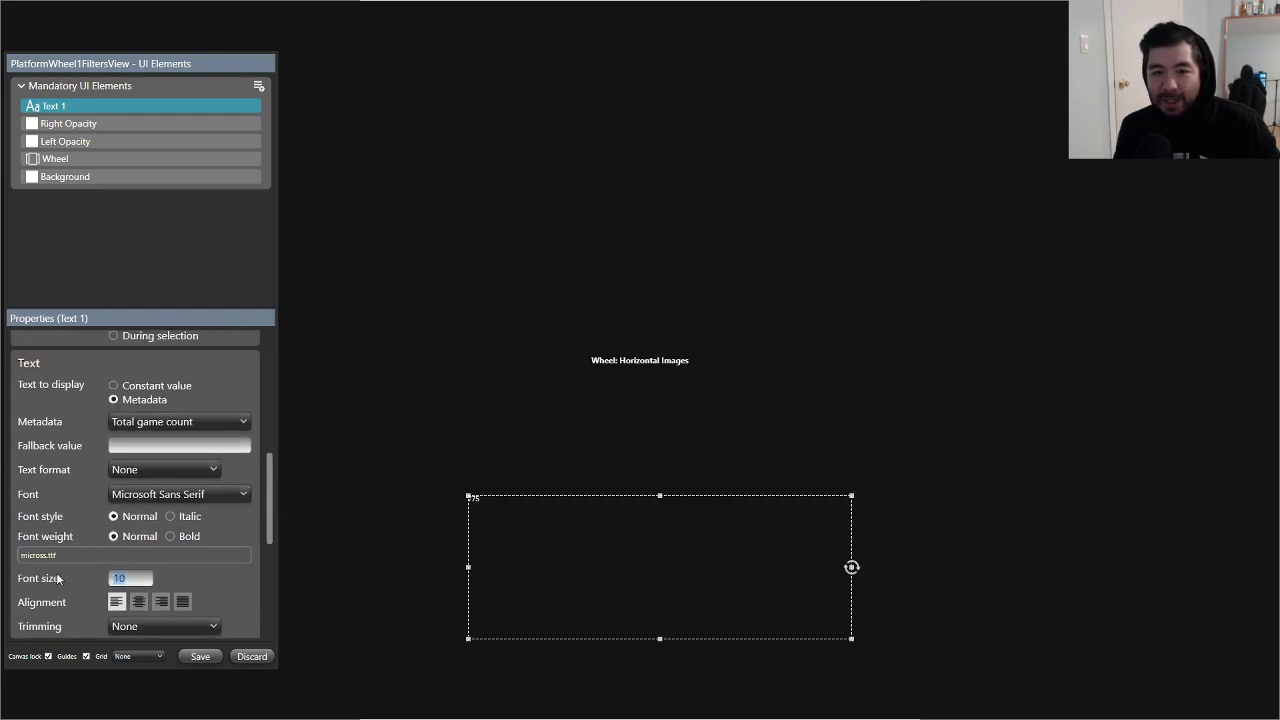
pyautogui.write('100')
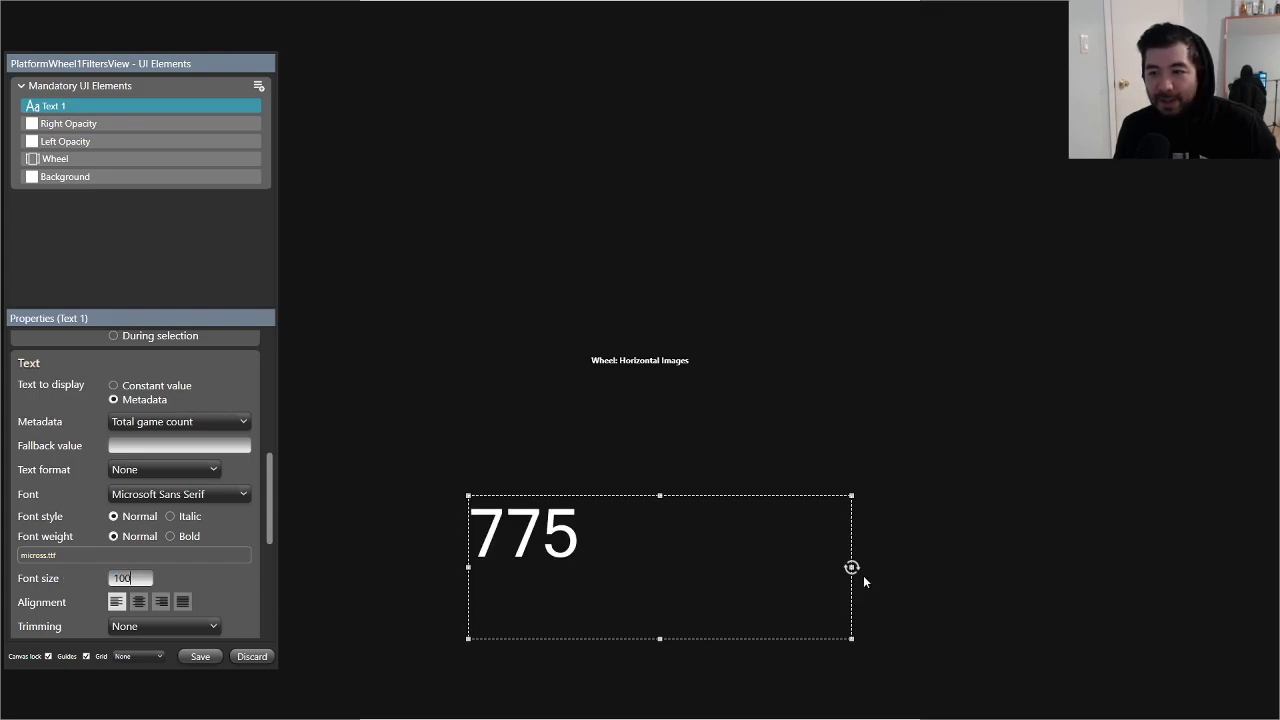
pyautogui.moveTo(851, 567); pyautogui.dragTo(1143, 568)
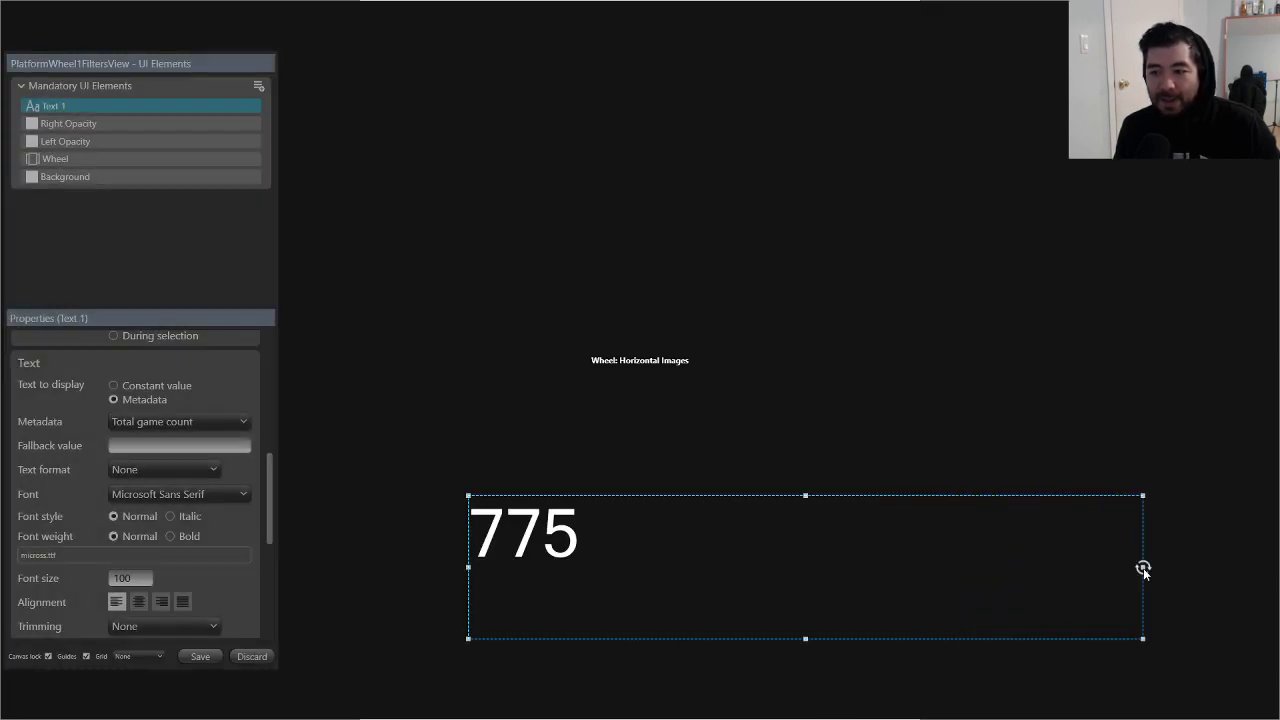
# Step: Save the view and publish the ArtBook theme, ignoring the folder deletion error
pyautogui.moveTo(265, 480); pyautogui.dragTo(290, 518)
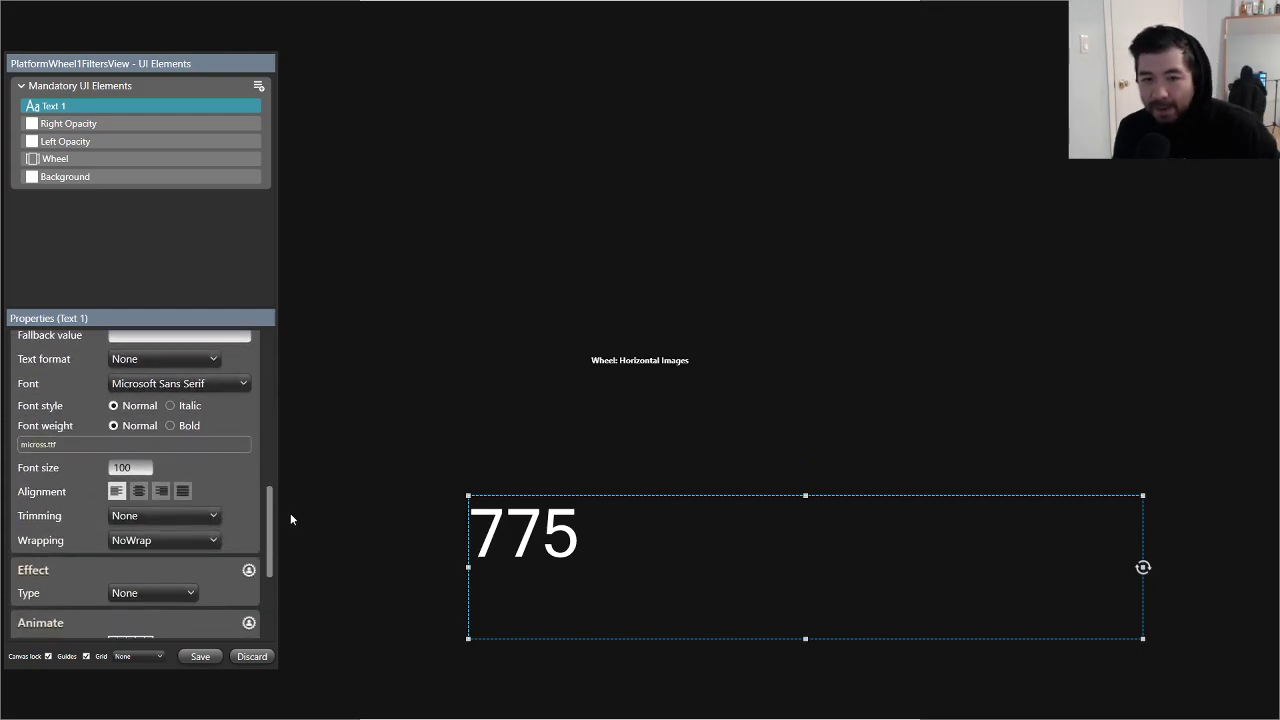
pyautogui.click(200, 656)
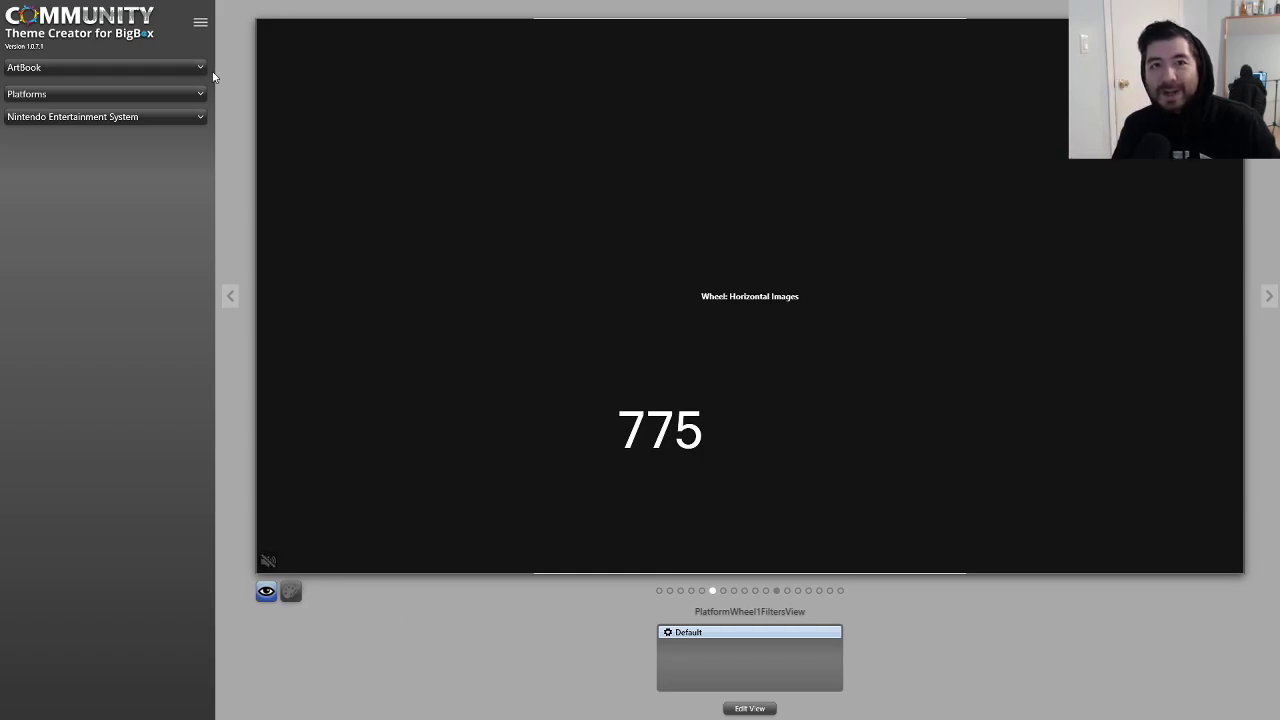
pyautogui.click(201, 23)
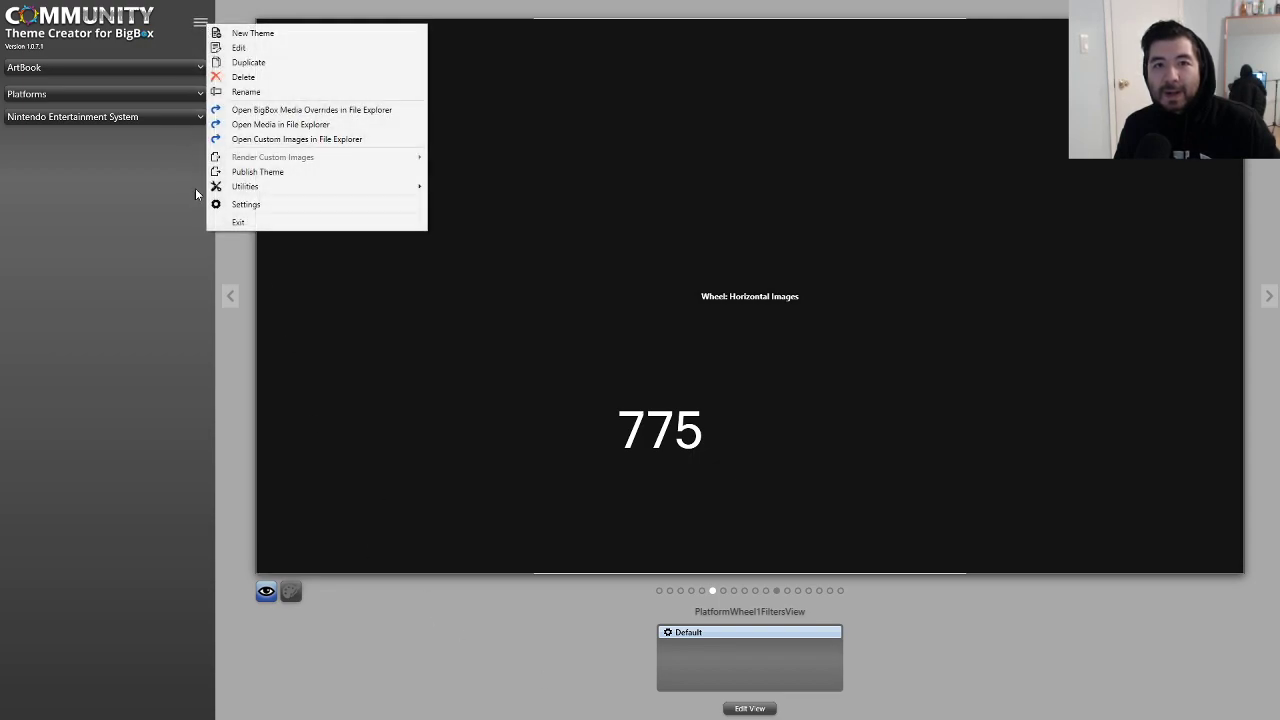
pyautogui.click(257, 172)
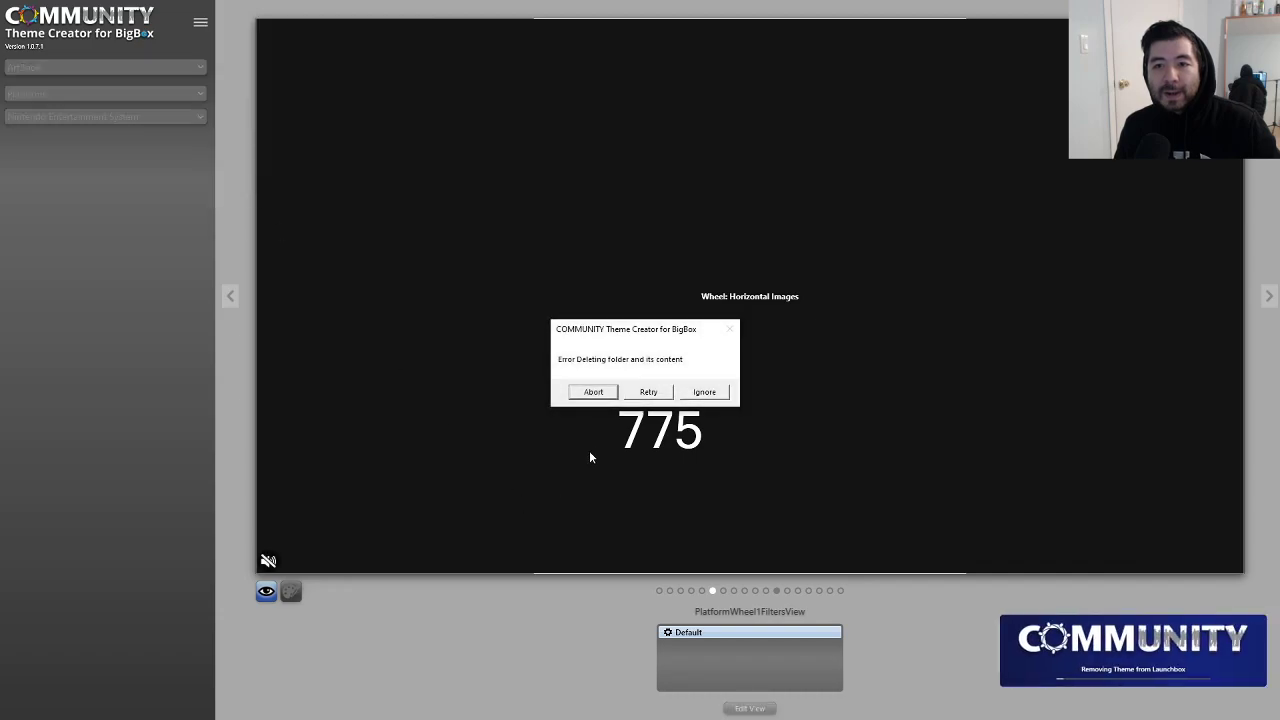
pyautogui.click(706, 393)
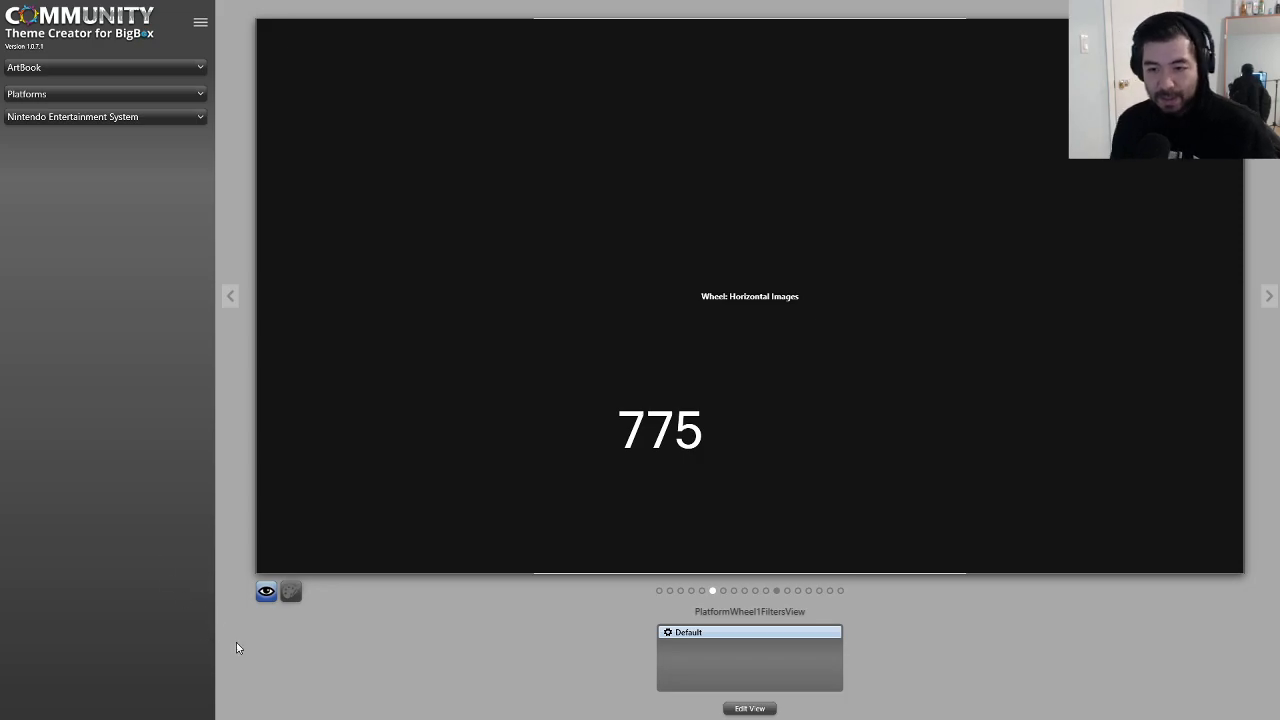
# Step: Switch to Streamlabs OBS, and open the Windows Bluetooth settings for adding a device
pyautogui.hotkey('alt', 'Tab')
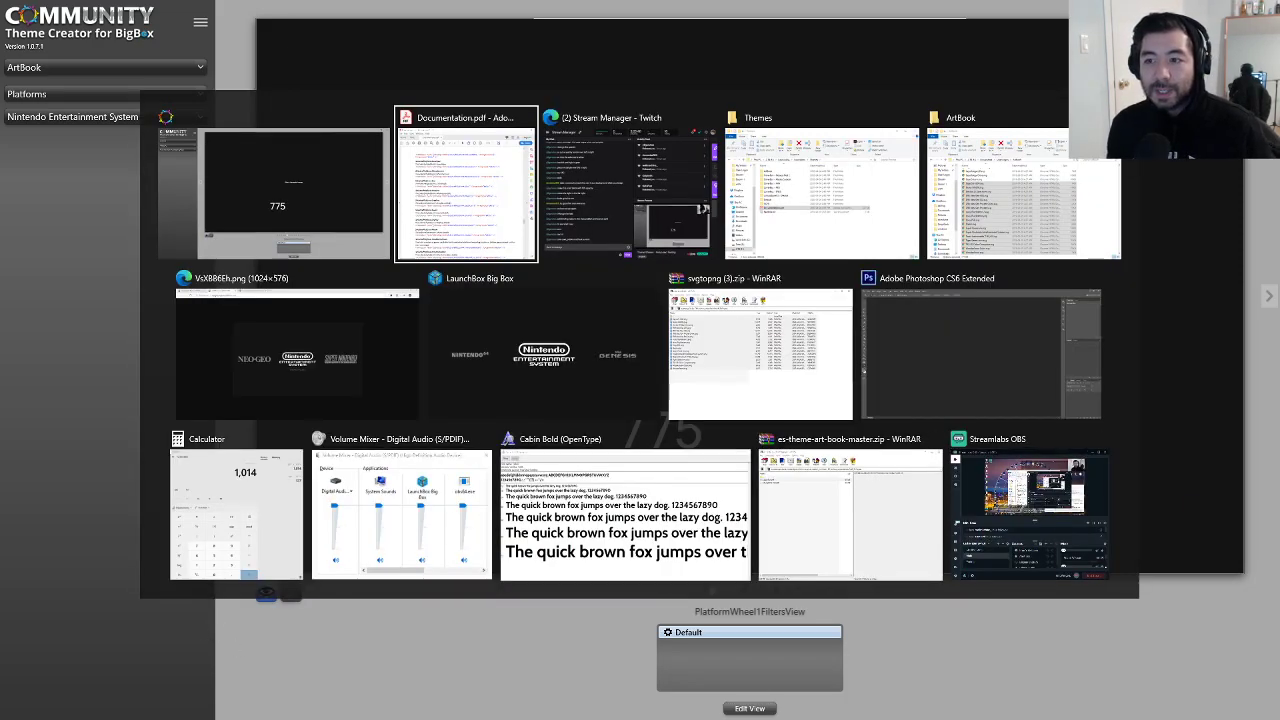
pyautogui.click(1058, 524)
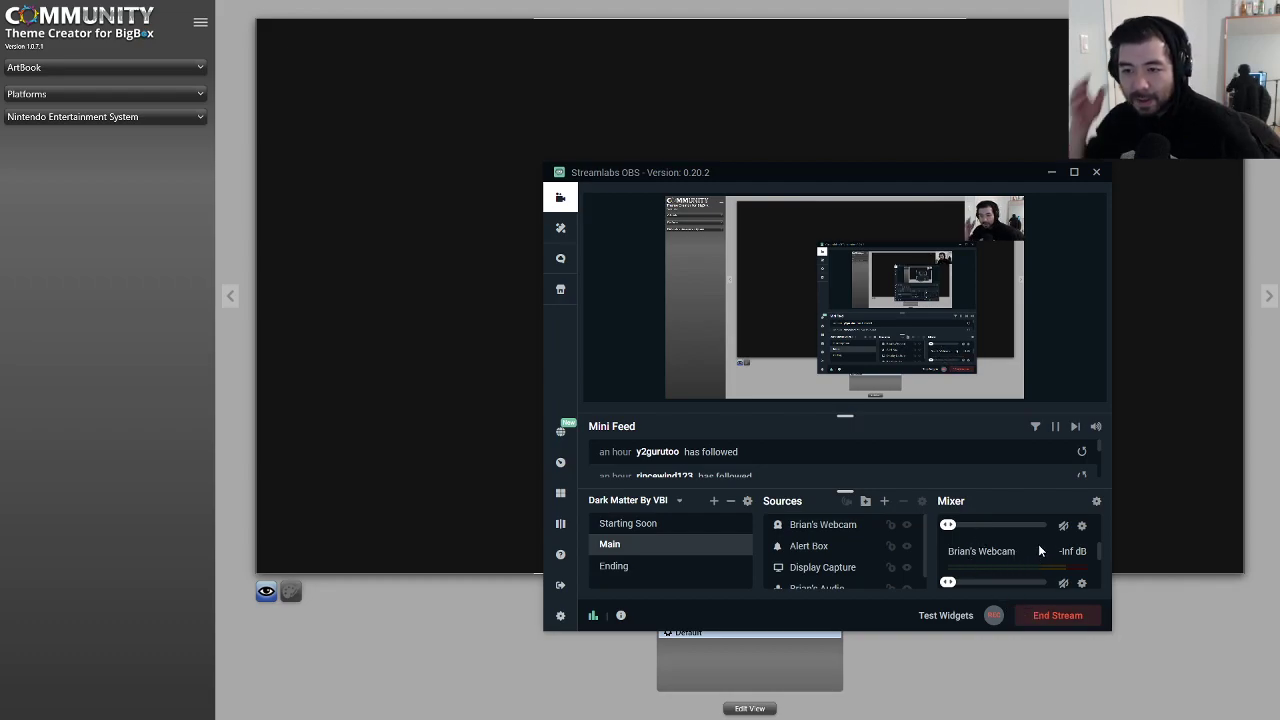
pyautogui.press('super')
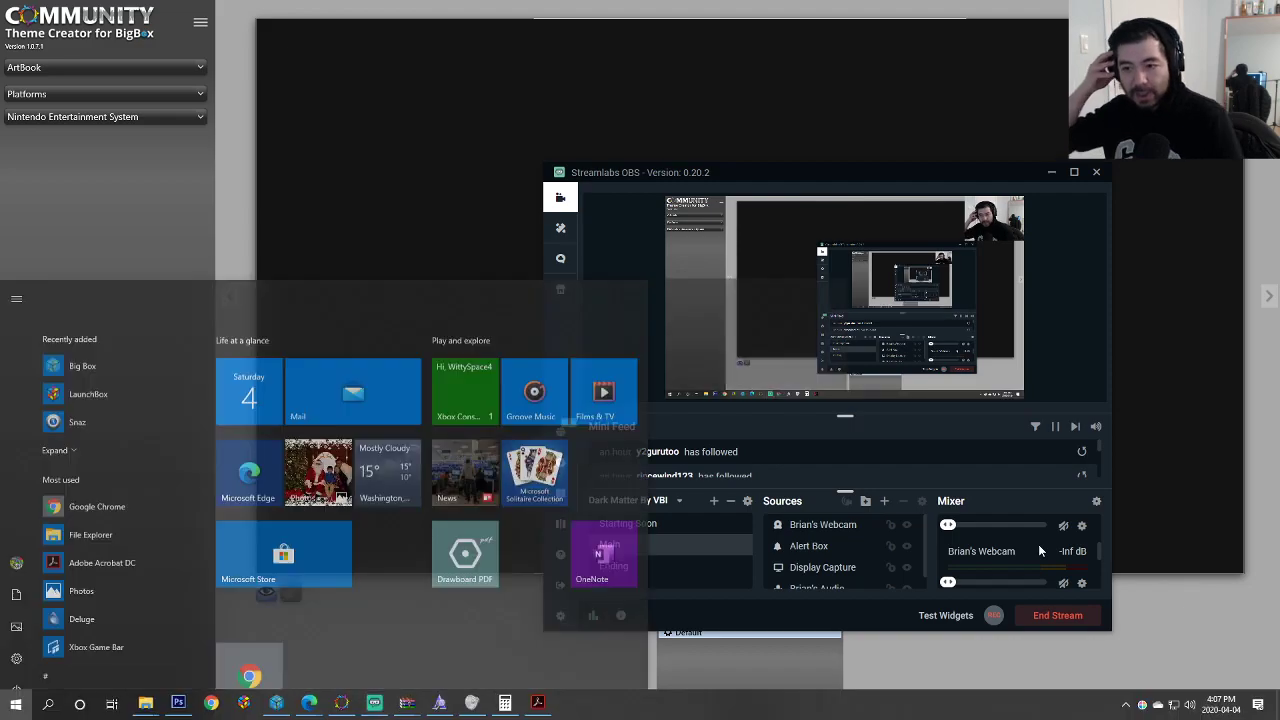
pyautogui.click(1125, 704)
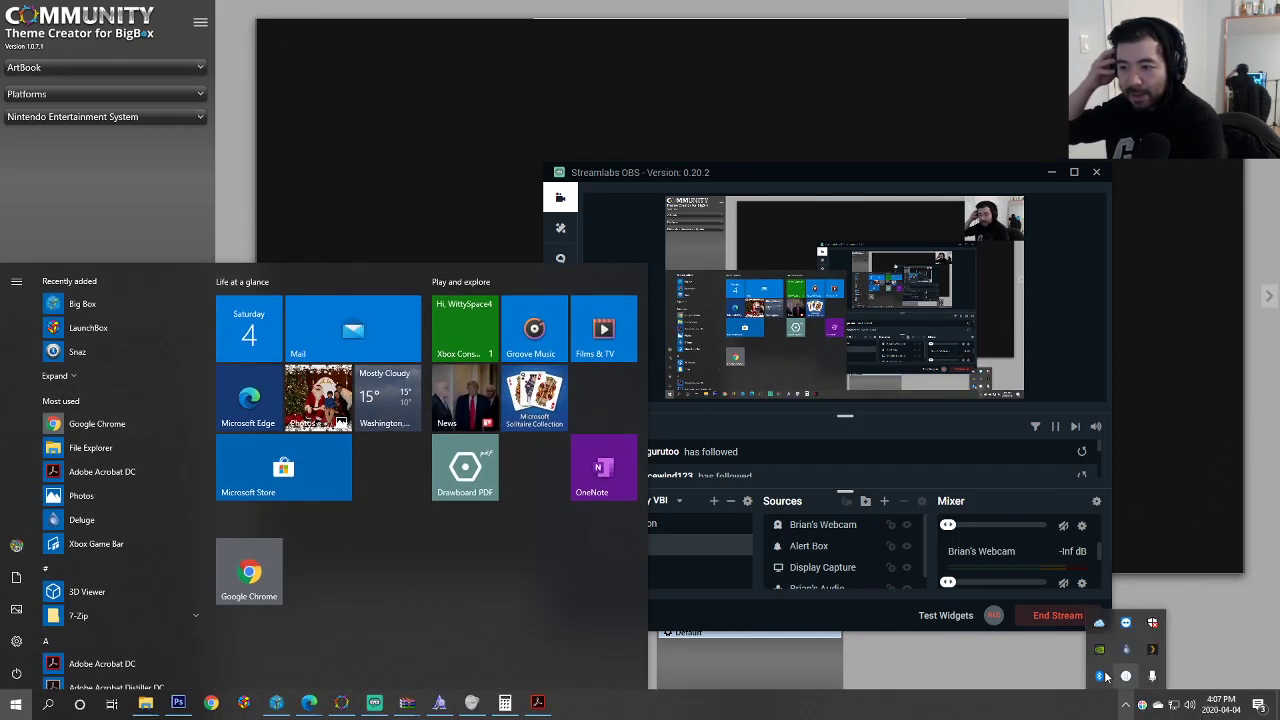
pyautogui.rightClick(1100, 680)
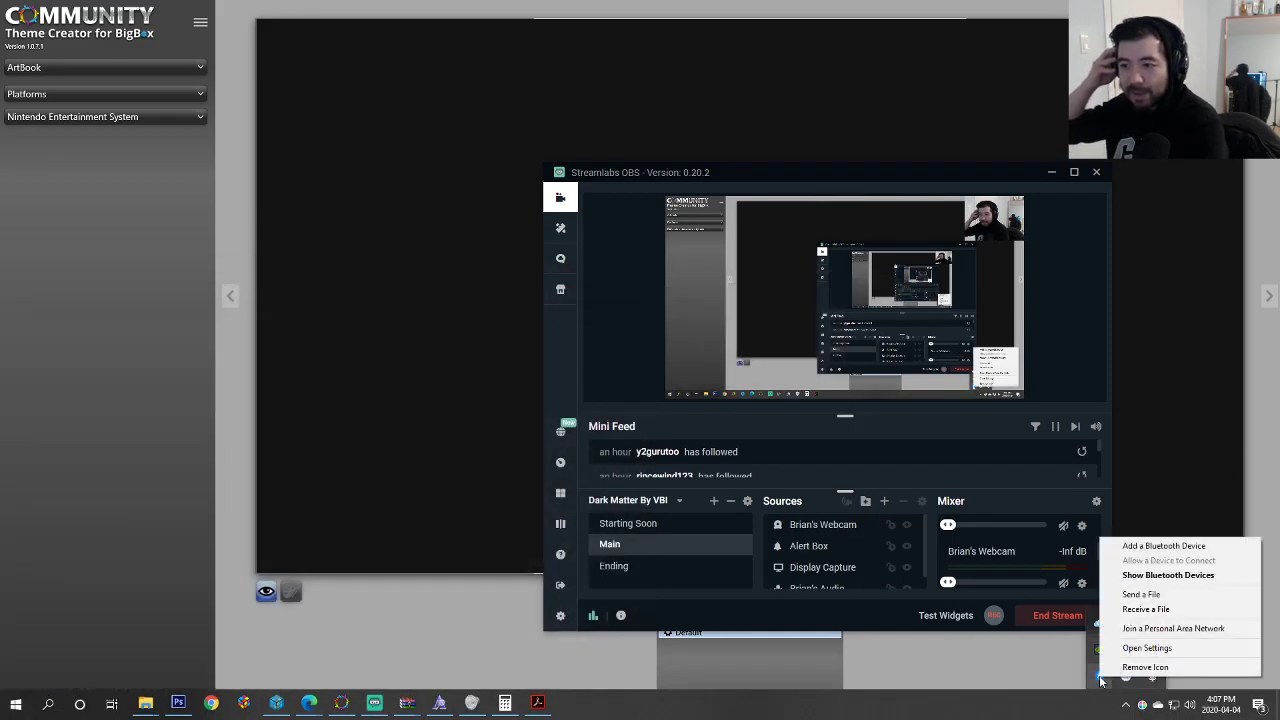
pyautogui.click(1137, 545)
pyautogui.press('super+i')
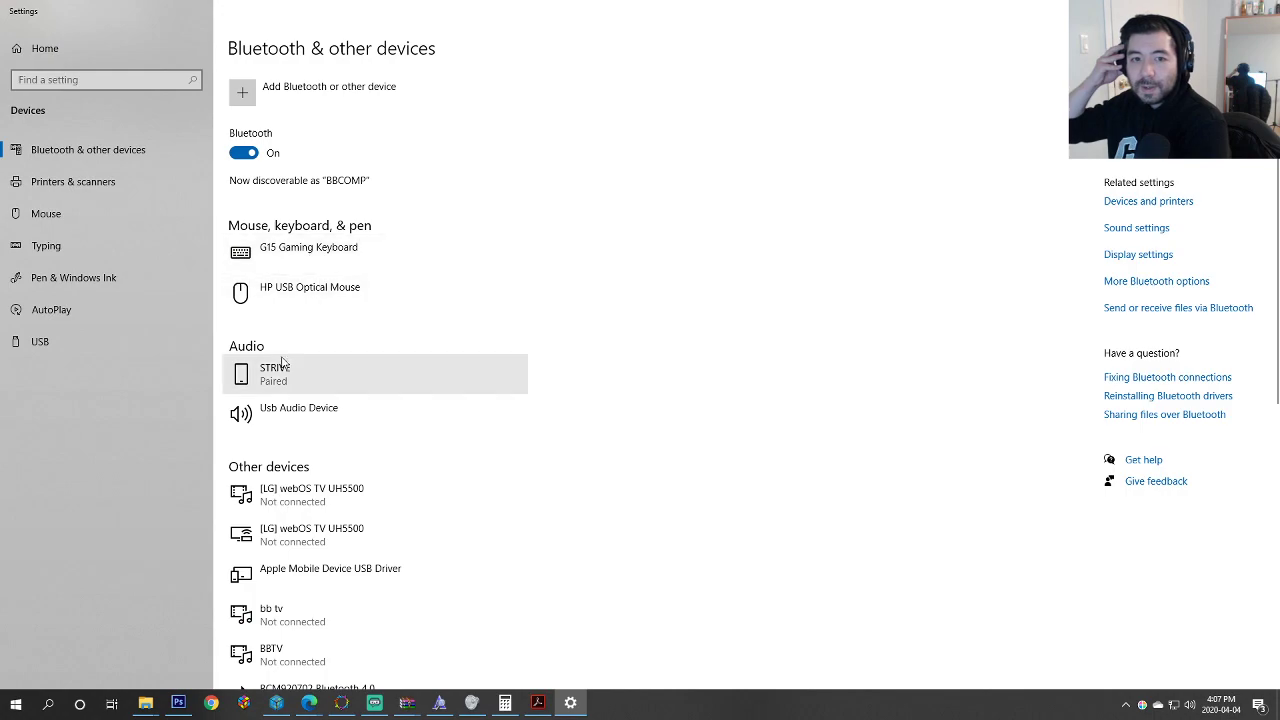
# Step: Pair the NC75 Pro headphones over Bluetooth and close the Windows settings
pyautogui.click(253, 78)
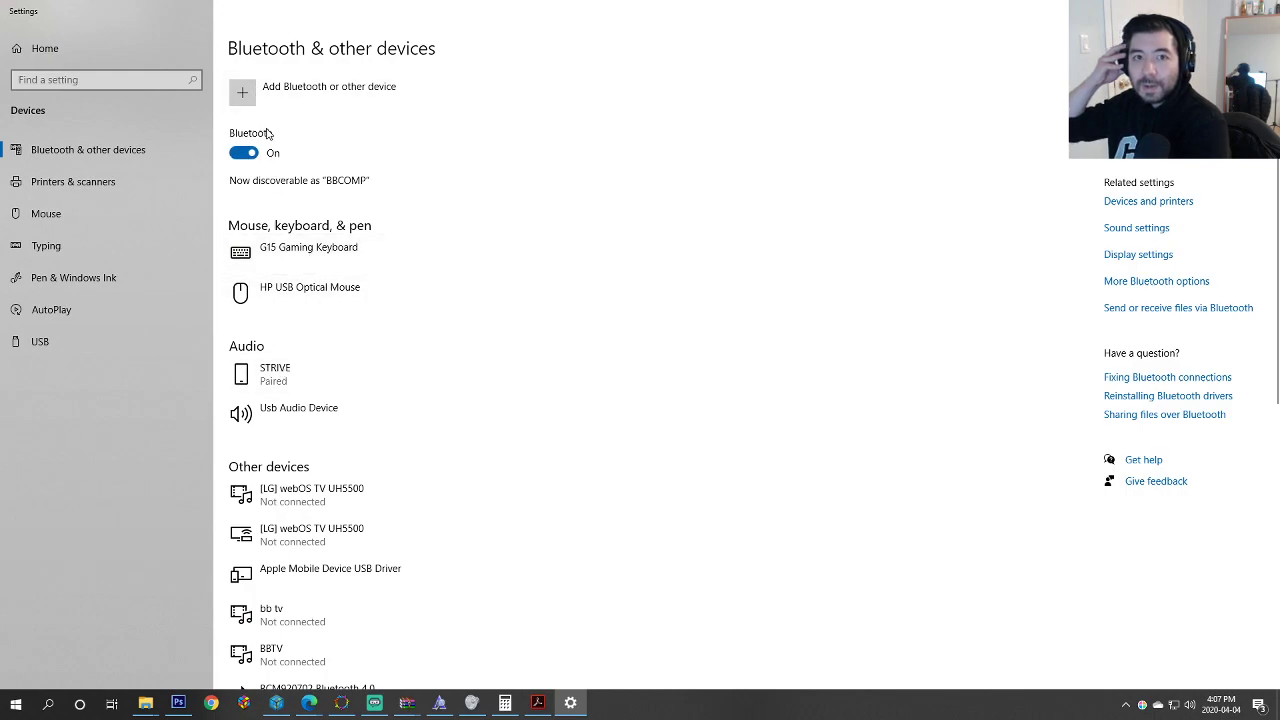
pyautogui.click(546, 232)
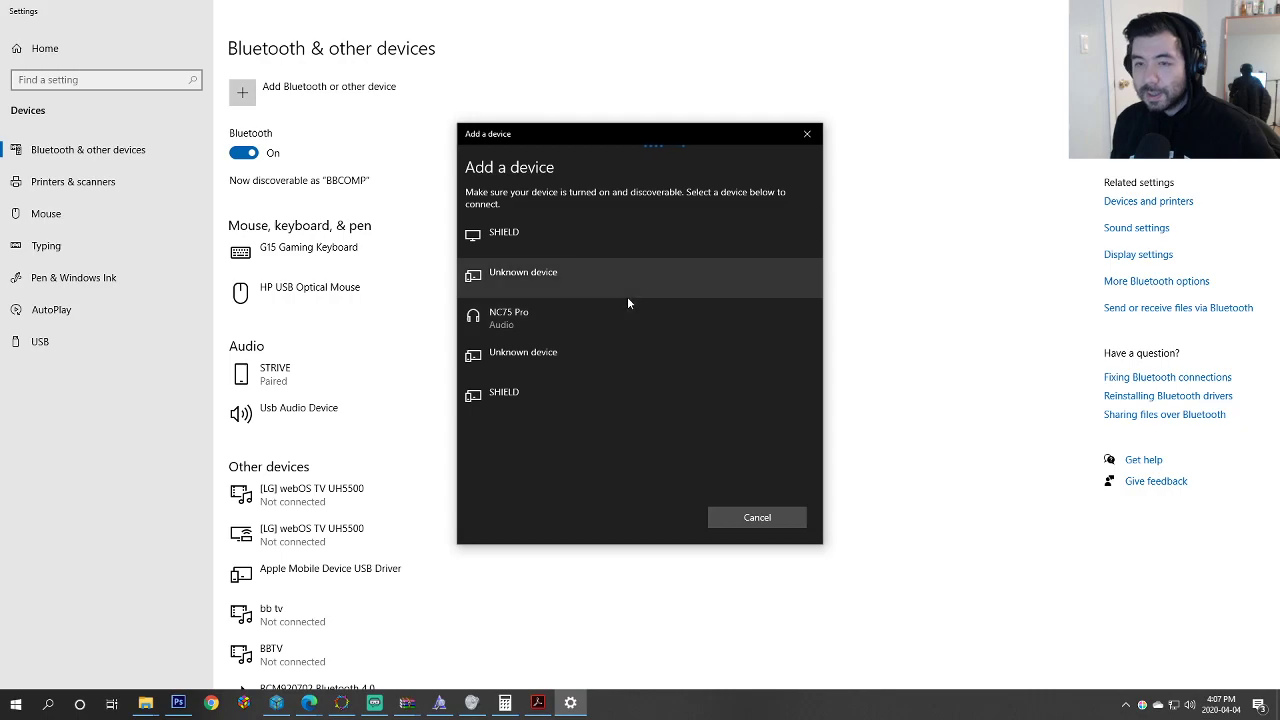
pyautogui.click(558, 318)
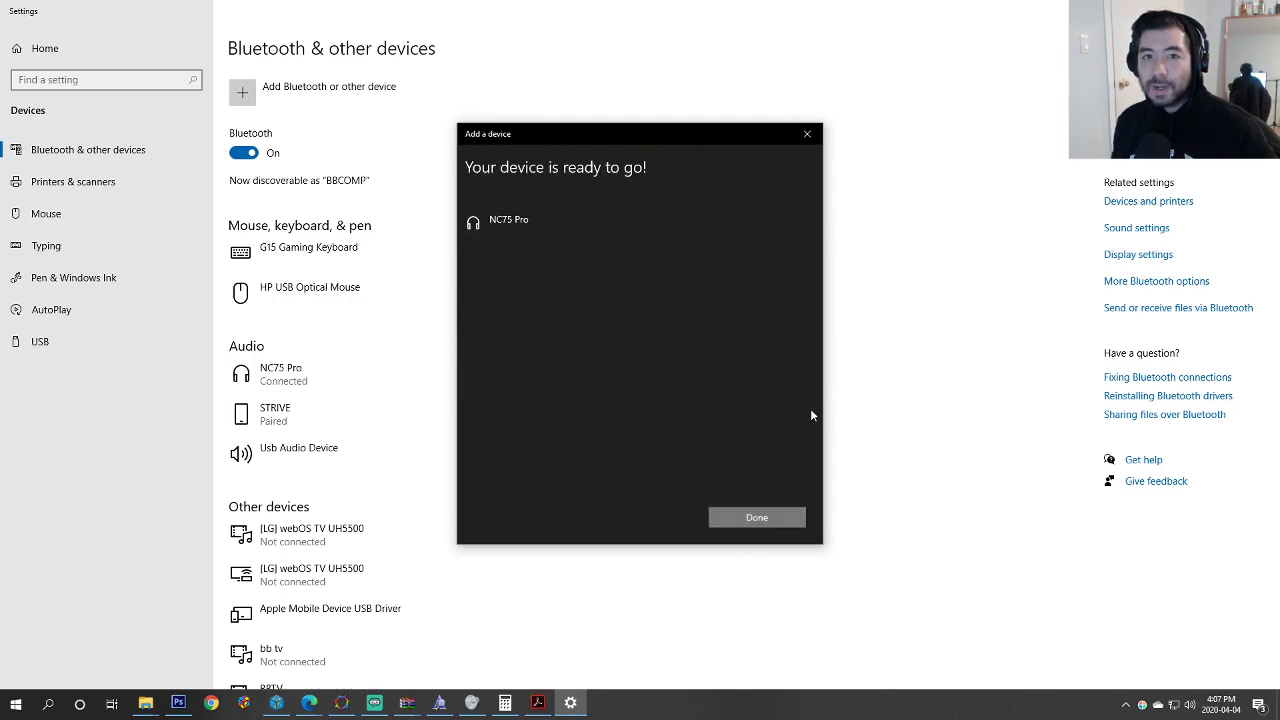
pyautogui.click(742, 512)
pyautogui.click(1257, 12)
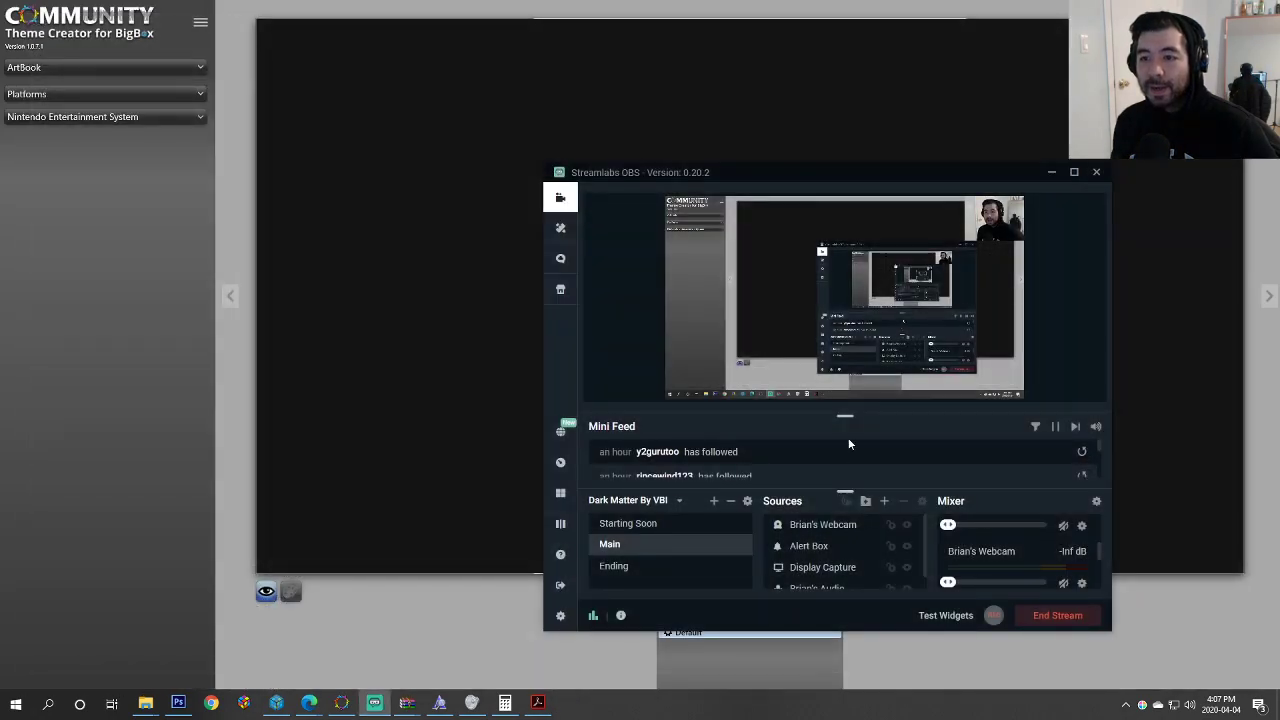
# Step: Examine the advanced audio settings and the NC75 Pro headphones' mixer entry in Streamlabs OBS, and return to the theme creator
pyautogui.click(1096, 501)
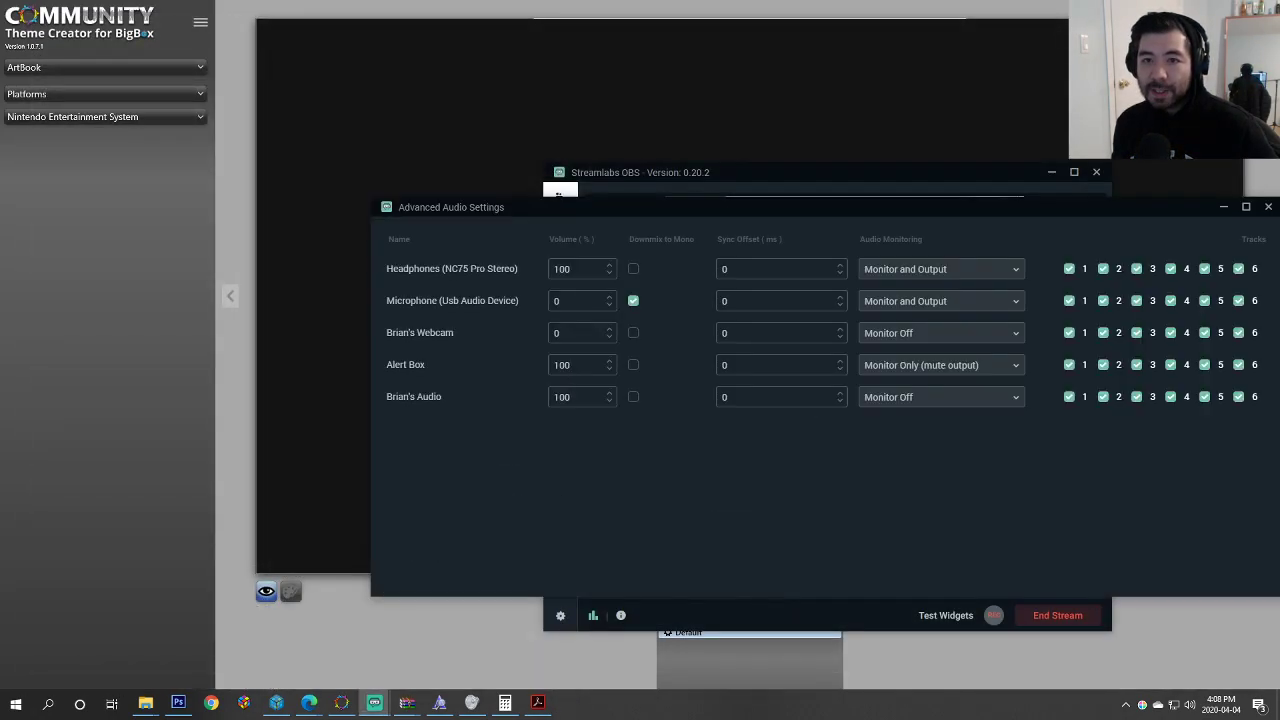
pyautogui.click(1267, 206)
pyautogui.scroll(3, 1040, 545)
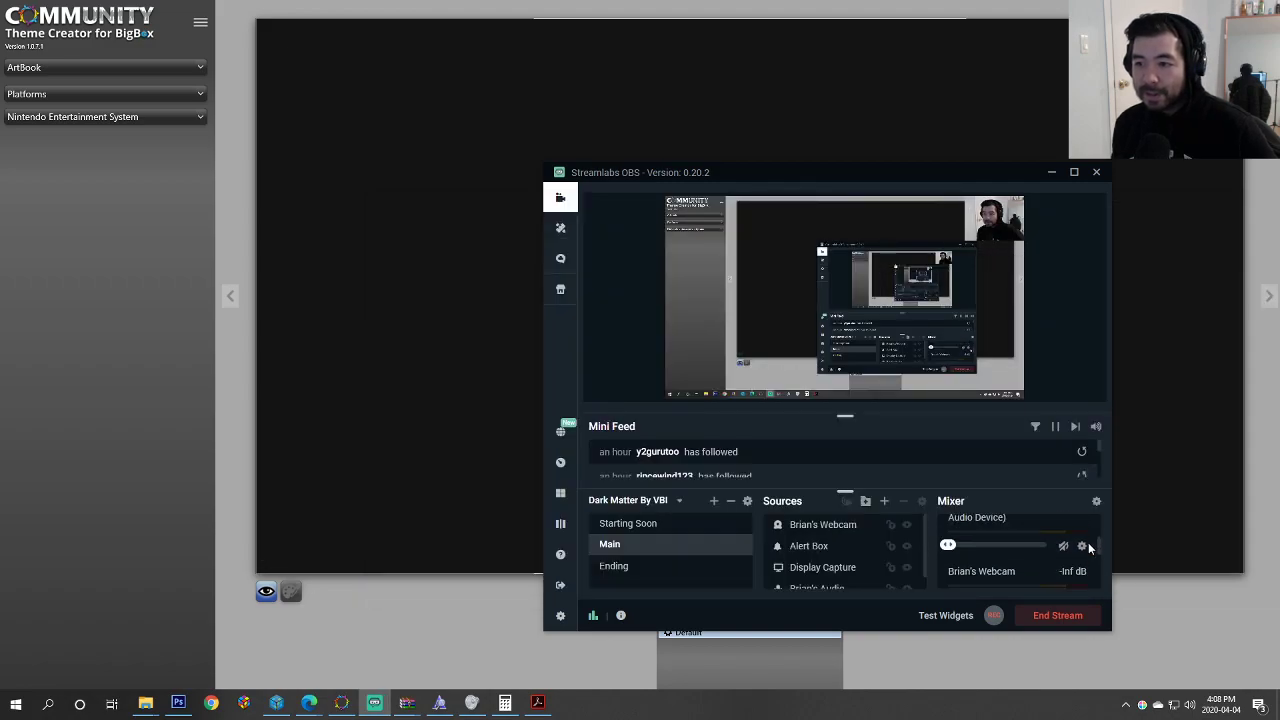
pyautogui.scroll(2, 1081, 552)
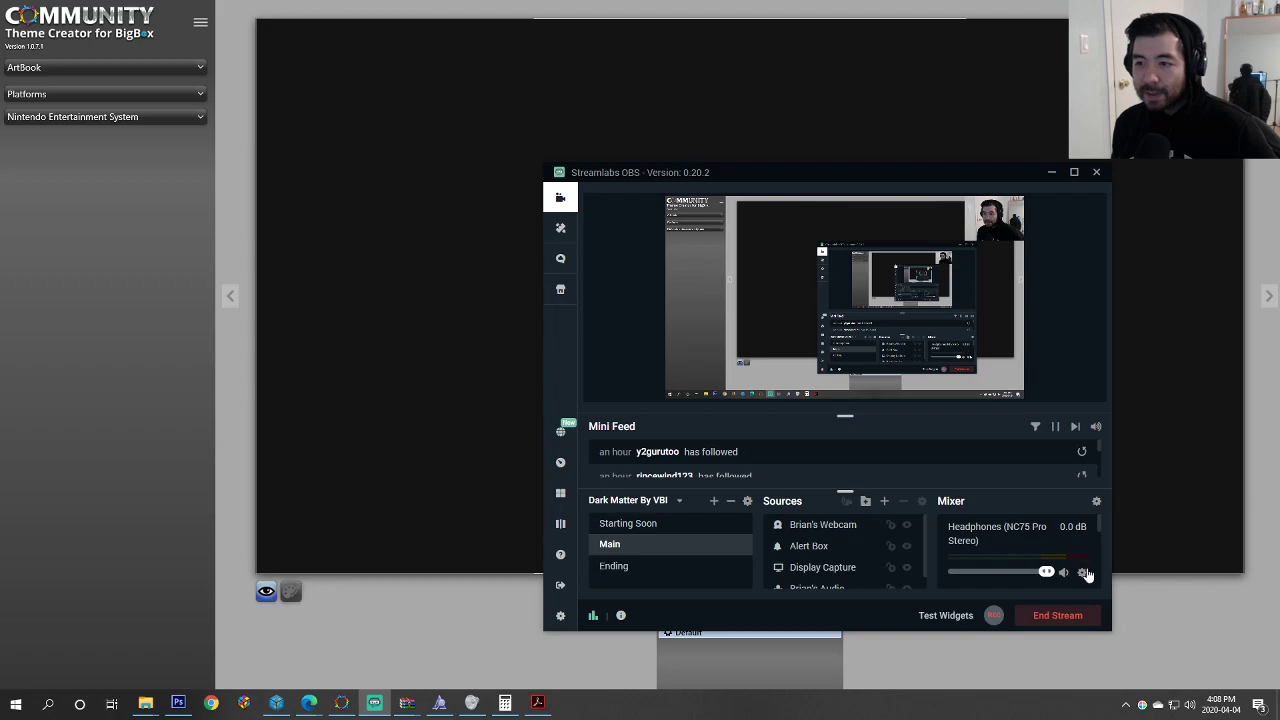
pyautogui.click(1082, 577)
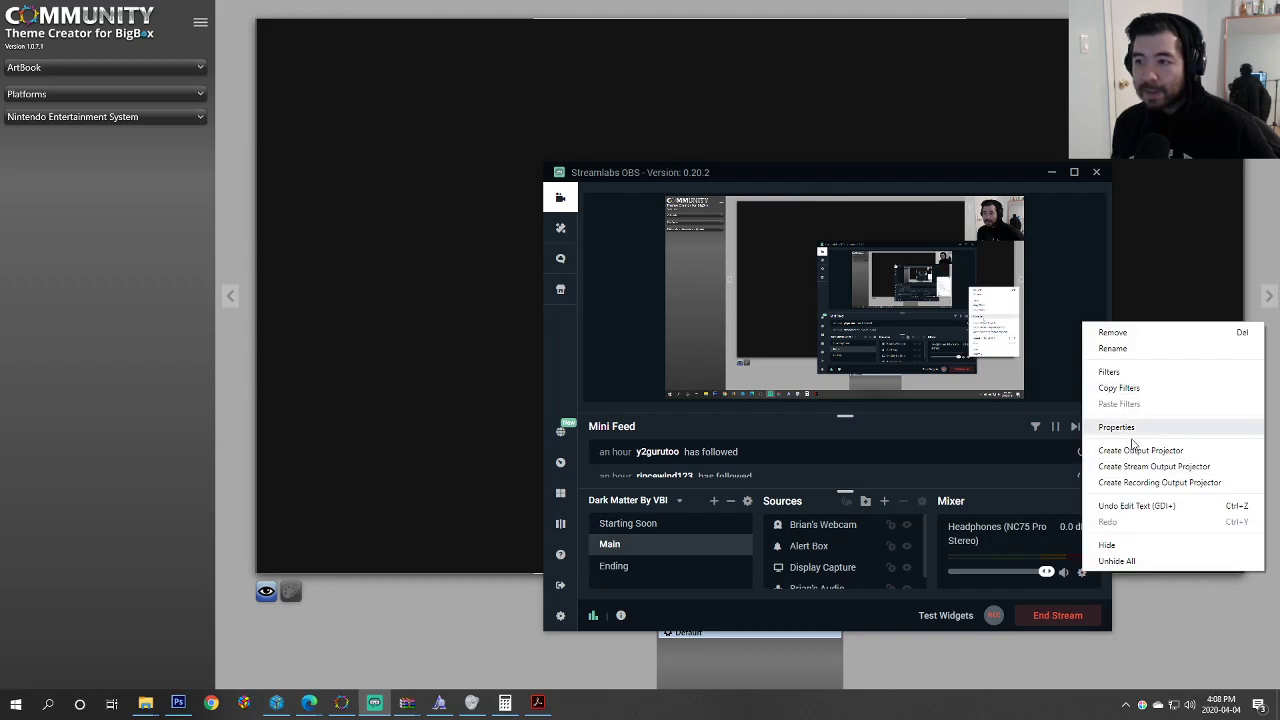
pyautogui.click(1016, 481)
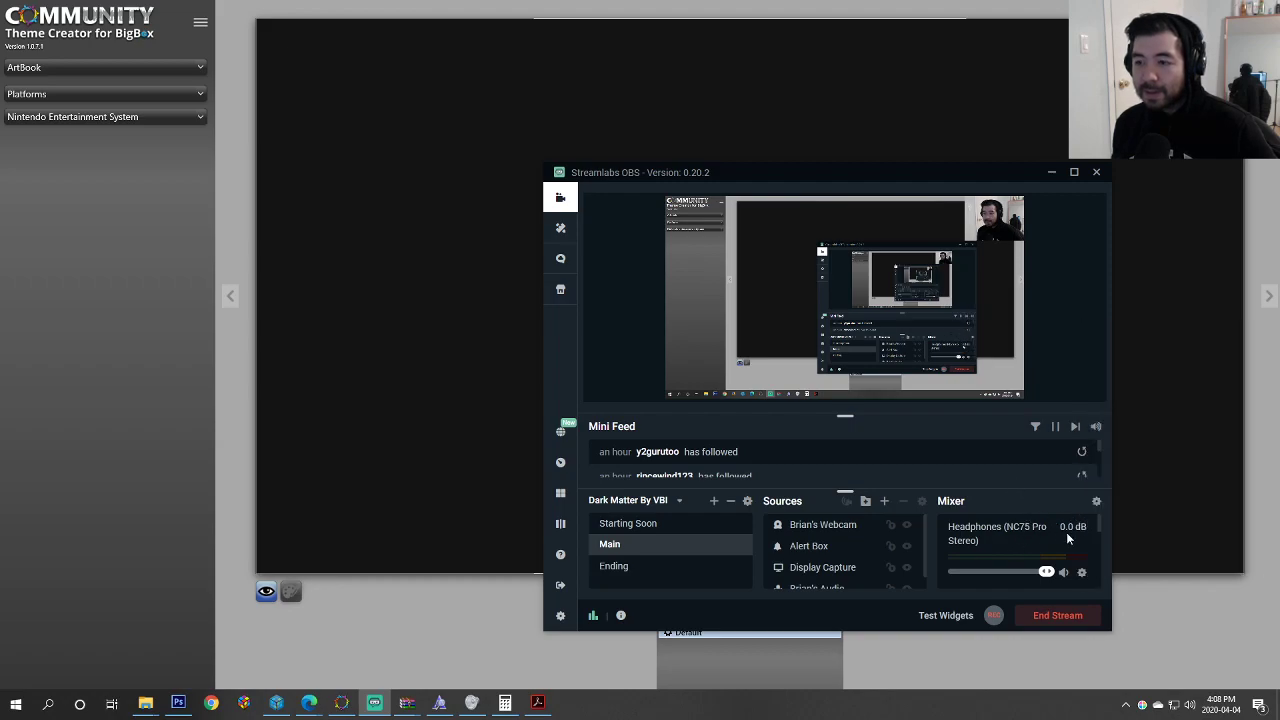
pyautogui.scroll(-1, 1086, 539)
pyautogui.scroll(1, 1088, 539)
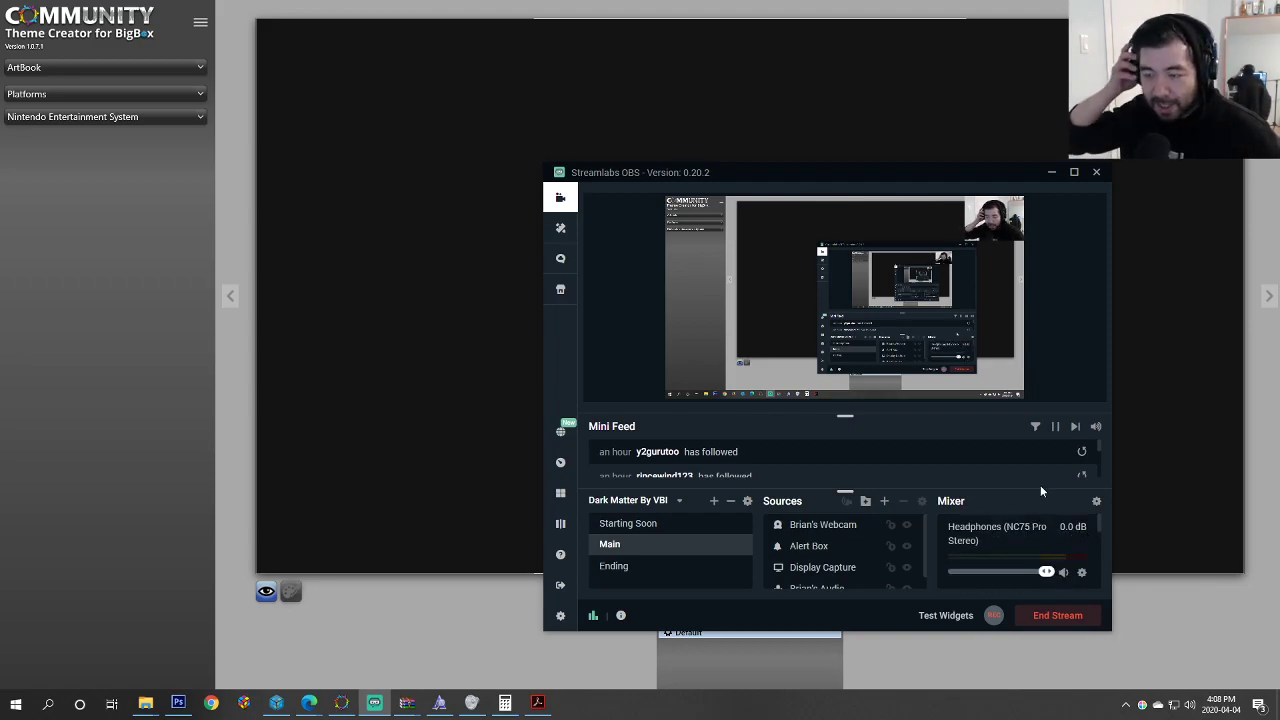
pyautogui.click(651, 5)
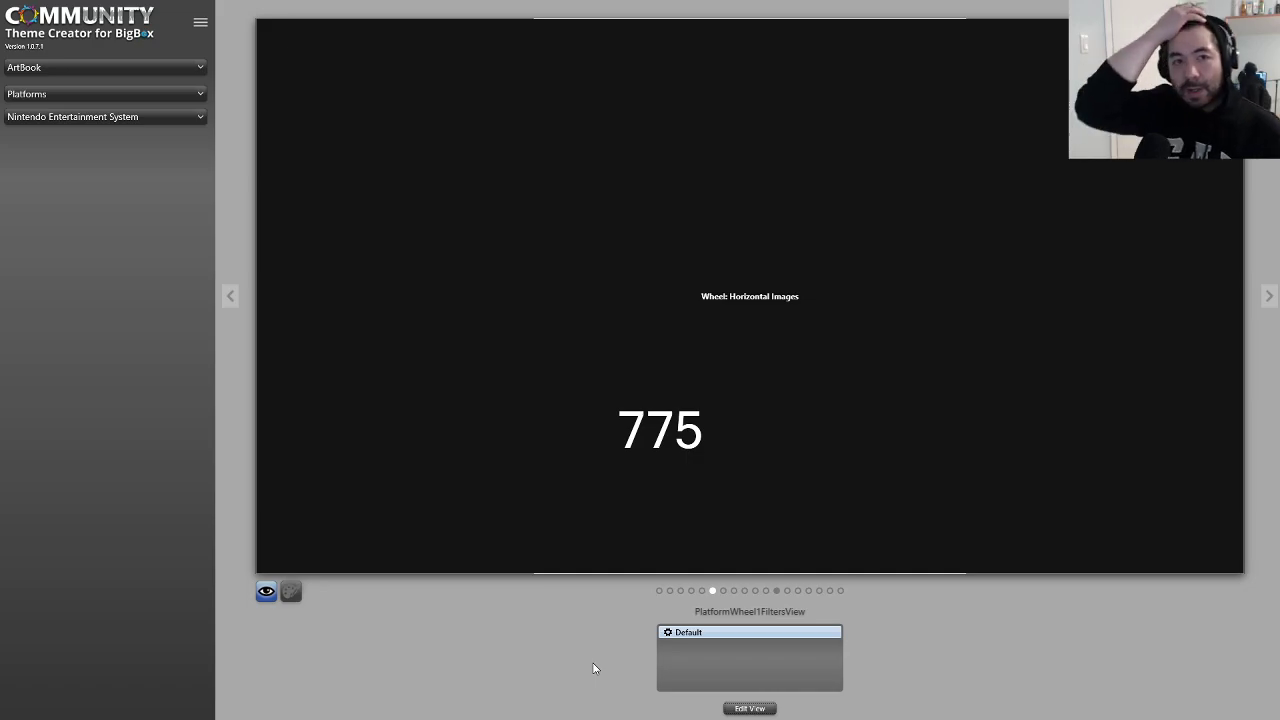
# Step: Switch to the Themes folder in File Explorer and open the ArtBook theme's Views folder
pyautogui.hotkey('alt', 'Tab')
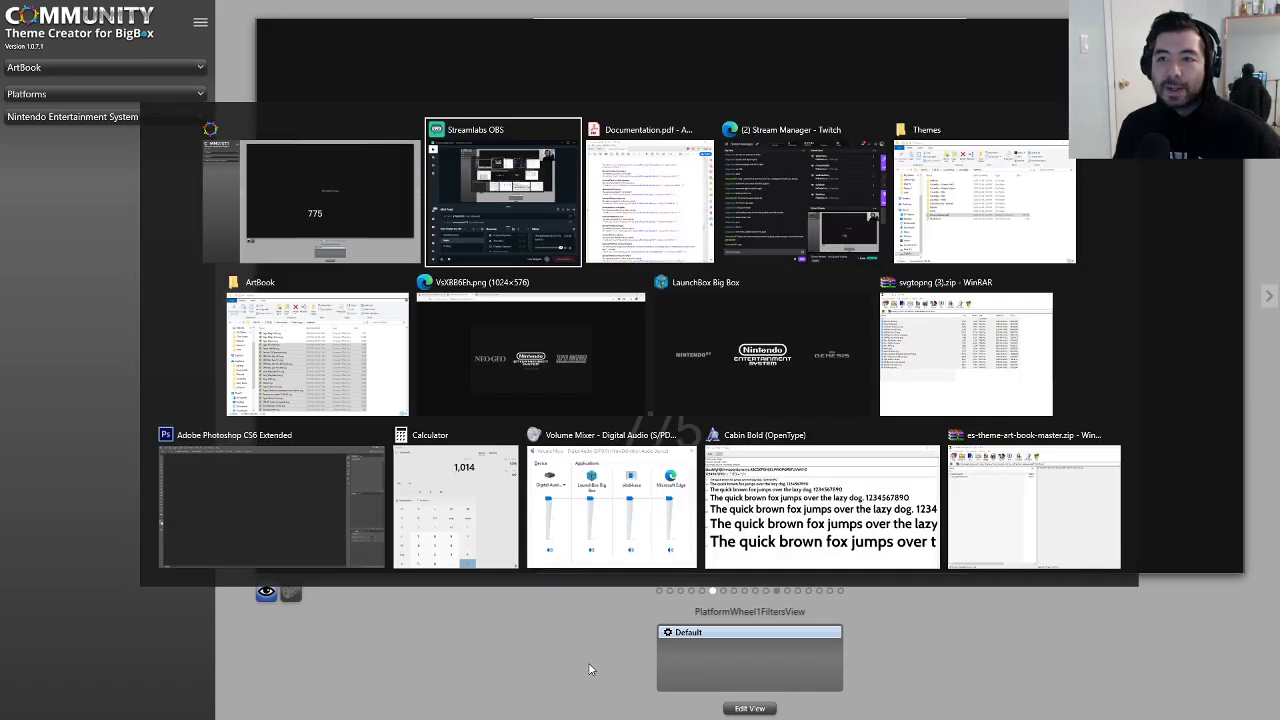
pyautogui.hotkey('alt', 'Tab')
pyautogui.hotkey('alt', 'Tab')
pyautogui.hotkey('alt', 'Tab')
pyautogui.hotkey('alt', 'Tab')
pyautogui.hotkey('alt', 'Tab')
pyautogui.hotkey('alt', 'Tab')
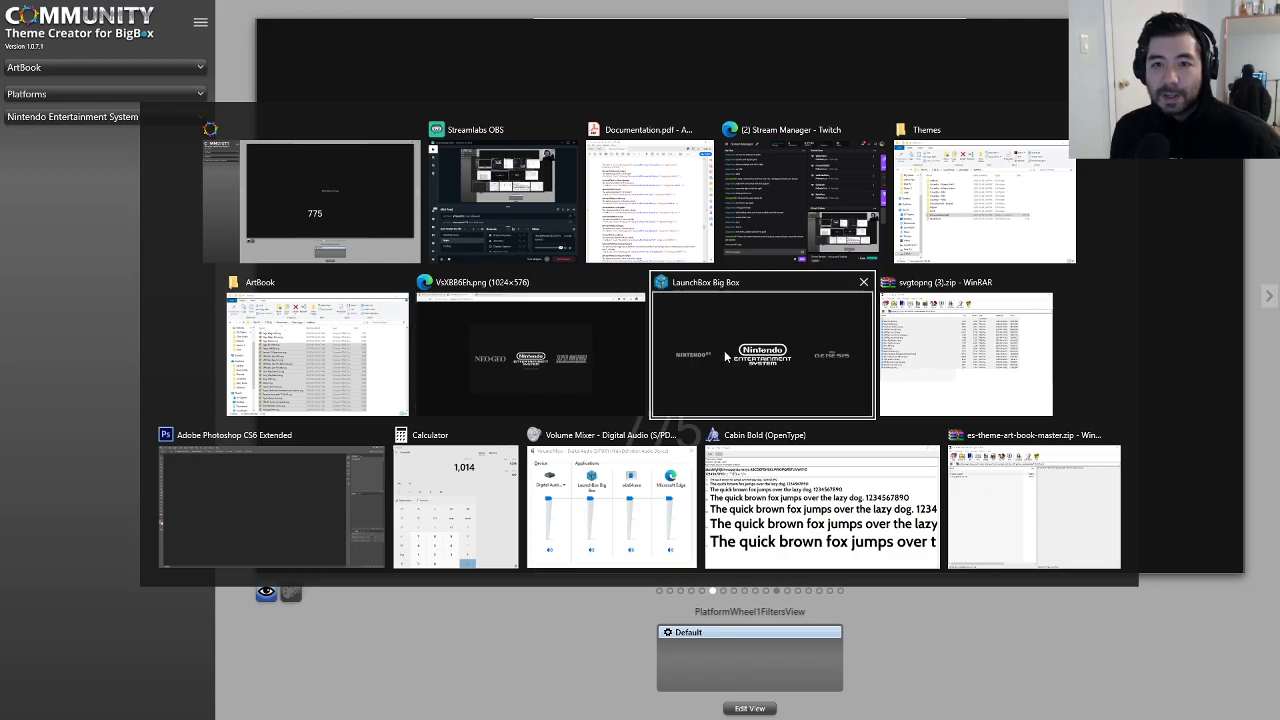
pyautogui.click(984, 202)
pyautogui.doubleClick(697, 148)
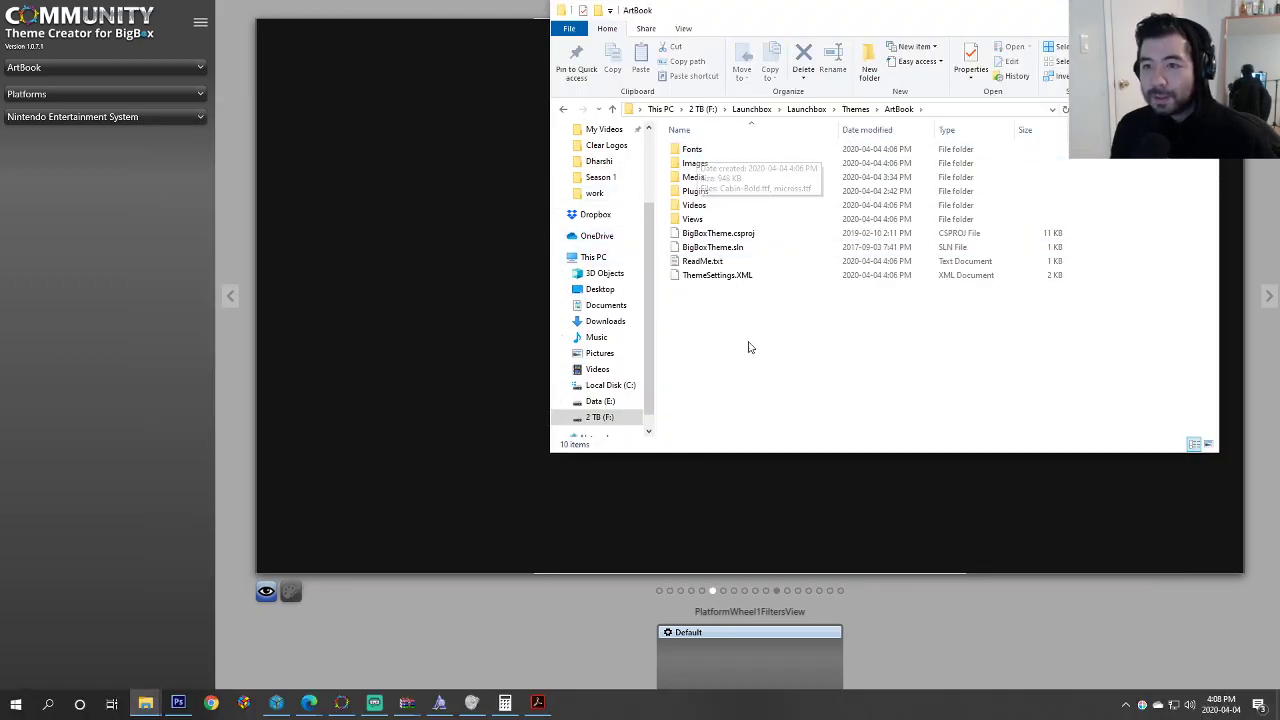
pyautogui.doubleClick(693, 219)
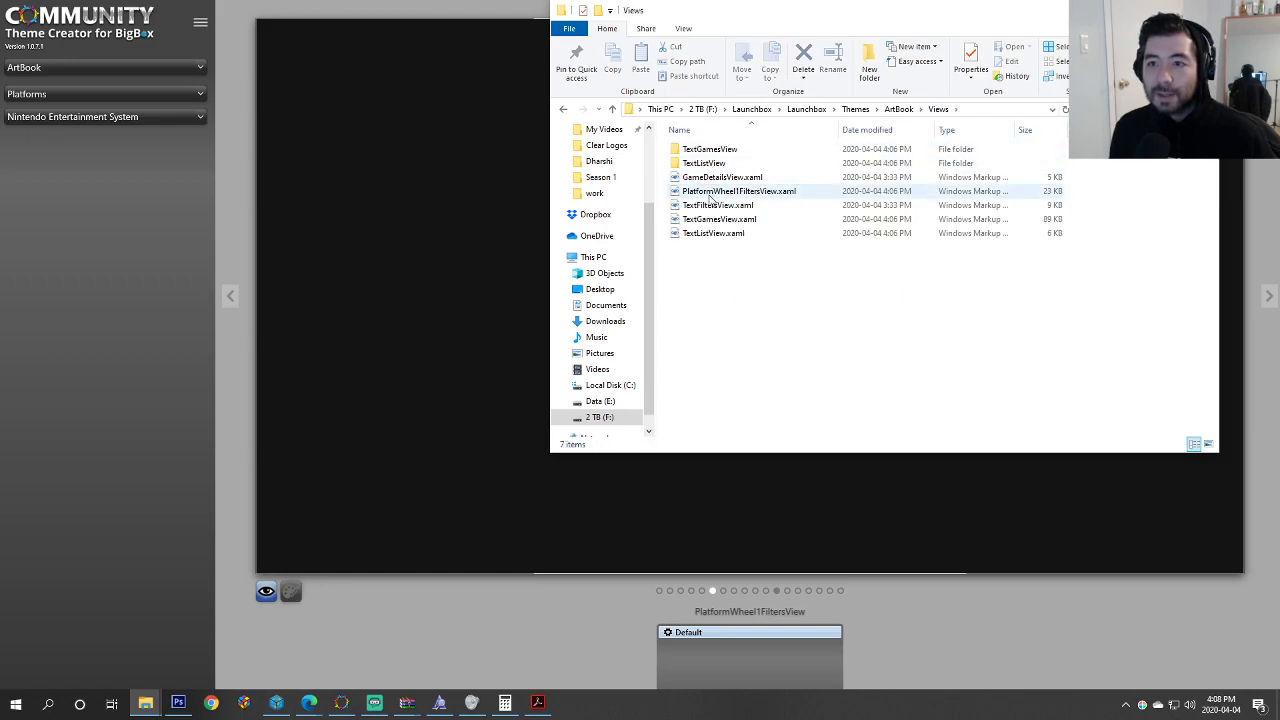
# Step: Open PlatformWheel1FiltersView.xaml in Notepad++
pyautogui.click(710, 195)
pyautogui.rightClick(711, 195)
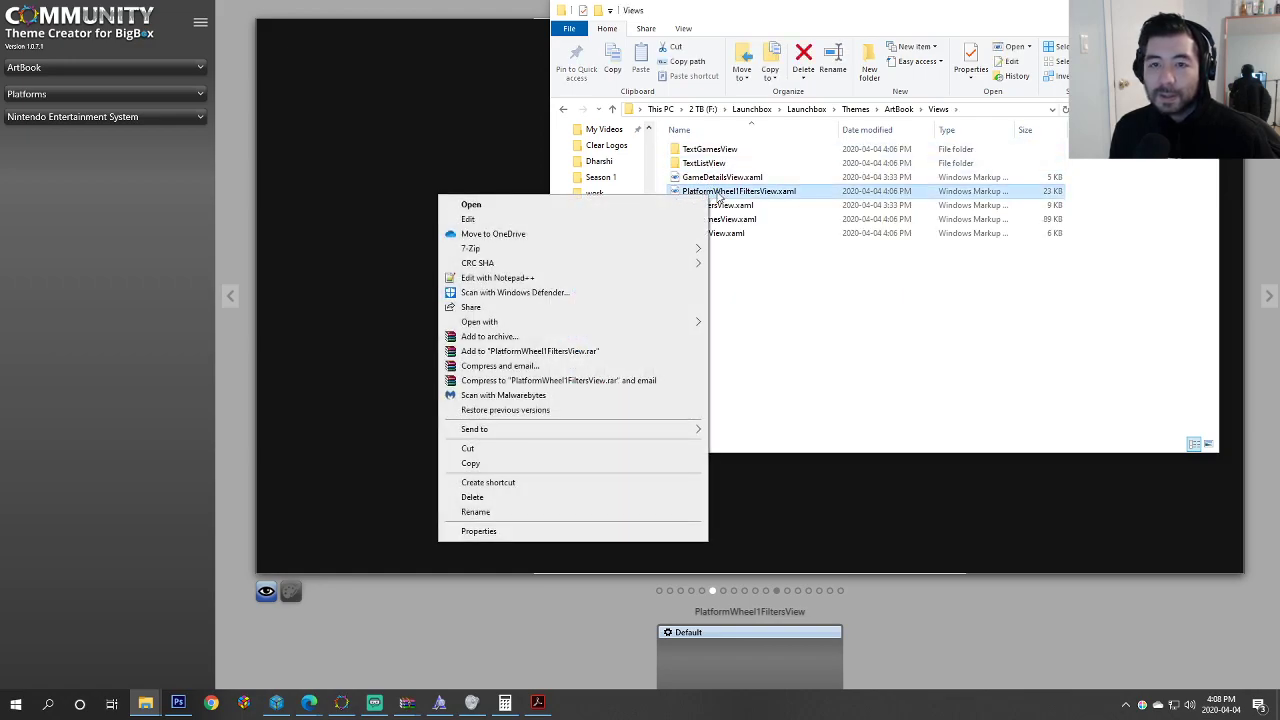
pyautogui.click(530, 279)
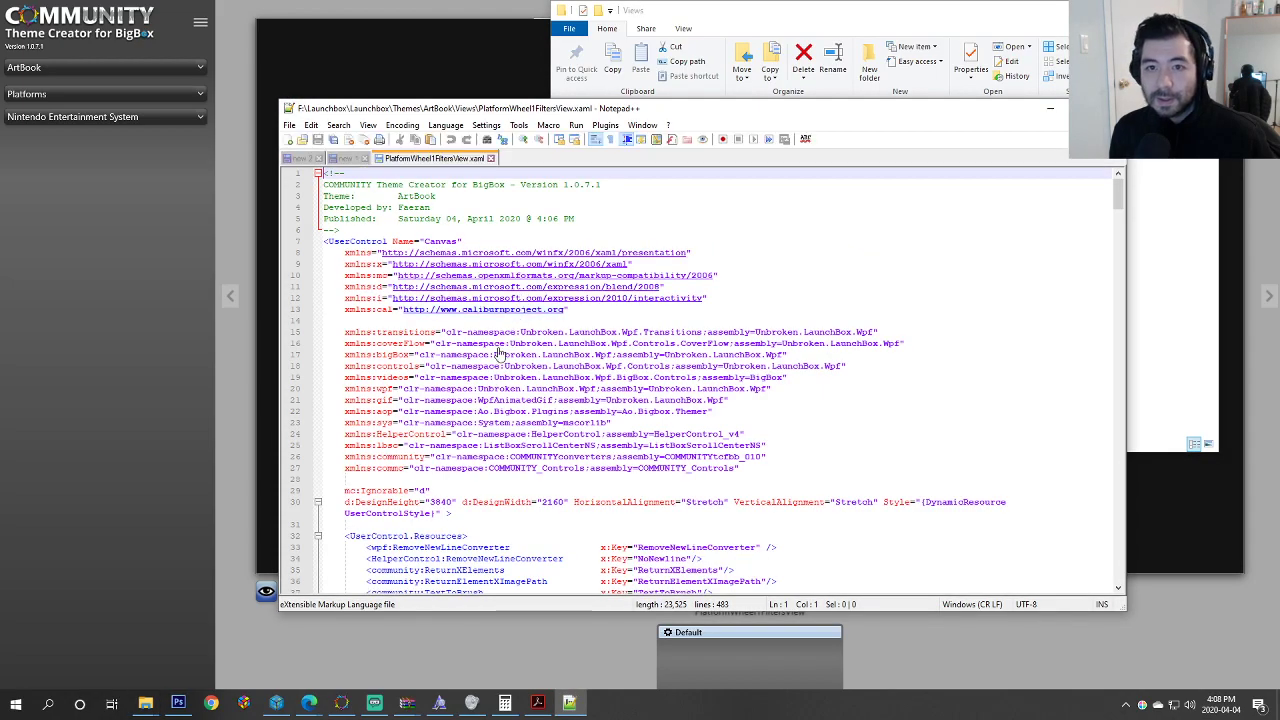
# Step: Search the view file for "gamescount" and examine the Text1 block's binding code
pyautogui.scroll(-6, 568, 468)
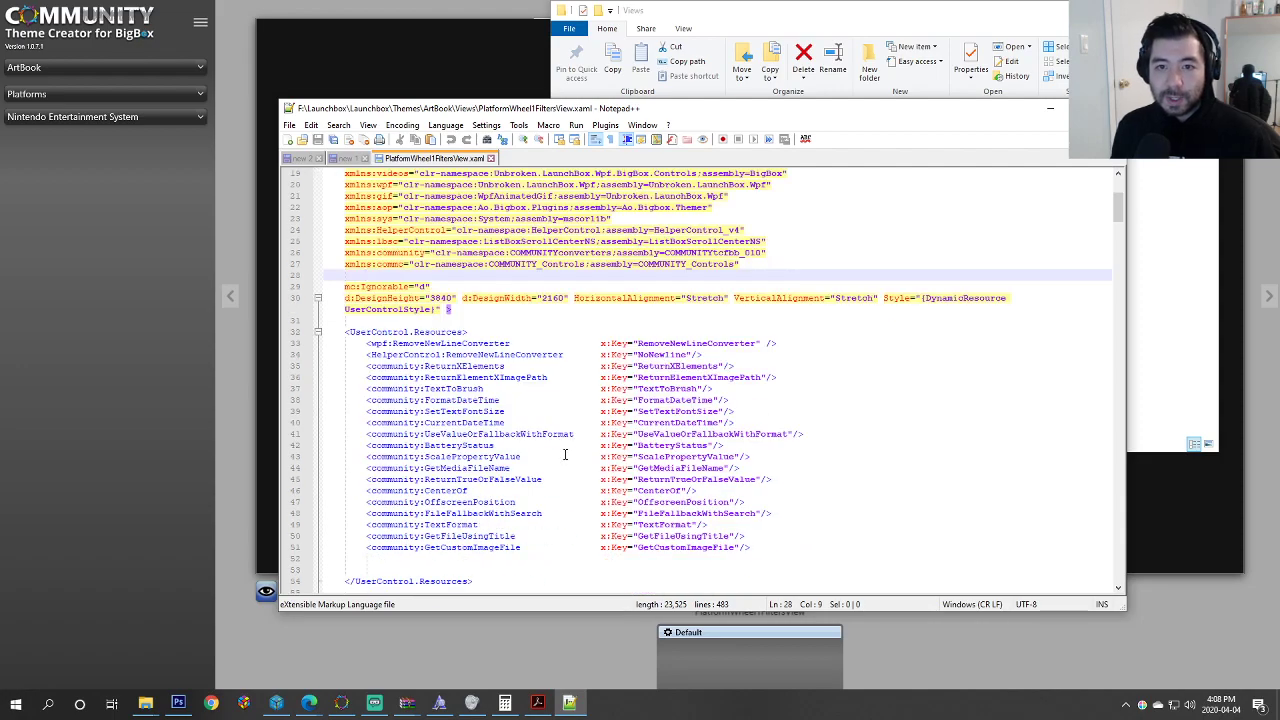
pyautogui.hotkey('ctrl', 'f')
pyautogui.write('gemecount')
pyautogui.press('Return')
pyautogui.write('gamescount')
pyautogui.press('Return')
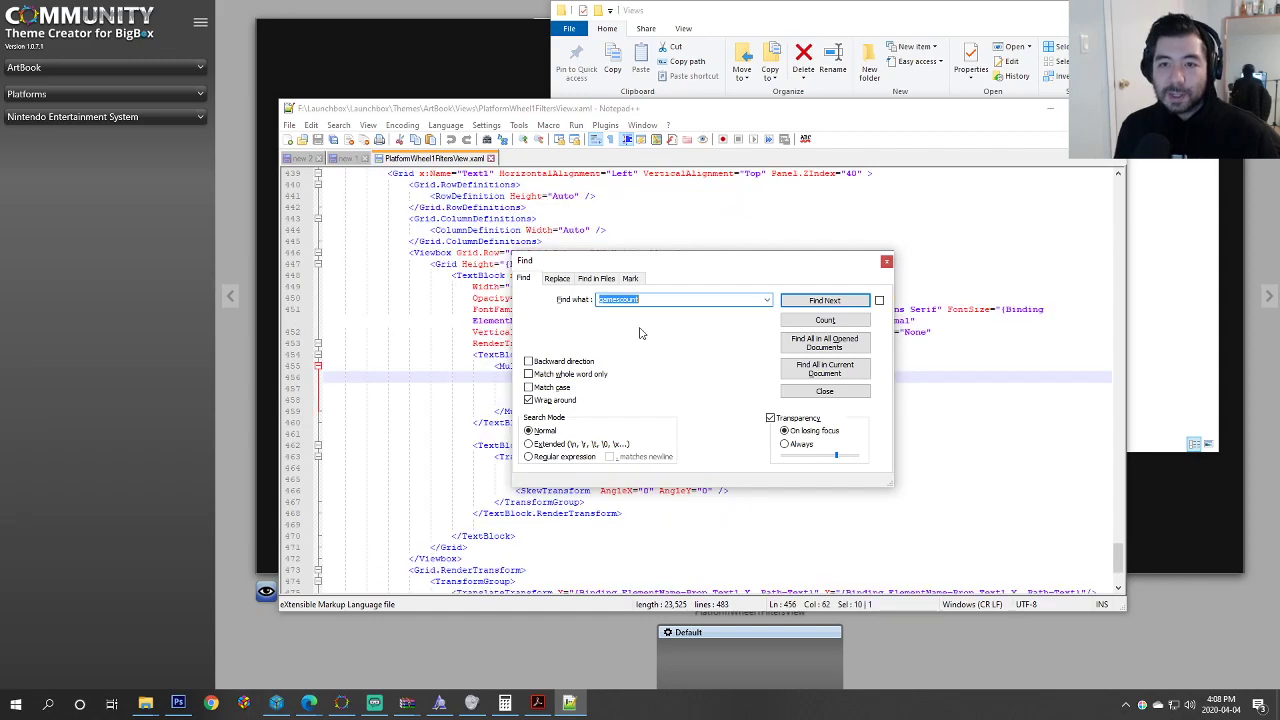
pyautogui.moveTo(610, 268); pyautogui.dragTo(822, 30)
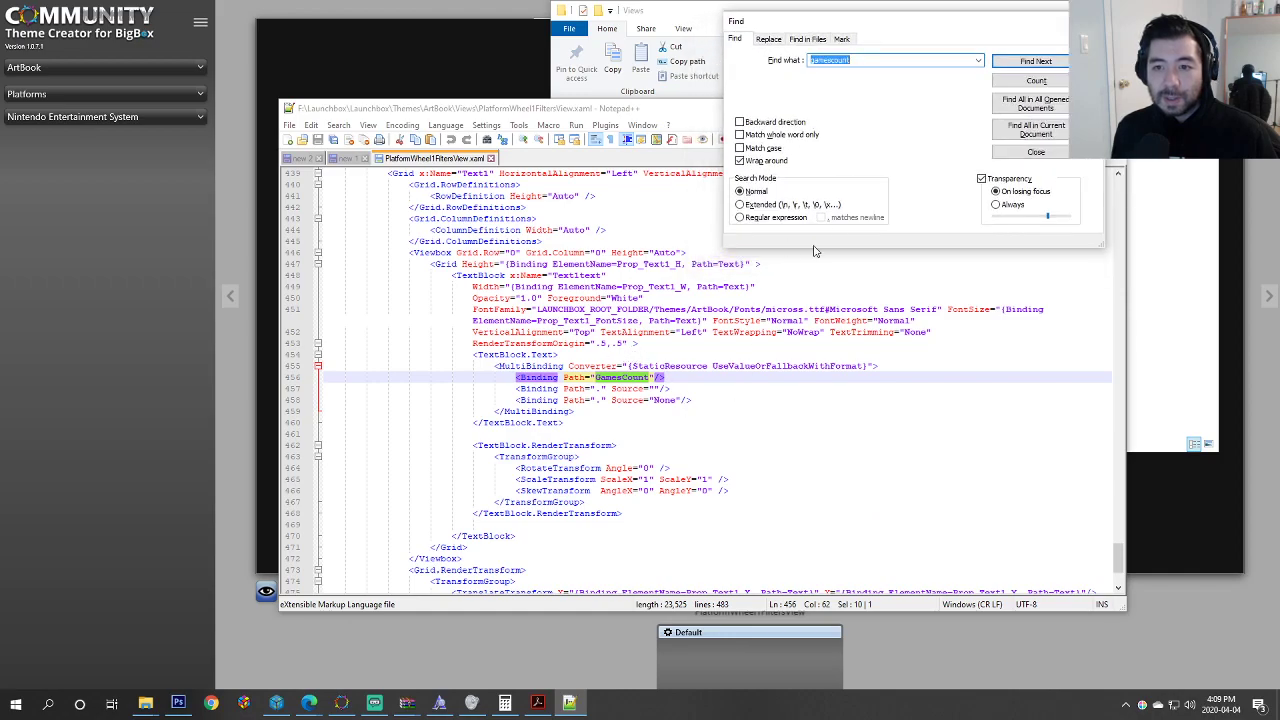
pyautogui.click(878, 60)
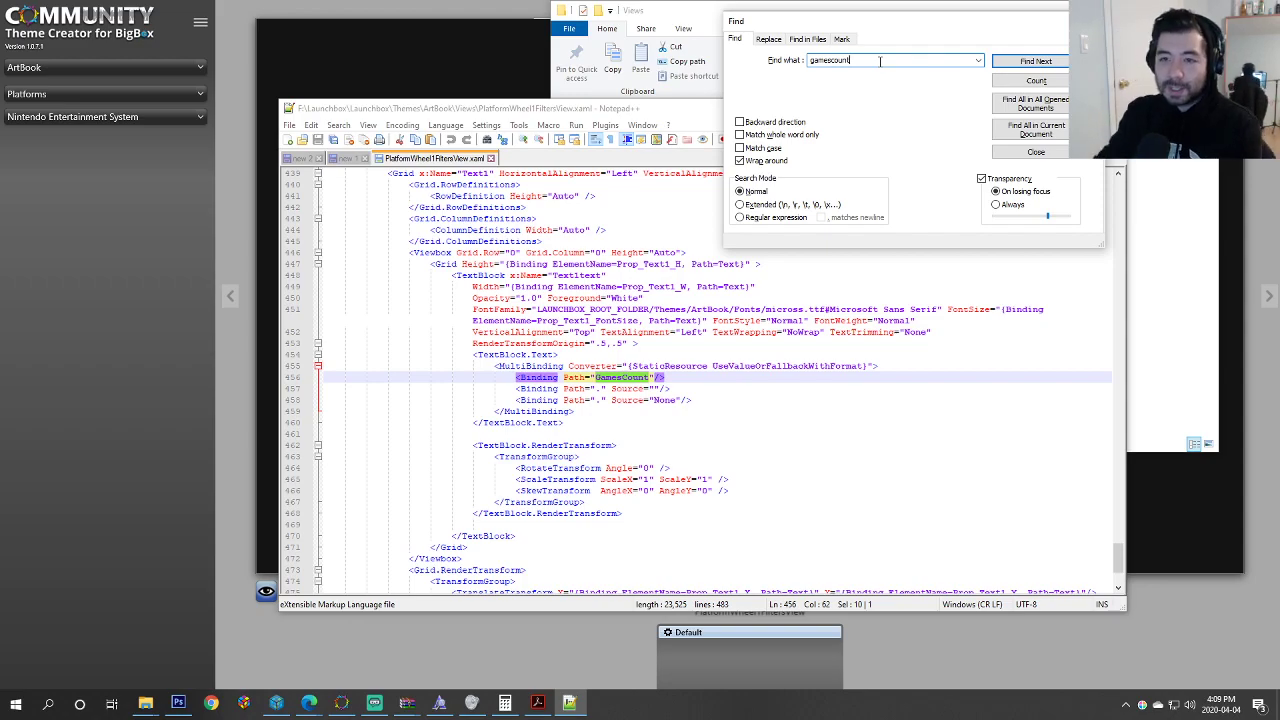
pyautogui.press('Return')
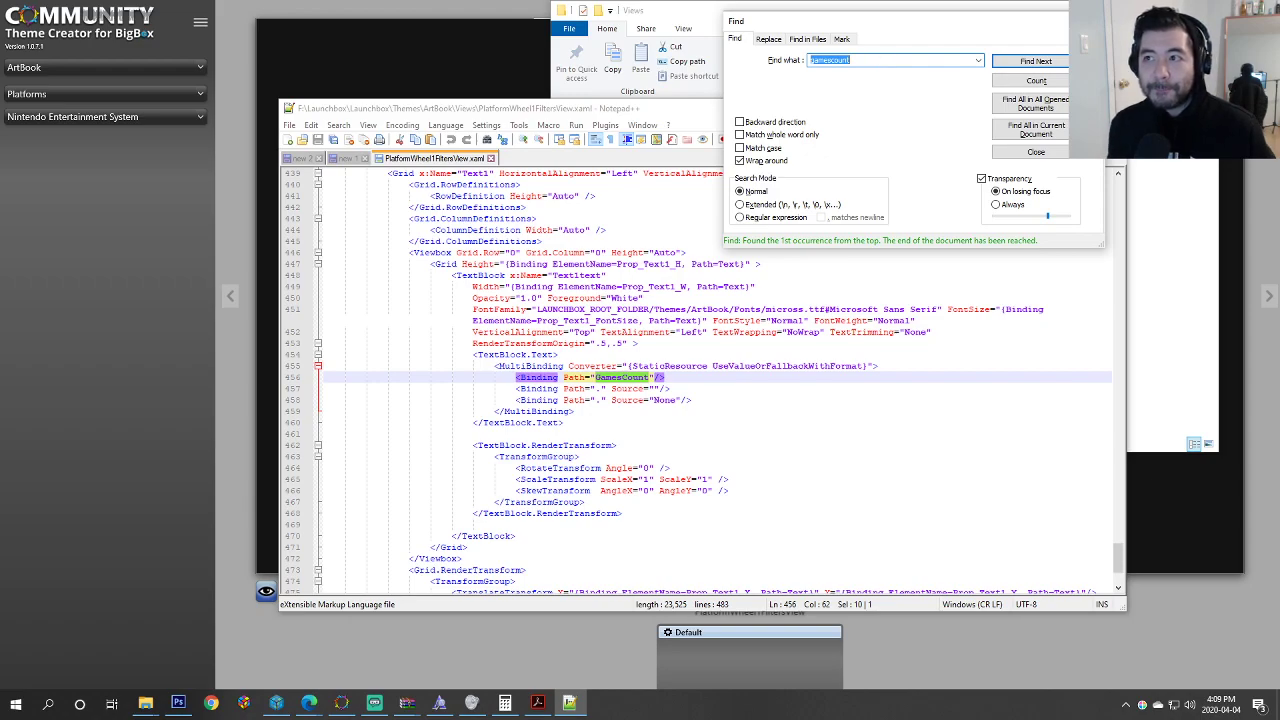
pyautogui.click(1036, 151)
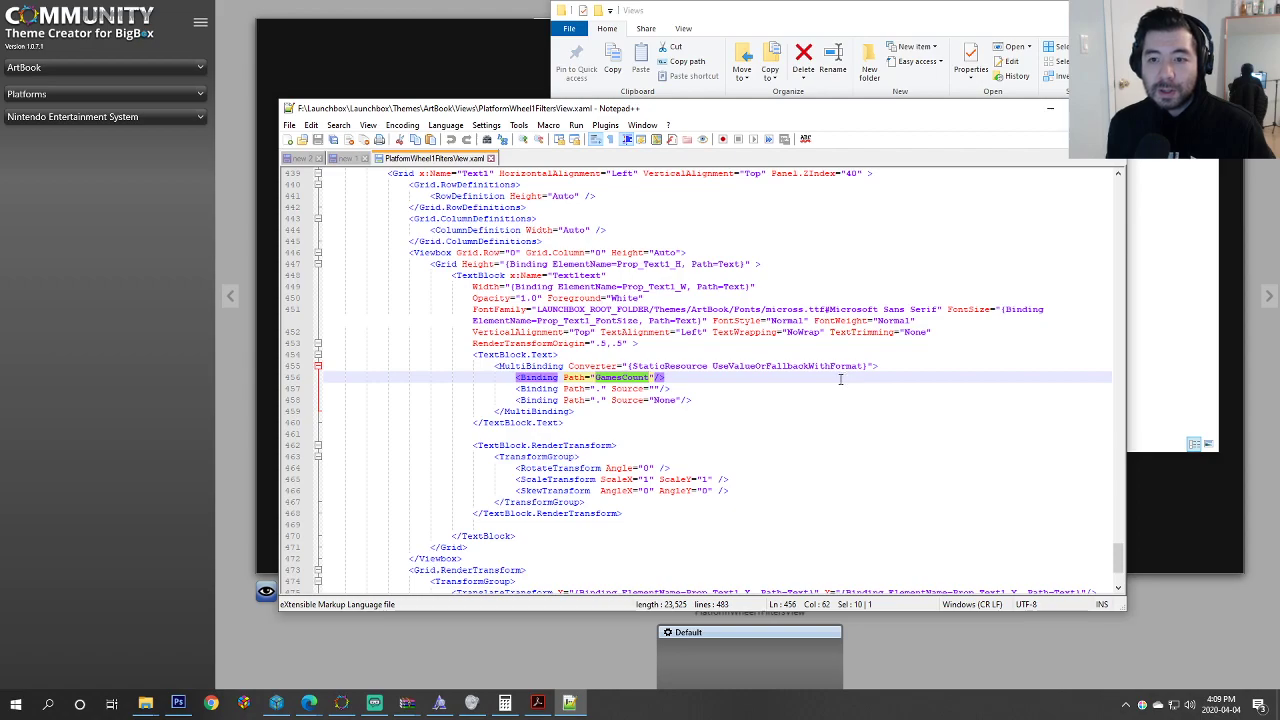
pyautogui.scroll(-4, 803, 397)
pyautogui.scroll(5, 803, 398)
pyautogui.scroll(1, 804, 398)
pyautogui.scroll(-1, 804, 398)
# Step: Return to the theme creator, open PlatformWheel1FiltersView for editing, and review the Text 1 element's metadata settings
pyautogui.click(412, 6)
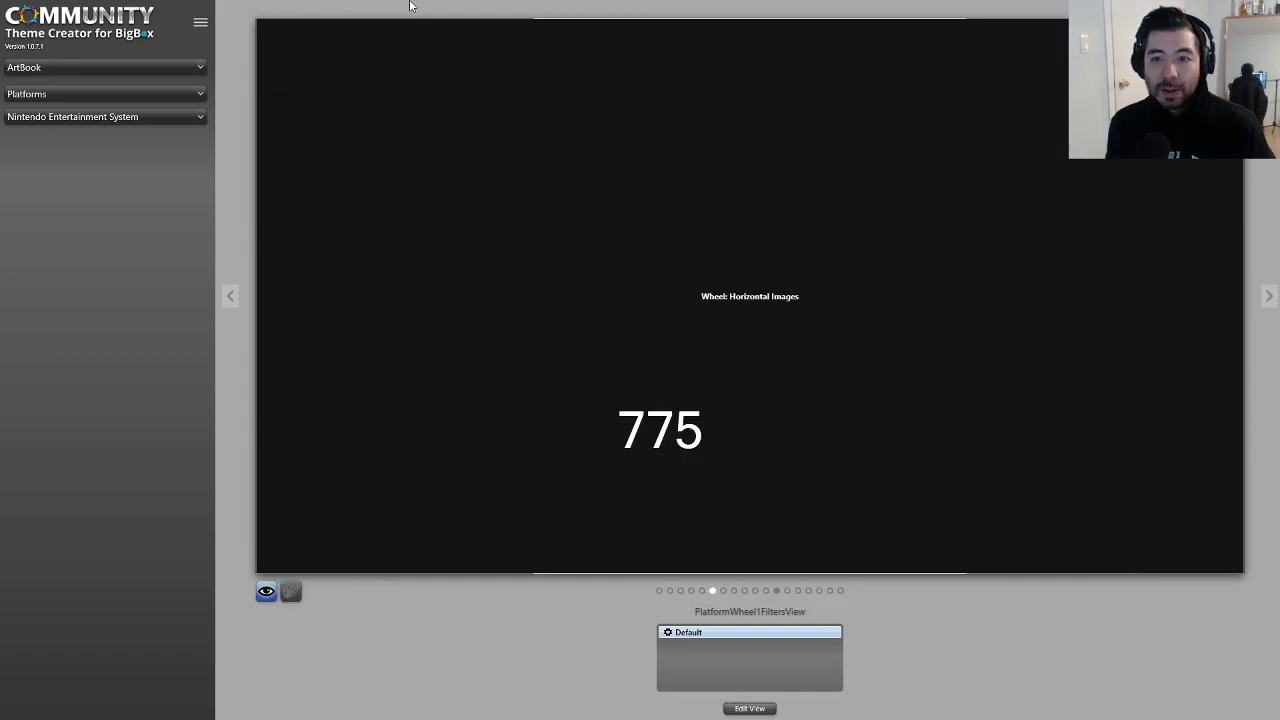
pyautogui.click(750, 708)
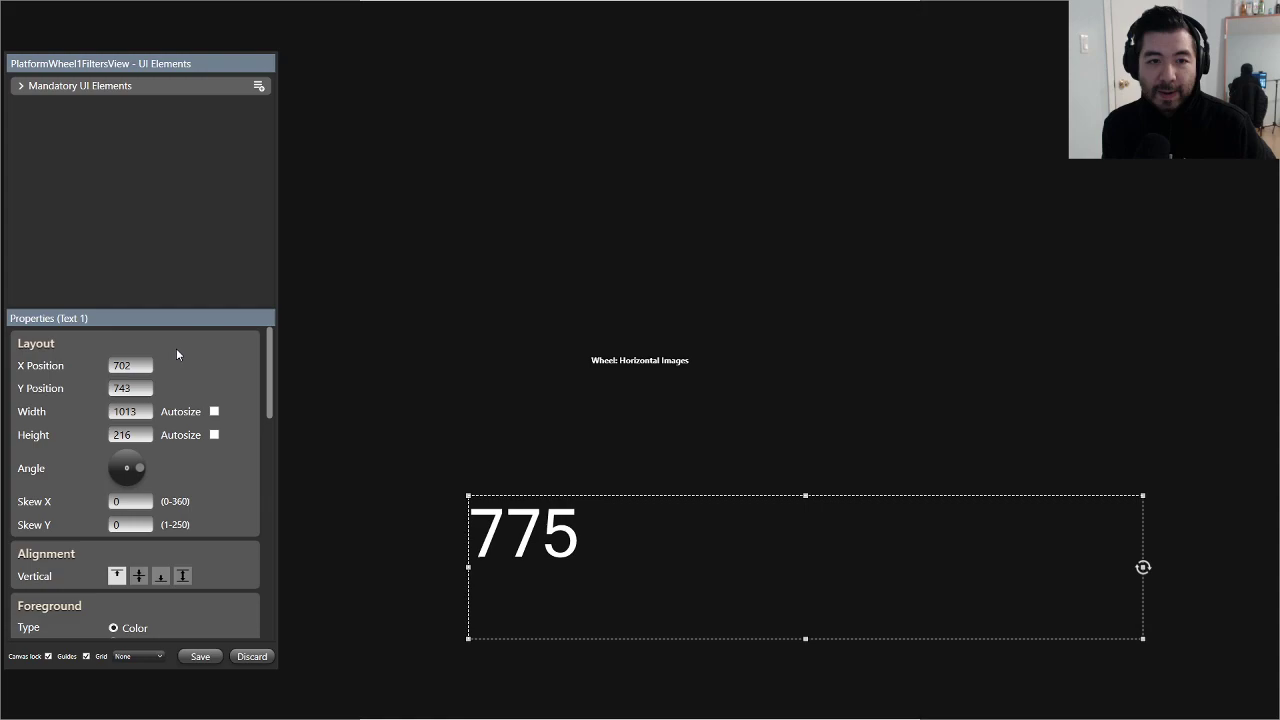
pyautogui.click(20, 86)
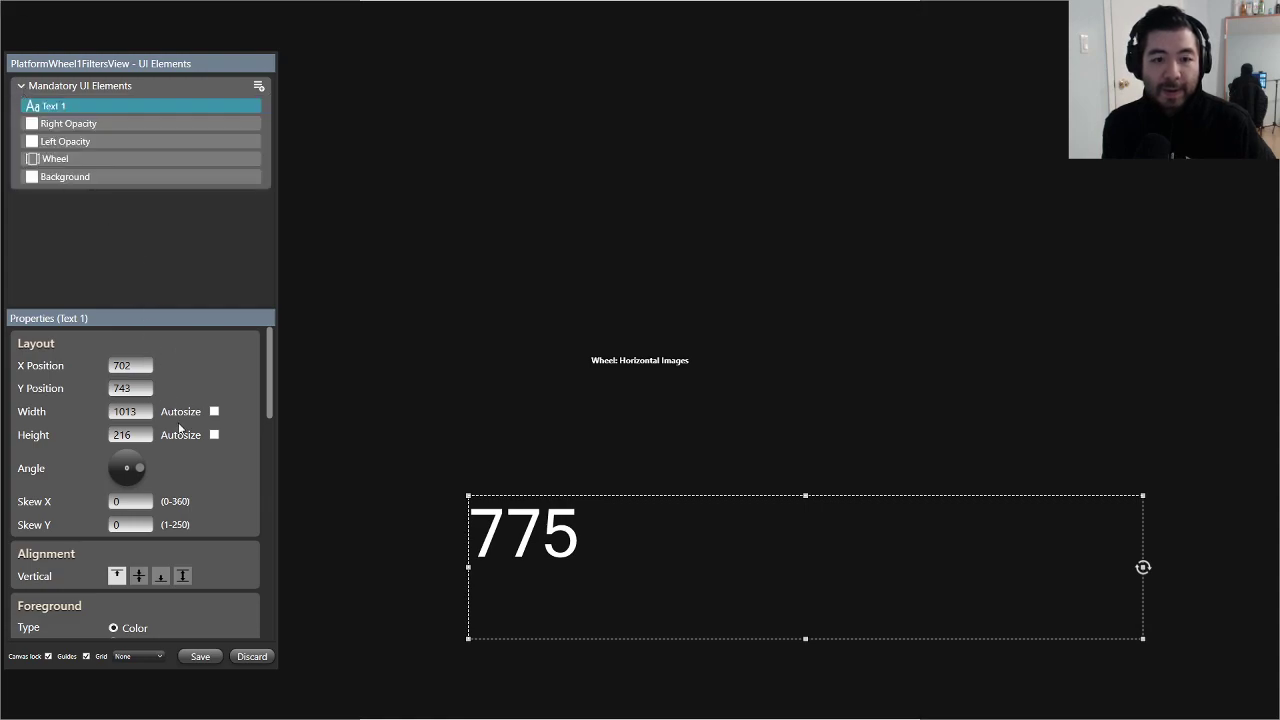
pyautogui.scroll(-8, 239, 490)
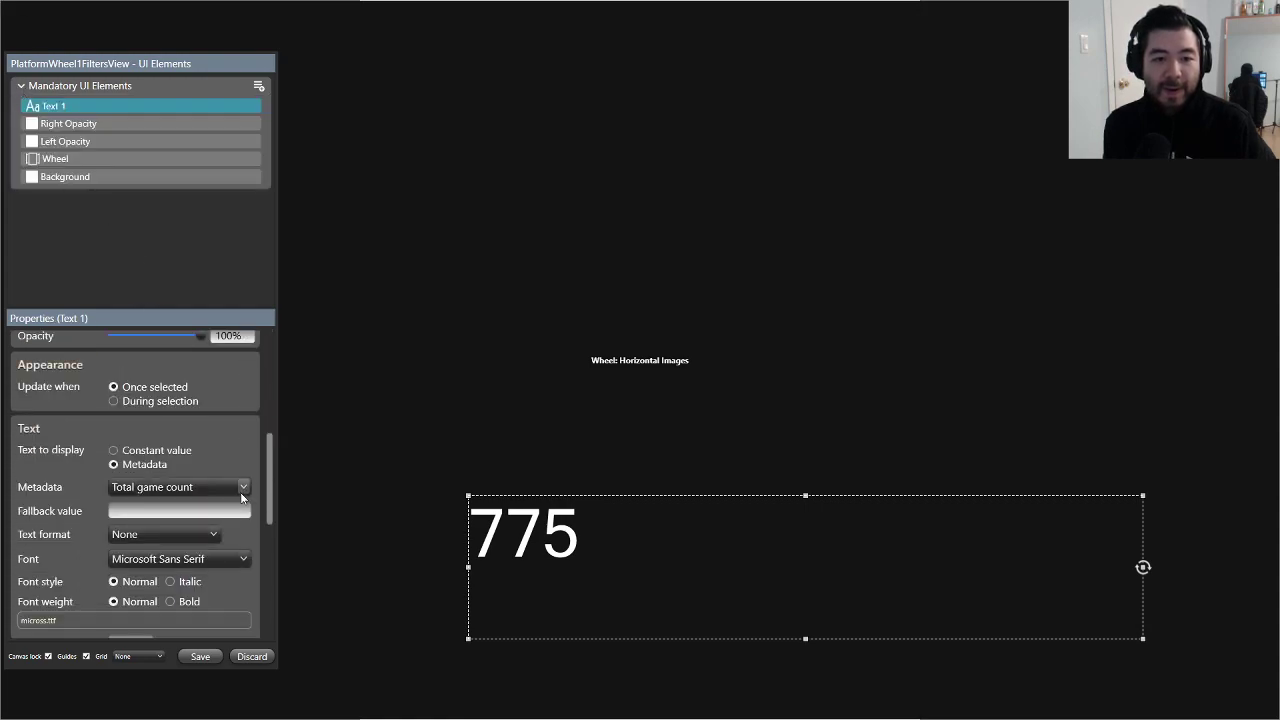
pyautogui.scroll(1, 246, 495)
# Step: Add a User Source element to the view's mandatory UI elements, without defining an animation
pyautogui.click(258, 86)
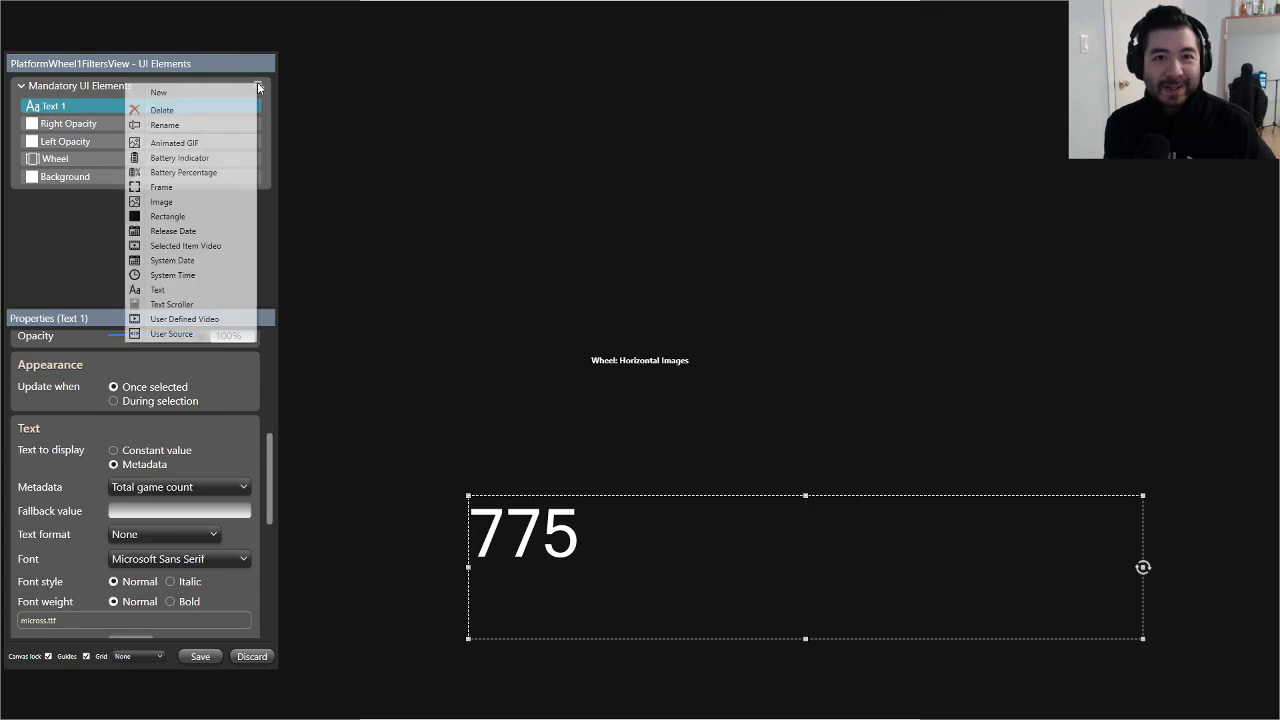
pyautogui.click(180, 334)
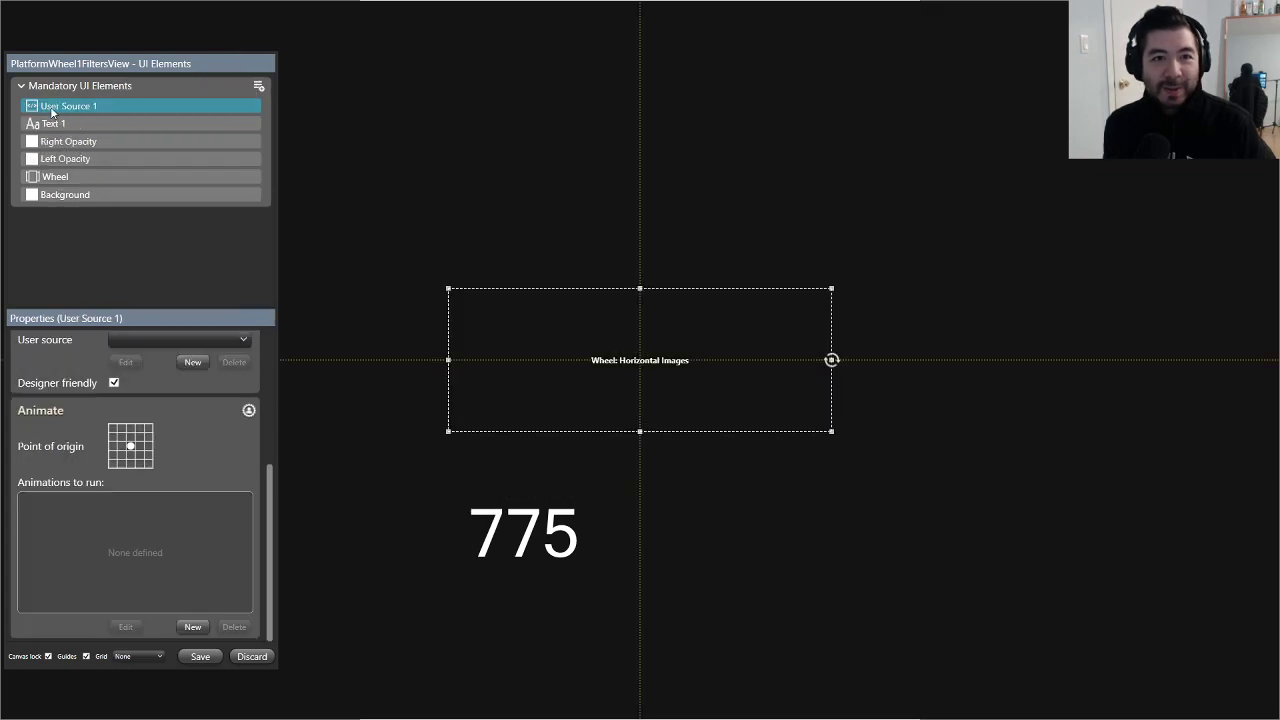
pyautogui.click(192, 627)
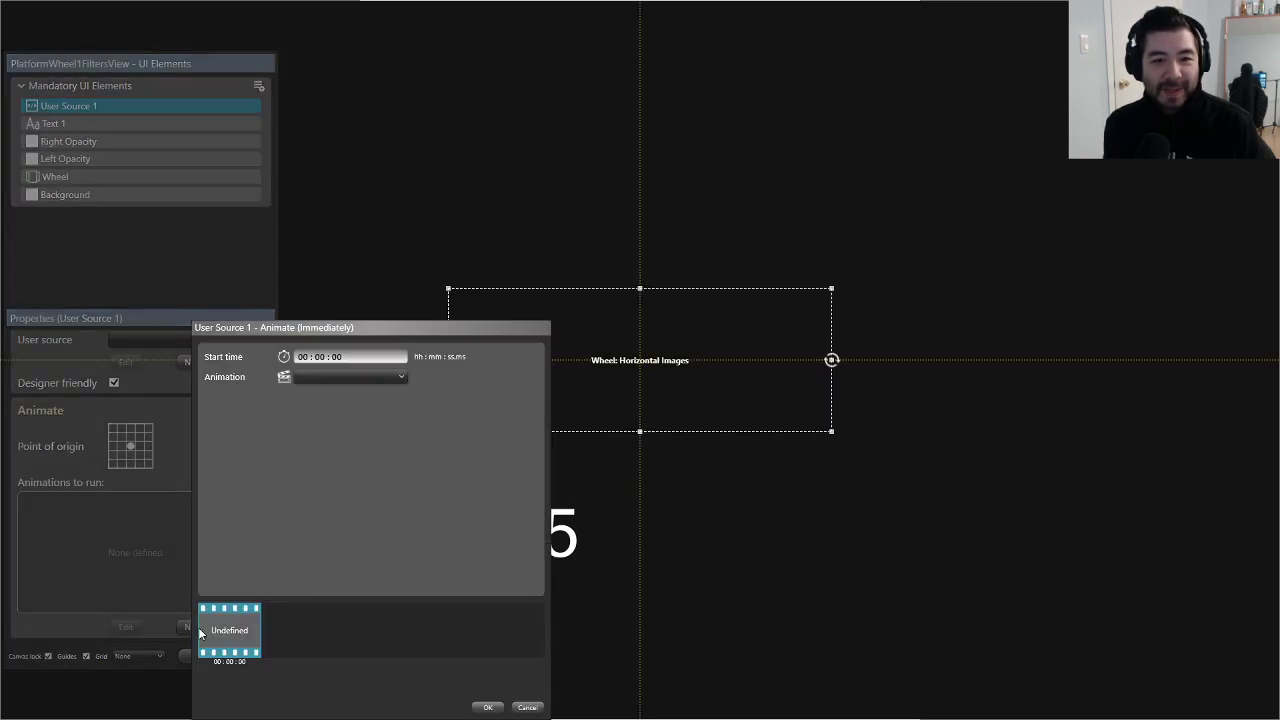
pyautogui.click(527, 707)
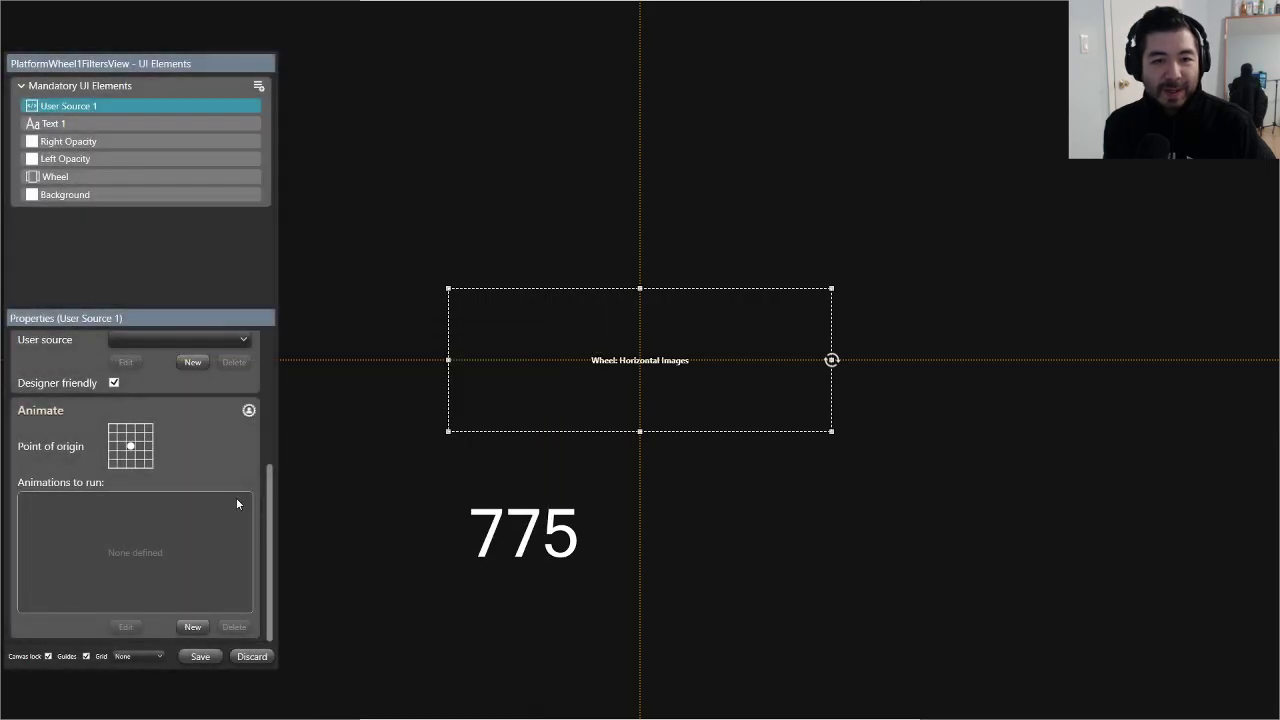
# Step: Create a new user source file named "Total Games Count" for the User Source 1 element
pyautogui.scroll(2, 236, 497)
pyautogui.click(184, 426)
pyautogui.write('Total Games Count')
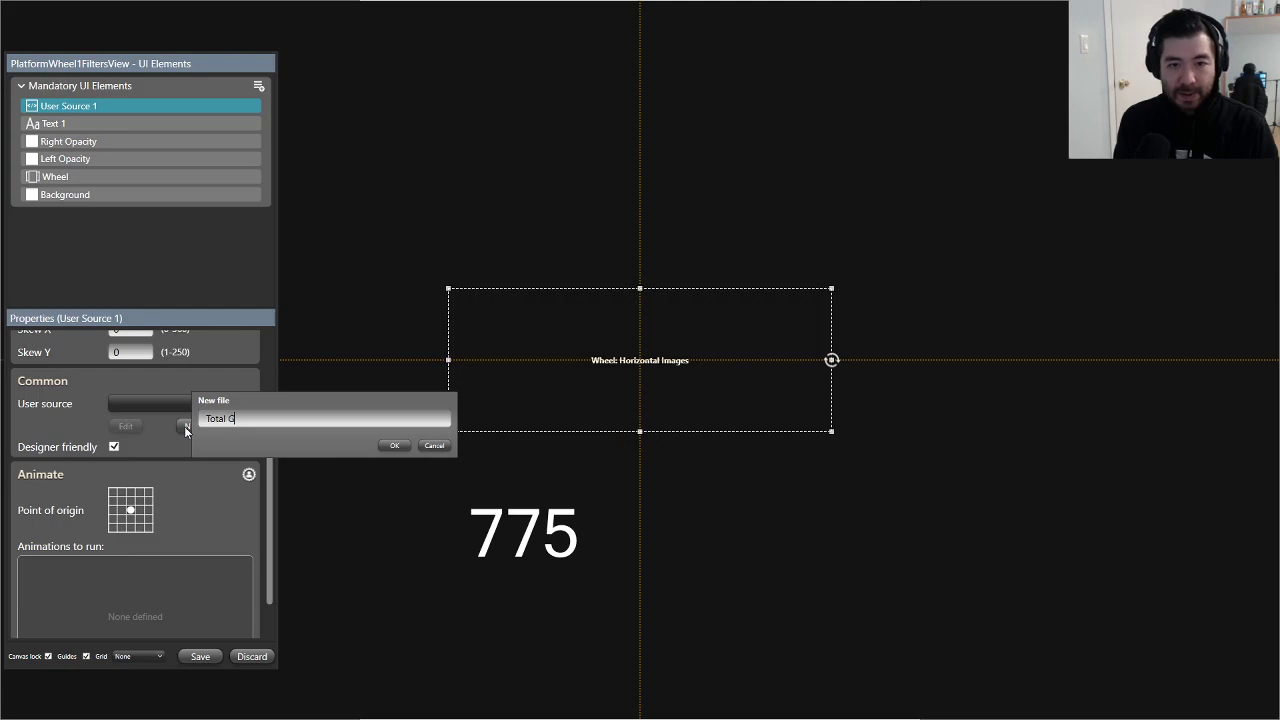
pyautogui.press('Return')
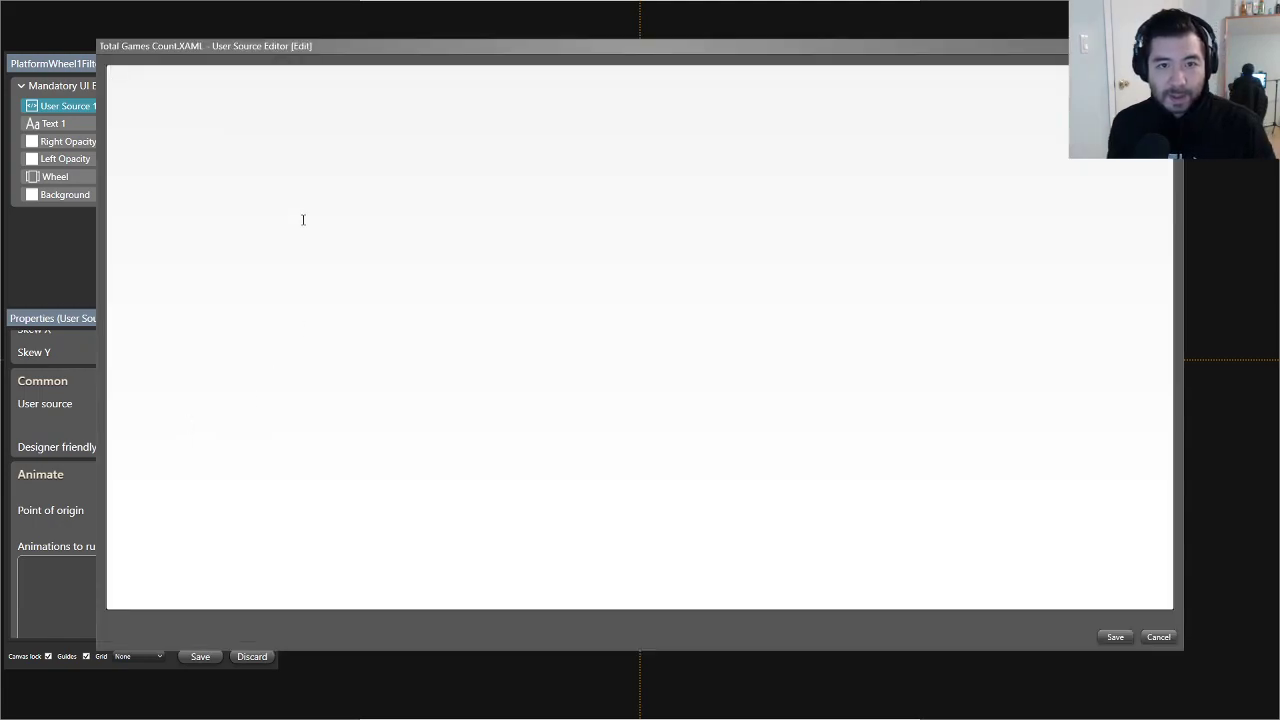
# Step: Write and save <TextBlock Text="{Binding GamesCount}" FontSize="25" FontFamily="" /> as the Total Games Count.XAML source for User Source 1
pyautogui.write('<TextB')
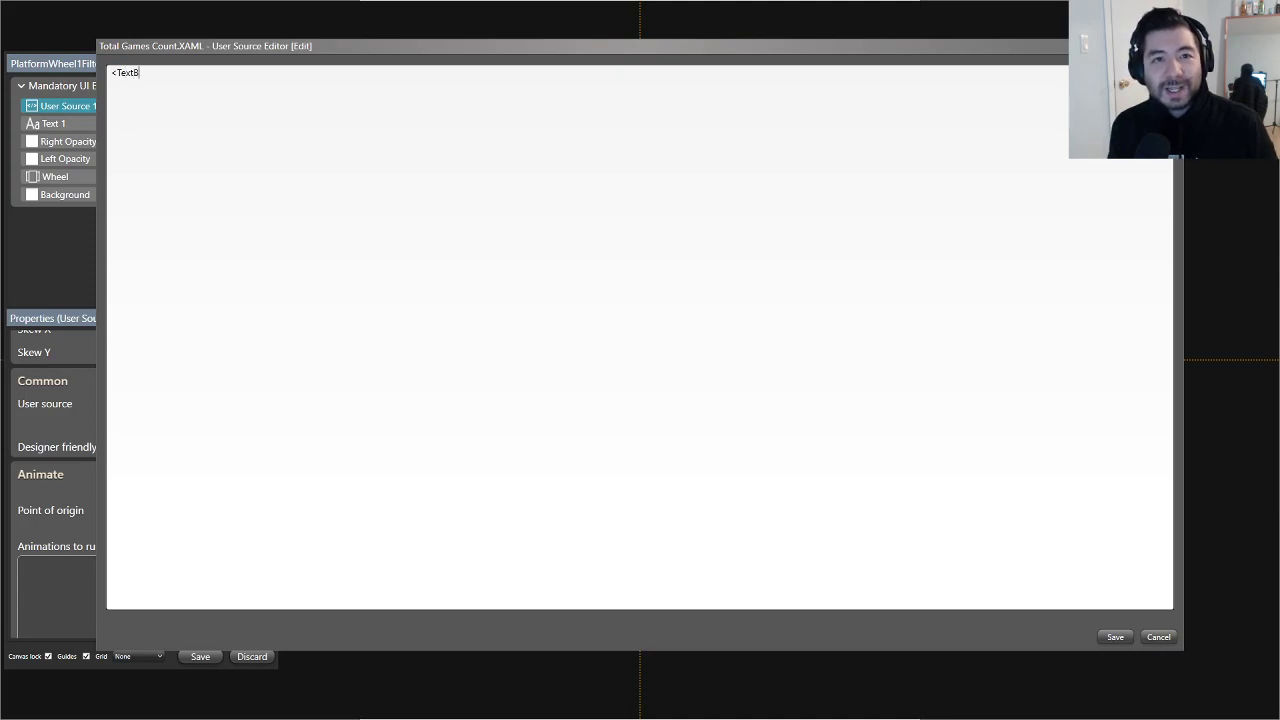
pyautogui.write('lock')
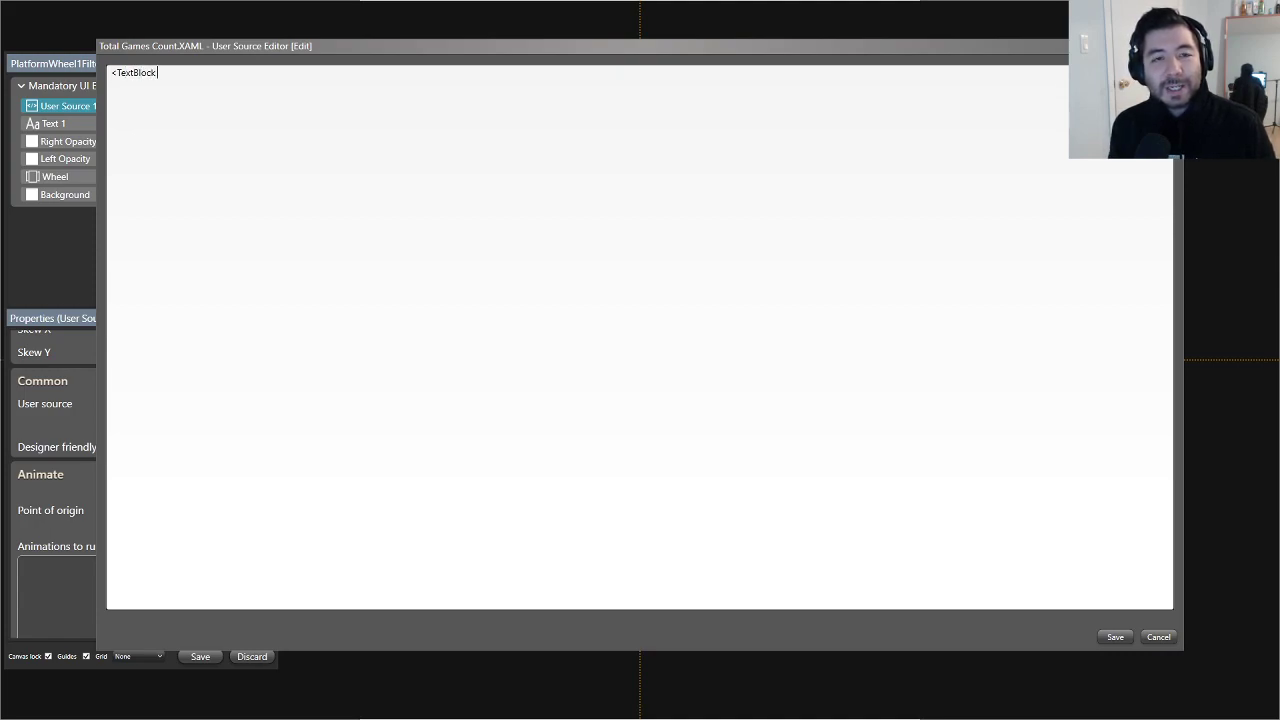
pyautogui.write(' Tex')
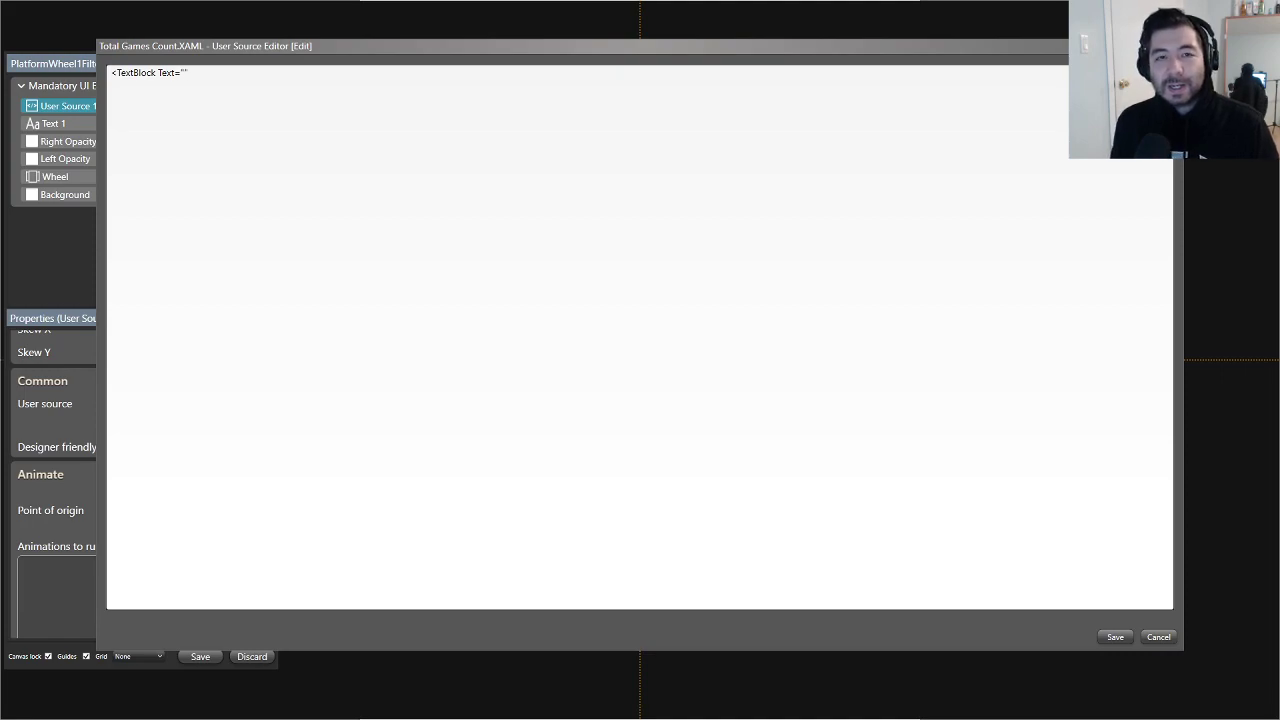
pyautogui.write('t="{Binding Game')
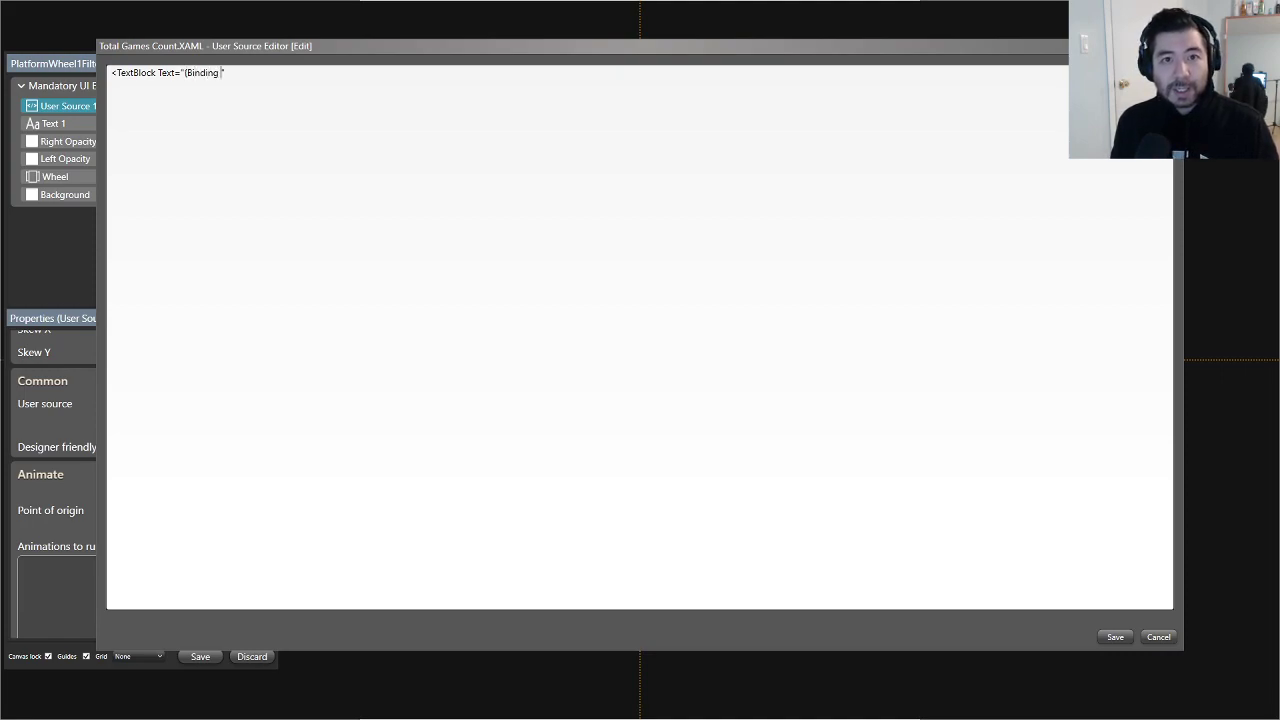
pyautogui.write('sCount')
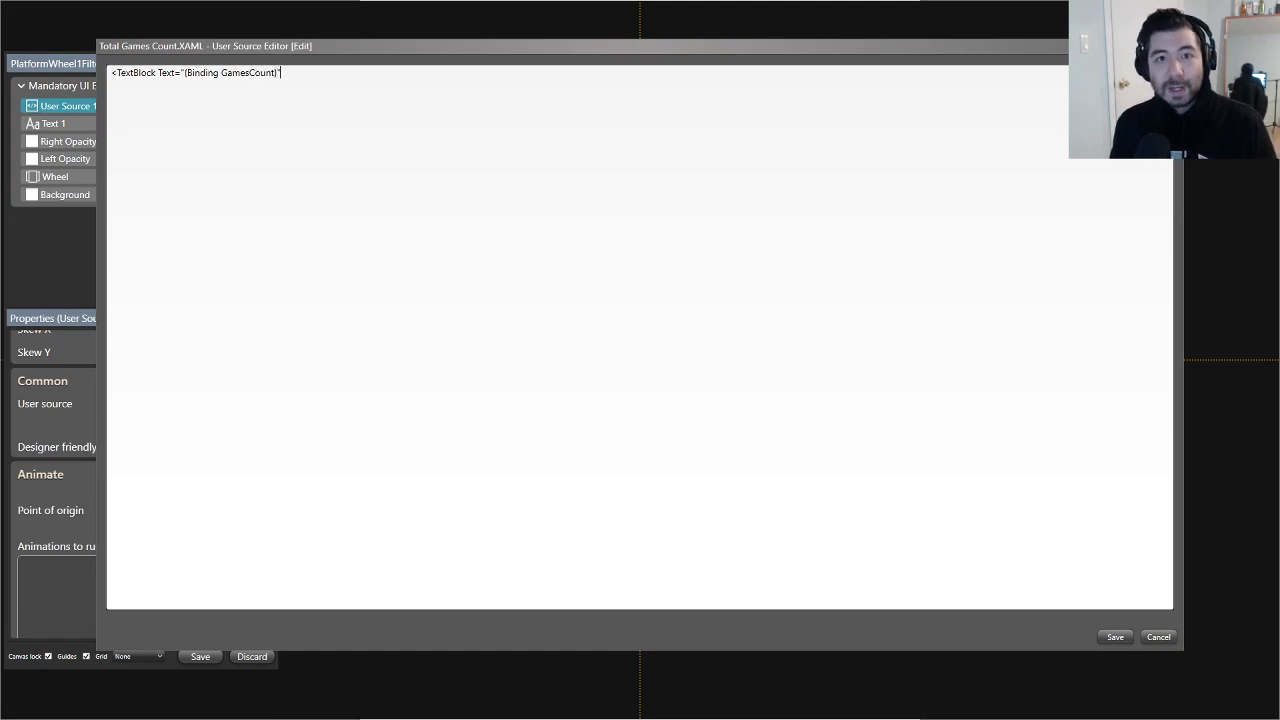
pyautogui.write('}" FontSize=')
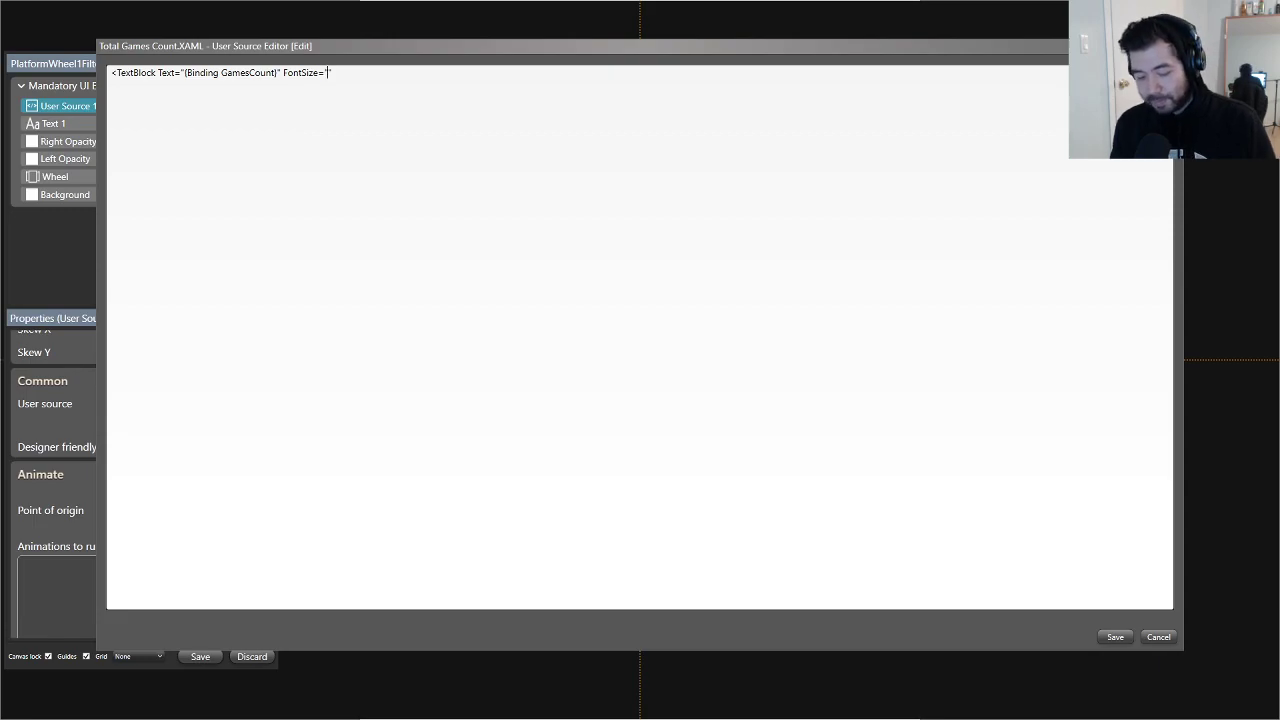
pyautogui.write('"25"')
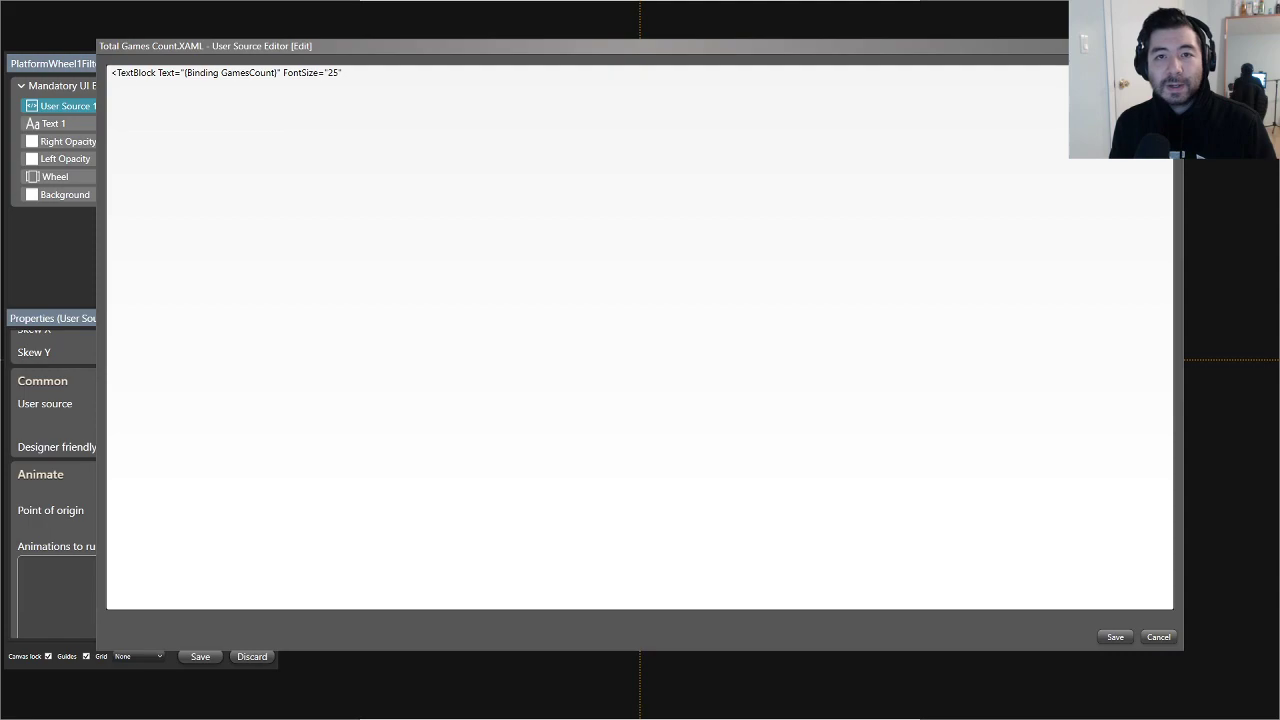
pyautogui.write(' FontFamily="" />')
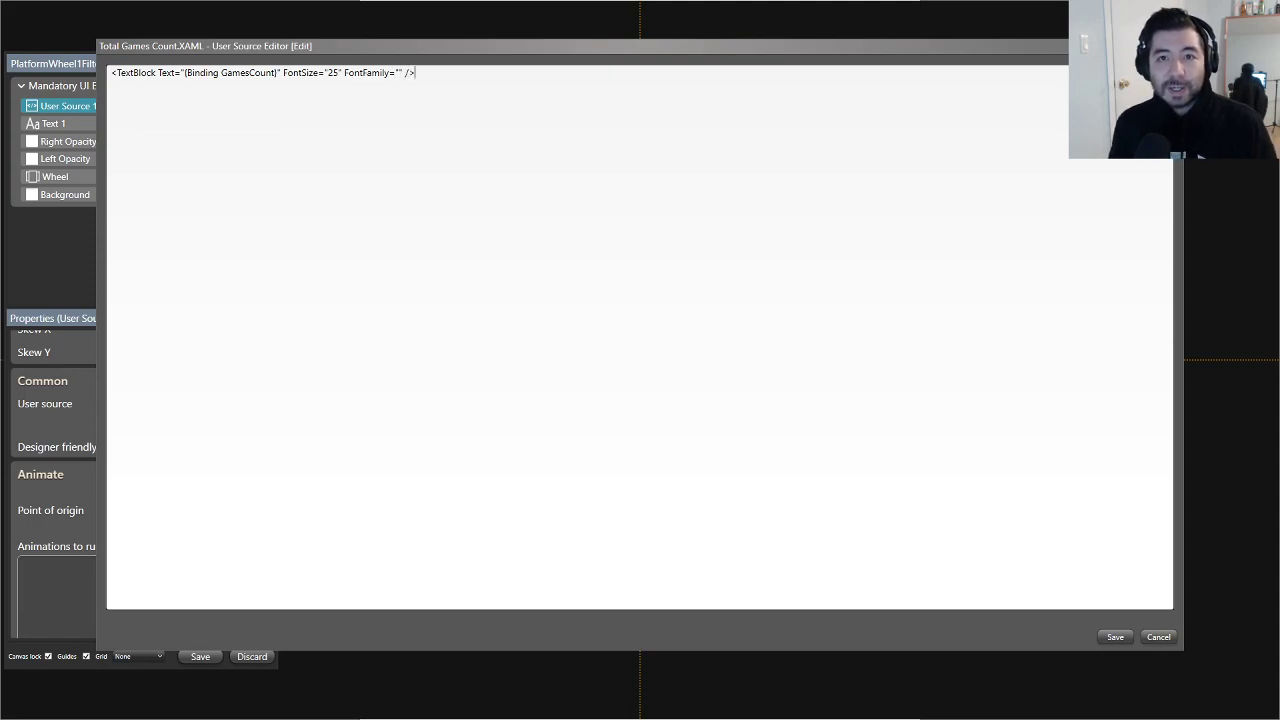
pyautogui.click(1118, 637)
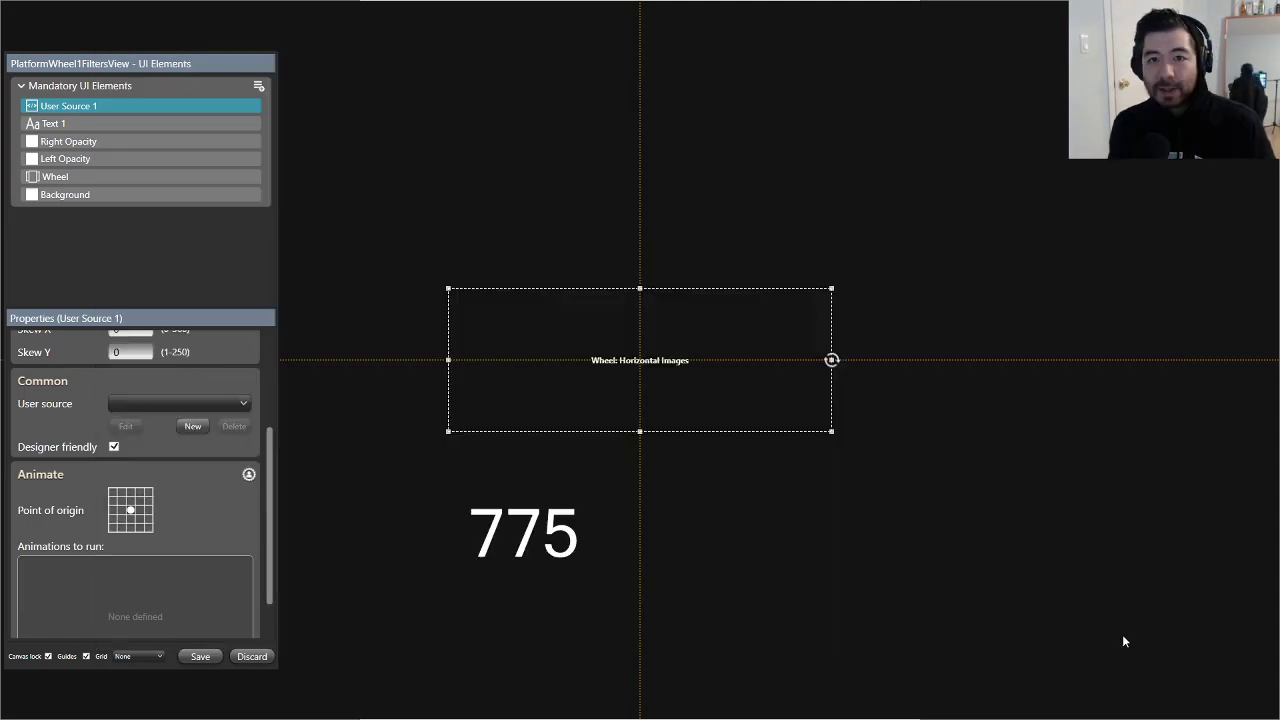
pyautogui.click(722, 404)
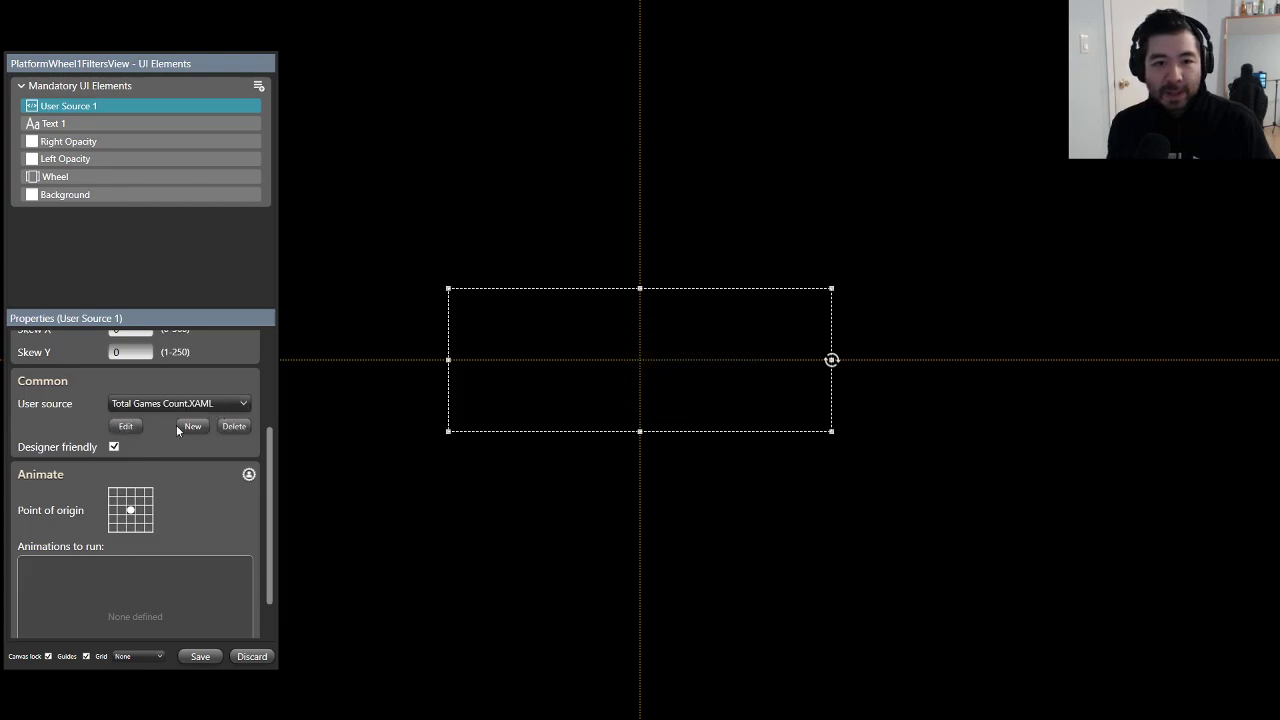
# Step: Reopen Total Games Count.XAML for editing and remove the empty FontFamily attribute from the TextBlock
pyautogui.click(116, 427)
pyautogui.moveTo(405, 73); pyautogui.dragTo(343, 73)
pyautogui.press('BackSpace')
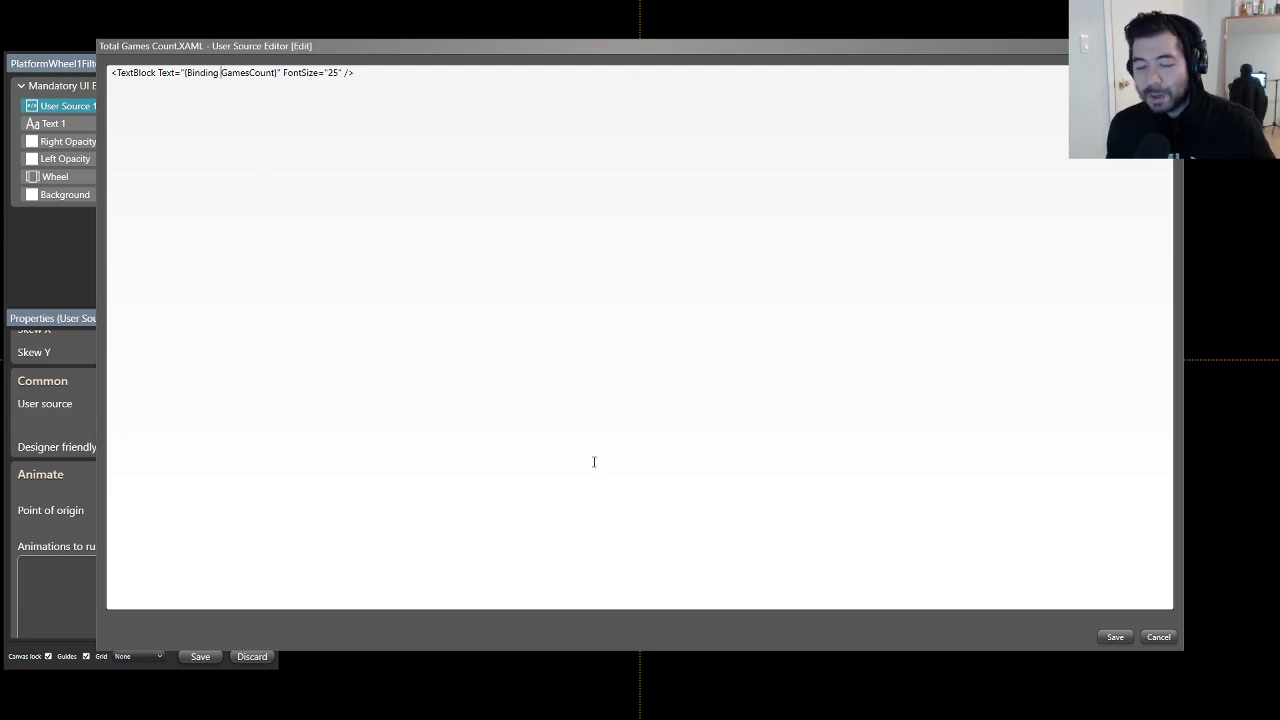
# Step: Check the GamesCount binding in PlatformWheel1FiltersView.xaml in Notepad++, change the user source binding to {Binding Path=GamesCount}, and save it
pyautogui.press('super')
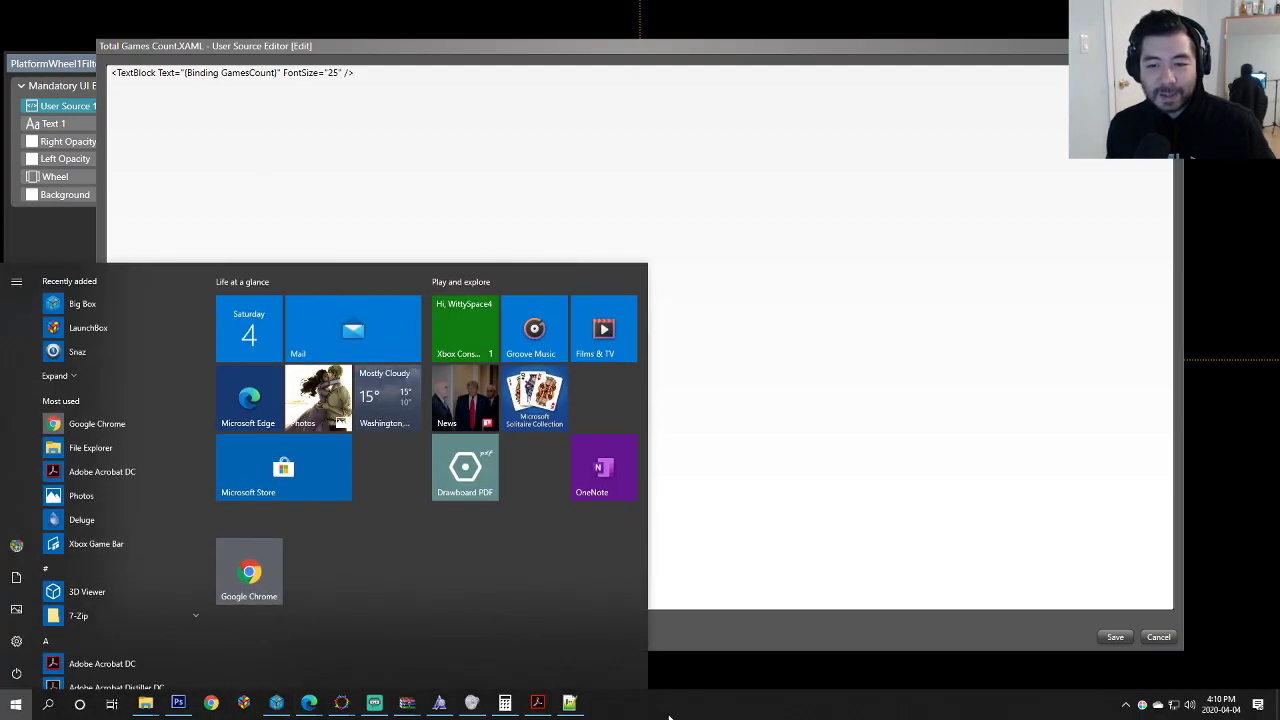
pyautogui.click(569, 703)
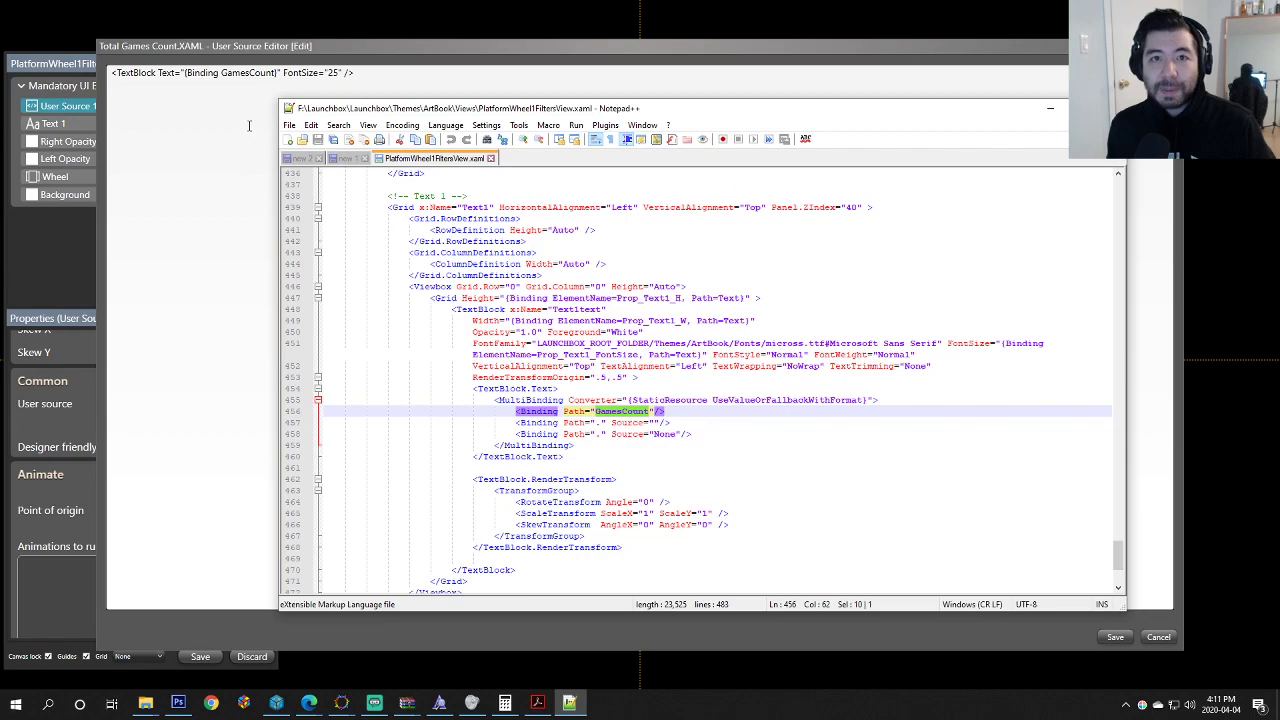
pyautogui.click(226, 73)
pyautogui.write('Path=')
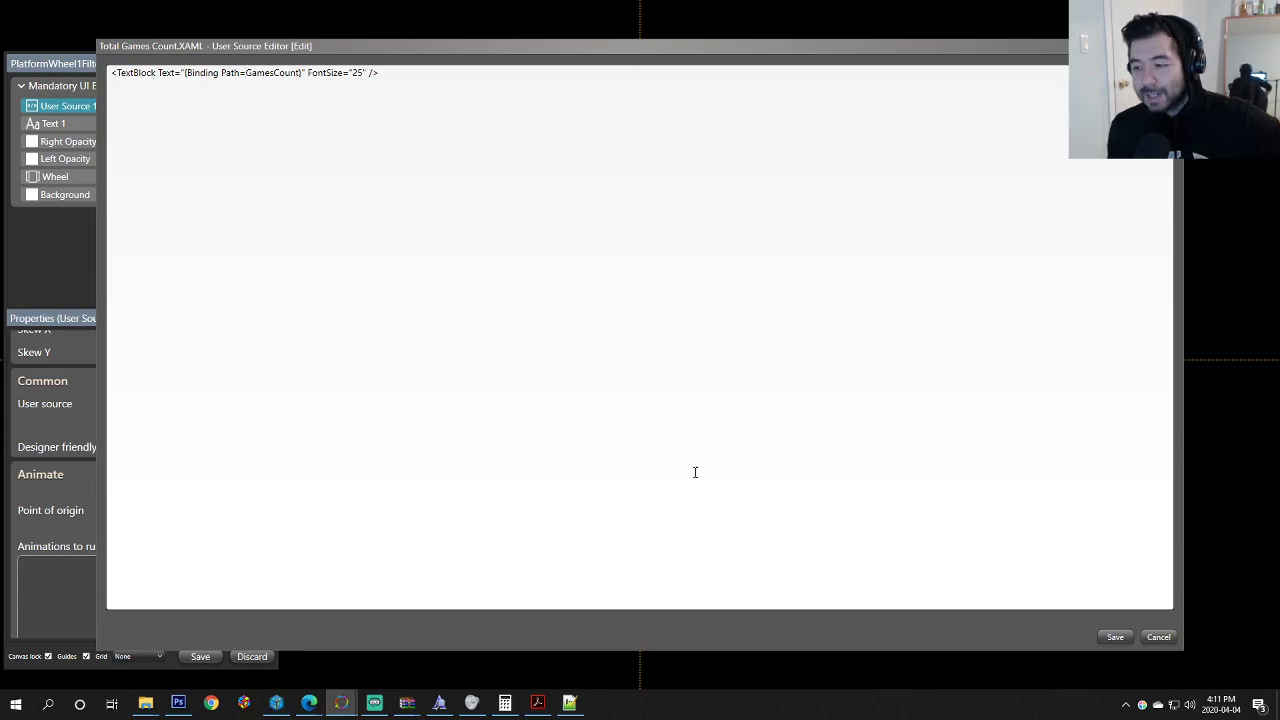
pyautogui.click(1114, 637)
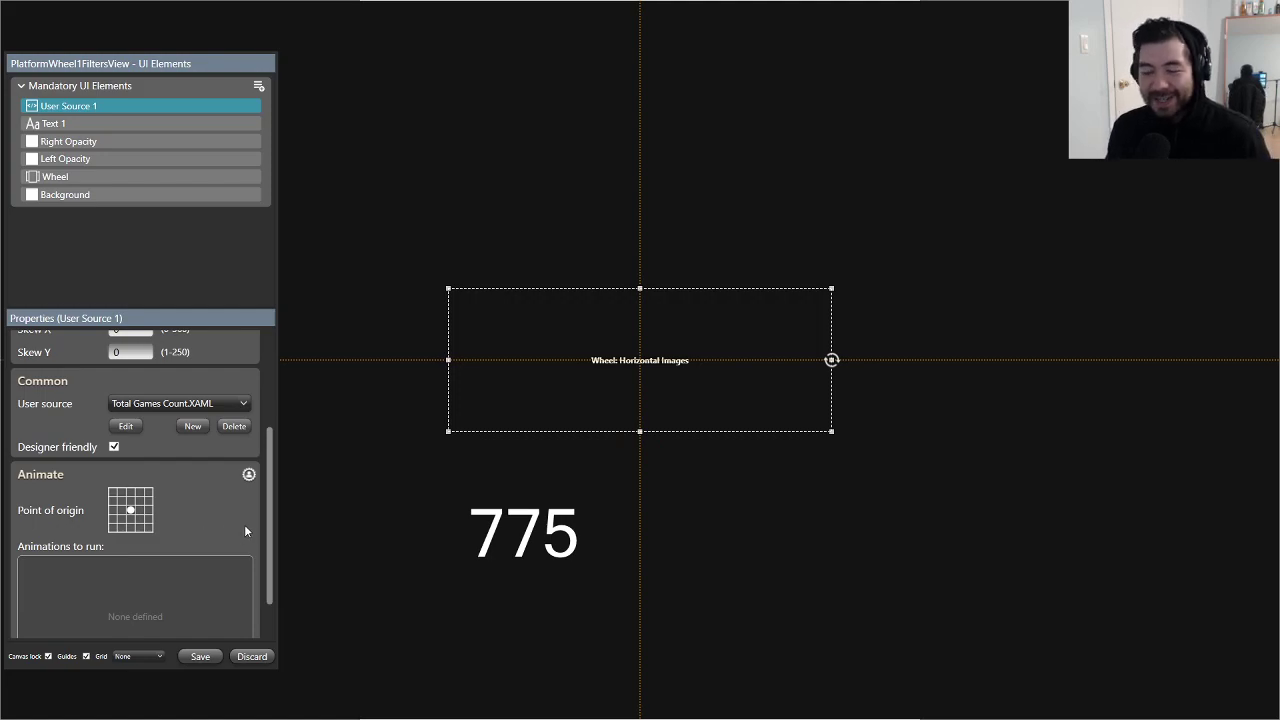
# Step: Switch to the Edge browser and open forums.launchbox-app.com in a new tab
pyautogui.press('super')
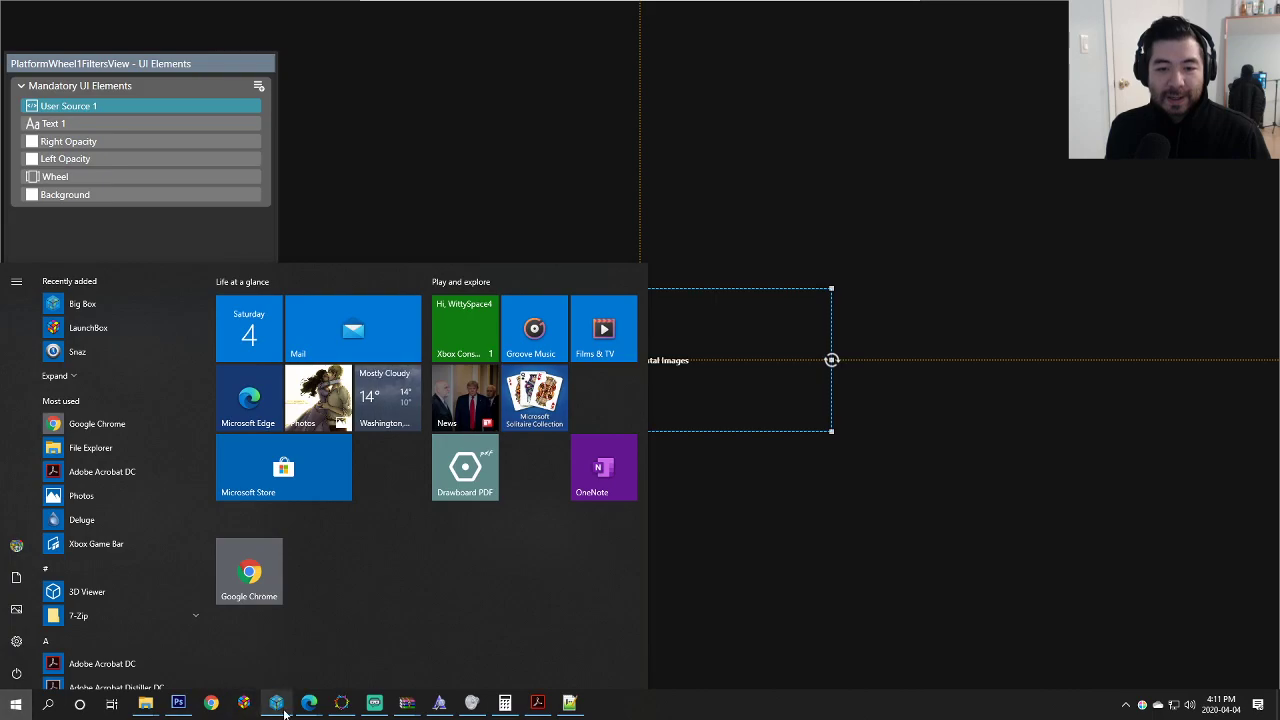
pyautogui.moveTo(313, 710)
pyautogui.click(245, 640)
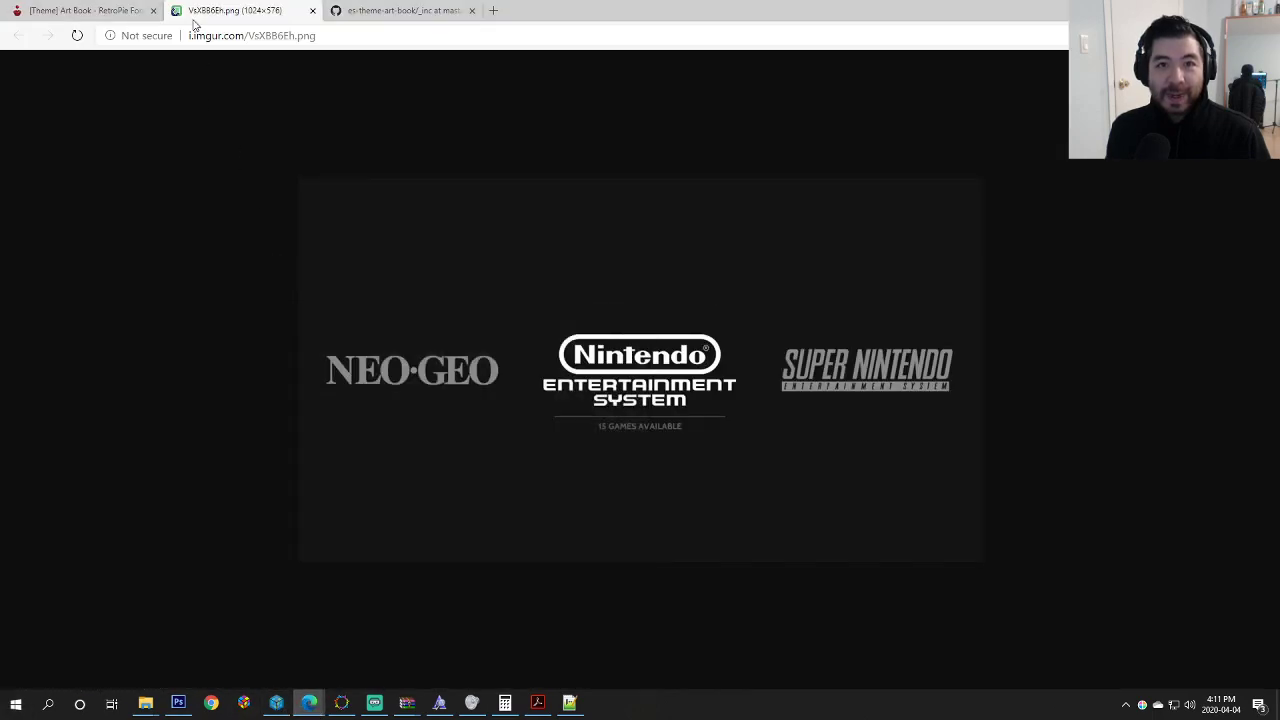
pyautogui.click(494, 11)
pyautogui.write('forums')
pyautogui.press('Return')
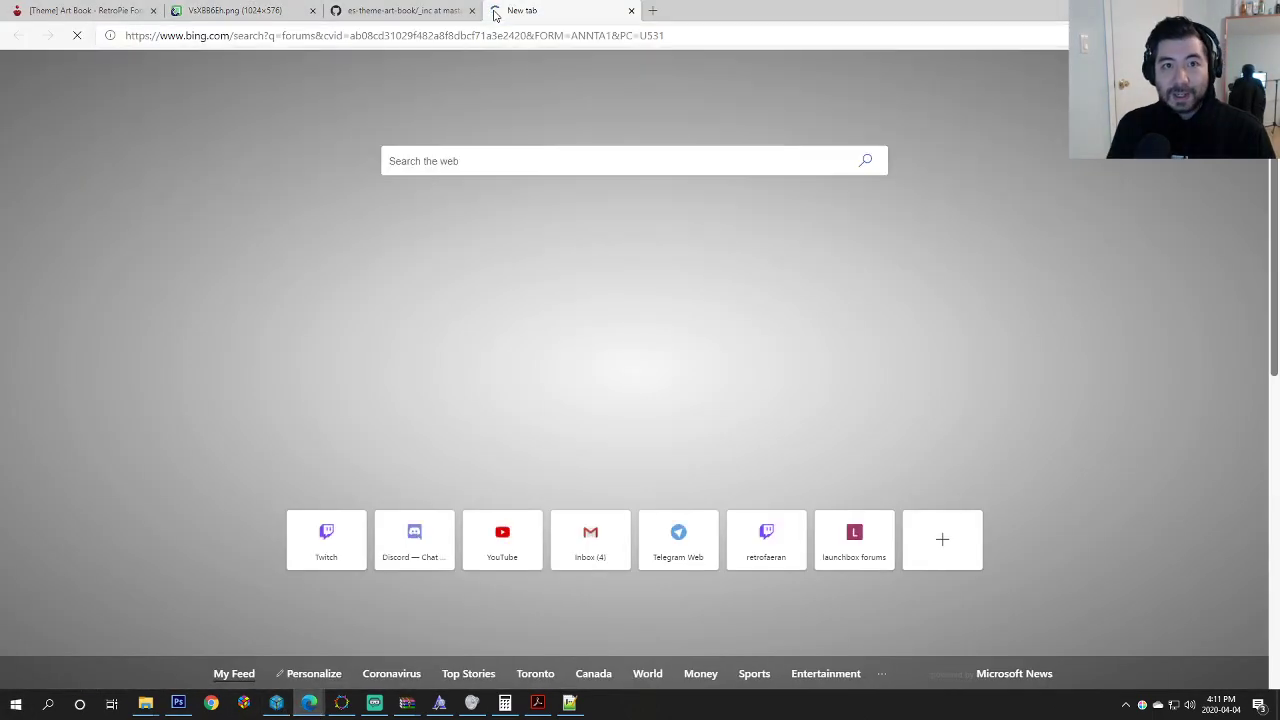
pyautogui.click(505, 36)
pyautogui.write('fo')
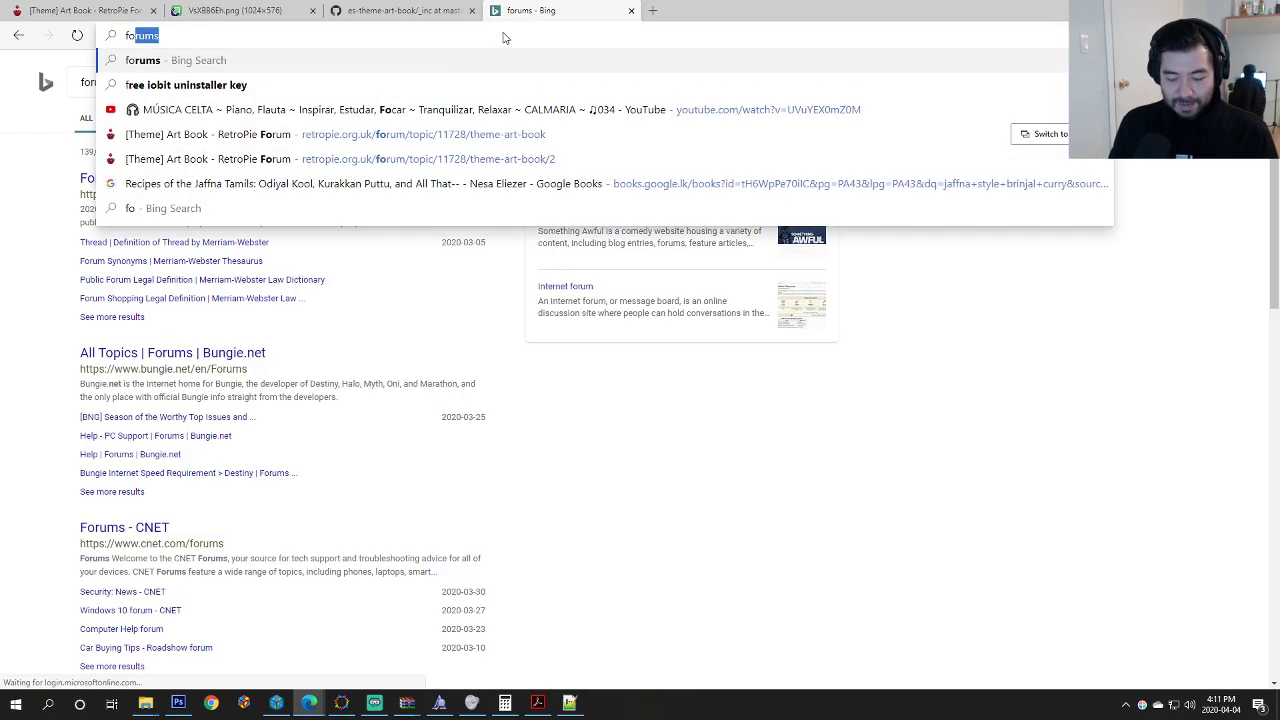
pyautogui.write('rums.l')
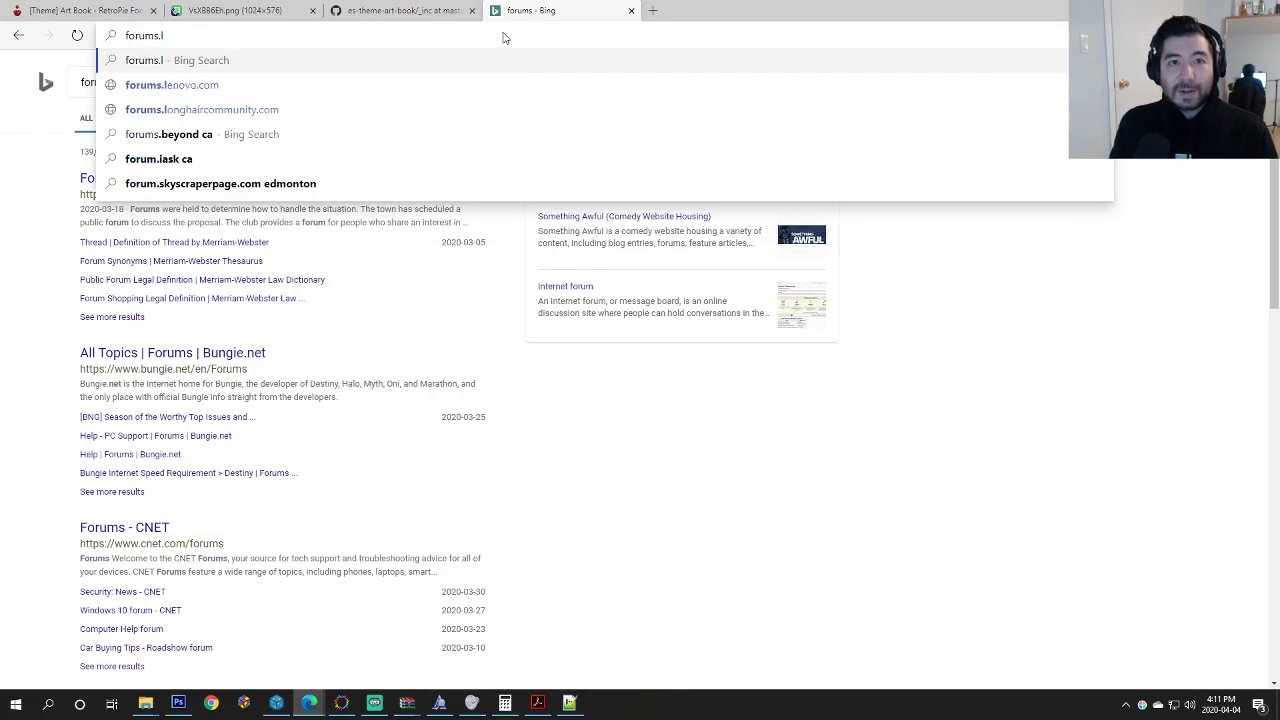
pyautogui.write('aunchbox-app.com')
pyautogui.press('Return')
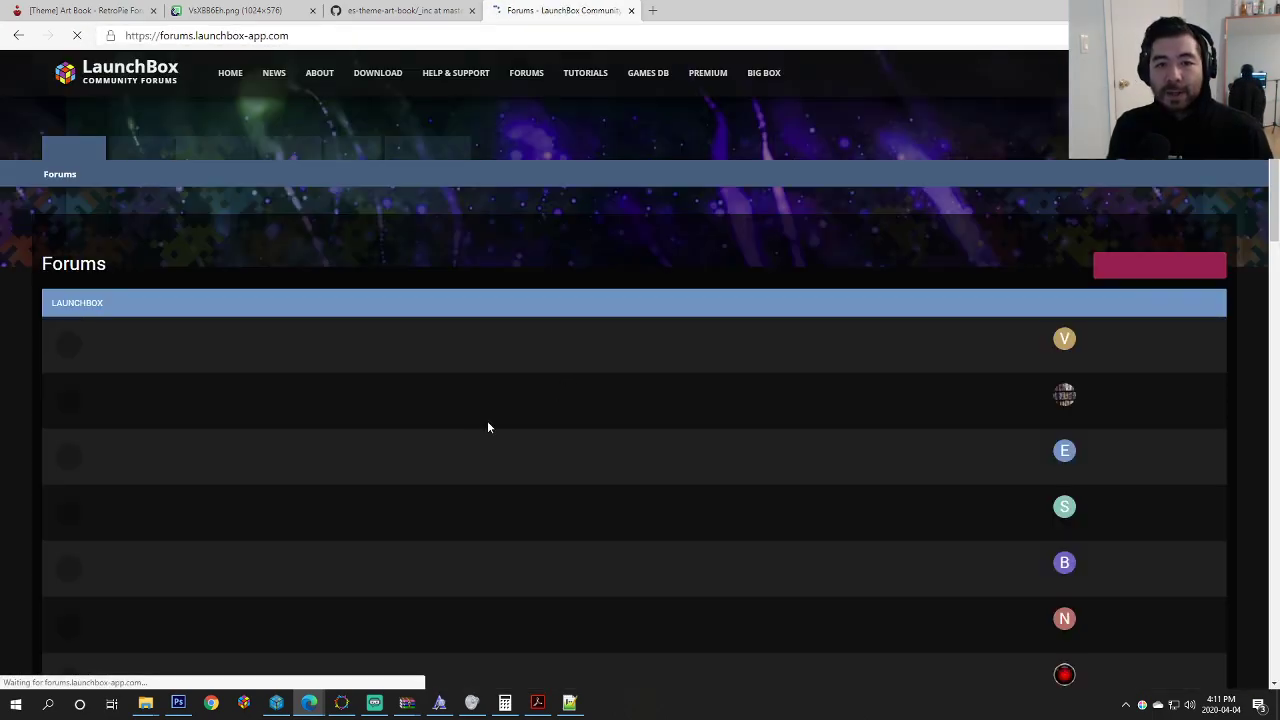
# Step: Open the Custom Theme Tutorials section of the LaunchBox community forums
pyautogui.scroll(-8, 488, 415)
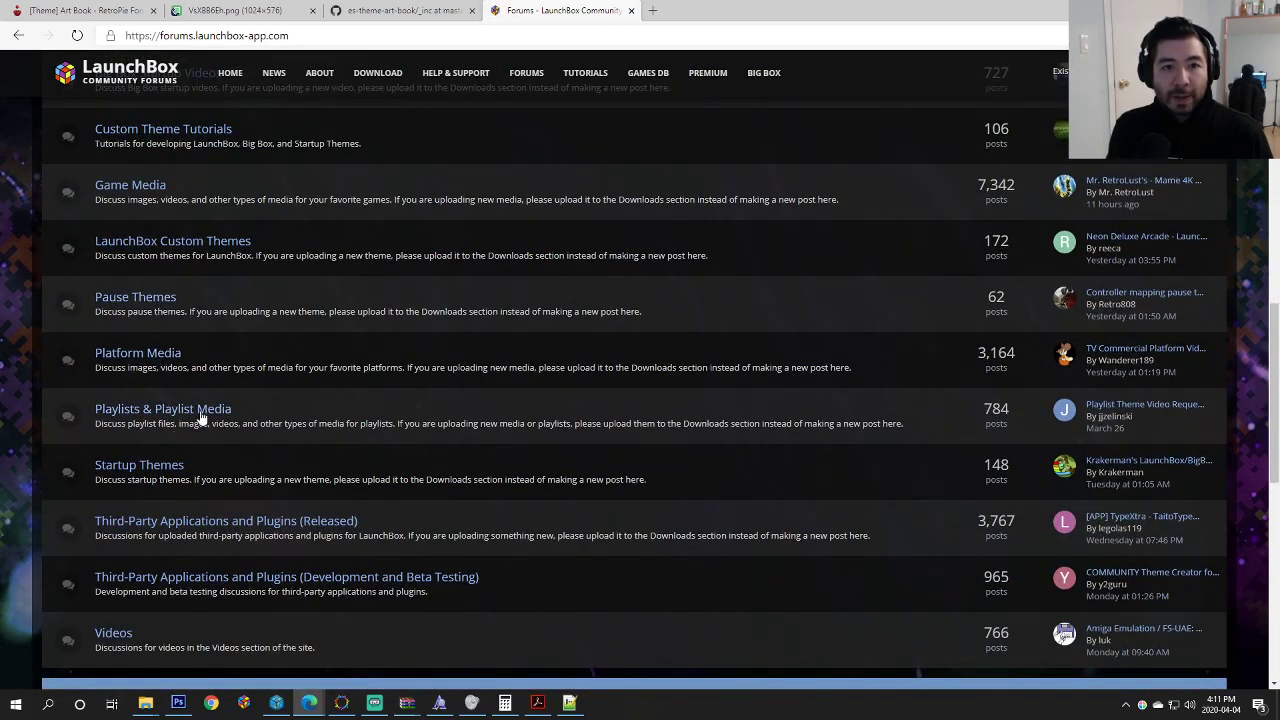
pyautogui.scroll(3, 282, 400)
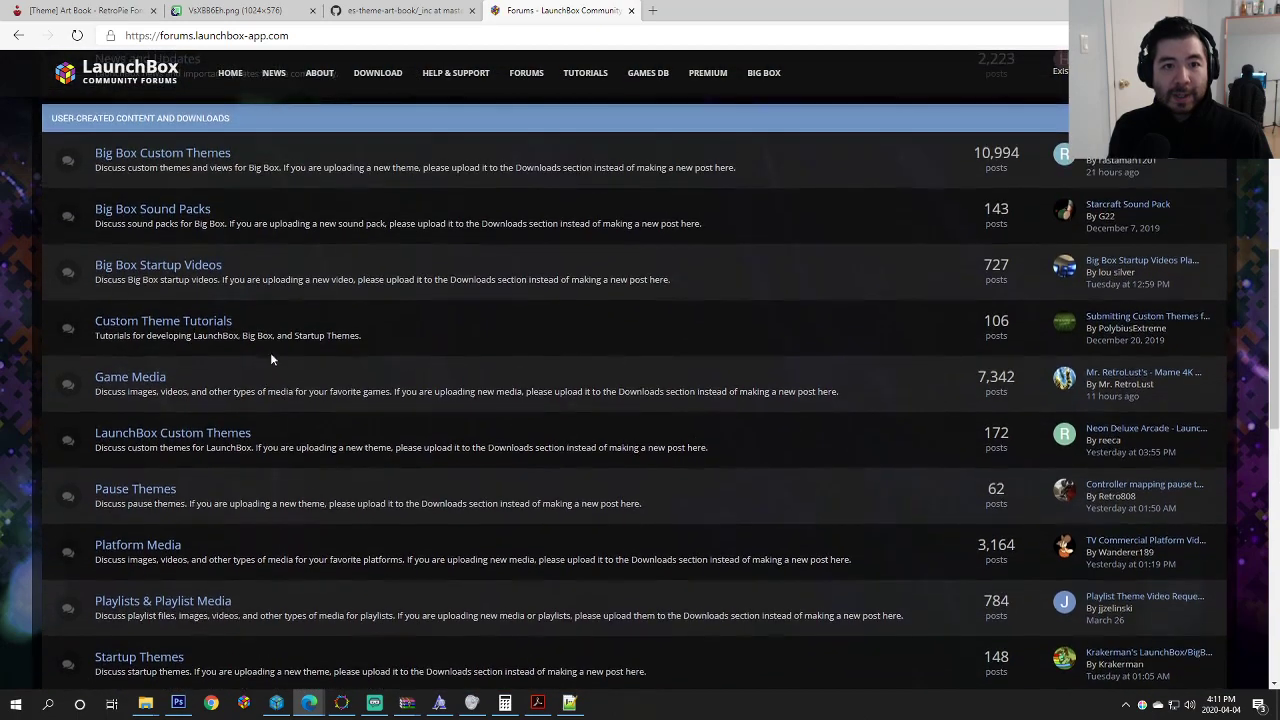
pyautogui.click(201, 331)
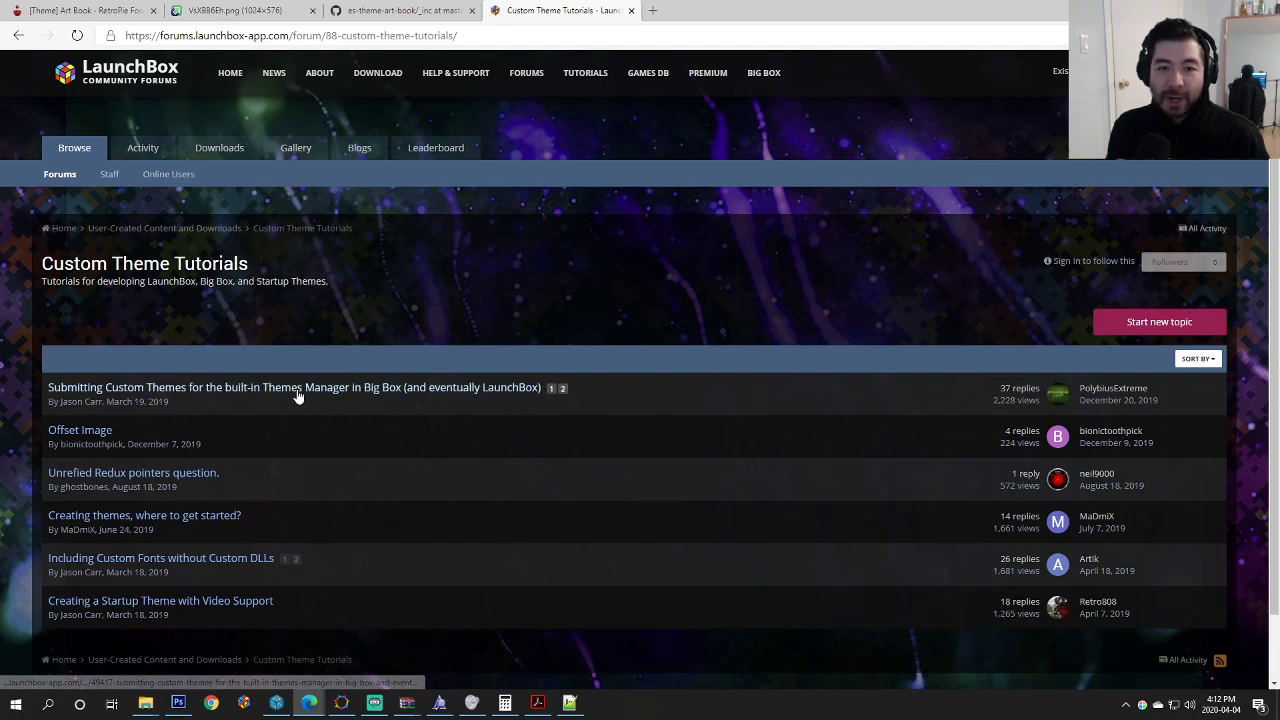
pyautogui.moveTo(297, 395)
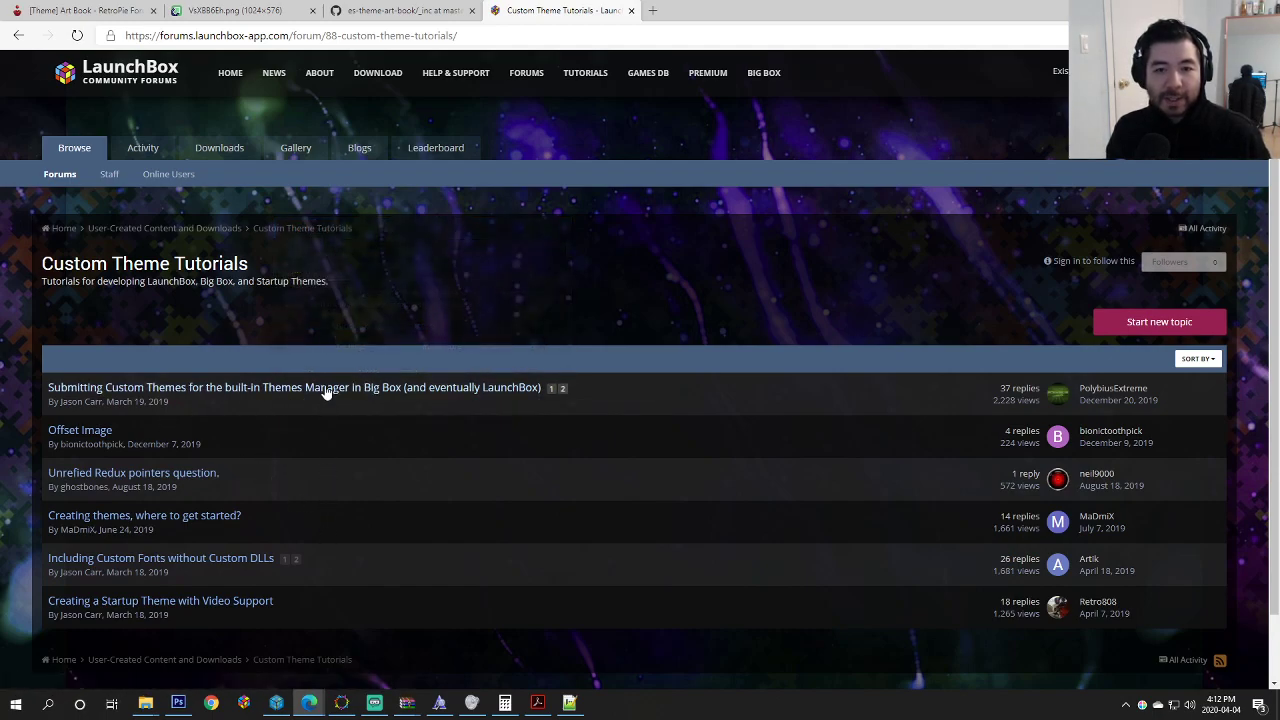
# Step: Switch to File Explorer, open the ArtBook theme's Fonts folder, and preview Cabin-Bold.ttf to check its font name
pyautogui.moveTo(145, 703)
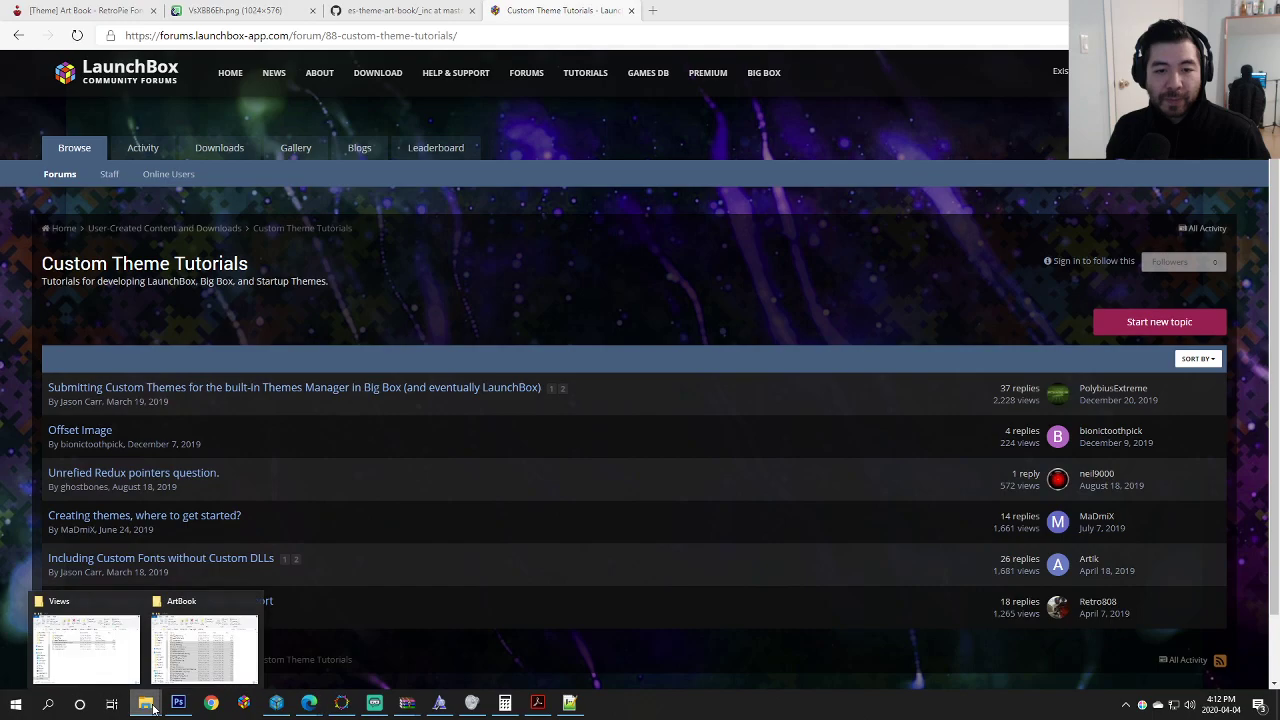
pyautogui.click(160, 637)
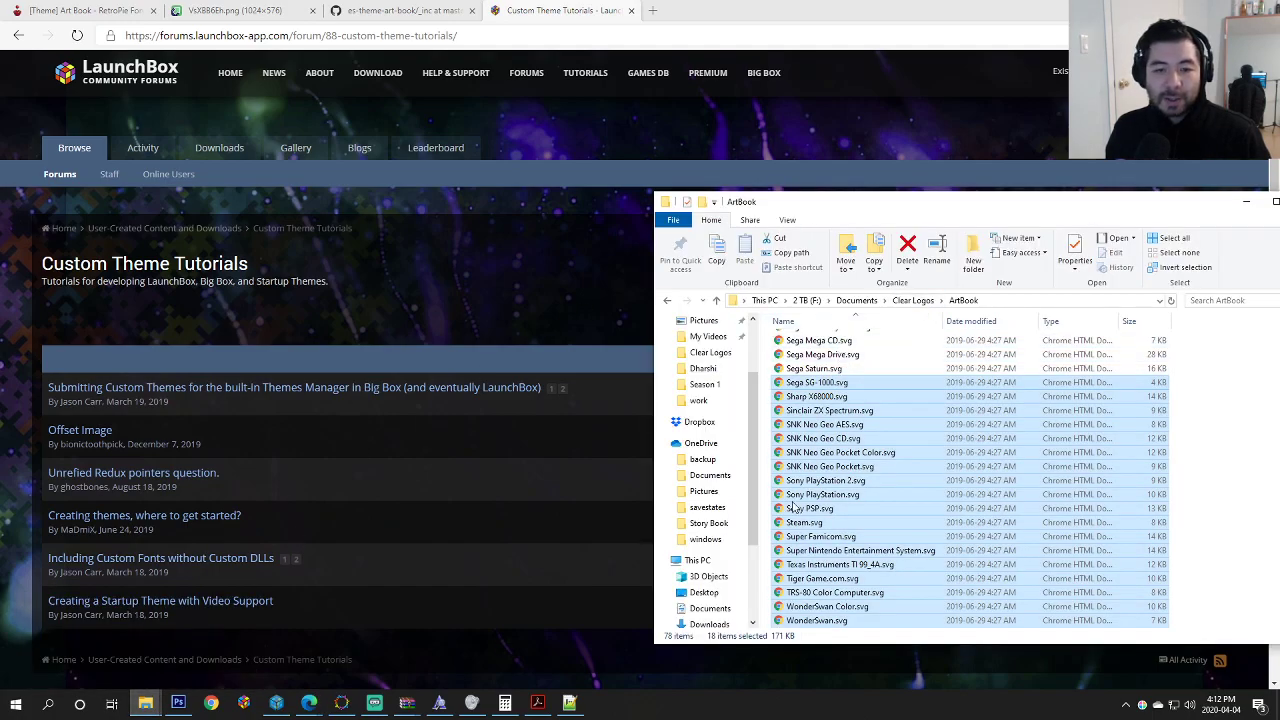
pyautogui.click(145, 703)
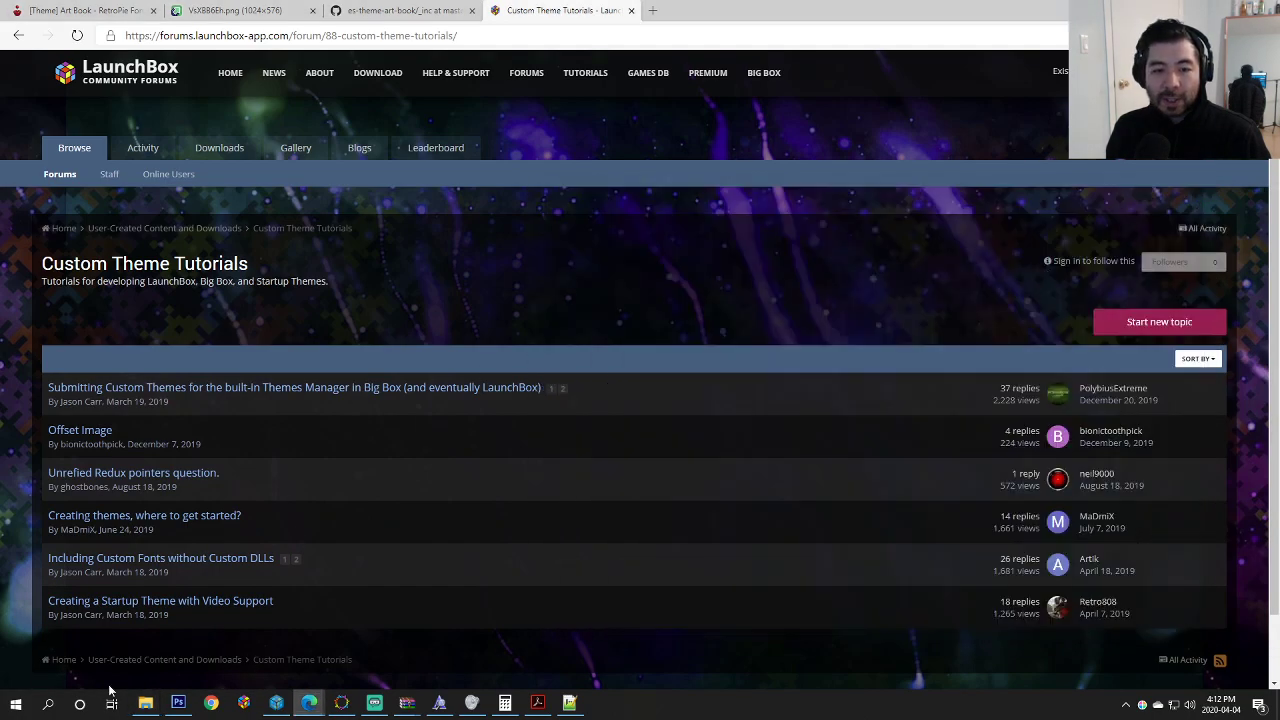
pyautogui.click(145, 703)
pyautogui.click(897, 115)
pyautogui.doubleClick(708, 150)
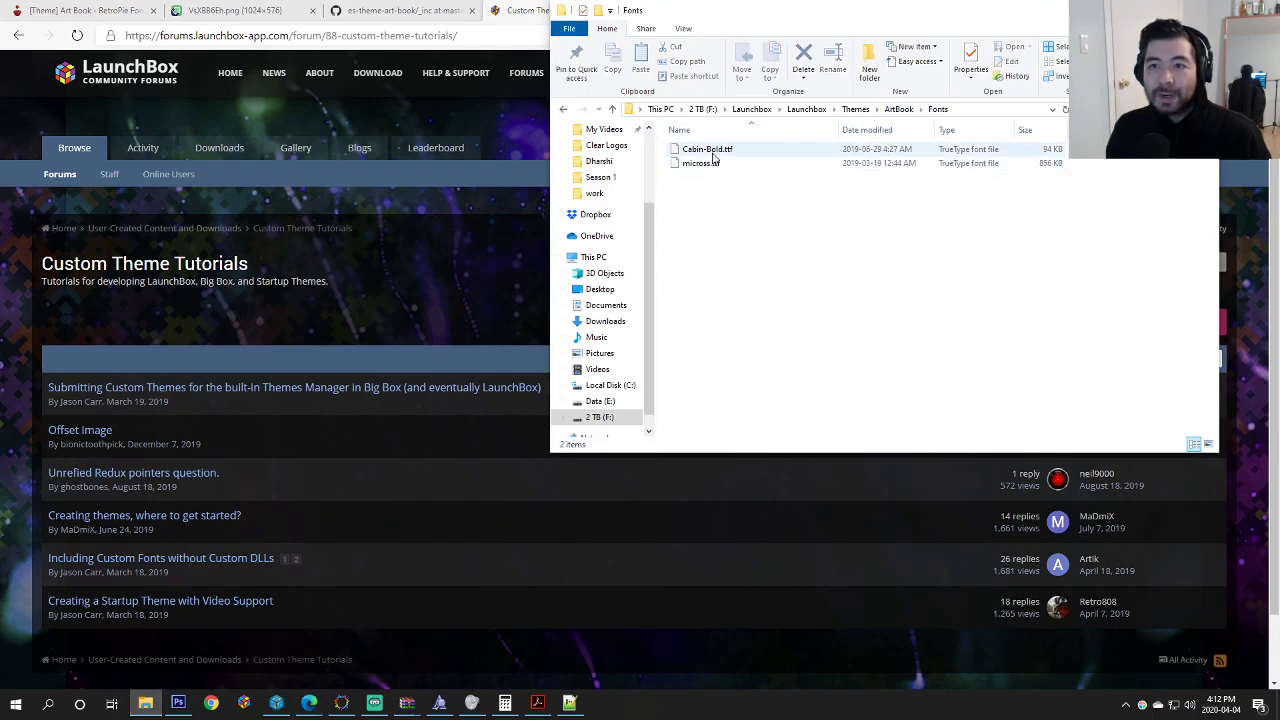
pyautogui.doubleClick(710, 150)
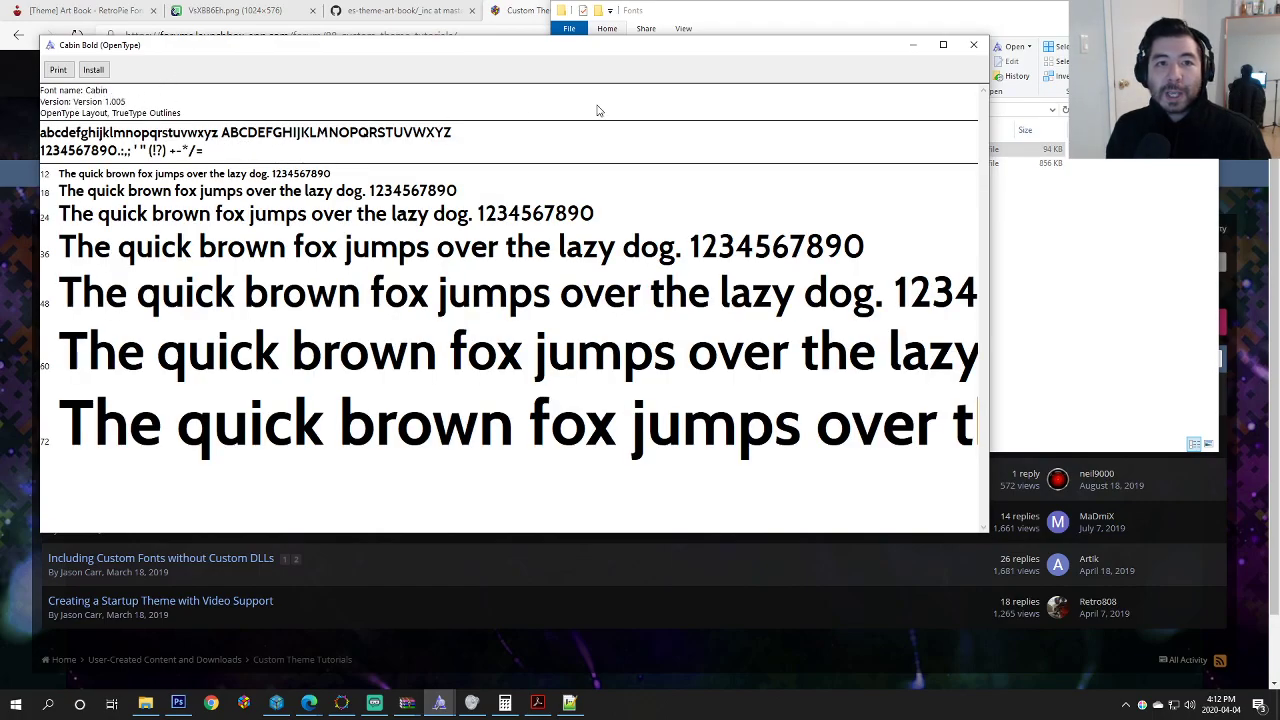
pyautogui.click(973, 44)
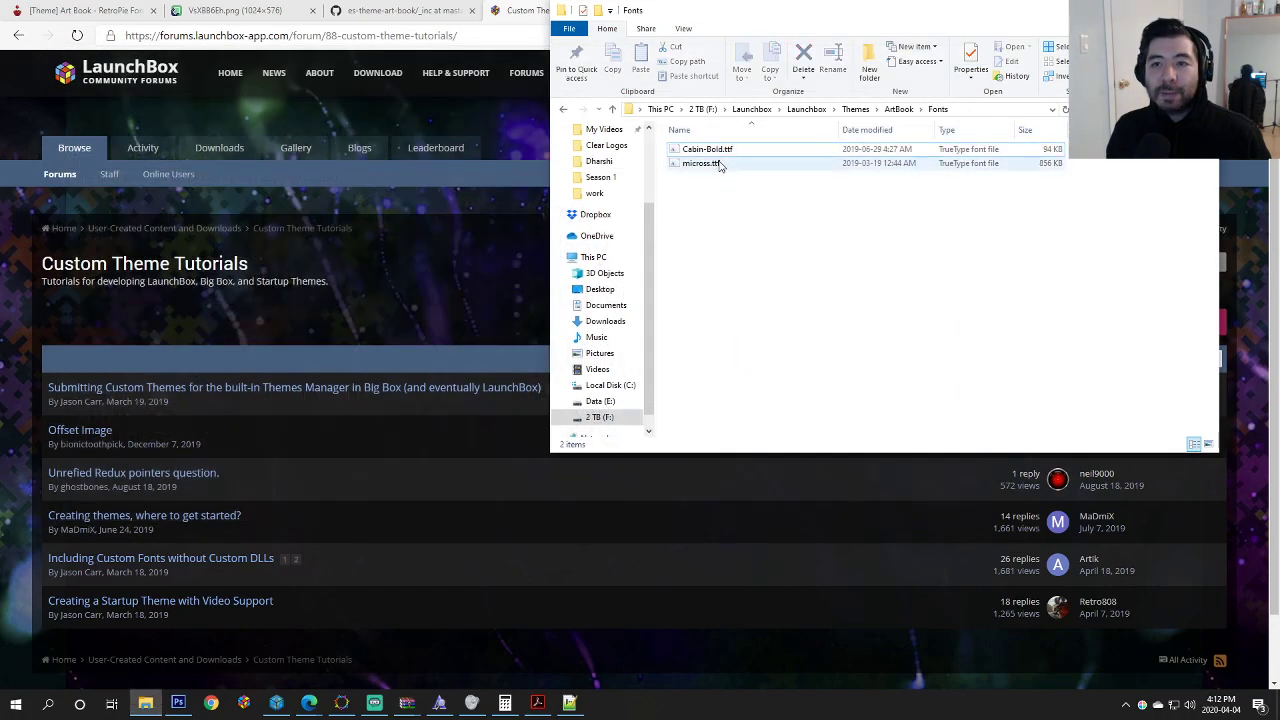
pyautogui.click(708, 149)
pyautogui.click(728, 149)
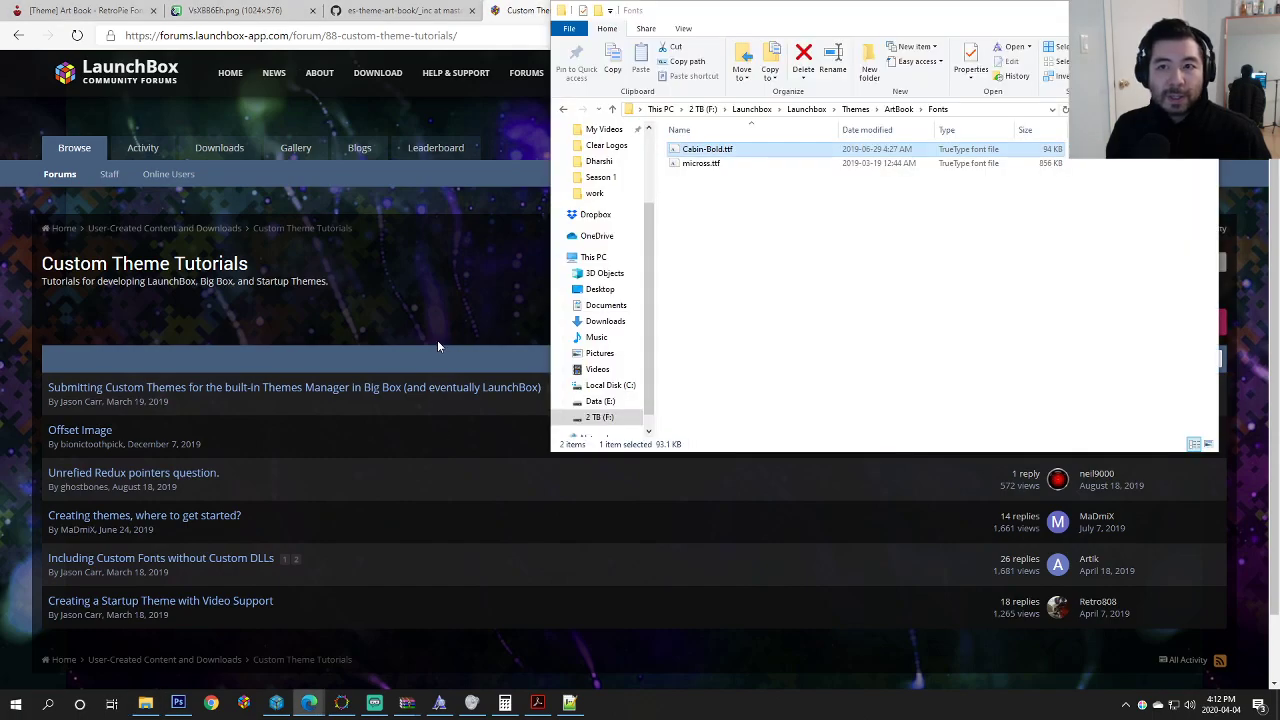
# Step: Open the forum topic "Including Custom Fonts without Custom DLLs" and copy the FontFamily attribute from its Blazed.ttf example
pyautogui.click(418, 314)
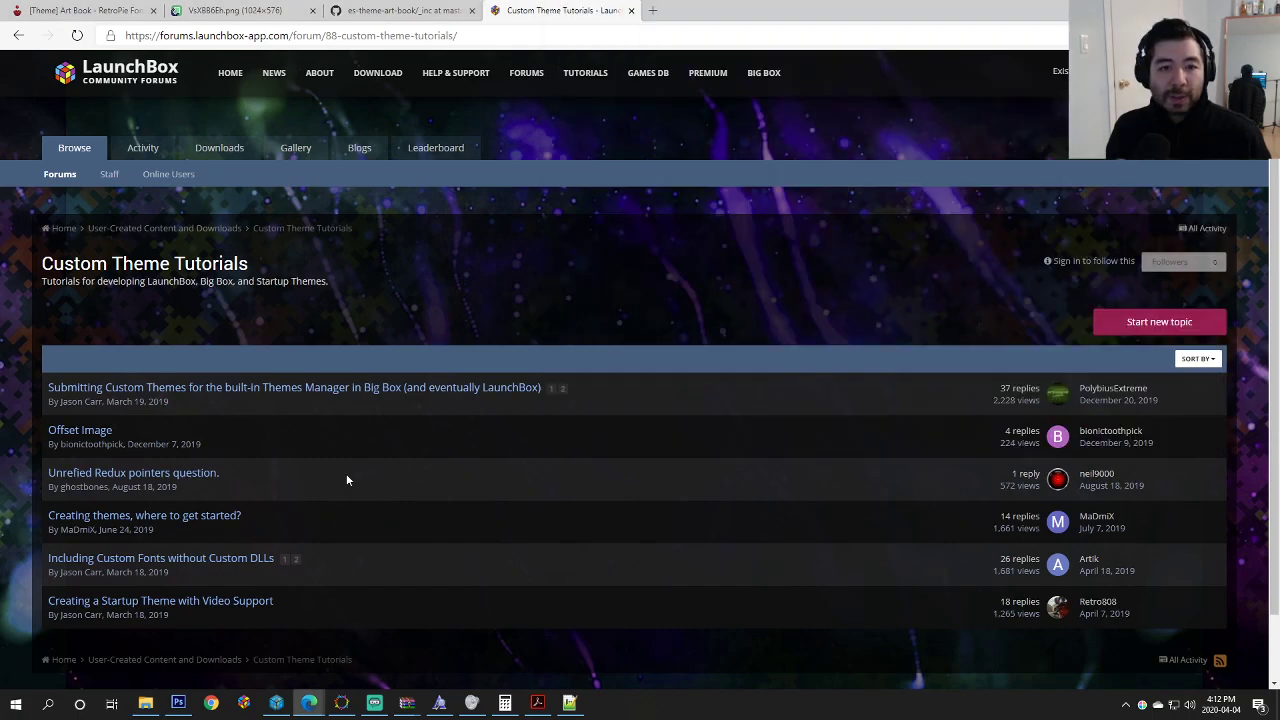
pyautogui.click(125, 560)
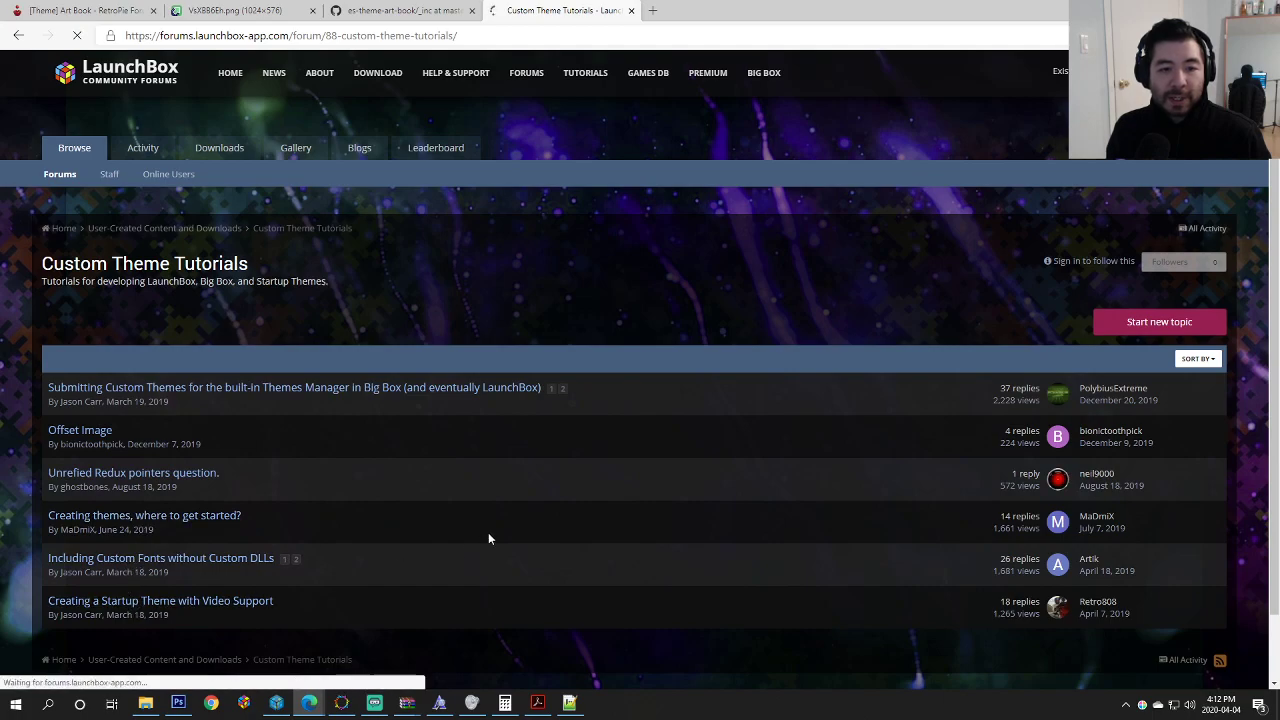
pyautogui.scroll(-1, 449, 441)
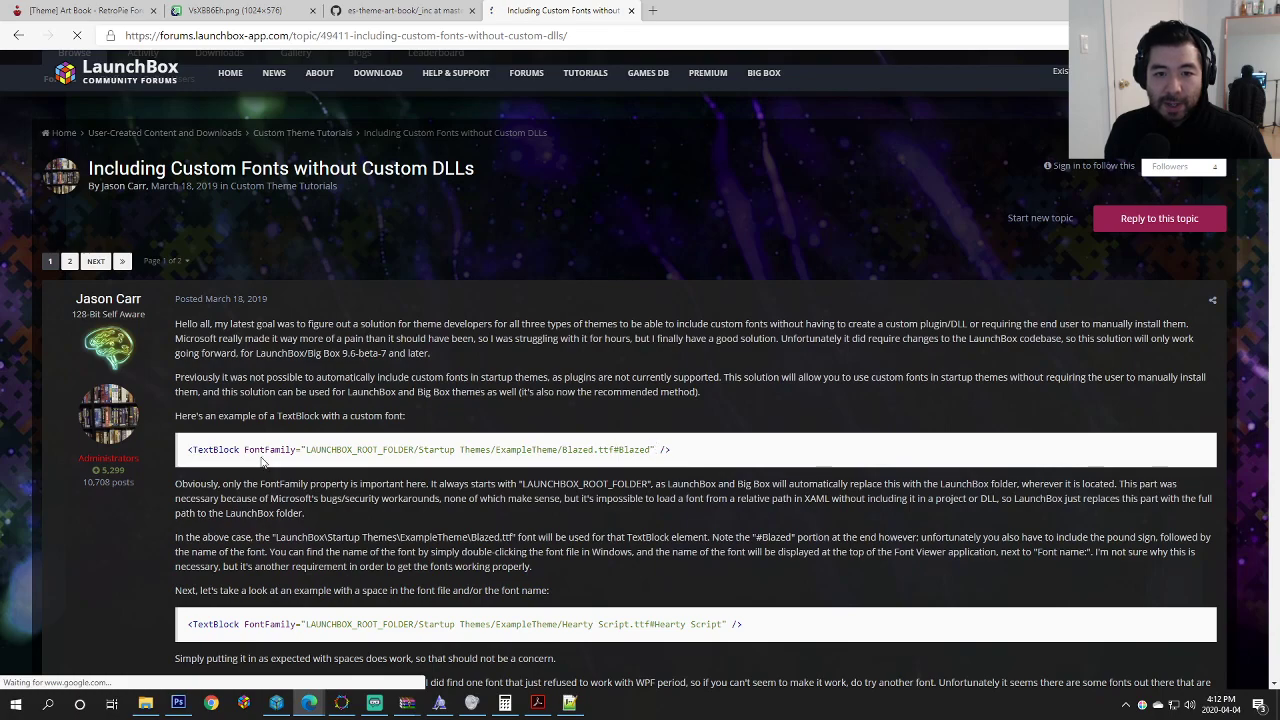
pyautogui.moveTo(244, 451); pyautogui.dragTo(656, 449)
pyautogui.hotkey('ctrl', 'c')
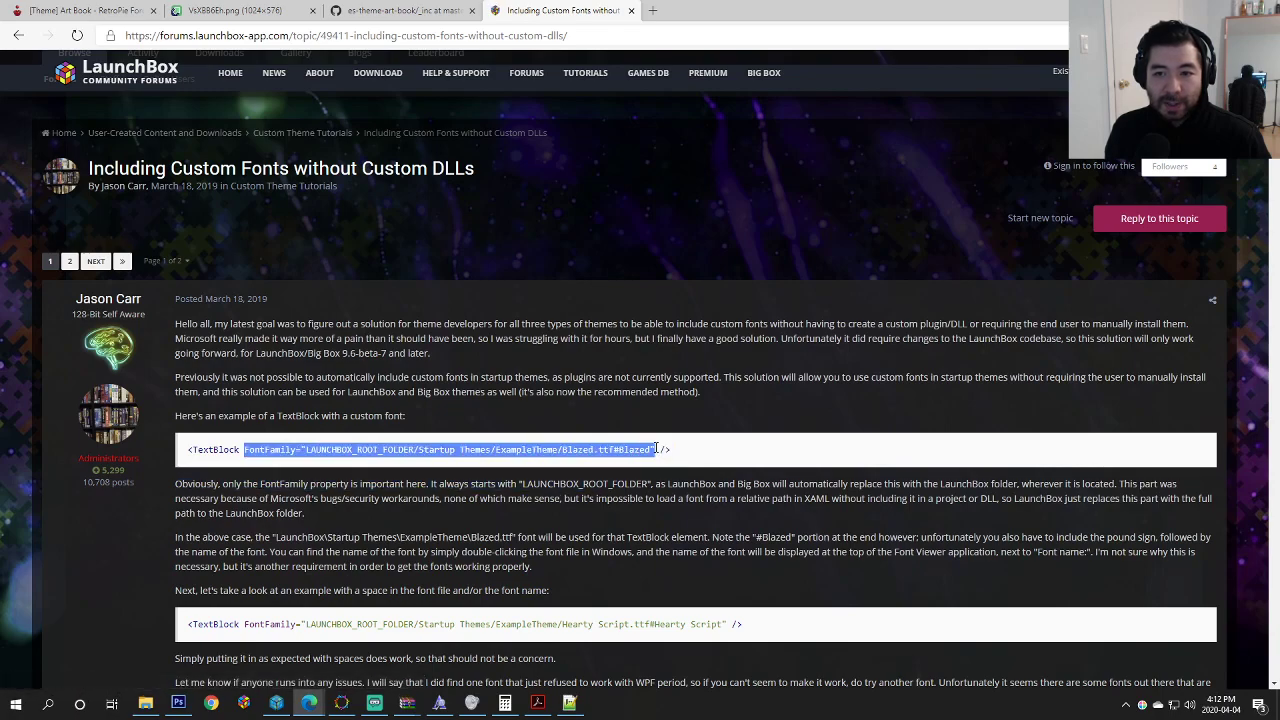
# Step: Return to the theme editor, open Total Games Count.XAML for editing, and paste the copied FontFamily attribute after FontSize
pyautogui.hotkey('alt', 'Tab')
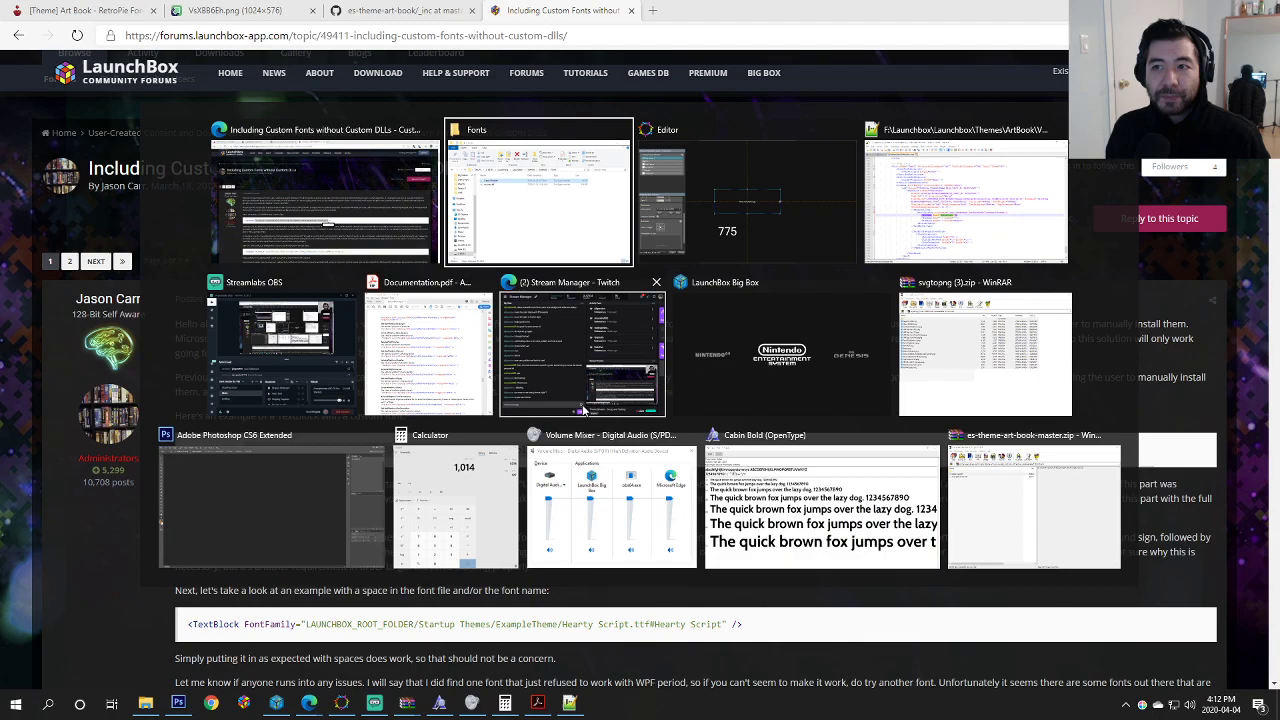
pyautogui.hotkey('alt', 'Tab')
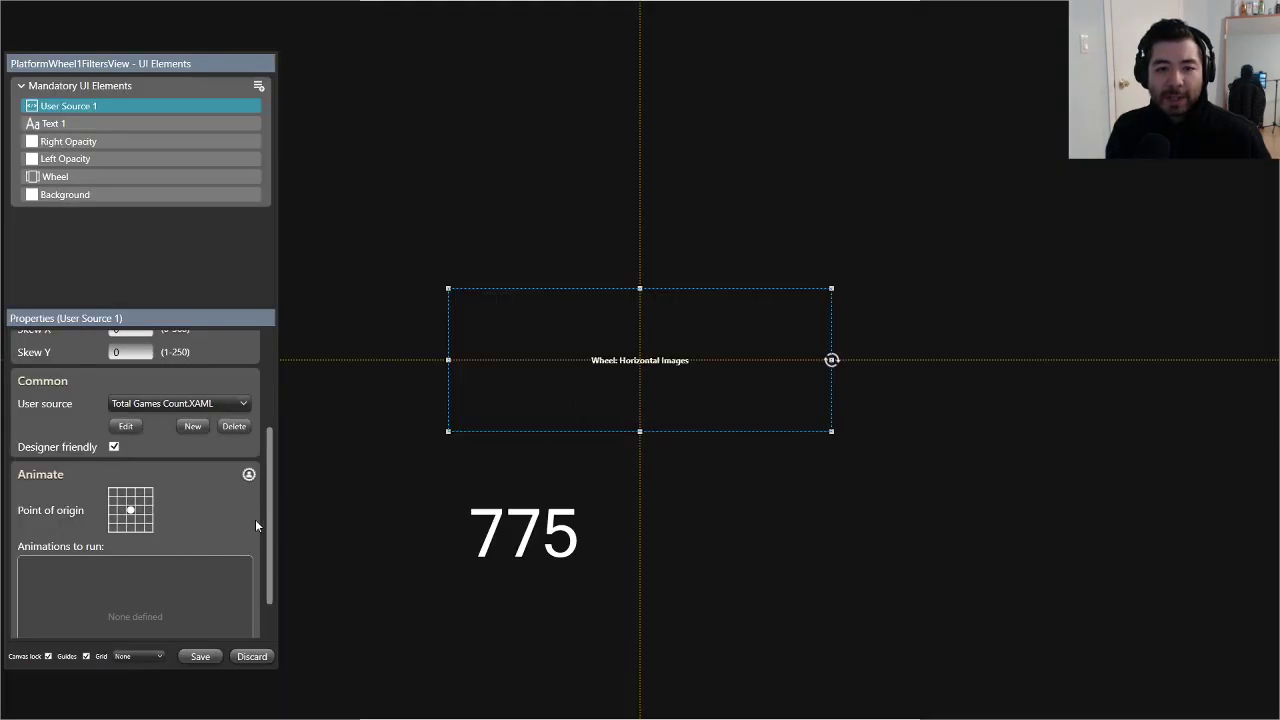
pyautogui.click(124, 426)
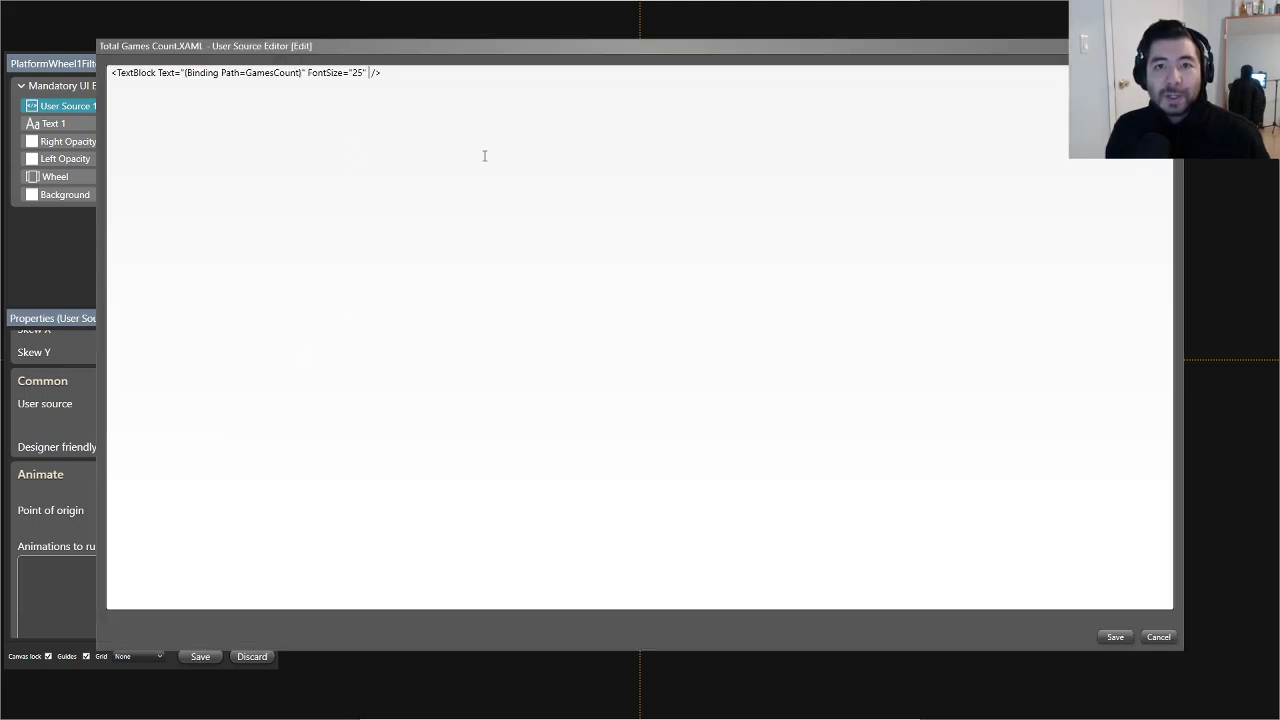
pyautogui.hotkey('ctrl', 'v')
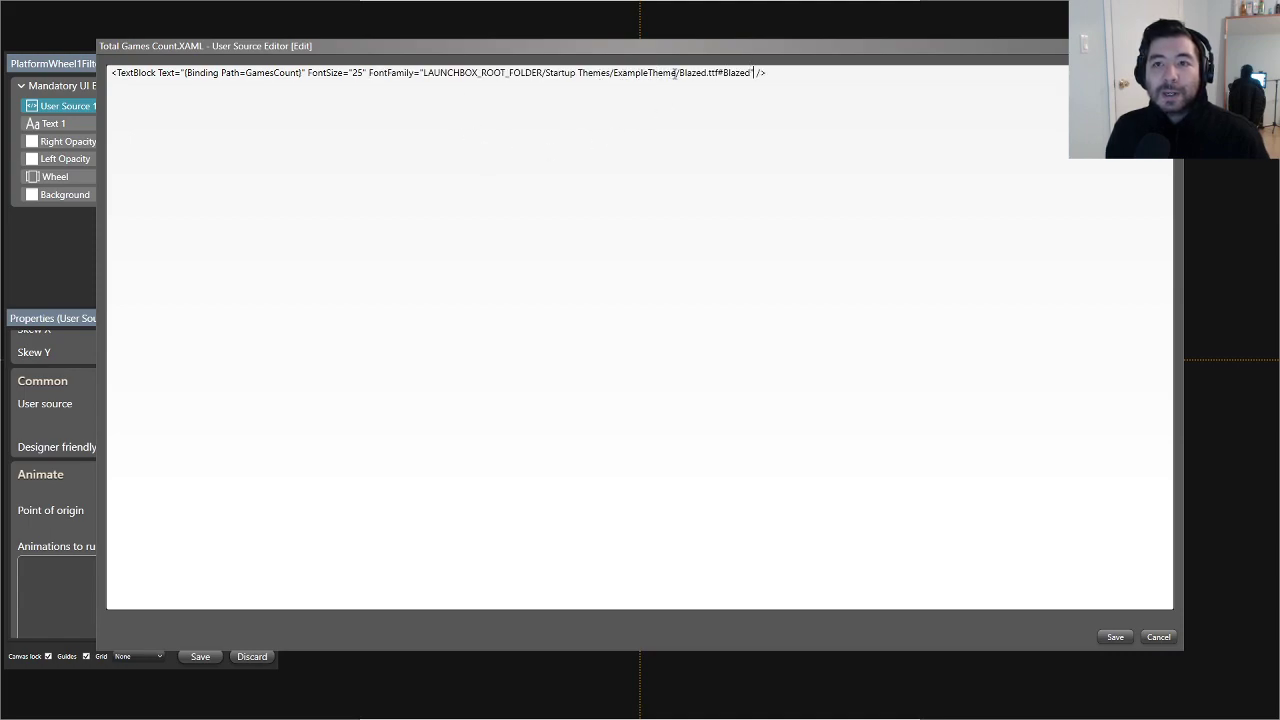
# Step: Change the folder part of the FontFamily path to LAUNCHBOX_ROOT_FOLDER/Themes/ArtBook
pyautogui.click(578, 73)
pyautogui.press('BackSpace')
pyautogui.press('BackSpace')
pyautogui.press('BackSpace')
pyautogui.press('BackSpace')
pyautogui.press('BackSpace')
pyautogui.press('BackSpace')
pyautogui.press('BackSpace')
pyautogui.press('BackSpace')
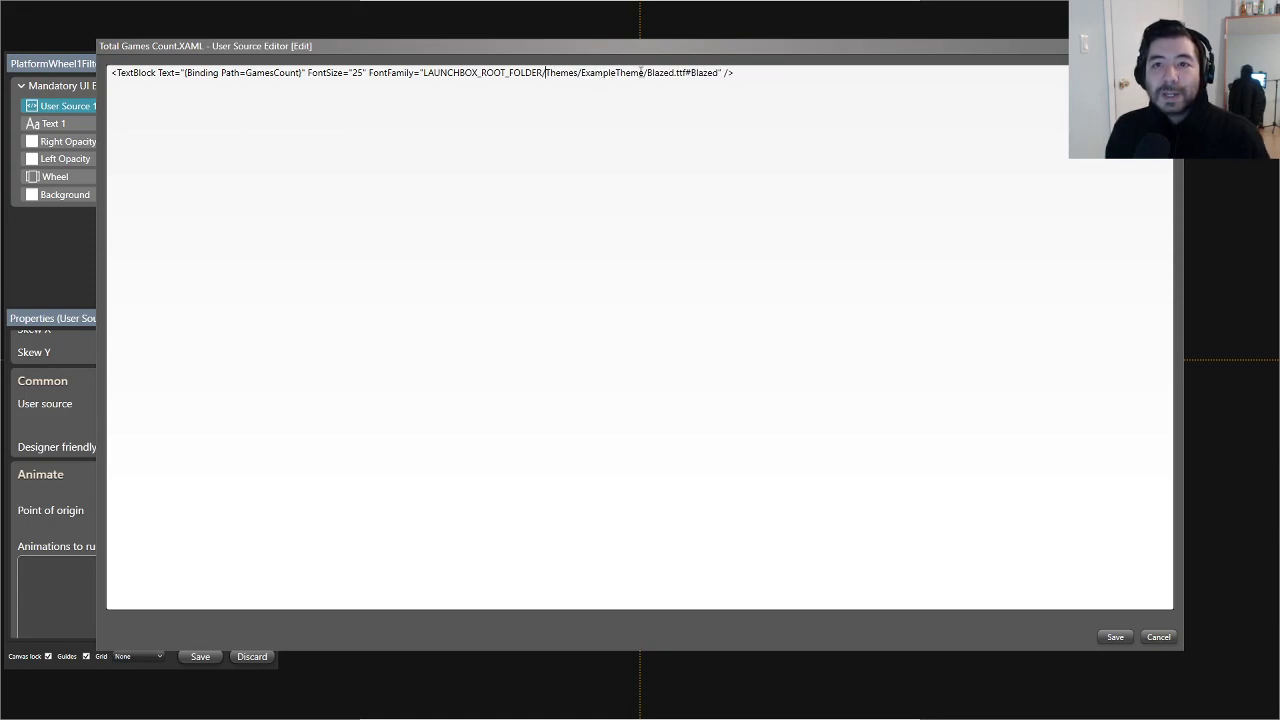
pyautogui.moveTo(644, 73); pyautogui.dragTo(583, 73)
pyautogui.write('ArtBook')
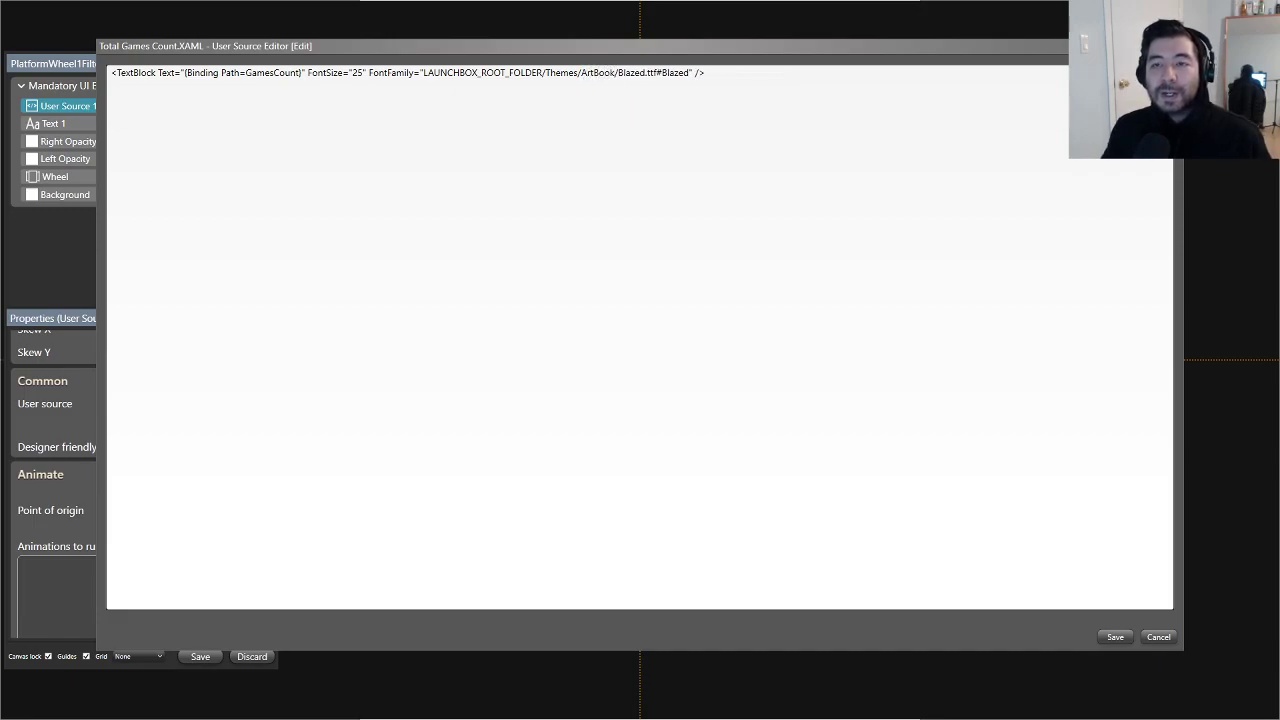
# Step: Replace the Blazed font file name in the FontFamily path with Cabin-Bold, keeping the .ttf extension
pyautogui.press('BackSpace')
pyautogui.press('BackSpace')
pyautogui.press('BackSpace')
pyautogui.press('BackSpace')
pyautogui.press('BackSpace')
pyautogui.press('BackSpace')
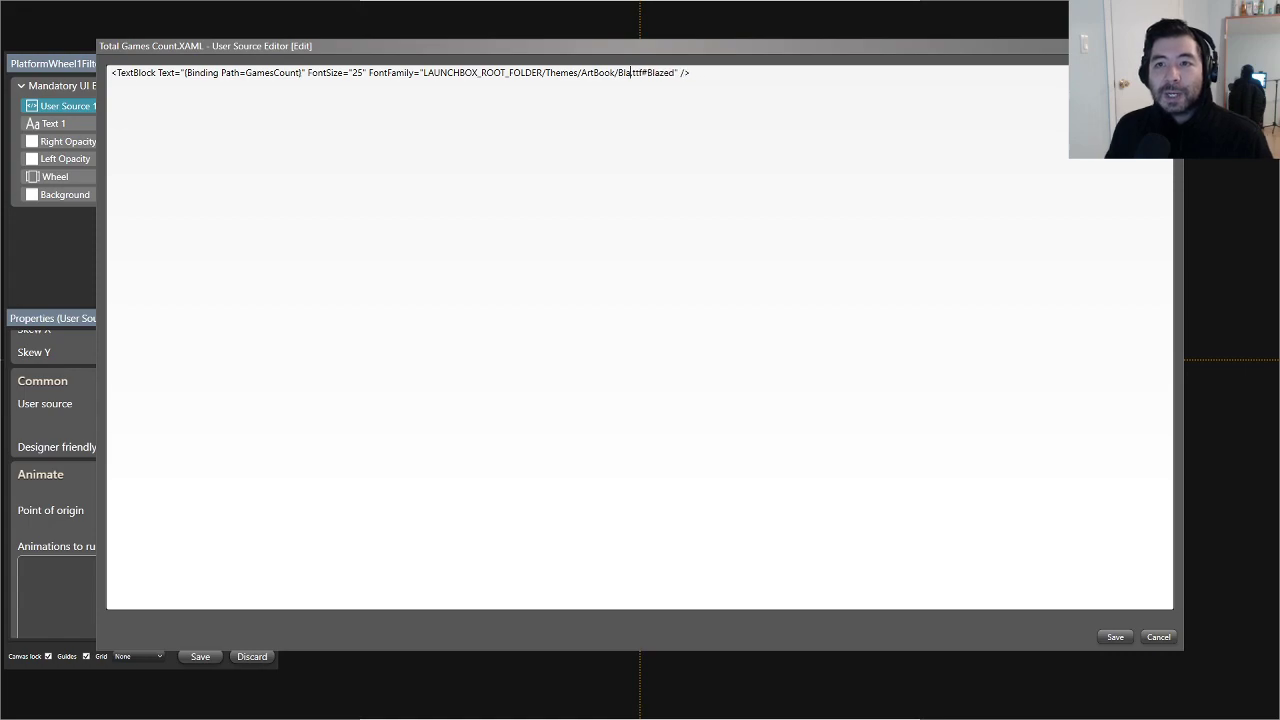
pyautogui.write('Cabin')
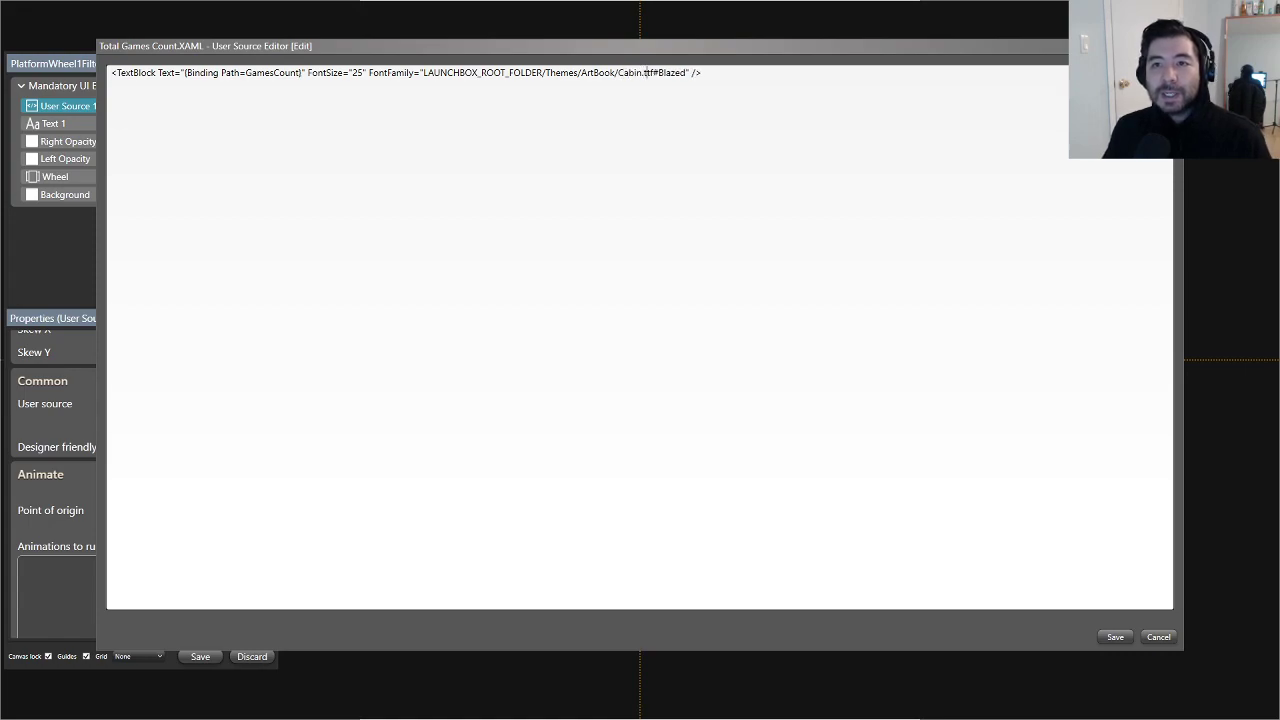
pyautogui.write('-Bold')
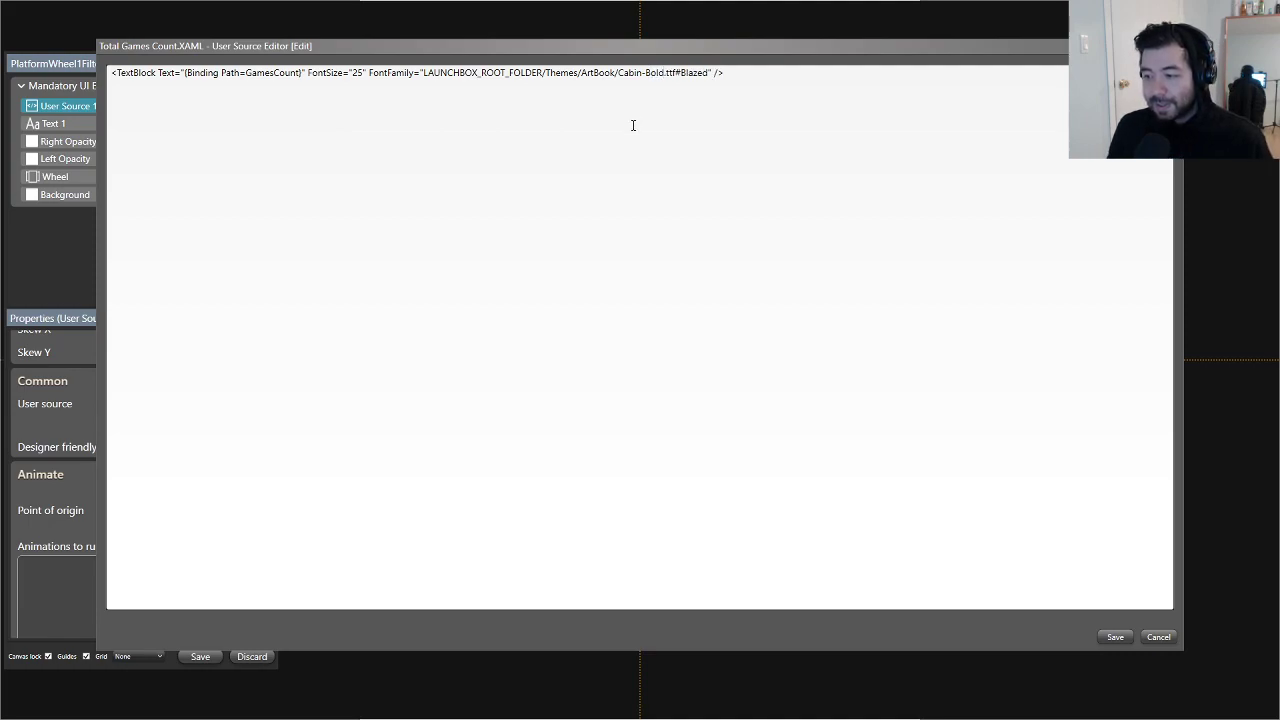
# Step: Change the font name after the # in FontFamily to Cabin and save the Total Games Count.XAML user source
pyautogui.moveTo(708, 72); pyautogui.dragTo(684, 72)
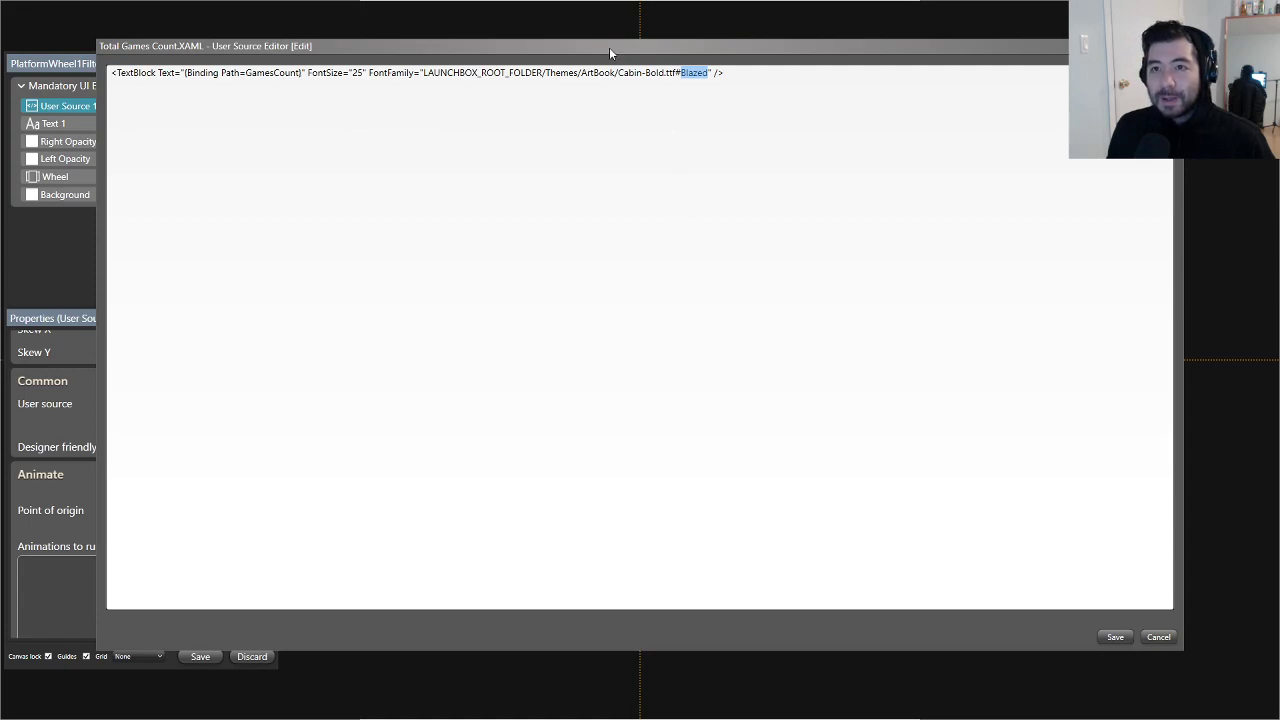
pyautogui.moveTo(615, 47); pyautogui.dragTo(619, 52)
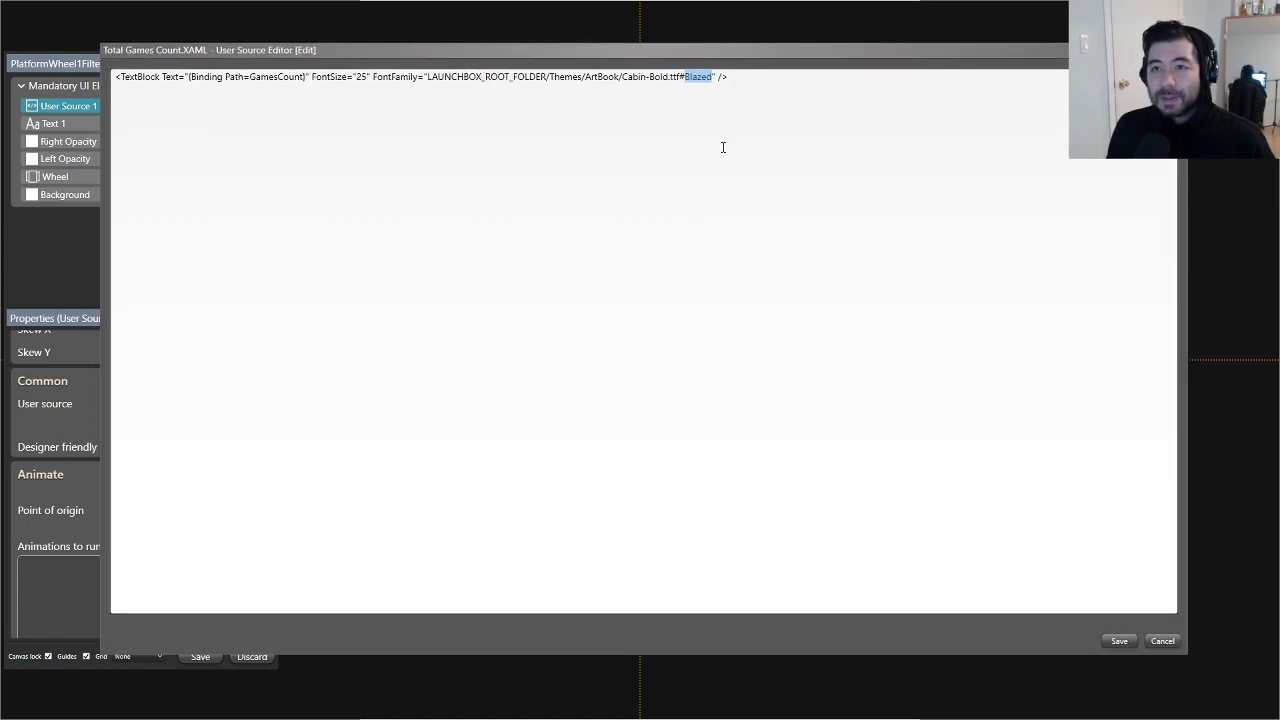
pyautogui.write('Cabin')
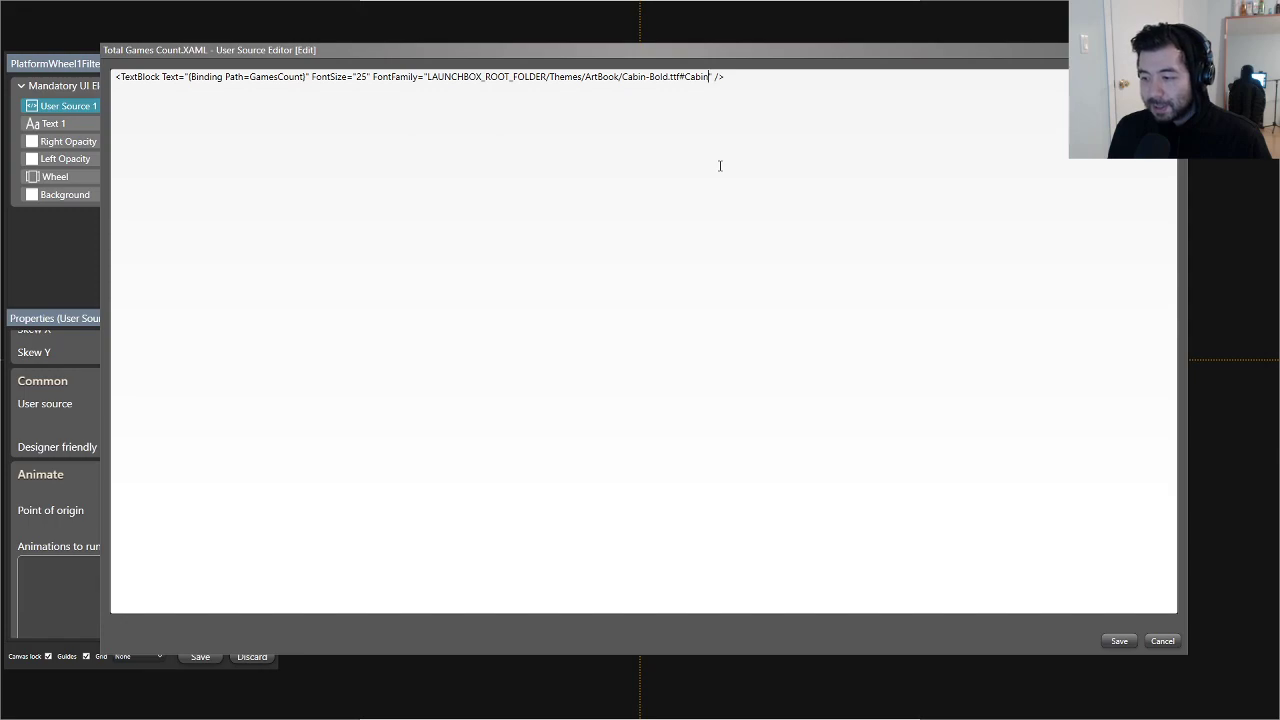
pyautogui.click(1117, 642)
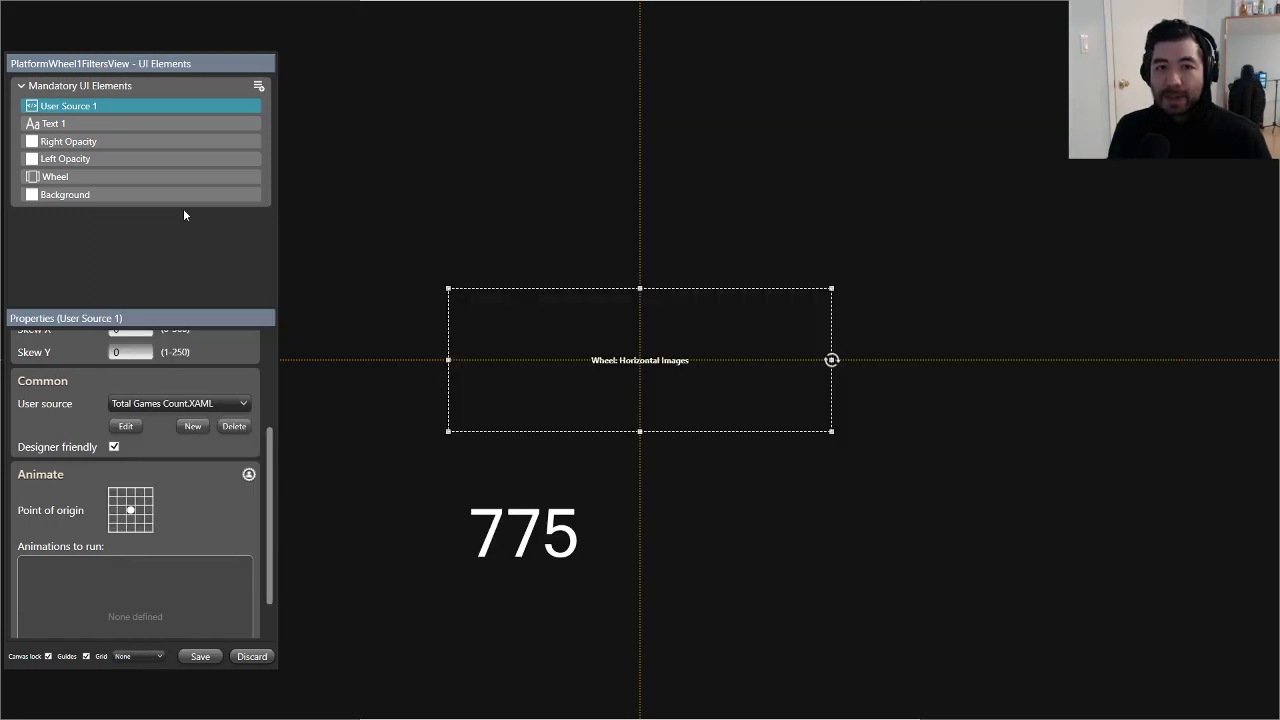
# Step: Select the Text 1 element and browse the fonts available for it
pyautogui.hotkey('alt', 'Tab')
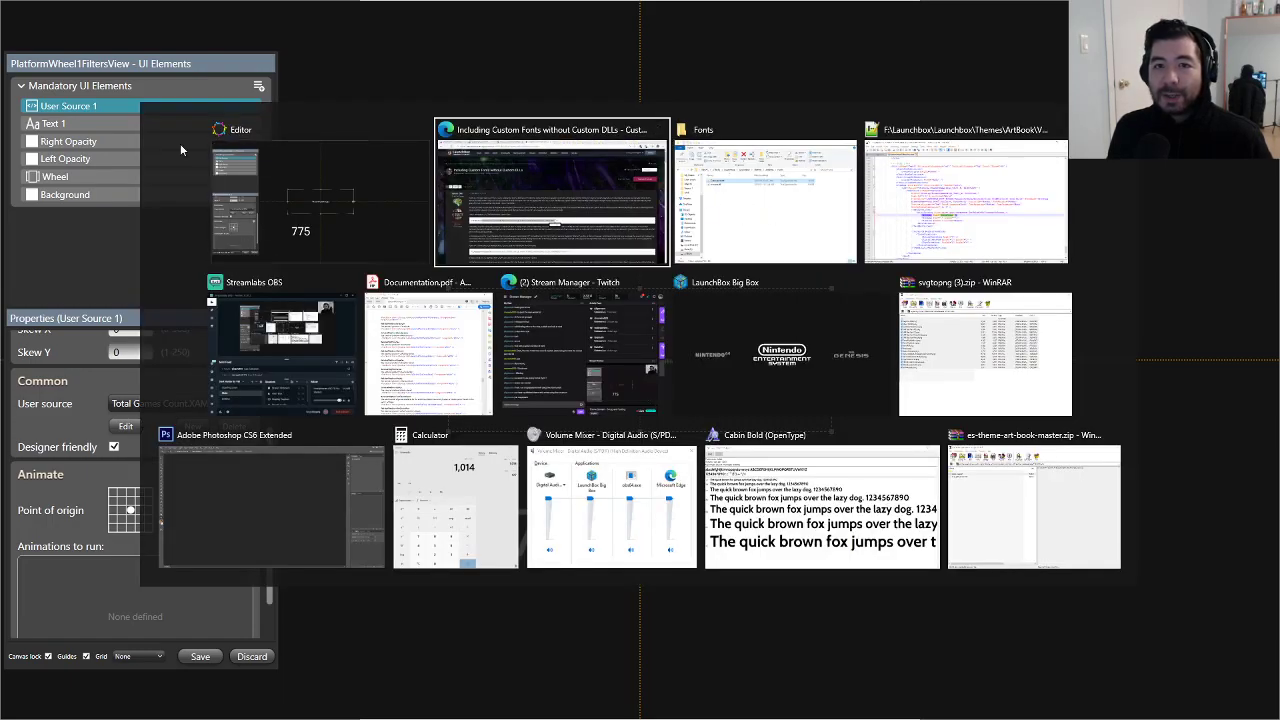
pyautogui.click(330, 205)
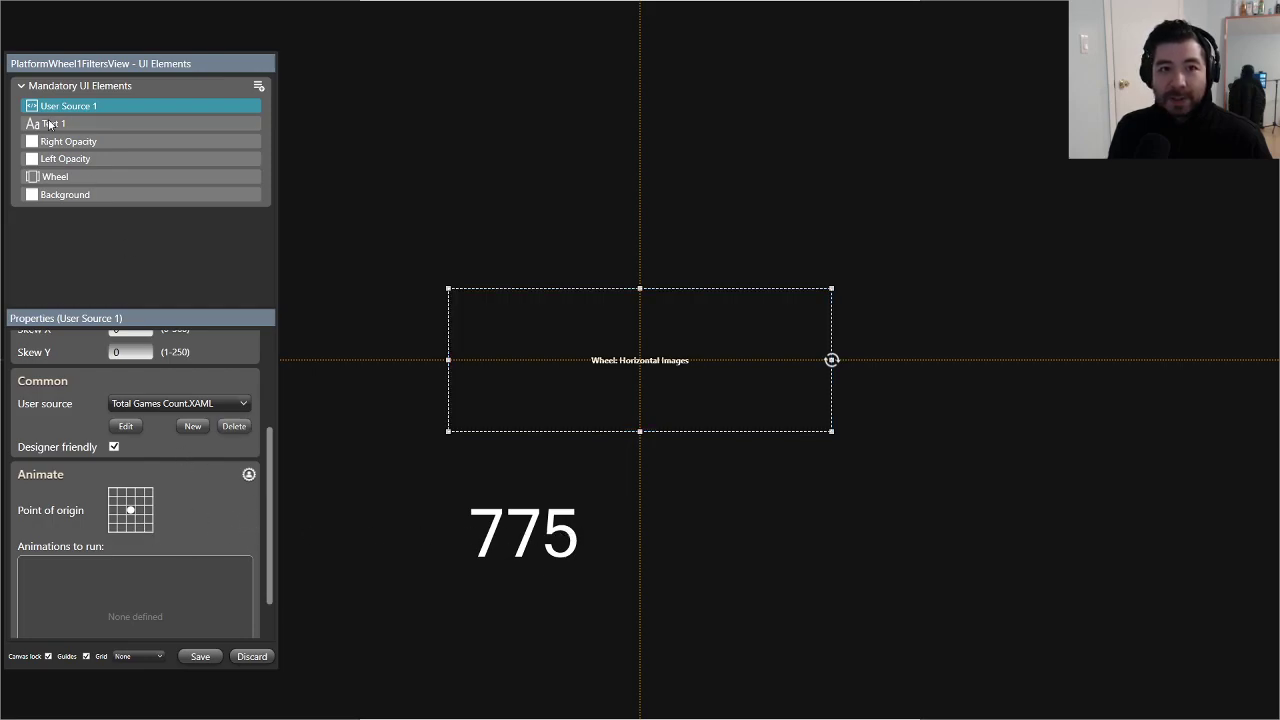
pyautogui.click(80, 123)
pyautogui.scroll(1, 230, 470)
pyautogui.scroll(2, 213, 465)
pyautogui.scroll(-3, 237, 459)
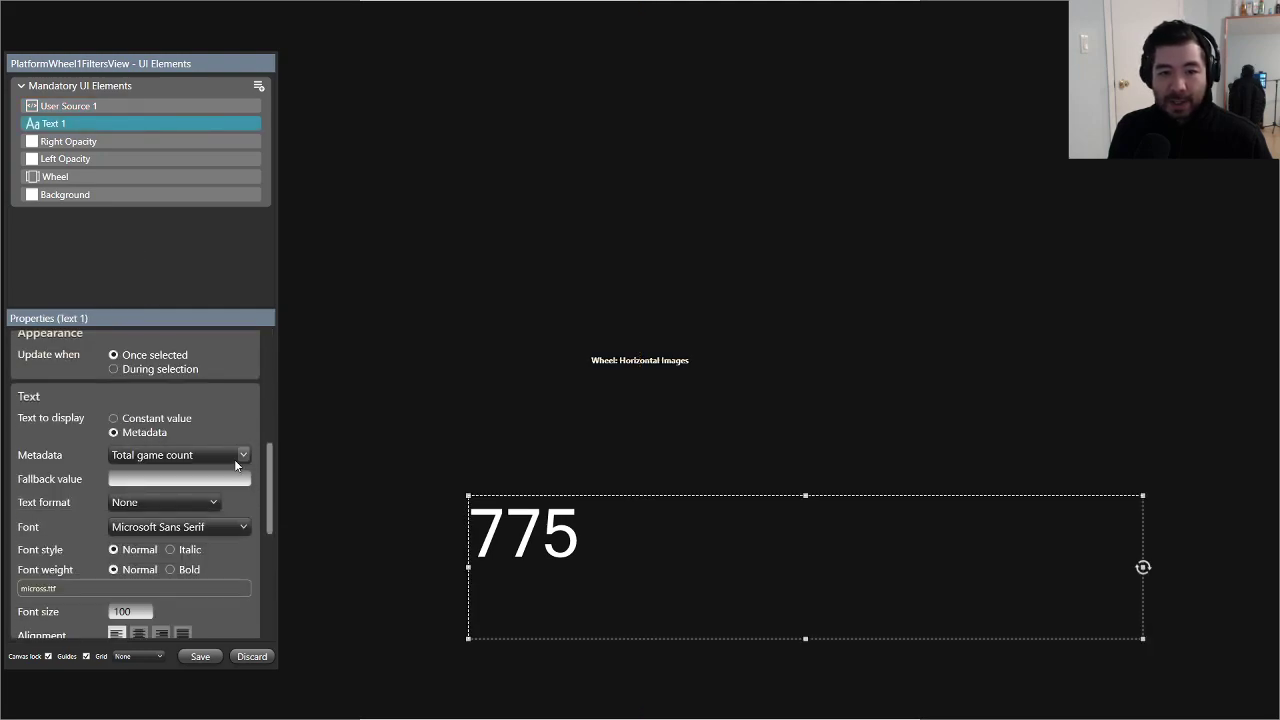
pyautogui.click(201, 530)
pyautogui.scroll(-1, 168, 430)
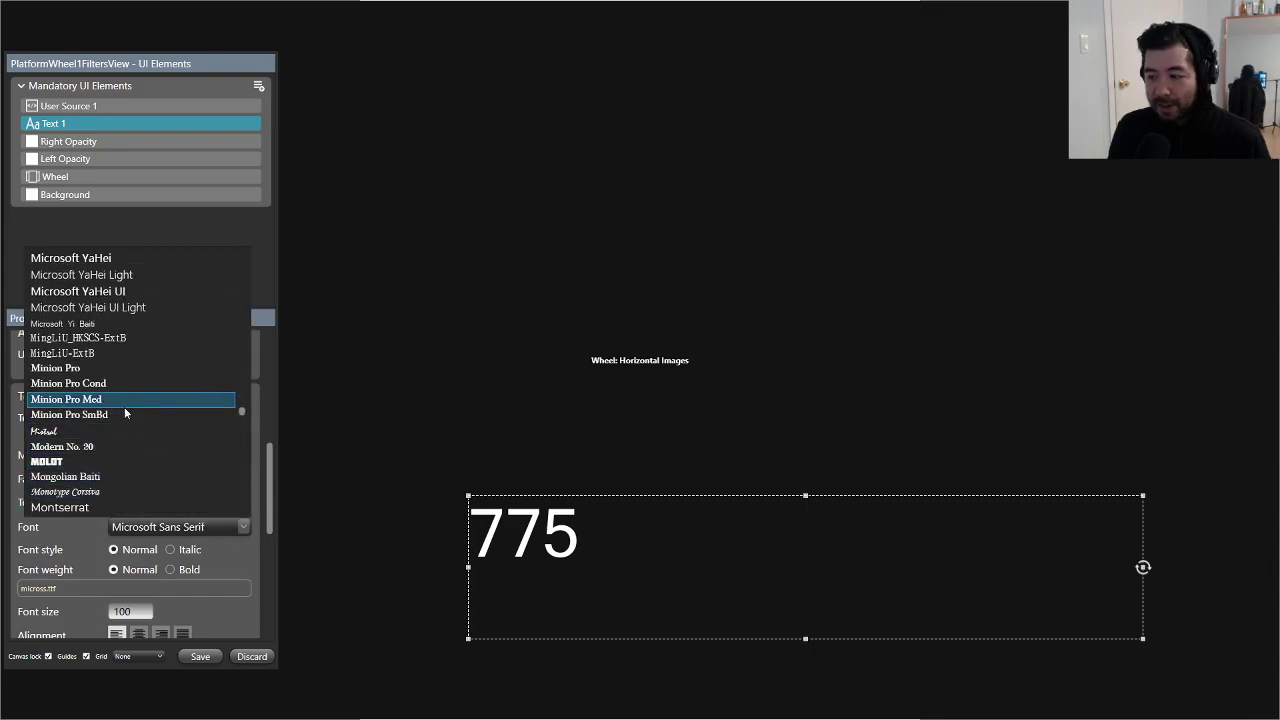
pyautogui.click(258, 557)
# Step: Switch to the browser, review the forum topic "Including Custom Fonts without Custom DLLs", and return to the theme editor
pyautogui.hotkey('alt', 'Tab')
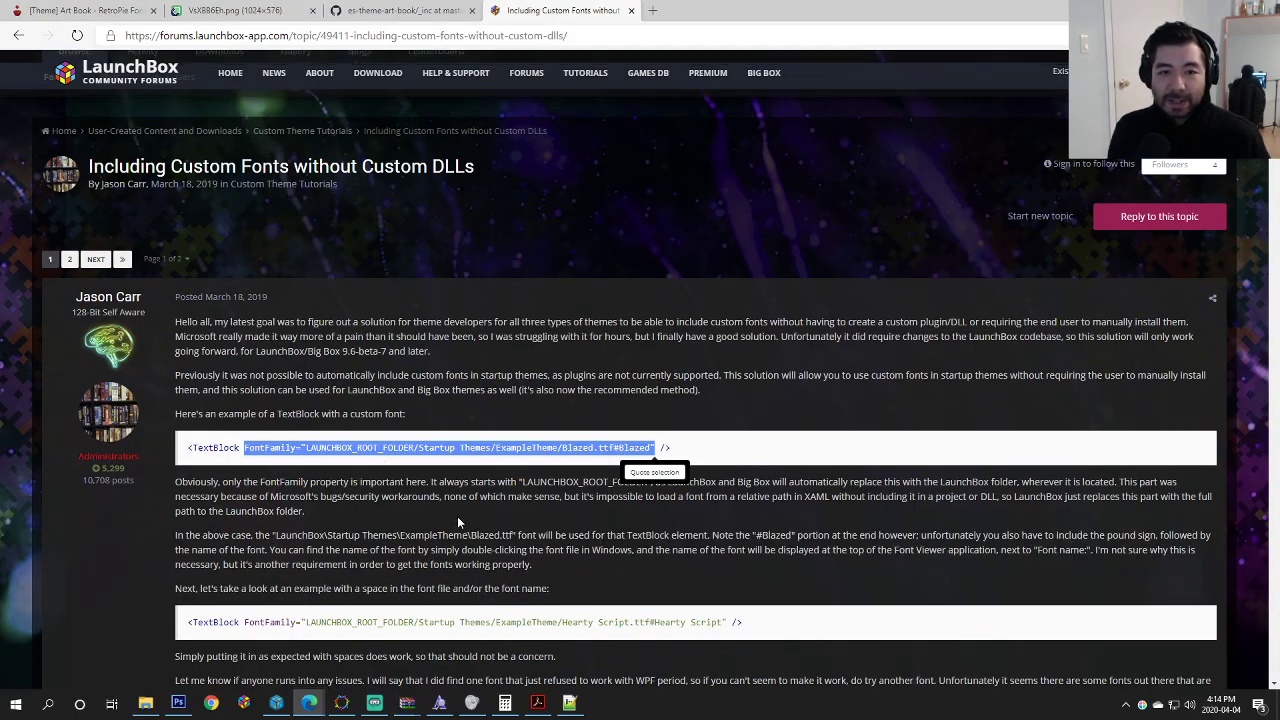
pyautogui.scroll(-3, 456, 517)
pyautogui.scroll(2, 458, 515)
pyautogui.scroll(-3, 458, 505)
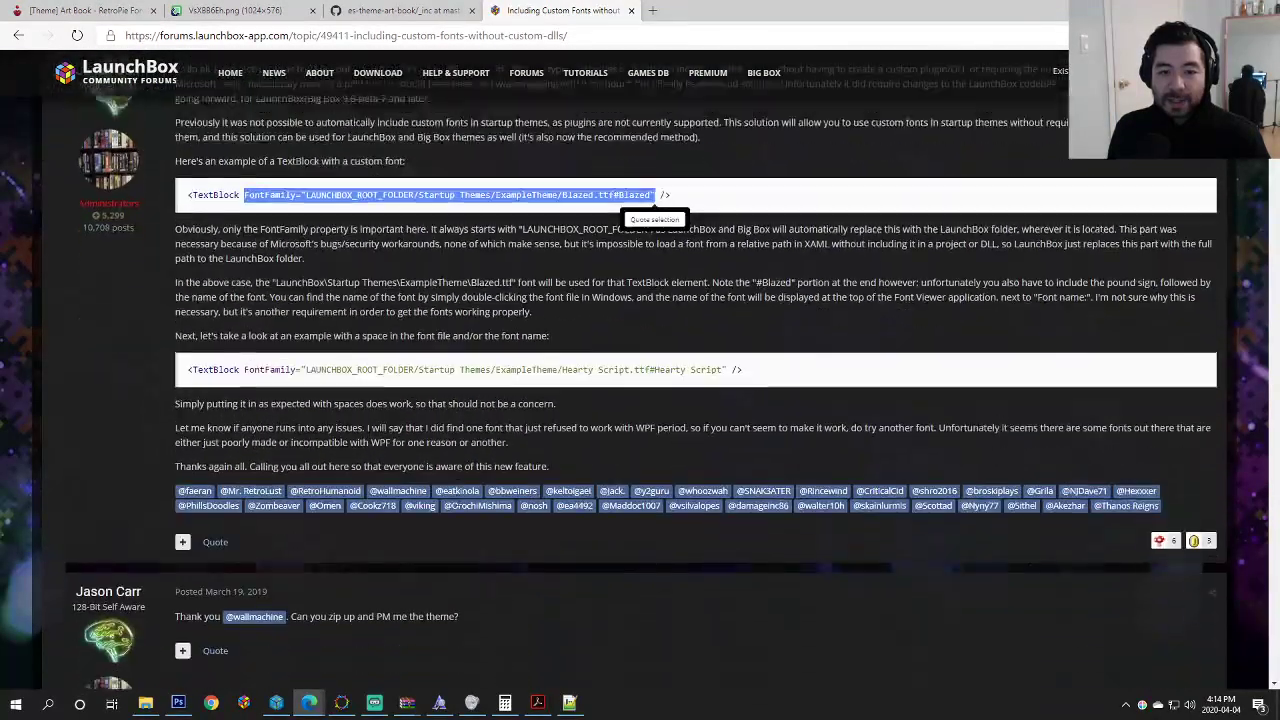
pyautogui.scroll(4, 458, 500)
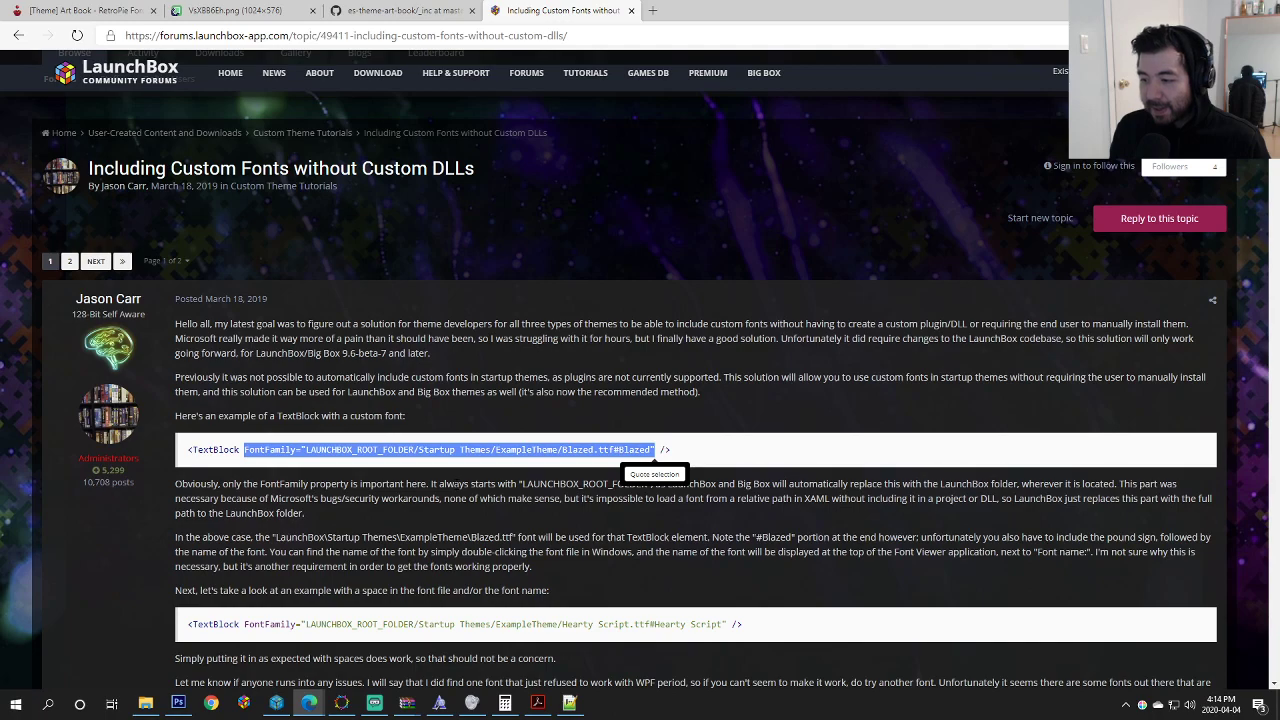
pyautogui.hotkey('alt', 'Tab')
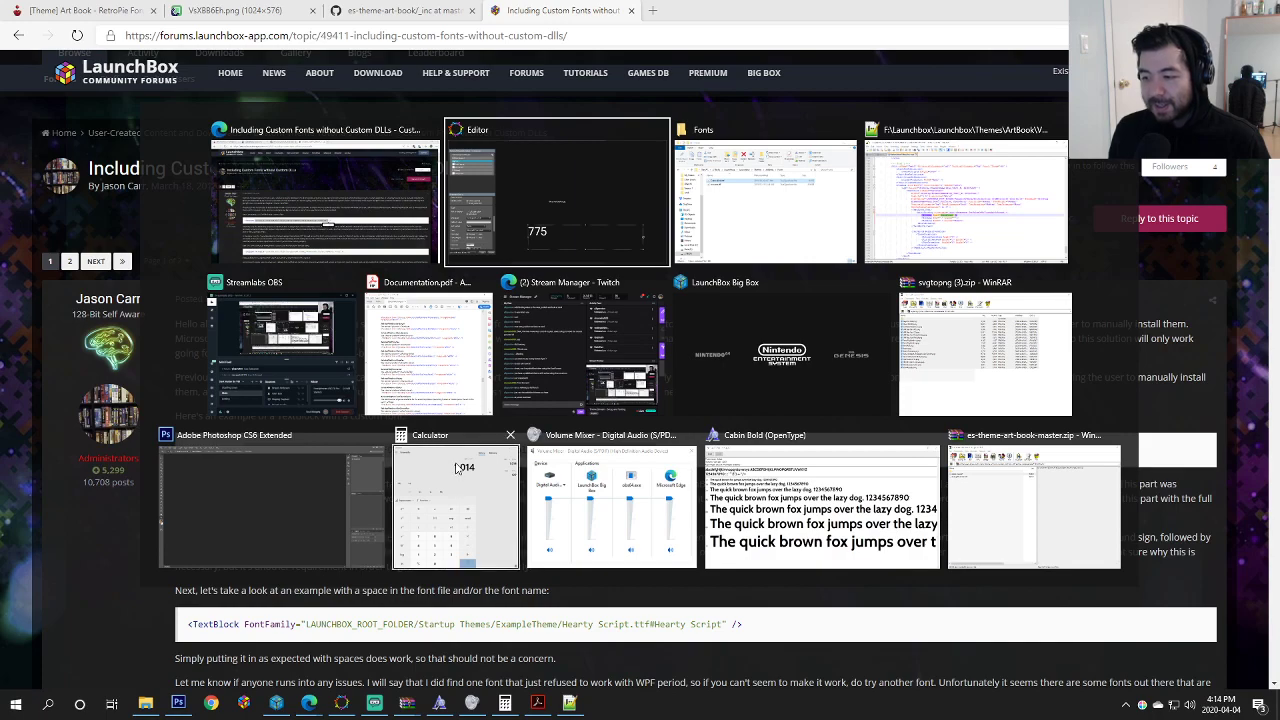
pyautogui.hotkey('alt', 'Tab')
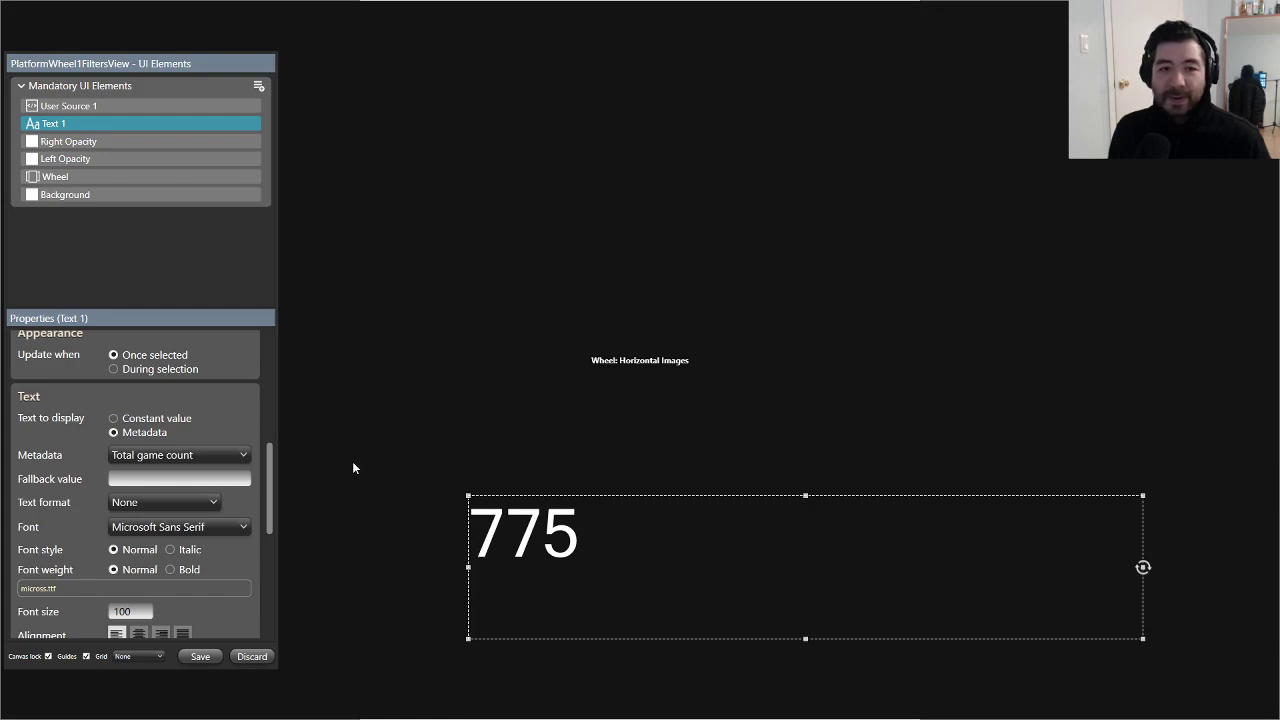
# Step: Set the Text 1 element's font to Cabin and reduce the height of its text box from the lower edge
pyautogui.scroll(-1, 274, 503)
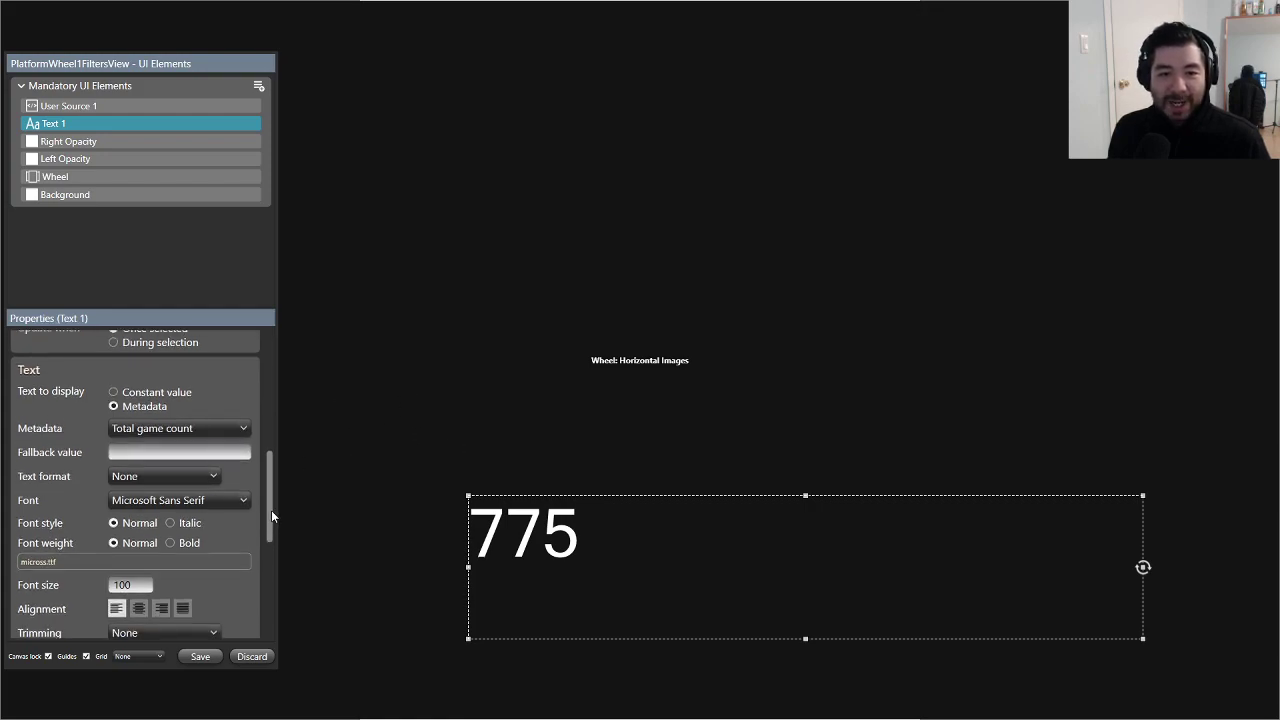
pyautogui.click(203, 501)
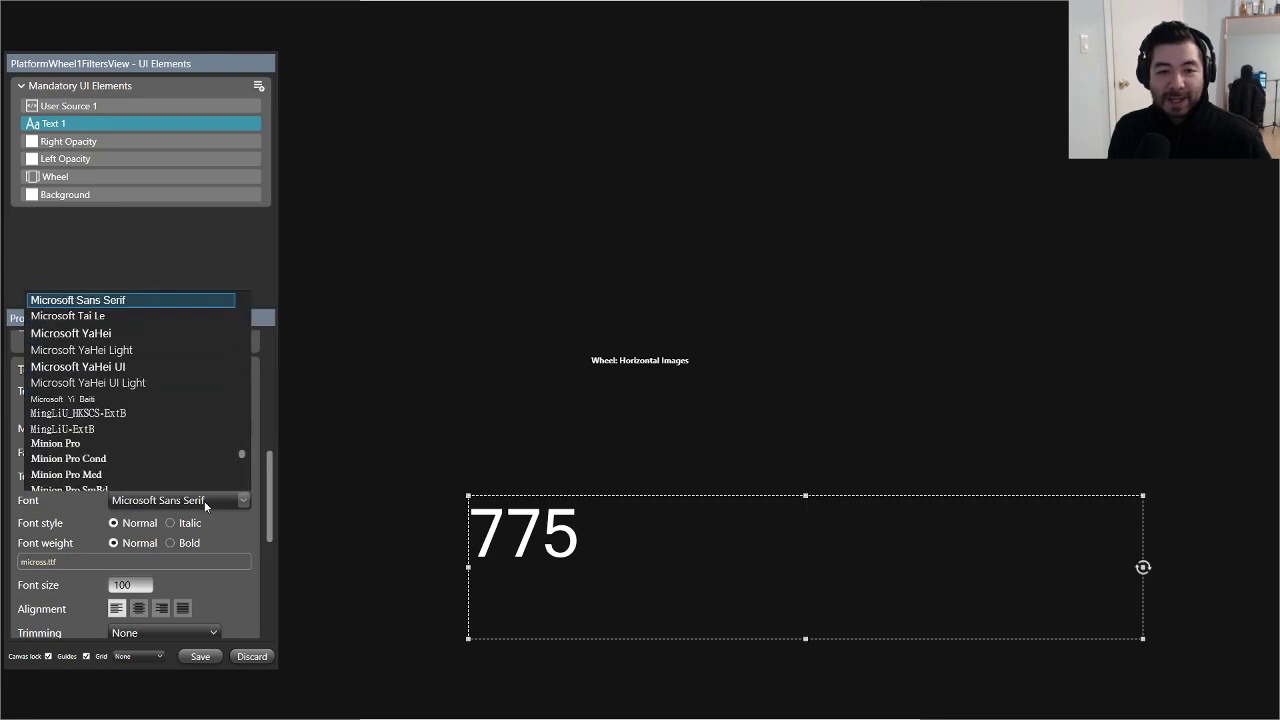
pyautogui.scroll(-1, 146, 257)
pyautogui.click(259, 503)
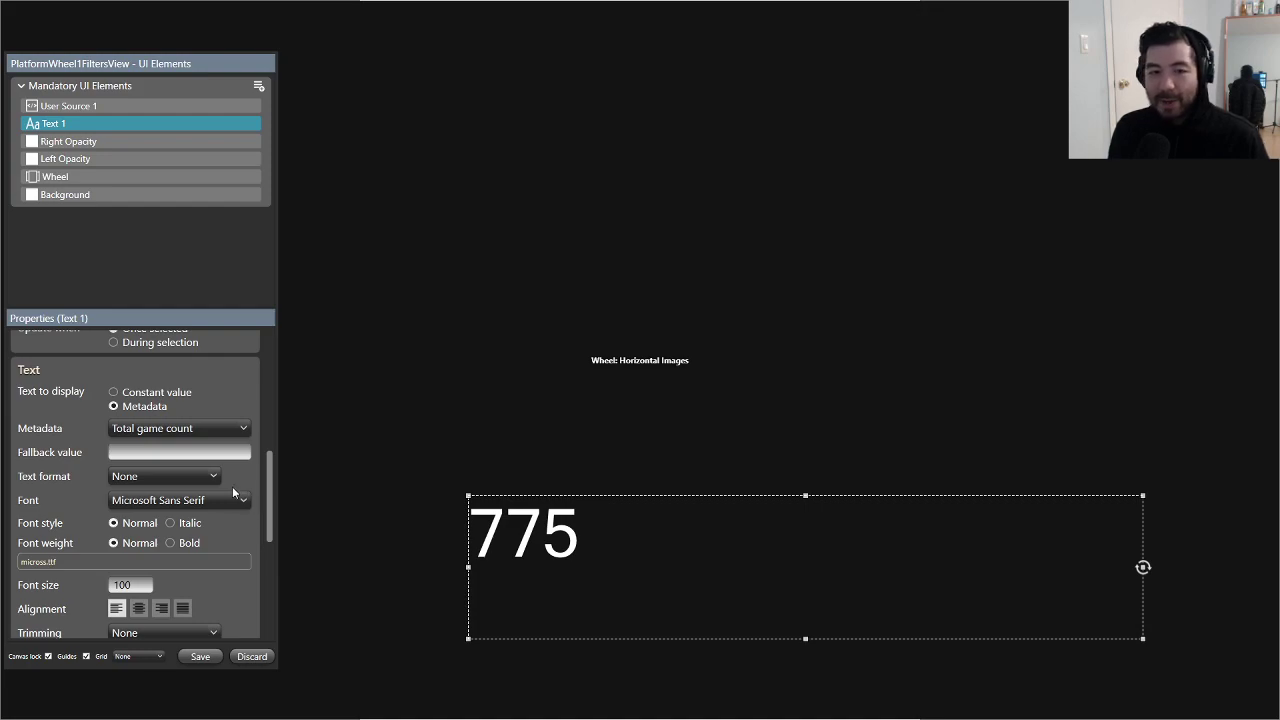
pyautogui.click(229, 496)
pyautogui.scroll(-1, 231, 485)
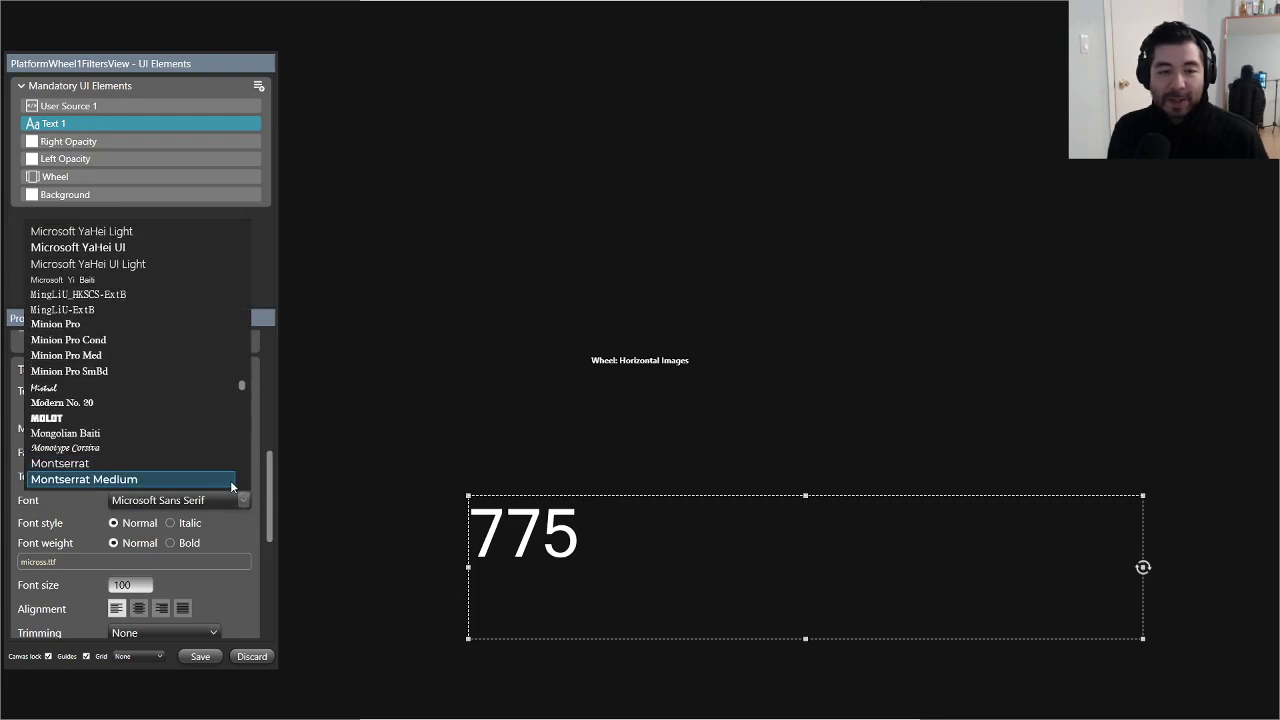
pyautogui.click(127, 372)
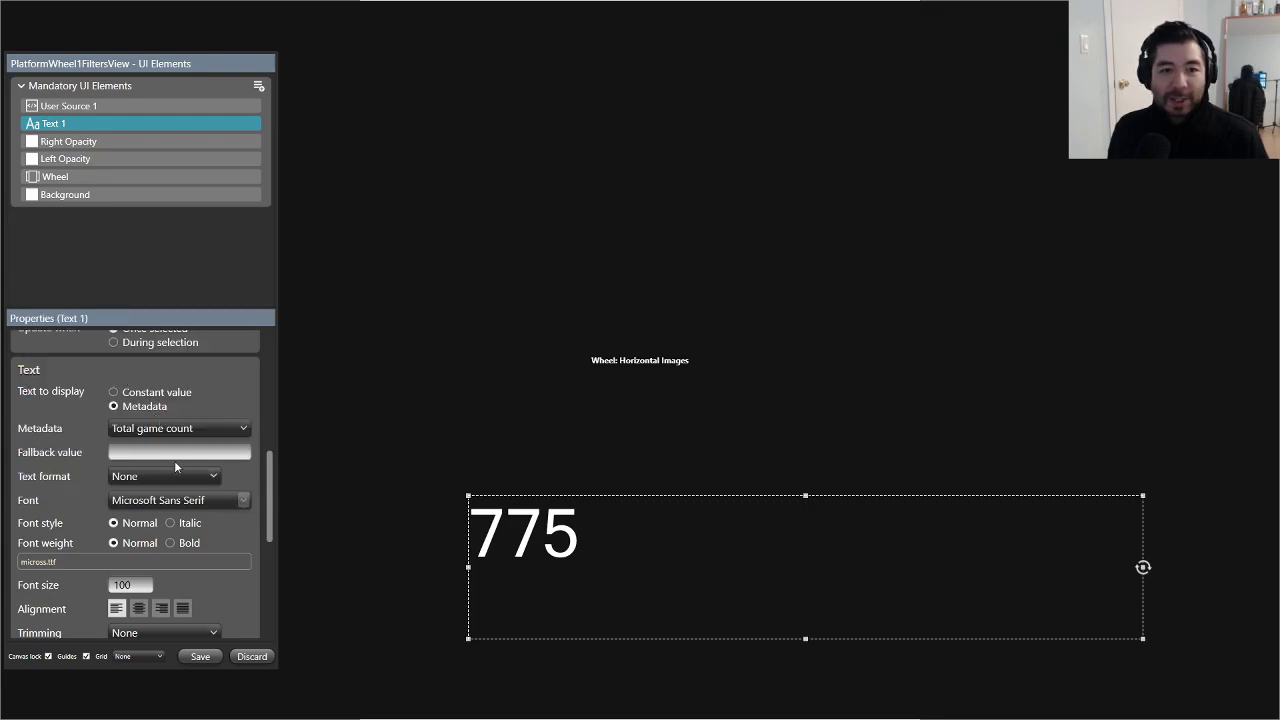
pyautogui.click(222, 493)
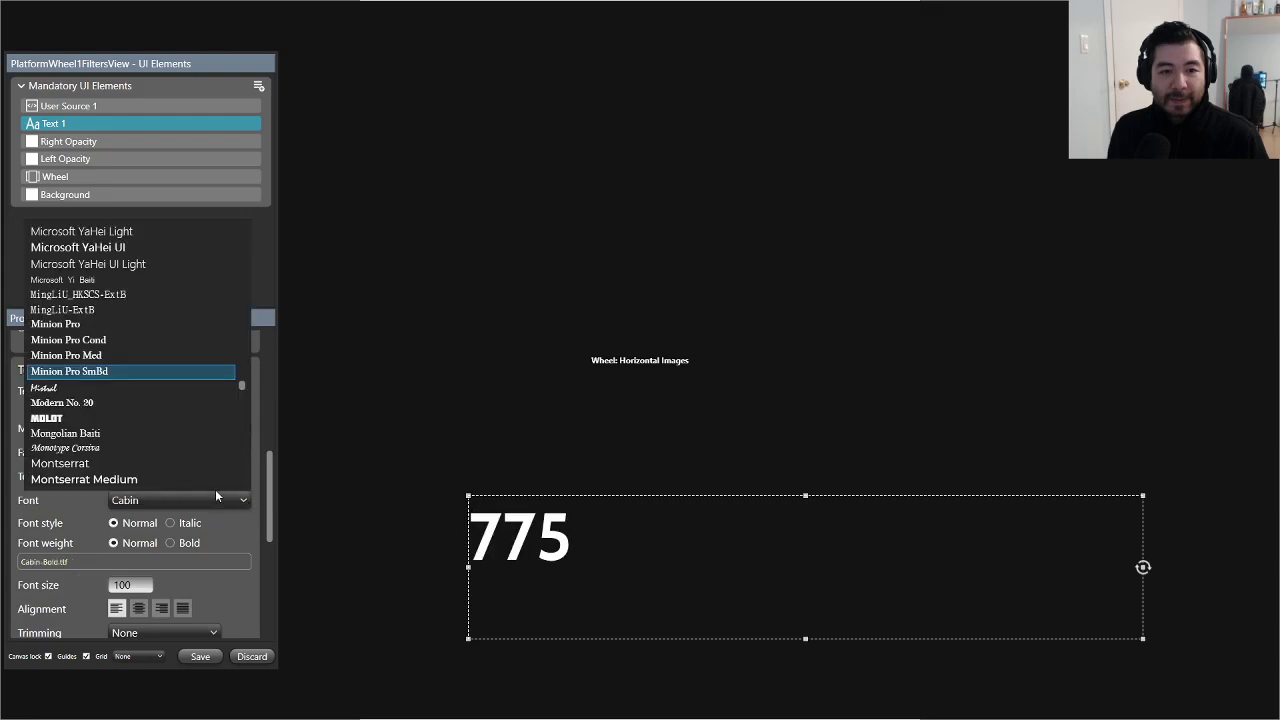
pyautogui.scroll(10, 113, 354)
pyautogui.click(50, 249)
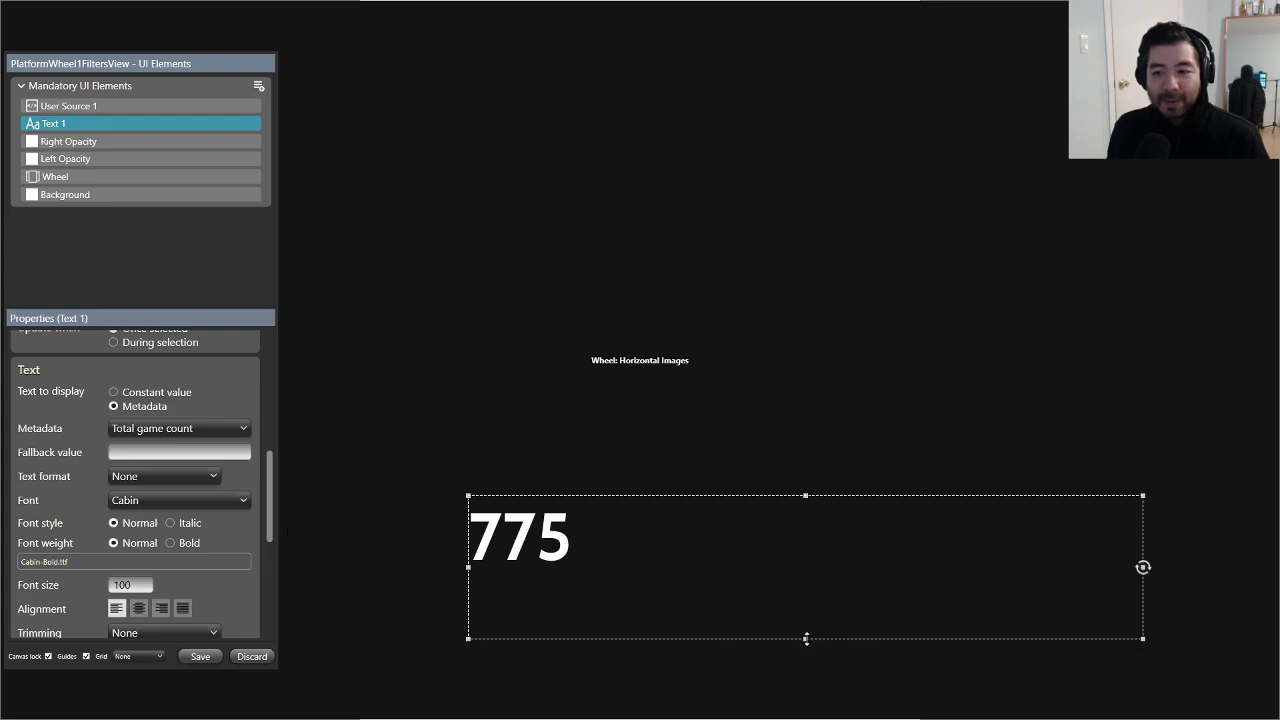
pyautogui.moveTo(806, 638); pyautogui.dragTo(804, 604)
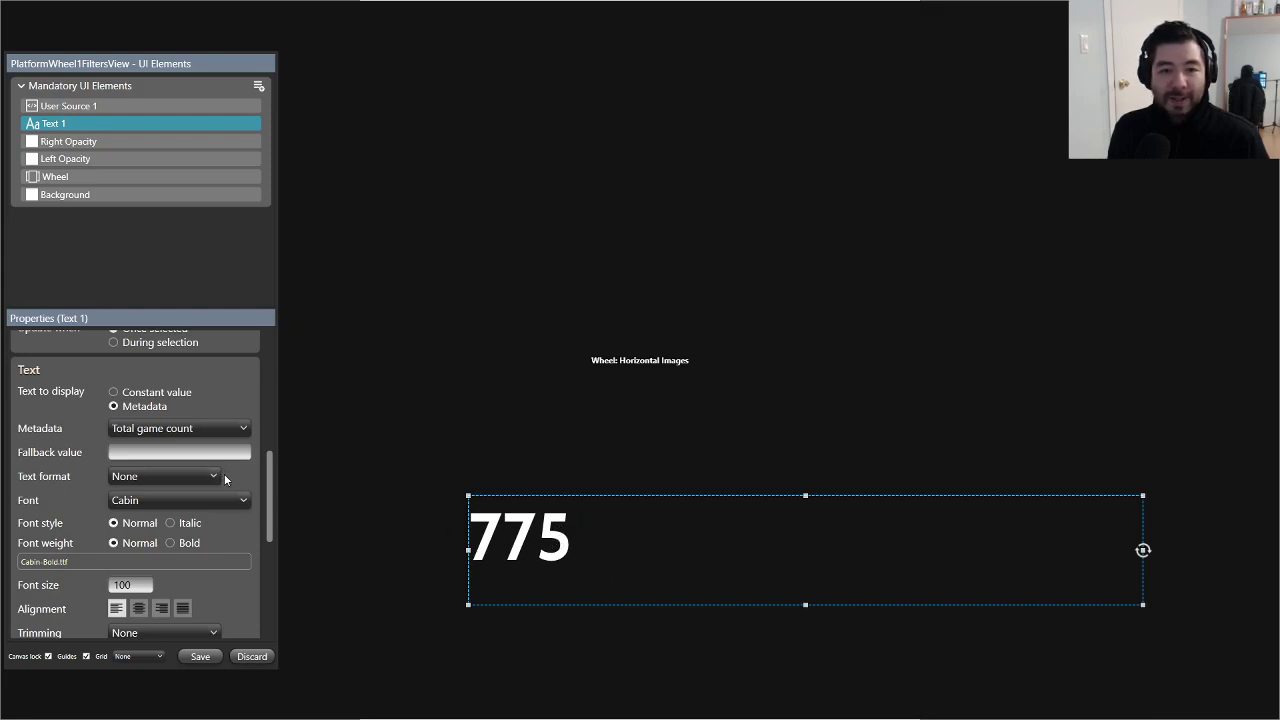
# Step: Switch to the browser, open the VsXBB6Eh.png reference image, and sample the color of its "15 GAMES AVAILABLE" text
pyautogui.hotkey('alt', 'Tab')
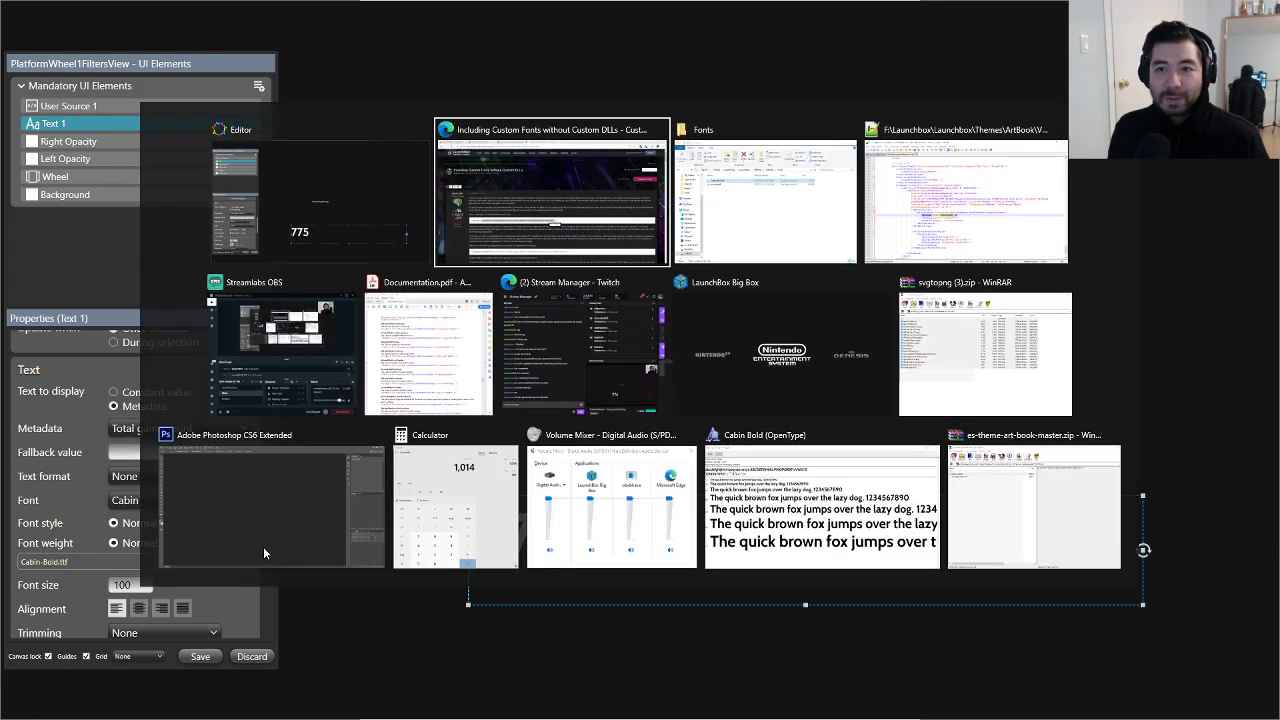
pyautogui.click(475, 255)
pyautogui.click(360, 8)
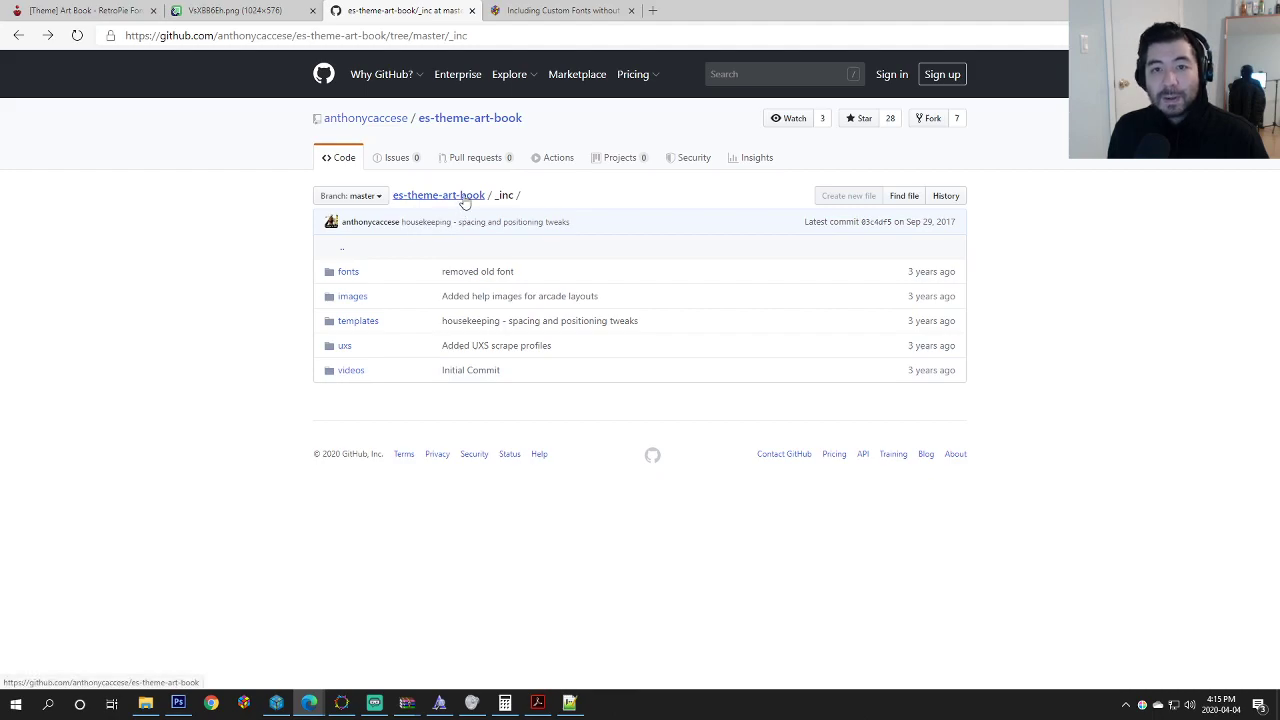
pyautogui.hotkey('ctrl', 'shift', 'Tab')
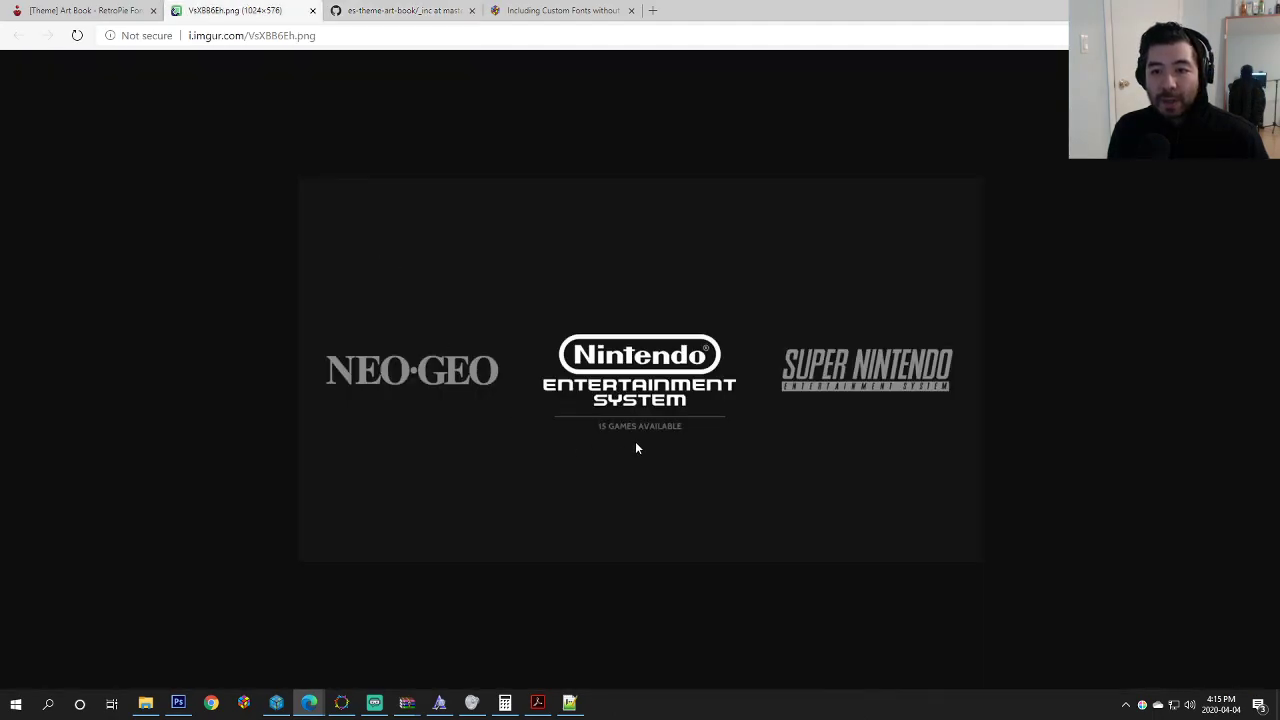
pyautogui.click(1143, 708)
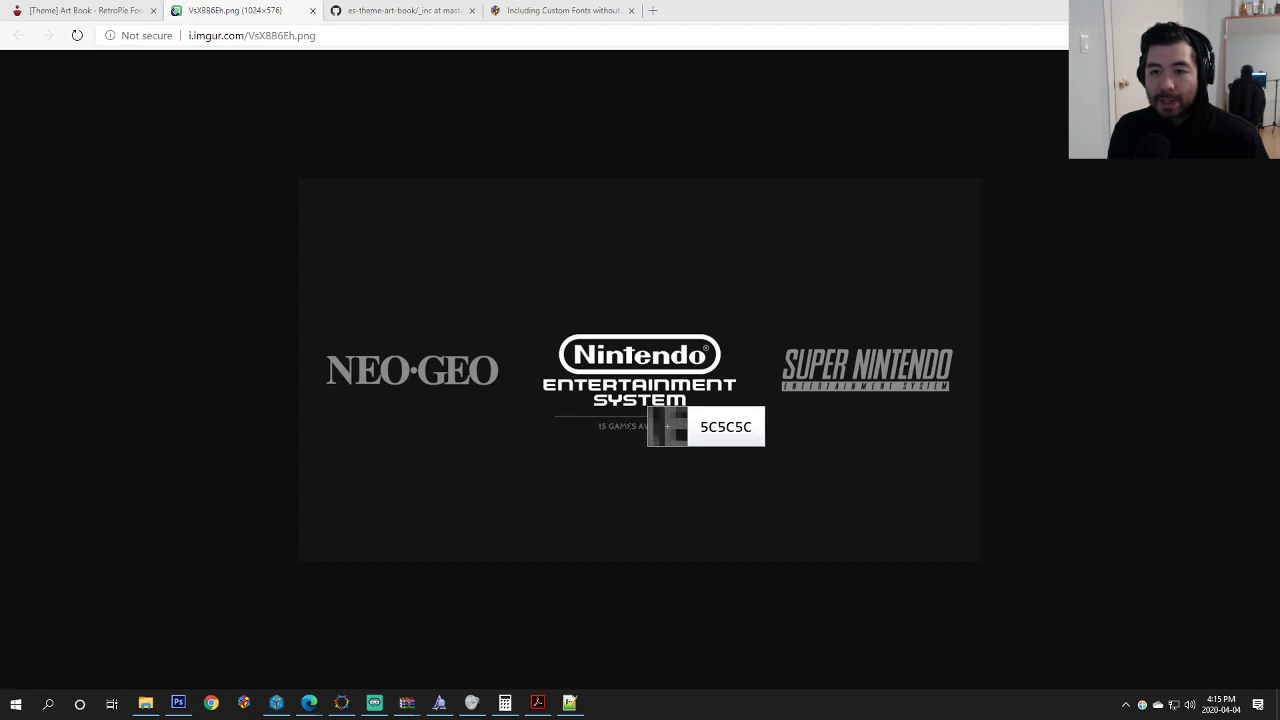
pyautogui.click(667, 427)
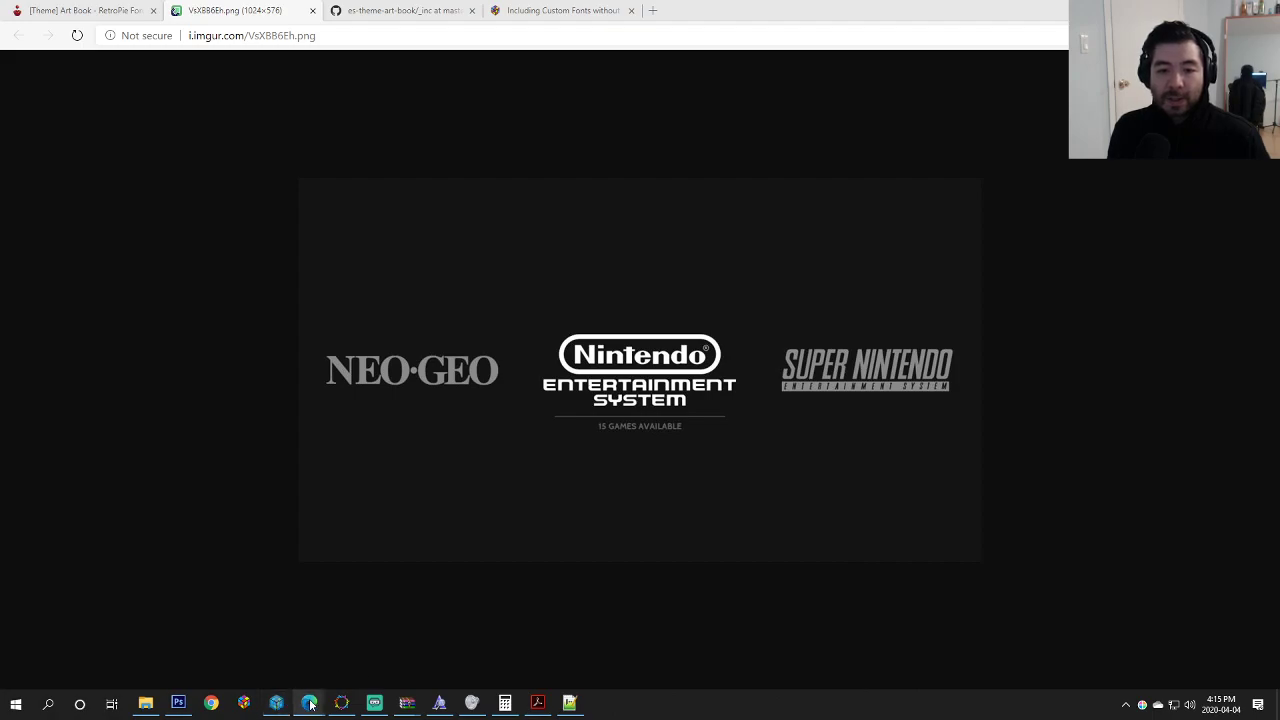
# Step: Return to the theme editor and set the Text 1 element's foreground color to hex 5C5C5C
pyautogui.moveTo(312, 706)
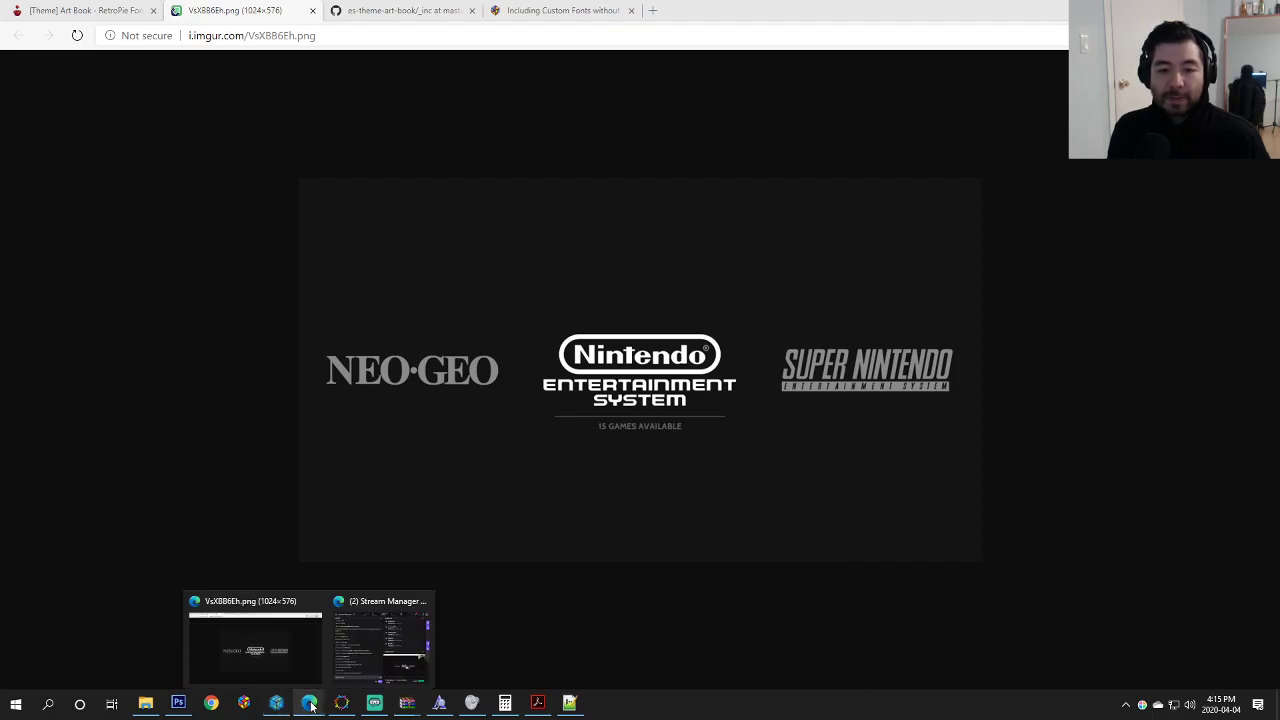
pyautogui.click(341, 703)
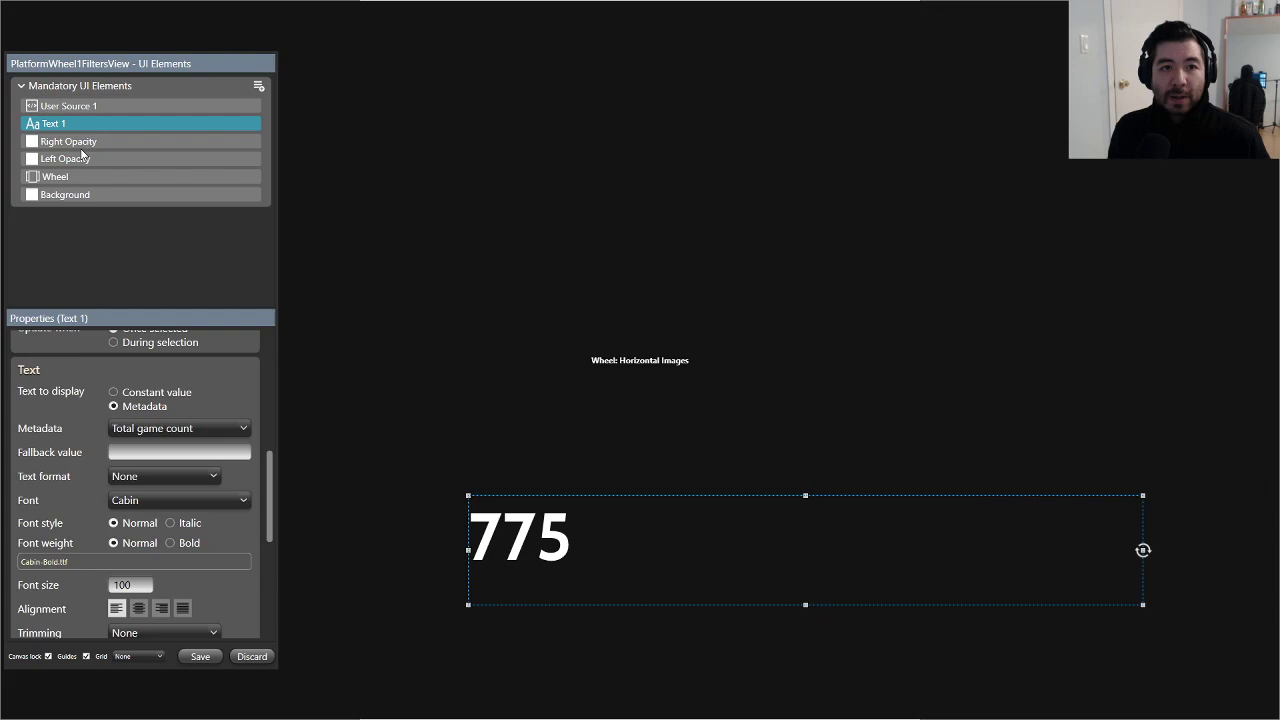
pyautogui.scroll(5, 195, 472)
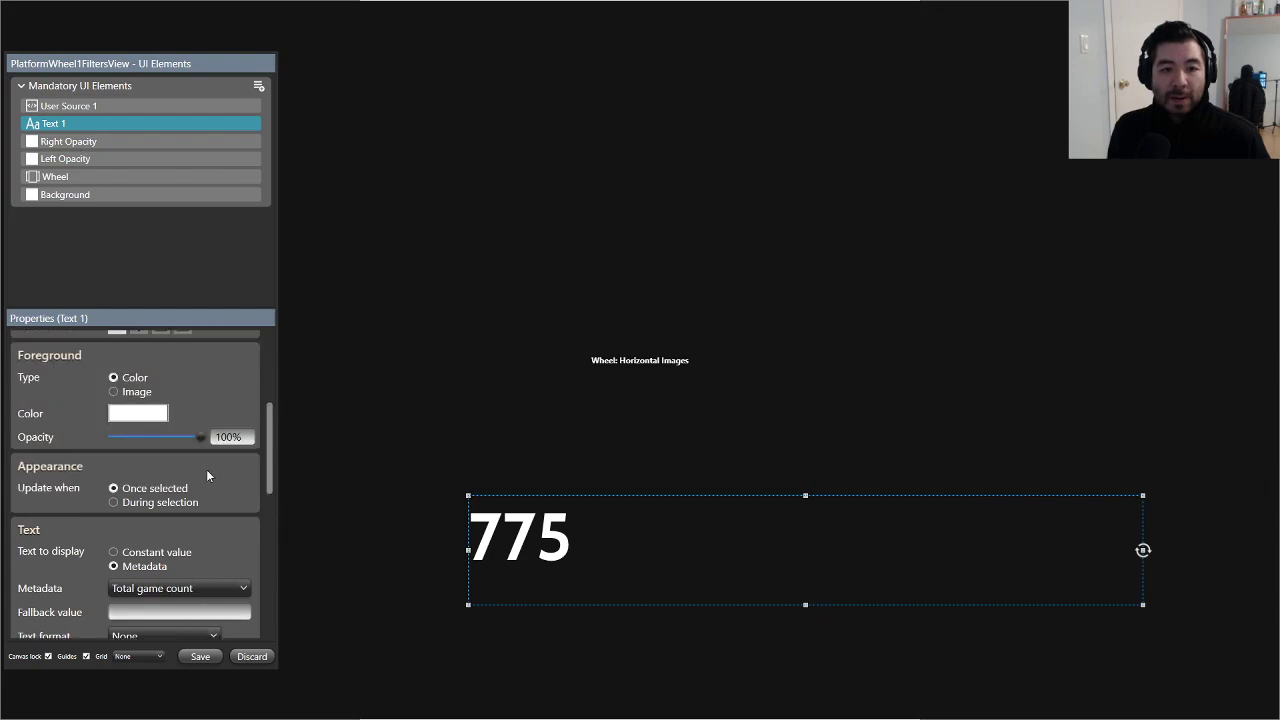
pyautogui.click(150, 415)
pyautogui.click(255, 443)
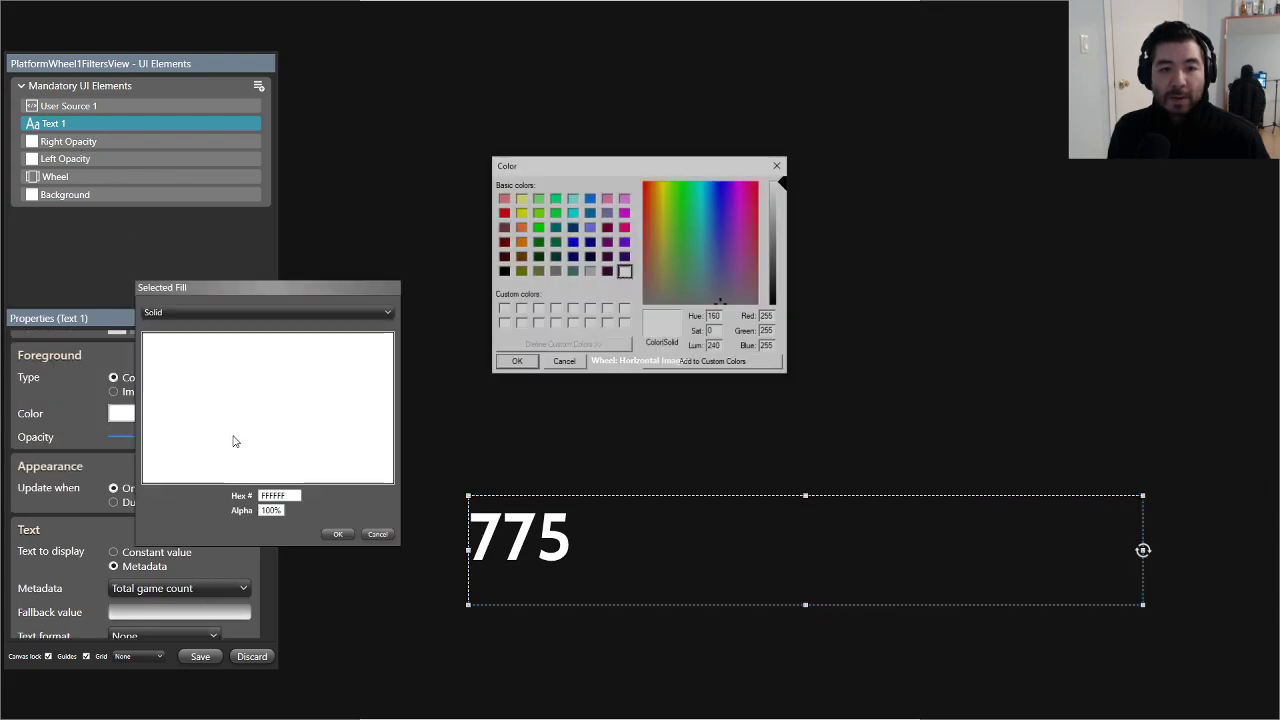
pyautogui.click(568, 362)
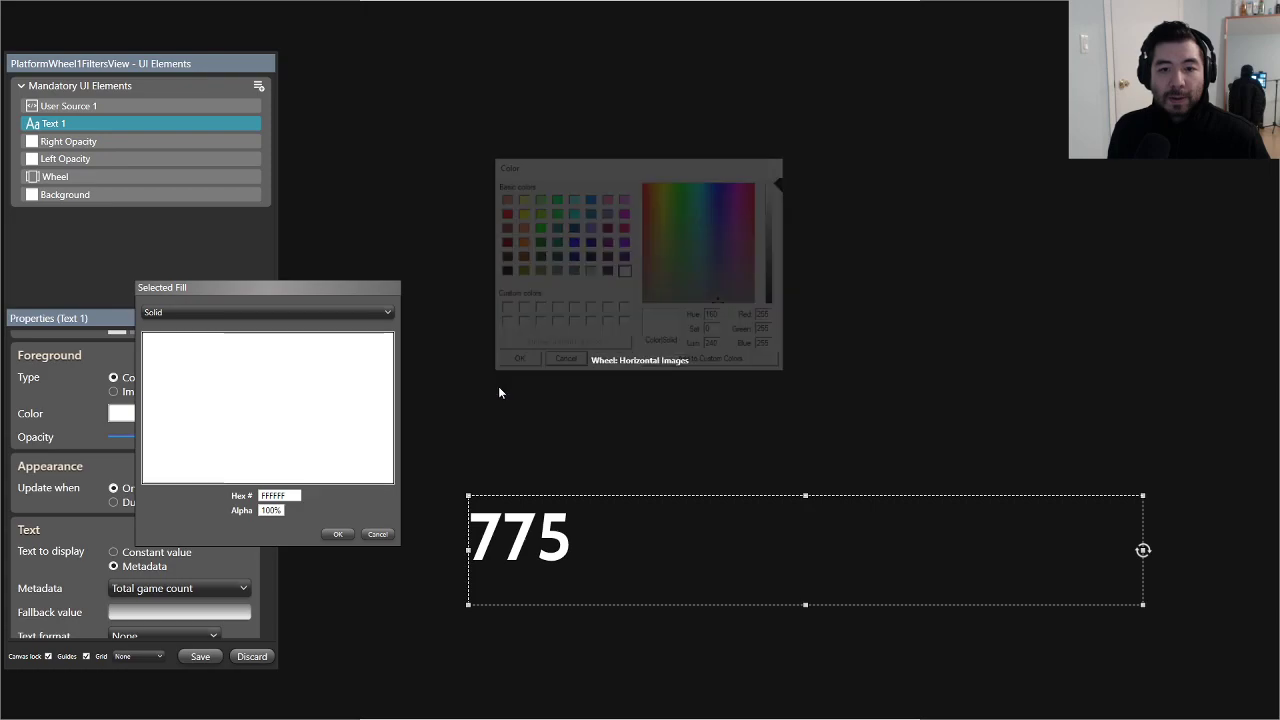
pyautogui.moveTo(297, 496); pyautogui.dragTo(230, 496)
pyautogui.write('5C5C5C')
pyautogui.click(324, 534)
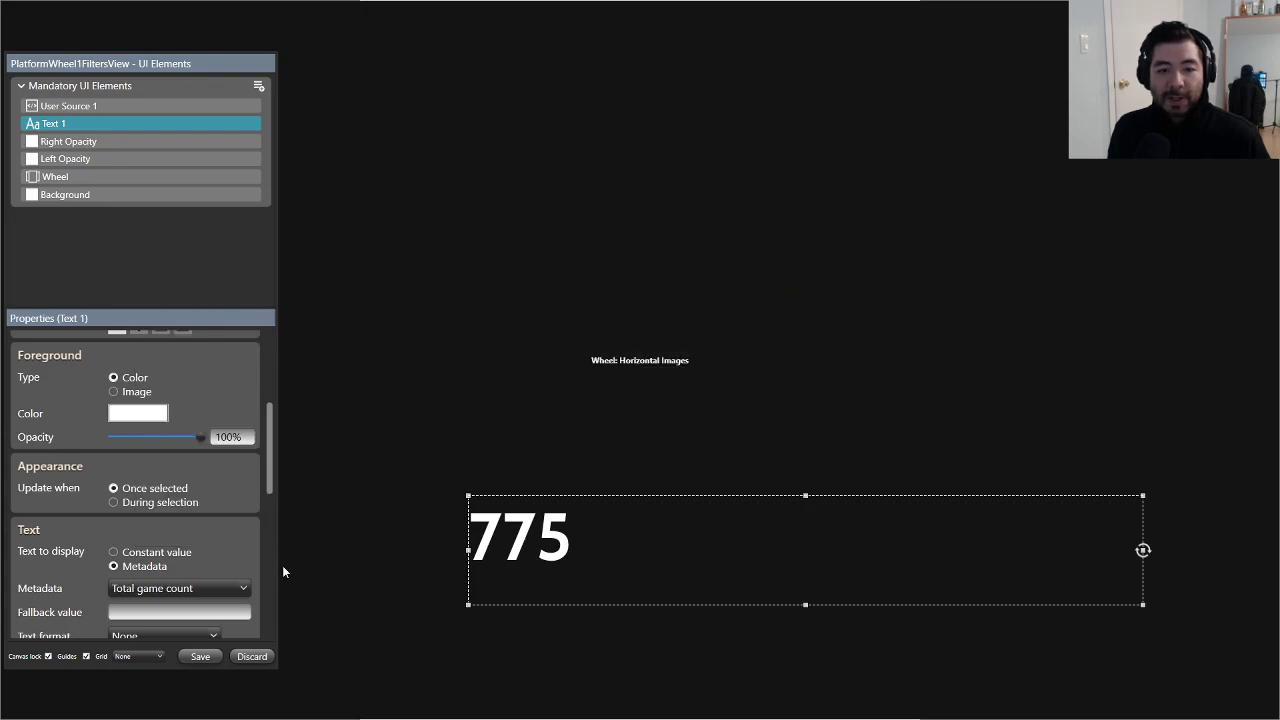
# Step: Save the PlatformWheel1FiltersView edits and publish the ArtBook theme, ignoring the folder deletion error
pyautogui.click(200, 656)
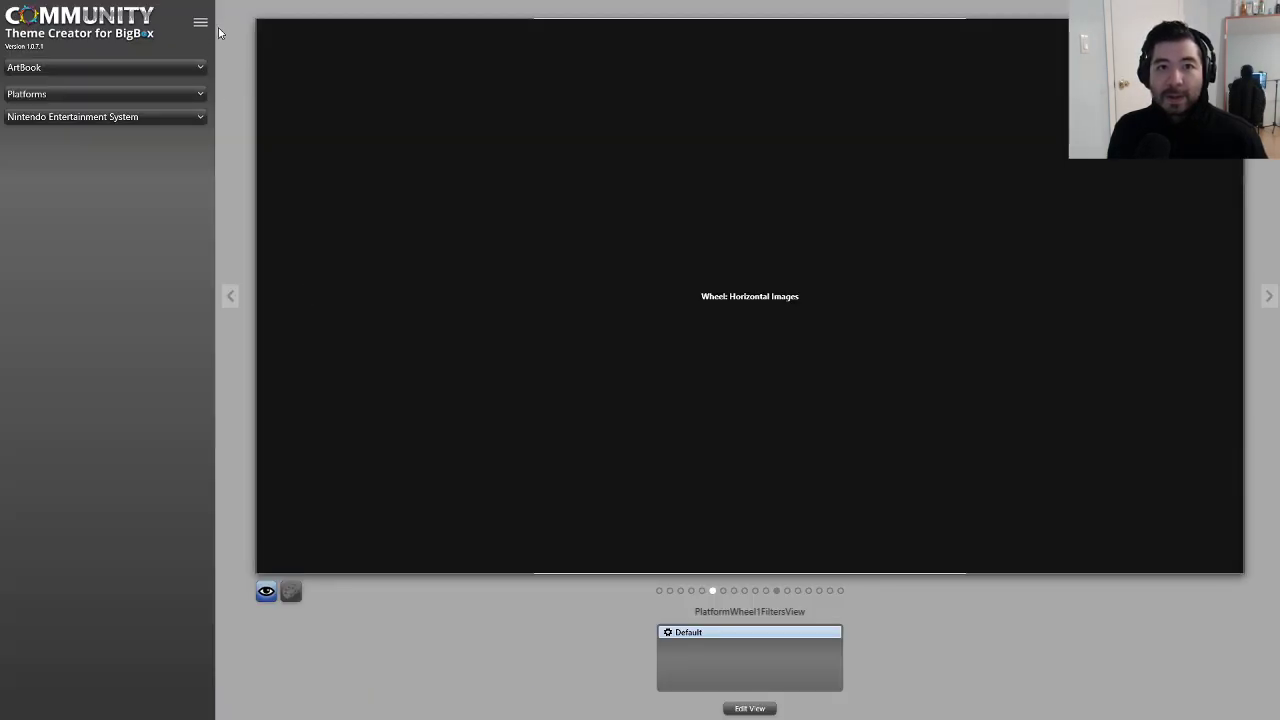
pyautogui.click(200, 22)
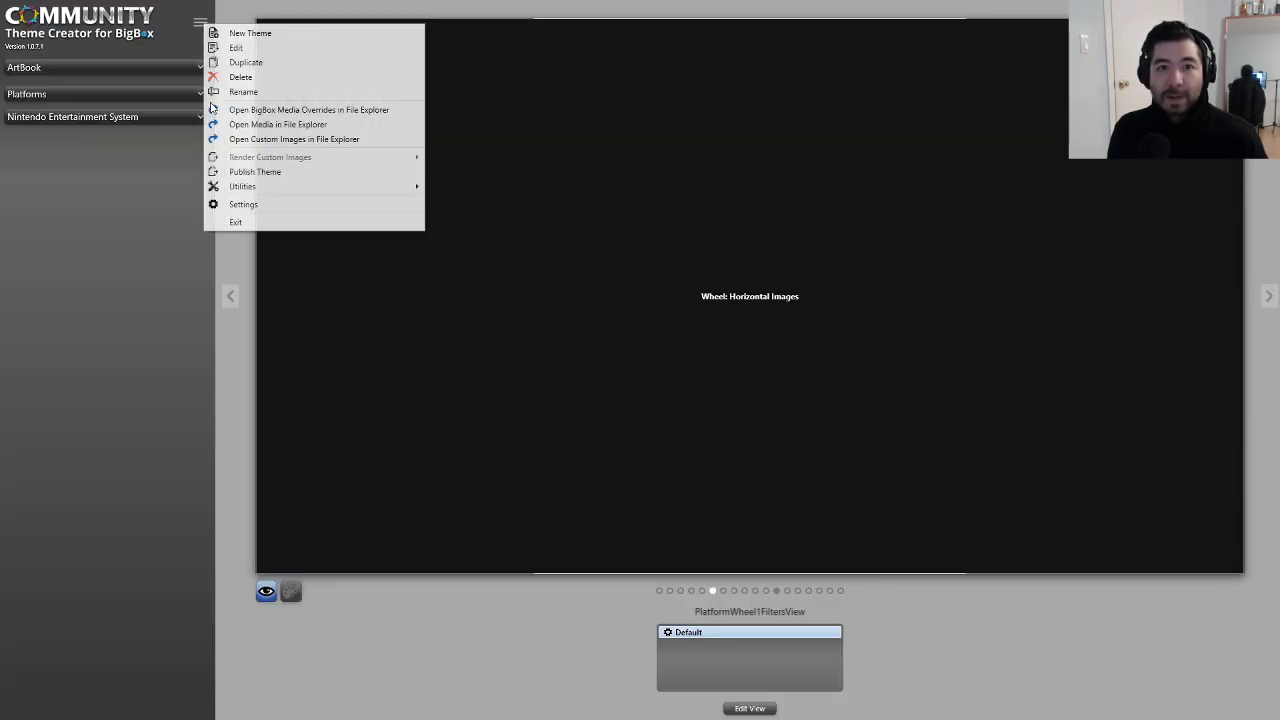
pyautogui.click(236, 174)
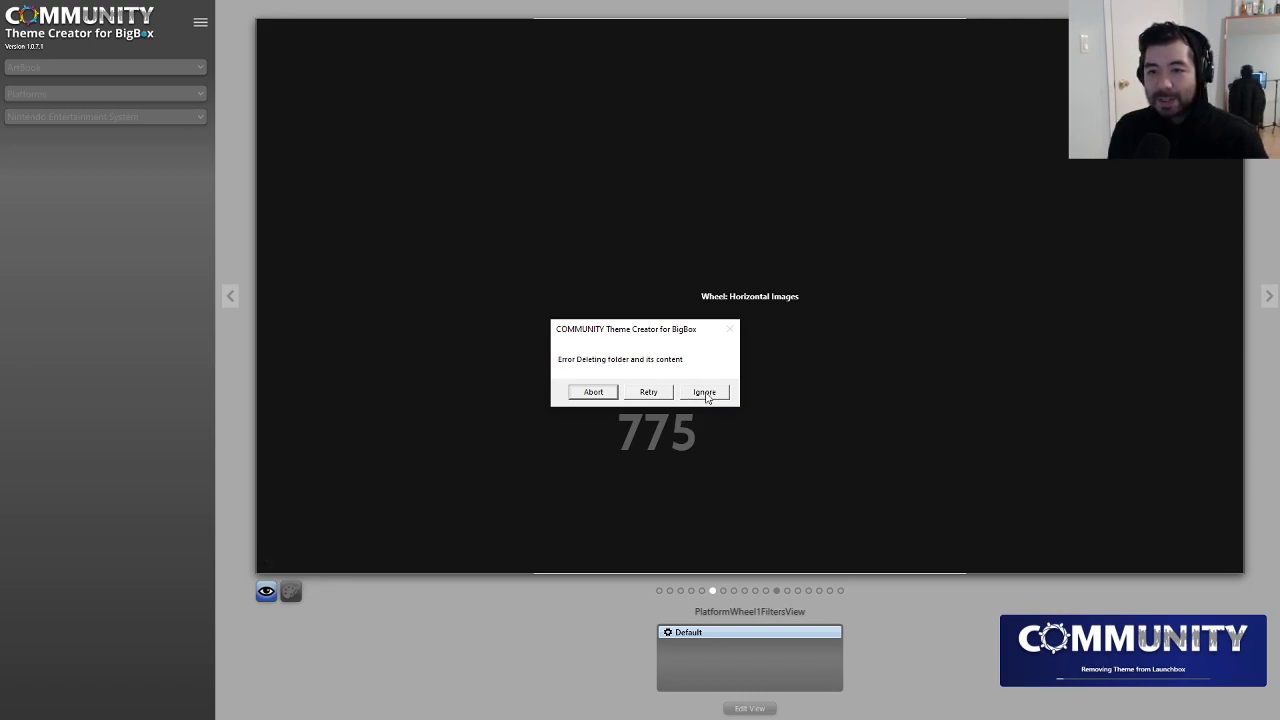
pyautogui.click(705, 392)
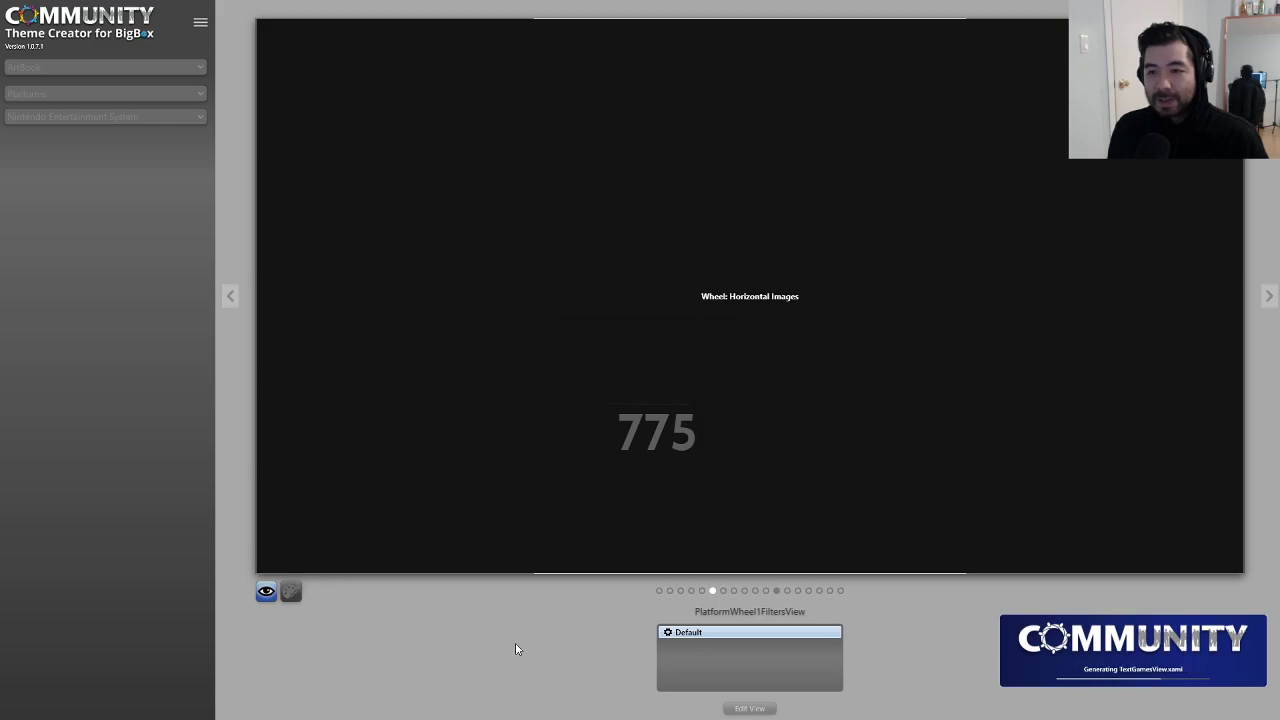
# Step: Switch to Notepad++, reload PlatformWheel1FiltersView.xaml, search for "gamescount", and select the Text 1 TextBlock code to examine it
pyautogui.hotkey('alt', 'Tab')
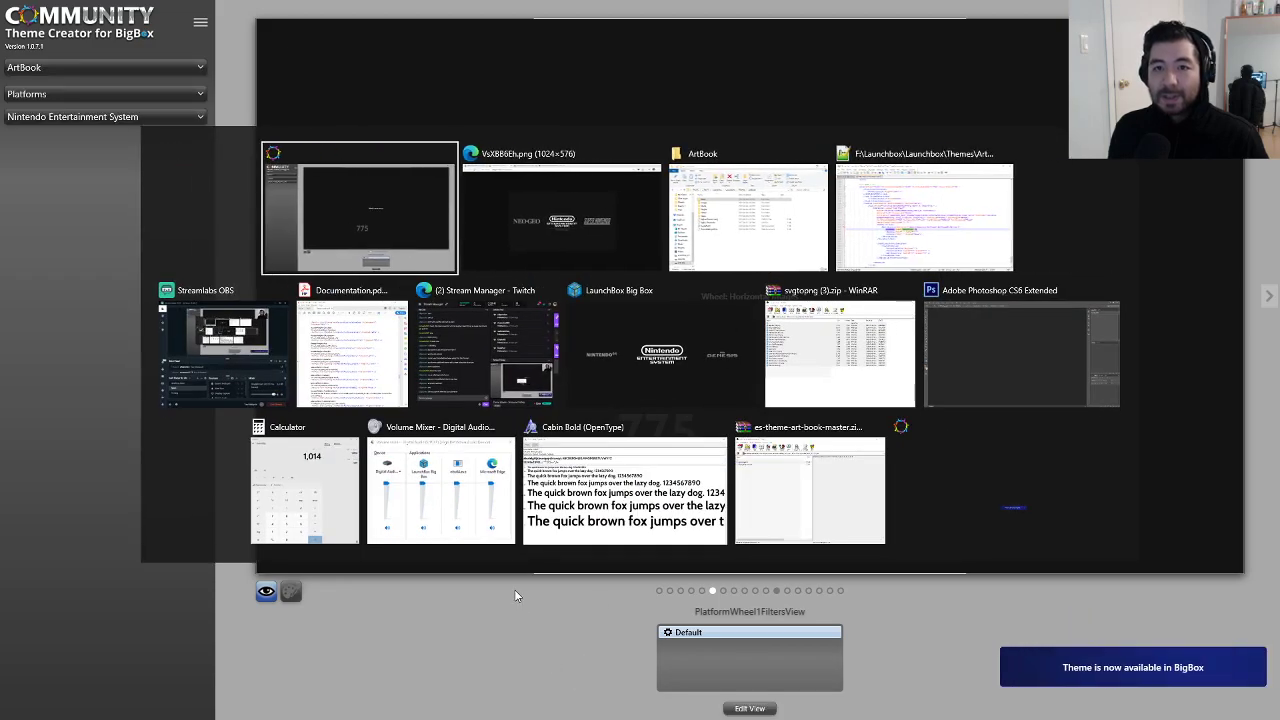
pyautogui.hotkey('alt', 'Tab')
pyautogui.hotkey('alt', 'Tab')
pyautogui.hotkey('alt', 'Tab')
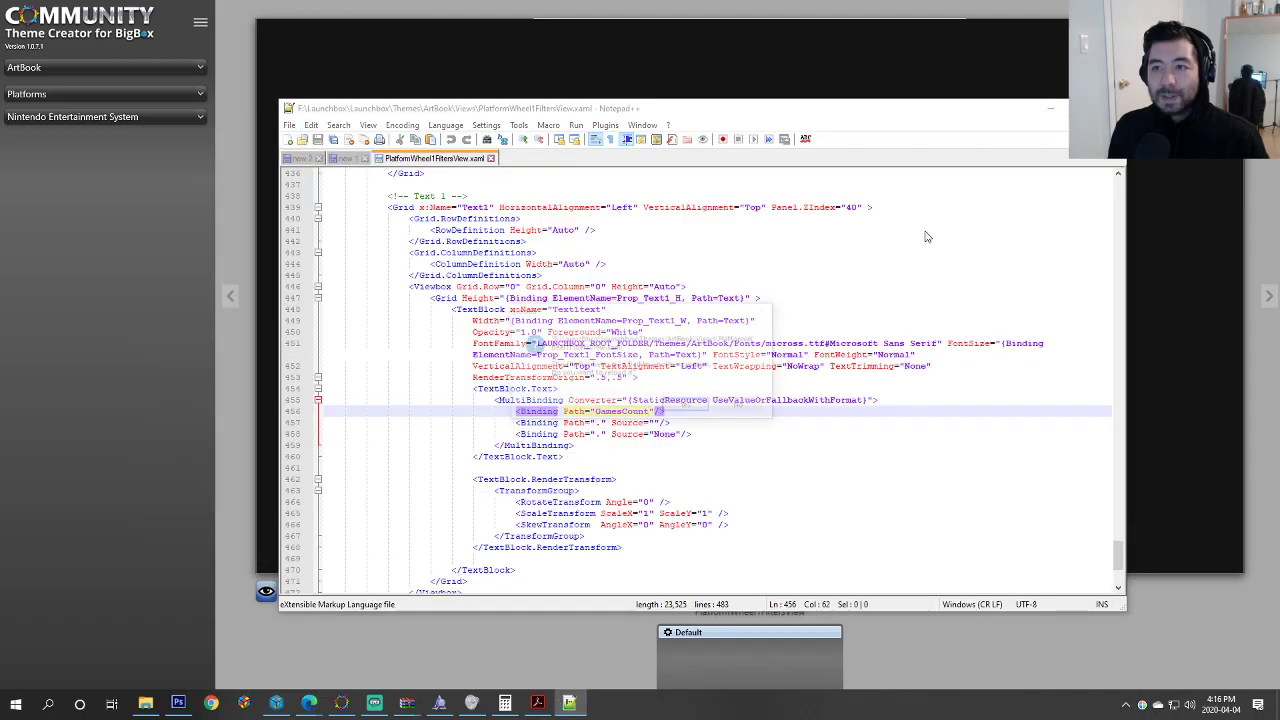
pyautogui.click(690, 407)
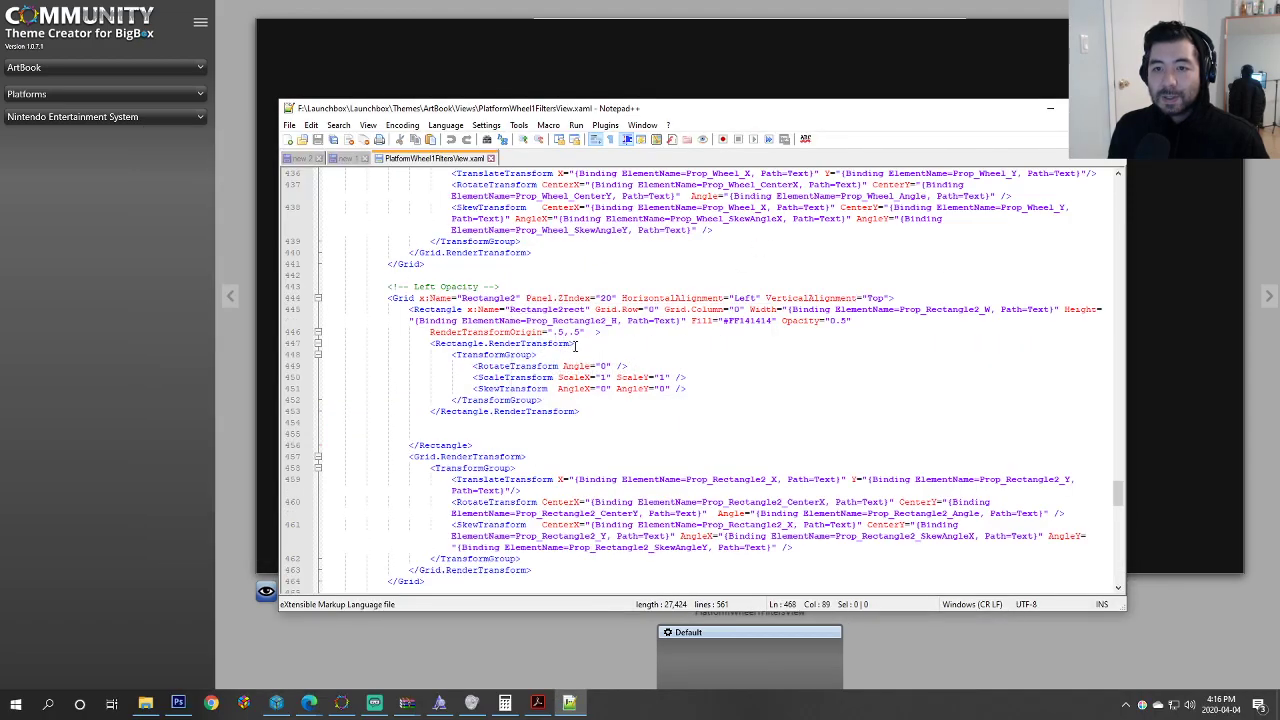
pyautogui.hotkey('ctrl', 'f')
pyautogui.write('ga')
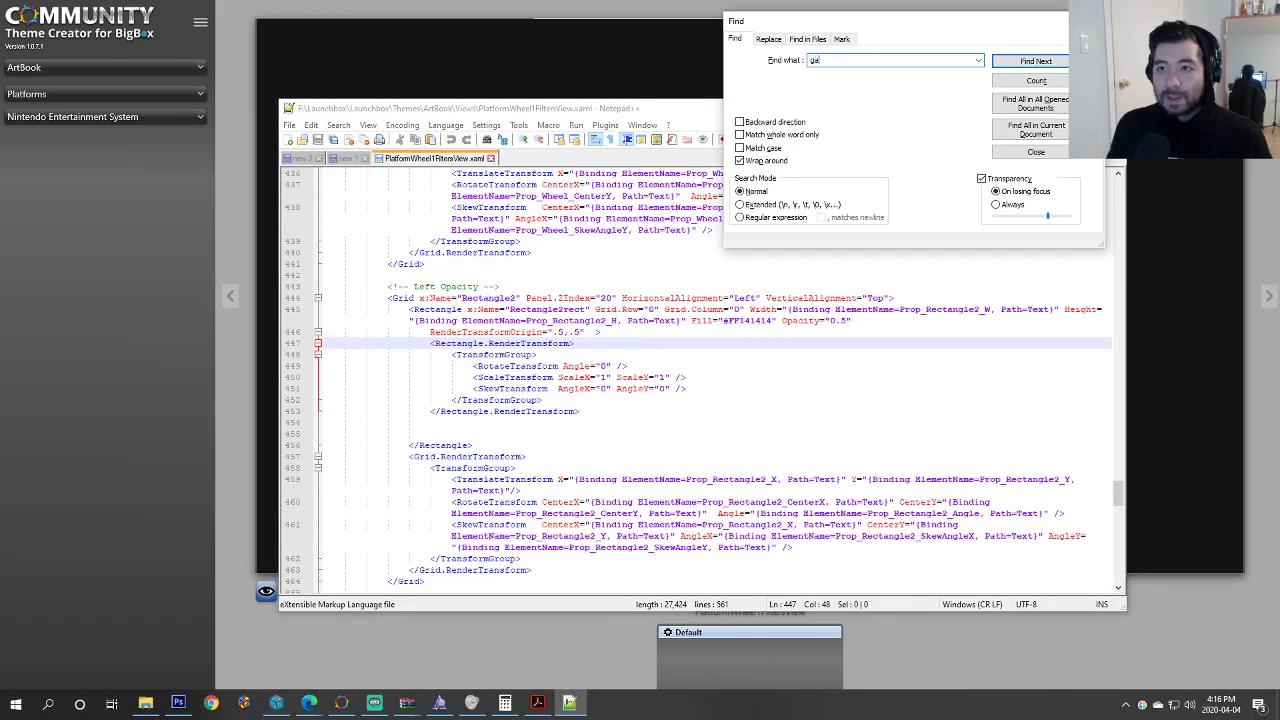
pyautogui.write('mescount')
pyautogui.press('Return')
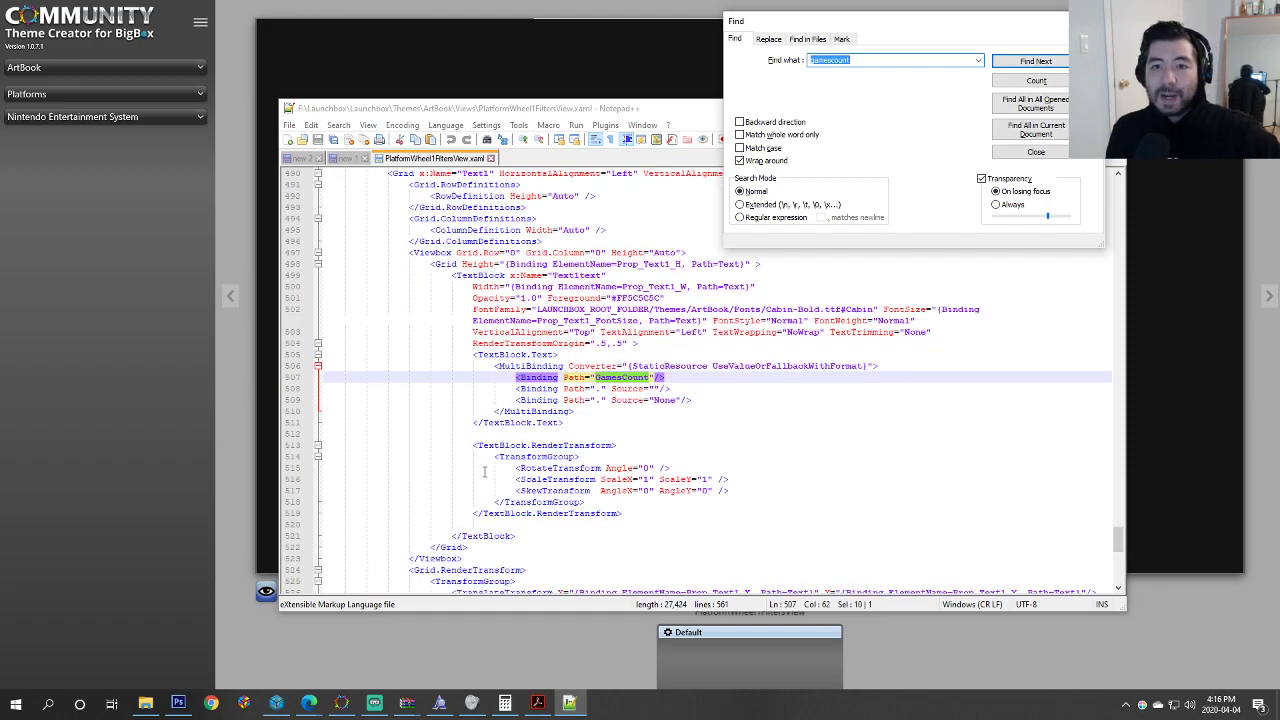
pyautogui.moveTo(566, 420); pyautogui.dragTo(325, 275)
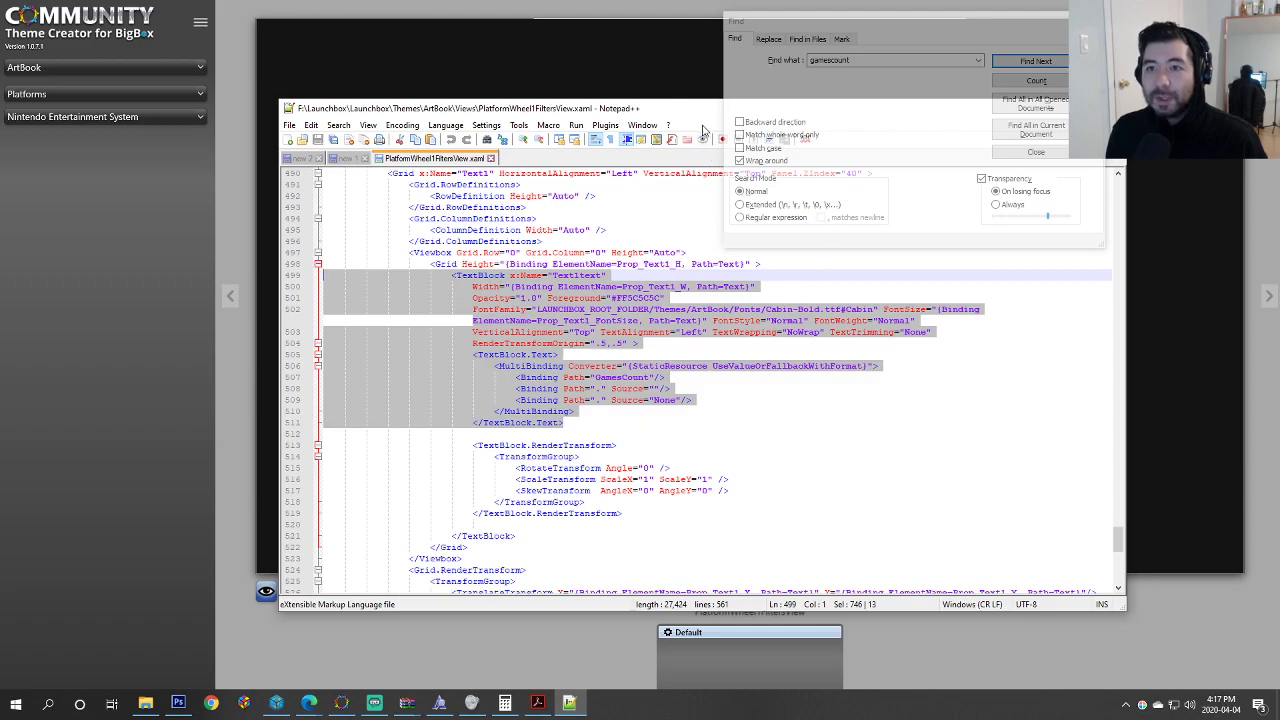
# Step: Return to the theme creator, edit PlatformWheel1FiltersView, and open User Source 1's Total Games Count.XAML code for editing
pyautogui.hotkey('alt', 'Tab')
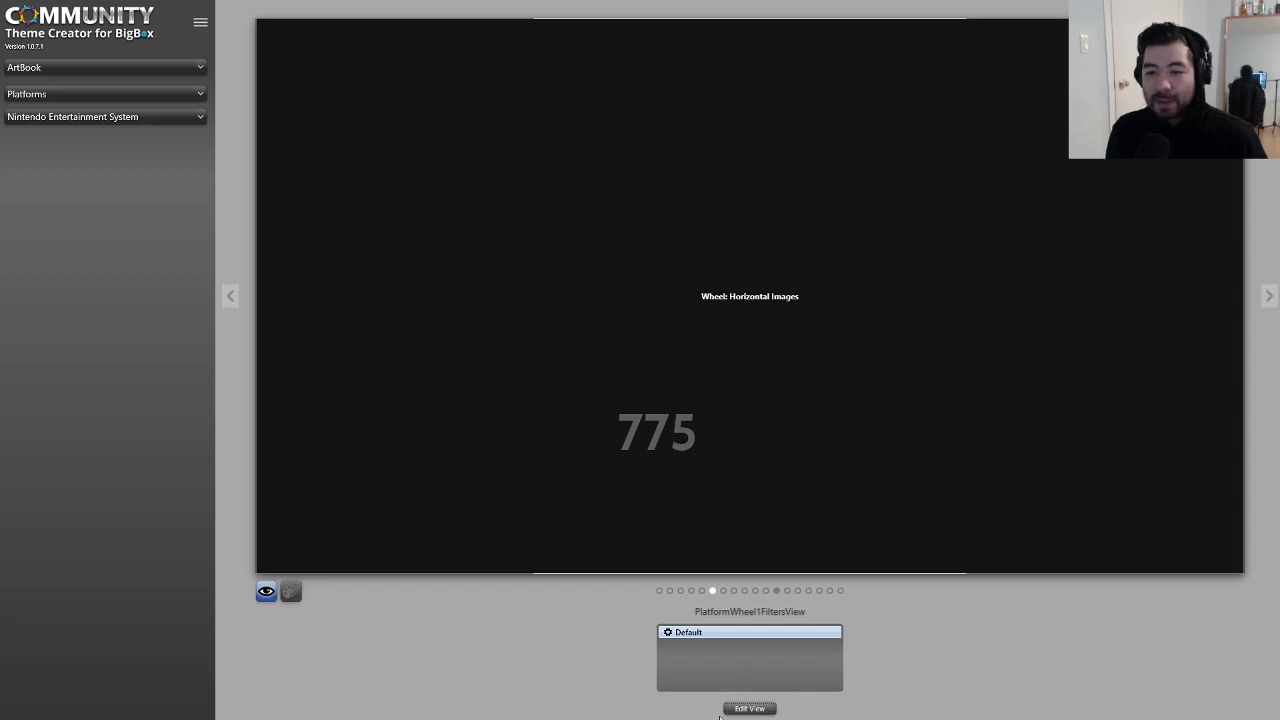
pyautogui.click(749, 708)
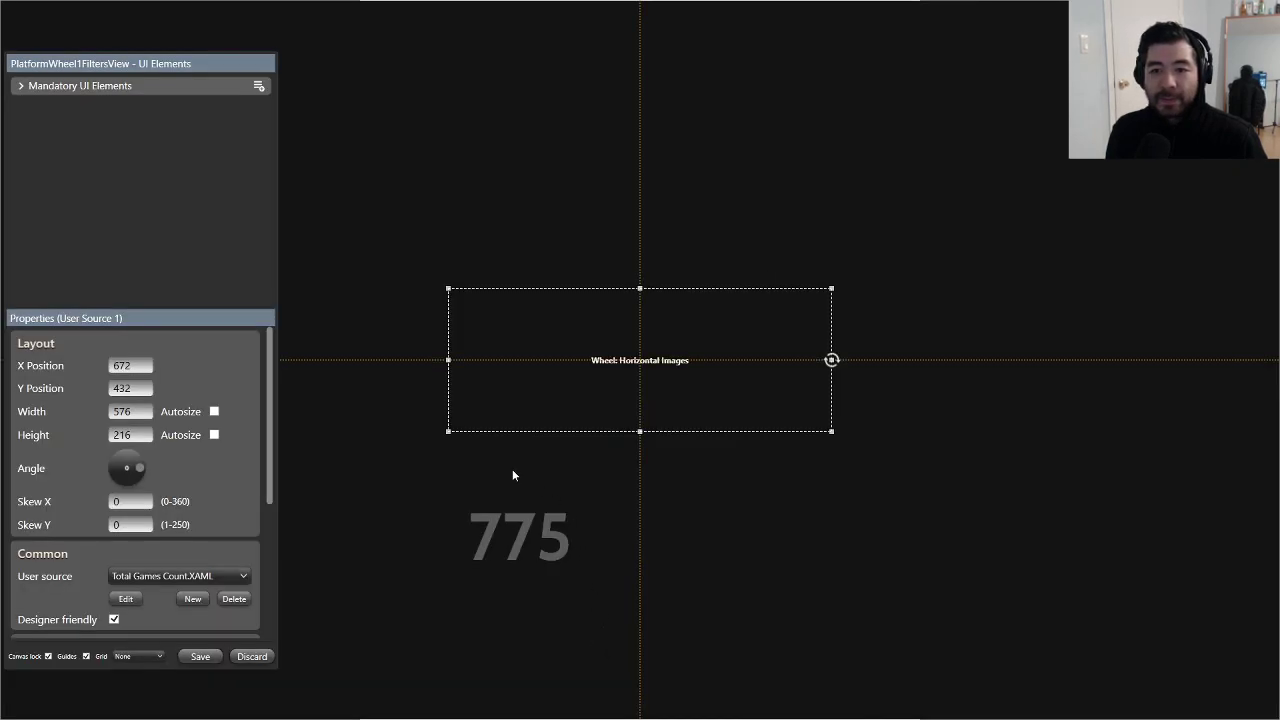
pyautogui.click(21, 86)
pyautogui.scroll(-3, 231, 455)
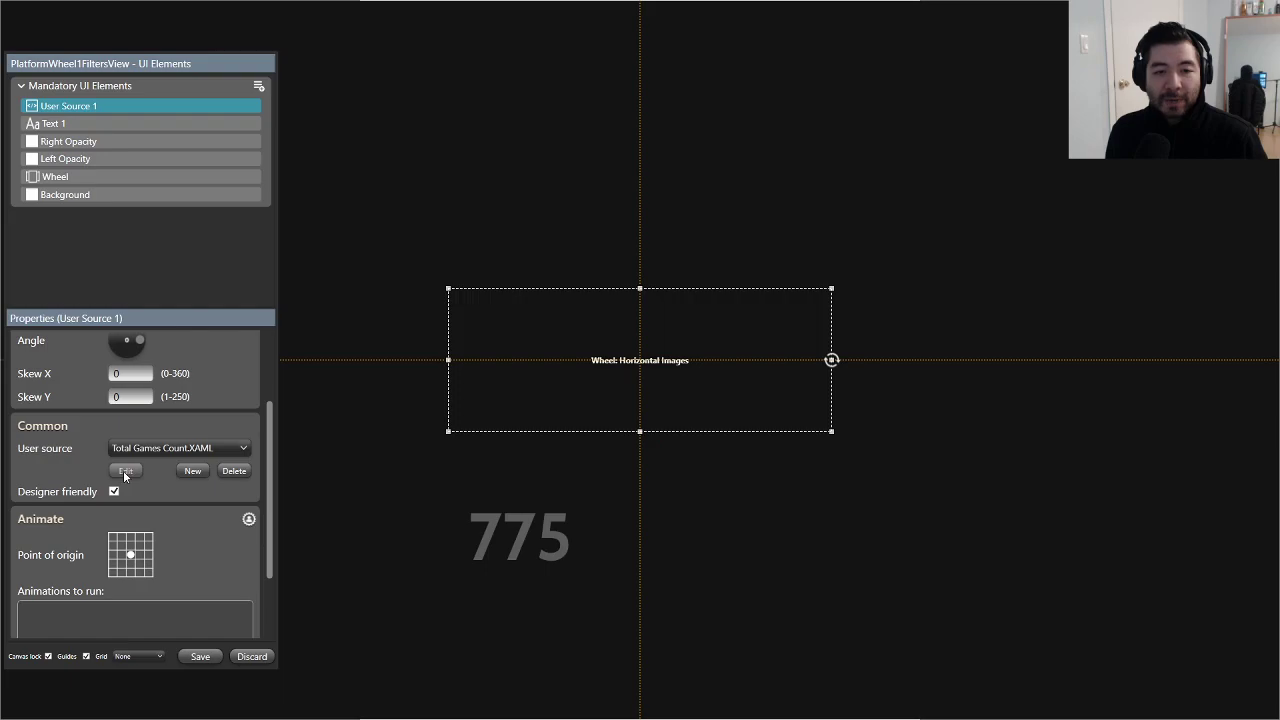
pyautogui.doubleClick(66, 106)
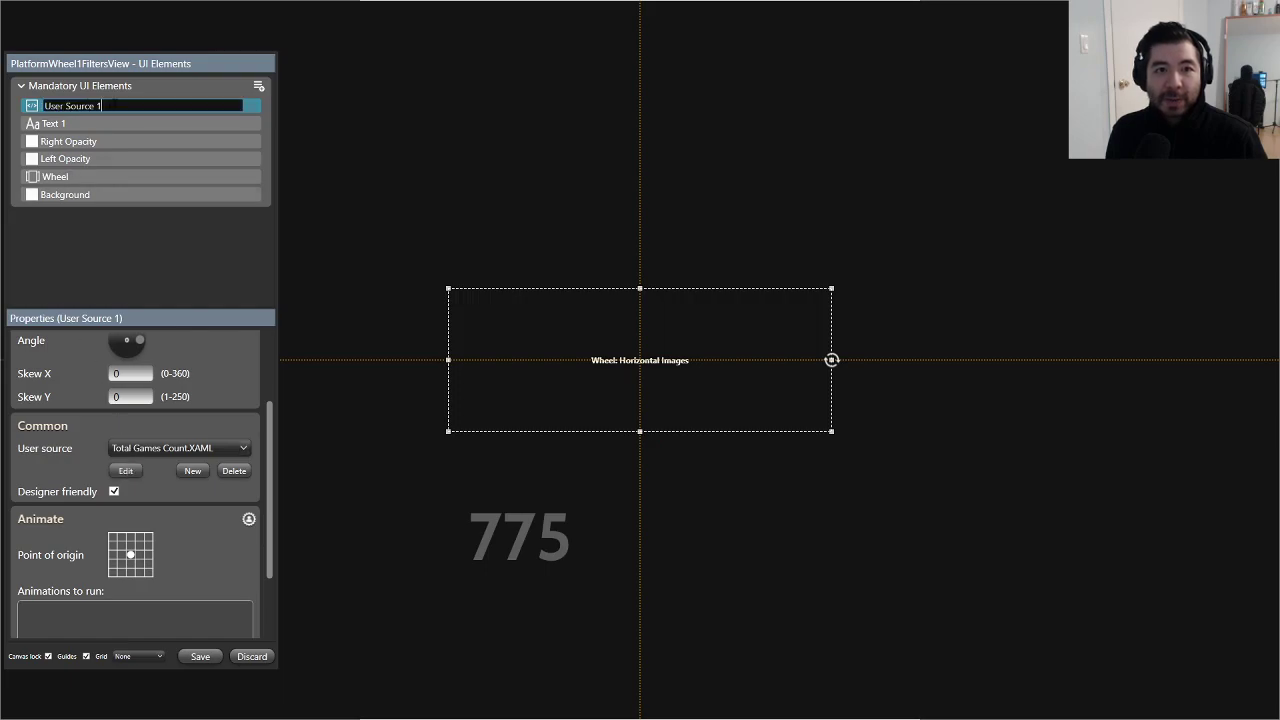
pyautogui.press('Return')
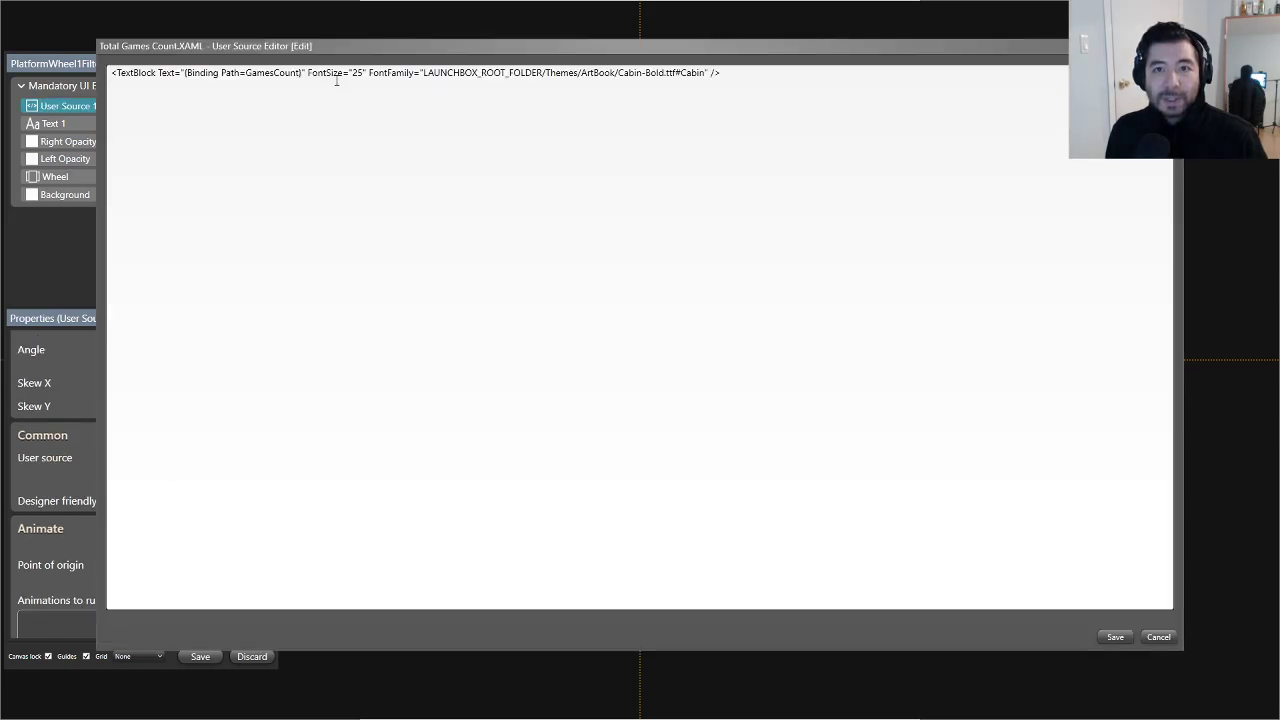
pyautogui.moveTo(370, 49); pyautogui.dragTo(449, 154)
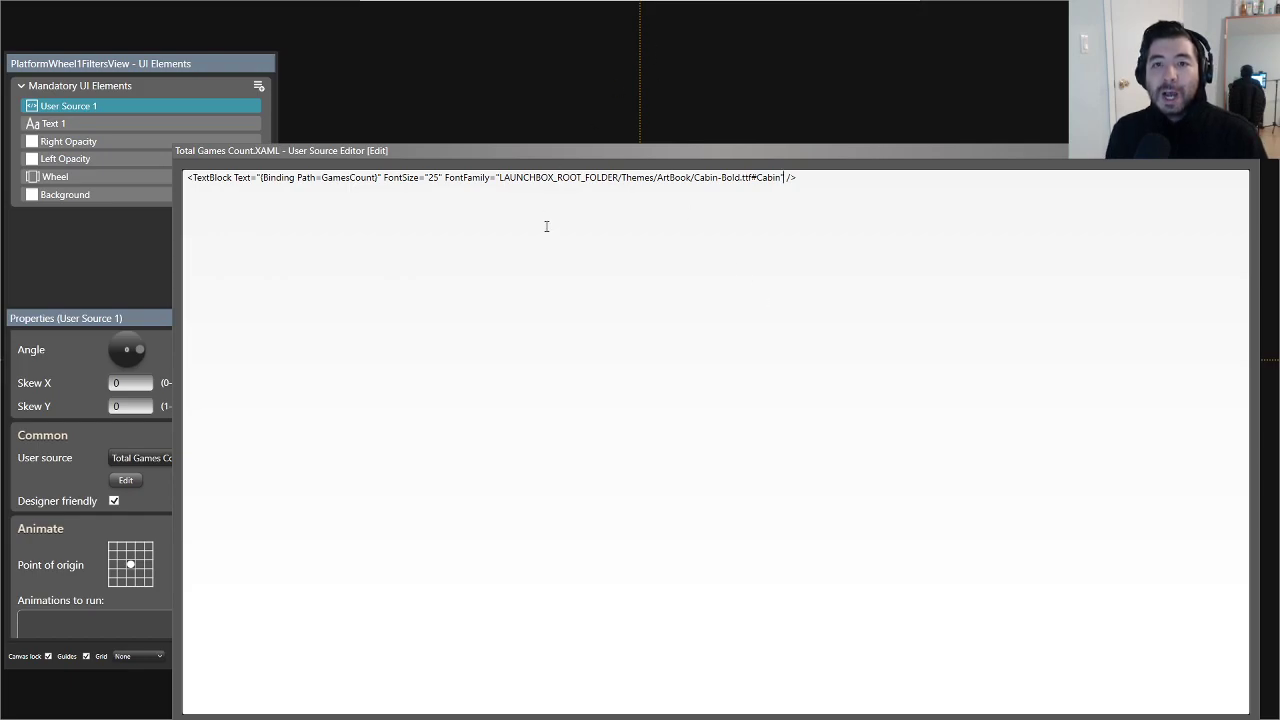
# Step: Give the TextBlock a separate closing </TextBlock> tag instead of self-closing it, and add the attribute TextAlign="Center"
pyautogui.click(376, 178)
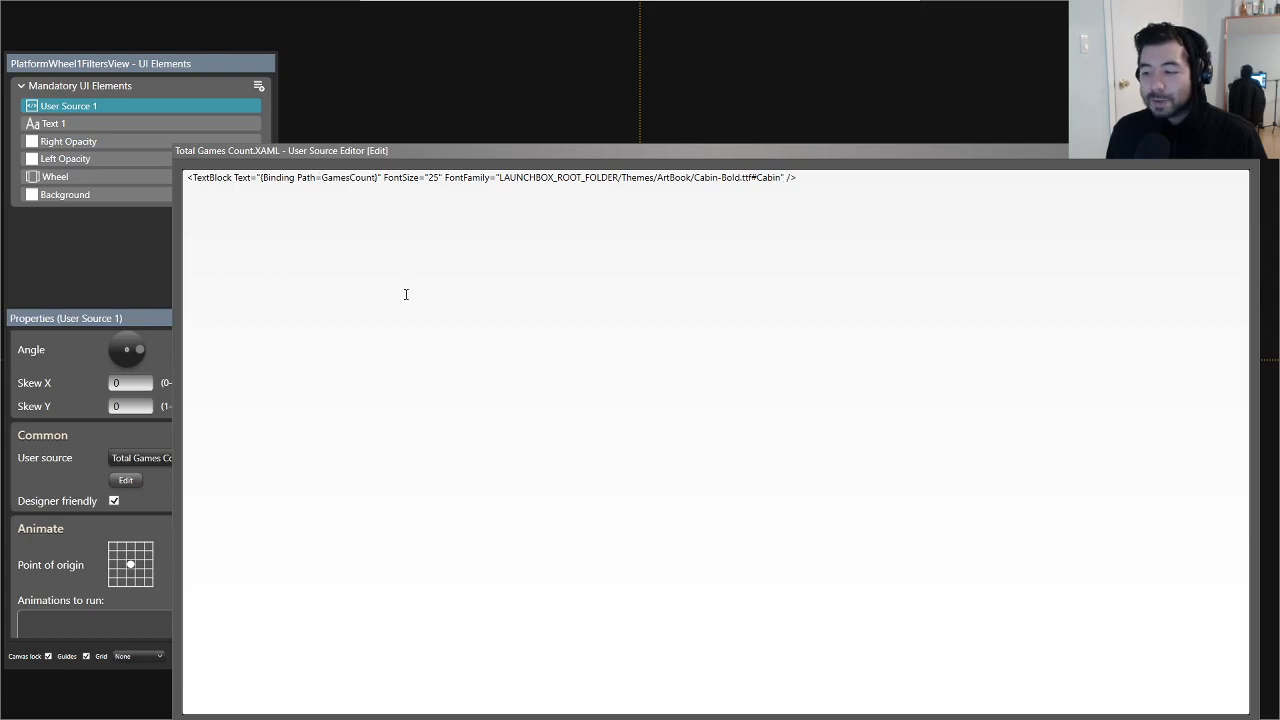
pyautogui.click(788, 192)
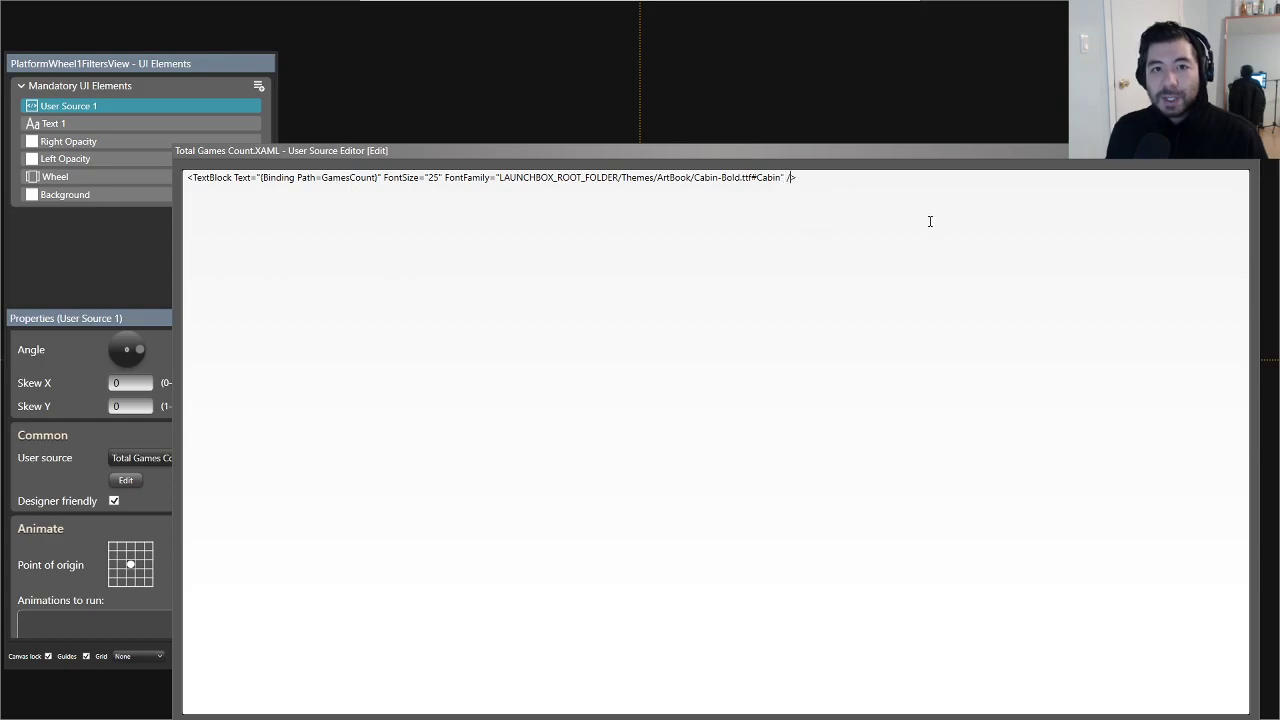
pyautogui.press('Delete')
pyautogui.press('Delete')
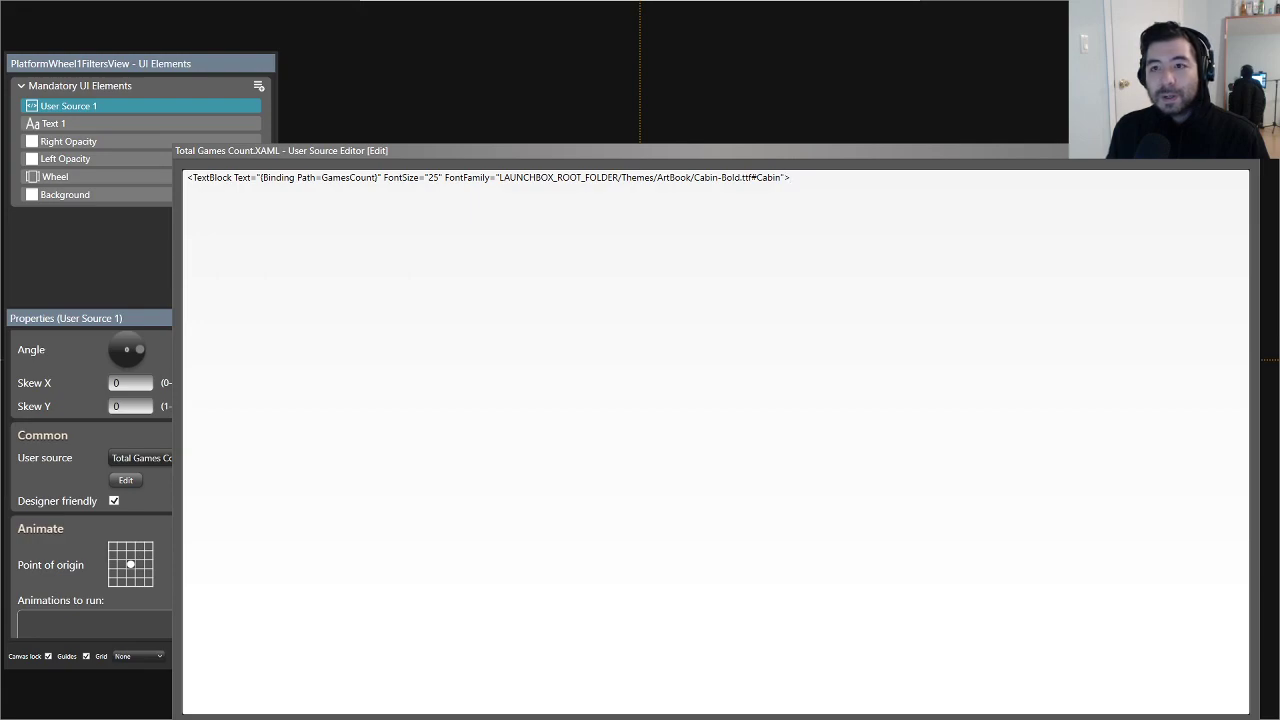
pyautogui.write('</textBlock')
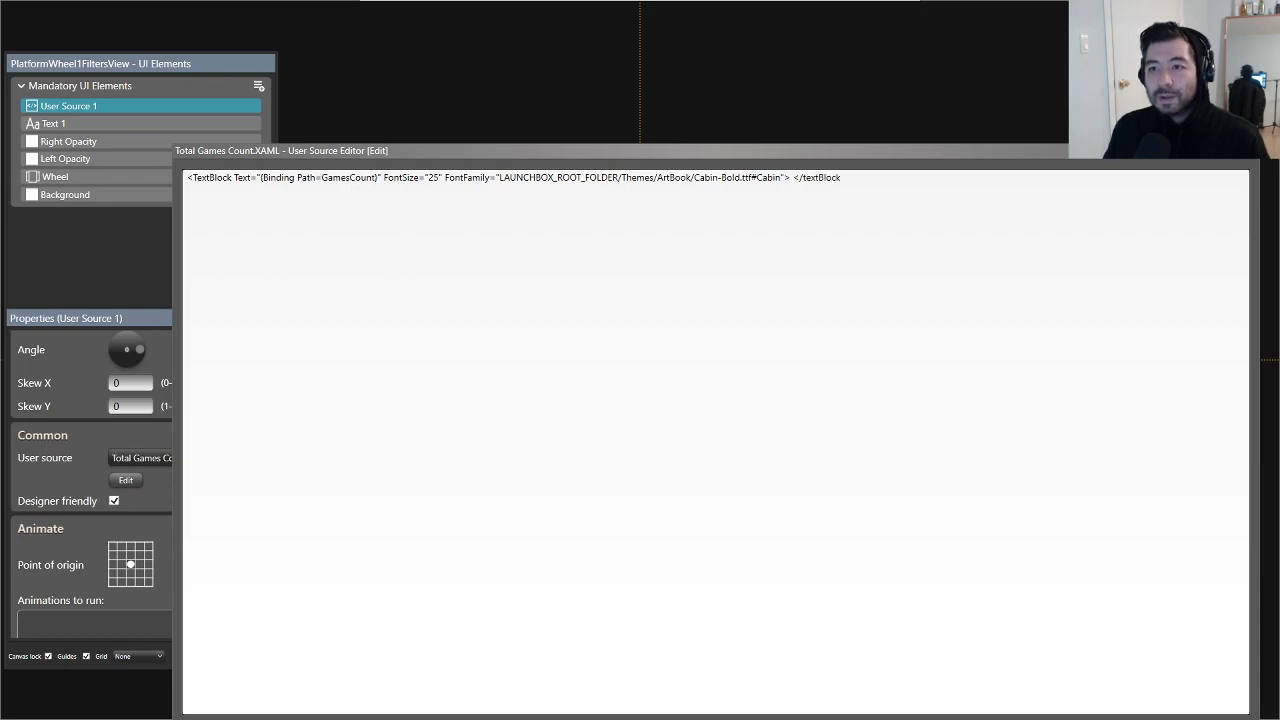
pyautogui.write('>')
pyautogui.click(805, 177)
pyautogui.press('BackSpace')
pyautogui.write('T')
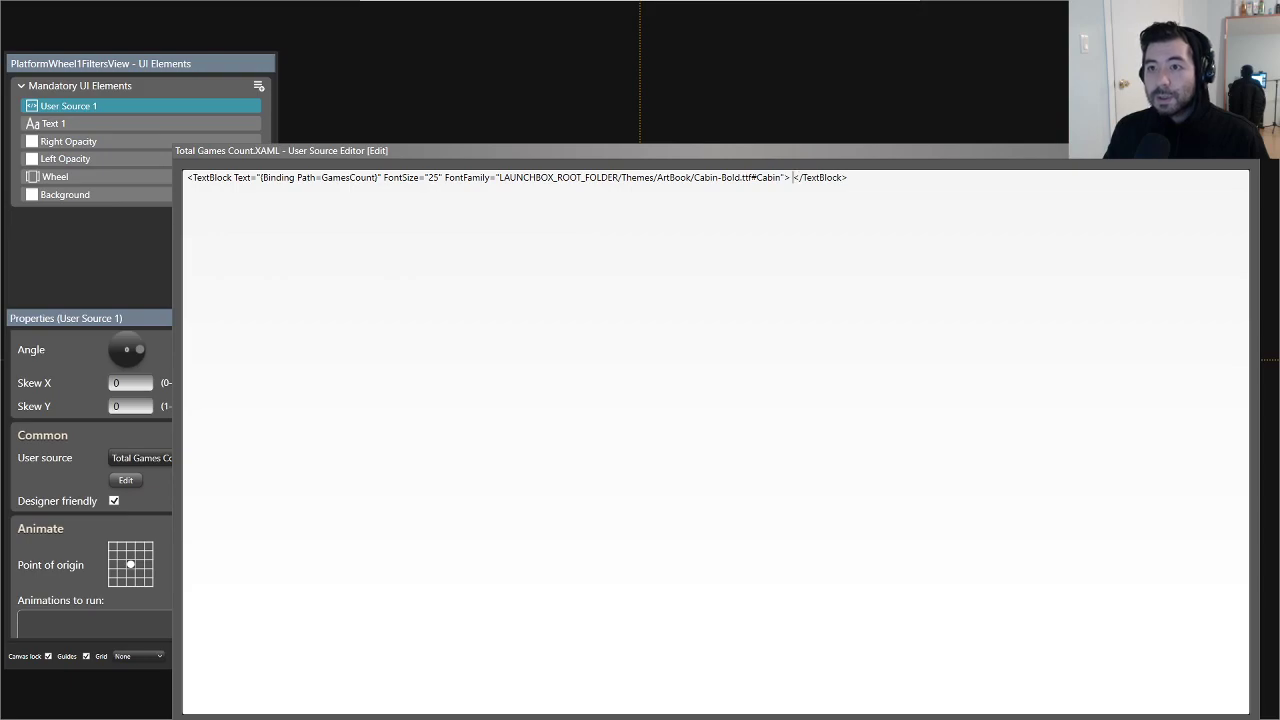
pyautogui.write(' TextAlign="Center')
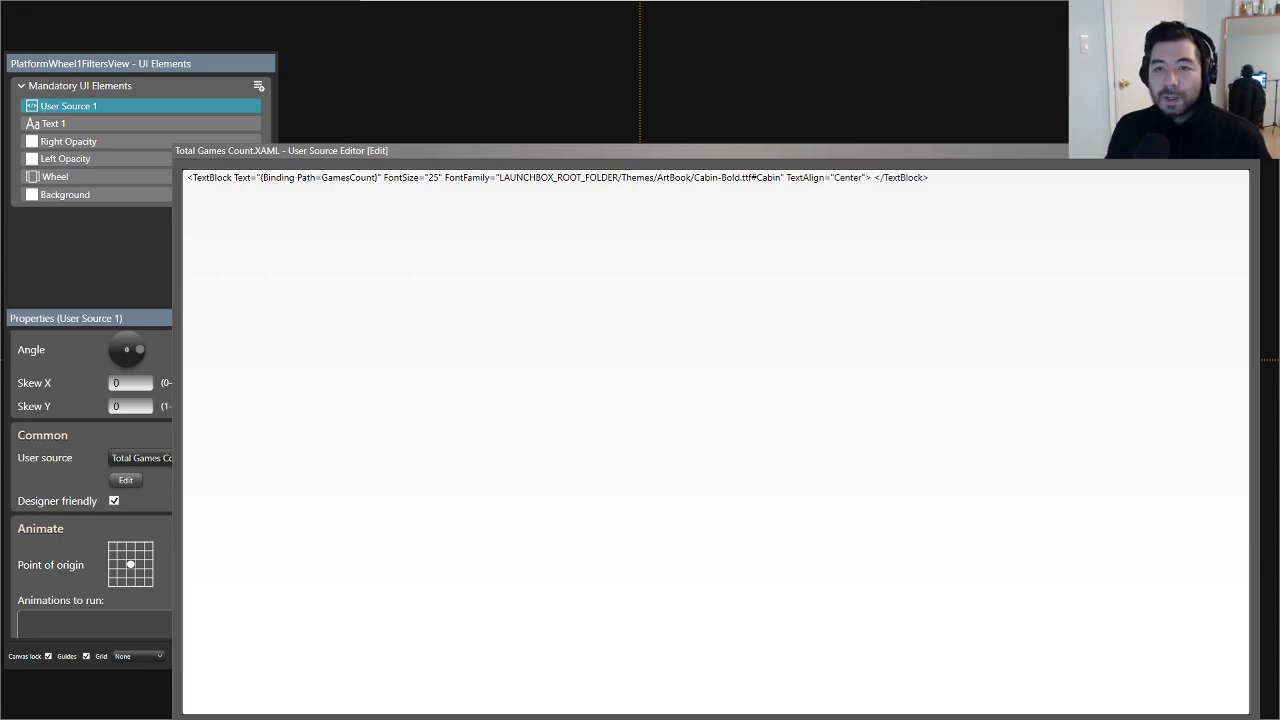
# Step: Check the game count wording in the browser's reference image, then try adding "Games Available" inside the TextBlock and save the user source
pyautogui.hotkey('alt', 'Tab')
pyautogui.click(895, 241)
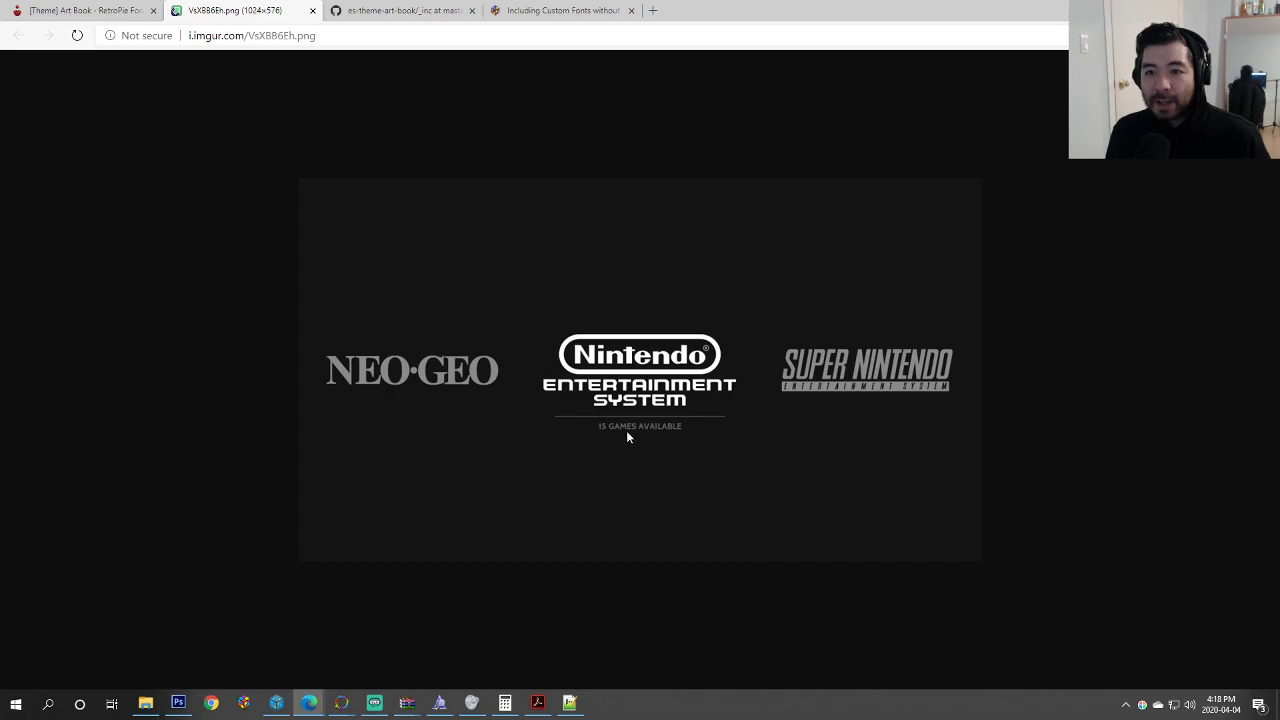
pyautogui.hotkey('alt', 'Tab')
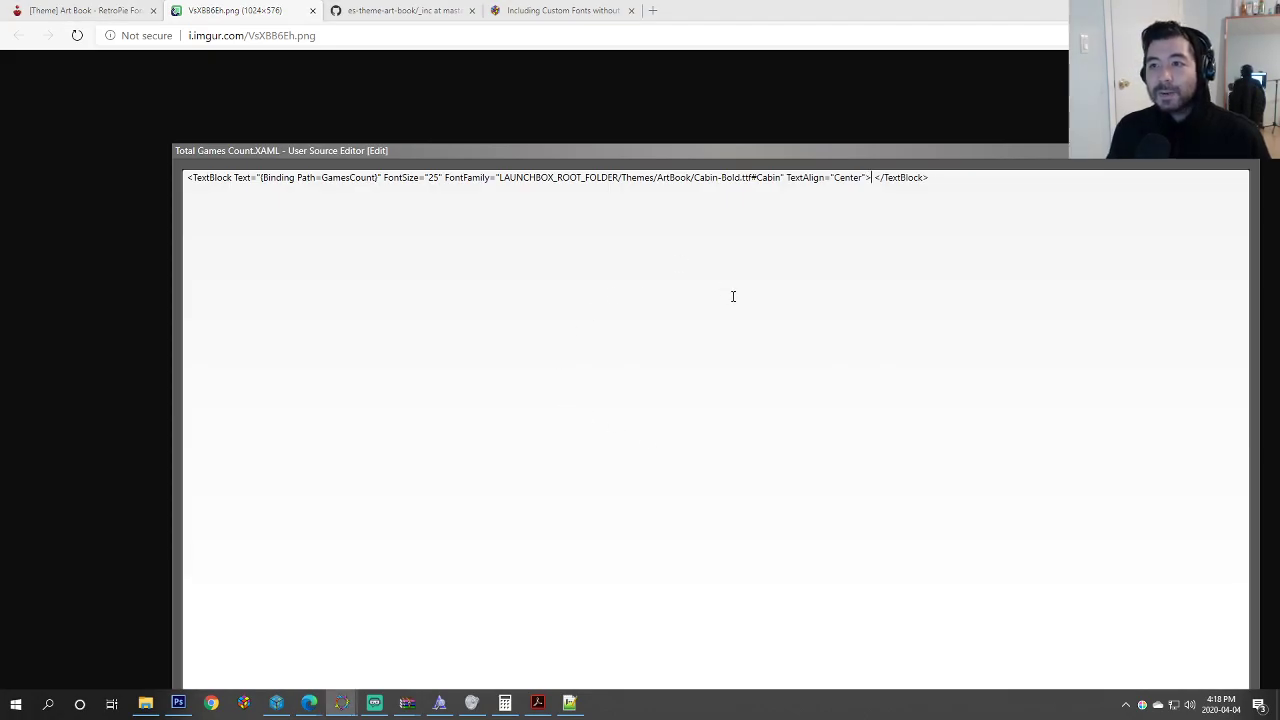
pyautogui.write('Games Ava')
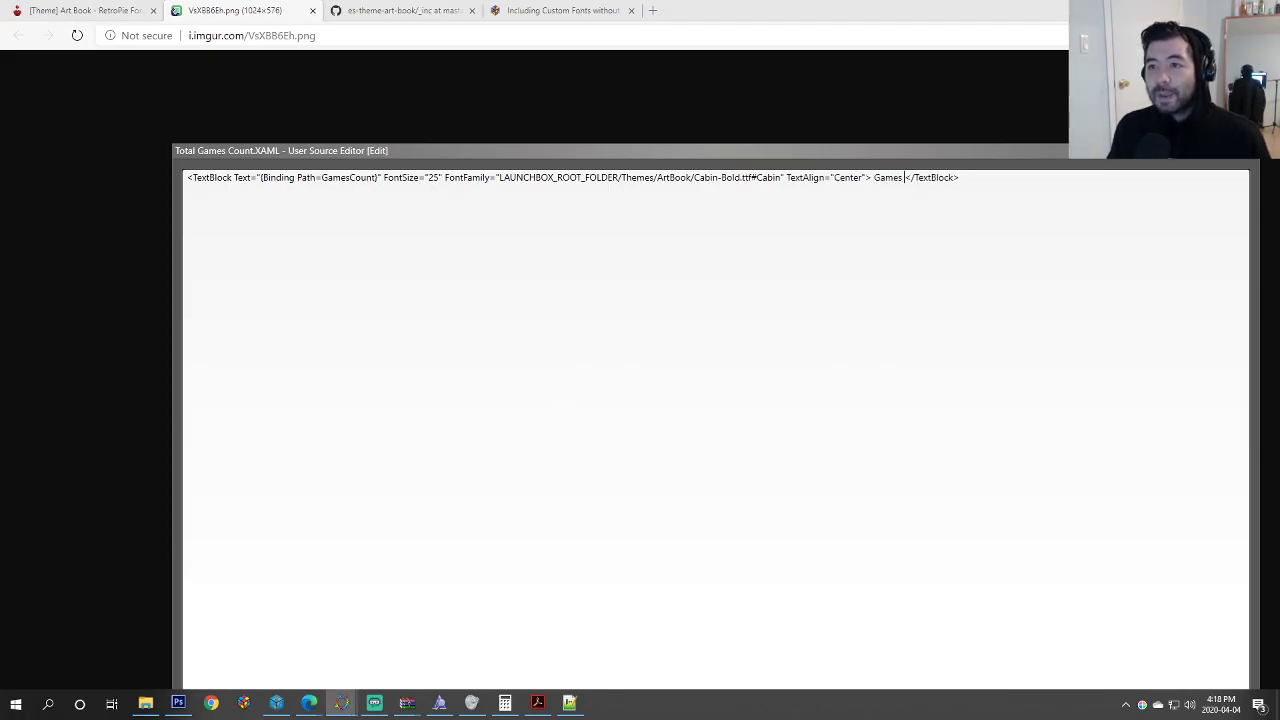
pyautogui.write('ilable')
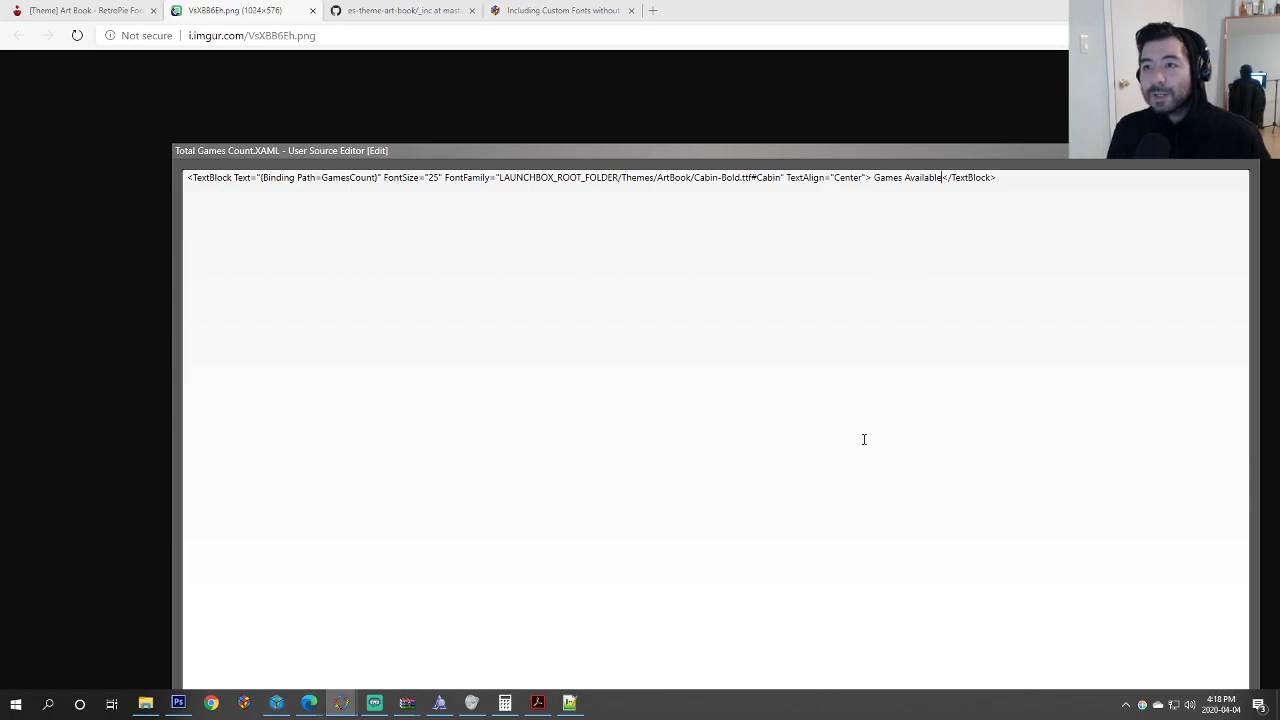
pyautogui.moveTo(746, 151); pyautogui.dragTo(690, 47)
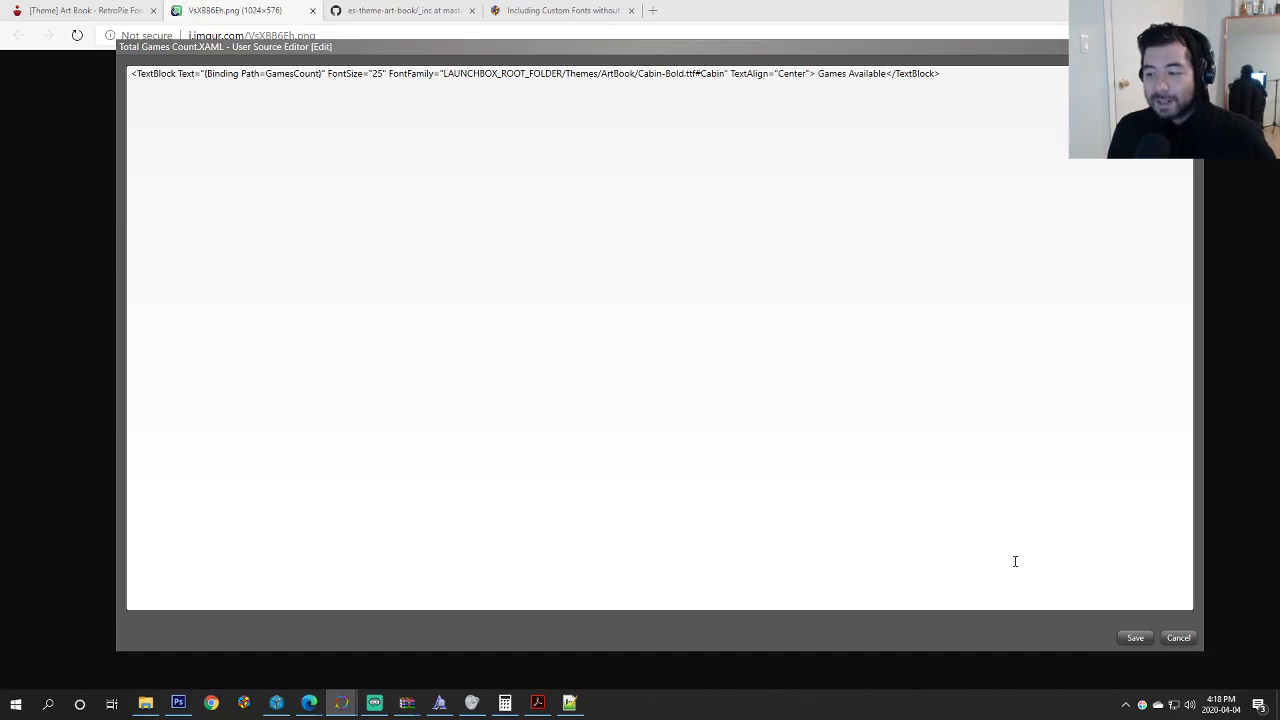
pyautogui.click(1135, 637)
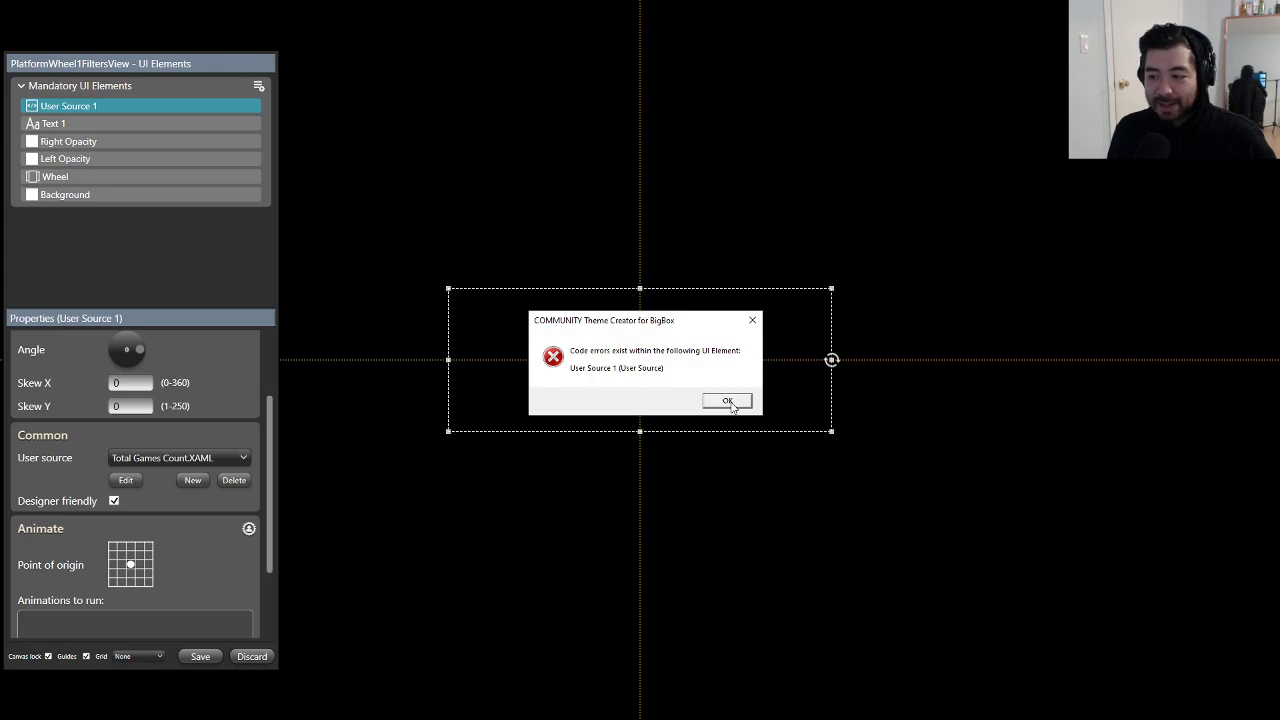
pyautogui.click(728, 402)
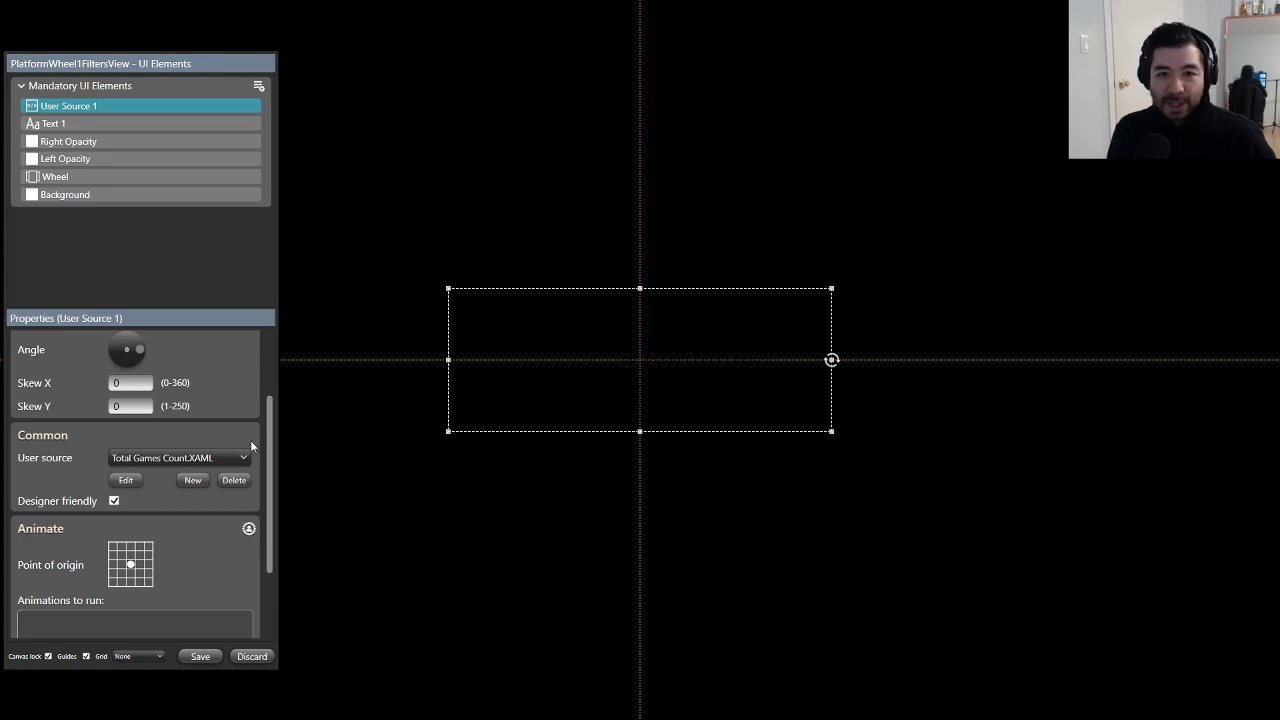
# Step: Reopen the Total Games Count.XAML code, remove "Games Available" and the closing TextBlock tag, and make the TextBlock self-closing with />
pyautogui.click(126, 480)
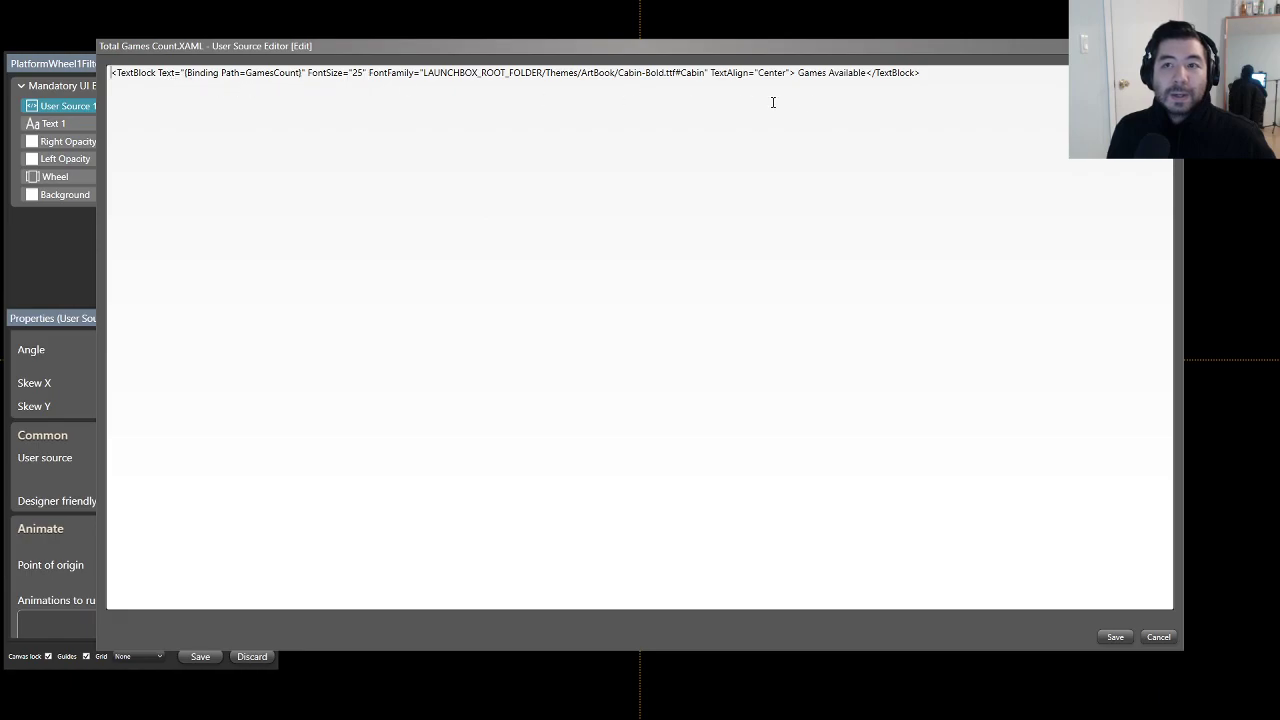
pyautogui.moveTo(863, 72); pyautogui.dragTo(800, 72)
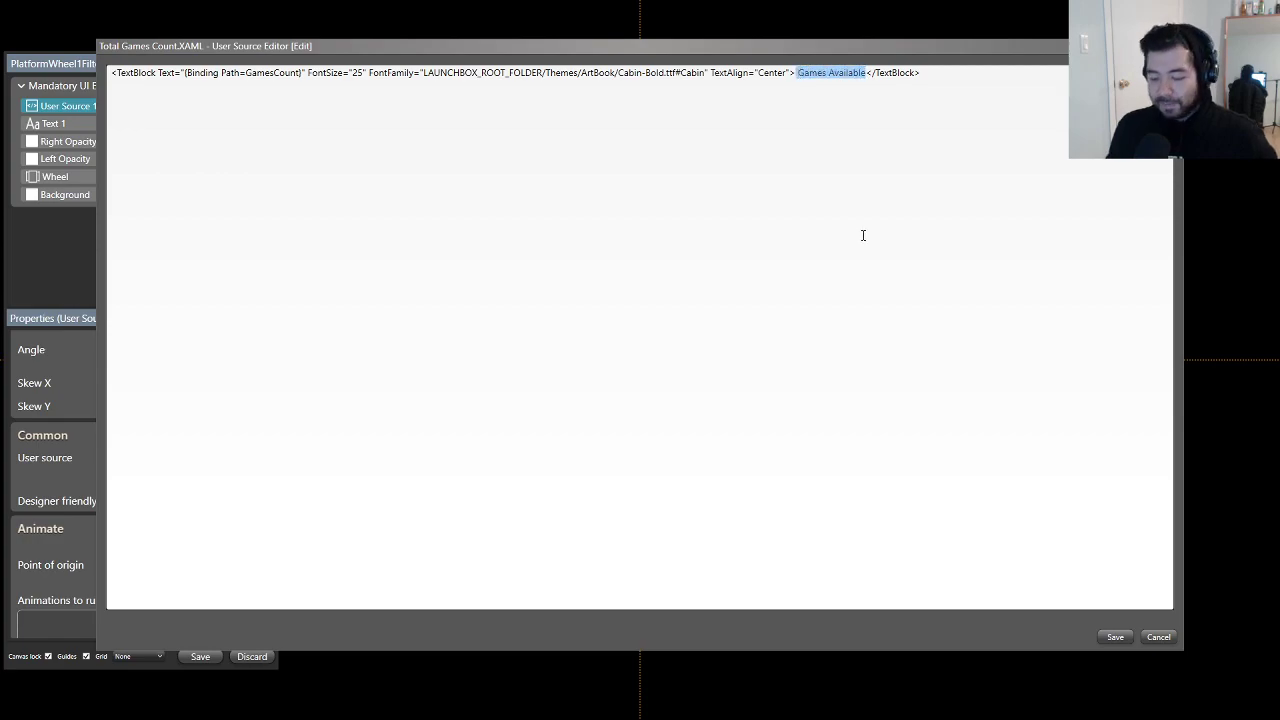
pyautogui.press('Delete')
pyautogui.press('Delete')
pyautogui.press('Delete')
pyautogui.press('Delete')
pyautogui.press('Delete')
pyautogui.press('Delete')
pyautogui.press('Delete')
pyautogui.press('Delete')
pyautogui.press('Delete')
pyautogui.press('Delete')
pyautogui.press('Delete')
pyautogui.press('Delete')
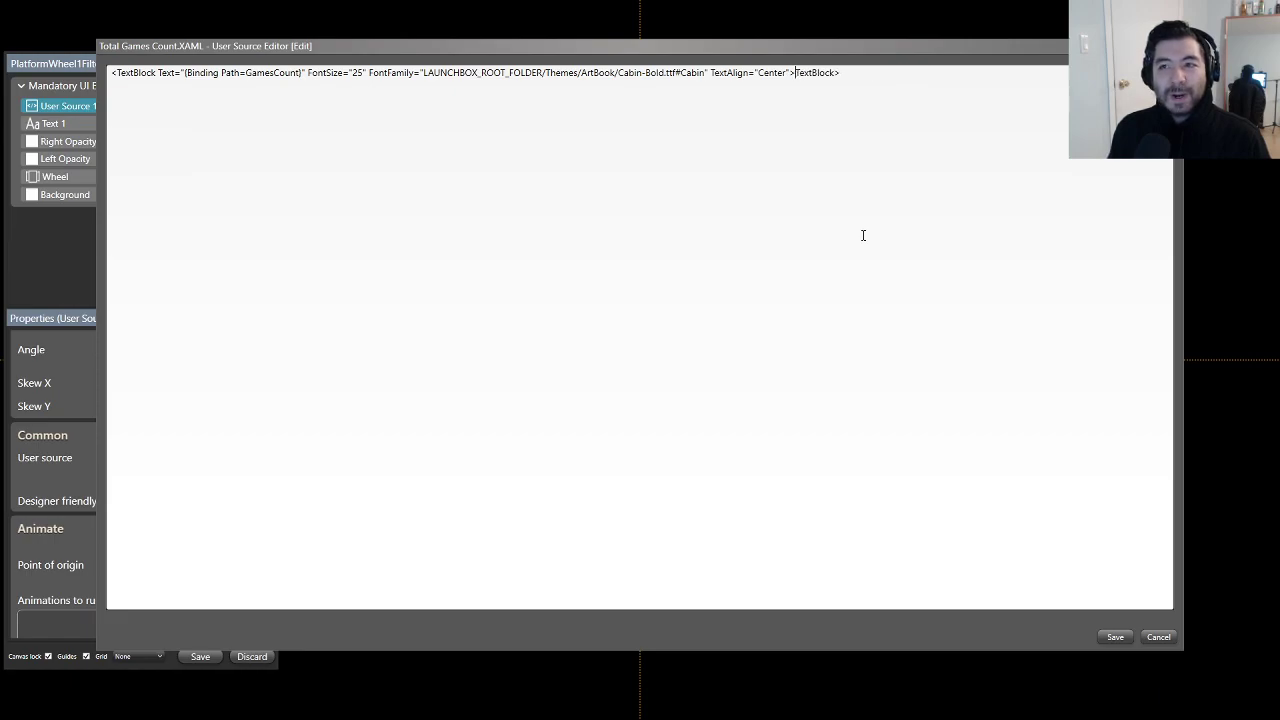
pyautogui.press('Delete')
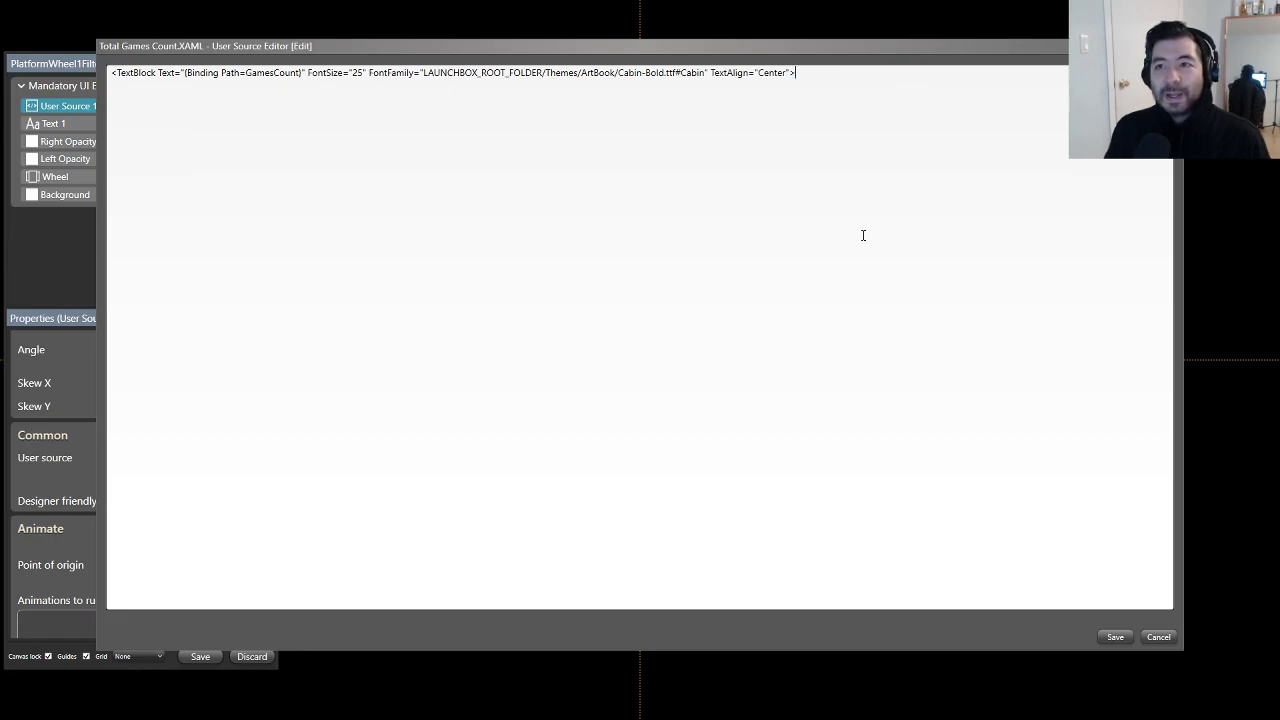
pyautogui.write('/')
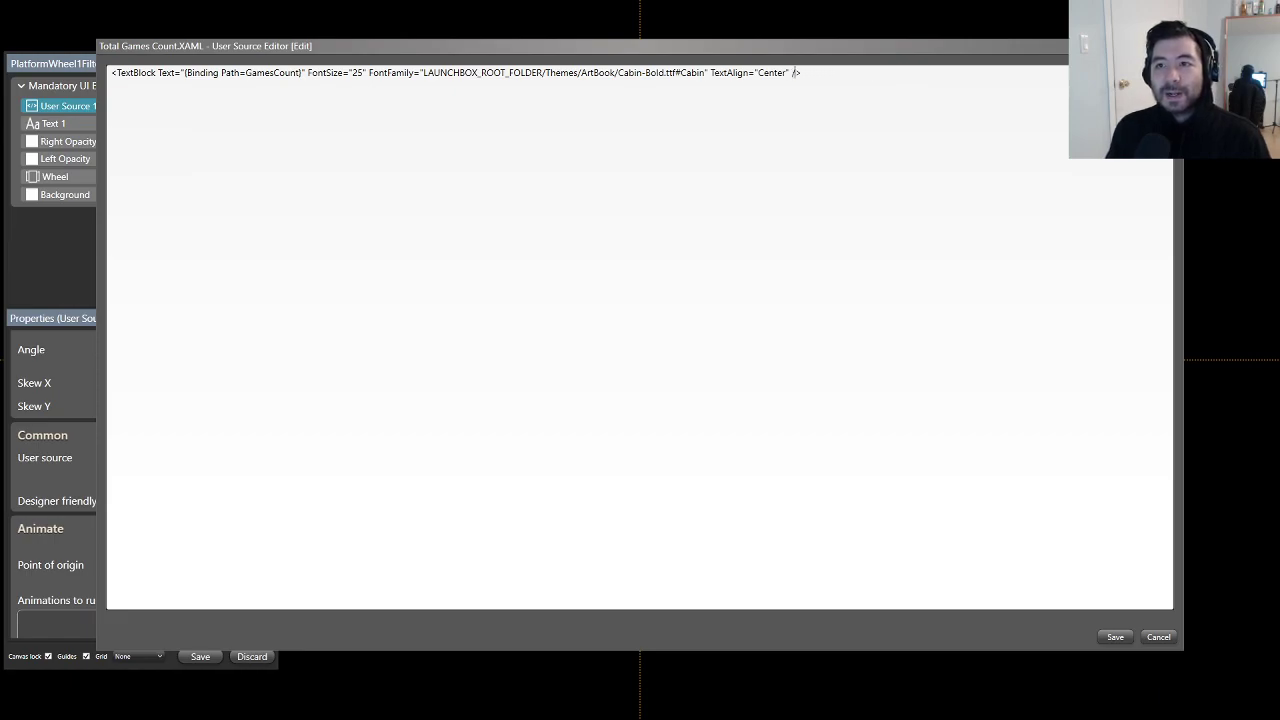
pyautogui.click(296, 73)
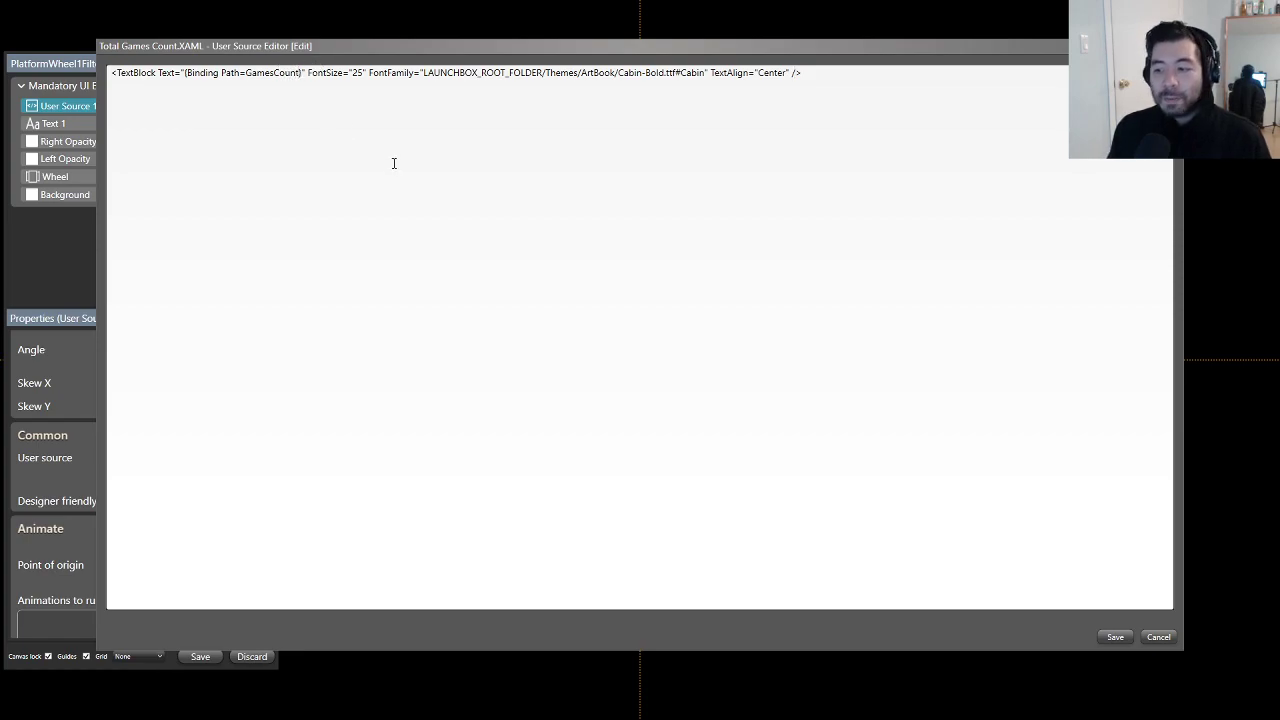
pyautogui.write(', String')
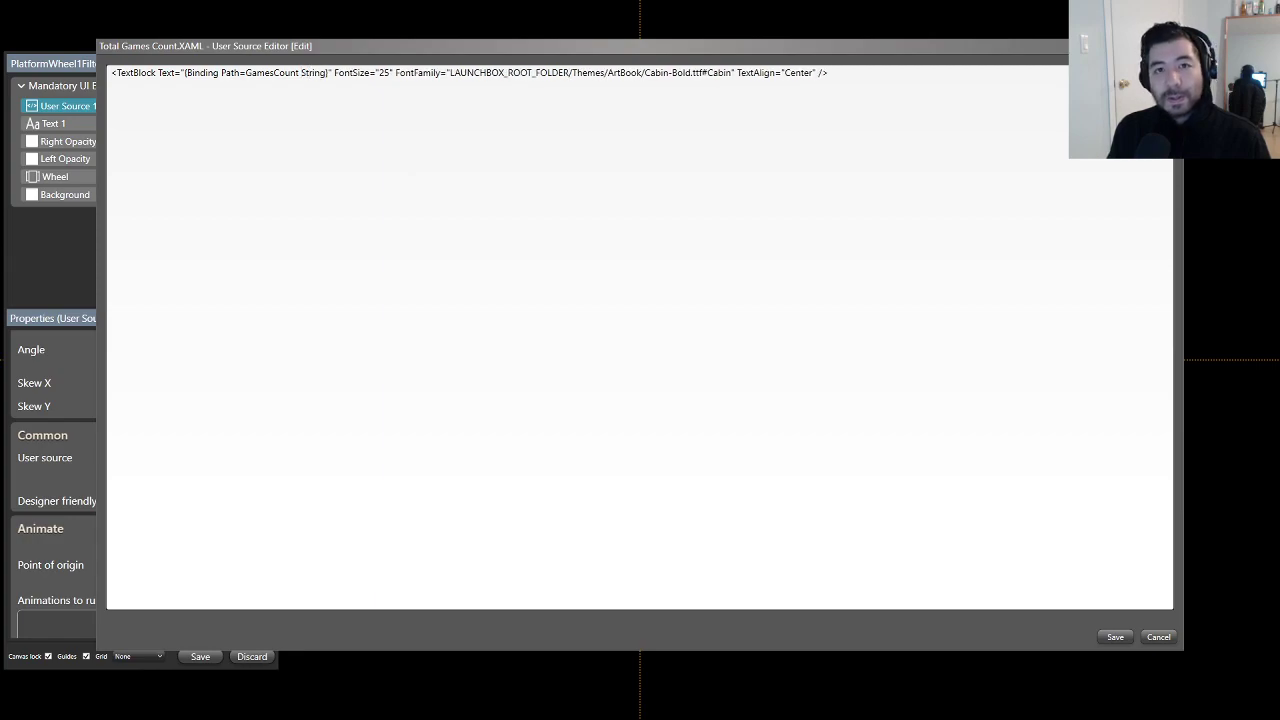
pyautogui.press('BackSpace')
pyautogui.press('BackSpace')
pyautogui.press('BackSpace')
pyautogui.press('BackSpace')
pyautogui.press('BackSpace')
pyautogui.press('BackSpace')
pyautogui.press('BackSpace')
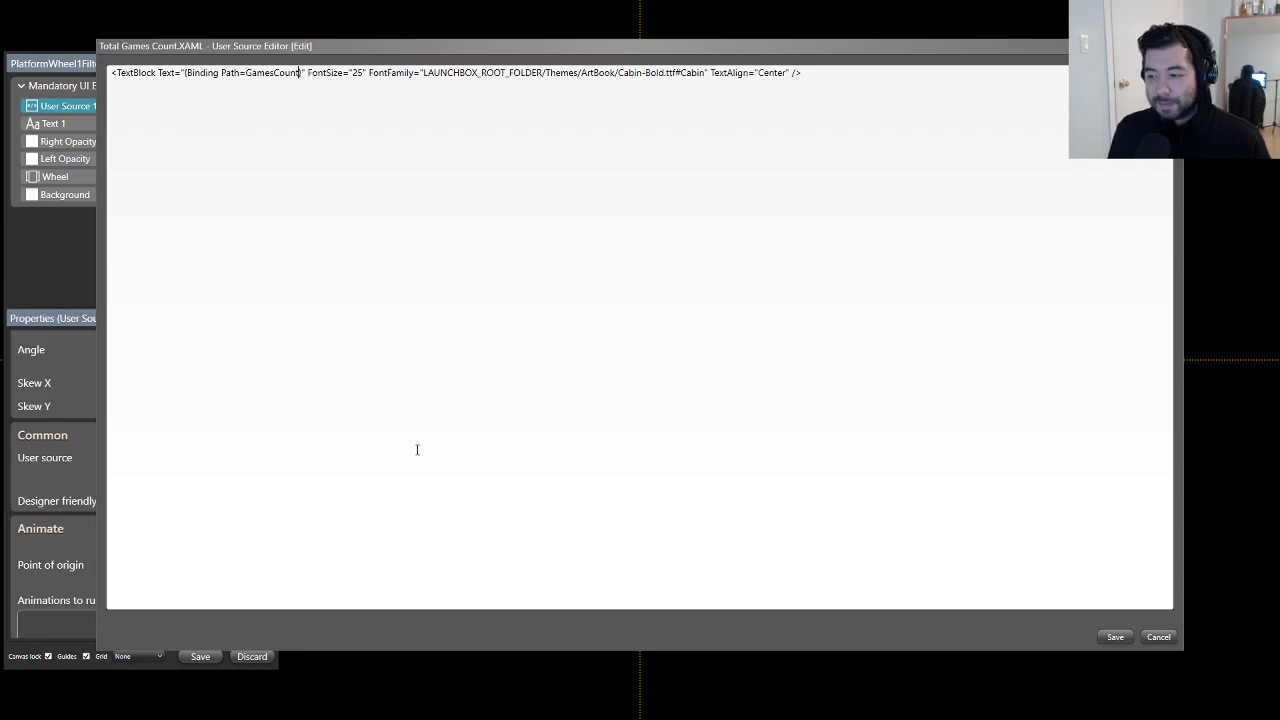
# Step: Switch to Notepad++ and search PlatformWheel1FiltersView.xaml for "stringformat" and "string", then return to the Total Games Count.XAML code
pyautogui.press('super')
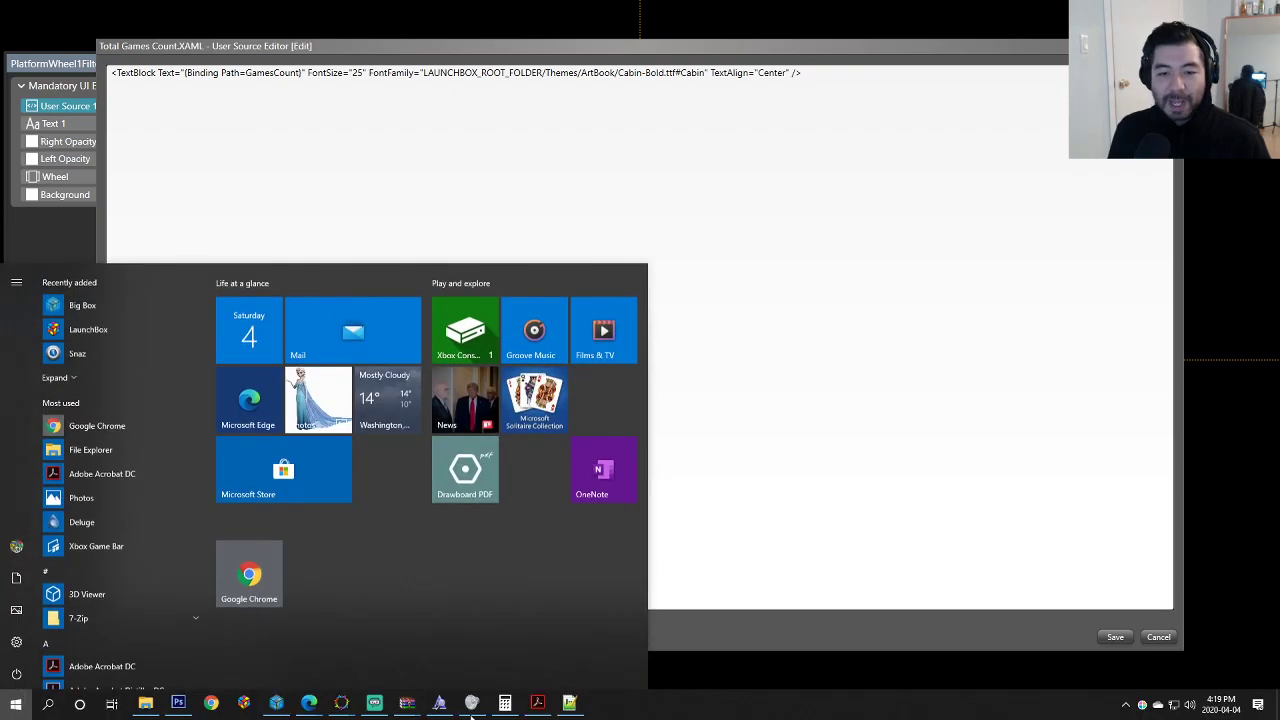
pyautogui.click(569, 703)
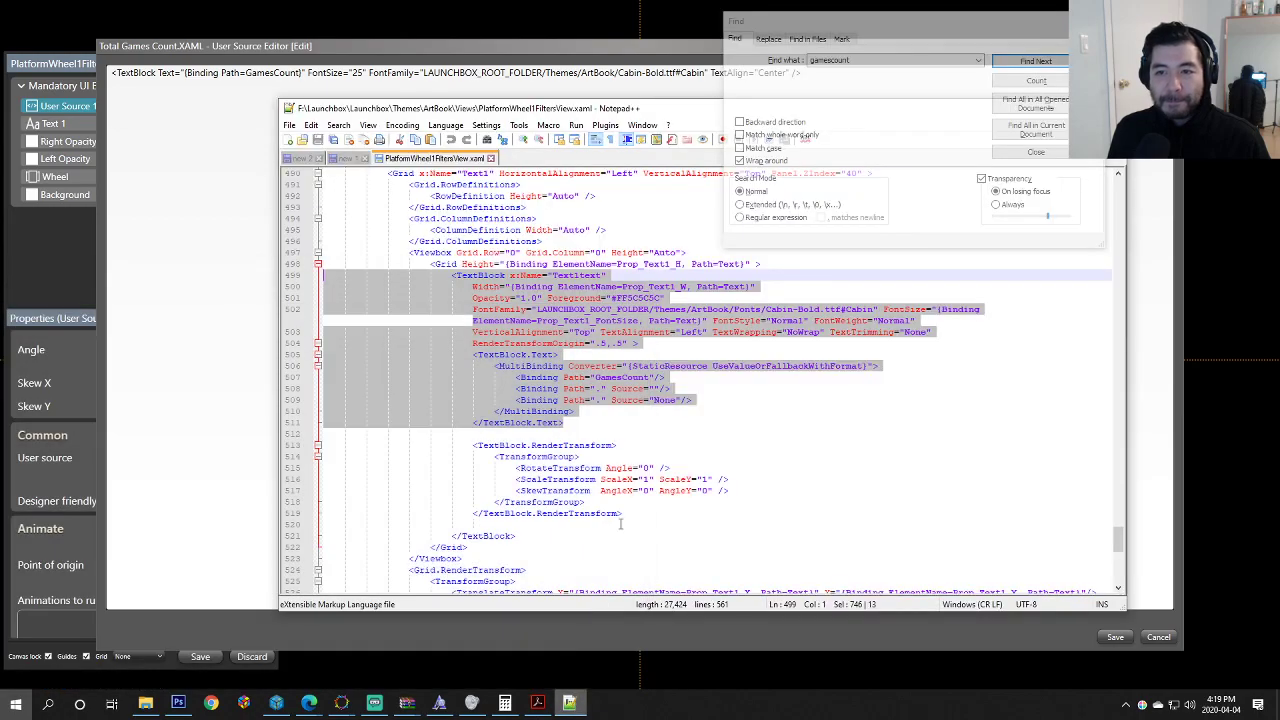
pyautogui.doubleClick(572, 400)
pyautogui.hotkey('ctrl', 'f')
pyautogui.write('stringformat')
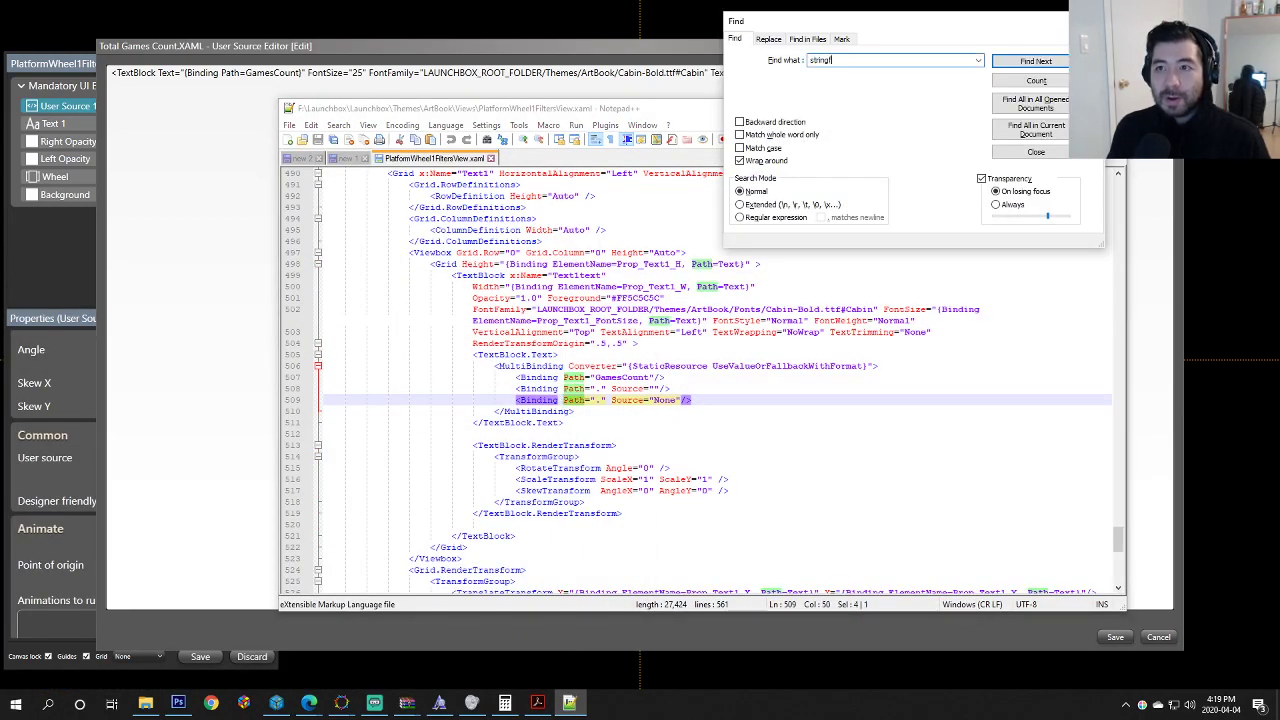
pyautogui.press('Return')
pyautogui.write('string')
pyautogui.press('Return')
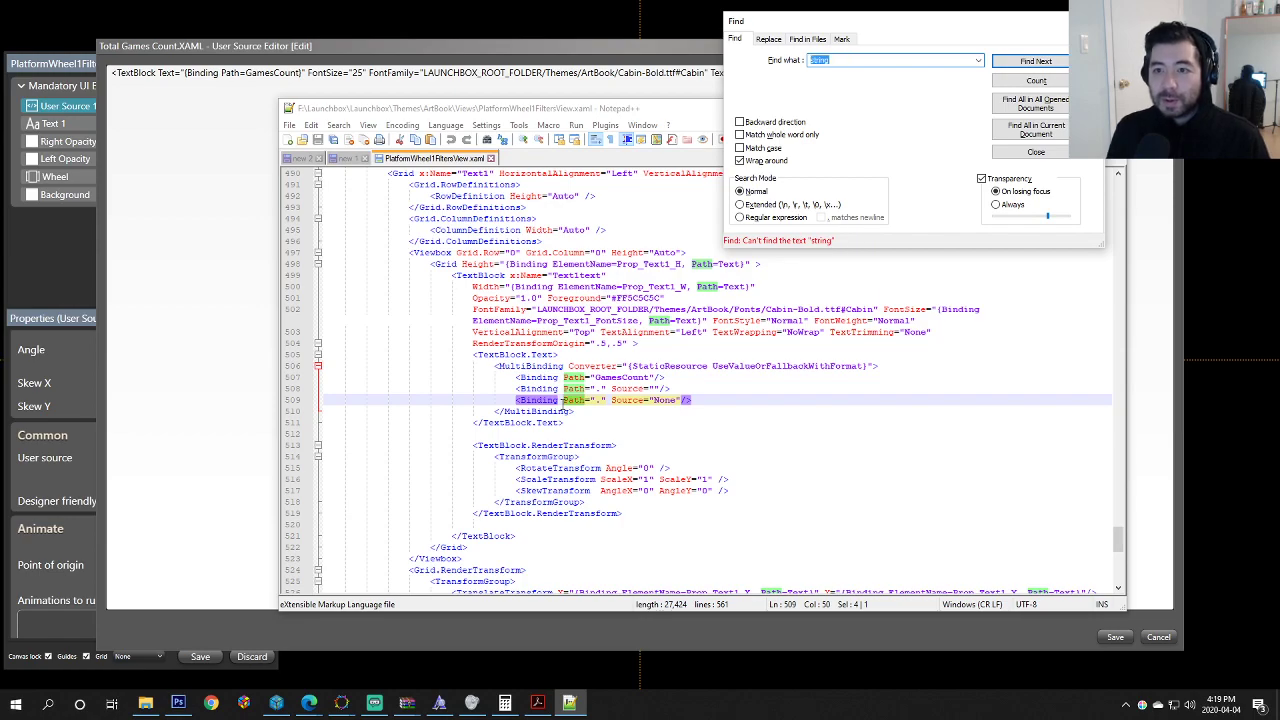
pyautogui.click(605, 275)
pyautogui.click(1013, 66)
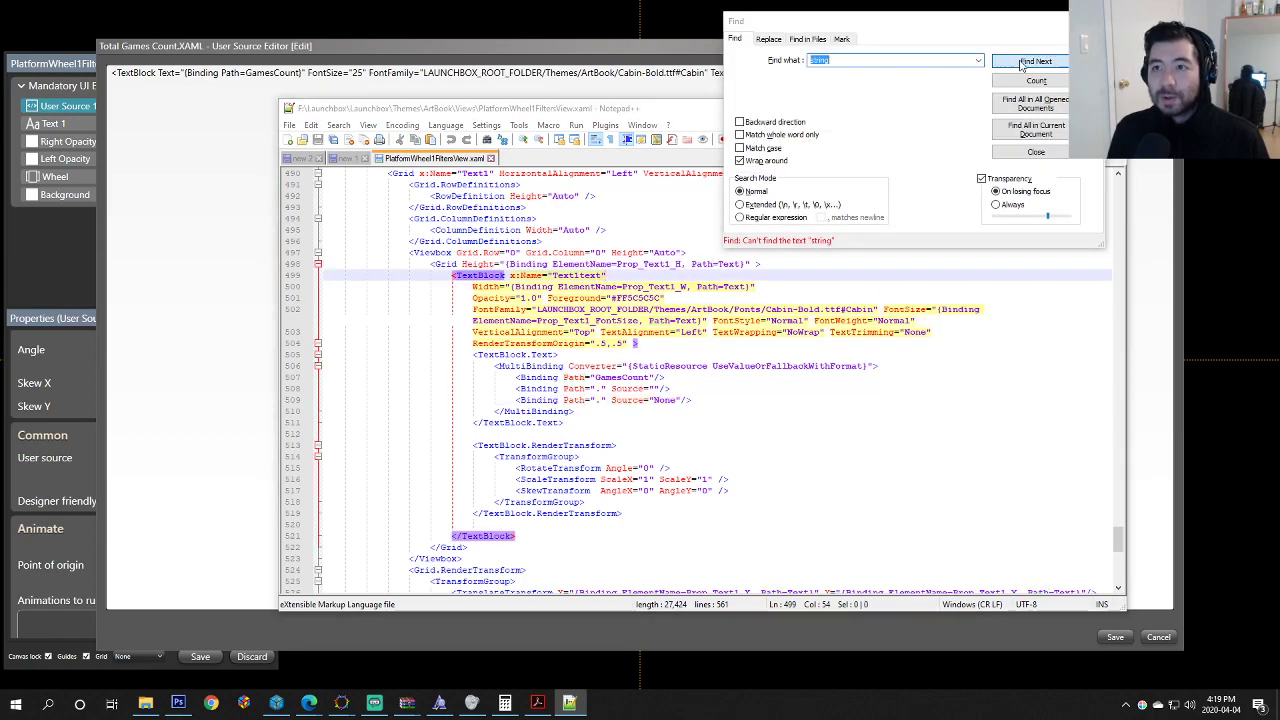
pyautogui.click(1036, 152)
pyautogui.hotkey('alt', 'Tab')
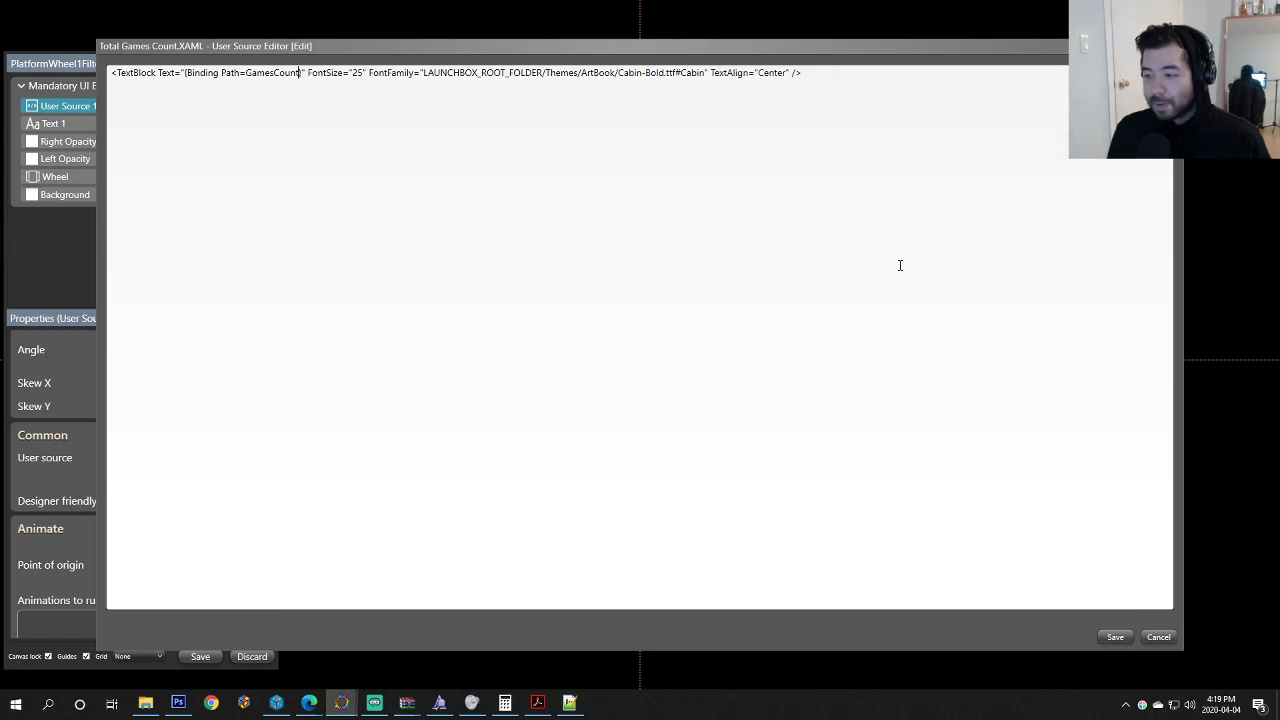
pyautogui.click(299, 72)
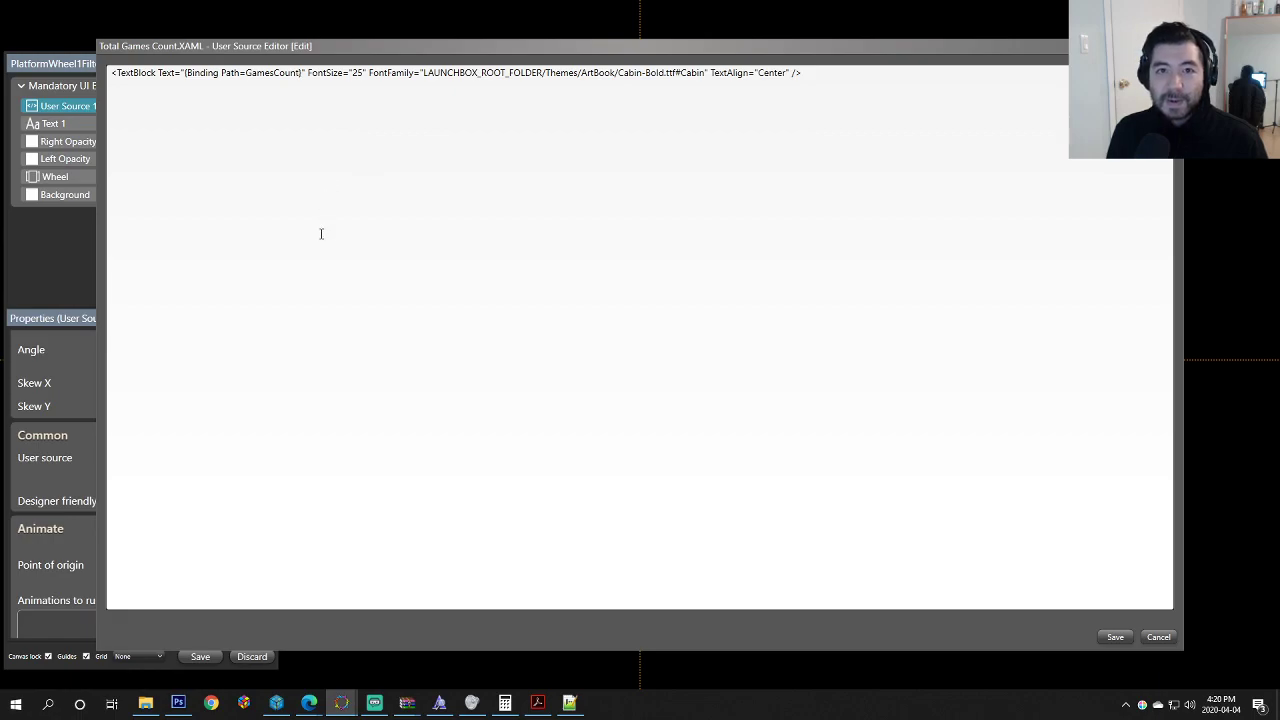
# Step: Browse File Explorer to the CoverBox - Genesis Red 2 theme's Views folder and open TextGamesView.xaml in Notepad++
pyautogui.click(145, 703)
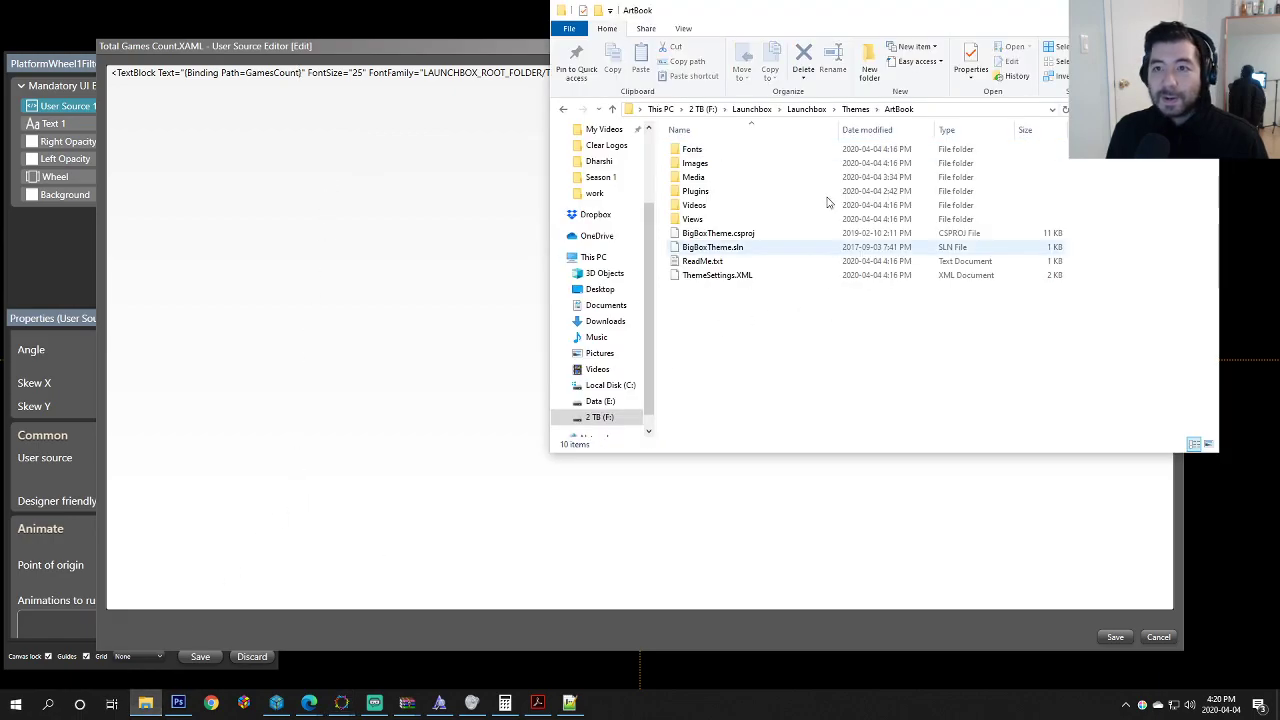
pyautogui.click(855, 109)
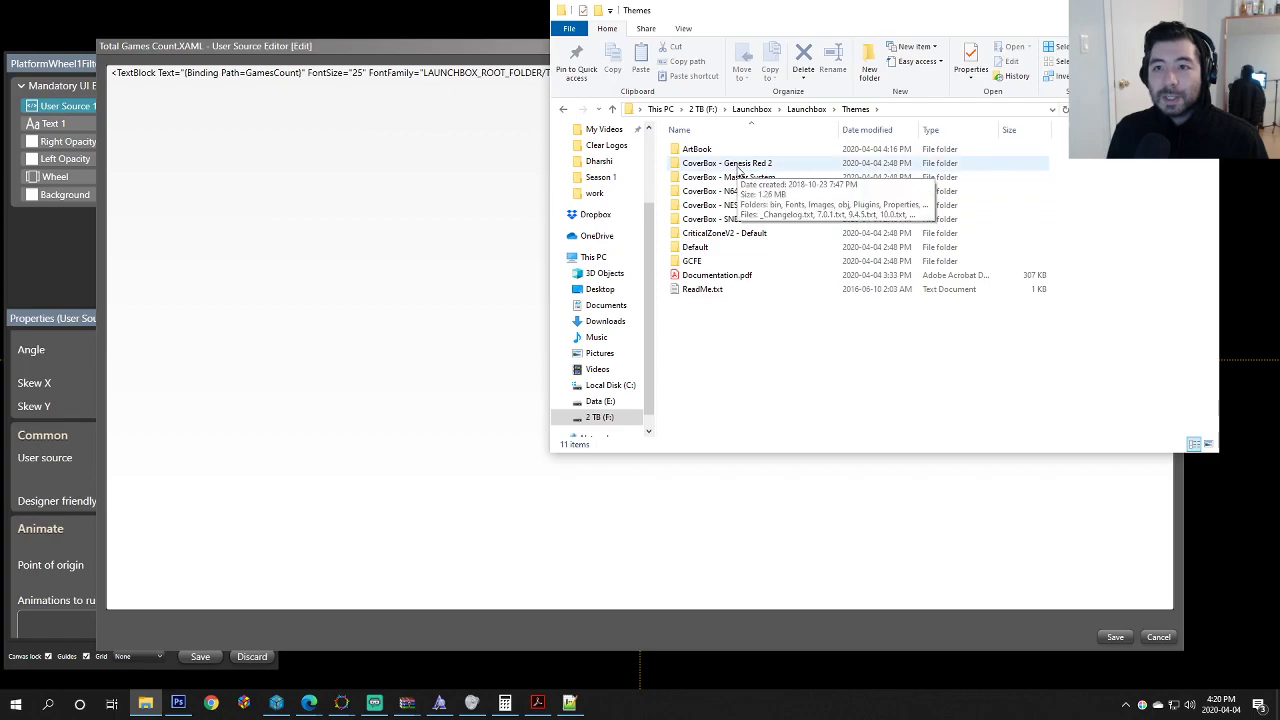
pyautogui.doubleClick(738, 166)
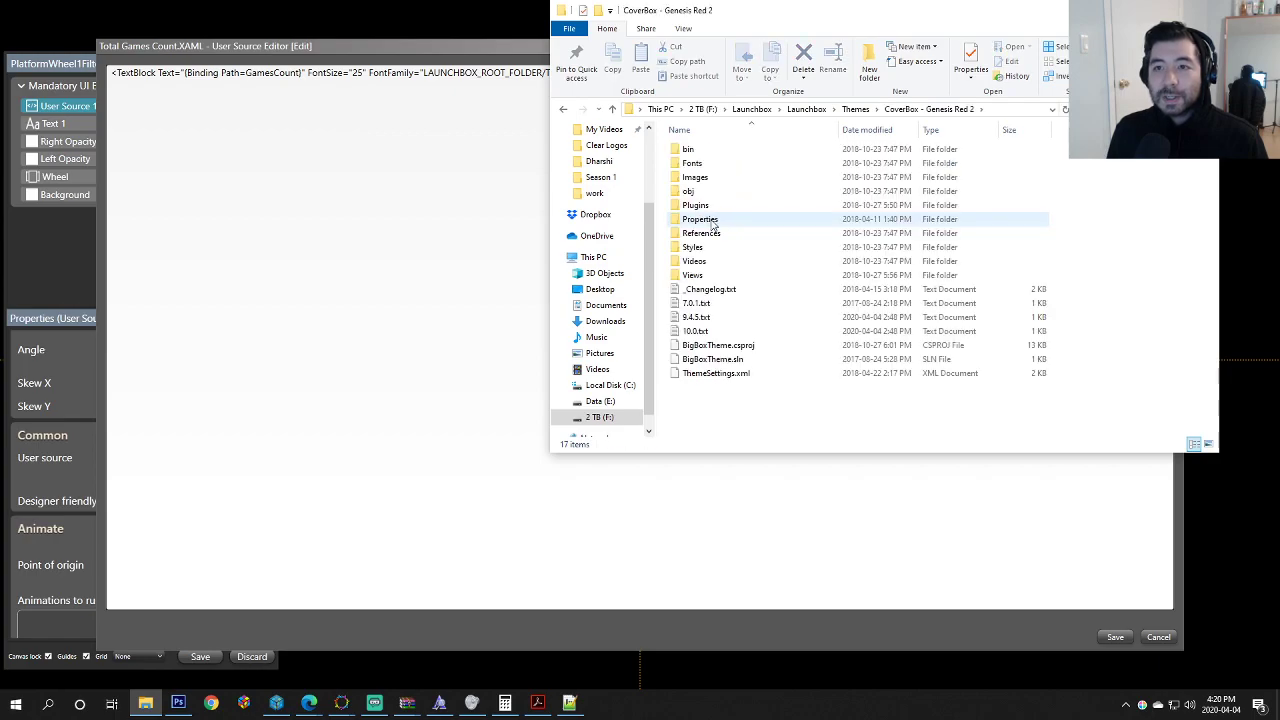
pyautogui.doubleClick(702, 275)
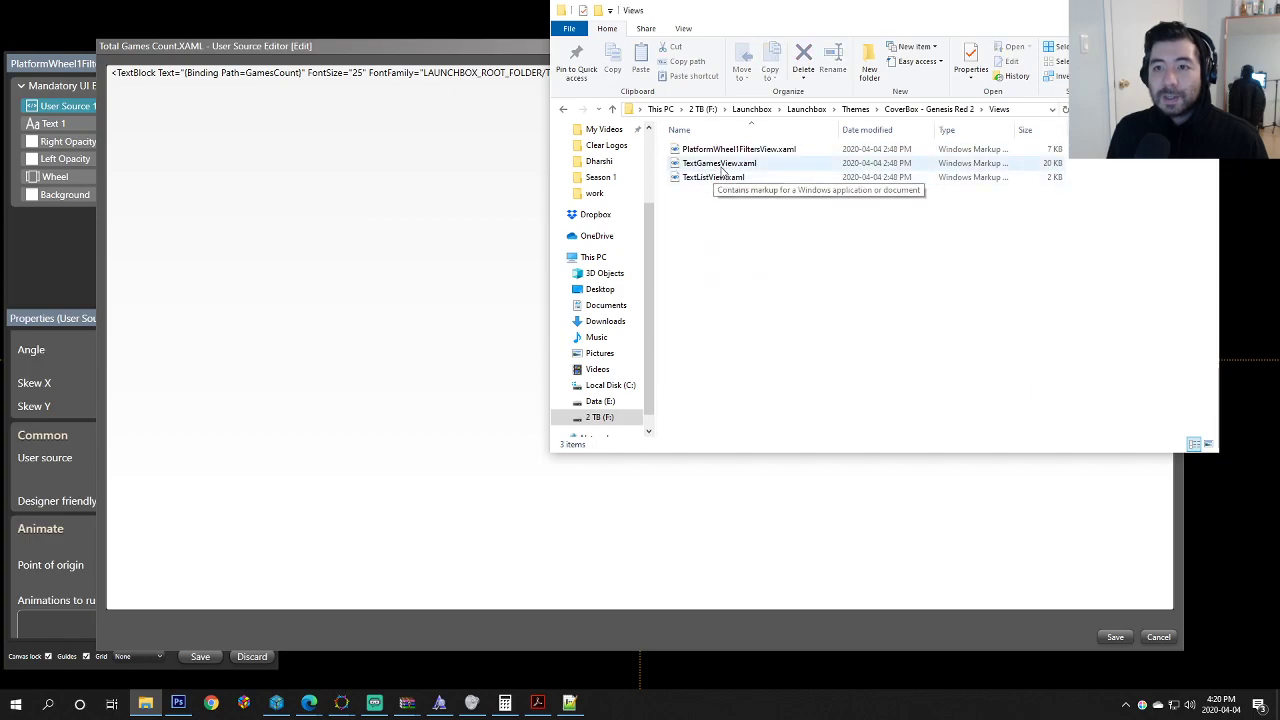
pyautogui.rightClick(720, 164)
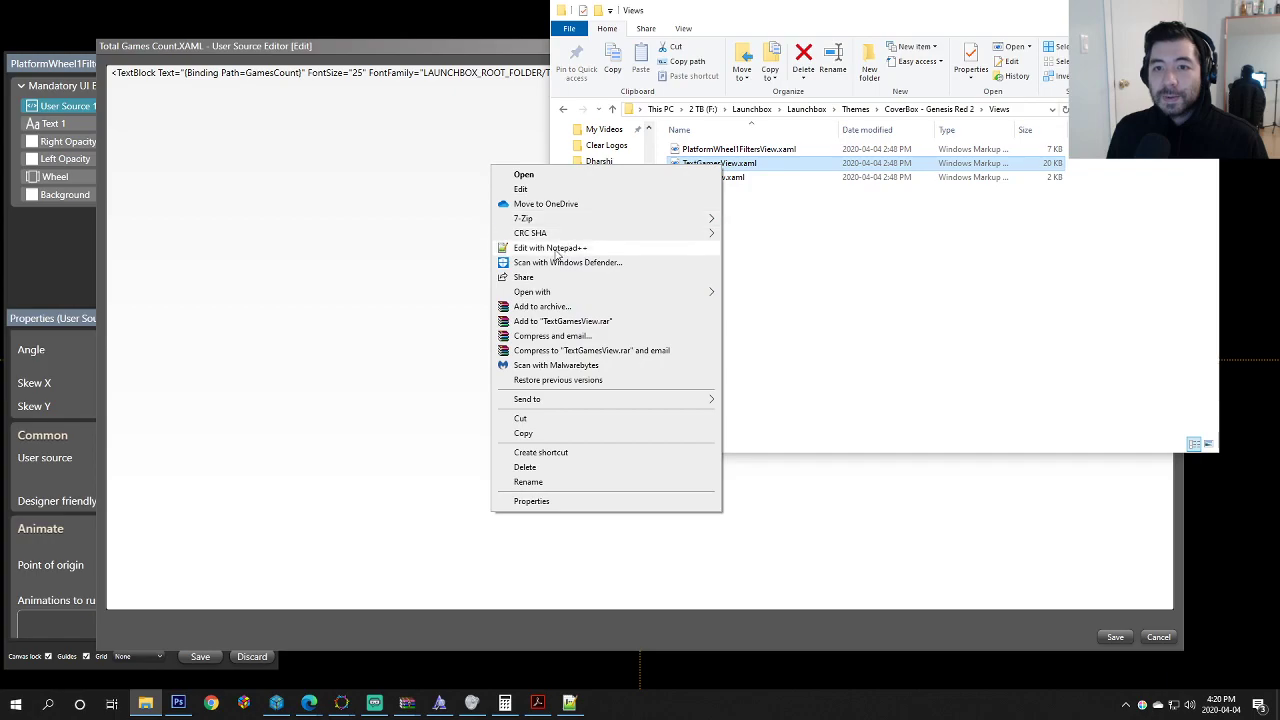
pyautogui.click(626, 248)
pyautogui.click(625, 346)
# Step: Search TextGamesView.xaml for "string" to find an example of the StringFormat binding syntax
pyautogui.hotkey('ctrl', 'f')
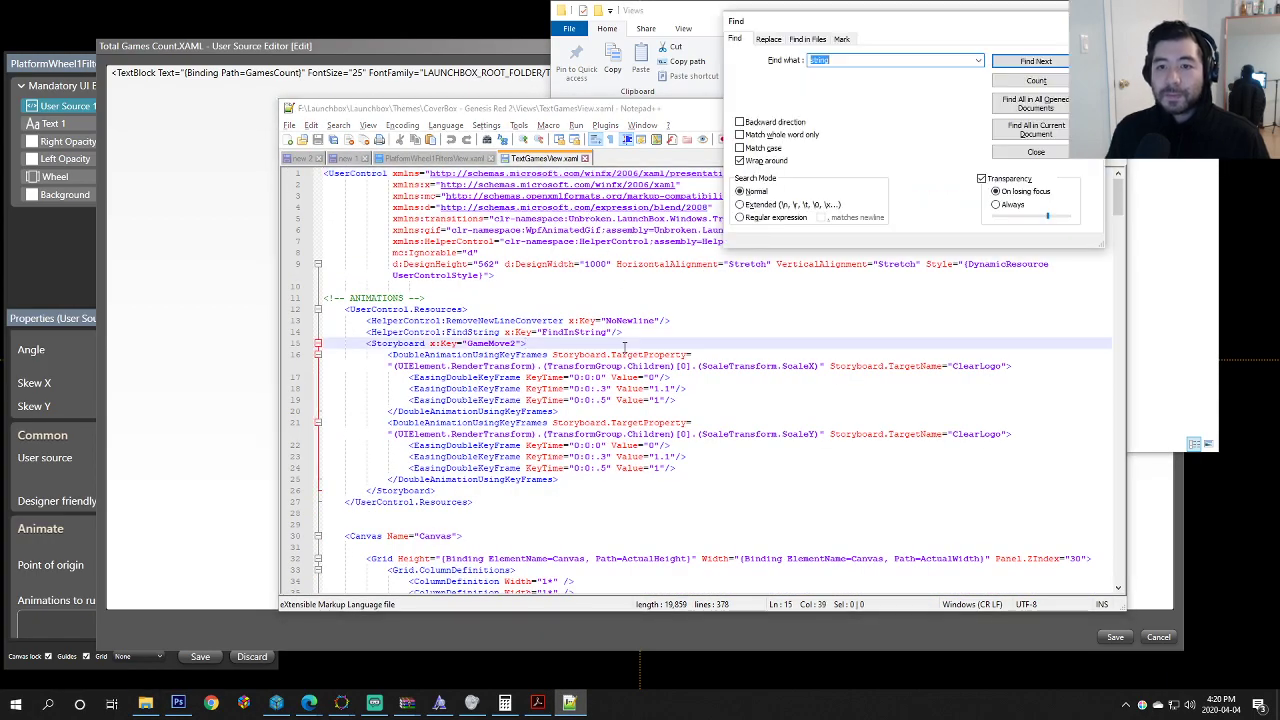
pyautogui.write('string')
pyautogui.press('Return')
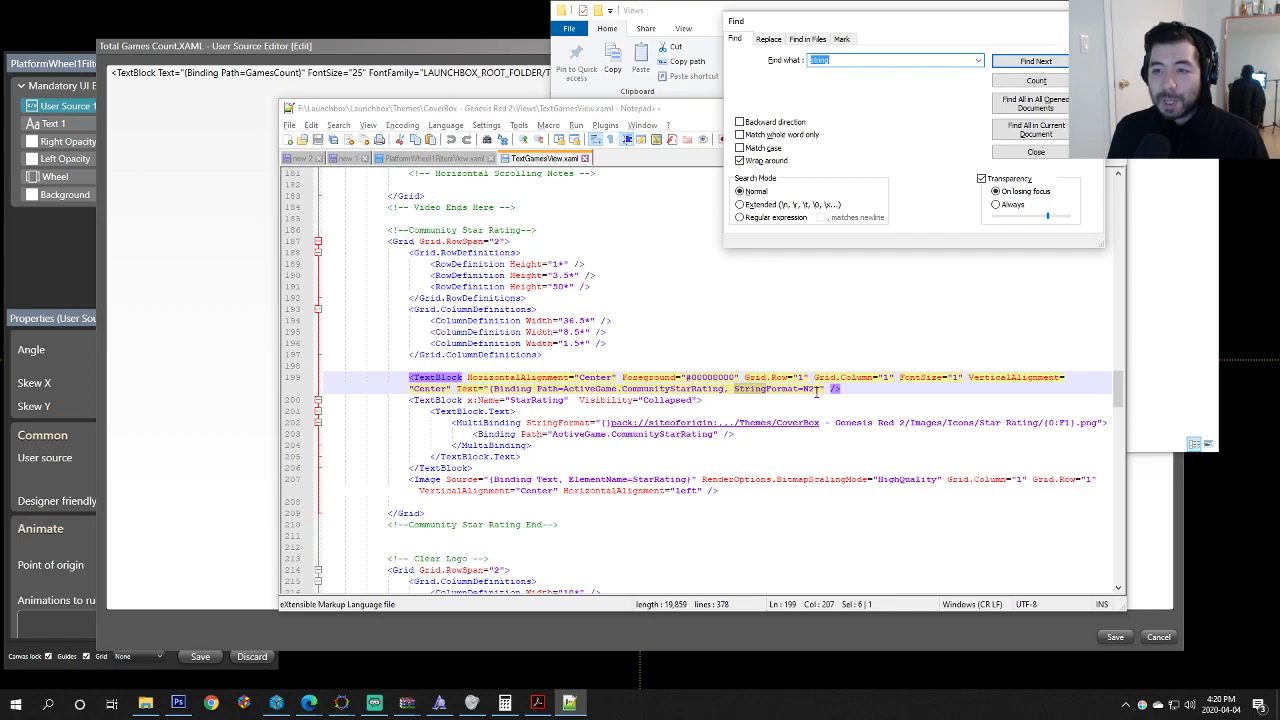
# Step: Return to the Total Games Count.XAML code, add , StringFormat='{0} Available Games' to the GamesCount binding, and save the user source
pyautogui.click(412, 43)
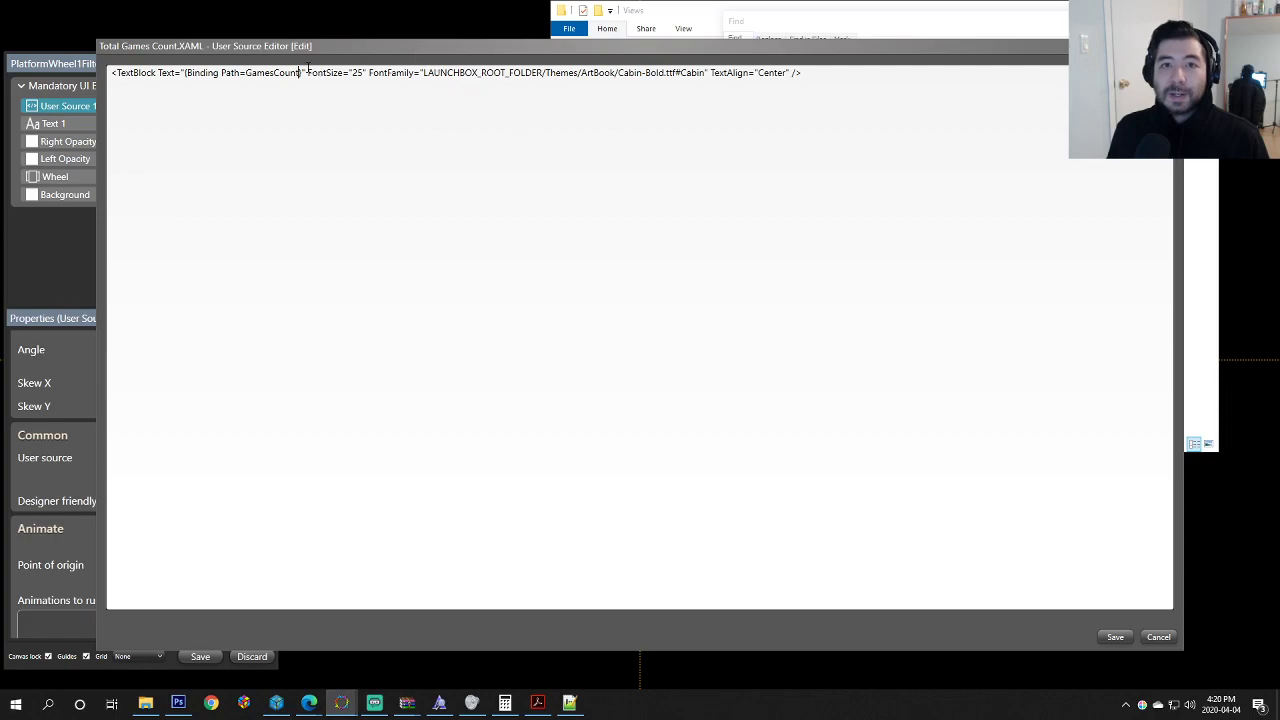
pyautogui.write(', StringFormat')
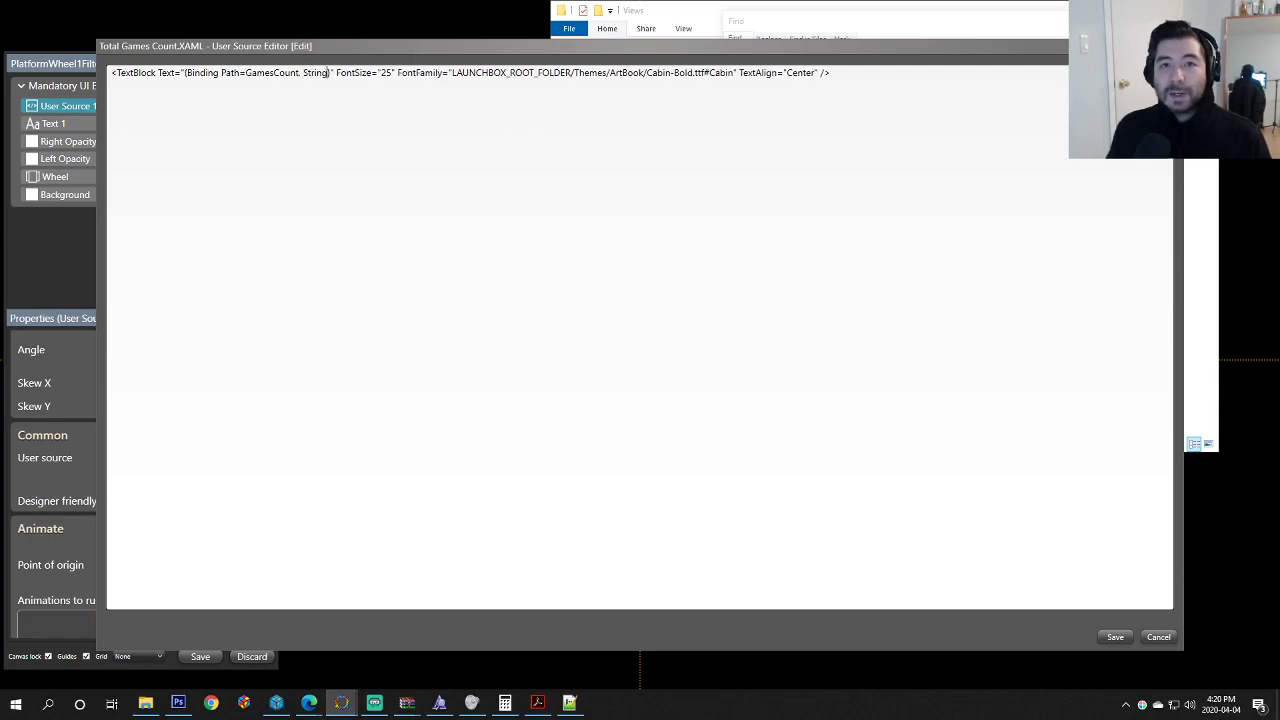
pyautogui.write("='")
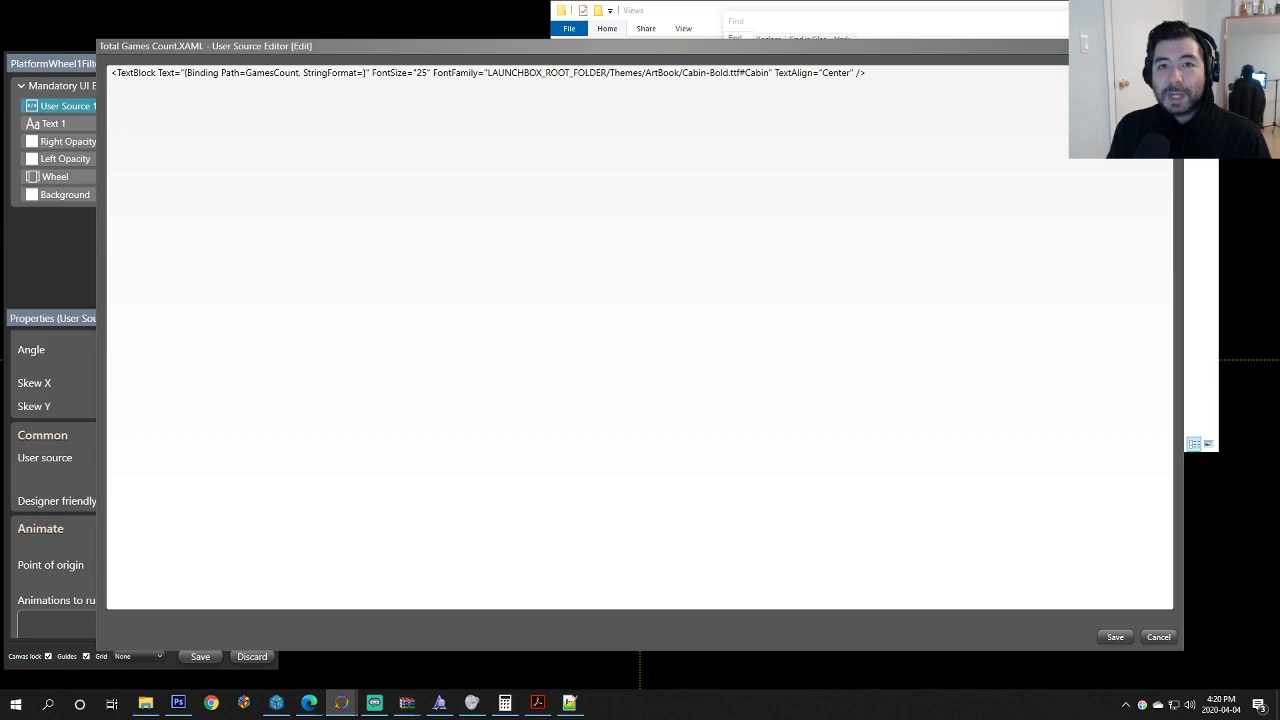
pyautogui.write('{')
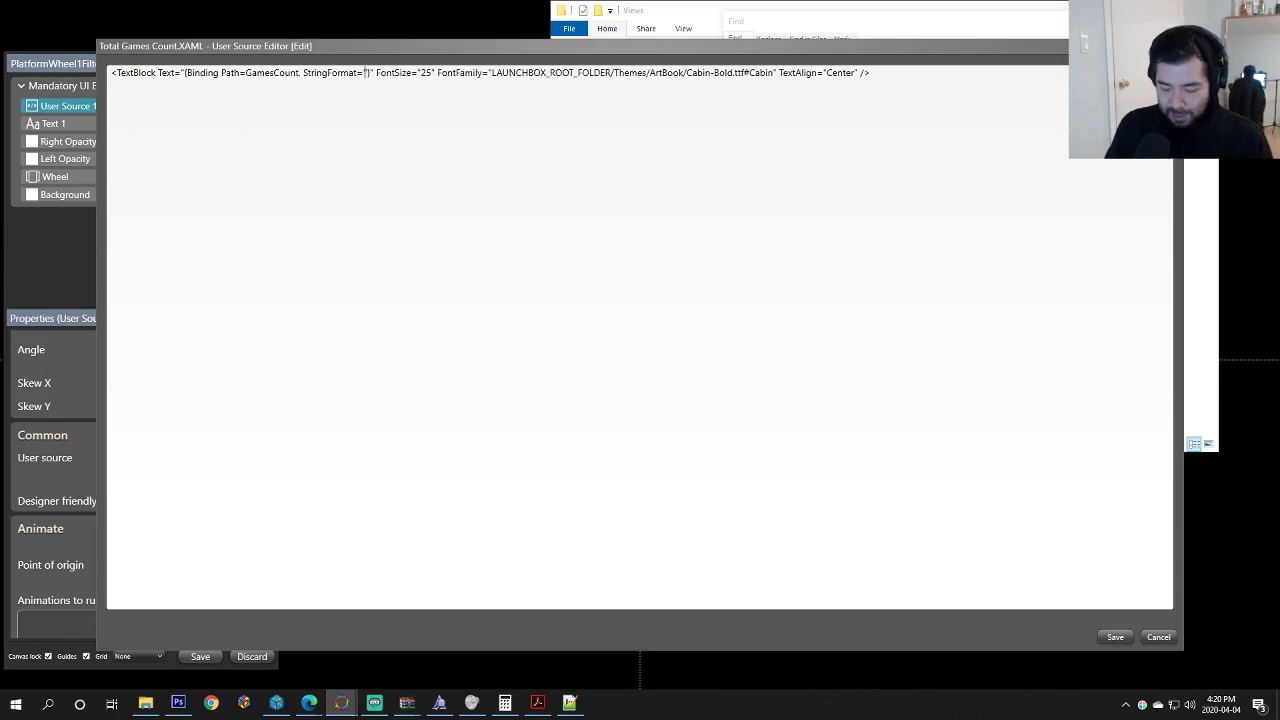
pyautogui.write("0}'}")
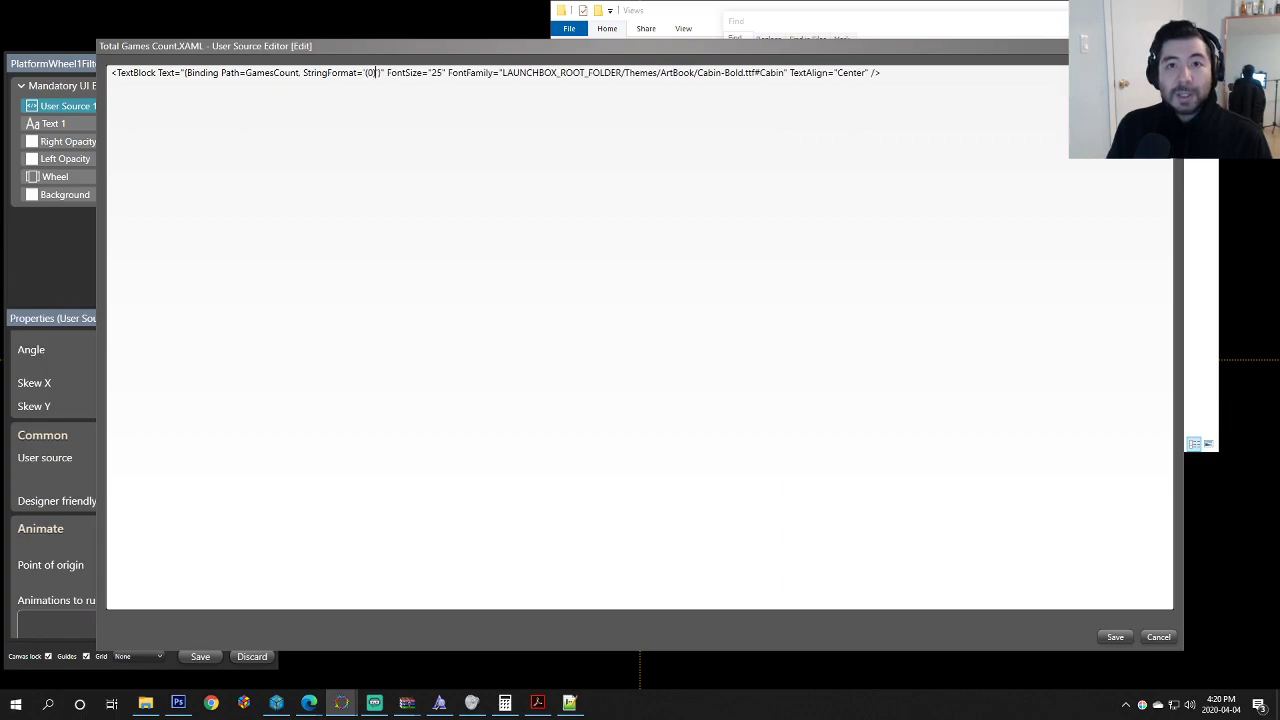
pyautogui.press('BackSpace')
pyautogui.press('BackSpace')
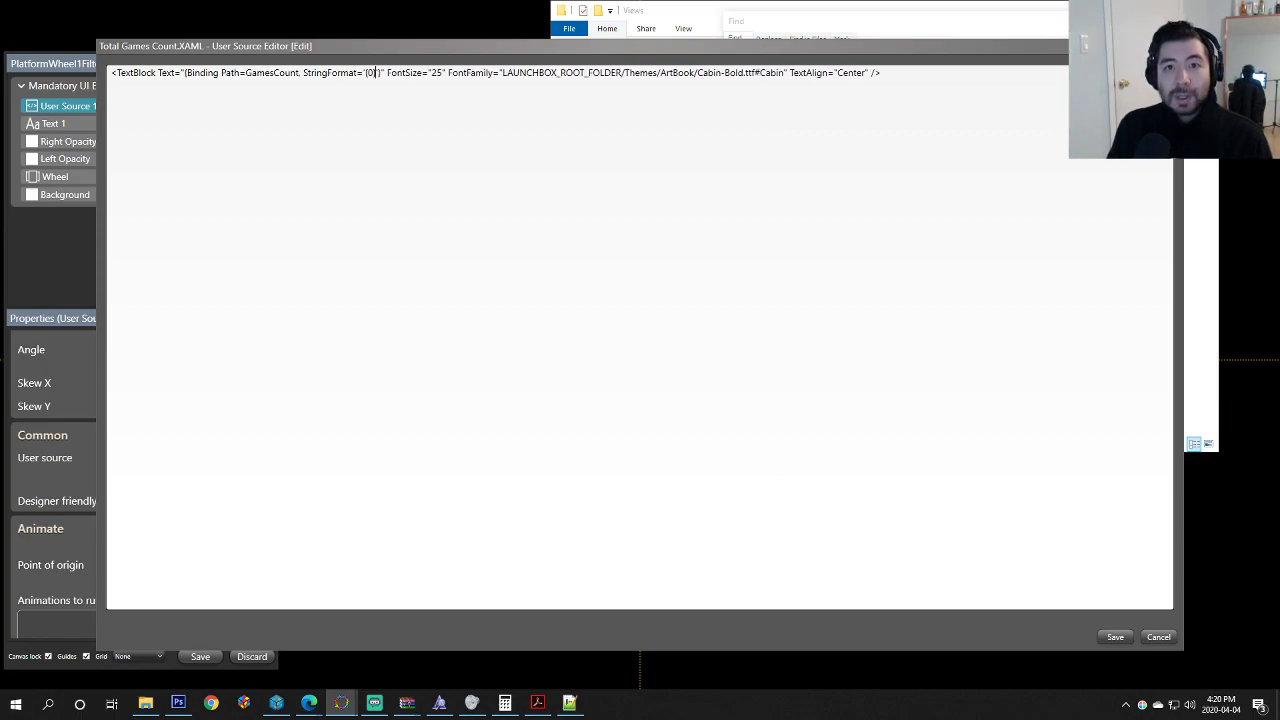
pyautogui.write('Available Games')
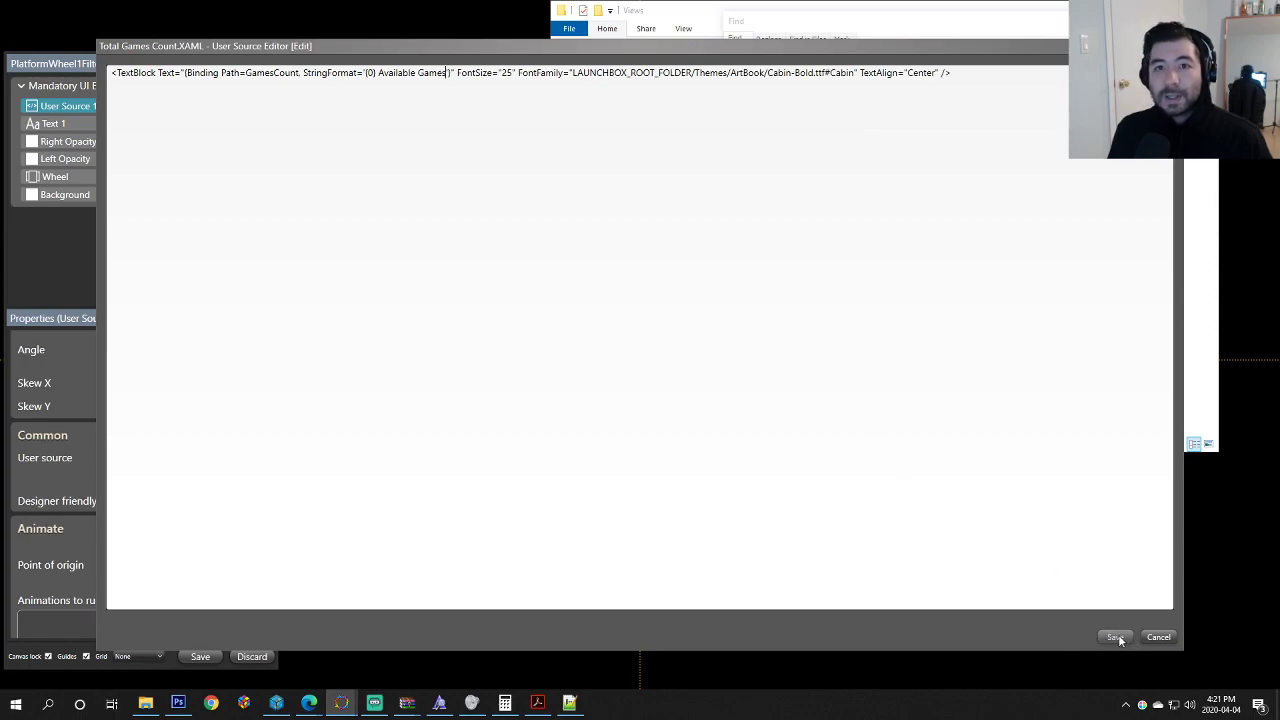
pyautogui.click(375, 76)
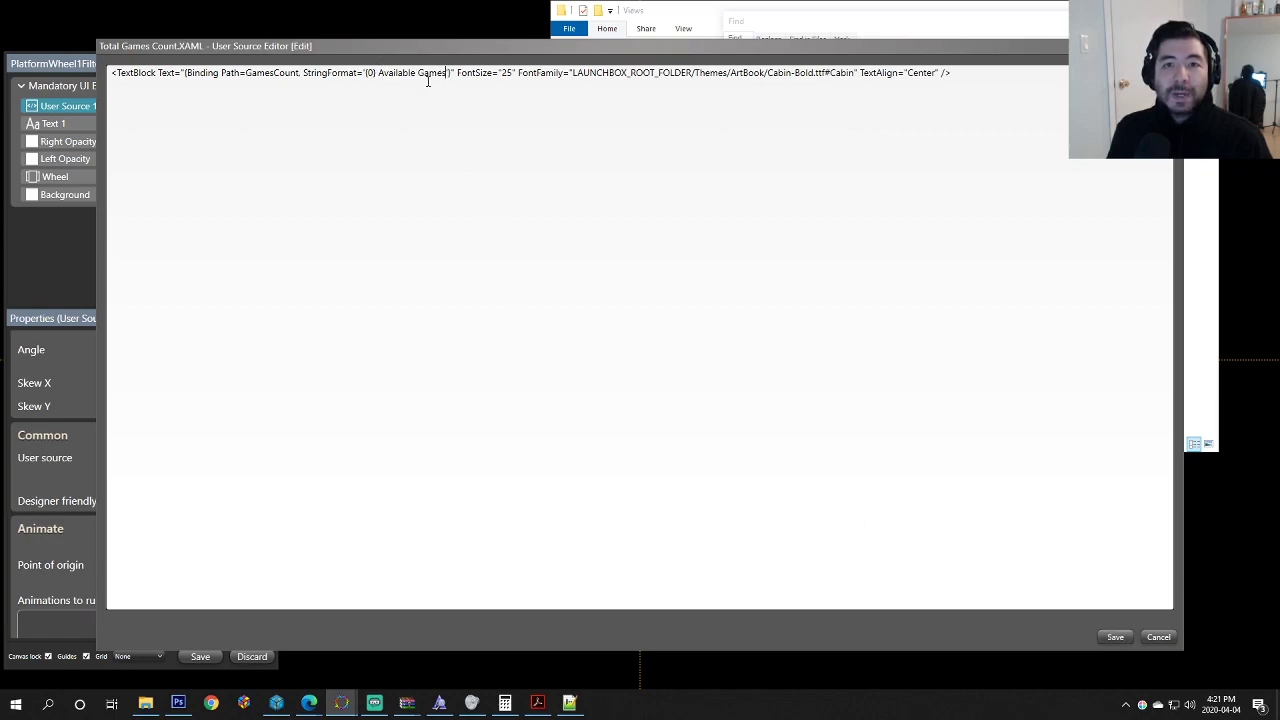
pyautogui.click(1113, 637)
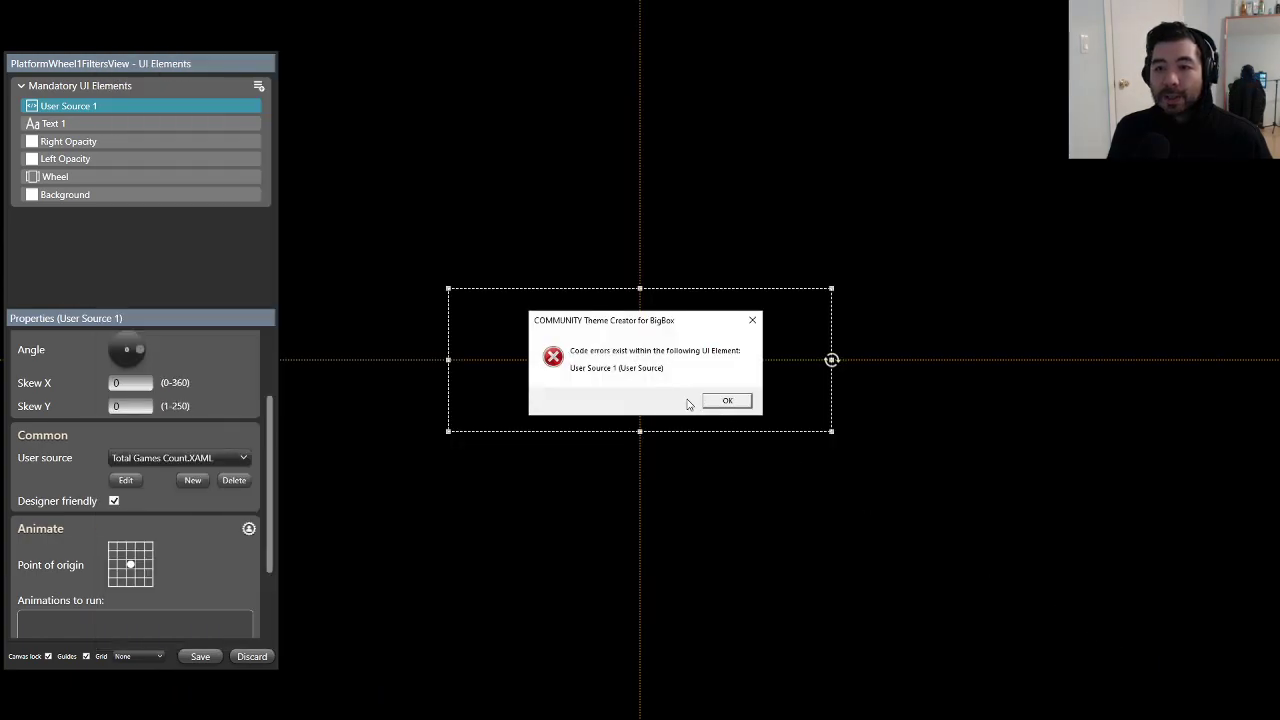
pyautogui.click(728, 402)
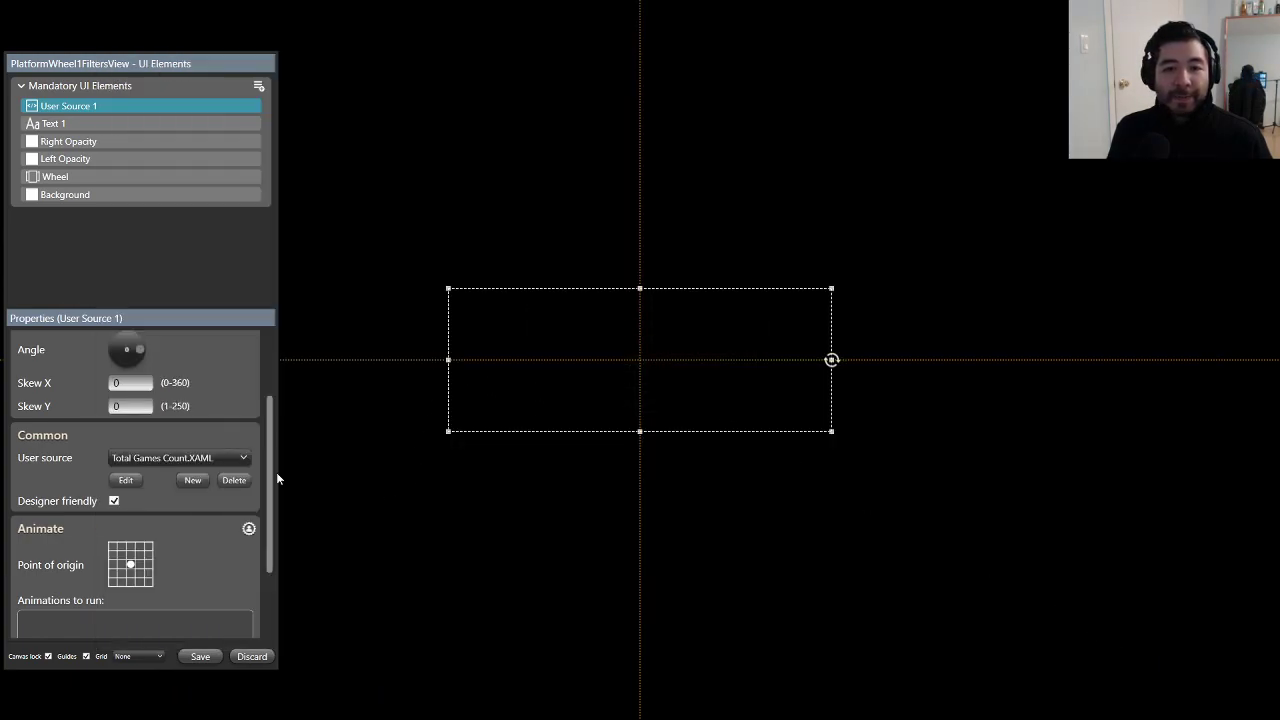
# Step: Reopen the Total Games Count.XAML code, try removing the TextAlign="Center" attribute, and save the user source
pyautogui.click(123, 482)
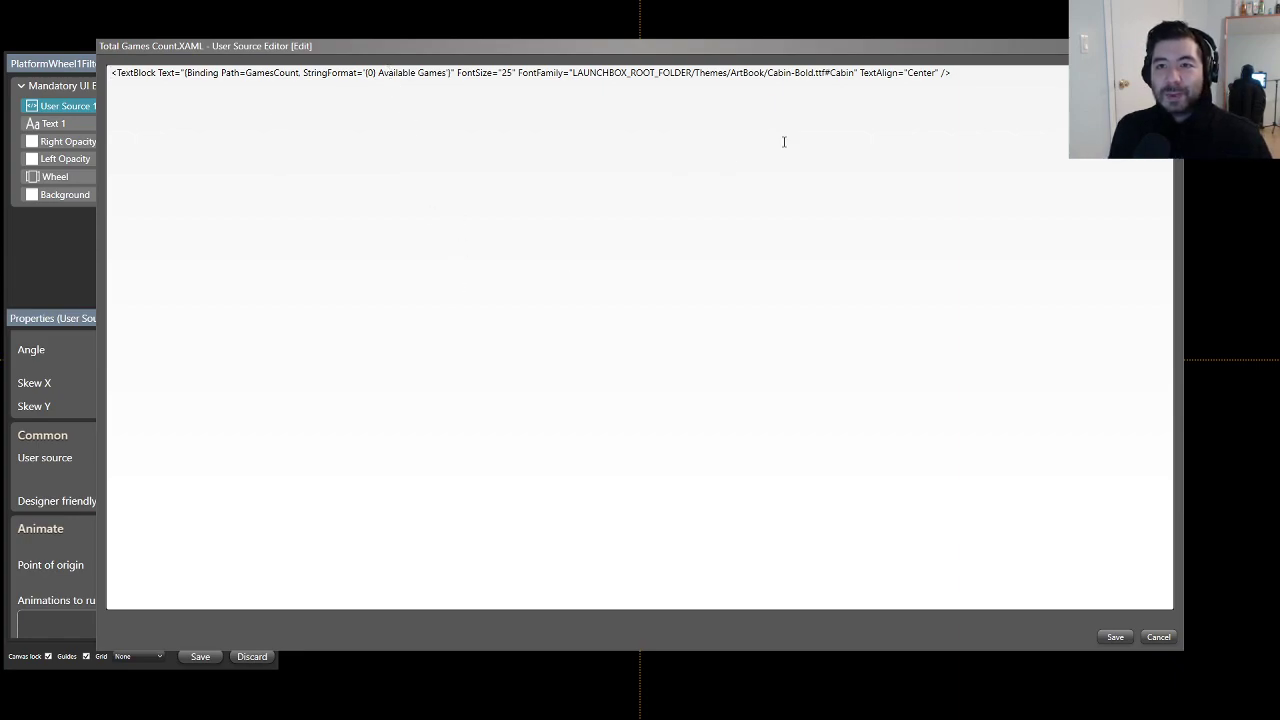
pyautogui.moveTo(938, 72); pyautogui.dragTo(862, 80)
pyautogui.press('BackSpace')
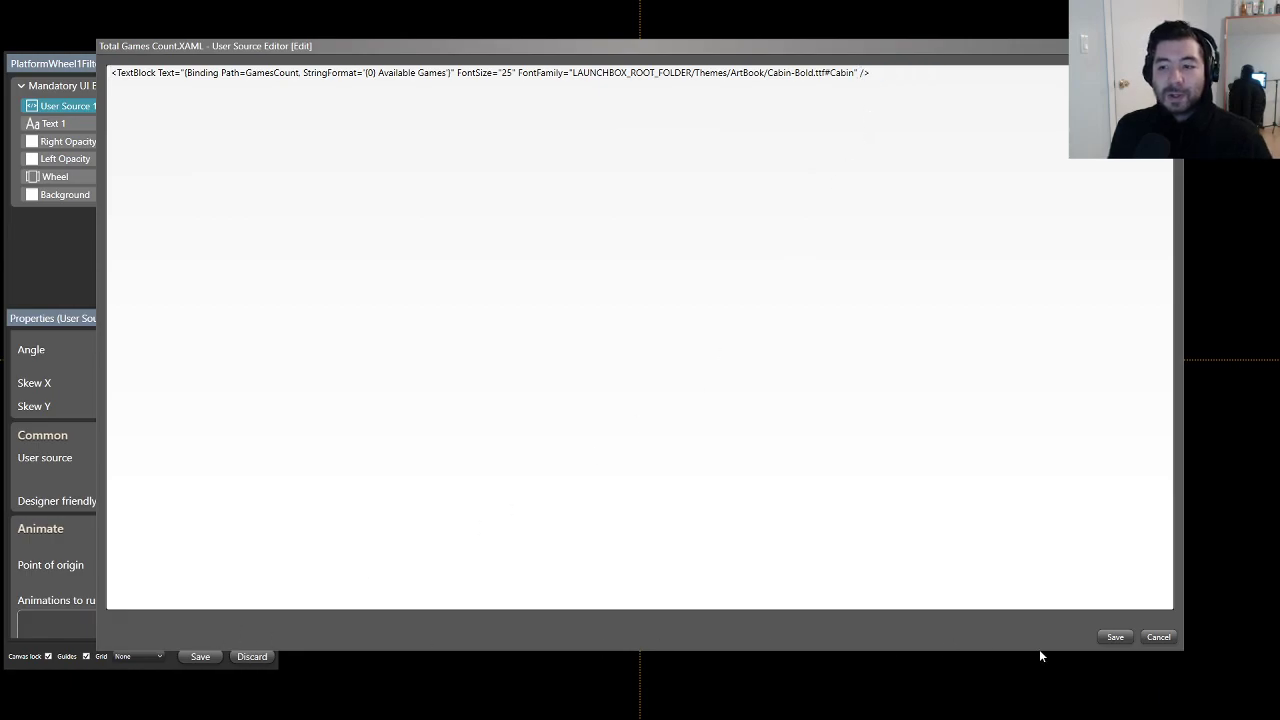
pyautogui.click(1117, 637)
pyautogui.click(726, 401)
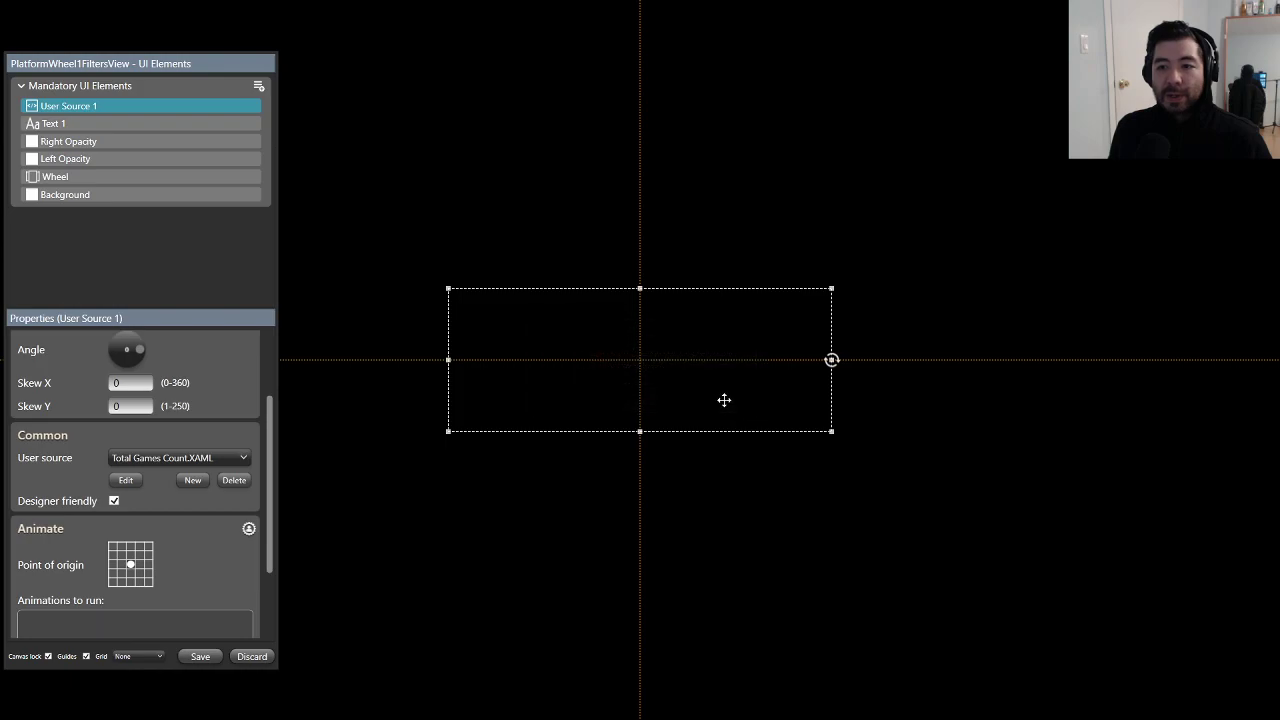
# Step: Reopen the Total Games Count.XAML code and add the attribute TextAlign="Center" back after the FontFamily attribute
pyautogui.click(124, 480)
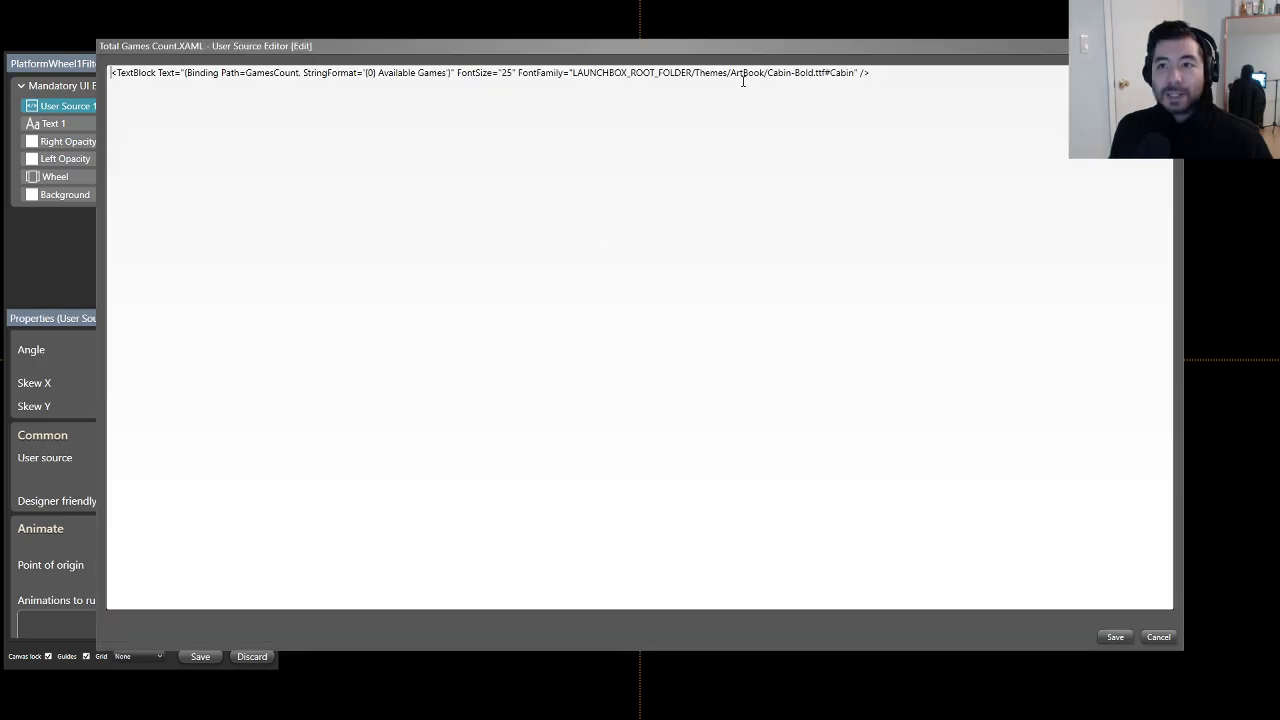
pyautogui.write('Text ')
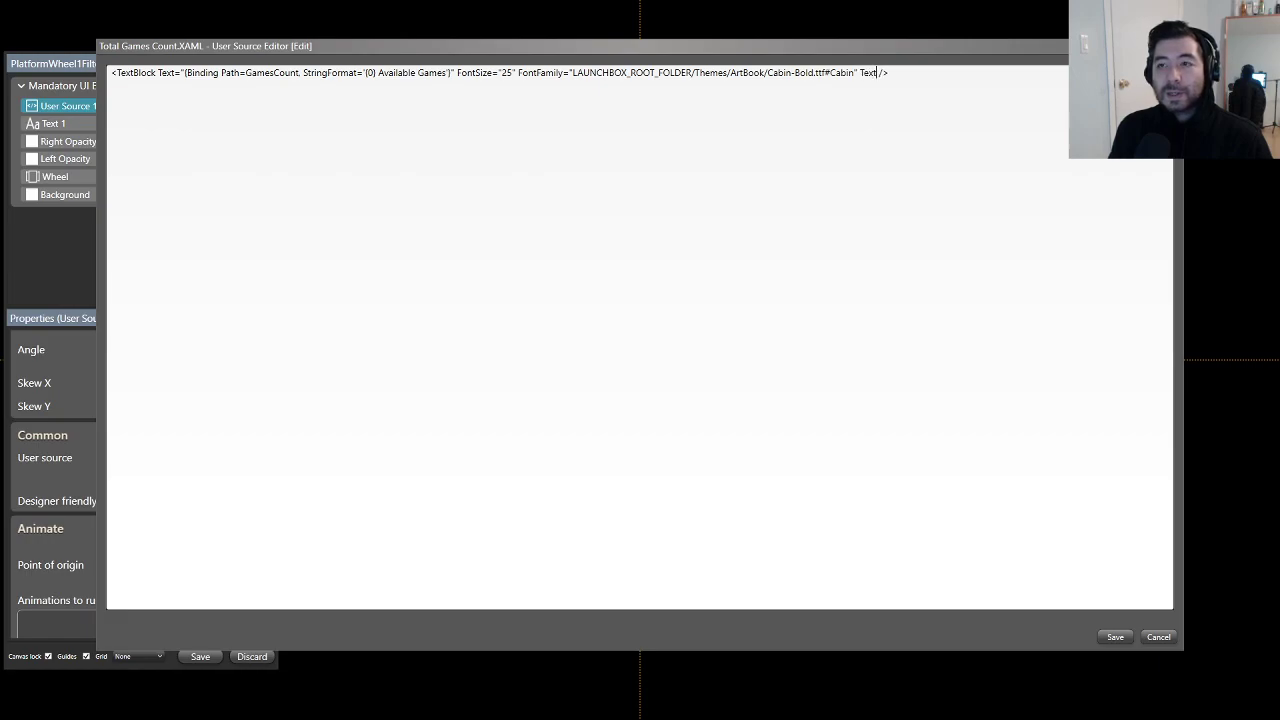
pyautogui.write('B')
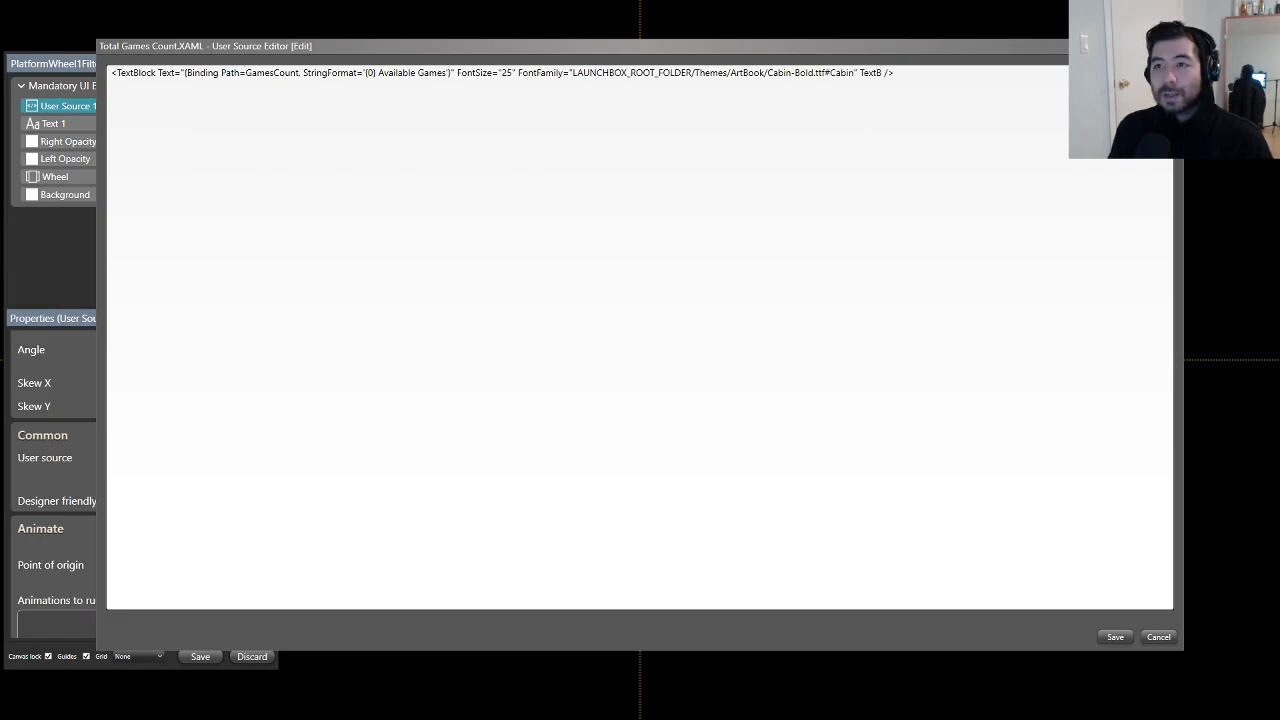
pyautogui.press('BackSpace')
pyautogui.write('Align=""Center')
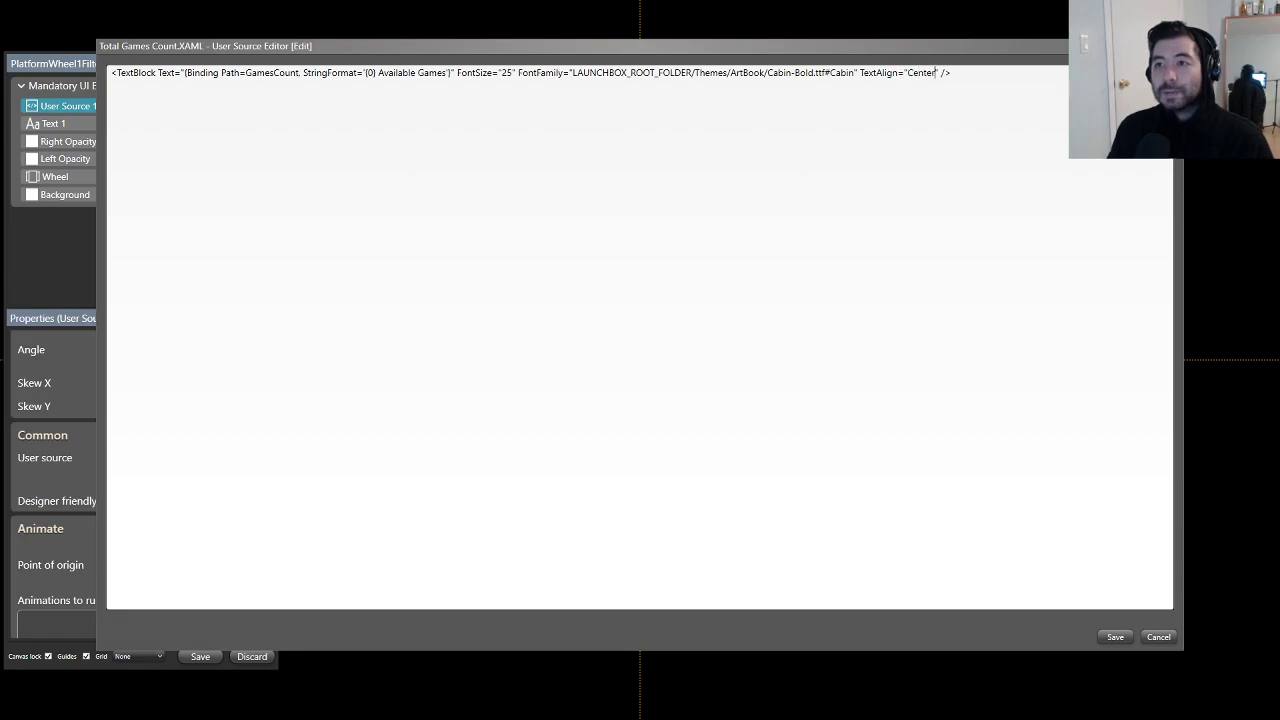
# Step: Switch to TextGamesView.xaml in Notepad++ and step through further matches for "string" to find a StringFormat example
pyautogui.hotkey('alt', 'Tab')
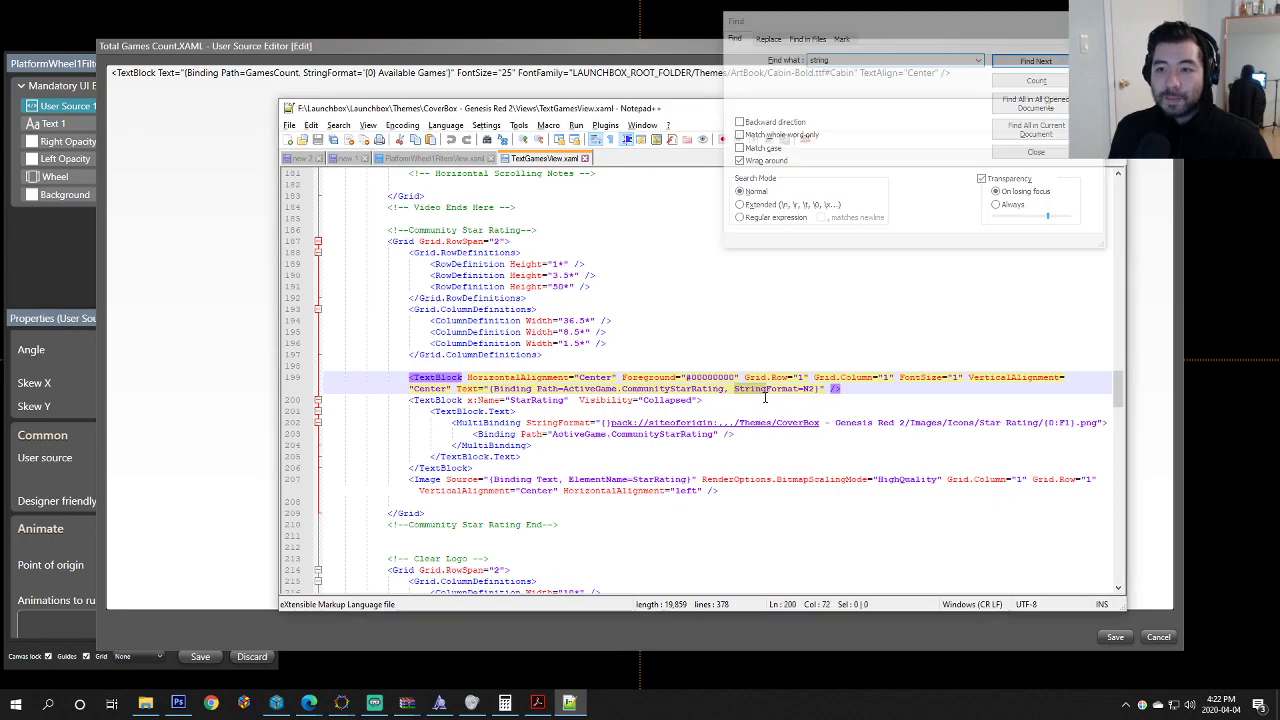
pyautogui.click(730, 403)
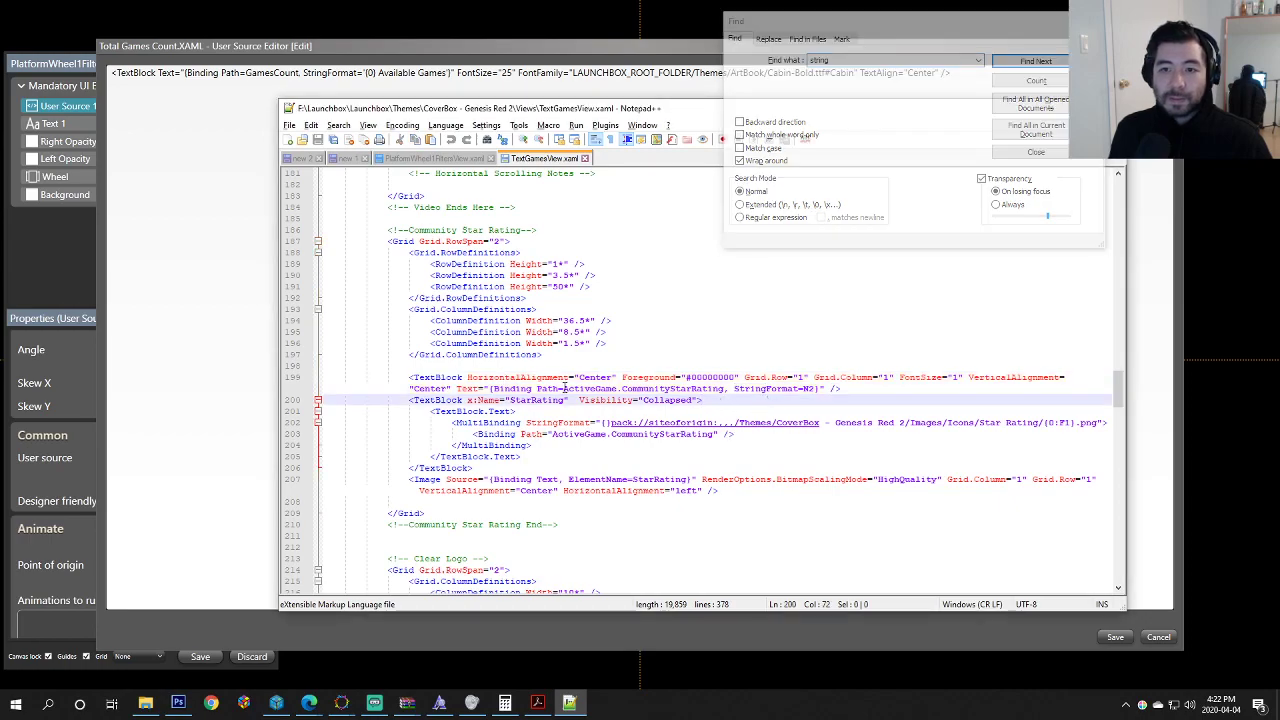
pyautogui.click(1030, 62)
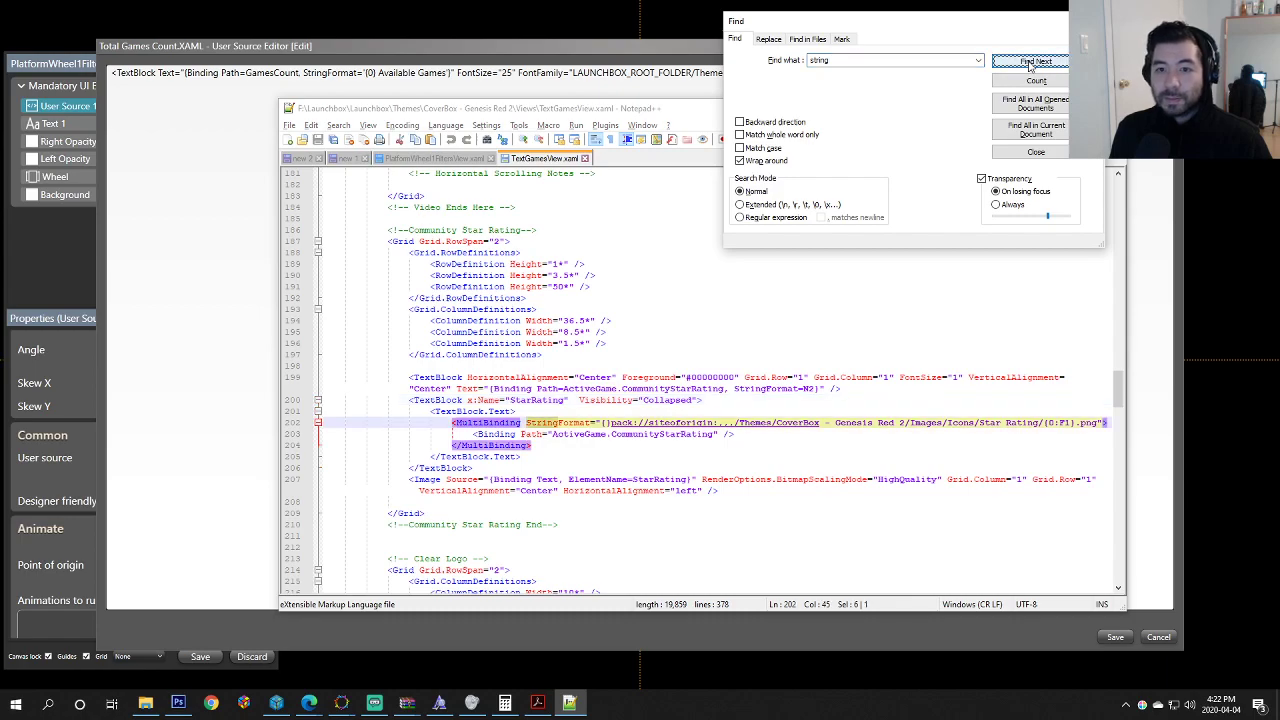
pyautogui.click(1030, 63)
pyautogui.click(1030, 63)
pyautogui.click(1030, 63)
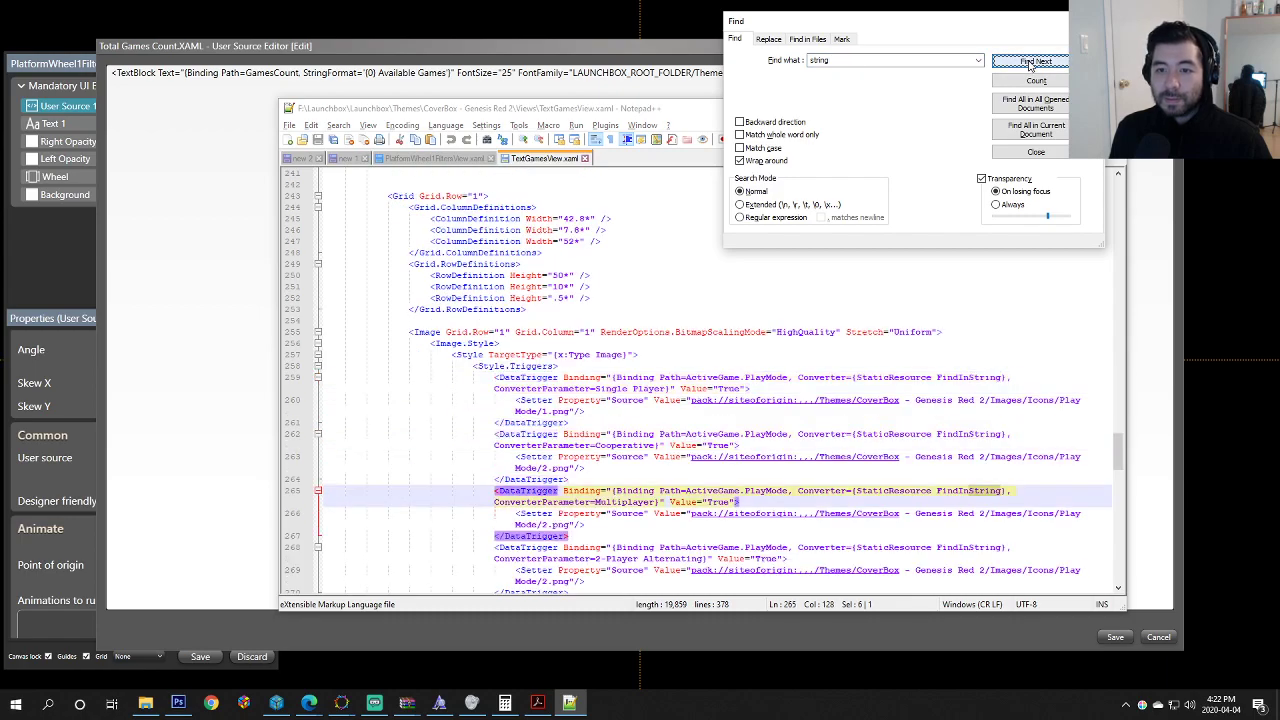
# Step: Search TextGamesView.xaml for "stringformat" through its following matches, and return to the Total Games Count.XAML code
pyautogui.doubleClick(883, 62)
pyautogui.click(883, 62)
pyautogui.write('format')
pyautogui.press('Return')
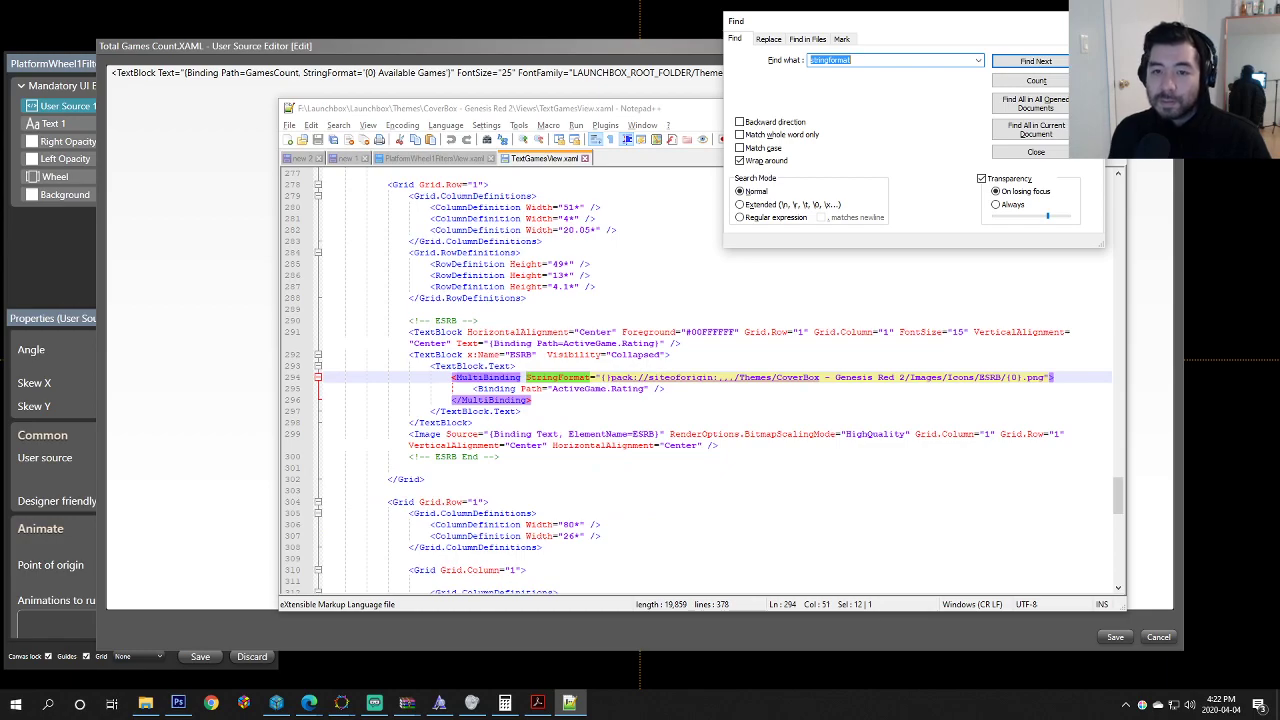
pyautogui.press('Return')
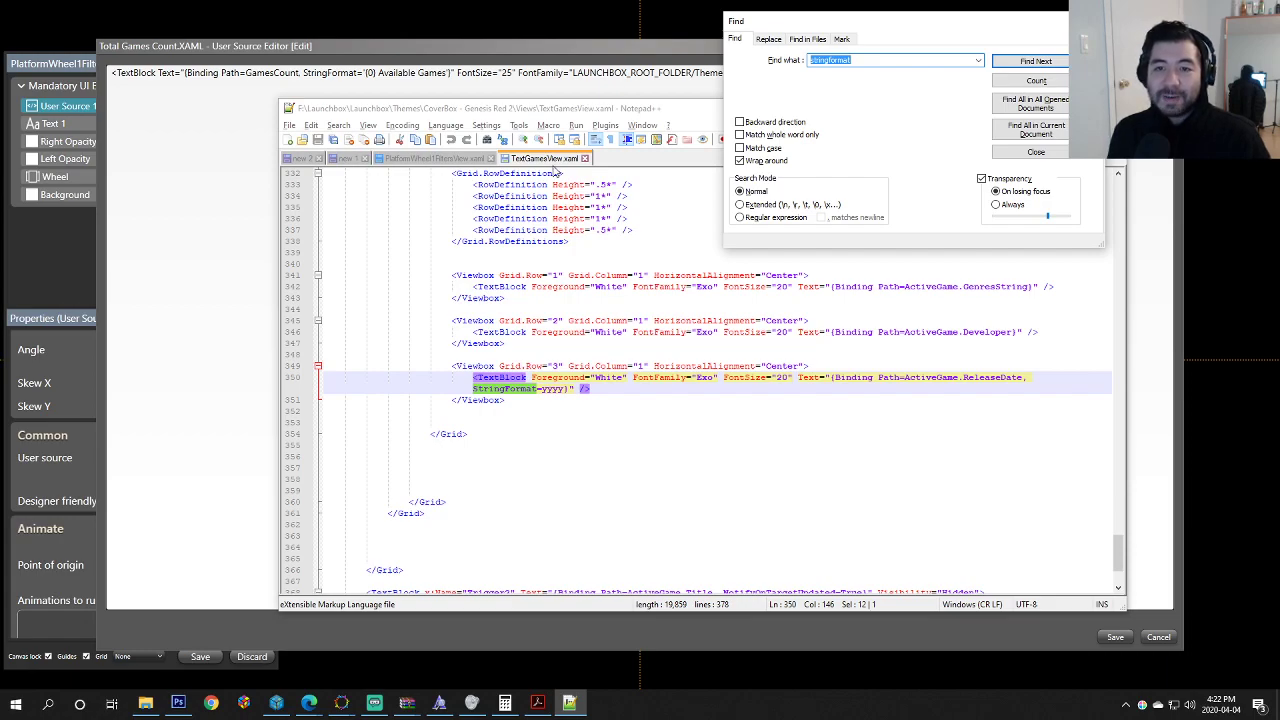
pyautogui.hotkey('alt', 'Tab')
pyautogui.press('Escape')
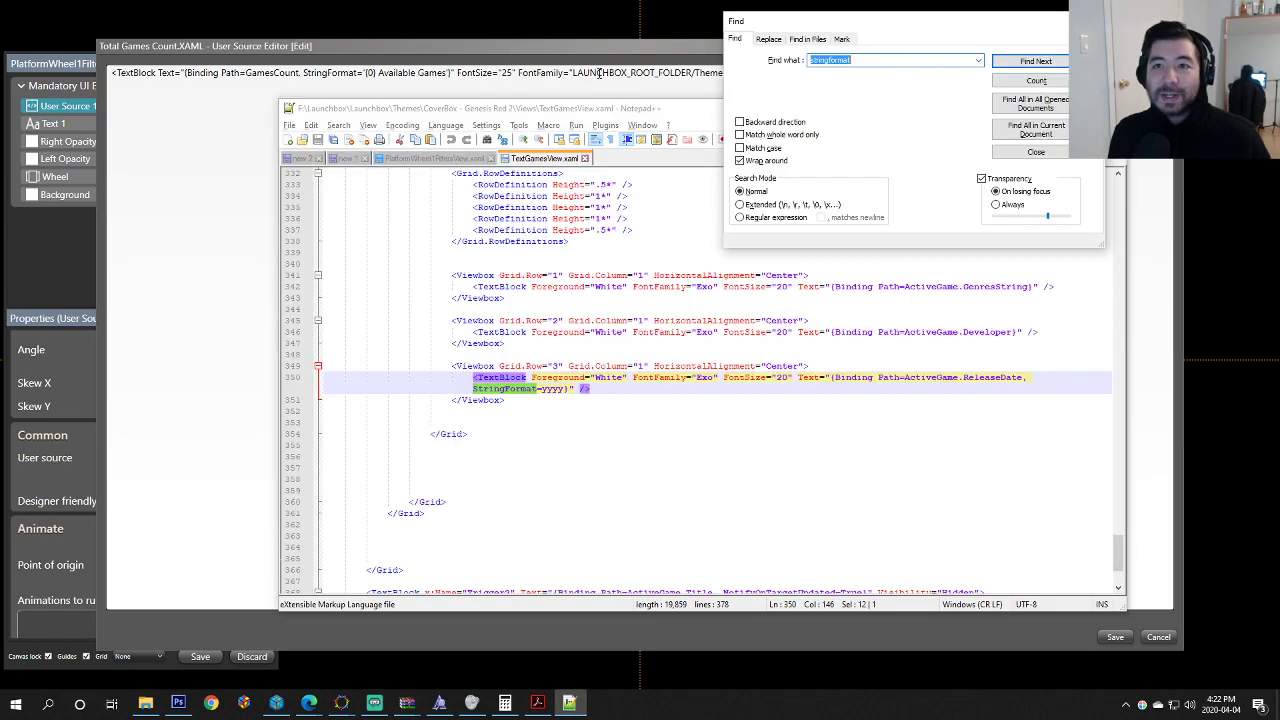
pyautogui.click(1036, 152)
pyautogui.click(624, 60)
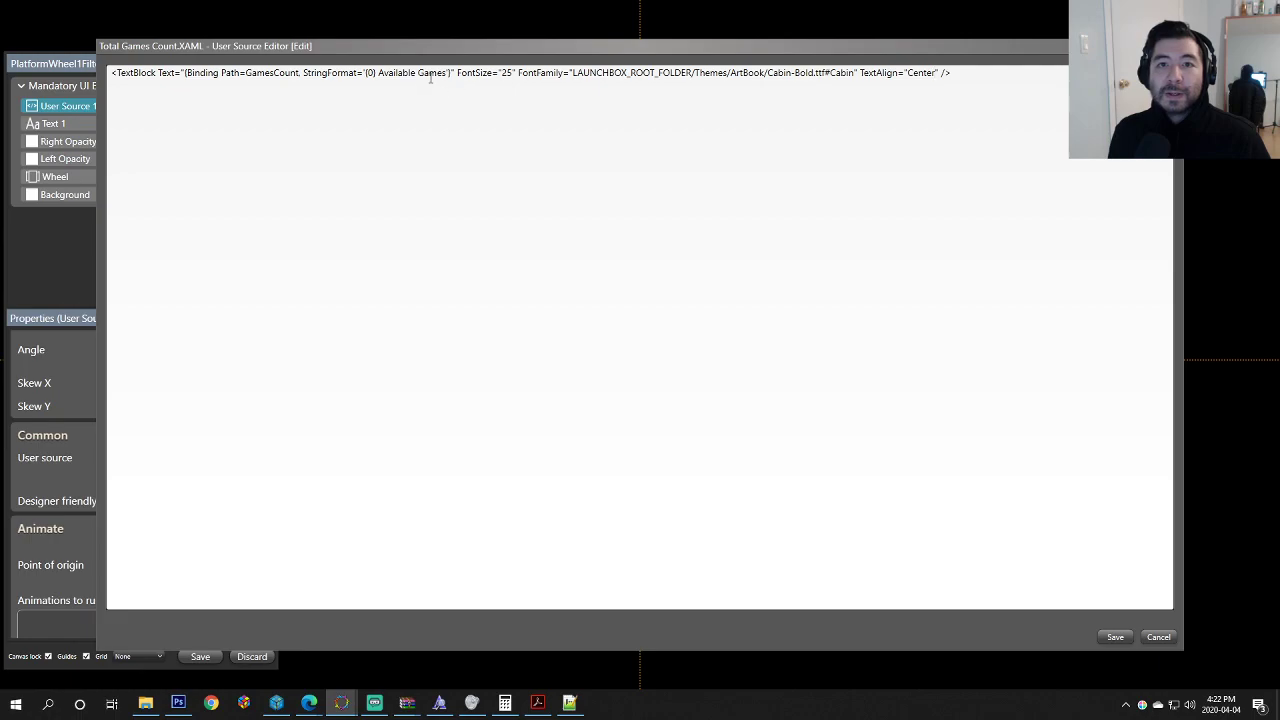
# Step: Copy the Text attribute with the GamesCount binding and StringFormat, and delete it from the TextBlock tag
pyautogui.moveTo(455, 72); pyautogui.dragTo(159, 73)
pyautogui.hotkey('ctrl', 'c')
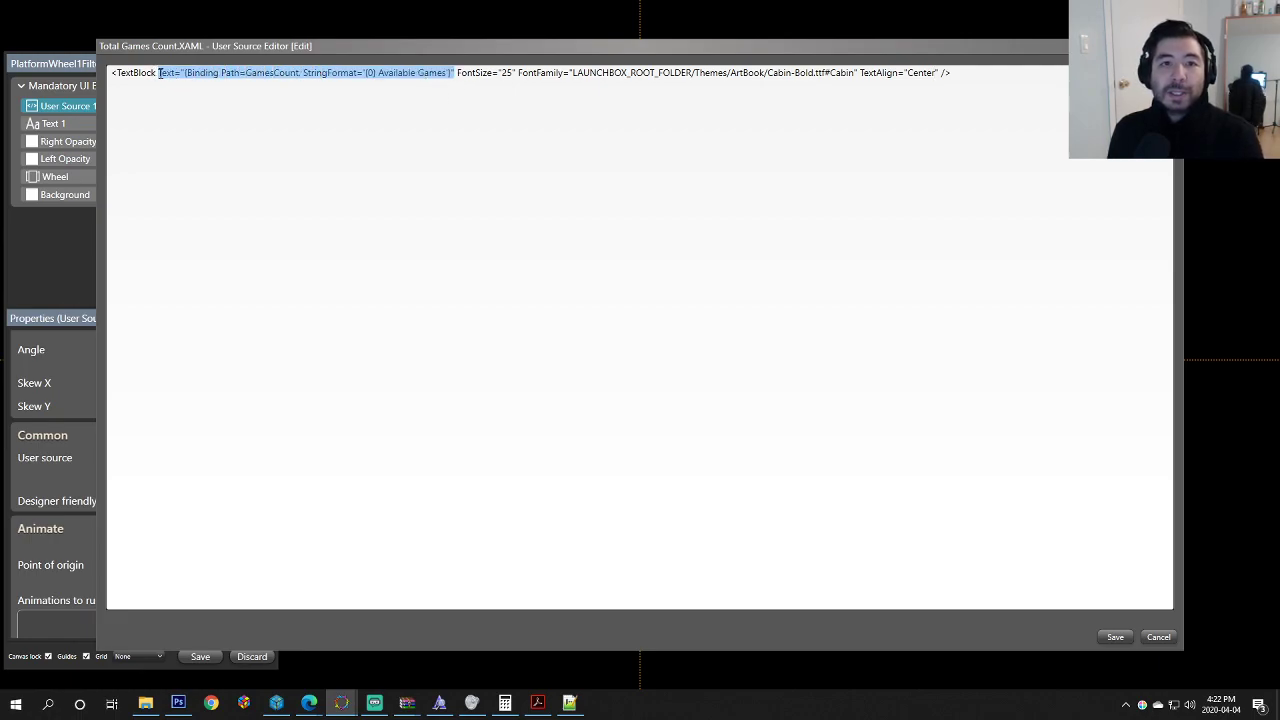
pyautogui.press('Delete')
pyautogui.press('Delete')
# Step: Turn the self-closing TextBlock into an opening tag ending in > and add a separate closing </TextBlock> tag below it
pyautogui.click(665, 72)
pyautogui.press('BackSpace')
pyautogui.press('BackSpace')
pyautogui.press('BackSpace')
pyautogui.write('>  ')
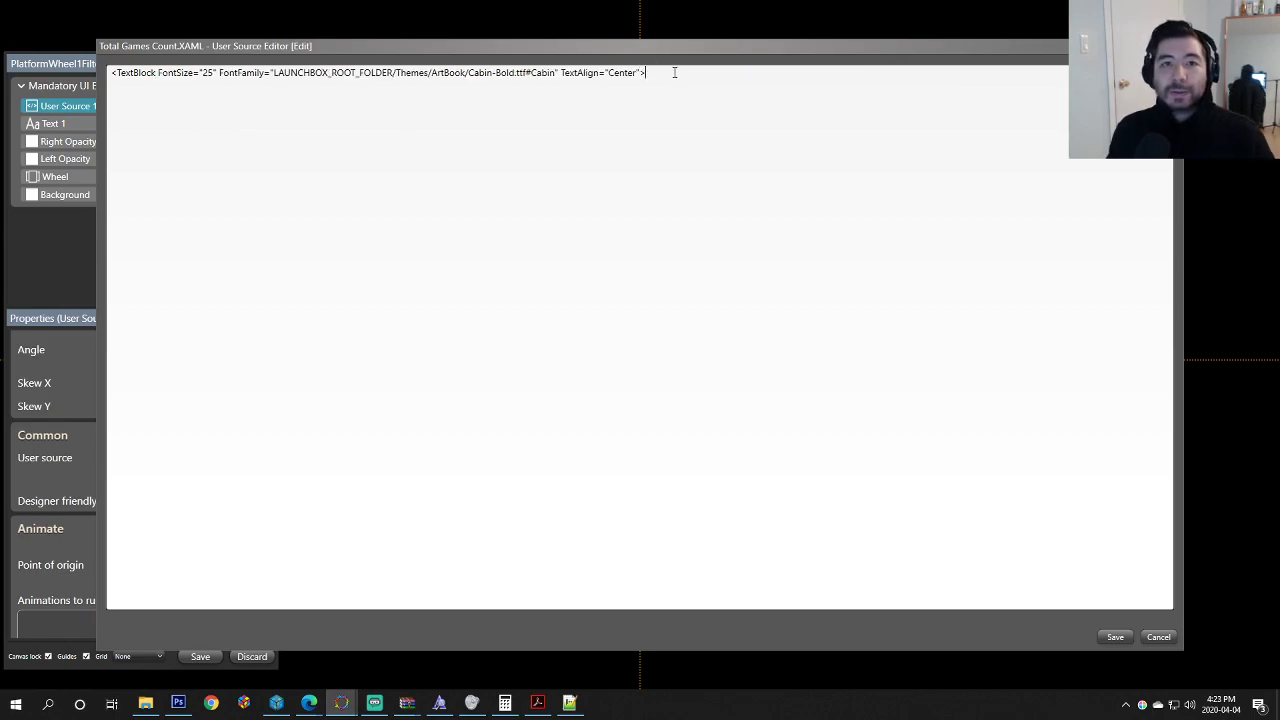
pyautogui.write('</Text')
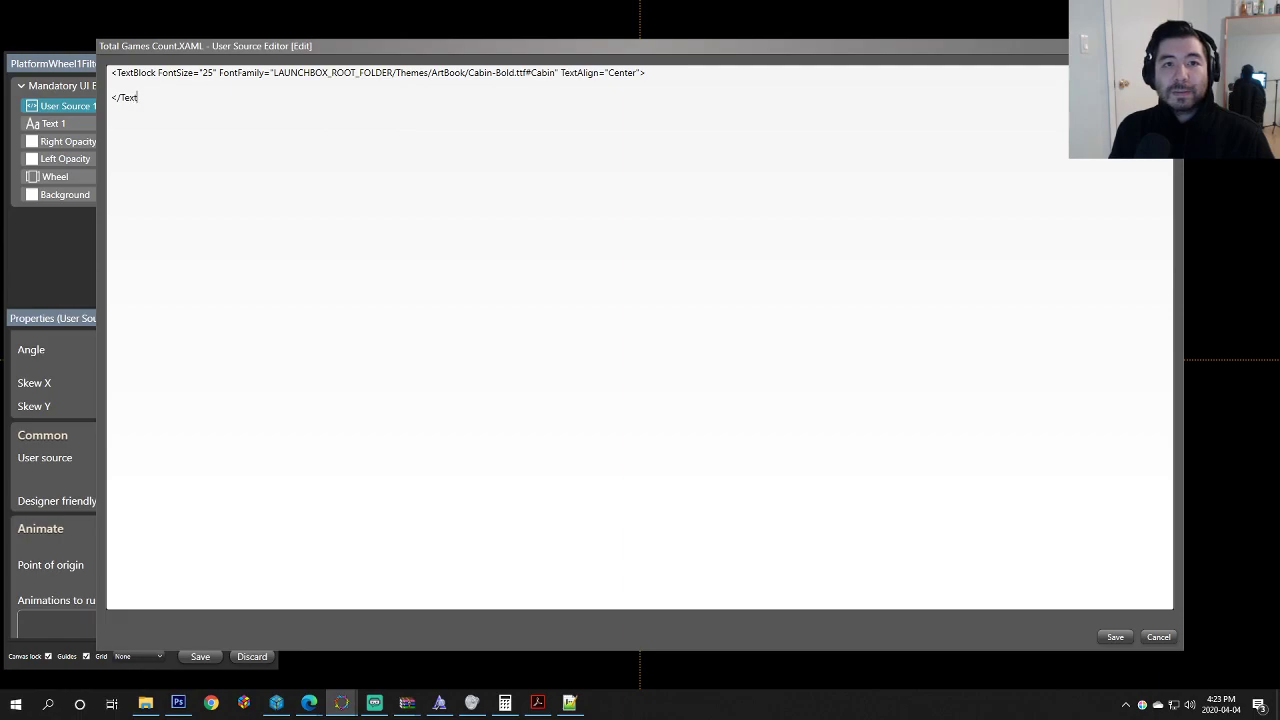
pyautogui.write('Block>')
# Step: Start a Run element with a Text attribute inside the TextBlock and paste the copied GamesCount binding into it
pyautogui.press('Up')
pyautogui.press('End')
pyautogui.press('Return')
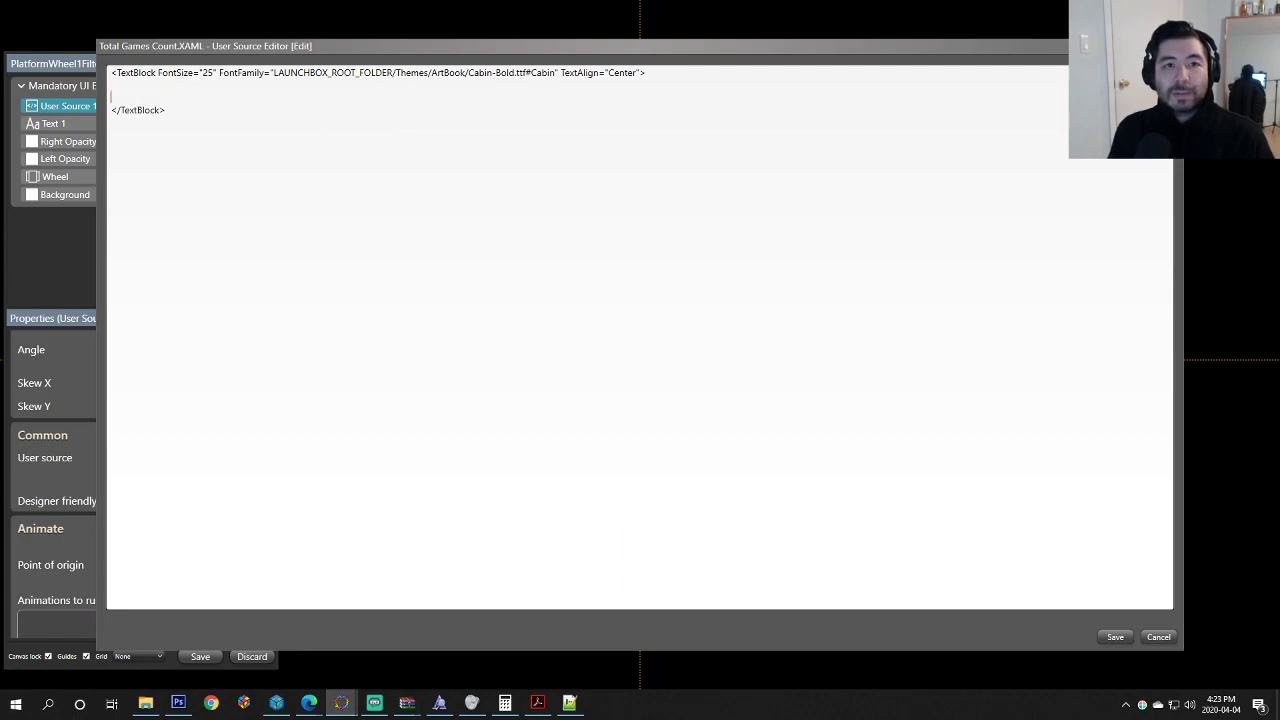
pyautogui.write('<Ru')
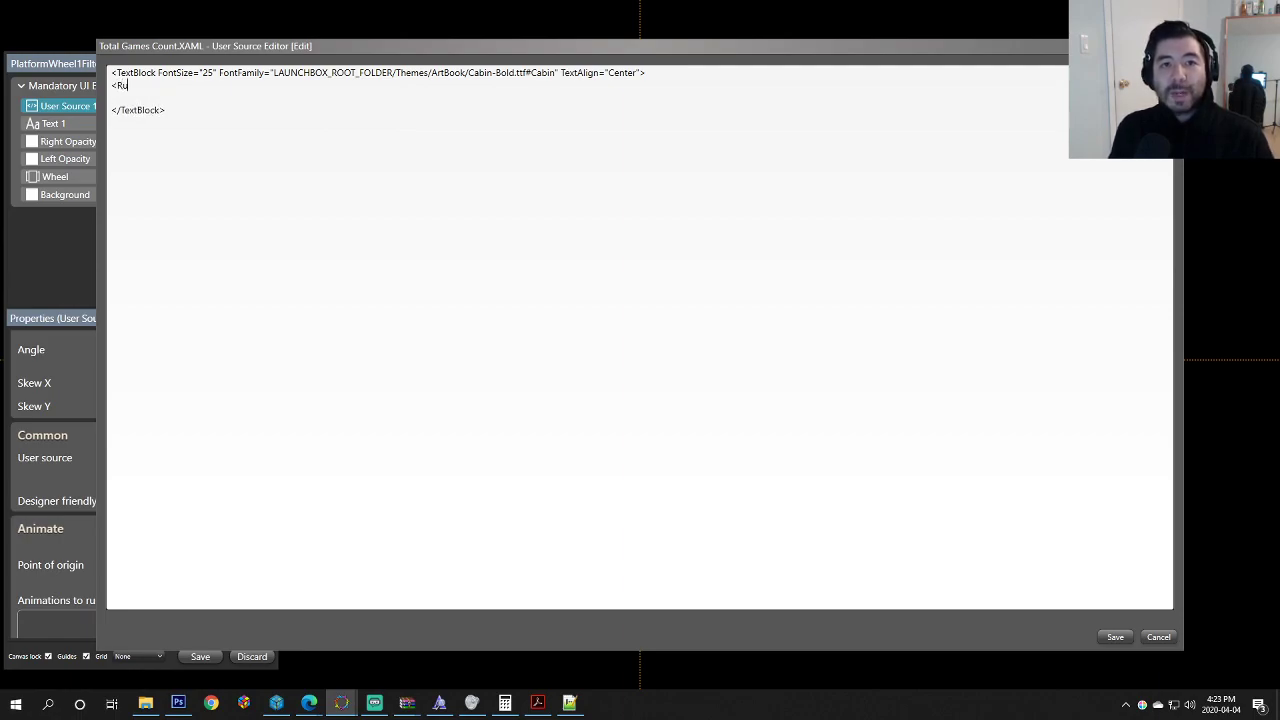
pyautogui.write('n Text="')
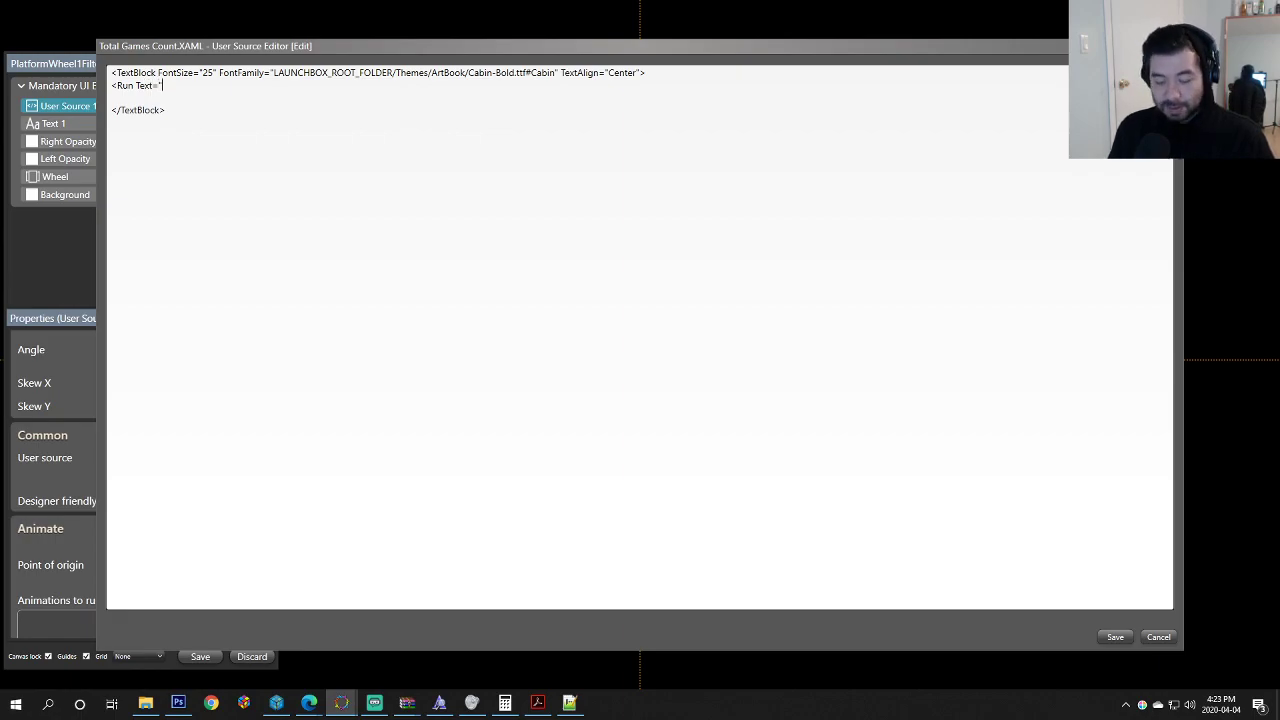
pyautogui.hotkey('ctrl', 'v')
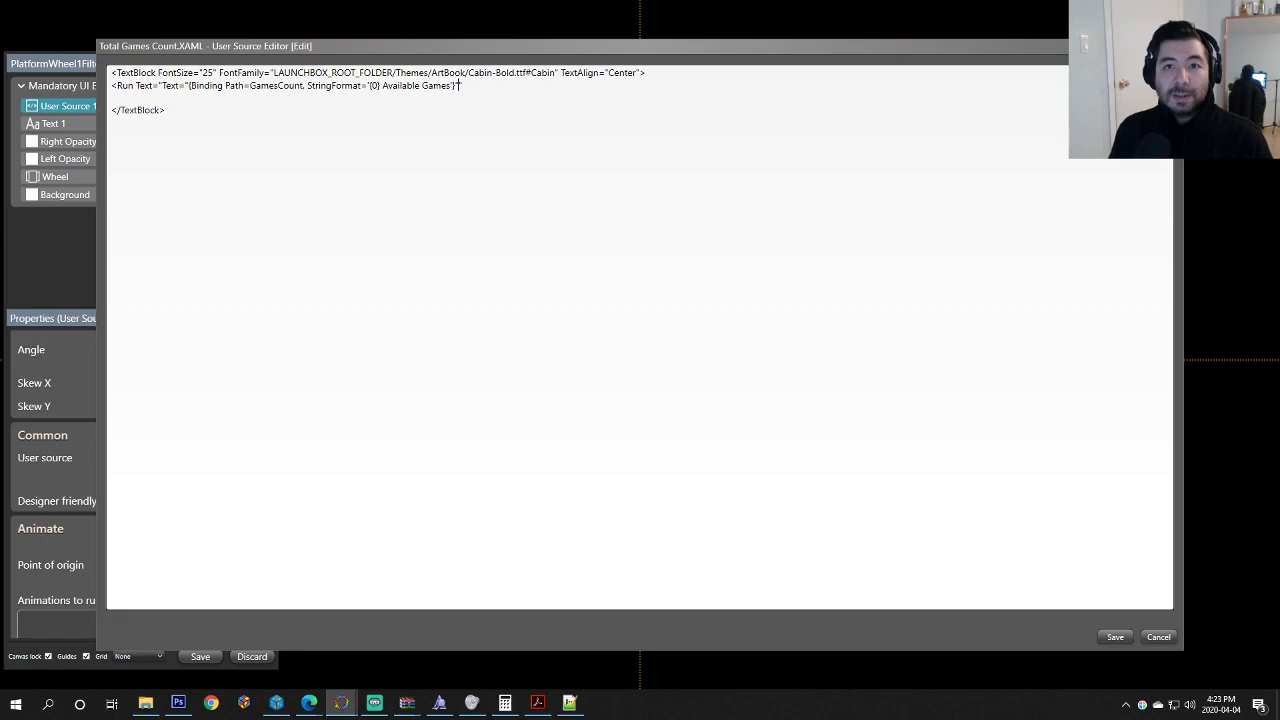
# Step: Delete the StringFormat part and everything else after GamesCount in the Run element's pasted binding
pyautogui.press('BackSpace')
pyautogui.press('BackSpace')
pyautogui.press('BackSpace')
pyautogui.press('BackSpace')
pyautogui.press('BackSpace')
pyautogui.press('BackSpace')
pyautogui.press('BackSpace')
pyautogui.press('BackSpace')
pyautogui.press('BackSpace')
pyautogui.press('BackSpace')
pyautogui.press('BackSpace')
pyautogui.press('BackSpace')
pyautogui.press('BackSpace')
pyautogui.press('BackSpace')
pyautogui.press('BackSpace')
pyautogui.press('BackSpace')
pyautogui.press('BackSpace')
pyautogui.press('BackSpace')
pyautogui.press('BackSpace')
pyautogui.press('BackSpace')
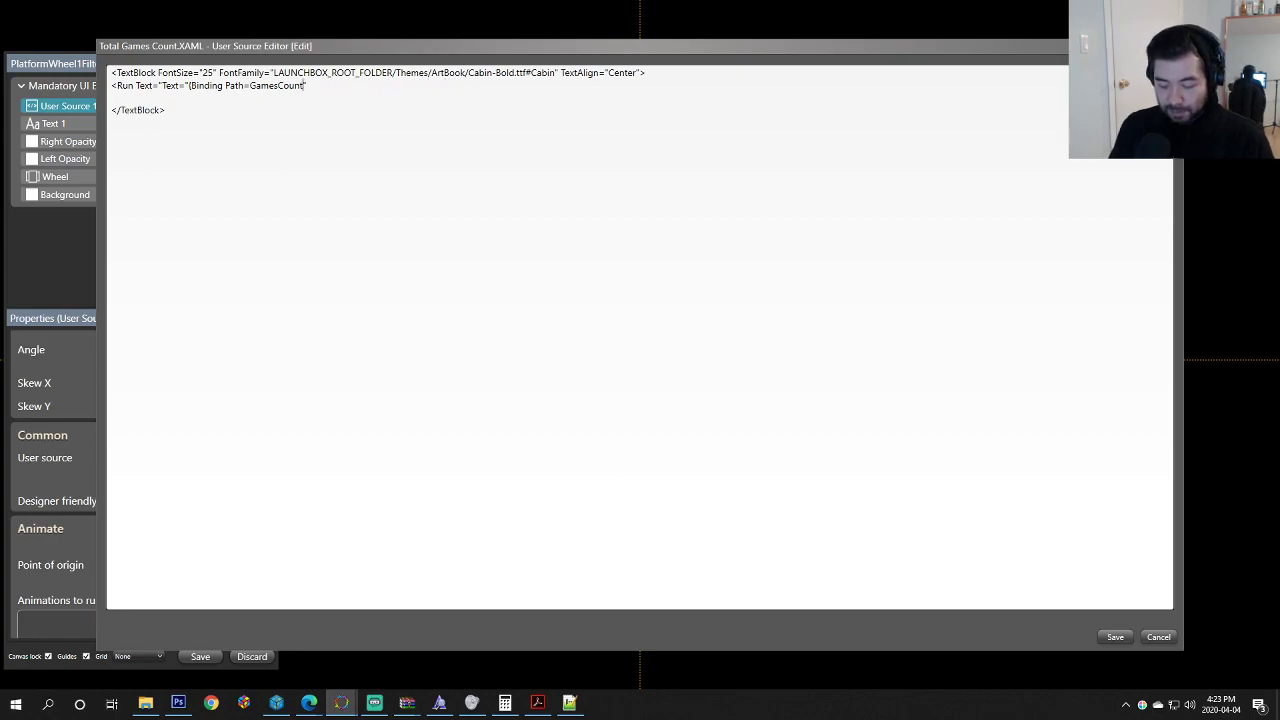
# Step: Finish the Run line bound to GamesCount and duplicate it twice below inside the TextBlock
pyautogui.write('}" />')
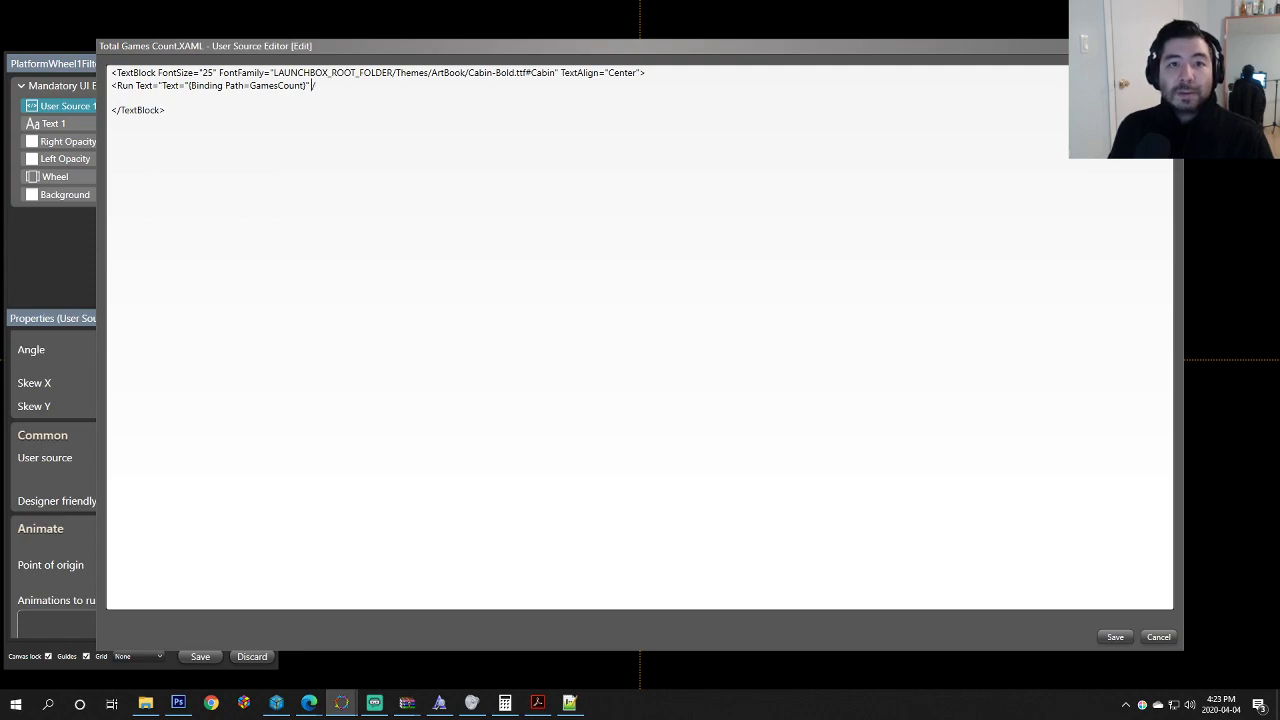
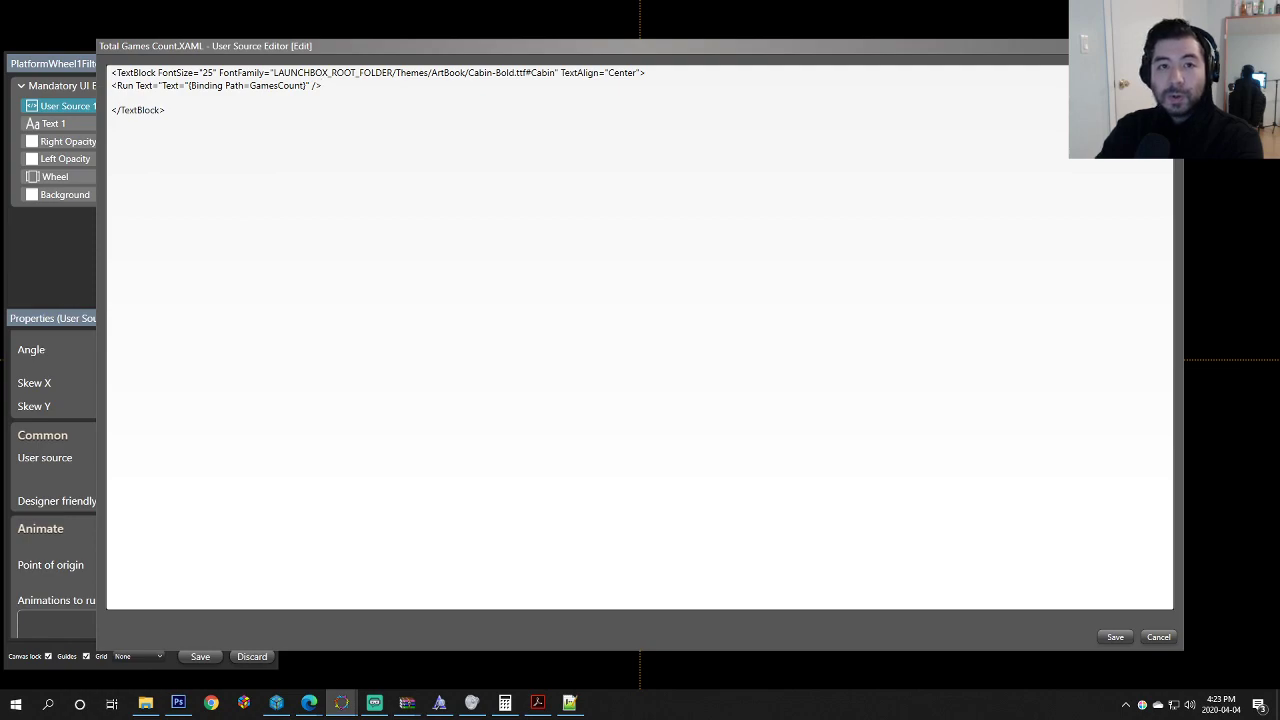
pyautogui.click(339, 87)
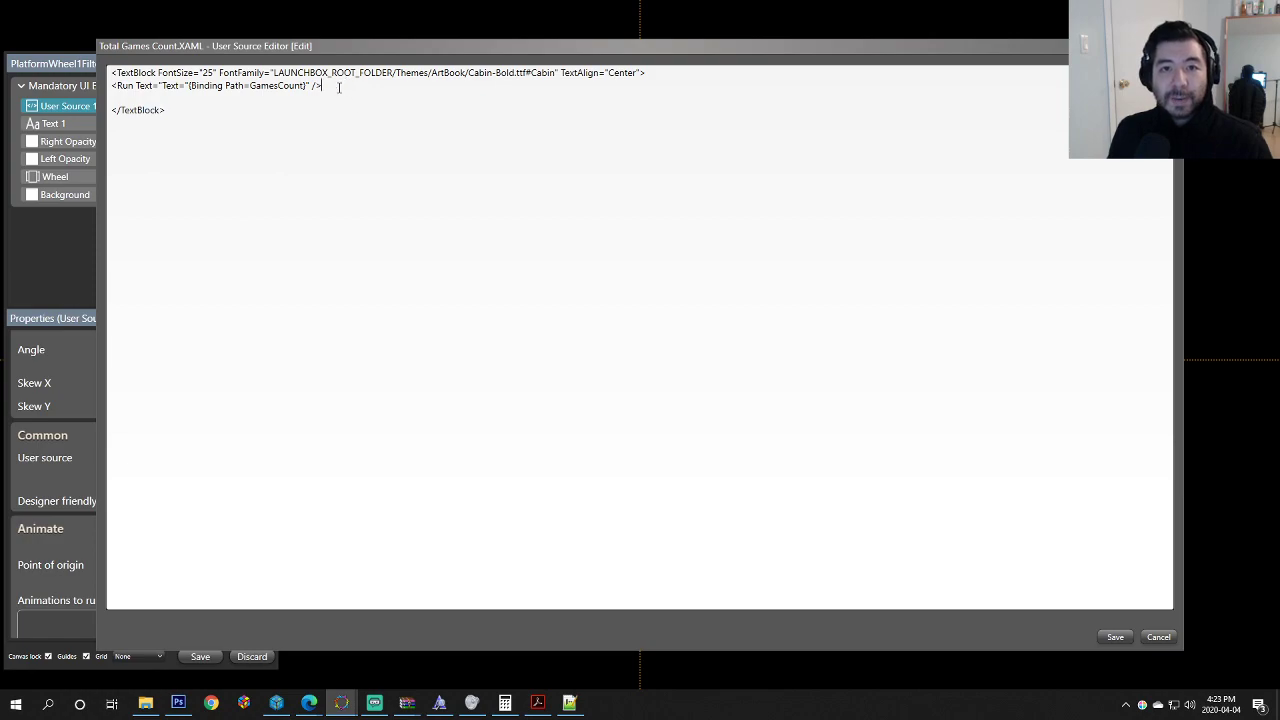
pyautogui.moveTo(339, 87); pyautogui.dragTo(66, 85)
pyautogui.hotkey('ctrl', 'c')
pyautogui.click(288, 102)
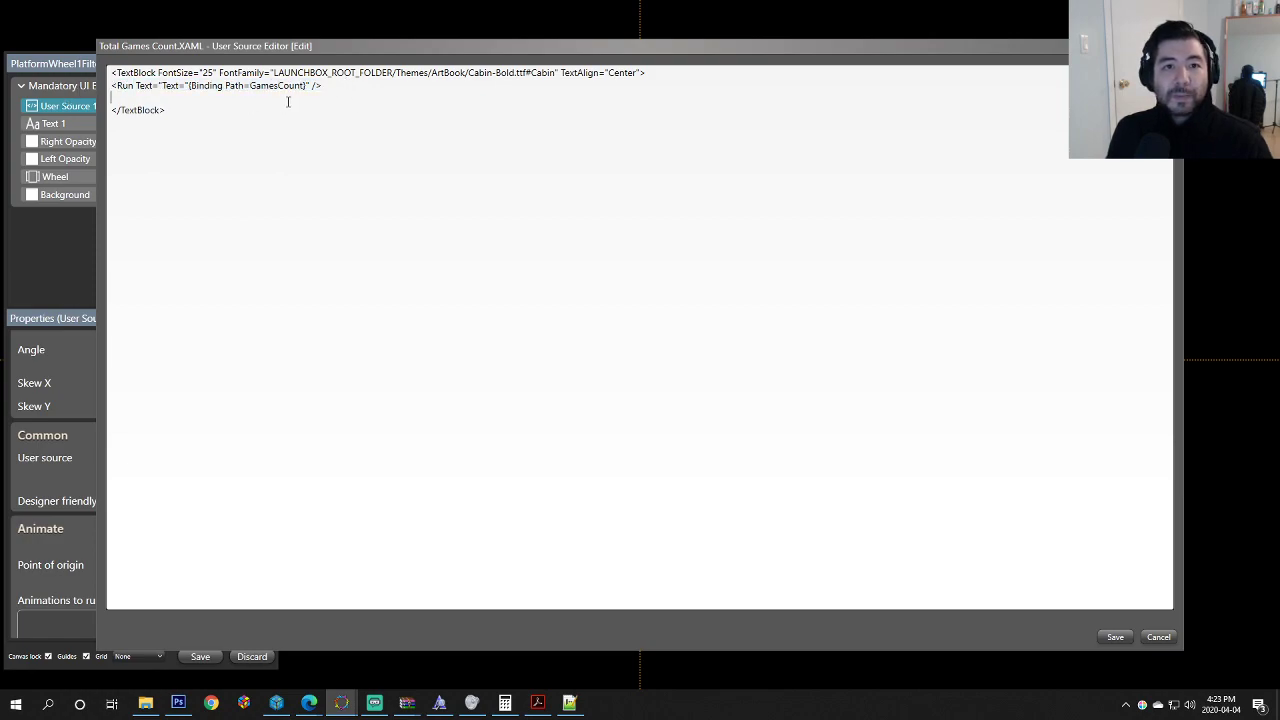
pyautogui.hotkey('ctrl', 'v')
pyautogui.press('Return')
pyautogui.hotkey('ctrl', 'v')
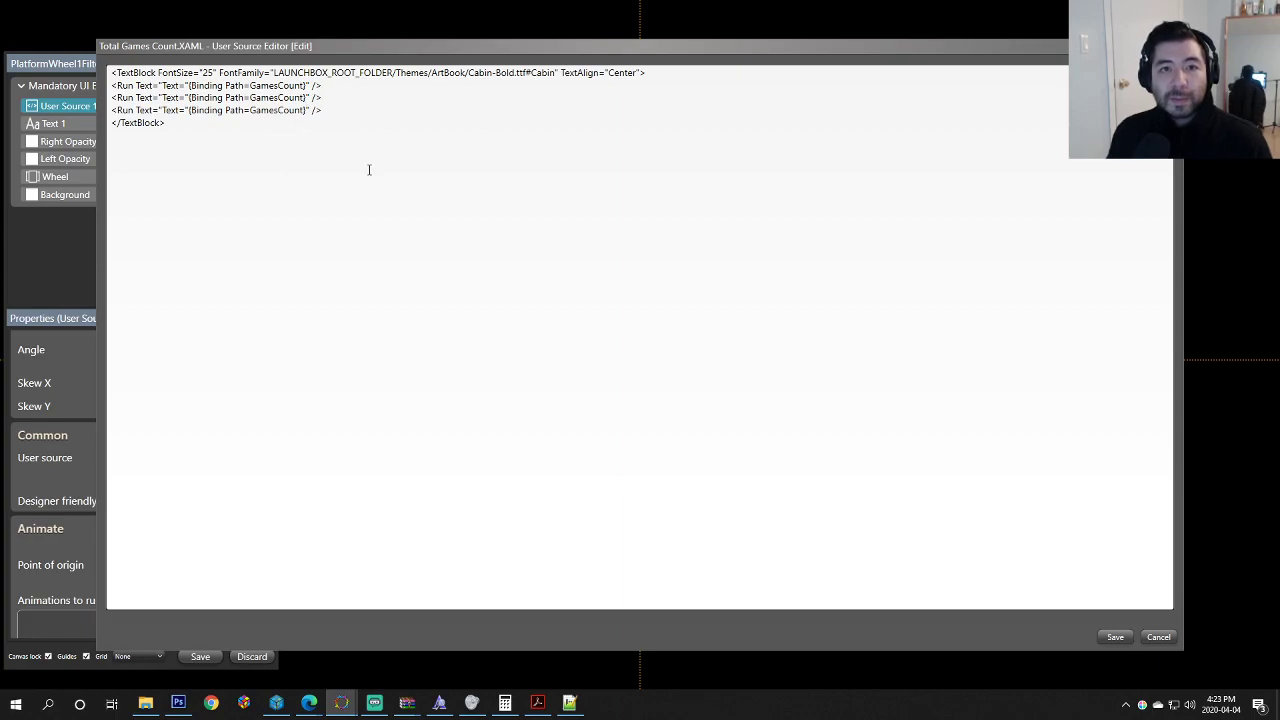
# Step: Replace the binding in the second Run line with a single space
pyautogui.press('Left')
pyautogui.press('Left')
pyautogui.press('Left')
pyautogui.press('Left')
pyautogui.press('BackSpace')
pyautogui.press('BackSpace')
pyautogui.press('BackSpace')
pyautogui.press('BackSpace')
pyautogui.press('BackSpace')
pyautogui.press('BackSpace')
pyautogui.press('BackSpace')
pyautogui.press('BackSpace')
pyautogui.press('BackSpace')
pyautogui.press('BackSpace')
pyautogui.press('BackSpace')
pyautogui.press('BackSpace')
pyautogui.press('BackSpace')
pyautogui.press('BackSpace')
pyautogui.press('BackSpace')
pyautogui.press('BackSpace')
pyautogui.press('BackSpace')
pyautogui.press('BackSpace')
pyautogui.press('BackSpace')
pyautogui.press('BackSpace')
pyautogui.press('BackSpace')
pyautogui.press('BackSpace')
pyautogui.press('BackSpace')
pyautogui.press('BackSpace')
pyautogui.press('BackSpace')
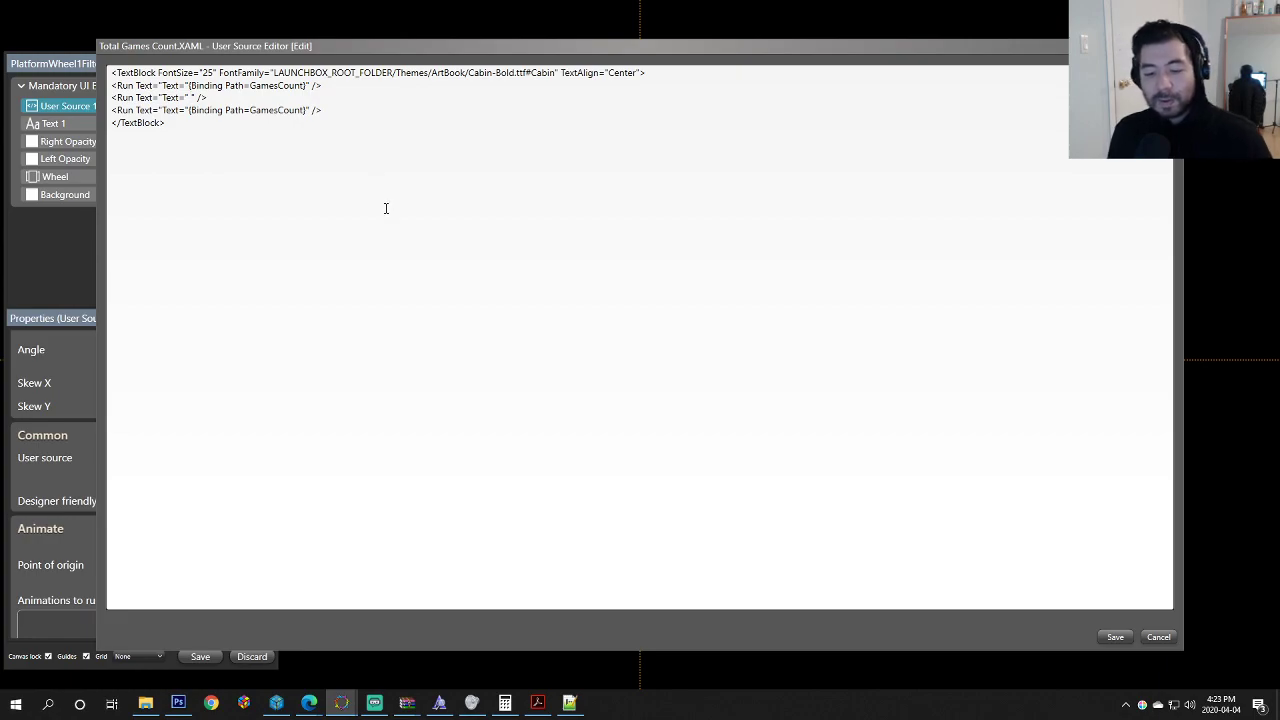
# Step: Replace the binding in the third Run line with the text "Available Games"
pyautogui.moveTo(306, 110); pyautogui.dragTo(189, 110)
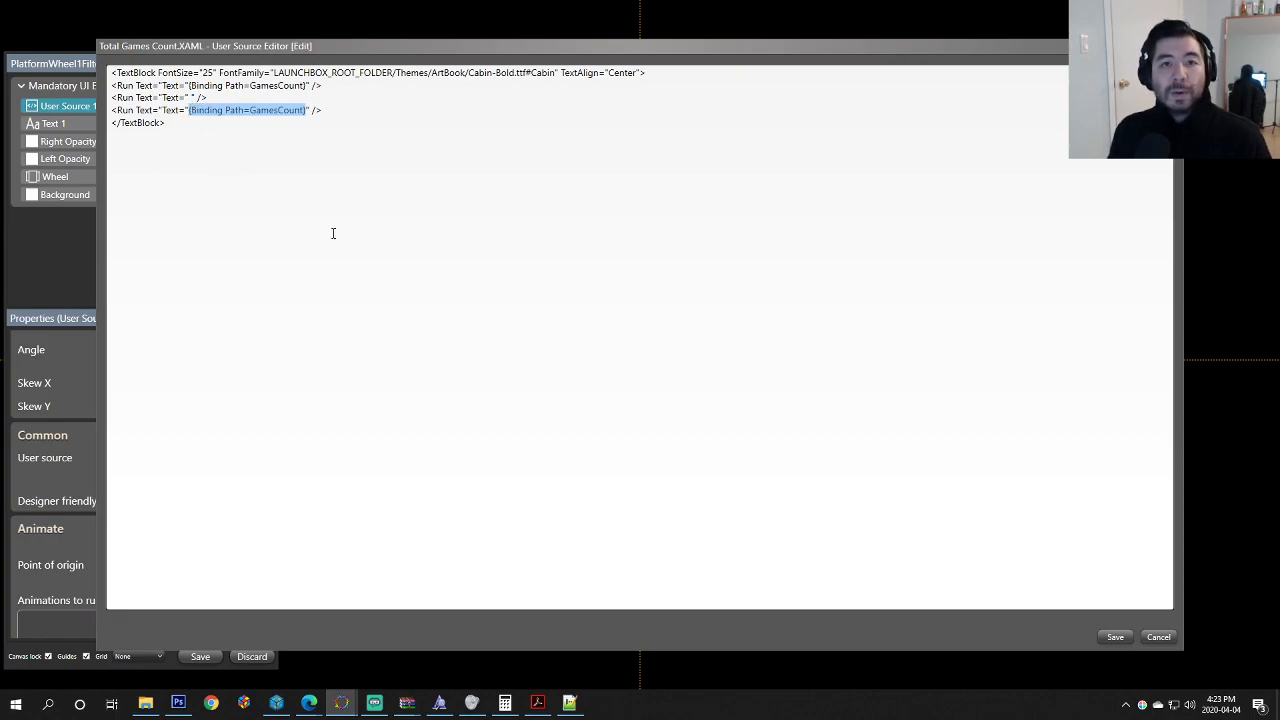
pyautogui.press('BackSpace')
pyautogui.write('Available Games')
# Step: Check the label in the browser's reference image, rewrite the third Run's text as "AVAILABLE GAMES", and save the source
pyautogui.hotkey('alt', 'Tab')
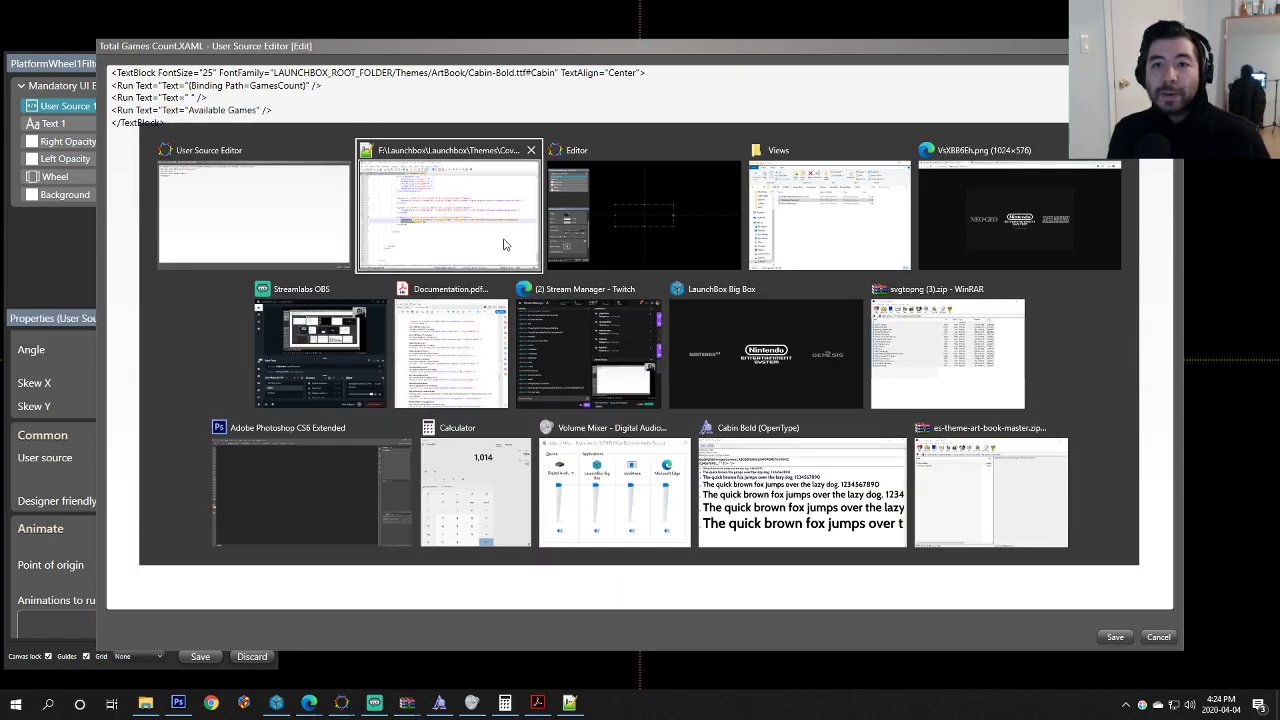
pyautogui.click(972, 228)
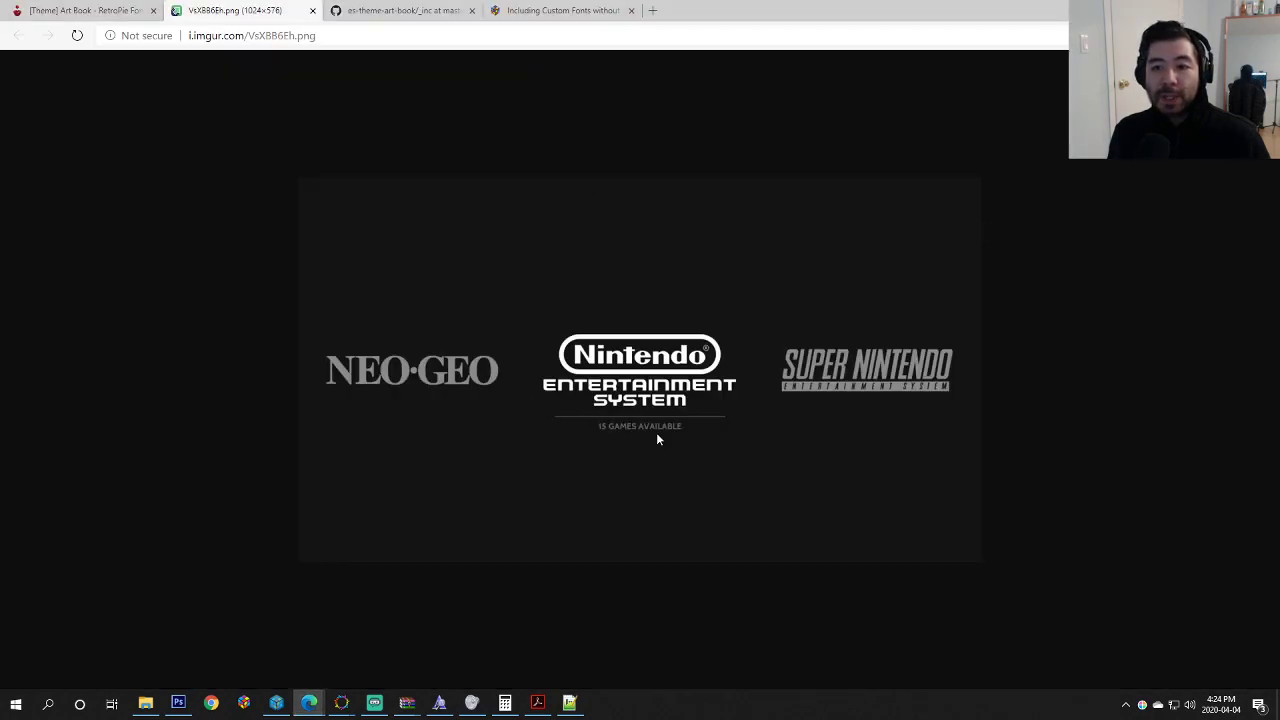
pyautogui.hotkey('alt', 'Tab')
pyautogui.press('BackSpace')
pyautogui.press('BackSpace')
pyautogui.press('BackSpace')
pyautogui.press('BackSpace')
pyautogui.press('BackSpace')
pyautogui.press('BackSpace')
pyautogui.press('BackSpace')
pyautogui.press('BackSpace')
pyautogui.press('BackSpace')
pyautogui.press('BackSpace')
pyautogui.press('BackSpace')
pyautogui.press('BackSpace')
pyautogui.press('BackSpace')
pyautogui.press('BackSpace')
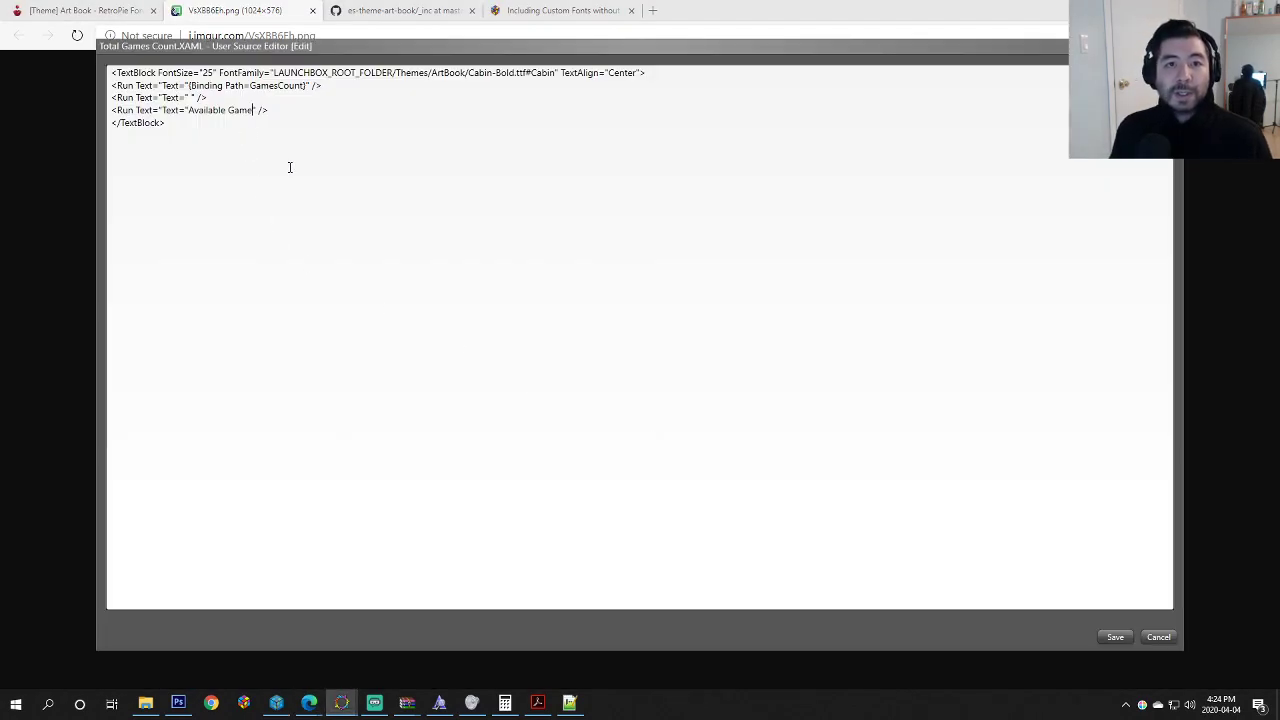
pyautogui.write('AVAILABLE GAMES')
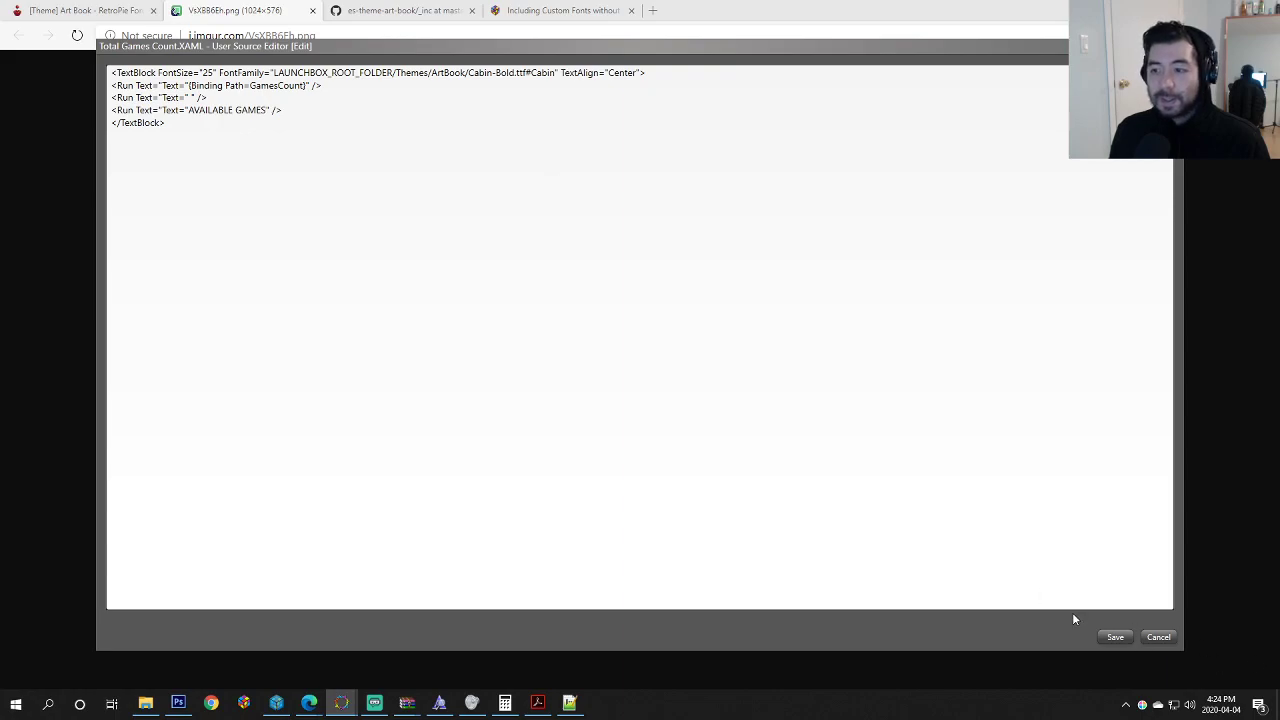
pyautogui.click(1116, 637)
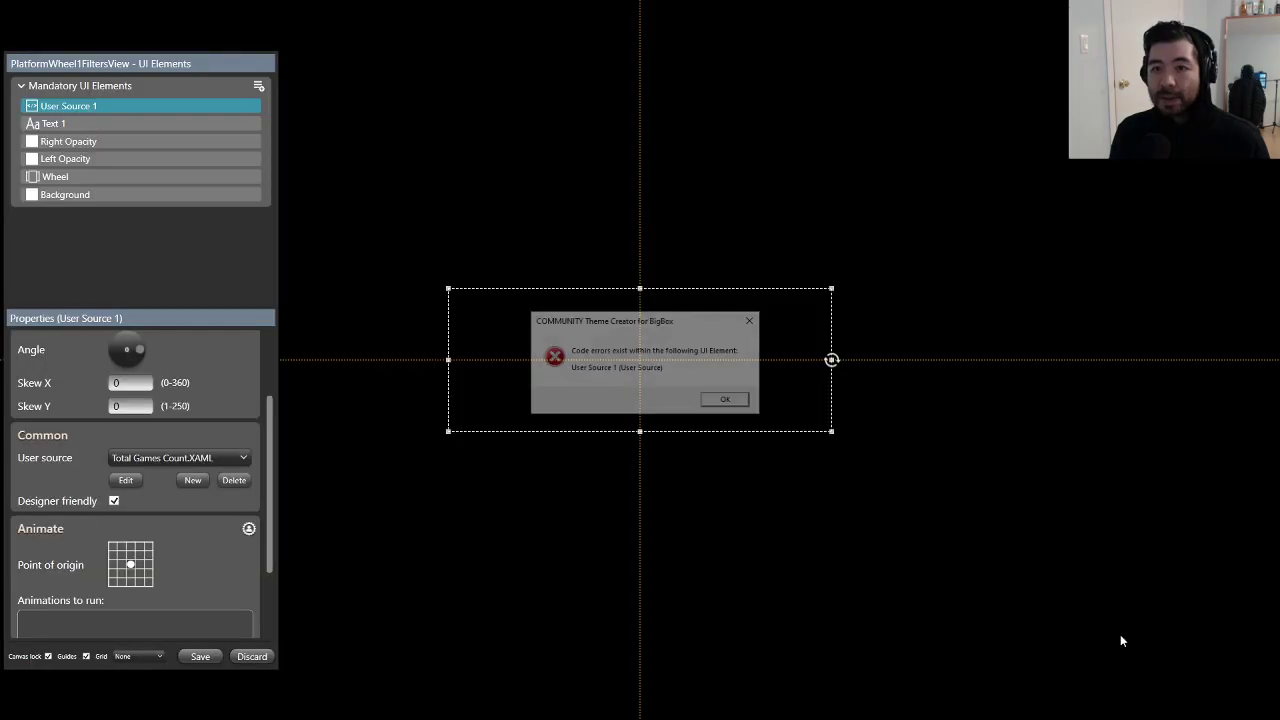
pyautogui.click(729, 401)
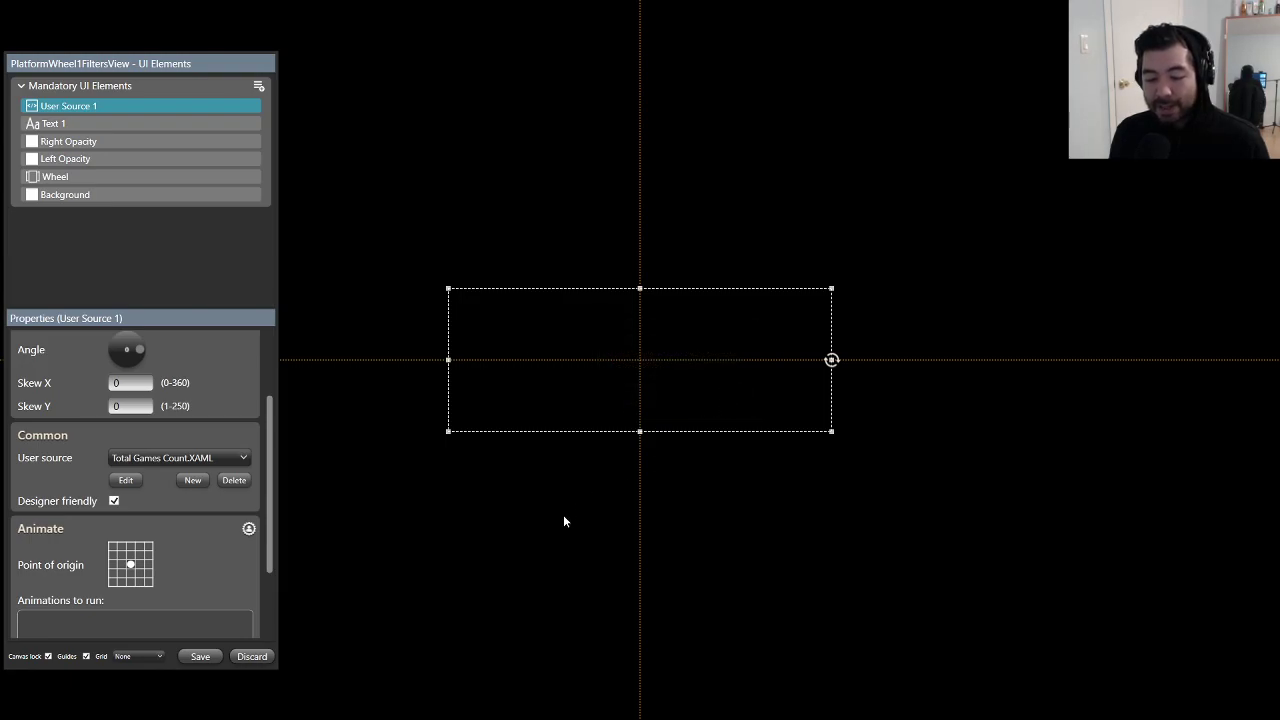
# Step: Reopen the Total Games Count.XAML source and remove the duplicated Text=" from the GamesCount Run line
pyautogui.click(126, 480)
pyautogui.click(221, 86)
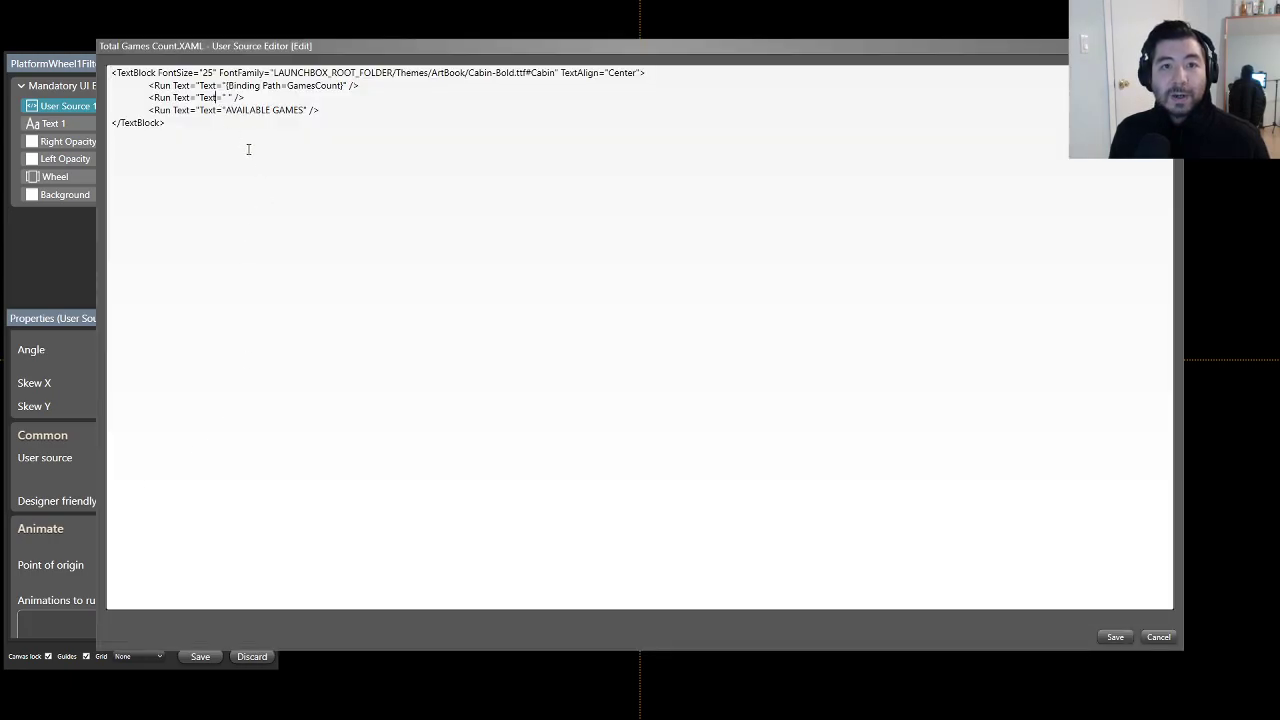
pyautogui.press('BackSpace')
pyautogui.press('BackSpace')
pyautogui.press('BackSpace')
pyautogui.press('BackSpace')
pyautogui.press('BackSpace')
pyautogui.press('BackSpace')
pyautogui.write('{')
# Step: Remove the duplicated Text=" from the Run line holding the single space
pyautogui.press('Down')
pyautogui.press('Right')
pyautogui.press('Right')
pyautogui.press('Right')
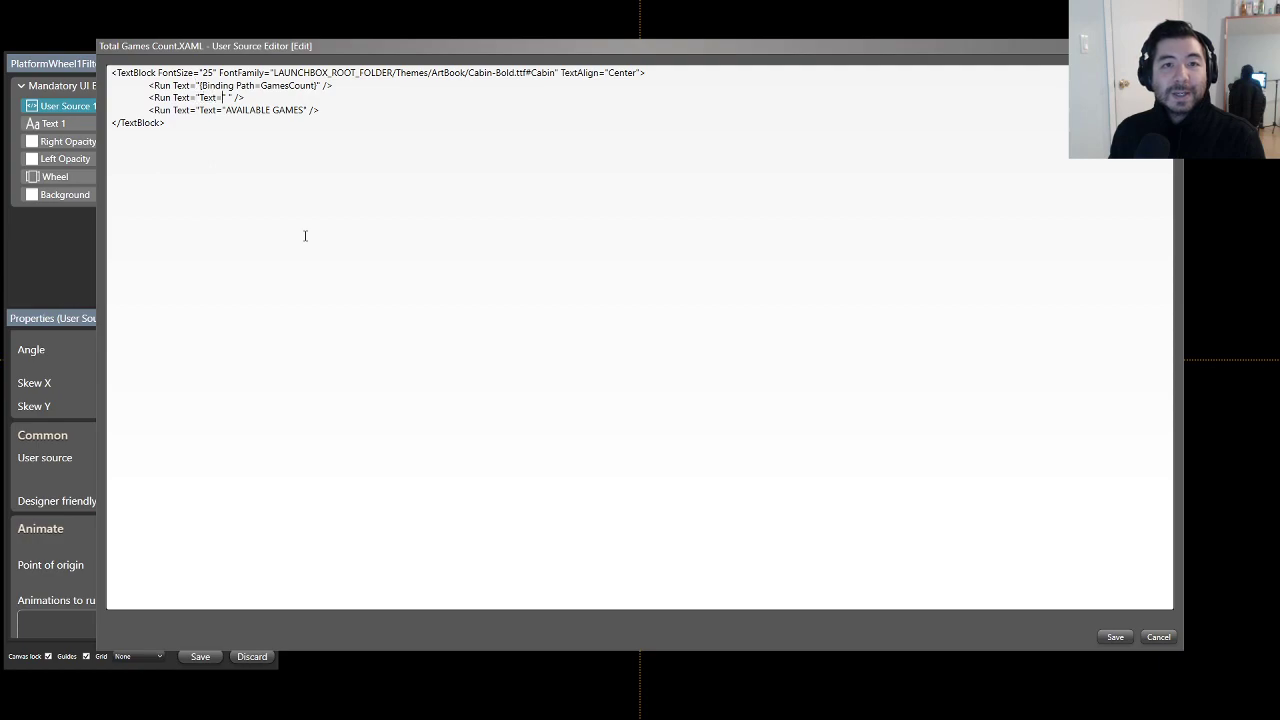
pyautogui.press('BackSpace')
pyautogui.press('BackSpace')
pyautogui.press('BackSpace')
pyautogui.press('BackSpace')
pyautogui.press('BackSpace')
pyautogui.press('BackSpace')
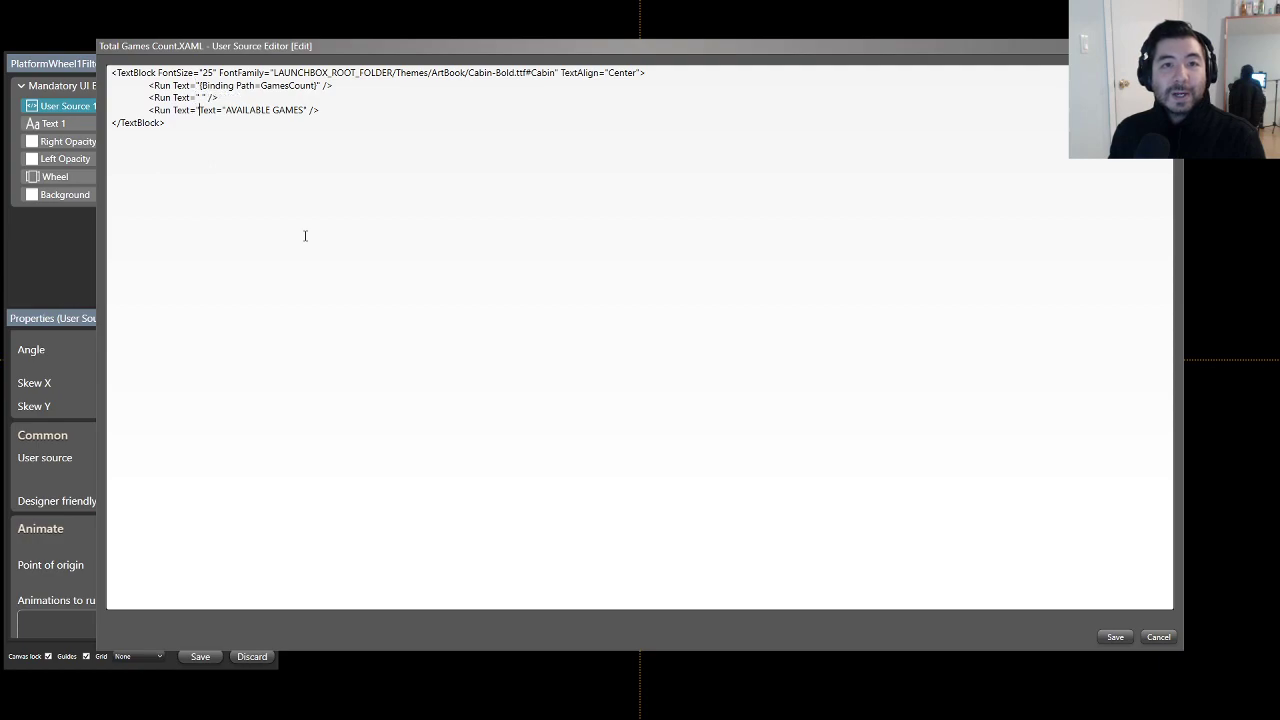
# Step: Remove the duplicated Text=" from the AVAILABLE GAMES Run line and save the source
pyautogui.press('Right')
pyautogui.press('Right')
pyautogui.press('Right')
pyautogui.press('Right')
pyautogui.press('BackSpace')
pyautogui.press('BackSpace')
pyautogui.press('BackSpace')
pyautogui.press('BackSpace')
pyautogui.press('BackSpace')
pyautogui.press('BackSpace')
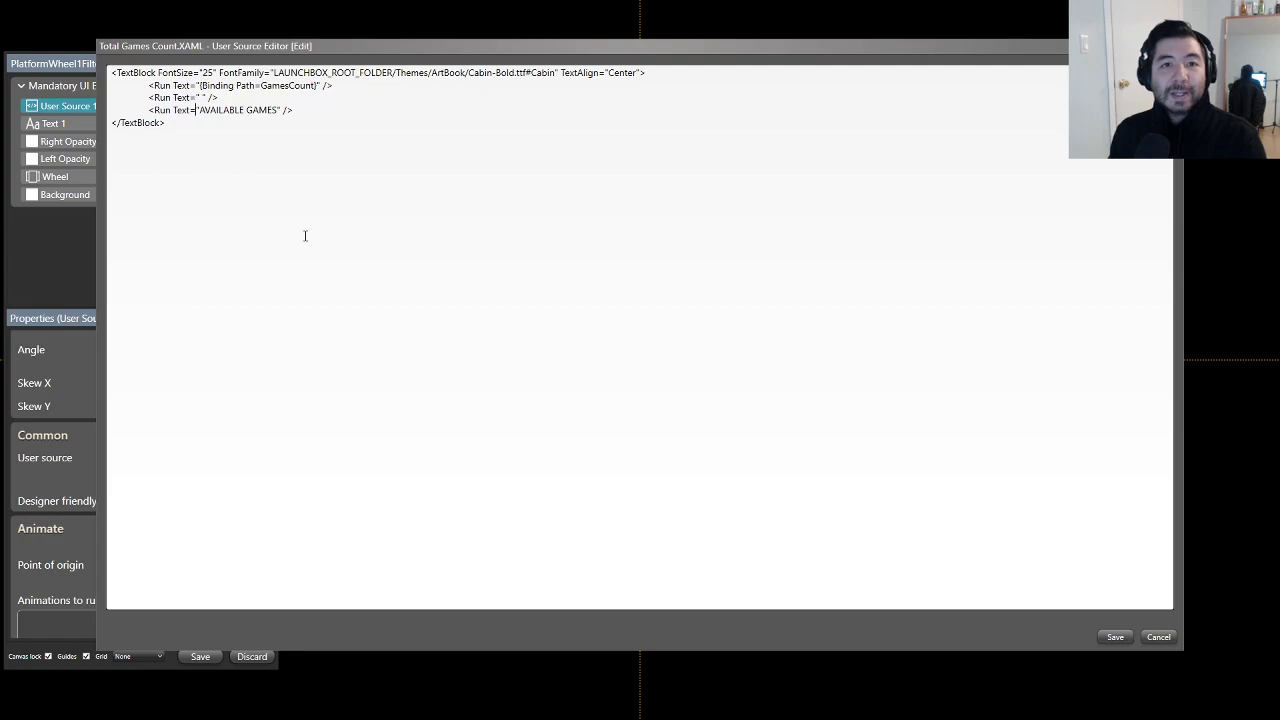
pyautogui.click(1114, 637)
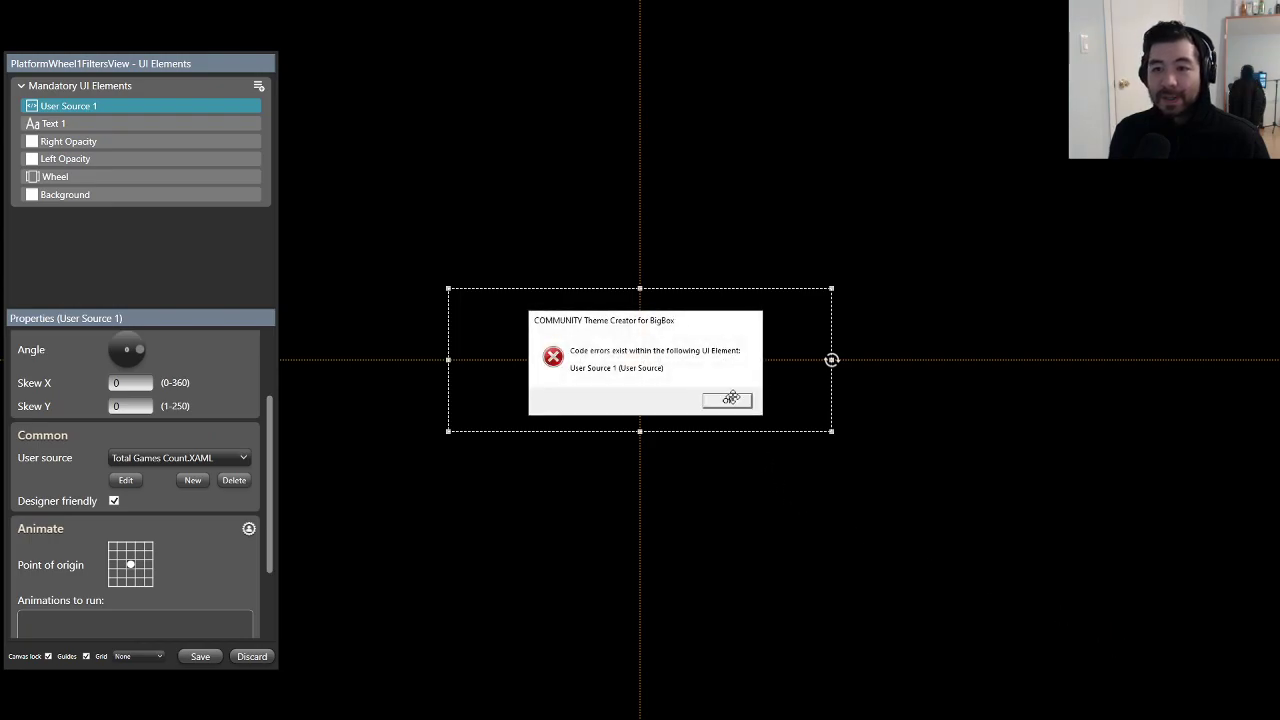
pyautogui.click(728, 400)
# Step: Correct the TextBlock's TextAlign attribute to TextAlignment and save the source
pyautogui.click(126, 480)
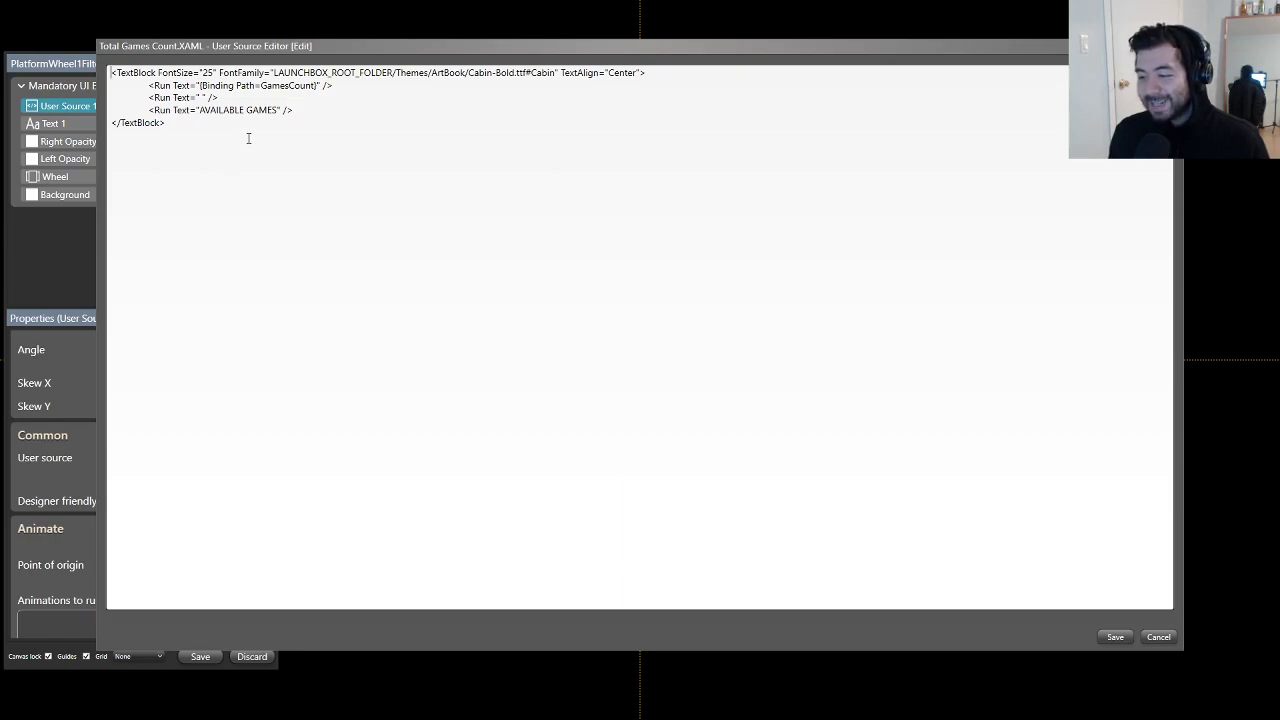
pyautogui.click(597, 72)
pyautogui.write('ment')
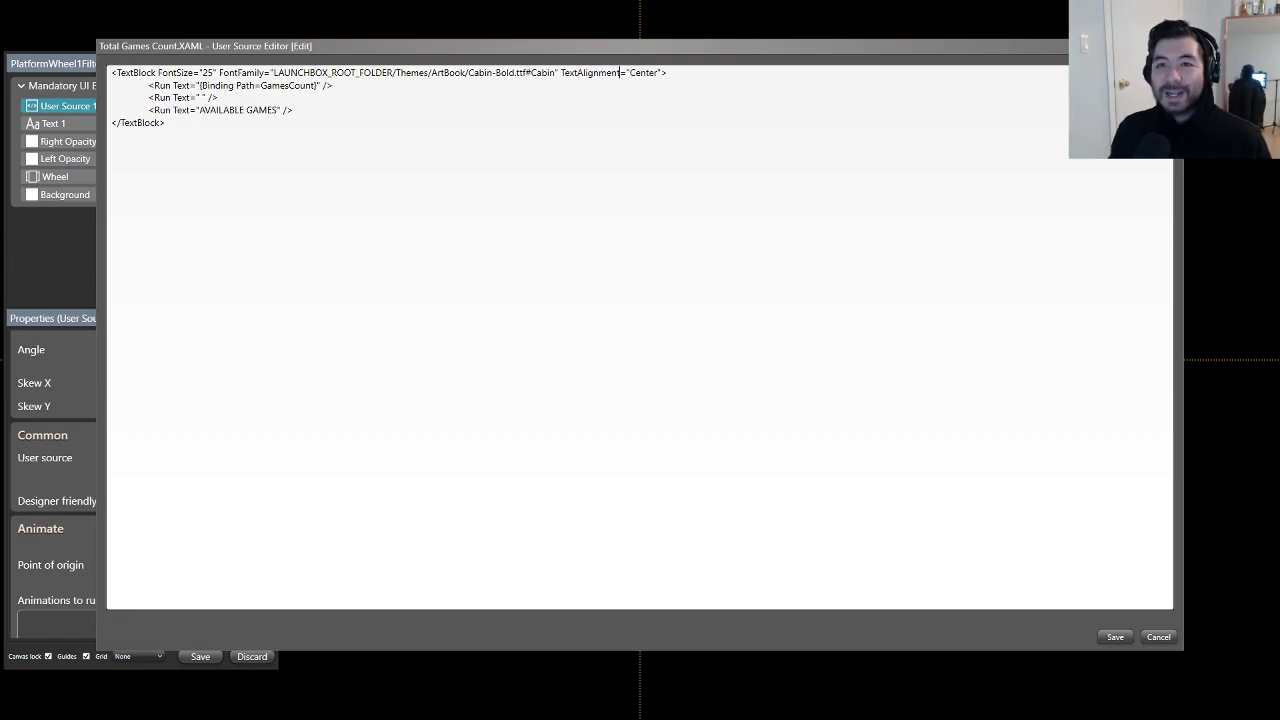
pyautogui.click(1115, 637)
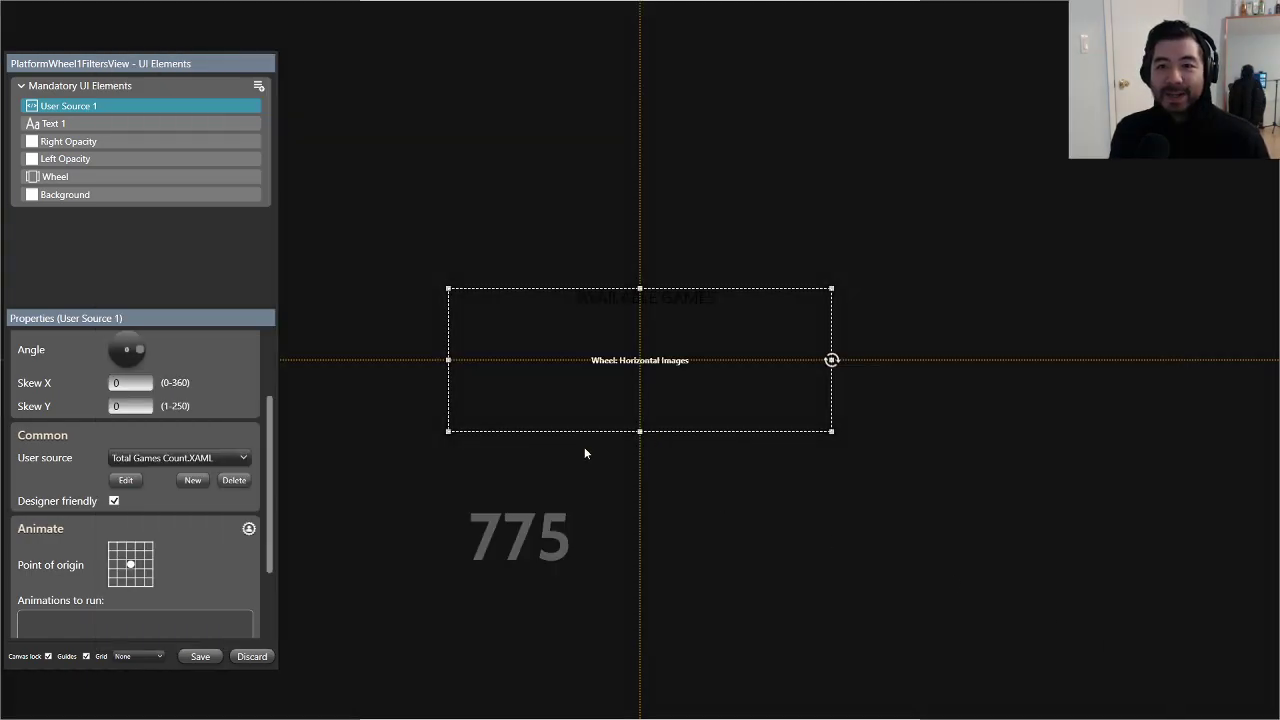
# Step: Move the User Source 1 element below the wheel label and shrink its frame to about one line of text
pyautogui.moveTo(634, 292); pyautogui.dragTo(647, 439)
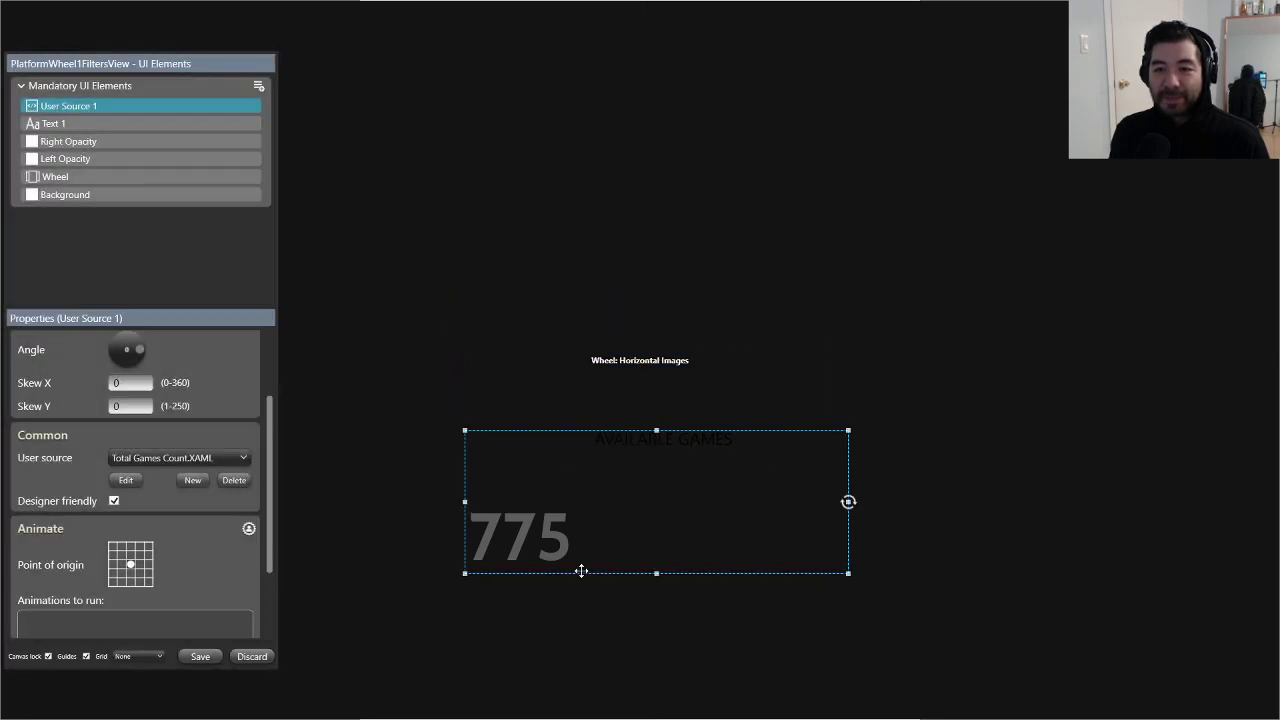
pyautogui.moveTo(466, 574); pyautogui.dragTo(514, 455)
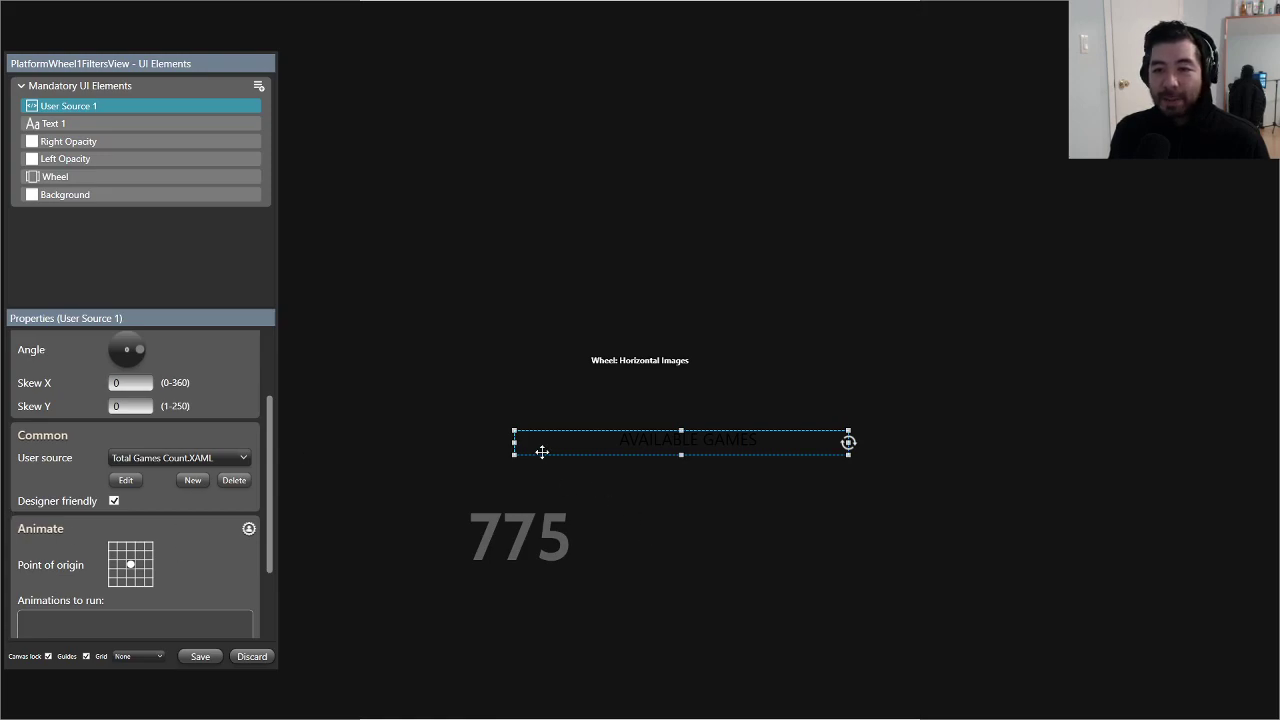
# Step: Add a Foreground attribute of #141414 to the TextBlock and save the source
pyautogui.click(124, 480)
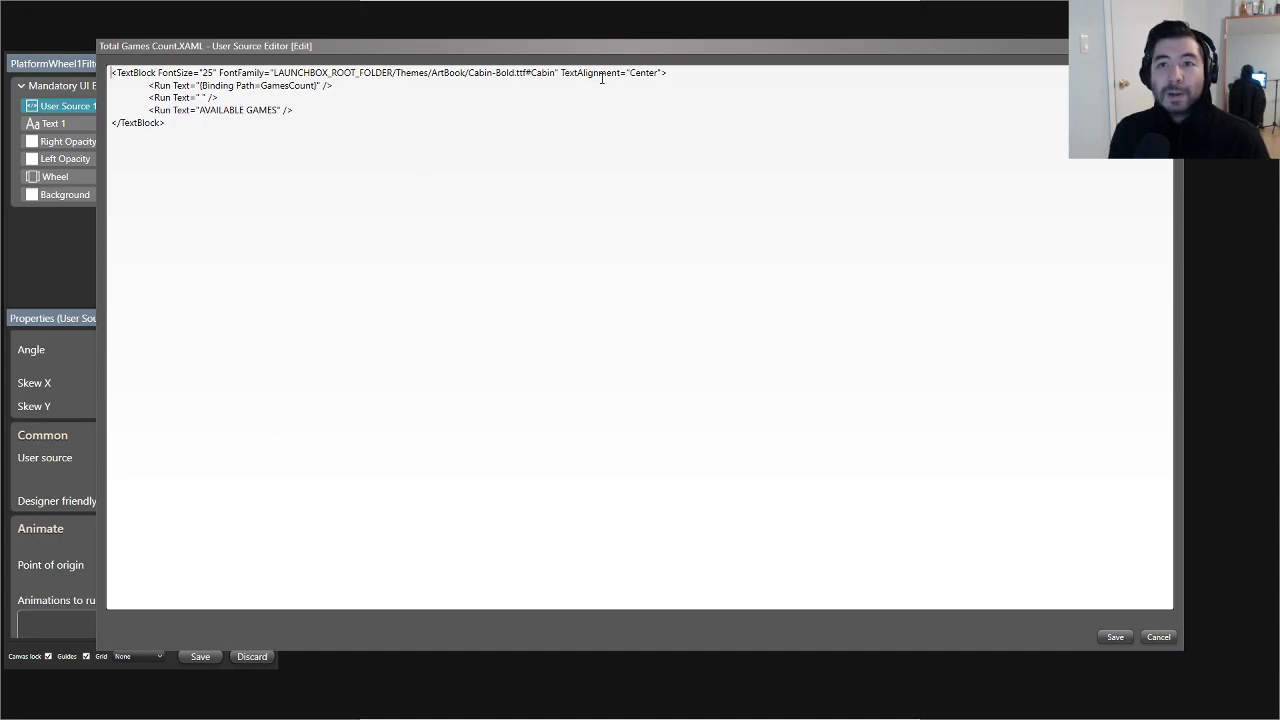
pyautogui.click(663, 73)
pyautogui.write('Foreground=""')
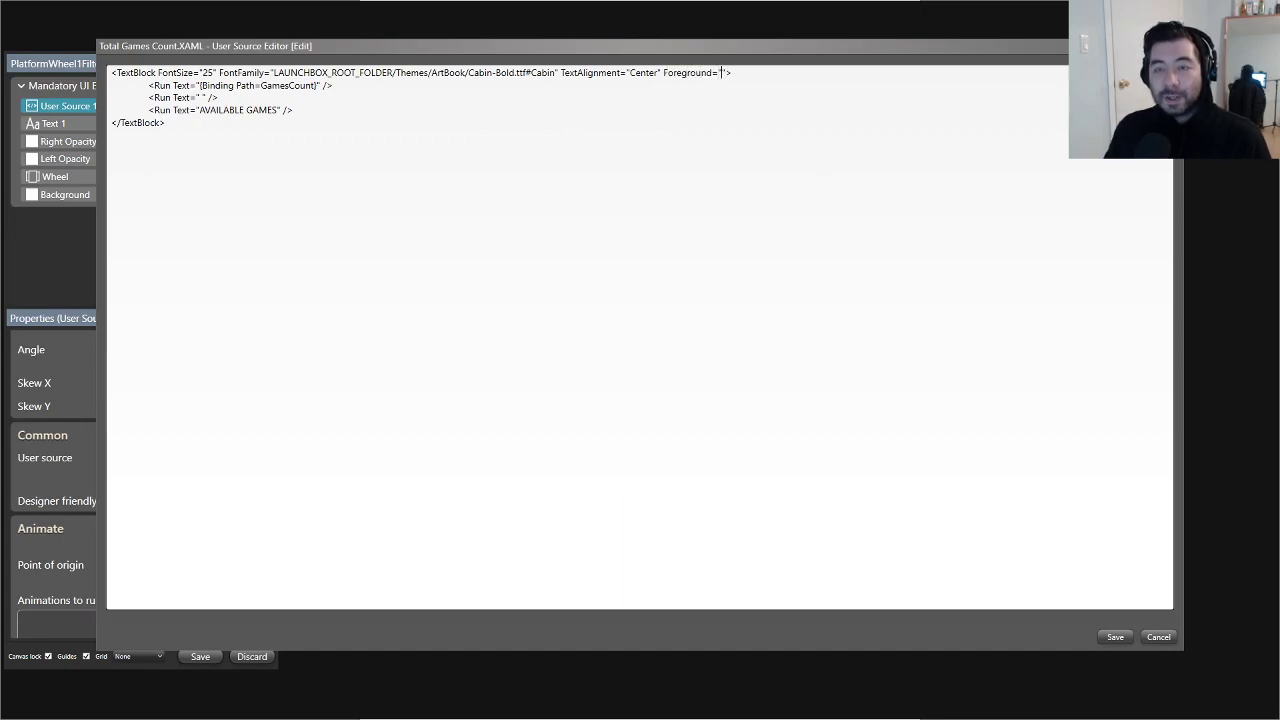
pyautogui.write('#')
pyautogui.write('141414')
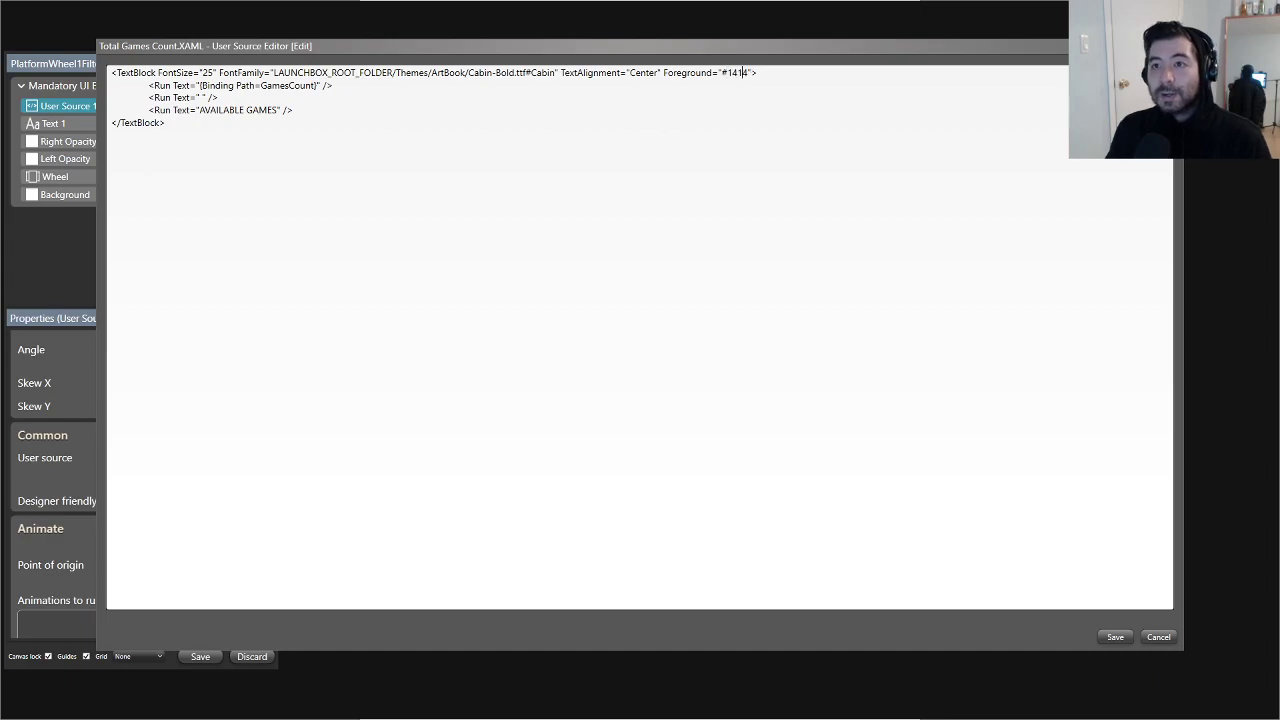
pyautogui.click(1115, 638)
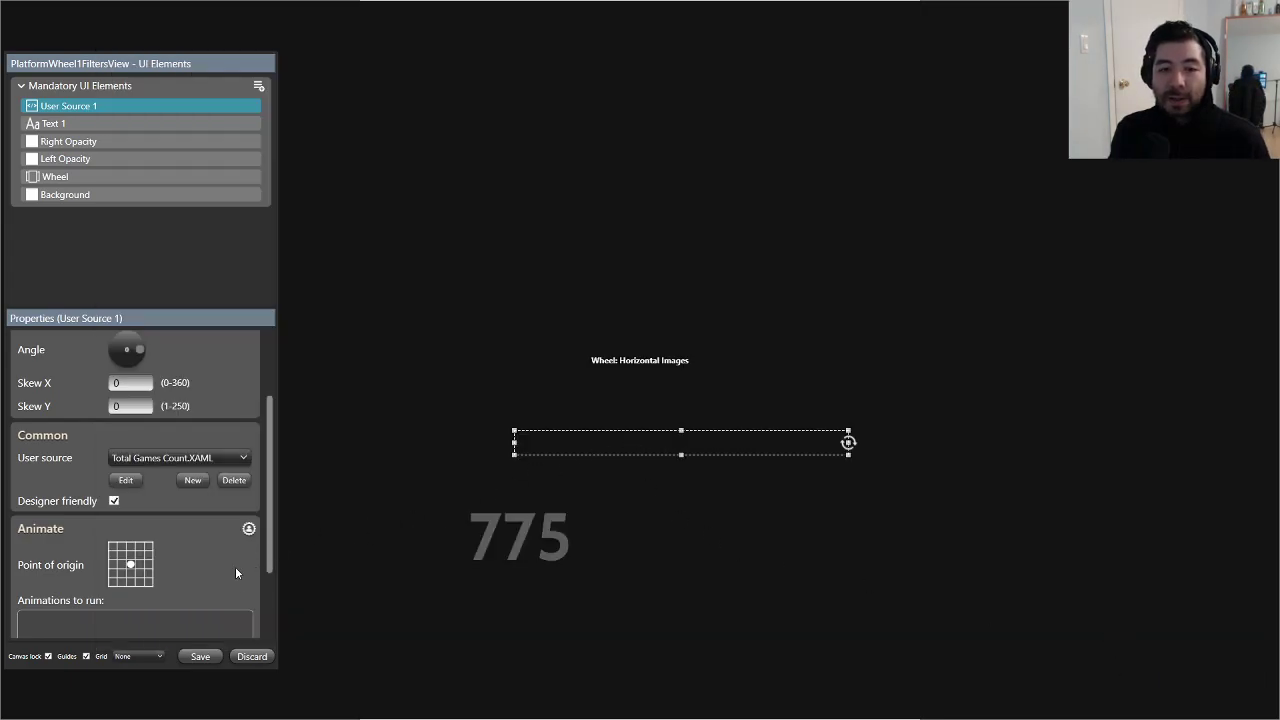
# Step: Switch to the reference image in the browser and sample the colour of its games available text
pyautogui.hotkey('alt', 'Tab')
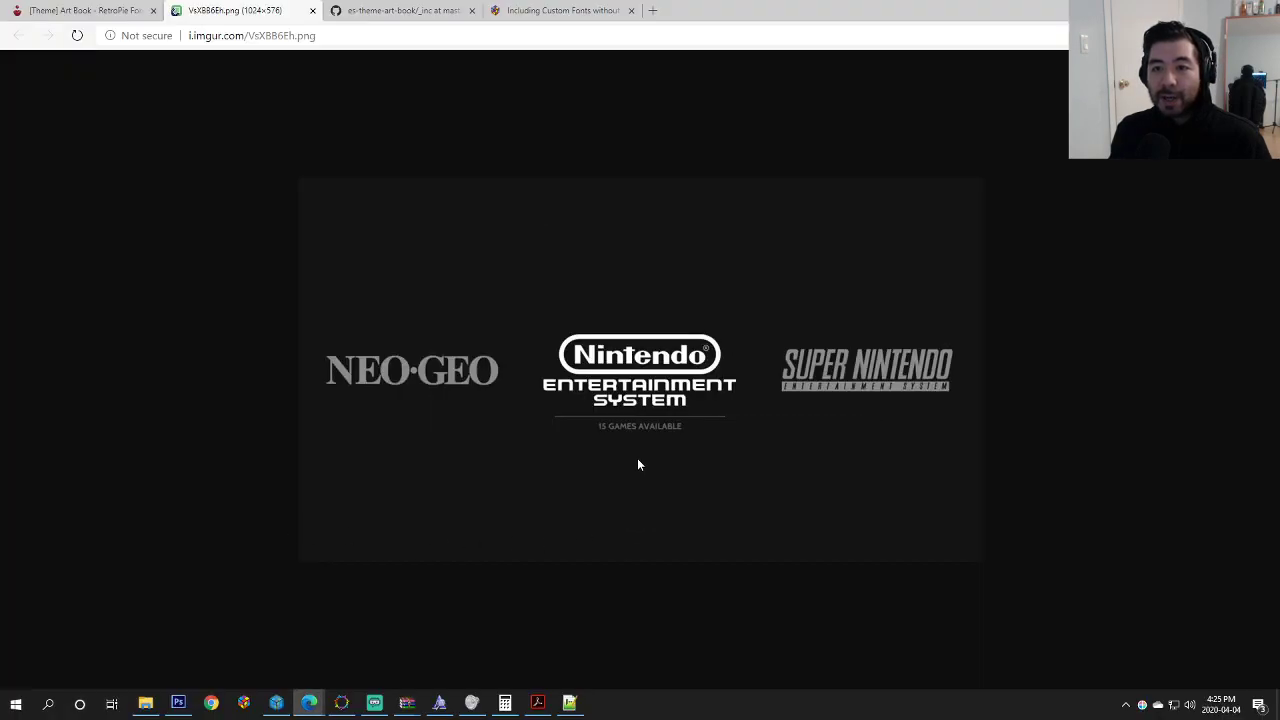
pyautogui.rightClick(1142, 705)
pyautogui.click(1143, 705)
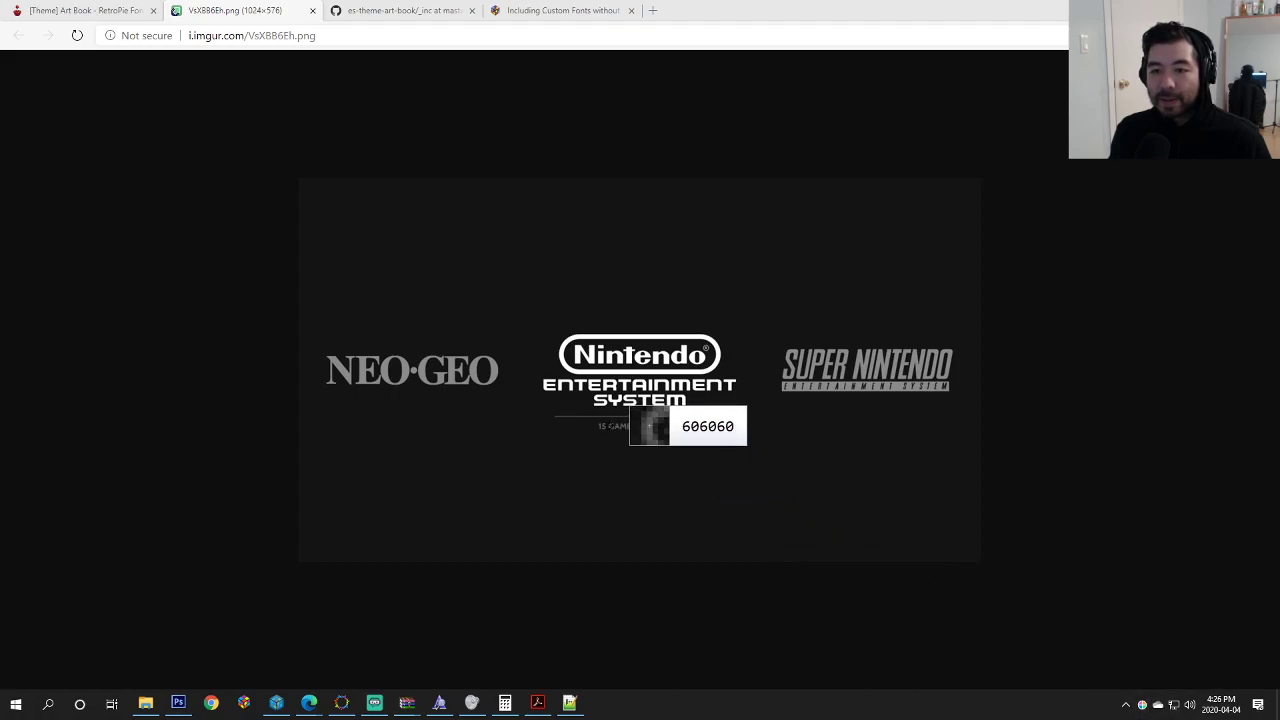
pyautogui.click(609, 424)
pyautogui.hotkey('alt', 'Tab')
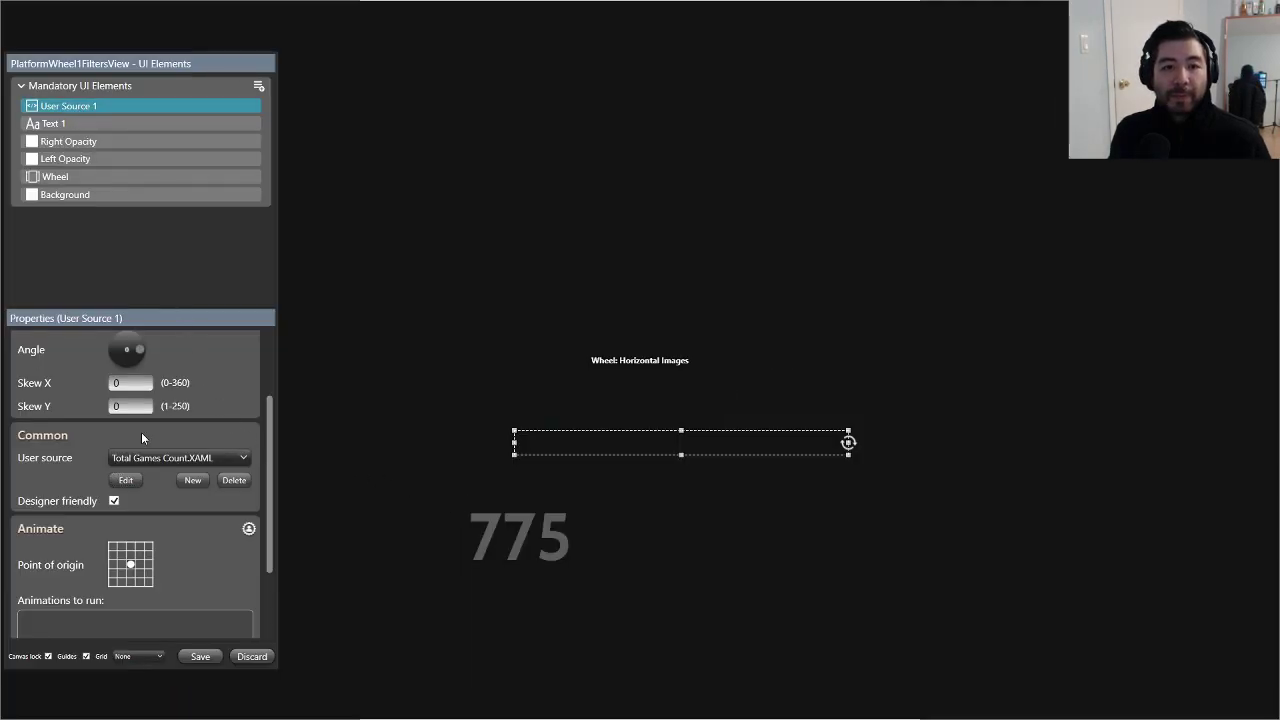
# Step: Set the TextBlock's Foreground to #606060 and save the source
pyautogui.click(125, 480)
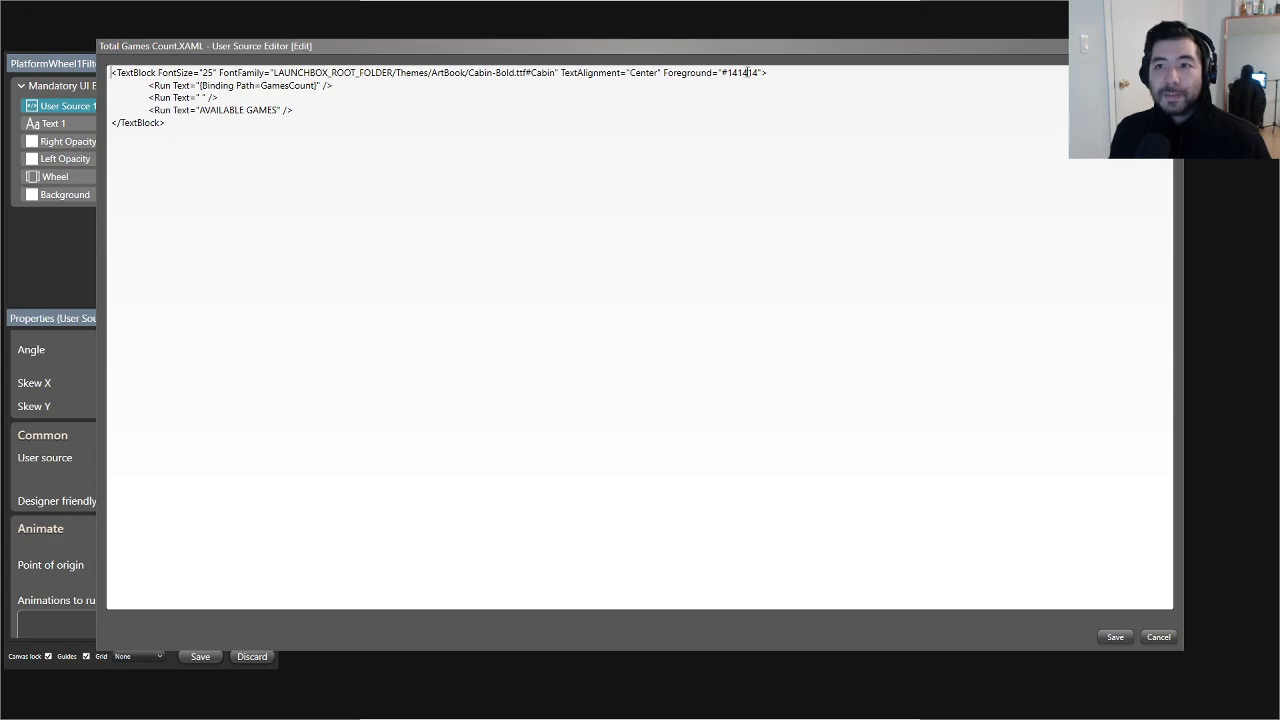
pyautogui.moveTo(760, 72); pyautogui.dragTo(726, 74)
pyautogui.write('606060')
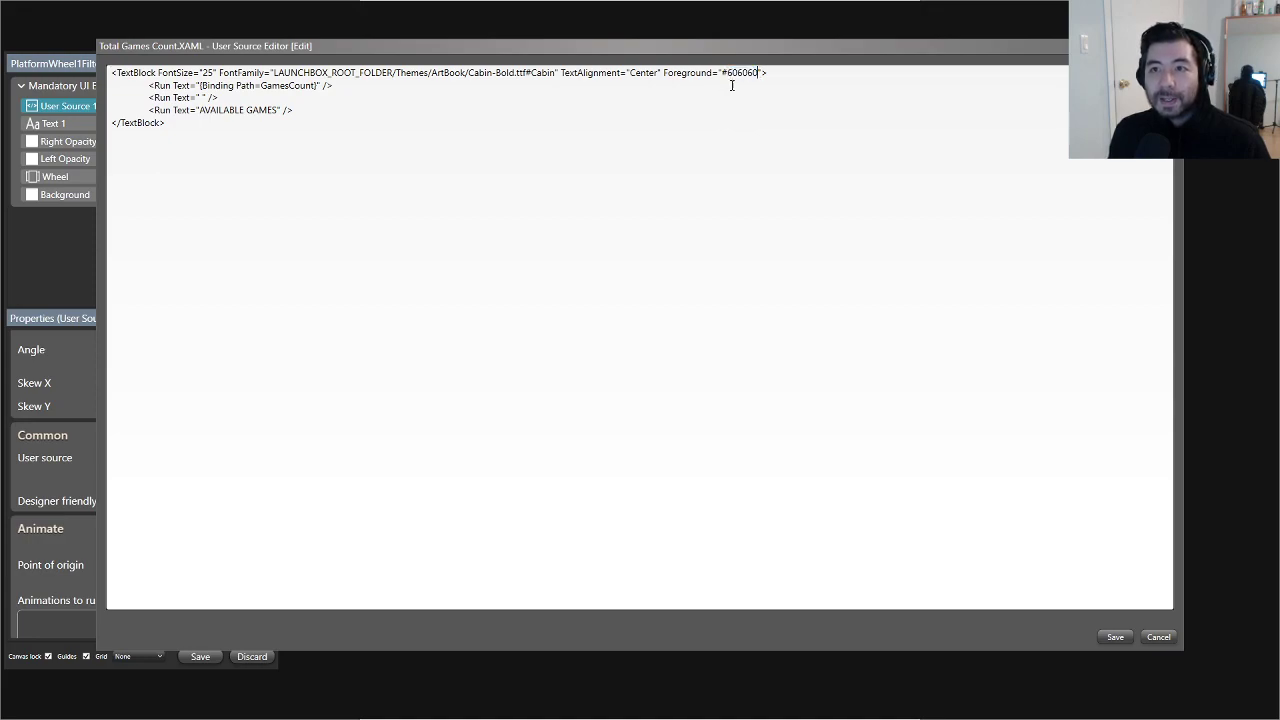
pyautogui.click(1110, 637)
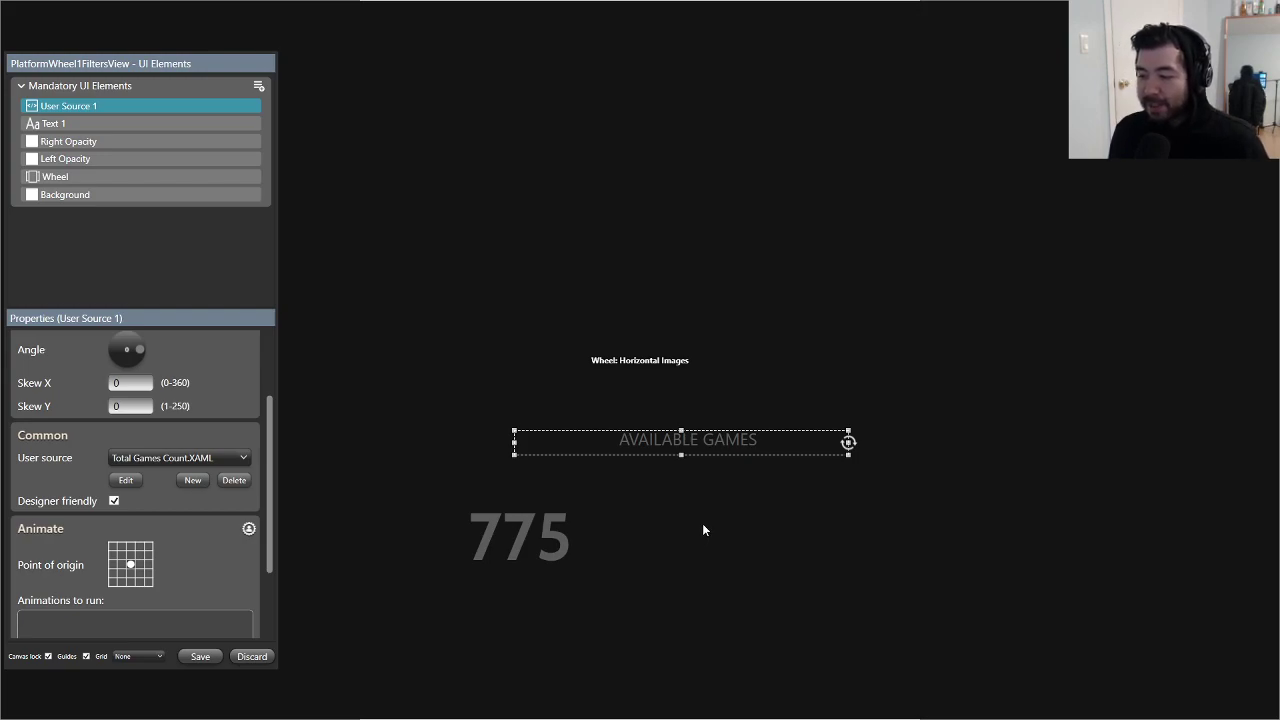
# Step: Reopen the source and prefix the GamesCount binding path with "Preferences."
pyautogui.click(122, 481)
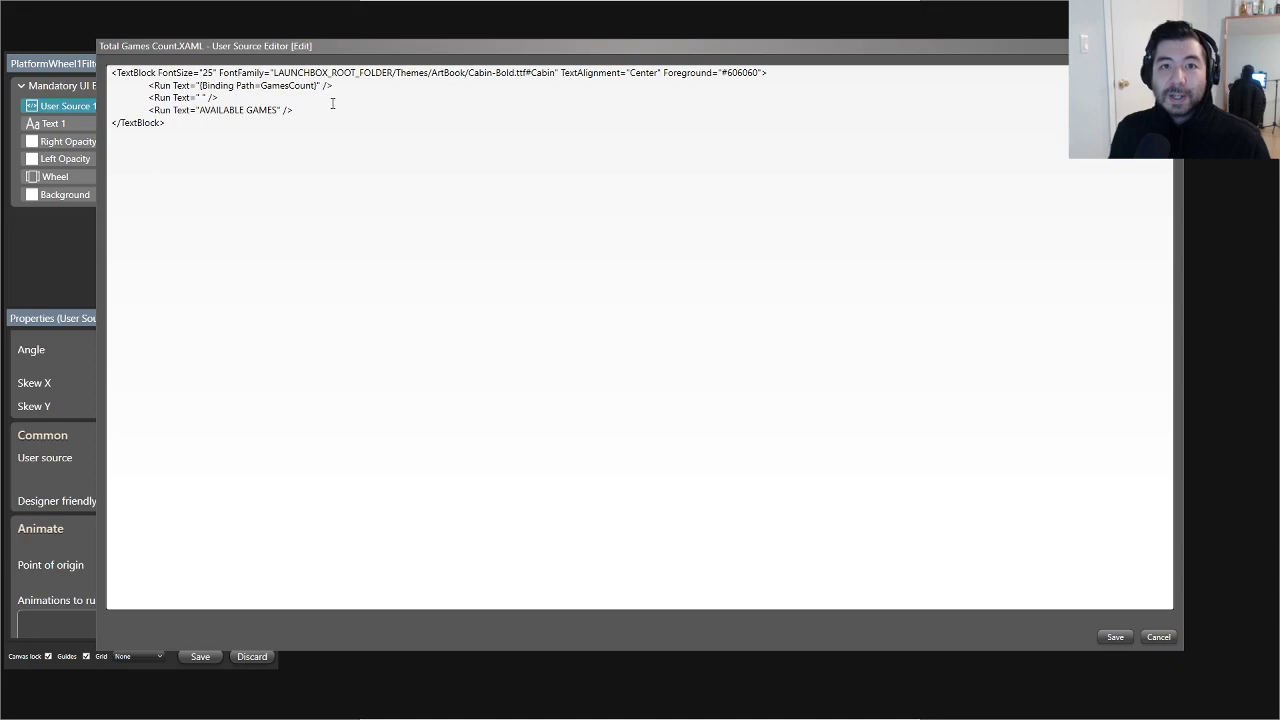
pyautogui.click(263, 85)
pyautogui.write('Preferences.')
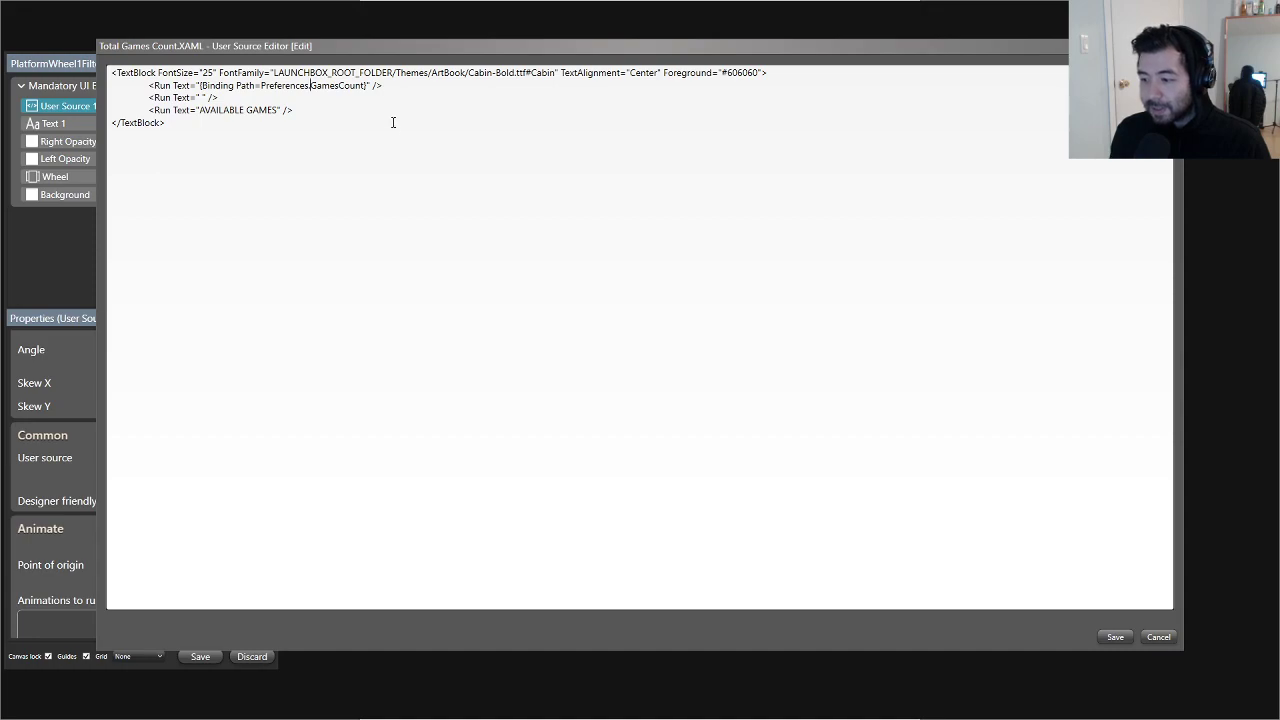
# Step: Save the source with the Preferences.GamesCount binding and nudge the AVAILABLE GAMES element slightly upward on the canvas
pyautogui.click(1114, 637)
pyautogui.moveTo(607, 444)
pyautogui.mouseDown()
pyautogui.moveTo(637, 434)
pyautogui.moveTo(618, 432)
pyautogui.mouseUp()
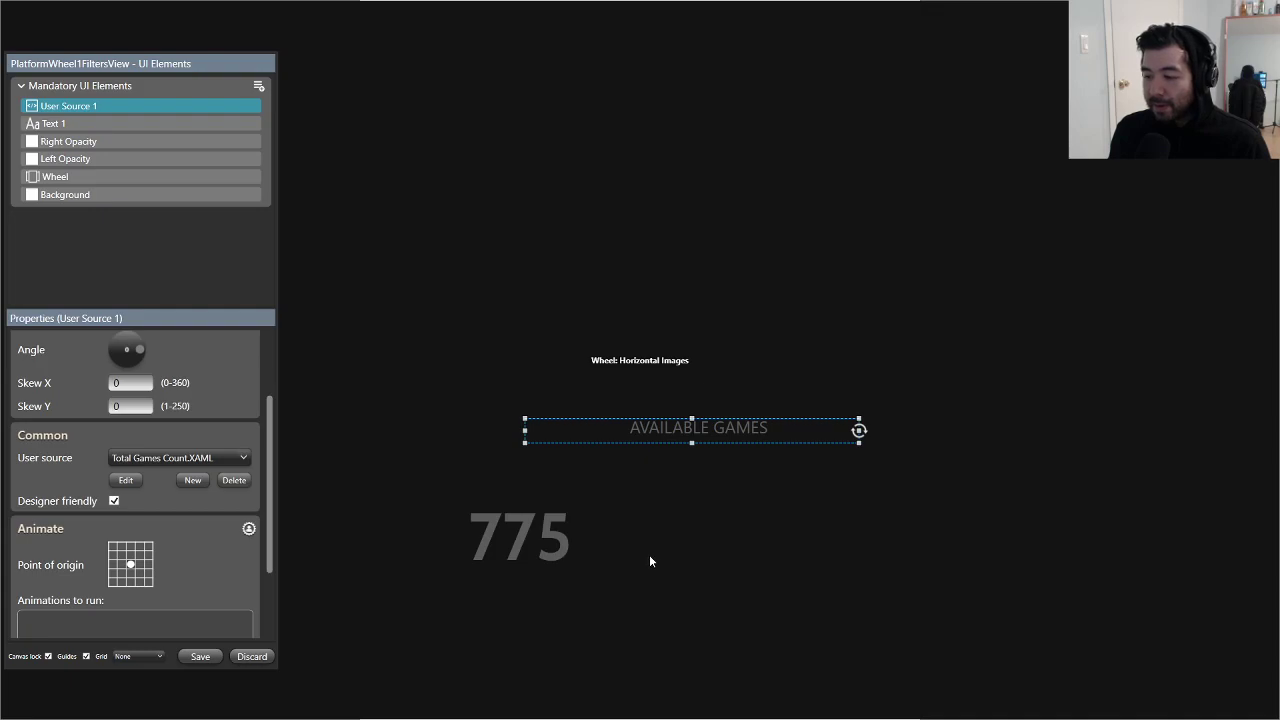
# Step: Remove the "Preferences." prefix from the GamesCount binding path and save the source
pyautogui.click(122, 480)
pyautogui.click(309, 86)
pyautogui.press('BackSpace')
pyautogui.press('BackSpace')
pyautogui.press('BackSpace')
pyautogui.press('BackSpace')
pyautogui.press('BackSpace')
pyautogui.press('BackSpace')
pyautogui.press('BackSpace')
pyautogui.press('BackSpace')
pyautogui.press('BackSpace')
pyautogui.press('BackSpace')
pyautogui.press('BackSpace')
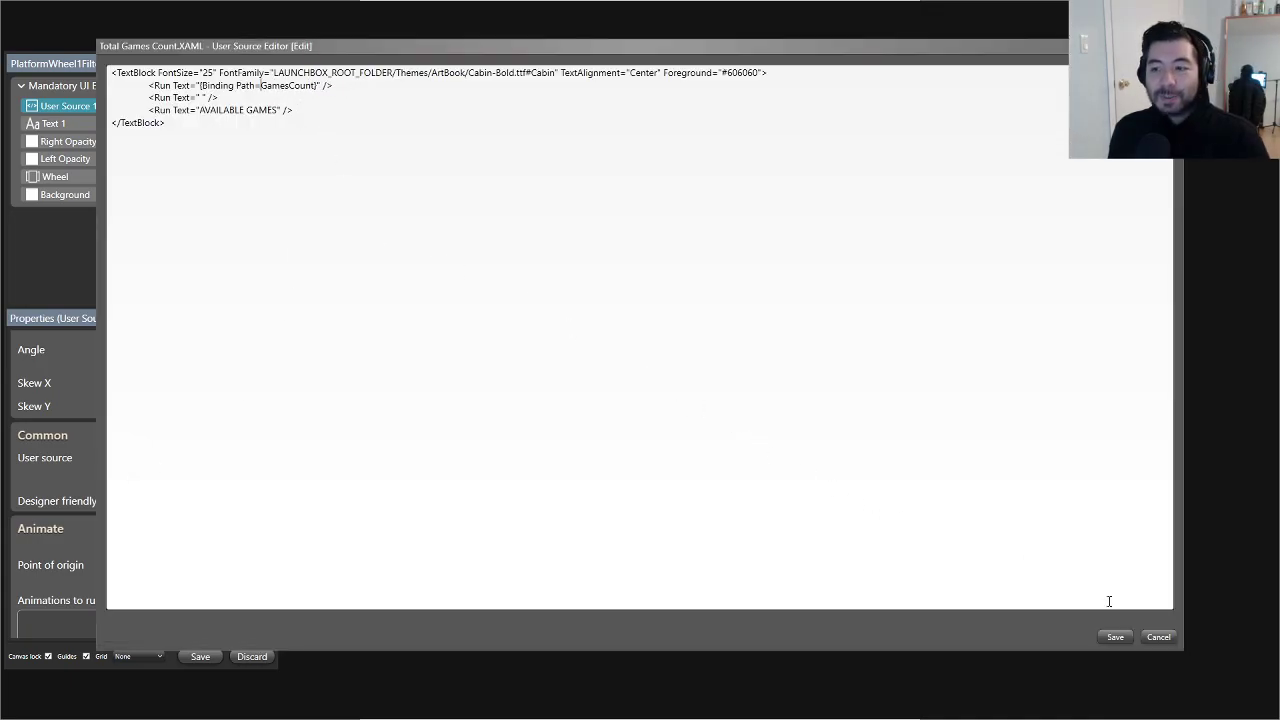
pyautogui.click(1115, 637)
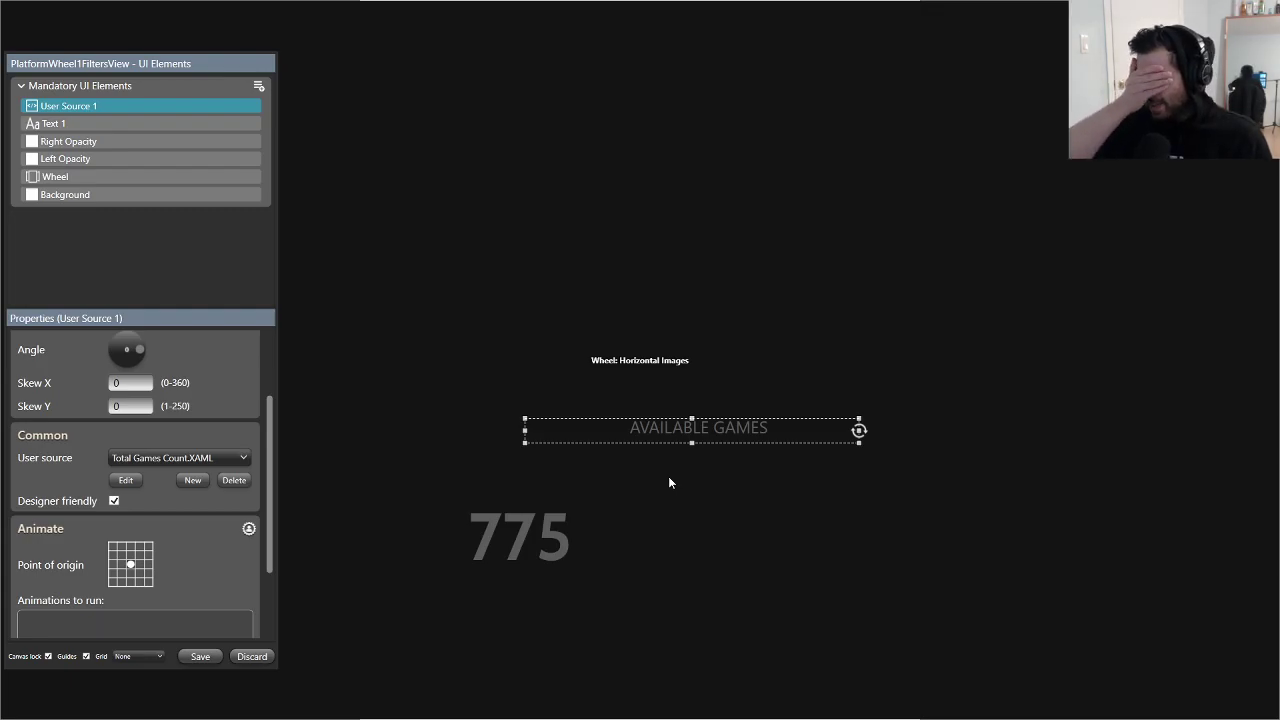
# Step: Open the Instant Eyedropper options and examine the colour code formats, keeping HTML selected
pyautogui.press('super')
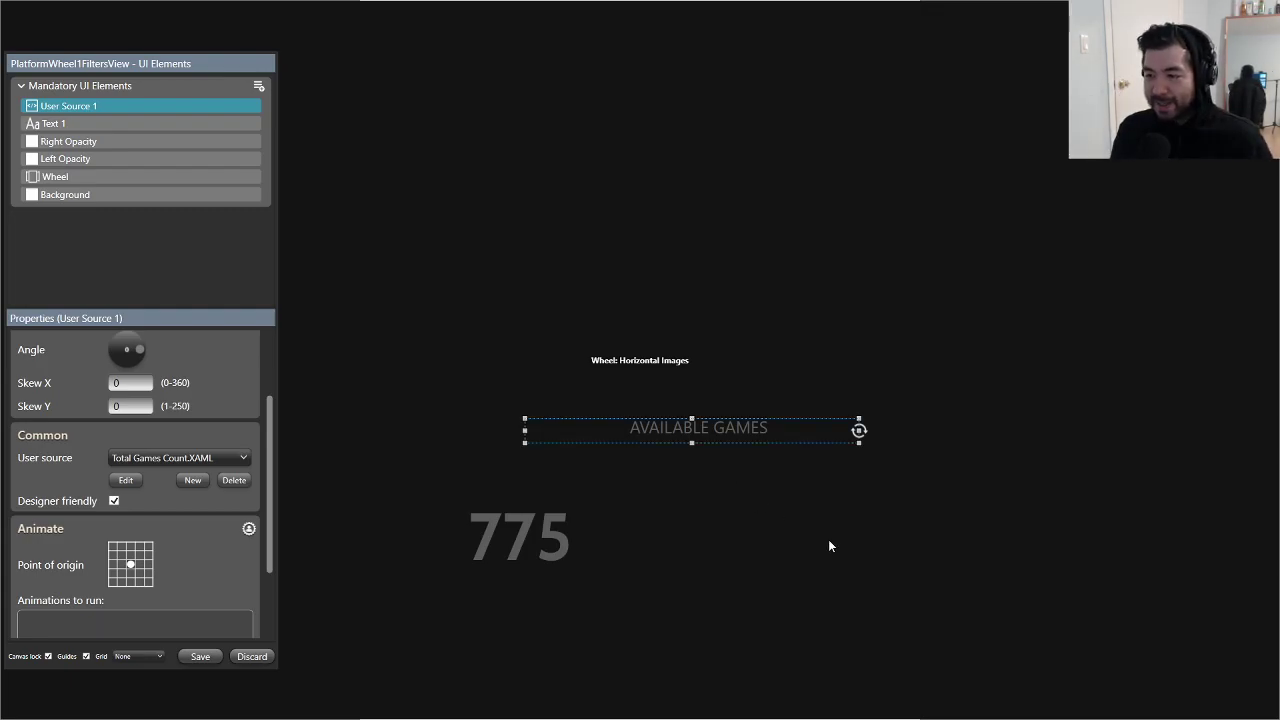
pyautogui.rightClick(1140, 703)
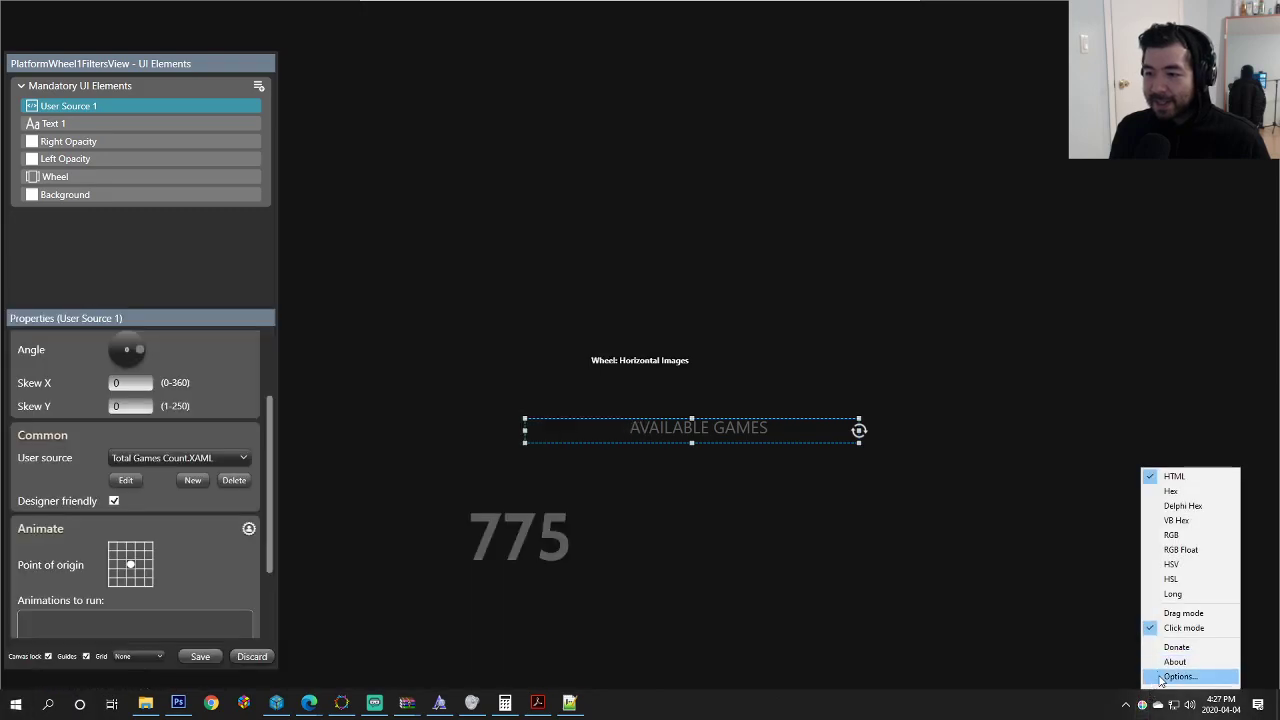
pyautogui.click(1160, 681)
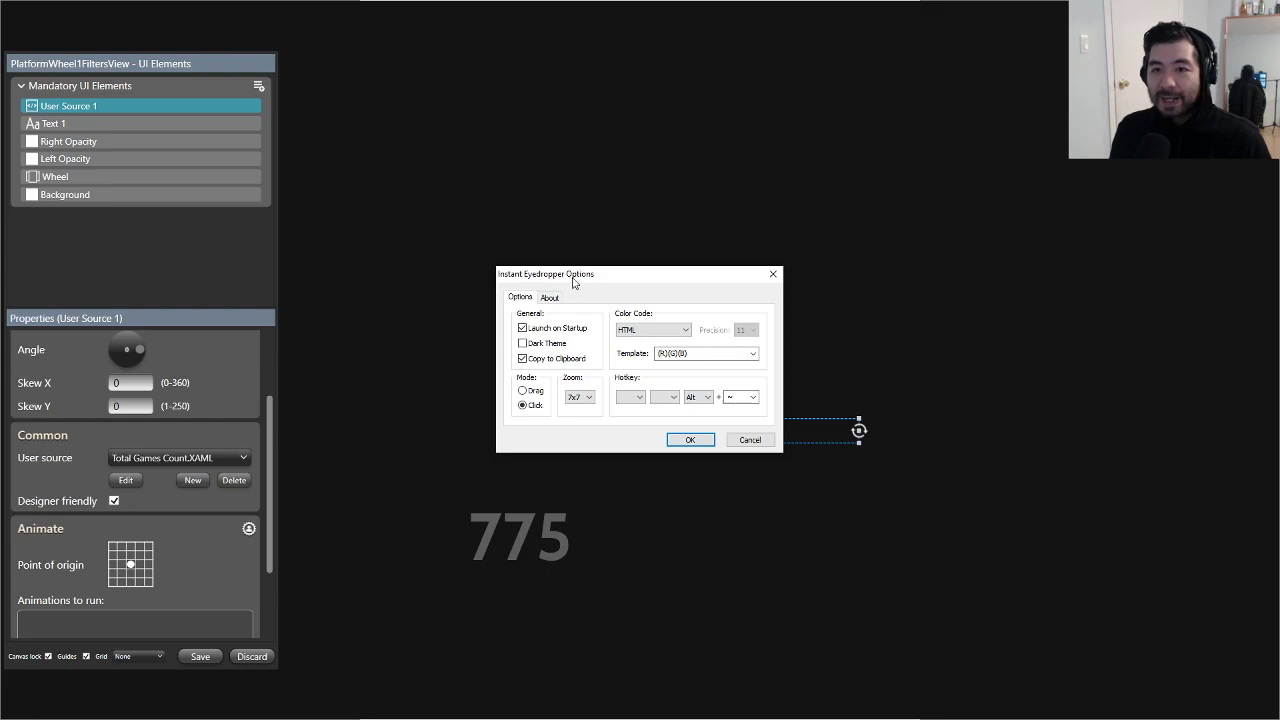
pyautogui.click(750, 439)
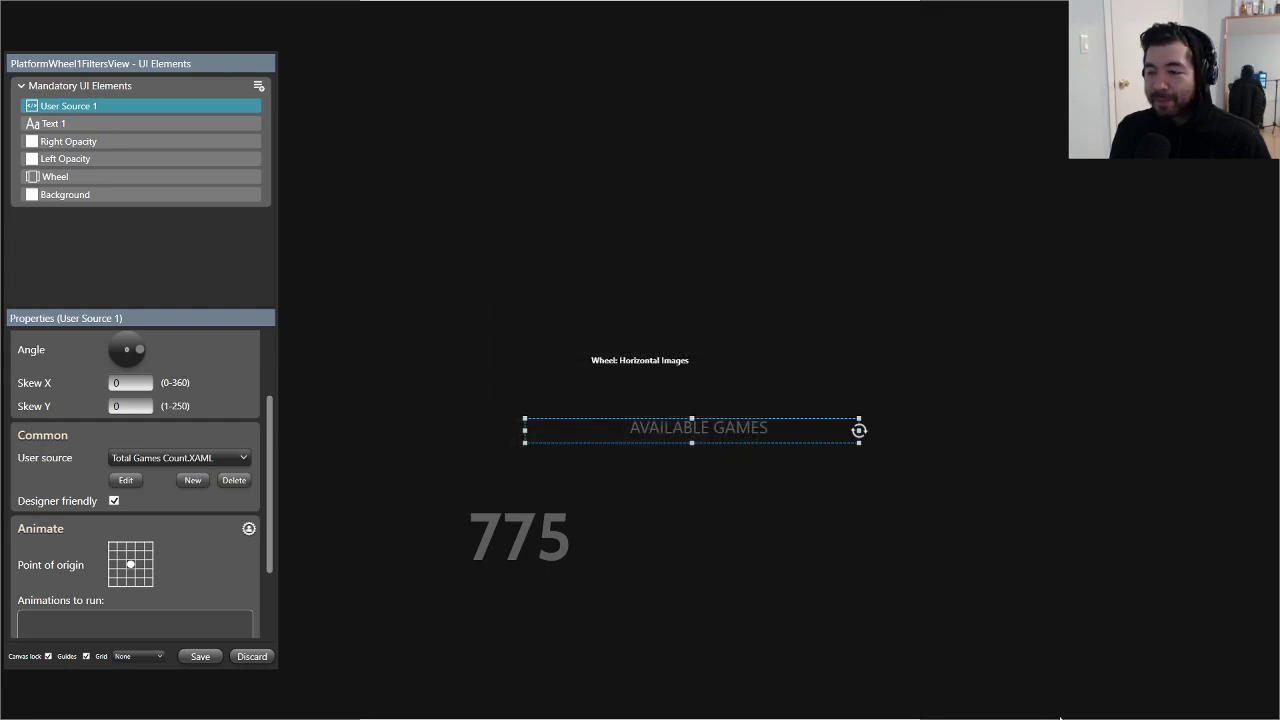
pyautogui.press('super')
pyautogui.rightClick(1142, 704)
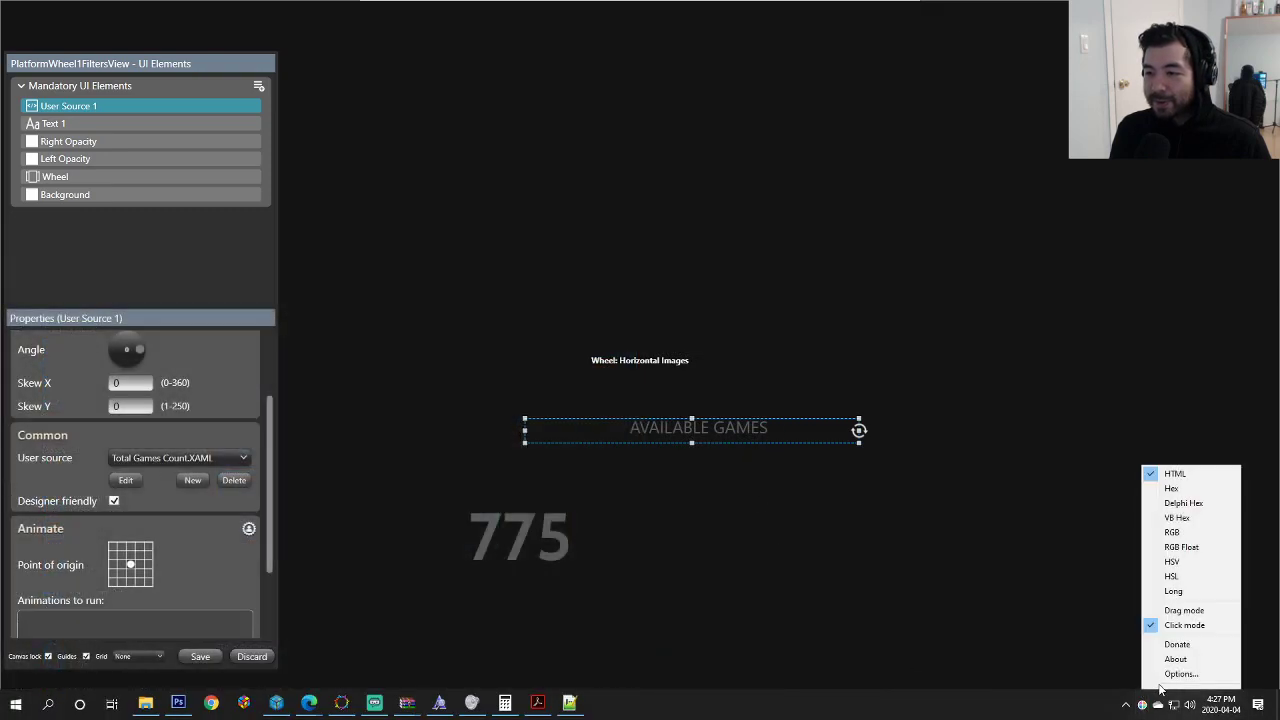
pyautogui.click(1167, 676)
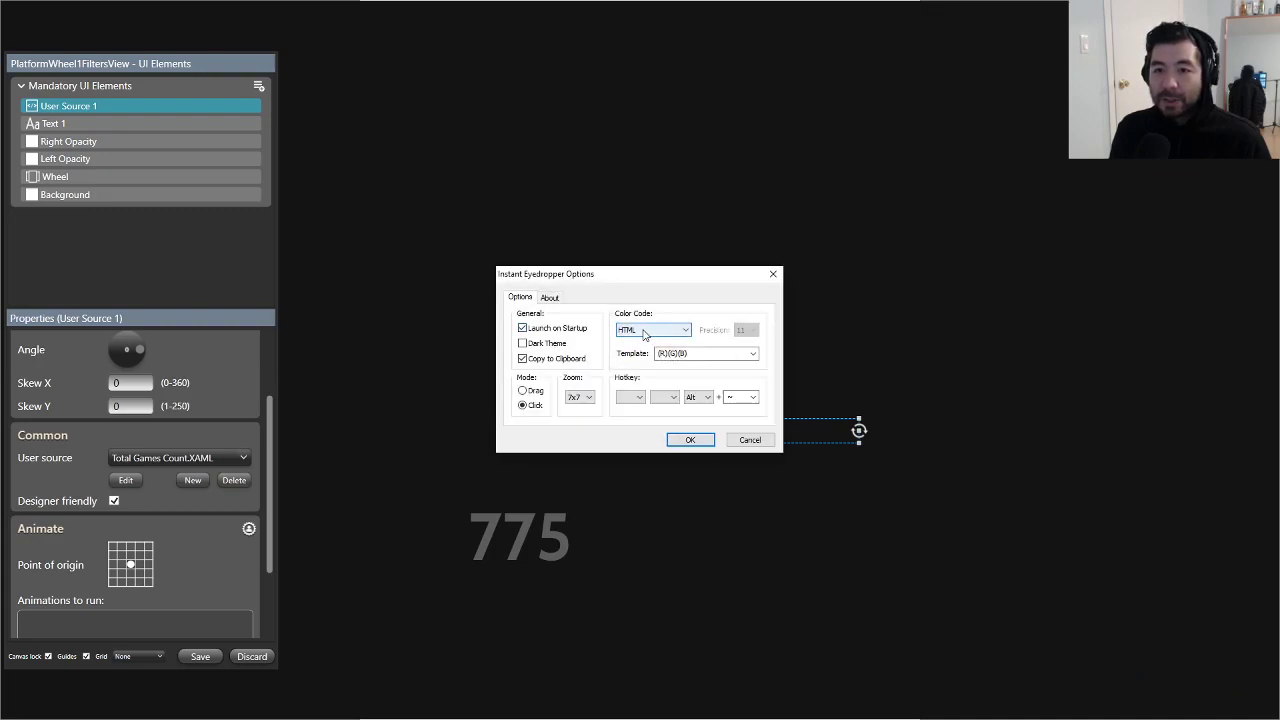
pyautogui.click(643, 332)
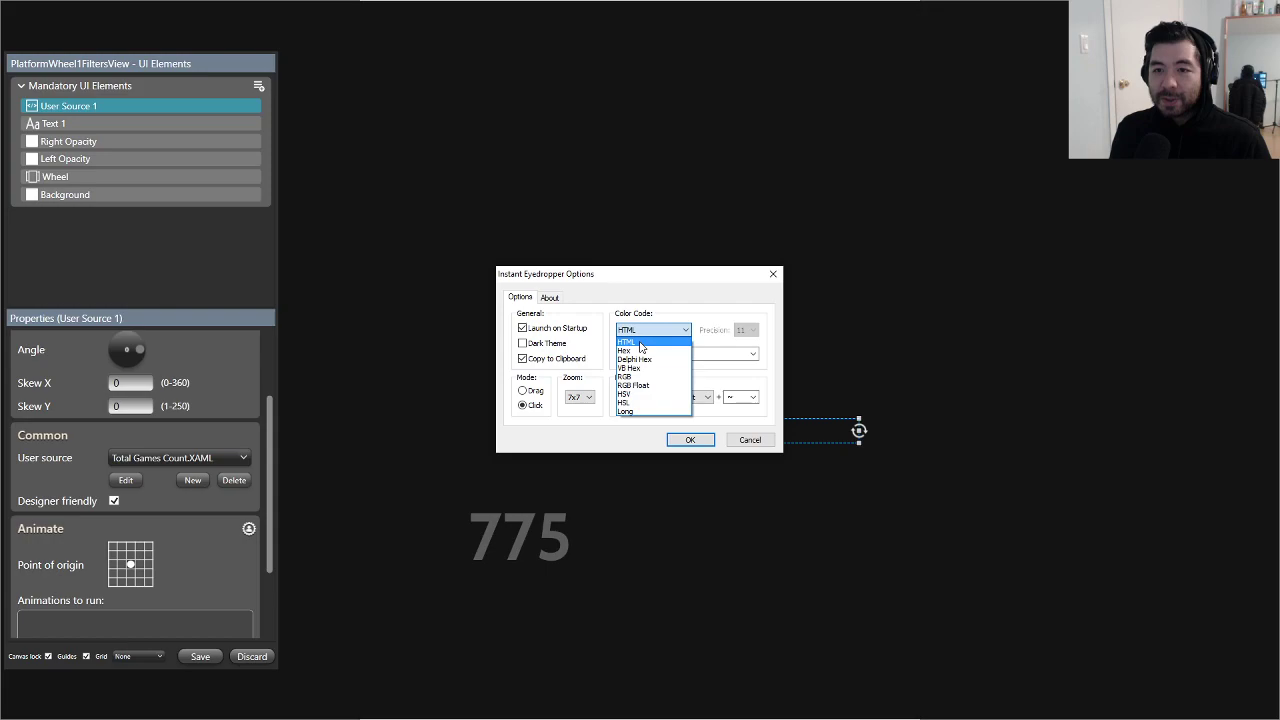
pyautogui.click(640, 343)
pyautogui.click(643, 332)
pyautogui.click(643, 342)
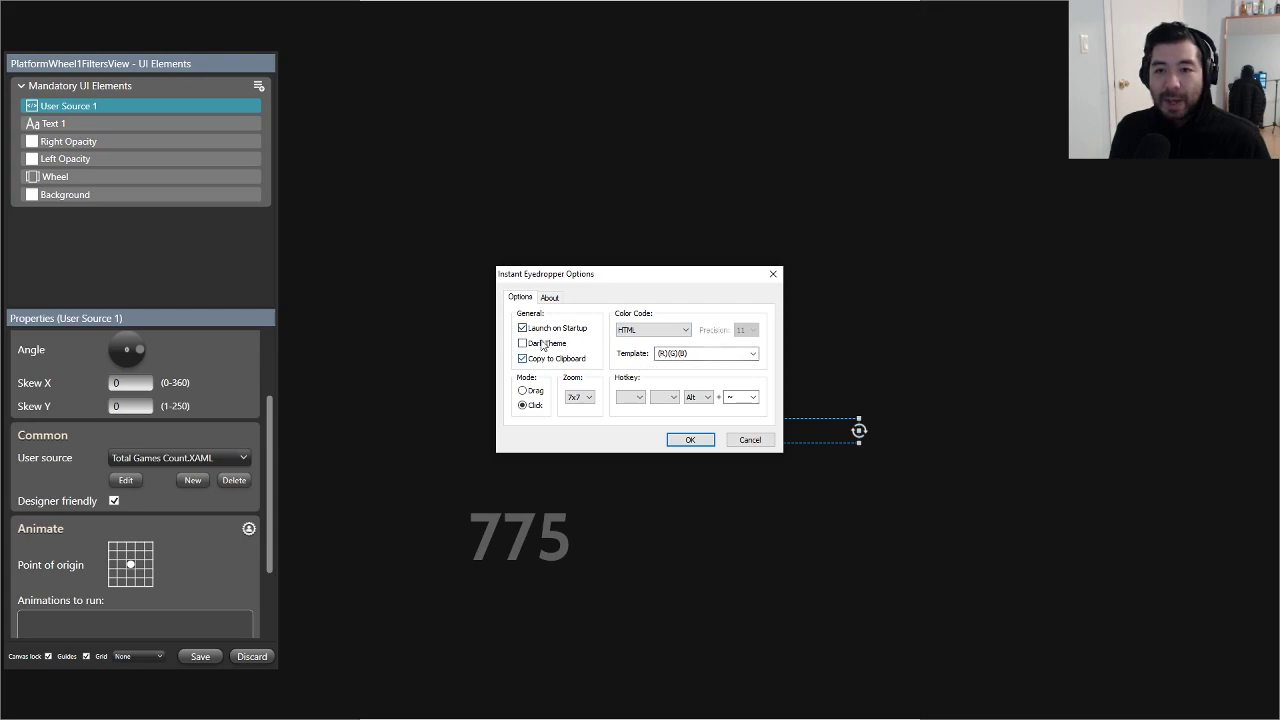
pyautogui.click(690, 440)
pyautogui.press('super')
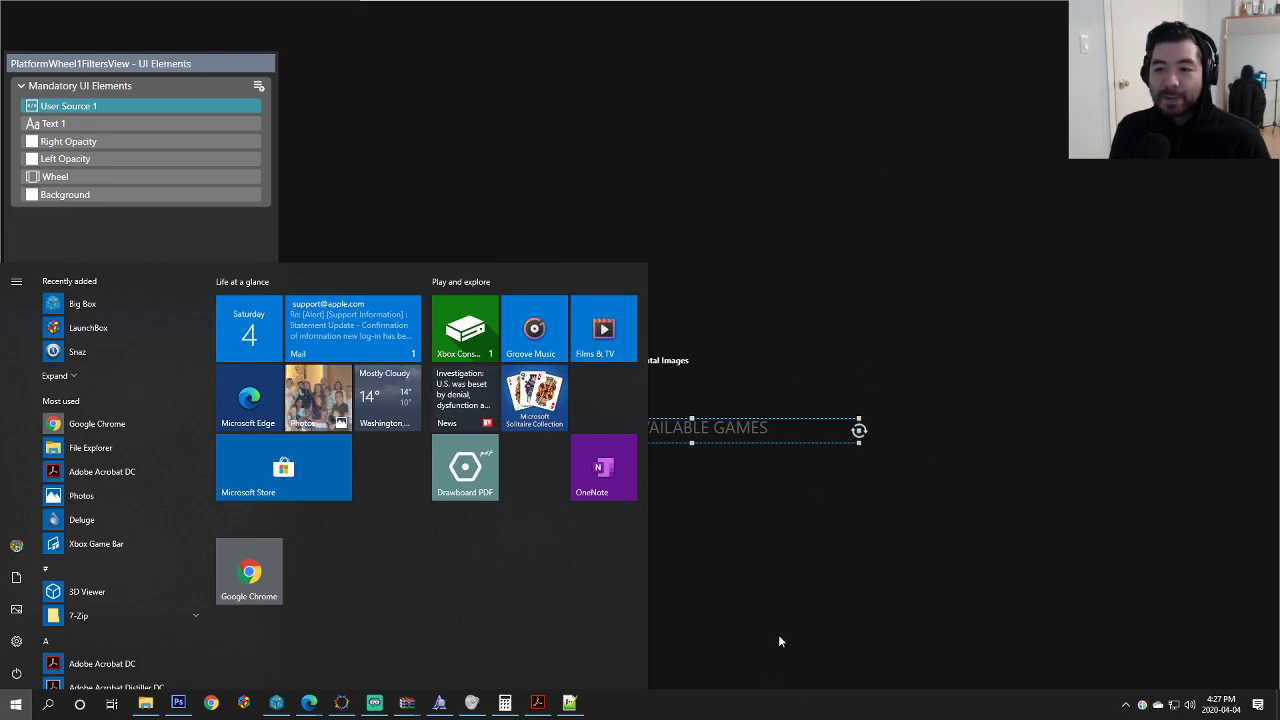
pyautogui.click(140, 242)
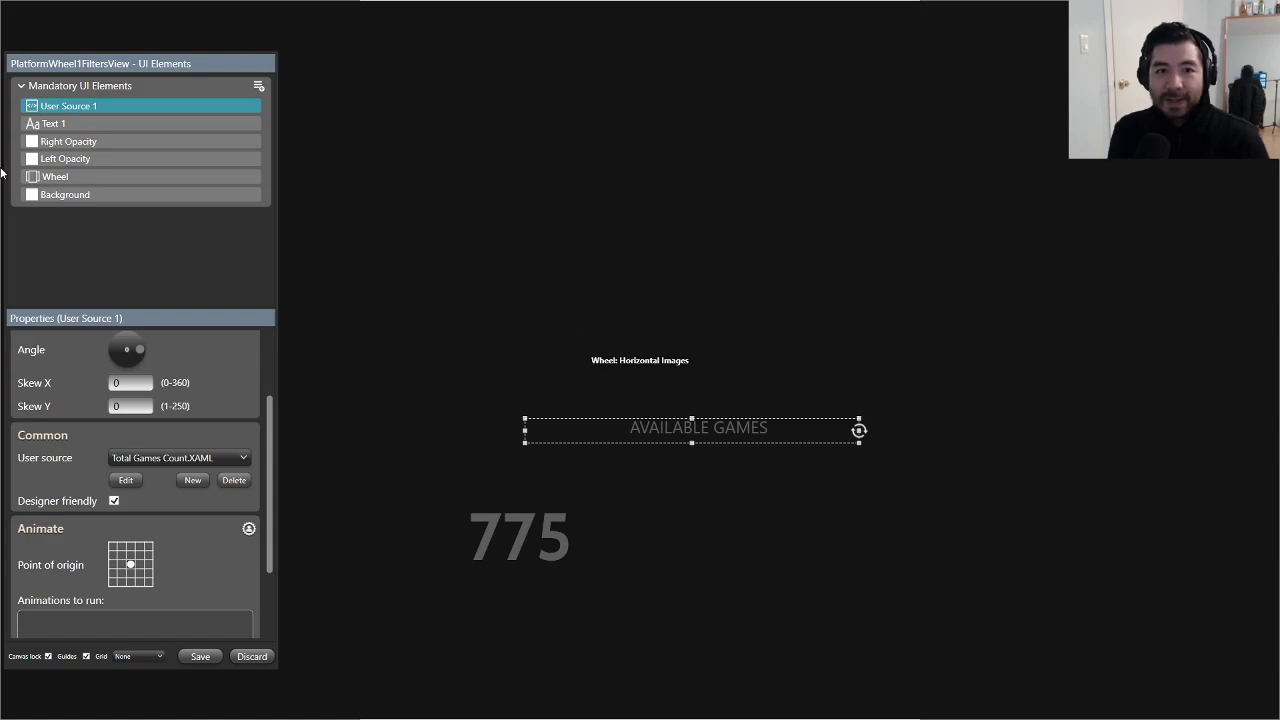
# Step: Center the AVAILABLE GAMES element horizontally on the canvas and move it down to a Y position of about 668
pyautogui.moveTo(676, 429); pyautogui.dragTo(617, 445)
pyautogui.rightClick(617, 445)
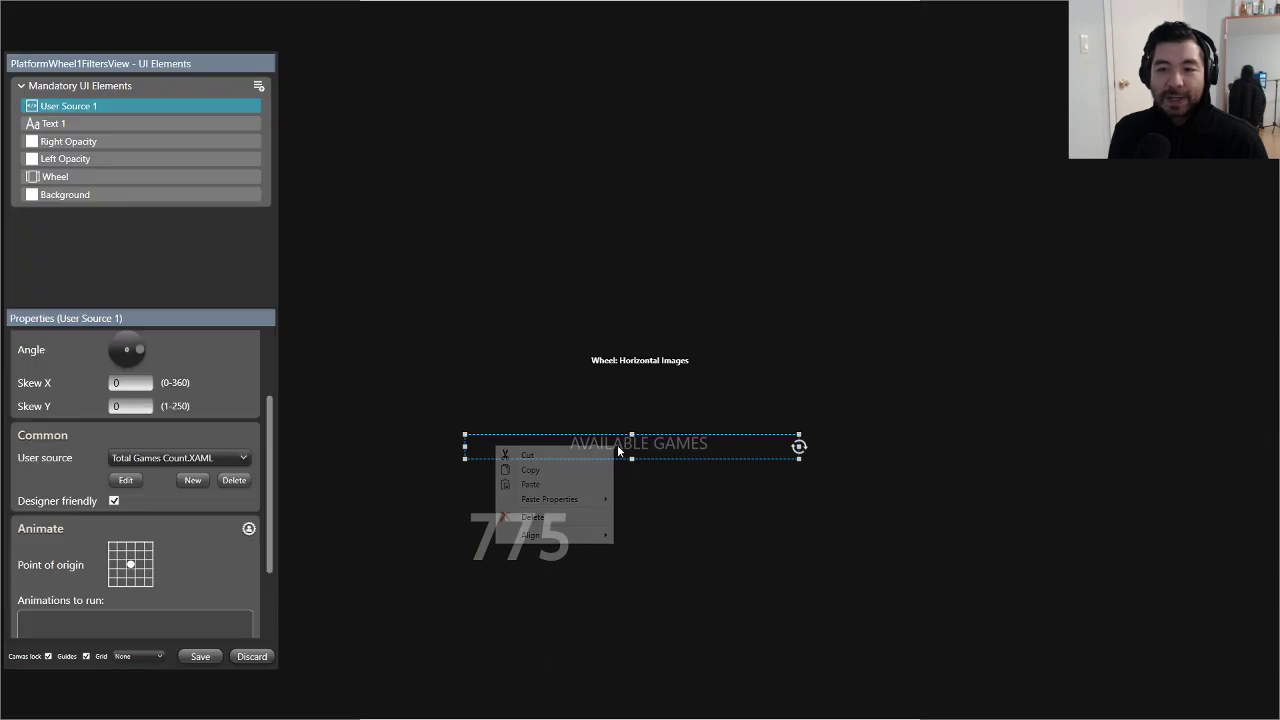
pyautogui.moveTo(567, 536)
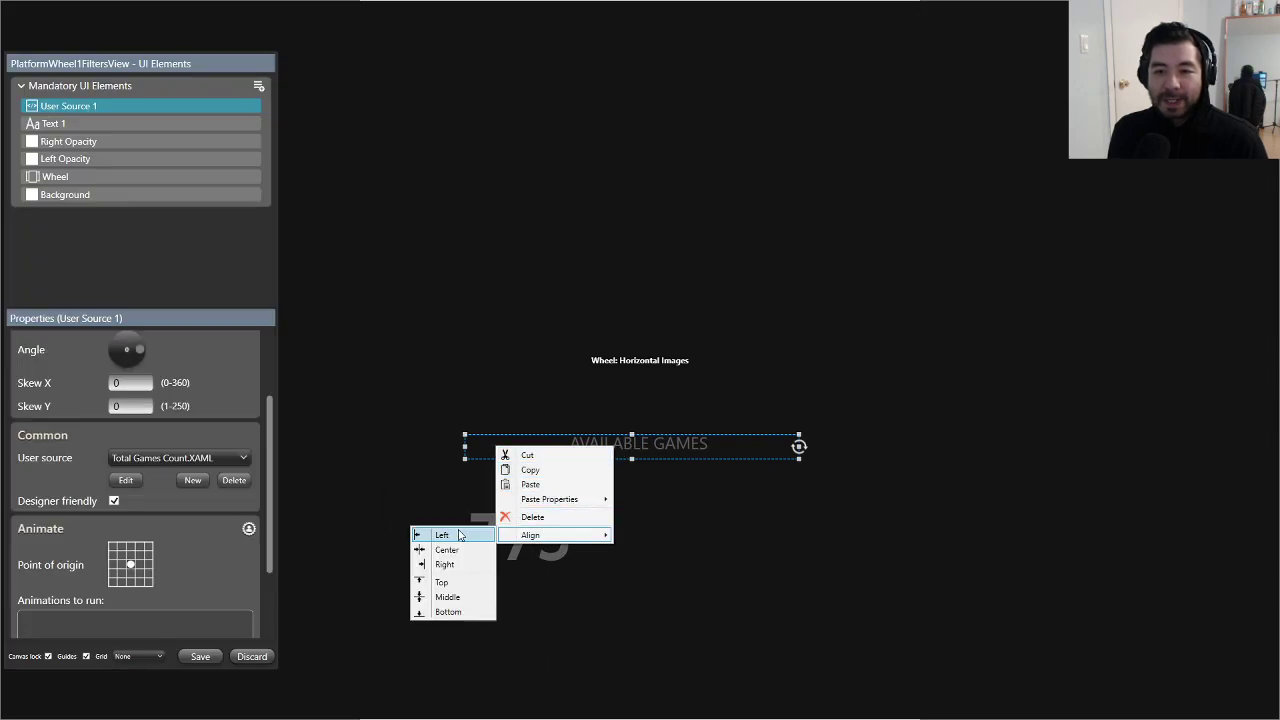
pyautogui.click(447, 550)
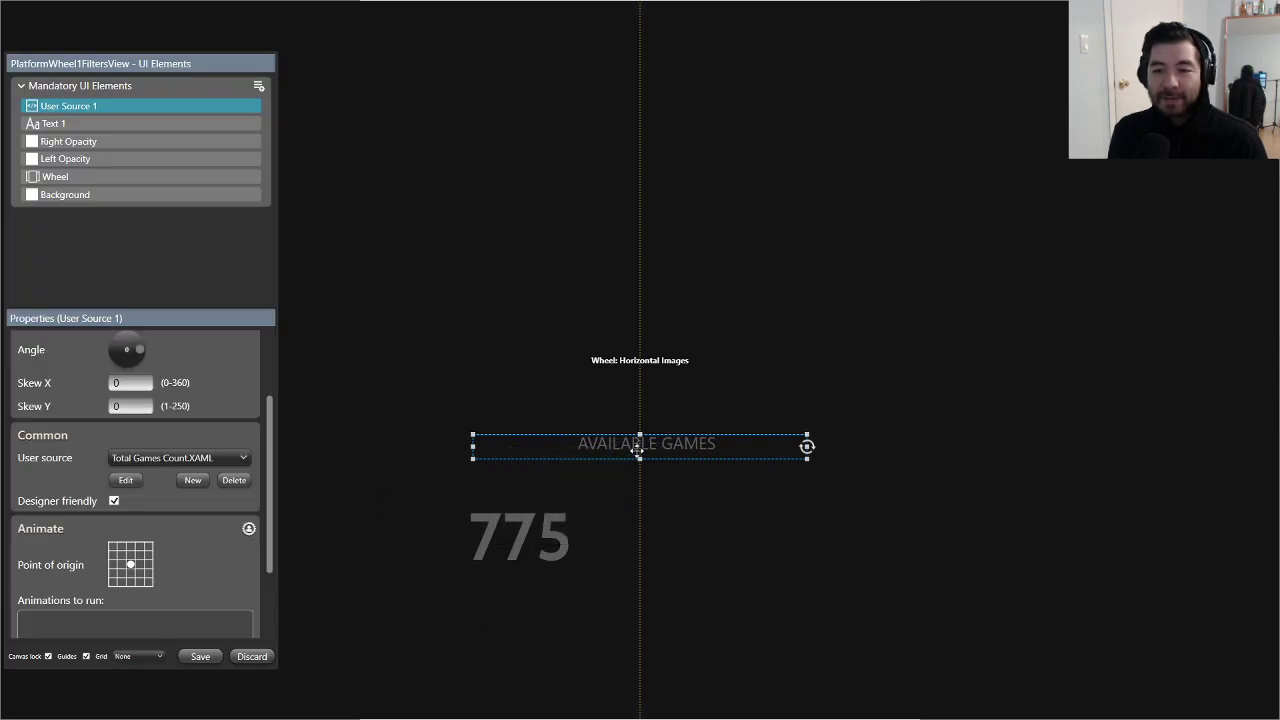
pyautogui.moveTo(636, 449); pyautogui.dragTo(638, 463)
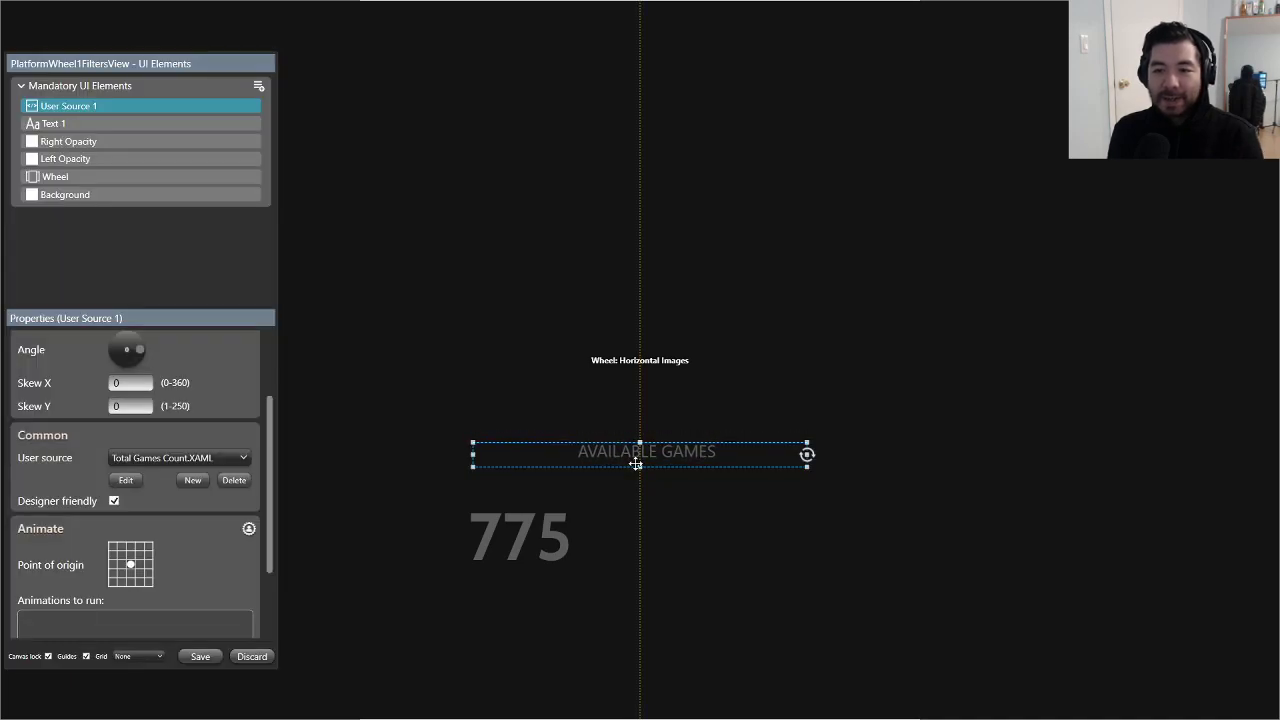
# Step: Delete the large 775 text element, Text 1, from the view
pyautogui.click(528, 537)
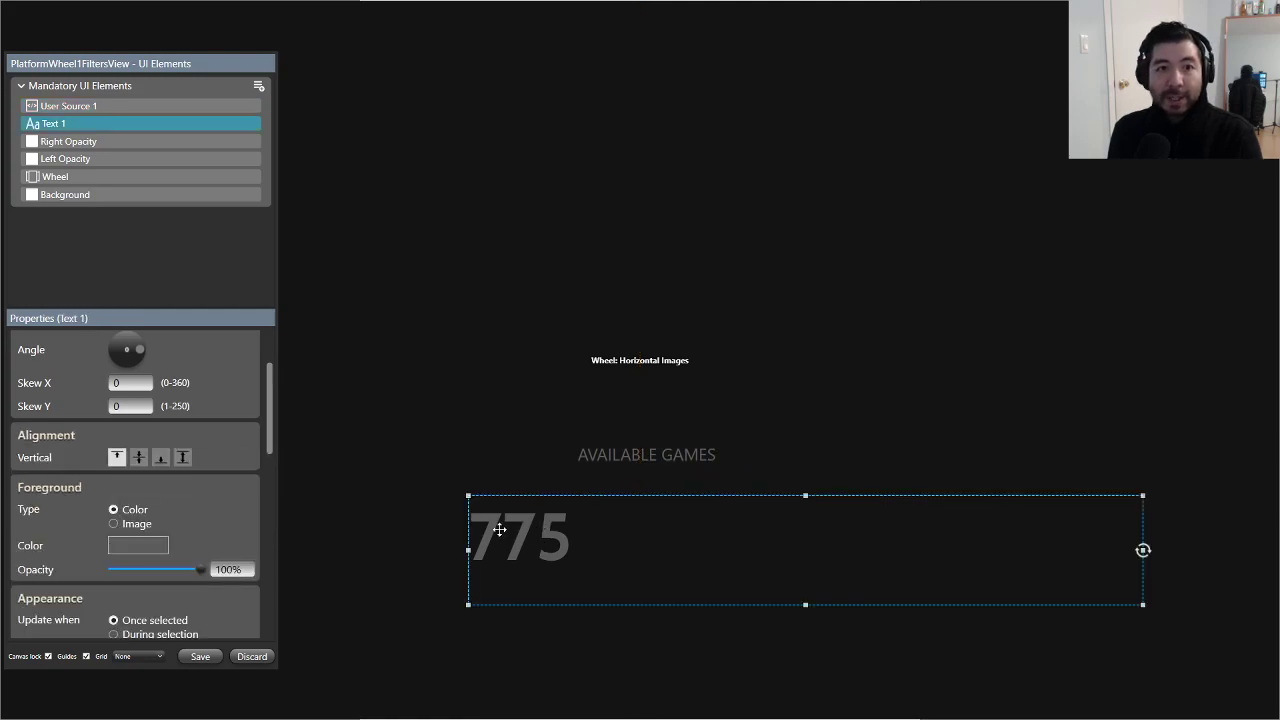
pyautogui.press('Delete')
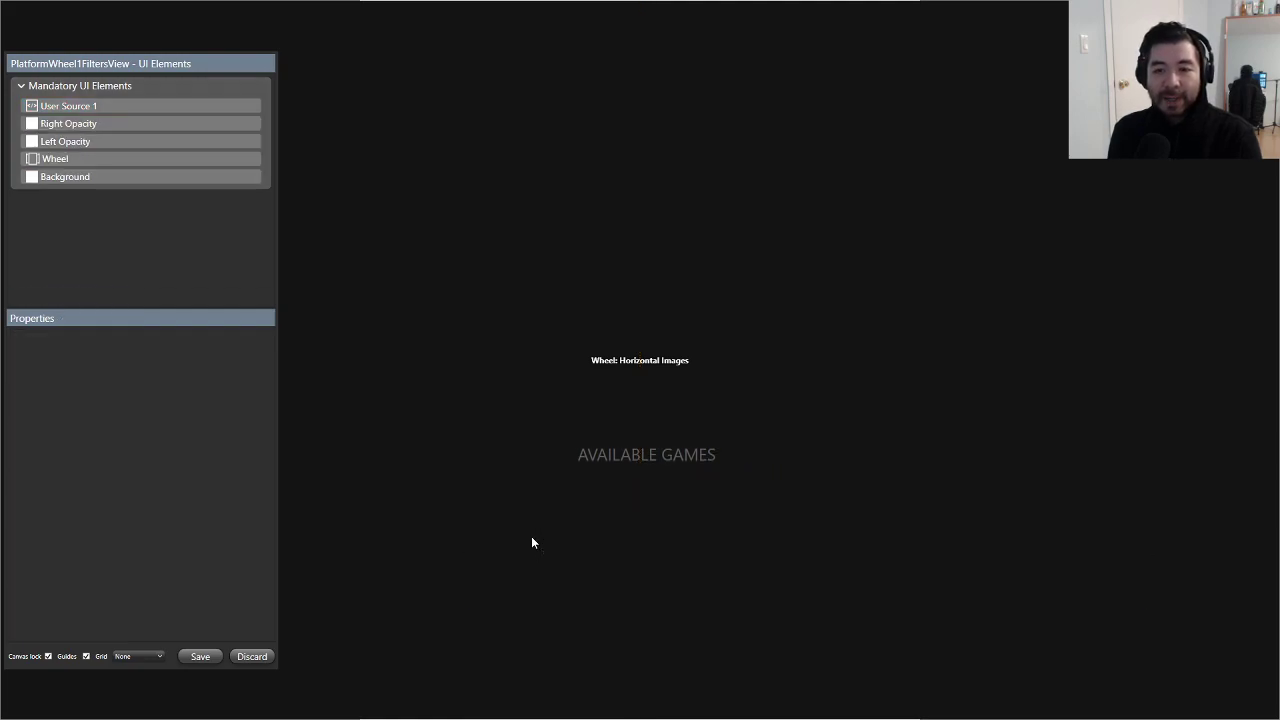
# Step: Add a rectangle to the view and set its solid foreground colour to 666666
pyautogui.click(110, 108)
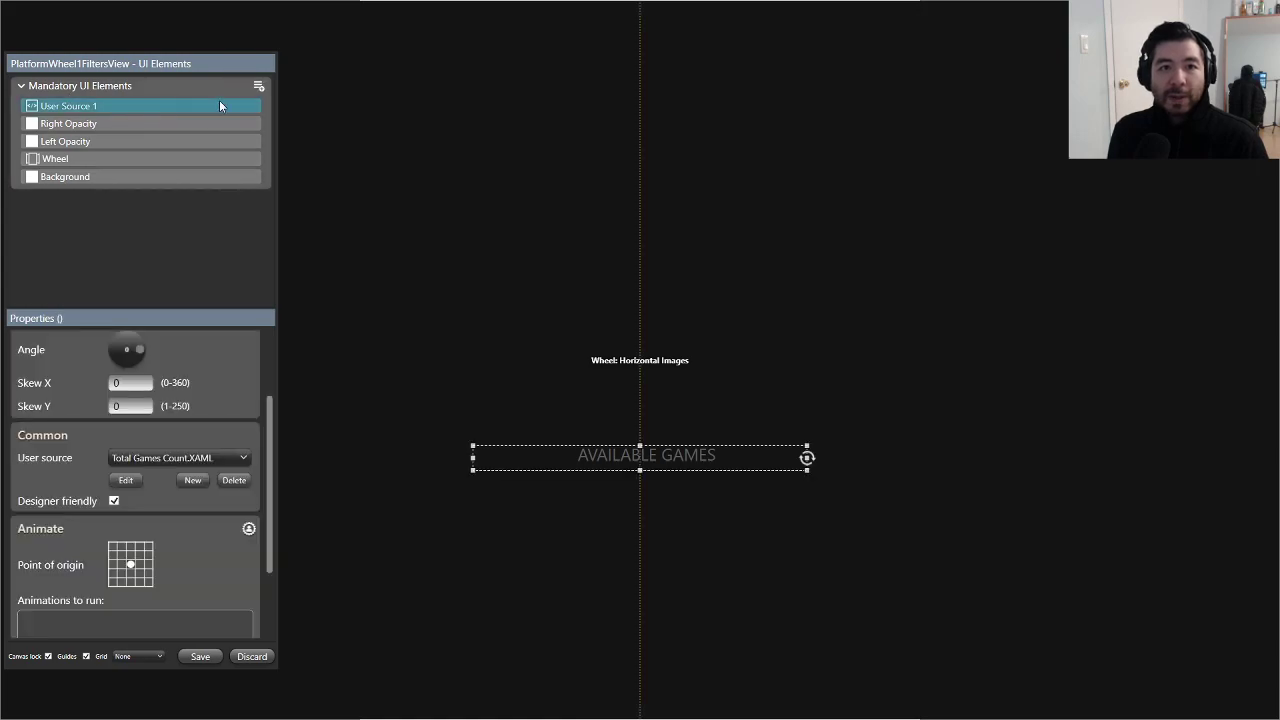
pyautogui.click(257, 87)
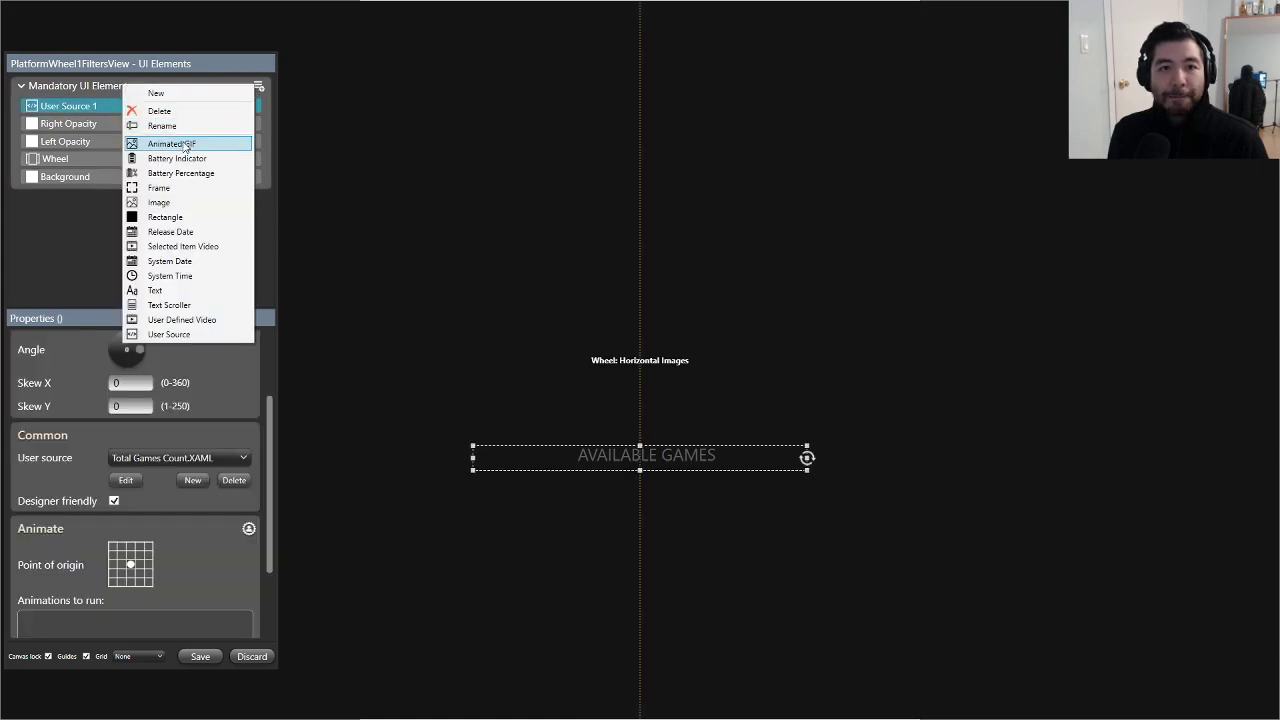
pyautogui.click(165, 217)
pyautogui.click(136, 484)
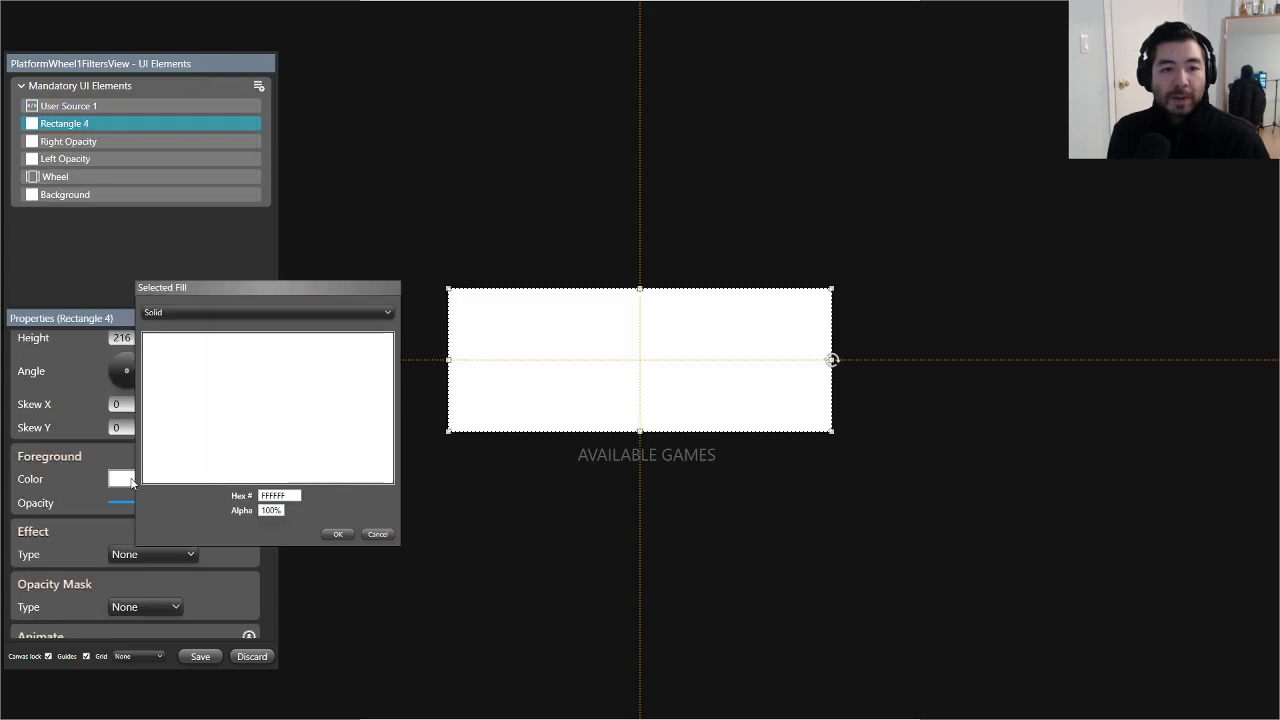
pyautogui.click(280, 496)
pyautogui.write('666666')
pyautogui.click(338, 534)
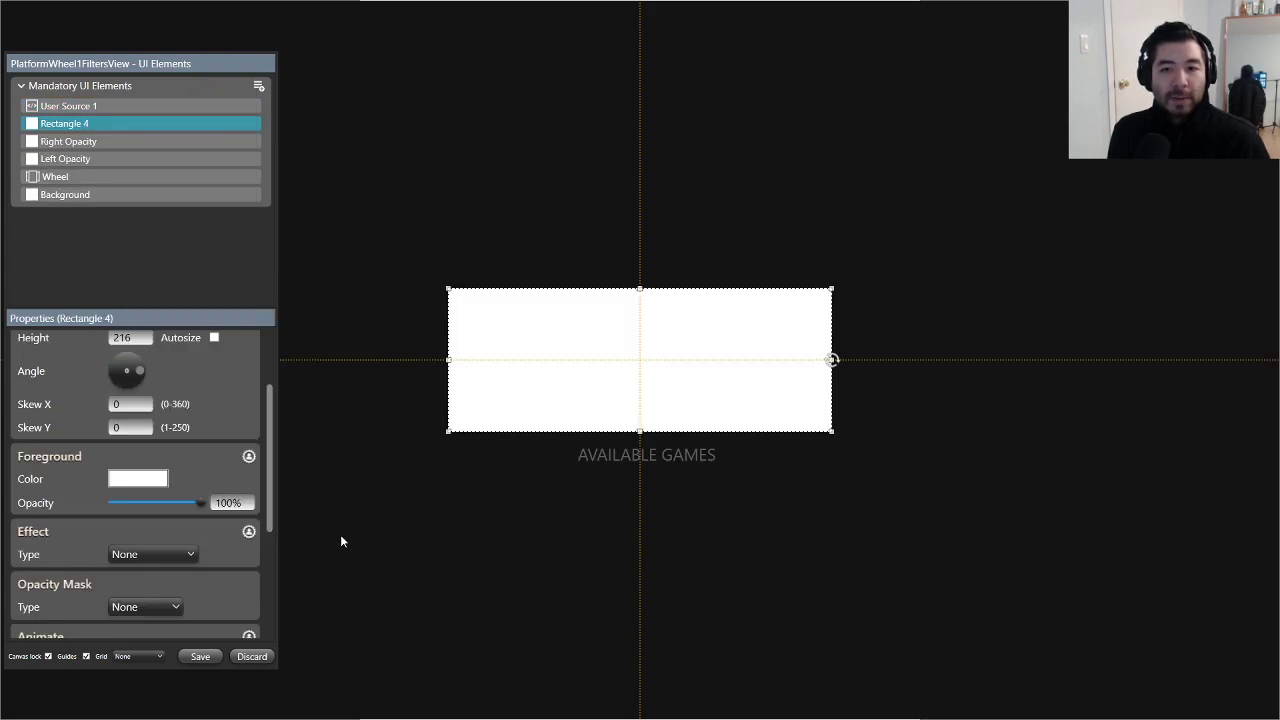
# Step: Flatten the rectangle to a height of about 8, making a thin line above the AVAILABLE GAMES text
pyautogui.moveTo(640, 286); pyautogui.dragTo(646, 432)
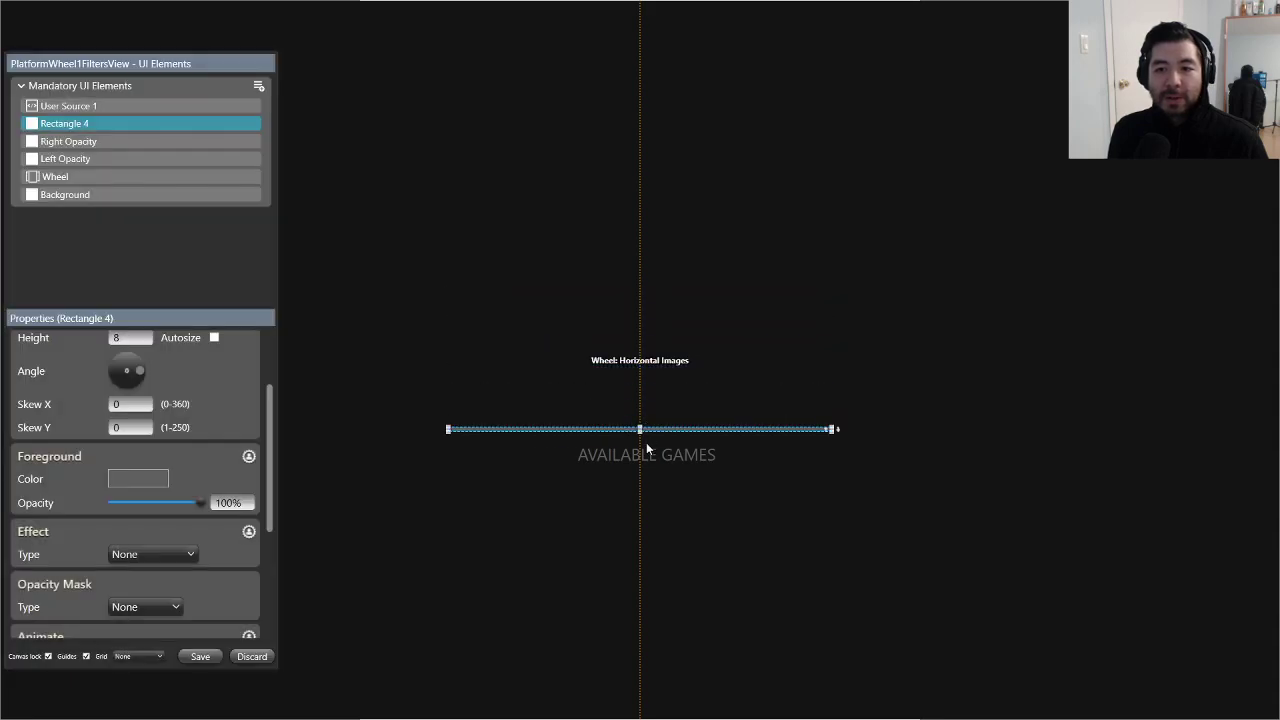
pyautogui.scroll(3, 226, 390)
pyautogui.click(115, 456)
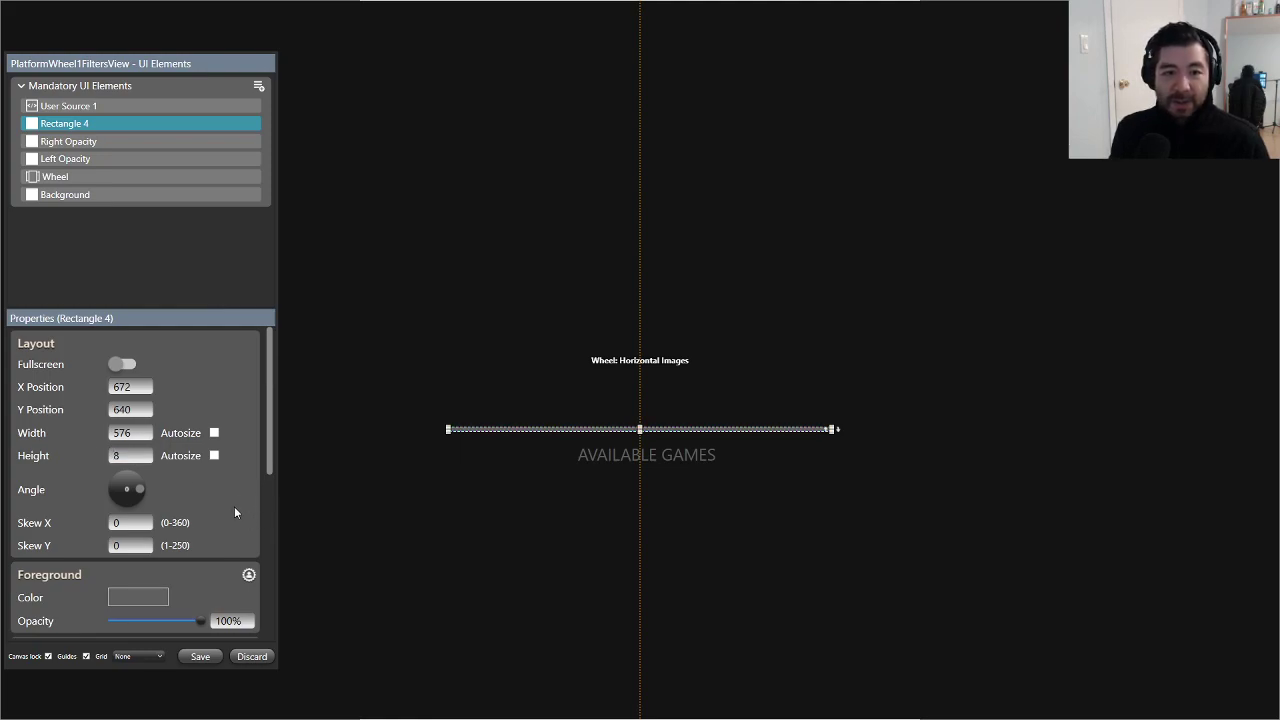
pyautogui.click(116, 456)
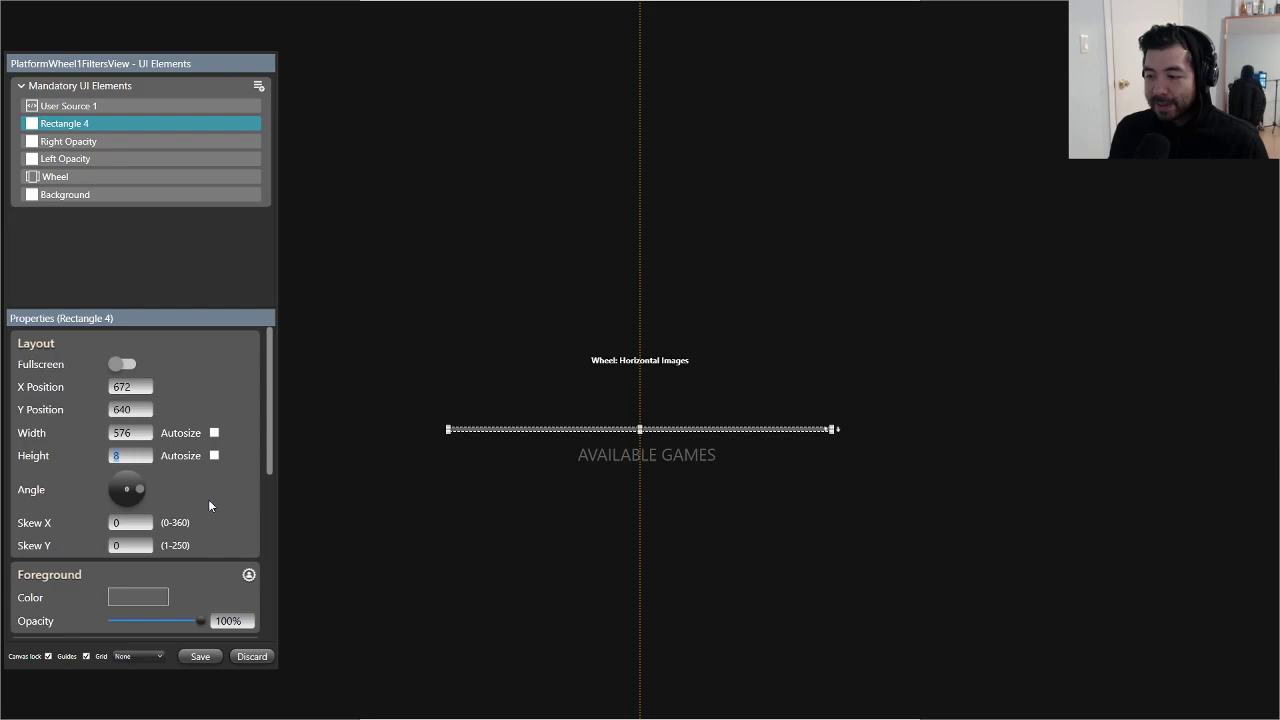
pyautogui.click(91, 142)
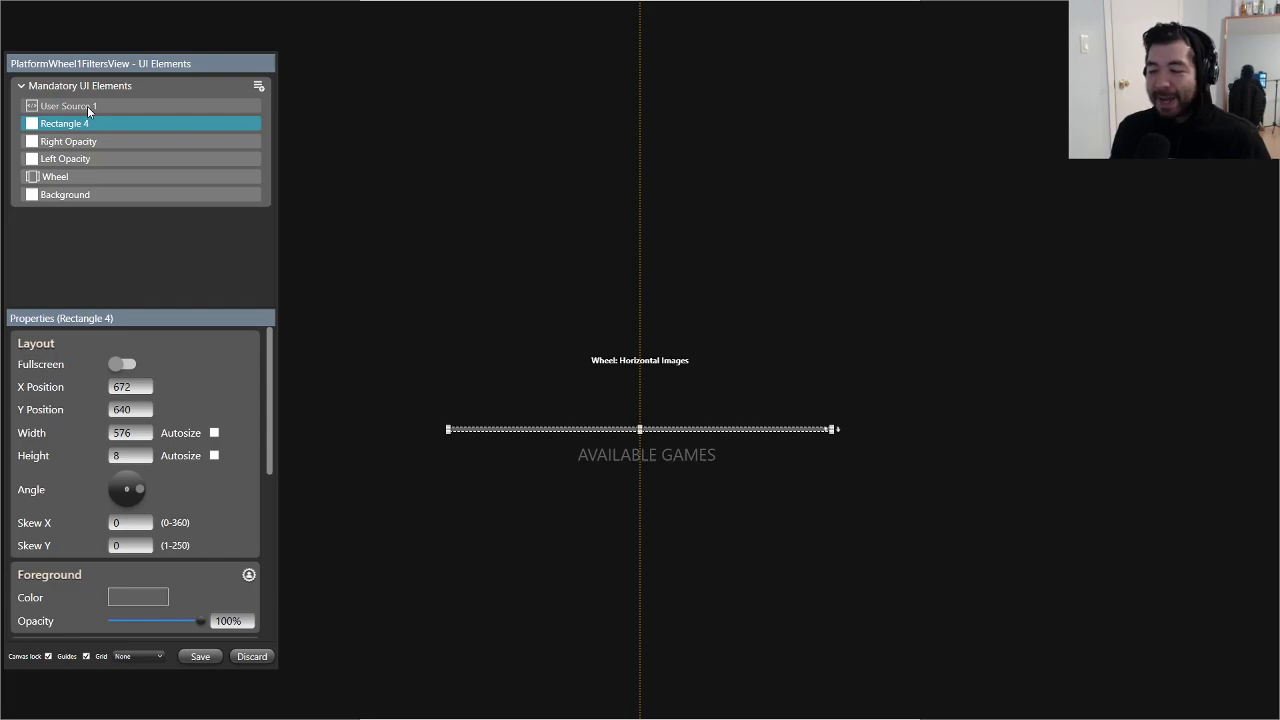
# Step: Edit User Source 1 to prefix the GamesCount binding path with "Preferences." and save the source
pyautogui.click(88, 108)
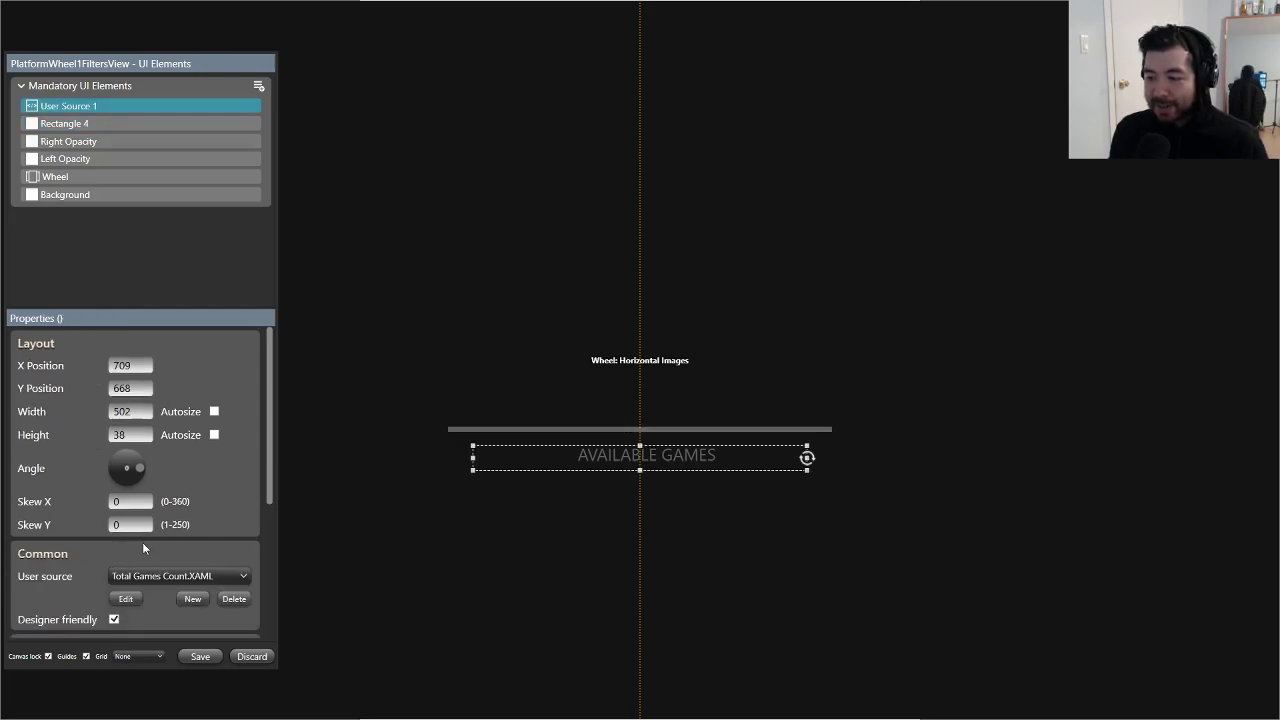
pyautogui.click(126, 598)
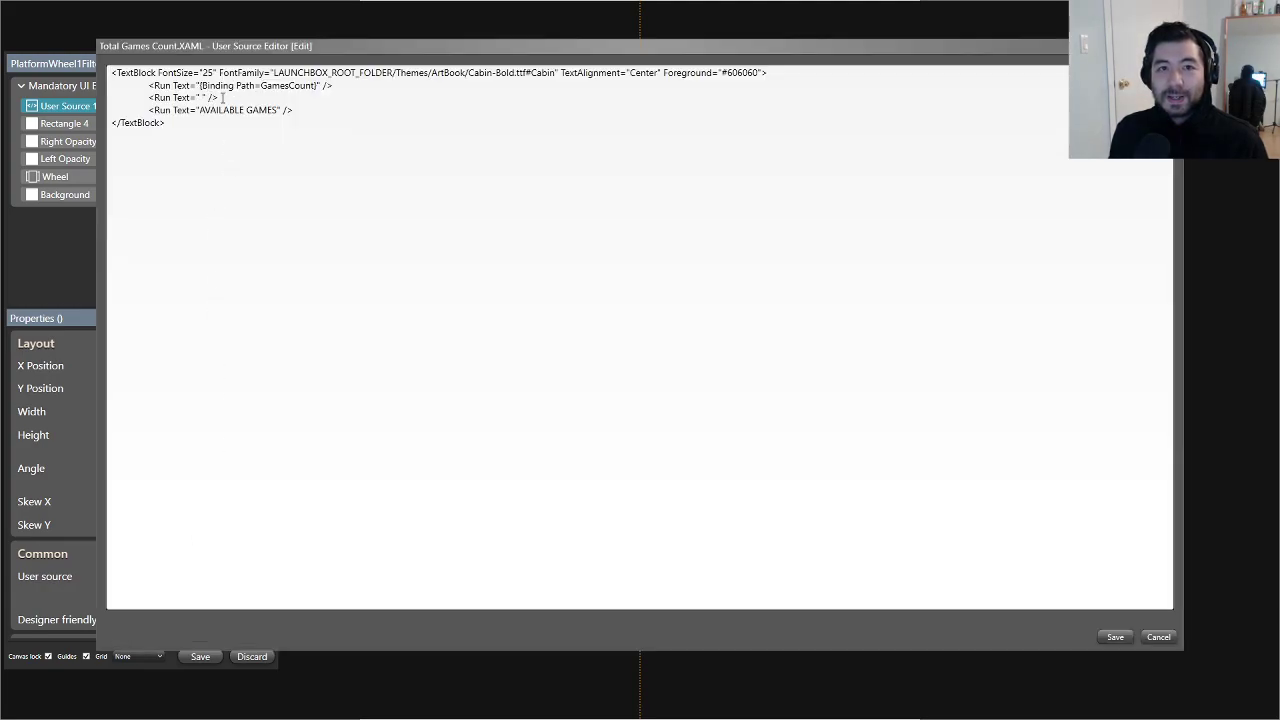
pyautogui.write('Preferences.')
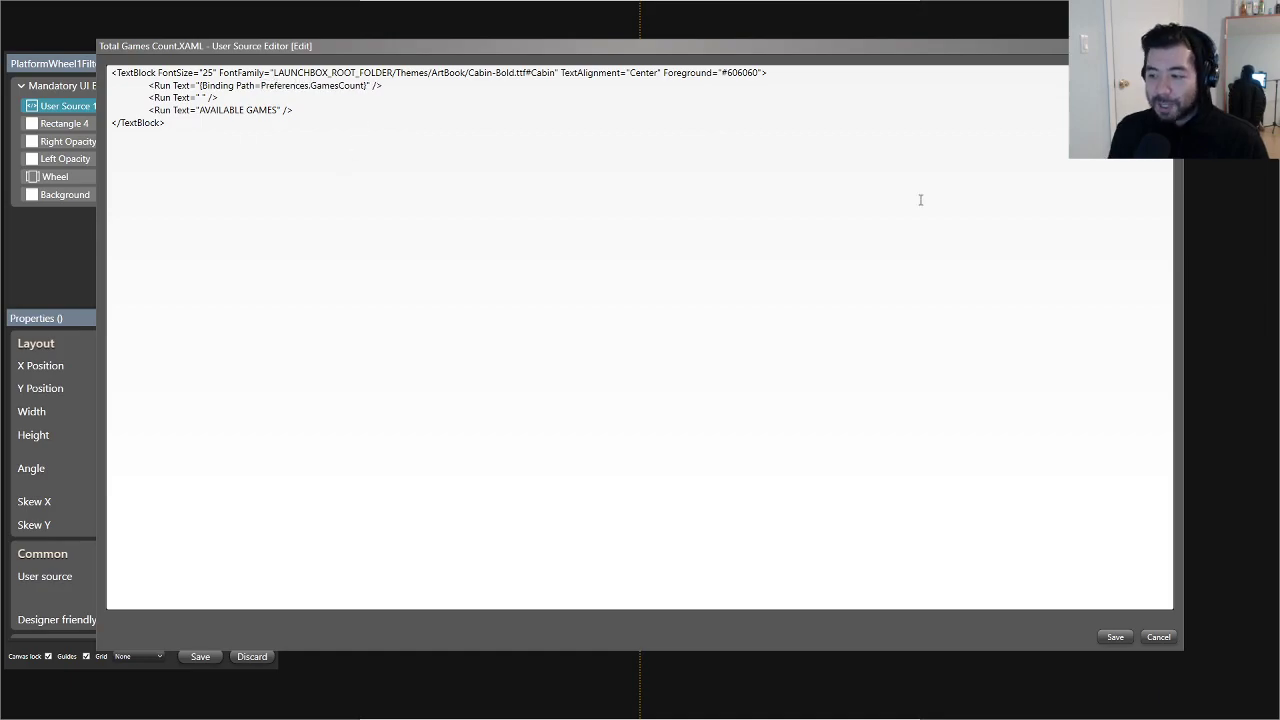
pyautogui.click(1110, 637)
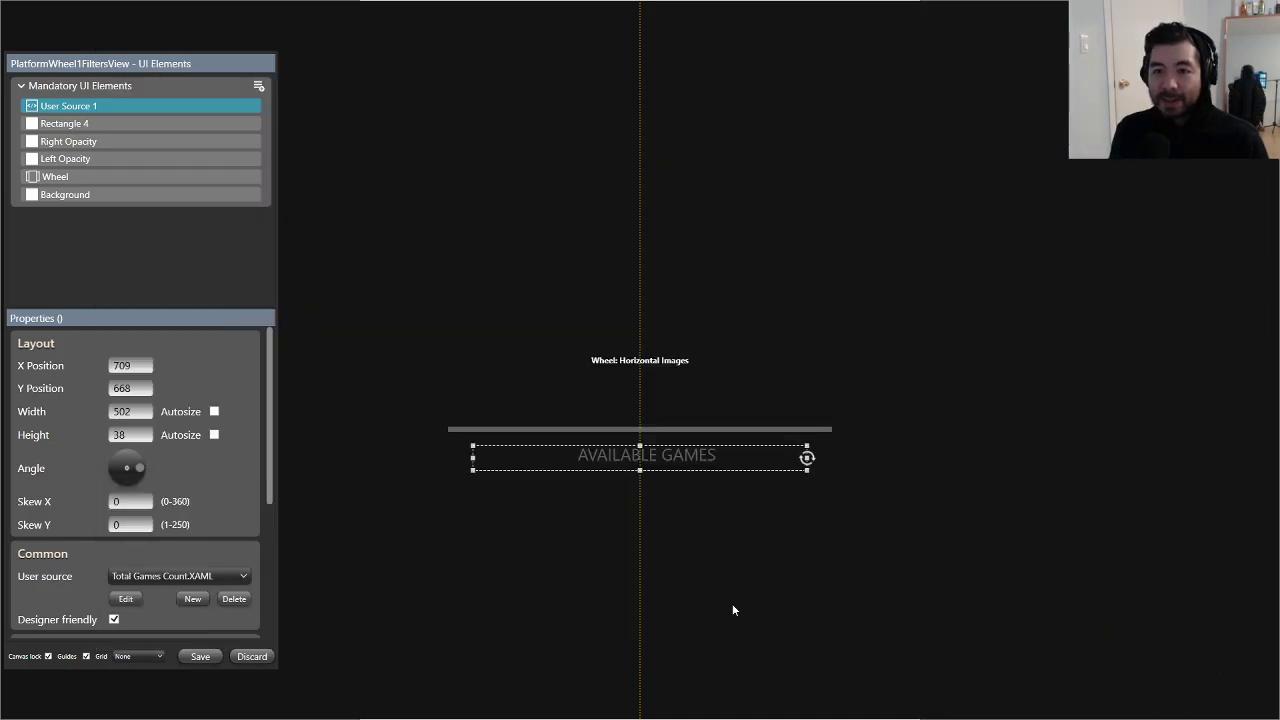
# Step: Reopen the source, take the "Preferences." prefix back out of the binding path and save
pyautogui.click(126, 599)
pyautogui.click(312, 86)
pyautogui.press('BackSpace')
pyautogui.press('BackSpace')
pyautogui.press('BackSpace')
pyautogui.press('BackSpace')
pyautogui.press('BackSpace')
pyautogui.press('BackSpace')
pyautogui.press('BackSpace')
pyautogui.press('BackSpace')
pyautogui.press('BackSpace')
pyautogui.press('BackSpace')
pyautogui.press('BackSpace')
pyautogui.press('BackSpace')
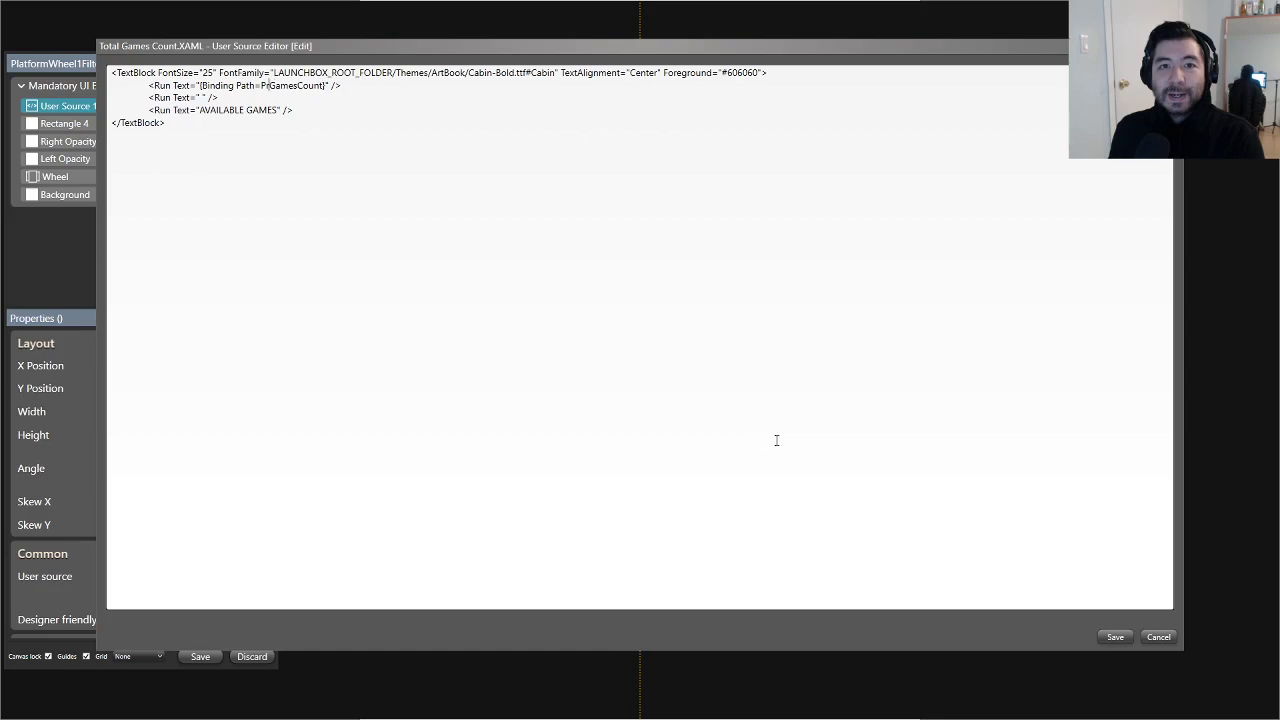
pyautogui.click(1114, 637)
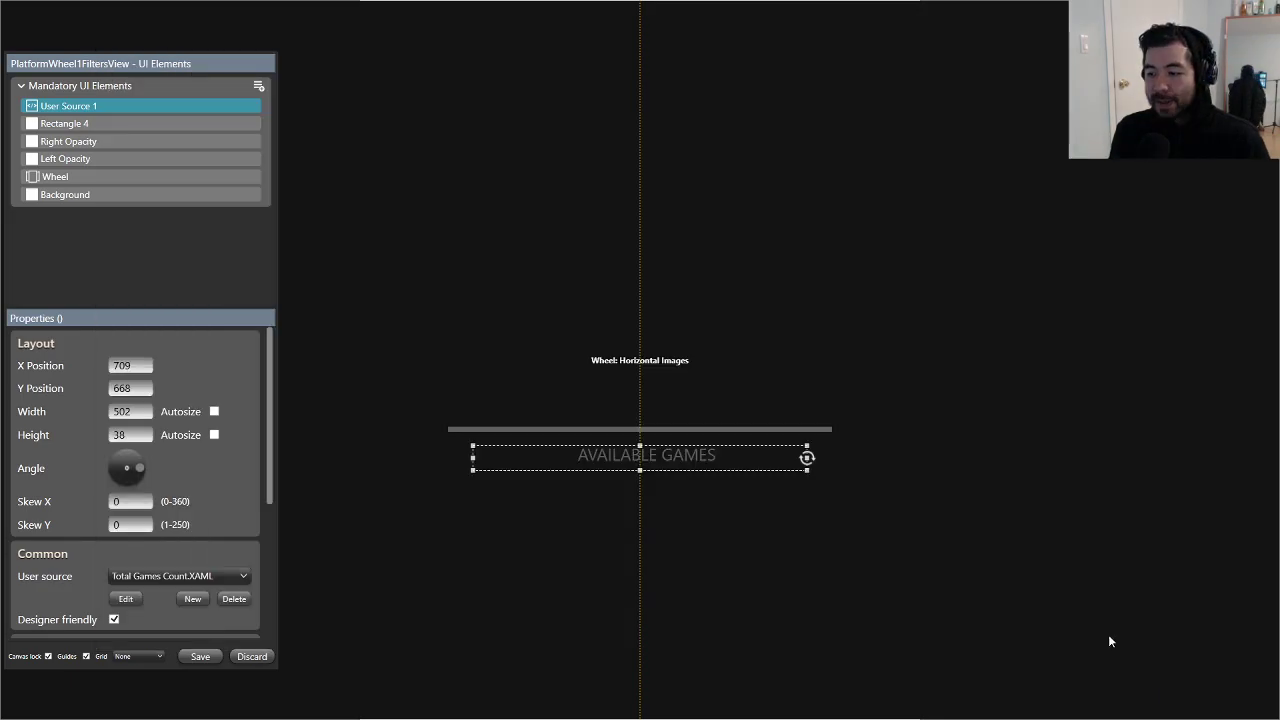
# Step: Delete the thin grey rectangle above the AVAILABLE GAMES text
pyautogui.click(541, 428)
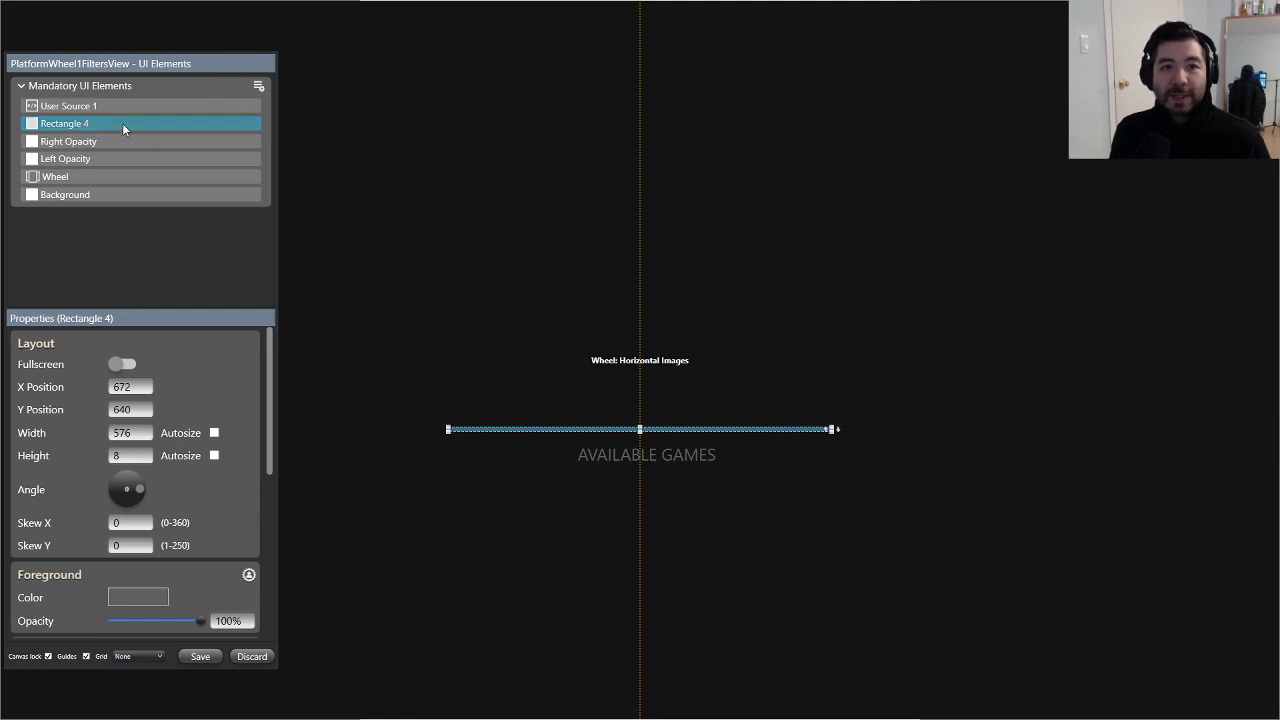
pyautogui.click(259, 88)
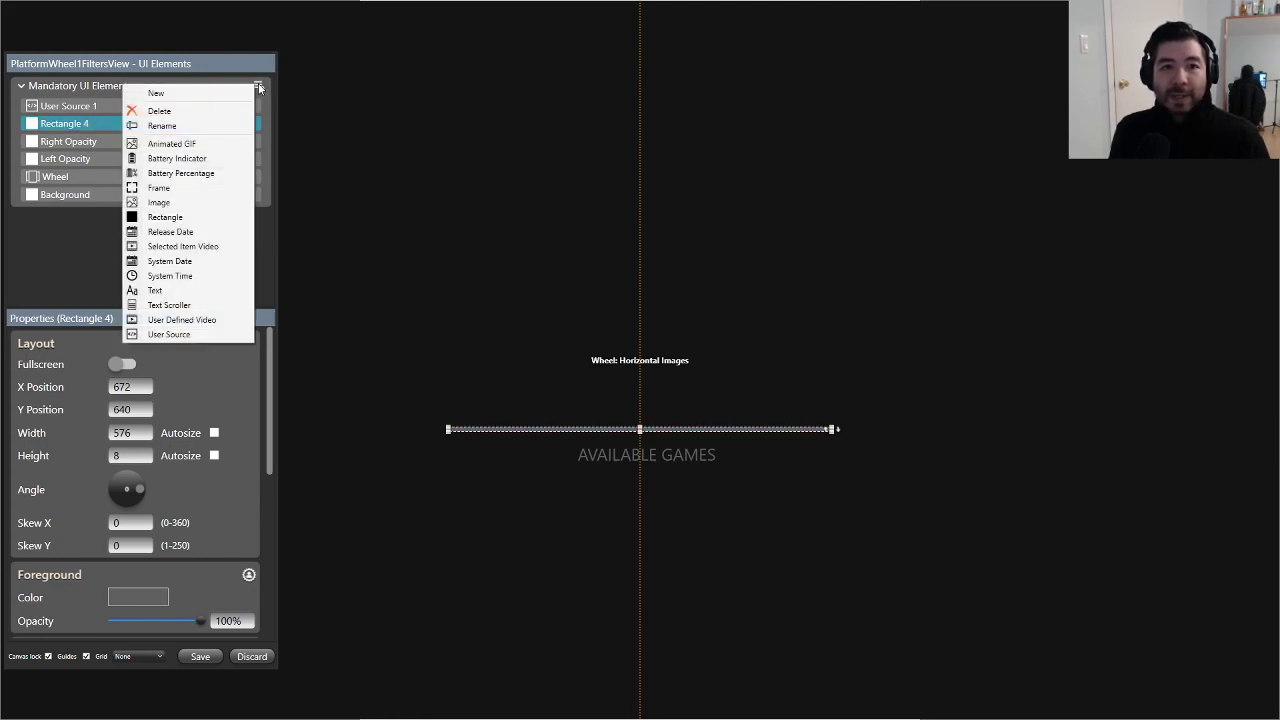
pyautogui.click(99, 122)
pyautogui.rightClick(99, 122)
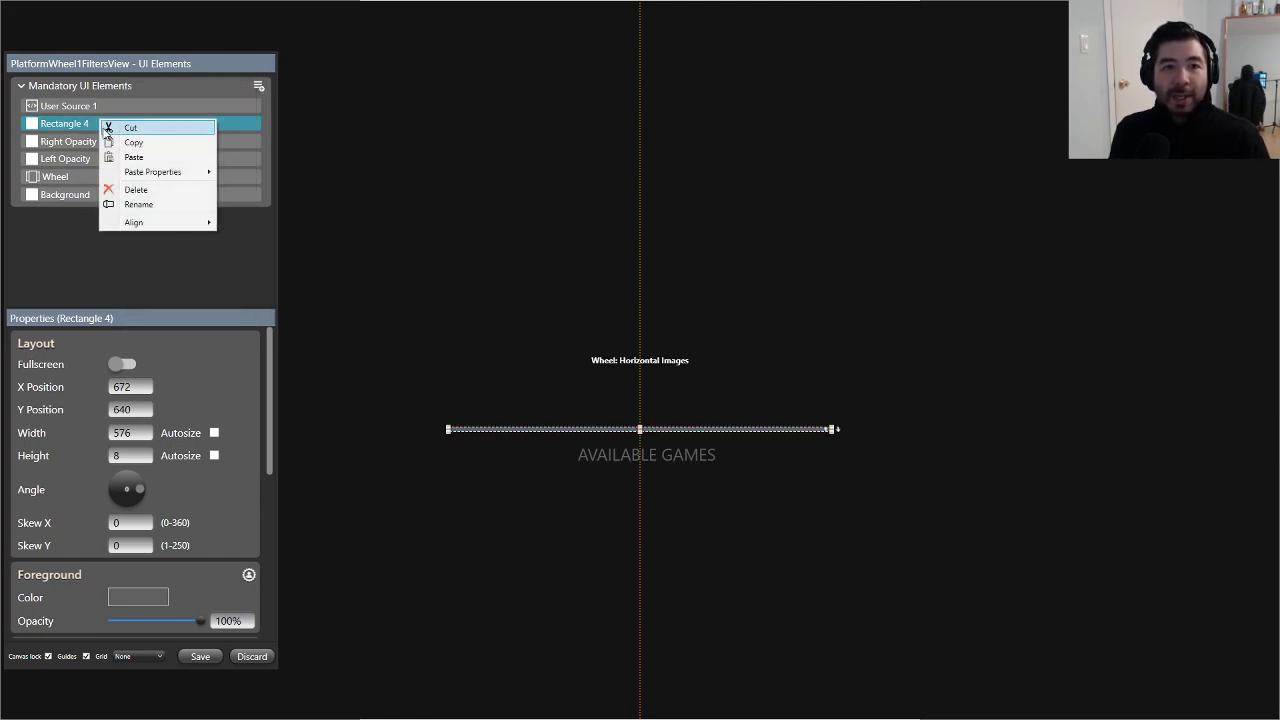
pyautogui.click(130, 189)
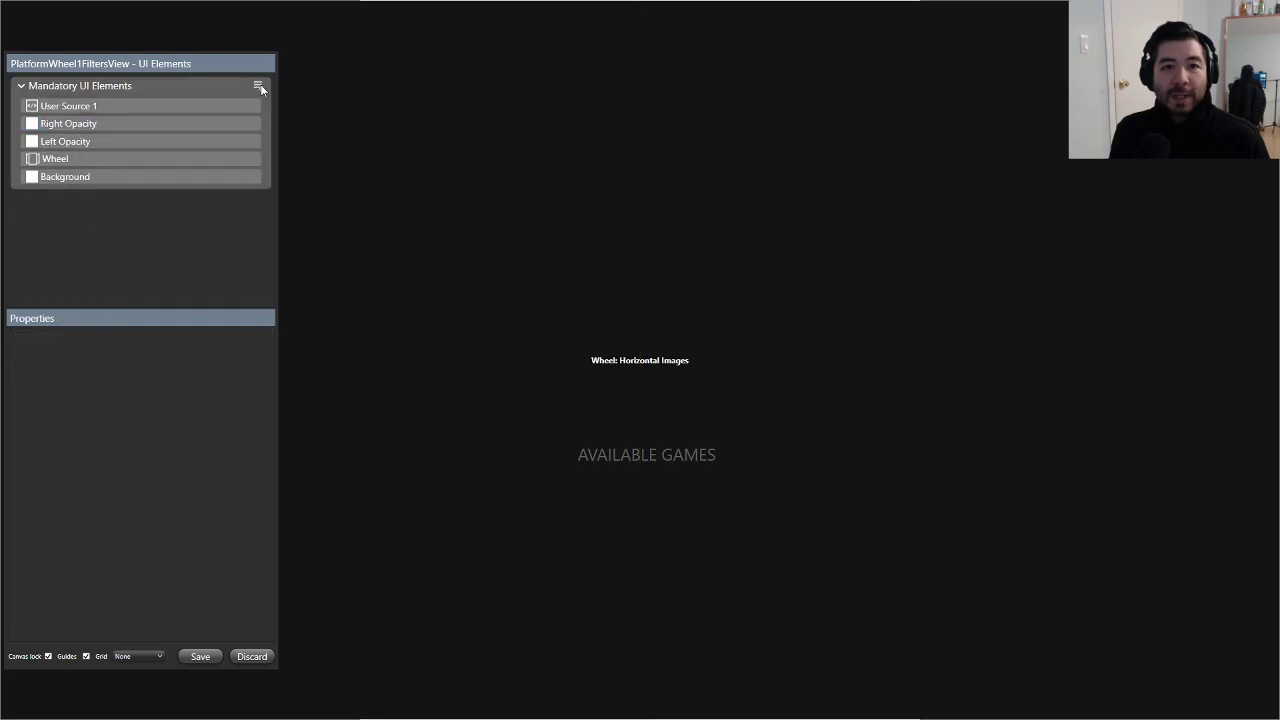
# Step: Add a frame to the view and set its background colour to 666666
pyautogui.click(259, 88)
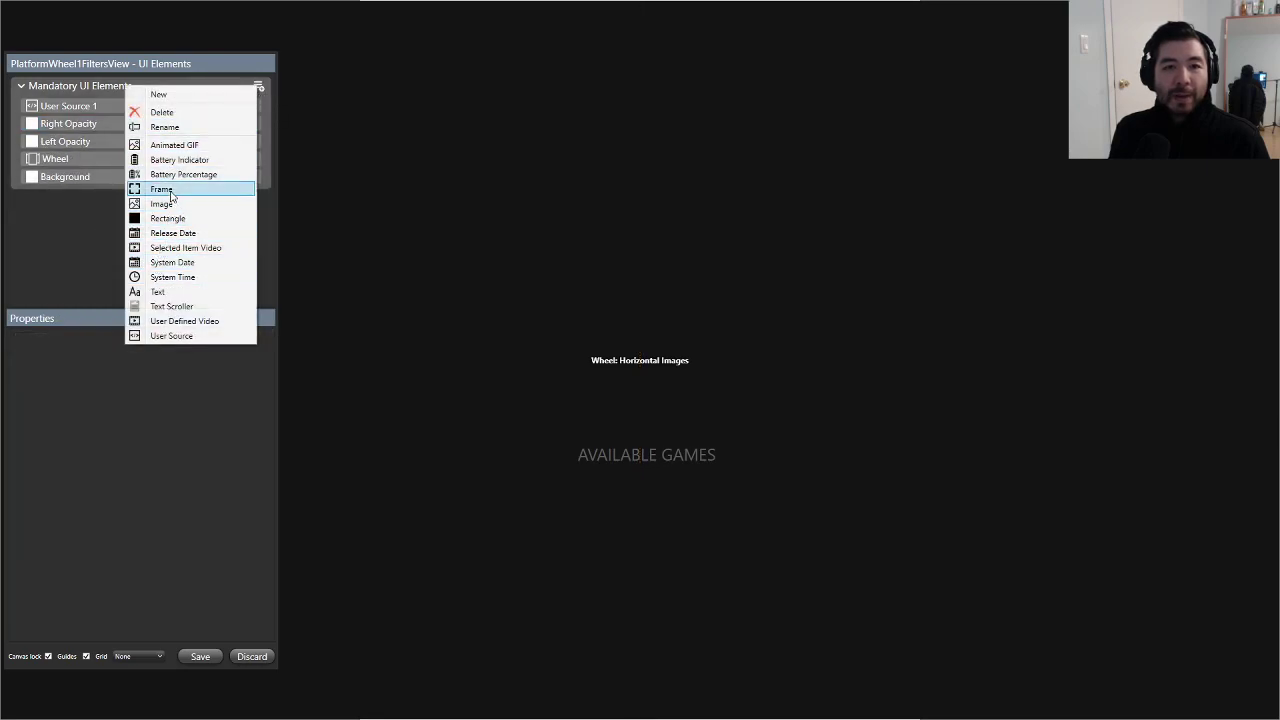
pyautogui.click(161, 189)
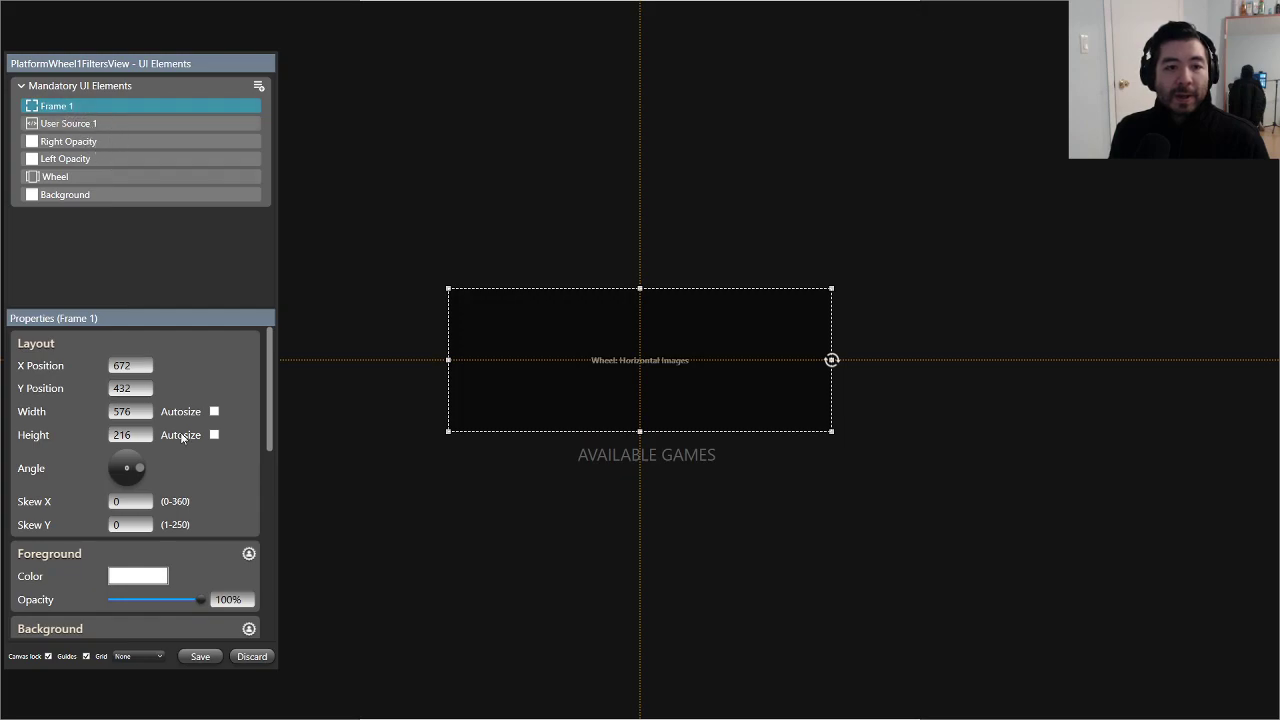
pyautogui.scroll(-3, 176, 425)
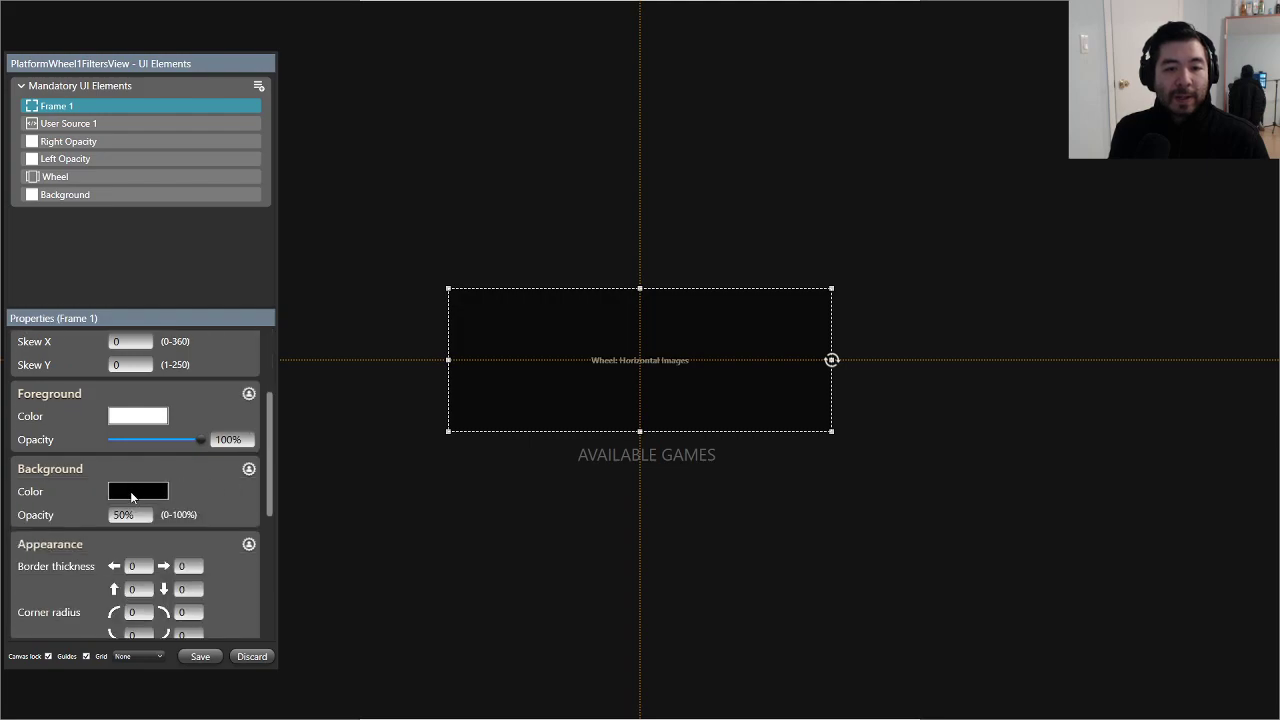
pyautogui.click(130, 491)
pyautogui.doubleClick(280, 496)
pyautogui.write('666666')
pyautogui.click(338, 534)
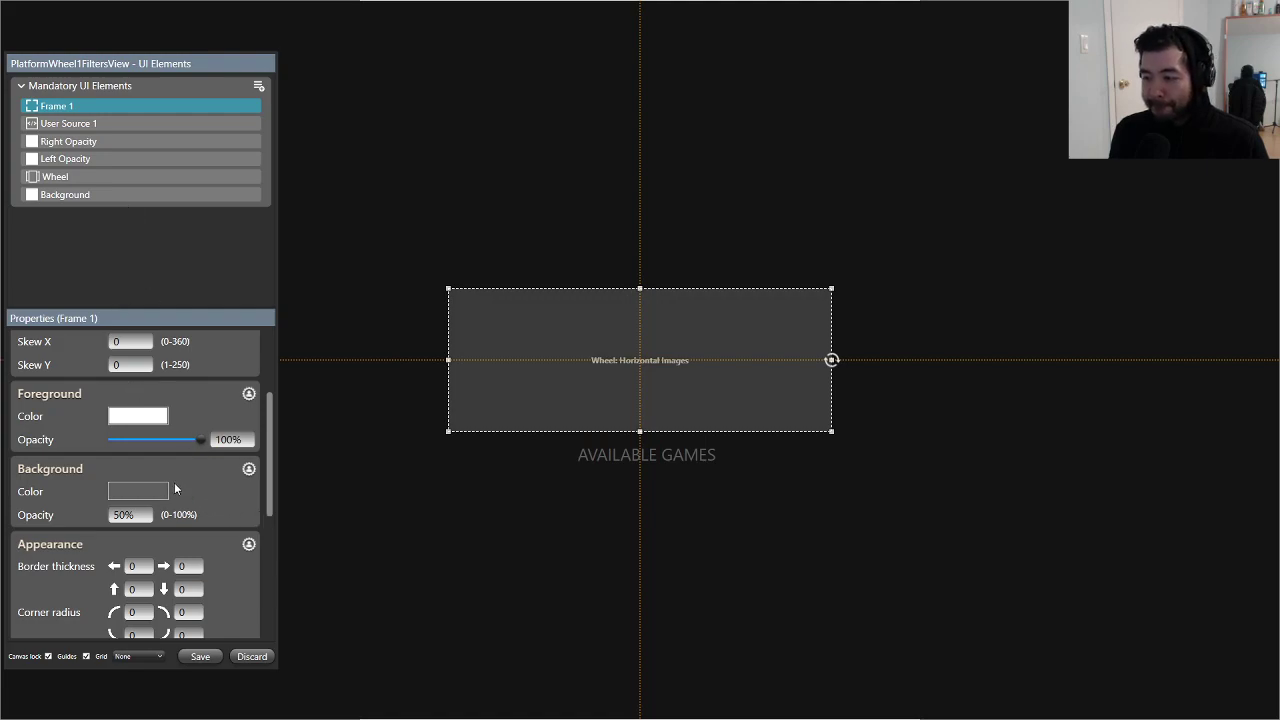
# Step: Set the frame's height to 8
pyautogui.scroll(3, 172, 479)
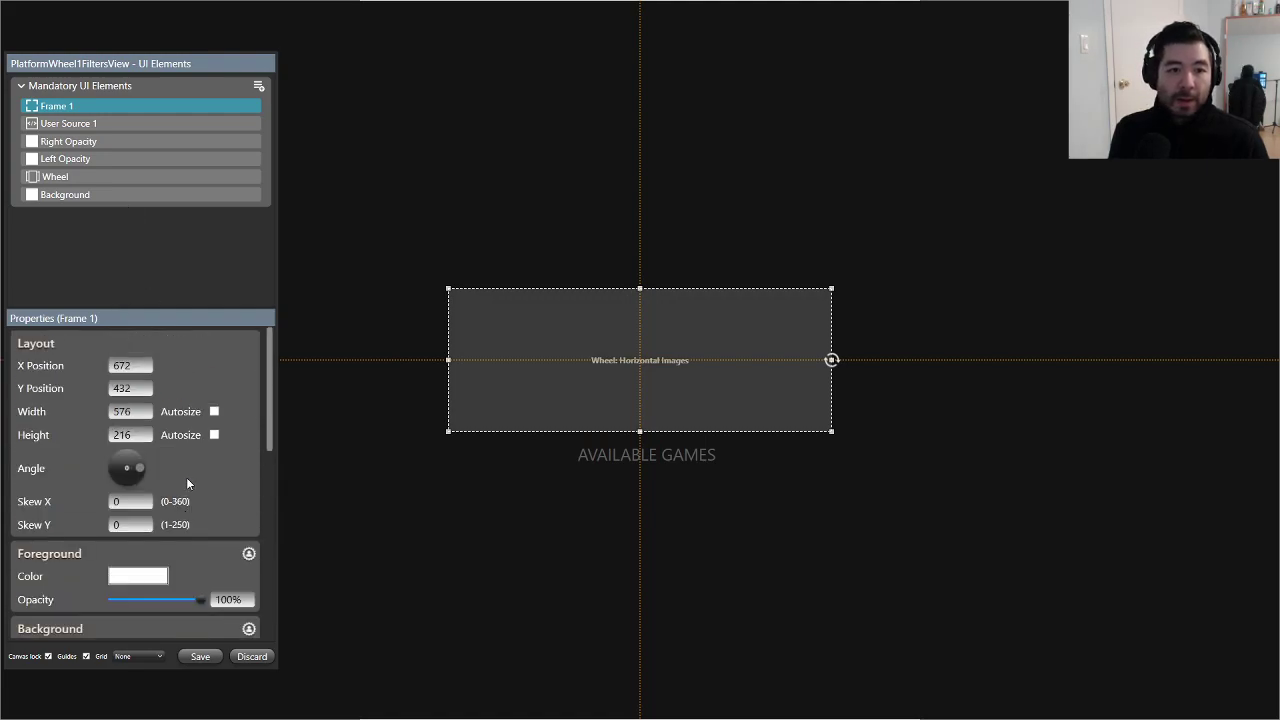
pyautogui.scroll(-3, 208, 478)
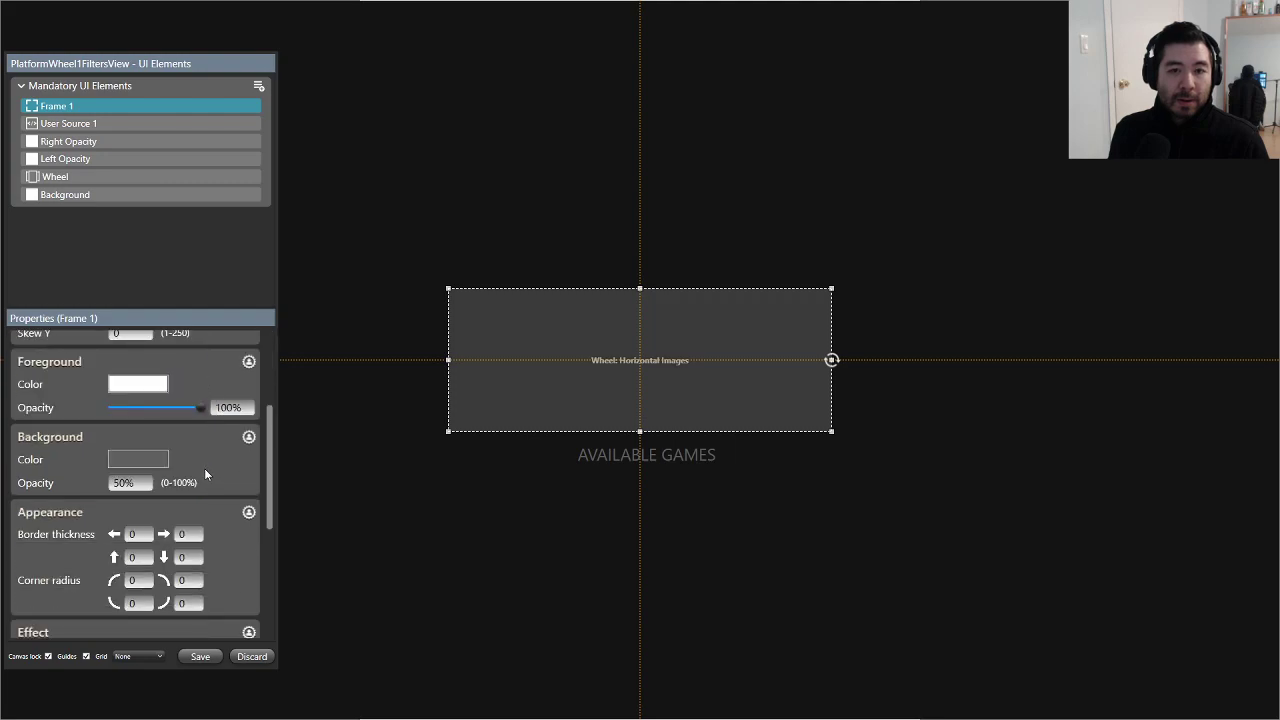
pyautogui.scroll(3, 203, 466)
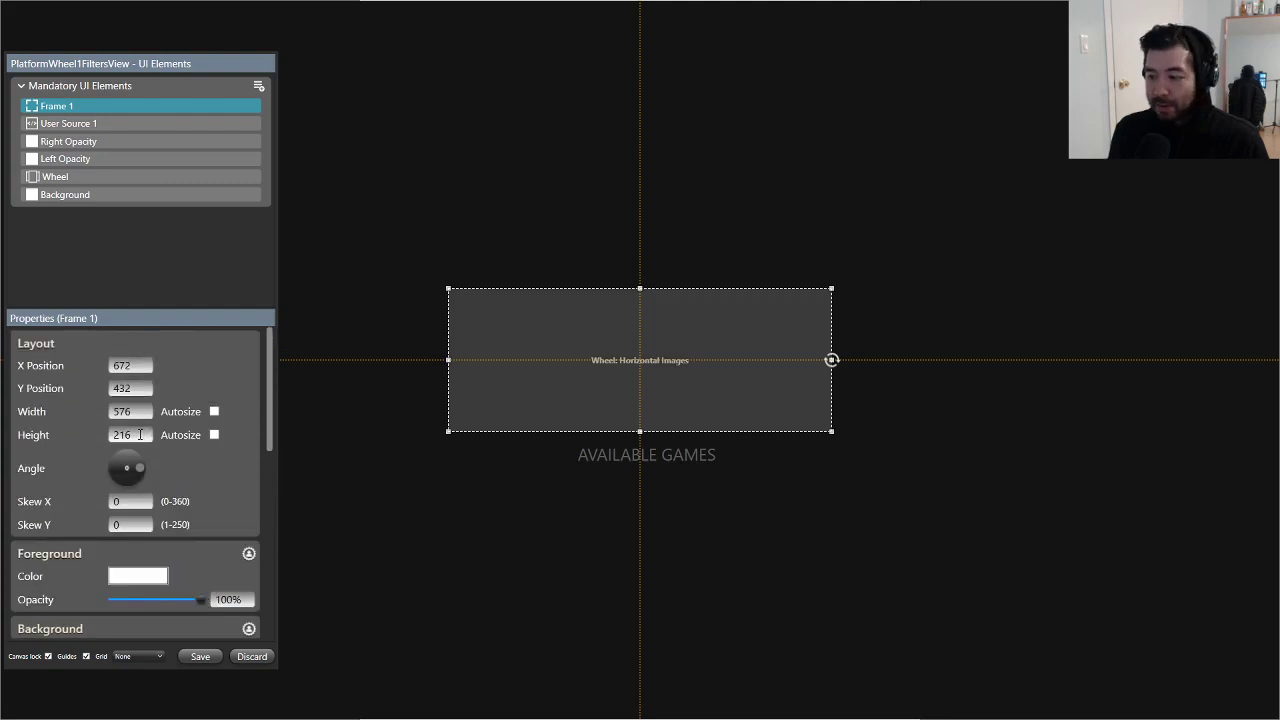
pyautogui.moveTo(138, 434); pyautogui.dragTo(20, 432)
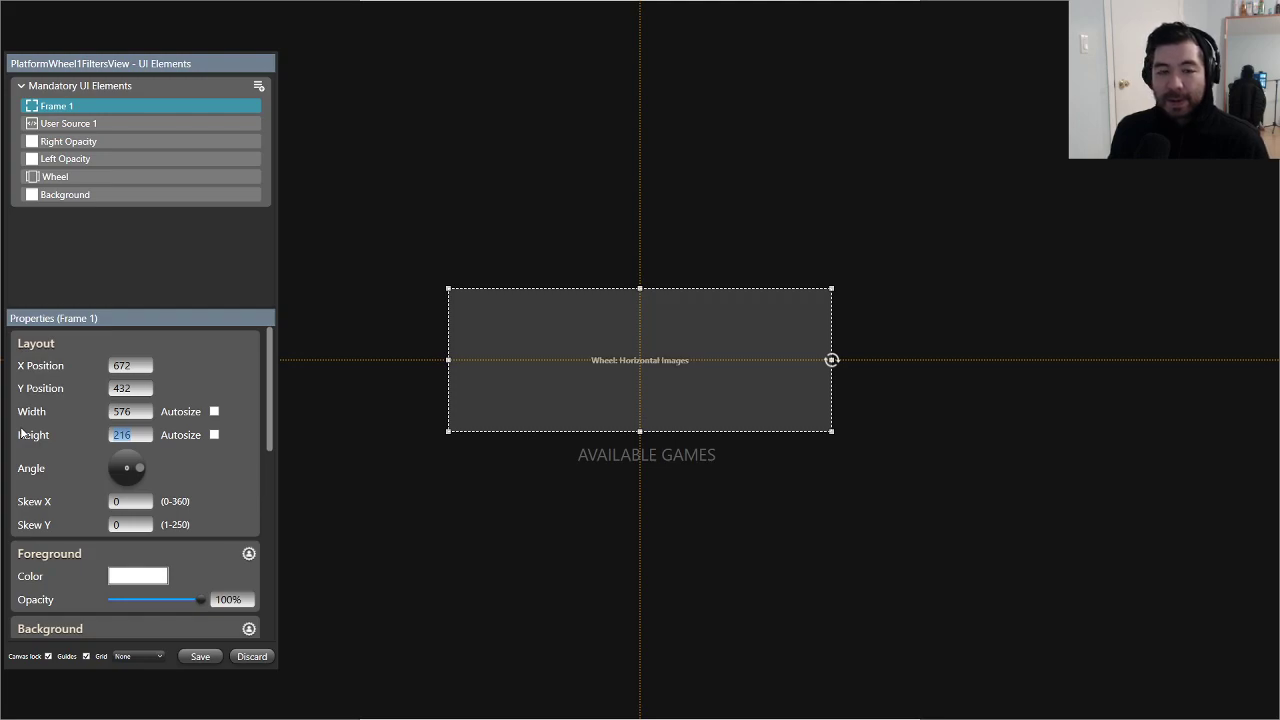
pyautogui.write('8')
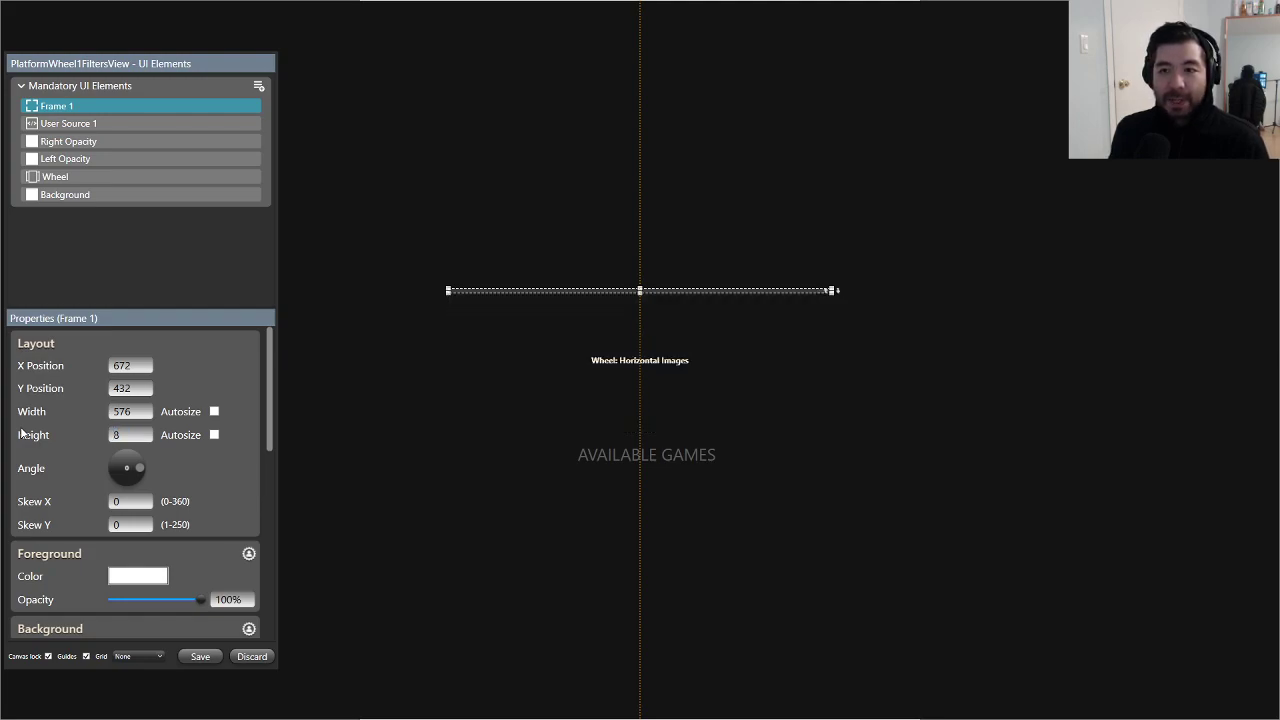
# Step: Stretch the frame into a taller box ending just above the wheel label, and set its upper border thickness to 3
pyautogui.scroll(-1, 237, 486)
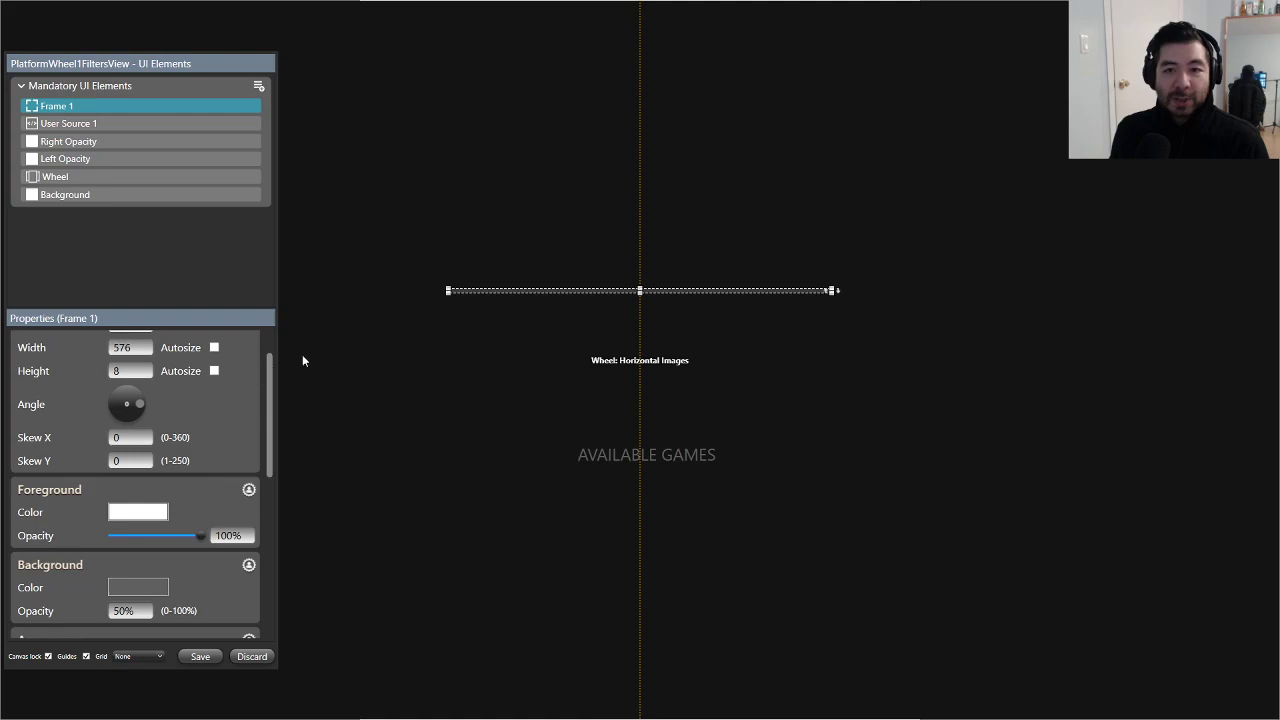
pyautogui.moveTo(639, 291); pyautogui.dragTo(583, 401)
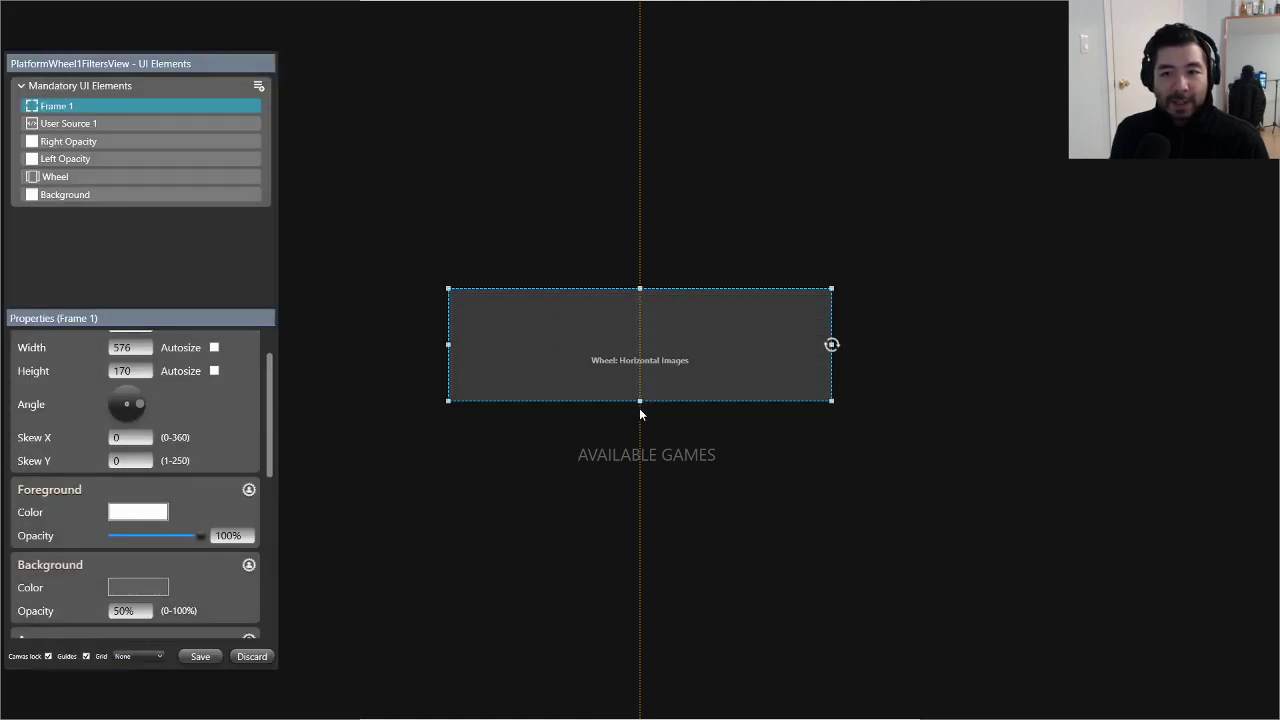
pyautogui.moveTo(640, 401); pyautogui.dragTo(640, 344)
pyautogui.scroll(-3, 228, 483)
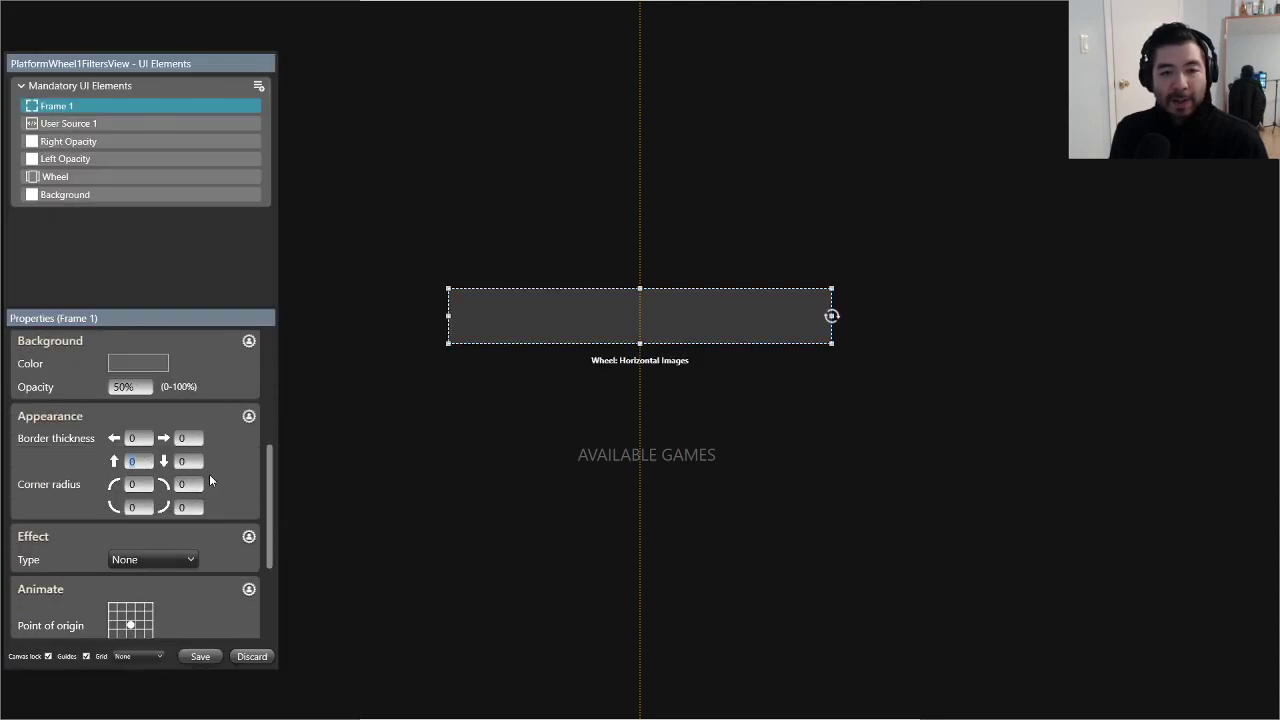
pyautogui.write('4')
pyautogui.press('BackSpace')
pyautogui.write('3')
# Step: Change the frame's foreground colour to the same grey as its background and set the background opacity to 0%
pyautogui.scroll(3, 234, 502)
pyautogui.scroll(2, 213, 499)
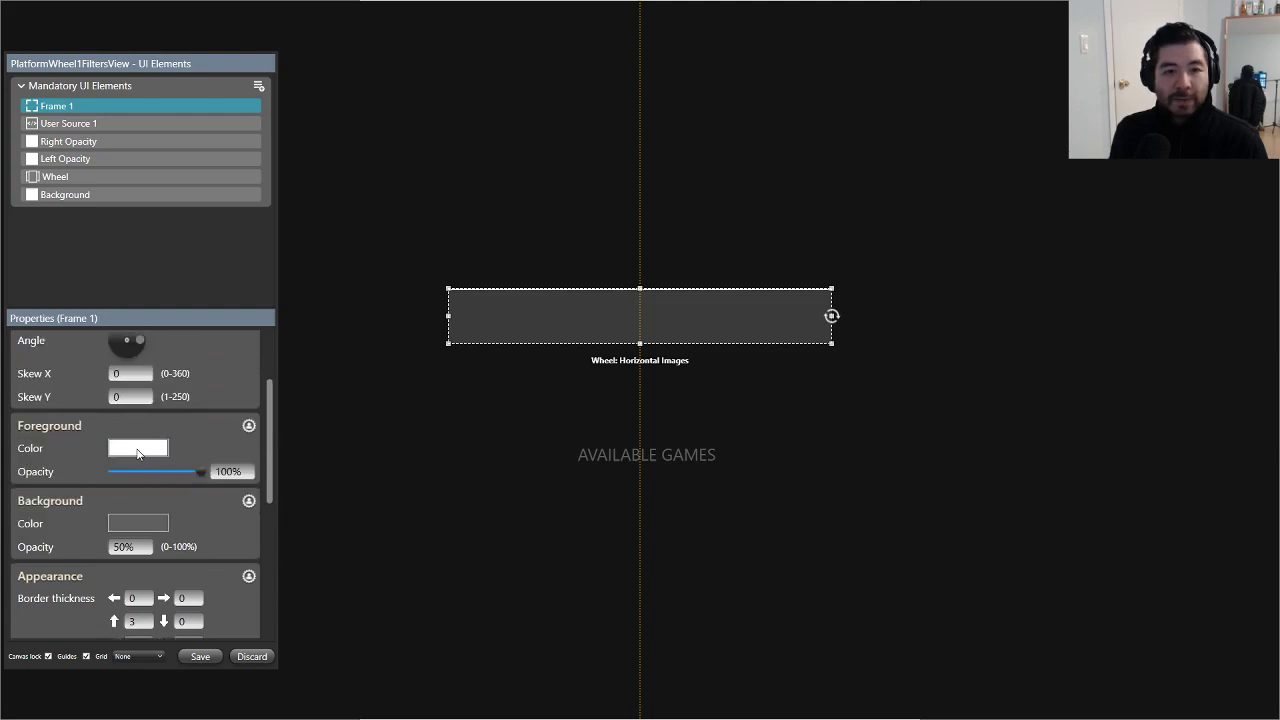
pyautogui.click(140, 450)
pyautogui.doubleClick(272, 496)
pyautogui.click(338, 534)
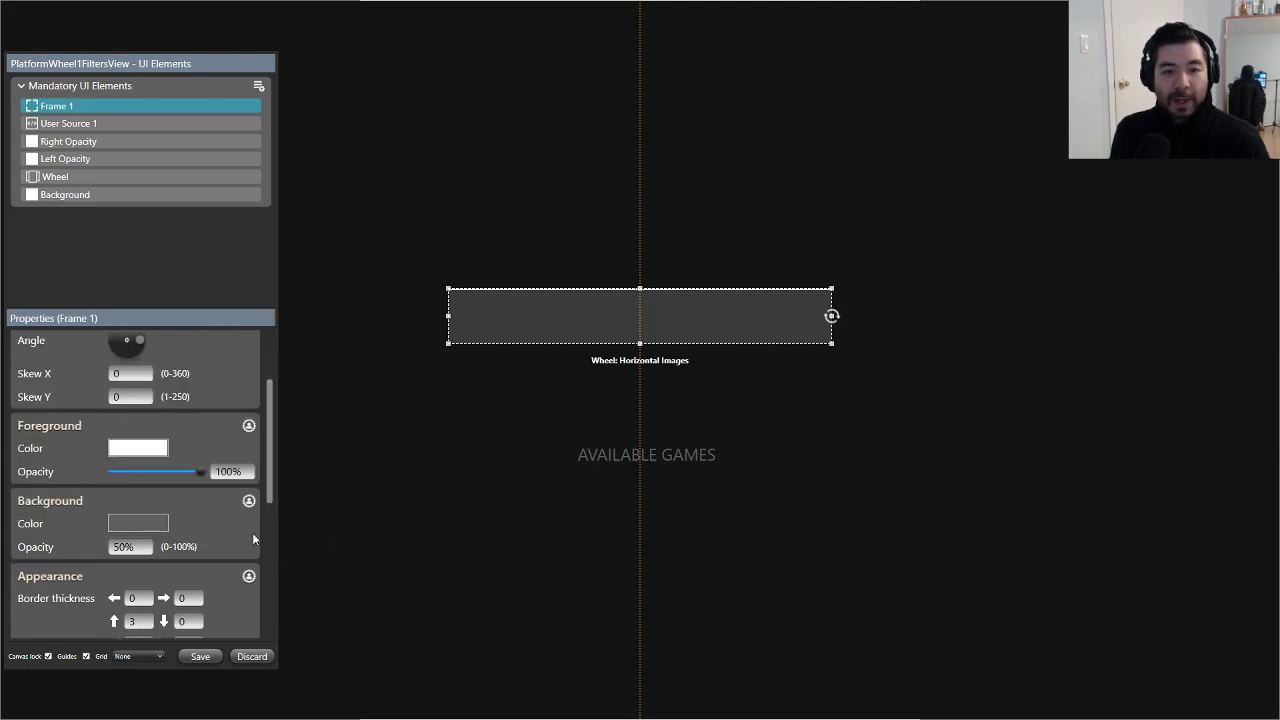
pyautogui.doubleClick(124, 548)
pyautogui.write('0')
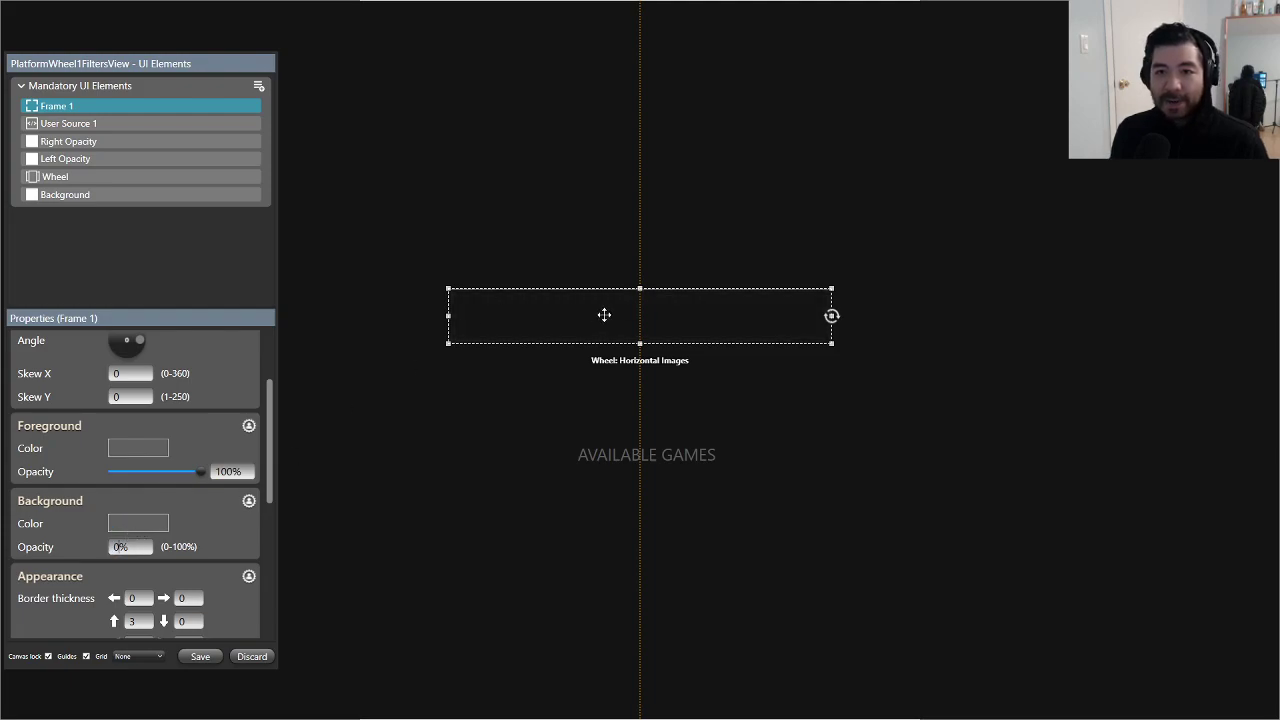
# Step: Move the frame so its upper border sits just above AVAILABLE GAMES, and set that border's thickness to 2
pyautogui.moveTo(626, 304); pyautogui.dragTo(626, 455)
pyautogui.click(617, 580)
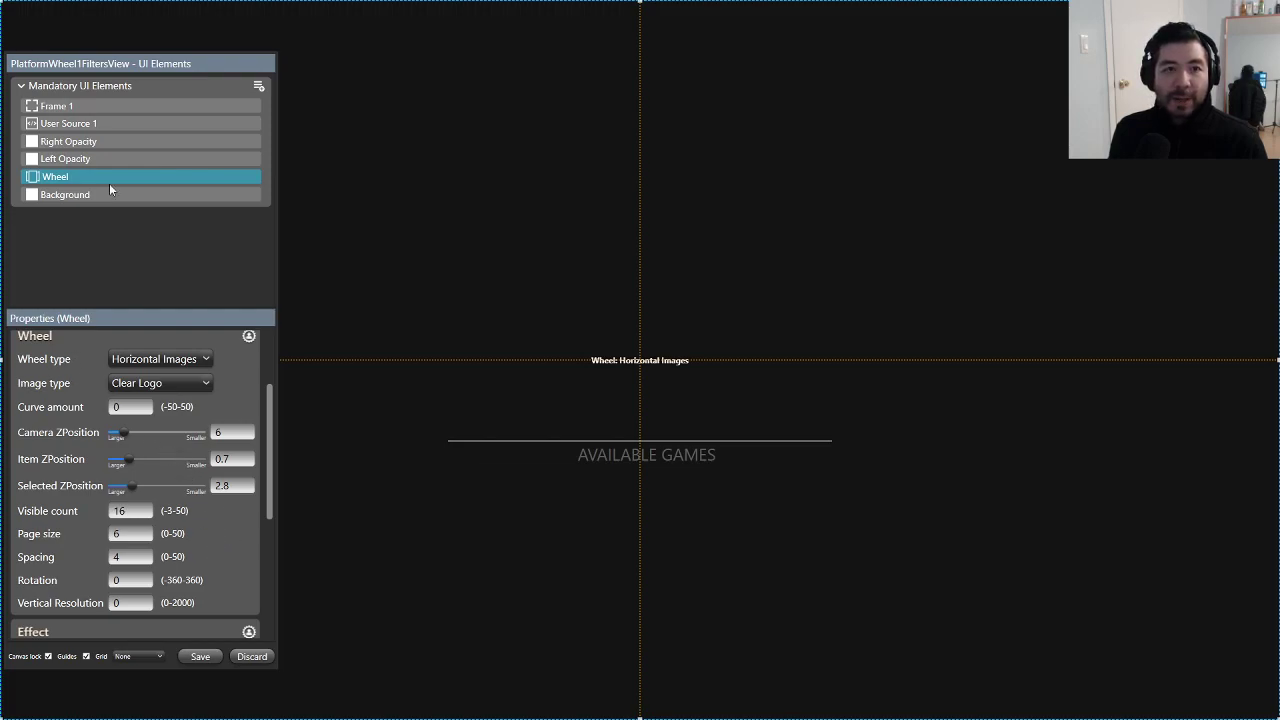
pyautogui.click(80, 106)
pyautogui.scroll(-3, 220, 400)
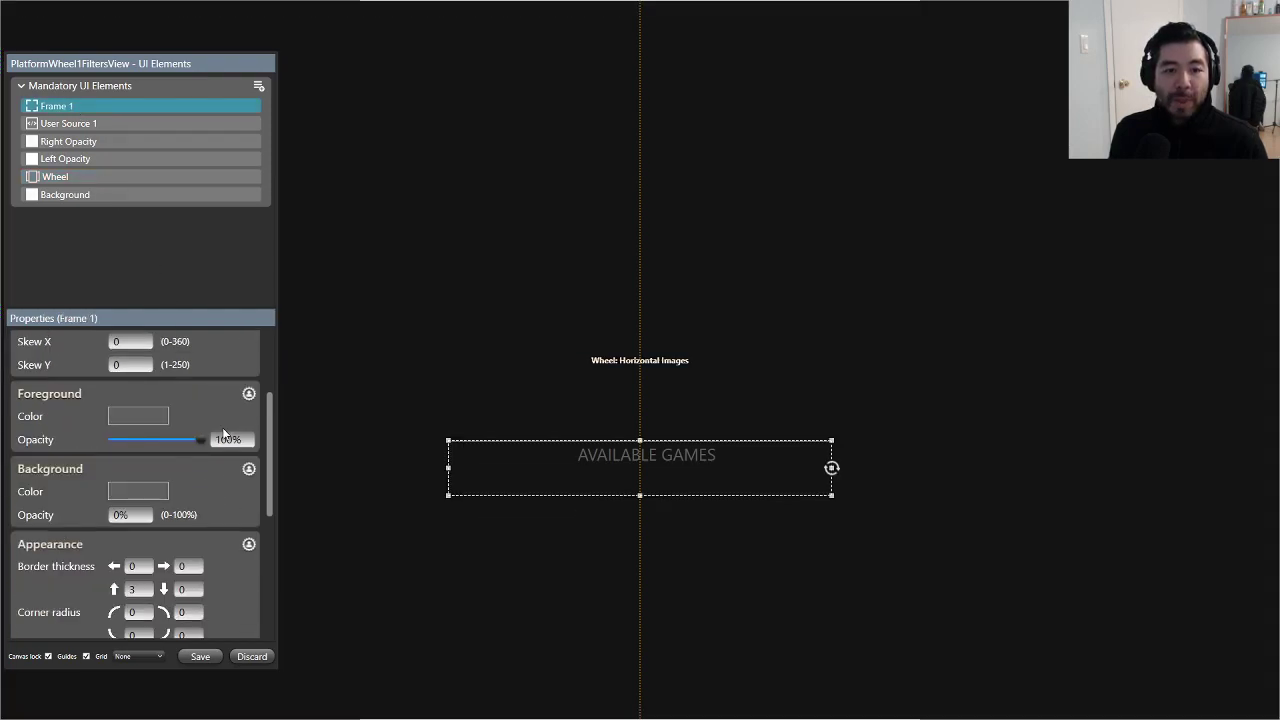
pyautogui.scroll(-1, 218, 477)
pyautogui.click(139, 493)
pyautogui.write('2')
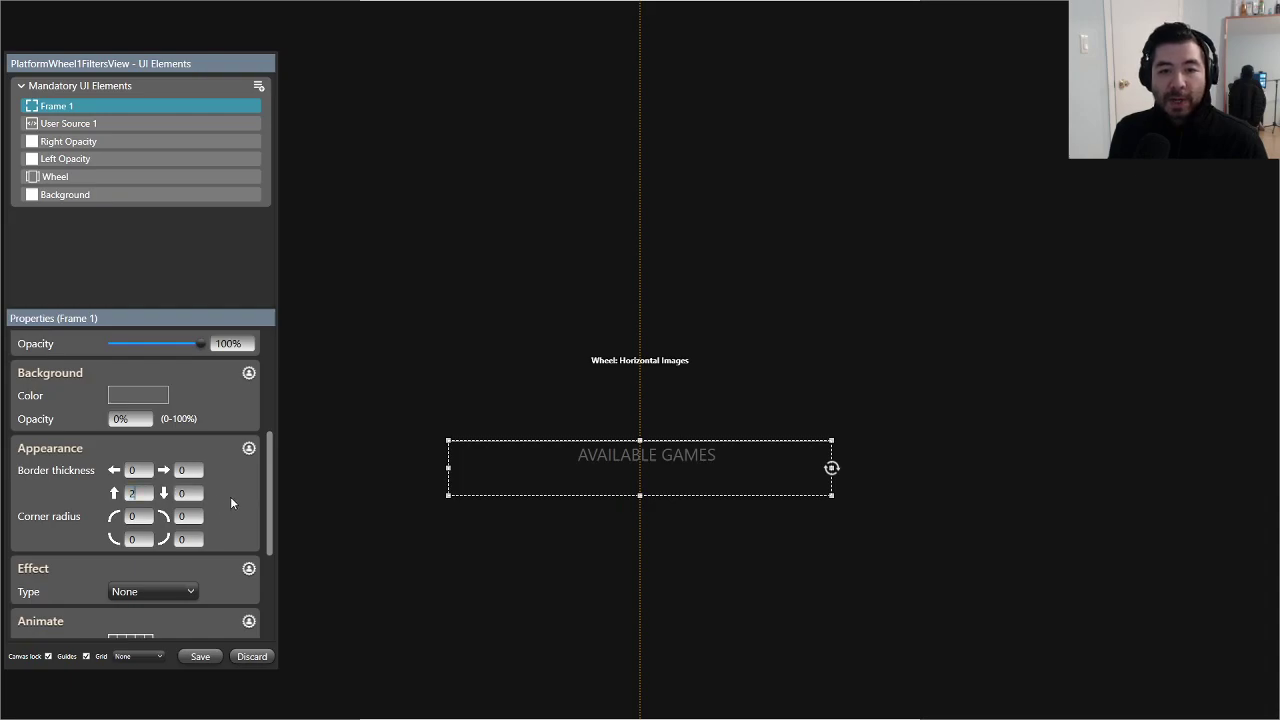
pyautogui.click(495, 575)
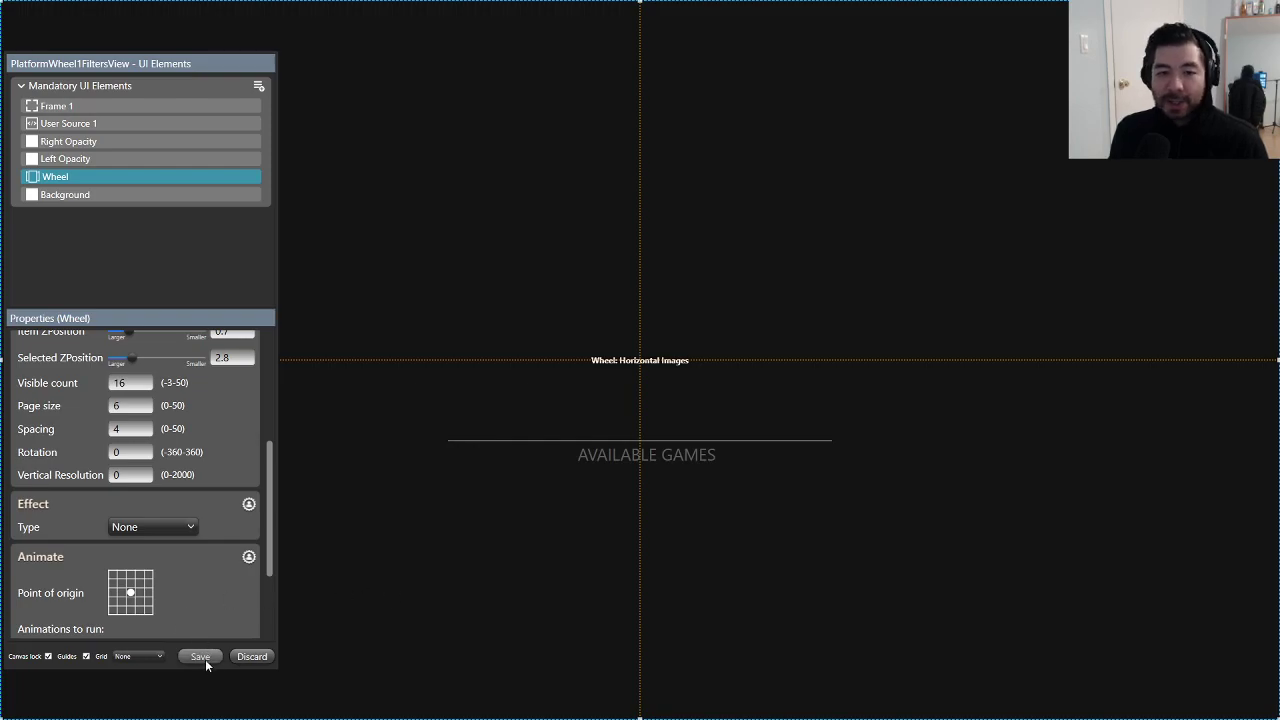
# Step: Save the PlatformWheel1FiltersView and publish the ArtBook theme to BigBox
pyautogui.click(200, 656)
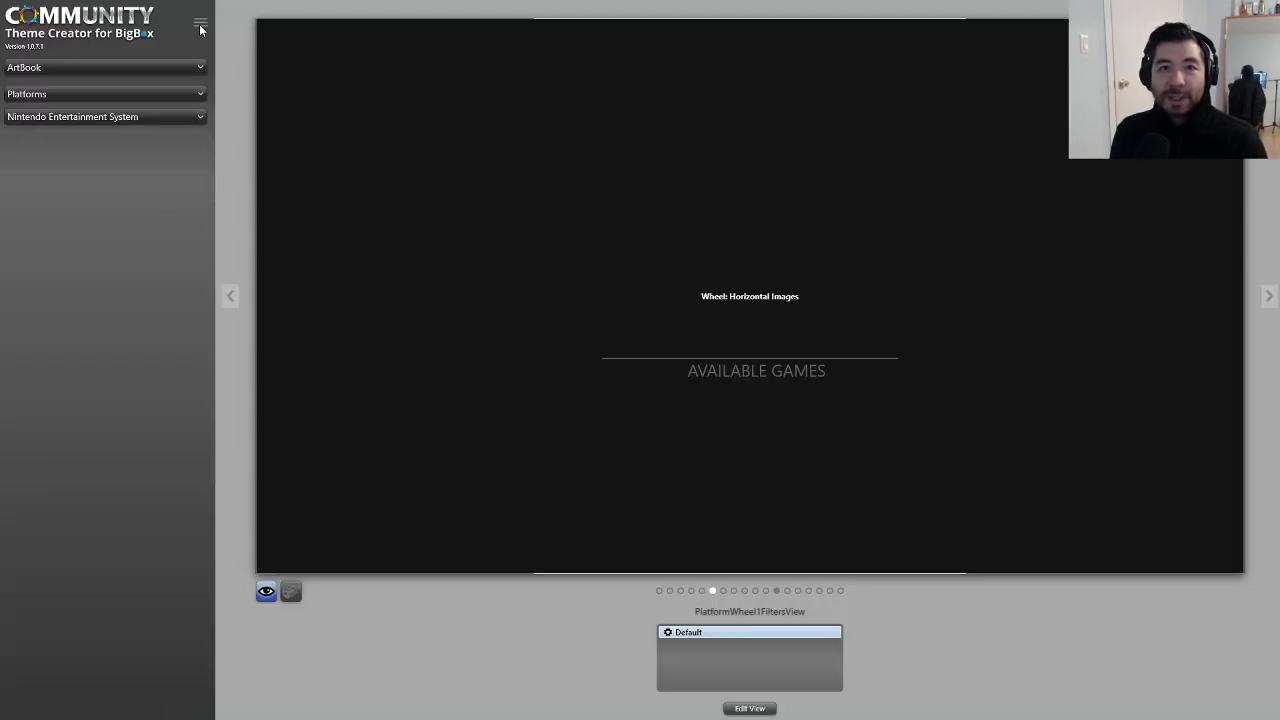
pyautogui.click(200, 26)
pyautogui.click(129, 389)
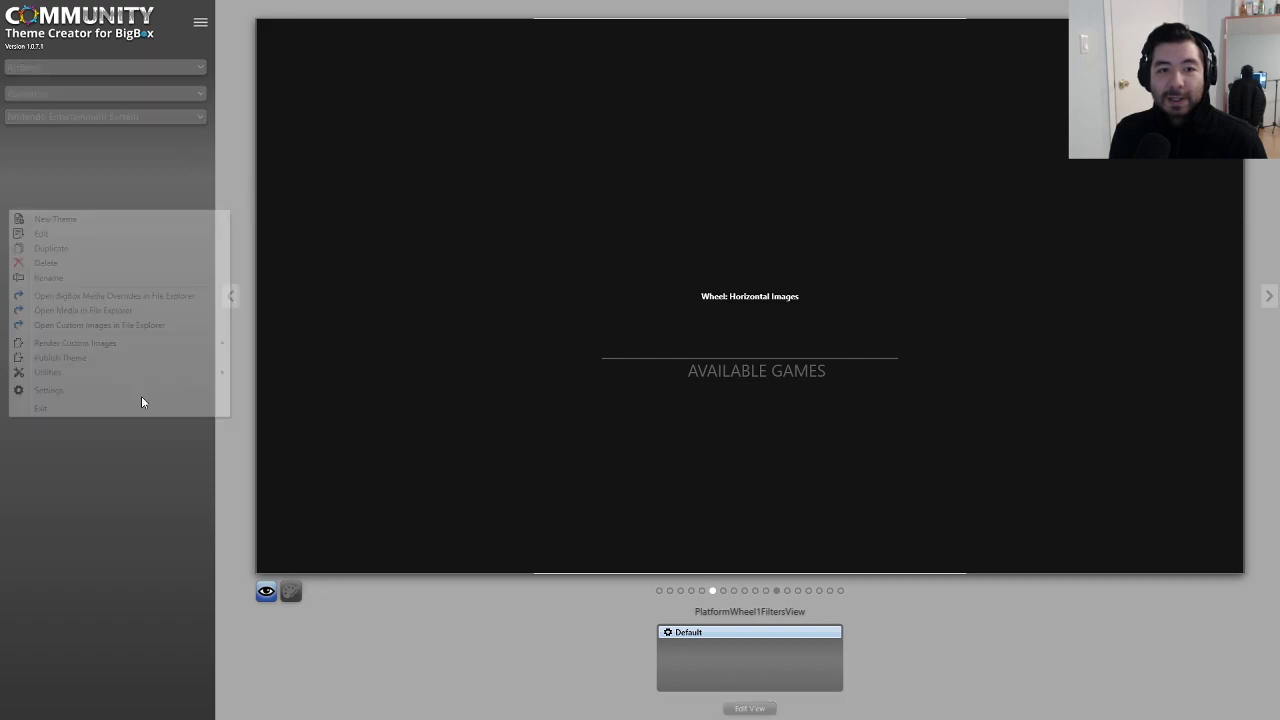
pyautogui.click(707, 392)
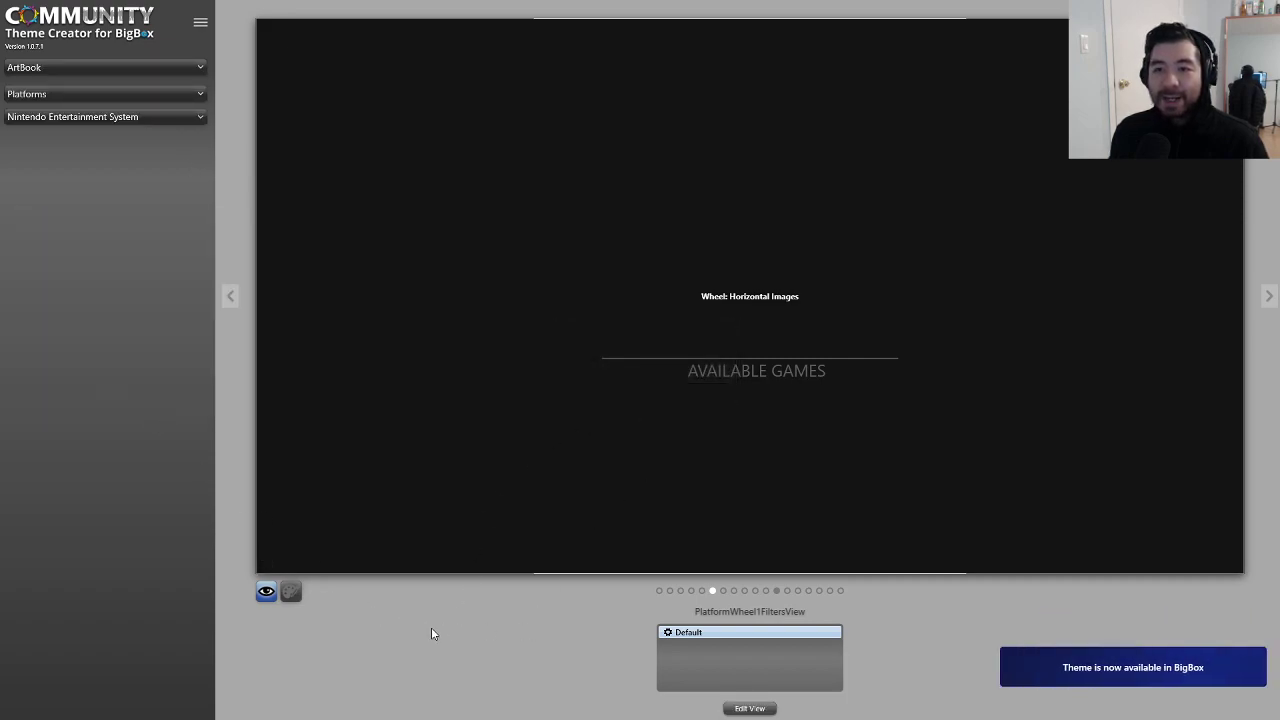
# Step: Switch to LaunchBox Big Box and cycle through the platform views to reload the wheel view
pyautogui.hotkey('alt', 'Tab')
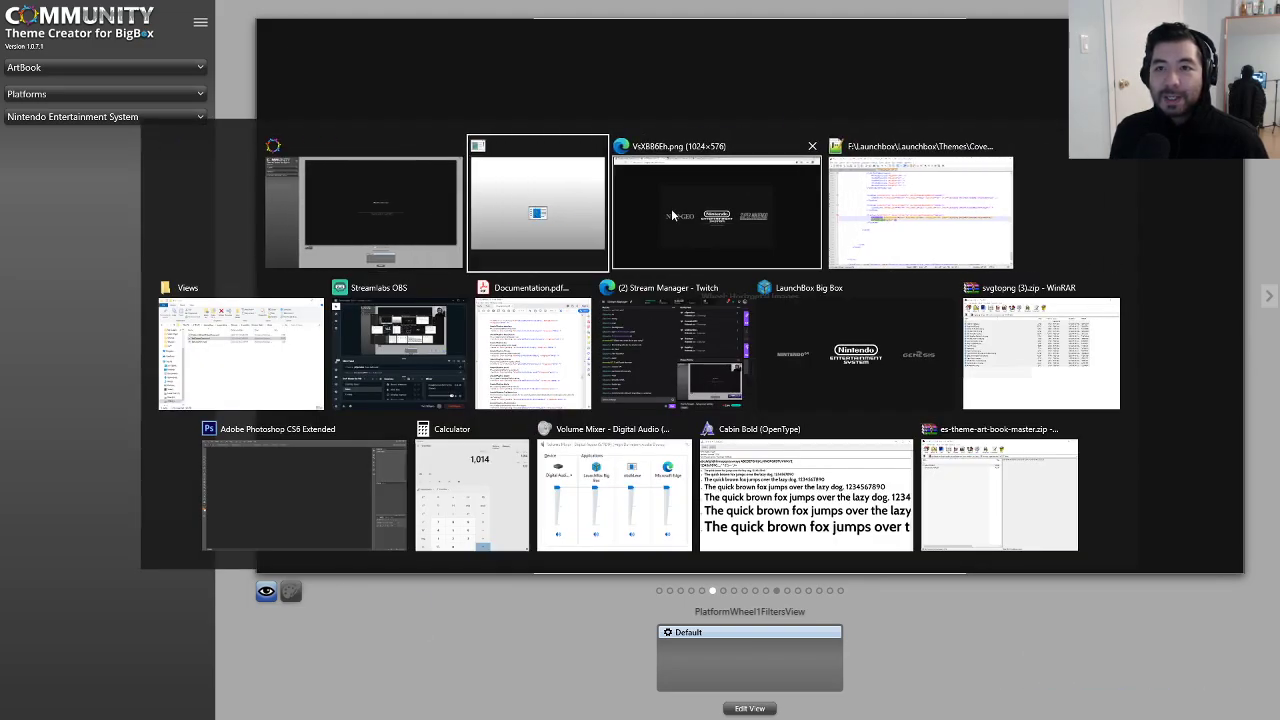
pyautogui.click(844, 360)
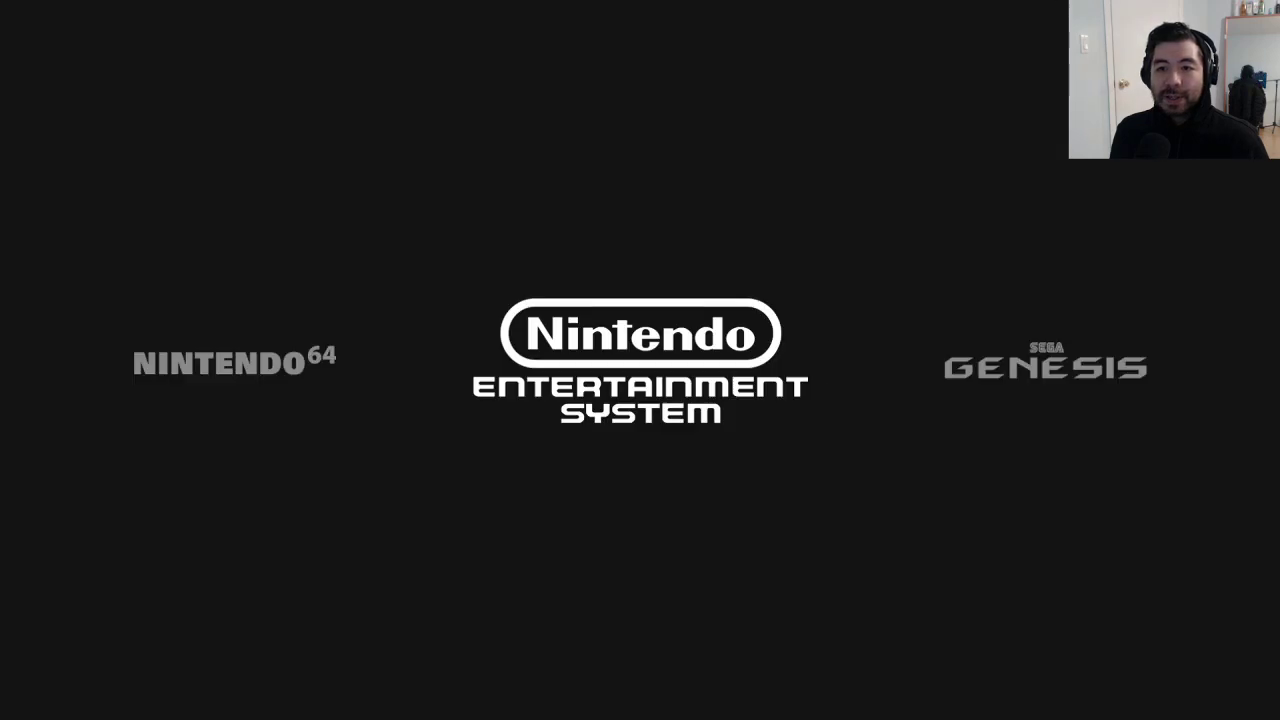
pyautogui.press('v')
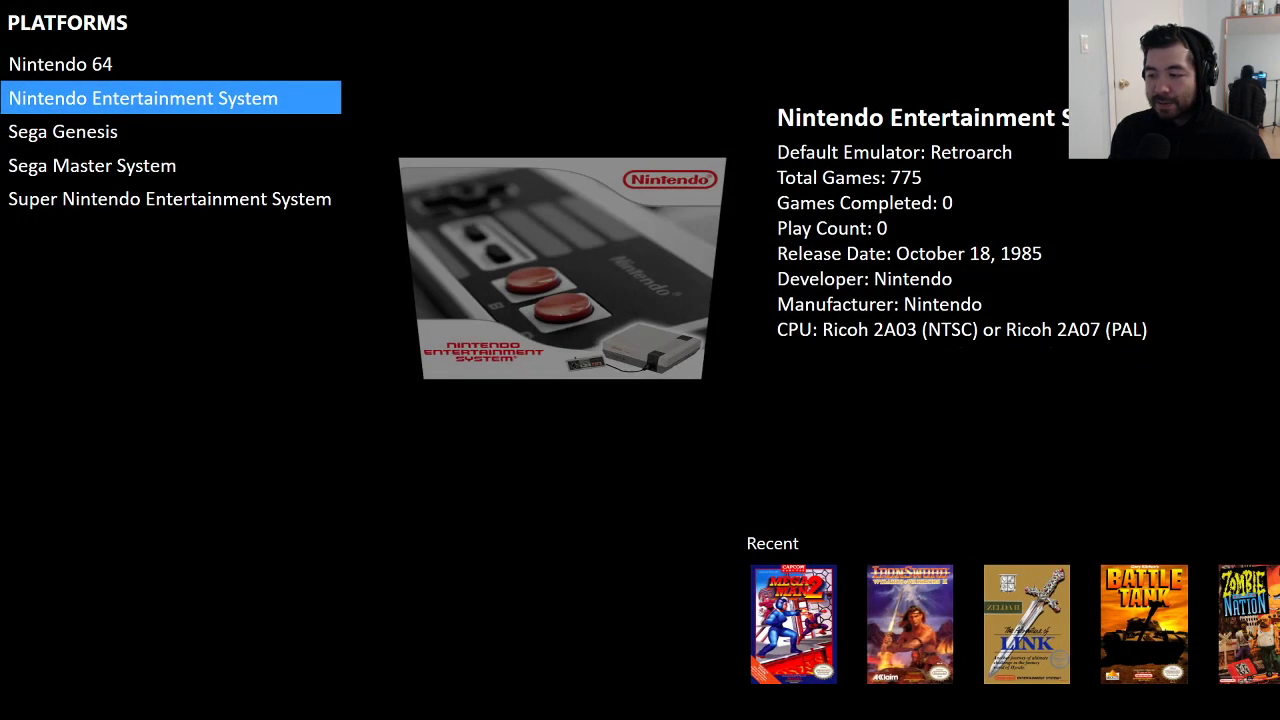
pyautogui.press('v')
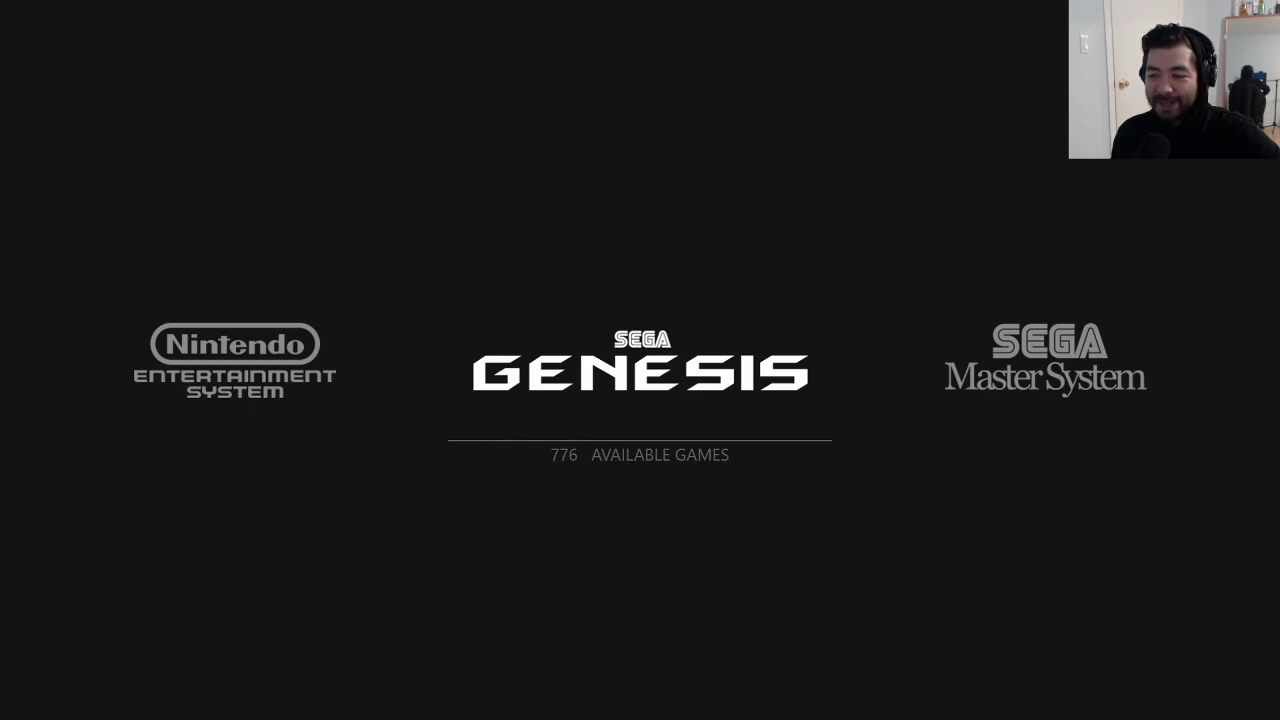
# Step: Browse the platform wheel to check the games count and grey line on several platforms, and return to Community Theme Creator
pyautogui.press('Left')
pyautogui.press('Right')
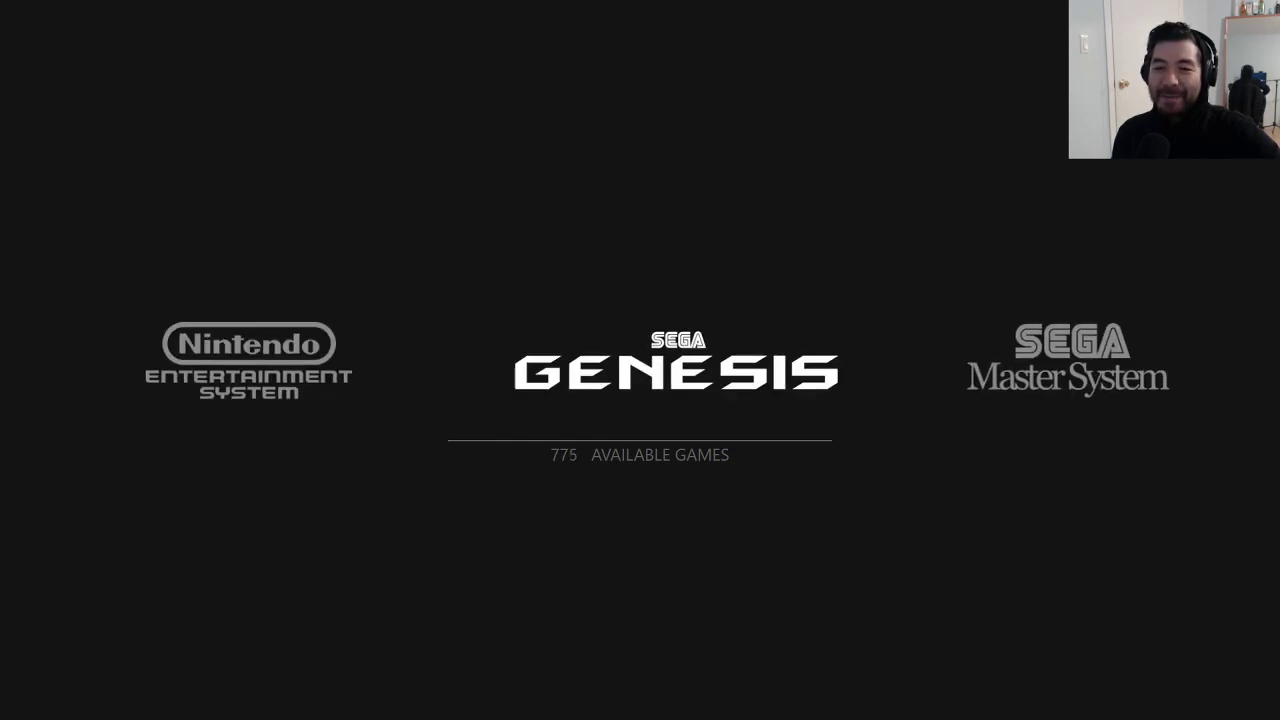
pyautogui.press('Left')
pyautogui.press('Right')
pyautogui.press('Right')
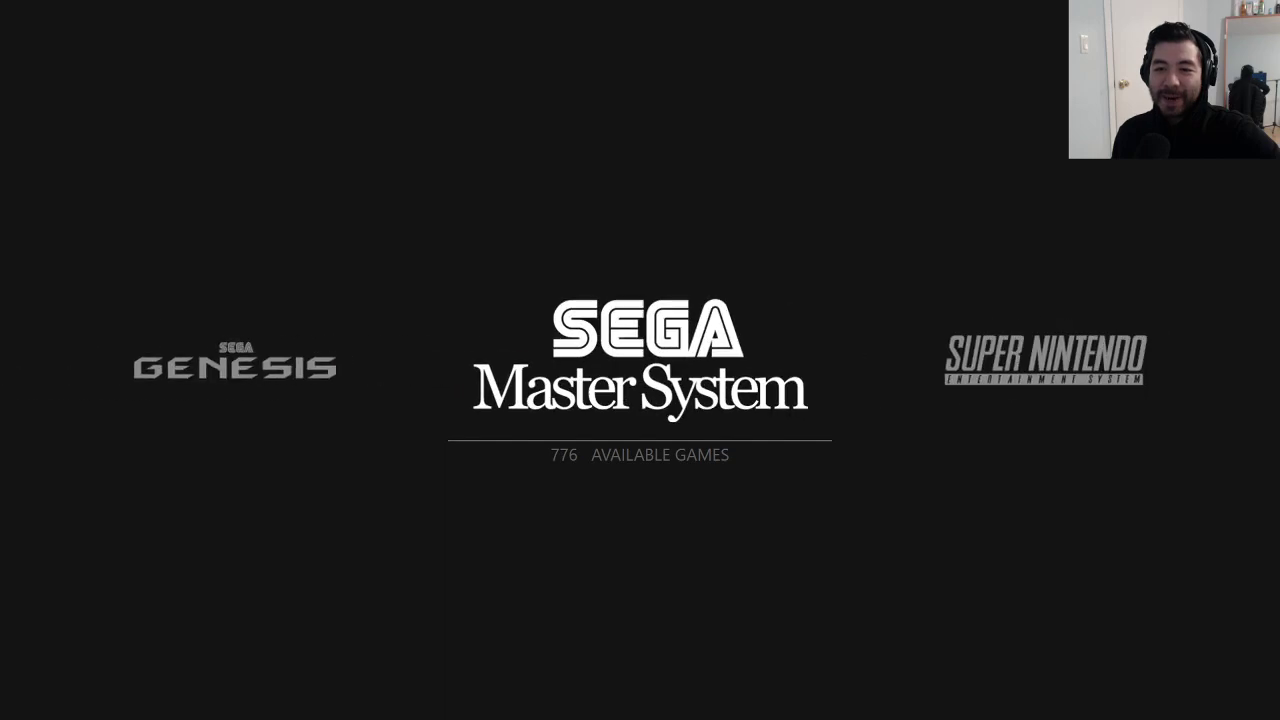
pyautogui.press('Right')
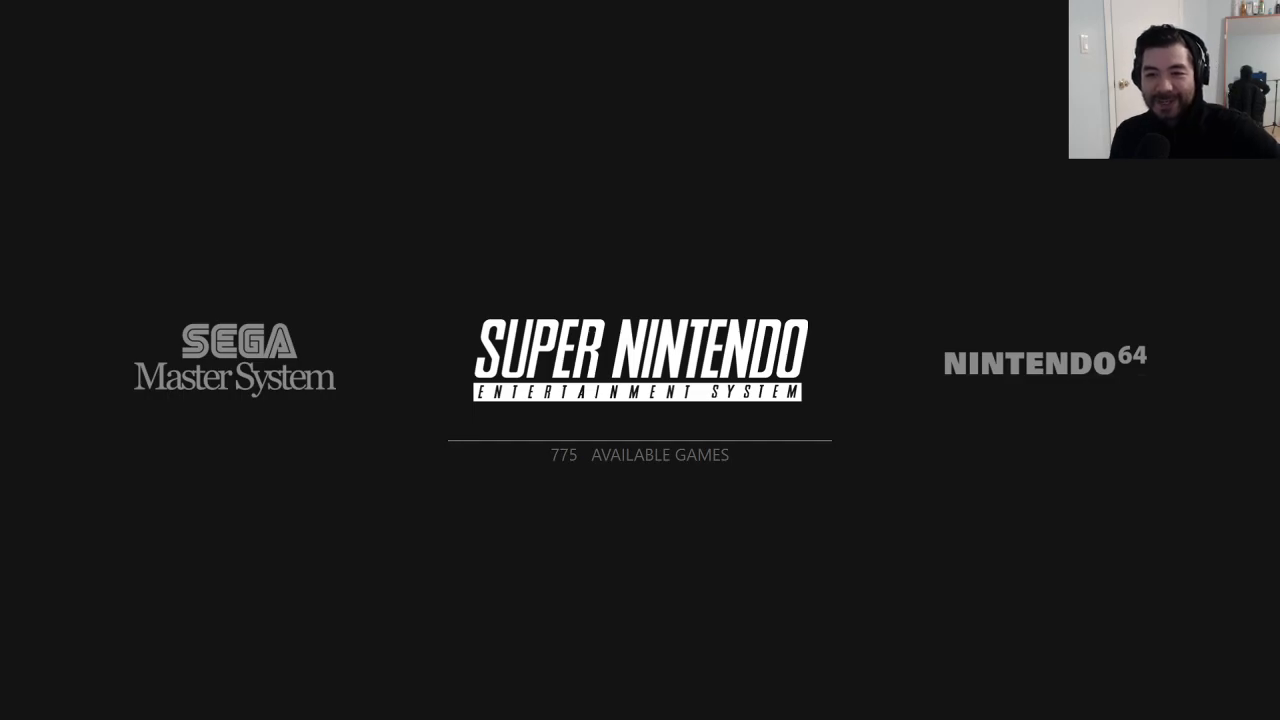
pyautogui.hotkey('alt', 'Tab')
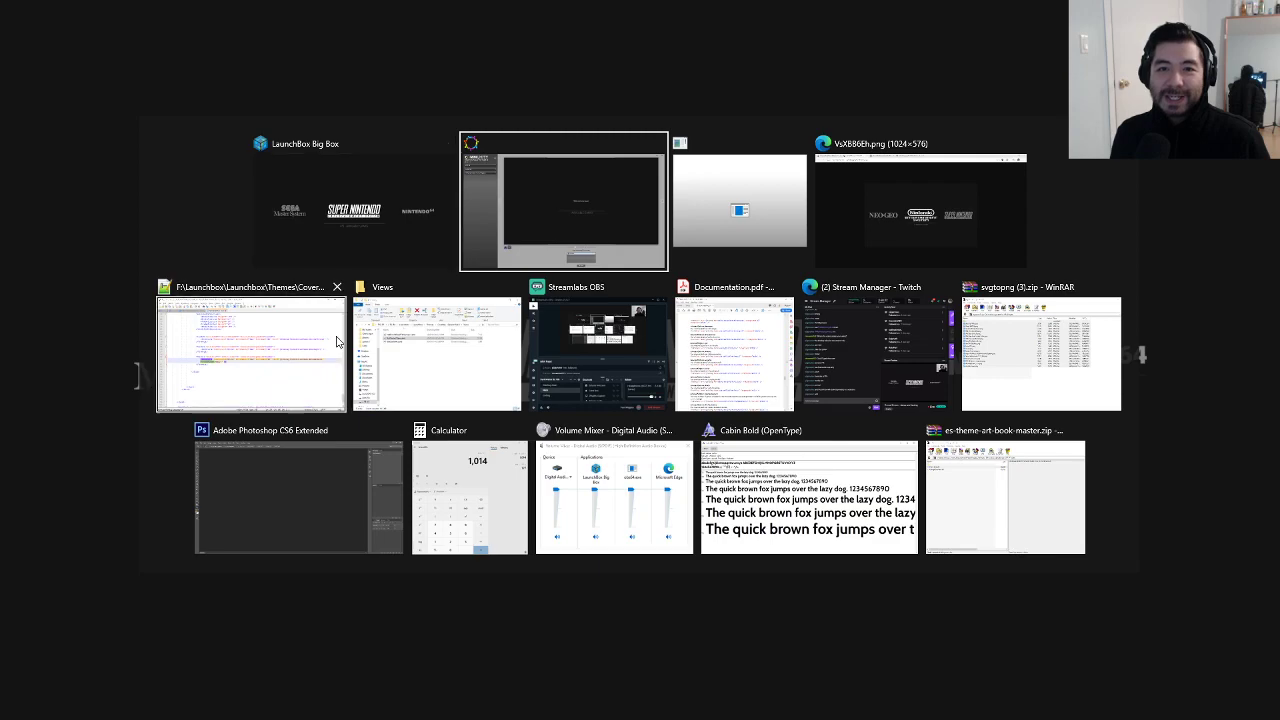
pyautogui.click(561, 216)
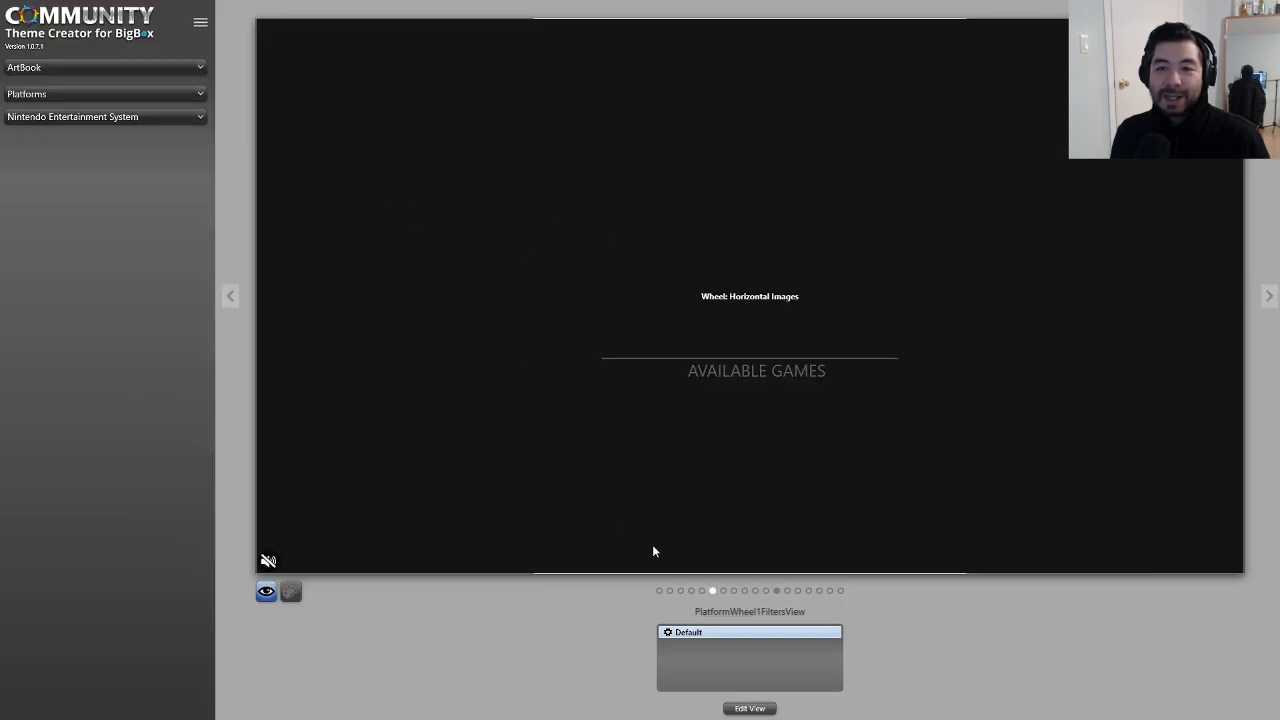
# Step: Delete the blank Run Text line from User Source 1's Total Games Count.XAML, saving both the source and PlatformWheel1FiltersView
pyautogui.click(740, 708)
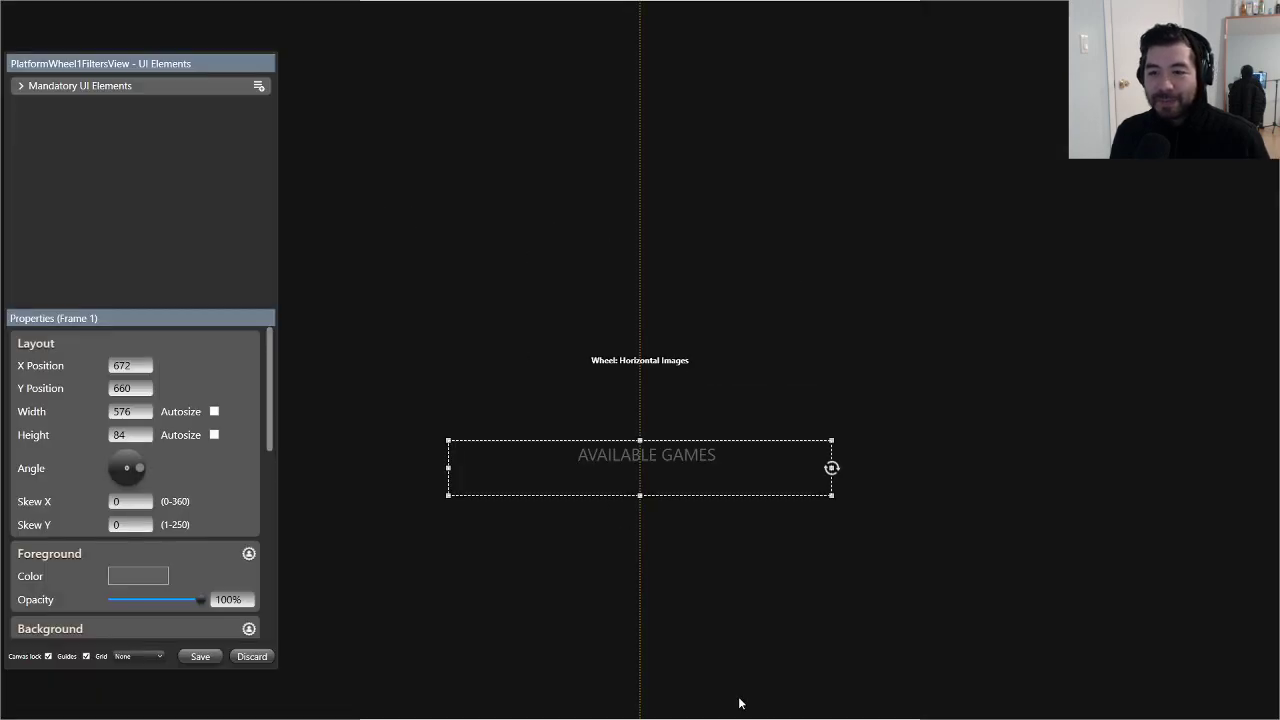
pyautogui.click(21, 87)
pyautogui.click(100, 124)
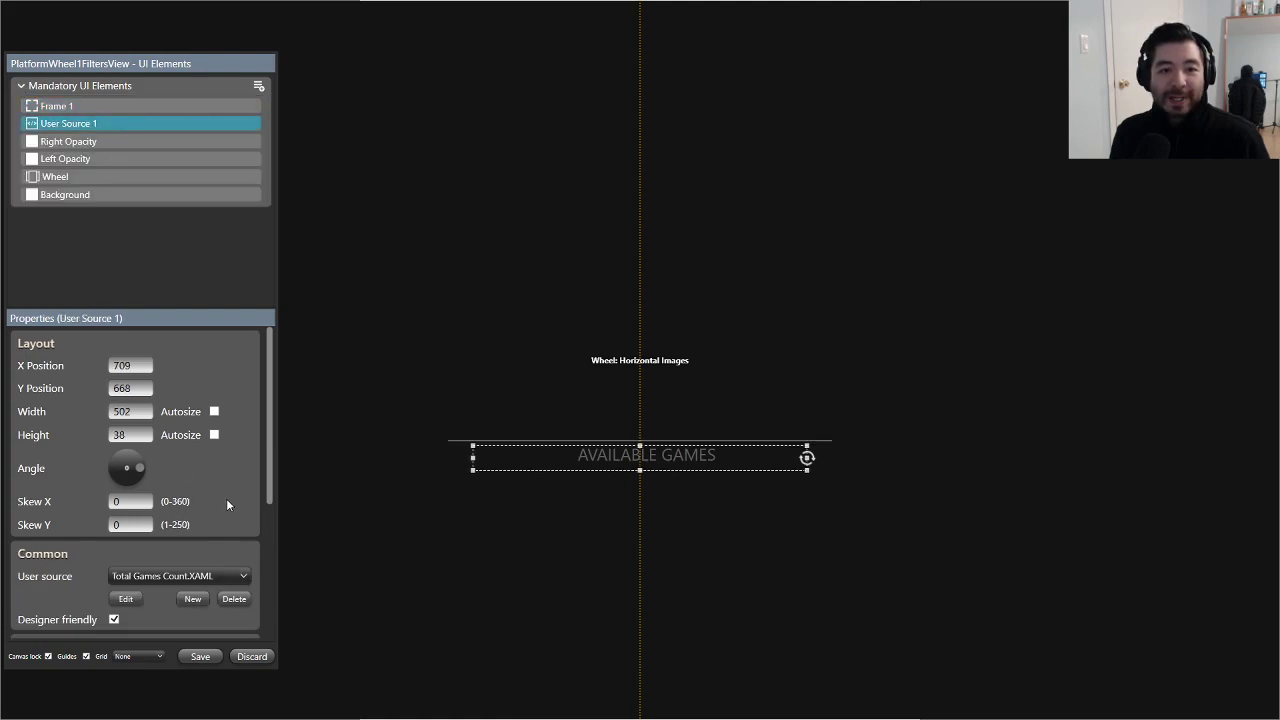
pyautogui.scroll(-2, 230, 500)
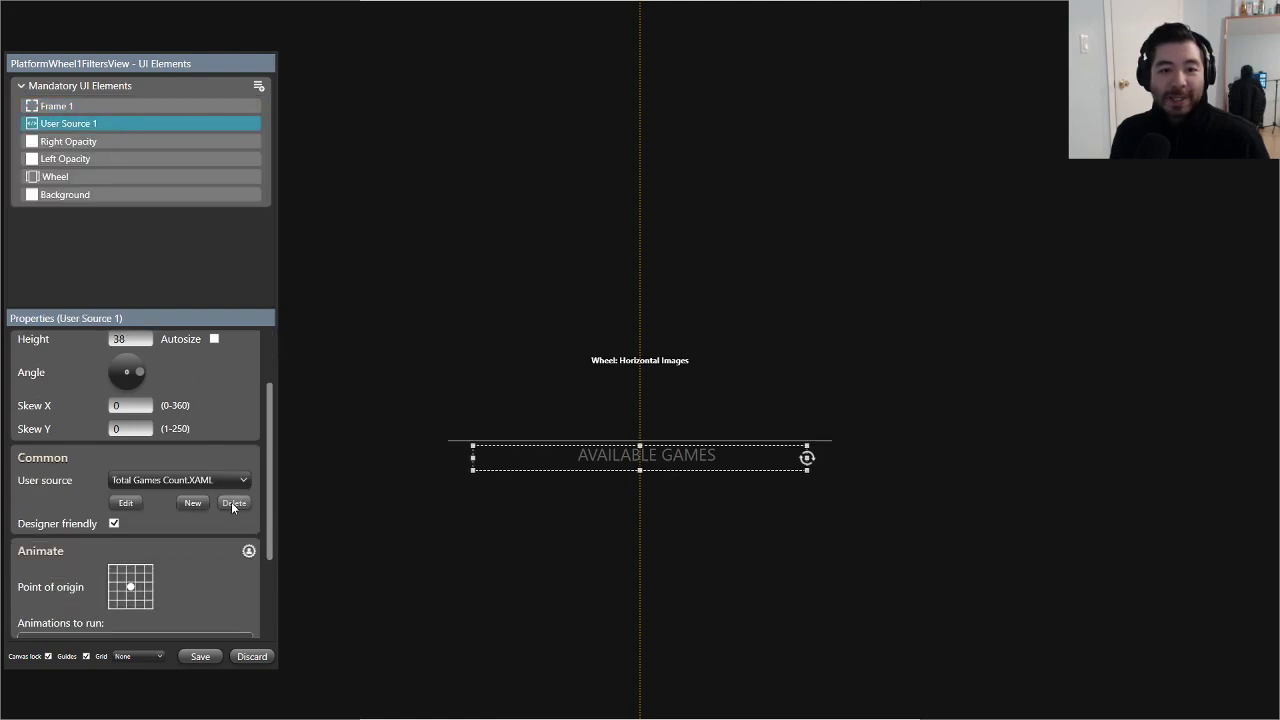
pyautogui.click(126, 503)
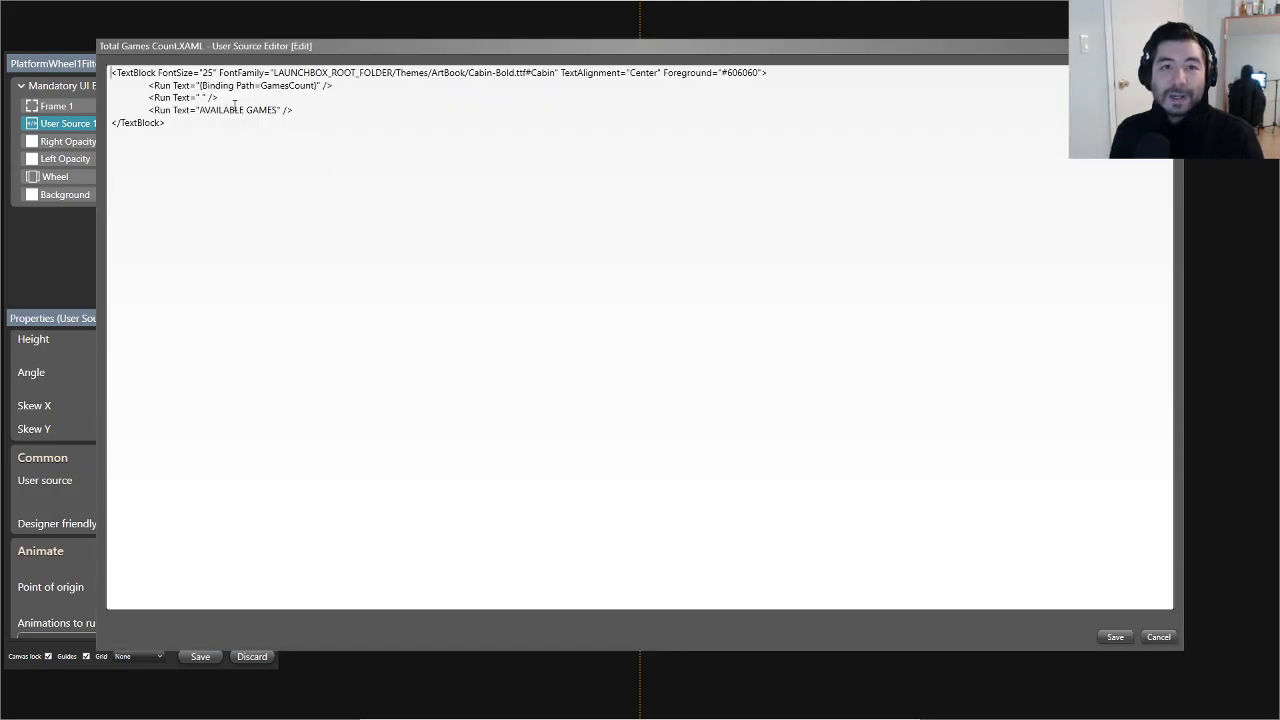
pyautogui.moveTo(233, 98); pyautogui.dragTo(71, 97)
pyautogui.press('BackSpace')
pyautogui.press('BackSpace')
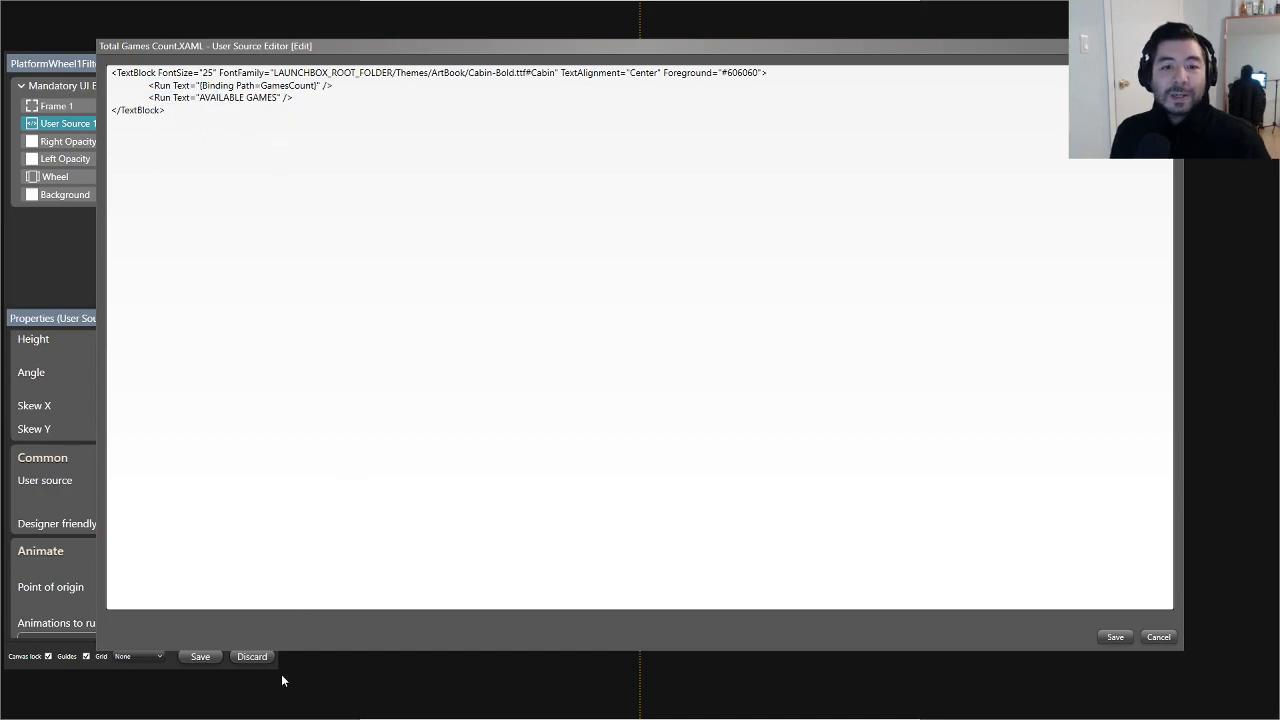
pyautogui.click(1118, 638)
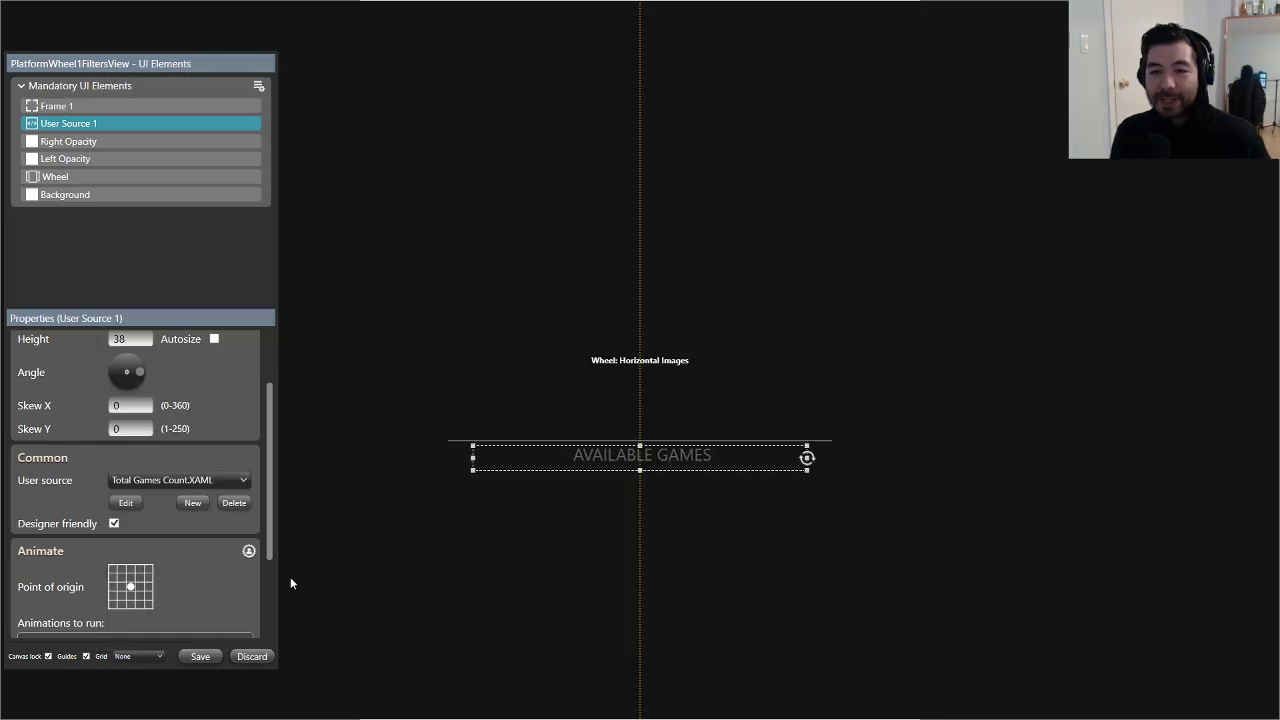
pyautogui.click(198, 656)
# Step: Switch to LaunchBox Big Box to check the games count spacing on the platform wheel, and return to Community Theme Creator
pyautogui.hotkey('alt', 'Tab')
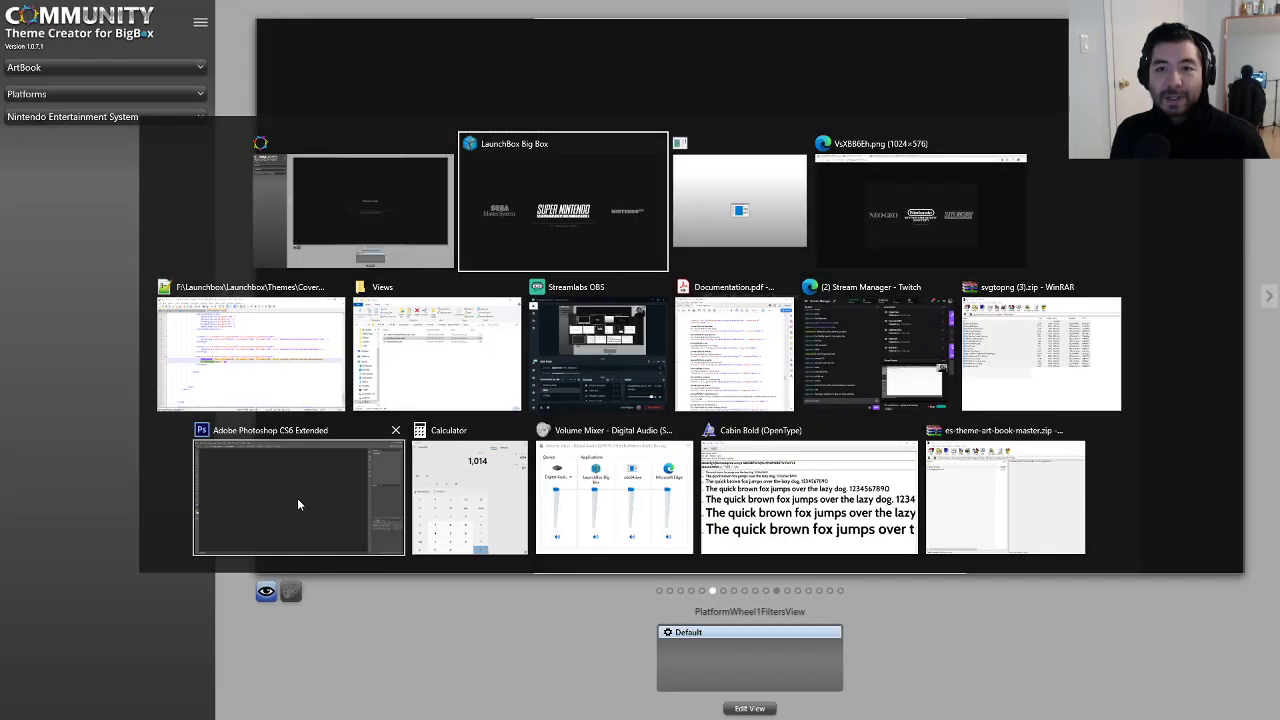
pyautogui.press('Down')
pyautogui.hotkey('alt', 'Tab')
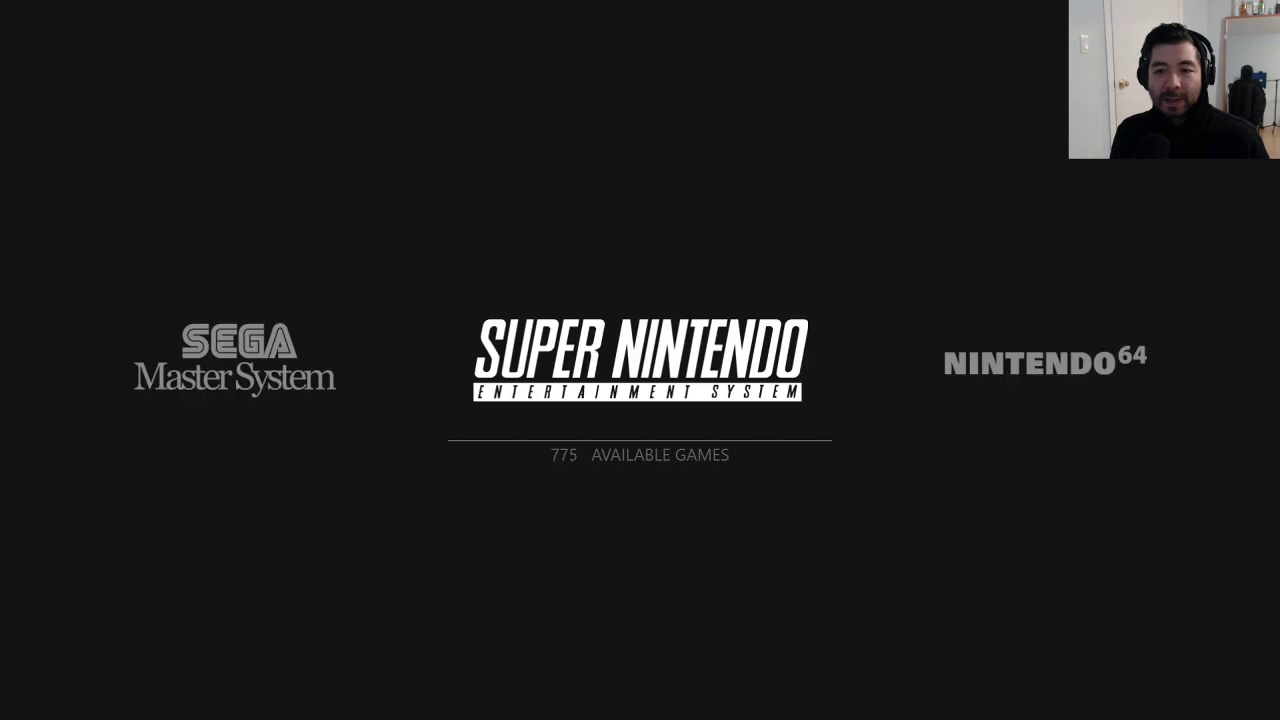
pyautogui.hotkey('alt', 'Tab')
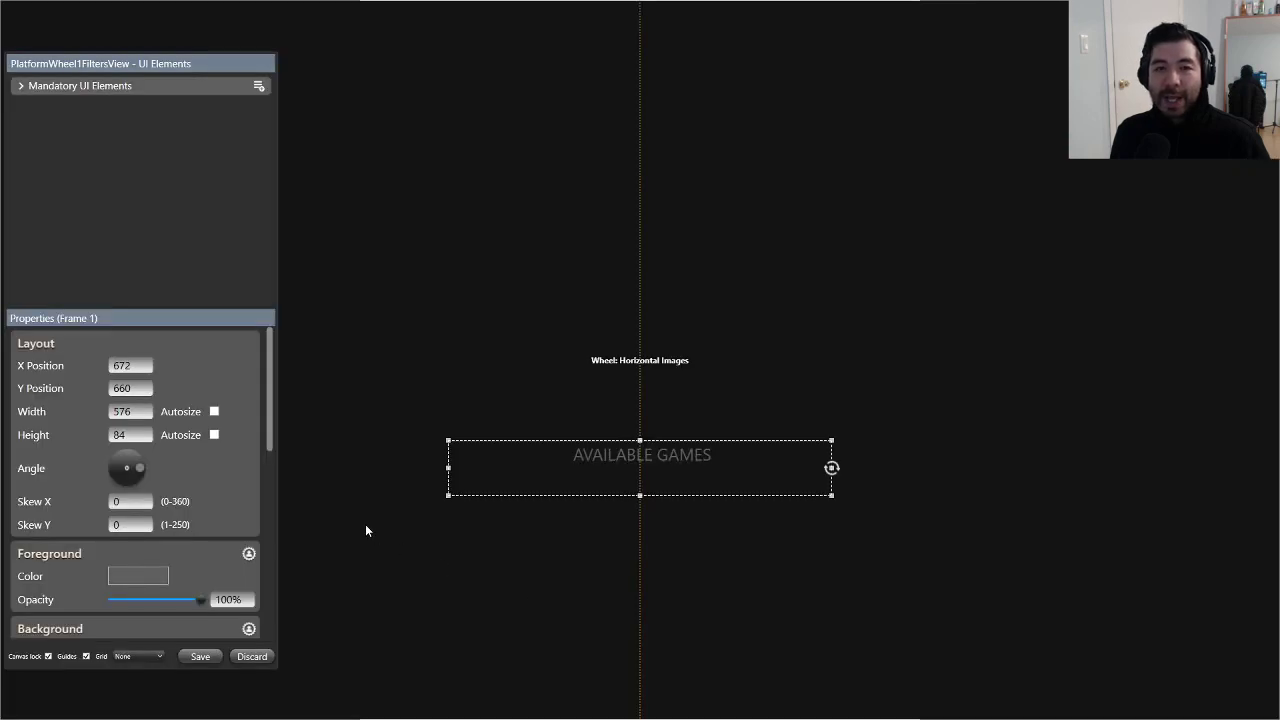
# Step: Review the Total Games Count.XAML code of User Source 1 and save it again
pyautogui.click(21, 87)
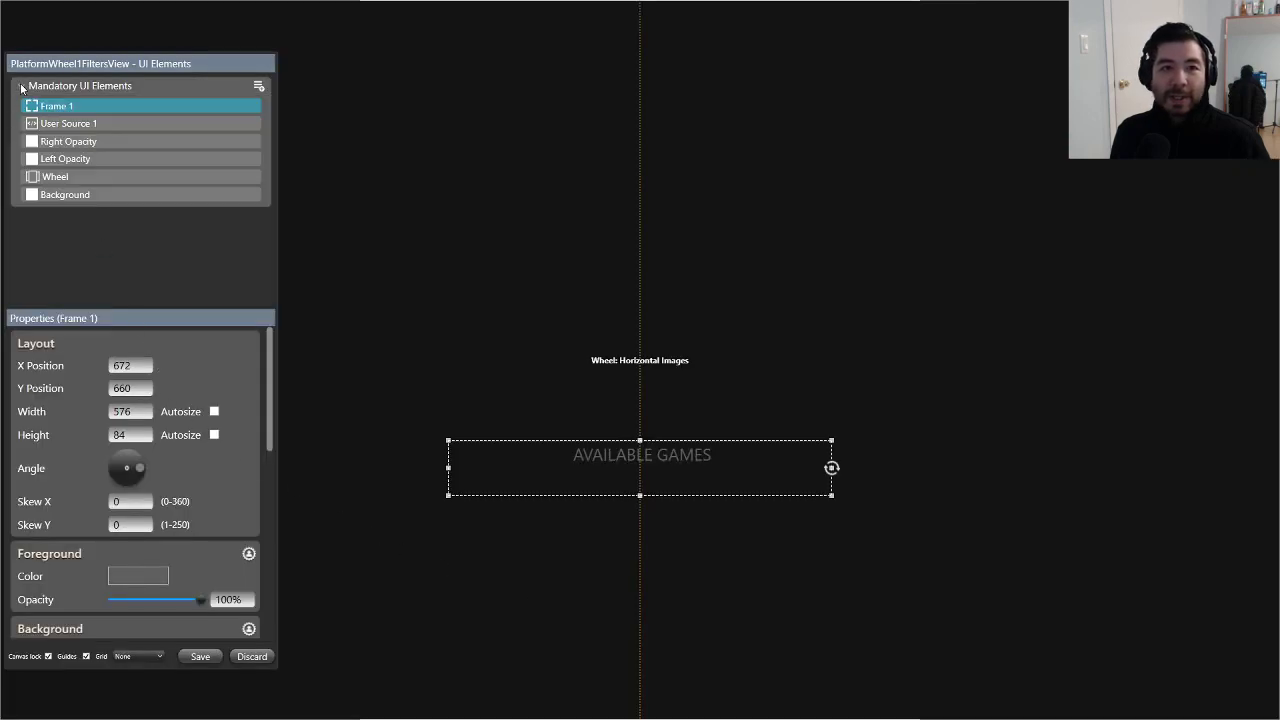
pyautogui.click(110, 124)
pyautogui.click(126, 599)
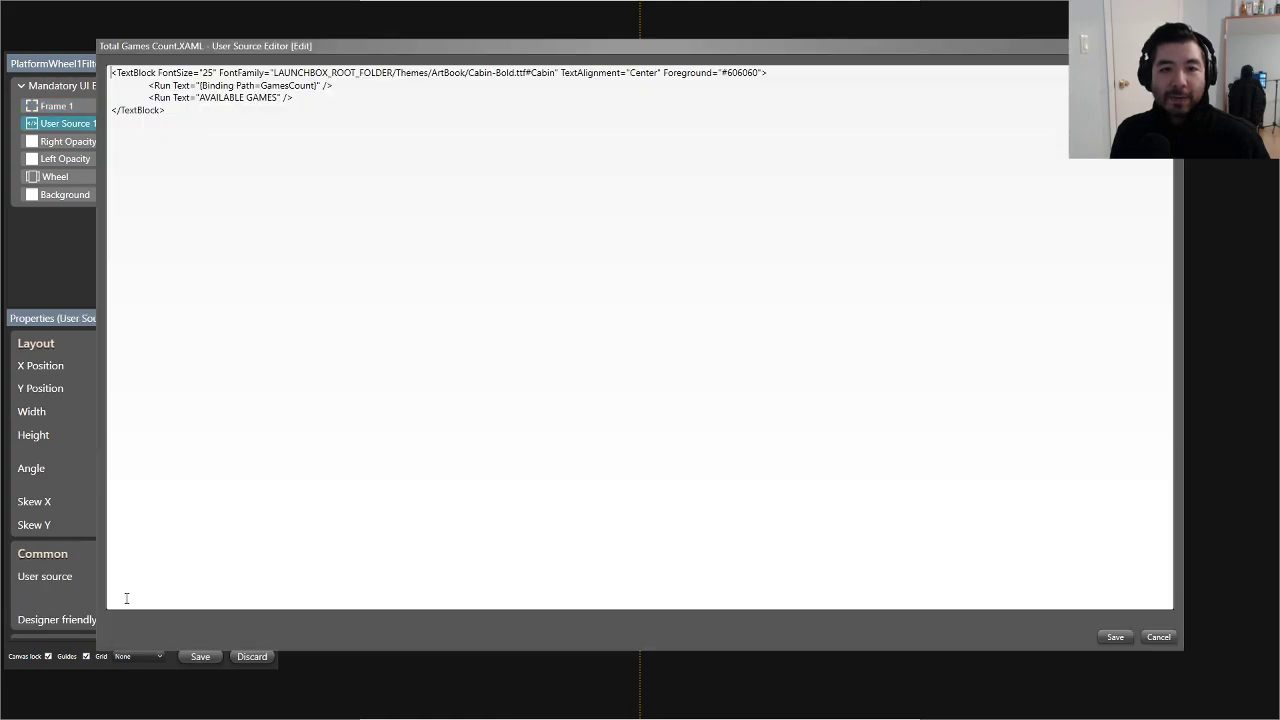
pyautogui.click(1114, 637)
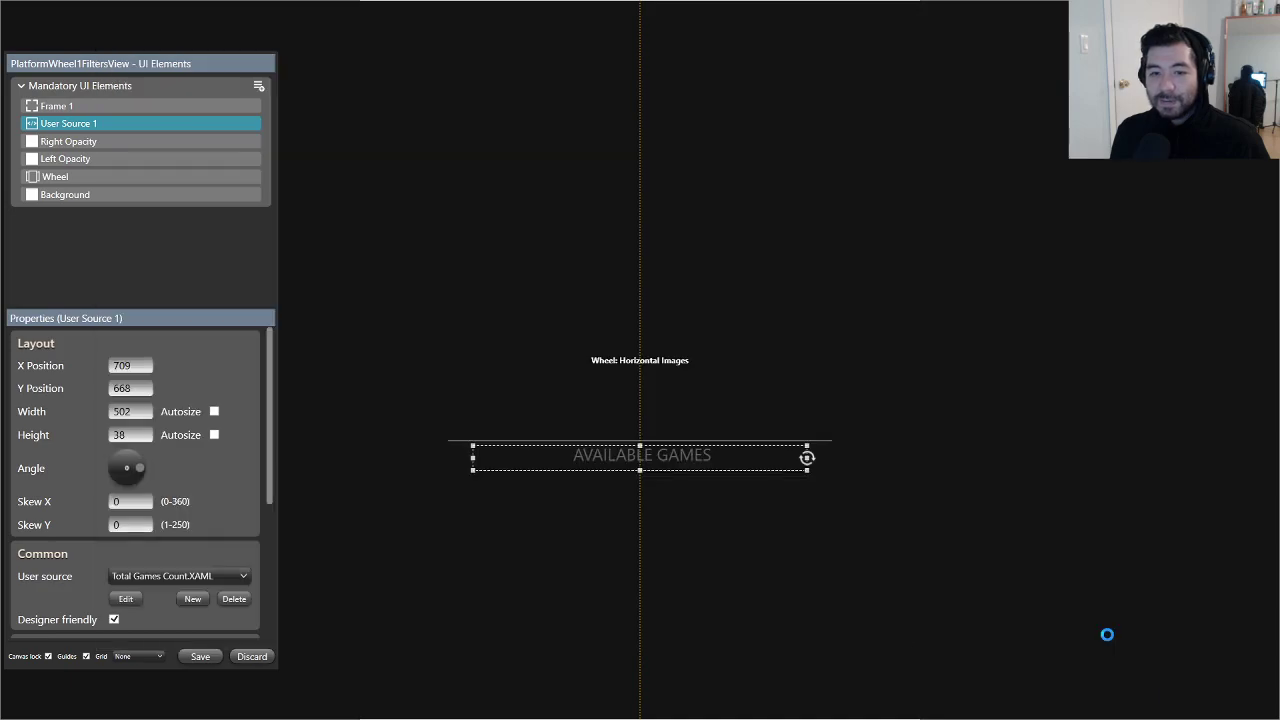
# Step: Save PlatformWheel1FiltersView and publish the updated ArtBook theme to BigBox
pyautogui.click(200, 656)
pyautogui.click(200, 22)
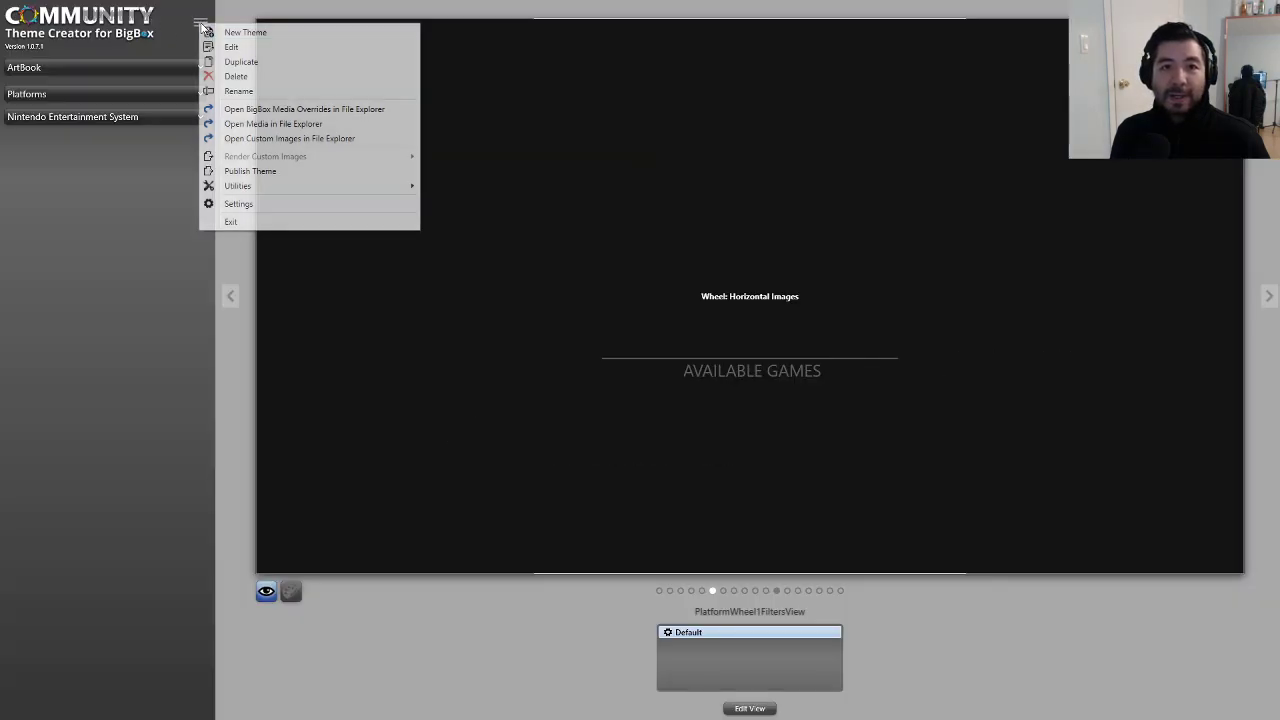
pyautogui.click(265, 176)
pyautogui.click(708, 392)
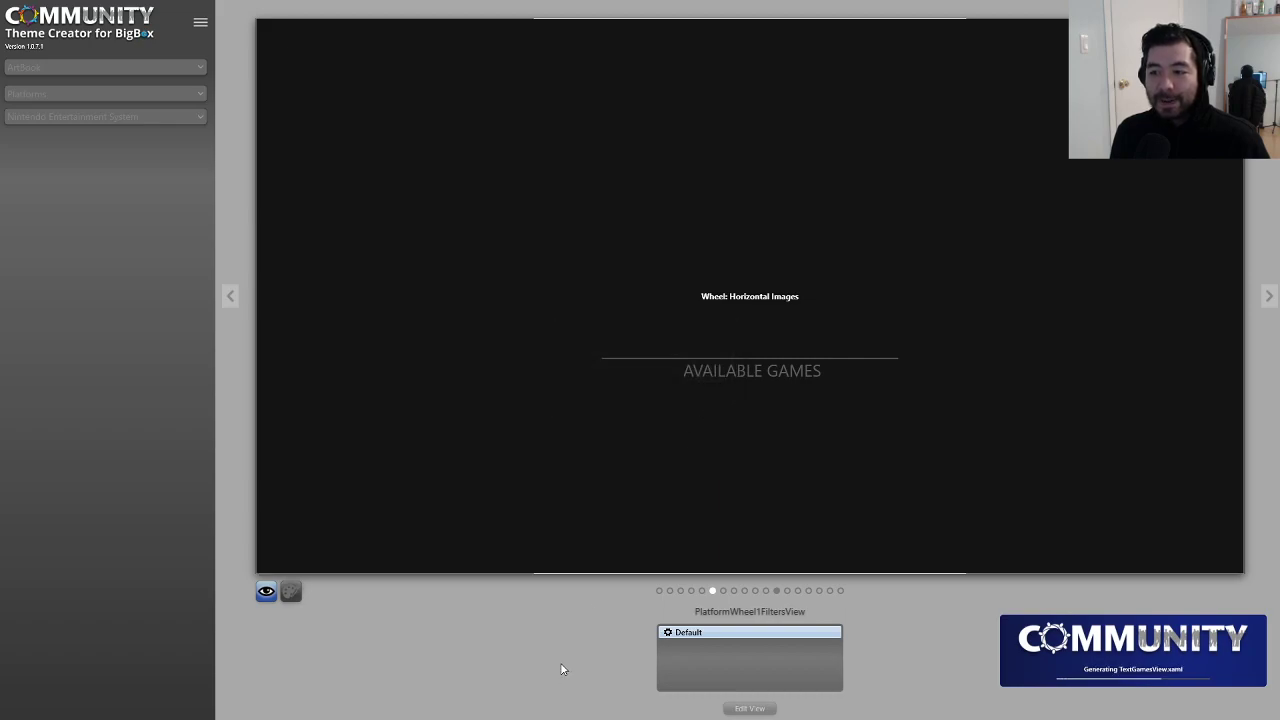
# Step: Browse the platform wheel in LaunchBox Big Box to check the games count text spacing, and return to Community Theme Creator
pyautogui.hotkey('alt', 'Tab')
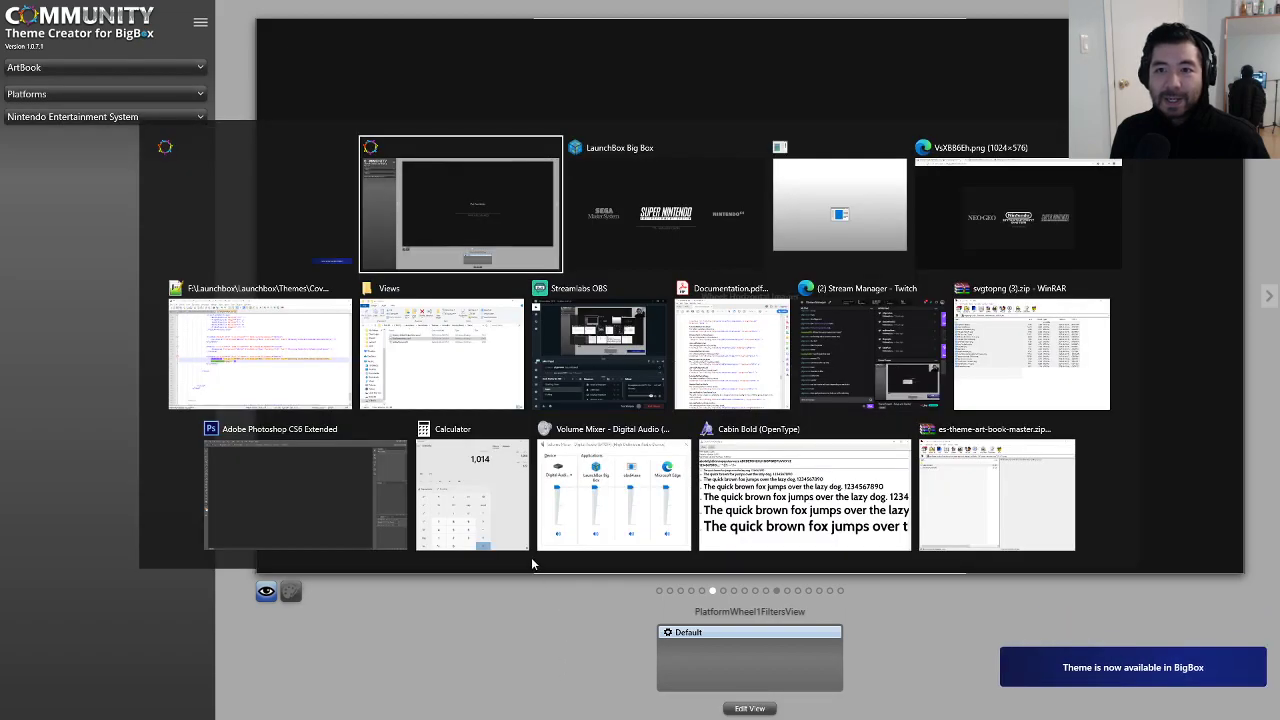
pyautogui.hotkey('alt', 'Tab')
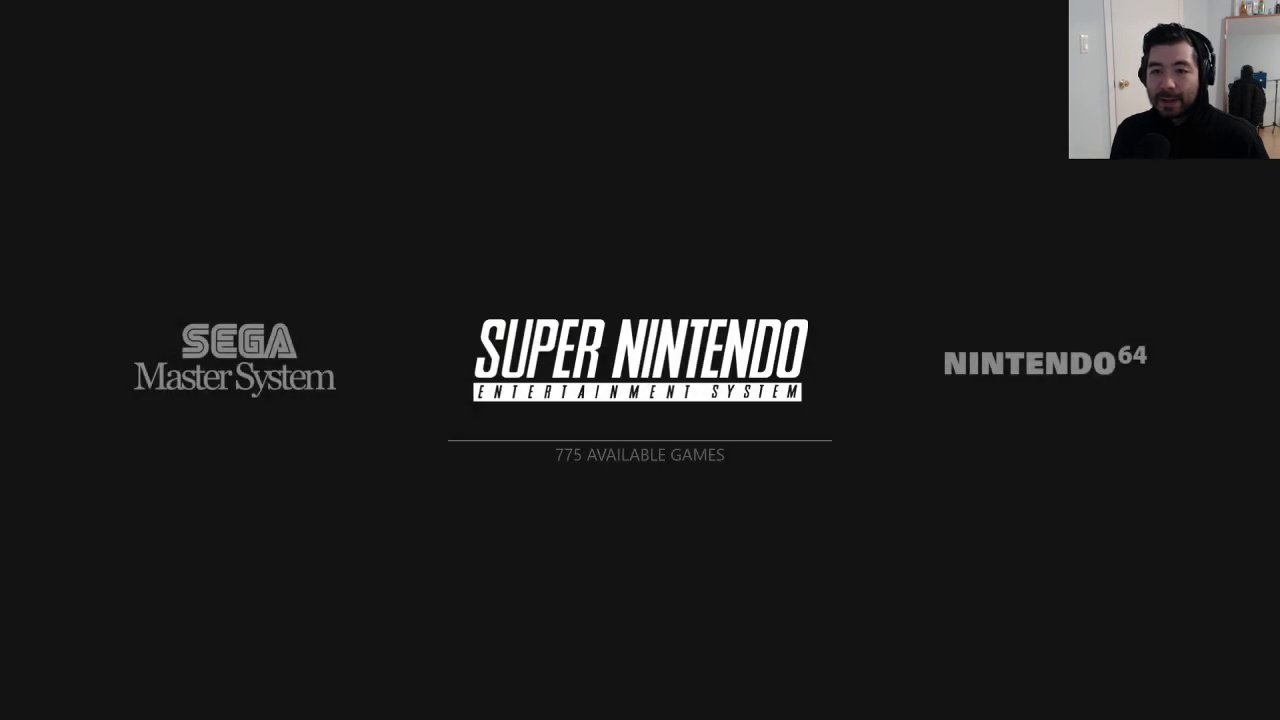
pyautogui.press('Right')
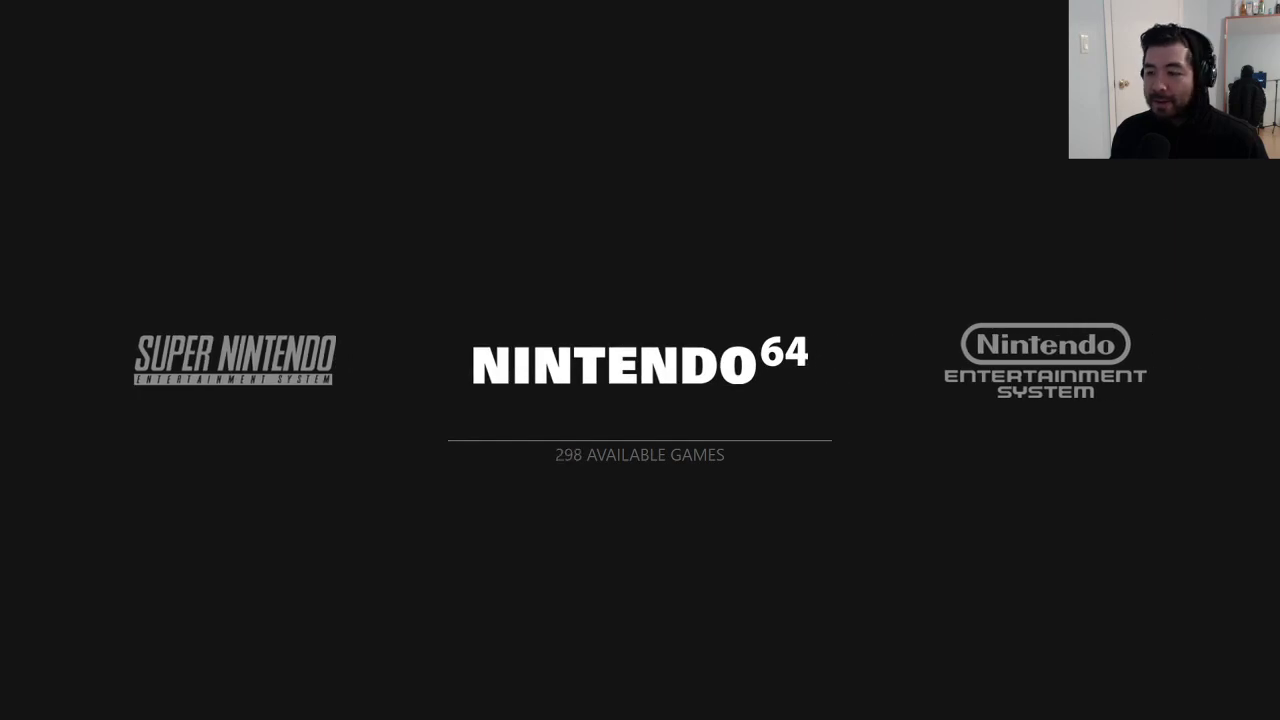
pyautogui.press('Right')
pyautogui.press('Right')
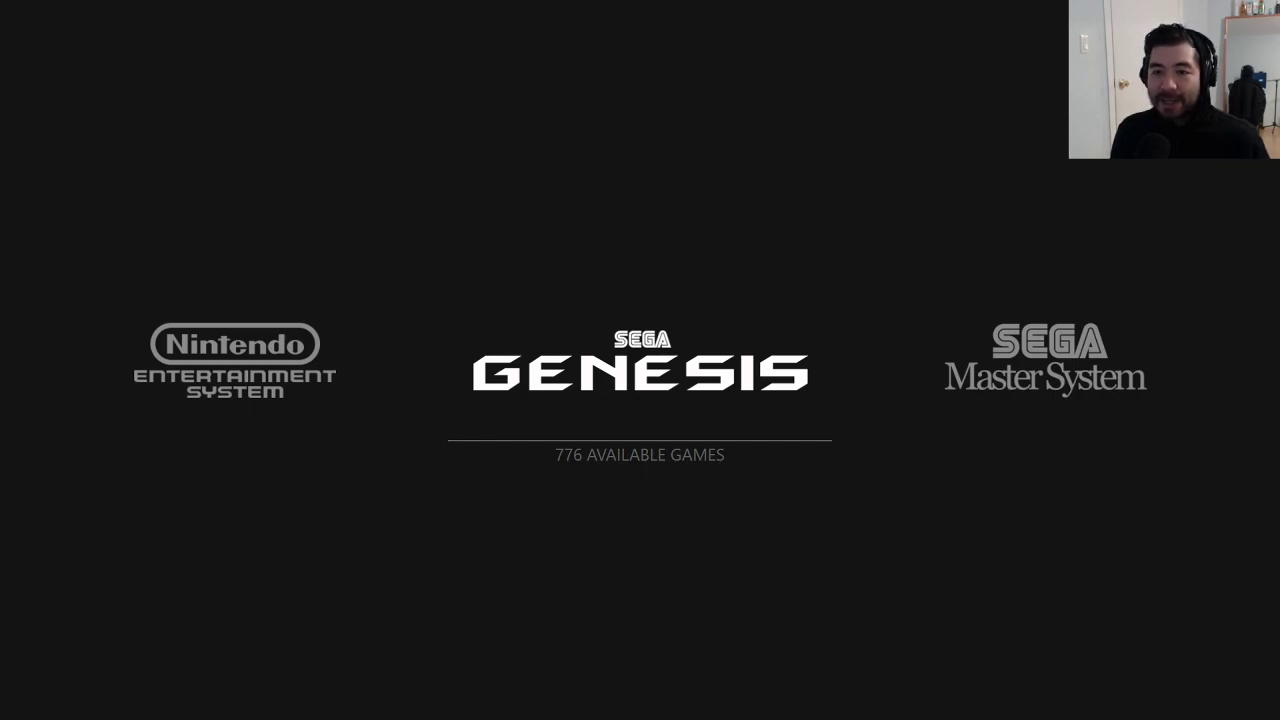
pyautogui.press('Right')
pyautogui.press('Left')
pyautogui.press('Right')
pyautogui.press('Right')
pyautogui.press('Right')
pyautogui.press('Right')
pyautogui.press('Right')
pyautogui.press('Right')
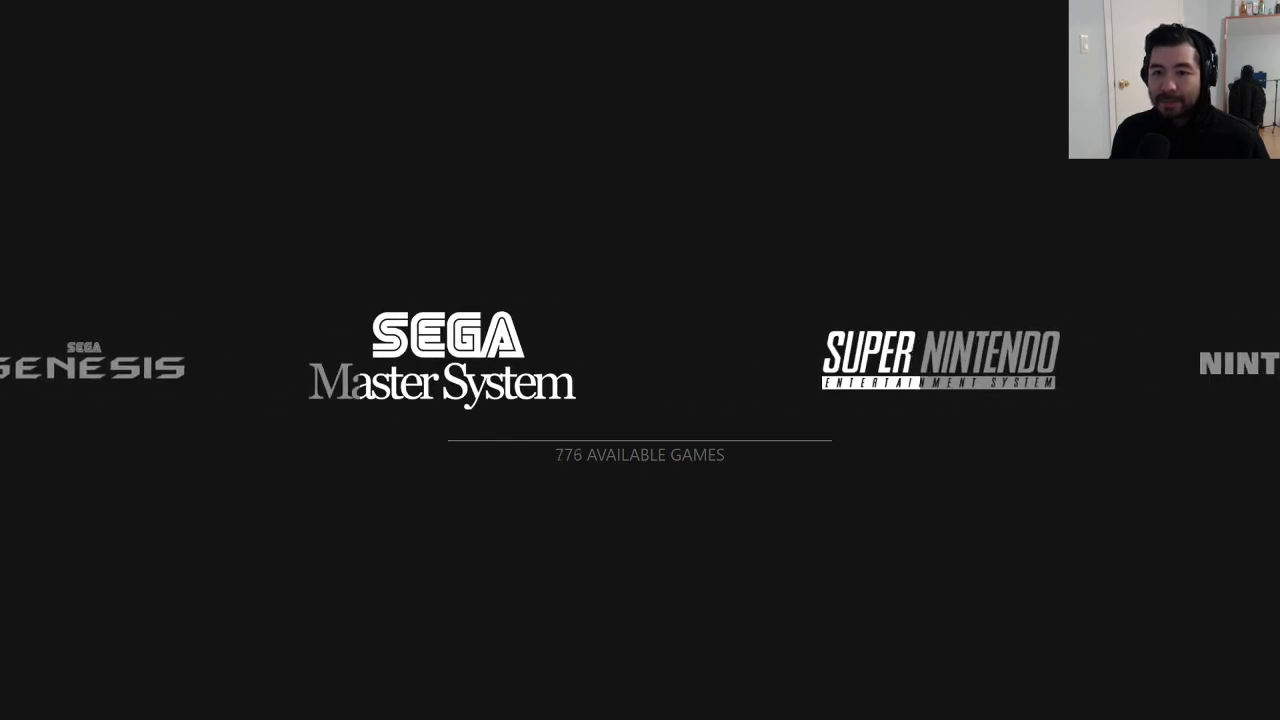
pyautogui.hotkey('alt', 'Tab')
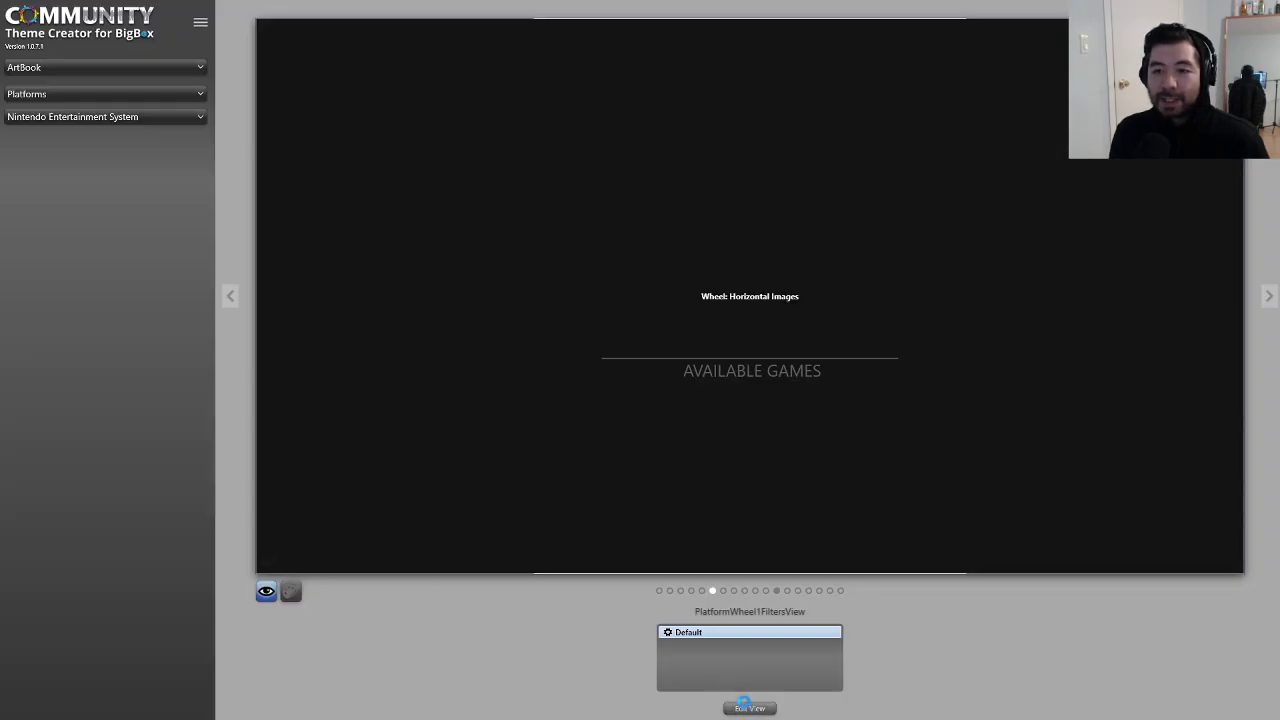
# Step: Edit PlatformWheel1FiltersView and add a new Opacity animation to User Source 1
pyautogui.click(749, 708)
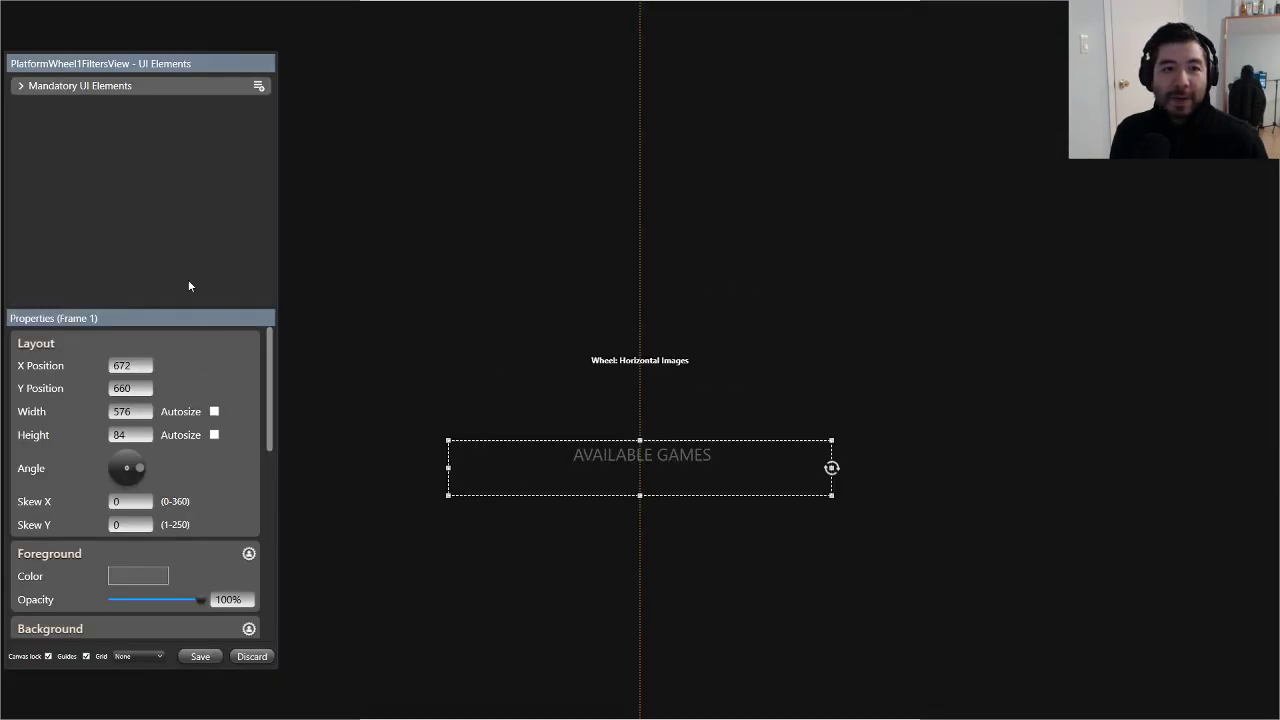
pyautogui.click(30, 87)
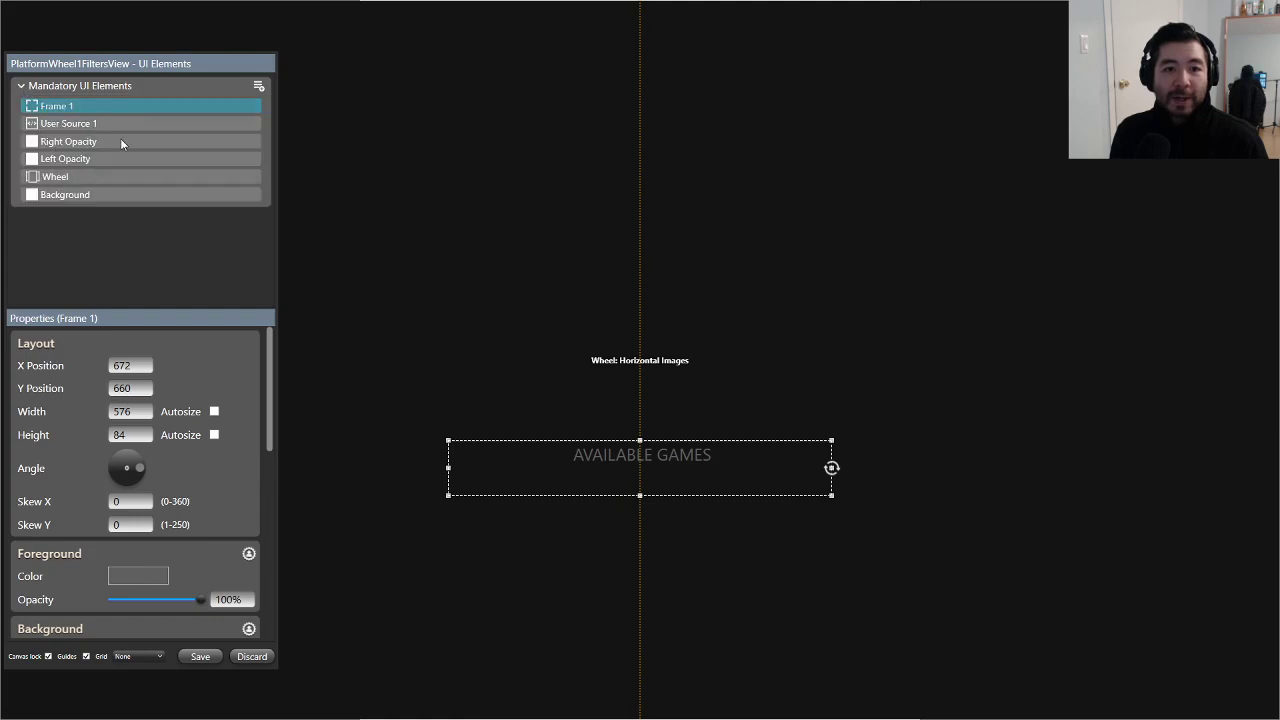
pyautogui.scroll(-5, 232, 466)
pyautogui.scroll(1, 234, 464)
pyautogui.scroll(-3, 234, 464)
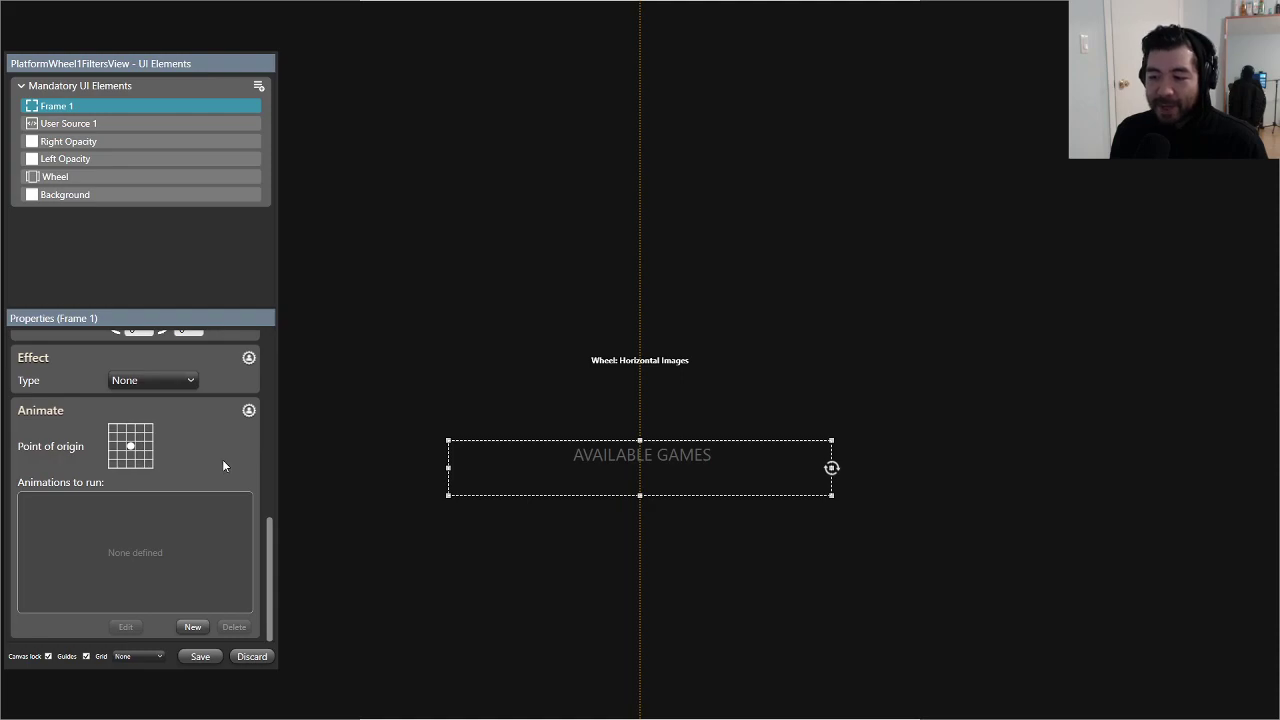
pyautogui.click(107, 124)
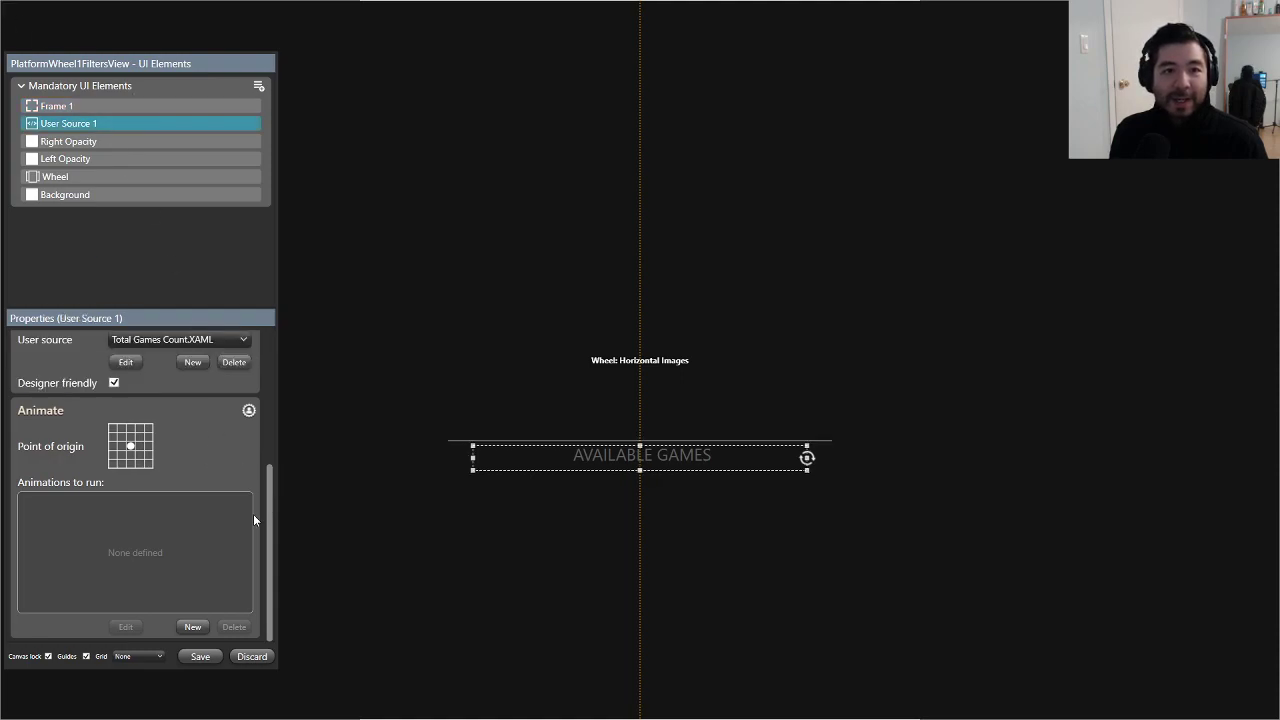
pyautogui.click(192, 627)
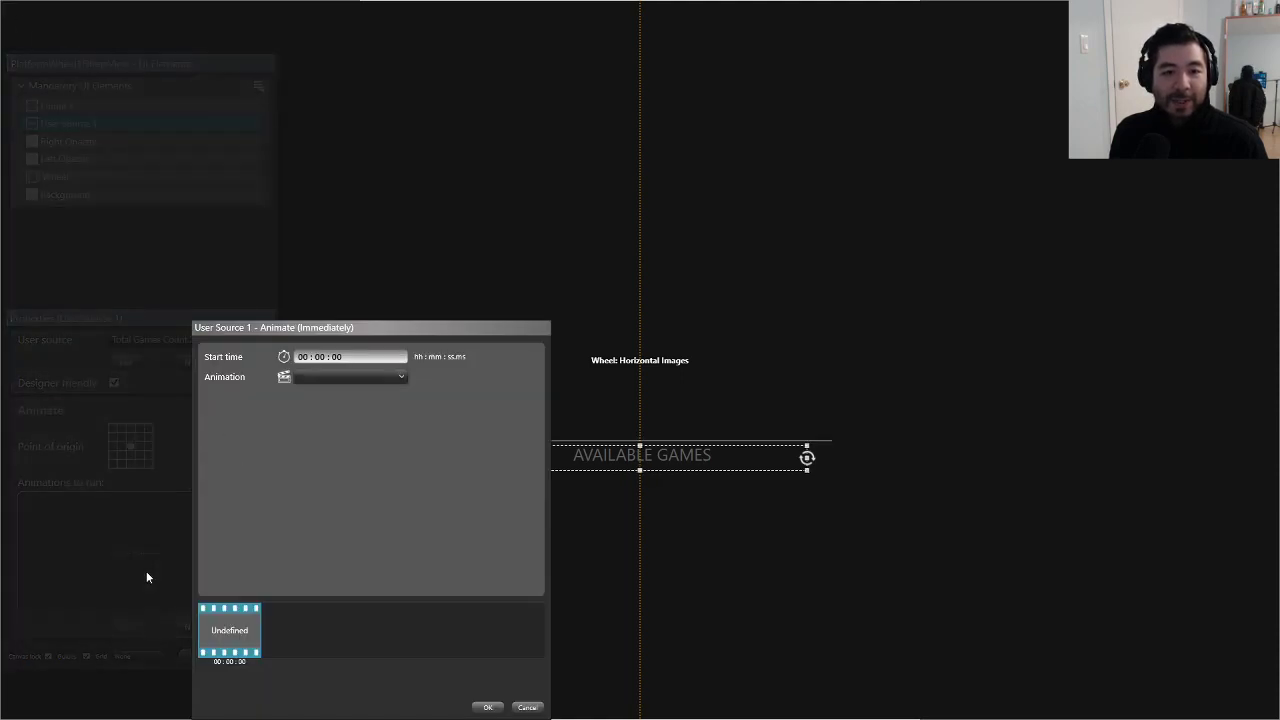
pyautogui.moveTo(302, 326); pyautogui.dragTo(330, 209)
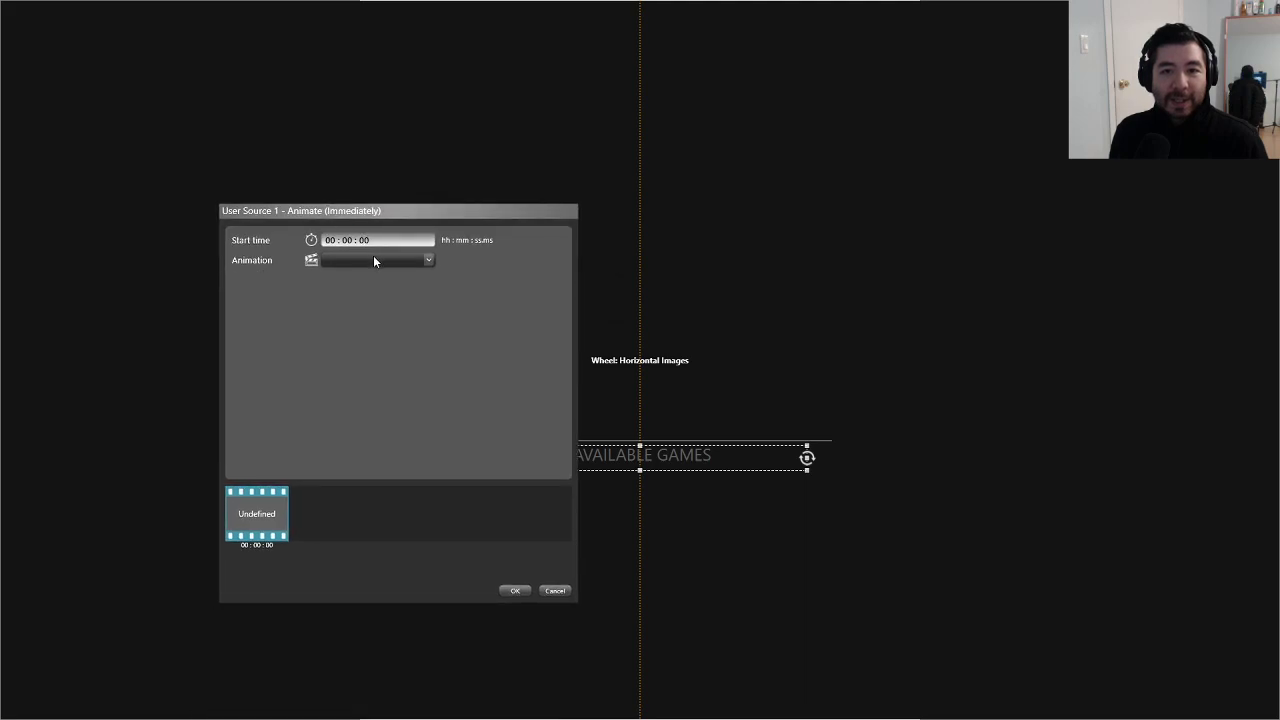
pyautogui.click(373, 255)
pyautogui.click(356, 322)
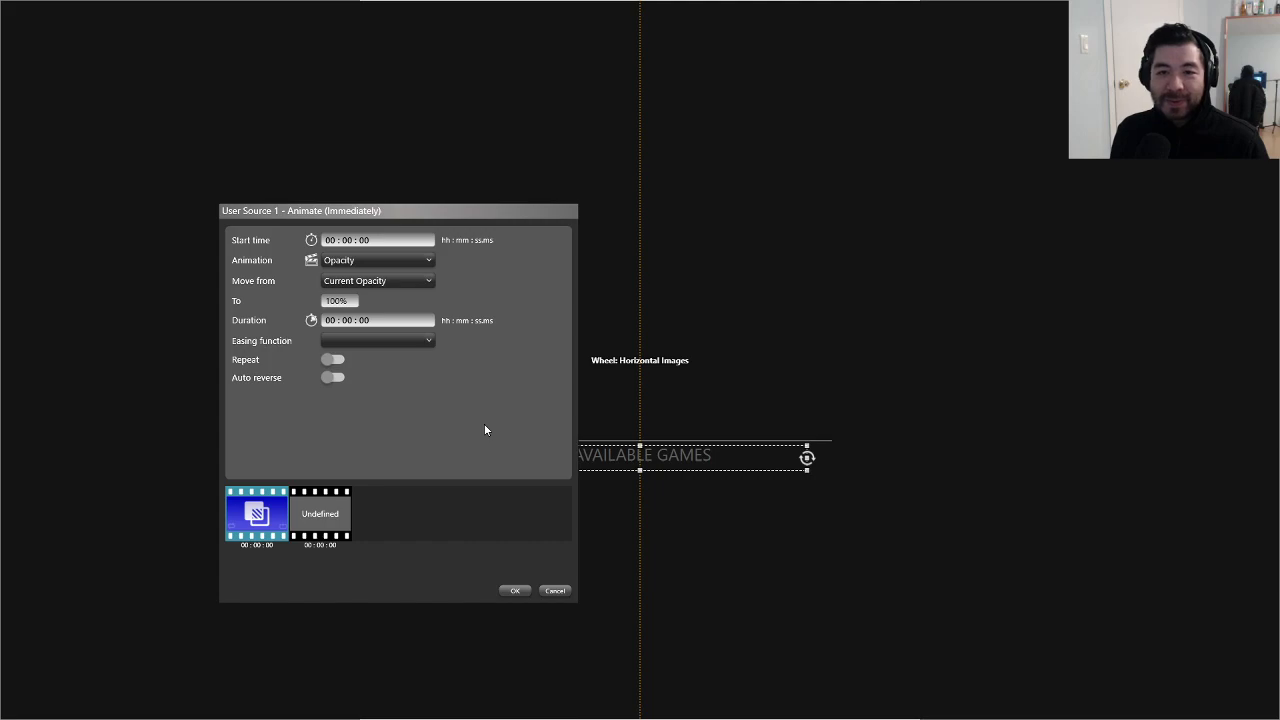
pyautogui.click(367, 262)
pyautogui.click(367, 262)
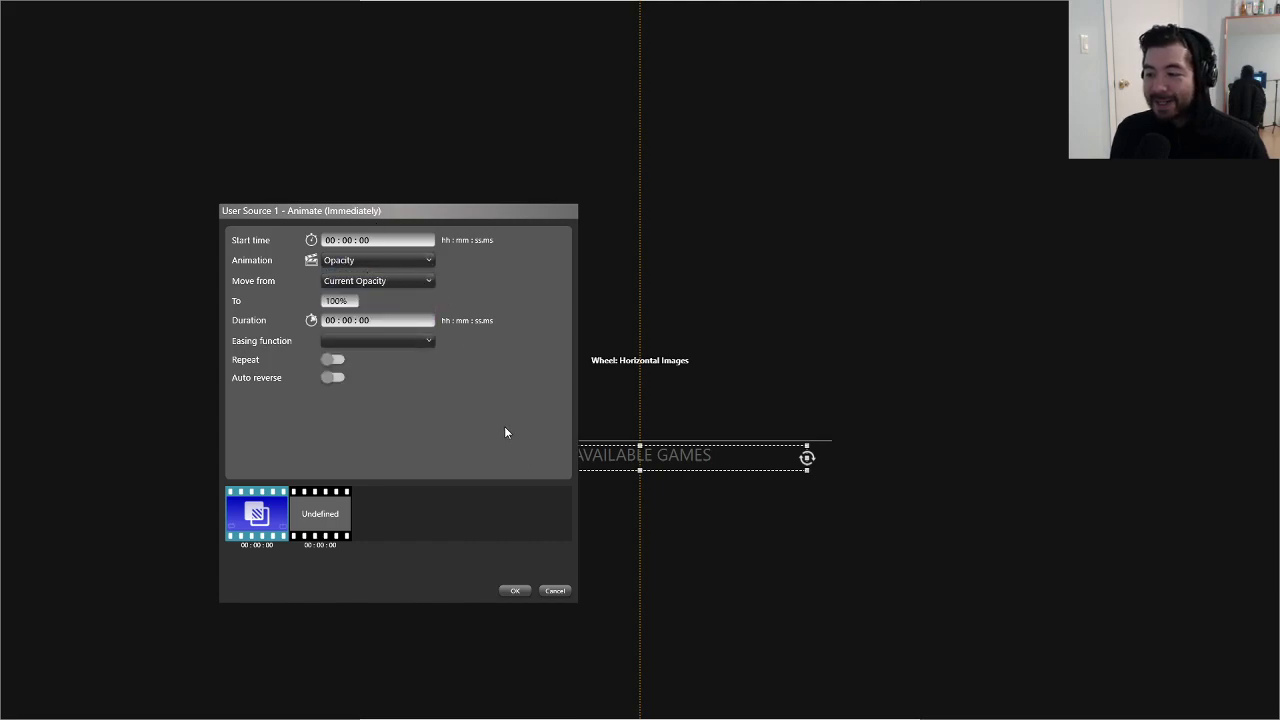
# Step: Make User Source 1's opacity animation move from New Opacity, starting at 0%
pyautogui.click(363, 282)
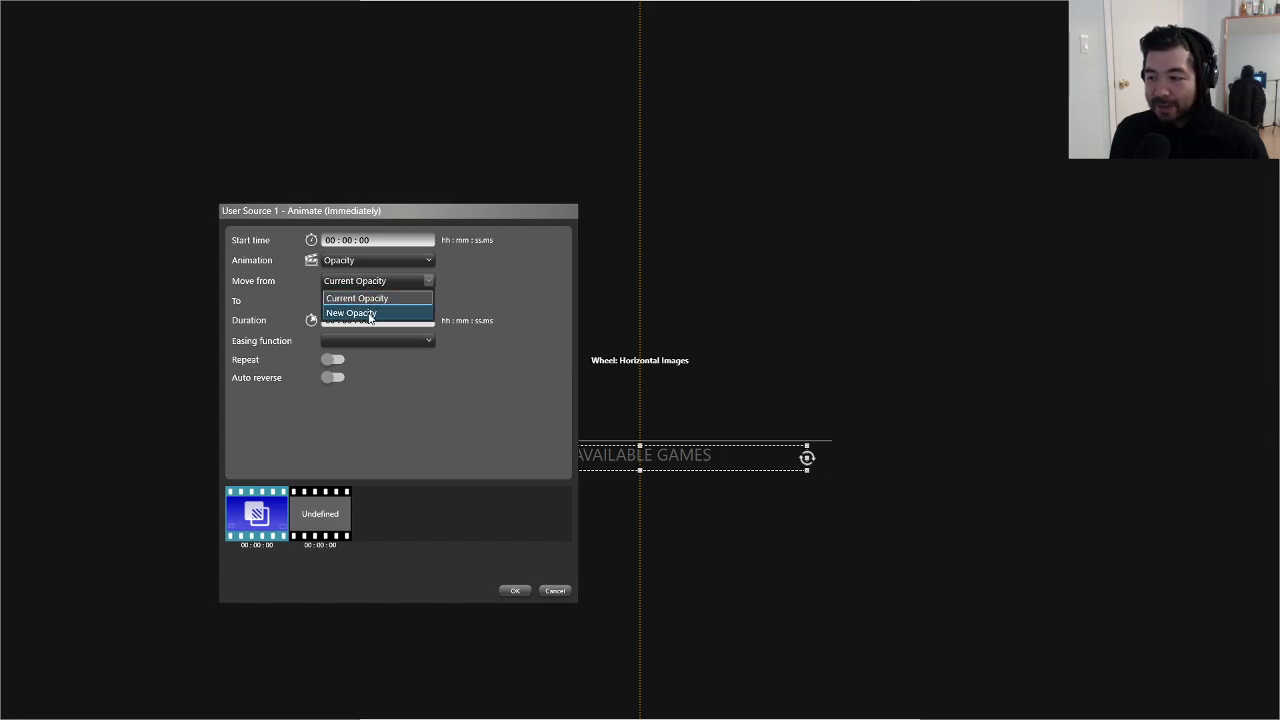
pyautogui.click(466, 422)
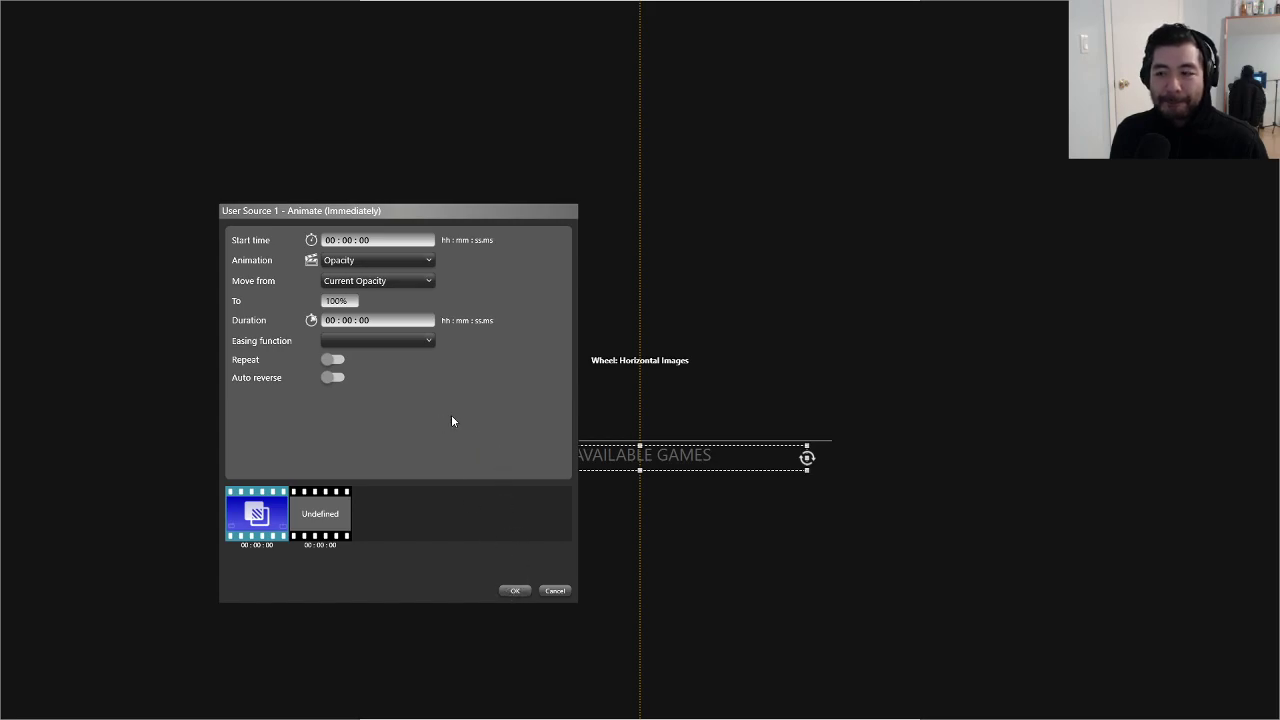
pyautogui.click(378, 282)
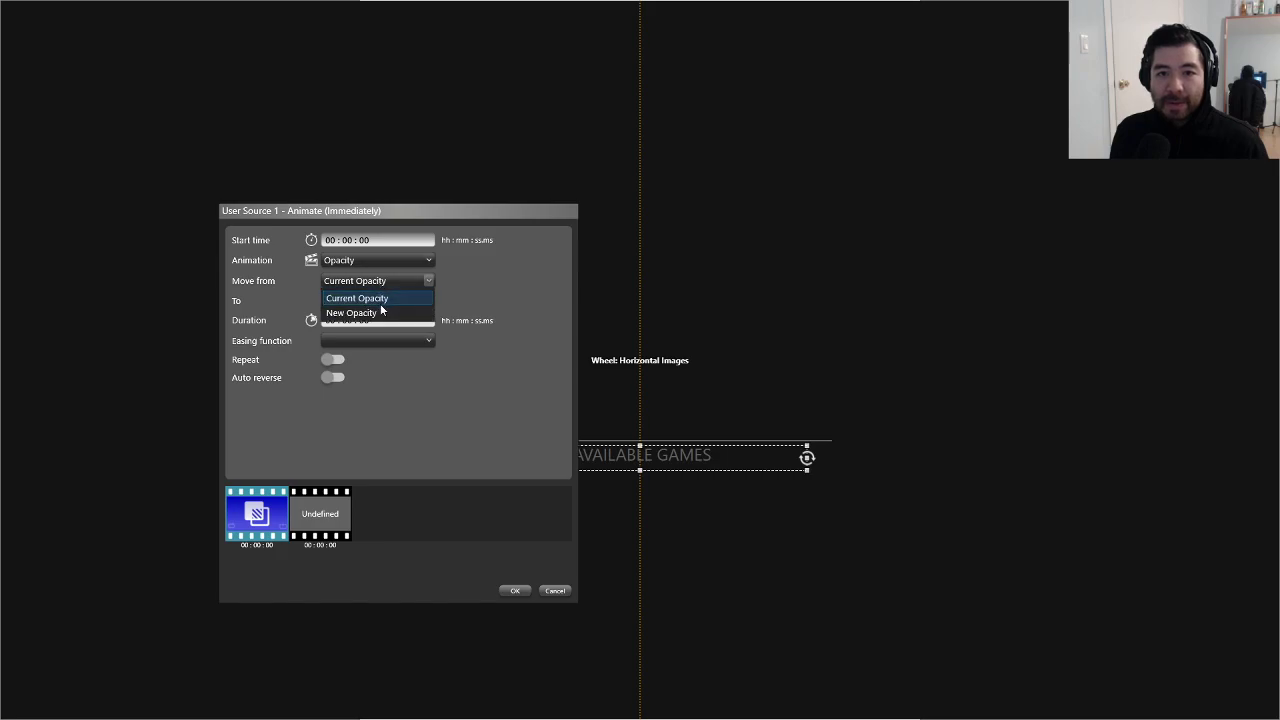
pyautogui.click(378, 314)
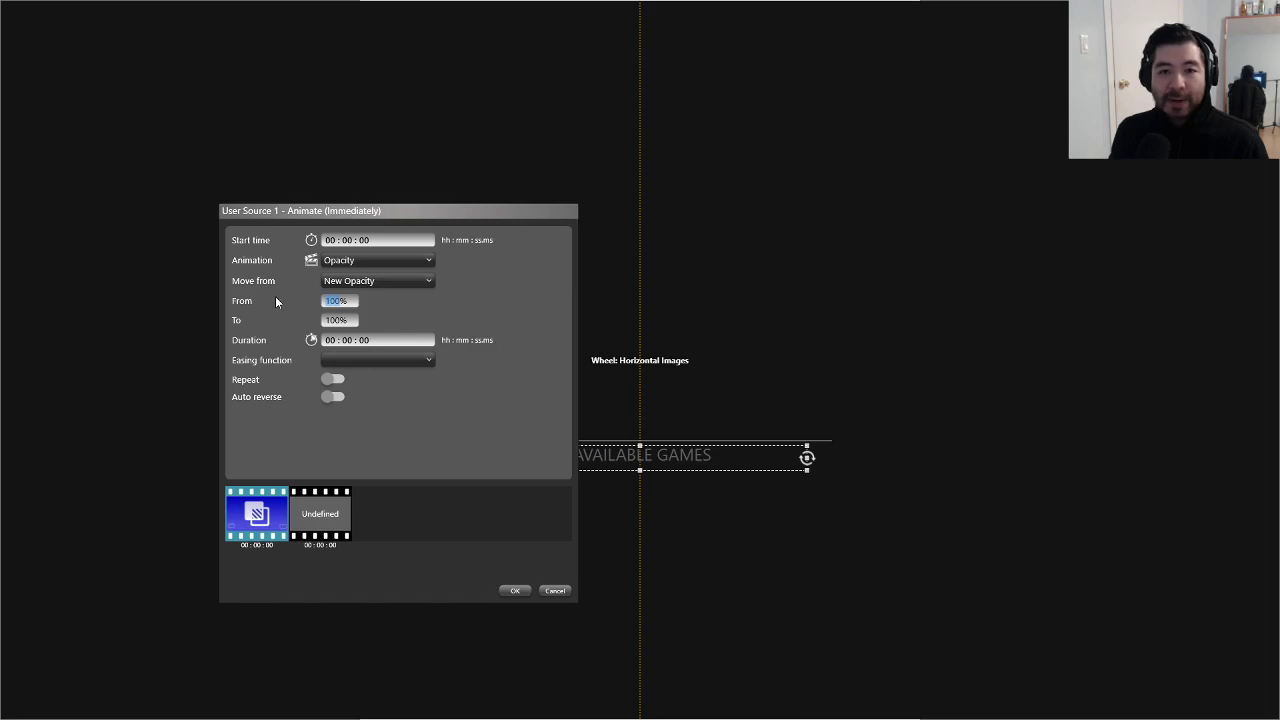
pyautogui.write('0')
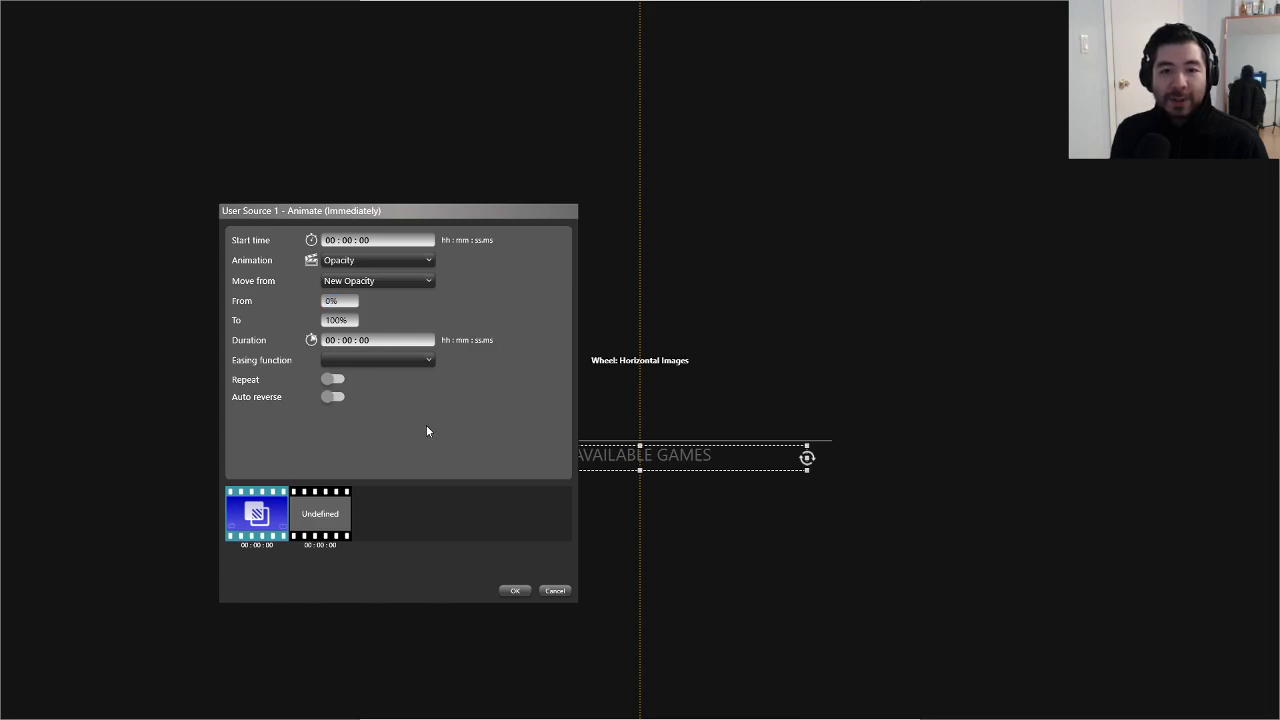
# Step: Set the duration of User Source 1's opacity animation to 0.8 seconds
pyautogui.click(426, 343)
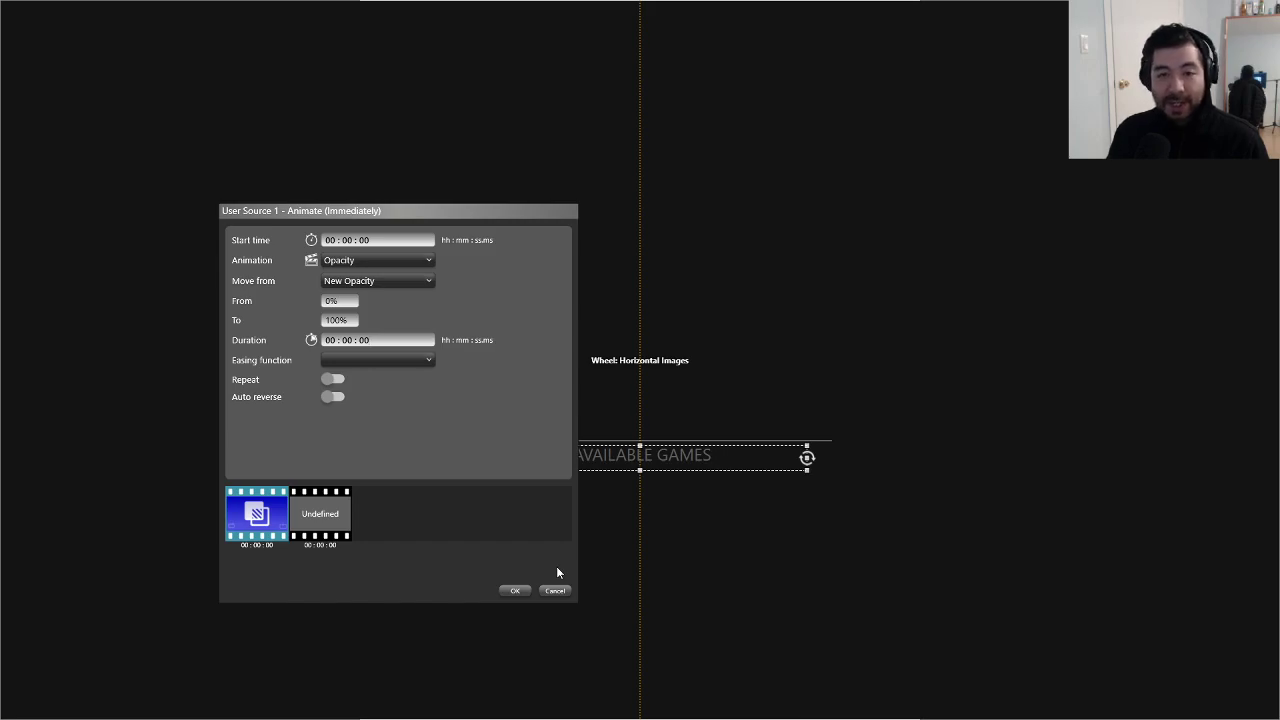
pyautogui.press('BackSpace')
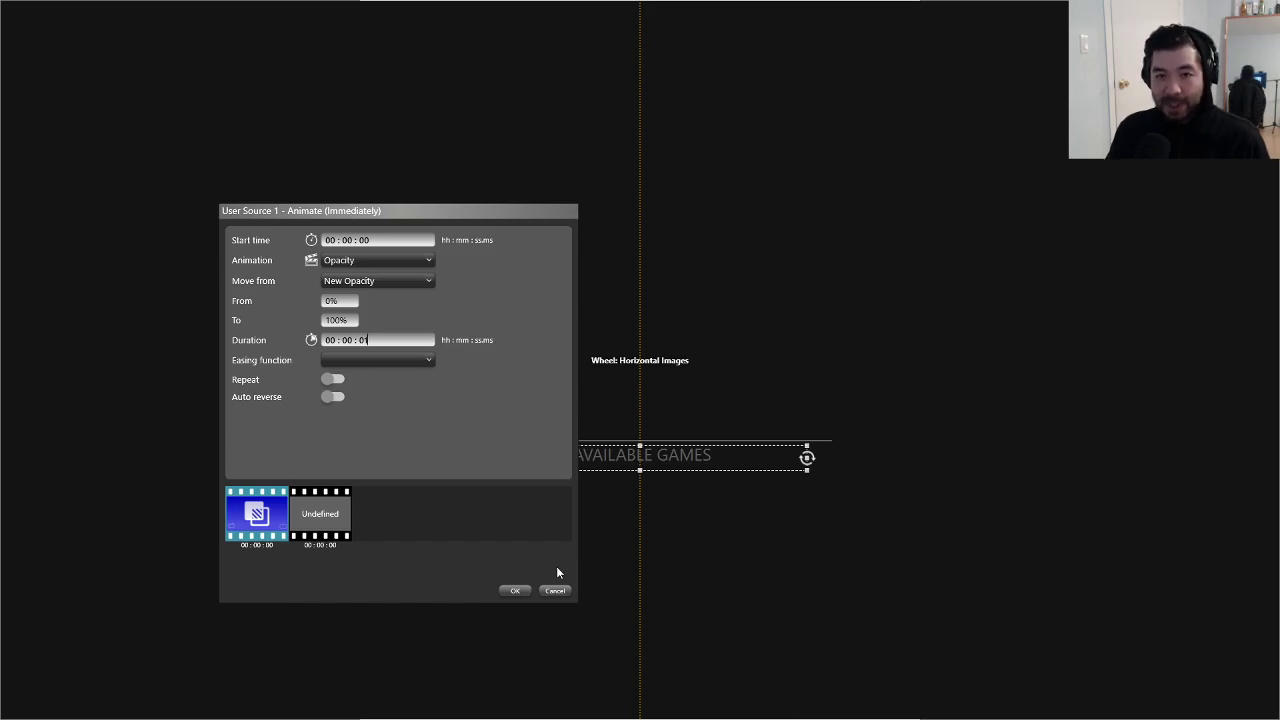
pyautogui.write('1')
pyautogui.press('BackSpace')
pyautogui.press('BackSpace')
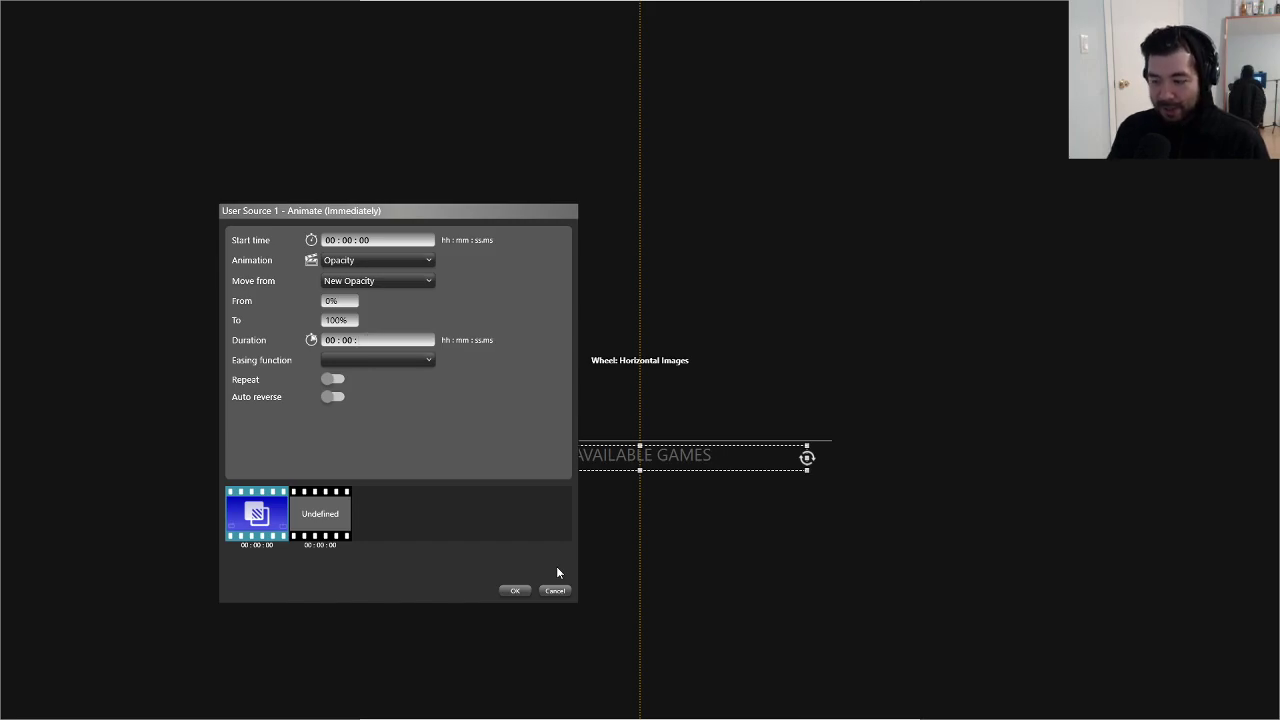
pyautogui.write('.8')
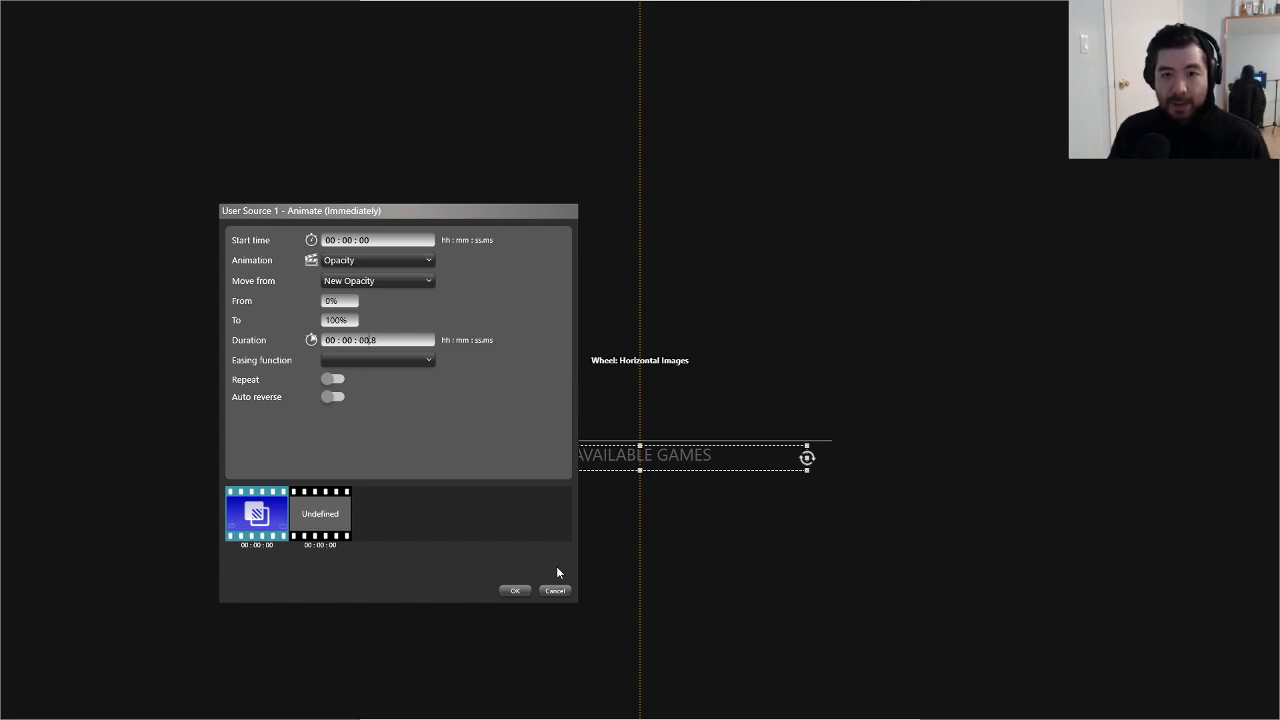
# Step: Give the opacity animation the SineEase easing function with EaseOut mode and accept the animation settings
pyautogui.click(398, 360)
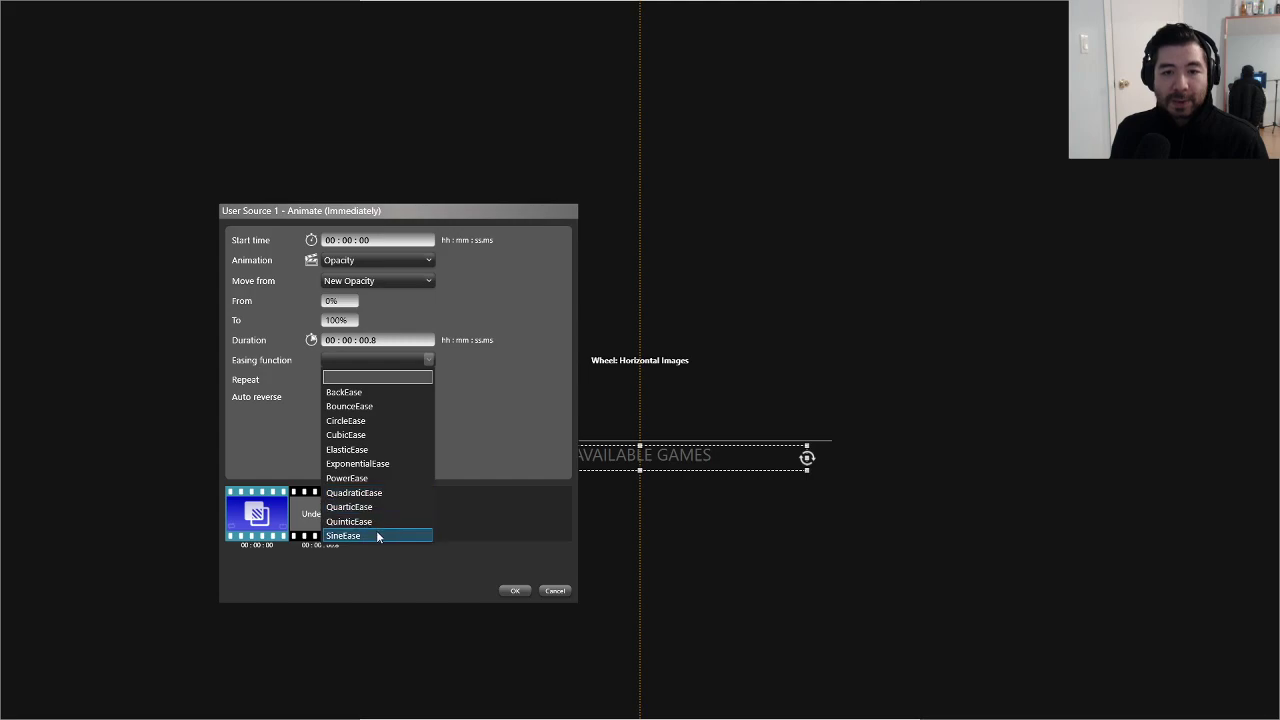
pyautogui.click(380, 535)
pyautogui.click(365, 358)
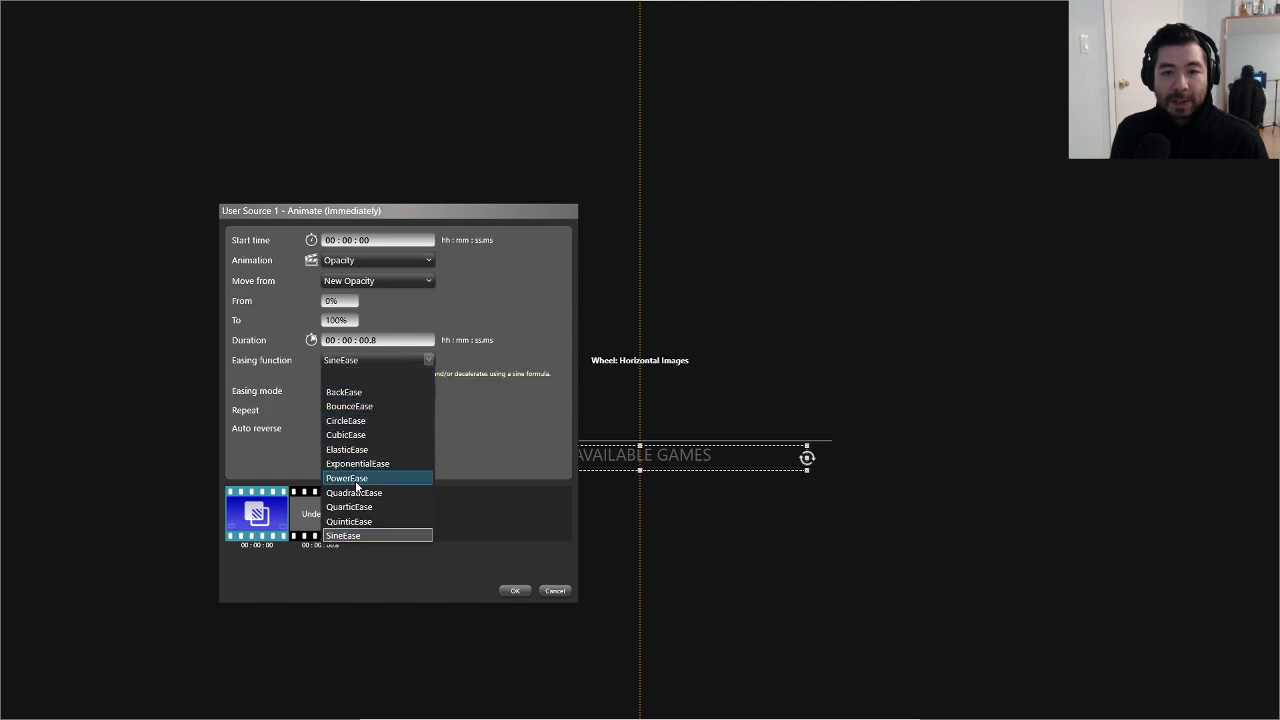
pyautogui.click(502, 437)
pyautogui.click(380, 392)
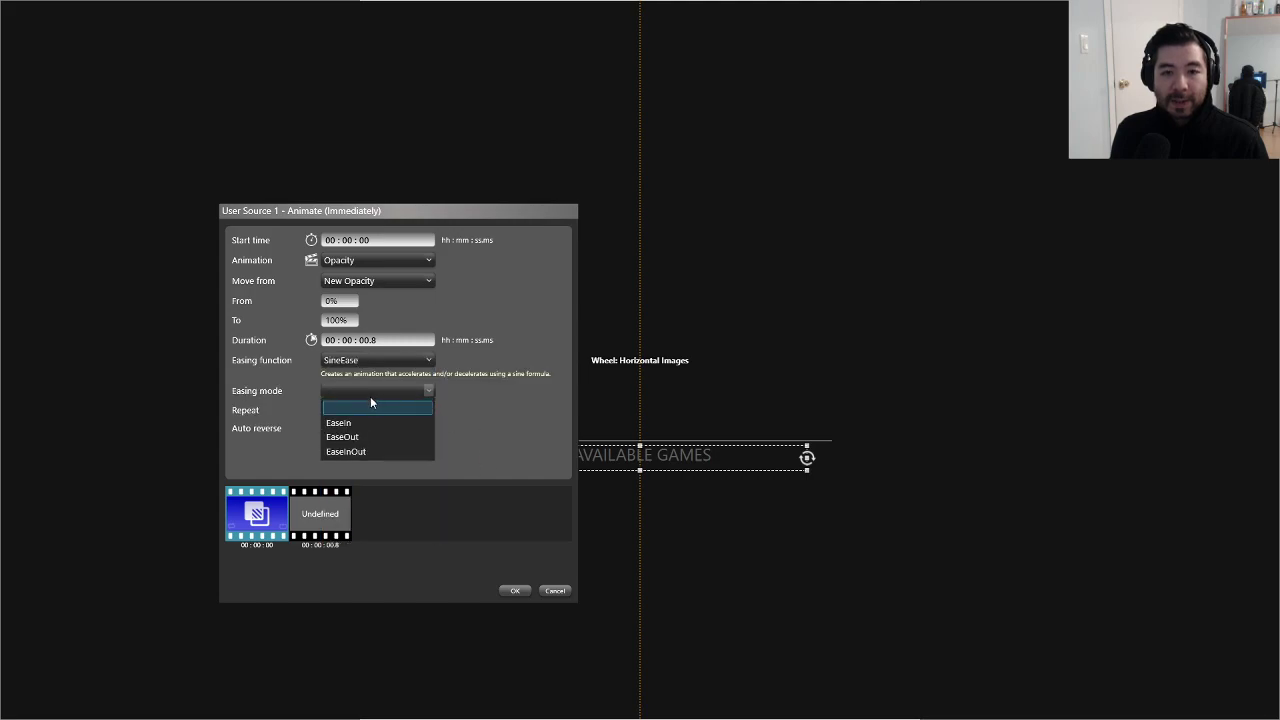
pyautogui.click(360, 445)
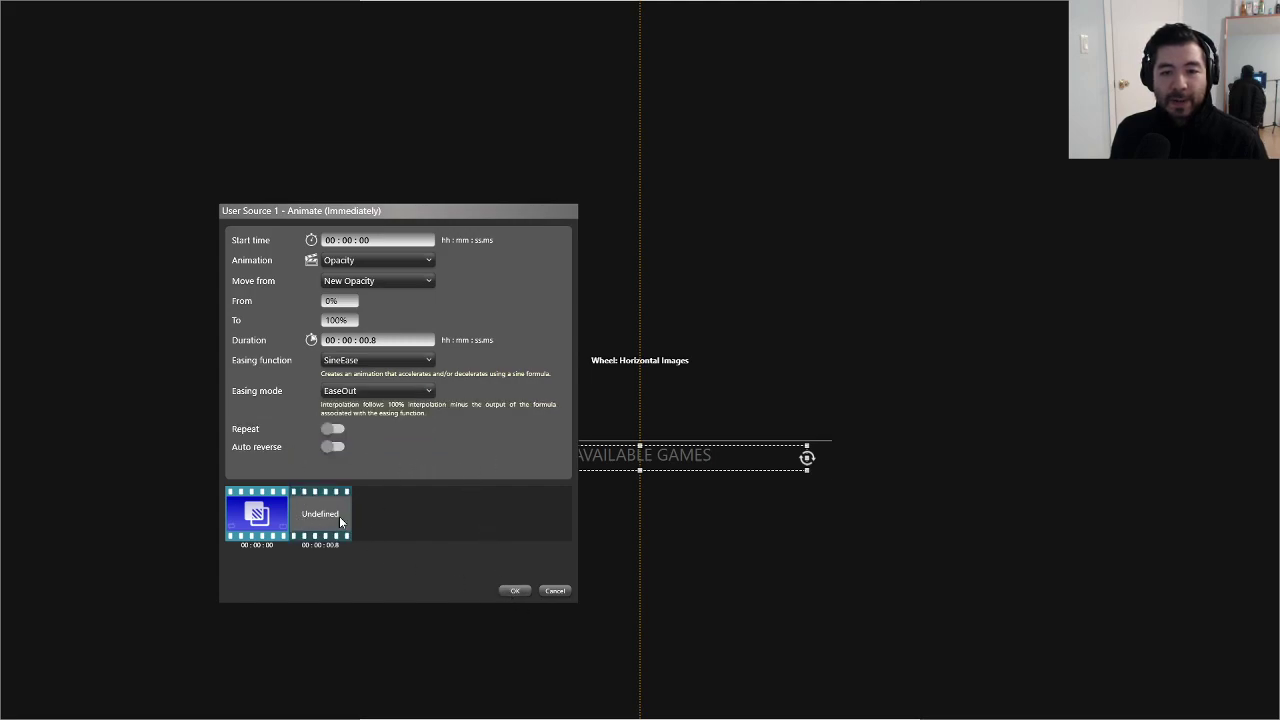
pyautogui.click(510, 591)
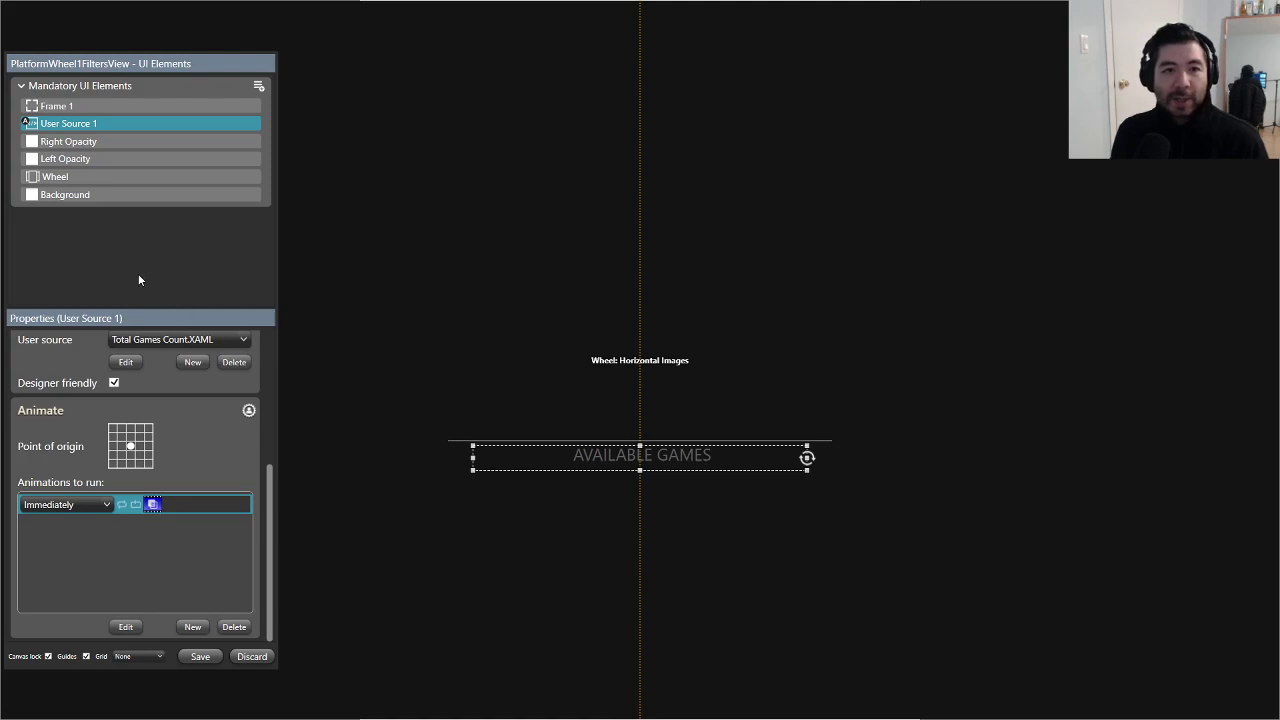
# Step: Copy User Source 1 and paste only its animation properties onto Frame 1
pyautogui.rightClick(103, 124)
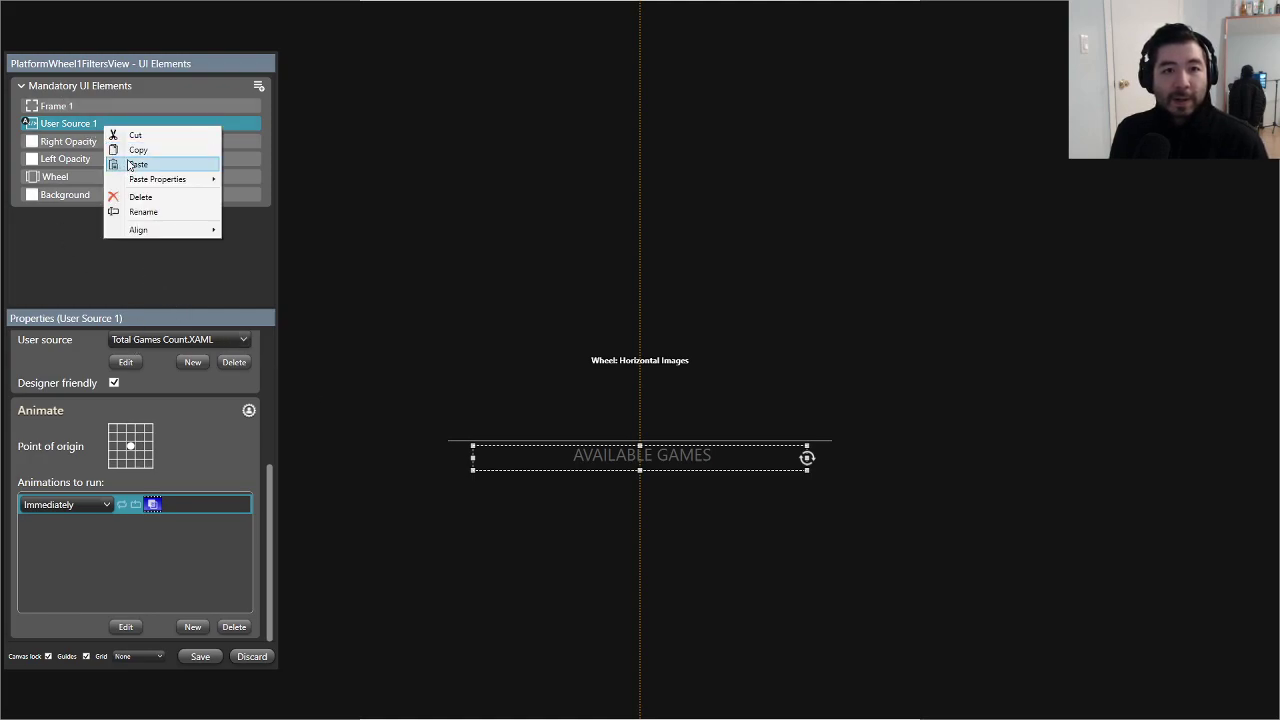
pyautogui.click(130, 150)
pyautogui.click(106, 106)
pyautogui.rightClick(106, 106)
pyautogui.moveTo(145, 166)
pyautogui.click(270, 160)
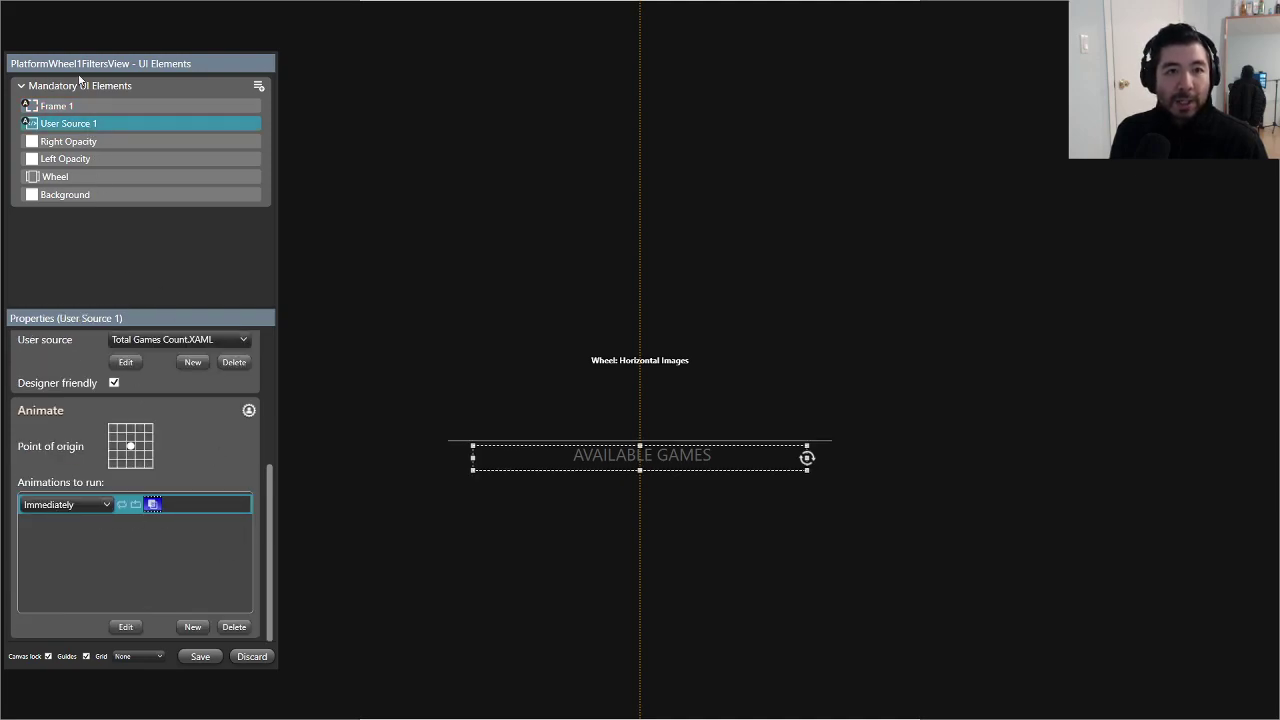
# Step: Change User Source 1's opacity animation to run Once Selected
pyautogui.click(71, 504)
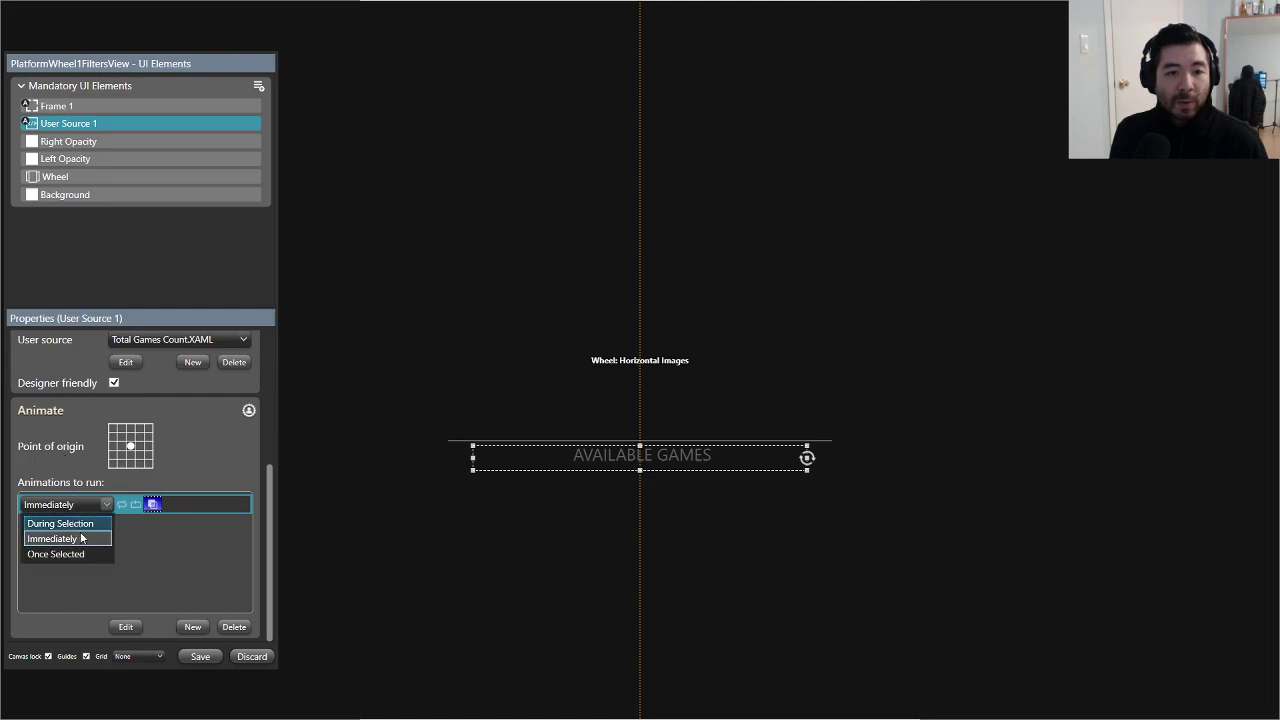
pyautogui.click(94, 104)
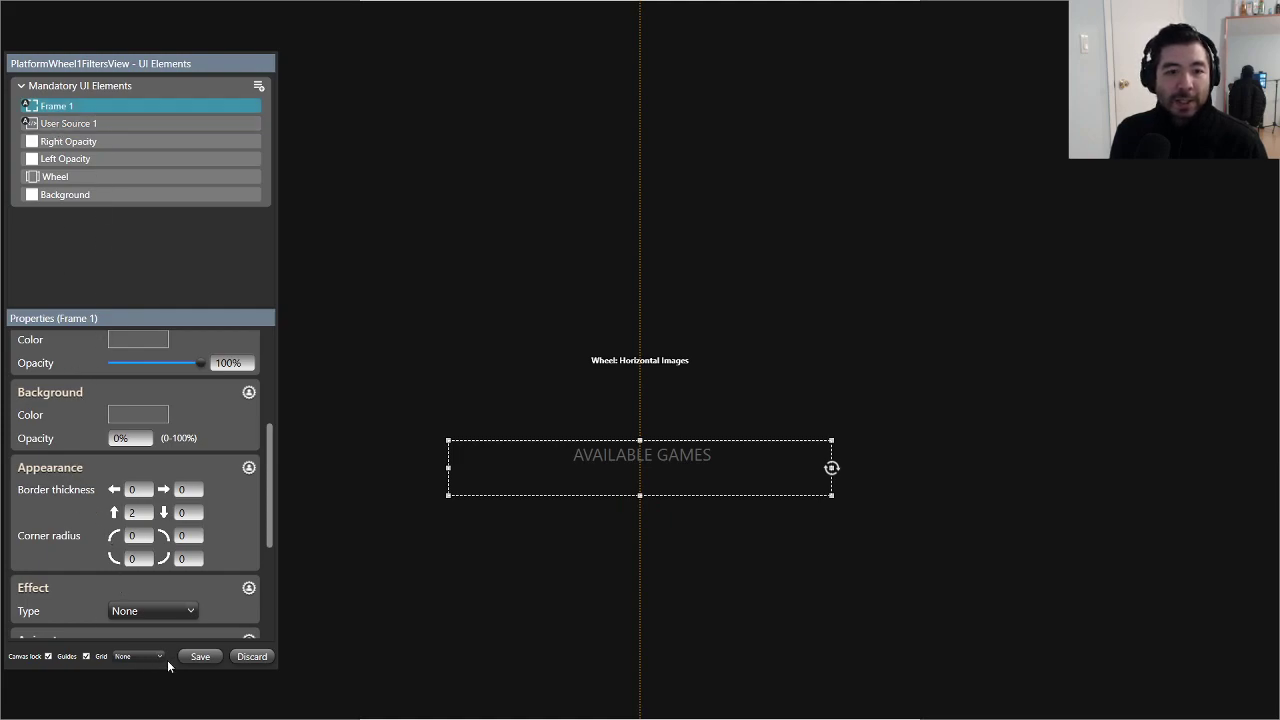
pyautogui.press('Down')
pyautogui.click(85, 505)
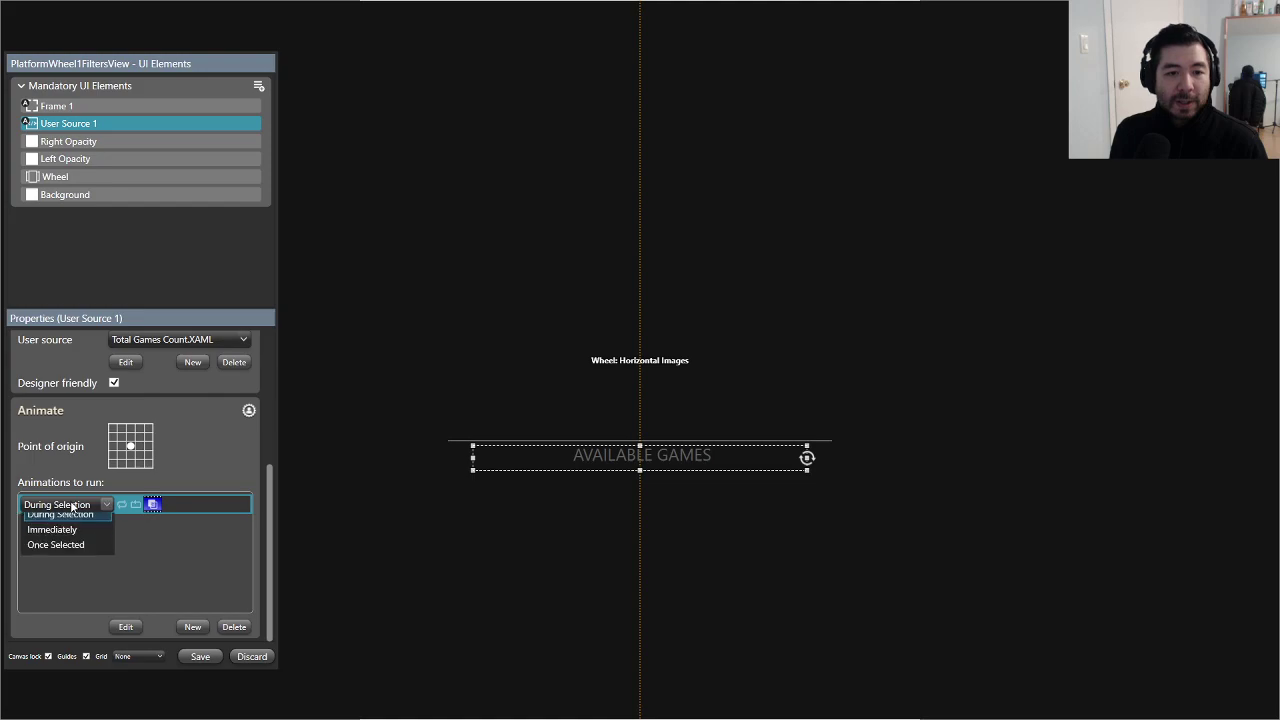
pyautogui.click(64, 555)
# Step: Change Frame 1's opacity animation to run Once Selected and save the view
pyautogui.click(118, 106)
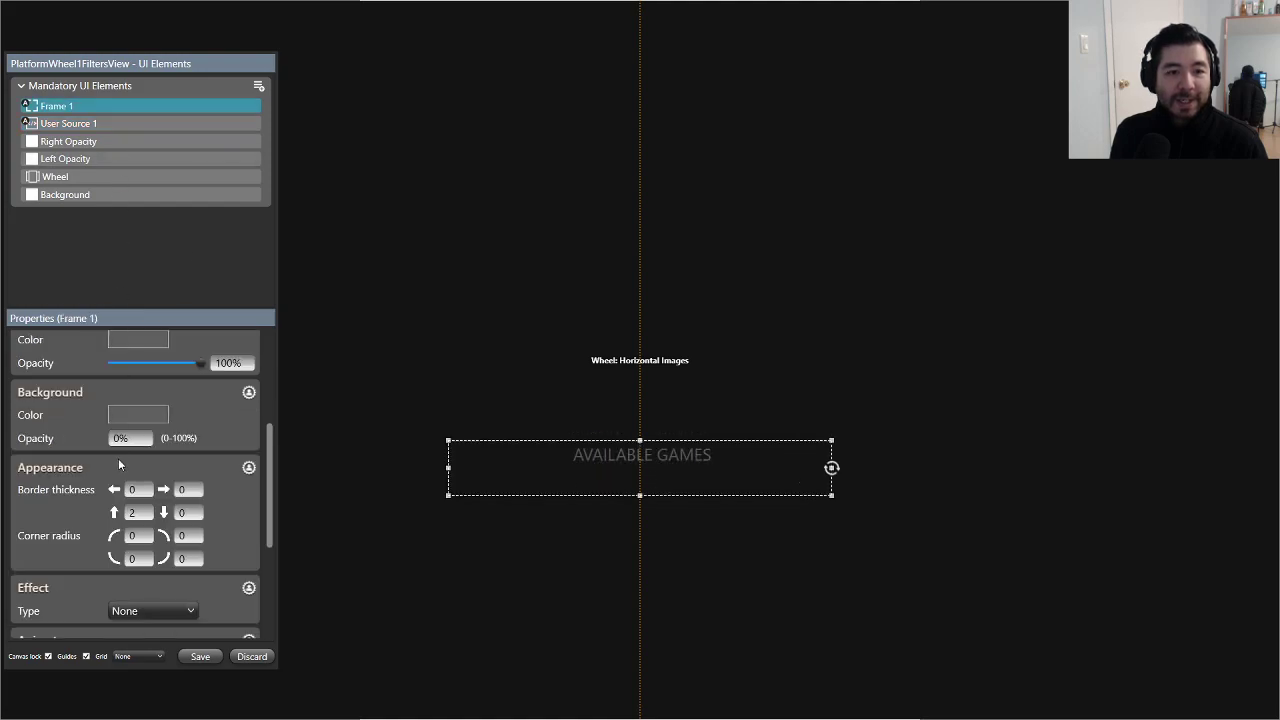
pyautogui.scroll(-3, 60, 490)
pyautogui.click(57, 515)
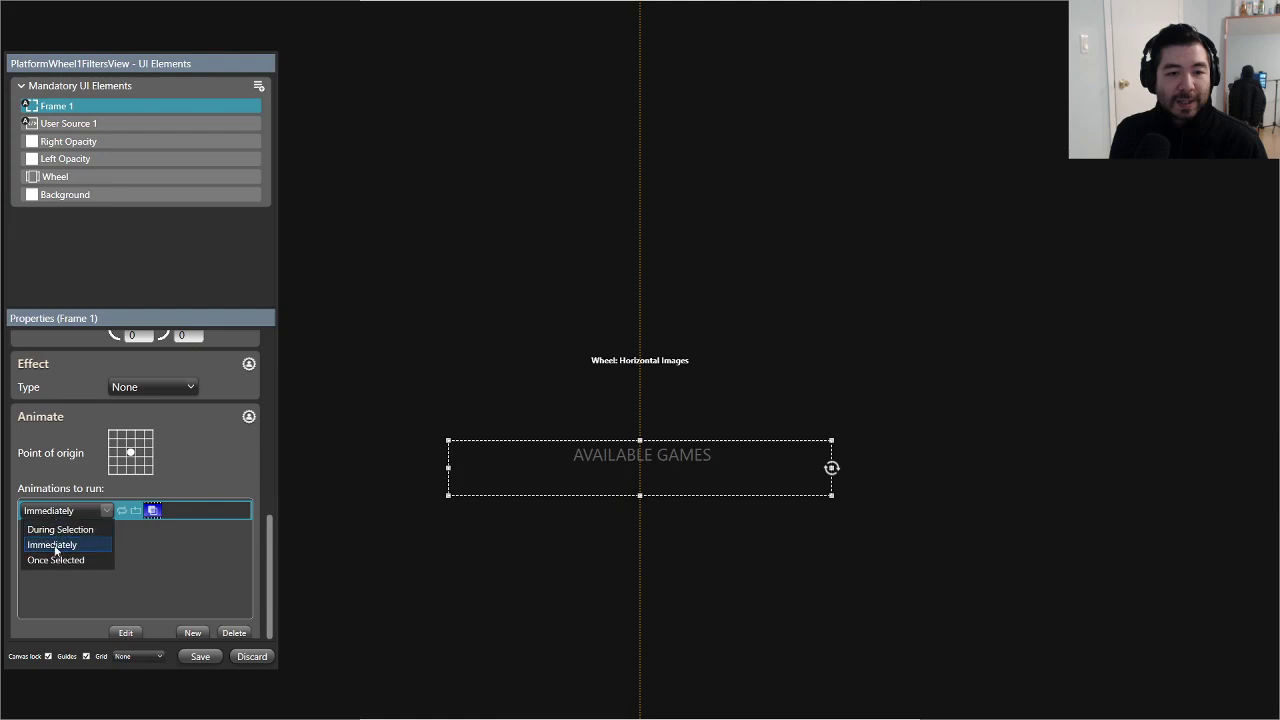
pyautogui.click(55, 562)
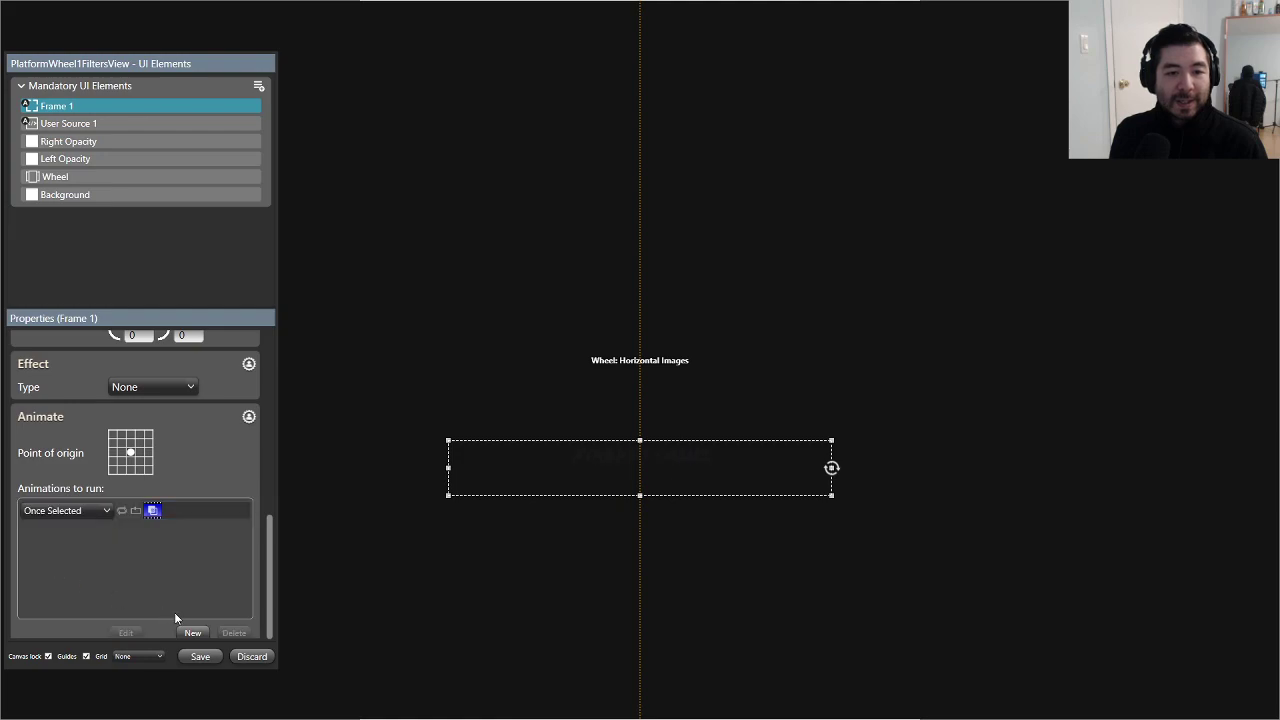
pyautogui.click(199, 657)
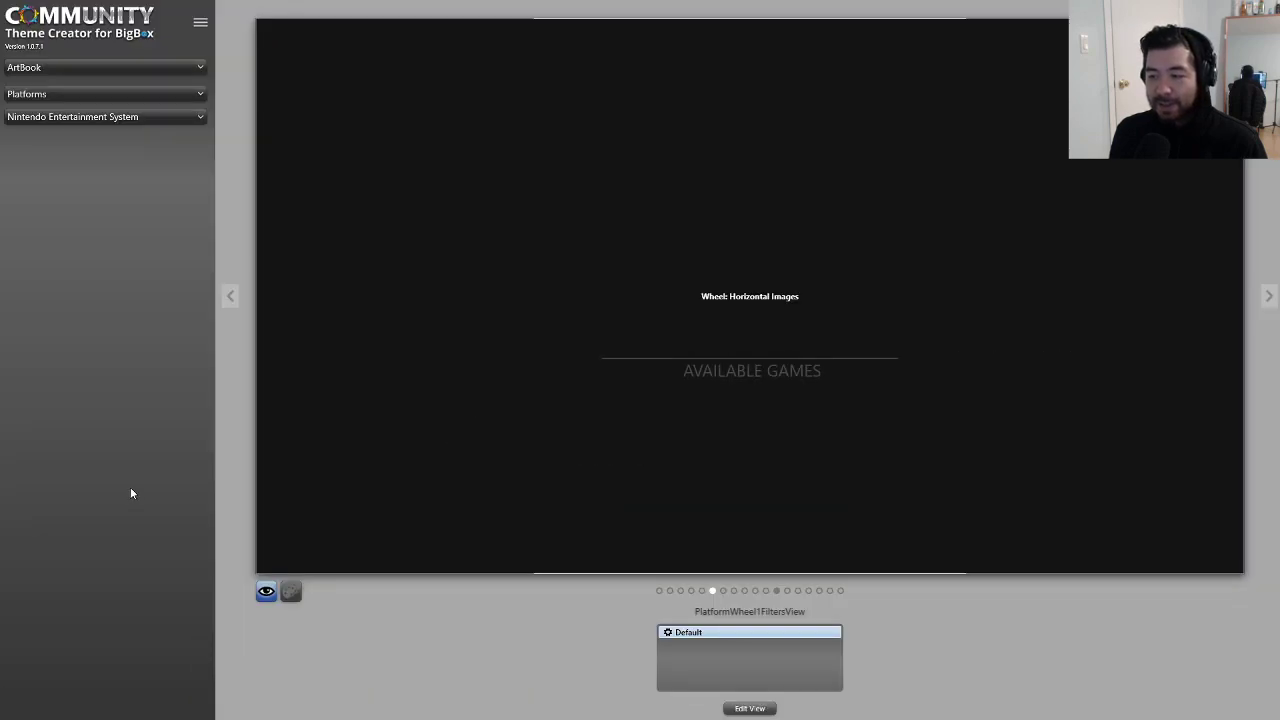
# Step: Switch the platform to Nintendo 64, reopen PlatformWheel1FiltersView for editing and expand its mandatory UI elements
pyautogui.click(74, 122)
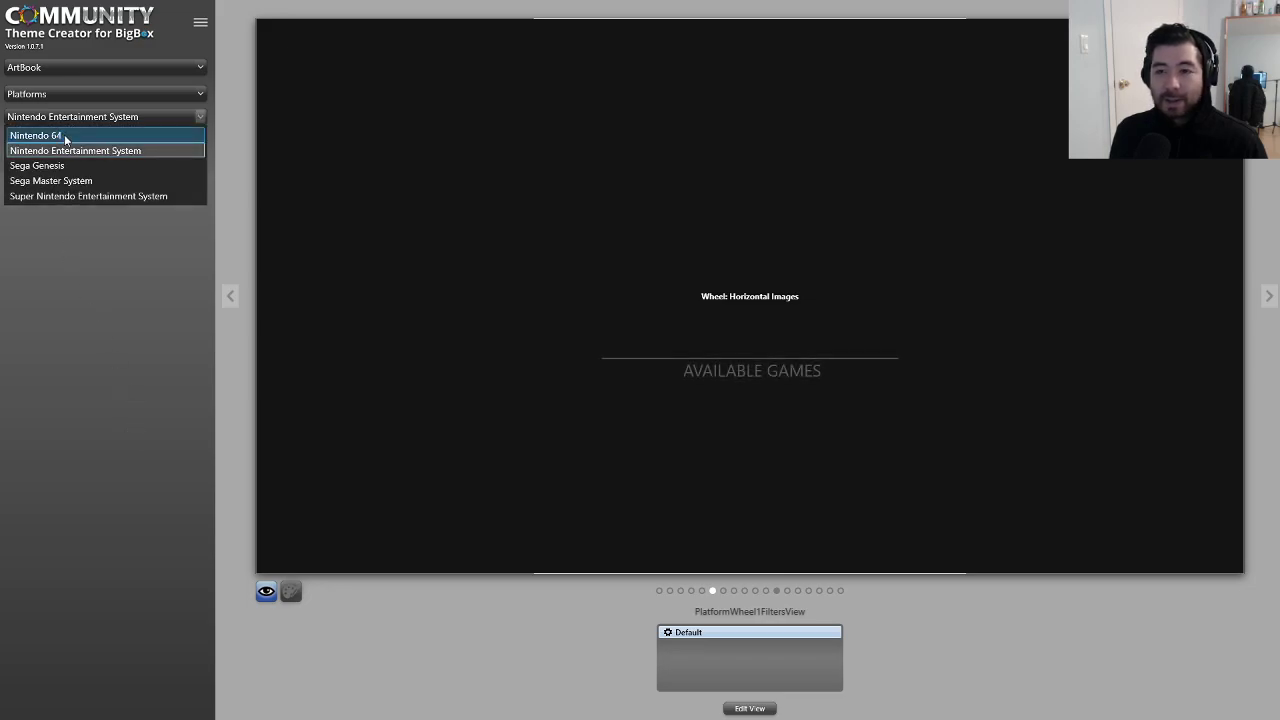
pyautogui.click(64, 134)
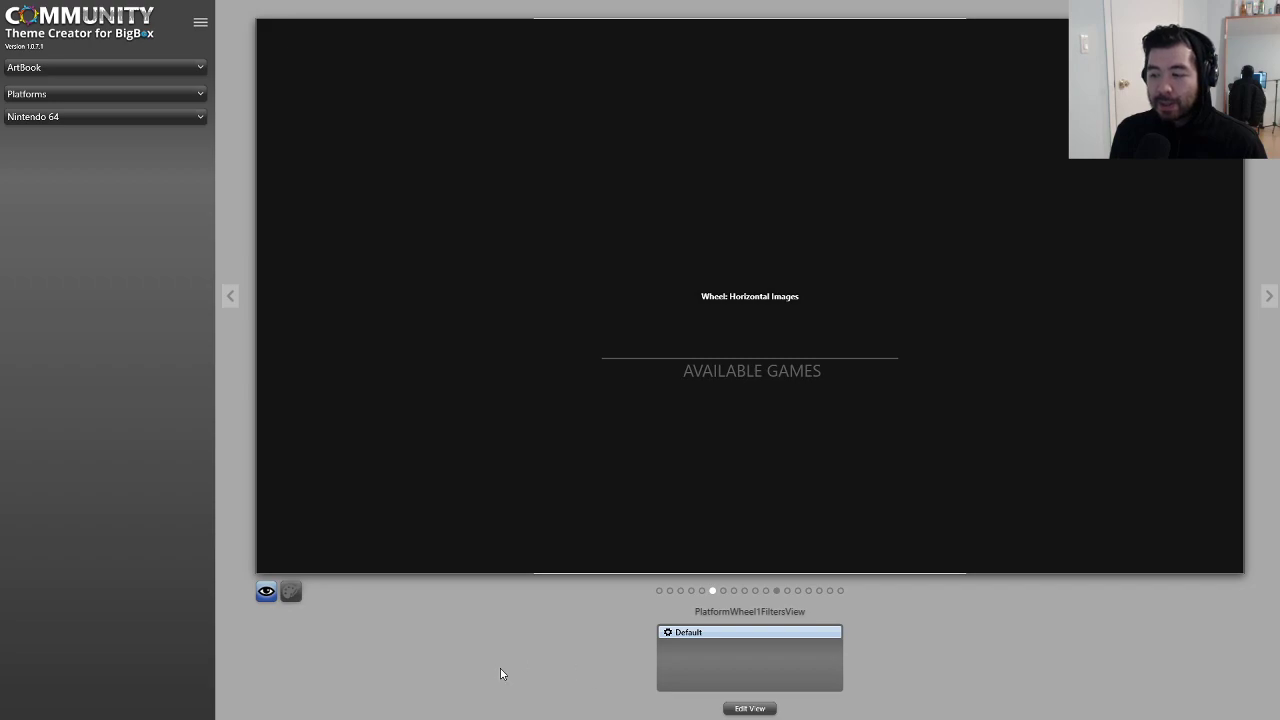
pyautogui.click(752, 708)
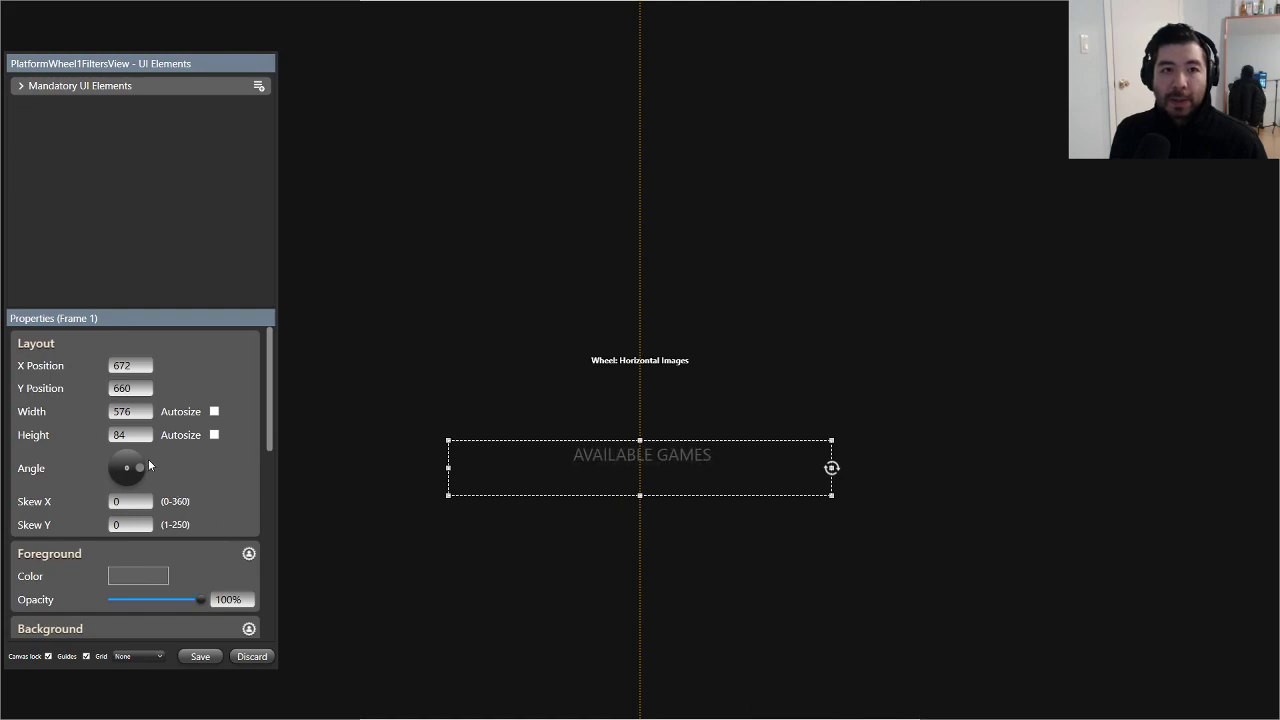
pyautogui.click(21, 87)
# Step: Review the settings of User Source 1's Once Selected opacity animation and close them without applying changes
pyautogui.click(89, 121)
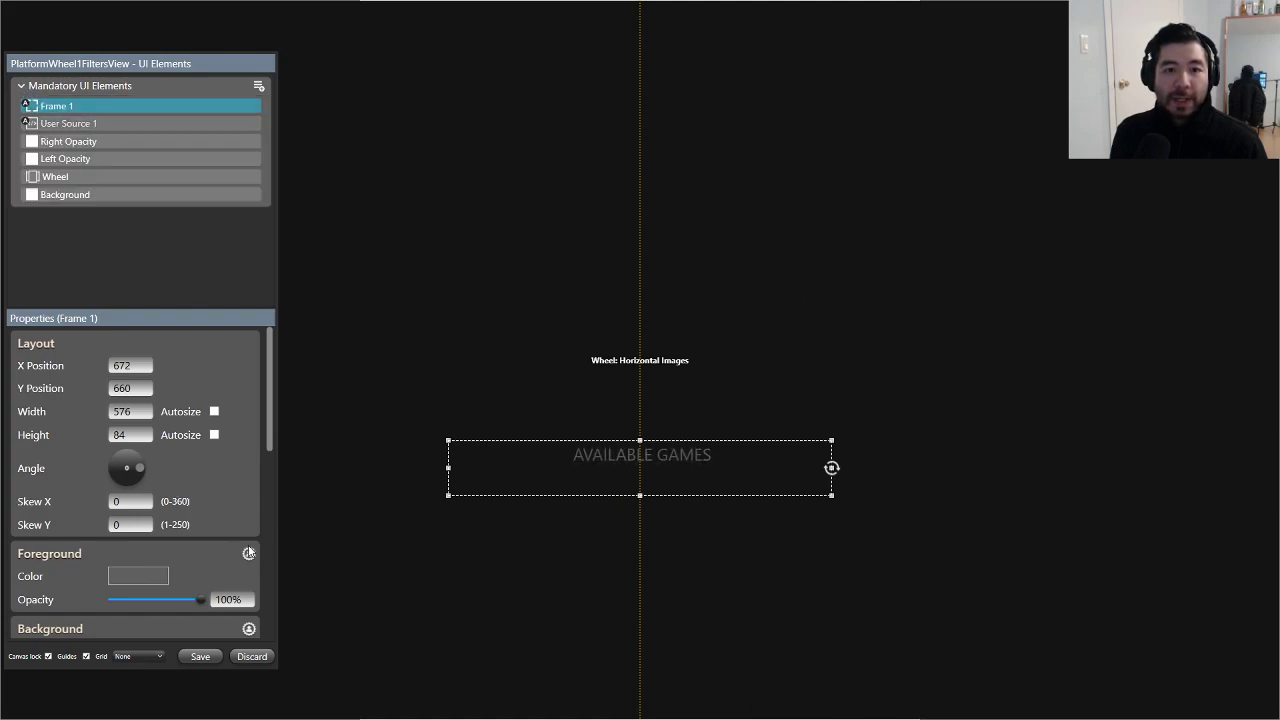
pyautogui.scroll(-4, 244, 465)
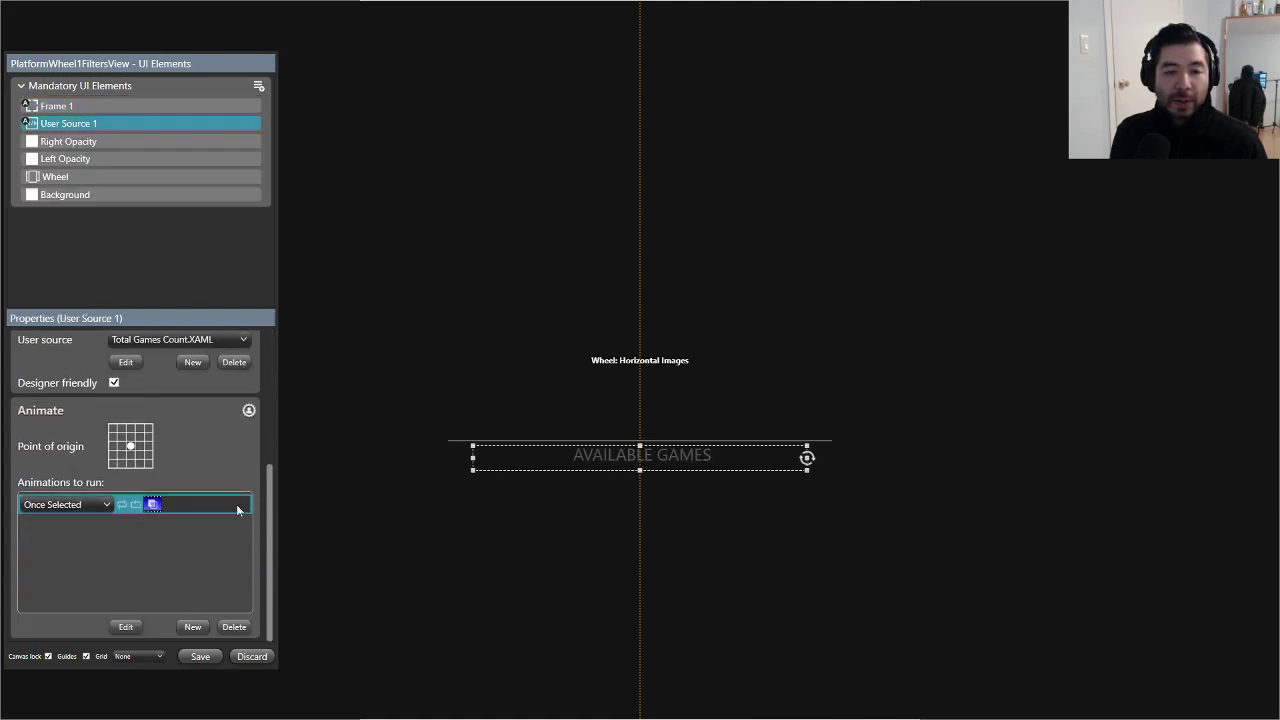
pyautogui.doubleClick(199, 504)
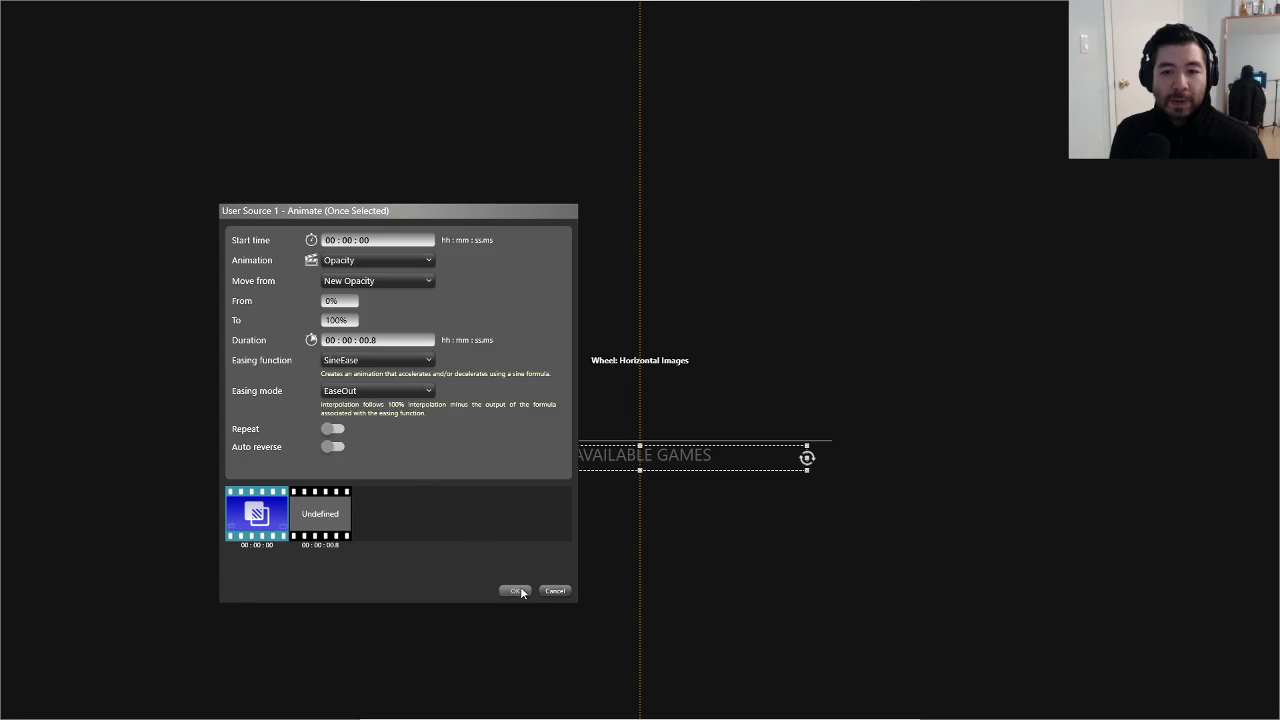
pyautogui.click(550, 591)
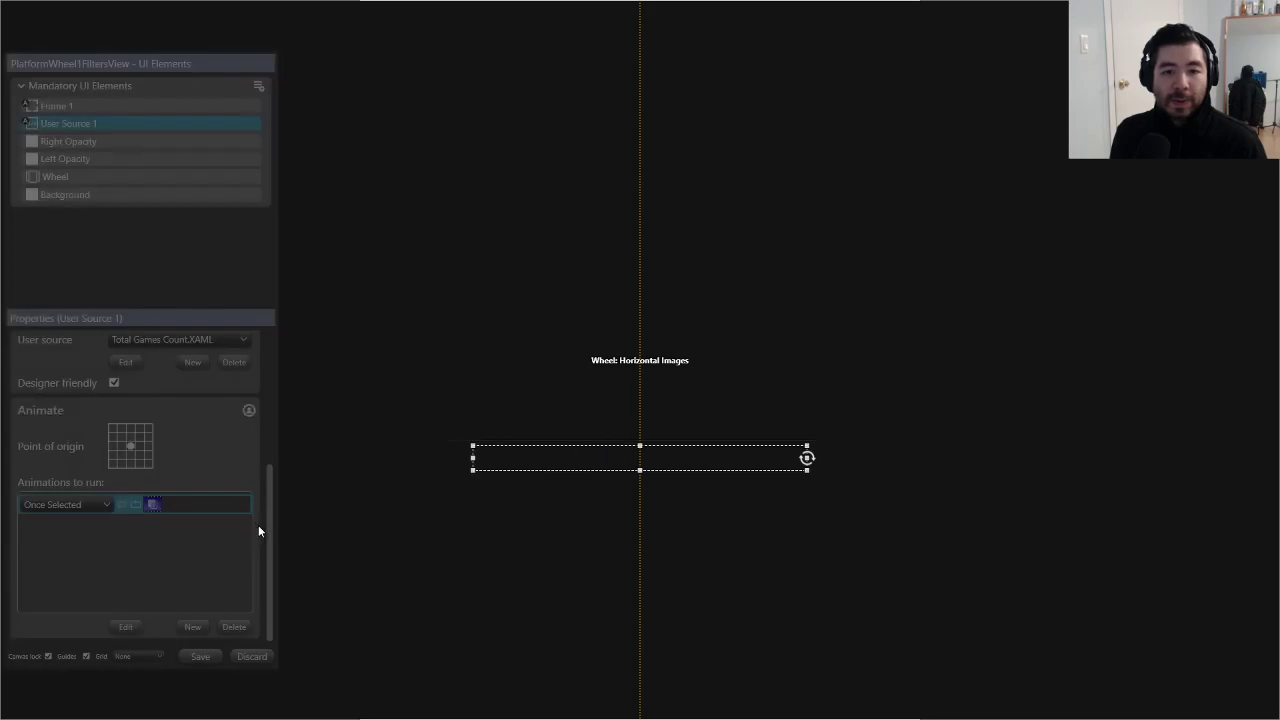
# Step: Add a second opacity animation to User Source 1 from current opacity to 0% with a duration of 0.1 seconds
pyautogui.click(190, 626)
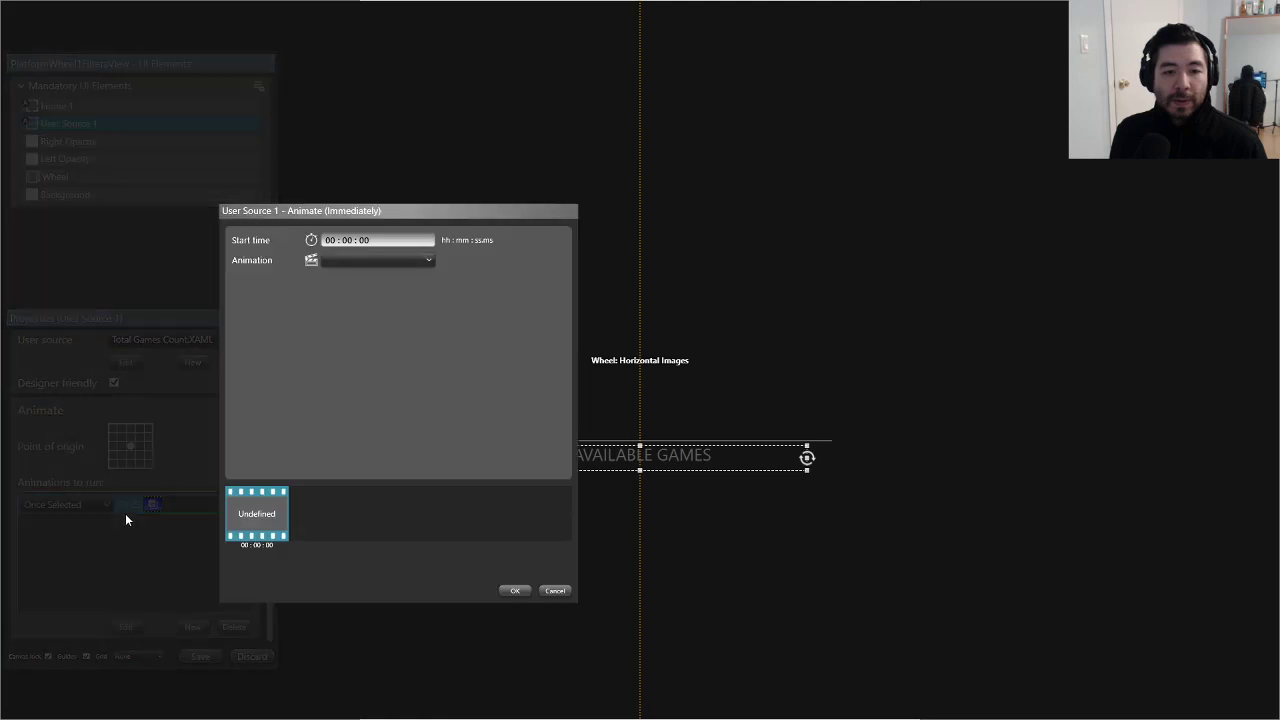
pyautogui.click(371, 259)
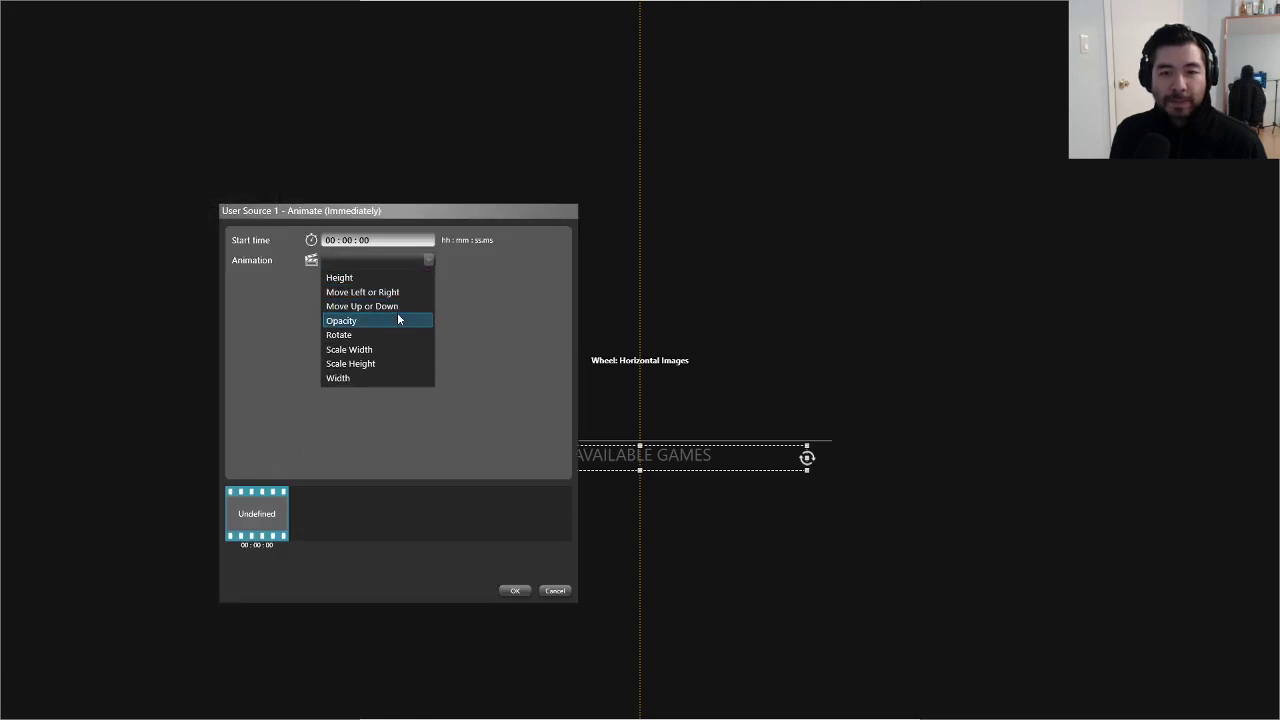
pyautogui.click(363, 320)
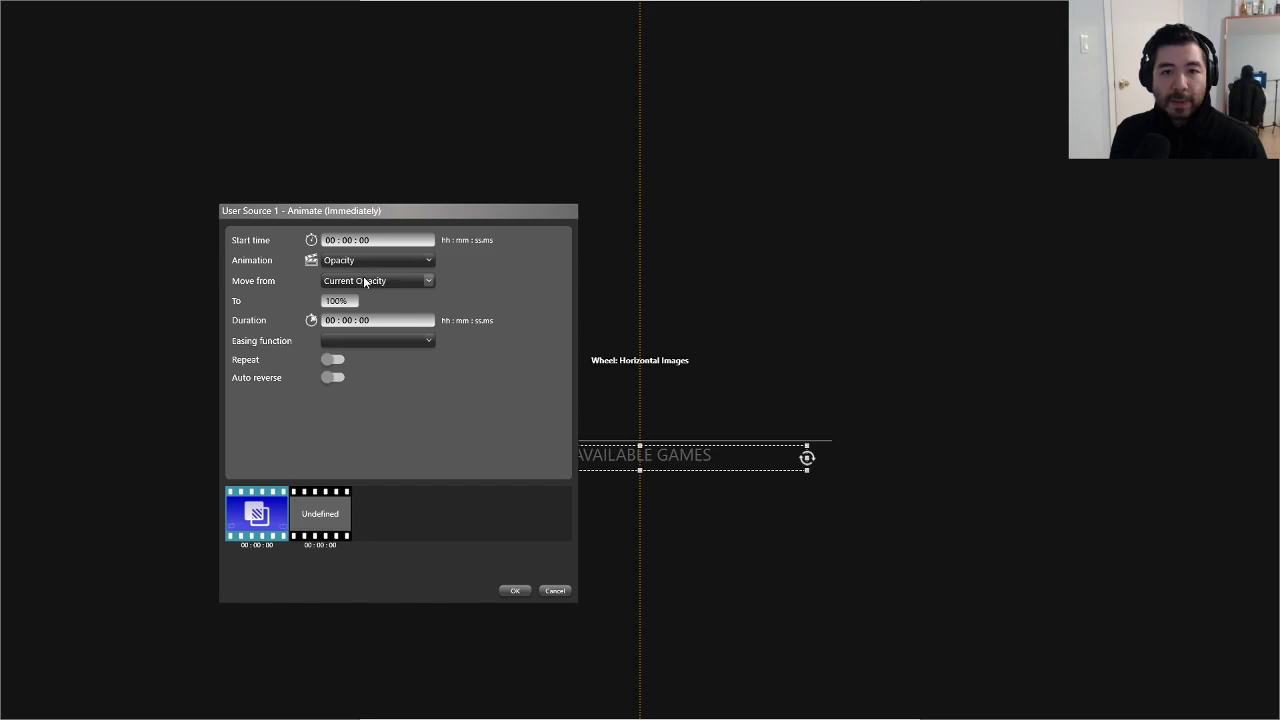
pyautogui.doubleClick(338, 300)
pyautogui.write('0')
pyautogui.click(386, 320)
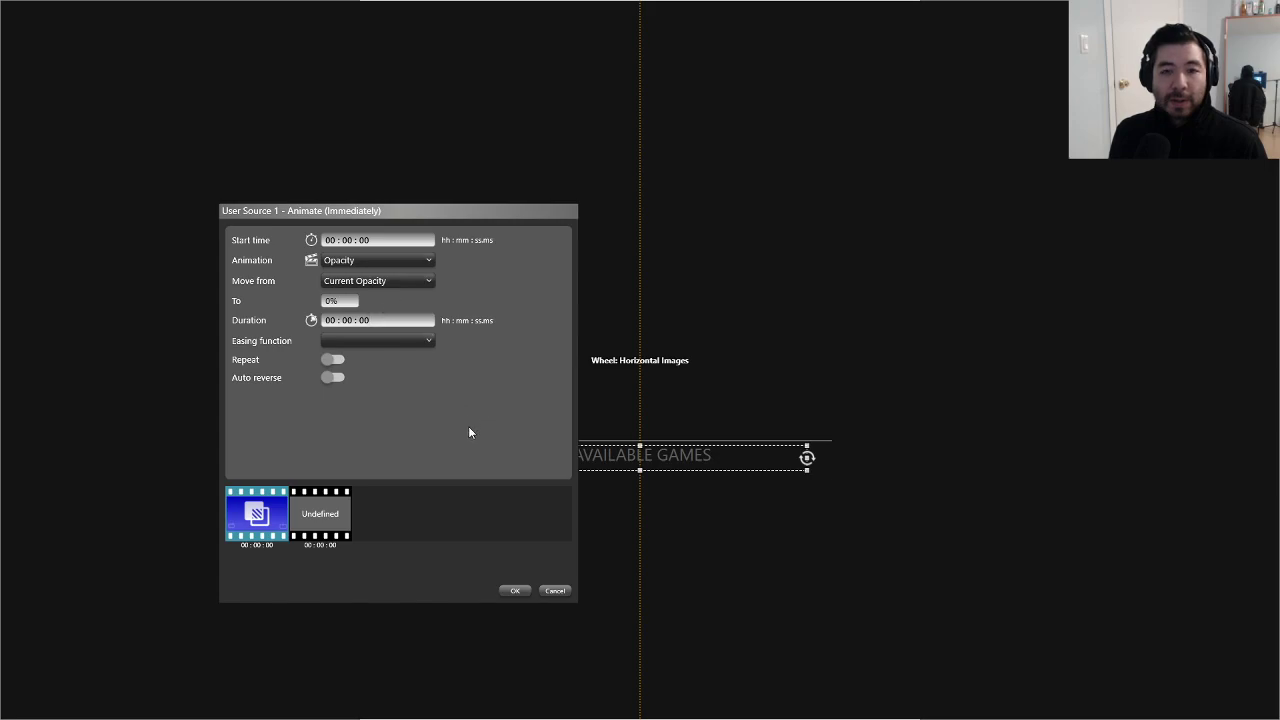
pyautogui.press('BackSpace')
pyautogui.write('.1')
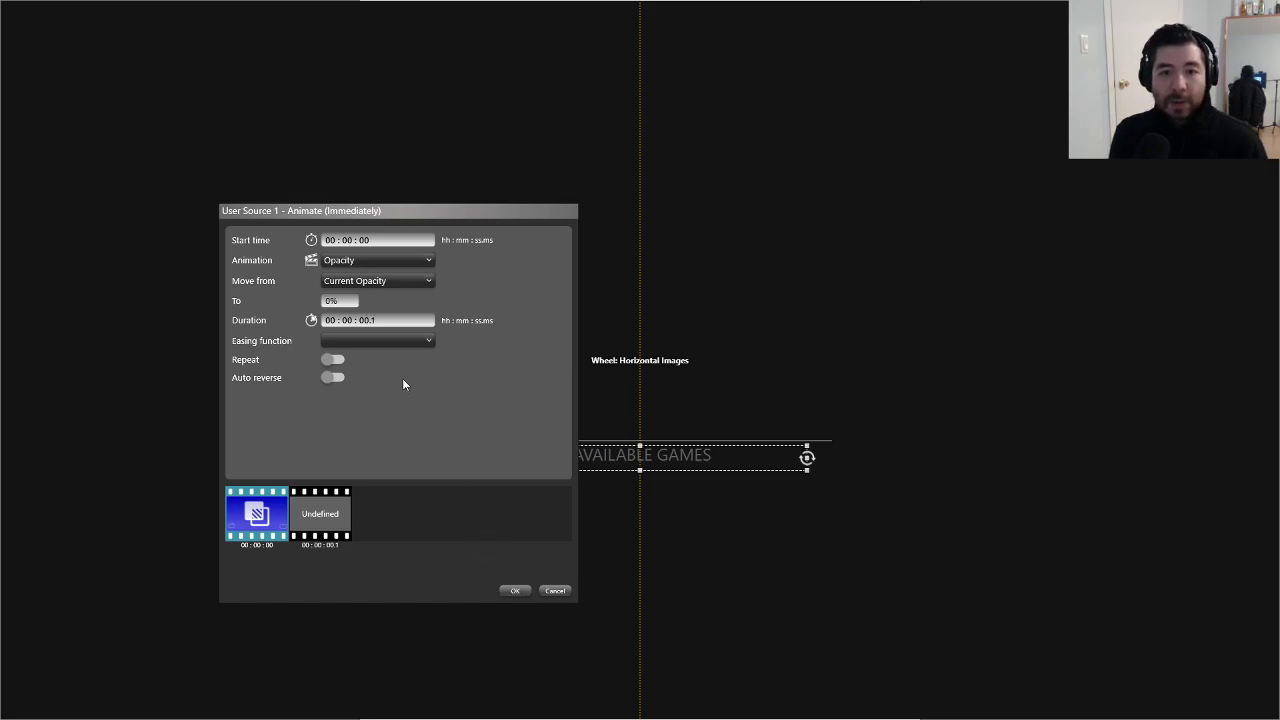
pyautogui.click(514, 590)
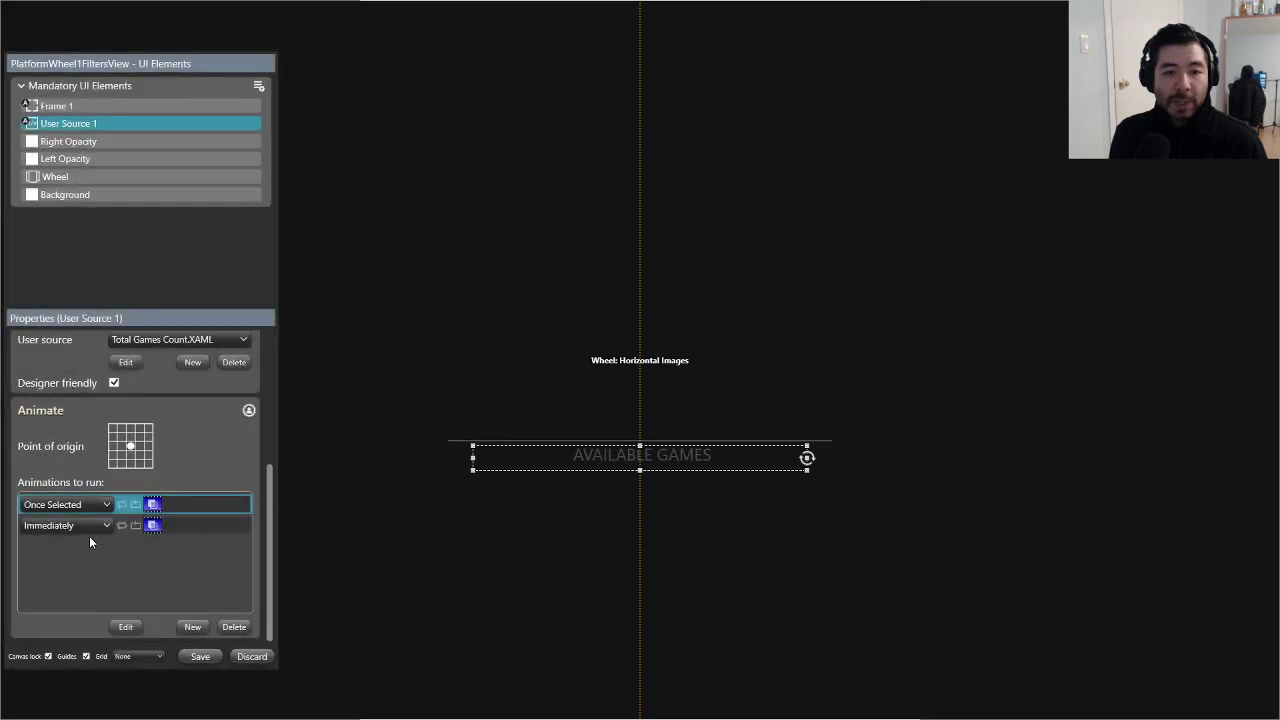
# Step: Set User Source 1's Once Selected animation to run During Selection, then copy its animations onto Frame 1 and save the view
pyautogui.click(82, 505)
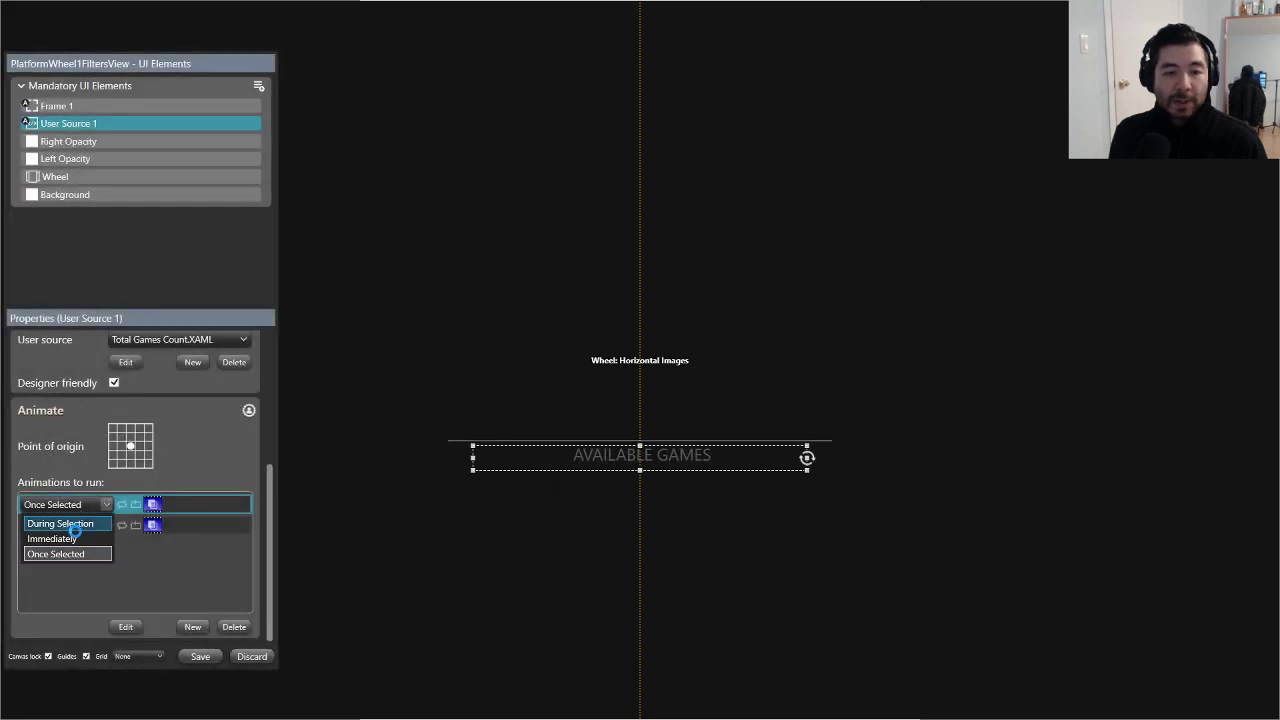
pyautogui.click(66, 524)
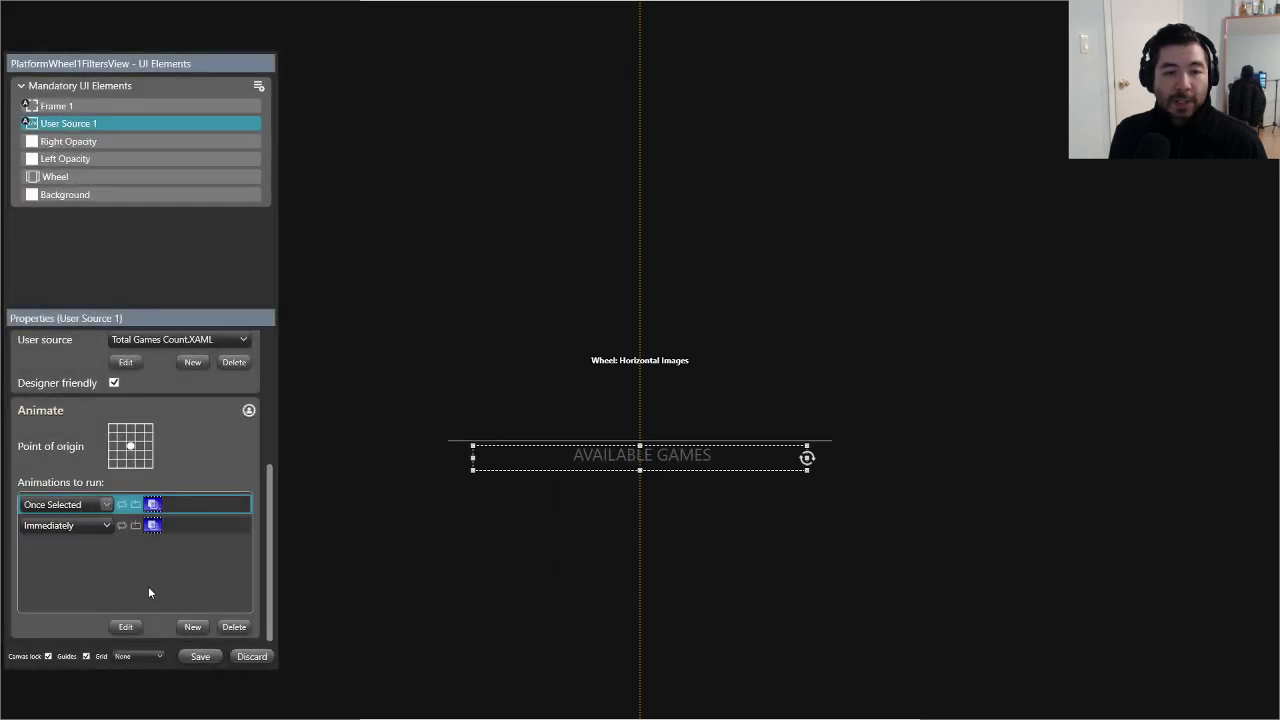
pyautogui.rightClick(120, 122)
pyautogui.click(150, 146)
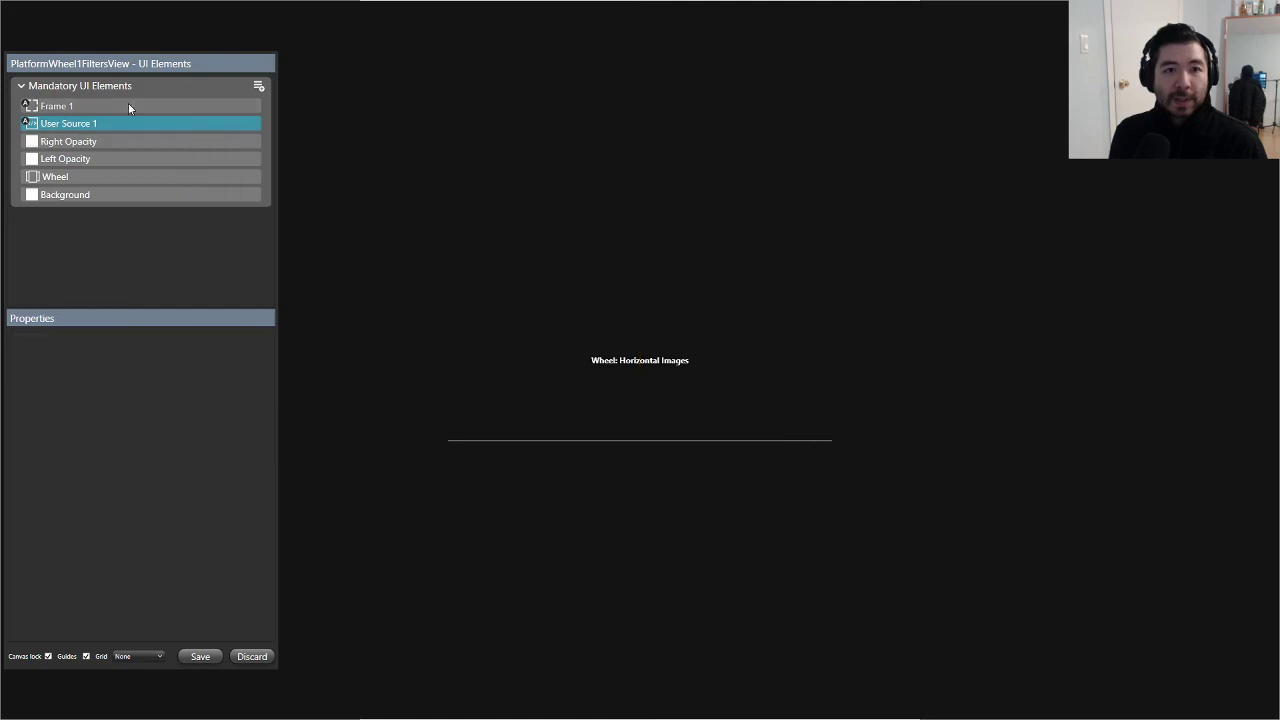
pyautogui.rightClick(128, 103)
pyautogui.moveTo(106, 162)
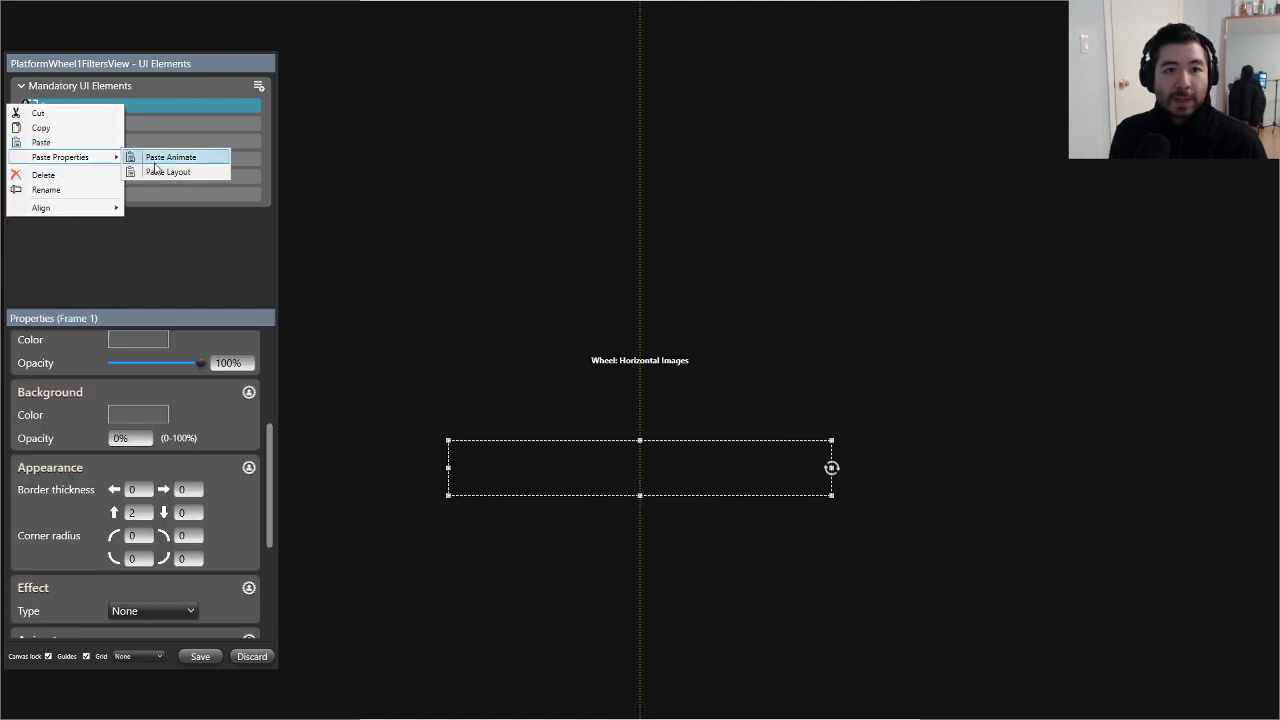
pyautogui.press('Escape')
pyautogui.click(200, 656)
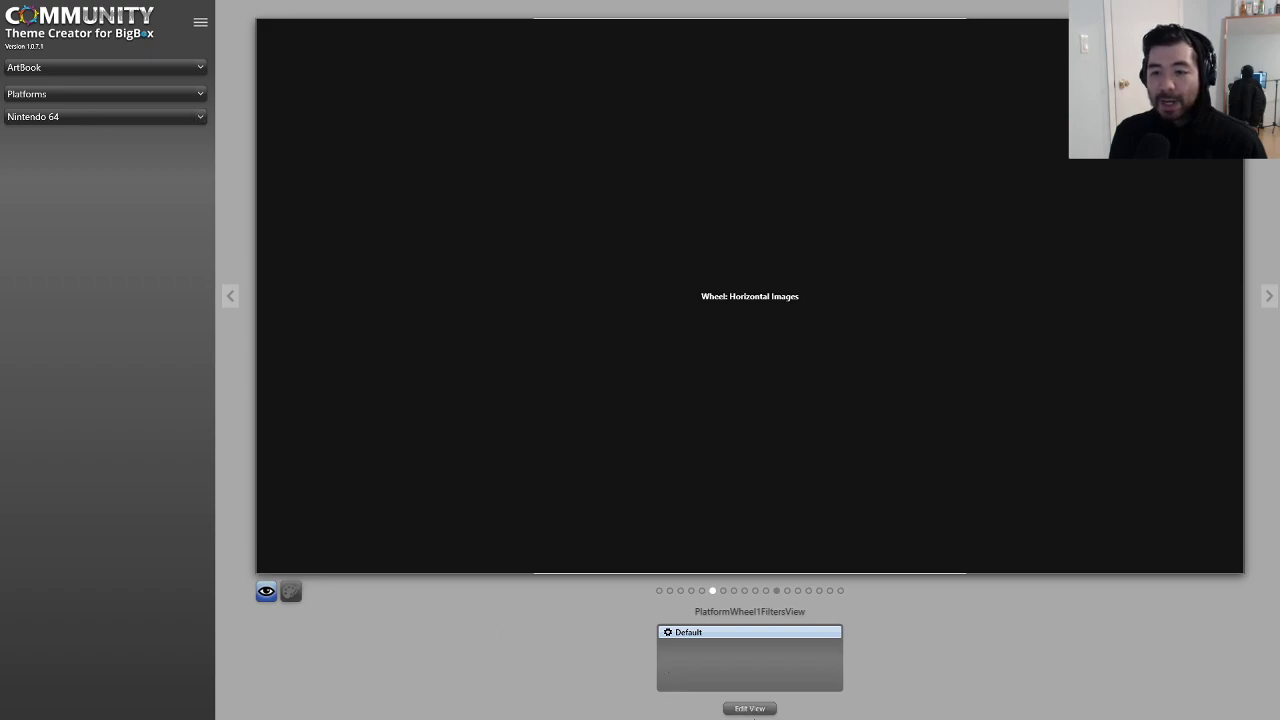
# Step: Reopen PlatformWheel1FiltersView for editing and change Frame 1's Immediately animation to run During Selection
pyautogui.click(750, 709)
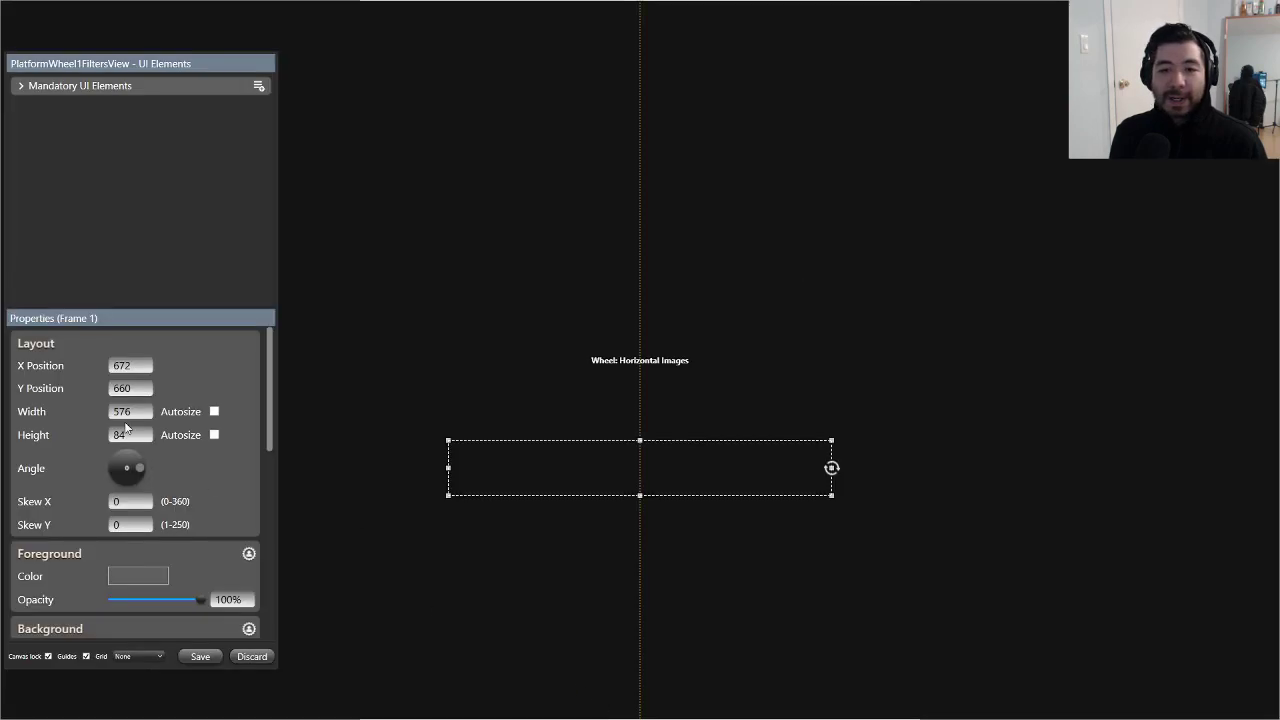
pyautogui.click(27, 89)
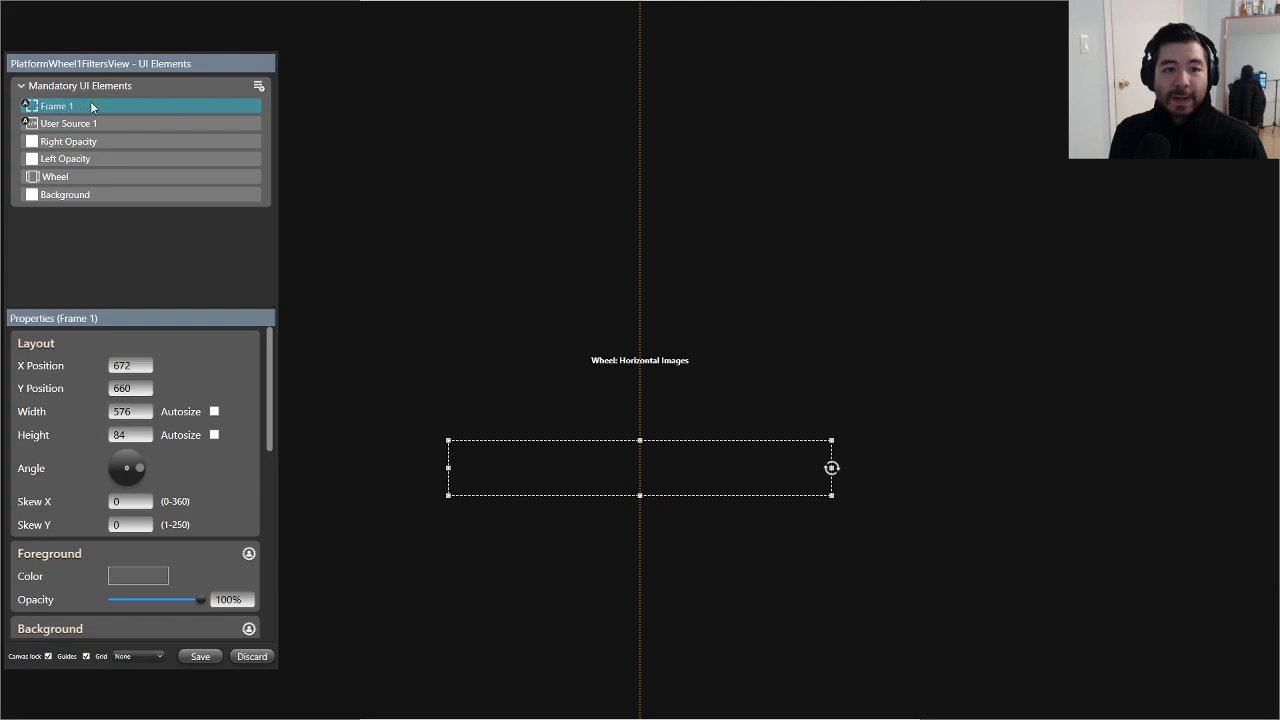
pyautogui.scroll(-4, 251, 495)
pyautogui.scroll(-10, 254, 490)
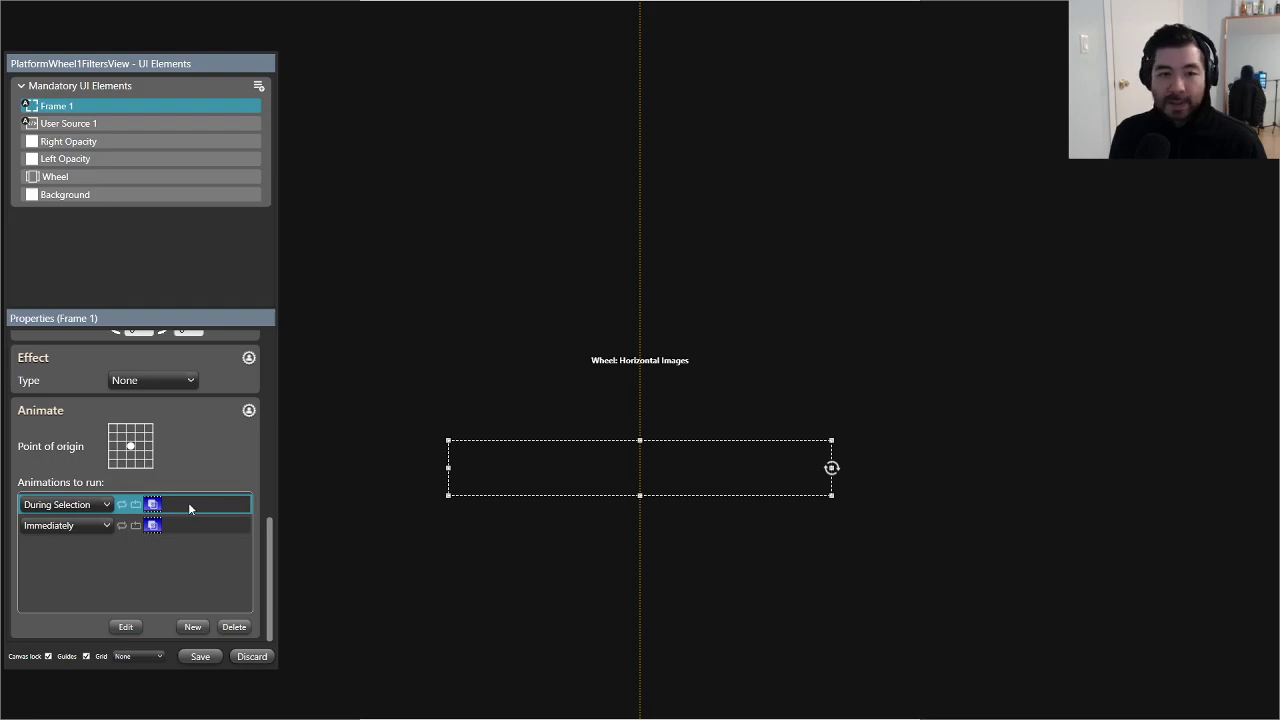
pyautogui.click(196, 530)
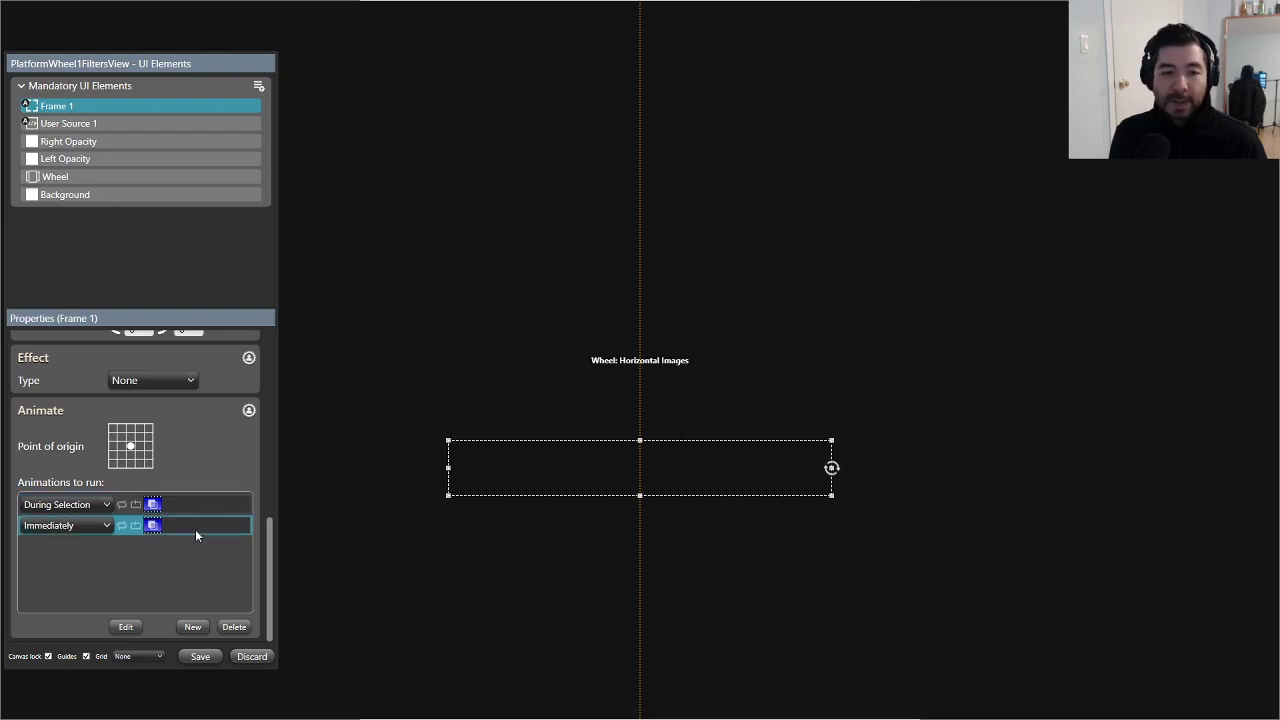
pyautogui.click(82, 524)
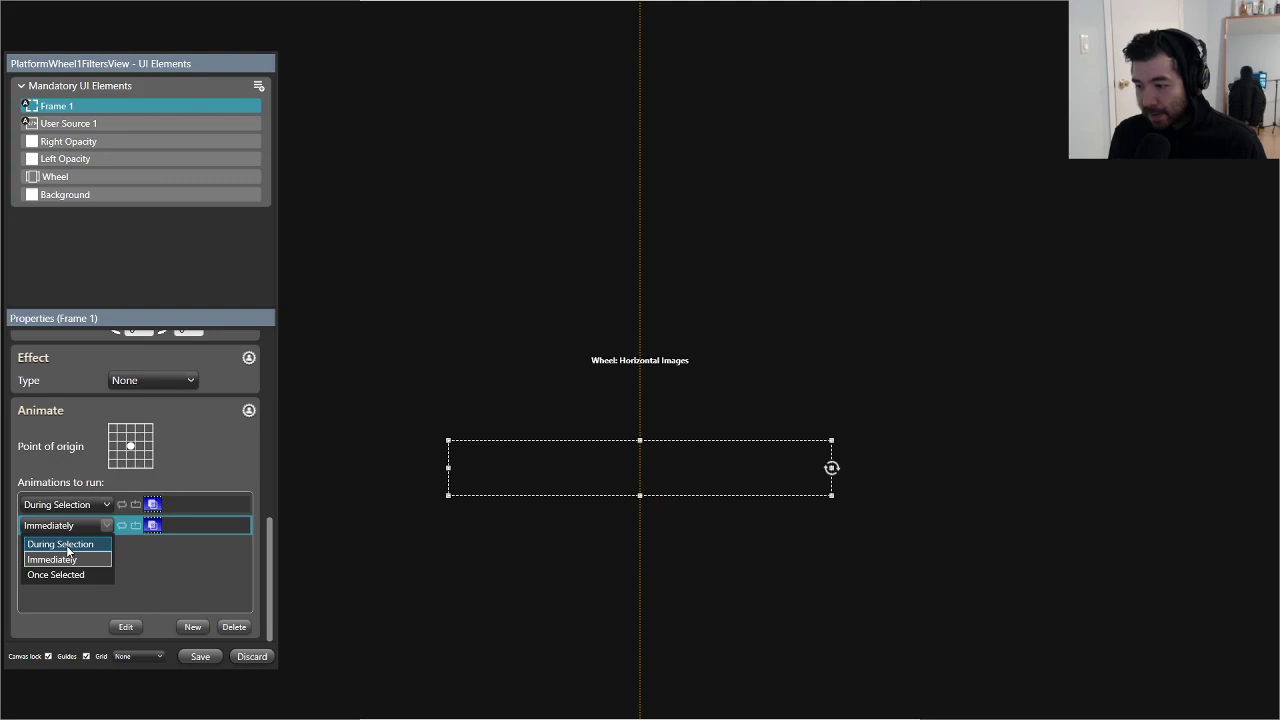
pyautogui.click(67, 546)
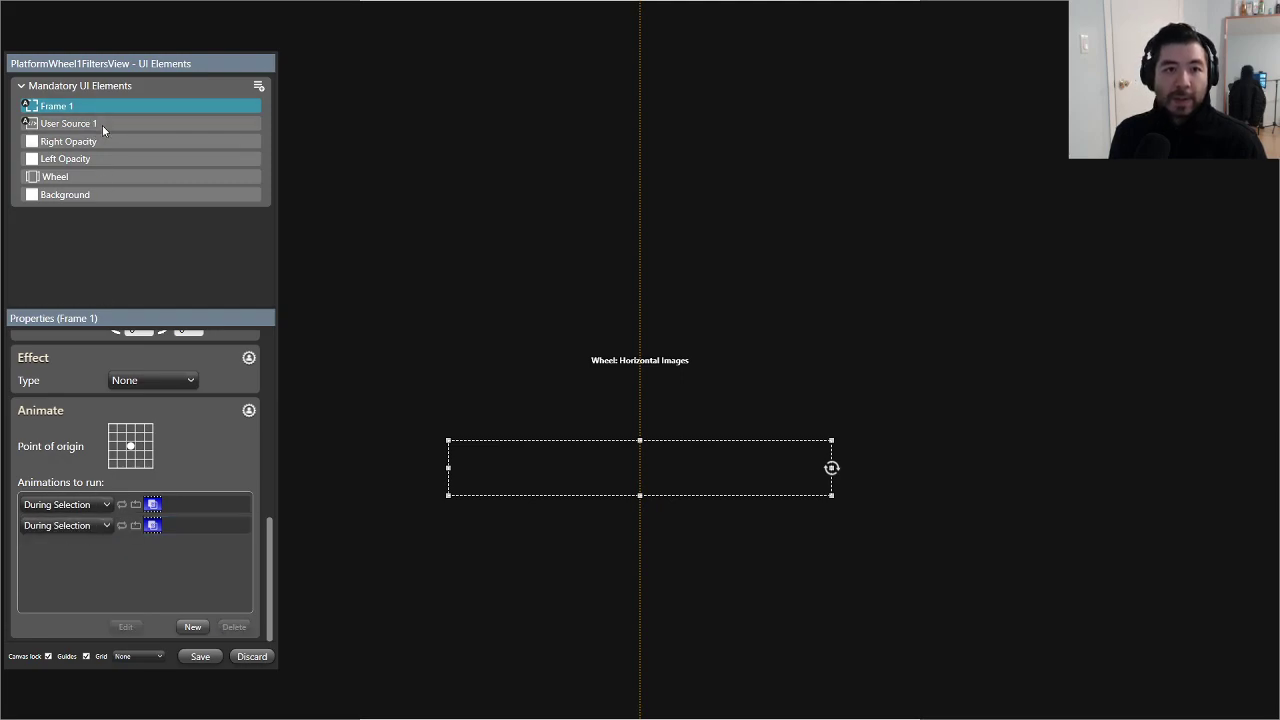
# Step: Change User Source 1's Immediately animation to run During Selection
pyautogui.press('Down')
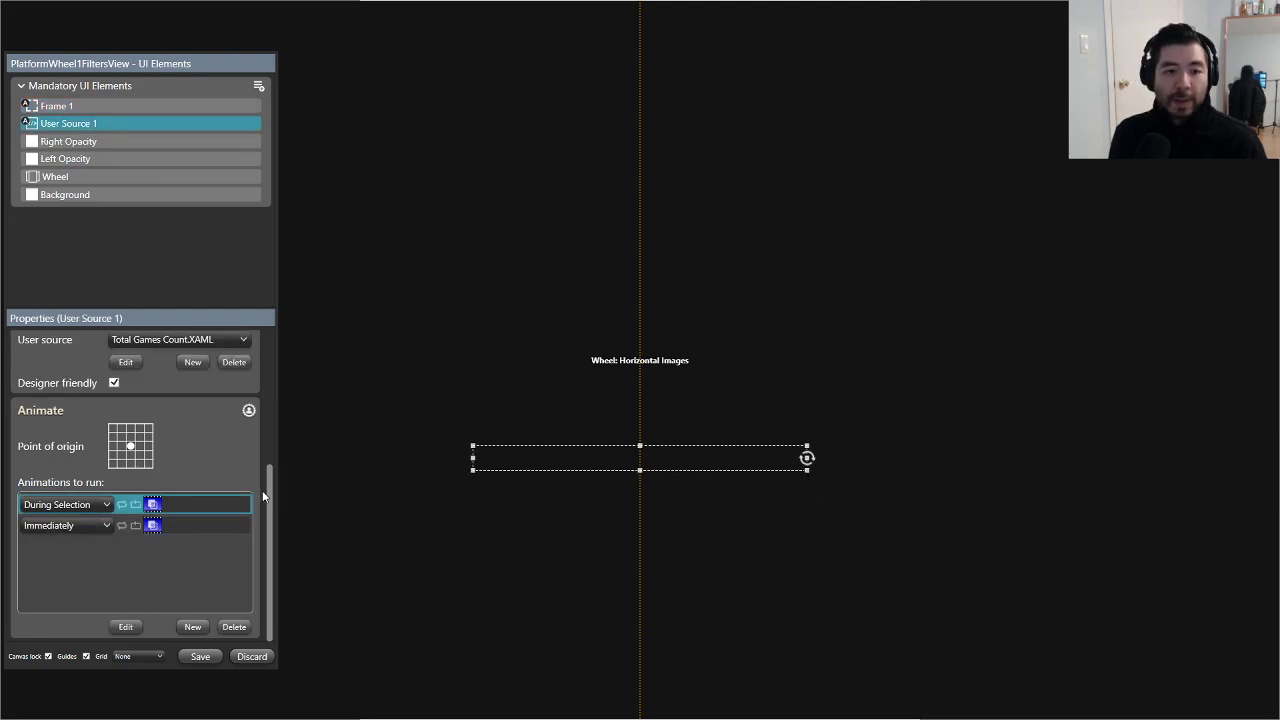
pyautogui.click(80, 522)
pyautogui.click(154, 600)
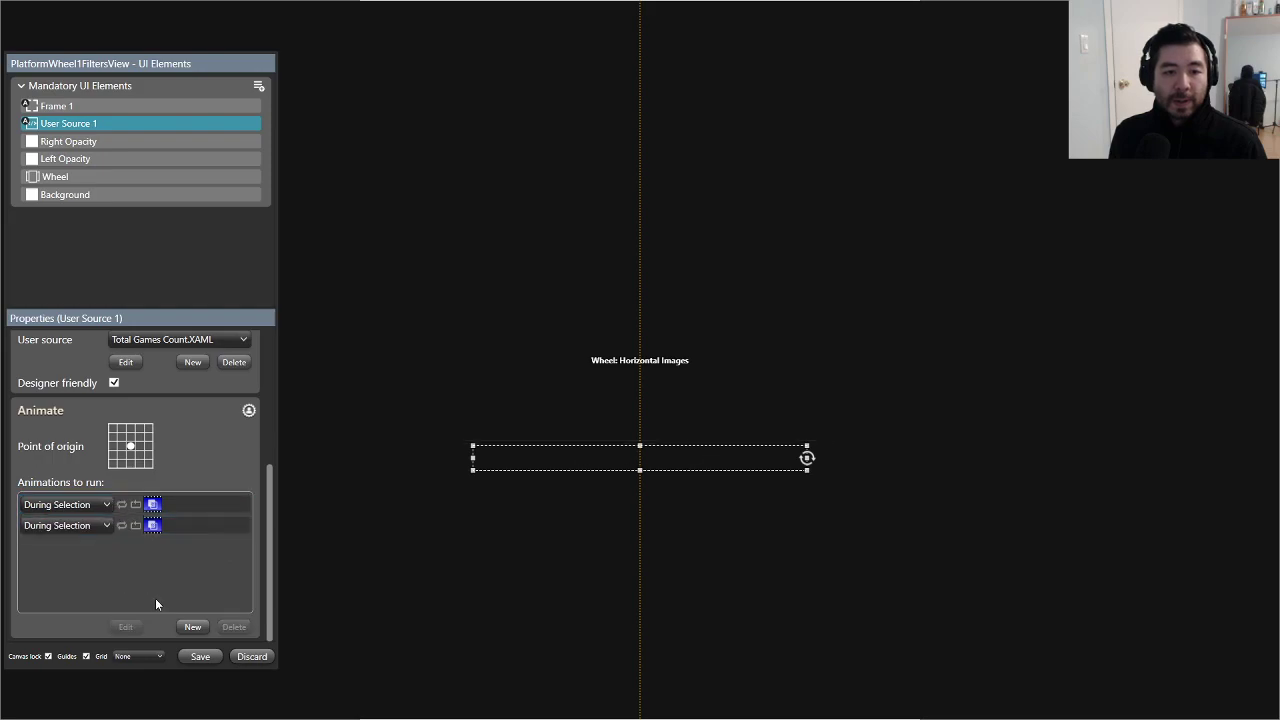
# Step: Check the settings of User Source 1's first opacity animation and change it to run Once Selected
pyautogui.click(57, 528)
pyautogui.click(59, 524)
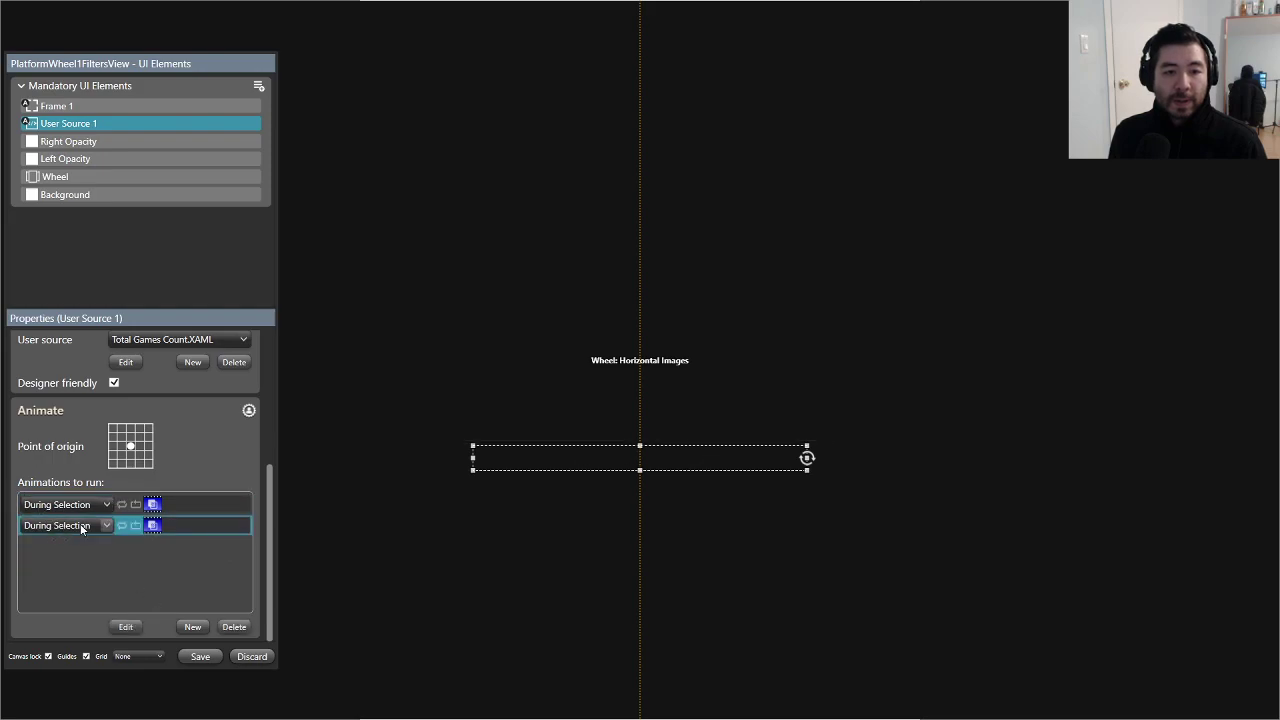
pyautogui.click(74, 508)
pyautogui.click(75, 510)
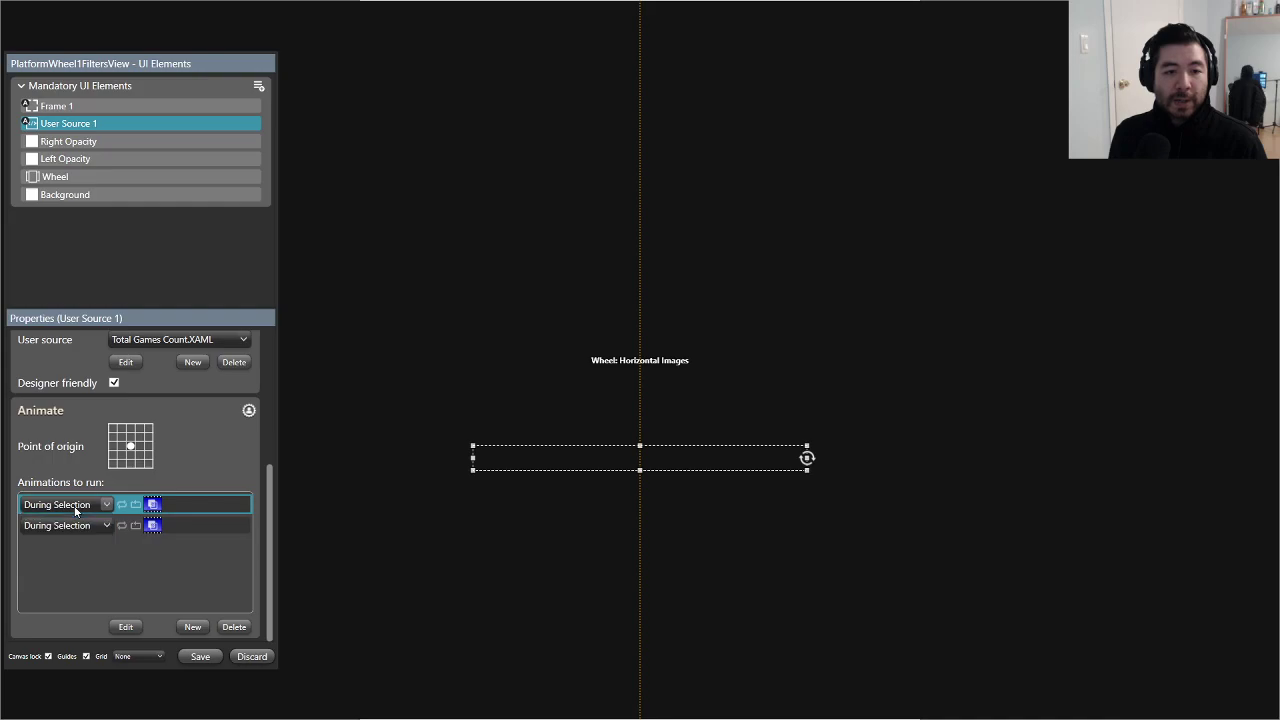
pyautogui.doubleClick(205, 510)
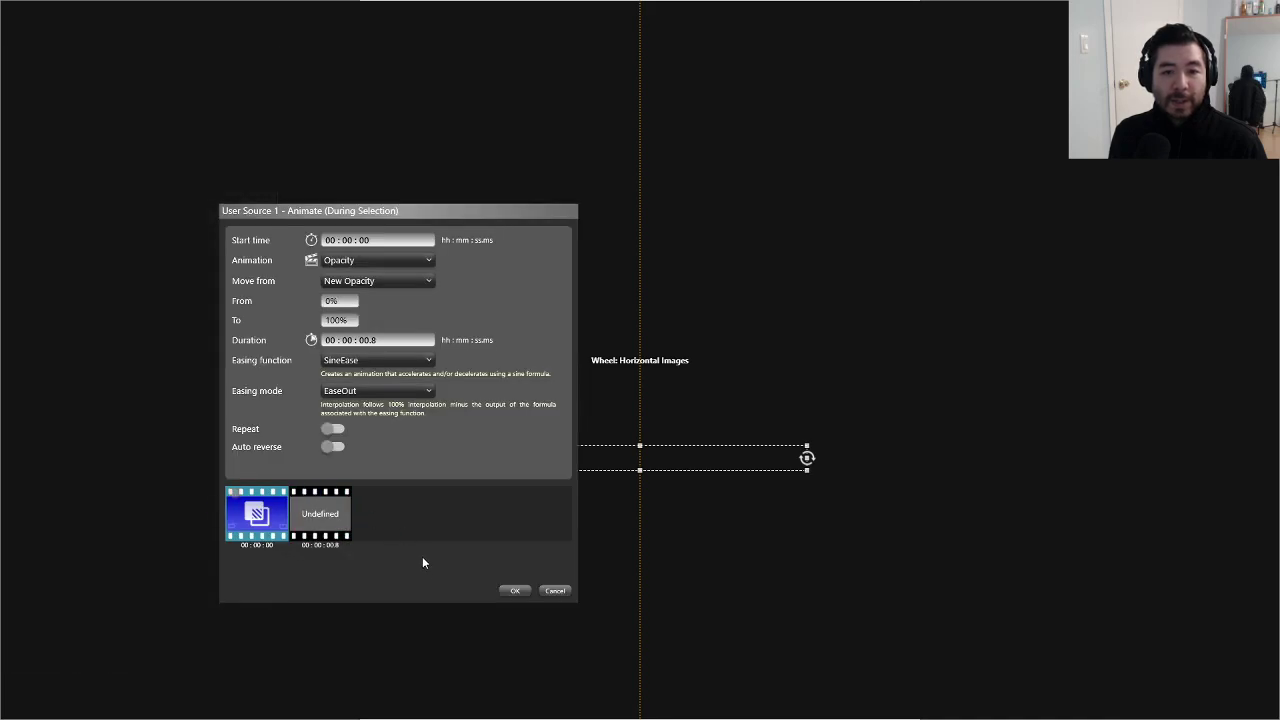
pyautogui.click(560, 591)
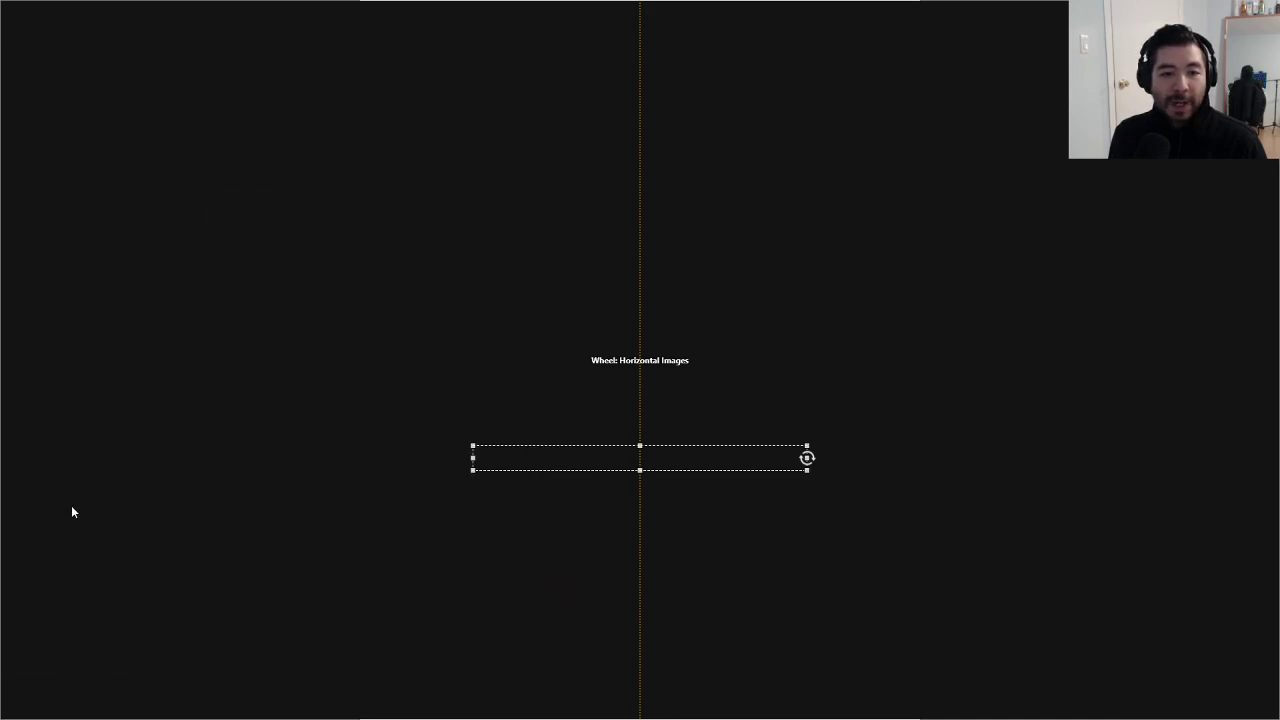
pyautogui.click(103, 509)
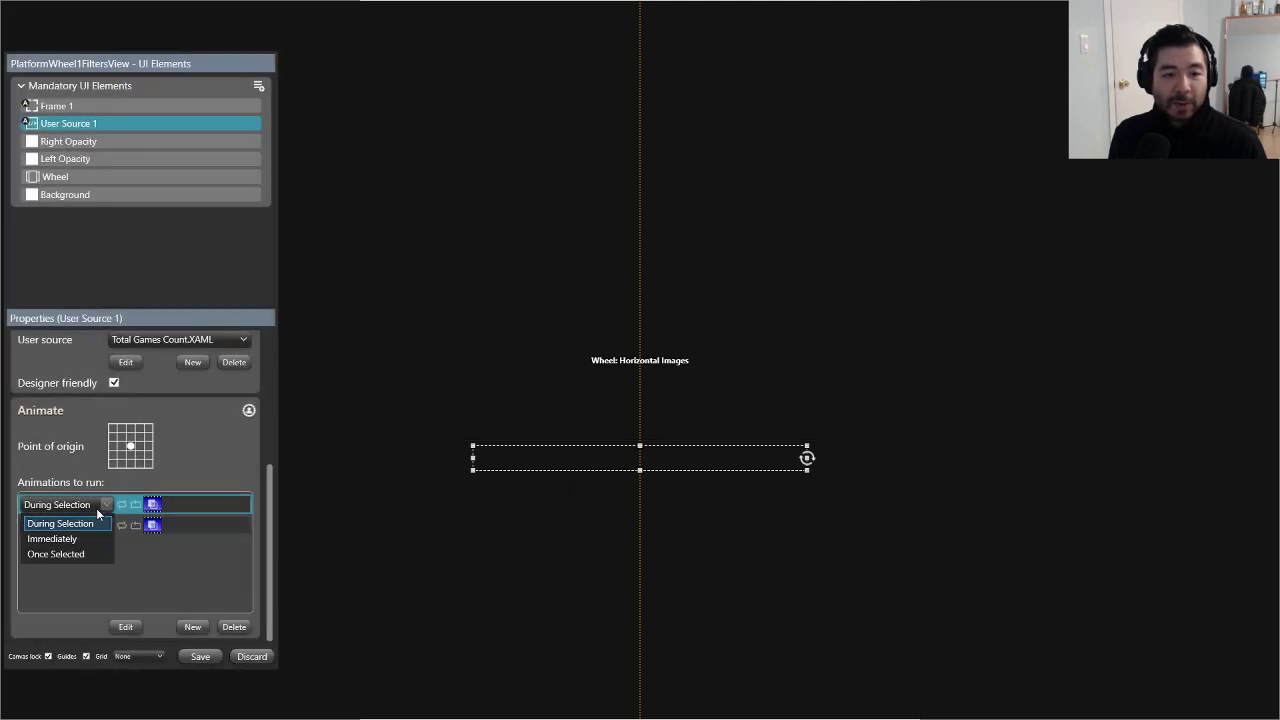
pyautogui.click(214, 260)
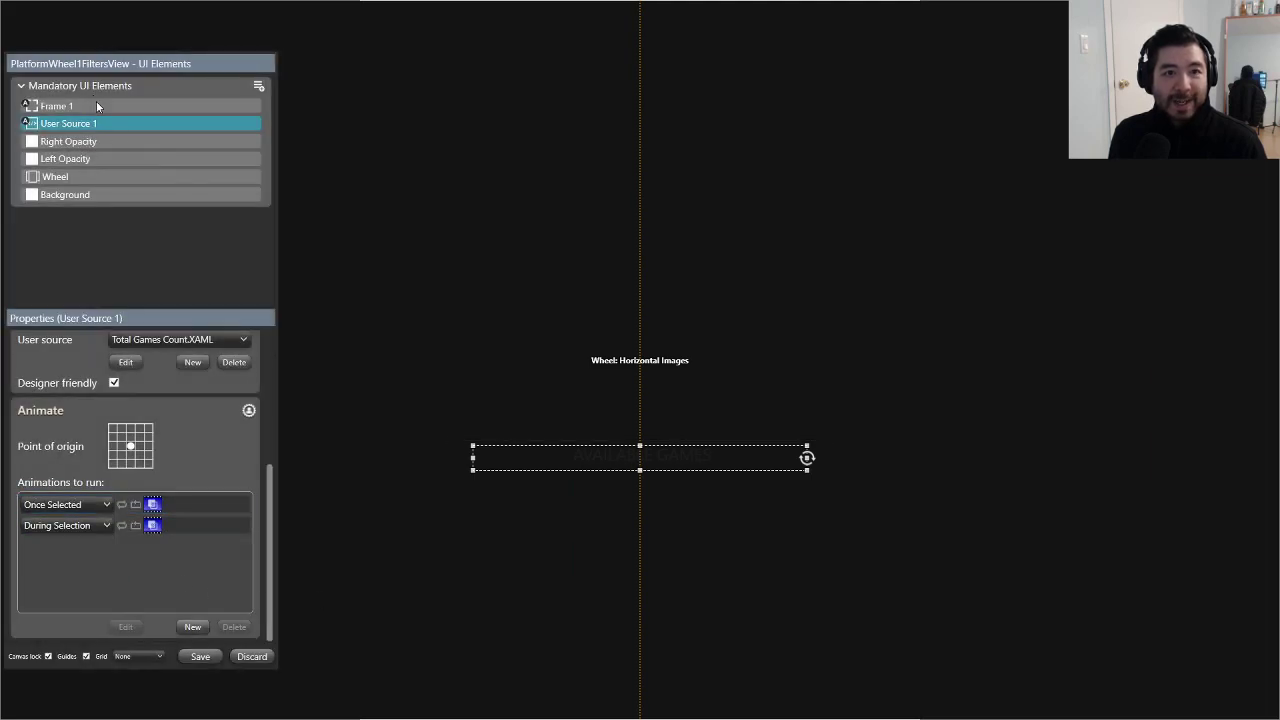
# Step: Change Frame 1's first opacity animation to run Once Selected
pyautogui.click(96, 106)
pyautogui.scroll(-4, 71, 557)
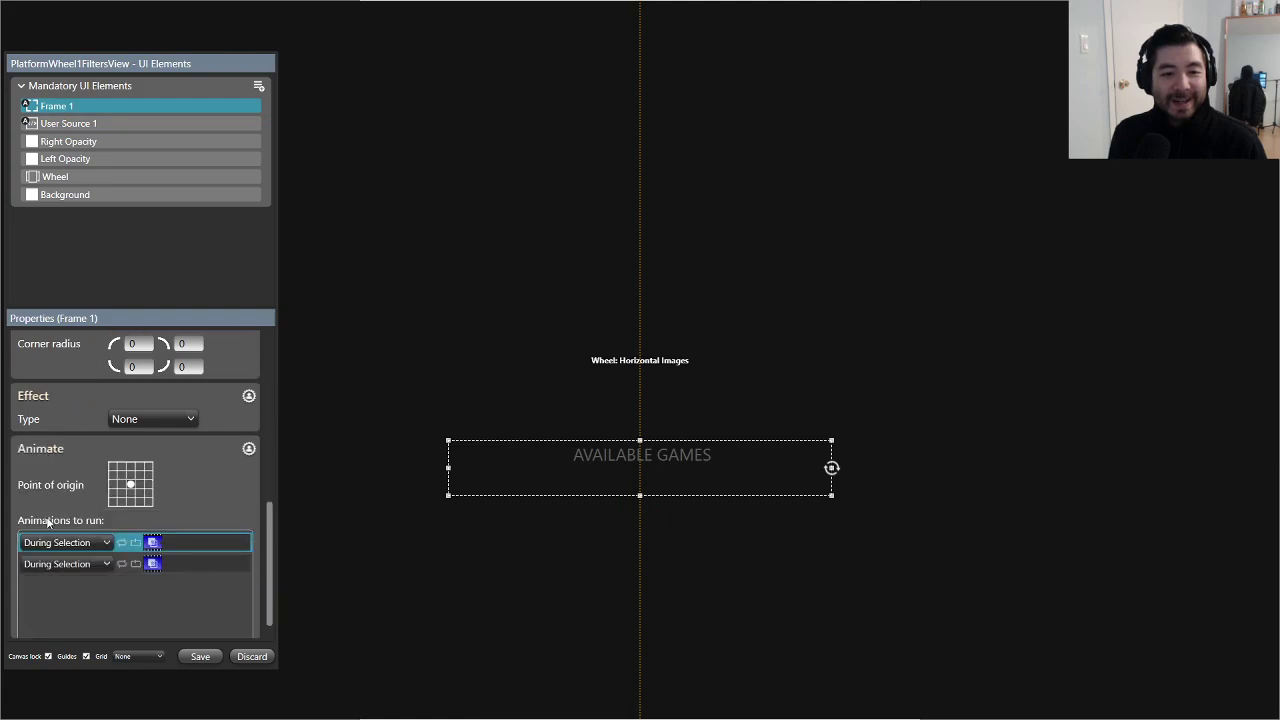
pyautogui.click(52, 510)
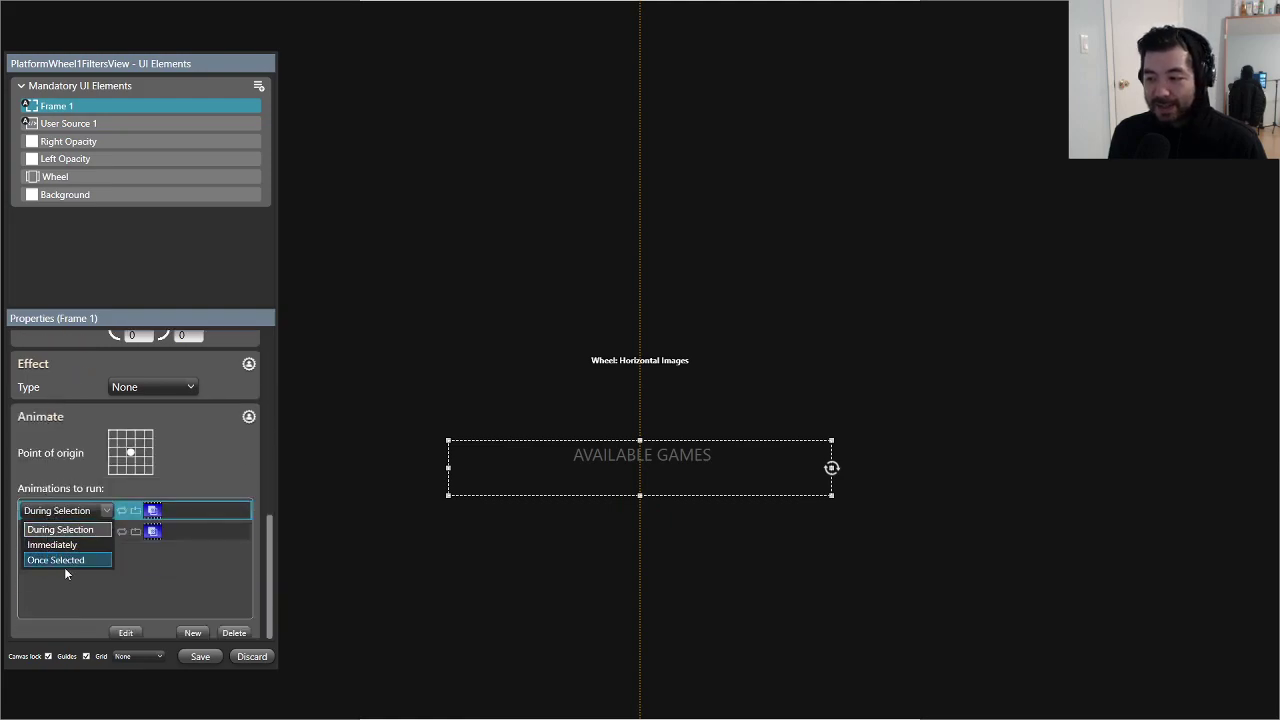
pyautogui.click(64, 564)
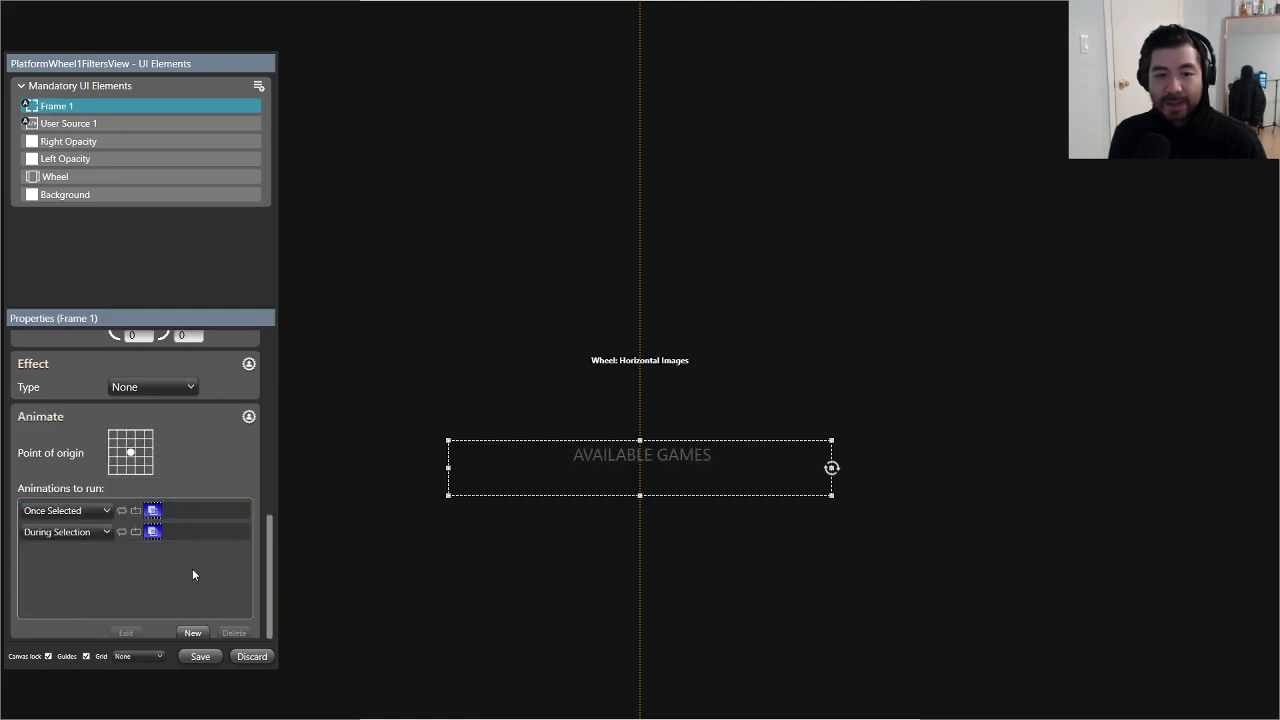
# Step: Review the settings of Frame 1's Once Selected and During Selection opacity animations and save the view
pyautogui.doubleClick(199, 507)
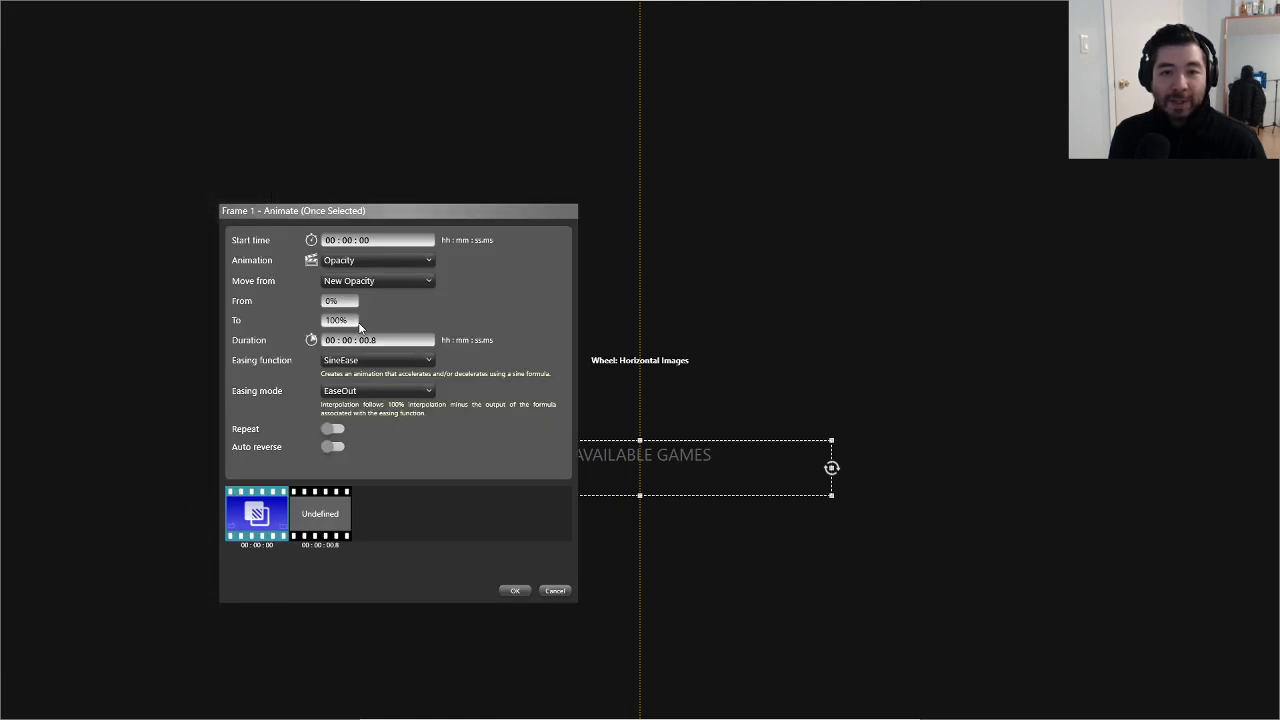
pyautogui.click(515, 590)
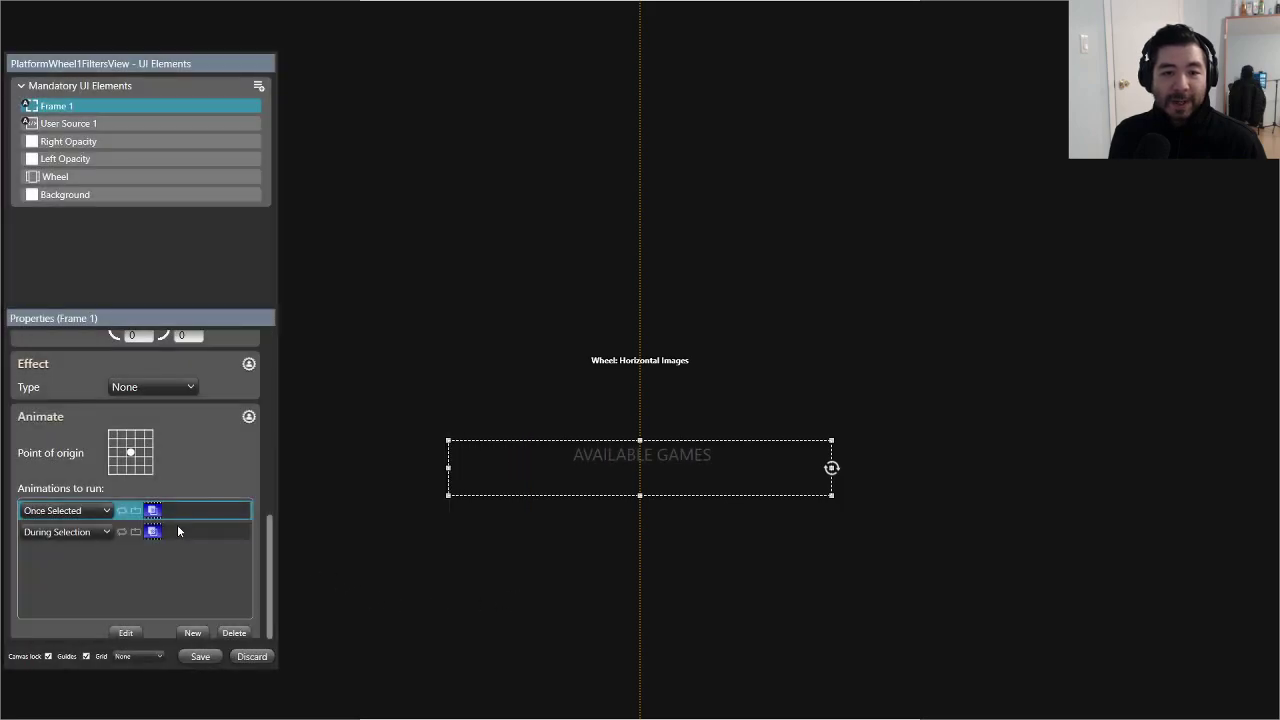
pyautogui.click(195, 532)
pyautogui.doubleClick(180, 531)
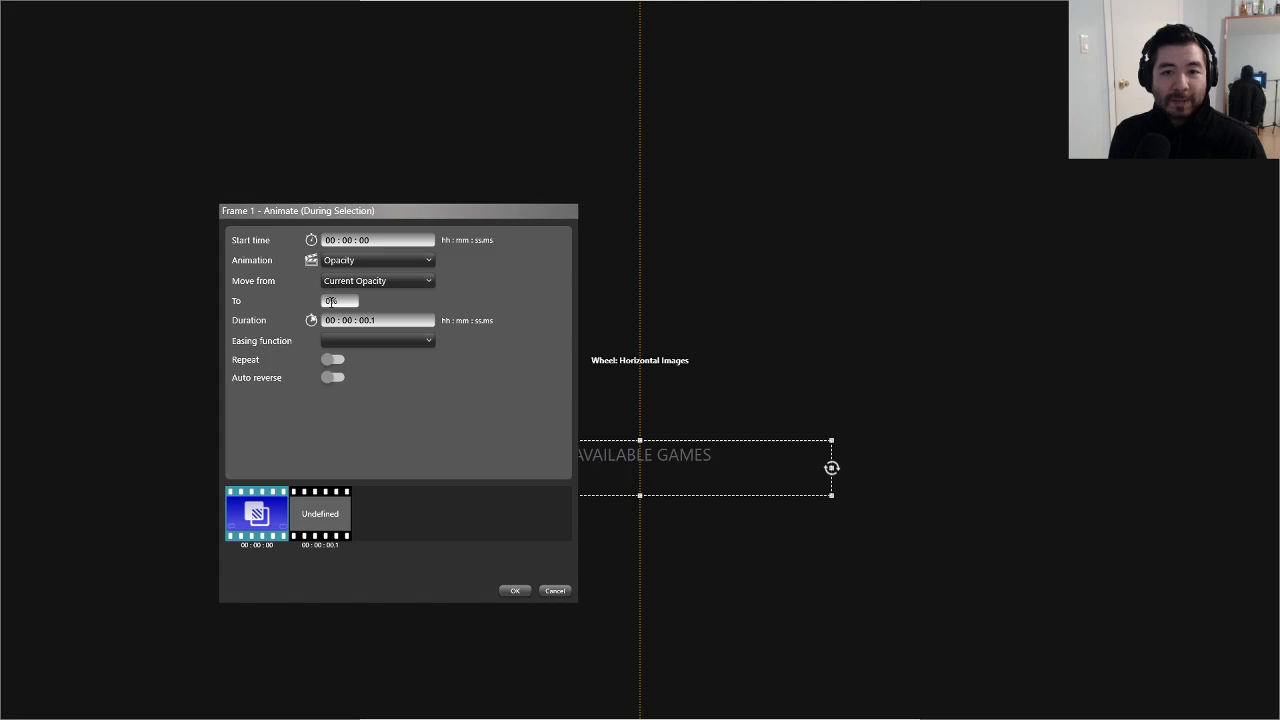
pyautogui.click(515, 591)
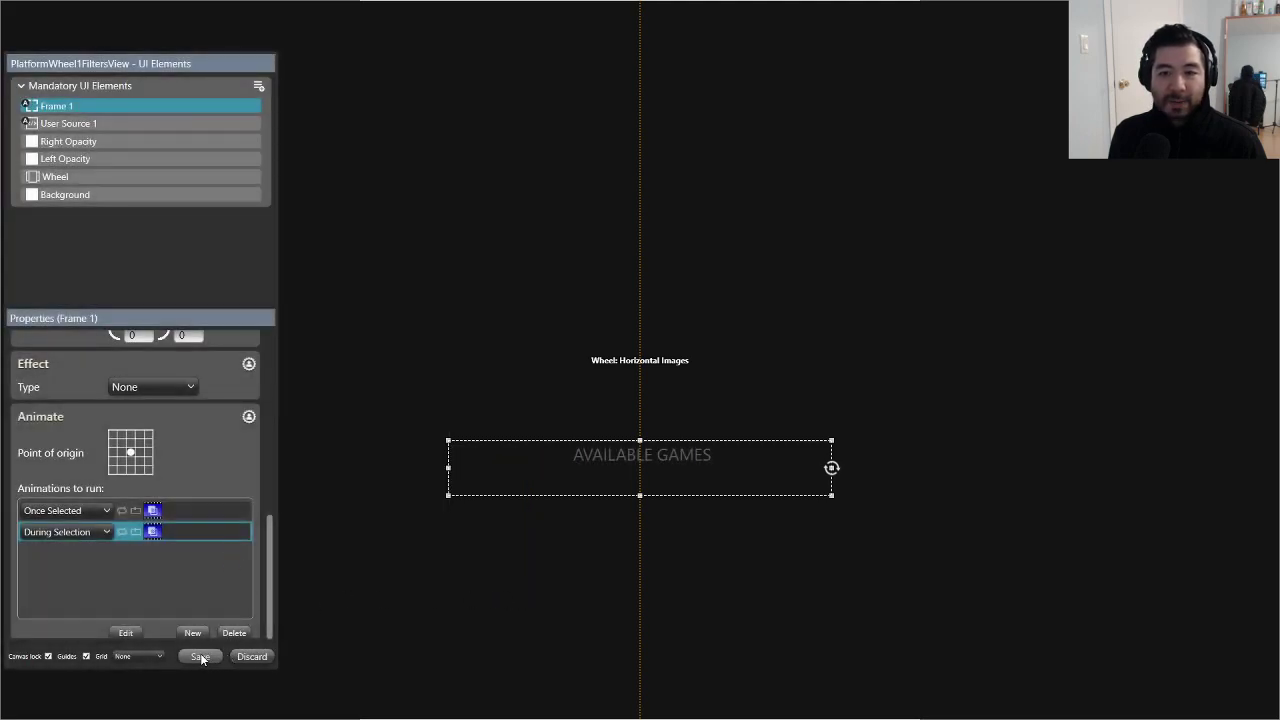
pyautogui.click(202, 657)
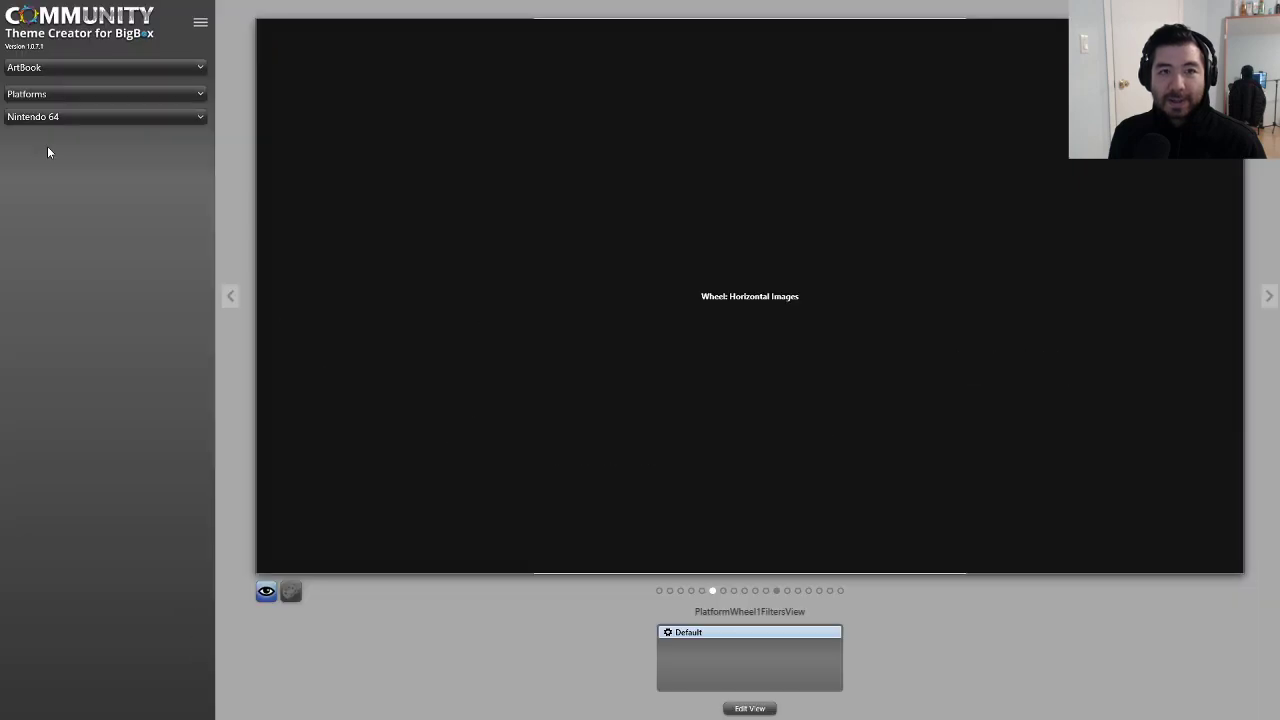
# Step: Switch the platform to Nintendo Entertainment System and reopen PlatformWheel1FiltersView for editing
pyautogui.click(85, 117)
pyautogui.click(77, 150)
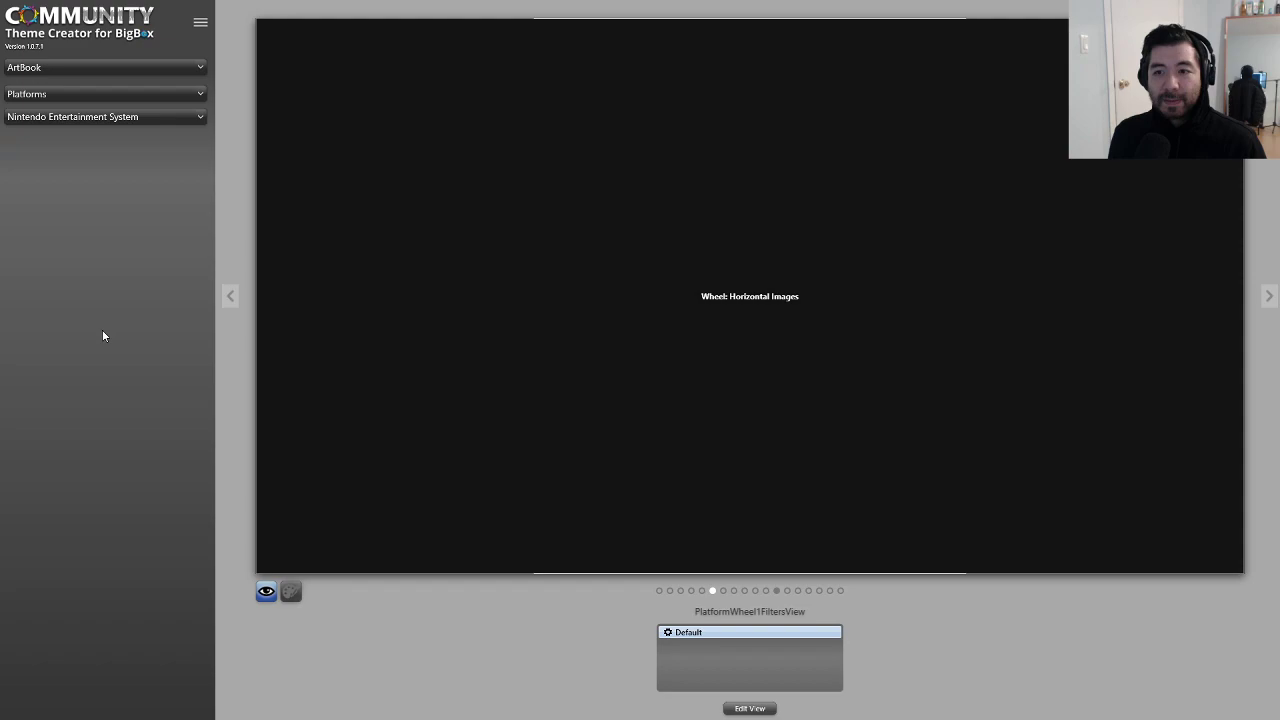
pyautogui.click(749, 708)
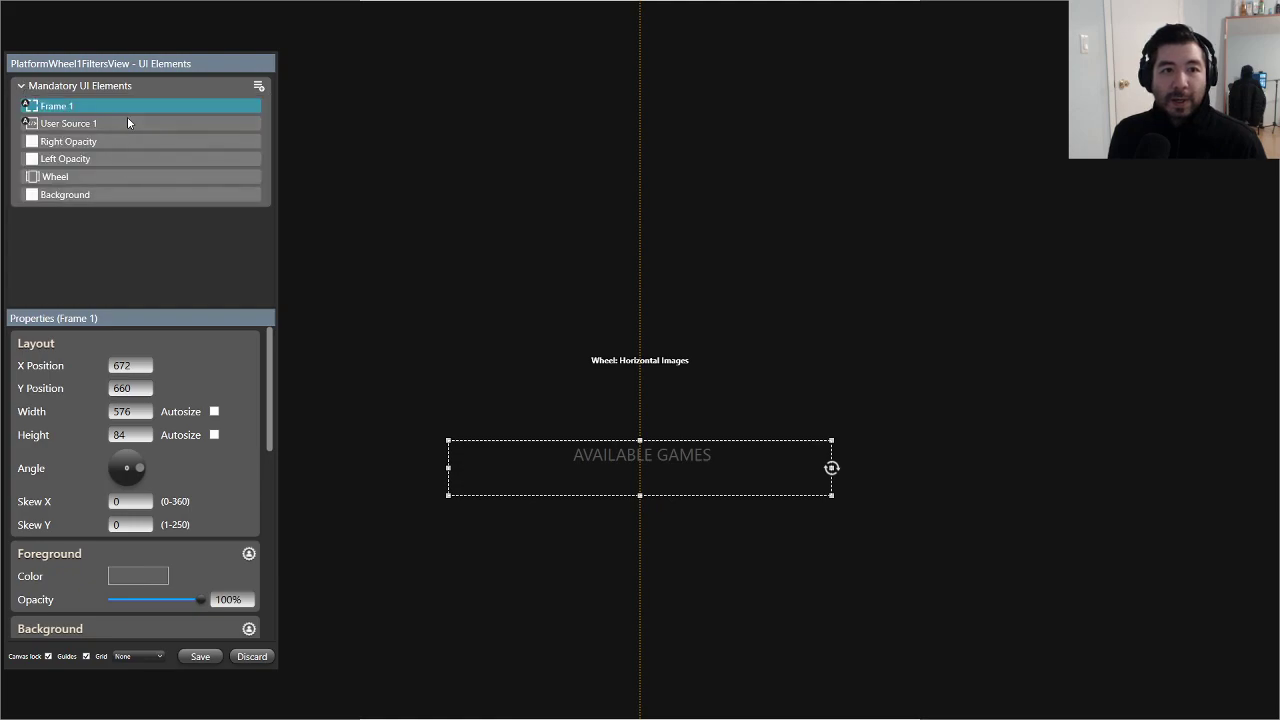
# Step: Check the settings of User Source 1's Once Selected opacity animation
pyautogui.press('Down')
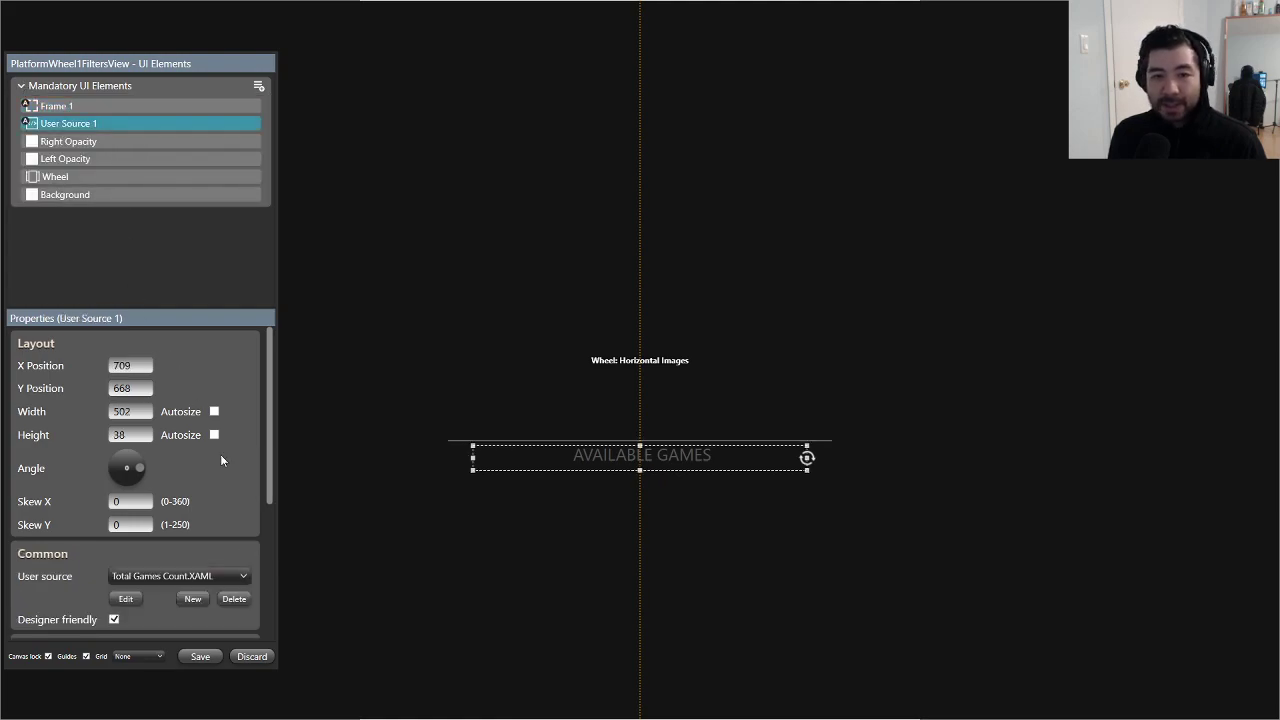
pyautogui.scroll(-5, 249, 504)
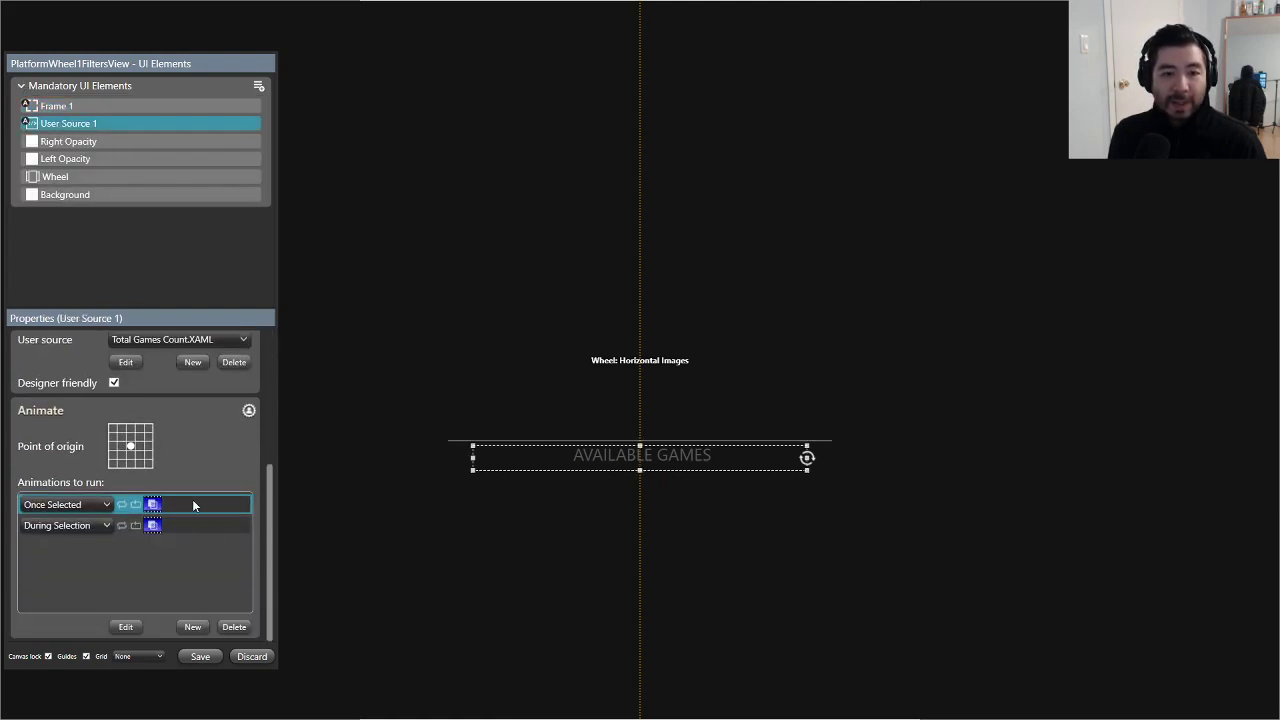
pyautogui.doubleClick(192, 504)
pyautogui.click(553, 591)
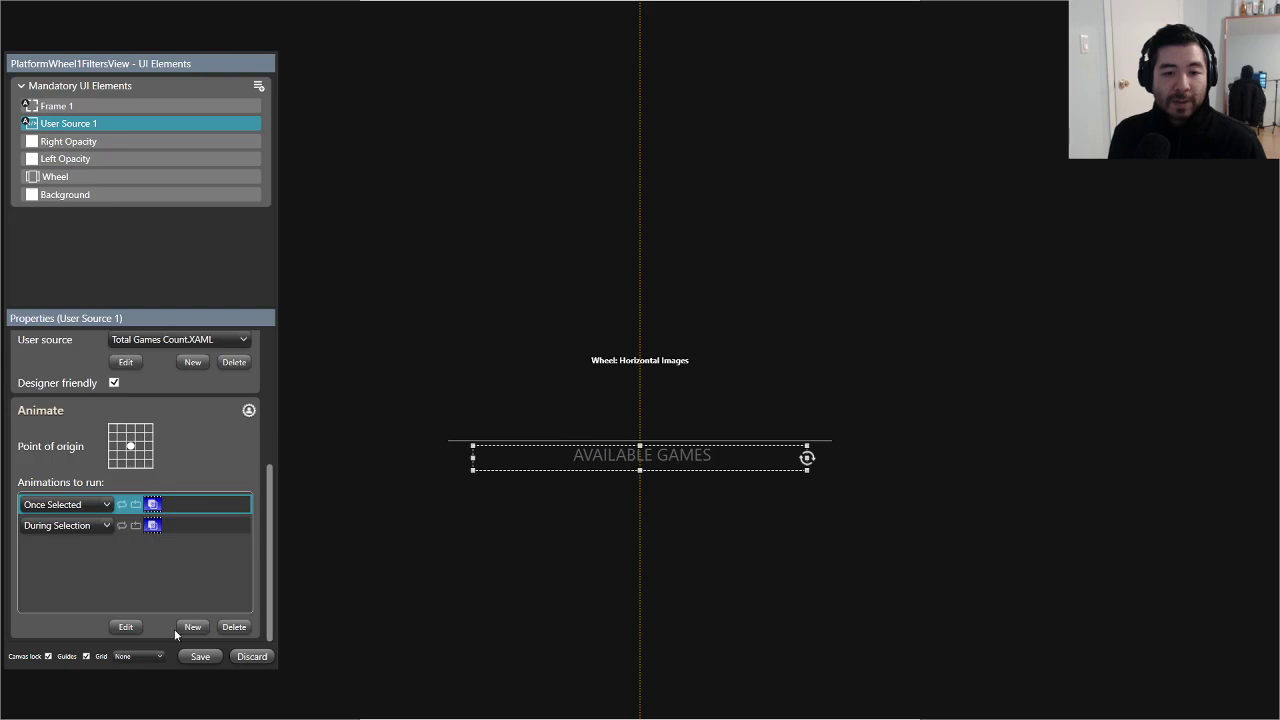
# Step: Add a Move Up or Down animation to User Source 1 that moves from a new location at 694, slightly below its current place
pyautogui.click(186, 627)
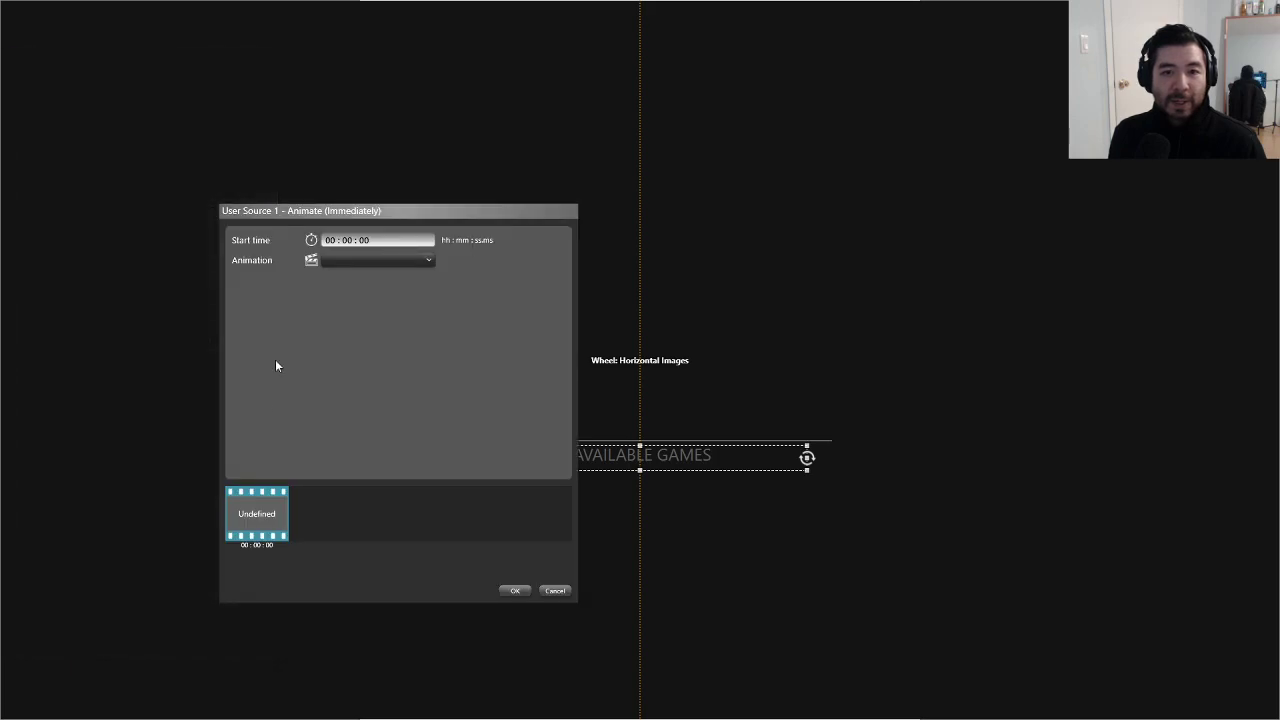
pyautogui.click(360, 259)
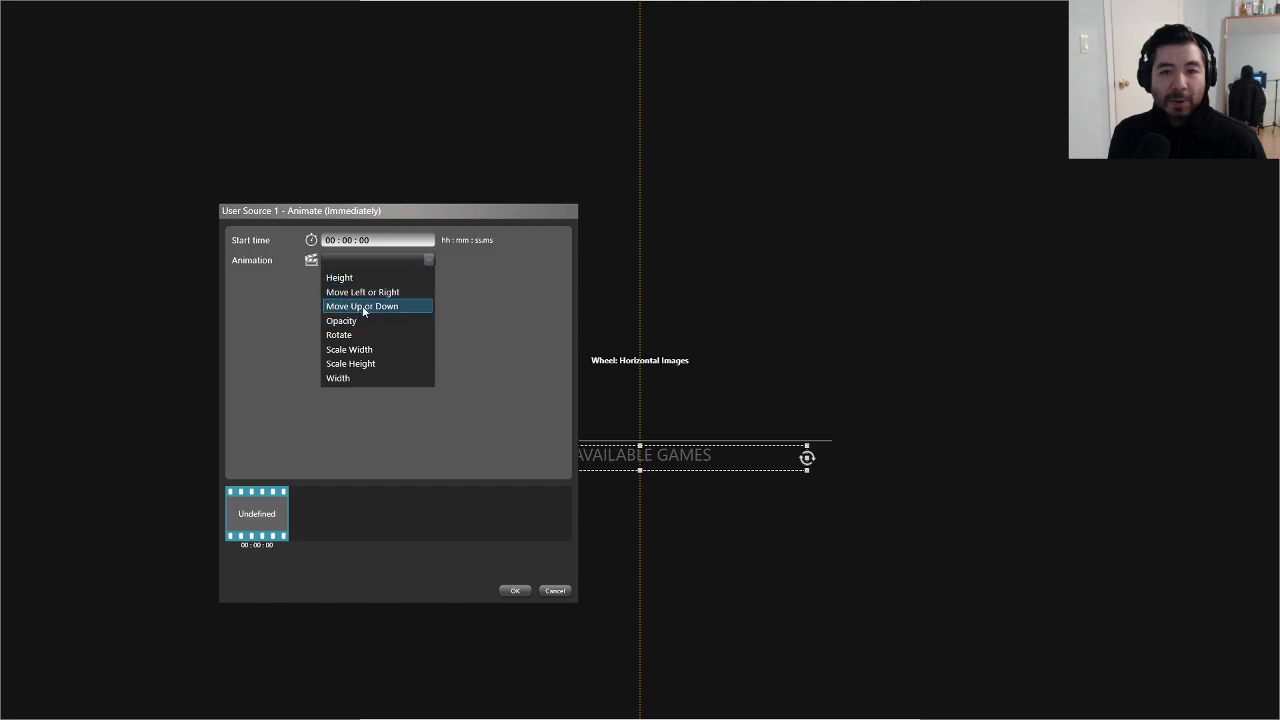
pyautogui.click(363, 308)
pyautogui.click(388, 284)
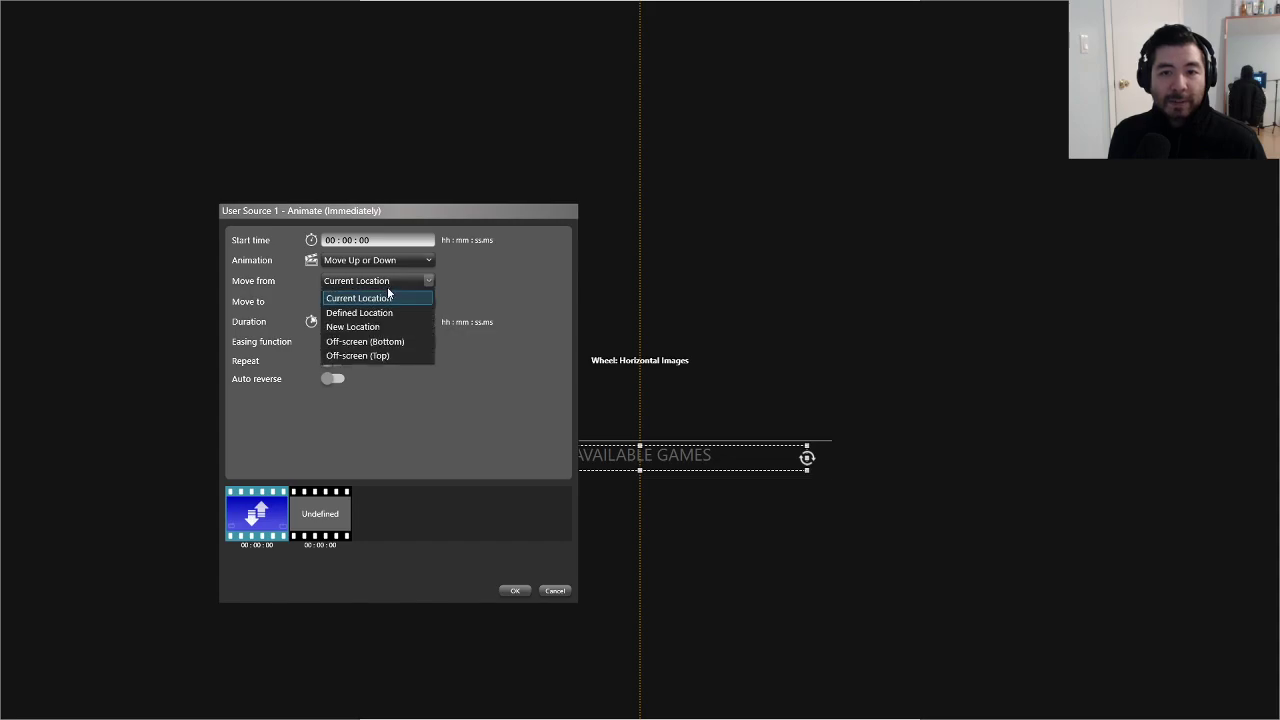
pyautogui.click(386, 313)
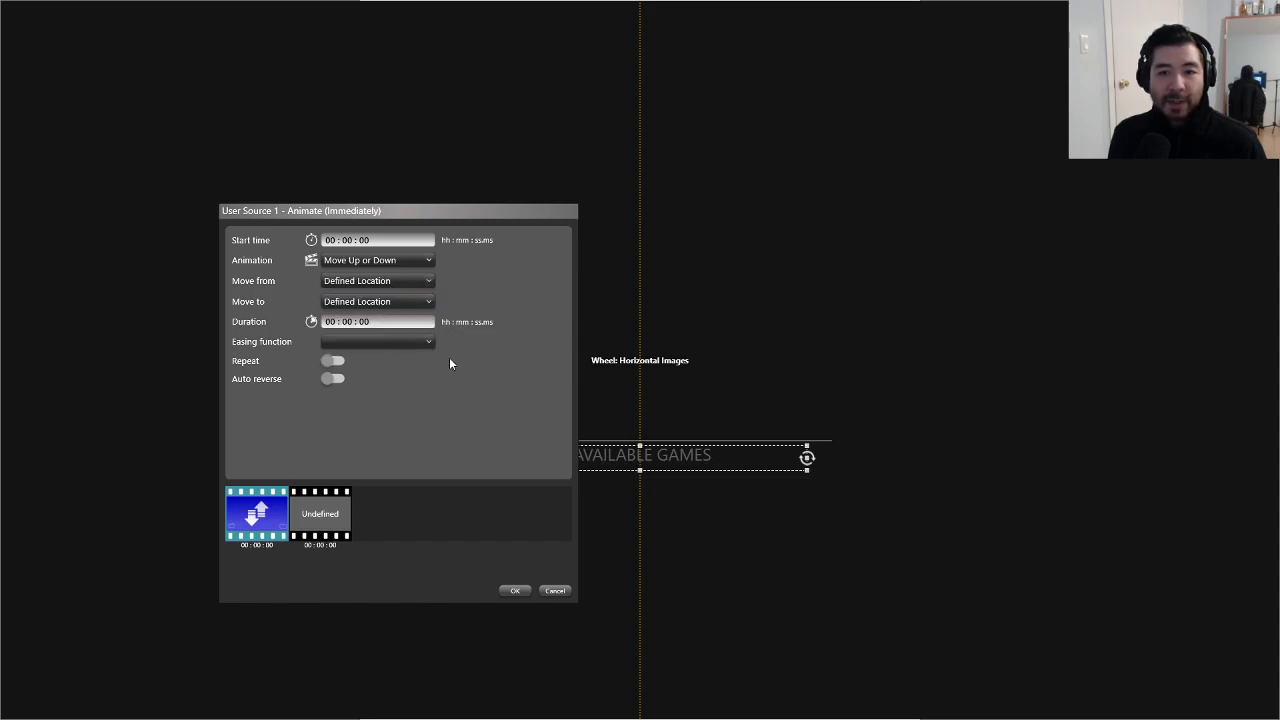
pyautogui.click(384, 283)
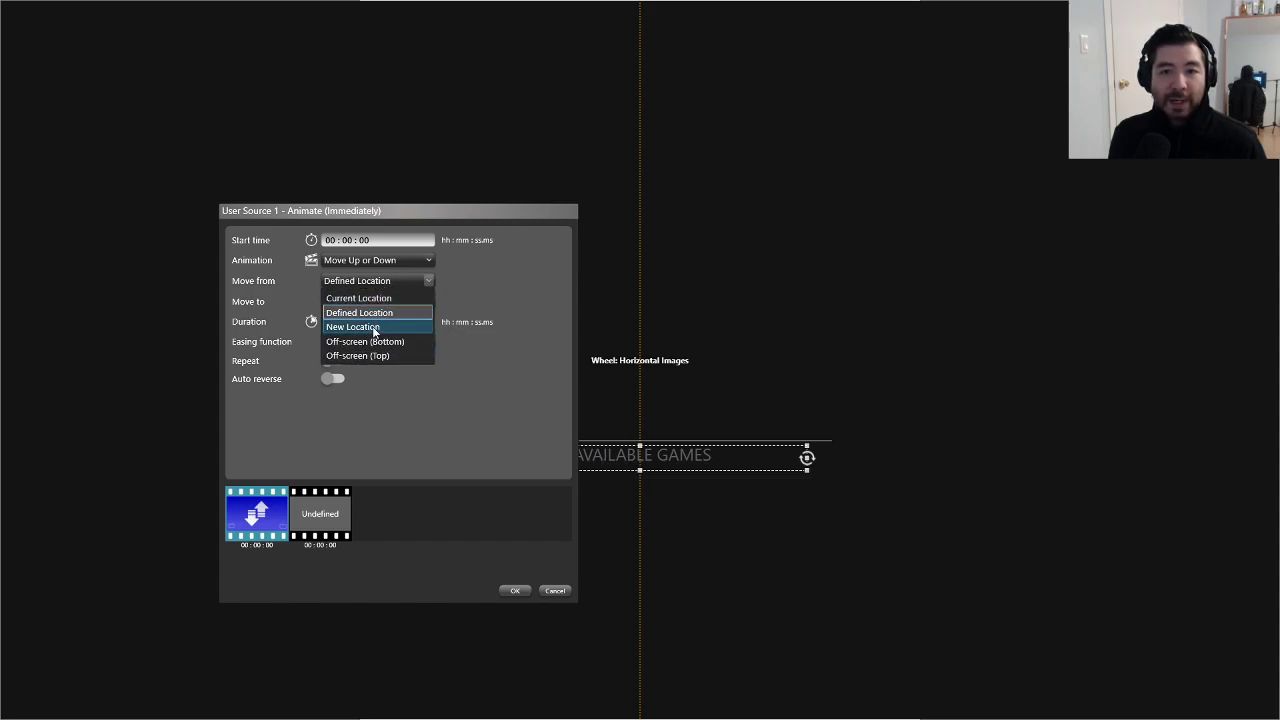
pyautogui.click(375, 328)
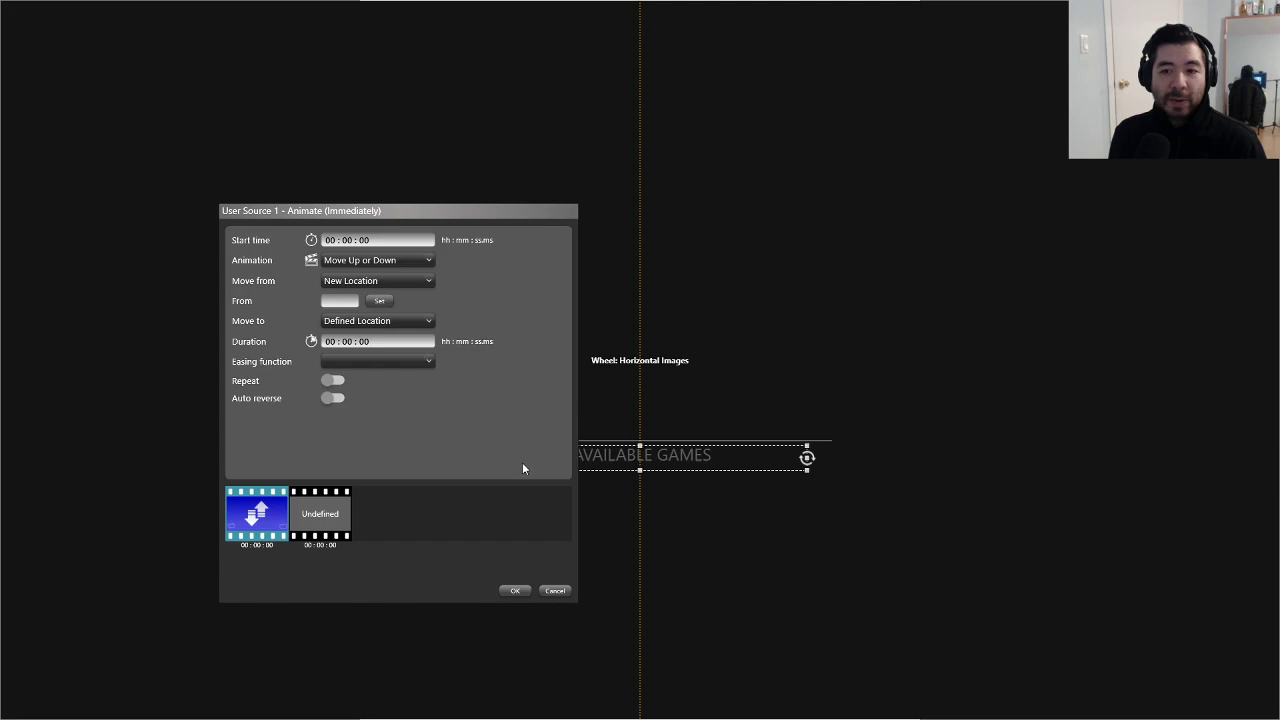
pyautogui.click(378, 300)
pyautogui.moveTo(612, 451); pyautogui.dragTo(625, 485)
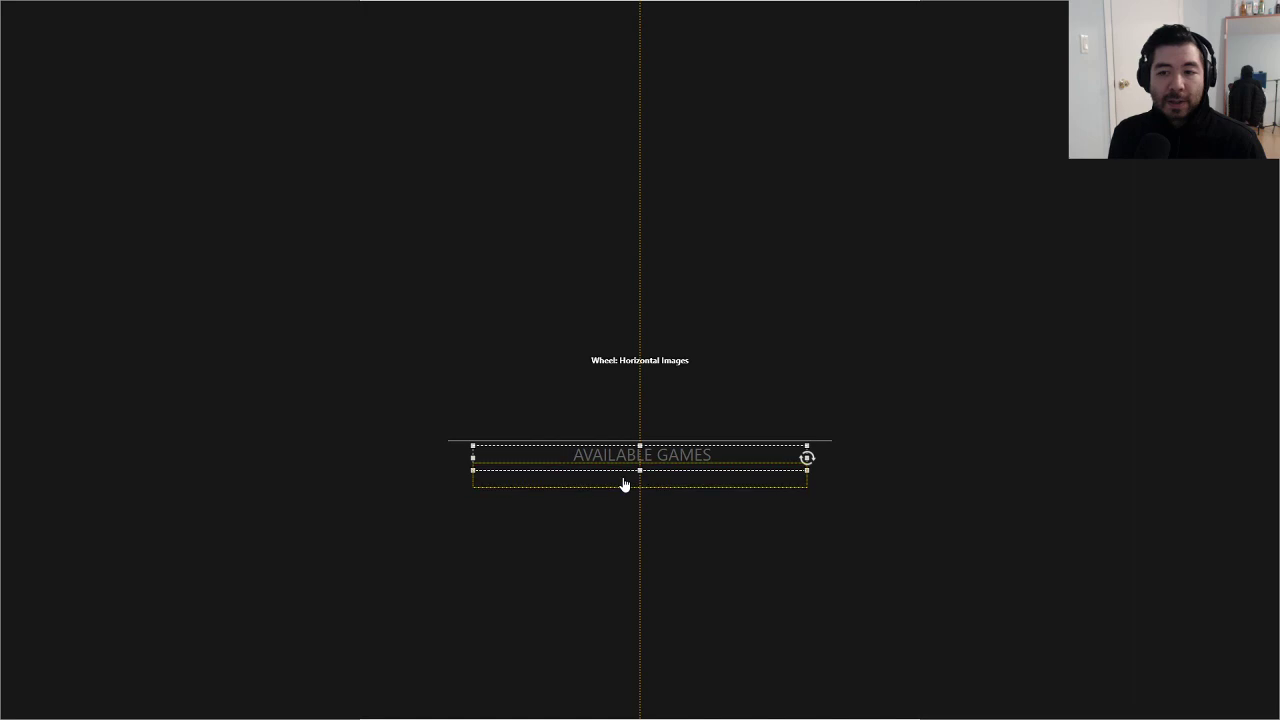
pyautogui.click(619, 700)
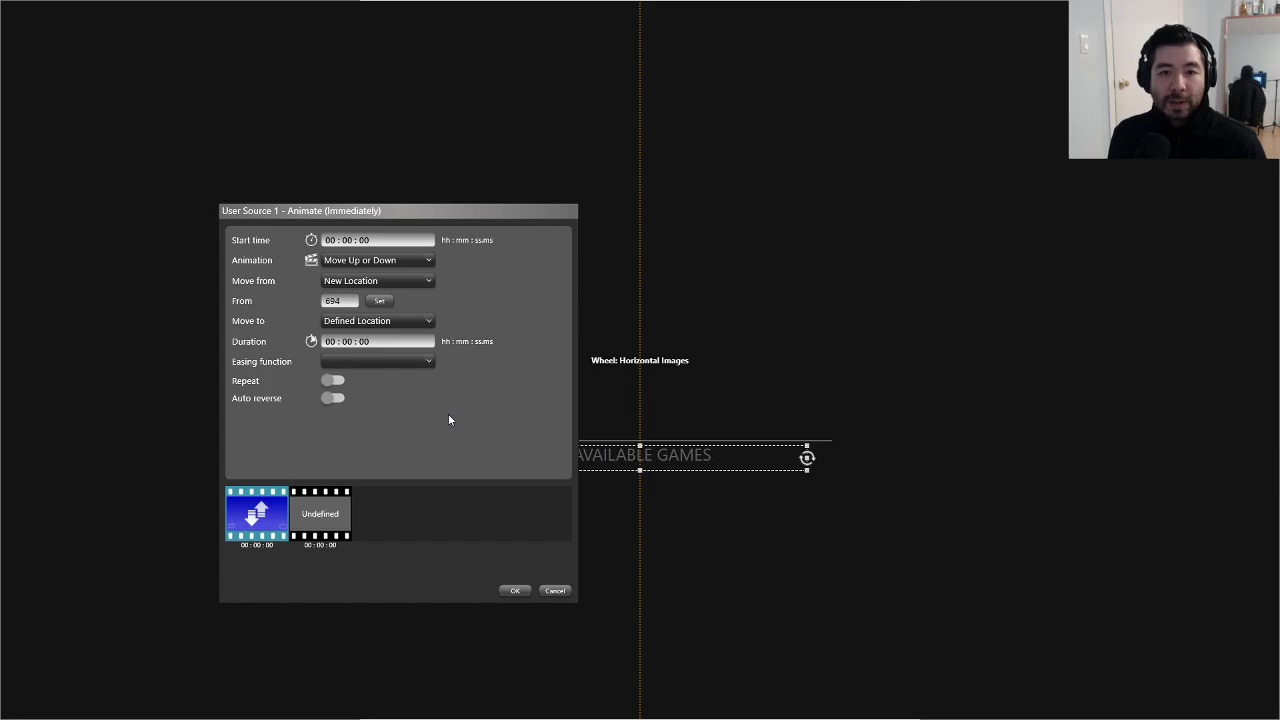
# Step: Set the move animation to end at the Defined Location with a duration of 00:00:01
pyautogui.click(366, 321)
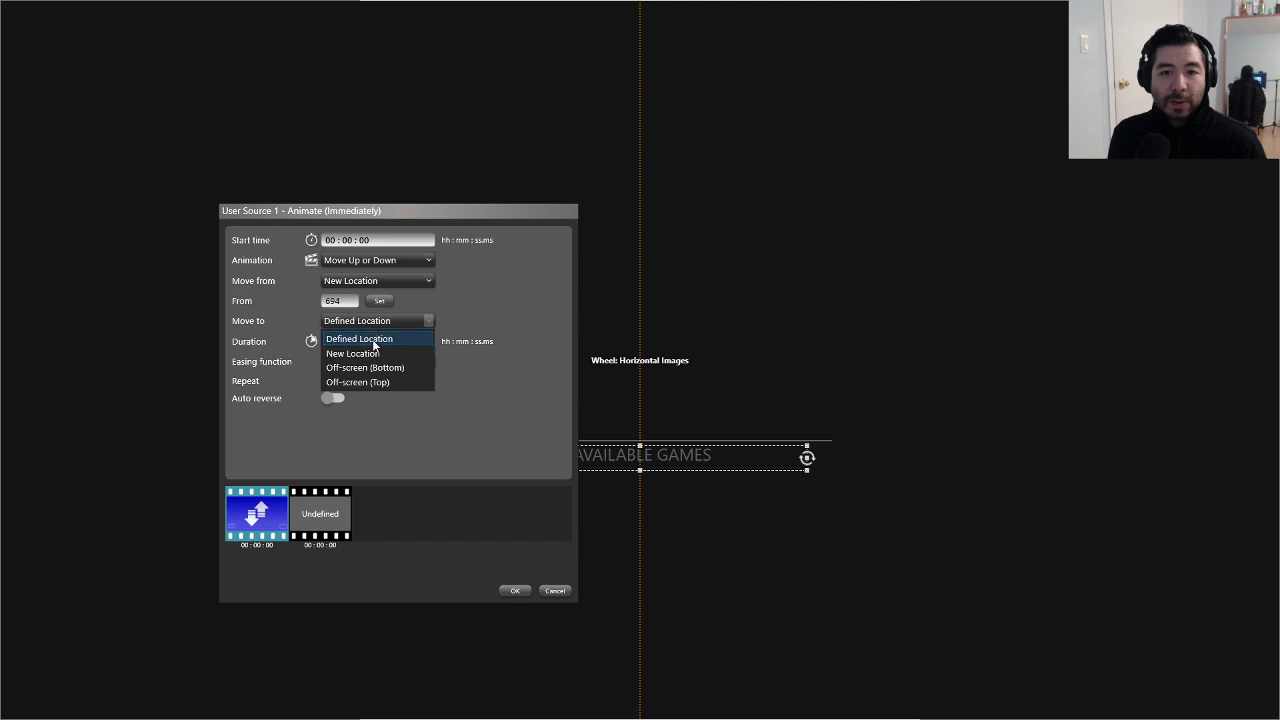
pyautogui.click(375, 341)
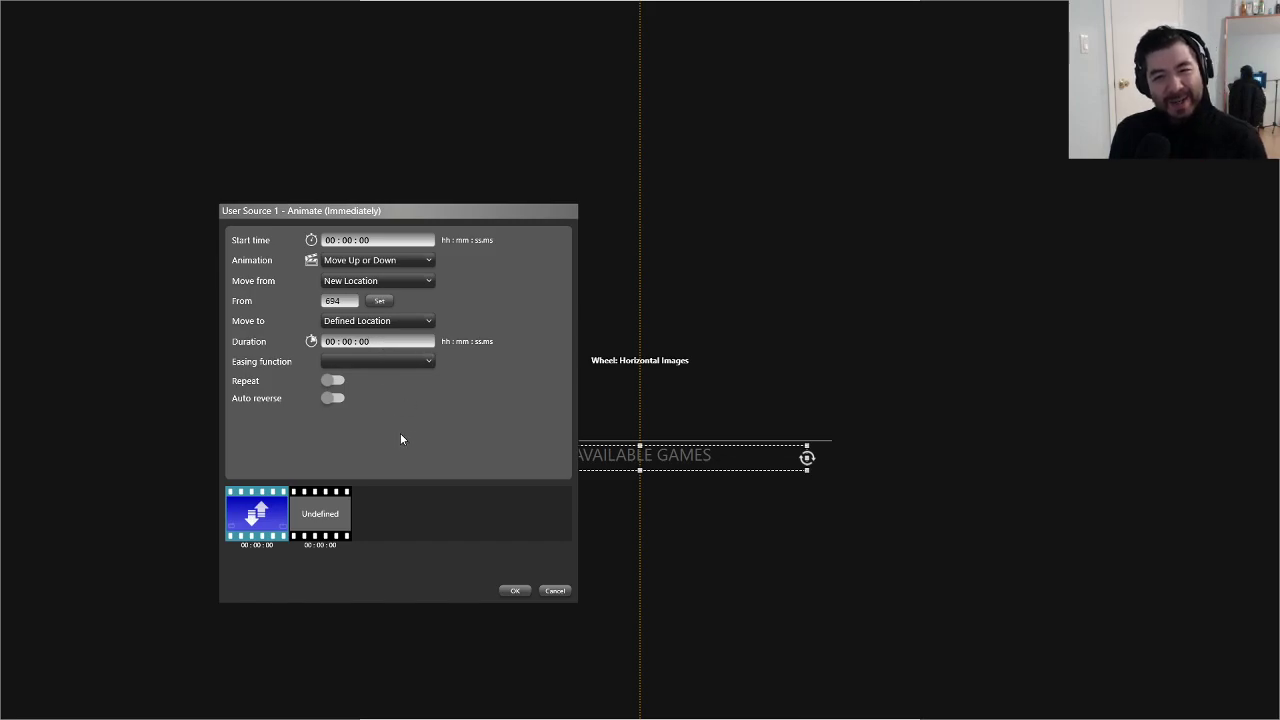
pyautogui.press('BackSpace')
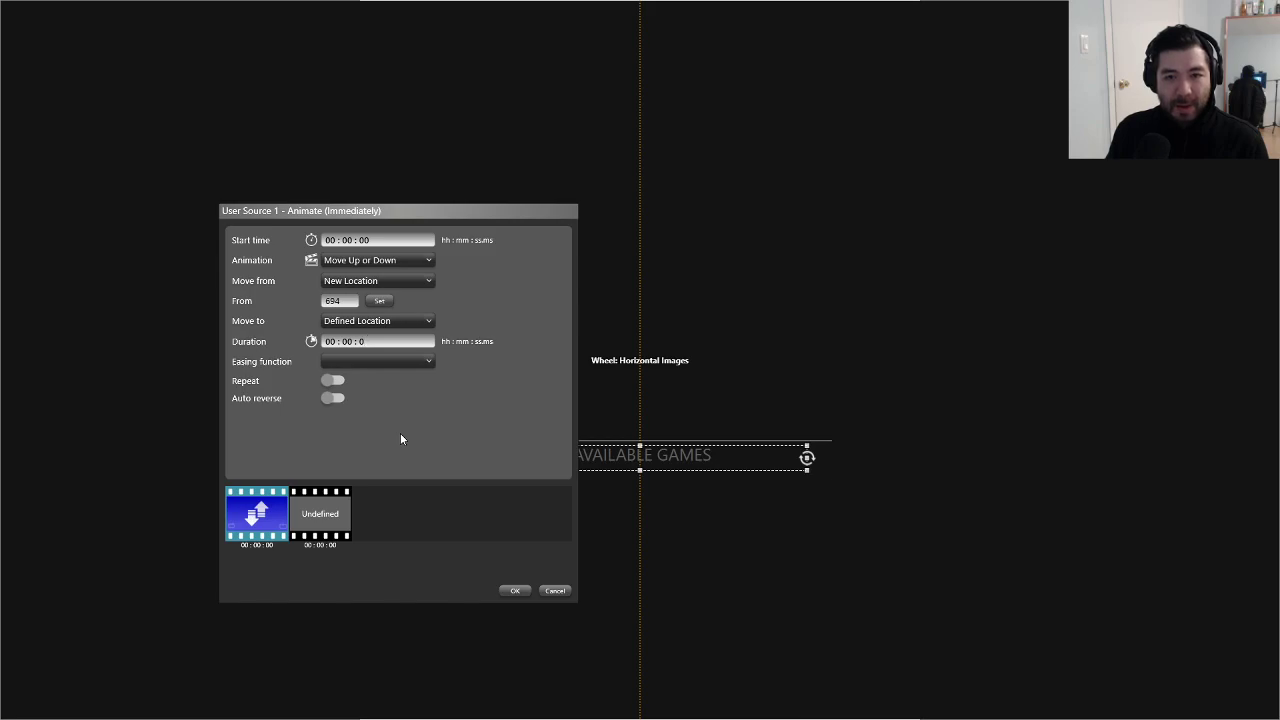
pyautogui.write('1')
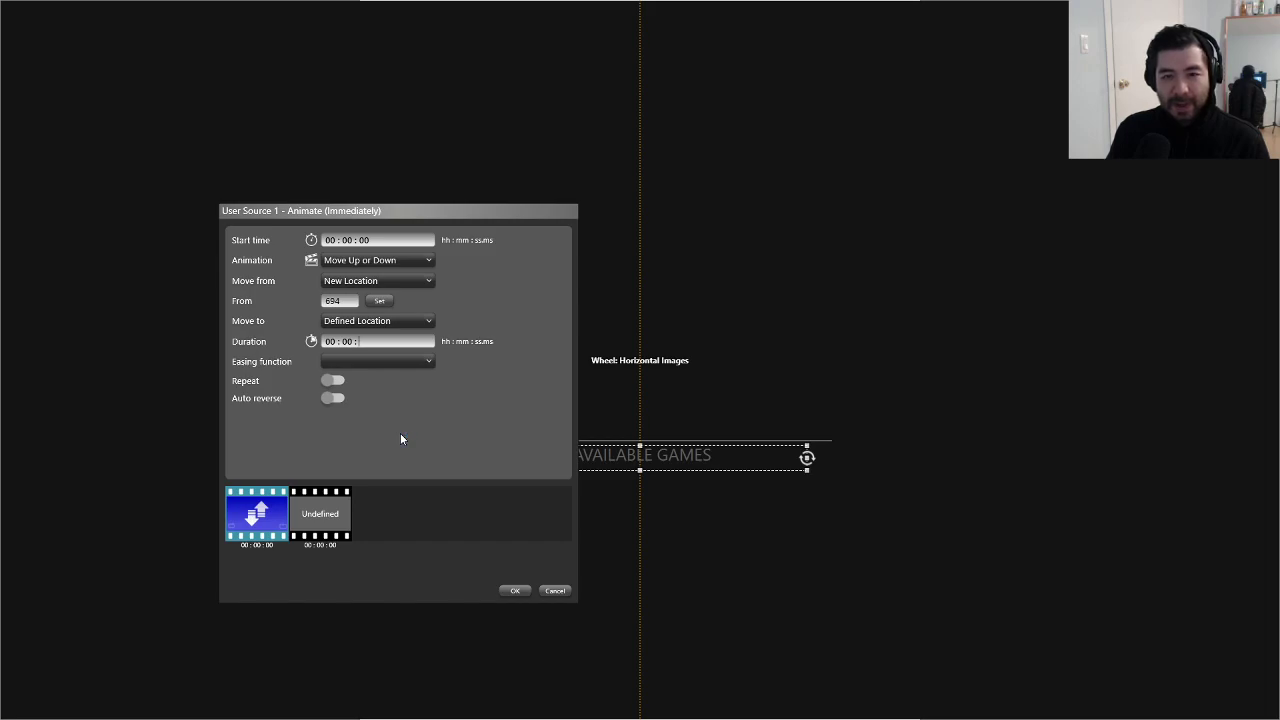
pyautogui.write('01')
pyautogui.click(441, 445)
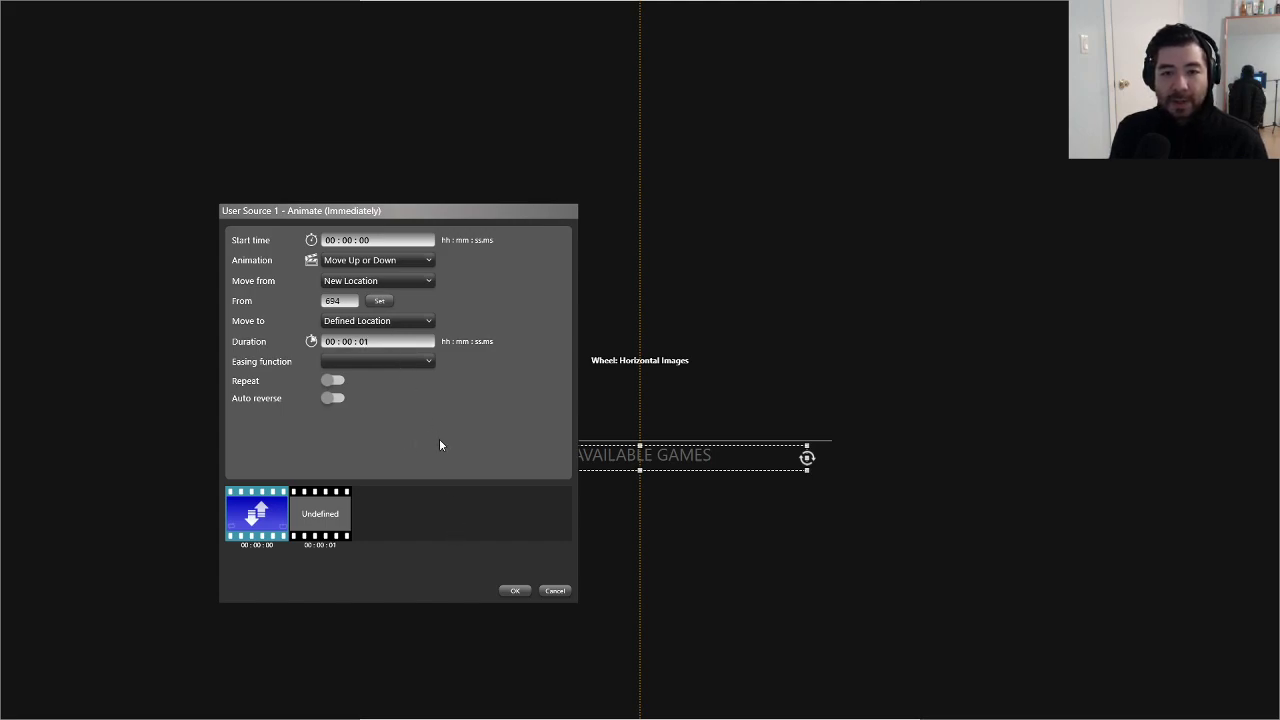
# Step: Apply SineEase easing in EaseOut mode to User Source 1's move animation and accept the animation
pyautogui.click(378, 364)
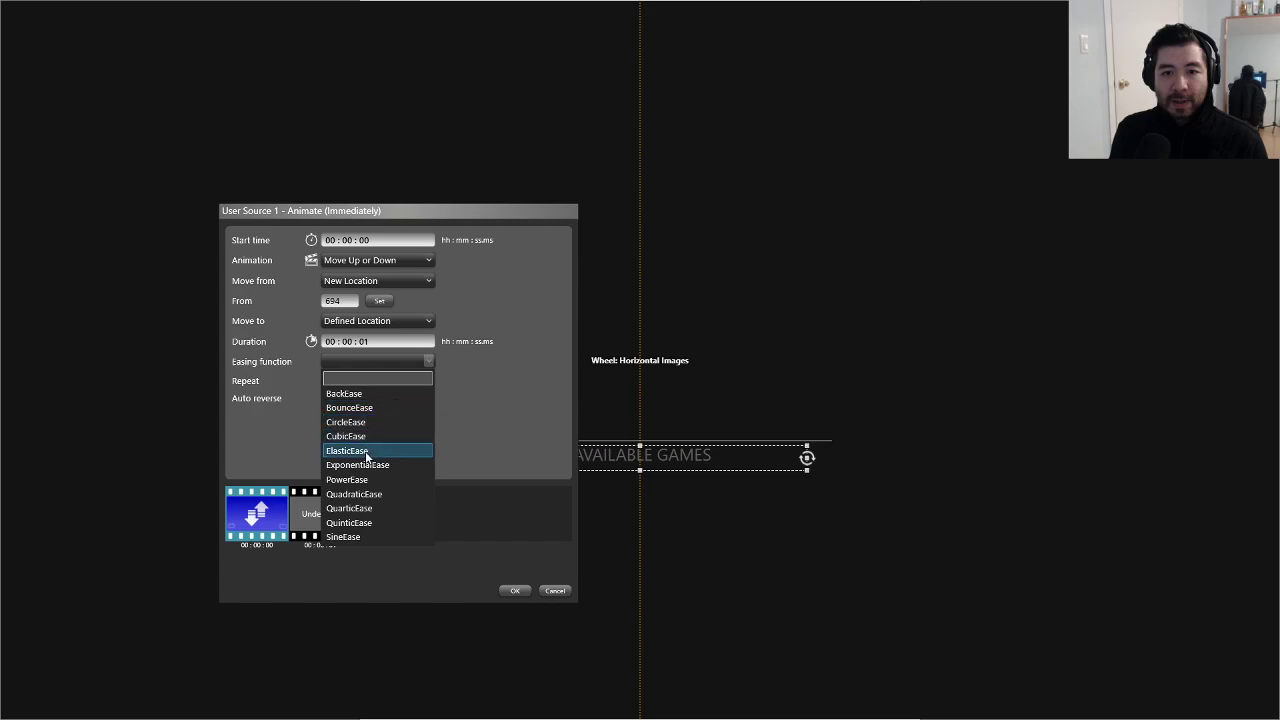
pyautogui.click(366, 537)
pyautogui.click(368, 394)
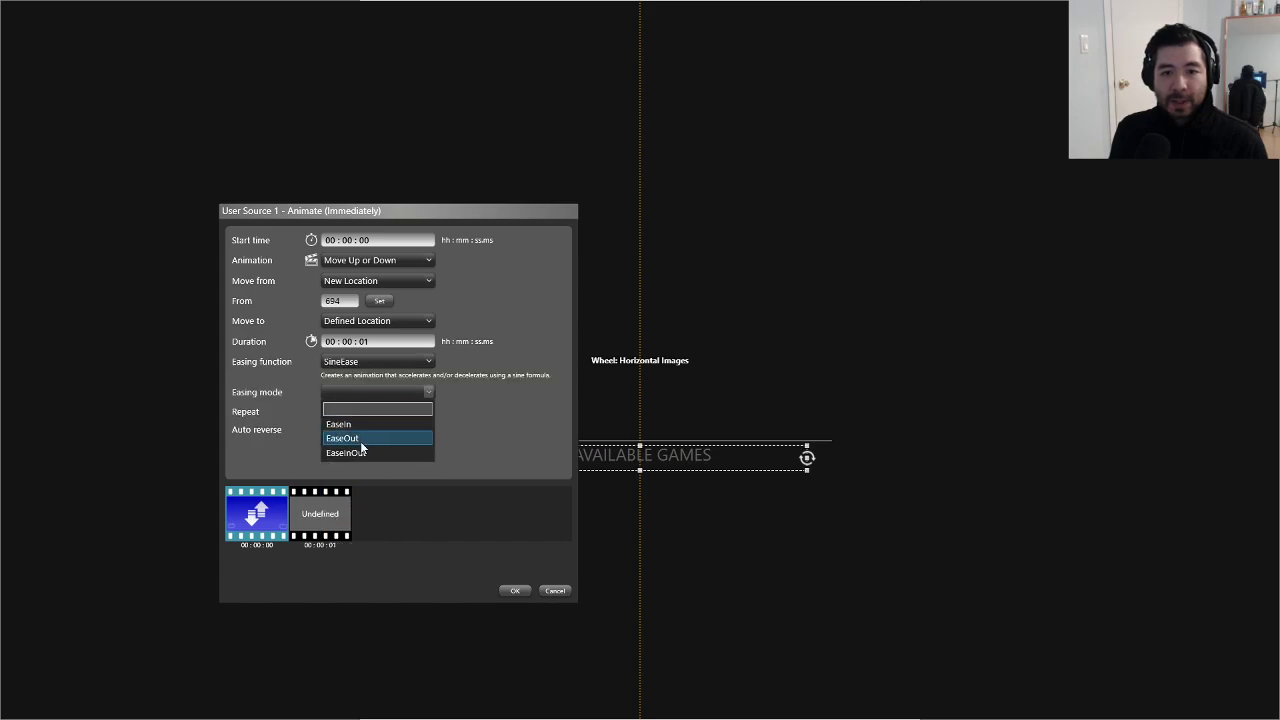
pyautogui.click(365, 437)
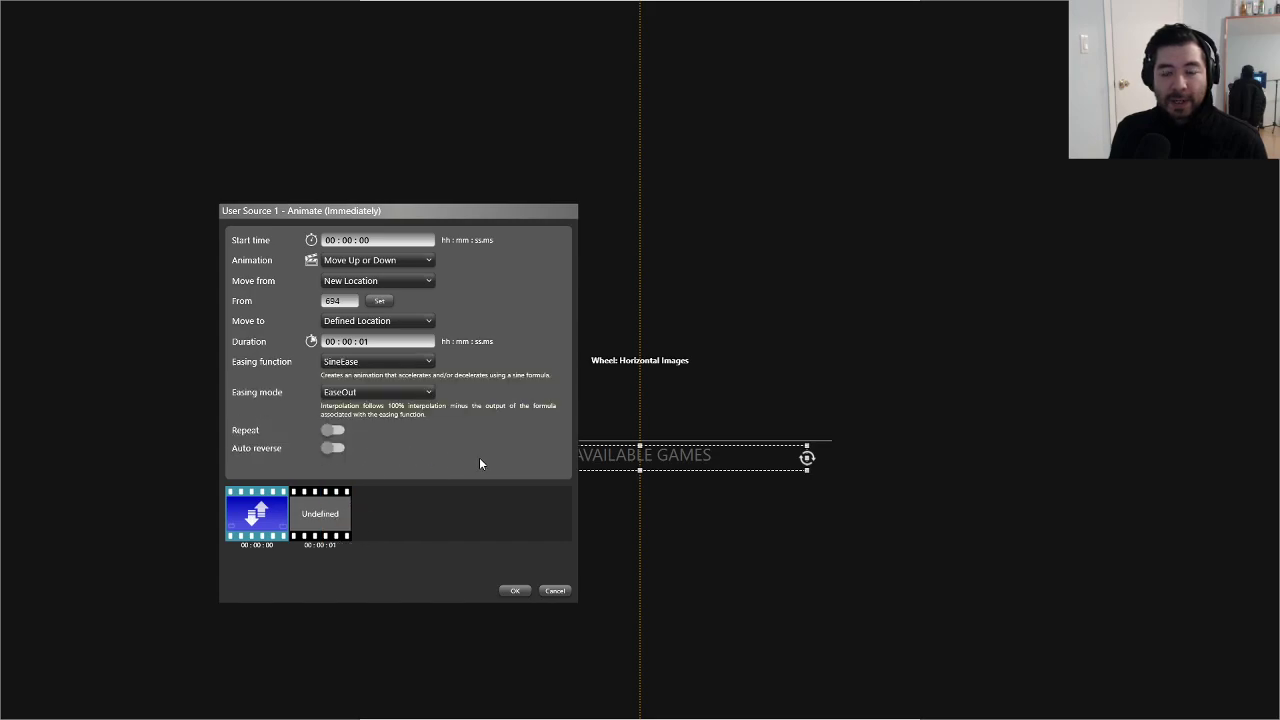
pyautogui.click(512, 592)
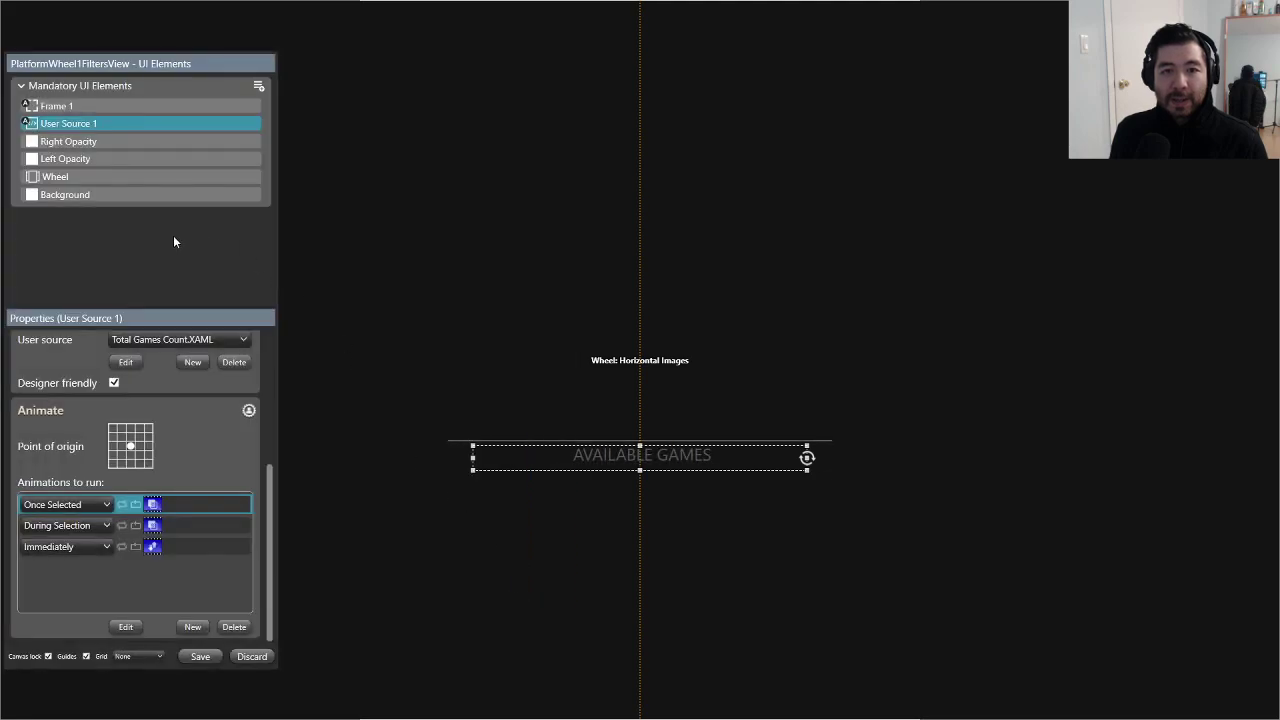
# Step: Save the view and switch the platform to Nintendo 64
pyautogui.click(199, 656)
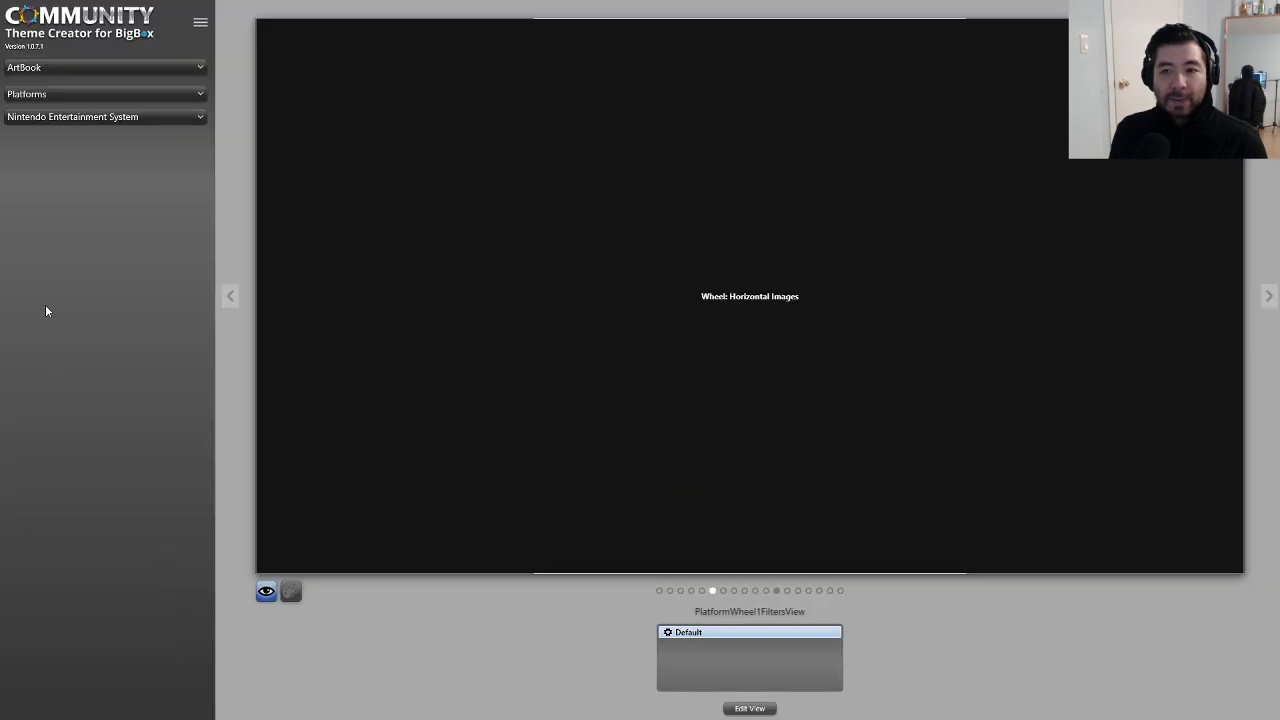
pyautogui.click(83, 118)
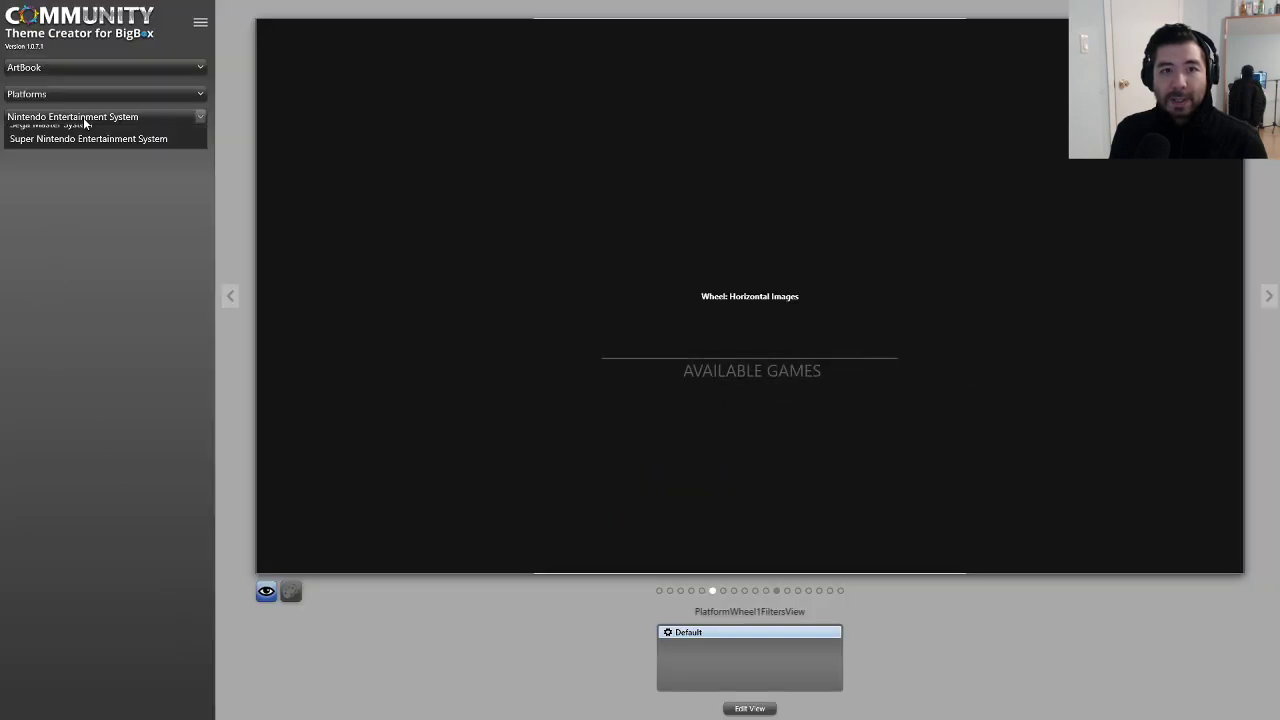
pyautogui.click(60, 131)
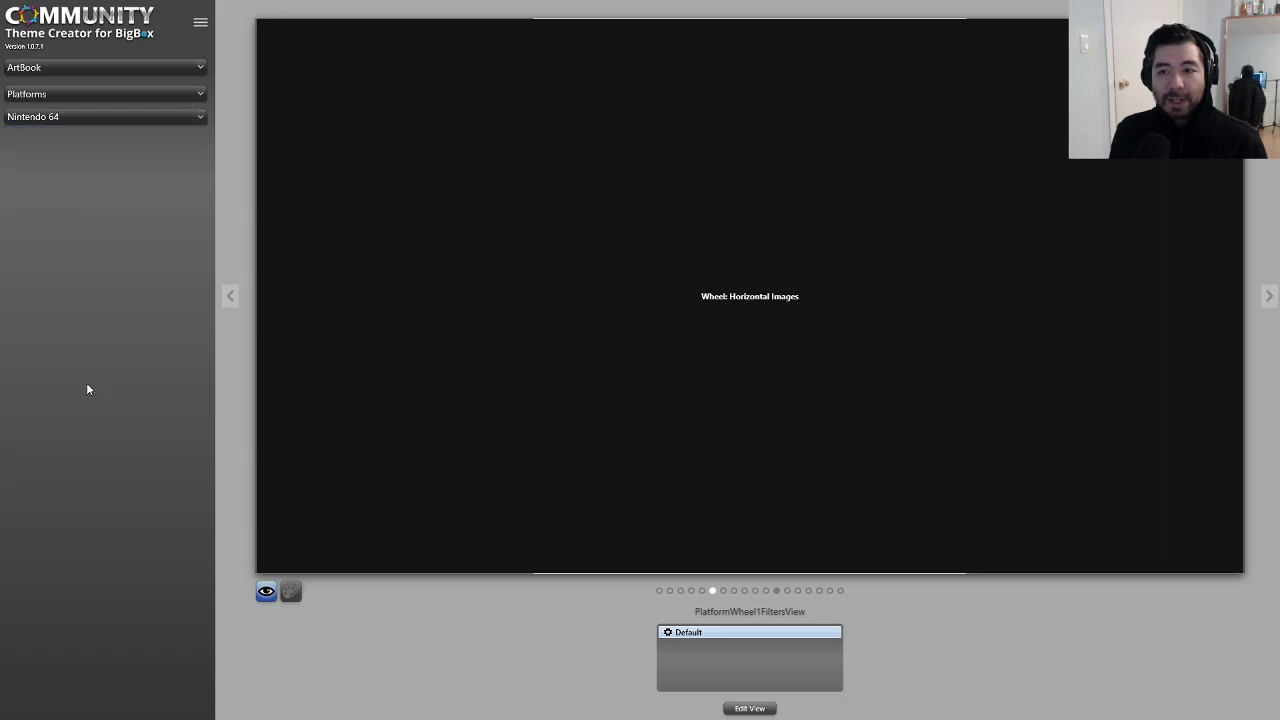
# Step: Reopen PlatformWheel1FiltersView for editing and set the duration of User Source 1's Immediately move animation to 00:00:01.1
pyautogui.click(752, 708)
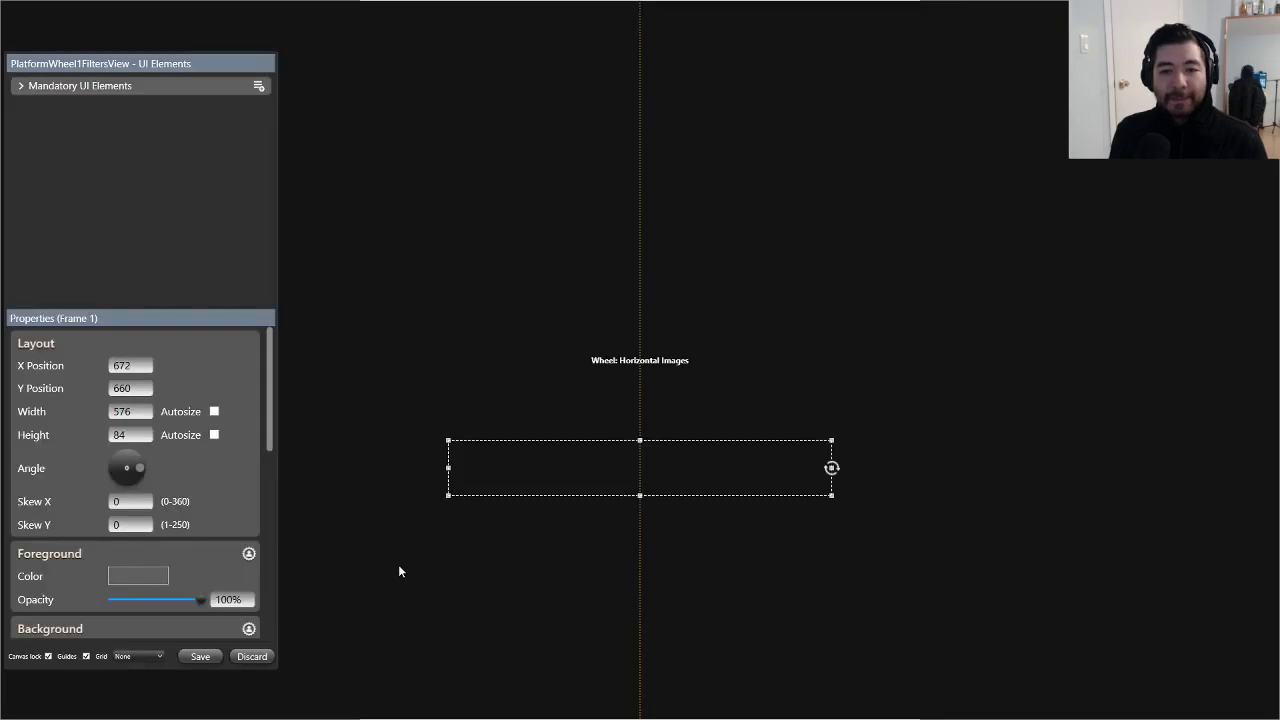
pyautogui.click(30, 88)
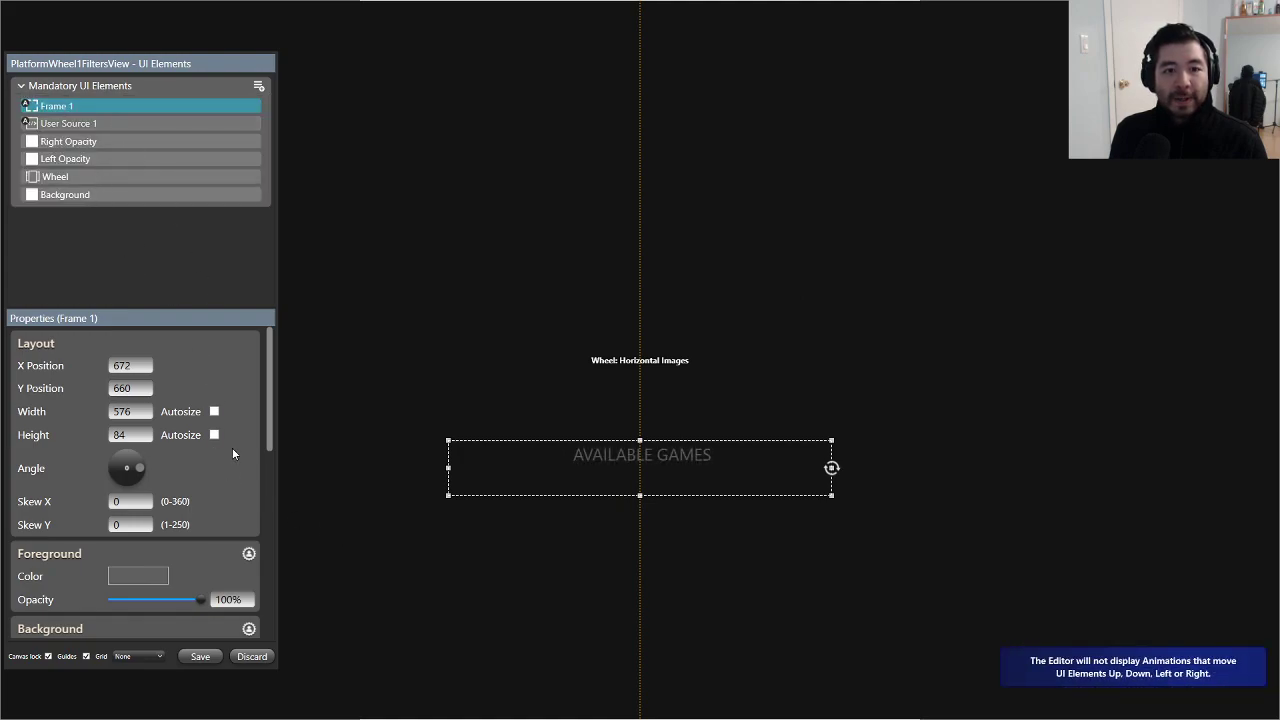
pyautogui.scroll(-2, 242, 451)
pyautogui.click(180, 547)
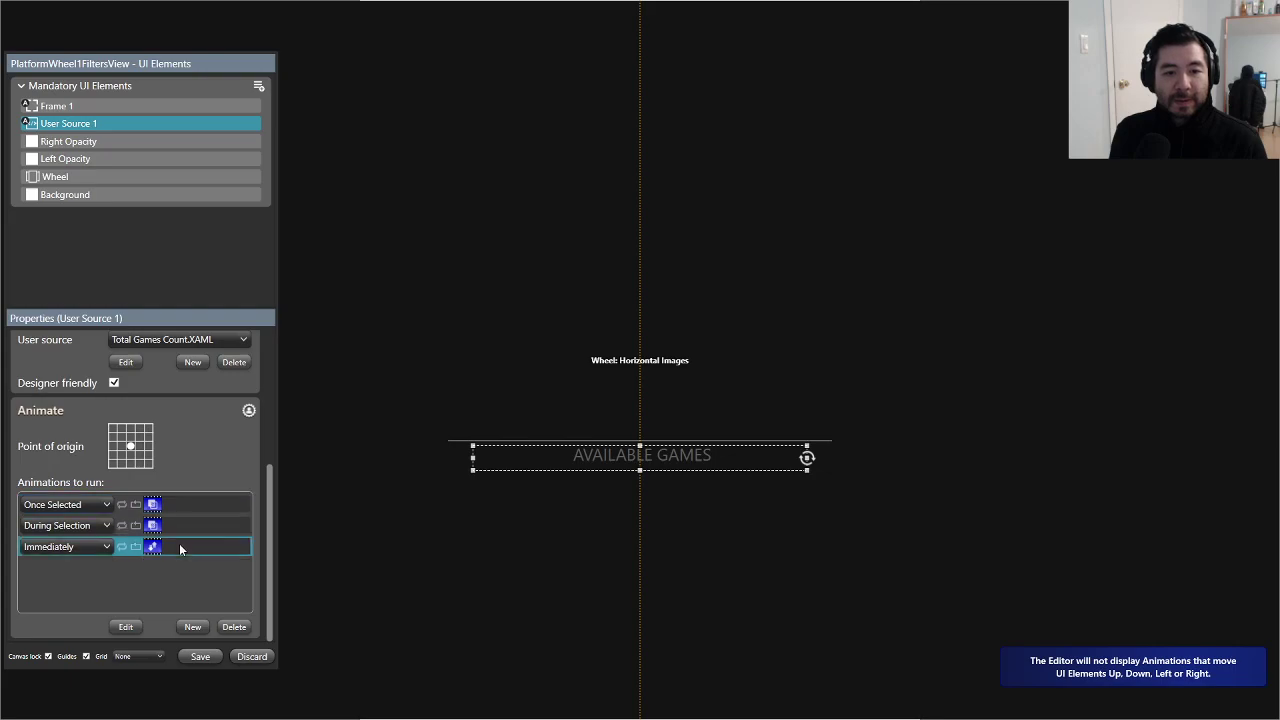
pyautogui.doubleClick(180, 548)
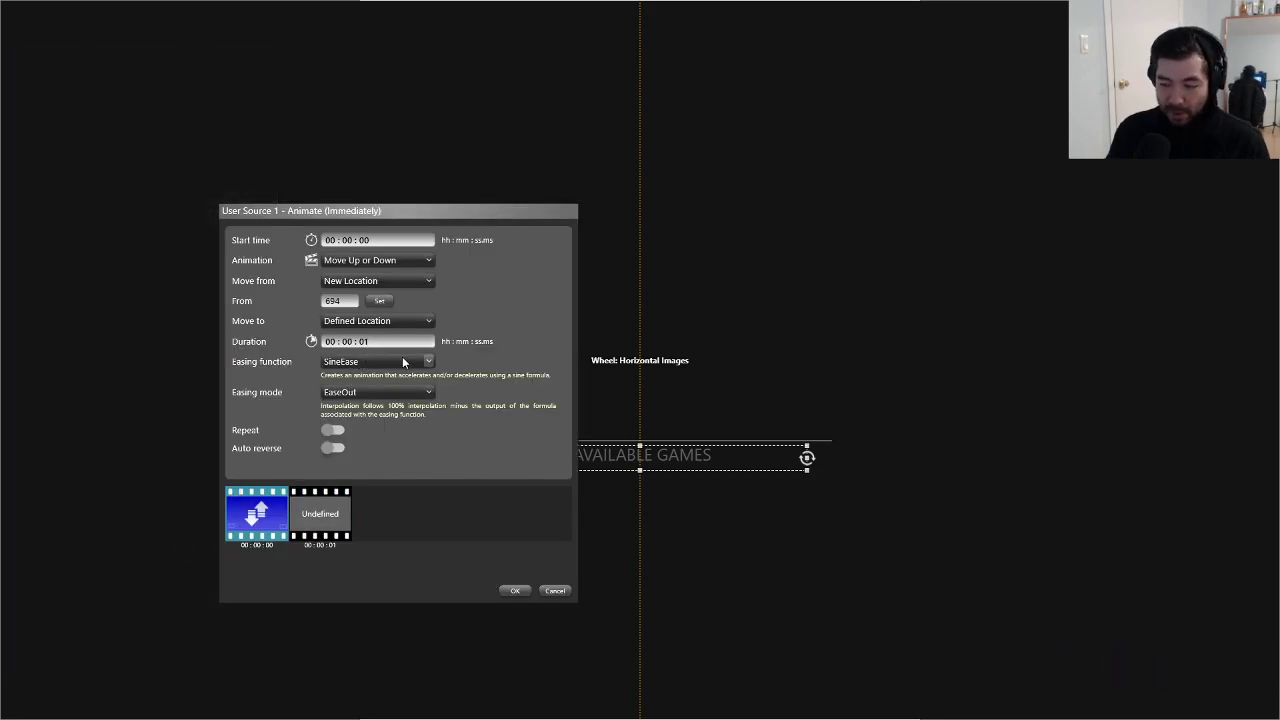
pyautogui.write('3')
pyautogui.press('BackSpace')
pyautogui.press('BackSpace')
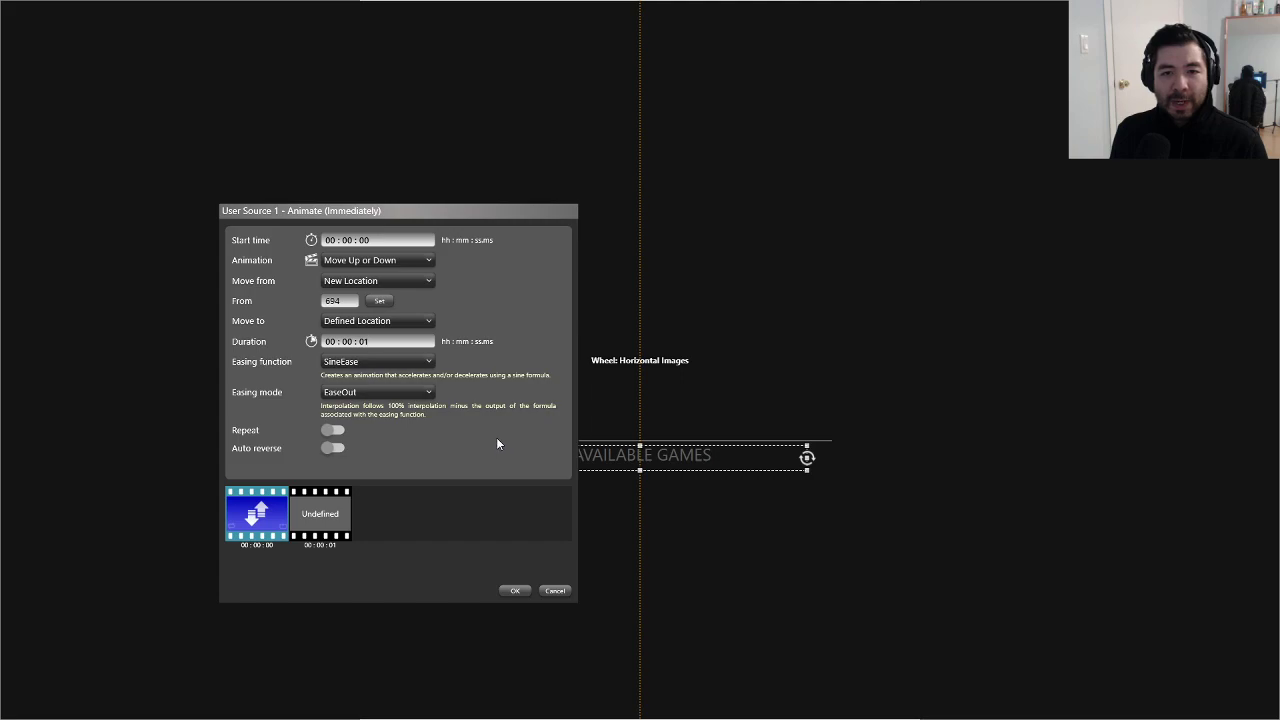
pyautogui.write('.1')
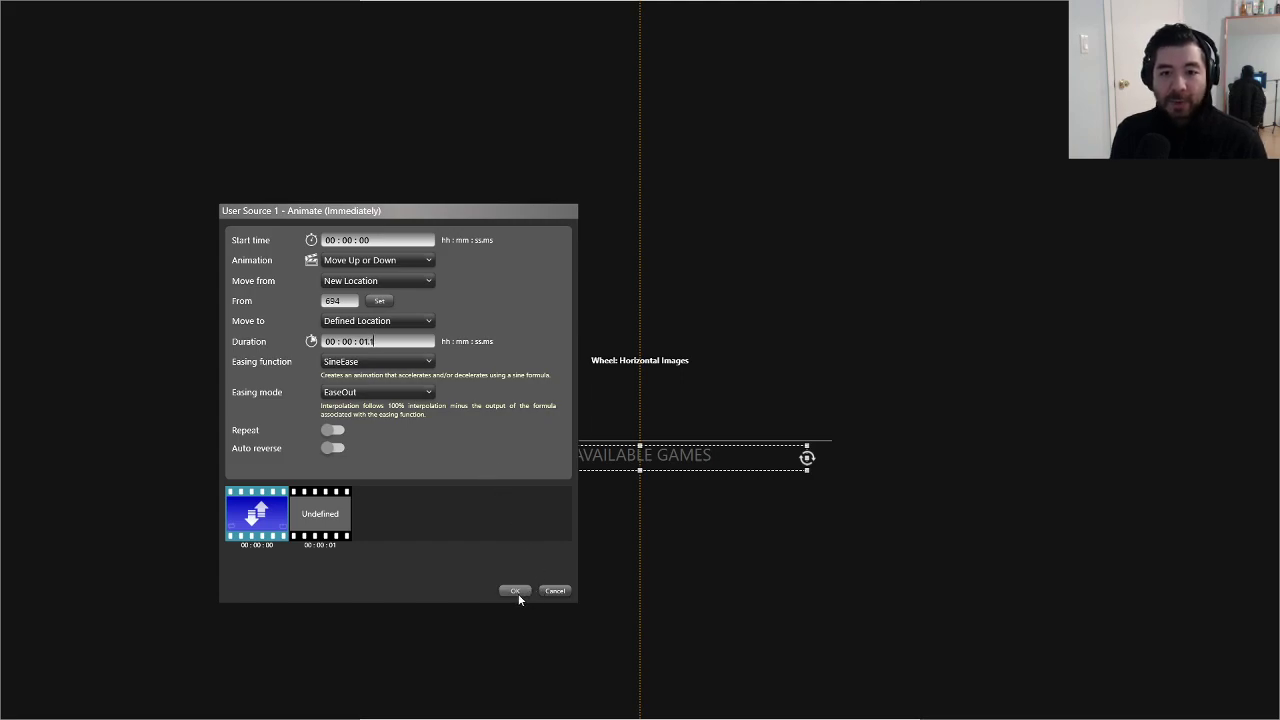
pyautogui.click(516, 592)
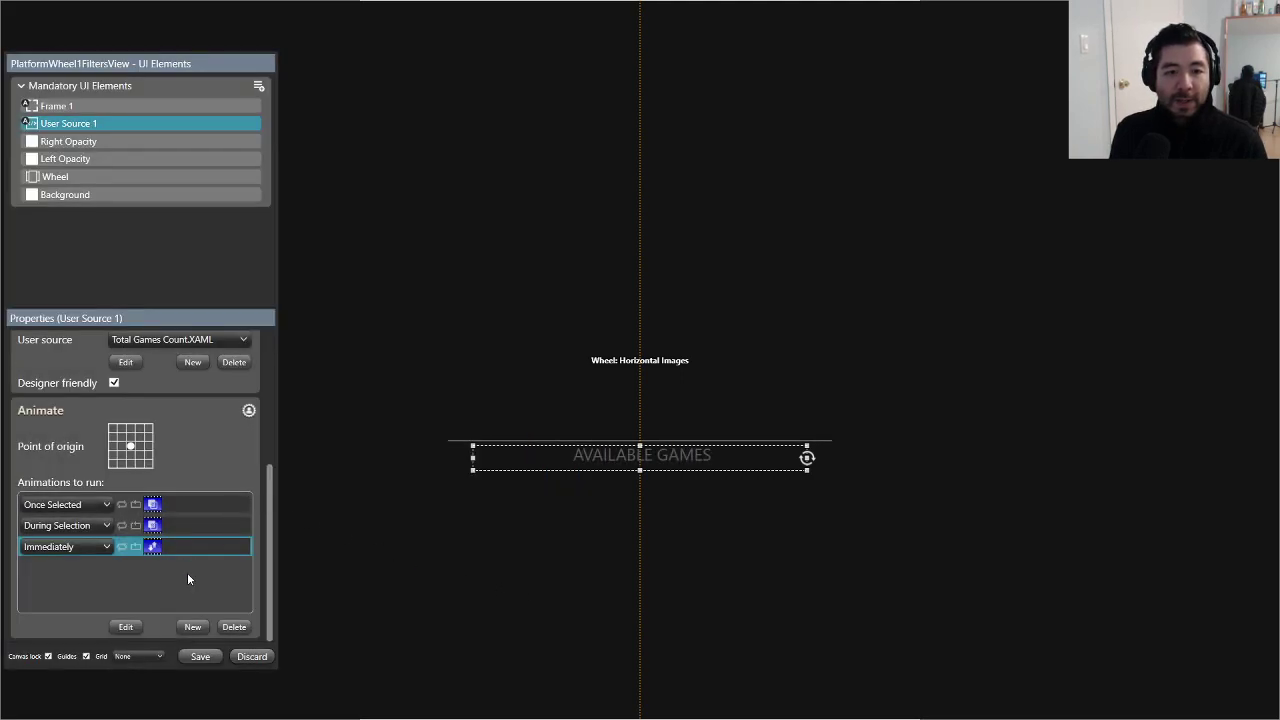
# Step: Change User Source 1's move animation to run Once Selected and save the view
pyautogui.click(79, 547)
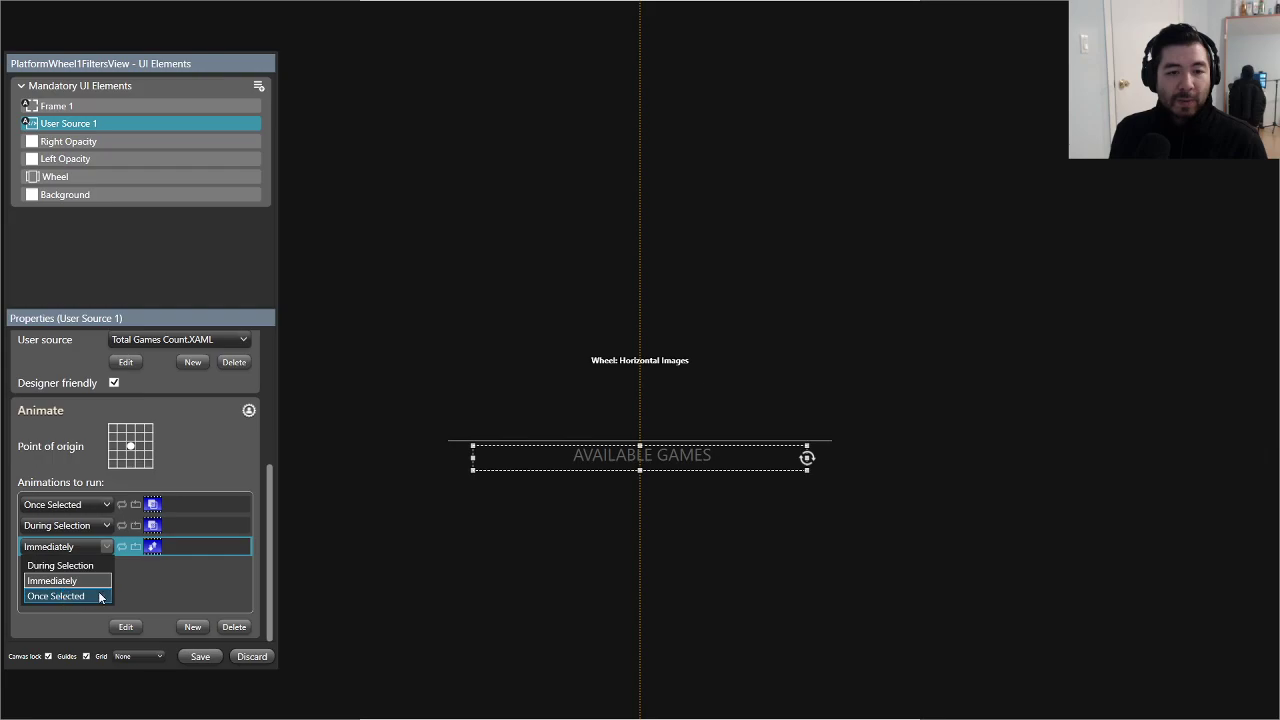
pyautogui.click(62, 594)
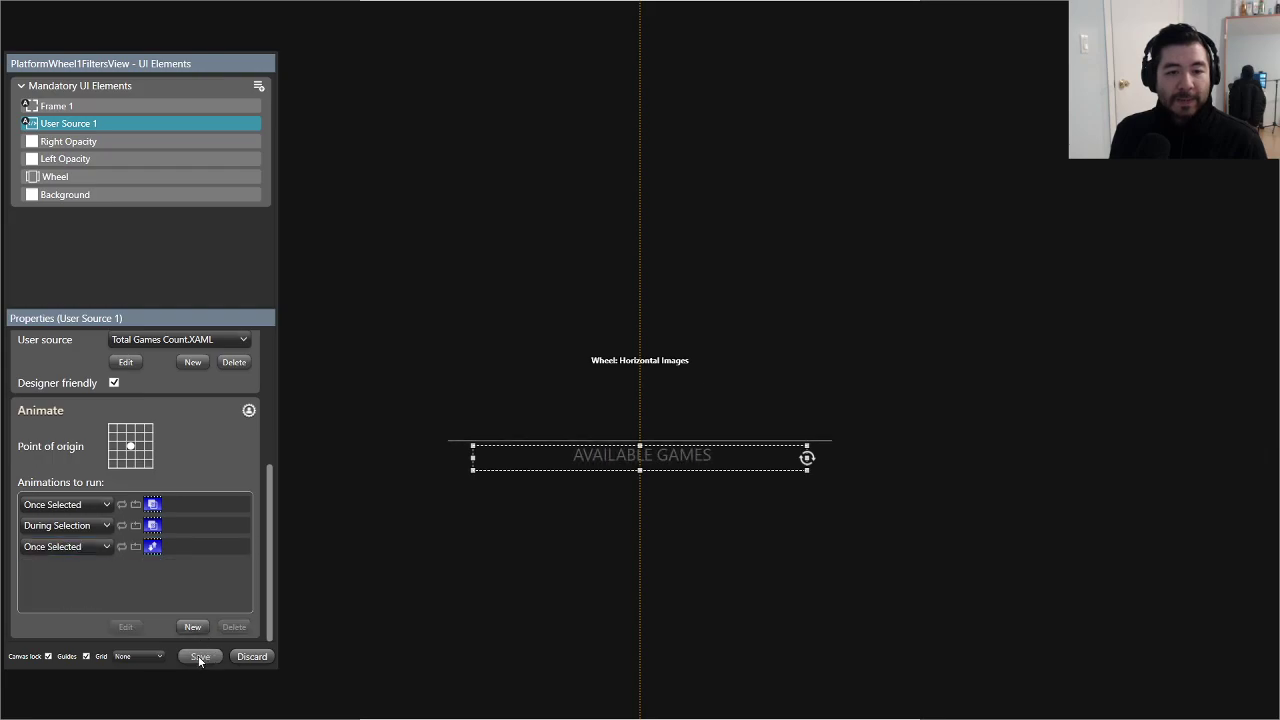
pyautogui.click(199, 657)
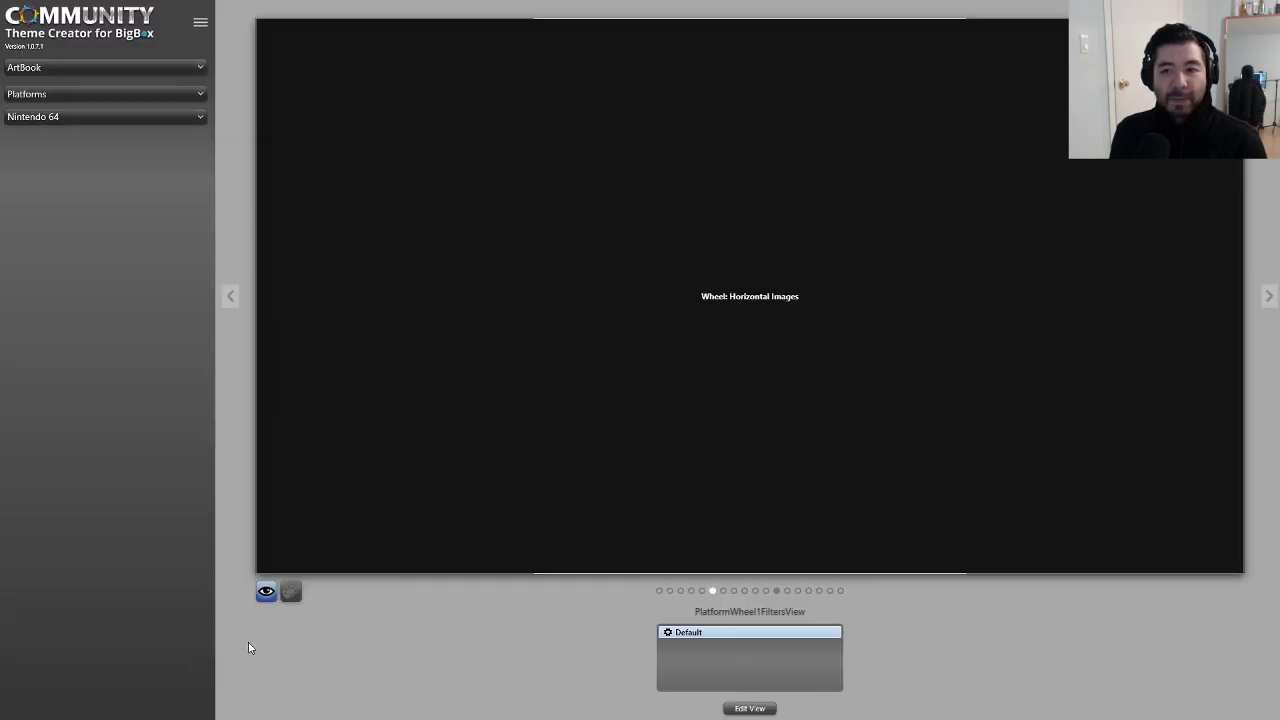
# Step: Reopen PlatformWheel1FiltersView, set the duration of User Source 1's Once Selected move animation to 00:00:00.9 and save the view
pyautogui.click(749, 709)
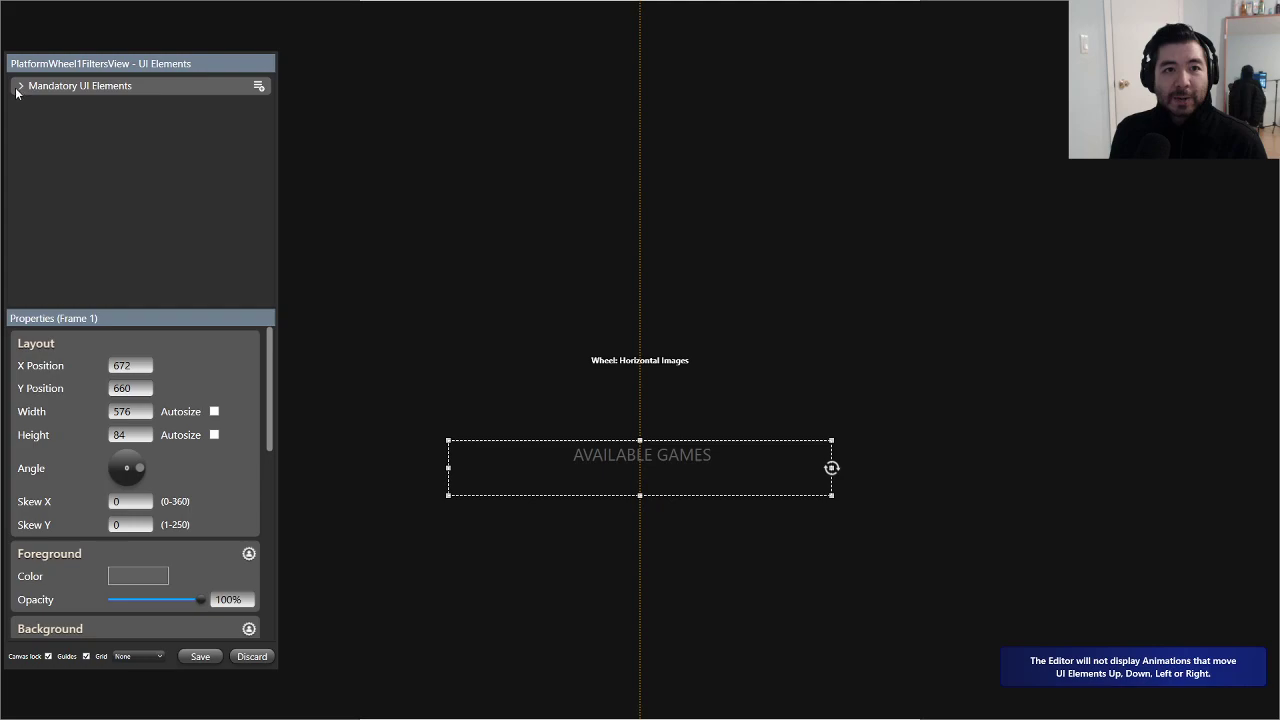
pyautogui.click(20, 86)
pyautogui.click(110, 123)
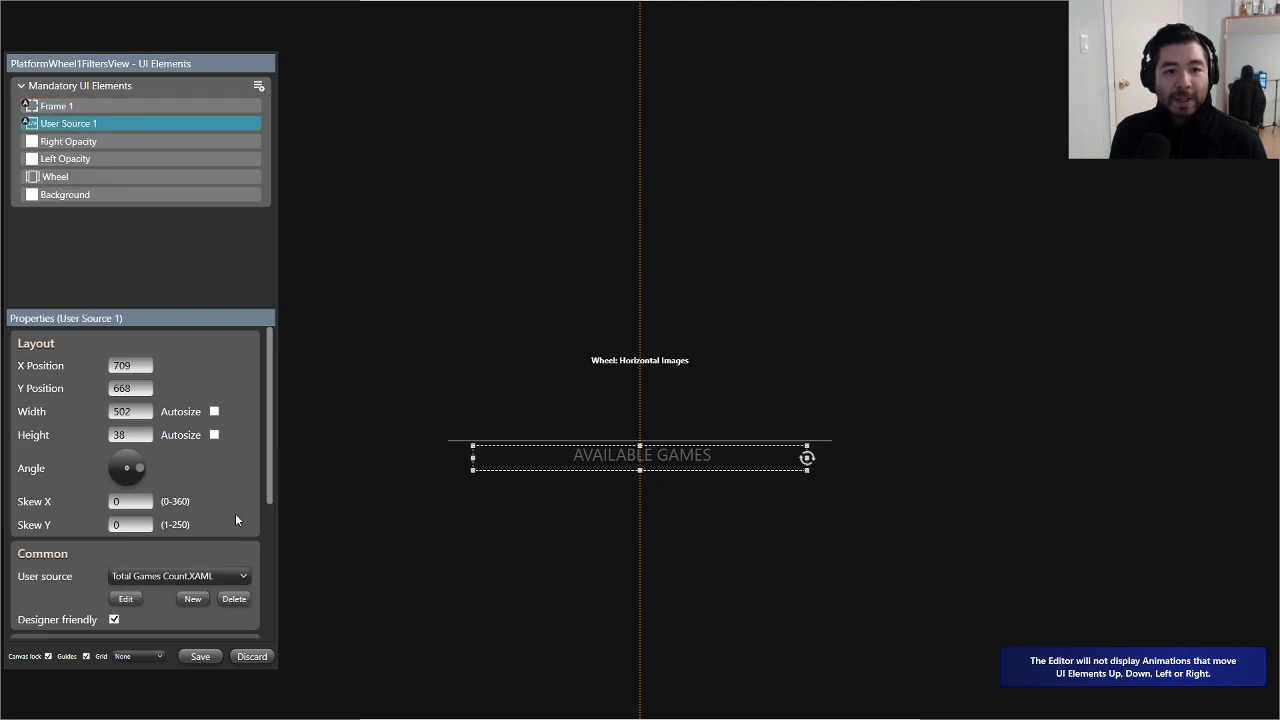
pyautogui.scroll(-5, 246, 501)
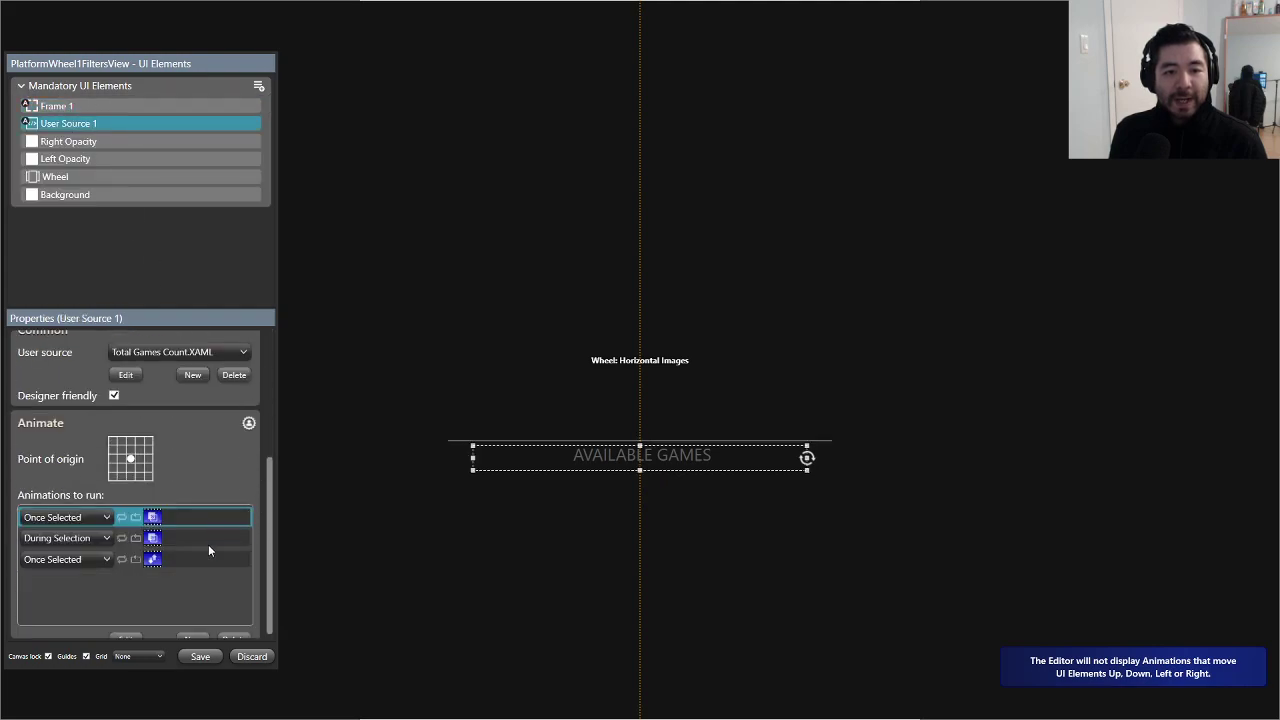
pyautogui.doubleClick(200, 556)
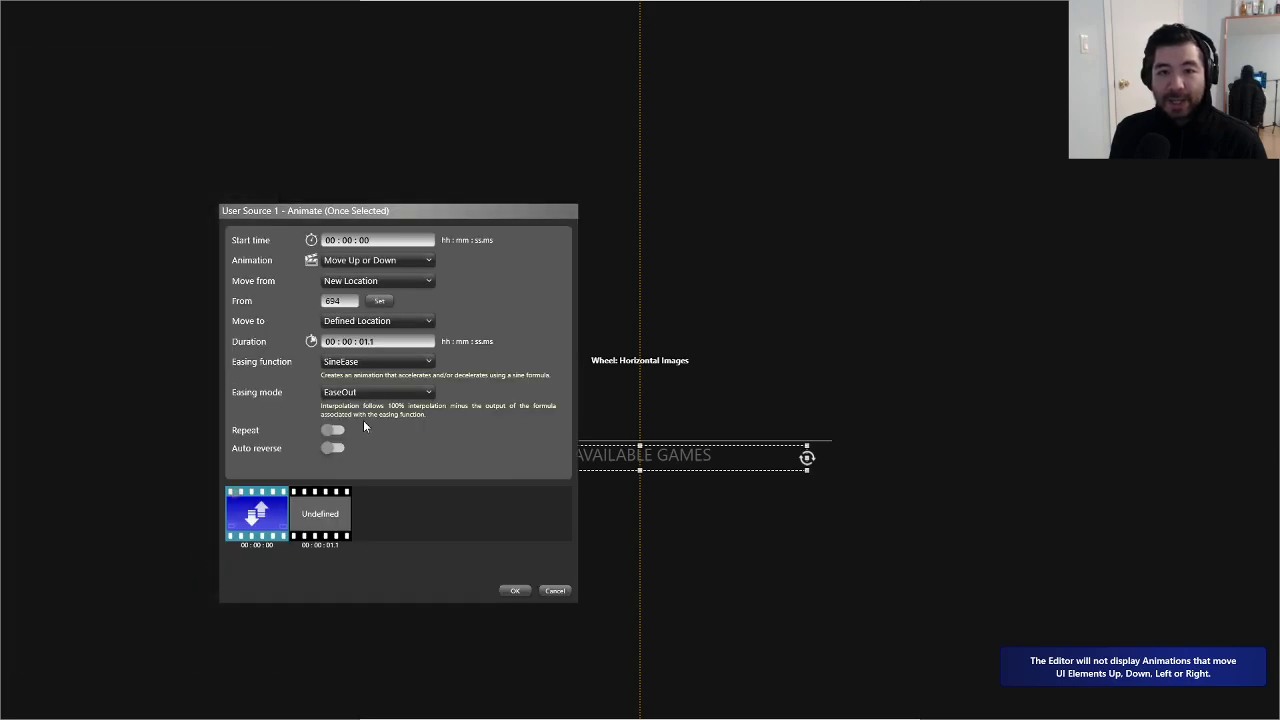
pyautogui.click(391, 342)
pyautogui.press('BackSpace')
pyautogui.press('BackSpace')
pyautogui.press('BackSpace')
pyautogui.write('0.9')
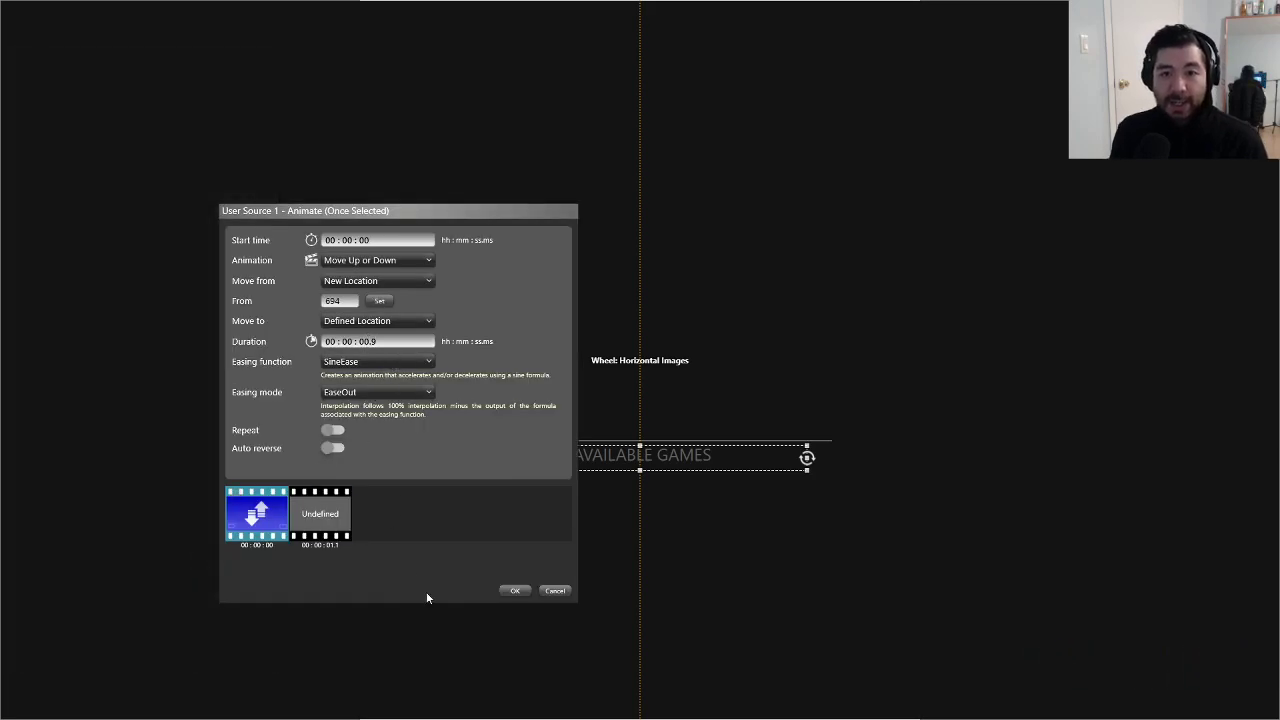
pyautogui.click(512, 589)
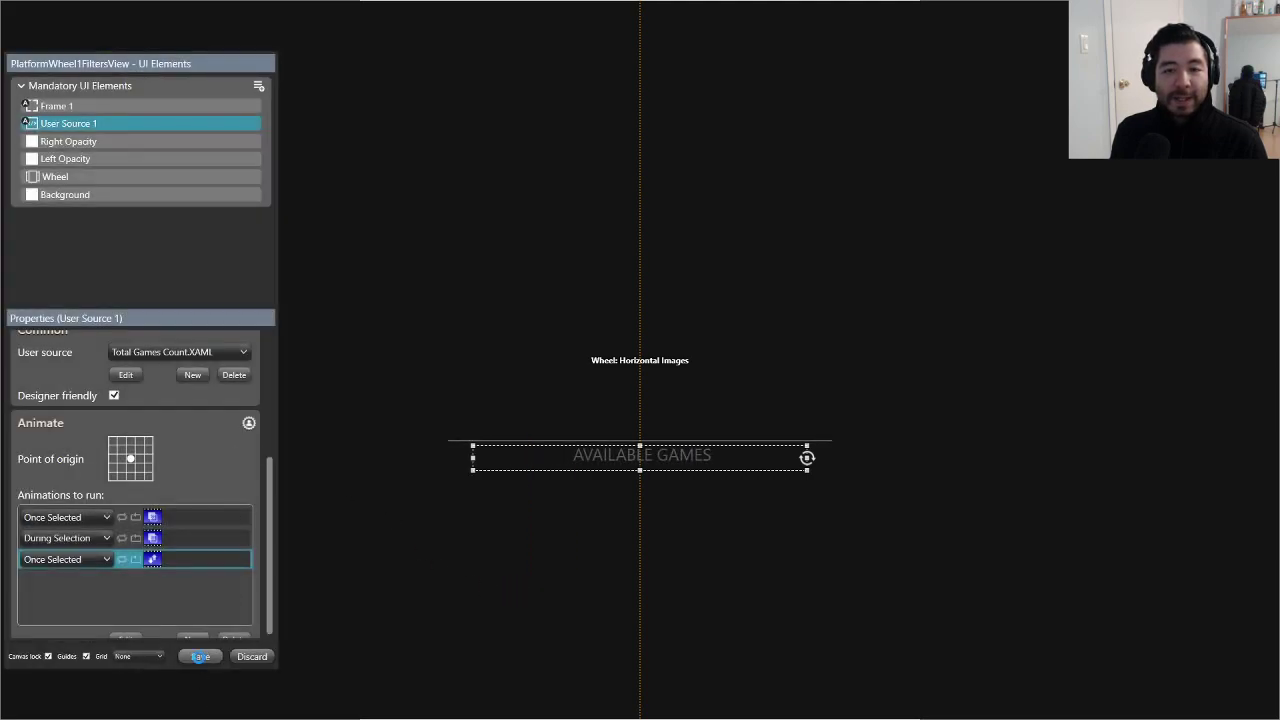
pyautogui.click(200, 656)
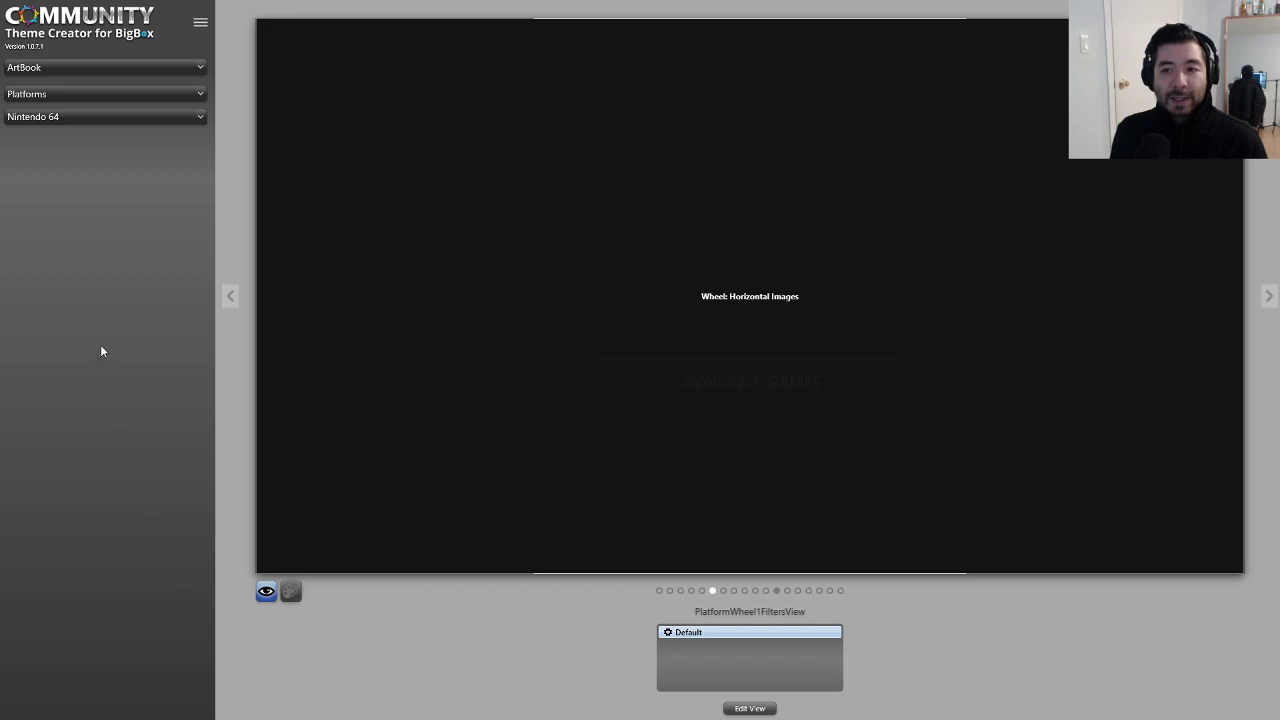
# Step: Reopen the view for editing and set the duration of User Source 1's Once Selected move animation to 00:00:00.8
pyautogui.click(746, 708)
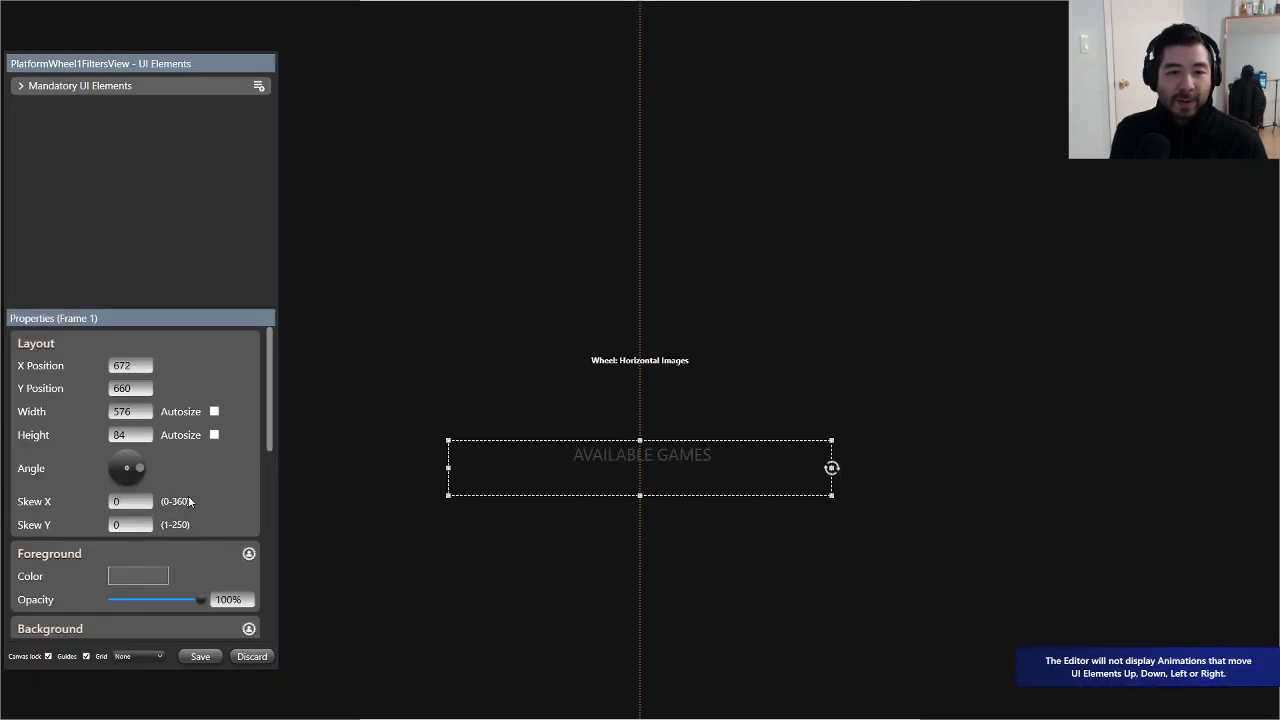
pyautogui.scroll(-5, 241, 485)
pyautogui.scroll(3, 260, 479)
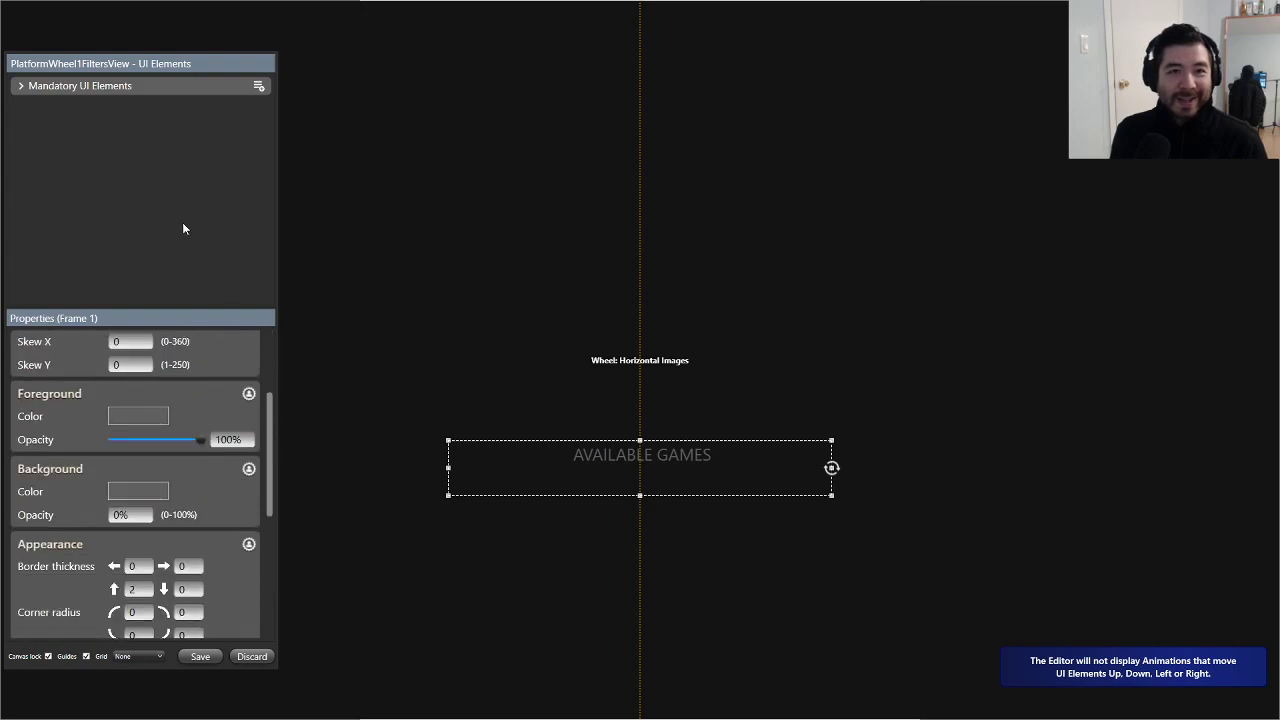
pyautogui.click(22, 86)
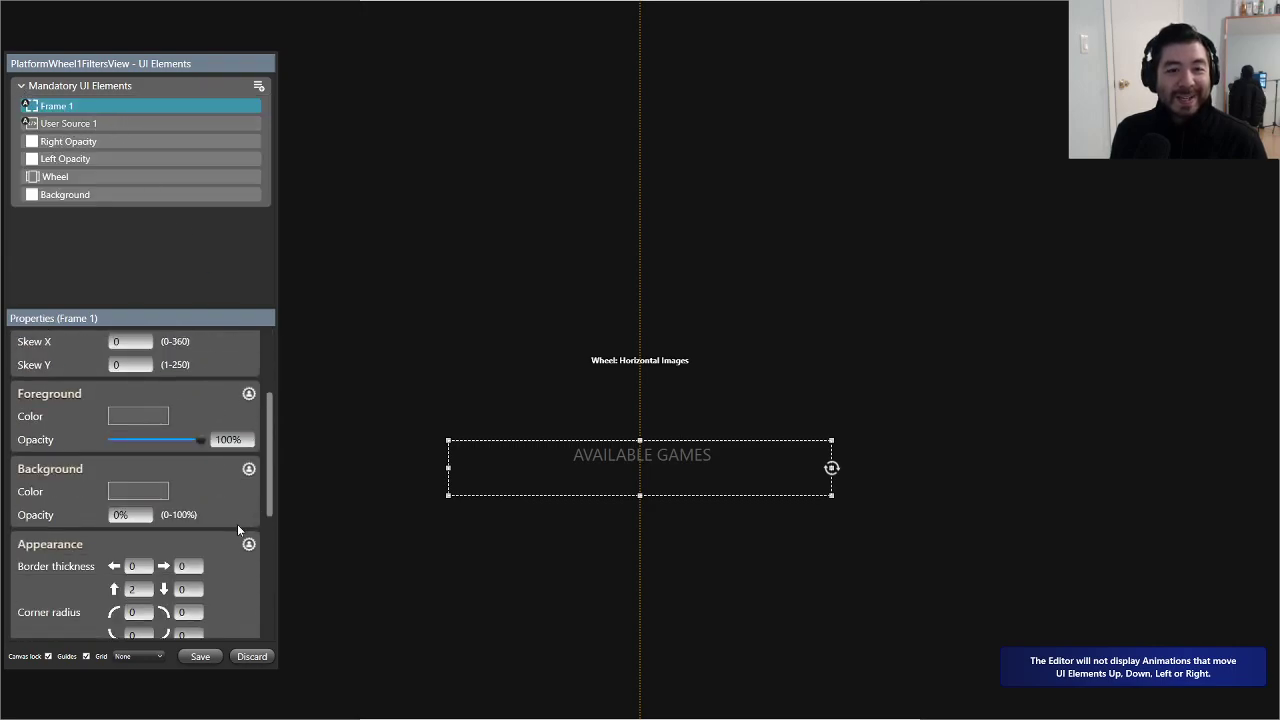
pyautogui.press('Down')
pyautogui.scroll(-2, 245, 525)
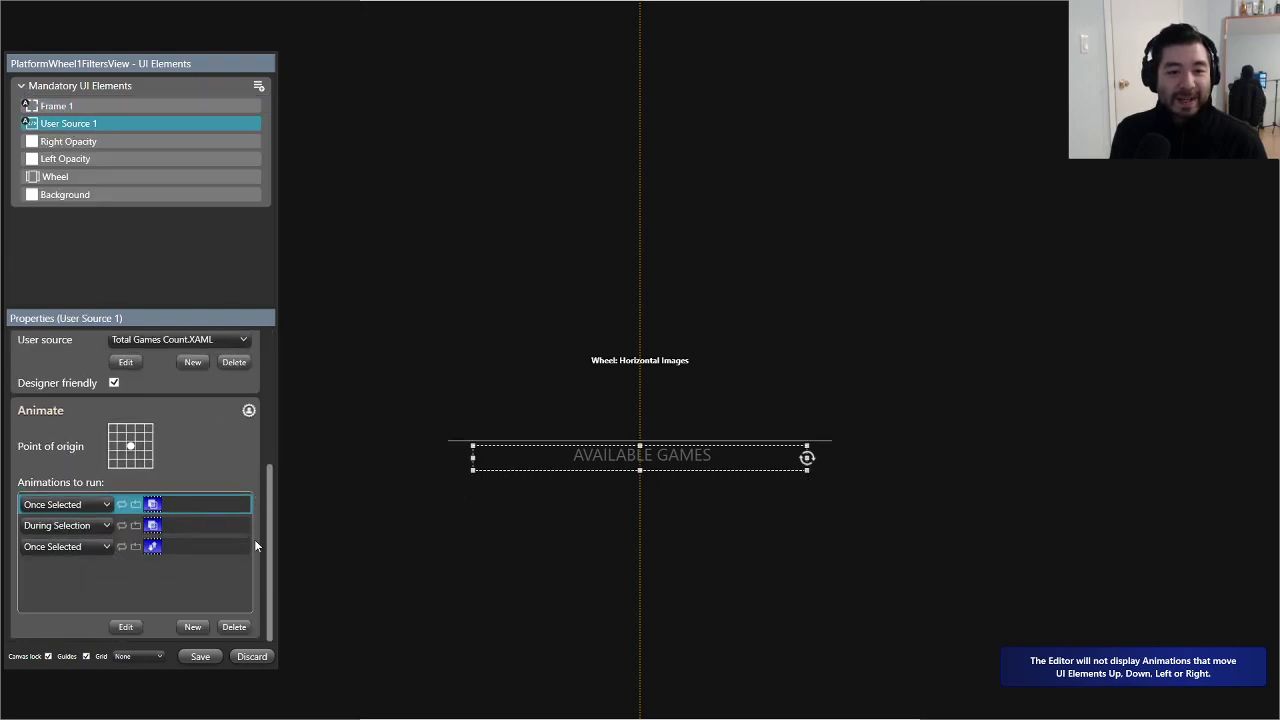
pyautogui.doubleClick(197, 546)
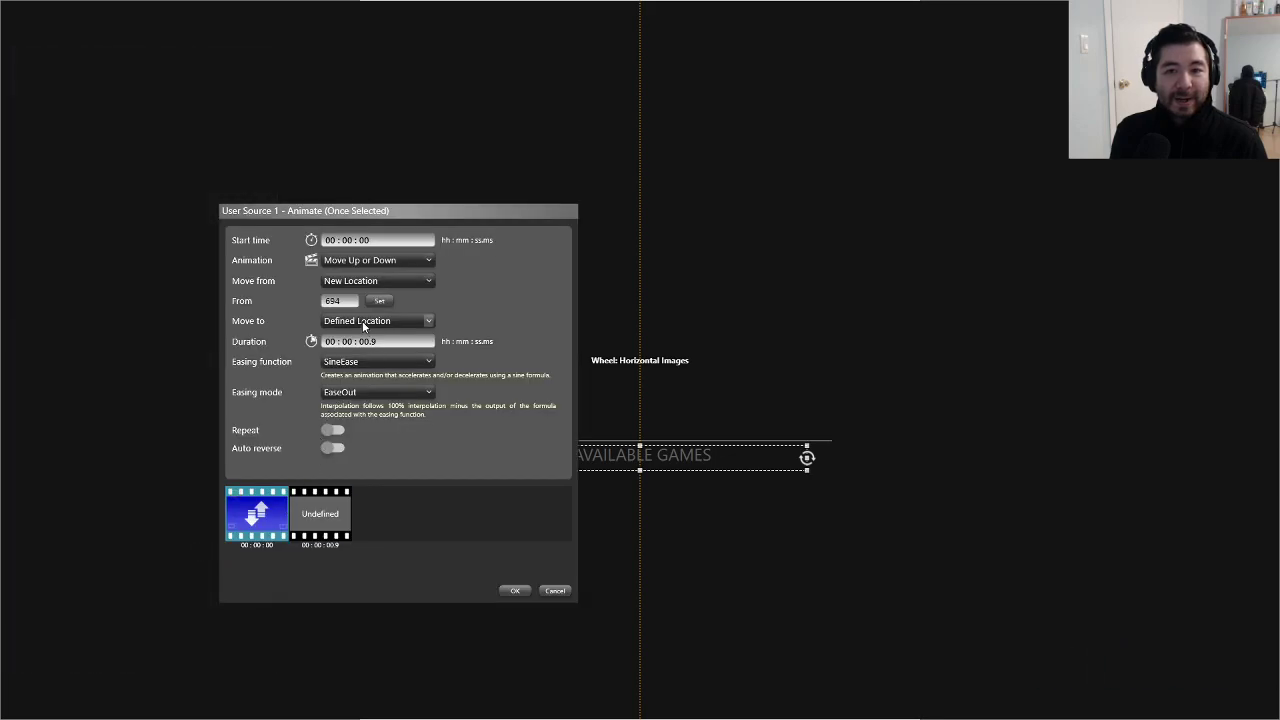
pyautogui.click(397, 341)
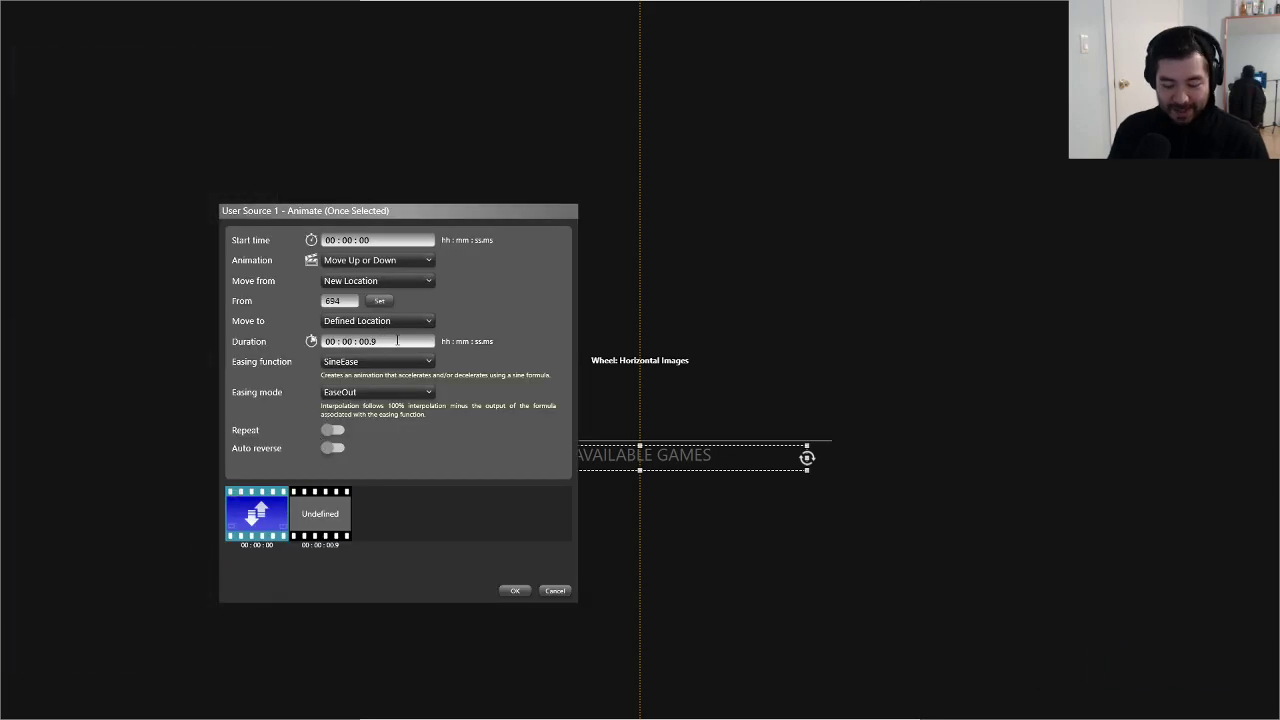
pyautogui.press('BackSpace')
pyautogui.write('8')
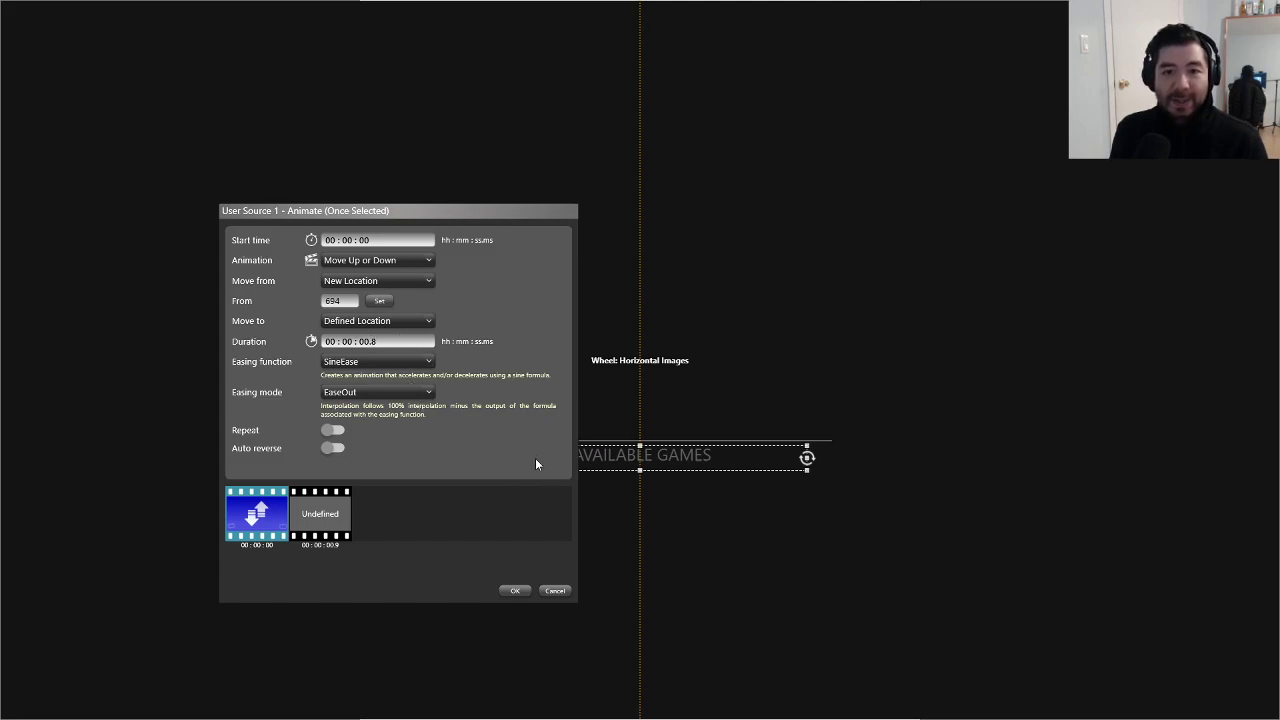
# Step: Review and keep the move animation's start location, accept the animation and save the view
pyautogui.click(377, 301)
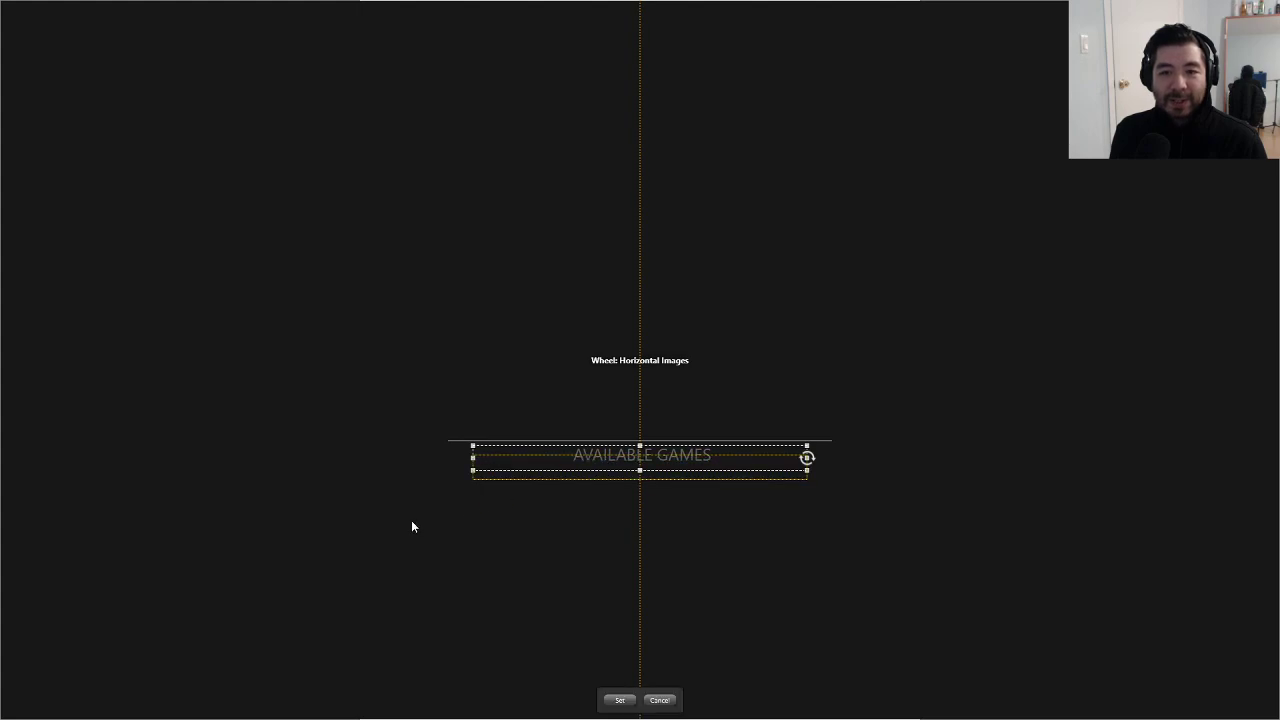
pyautogui.click(619, 700)
pyautogui.click(514, 592)
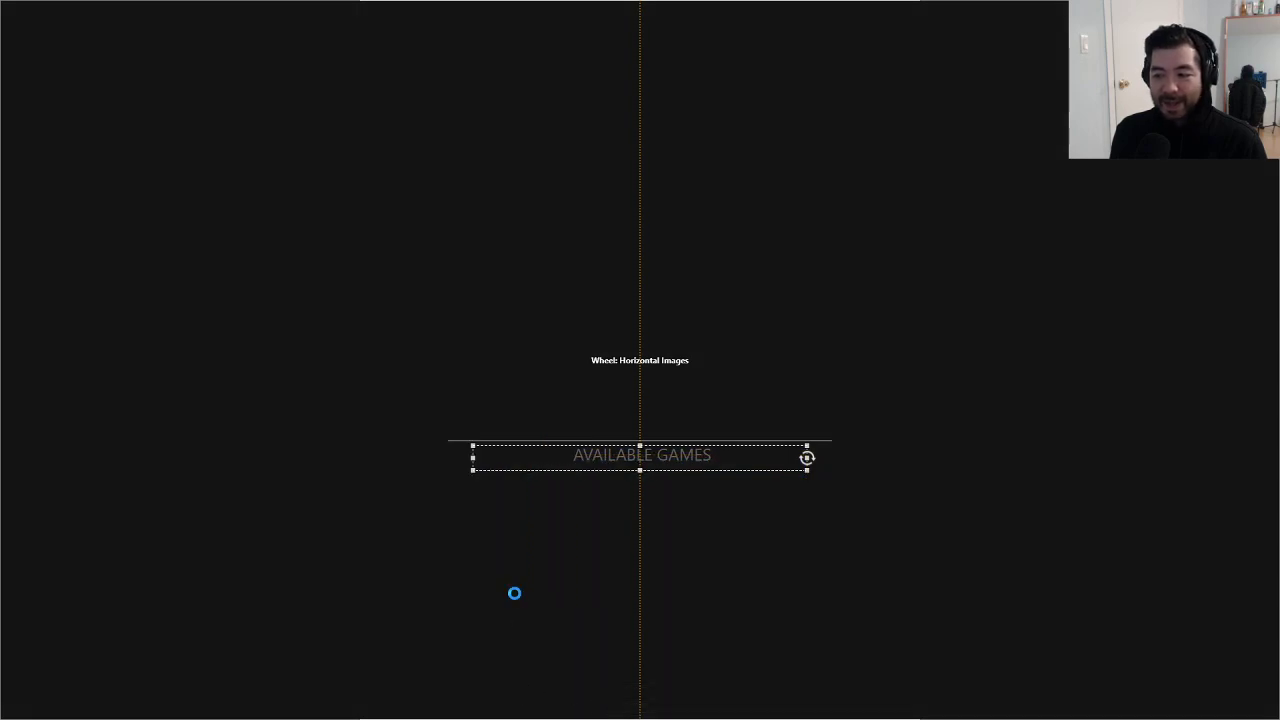
pyautogui.click(195, 655)
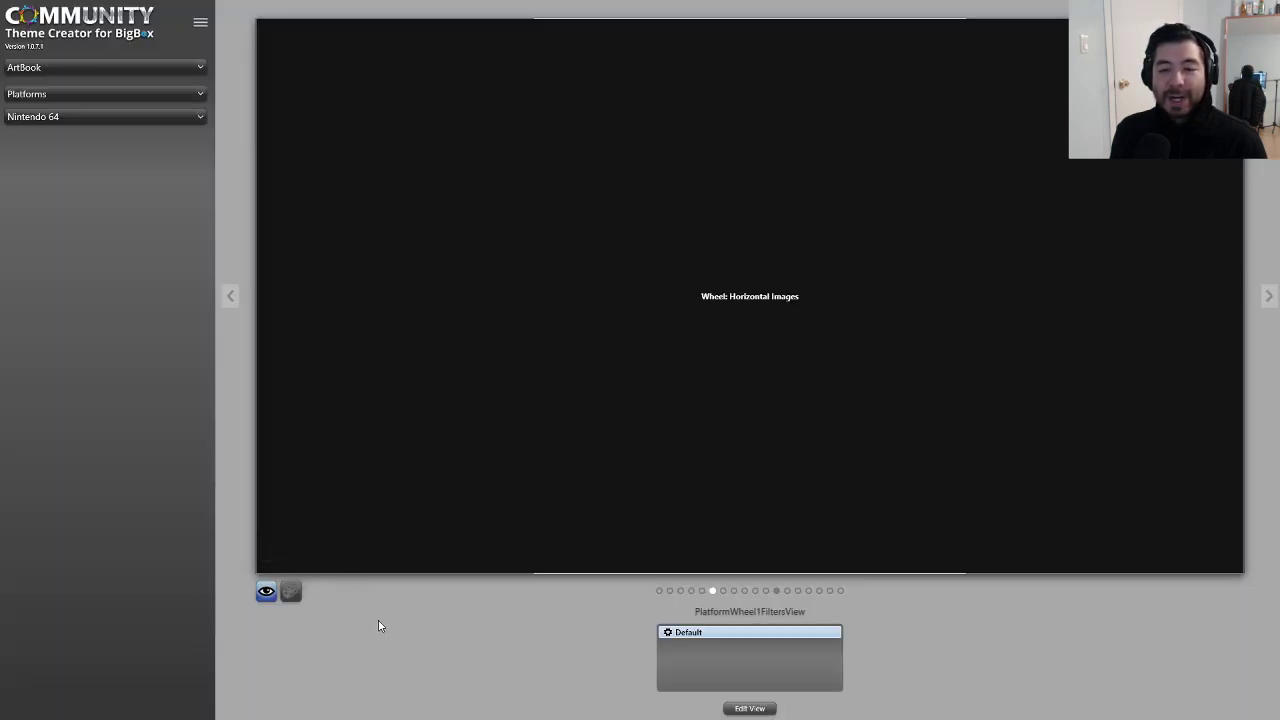
# Step: Preview the games count animation by switching the platform to Nintendo Entertainment System, Sega Master System and Super Nintendo Entertainment System
pyautogui.click(100, 116)
pyautogui.click(70, 153)
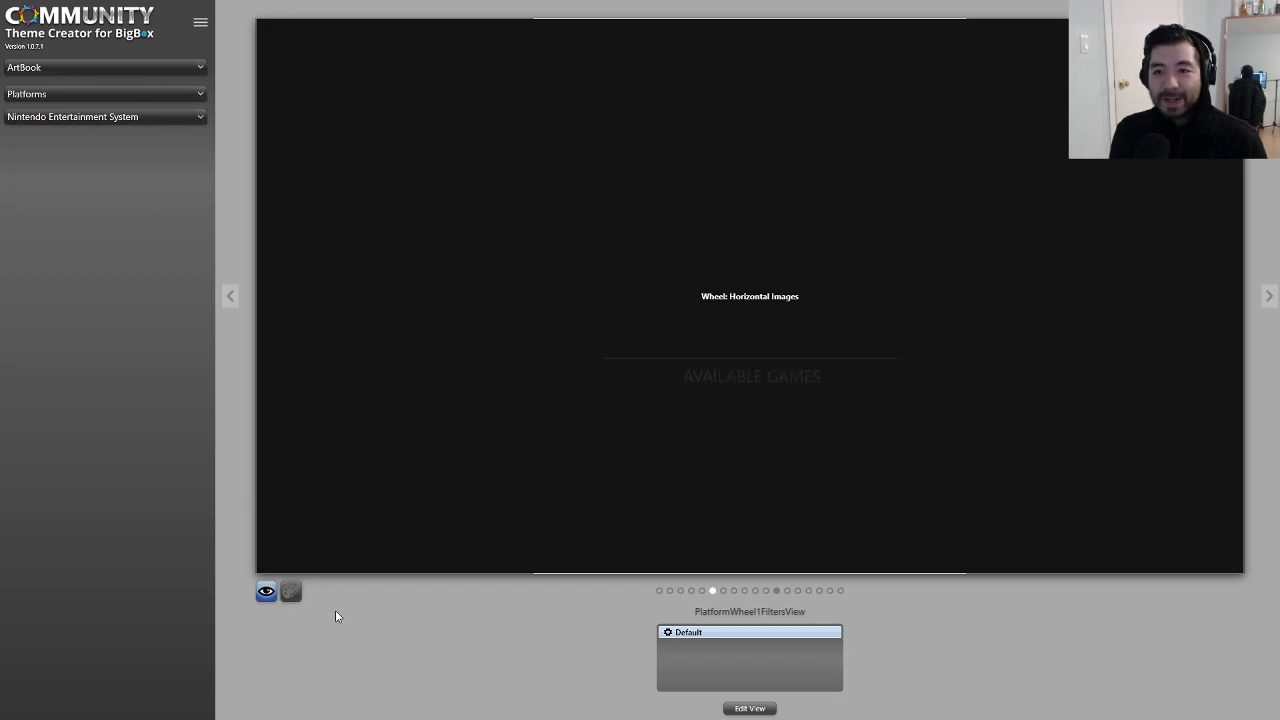
pyautogui.click(60, 117)
pyautogui.click(56, 181)
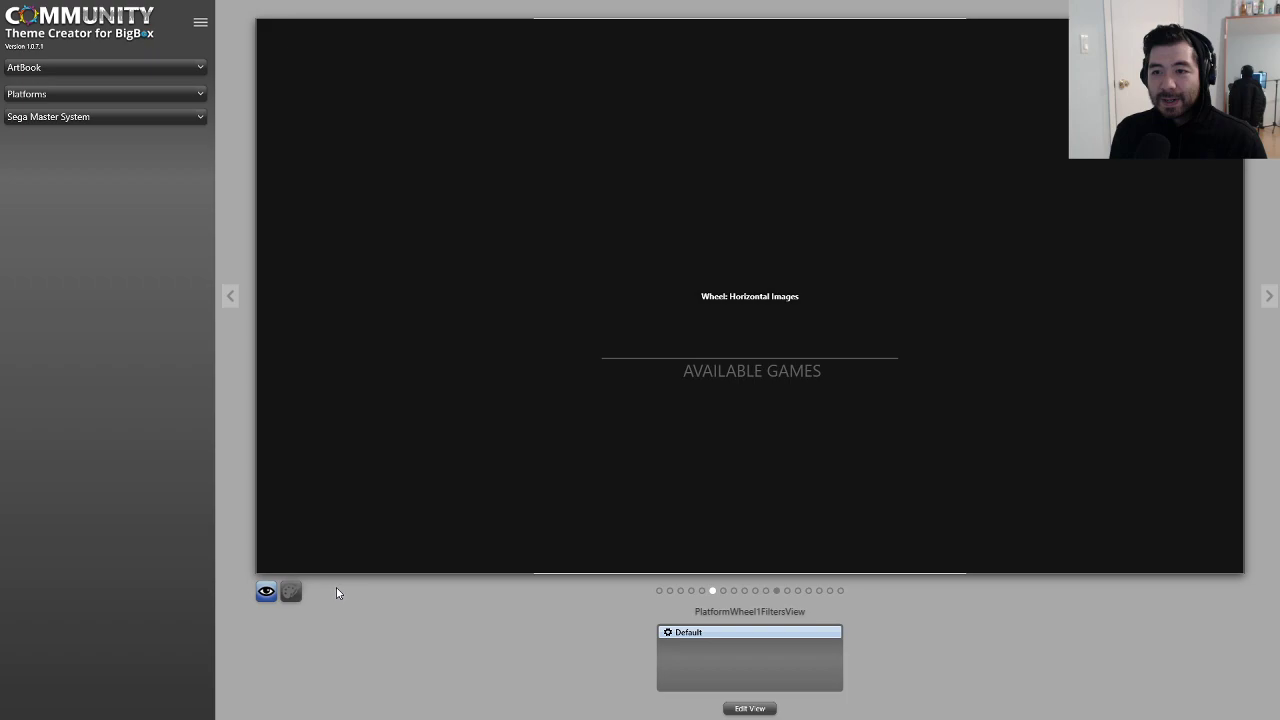
pyautogui.click(97, 115)
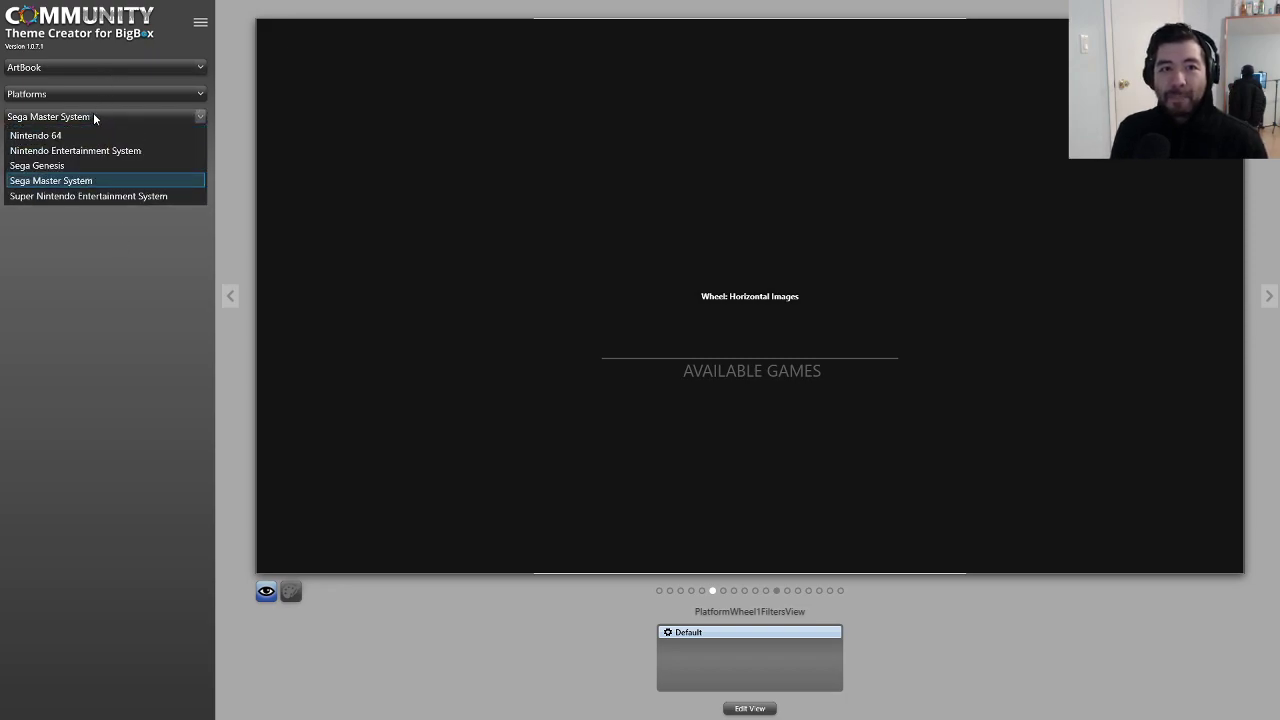
pyautogui.click(72, 195)
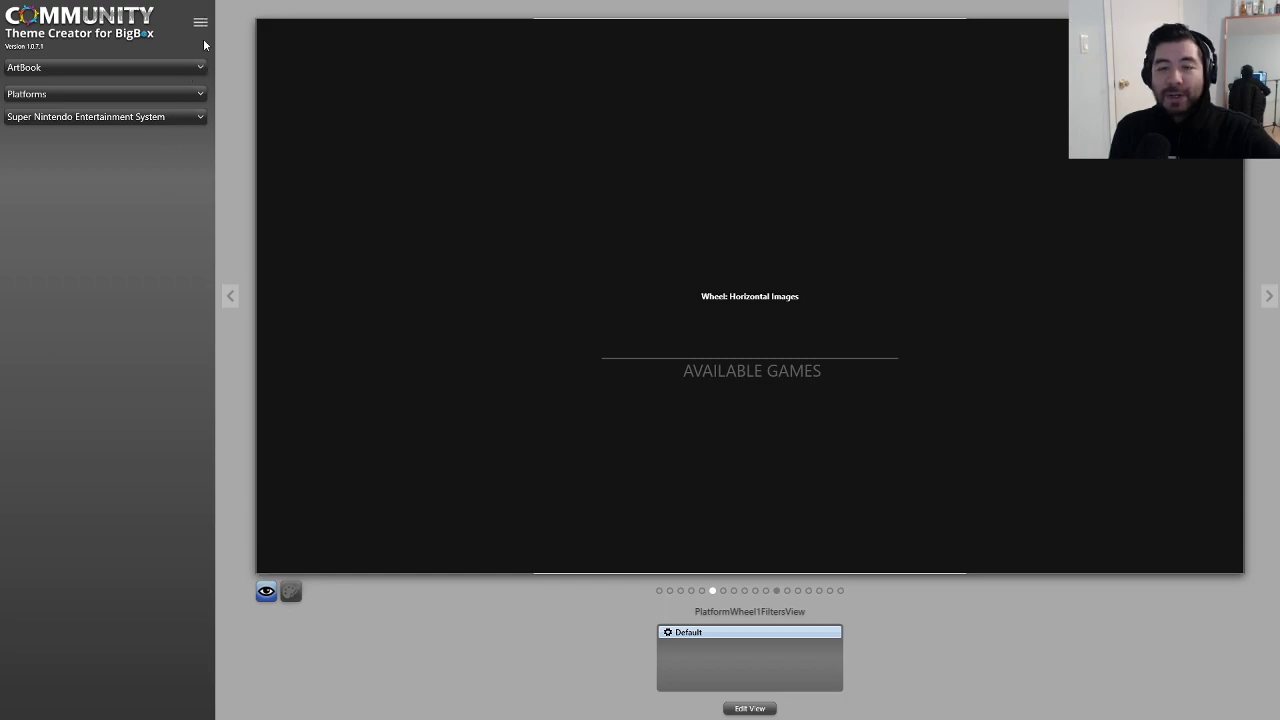
# Step: Reopen PlatformWheel1FiltersView for editing and start a new Scale Width animation on the Wheel element
pyautogui.click(752, 709)
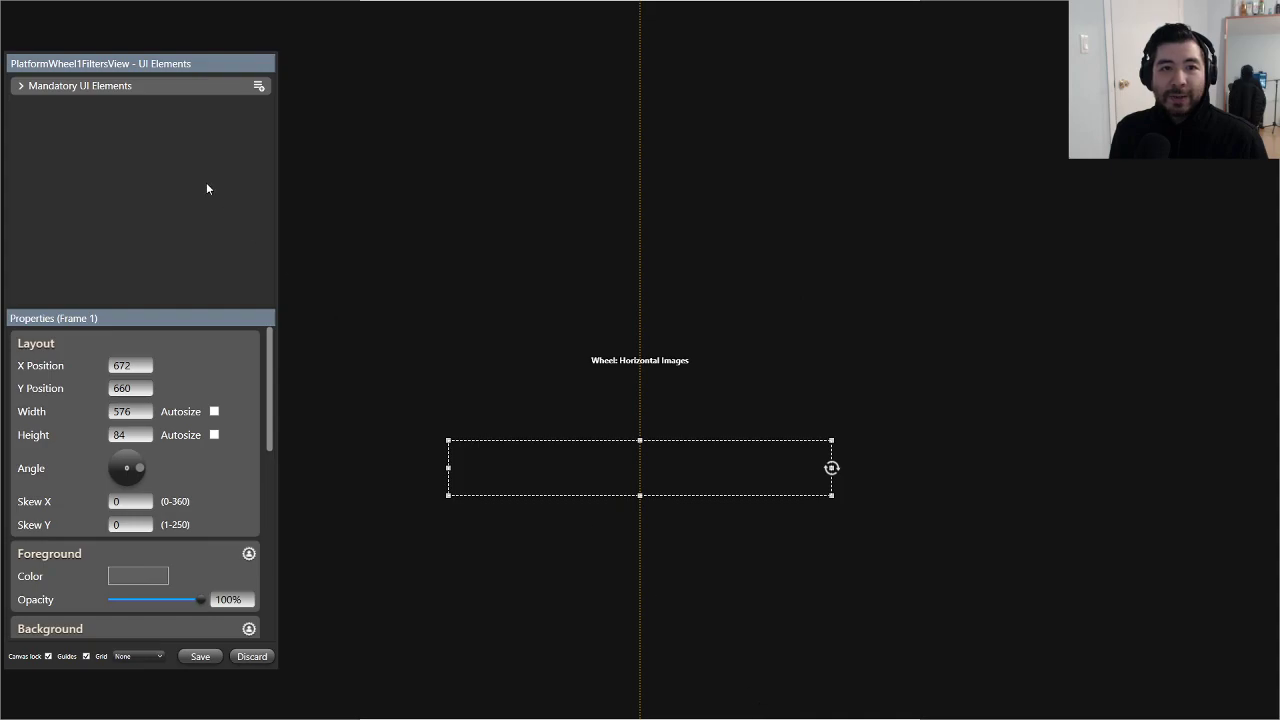
pyautogui.click(20, 86)
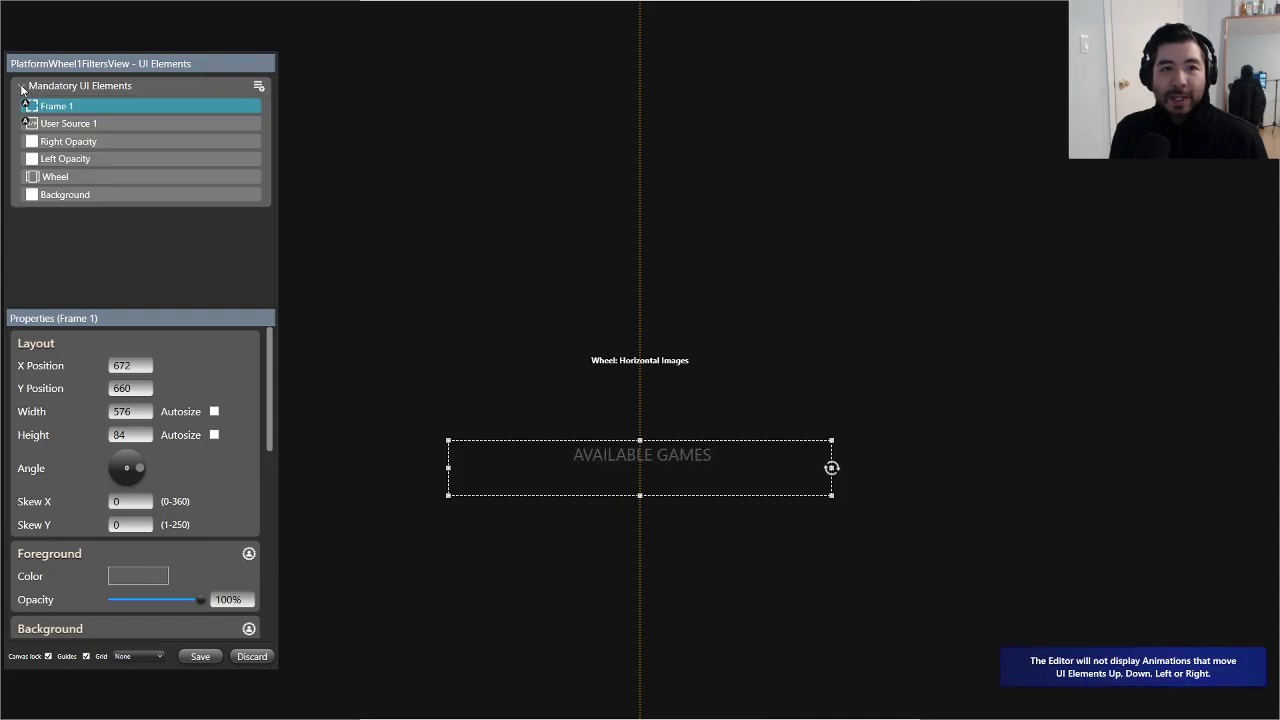
pyautogui.click(109, 177)
pyautogui.scroll(-10, 260, 407)
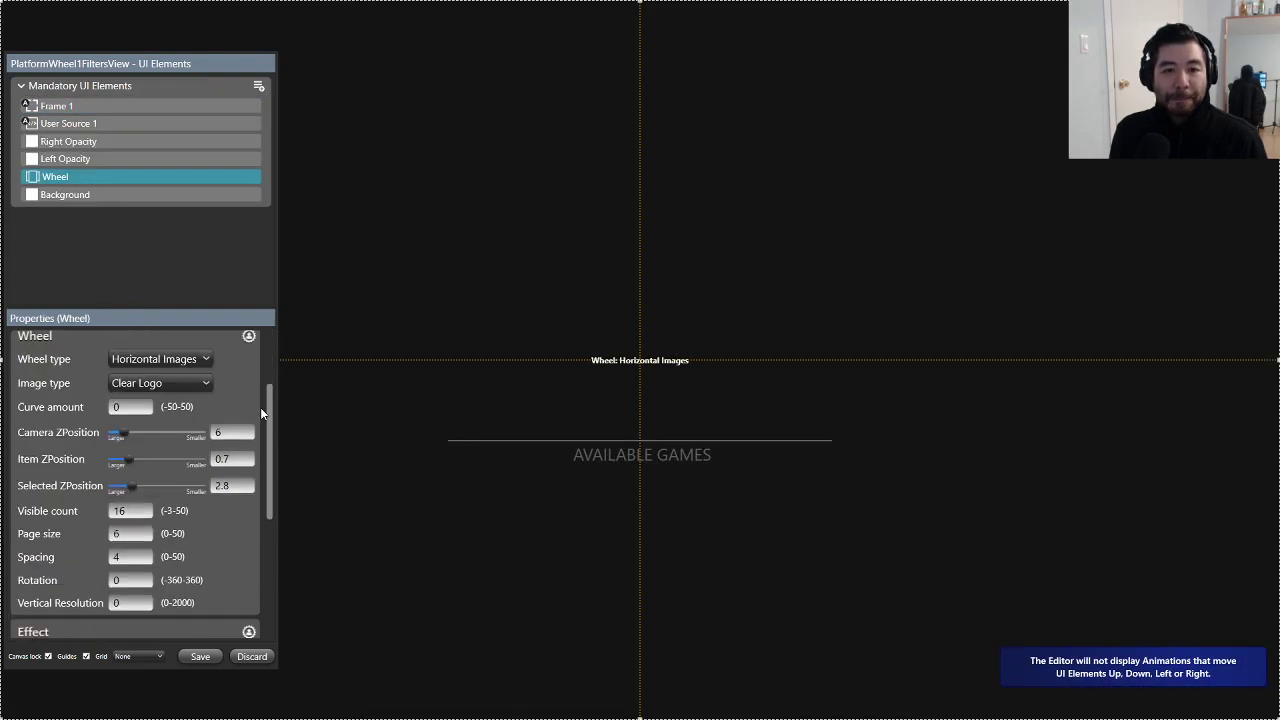
pyautogui.click(190, 627)
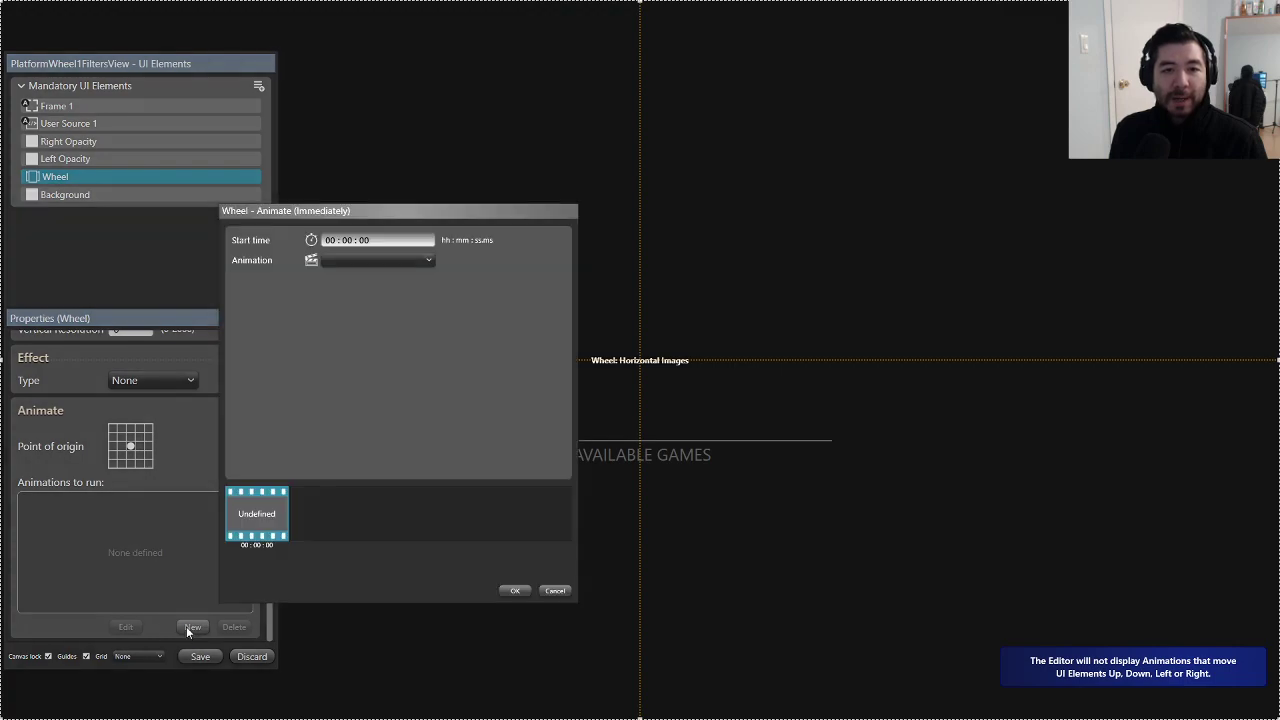
pyautogui.click(377, 260)
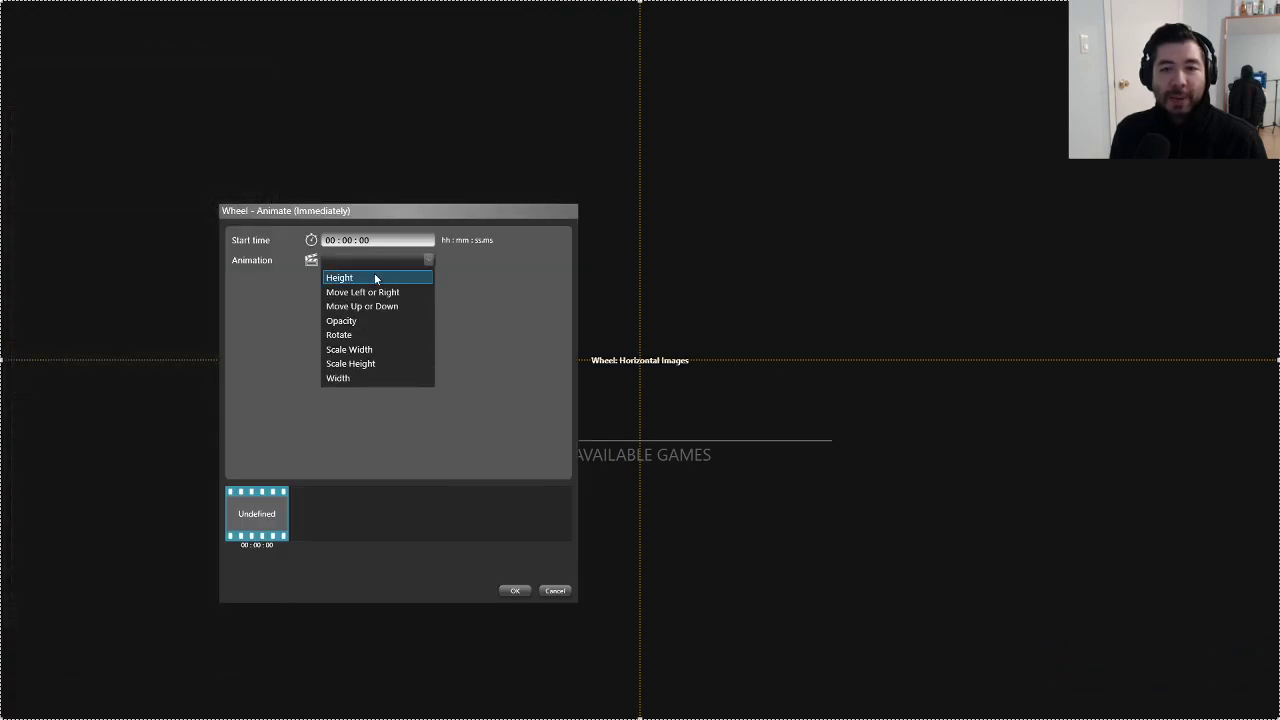
pyautogui.click(384, 349)
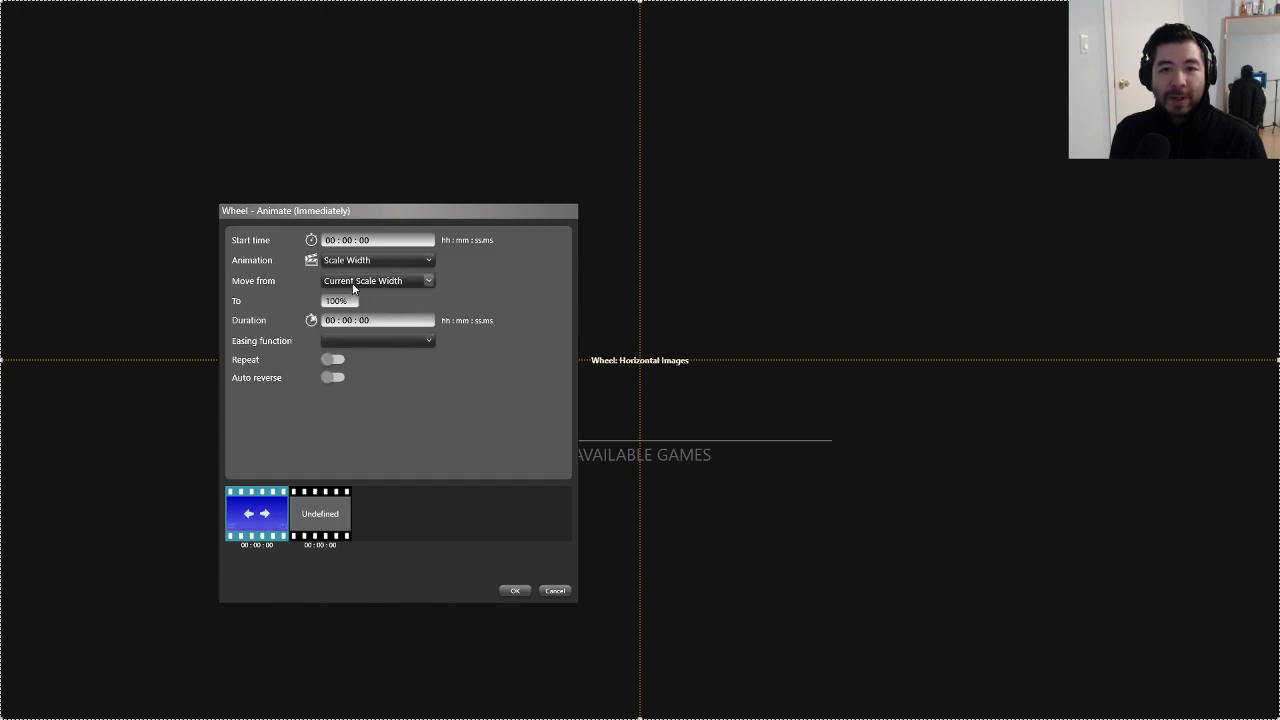
# Step: Make the Wheel's Scale Width animation run from a new scale width of 50% to 100% with a duration of 00:00:01
pyautogui.moveTo(350, 300); pyautogui.dragTo(296, 303)
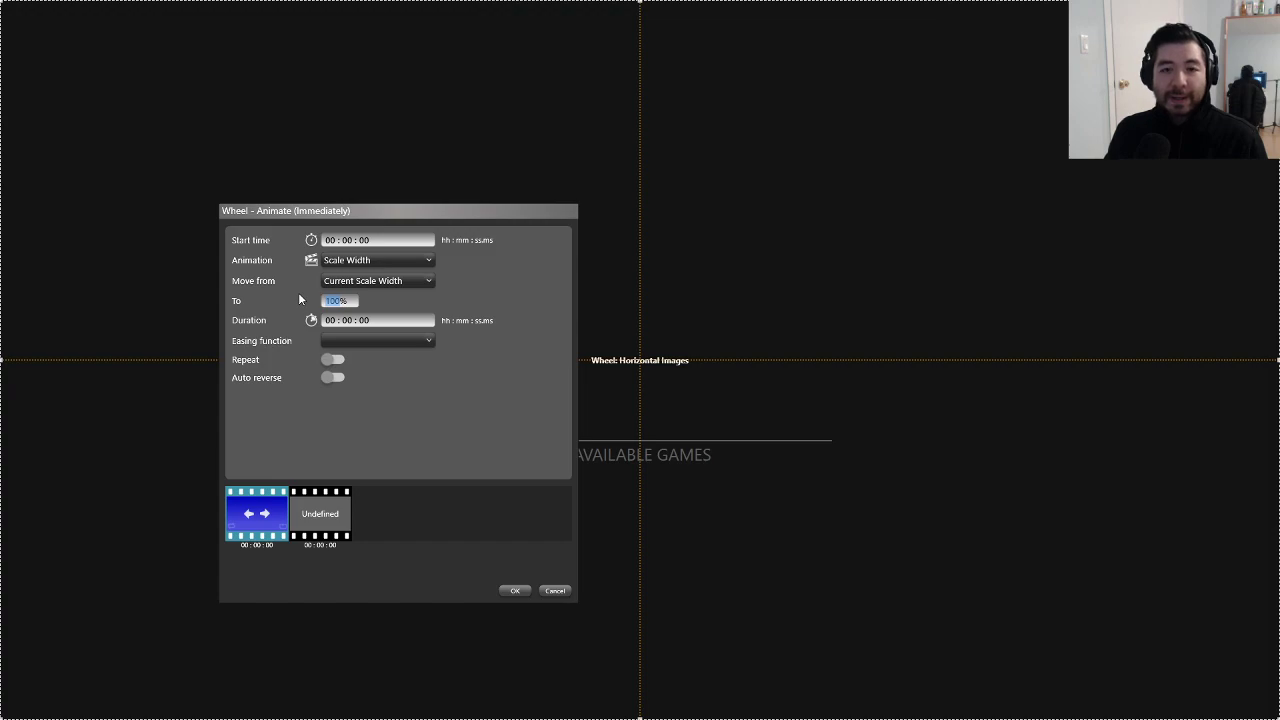
pyautogui.click(370, 281)
pyautogui.click(350, 310)
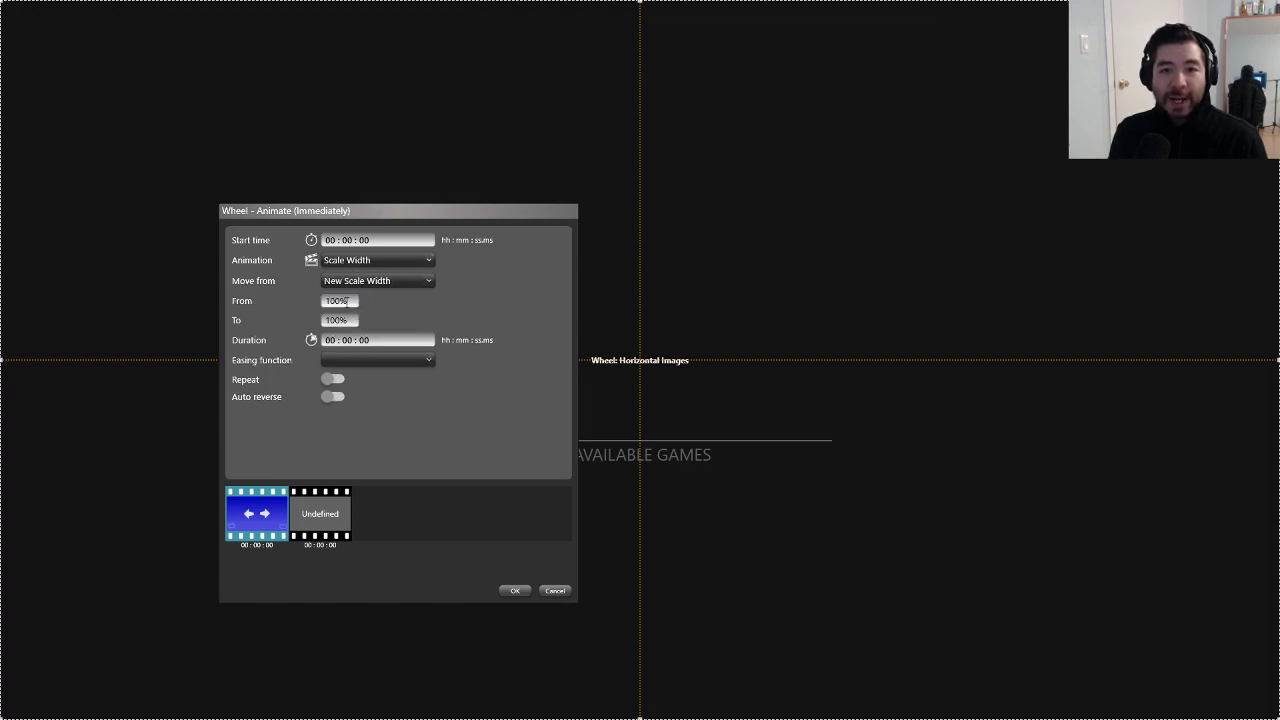
pyautogui.write('50')
pyautogui.click(370, 340)
pyautogui.press('BackSpace')
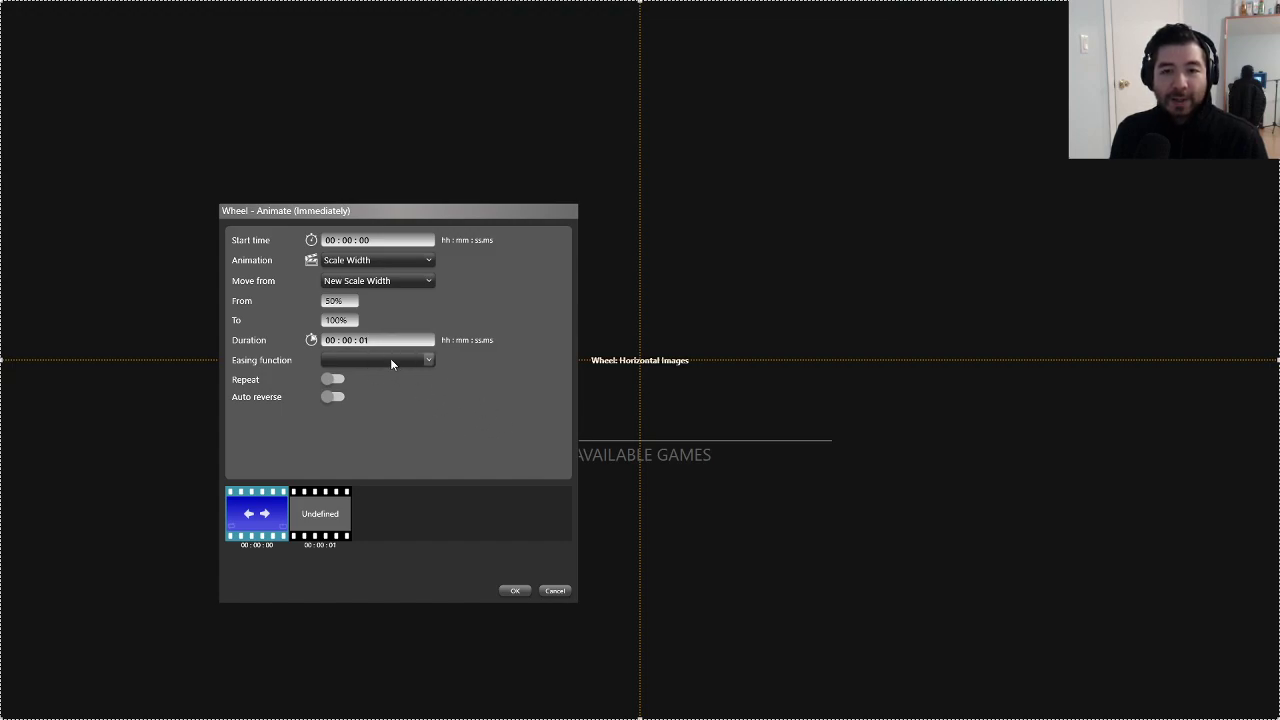
# Step: Set the Scale Width animation's easing function to SineEase and its easing mode to EaseOut
pyautogui.click(361, 359)
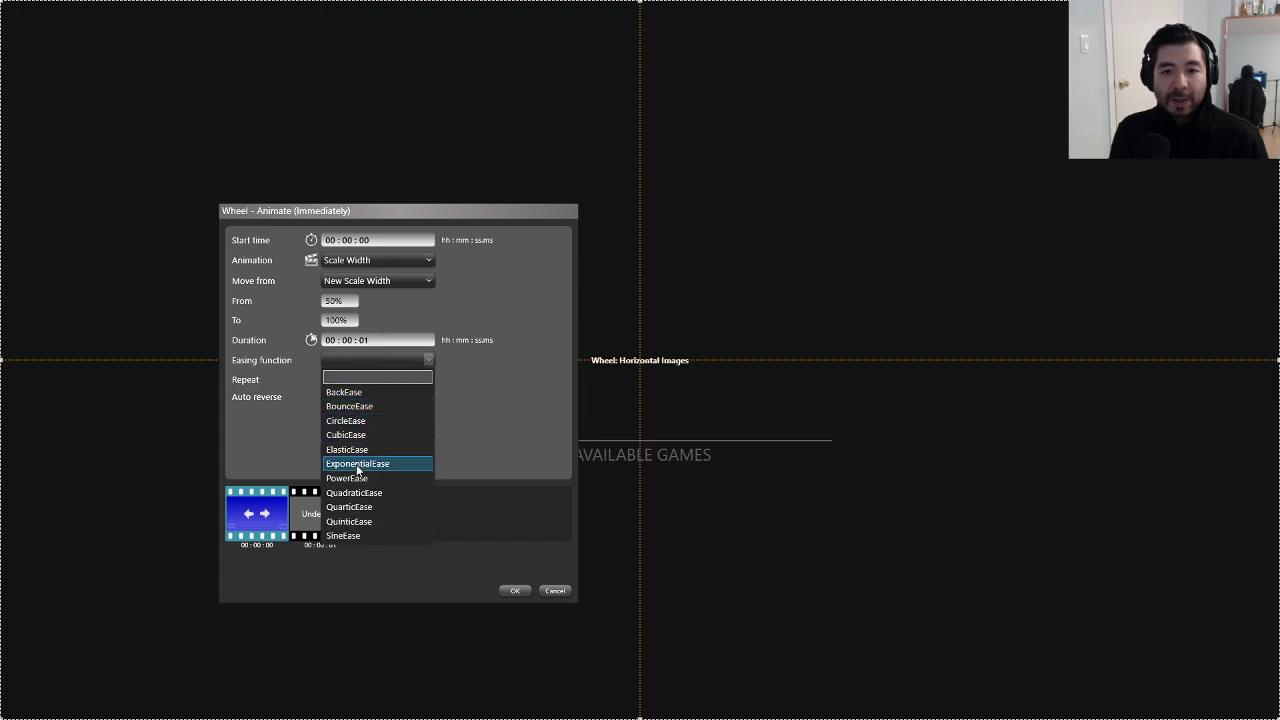
pyautogui.click(385, 536)
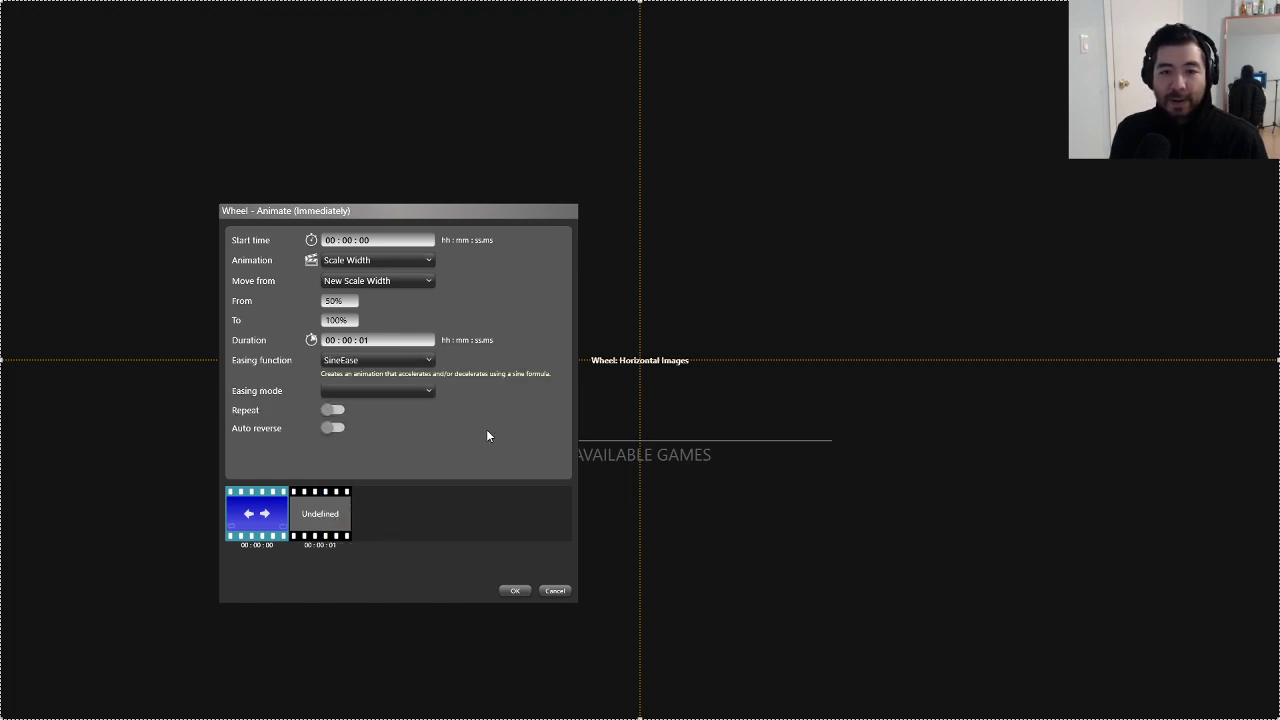
pyautogui.click(372, 390)
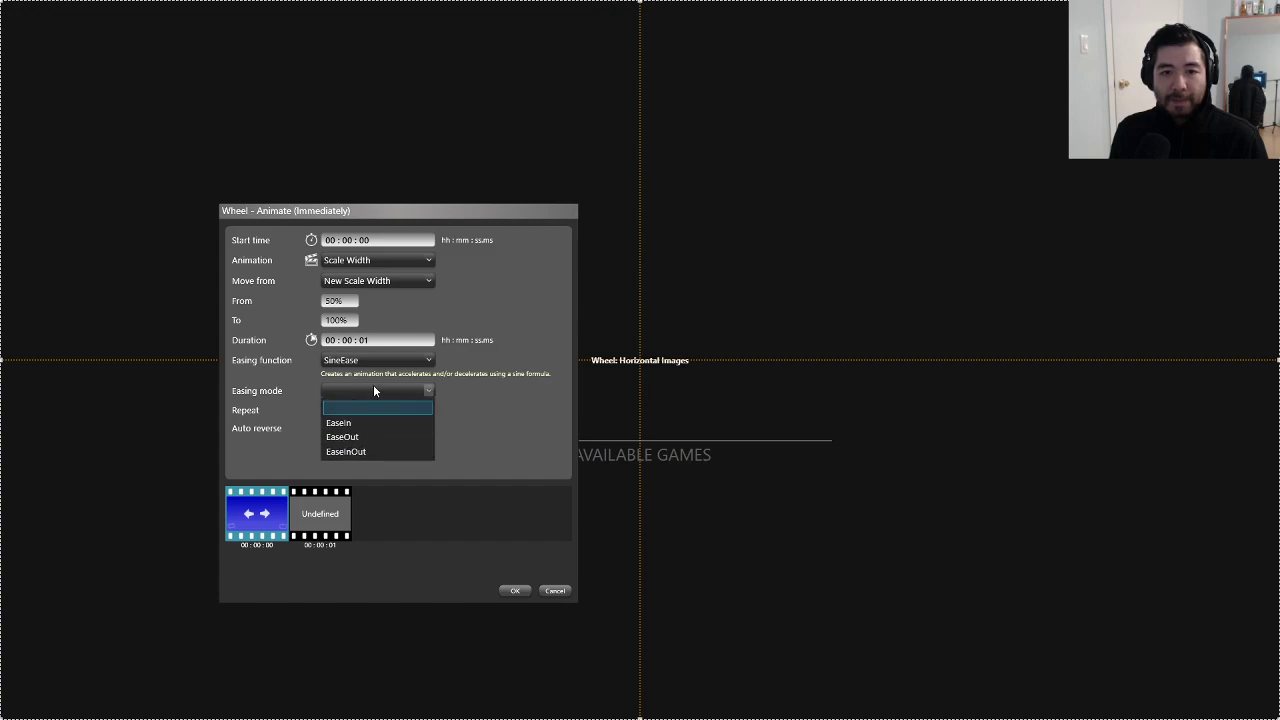
pyautogui.click(366, 438)
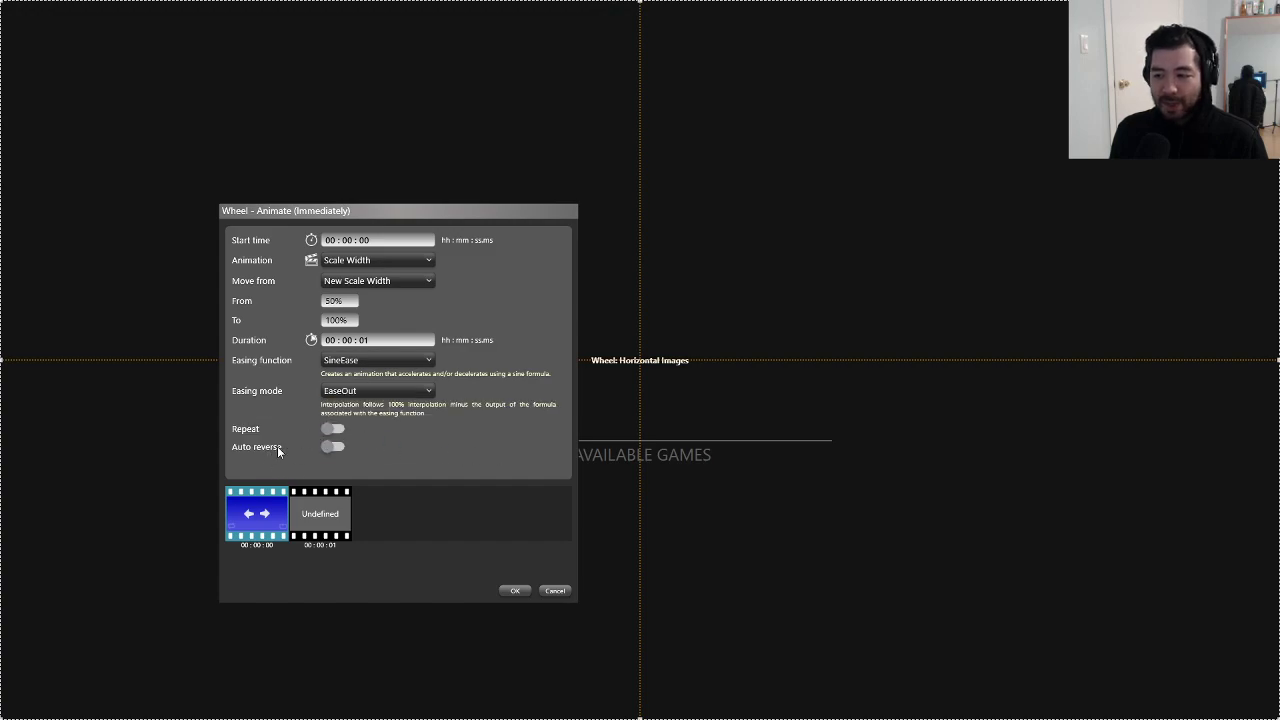
# Step: Try ExponentialEase, PowerEase, QuadraticEase, QuinticEase and CubicEase as the Scale Width animation's easing function
pyautogui.click(372, 360)
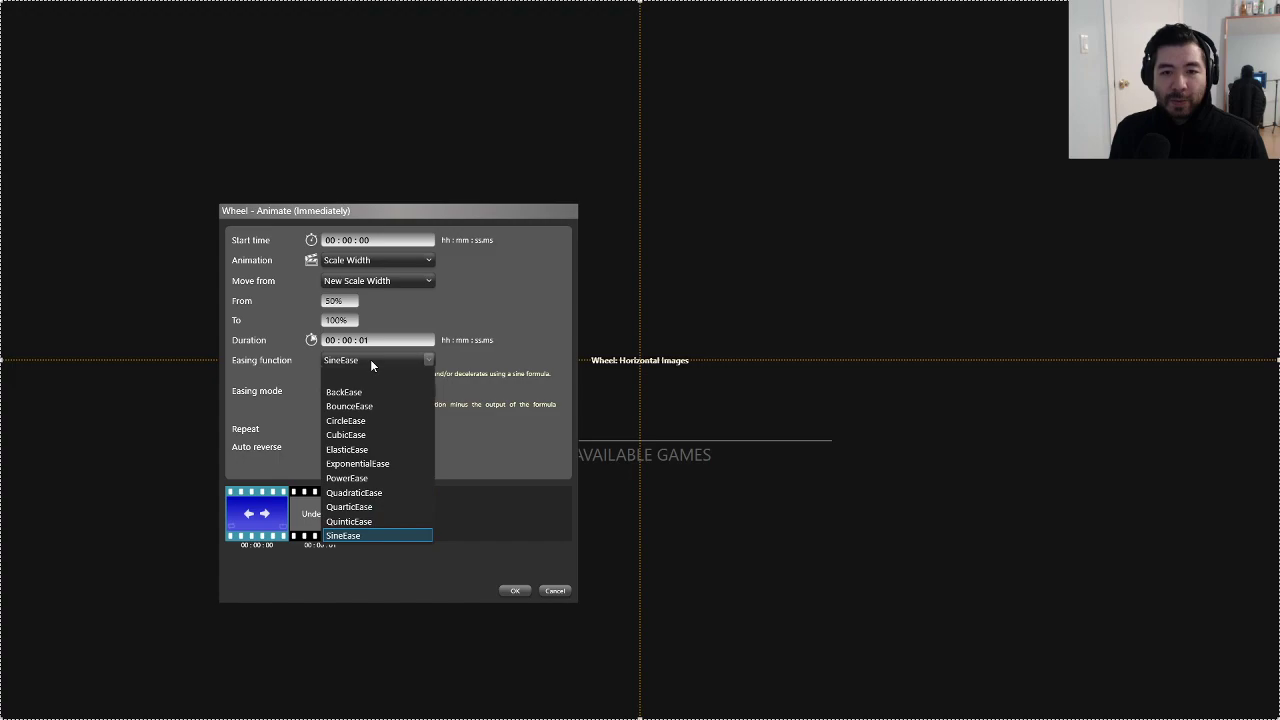
pyautogui.click(381, 467)
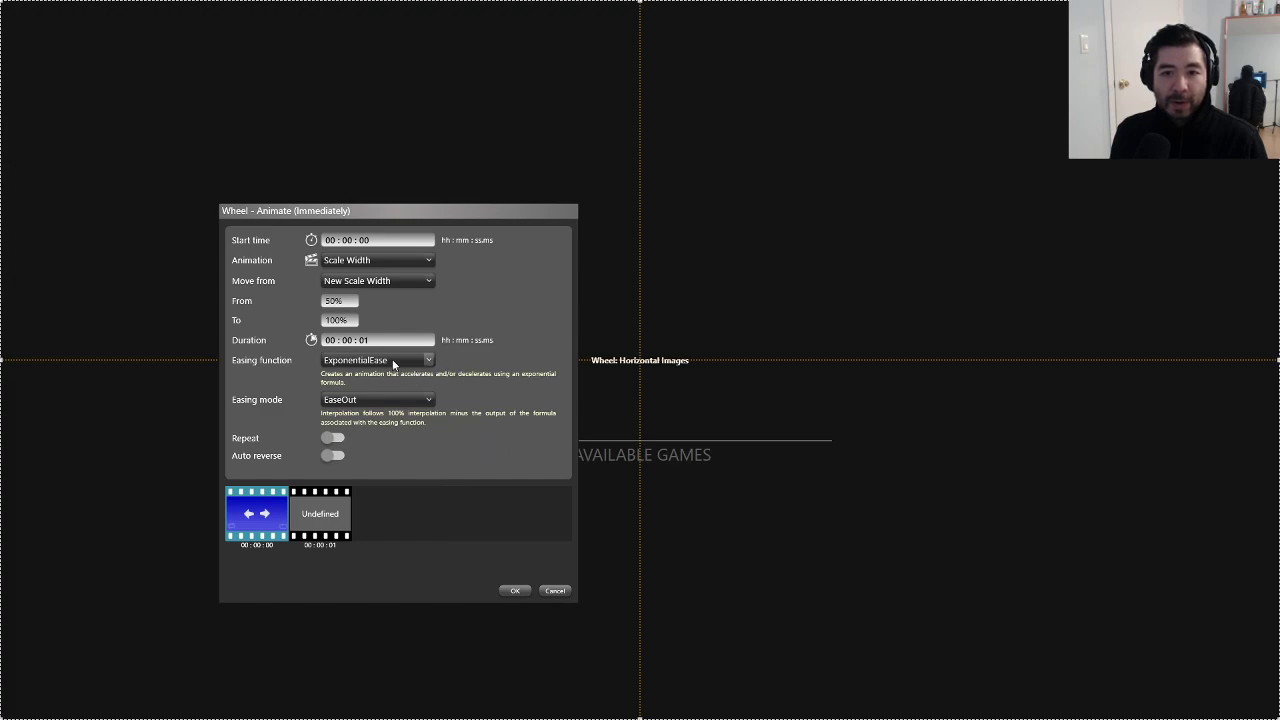
pyautogui.click(391, 361)
pyautogui.click(510, 391)
pyautogui.click(391, 358)
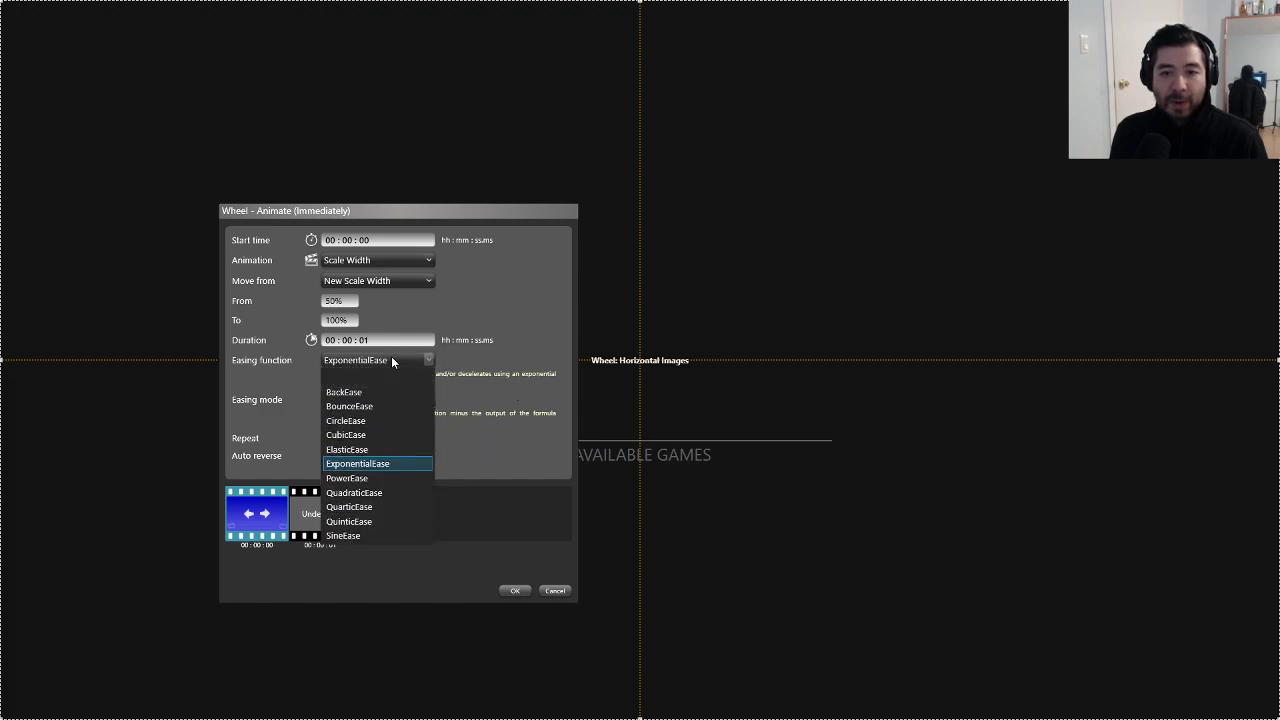
pyautogui.click(374, 479)
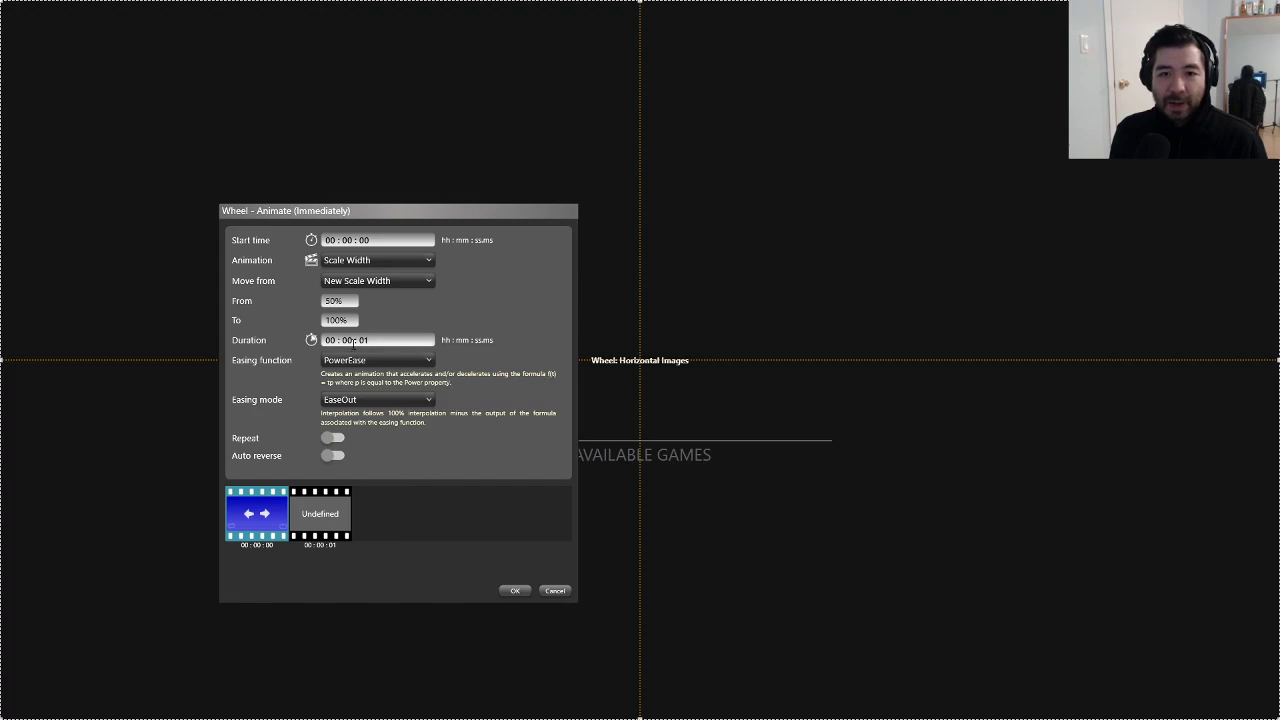
pyautogui.click(384, 361)
pyautogui.click(354, 493)
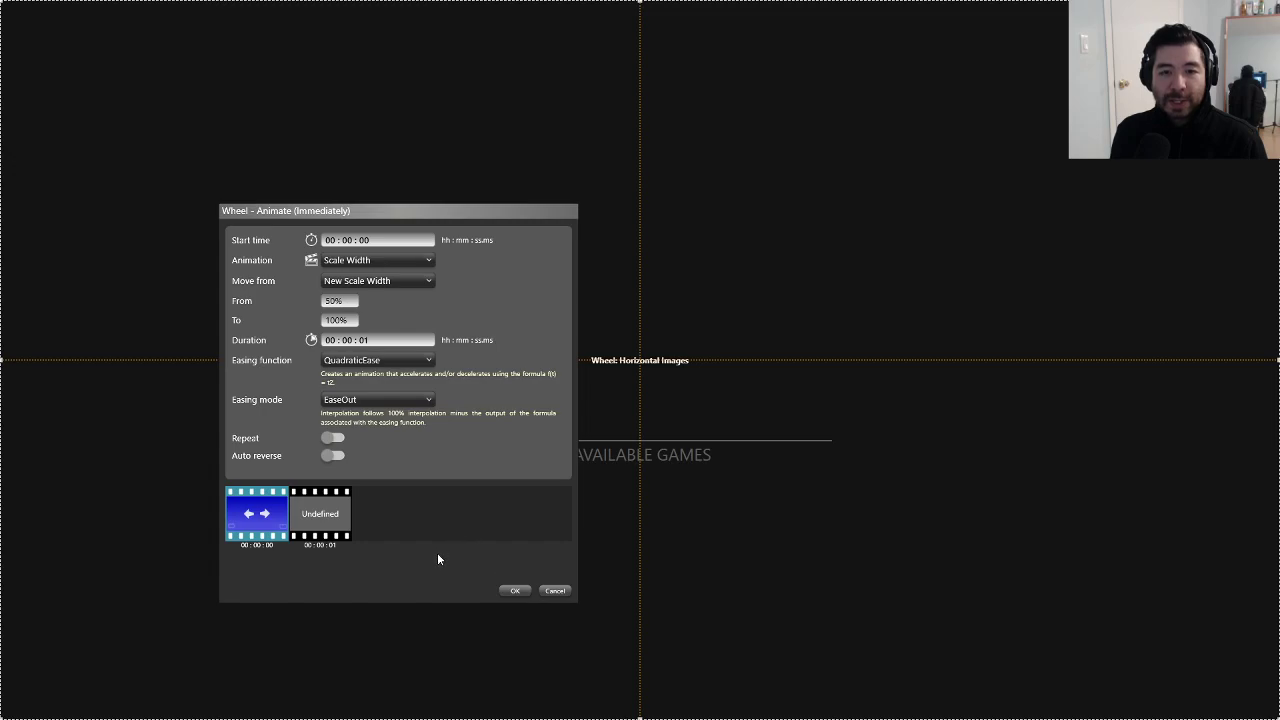
pyautogui.click(392, 360)
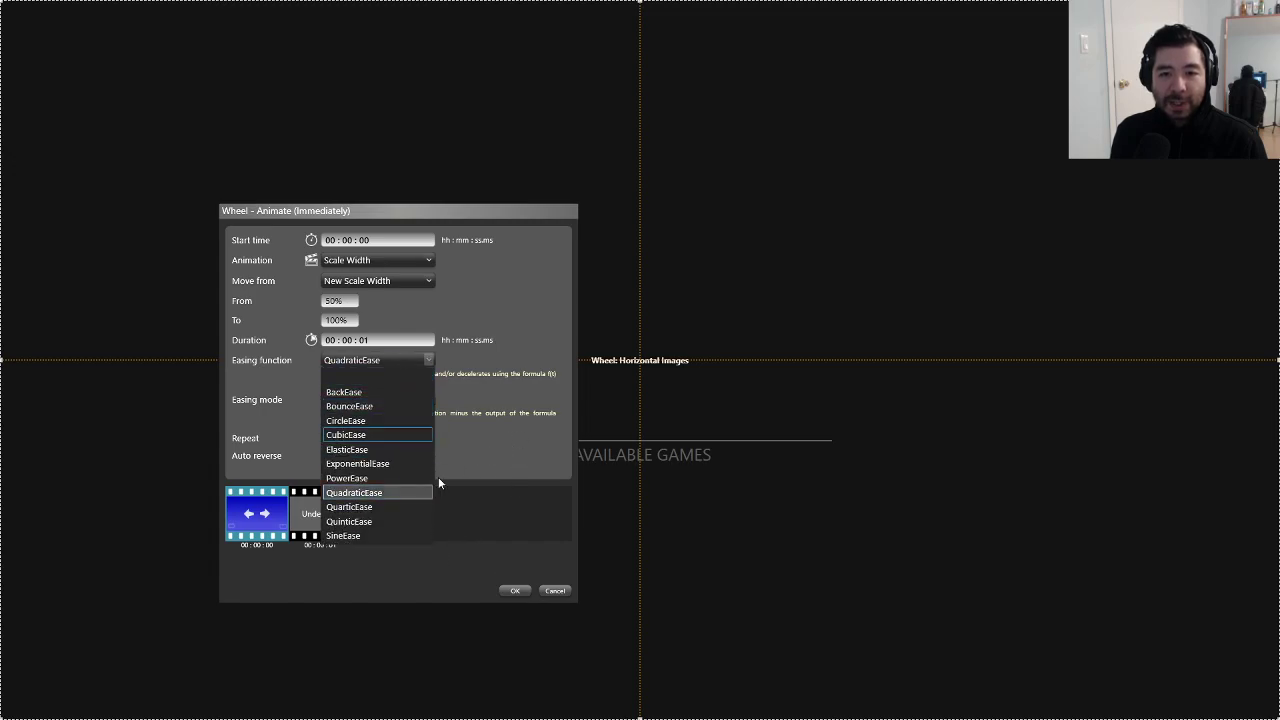
pyautogui.click(381, 522)
pyautogui.click(389, 356)
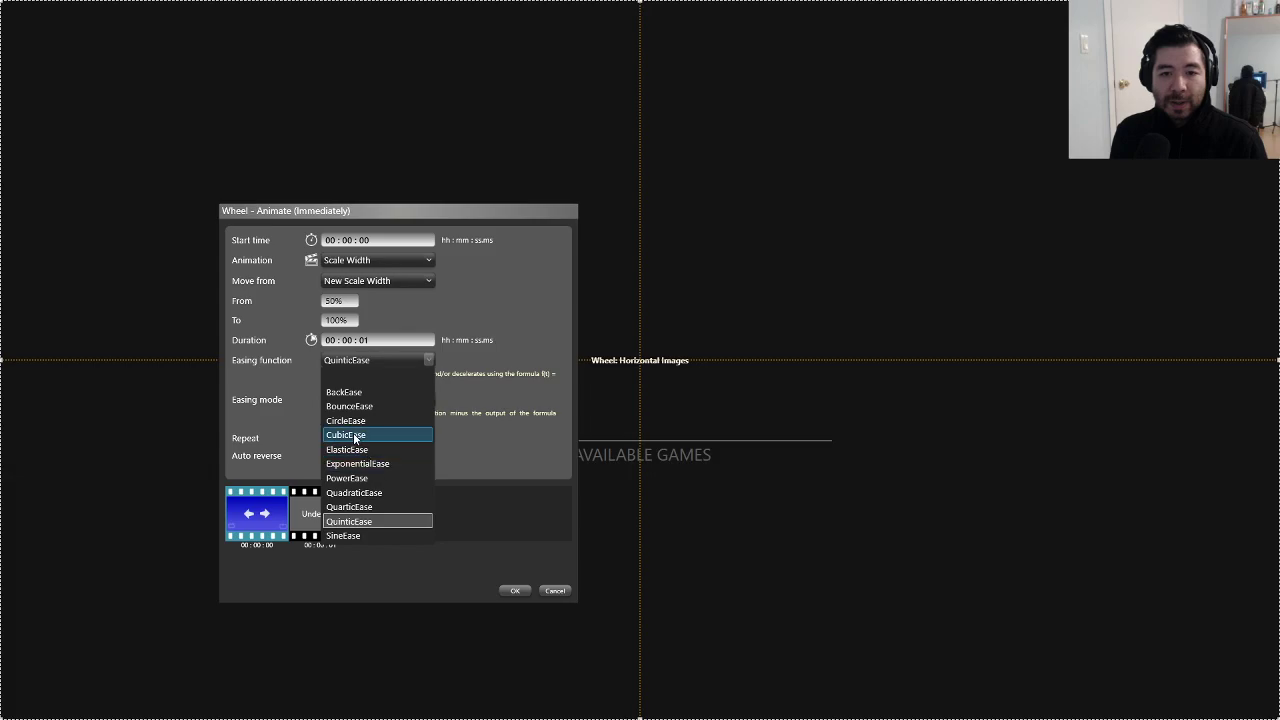
pyautogui.click(365, 436)
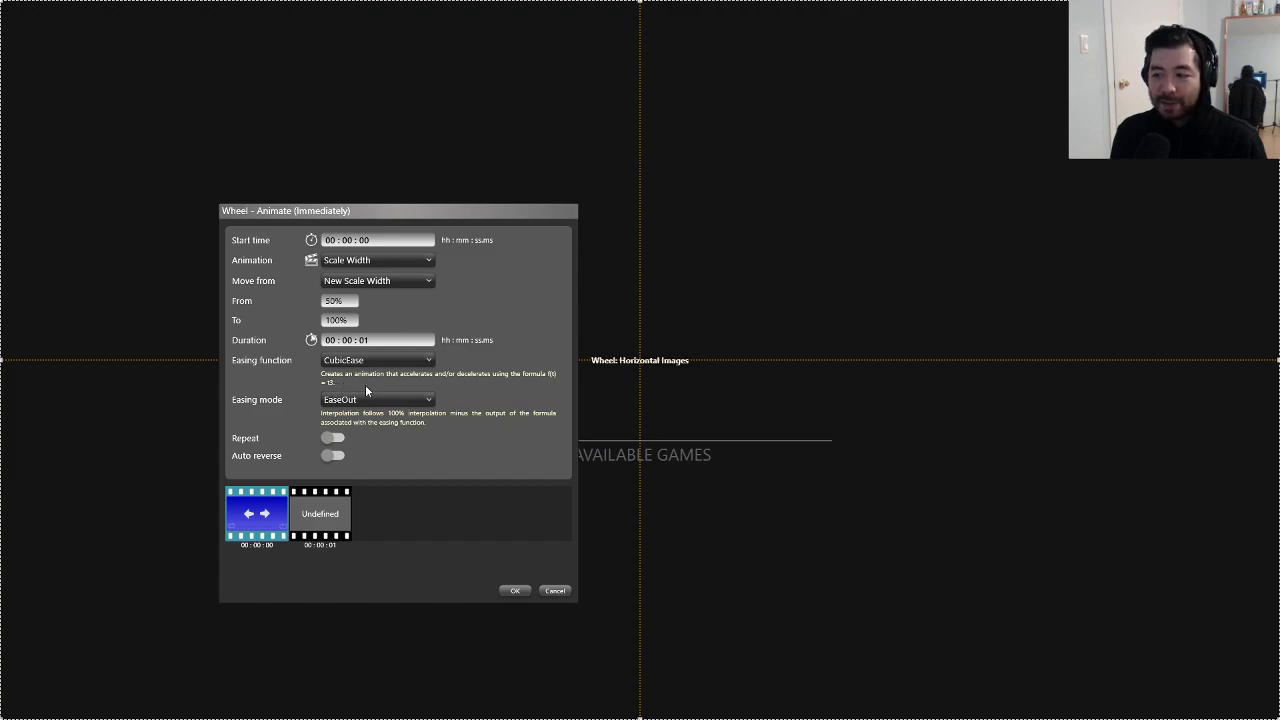
# Step: Set the Scale Width animation's easing function to PowerEase and accept the animation
pyautogui.click(379, 360)
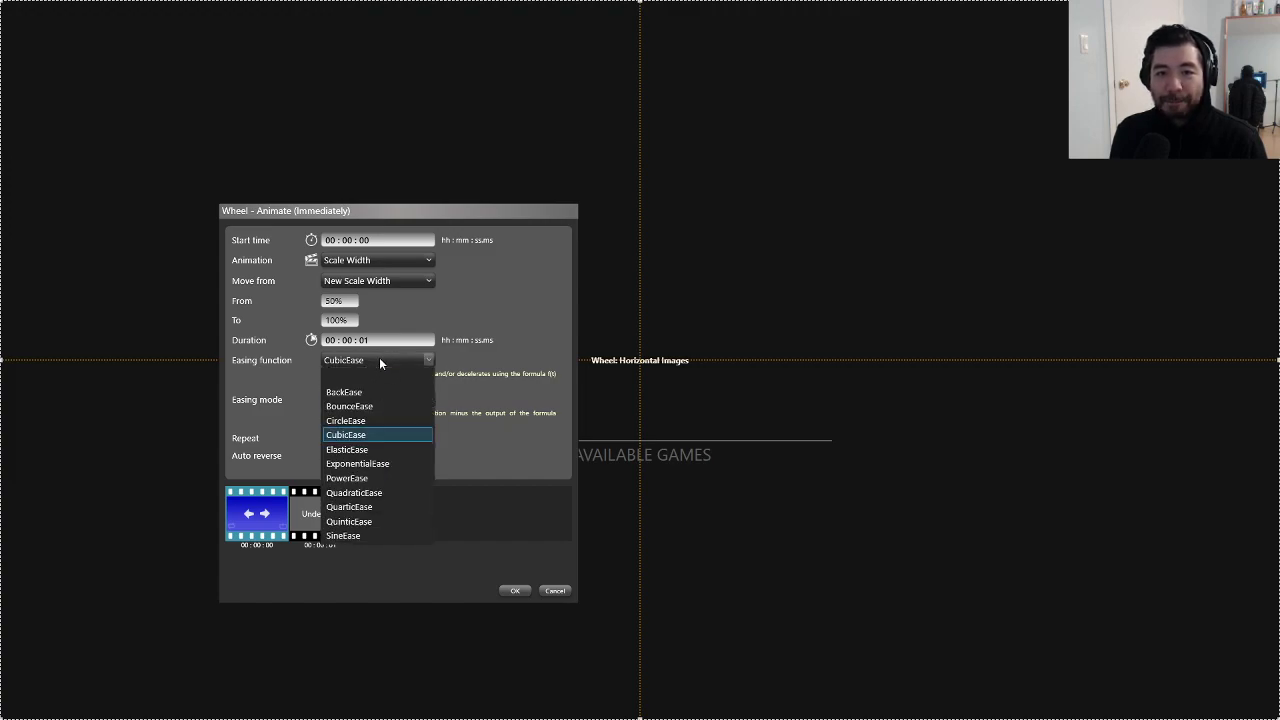
pyautogui.click(369, 479)
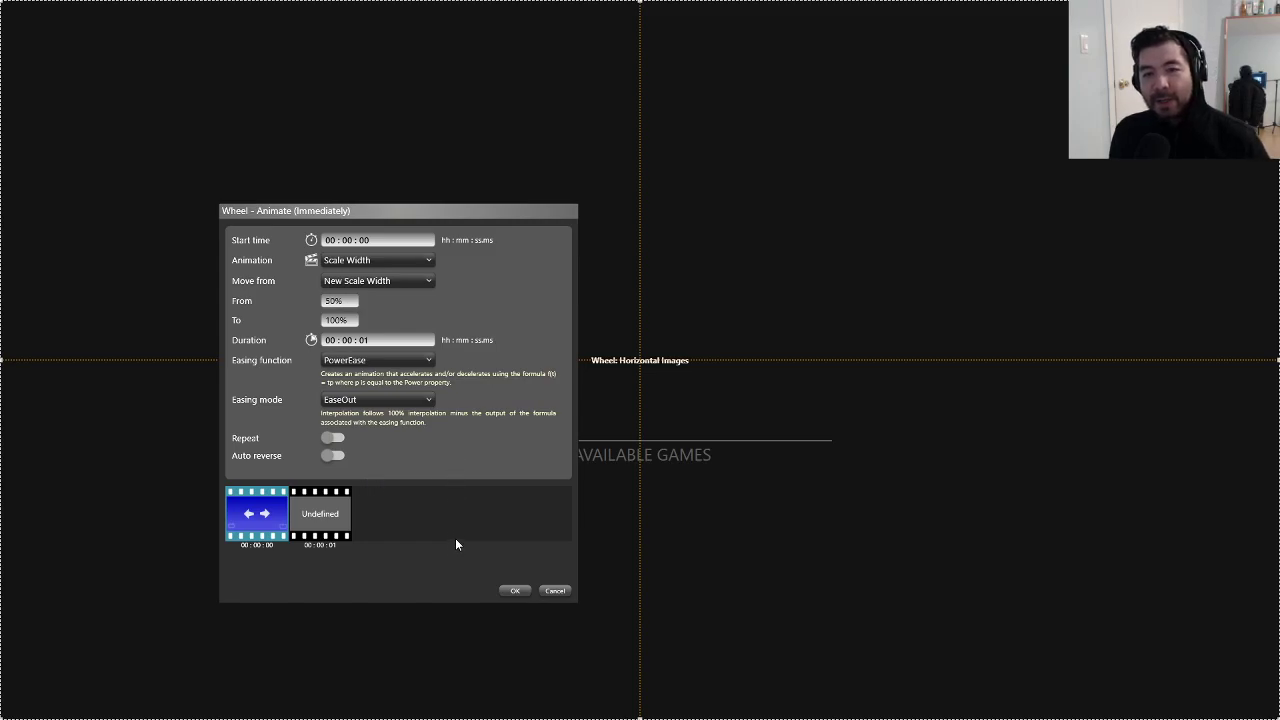
pyautogui.click(513, 590)
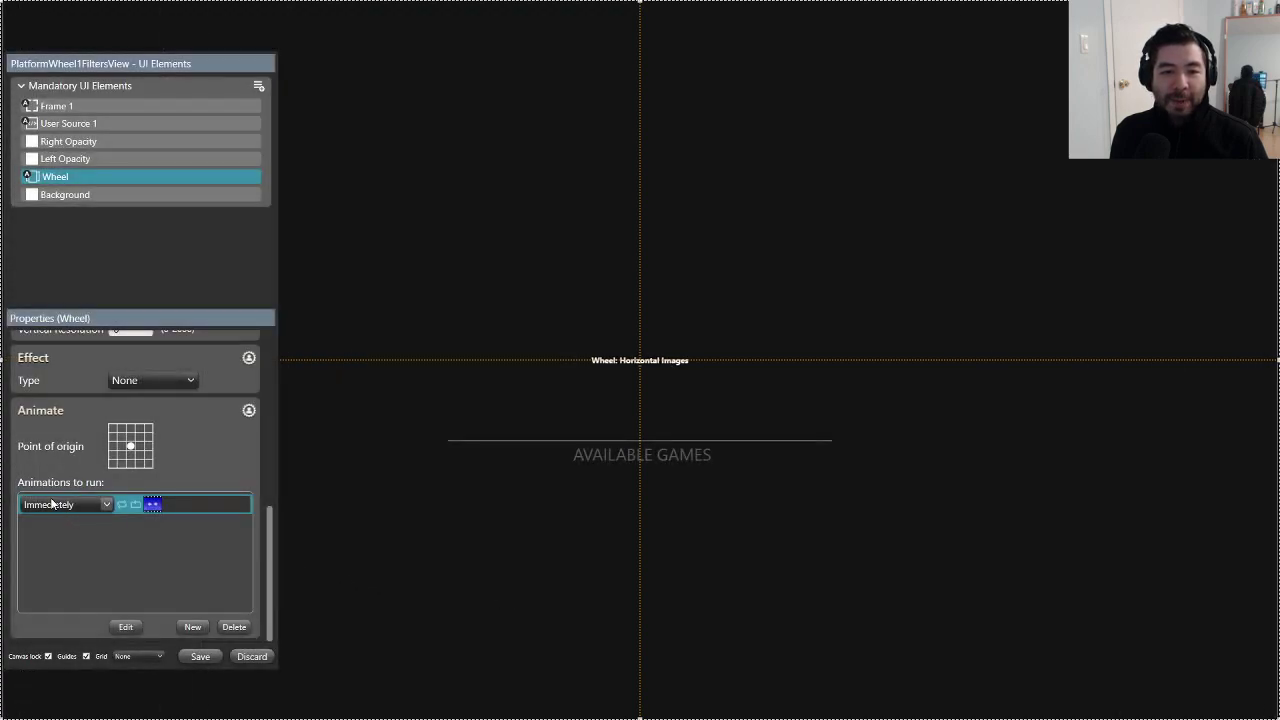
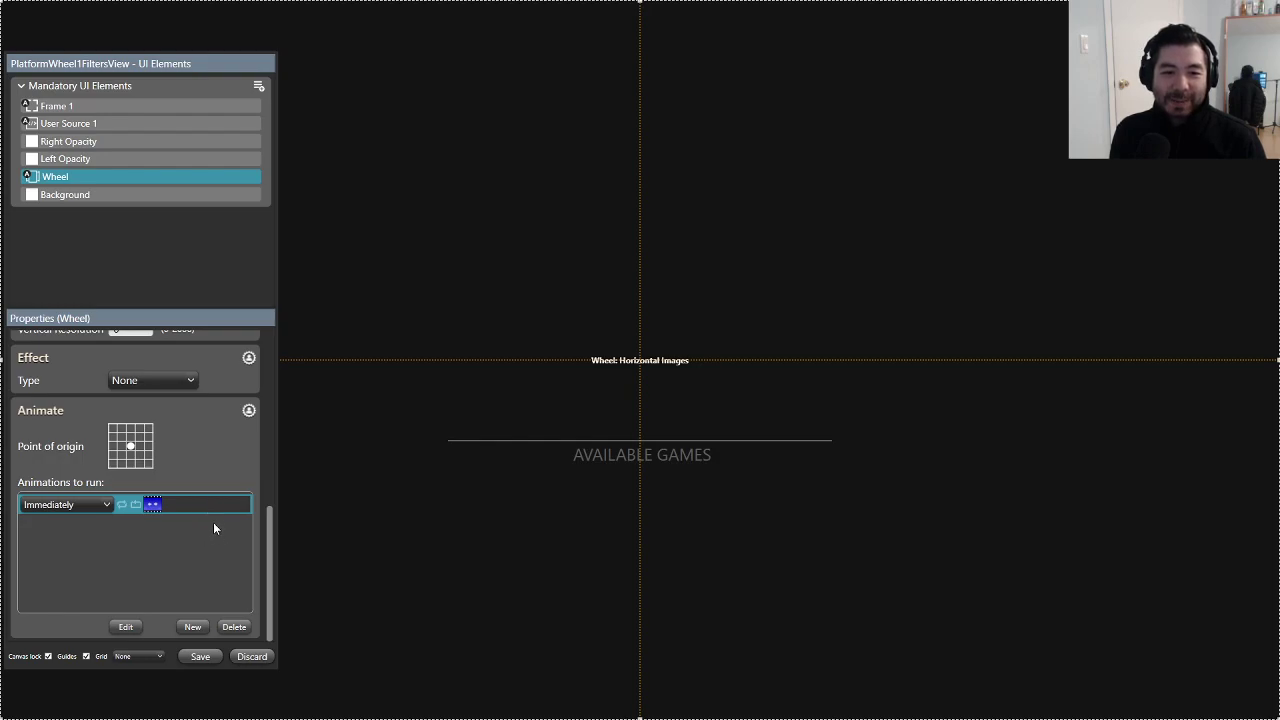
# Step: Save the view and preview the wheel animation by switching the platform to Nintendo 64
pyautogui.click(200, 656)
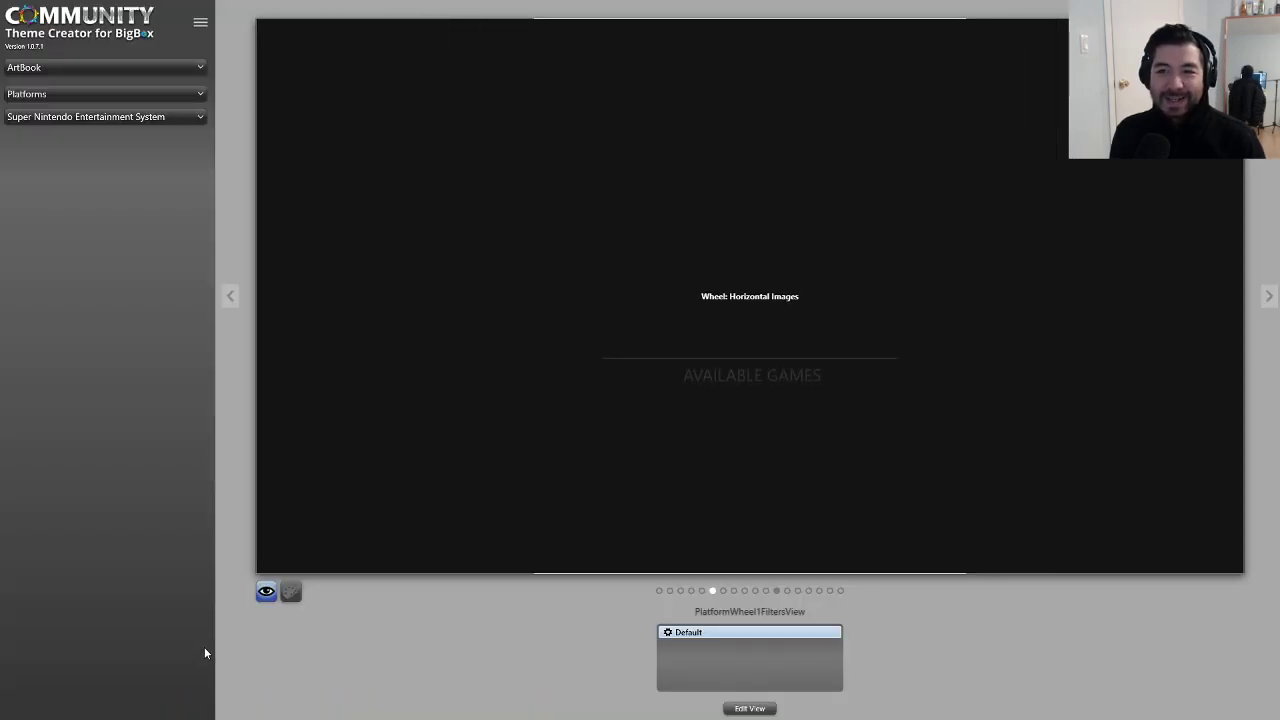
pyautogui.click(86, 122)
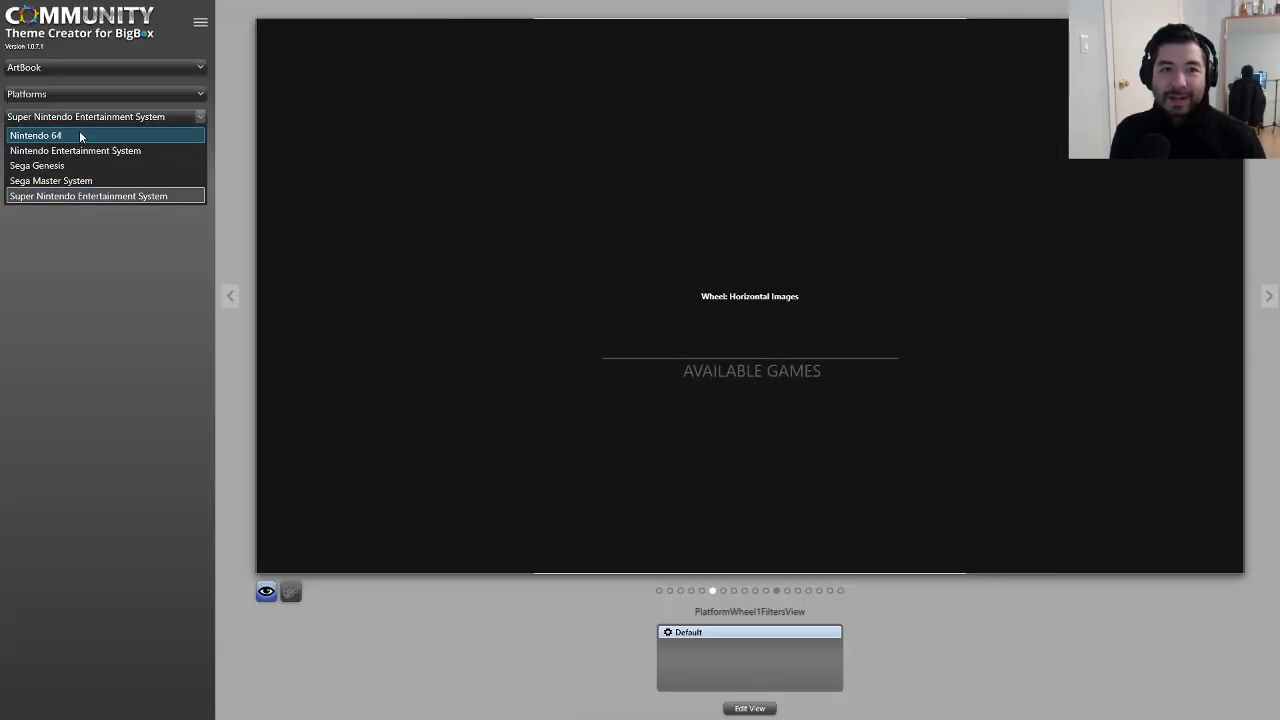
pyautogui.click(72, 133)
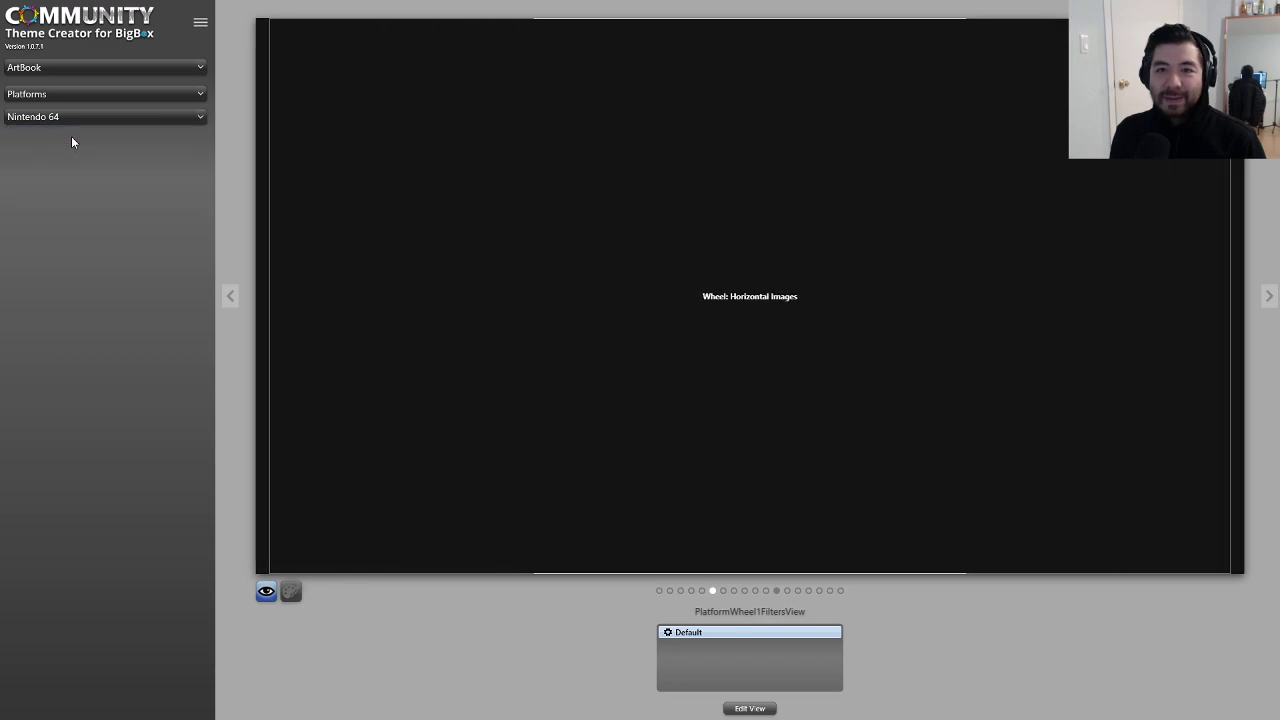
# Step: Reopen PlatformWheel1FiltersView for editing and bring up the Wheel element's animation settings
pyautogui.click(745, 710)
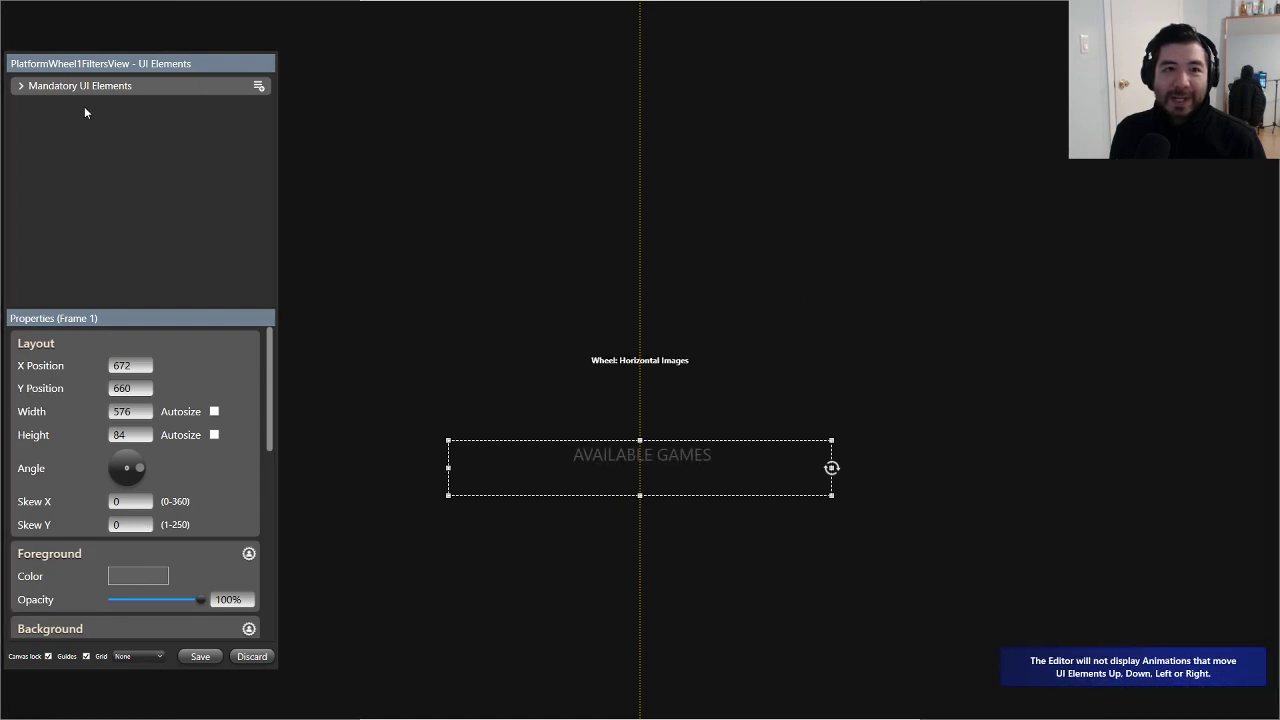
pyautogui.click(21, 86)
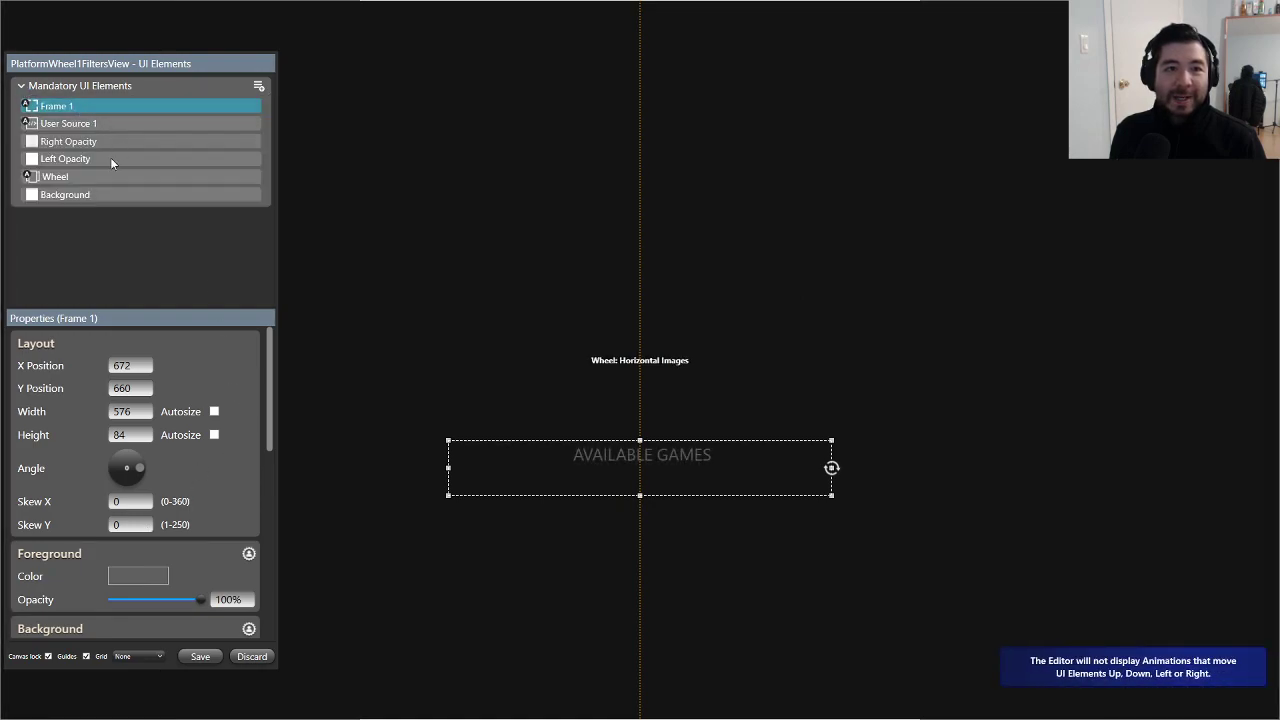
pyautogui.scroll(-10, 256, 490)
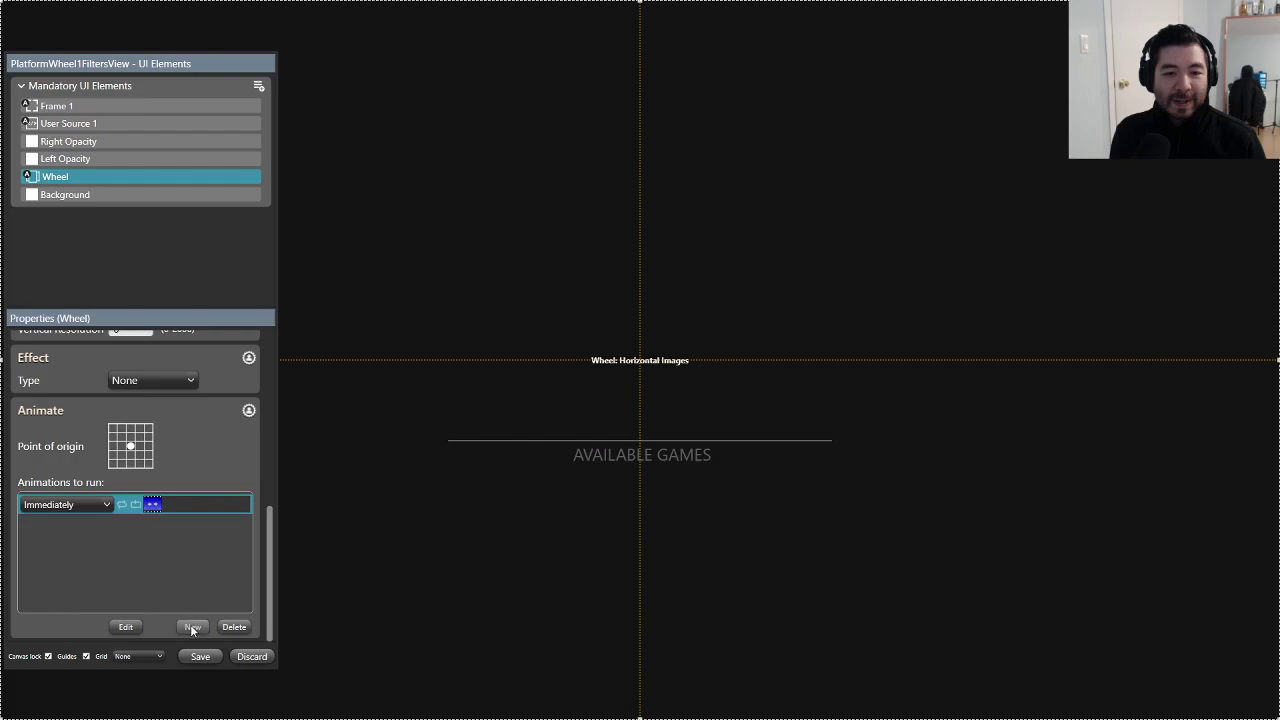
# Step: Create a separate Scale Height animation on the Wheel from a new scale height of 50% to 100% with a duration of 00:00:01
pyautogui.click(188, 625)
pyautogui.click(341, 262)
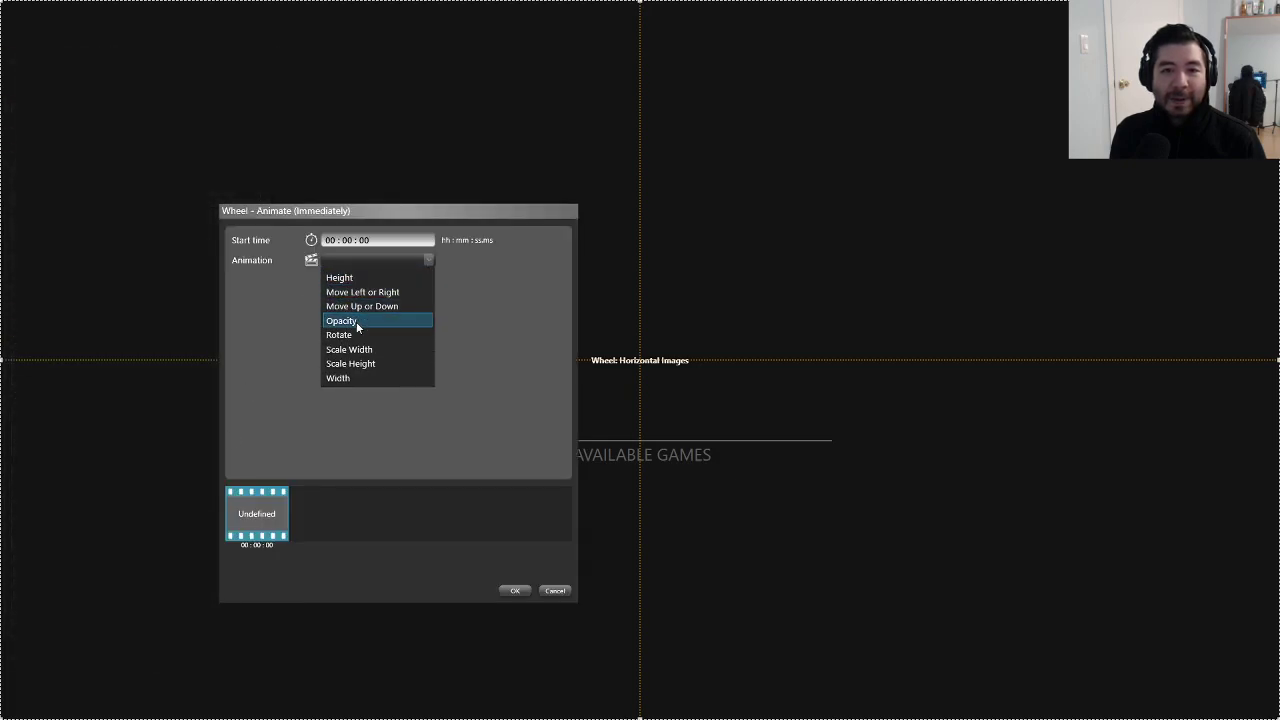
pyautogui.click(368, 363)
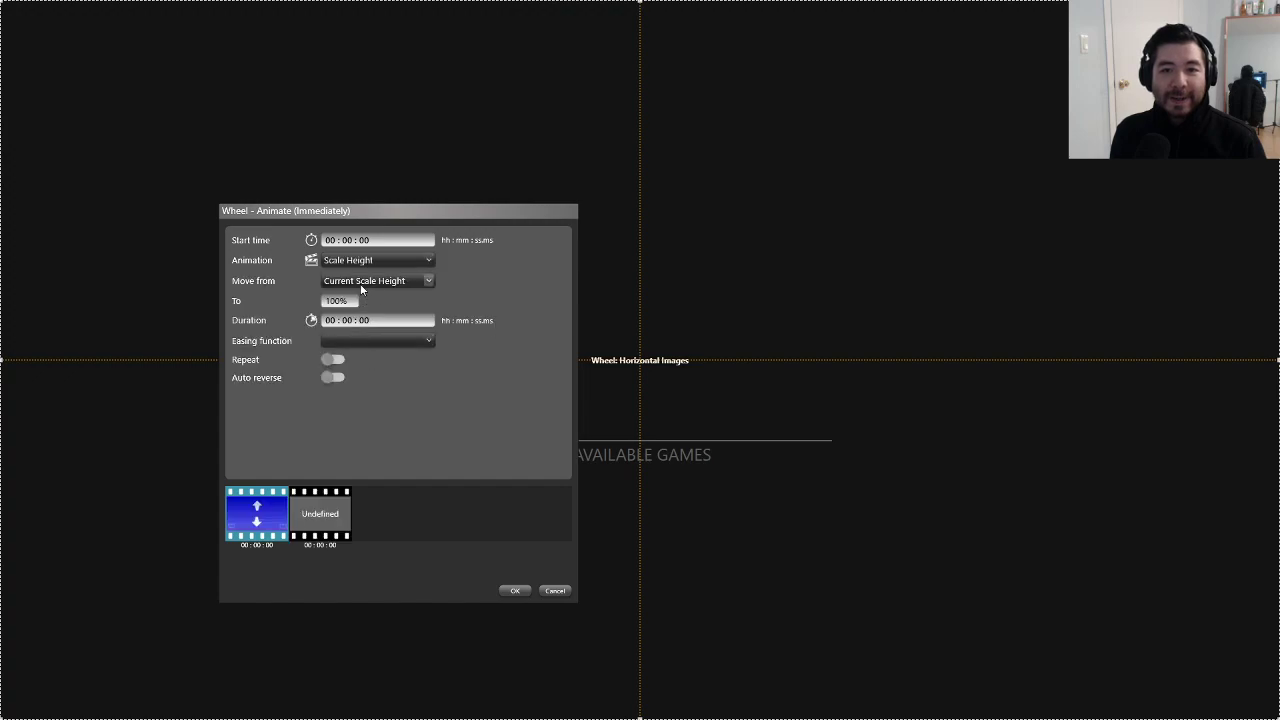
pyautogui.click(357, 282)
pyautogui.click(348, 313)
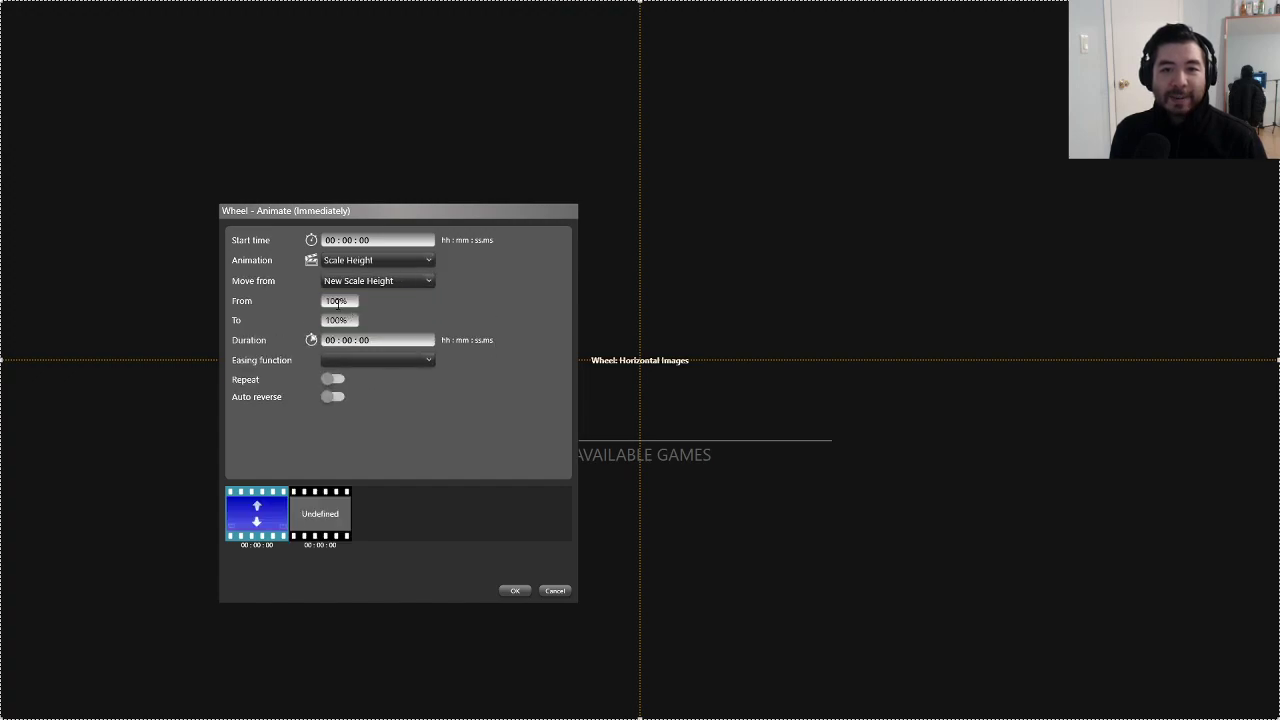
pyautogui.doubleClick(340, 301)
pyautogui.write('50')
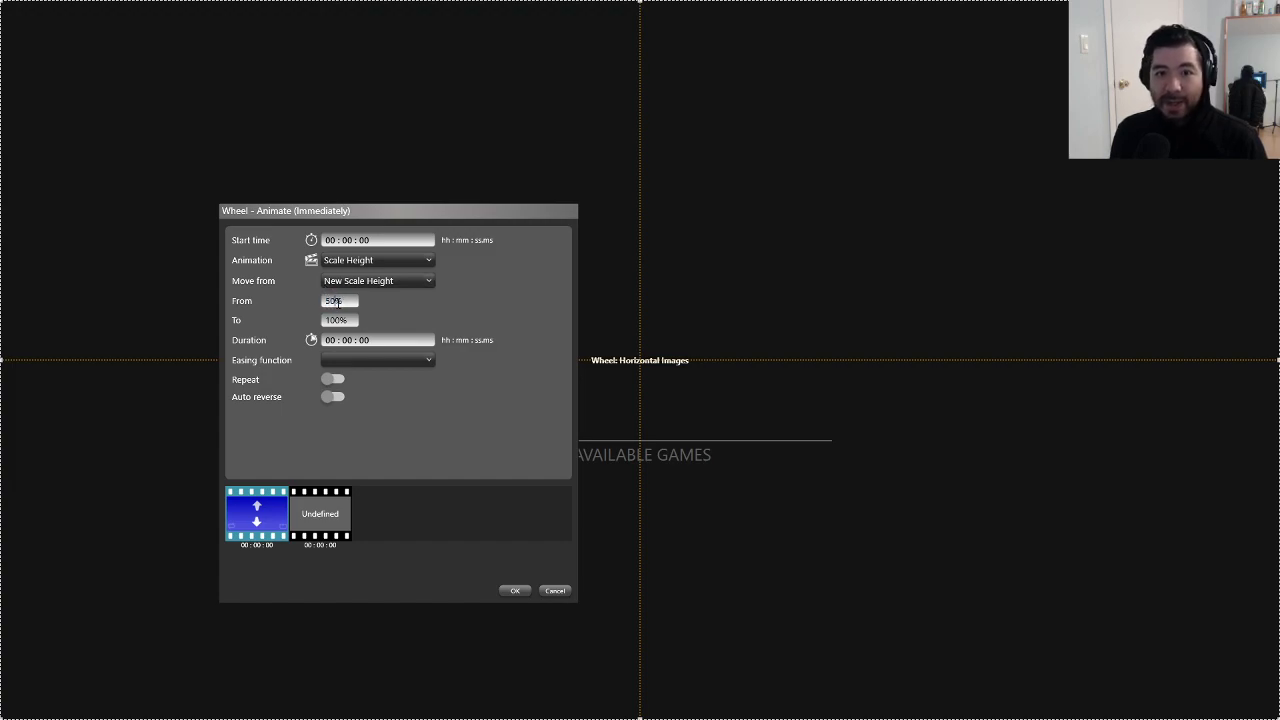
pyautogui.click(402, 338)
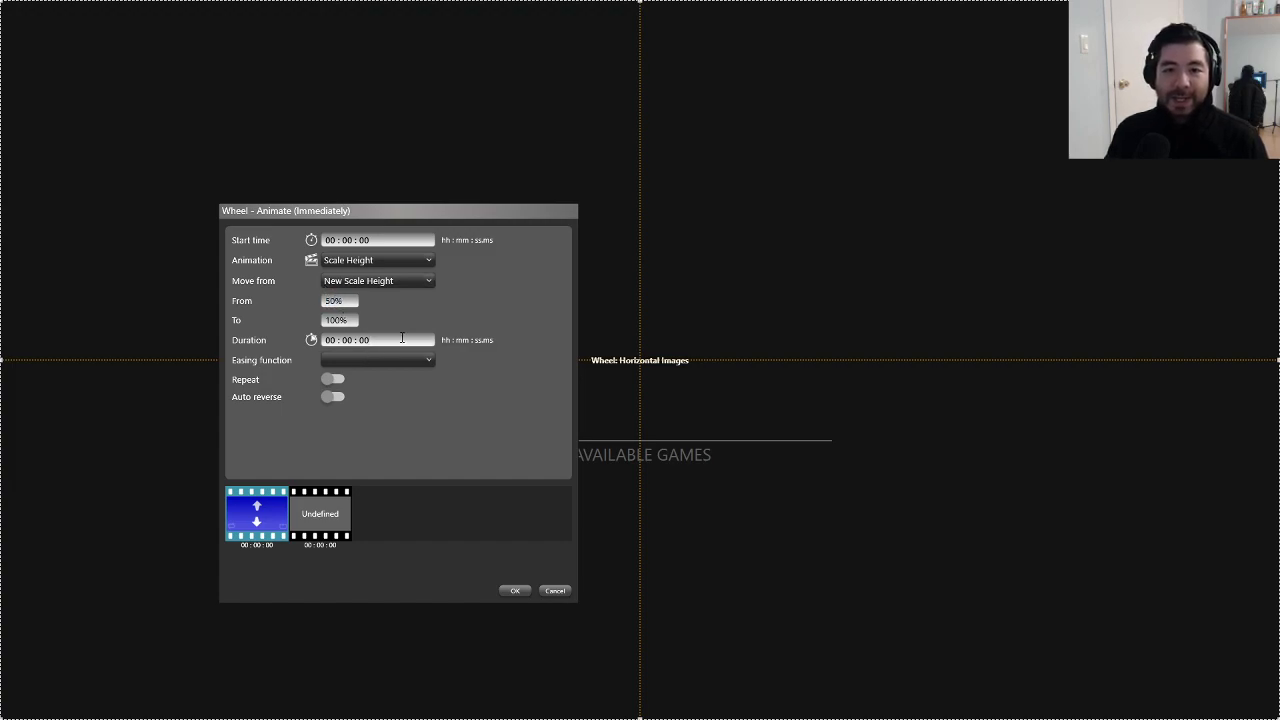
pyautogui.write('1')
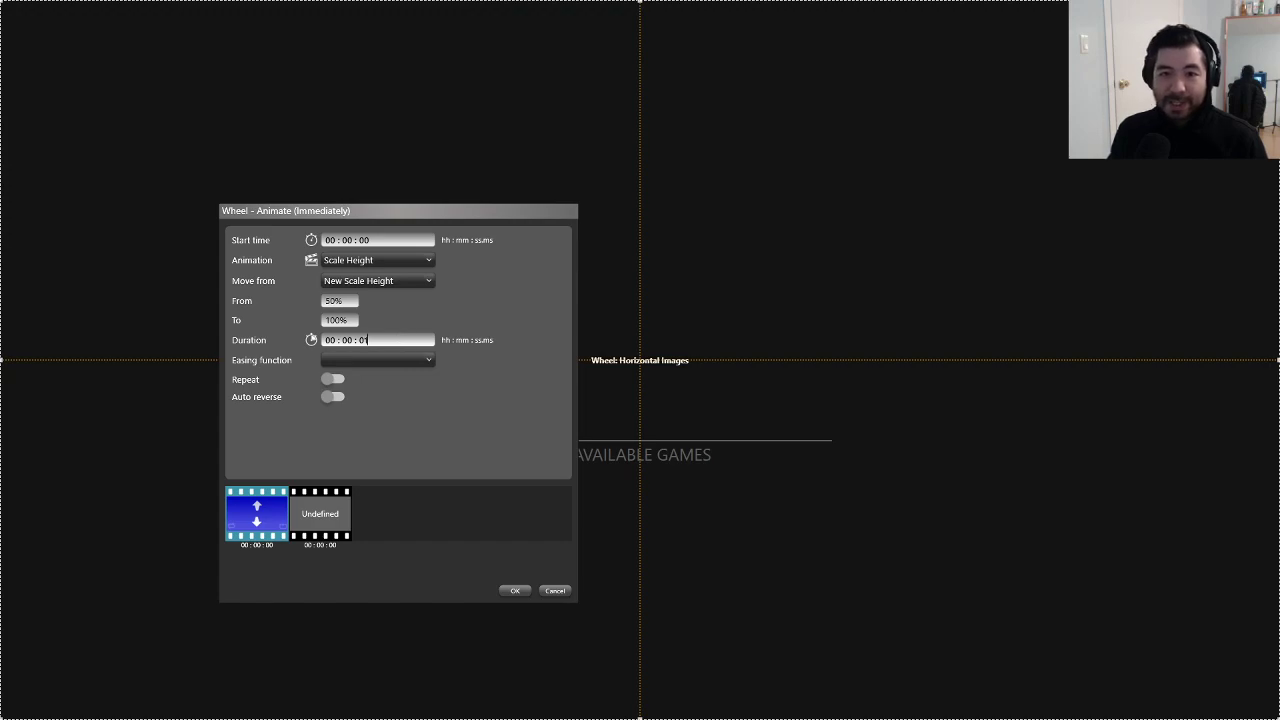
# Step: Give the Scale Height animation the PowerEase easing function in EaseOut mode and accept it
pyautogui.click(405, 361)
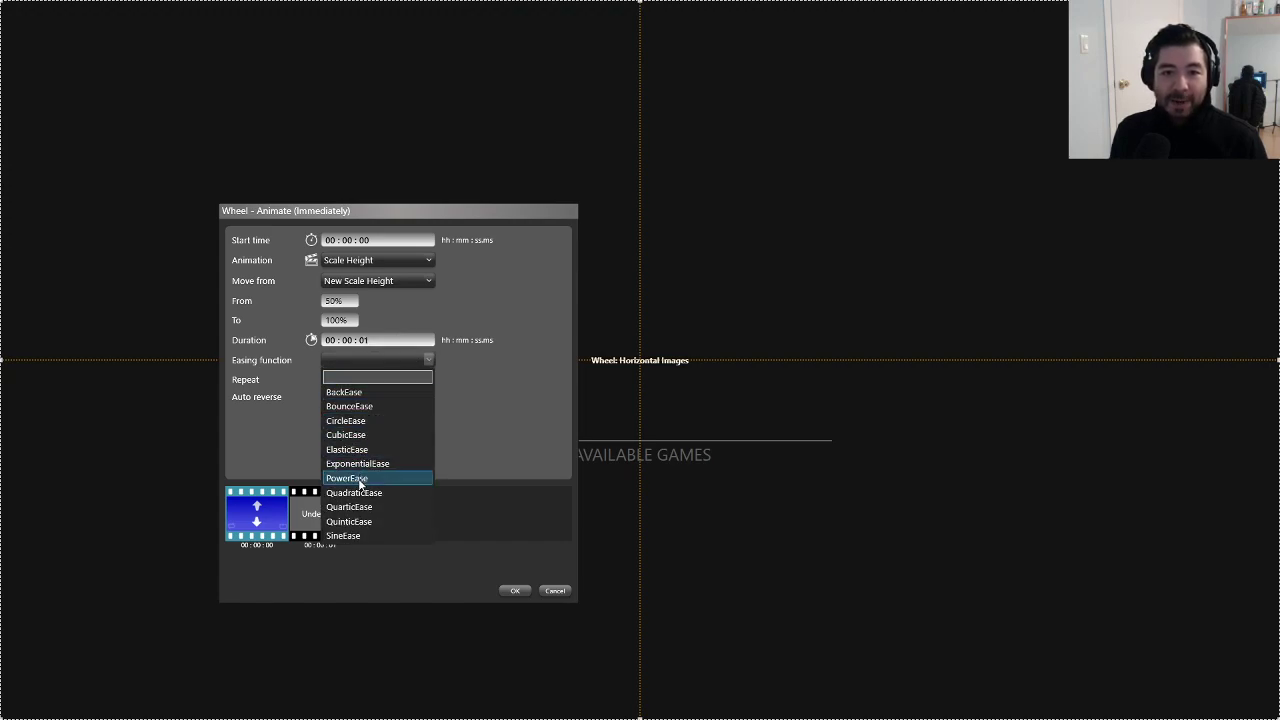
pyautogui.click(363, 480)
pyautogui.click(366, 403)
pyautogui.click(361, 446)
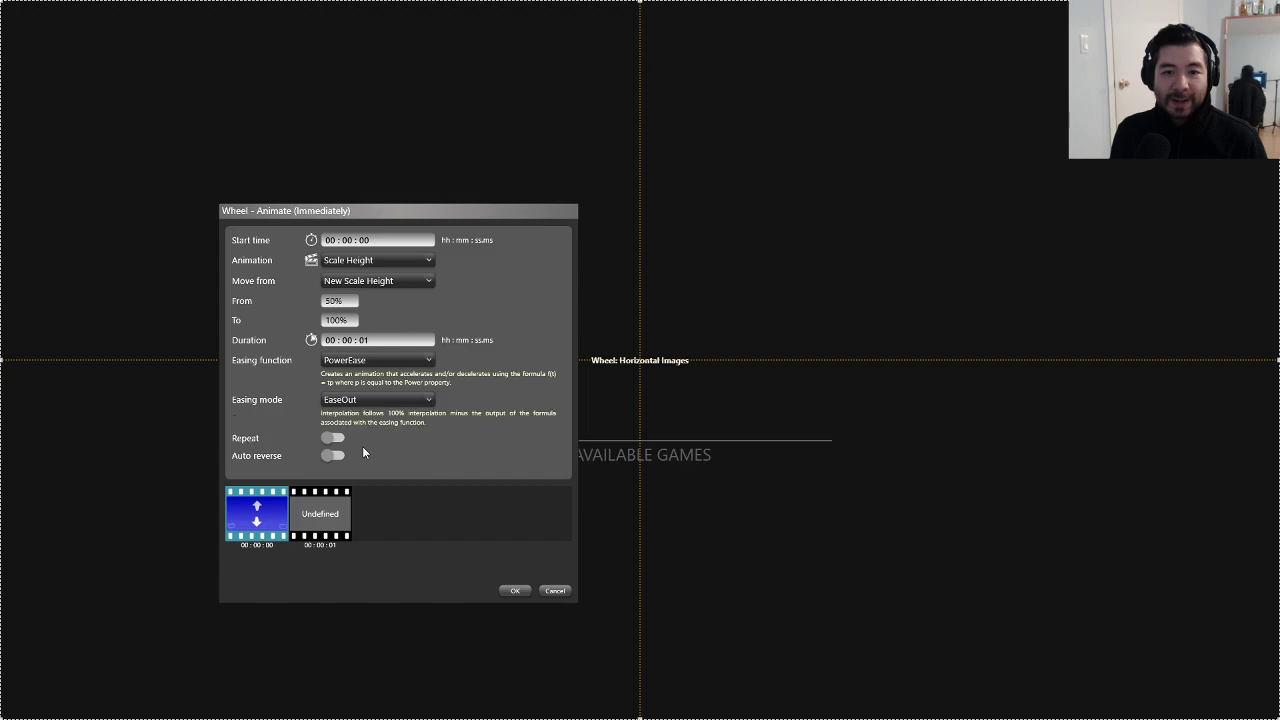
pyautogui.click(508, 590)
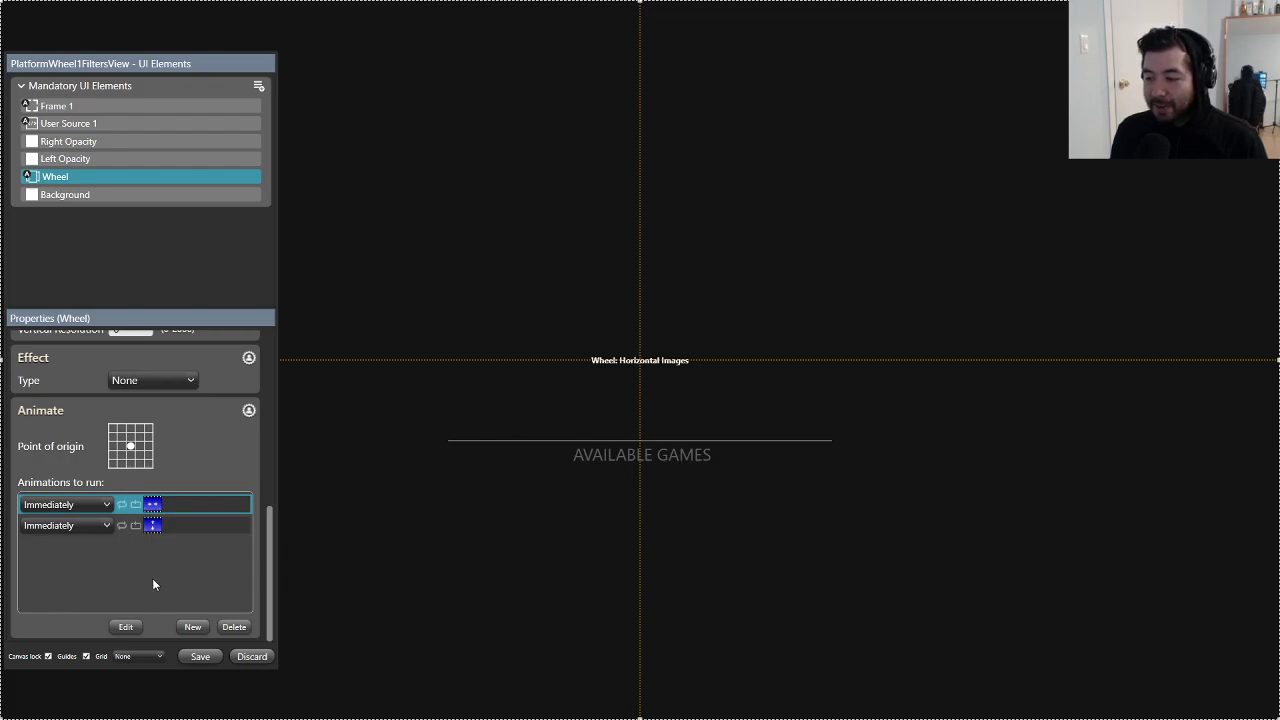
# Step: Remove the separate Scale Height animation from the Wheel's animations to run
pyautogui.click(186, 522)
pyautogui.rightClick(186, 522)
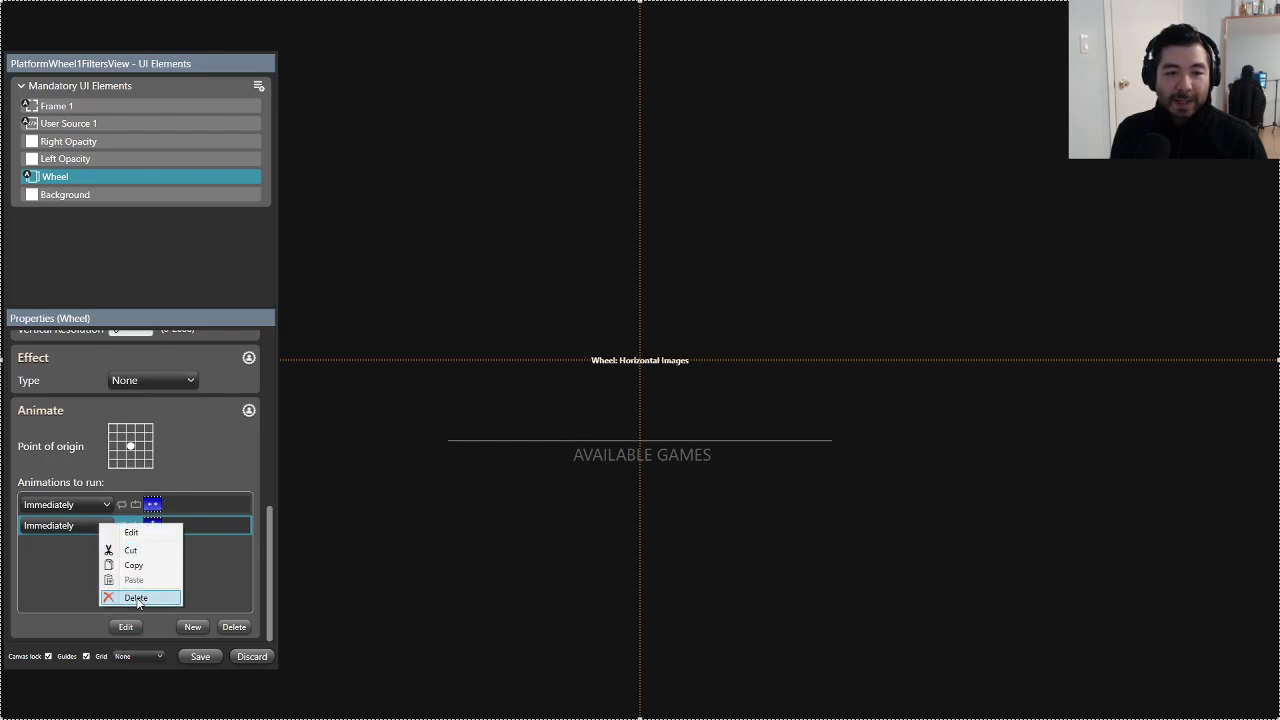
pyautogui.click(175, 550)
# Step: Add a Scale Height animation after the Wheel's Scale Width animation, with start time 00:00:00 and duration 00:00:01
pyautogui.click(190, 626)
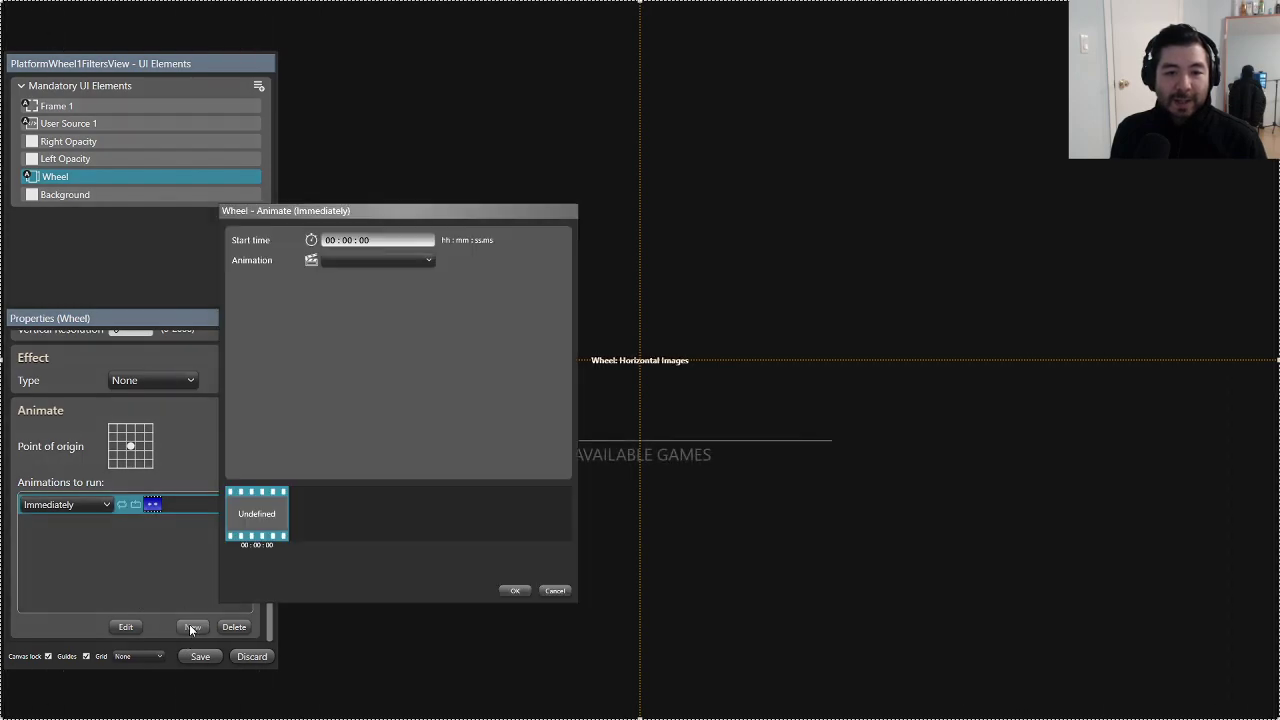
pyautogui.click(551, 590)
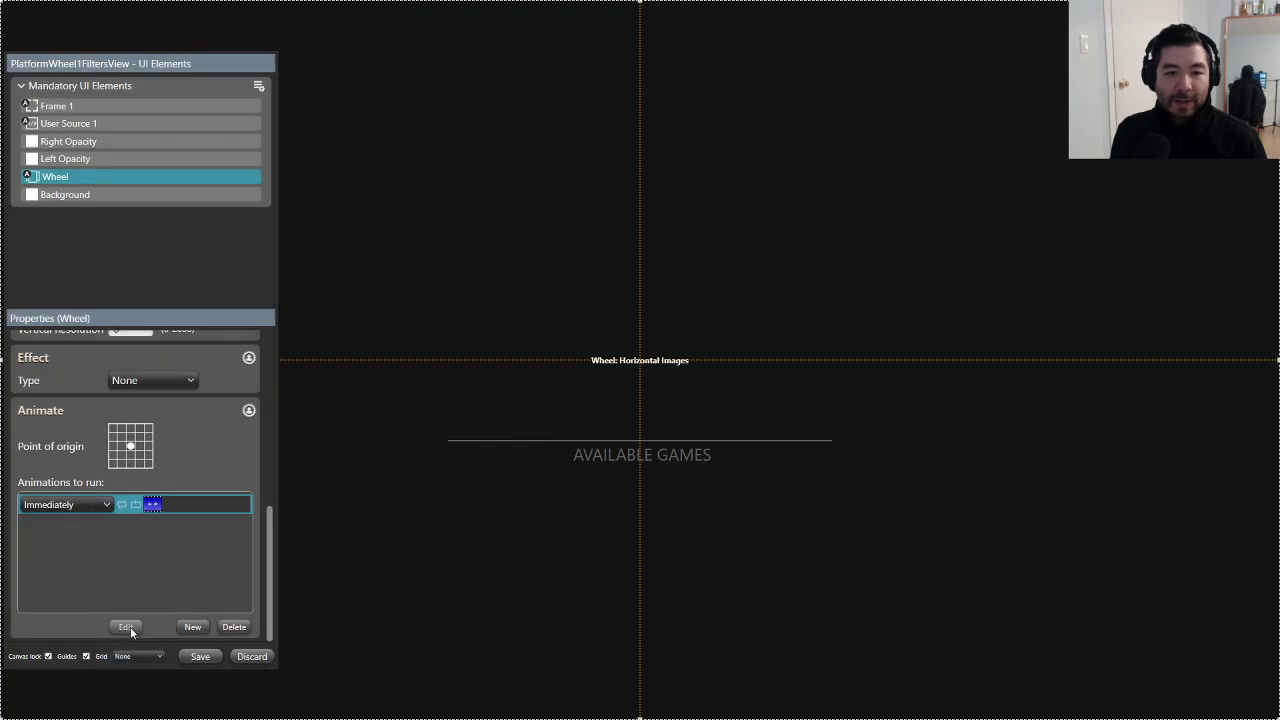
pyautogui.click(128, 628)
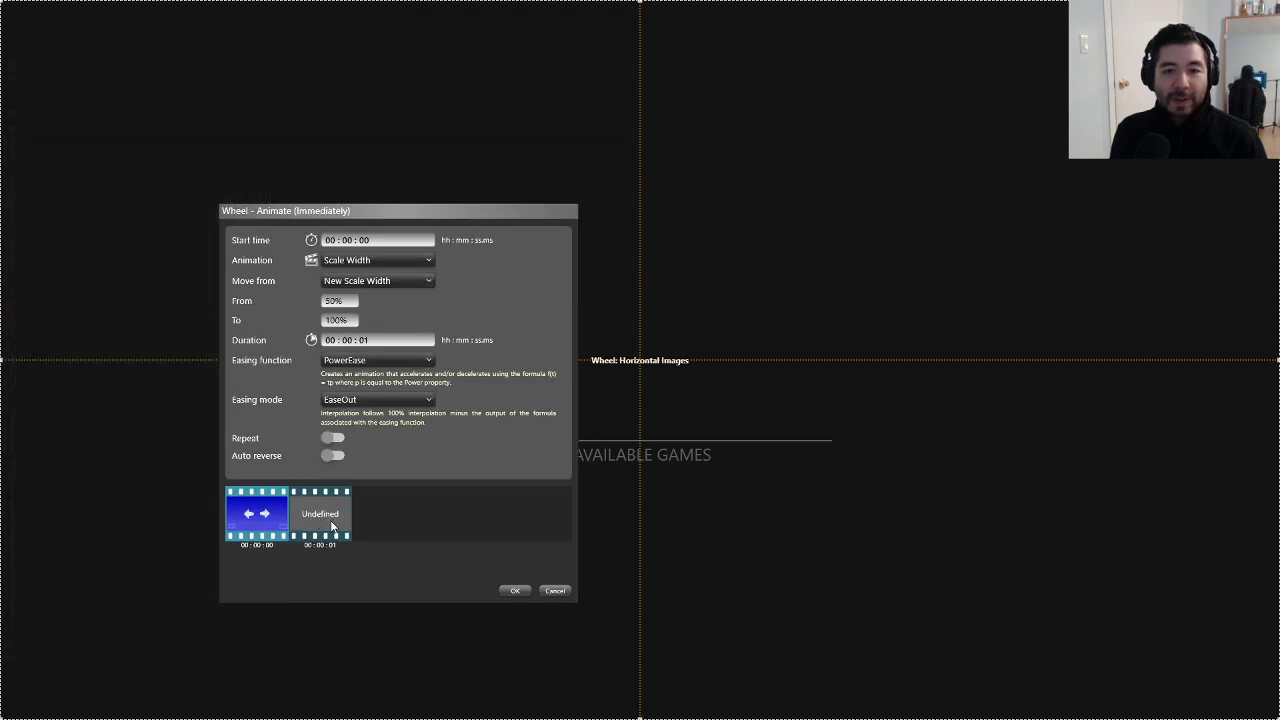
pyautogui.click(338, 517)
pyautogui.click(352, 262)
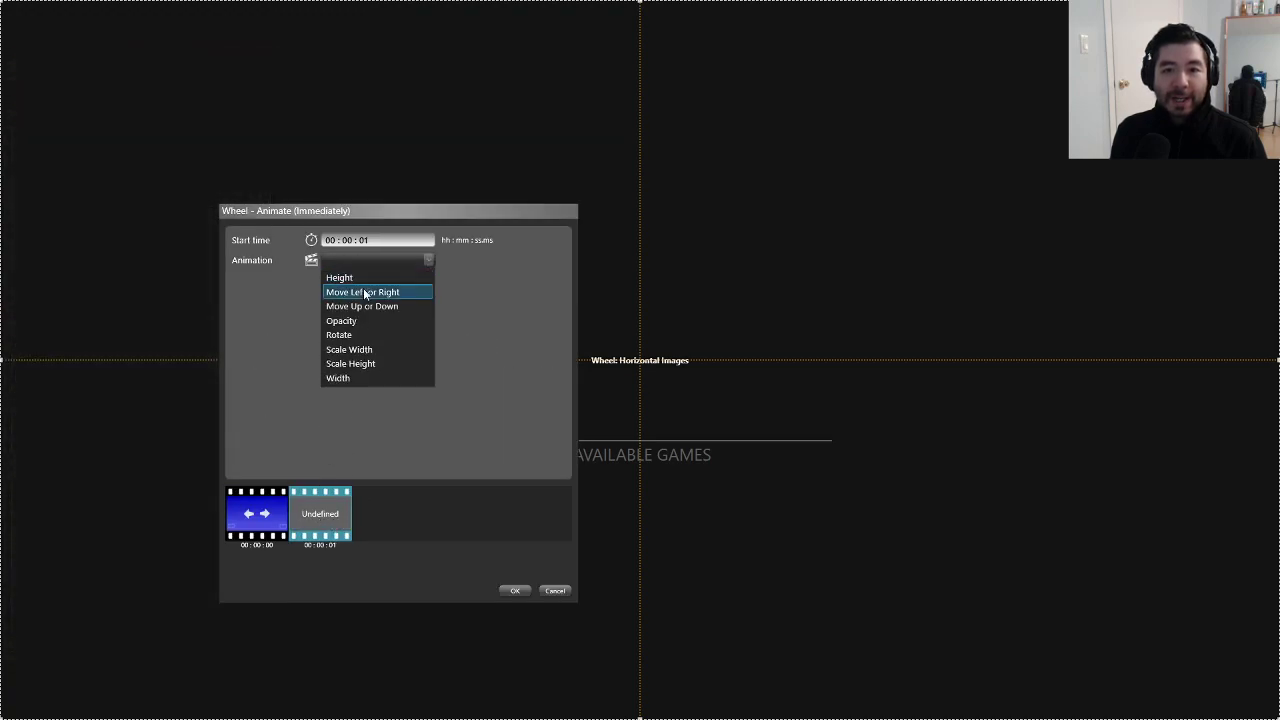
pyautogui.click(371, 364)
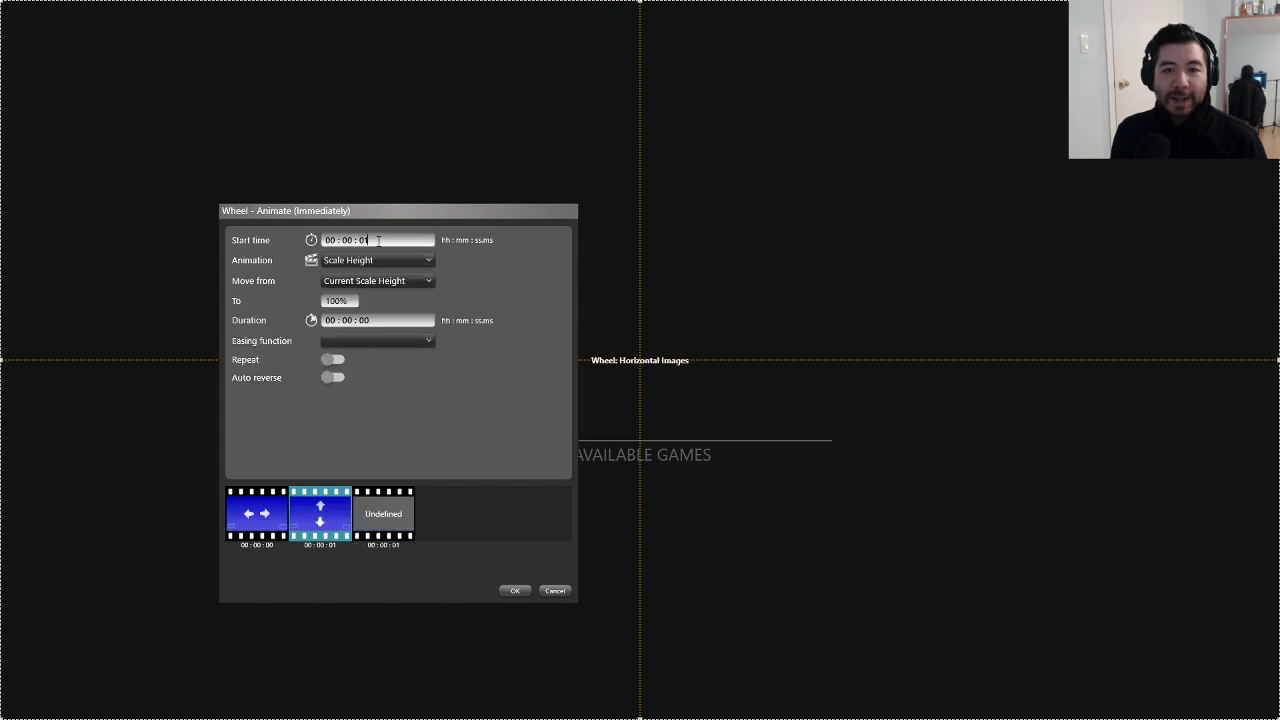
pyautogui.click(378, 241)
pyautogui.press('BackSpace')
pyautogui.write('0')
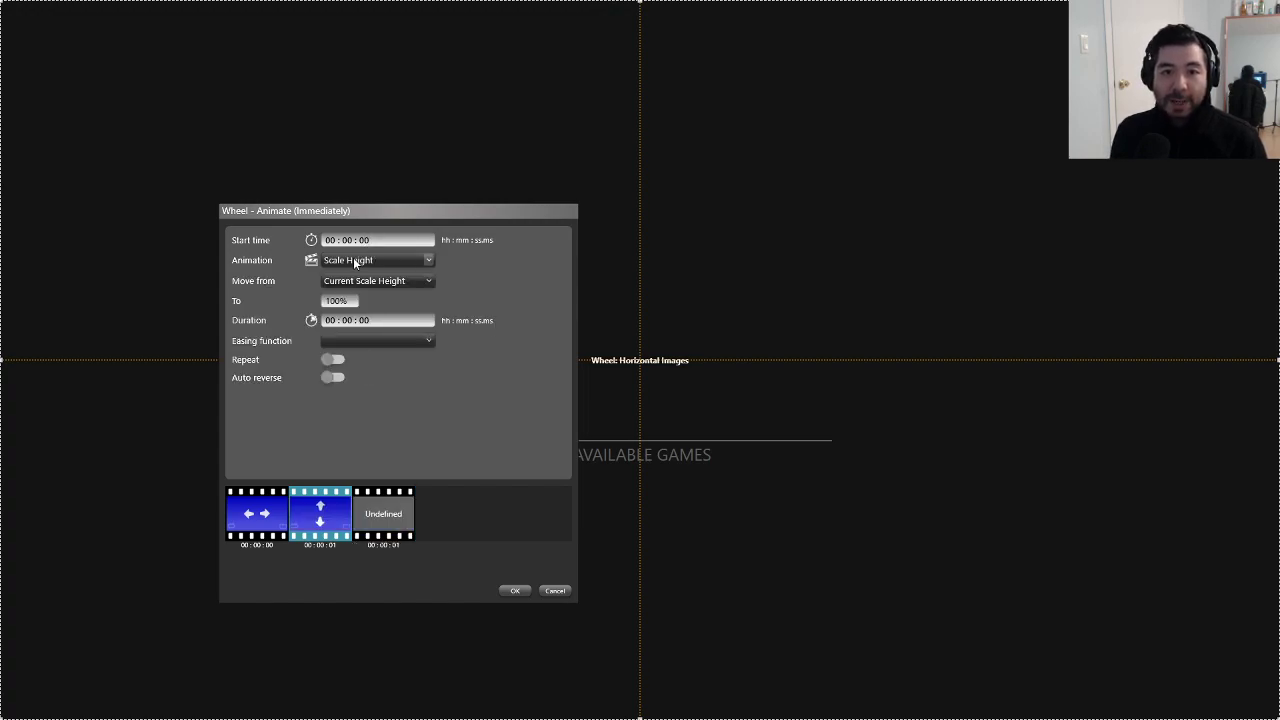
pyautogui.click(376, 320)
pyautogui.press('BackSpace')
pyautogui.write('1')
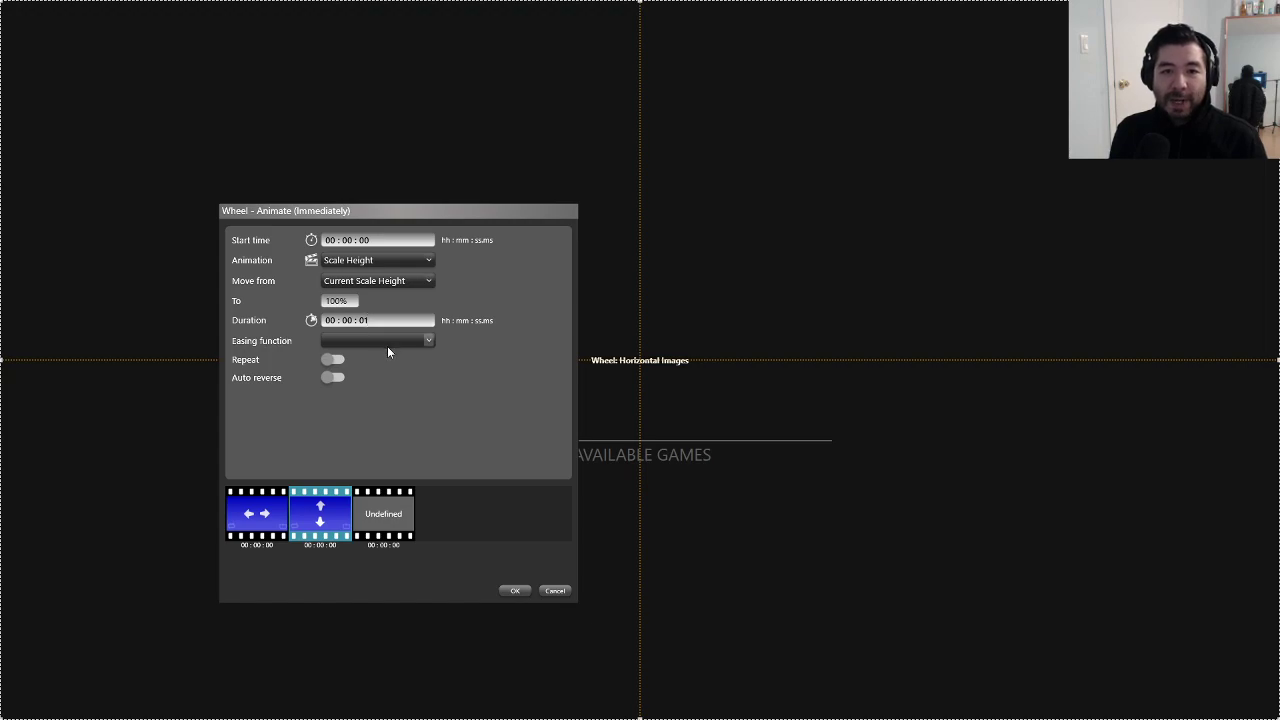
# Step: Apply PowerEase in EaseOut mode to the added Scale Height animation and accept the Wheel's animation sequence
pyautogui.click(387, 343)
pyautogui.click(370, 447)
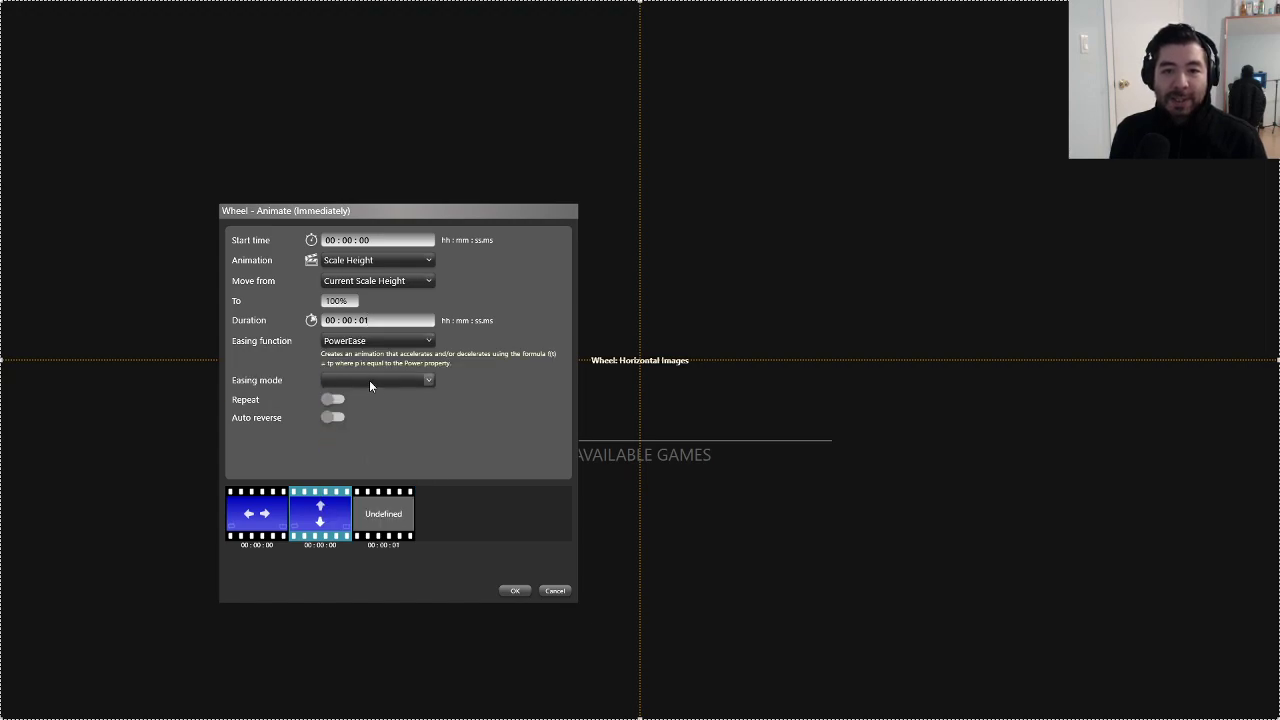
pyautogui.click(369, 380)
pyautogui.click(357, 425)
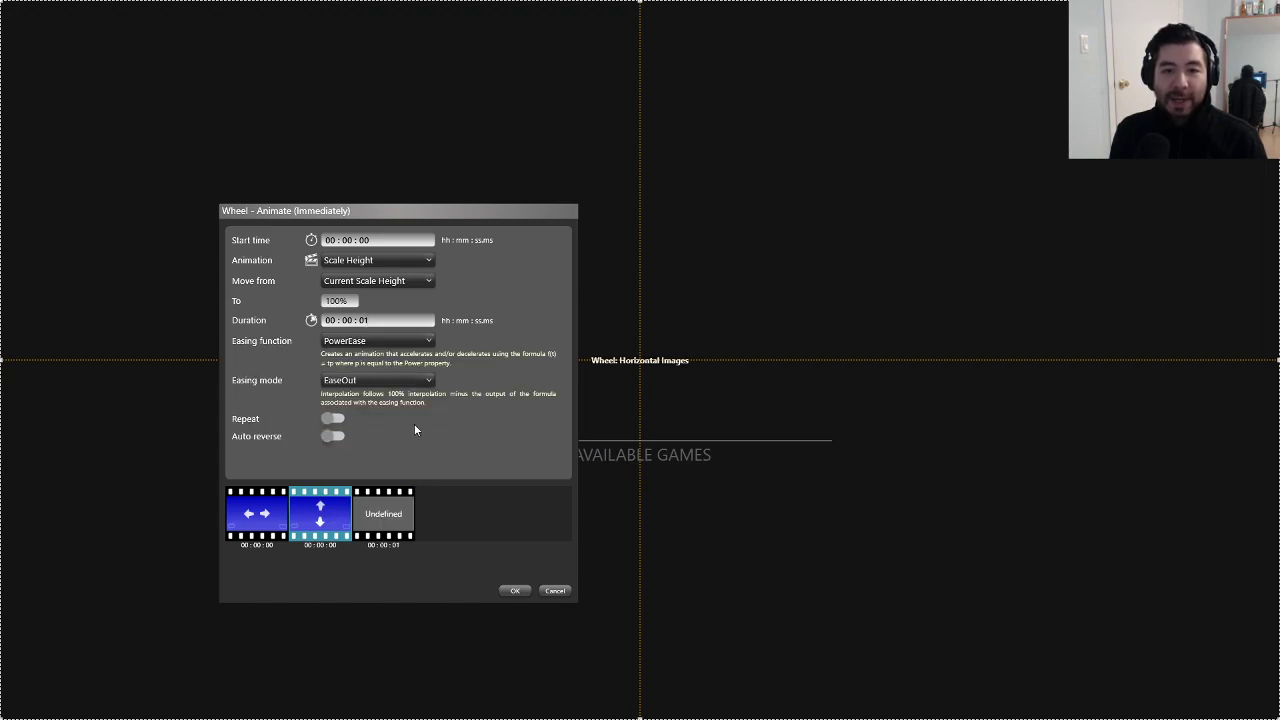
pyautogui.click(514, 591)
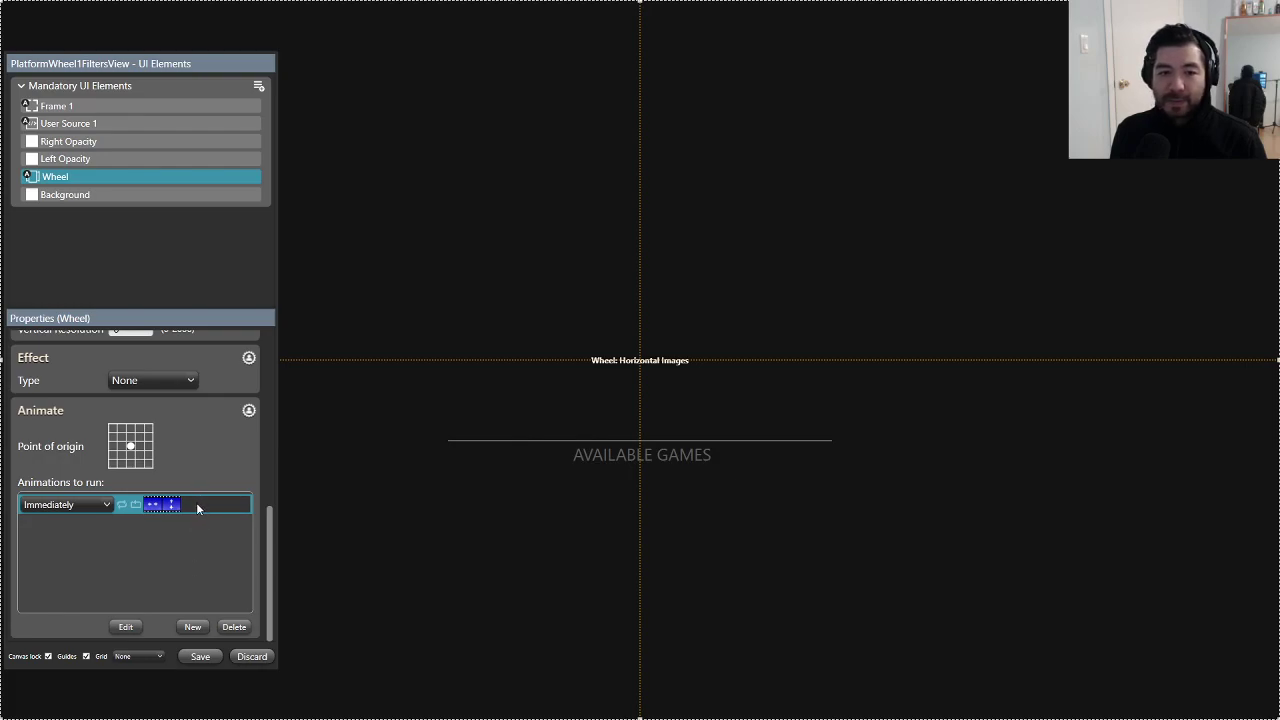
# Step: Copy the Wheel's Scale Width animation into the second slot of the same sequence and change the copy to Scale Height
pyautogui.rightClick(250, 511)
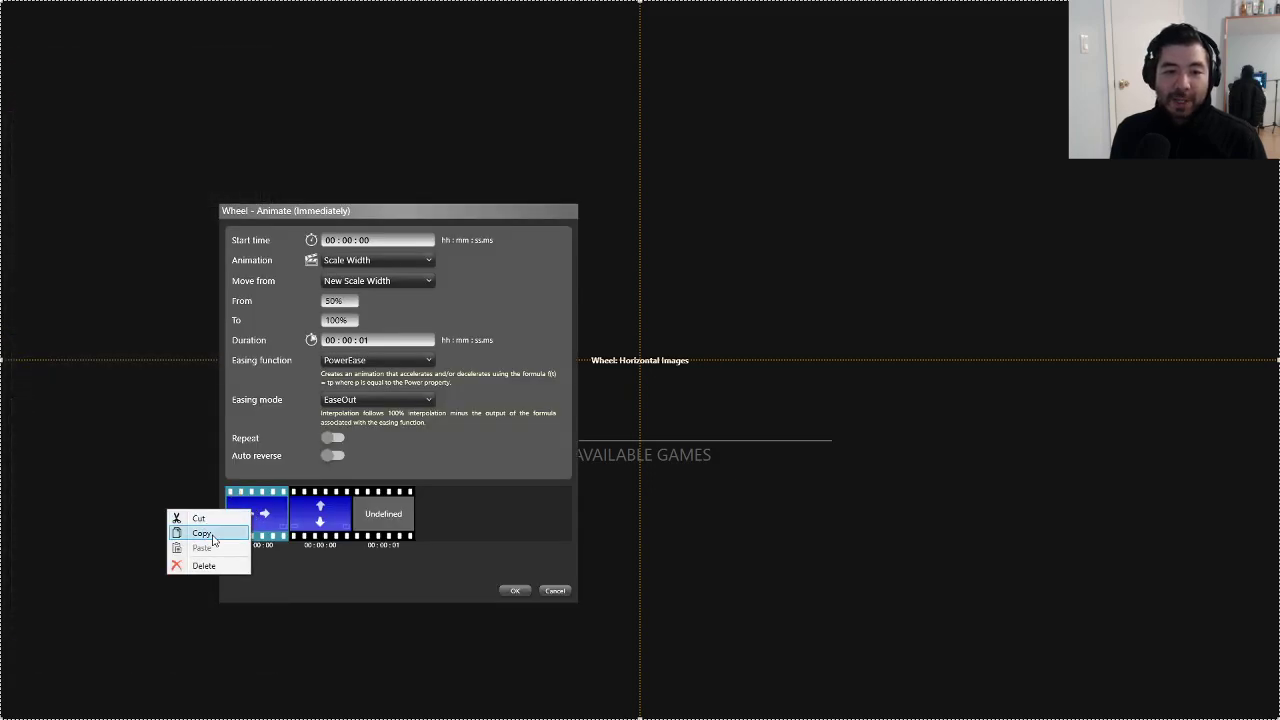
pyautogui.click(330, 515)
pyautogui.rightClick(330, 517)
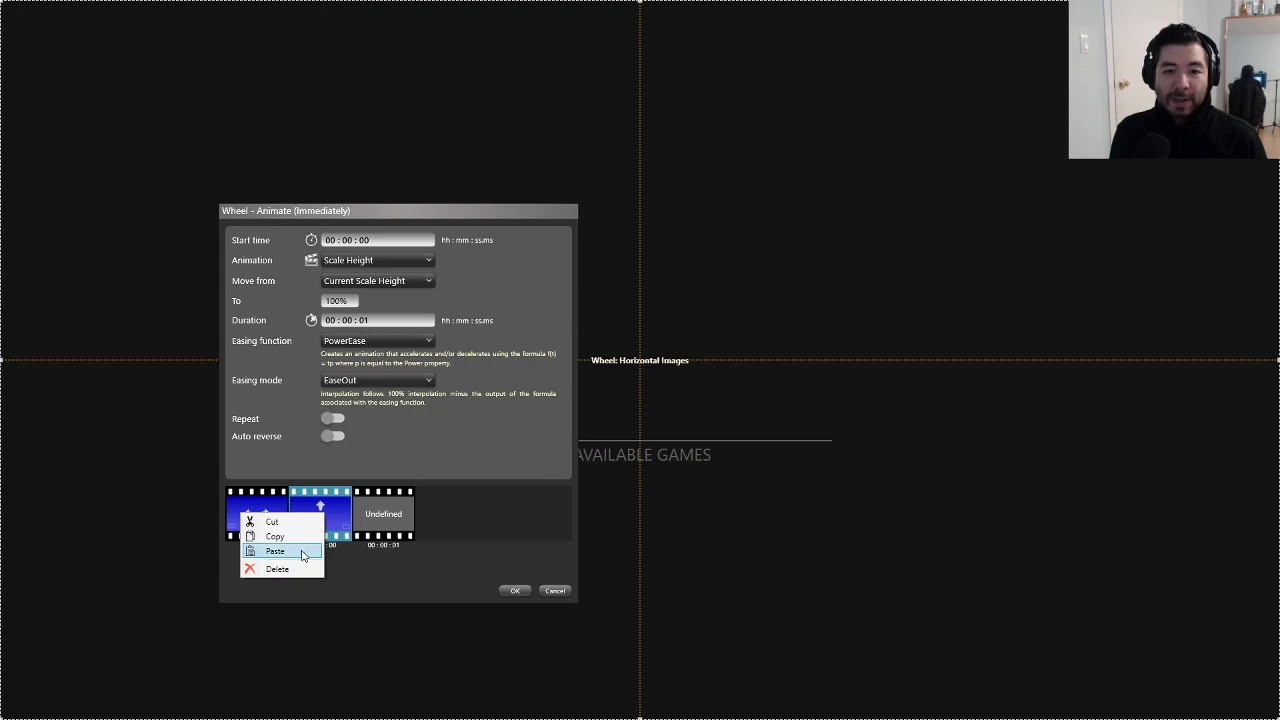
pyautogui.click(296, 550)
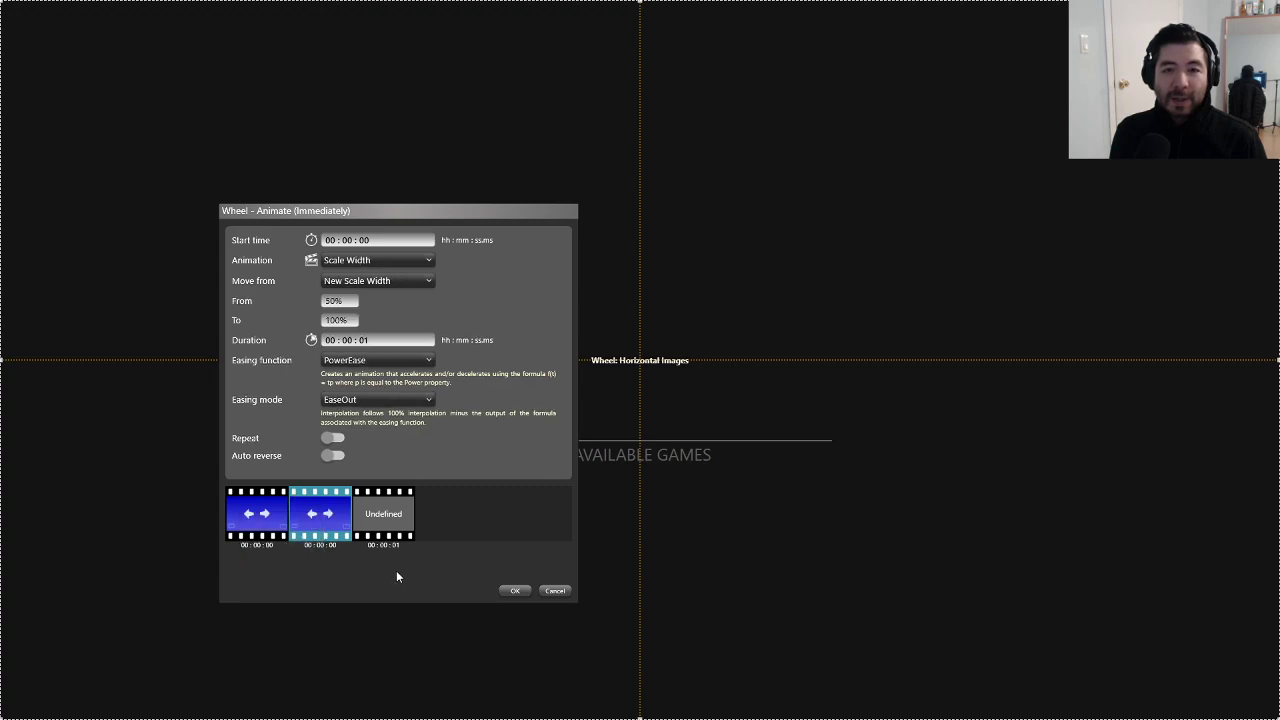
pyautogui.click(372, 258)
pyautogui.click(392, 363)
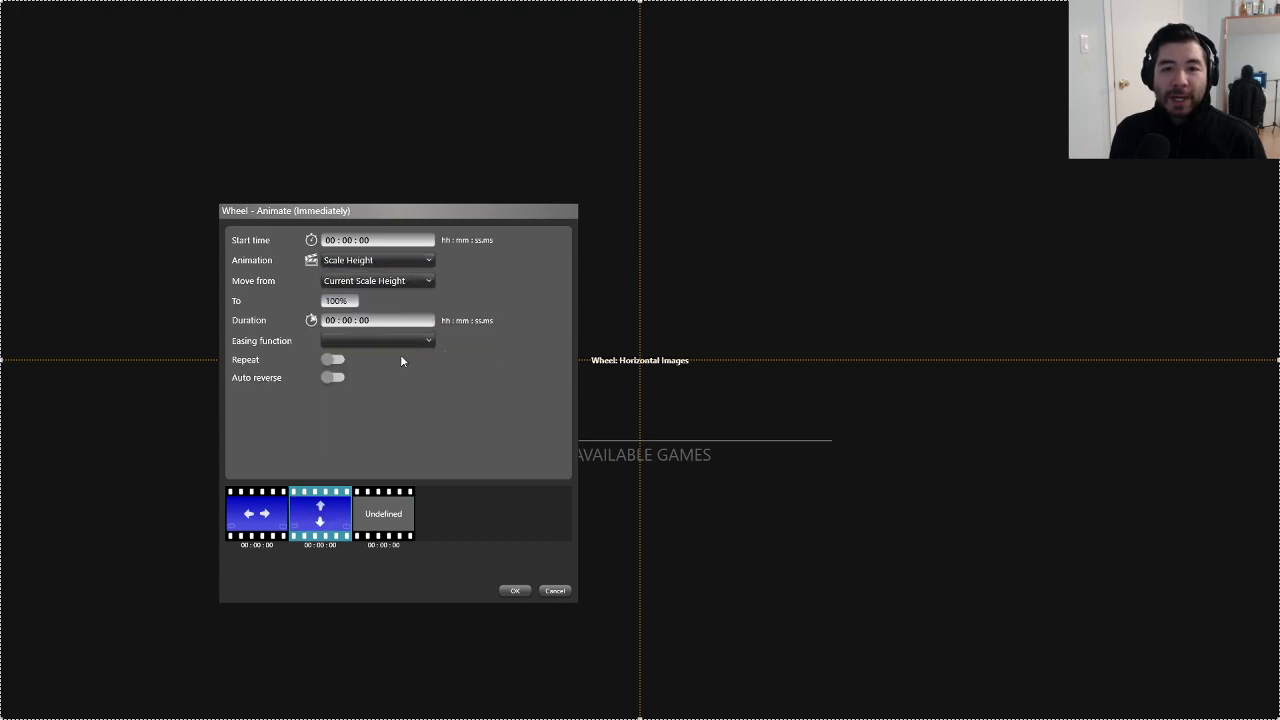
# Step: Make the second animation start from a new scale height of 50% with a duration of 00:00:01
pyautogui.click(371, 282)
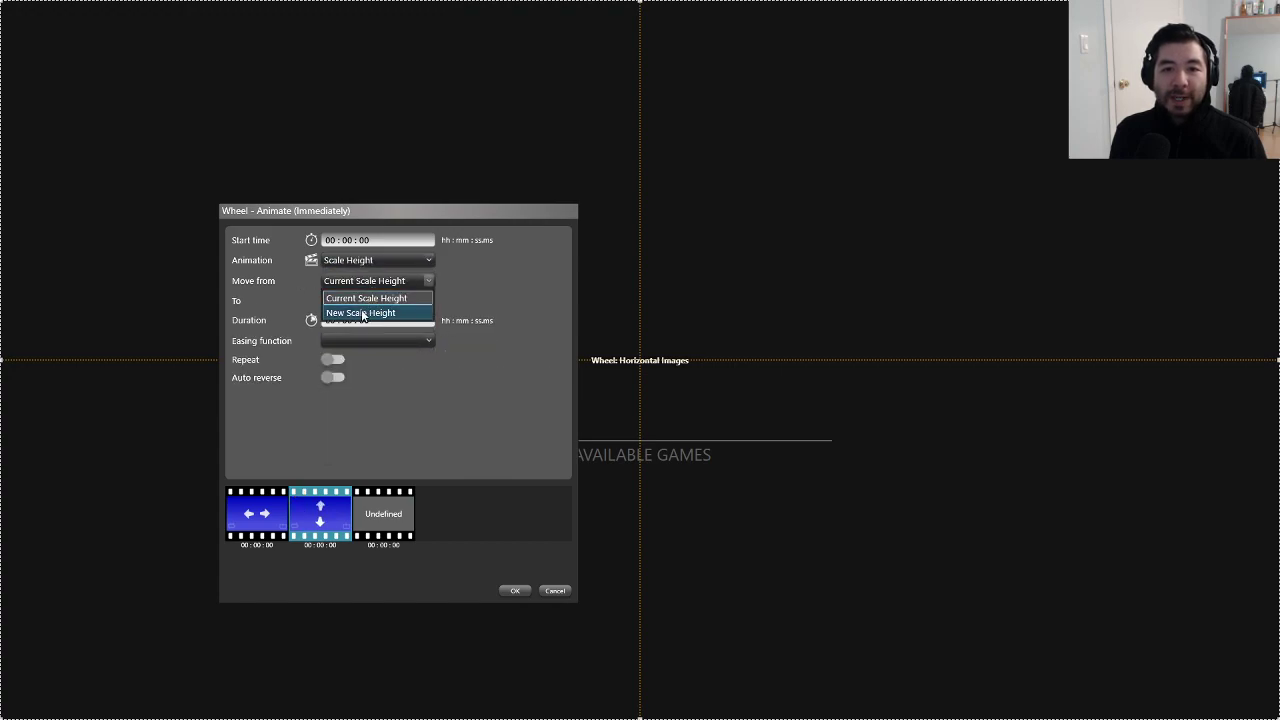
pyautogui.click(363, 313)
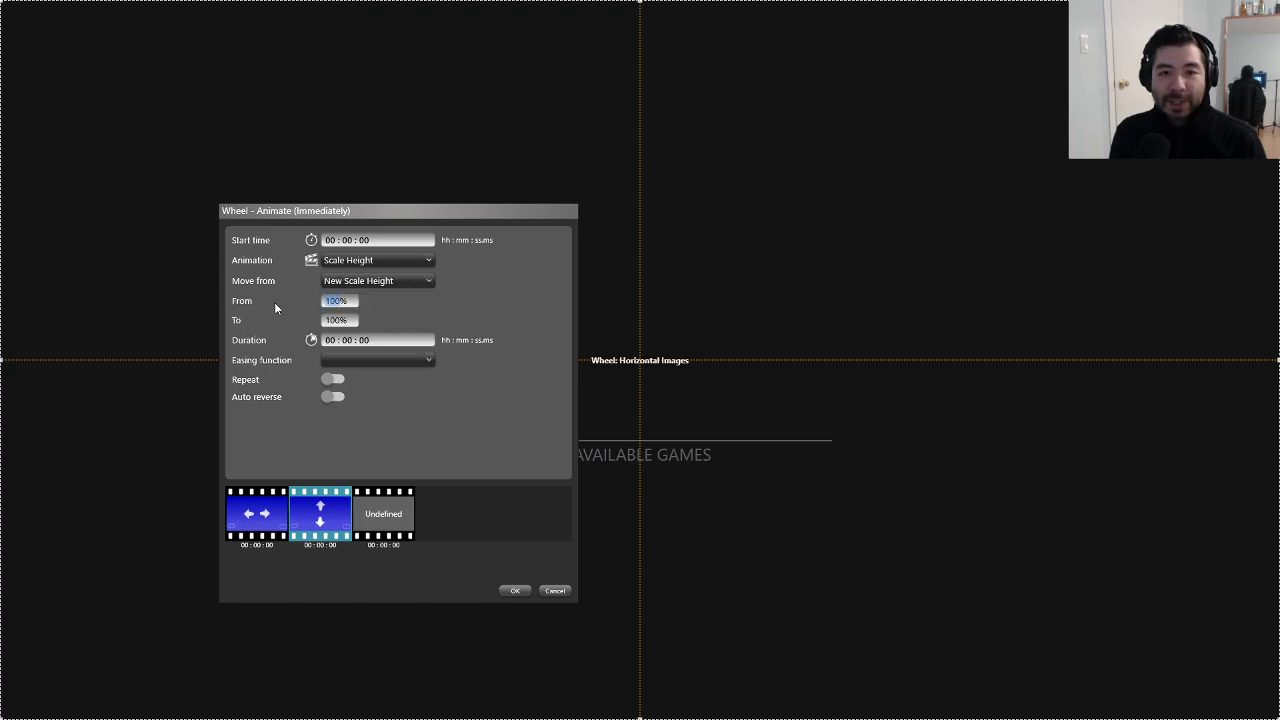
pyautogui.write('50')
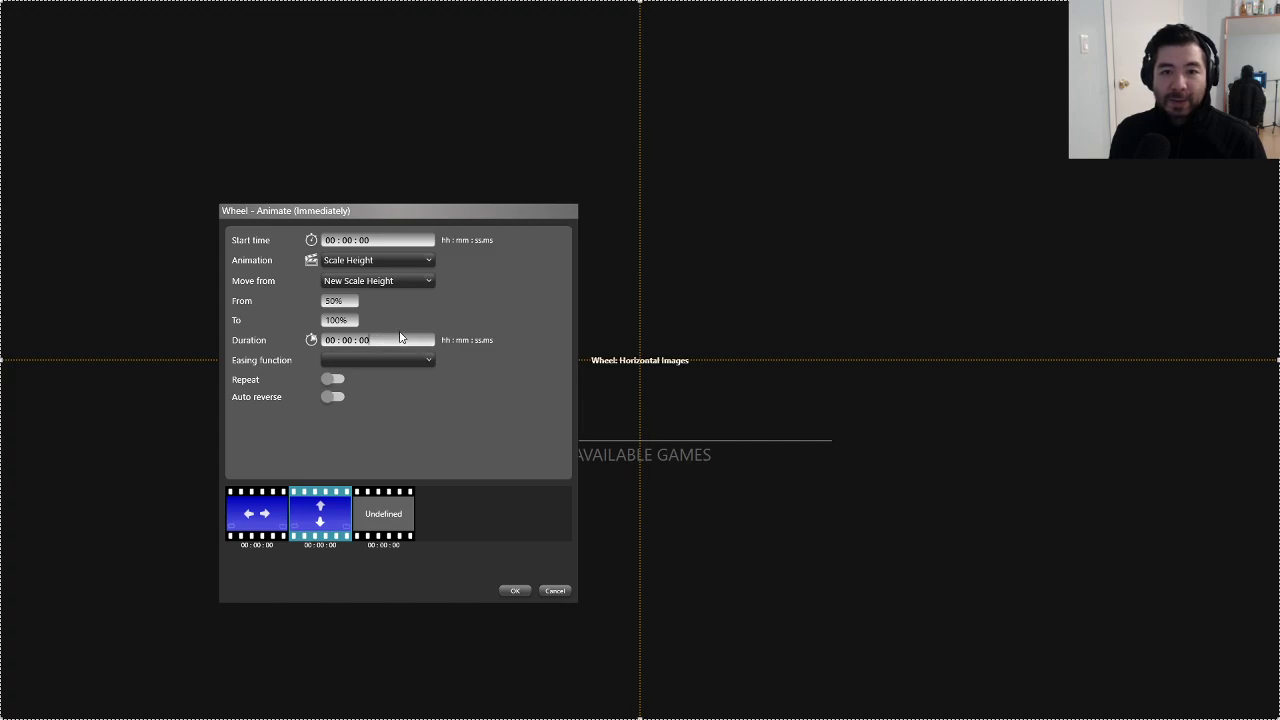
pyautogui.write('1')
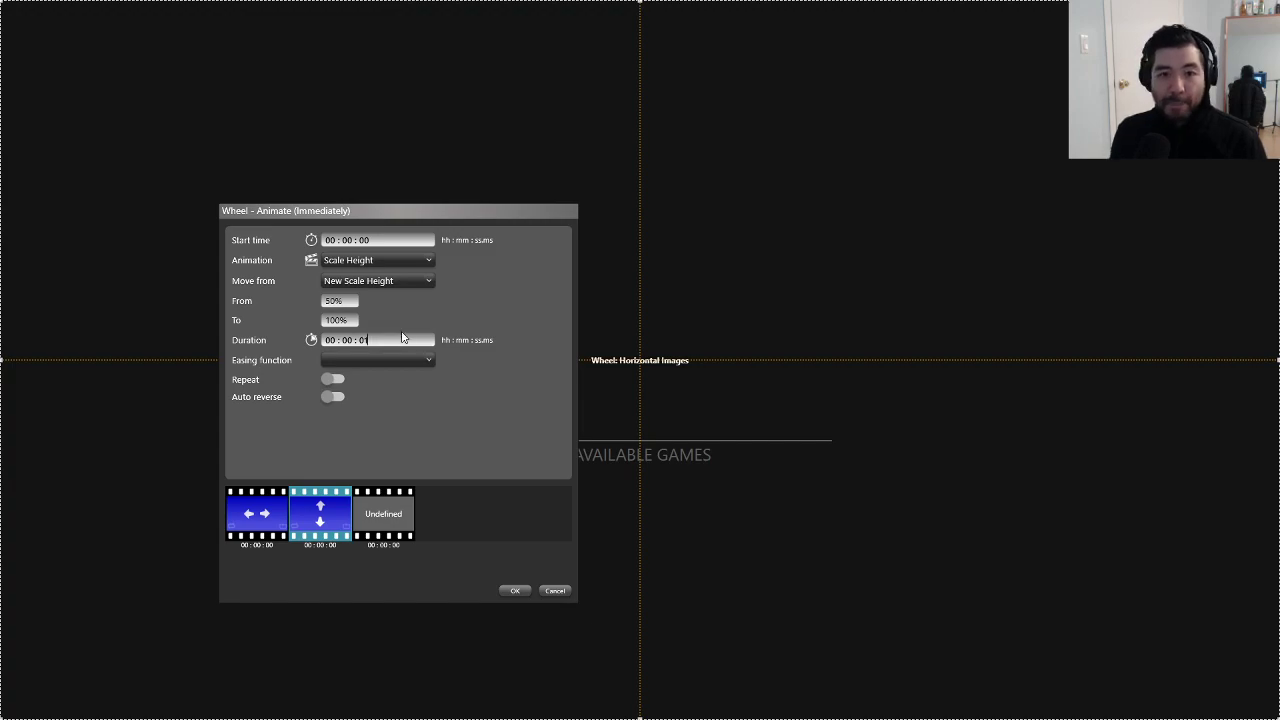
# Step: Set the Scale Height animation's easing function to PowerEase in EaseOut mode and accept the combined animation sequence
pyautogui.click(397, 360)
pyautogui.click(362, 477)
pyautogui.click(365, 401)
pyautogui.click(360, 442)
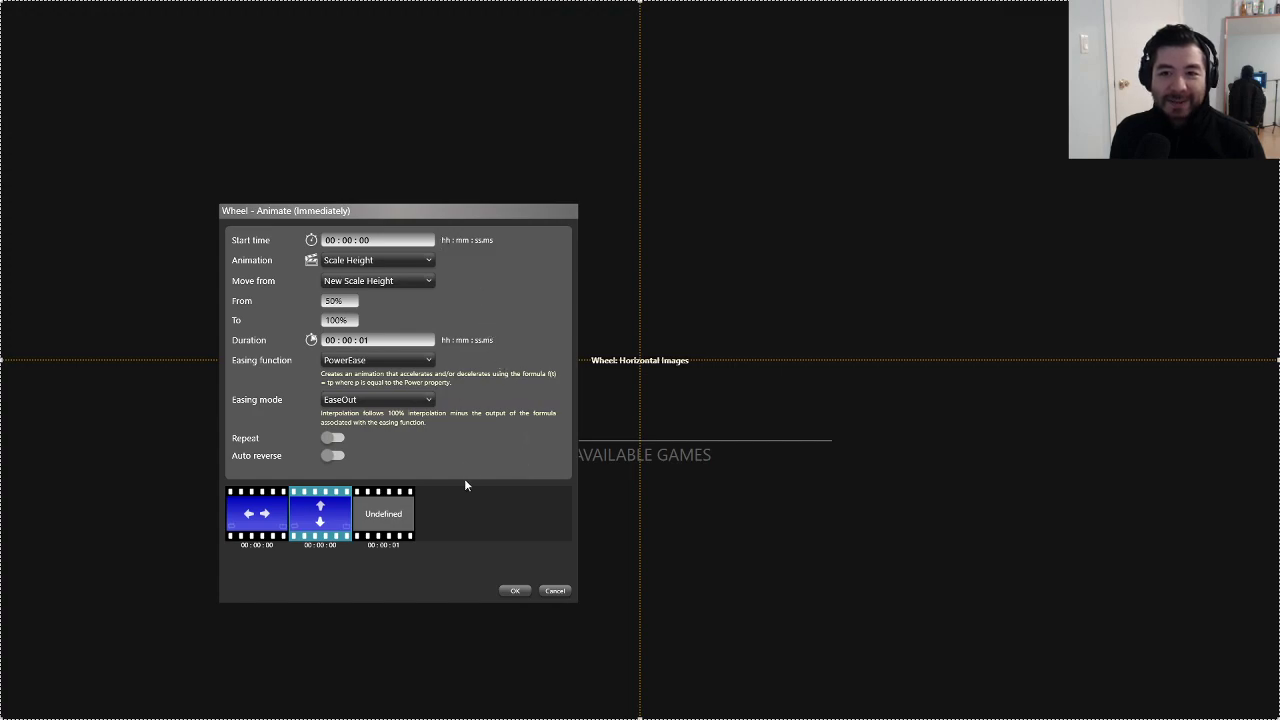
pyautogui.click(512, 591)
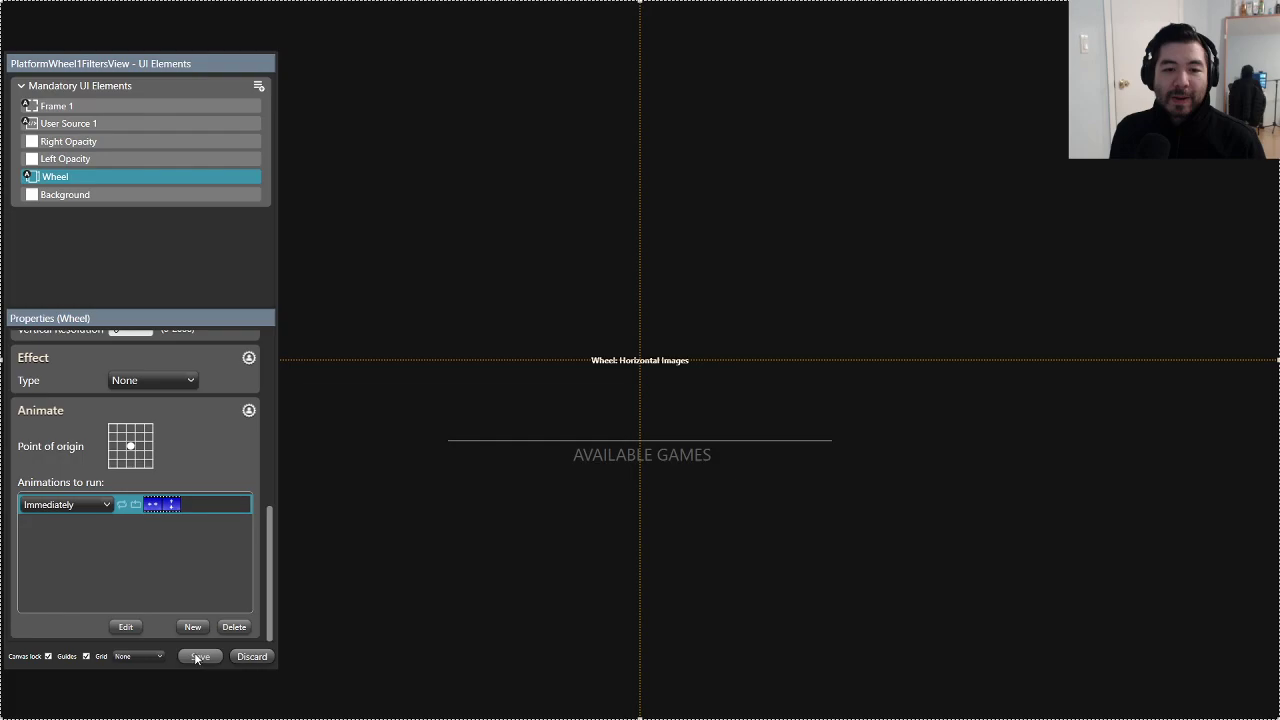
# Step: Save the PlatformWheel1FiltersView edits and publish the ArtBook theme, ignoring the folder deletion error
pyautogui.click(199, 656)
pyautogui.press('Escape')
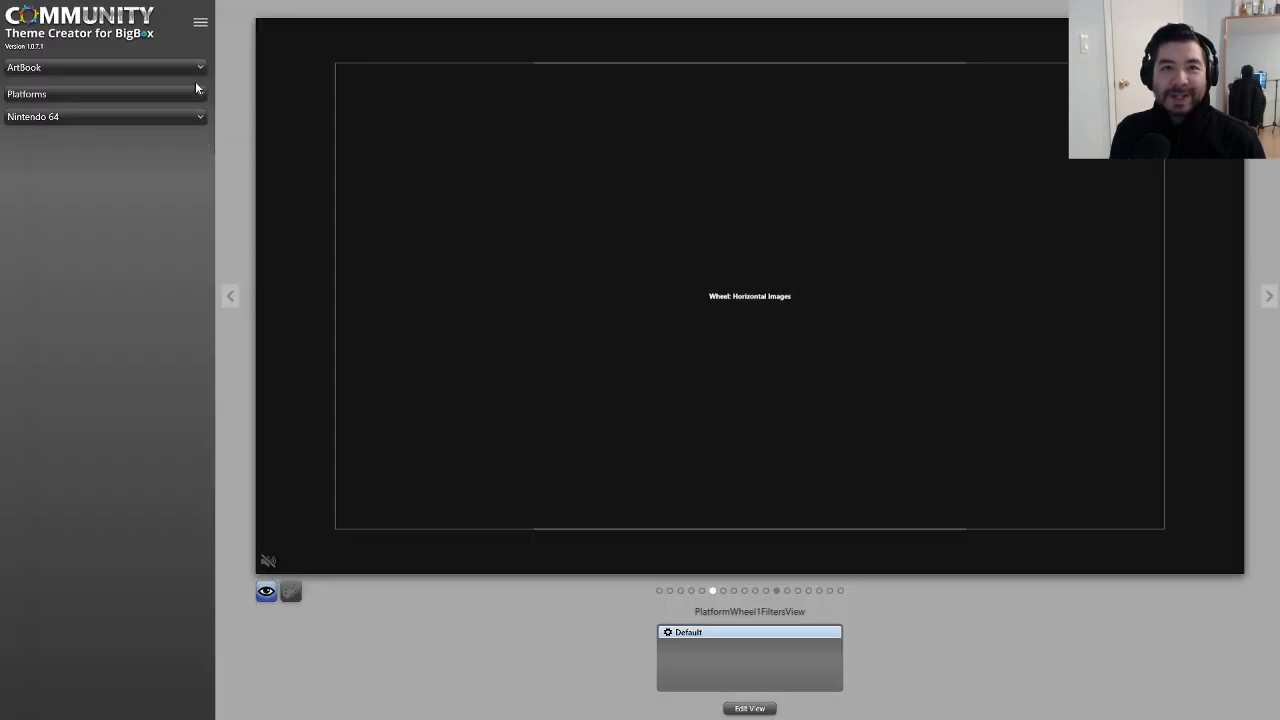
pyautogui.click(200, 24)
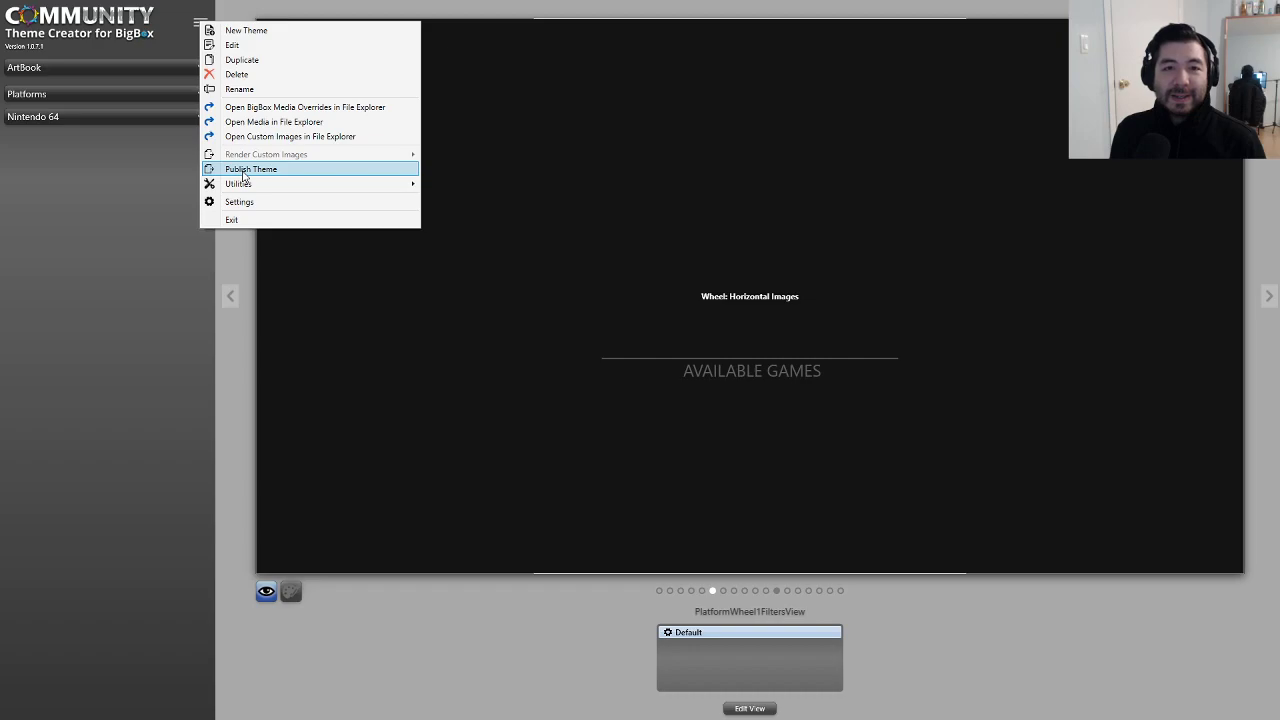
pyautogui.click(250, 169)
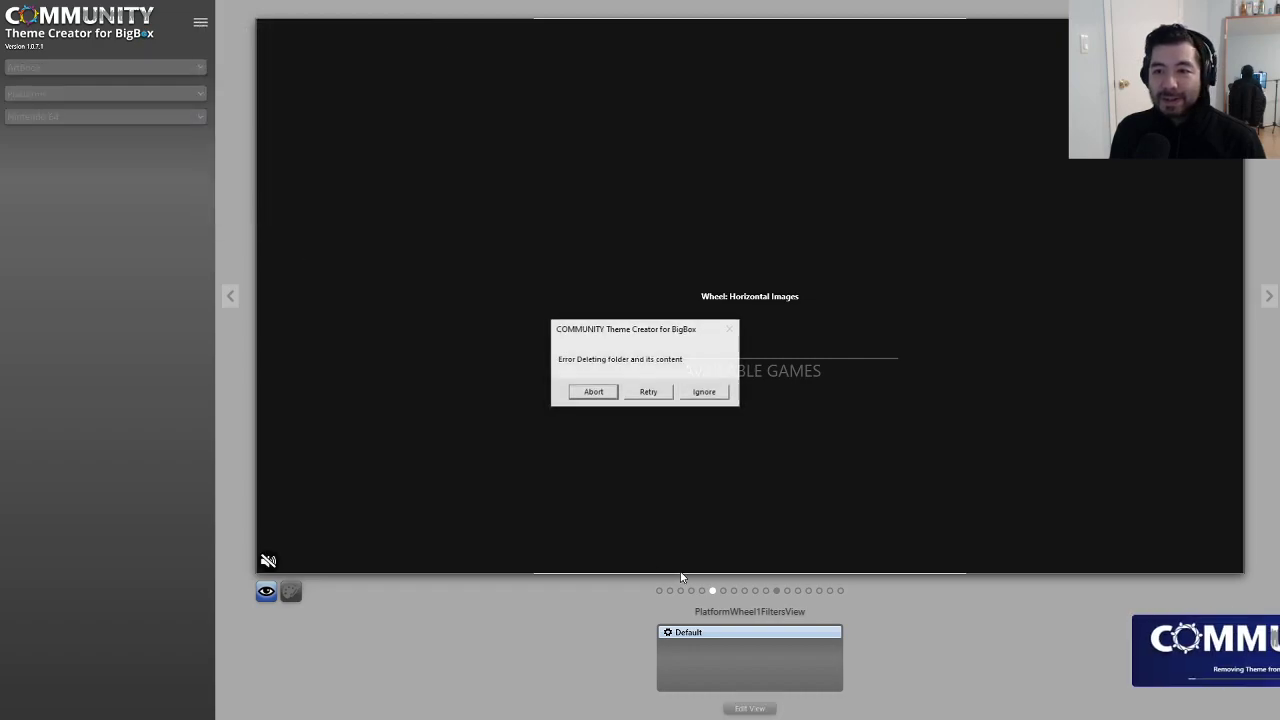
pyautogui.click(701, 391)
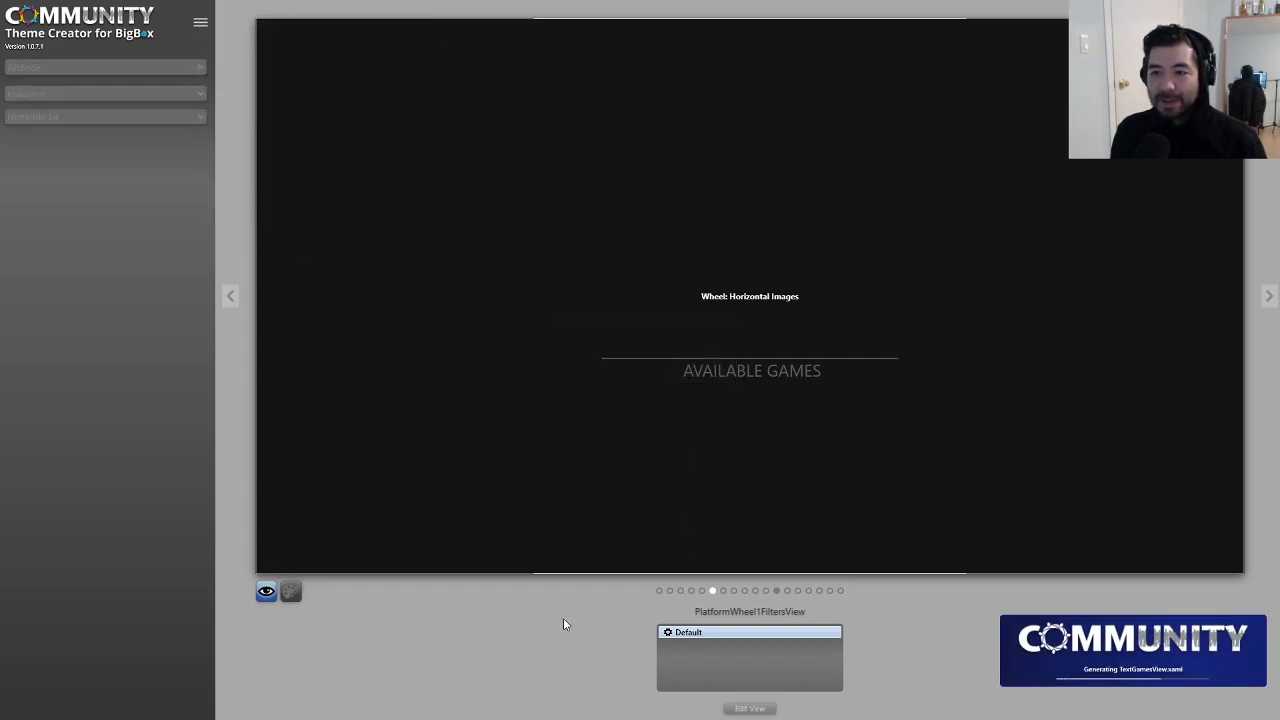
# Step: Switch to LaunchBox Big Box and cycle through the platform views back to the horizontal wheel view
pyautogui.hotkey('alt', 'Tab')
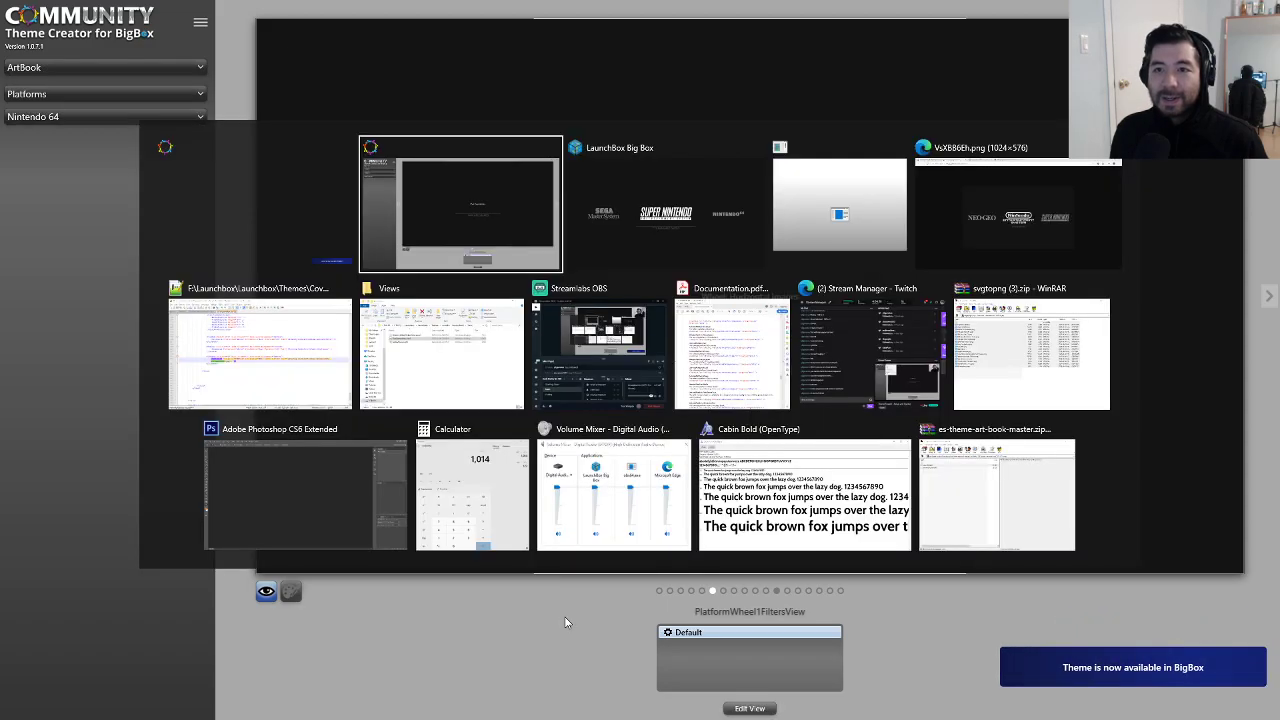
pyautogui.press('pagedown')
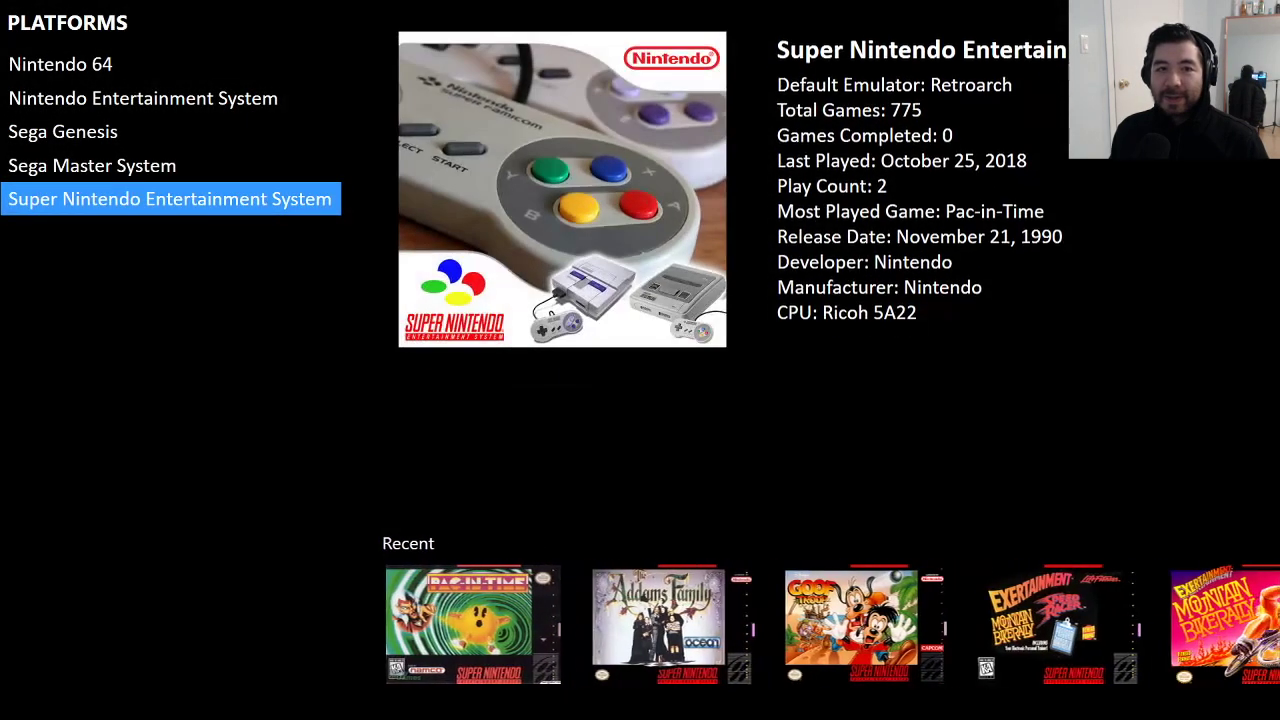
pyautogui.press('pagedown')
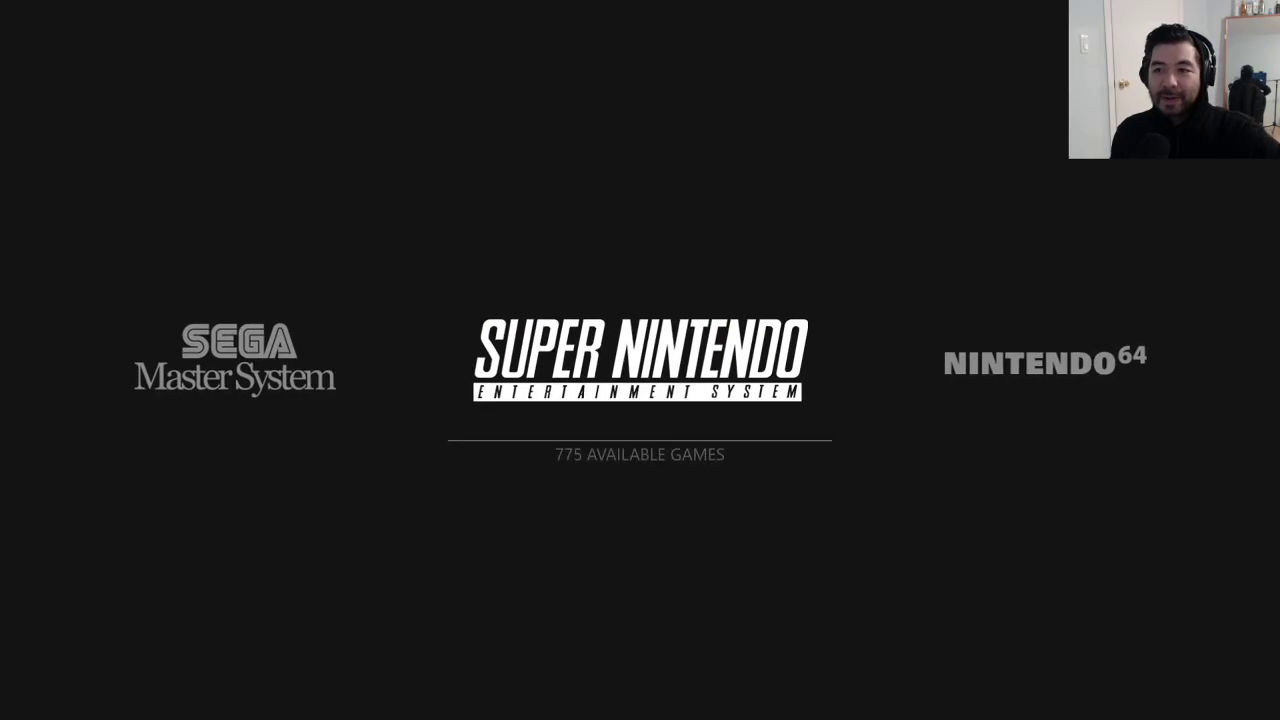
pyautogui.press('pagedown')
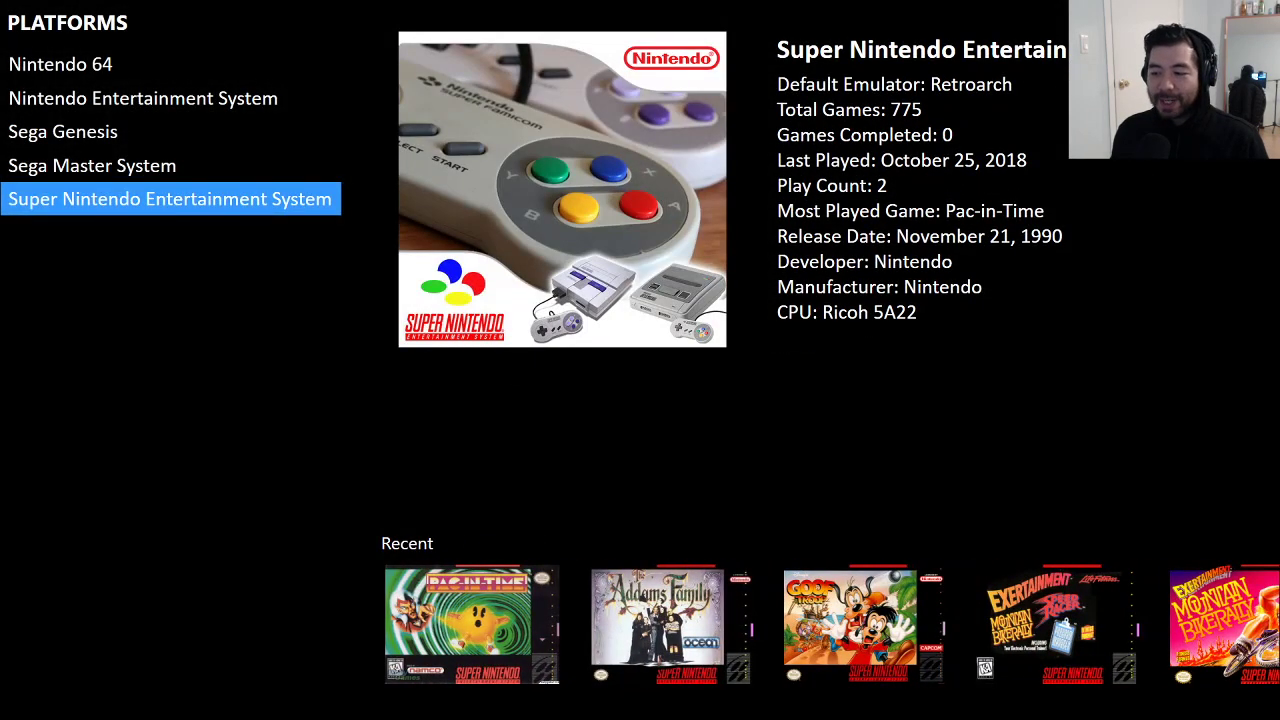
pyautogui.press('pageup')
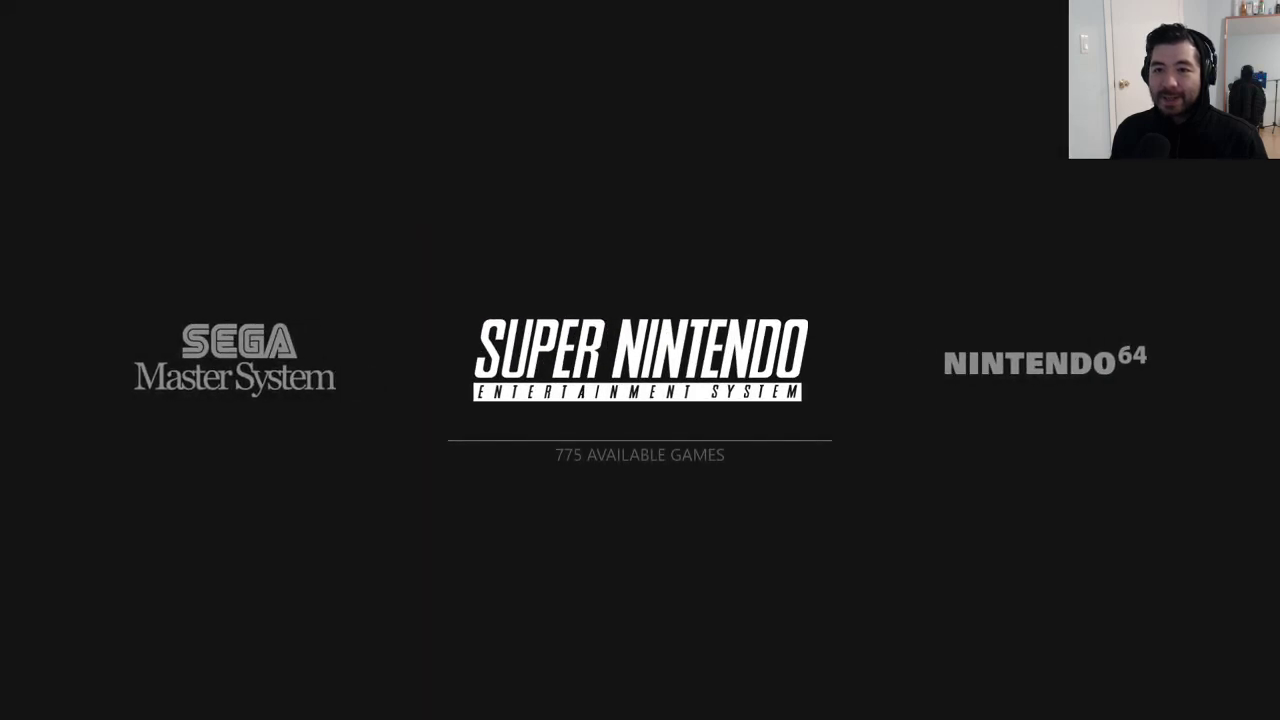
# Step: Browse the platform wheel in both directions to examine its scaling animation and the timing of the line and games count
pyautogui.press('Right')
pyautogui.press('Right')
pyautogui.press('Right')
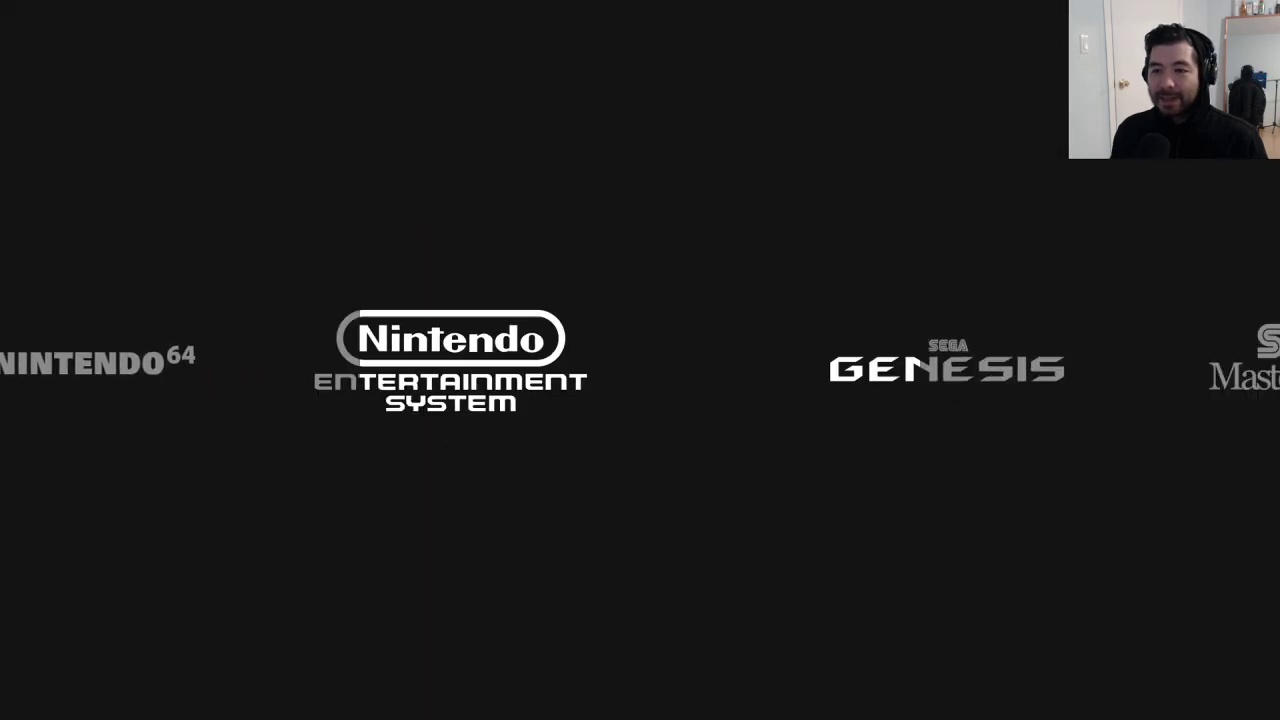
pyautogui.press('Left')
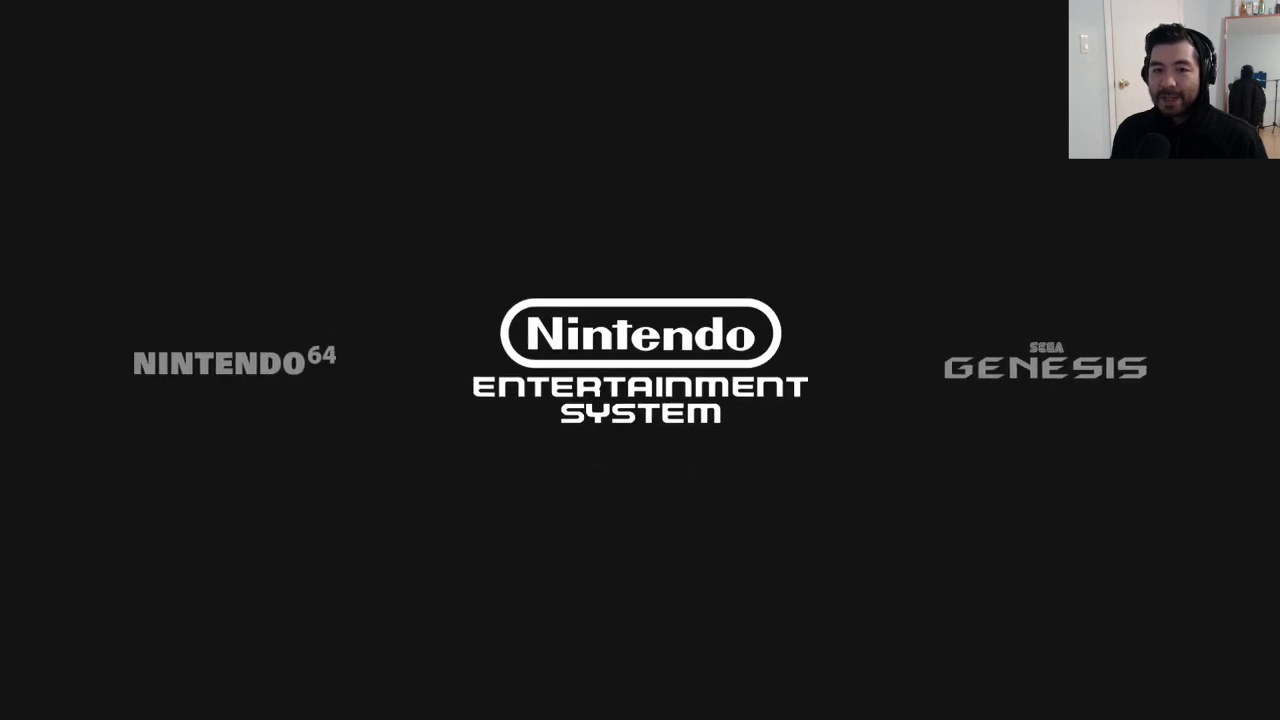
pyautogui.press('Right')
pyautogui.press('Right')
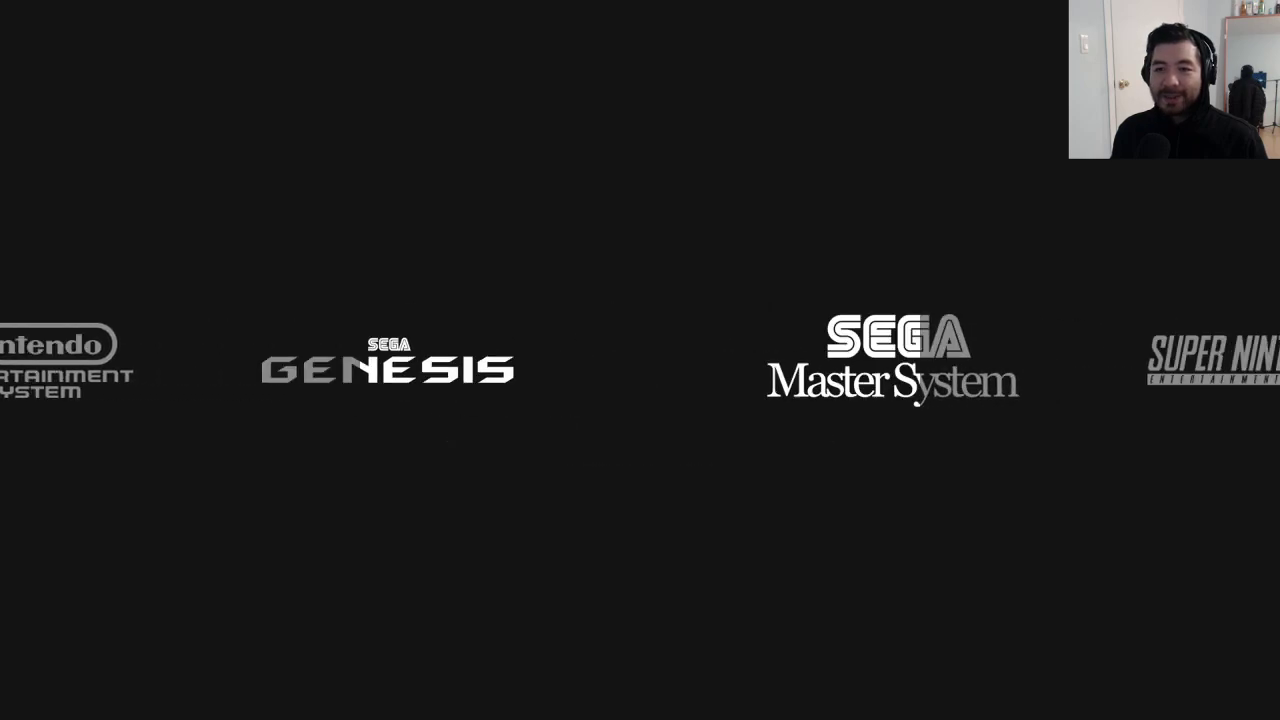
pyautogui.press('Right')
pyautogui.press('Right')
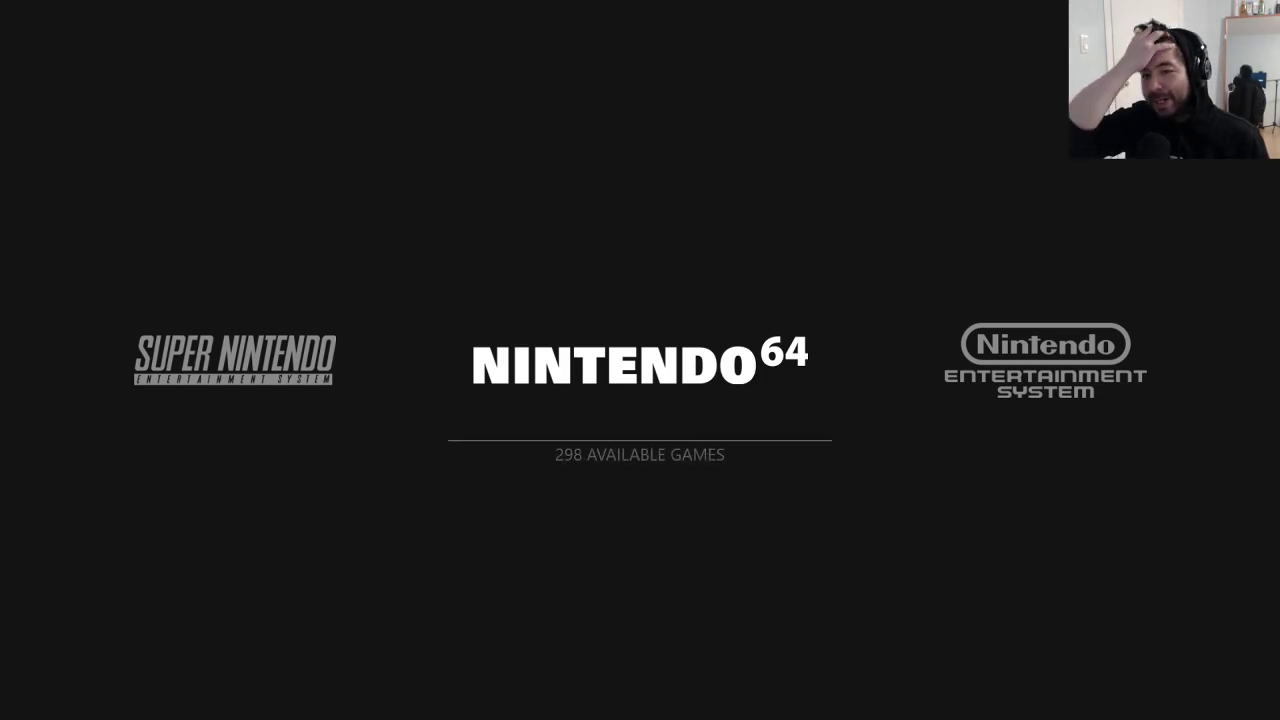
pyautogui.press('Left')
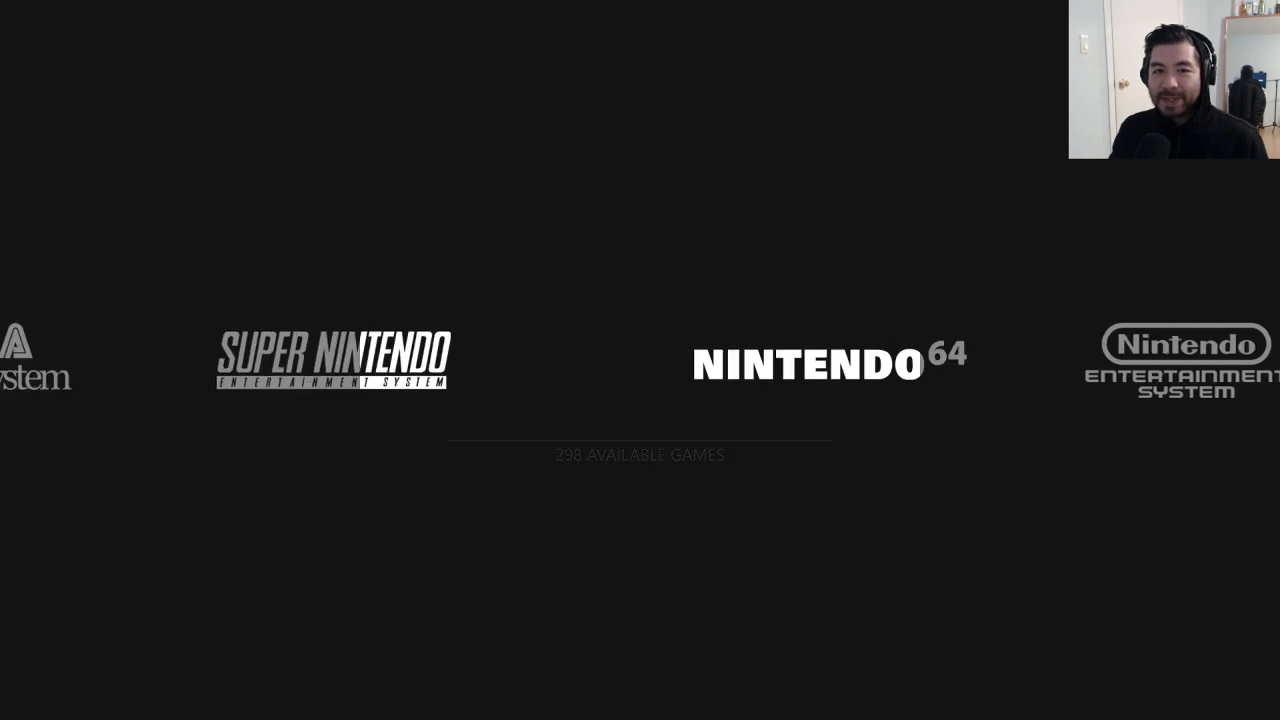
pyautogui.press('Right')
pyautogui.press('Right')
pyautogui.press('Right')
pyautogui.press('Right')
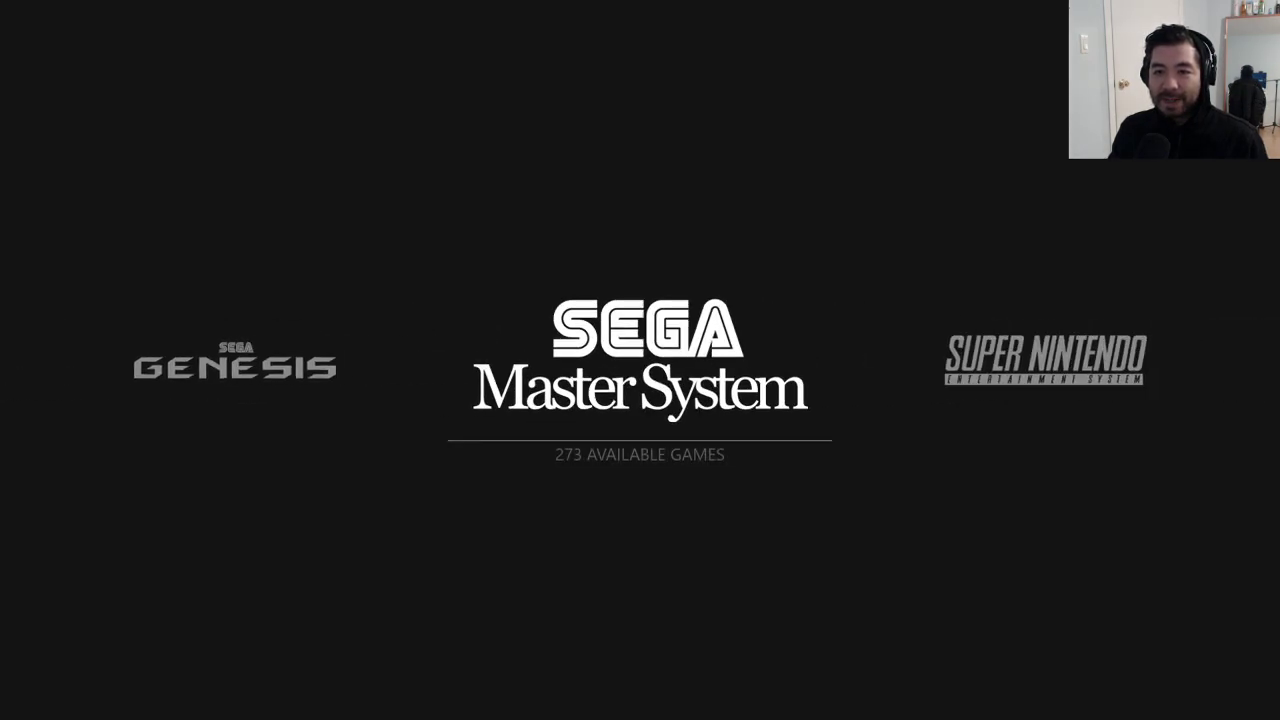
# Step: Browse further through the platform wheel, opening the Sega Master System platform and returning, to examine the wheel's transitions
pyautogui.press('Right')
pyautogui.press('Right')
pyautogui.press('Right')
pyautogui.press('Right')
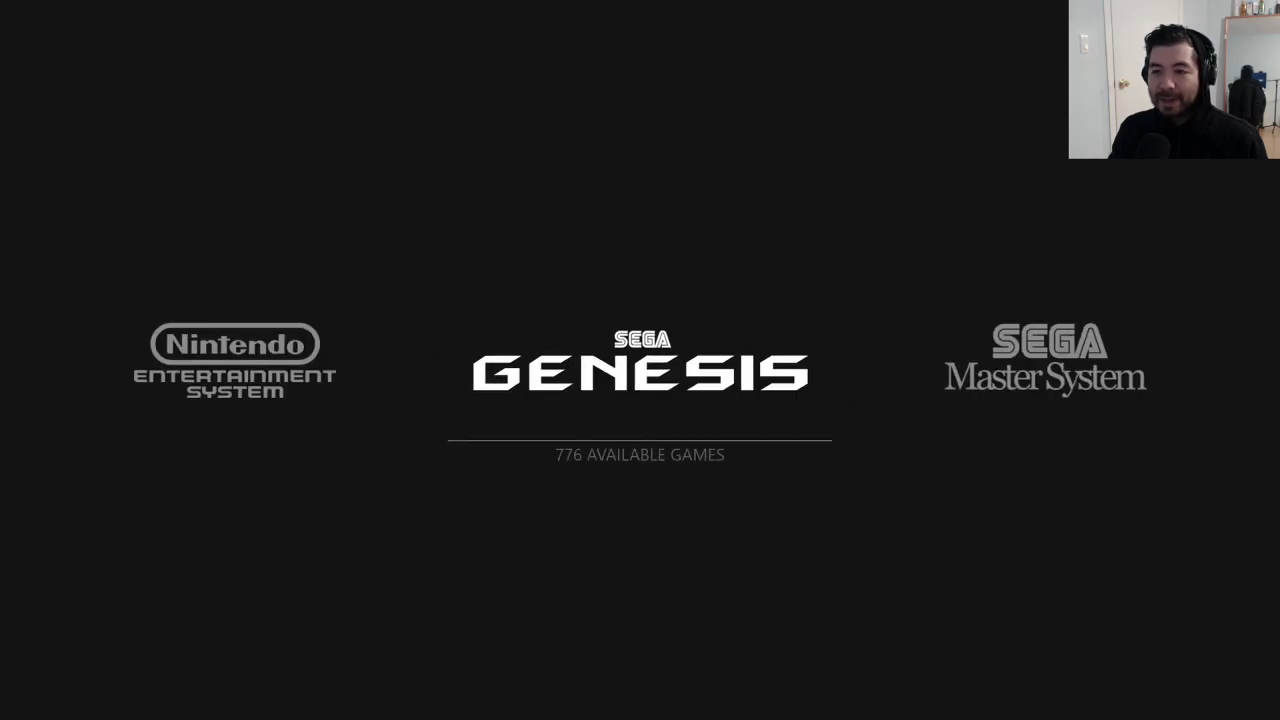
pyautogui.press('Right')
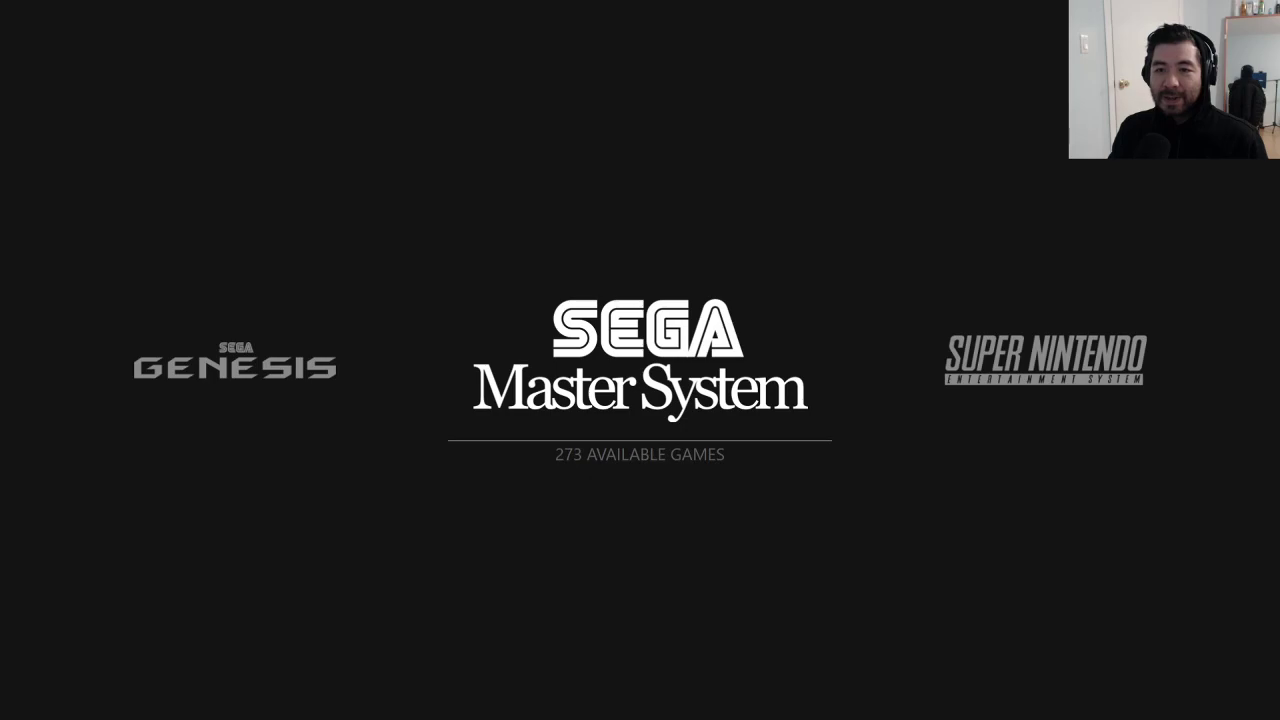
pyautogui.press('Return')
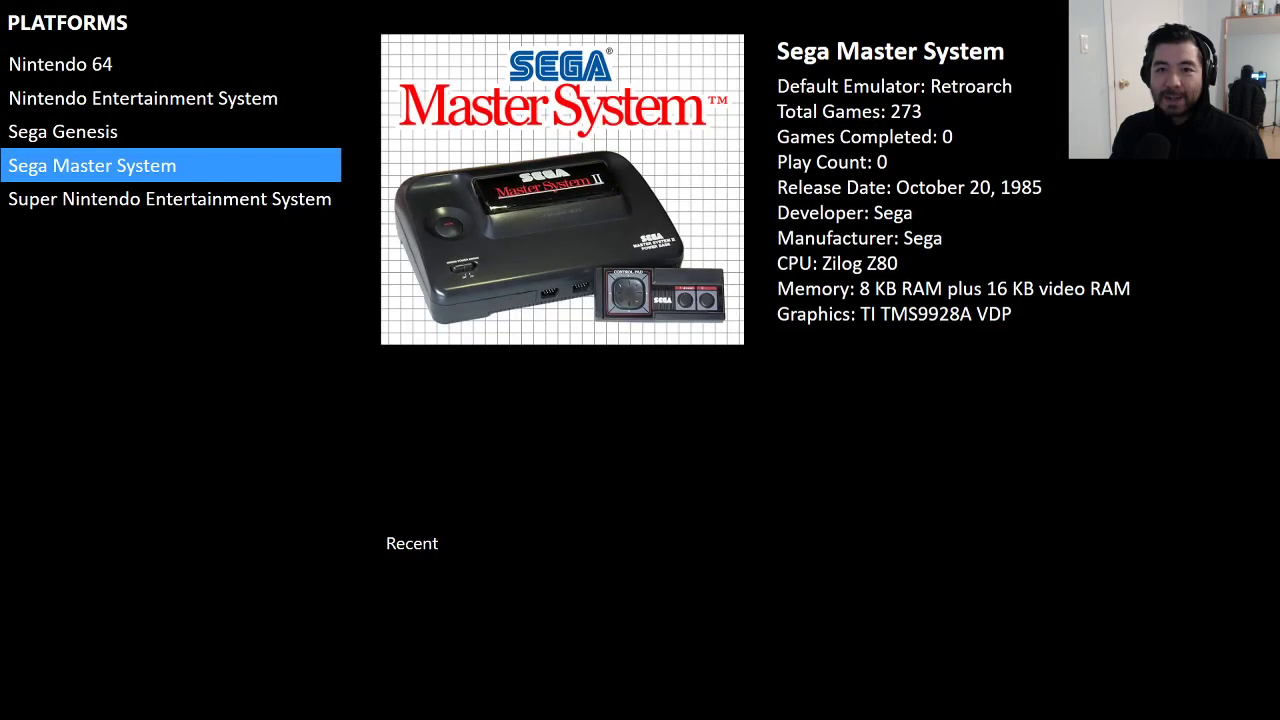
pyautogui.press('Escape')
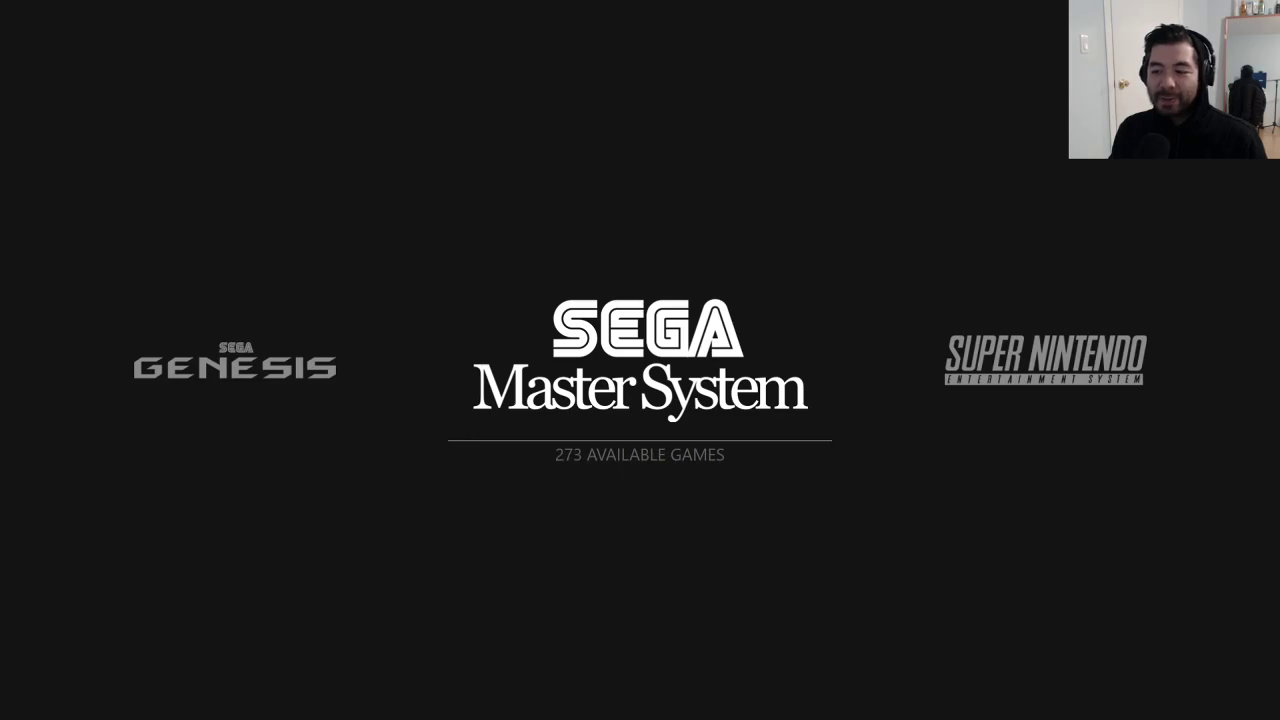
pyautogui.press('Right')
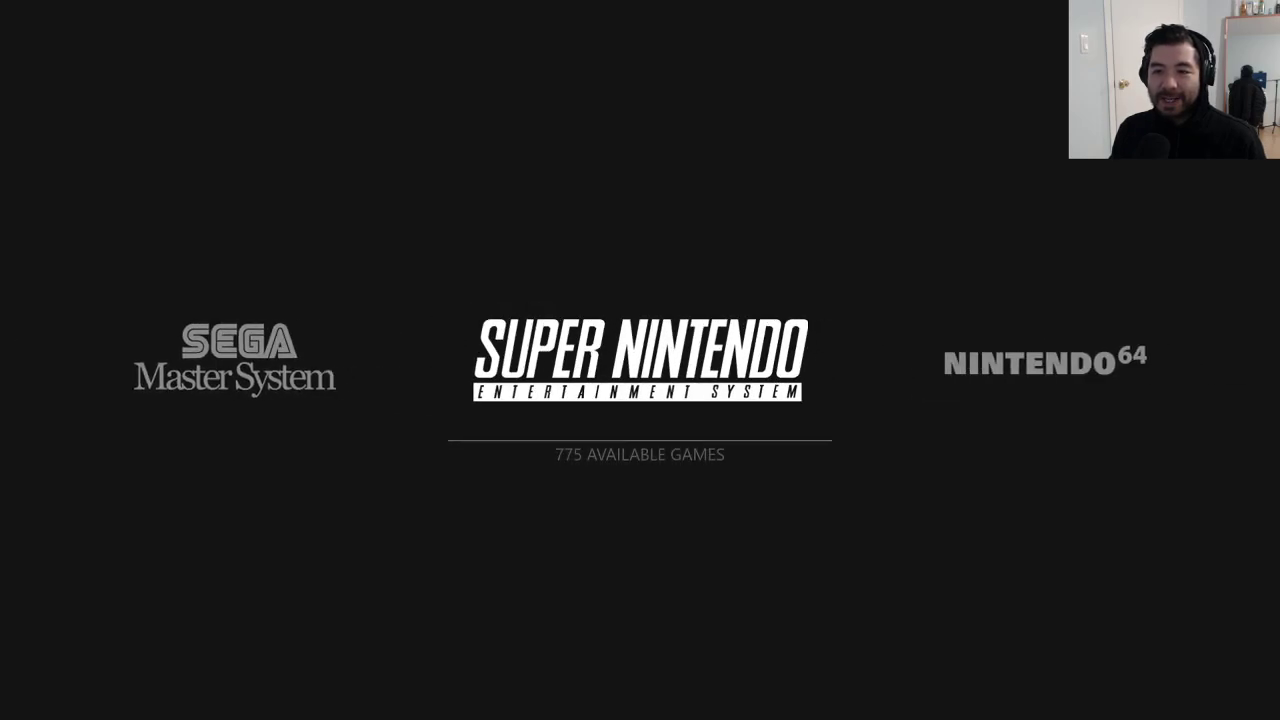
pyautogui.press('Right')
pyautogui.press('Right')
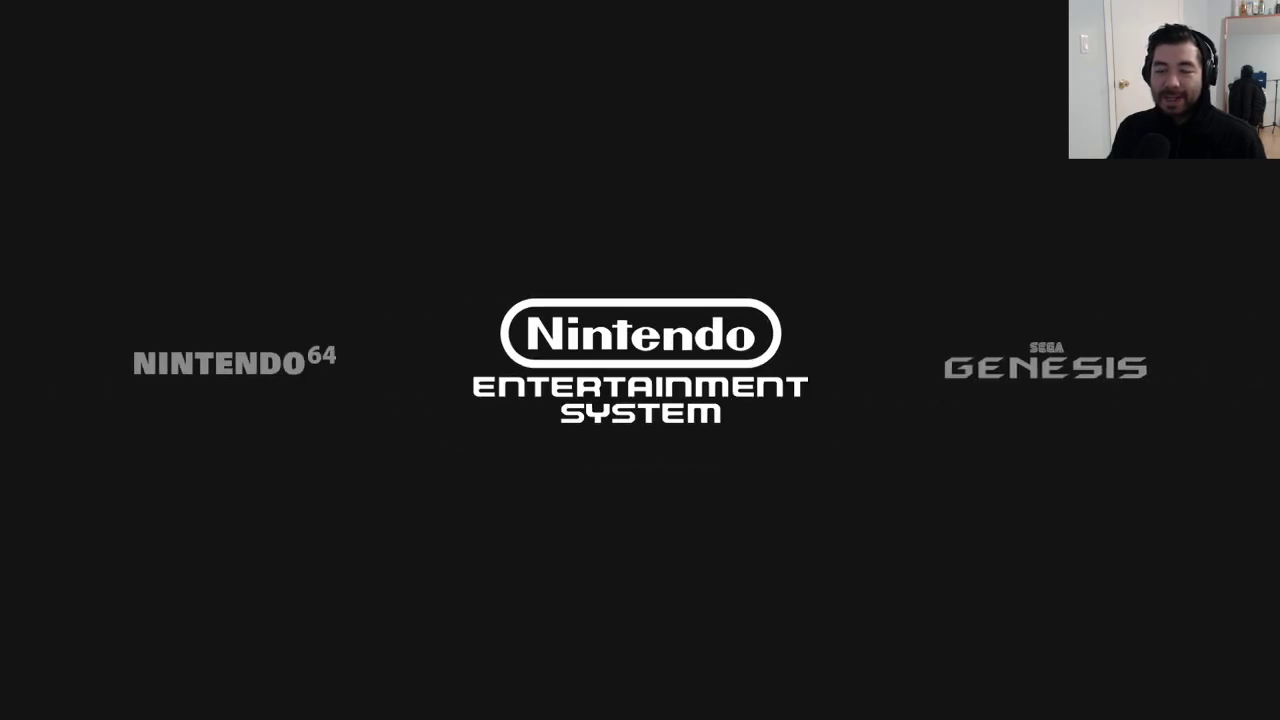
# Step: Open the Nintendo Entertainment System game list, browse up to Hatris to examine the game details view, and return to the wheel
pyautogui.press('Return')
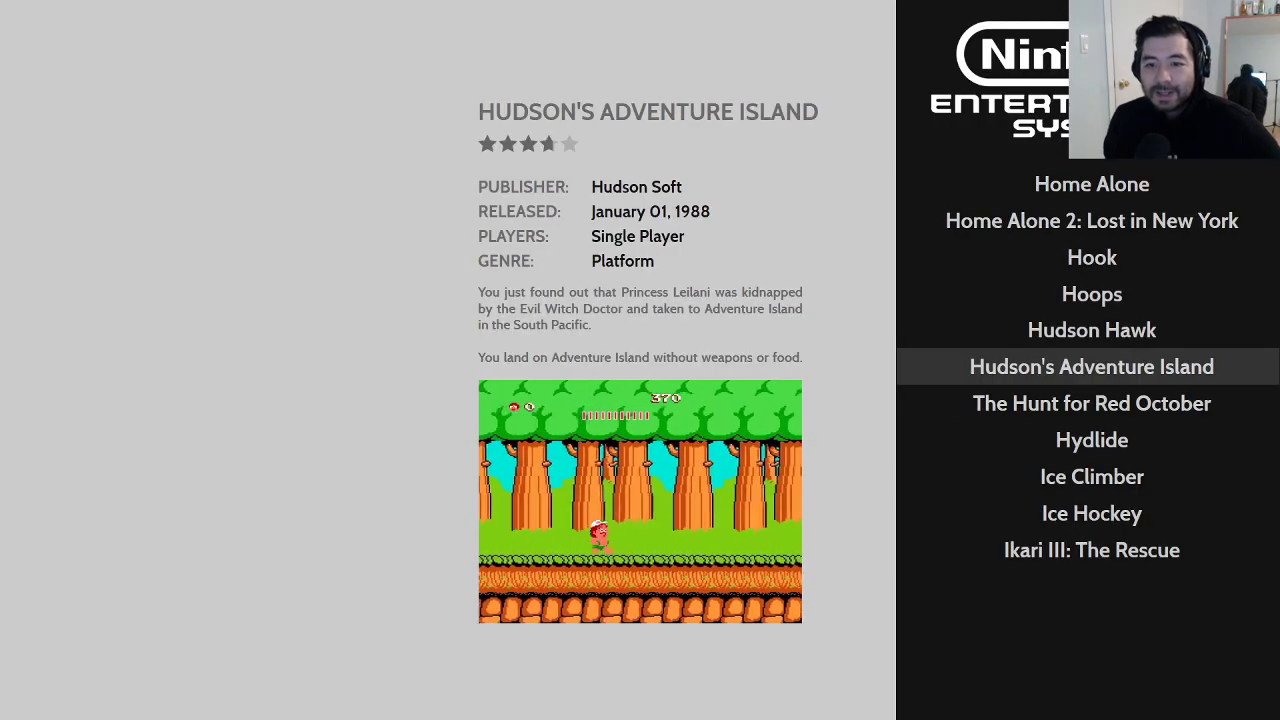
pyautogui.press('Up')
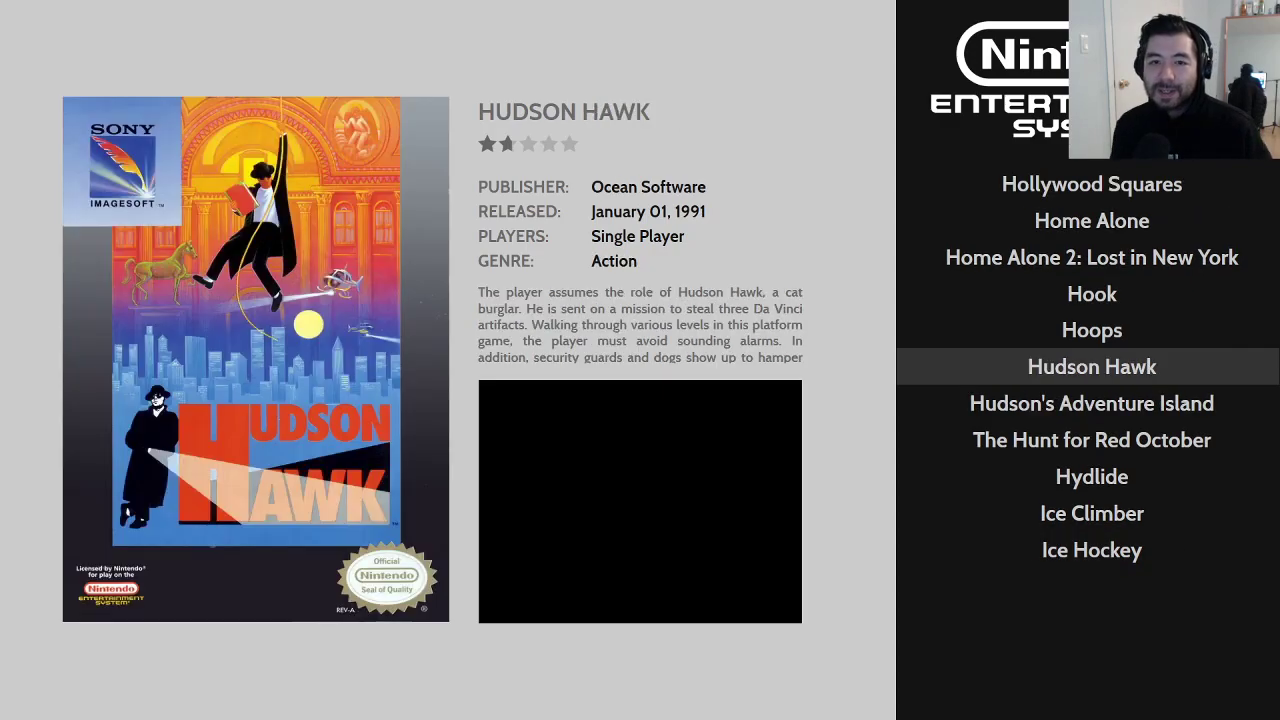
pyautogui.press('Up')
pyautogui.press('Up')
pyautogui.press('Up')
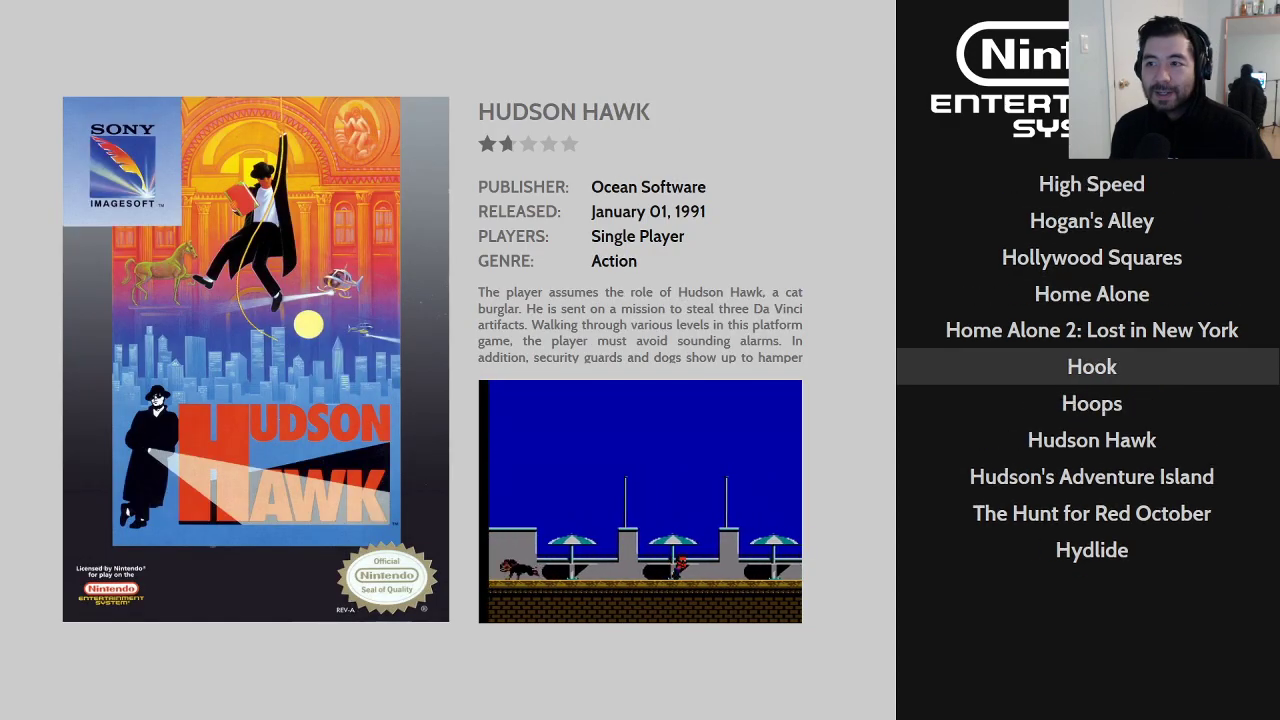
pyautogui.press('Up')
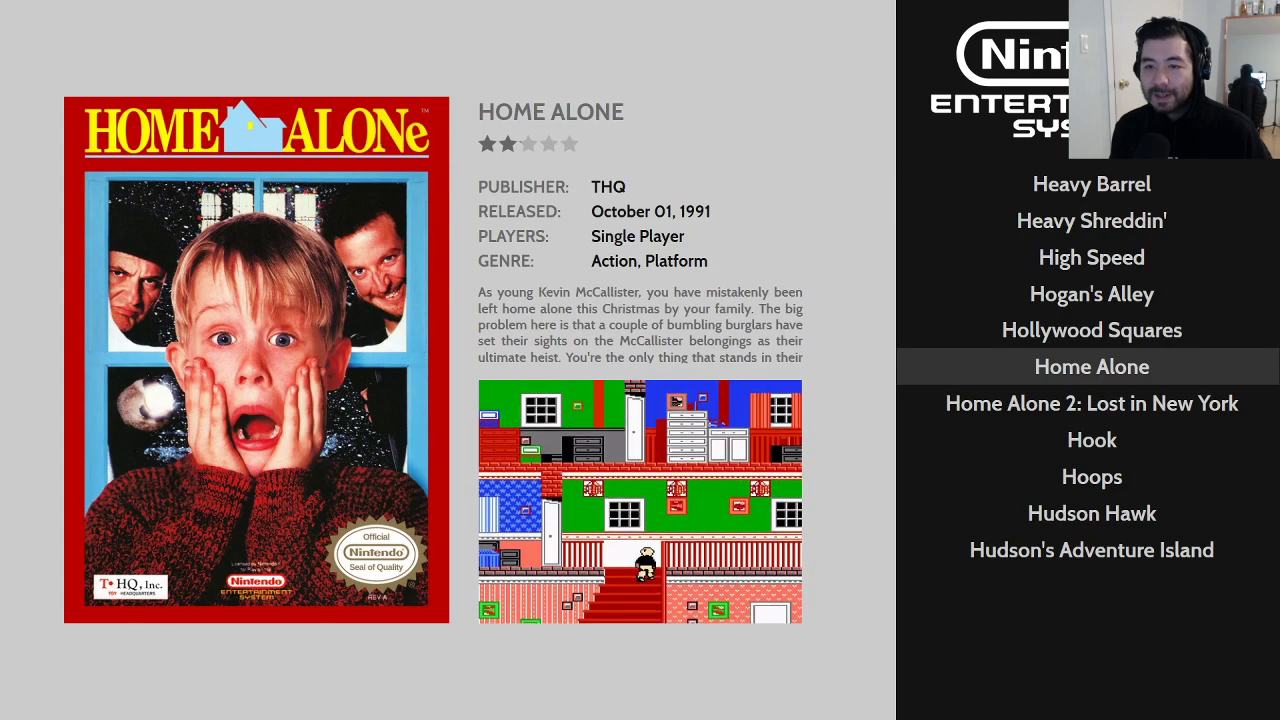
pyautogui.press('Up')
pyautogui.press('Up')
pyautogui.press('Up')
pyautogui.press('Up')
pyautogui.press('Up')
pyautogui.press('Up')
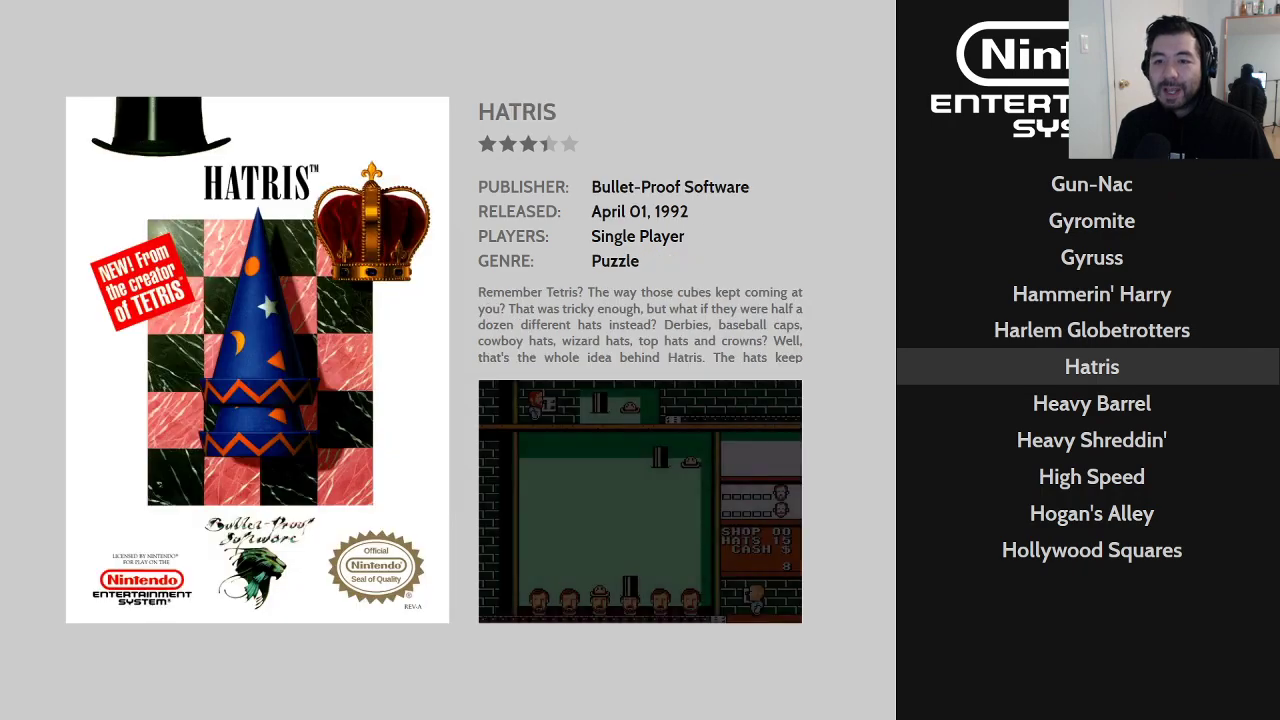
pyautogui.press('Escape')
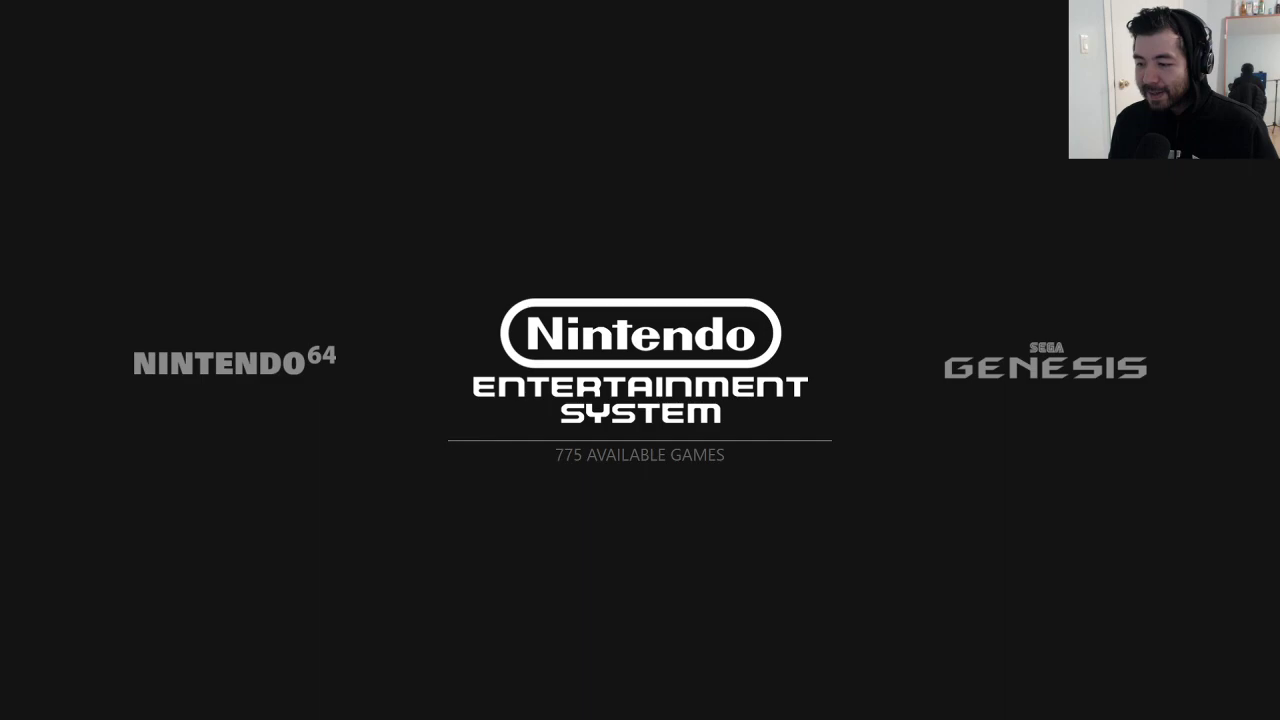
# Step: Switch to Community Theme Creator, open PlatformWheel1FiltersView for editing and add a Text element to the Mandatory UI Elements
pyautogui.press('super+Tab')
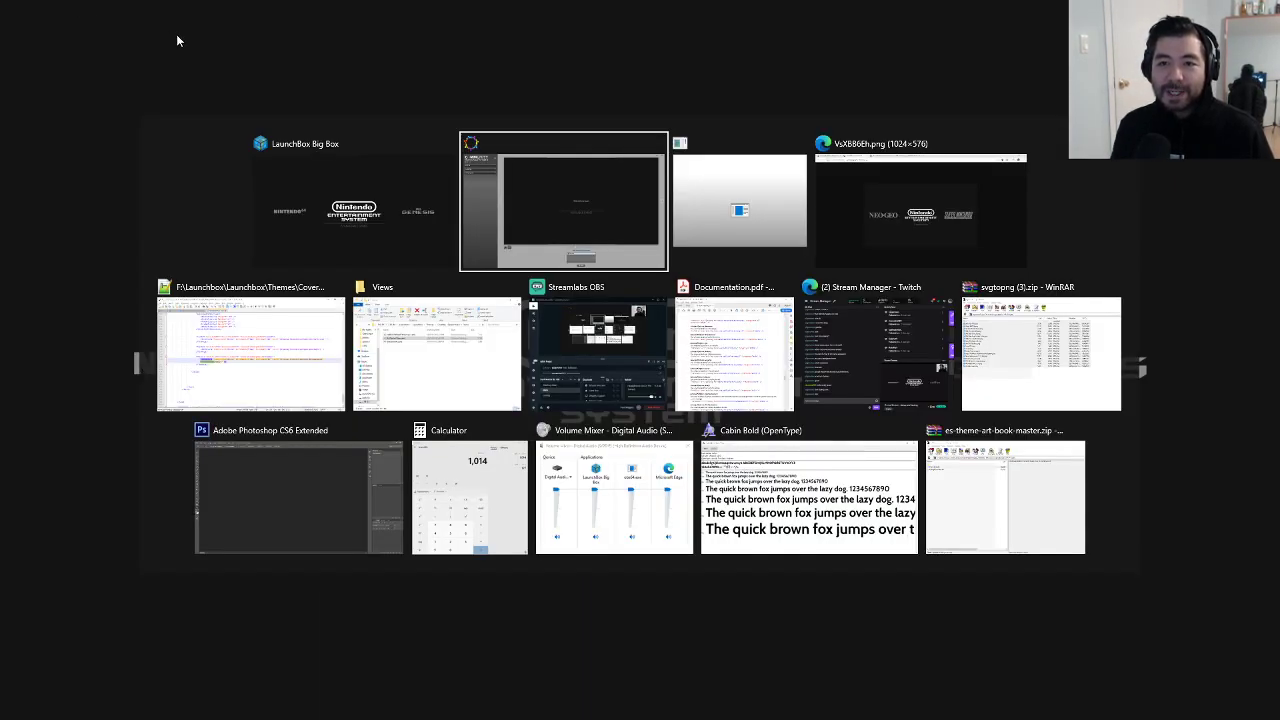
pyautogui.press('Return')
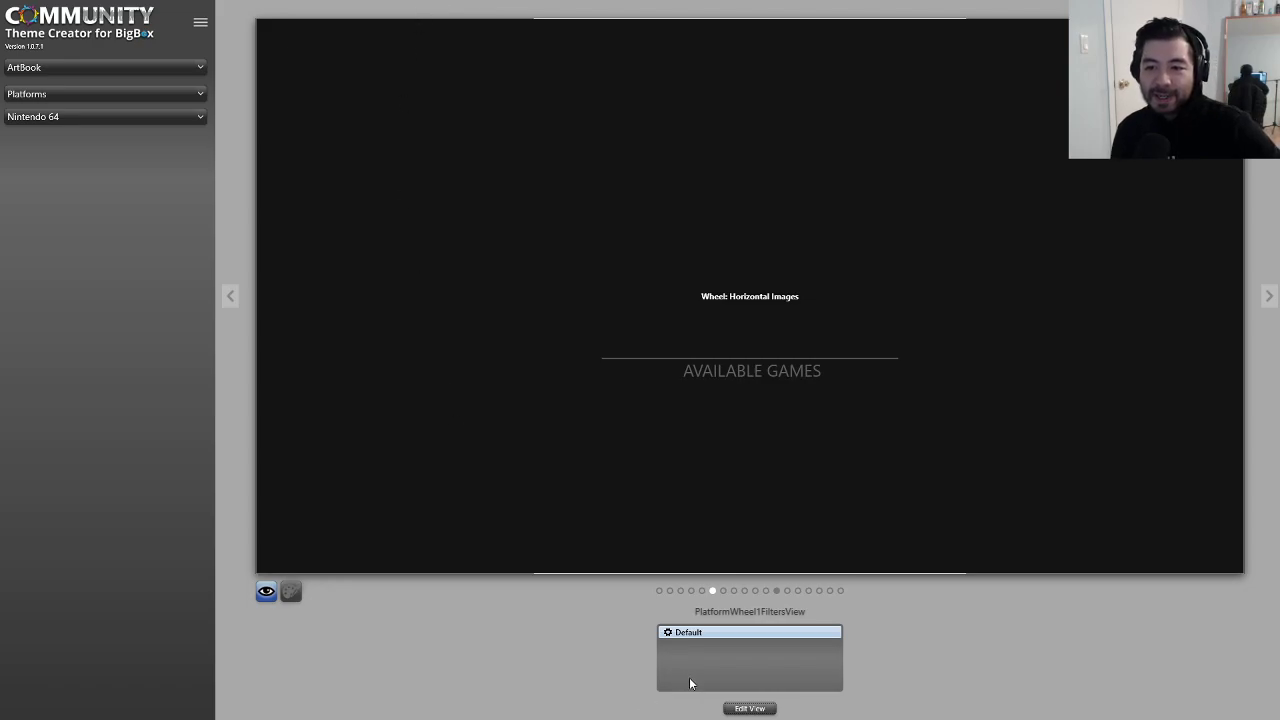
pyautogui.click(735, 709)
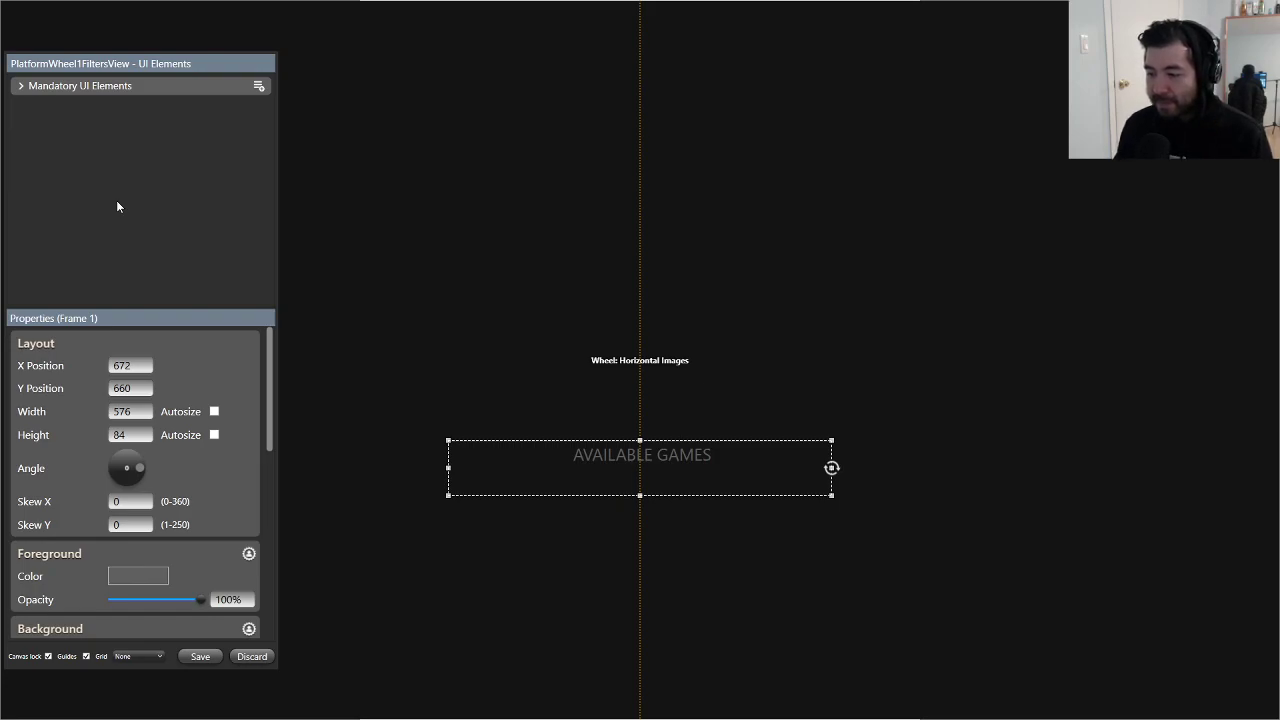
pyautogui.click(20, 86)
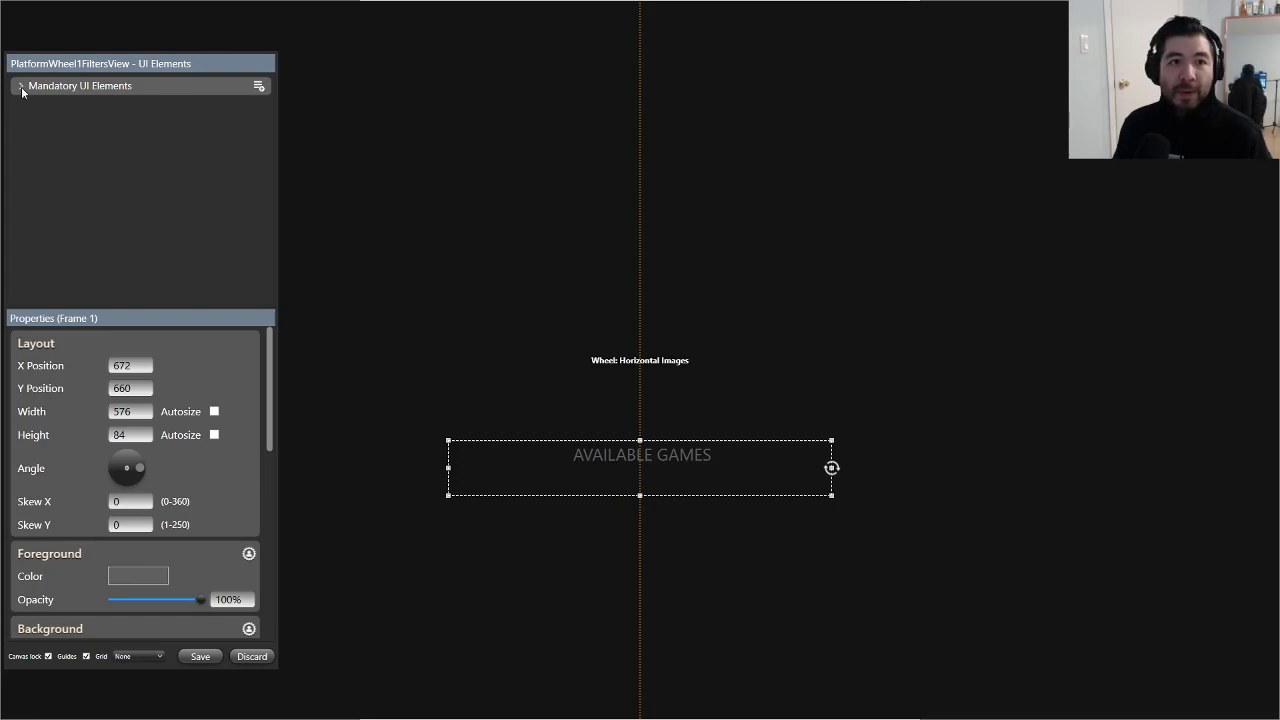
pyautogui.click(258, 87)
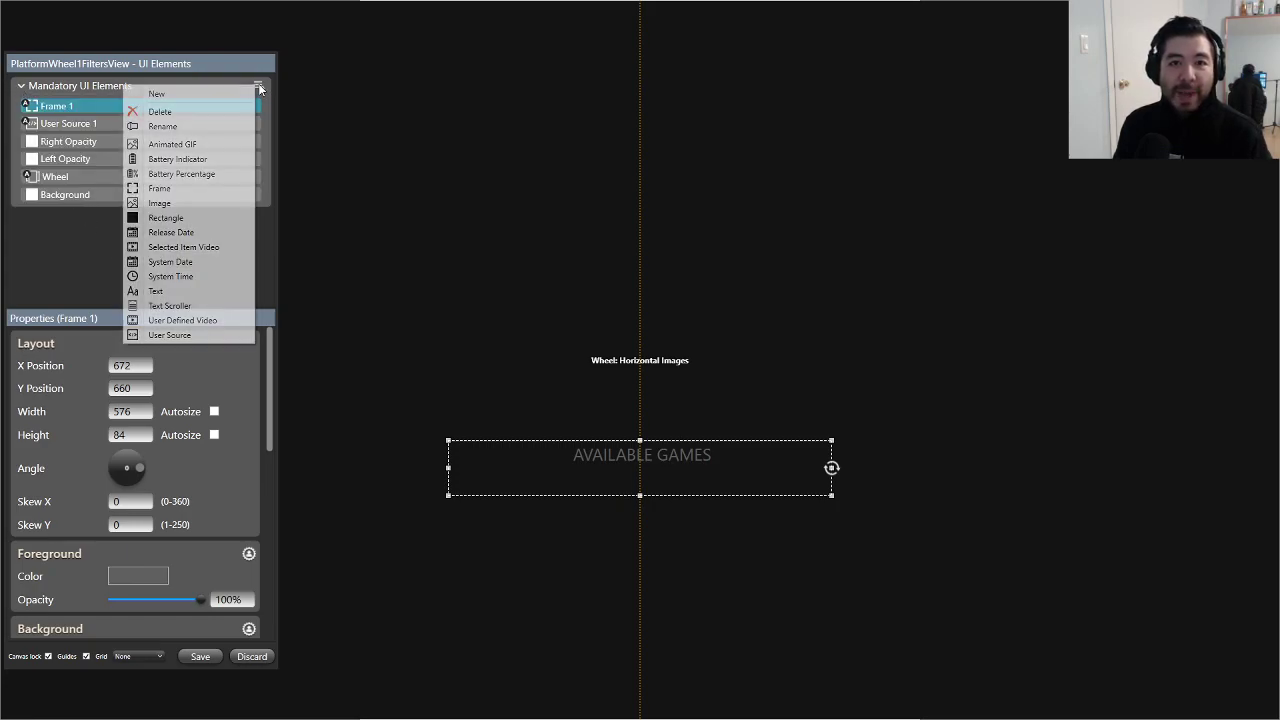
pyautogui.click(160, 290)
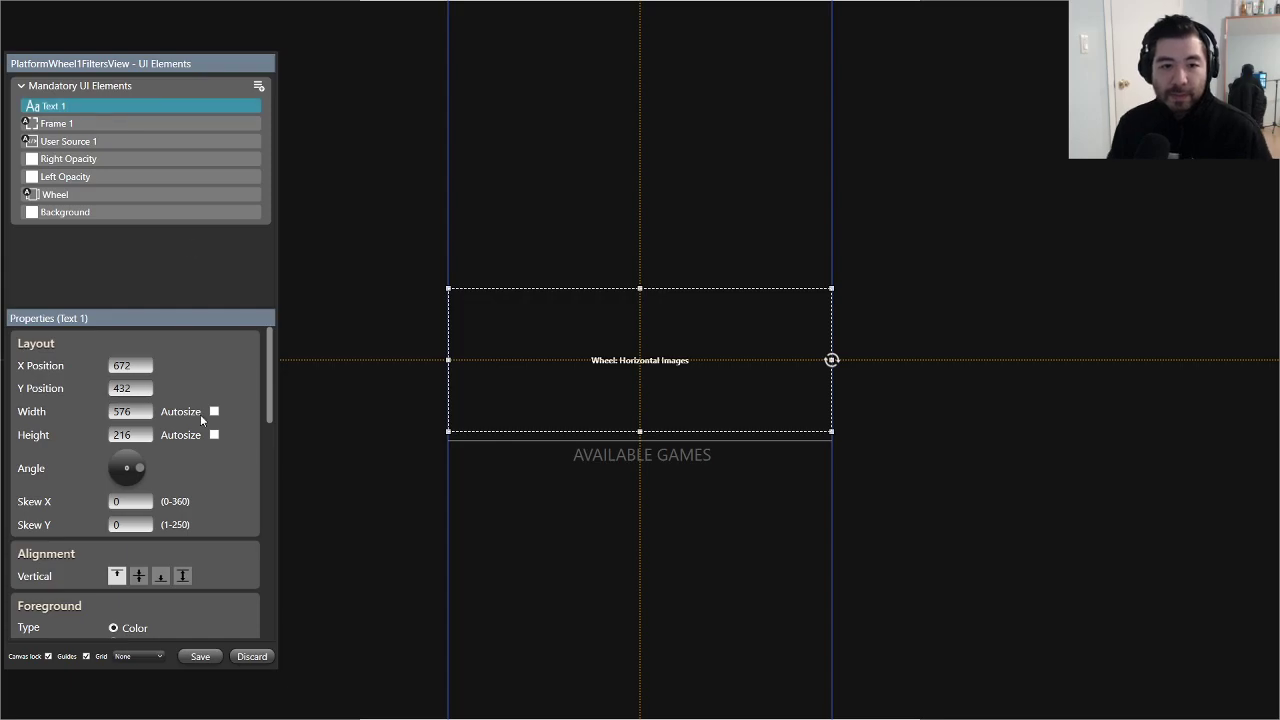
# Step: Set the font of the Text 1 element to Cabin
pyautogui.scroll(-6, 220, 471)
pyautogui.scroll(-3, 244, 503)
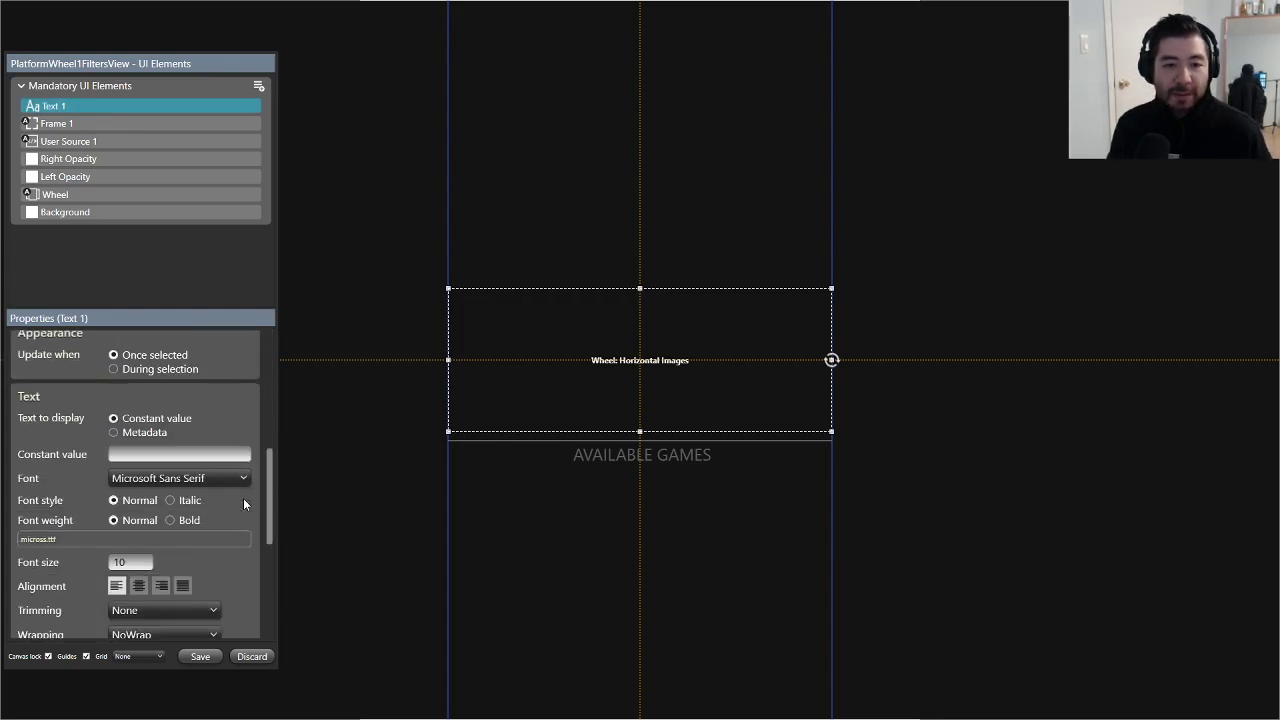
pyautogui.click(178, 477)
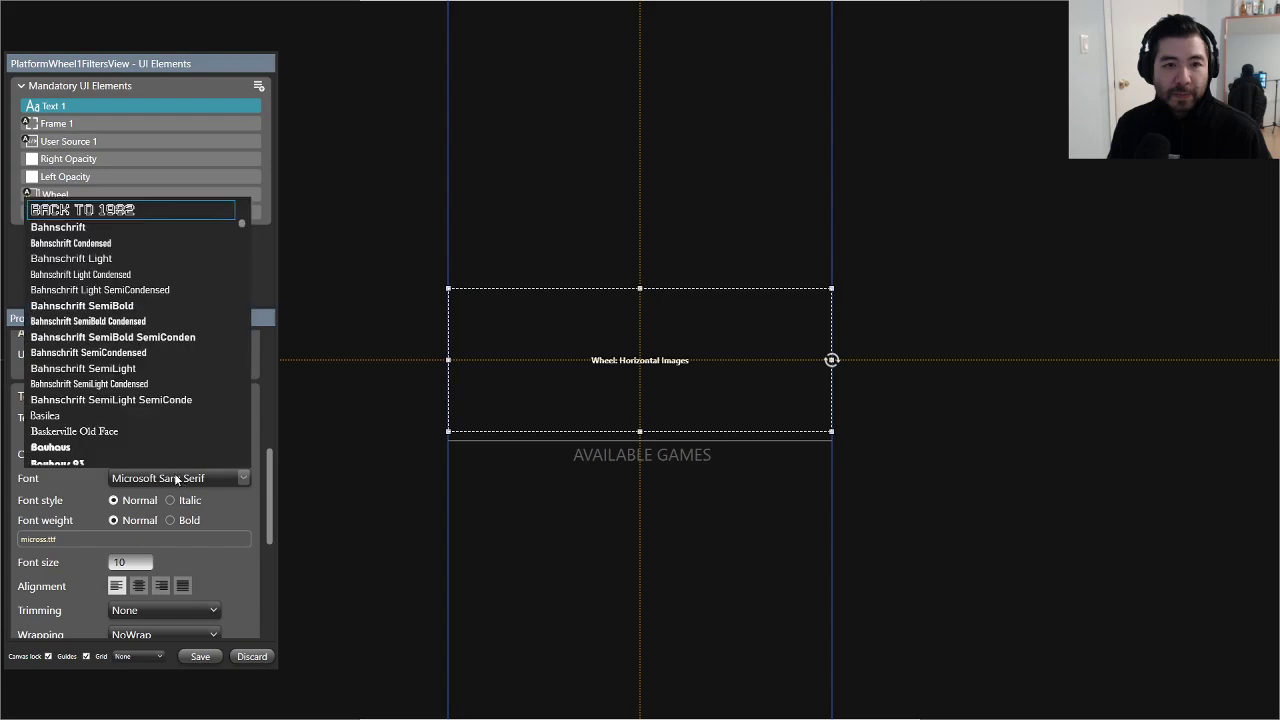
pyautogui.scroll(-1, 124, 385)
pyautogui.scroll(-3, 124, 385)
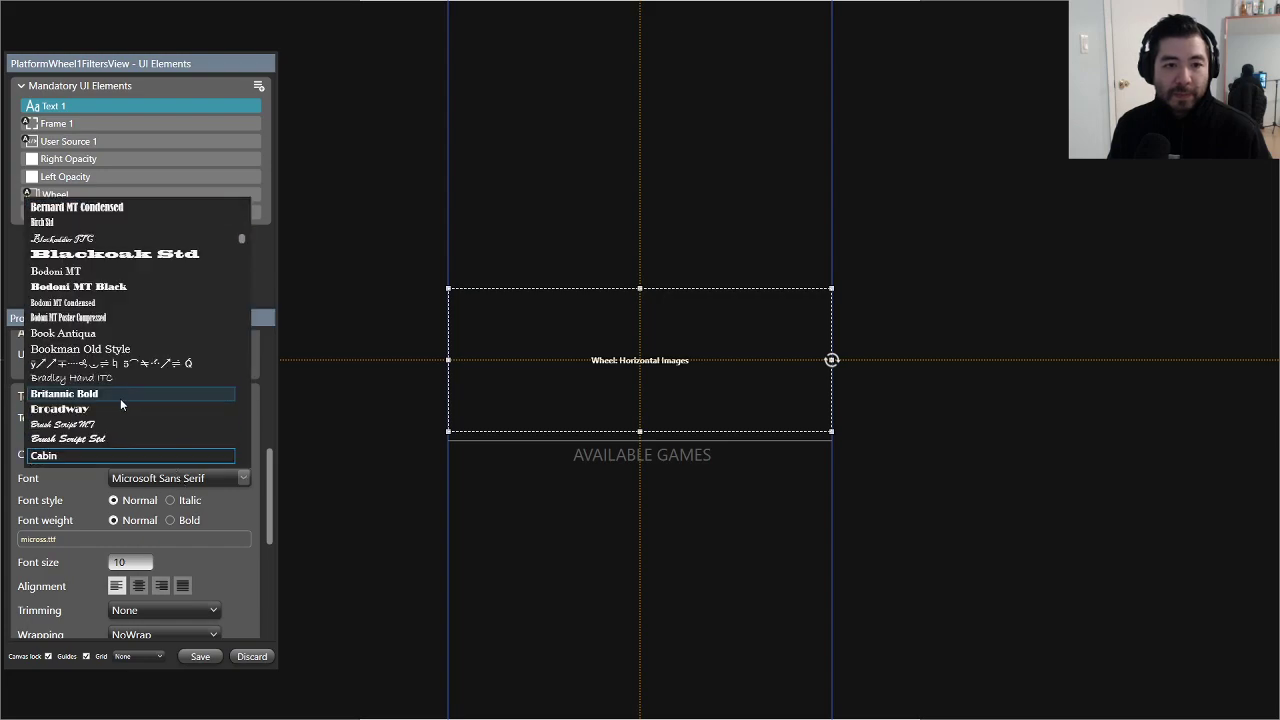
pyautogui.click(103, 451)
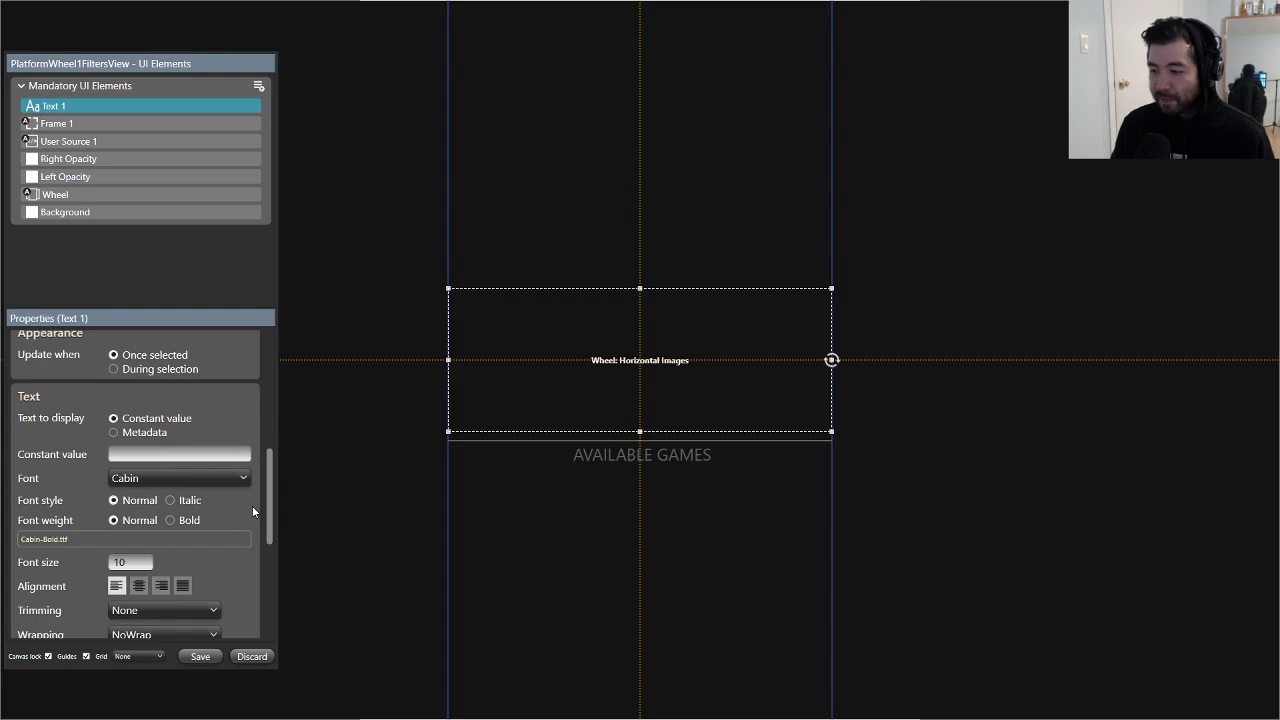
# Step: Set Text 1's font size to 20 and constant value to AVAILABLE GAMES, placing it just below the existing games count label
pyautogui.scroll(-2, 253, 502)
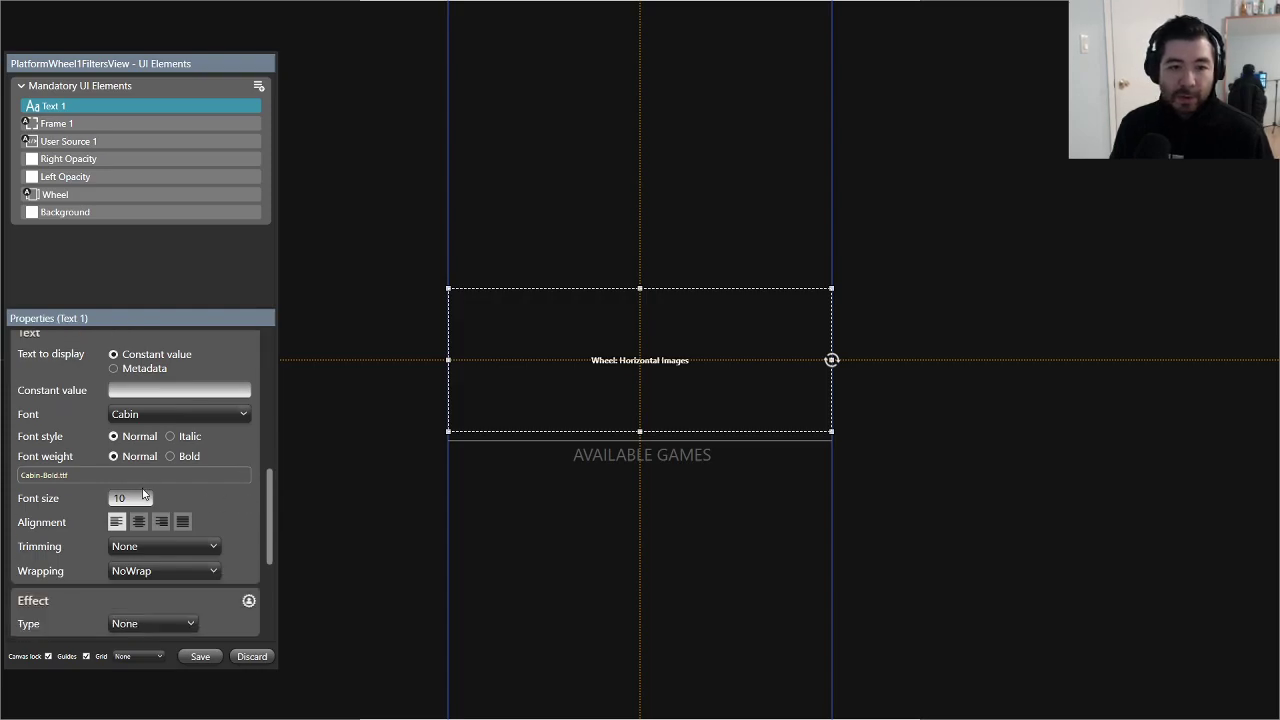
pyautogui.doubleClick(135, 497)
pyautogui.write('20')
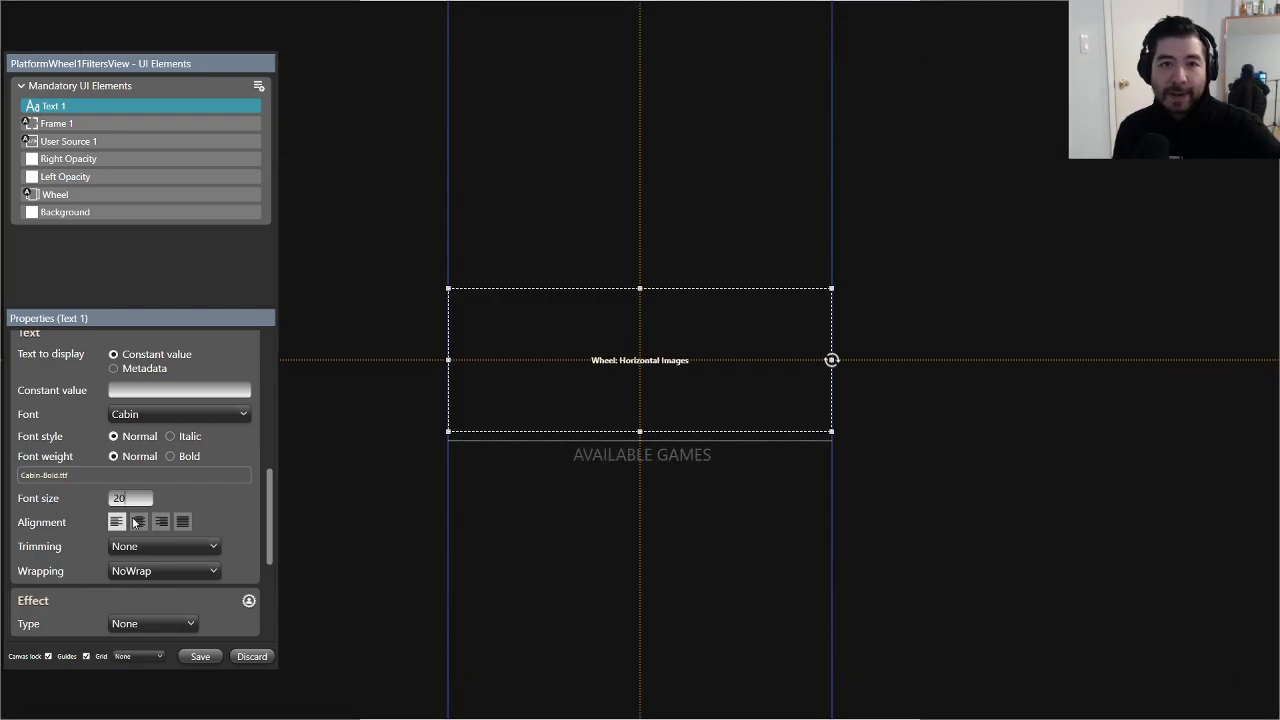
pyautogui.click(157, 390)
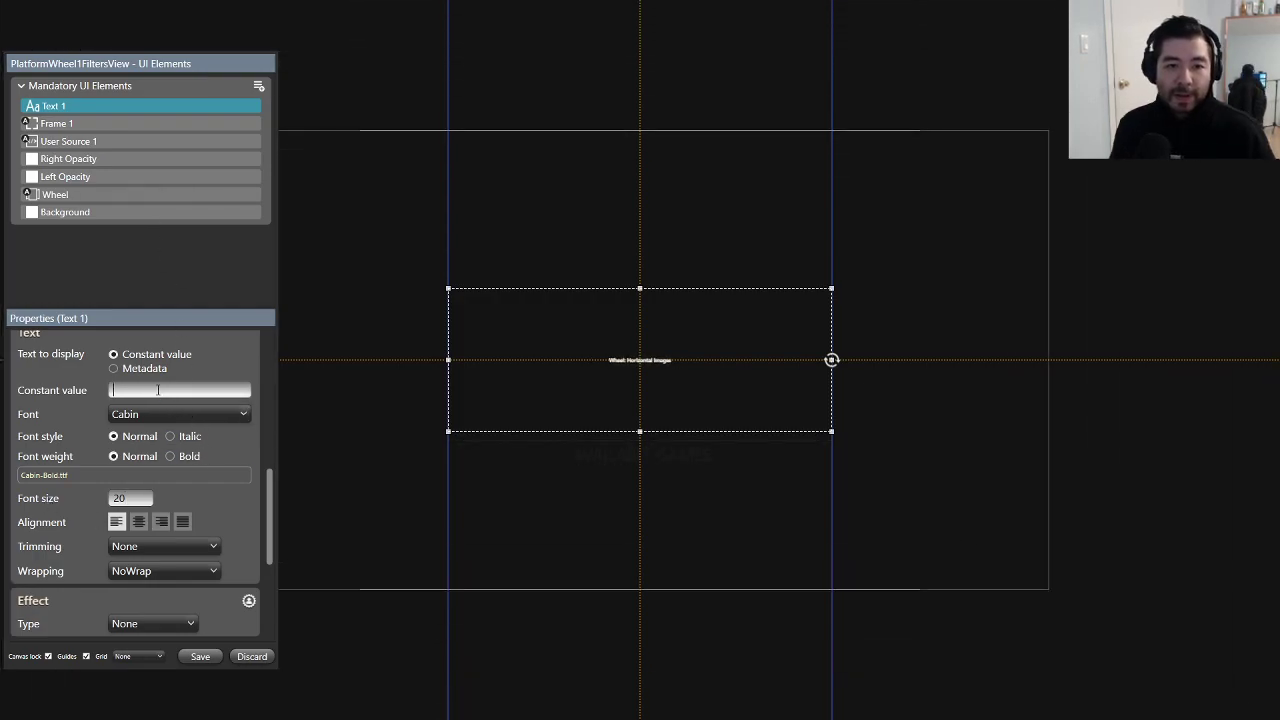
pyautogui.write('AVAILABLE GAMES')
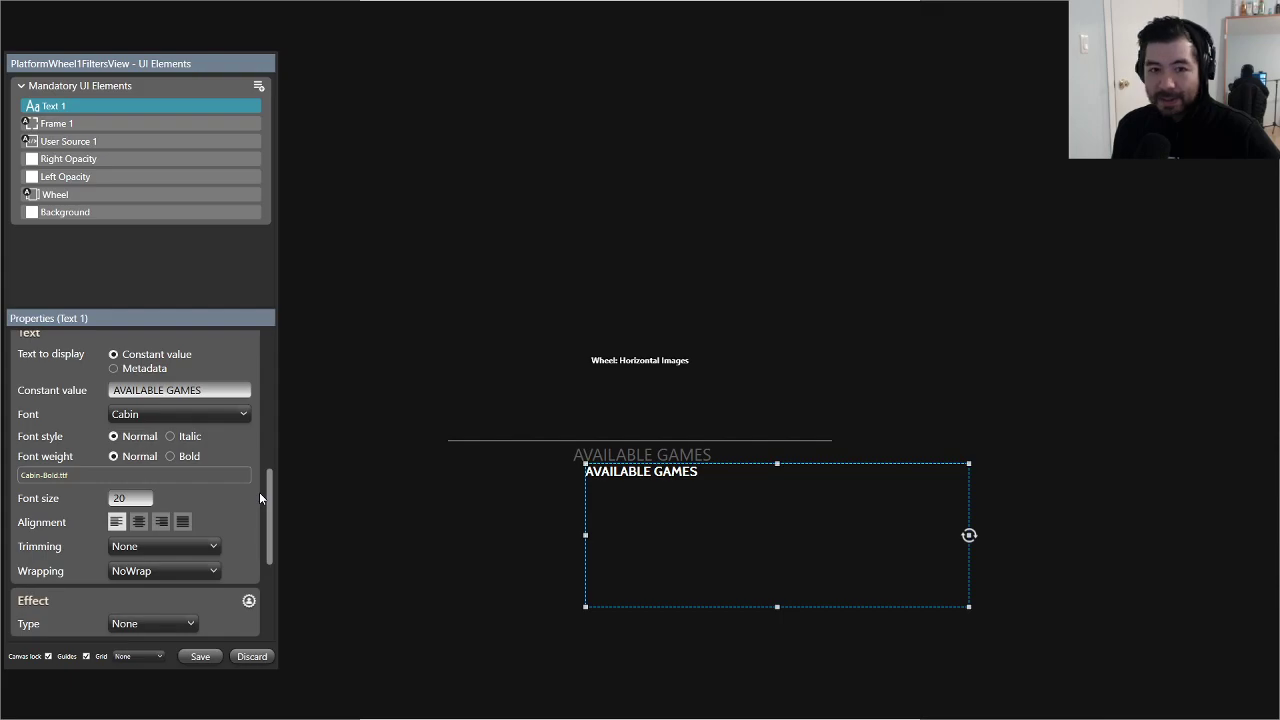
# Step: Set Text 1's font size to 25 and try the Bold font weight before restoring Normal
pyautogui.doubleClick(118, 498)
pyautogui.write('25')
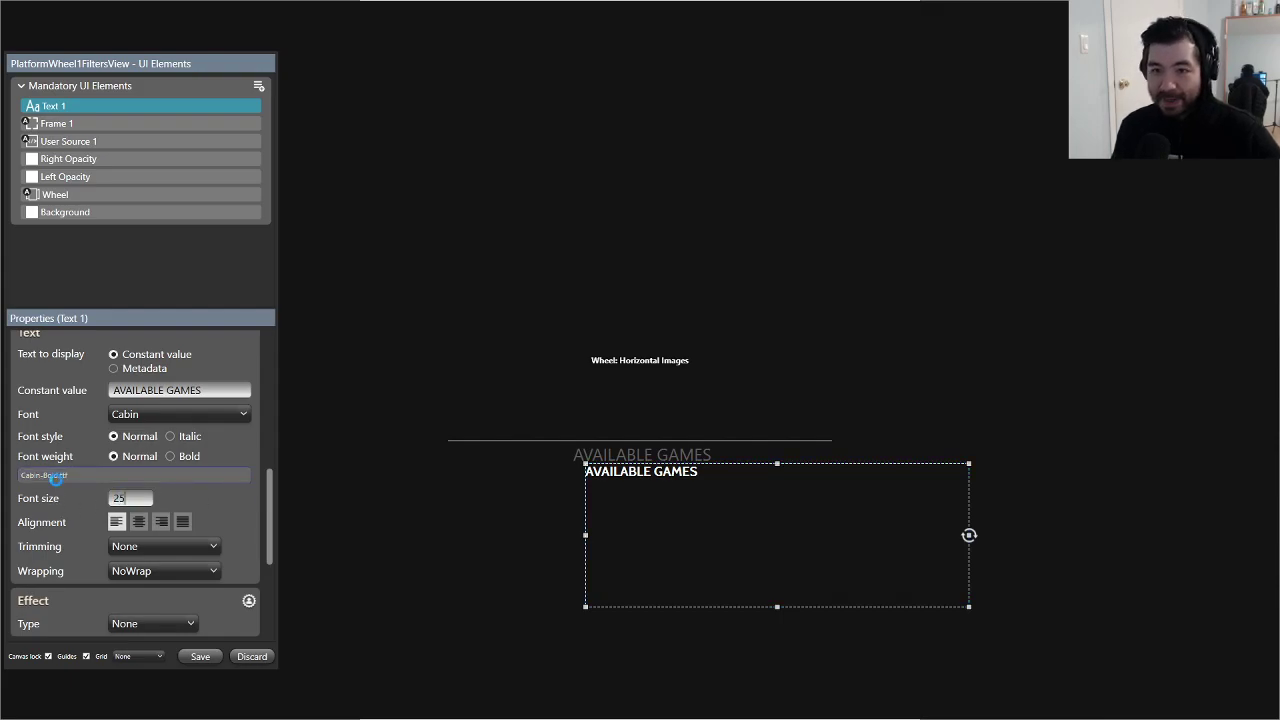
pyautogui.press('Return')
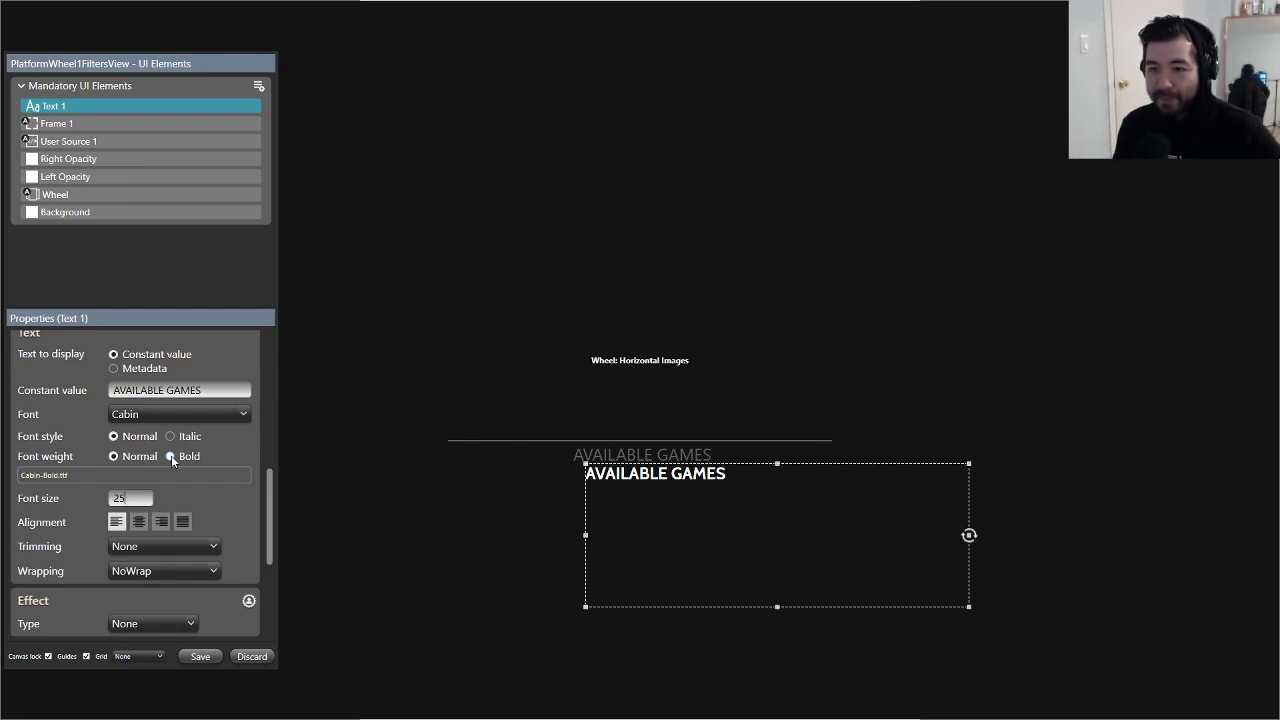
pyautogui.click(171, 455)
pyautogui.click(112, 456)
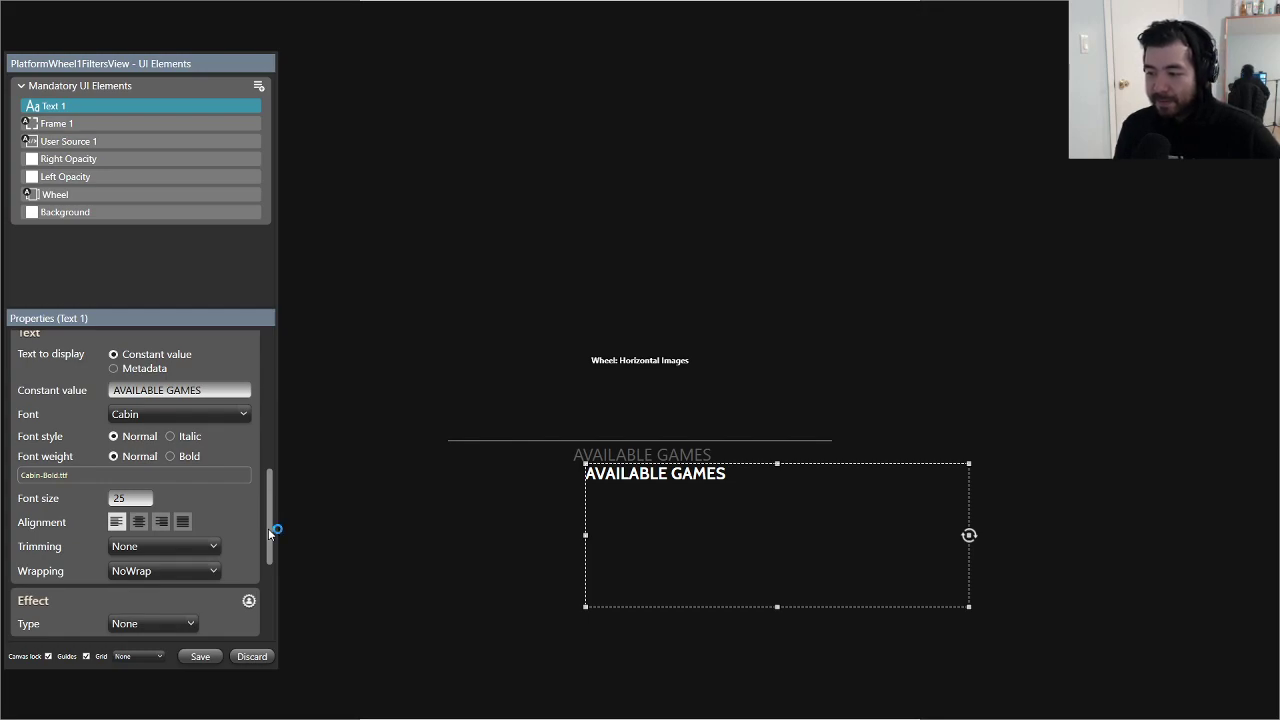
# Step: Save the PlatformWheel1FiltersView with its new text element and publish the ArtBook theme to BigBox
pyautogui.click(200, 657)
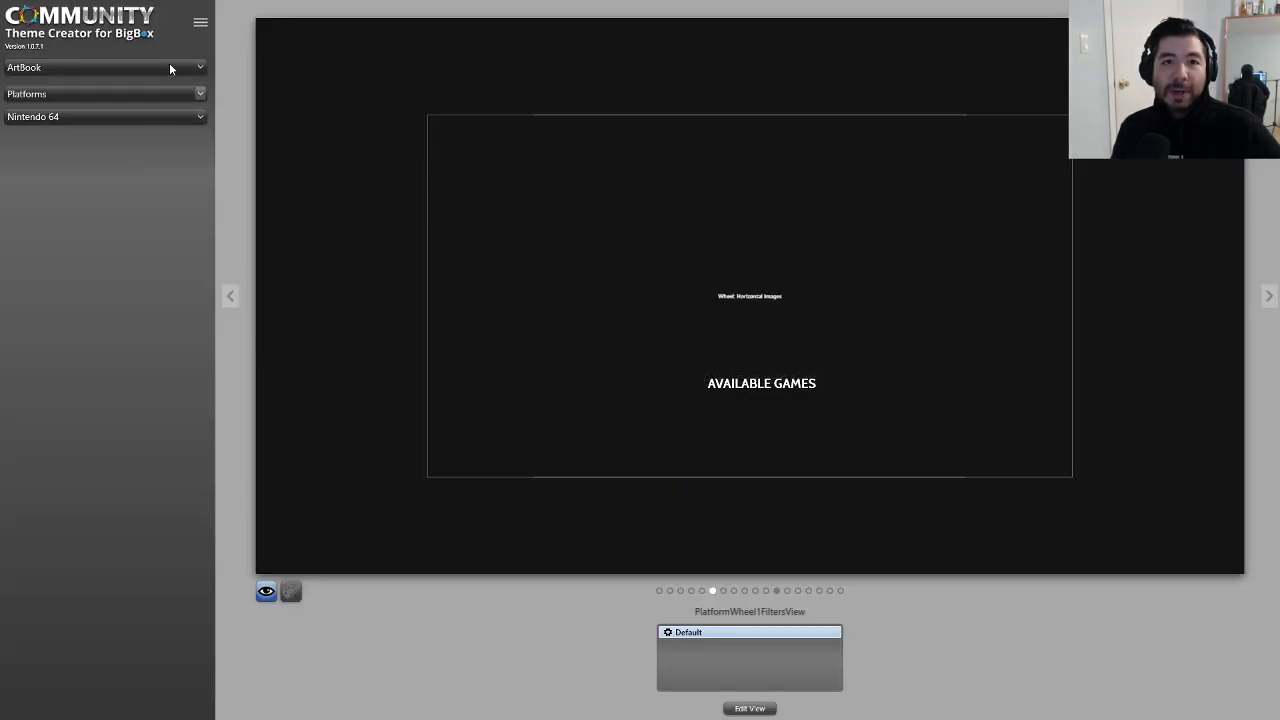
pyautogui.click(200, 24)
pyautogui.click(250, 170)
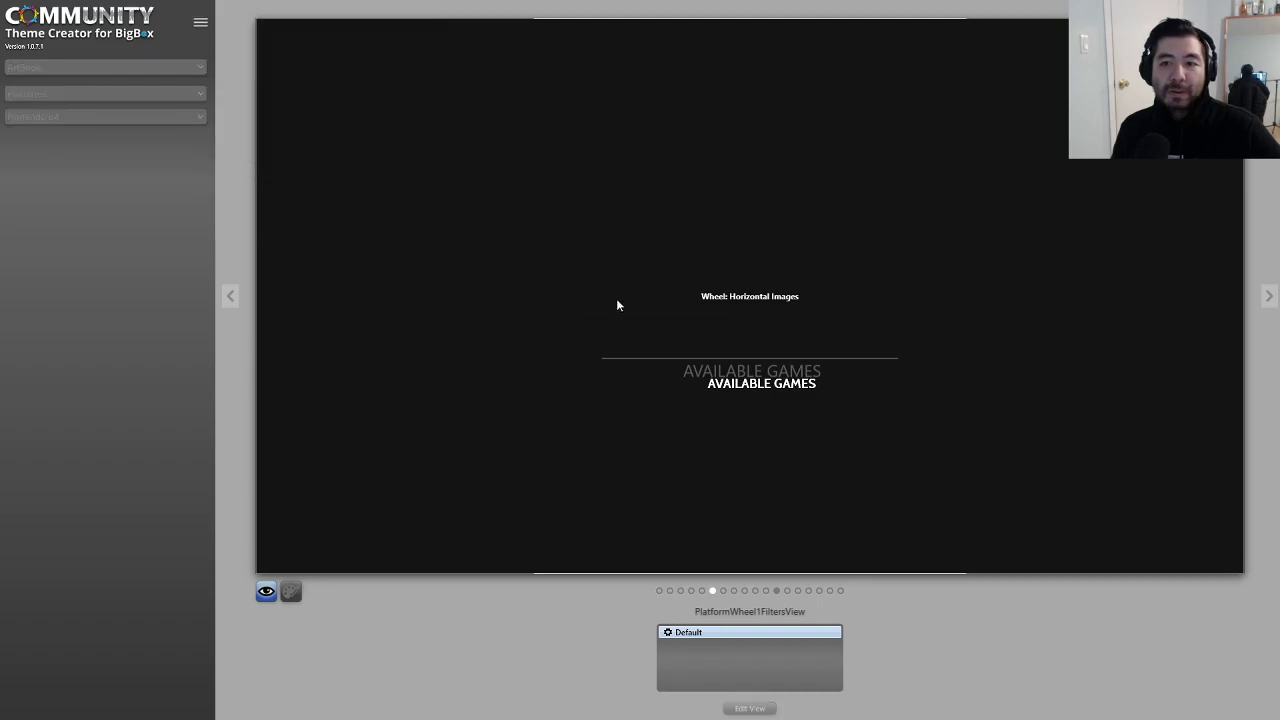
pyautogui.click(704, 392)
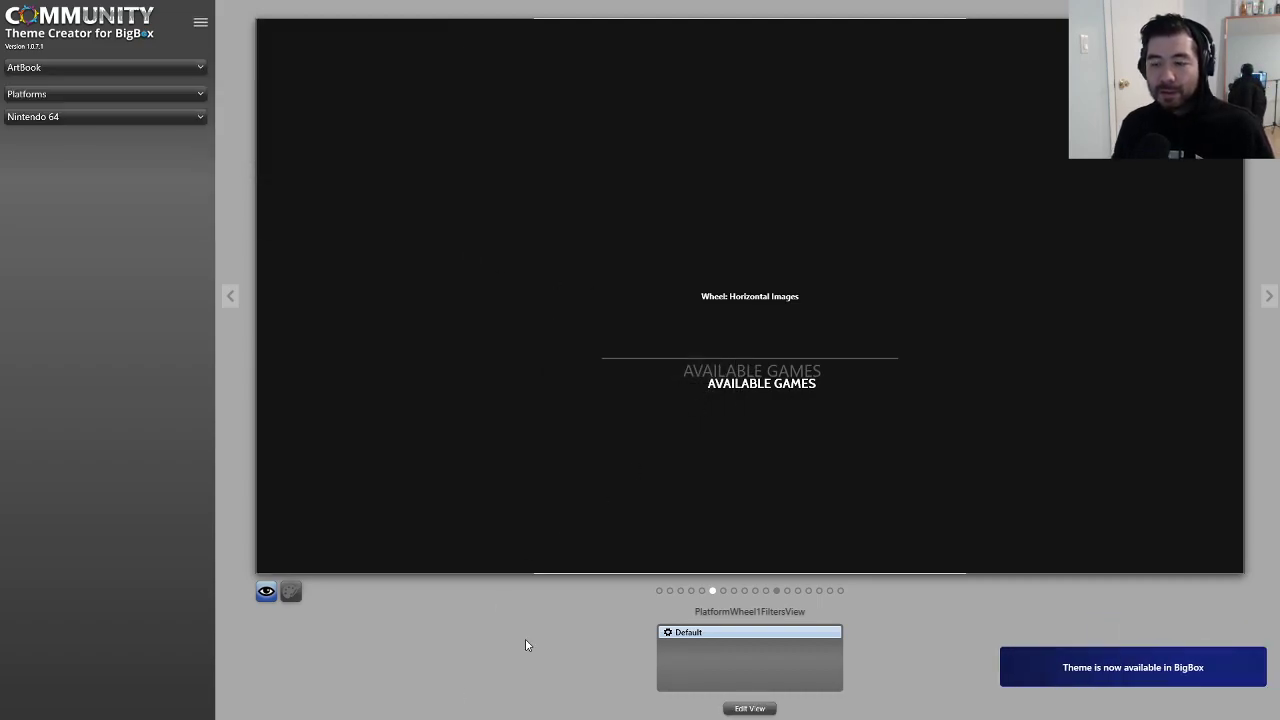
# Step: Switch to Notepad++, reload PlatformWheel1FiltersView.xaml and search for "text1" to locate the Text 1 element's code
pyautogui.hotkey('alt', 'Tab')
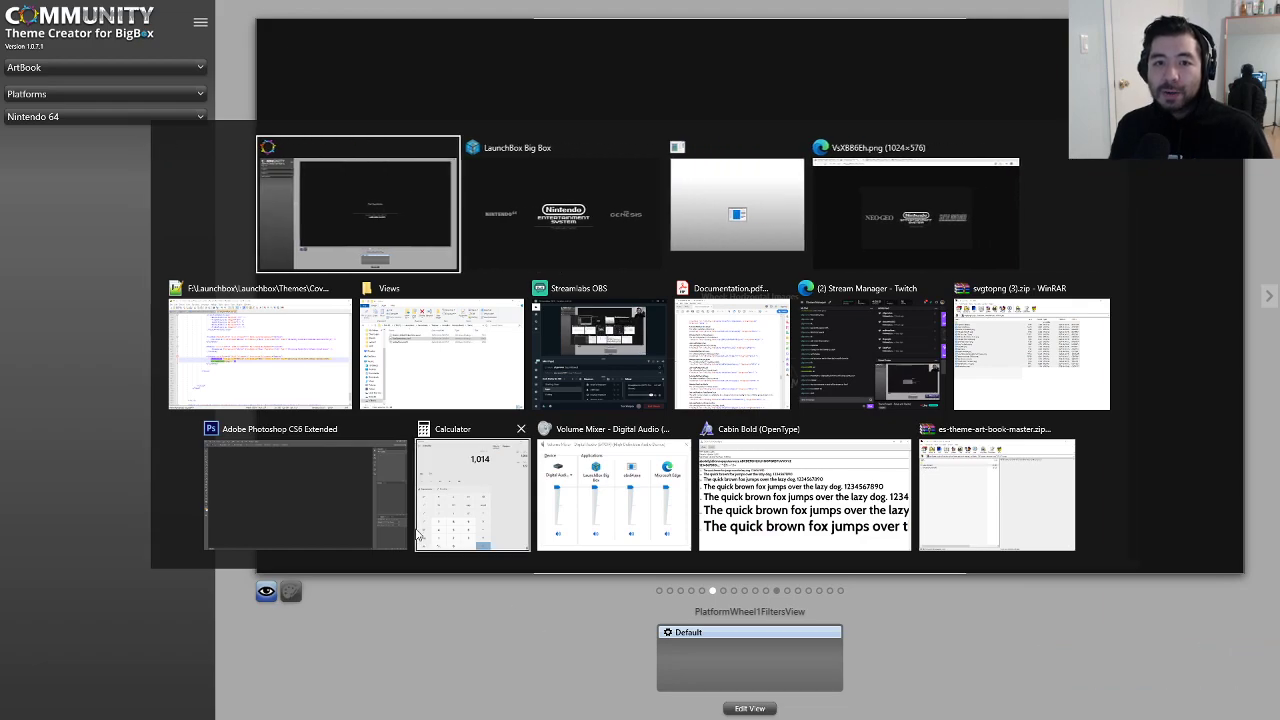
pyautogui.click(265, 400)
pyautogui.click(687, 410)
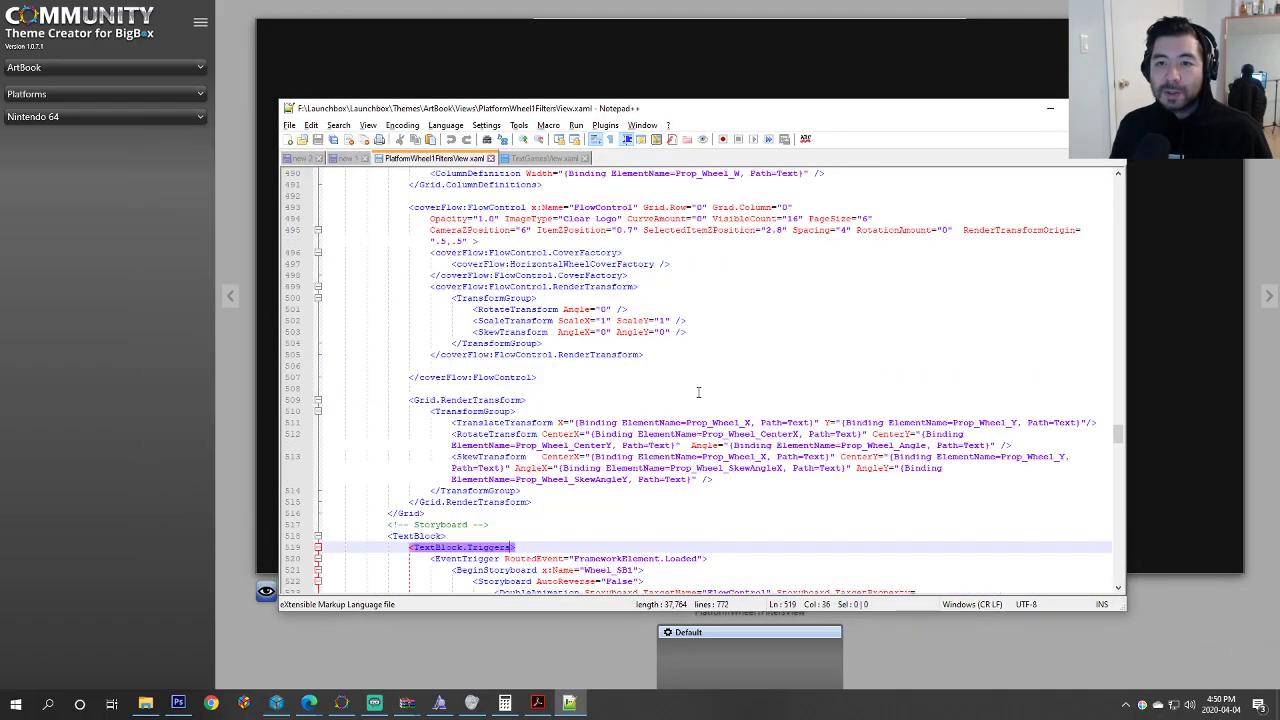
pyautogui.click(670, 300)
pyautogui.hotkey('ctrl', 'f')
pyautogui.write('text1')
pyautogui.press('Return')
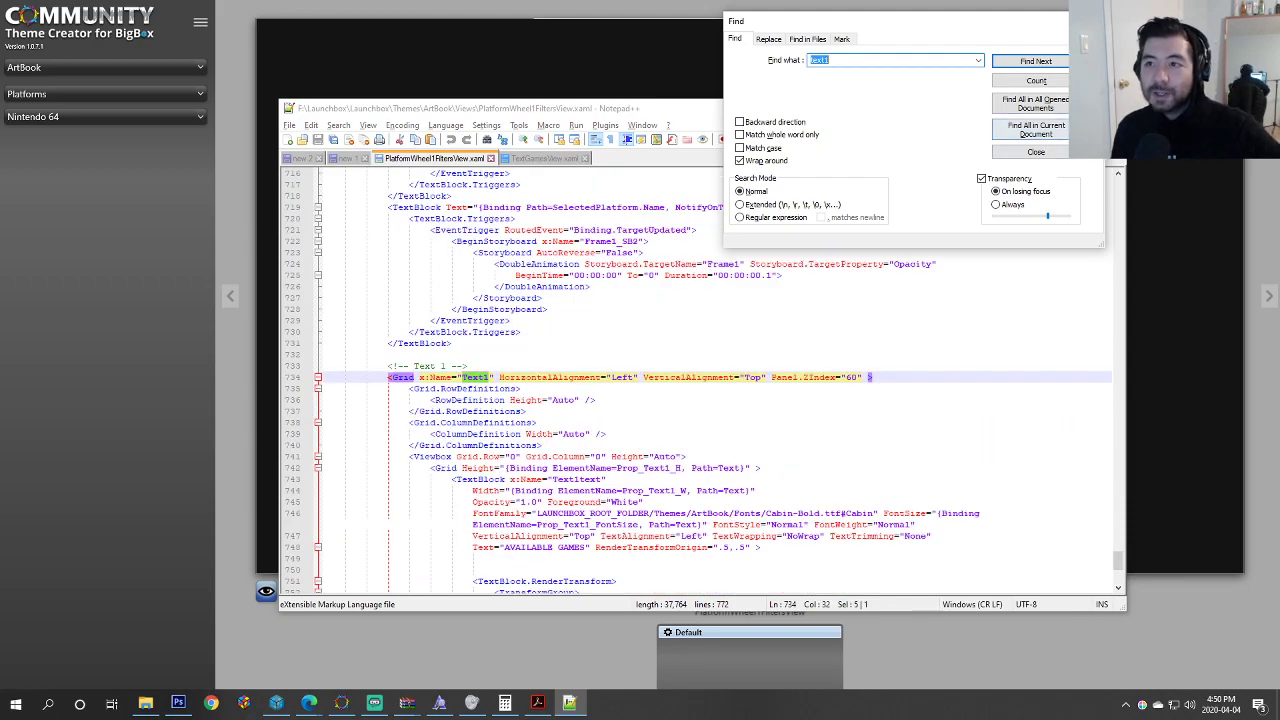
# Step: Copy the FontSize attribute with the Prop_Text1_FontSize binding from Text 1's TextBlock code
pyautogui.click(1036, 152)
pyautogui.scroll(-2, 617, 403)
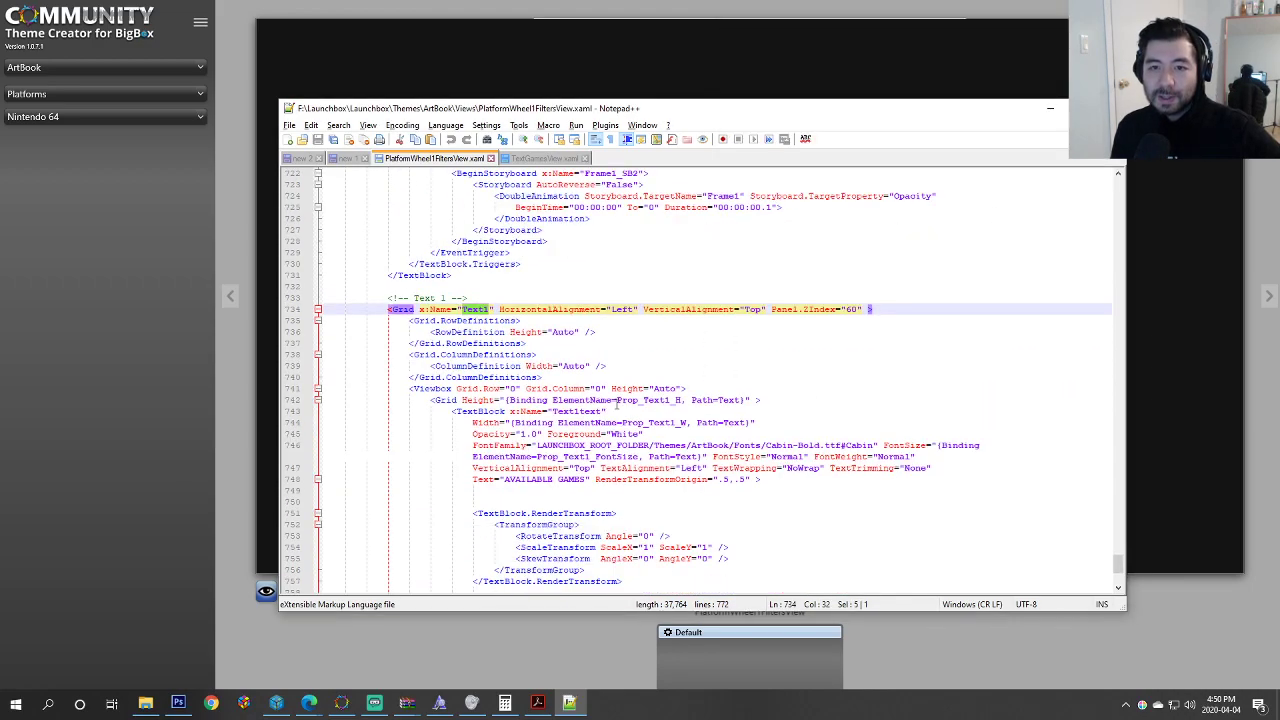
pyautogui.scroll(-1, 617, 403)
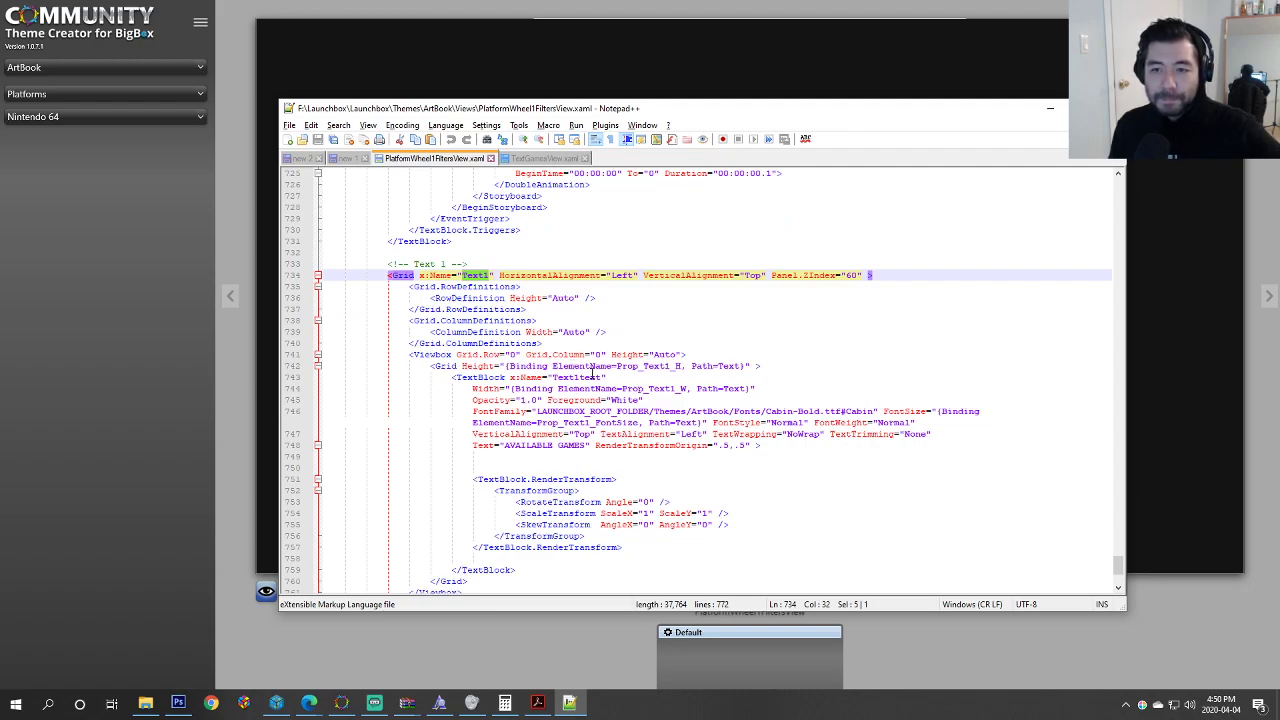
pyautogui.scroll(-2, 593, 372)
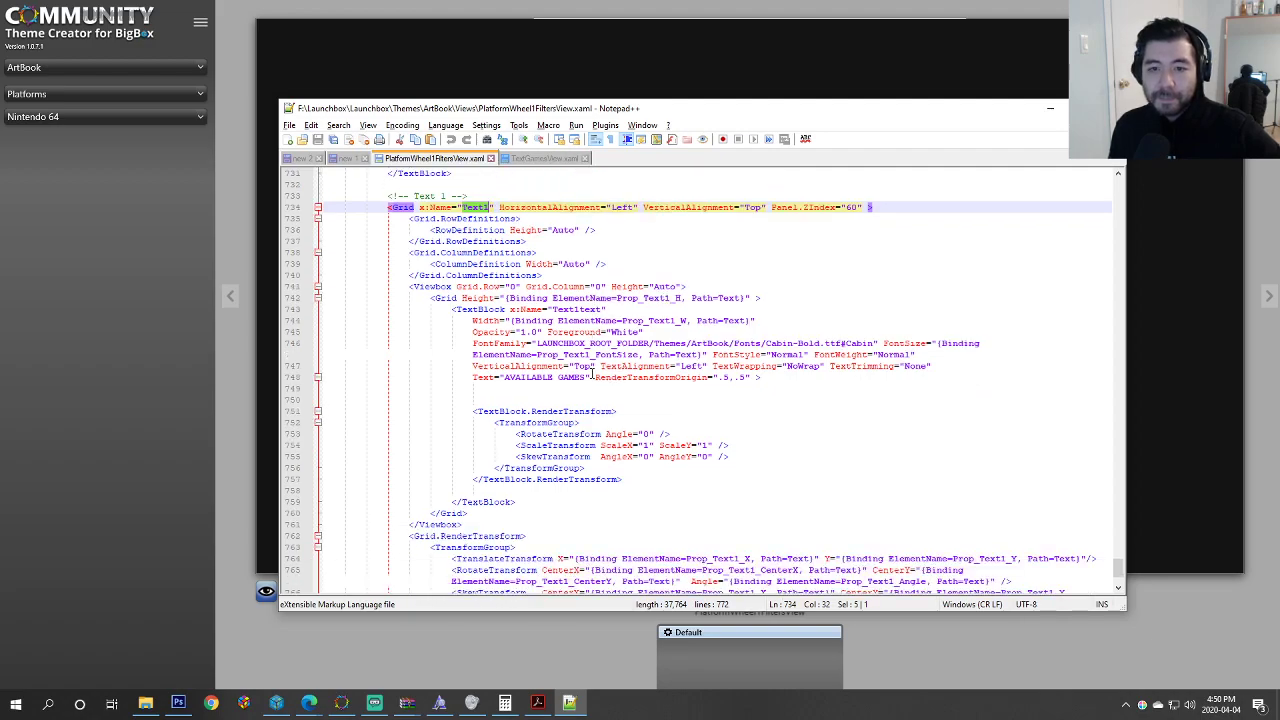
pyautogui.scroll(1, 593, 373)
pyautogui.scroll(1, 593, 373)
pyautogui.scroll(-1, 593, 373)
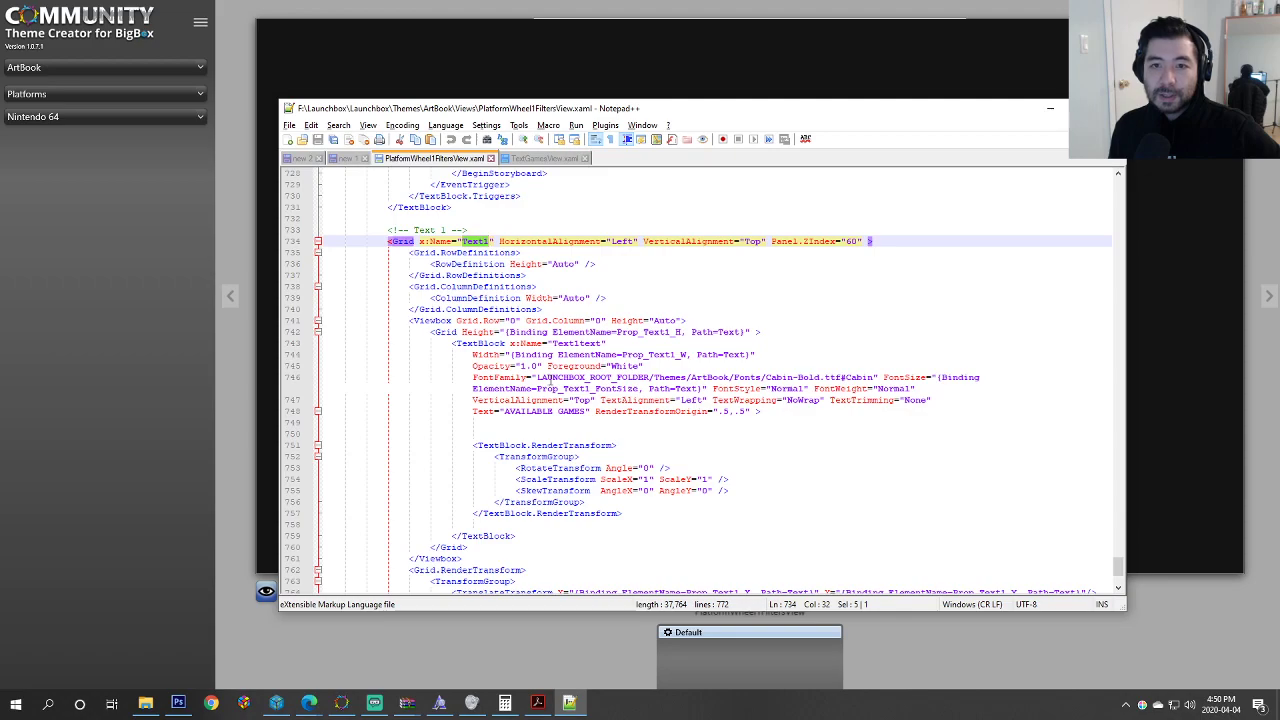
pyautogui.click(760, 388)
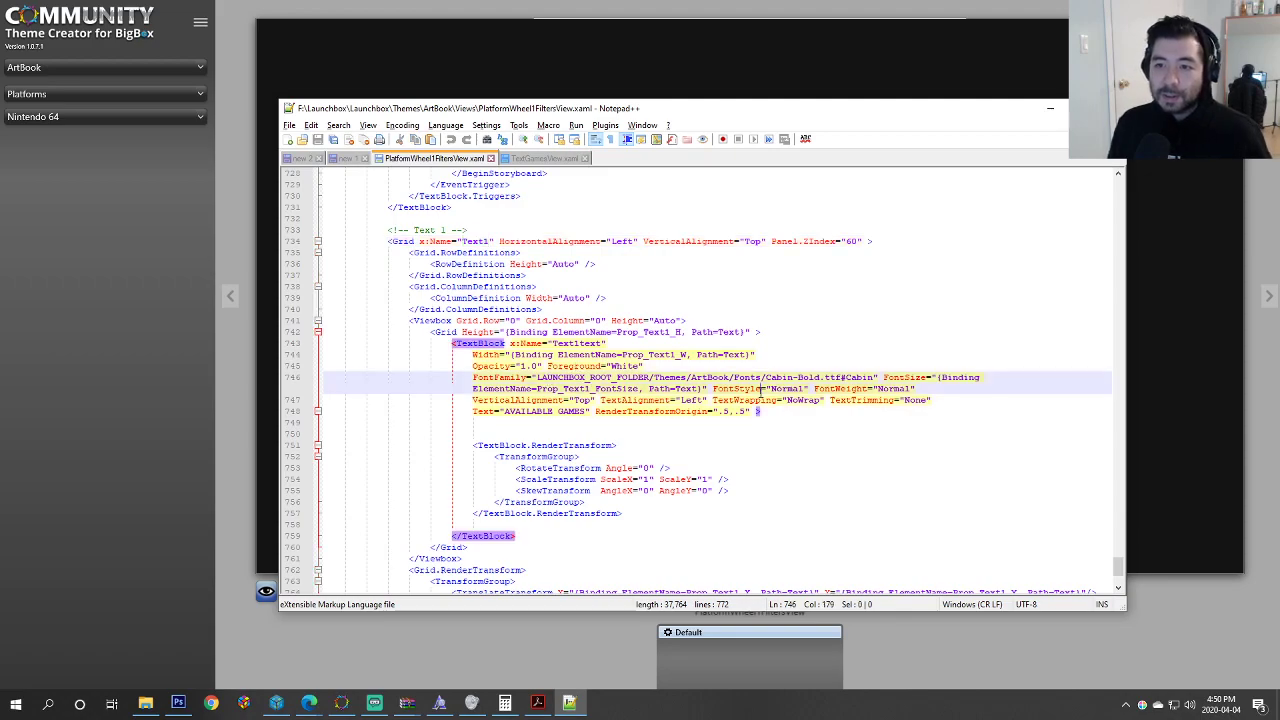
pyautogui.click(877, 380)
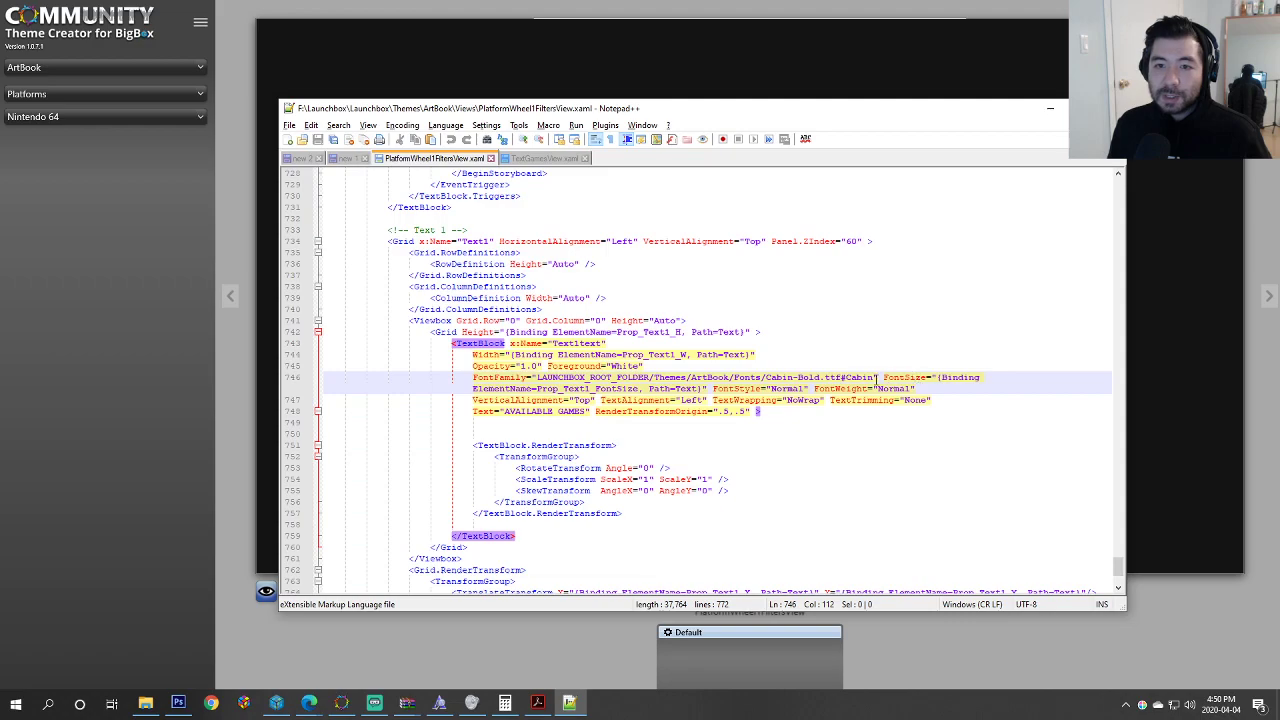
pyautogui.moveTo(880, 378); pyautogui.dragTo(707, 389)
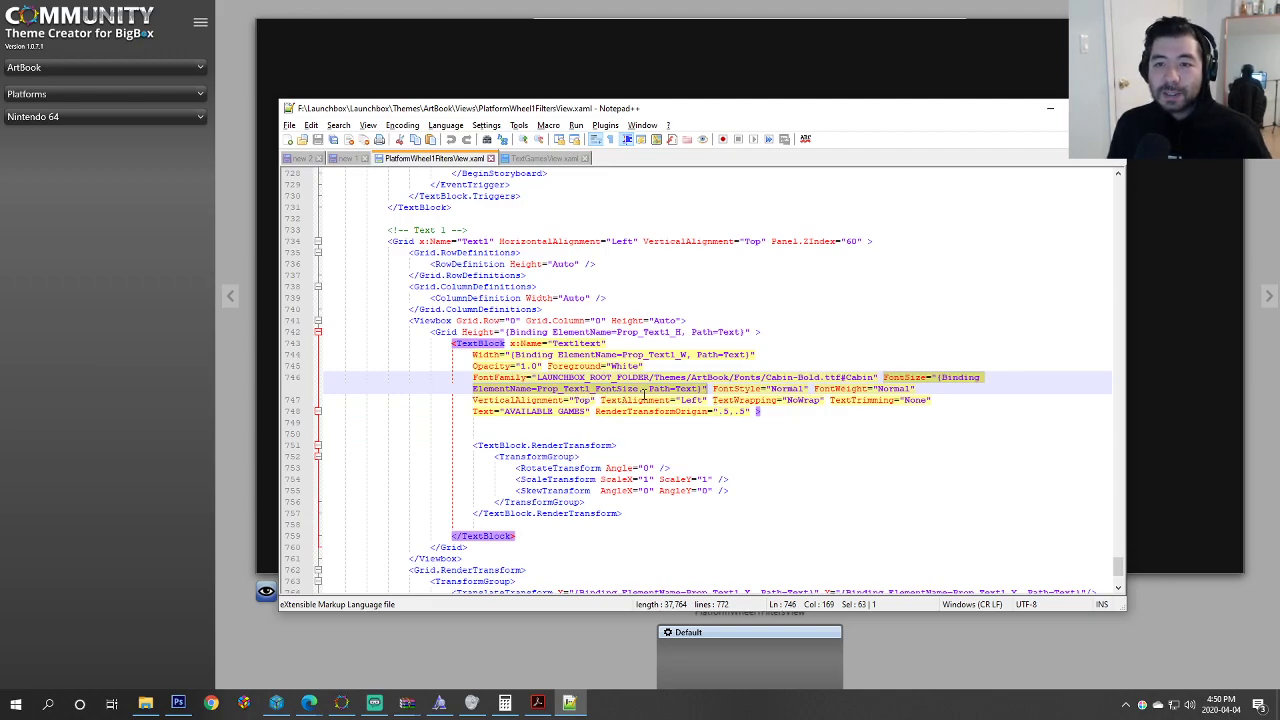
# Step: In Community Theme Creator, edit PlatformWheel1FiltersView and set Total Games Count.XAML's FontSize to "{Binding ElementName=Prop_Text1_FontSize, Path=Text}"
pyautogui.click(413, 7)
pyautogui.click(752, 709)
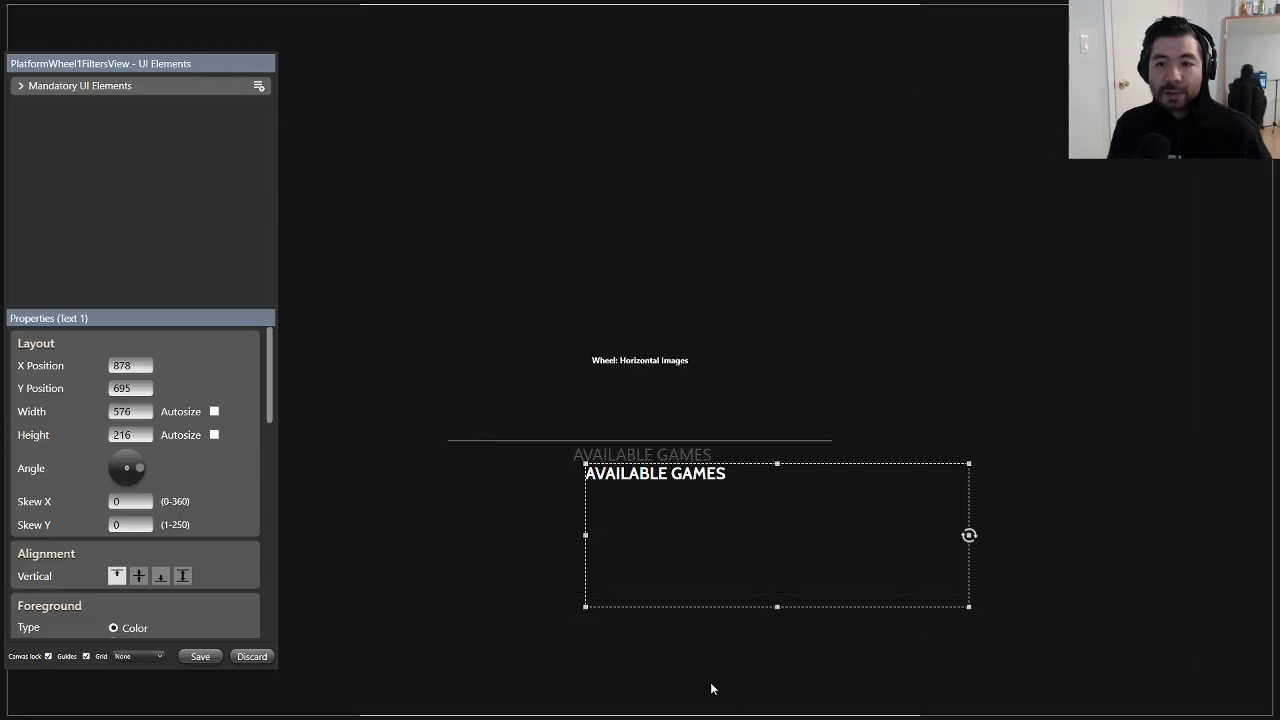
pyautogui.click(20, 87)
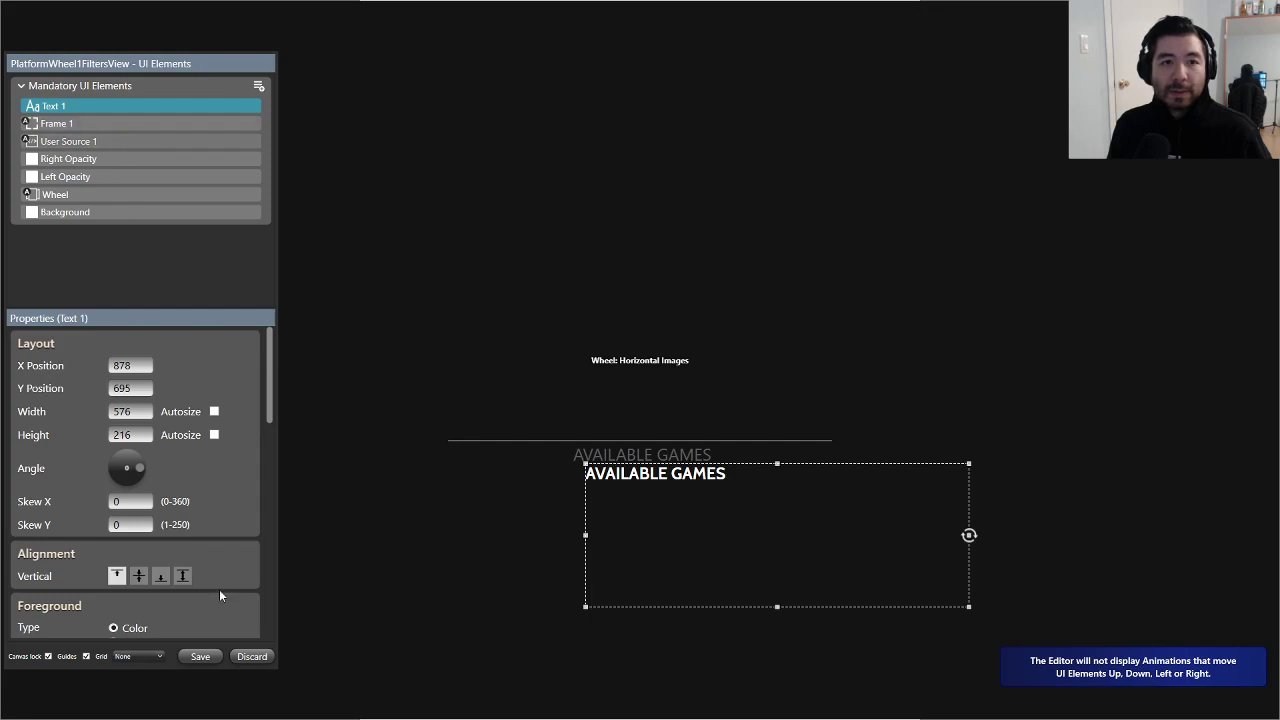
pyautogui.scroll(-2, 218, 529)
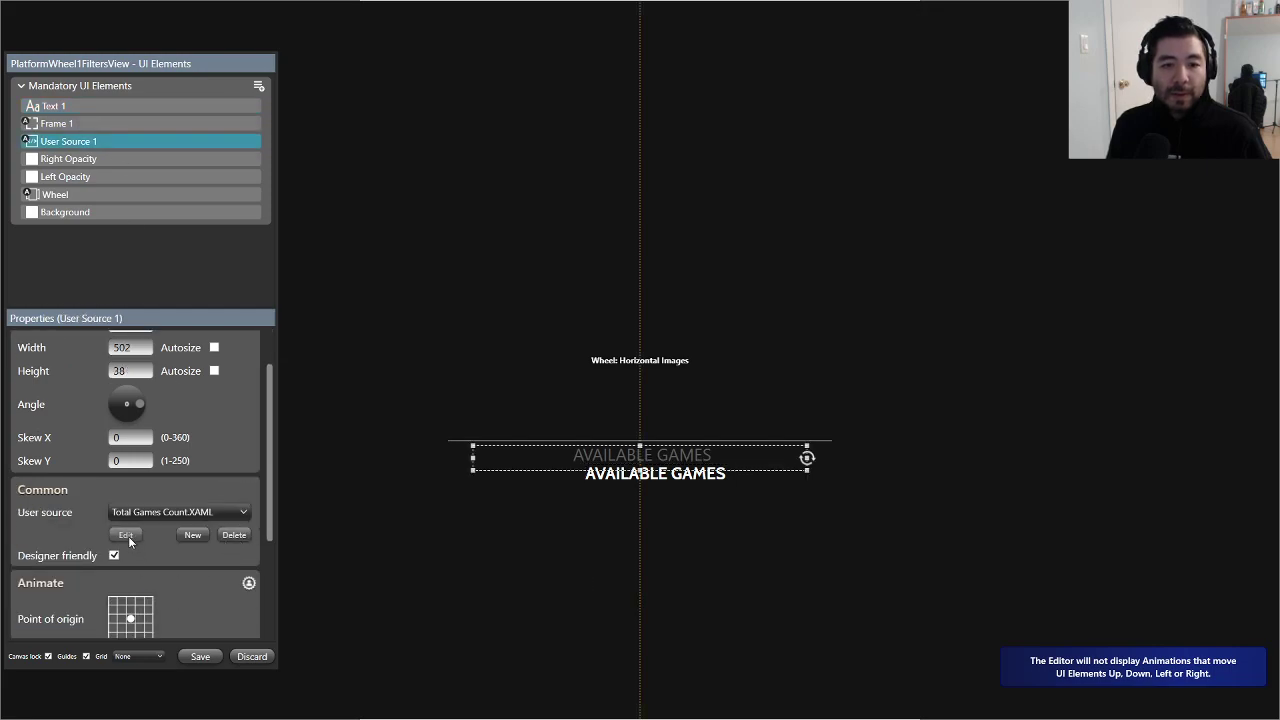
pyautogui.click(126, 535)
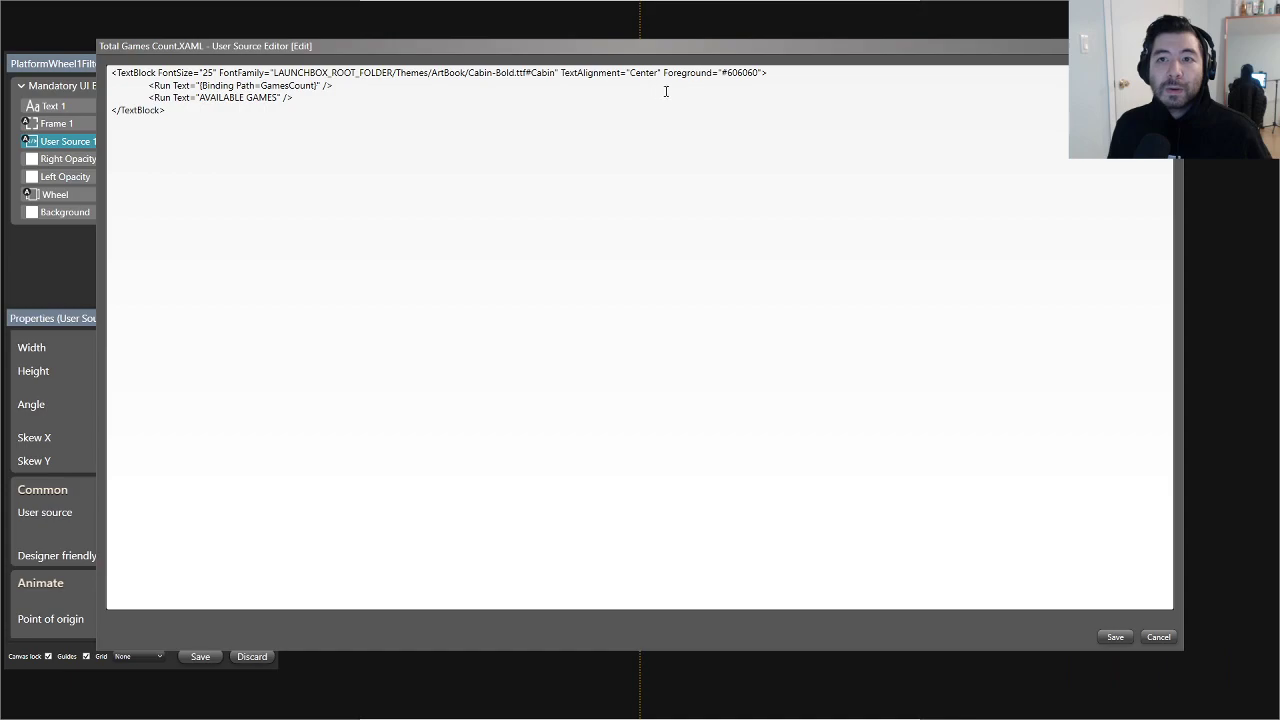
pyautogui.moveTo(219, 74); pyautogui.dragTo(157, 74)
pyautogui.write('FontSize="{Binding ElementName=Prop_Text1_FontSize, Path=Text}"')
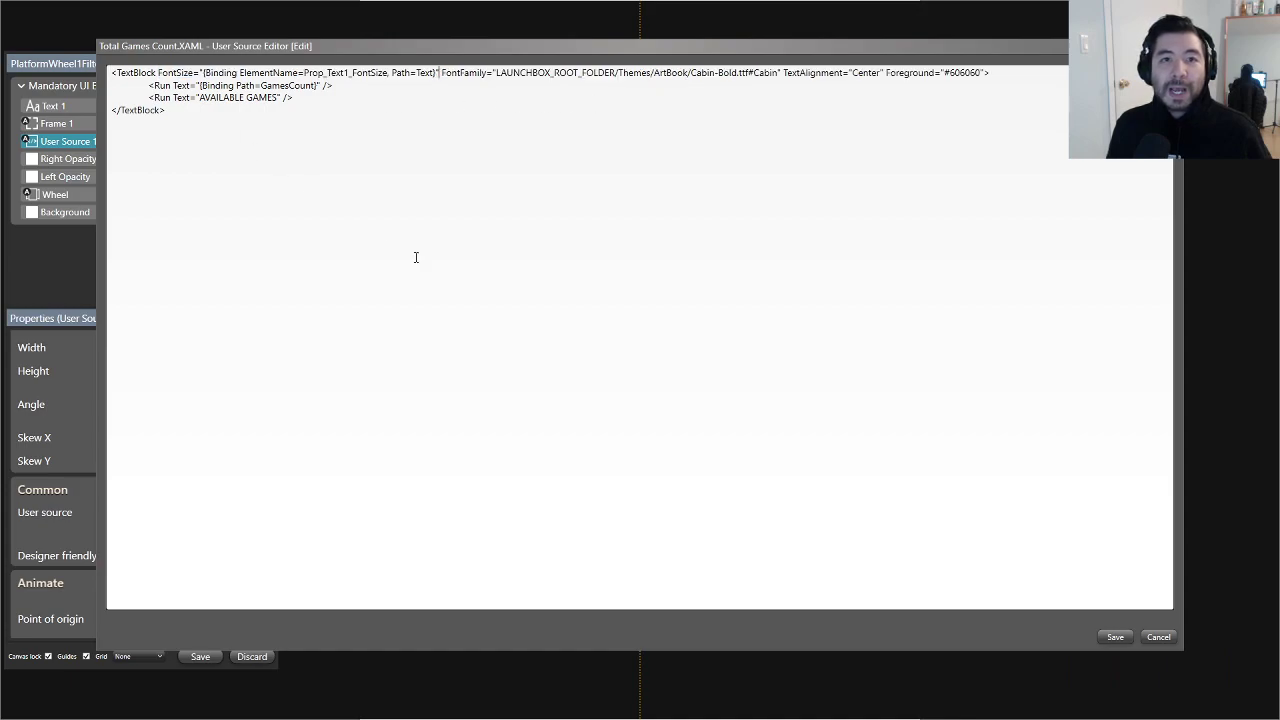
pyautogui.click(1110, 637)
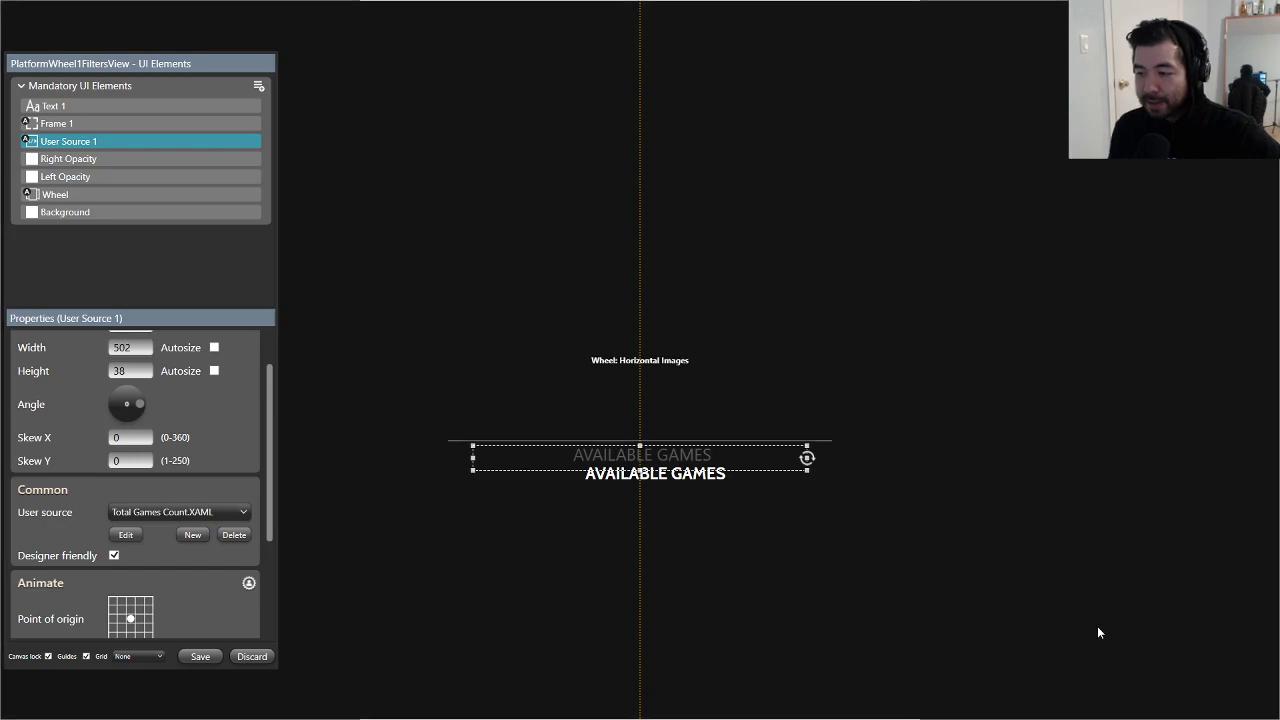
# Step: Clear Text 1's constant value and move its empty box to the bottom edge of the canvas, below the games count
pyautogui.click(79, 108)
pyautogui.scroll(-1, 218, 567)
pyautogui.scroll(3, 223, 537)
pyautogui.scroll(-8, 232, 523)
pyautogui.scroll(-2, 226, 502)
pyautogui.click(220, 487)
pyautogui.press('BackSpace')
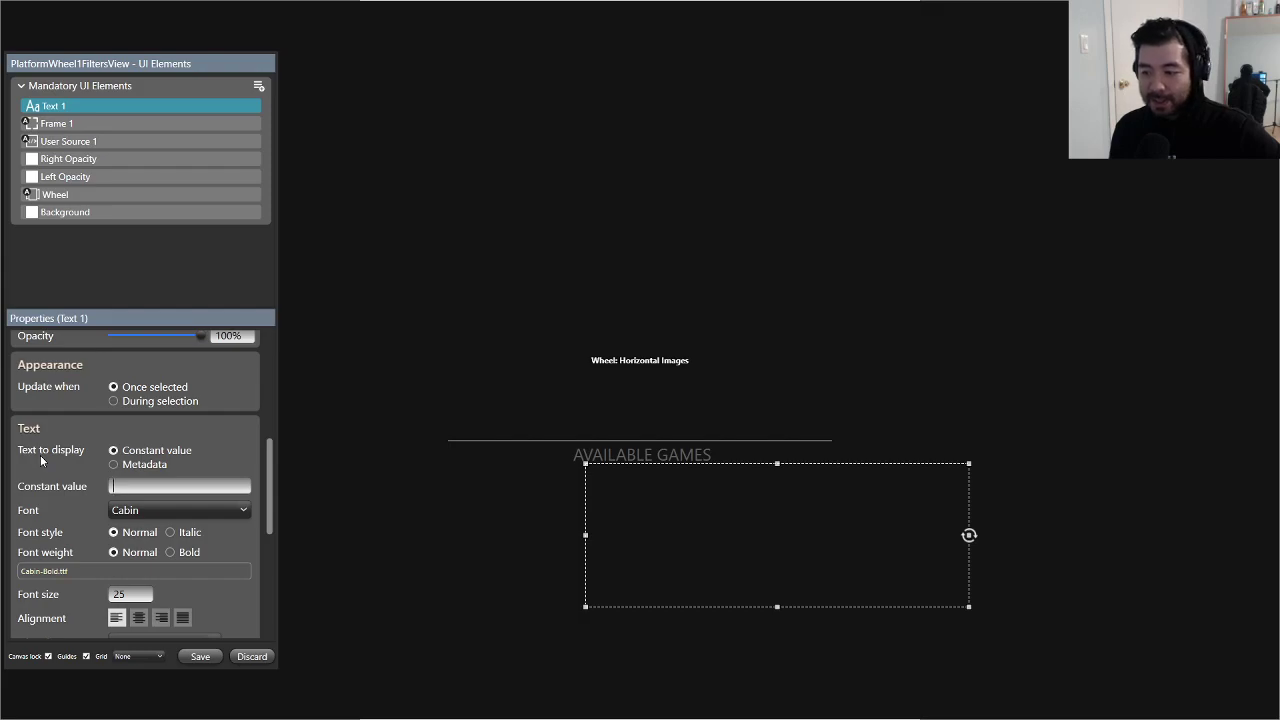
pyautogui.moveTo(686, 571); pyautogui.dragTo(580, 691)
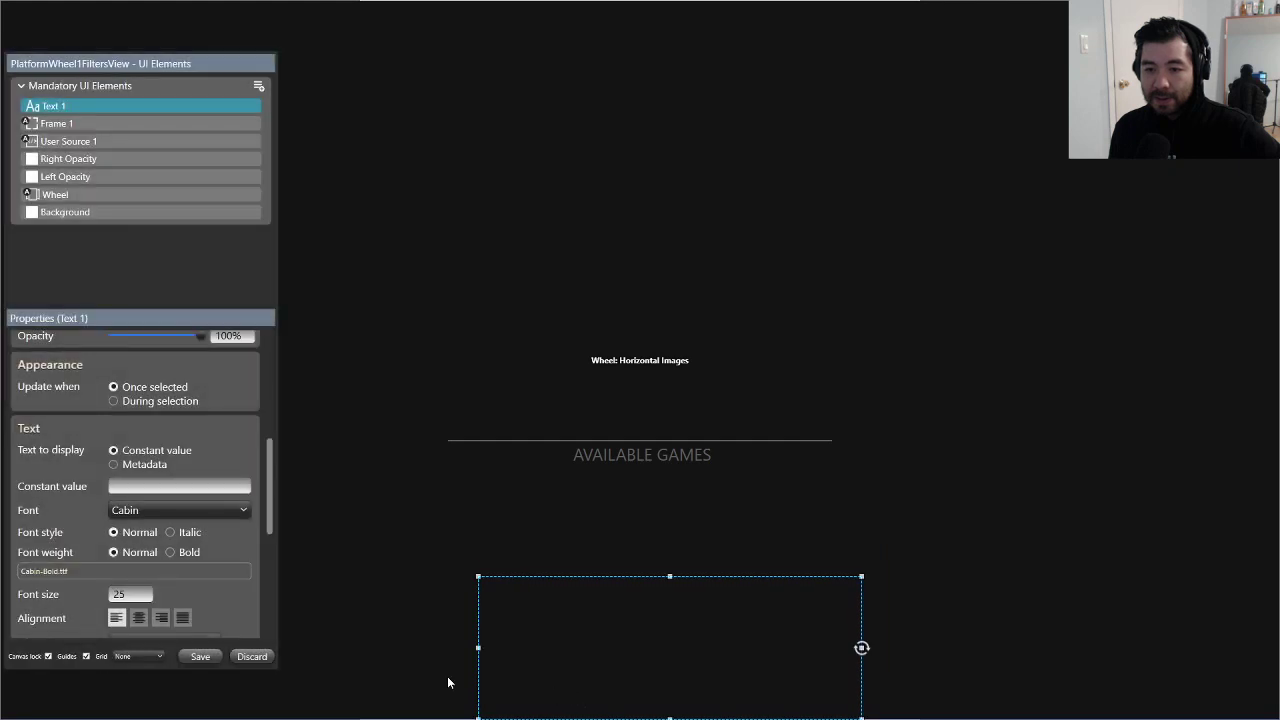
pyautogui.click(374, 518)
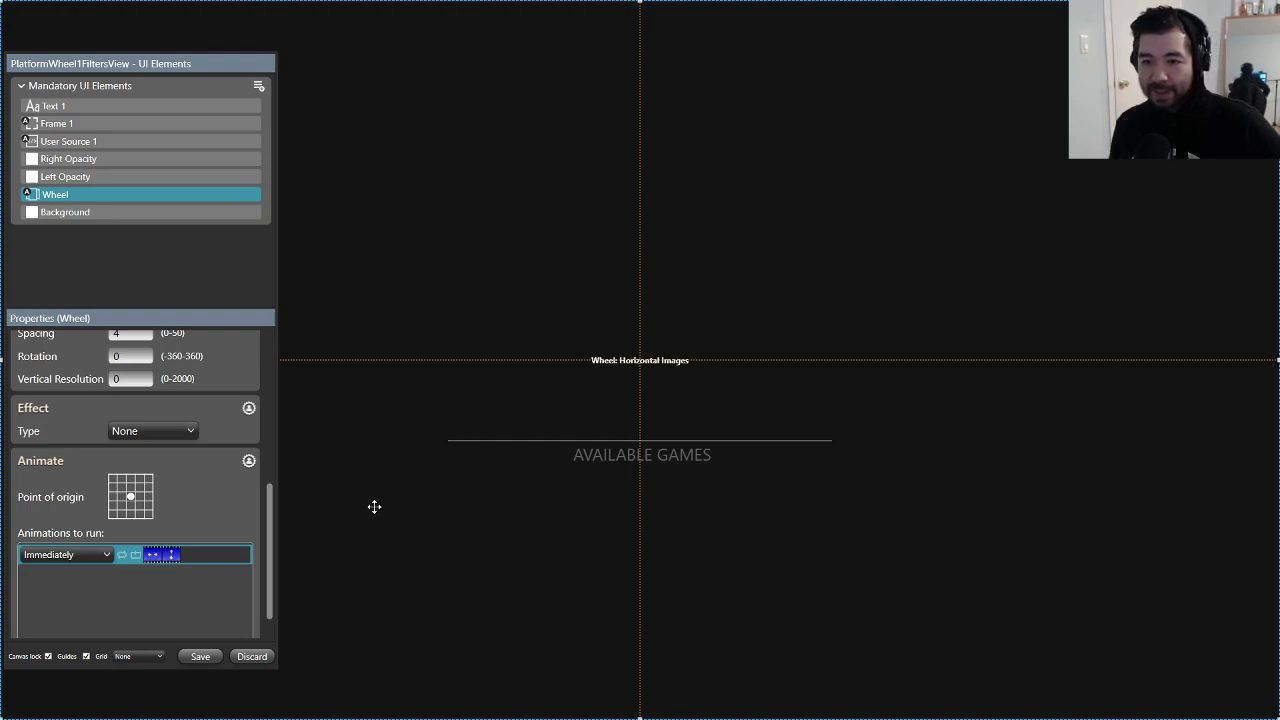
pyautogui.click(200, 656)
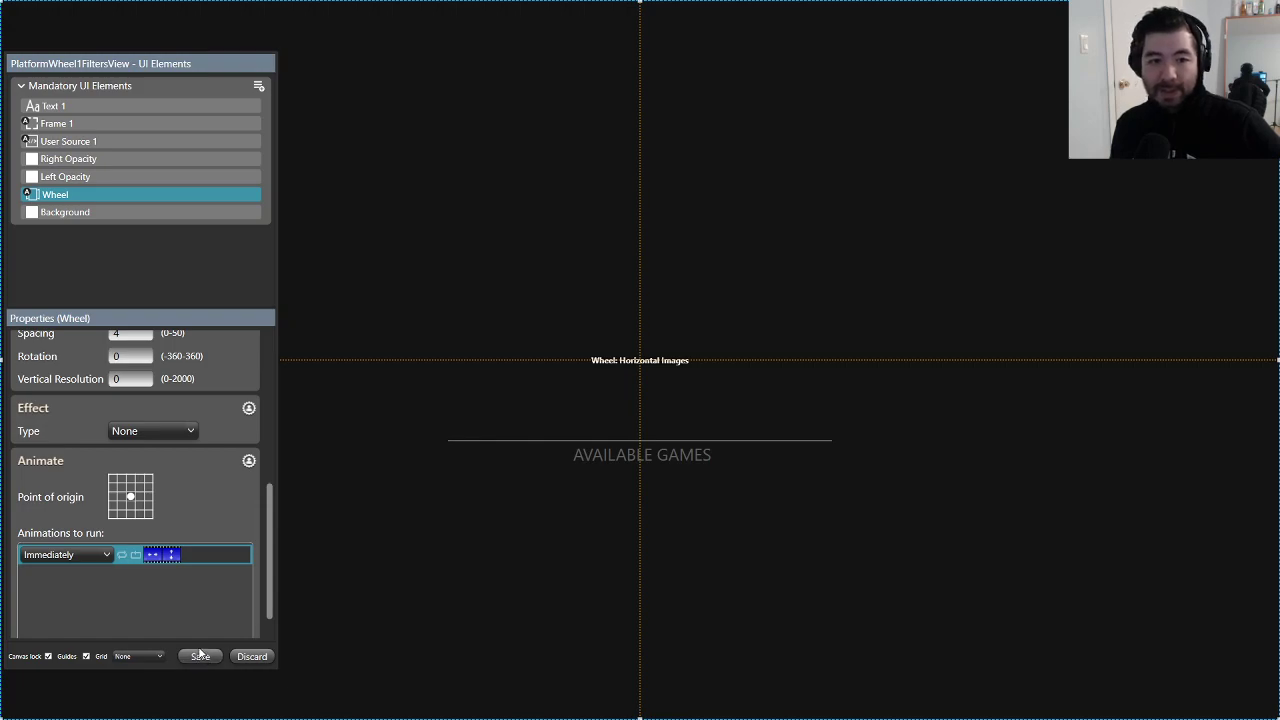
# Step: Review the FontSize binding in User Source 1's Total Games Count.XAML code and save the source
pyautogui.click(93, 123)
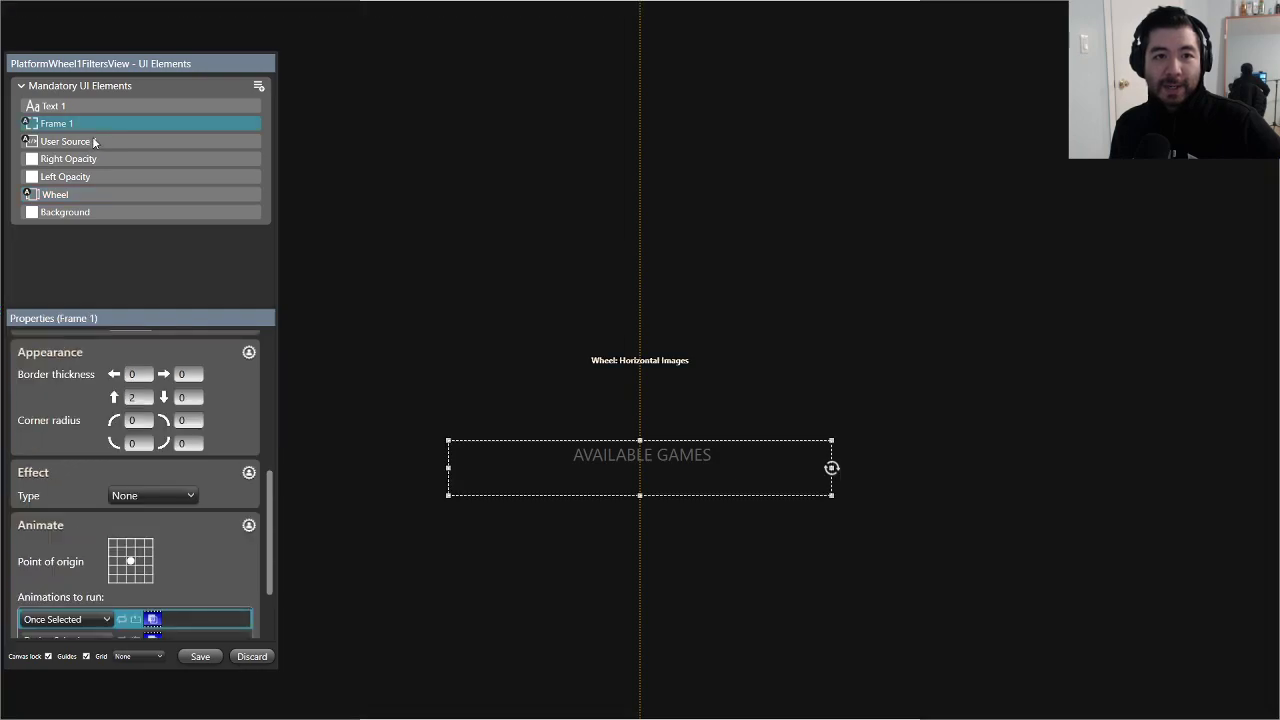
pyautogui.click(110, 140)
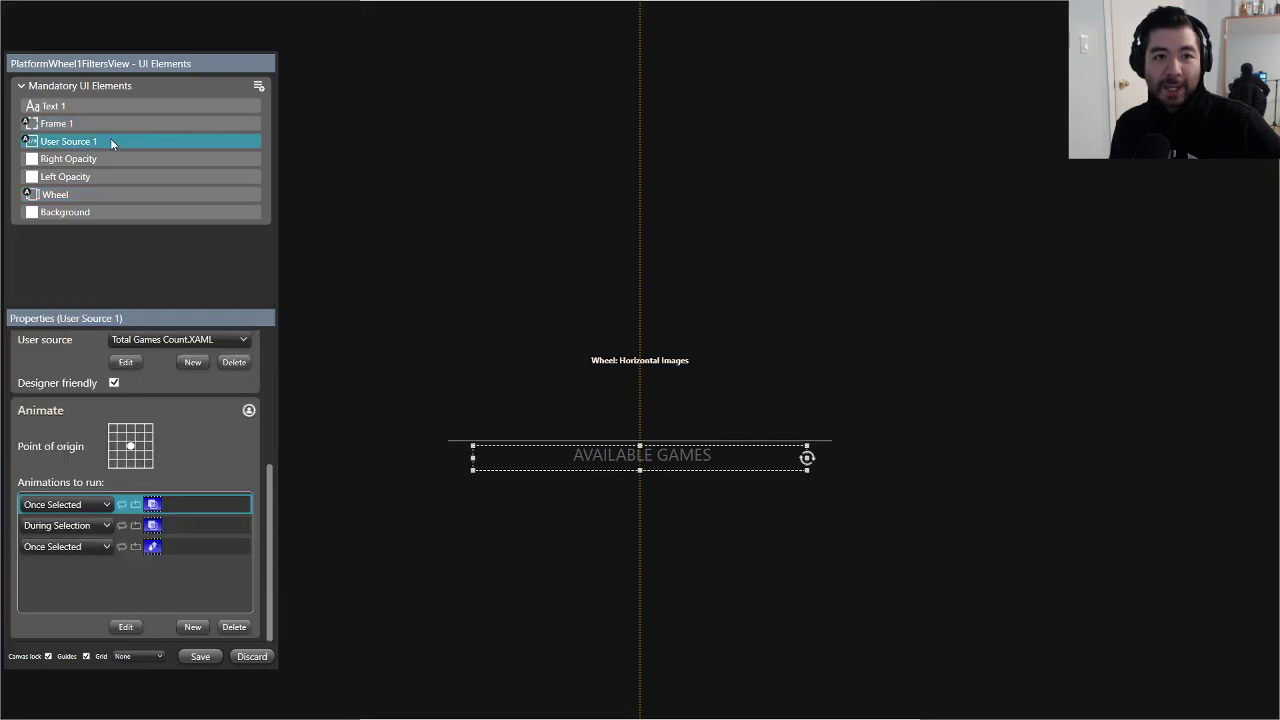
pyautogui.click(125, 362)
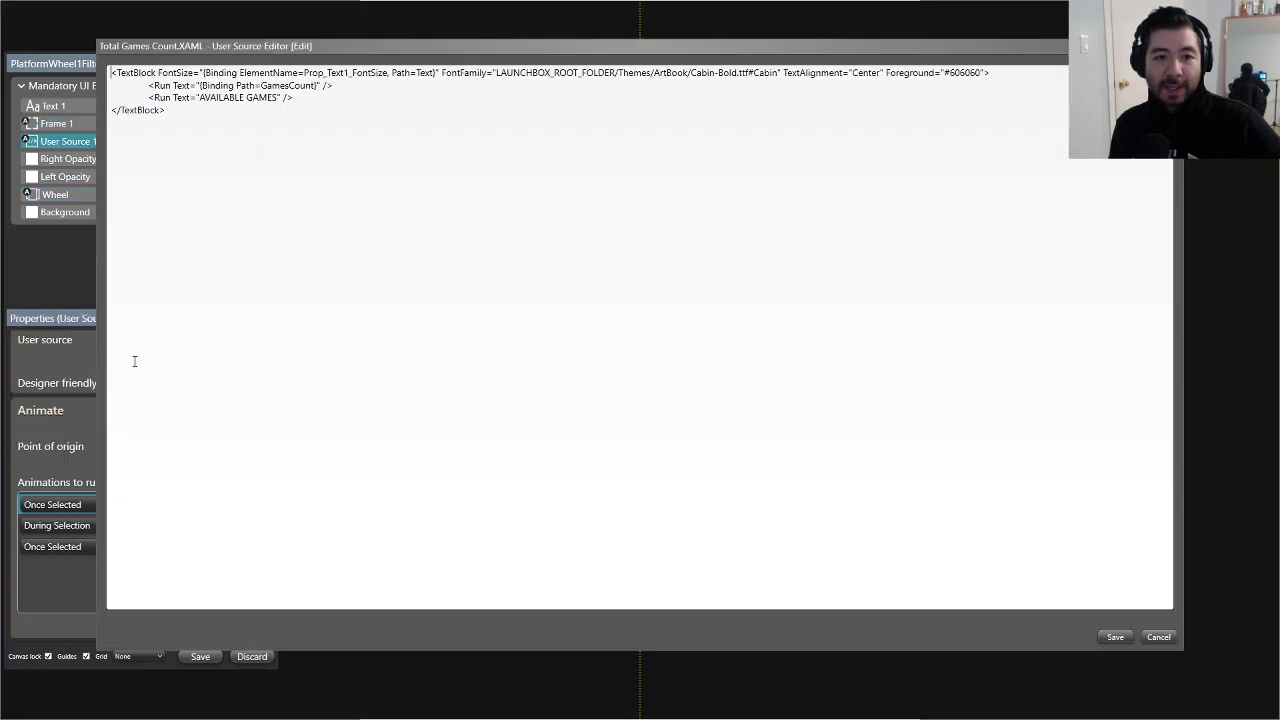
pyautogui.click(389, 73)
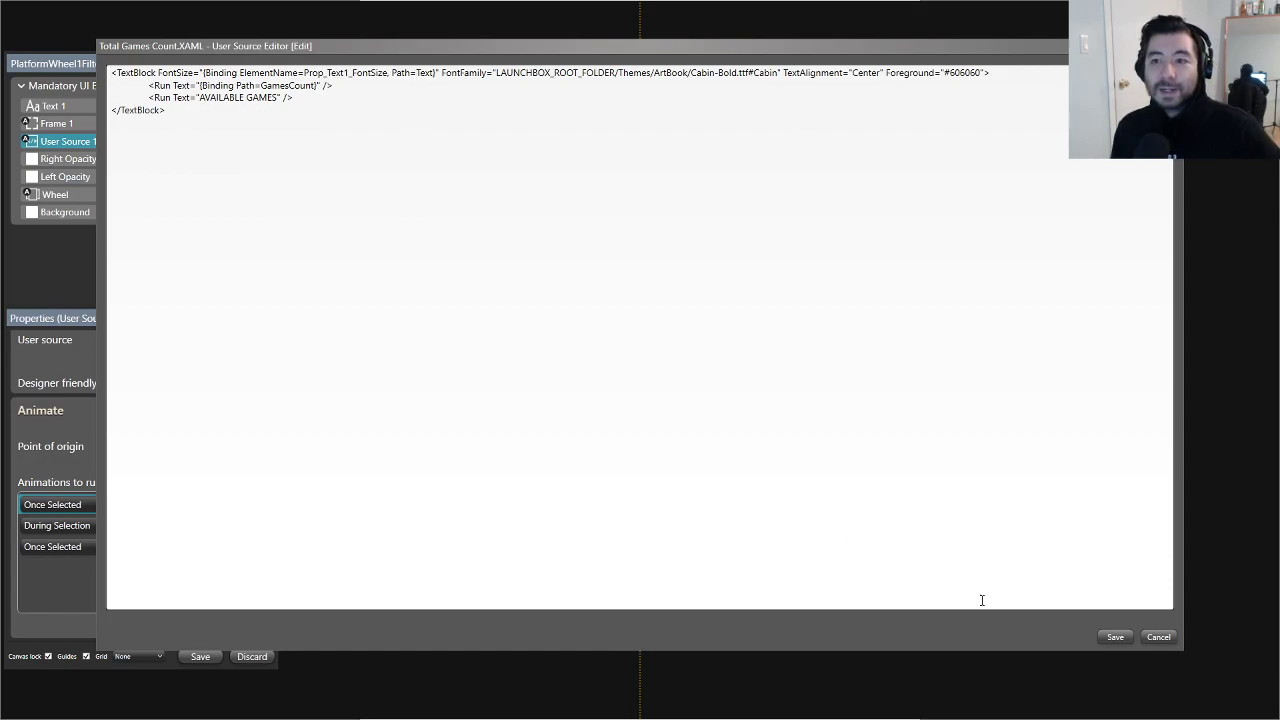
pyautogui.click(1112, 636)
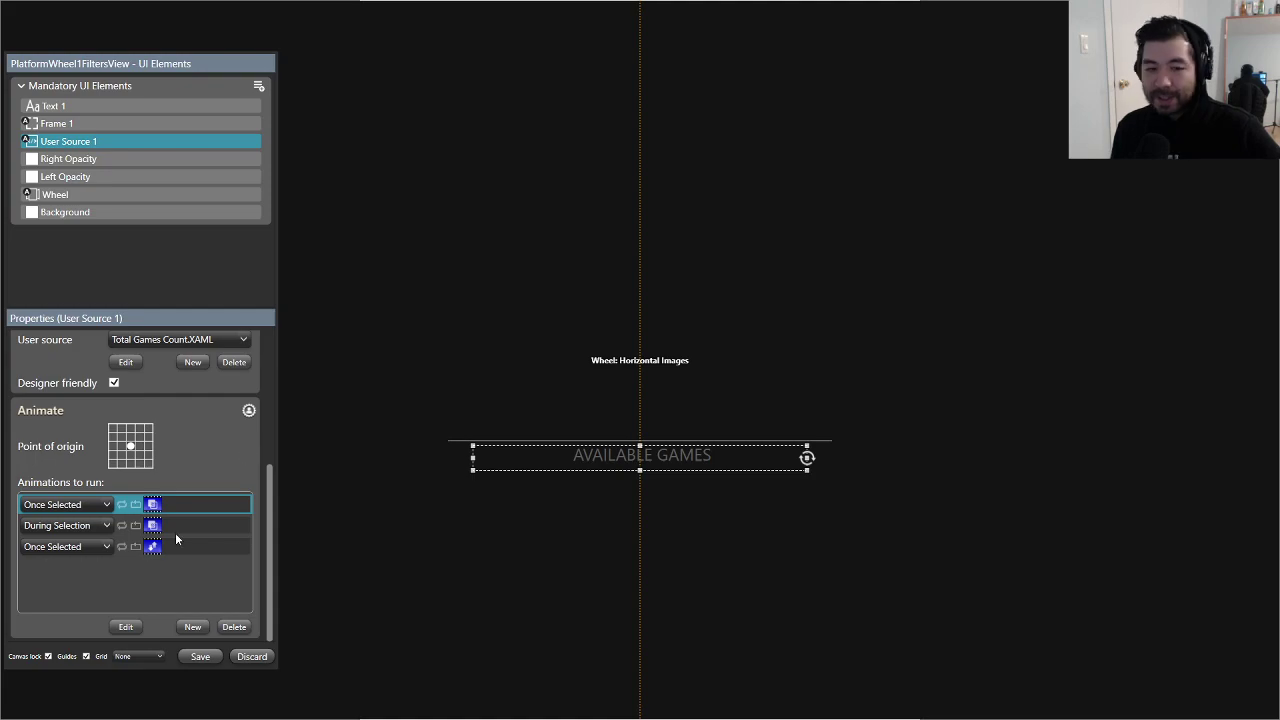
# Step: Save PlatformWheel1FiltersView and publish the ArtBook theme, ignoring the folder deletion error
pyautogui.click(196, 656)
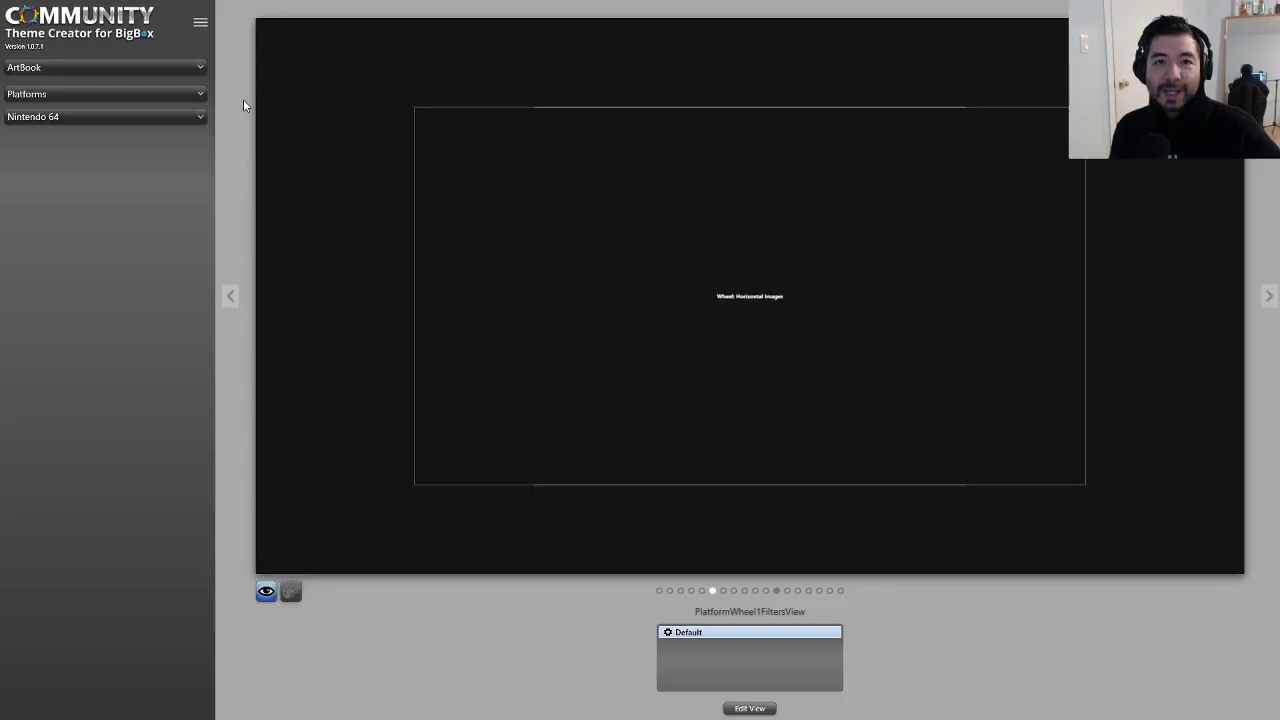
pyautogui.click(200, 23)
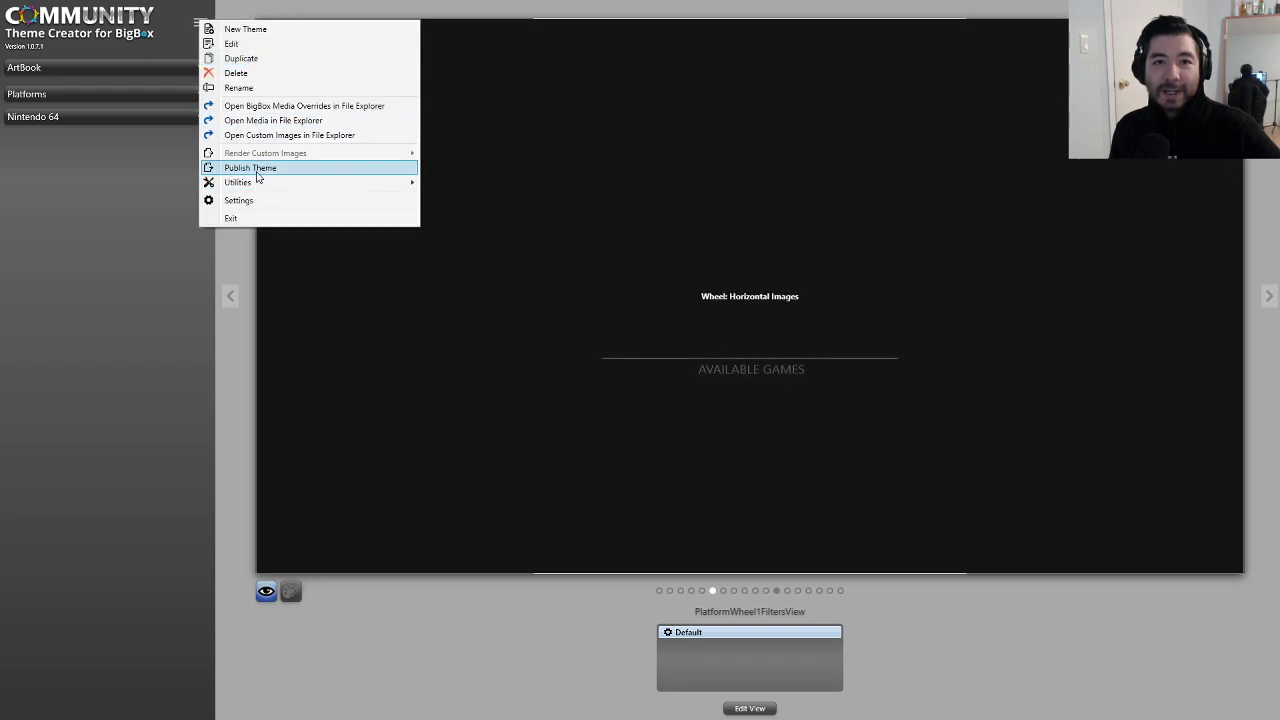
pyautogui.click(258, 170)
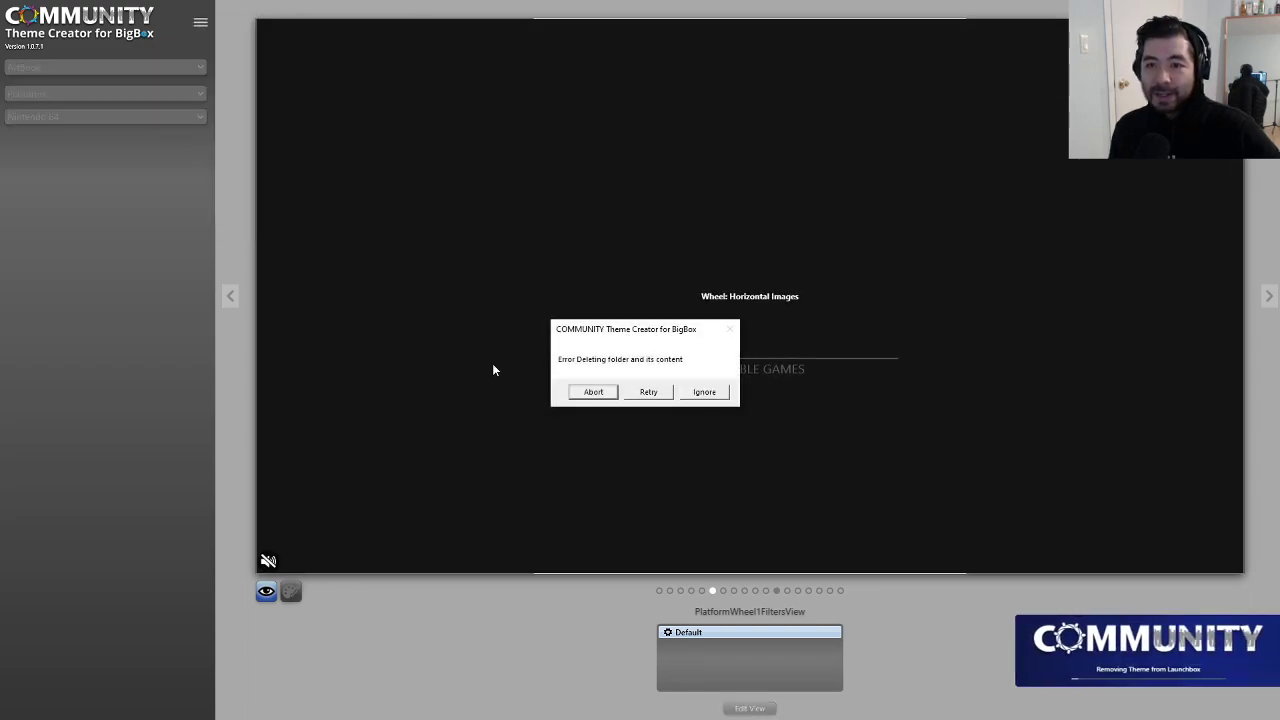
pyautogui.click(711, 395)
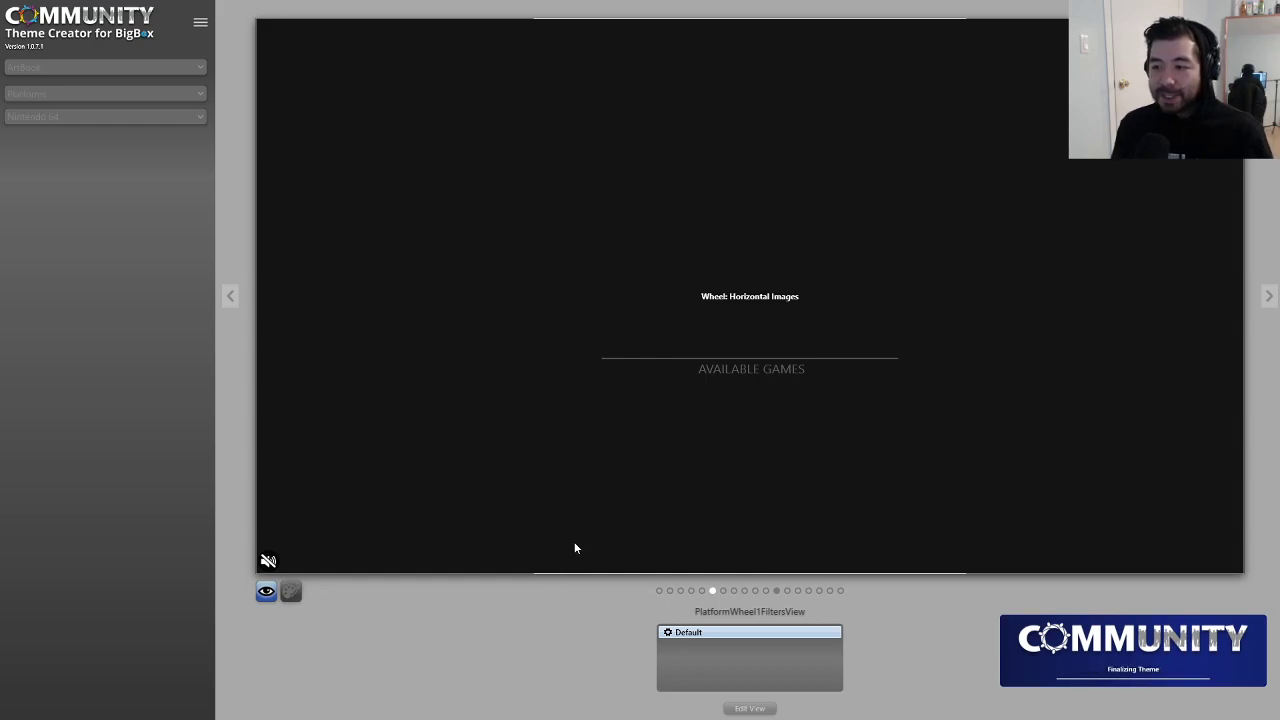
# Step: Switch to BigBox and browse the platform wheel to Sega Master System to check the games count text size
pyautogui.hotkey('alt', 'Tab')
pyautogui.press('Tab')
pyautogui.press('Tab')
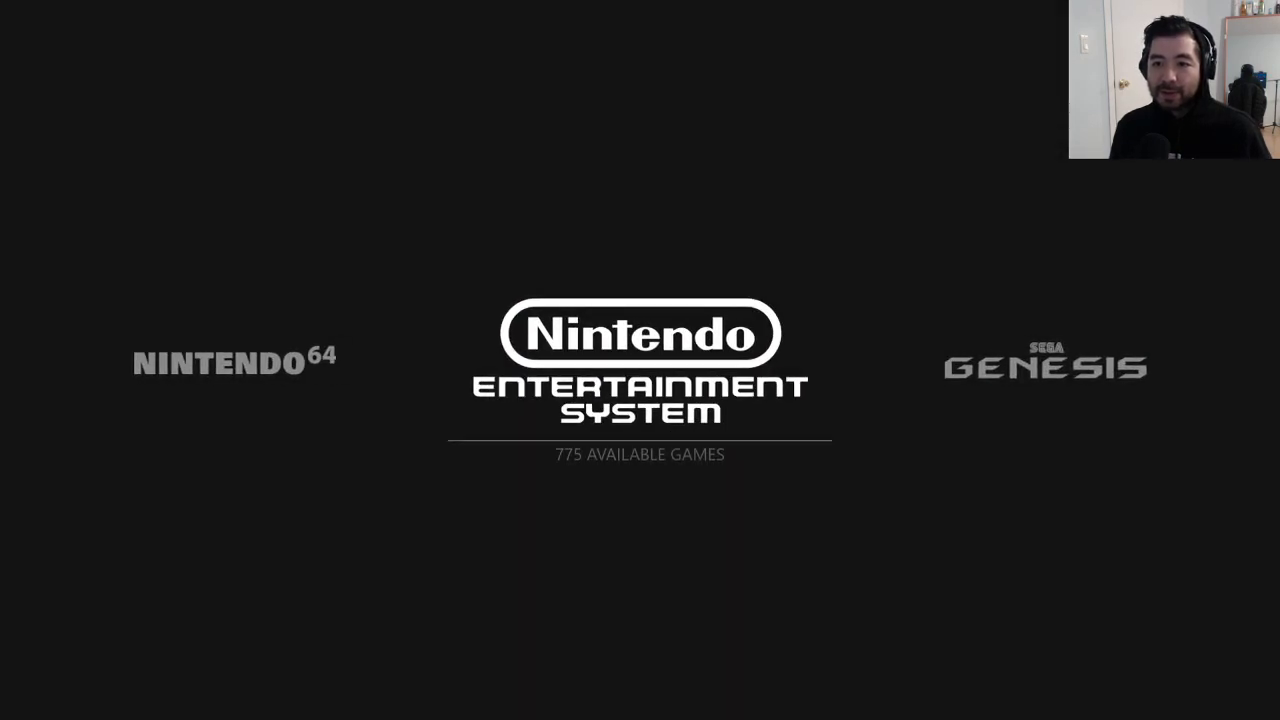
pyautogui.press('Right')
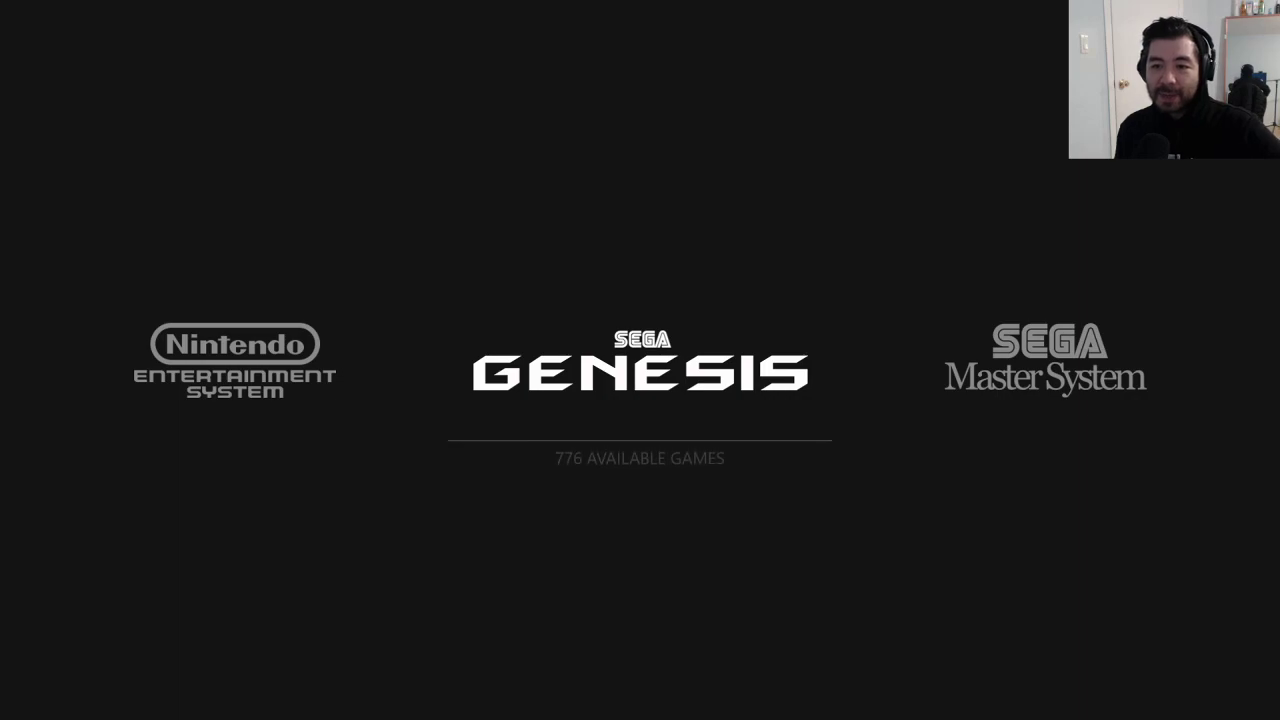
pyautogui.press('Right')
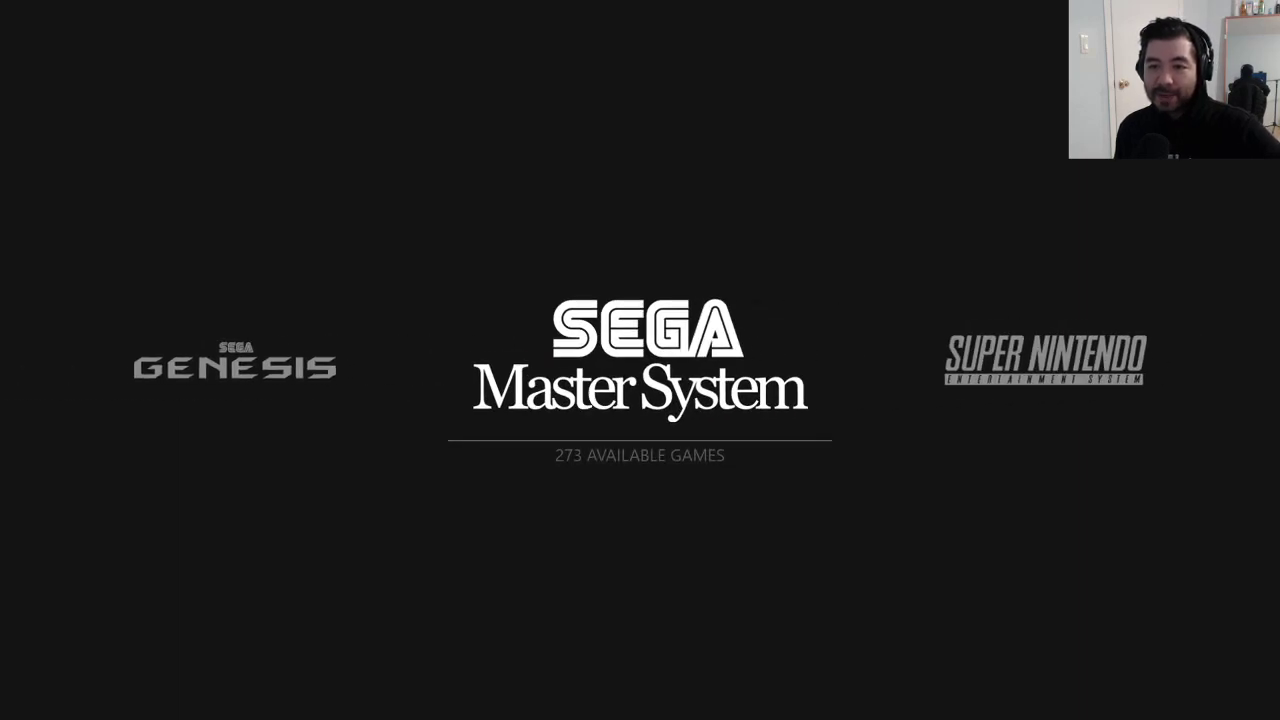